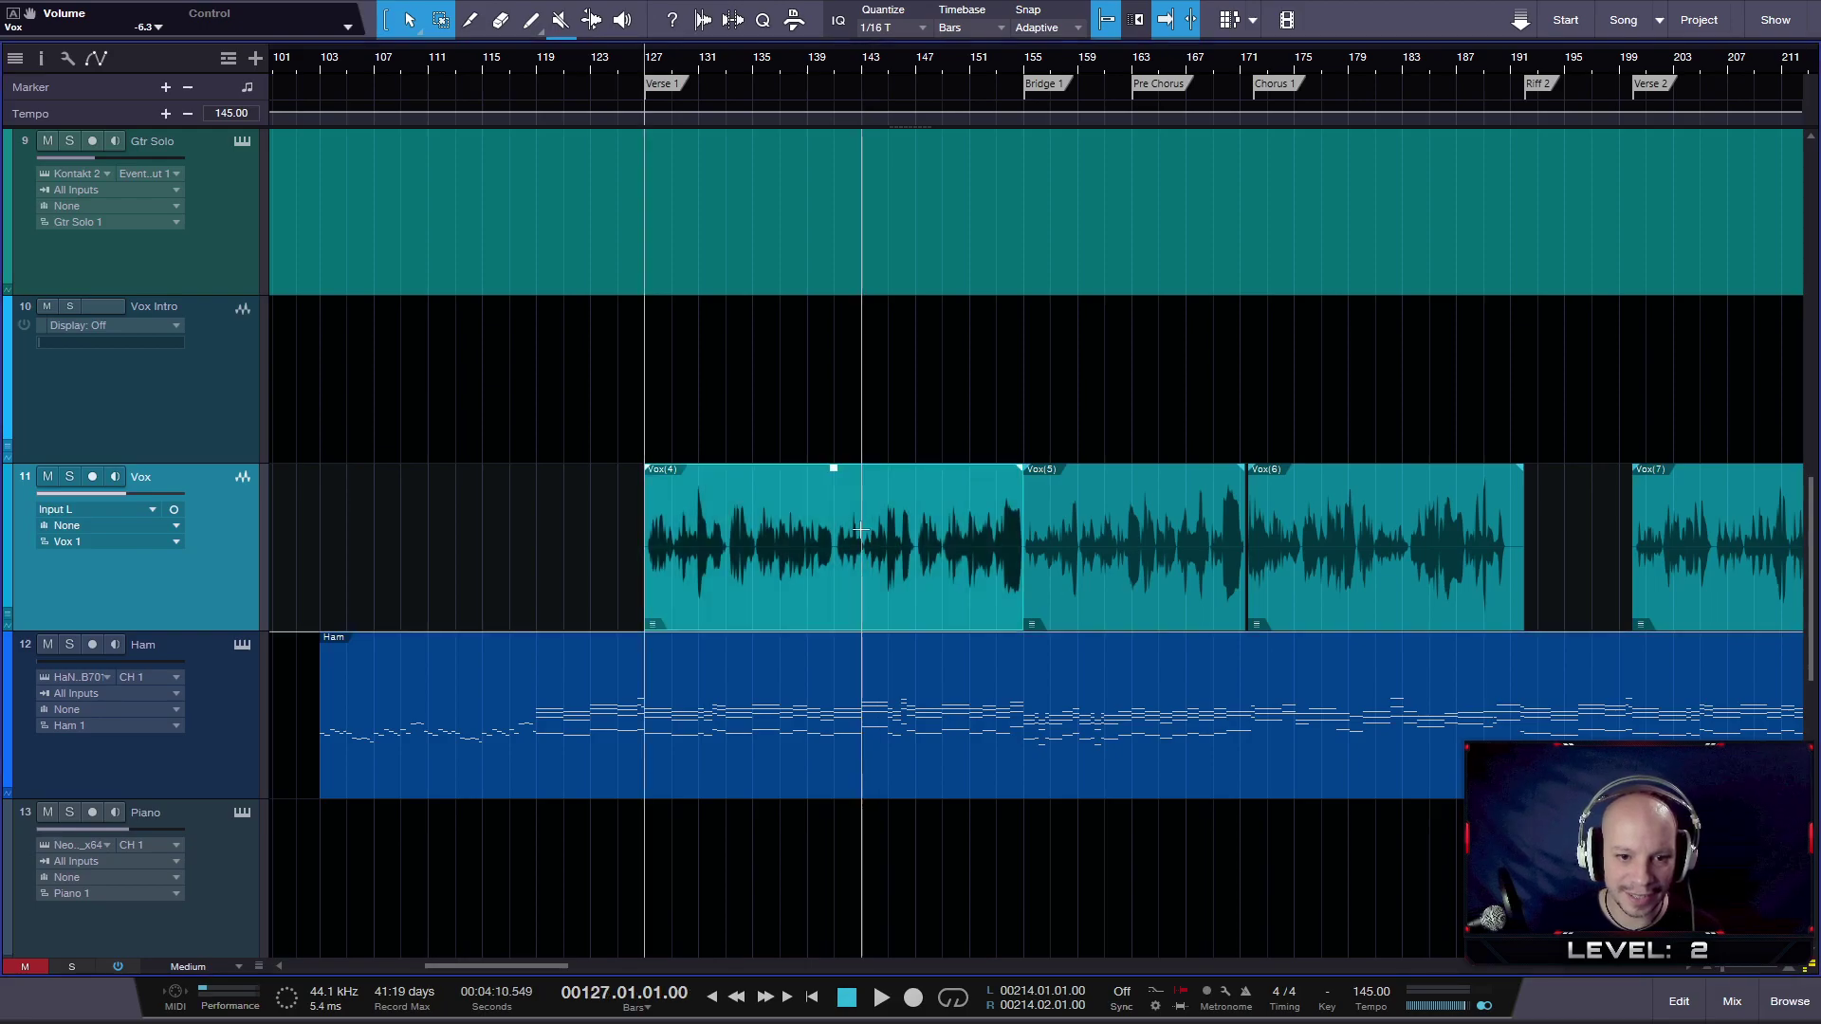
# - Try raising the volume of the vocal event at Verse 1, undo the change, and deselect the event
pyautogui.moveTo(832, 471)
pyautogui.mouseDown()
pyautogui.moveTo(857, 349)
pyautogui.moveTo(844, 465)
pyautogui.mouseUp()
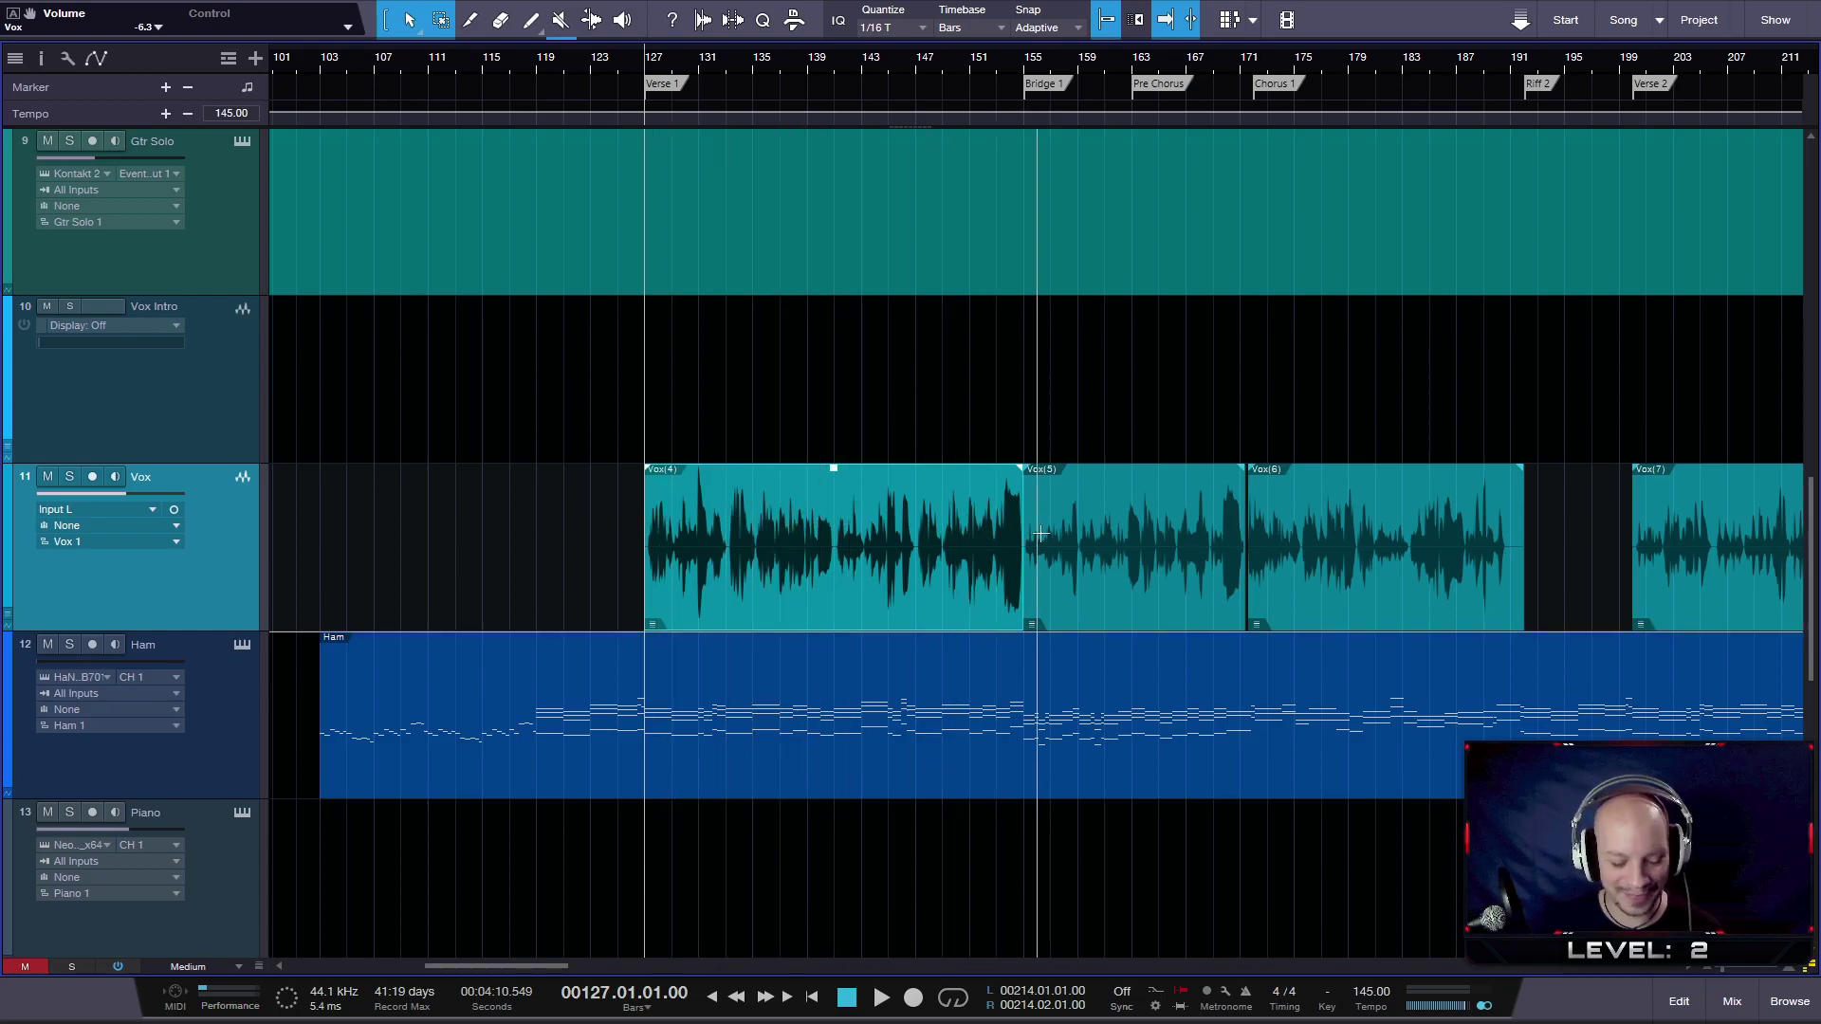
pyautogui.hotkey('ctrl', 'z')
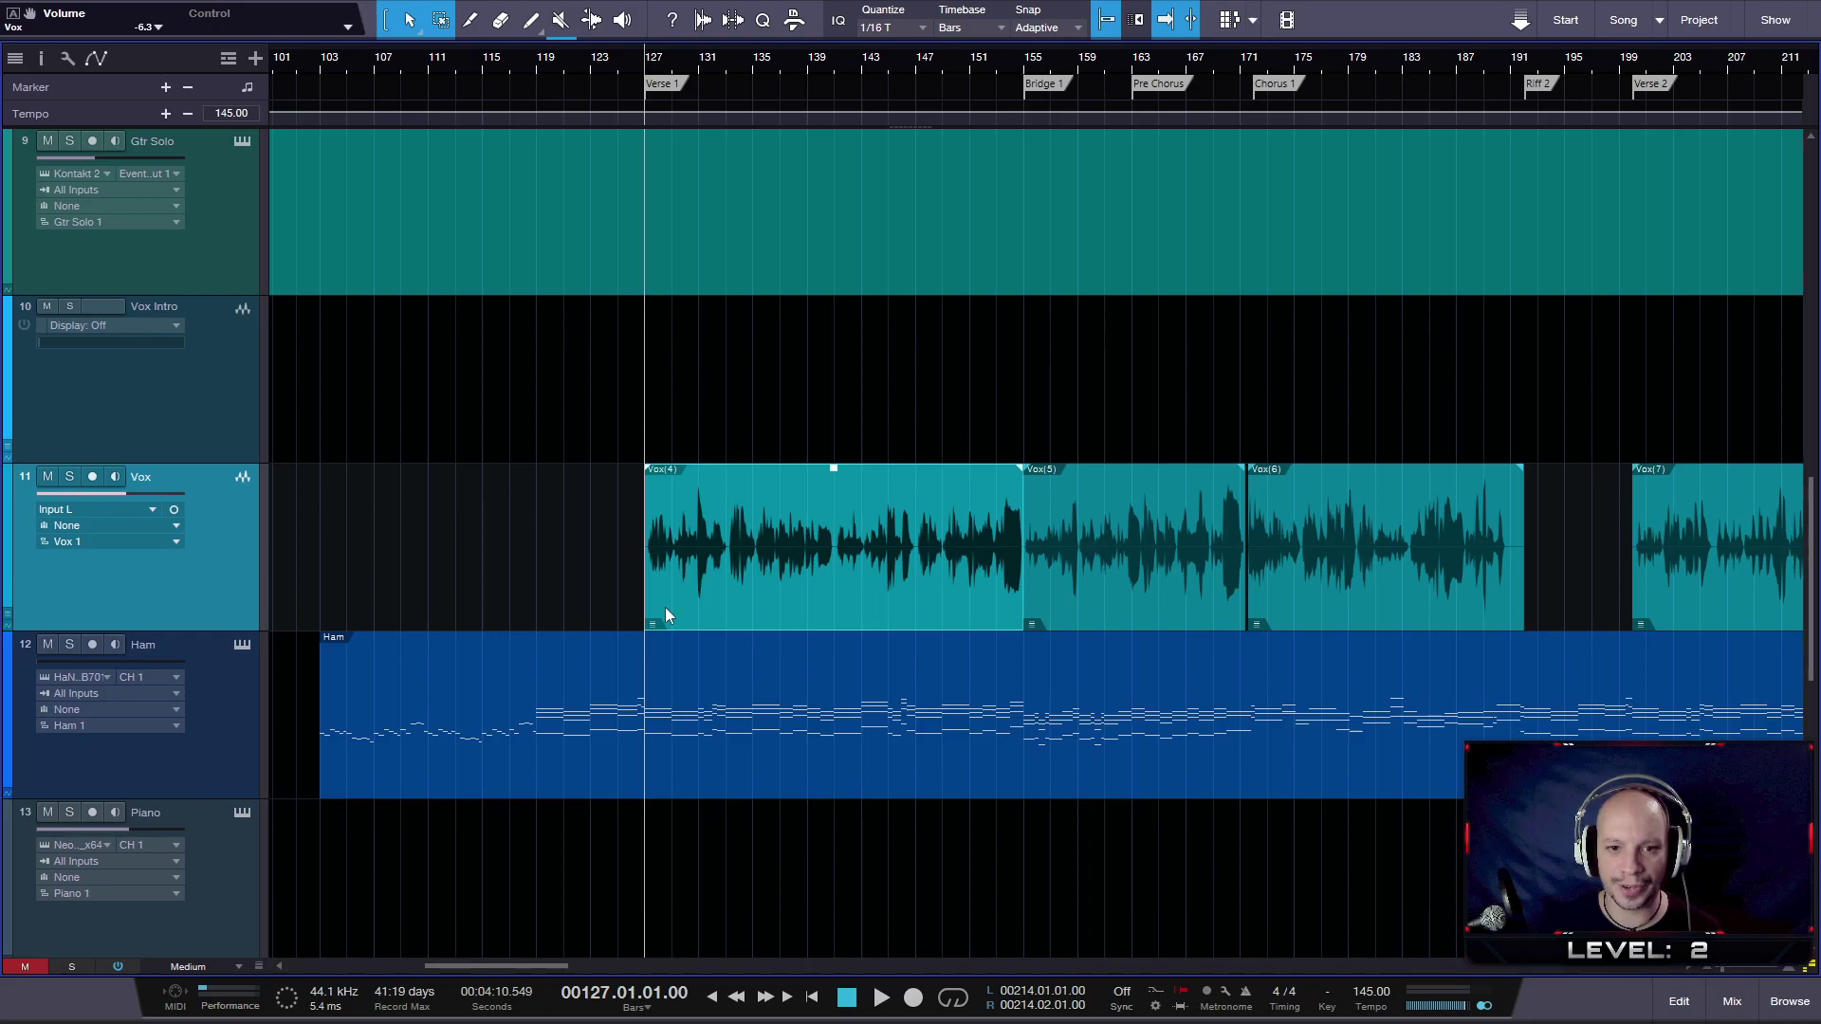
pyautogui.scroll(2, 1105, 174)
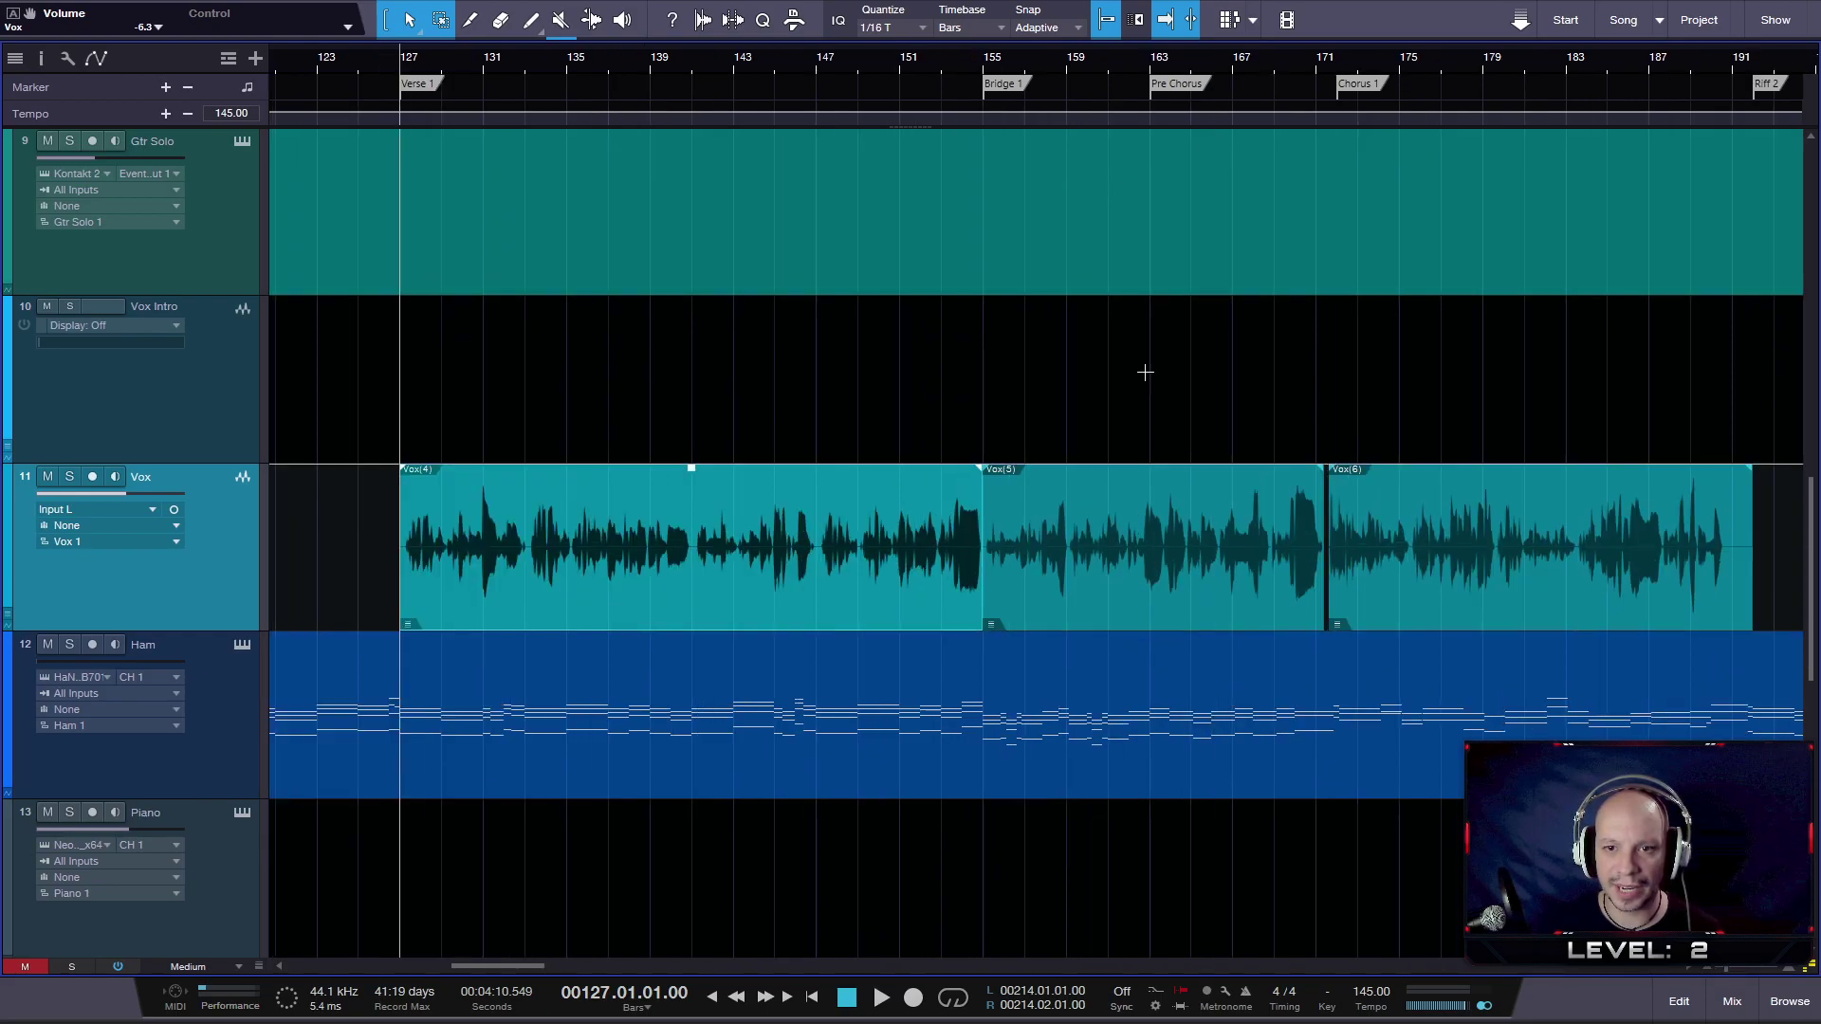
pyautogui.click(1087, 612)
pyautogui.press('Left')
pyautogui.click(856, 406)
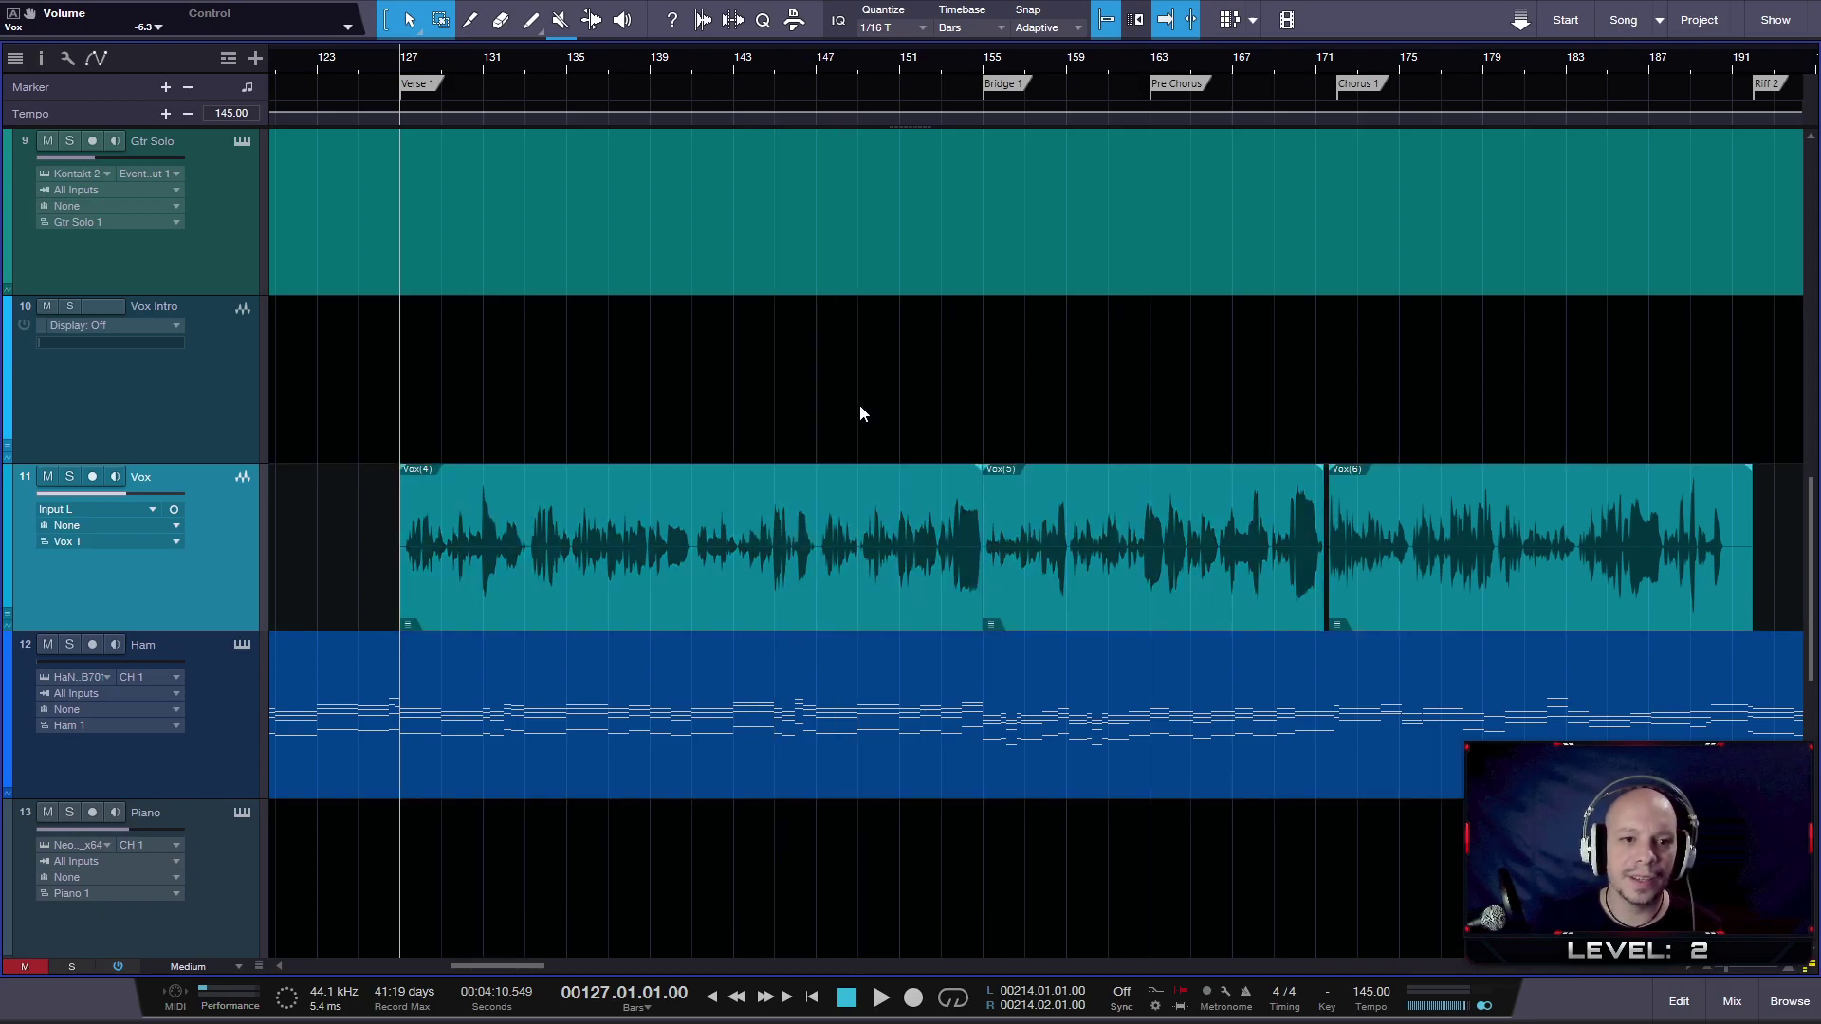
pyautogui.scroll(-2, 858, 414)
pyautogui.scroll(1, 867, 415)
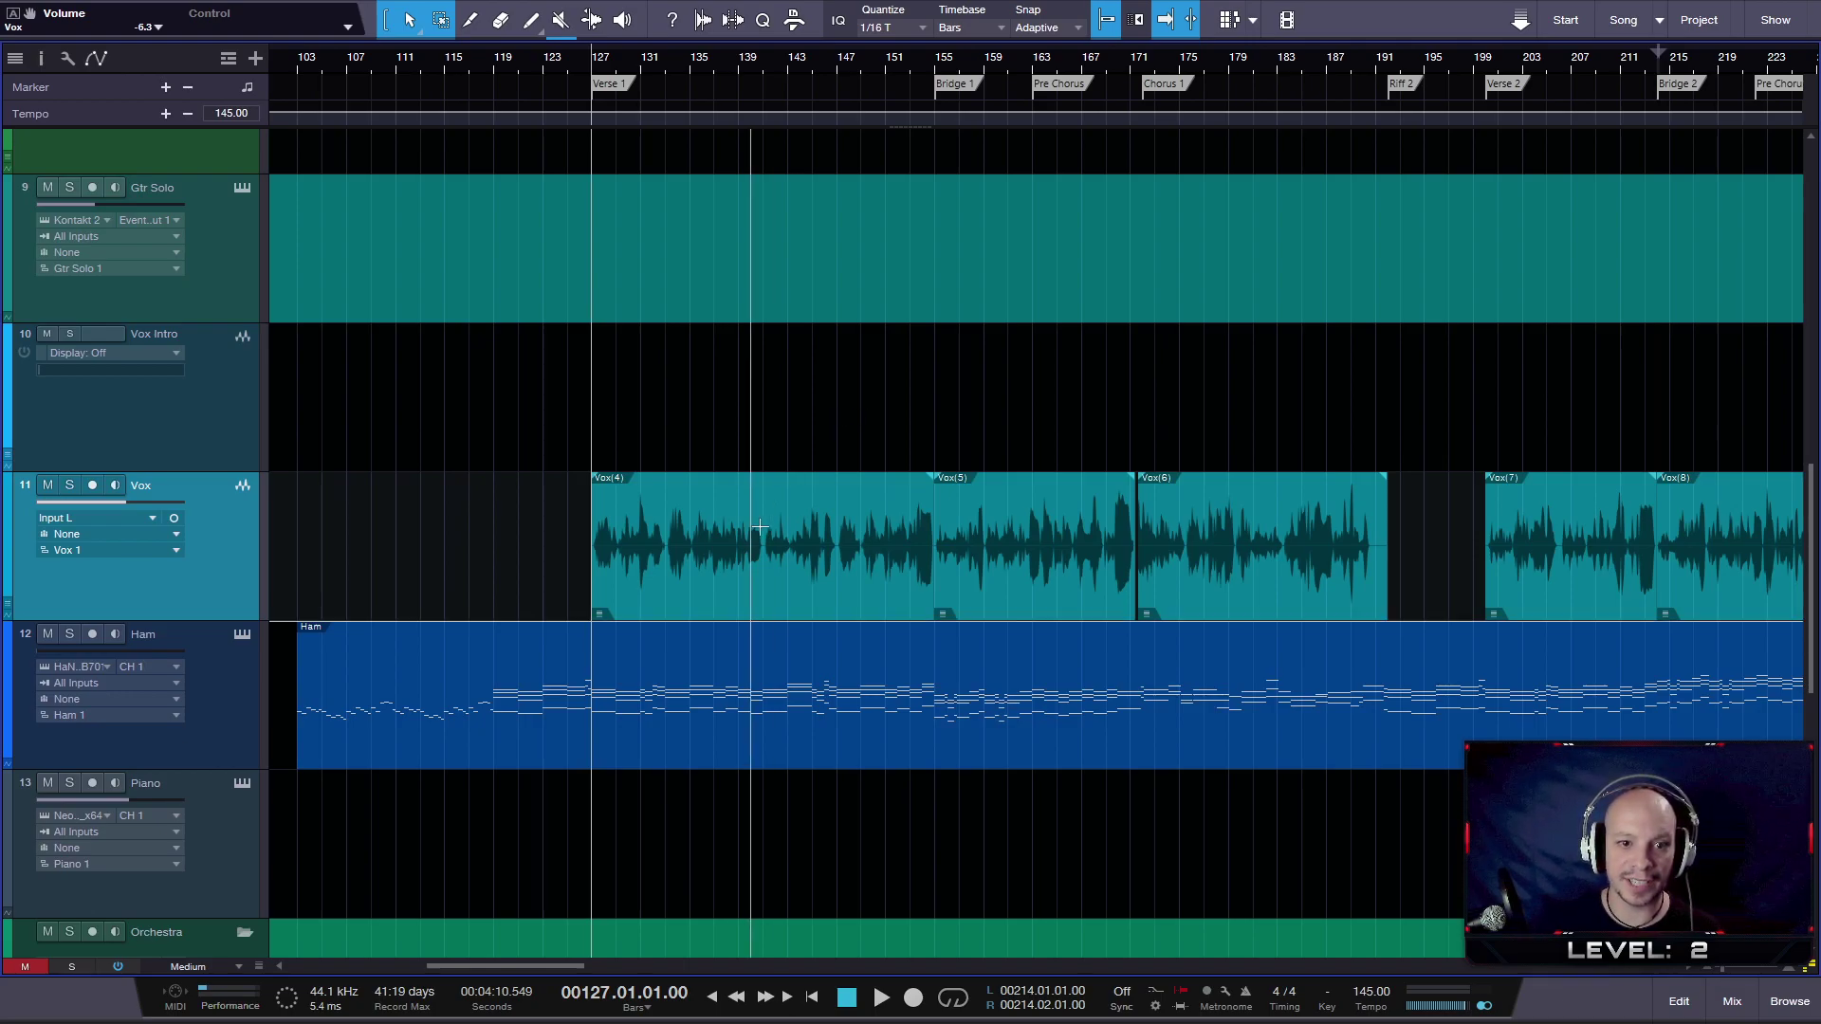
pyautogui.moveTo(1437, 564); pyautogui.dragTo(857, 584)
pyautogui.click(407, 492)
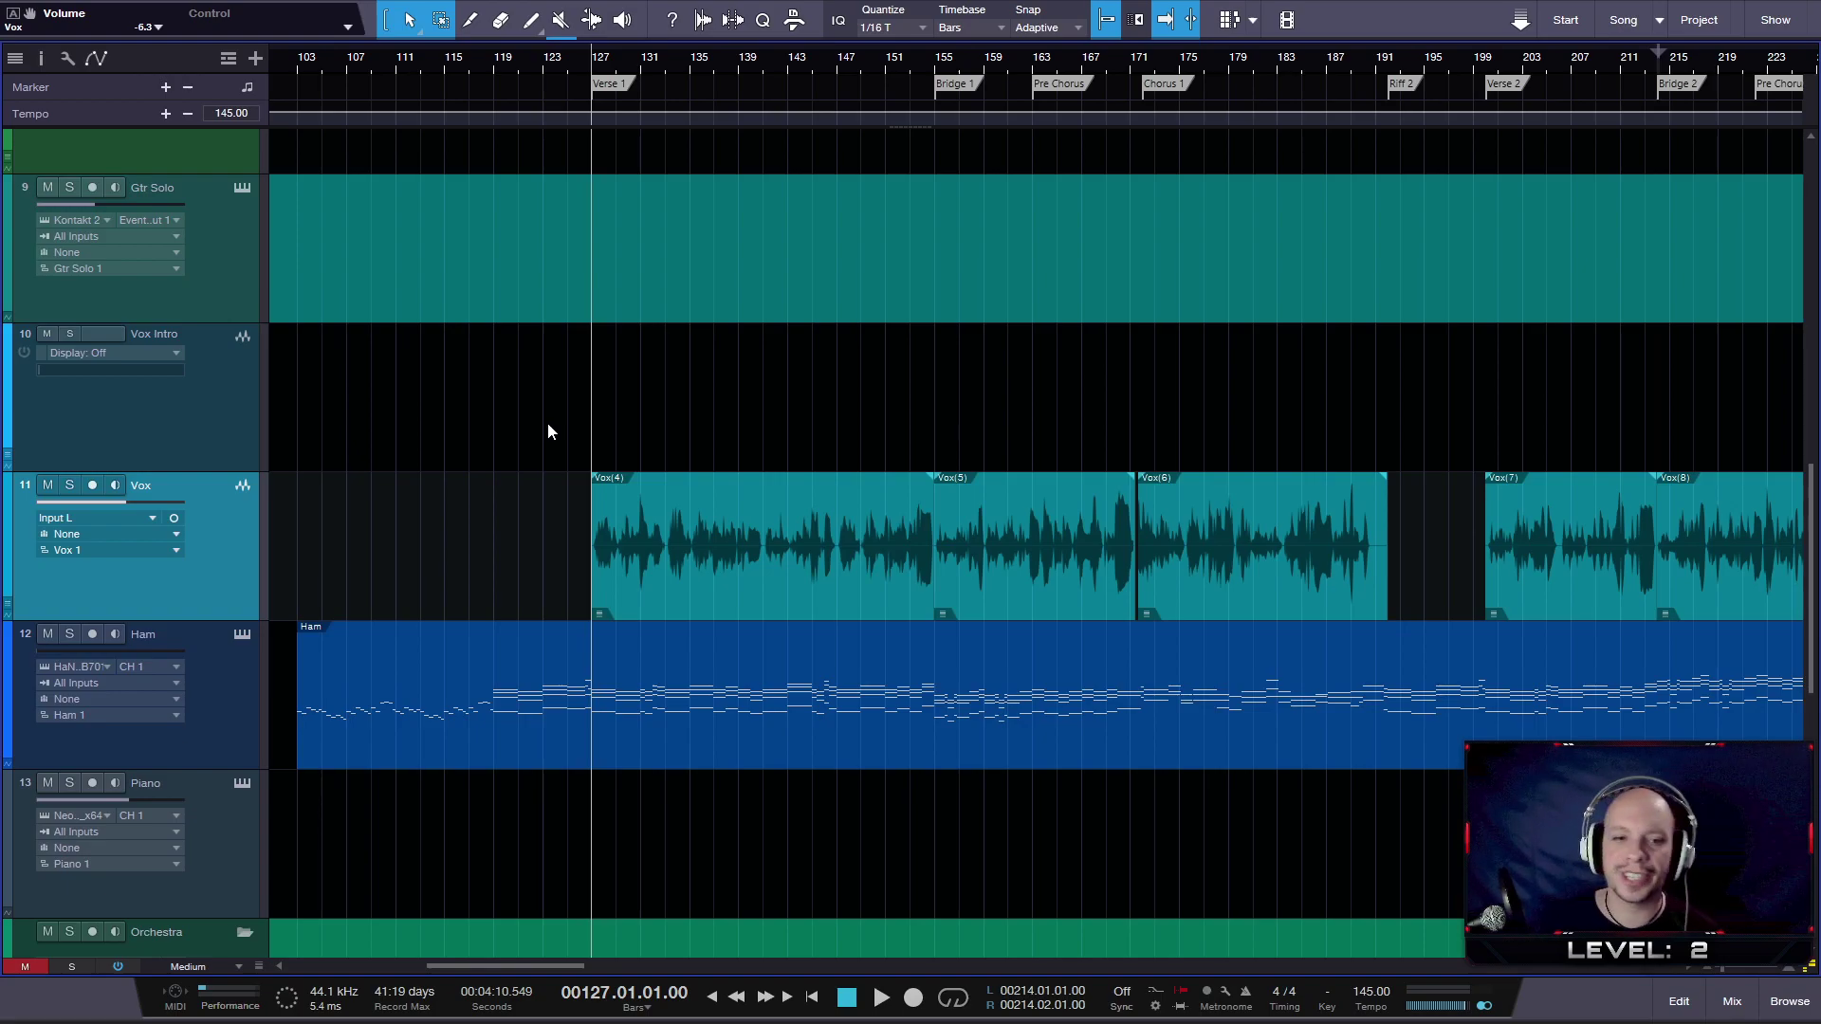
# - Shrink the track height to Small so that all tracks from Vox Guide to DBass fit in the arrangement
pyautogui.scroll(2, 545, 432)
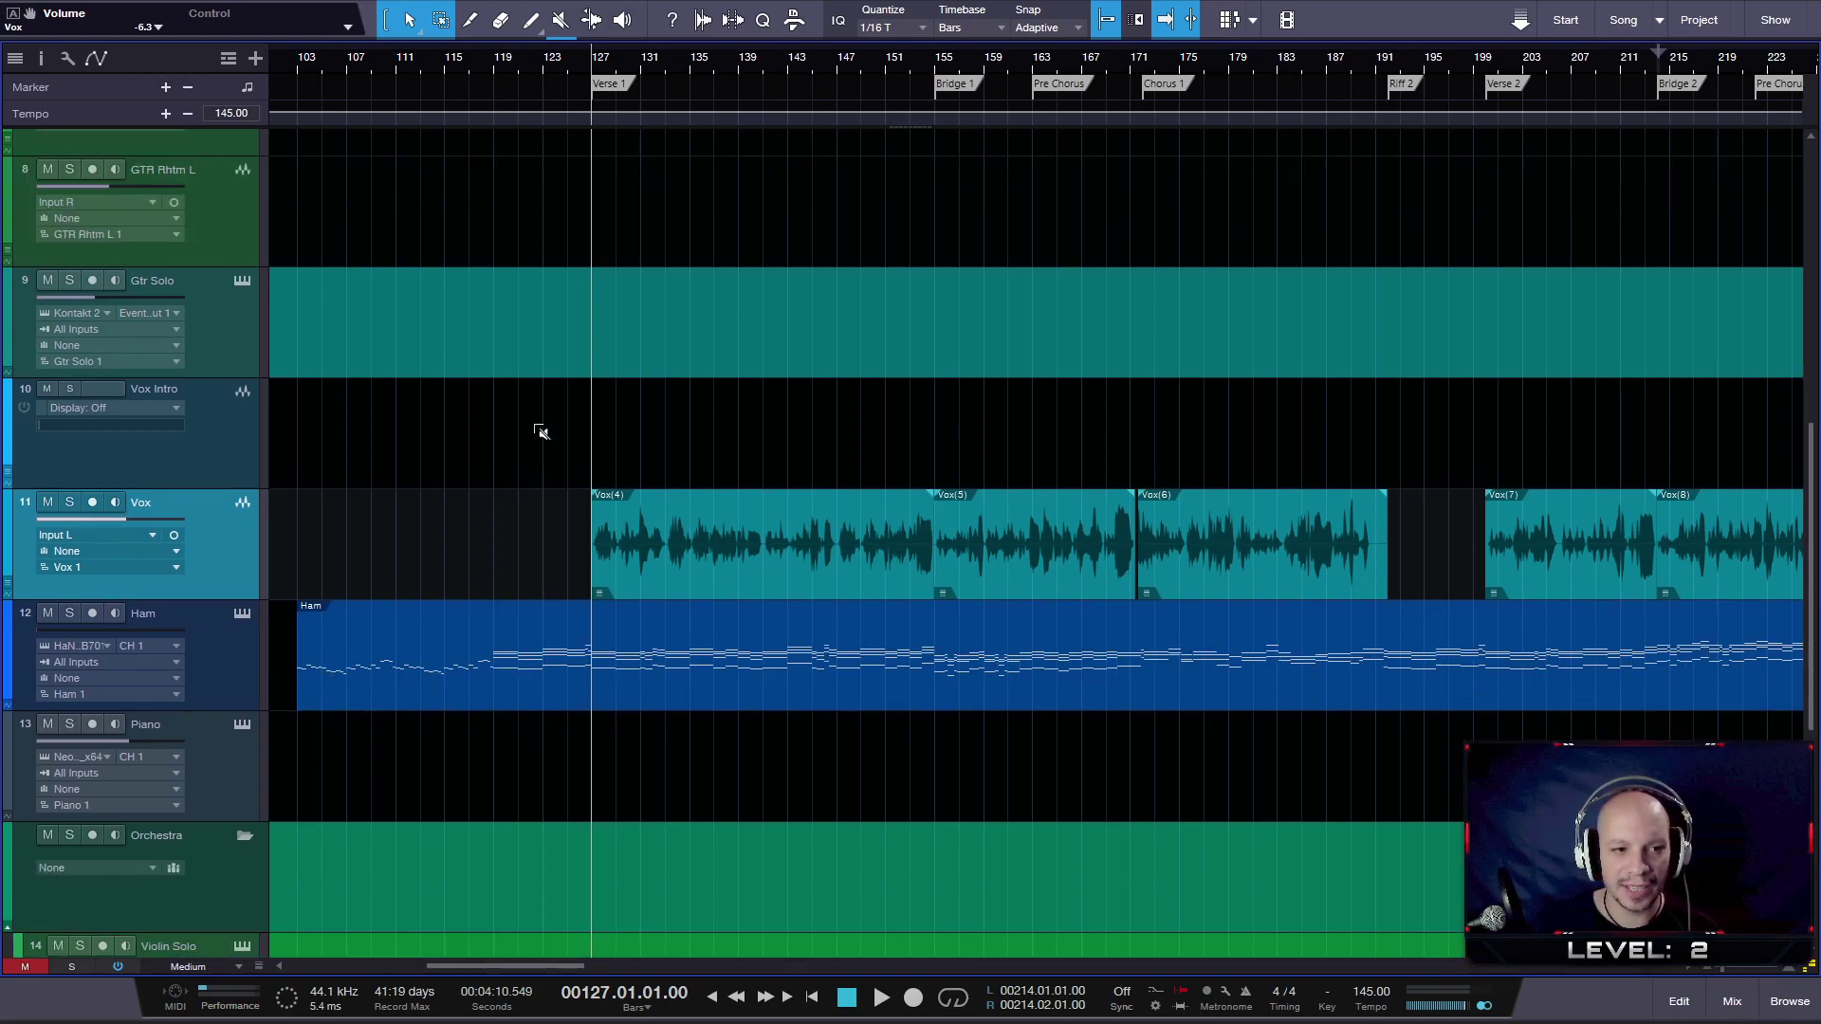
pyautogui.scroll(-1, 540, 432)
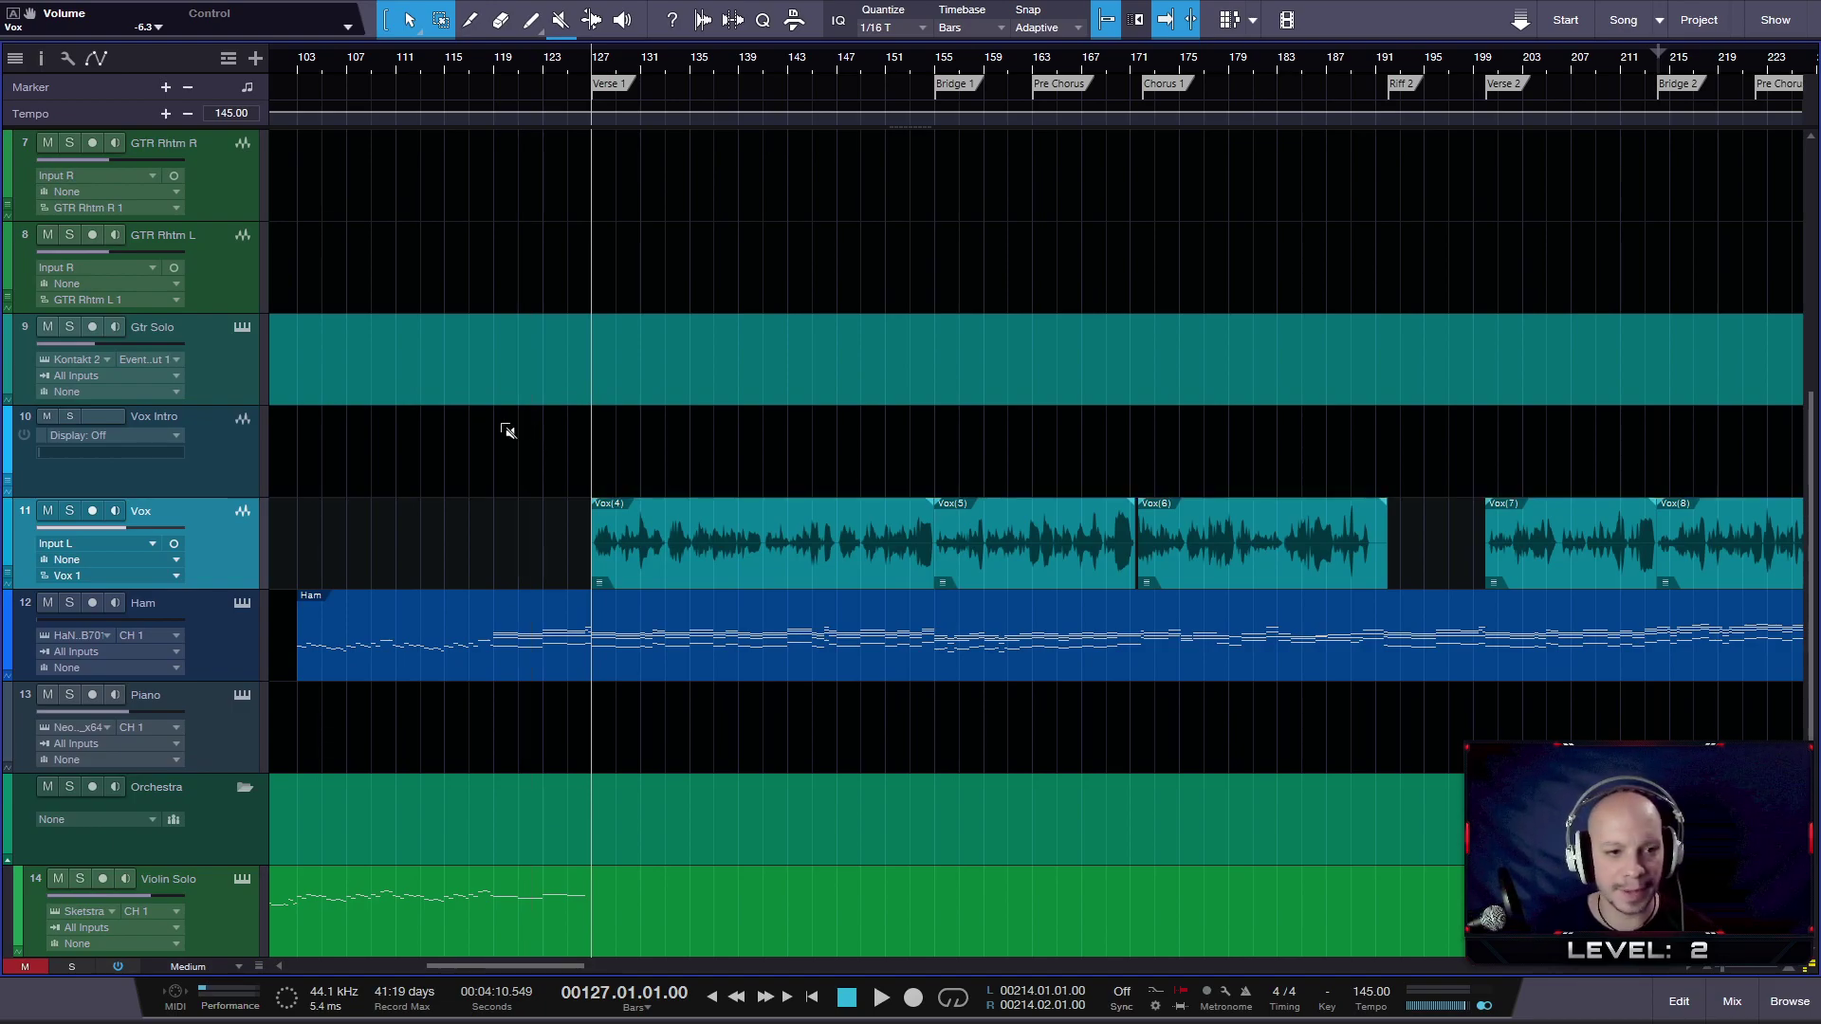
pyautogui.scroll(-4, 512, 431)
pyautogui.scroll(3, 474, 429)
pyautogui.scroll(-3, 470, 424)
pyautogui.scroll(3, 466, 419)
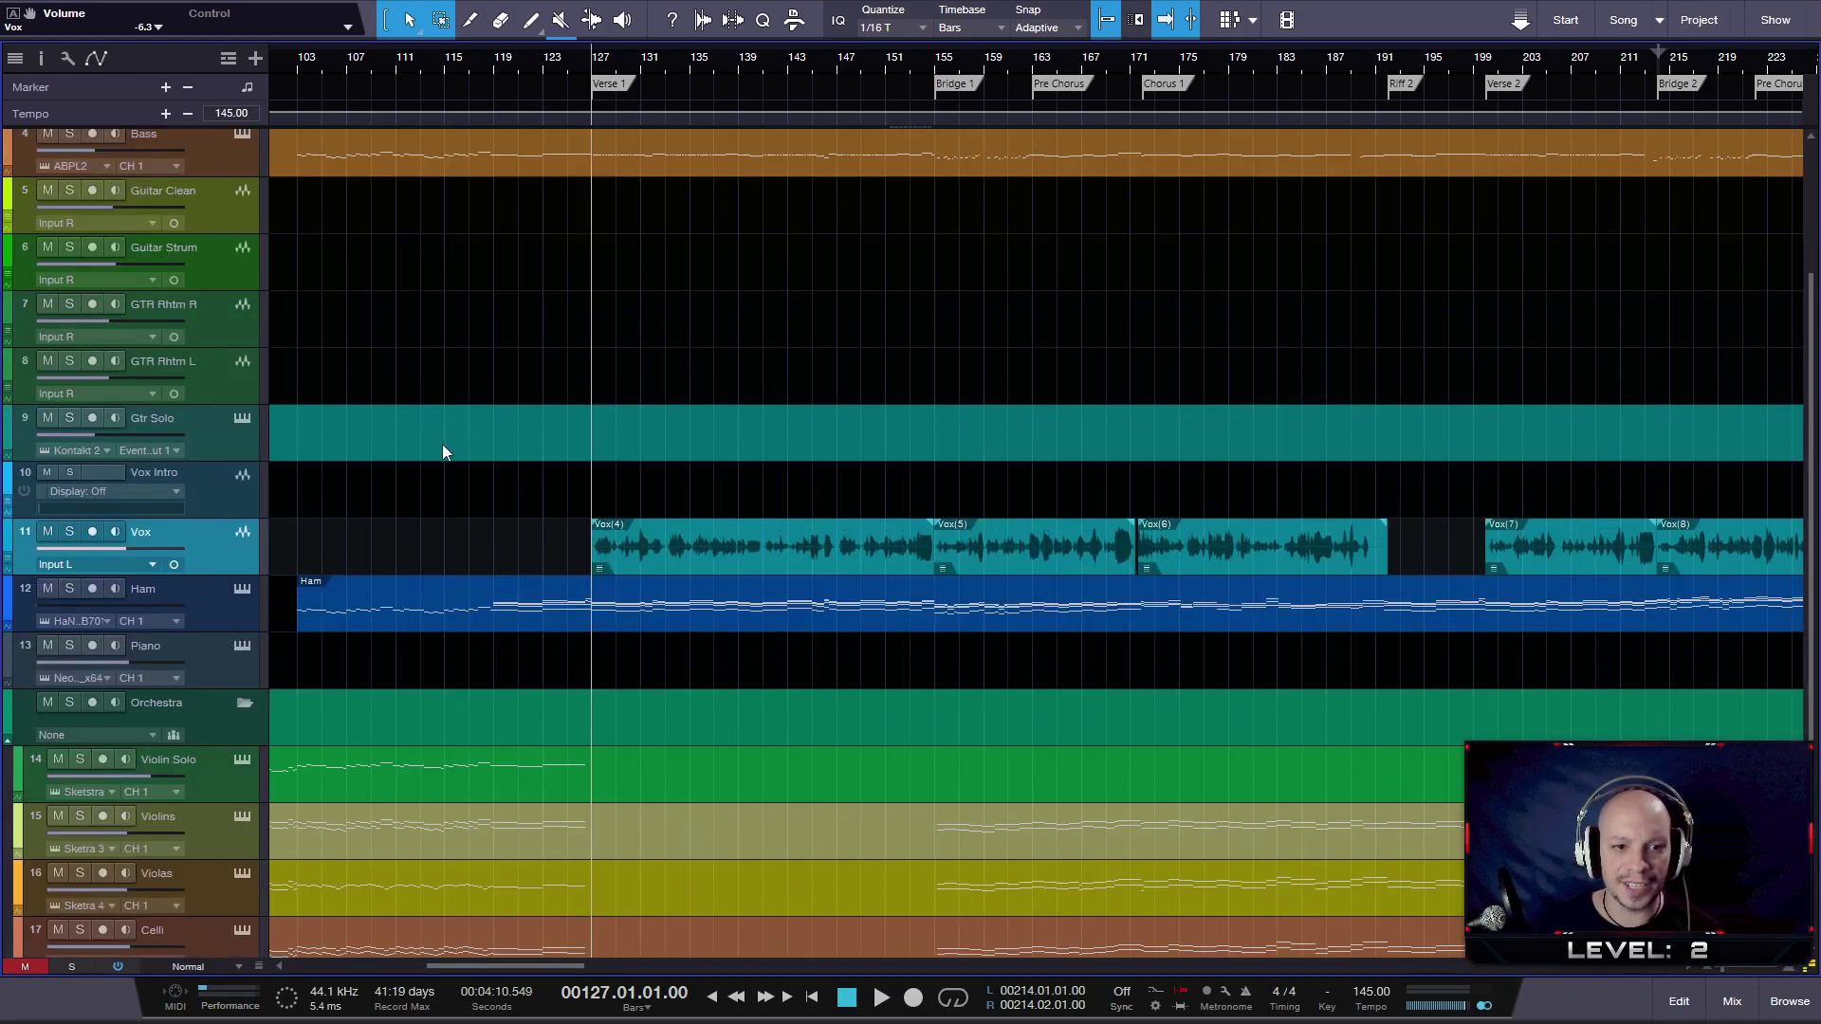
pyautogui.scroll(-1, 450, 400)
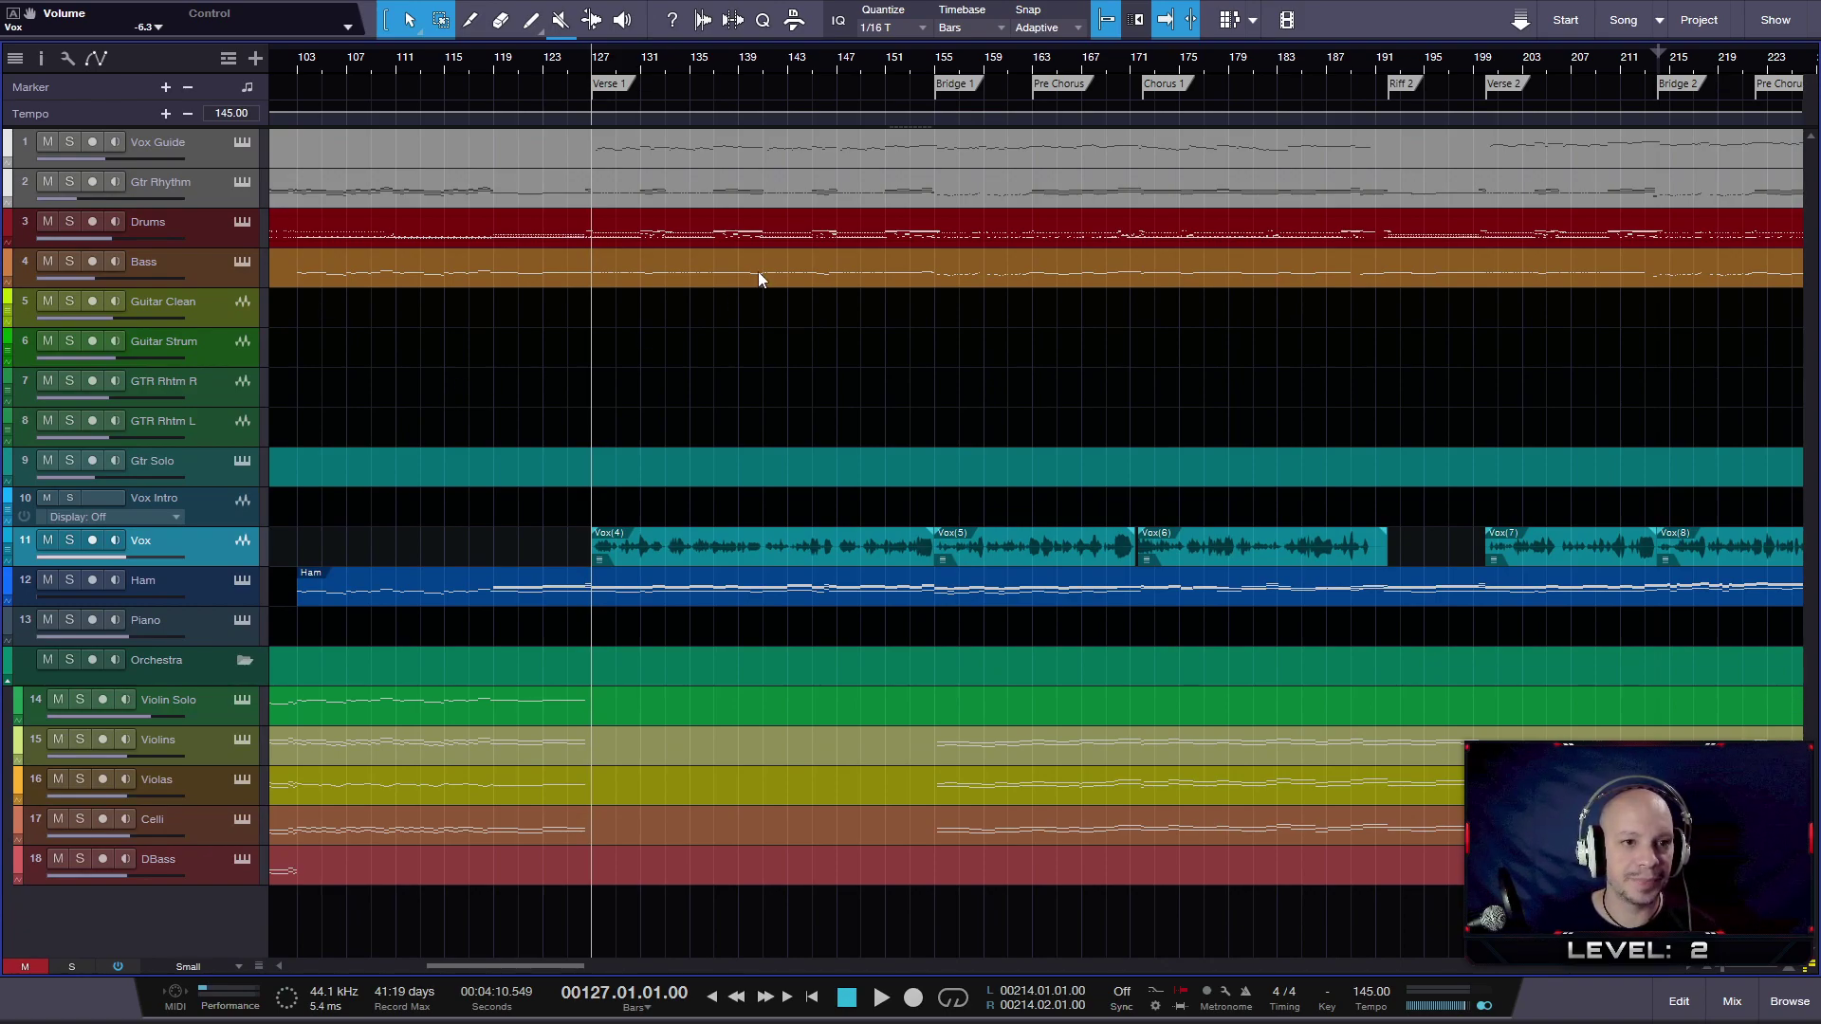
# - Select instrument parts one after another to point them out, including Vox Guide, Gtr Rhythm, Drums, Bass and Gtr Solo
pyautogui.click(783, 161)
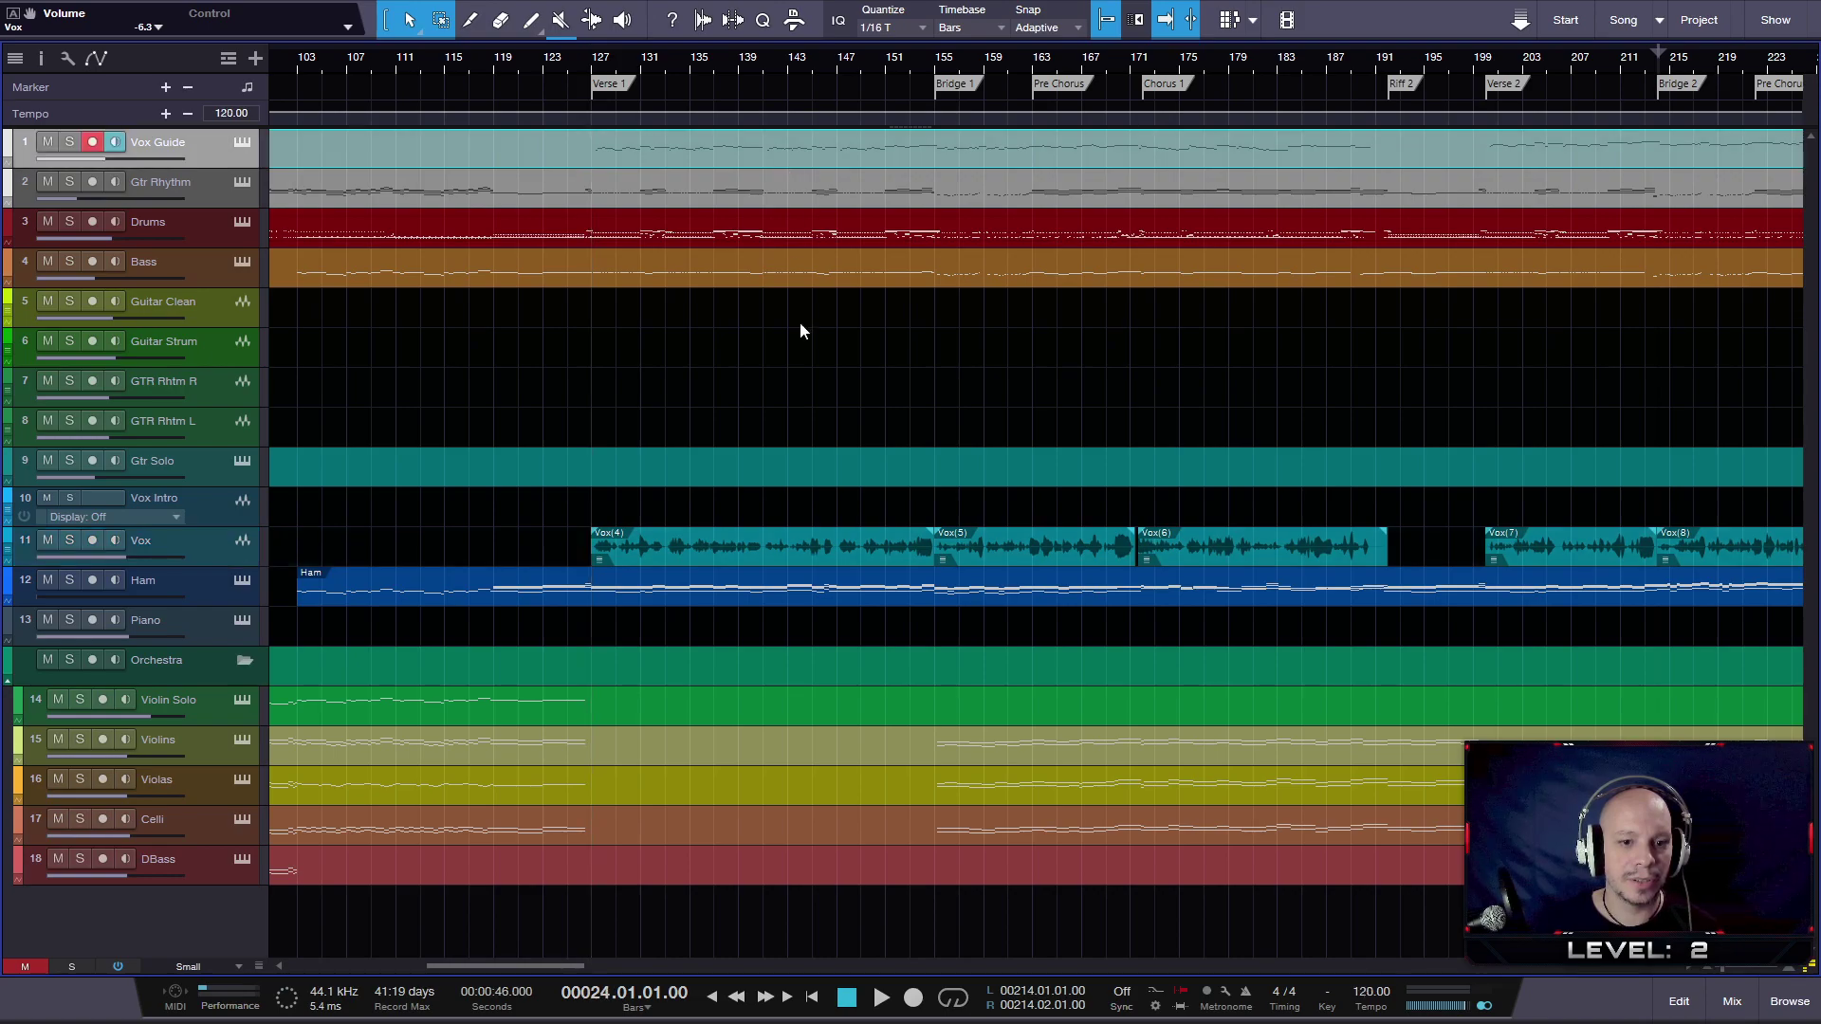
pyautogui.click(930, 863)
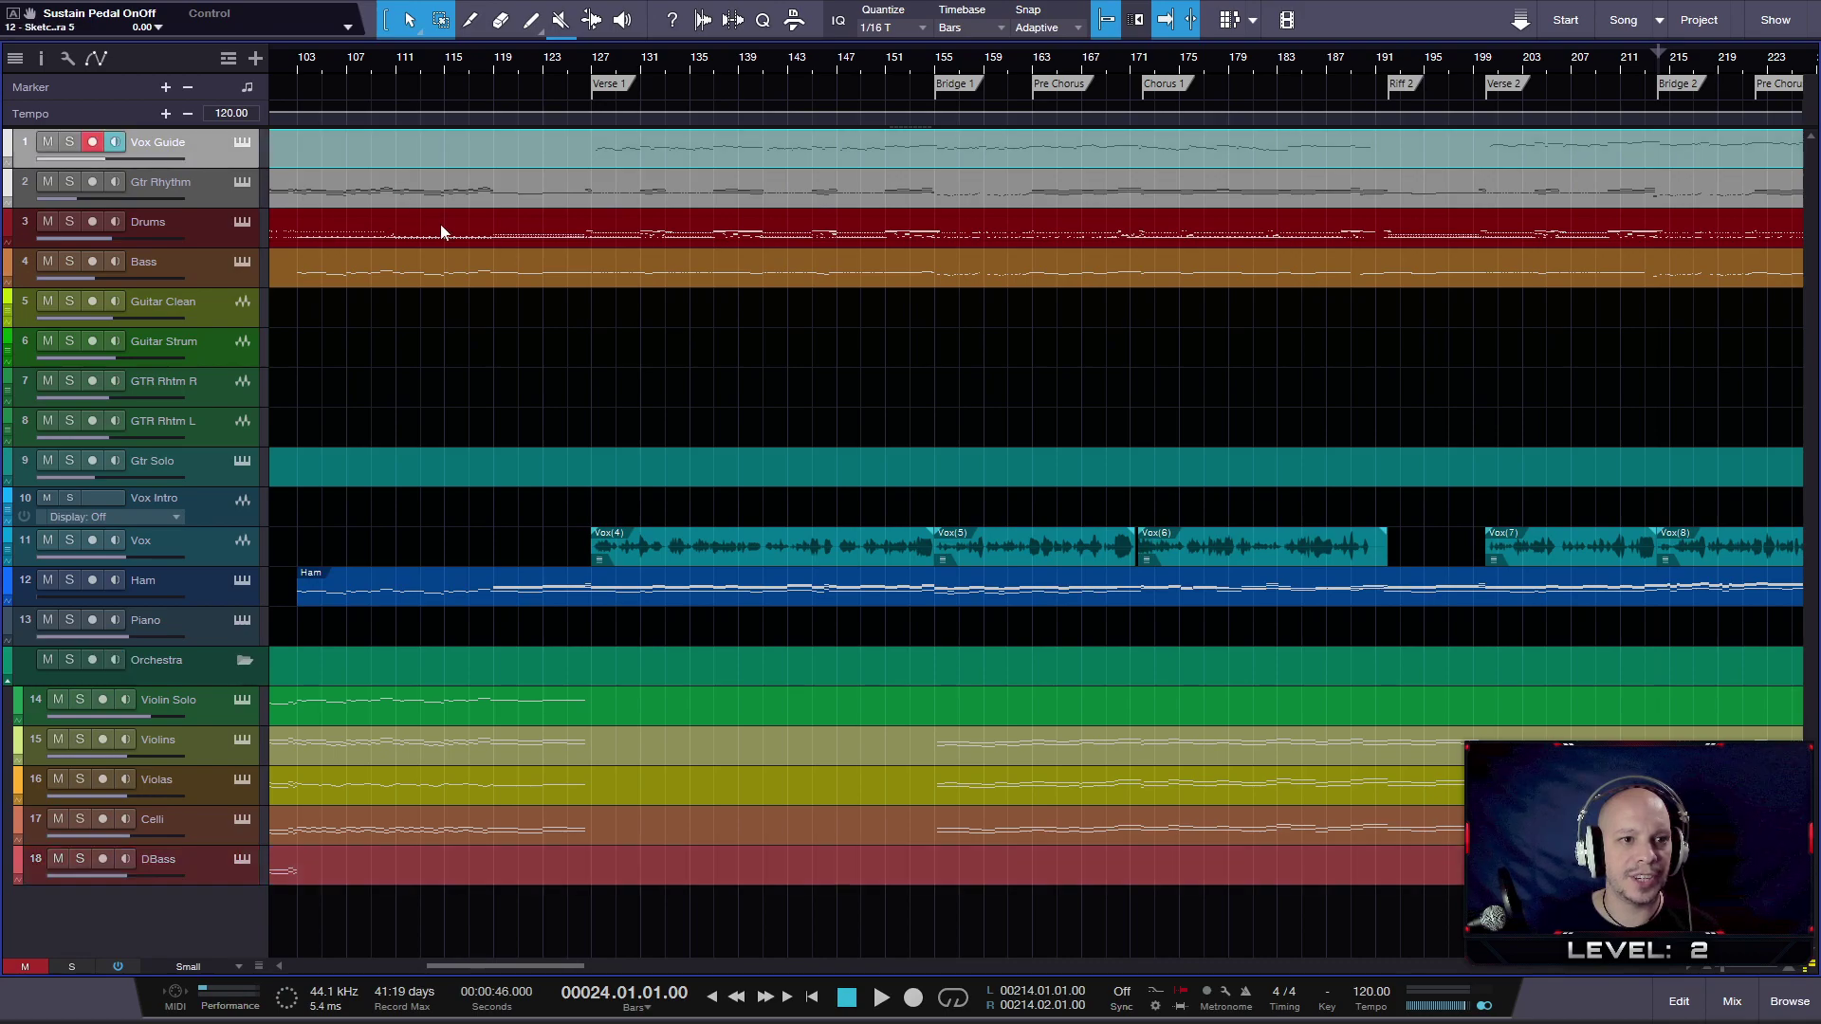
pyautogui.click(595, 195)
pyautogui.click(667, 241)
pyautogui.click(656, 269)
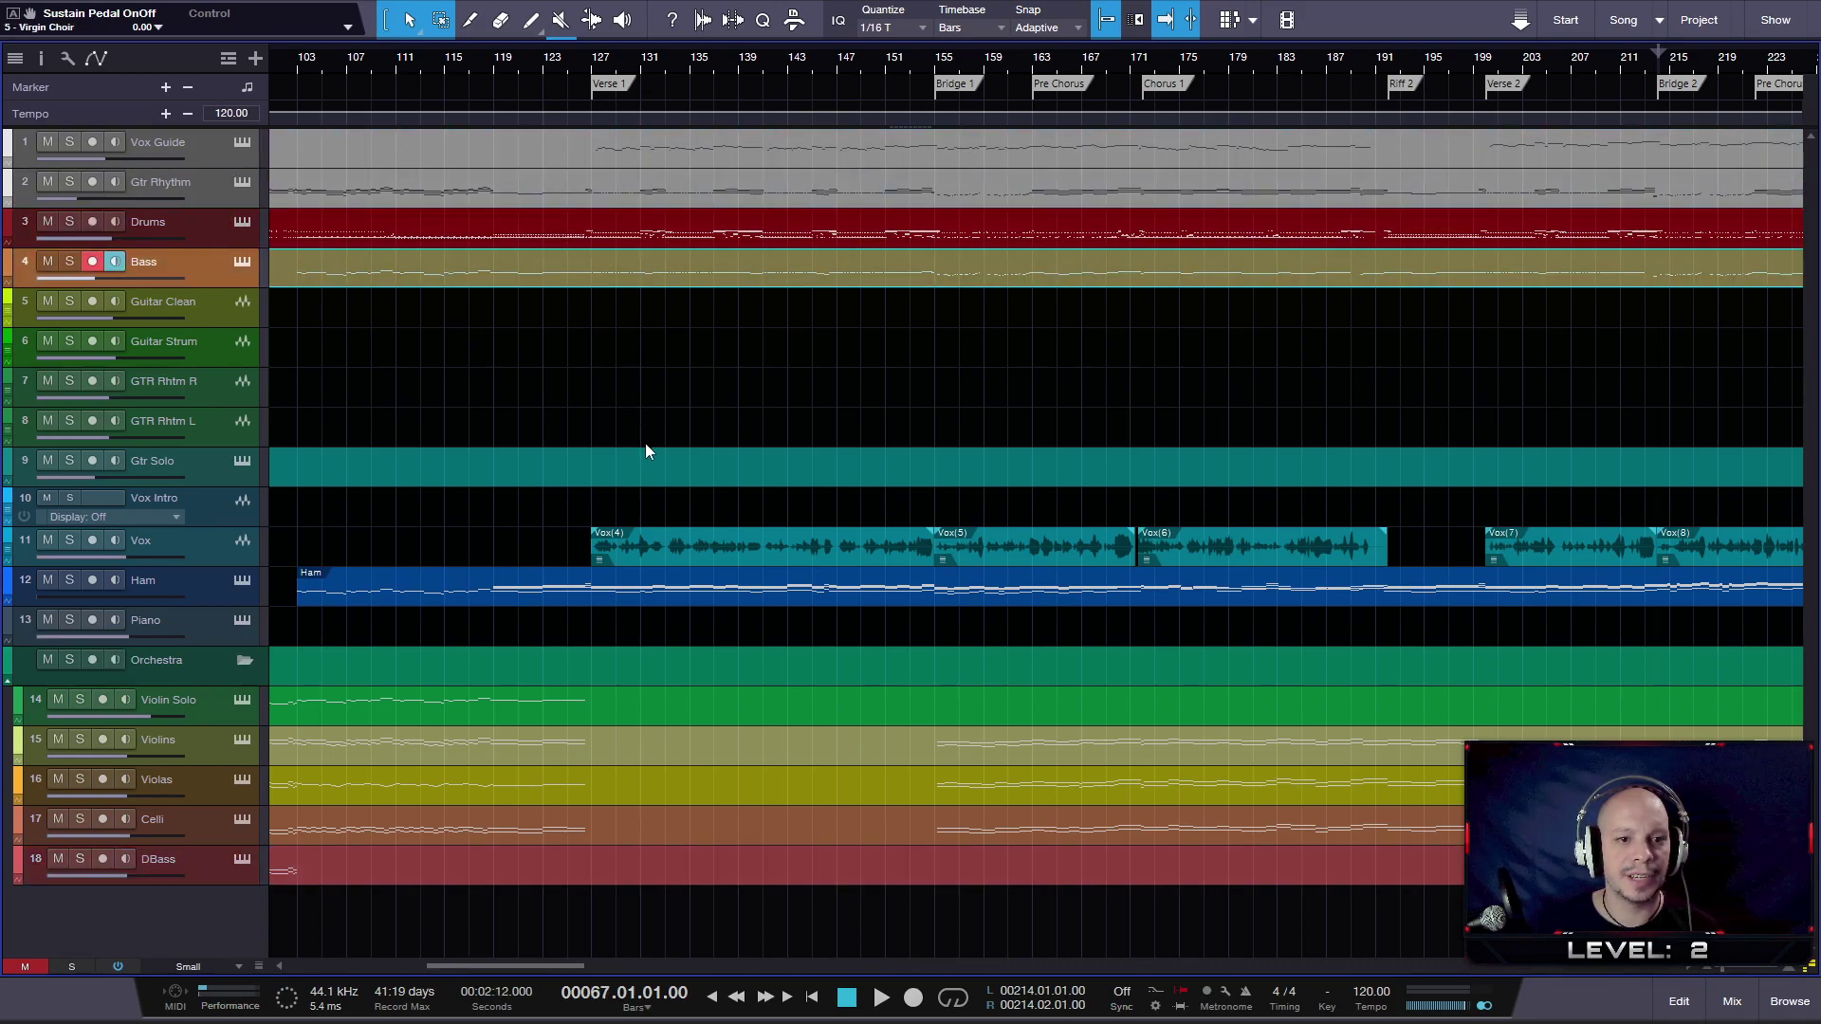
pyautogui.click(679, 476)
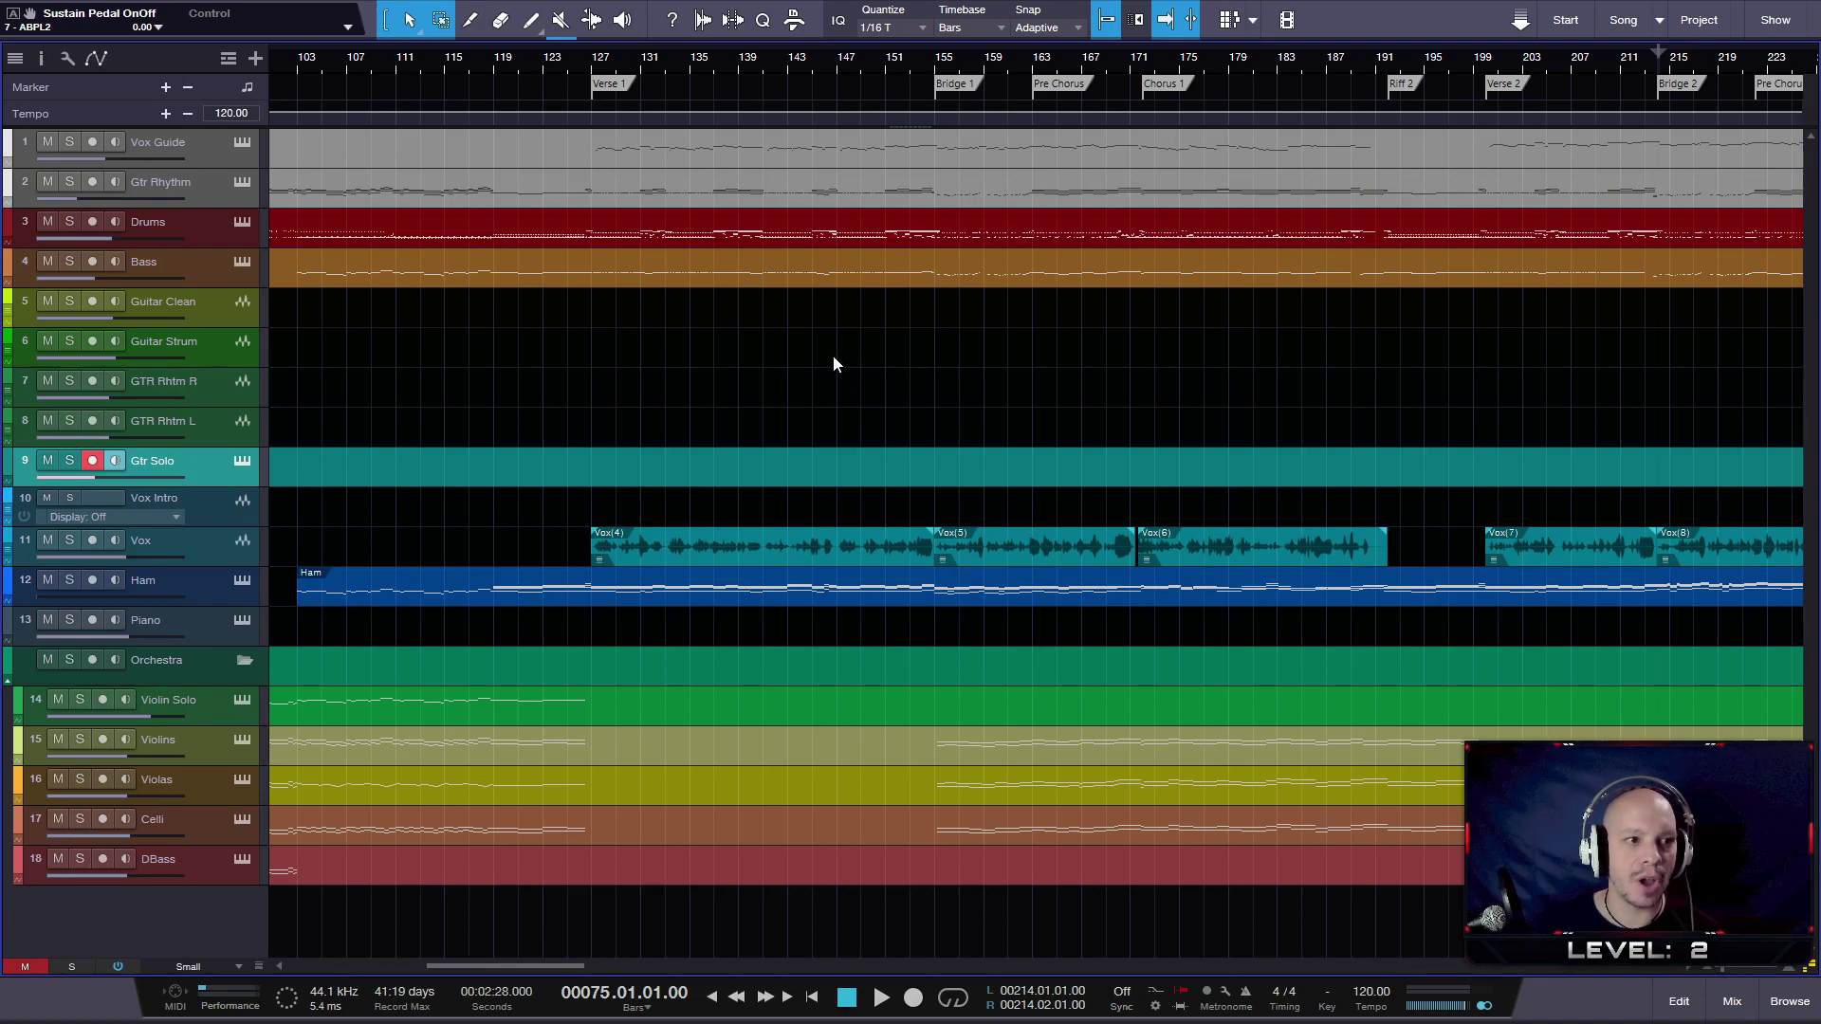
# - Open the Vox Guide part in the note editor and examine its melody notes up close and as an overview
pyautogui.hotkey('shift', 'e')
pyautogui.scroll(-2, 707, 372)
pyautogui.scroll(3, 705, 372)
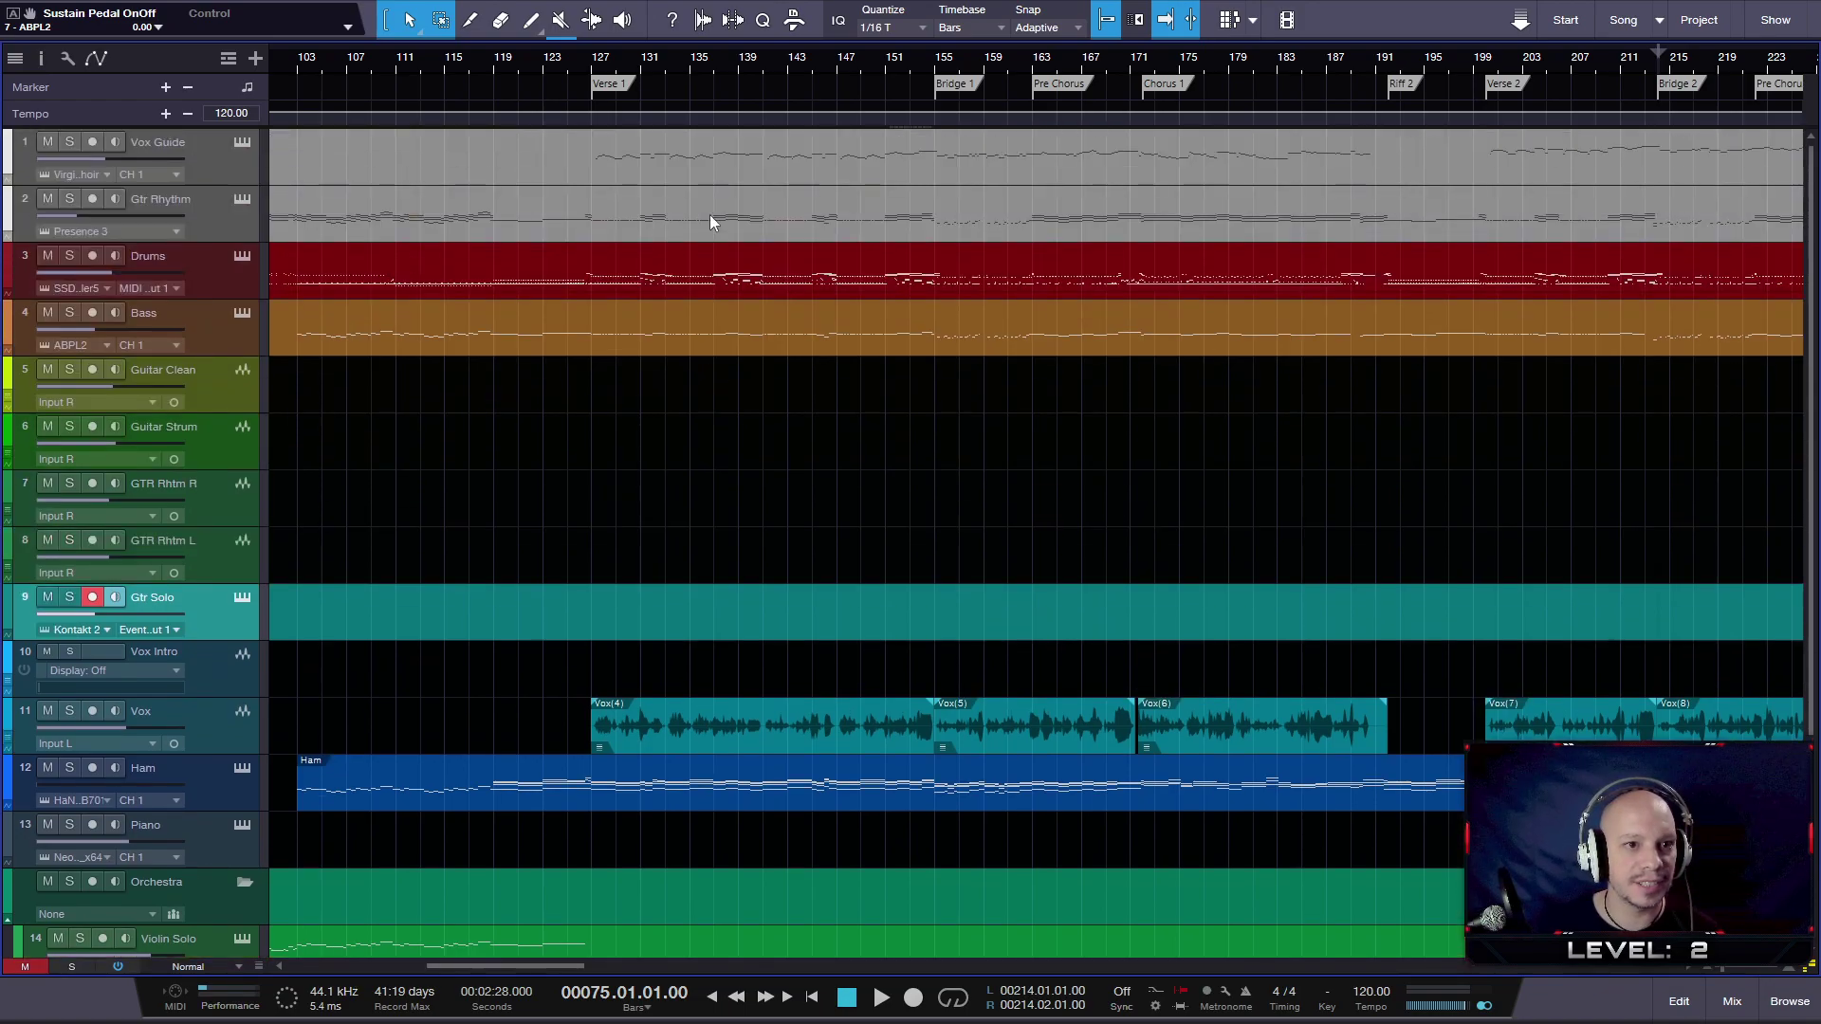
pyautogui.click(642, 166)
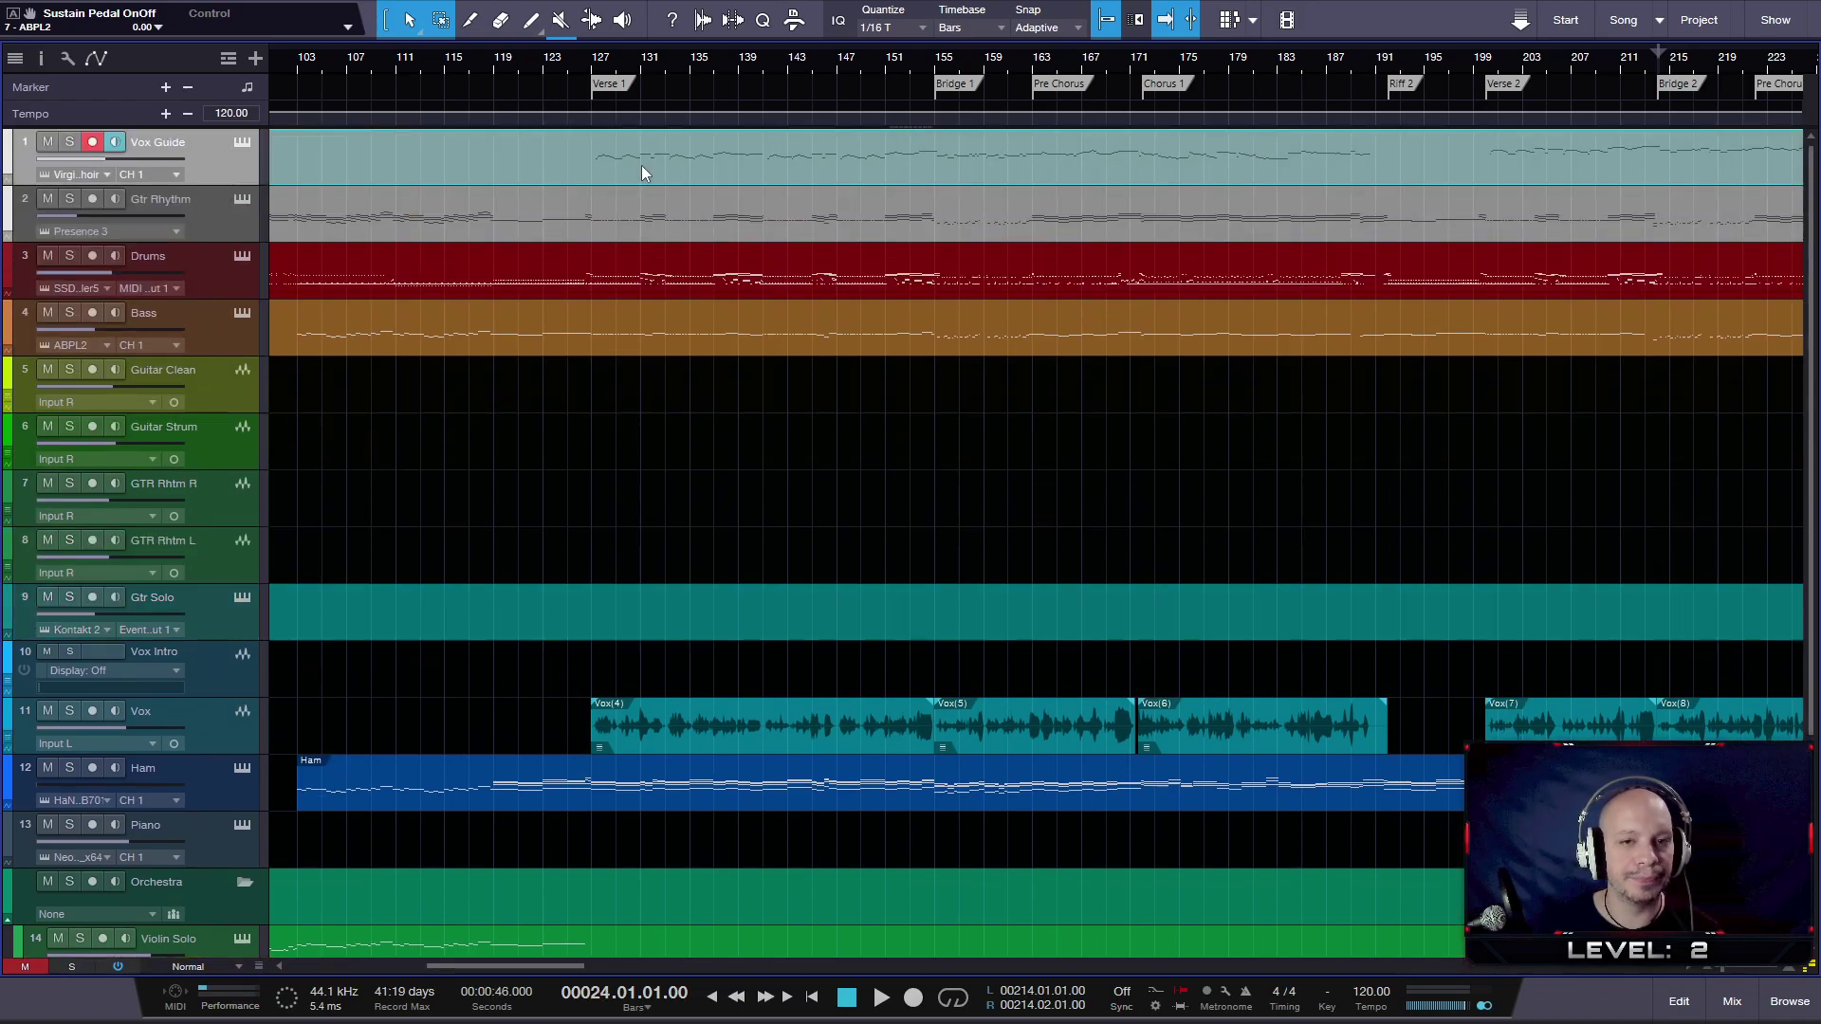
pyautogui.doubleClick(641, 165)
pyautogui.scroll(10, 1140, 662)
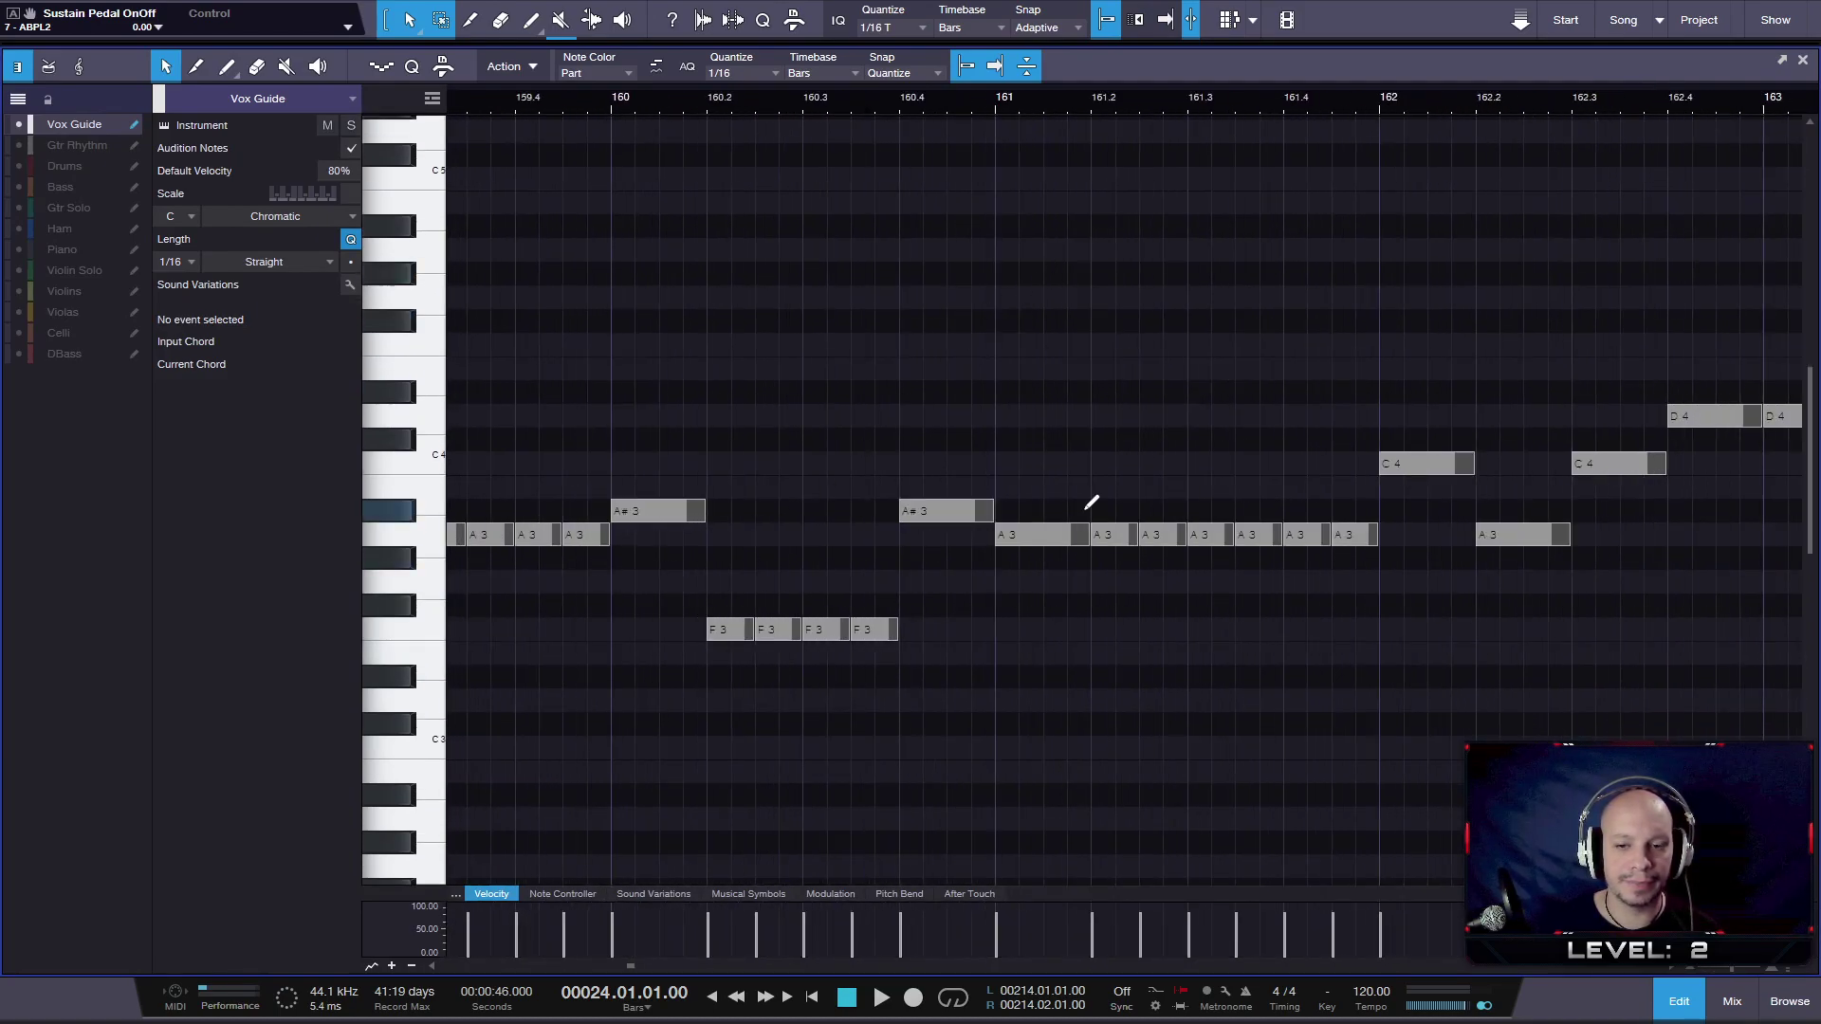
pyautogui.scroll(-5, 1089, 508)
pyautogui.scroll(2, 521, 536)
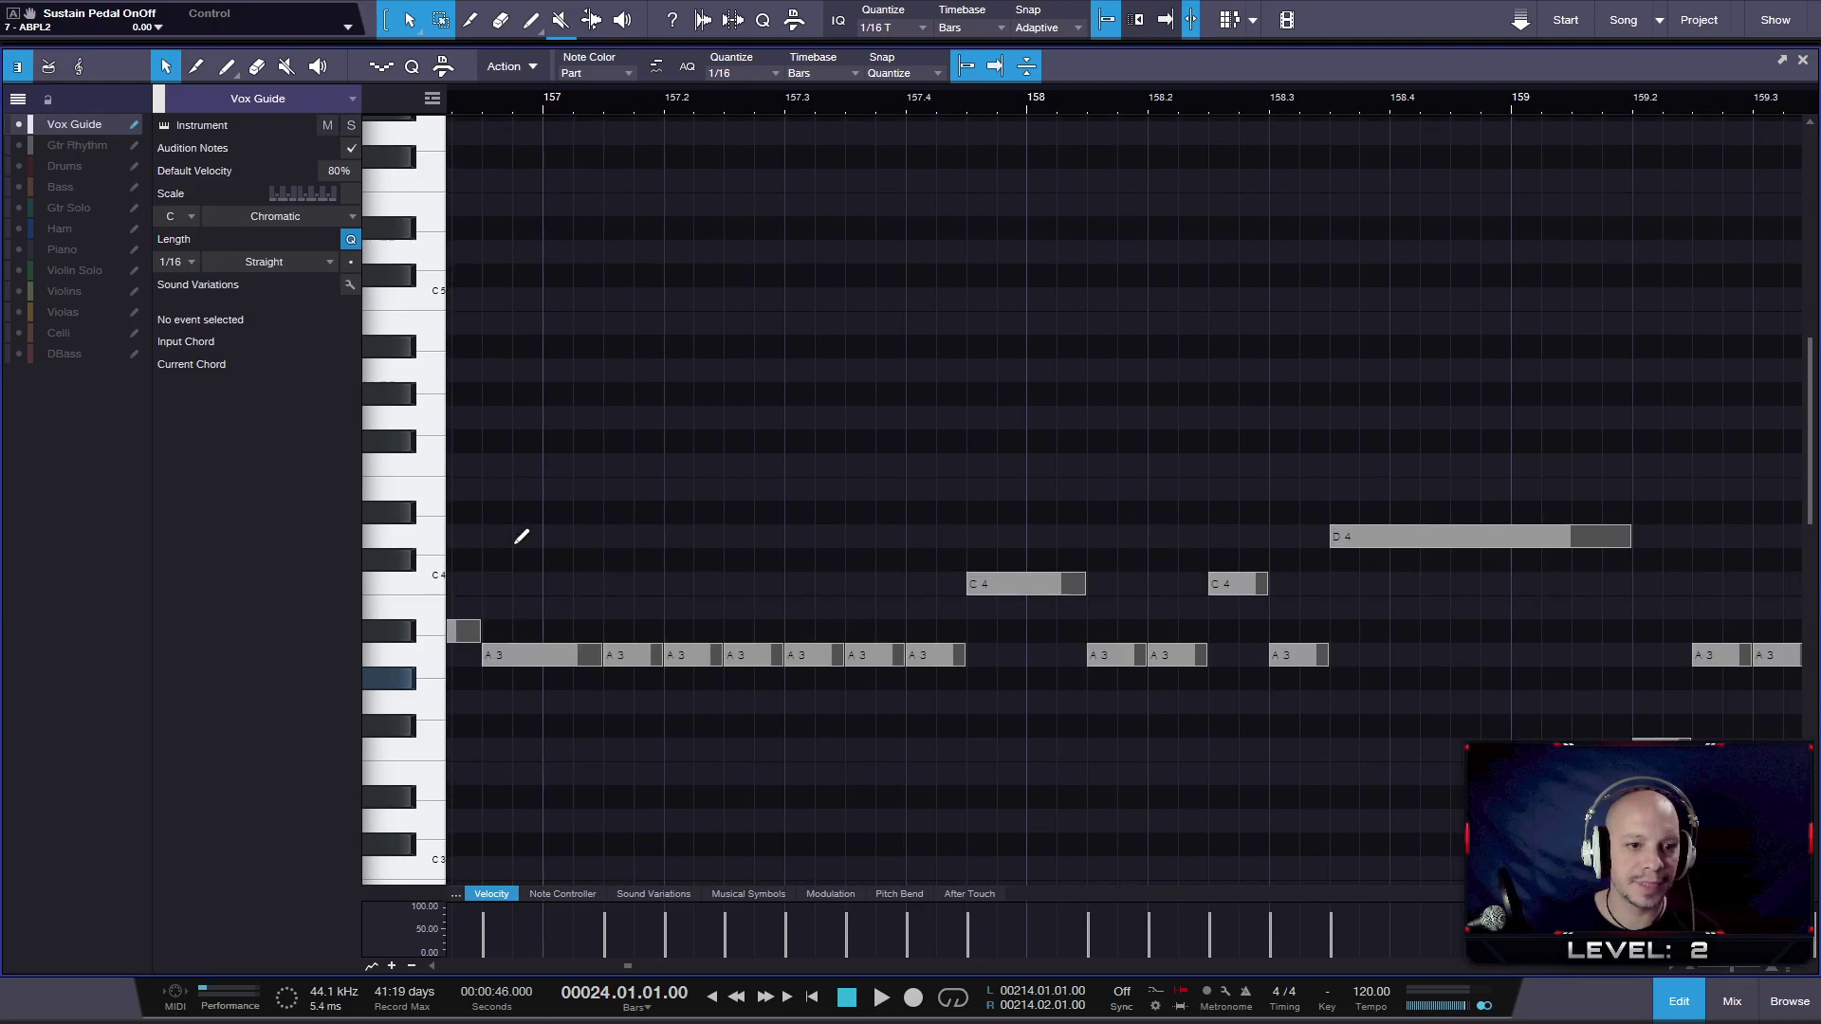
pyautogui.scroll(-8, 520, 536)
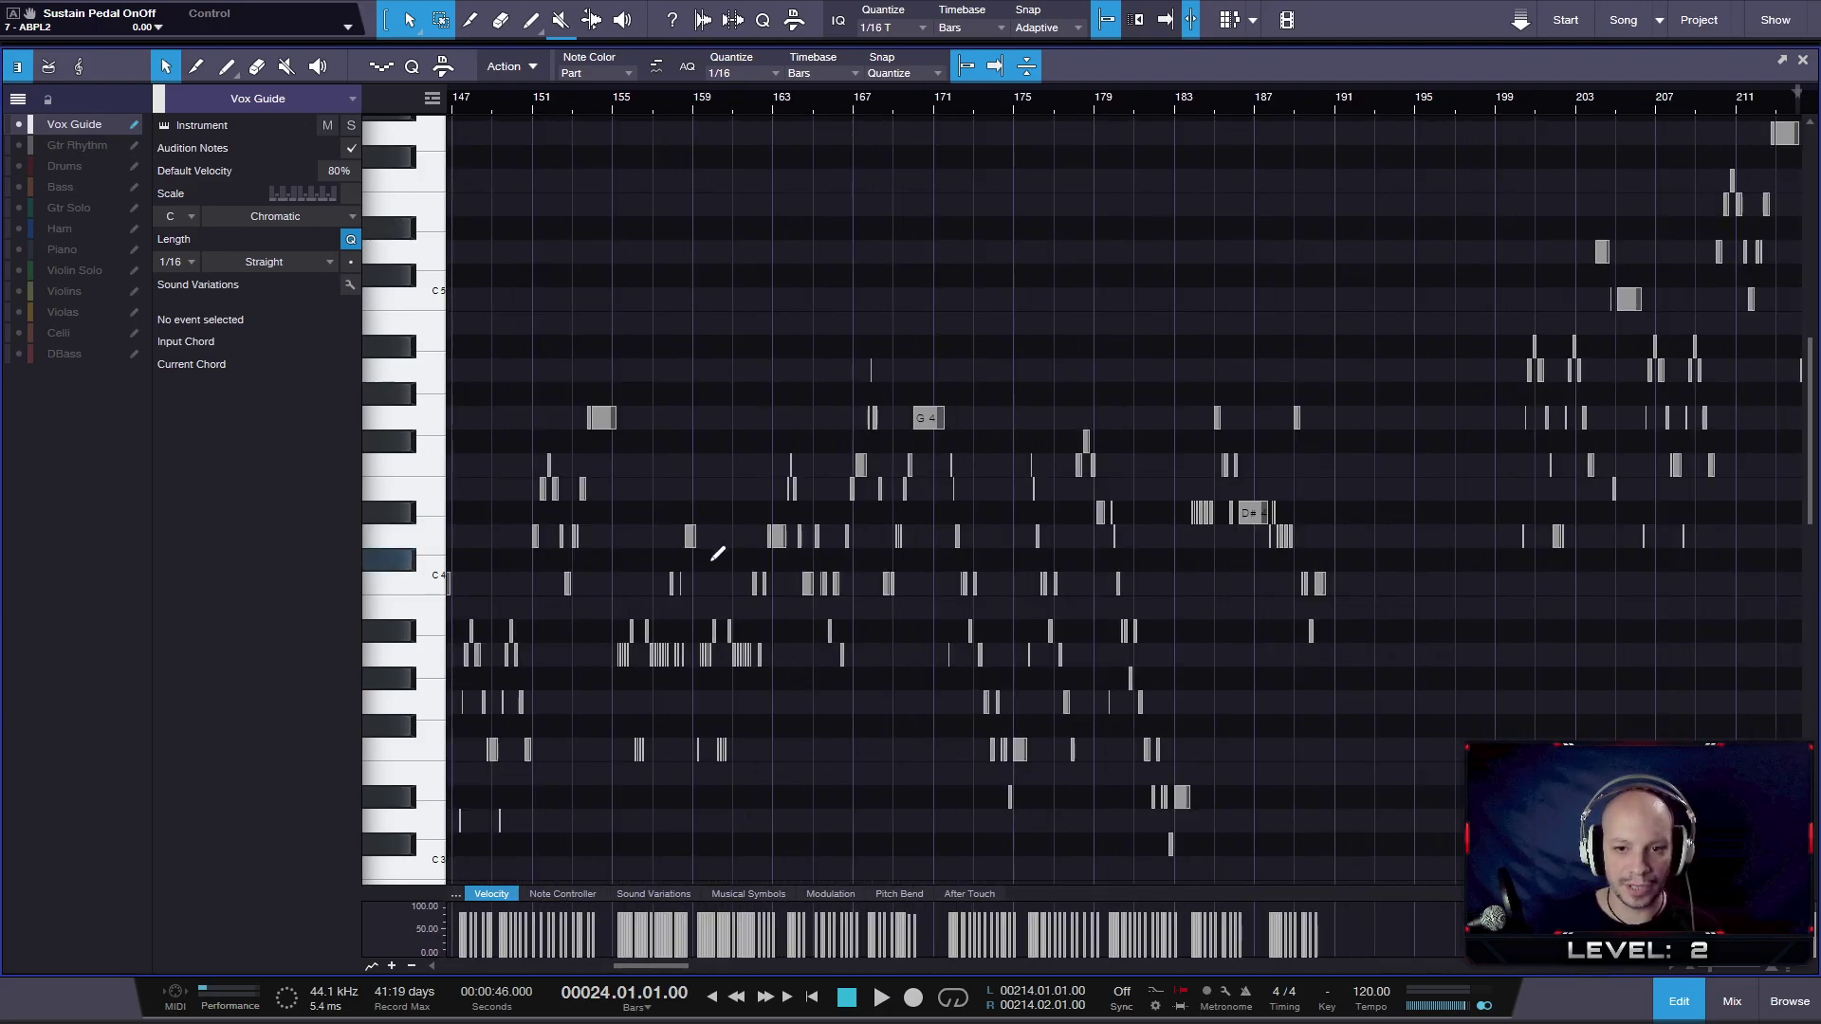
# - Switch the note editor to the Gtr Rhythm part and examine the repeated D2 notes between bars 200 and 204
pyautogui.click(81, 147)
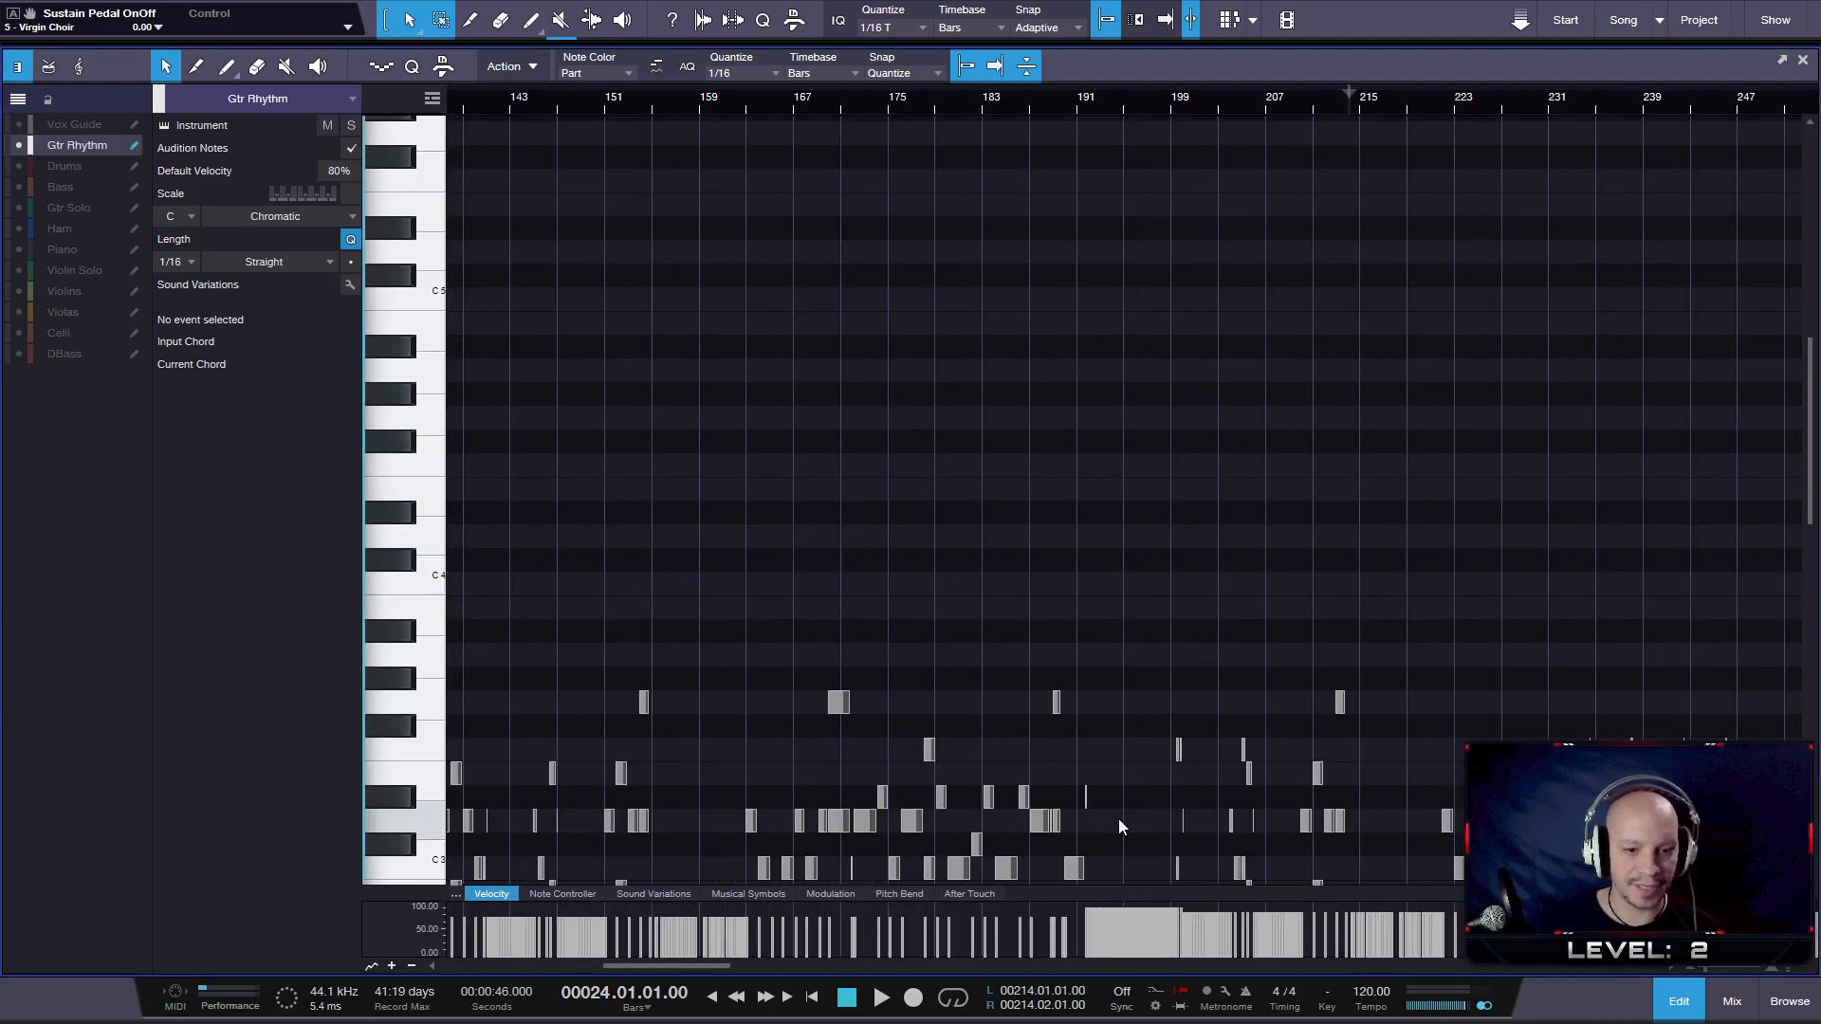
pyautogui.scroll(-5, 1118, 818)
pyautogui.scroll(-5, 767, 716)
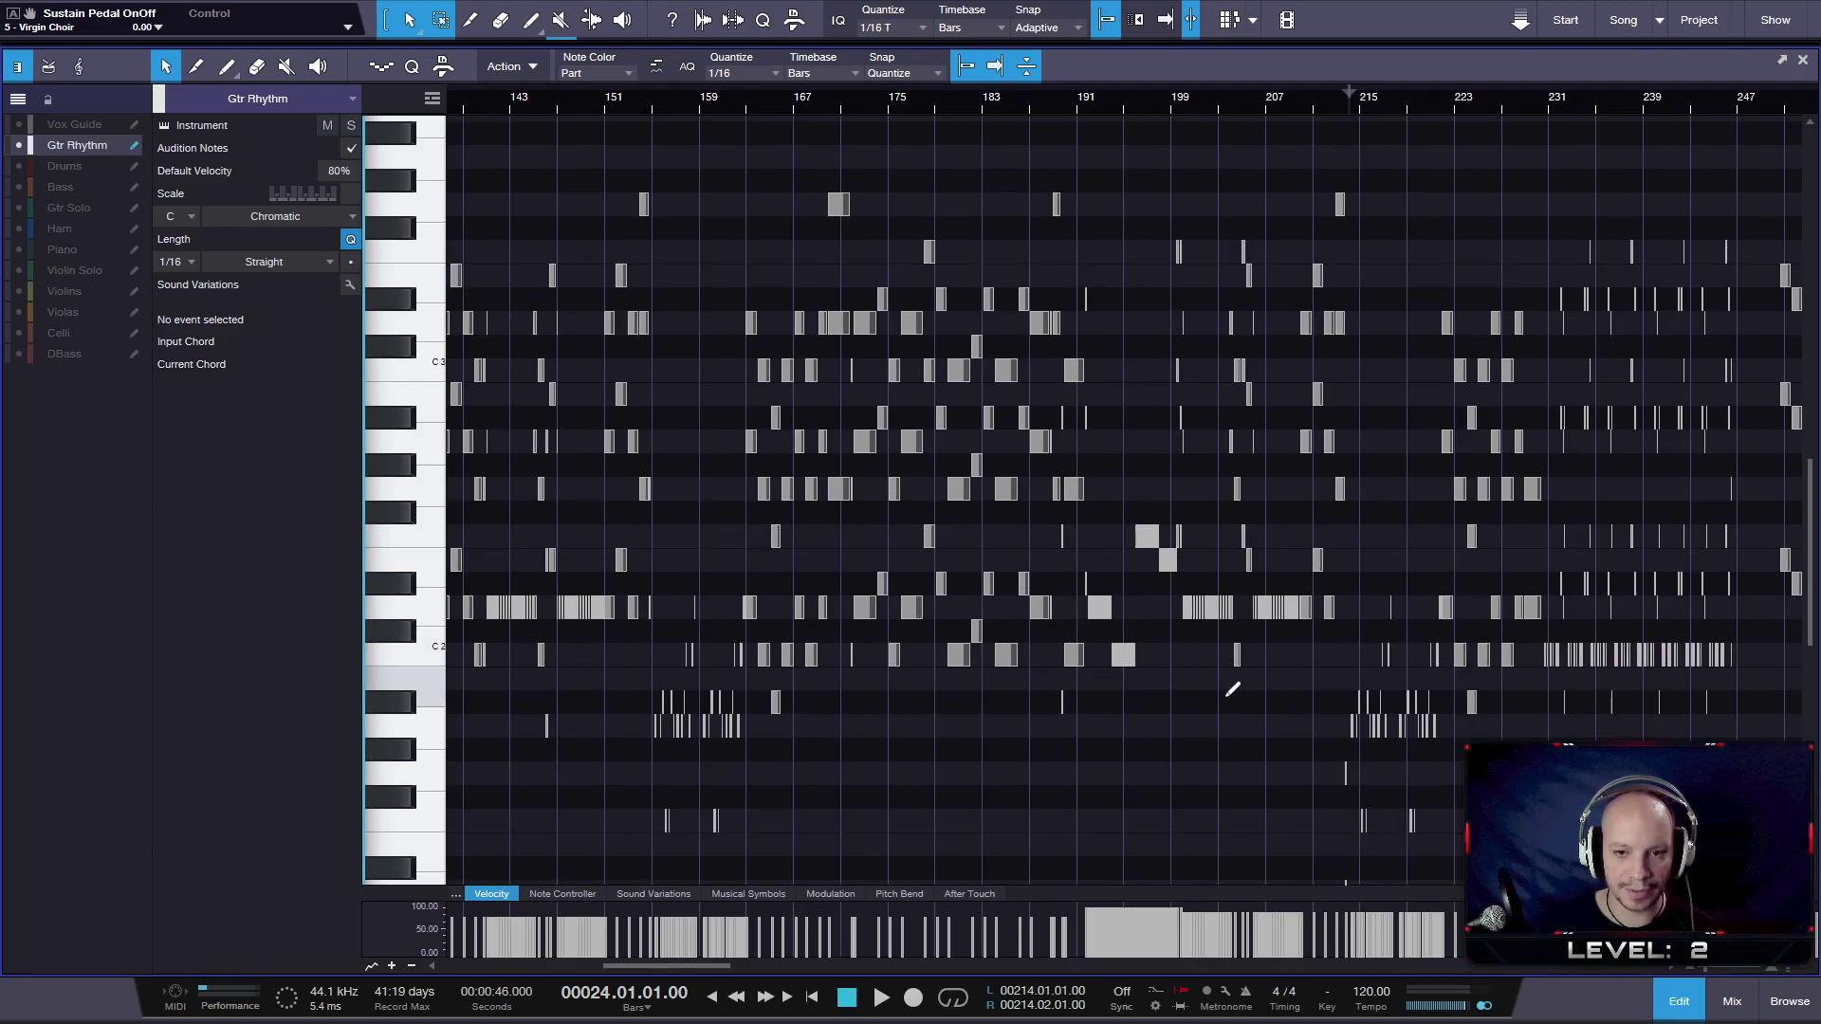
pyautogui.scroll(3, 1217, 685)
pyautogui.scroll(3, 1217, 685)
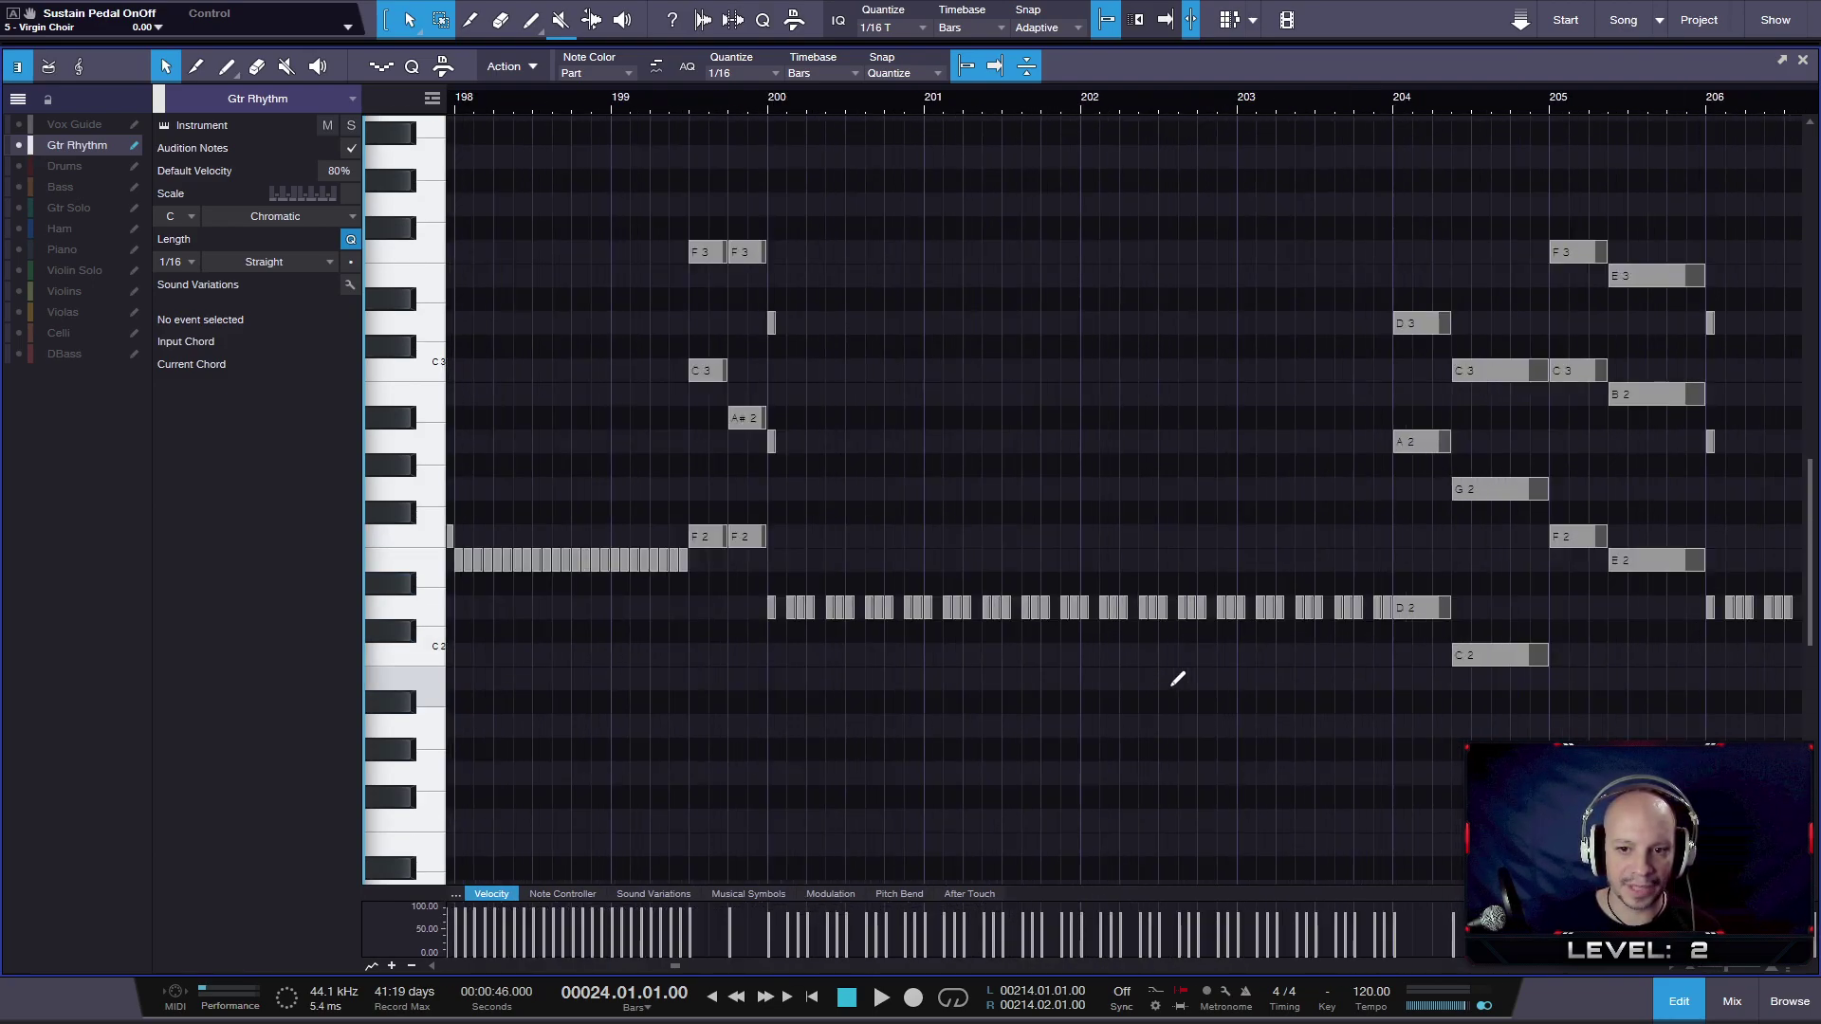
pyautogui.scroll(3, 1177, 679)
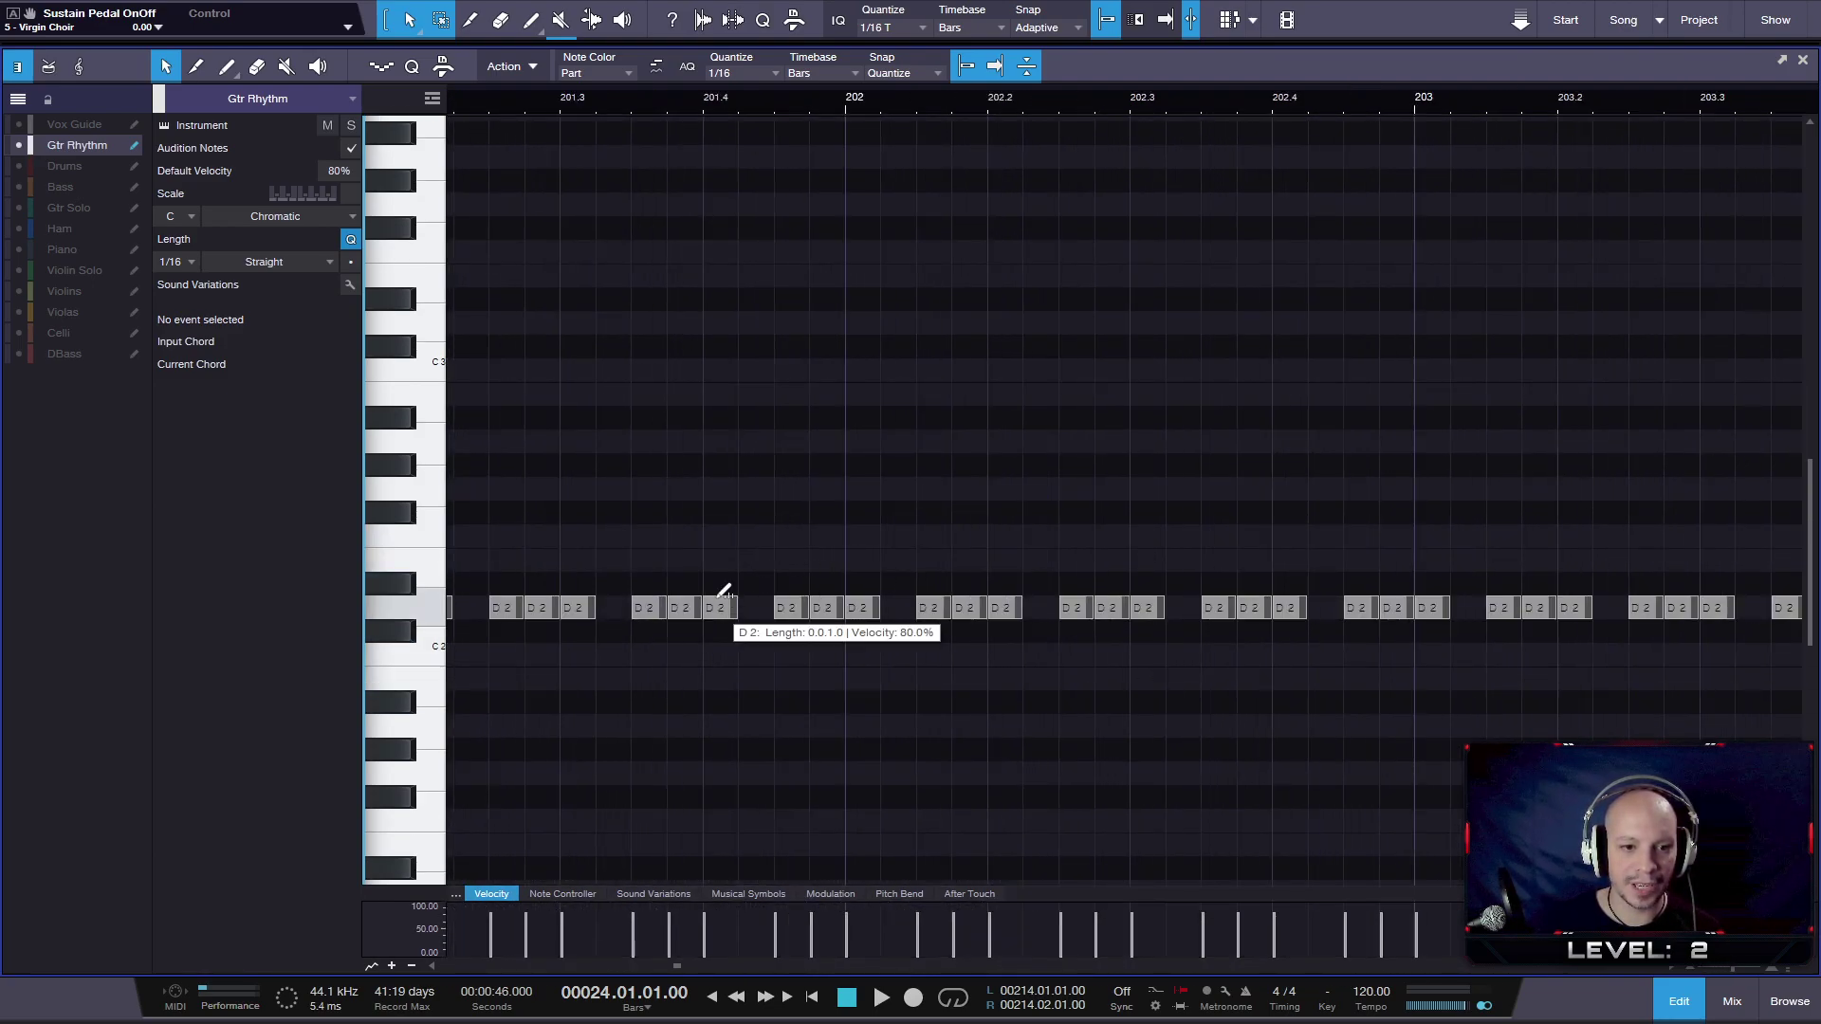
pyautogui.scroll(-3, 1017, 620)
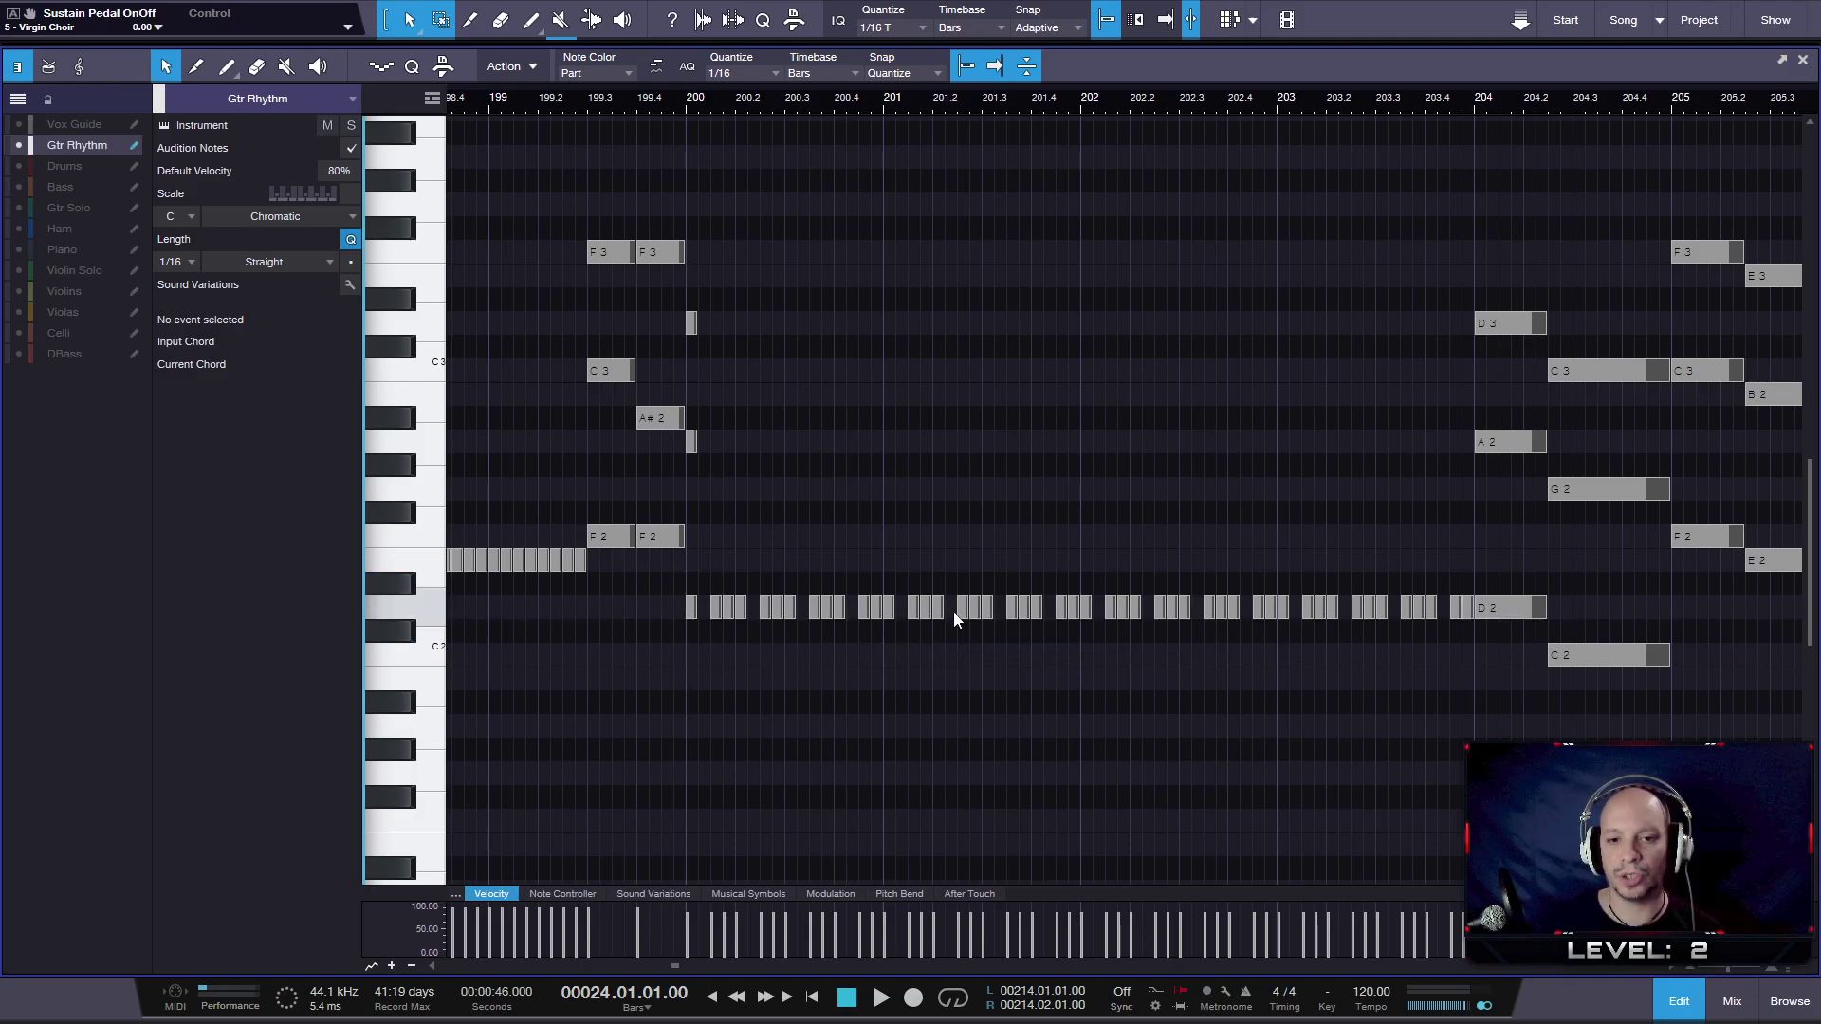
pyautogui.scroll(5, 865, 601)
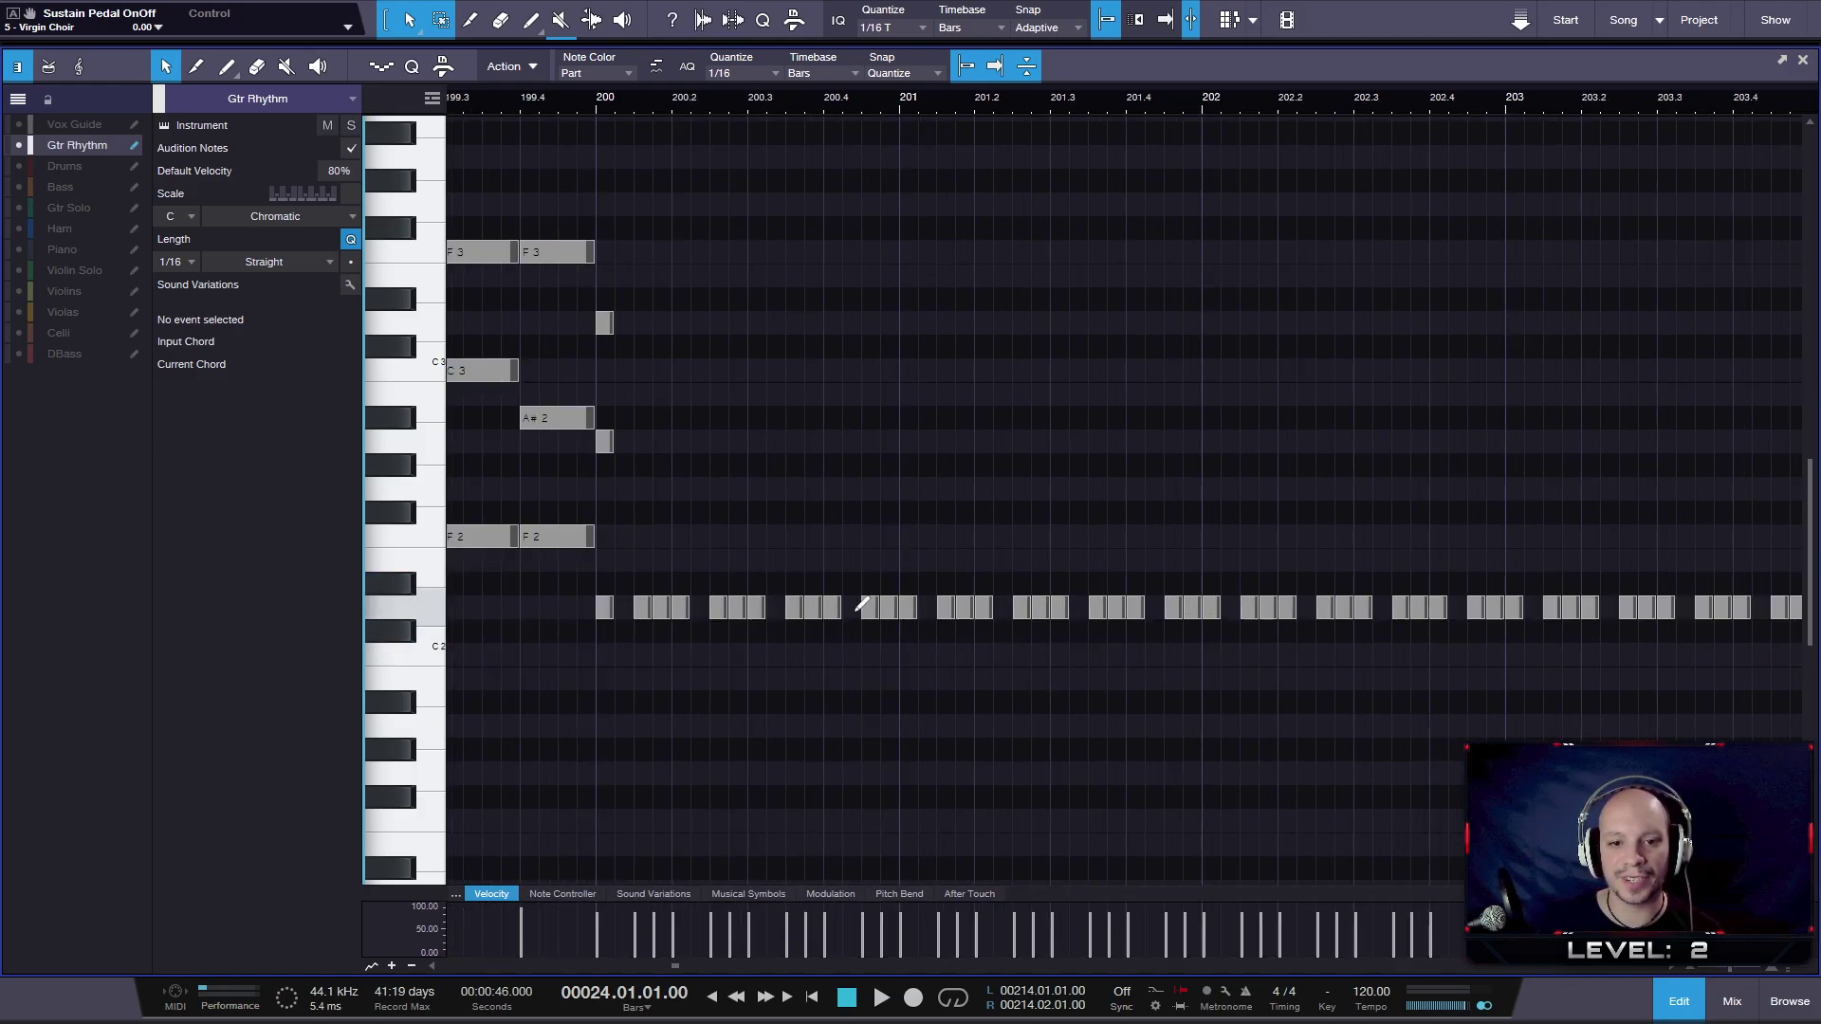
pyautogui.scroll(2, 866, 598)
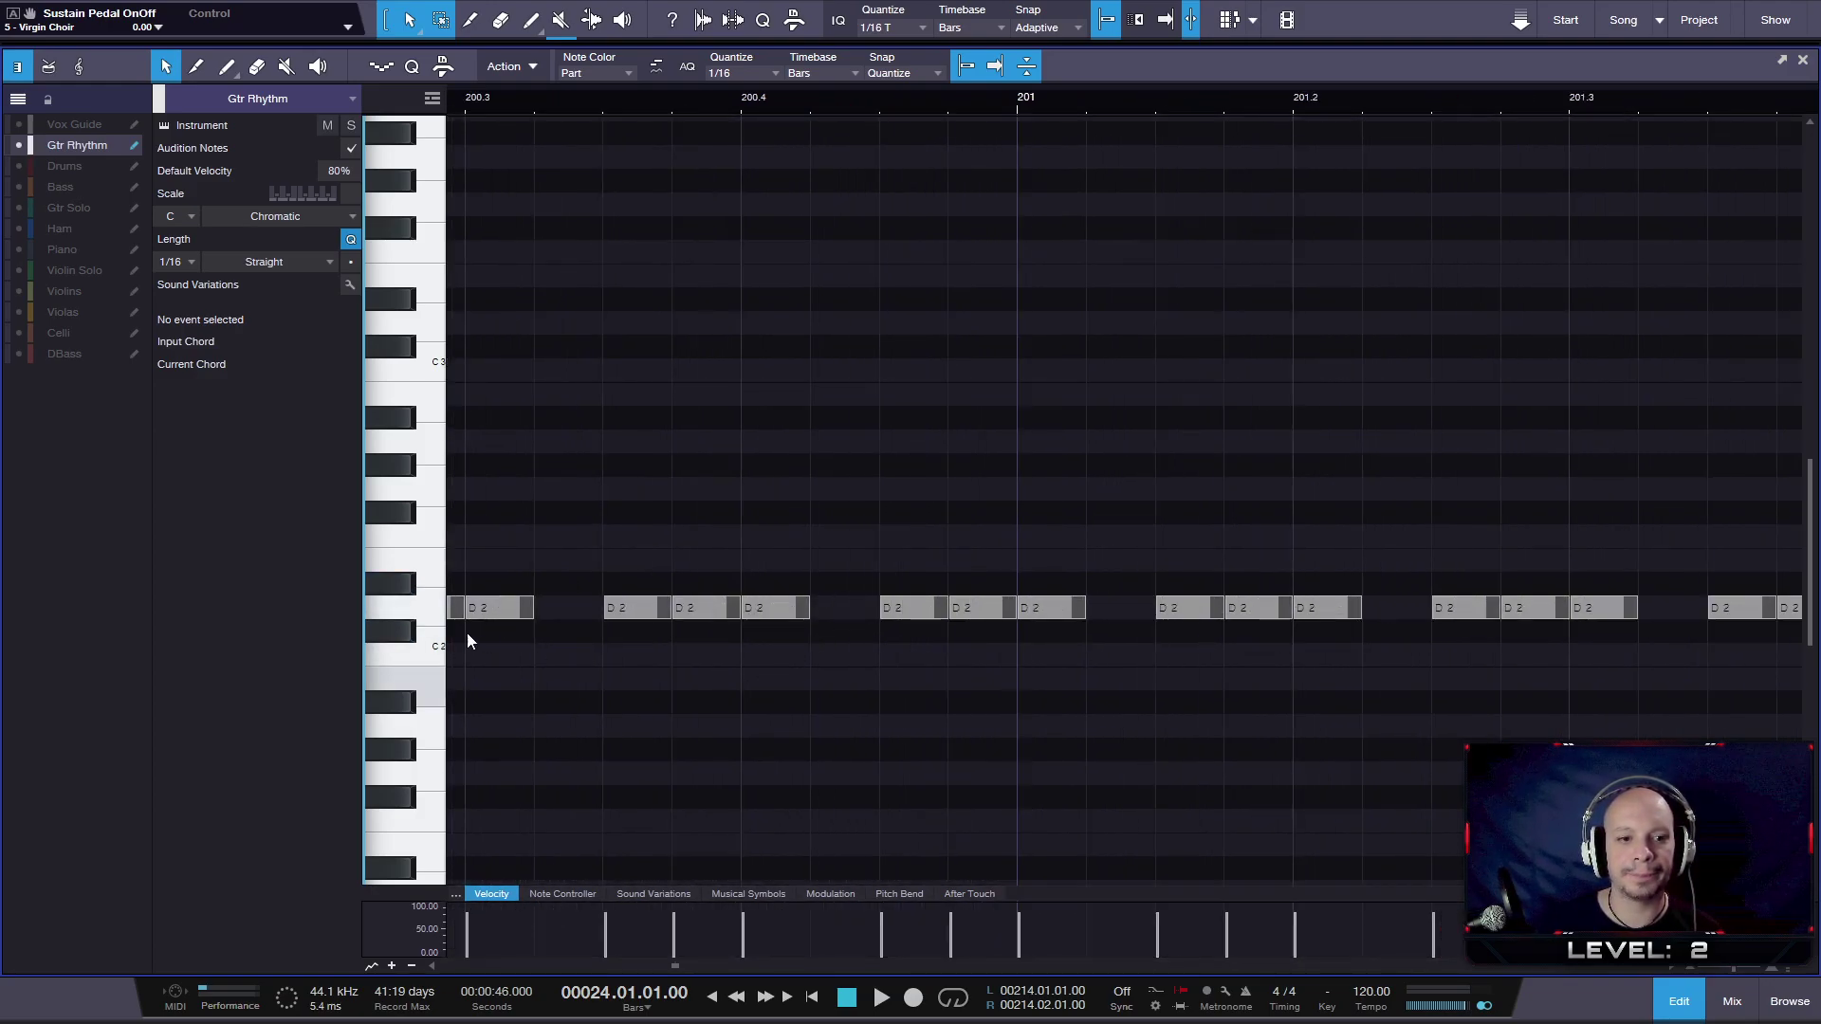
# - Audition the D2 and D1 keys on the editor's keyboard and look over the Gtr Rhythm notes up to the part's end
pyautogui.click(422, 618)
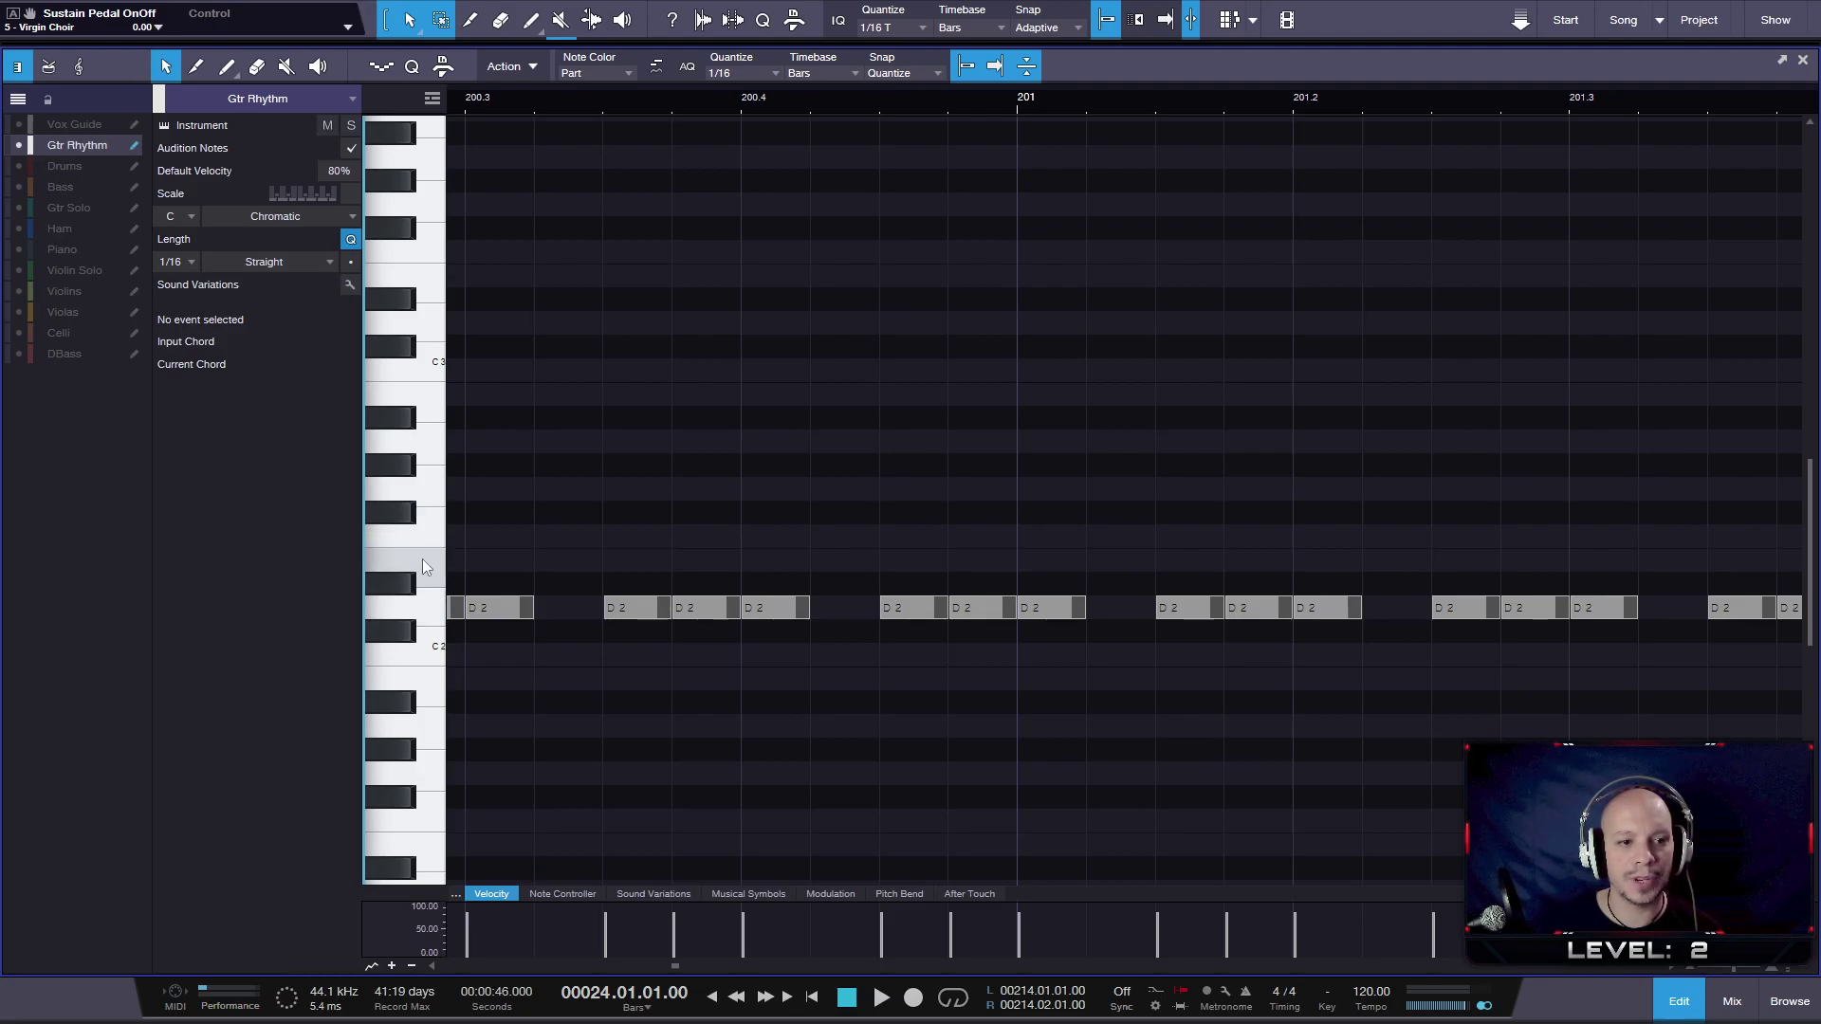
pyautogui.scroll(-2, 644, 656)
pyautogui.scroll(-3, 645, 656)
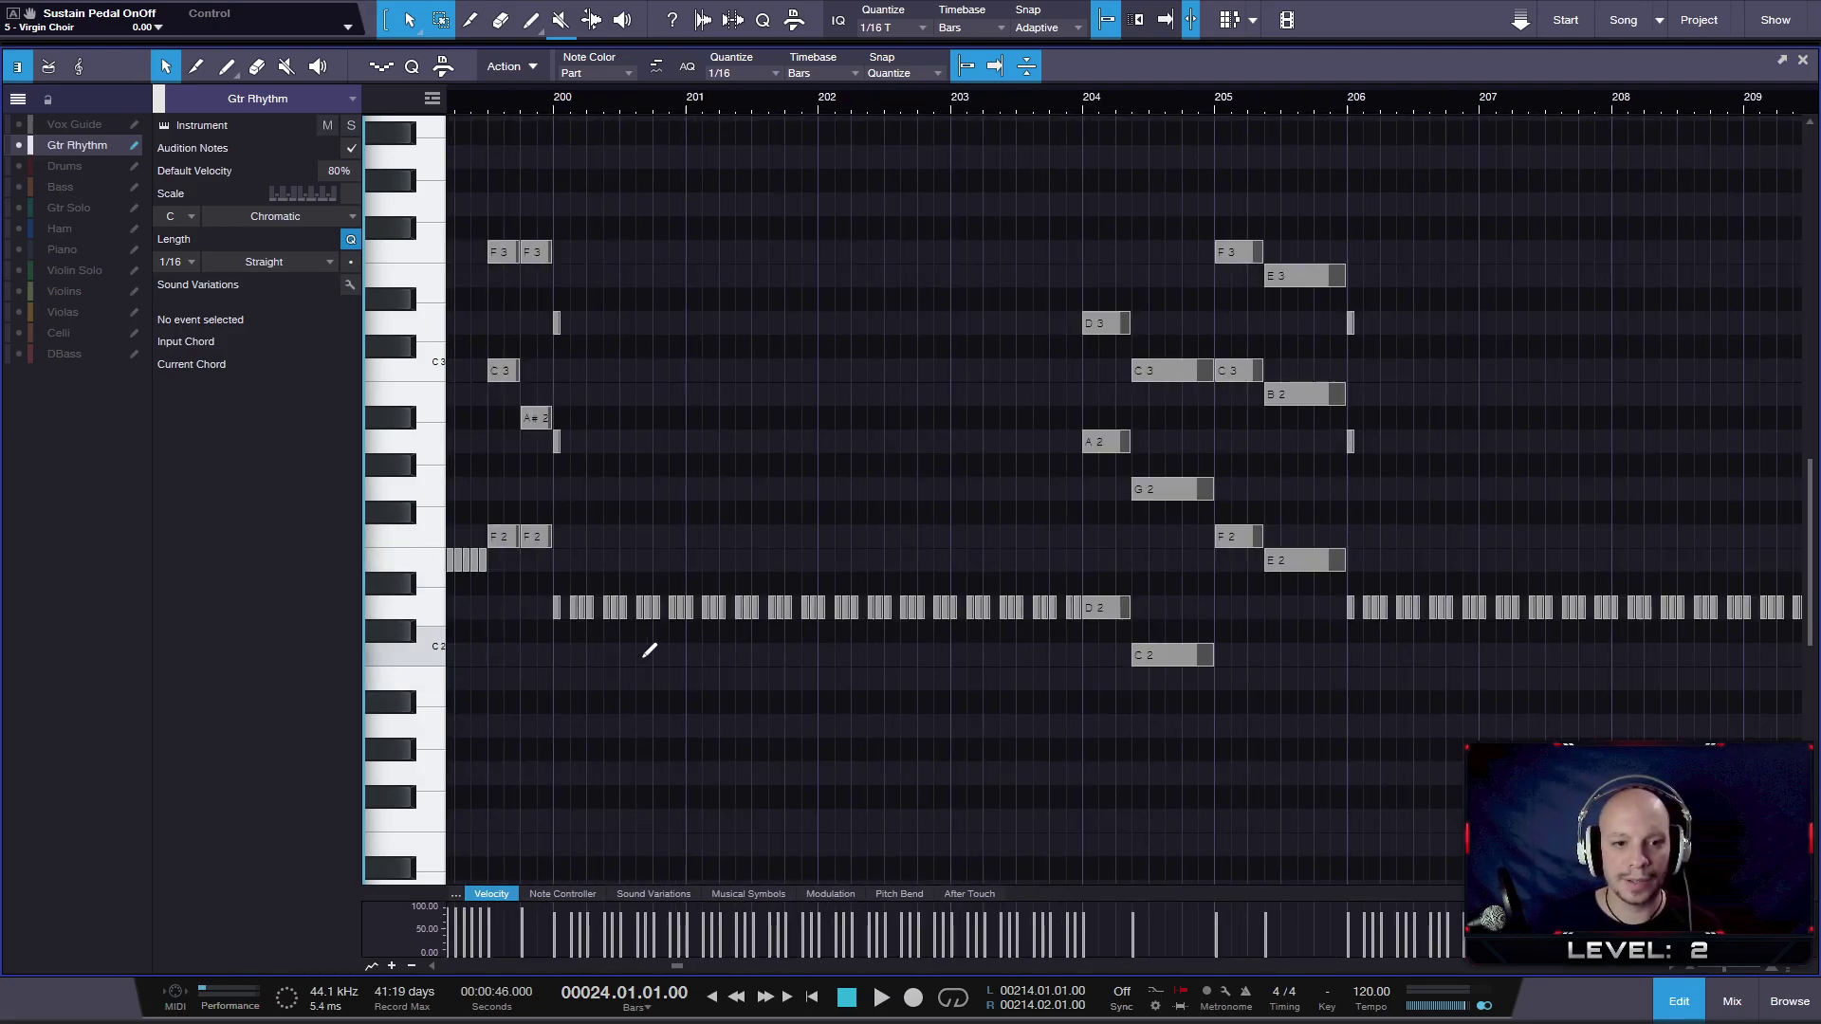
pyautogui.scroll(-2, 641, 658)
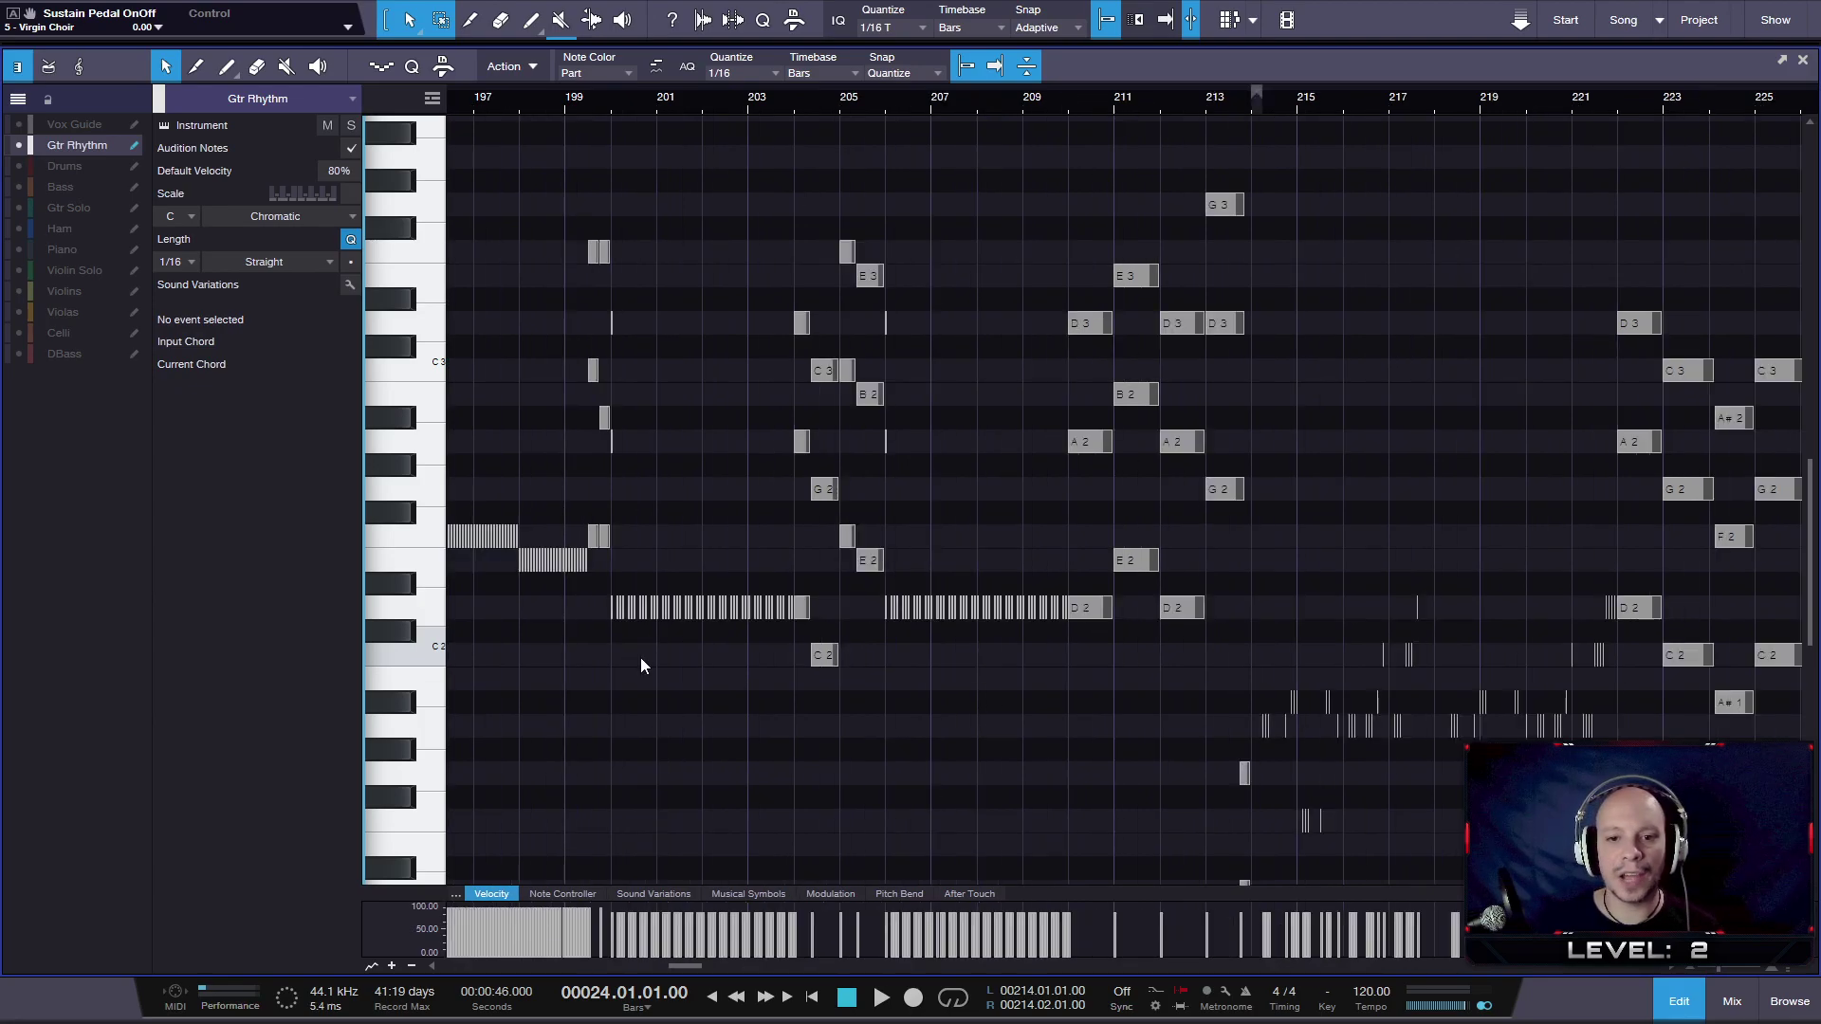
pyautogui.scroll(-5, 641, 663)
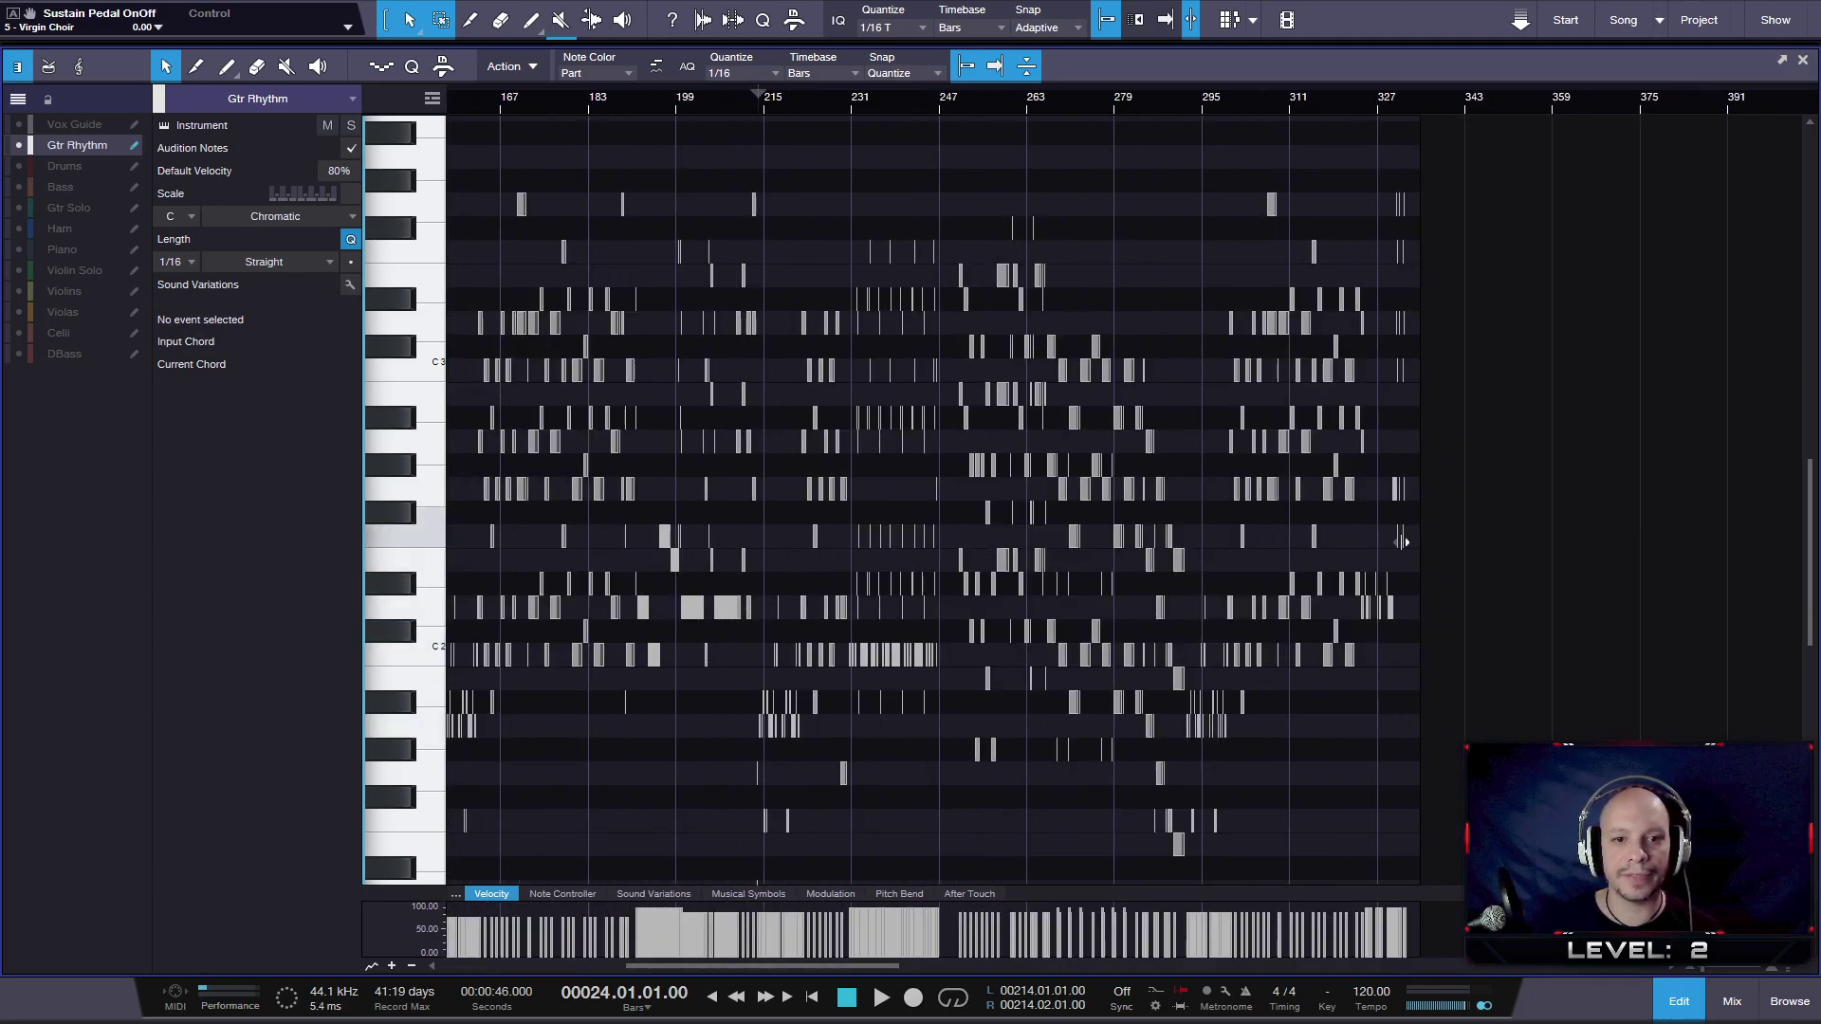
pyautogui.scroll(-1, 987, 545)
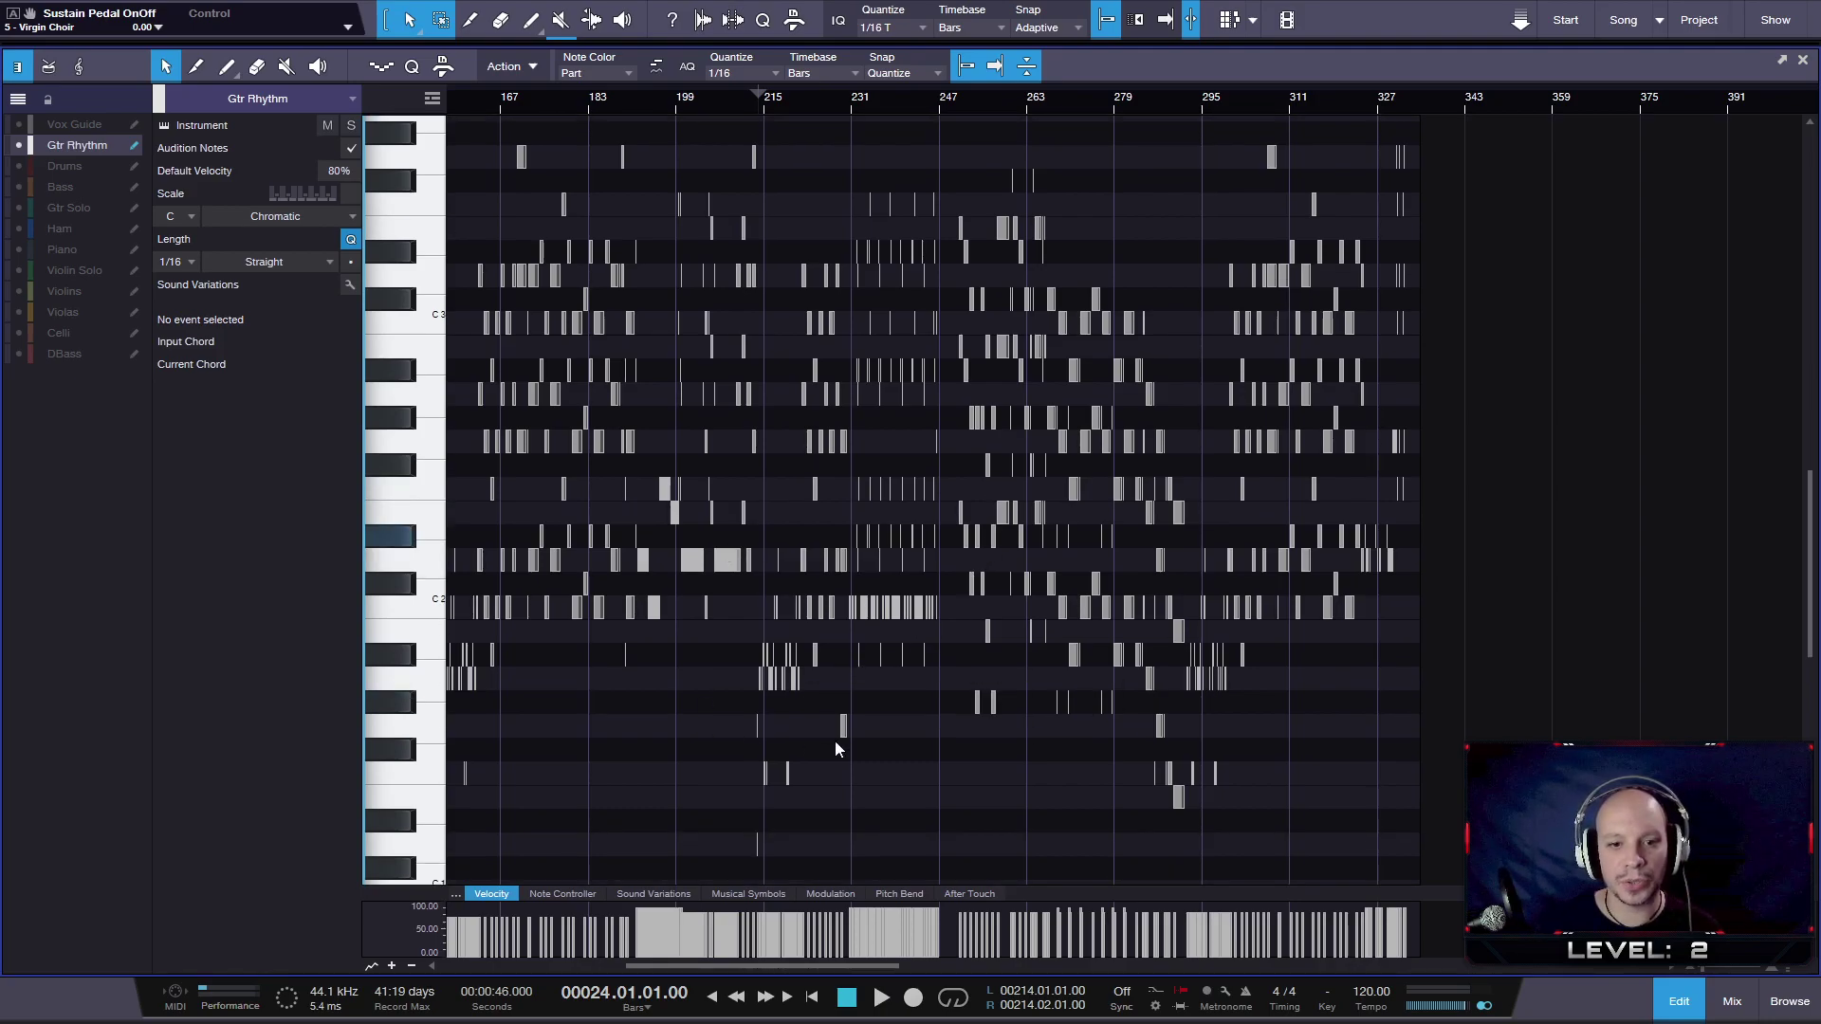
pyautogui.scroll(-1, 668, 763)
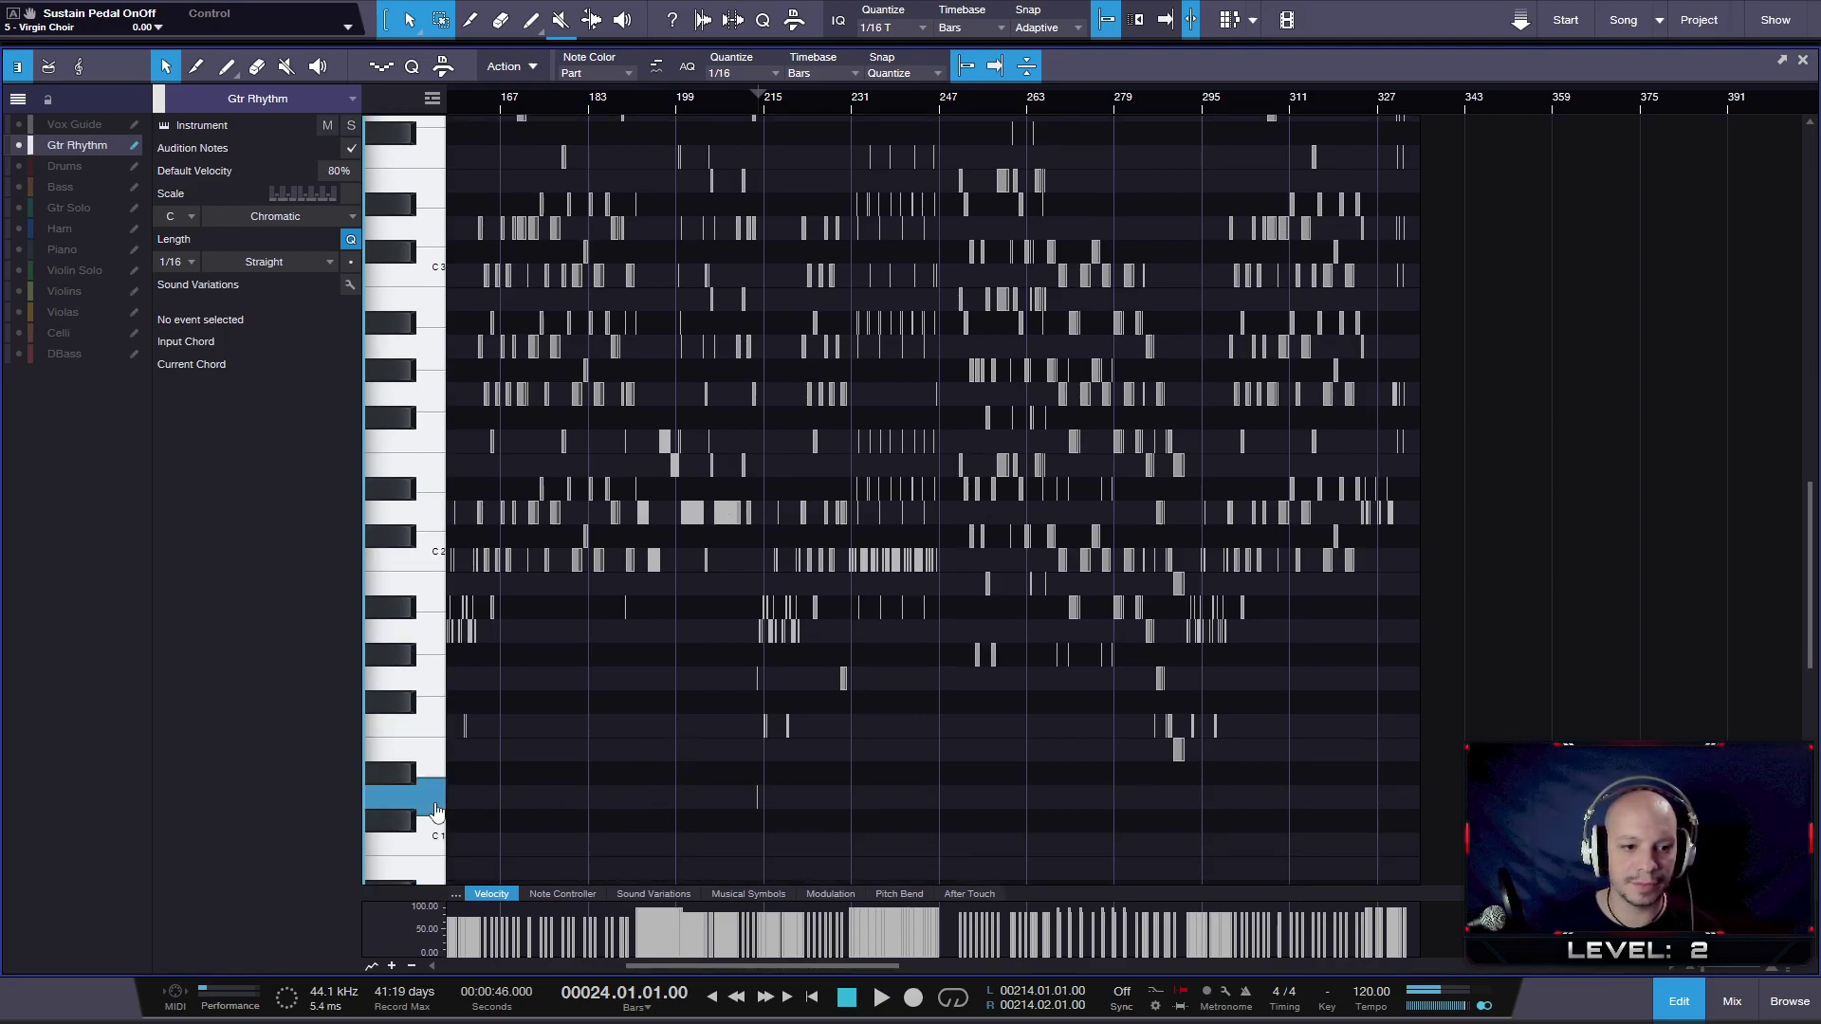
# - Examine the Gtr Rhythm chords around bars 211 to 213 in the note editor
pyautogui.scroll(1, 789, 304)
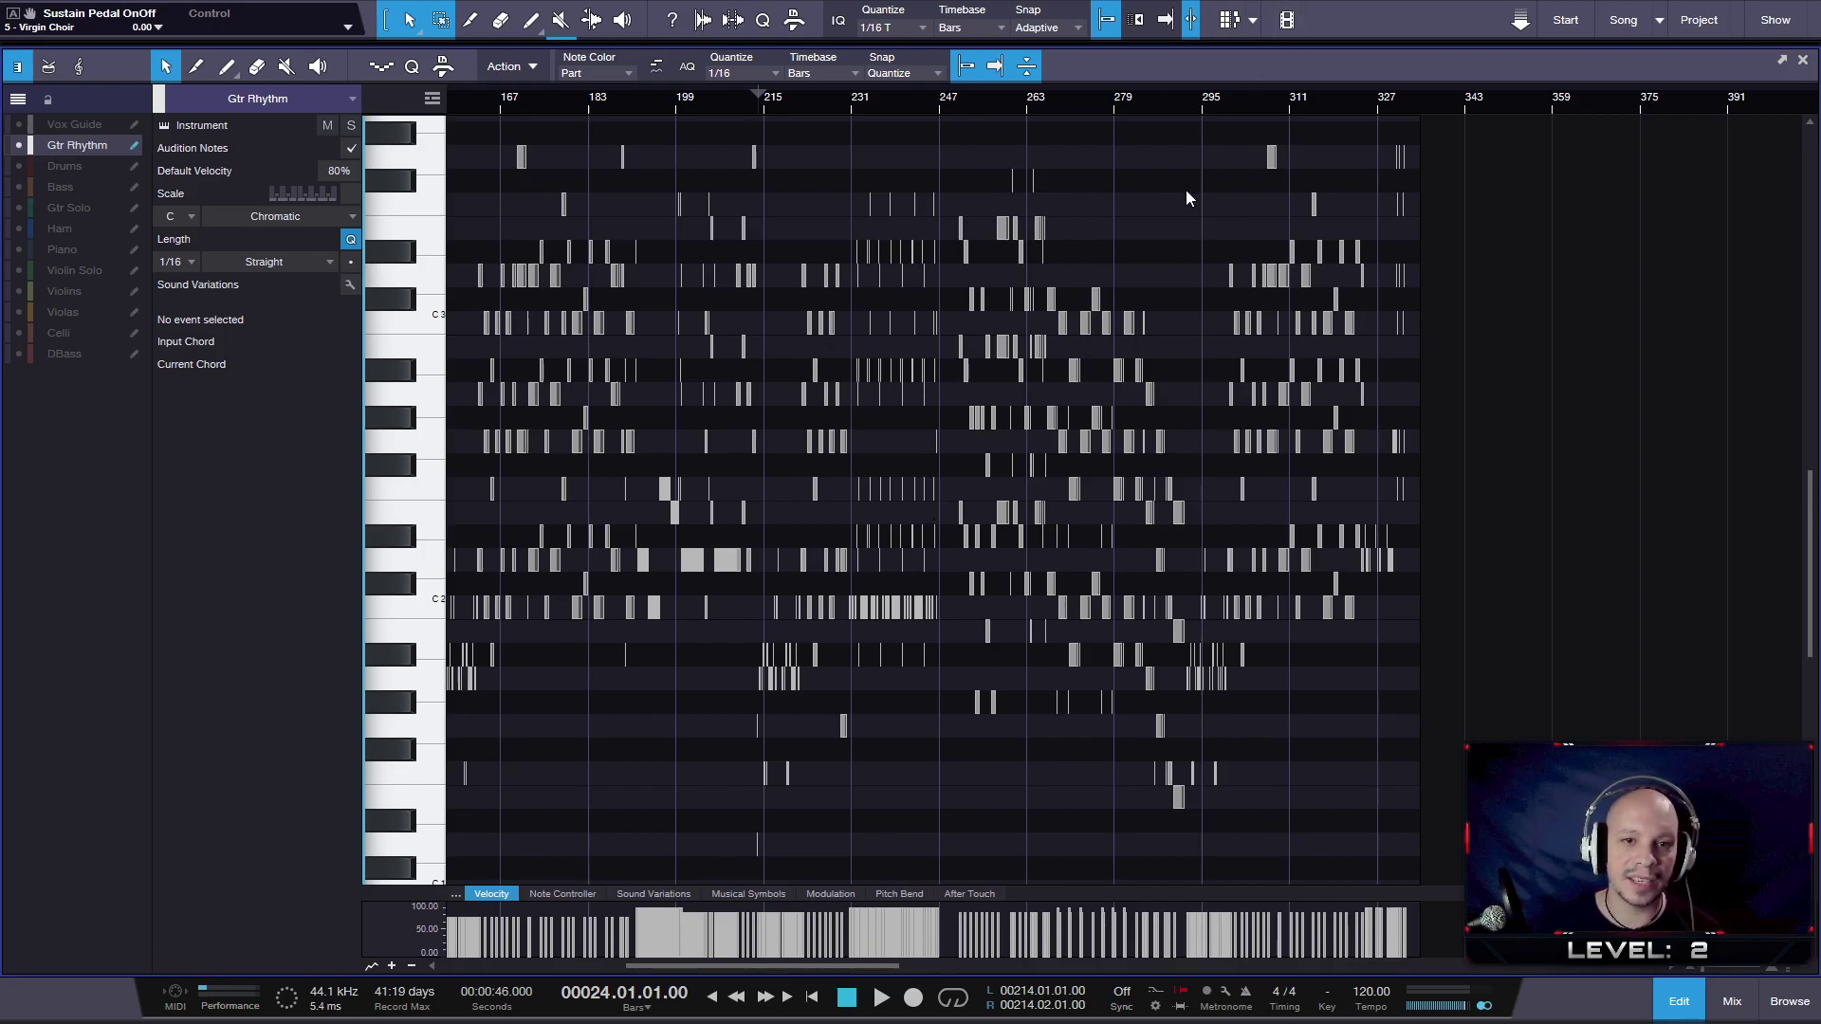
pyautogui.scroll(5, 742, 387)
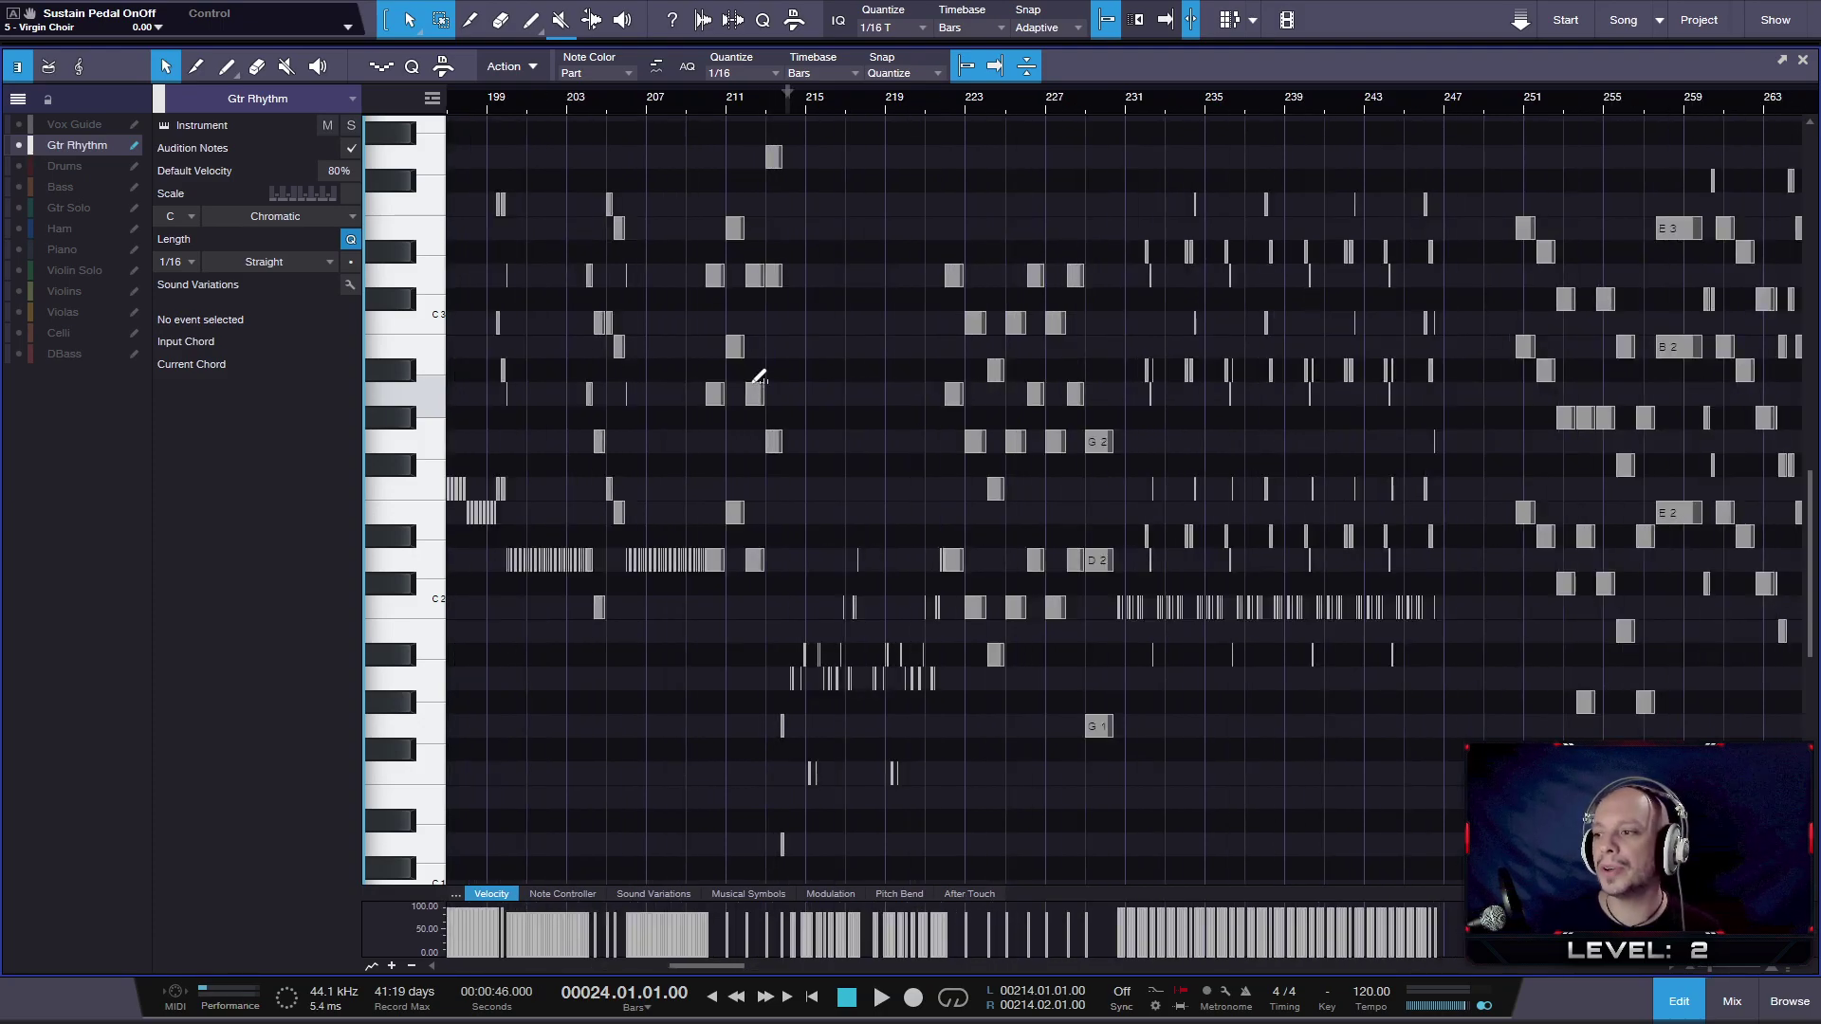
pyautogui.scroll(2, 763, 384)
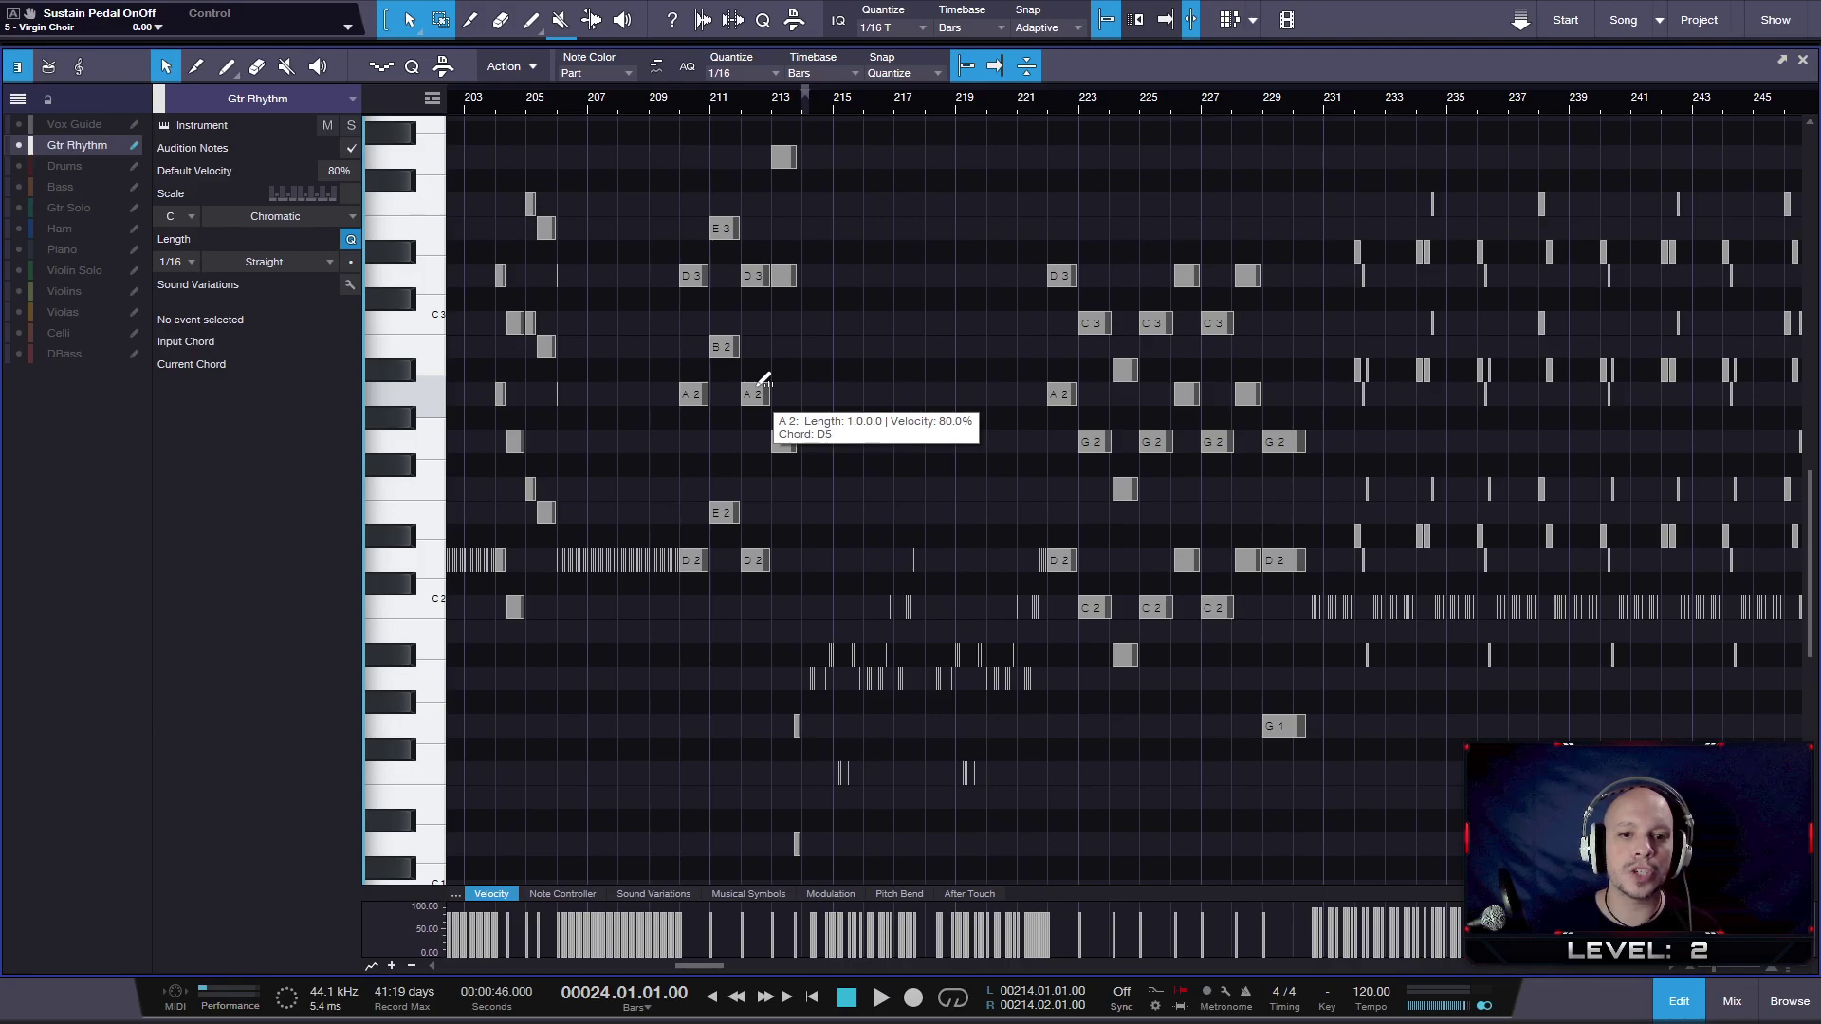
# - Look over the lower Gtr Rhythm notes and play a short passage from bar 214
pyautogui.scroll(-2, 761, 383)
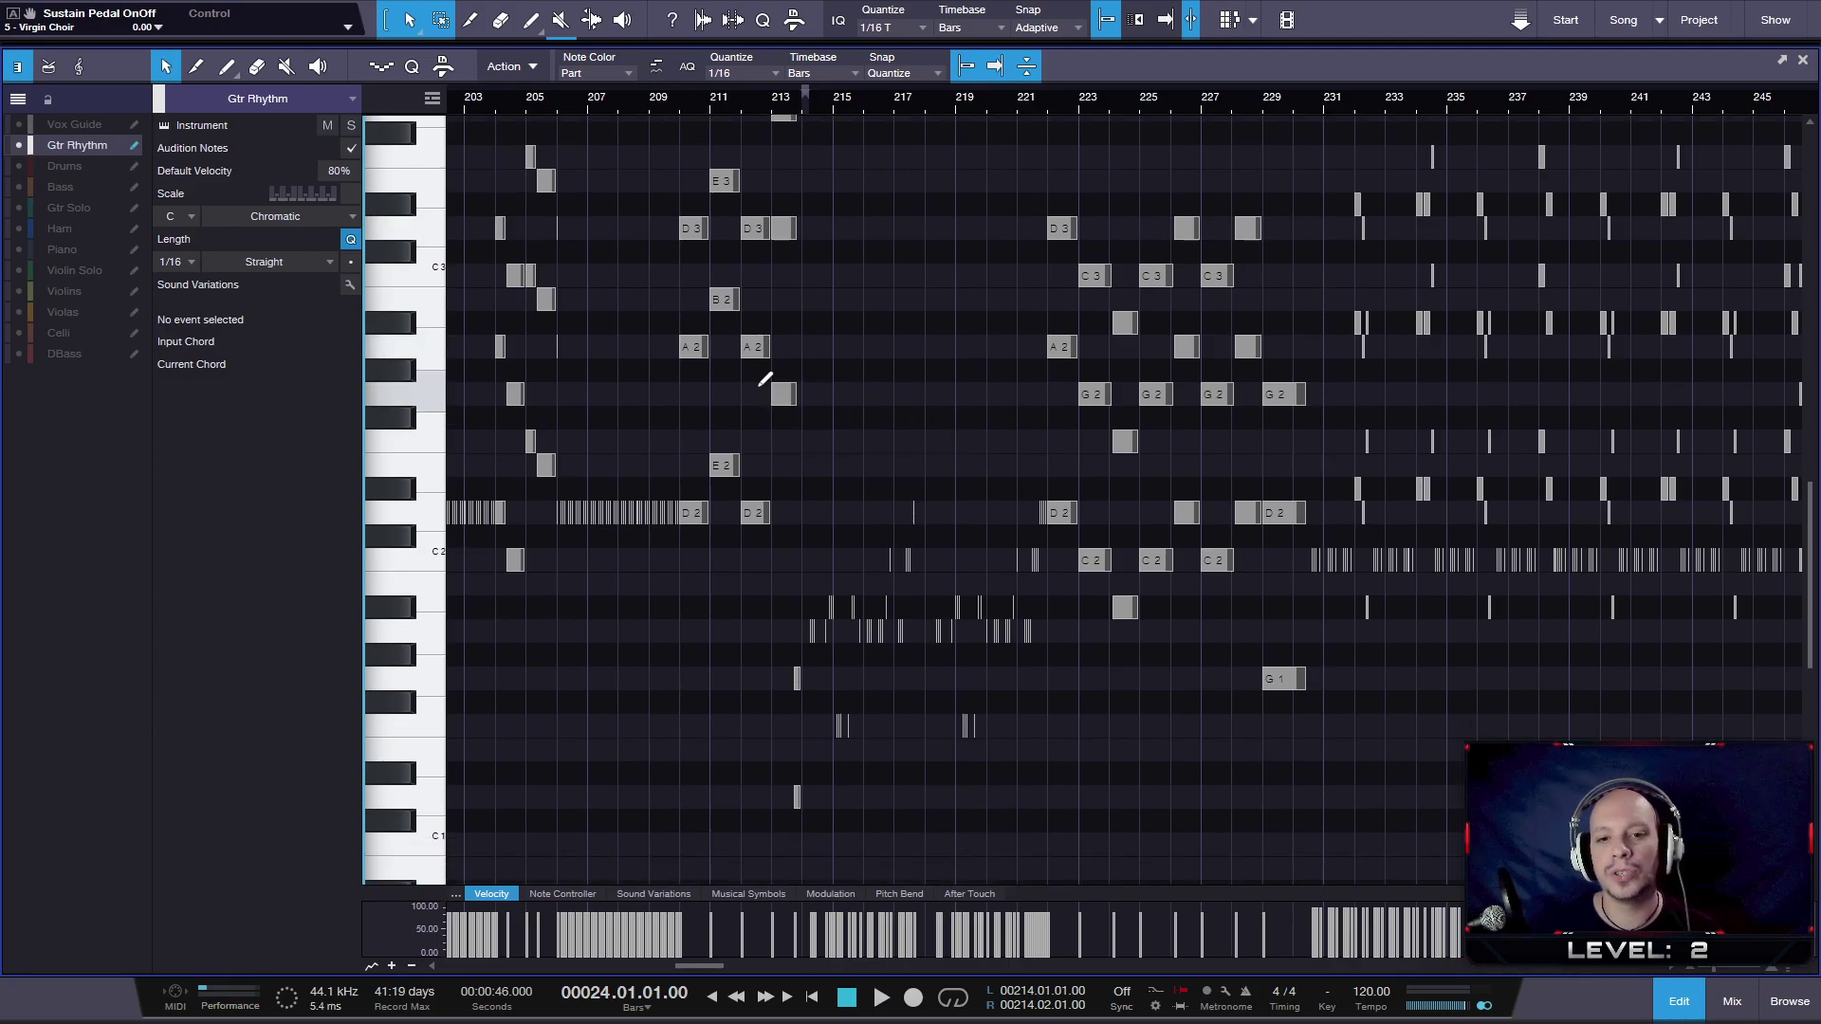
pyautogui.scroll(-5, 763, 383)
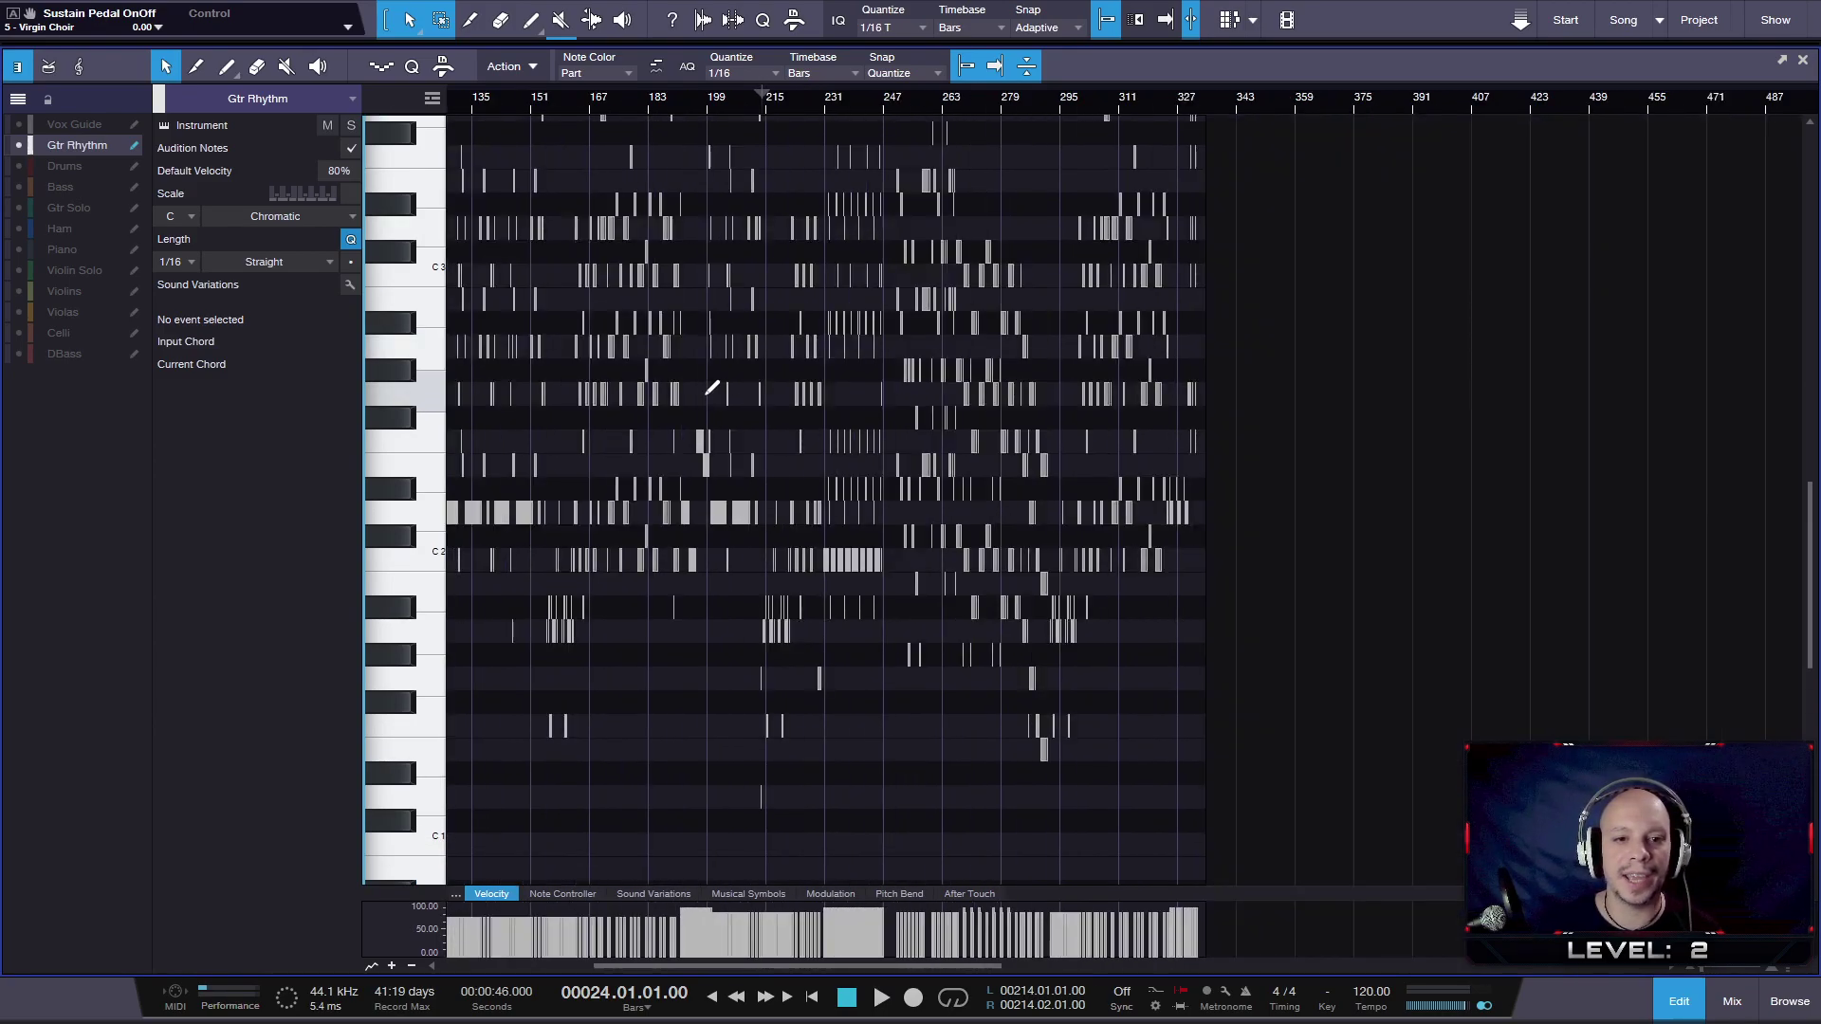
pyautogui.scroll(6, 713, 455)
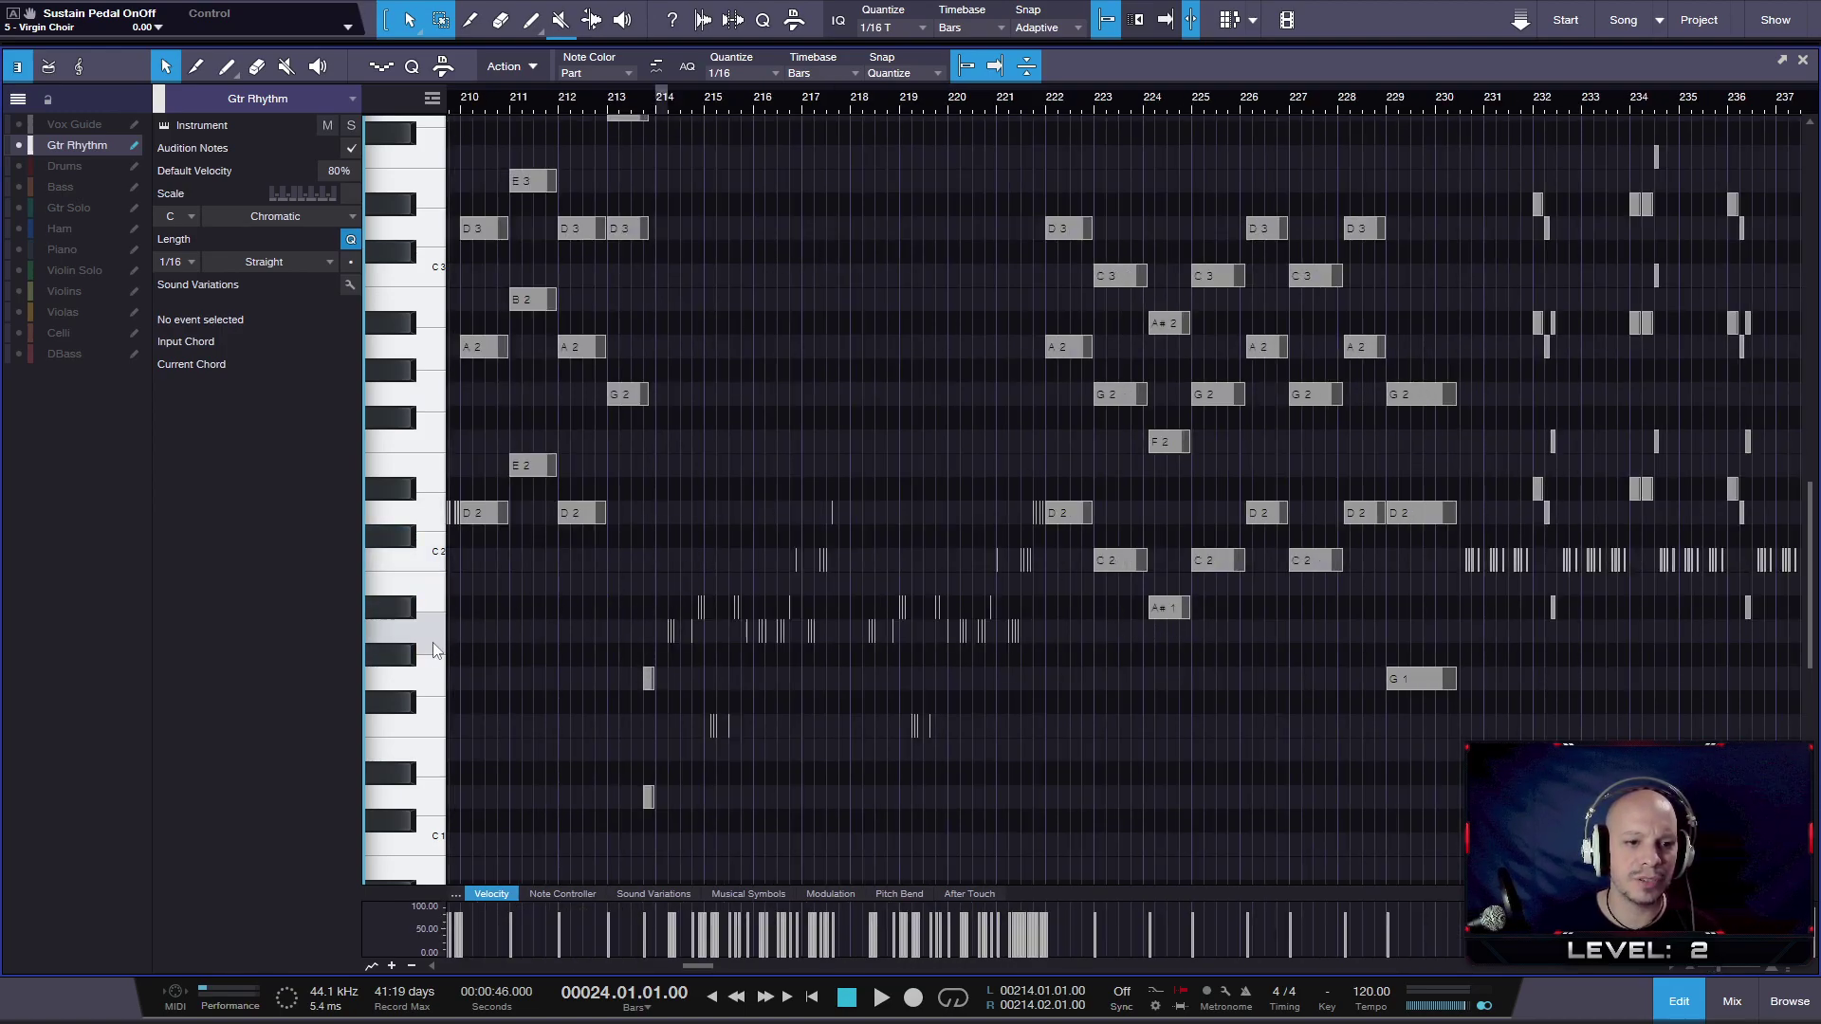
pyautogui.click(611, 109)
pyautogui.press('space')
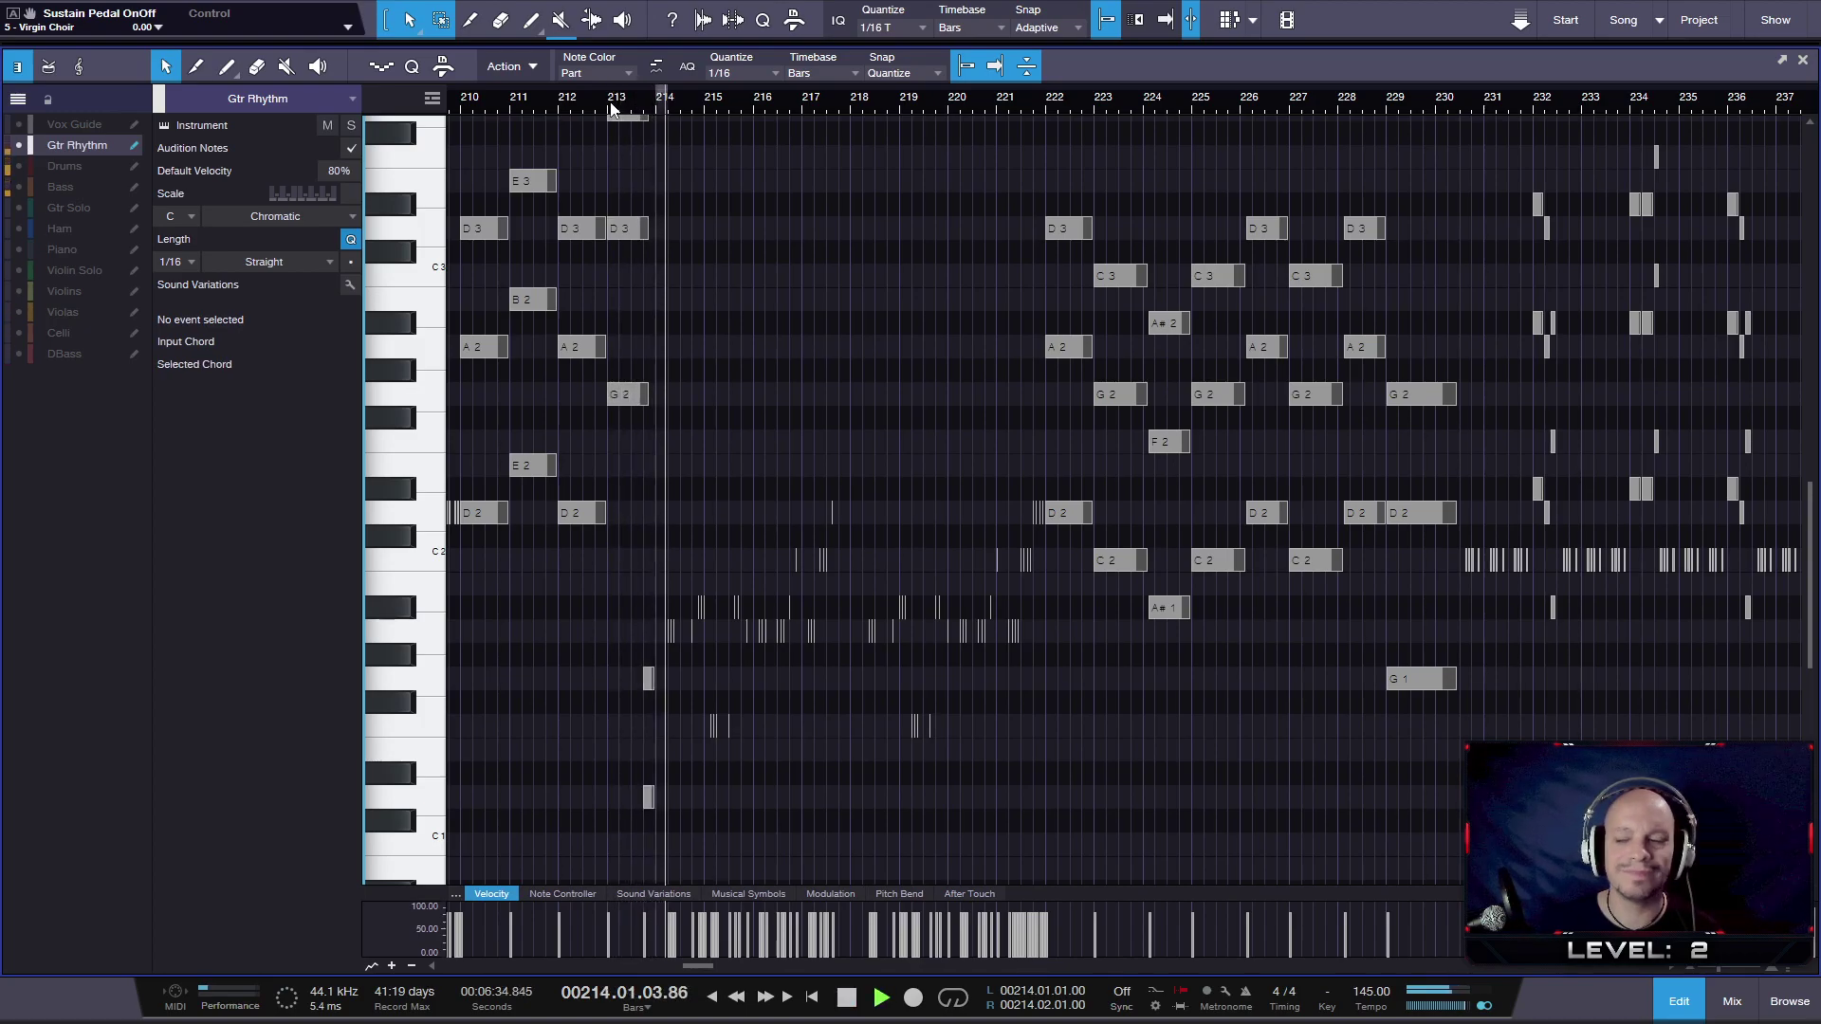
pyautogui.press('space')
# - Transpose the two short low notes at the end of bar 213 up one octave and close the note editor
pyautogui.moveTo(631, 549); pyautogui.dragTo(656, 834)
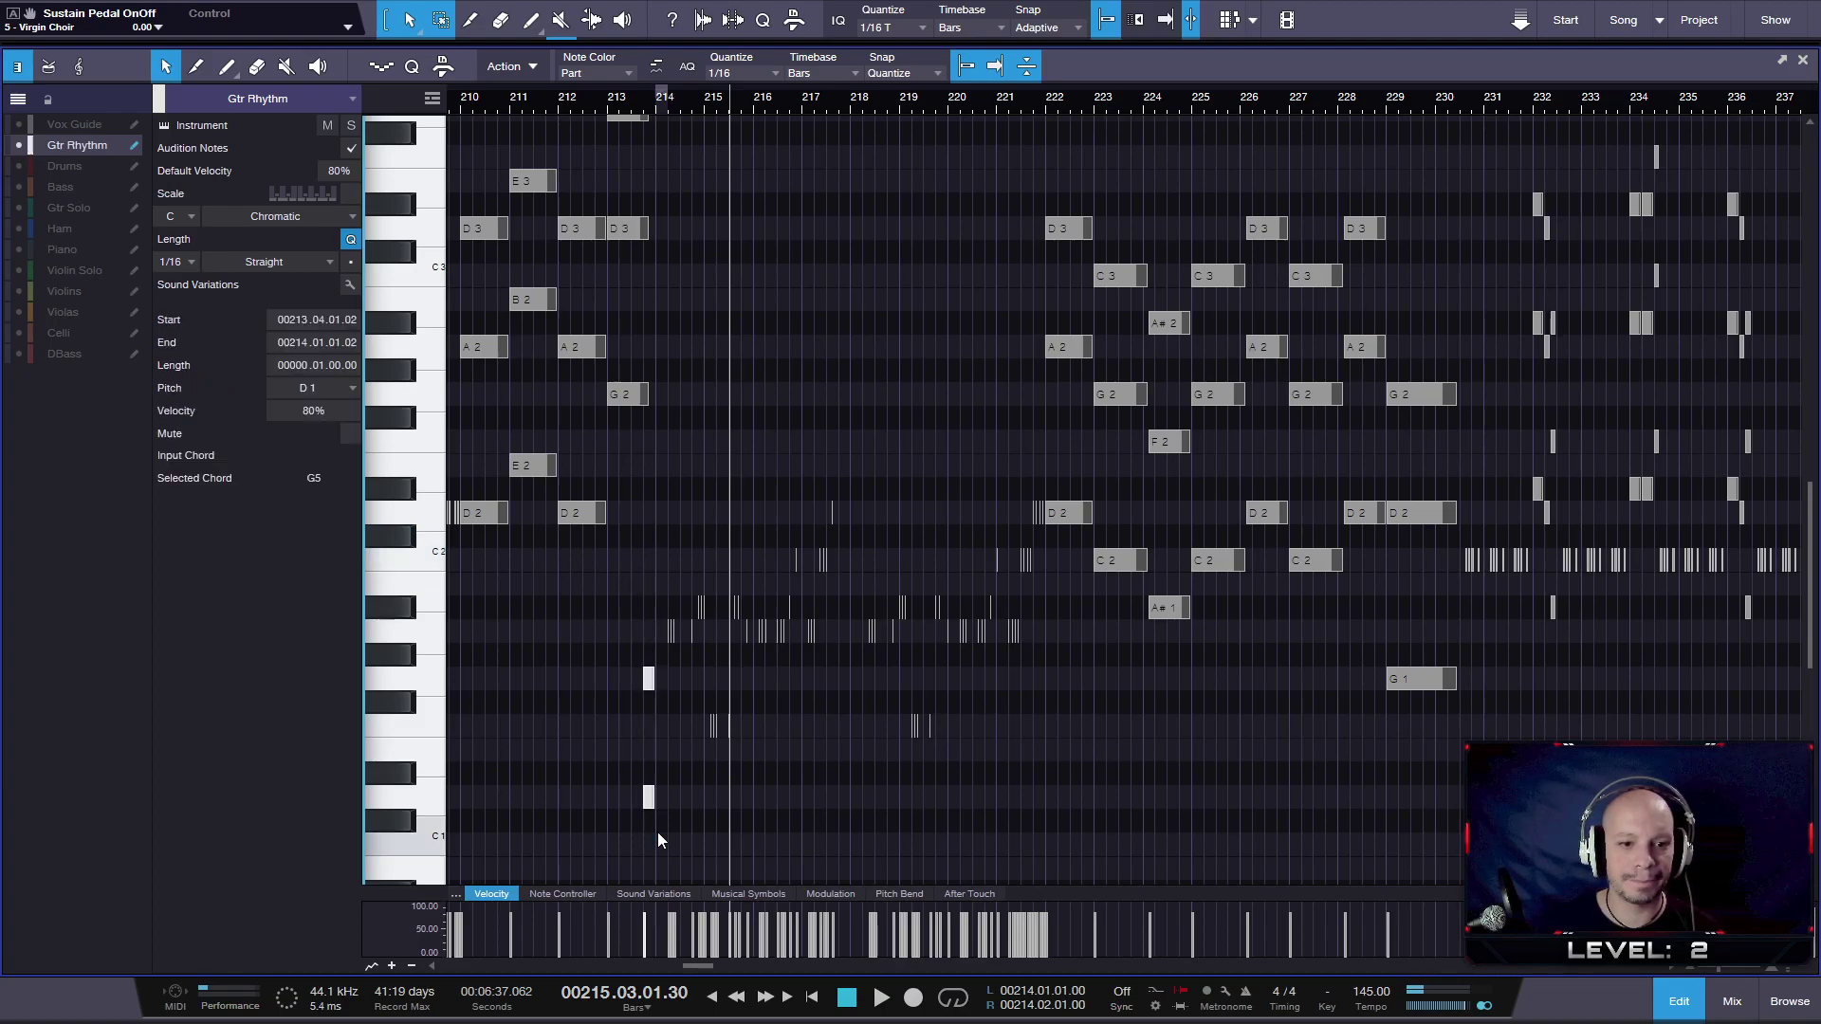
pyautogui.hotkey('shift', 'Up')
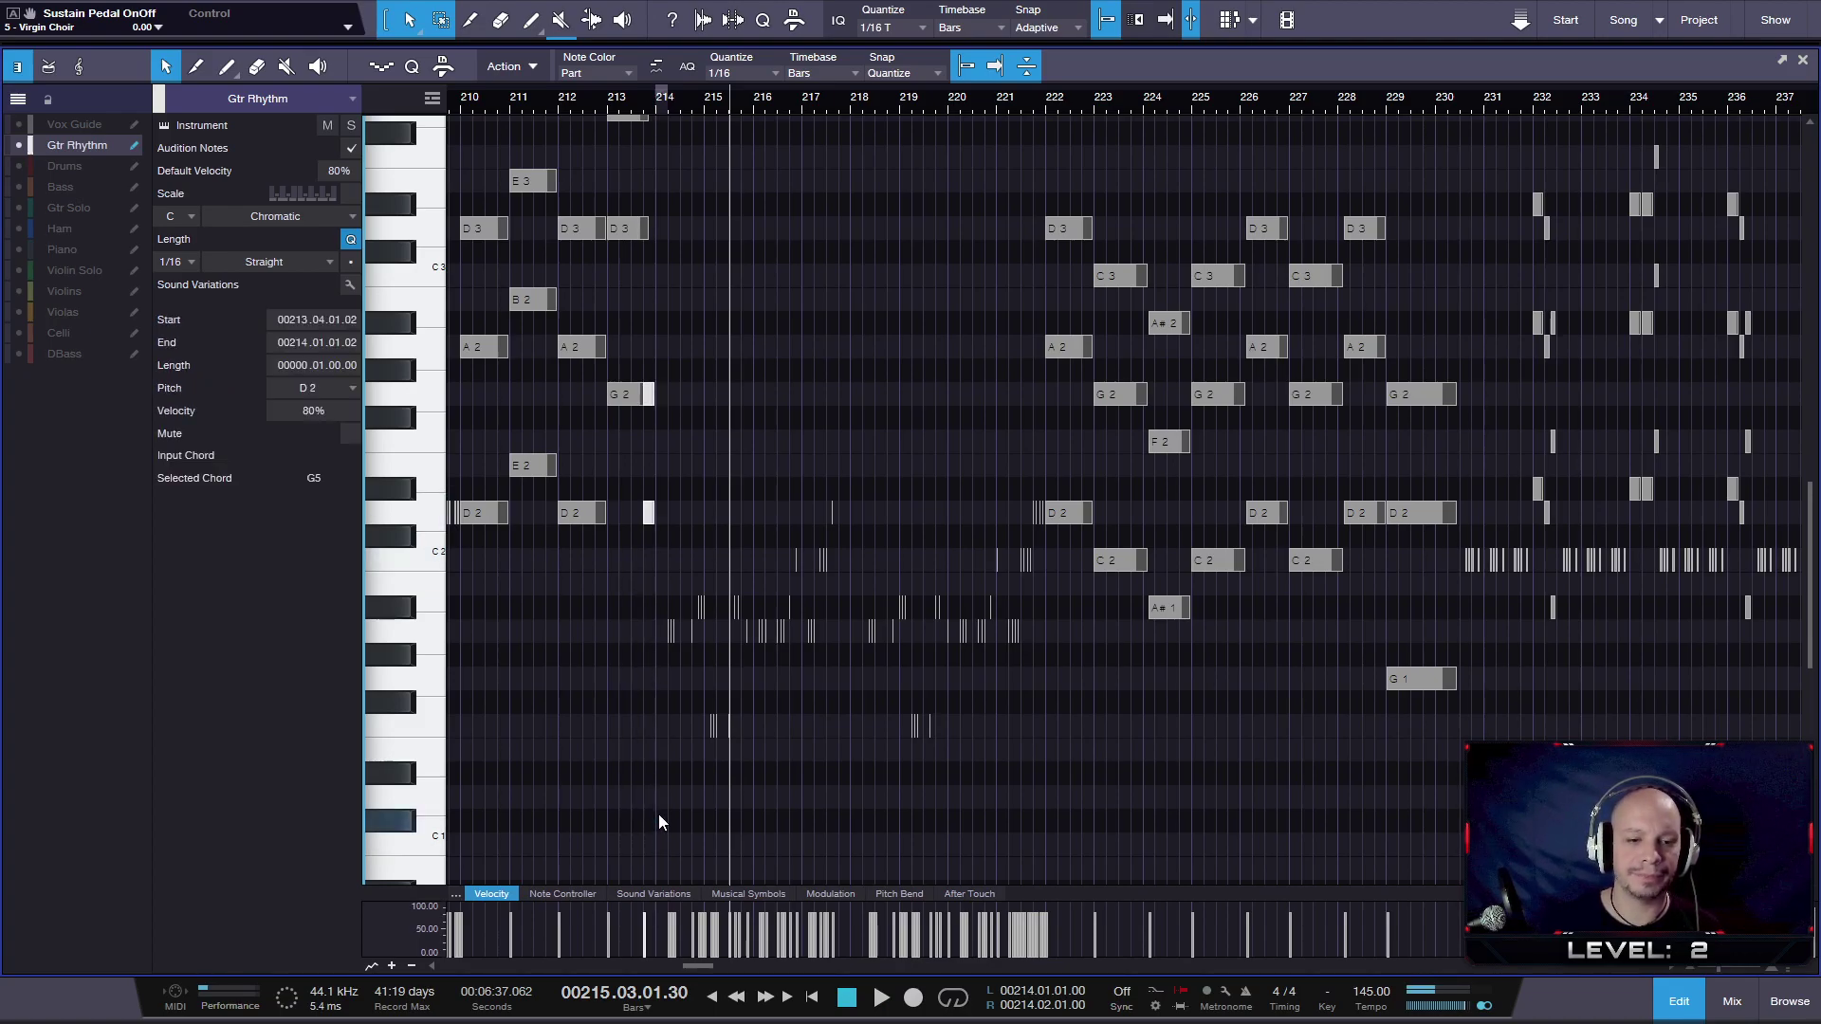
pyautogui.scroll(-10, 899, 721)
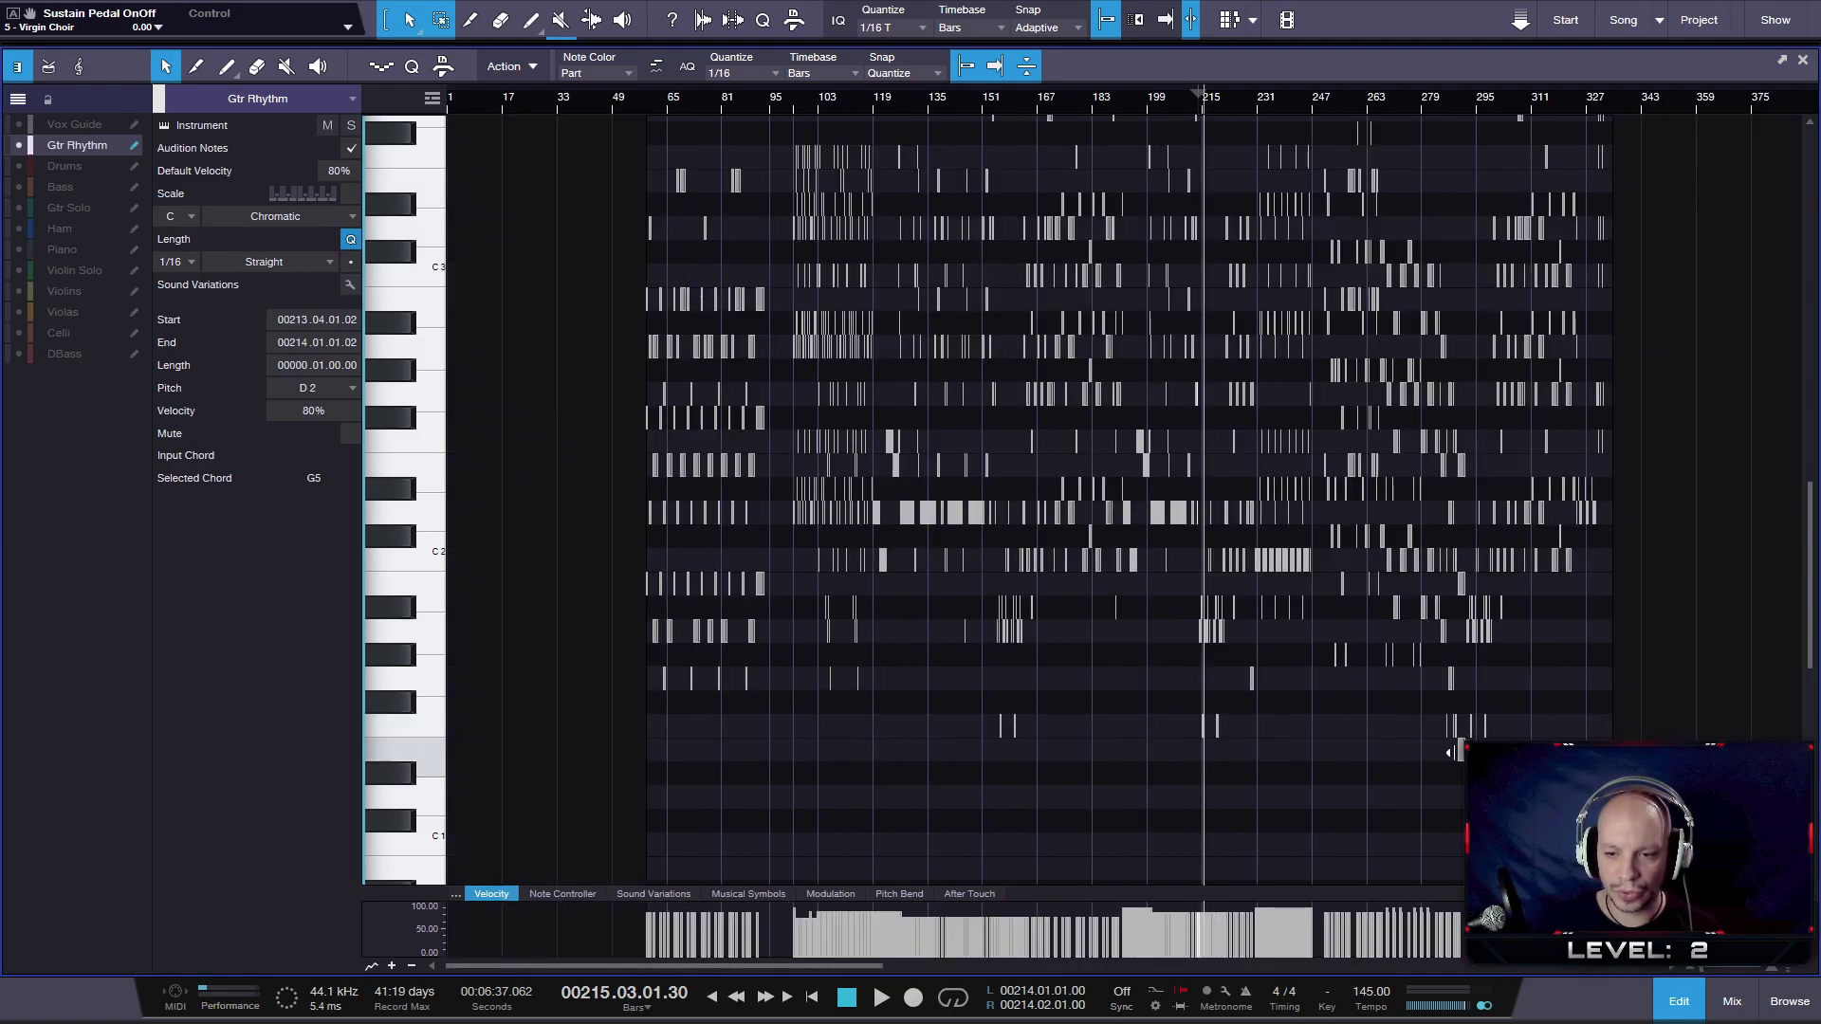
pyautogui.scroll(3, 1356, 743)
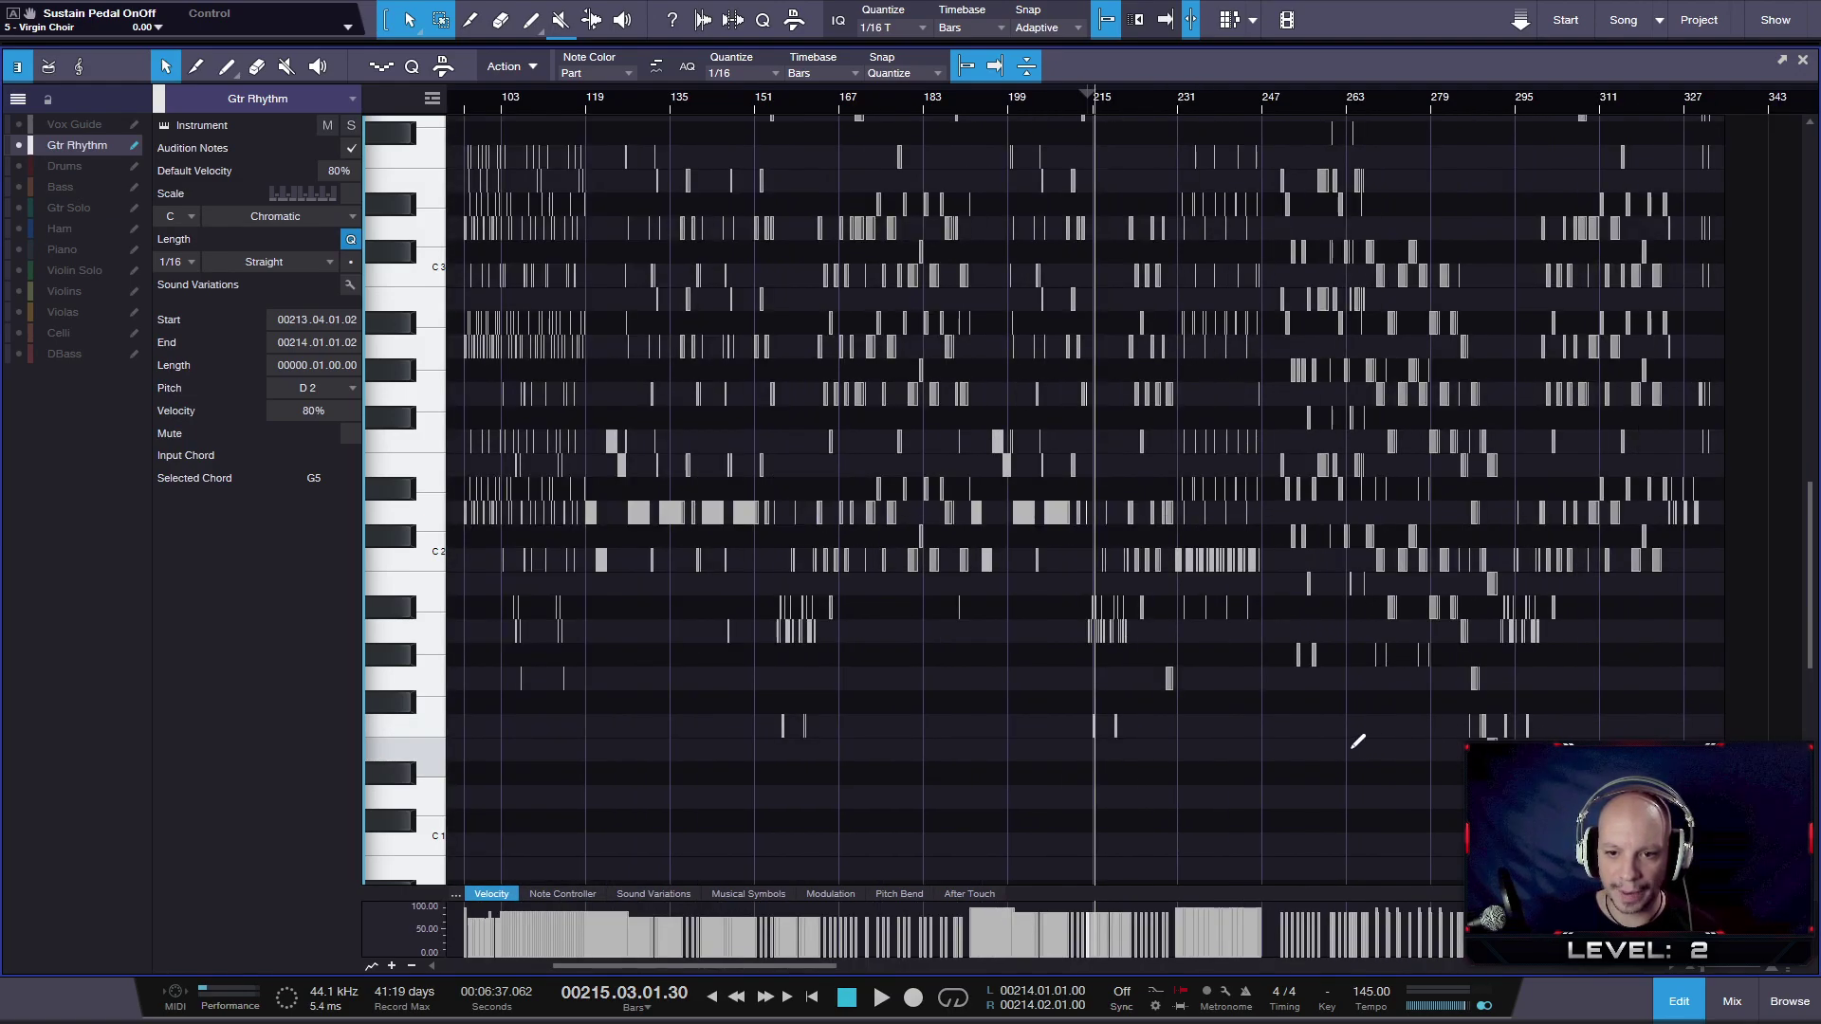
pyautogui.click(1803, 61)
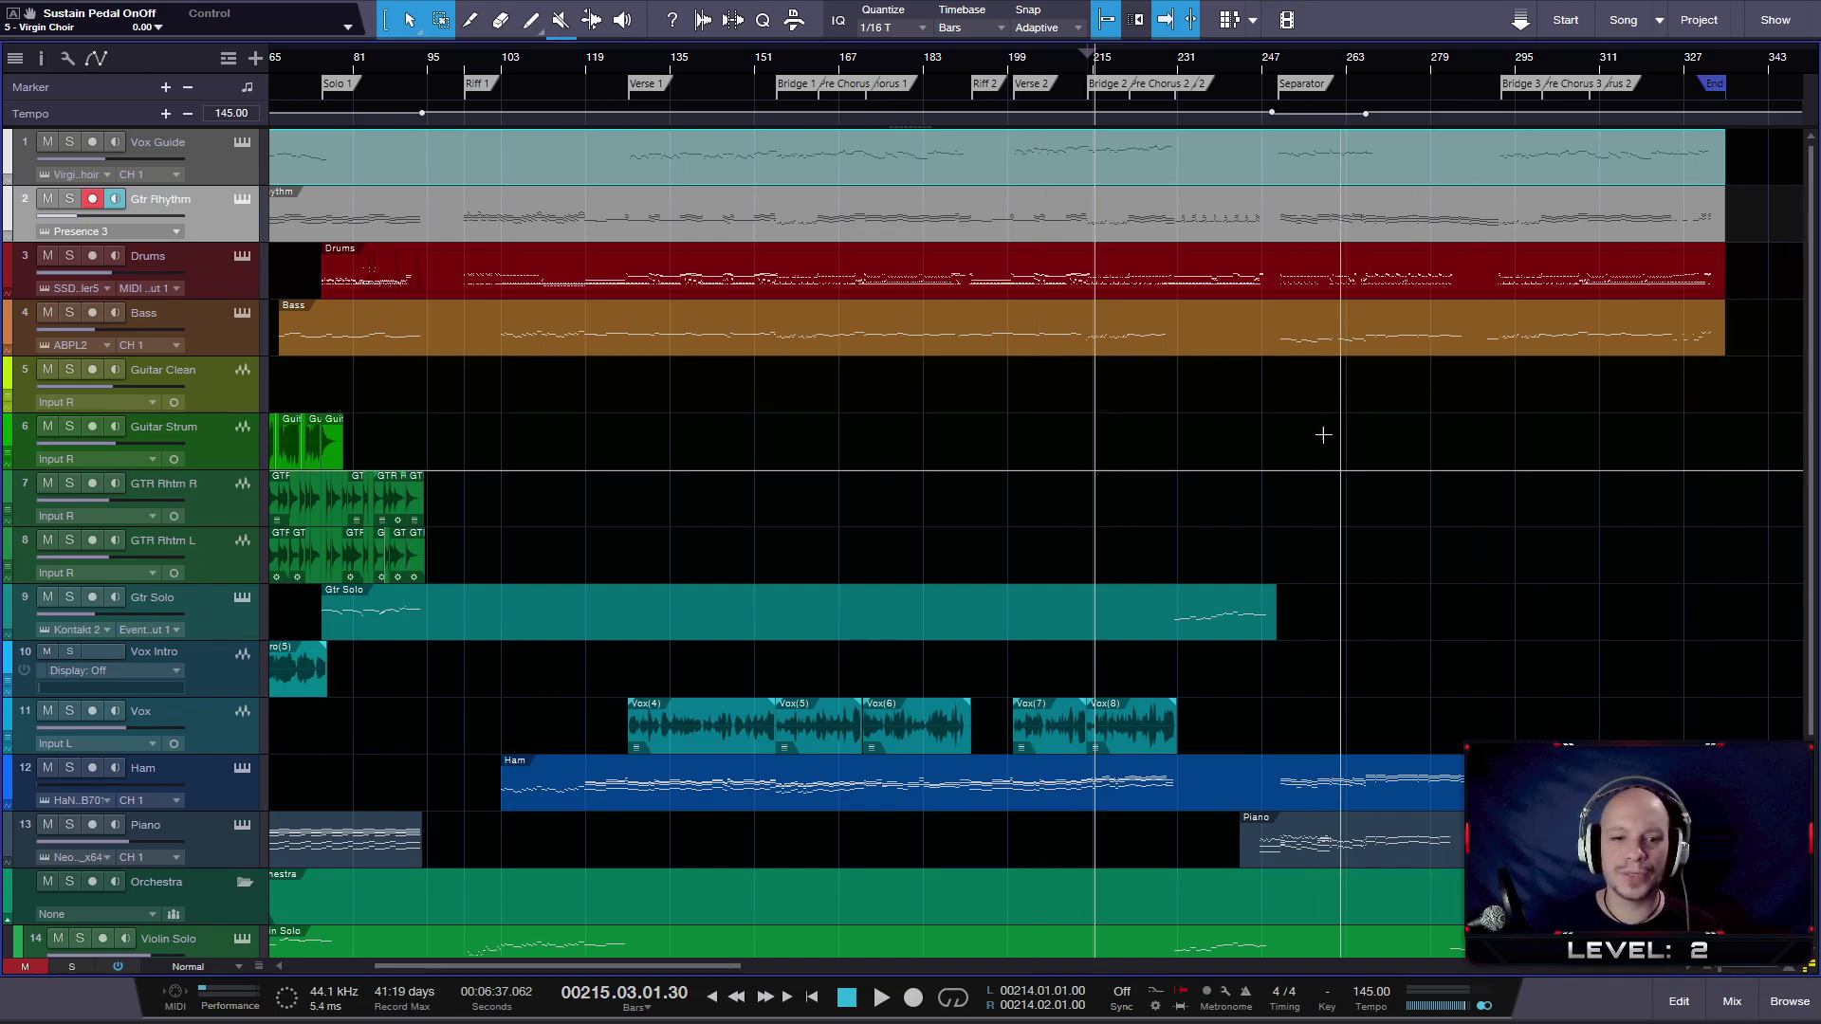
# - Examine the full song arrangement from the guitar tracks down to the orchestra tracks, both up close and as an overview
pyautogui.hotkey('shift', 'e')
pyautogui.scroll(-3, 715, 610)
pyautogui.scroll(3, 712, 668)
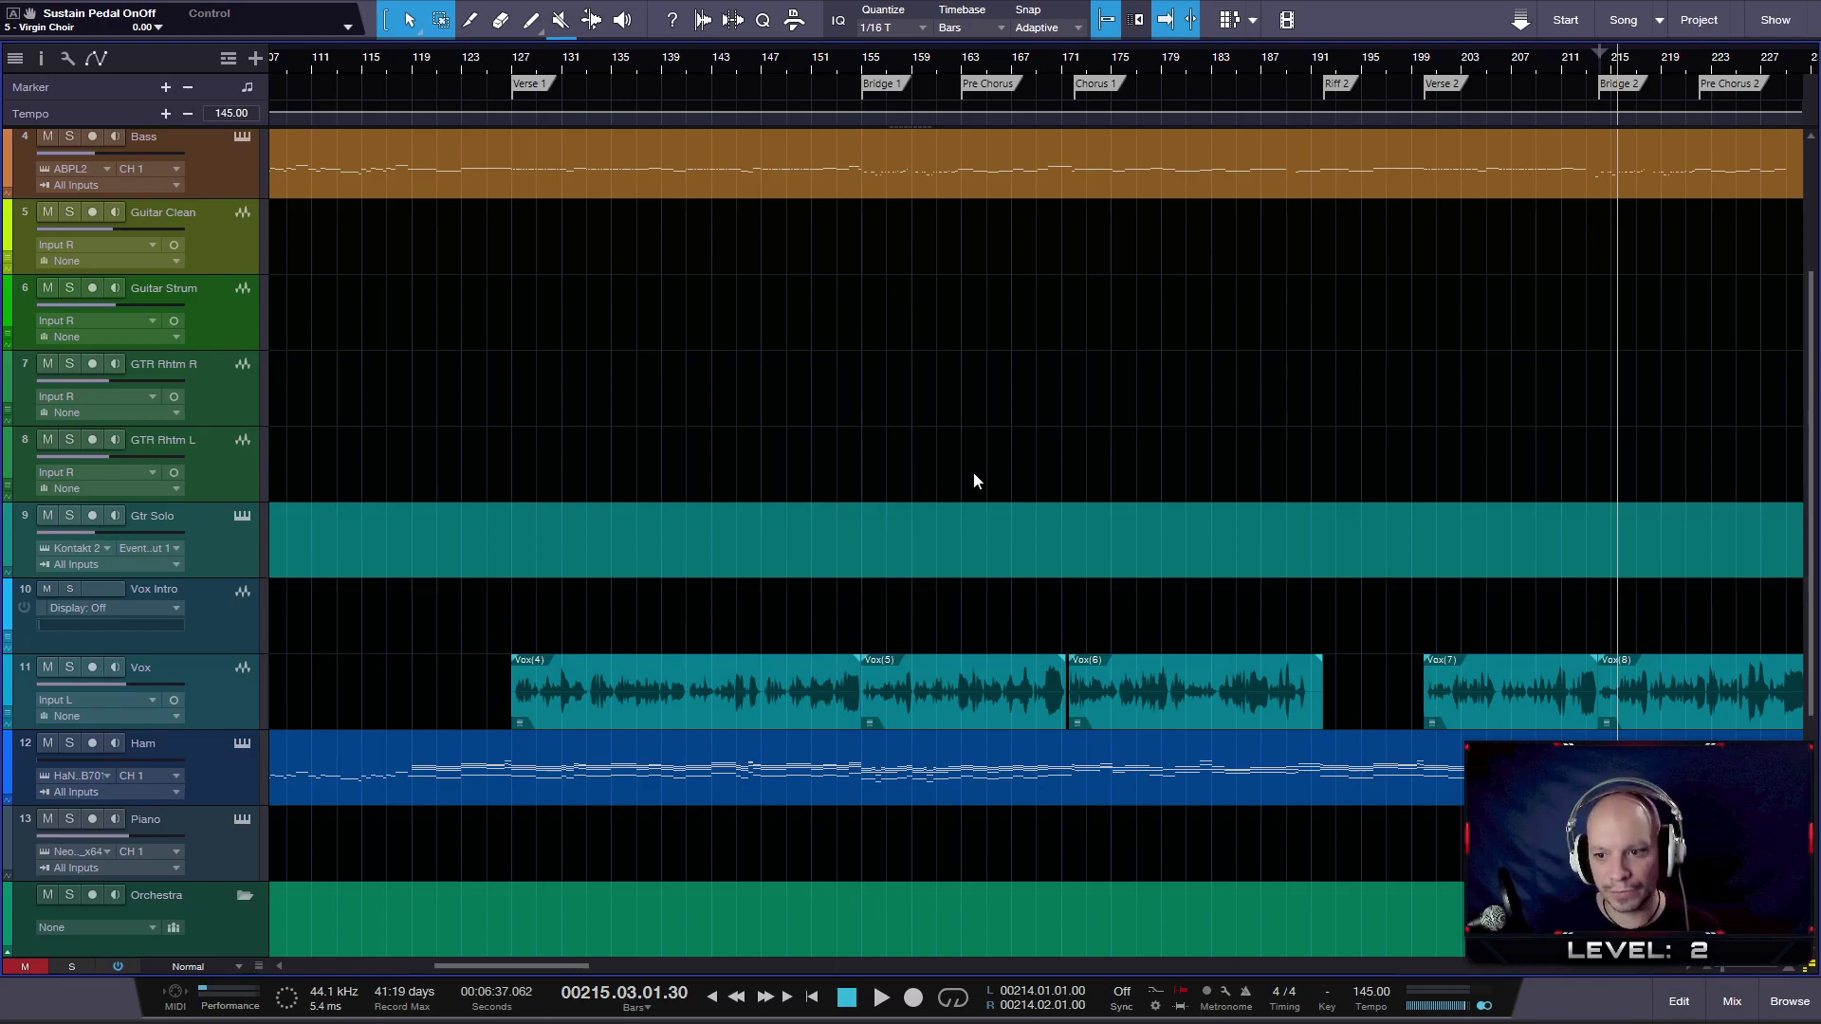
pyautogui.hotkey('shift', 'f')
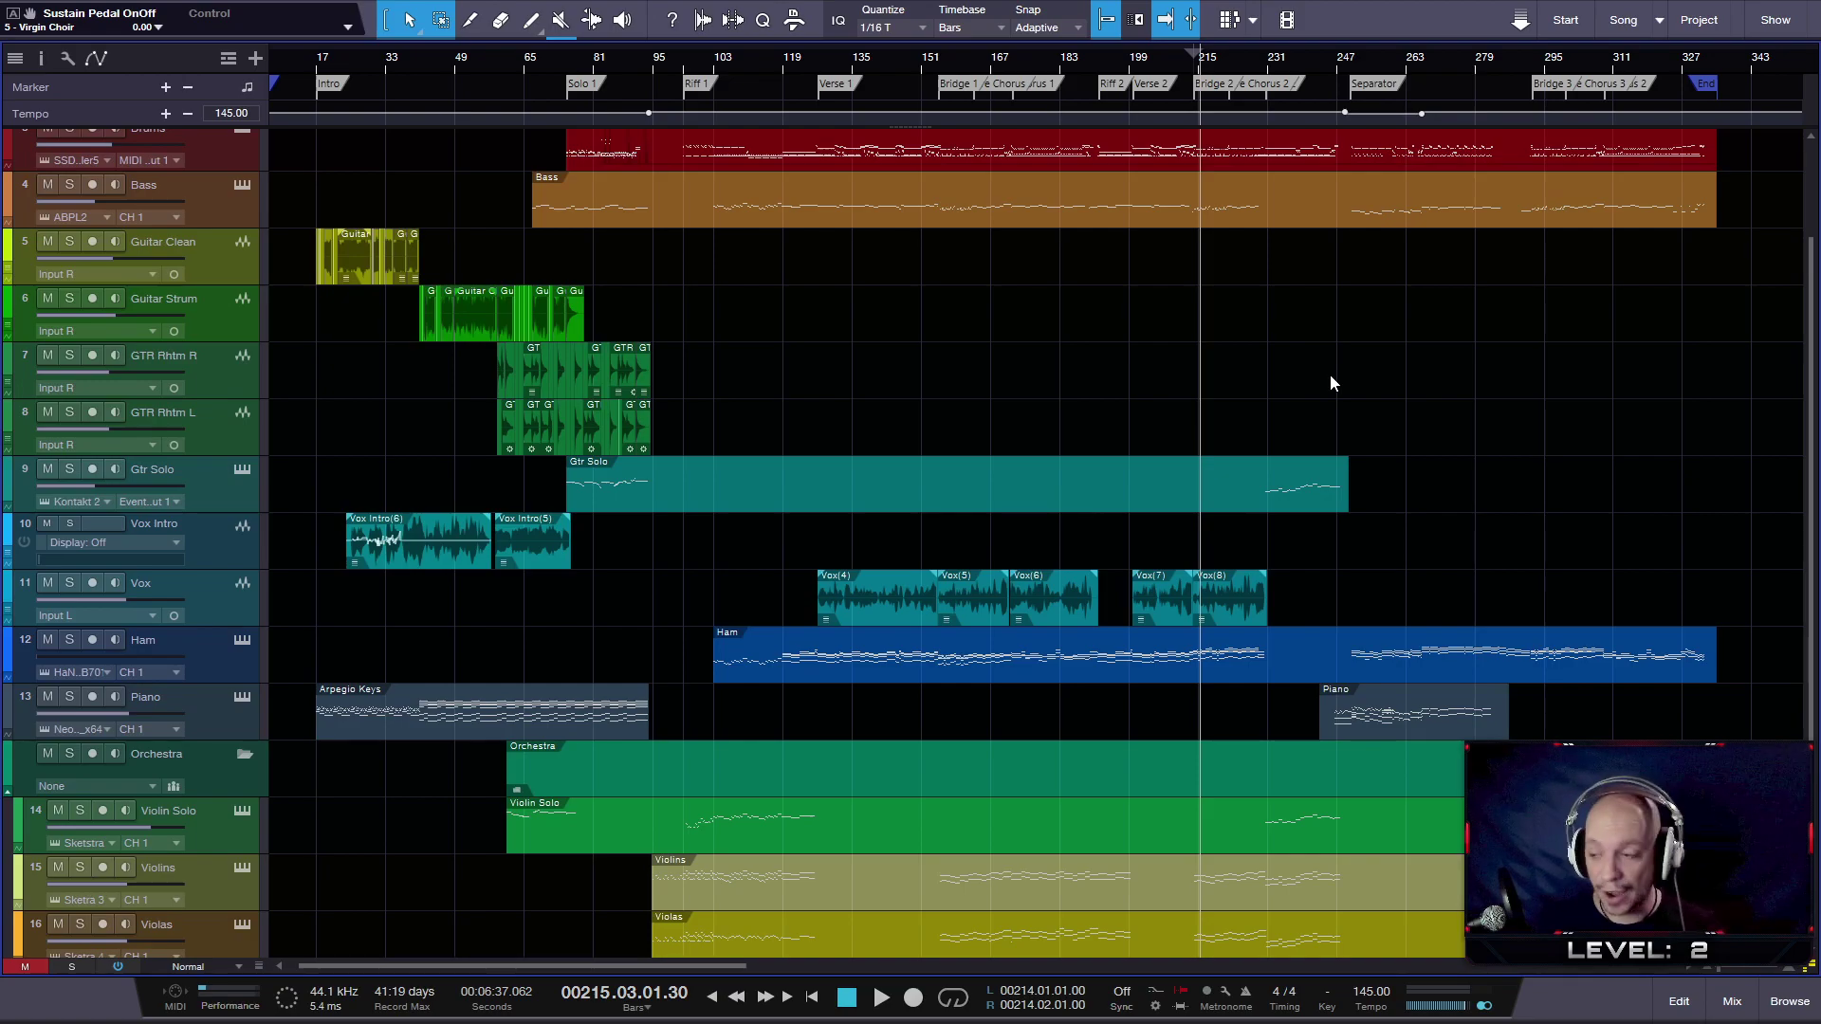
pyautogui.scroll(-2, 1331, 376)
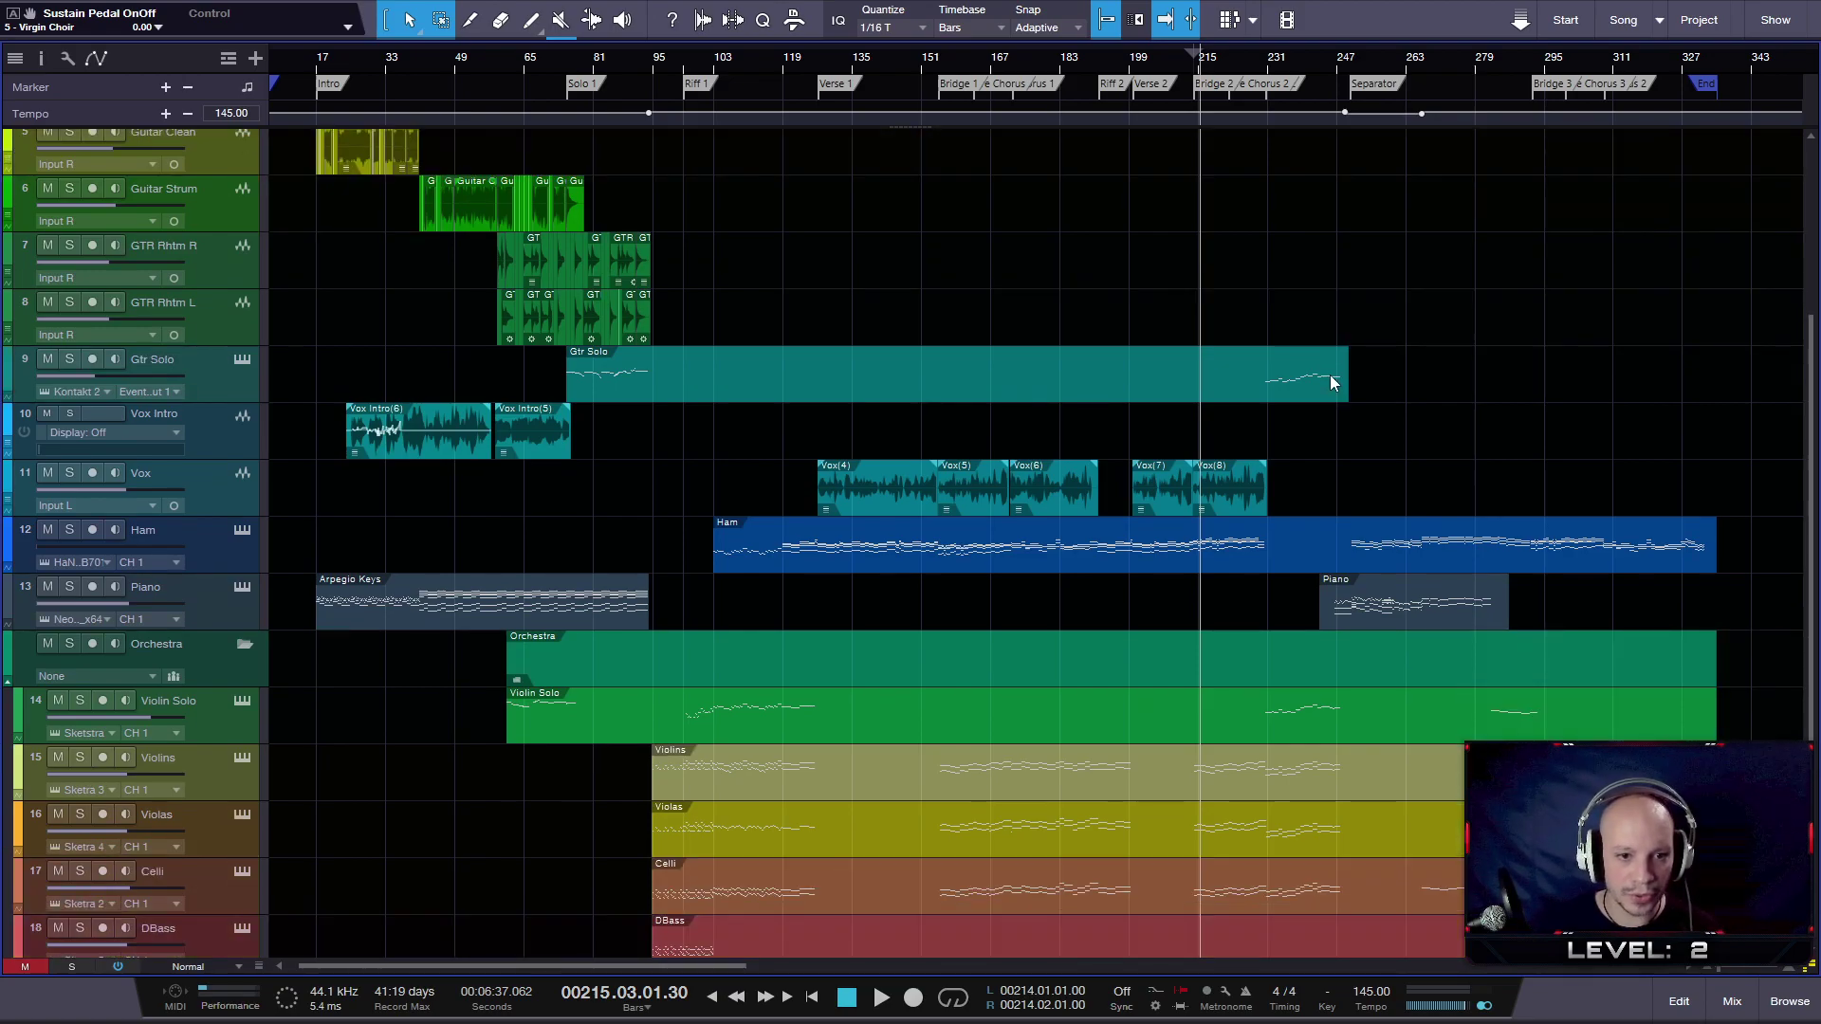
pyautogui.scroll(2, 984, 418)
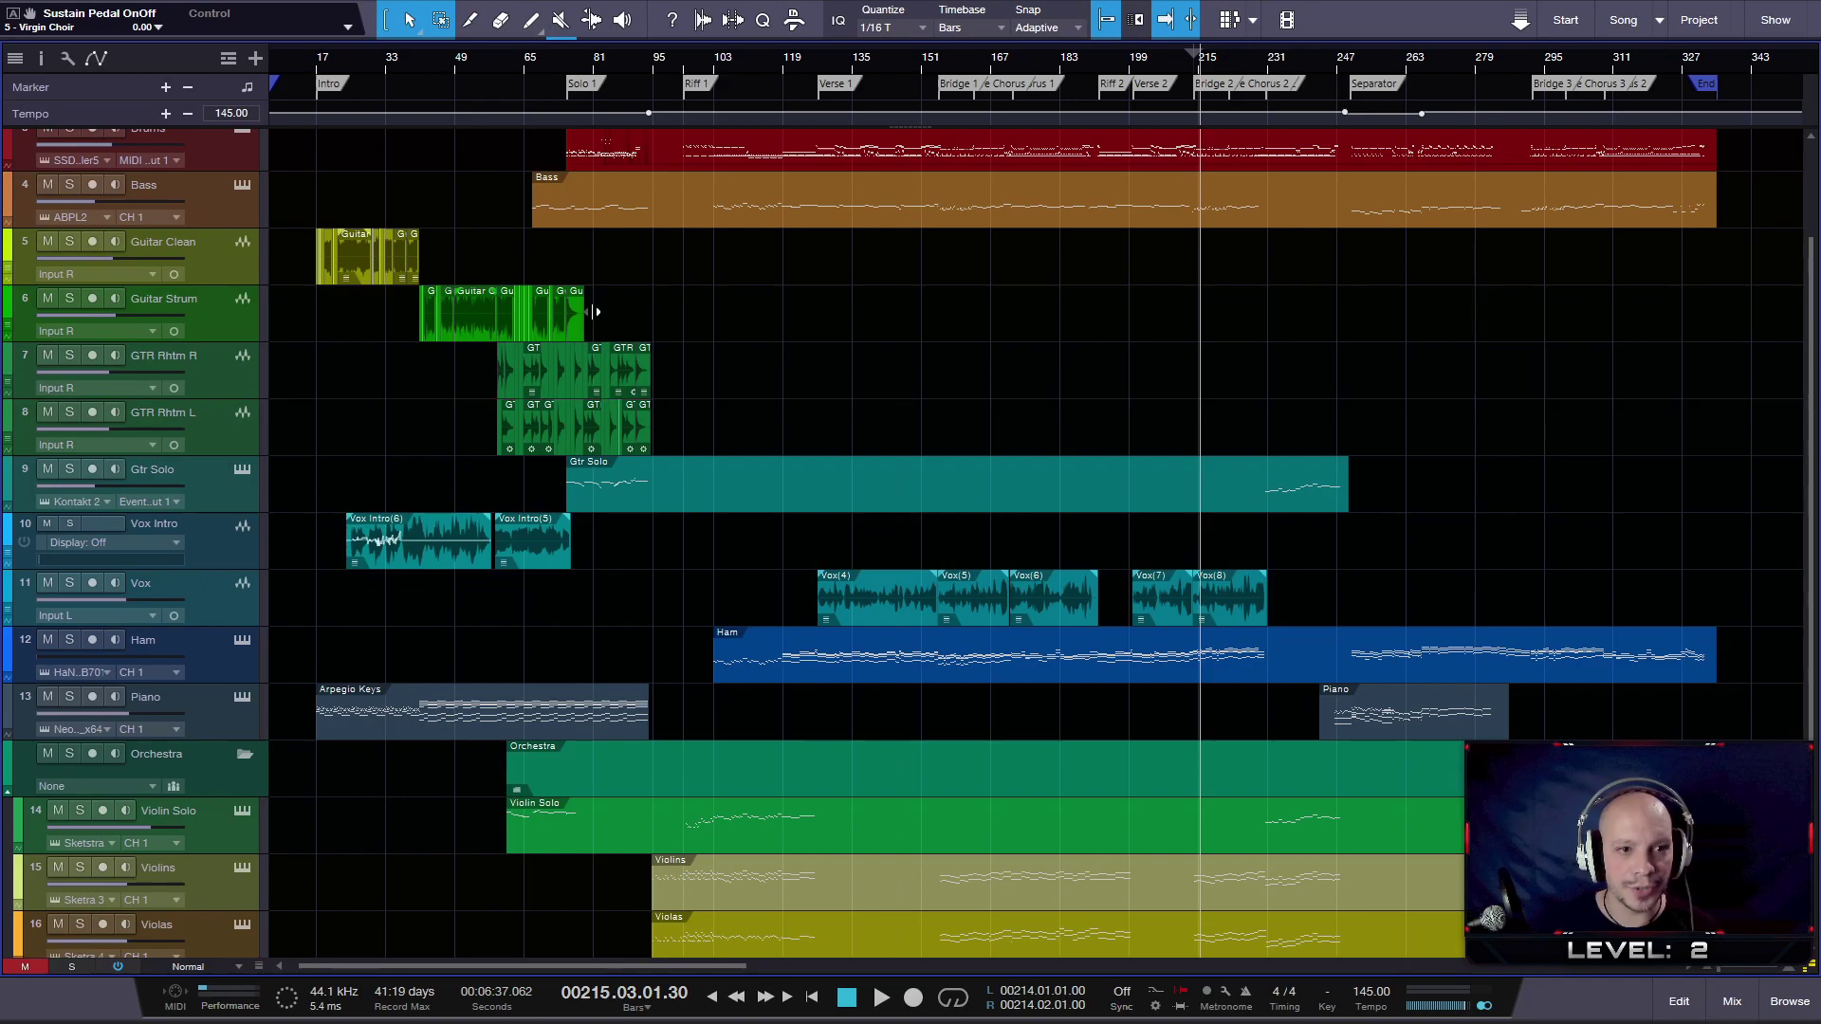
pyautogui.scroll(-3, 874, 342)
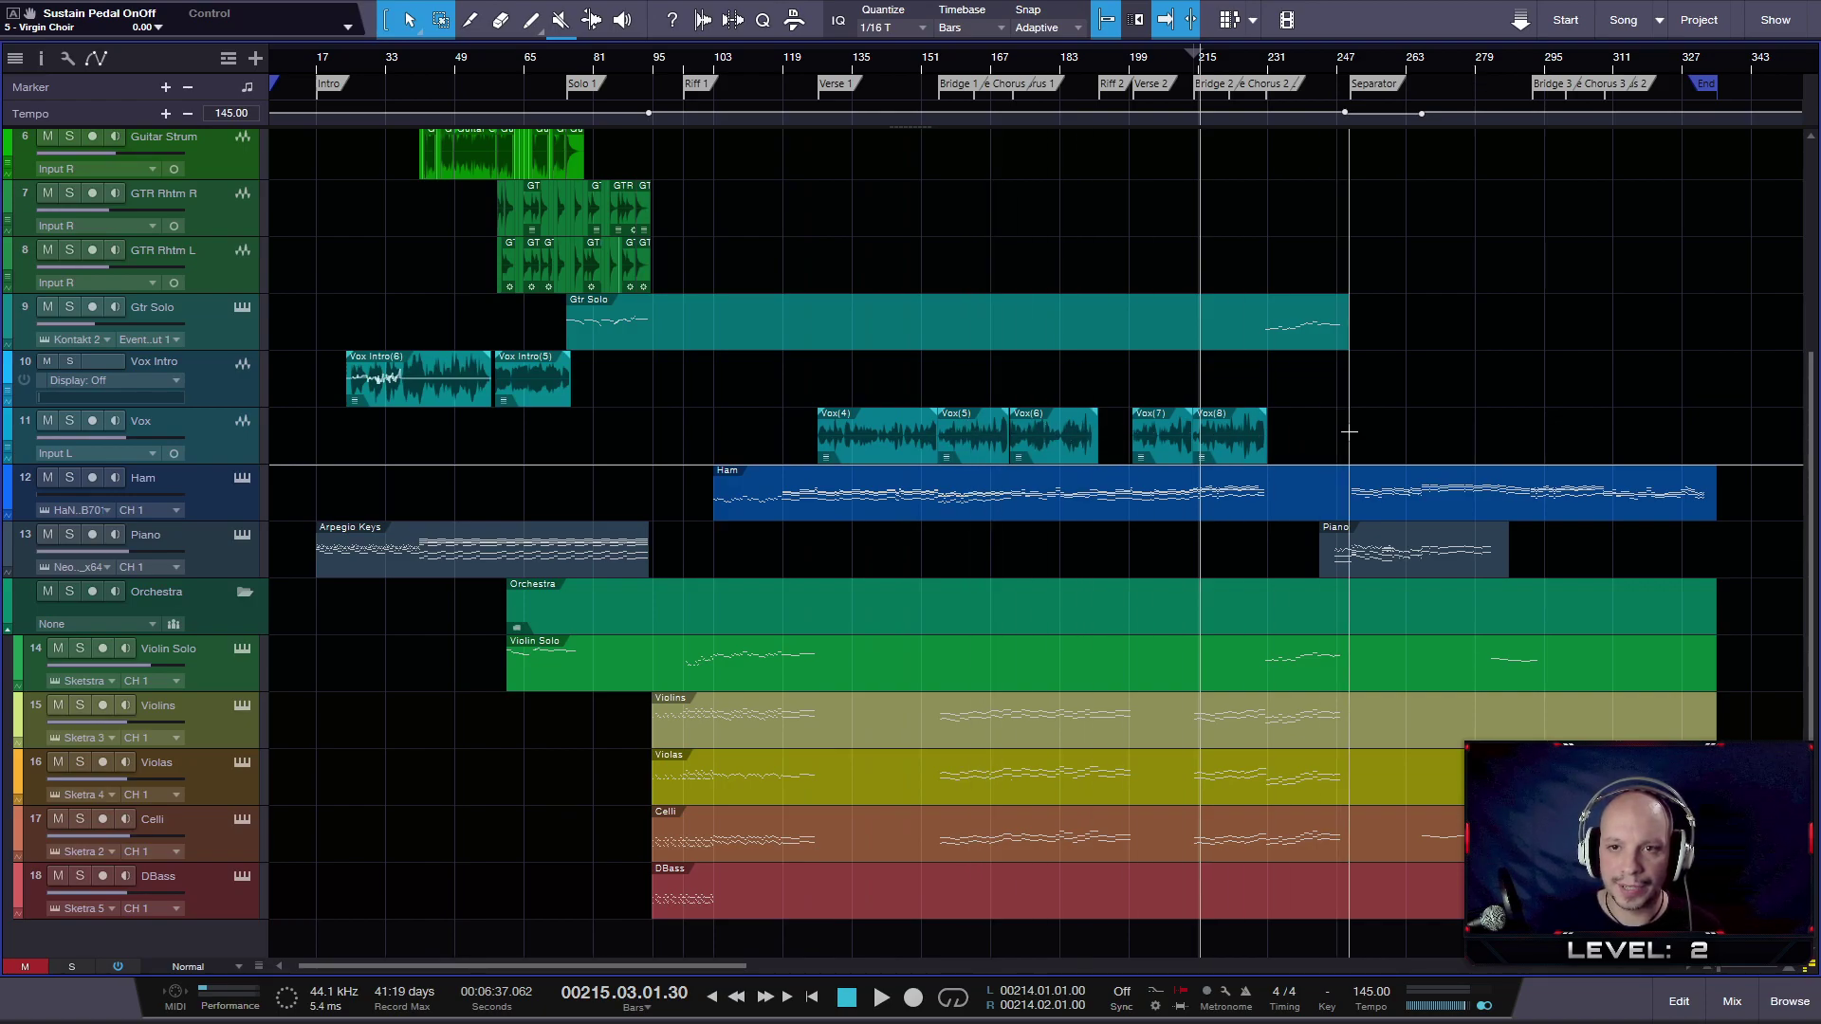
pyautogui.scroll(3, 1348, 431)
pyautogui.scroll(-1, 944, 237)
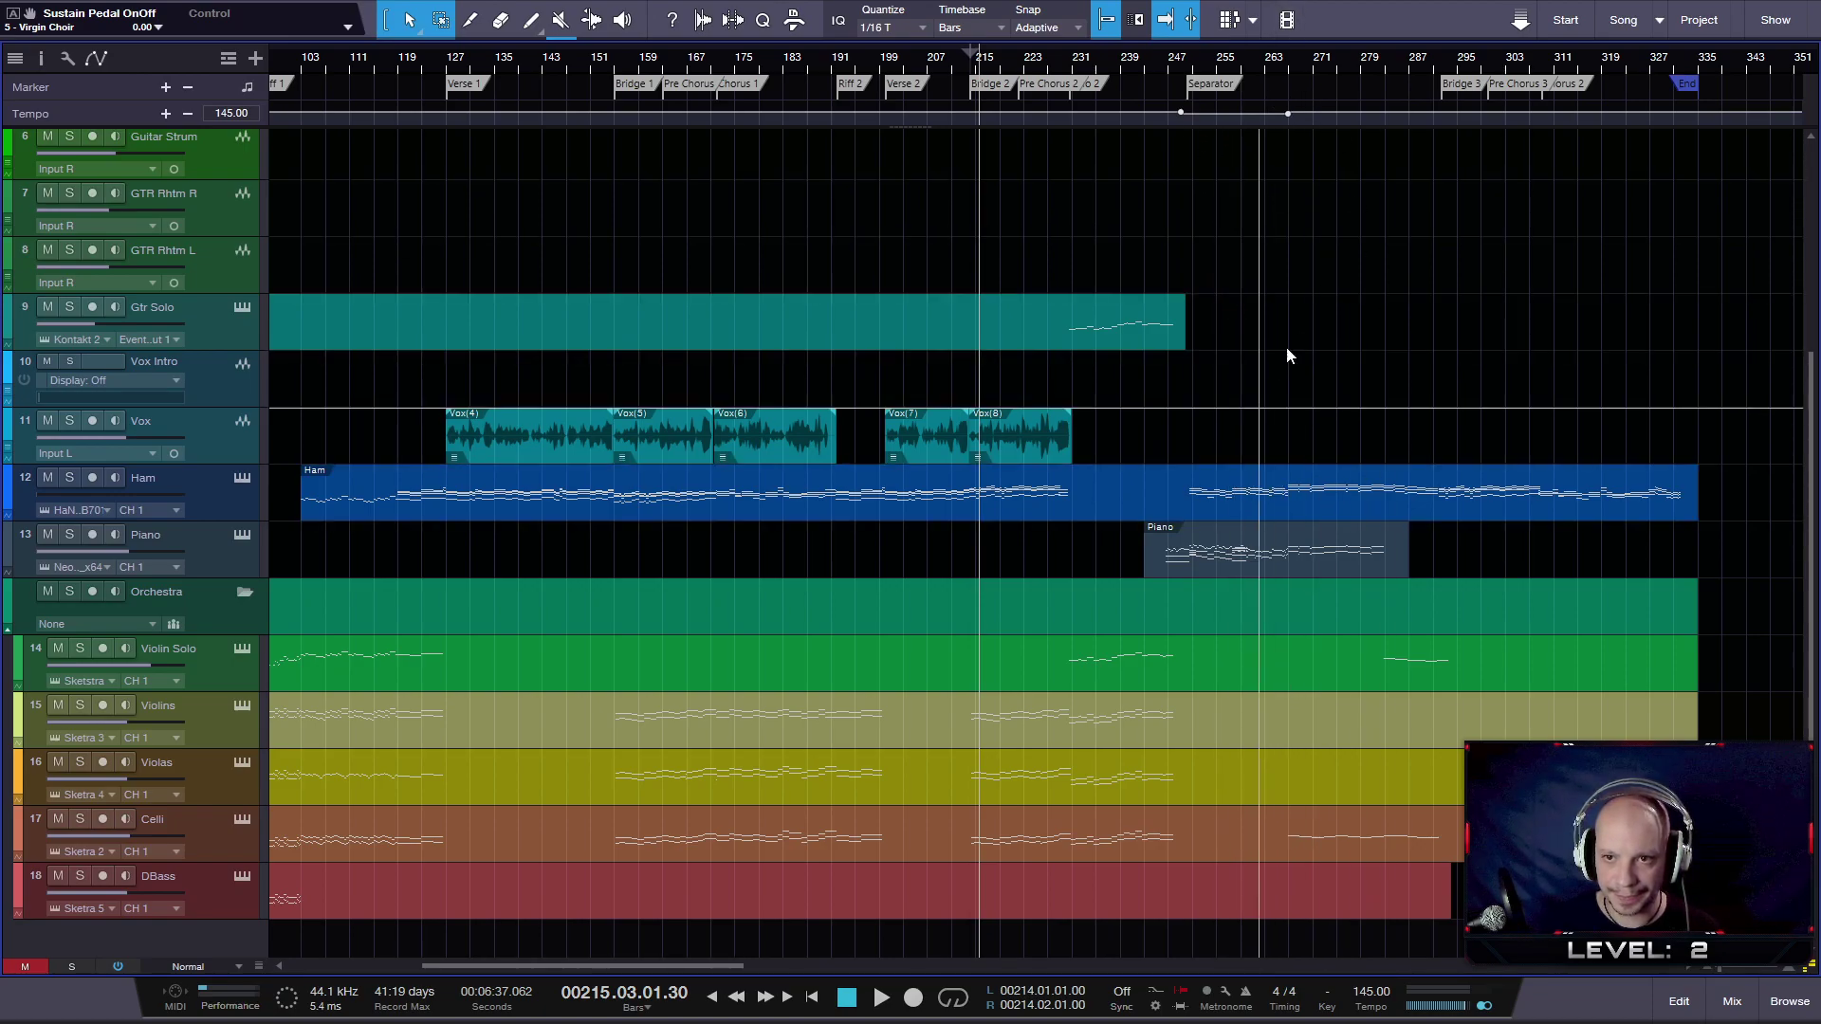
# - Play a short passage of the song from the Separator section
pyautogui.click(1188, 61)
pyautogui.press('space')
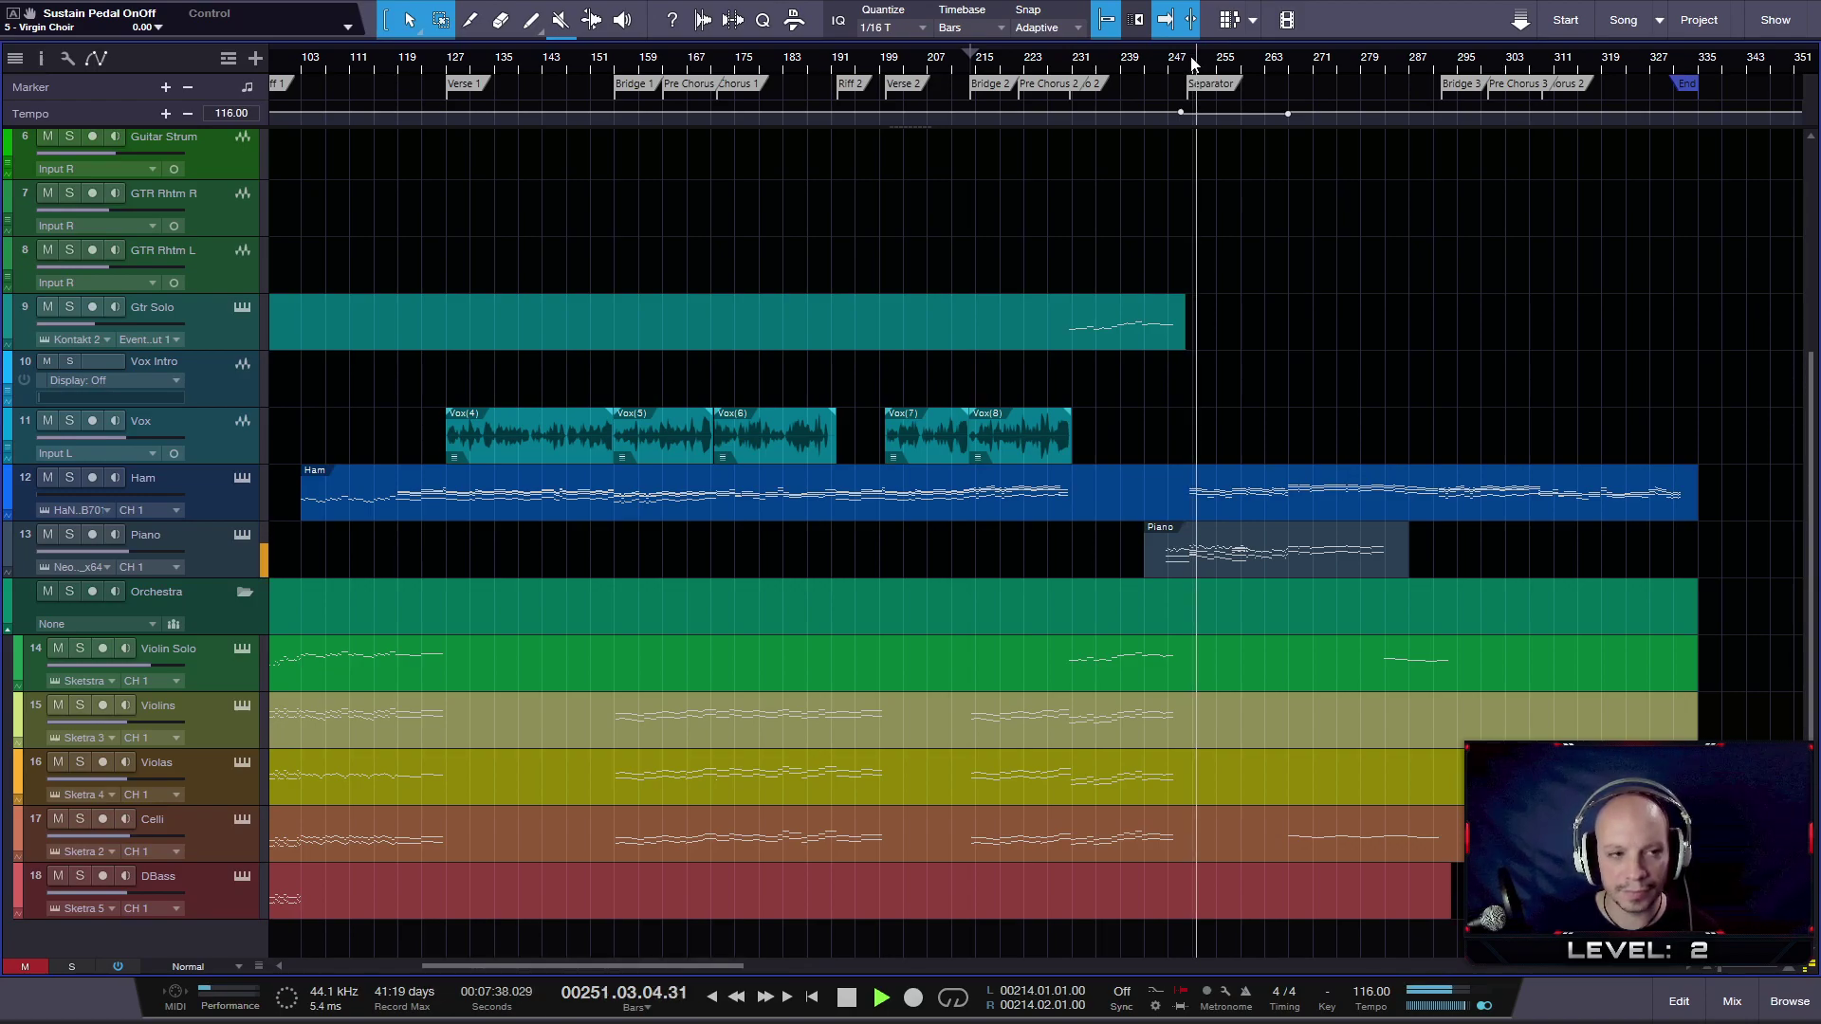
pyautogui.press('space')
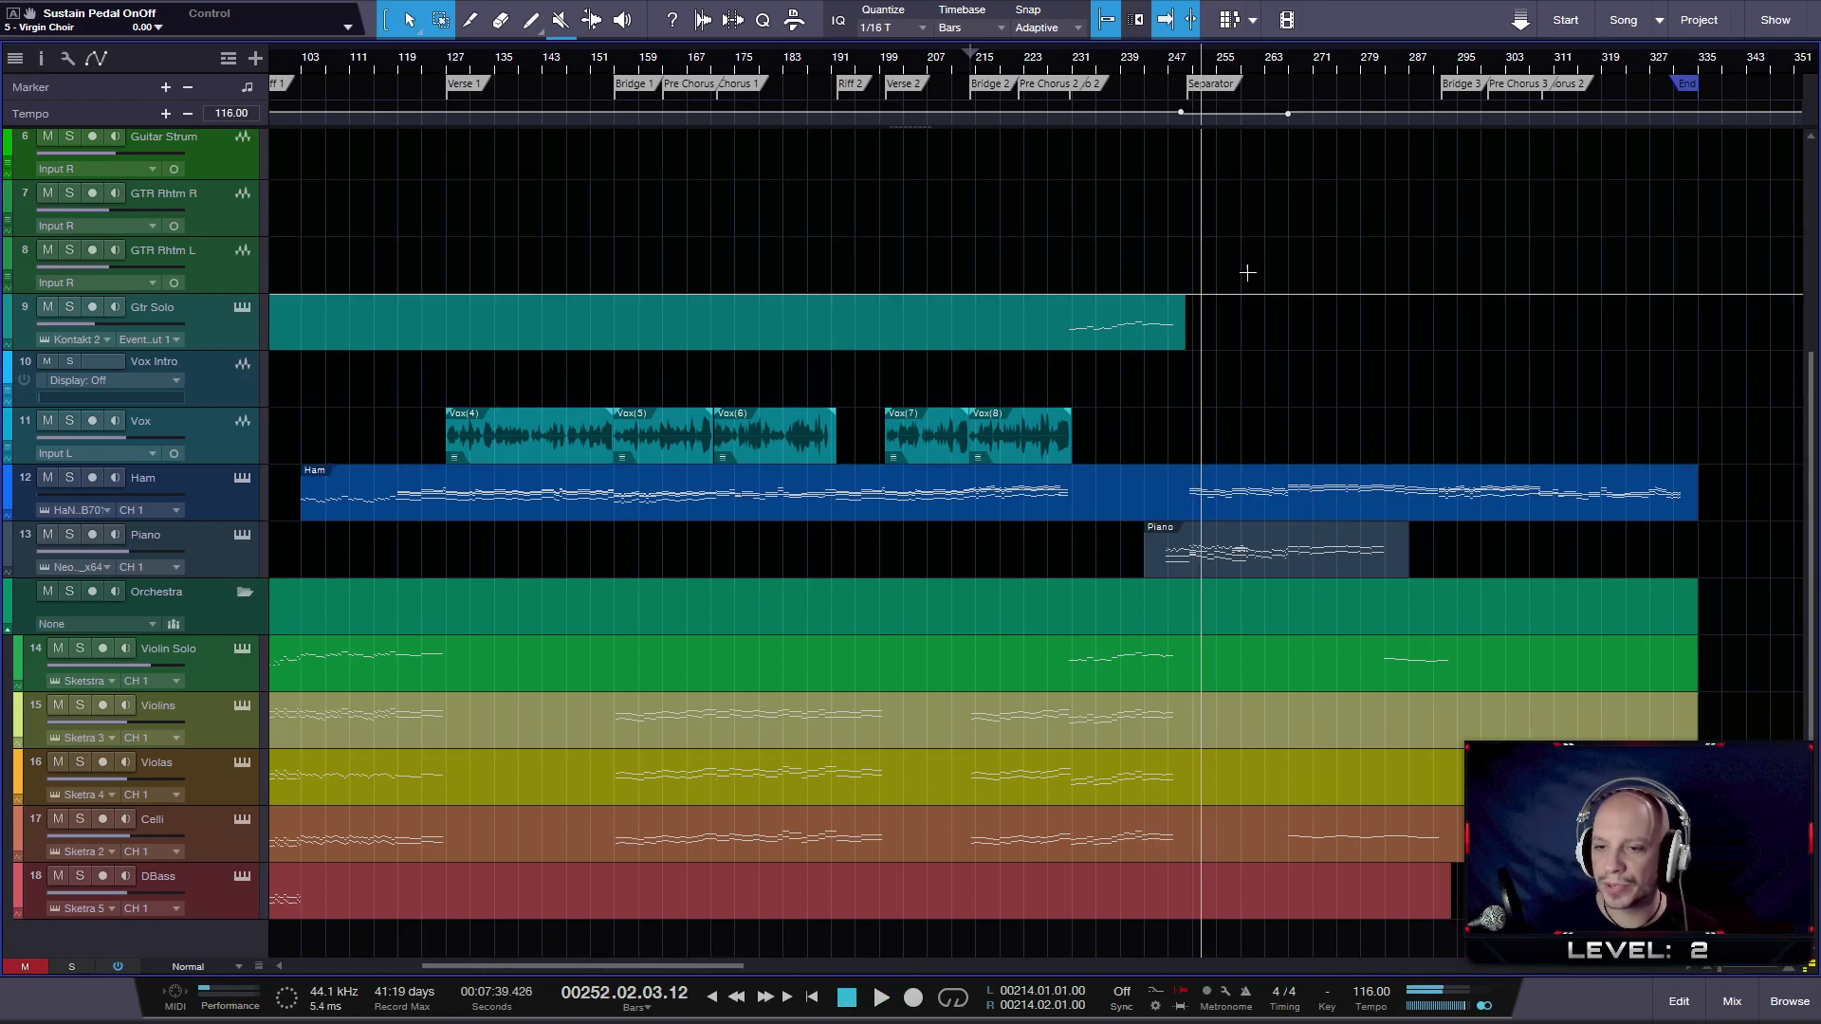
# - Examine the arrangement from Verse 1 to the song's end with the tracks shown at medium height
pyautogui.scroll(2, 1240, 312)
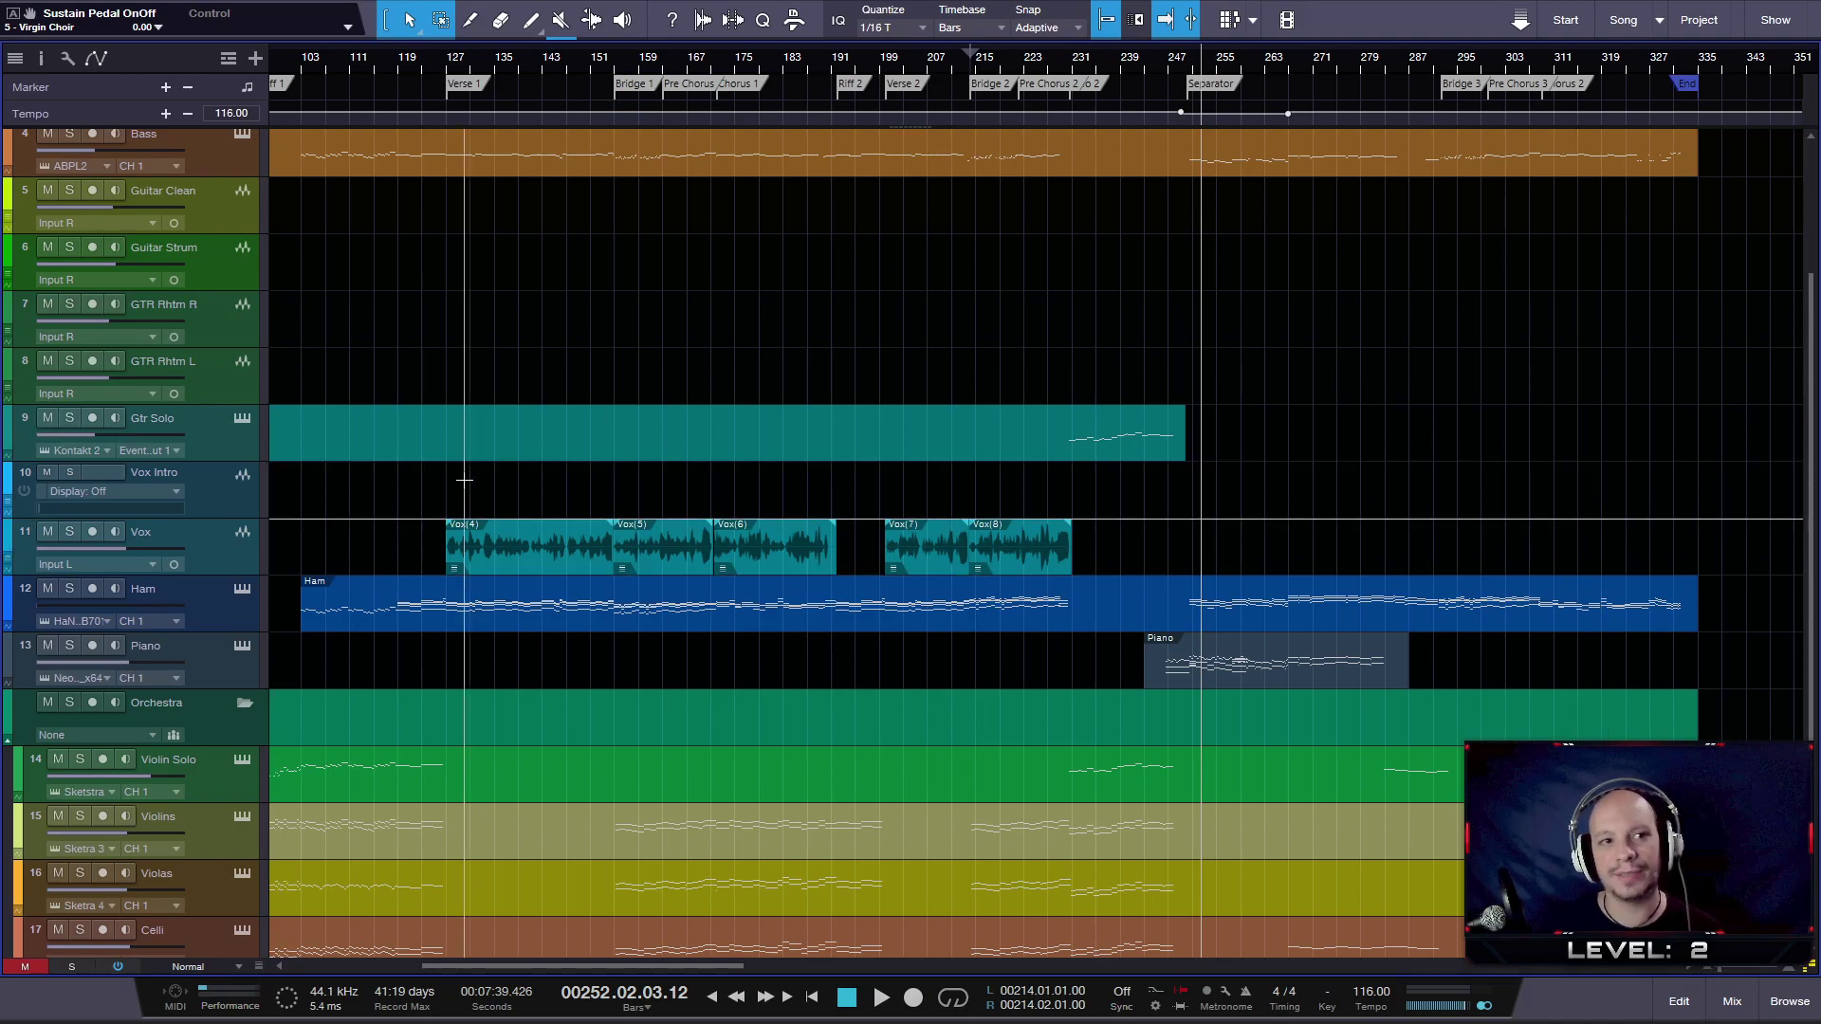
pyautogui.scroll(-2, 459, 480)
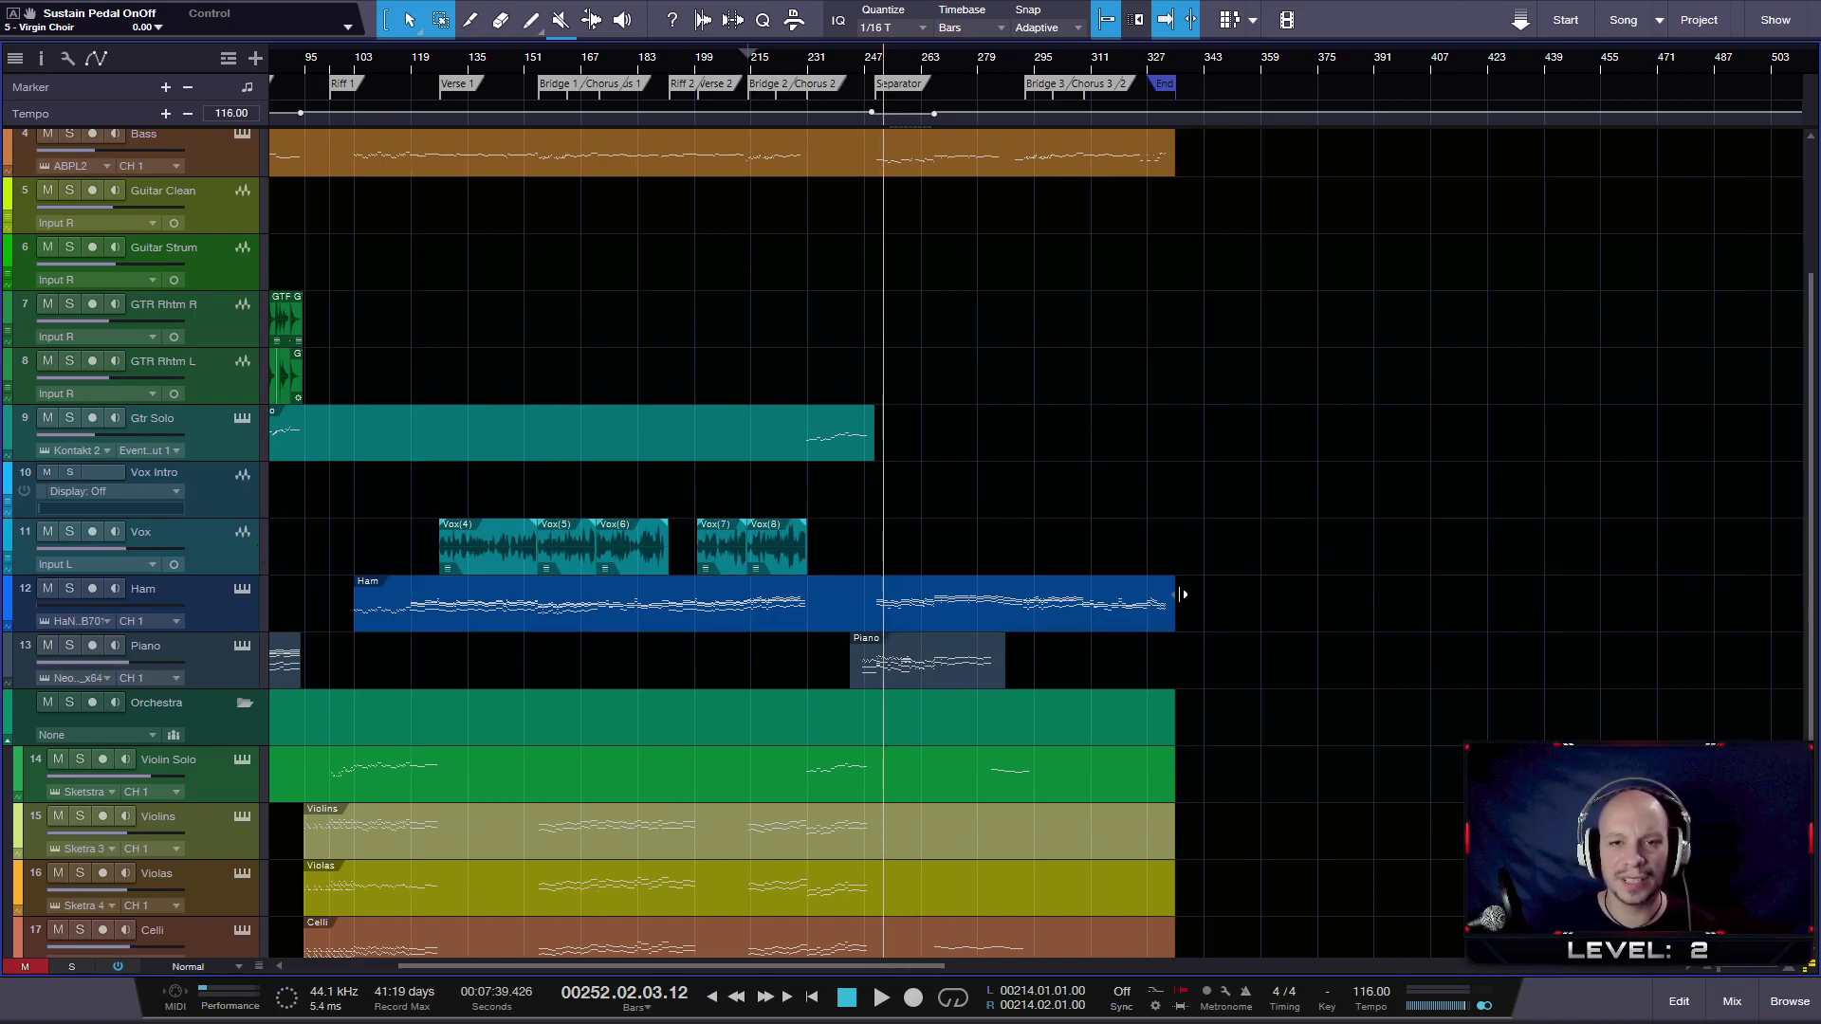
pyautogui.scroll(2, 773, 548)
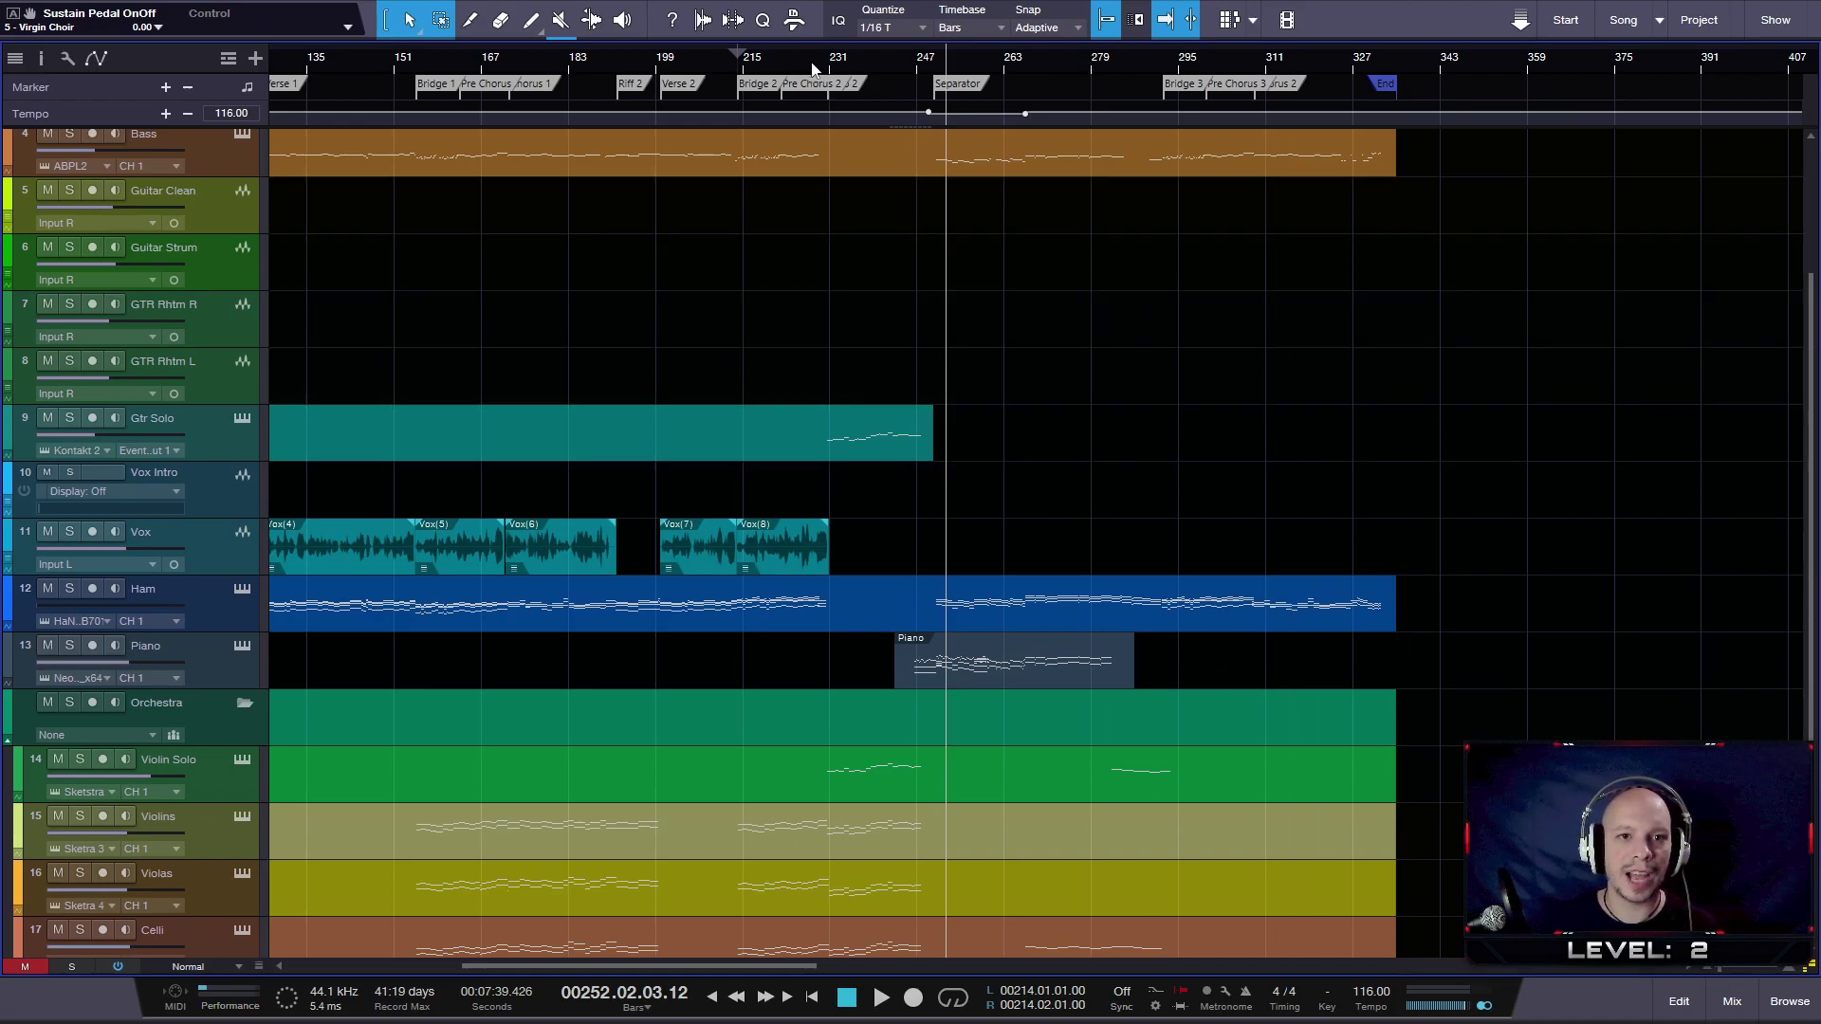
pyautogui.press('z')
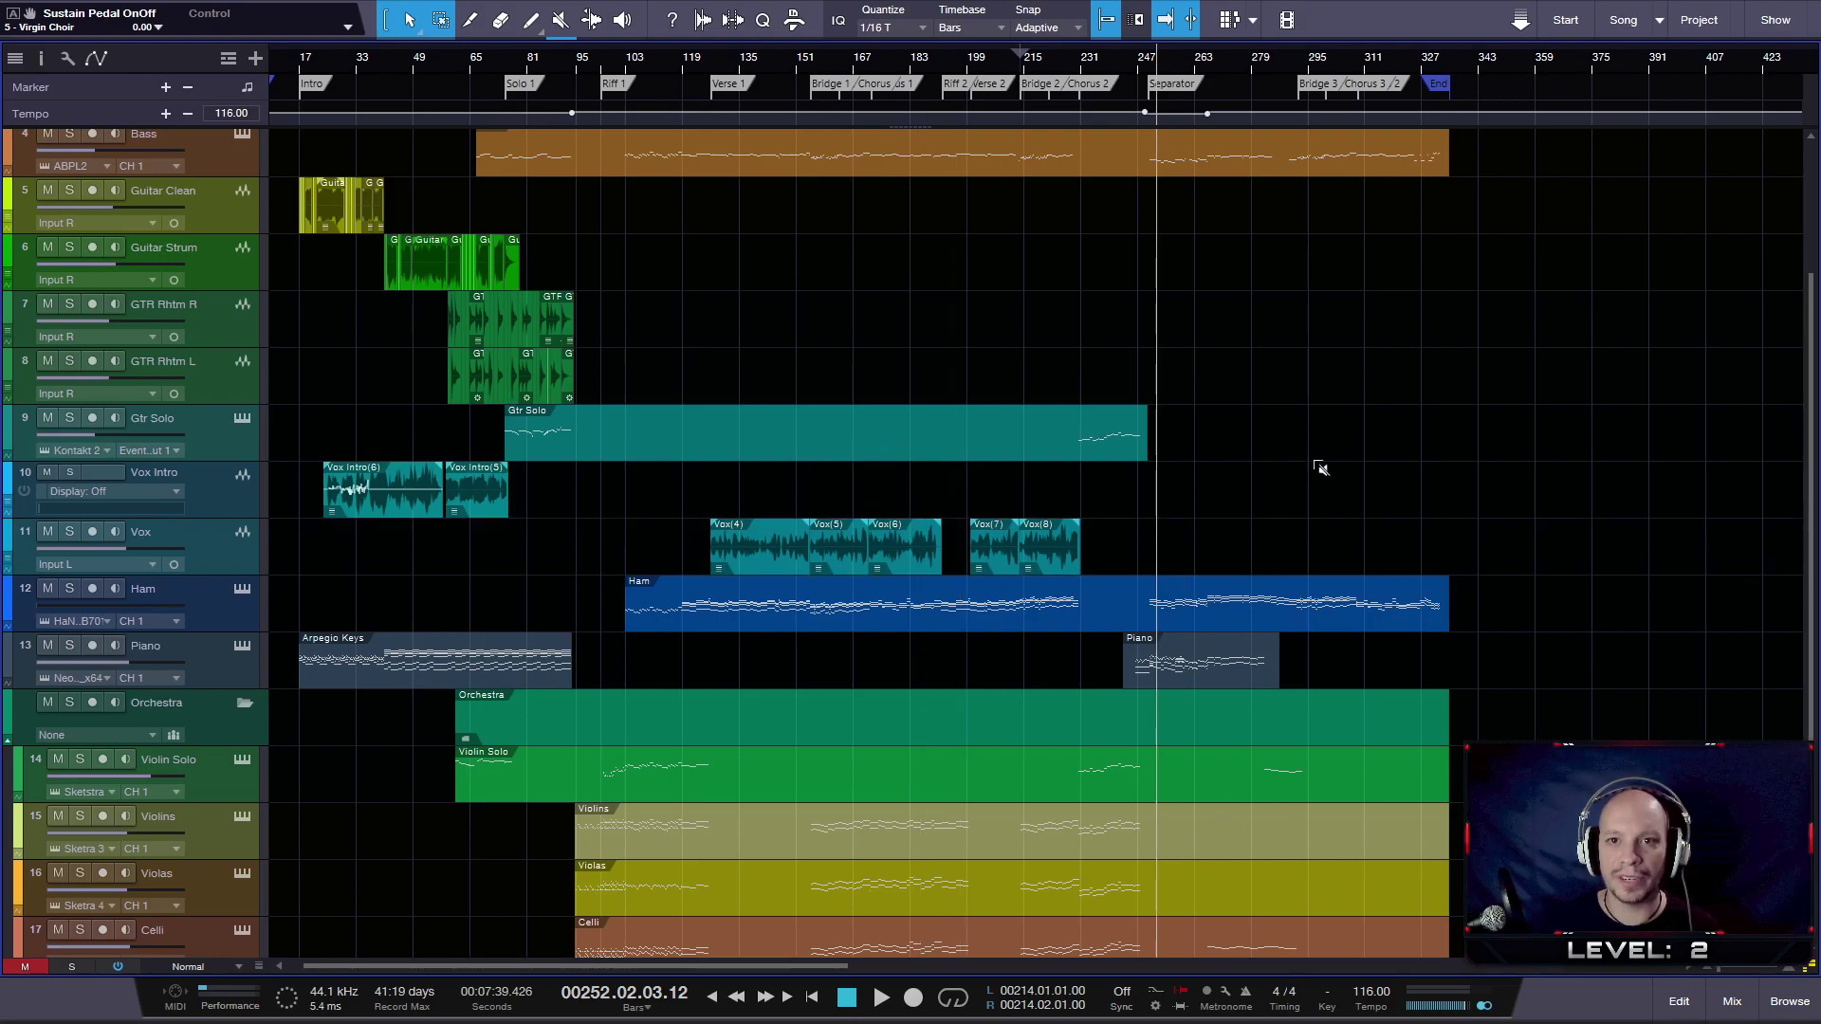
pyautogui.scroll(2, 1317, 468)
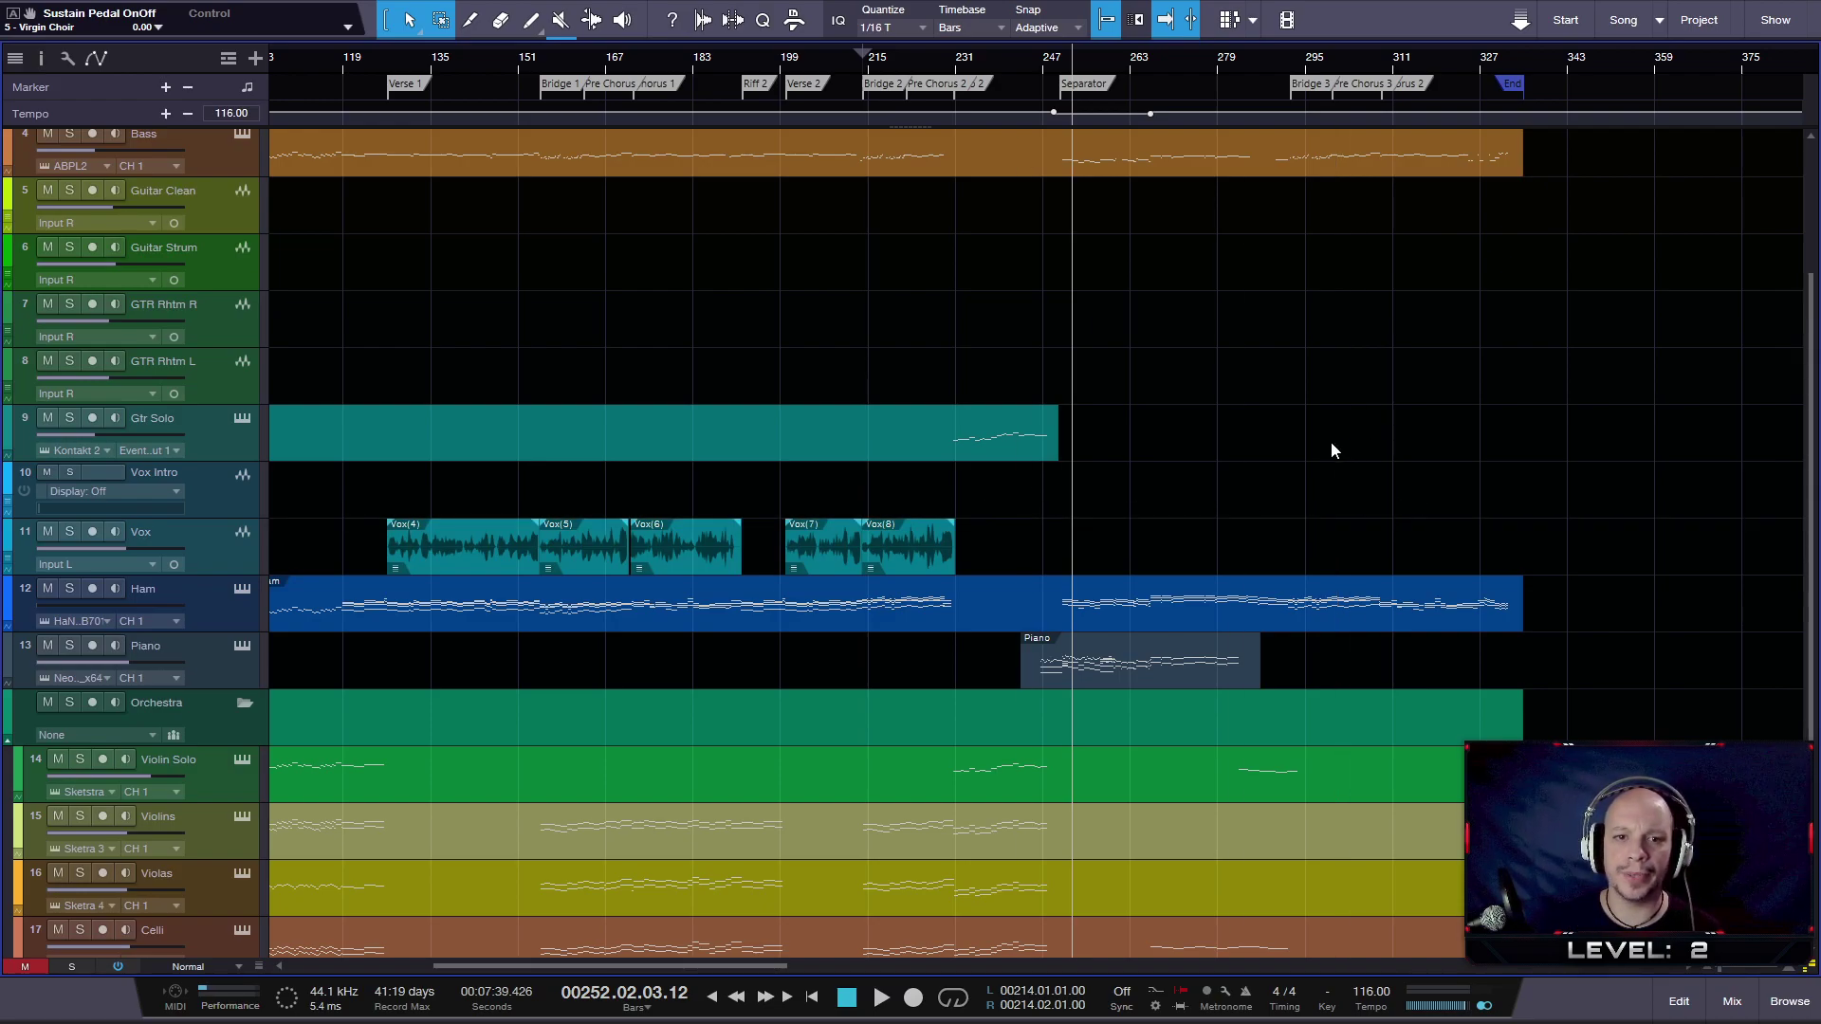
pyautogui.hotkey('alt', 'e')
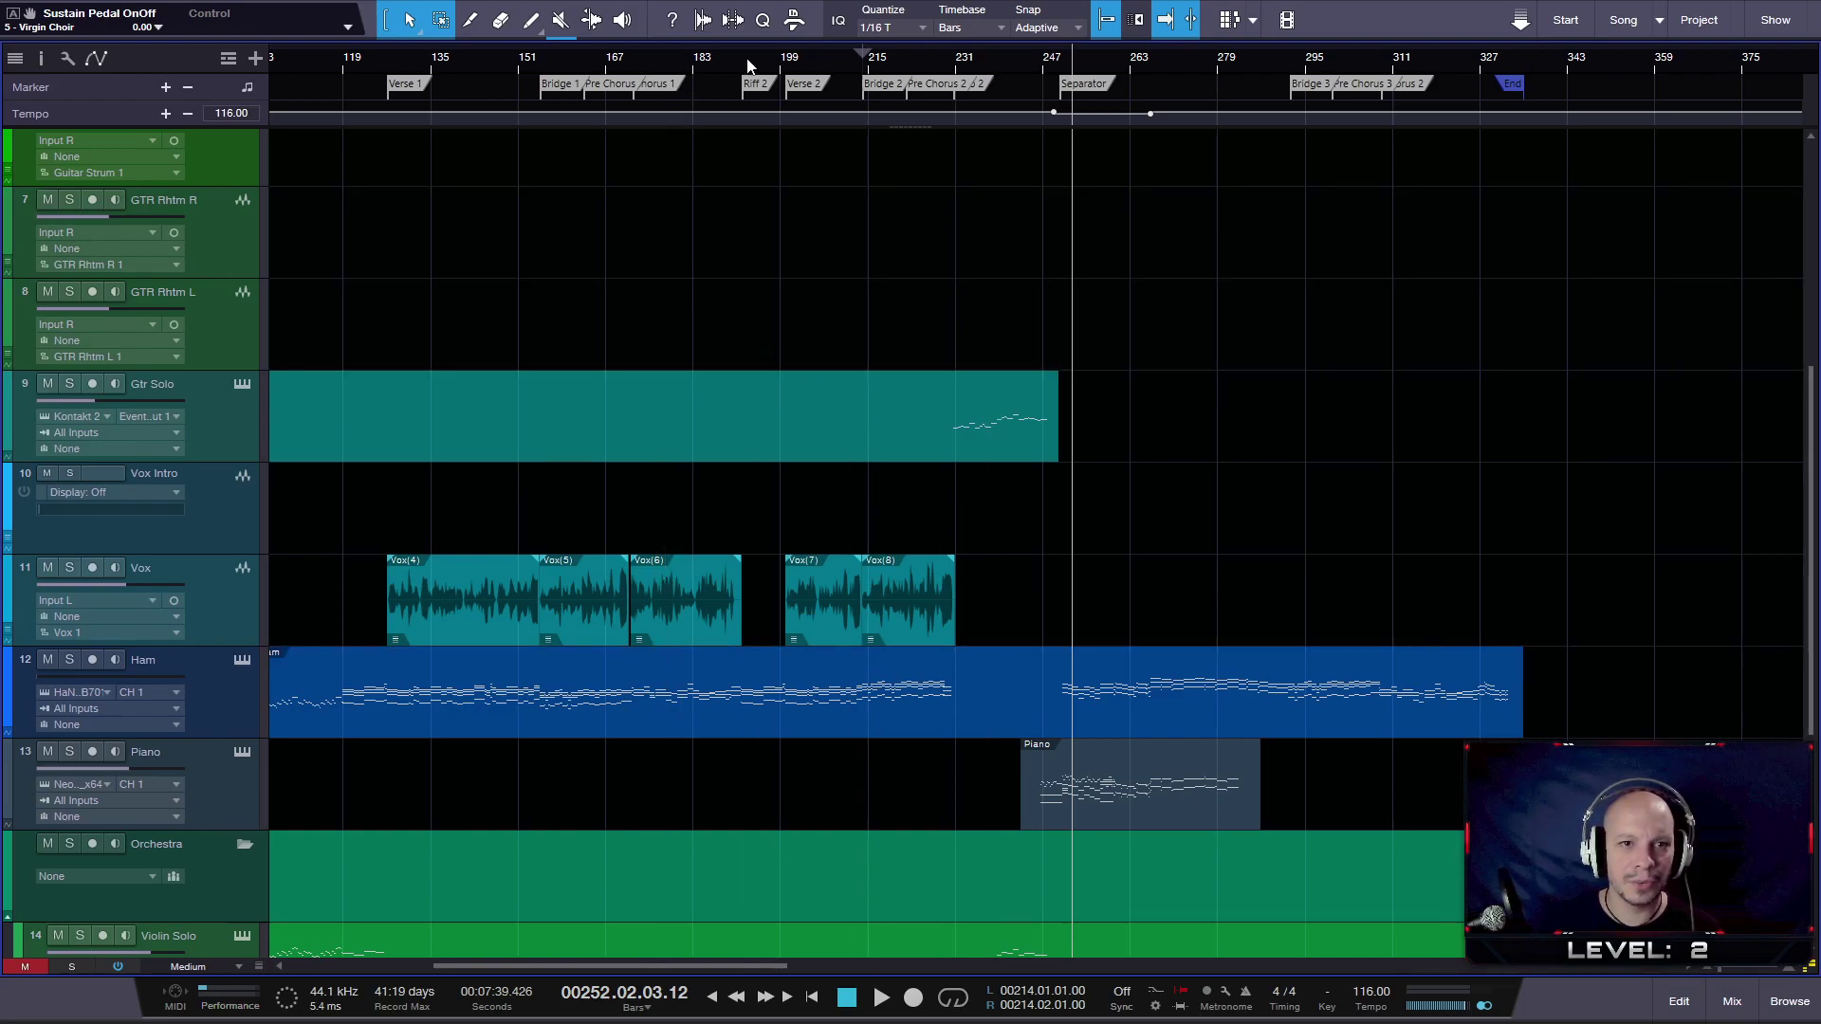
# - Move the playback position to bar 230, and play a short passage from the start of Chorus 1
pyautogui.click(953, 59)
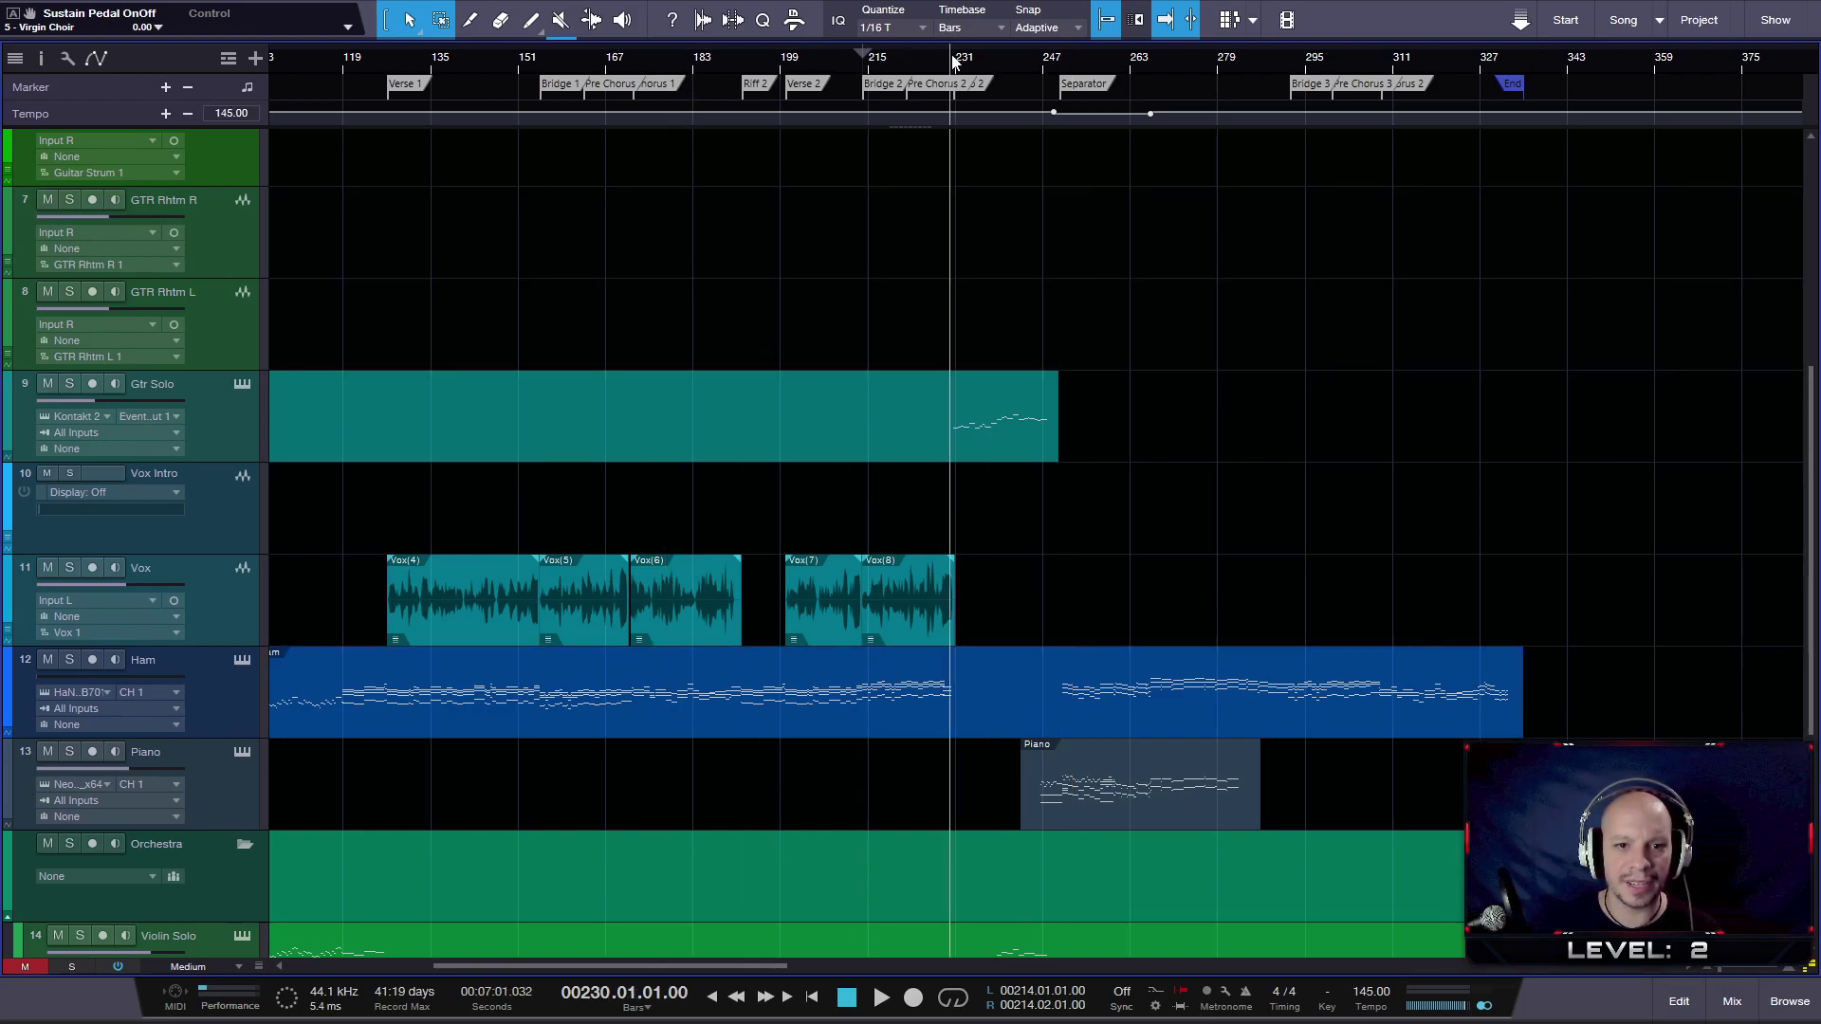
pyautogui.scroll(3, 939, 168)
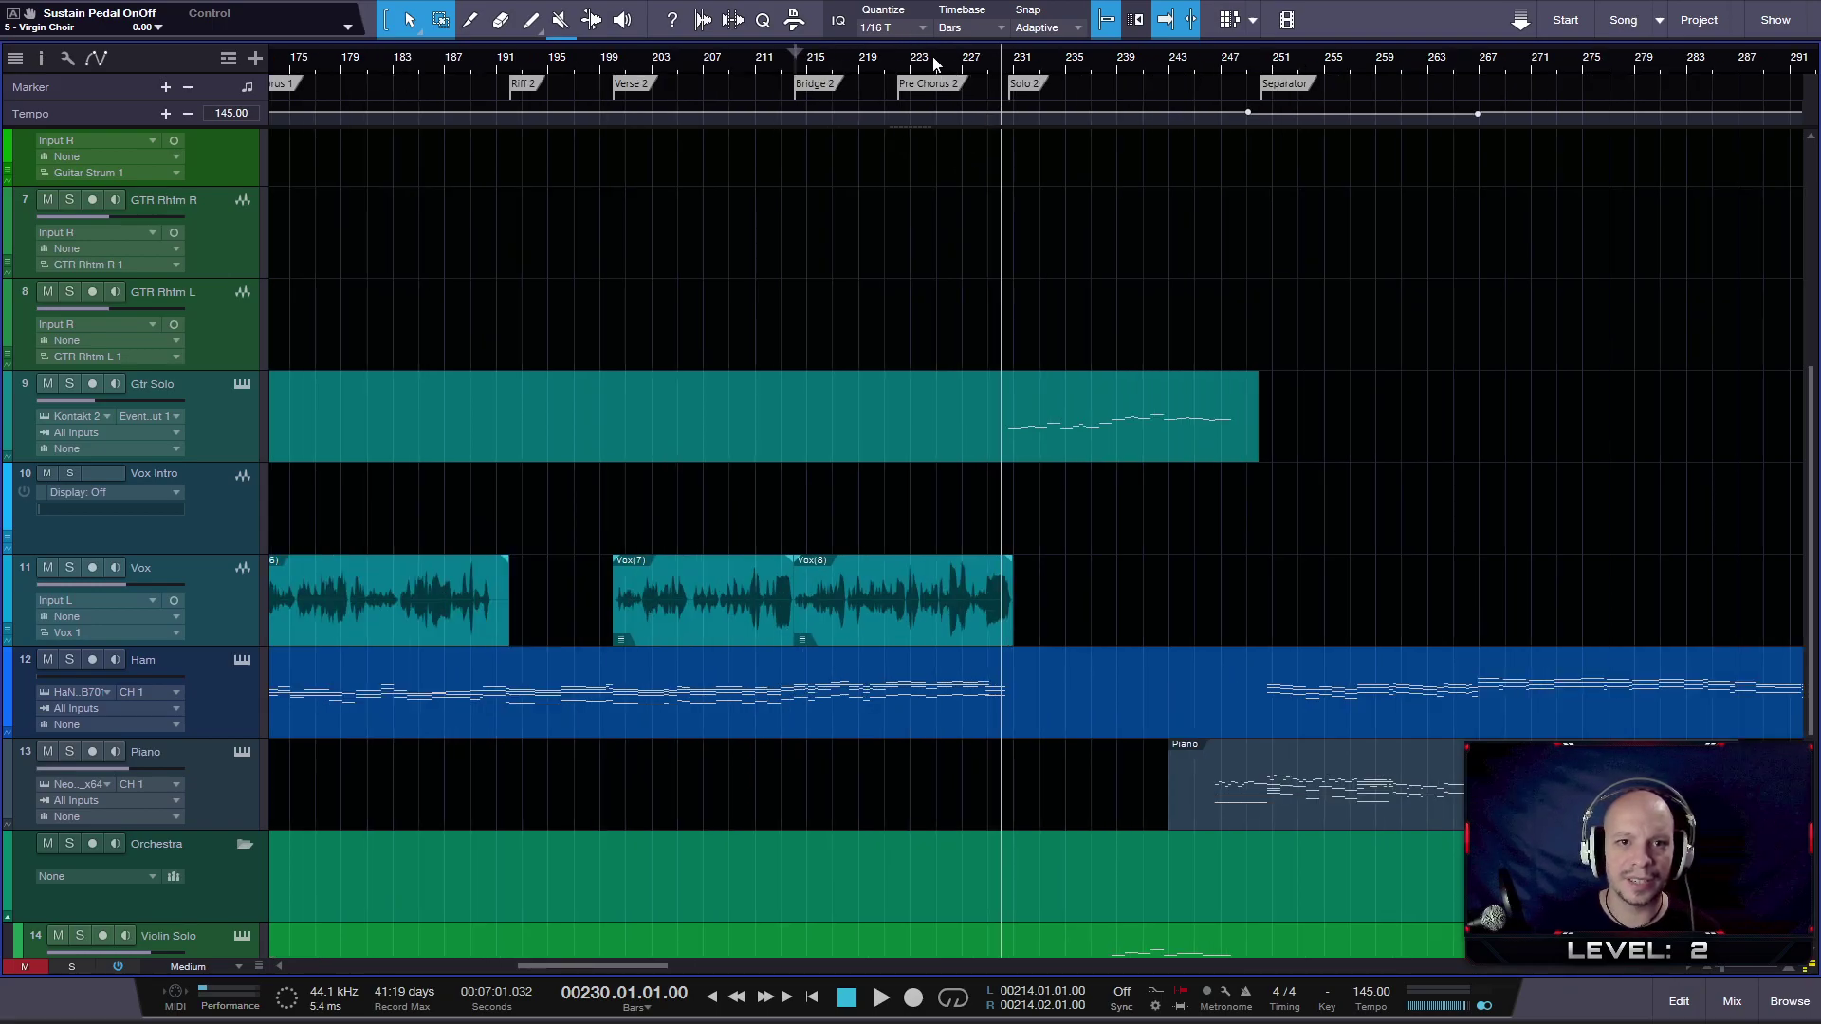
pyautogui.hscroll(-2, 512, 62)
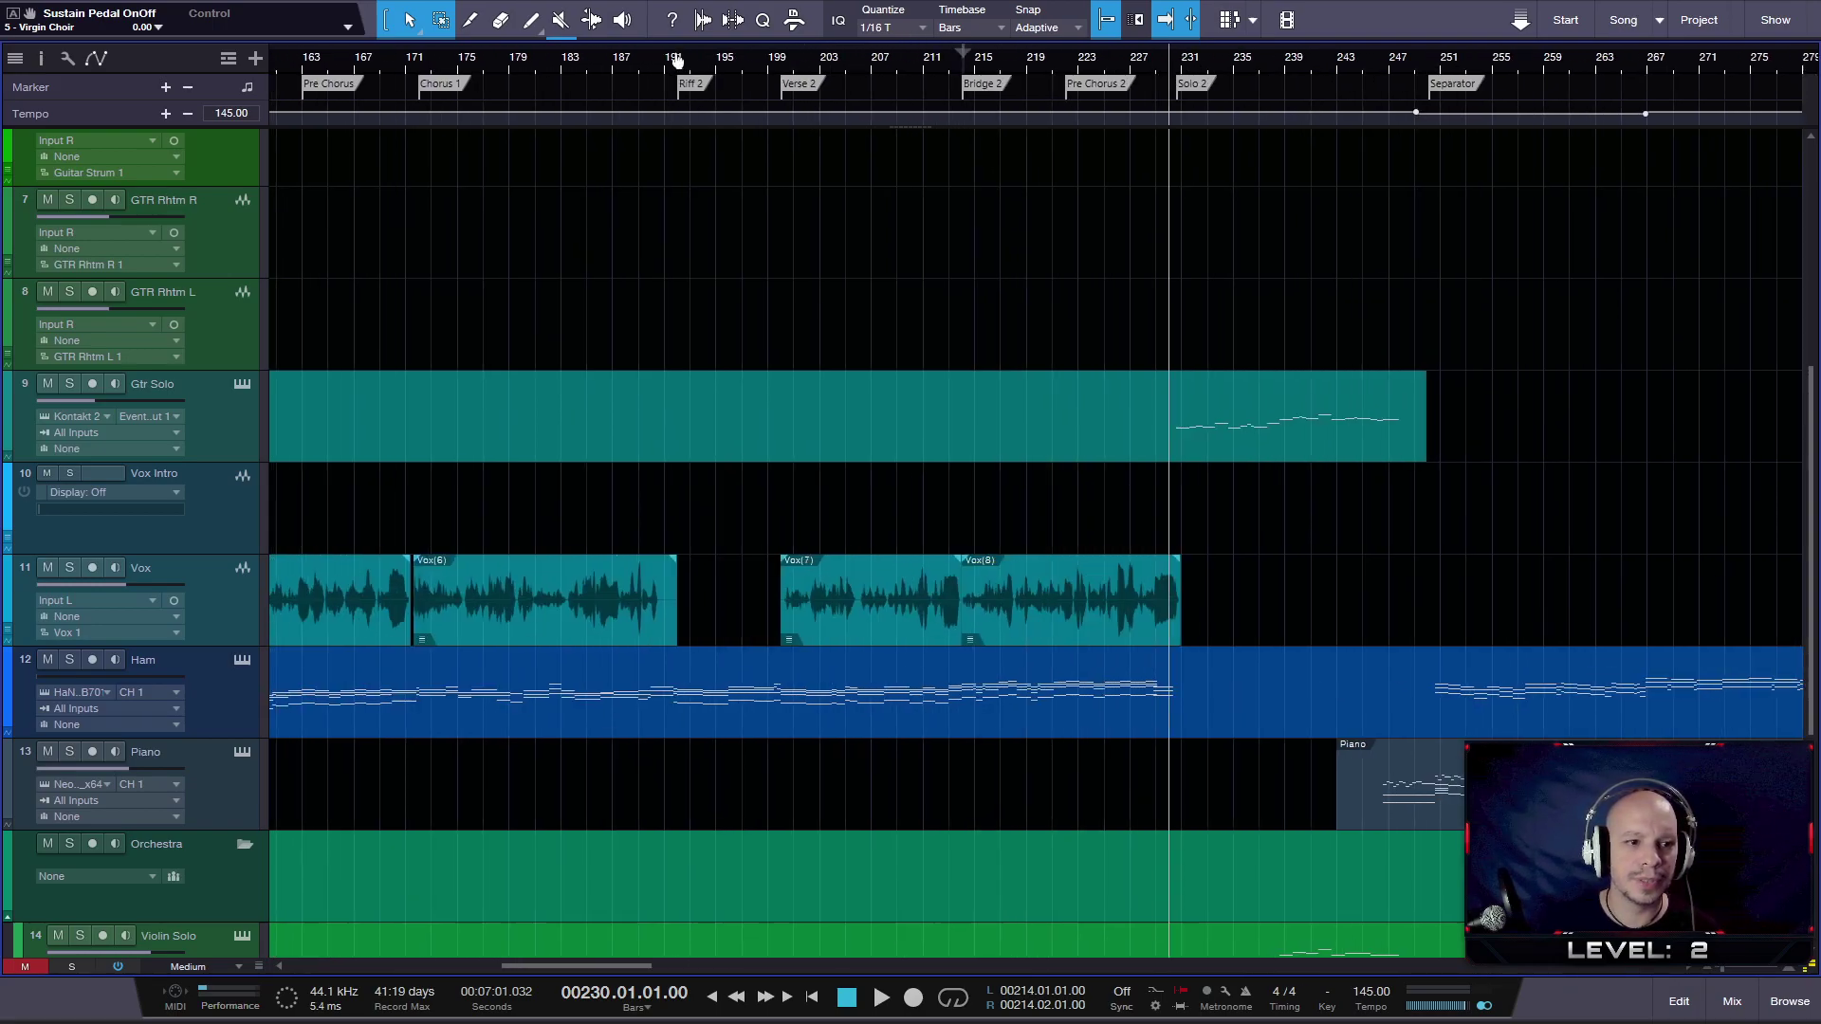
pyautogui.click(421, 63)
pyautogui.press('space')
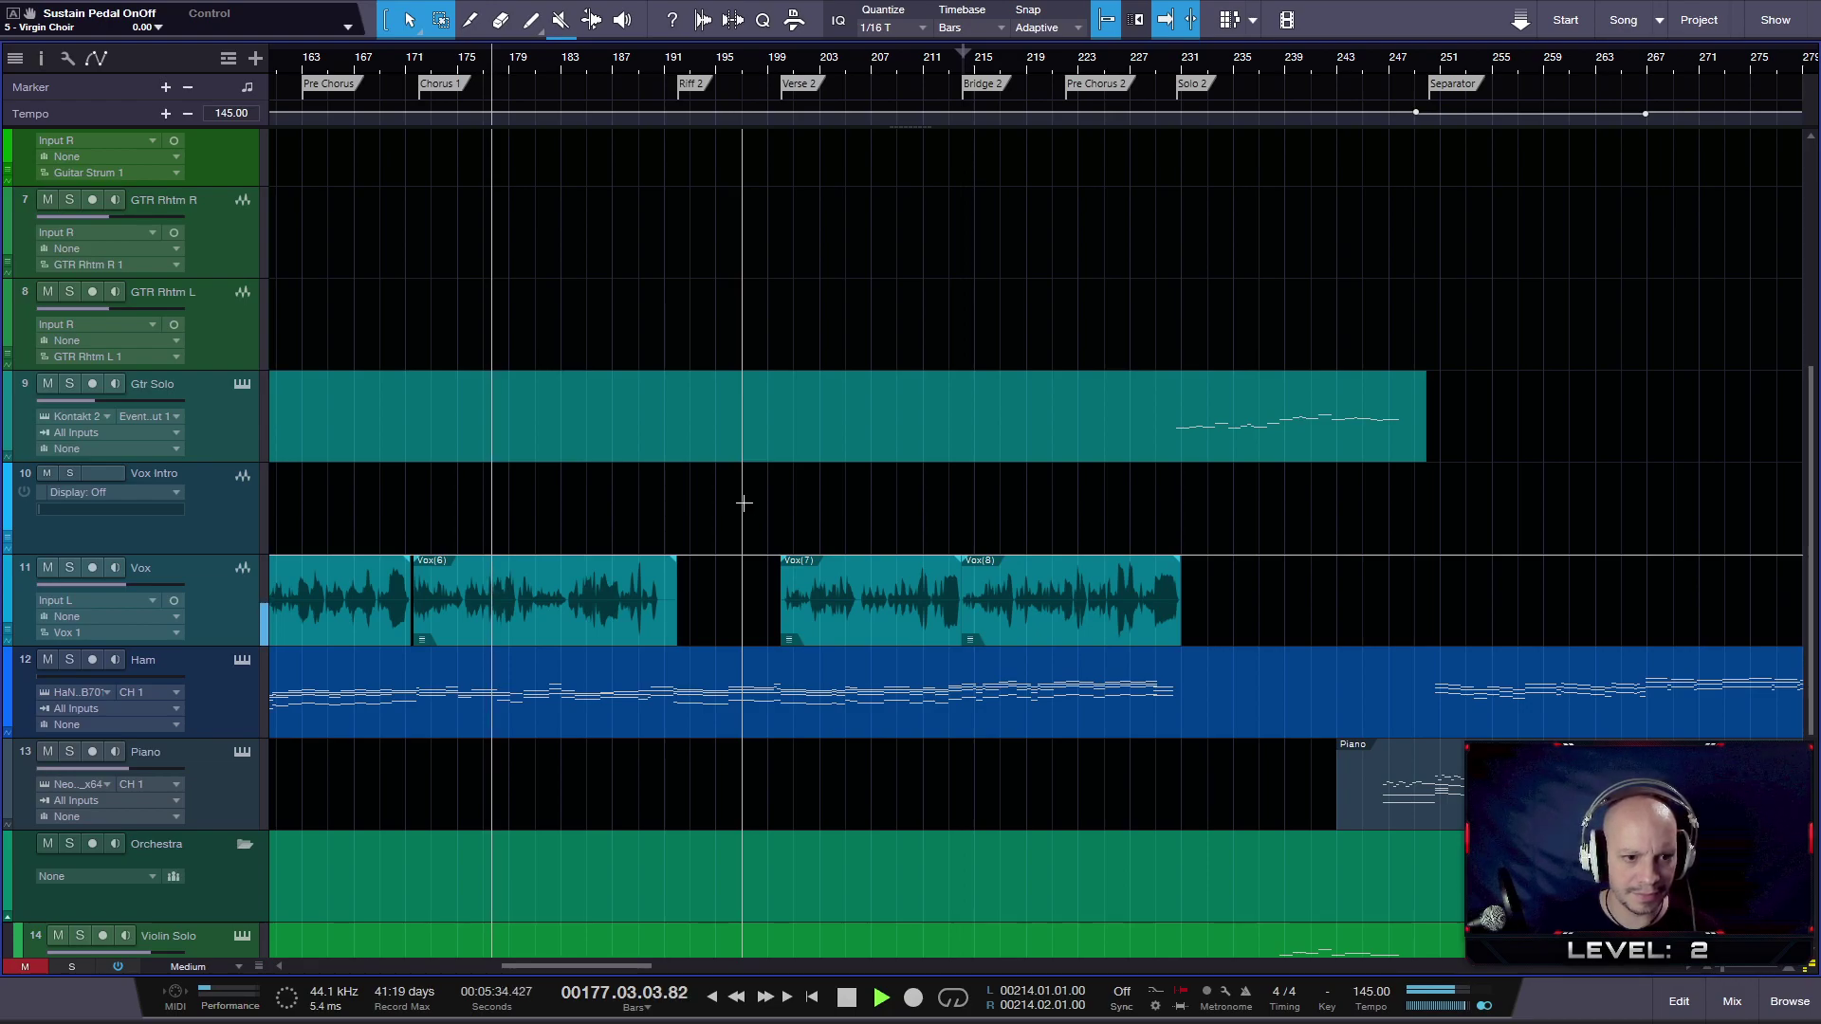
pyautogui.hotkey('shift', 'f')
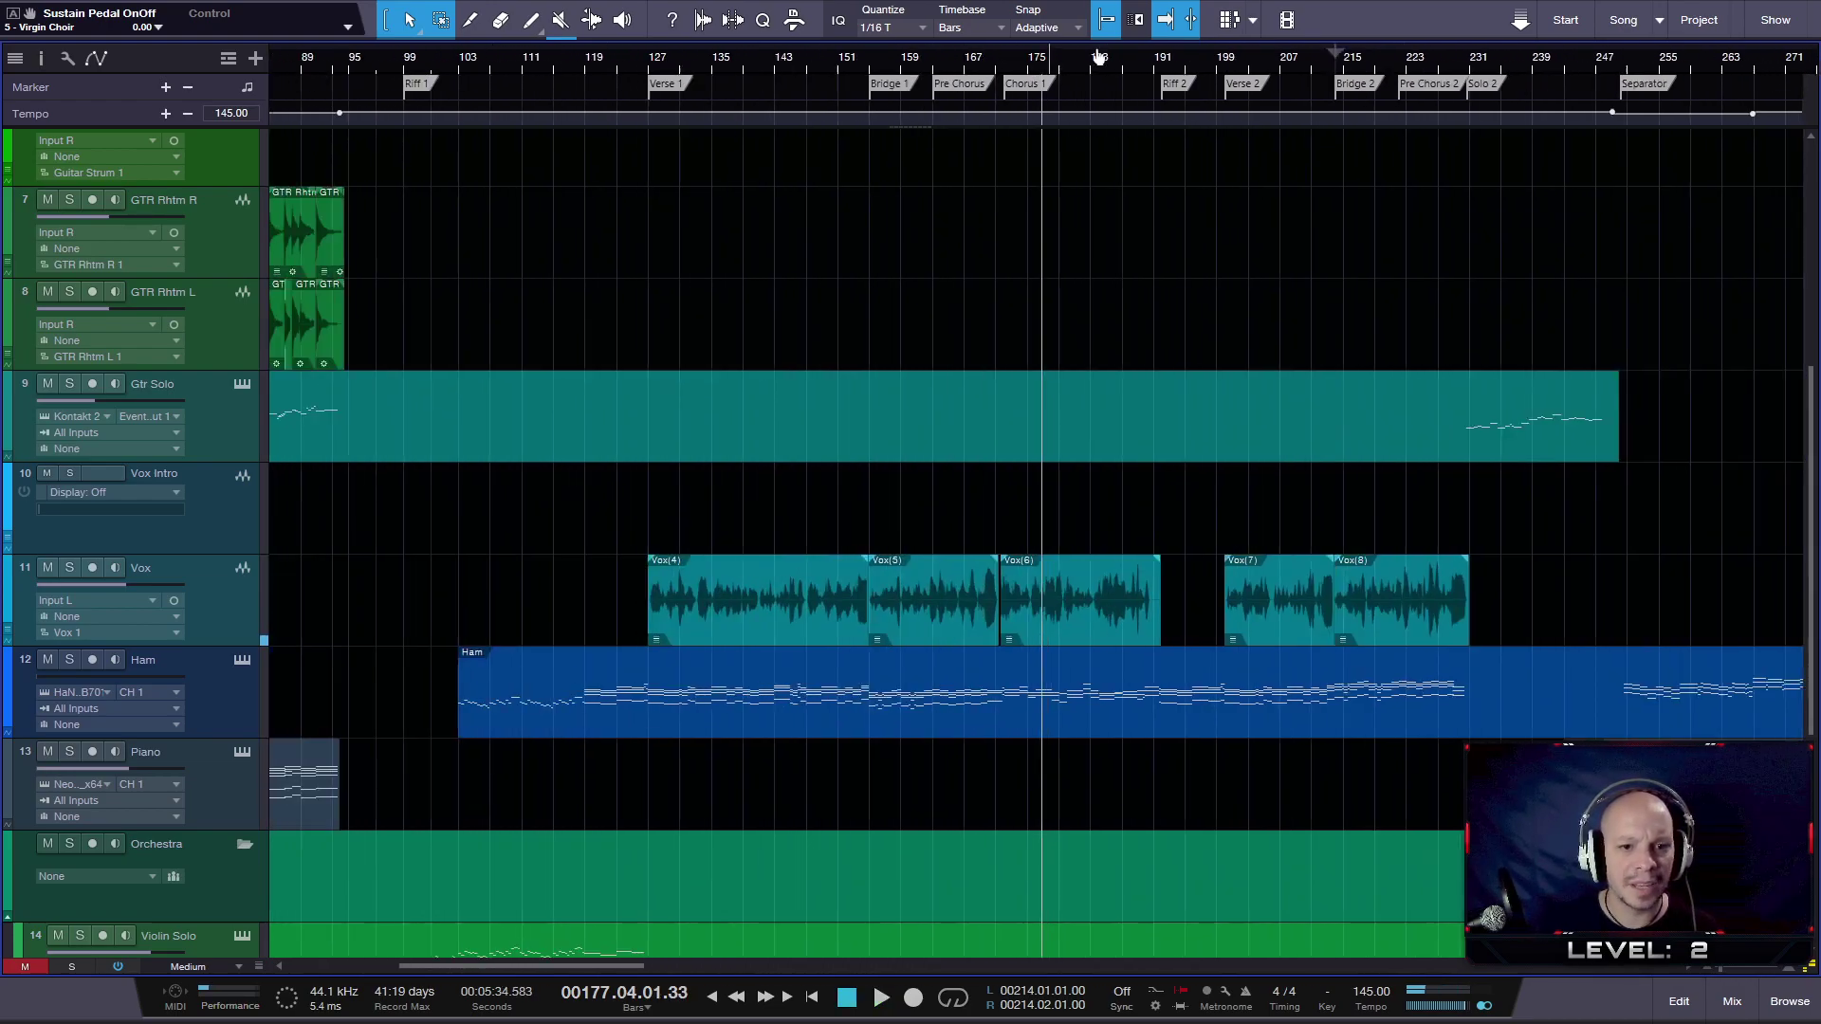
# - Examine the Vox clips around Chorus 1 up close and as an overview alongside the Ham, Gtr Solo and rhythm guitar tracks
pyautogui.scroll(3, 1233, 674)
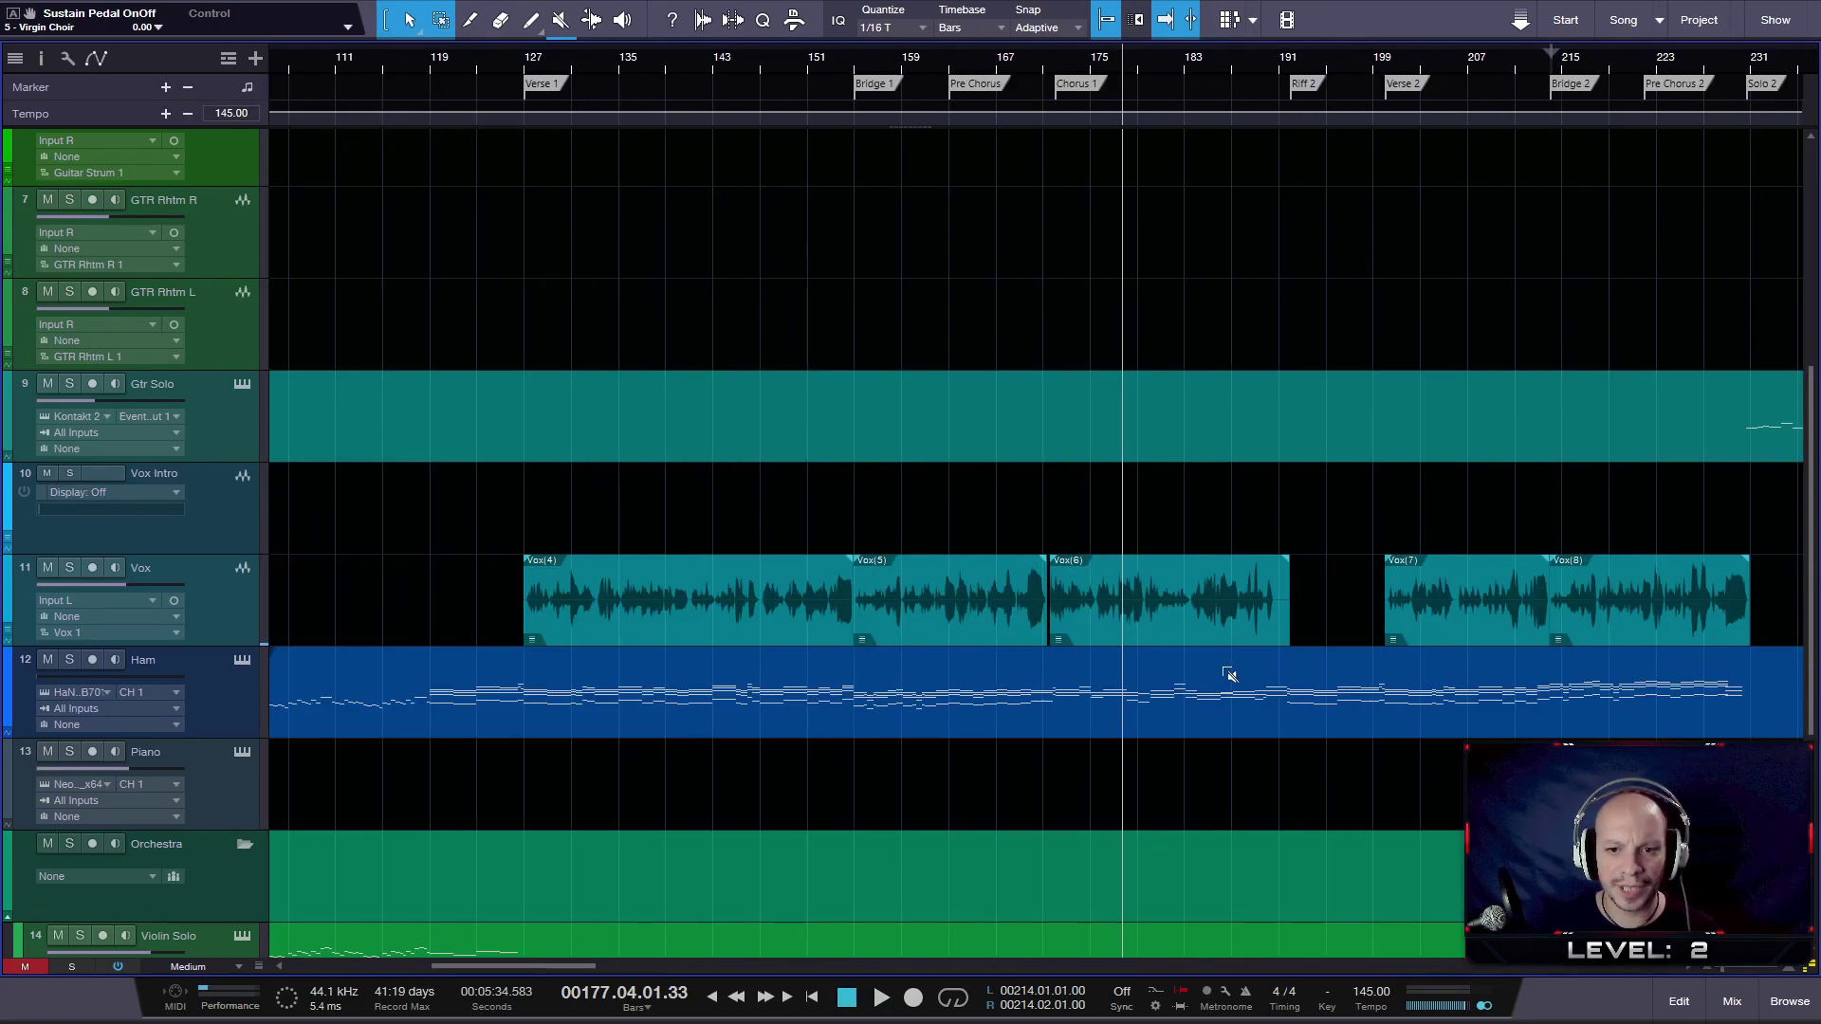
pyautogui.scroll(2, 1230, 672)
pyautogui.scroll(5, 1211, 658)
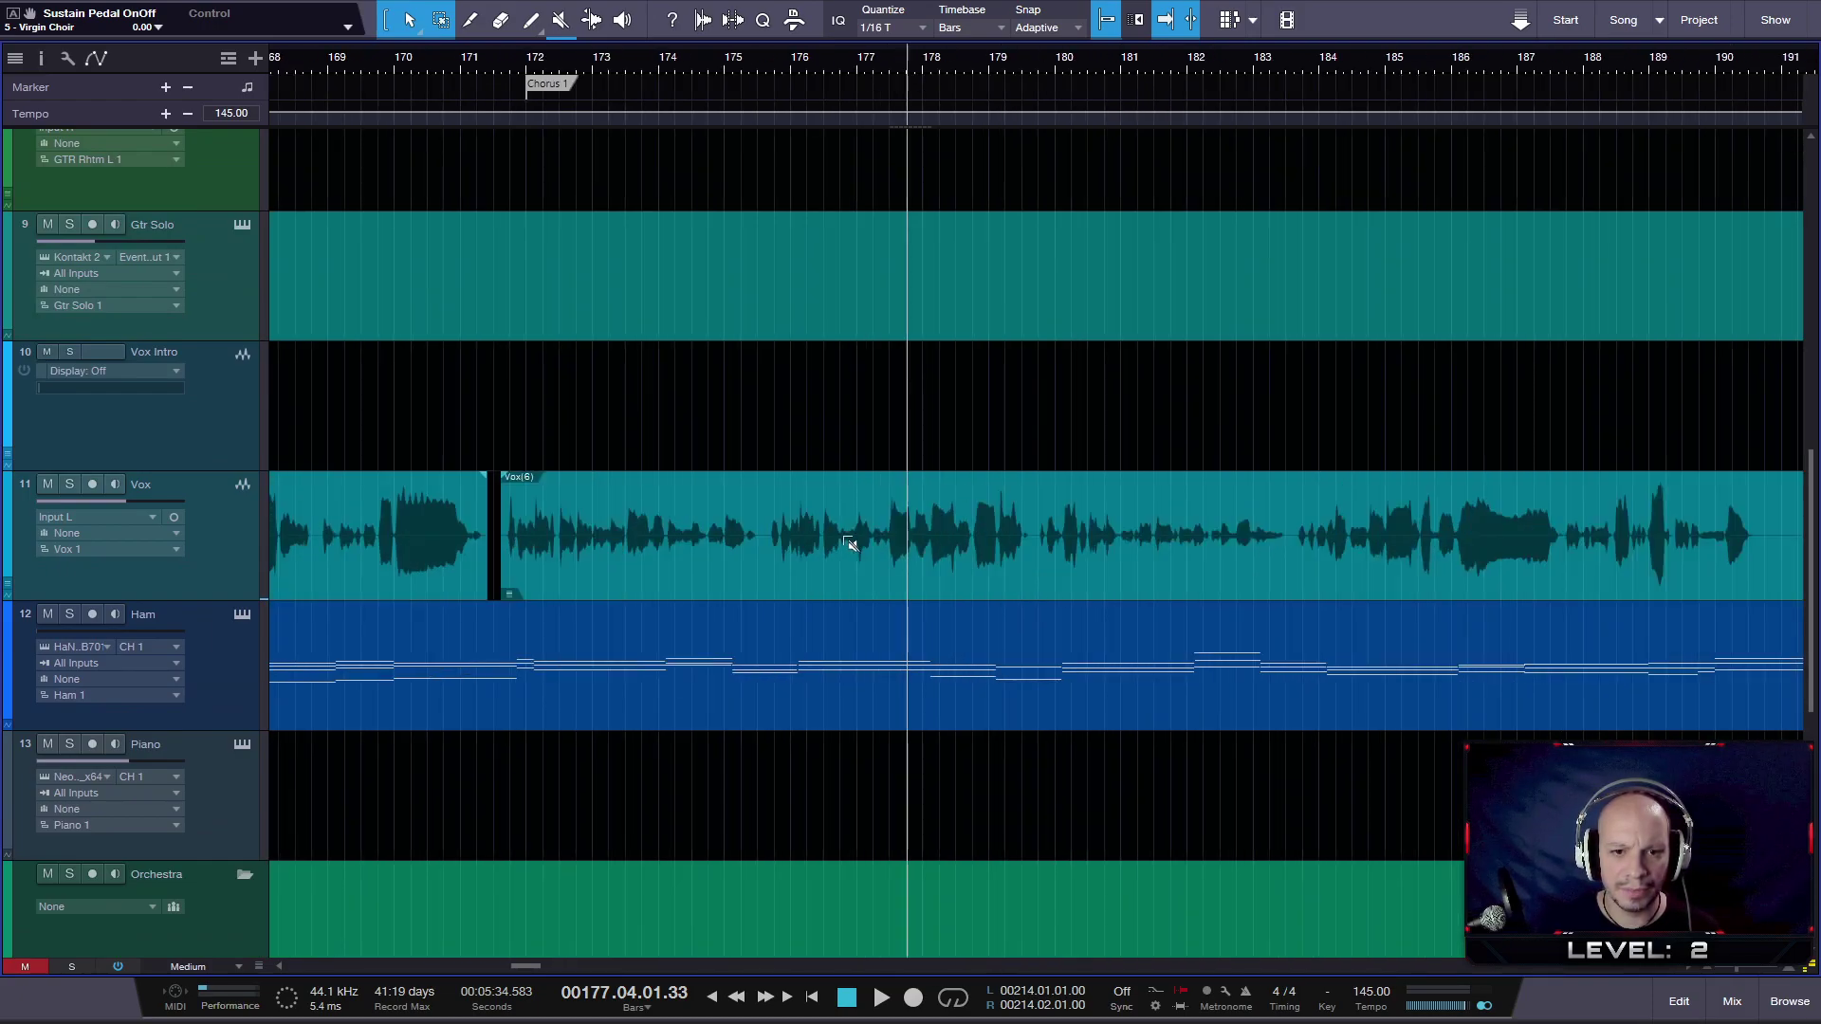
pyautogui.scroll(2, 850, 544)
pyautogui.scroll(-1, 851, 543)
pyautogui.scroll(-5, 852, 543)
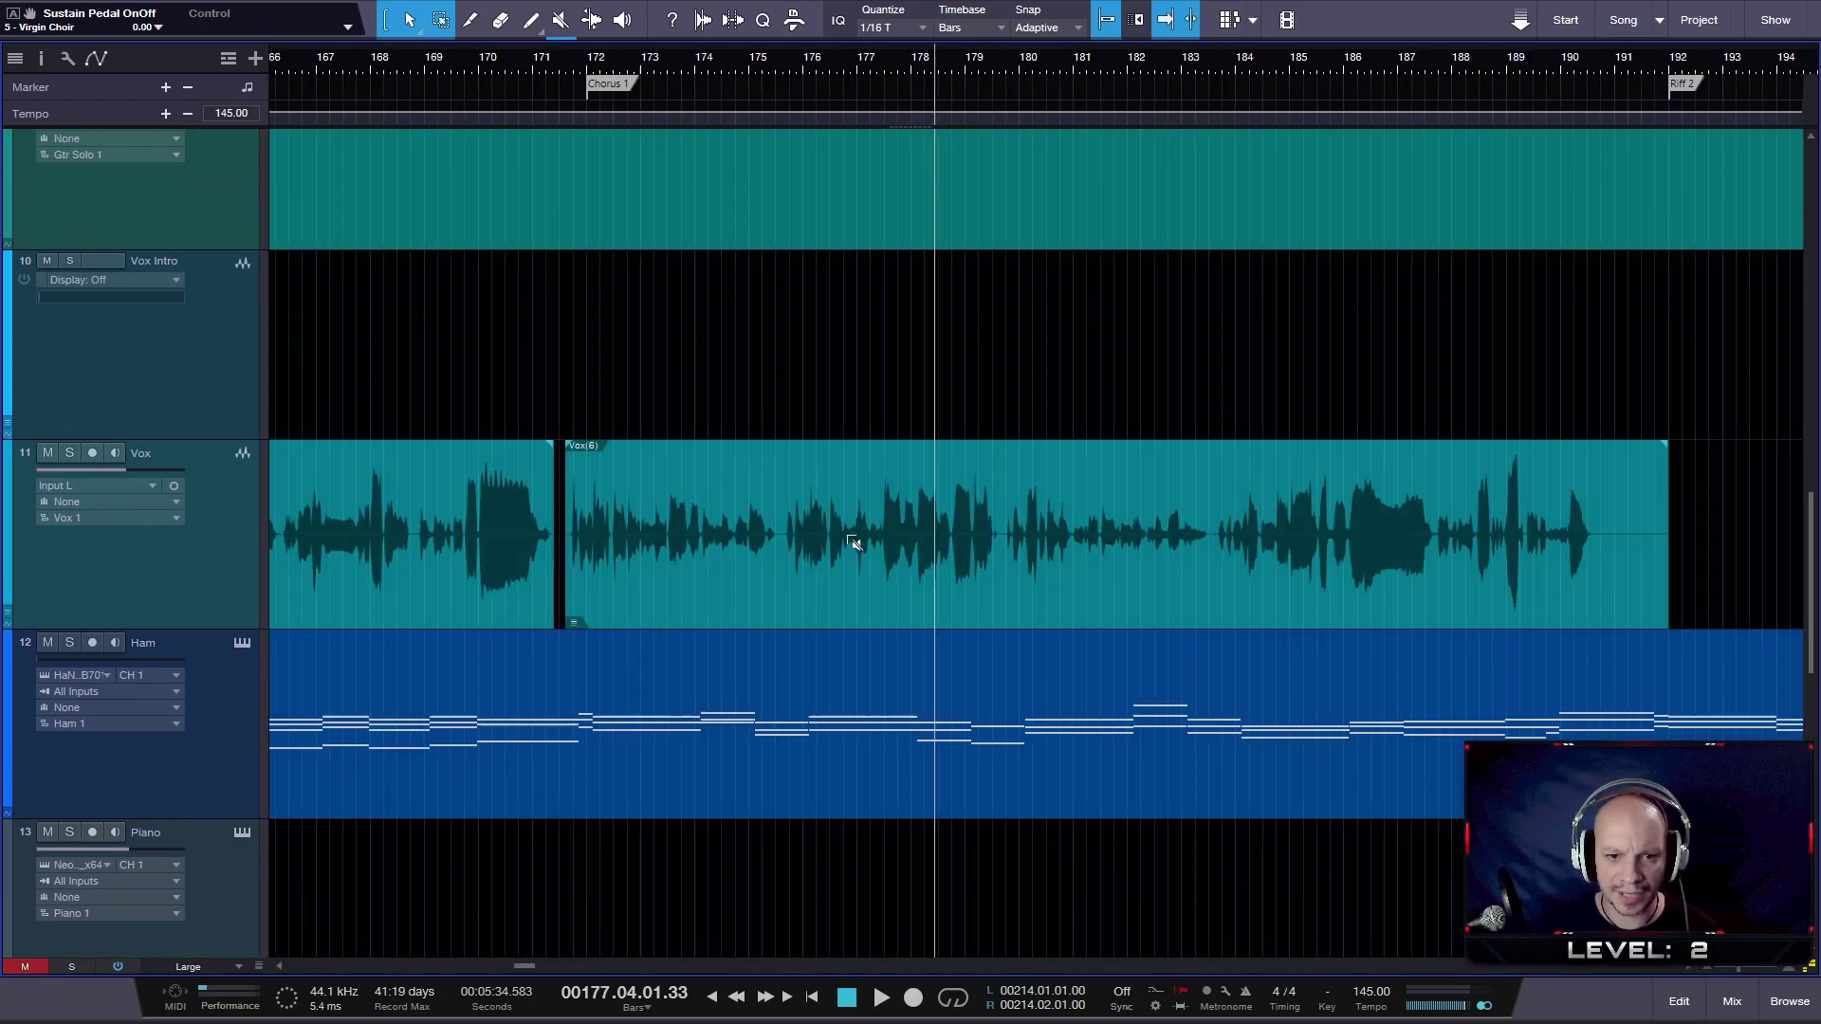
pyautogui.scroll(-2, 852, 543)
pyautogui.scroll(3, 851, 544)
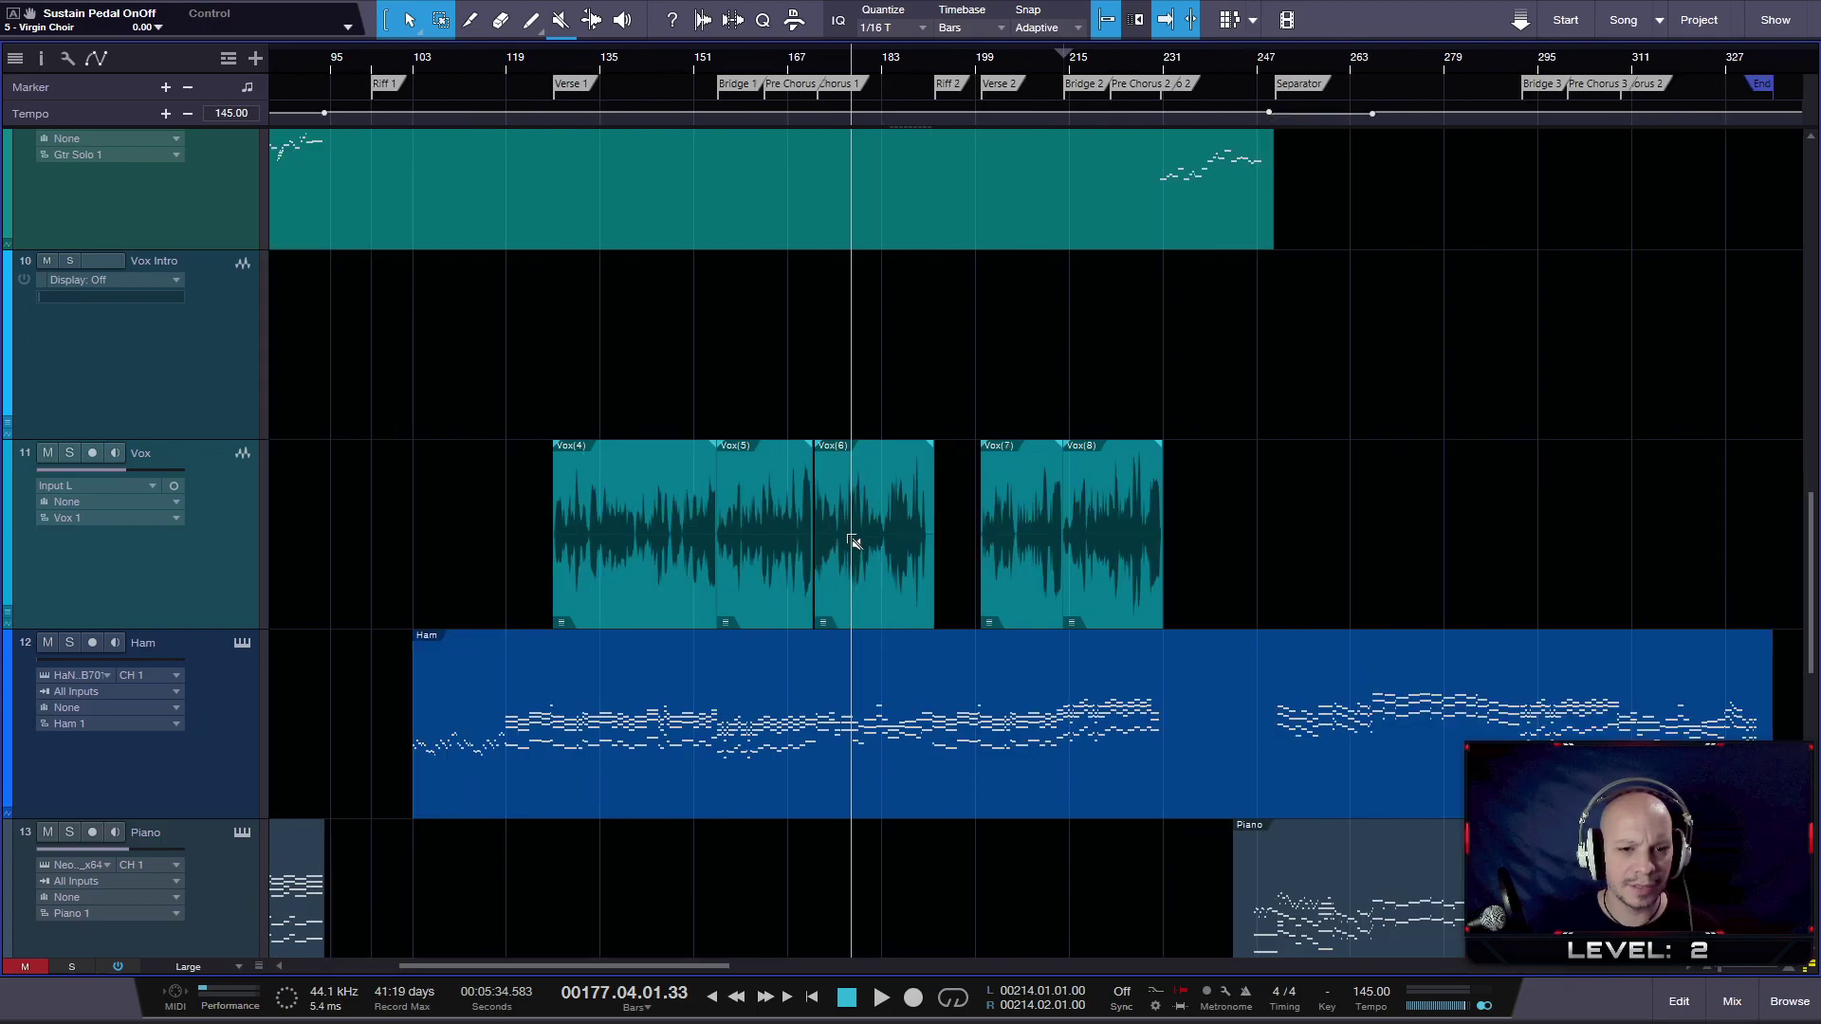
pyautogui.scroll(2, 851, 543)
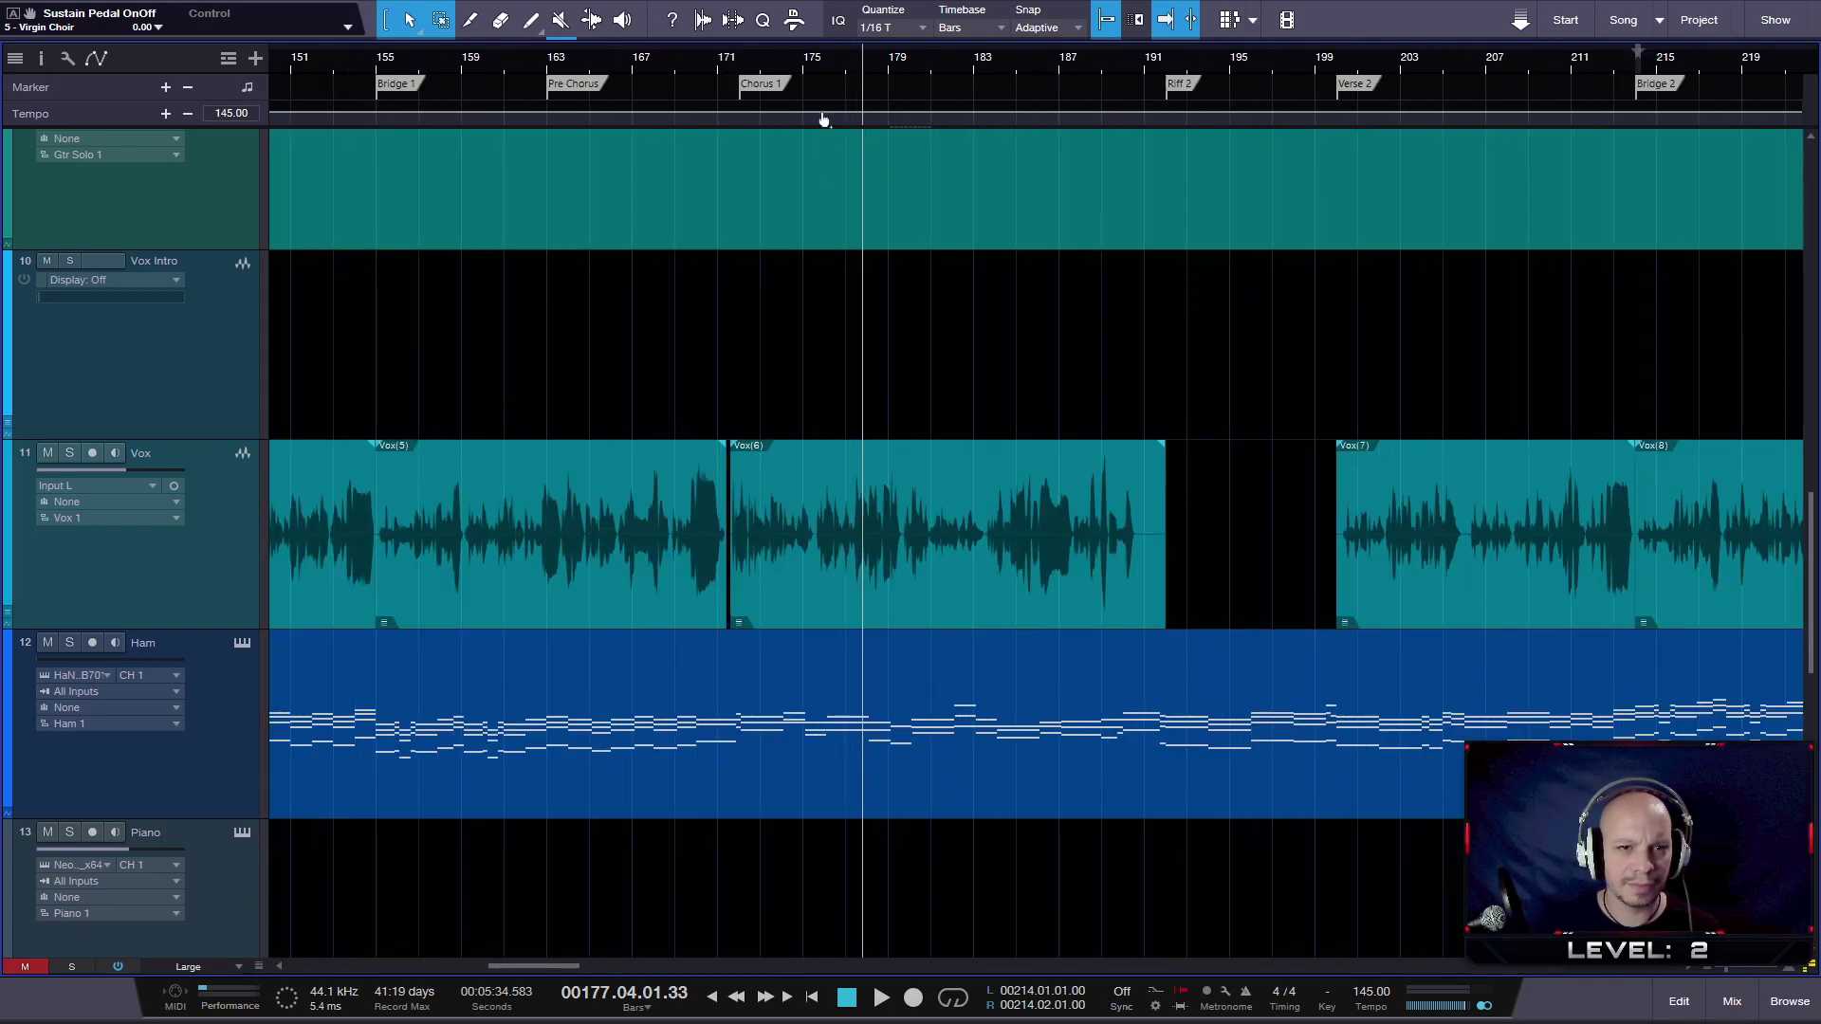
pyautogui.moveTo(848, 71); pyautogui.dragTo(1026, 42)
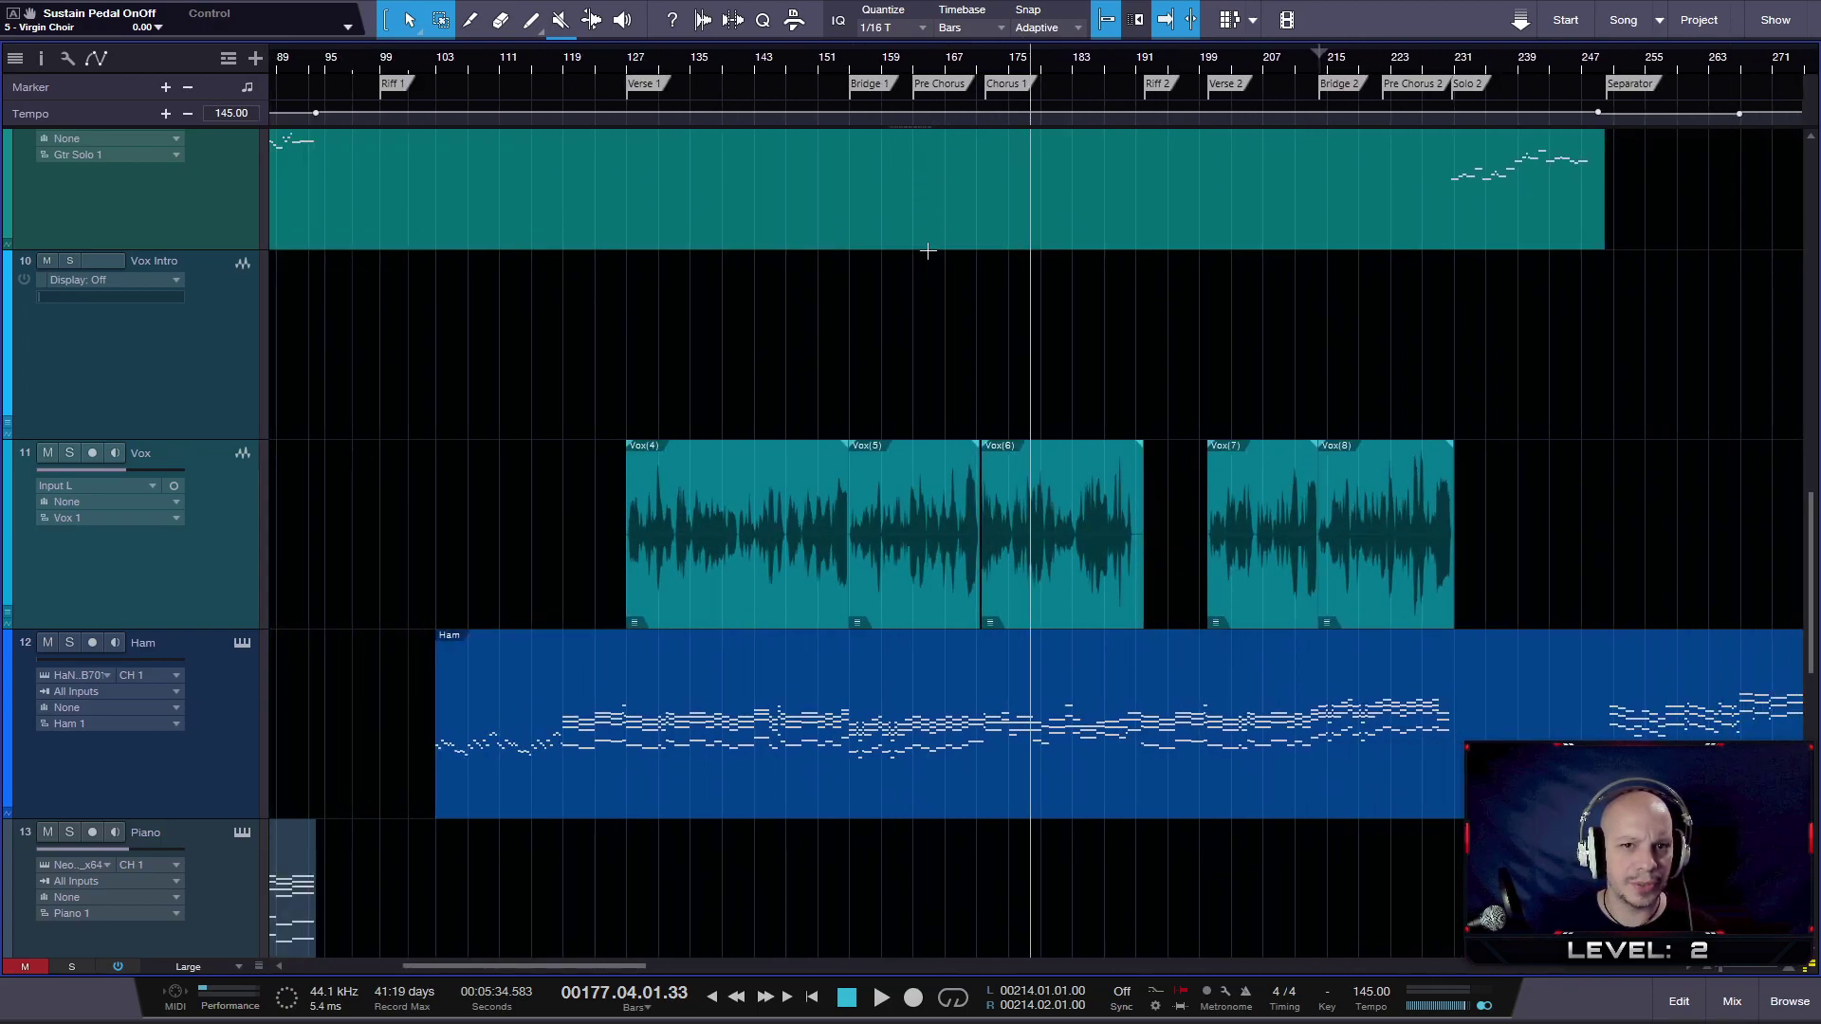
pyautogui.scroll(6, 930, 374)
pyautogui.scroll(-2, 939, 423)
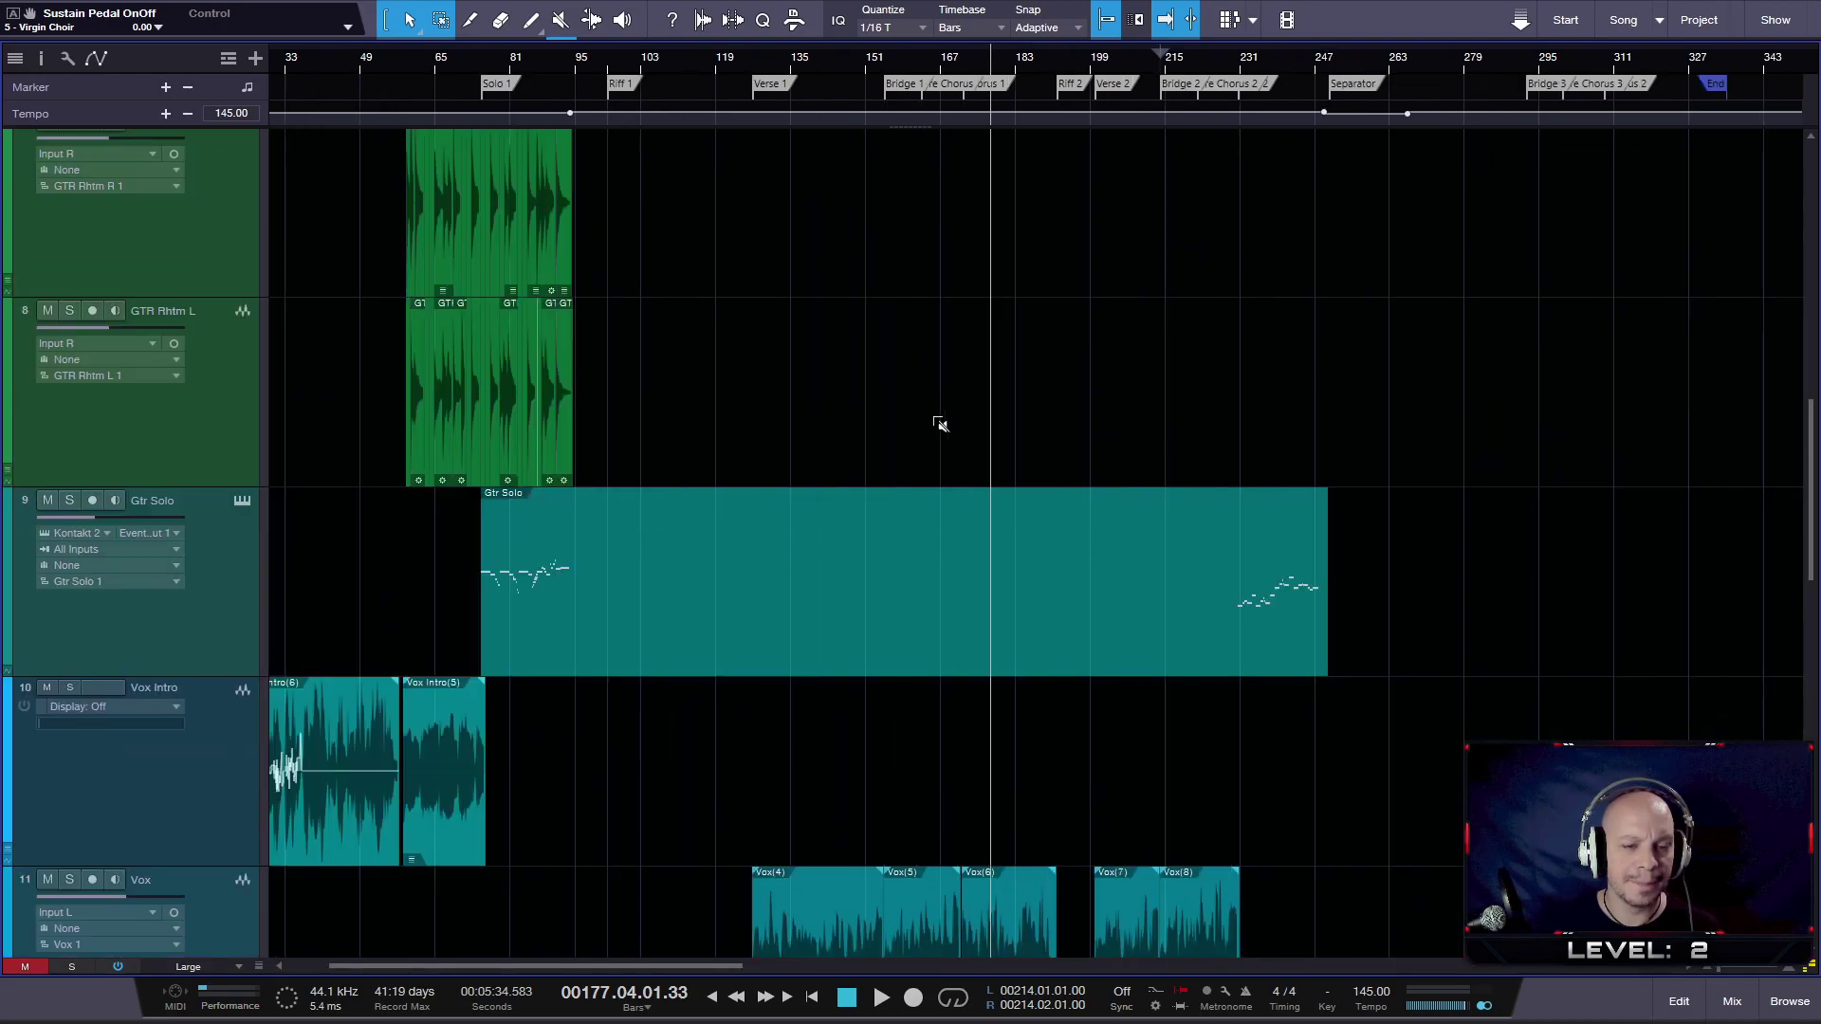
# - Reduce all tracks to small height, and turn off record arming and monitoring on the Gtr Rhythm track
pyautogui.scroll(-3, 939, 424)
pyautogui.scroll(-2, 938, 424)
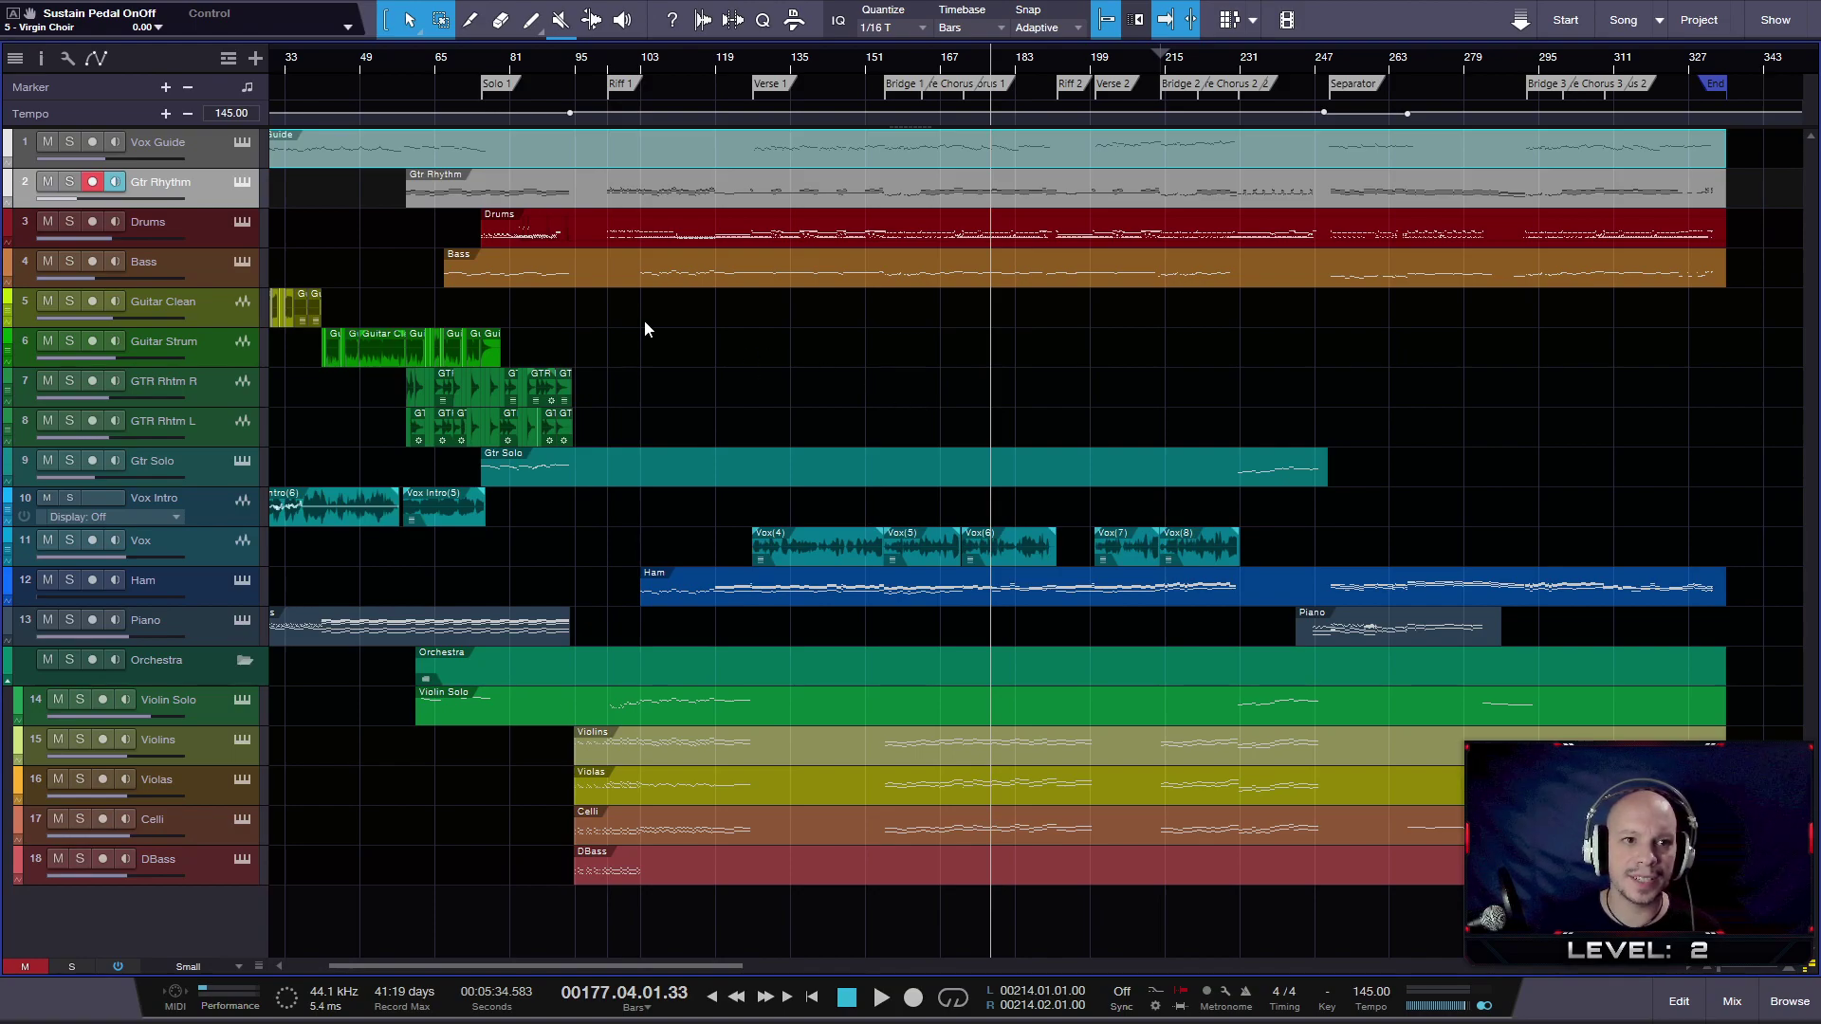
pyautogui.moveTo(580, 322); pyautogui.dragTo(1157, 418)
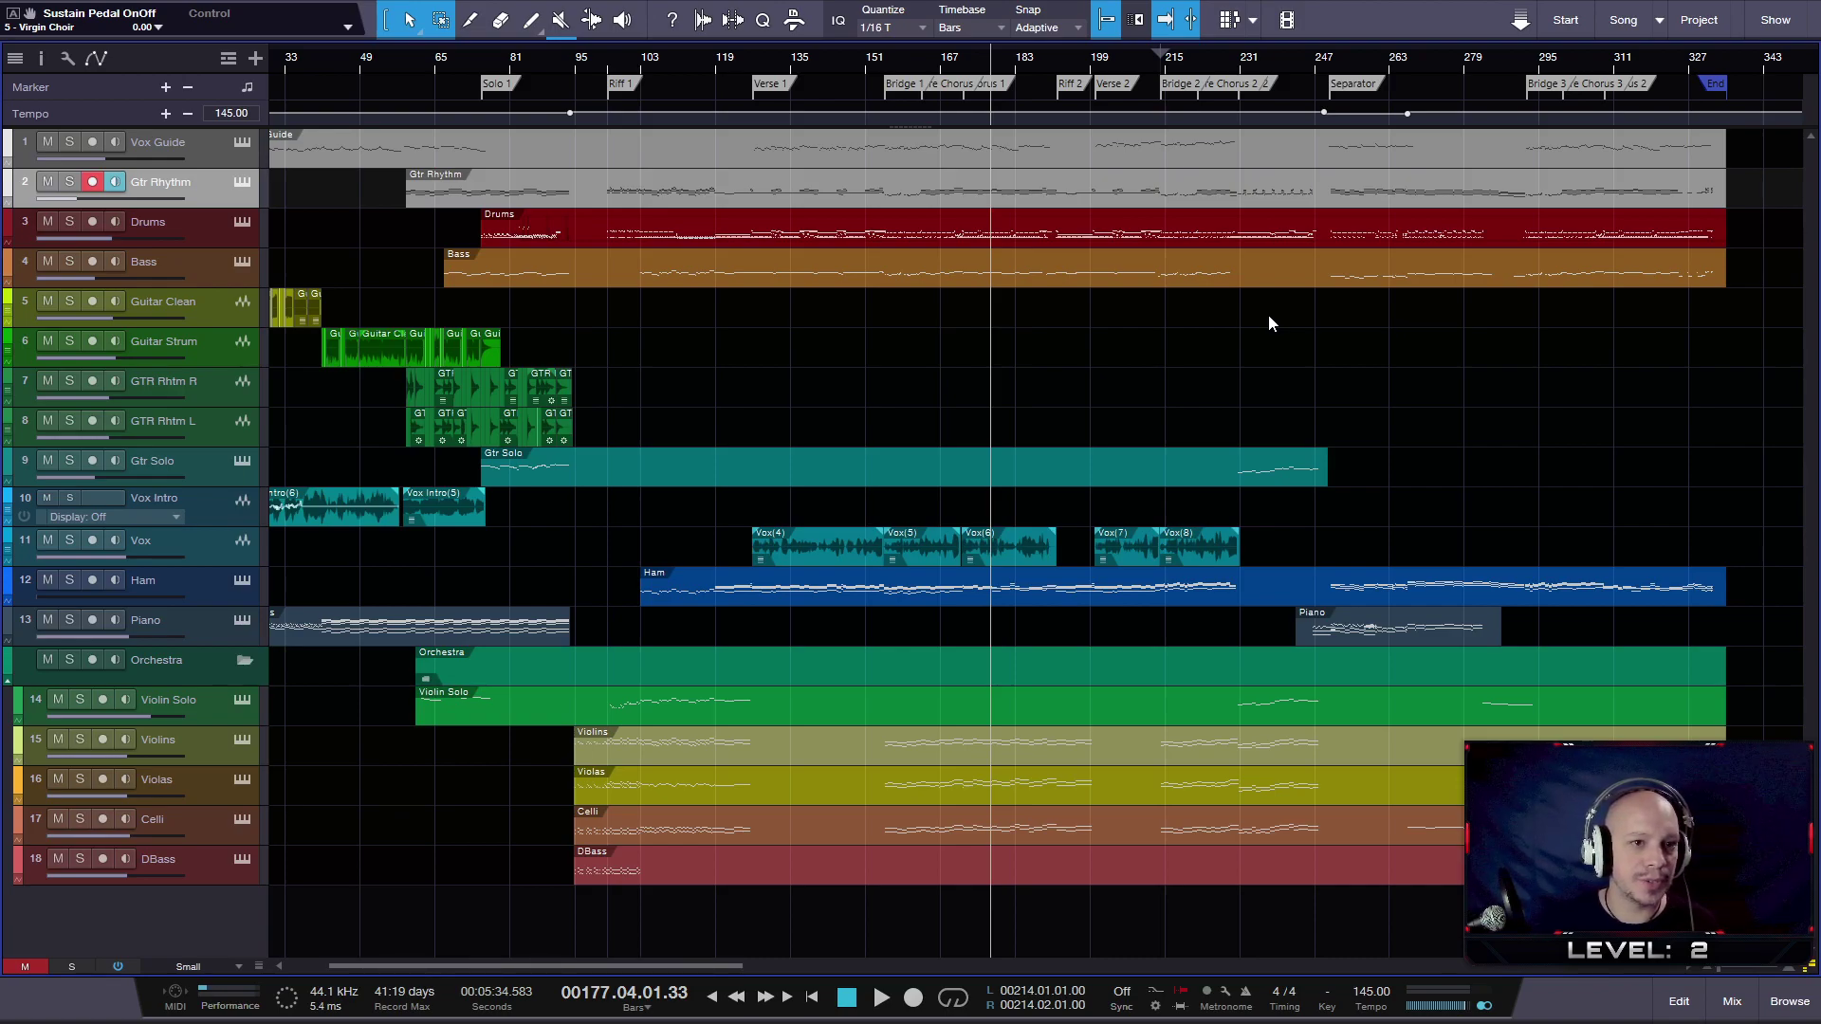
pyautogui.click(115, 181)
pyautogui.click(92, 181)
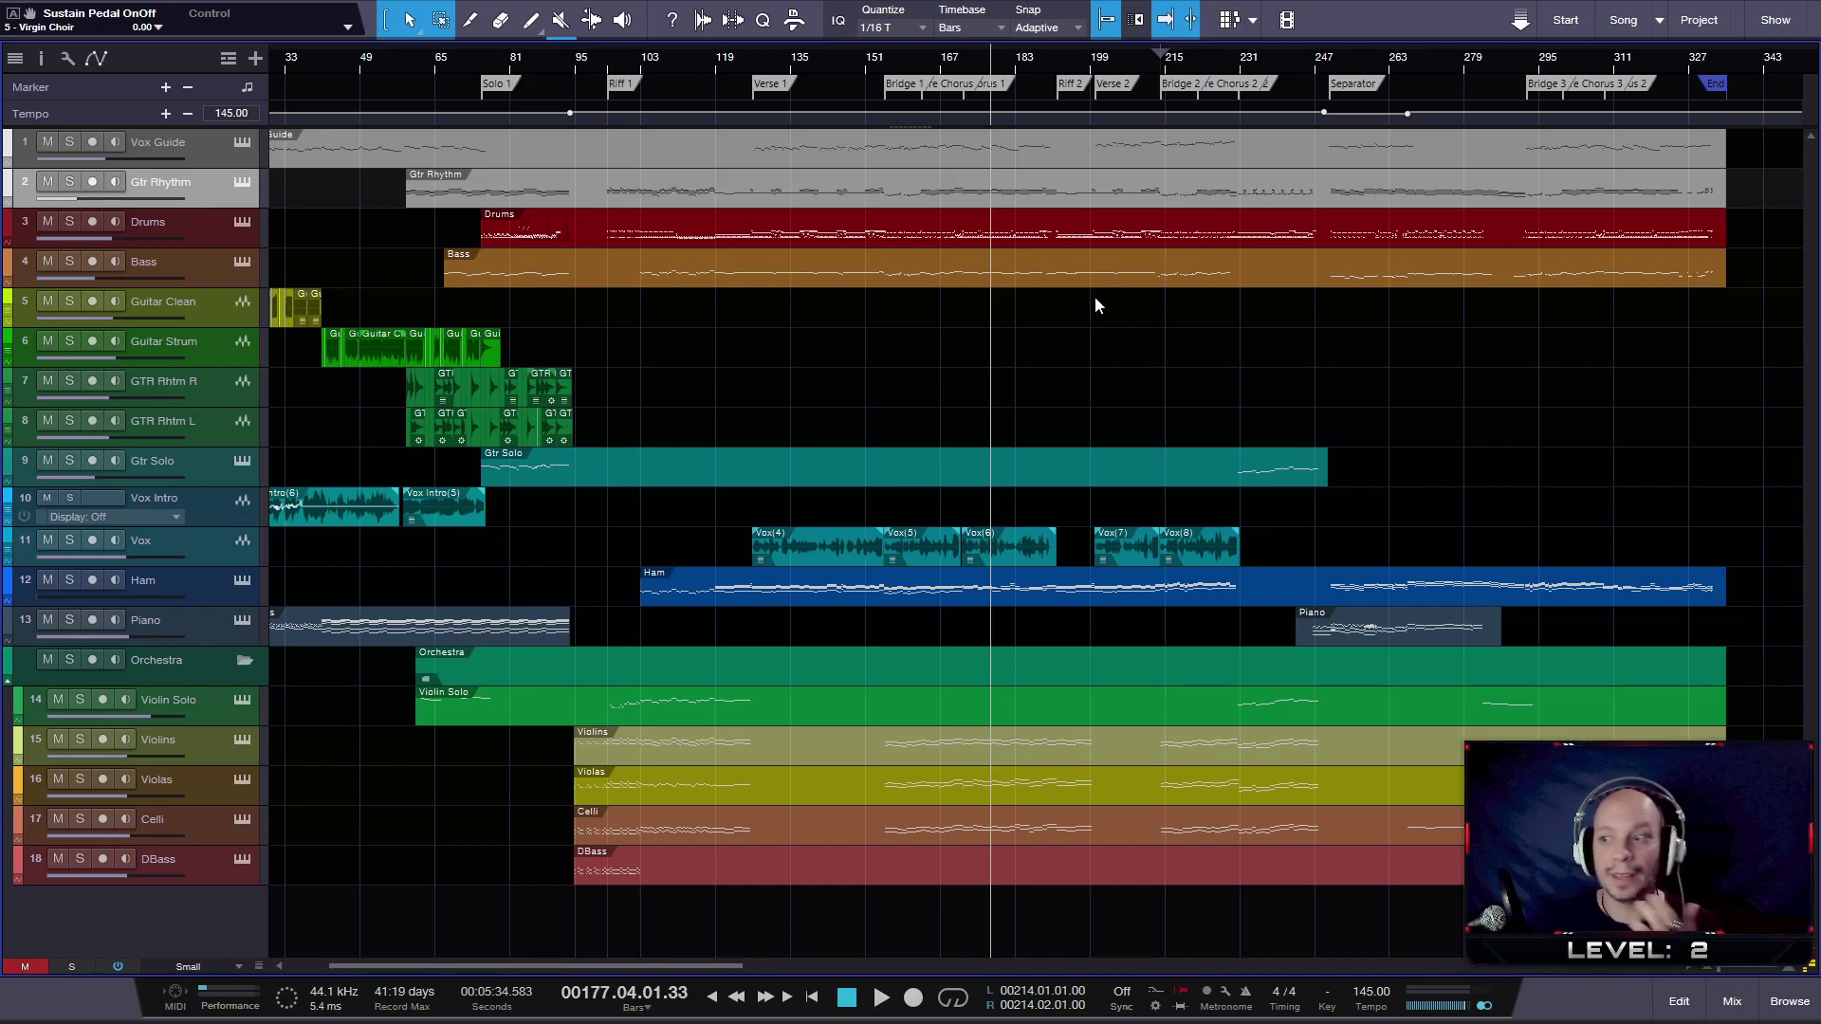
pyautogui.hotkey('shift', 'e')
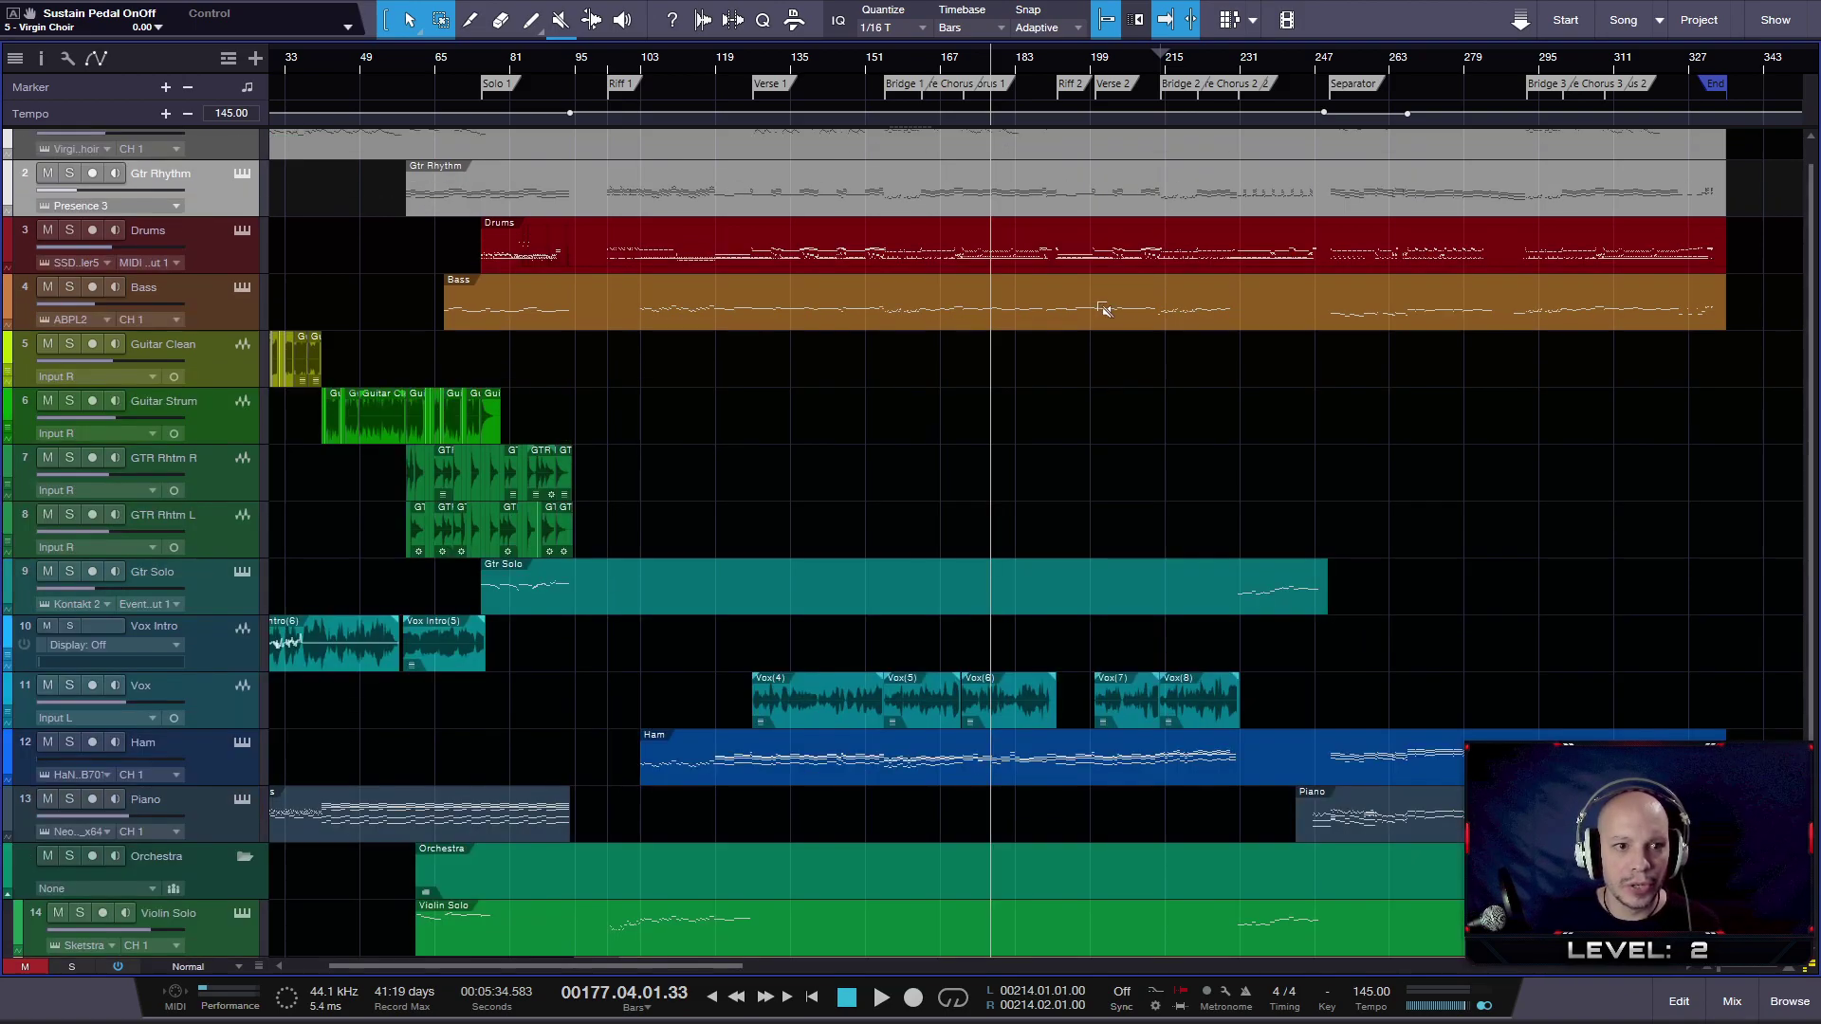
pyautogui.scroll(-2, 1096, 301)
pyautogui.scroll(-1, 1096, 301)
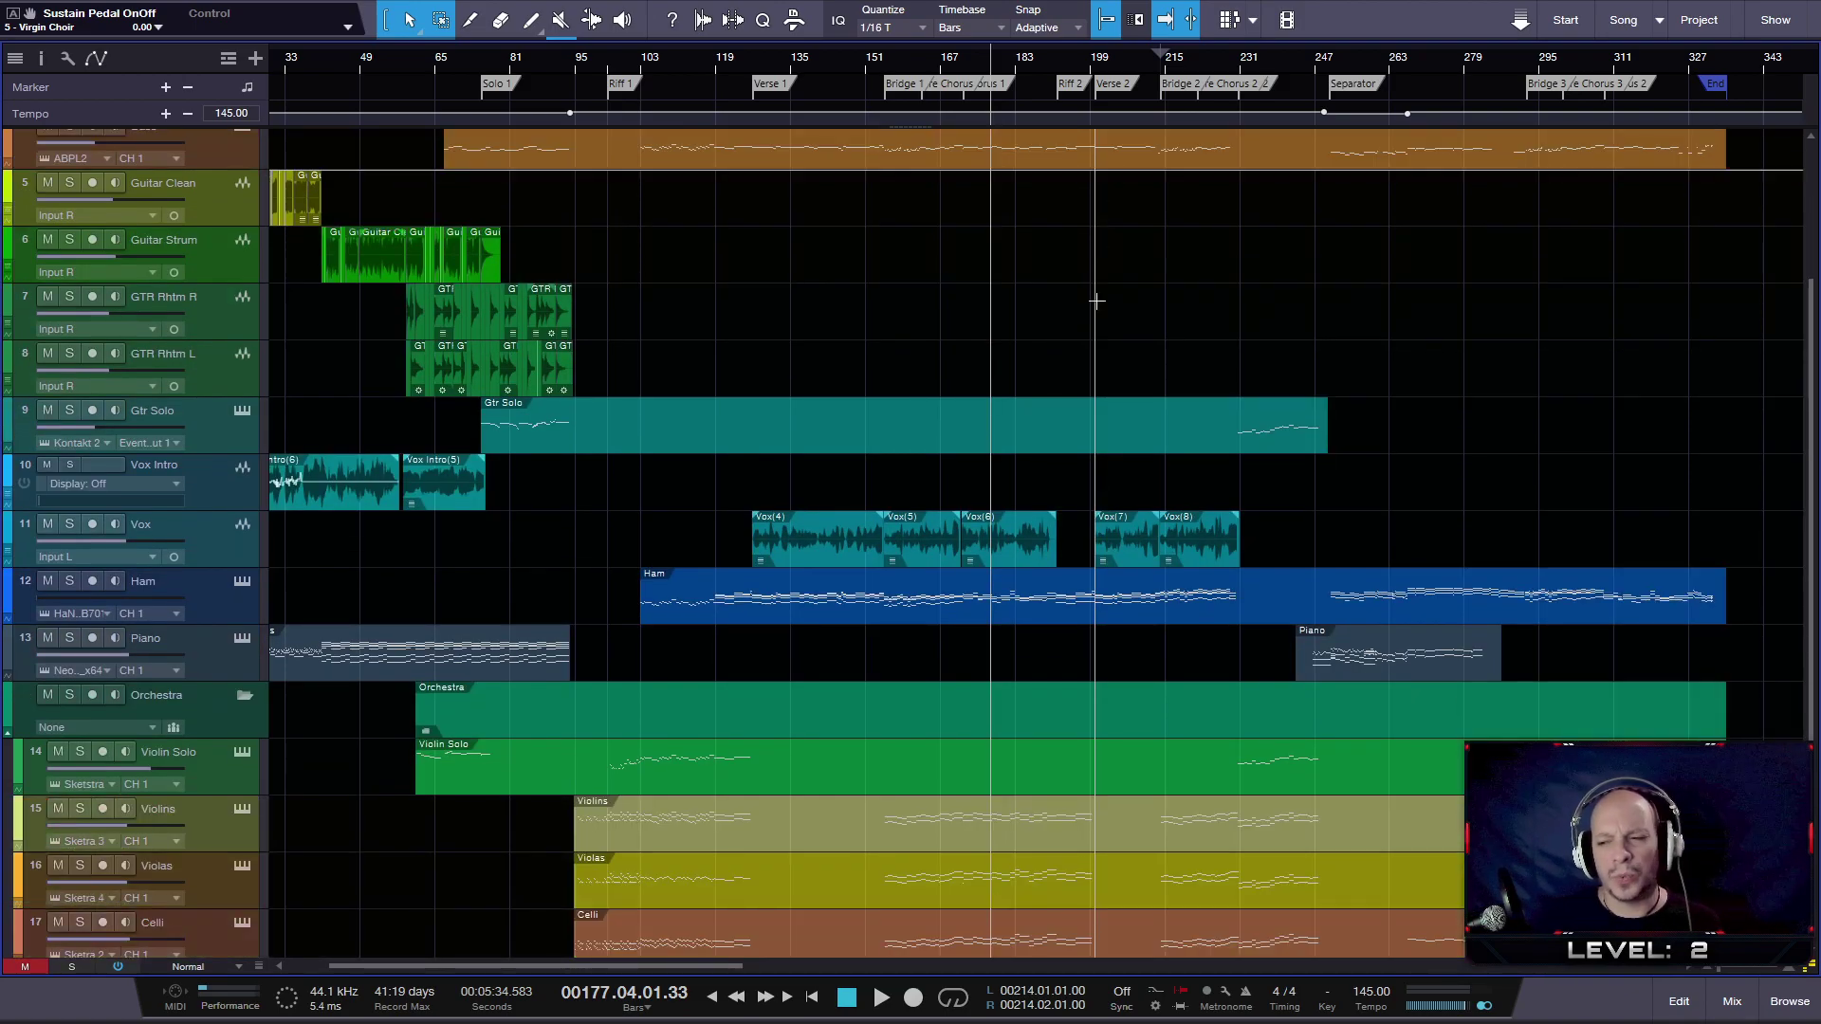
pyautogui.hotkey('shift', 'e')
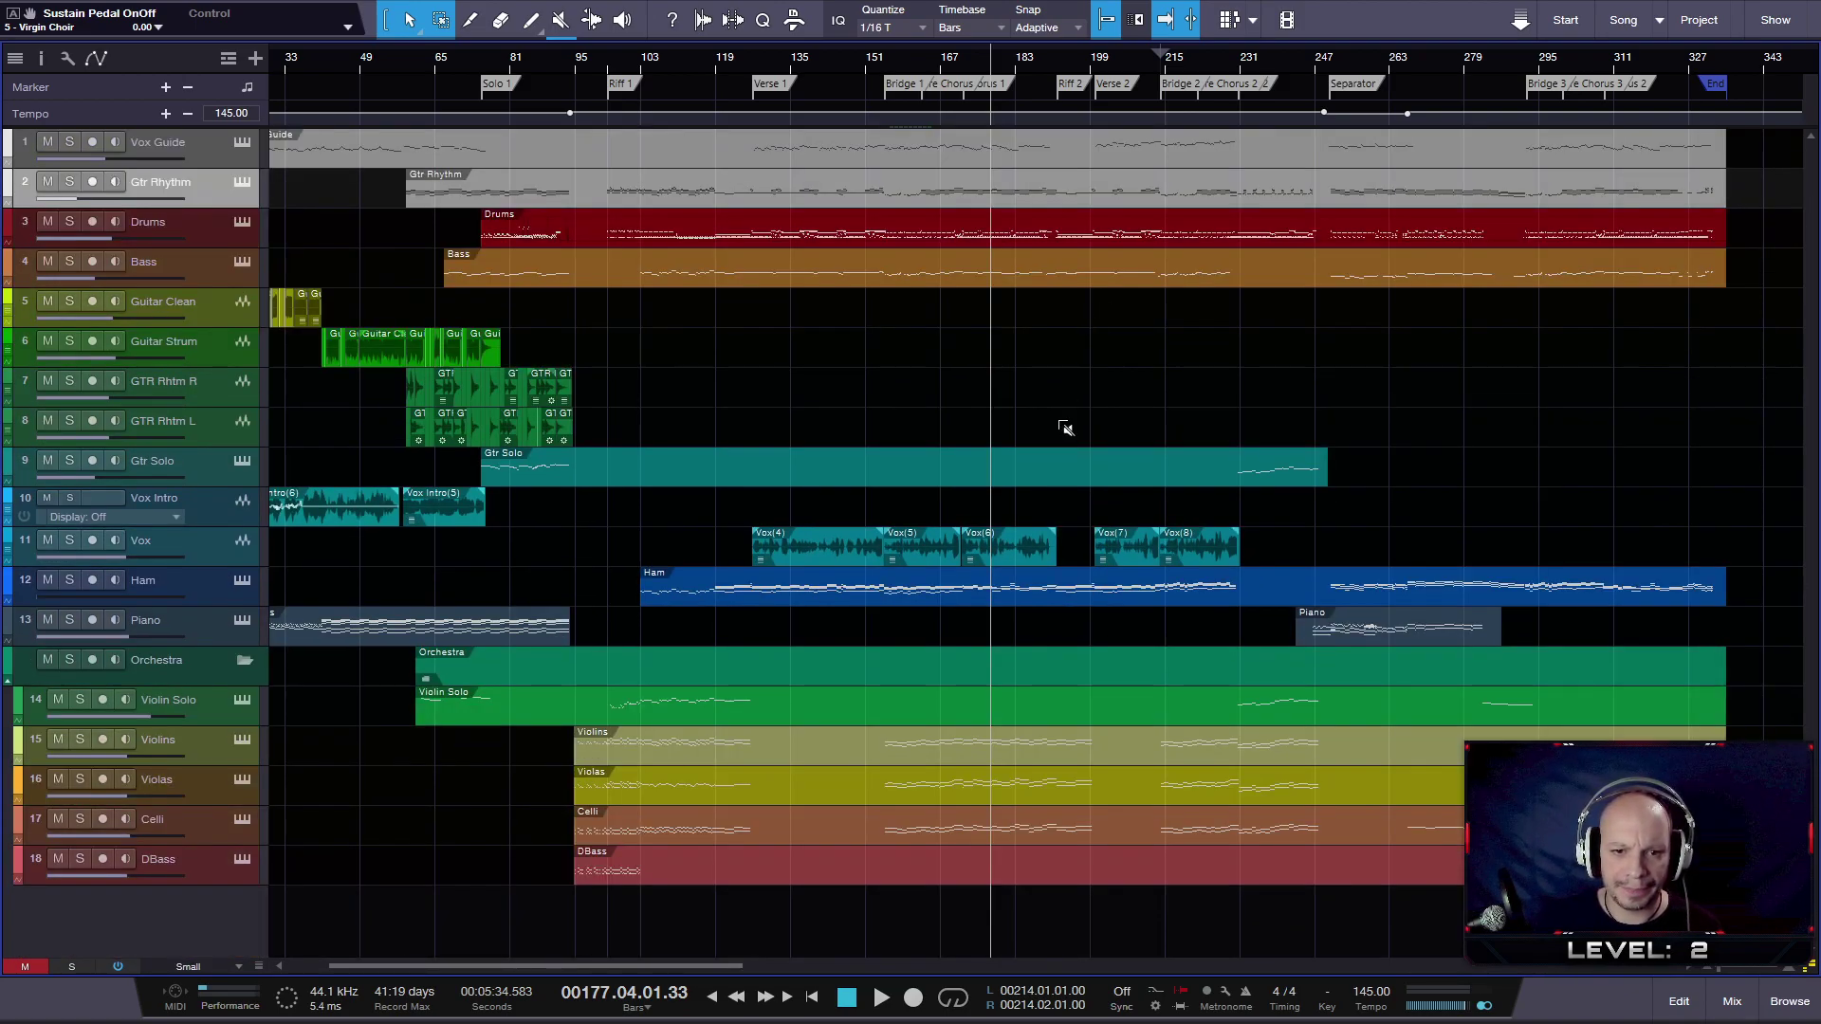
# - Play a short passage of Pre Chorus 2 shortly before the Solo 2 marker
pyautogui.press('e')
pyautogui.press('e')
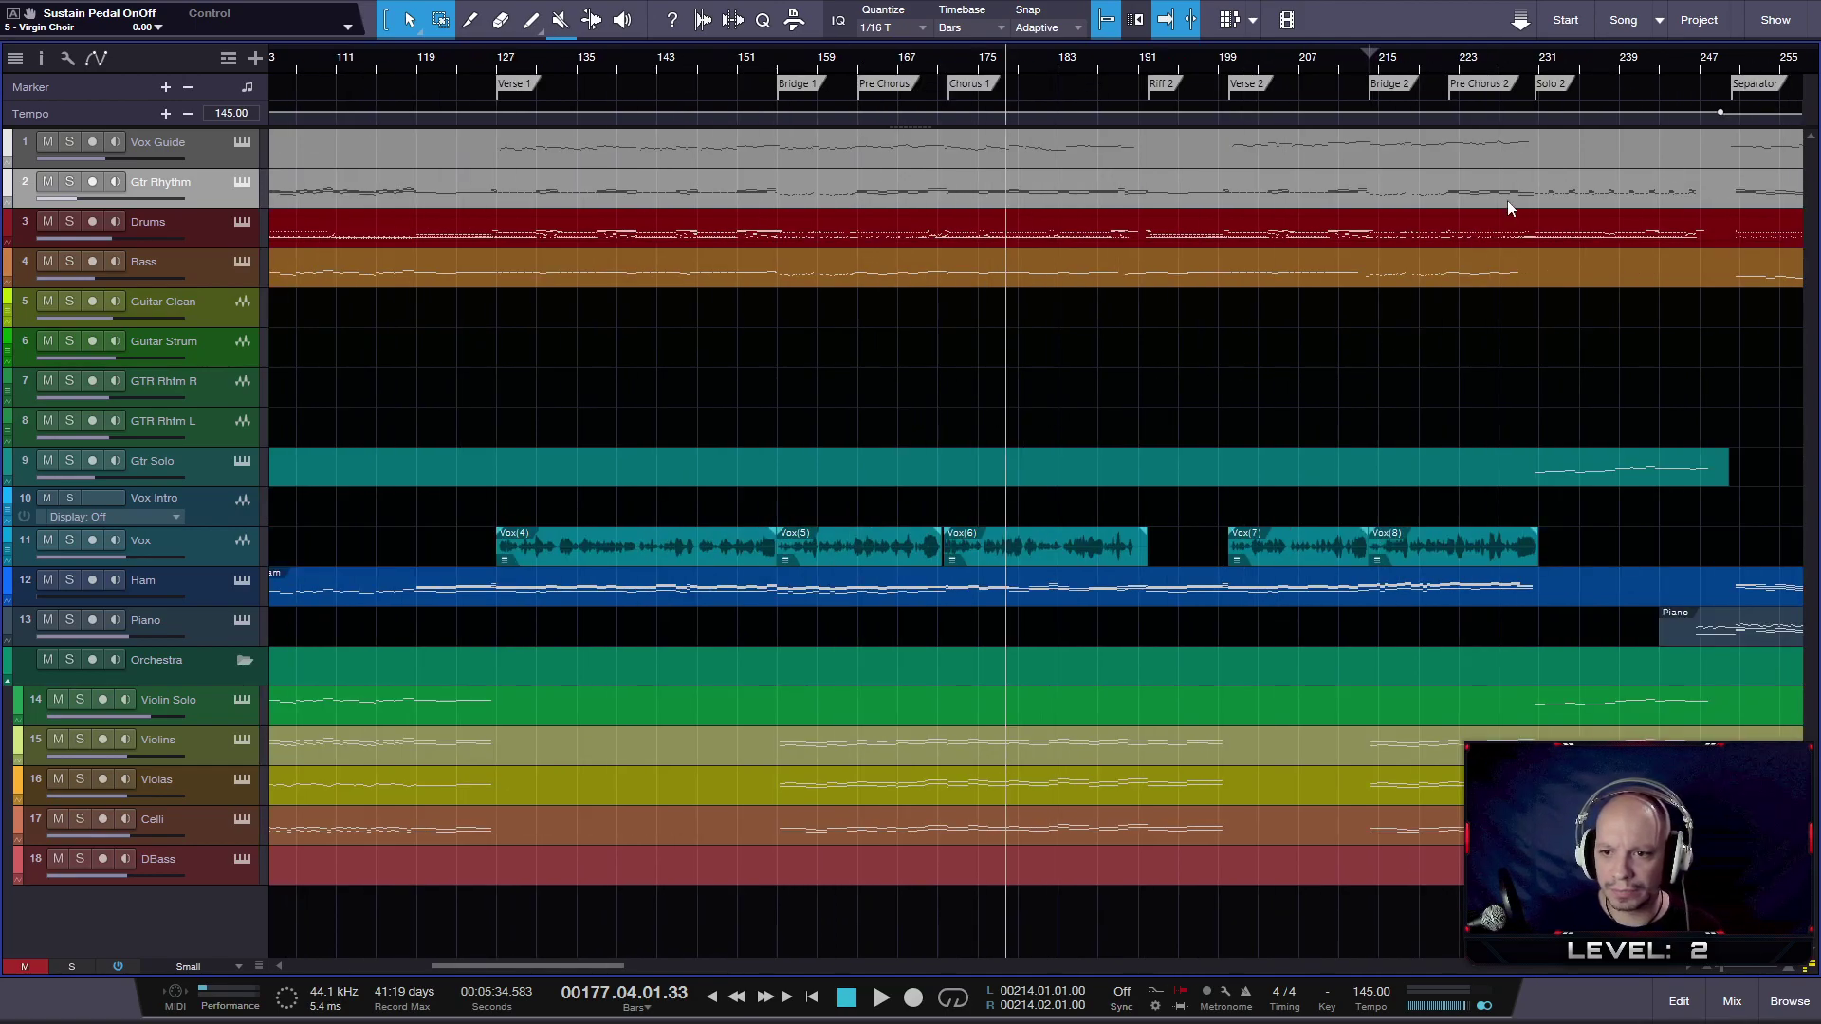
pyautogui.click(1519, 81)
pyautogui.press('space')
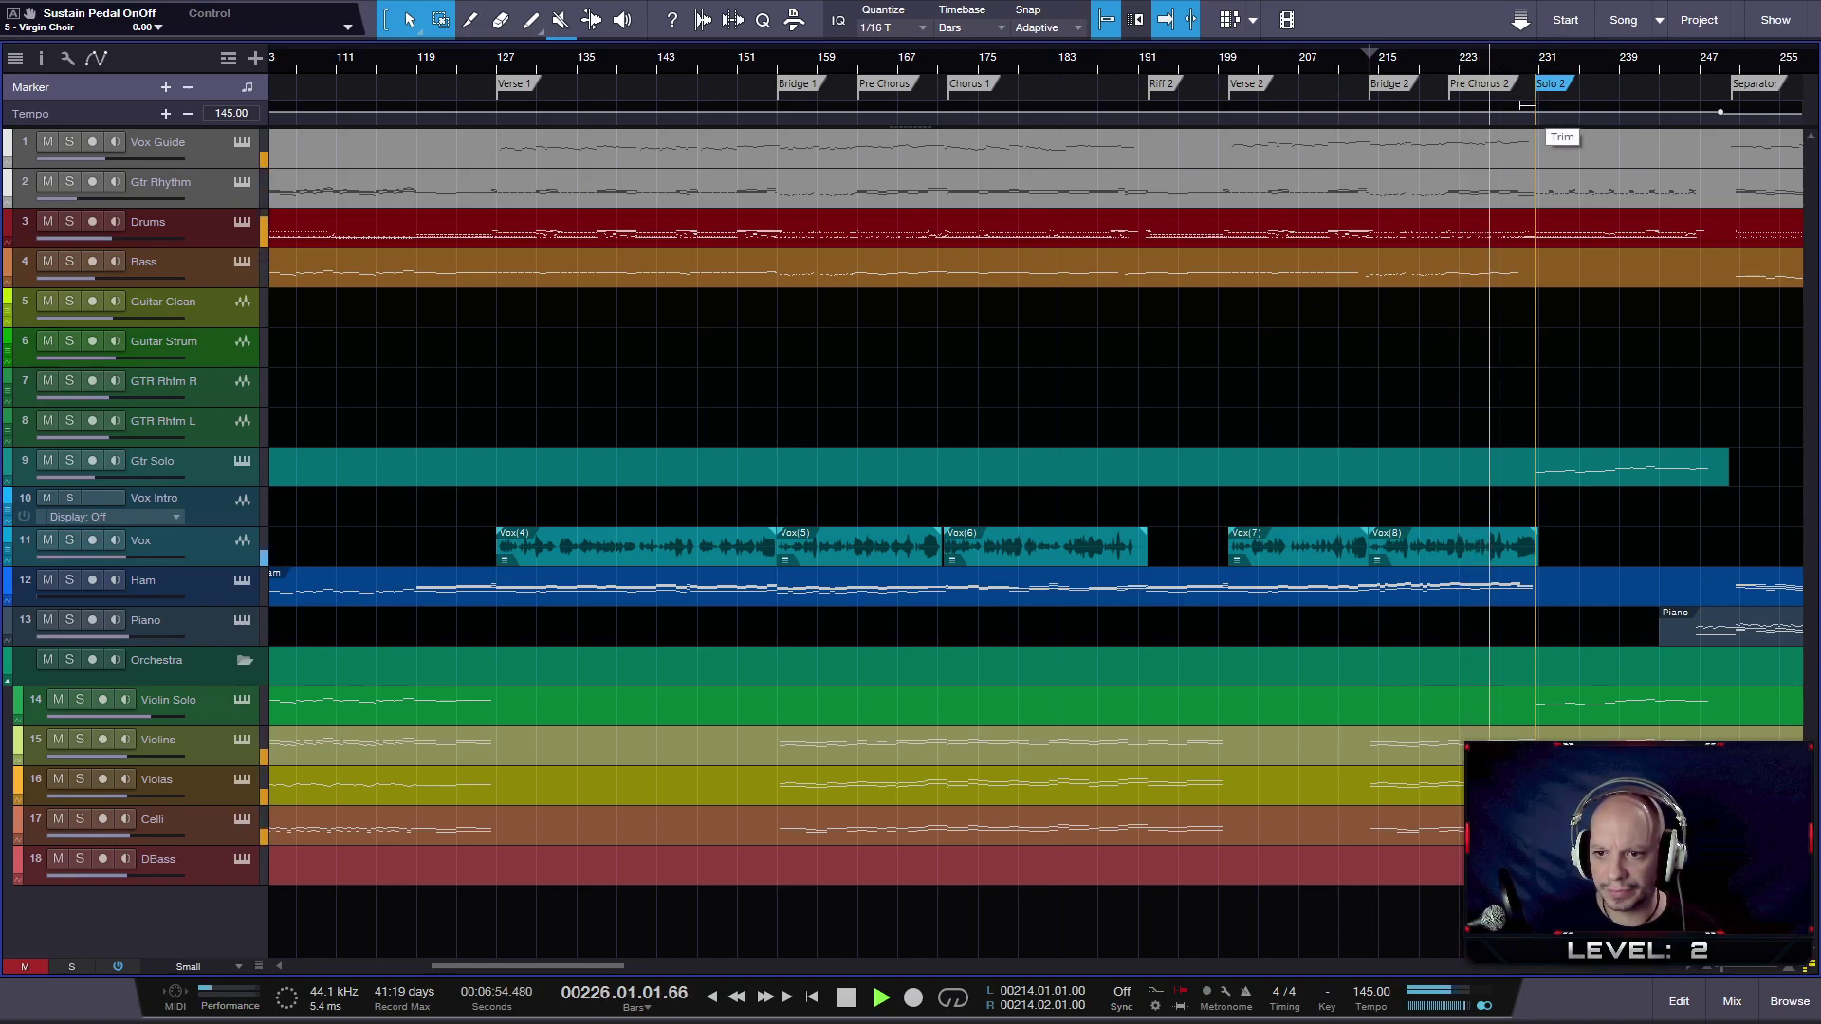
pyautogui.press('space')
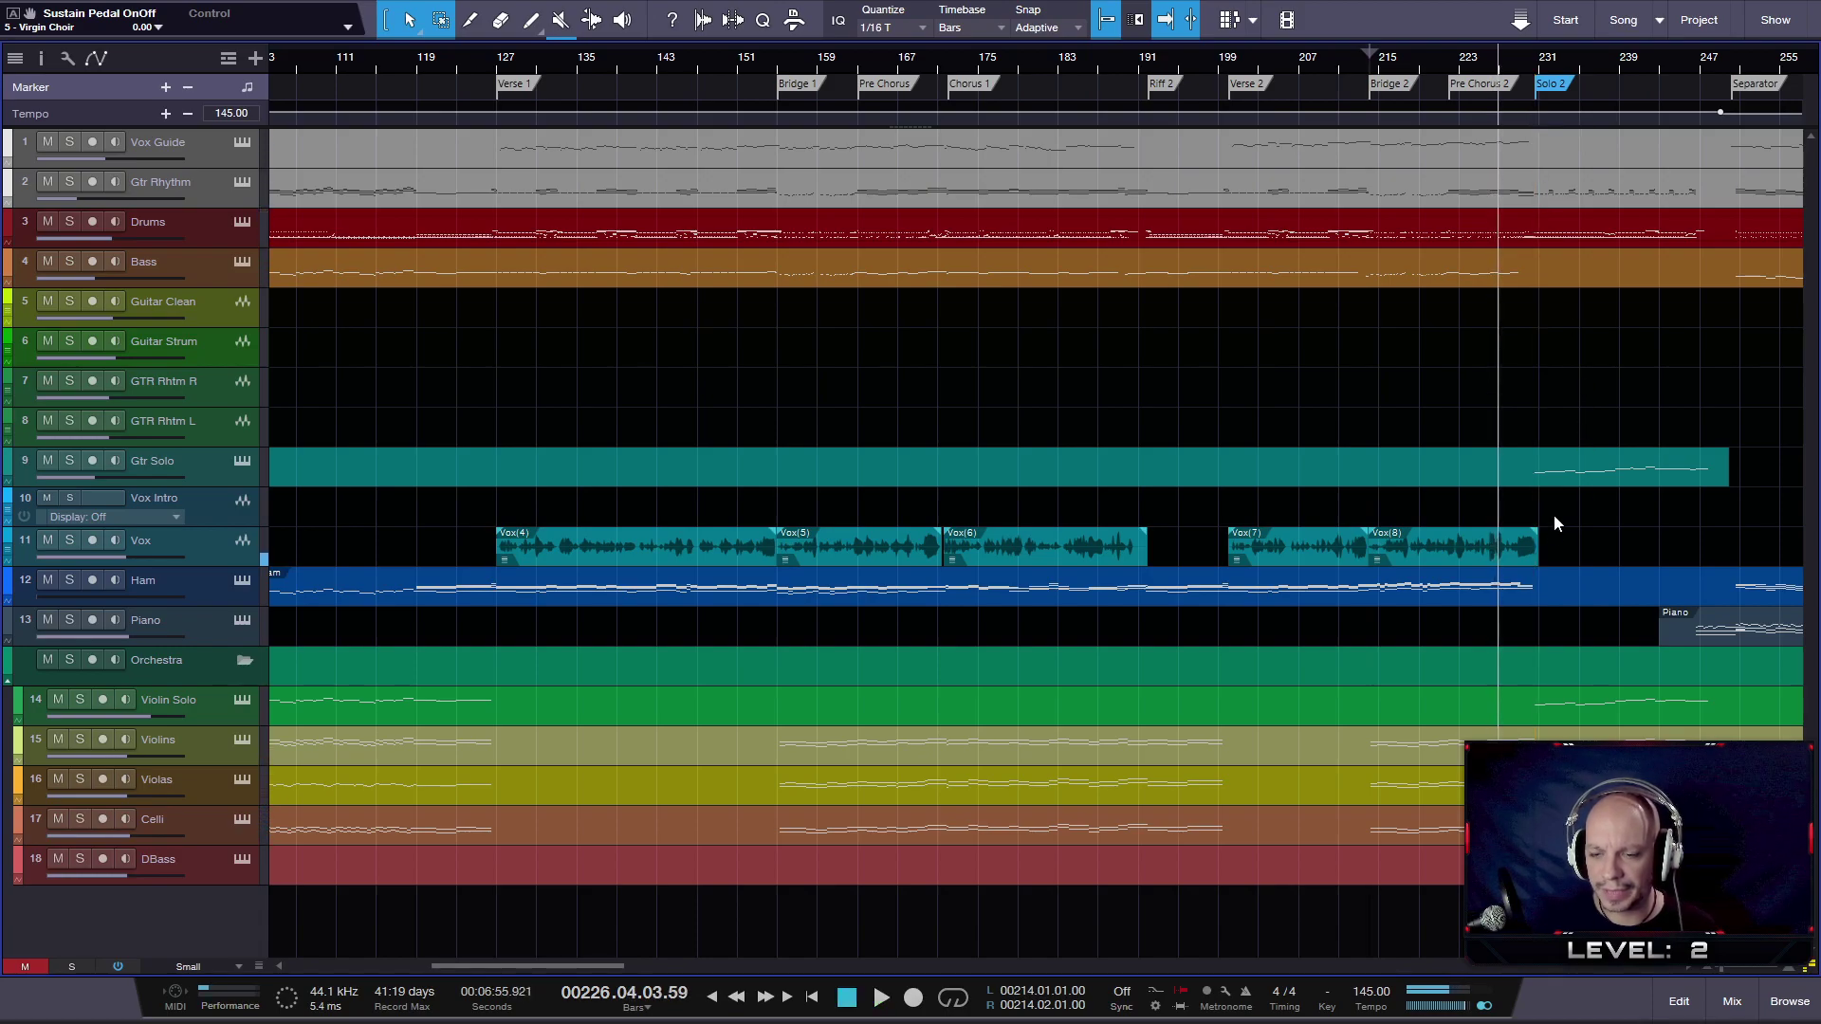
# - Inspect the last Vox clip around bar 226 up close, and play from near its end into Solo 2
pyautogui.scroll(2, 1555, 555)
pyautogui.scroll(5, 1555, 555)
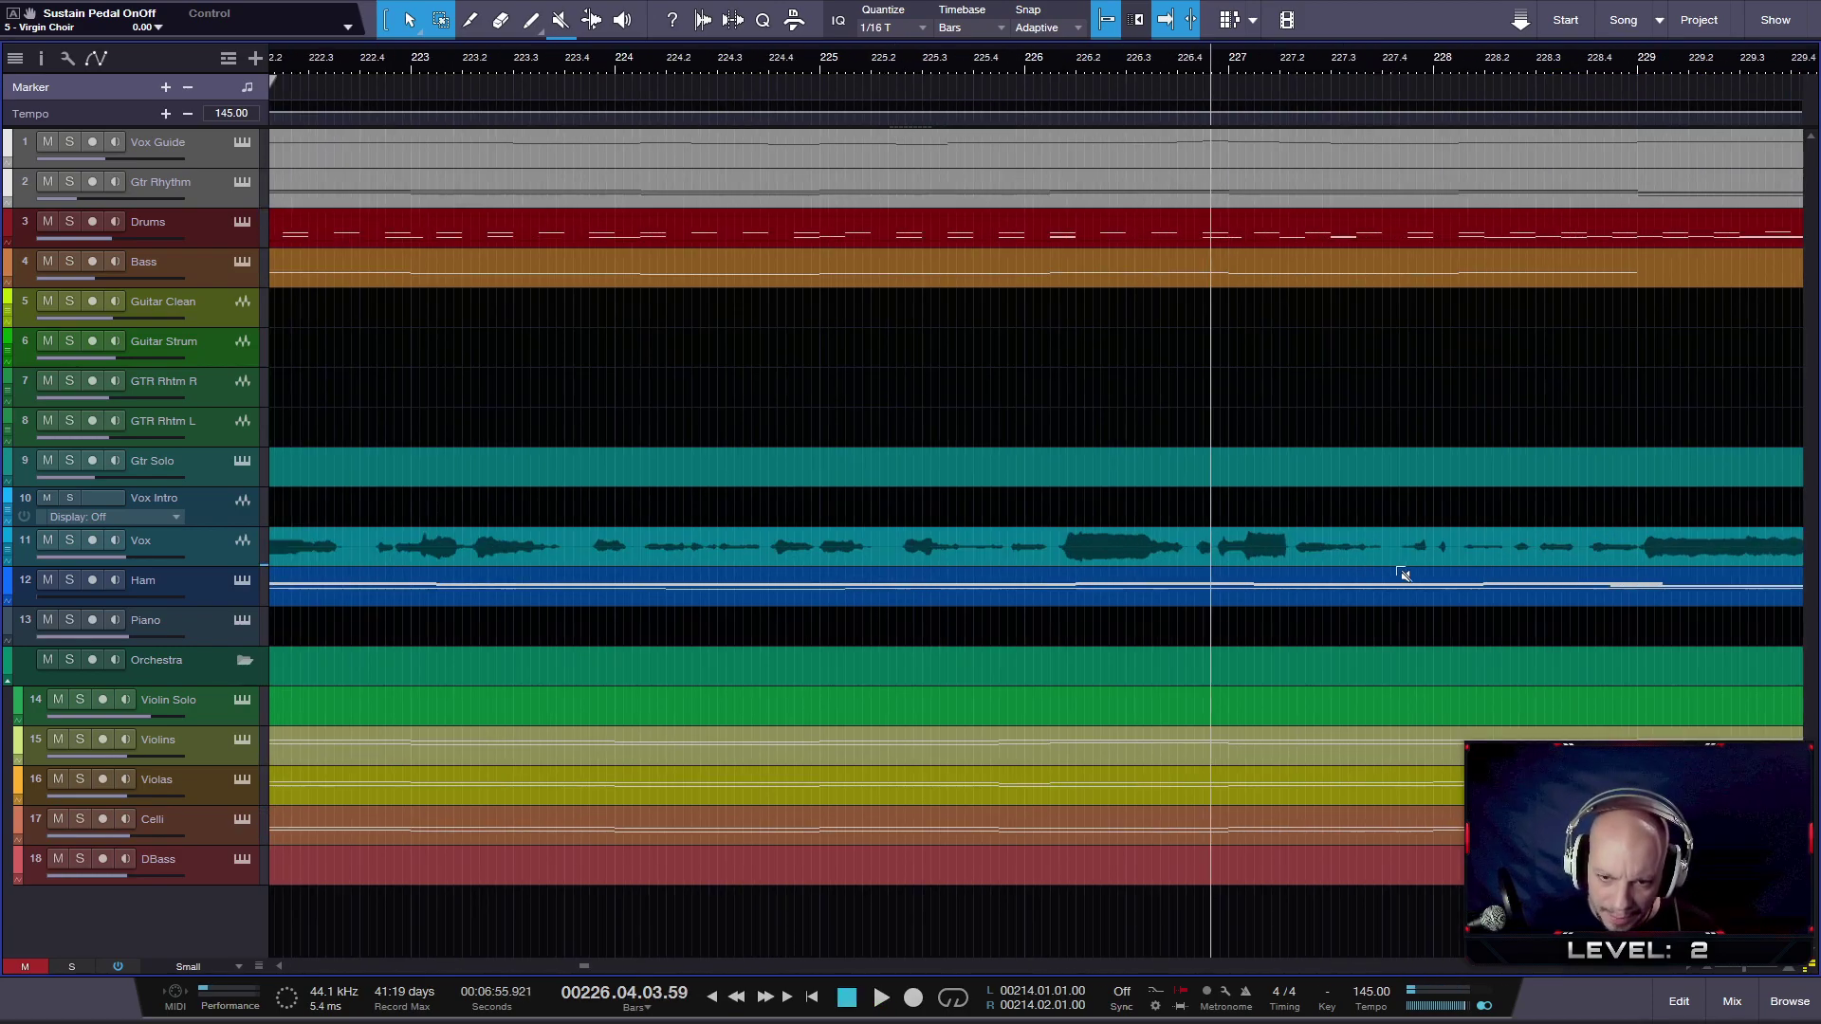
pyautogui.scroll(2, 1402, 573)
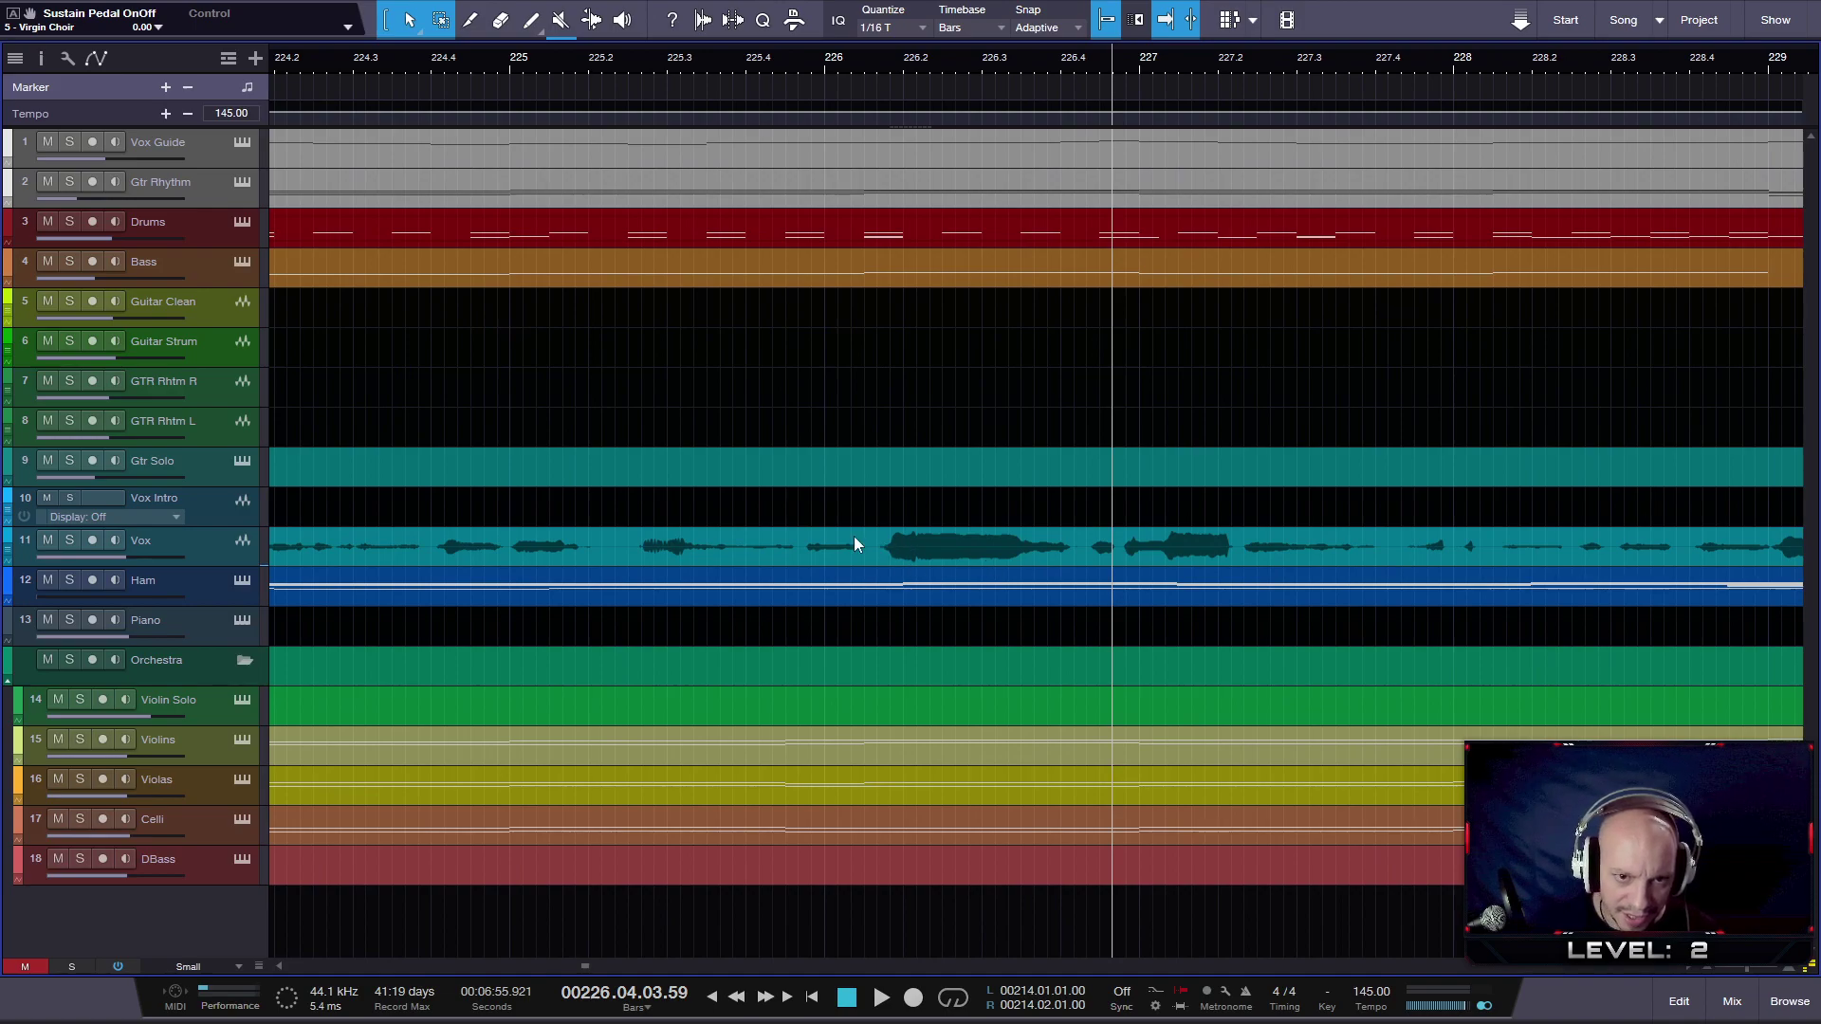
pyautogui.scroll(-5, 915, 593)
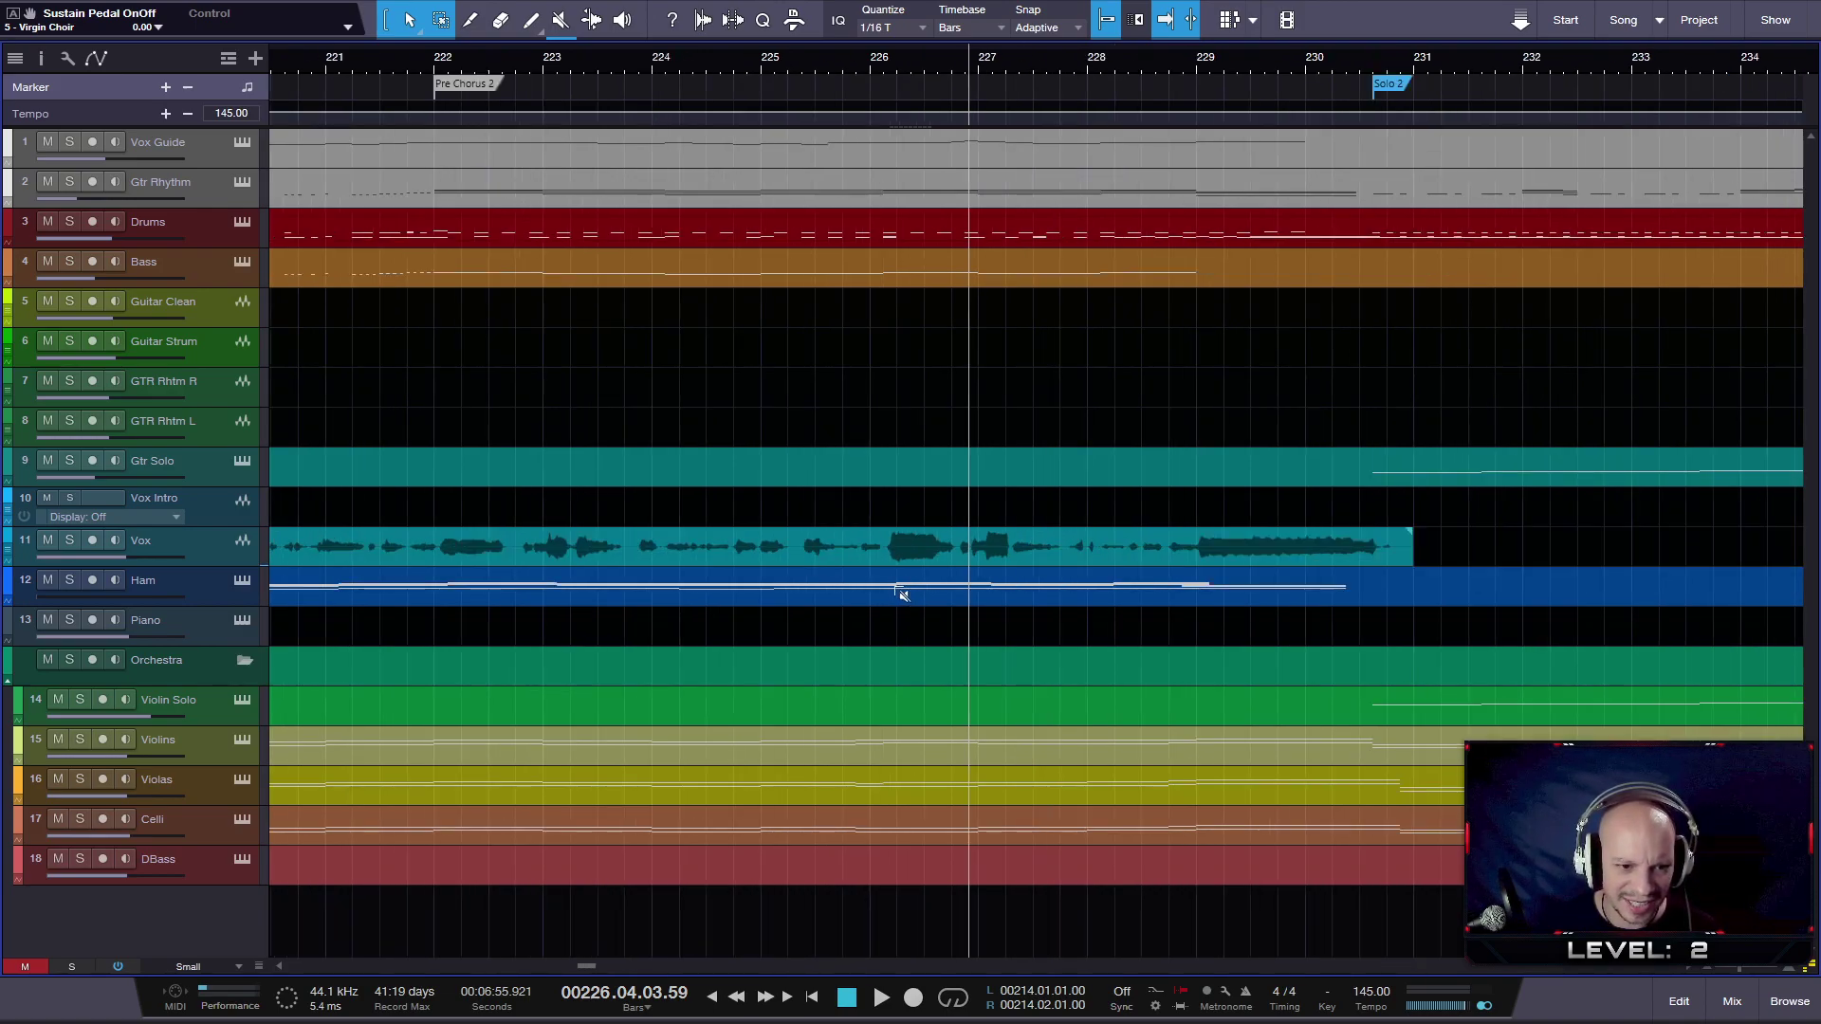
pyautogui.click(1163, 61)
pyautogui.press('space')
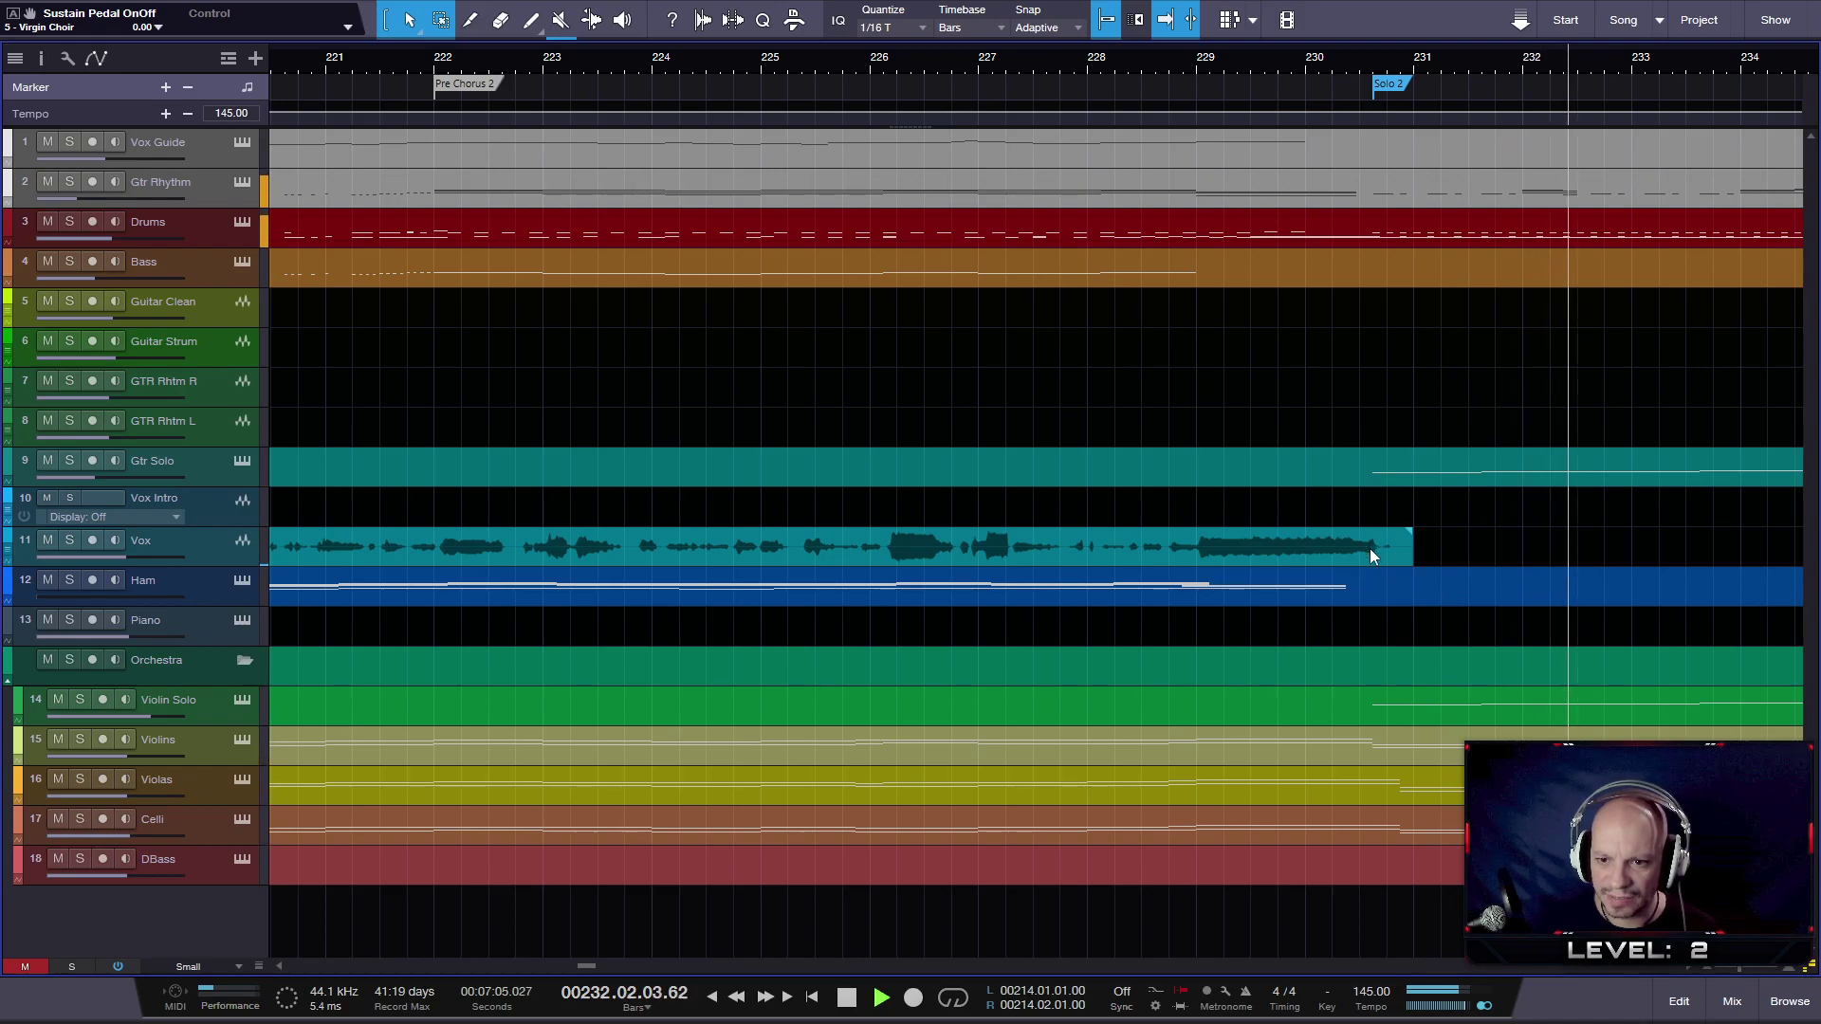
pyautogui.scroll(-5, 1455, 536)
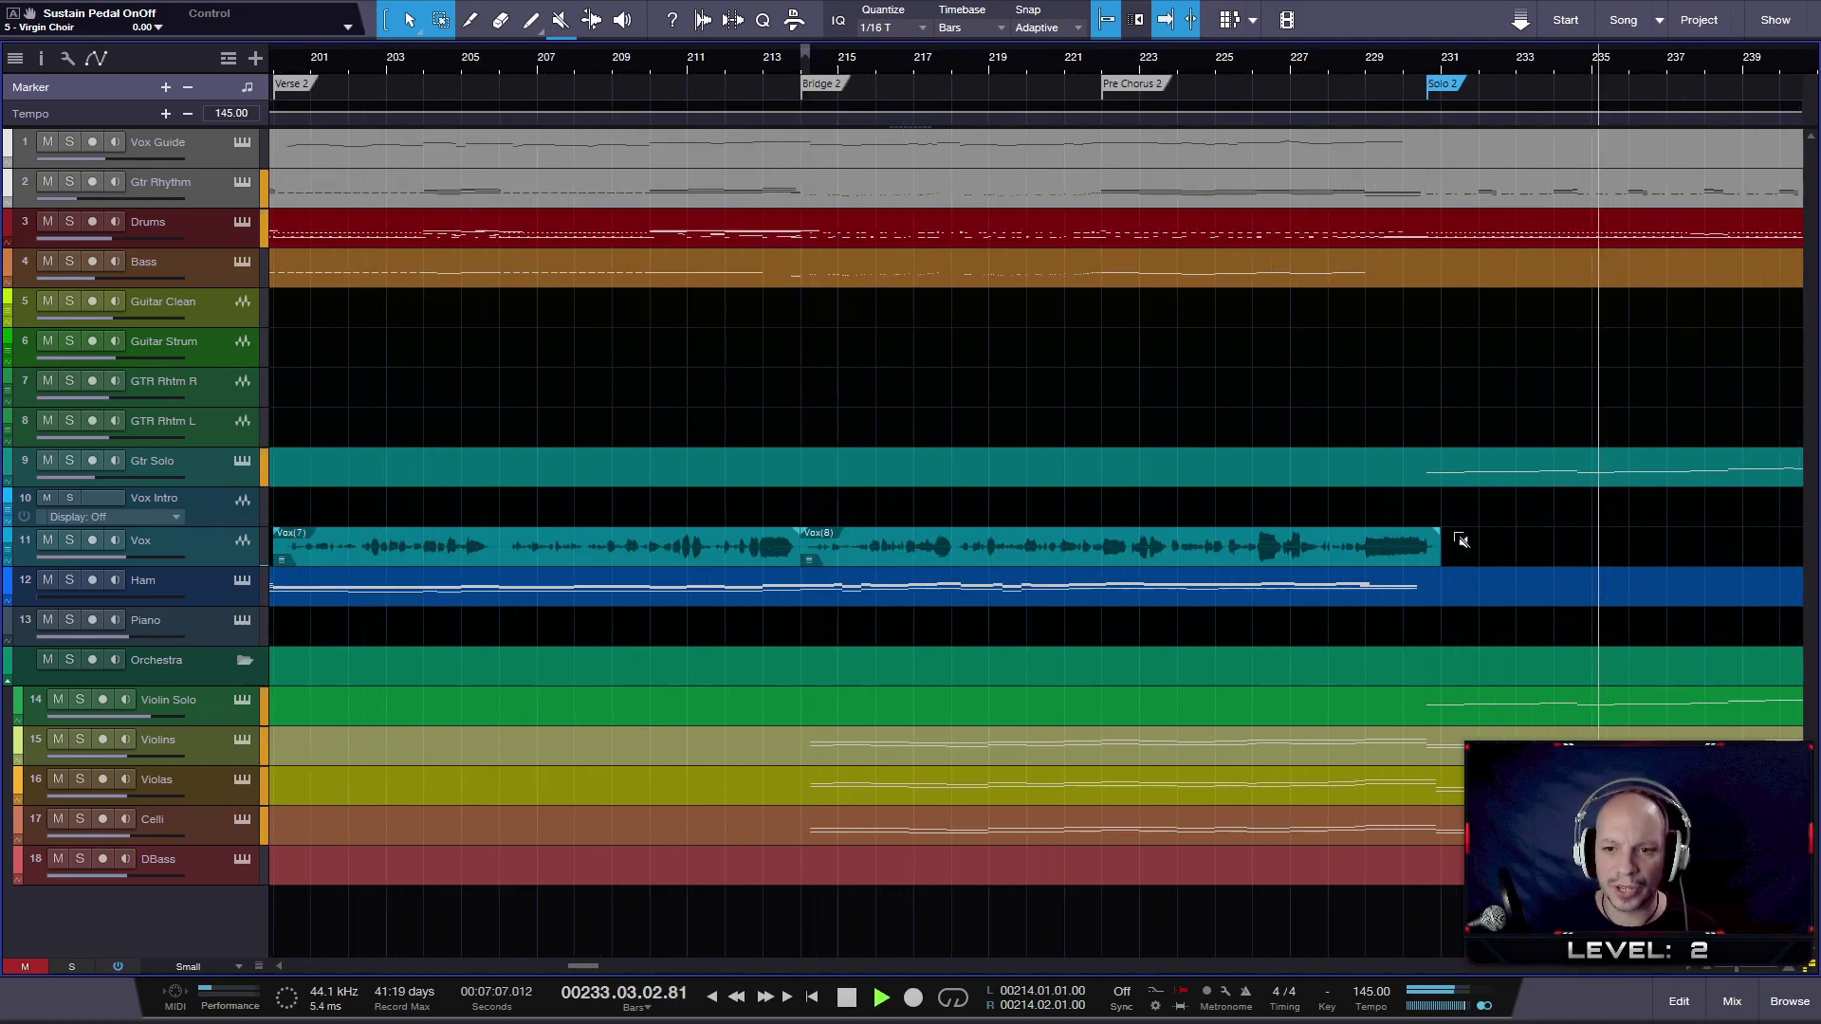
pyautogui.press('space')
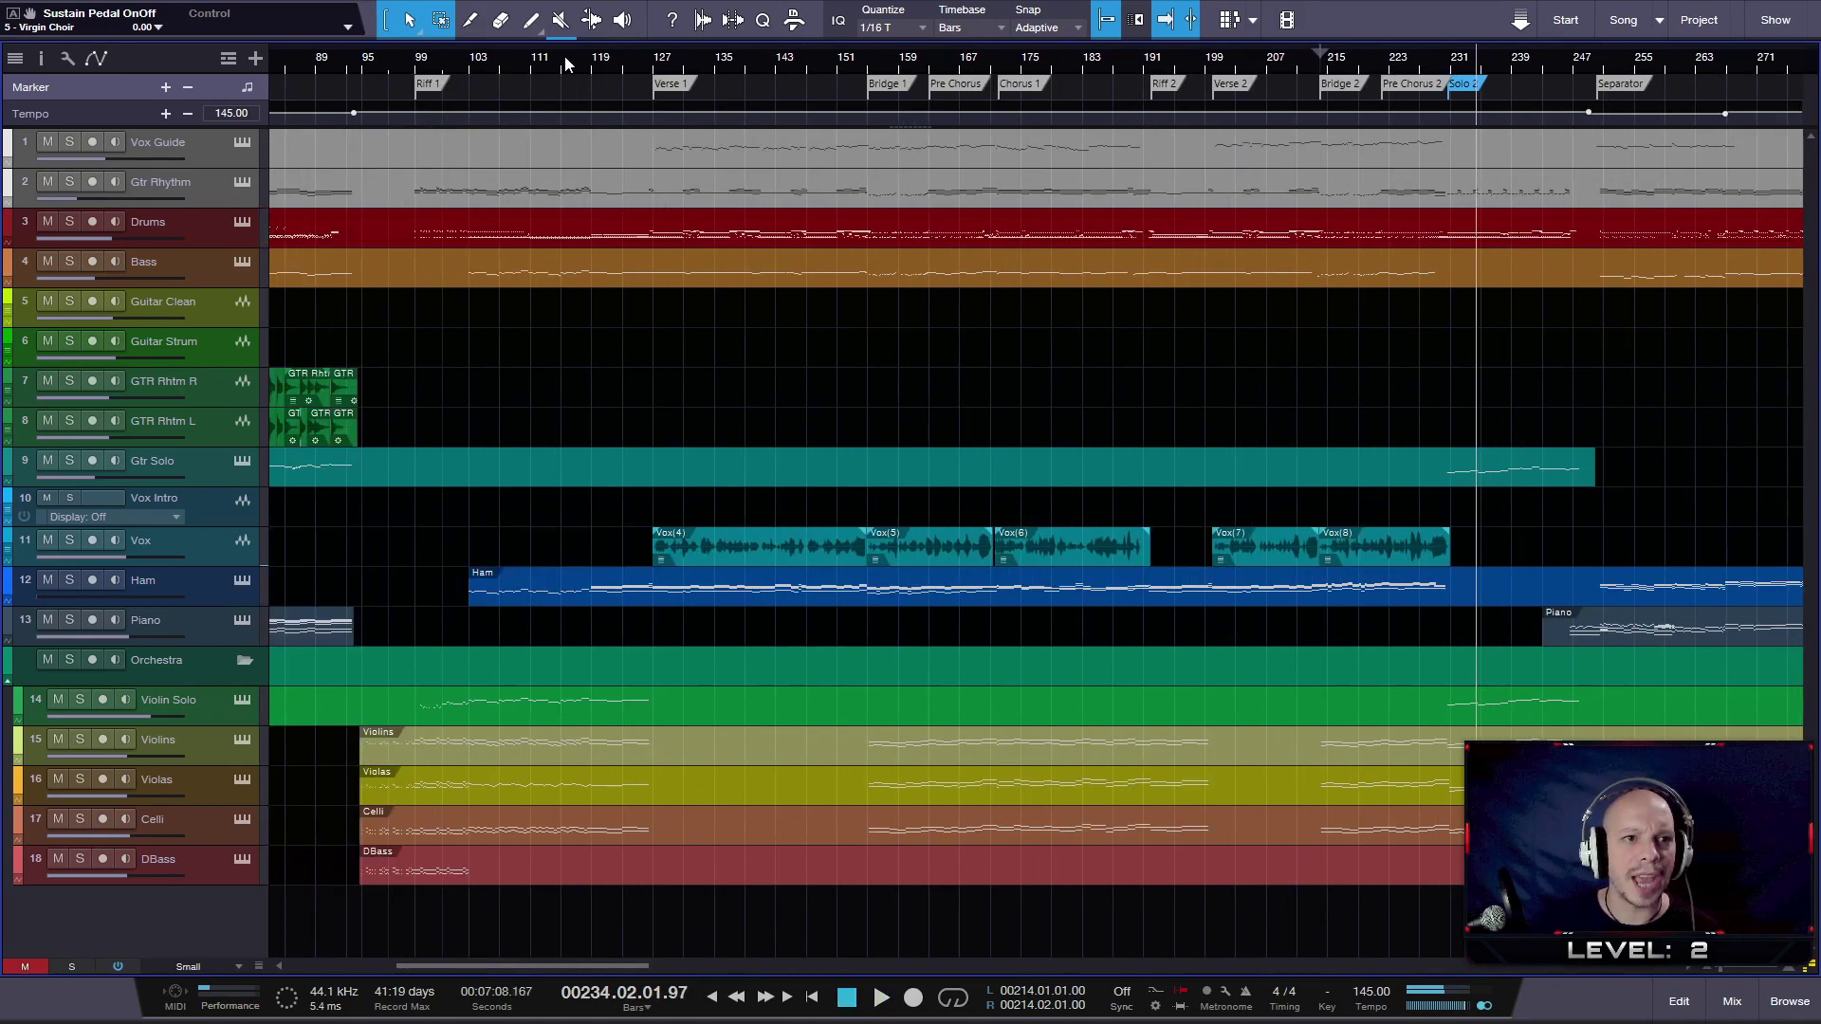
# - Solo the Vox track and play it from Bridge 2 to the start of Solo 2
pyautogui.hotkey('shift', 'f')
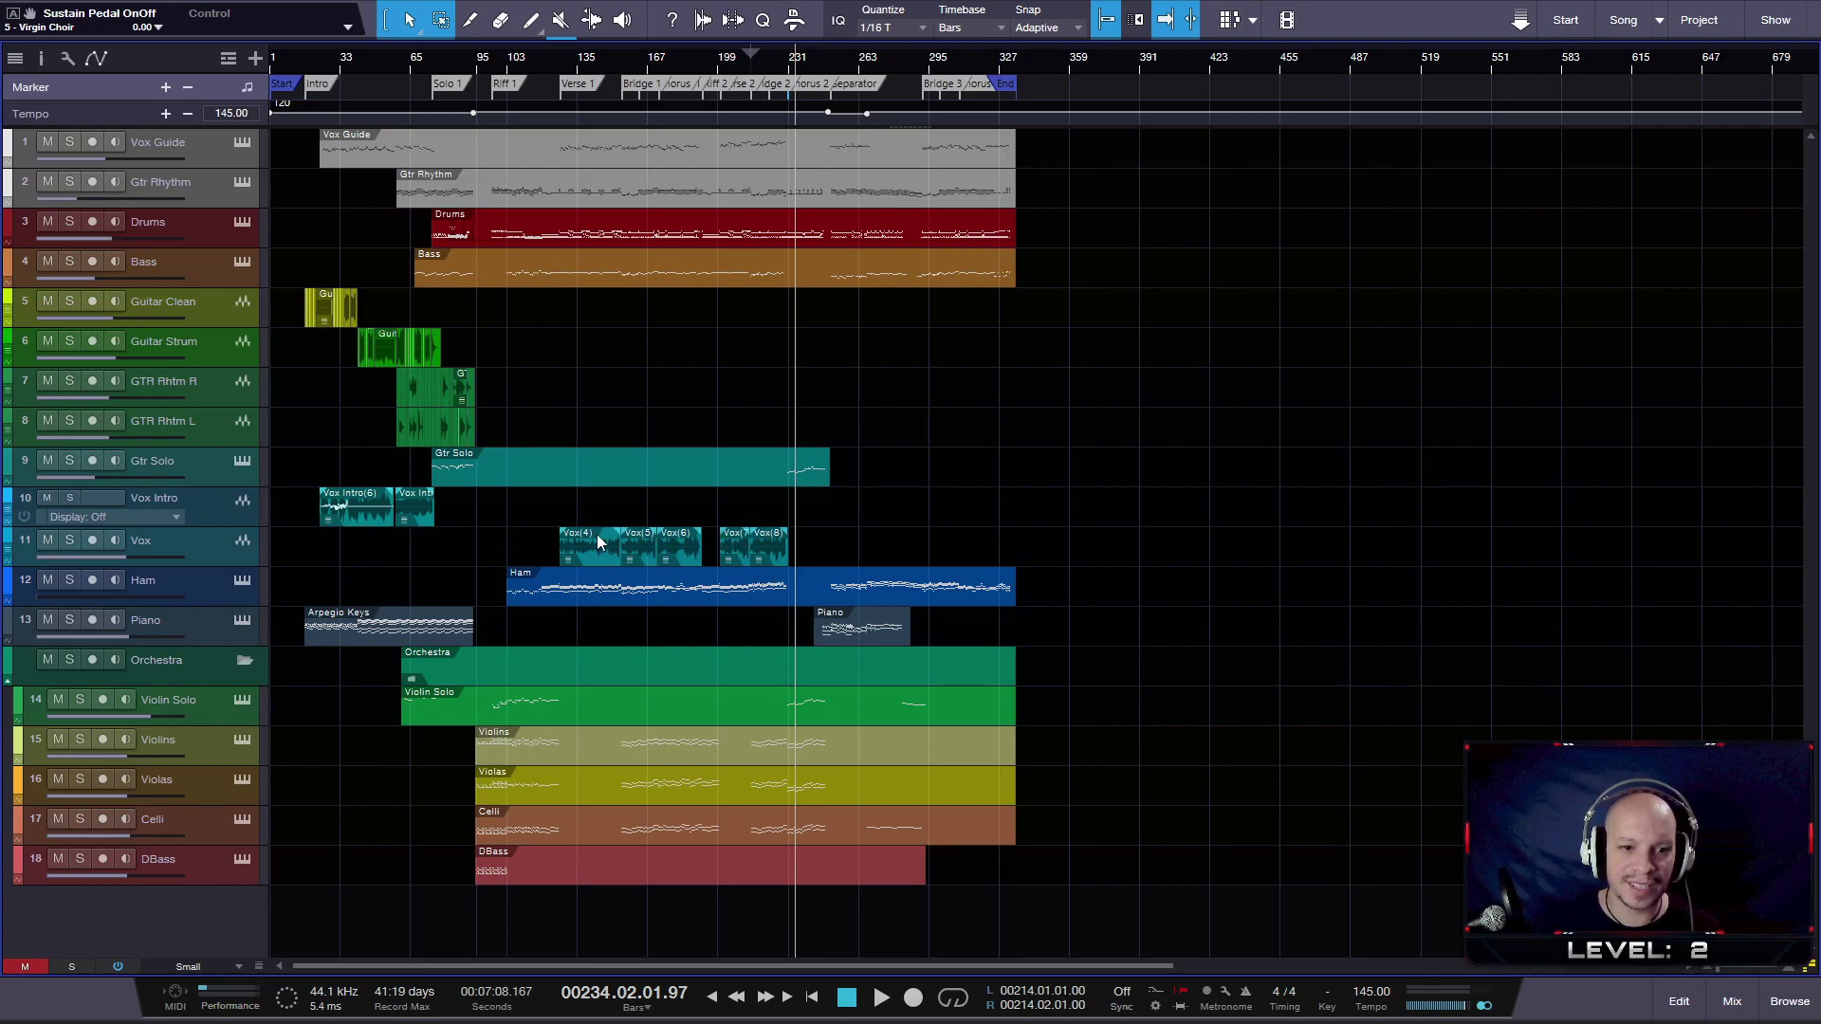
pyautogui.scroll(2, 512, 548)
pyautogui.click(70, 541)
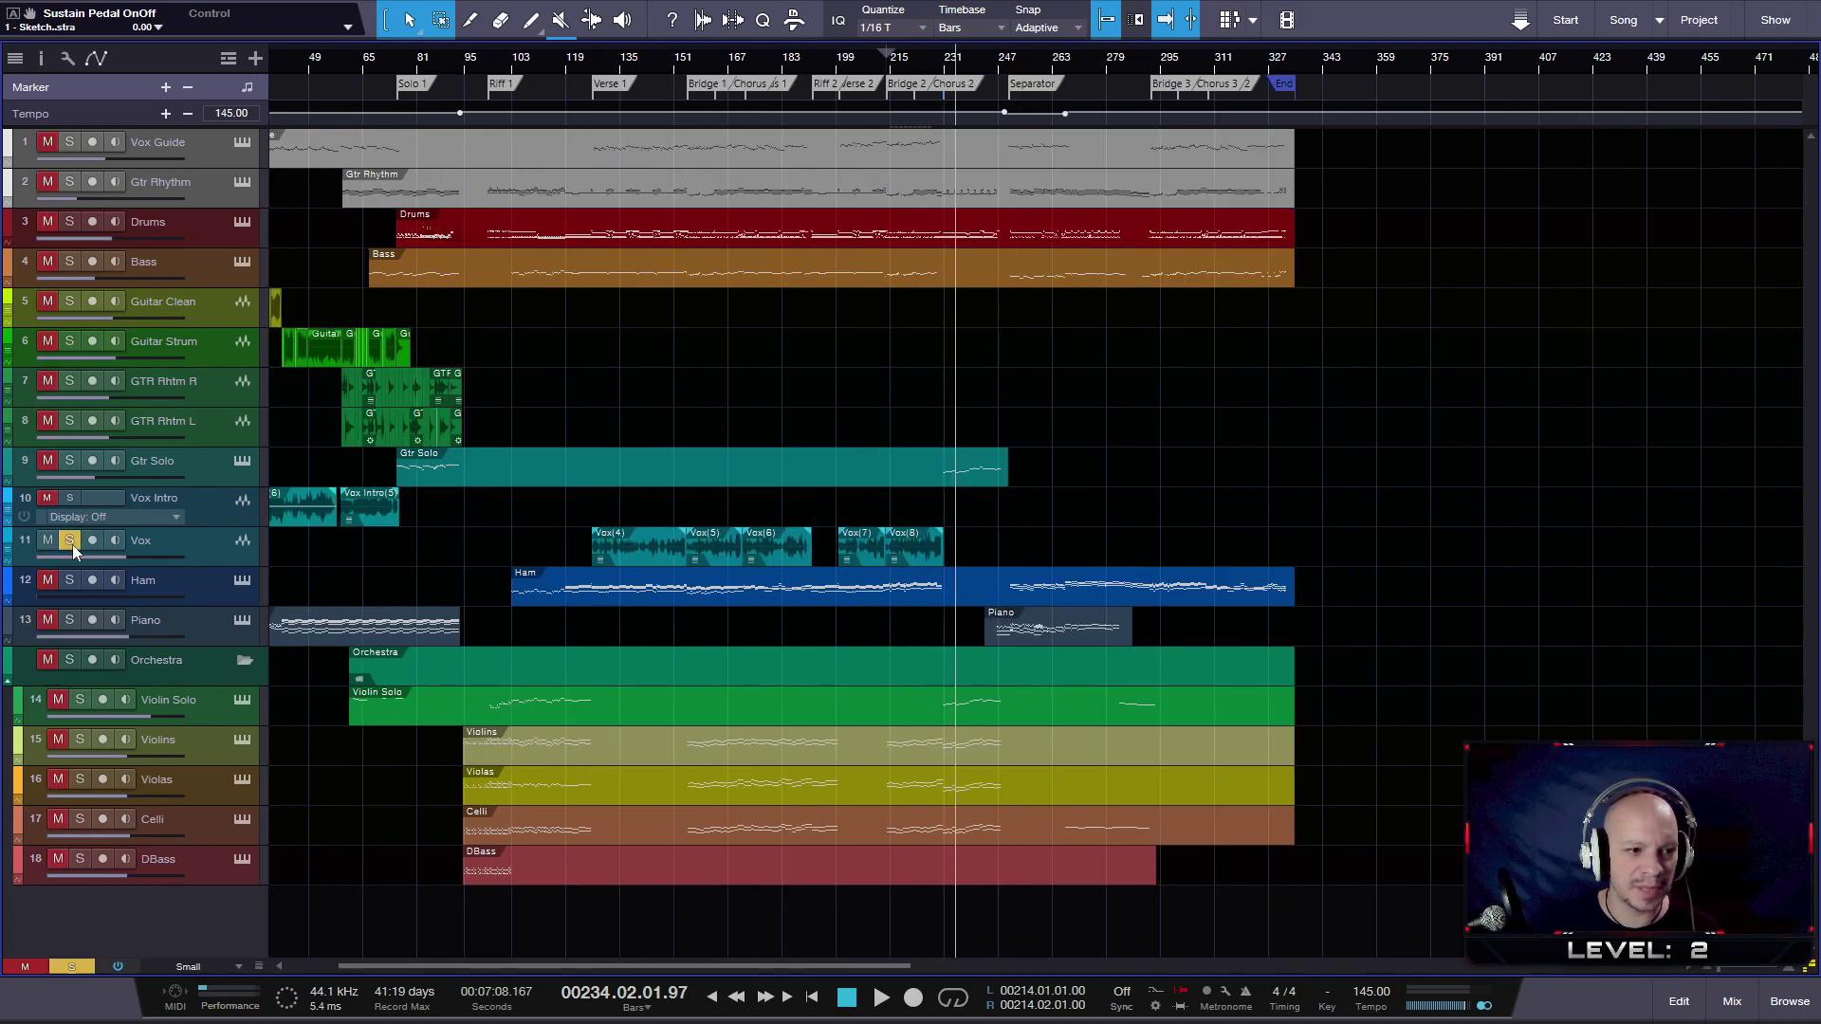
pyautogui.click(907, 63)
pyautogui.press('space')
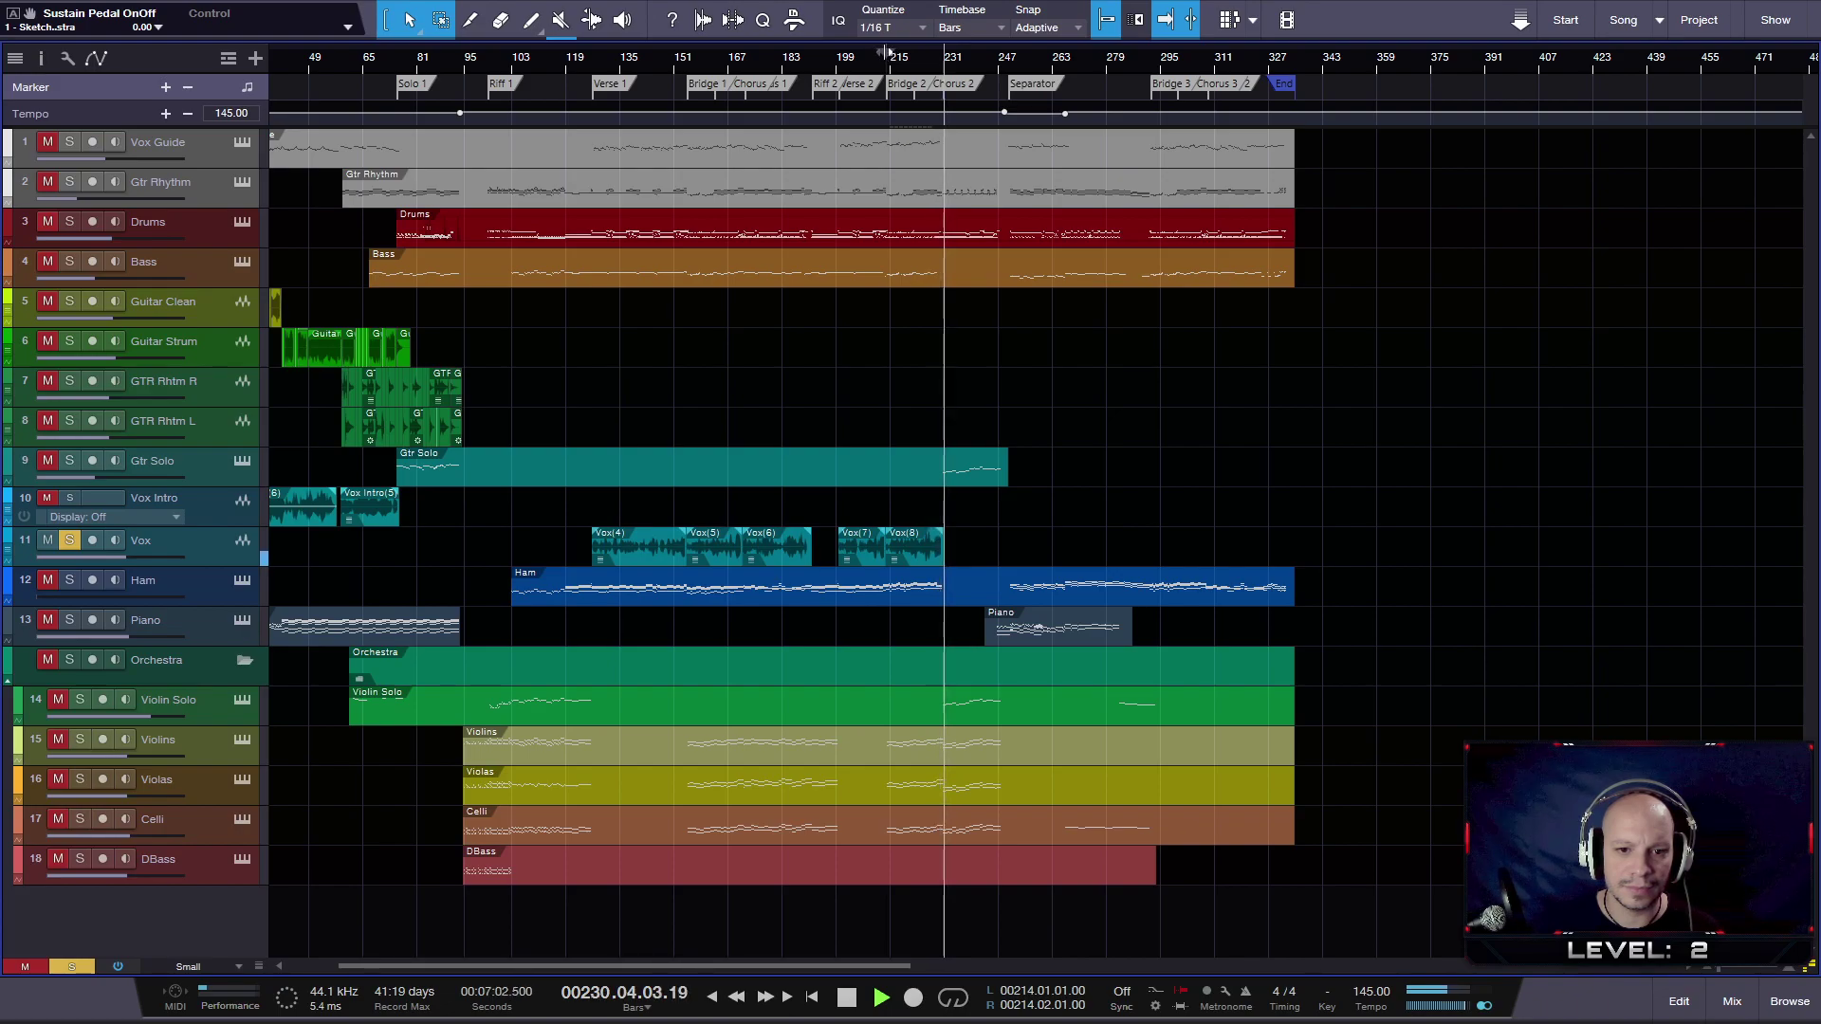
pyautogui.press('space')
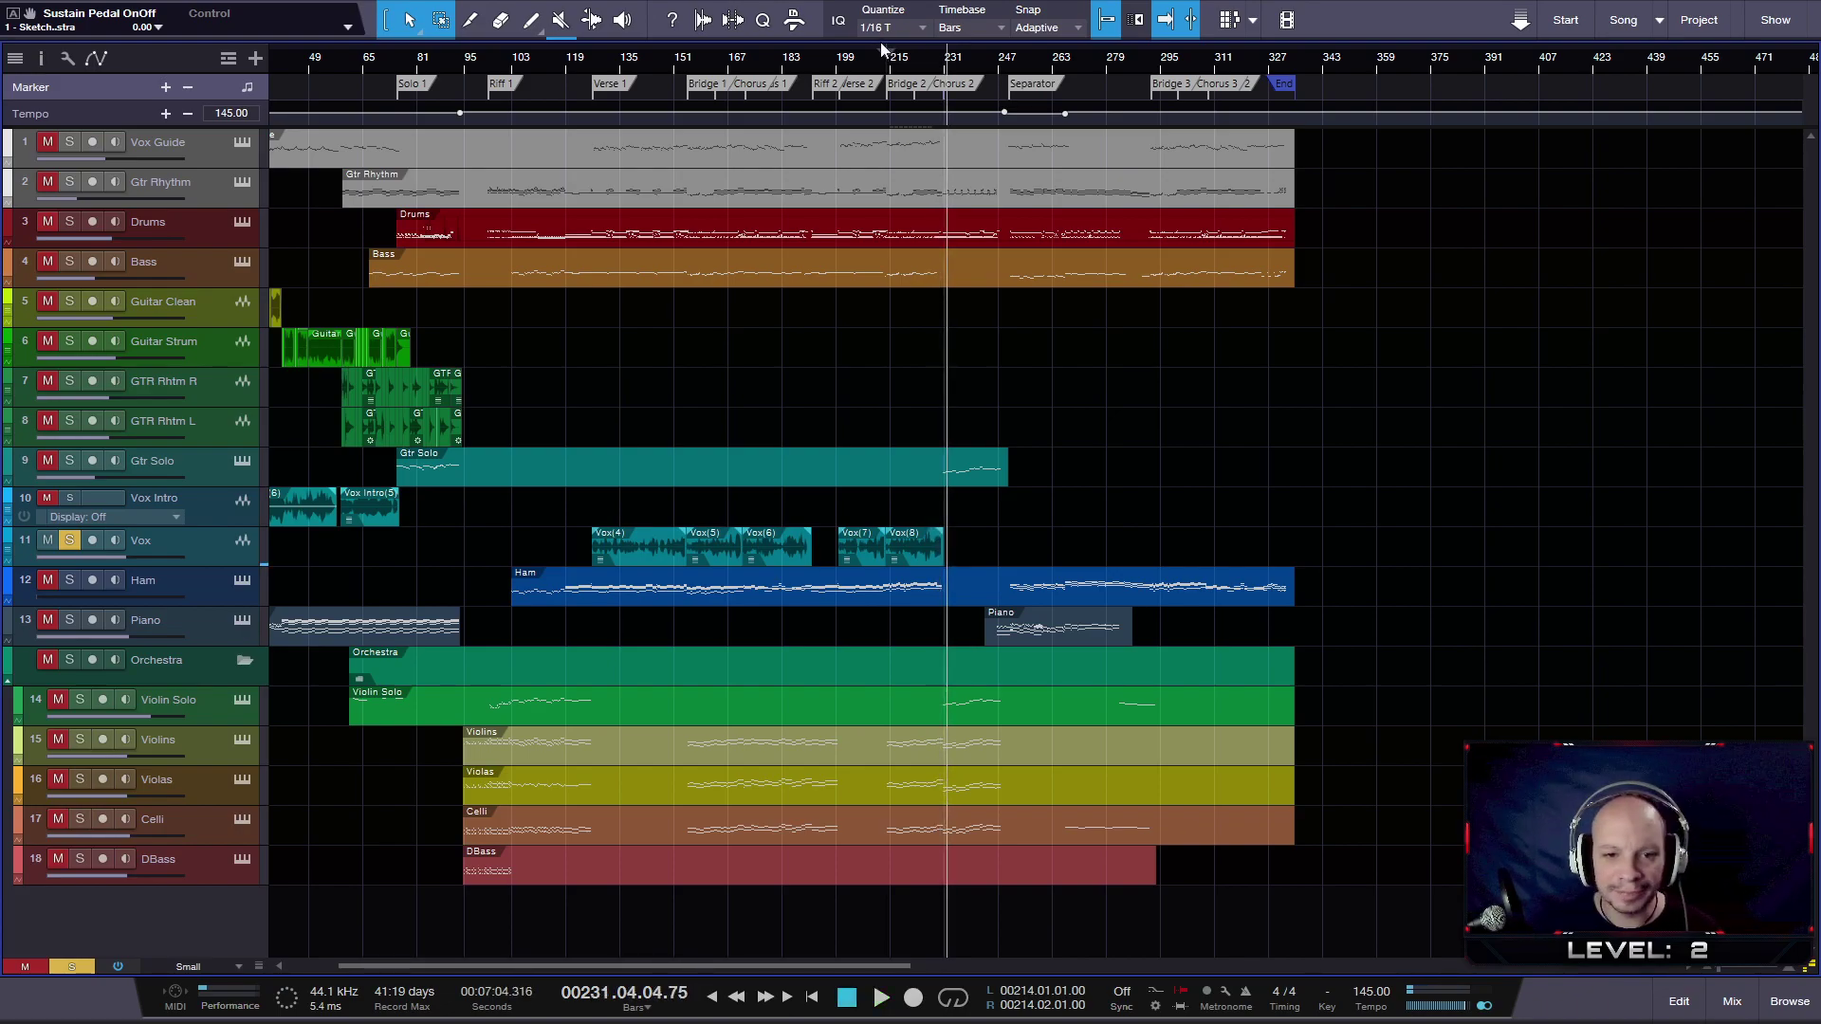
# - Play the soloed Vox track from the start of Verse 1 at bar 127
pyautogui.keyDown('ctrl'); pyautogui.scroll(6, 645, 453); pyautogui.keyUp('ctrl')
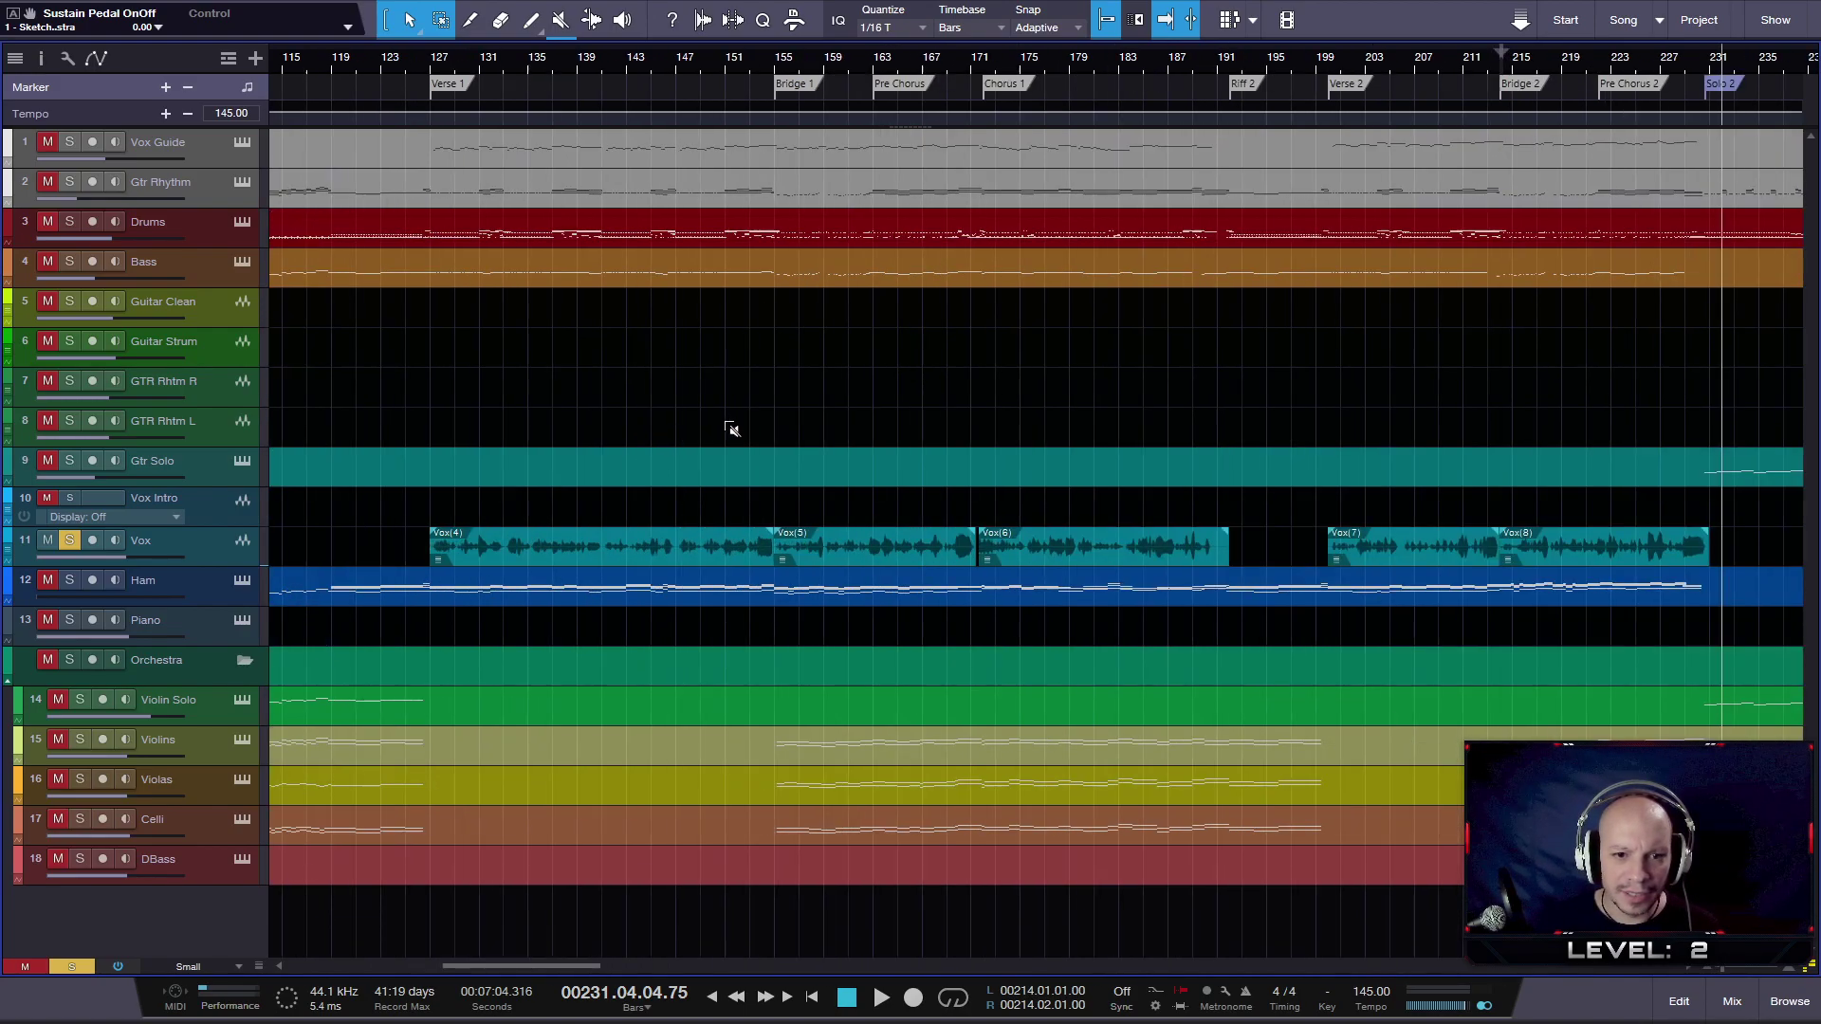
pyautogui.click(432, 63)
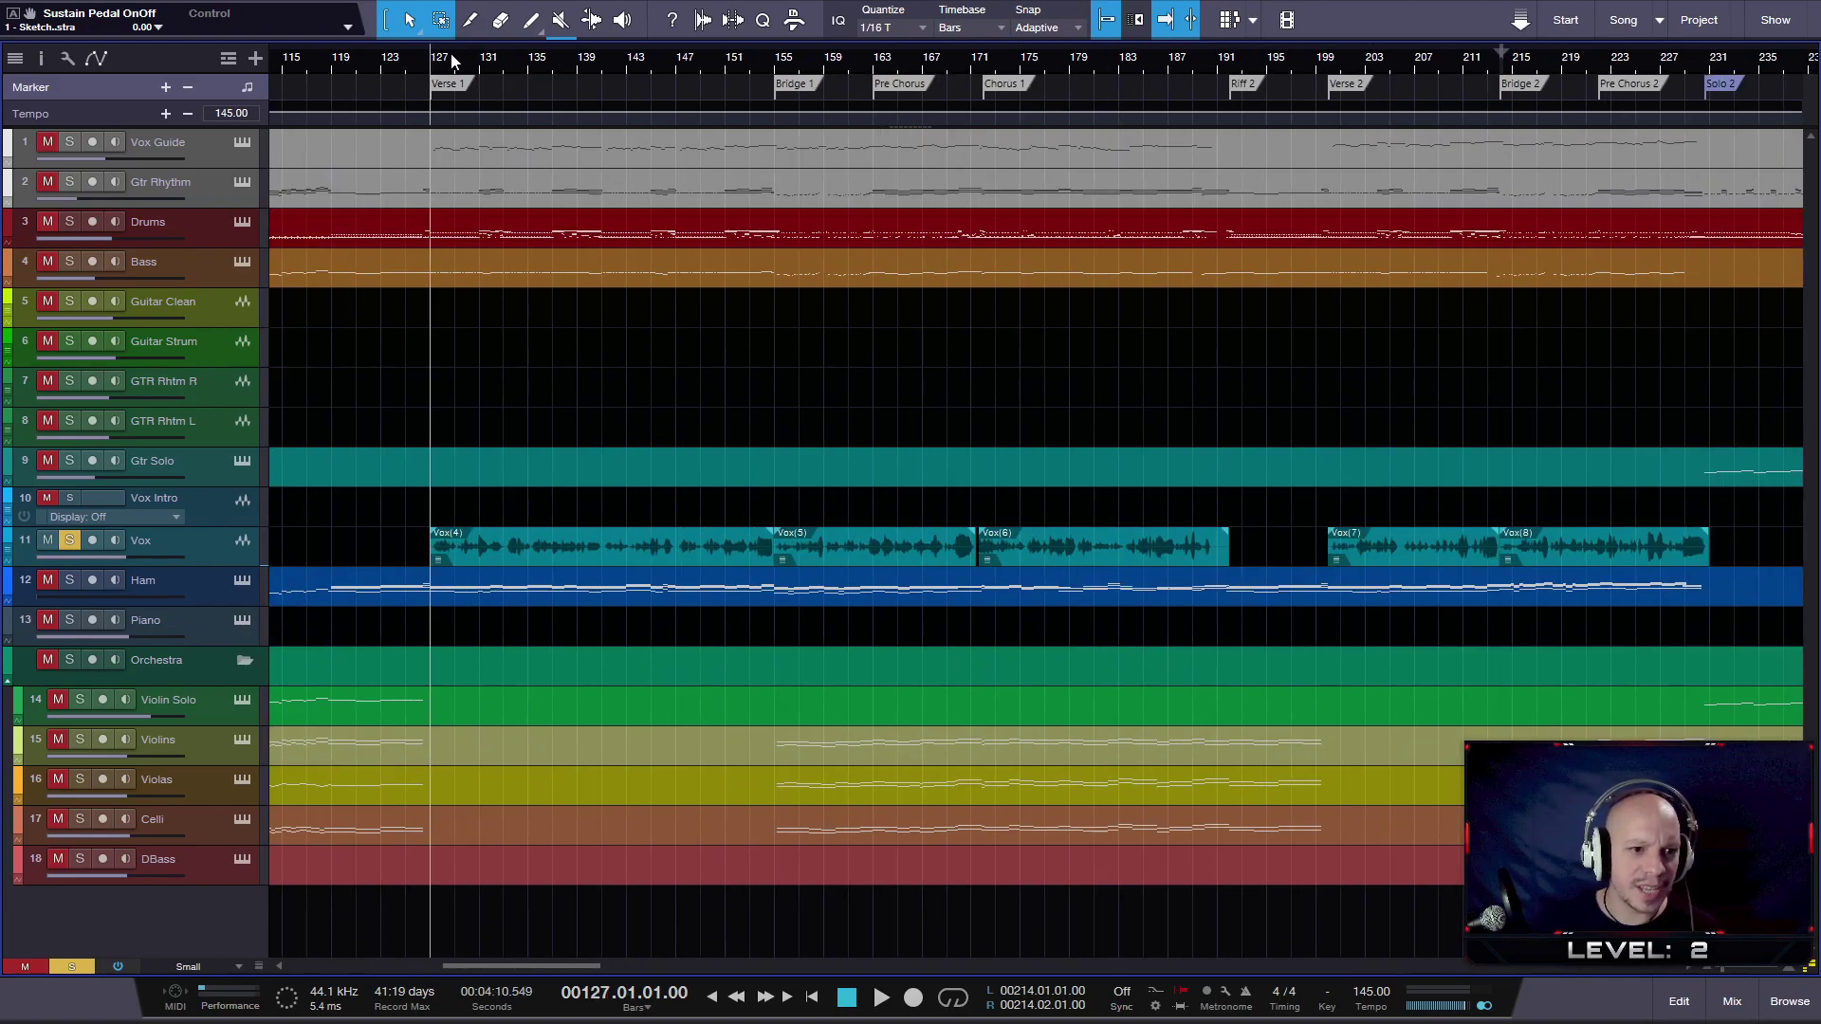
pyautogui.press('space')
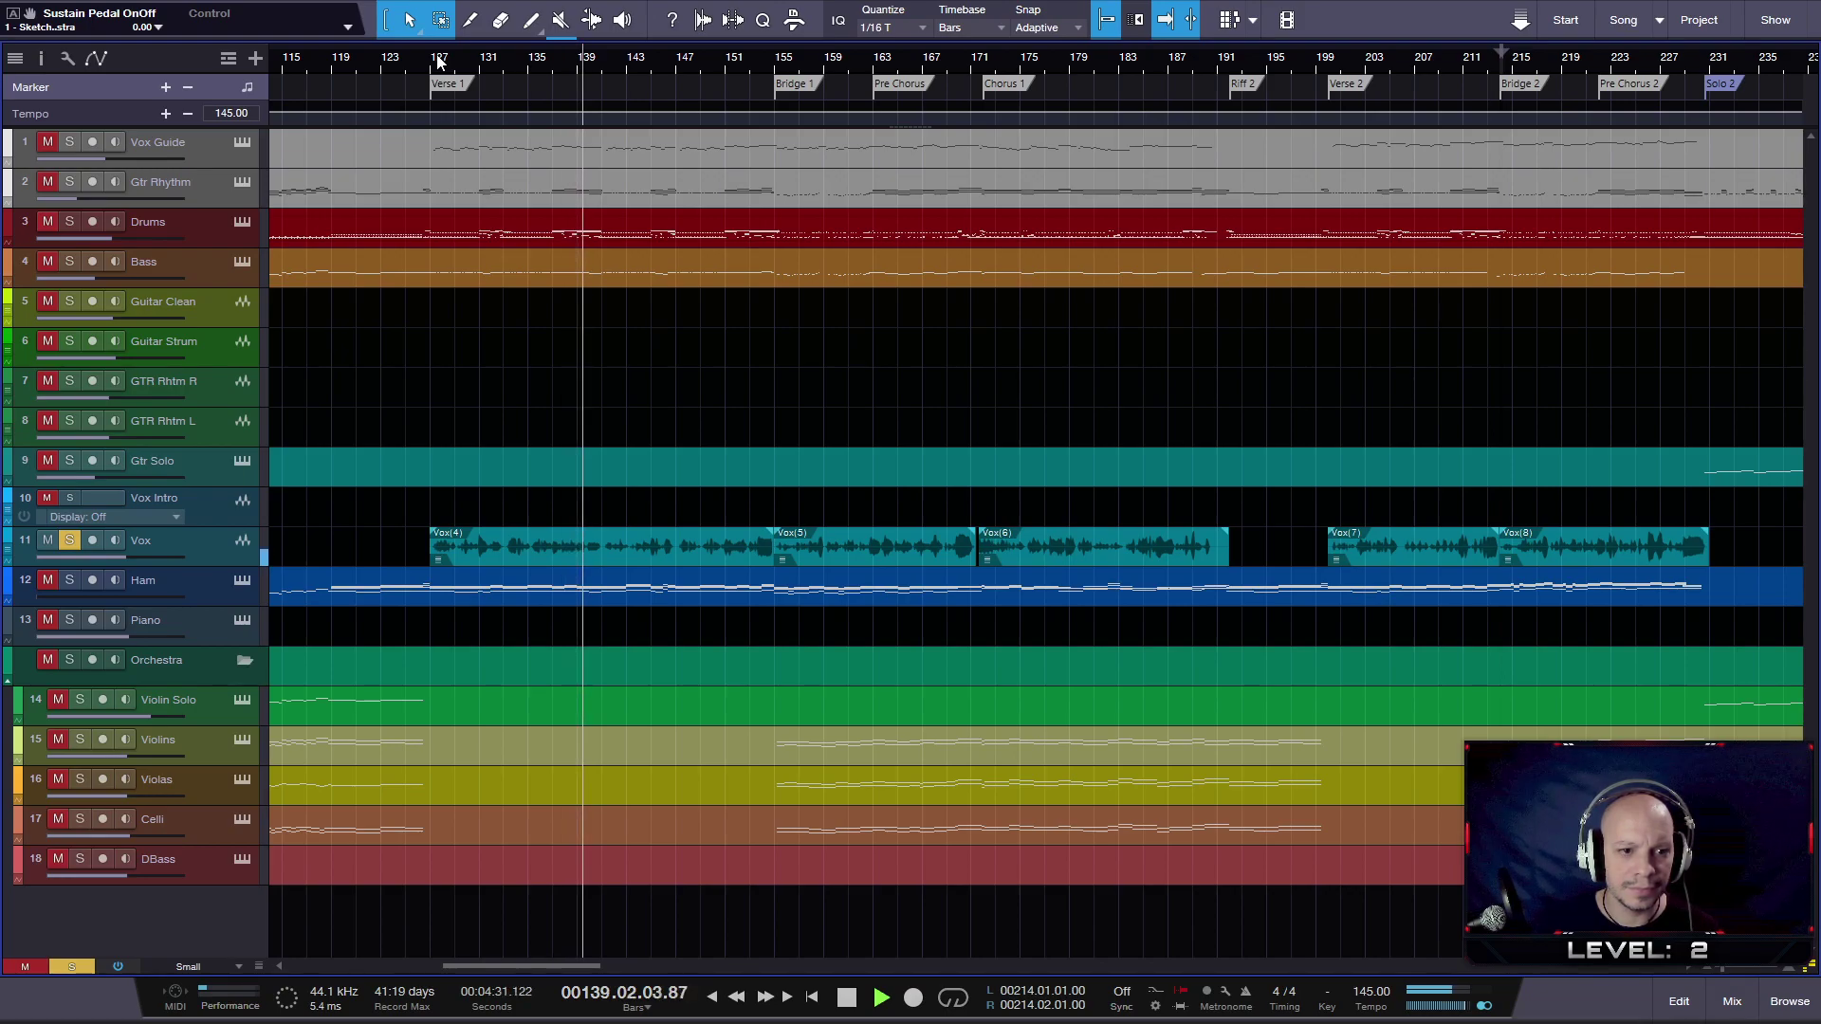
pyautogui.press('space')
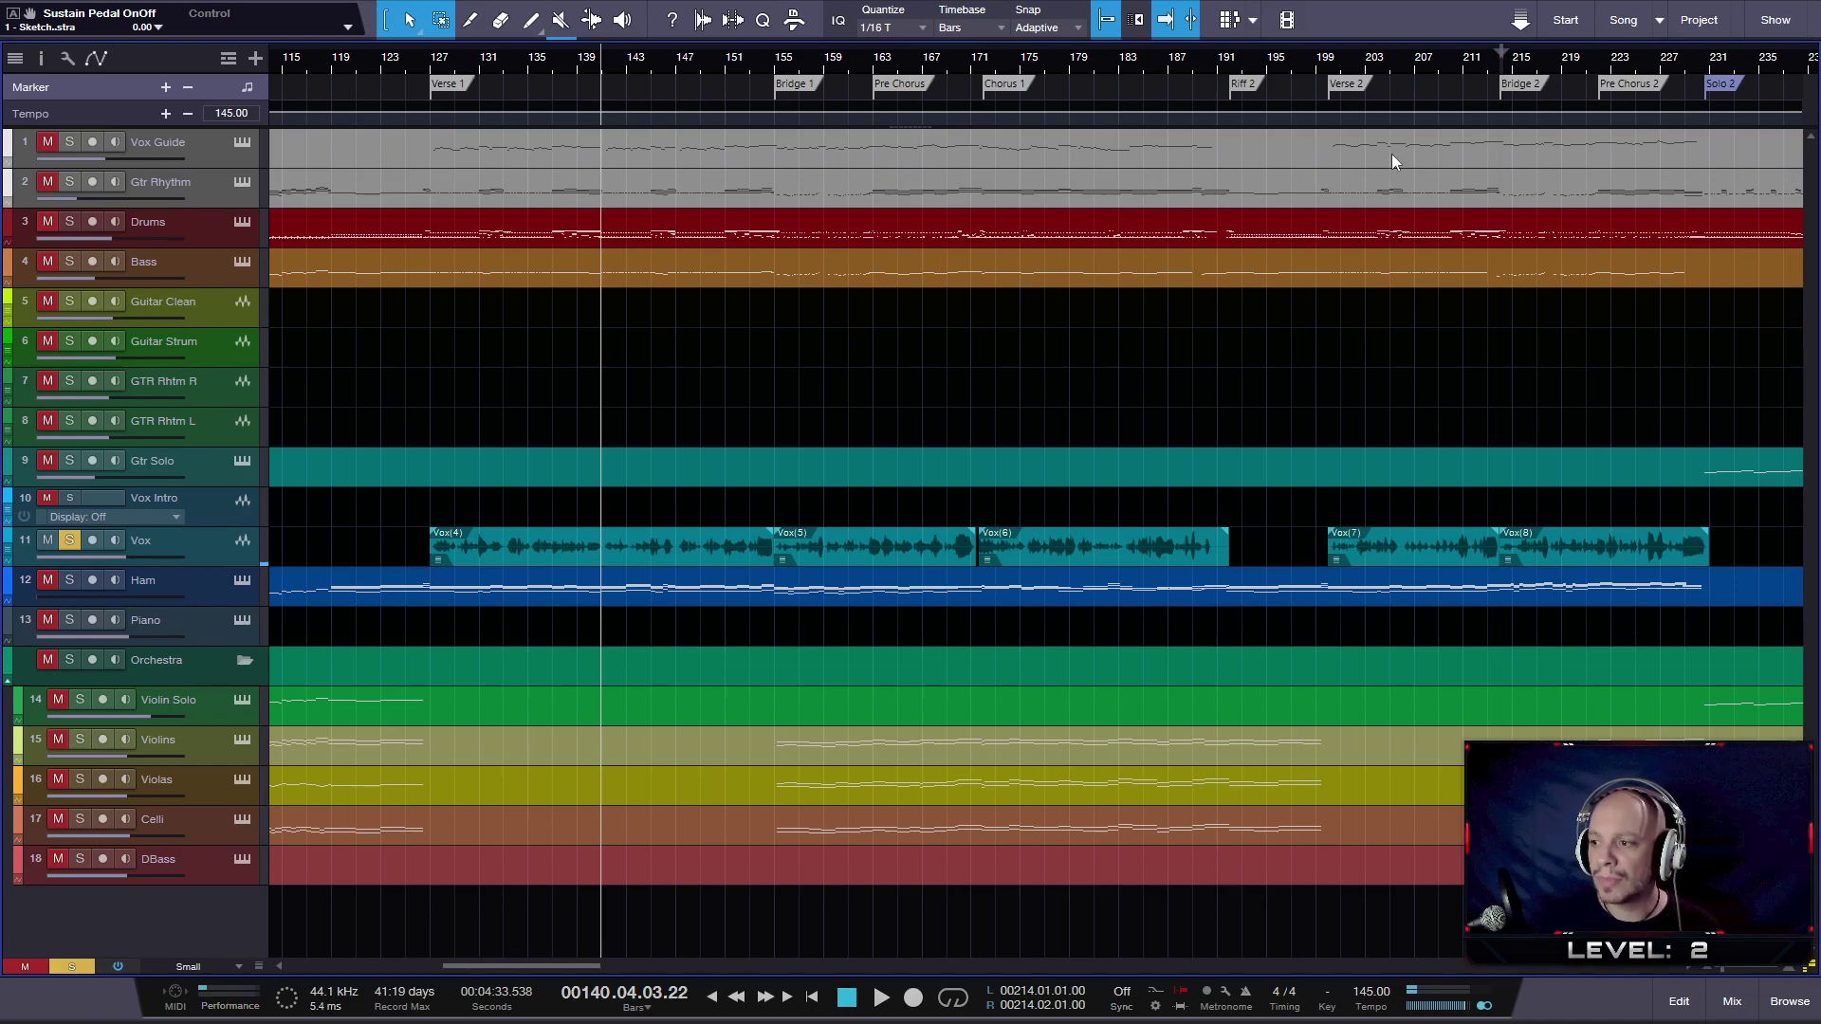
# - Solo the Bass track and the Orchestra folder alongside Vox while the verse plays, briefly trying Gtr Rhythm as well
pyautogui.press('w')
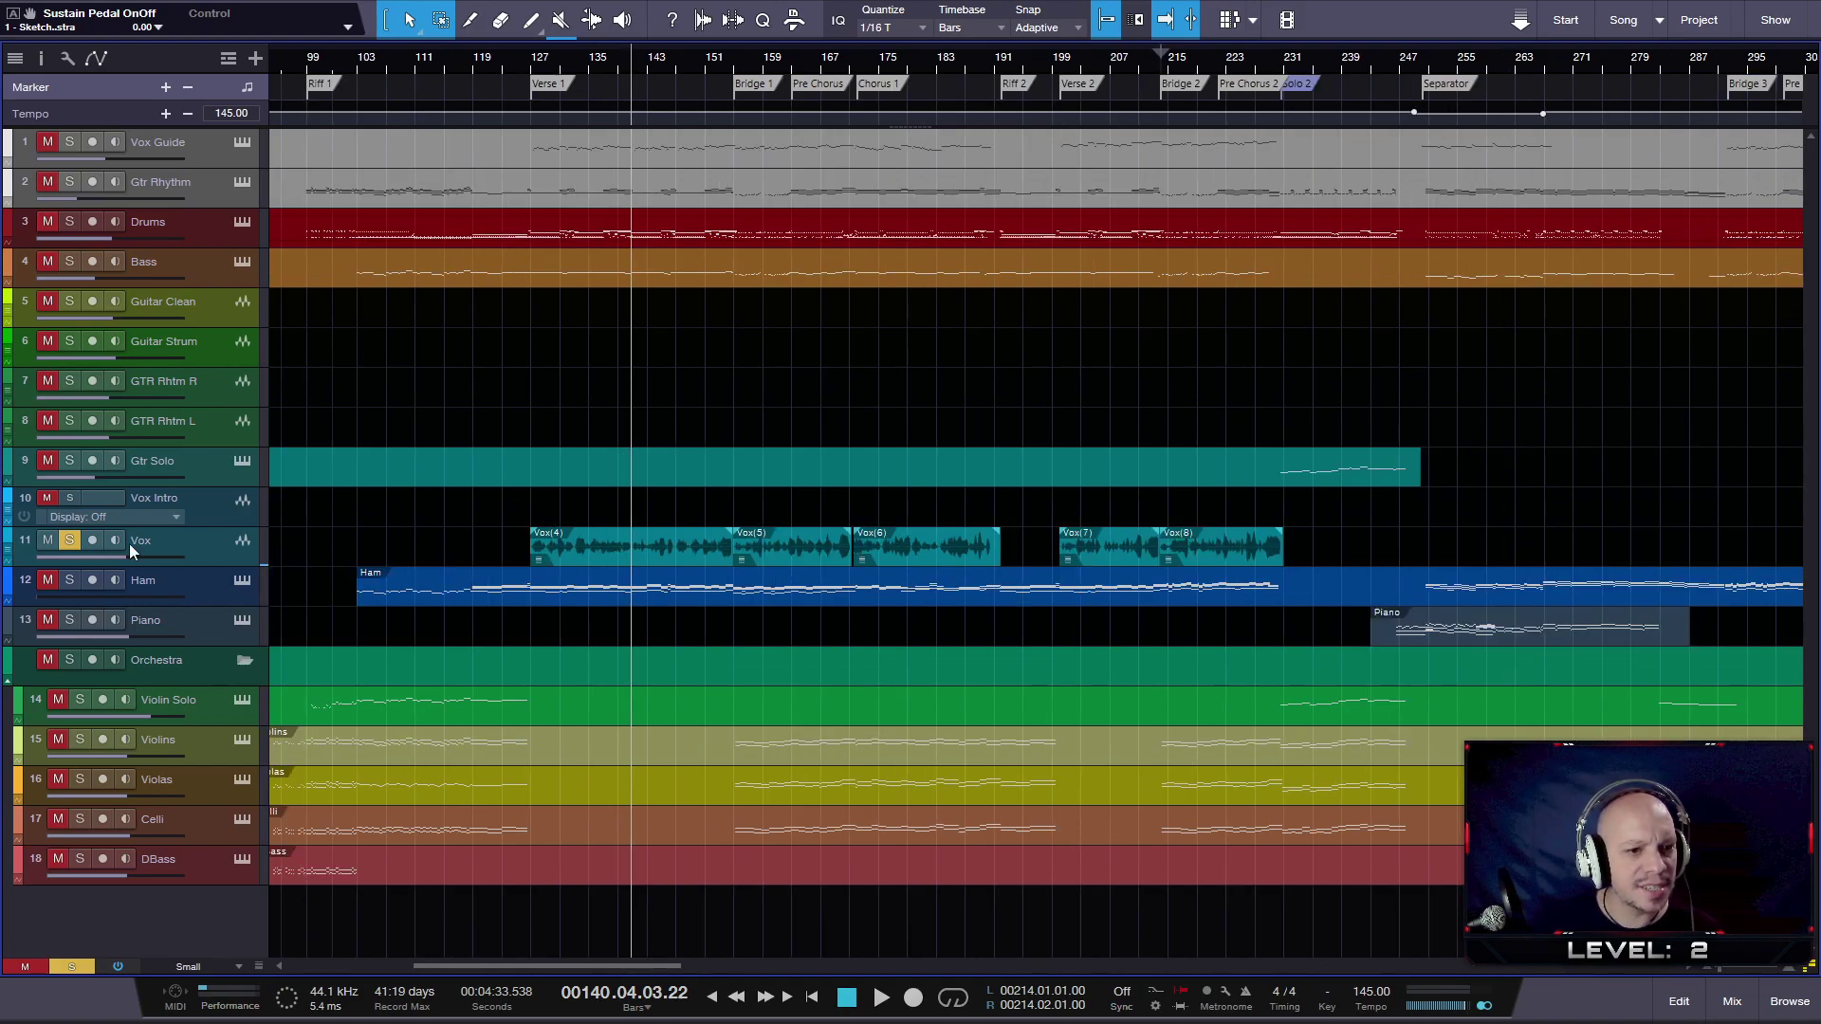
pyautogui.click(68, 262)
pyautogui.press('space')
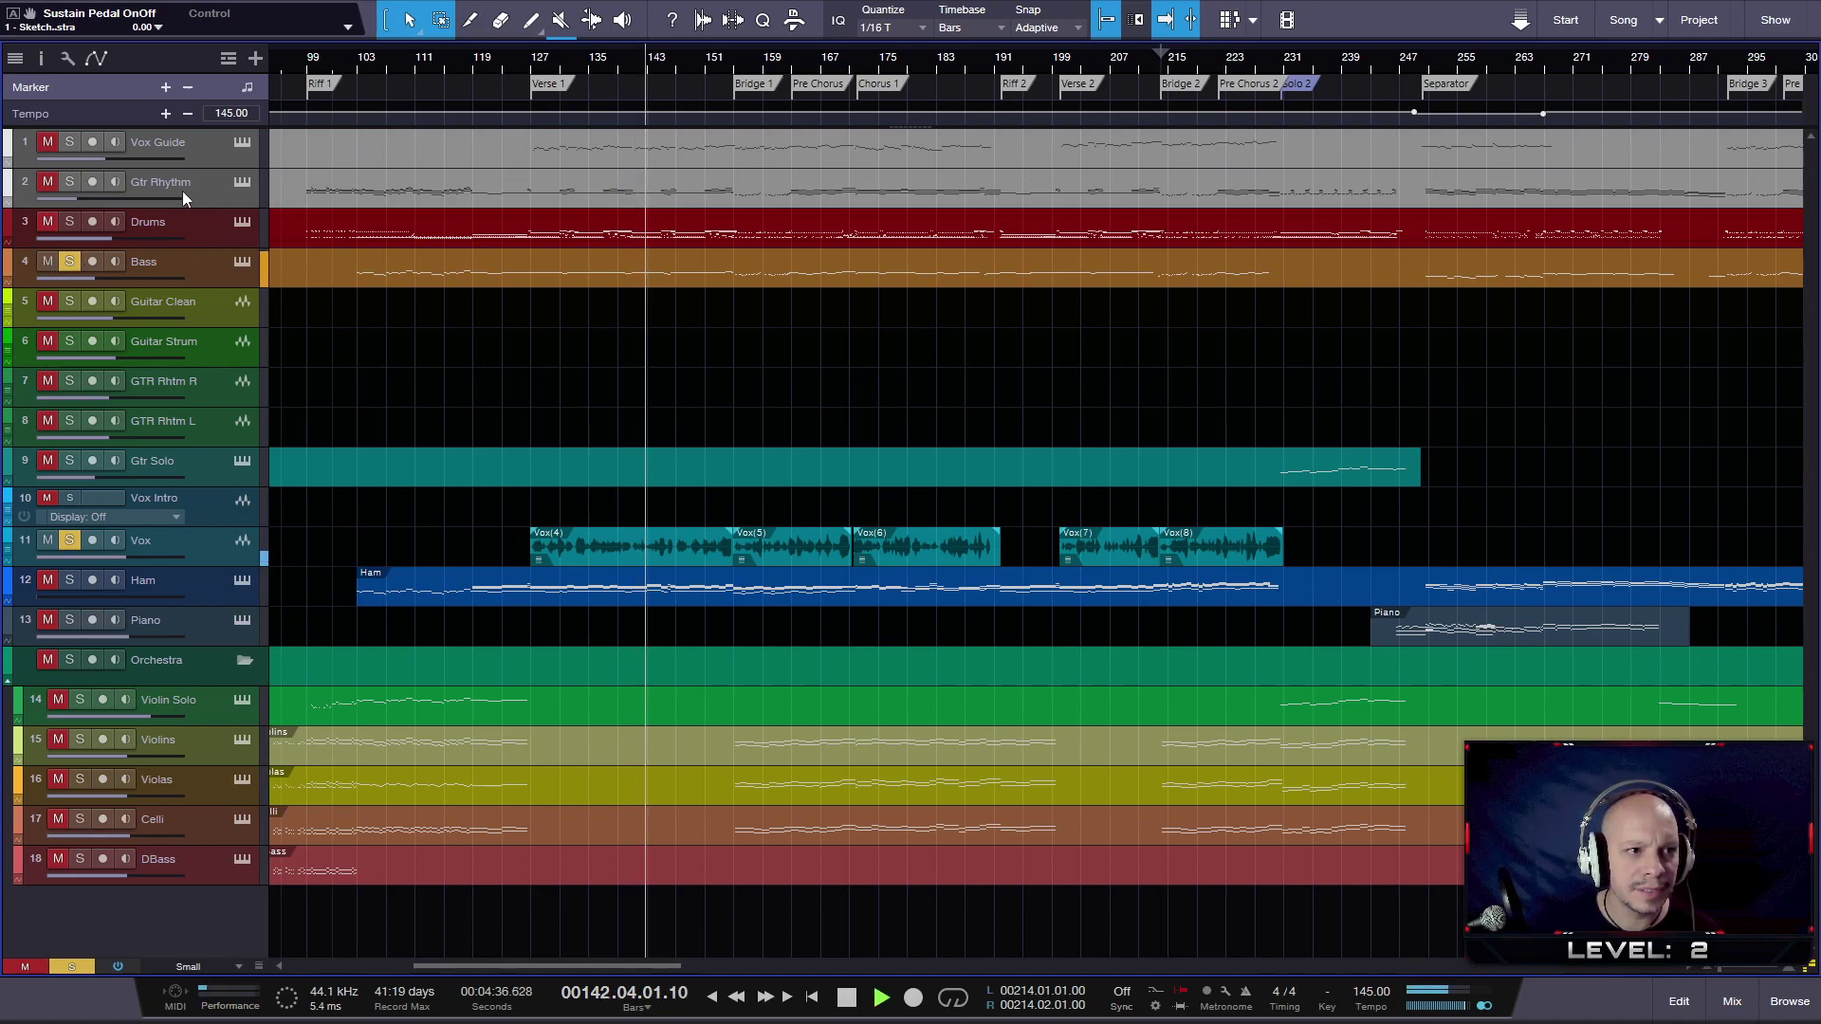
pyautogui.click(65, 186)
pyautogui.click(64, 186)
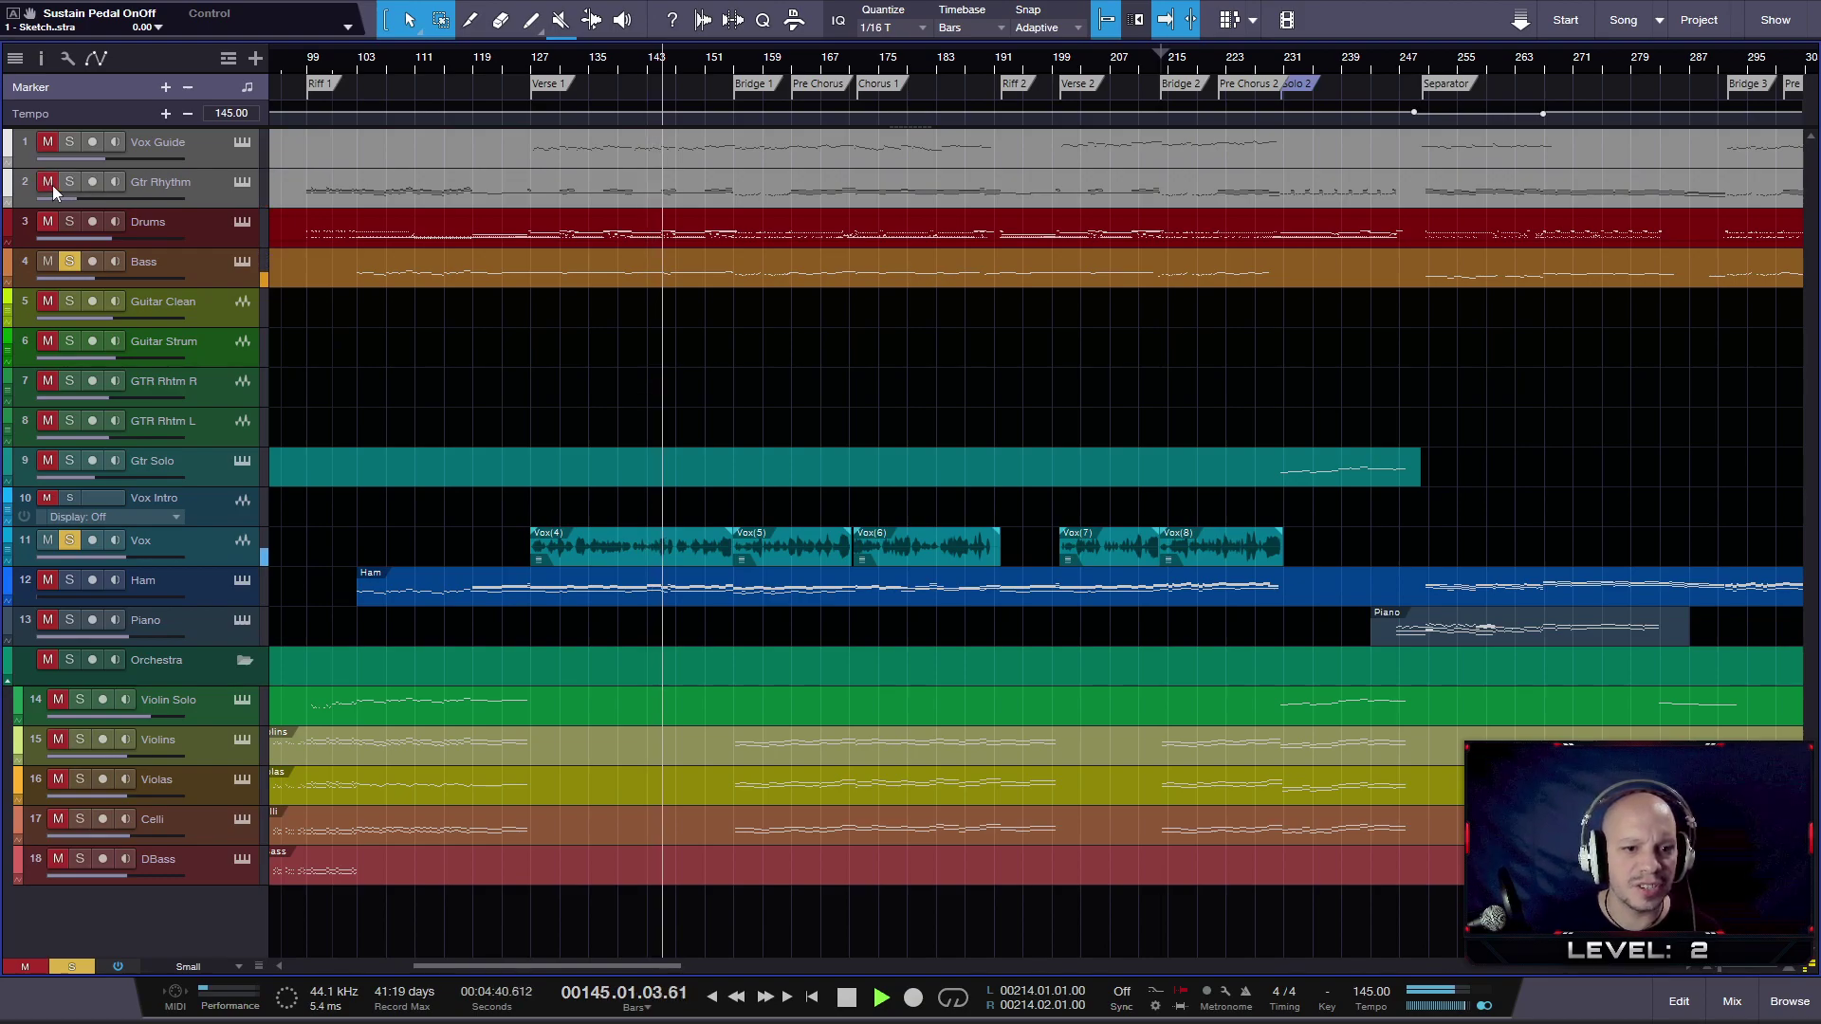
pyautogui.click(64, 664)
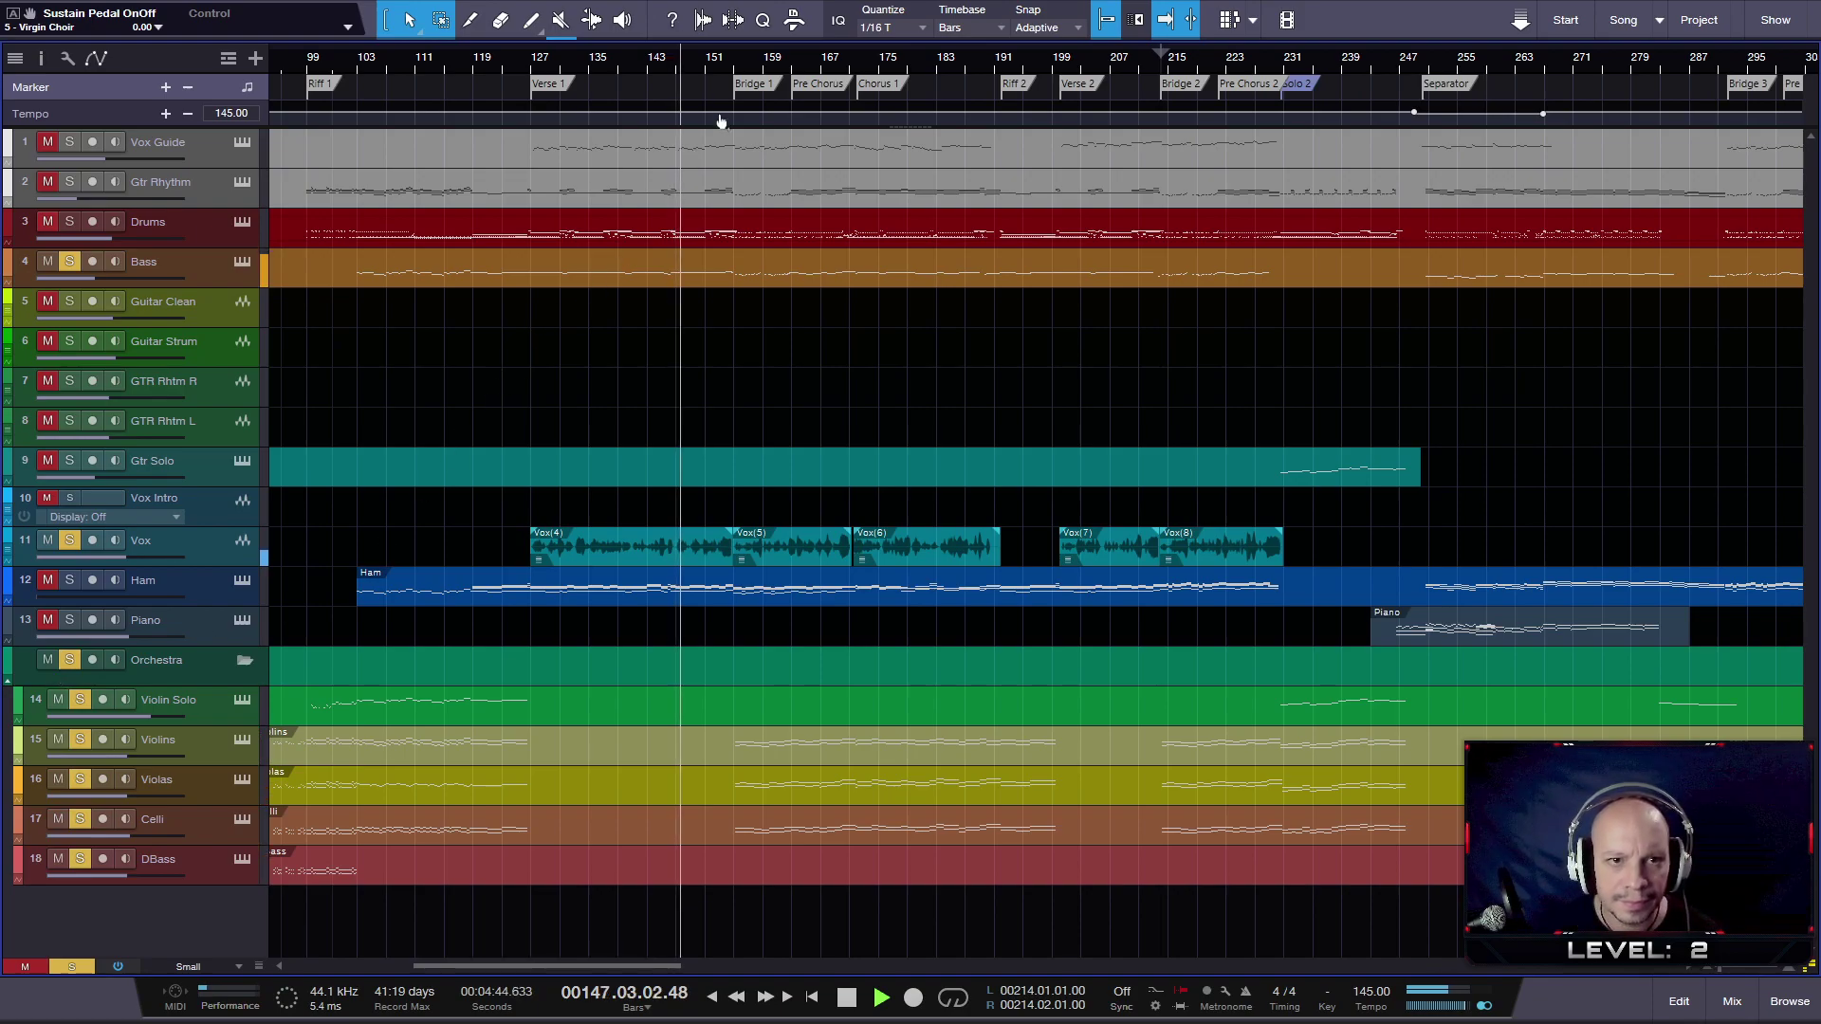
# - Play the soloed vocals, bass and orchestra from the start of Bridge 1 through the Pre Chorus
pyautogui.click(749, 71)
pyautogui.click(735, 71)
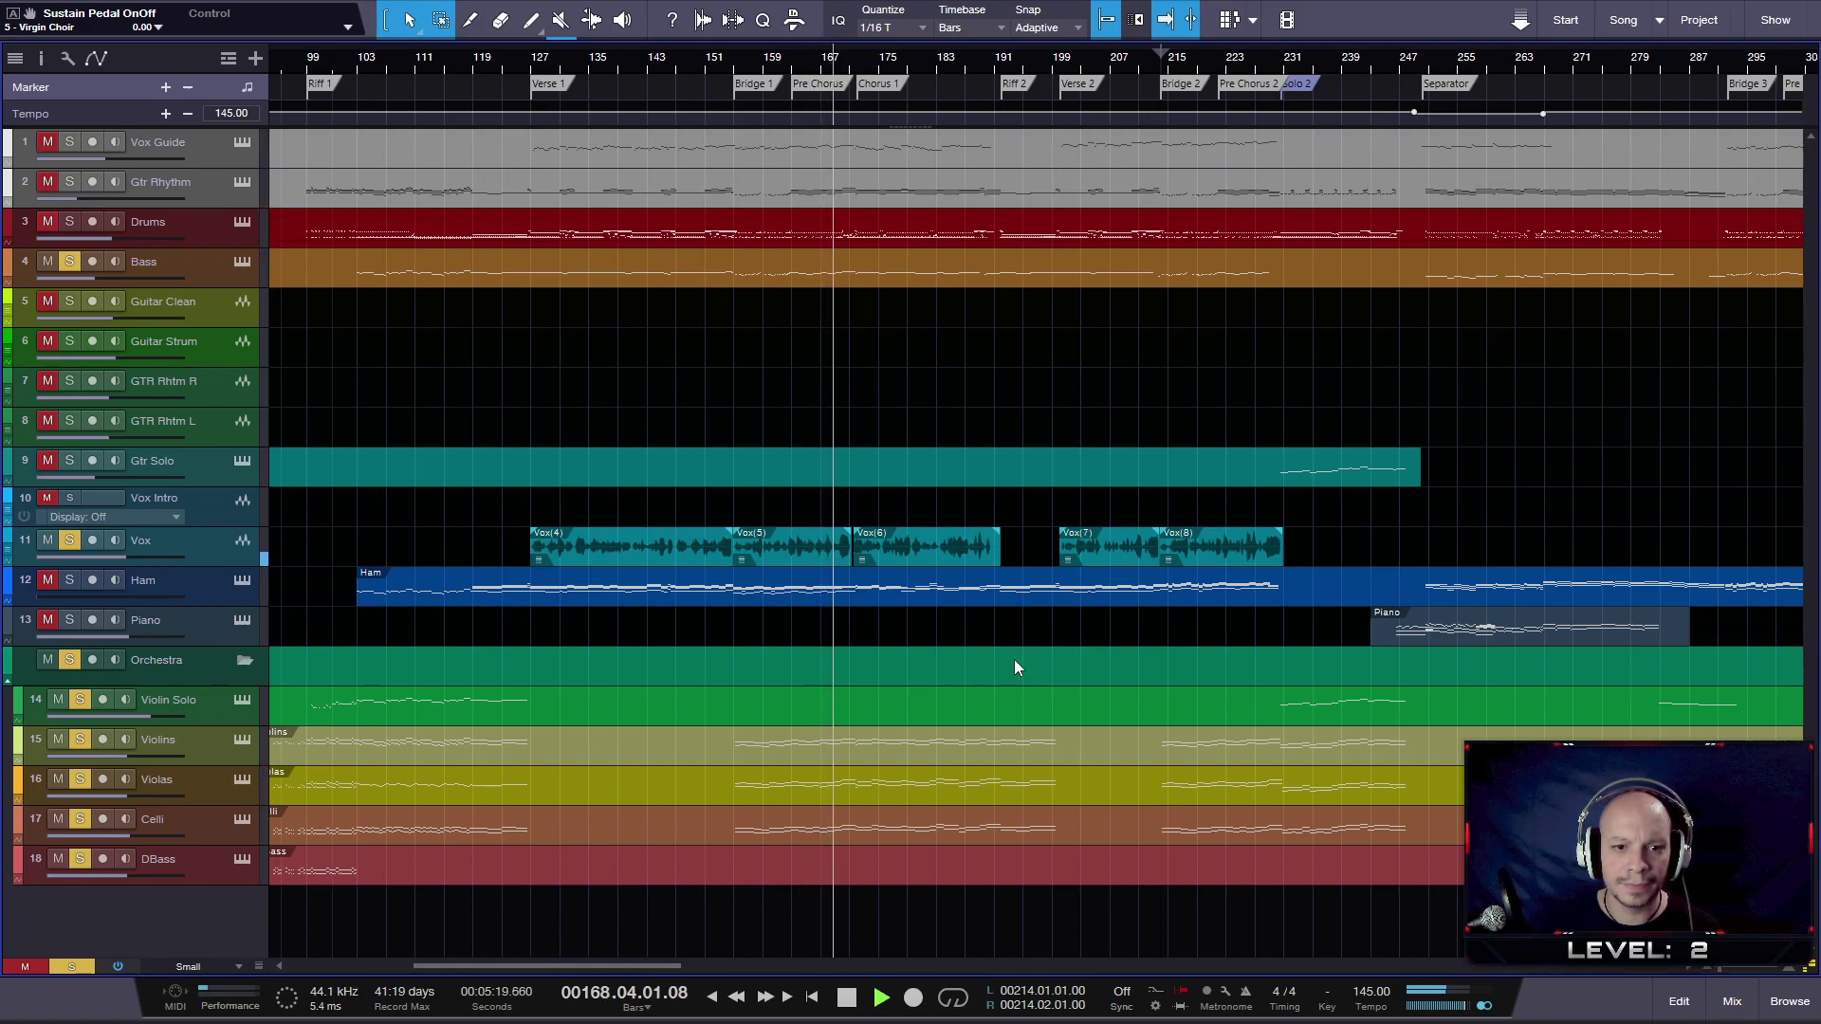
pyautogui.press('space')
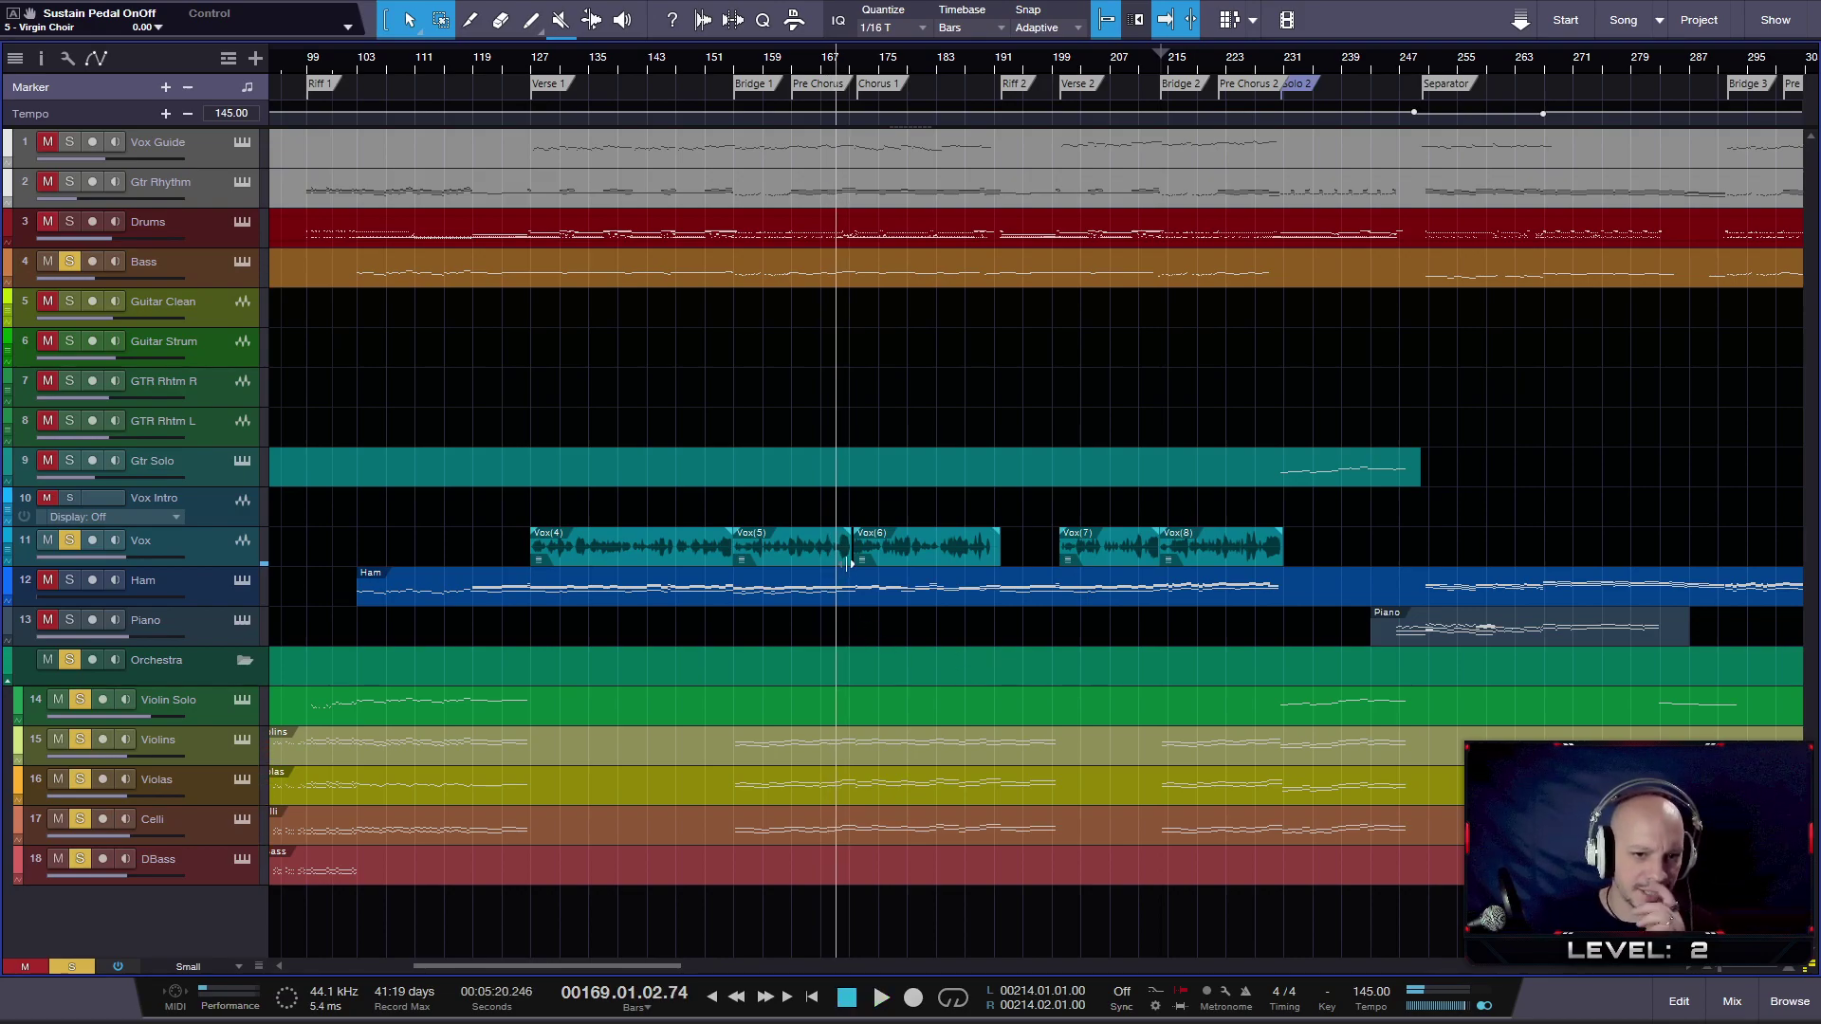
# - Enlarge the Vox waveform around bar 169 and play short passages starting around bars 167 and 168
pyautogui.scroll(3, 823, 559)
pyautogui.scroll(5, 822, 560)
pyautogui.scroll(2, 865, 573)
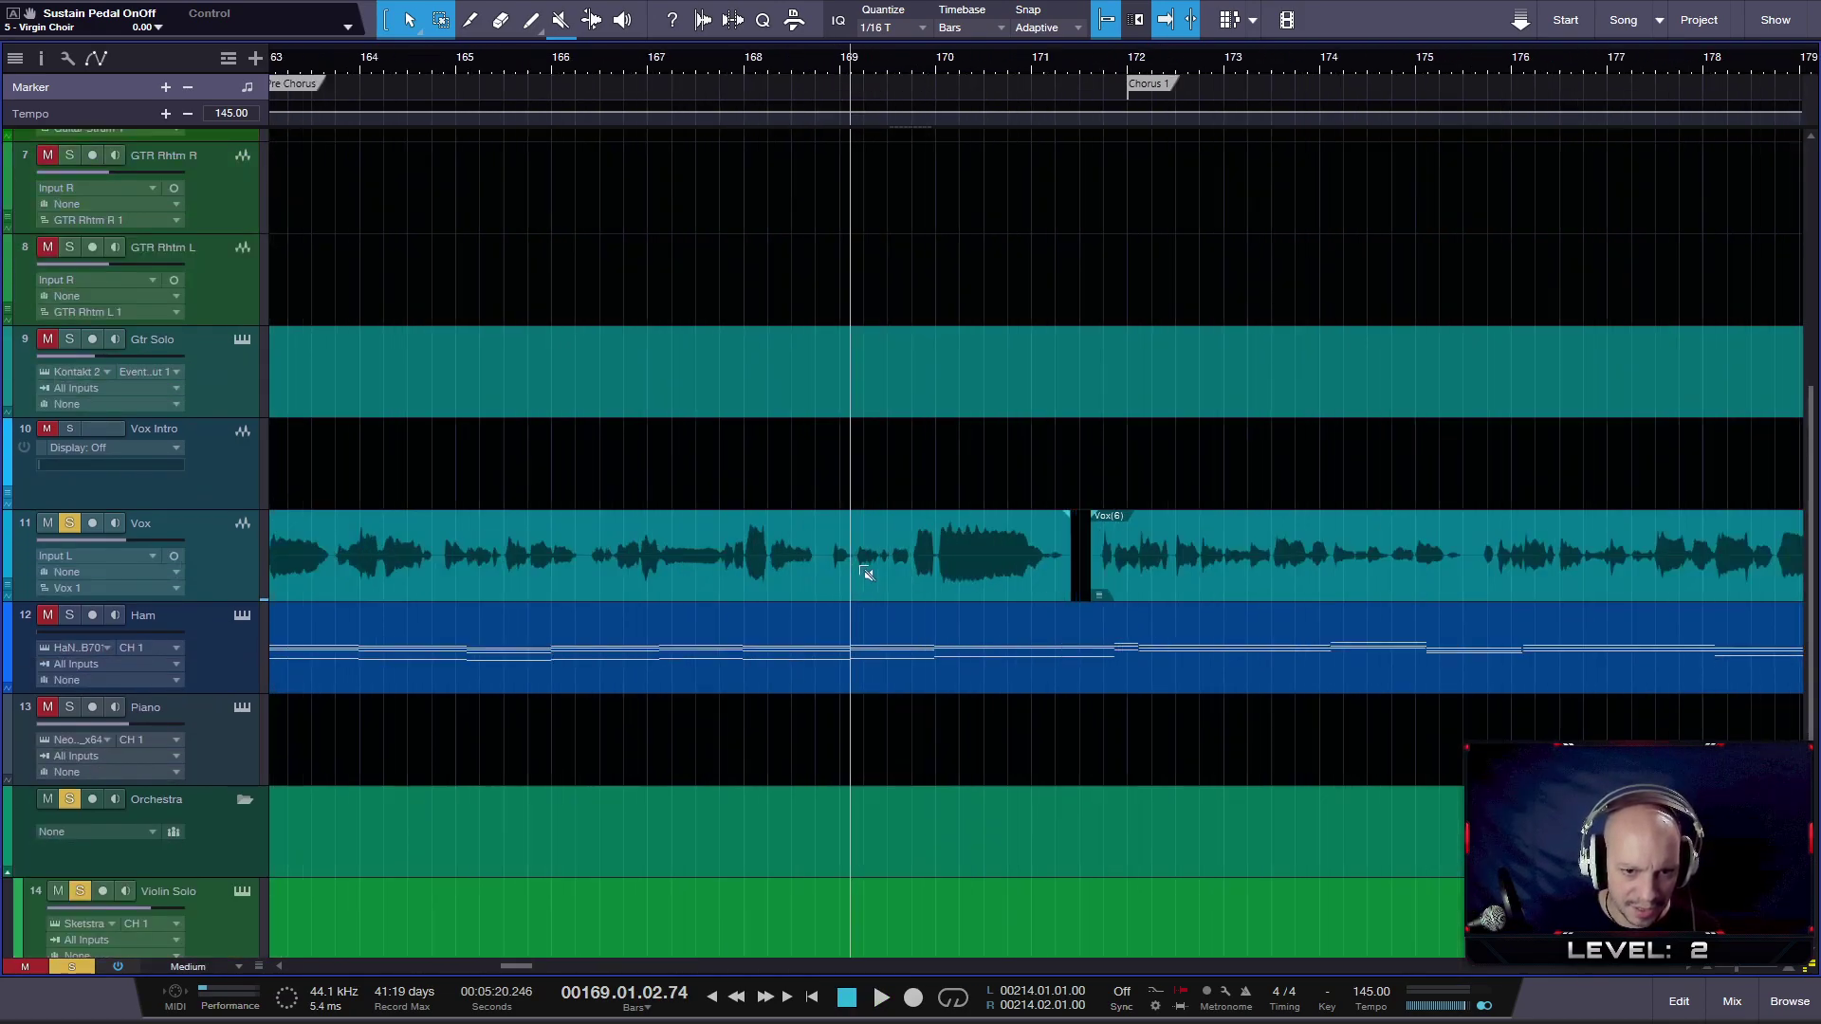
pyautogui.click(768, 63)
pyautogui.press('space')
pyautogui.click(752, 60)
pyautogui.click(752, 60)
pyautogui.click(707, 58)
pyautogui.press('space')
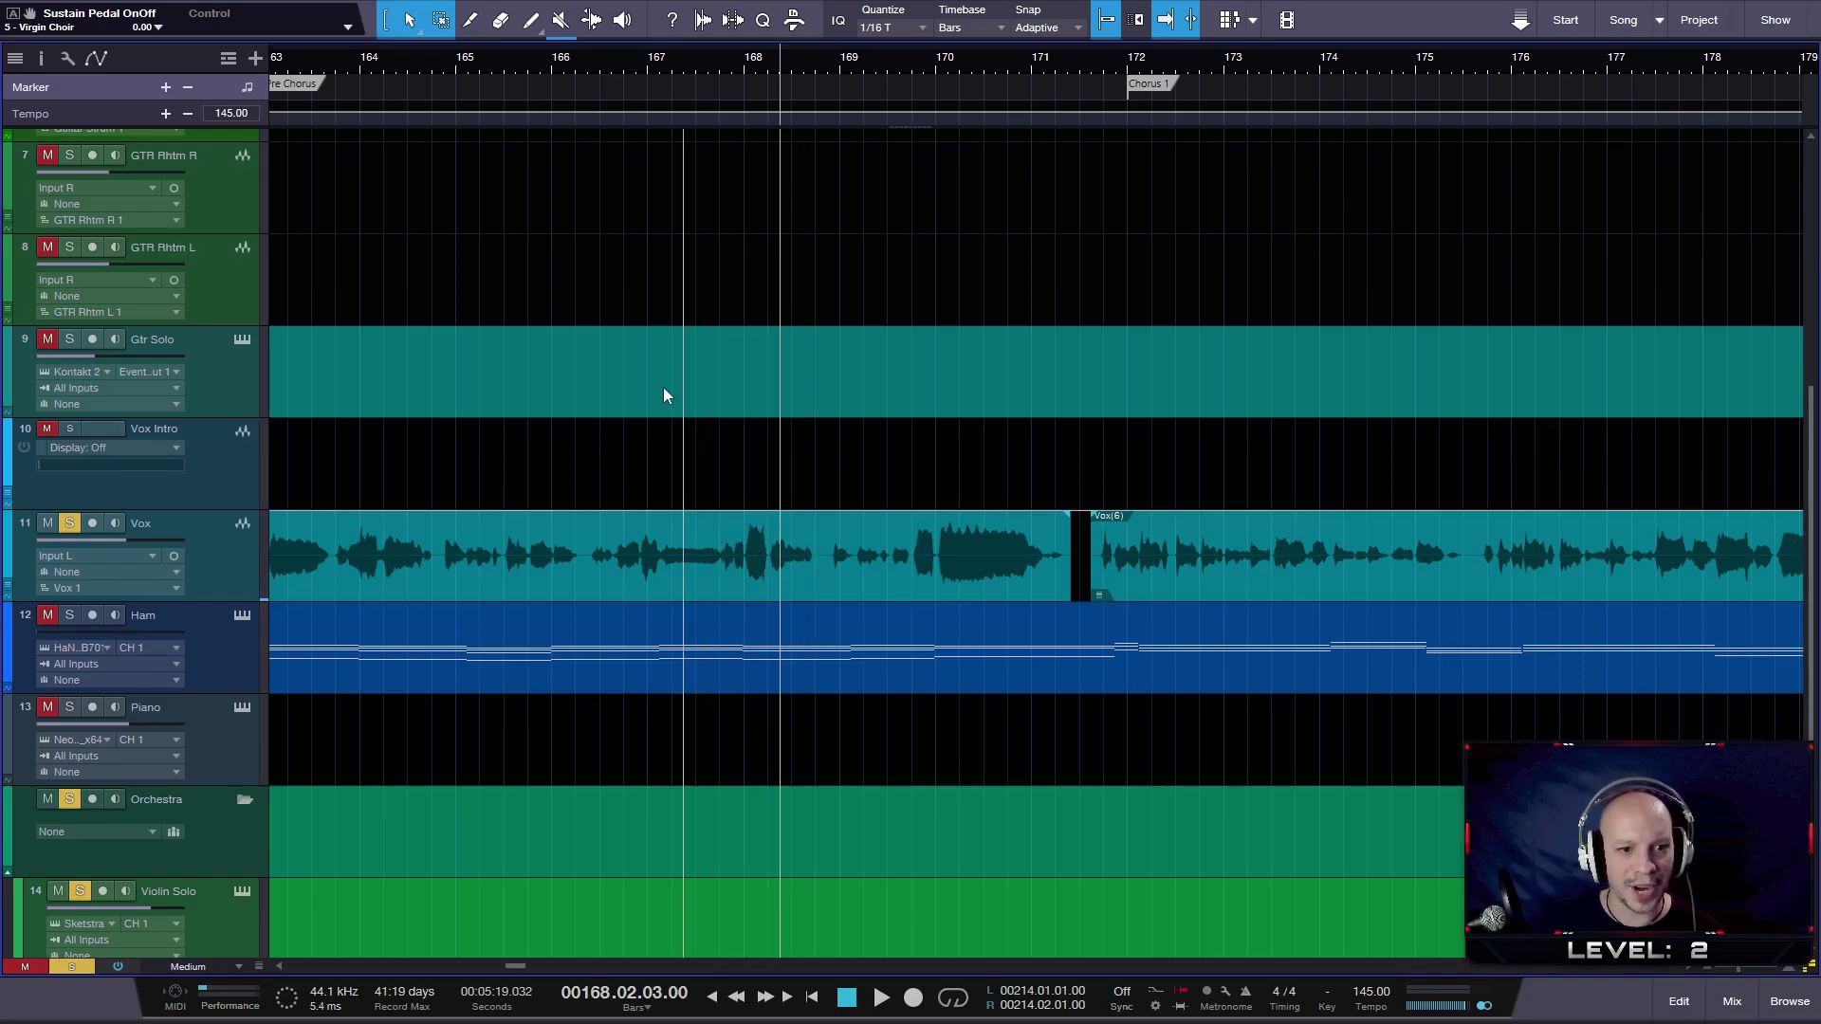
# - Play the vocal phrase from about bar 166, and again from about bar 168 to the gap before the Chorus 1 Vox clip
pyautogui.click(591, 61)
pyautogui.press('space')
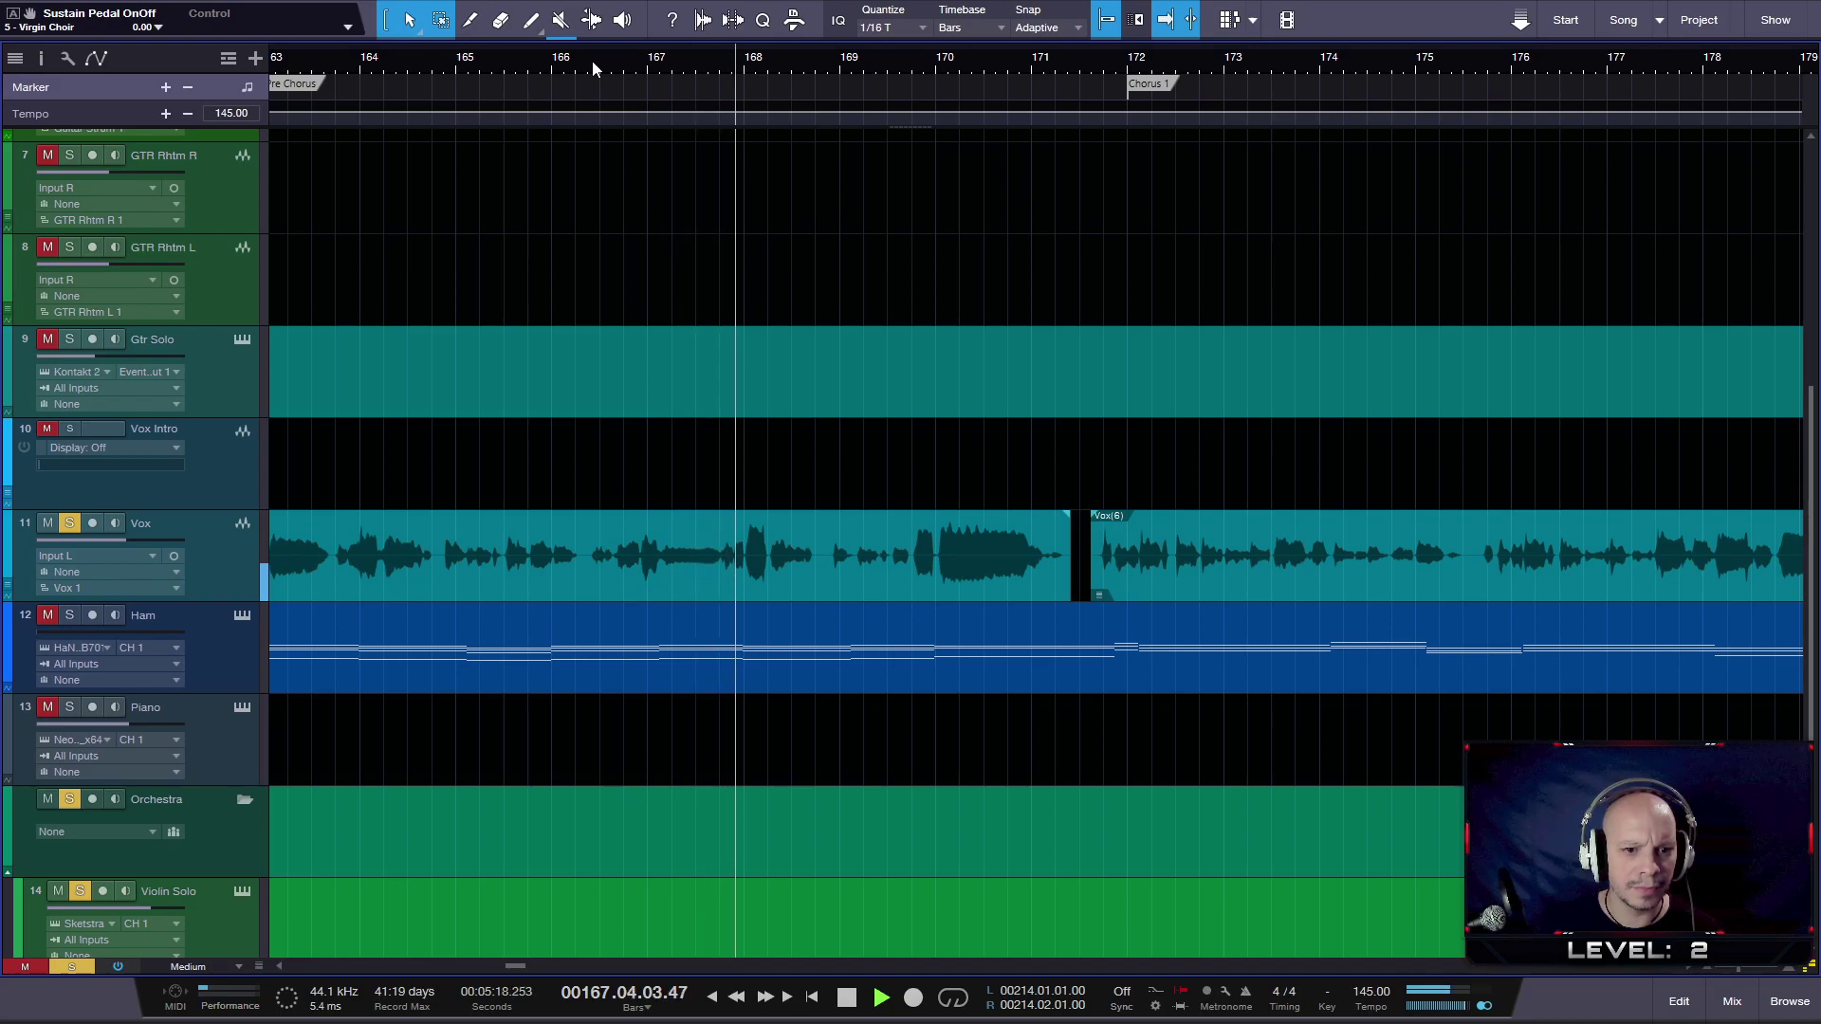
pyautogui.press('space')
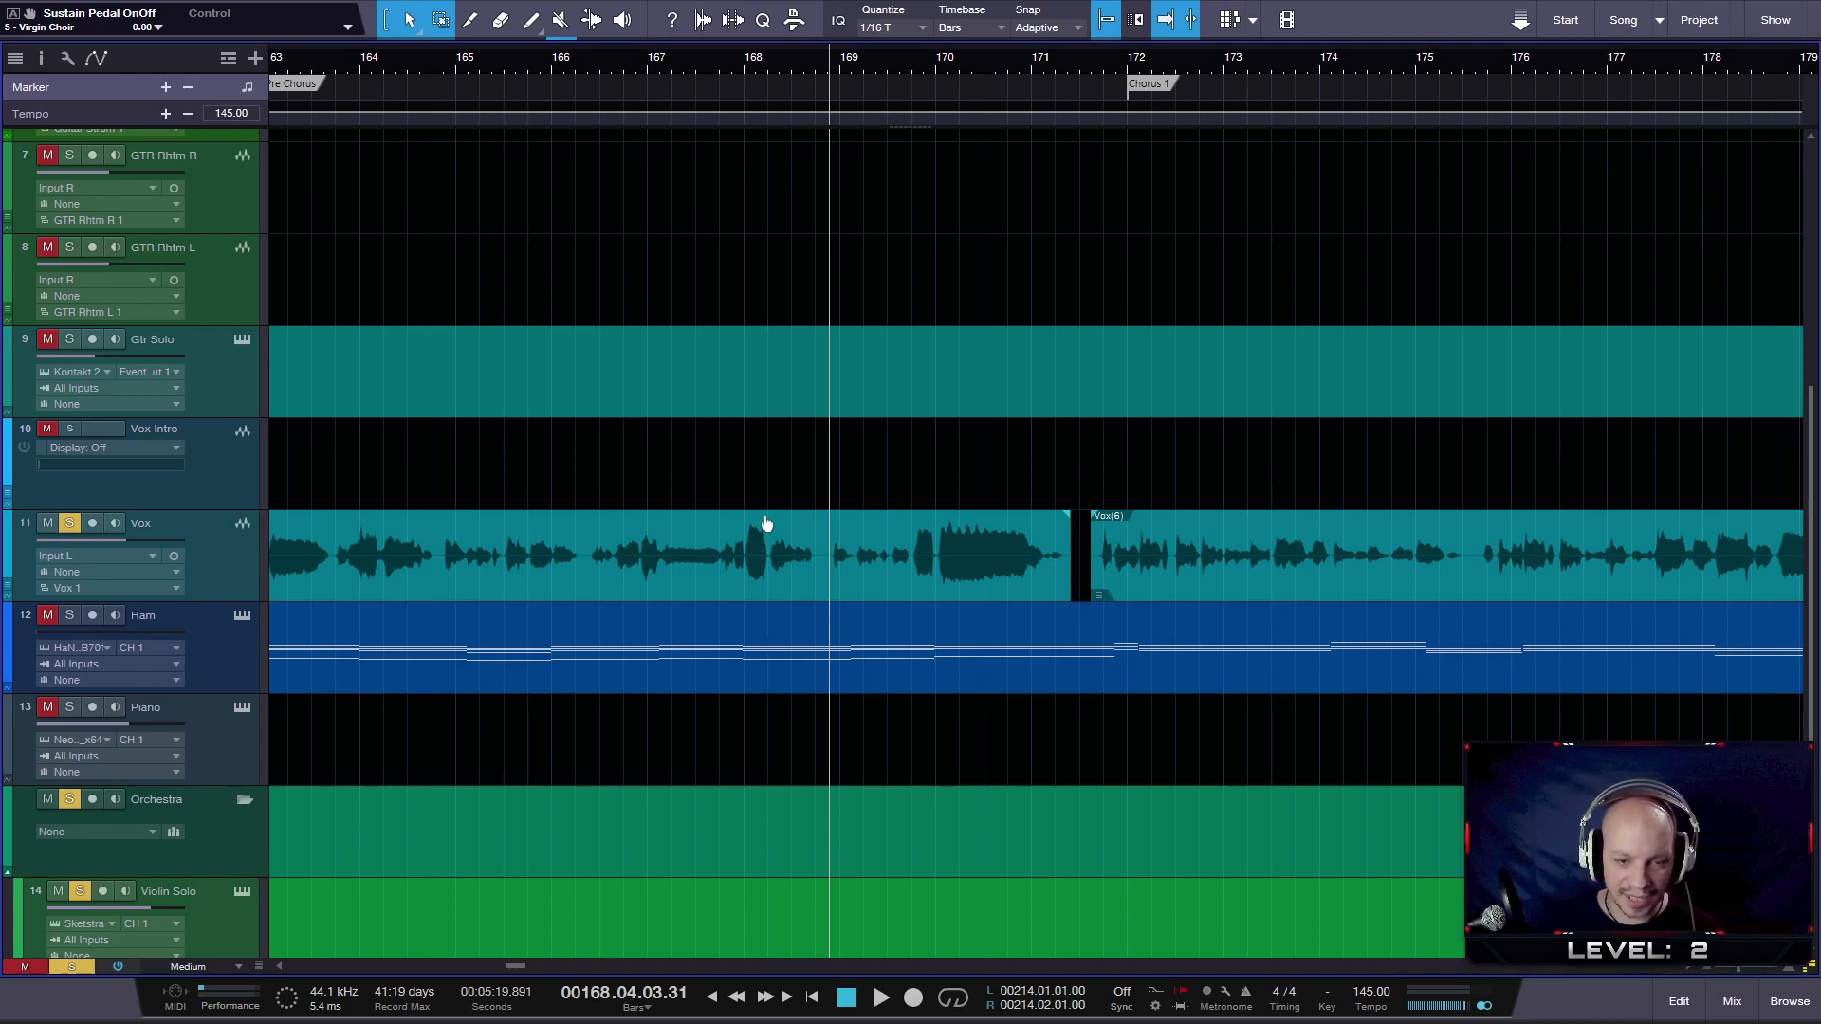
pyautogui.click(737, 55)
pyautogui.press('space')
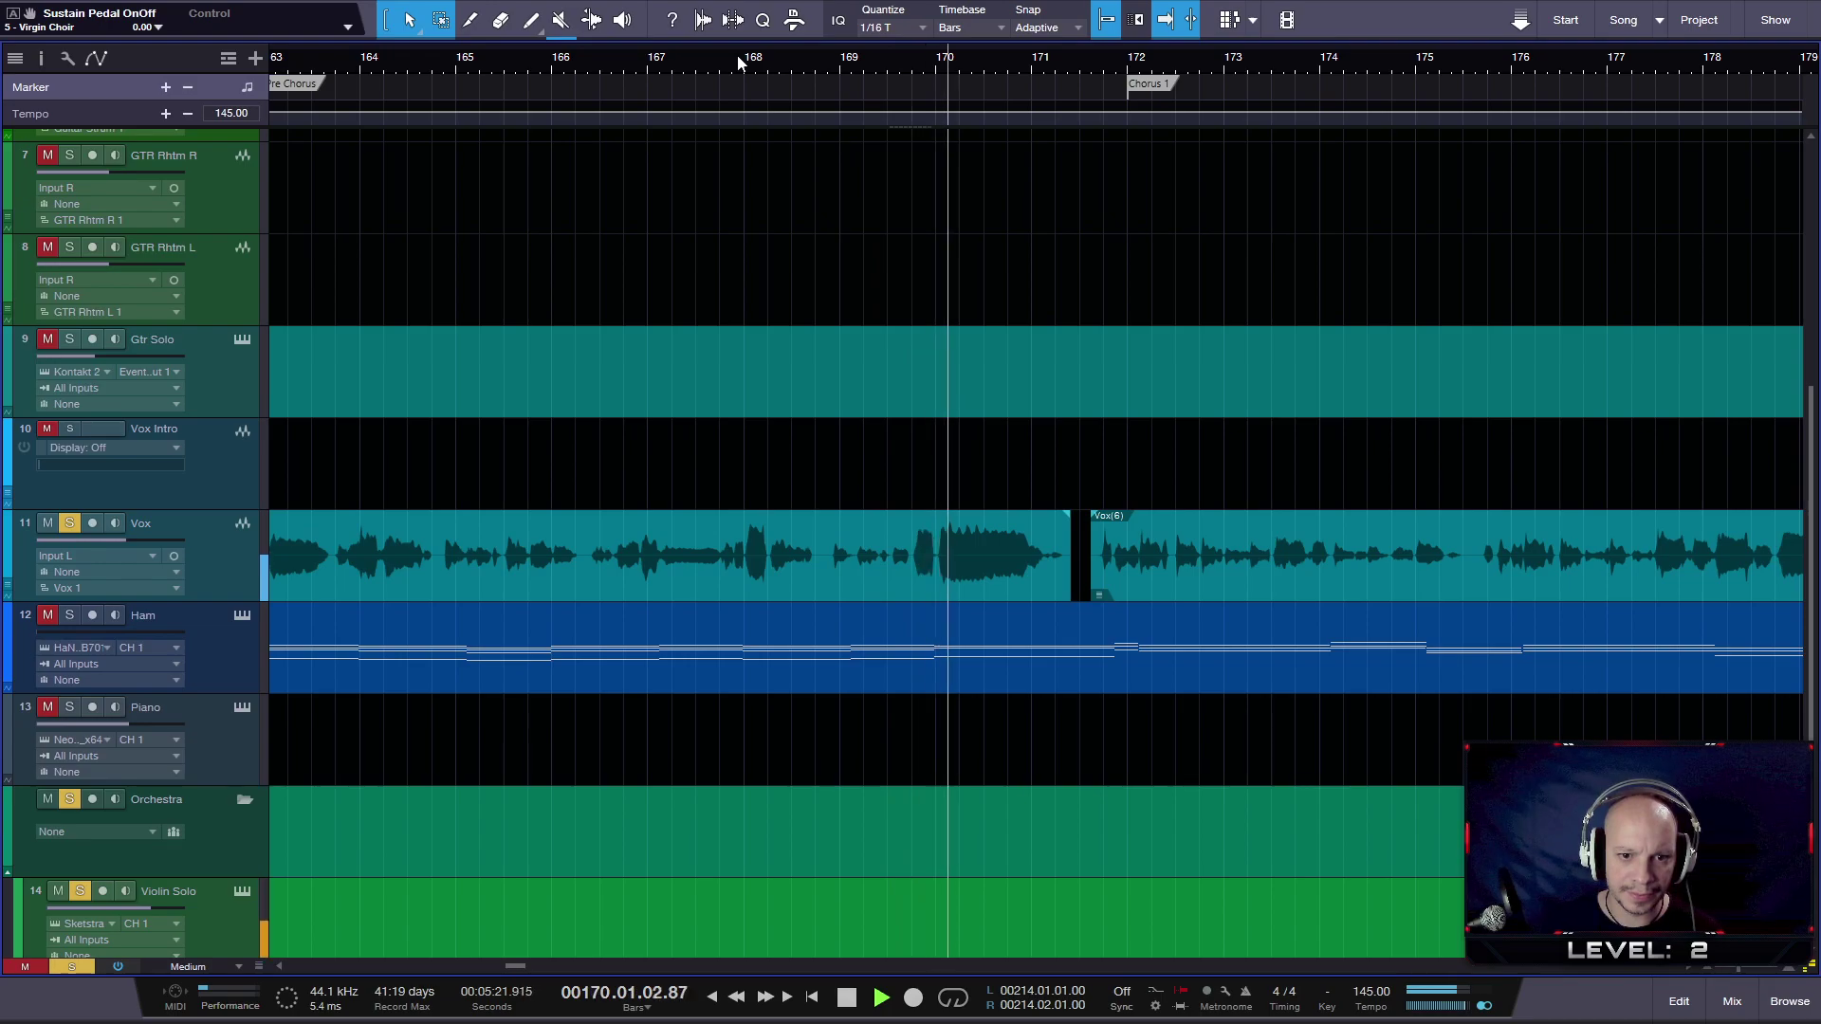
pyautogui.press('space')
pyautogui.moveTo(737, 55); pyautogui.dragTo(848, 30)
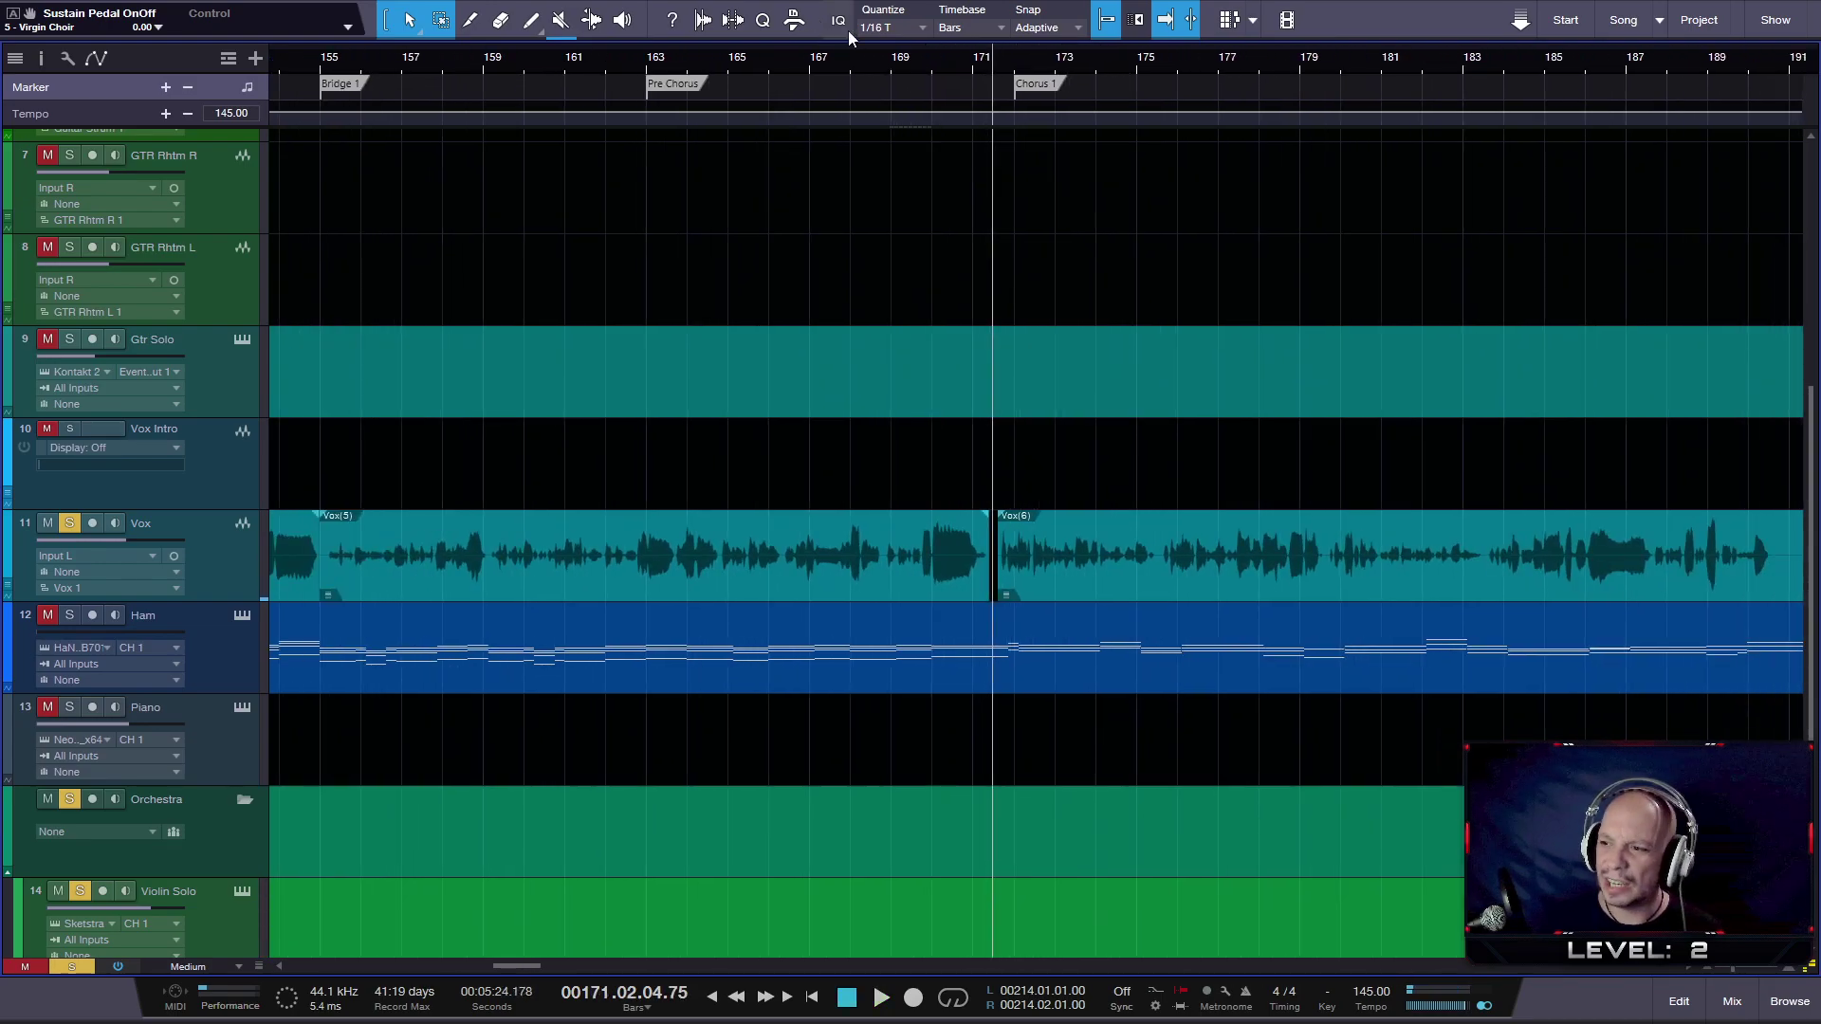
# - Play the soloed vocals, bass and orchestra from about bar 153 to the start of Bridge 1
pyautogui.moveTo(742, 60); pyautogui.dragTo(817, 49)
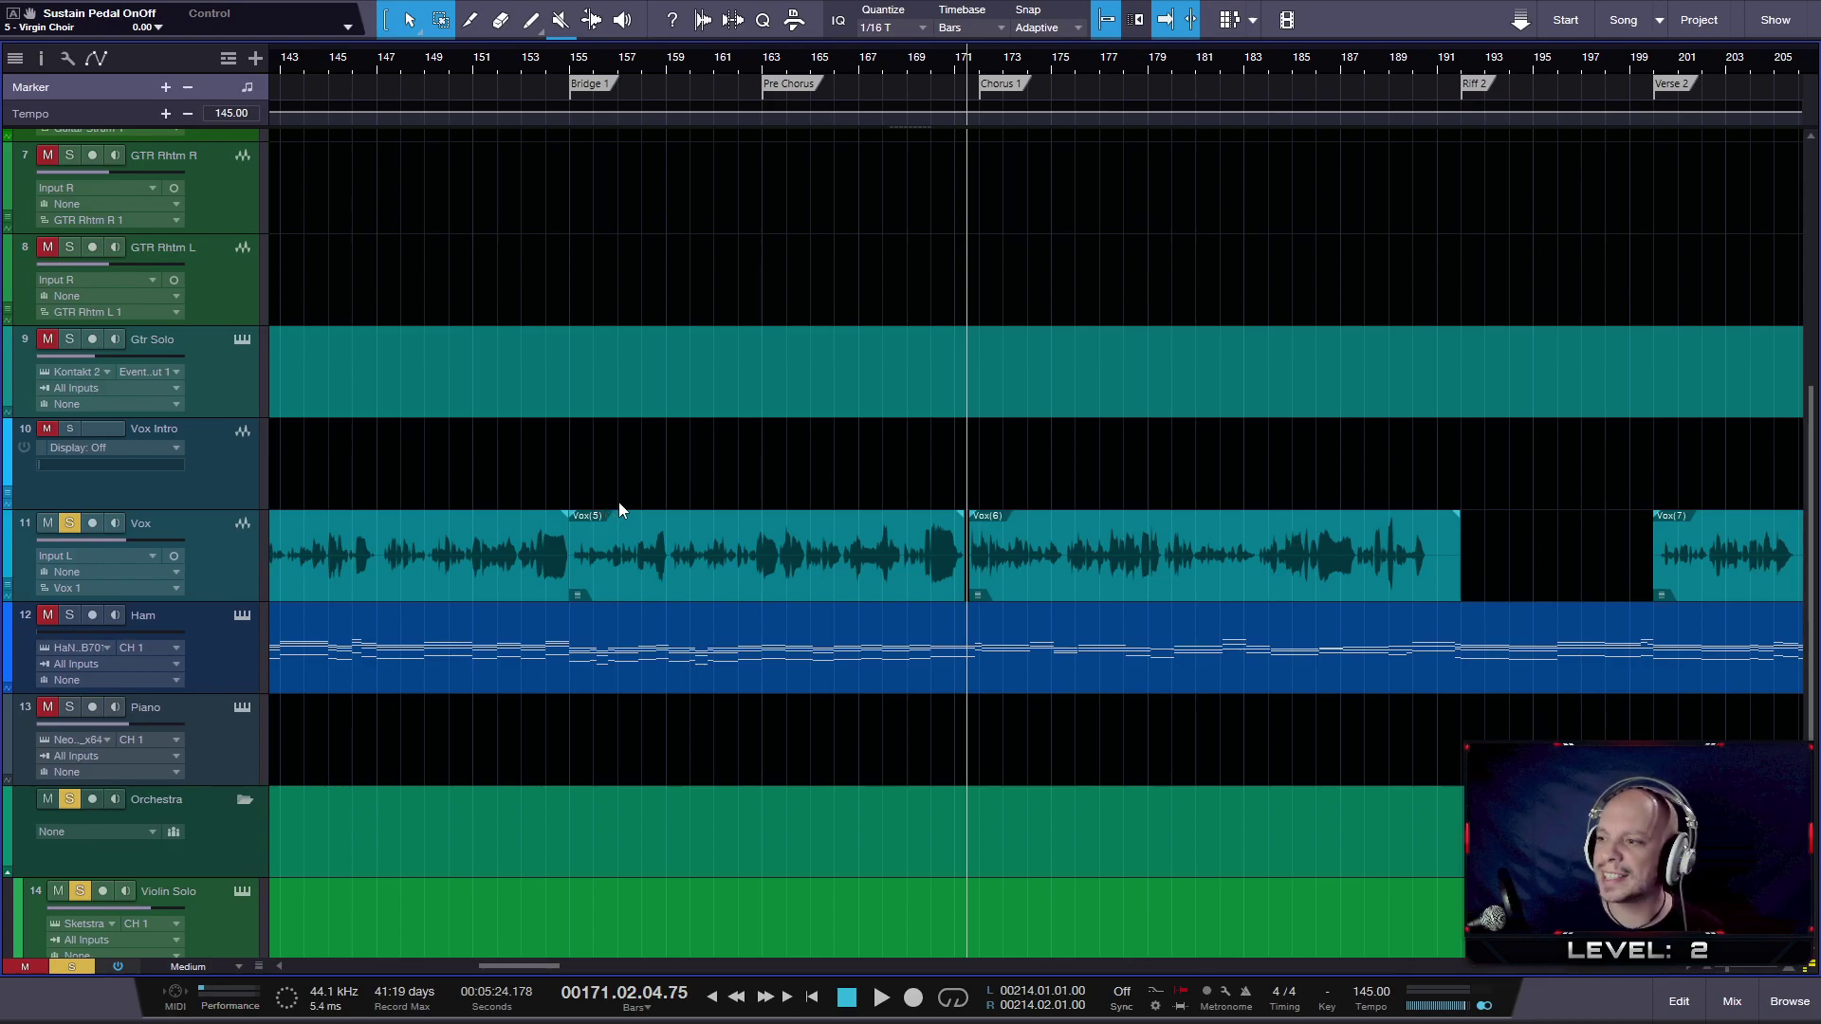
pyautogui.click(524, 64)
pyautogui.press('space')
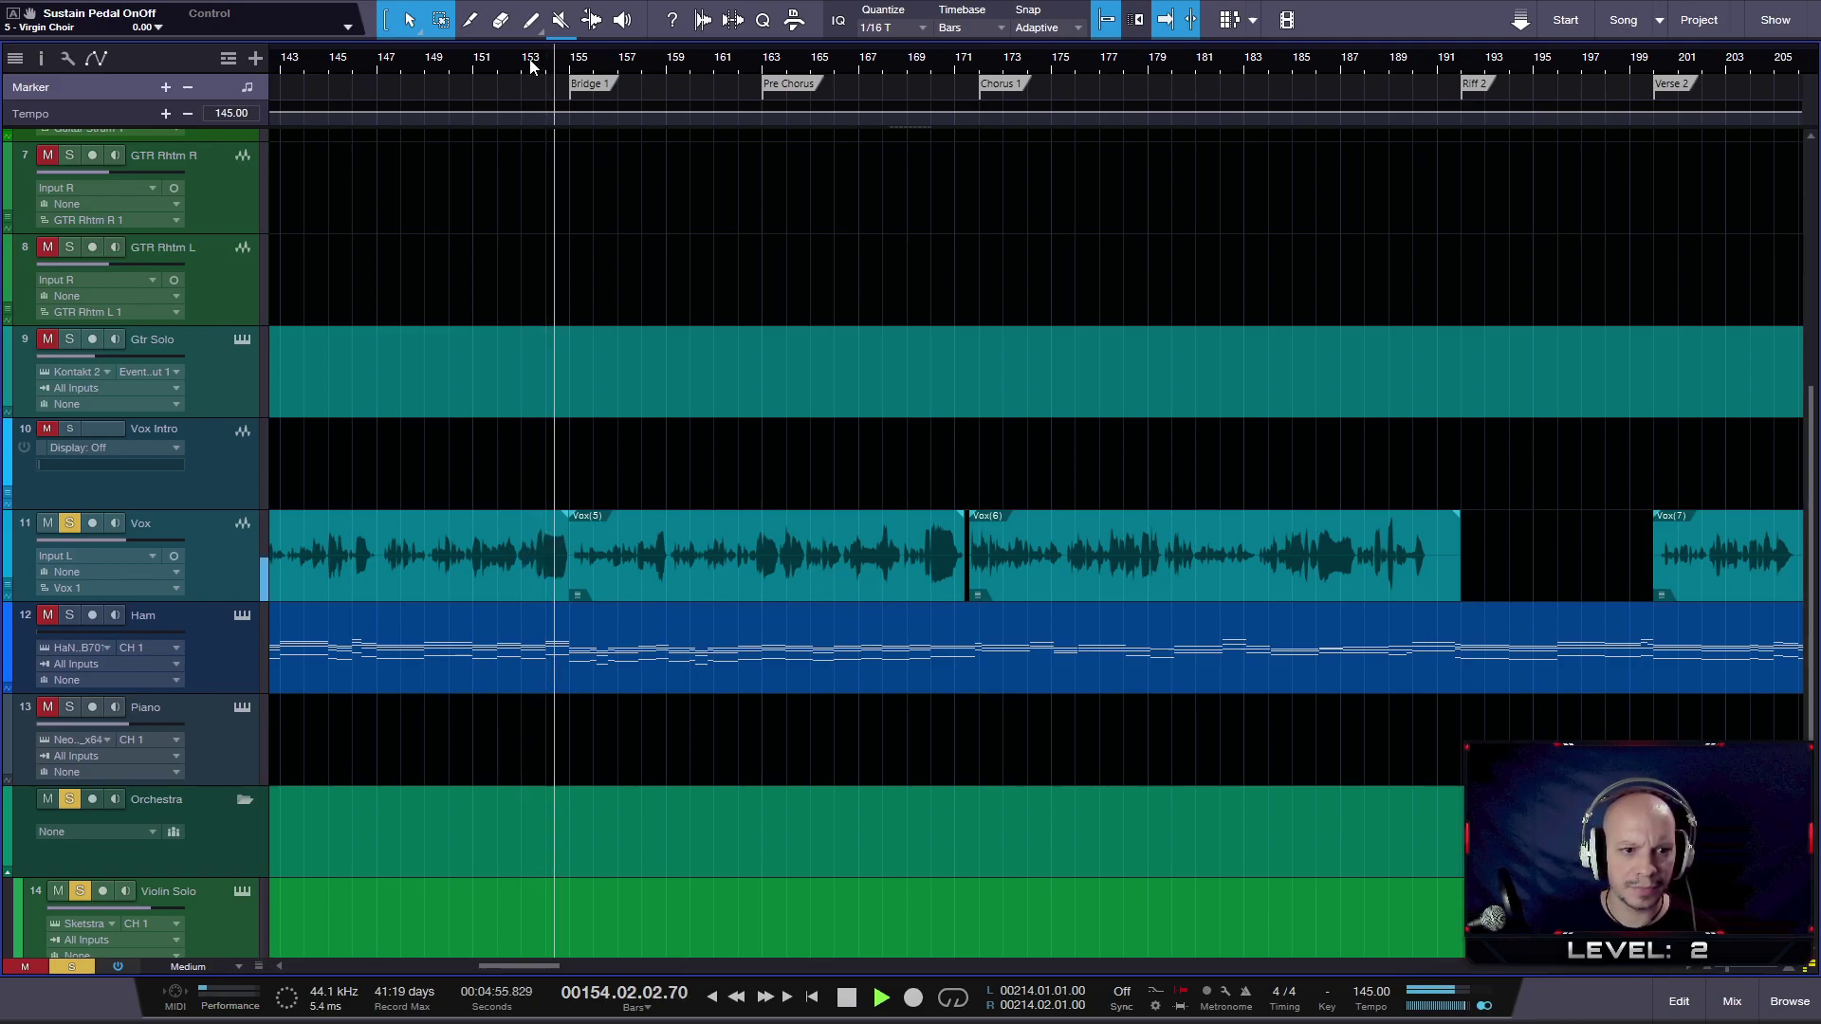
pyautogui.press('space')
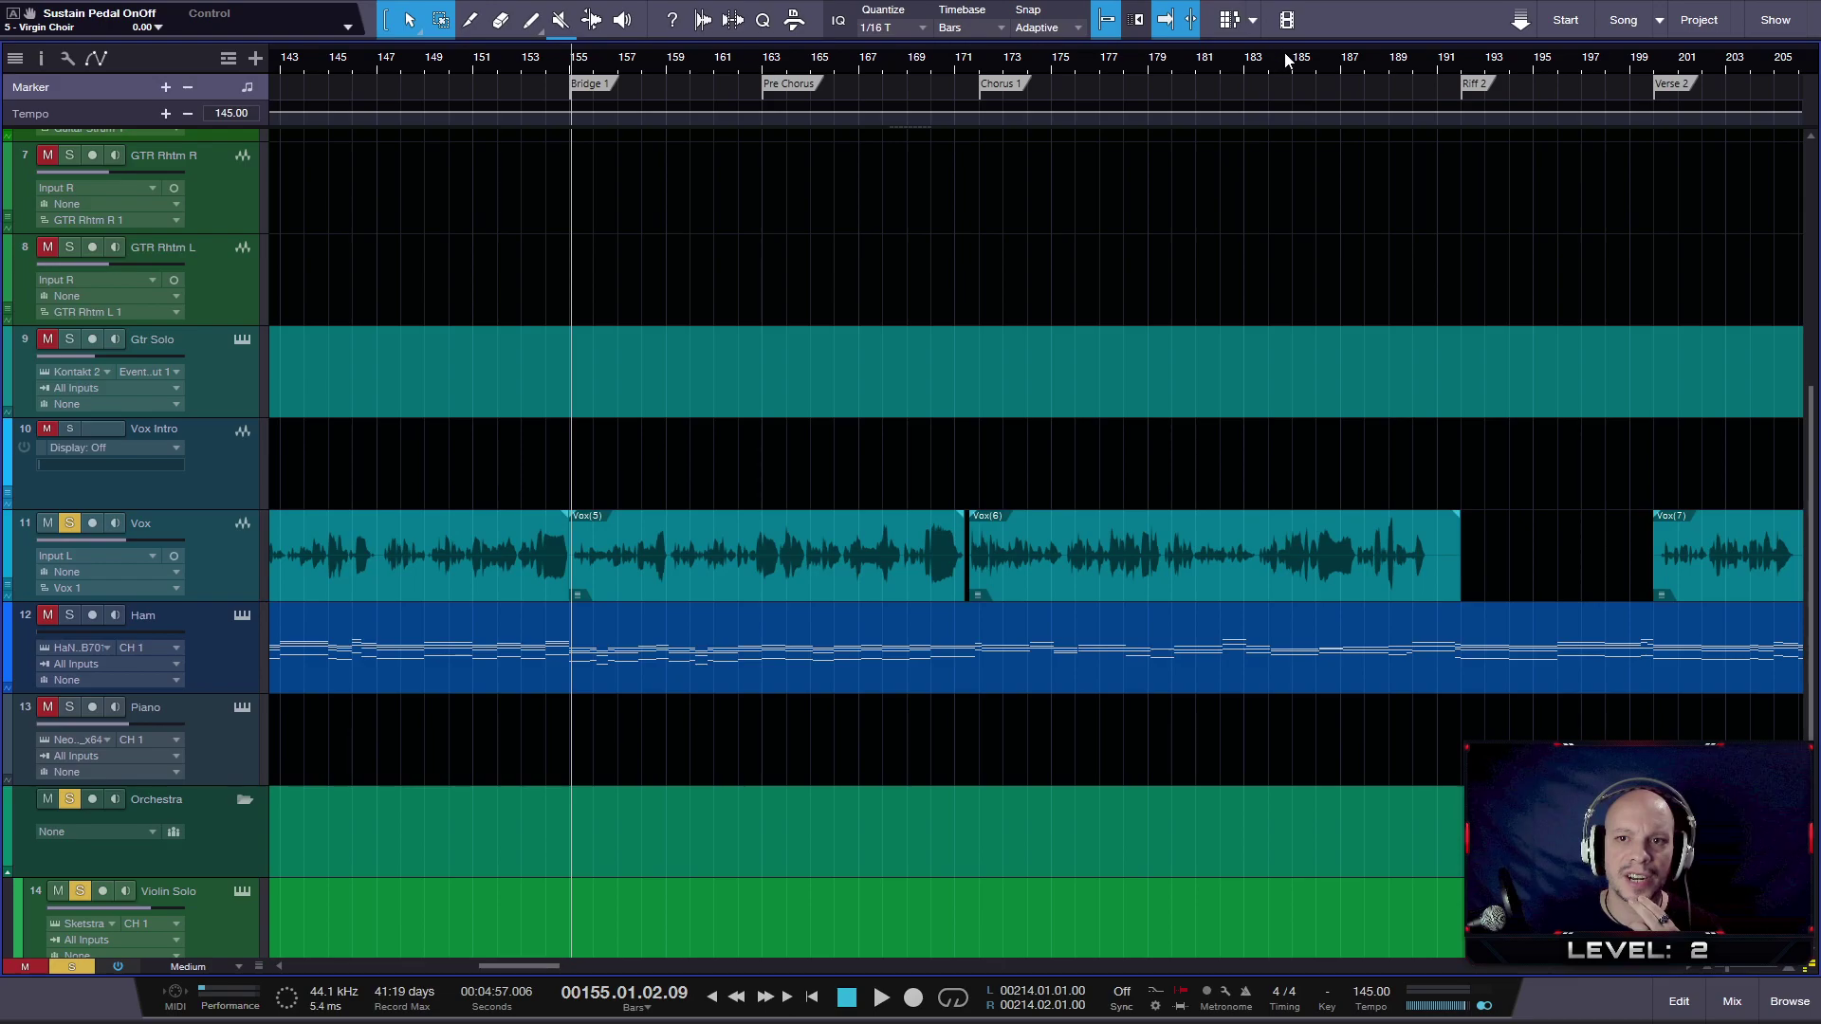
# - Shrink all tracks to an overview, clear every solo and unmute the Gtr Rhythm track
pyautogui.press('w')
pyautogui.press('w')
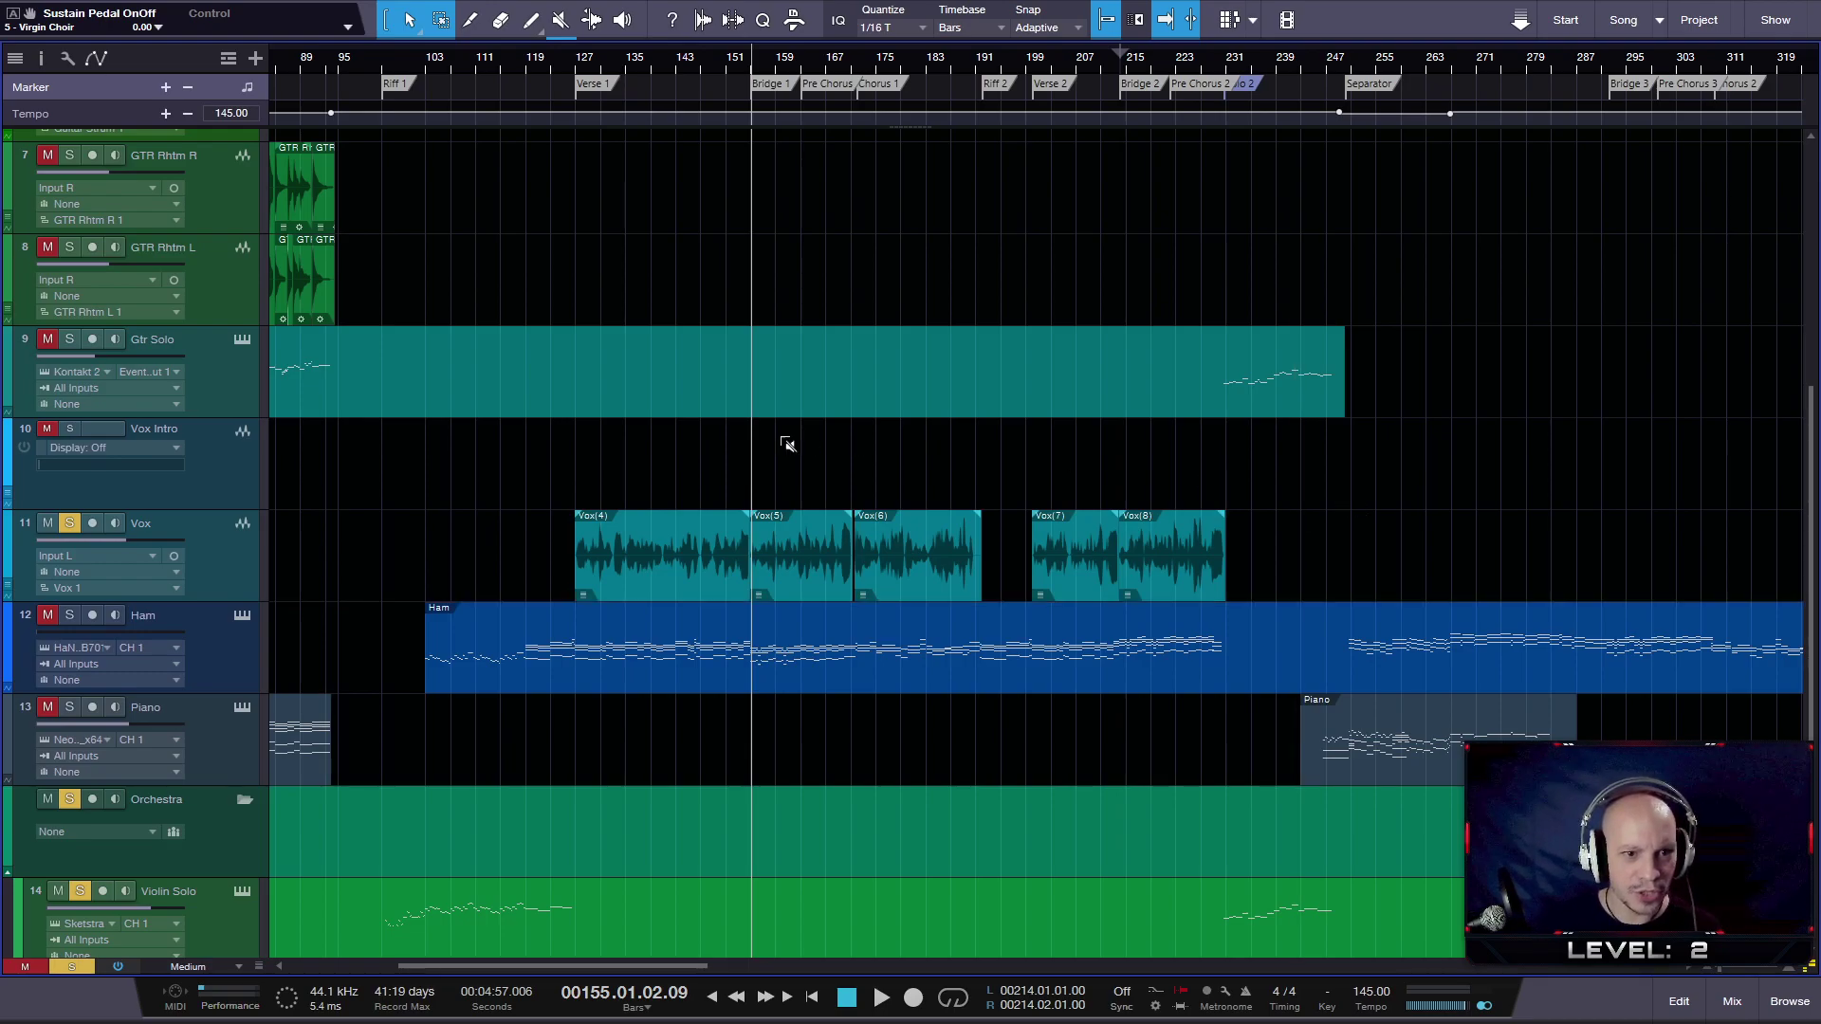
pyautogui.hotkey('shift', 'w')
pyautogui.hotkey('shift', 'w')
pyautogui.hotkey('shift', 'w')
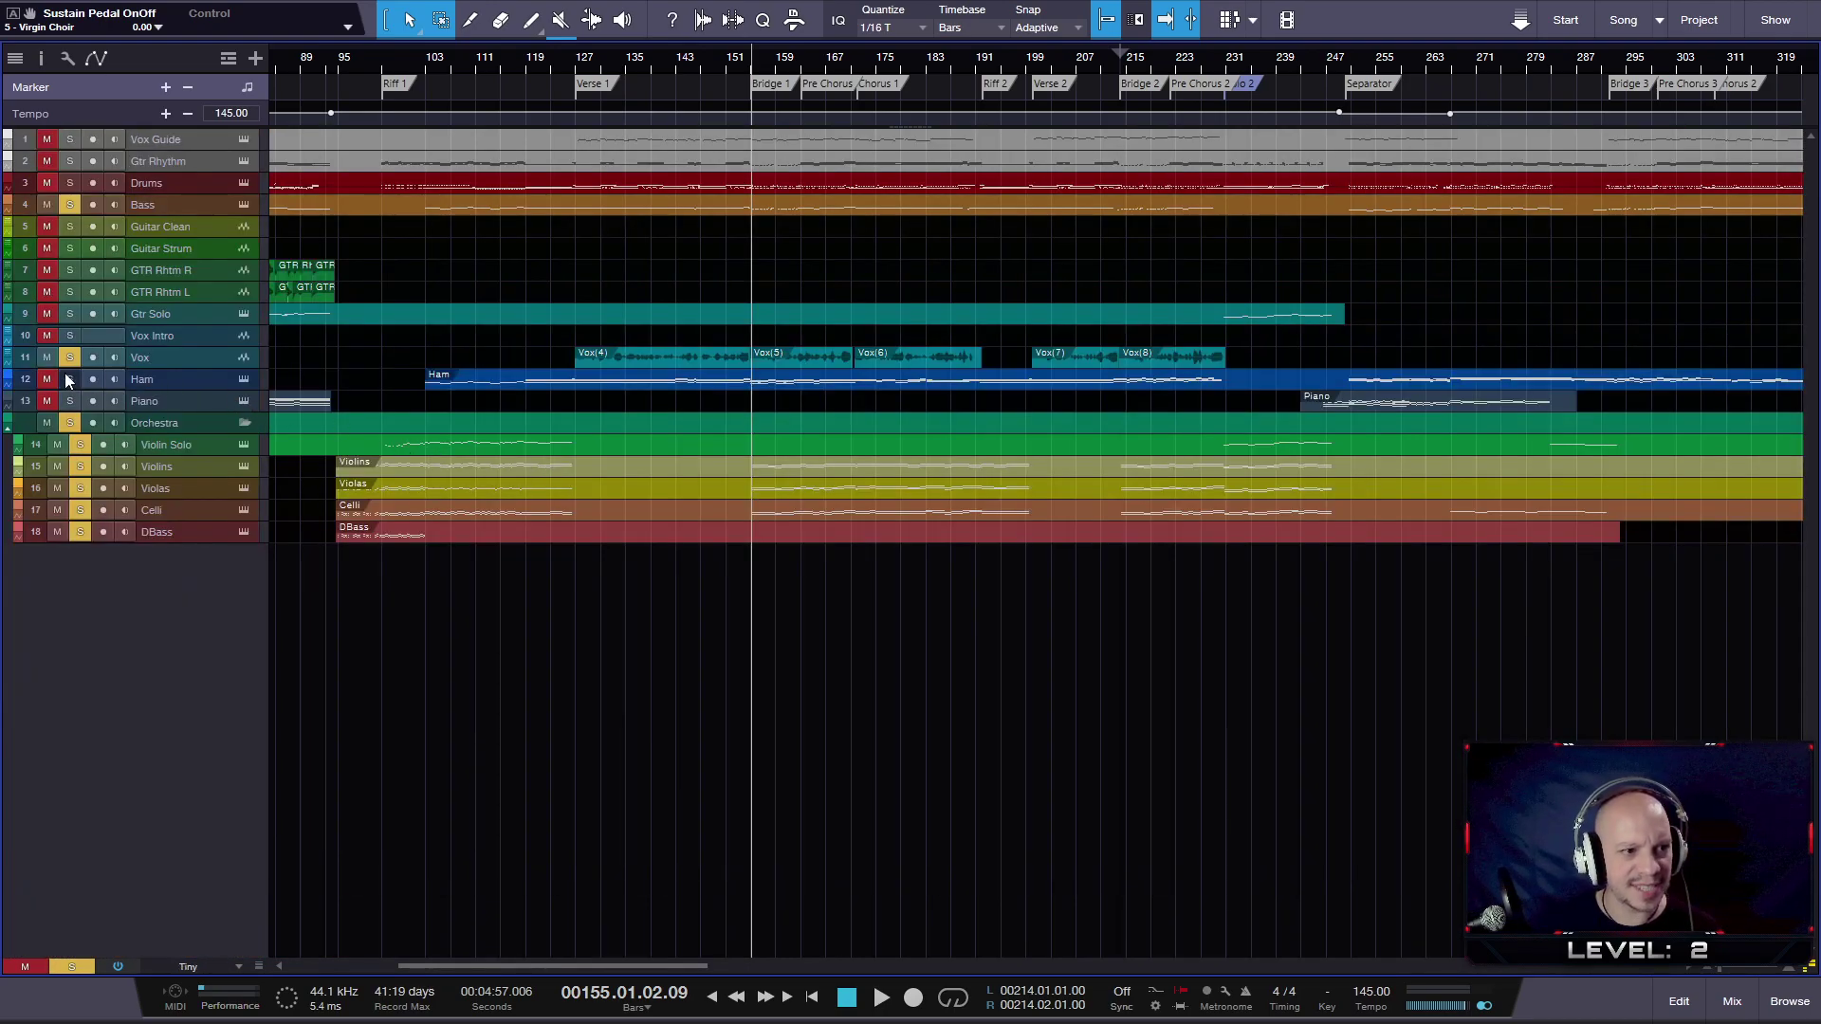
pyautogui.click(73, 966)
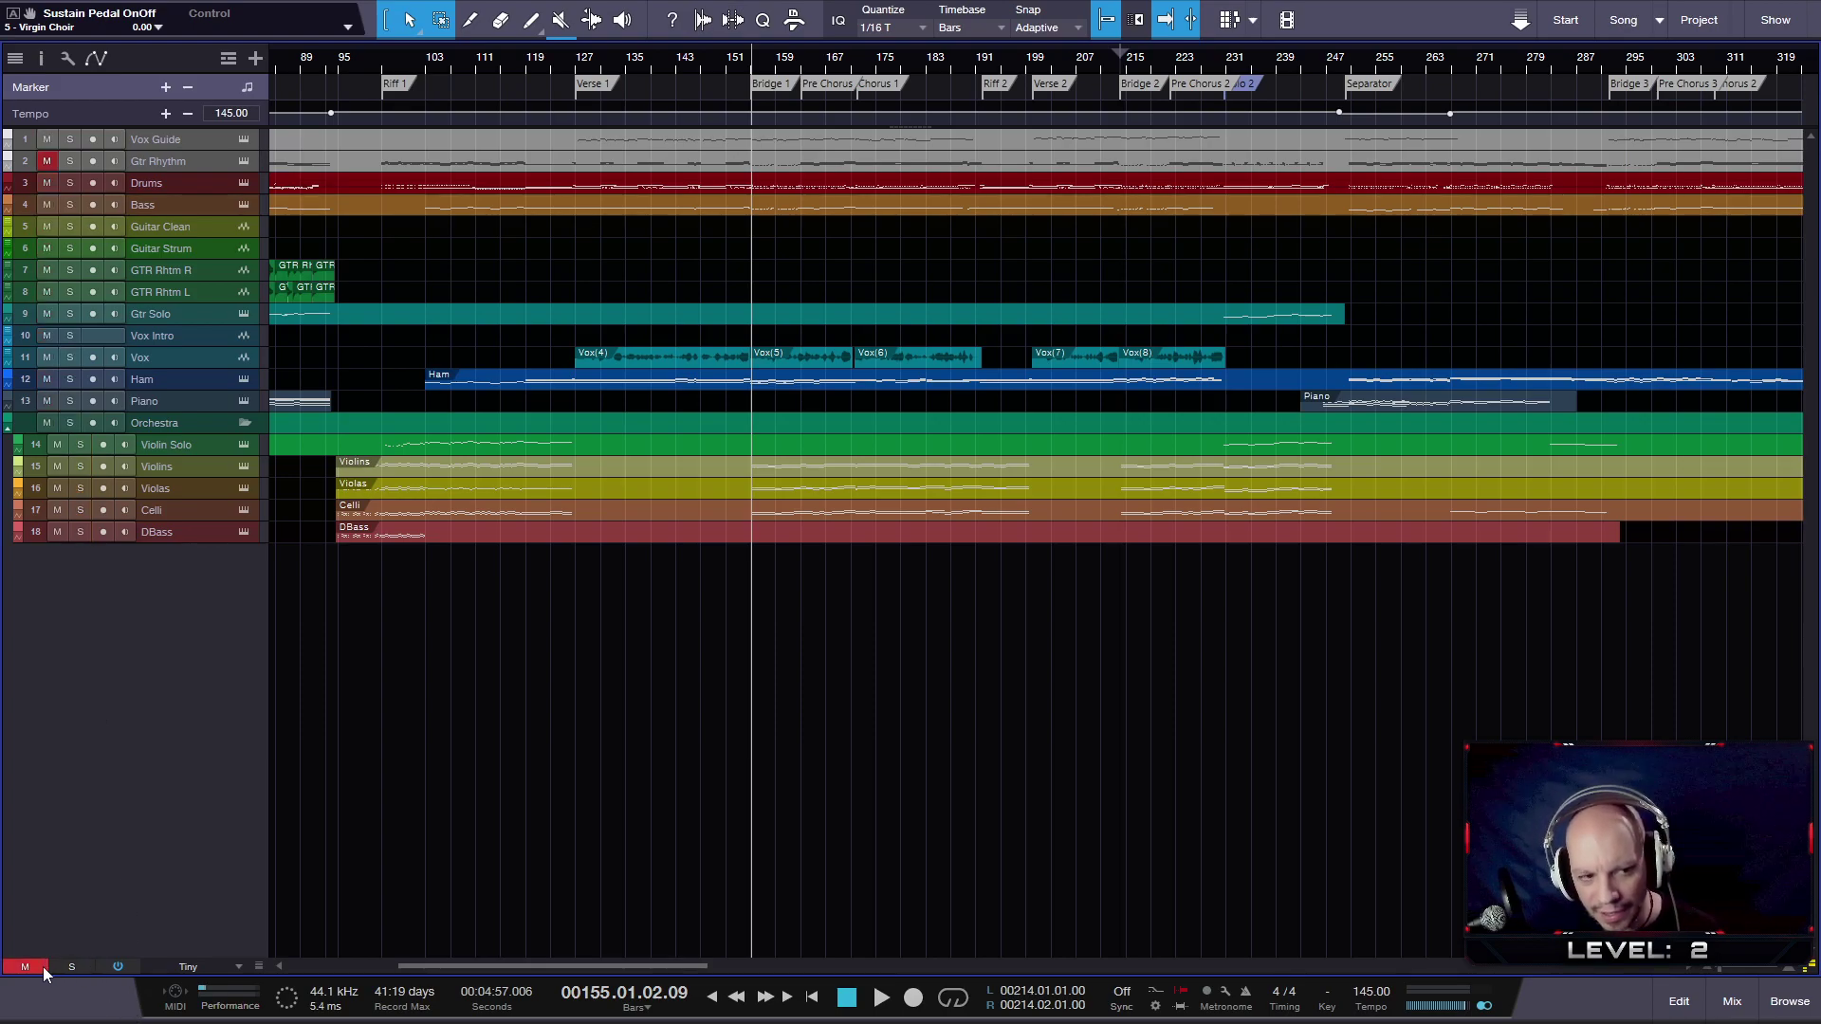
pyautogui.click(47, 161)
pyautogui.click(47, 162)
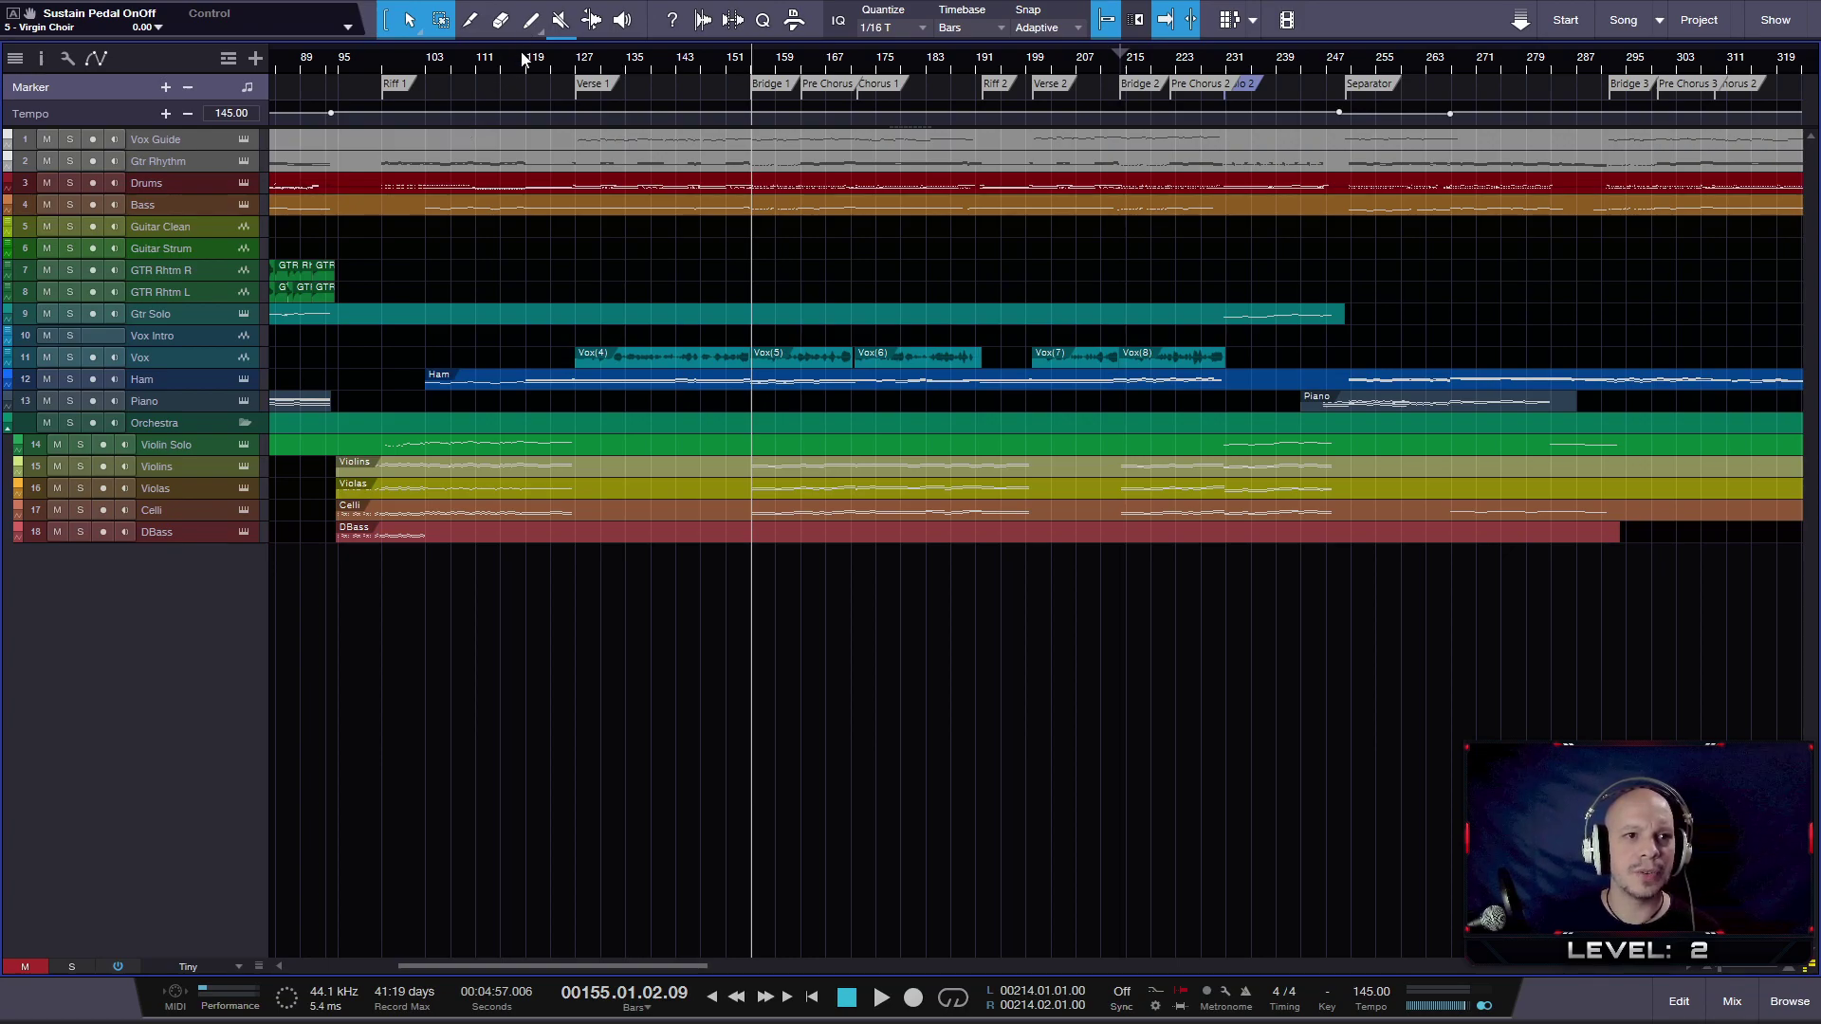
# - Show the whole song, select the Vox Guide part and disarm recording on its track
pyautogui.press('z')
pyautogui.hotkey('alt', 'e')
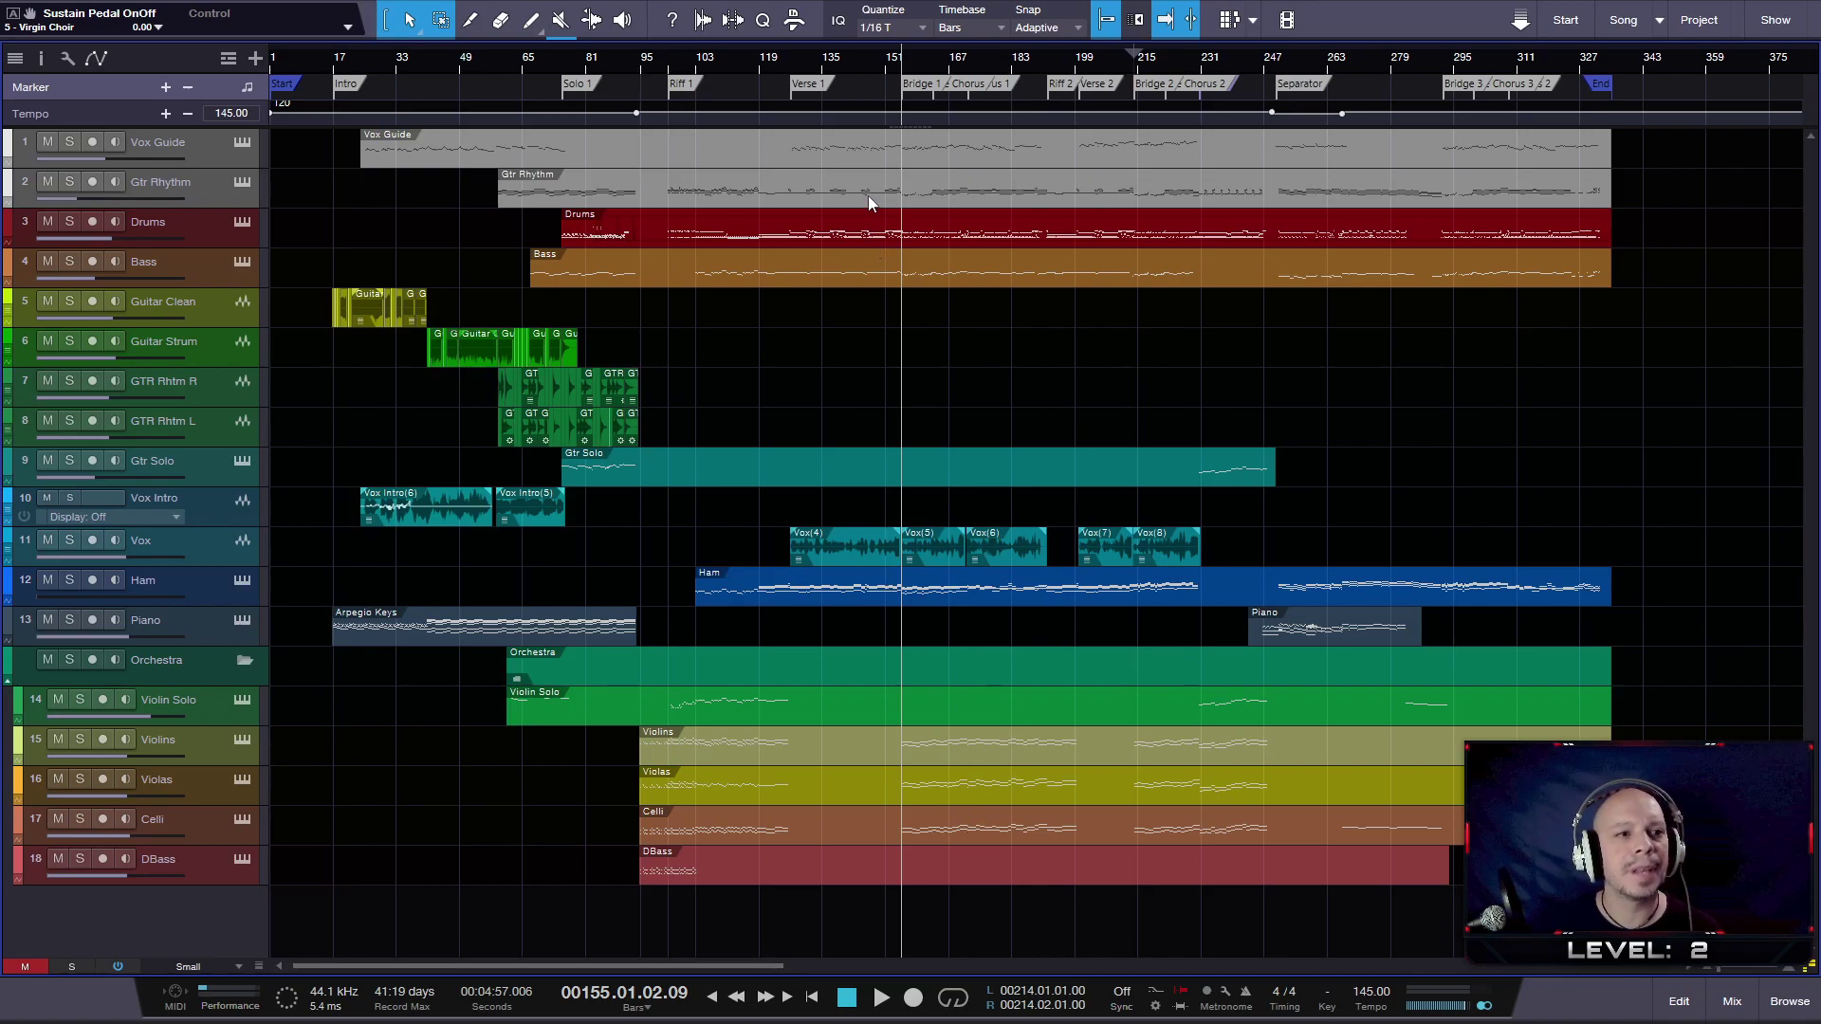
pyautogui.click(881, 158)
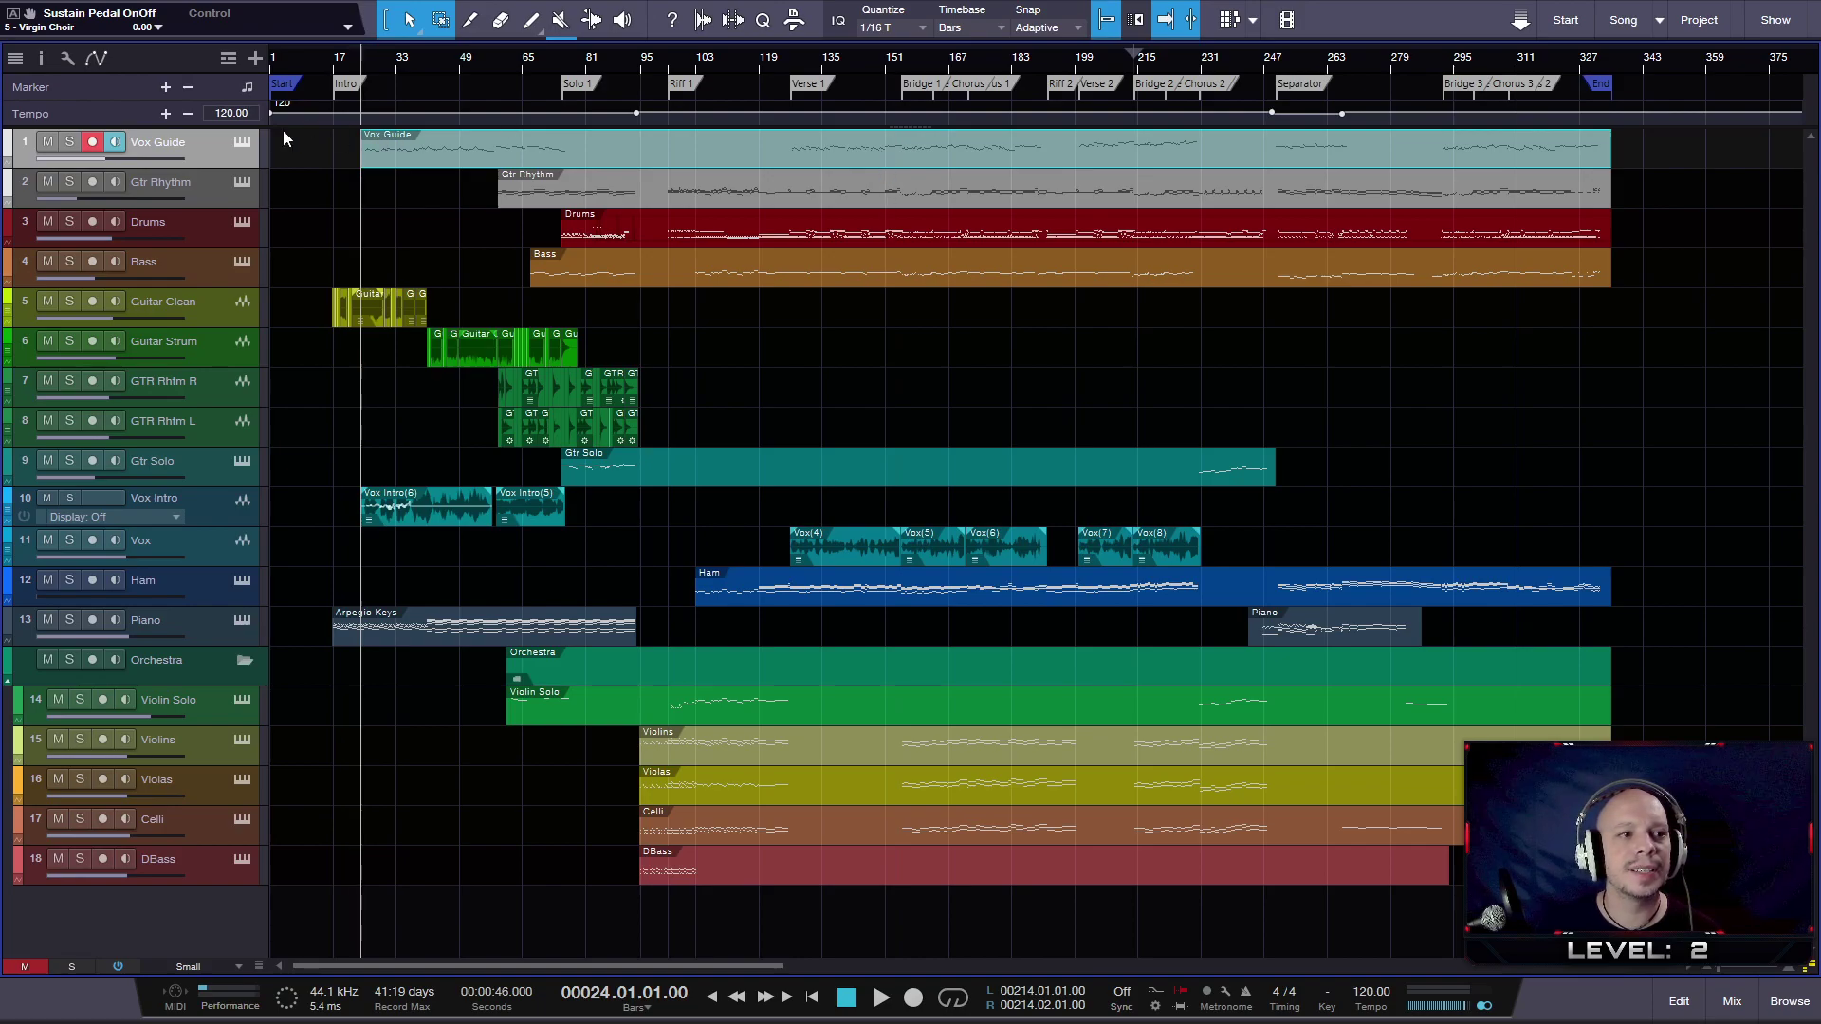
pyautogui.click(92, 142)
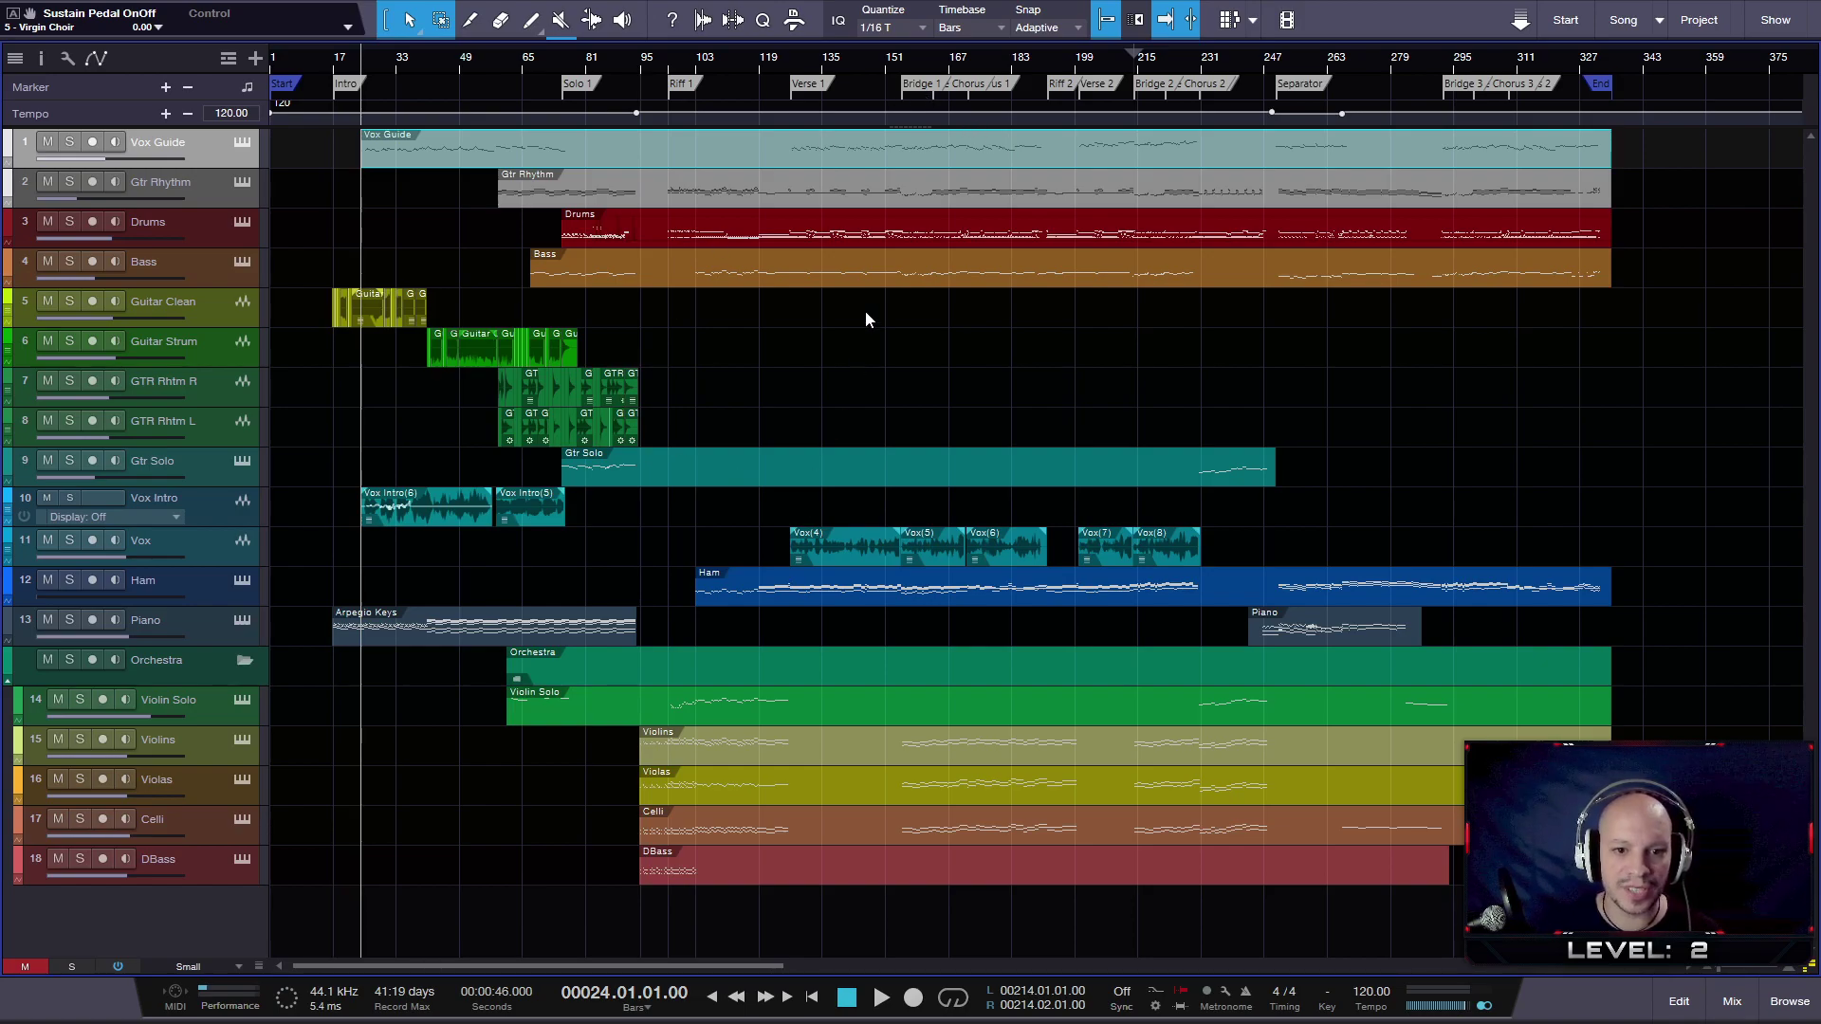
# - Solo the Orchestra folder and the Vox track and play from bar 163 into Chorus 1
pyautogui.click(933, 59)
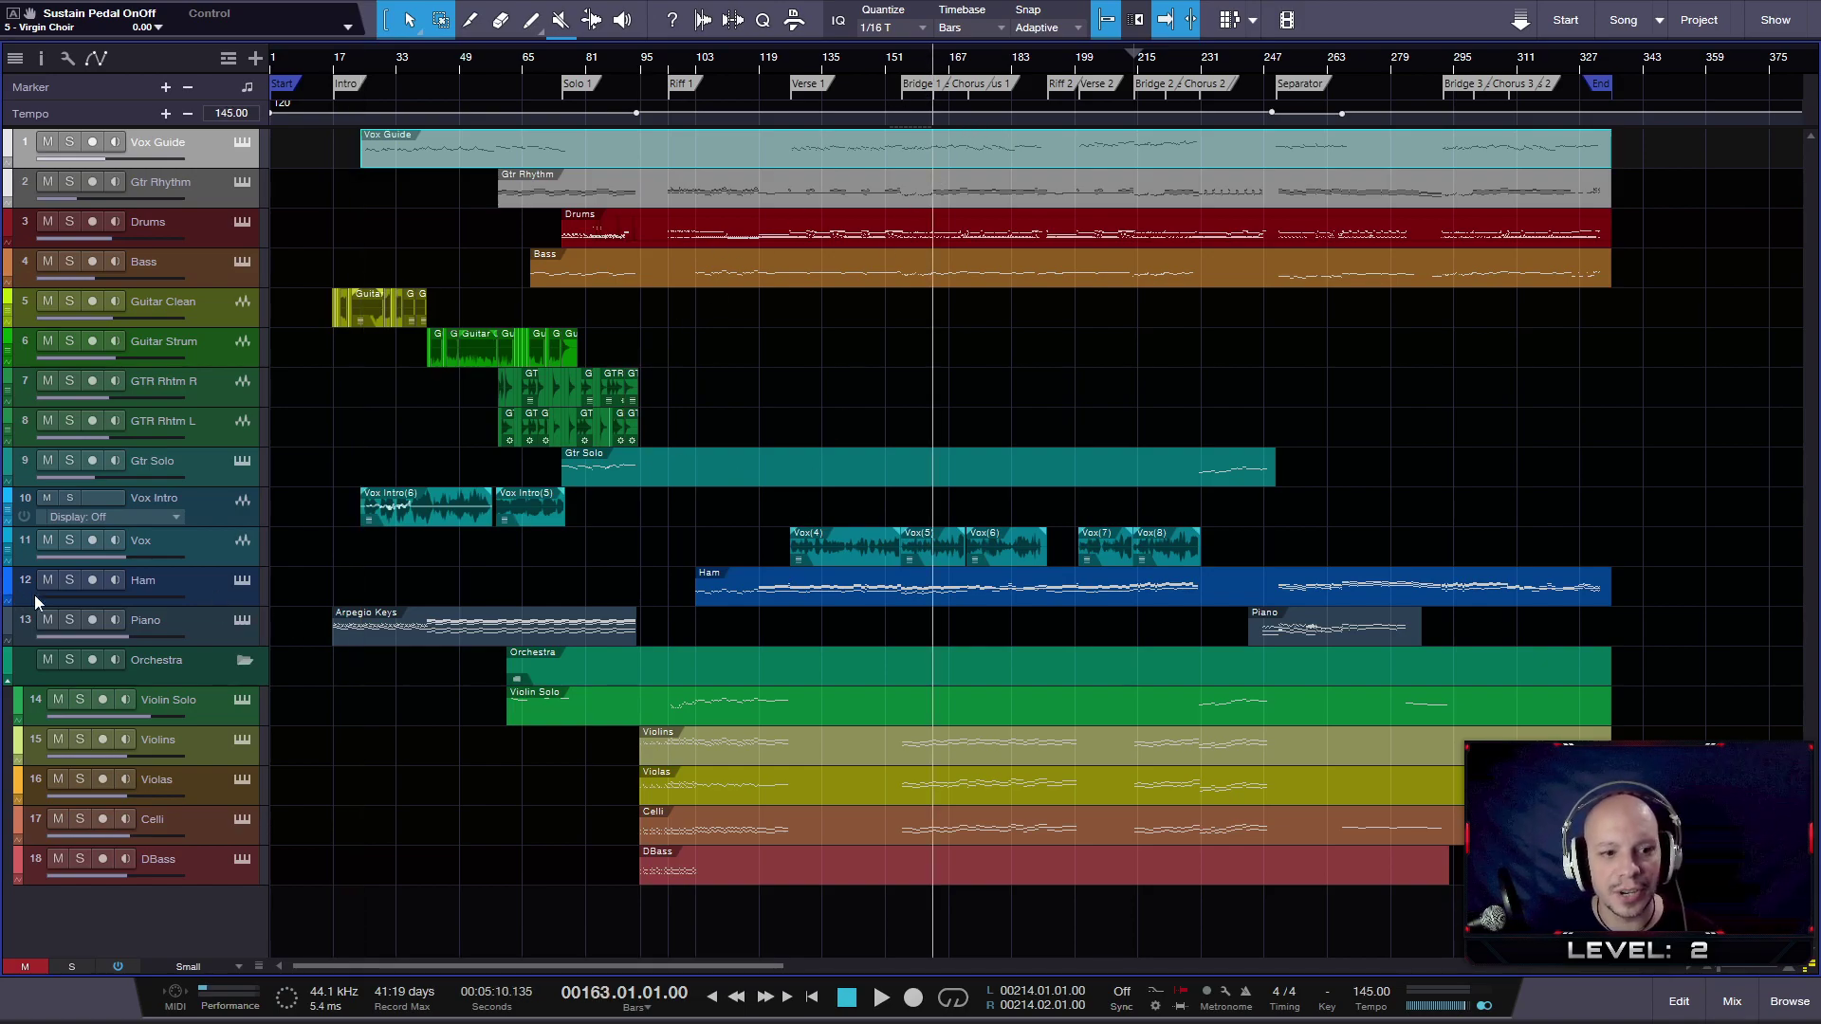
pyautogui.click(62, 659)
pyautogui.click(69, 540)
pyautogui.press('space')
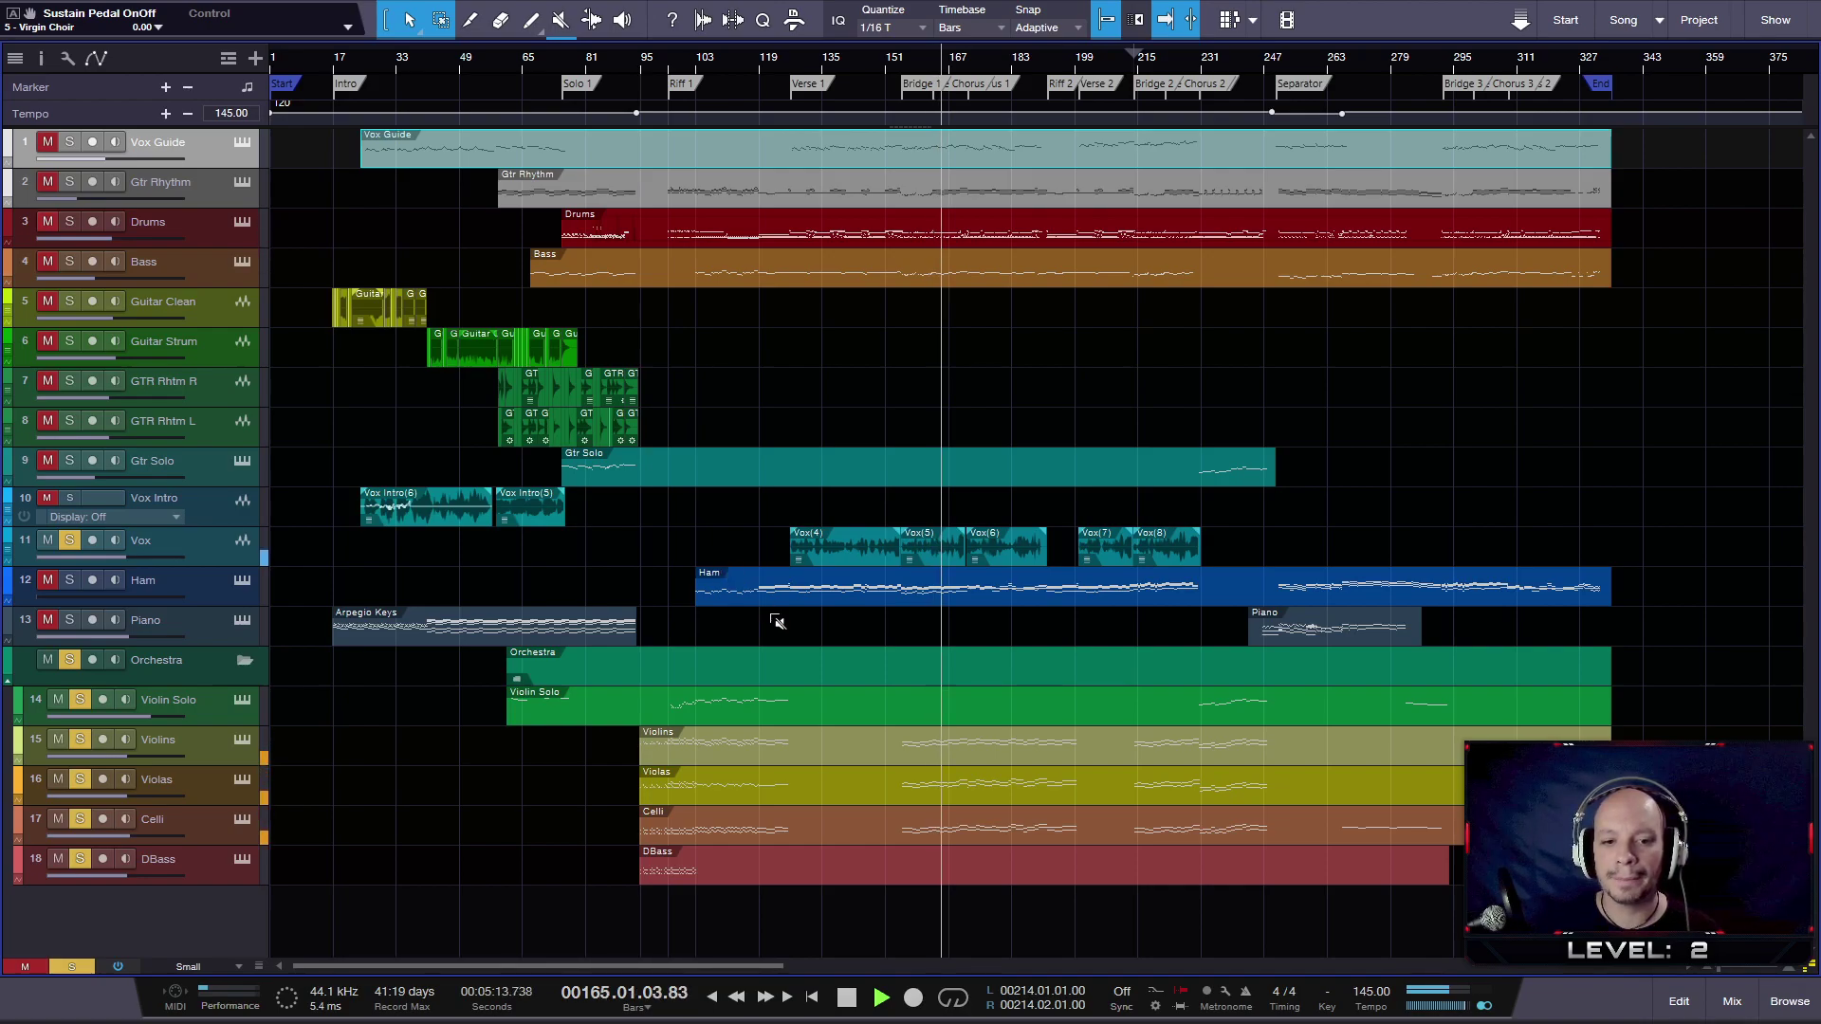
pyautogui.scroll(6, 666, 544)
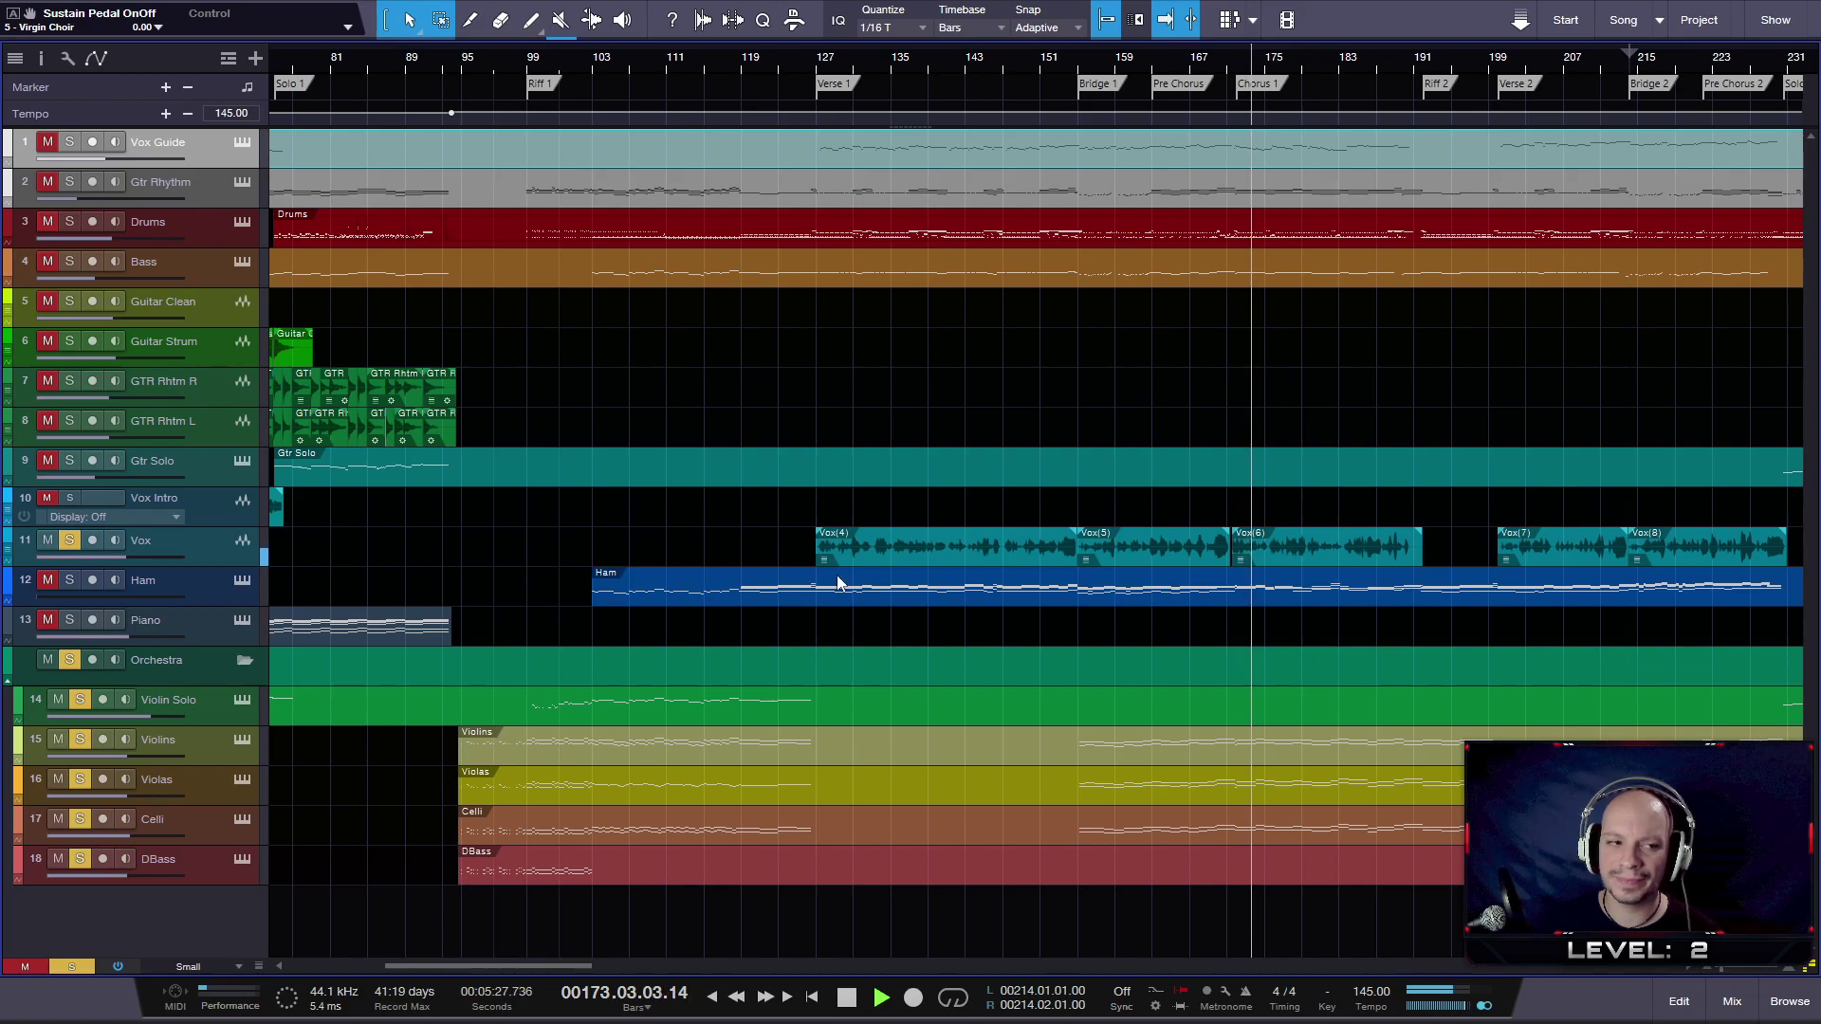
# - Add the unmuted Drums track to the soloed vocals and orchestra while Chorus 1 plays, stopping around bar 177
pyautogui.click(69, 220)
pyautogui.click(43, 222)
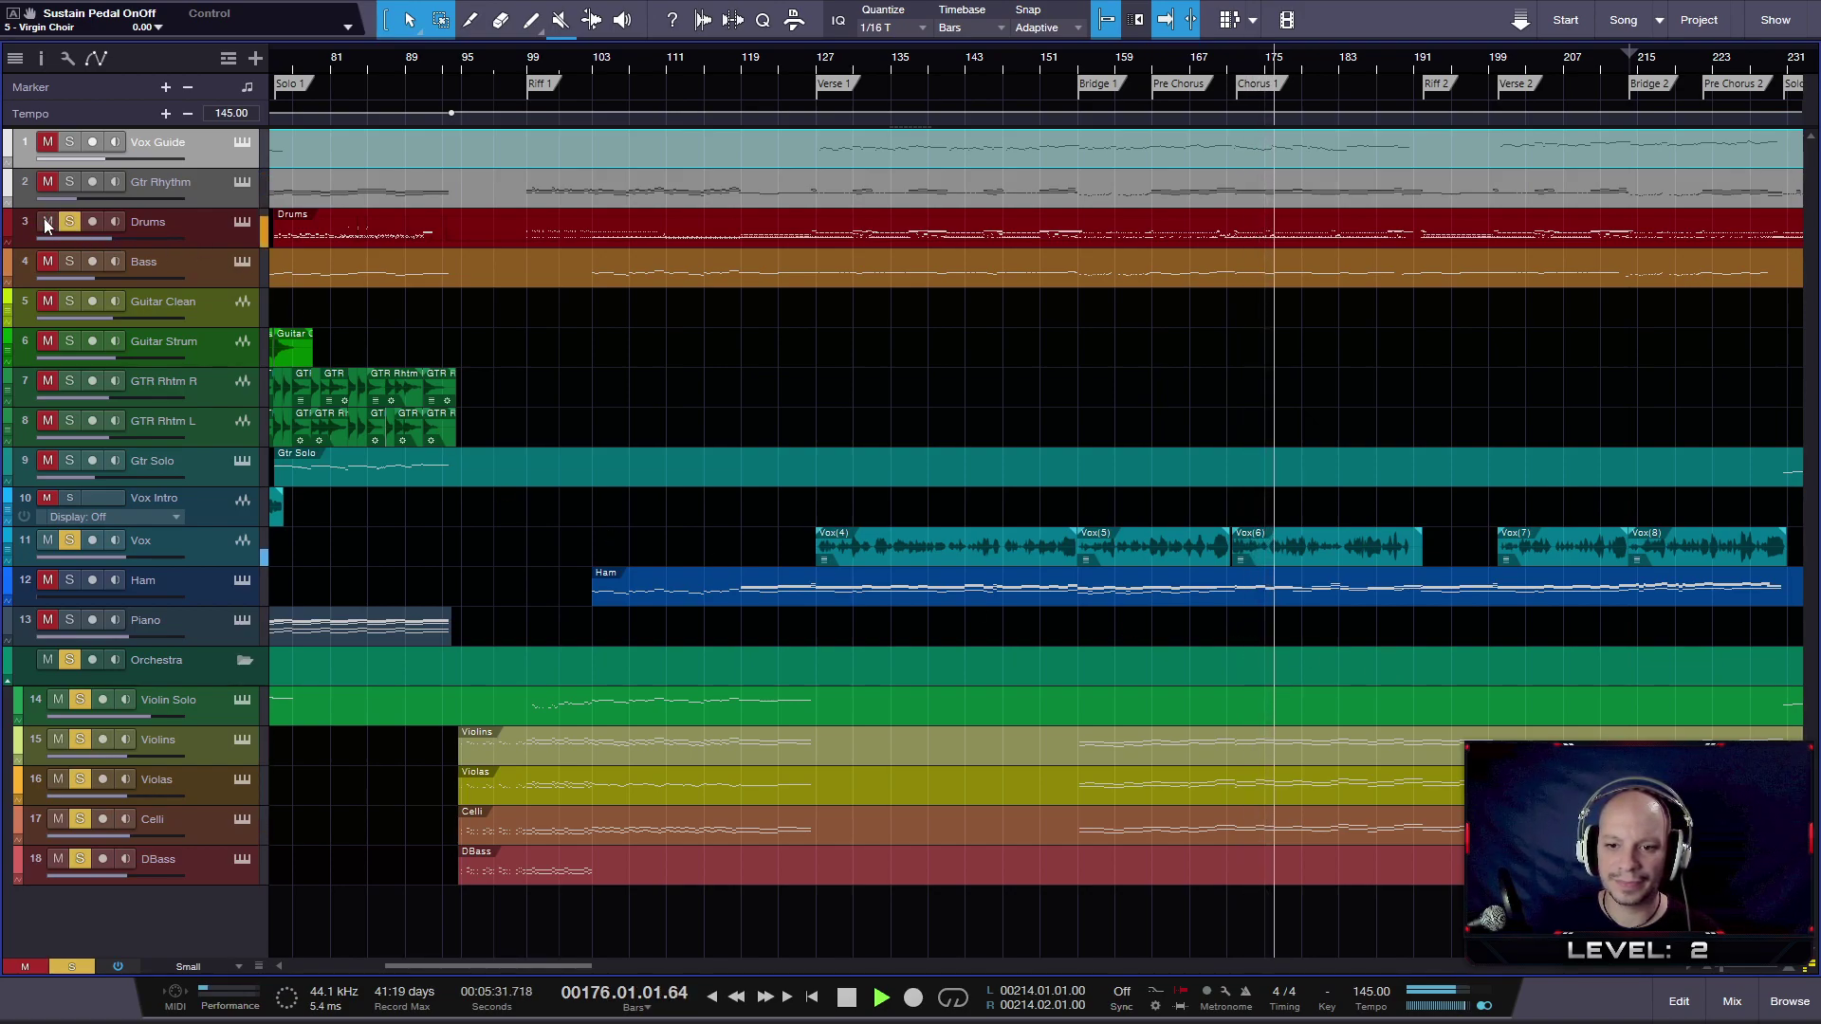
pyautogui.press('space')
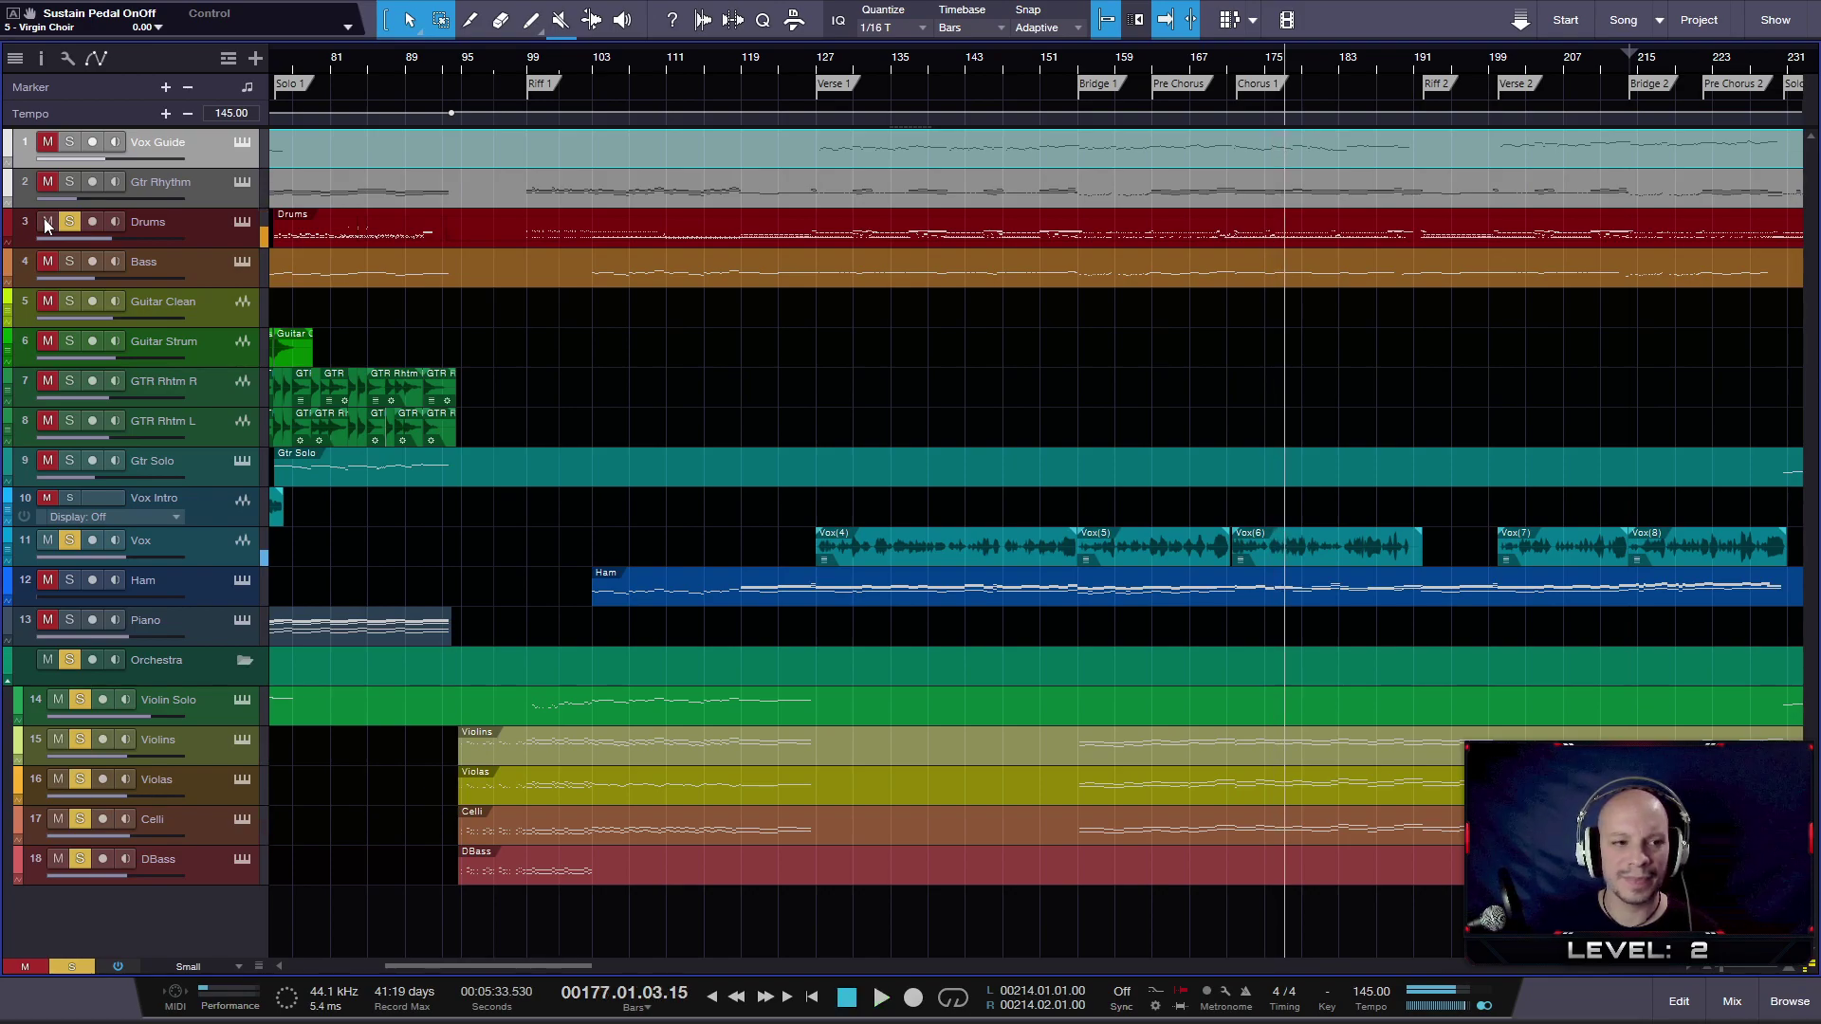
# - Replay the soloed drums, vocals and orchestra briefly from bar 175, and clear all the solos
pyautogui.click(1264, 76)
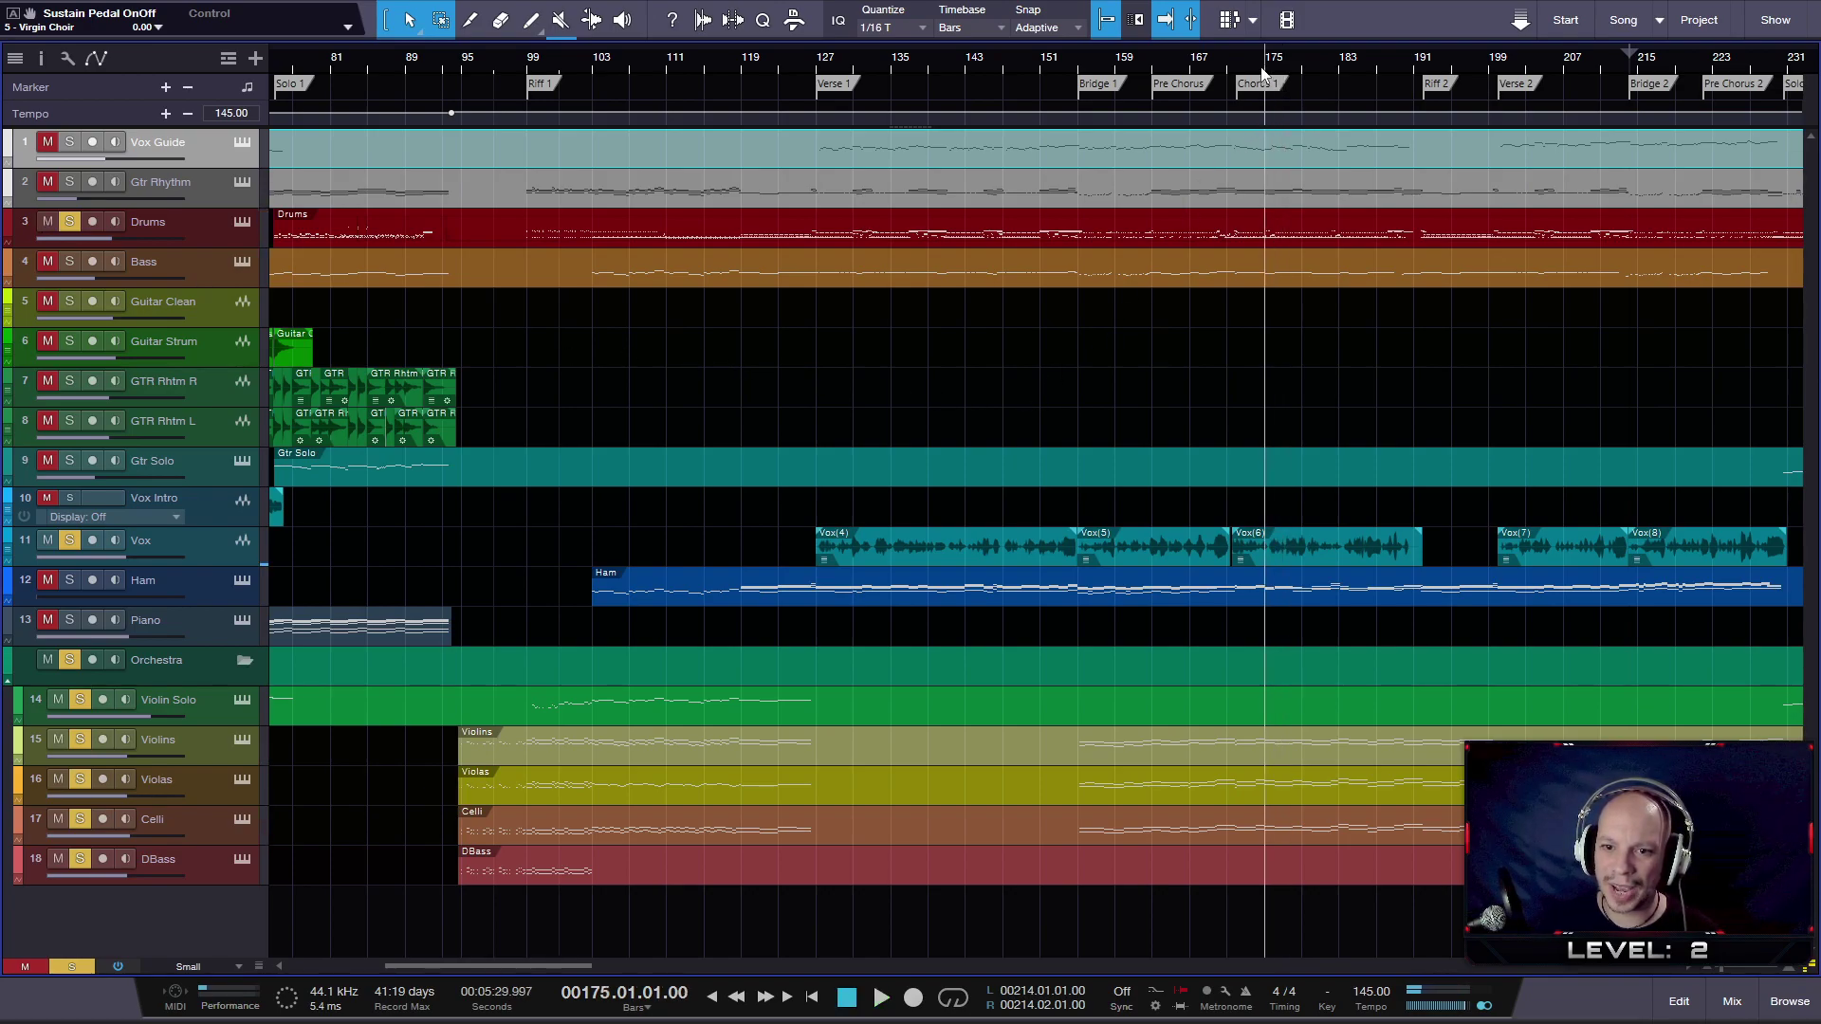
pyautogui.press('space')
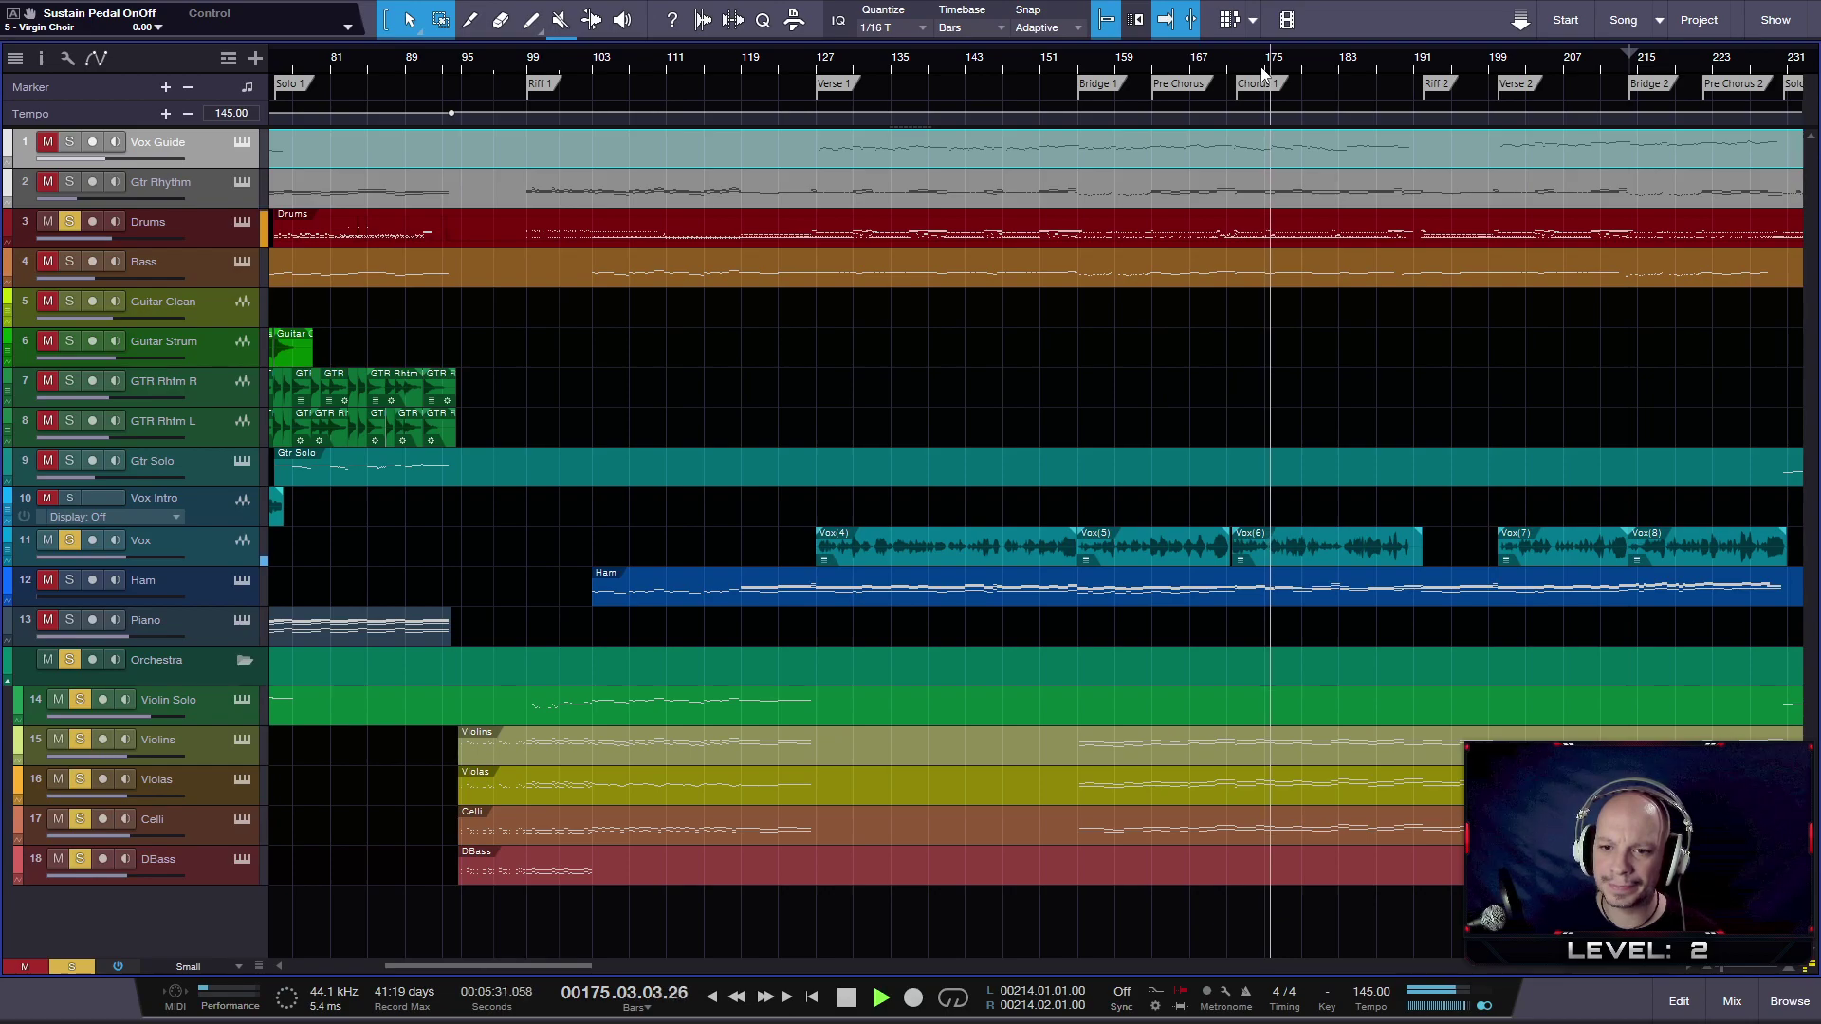
pyautogui.press('space')
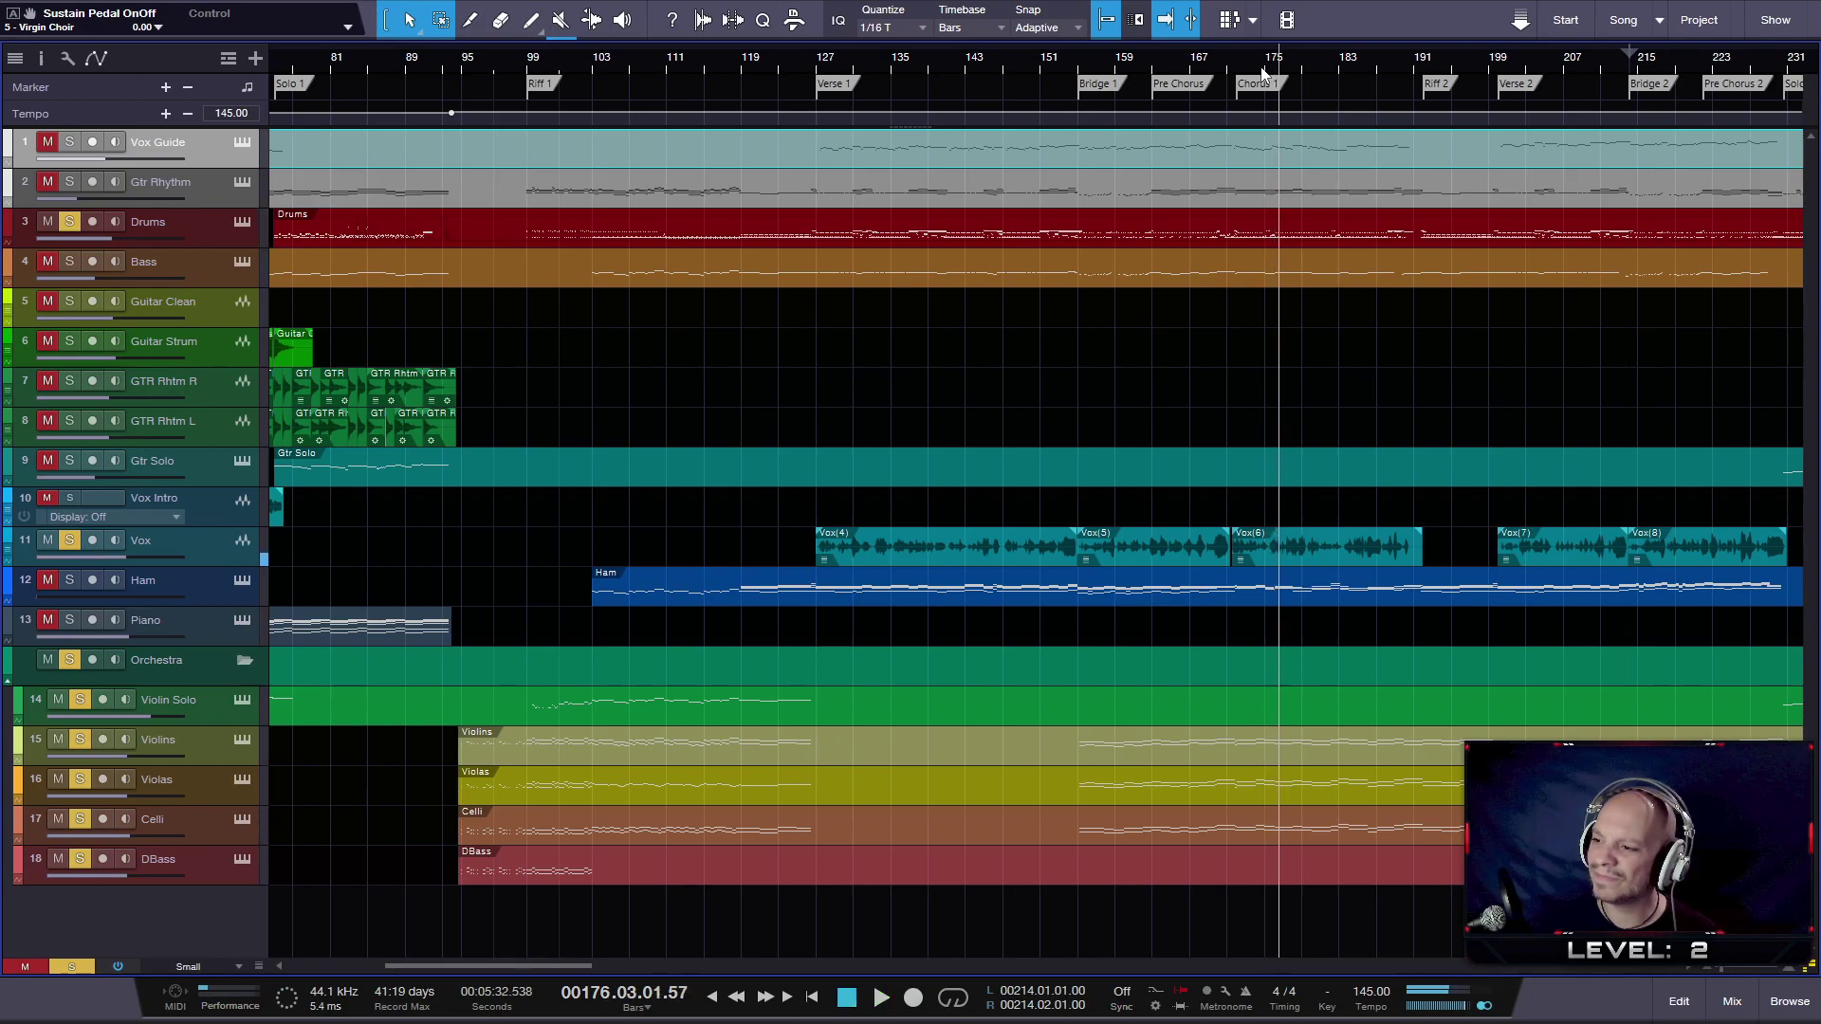
pyautogui.click(68, 656)
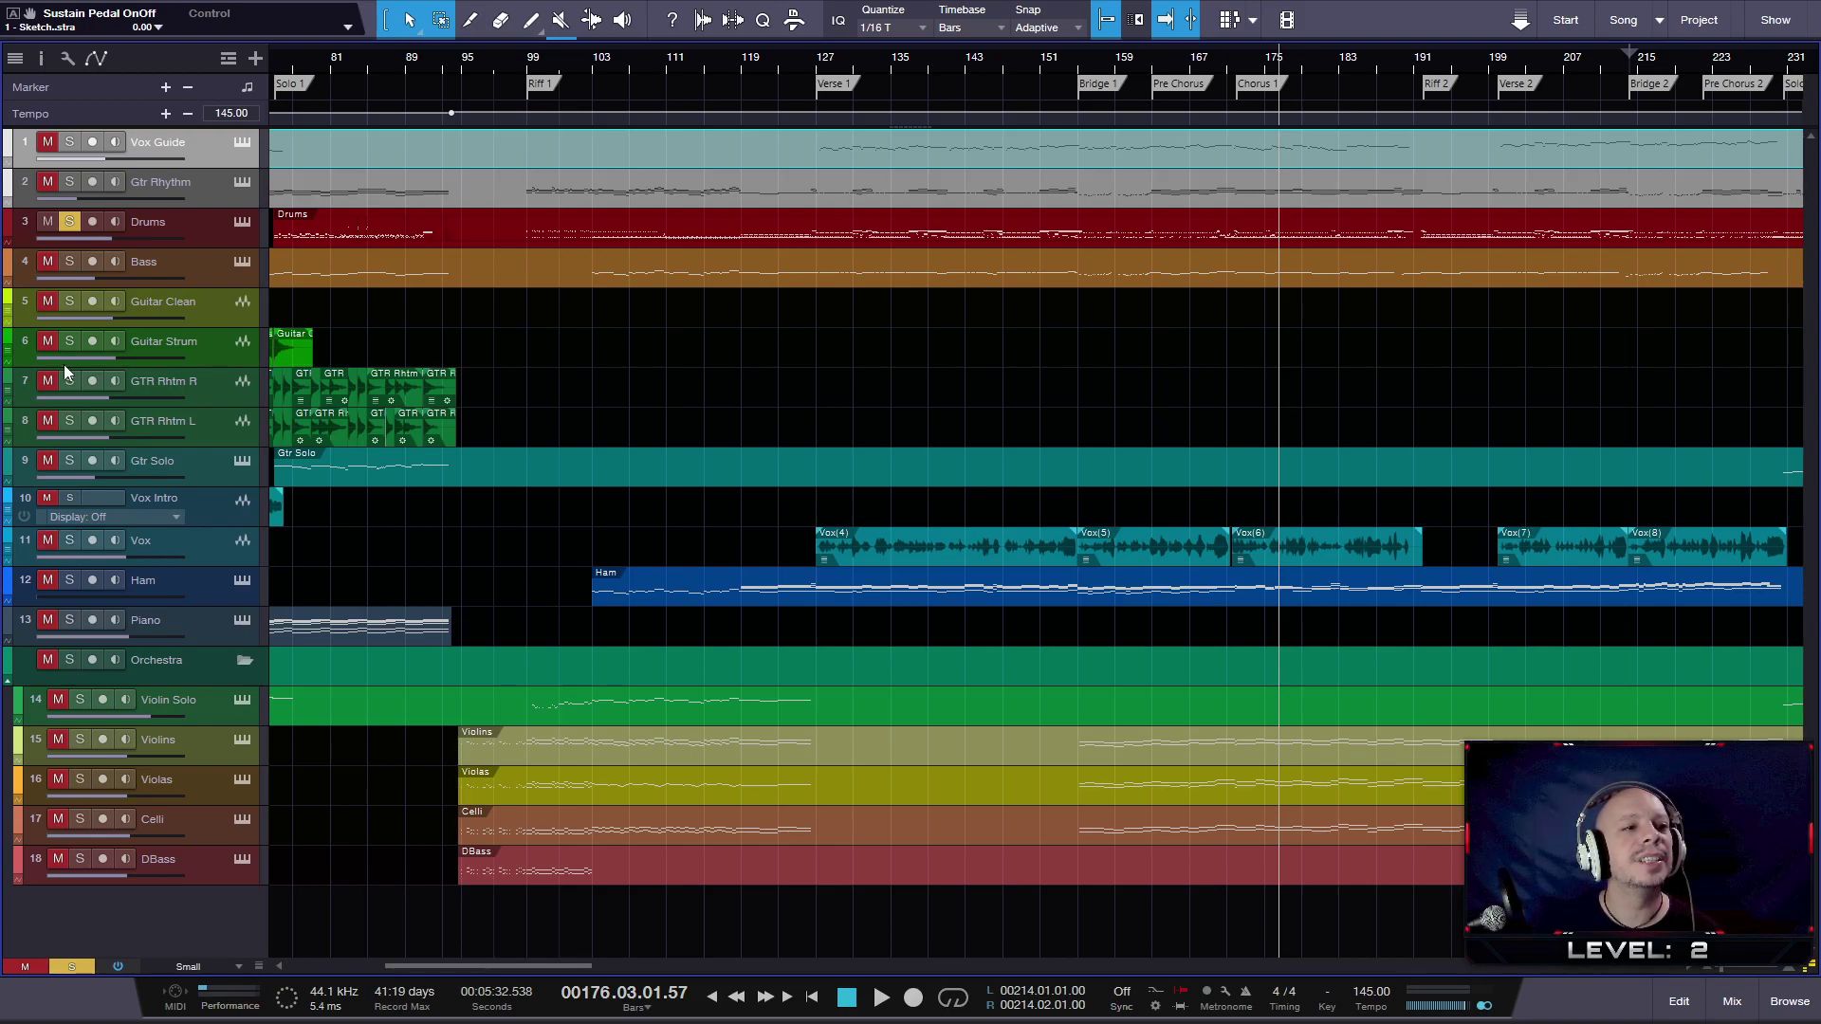
pyautogui.click(71, 225)
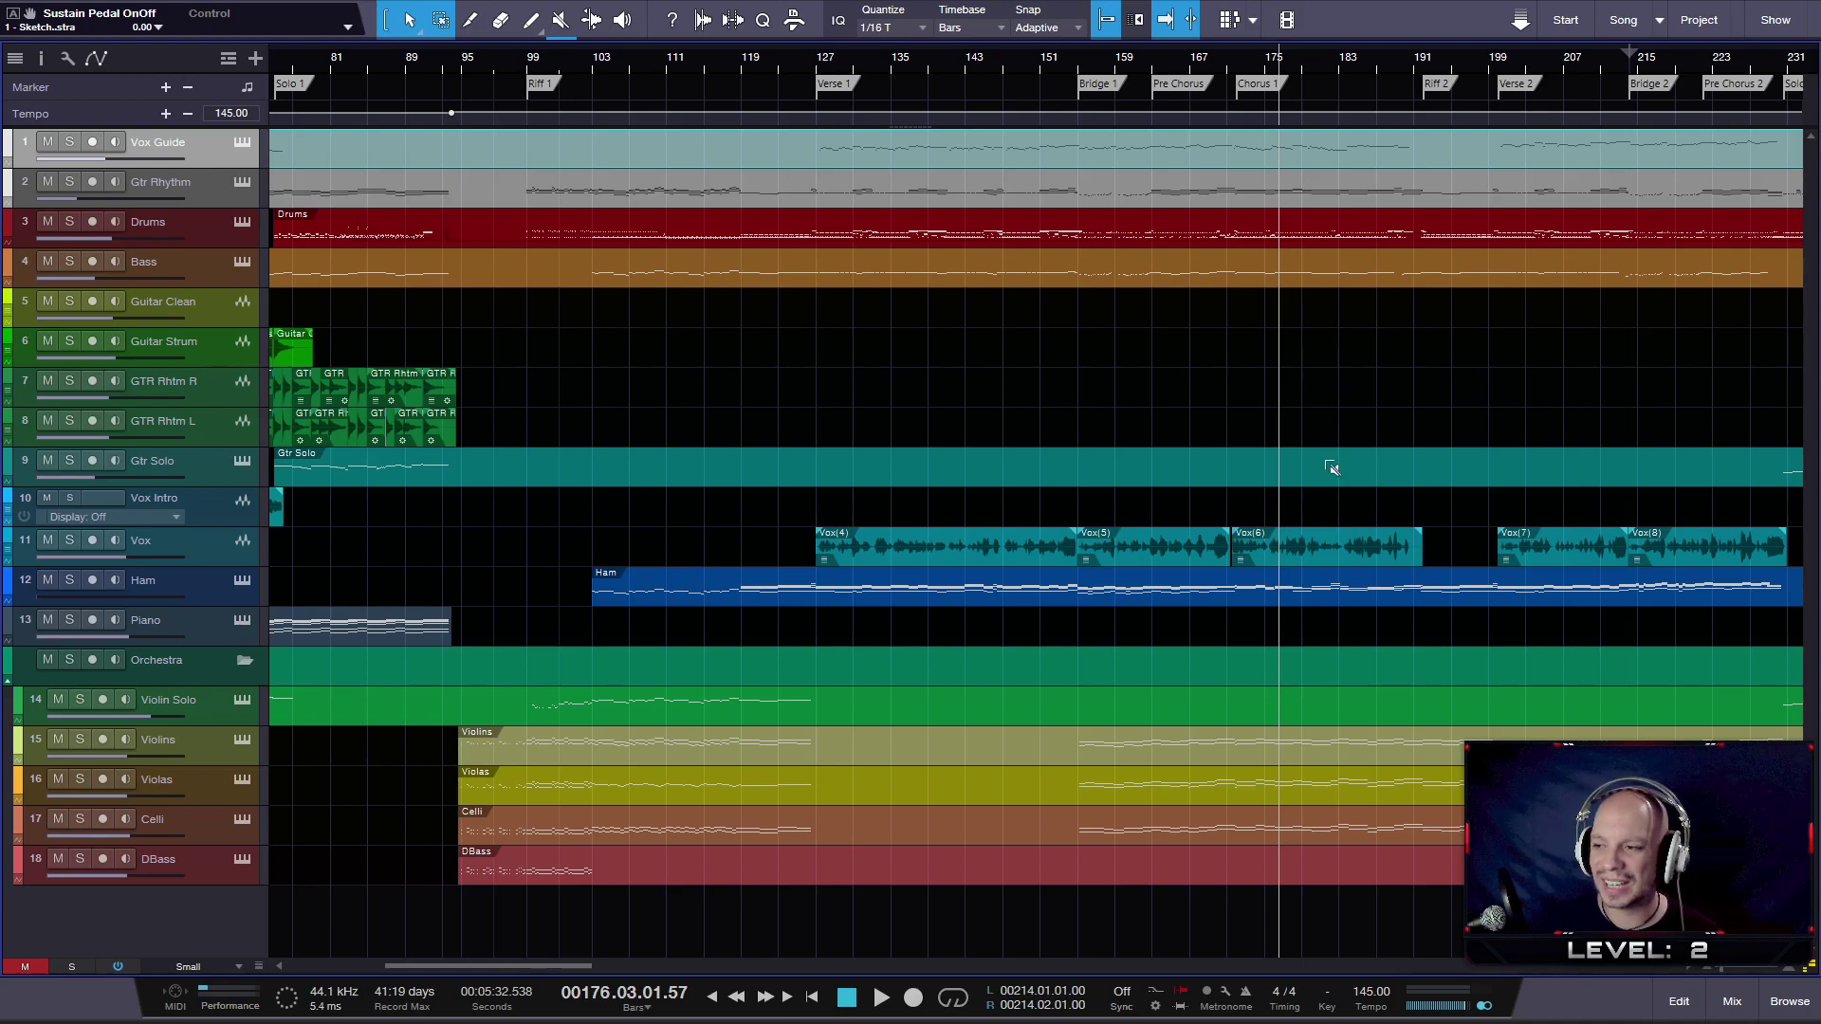
# - Examine the arrangement from Bridge 1 to the song's end, and the upper instrument tracks from Riff 1 onward
pyautogui.scroll(5, 1365, 569)
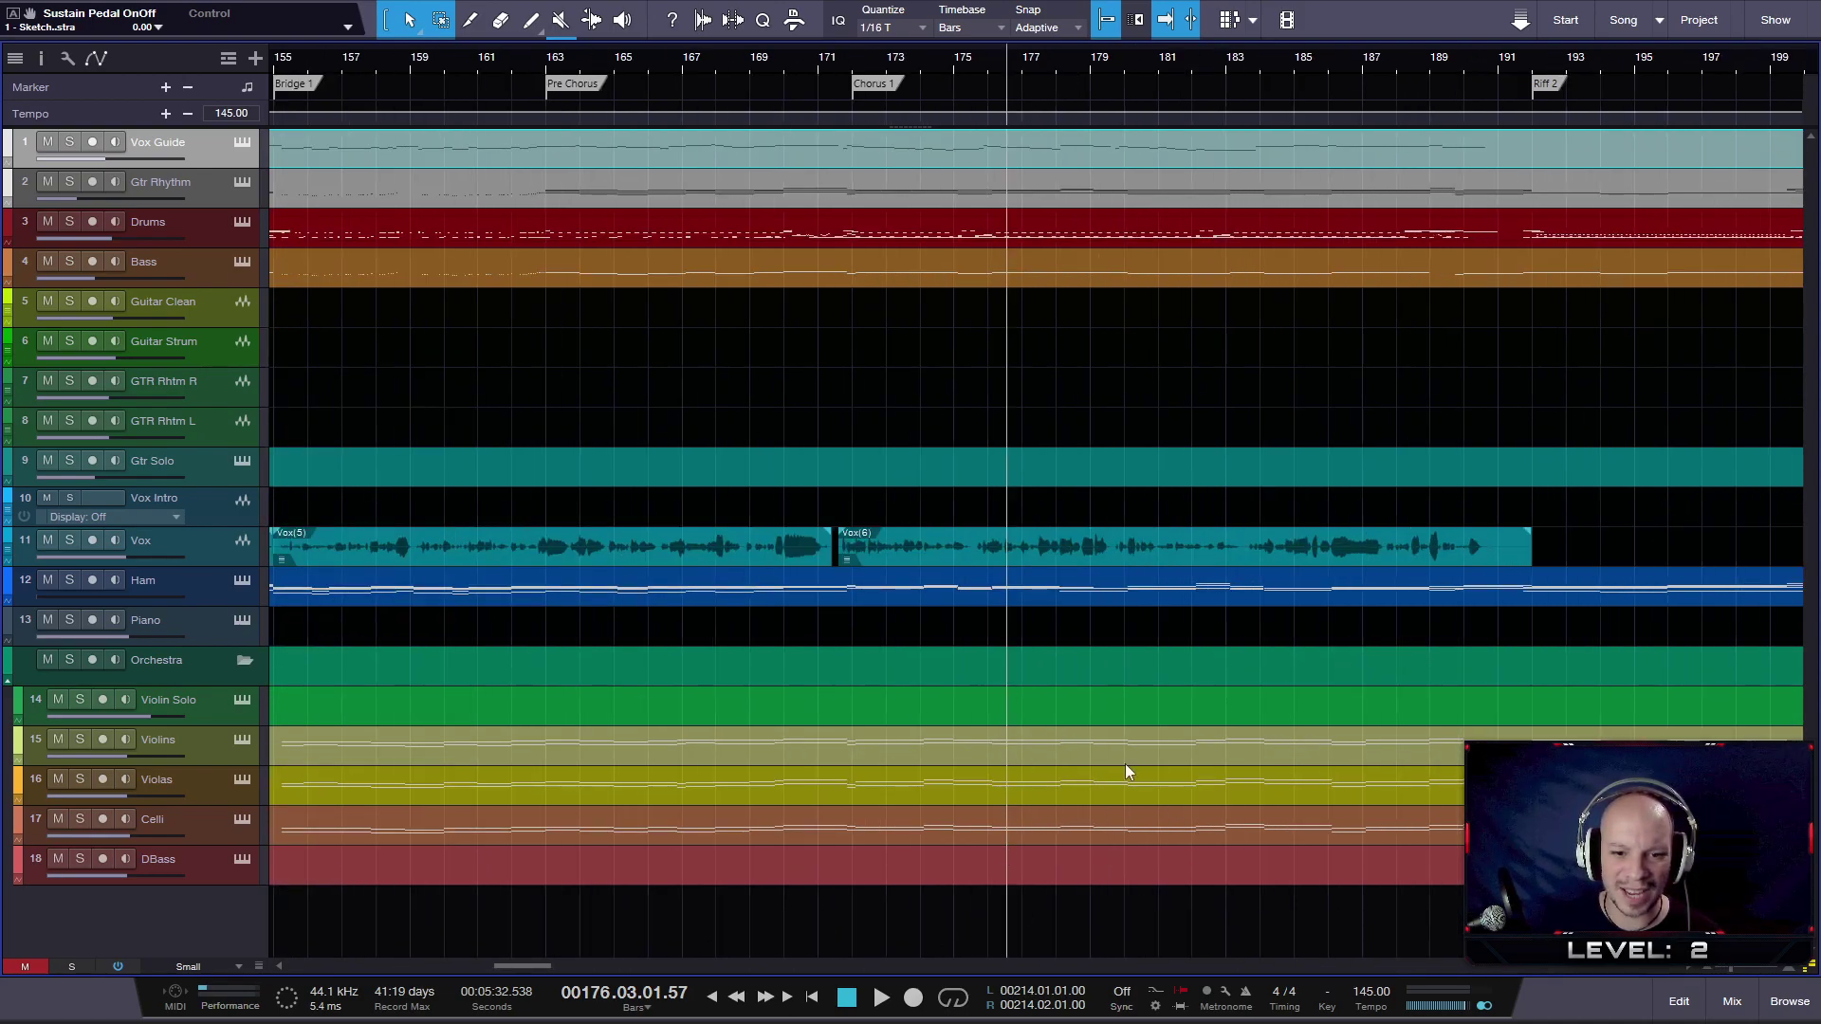
pyautogui.scroll(-5, 1004, 849)
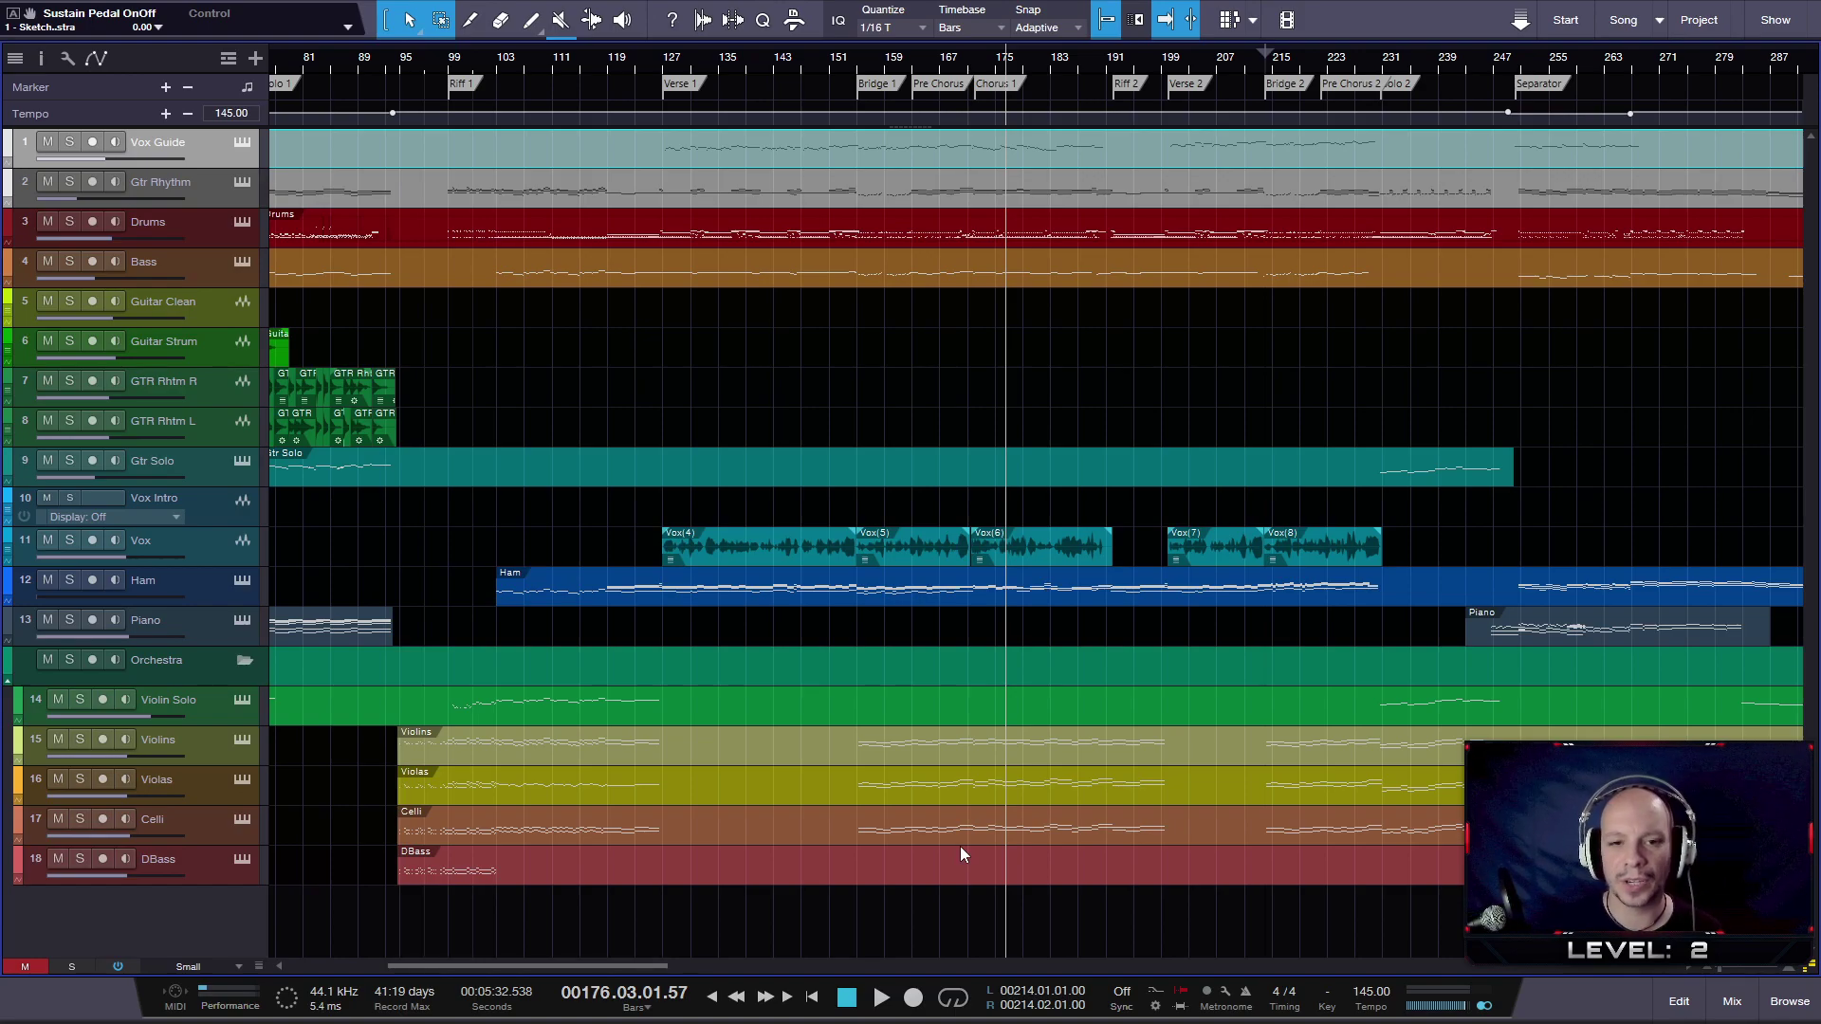
pyautogui.scroll(-6, 959, 845)
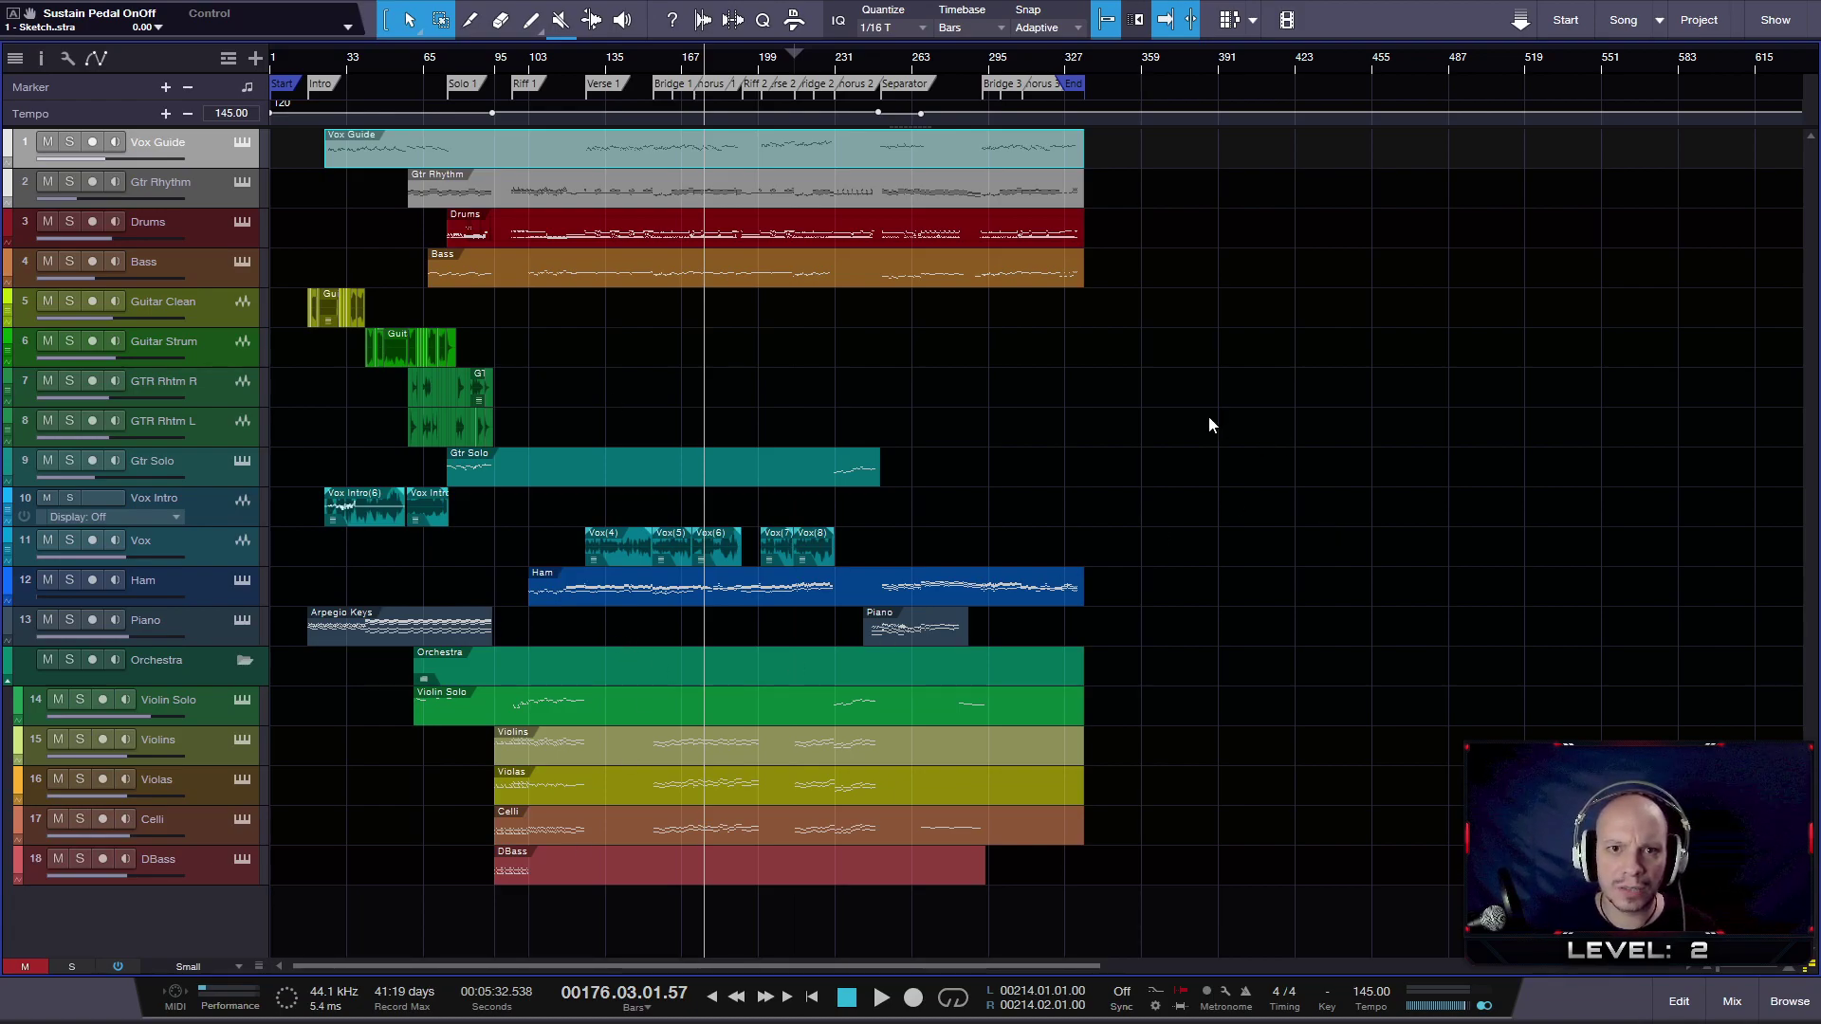
pyautogui.scroll(3, 930, 415)
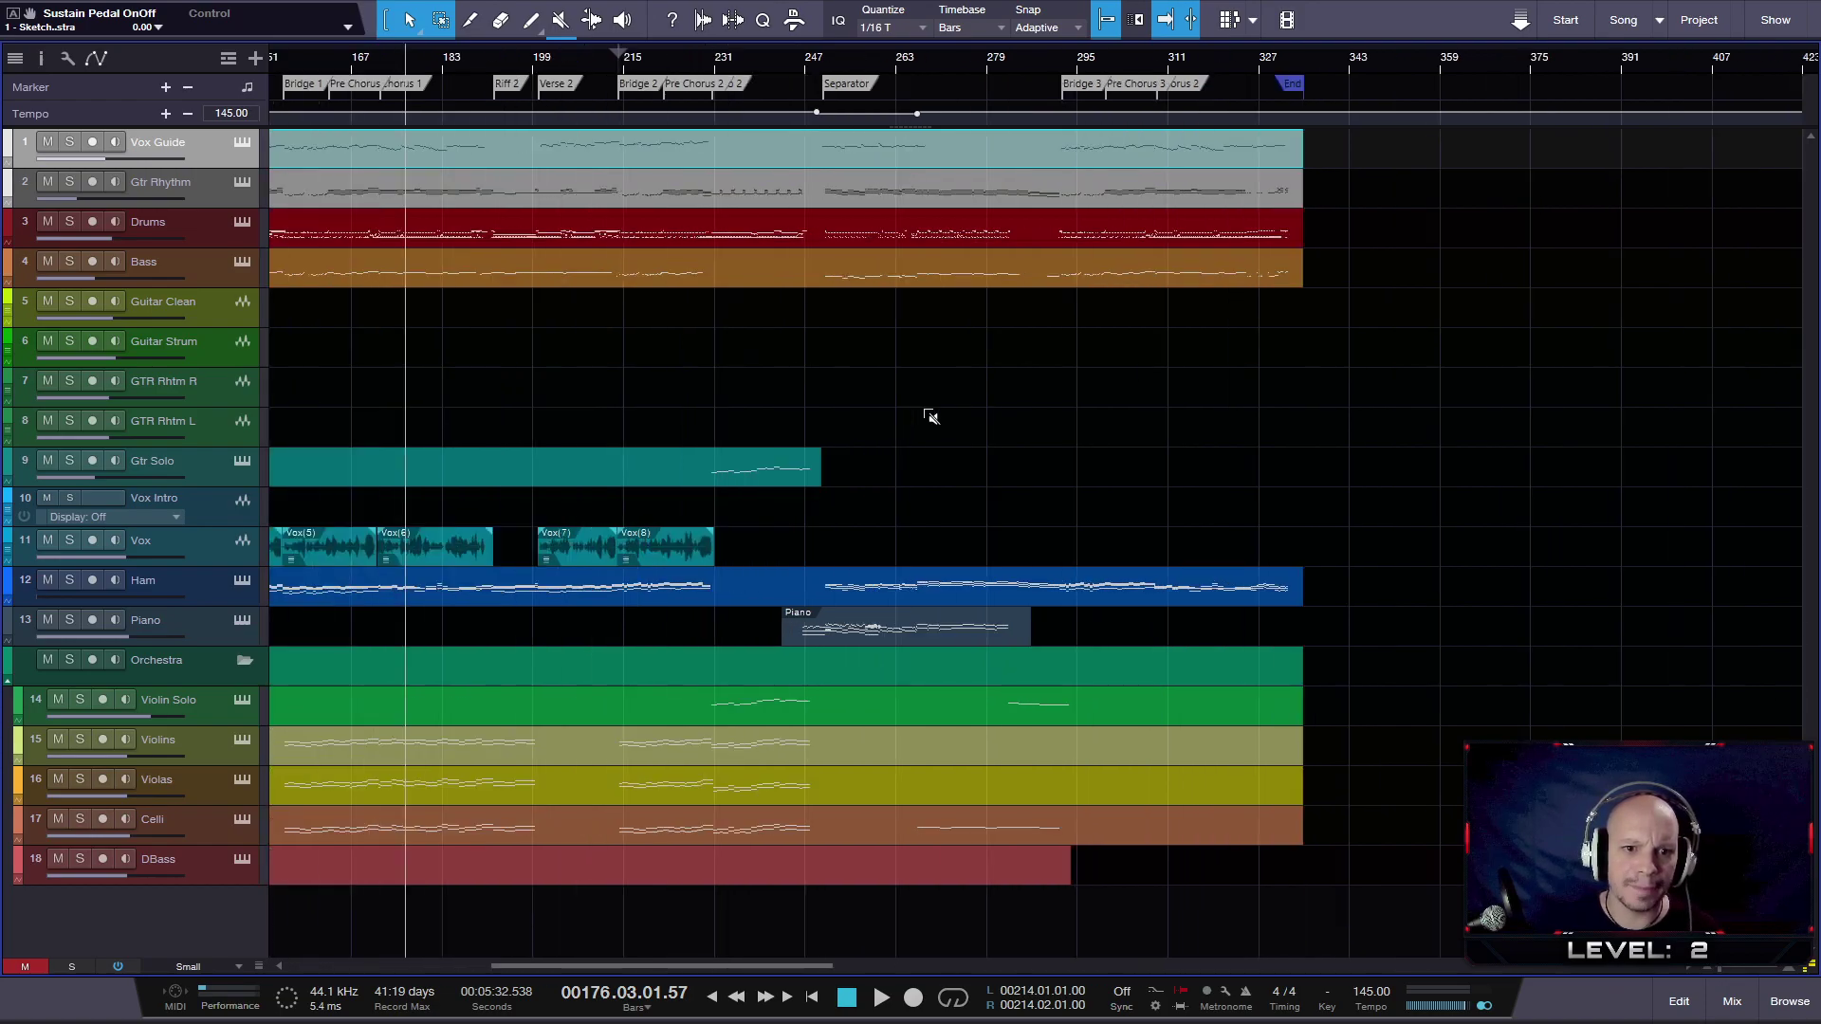
pyautogui.scroll(2, 930, 414)
pyautogui.scroll(-3, 920, 483)
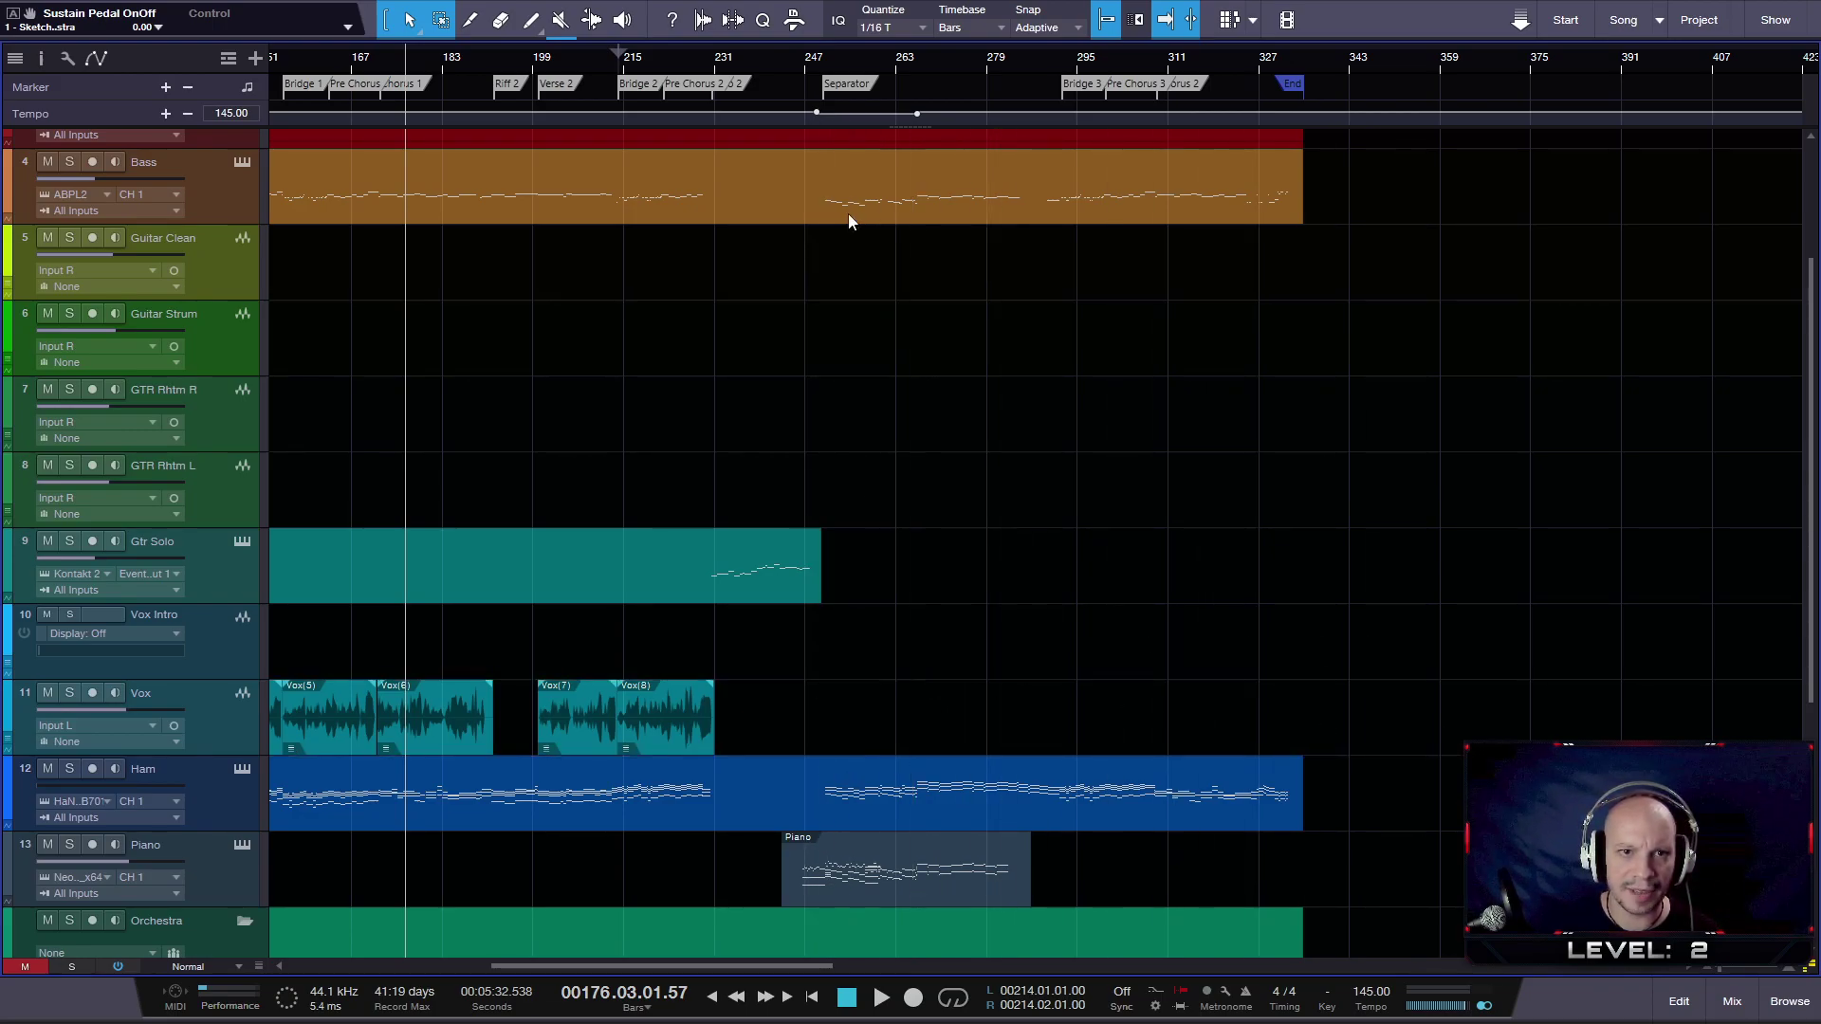
pyautogui.press('w')
pyautogui.press('w')
pyautogui.press('w')
pyautogui.scroll(5, 455, 335)
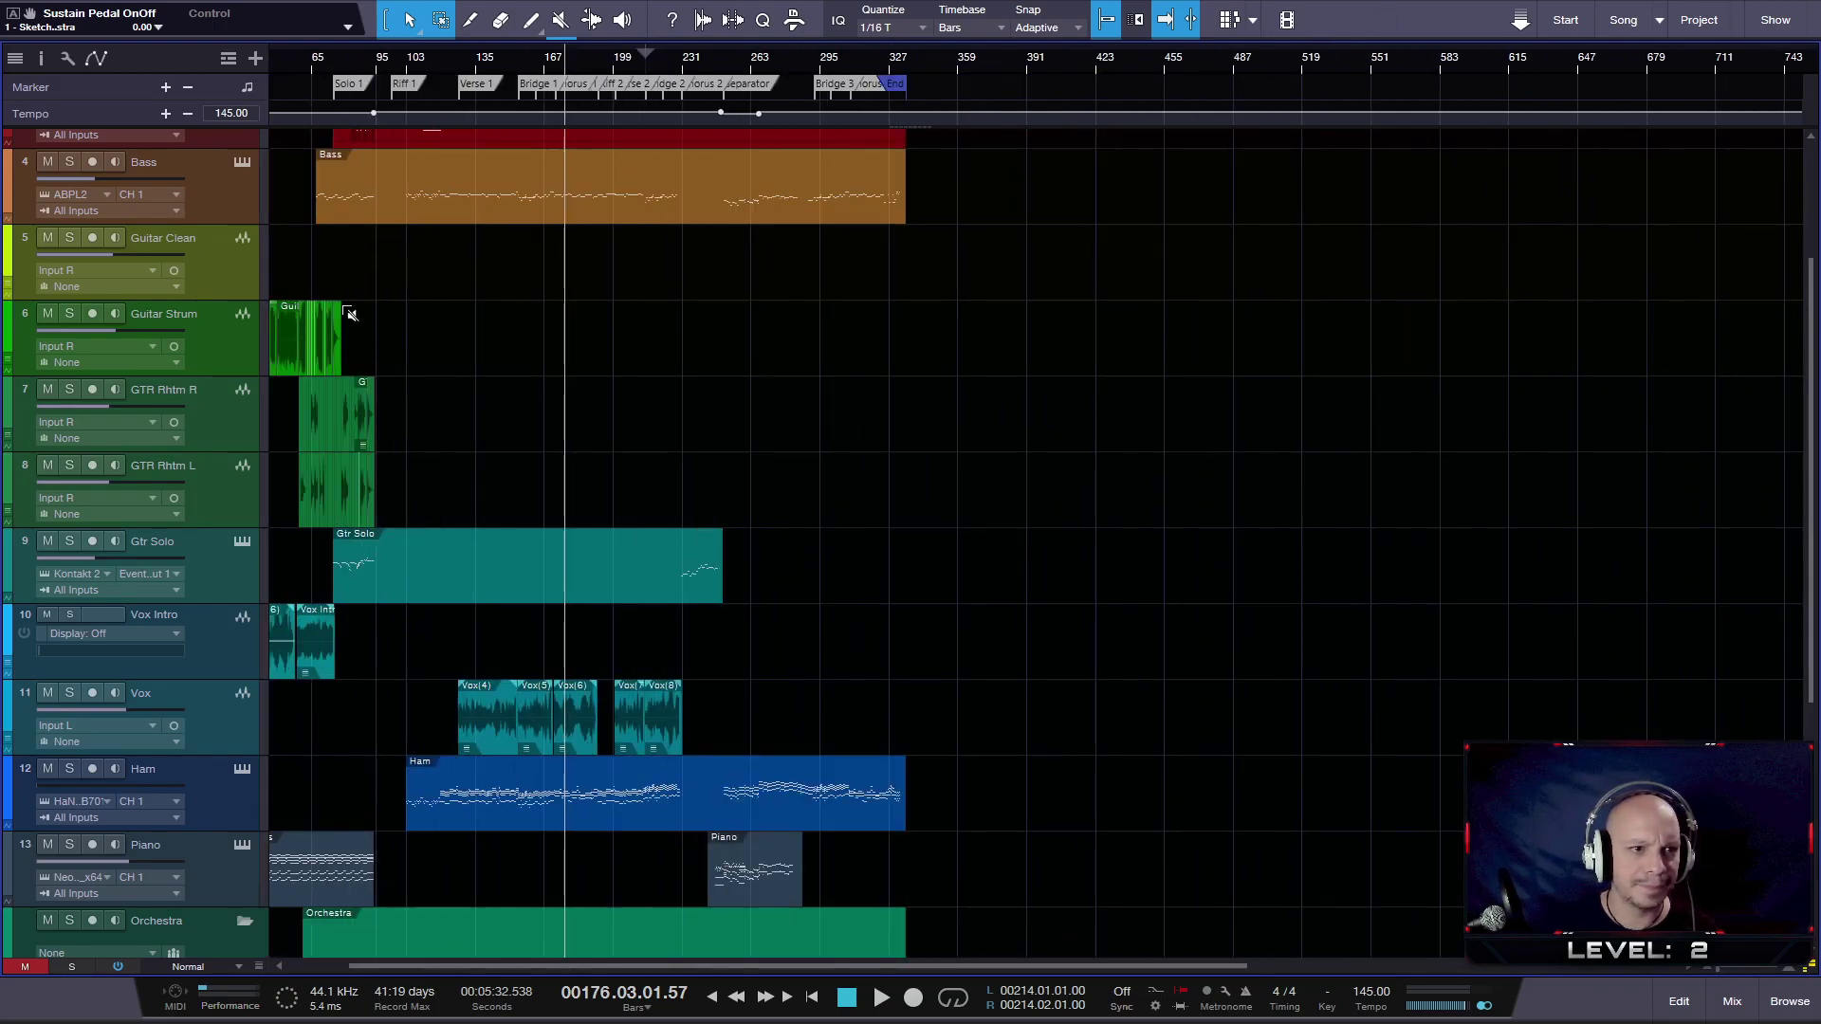
pyautogui.scroll(3, 512, 379)
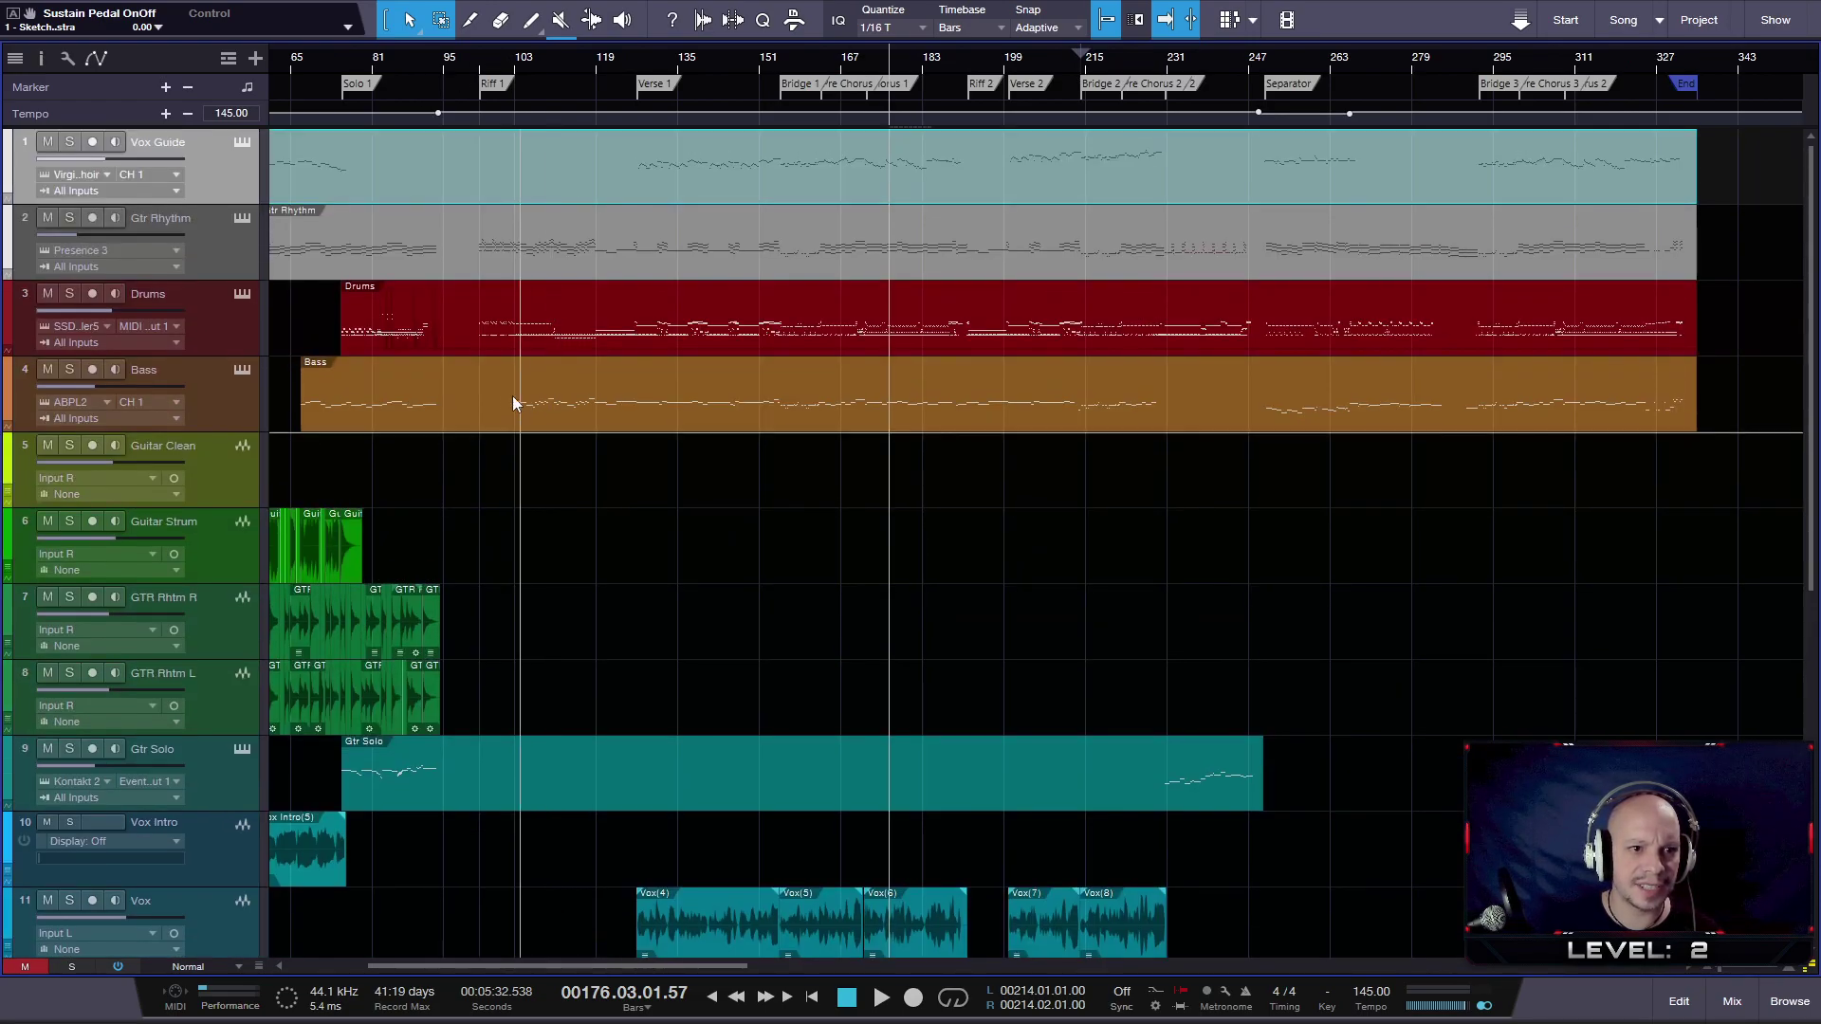
pyautogui.scroll(3, 464, 377)
pyautogui.scroll(1, 586, 353)
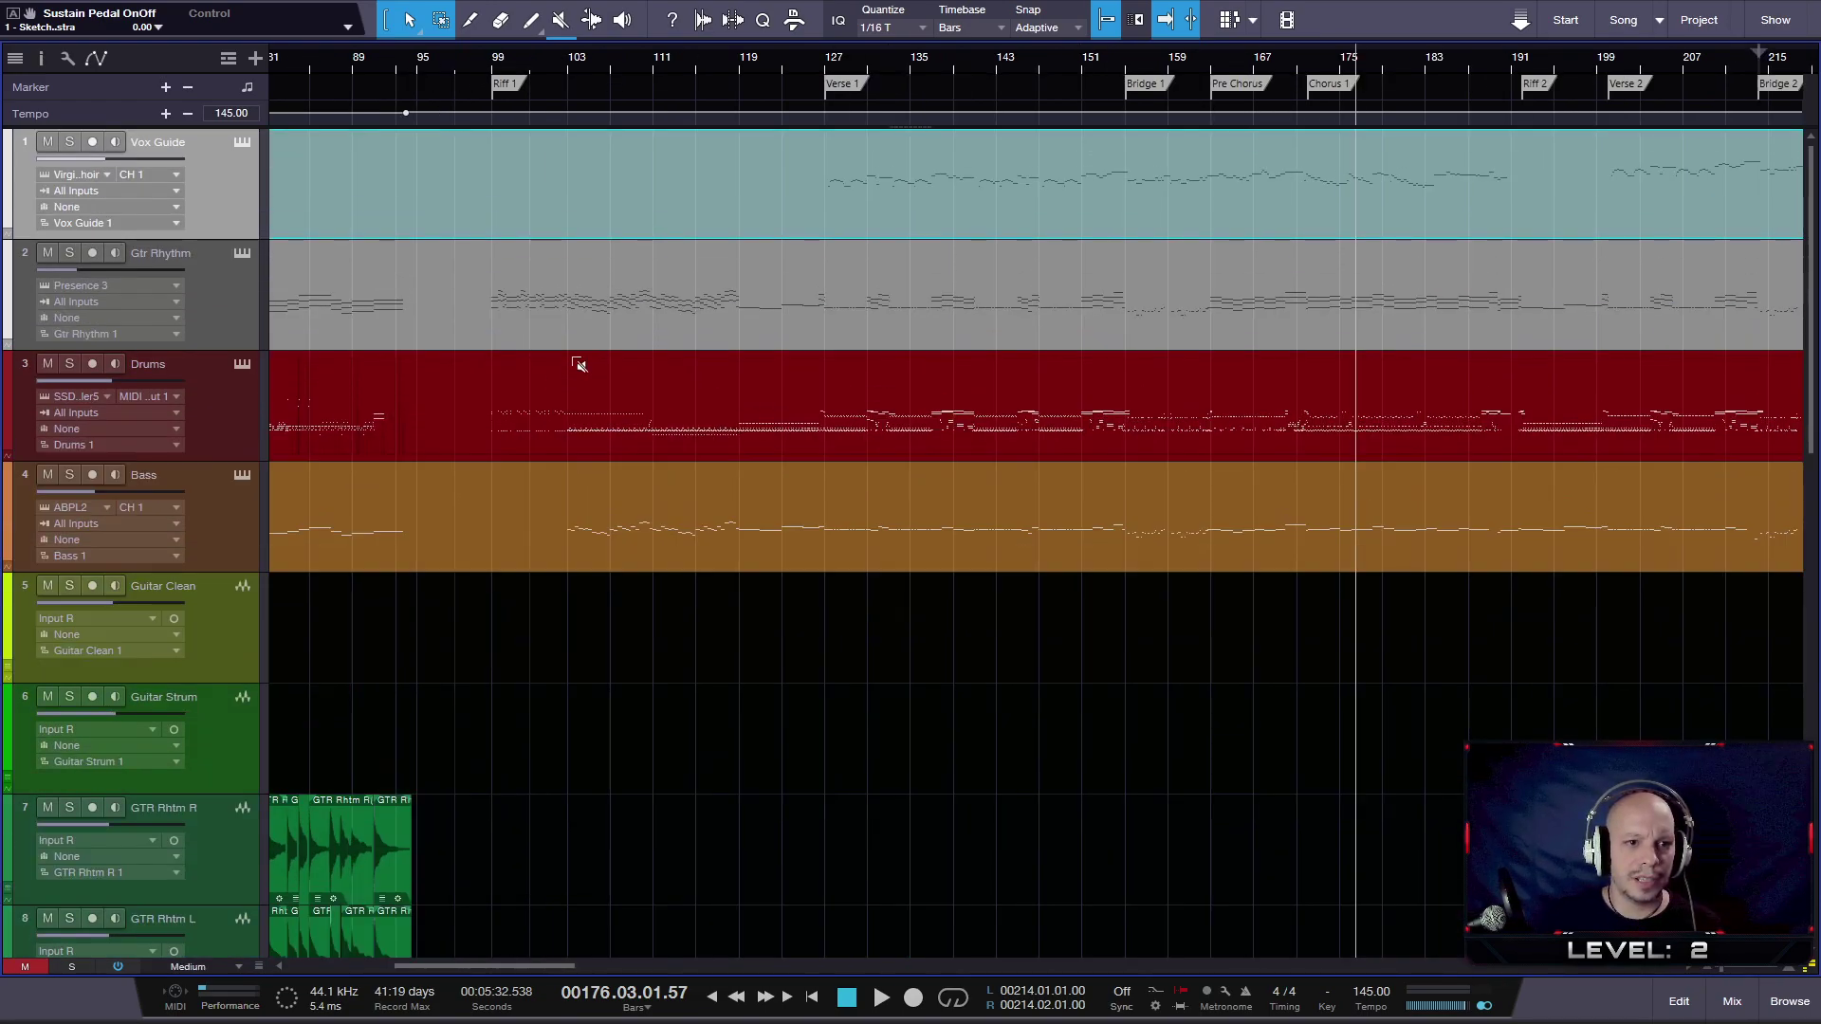
# - Open the Drums part in the note editor and examine its notes around Riff 1, bars 99 to 111
pyautogui.doubleClick(524, 453)
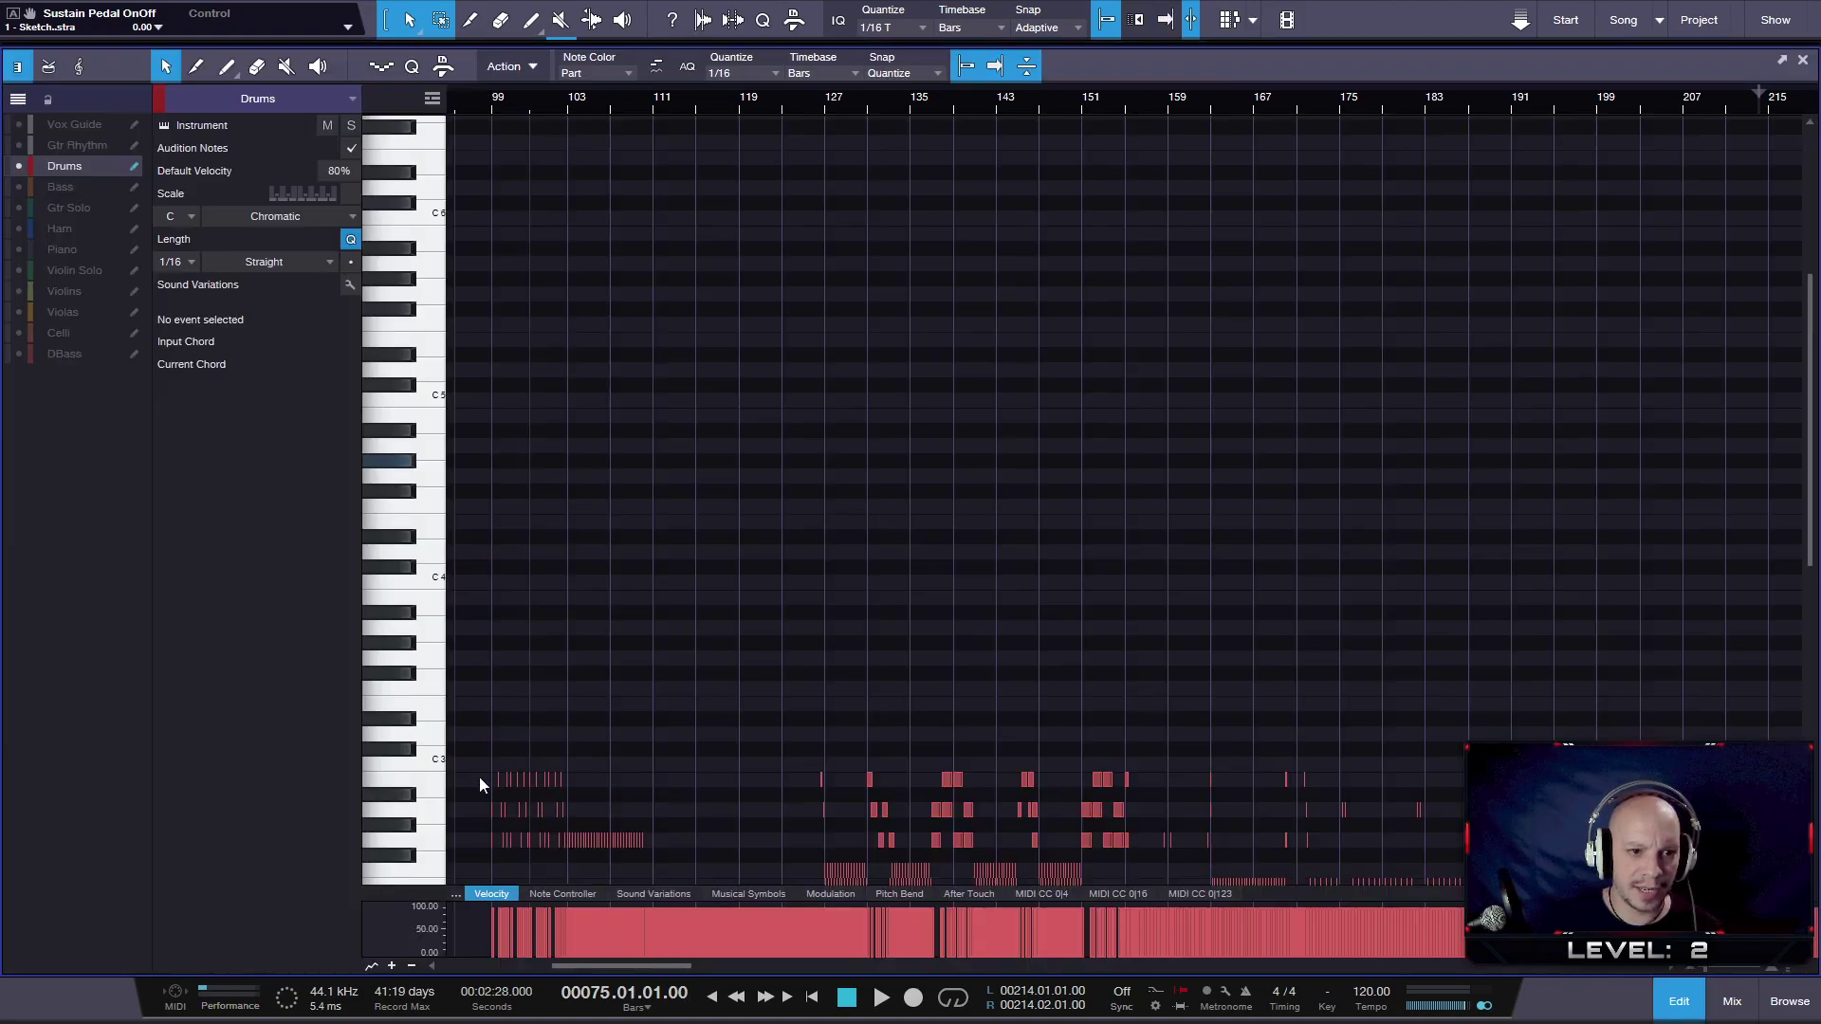
pyautogui.scroll(-5, 675, 630)
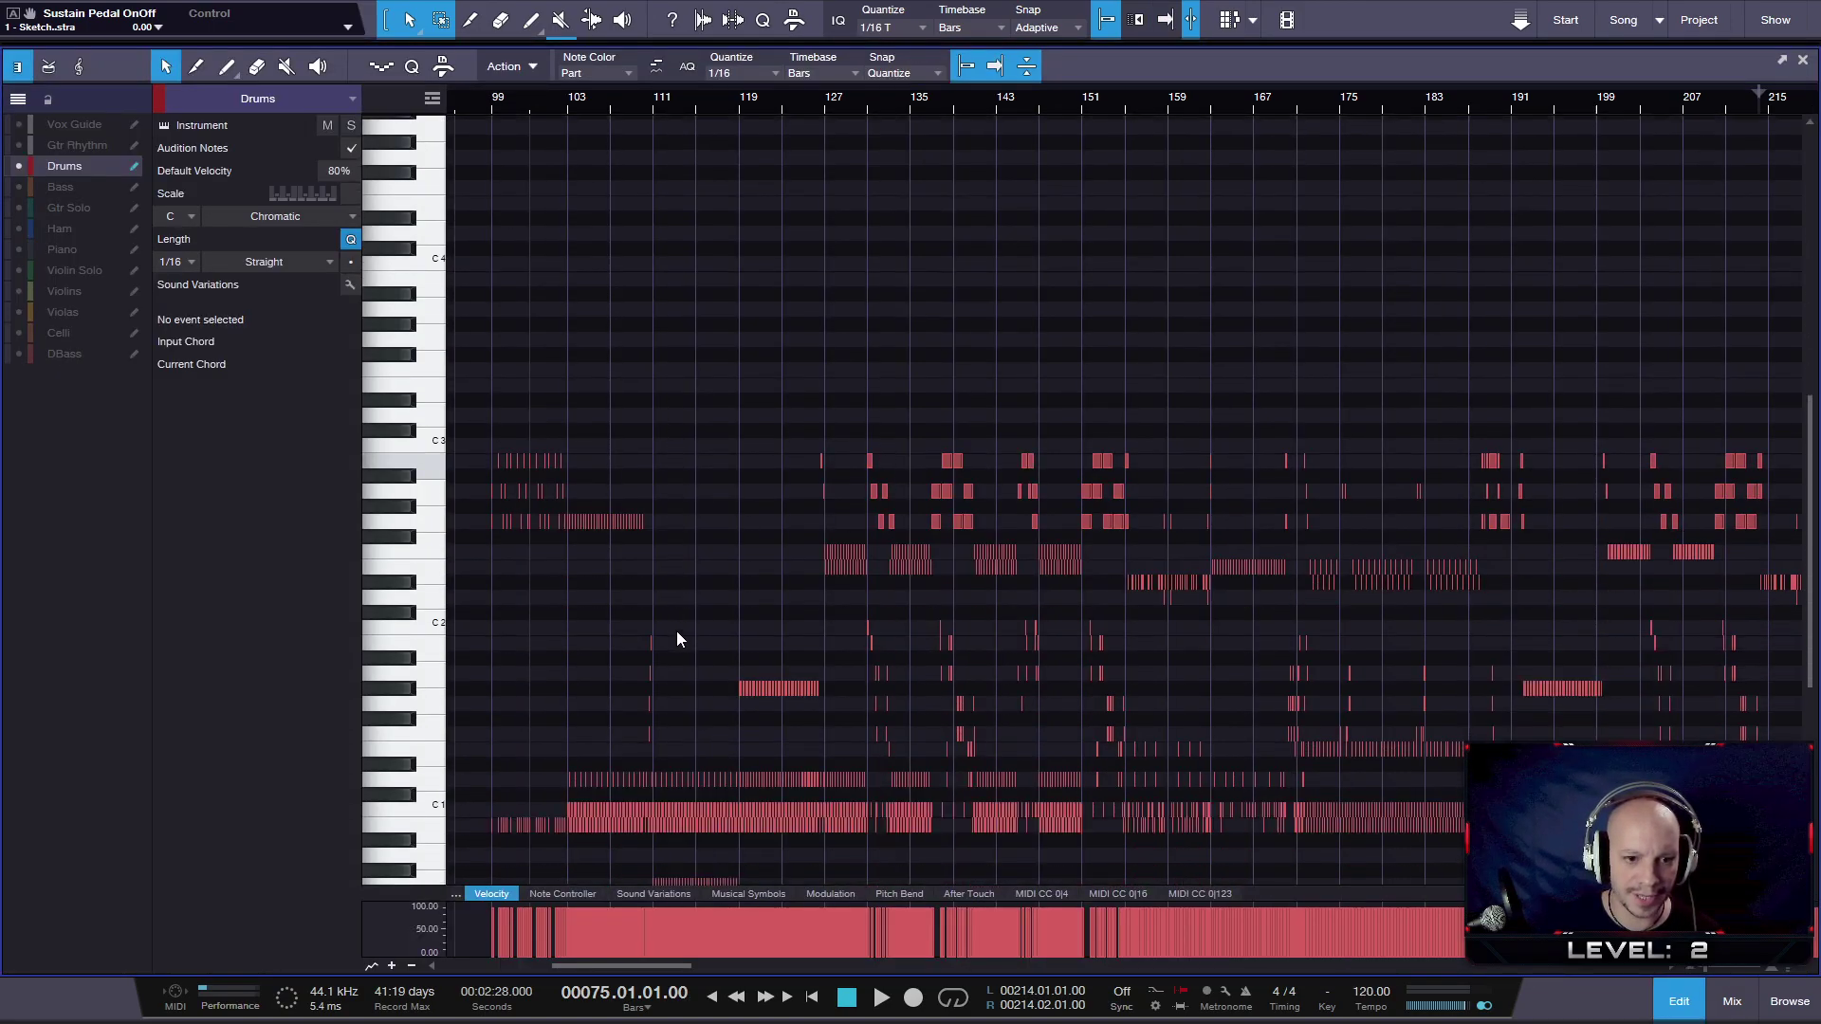
pyautogui.moveTo(651, 110); pyautogui.dragTo(1252, 150)
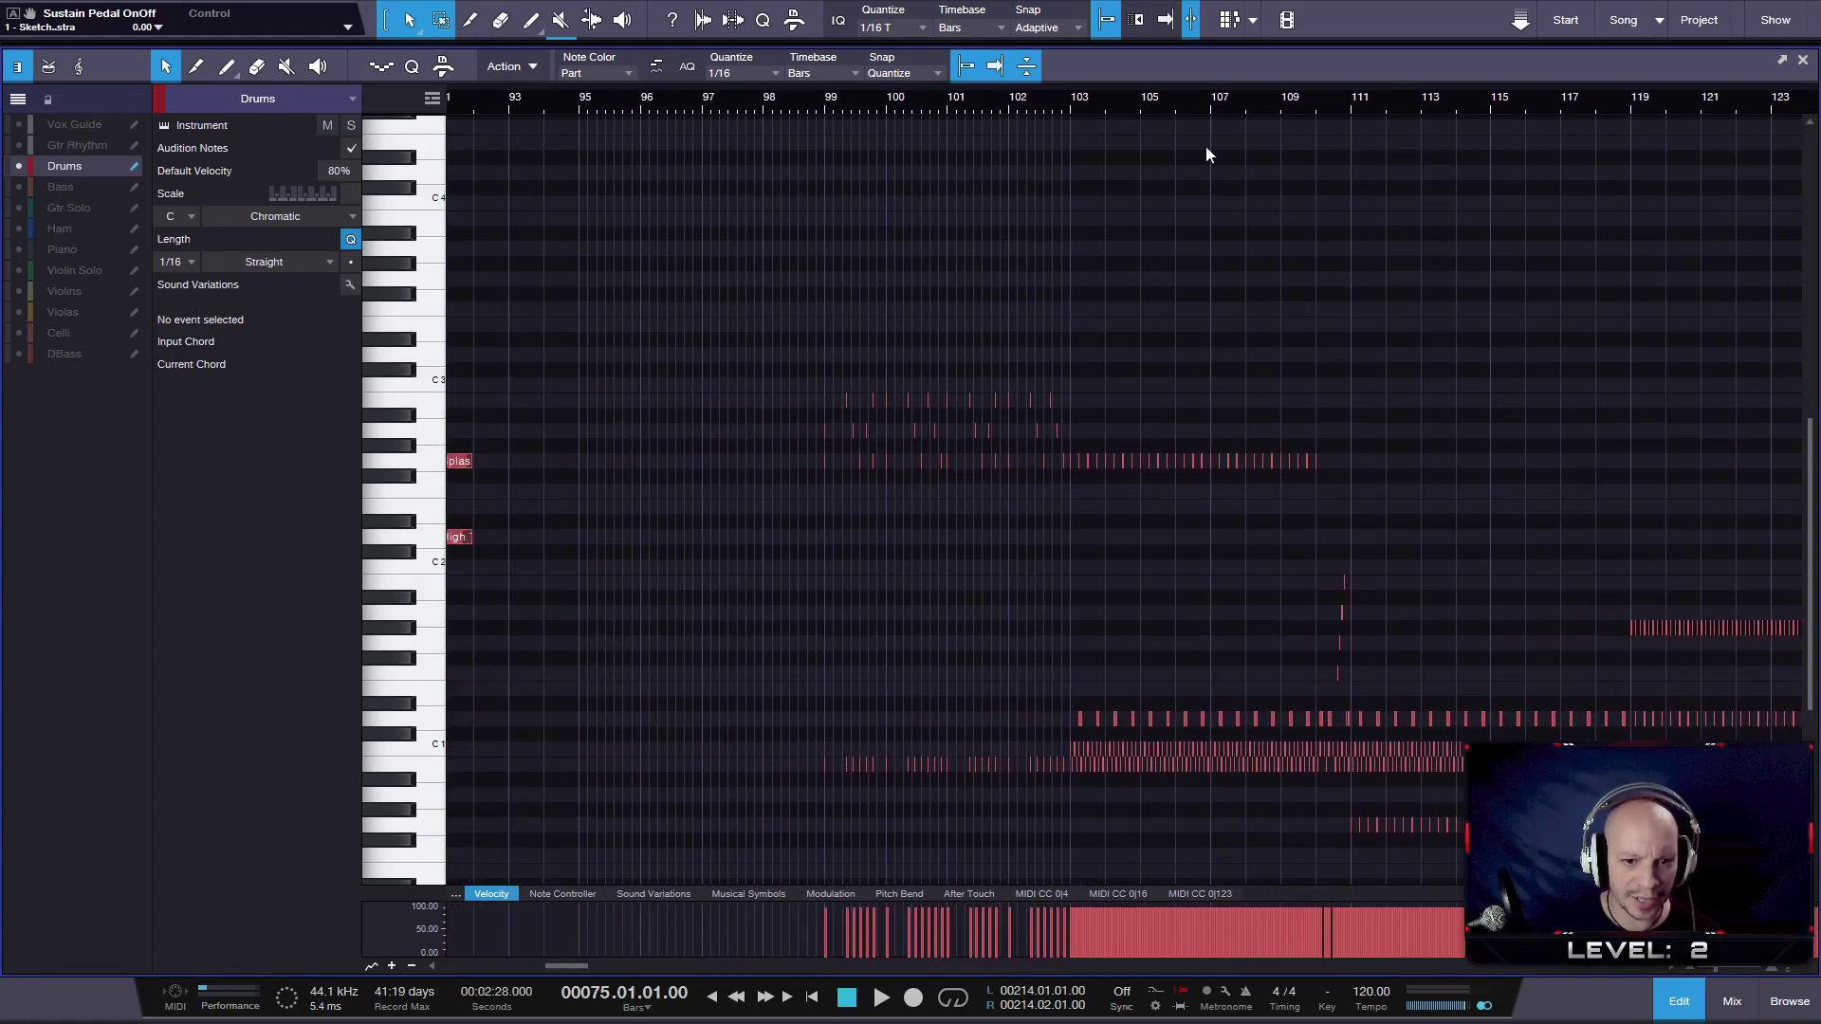
pyautogui.scroll(-1, 1251, 150)
# - Play the song from bar 99 and solo the Drums track, stopping around bar 103
pyautogui.click(808, 102)
pyautogui.press('space')
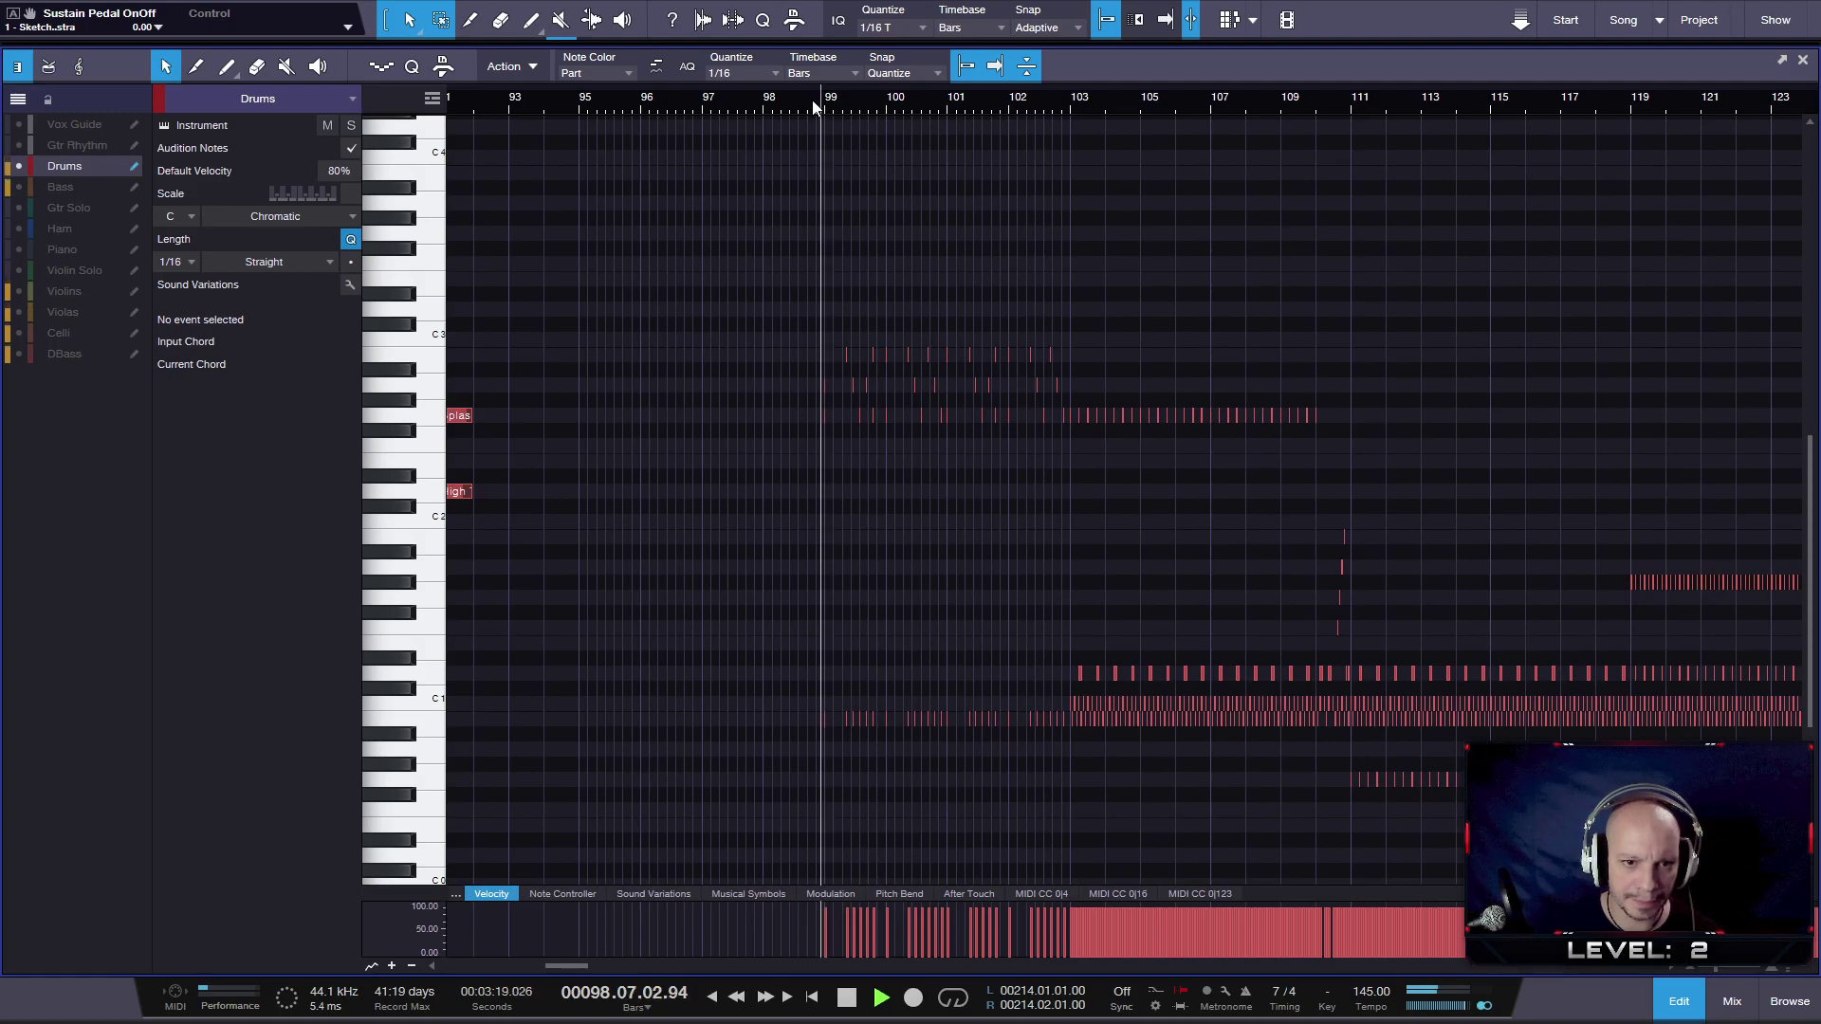
pyautogui.click(351, 126)
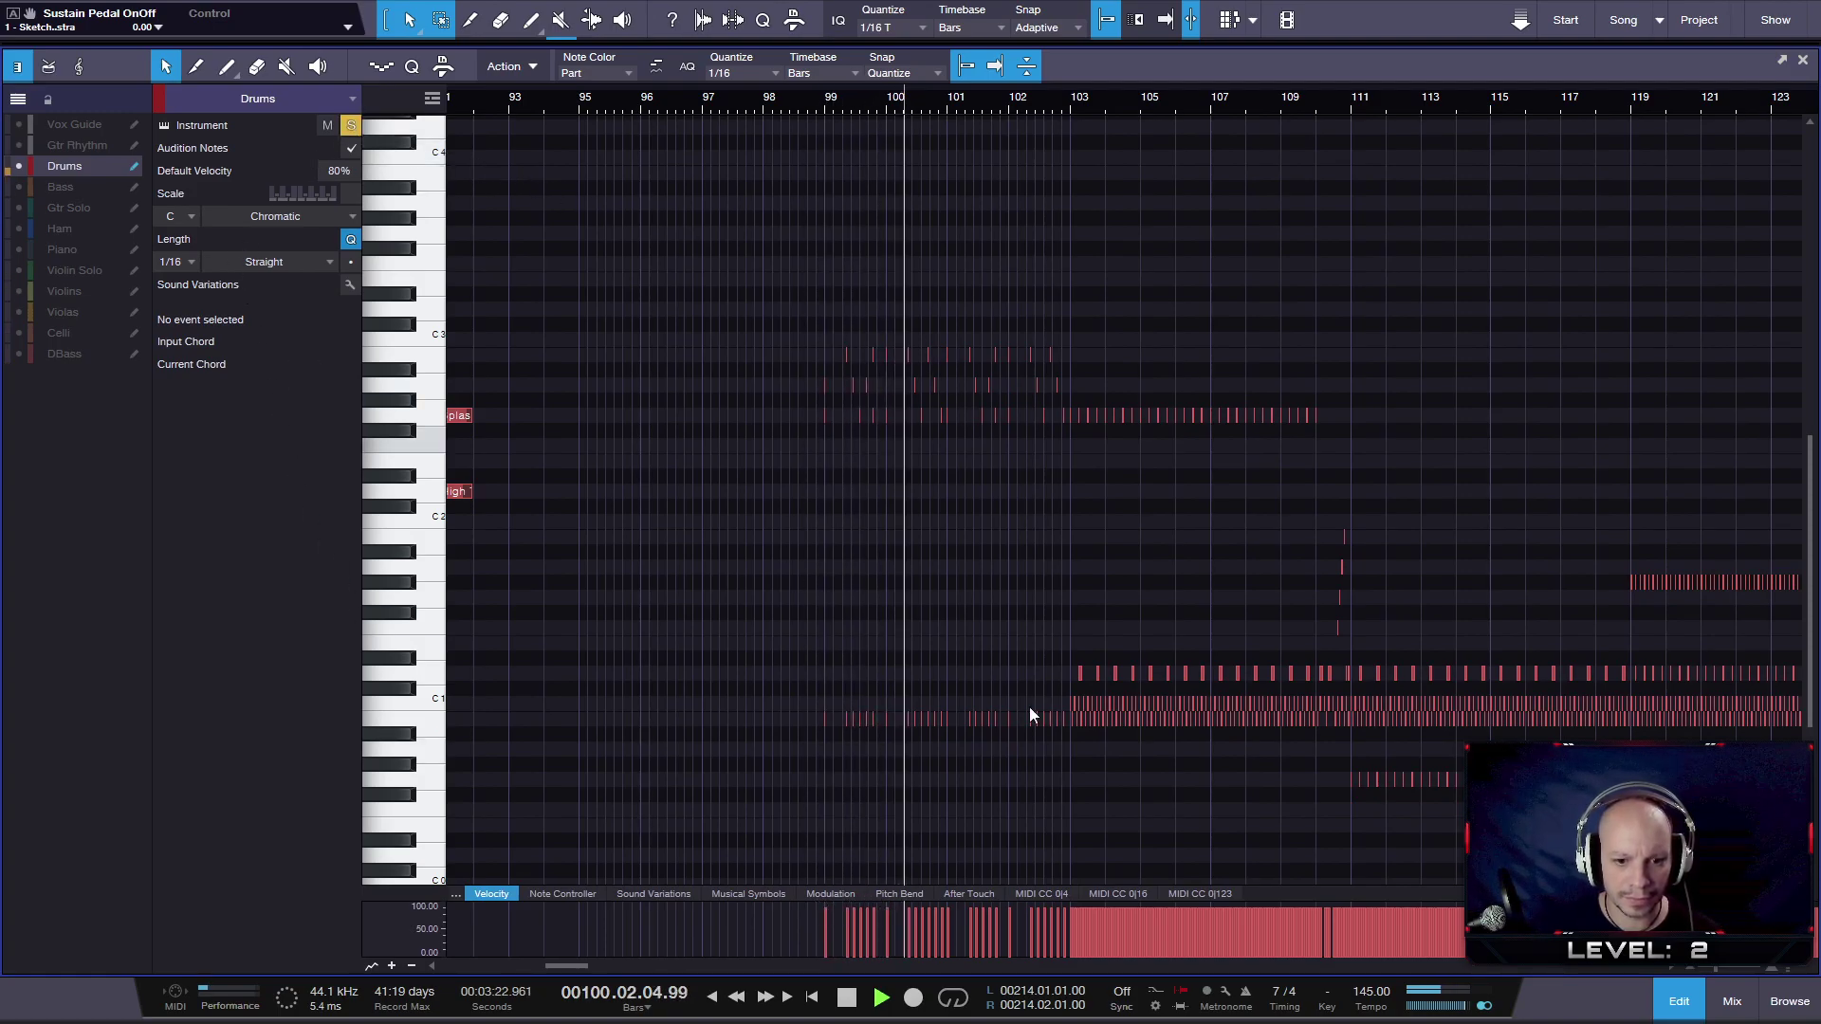
pyautogui.scroll(2, 1017, 652)
pyautogui.scroll(-3, 1029, 649)
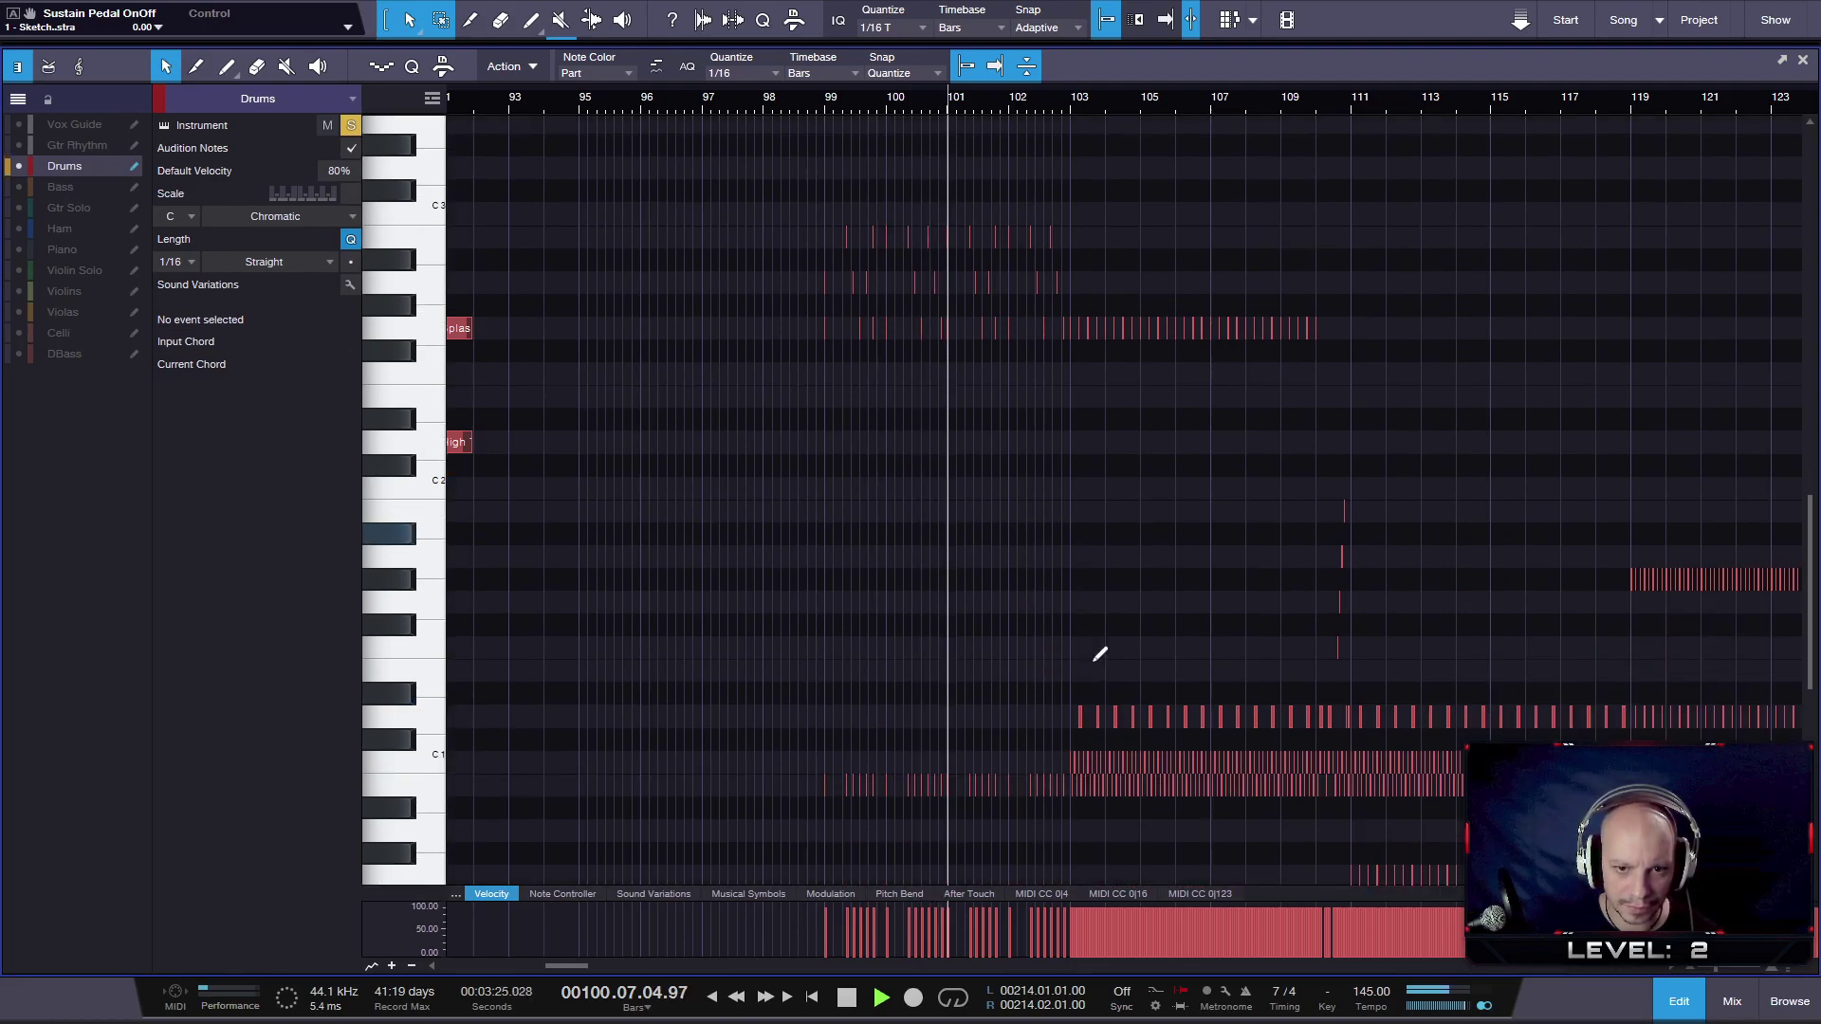
pyautogui.scroll(2, 1033, 645)
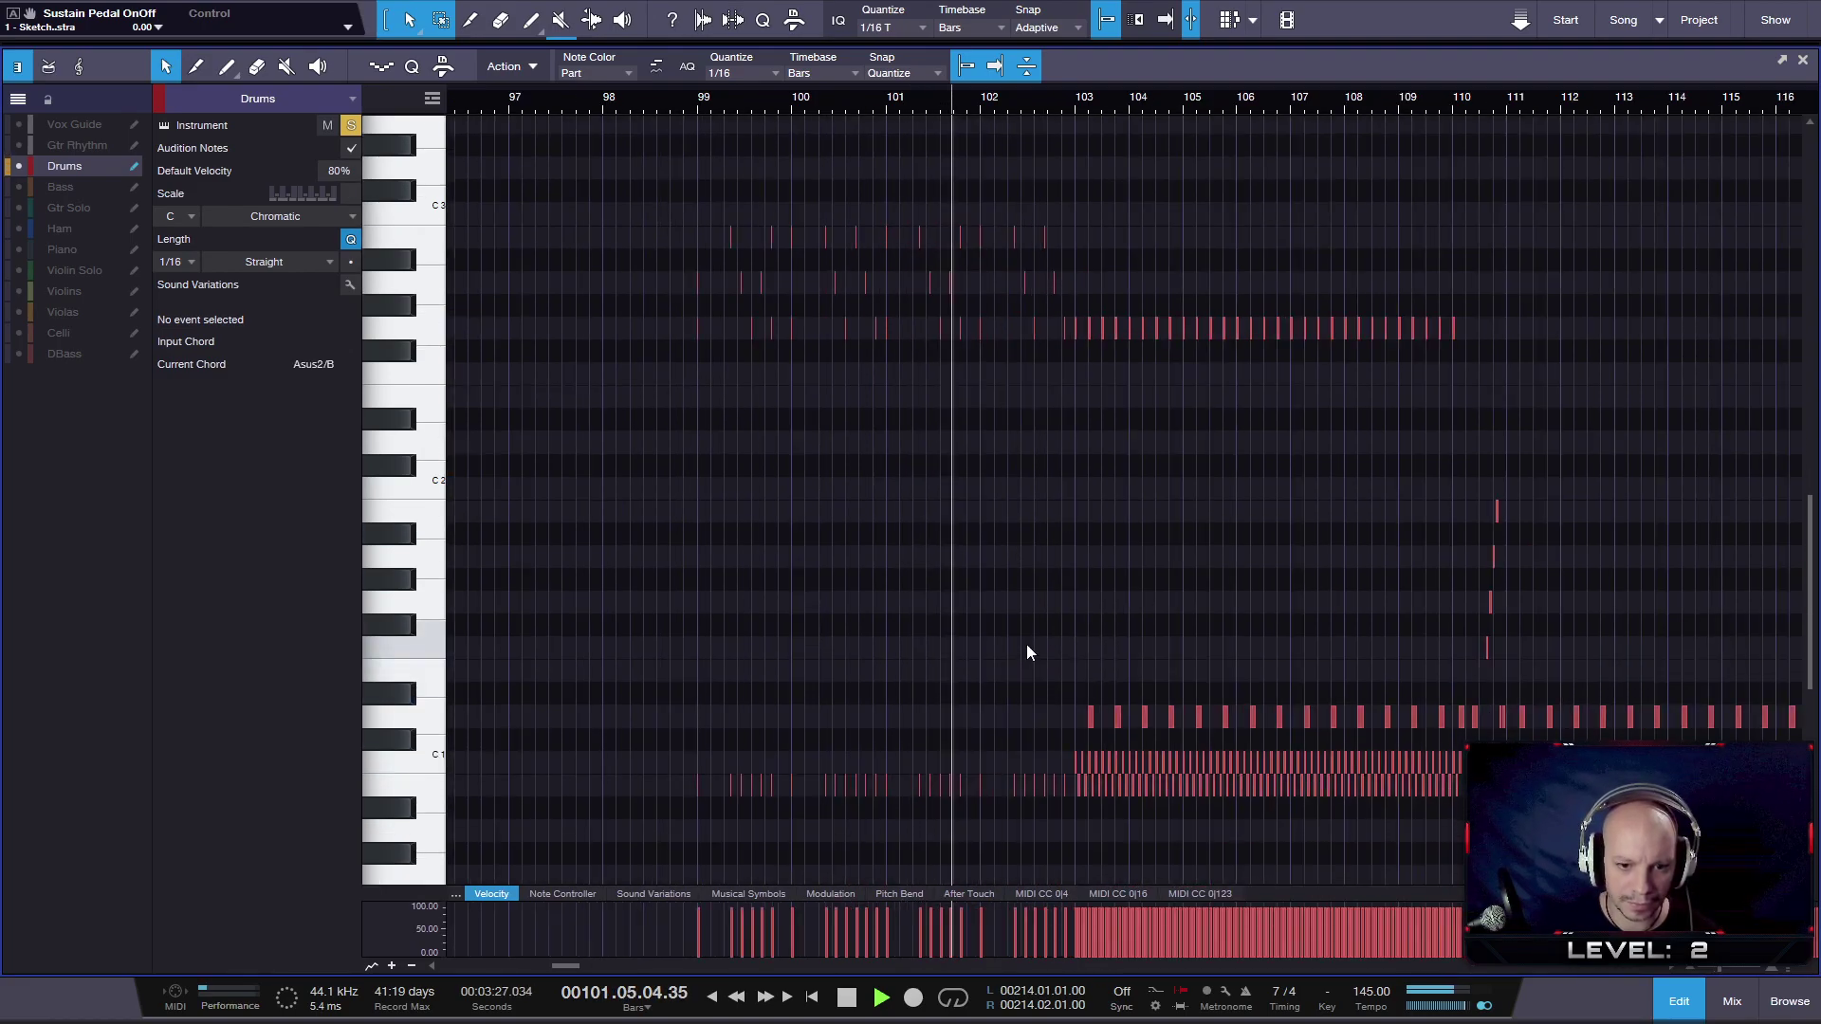
pyautogui.scroll(-2, 1026, 645)
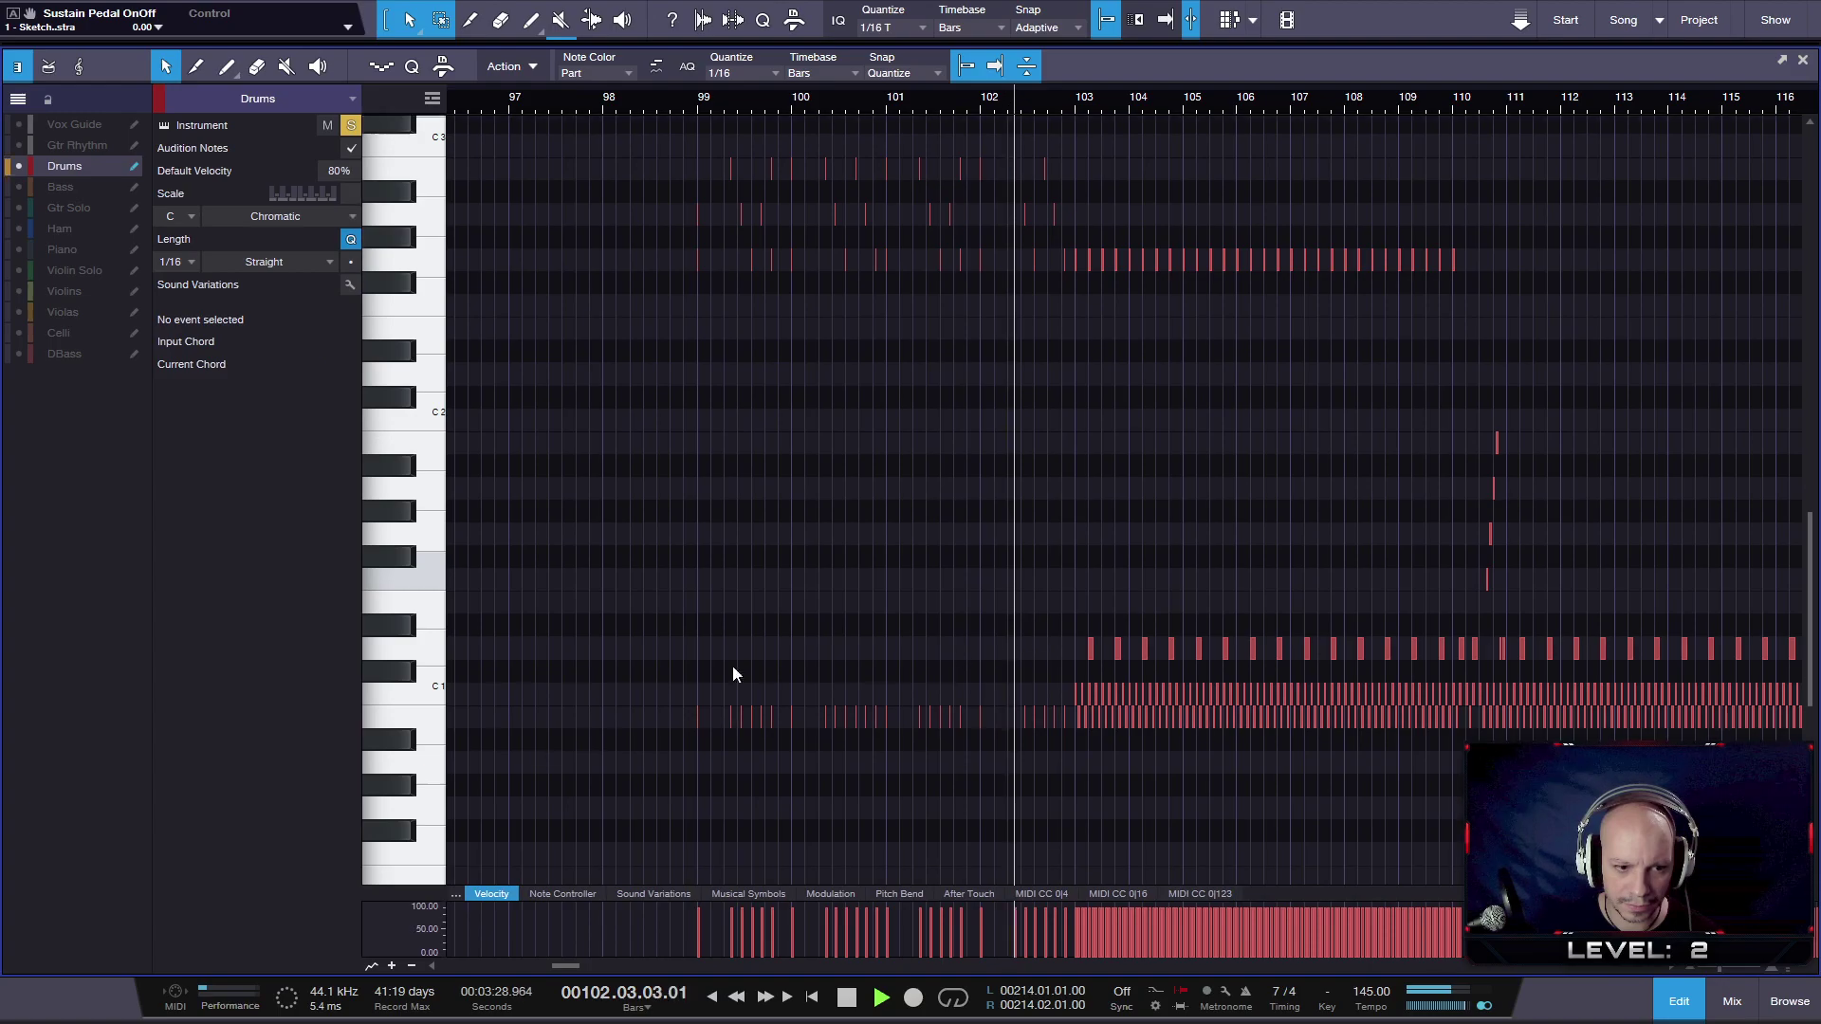
pyautogui.press('space')
# - Audition the kick key and examine the kick and cymbal notes between bars 99 and 103
pyautogui.click(411, 727)
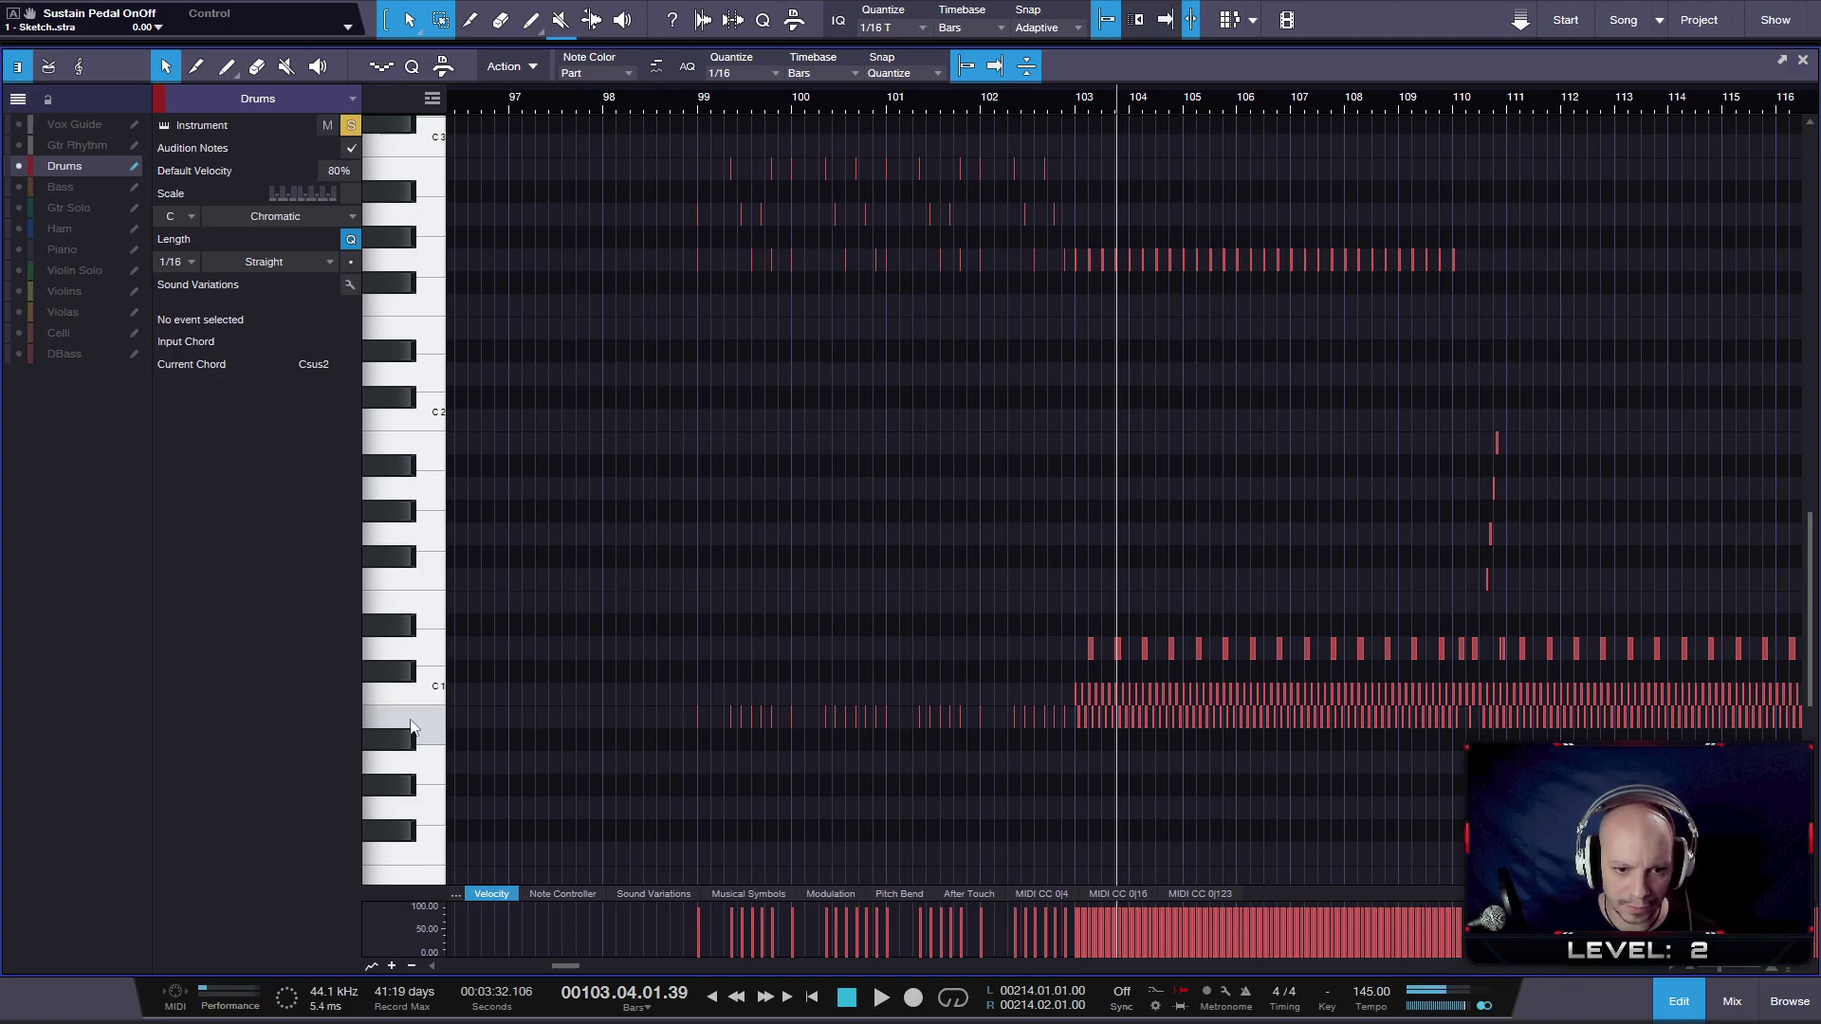
pyautogui.scroll(8, 927, 861)
pyautogui.scroll(-5, 784, 825)
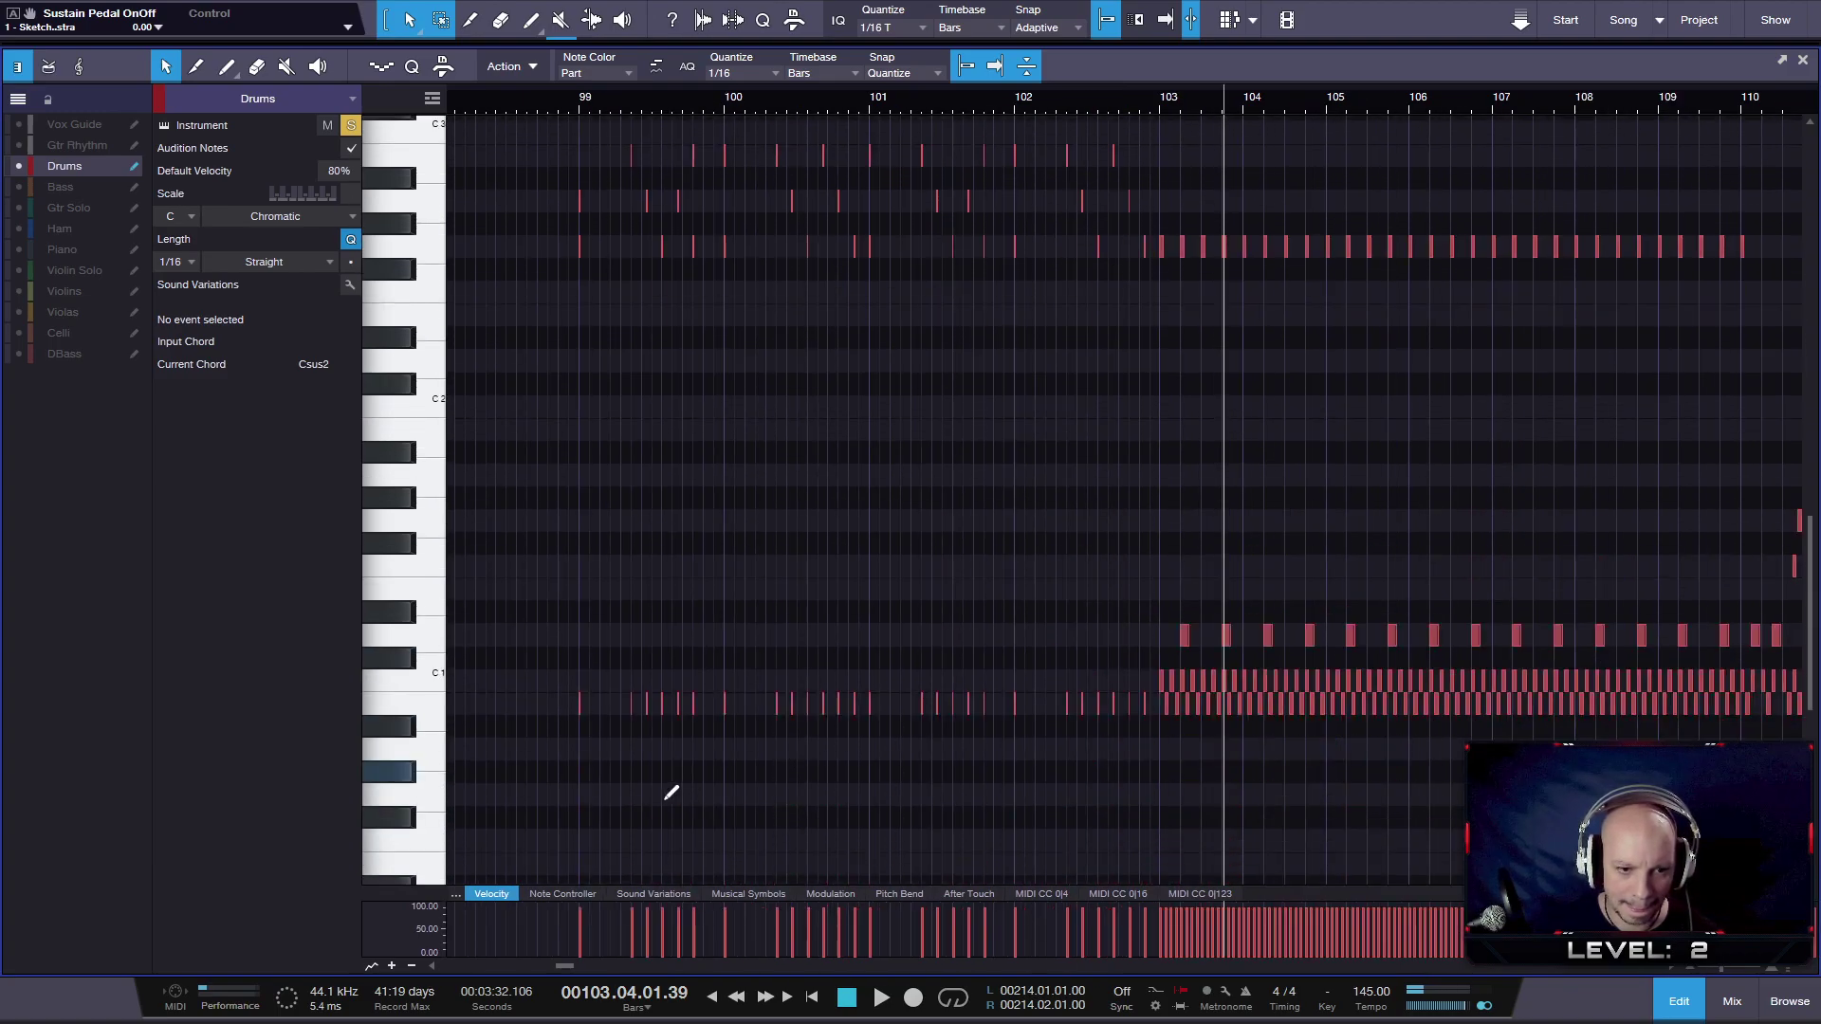
pyautogui.scroll(4, 626, 782)
pyautogui.scroll(-5, 597, 789)
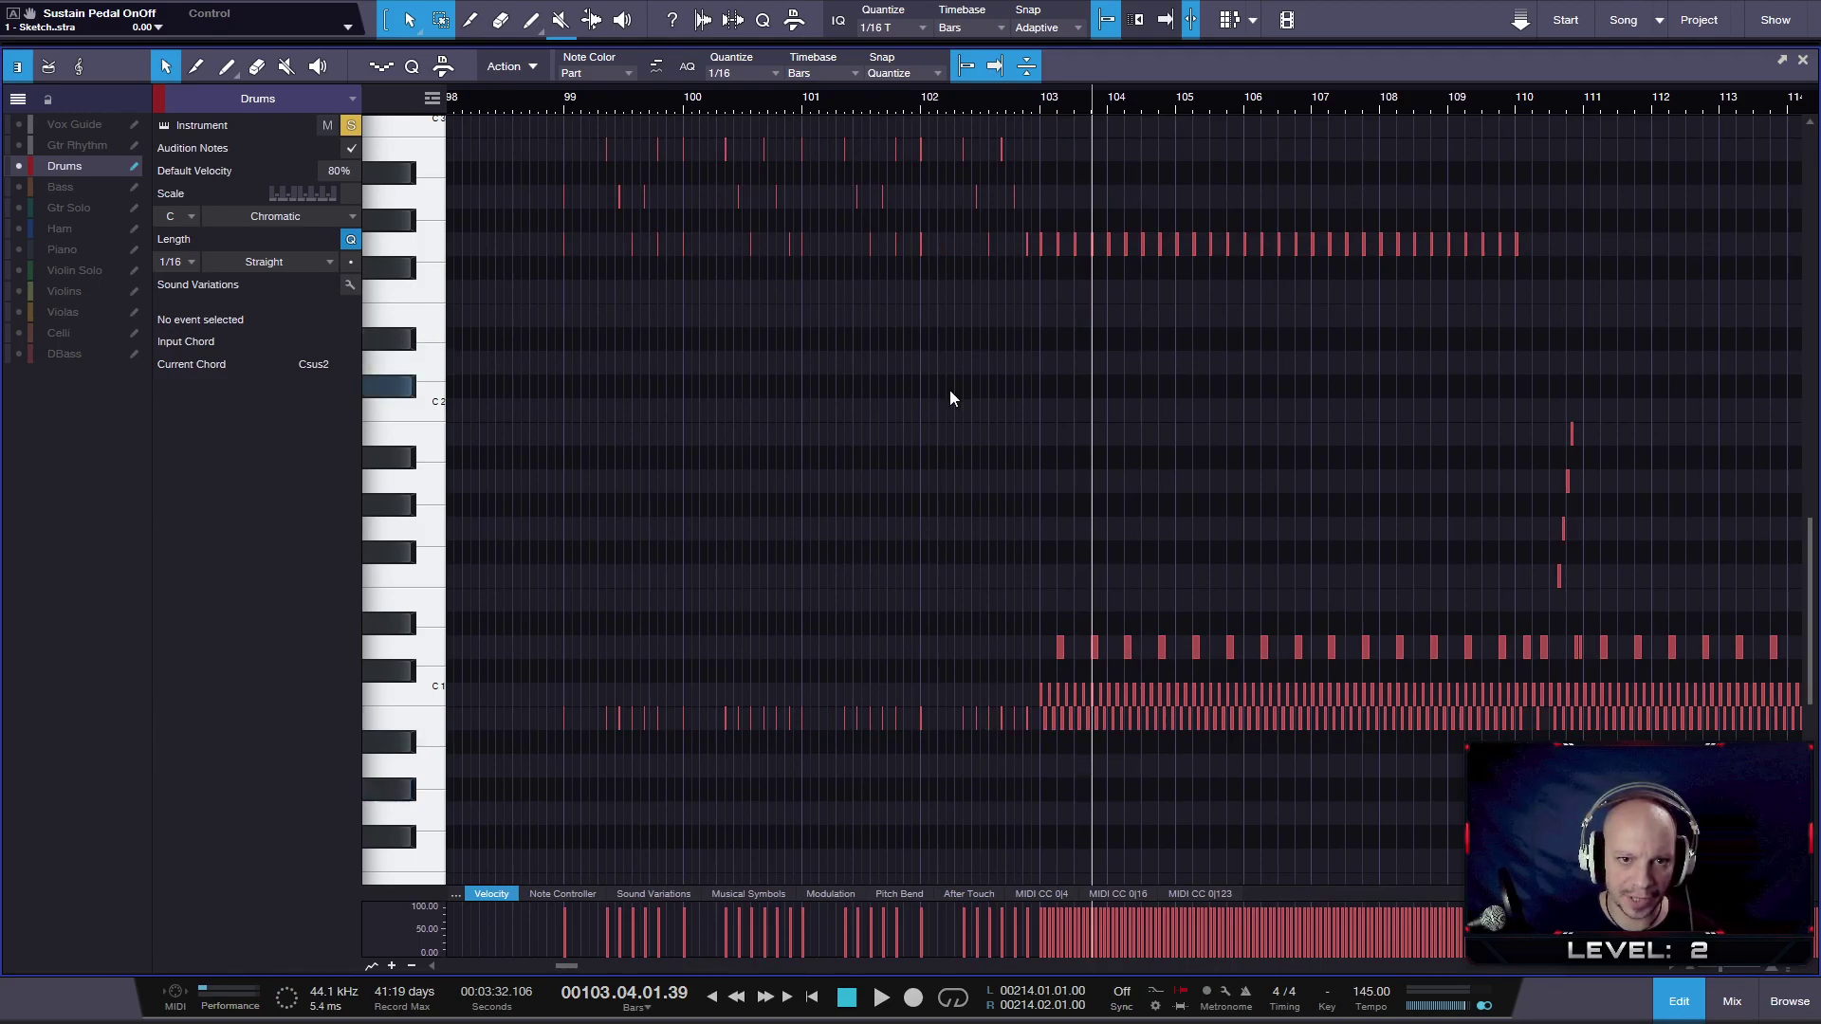
pyautogui.scroll(-2, 829, 674)
pyautogui.scroll(2, 498, 725)
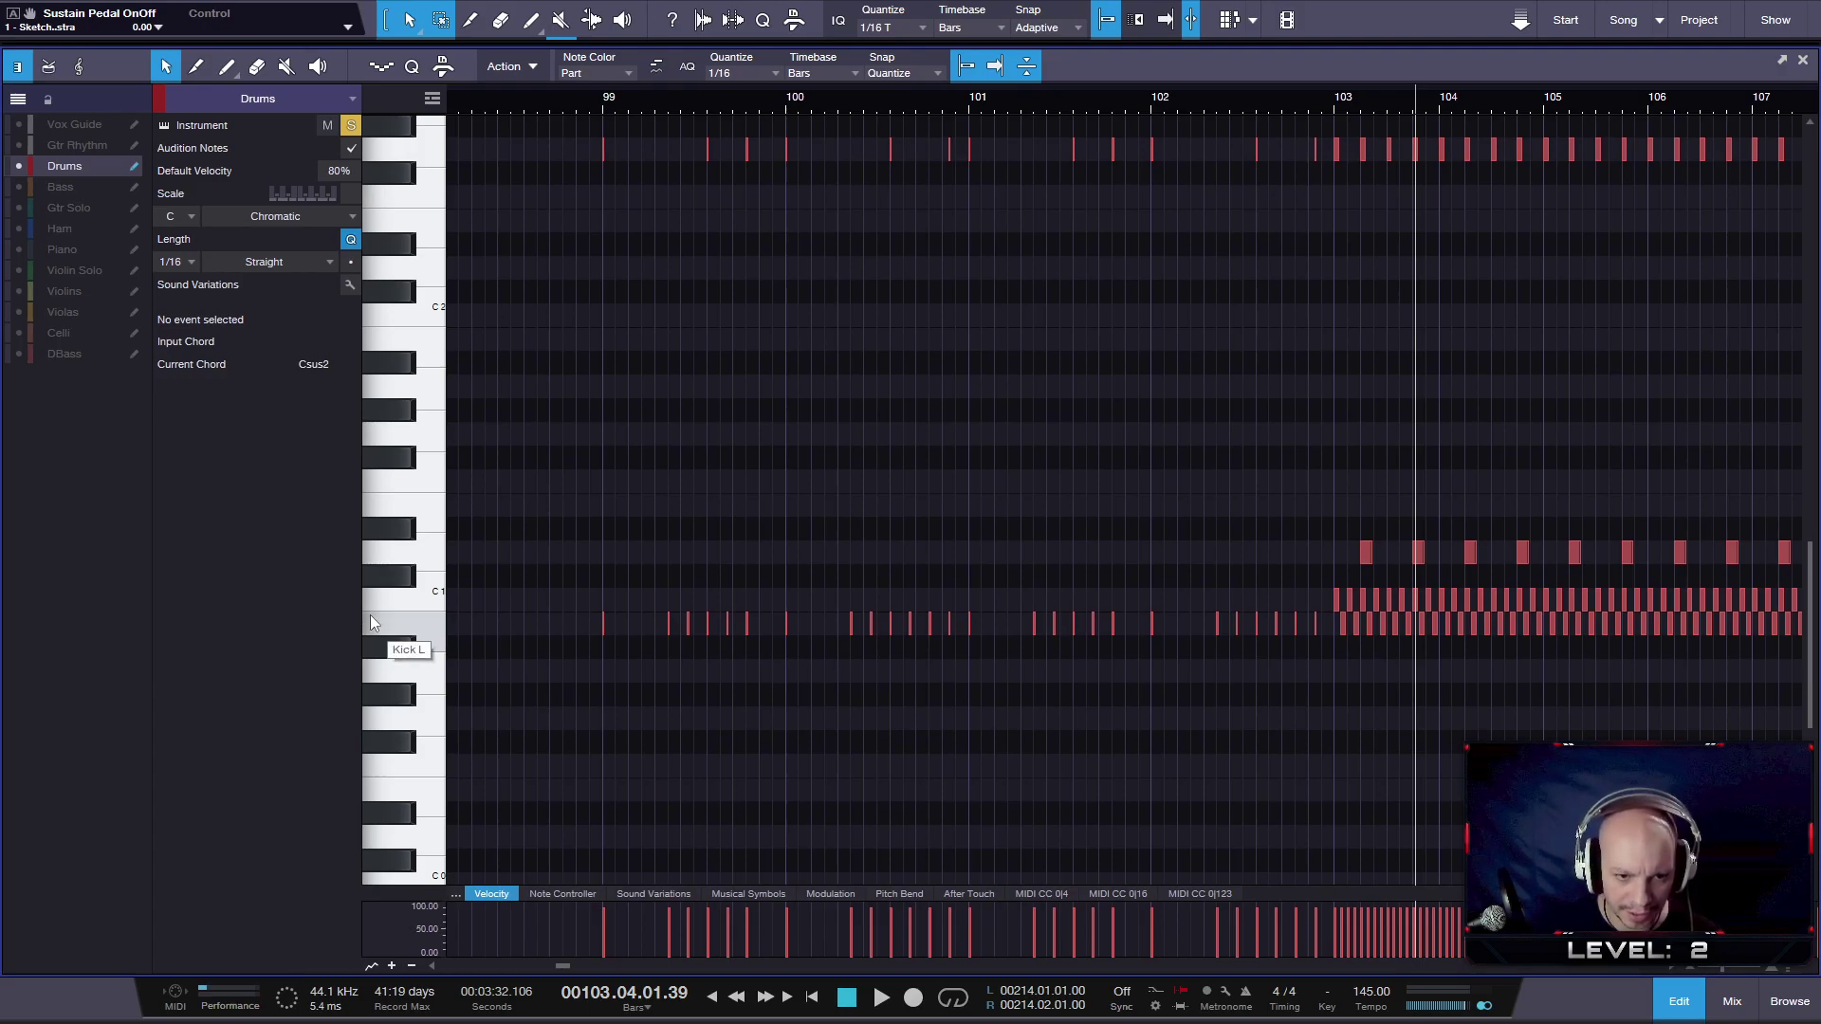
# - Replay the soloed drums through bar 99, and lower the velocities of its second to fifth Kick L notes, starting at 65%
pyautogui.click(582, 95)
pyautogui.press('space')
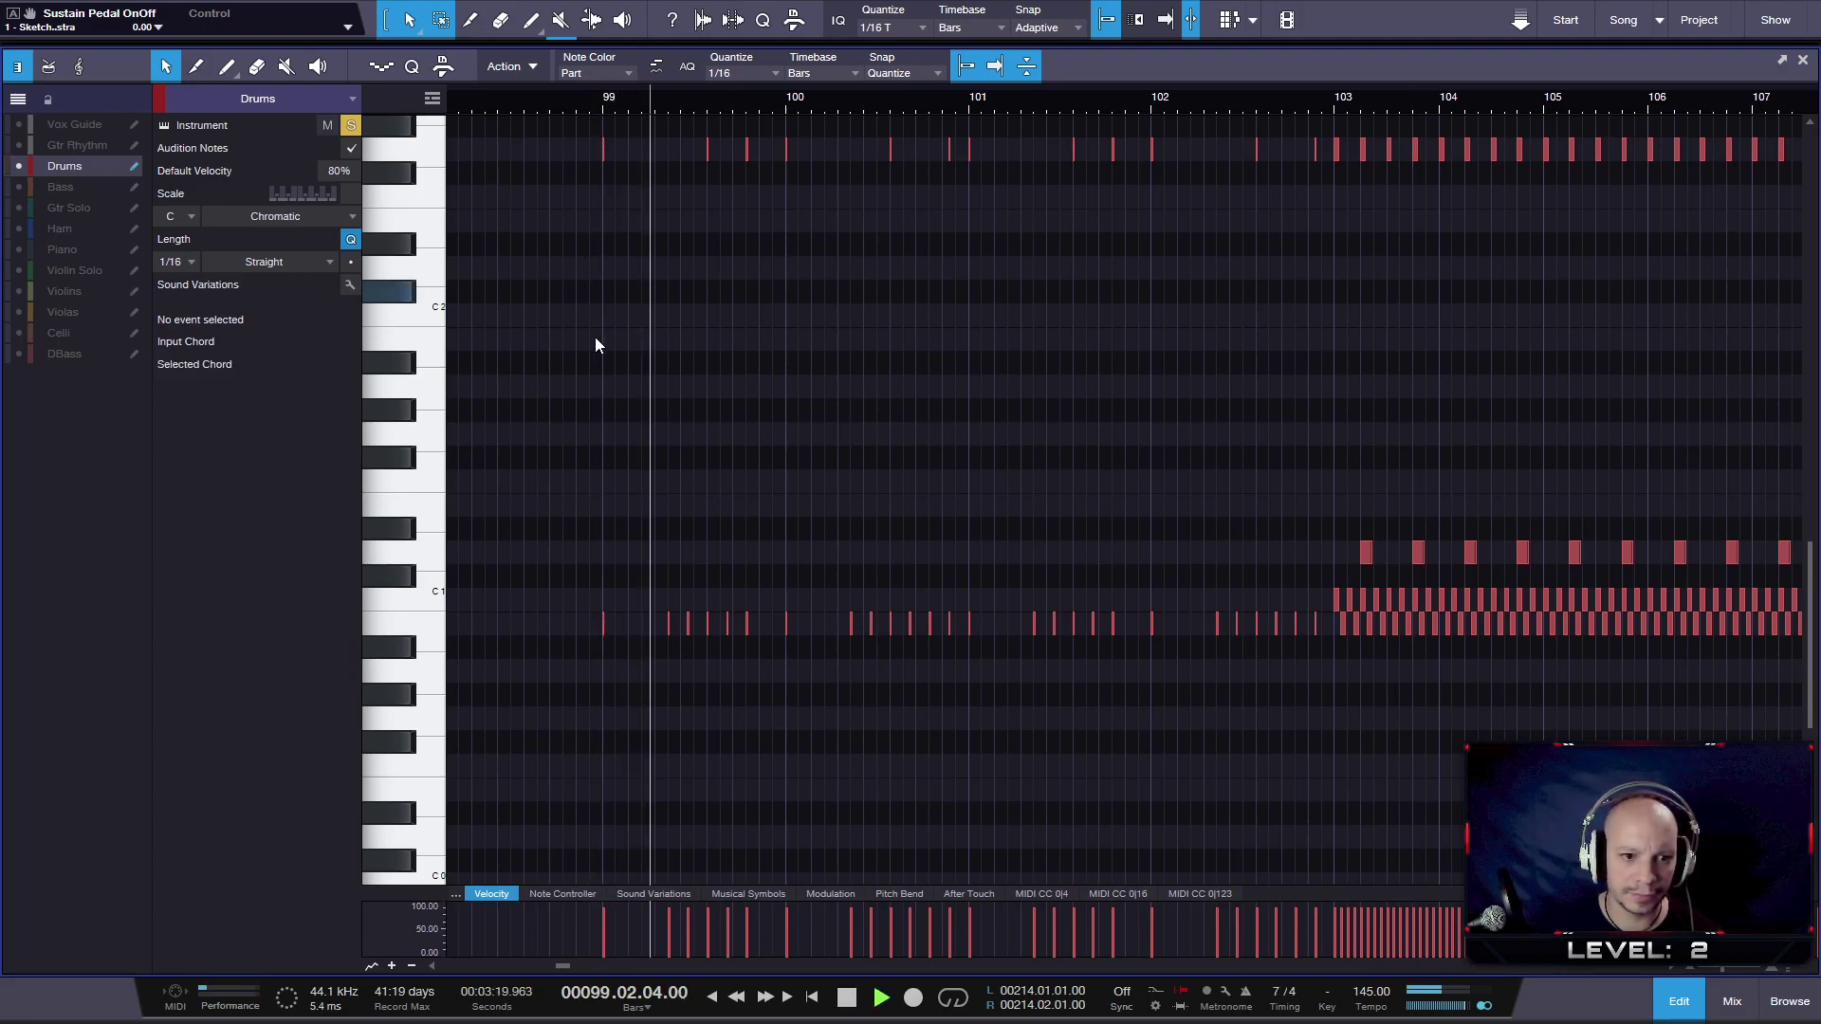
pyautogui.press('space')
pyautogui.moveTo(647, 565); pyautogui.dragTo(732, 675)
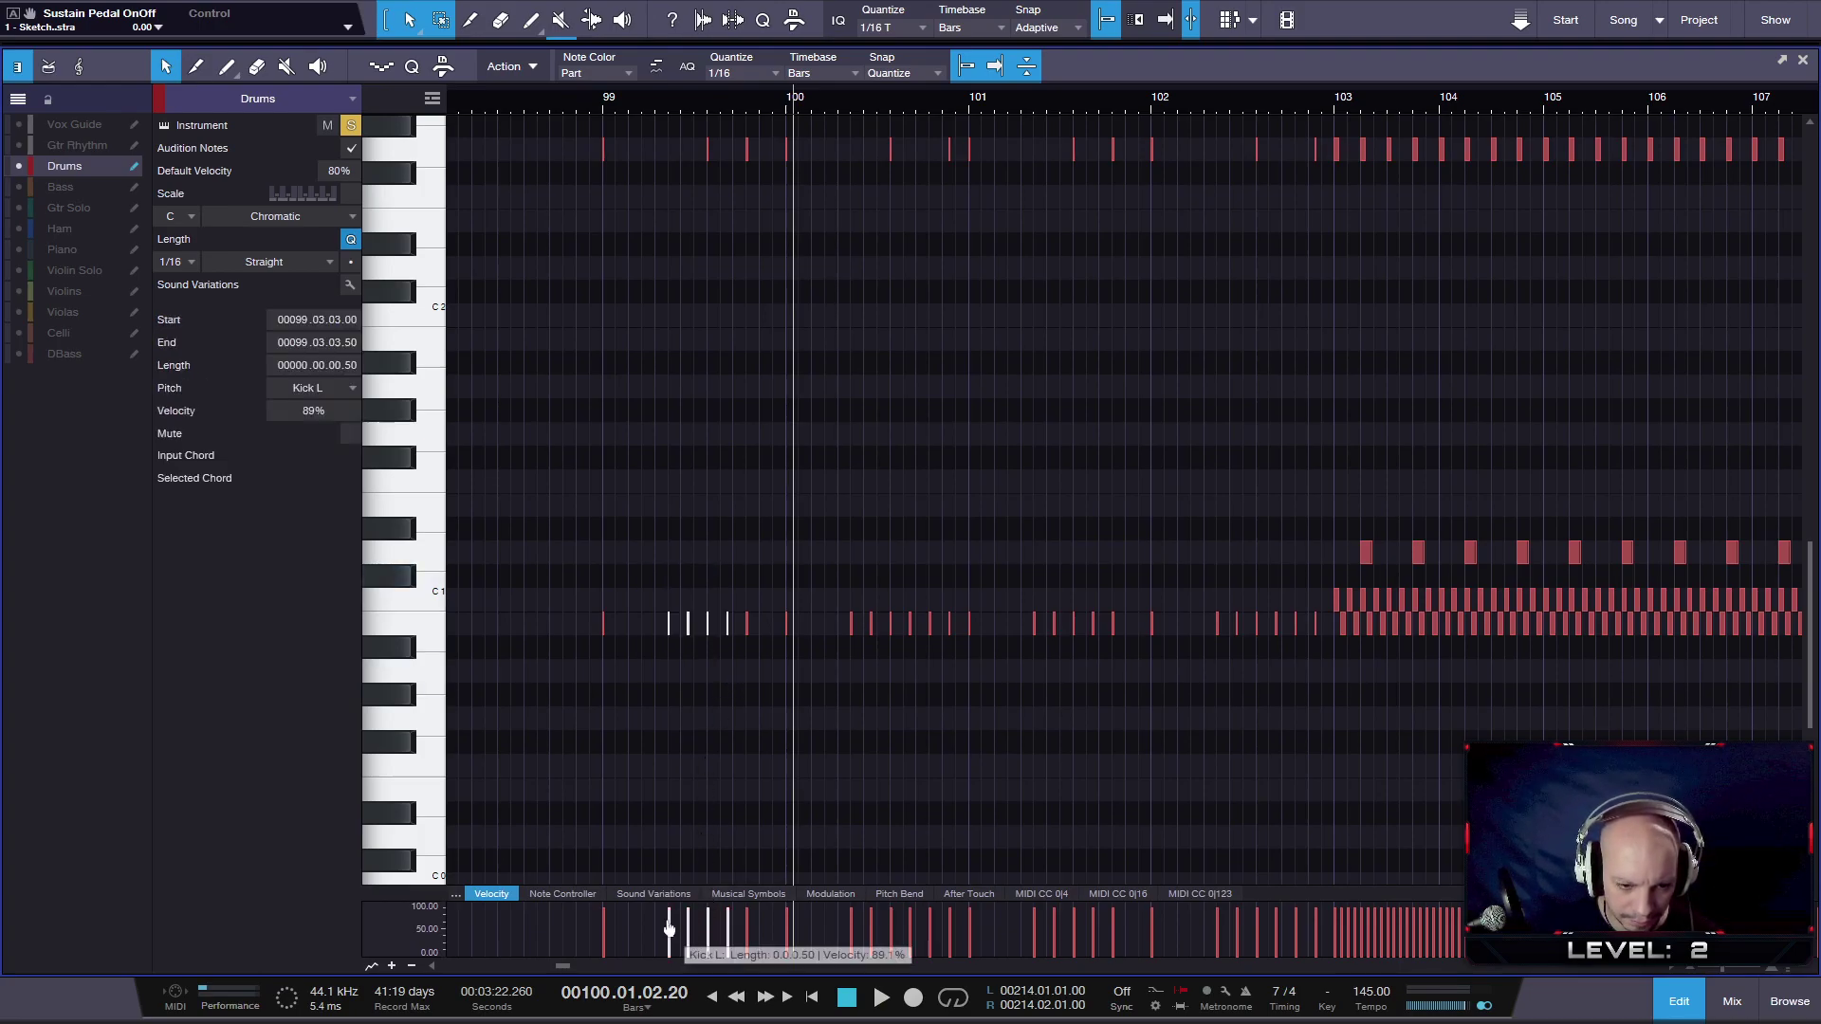
pyautogui.moveTo(675, 913); pyautogui.dragTo(680, 923)
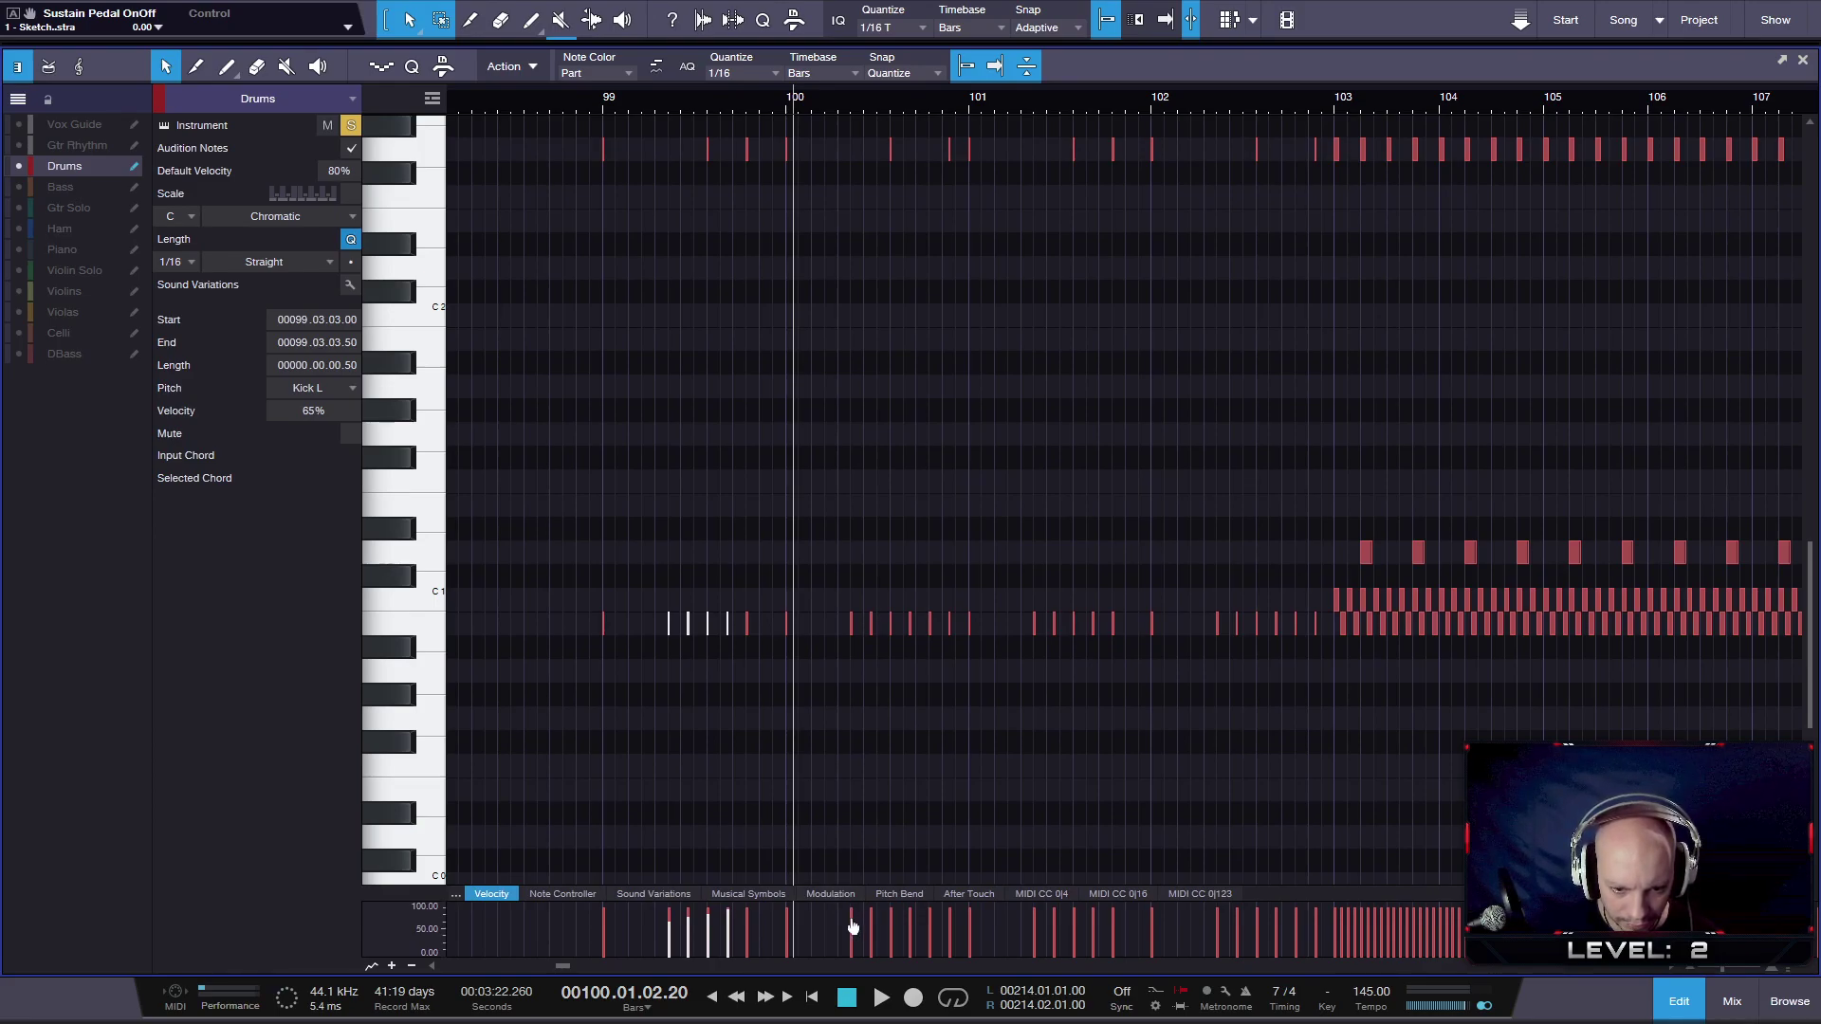
# - Reshape the velocities of the five closely spaced Kick L notes in bar 100, starting at 84%
pyautogui.moveTo(831, 564); pyautogui.dragTo(941, 686)
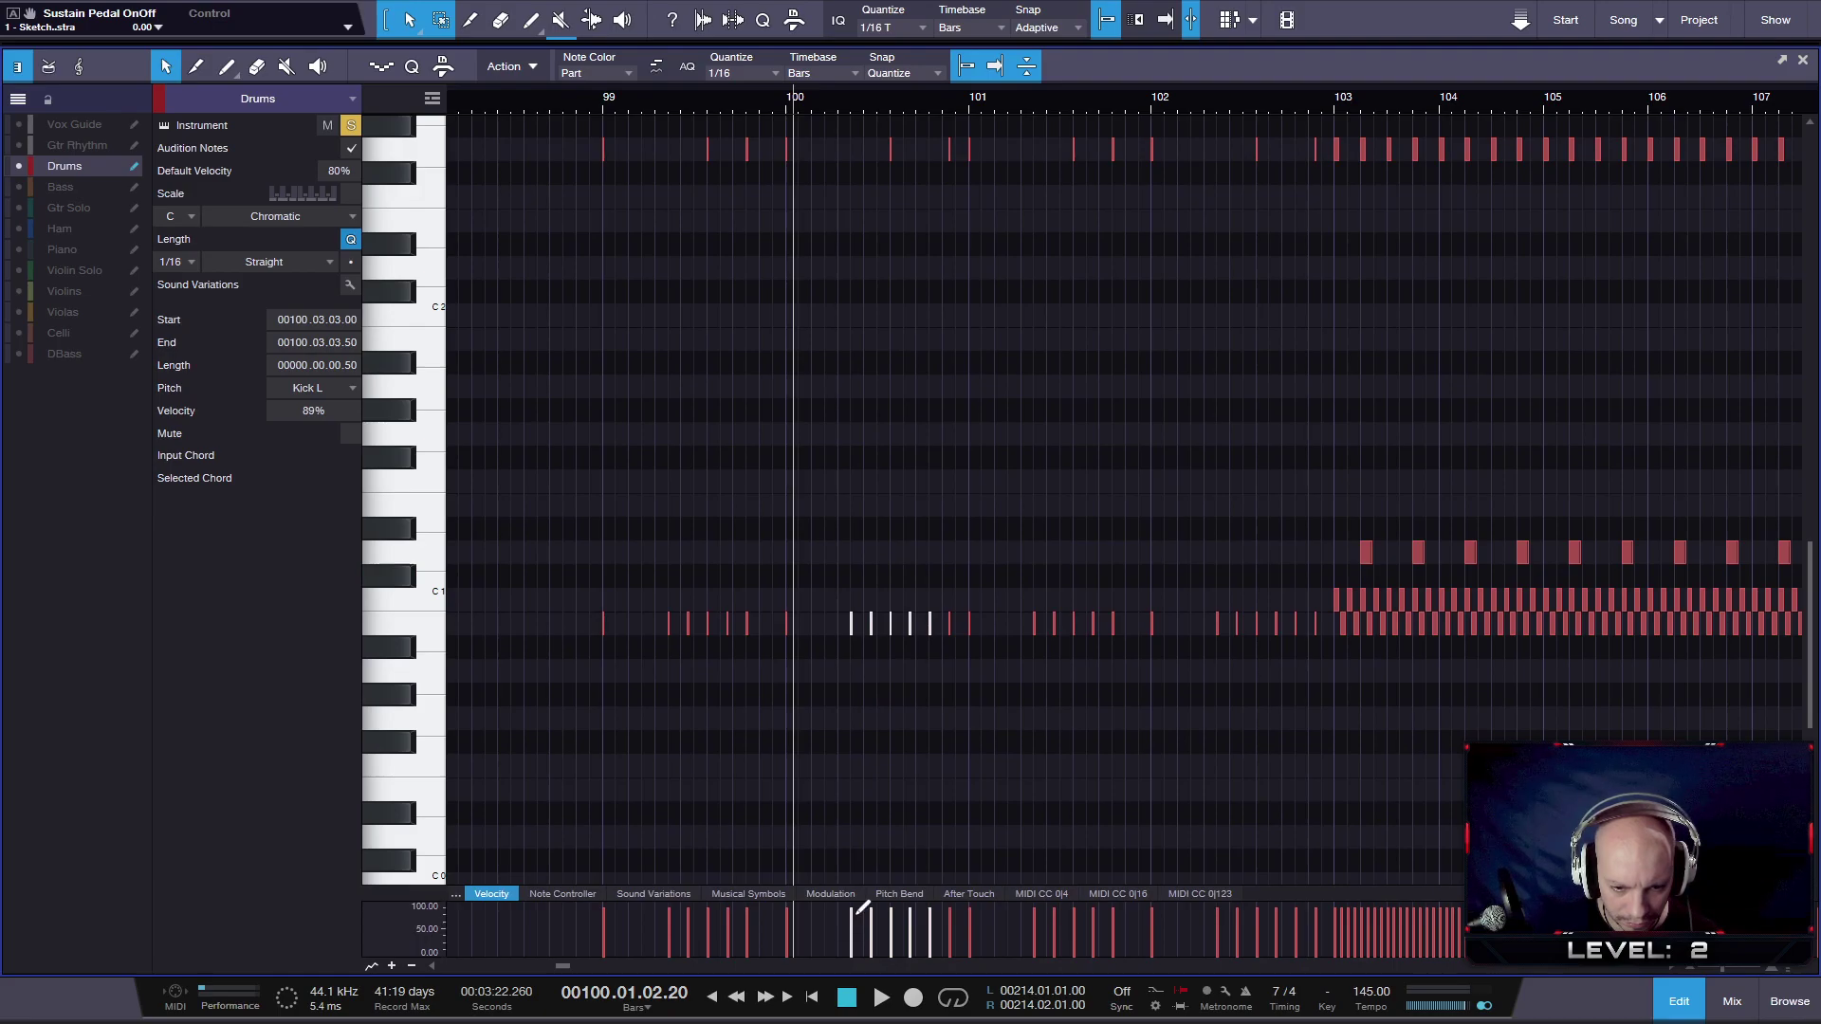
pyautogui.moveTo(851, 916); pyautogui.dragTo(934, 909)
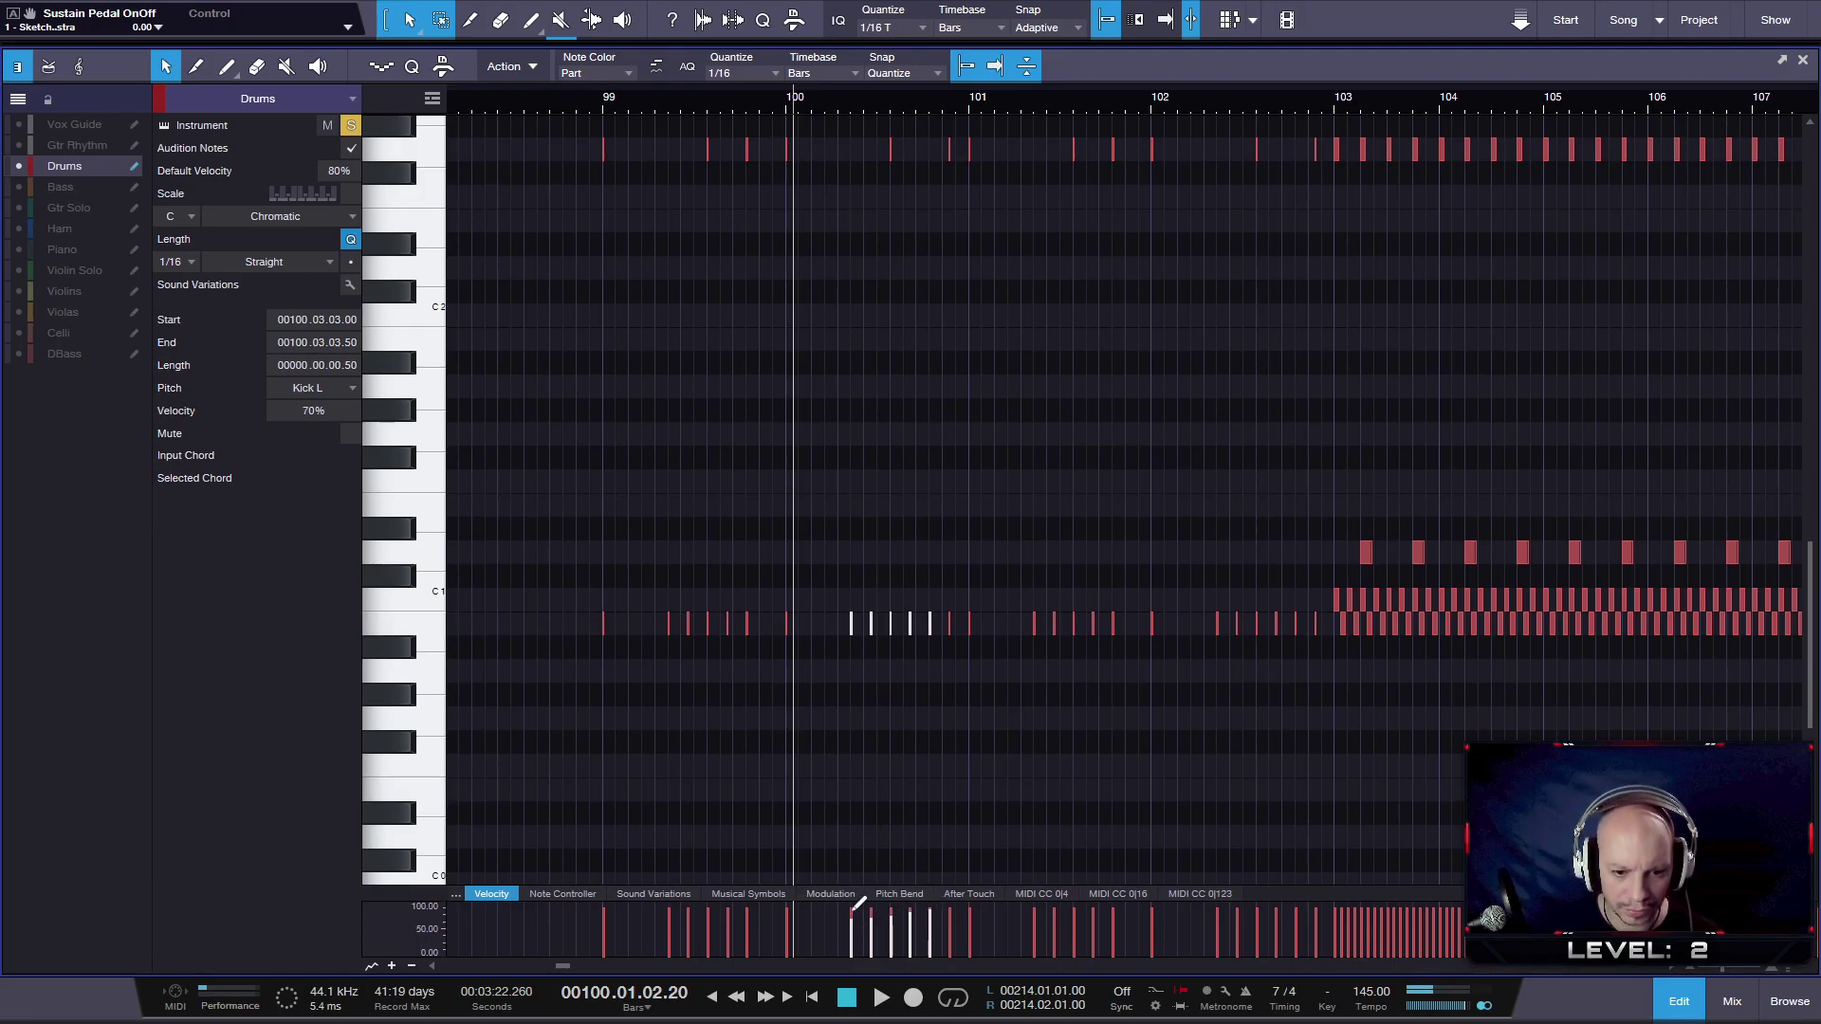
pyautogui.moveTo(853, 905)
pyautogui.mouseDown()
pyautogui.moveTo(938, 912)
pyautogui.moveTo(922, 908)
pyautogui.mouseUp()
# - Play the drums from bar 99 into bar 101, and set the last Kick L note of bar 100 to 73% velocity
pyautogui.click(590, 109)
pyautogui.press('space')
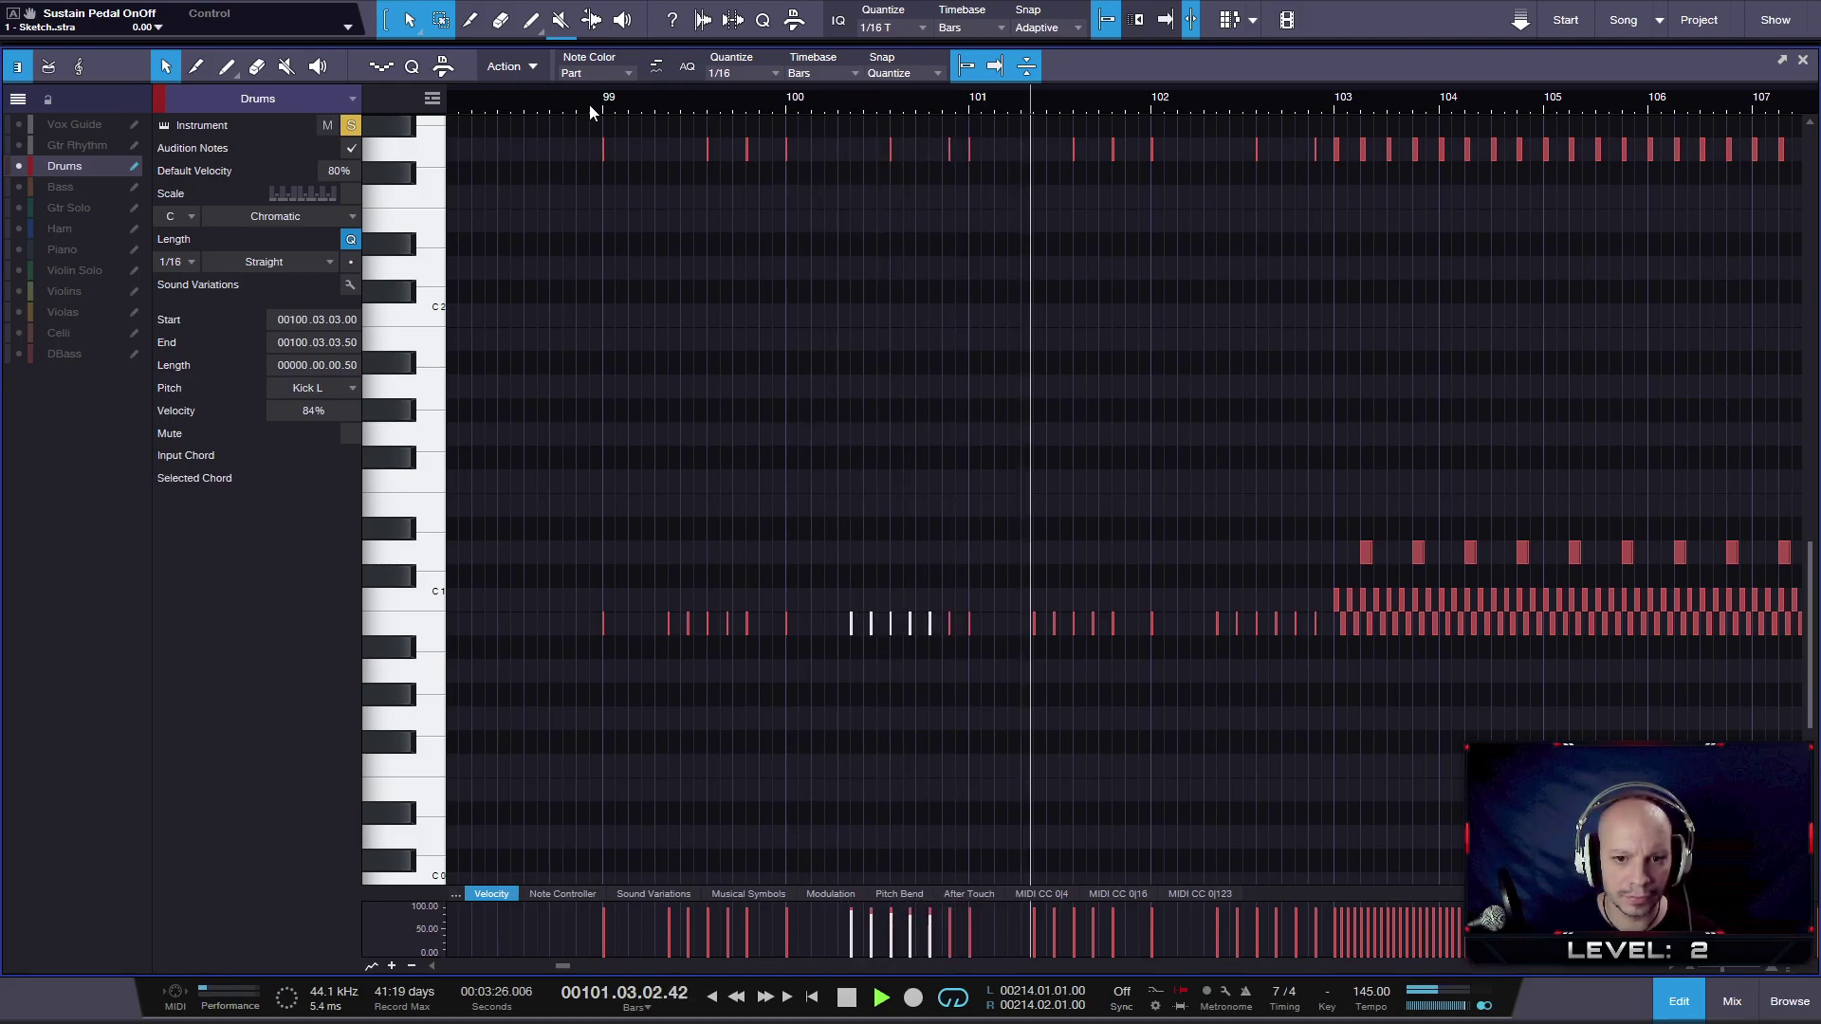
pyautogui.press('space')
pyautogui.moveTo(935, 589); pyautogui.dragTo(957, 657)
pyautogui.moveTo(950, 916); pyautogui.dragTo(950, 923)
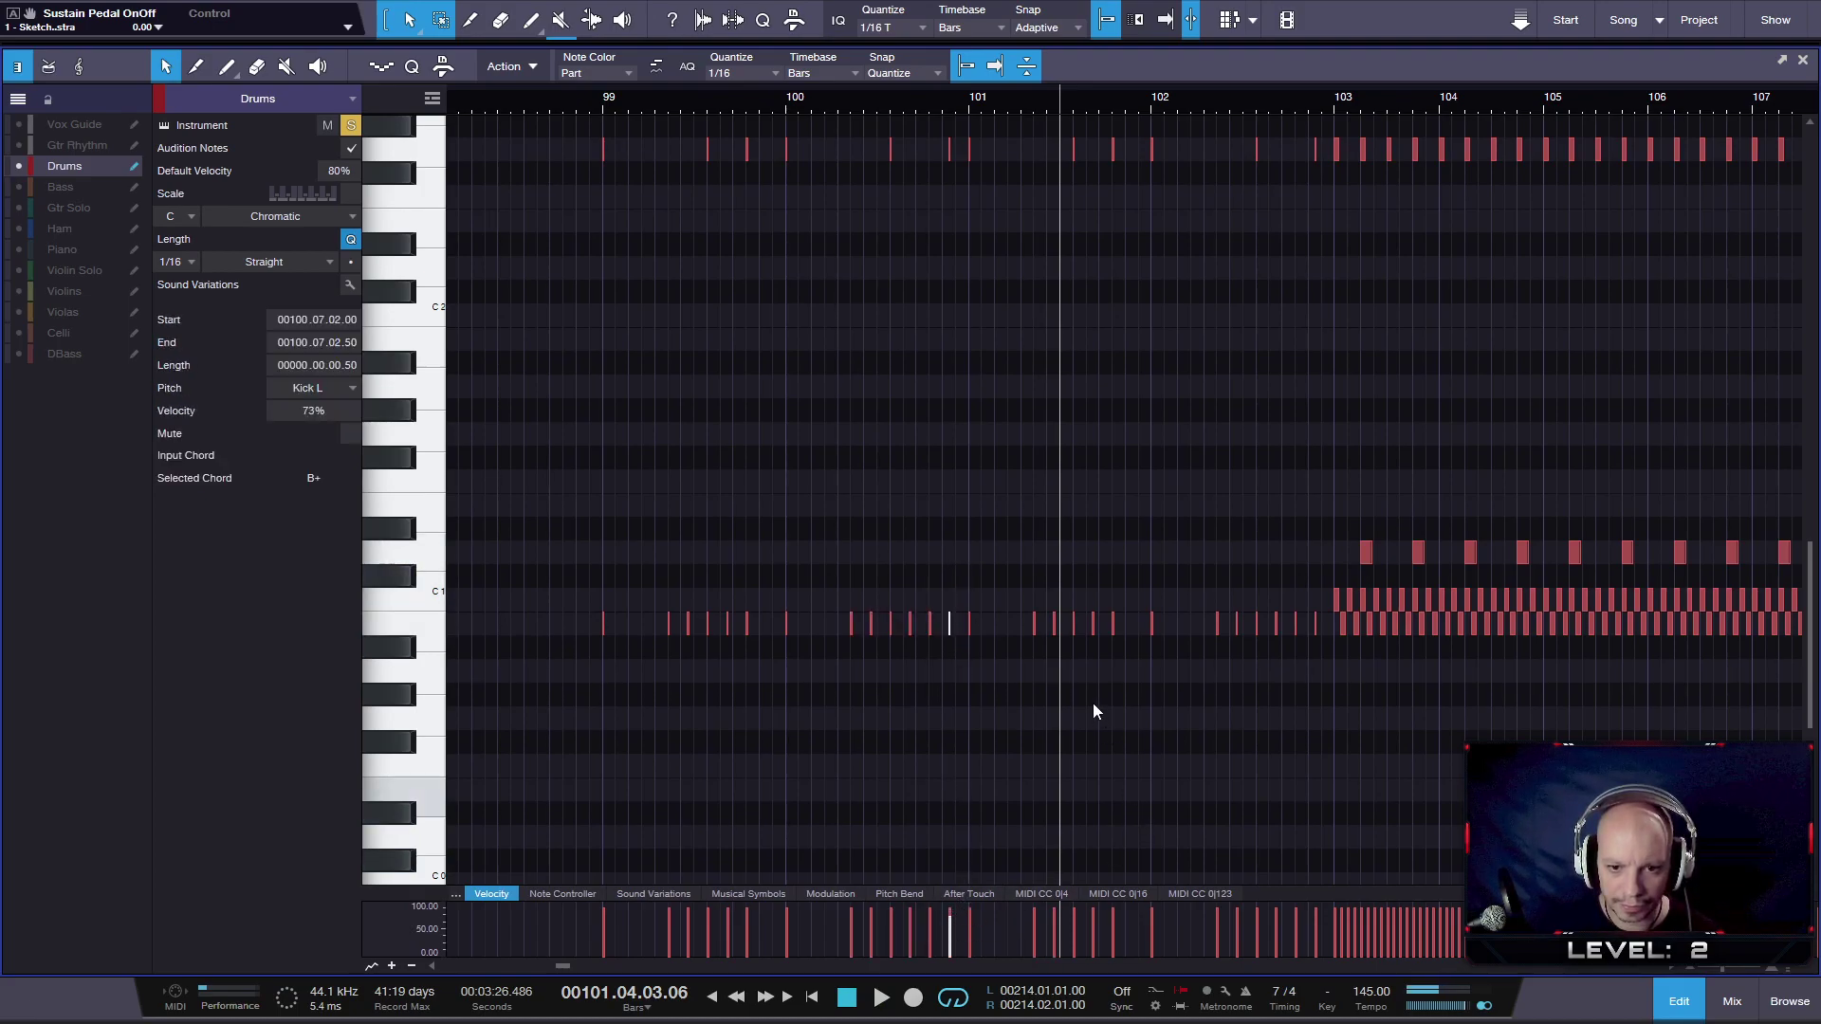
# - Give the first four Kick L notes after the start of bar 101 a rising velocity ramp from 68%, and enlarge the velocity lane
pyautogui.click(1009, 99)
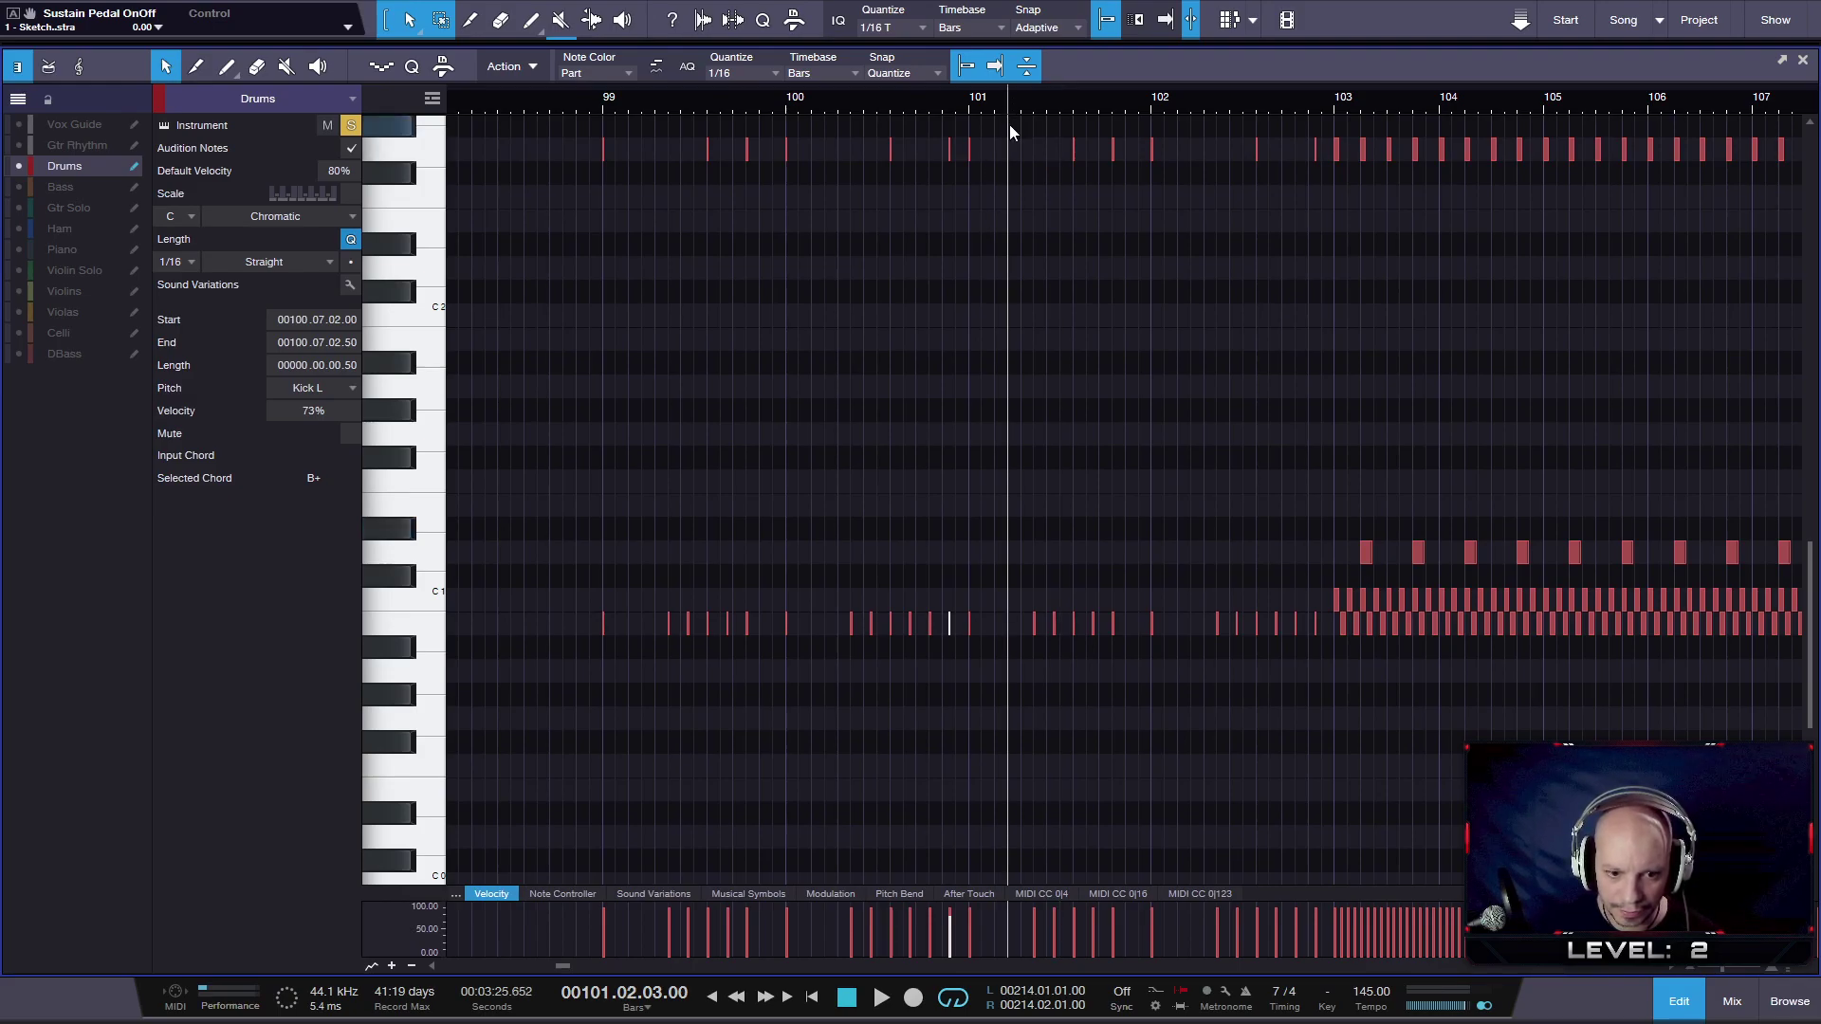
pyautogui.moveTo(1007, 542); pyautogui.dragTo(1096, 677)
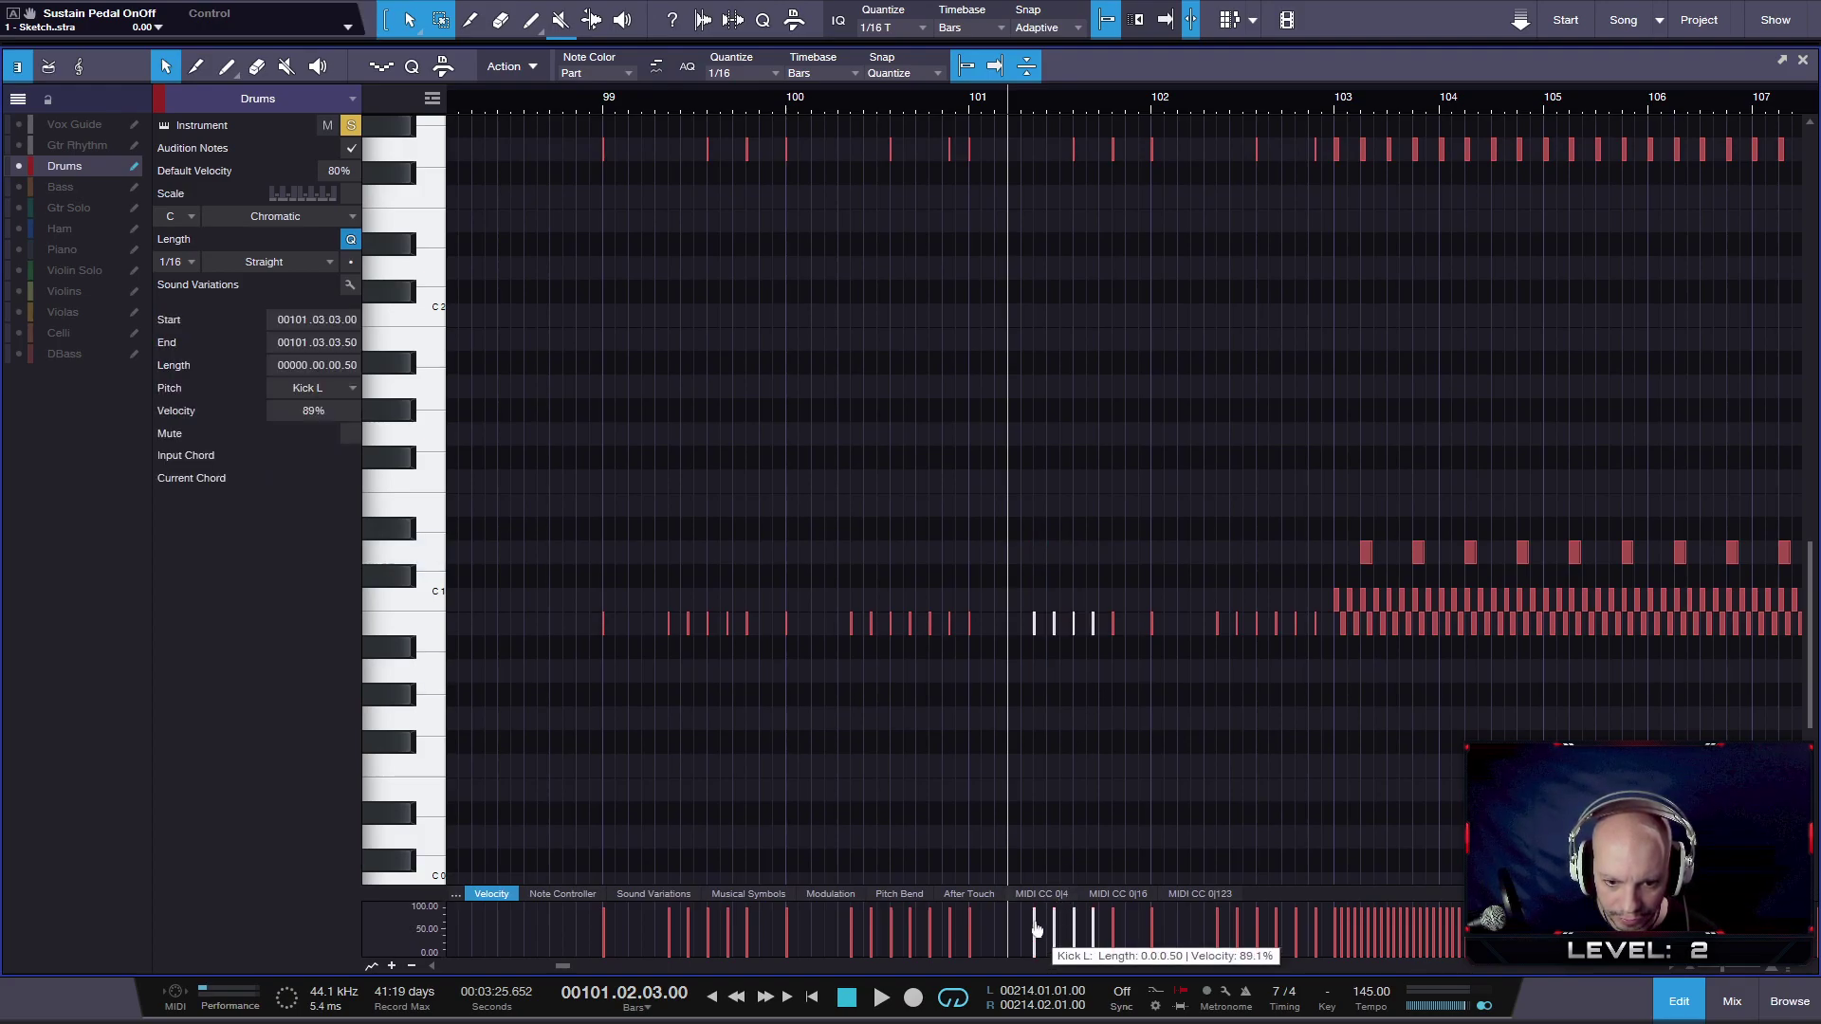
pyautogui.moveTo(1040, 912); pyautogui.dragTo(1101, 903)
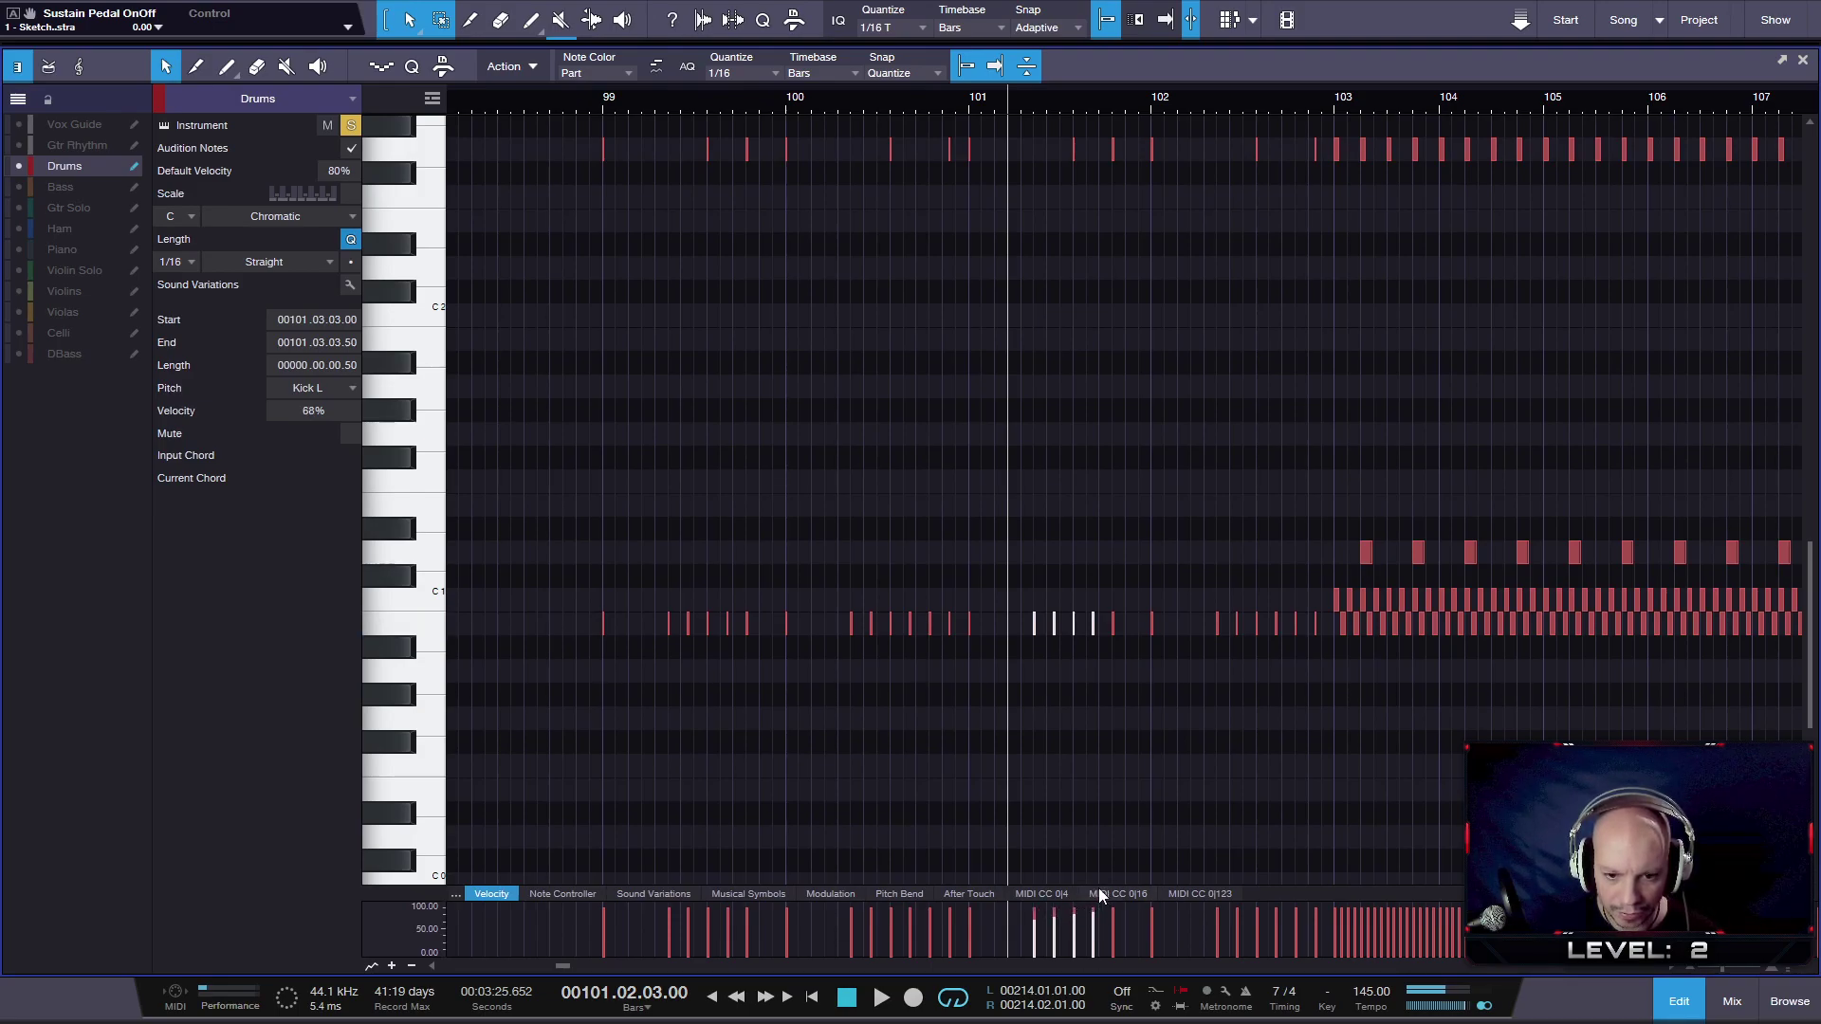
pyautogui.moveTo(1294, 886); pyautogui.dragTo(1220, 730)
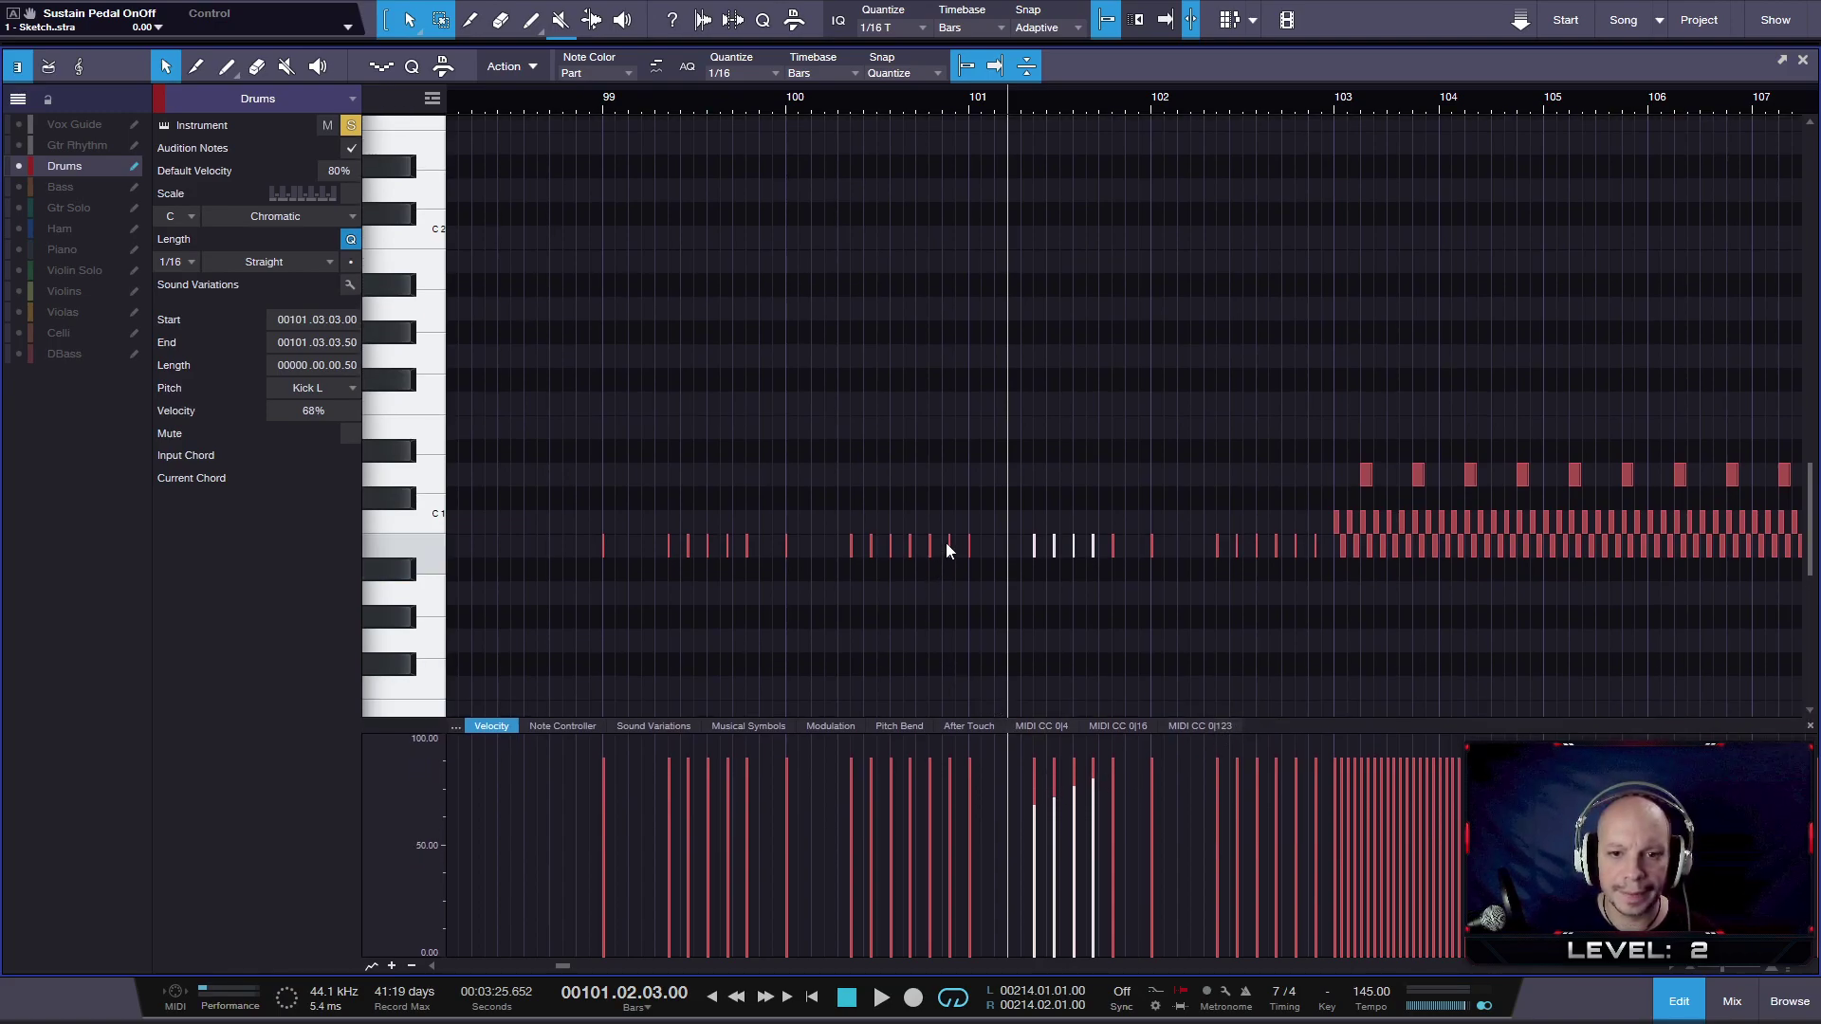
# - Play from bar 101 to bar 103, and give five Kick L notes in bar 102 gradually falling velocities from 87%
pyautogui.press('space')
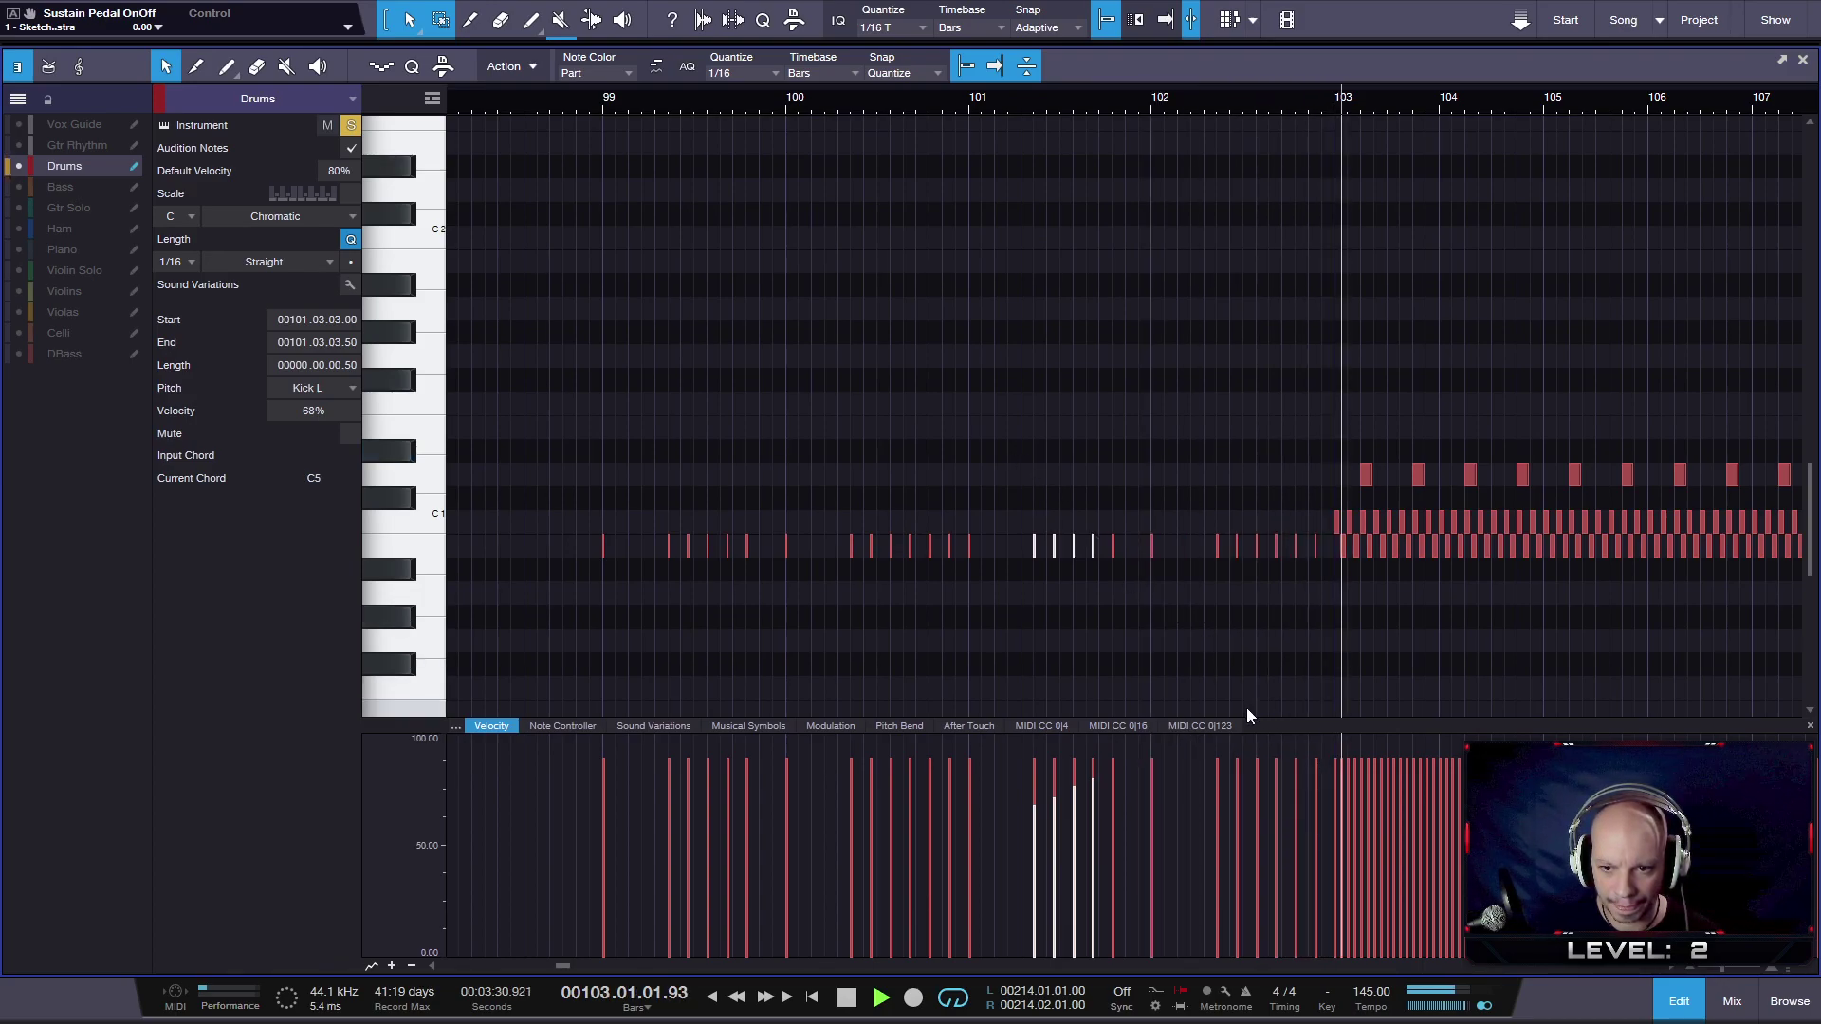
pyautogui.press('space')
pyautogui.moveTo(1204, 487); pyautogui.dragTo(1300, 624)
pyautogui.moveTo(1224, 754); pyautogui.dragTo(1310, 763)
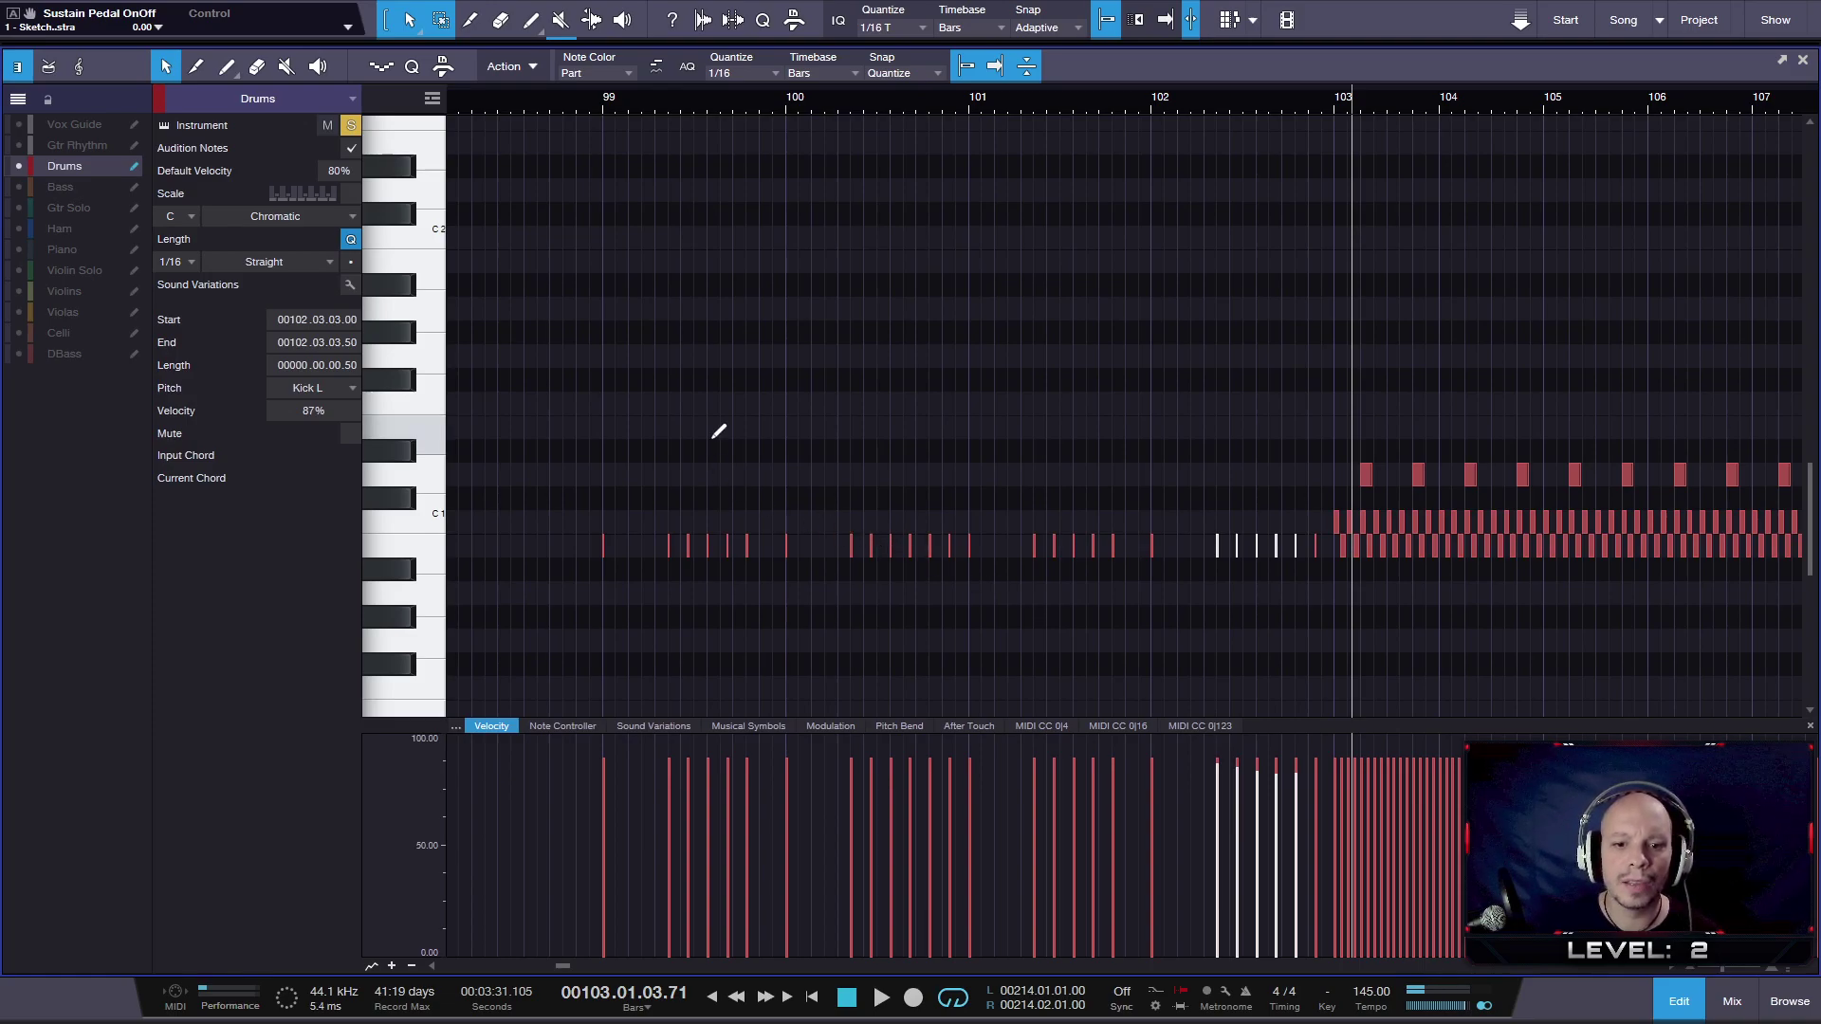
# - Play the cymbal notes through bar 99, and set the Splash Cymbal note at the start of that bar to 77% velocity
pyautogui.scroll(-3, 713, 438)
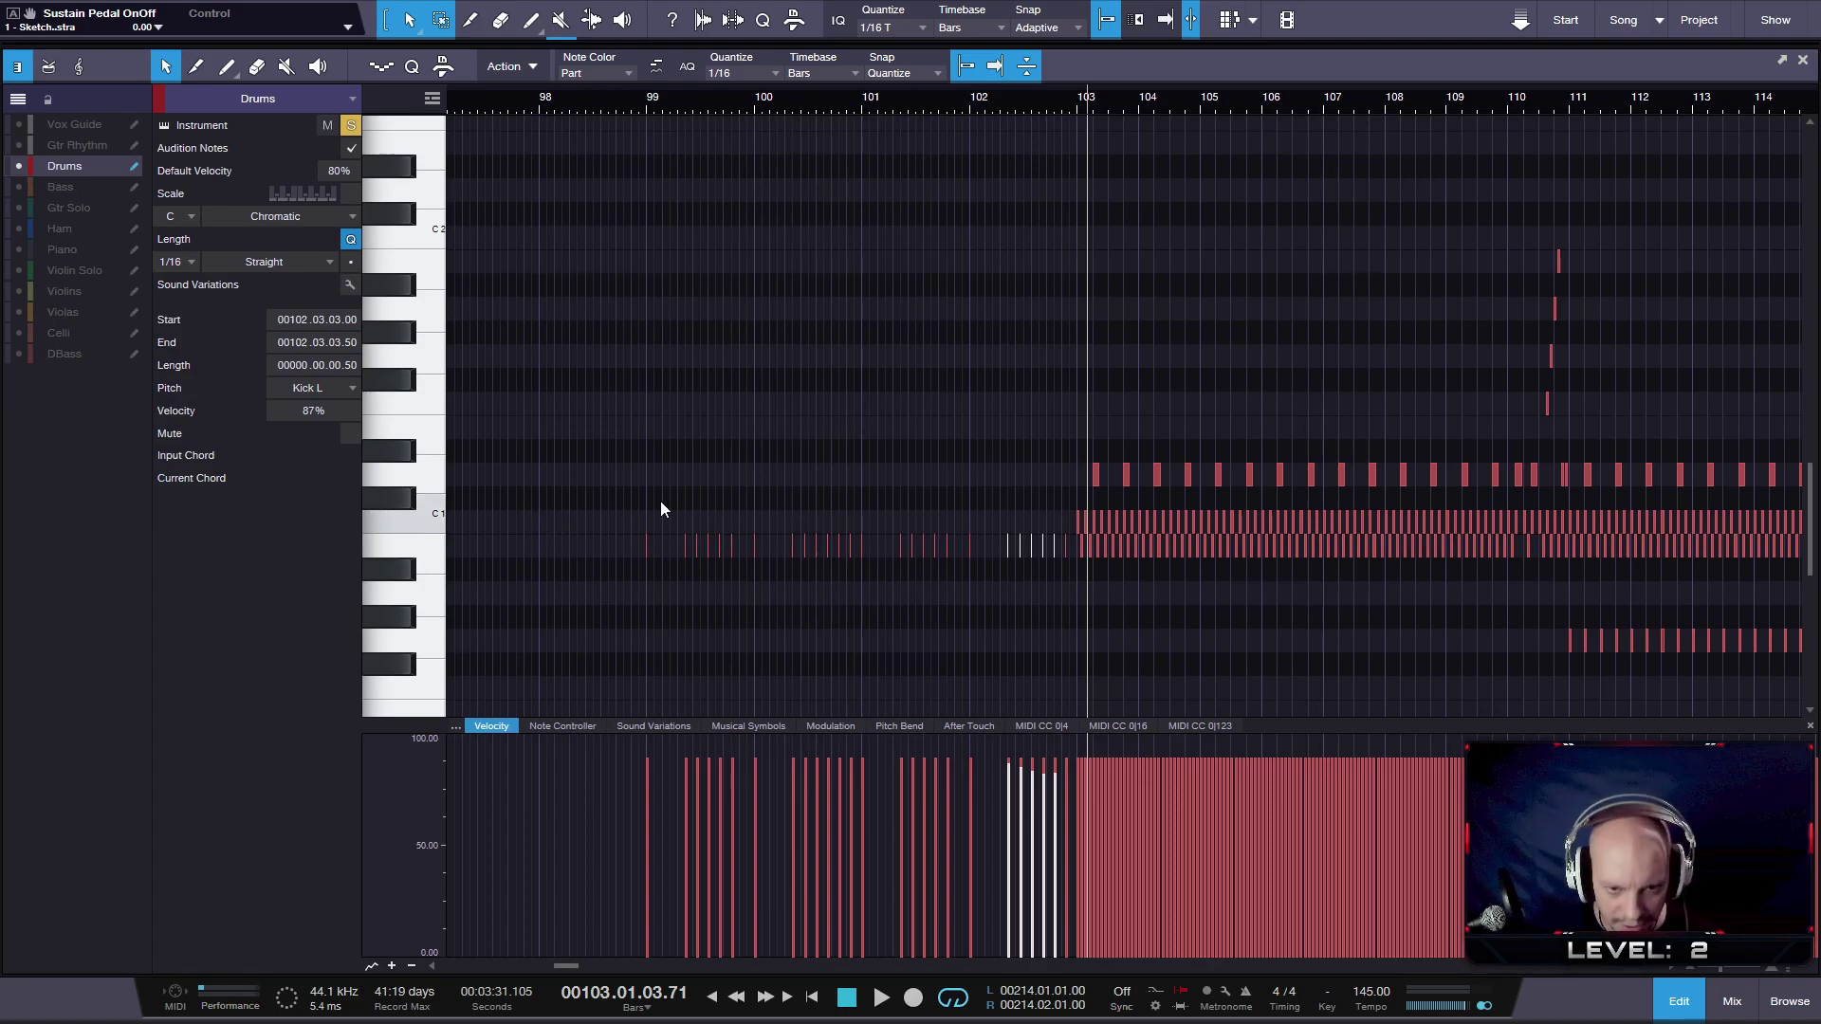
pyautogui.scroll(5, 635, 503)
pyautogui.scroll(4, 619, 493)
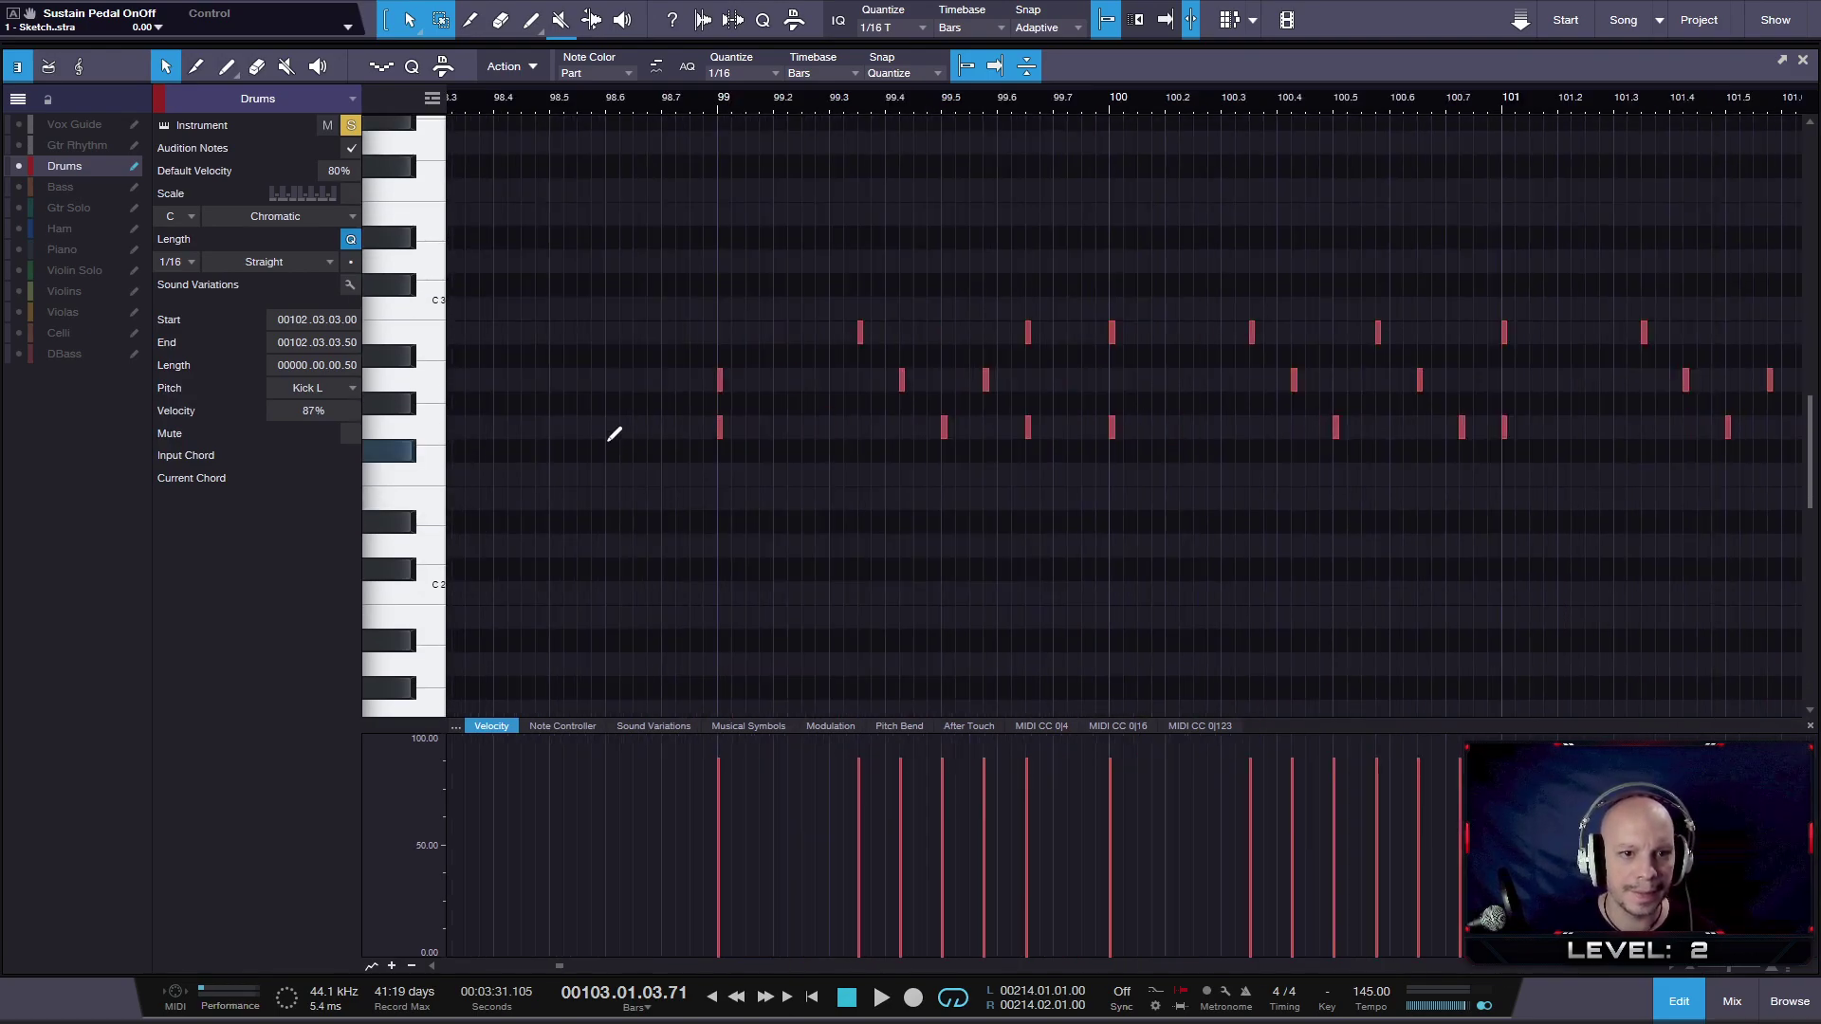
pyautogui.click(705, 101)
pyautogui.press('space')
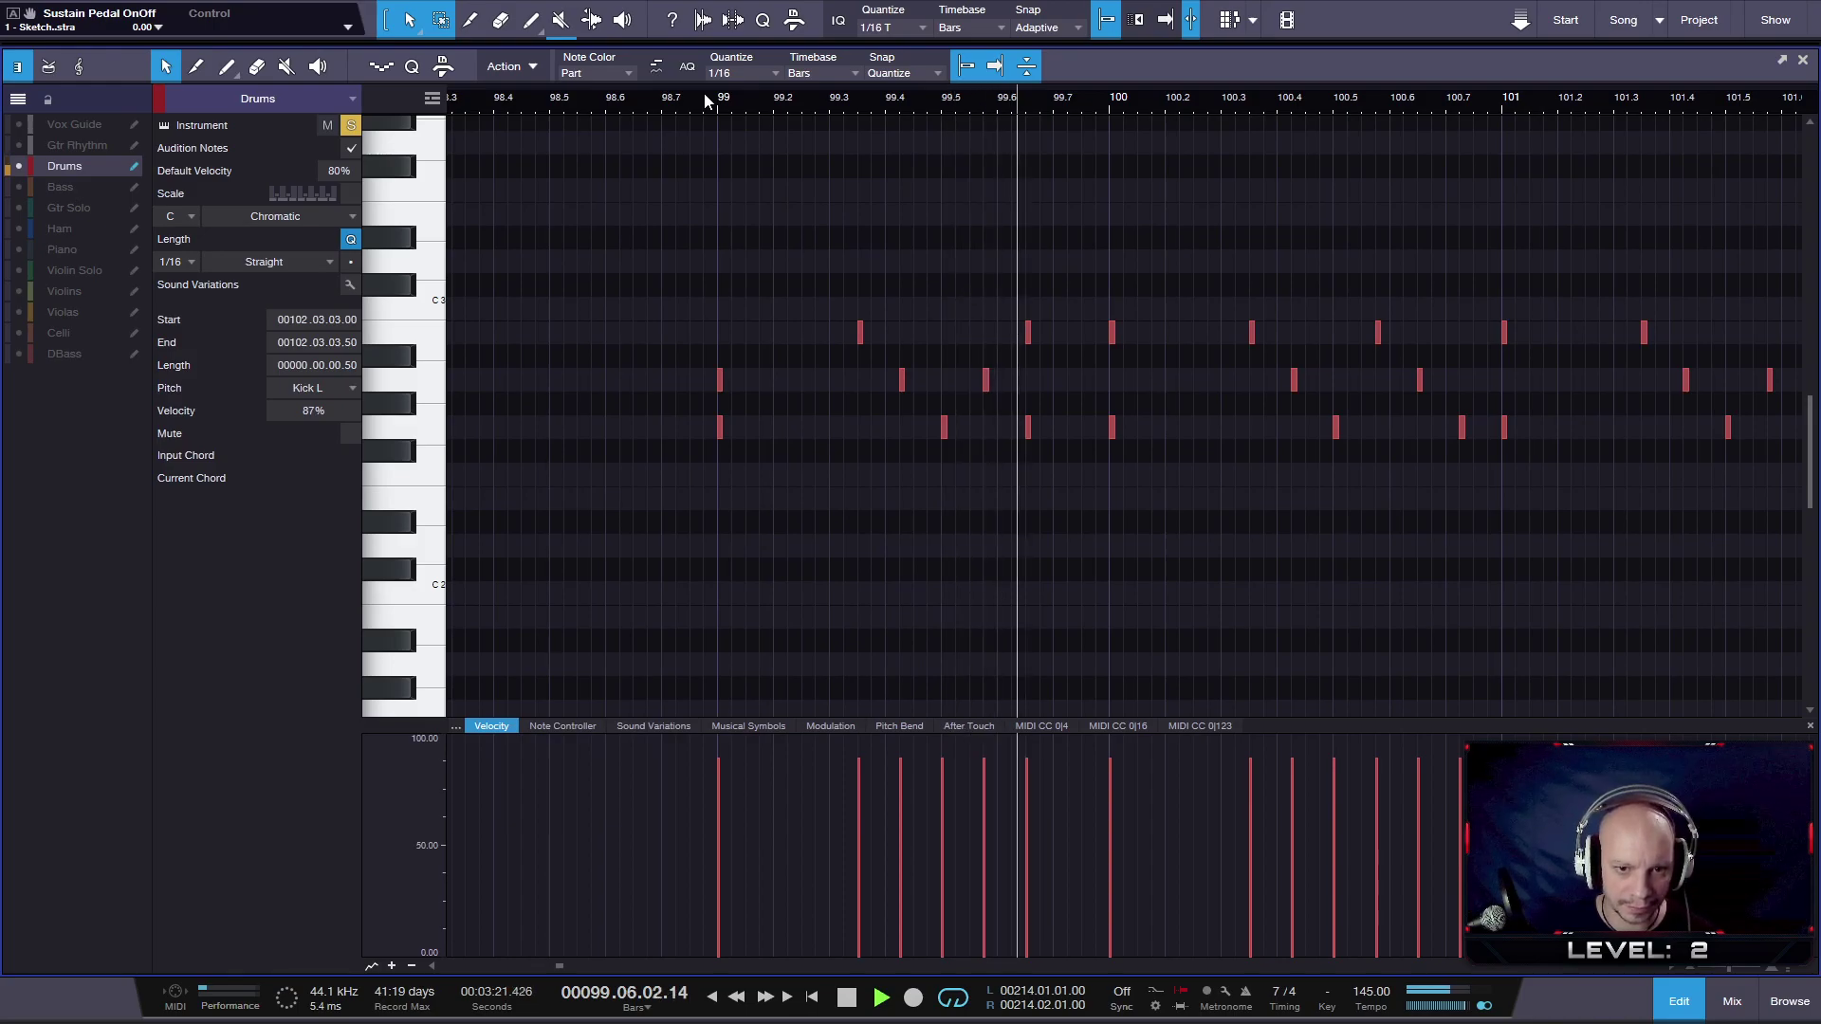
pyautogui.press('space')
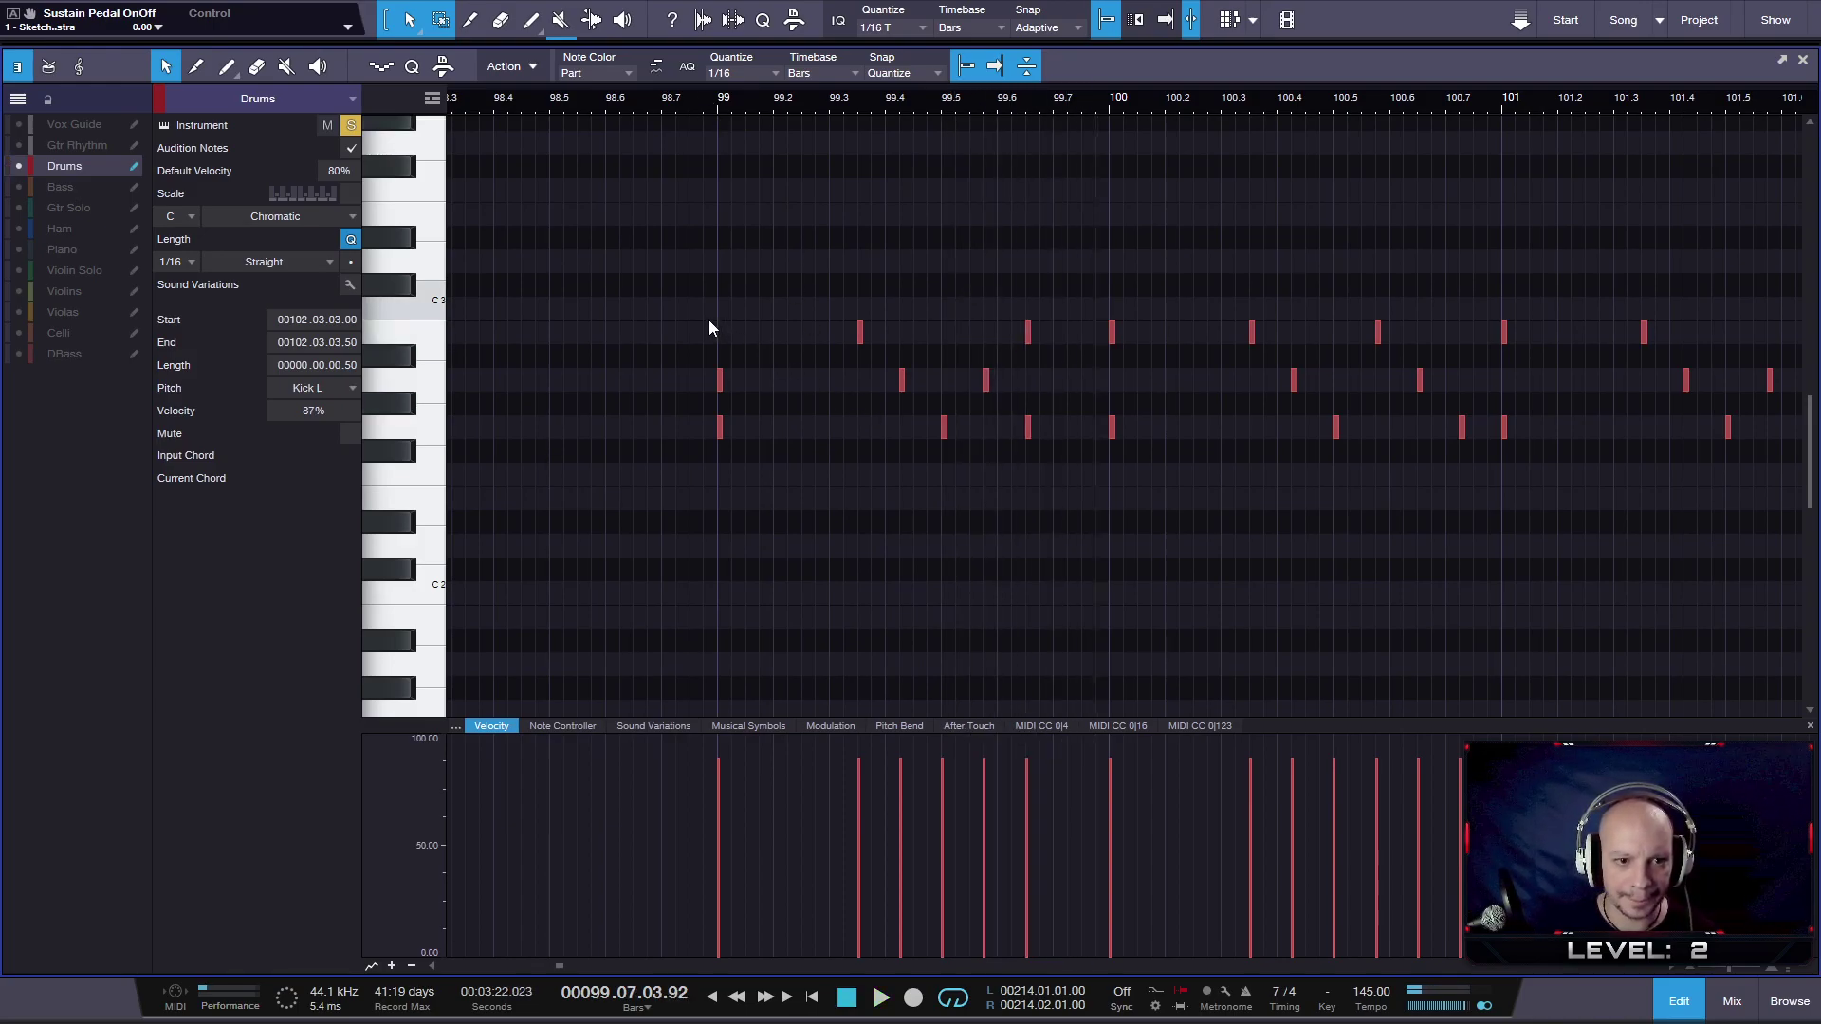
pyautogui.moveTo(708, 328); pyautogui.dragTo(583, 425)
pyautogui.moveTo(718, 792); pyautogui.dragTo(721, 825)
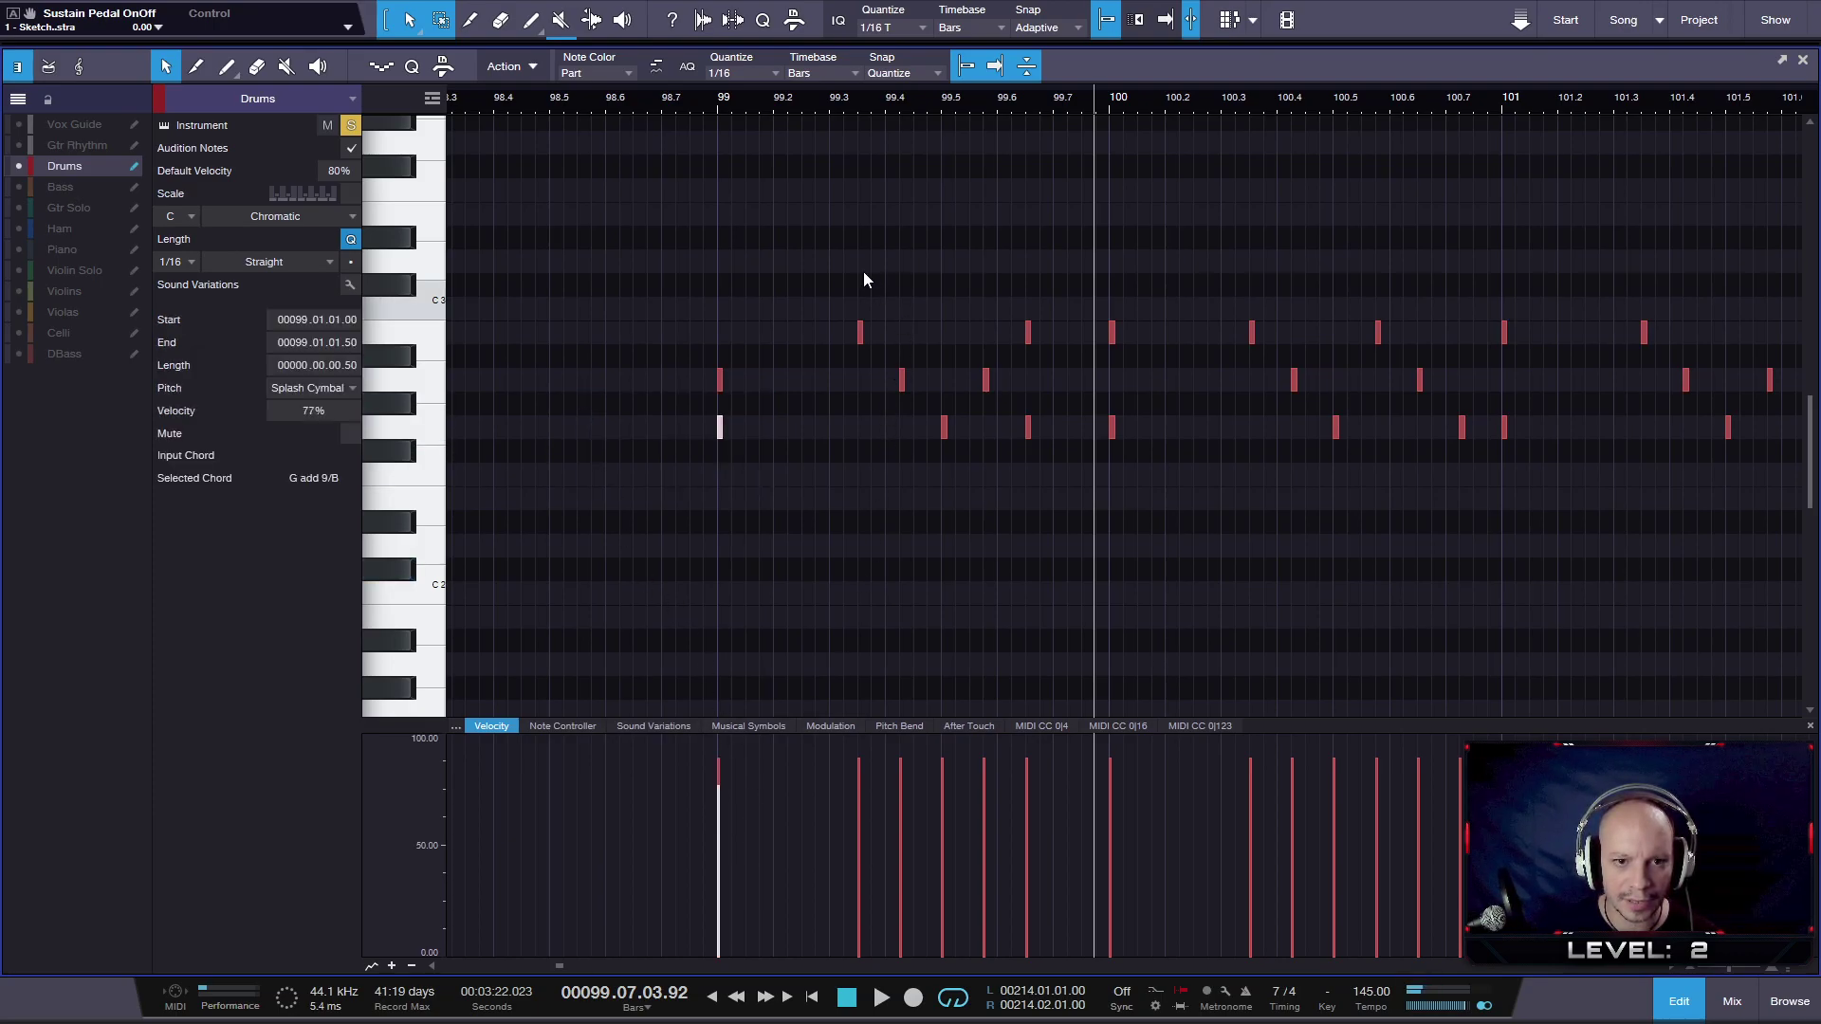
# - Set two Crash Cymbal 2 notes in bar 99 and the next two splash notes up to bar 100 to 76% velocity
pyautogui.click(901, 379)
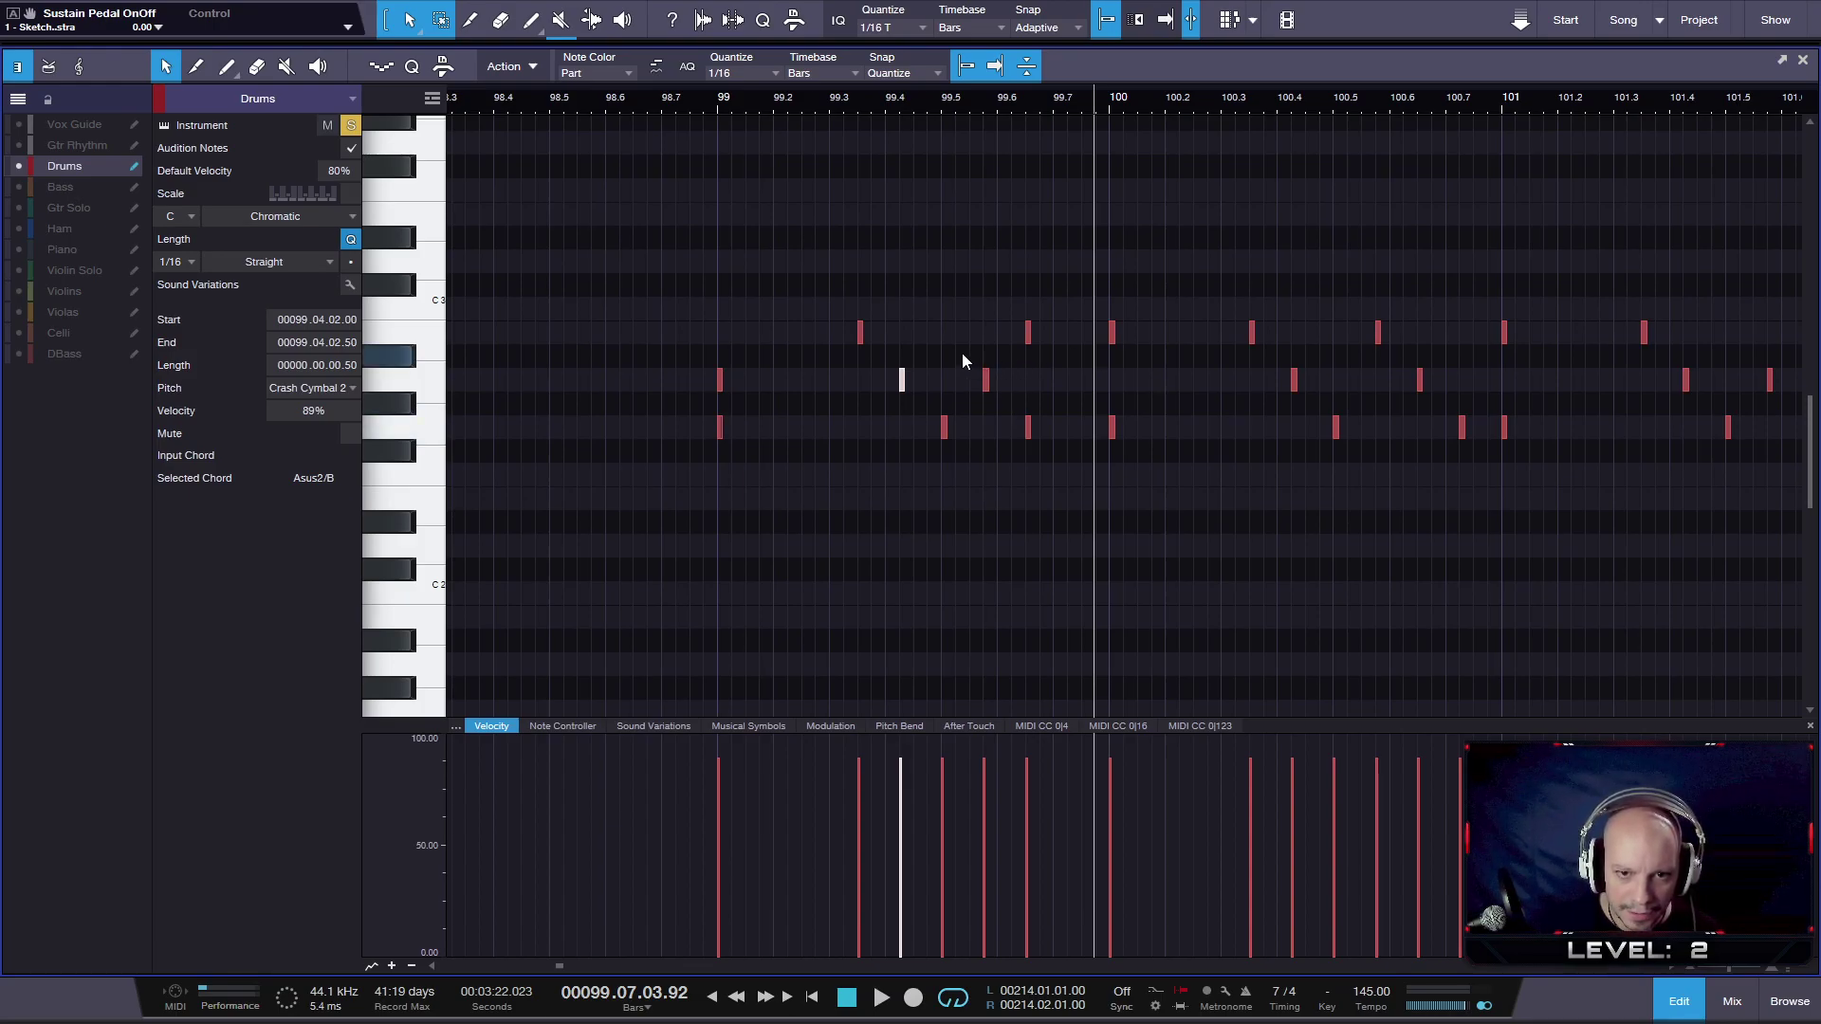
pyautogui.keyDown('shift'); pyautogui.click(986, 380); pyautogui.keyUp('shift')
pyautogui.moveTo(1079, 455); pyautogui.dragTo(1081, 455)
pyautogui.moveTo(1095, 392); pyautogui.dragTo(1209, 487)
pyautogui.moveTo(900, 792); pyautogui.dragTo(902, 824)
pyautogui.scroll(-1, 943, 524)
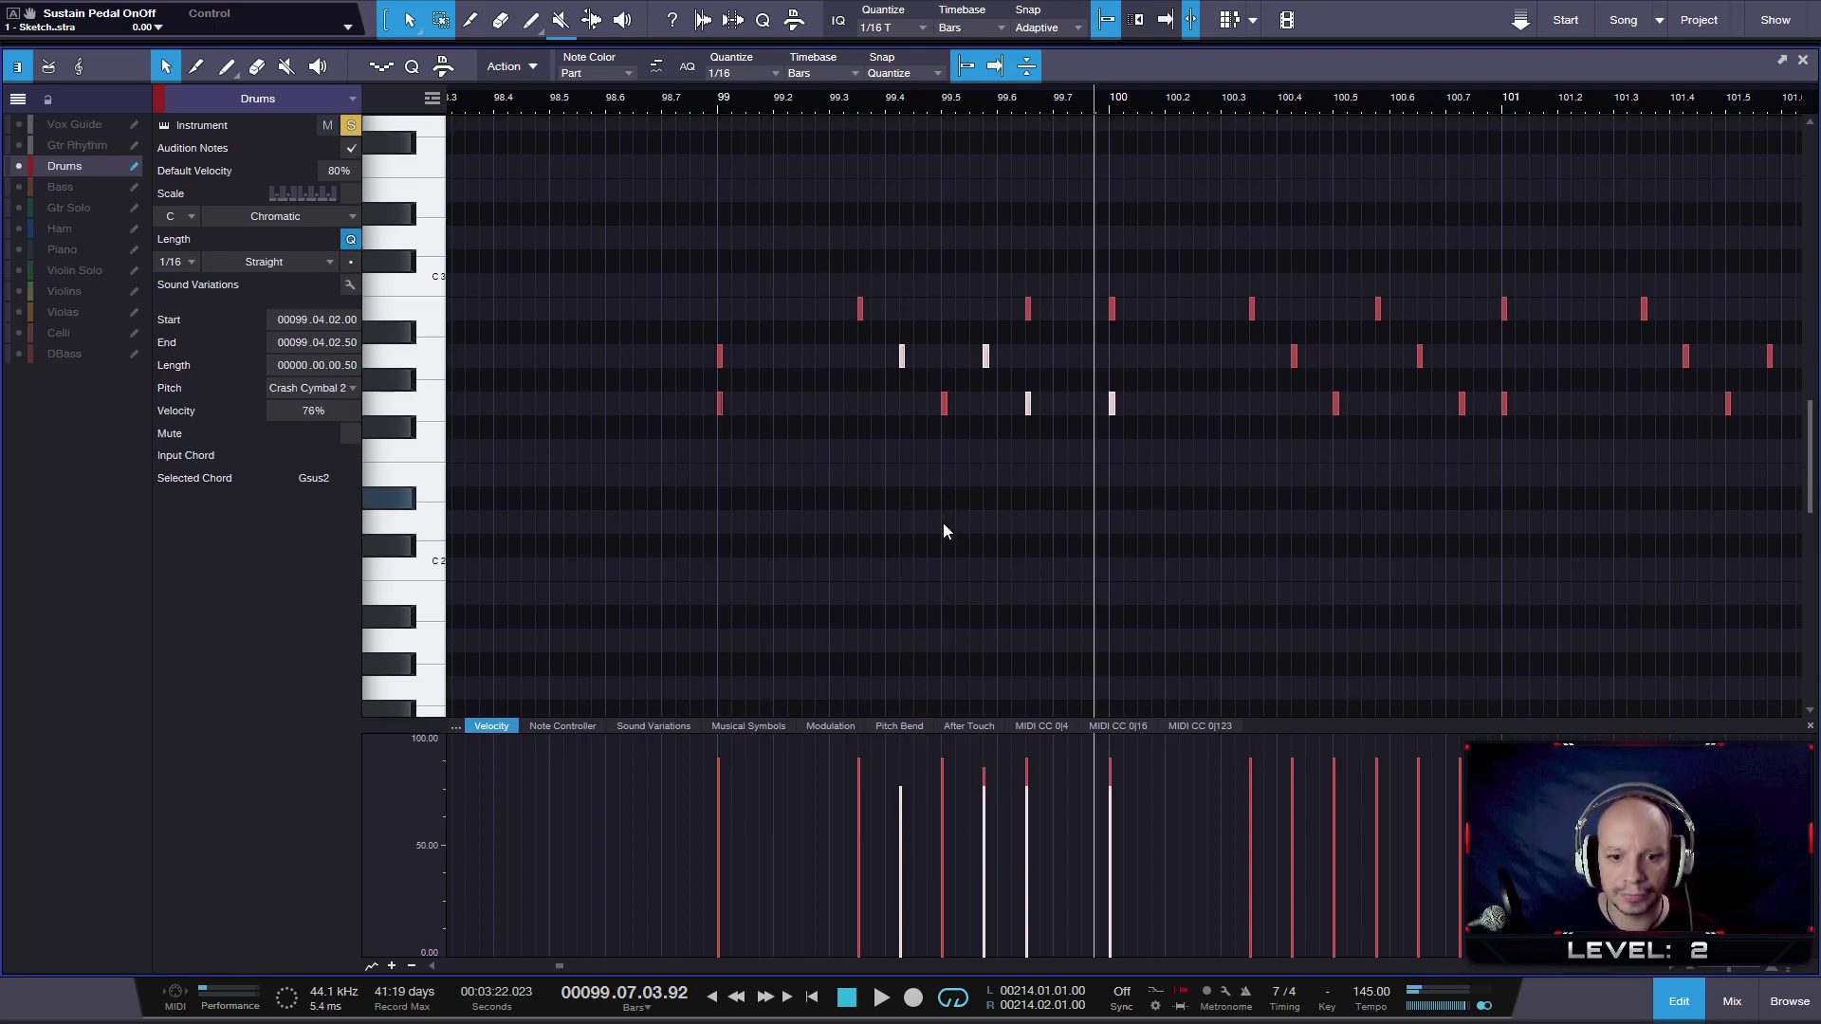
# - Play the cymbals from bar 99, lower the selected crash and splash notes to 65% velocity, and play the bar again
pyautogui.click(644, 104)
pyautogui.press('space')
pyautogui.press('space')
pyautogui.moveTo(901, 798); pyautogui.dragTo(903, 823)
pyautogui.press('space')
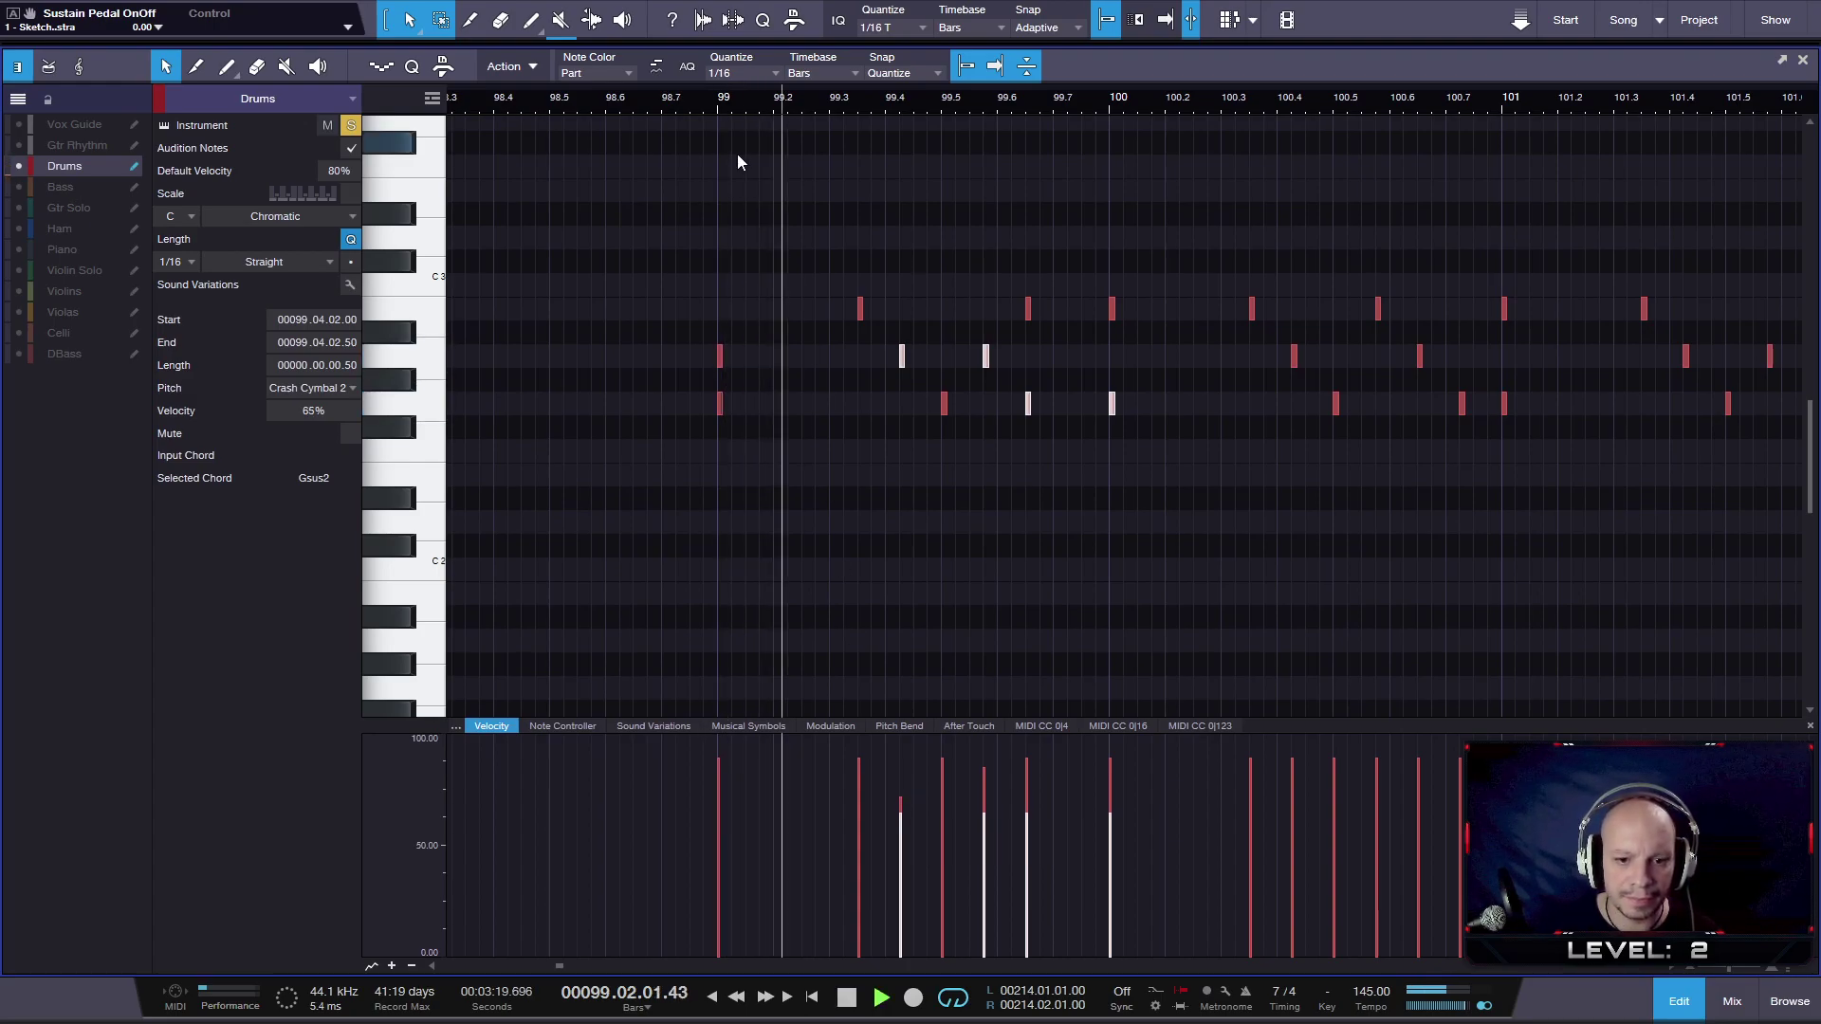
pyautogui.press('space')
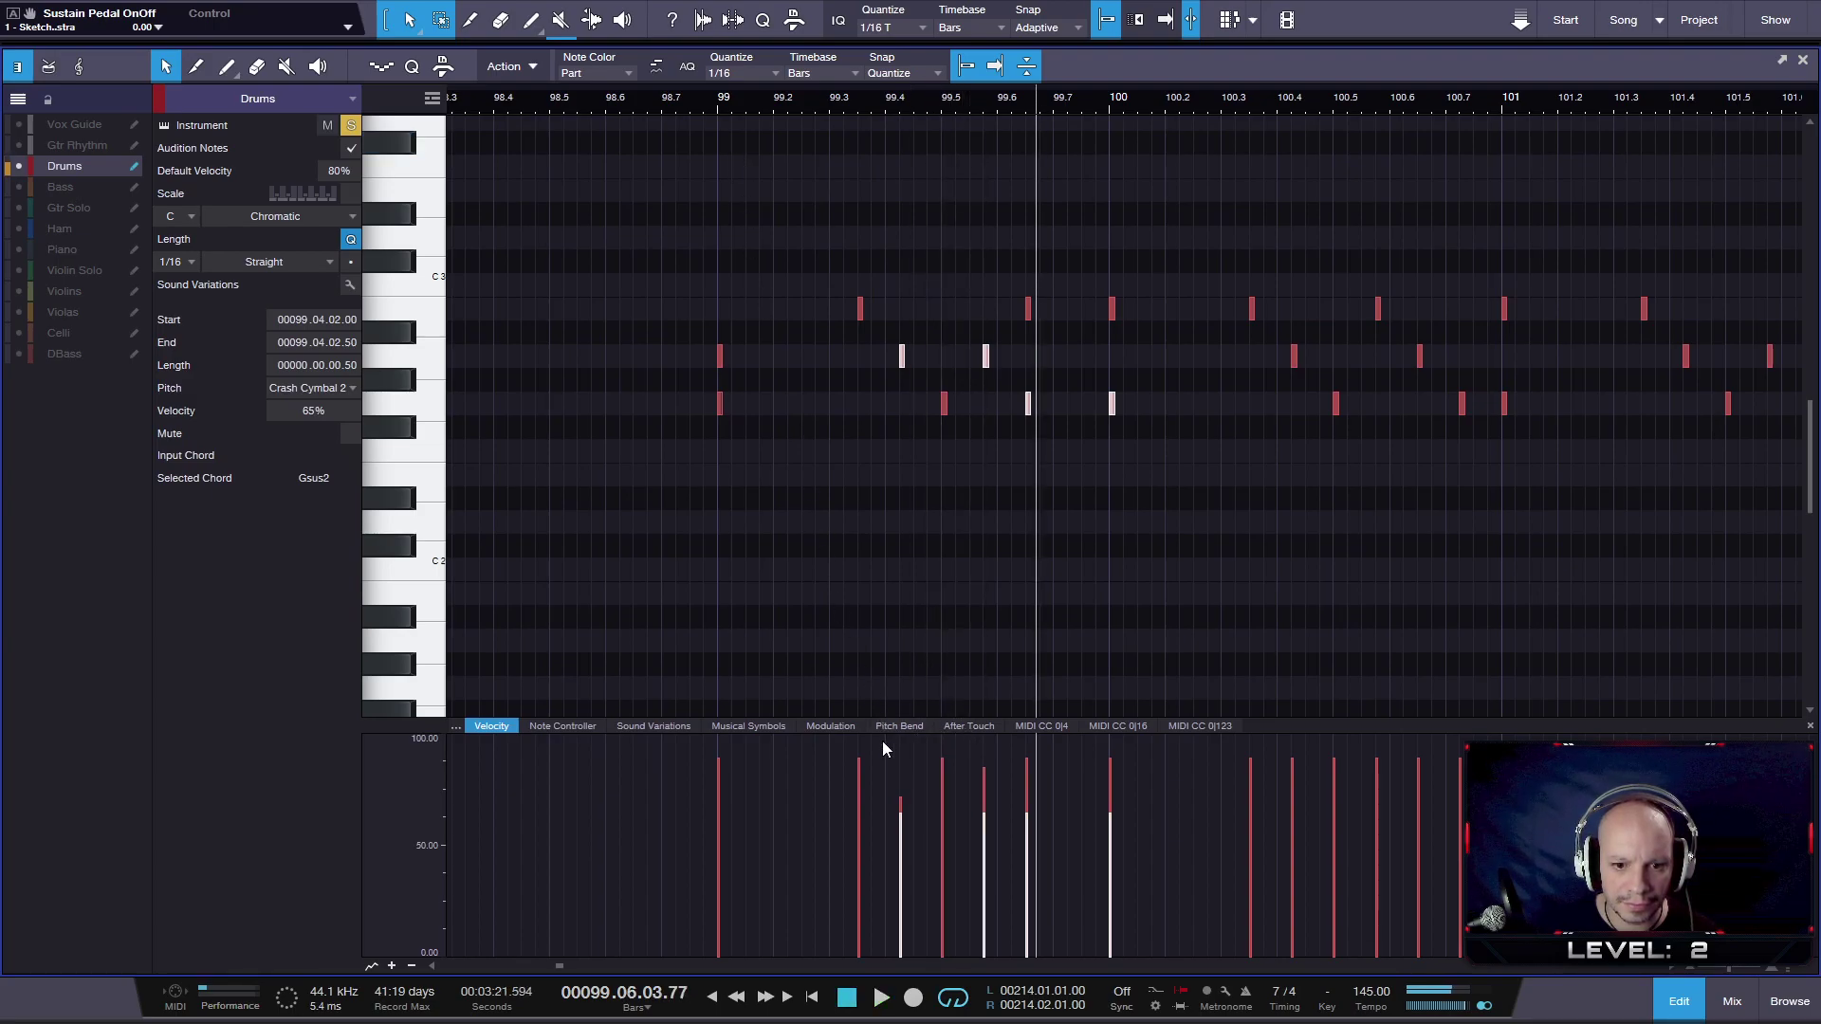
# - Set the selected crash and splash notes to 70% velocity, and play from bar 99 into bar 100
pyautogui.moveTo(902, 821); pyautogui.dragTo(902, 811)
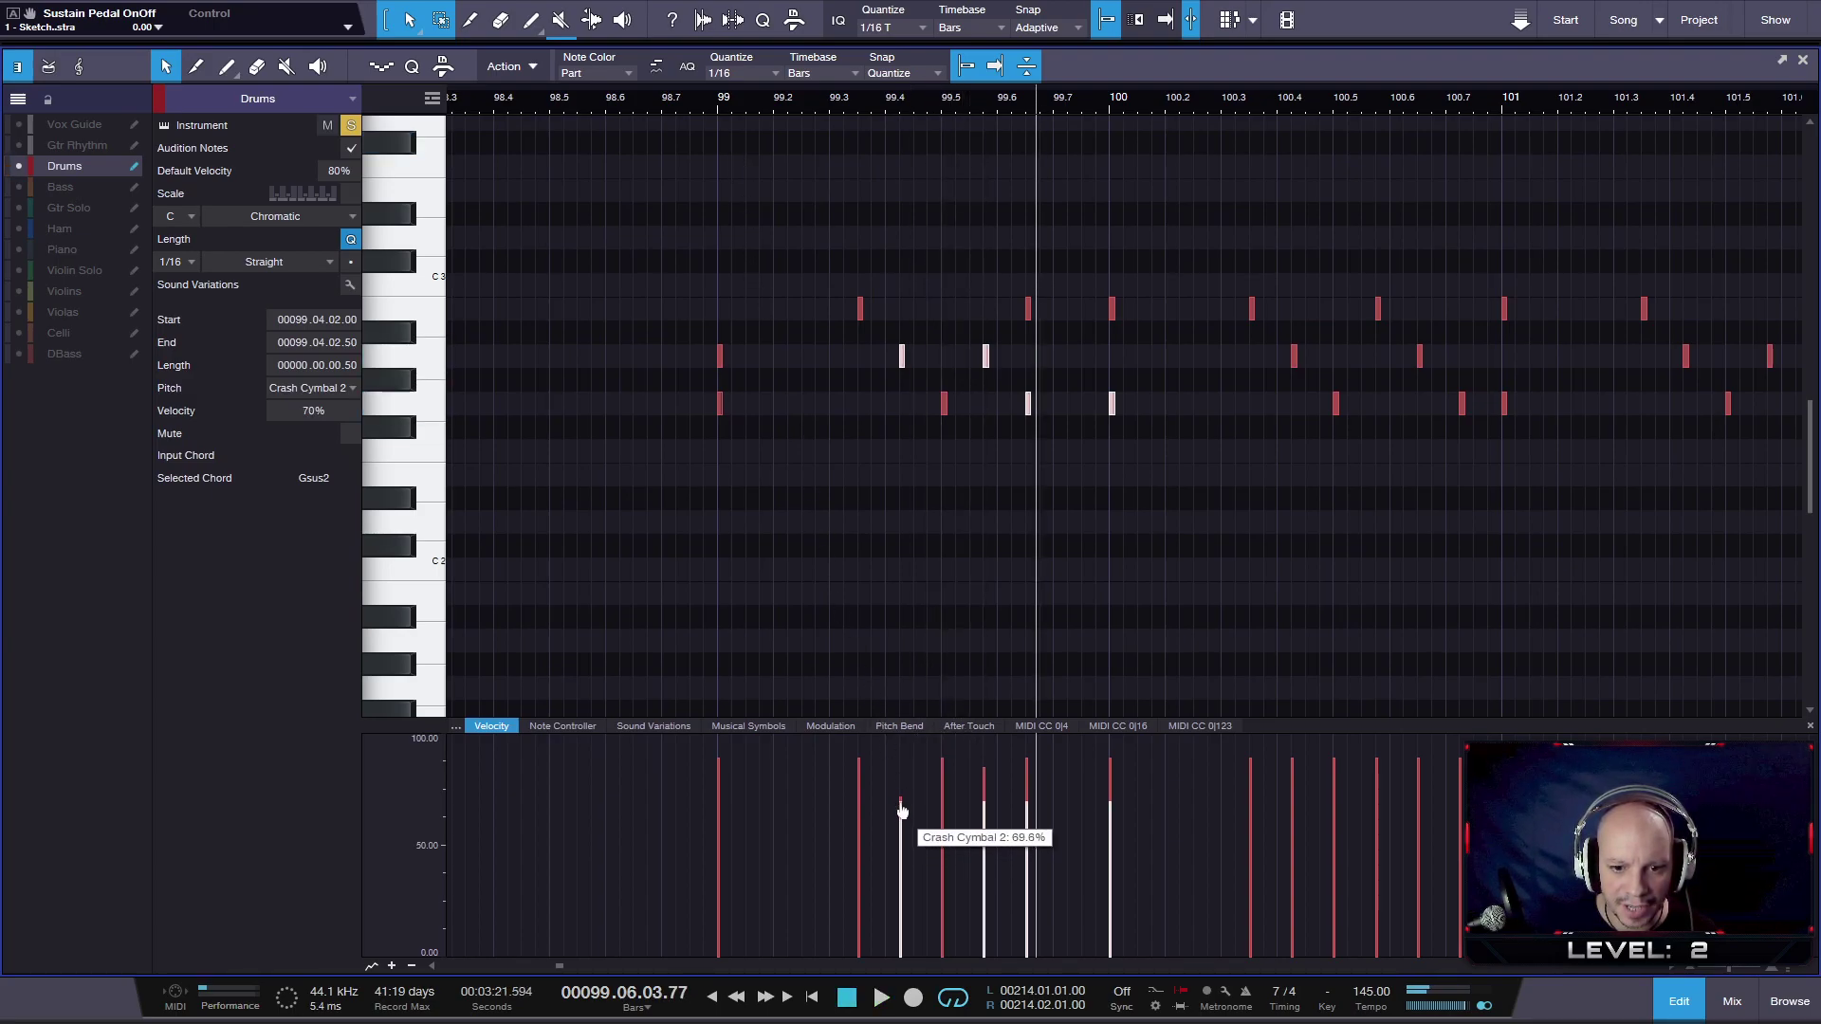
pyautogui.click(675, 106)
pyautogui.press('space')
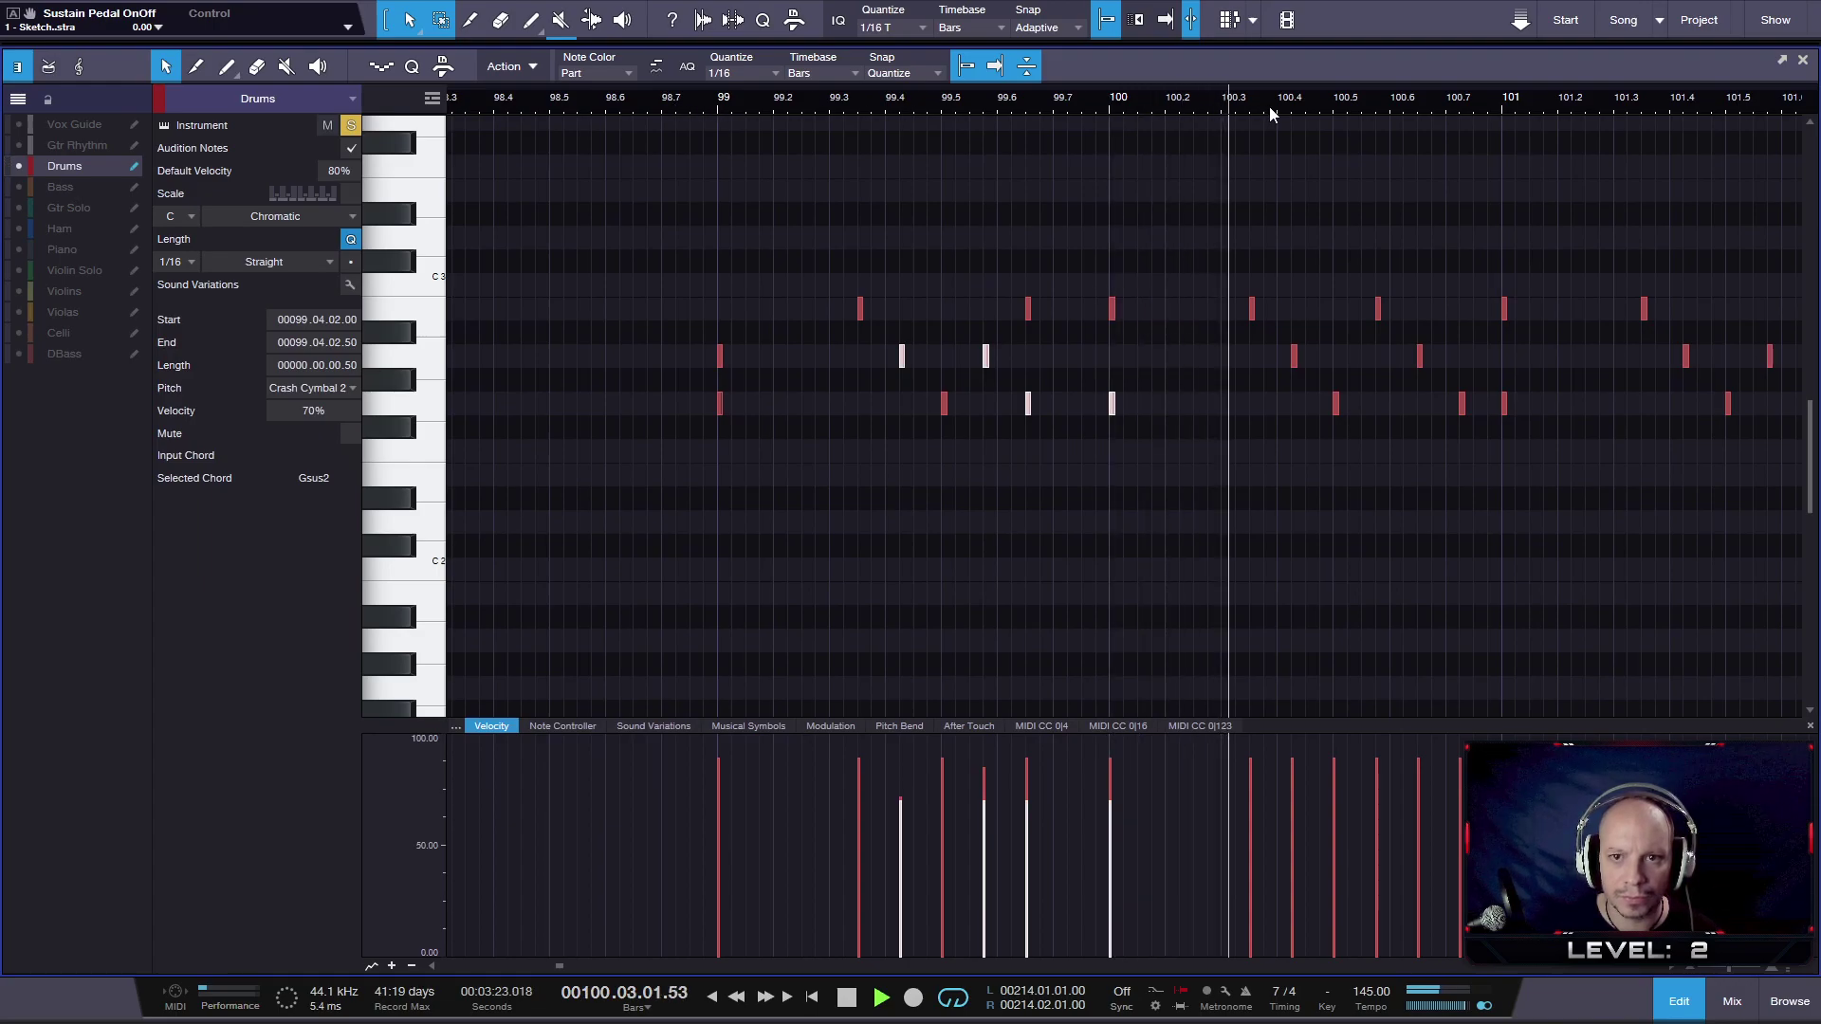
pyautogui.press('space')
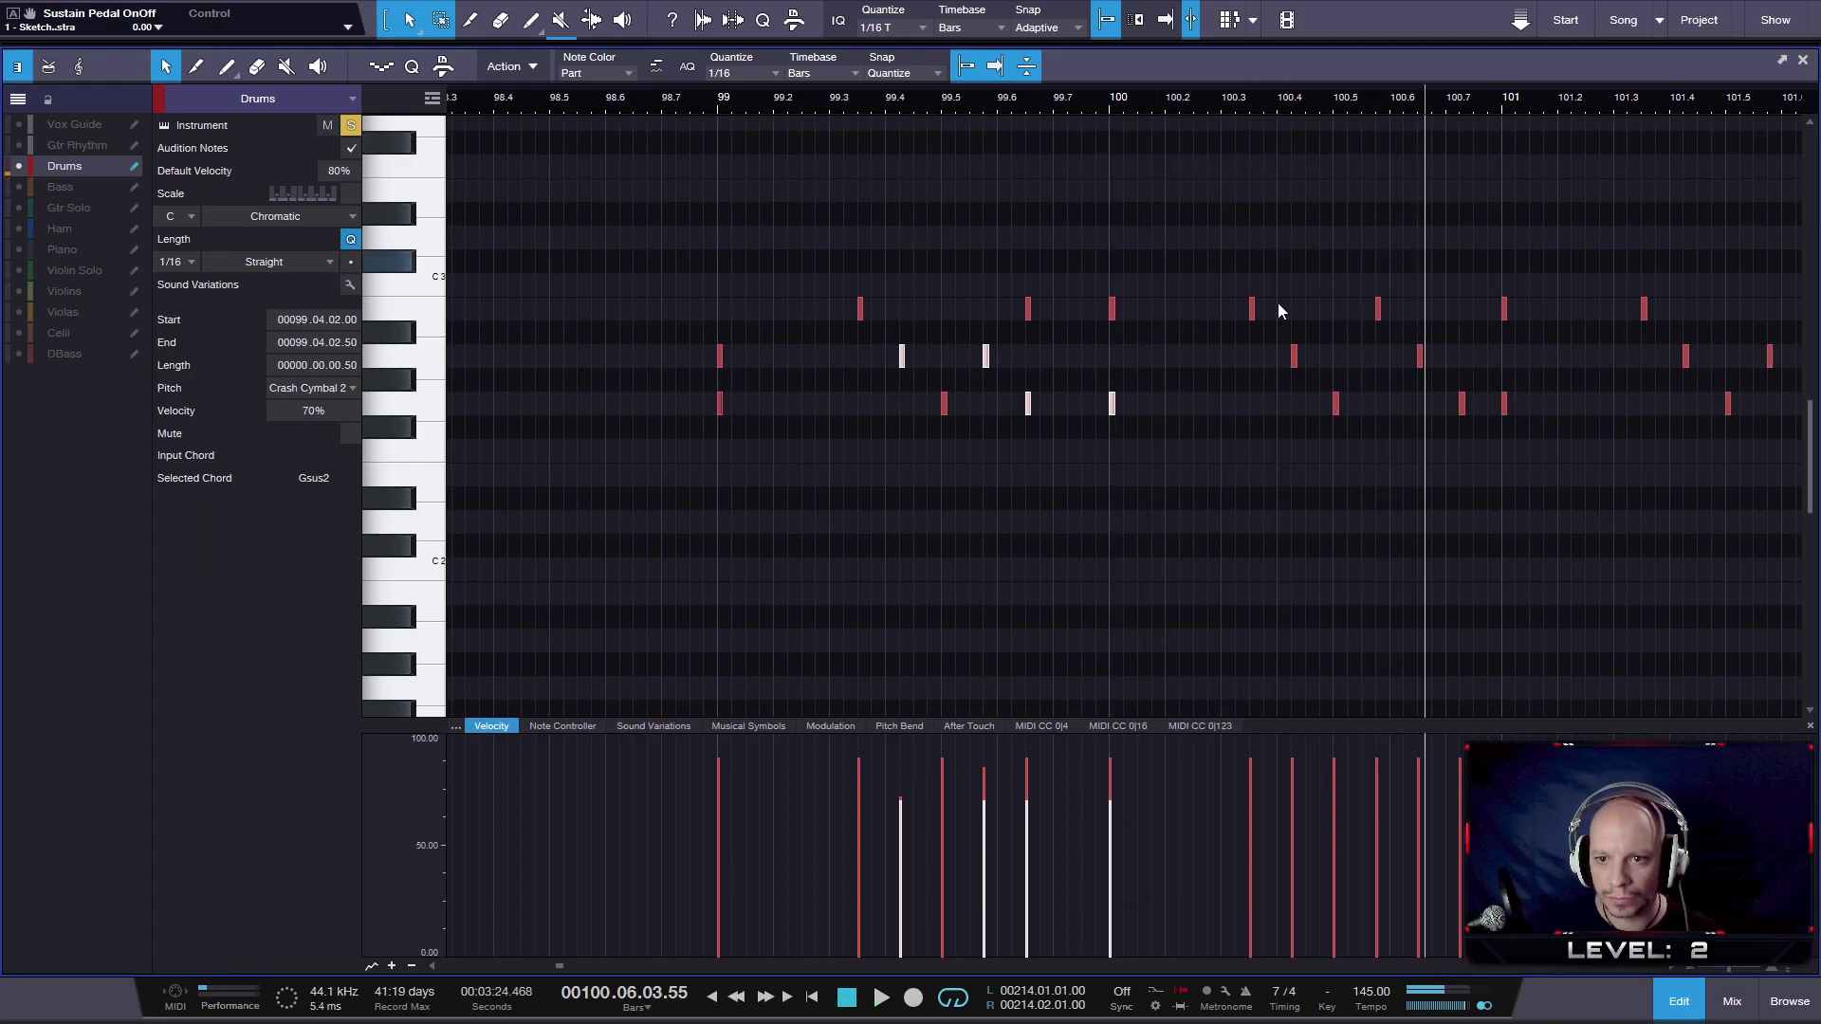
pyautogui.moveTo(1264, 323); pyautogui.dragTo(1337, 391)
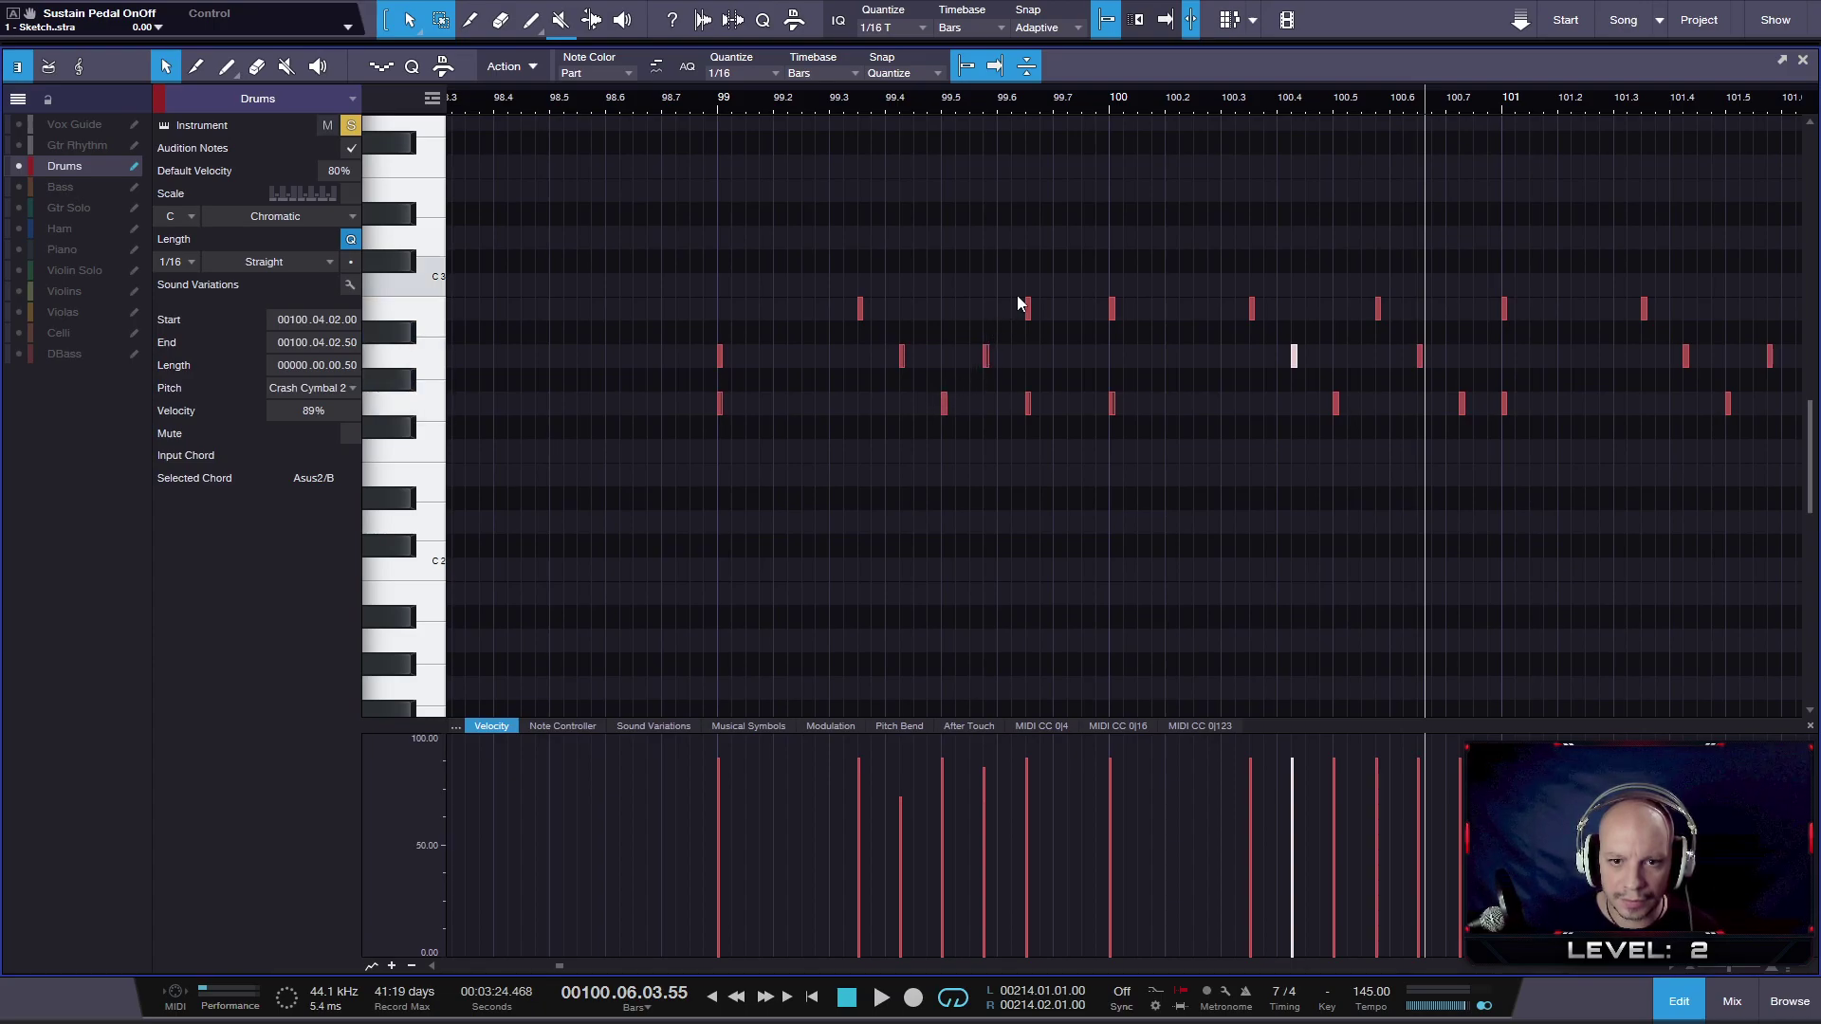
pyautogui.moveTo(1362, 275); pyautogui.dragTo(1475, 440)
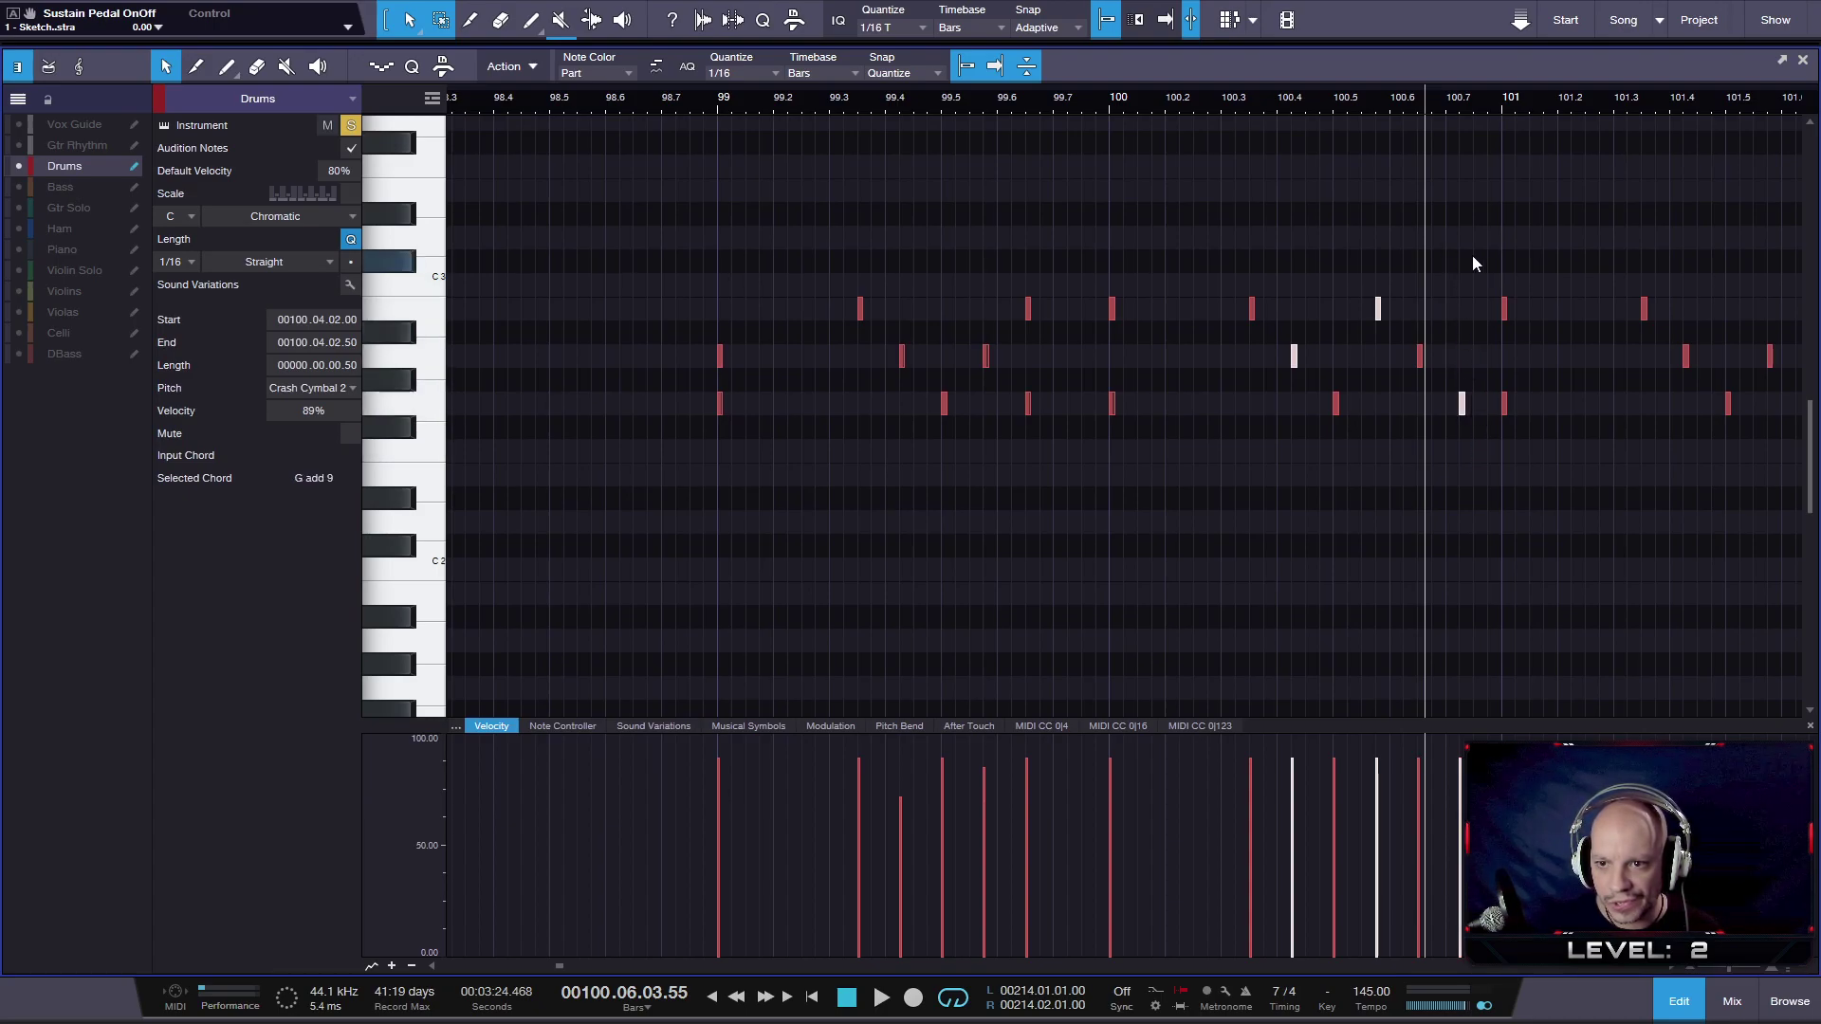
pyautogui.moveTo(1498, 370); pyautogui.dragTo(1533, 560)
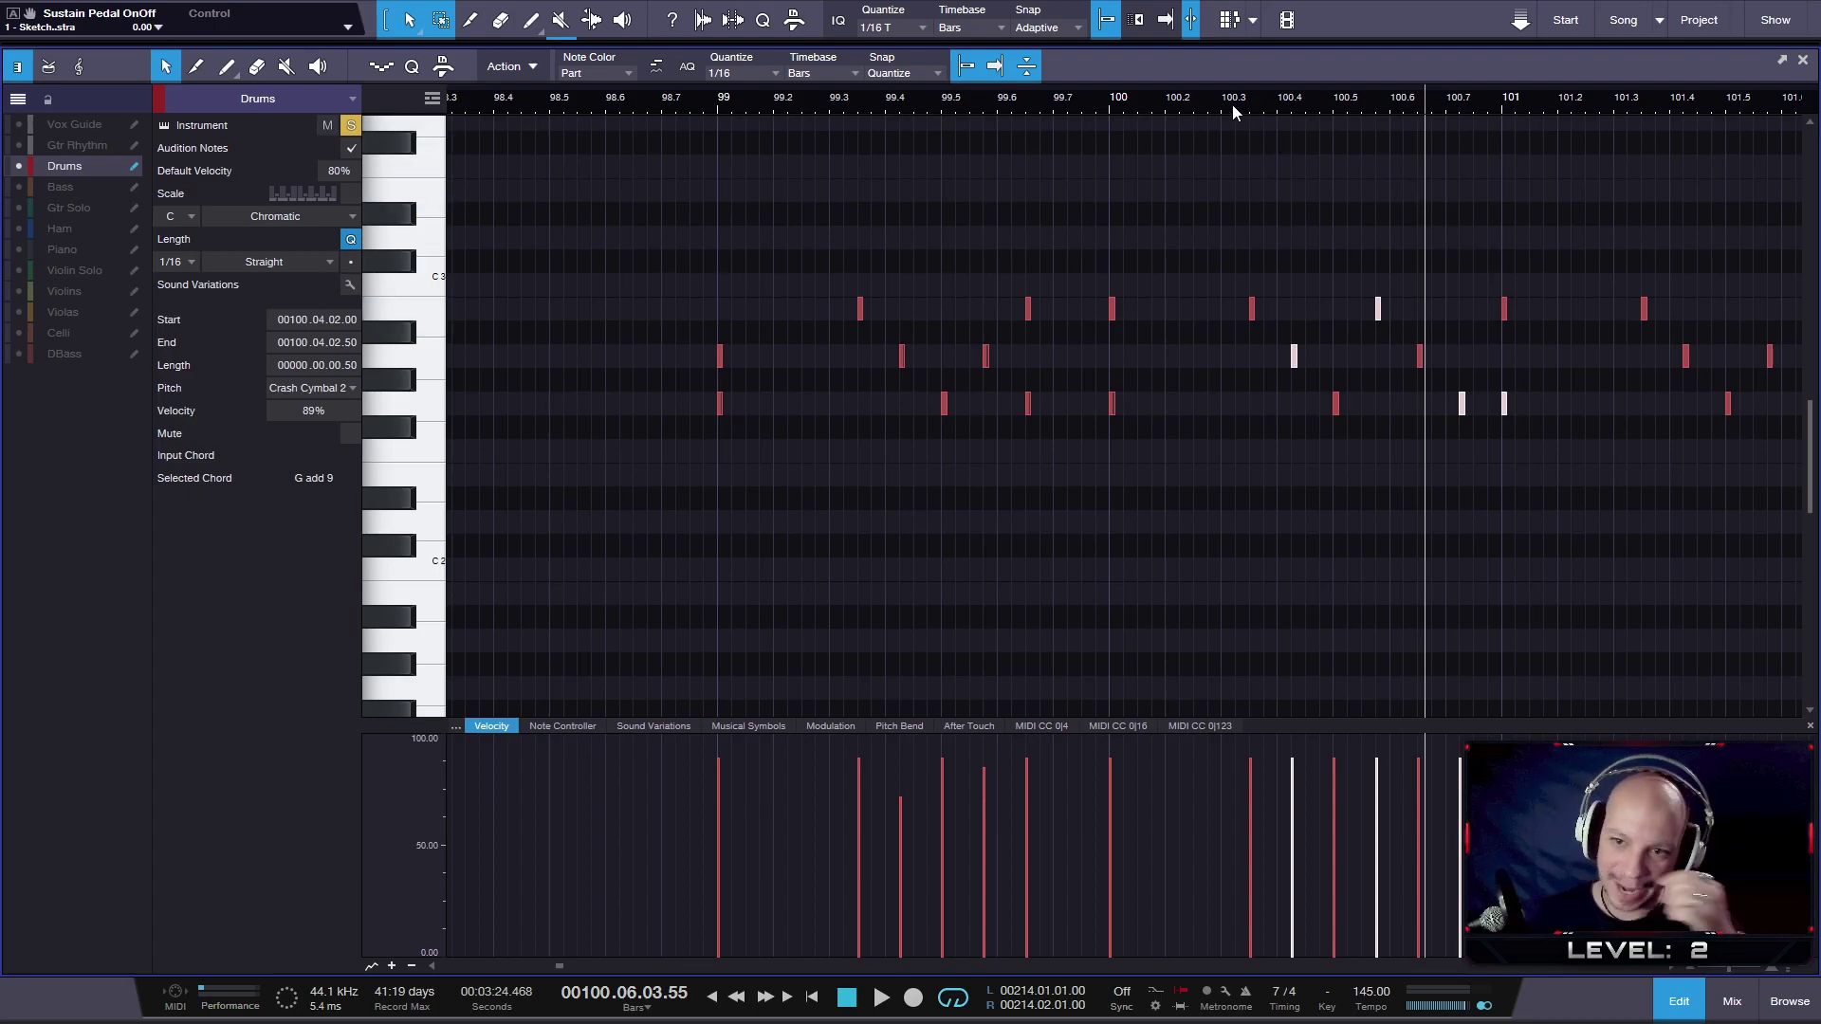
pyautogui.click(1341, 368)
# - Set the two Crash Cymbal 2 notes in bar 100 and the next two splash notes up to bar 101 to 70% velocity
pyautogui.moveTo(1277, 345); pyautogui.dragTo(1308, 385)
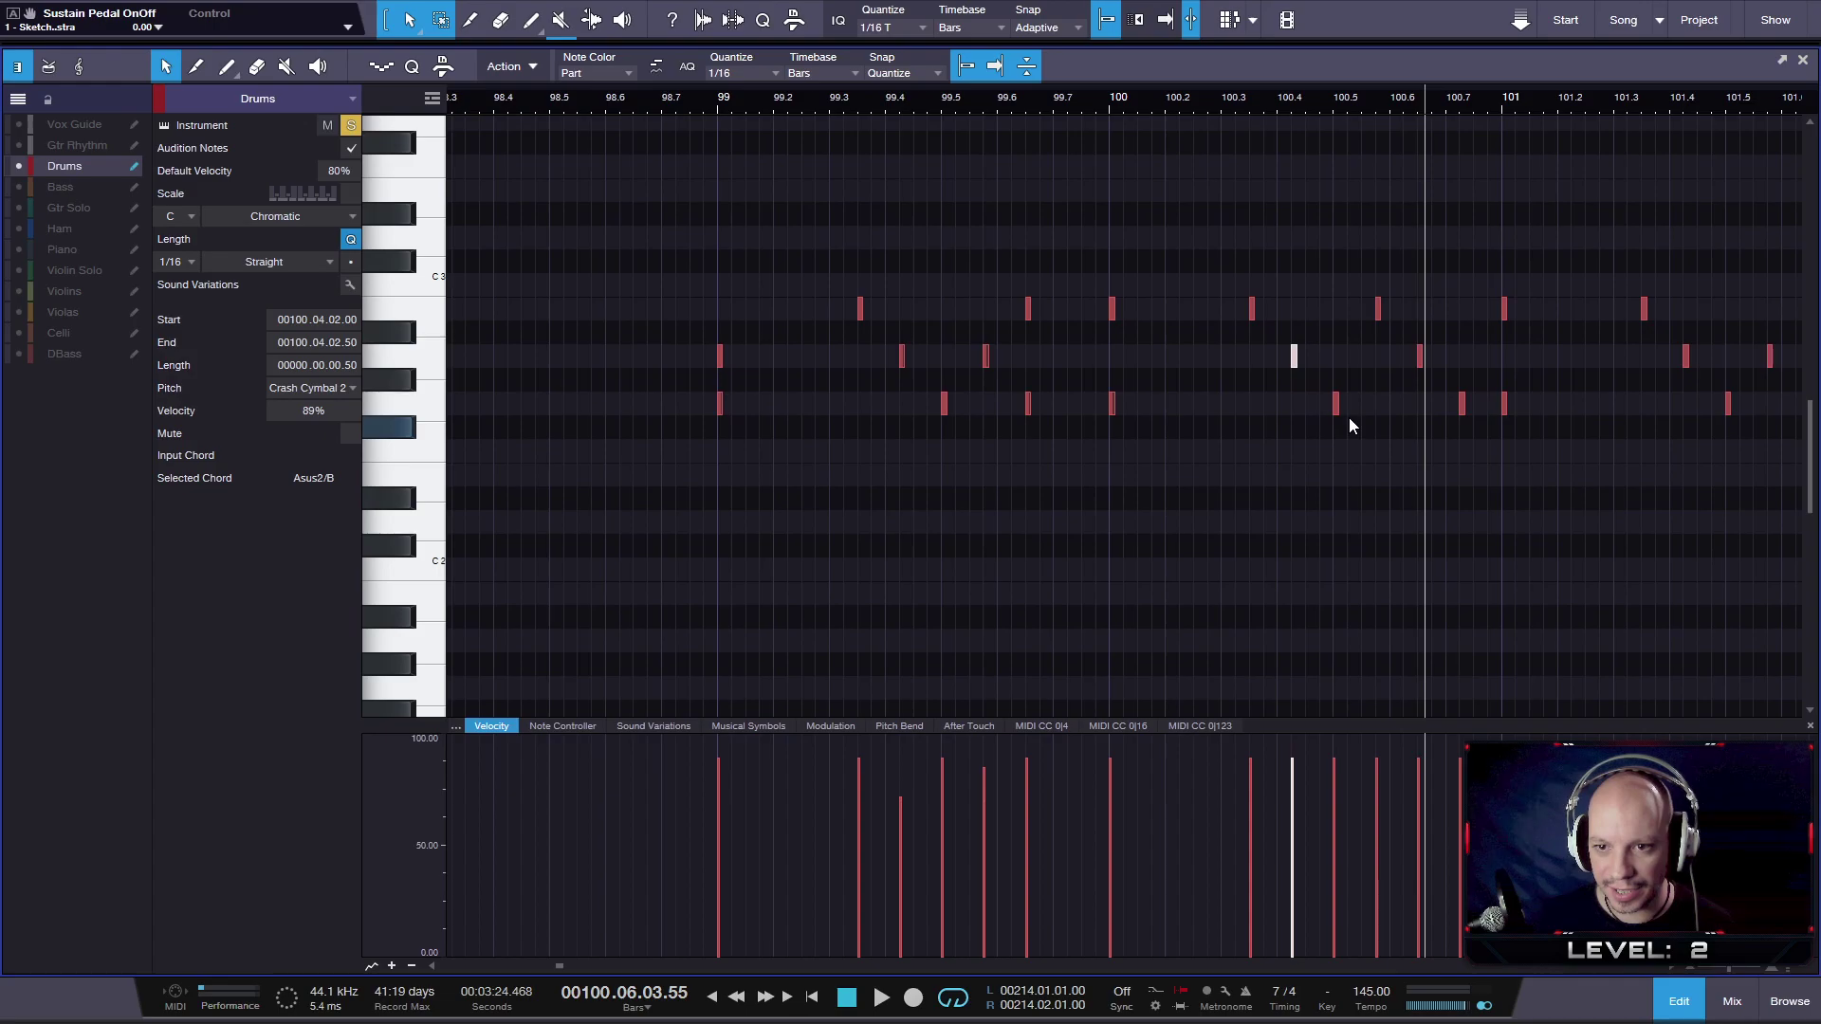
pyautogui.moveTo(1417, 318); pyautogui.dragTo(1430, 417)
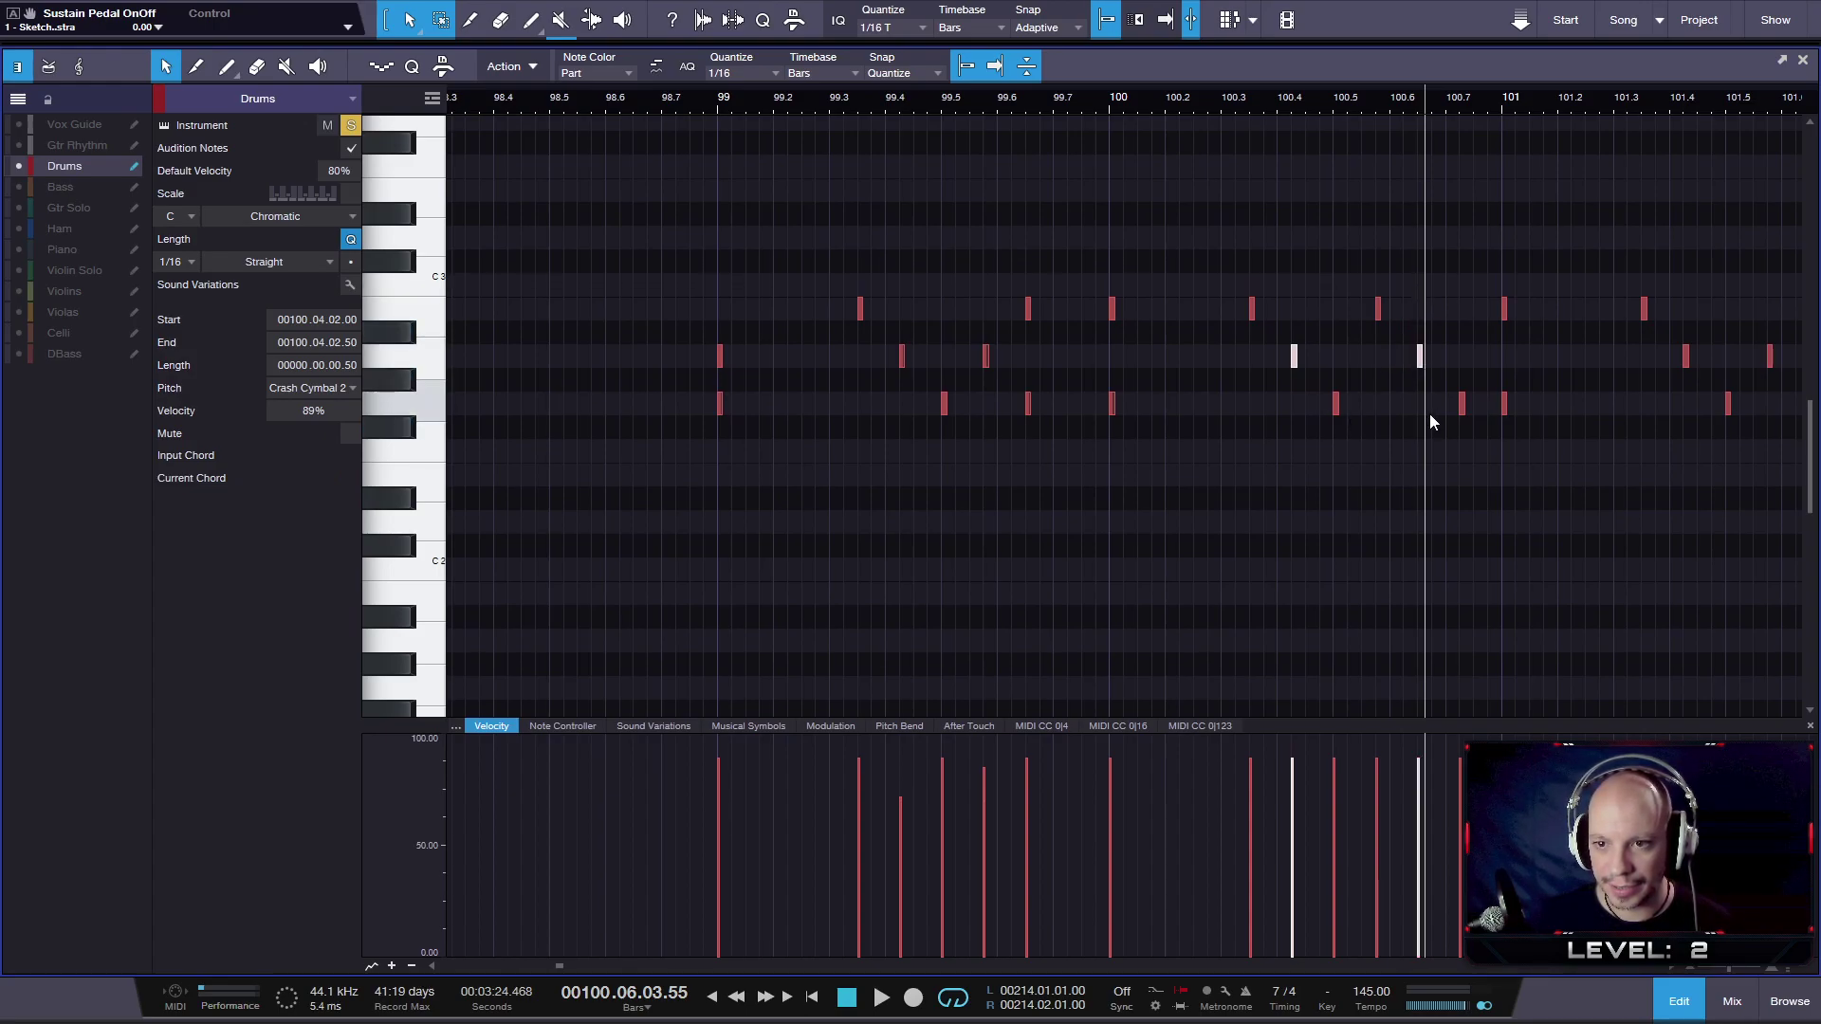
pyautogui.moveTo(1432, 387); pyautogui.dragTo(1546, 417)
pyautogui.moveTo(1298, 770); pyautogui.dragTo(1297, 813)
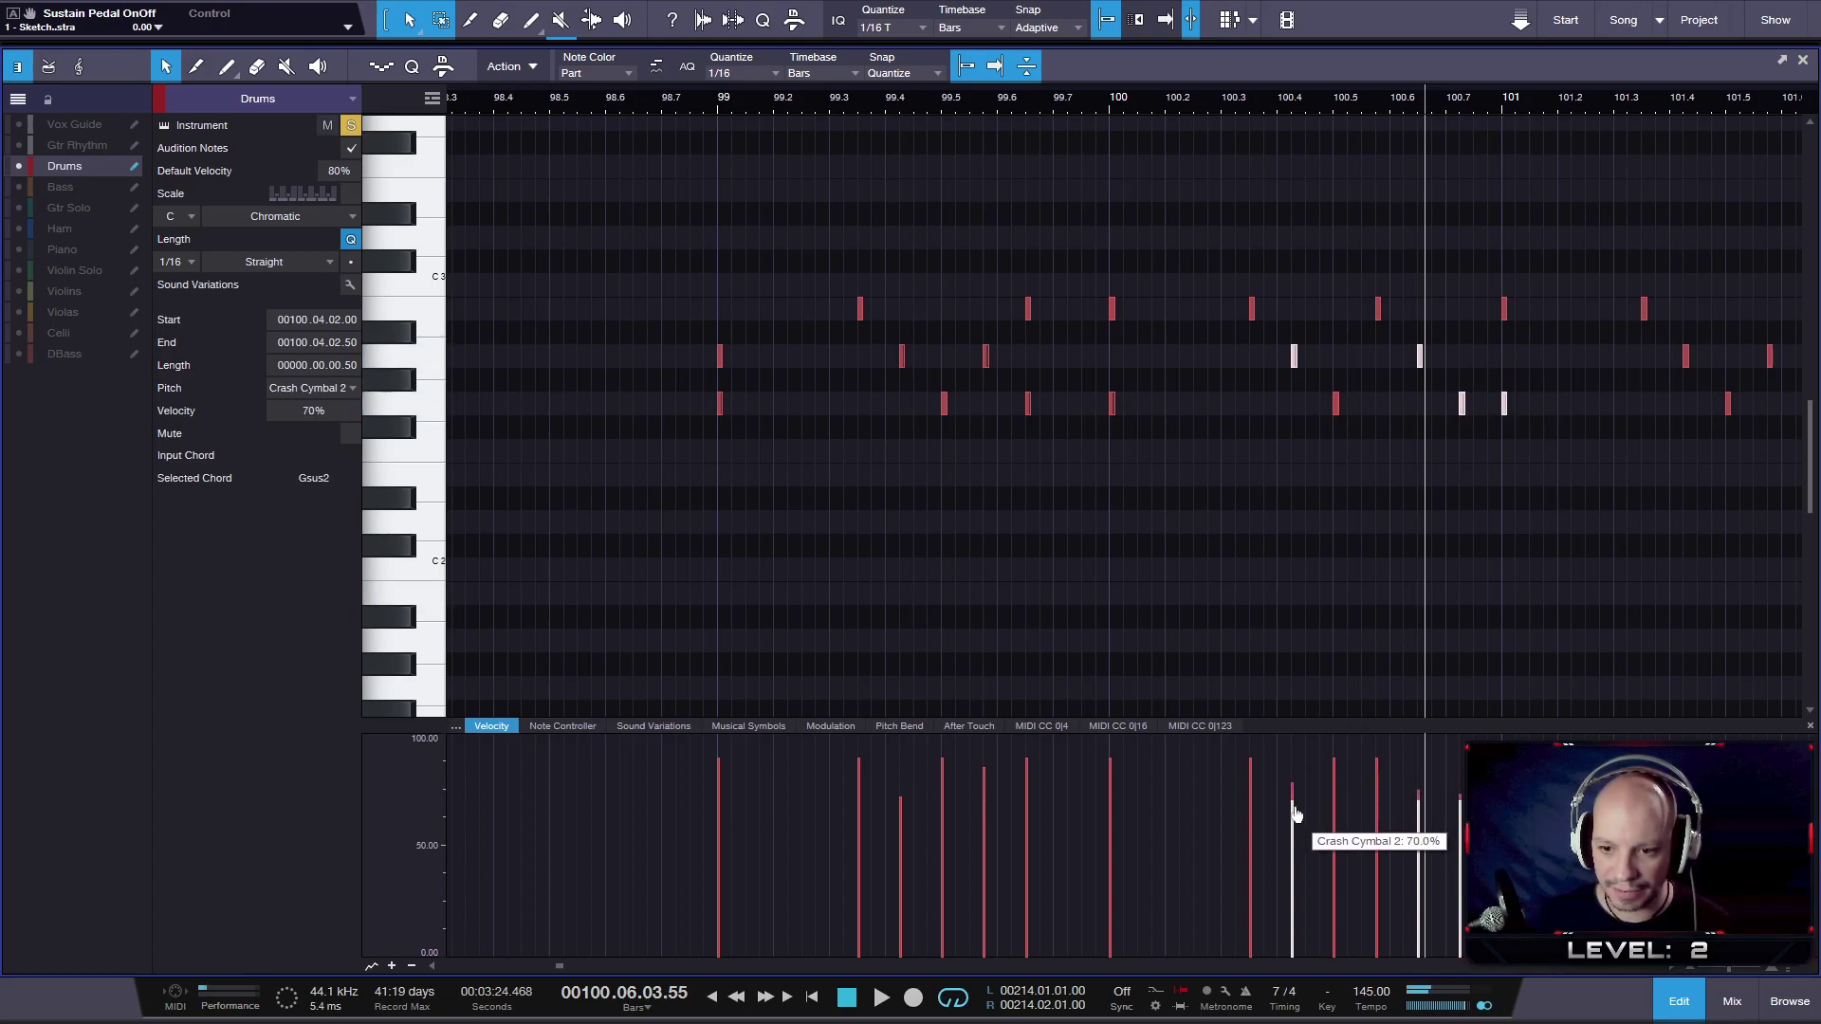
# - Play the softened crash and splash notes from bar 100 into bar 101, restarting the passage once
pyautogui.click(1170, 102)
pyautogui.press('space')
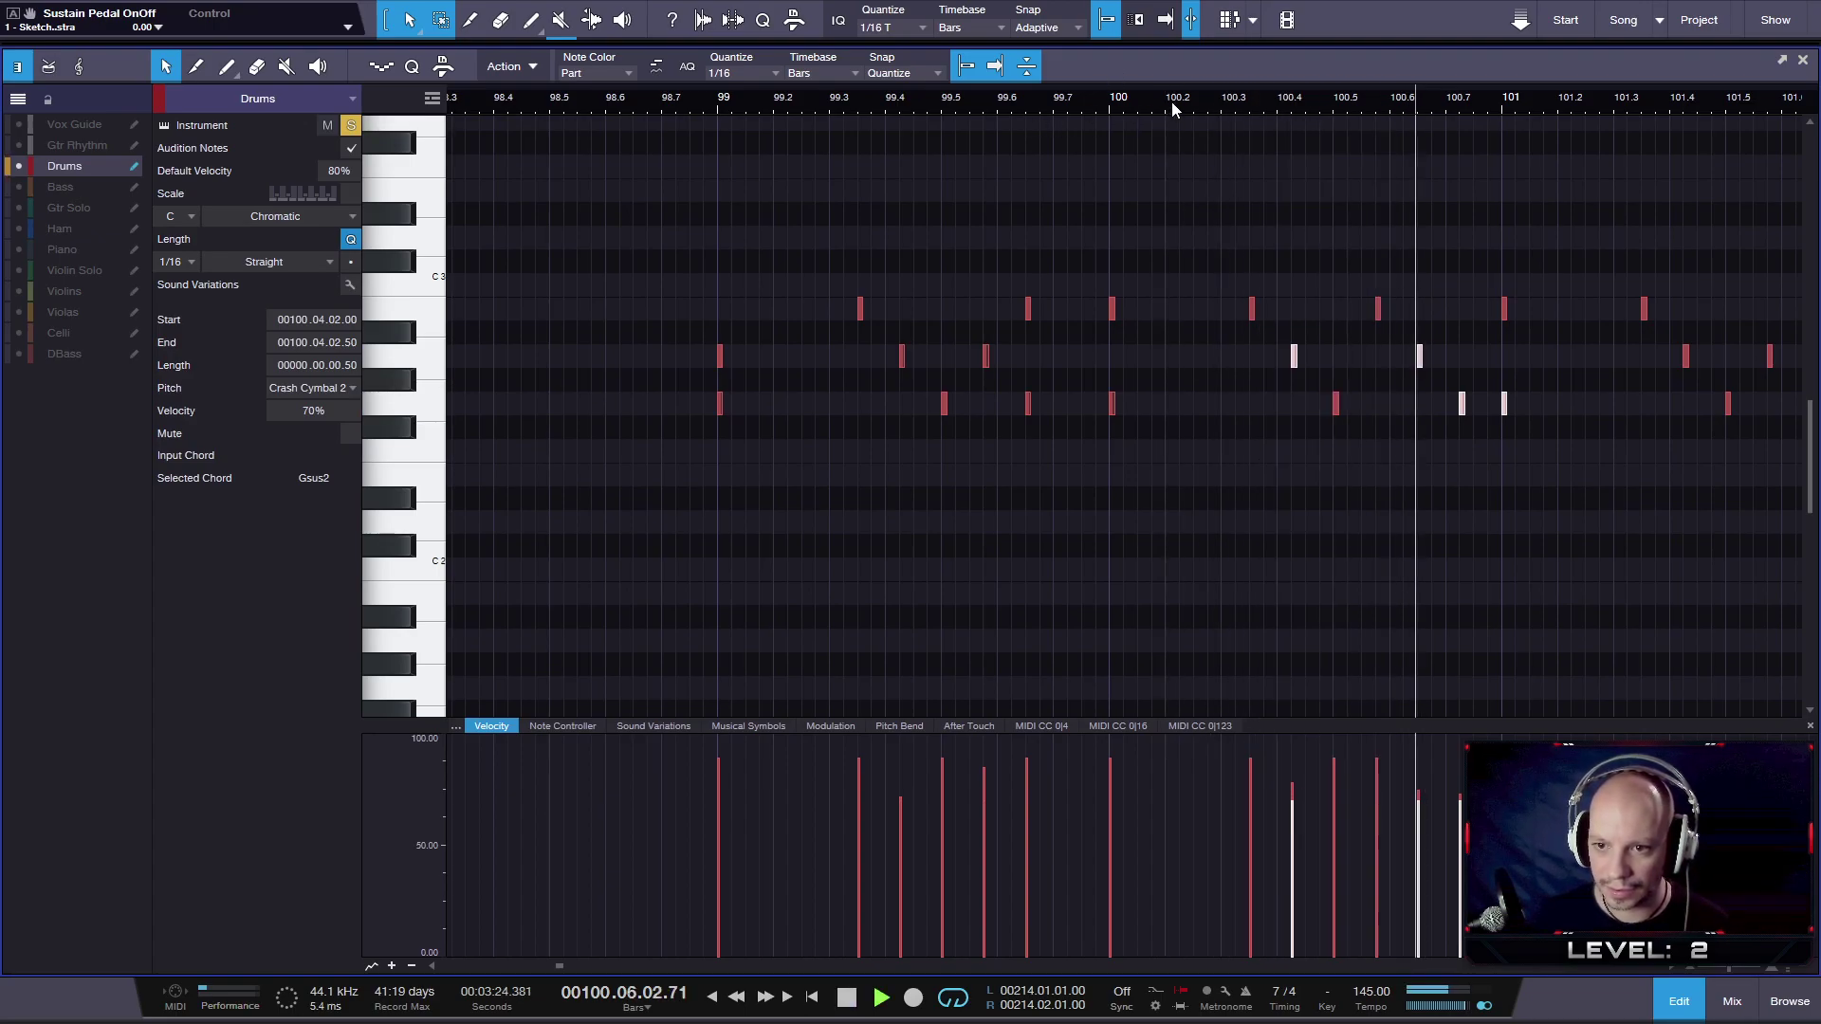
pyautogui.press('space')
pyautogui.press('space')
pyautogui.click(1176, 102)
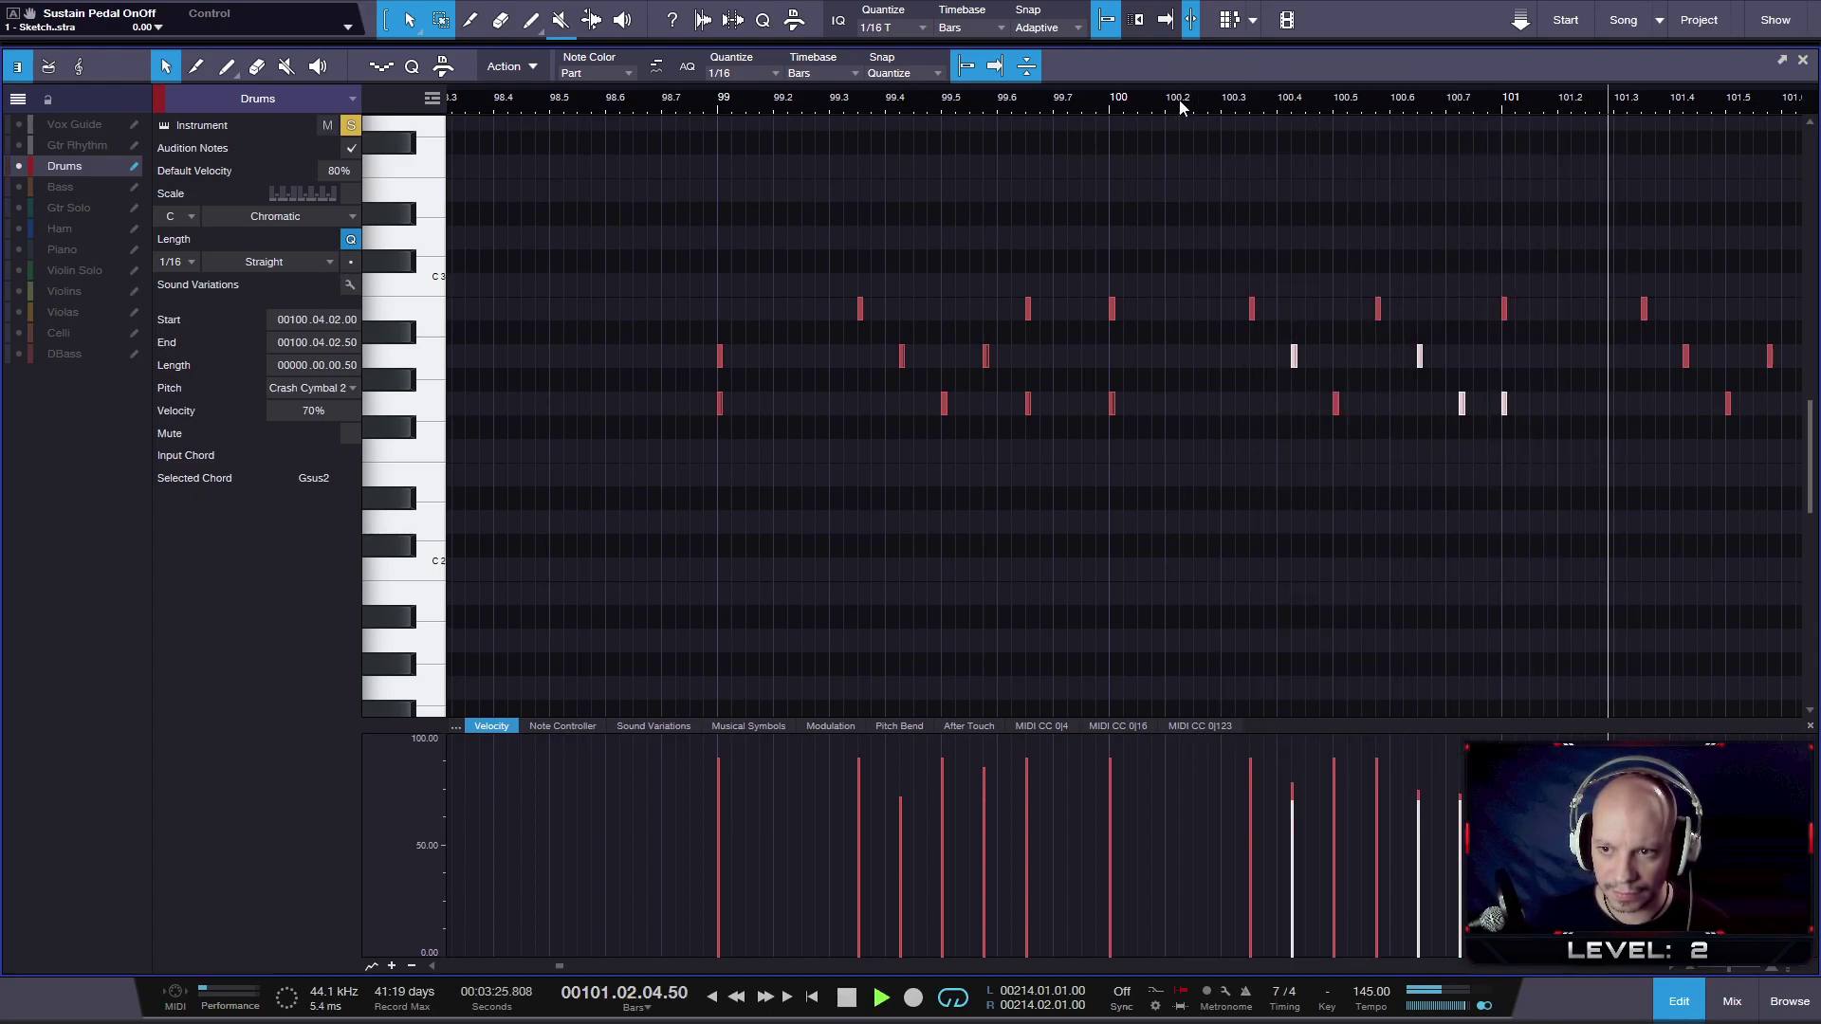
pyautogui.press('space')
# - Set the four Crash Cymbal 2 notes in bars 101 and 102 and three splash notes among them to 70% velocity
pyautogui.press('w')
pyautogui.moveTo(1301, 87); pyautogui.dragTo(1264, 82)
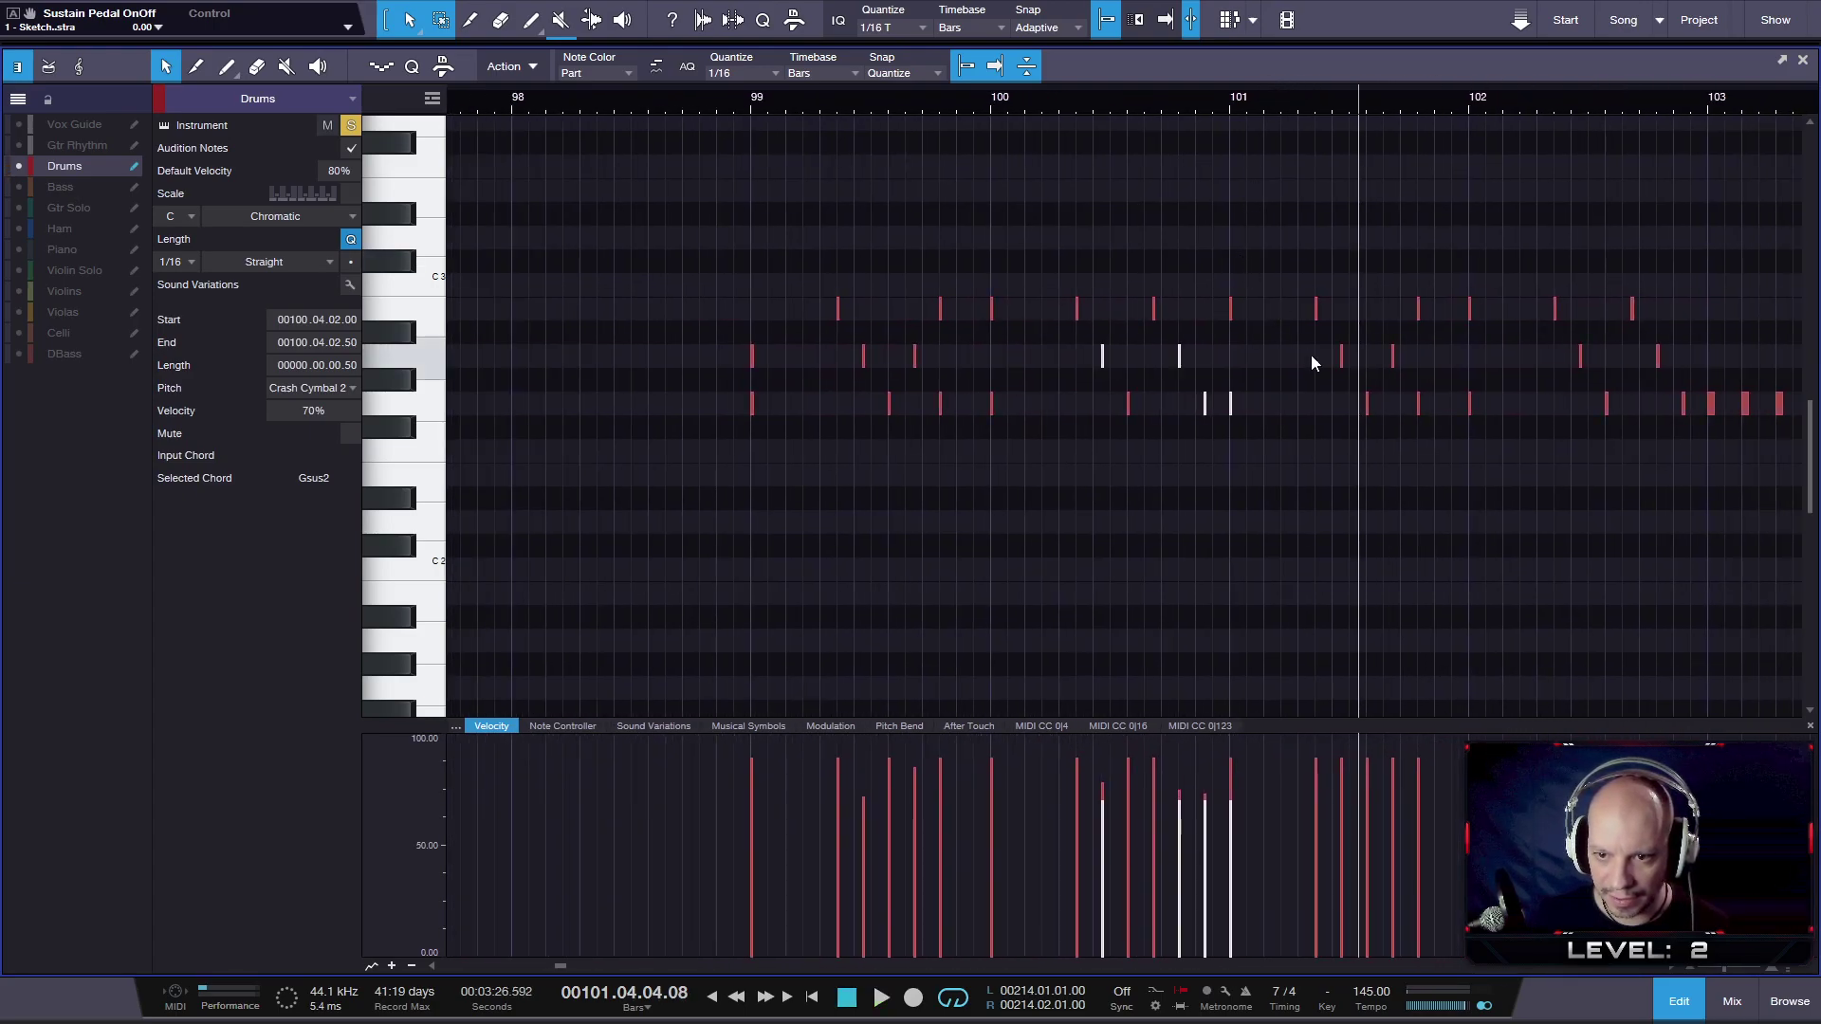
pyautogui.moveTo(1315, 346); pyautogui.dragTo(1409, 365)
pyautogui.moveTo(1523, 417); pyautogui.dragTo(1546, 419)
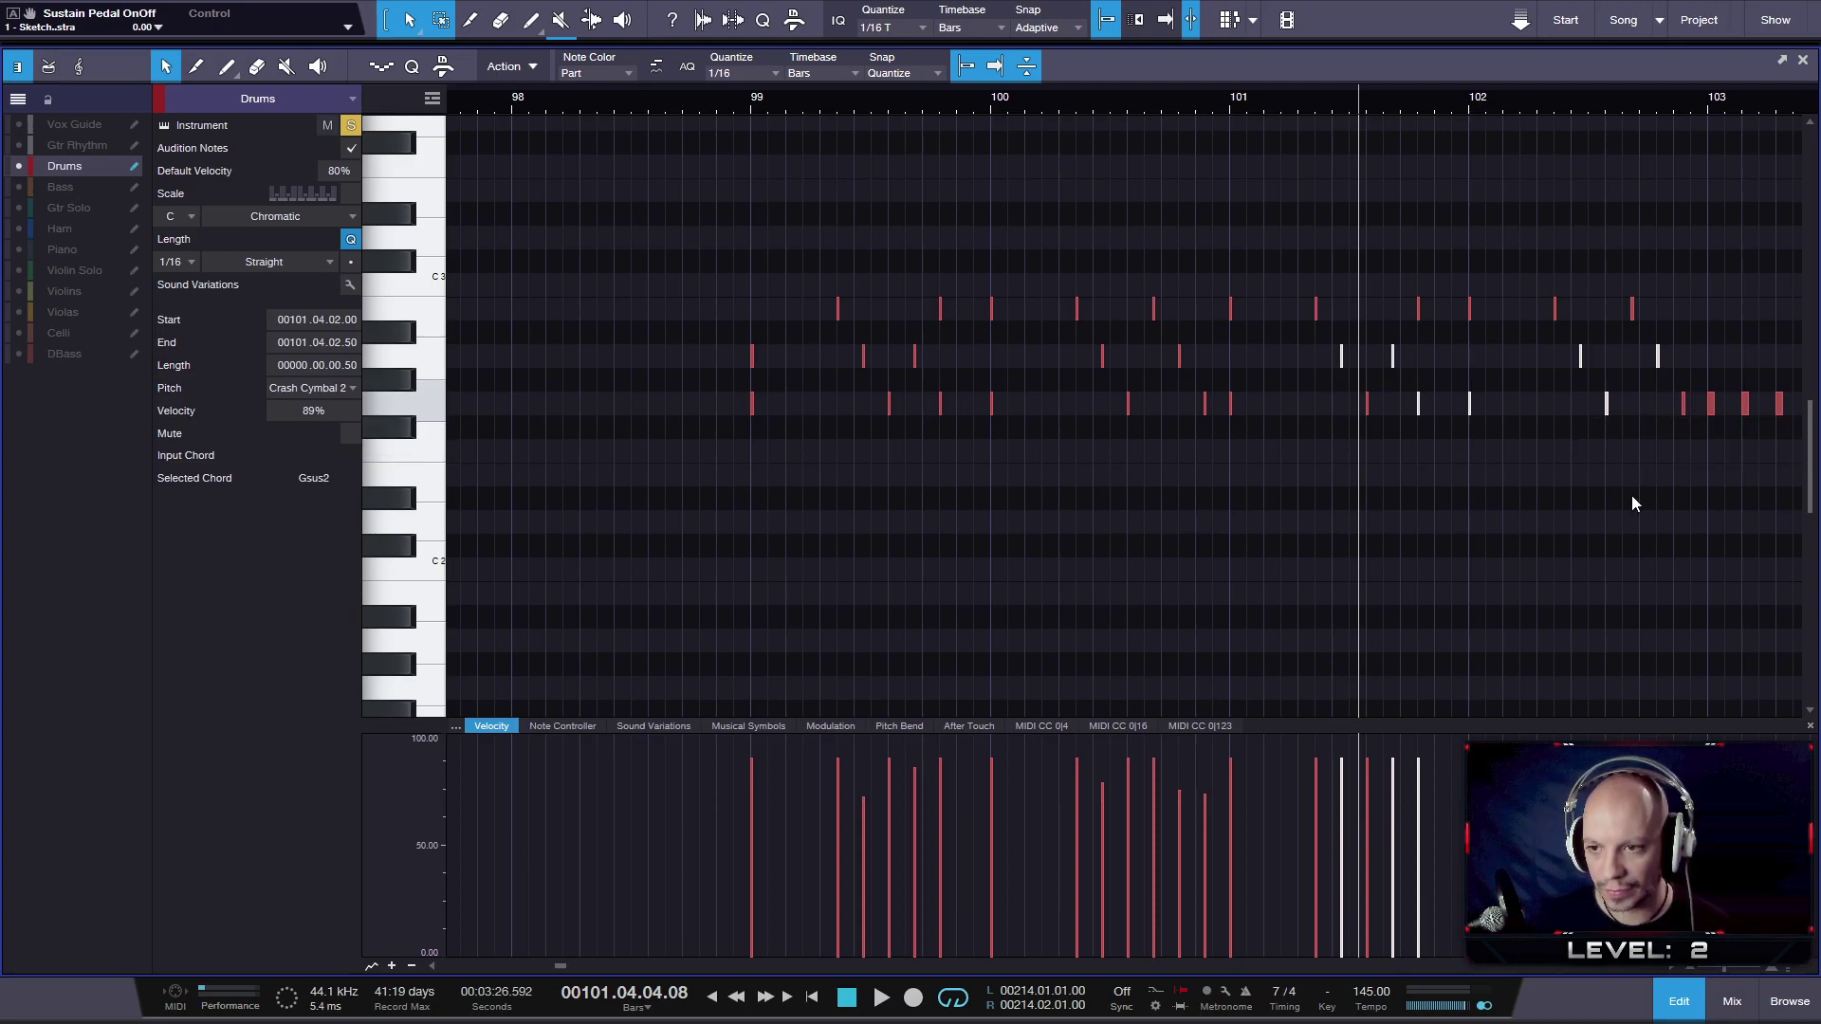
pyautogui.moveTo(1338, 781); pyautogui.dragTo(1339, 821)
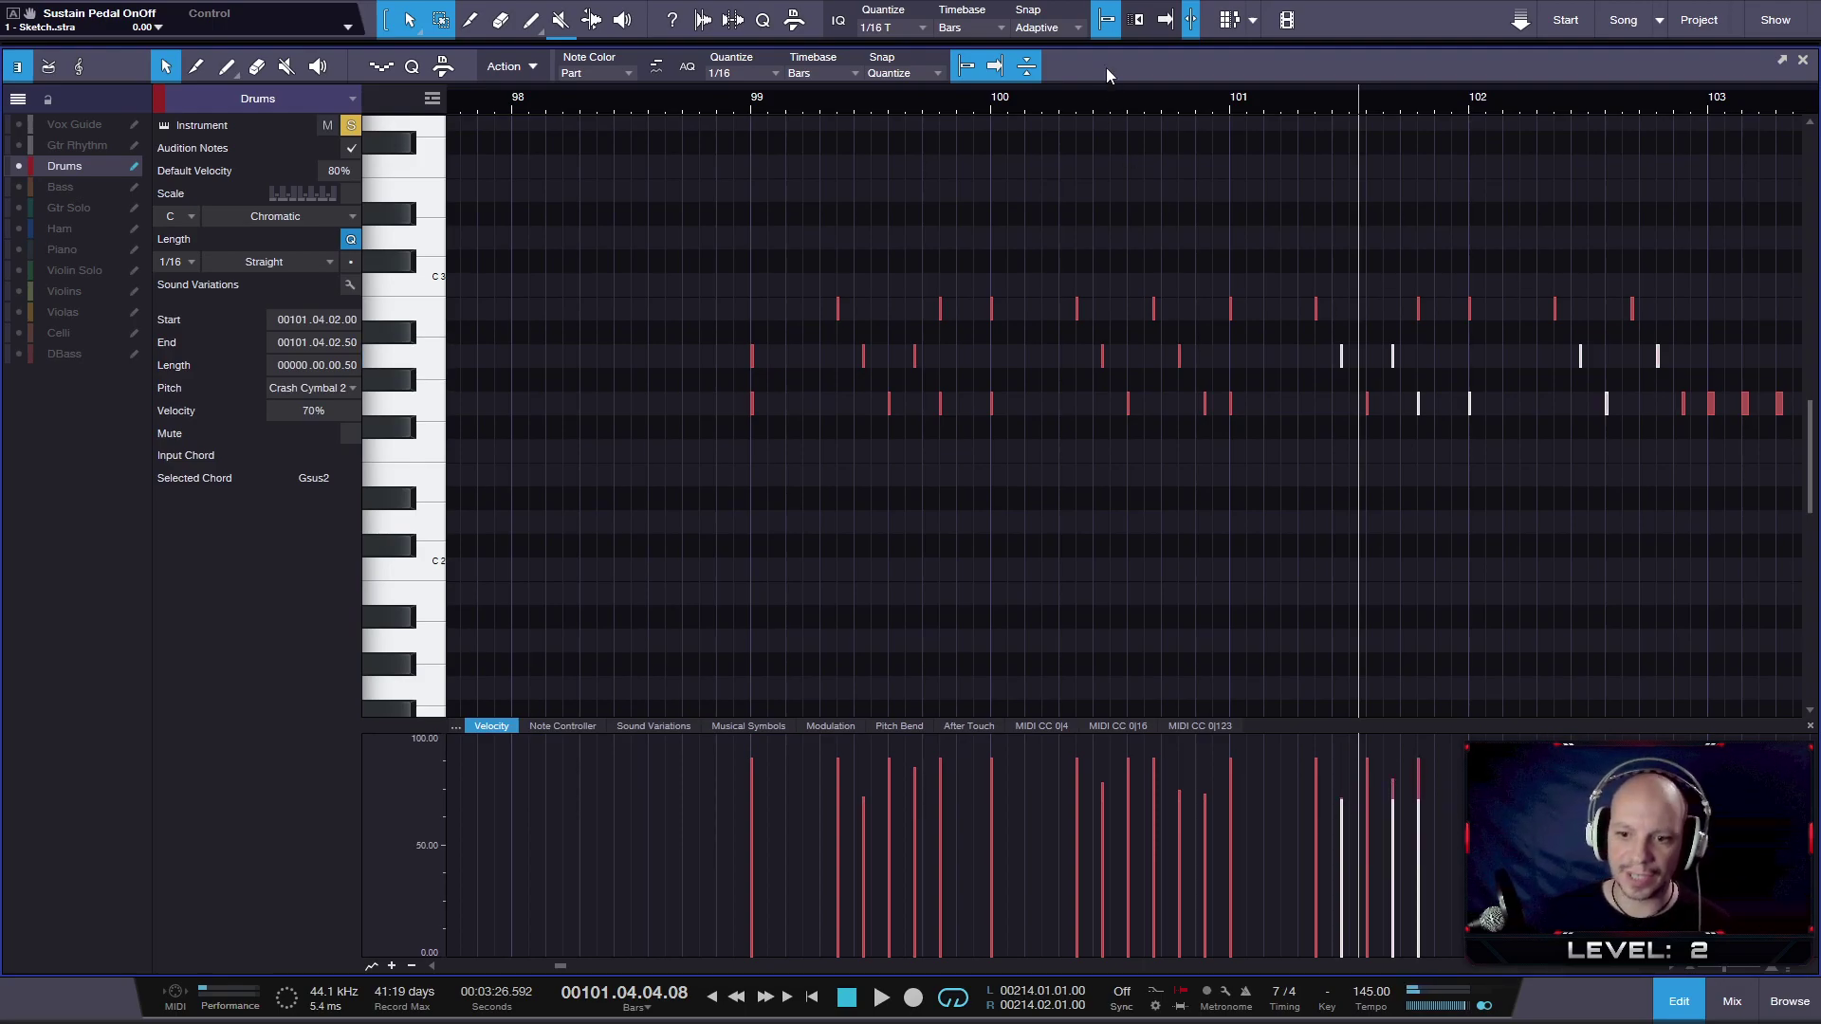
# - Look over the surrounding drum notes, and play the drums through bar 102 into bar 103
pyautogui.scroll(-3, 1363, 546)
pyautogui.scroll(-6, 1365, 540)
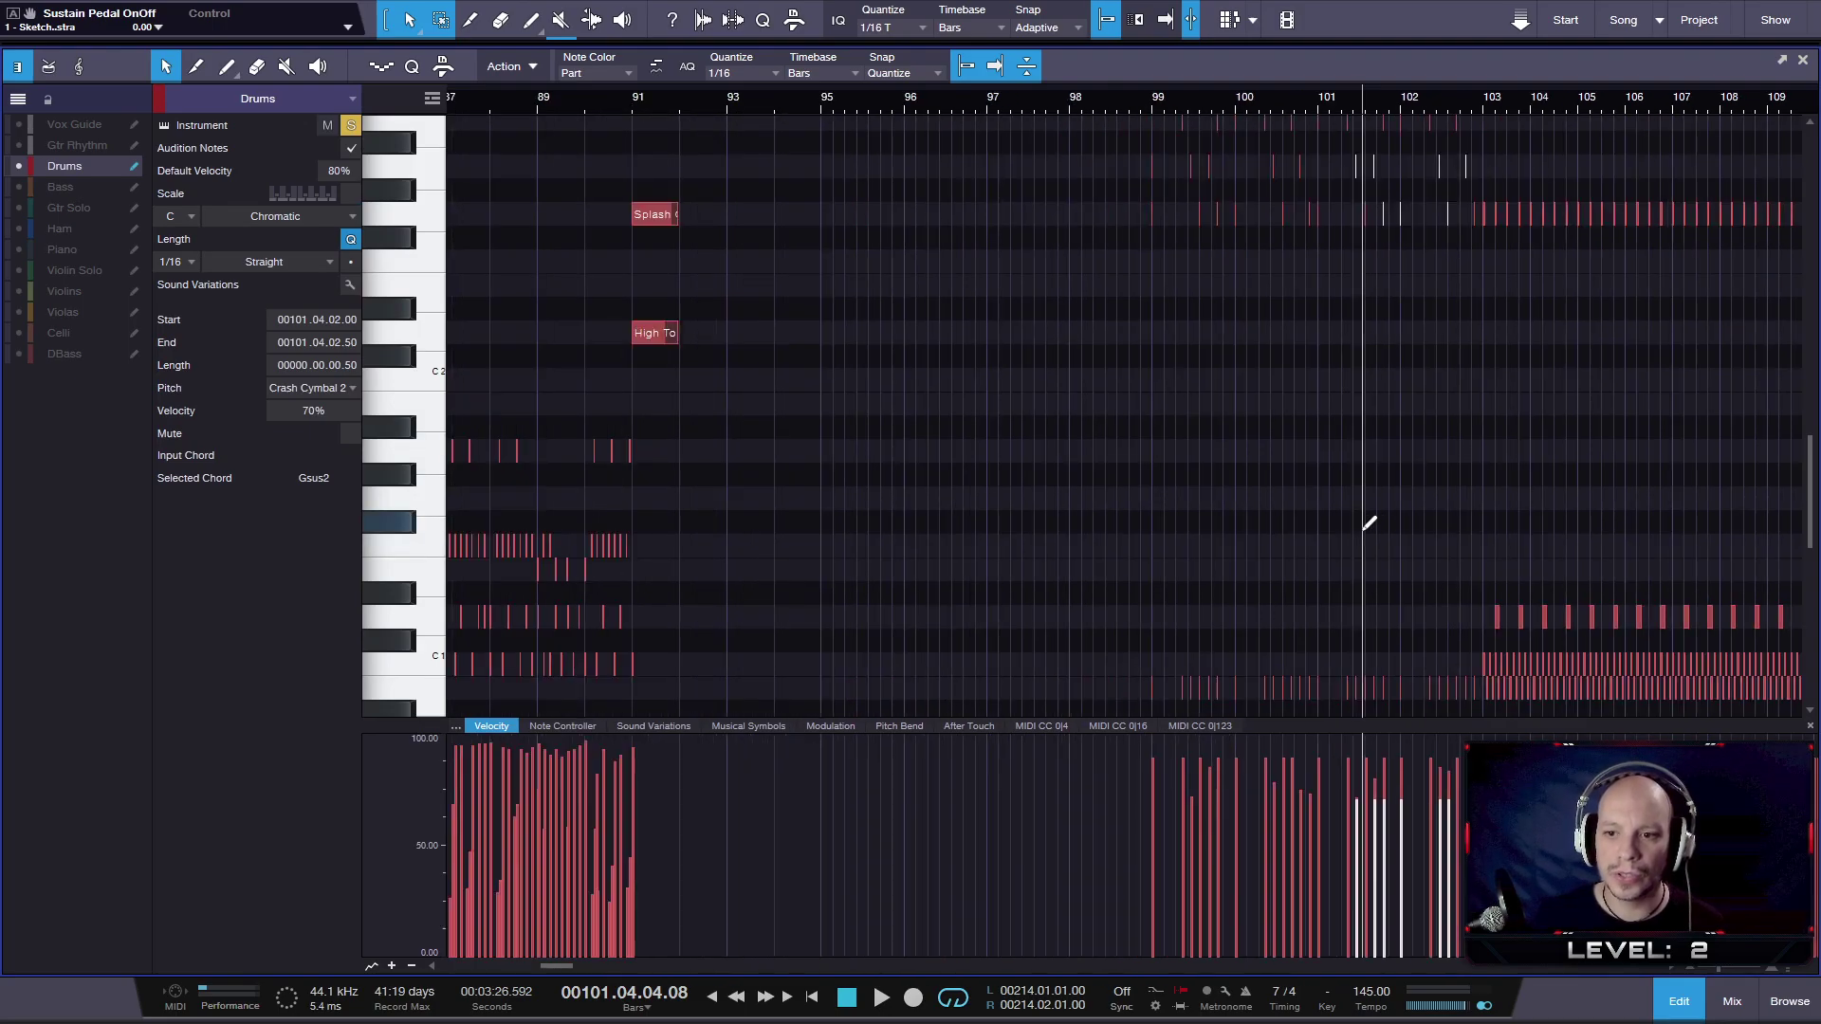
pyautogui.scroll(-2, 1362, 538)
pyautogui.scroll(3, 1367, 512)
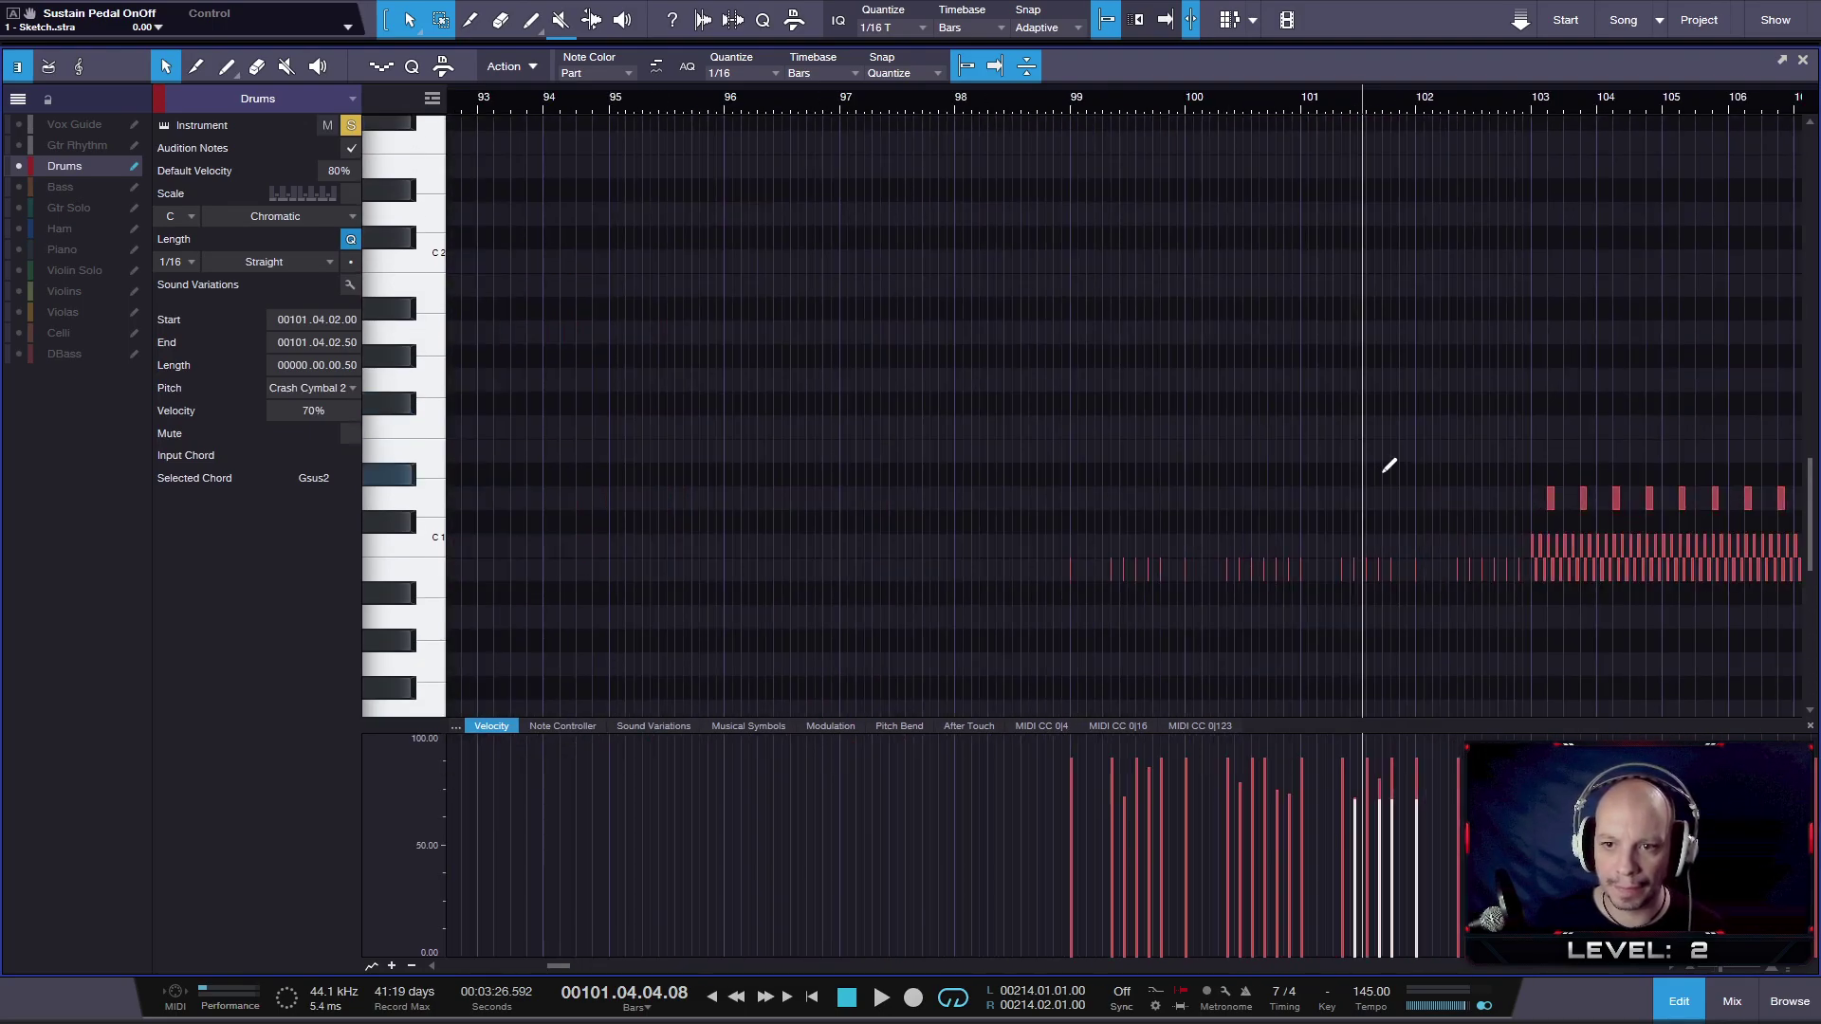
pyautogui.scroll(-5, 1385, 472)
pyautogui.scroll(3, 1329, 383)
pyautogui.press('space')
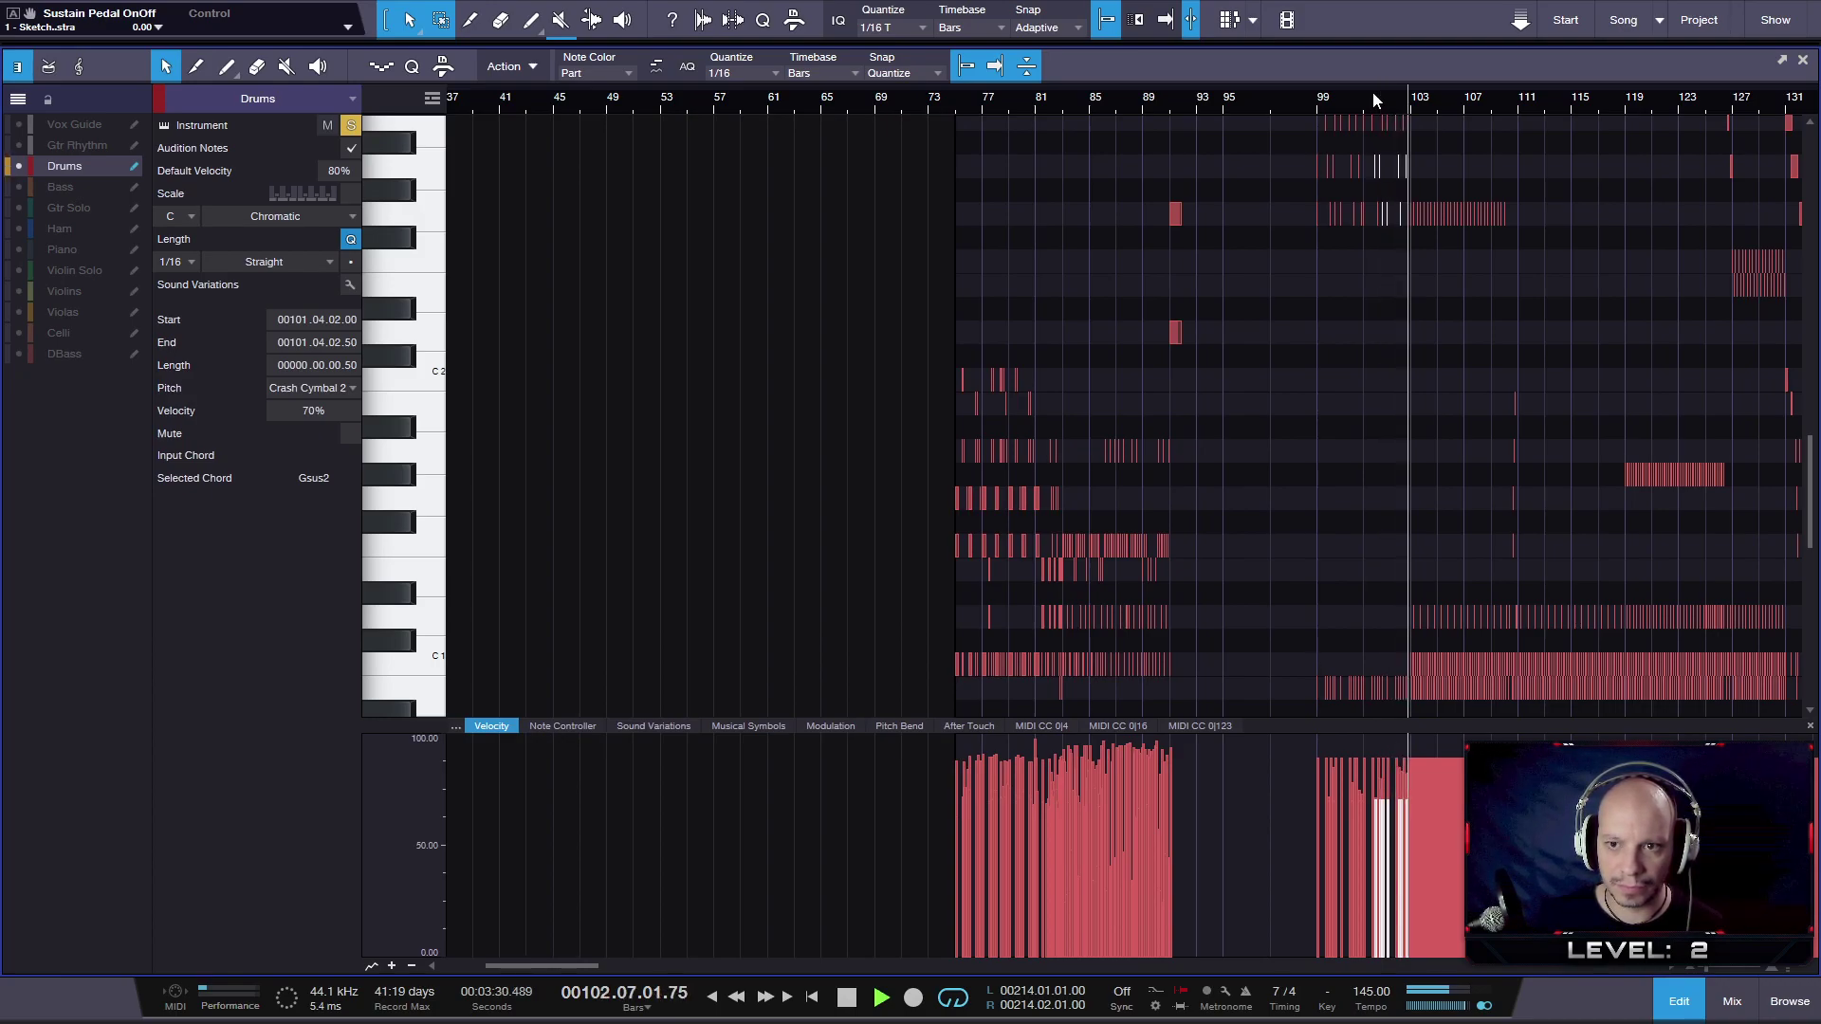
pyautogui.press('space')
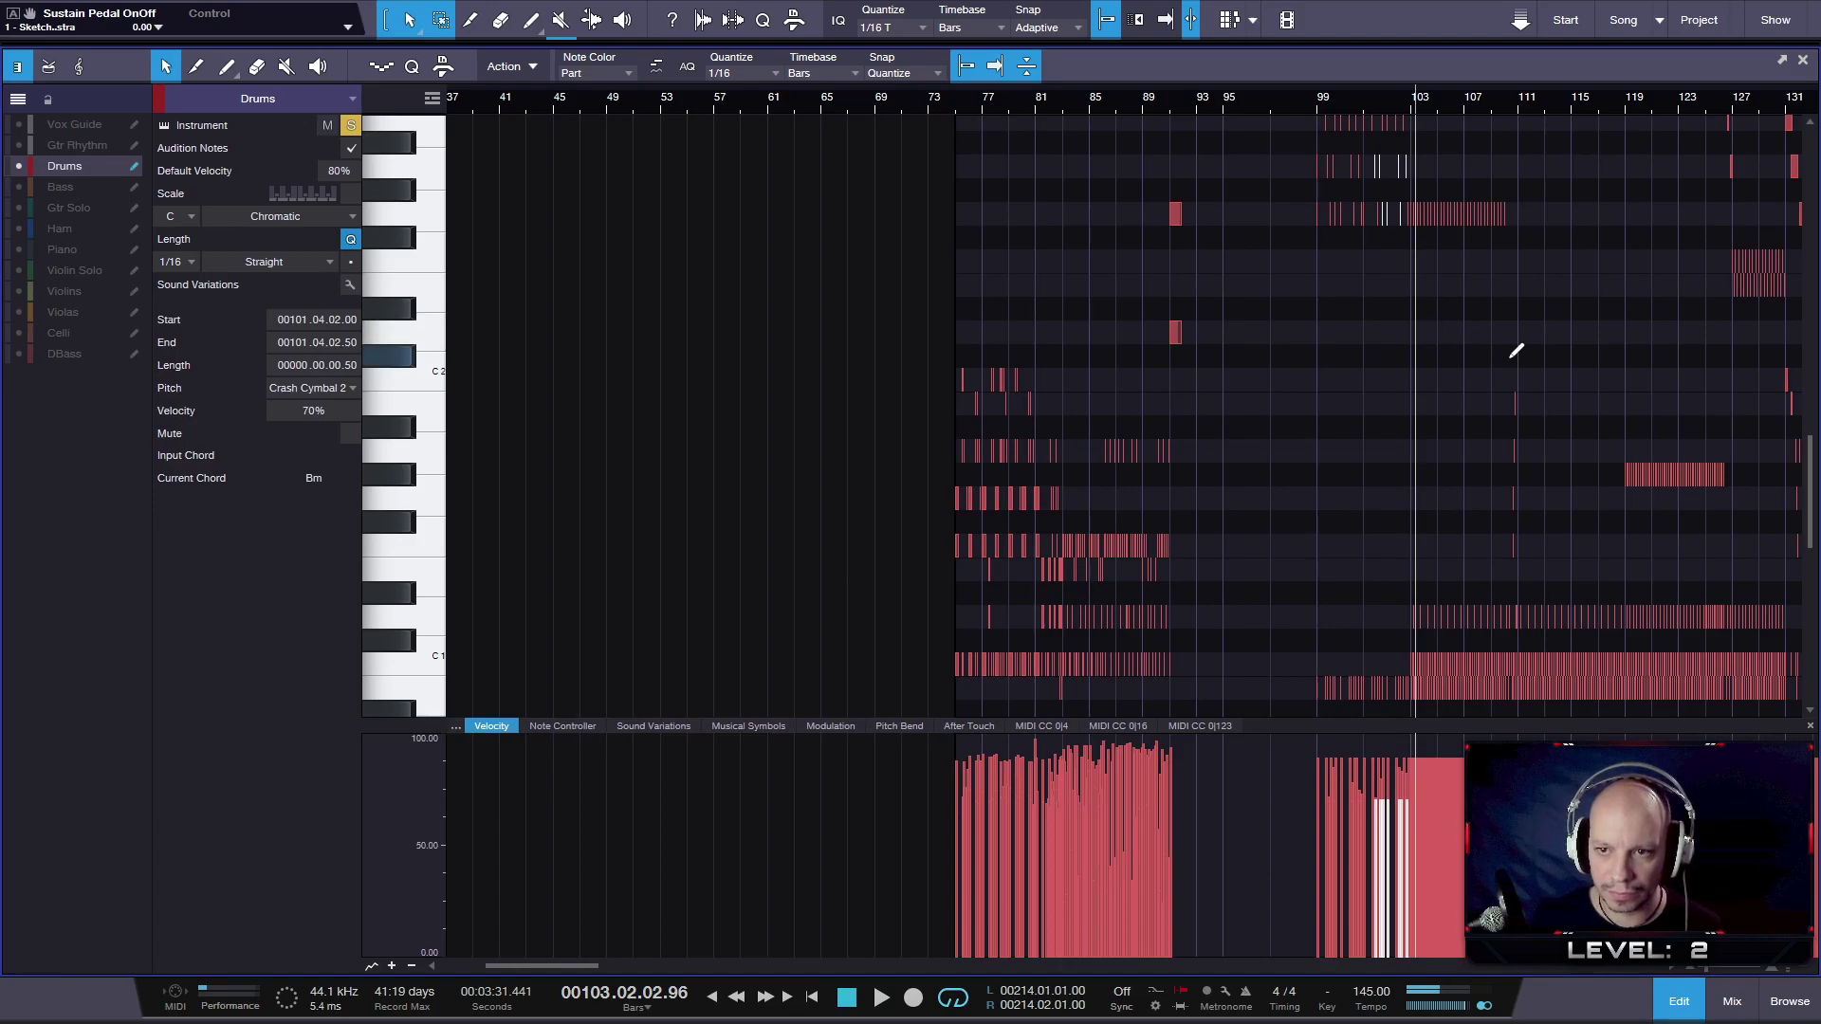
# - Select the Splash Cymbal notes on beats two and four of every bar from 103 through 109
pyautogui.scroll(5, 1467, 333)
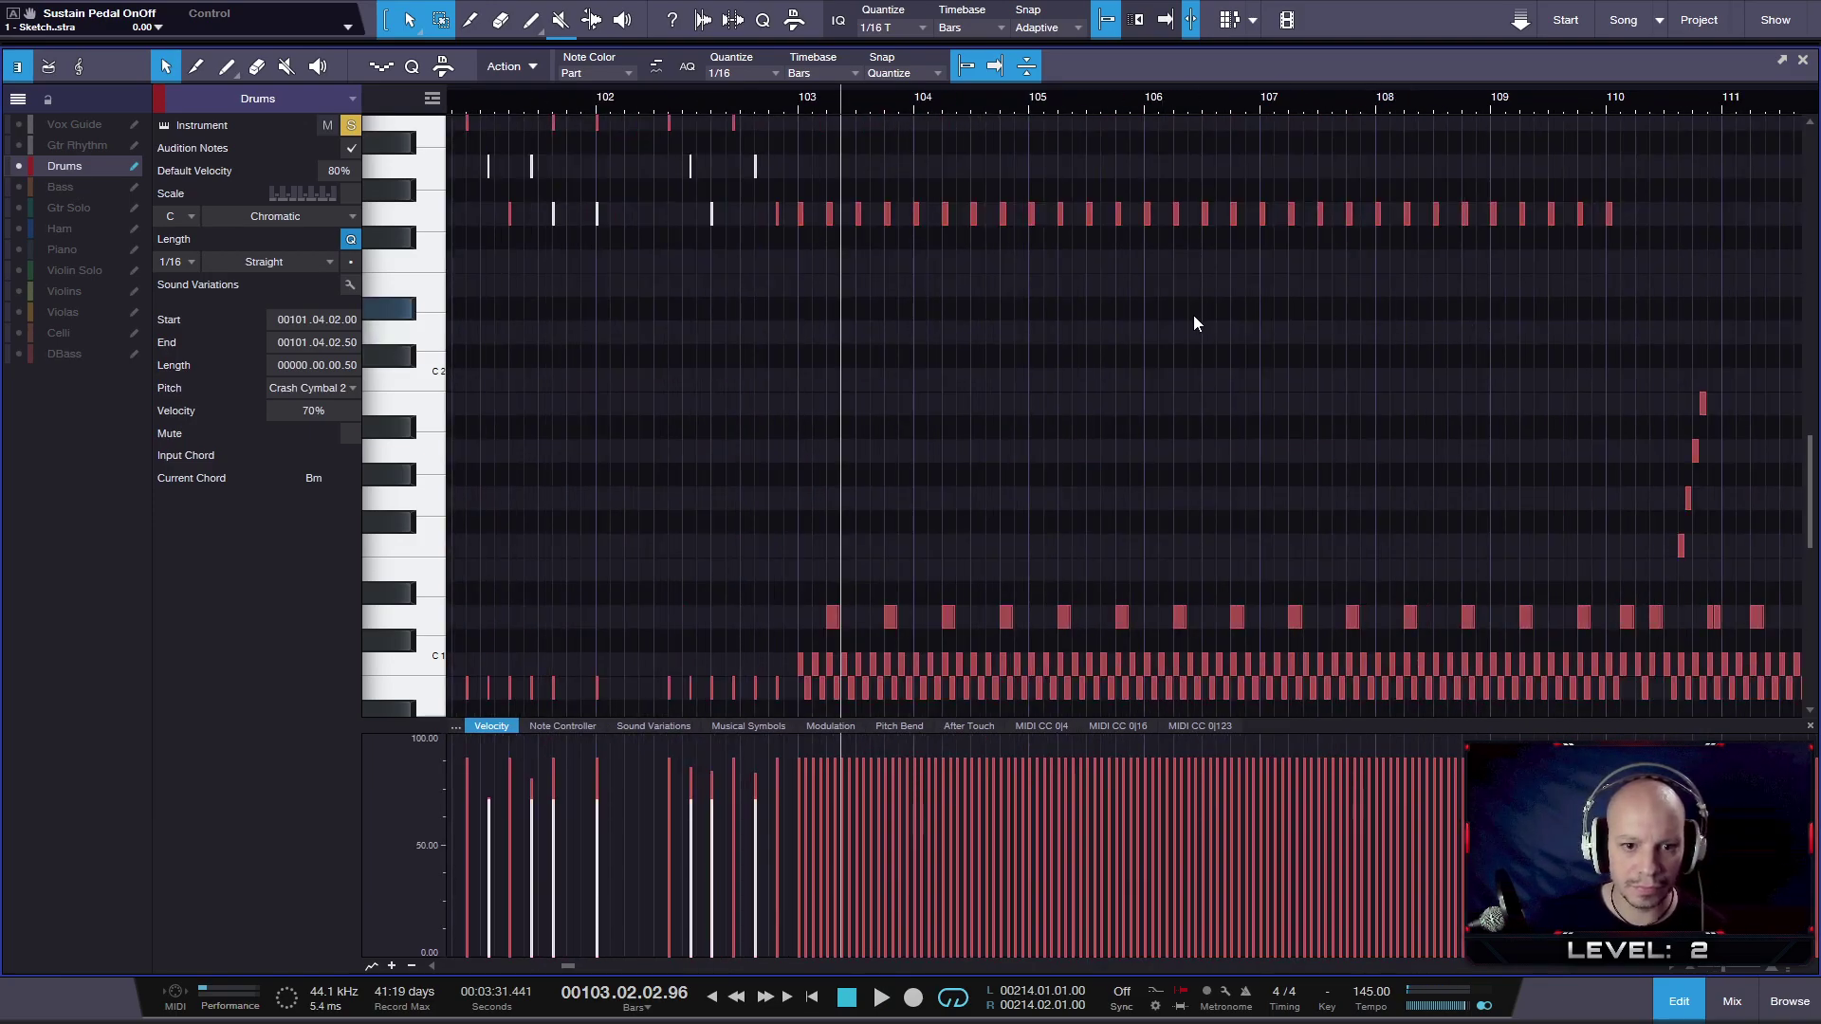
pyautogui.click(825, 184)
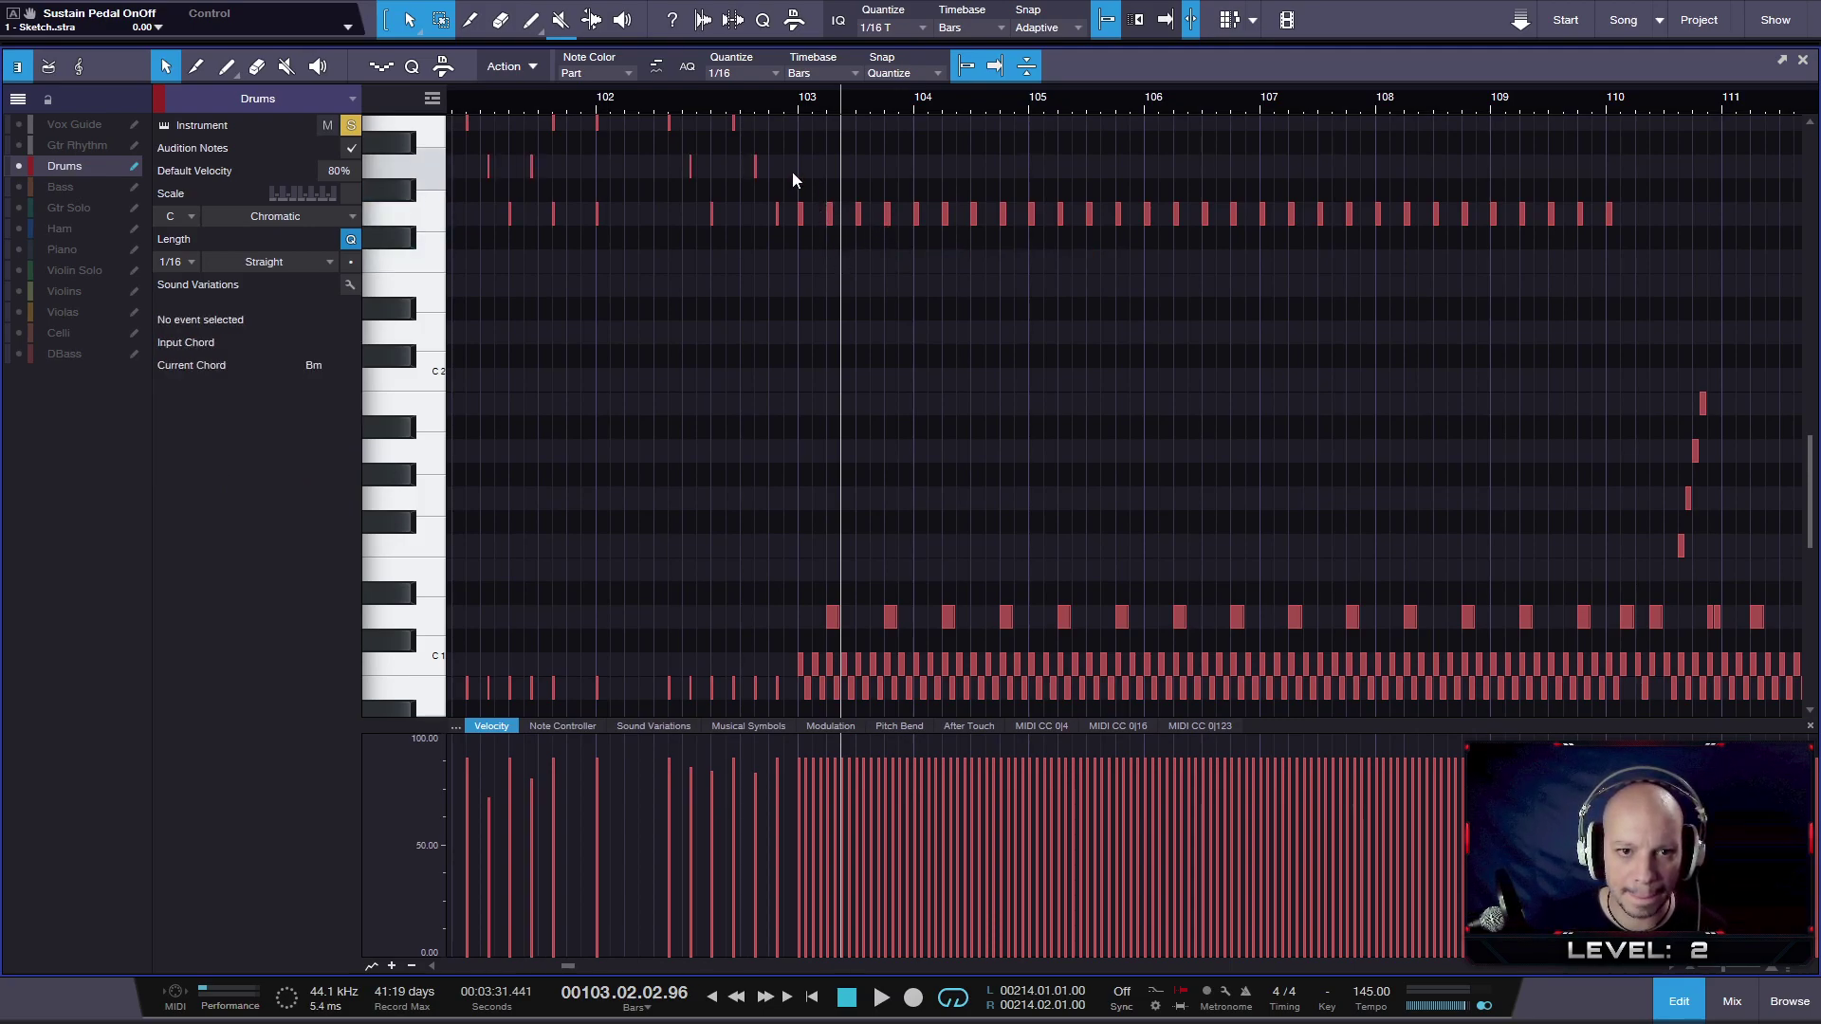
pyautogui.click(830, 218)
pyautogui.keyDown('shift'); pyautogui.click(887, 217); pyautogui.keyUp('shift')
pyautogui.keyDown('shift'); pyautogui.click(944, 215); pyautogui.keyUp('shift')
pyautogui.keyDown('shift'); pyautogui.click(1002, 214); pyautogui.keyUp('shift')
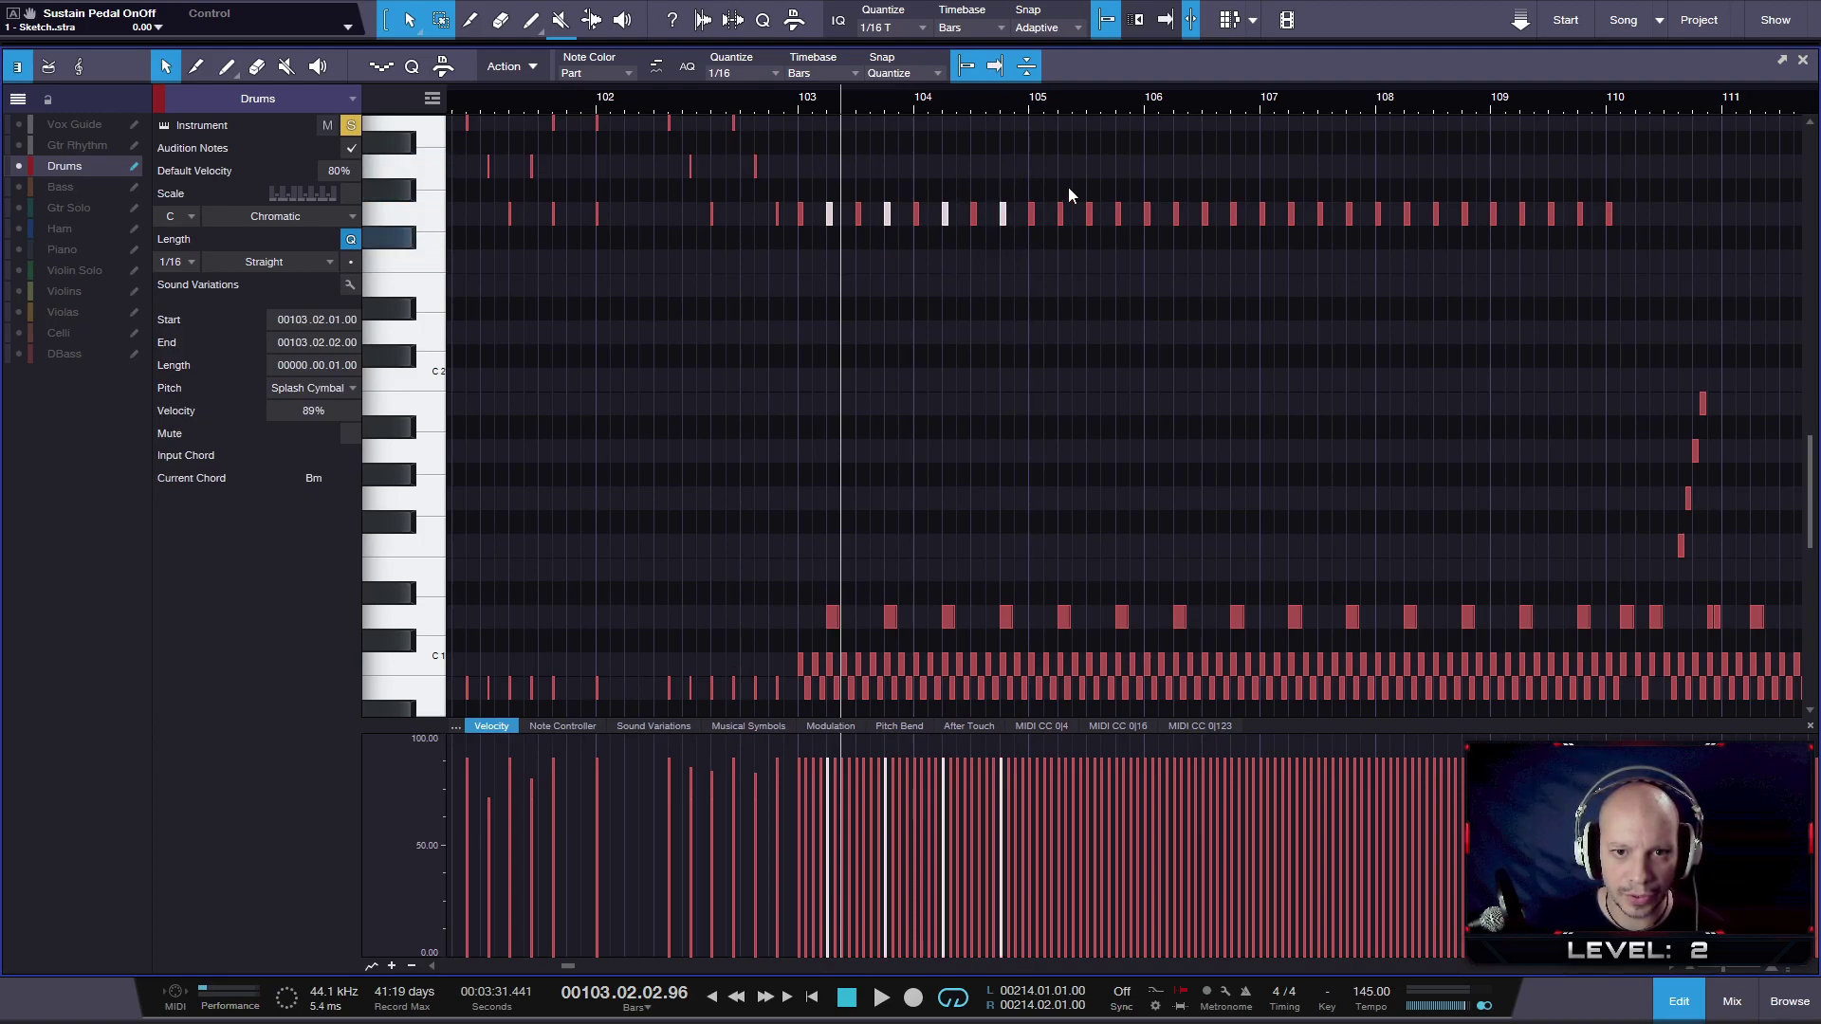
pyautogui.keyDown('shift'); pyautogui.click(1059, 216); pyautogui.keyUp('shift')
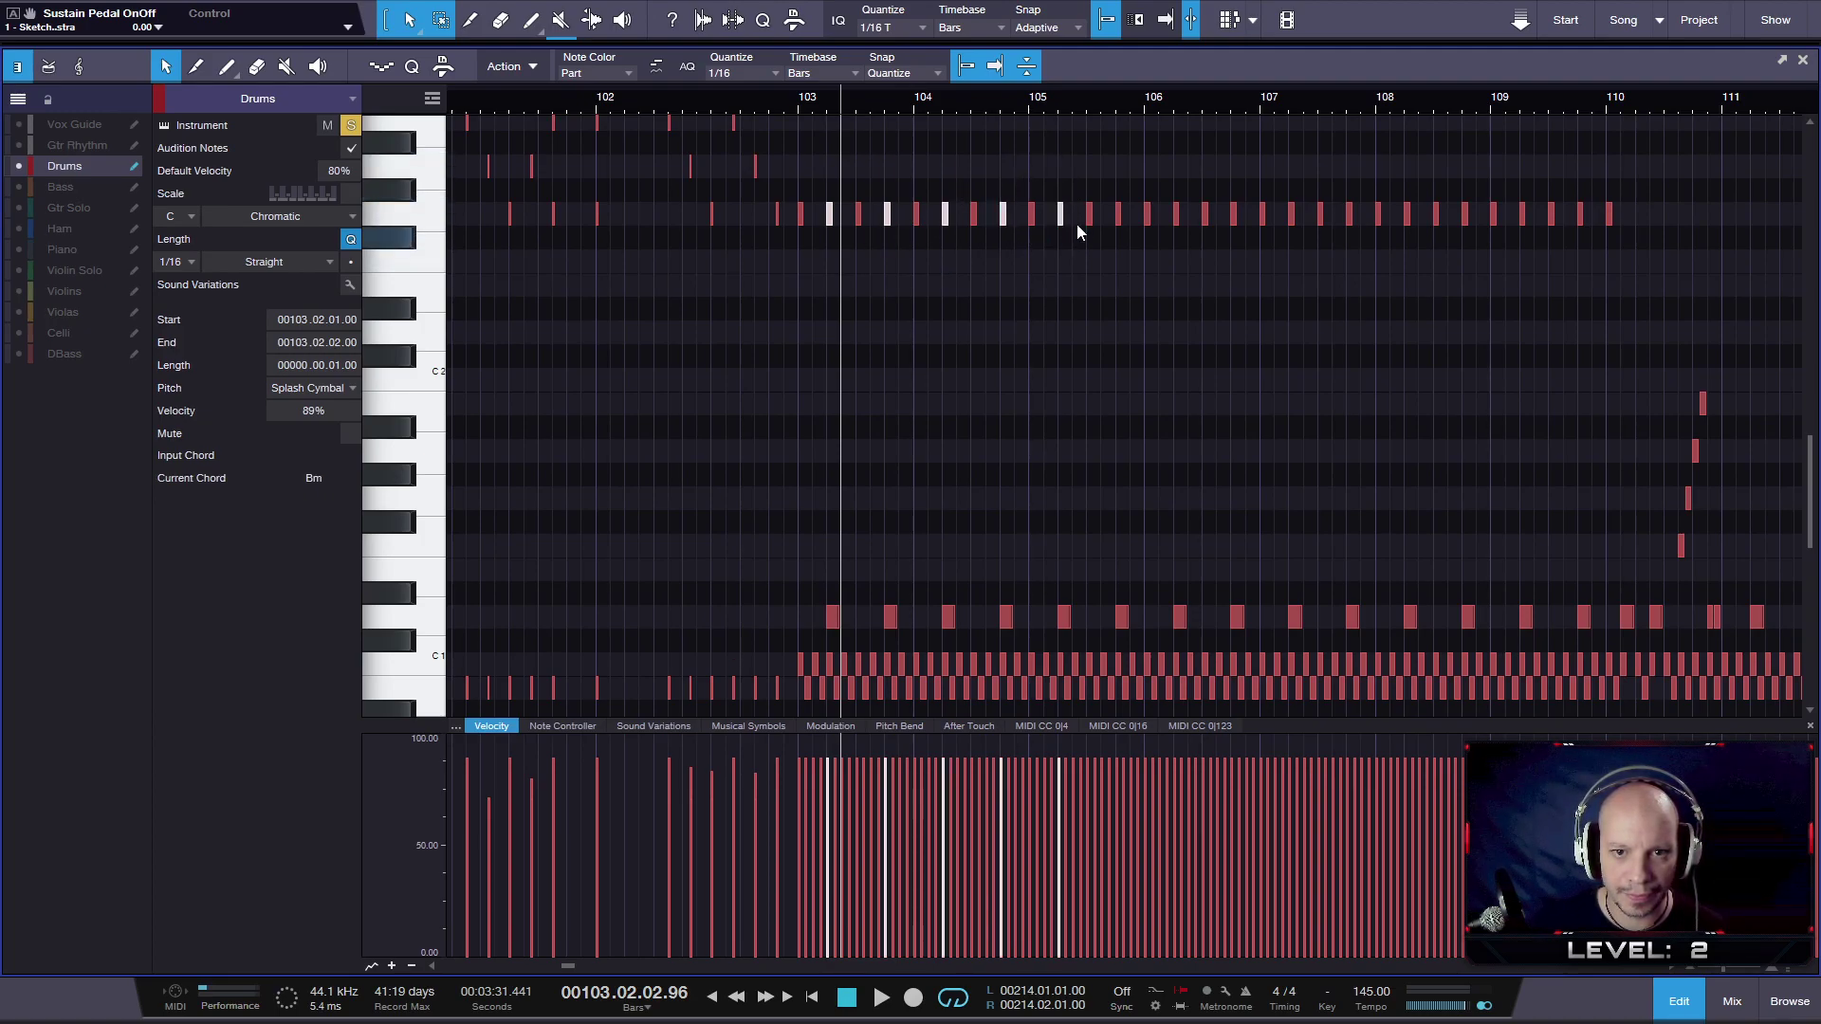
pyautogui.keyDown('shift'); pyautogui.click(1118, 215); pyautogui.keyUp('shift')
pyautogui.keyDown('shift'); pyautogui.click(1175, 216); pyautogui.keyUp('shift')
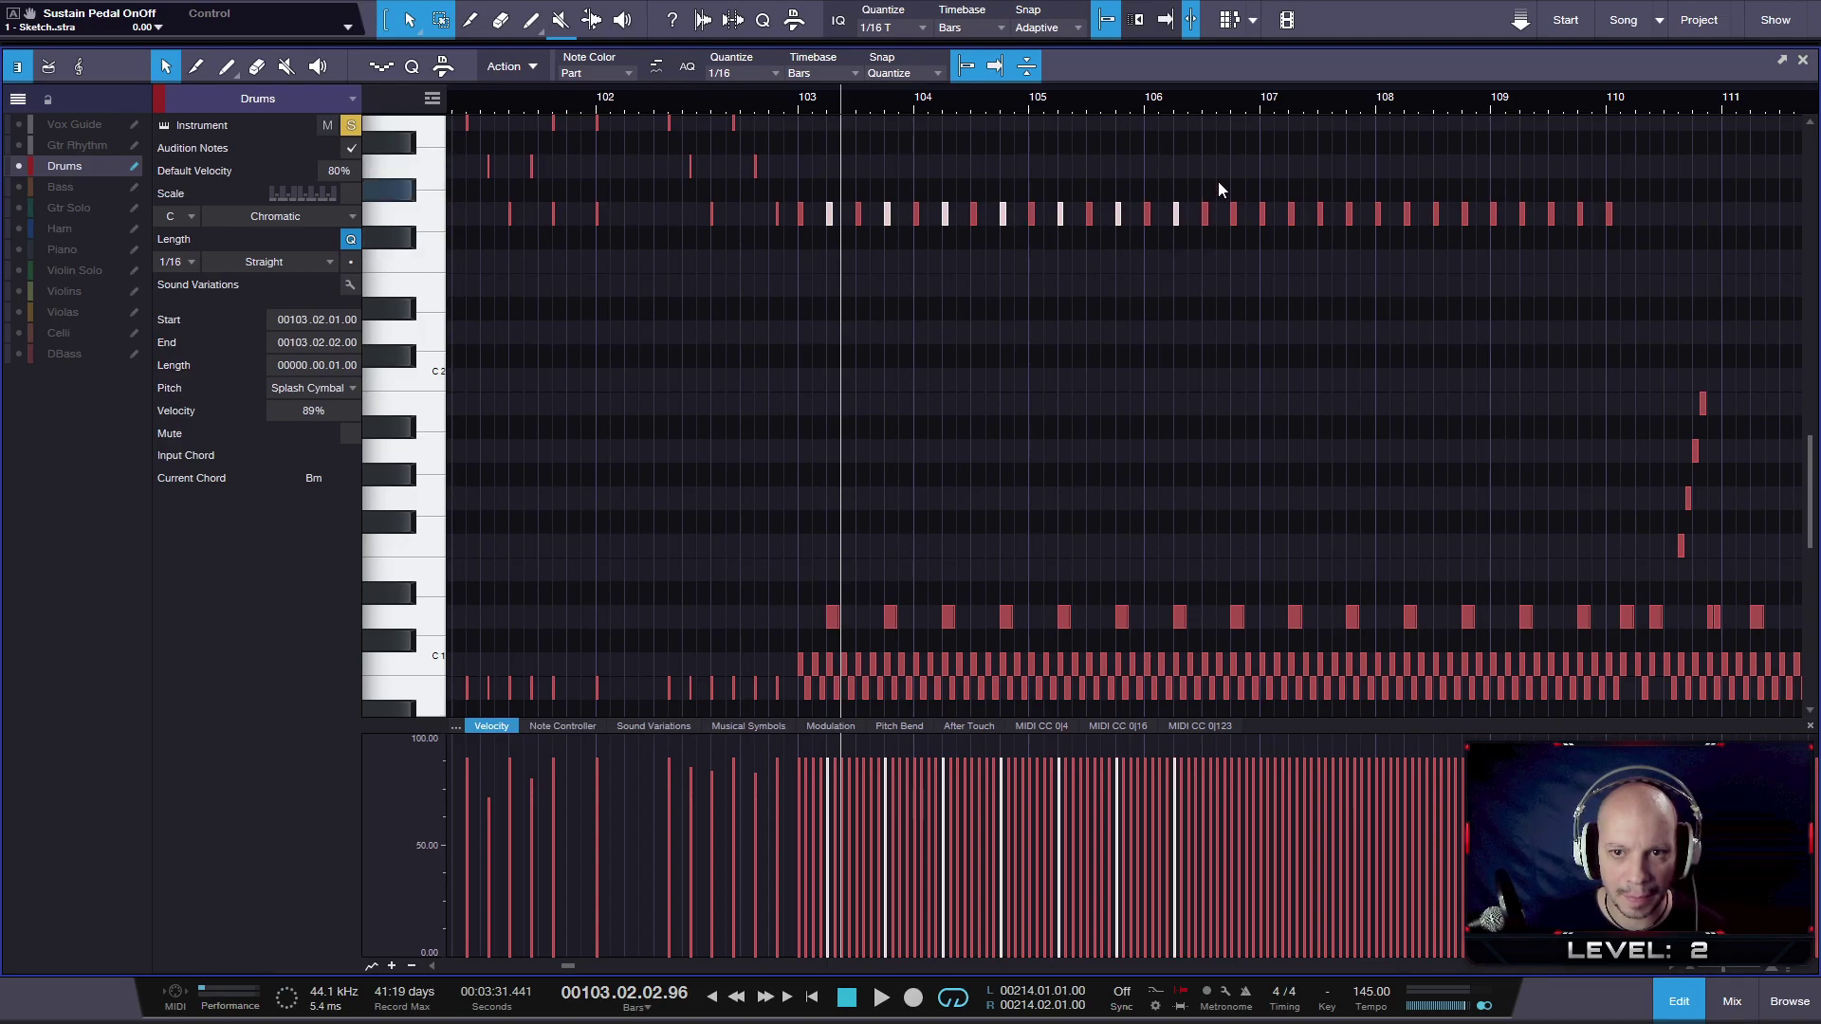
pyautogui.keyDown('shift'); pyautogui.click(1232, 215); pyautogui.keyUp('shift')
pyautogui.keyDown('shift'); pyautogui.click(1290, 214); pyautogui.keyUp('shift')
pyautogui.keyDown('shift'); pyautogui.click(1349, 215); pyautogui.keyUp('shift')
pyautogui.keyDown('shift'); pyautogui.click(1406, 214); pyautogui.keyUp('shift')
pyautogui.keyDown('shift'); pyautogui.click(1464, 214); pyautogui.keyUp('shift')
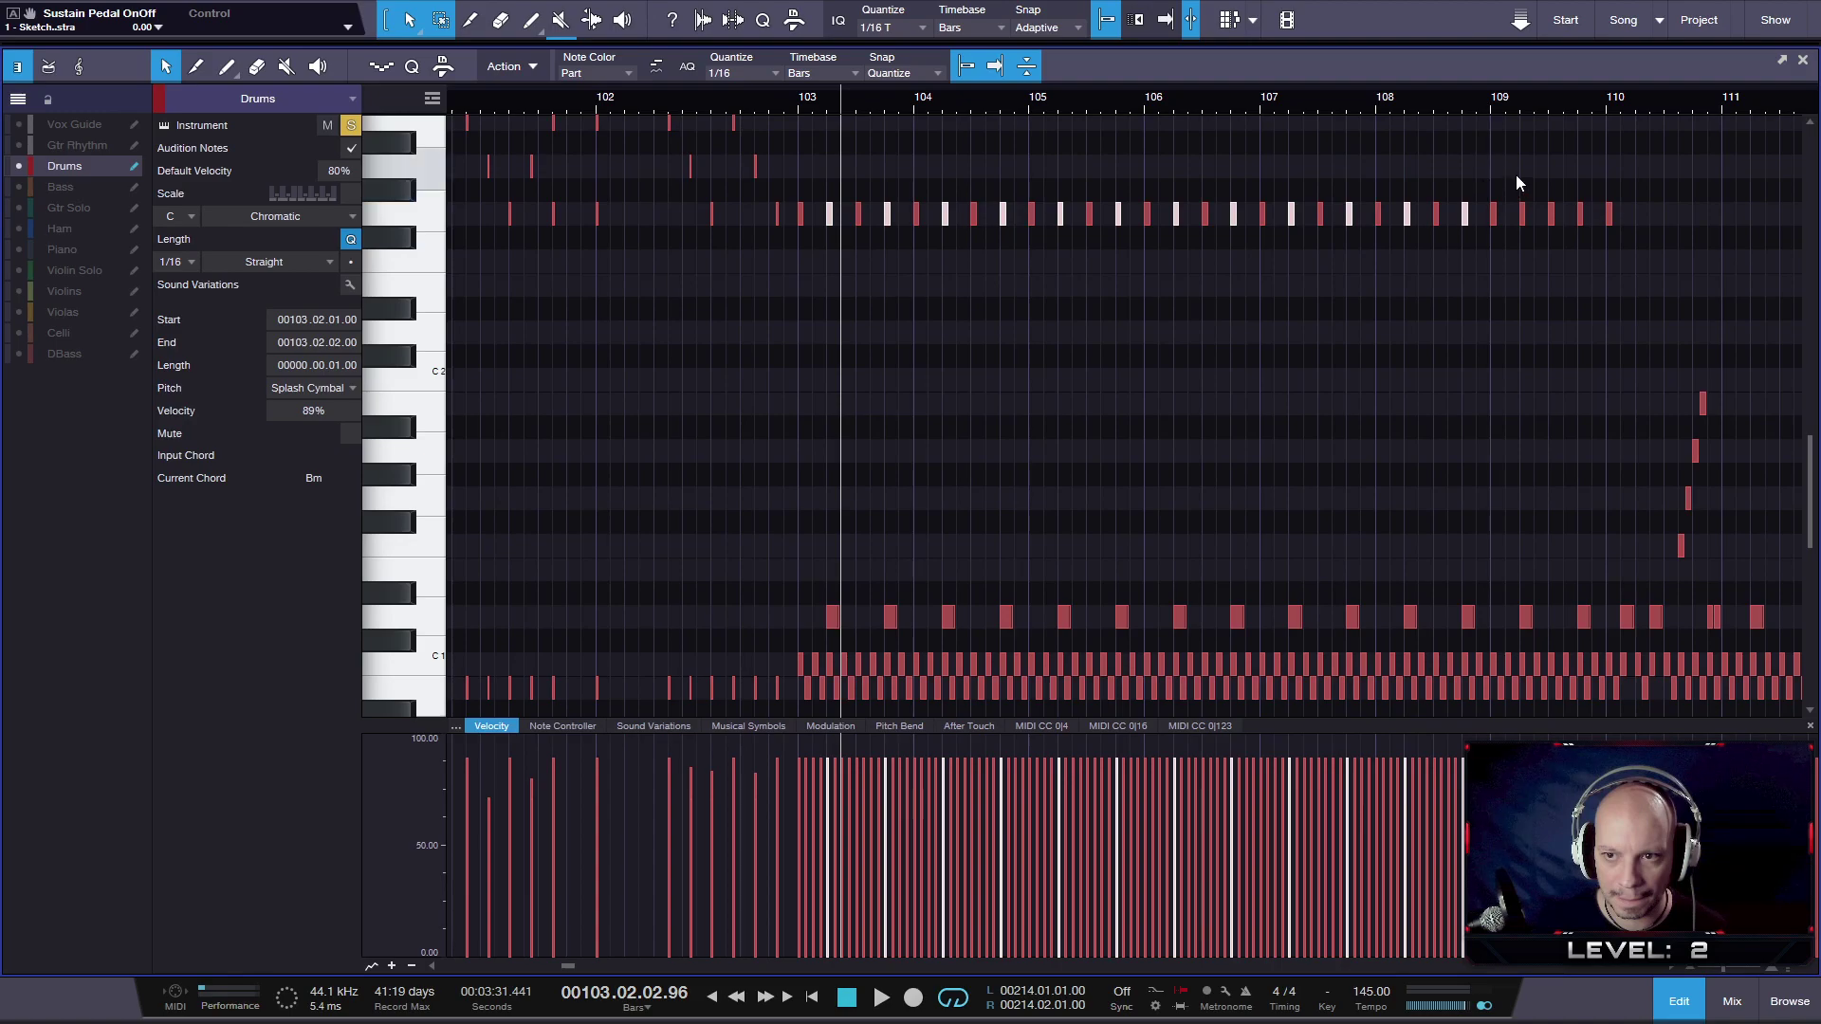
pyautogui.keyDown('shift'); pyautogui.click(1522, 214); pyautogui.keyUp('shift')
pyautogui.keyDown('shift'); pyautogui.click(1580, 214); pyautogui.keyUp('shift')
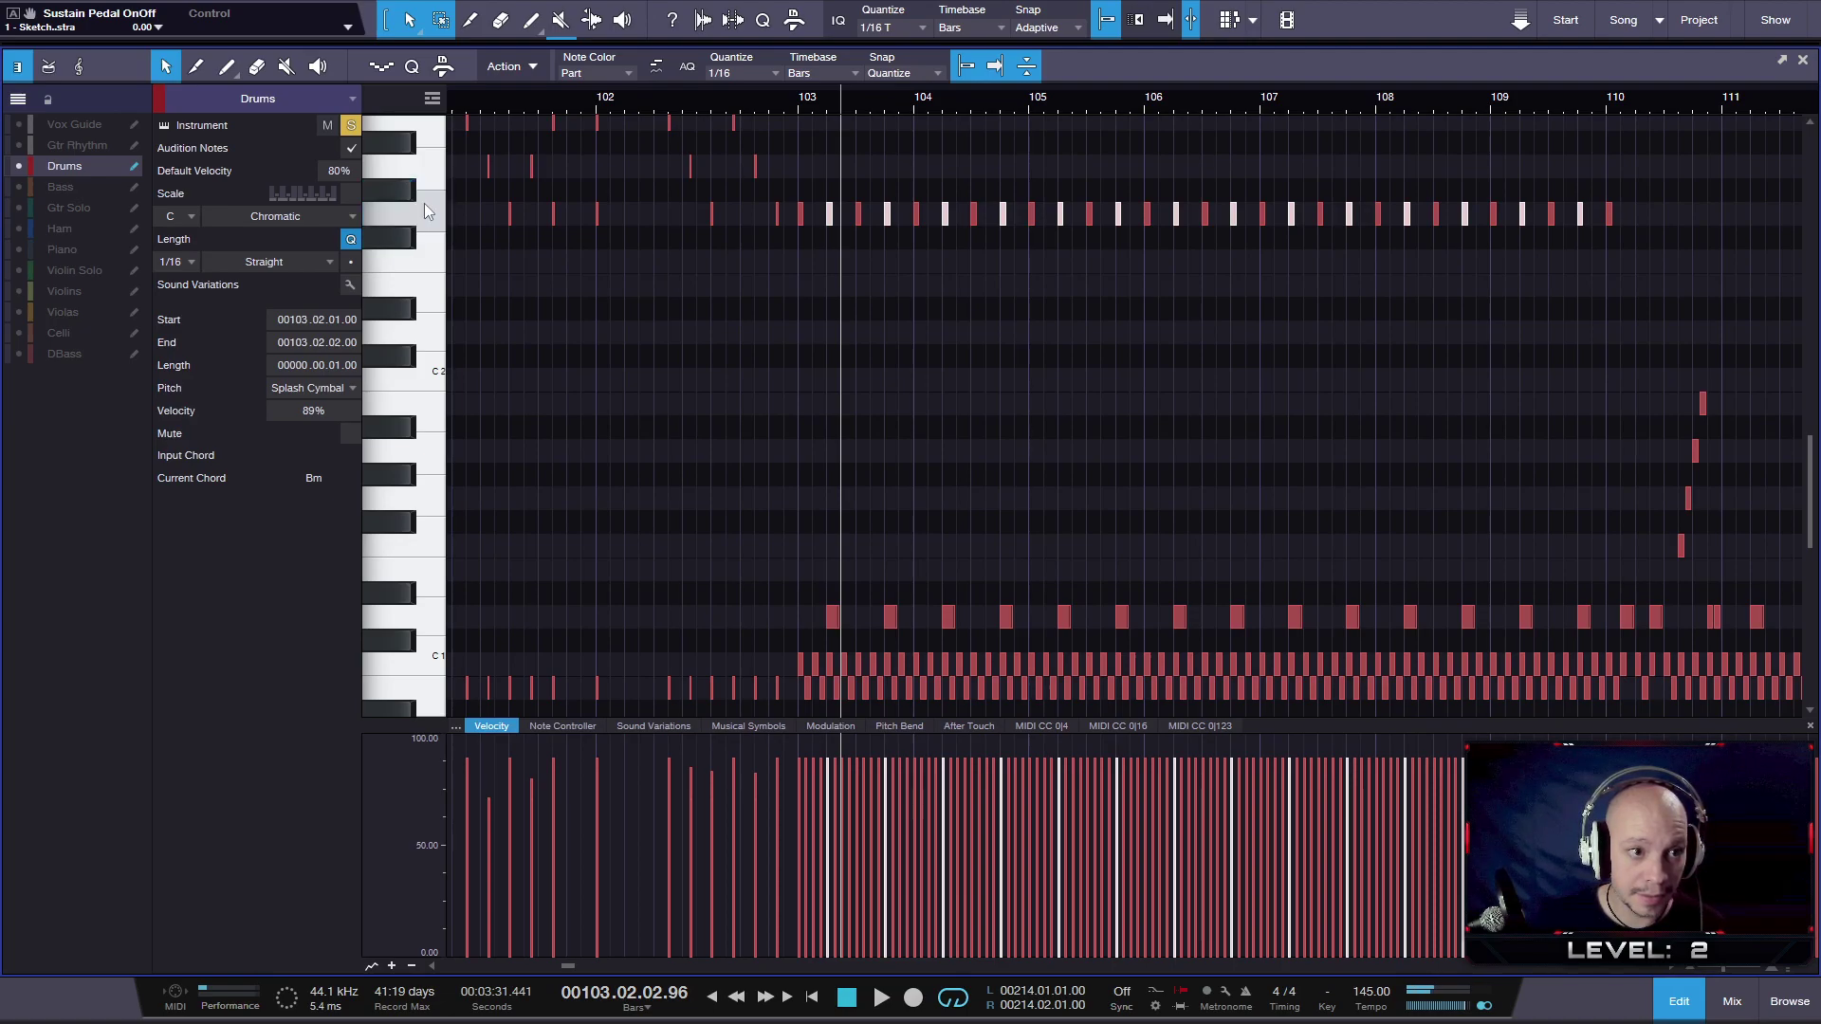
# - Examine the drum keys above and below the selected Splash Cymbal notes across the full keyboard range
pyautogui.scroll(2, 429, 166)
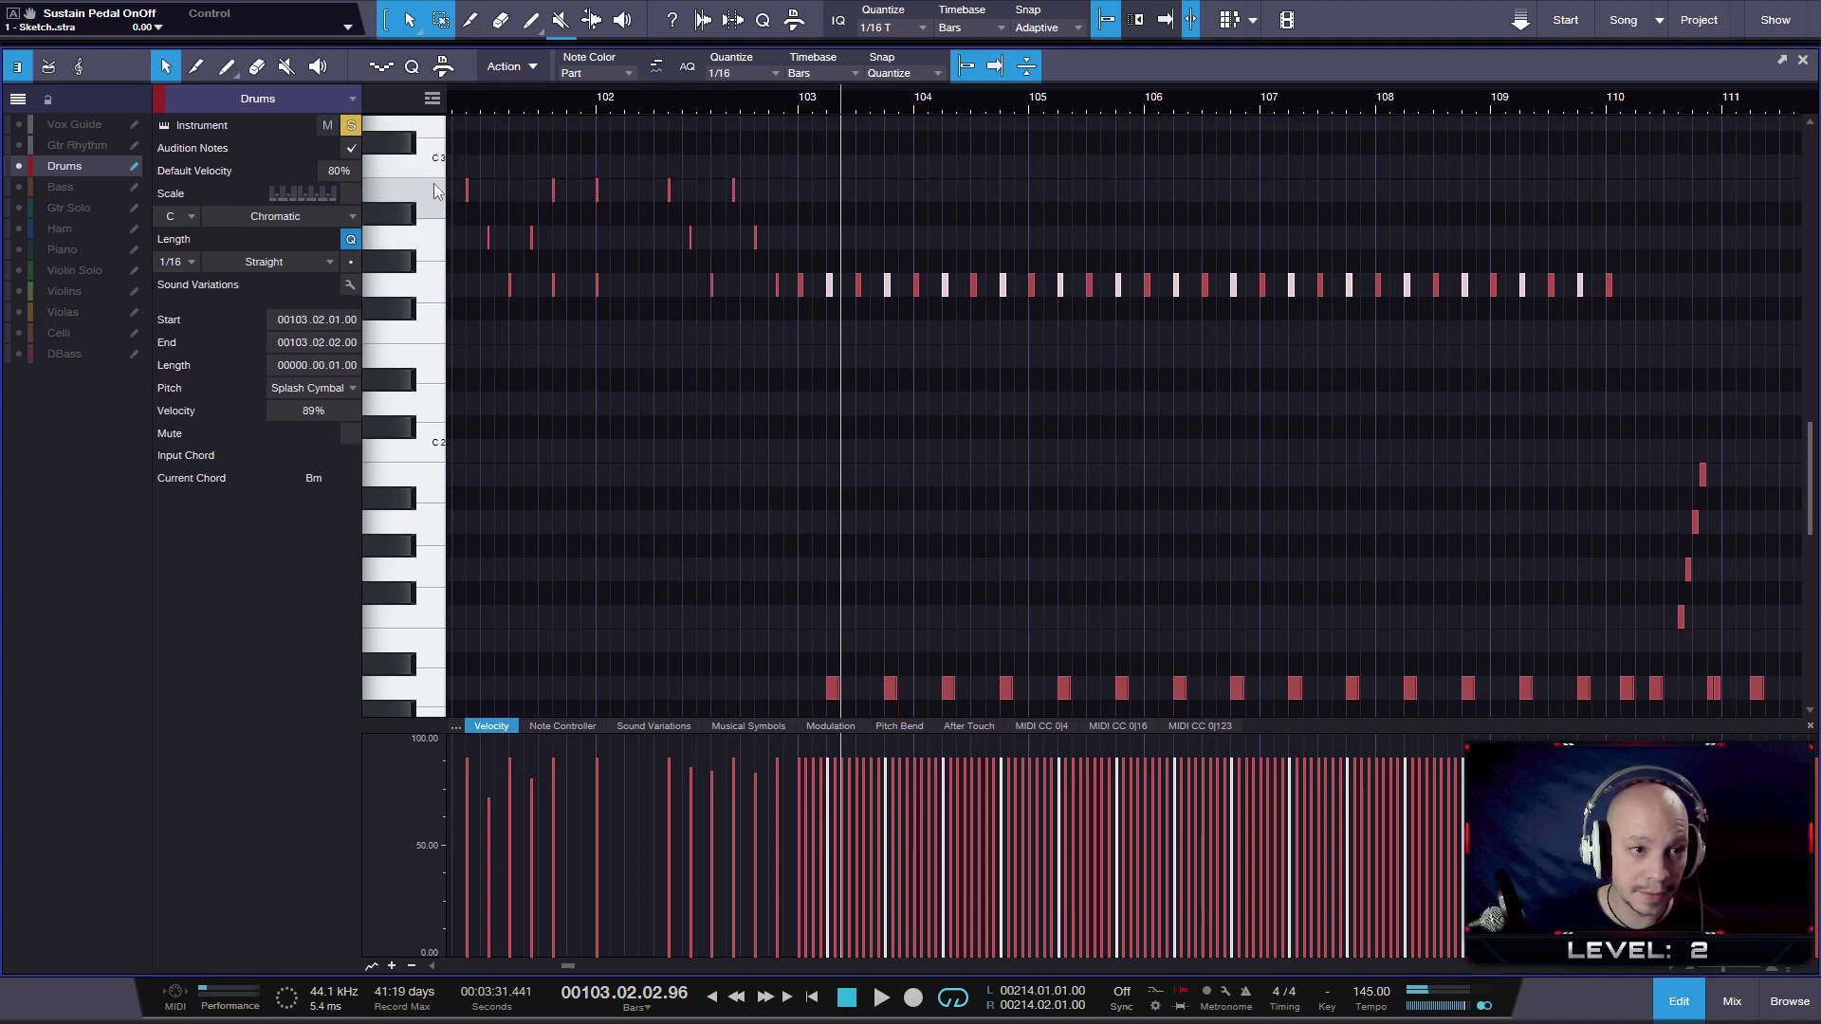
pyautogui.scroll(4, 417, 162)
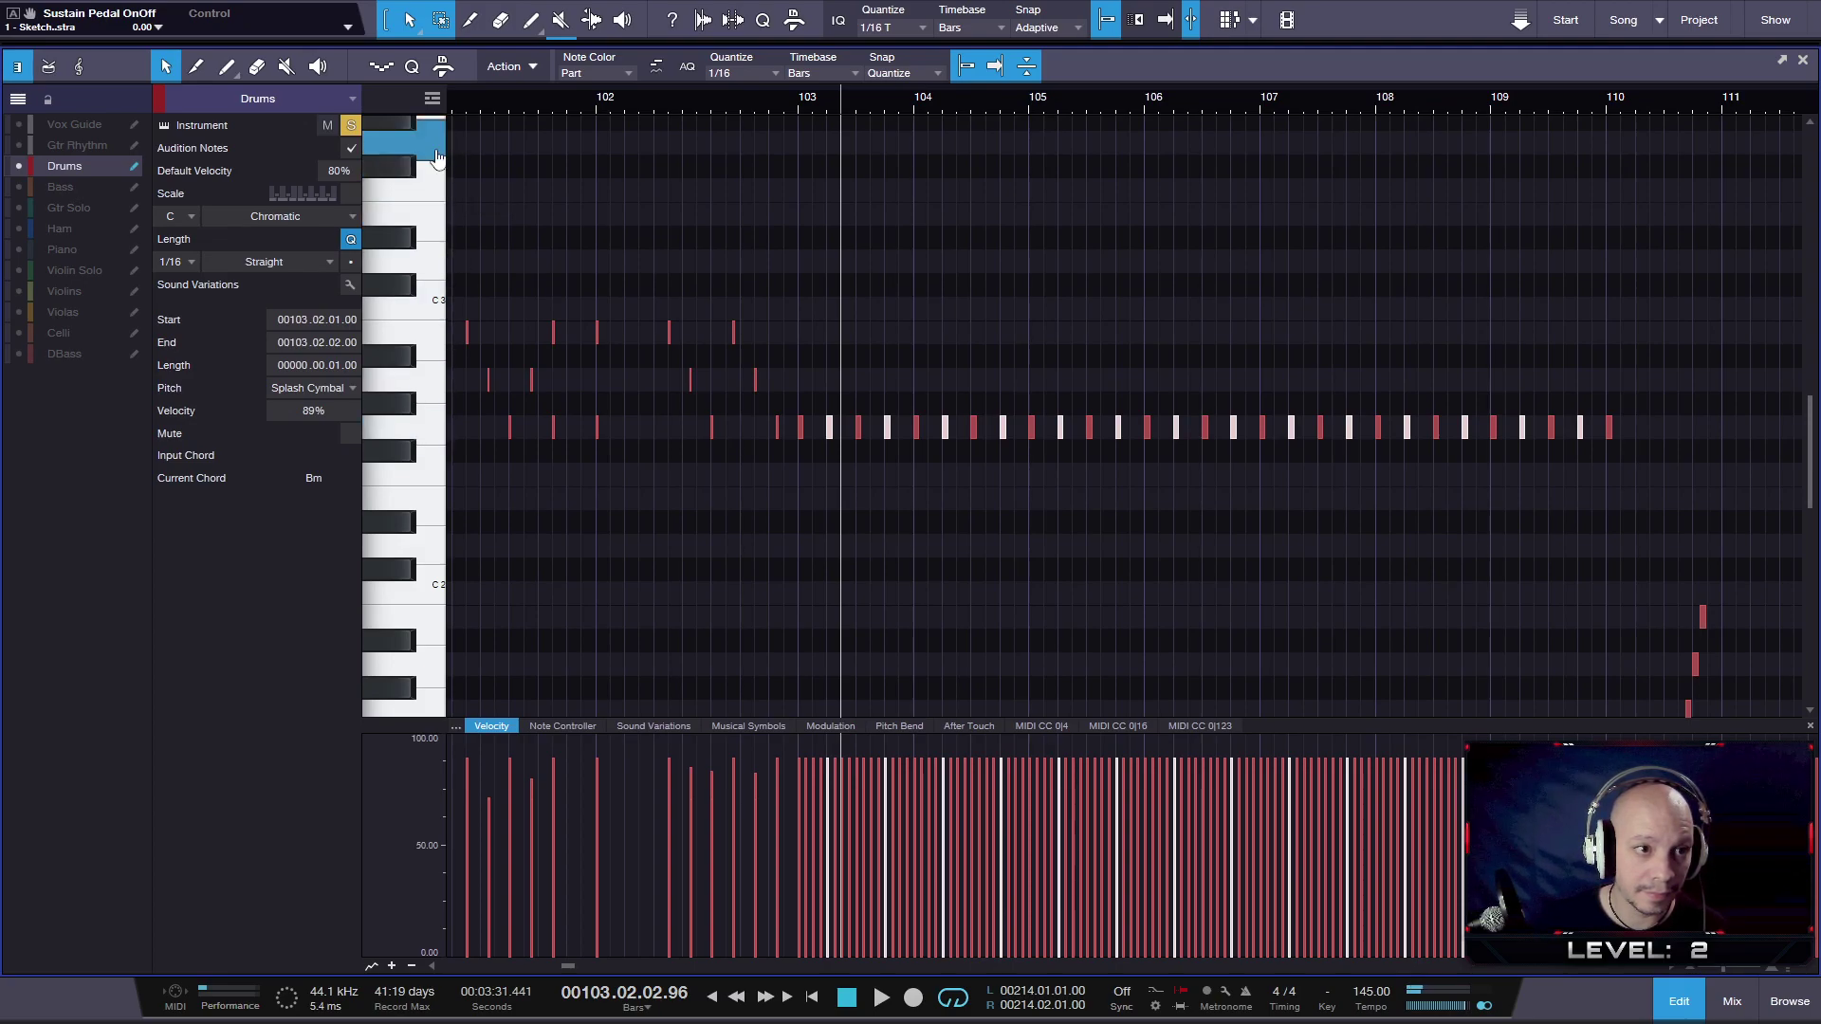
pyautogui.scroll(3, 428, 227)
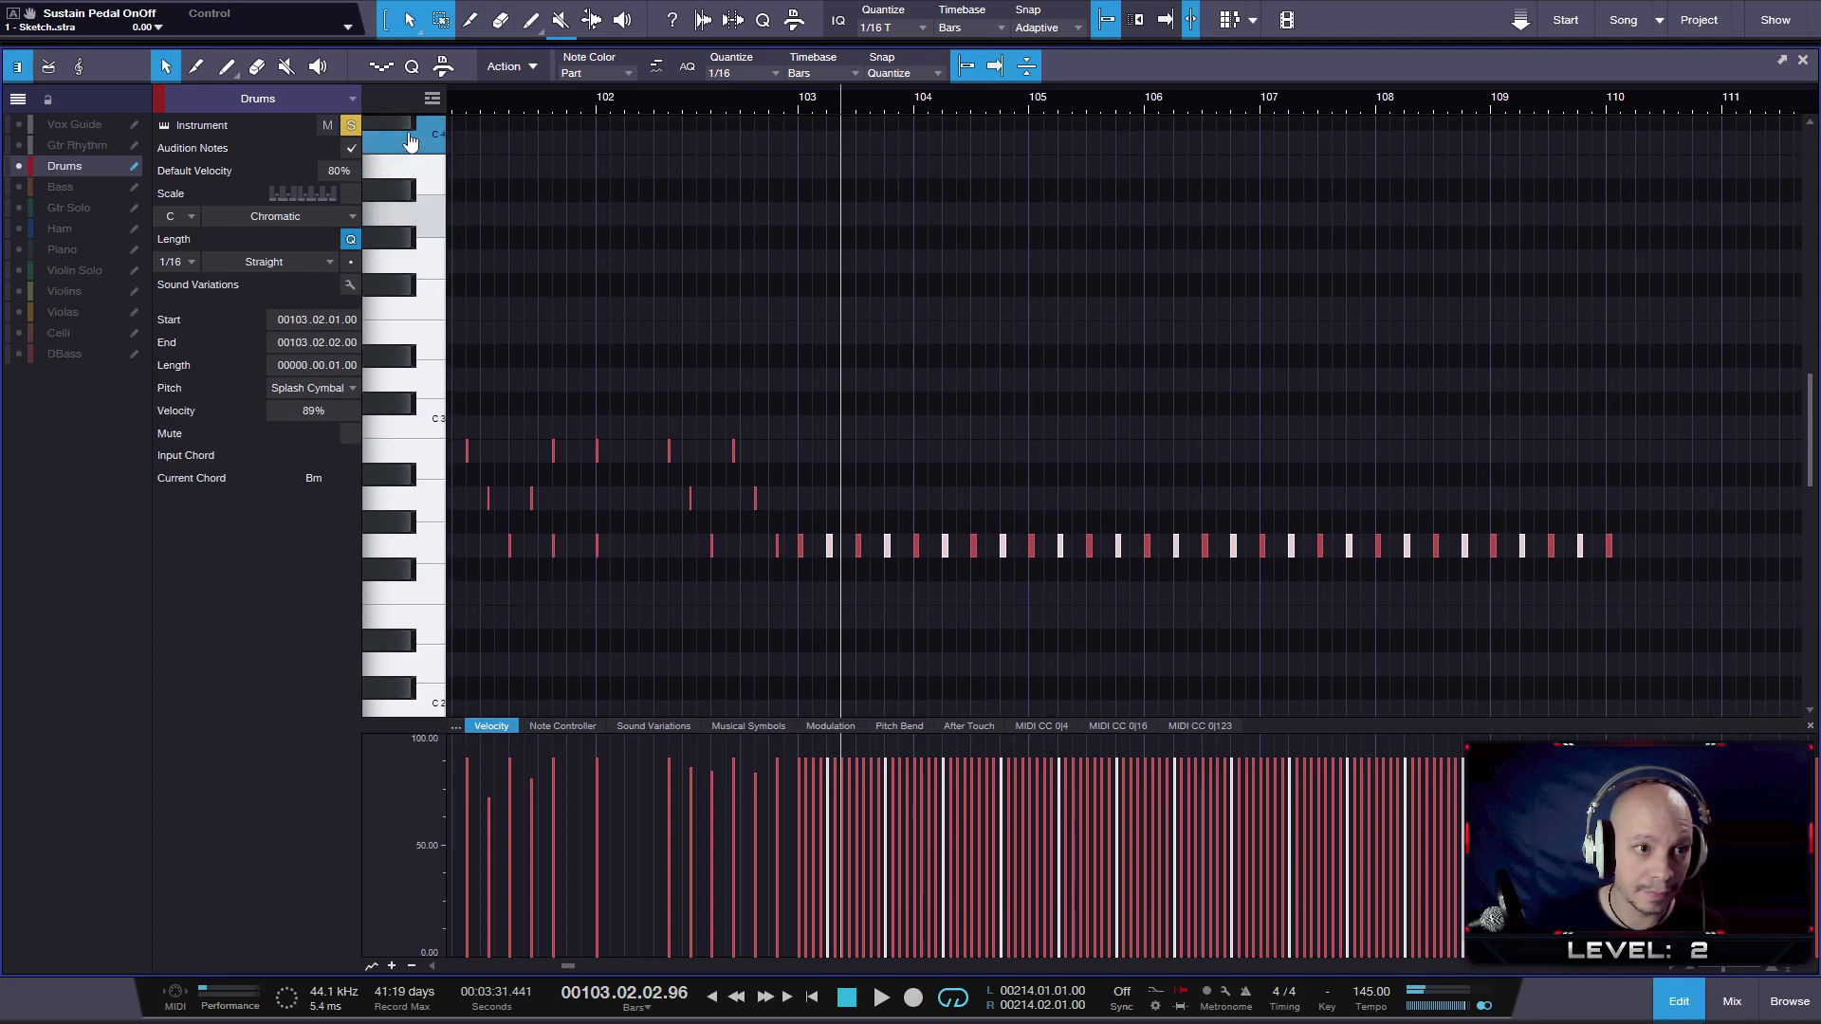
pyautogui.scroll(2, 413, 147)
pyautogui.scroll(-3, 410, 163)
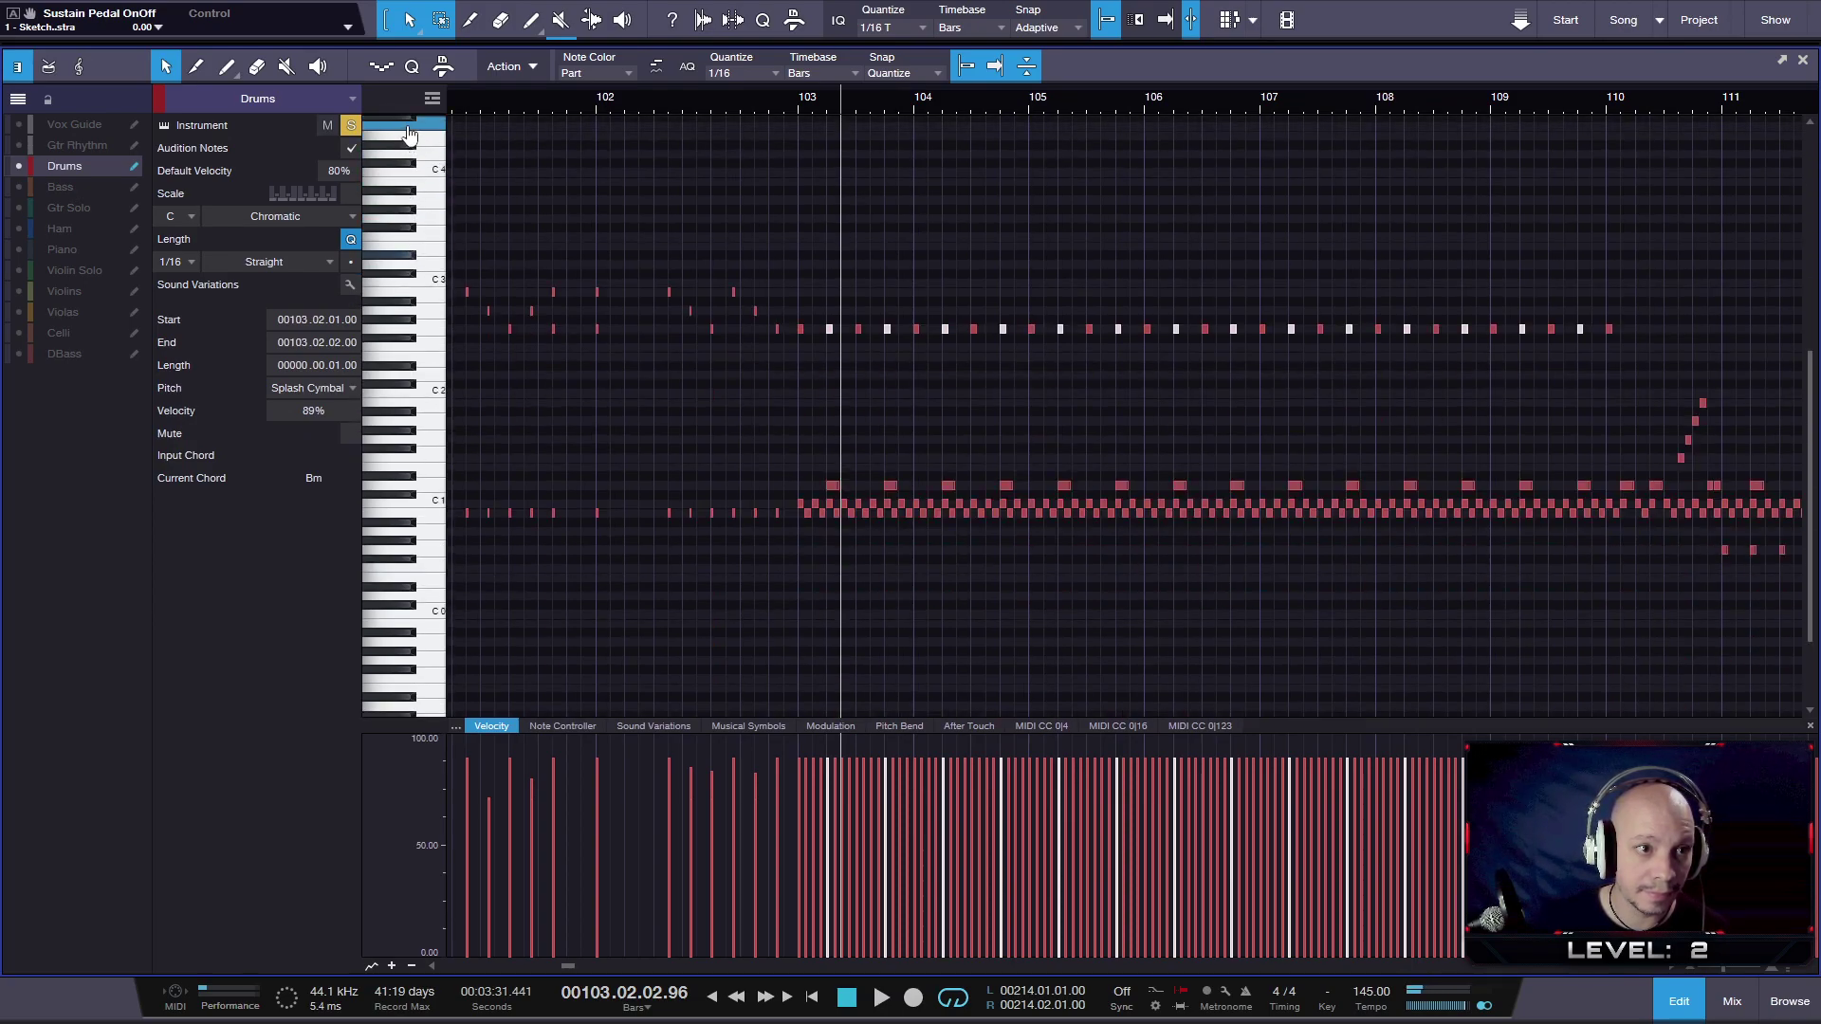
pyautogui.scroll(1, 408, 123)
pyautogui.scroll(1, 408, 123)
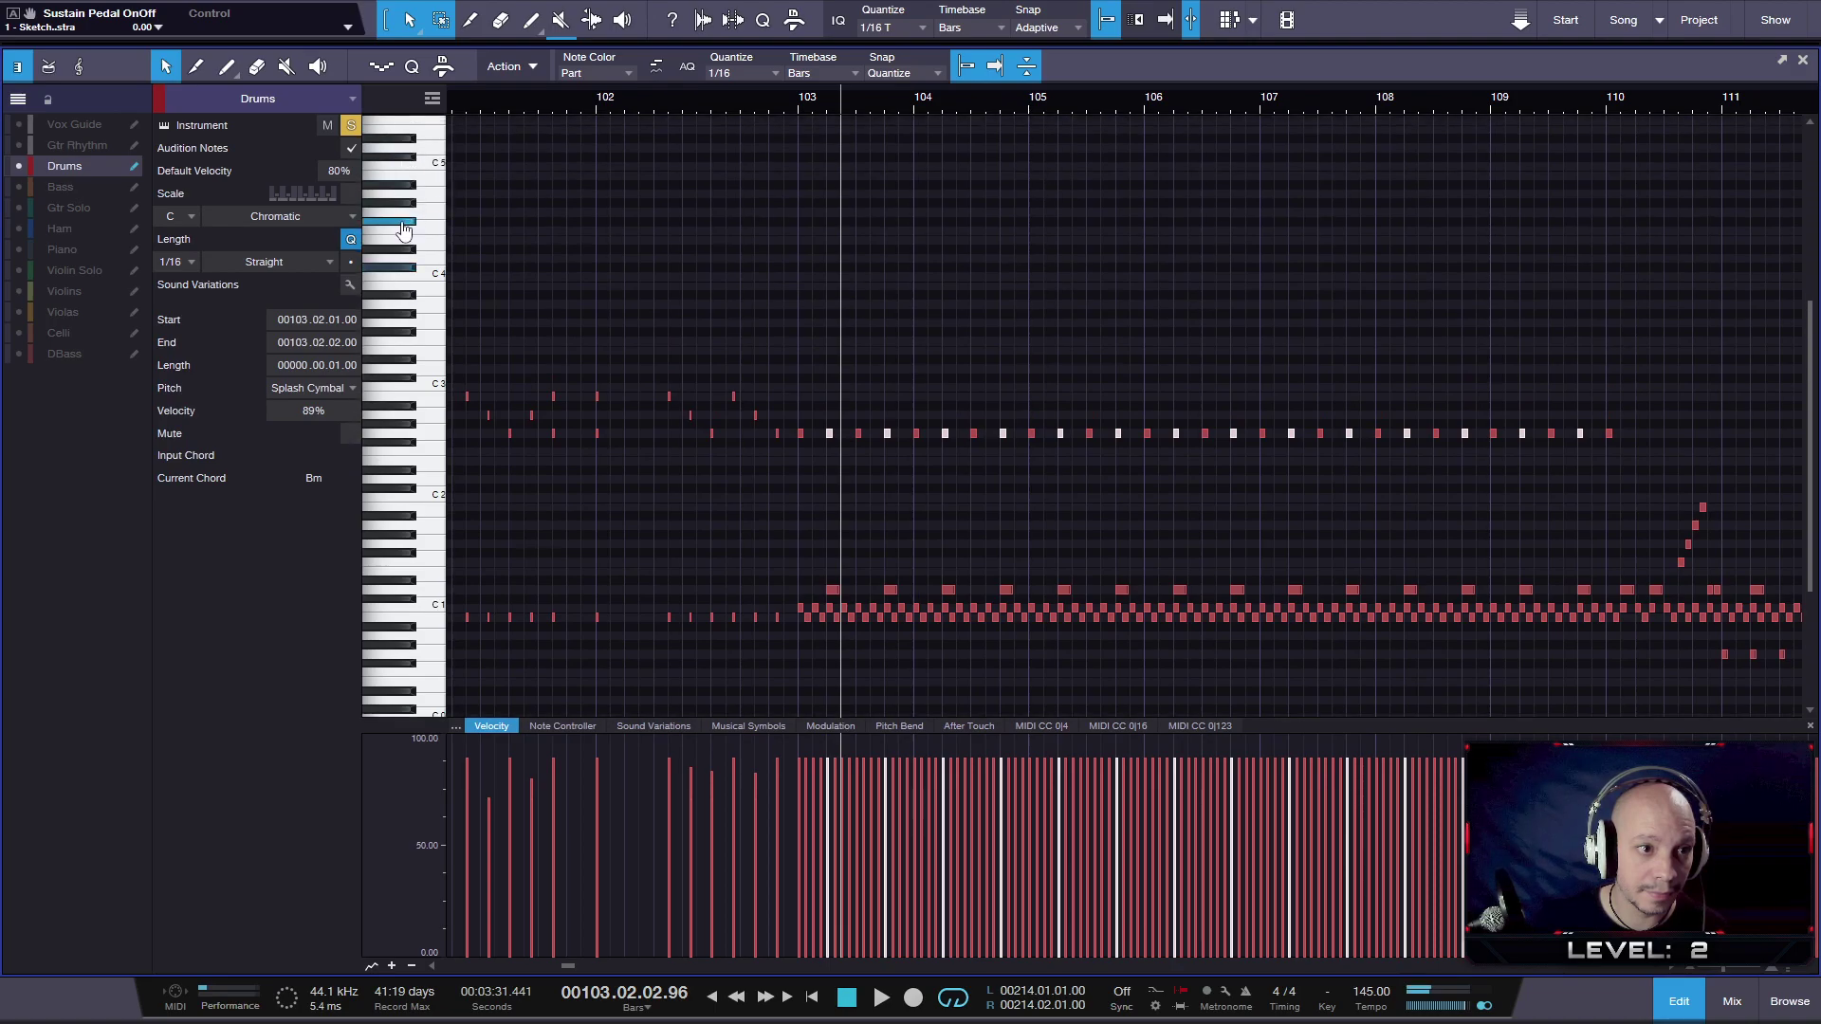
pyautogui.scroll(2, 404, 209)
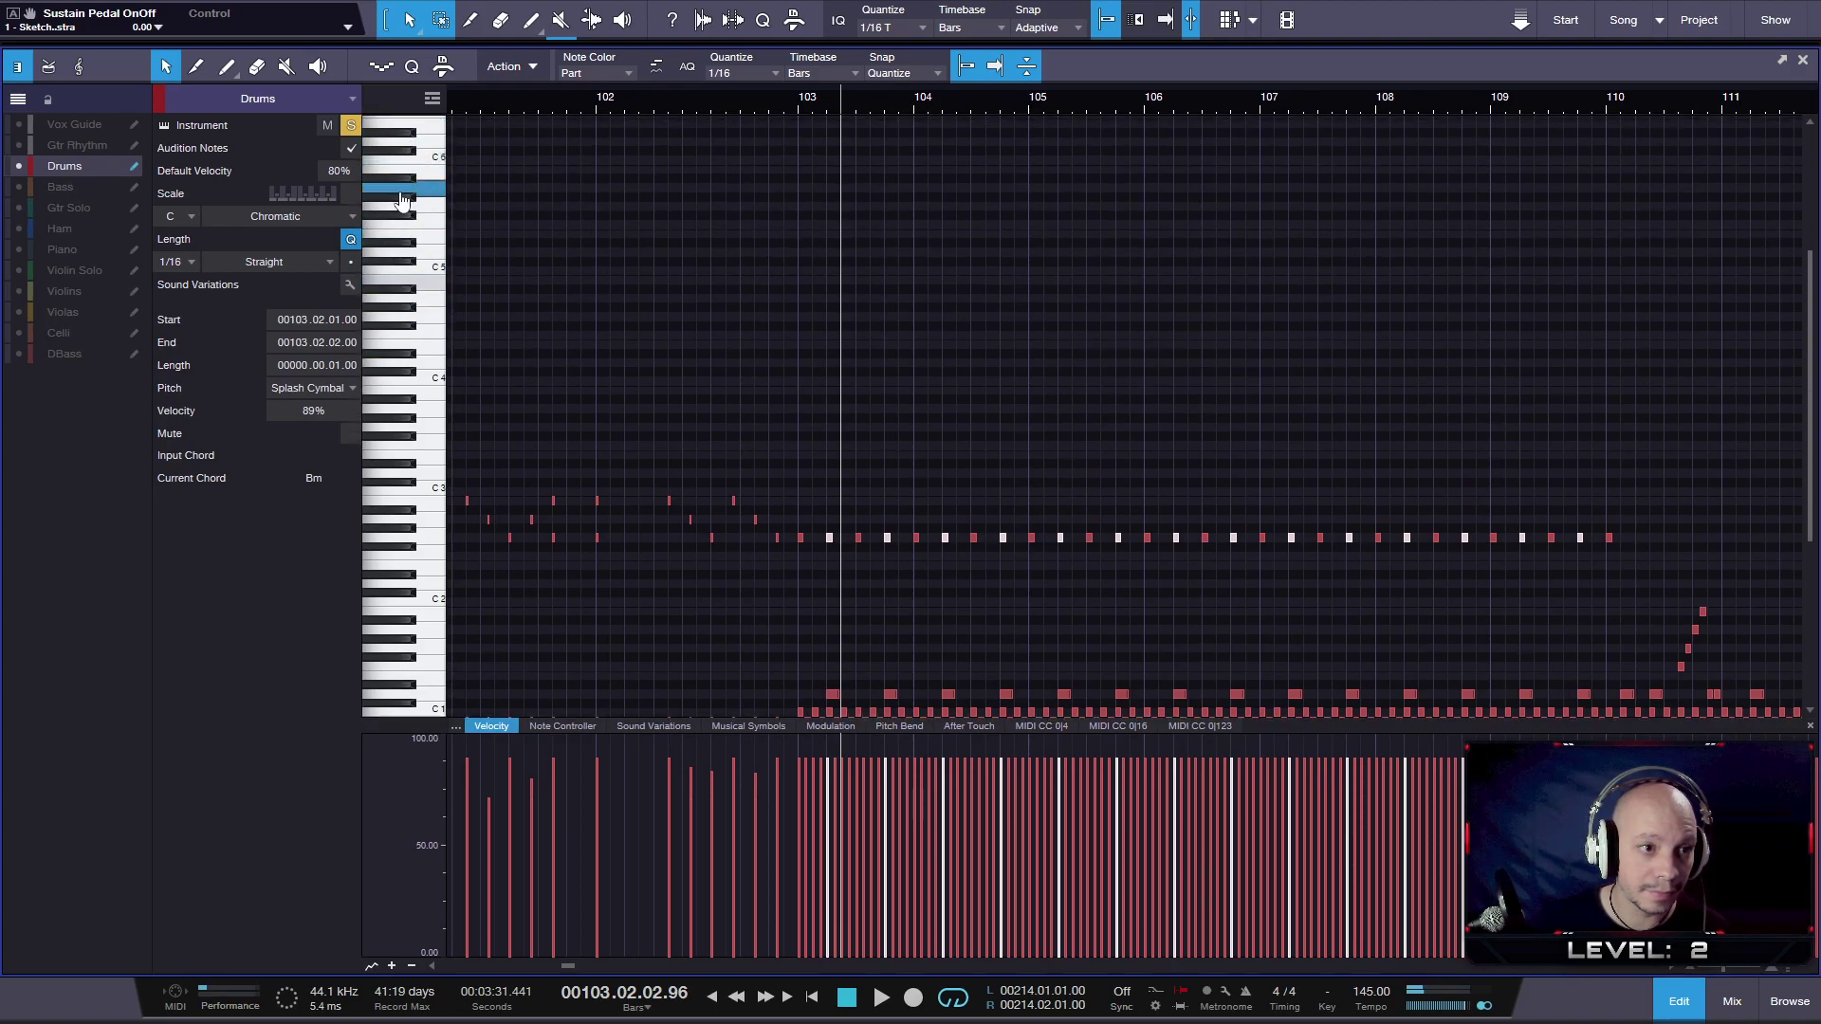
pyautogui.scroll(2, 403, 200)
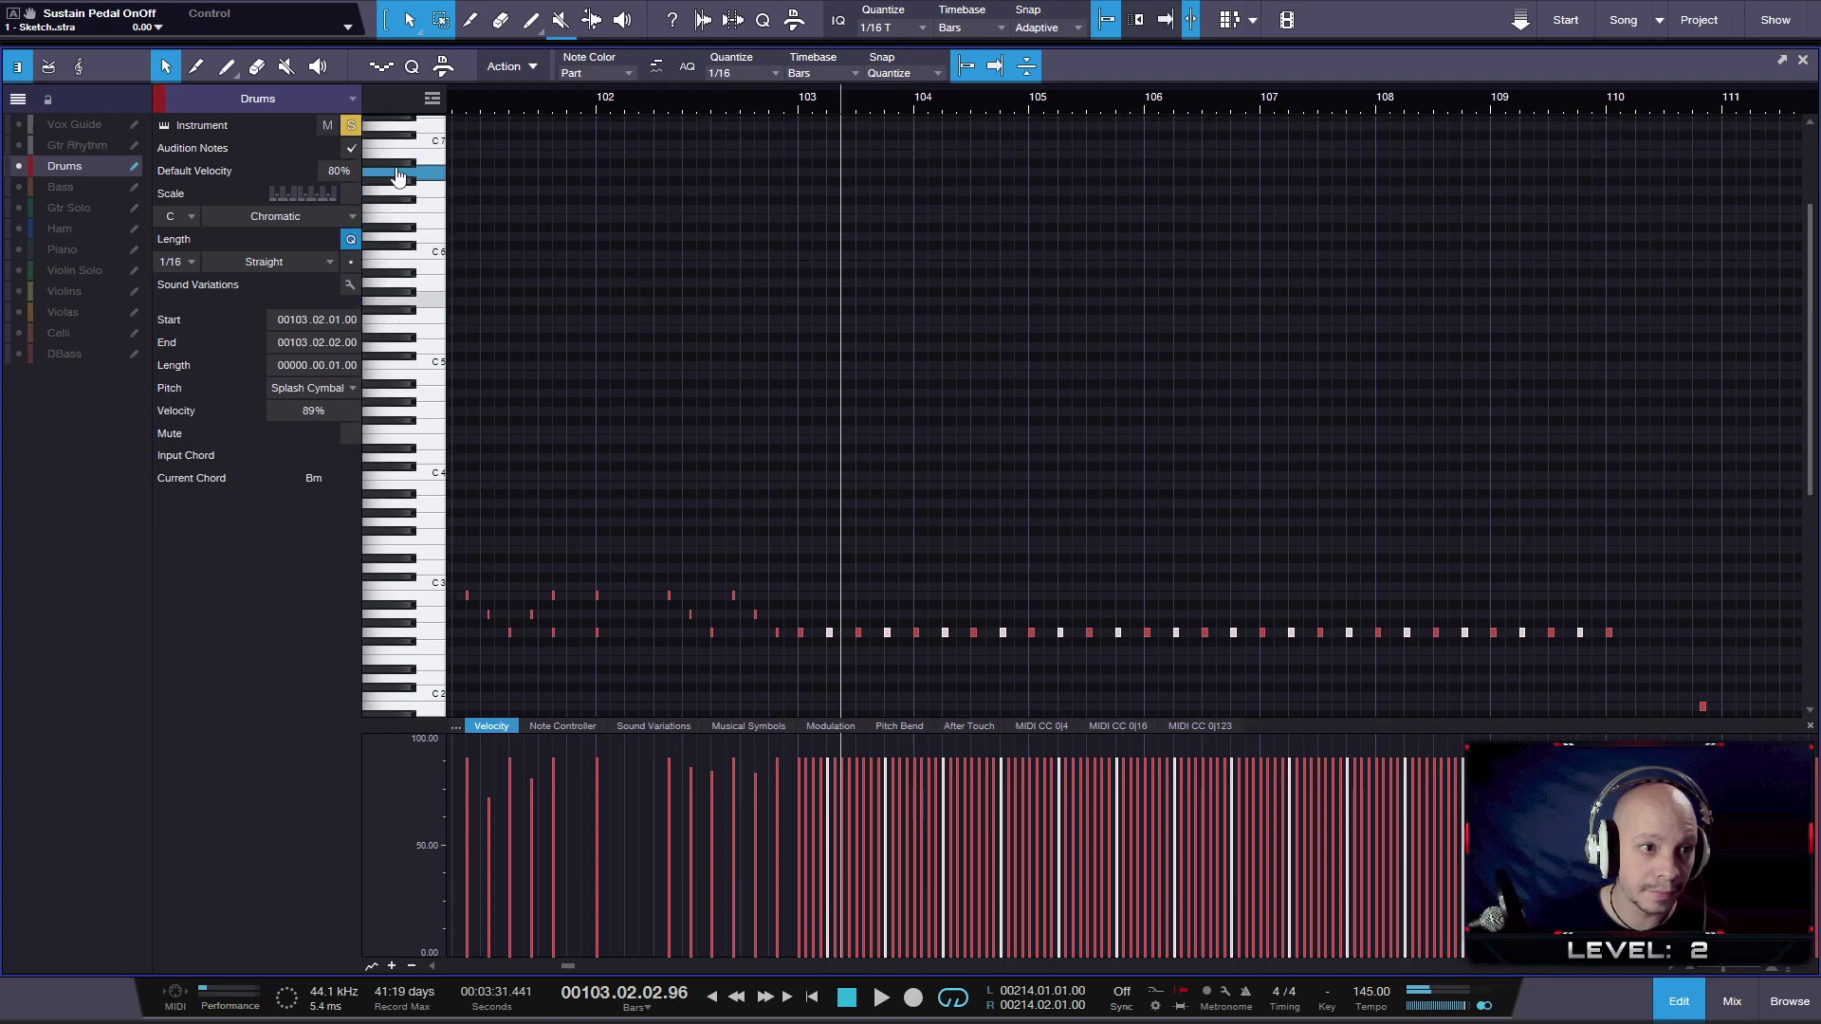
pyautogui.scroll(-1, 406, 323)
pyautogui.scroll(-4, 405, 323)
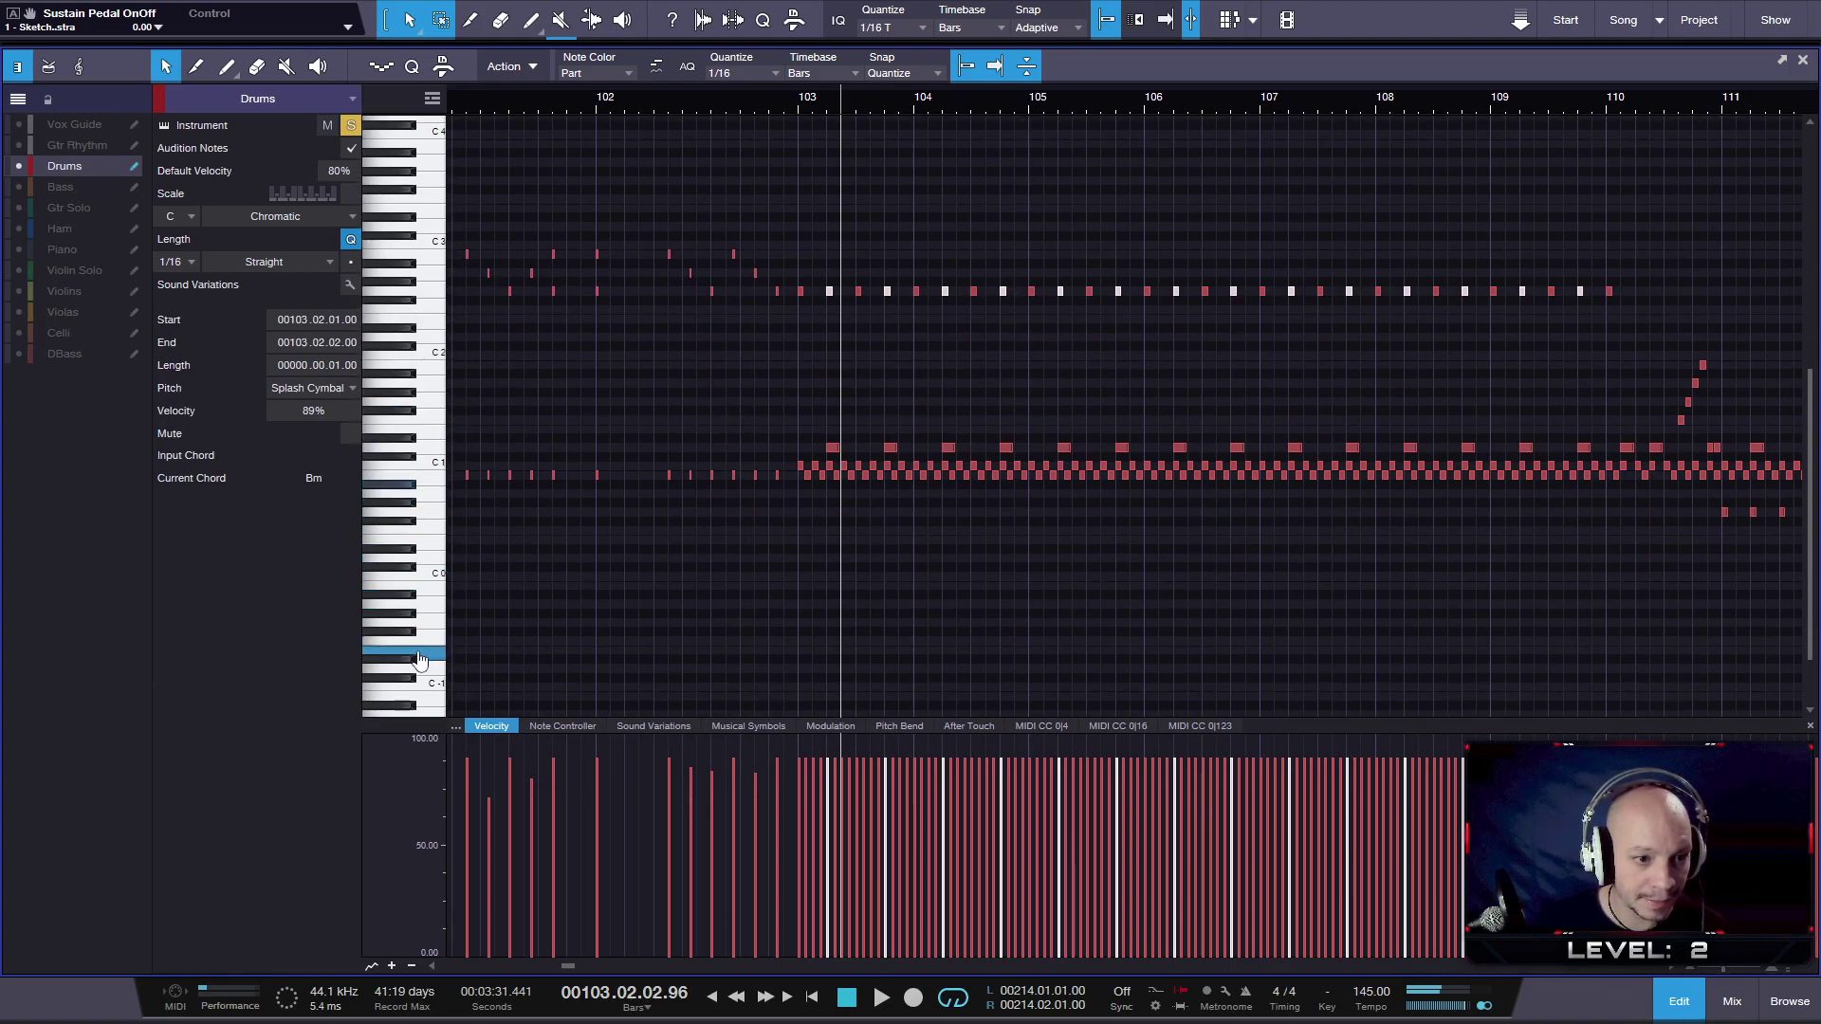
pyautogui.scroll(-1, 418, 709)
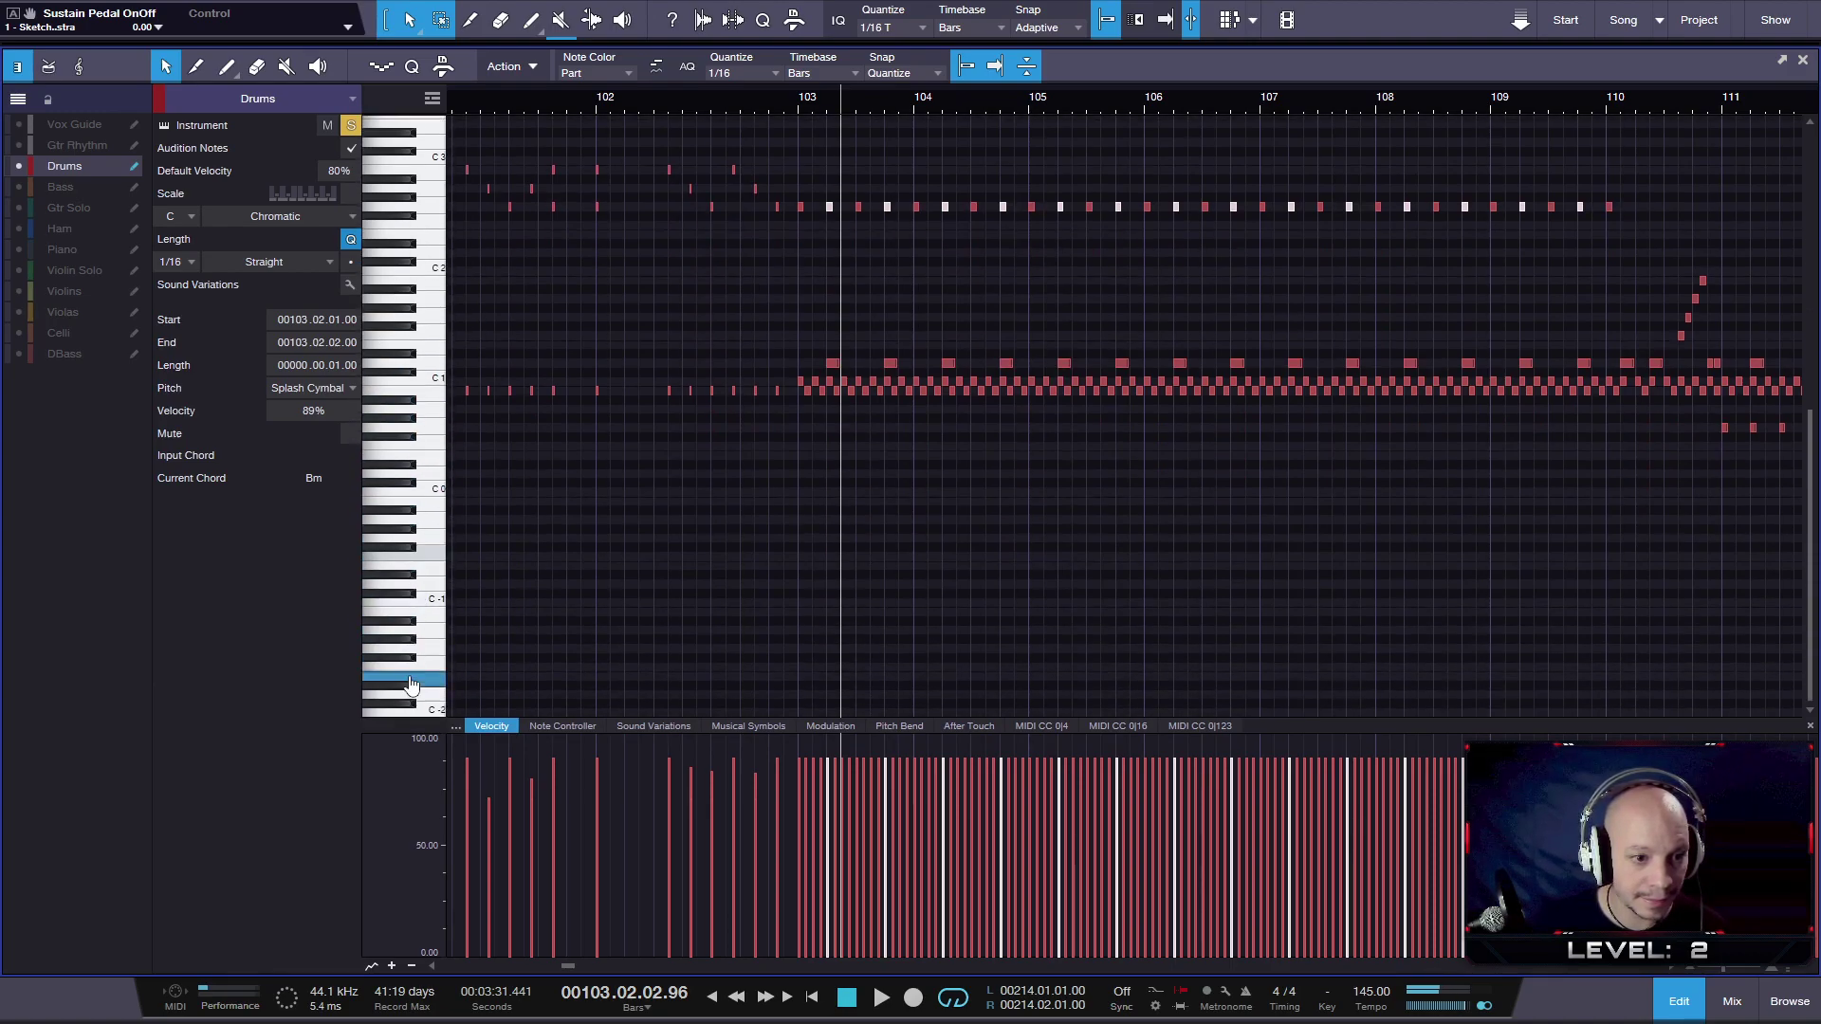
pyautogui.scroll(2, 639, 558)
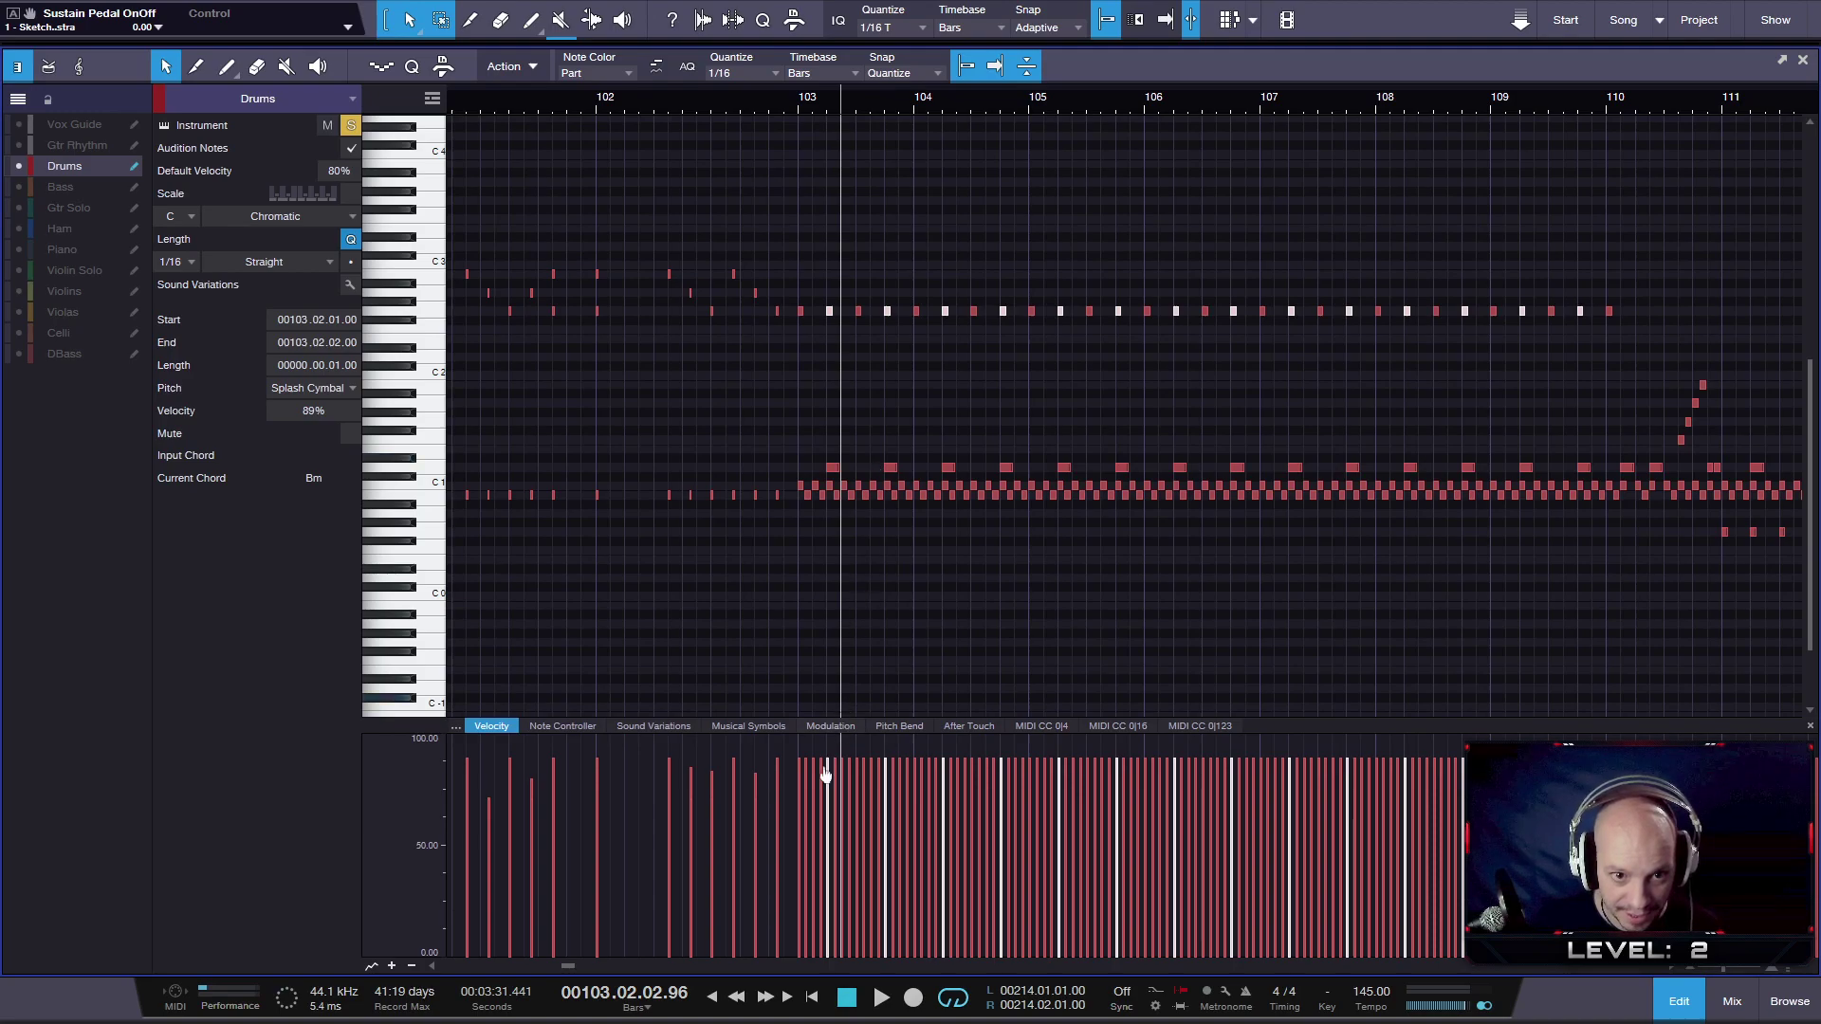
# - Set the selected Splash Cymbal notes to 65% velocity, and play the drums from bar 103 into bar 105
pyautogui.moveTo(828, 778); pyautogui.dragTo(831, 831)
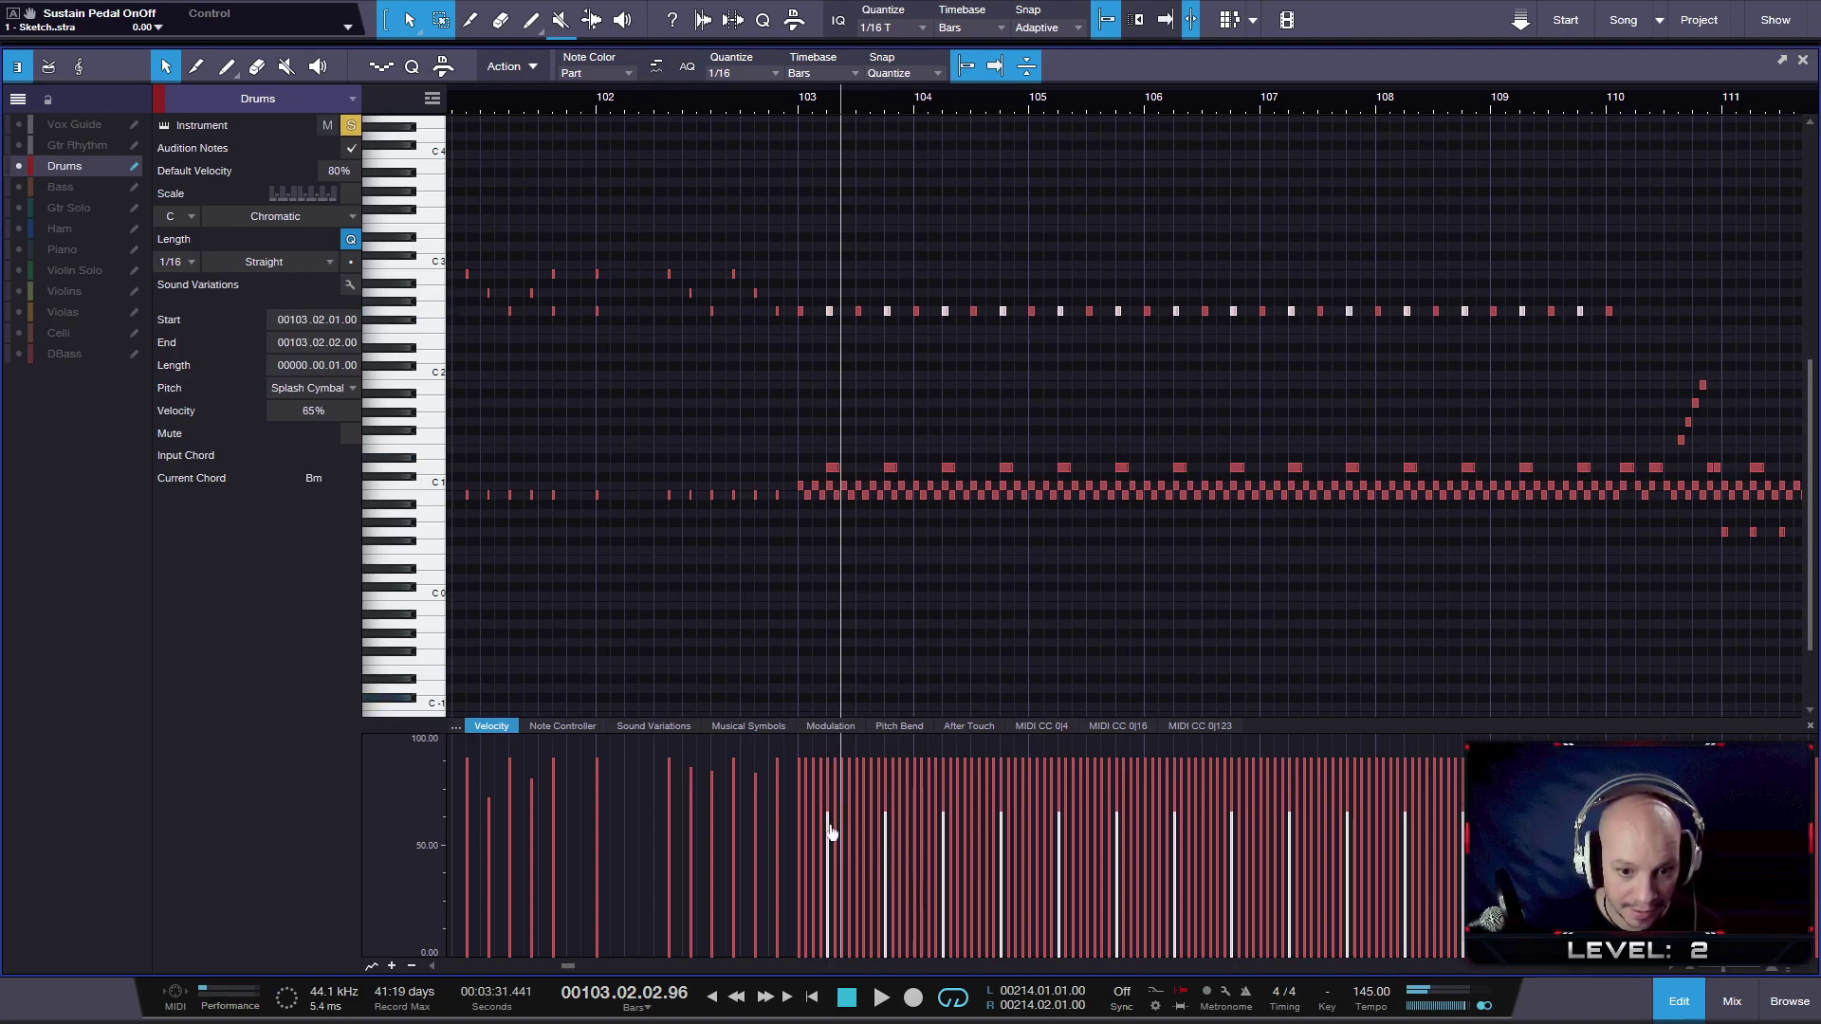
pyautogui.click(793, 96)
pyautogui.press('space')
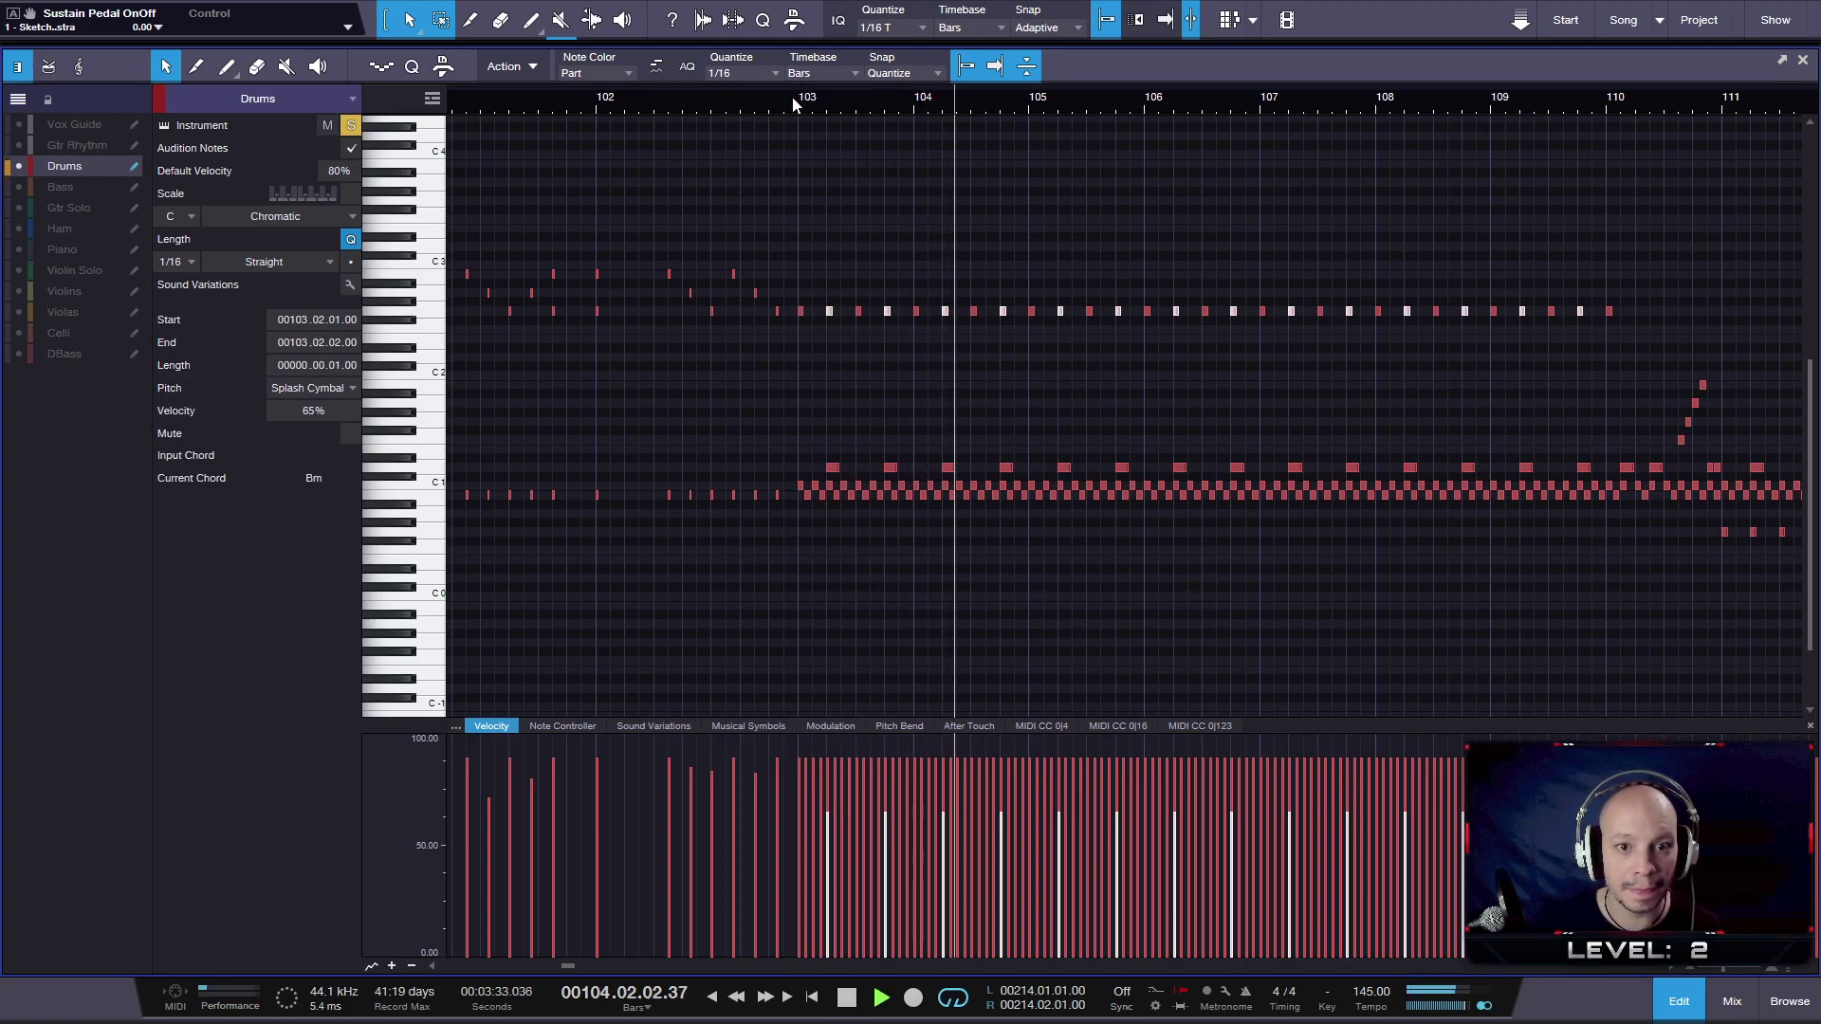
pyautogui.press('space')
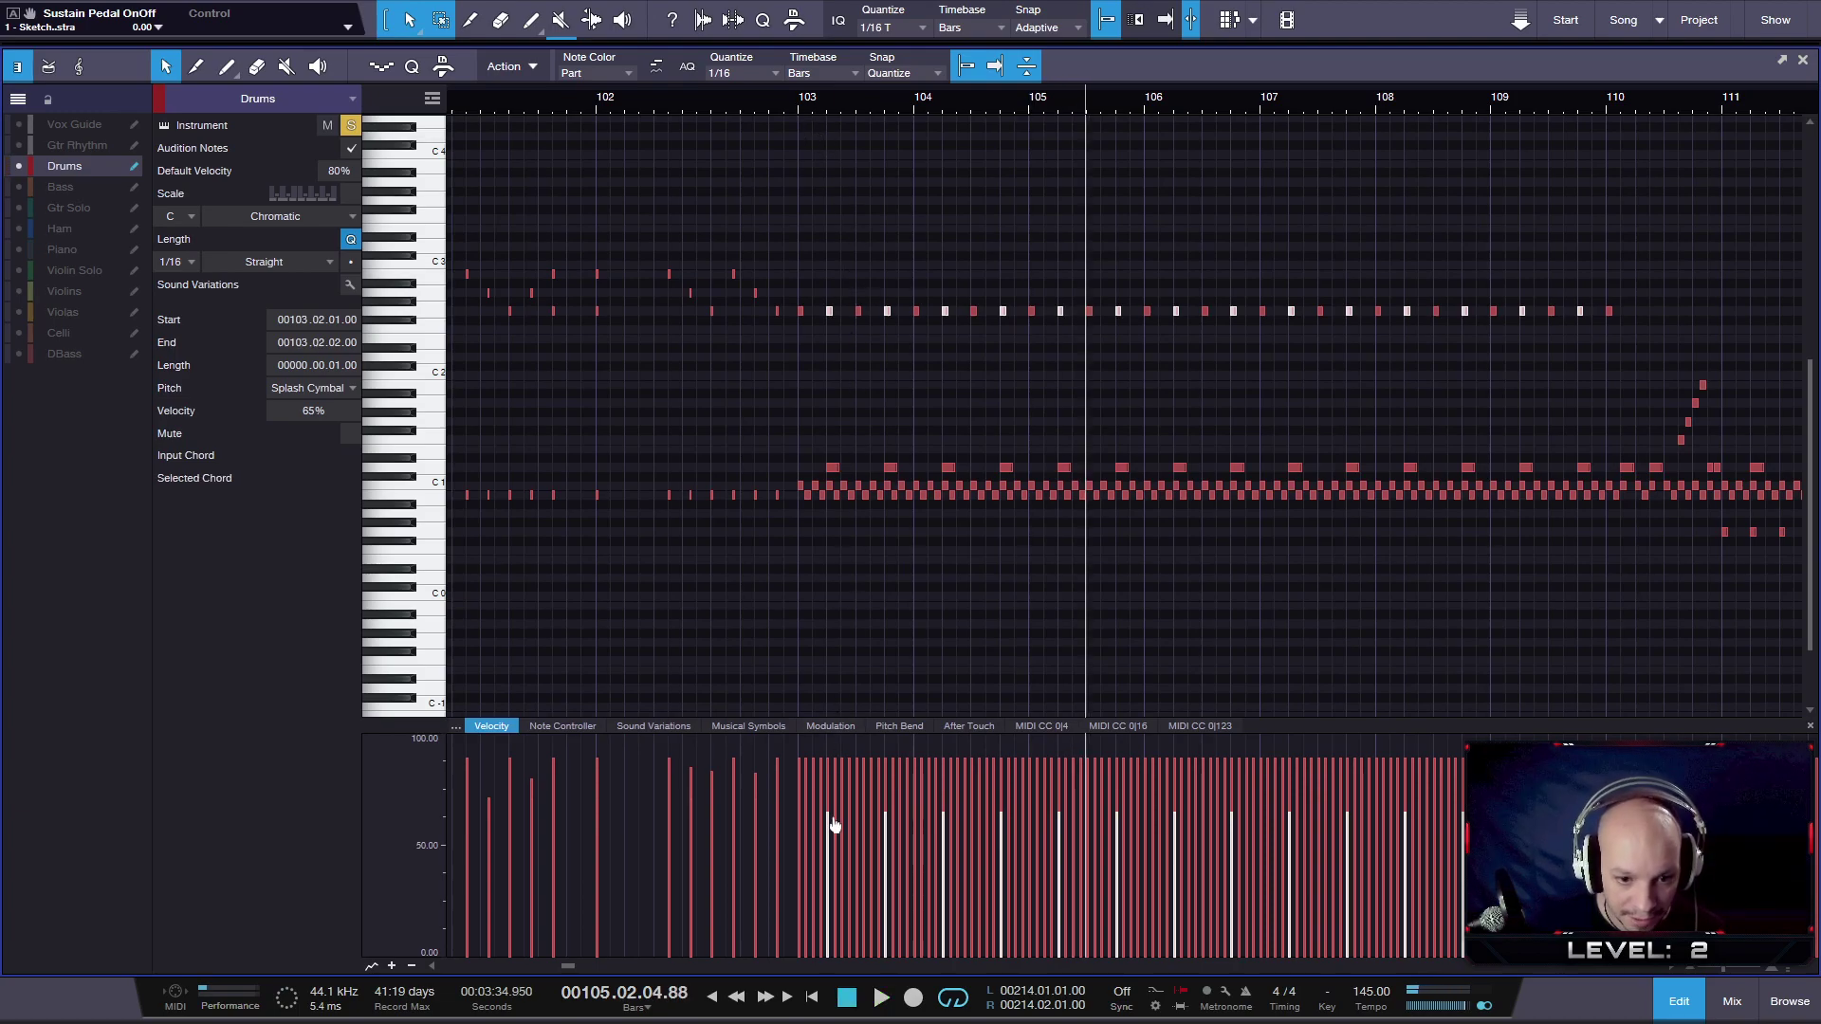
# - Select the Splash Cymbal notes on beat three of every bar from 103 through 109
pyautogui.moveTo(830, 819); pyautogui.dragTo(830, 823)
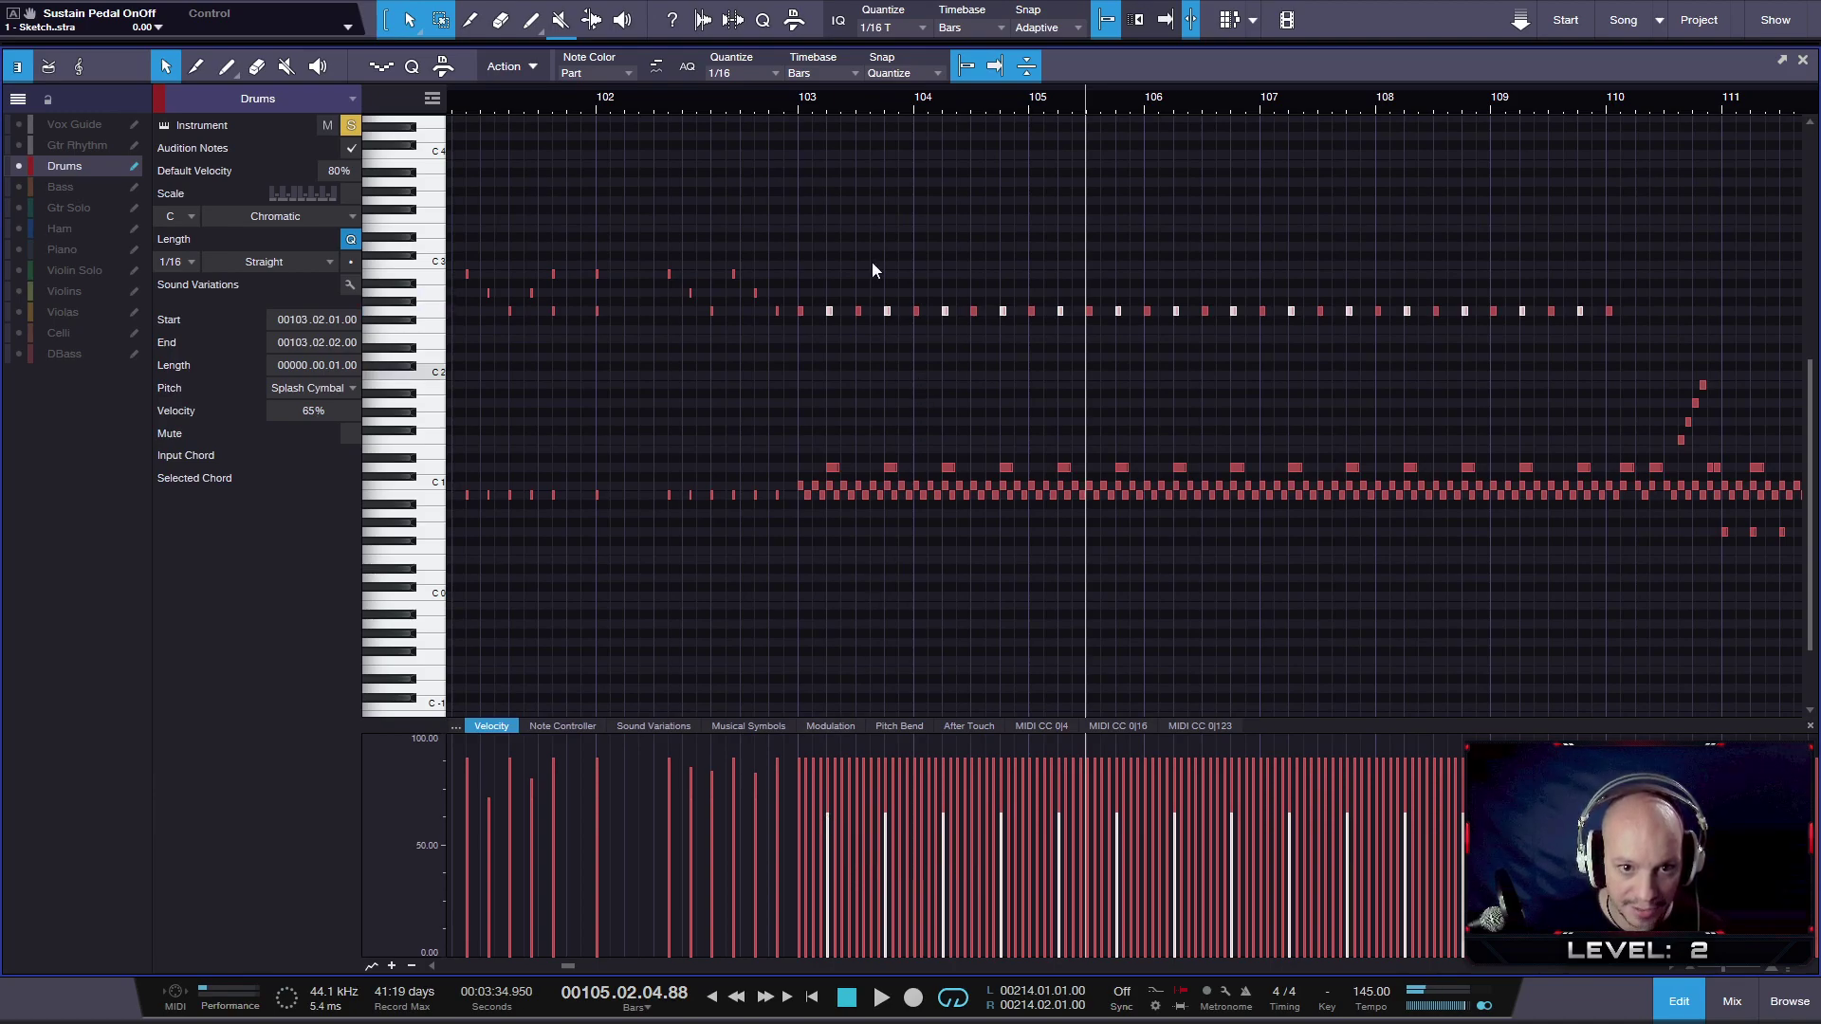
pyautogui.moveTo(849, 250); pyautogui.dragTo(861, 339)
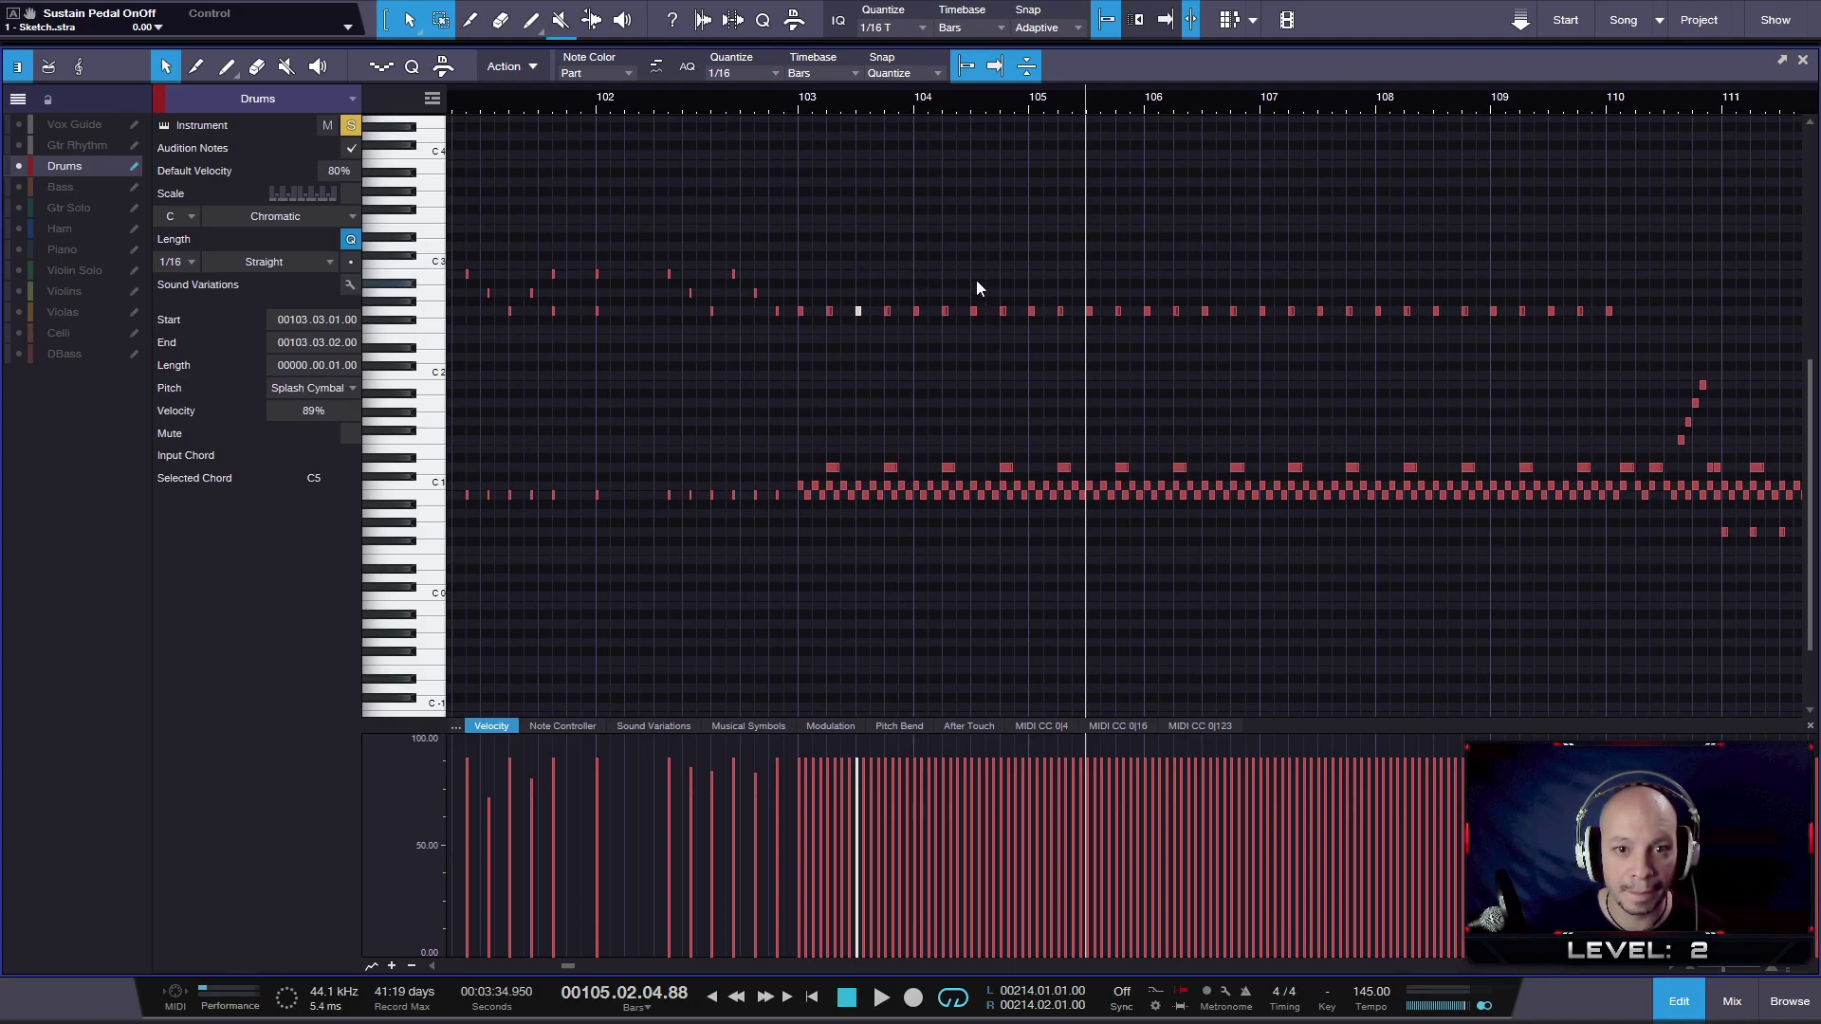
pyautogui.moveTo(971, 275); pyautogui.dragTo(976, 349)
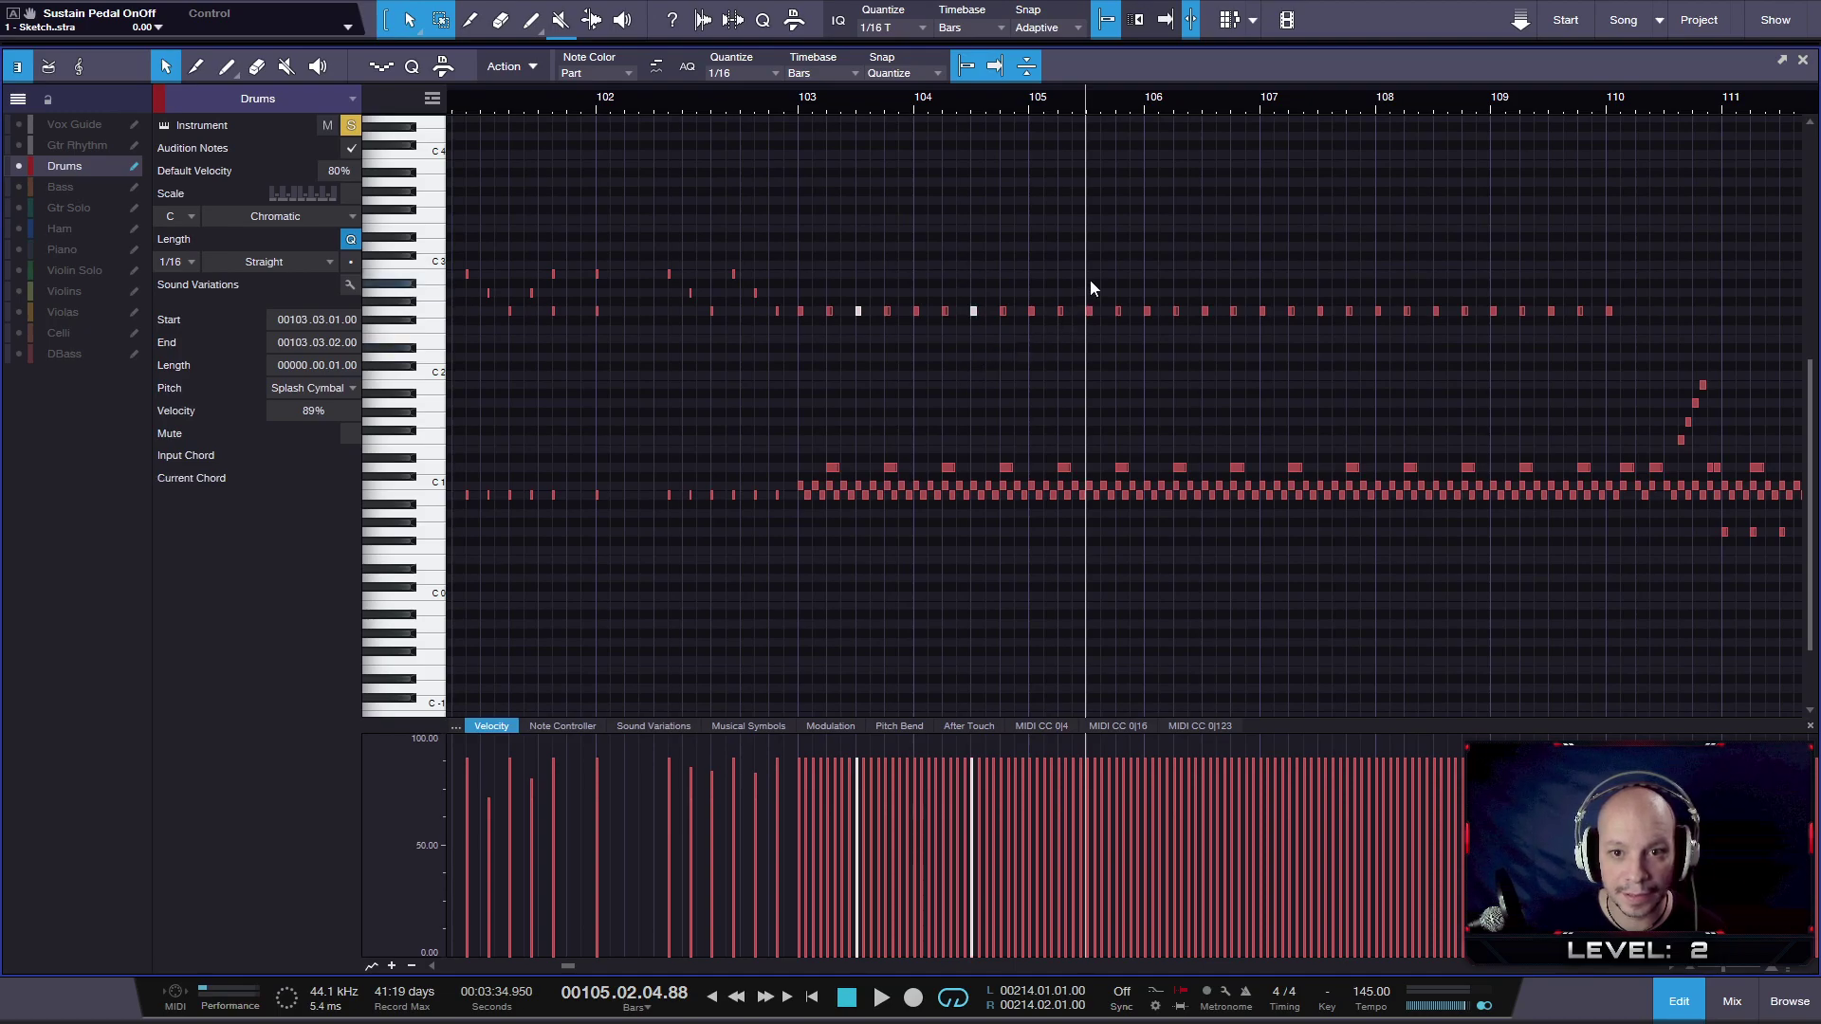
pyautogui.moveTo(1100, 361); pyautogui.dragTo(1102, 358)
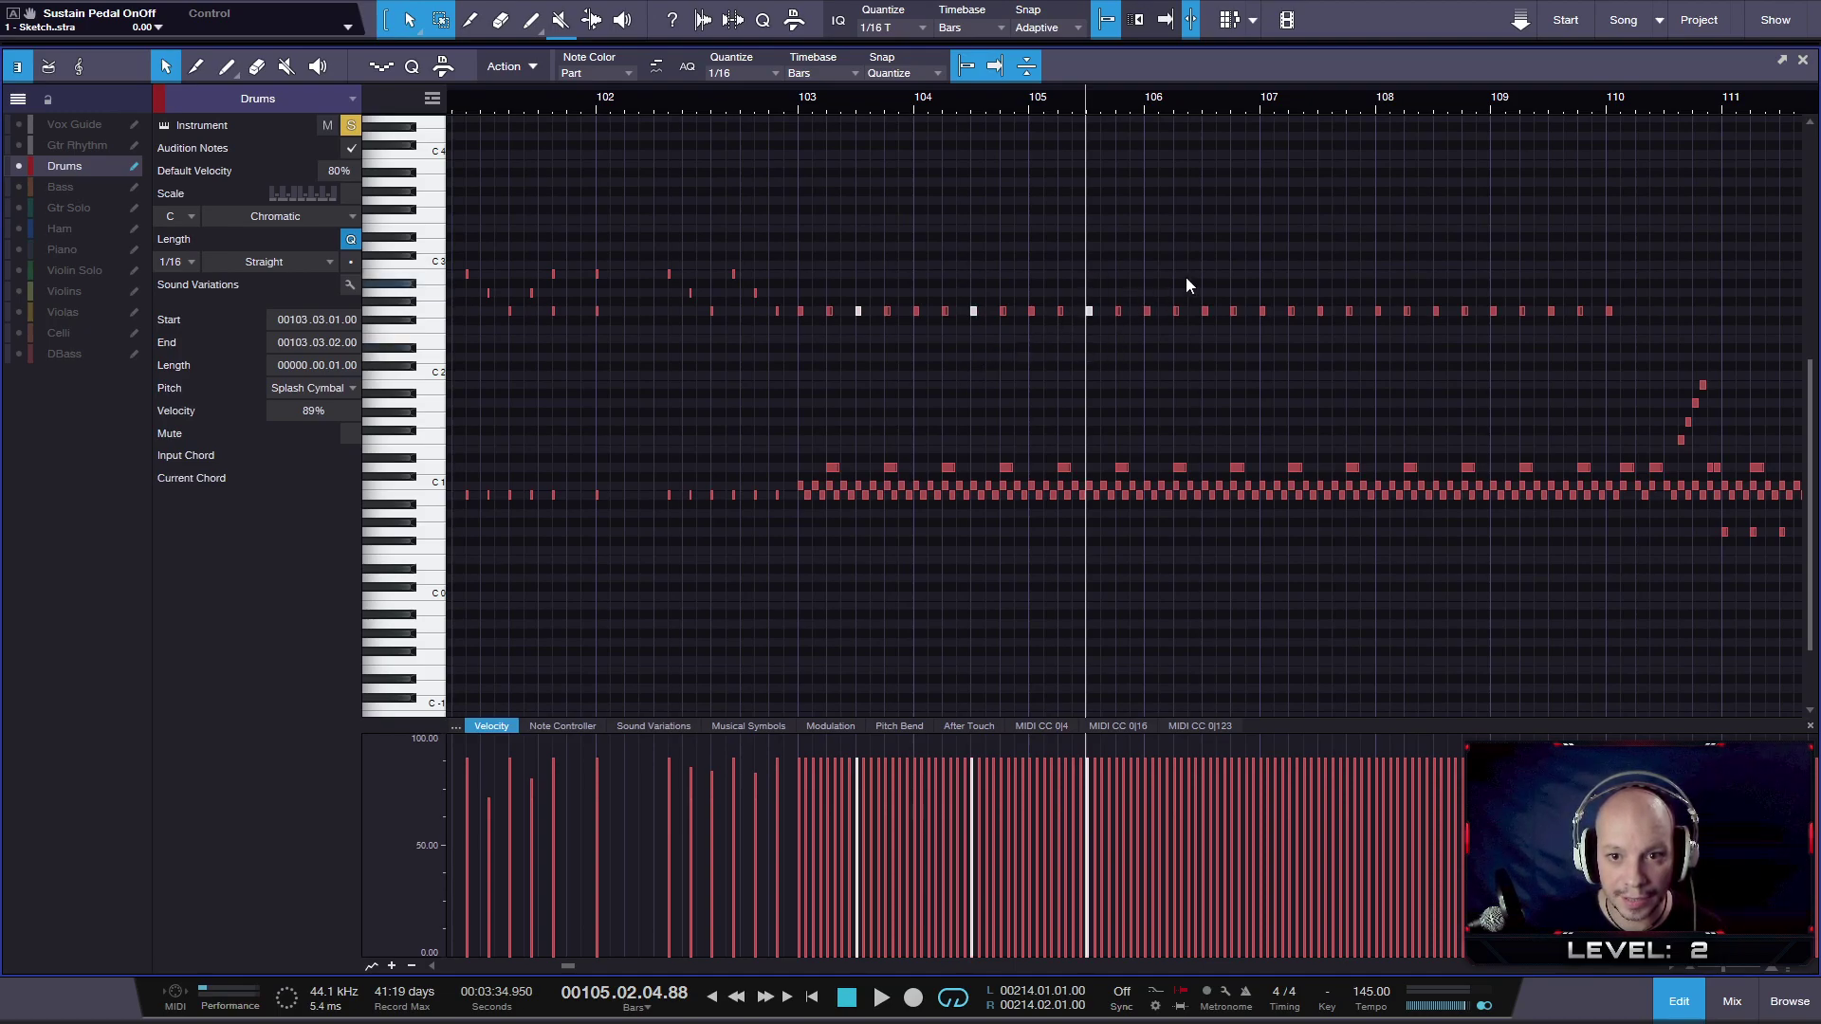
pyautogui.moveTo(1206, 274); pyautogui.dragTo(1211, 343)
pyautogui.moveTo(1314, 275); pyautogui.dragTo(1326, 346)
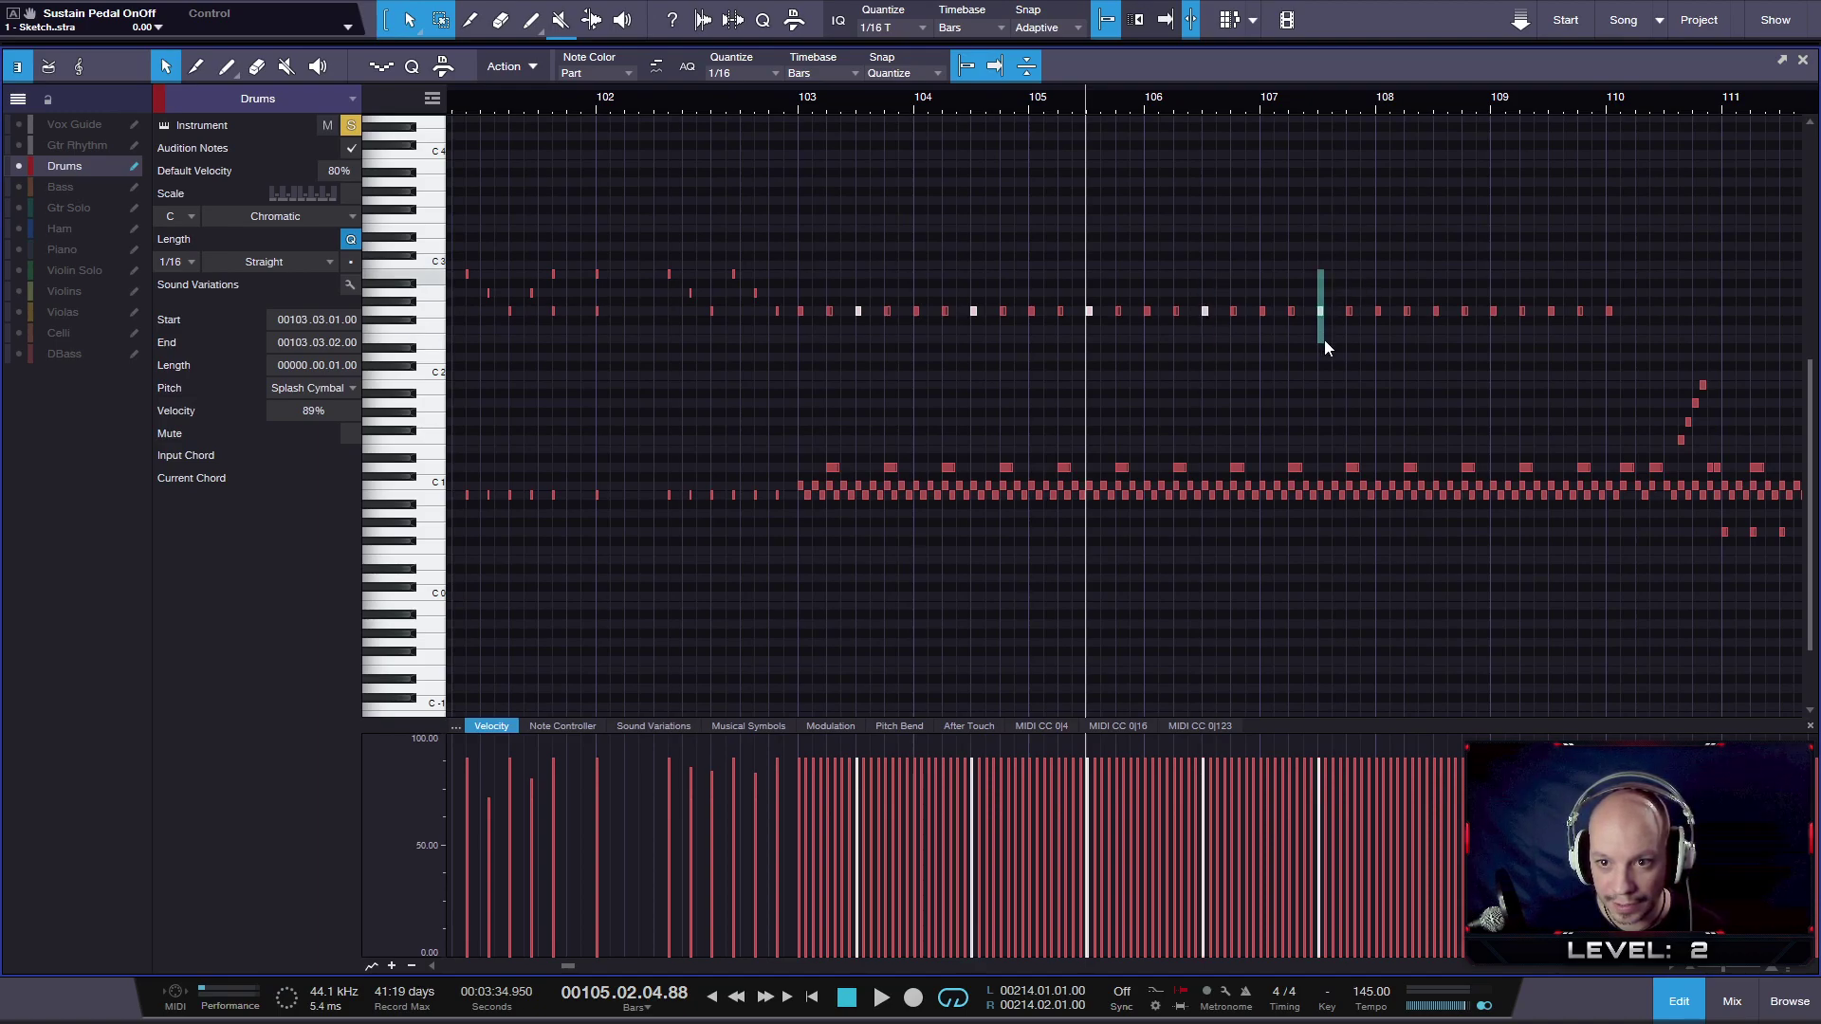
pyautogui.moveTo(1424, 260); pyautogui.dragTo(1439, 328)
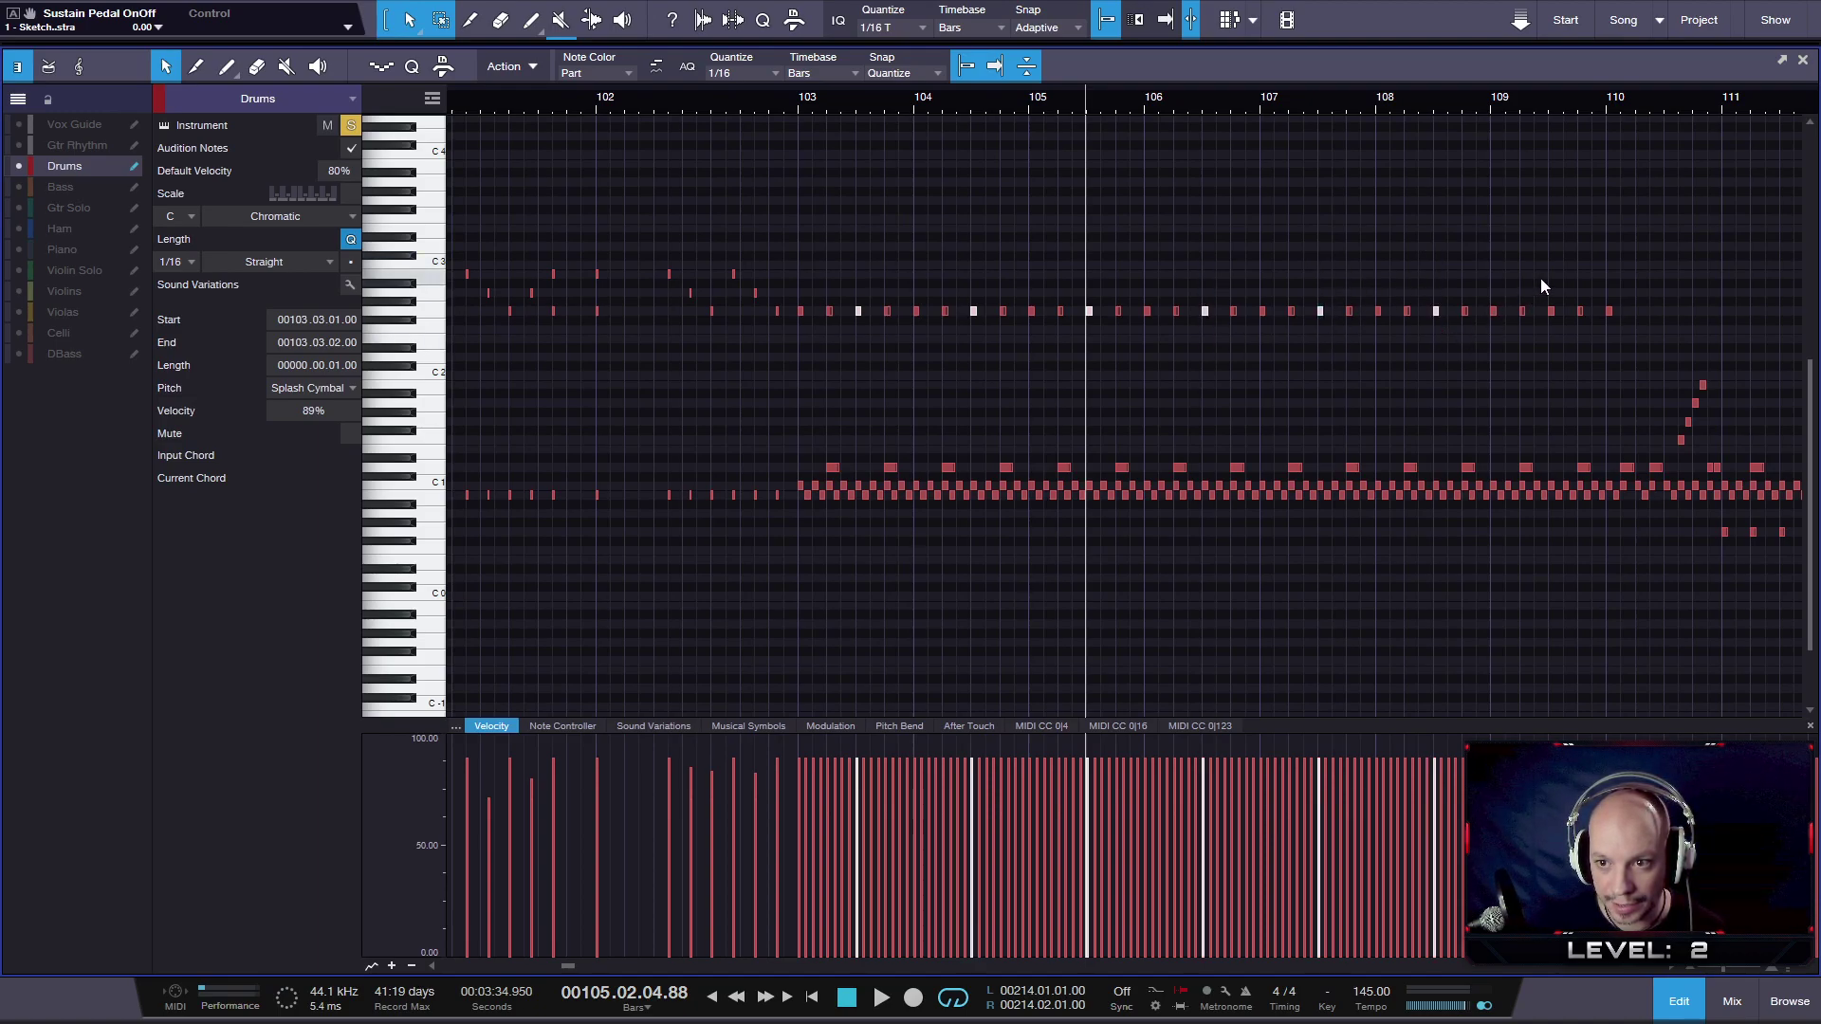
pyautogui.moveTo(1562, 324); pyautogui.dragTo(1563, 327)
# - Set the selected beat-three Splash Cymbal notes to 73% velocity, and play the drums from just before bar 103 into bar 105
pyautogui.moveTo(856, 766); pyautogui.dragTo(859, 807)
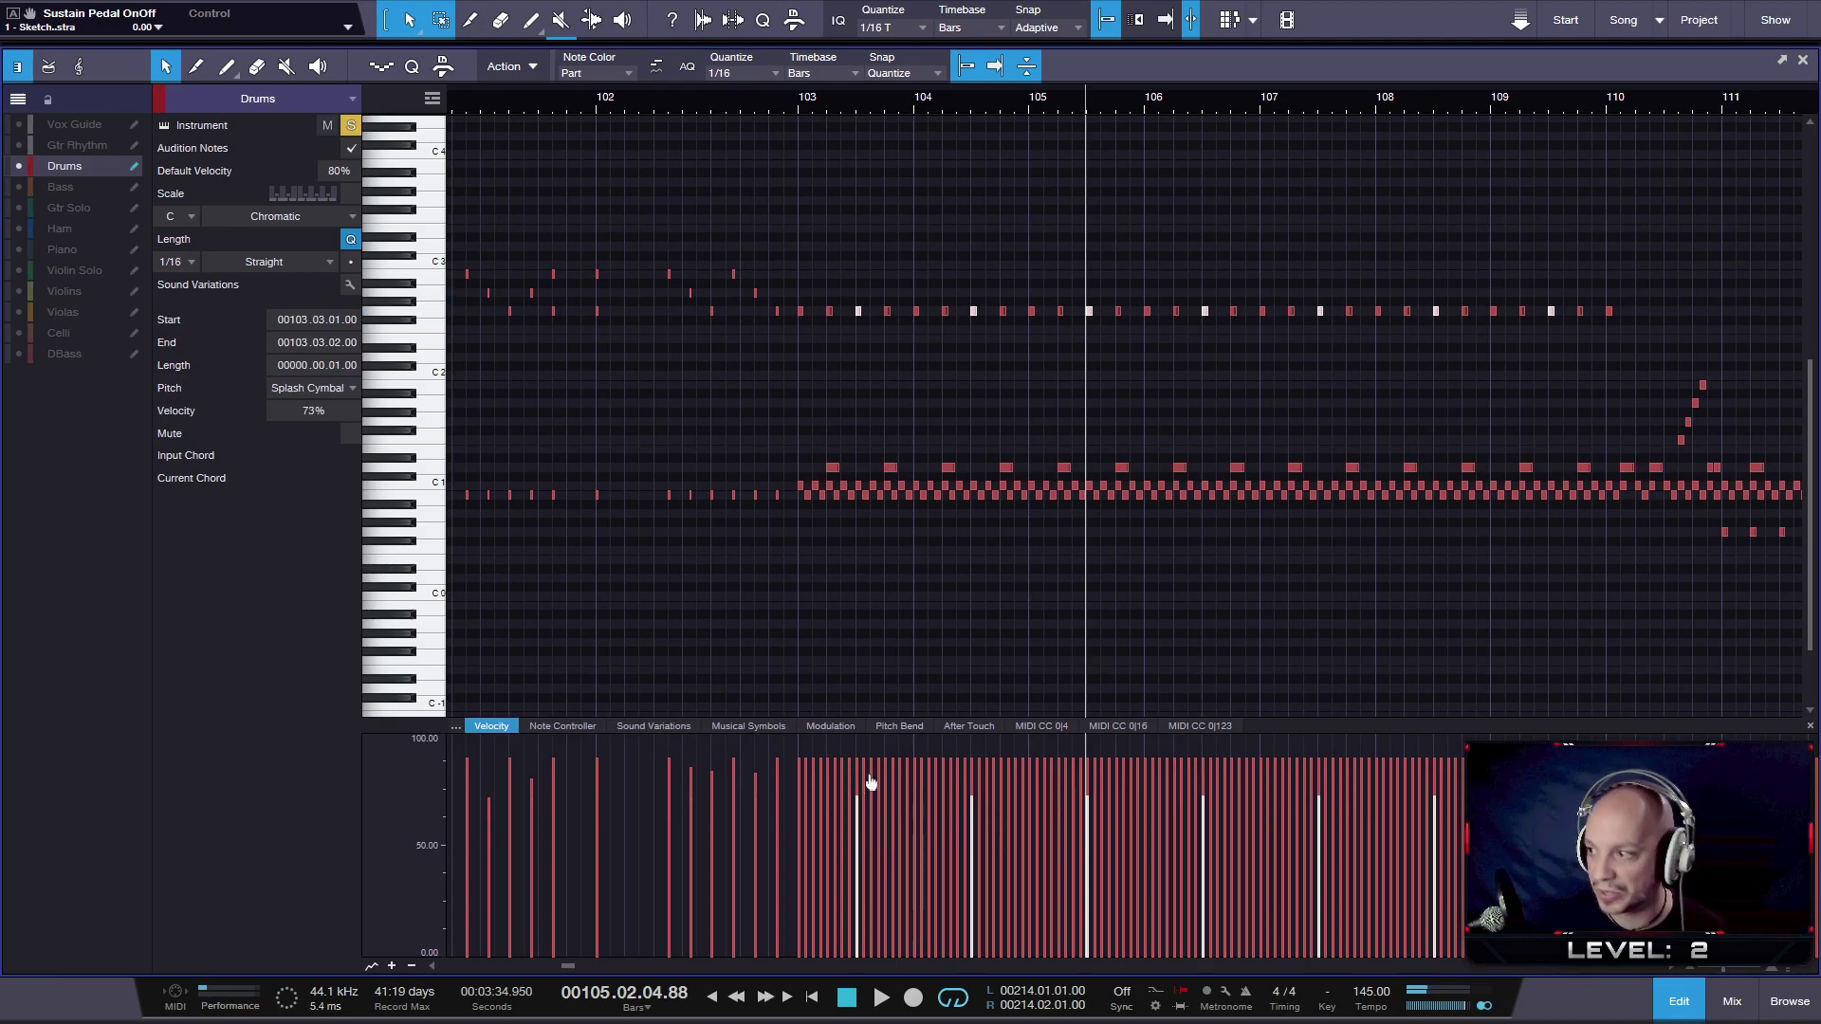
pyautogui.click(784, 99)
pyautogui.press('space')
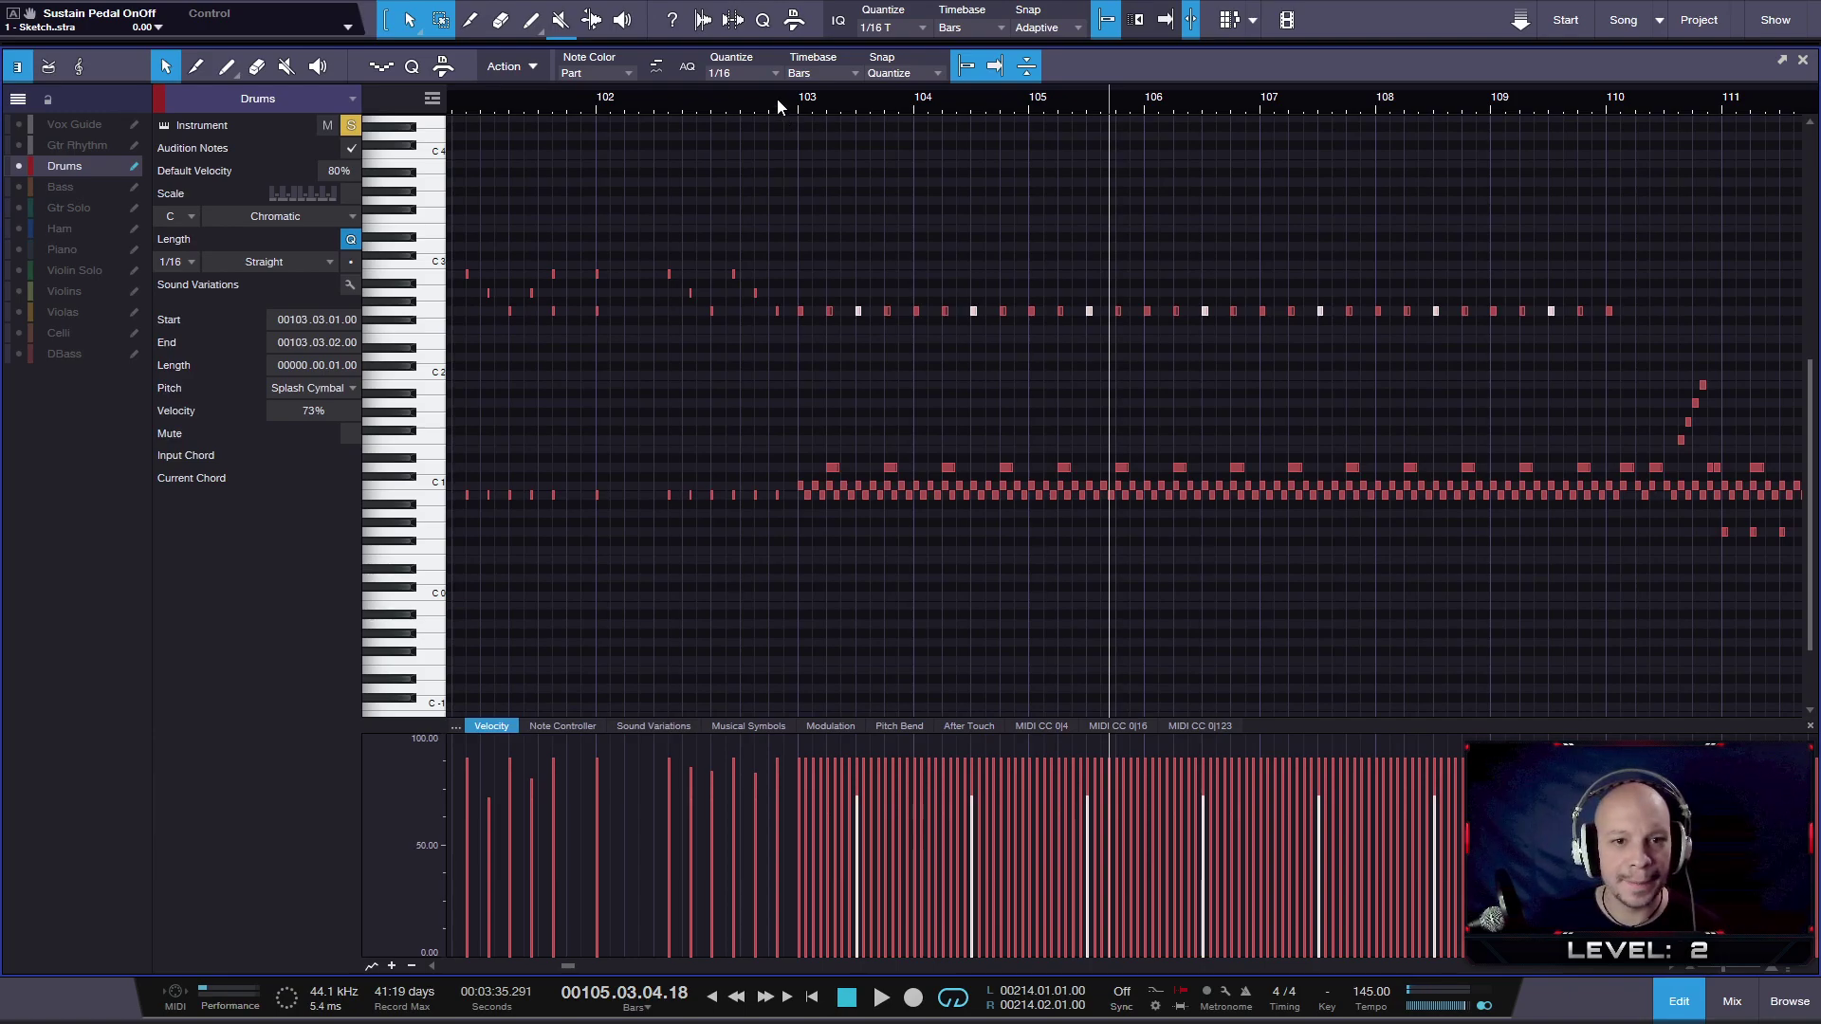
# - Inspect the Splash Cymbal velocities on beat one, beats two and four, and beat three from bar 103, and return the playhead to bar 103
pyautogui.click(992, 342)
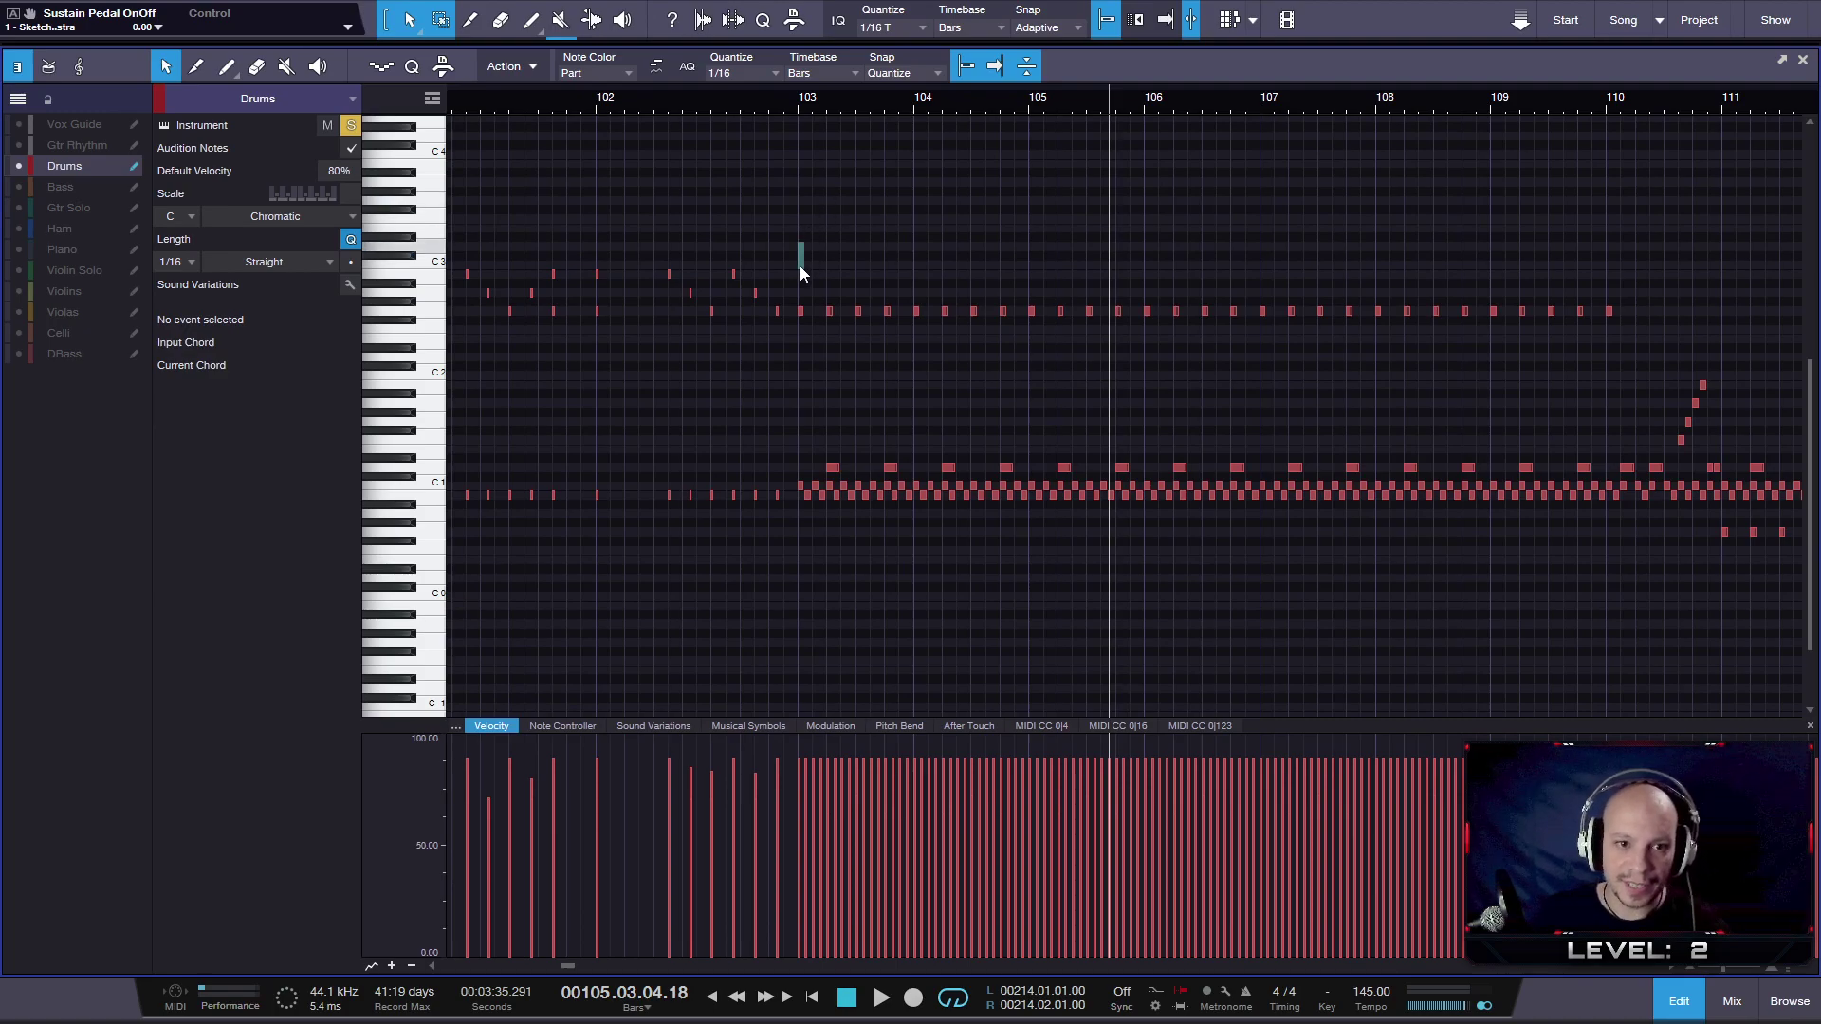
pyautogui.moveTo(796, 331); pyautogui.dragTo(796, 331)
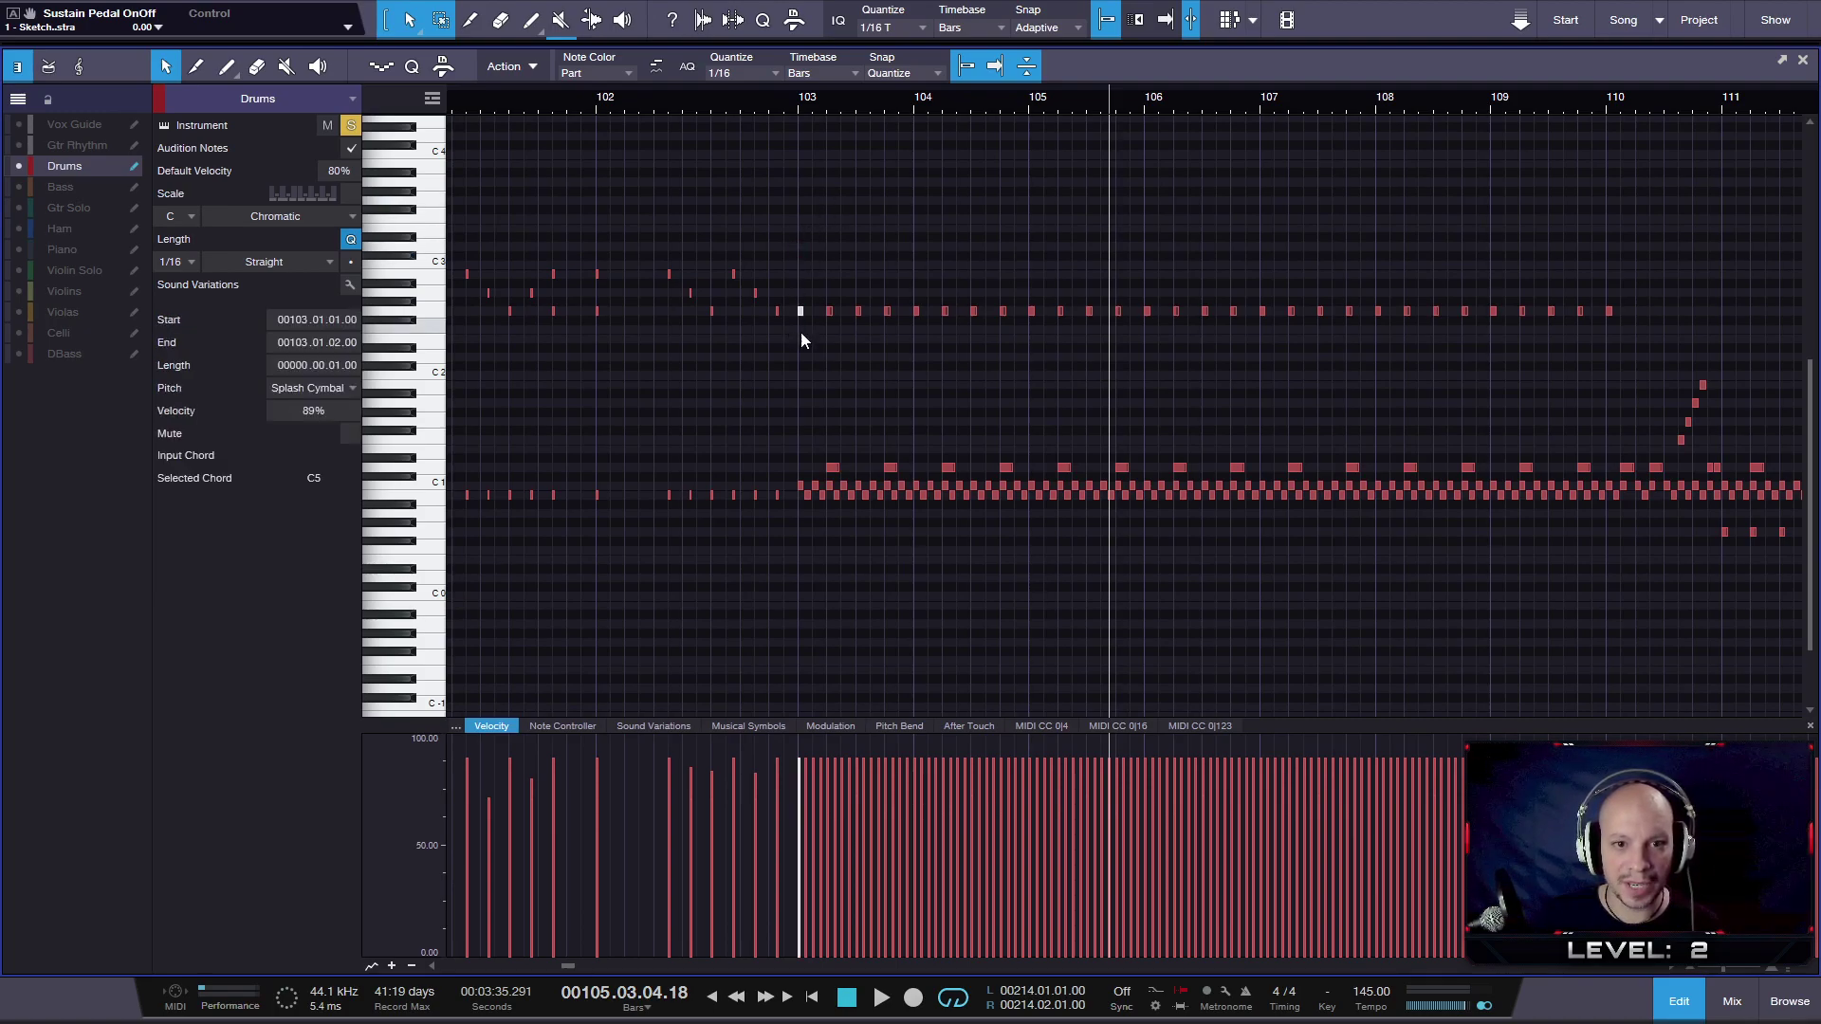
pyautogui.moveTo(914, 280); pyautogui.dragTo(920, 334)
pyautogui.moveTo(1015, 276); pyautogui.dragTo(1037, 328)
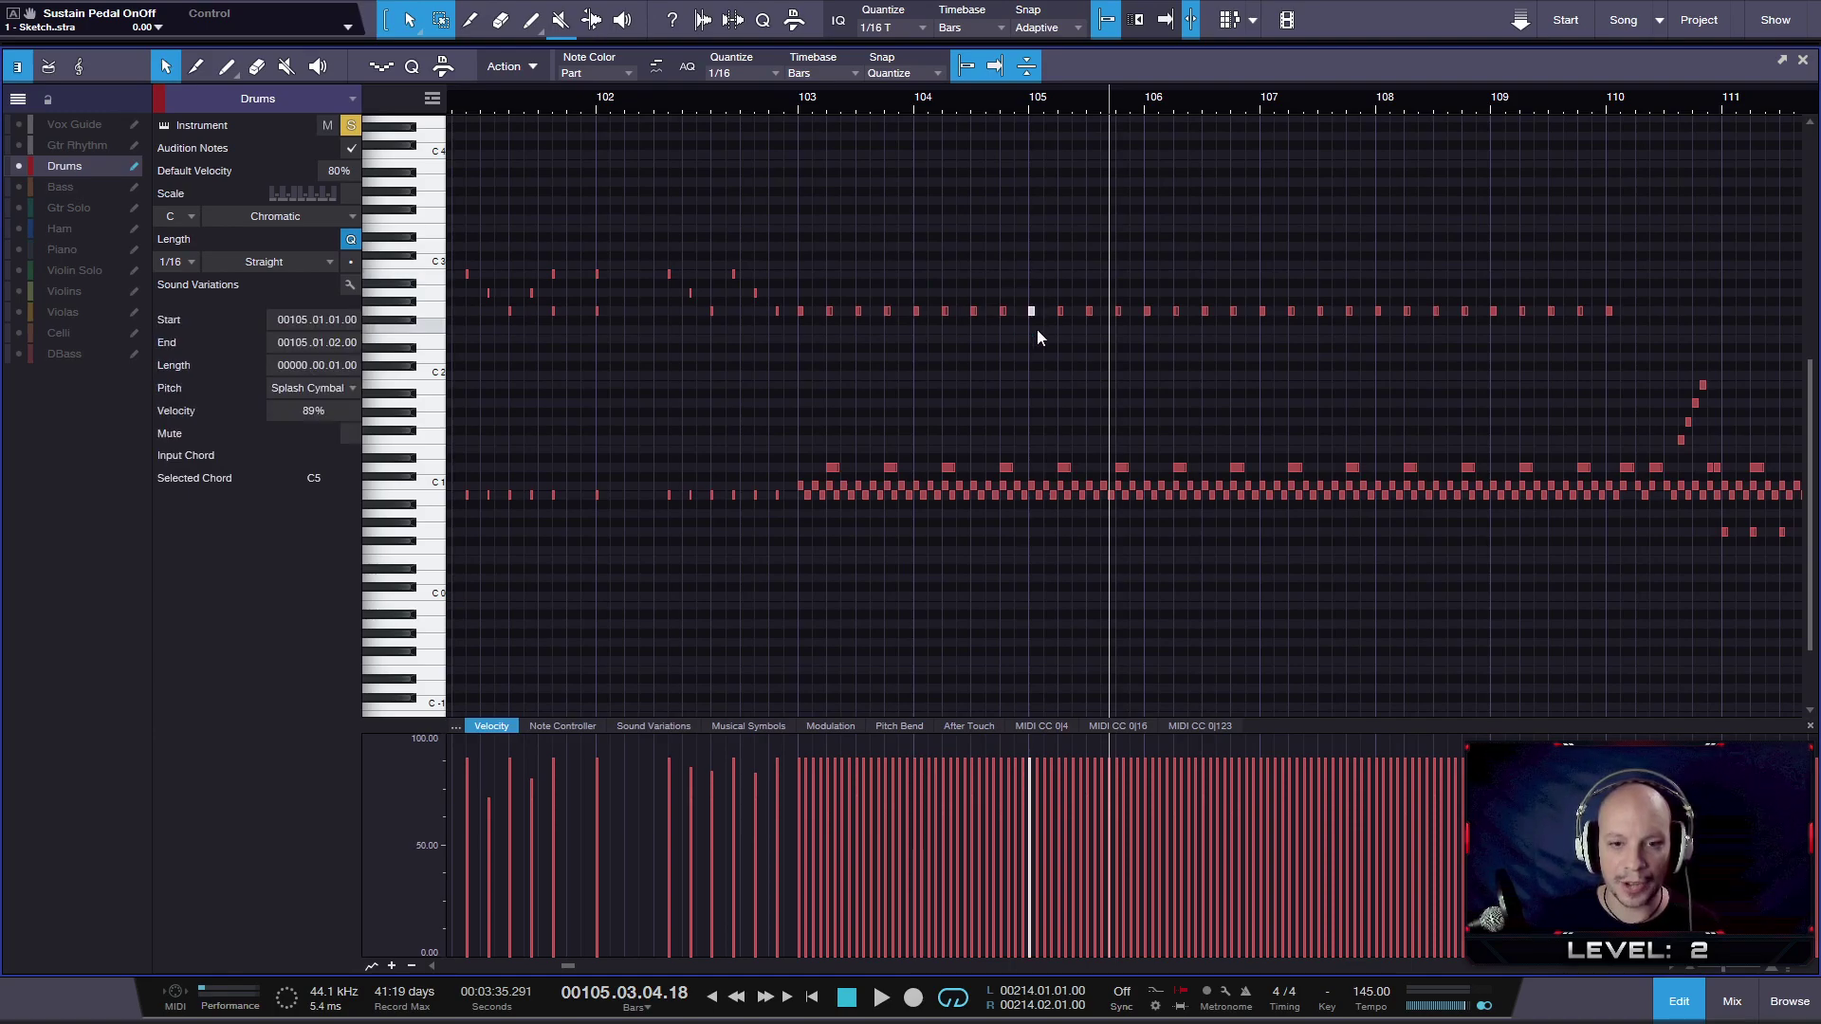
pyautogui.moveTo(924, 339); pyautogui.dragTo(925, 341)
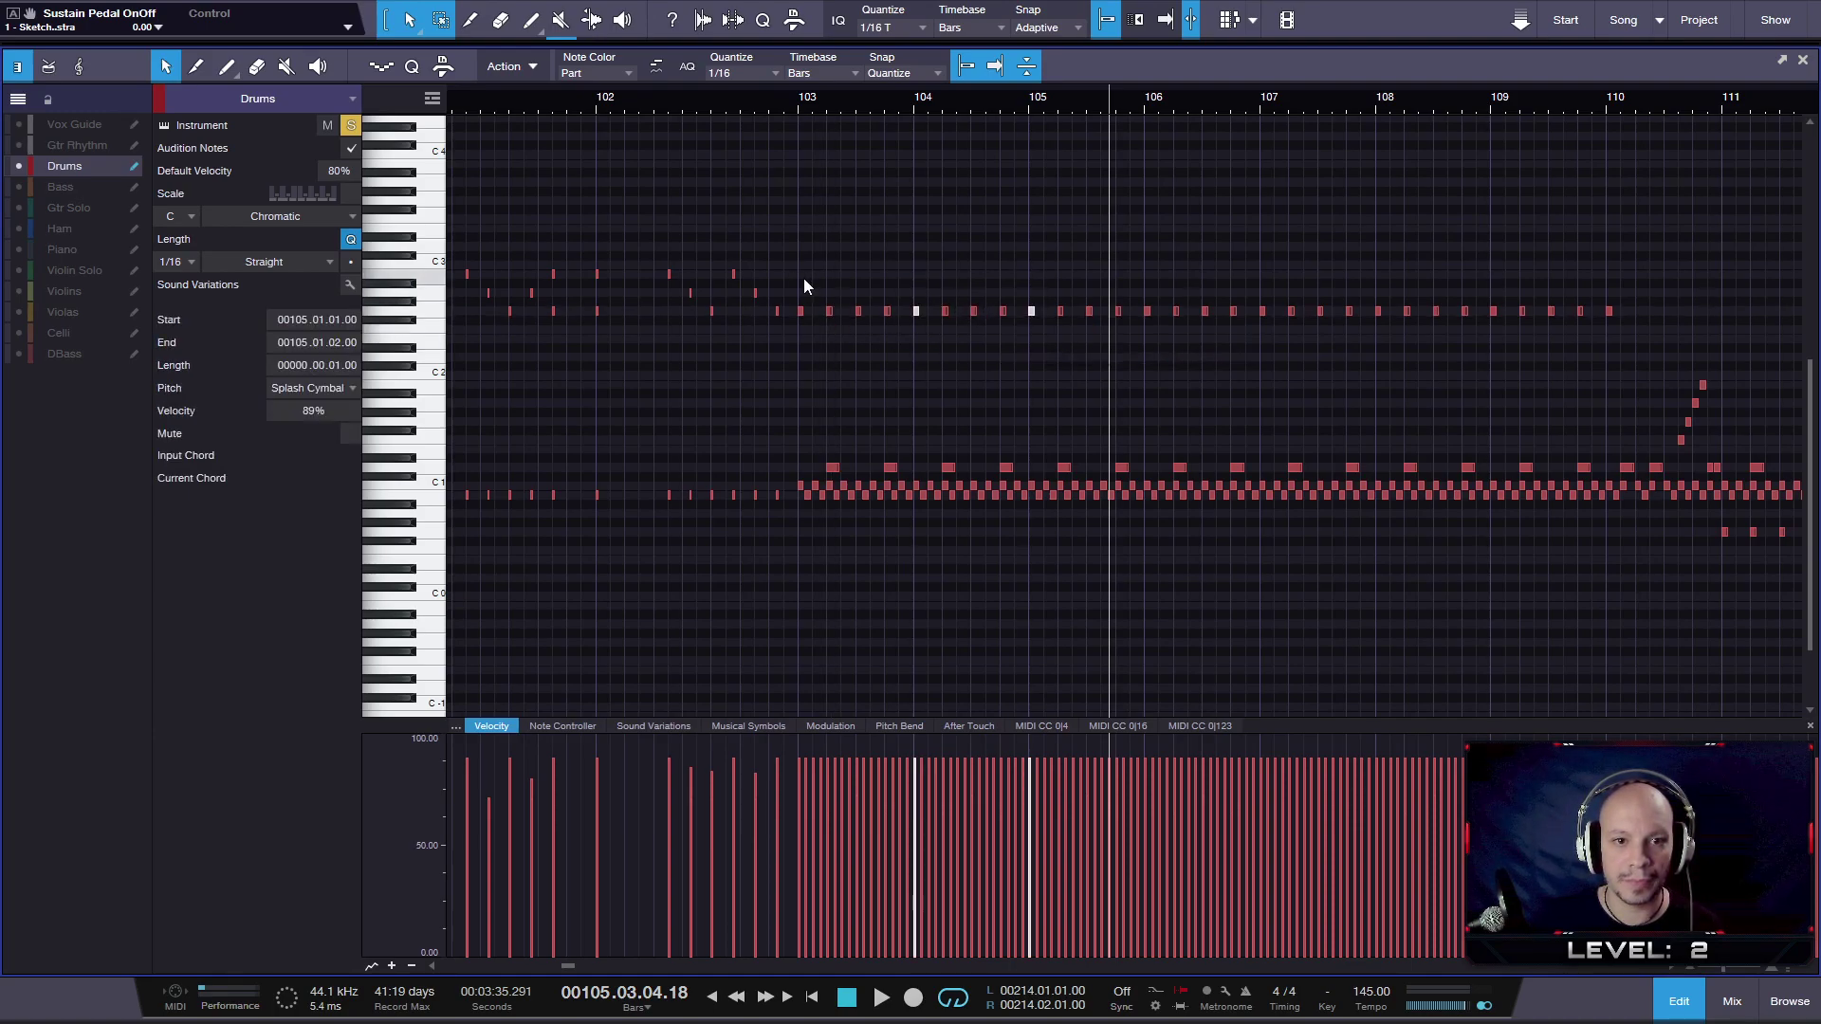
pyautogui.moveTo(798, 299); pyautogui.dragTo(893, 337)
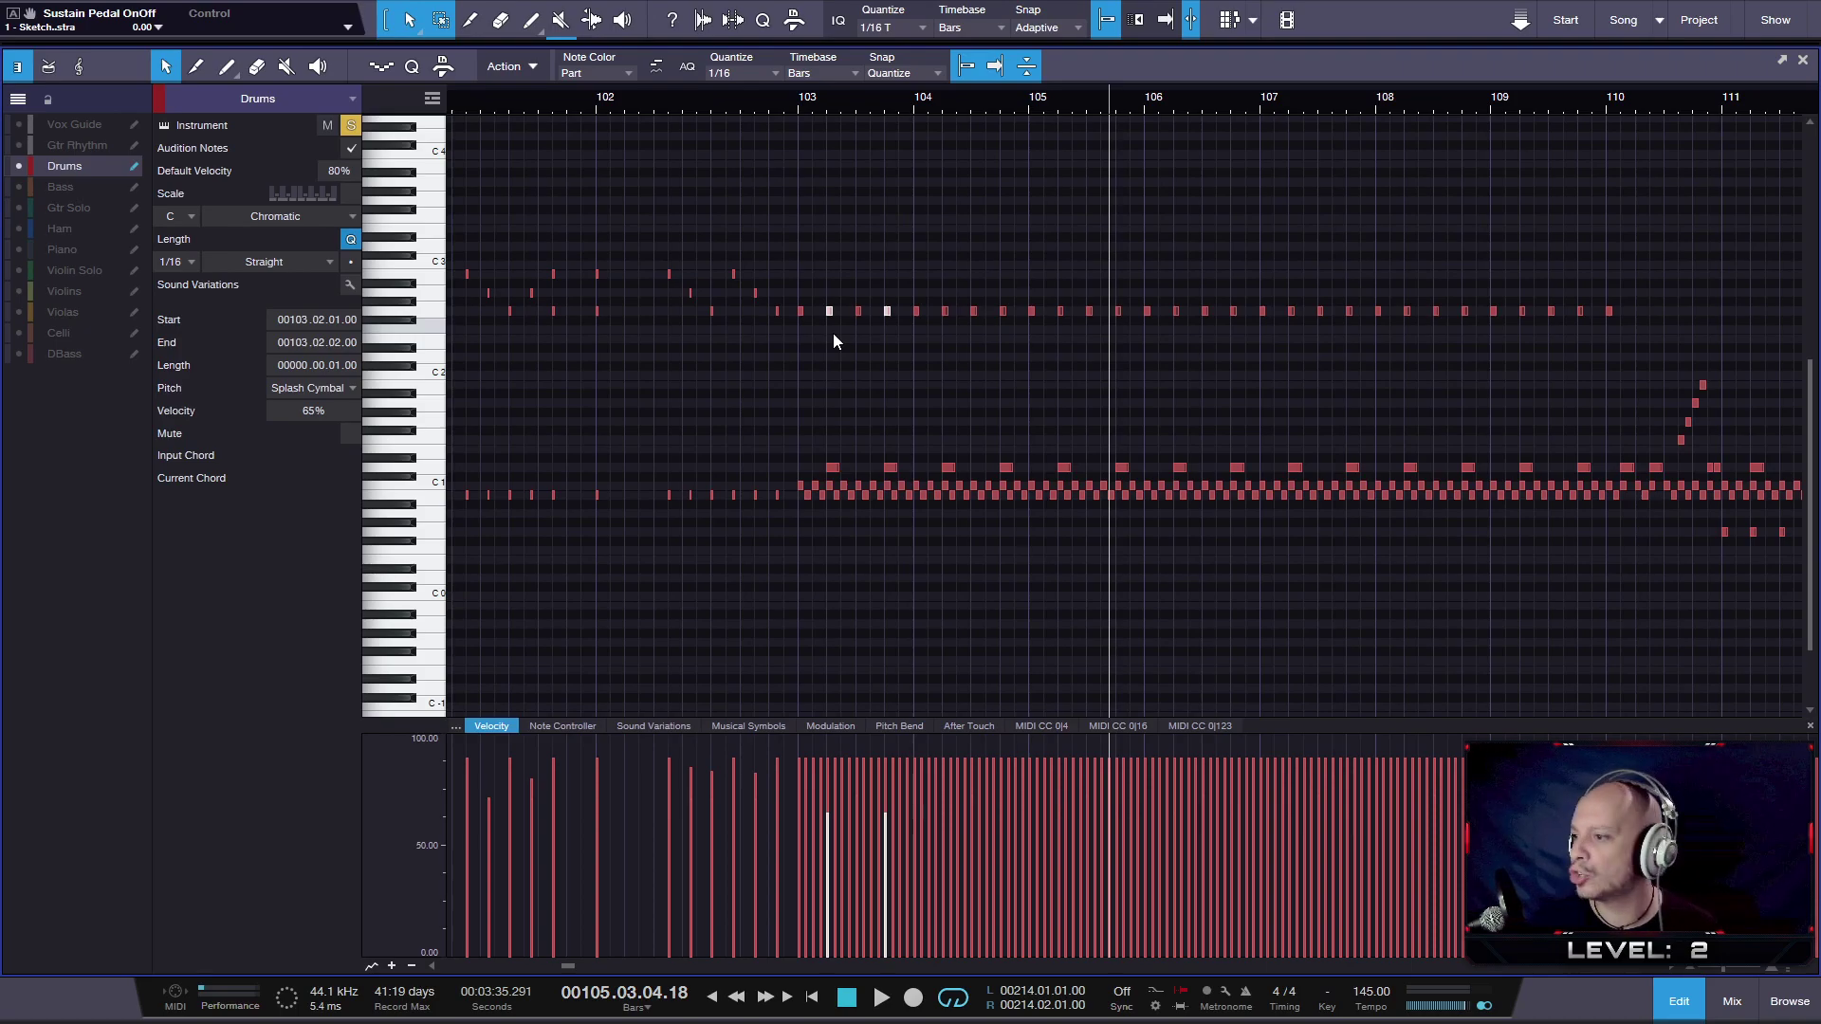
pyautogui.click(858, 311)
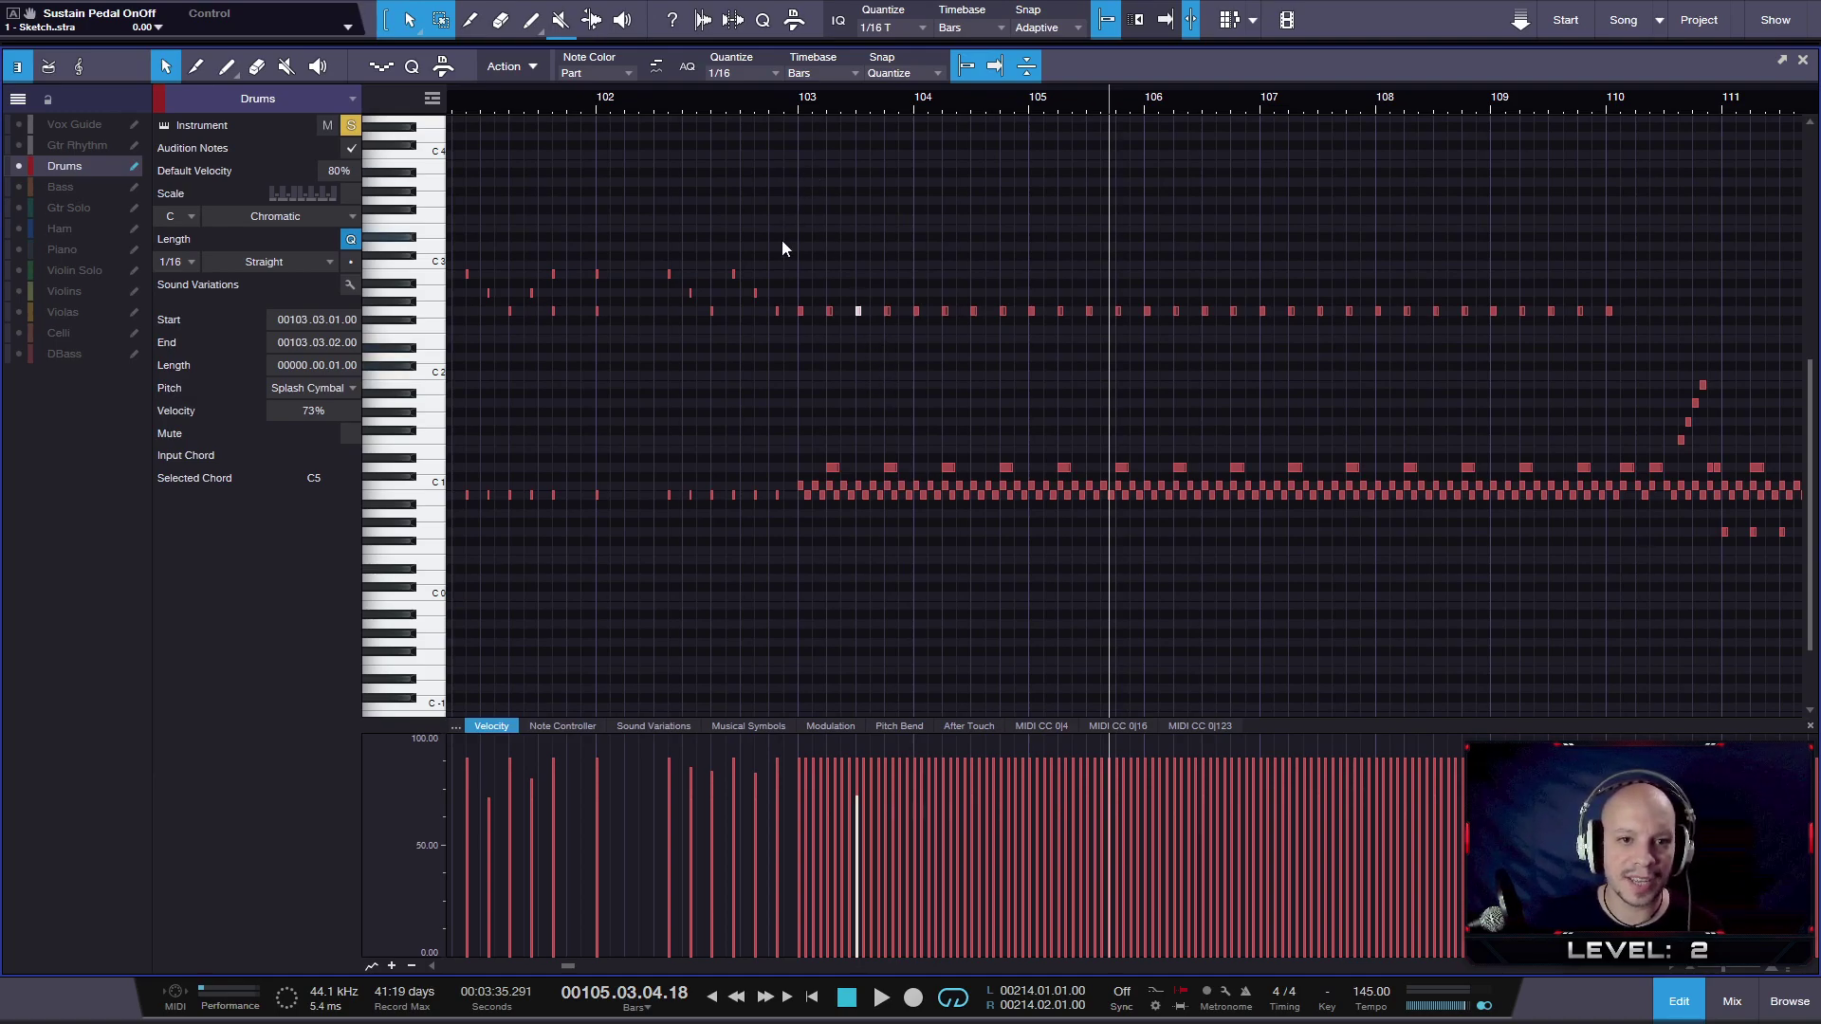
pyautogui.click(798, 101)
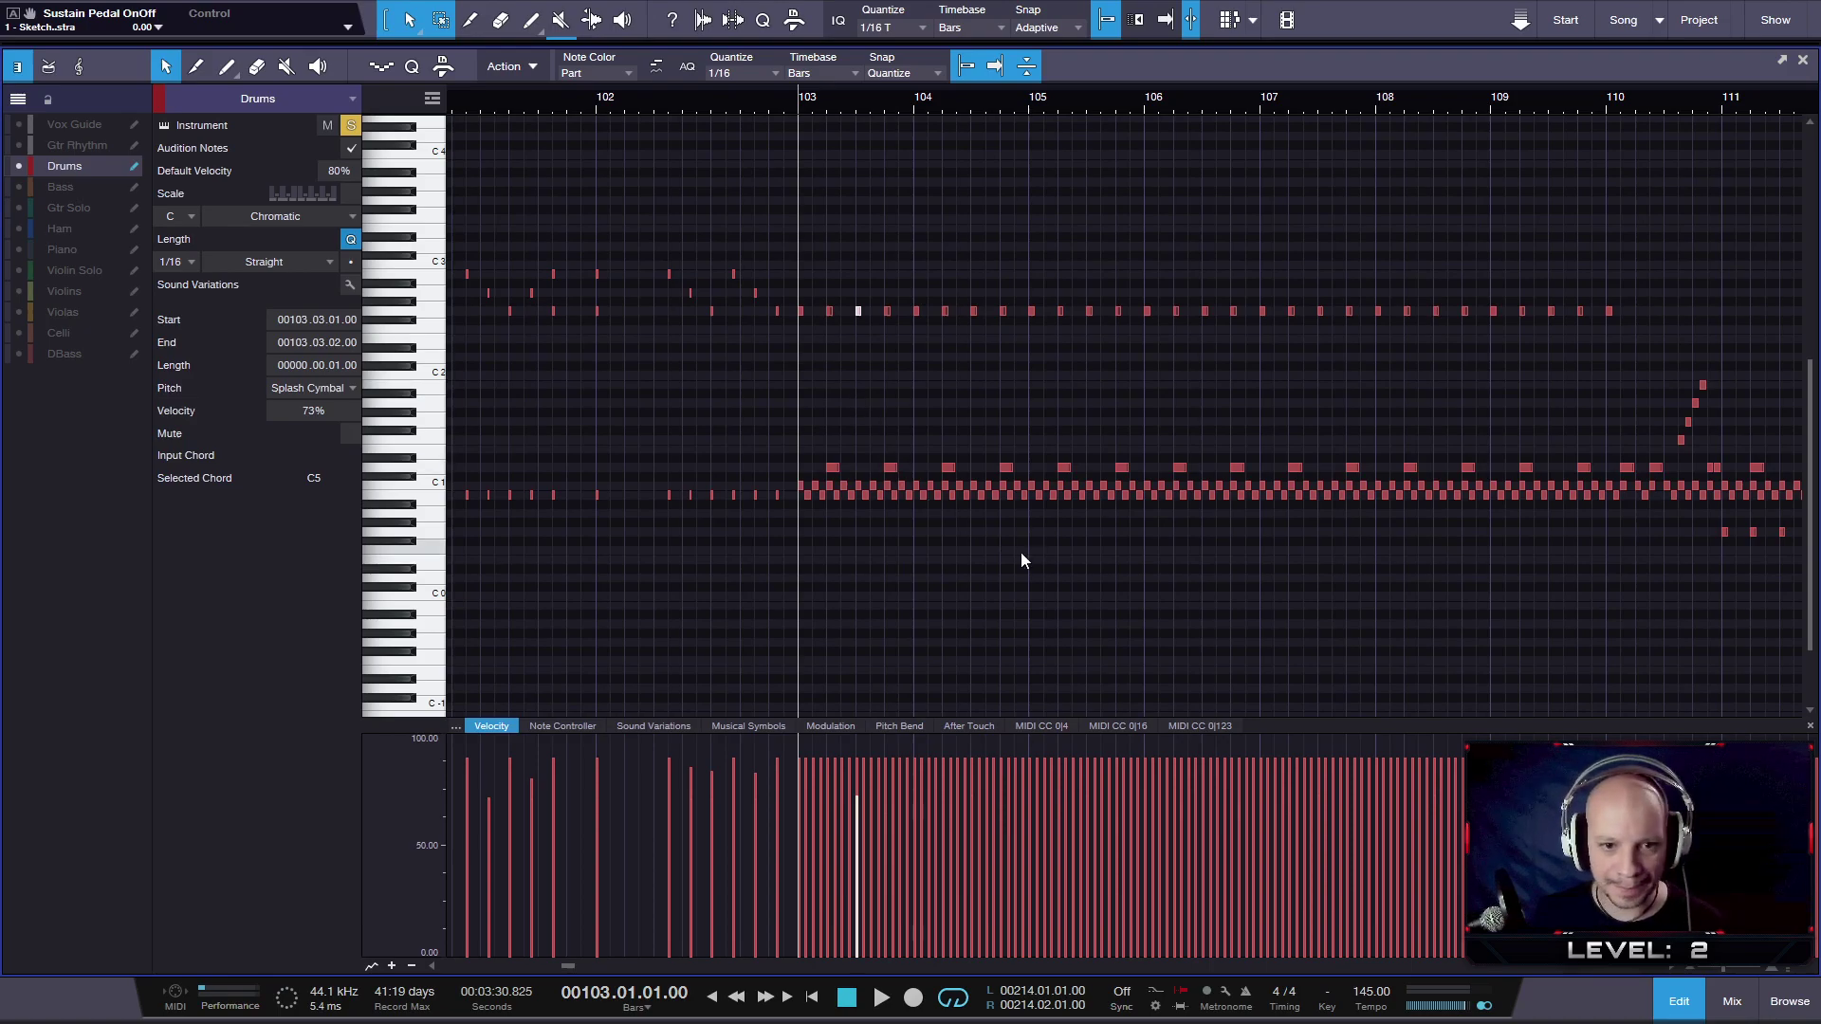
pyautogui.scroll(2, 987, 545)
pyautogui.scroll(3, 948, 541)
pyautogui.scroll(-3, 940, 546)
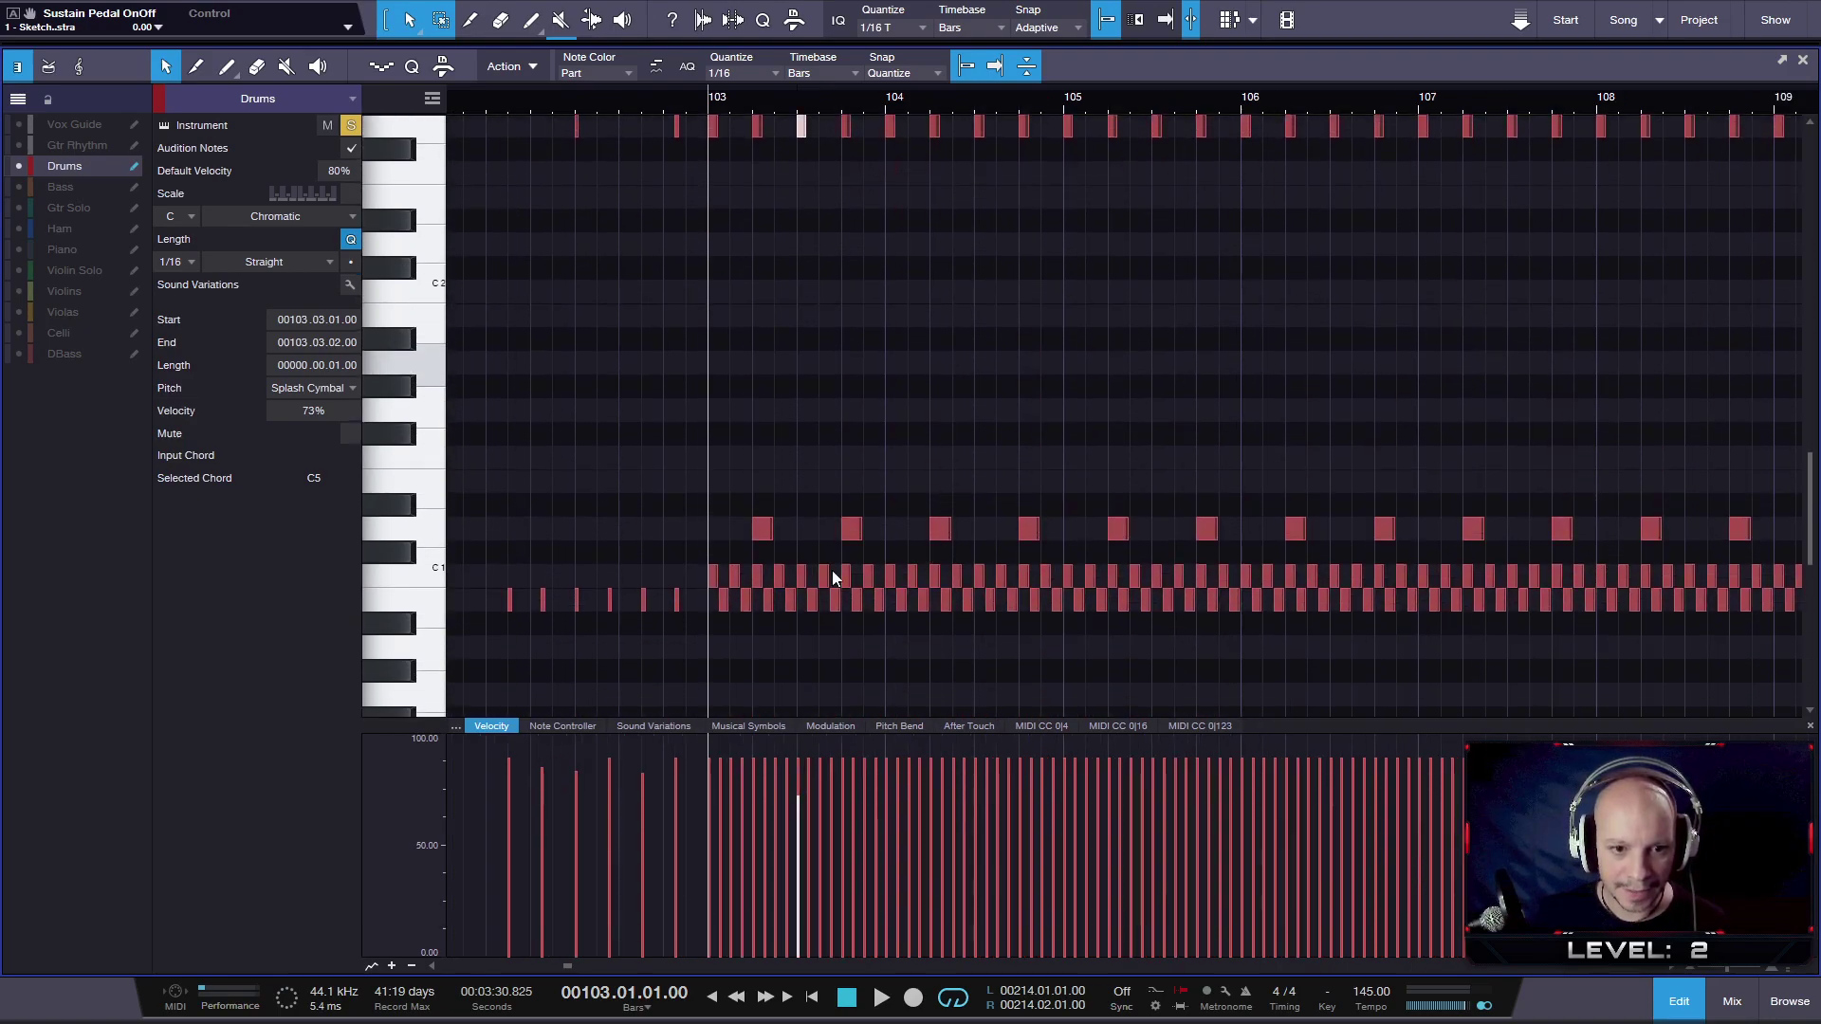
pyautogui.moveTo(721, 604); pyautogui.dragTo(488, 634)
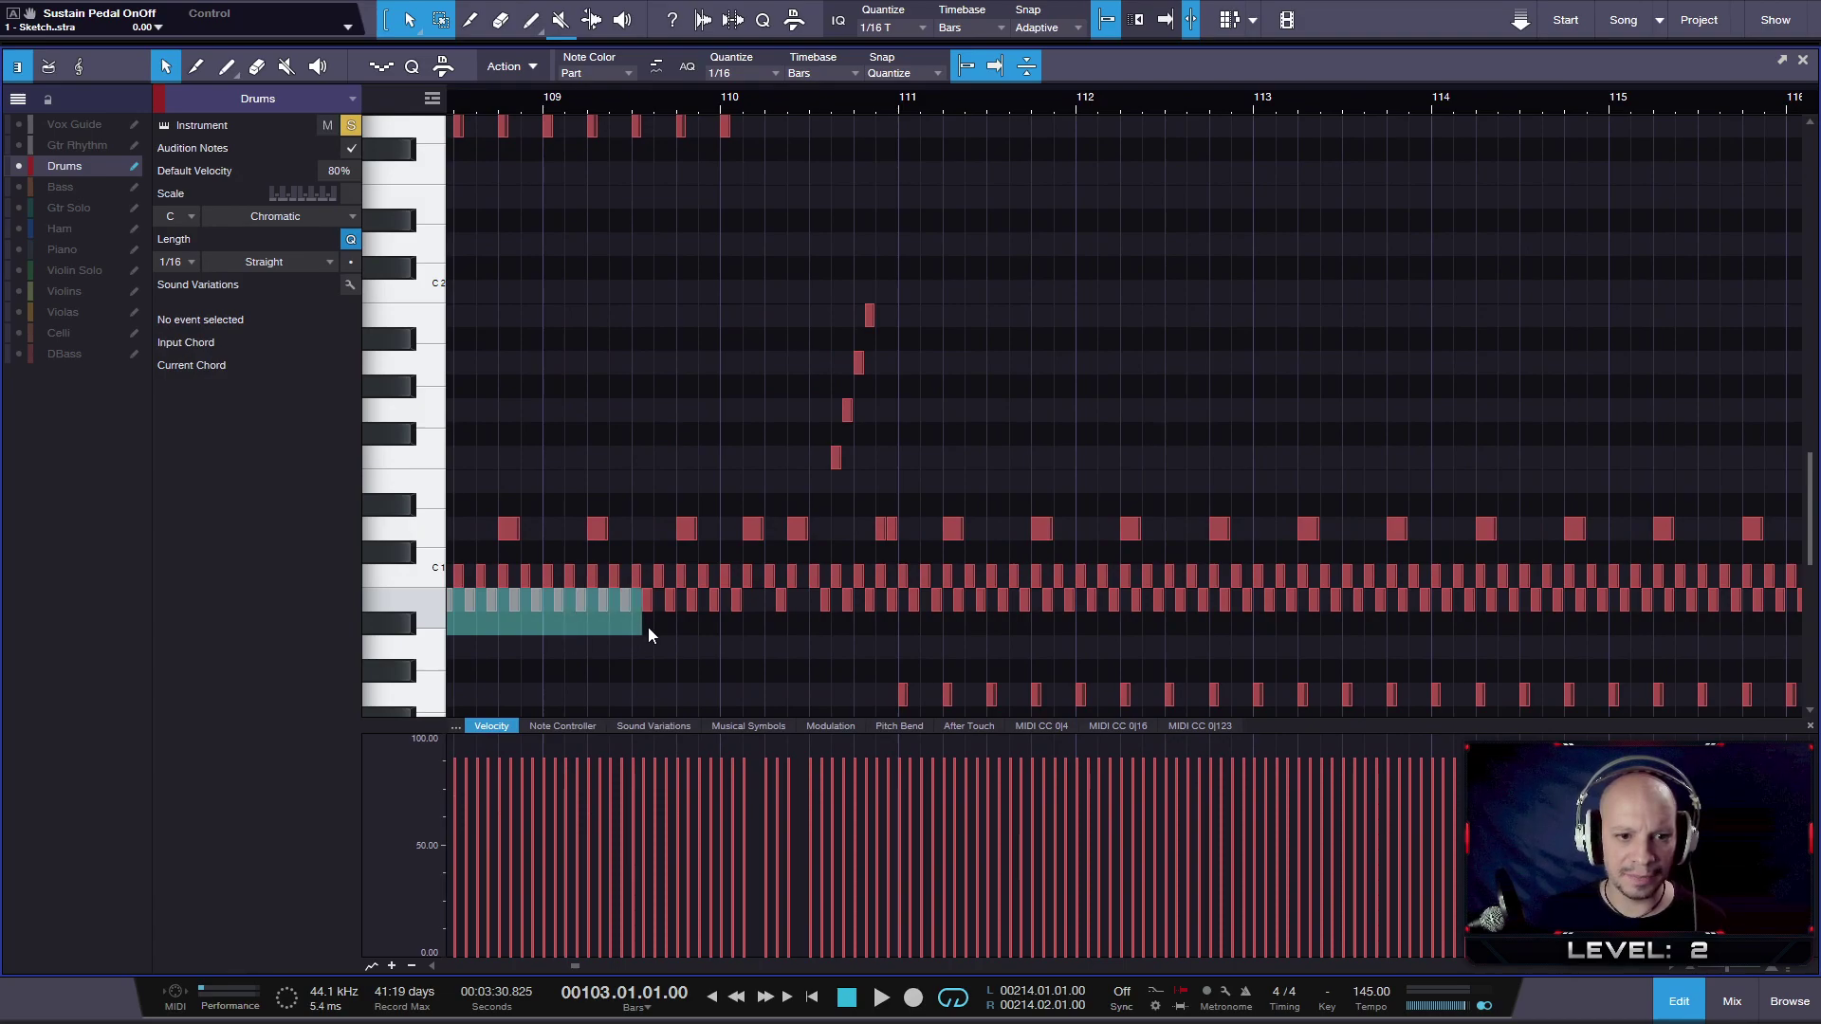
pyautogui.moveTo(647, 628); pyautogui.dragTo(649, 624)
pyautogui.scroll(-5, 650, 612)
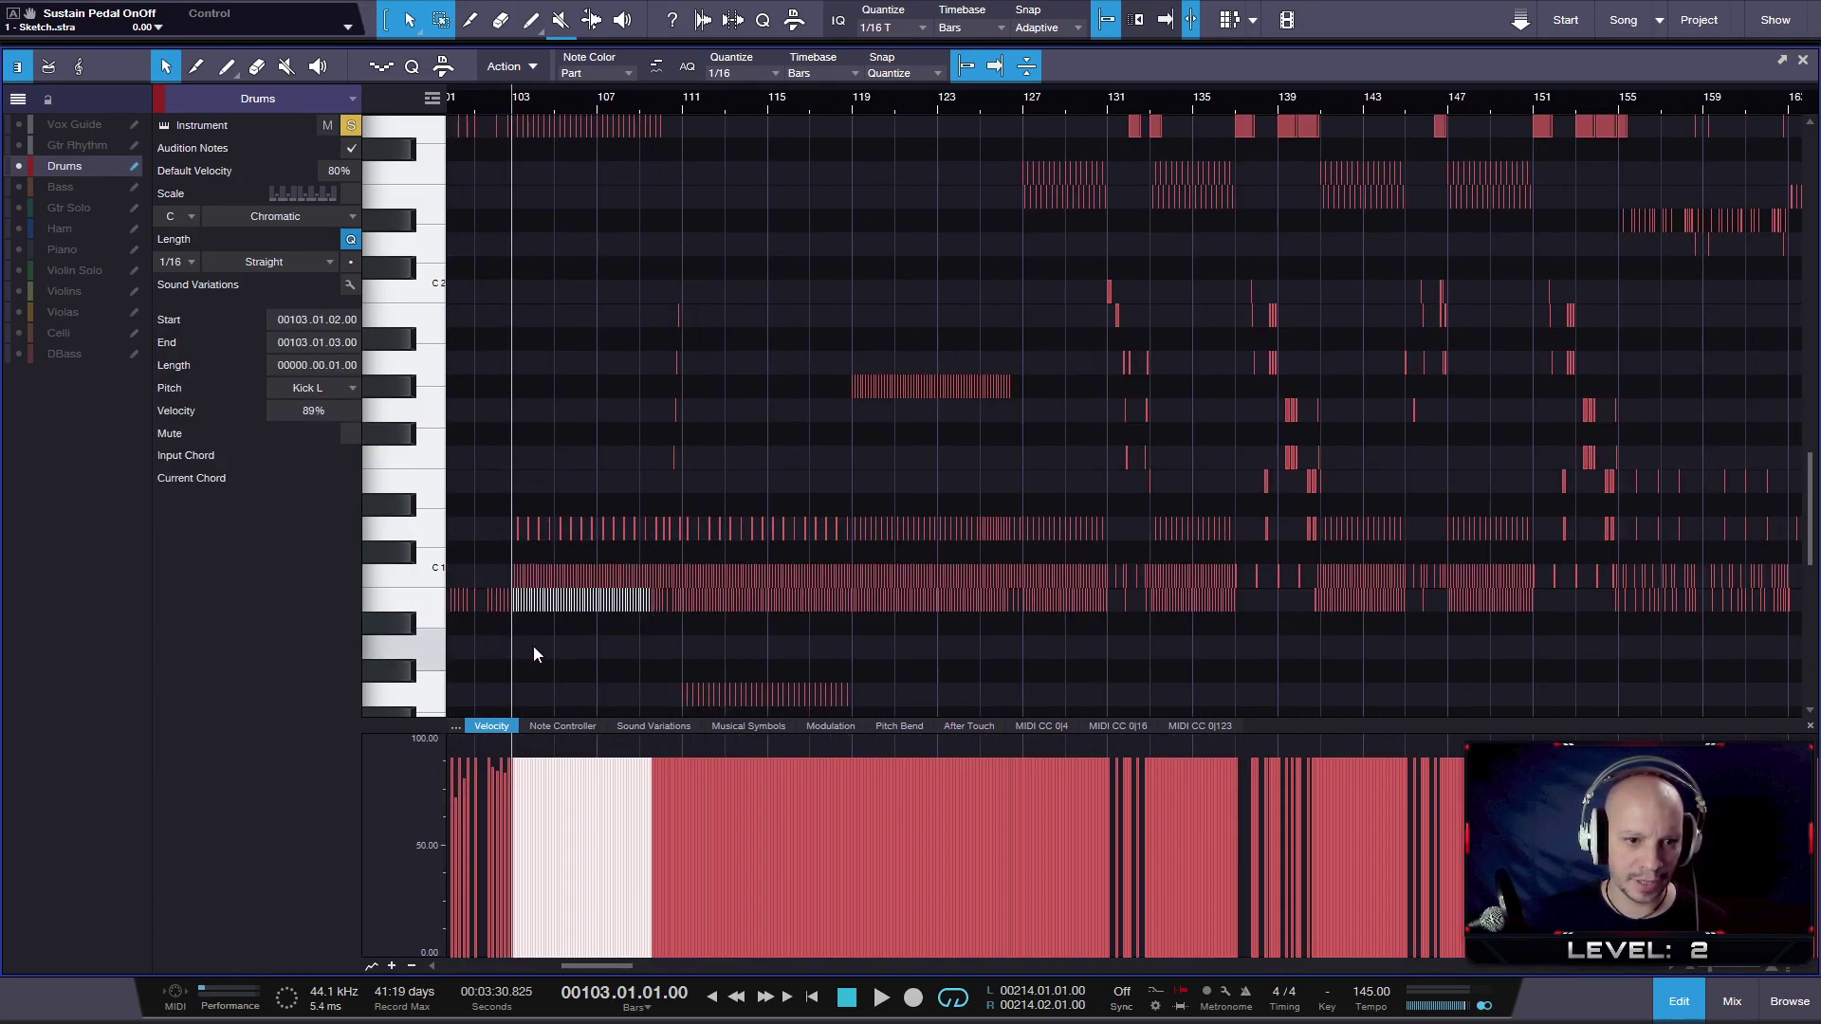
pyautogui.scroll(-1, 544, 645)
pyautogui.scroll(4, 514, 641)
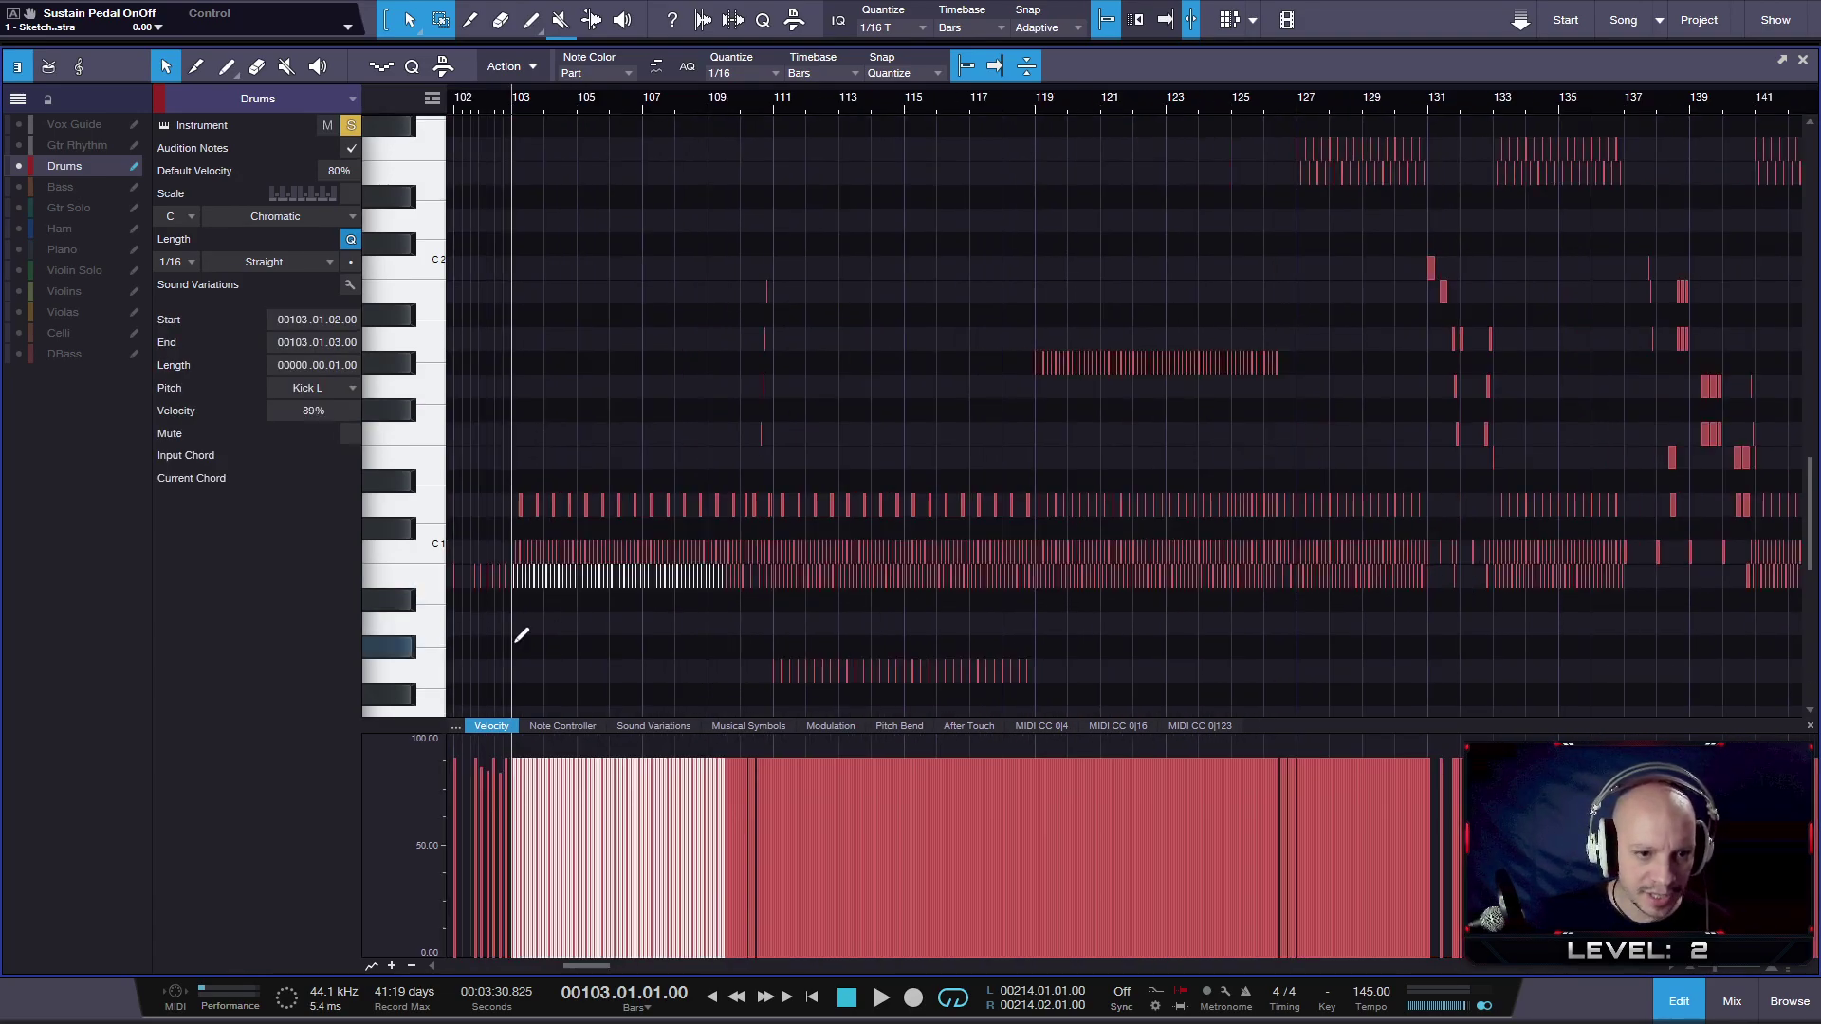
pyautogui.scroll(4, 884, 608)
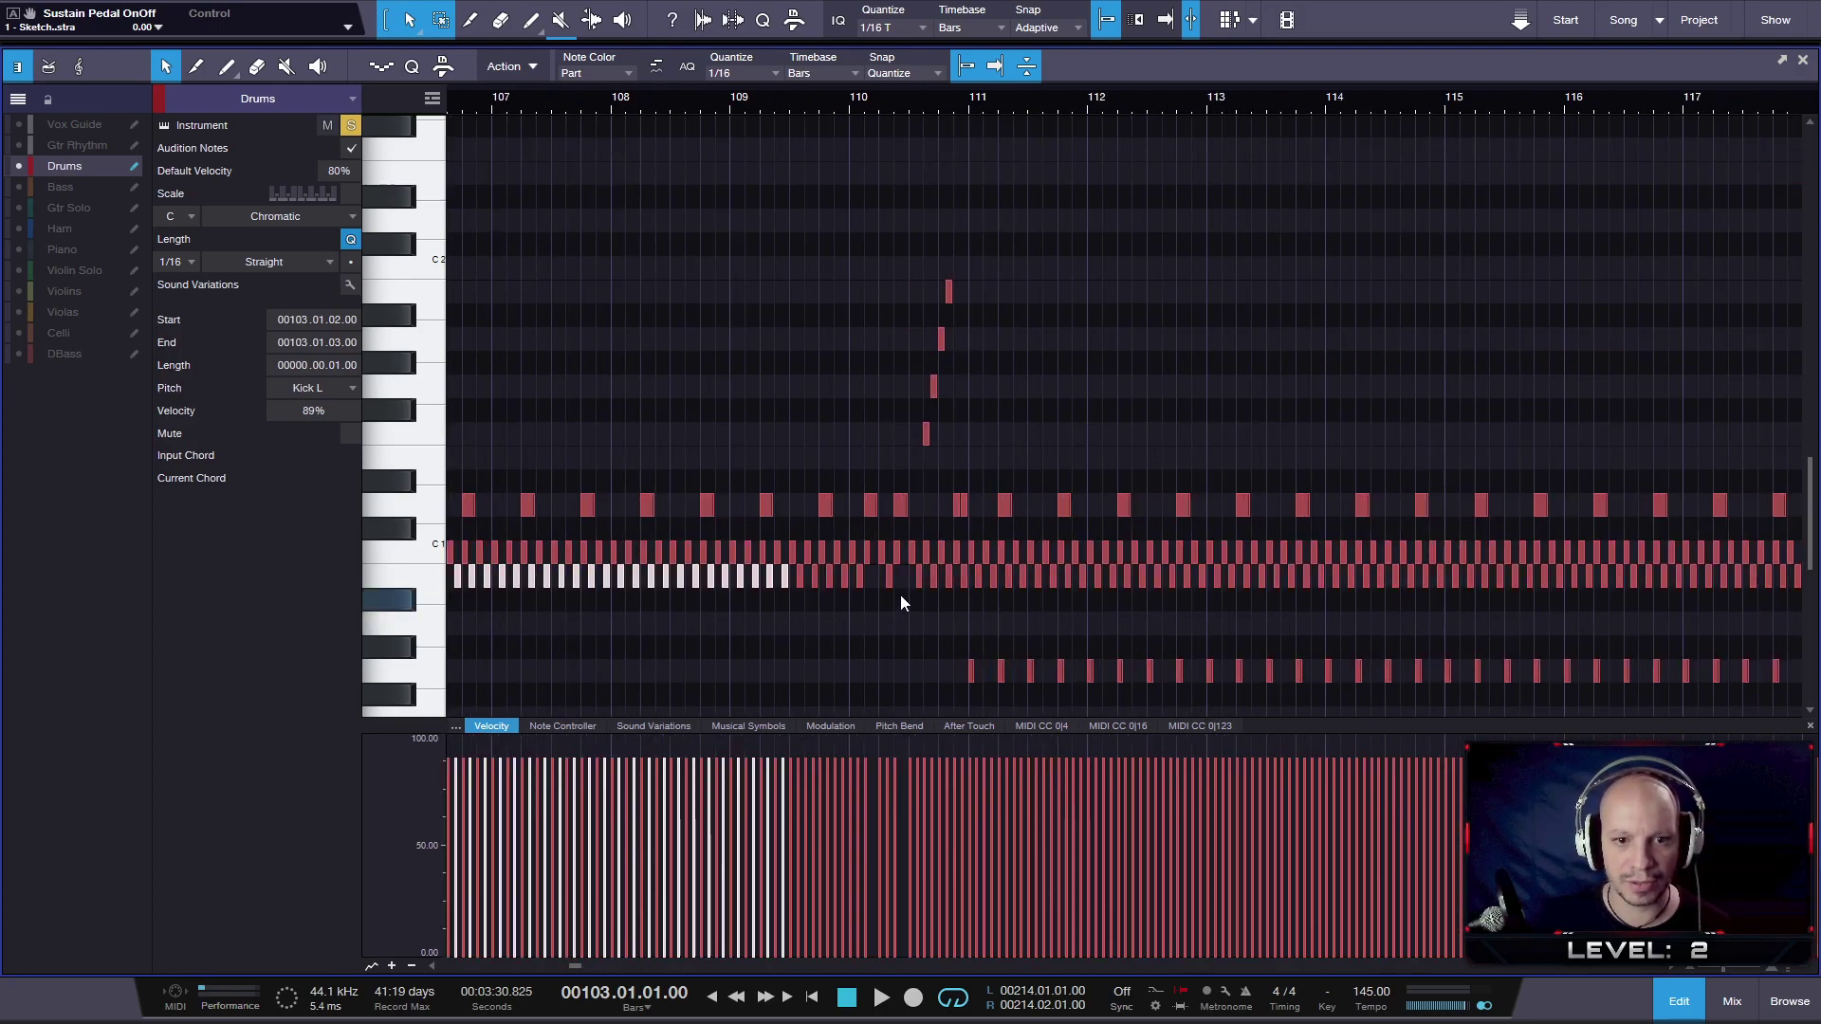
pyautogui.moveTo(839, 579); pyautogui.dragTo(791, 577)
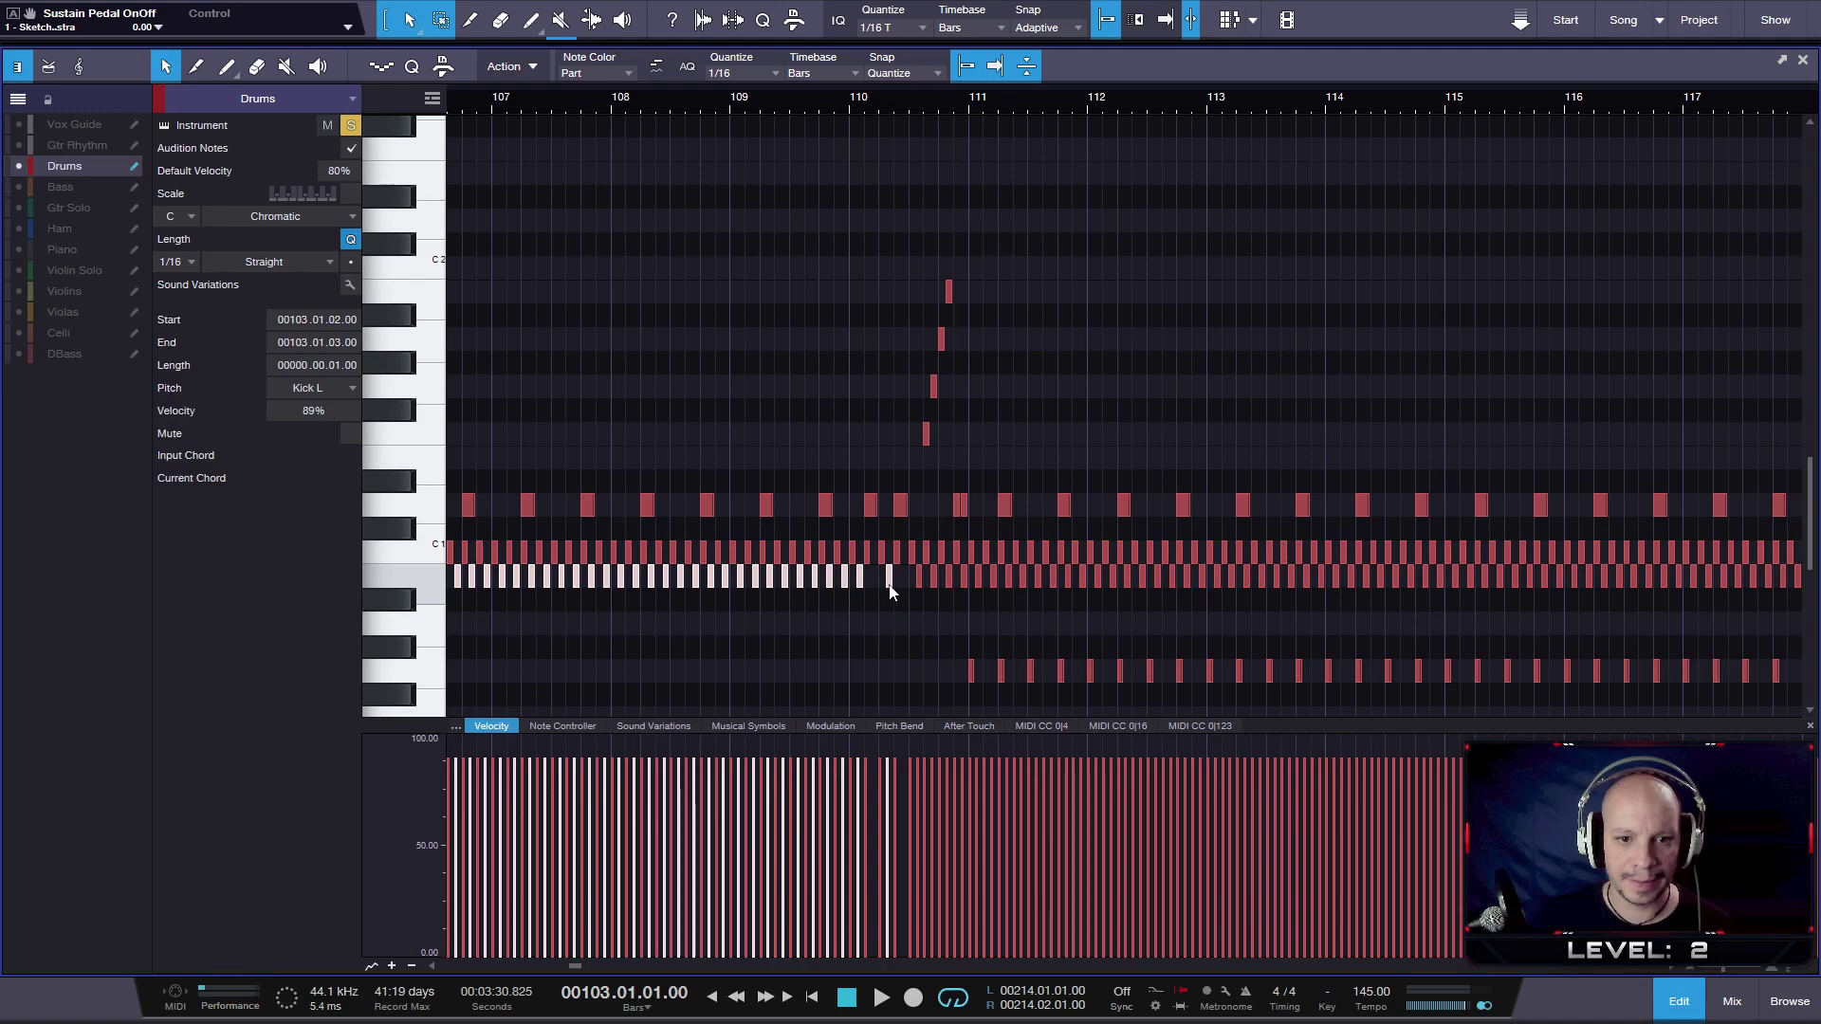
pyautogui.moveTo(906, 582); pyautogui.dragTo(1350, 595)
pyautogui.scroll(-5, 1351, 595)
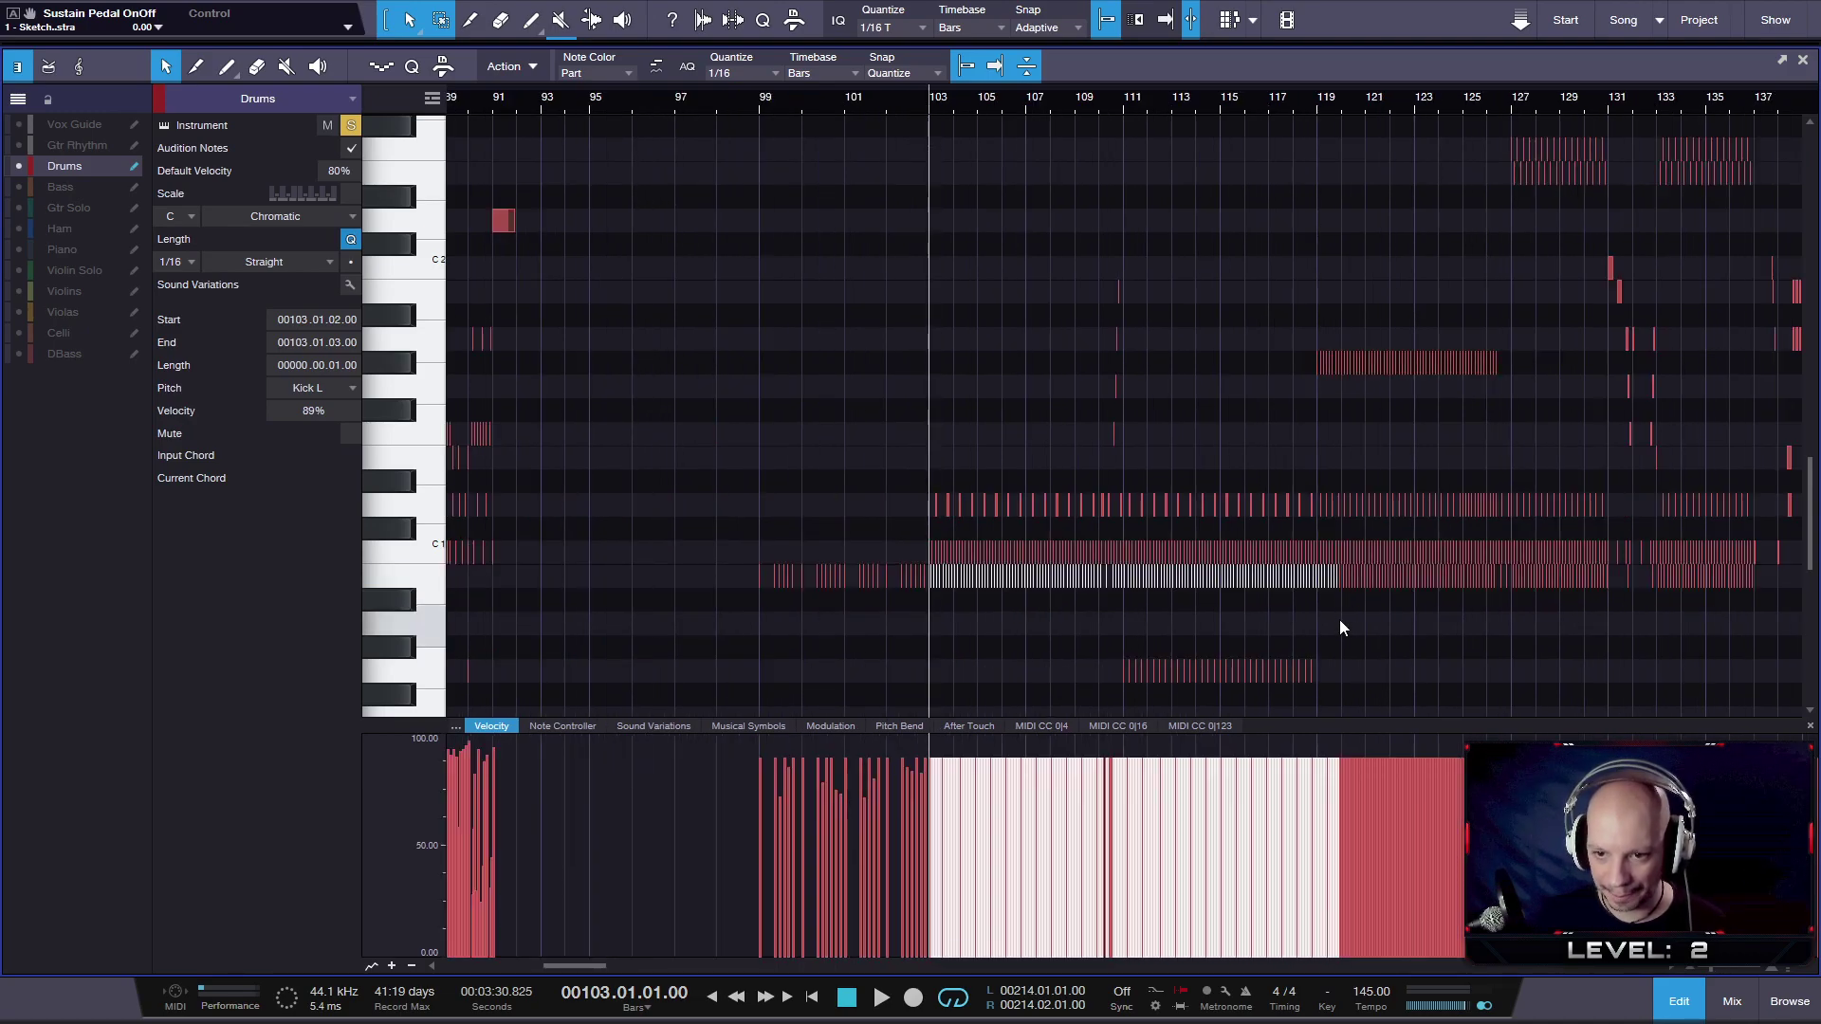
pyautogui.click(1323, 617)
# - Select all Kick L notes from the start of bar 103 through the end of bar 118
pyautogui.scroll(3, 1316, 607)
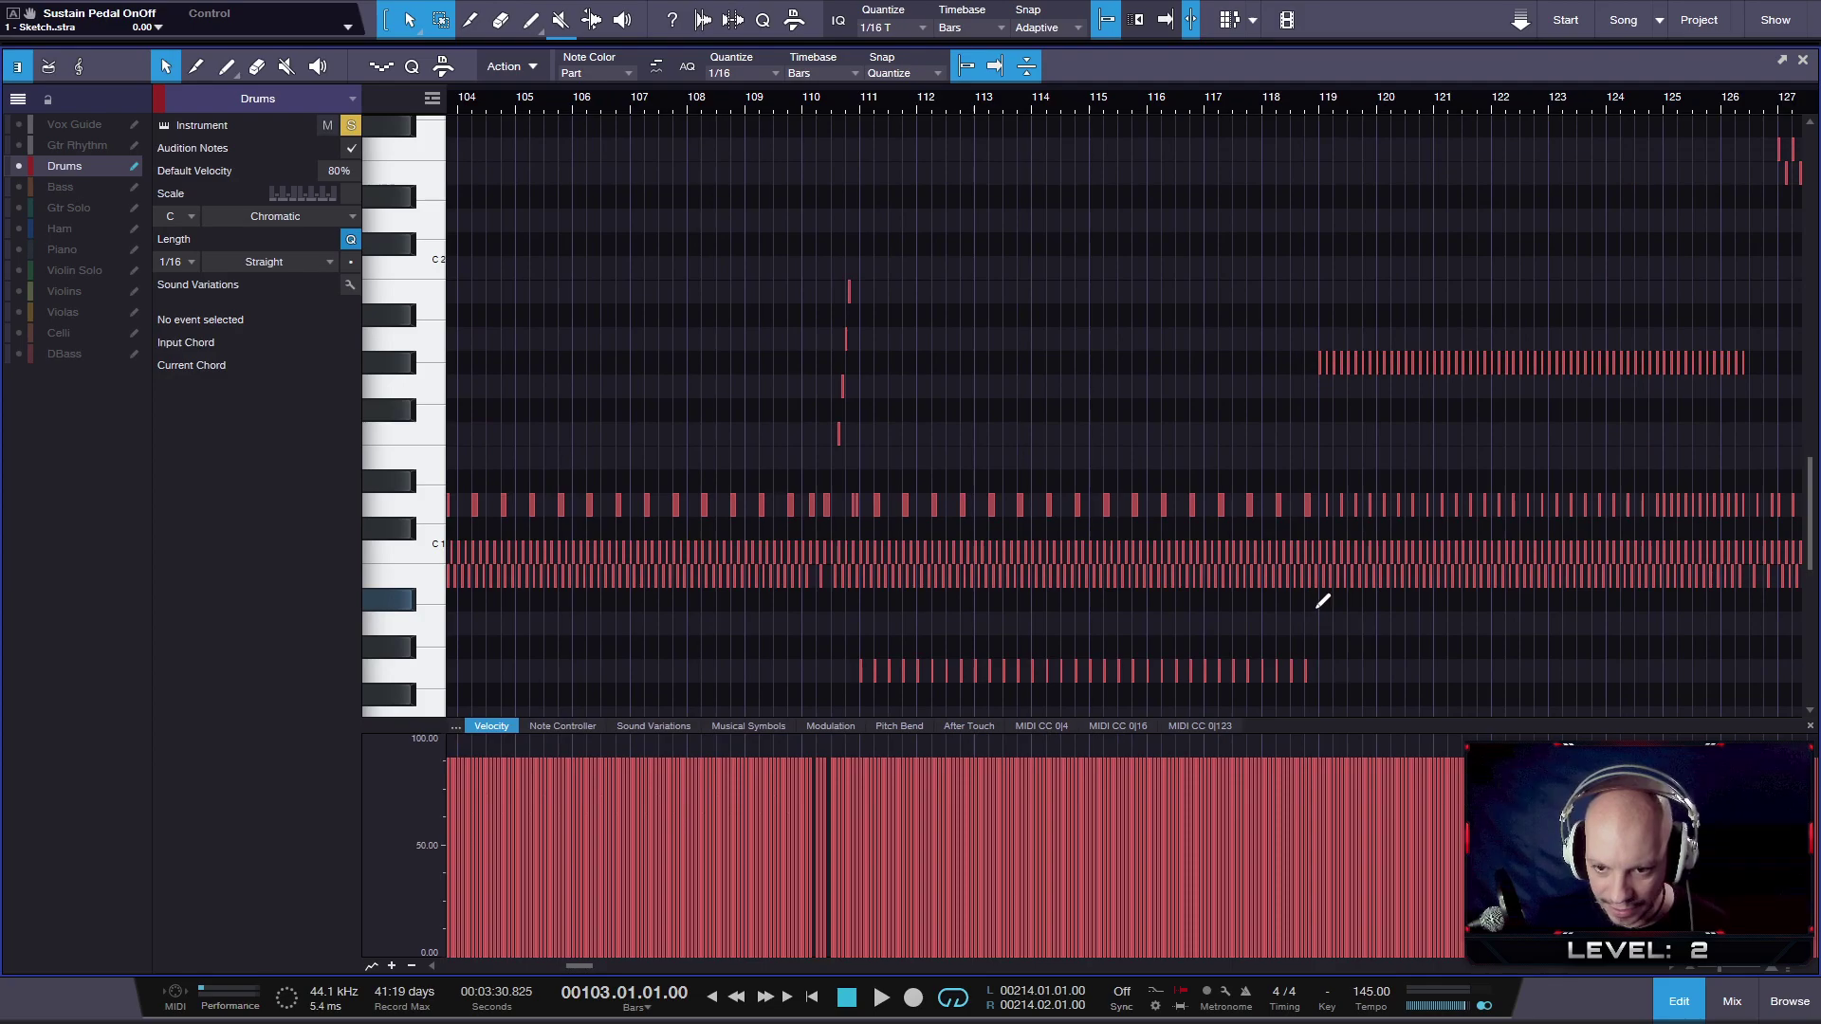
pyautogui.moveTo(1314, 607); pyautogui.dragTo(1267, 562)
pyautogui.scroll(3, 1316, 603)
pyautogui.moveTo(1313, 631); pyautogui.dragTo(836, 582)
# - Set the selected Kick L notes to 79% velocity while playing the drums from bar 103 into bar 107
pyautogui.moveTo(842, 787); pyautogui.dragTo(836, 804)
pyautogui.press('space')
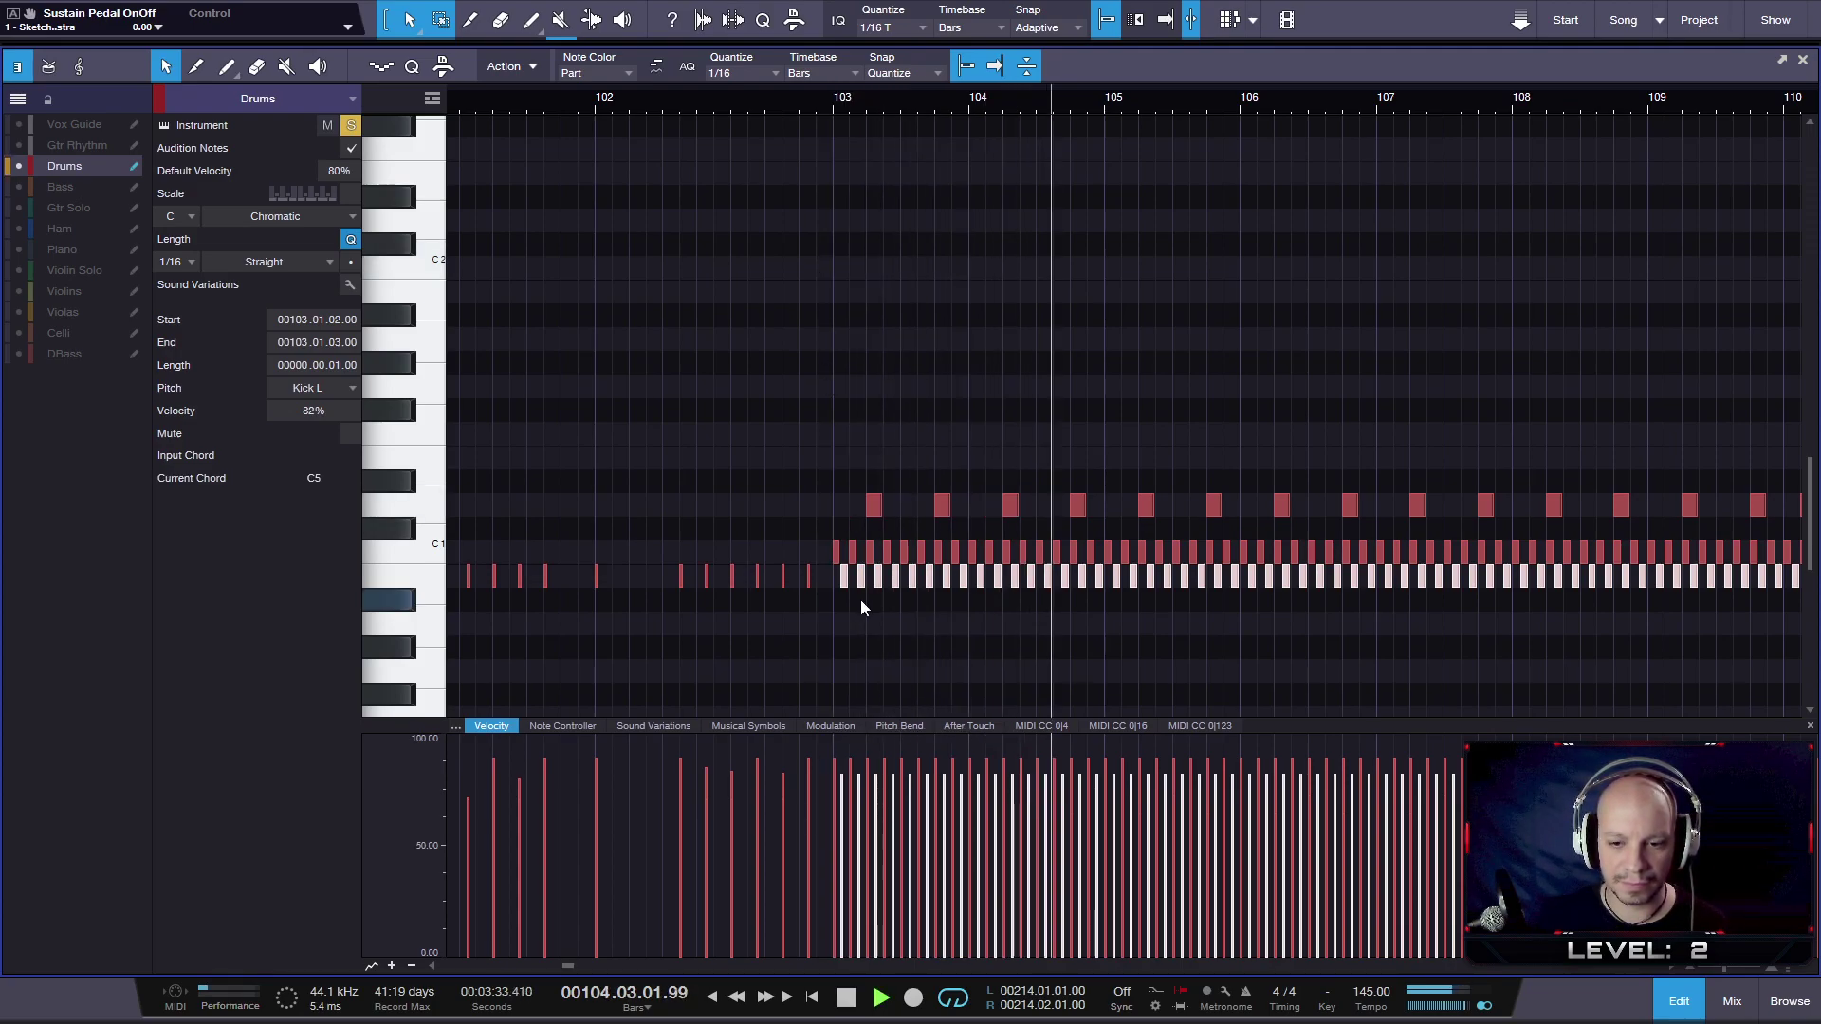
pyautogui.moveTo(842, 789); pyautogui.dragTo(843, 796)
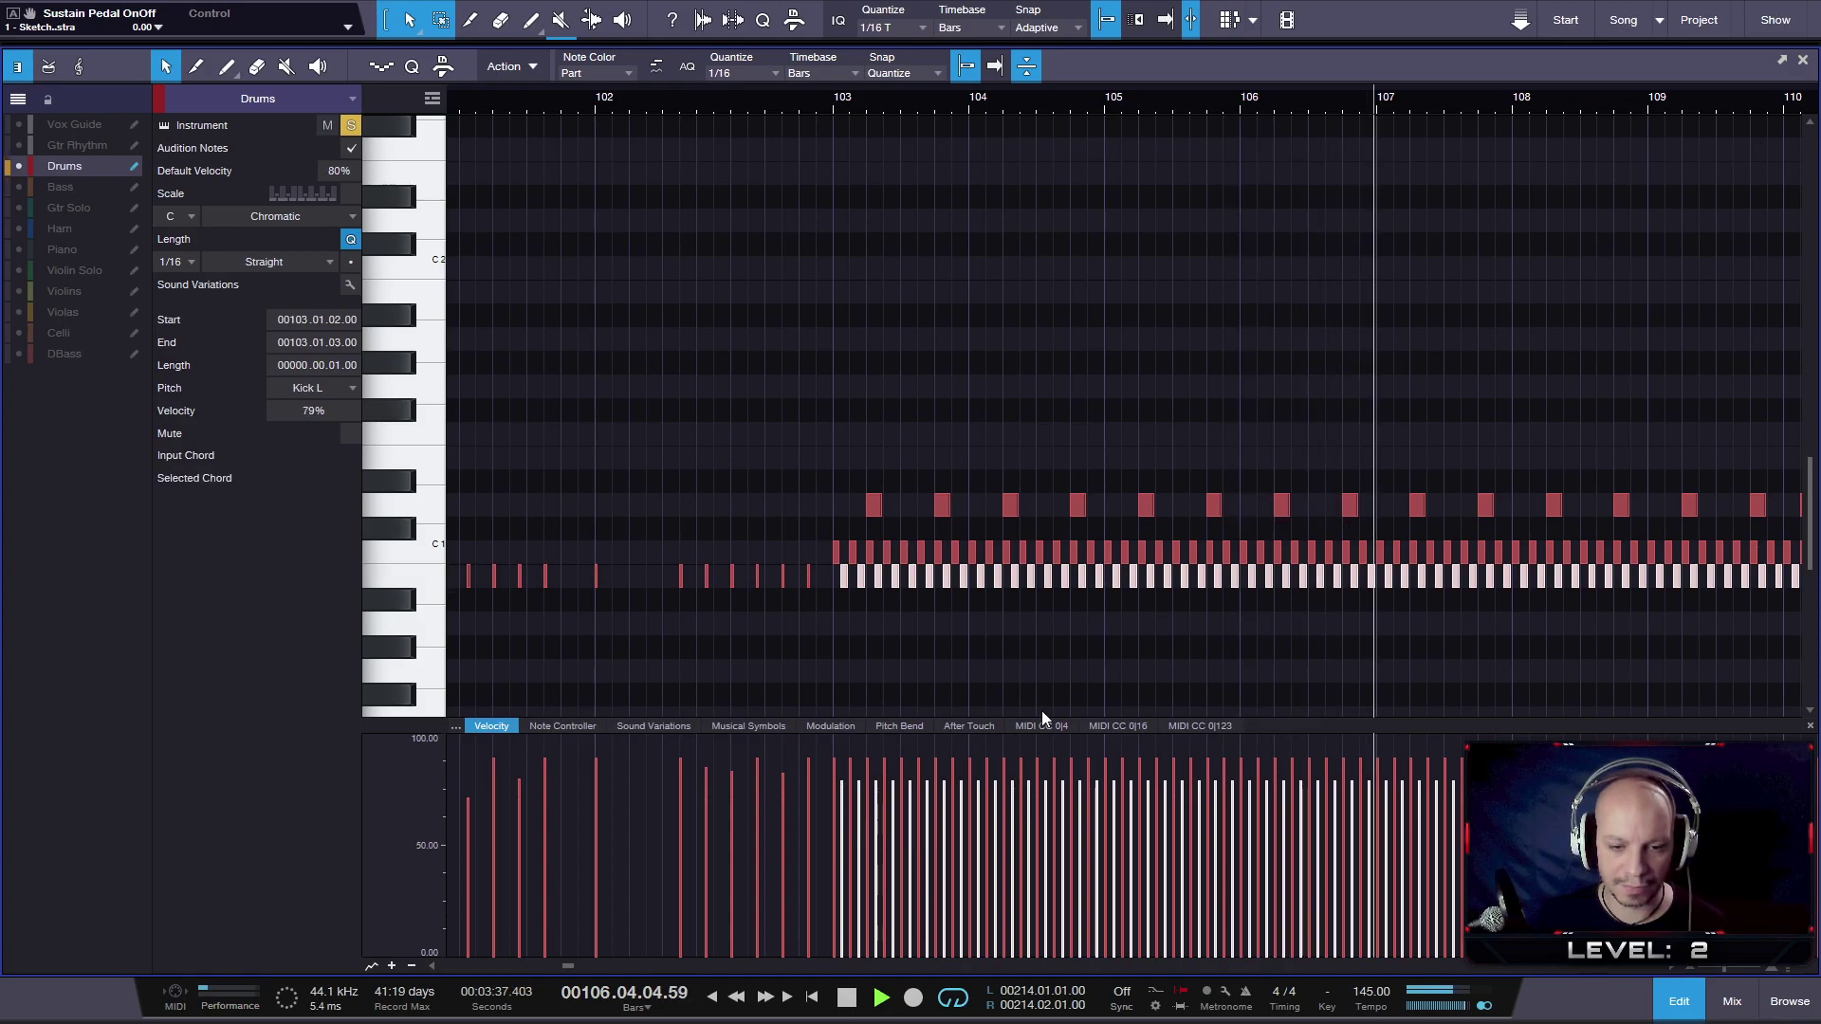
pyautogui.press('space')
# - Select the G 0 notes on beats two and four of bars 111, 112 and 113
pyautogui.scroll(3, 863, 417)
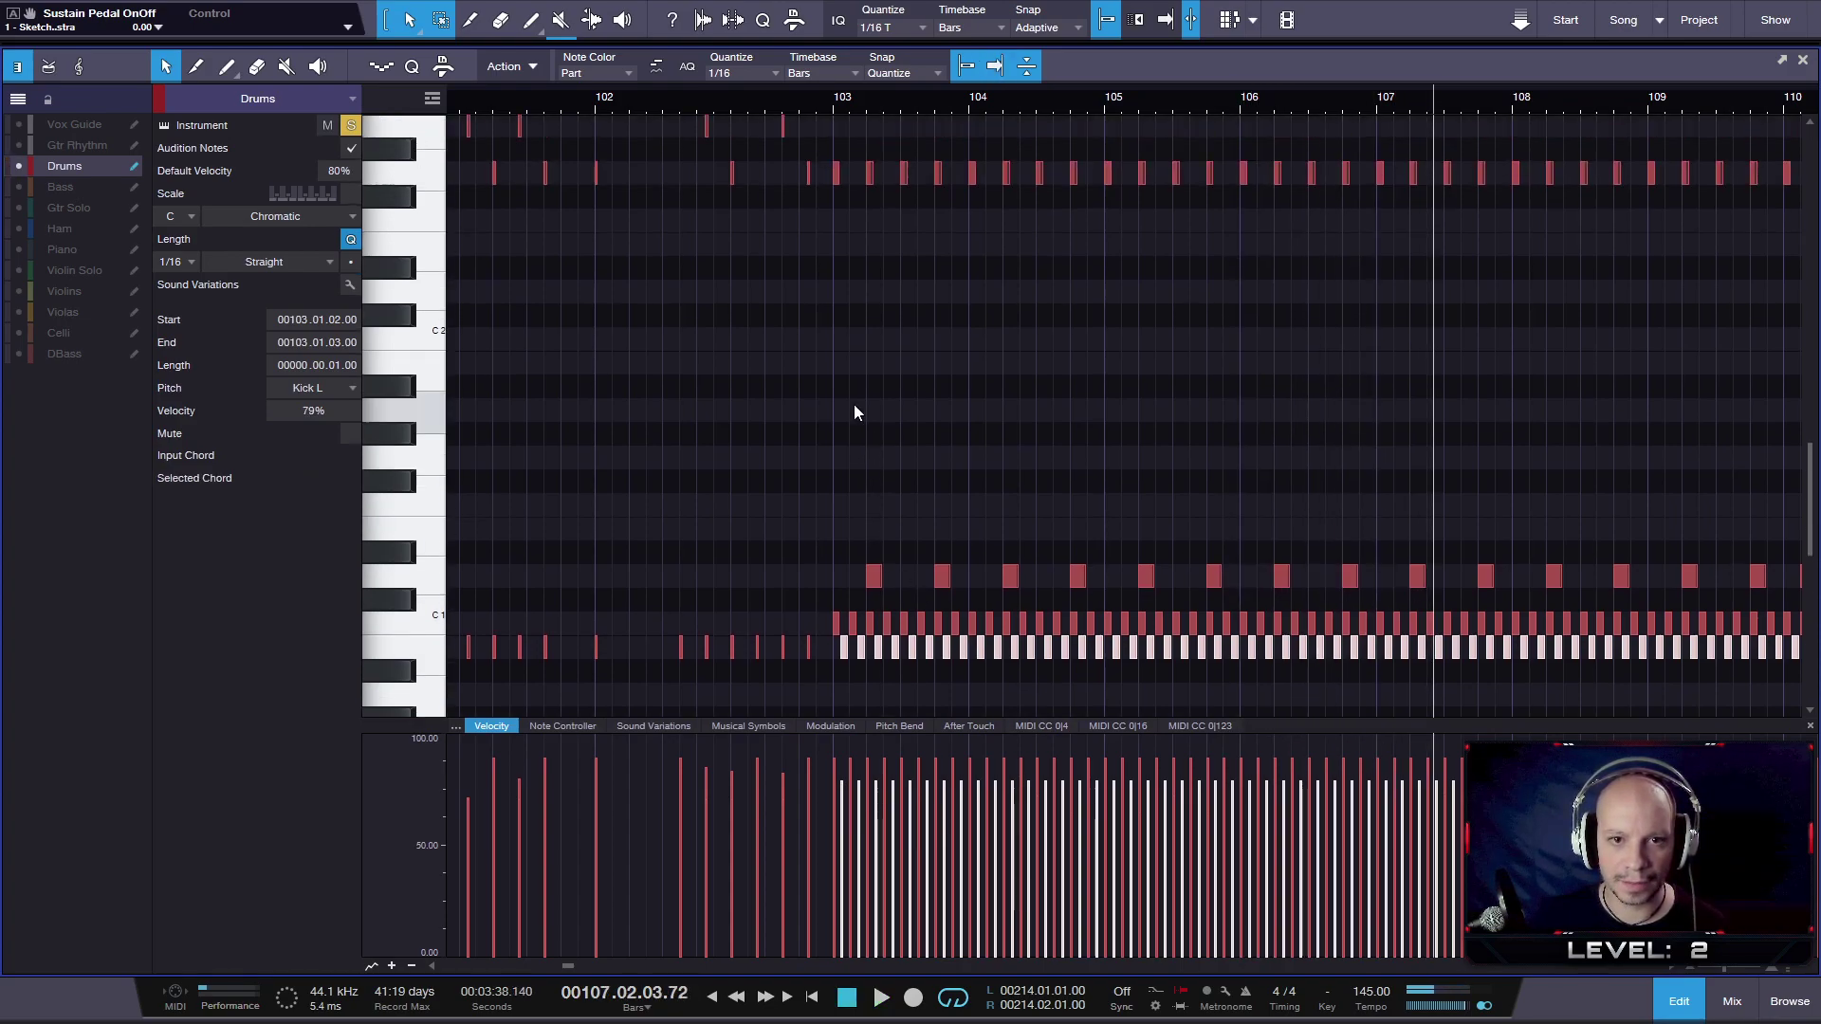
pyautogui.keyDown('ctrl'); pyautogui.scroll(-2, 870, 424); pyautogui.keyUp('ctrl')
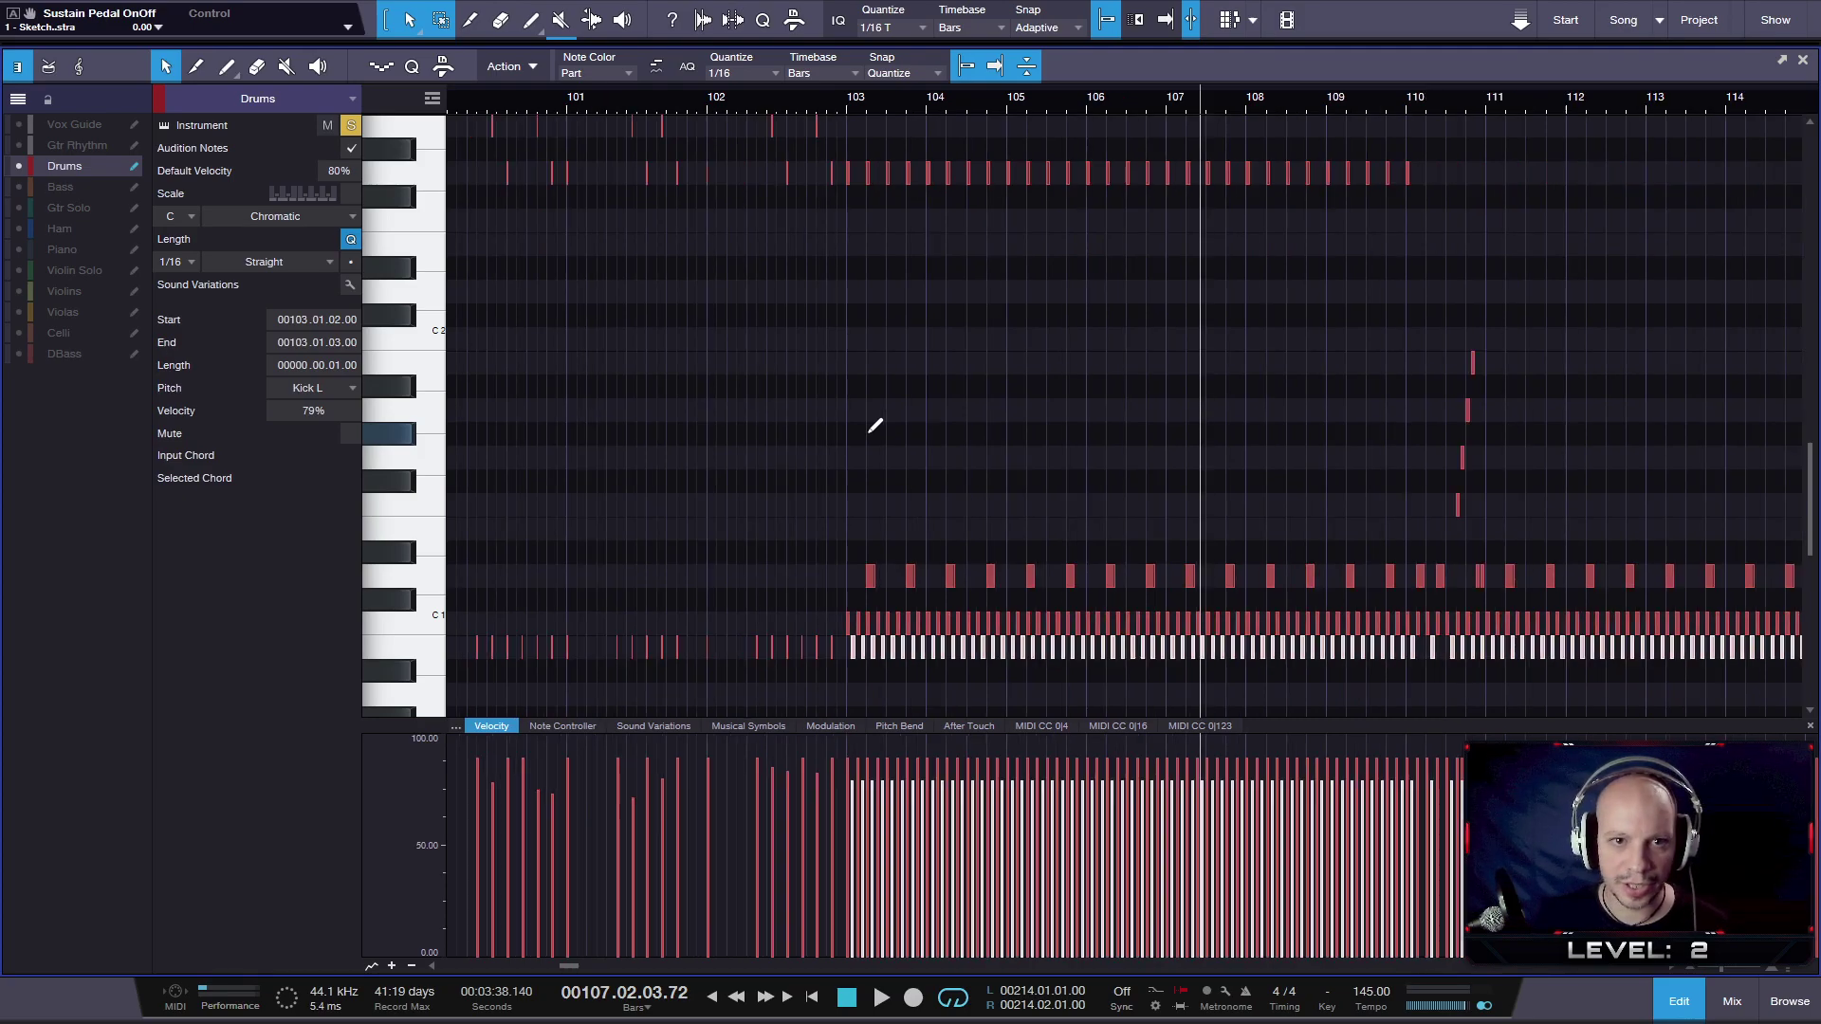
pyautogui.keyDown('ctrl'); pyautogui.scroll(-1, 898, 431); pyautogui.keyUp('ctrl')
pyautogui.keyDown('ctrl'); pyautogui.scroll(1, 918, 446); pyautogui.keyUp('ctrl')
pyautogui.keyDown('ctrl'); pyautogui.scroll(-1, 930, 446); pyautogui.keyUp('ctrl')
pyautogui.scroll(3, 930, 446)
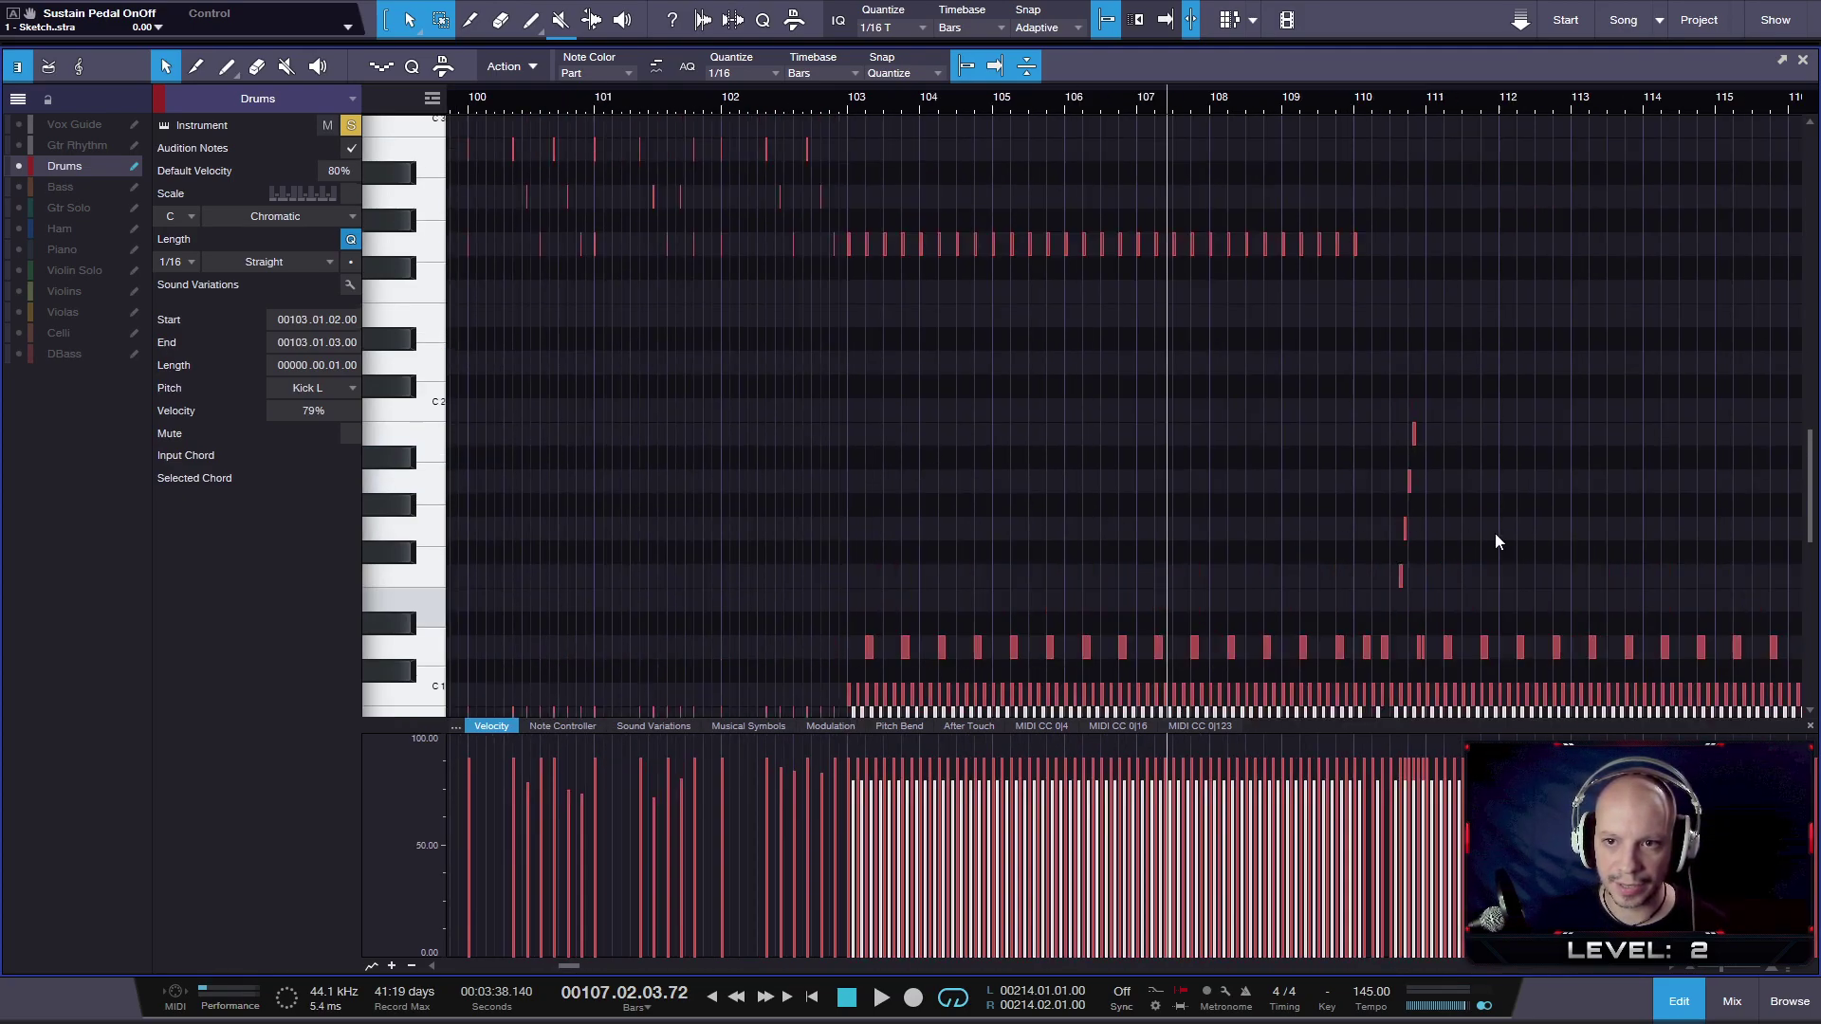
pyautogui.scroll(-8, 1498, 532)
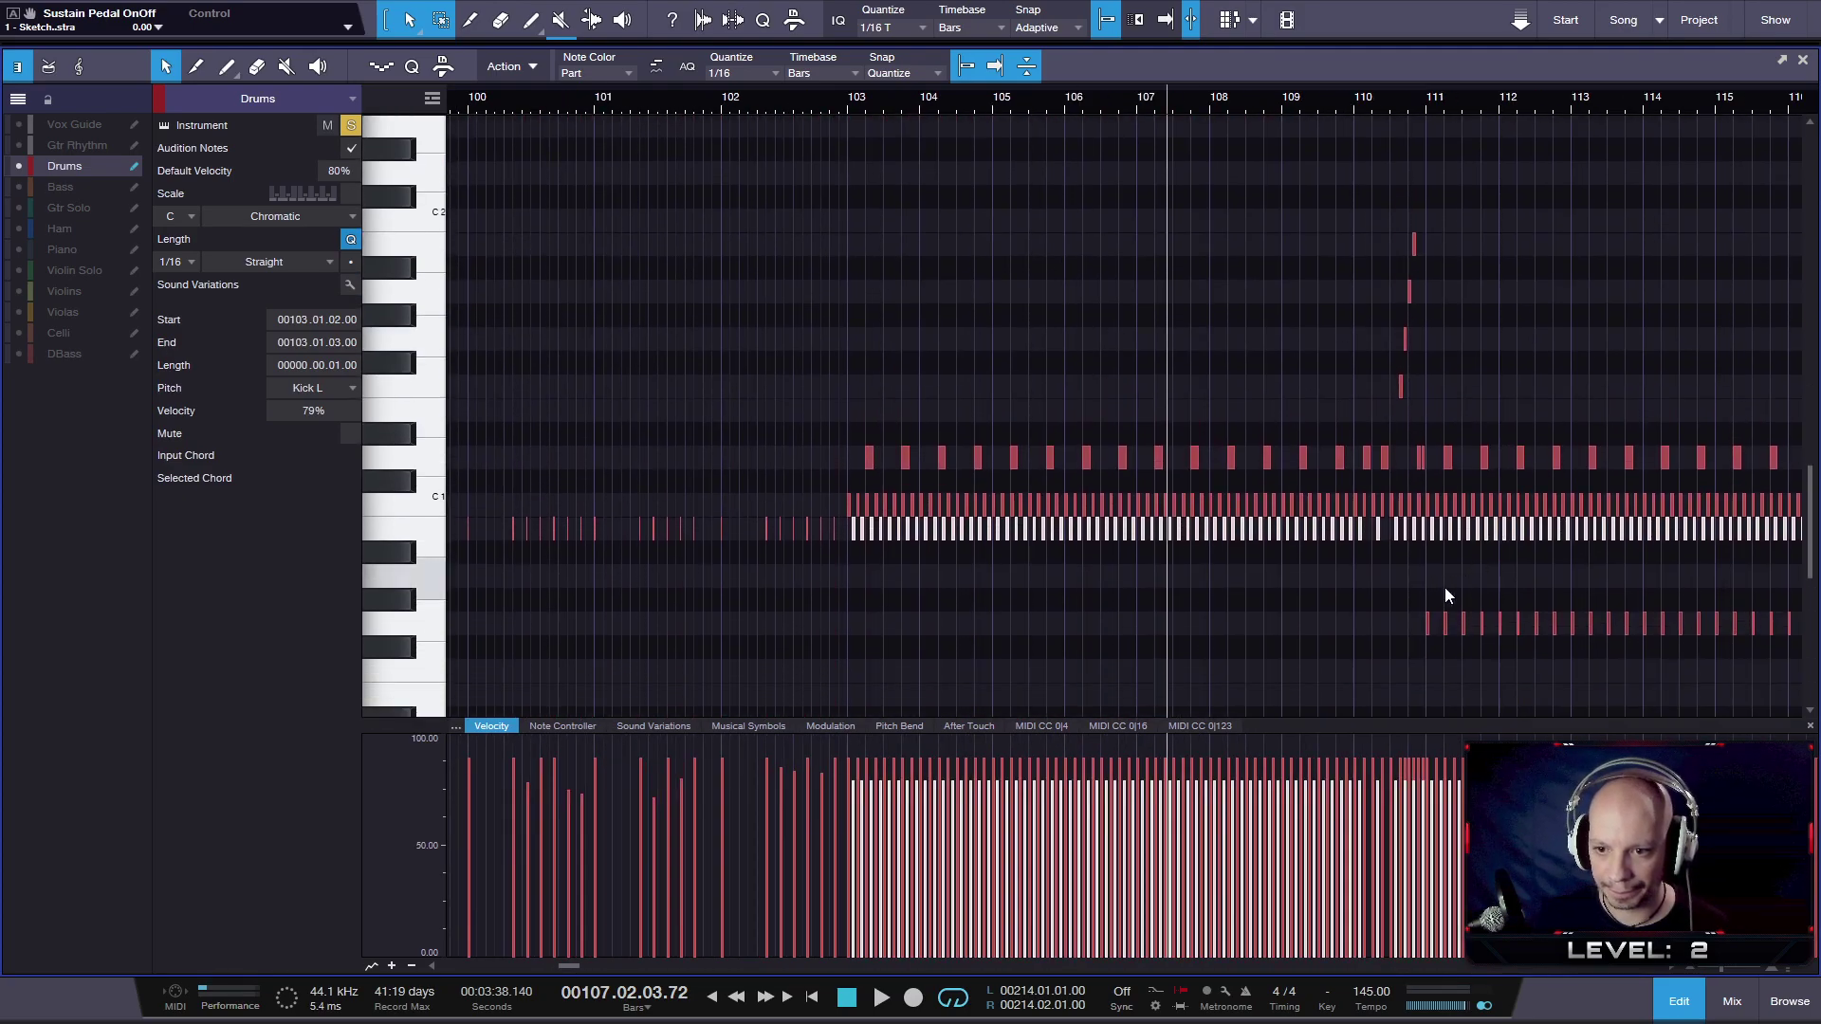
pyautogui.click(1445, 615)
pyautogui.click(1445, 621)
pyautogui.keyDown('shift'); pyautogui.click(1481, 624); pyautogui.keyUp('shift')
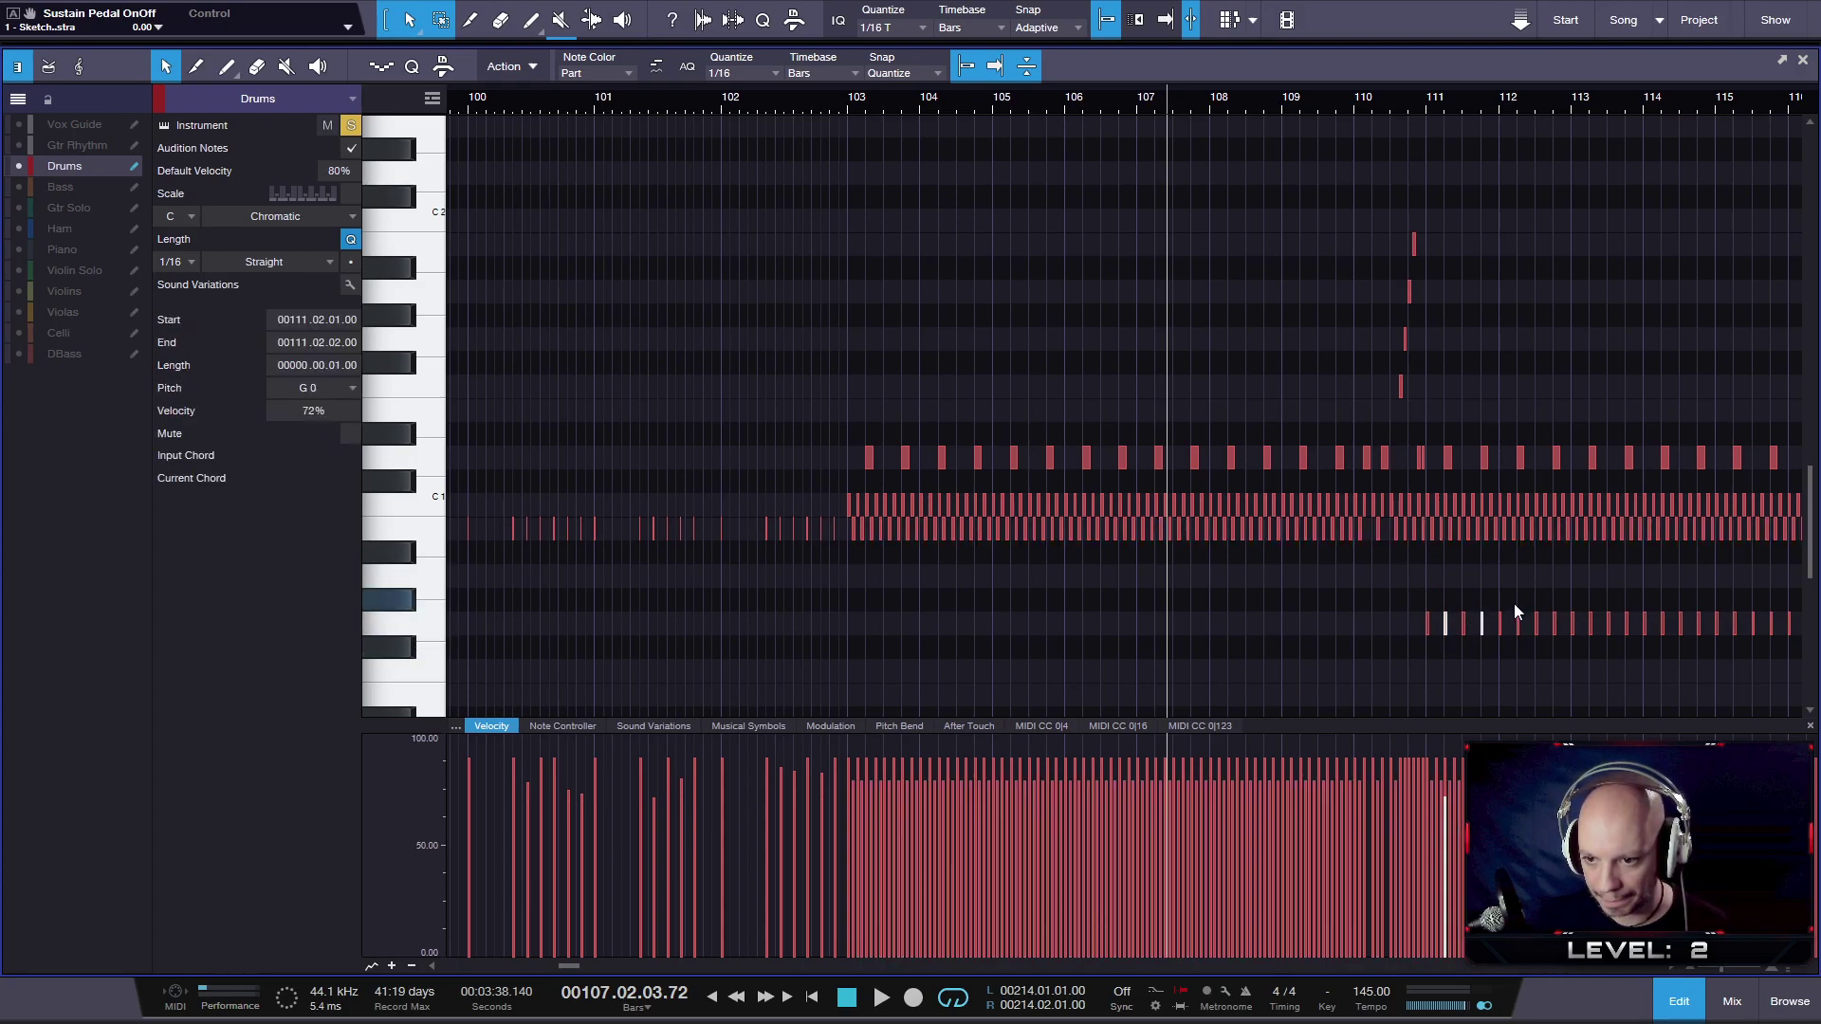
pyautogui.keyDown('shift'); pyautogui.click(1517, 624); pyautogui.keyUp('shift')
pyautogui.keyDown('shift'); pyautogui.click(1554, 623); pyautogui.keyUp('shift')
pyautogui.keyDown('shift'); pyautogui.click(1591, 631); pyautogui.keyUp('shift')
pyautogui.keyDown('shift'); pyautogui.click(1626, 626); pyautogui.keyUp('shift')
# - Add the G 0 notes on beats two and four of bars 114 through 118 to the selection
pyautogui.moveTo(1699, 108); pyautogui.dragTo(1383, 108)
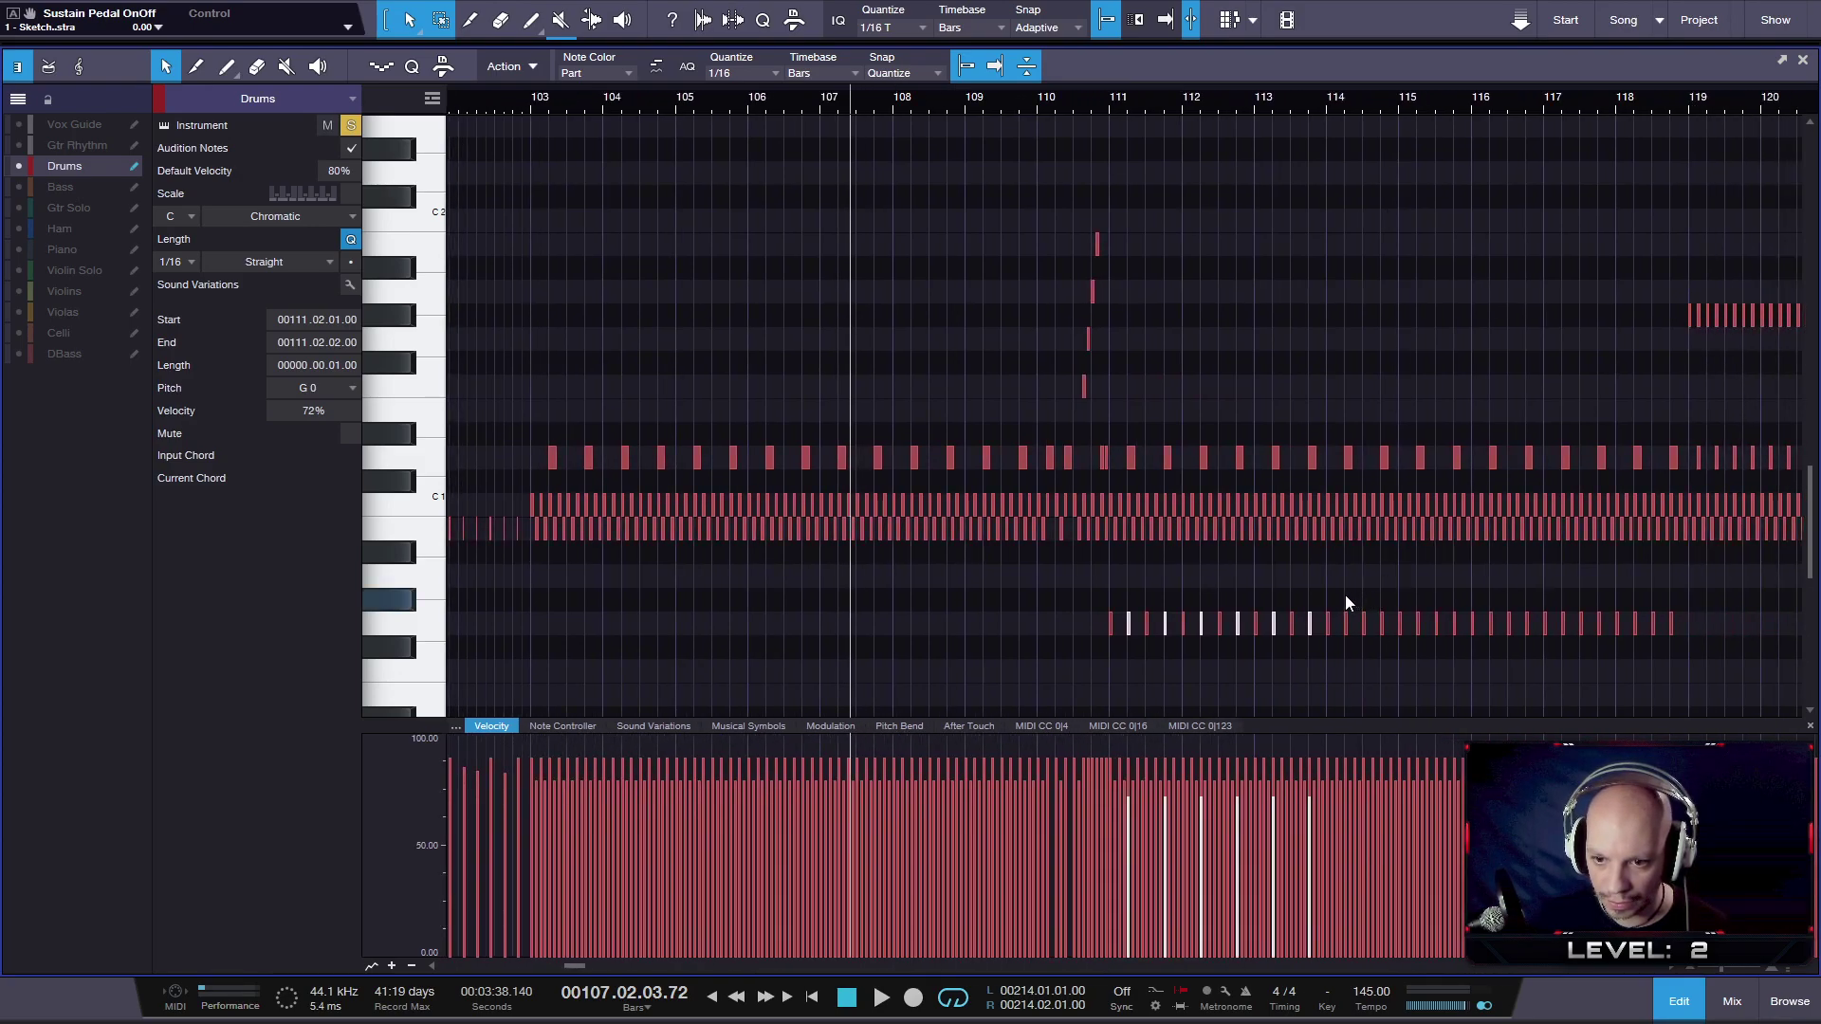
pyautogui.keyDown('shift'); pyautogui.click(1345, 623); pyautogui.keyUp('shift')
pyautogui.keyDown('shift'); pyautogui.click(1387, 630); pyautogui.keyUp('shift')
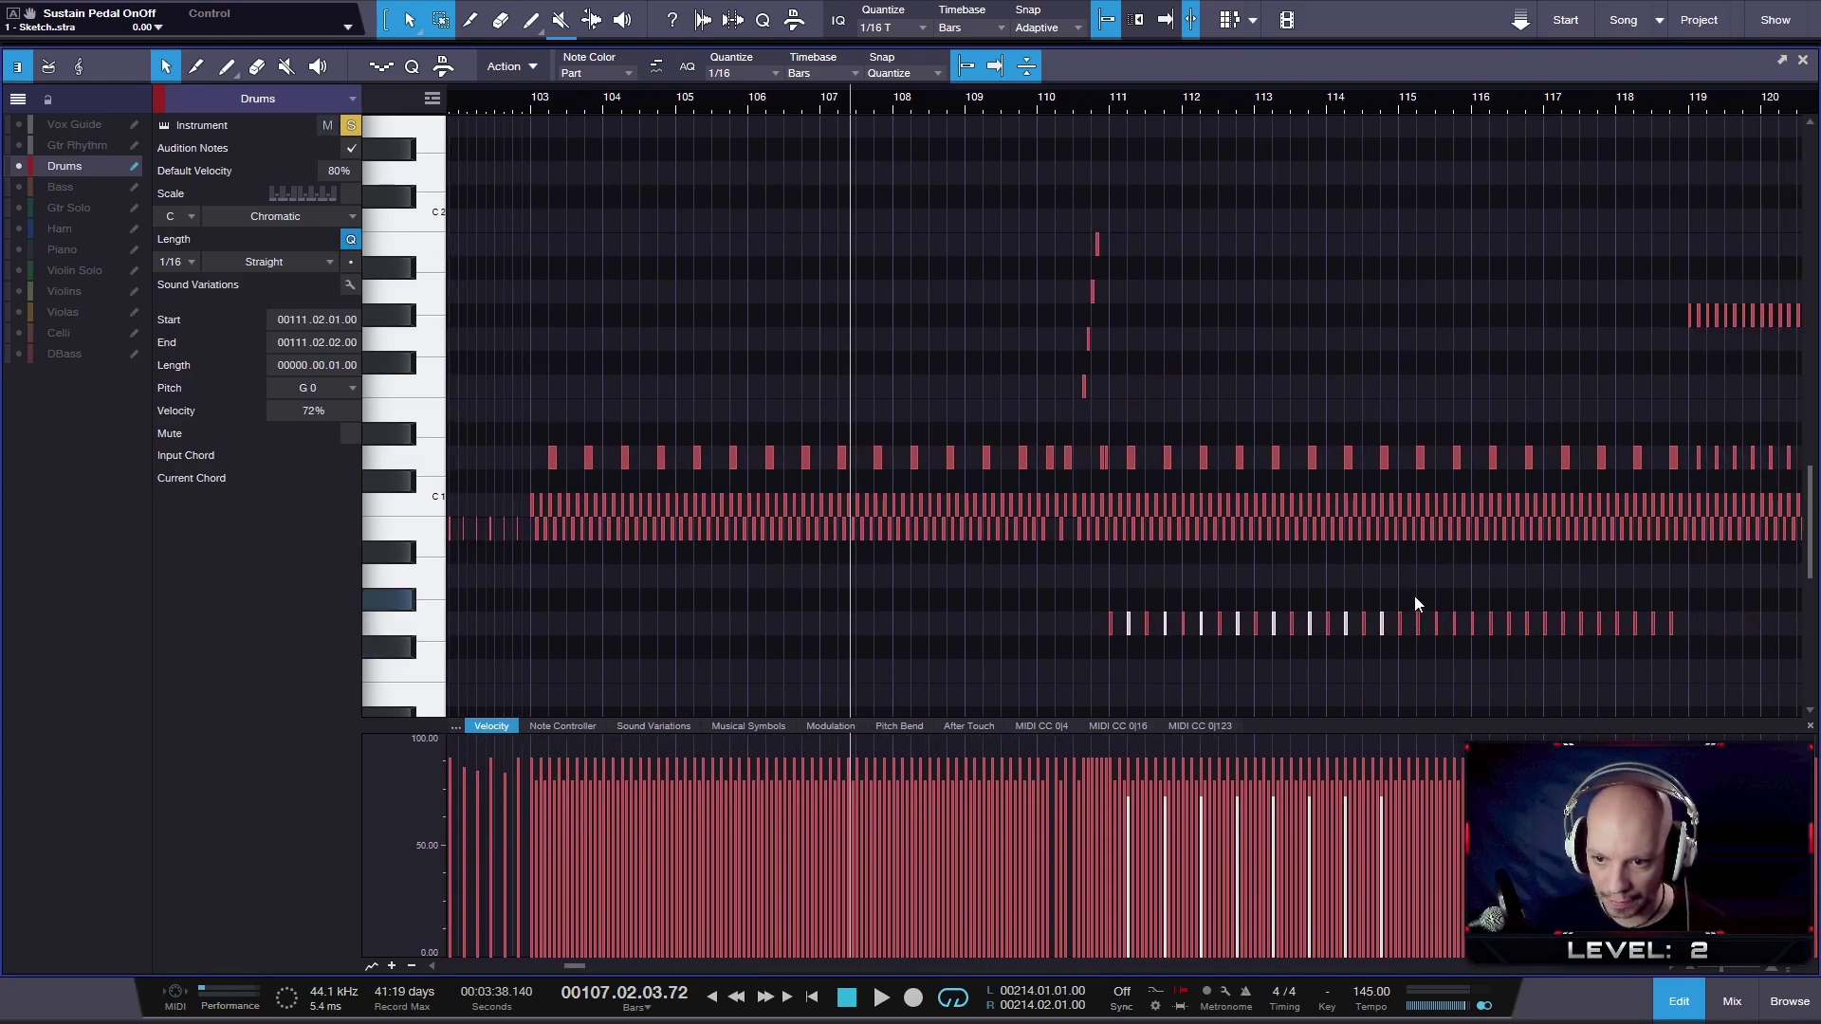
pyautogui.keyDown('shift'); pyautogui.click(1418, 631); pyautogui.keyUp('shift')
pyautogui.keyDown('shift'); pyautogui.click(1455, 630); pyautogui.keyUp('shift')
pyautogui.keyDown('shift'); pyautogui.click(1491, 628); pyautogui.keyUp('shift')
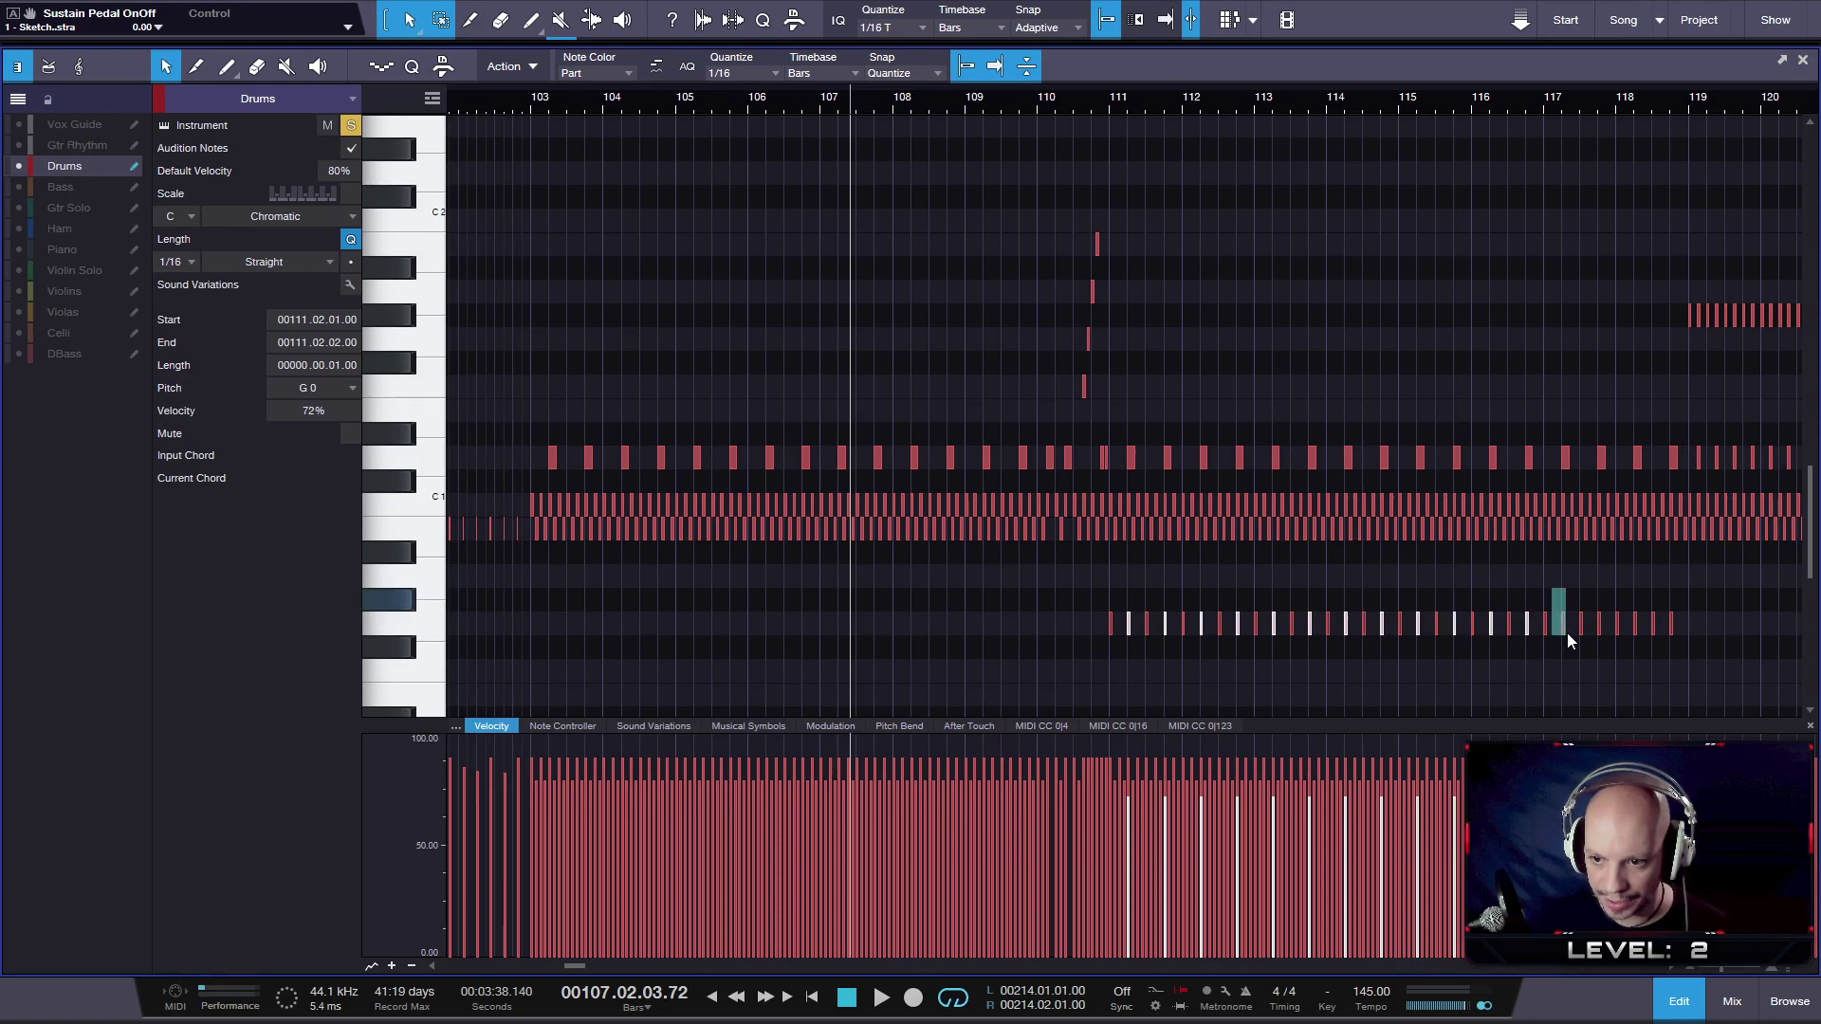
pyautogui.keyDown('shift'); pyautogui.click(1564, 629); pyautogui.keyUp('shift')
pyautogui.keyDown('shift'); pyautogui.click(1600, 628); pyautogui.keyUp('shift')
pyautogui.keyDown('shift'); pyautogui.click(1635, 626); pyautogui.keyUp('shift')
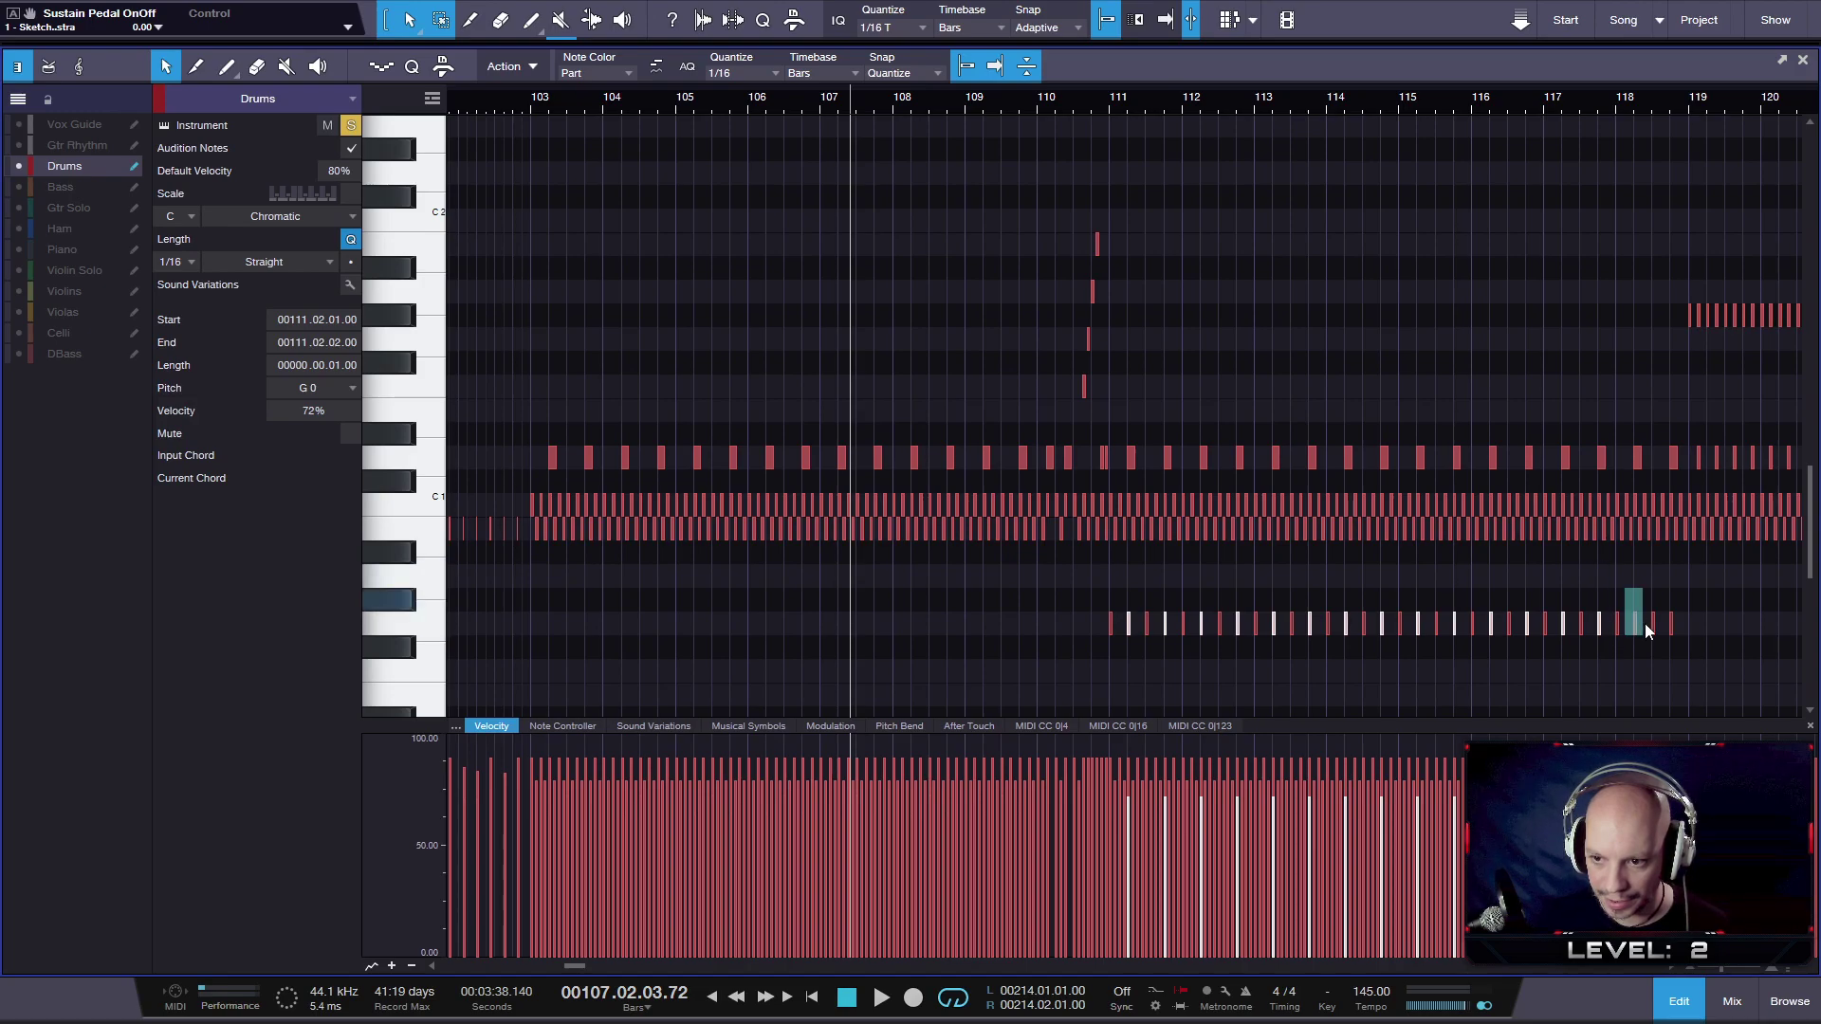
pyautogui.keyDown('shift'); pyautogui.click(1670, 626); pyautogui.keyUp('shift')
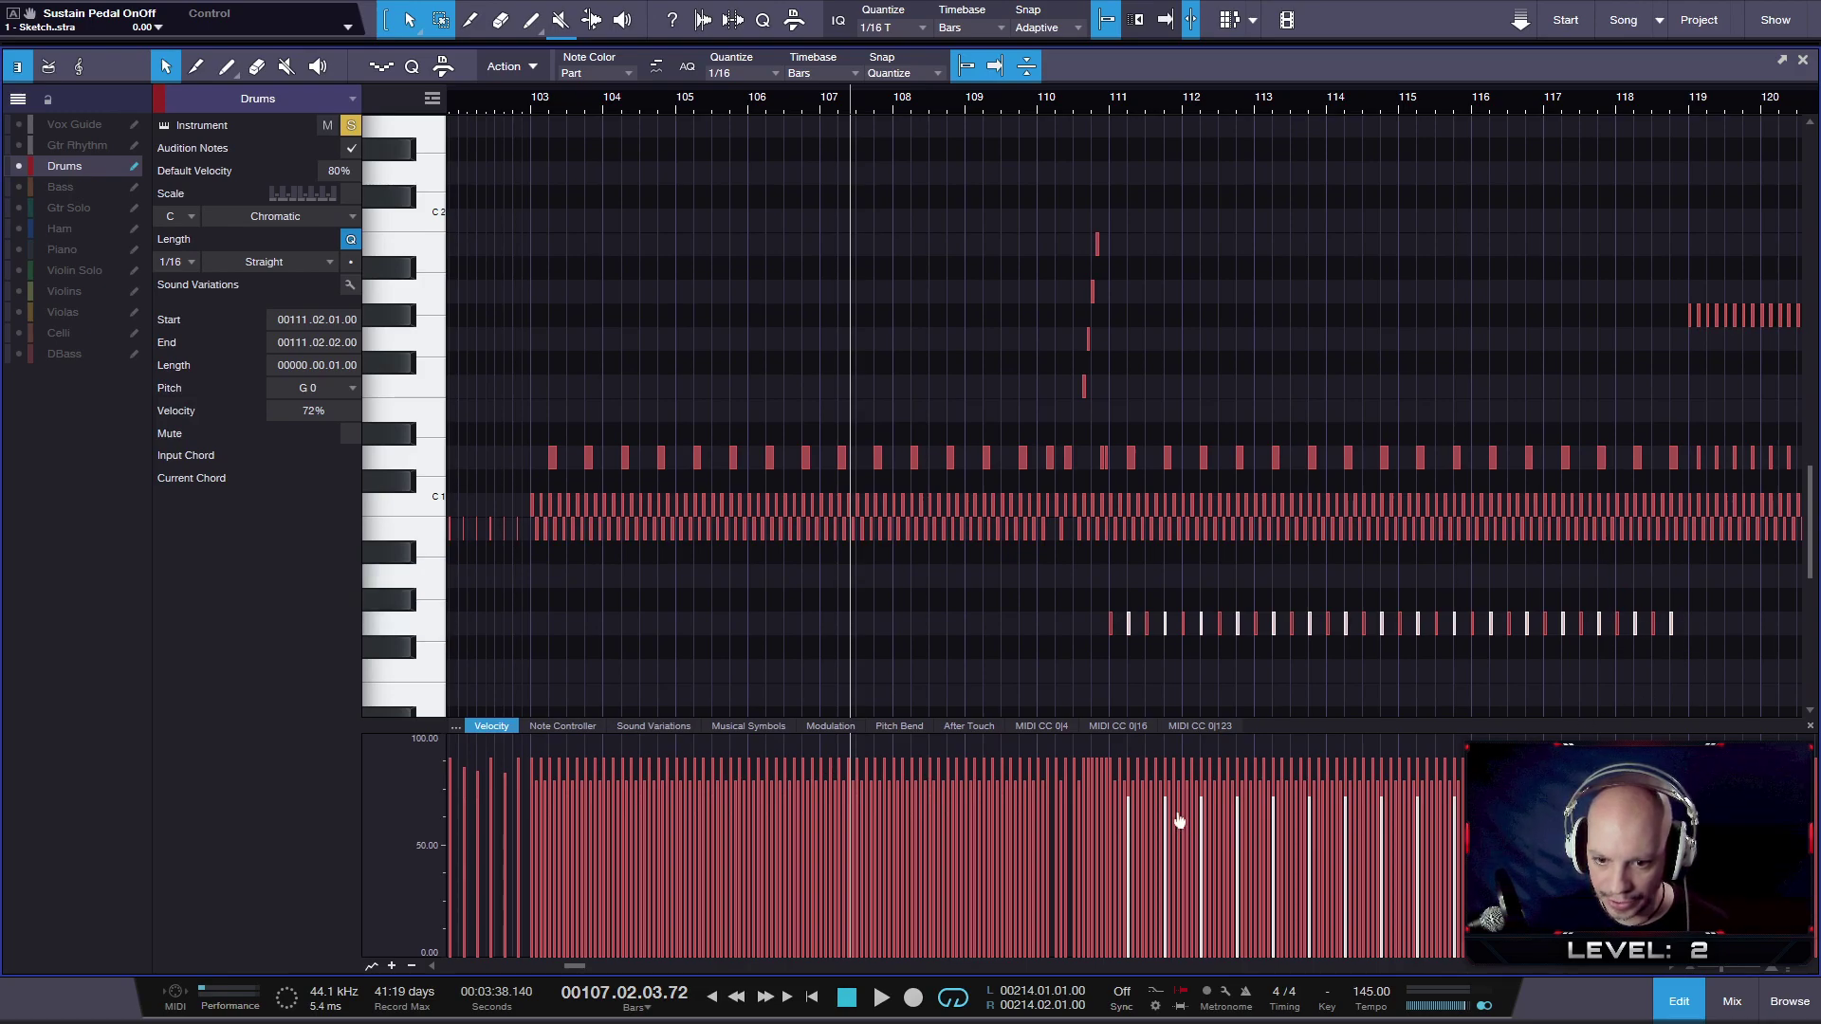
# - Set the selected G 0 notes on beats two and four to about 65% velocity, then deselect them
pyautogui.moveTo(1136, 808)
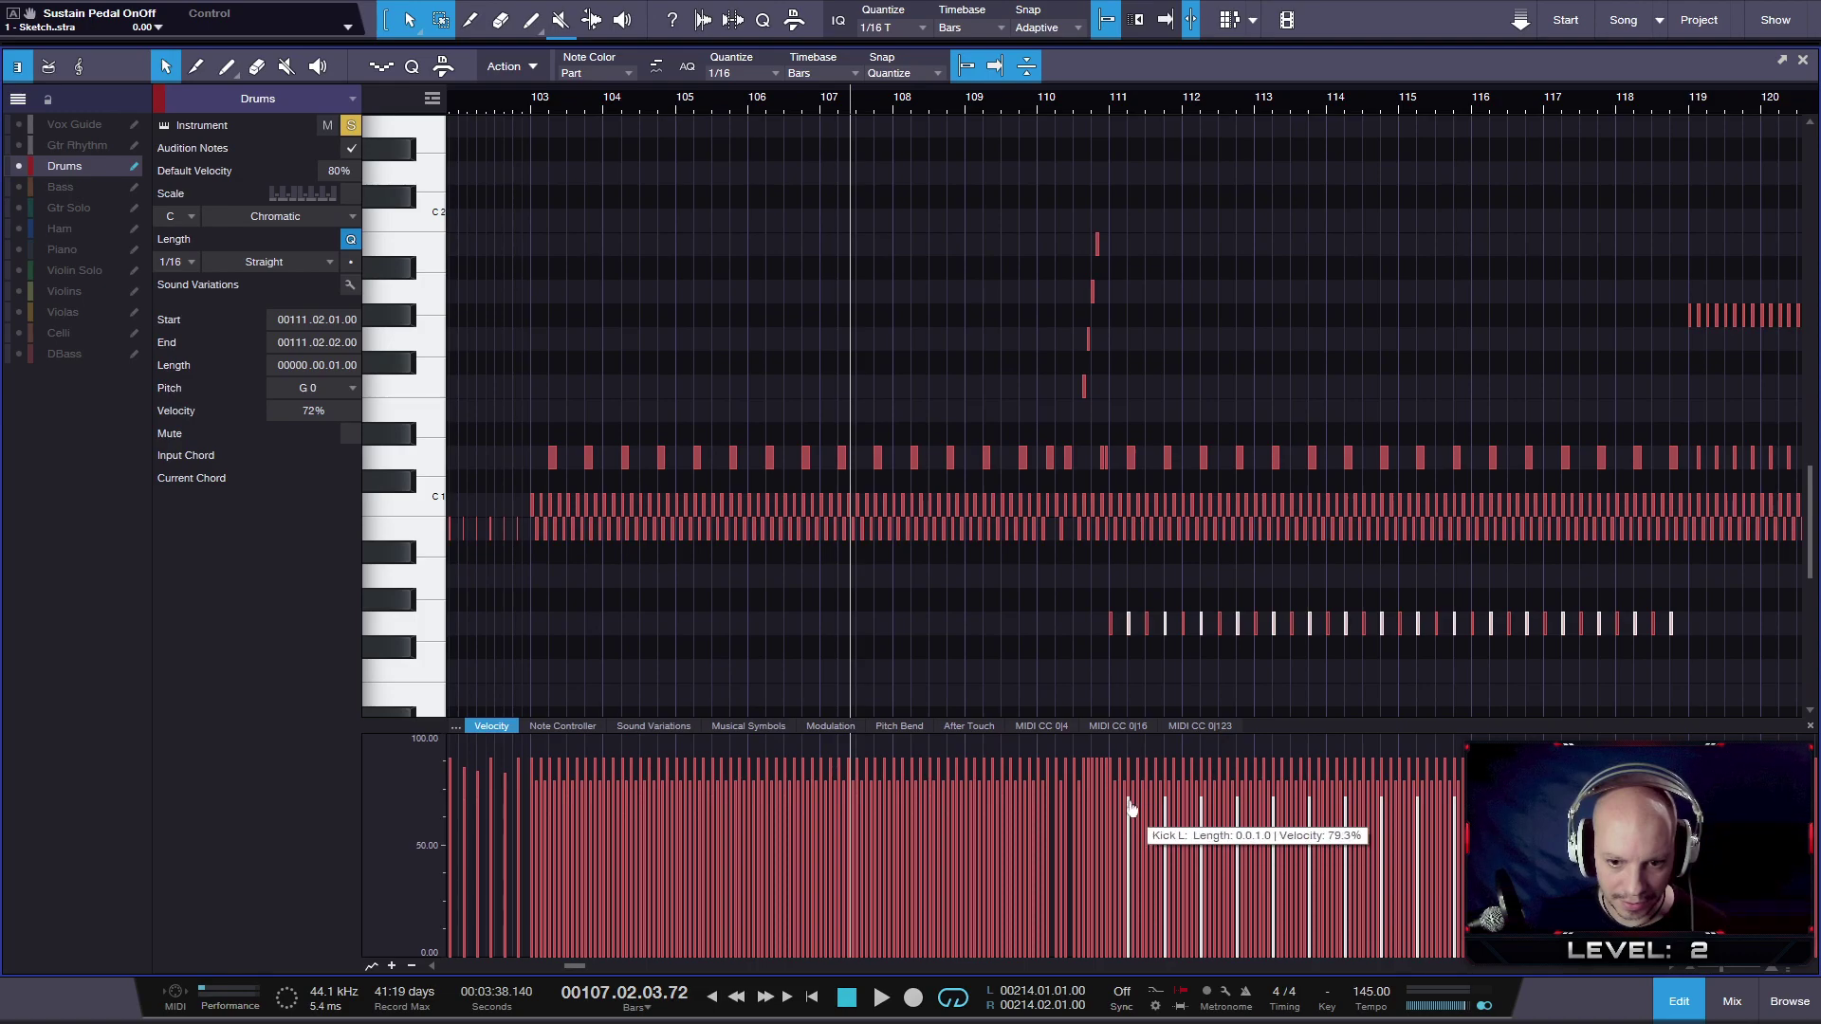
pyautogui.moveTo(1131, 808); pyautogui.dragTo(1131, 823)
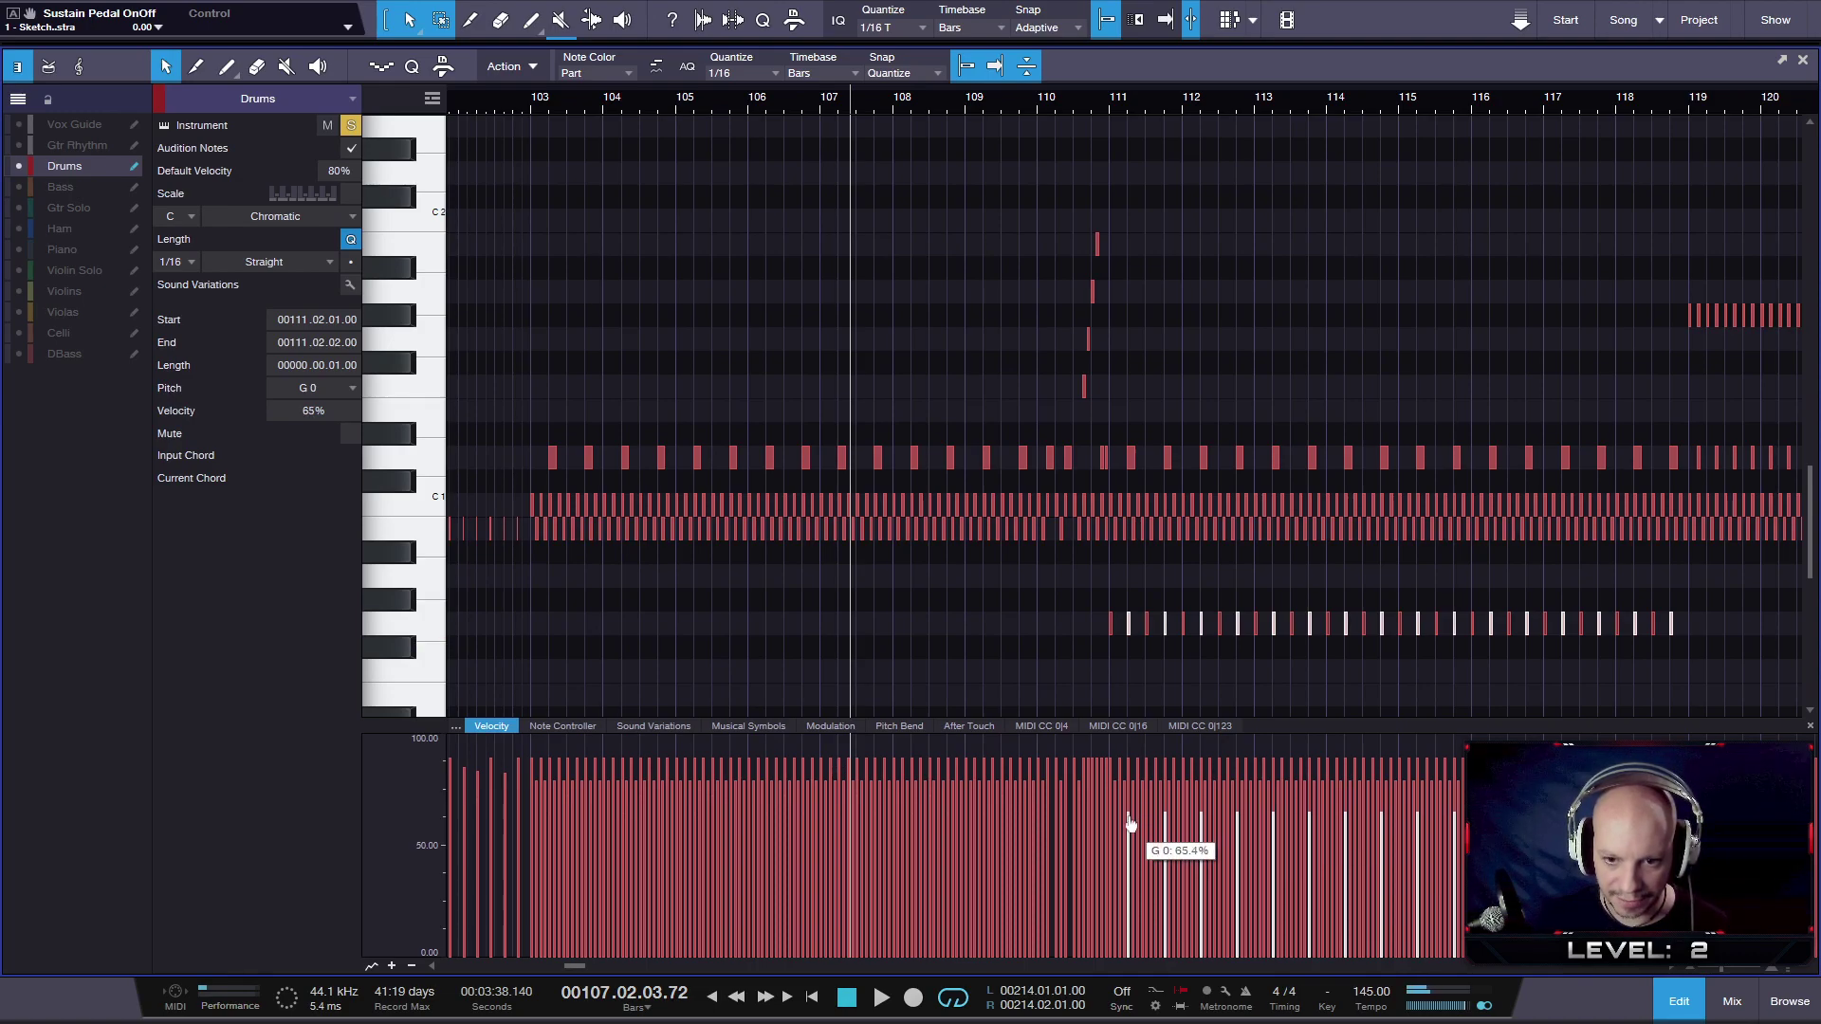
pyautogui.click(1141, 592)
# - Select the G 0 notes on beat three of bars 111 through 118 and raise their velocity slightly
pyautogui.click(1147, 623)
pyautogui.keyDown('shift'); pyautogui.click(1220, 623); pyautogui.keyUp('shift')
pyautogui.keyDown('shift'); pyautogui.click(1293, 633); pyautogui.keyUp('shift')
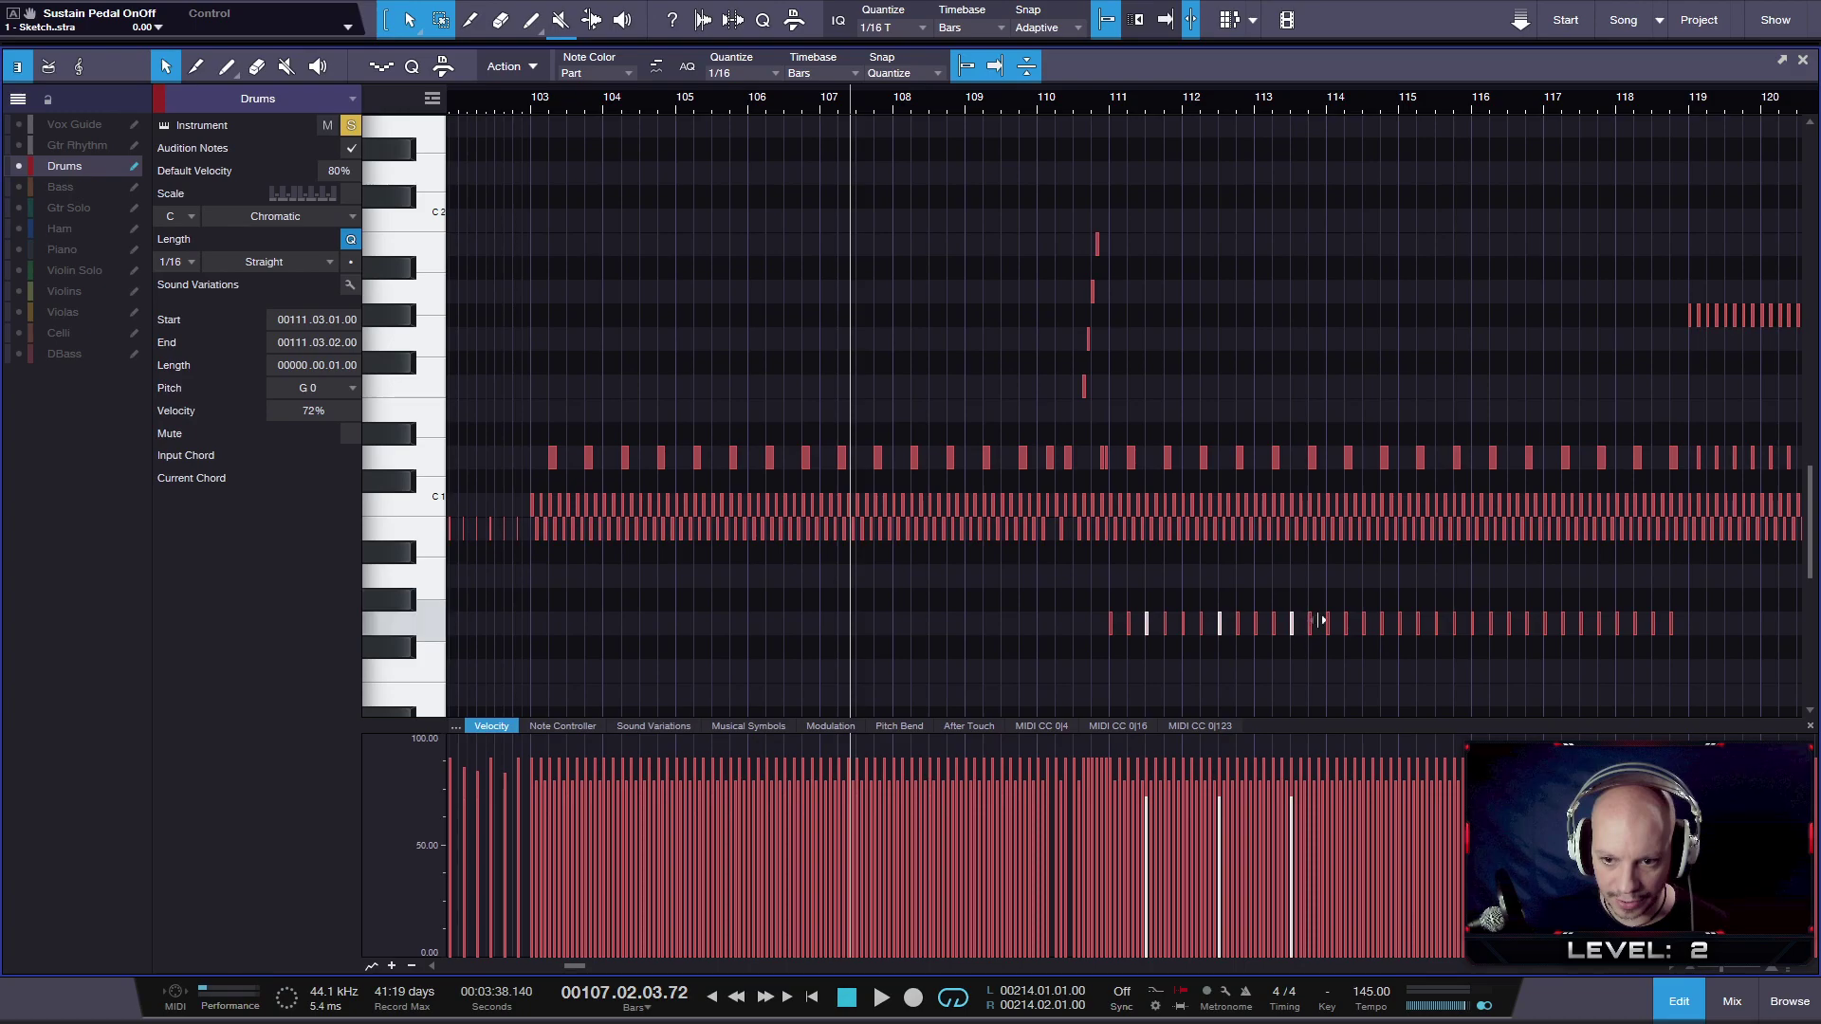
pyautogui.keyDown('shift'); pyautogui.click(1366, 634); pyautogui.keyUp('shift')
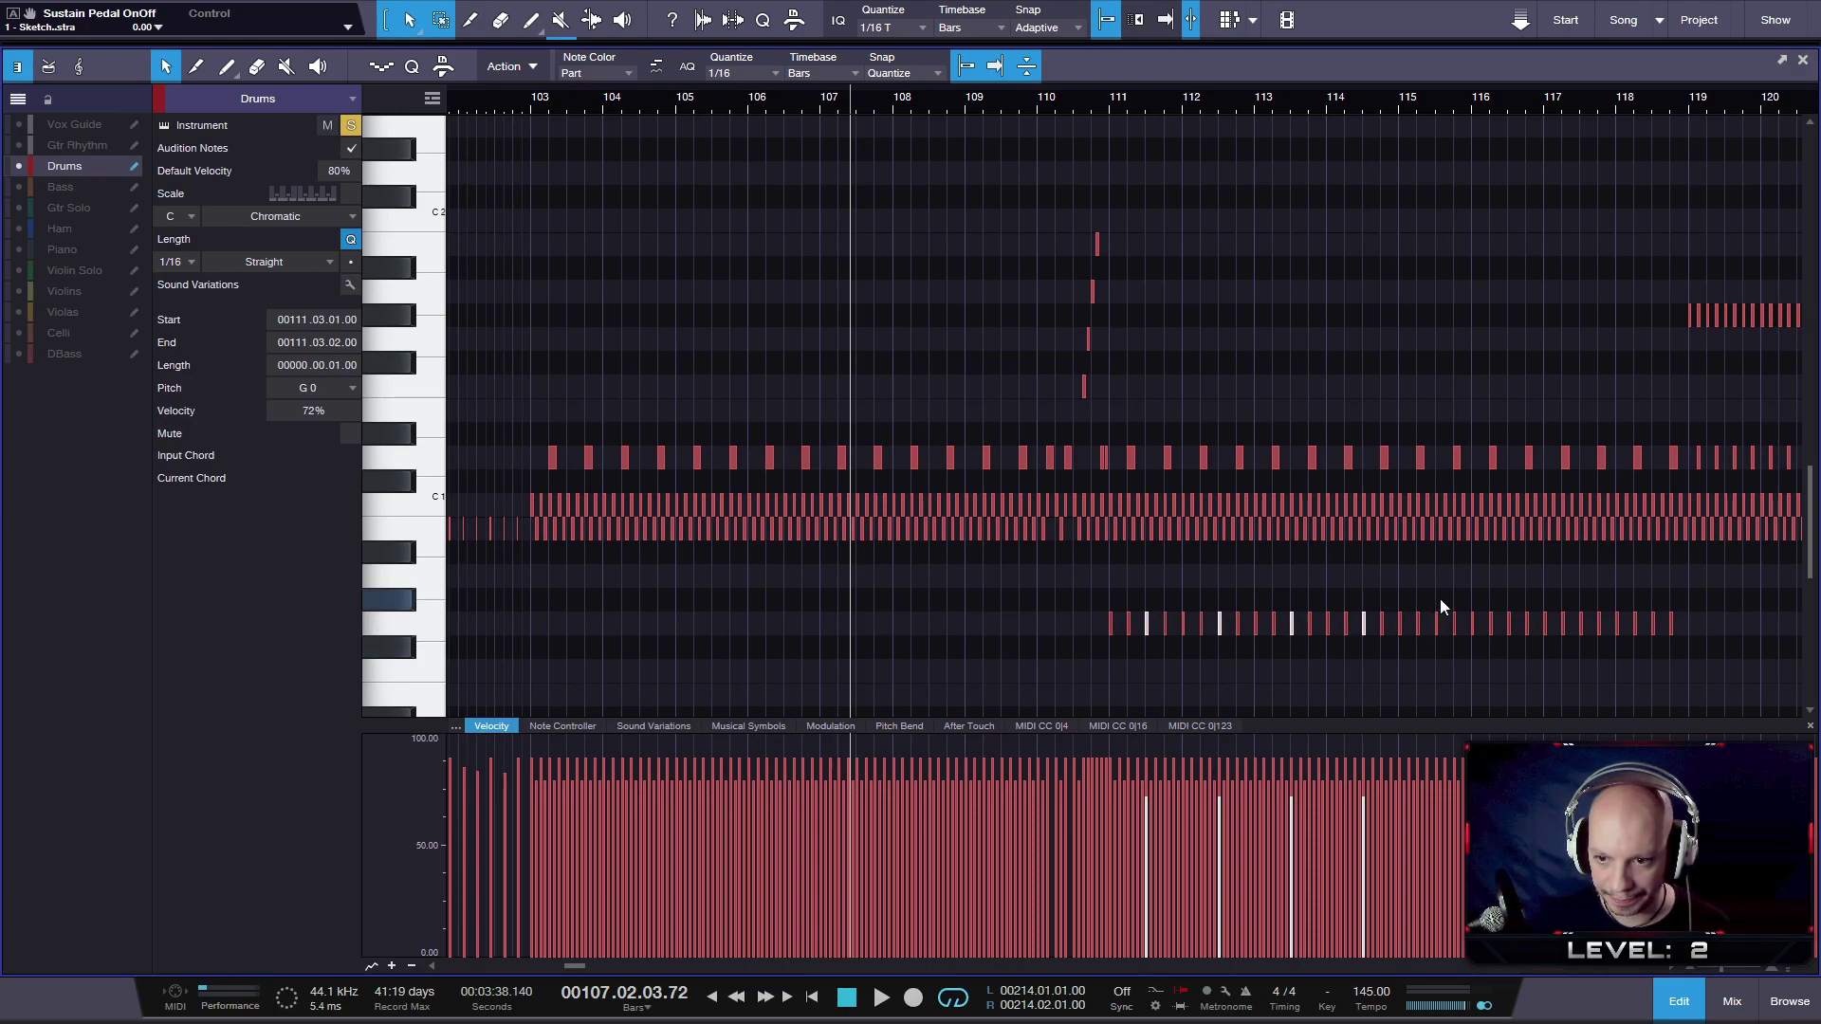
pyautogui.keyDown('shift'); pyautogui.click(1437, 638); pyautogui.keyUp('shift')
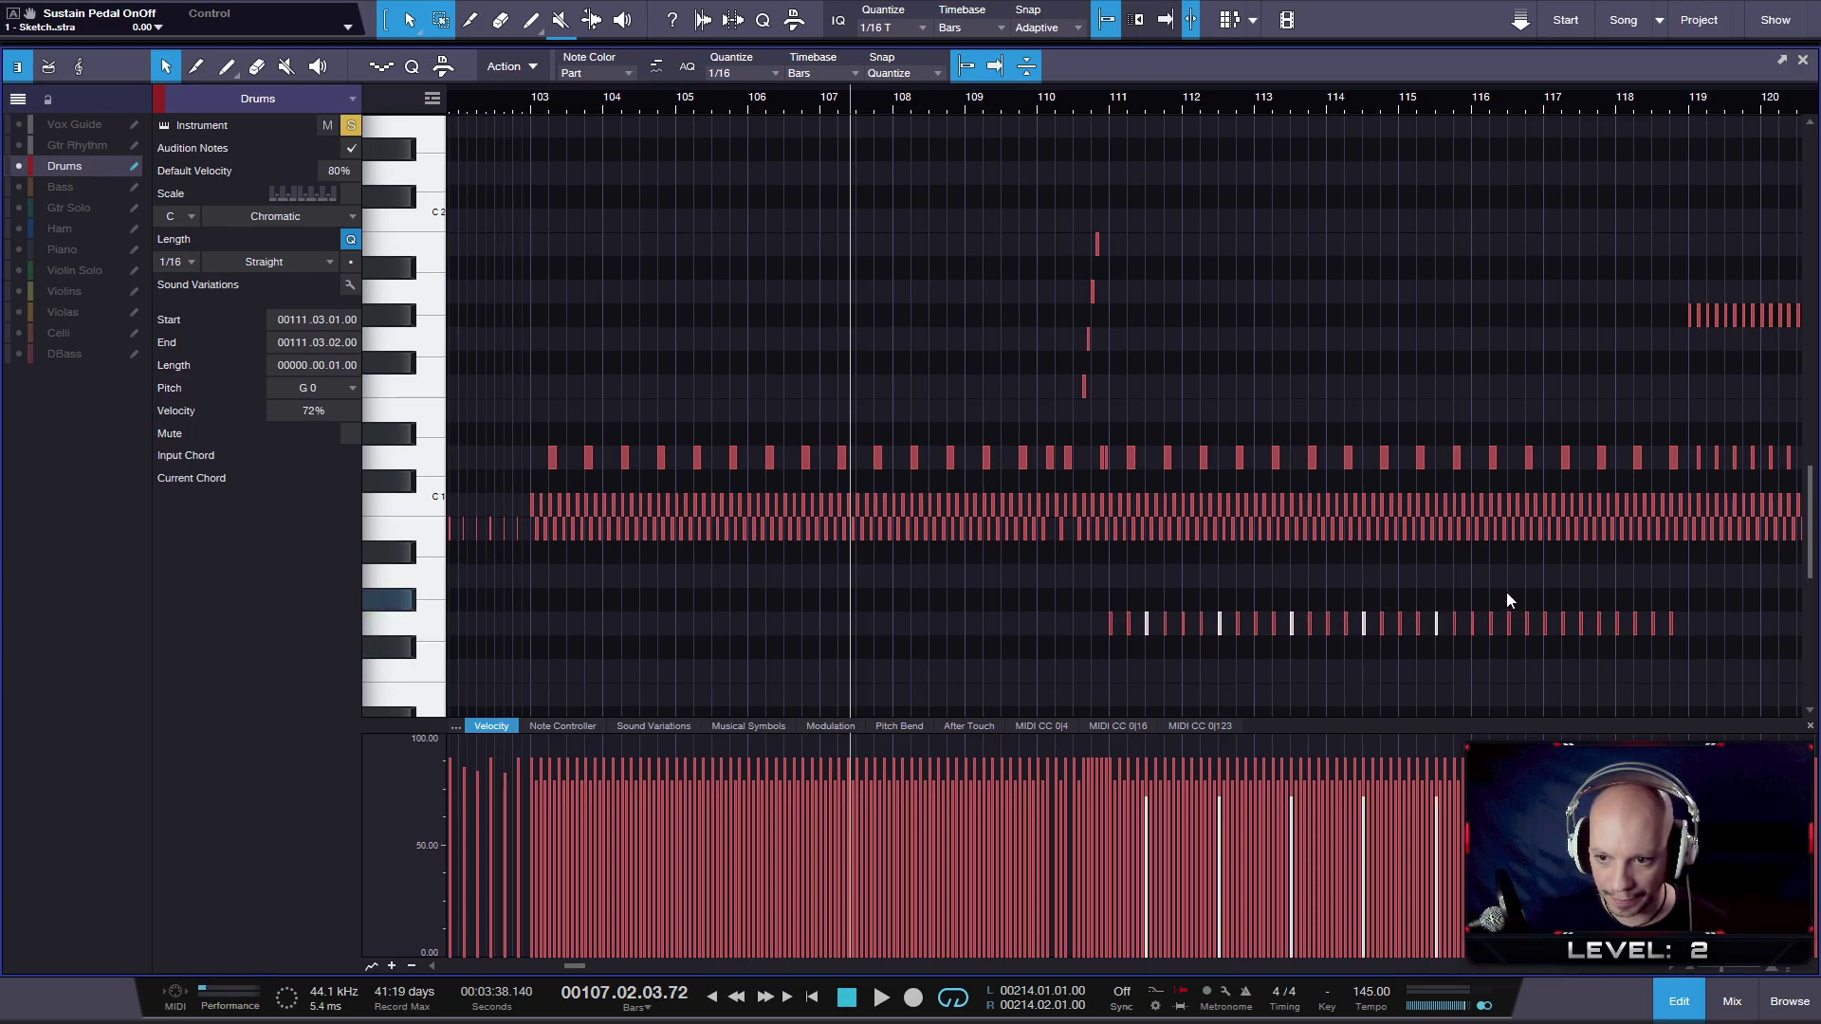
pyautogui.keyDown('shift'); pyautogui.click(1511, 637); pyautogui.keyUp('shift')
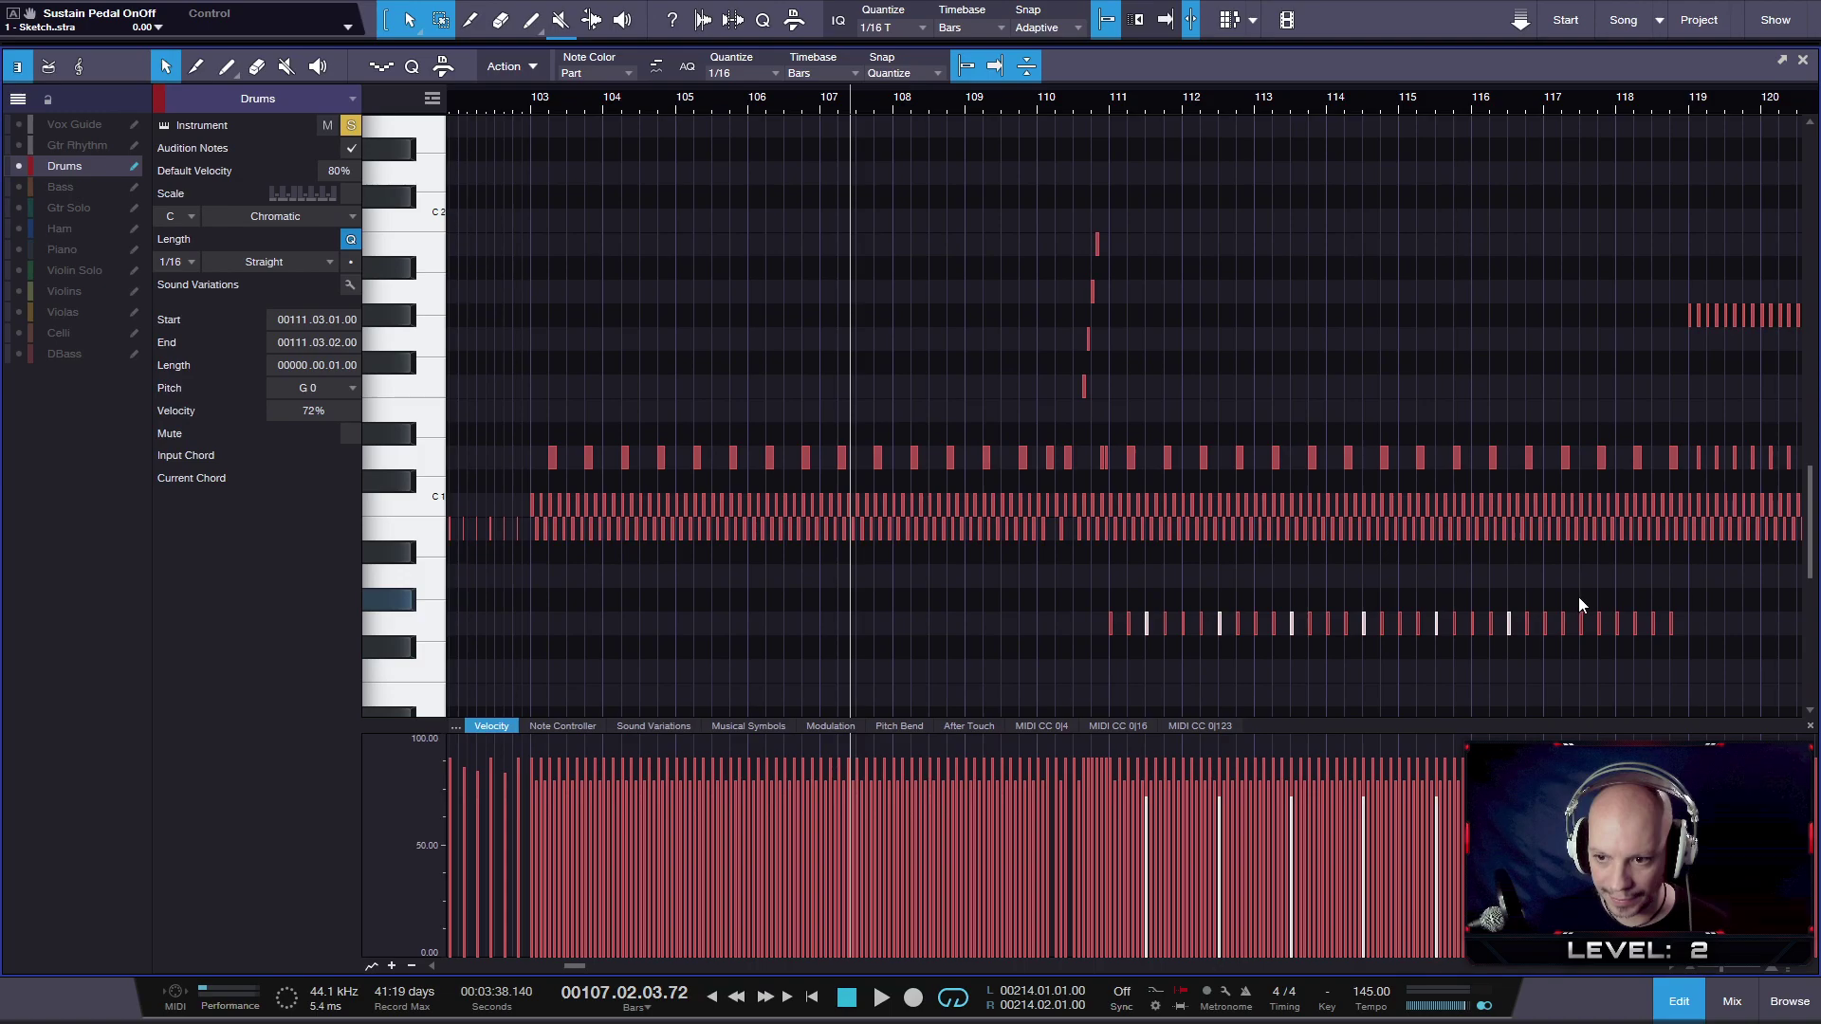
pyautogui.keyDown('shift'); pyautogui.click(1583, 654); pyautogui.keyUp('shift')
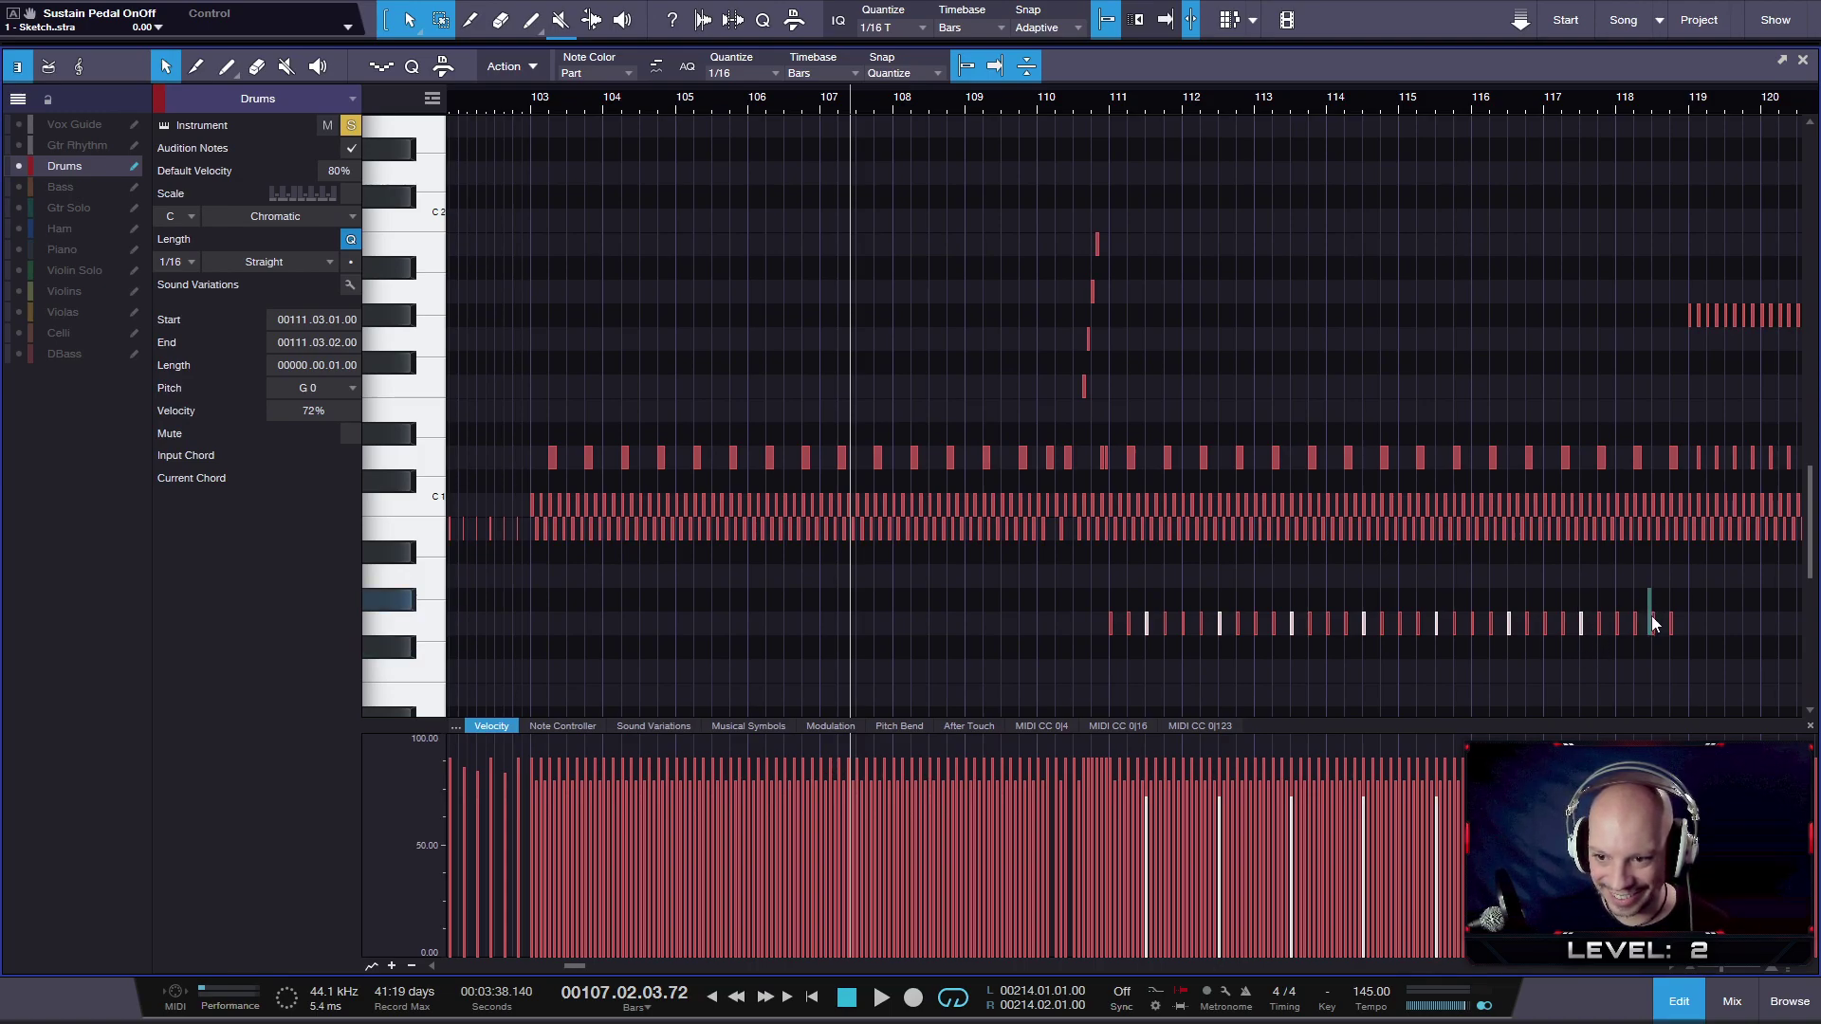
pyautogui.keyDown('shift'); pyautogui.click(1658, 652); pyautogui.keyUp('shift')
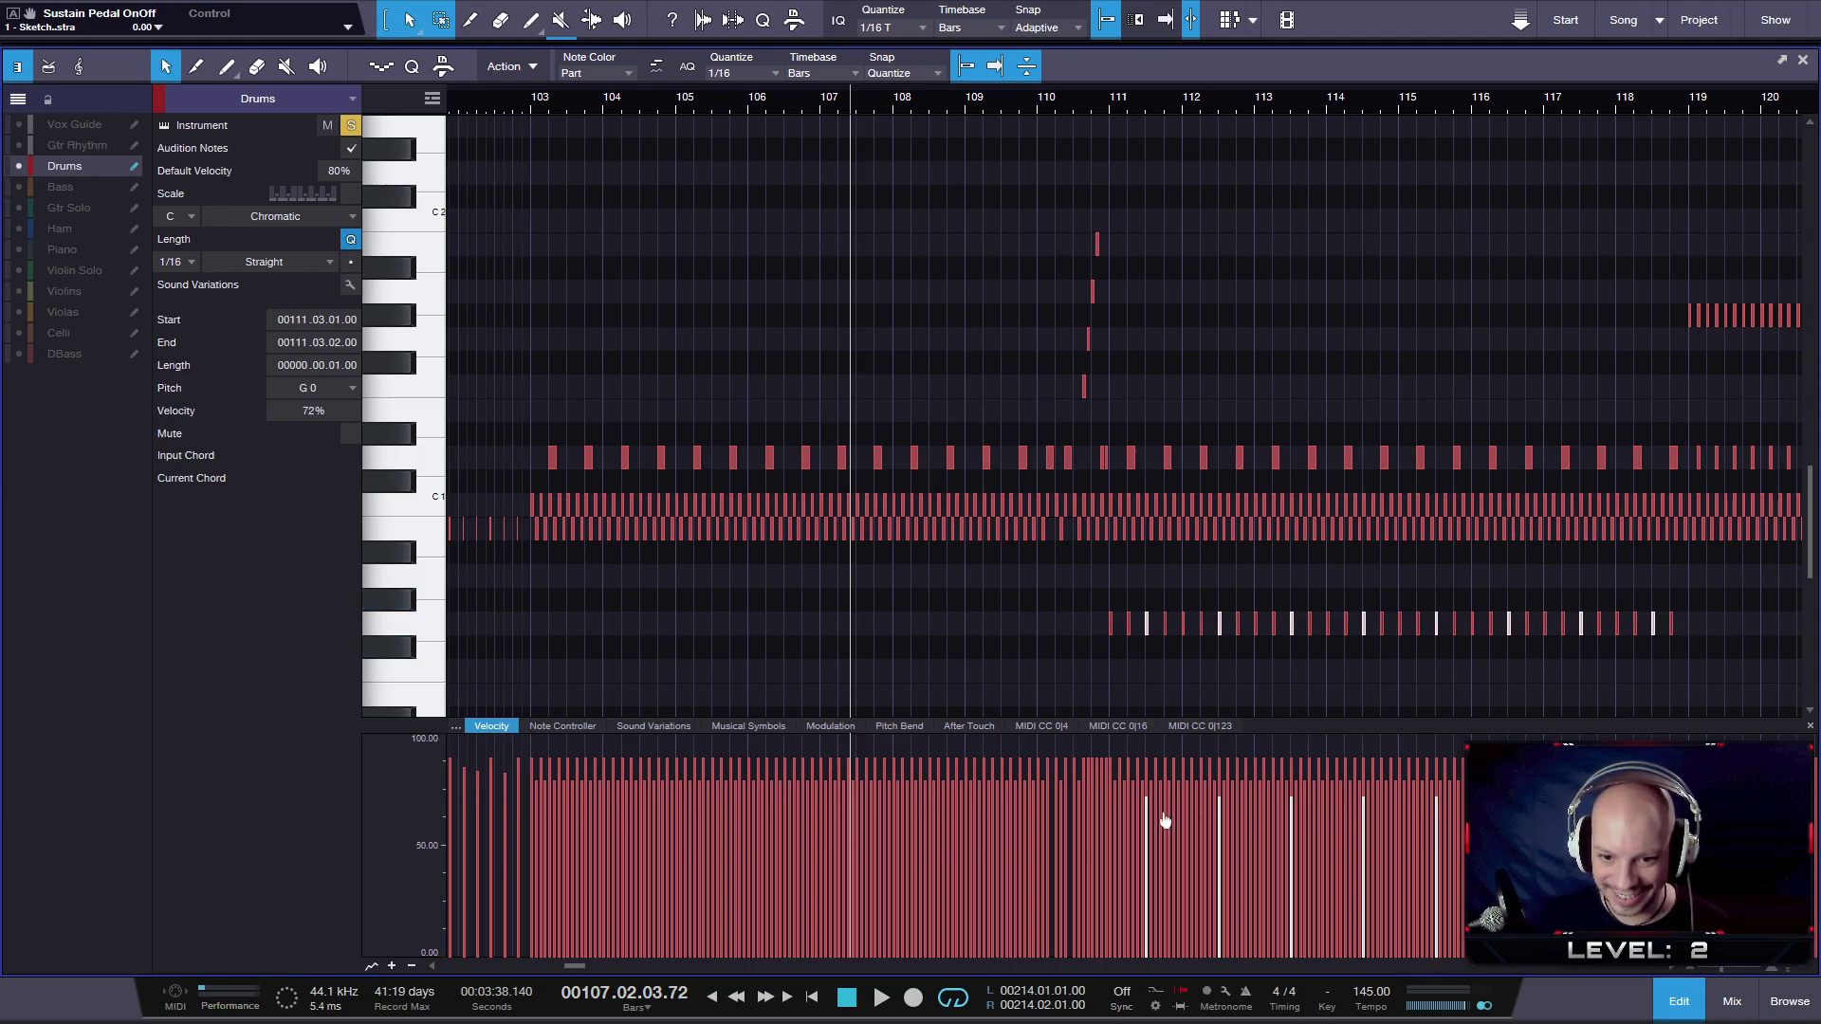
pyautogui.moveTo(1151, 818); pyautogui.dragTo(1150, 806)
# - Select the G 0 notes on beat one of bars 111 through 118 and set their velocity to 89%
pyautogui.click(1111, 623)
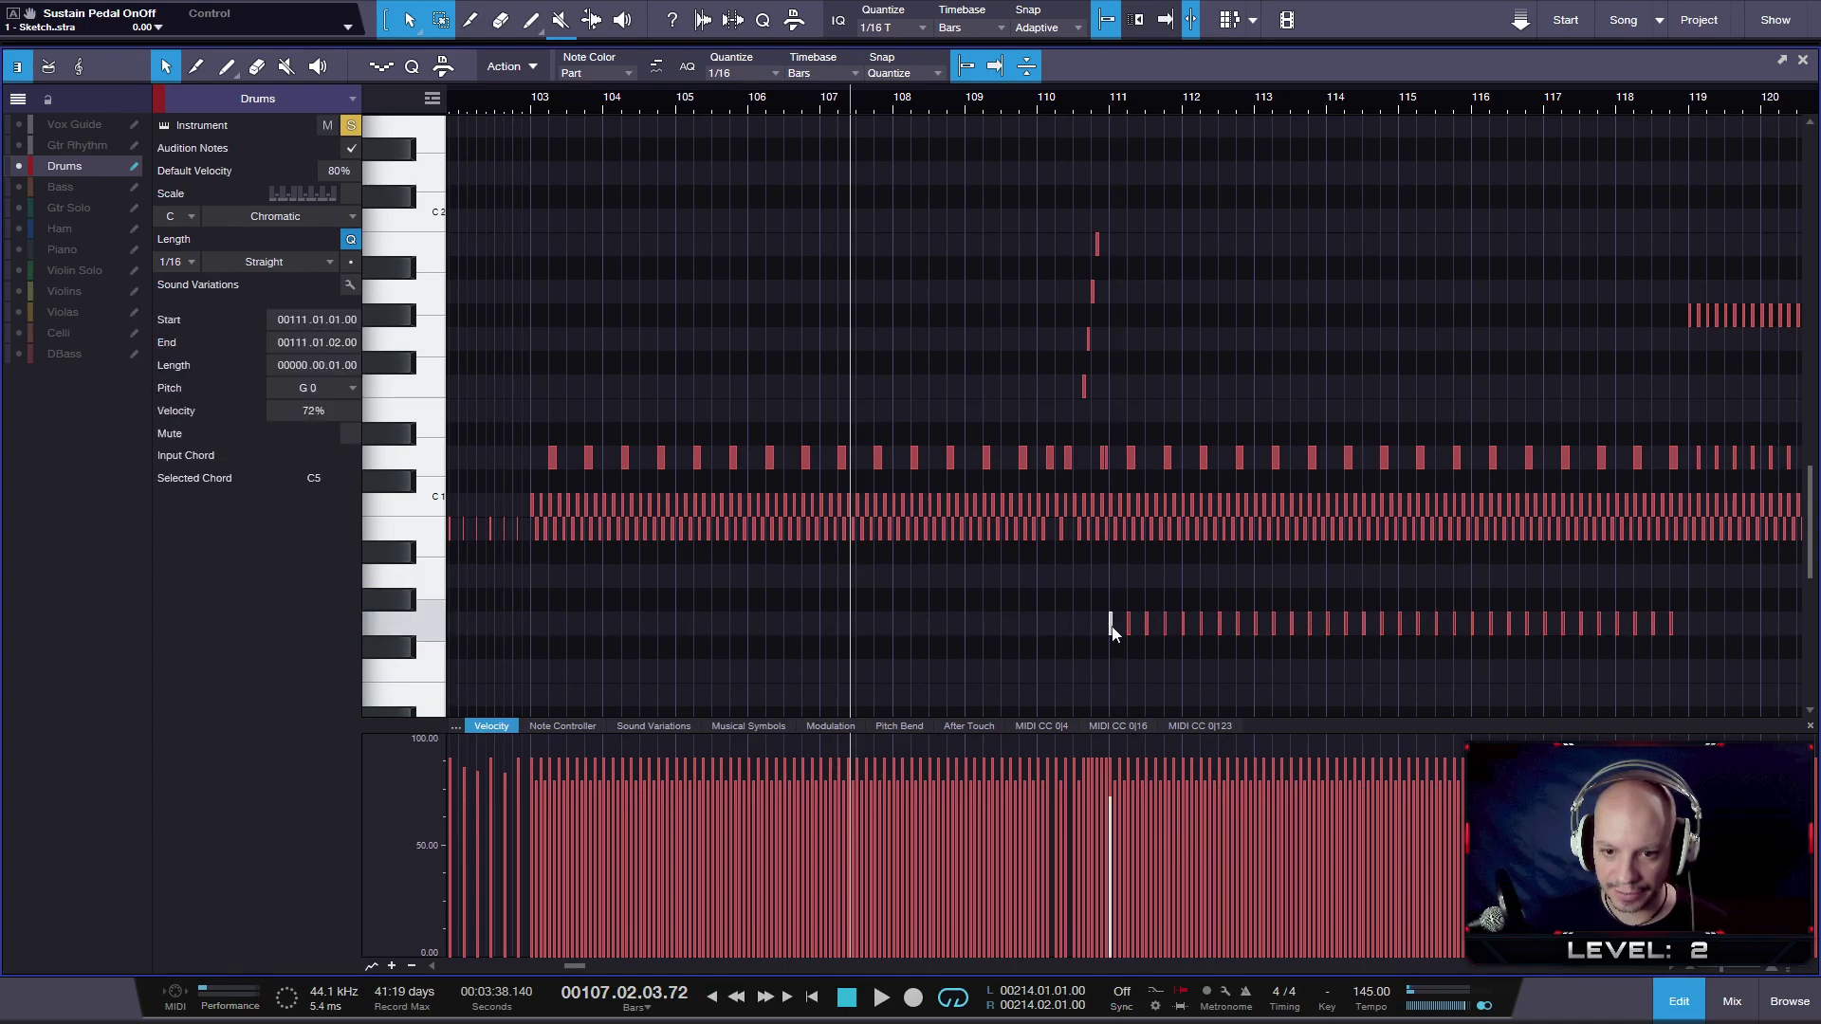
pyautogui.keyDown('shift'); pyautogui.click(1183, 623); pyautogui.keyUp('shift')
pyautogui.keyDown('shift'); pyautogui.click(1258, 624); pyautogui.keyUp('shift')
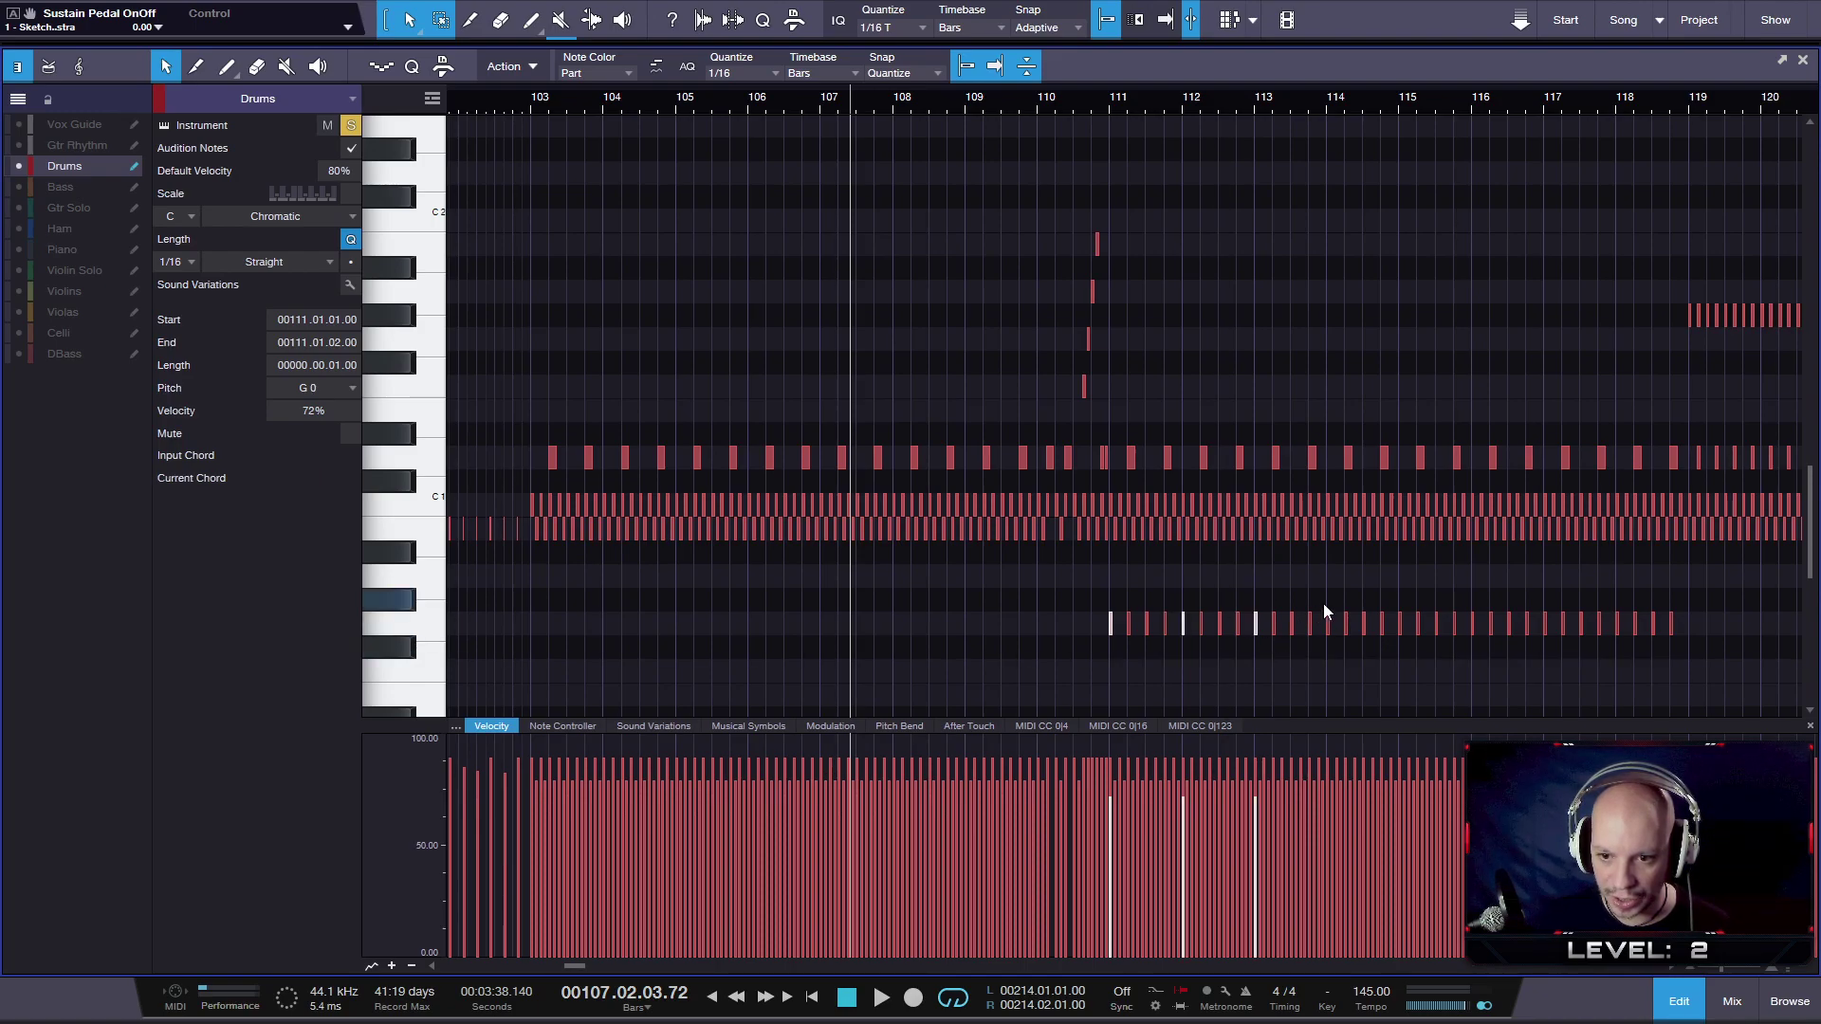
pyautogui.keyDown('shift'); pyautogui.click(1327, 615); pyautogui.keyUp('shift')
pyautogui.keyDown('shift'); pyautogui.click(1401, 624); pyautogui.keyUp('shift')
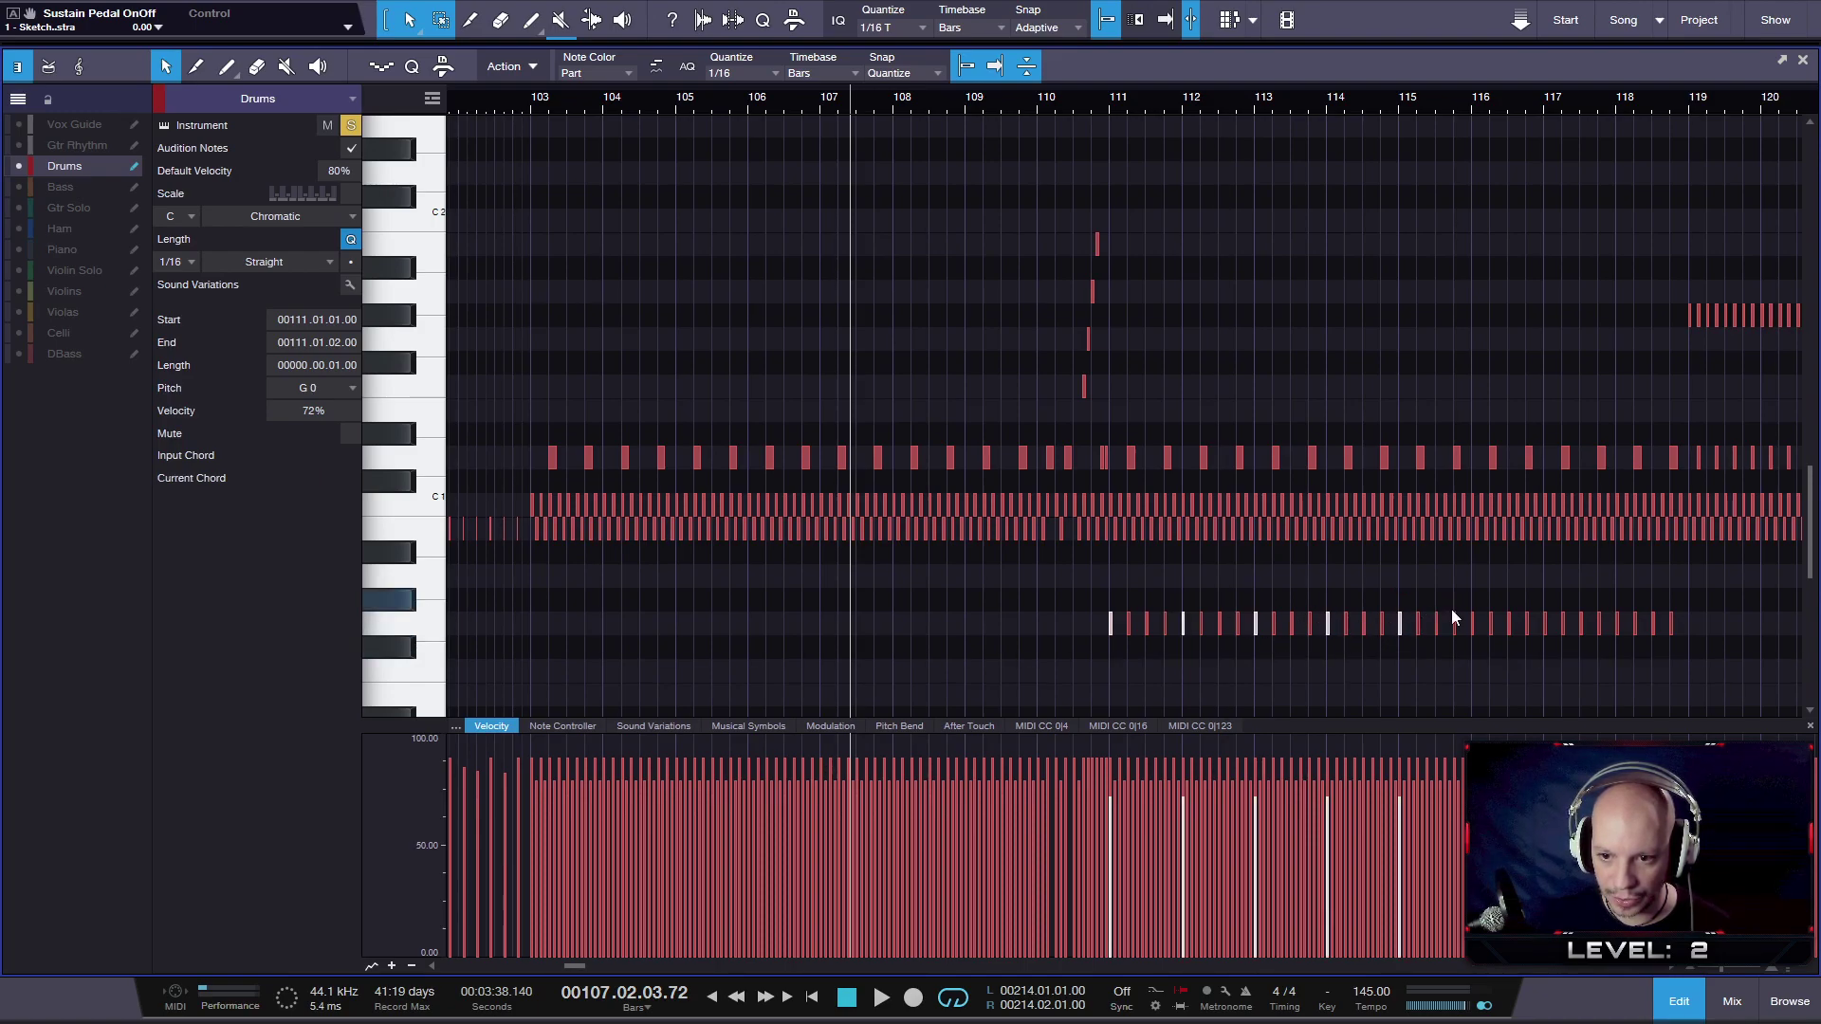
pyautogui.keyDown('shift'); pyautogui.click(1475, 624); pyautogui.keyUp('shift')
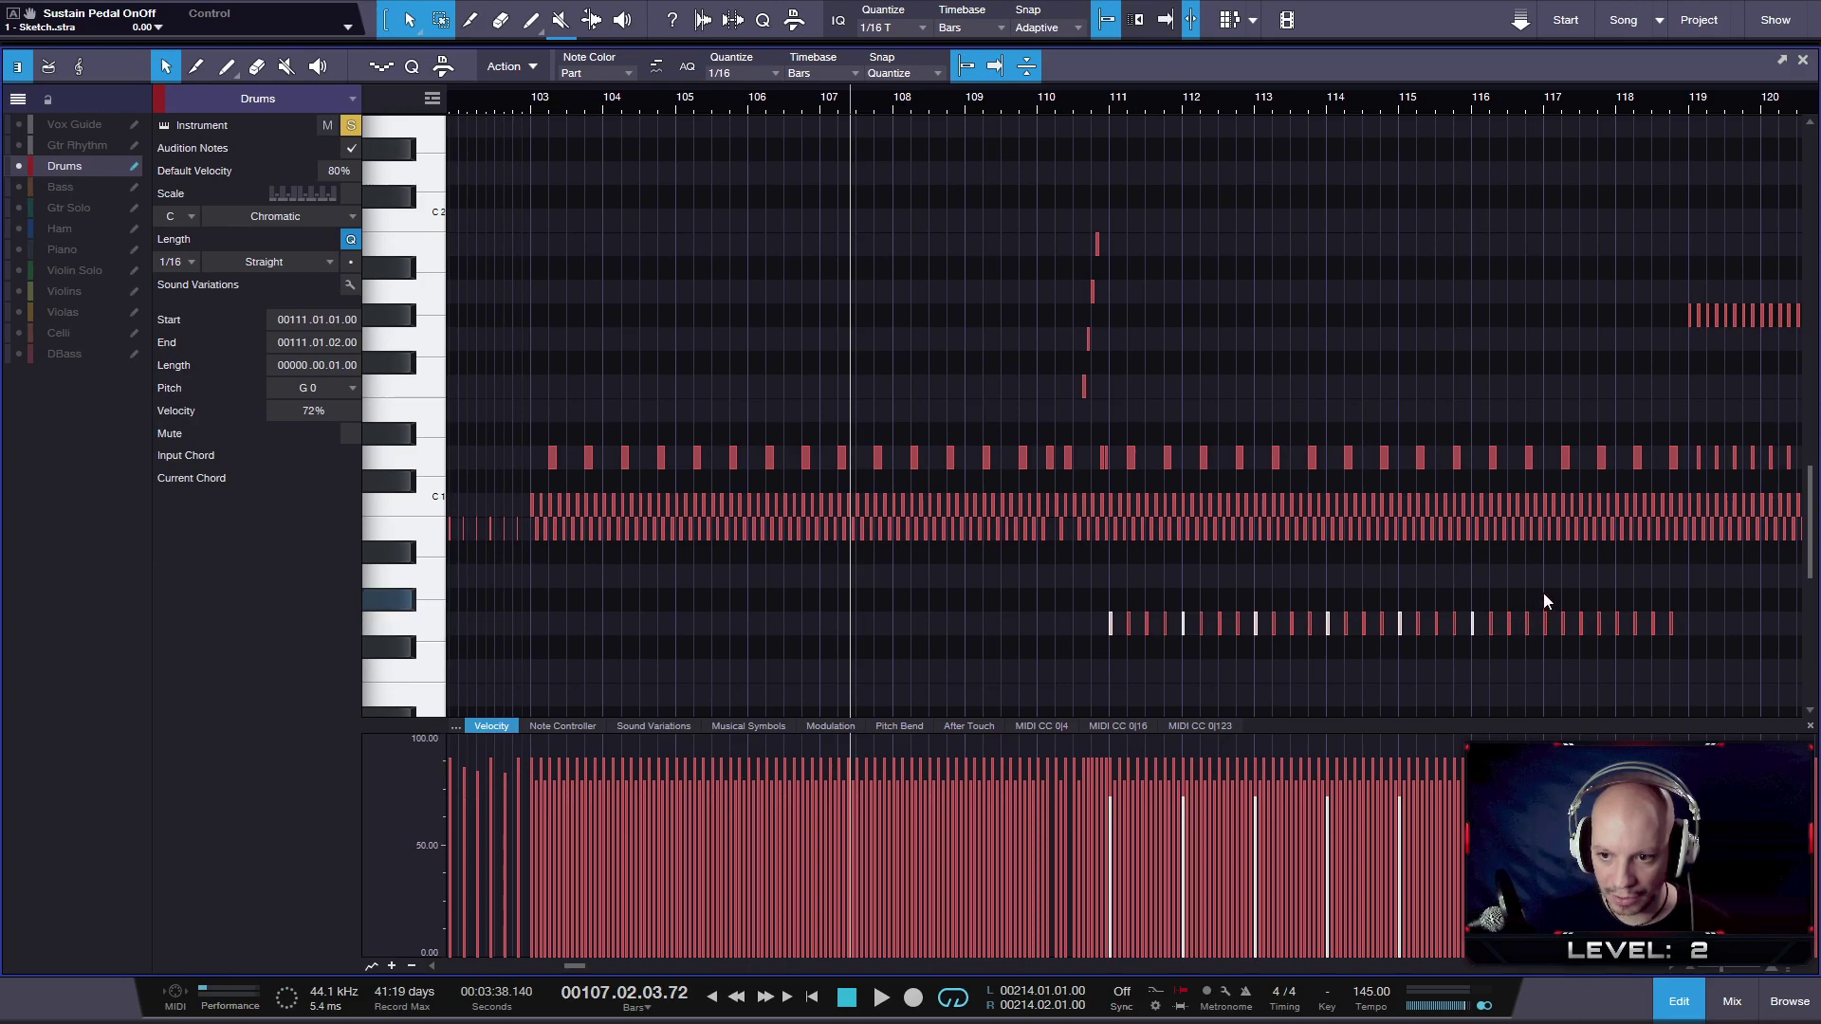
pyautogui.keyDown('shift'); pyautogui.click(1545, 622); pyautogui.keyUp('shift')
pyautogui.keyDown('shift'); pyautogui.click(1616, 622); pyautogui.keyUp('shift')
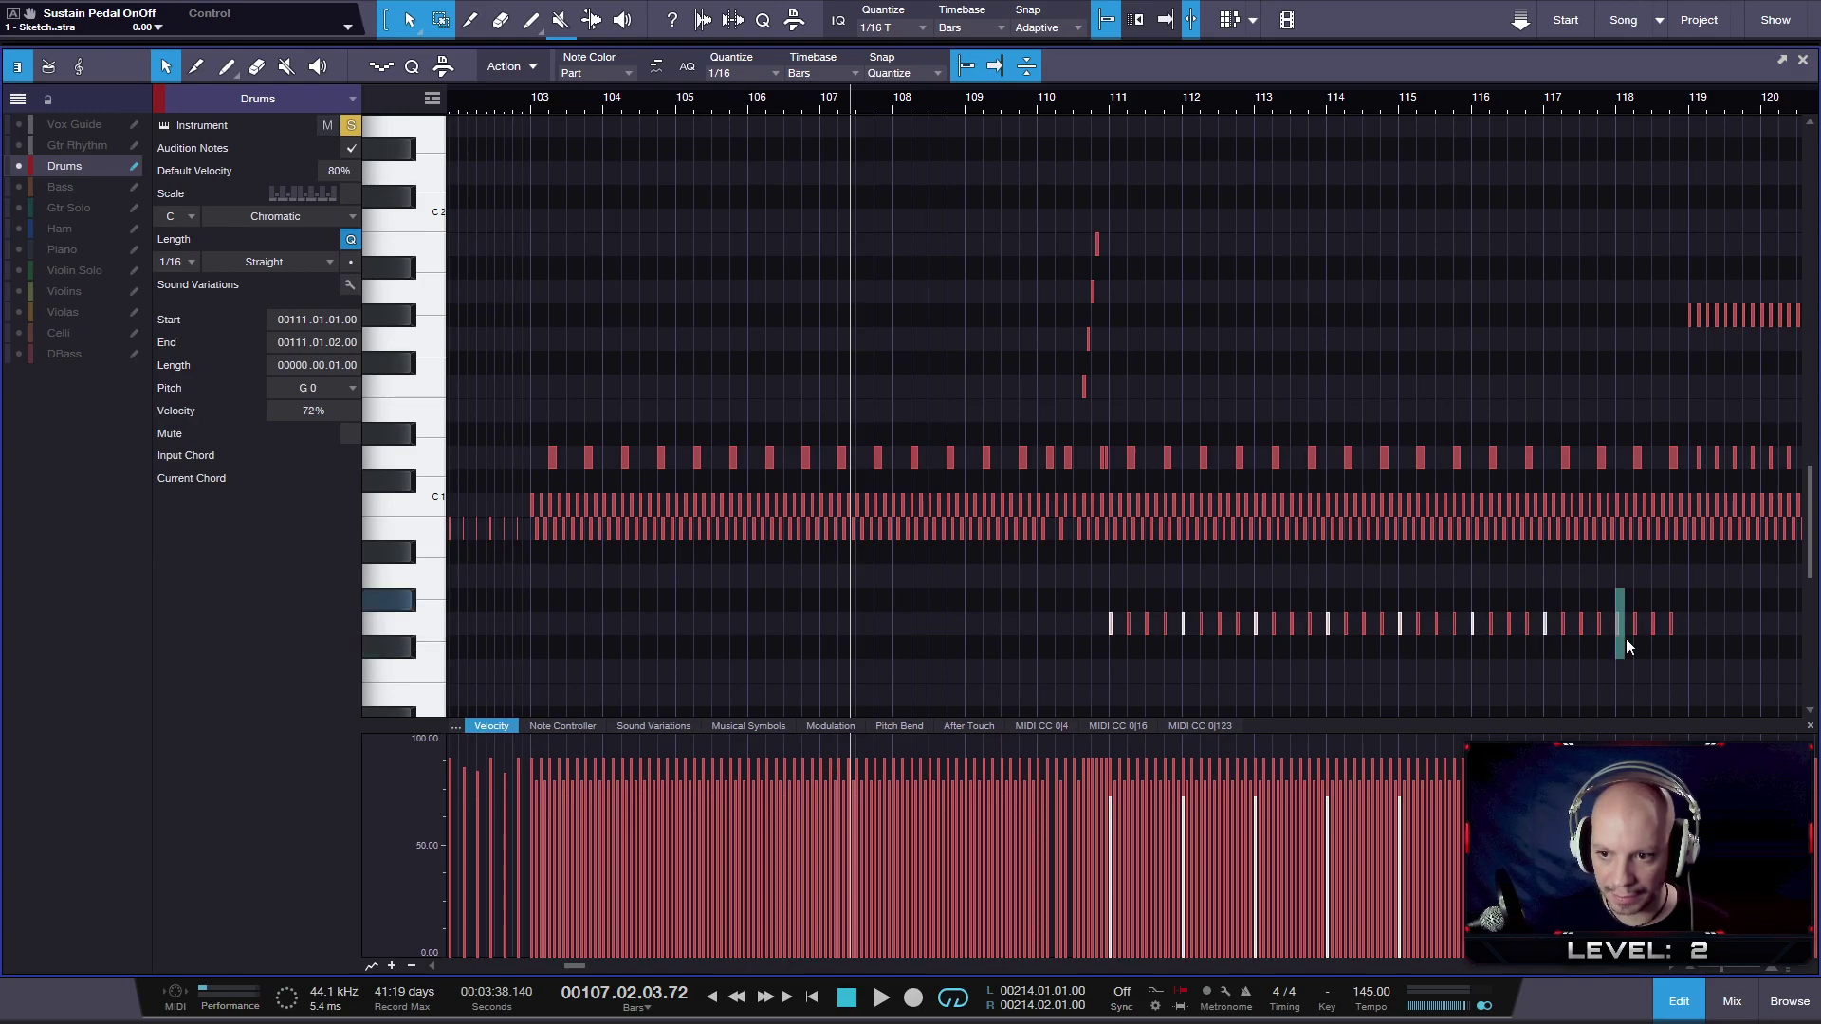
pyautogui.moveTo(1114, 809); pyautogui.dragTo(1116, 766)
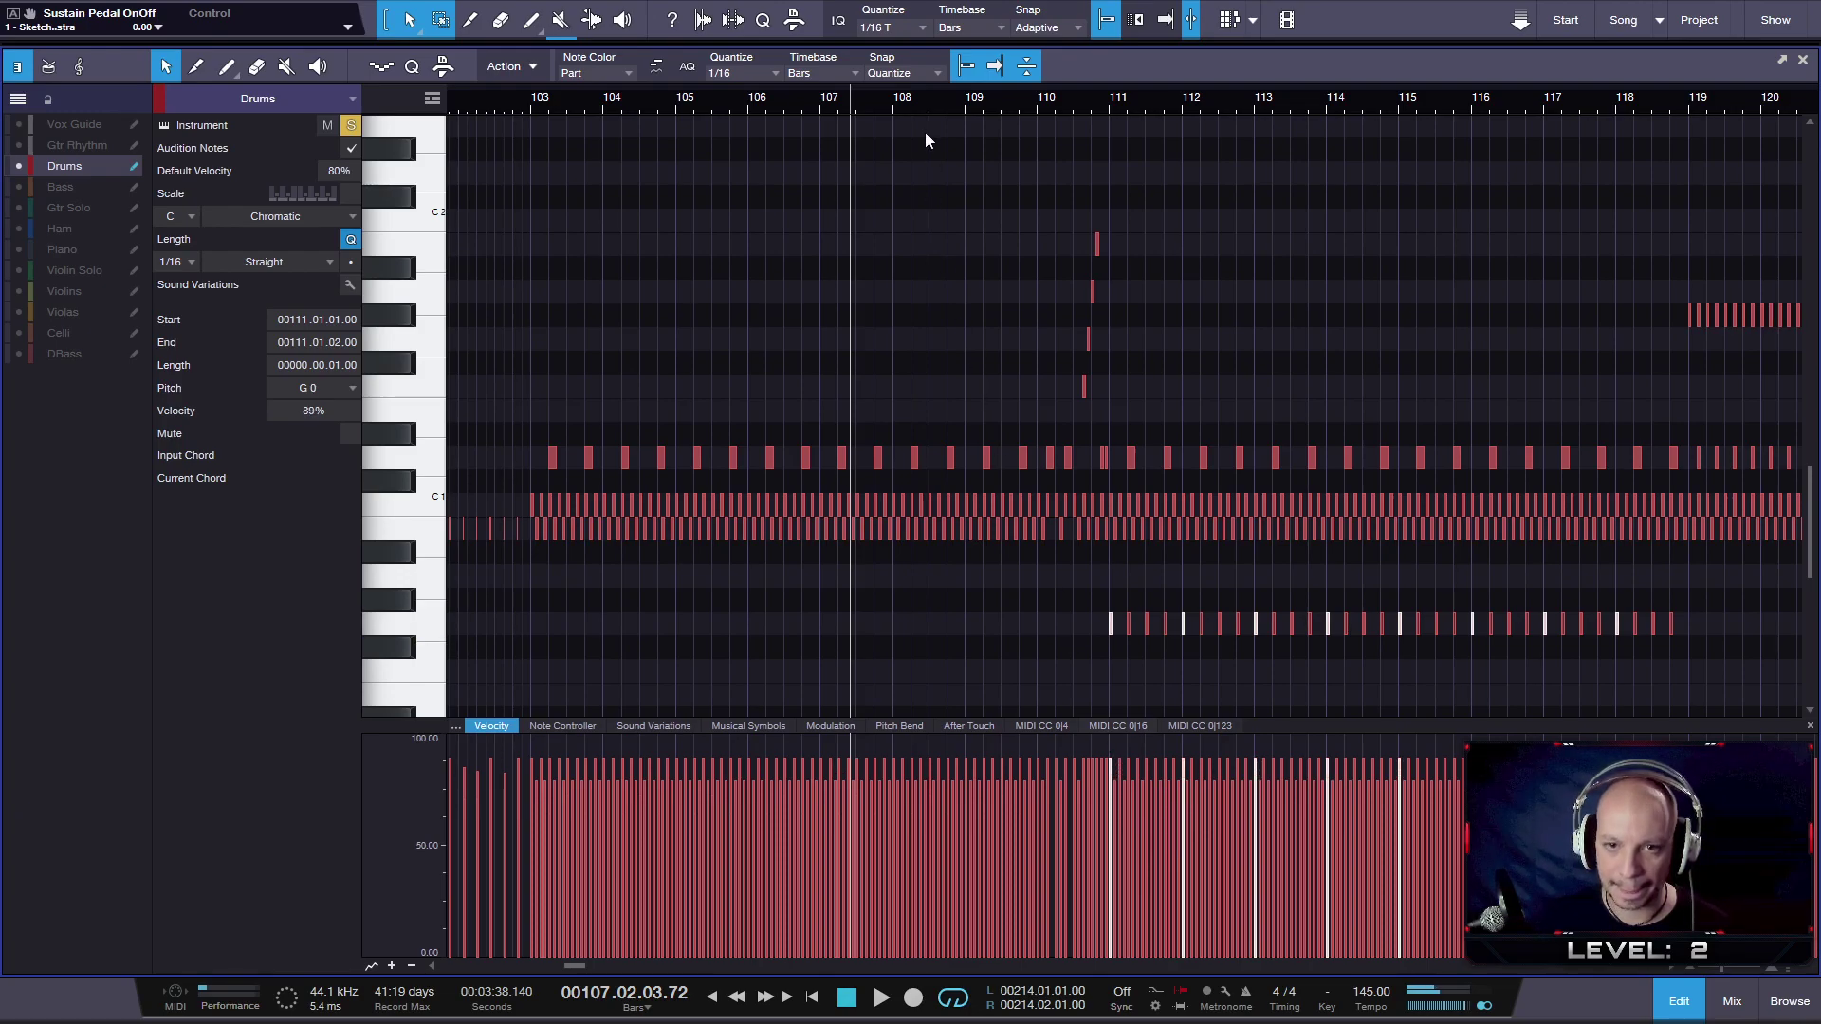
# - Play the drums from the middle of bar 110 into bar 114 to hear the varied G 0 velocities
pyautogui.click(1078, 108)
pyautogui.press('space')
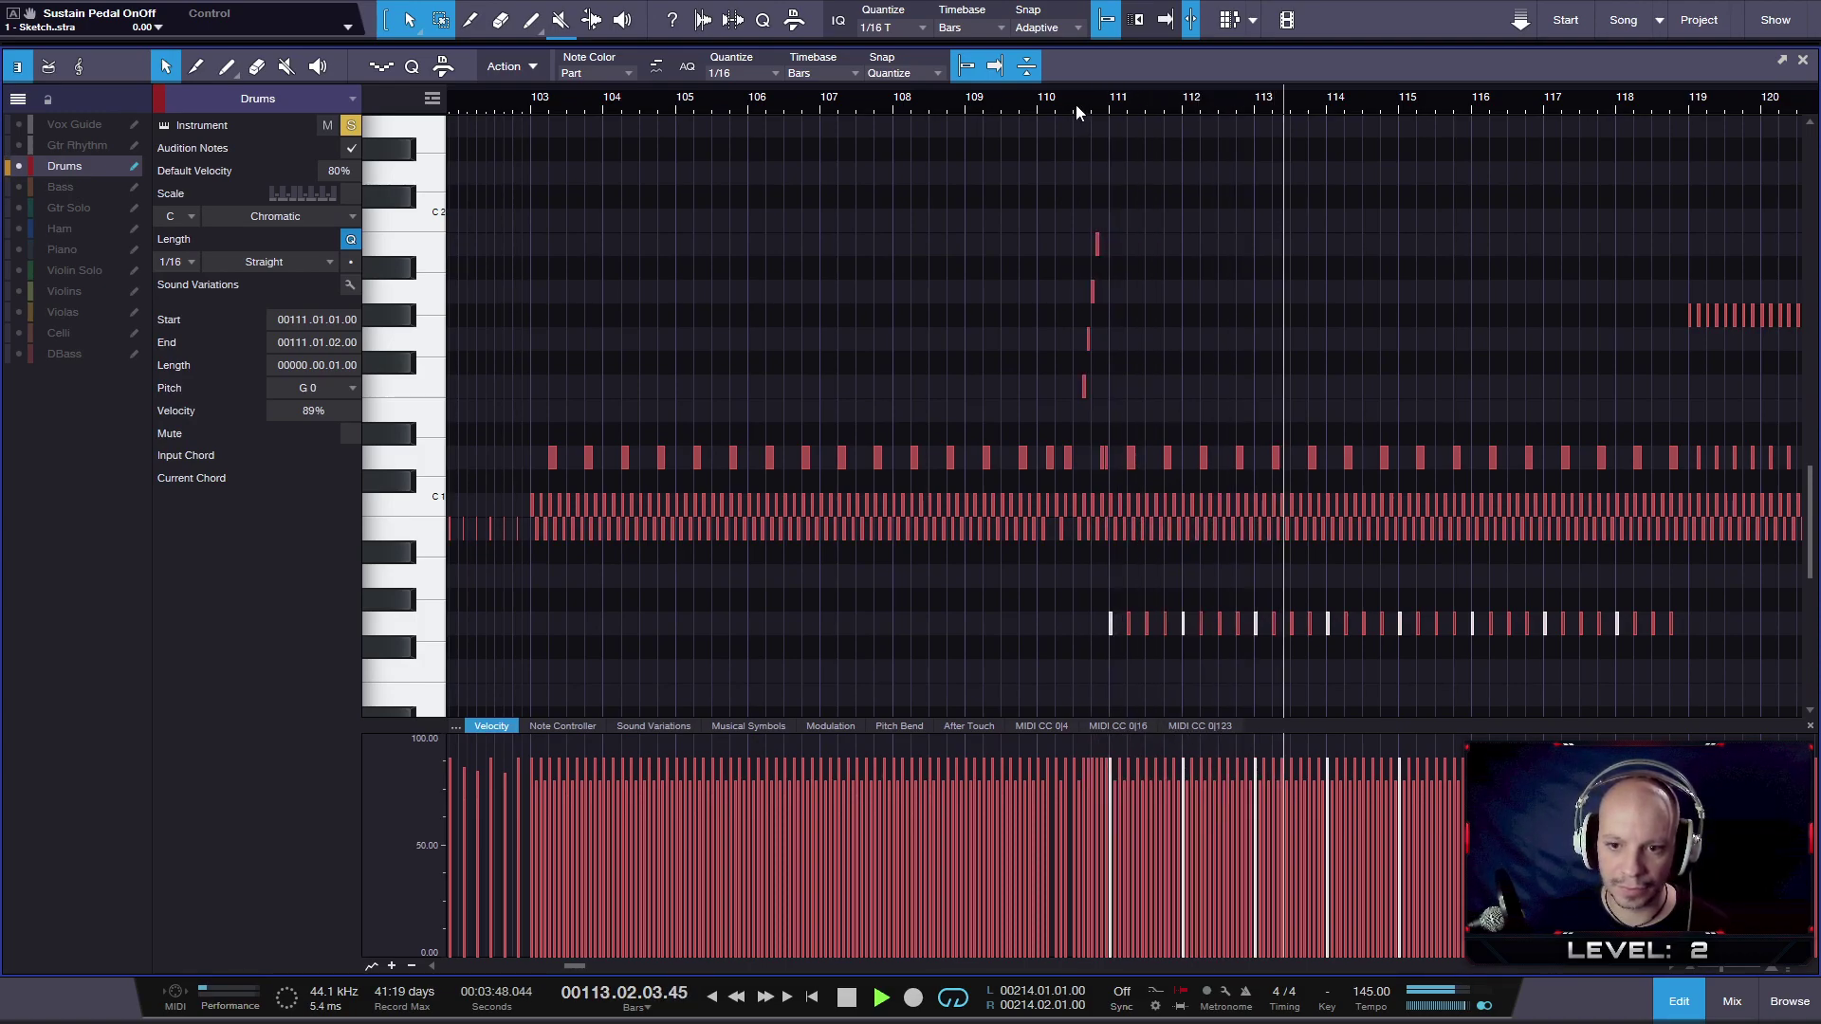
pyautogui.press('space')
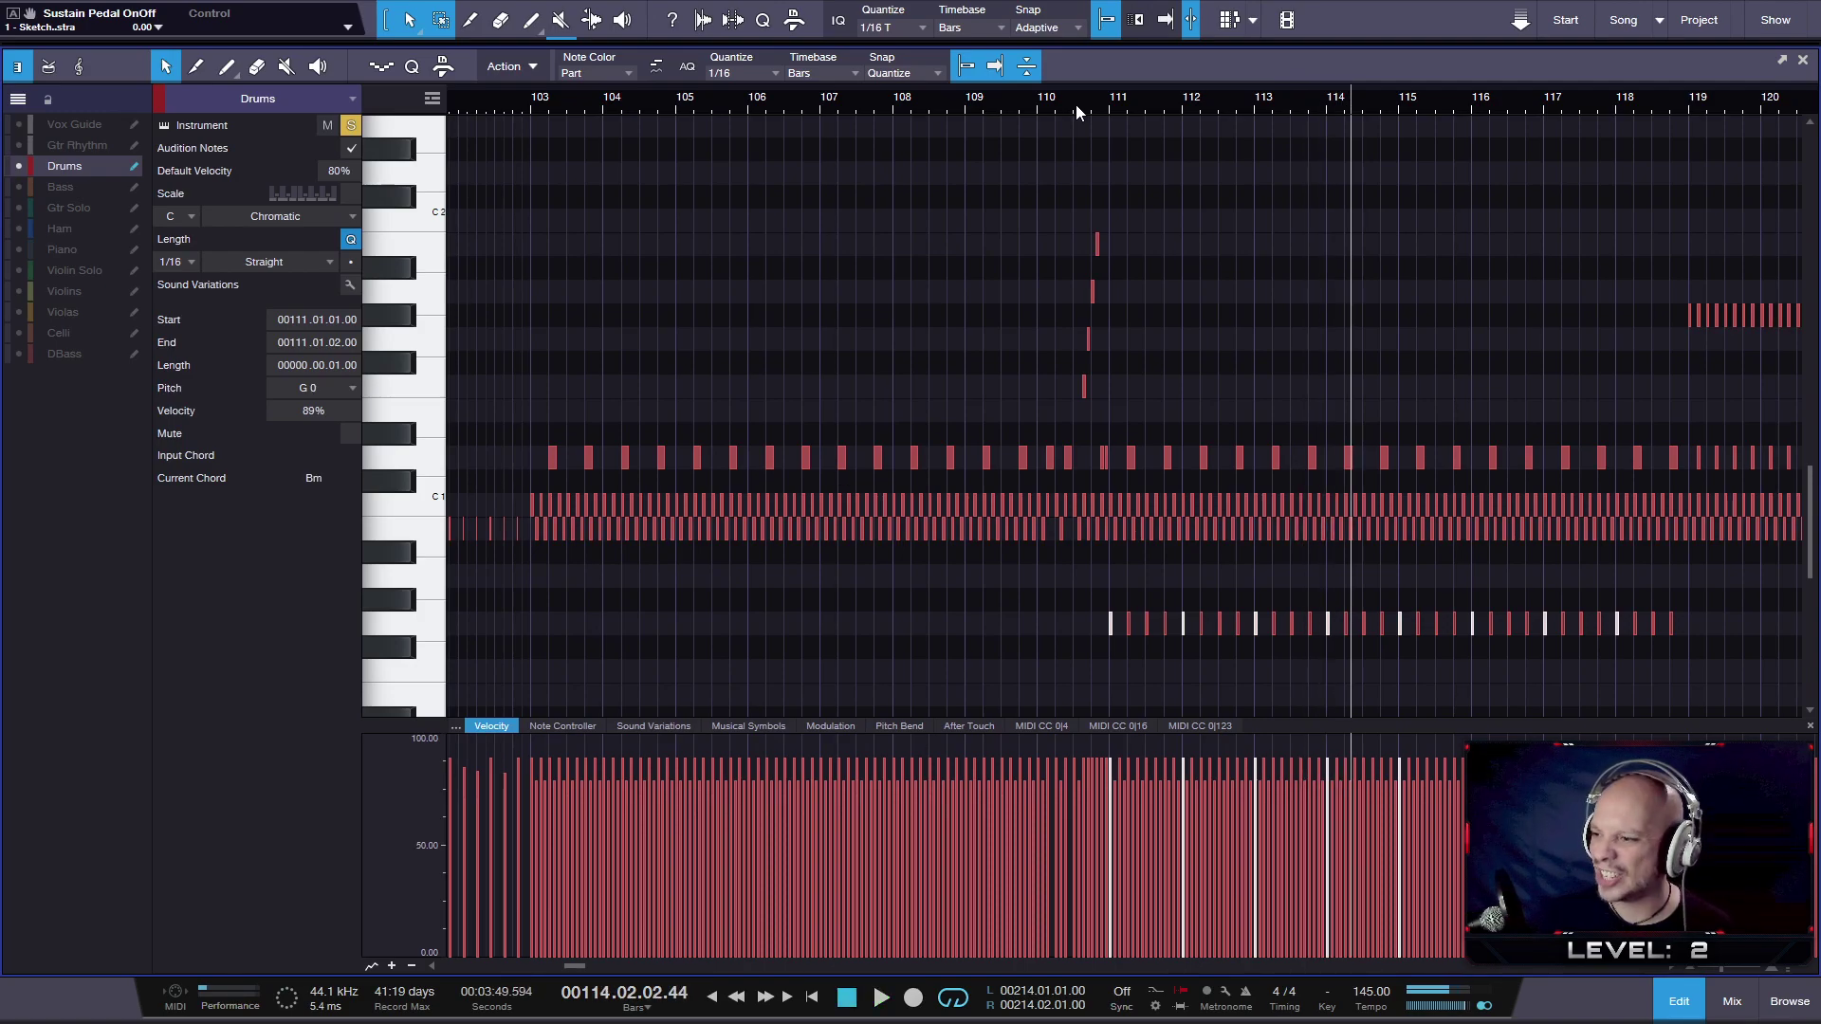
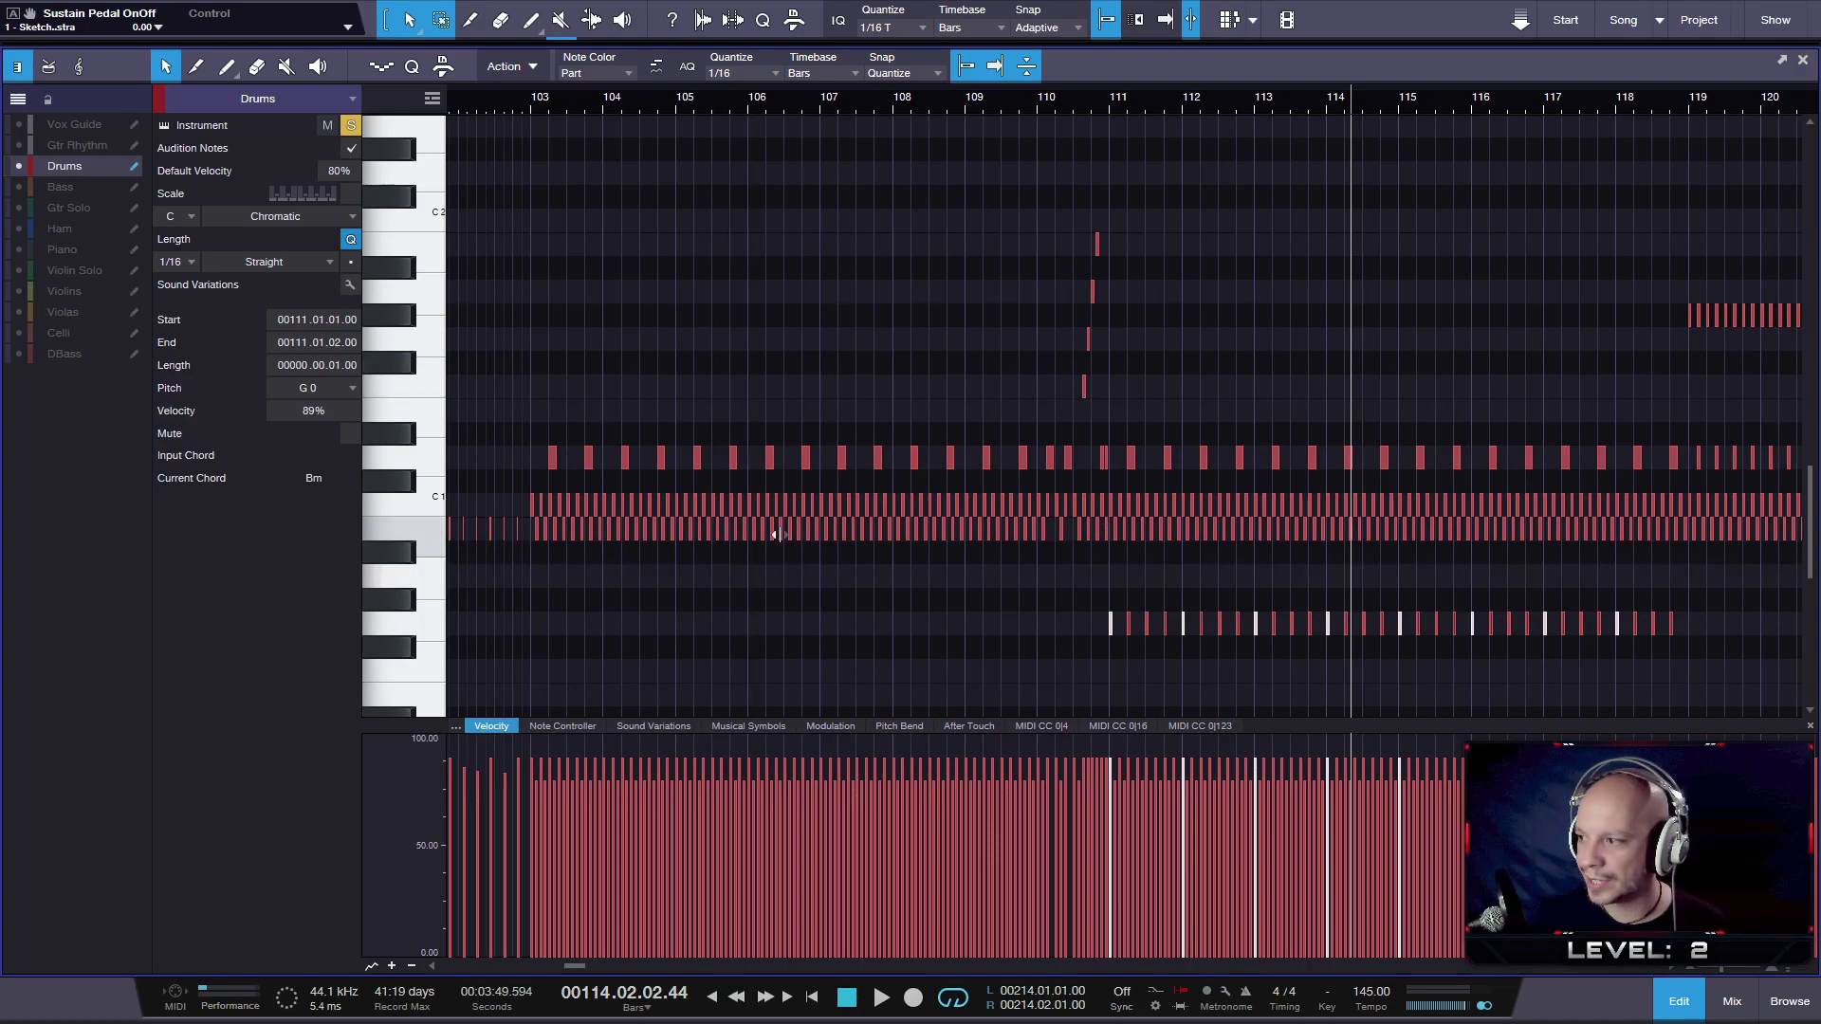
# - Play the drums from bar 103 into bar 105 and audition the Snare sound on its own
pyautogui.scroll(1, 797, 529)
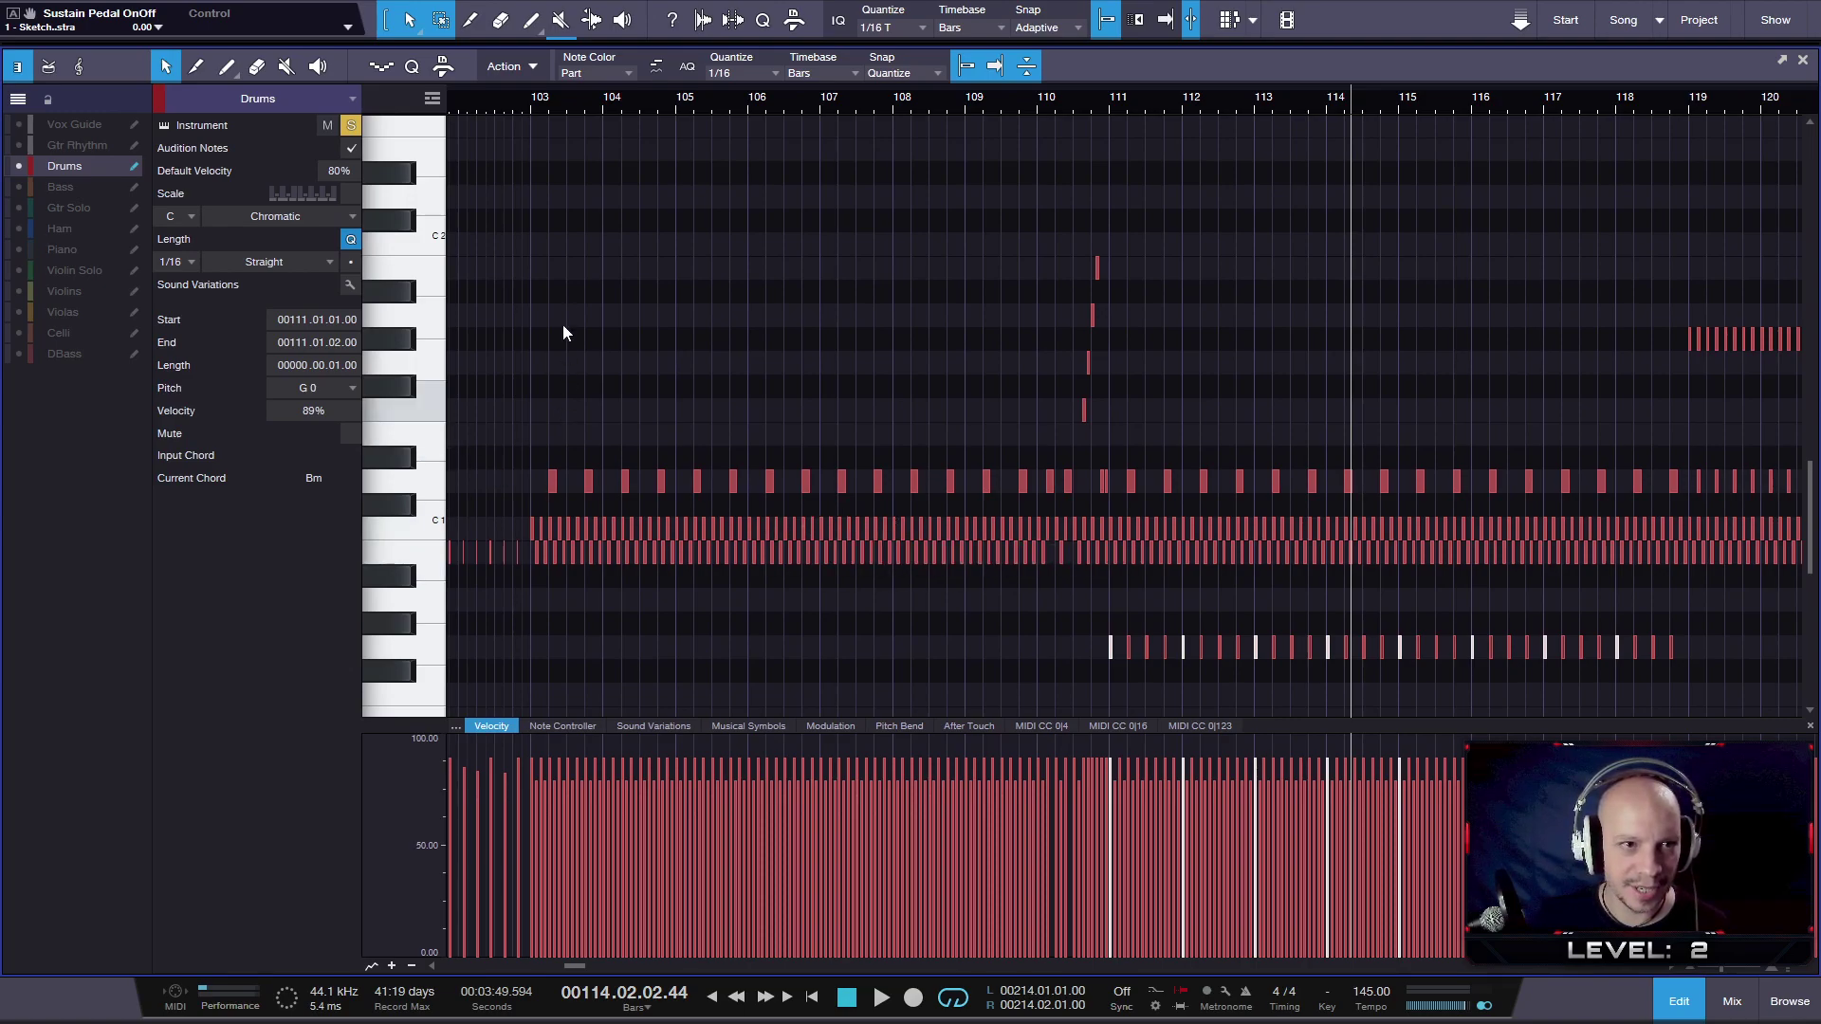
pyautogui.click(539, 103)
pyautogui.press('space')
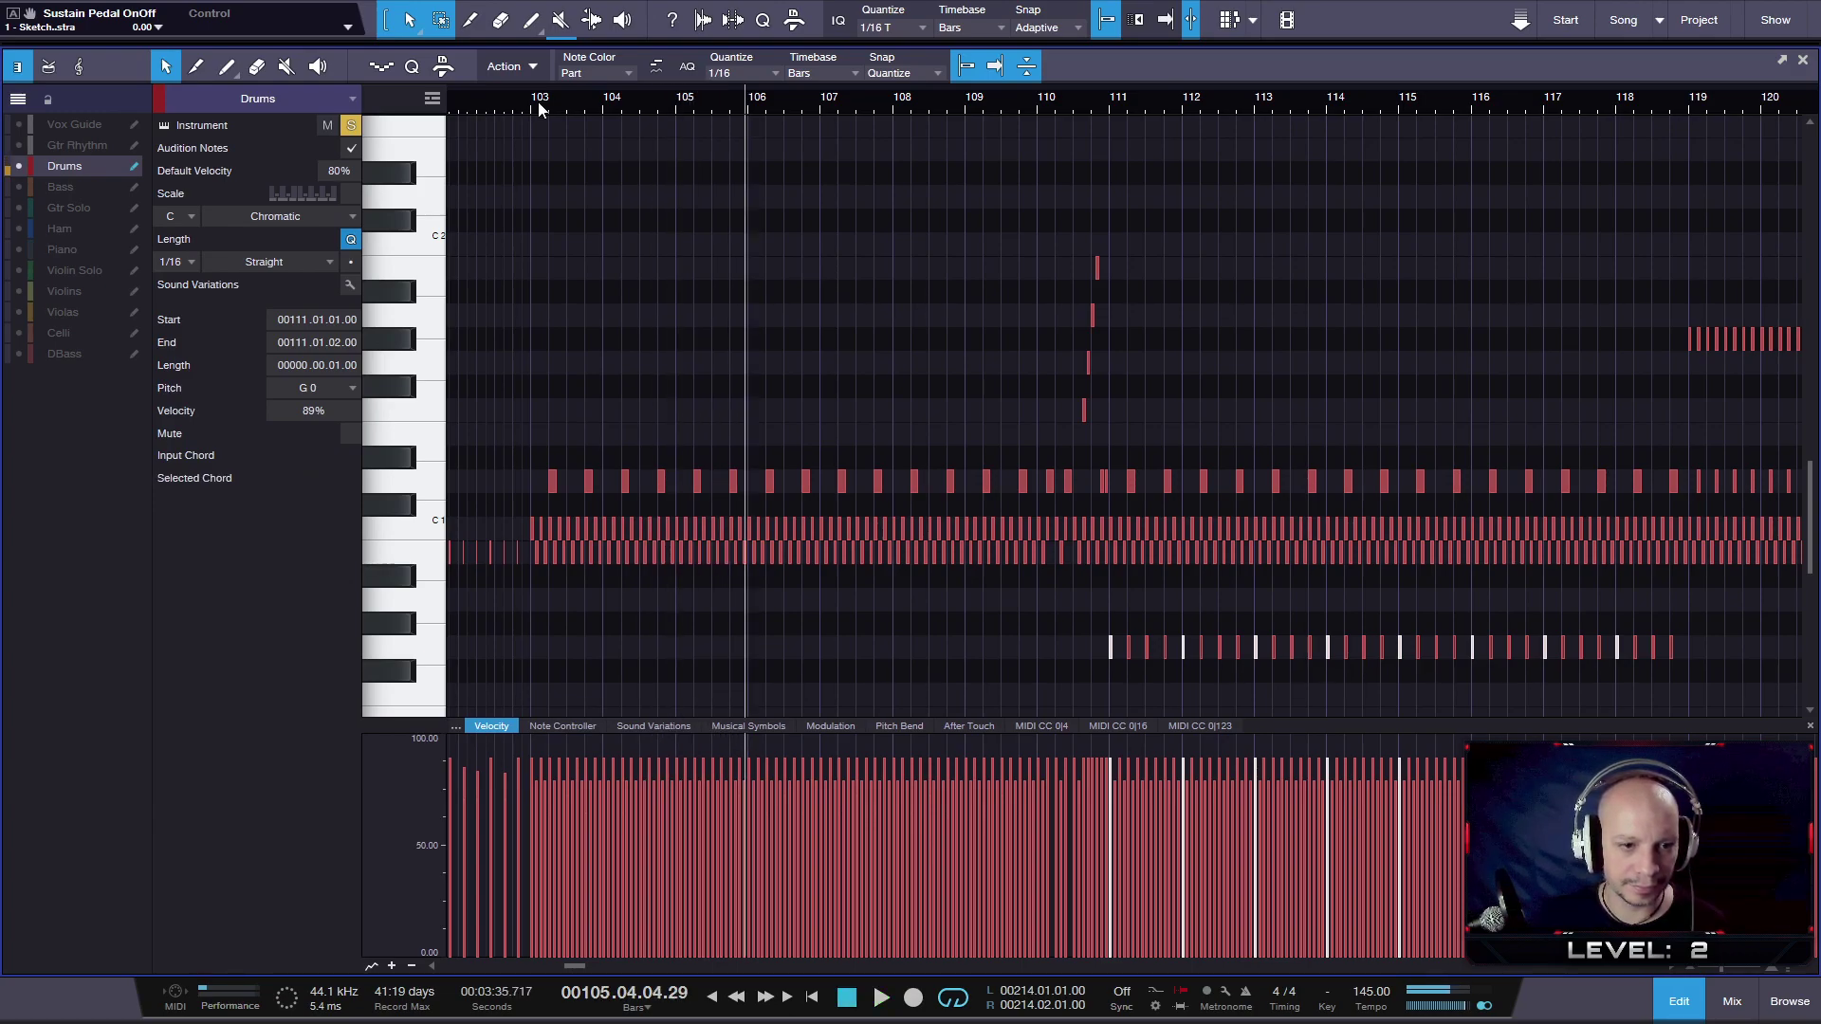
pyautogui.click(430, 479)
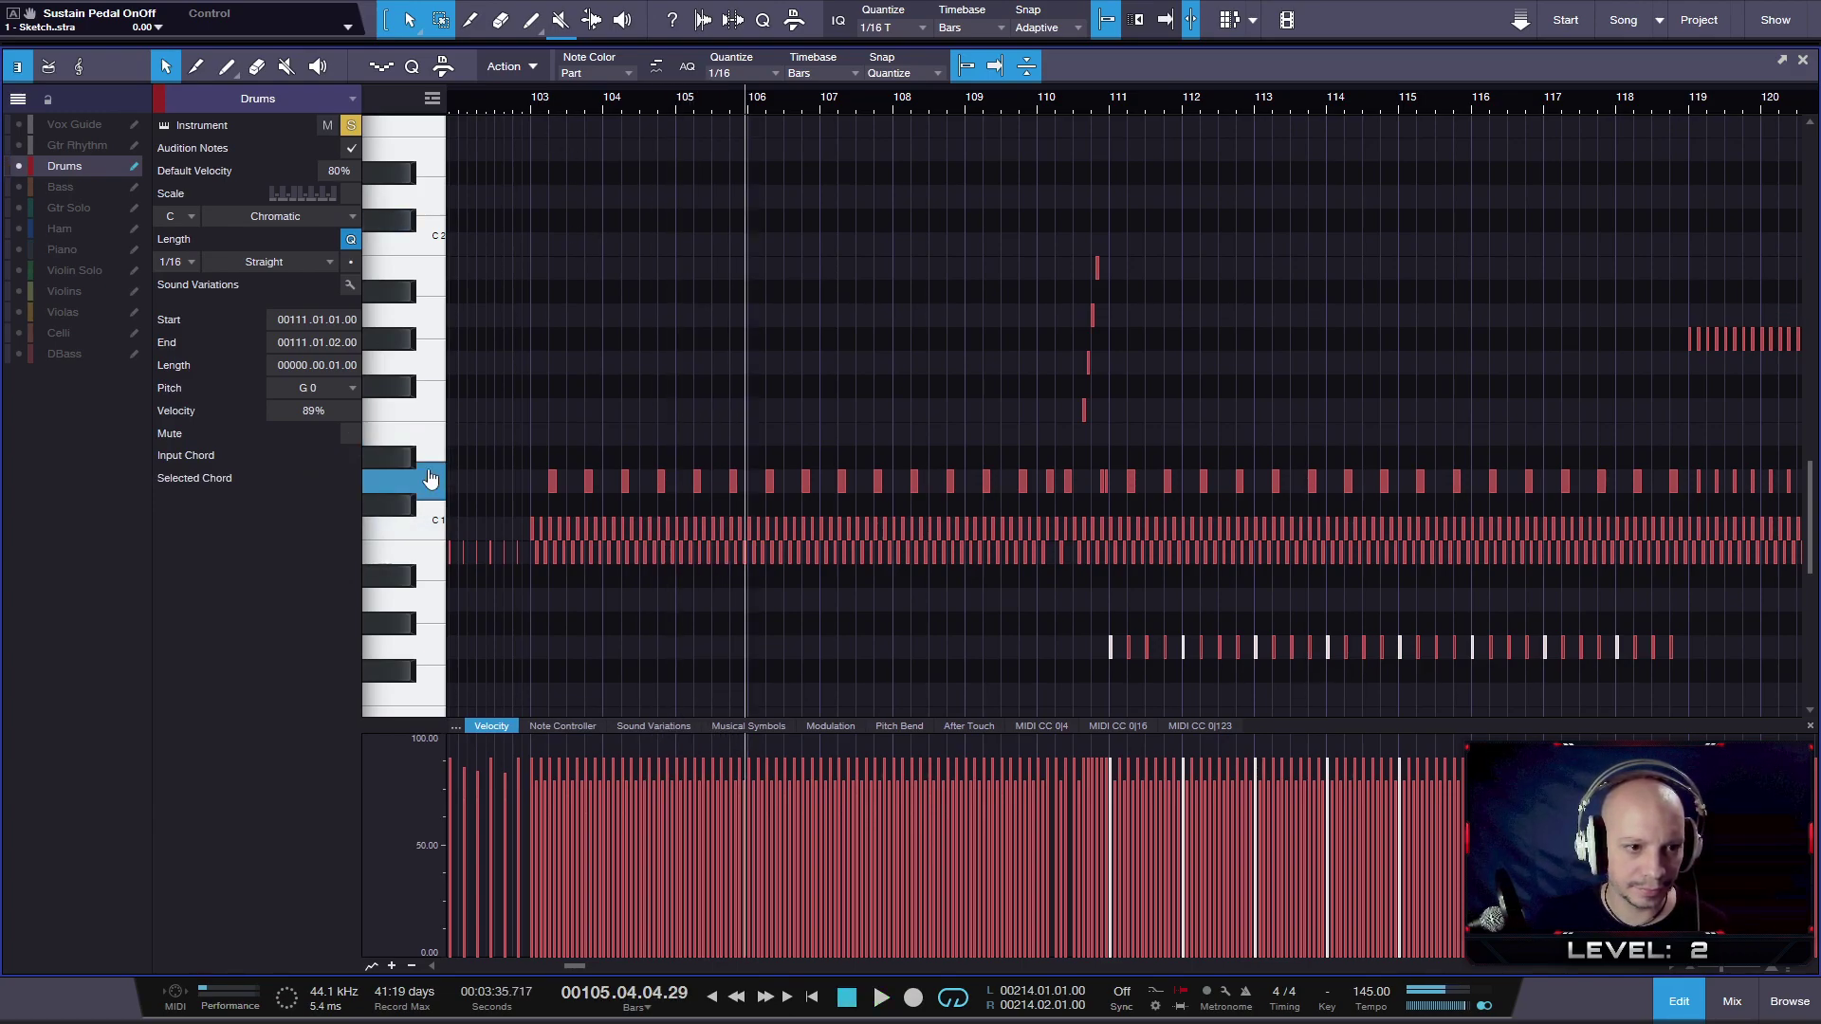
# - Move the Snare notes on beat two of bars 103 through 109 up to the Electric Snare pitch
pyautogui.moveTo(549, 447); pyautogui.dragTo(562, 495)
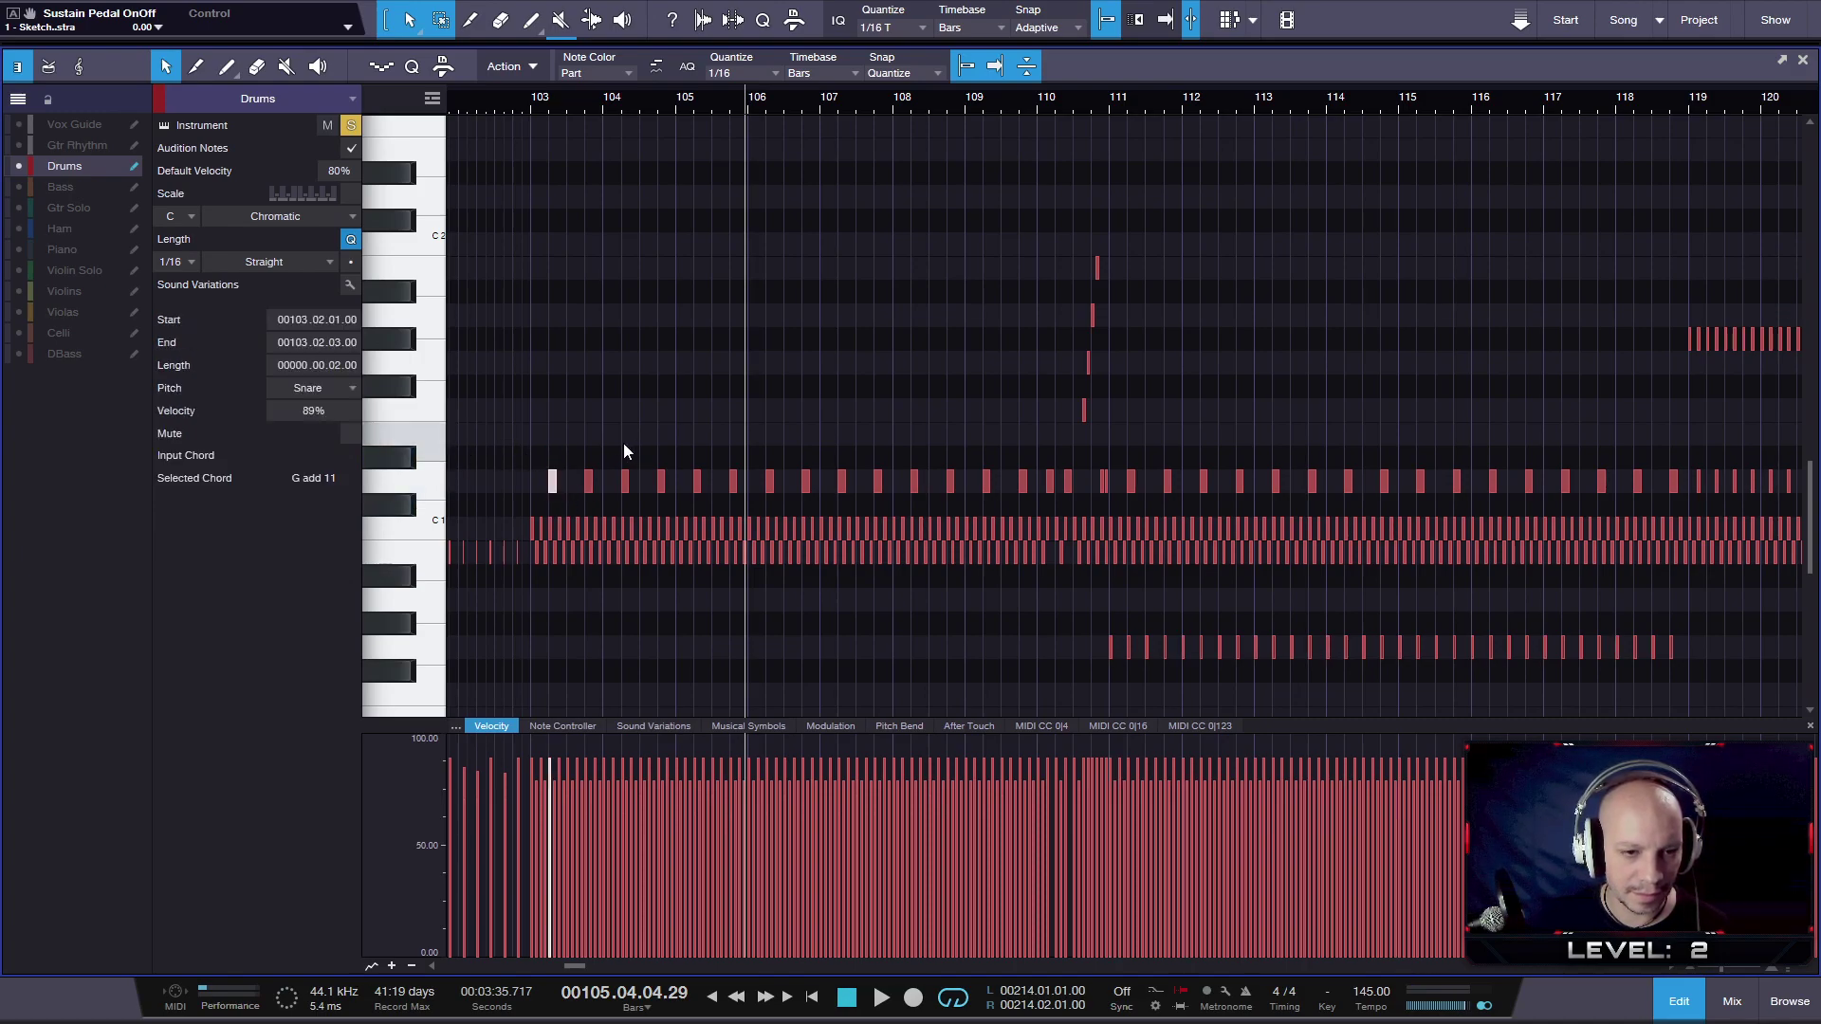
pyautogui.moveTo(622, 485); pyautogui.dragTo(703, 512)
pyautogui.moveTo(759, 455); pyautogui.dragTo(1001, 495)
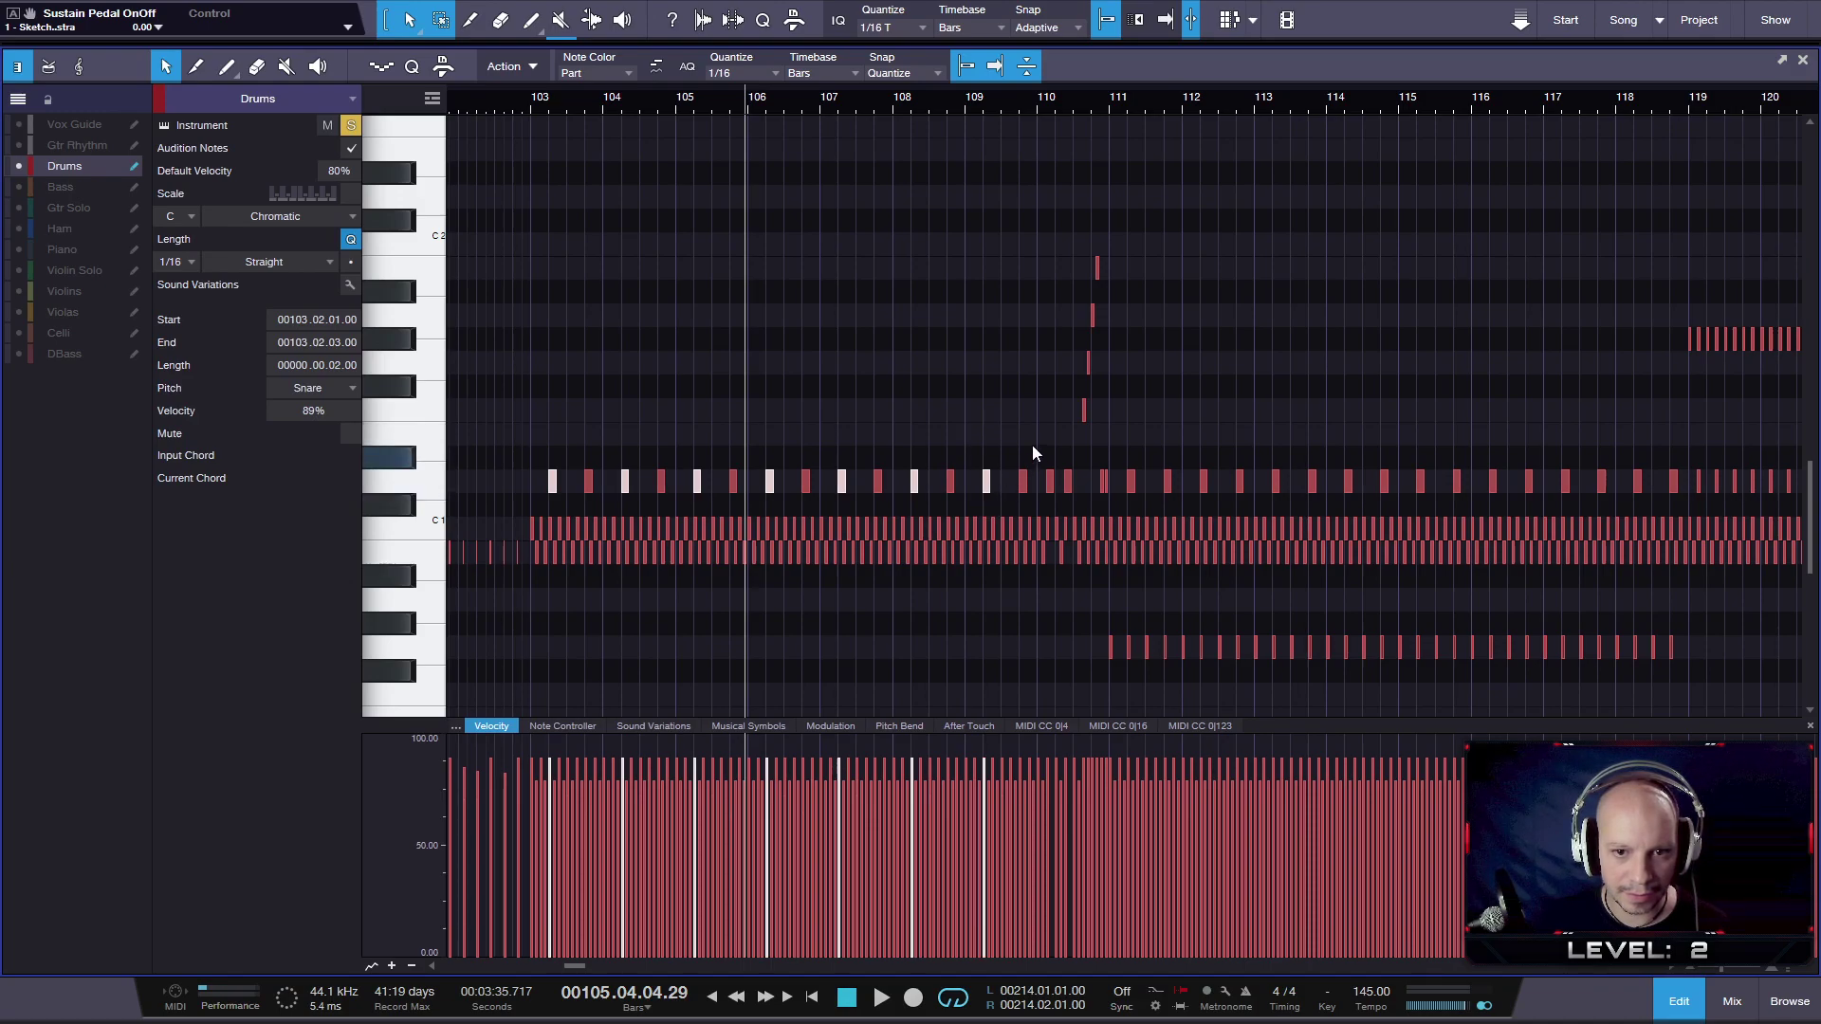
pyautogui.moveTo(557, 477); pyautogui.dragTo(556, 443)
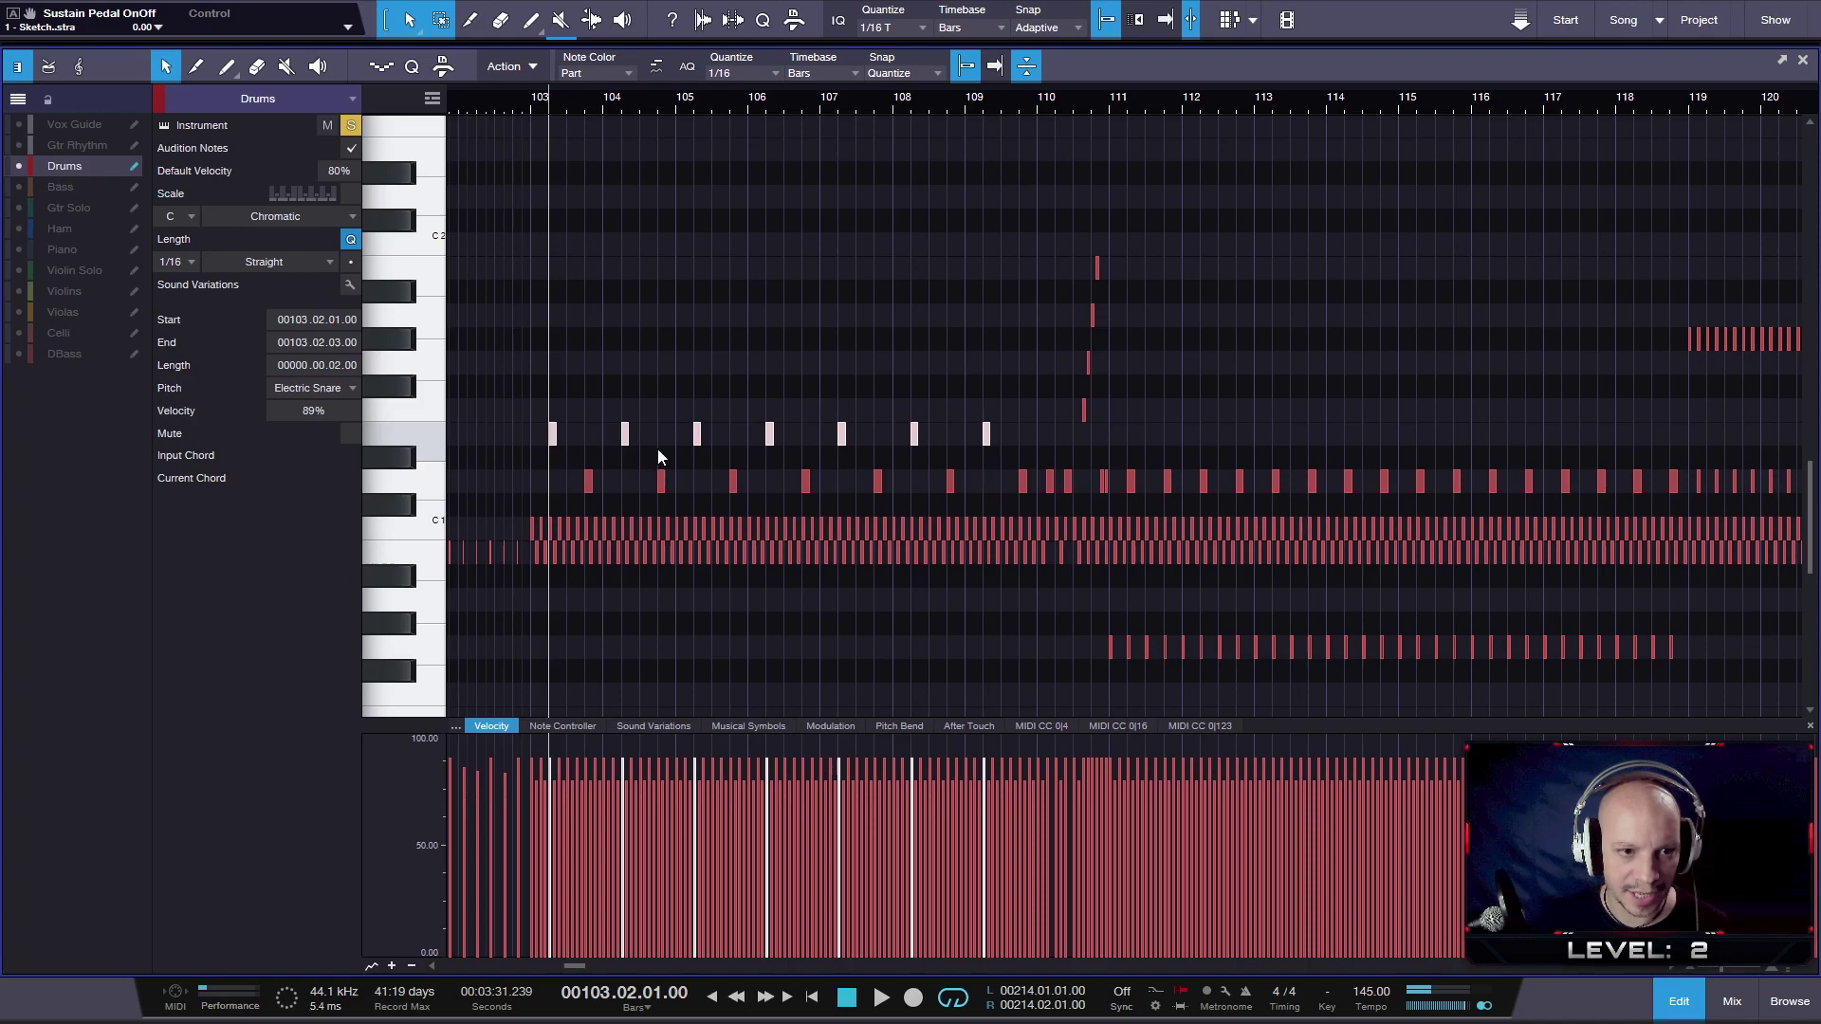
# - Listen to the Electric Snare notes into bar 106 and move them back down to the Snare pitch
pyautogui.press('space')
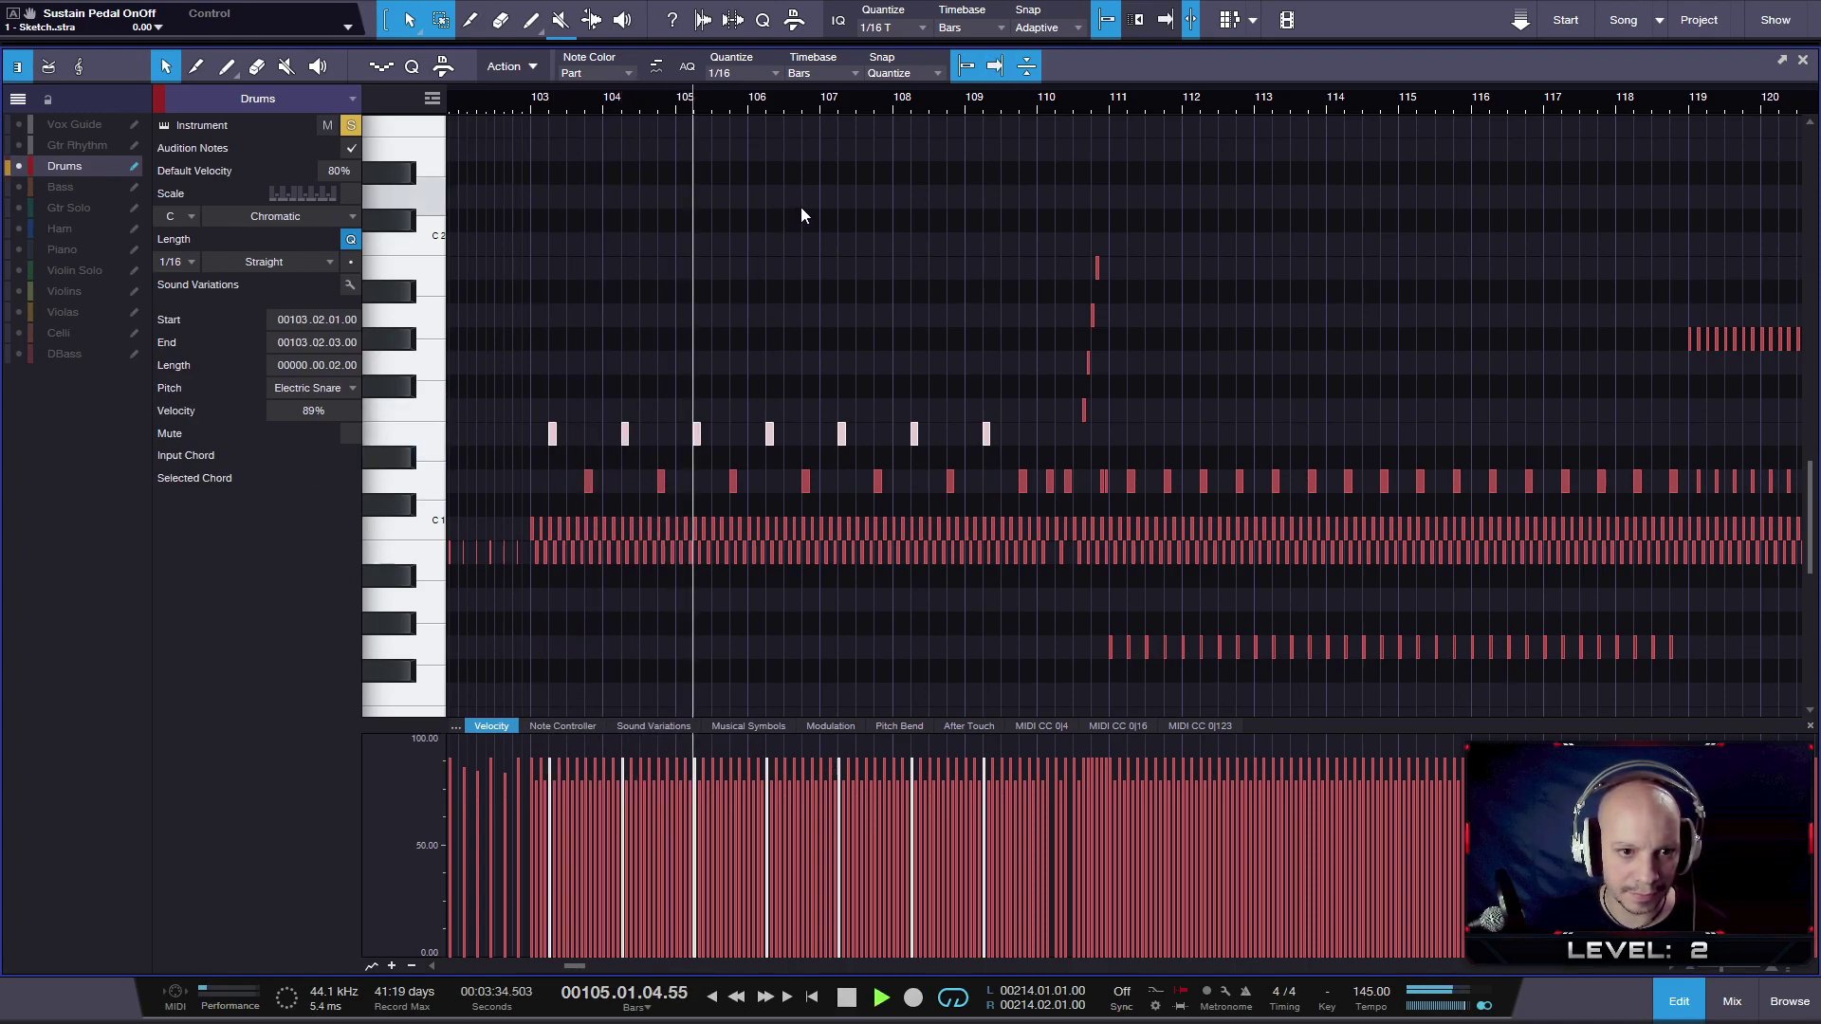
pyautogui.press('space')
pyautogui.press('Down')
pyautogui.press('Down')
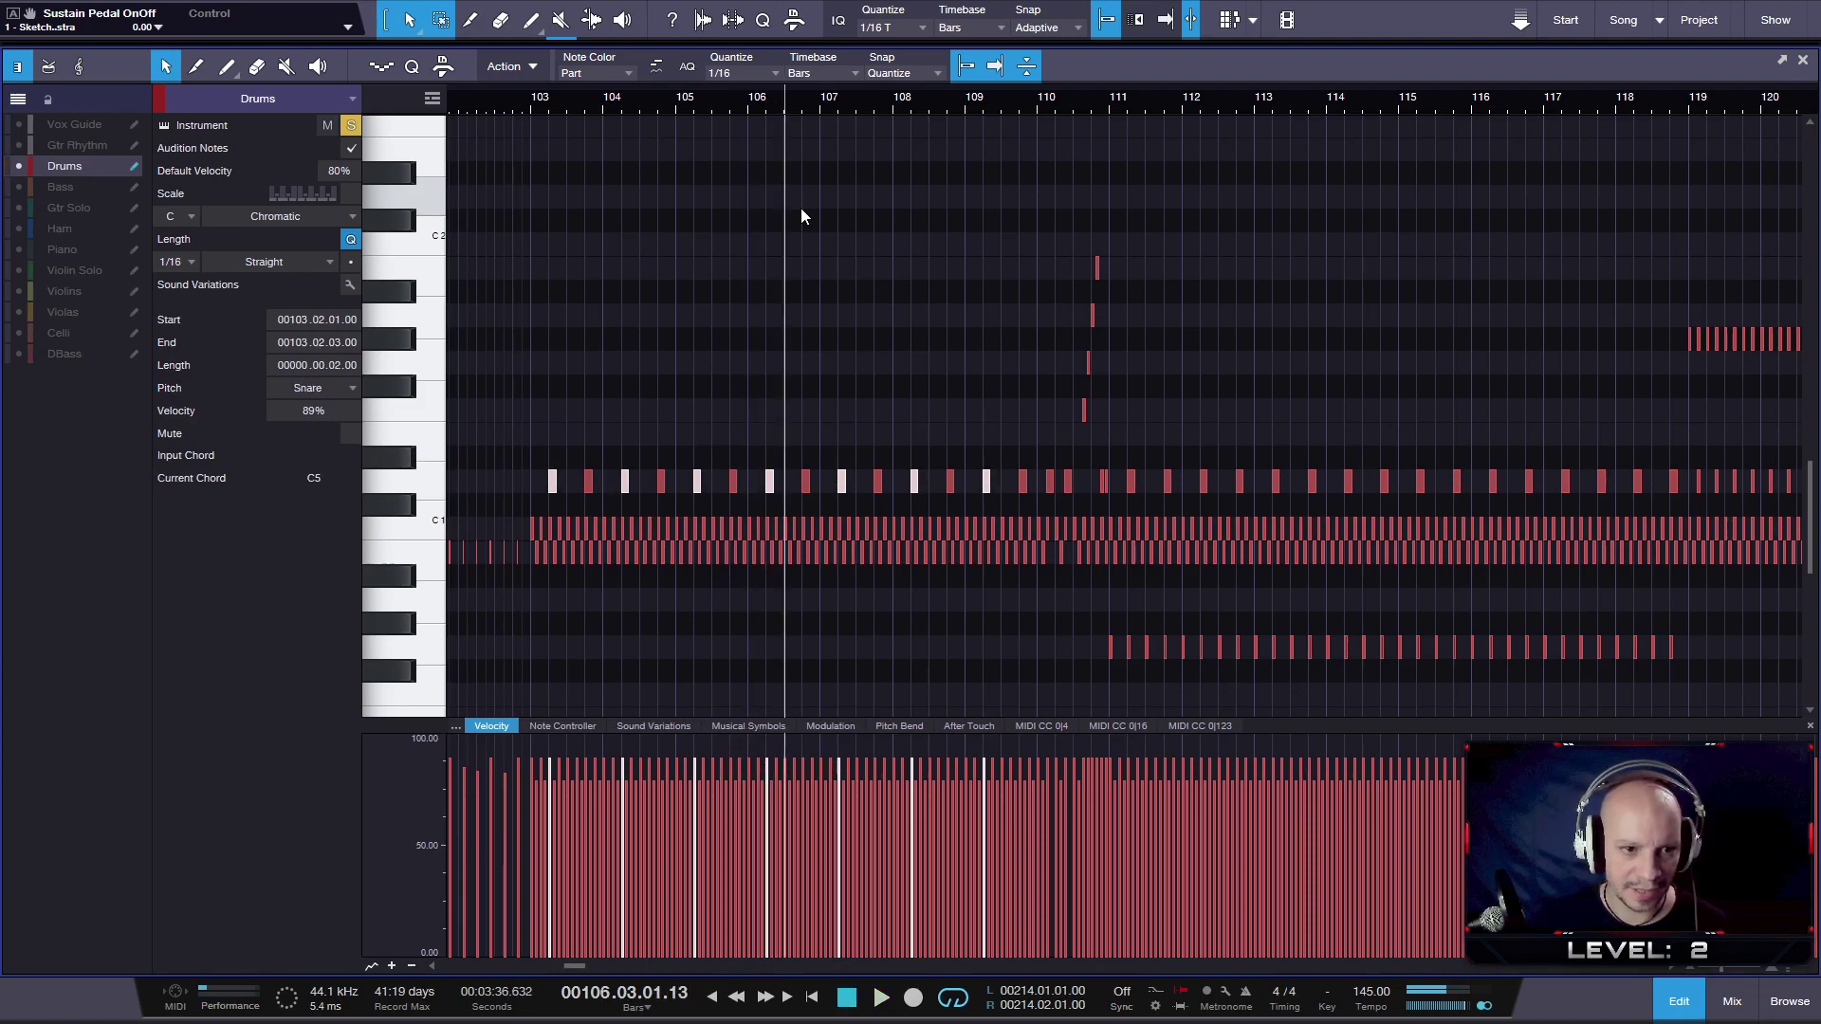
# - Select the Snare notes on beat four of bars 103 through 109 and set their velocity to 81%
pyautogui.moveTo(585, 400); pyautogui.dragTo(601, 485)
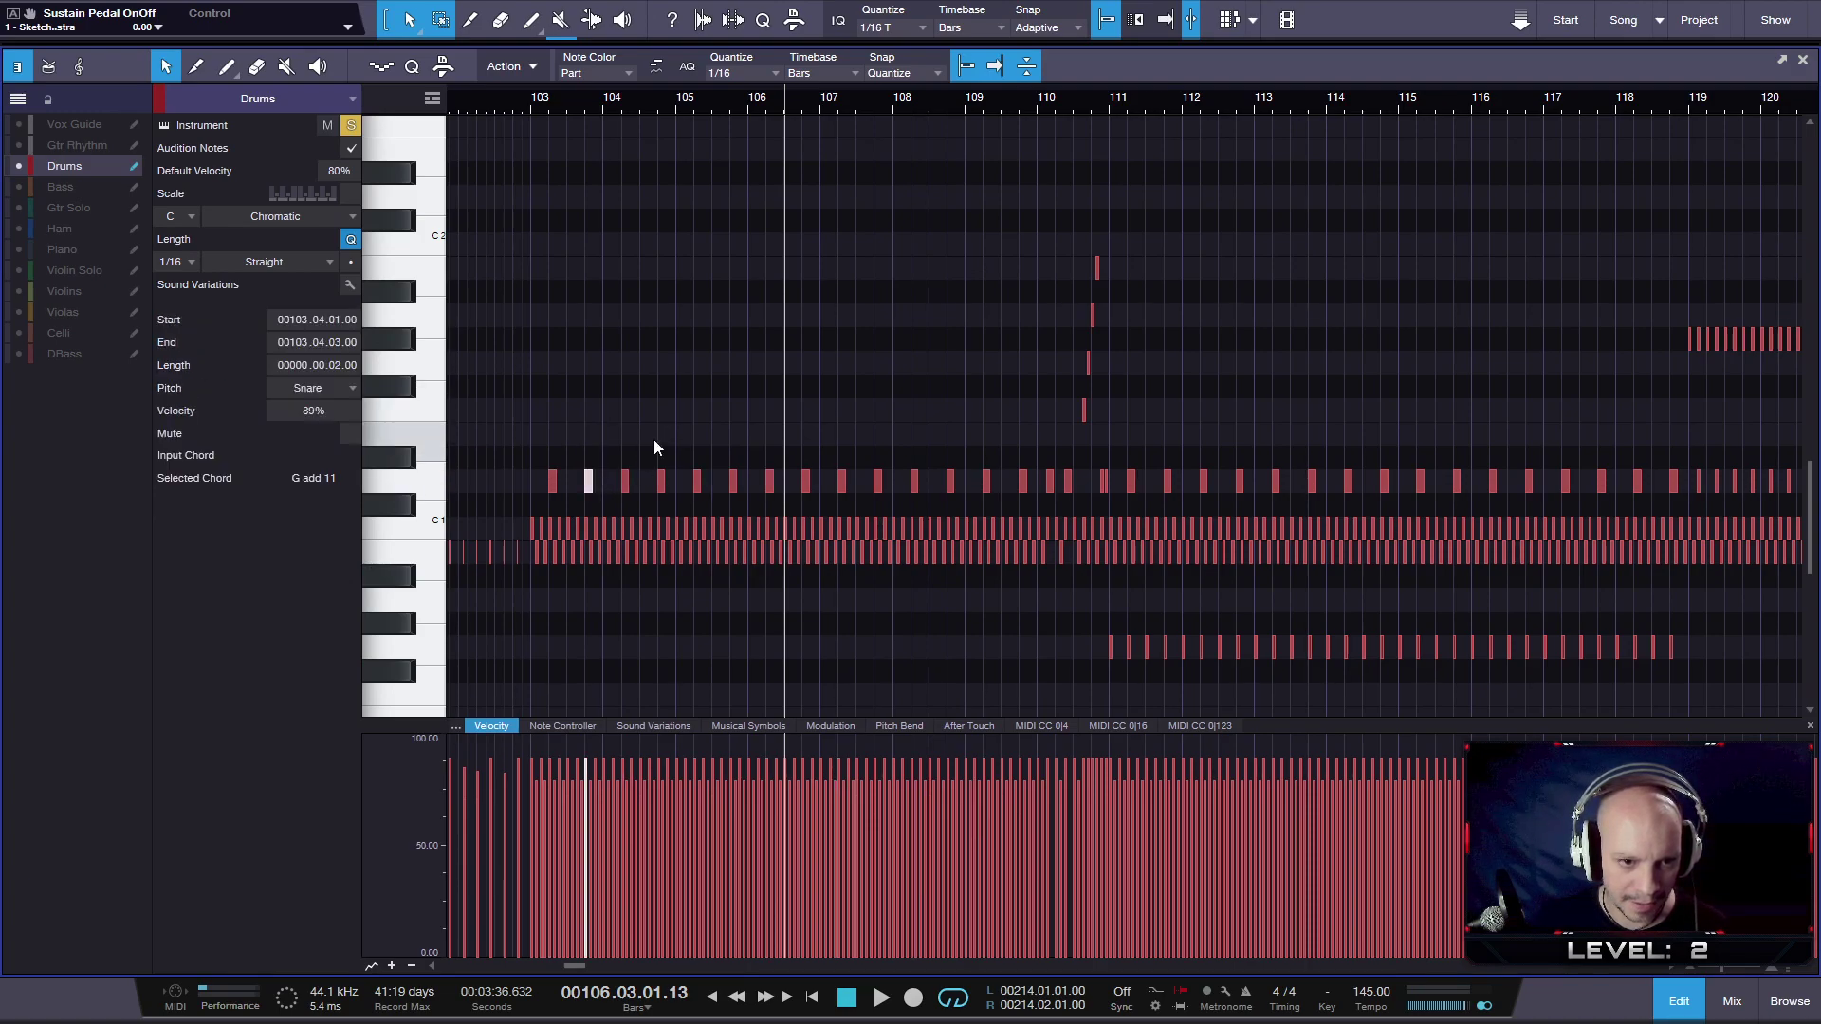
pyautogui.keyDown('shift'); pyautogui.click(661, 481); pyautogui.keyUp('shift')
pyautogui.moveTo(757, 504); pyautogui.dragTo(882, 497)
pyautogui.moveTo(944, 427); pyautogui.dragTo(956, 495)
pyautogui.moveTo(1028, 442); pyautogui.dragTo(1031, 503)
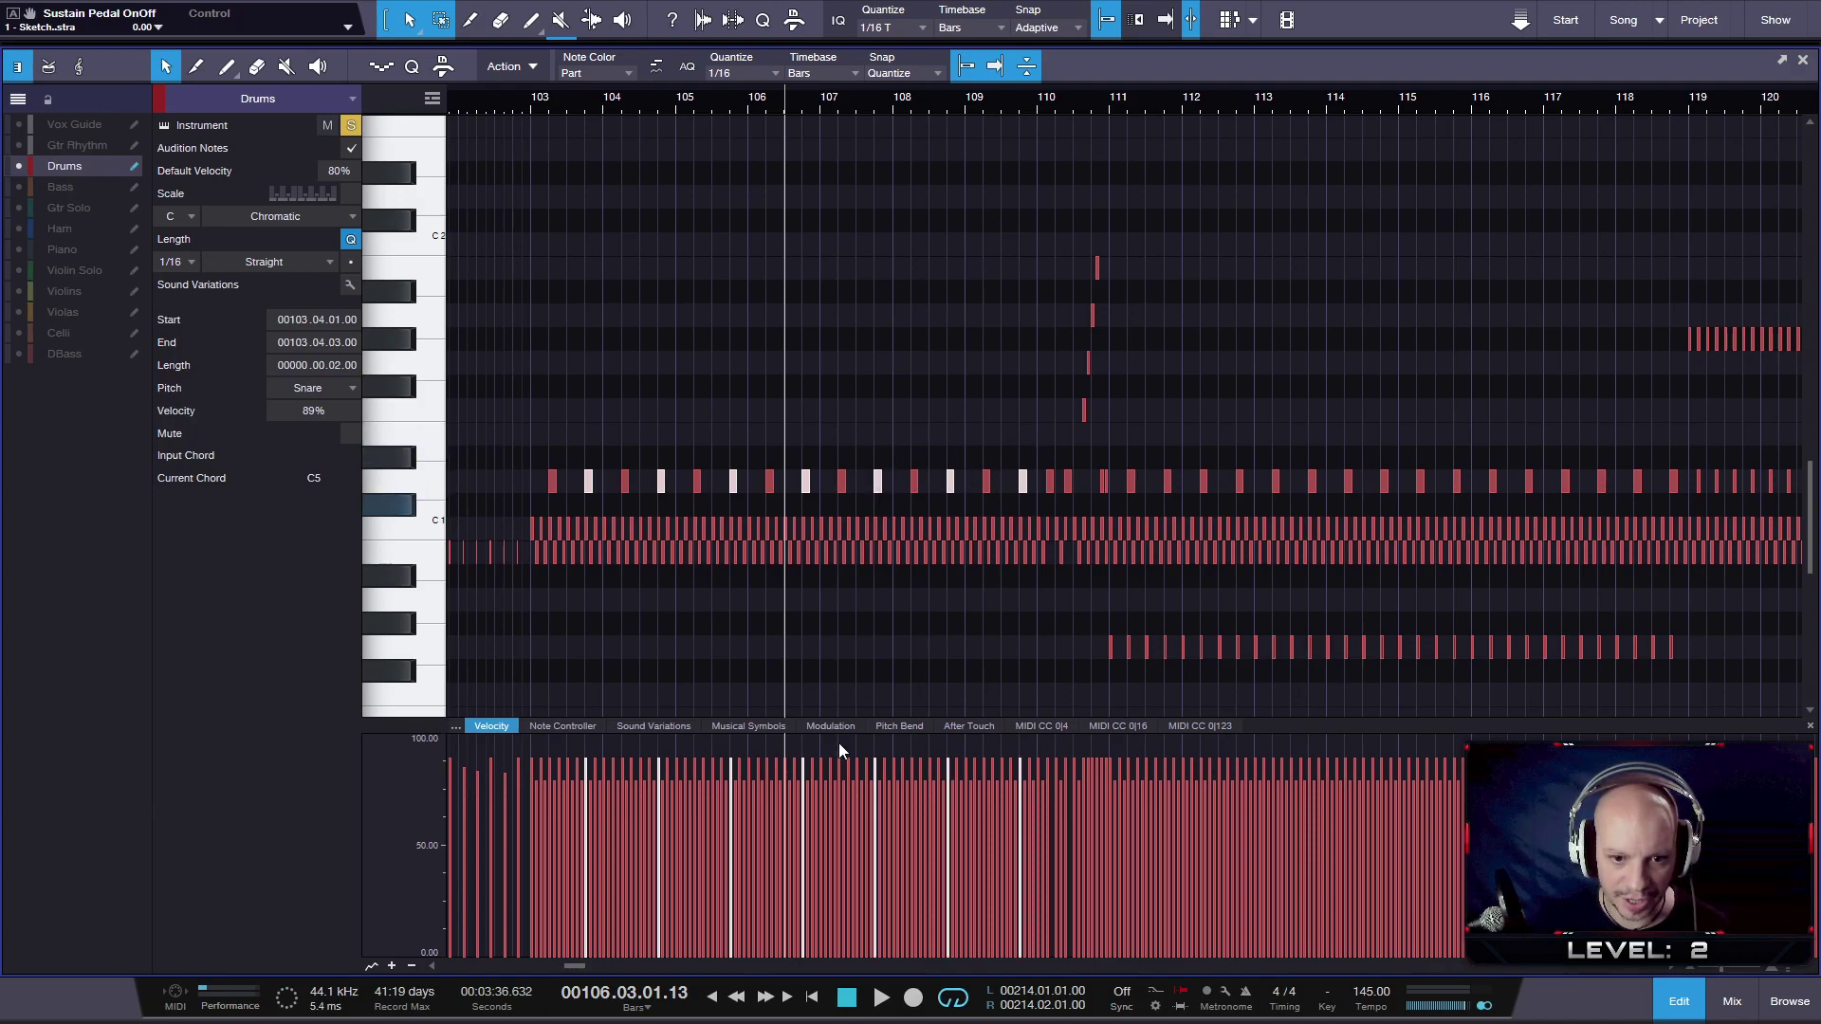
pyautogui.moveTo(589, 773); pyautogui.dragTo(588, 794)
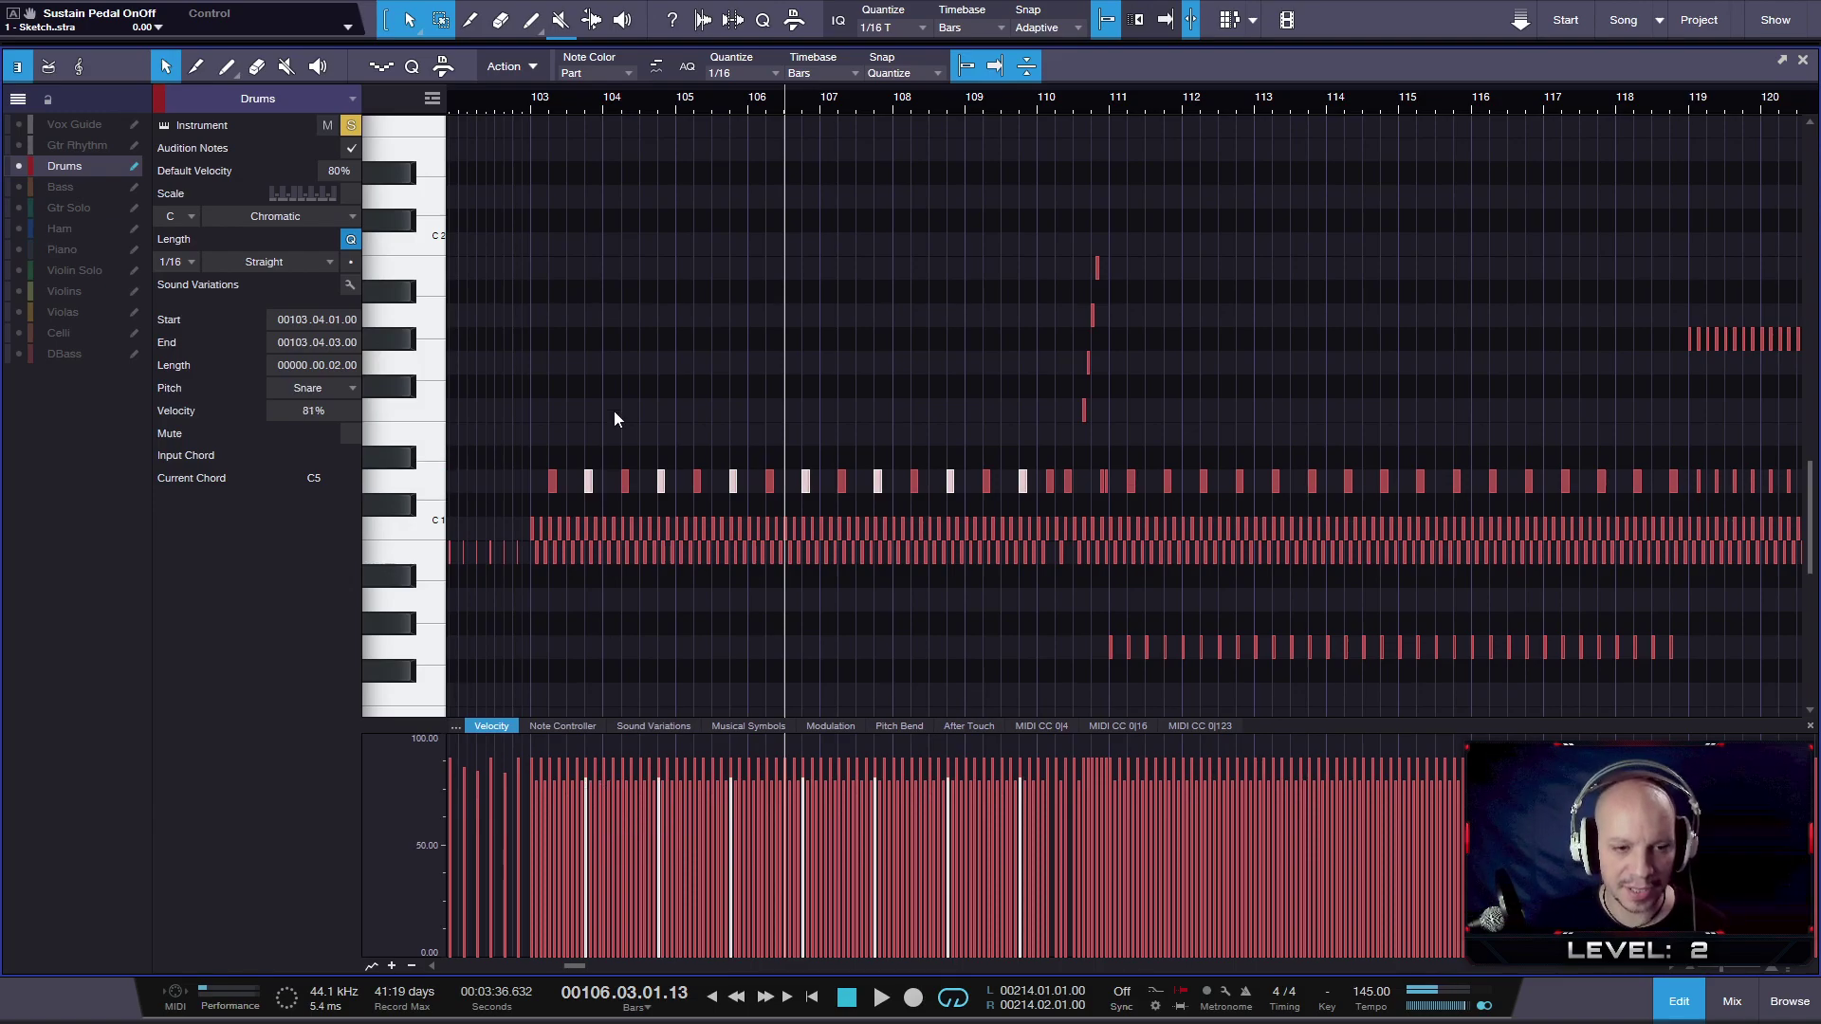
# - Play the drums from bar 103 and replay the passage leading through the bar 110 fill into bar 111
pyautogui.click(535, 91)
pyautogui.press('space')
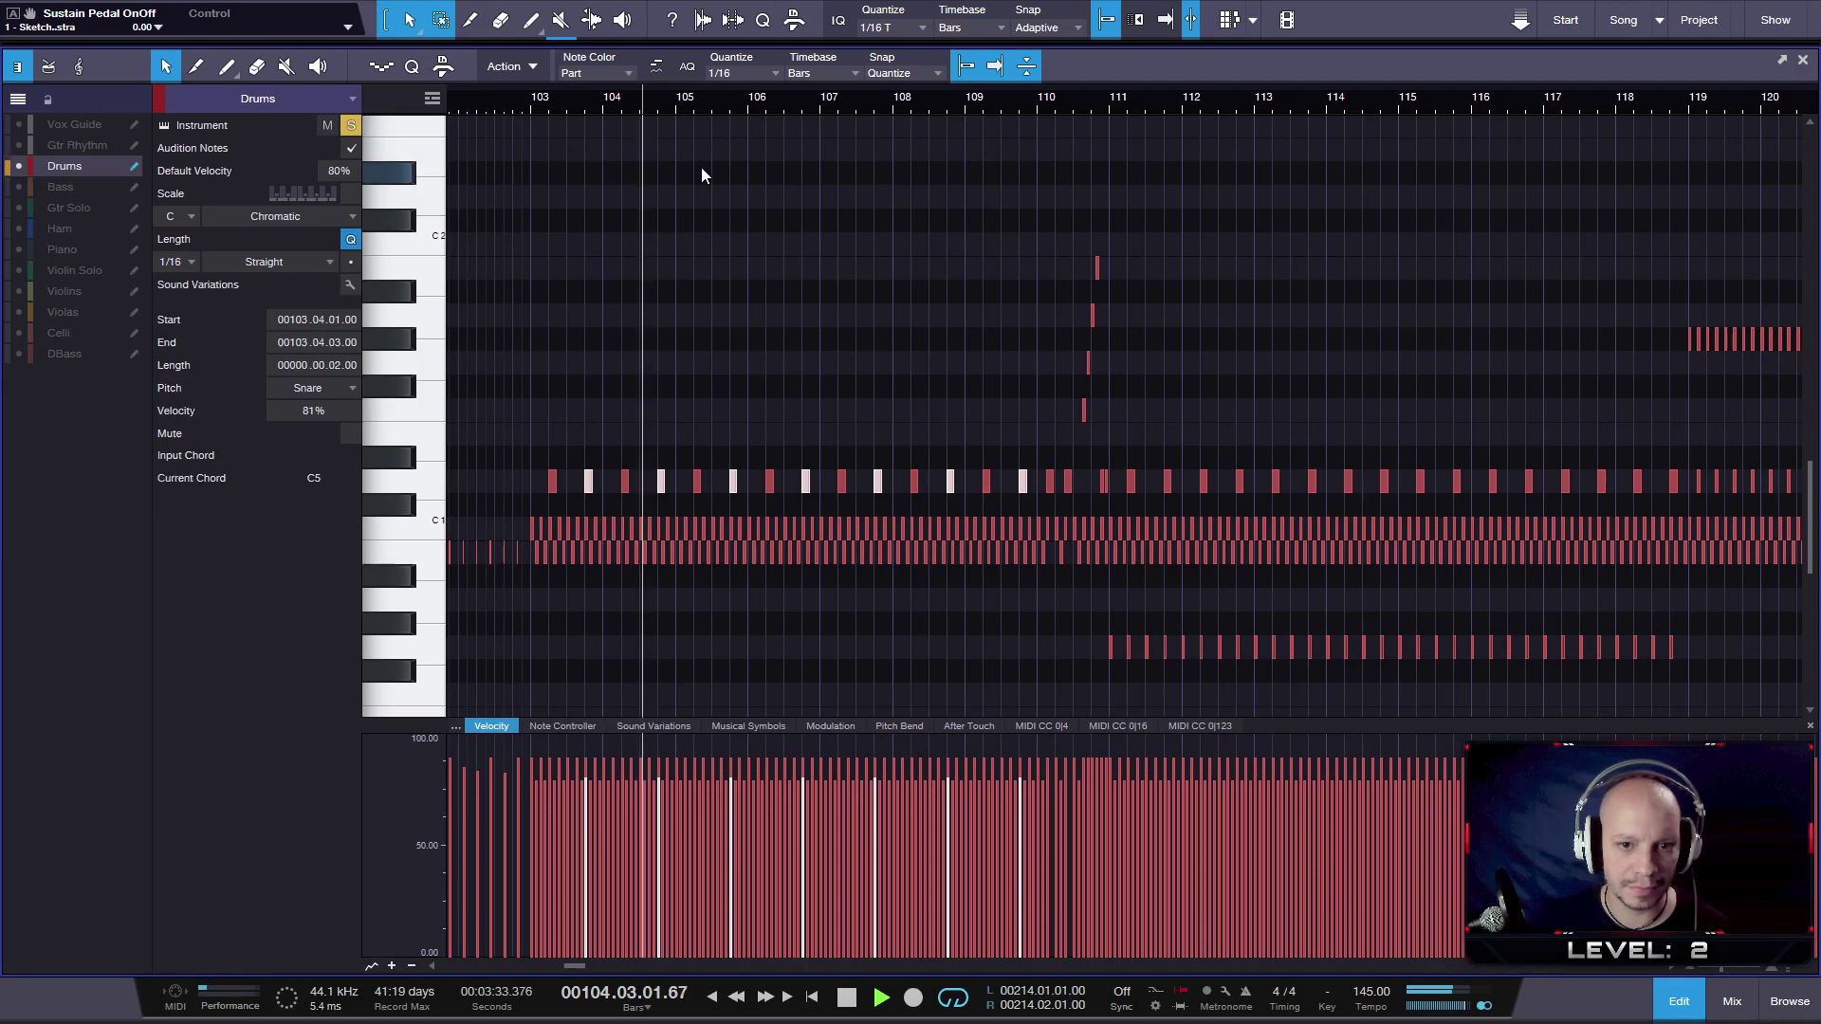
pyautogui.click(1038, 107)
pyautogui.press('space')
pyautogui.press('space')
pyautogui.click(947, 104)
pyautogui.scroll(3, 1169, 406)
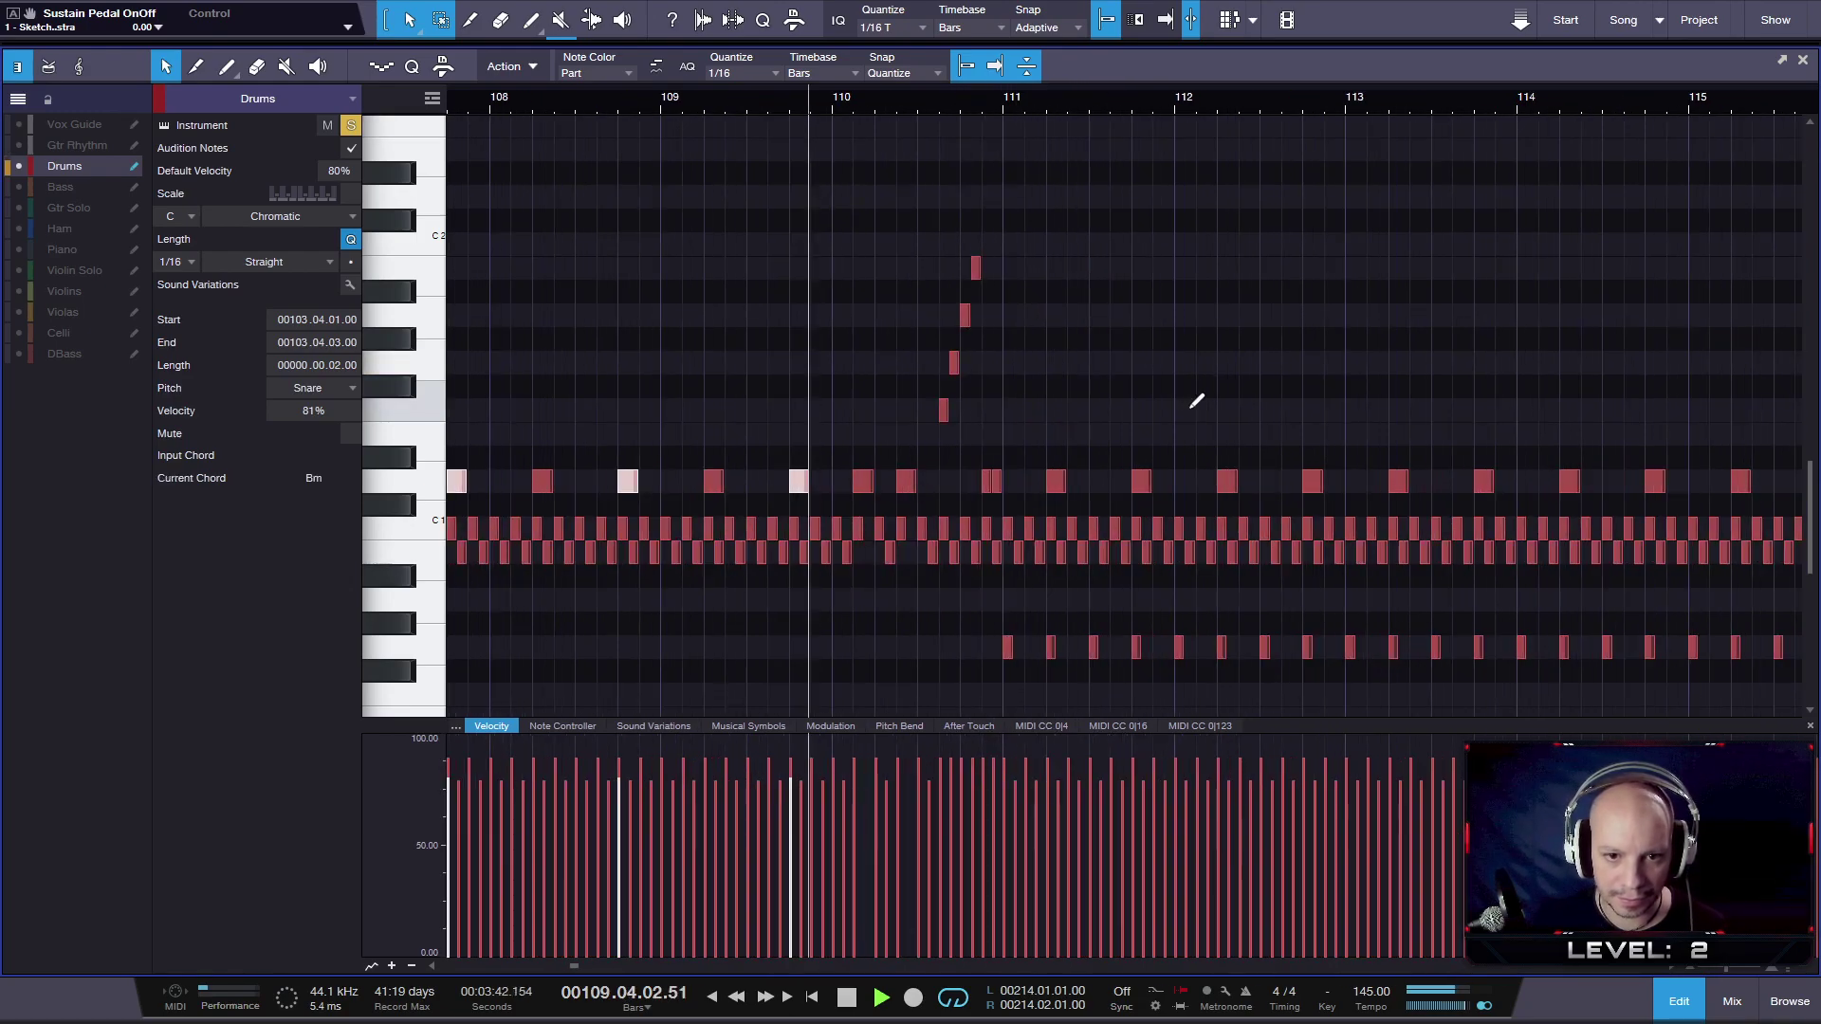
pyautogui.press('space')
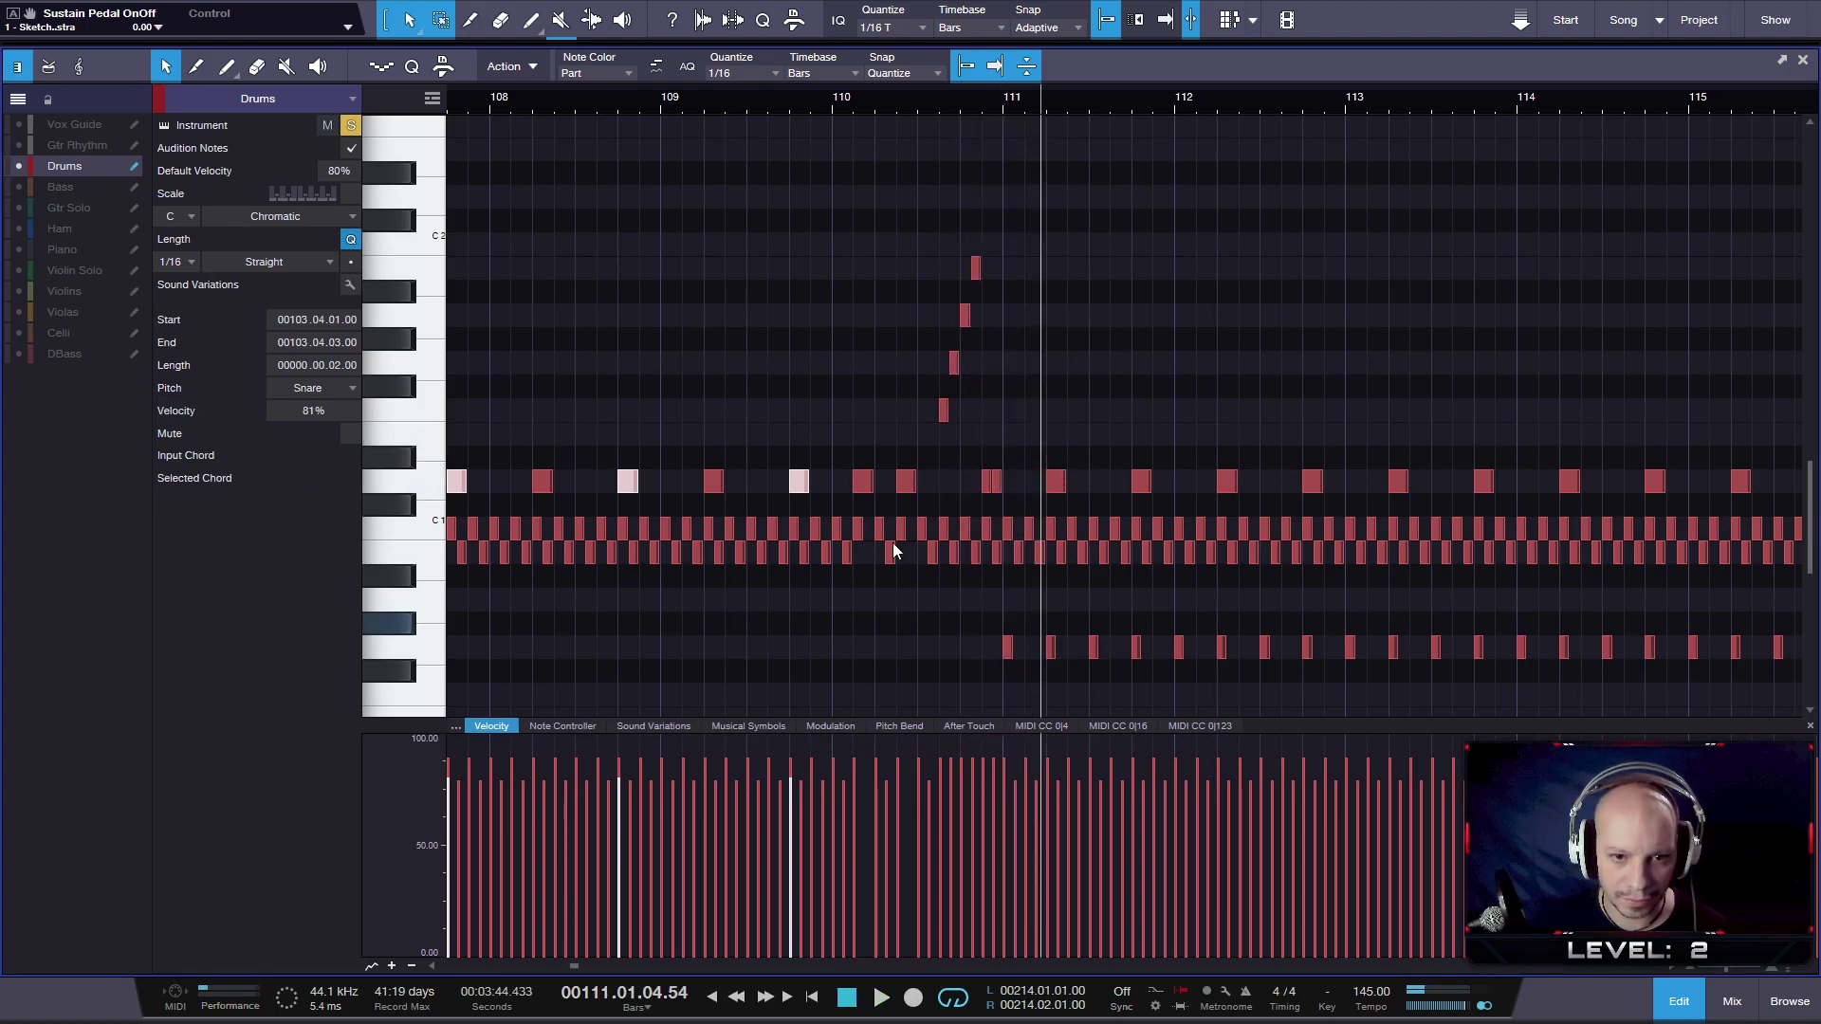
# - Select the four tom notes in bar 110 and play the fill into bar 111
pyautogui.moveTo(927, 208); pyautogui.dragTo(986, 423)
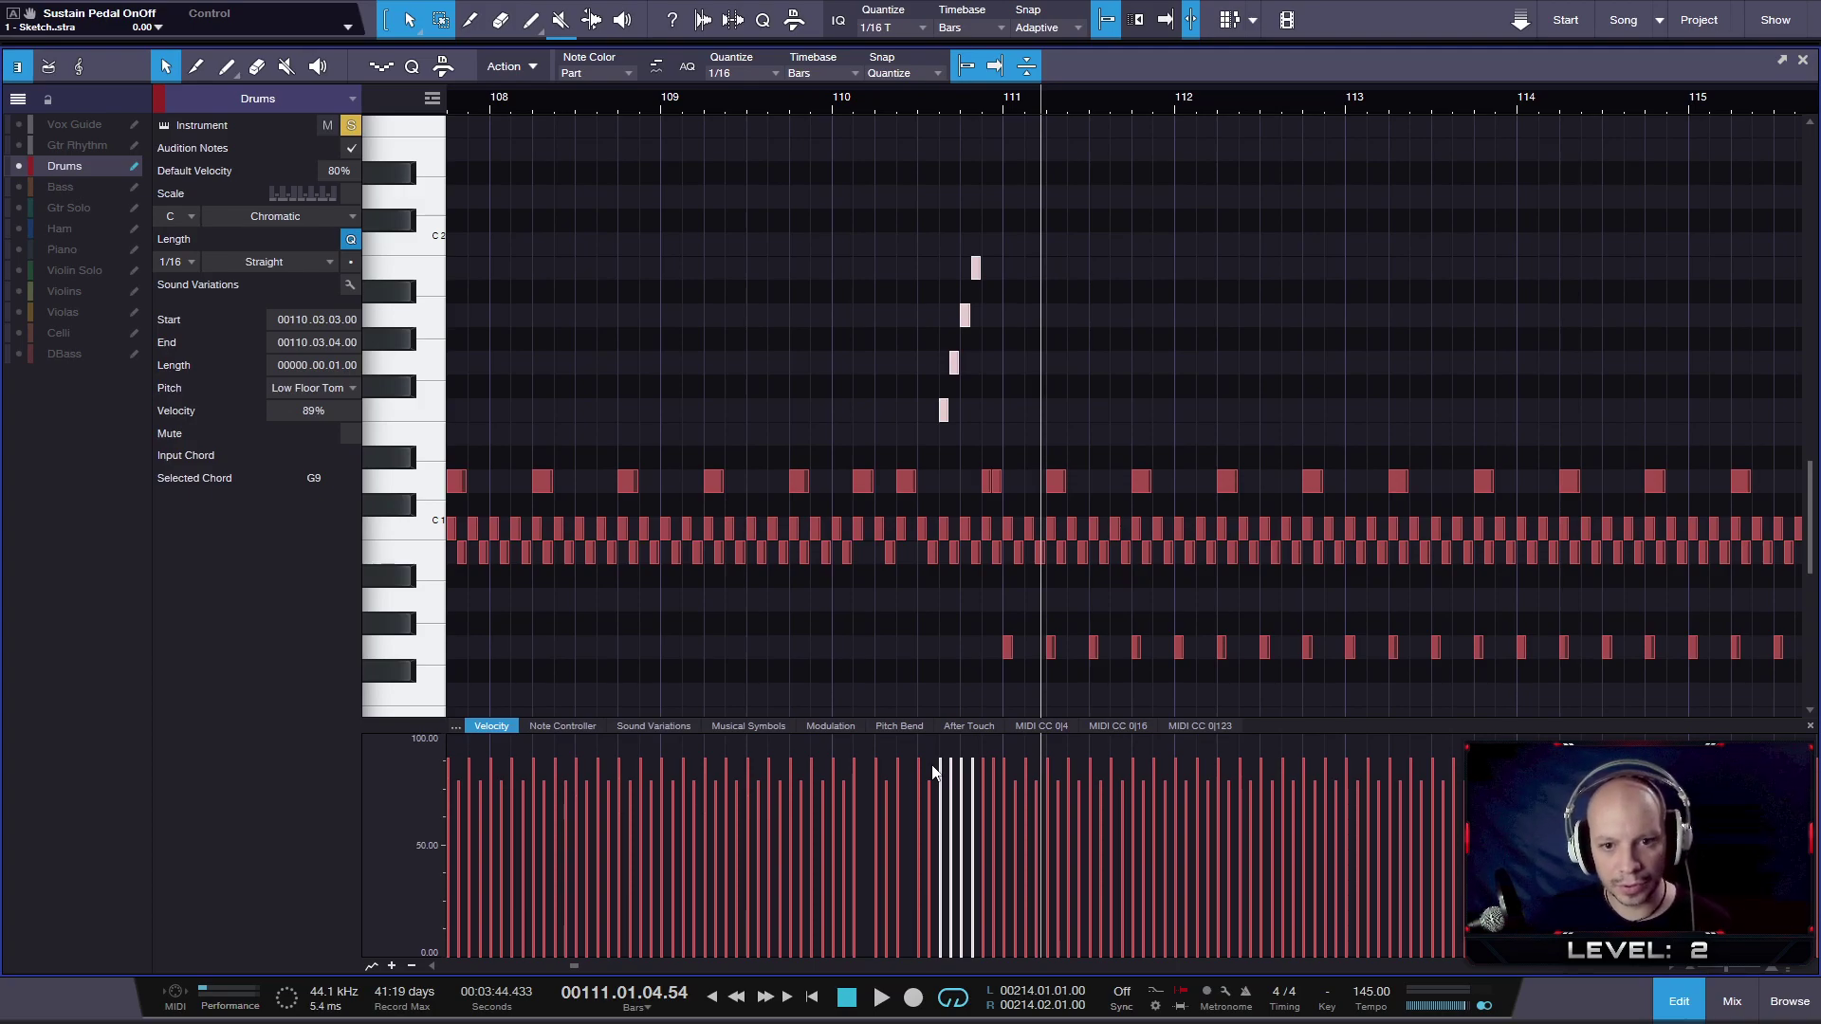
pyautogui.click(918, 104)
pyautogui.press('space')
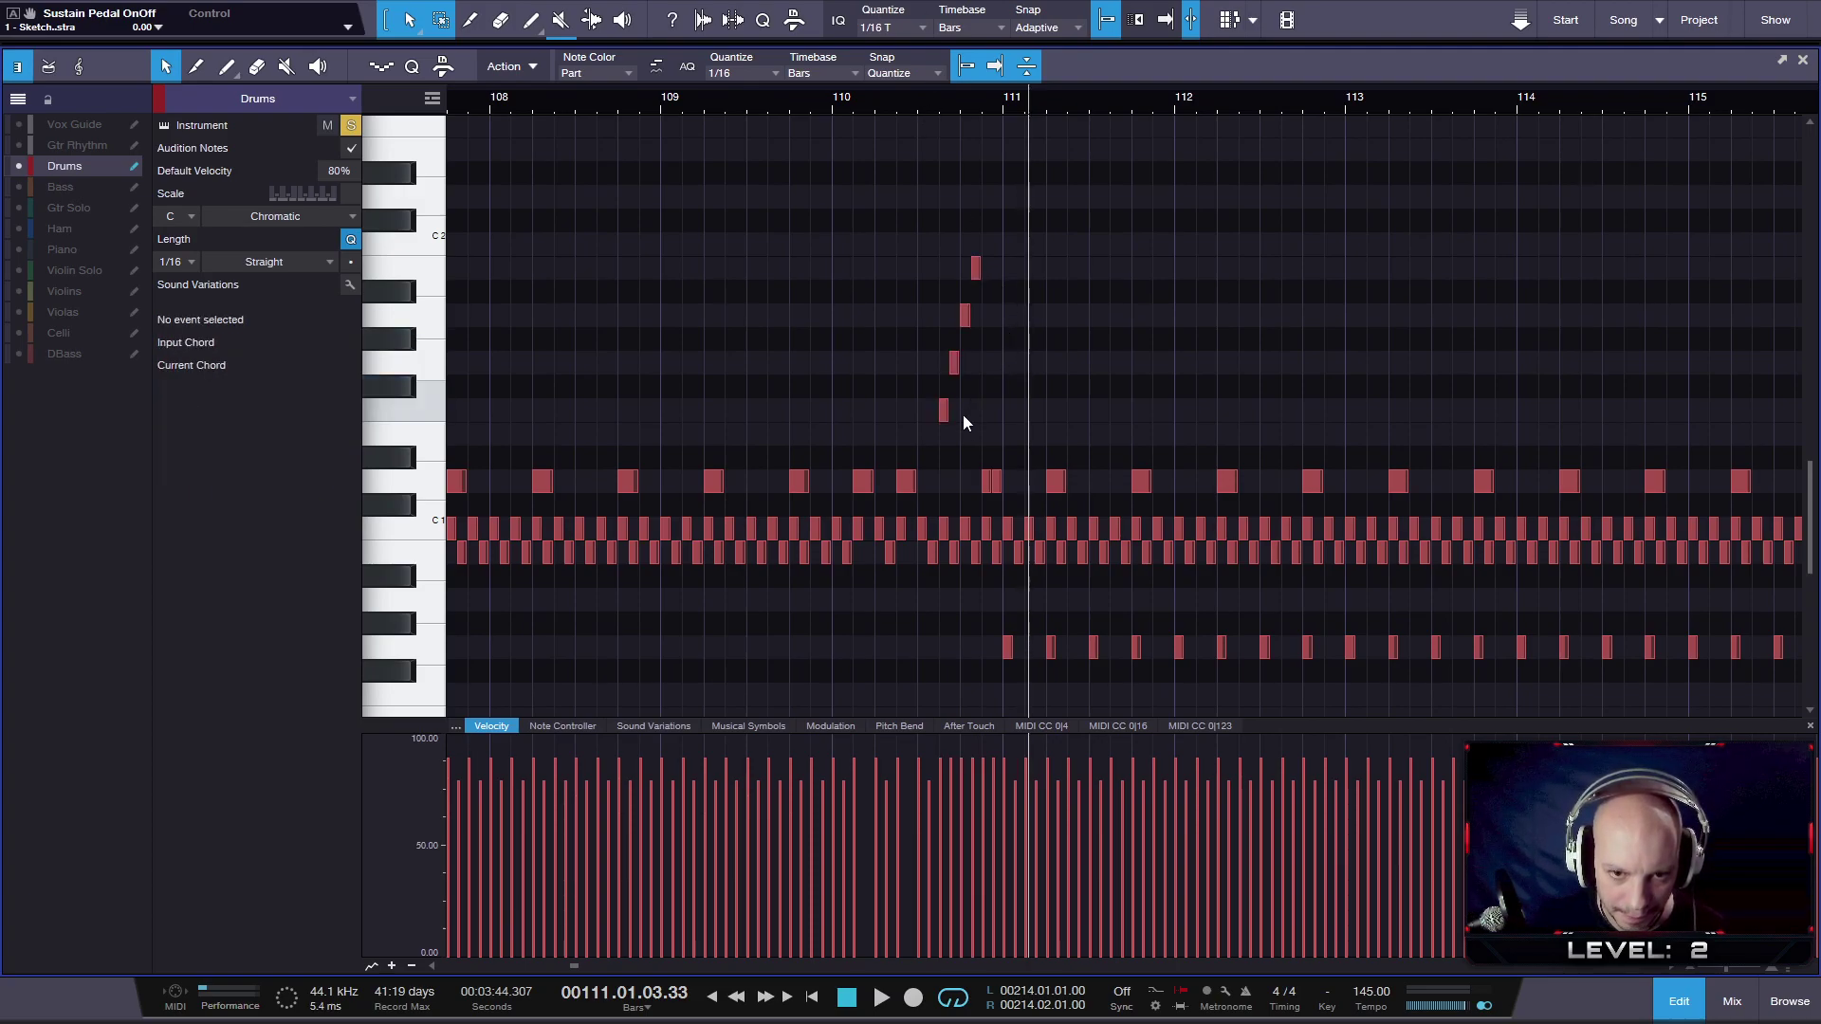
# - Set the velocity of the second and fourth tom notes and the last snare note in bar 110 to 80%, and play the fill
pyautogui.click(954, 362)
pyautogui.keyDown('shift'); pyautogui.click(976, 268); pyautogui.keyUp('shift')
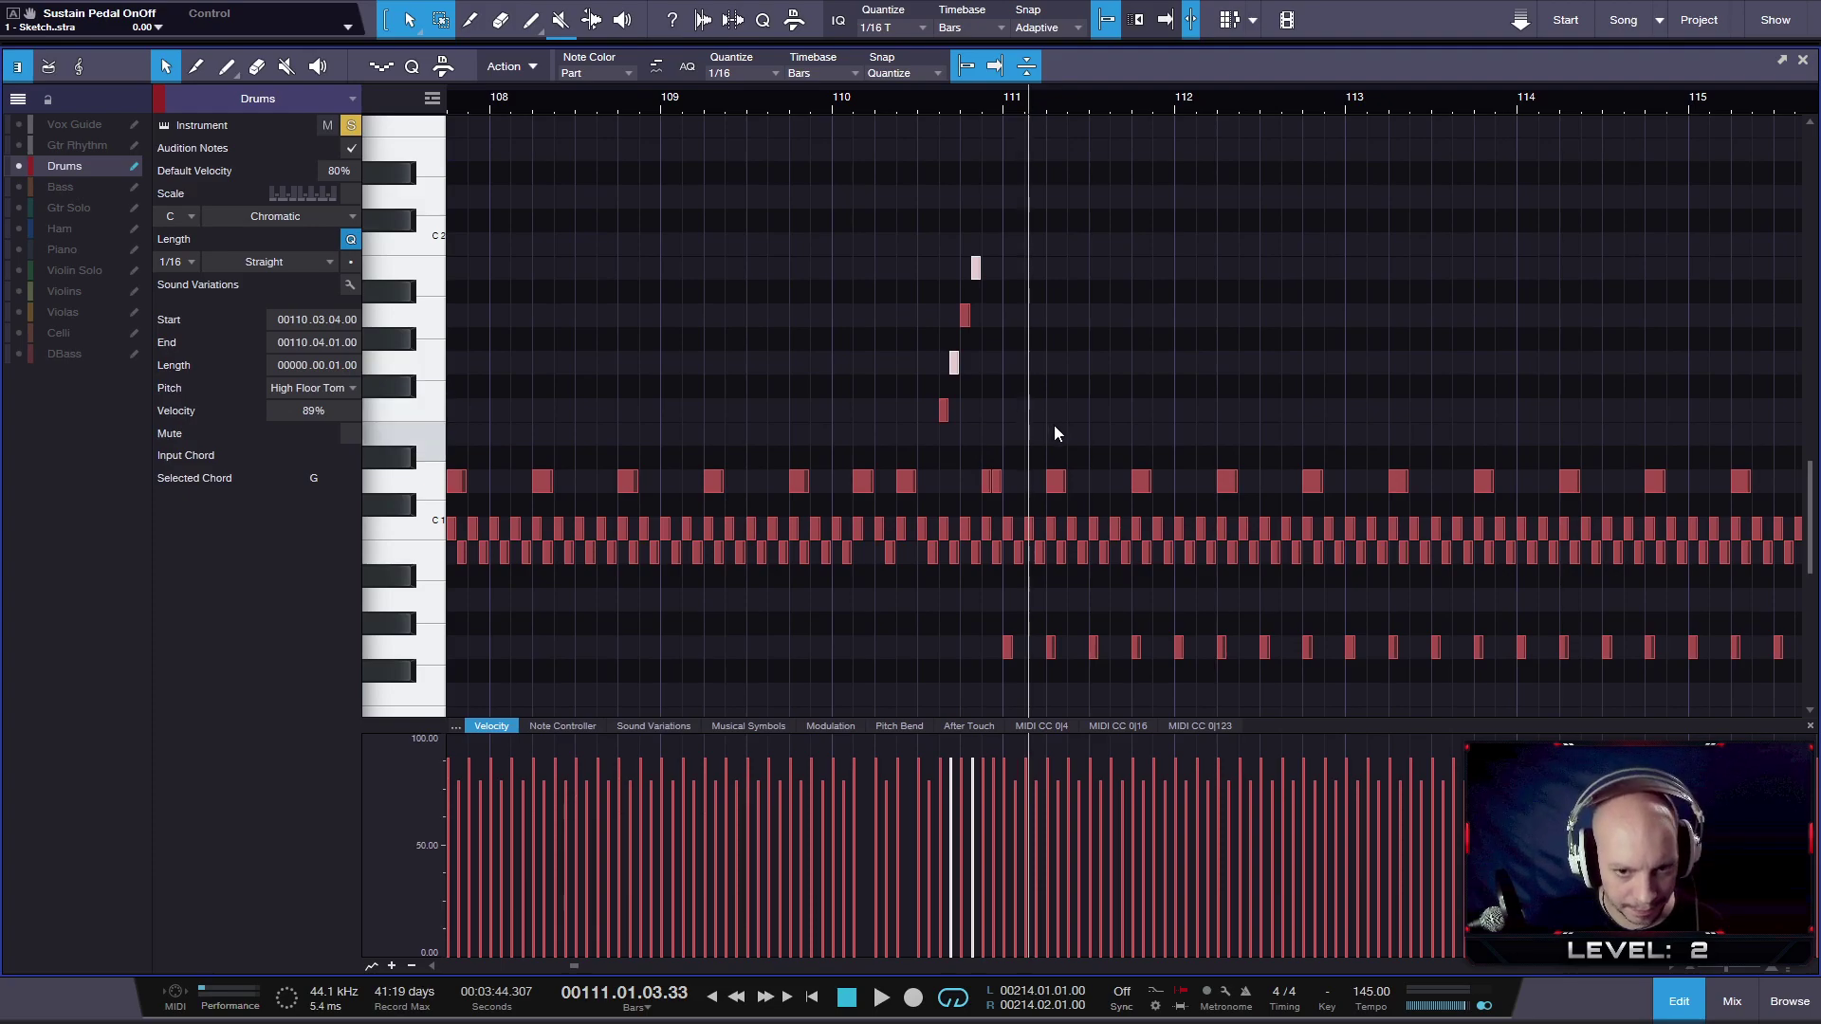
pyautogui.keyDown('shift'); pyautogui.click(995, 482); pyautogui.keyUp('shift')
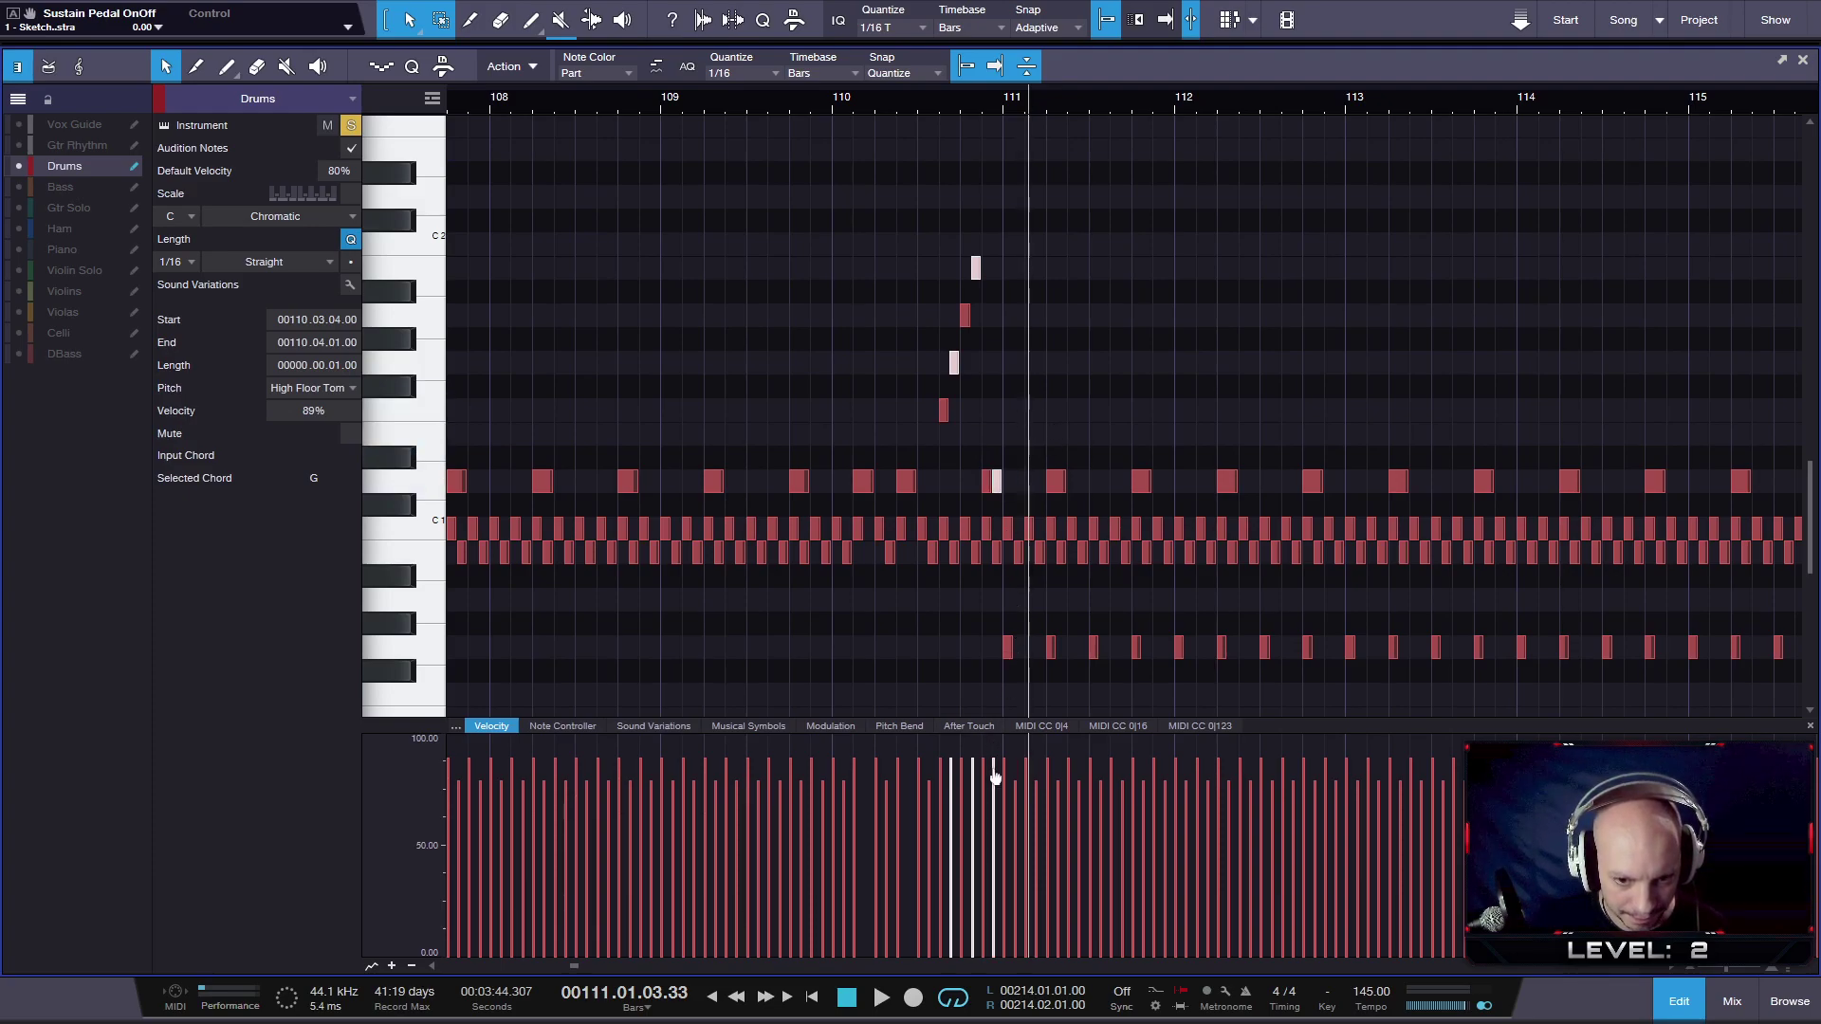
pyautogui.moveTo(949, 777); pyautogui.dragTo(951, 797)
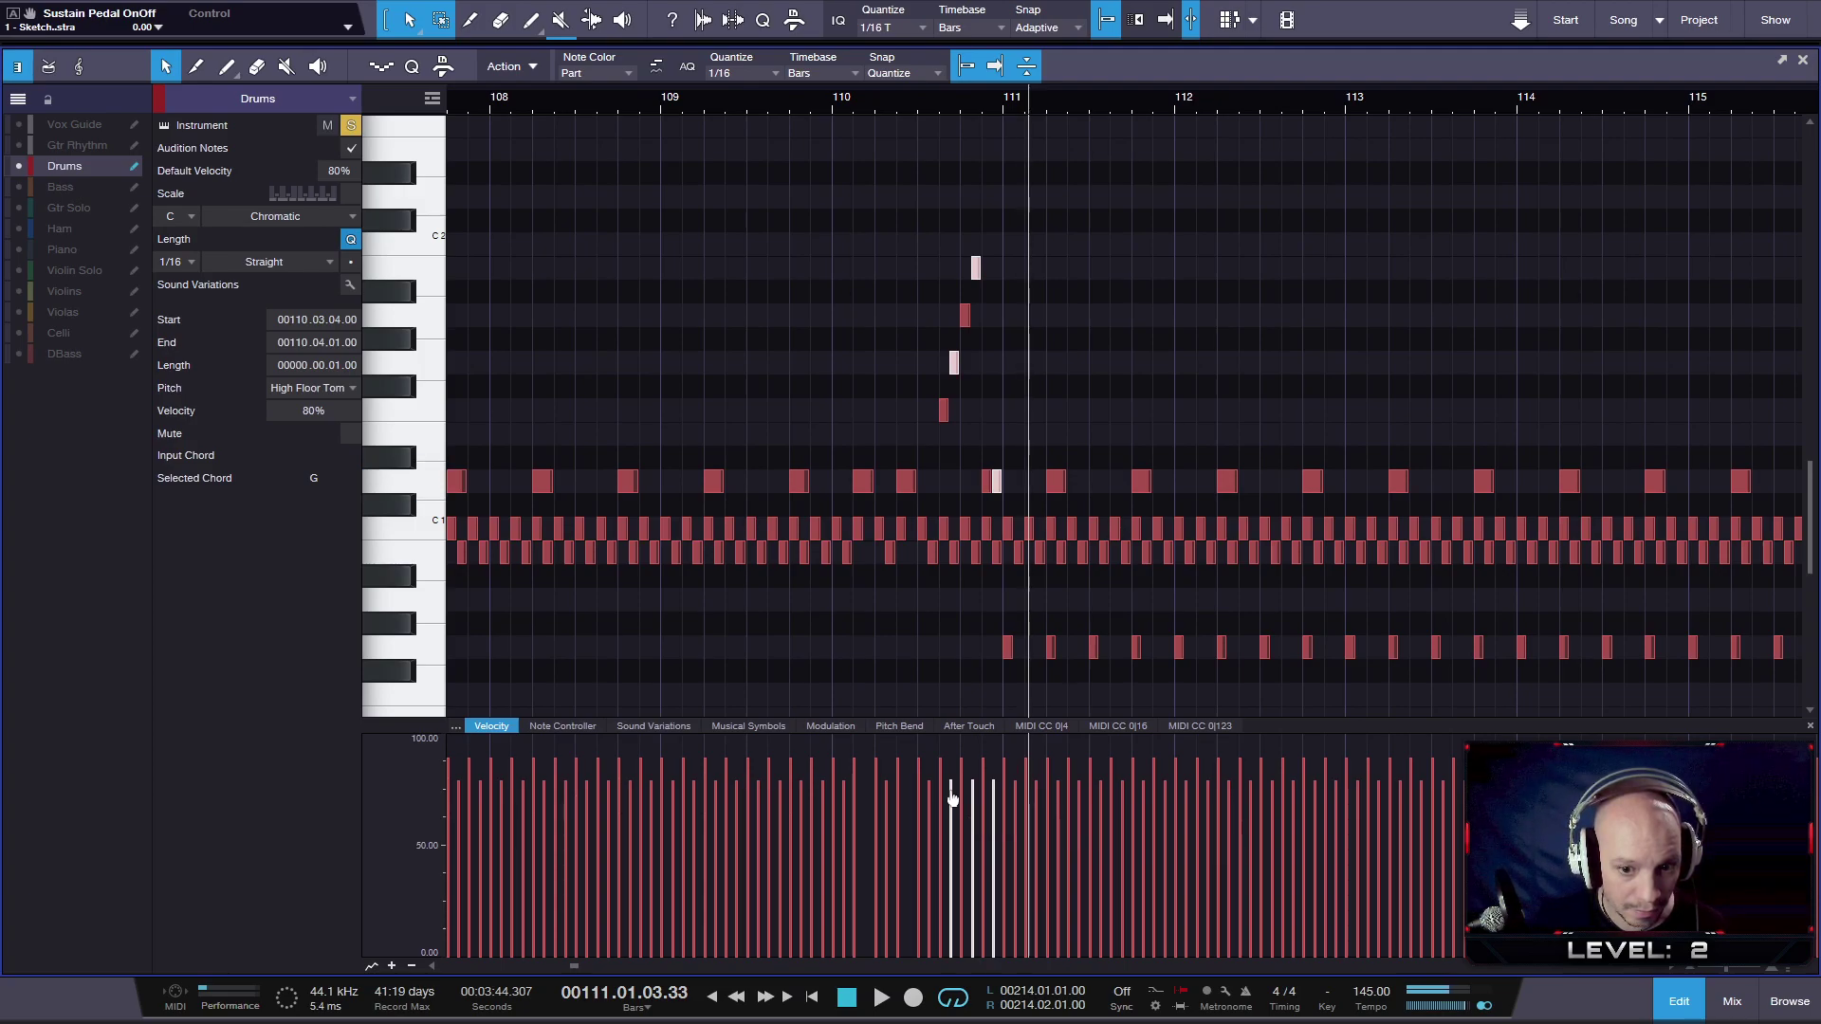
pyautogui.click(876, 100)
pyautogui.press('space')
pyautogui.press('space')
# - Select the Snare notes on beat four of bars 111 through 118 and set their velocity to 80%
pyautogui.scroll(-2, 1131, 367)
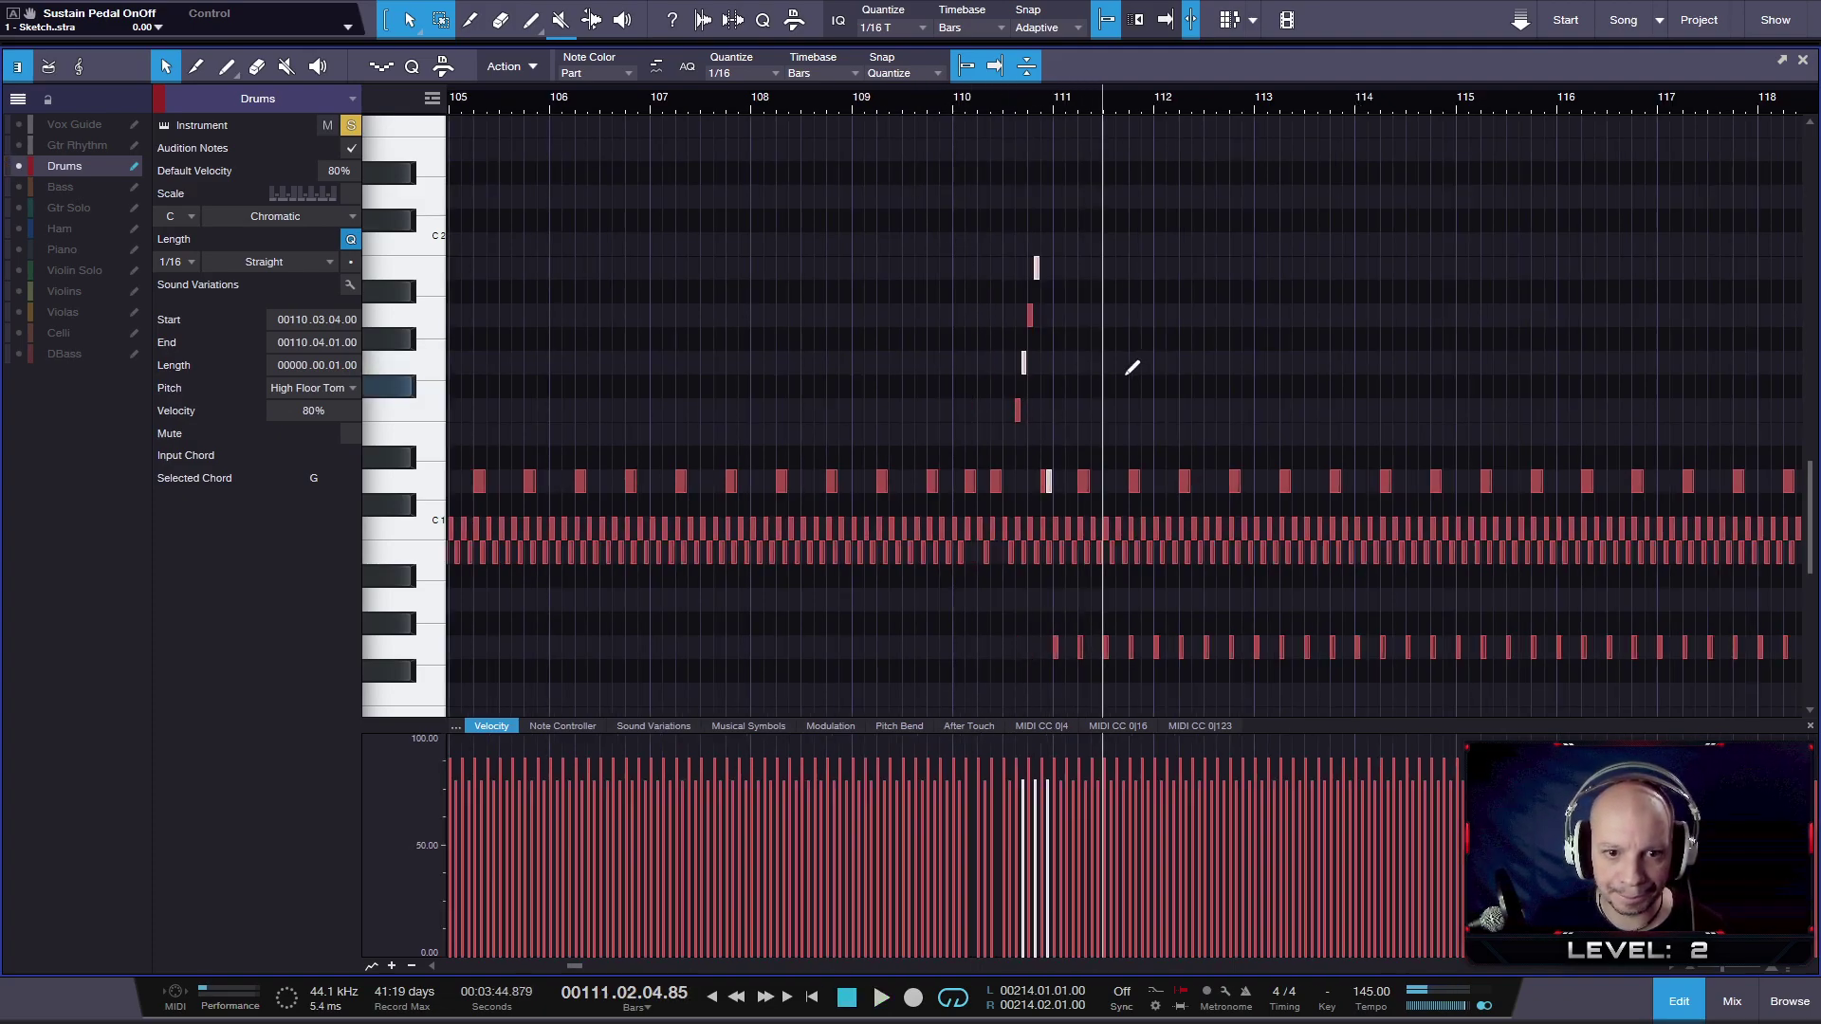
pyautogui.scroll(1, 1132, 367)
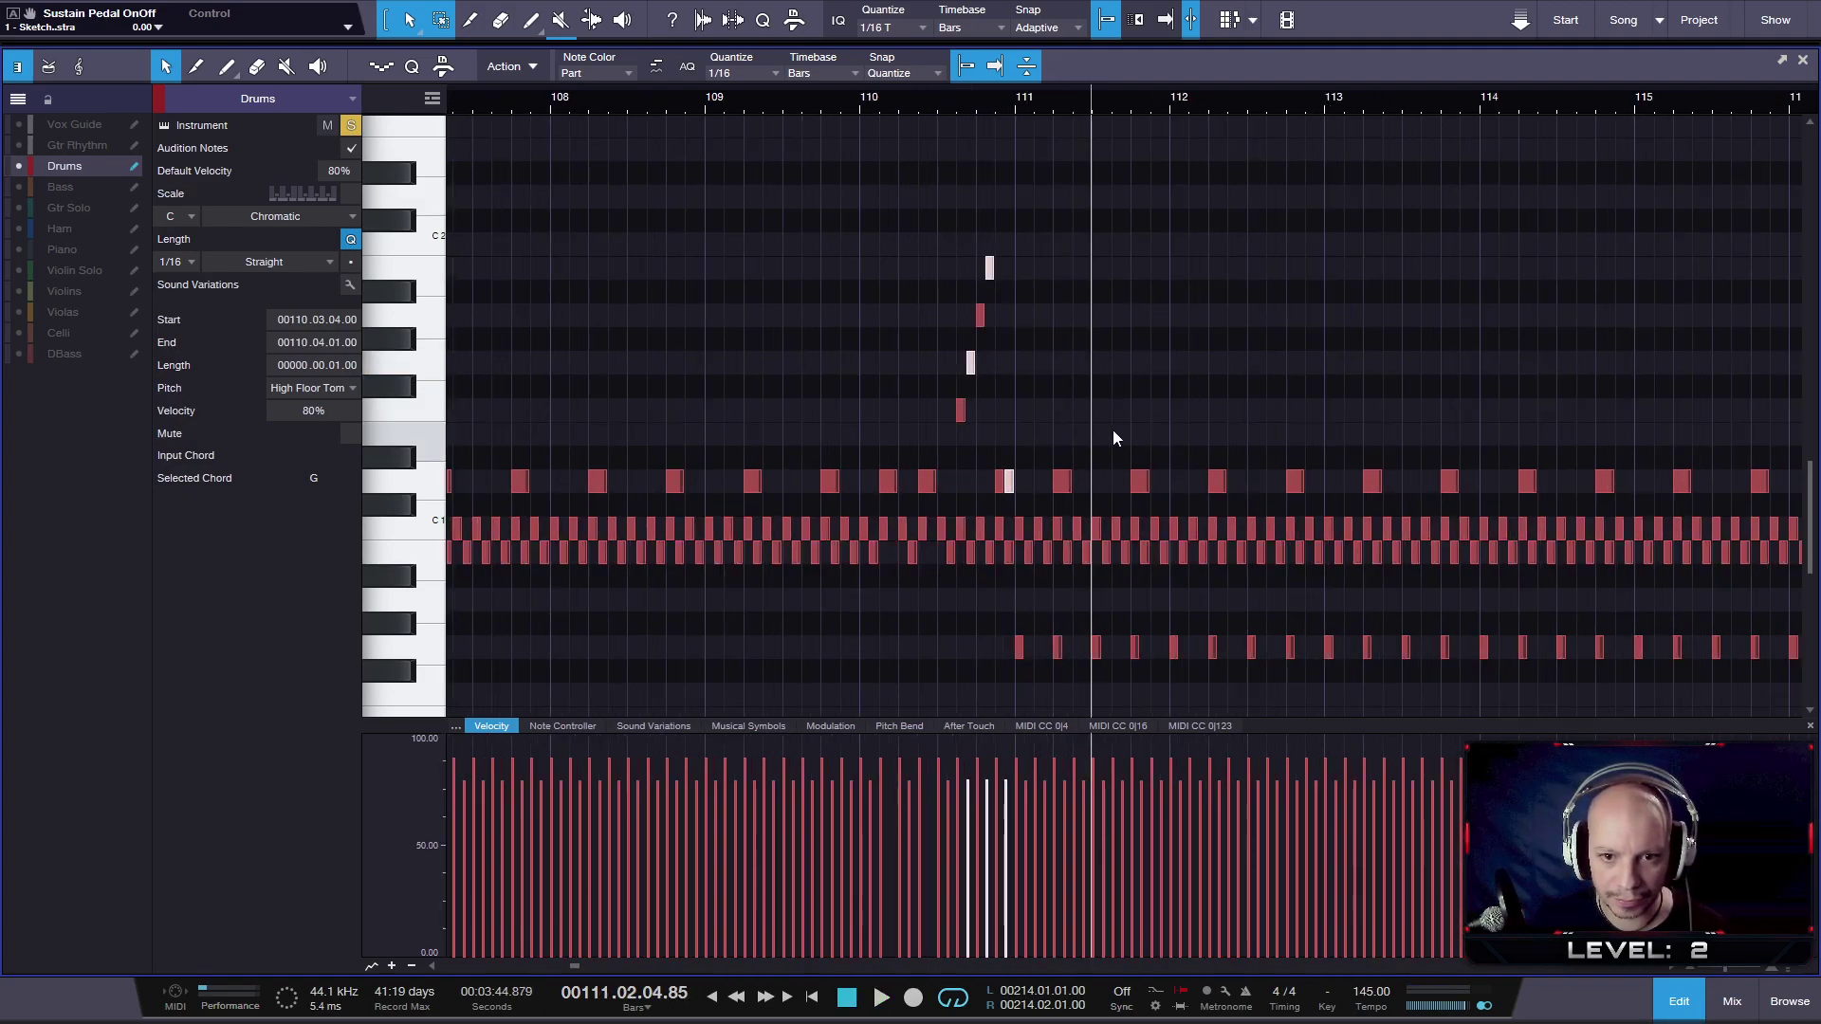
pyautogui.moveTo(1121, 424); pyautogui.dragTo(1147, 485)
pyautogui.moveTo(1289, 424); pyautogui.dragTo(1301, 503)
pyautogui.moveTo(1440, 423); pyautogui.dragTo(1466, 487)
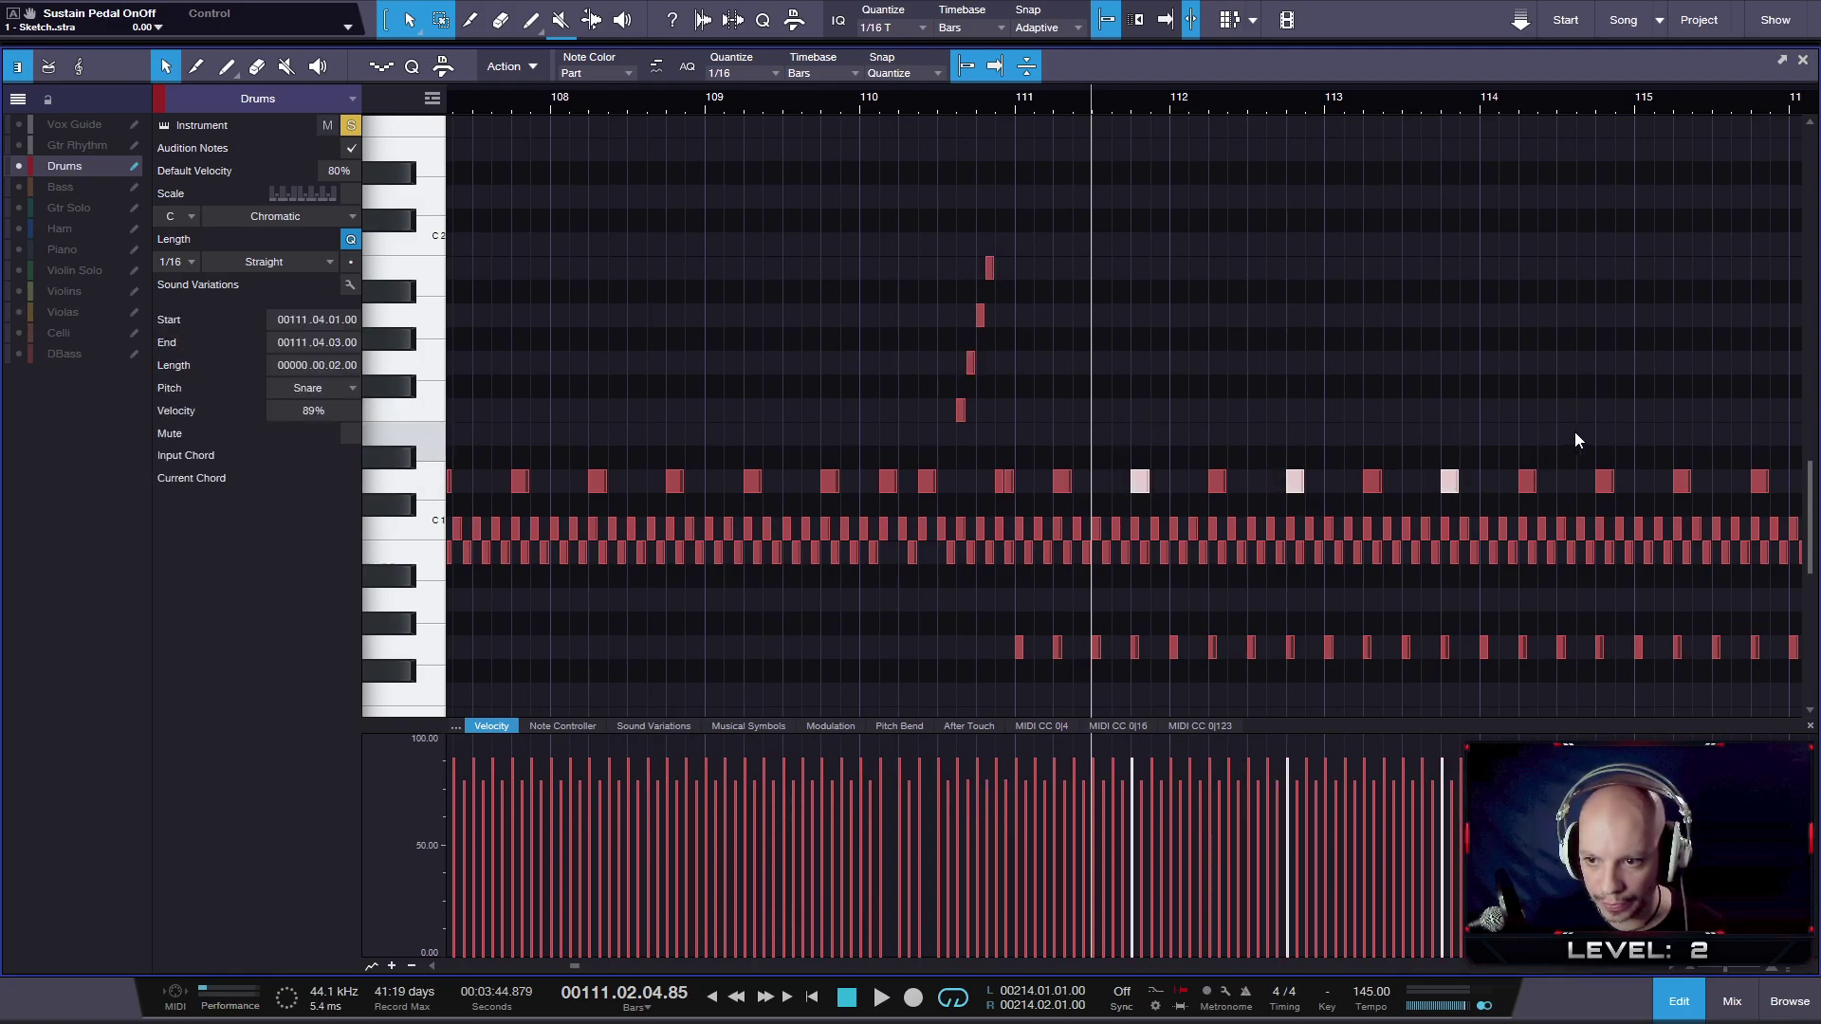
pyautogui.moveTo(1576, 423); pyautogui.dragTo(1624, 490)
pyautogui.moveTo(1749, 400); pyautogui.dragTo(1769, 489)
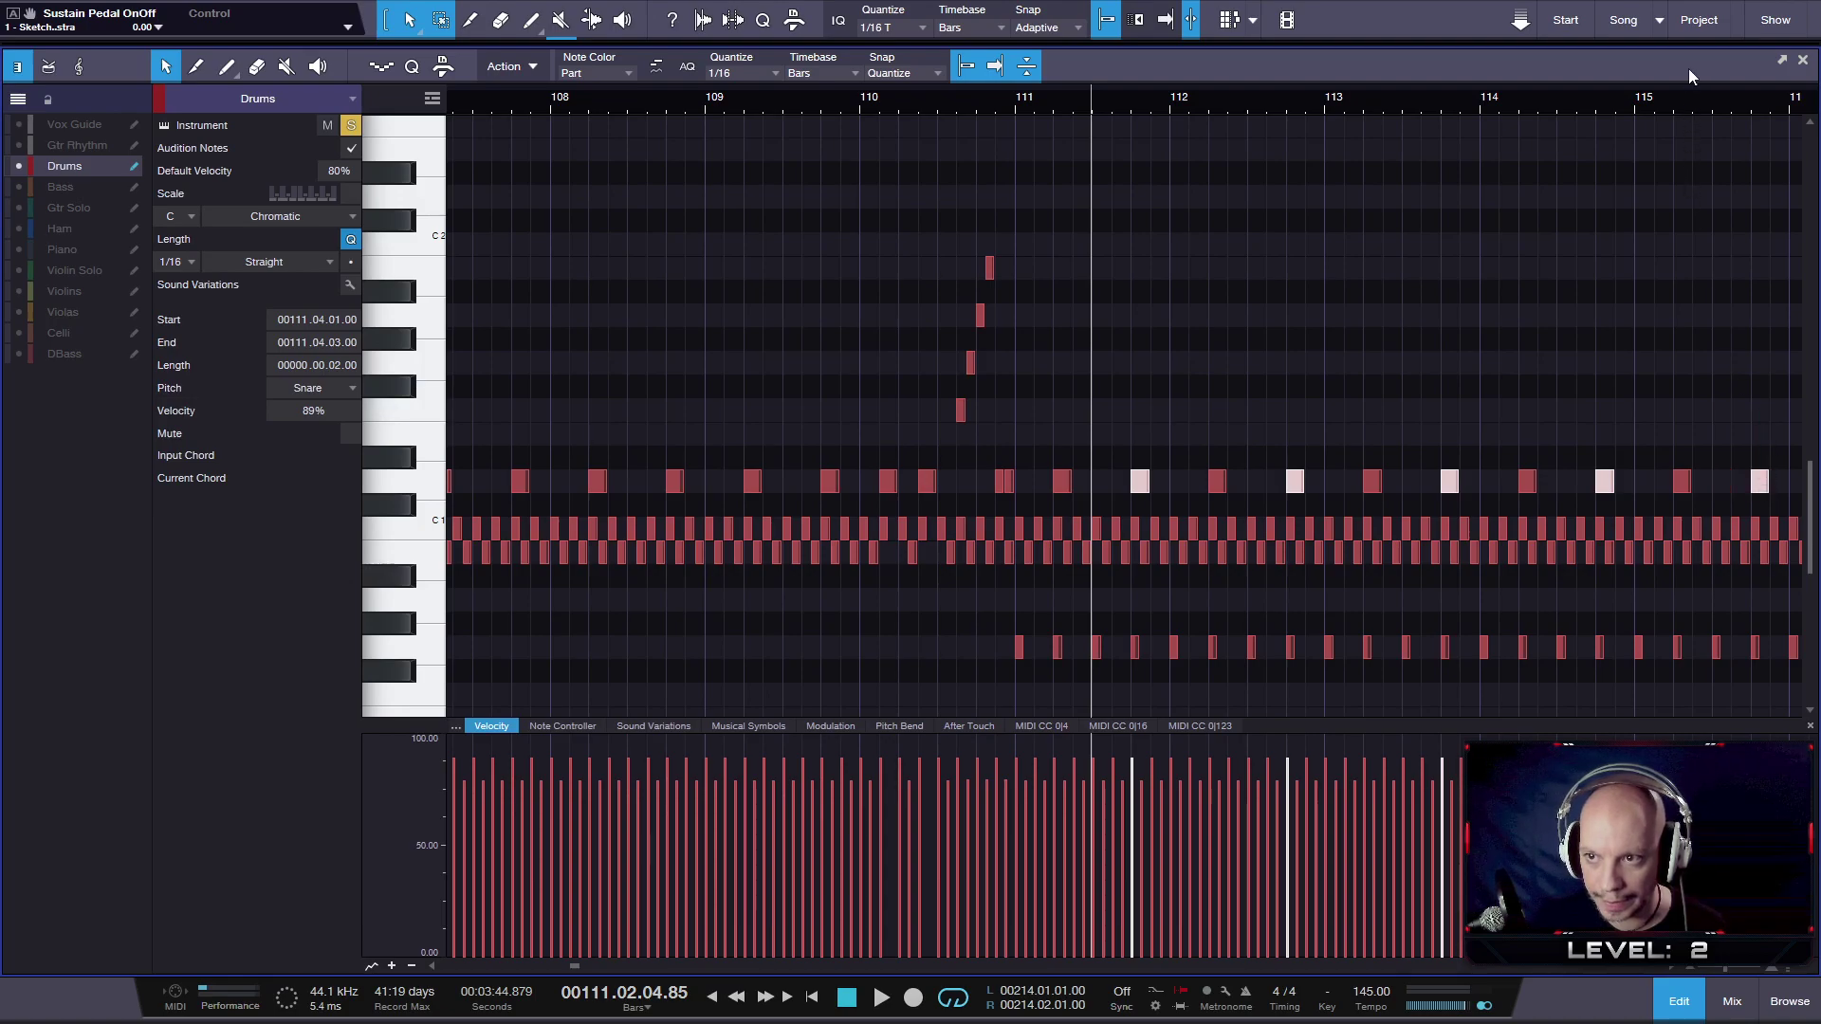
pyautogui.moveTo(1687, 105); pyautogui.dragTo(1129, 65)
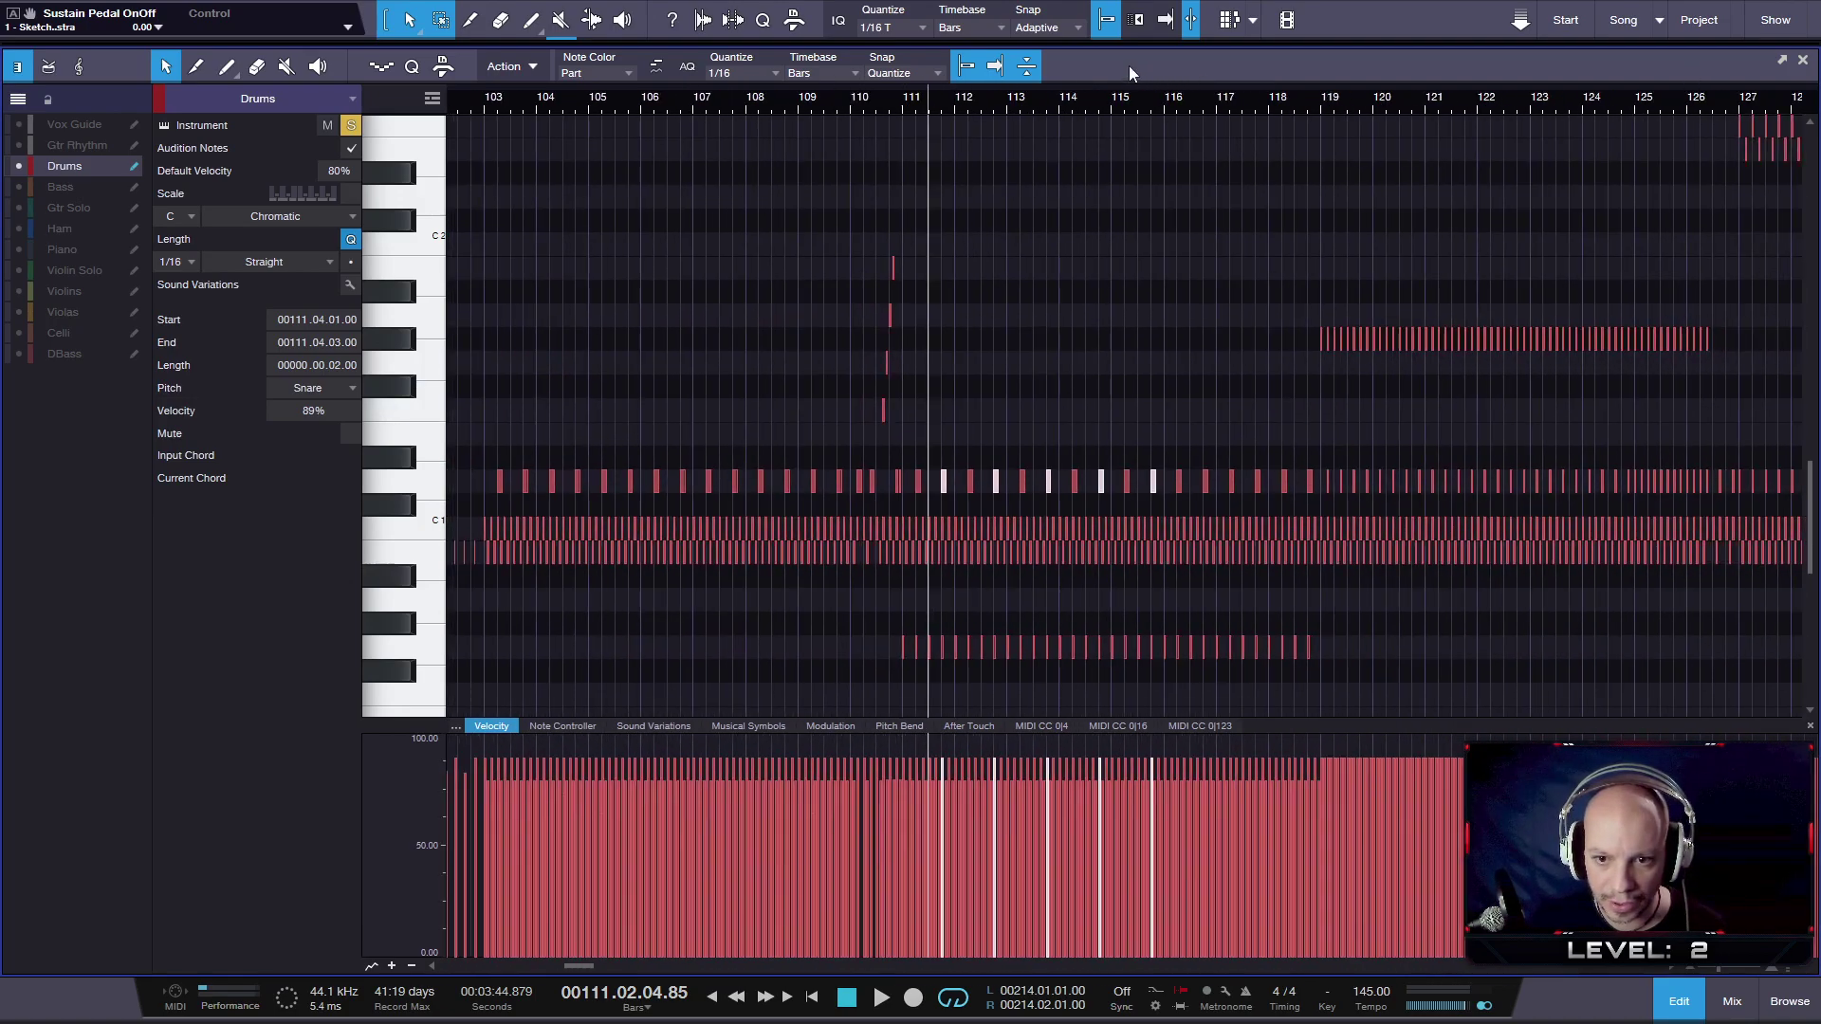
pyautogui.moveTo(1193, 461); pyautogui.dragTo(1316, 479)
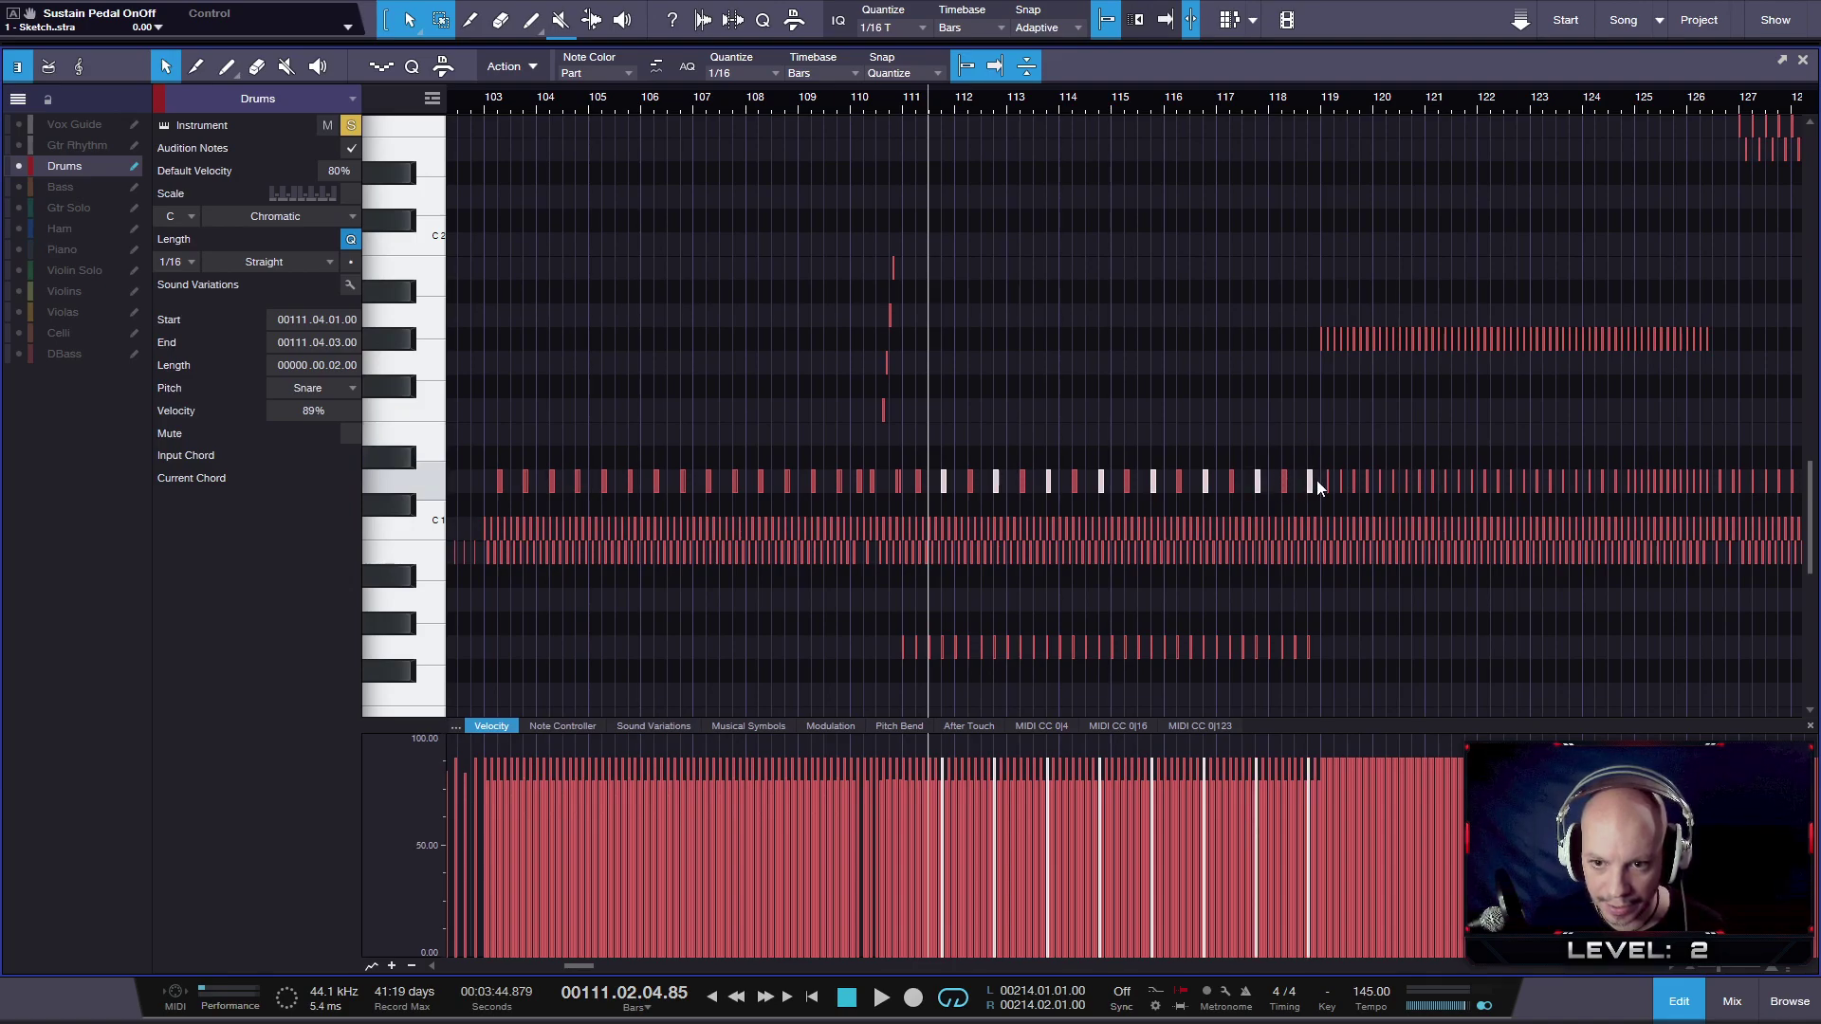
pyautogui.moveTo(943, 791); pyautogui.dragTo(945, 813)
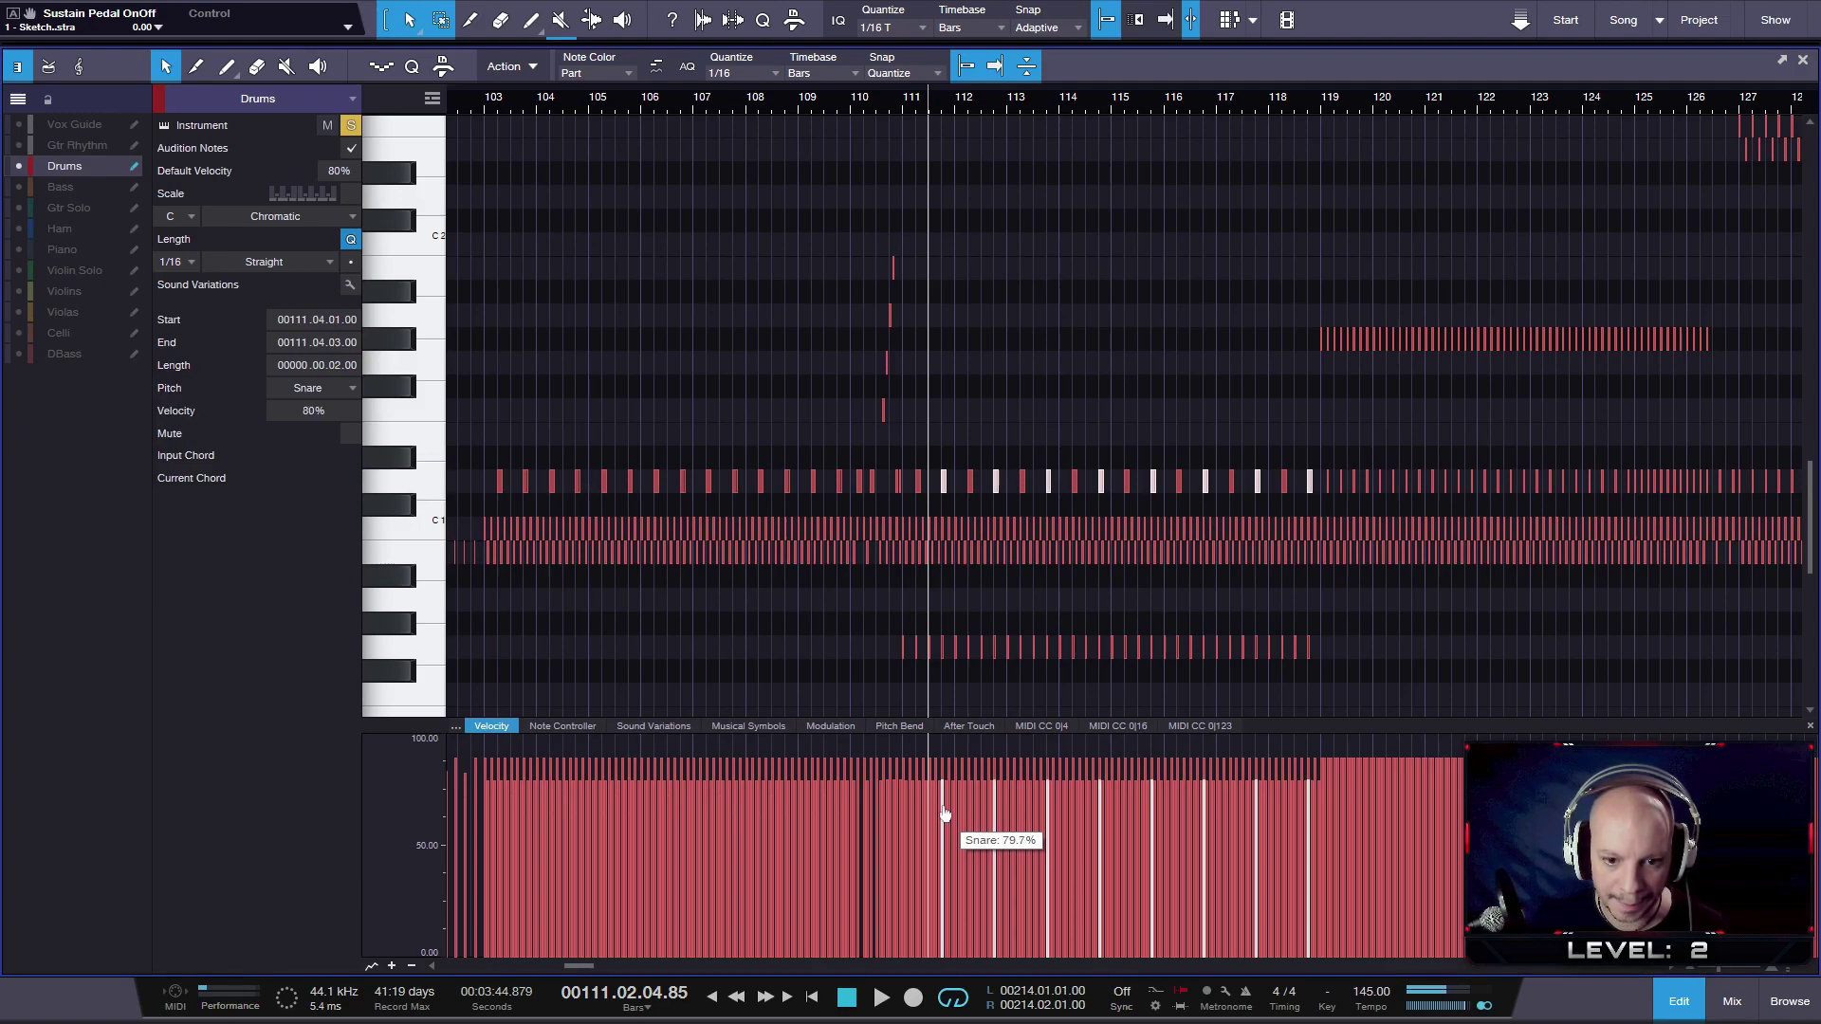
# - Listen to the drums from bar 111 up to bar 115 and clear the note selection
pyautogui.press('space')
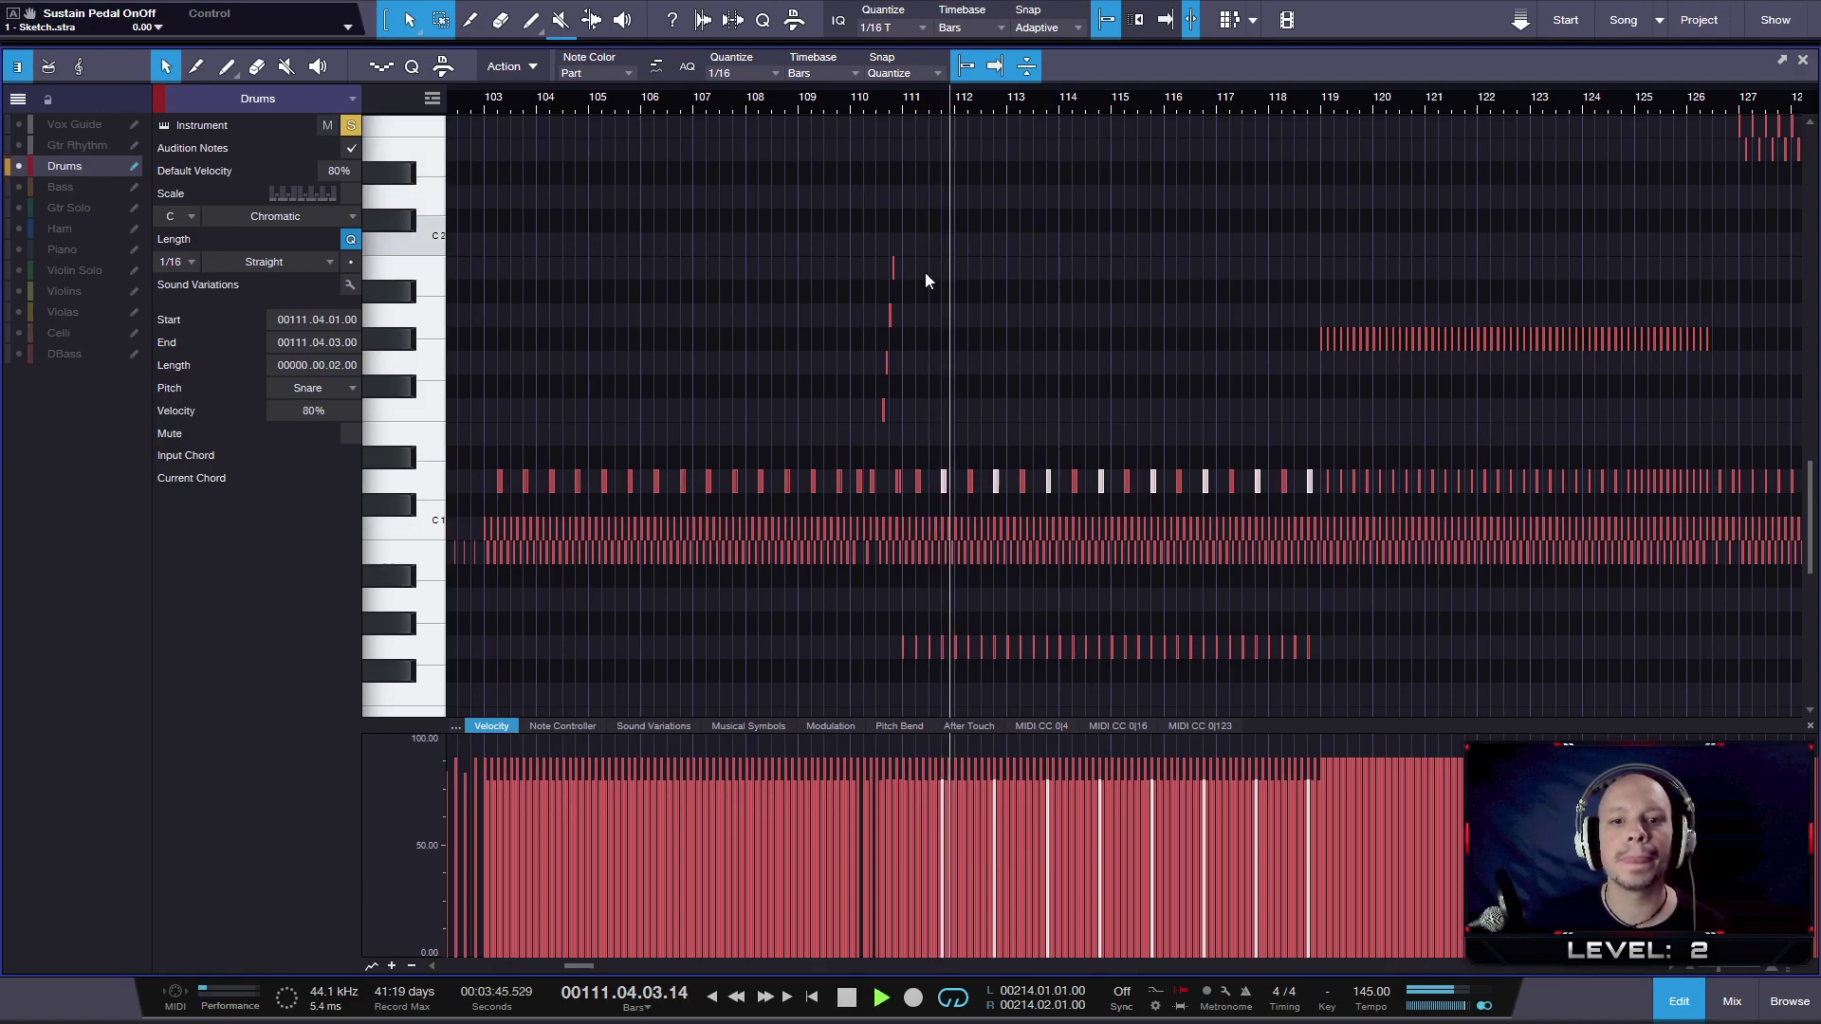
pyautogui.scroll(-2, 1077, 398)
pyautogui.scroll(-3, 1084, 428)
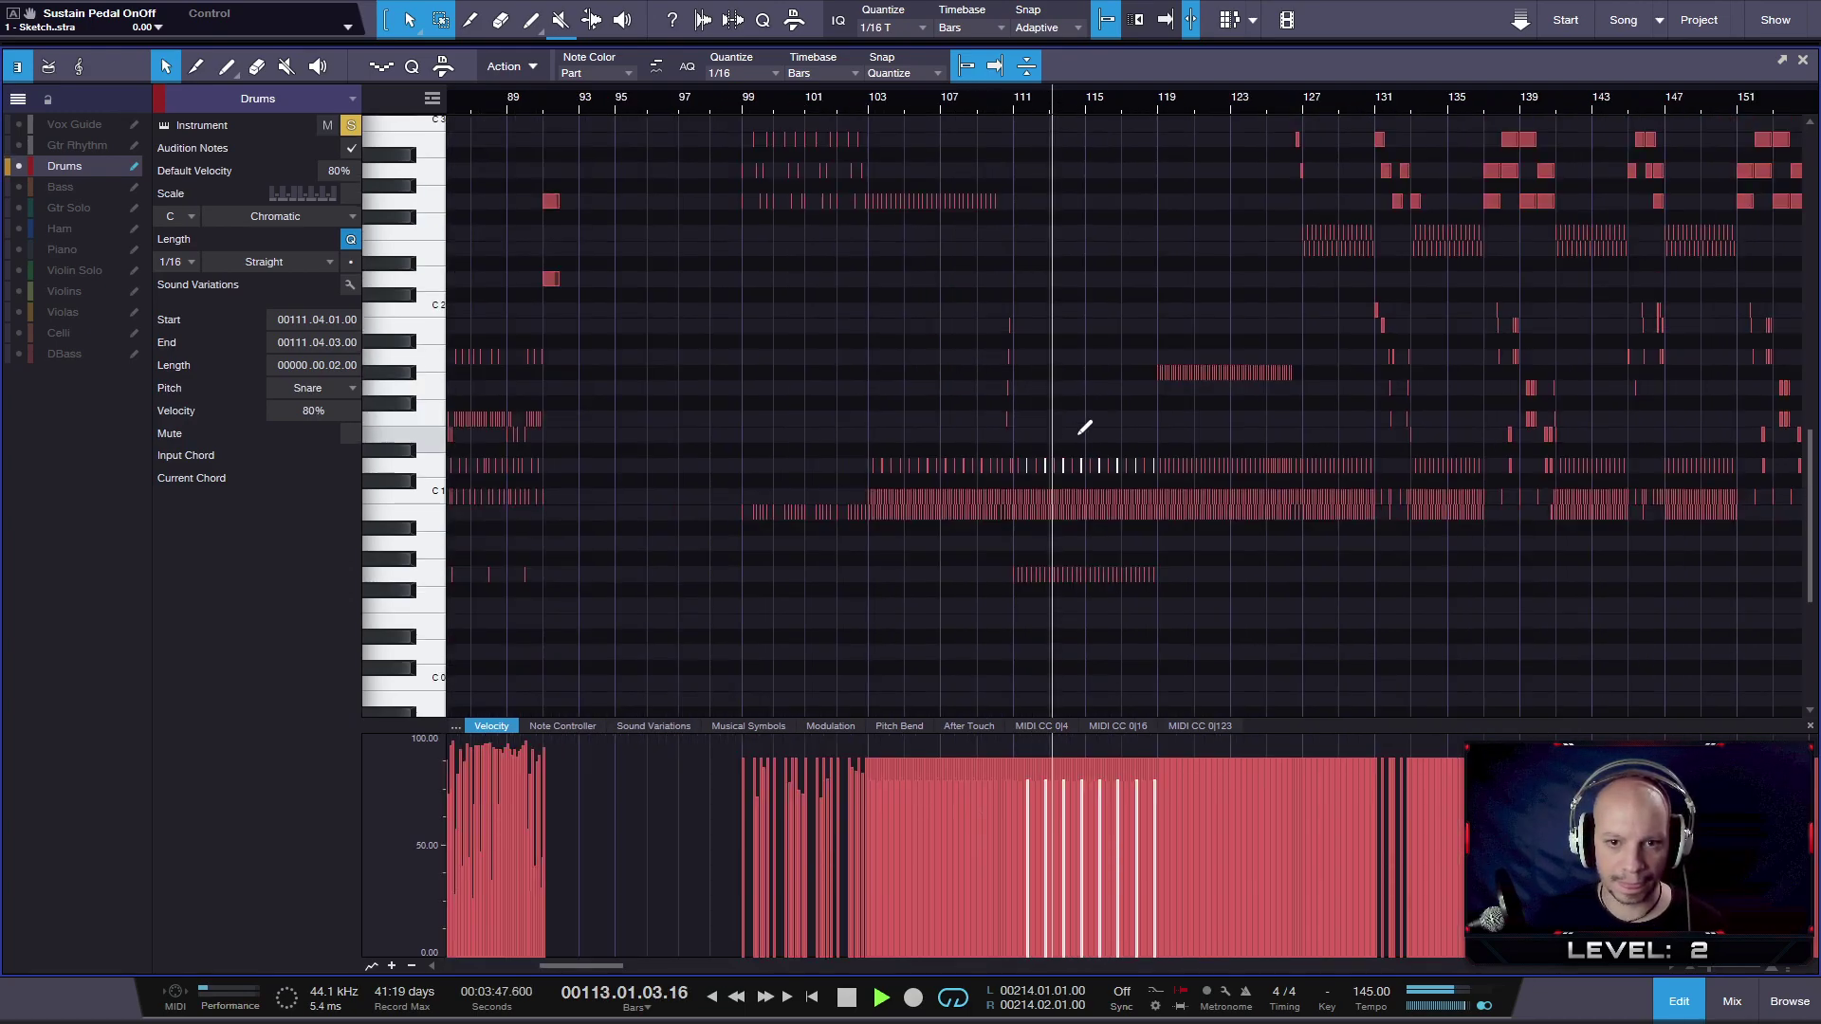
pyautogui.scroll(2, 1084, 428)
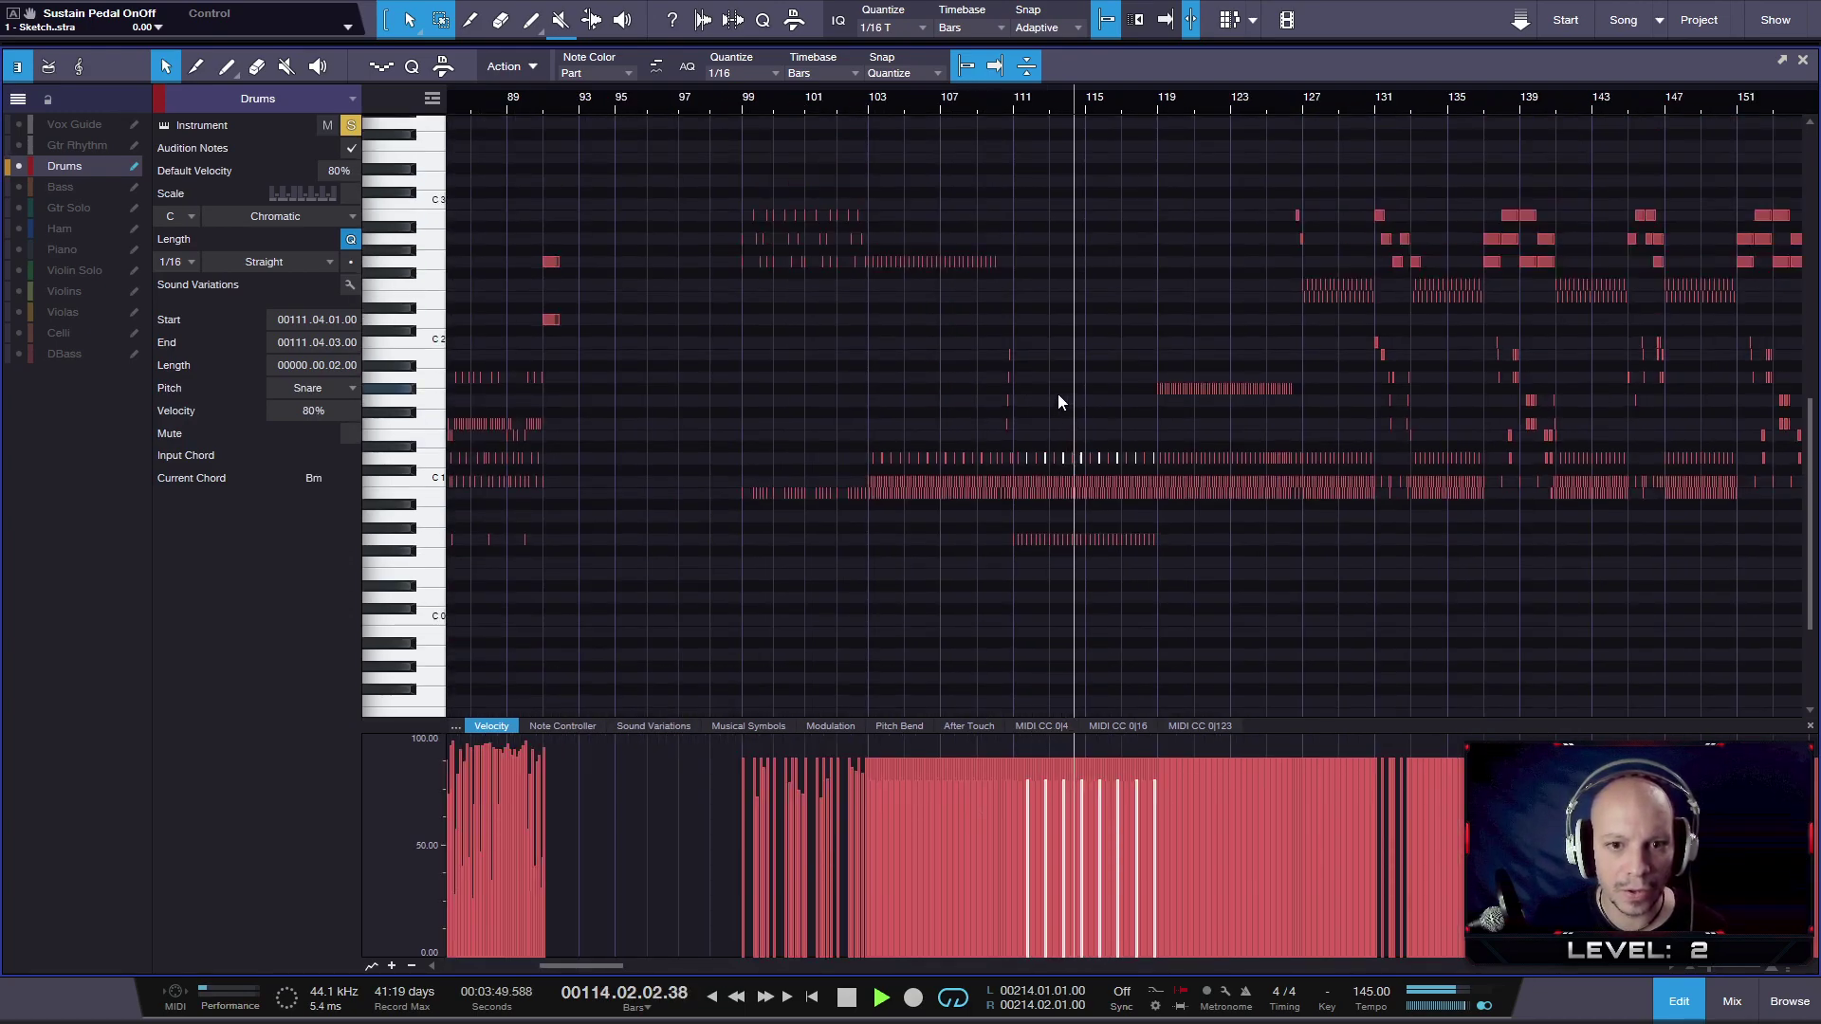
pyautogui.press('space')
pyautogui.click(1230, 569)
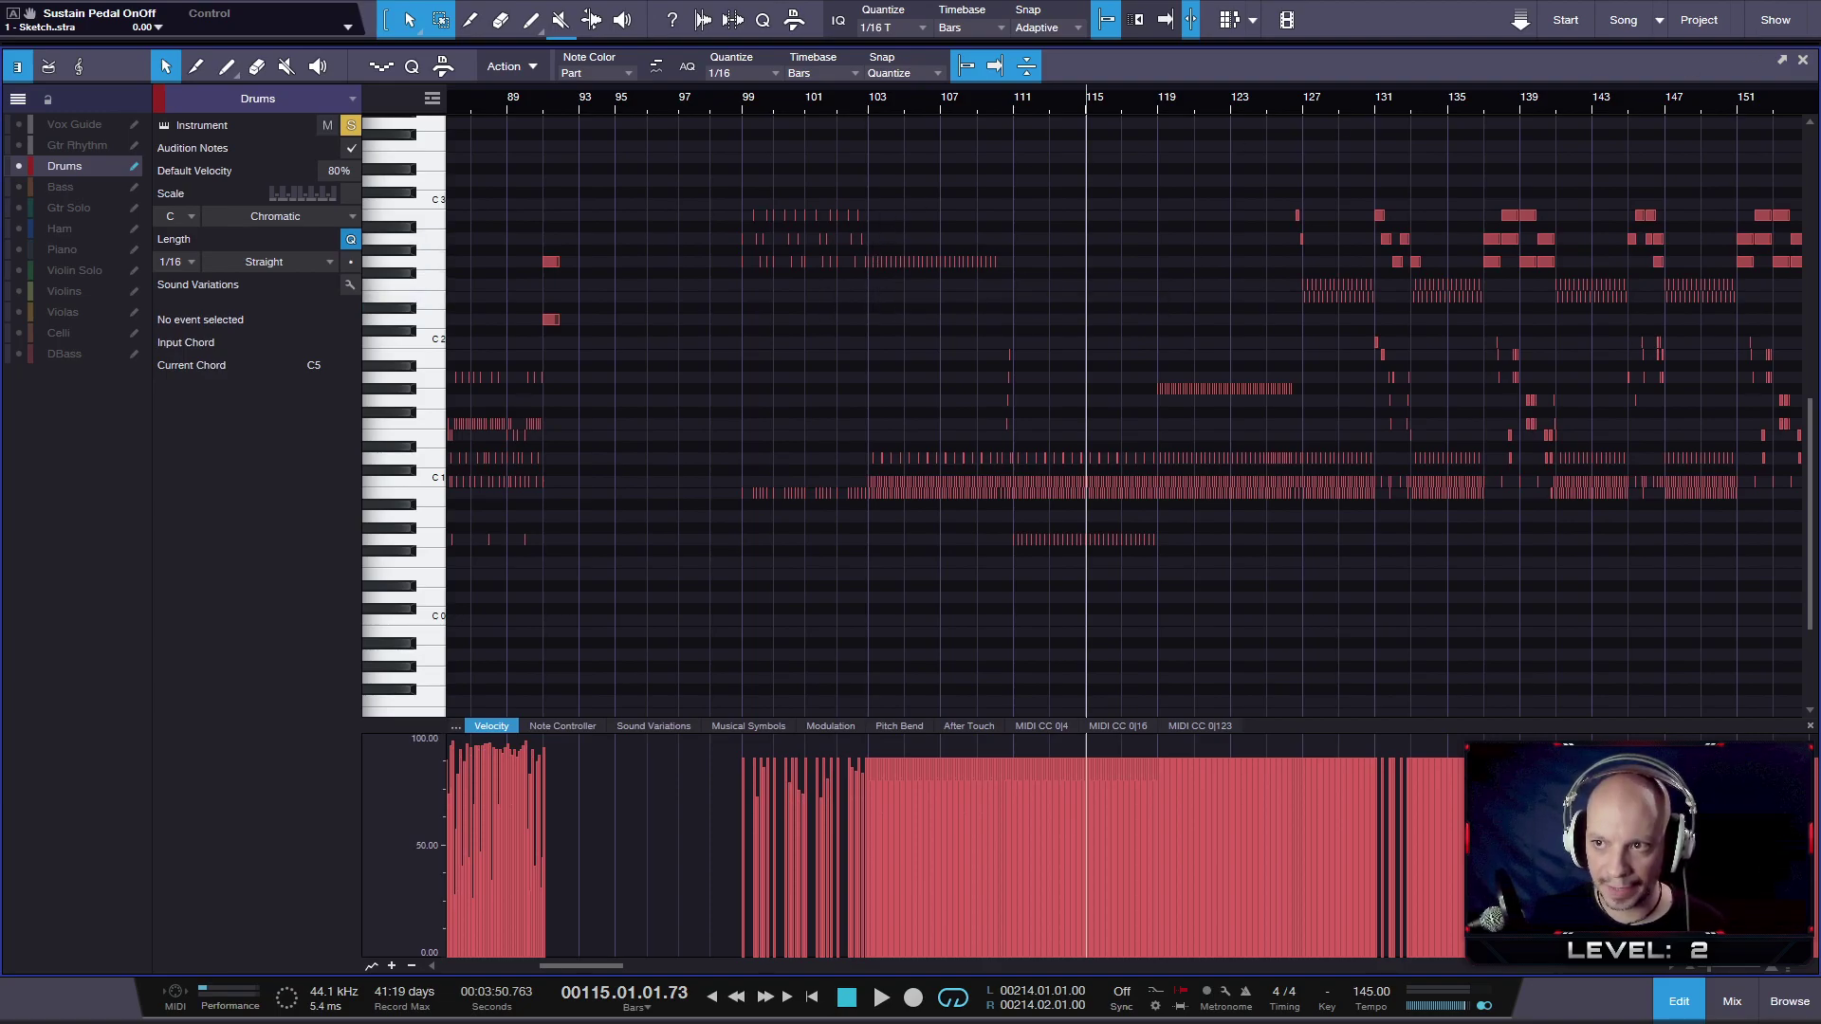
# - Close the Drums note editor and set the arrangement's loop range from bar 99 to bar 119
pyautogui.click(1802, 60)
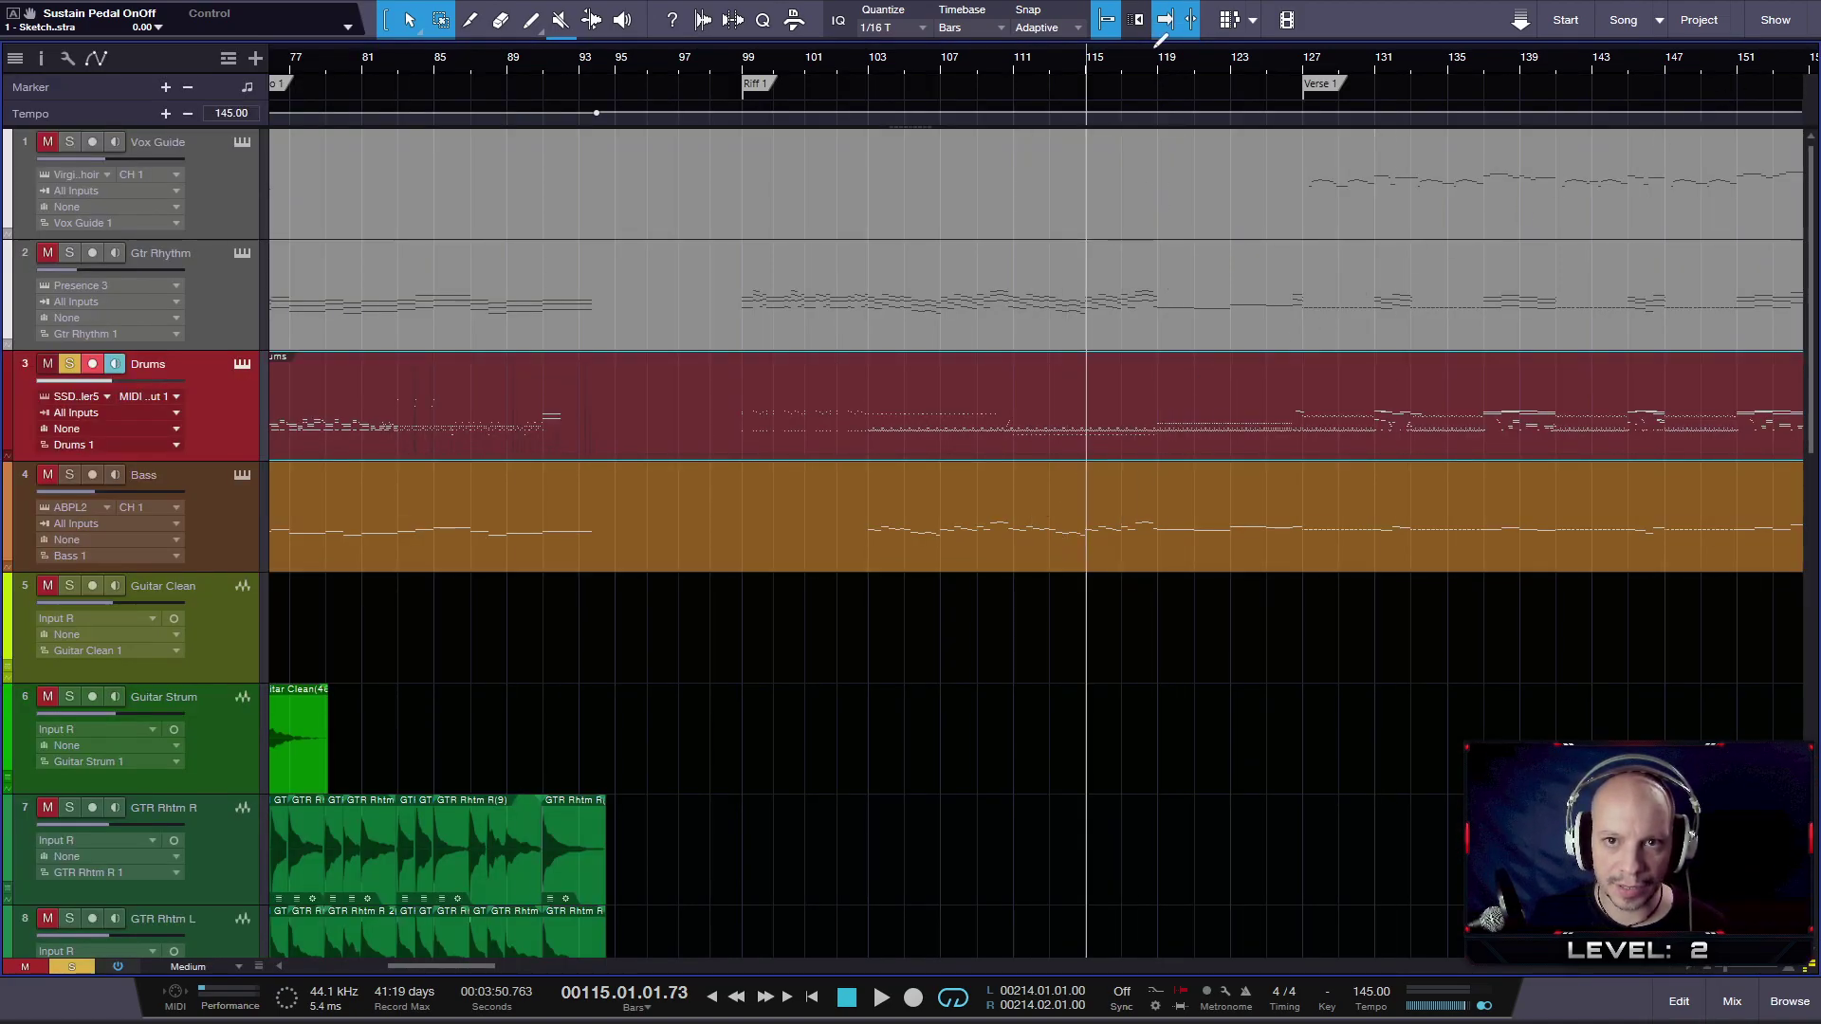
pyautogui.moveTo(1157, 45); pyautogui.dragTo(740, 47)
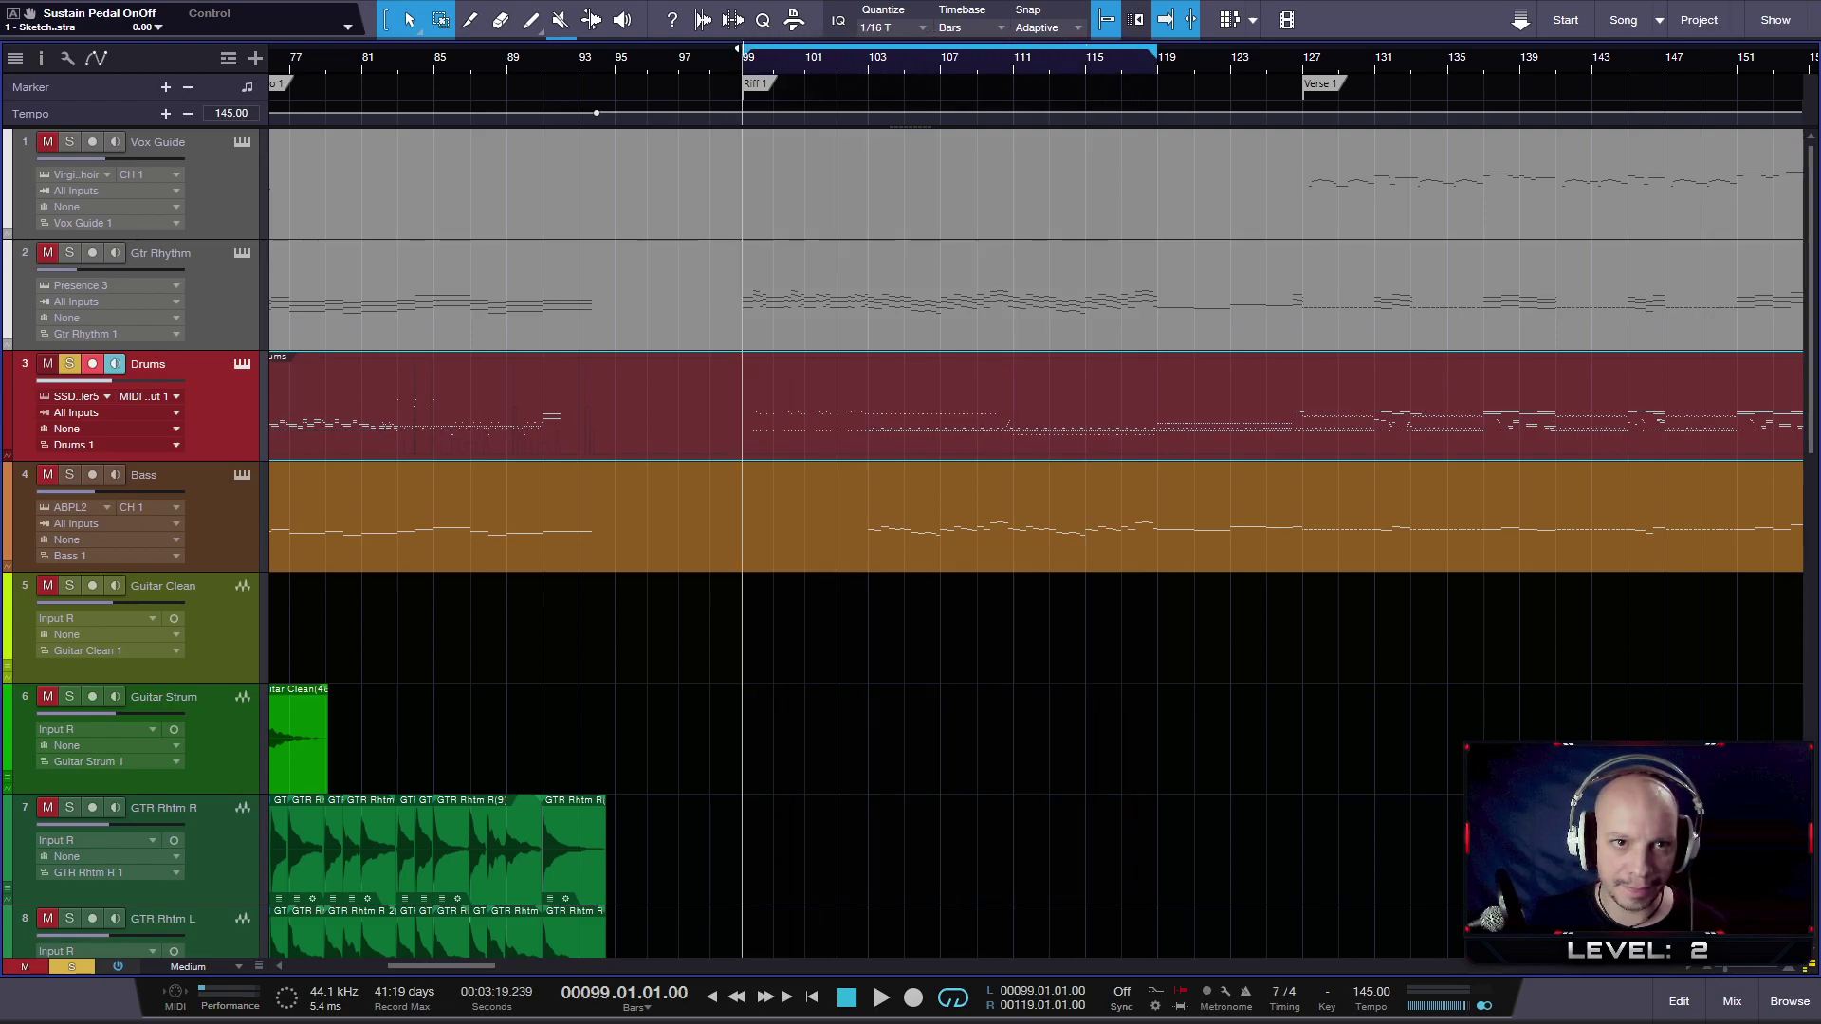
pyautogui.rightClick(761, 58)
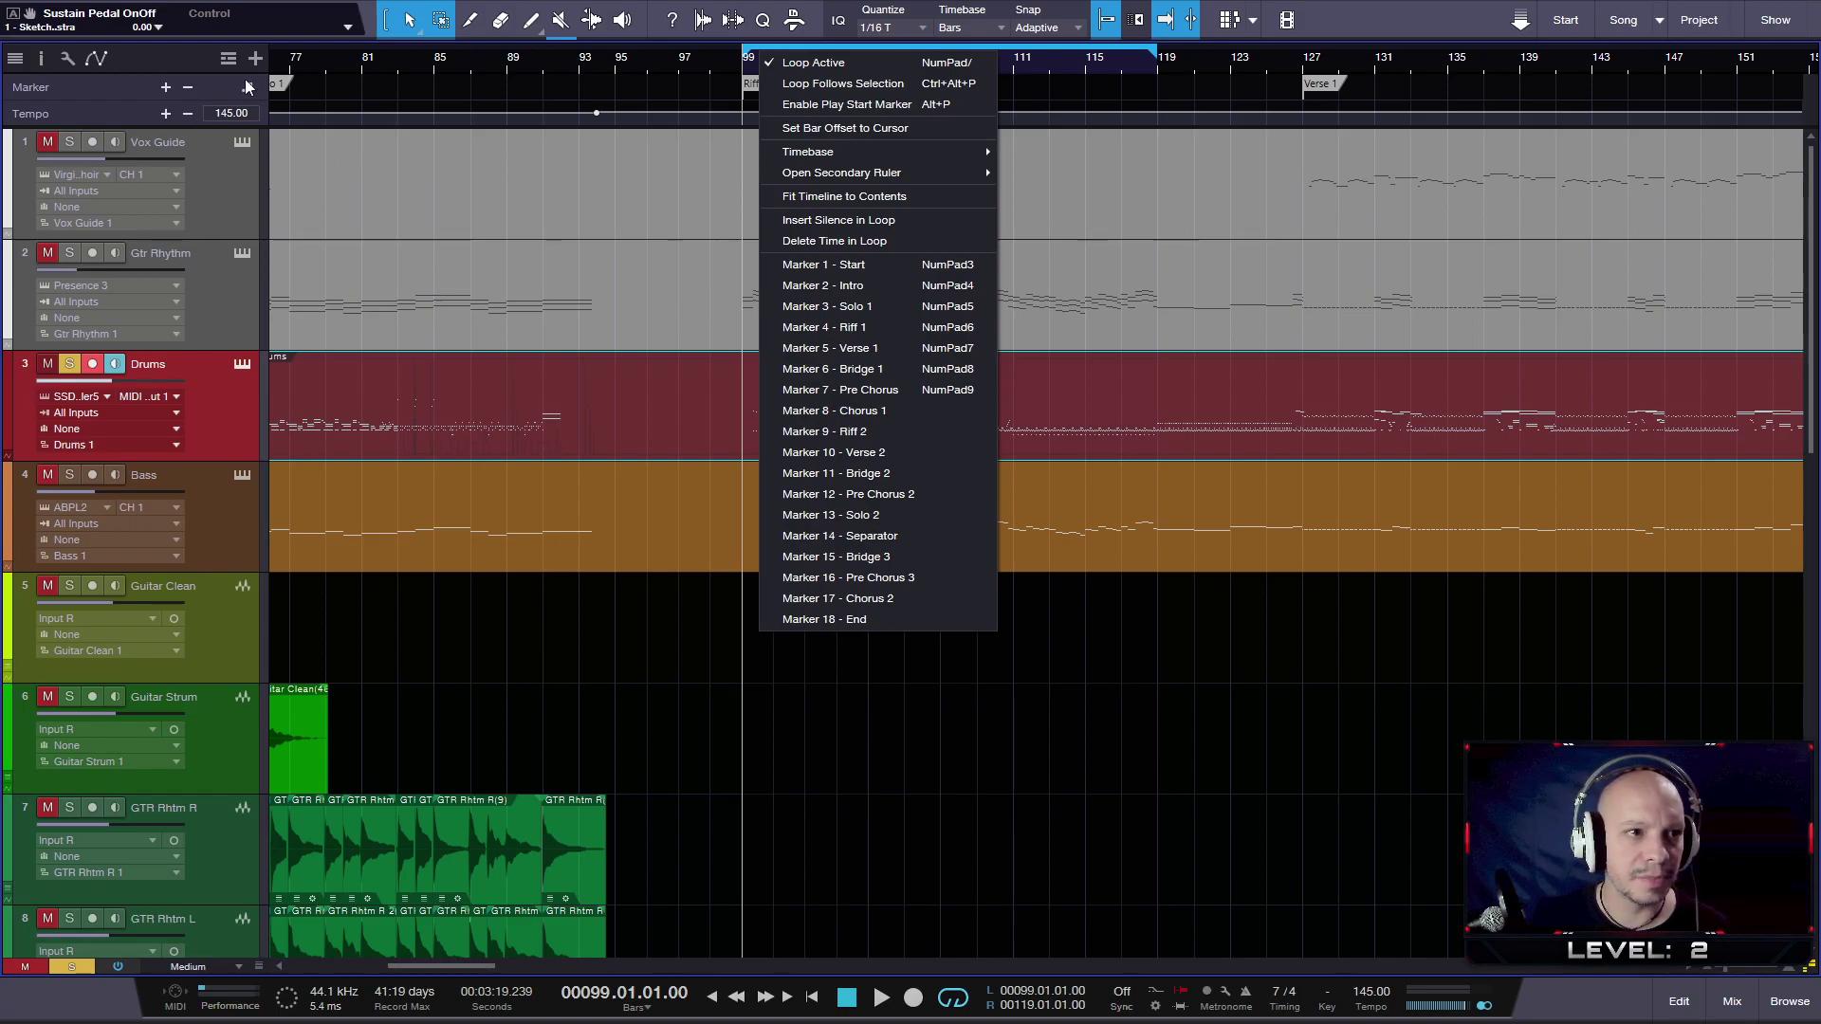
pyautogui.click(229, 59)
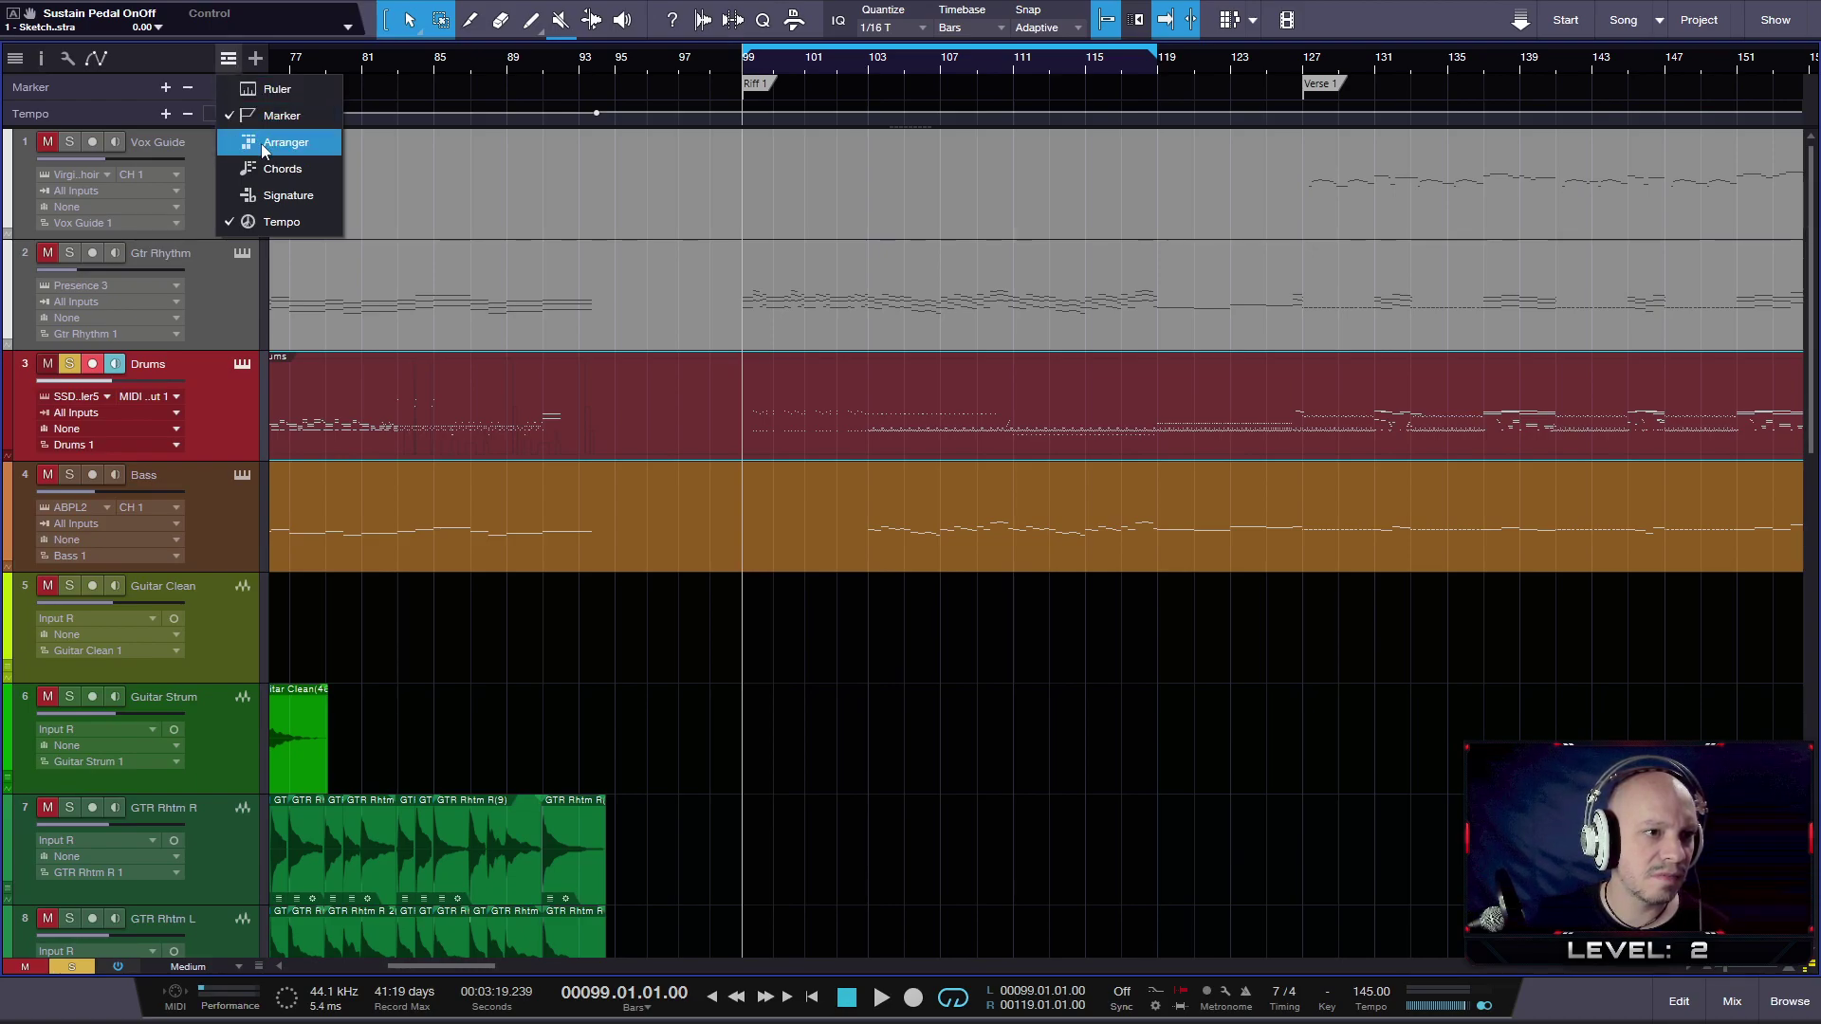
pyautogui.click(269, 89)
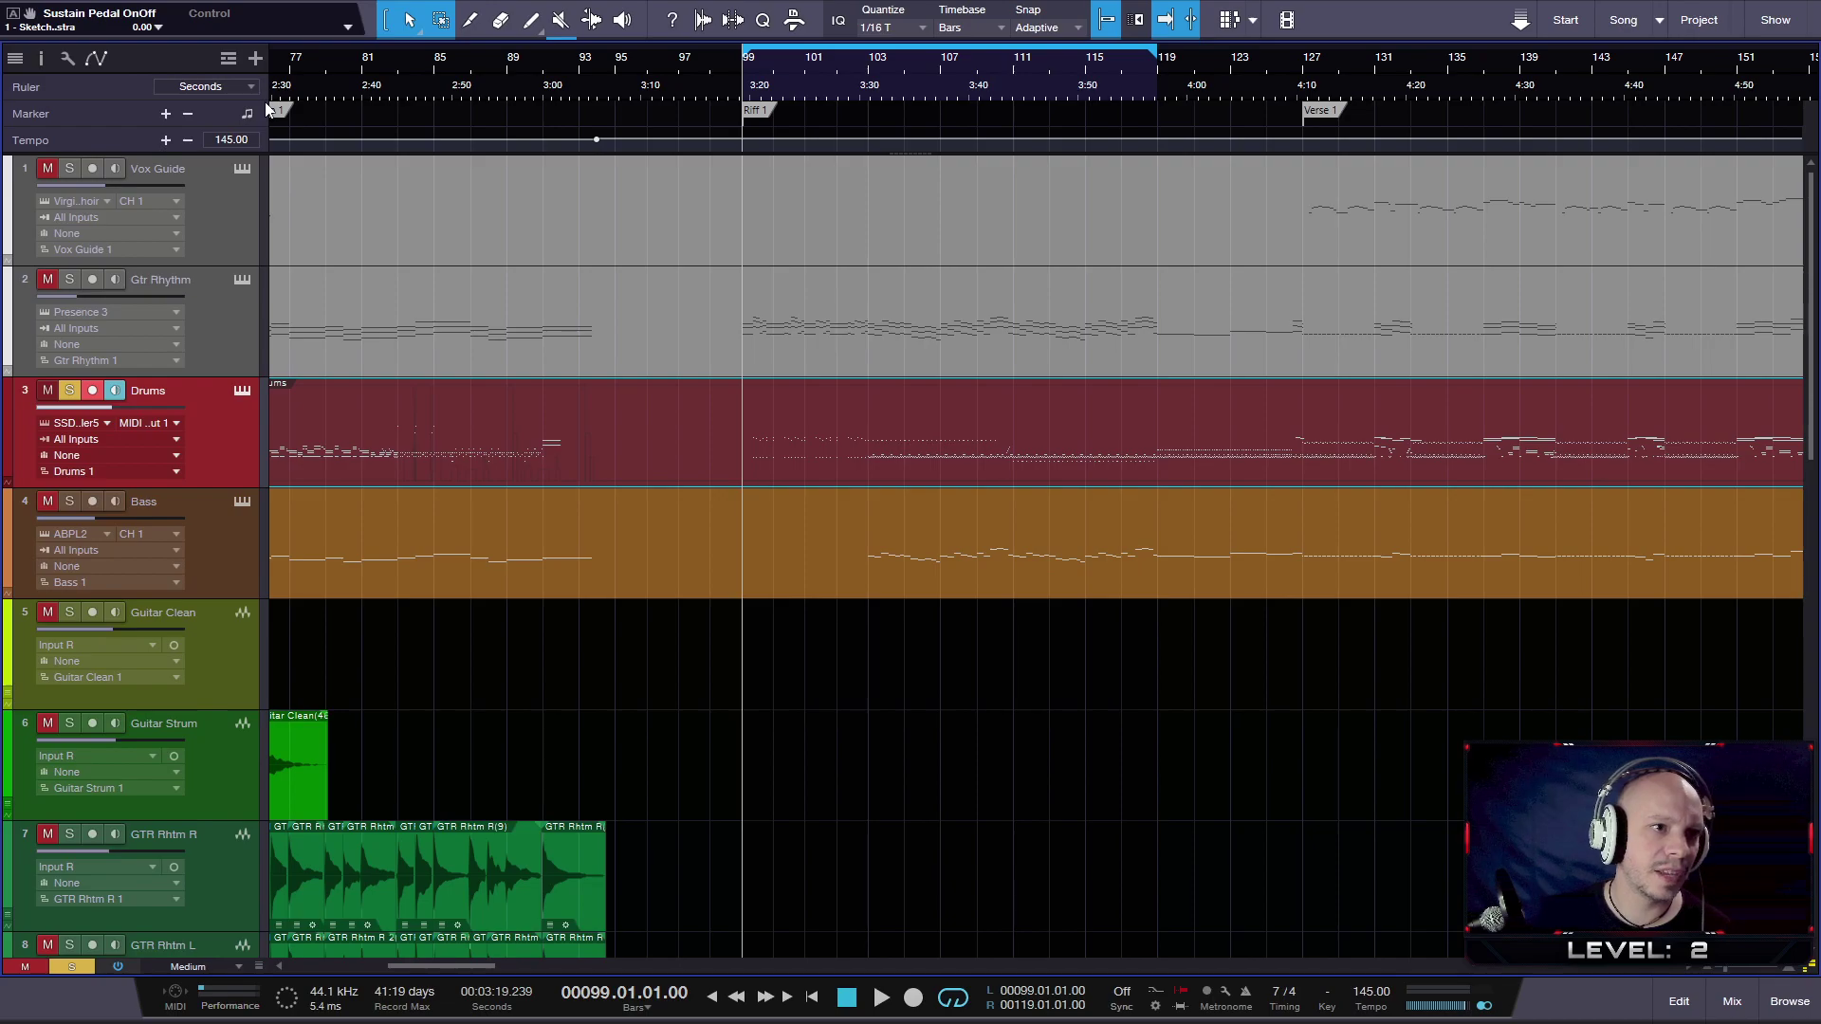
pyautogui.click(239, 61)
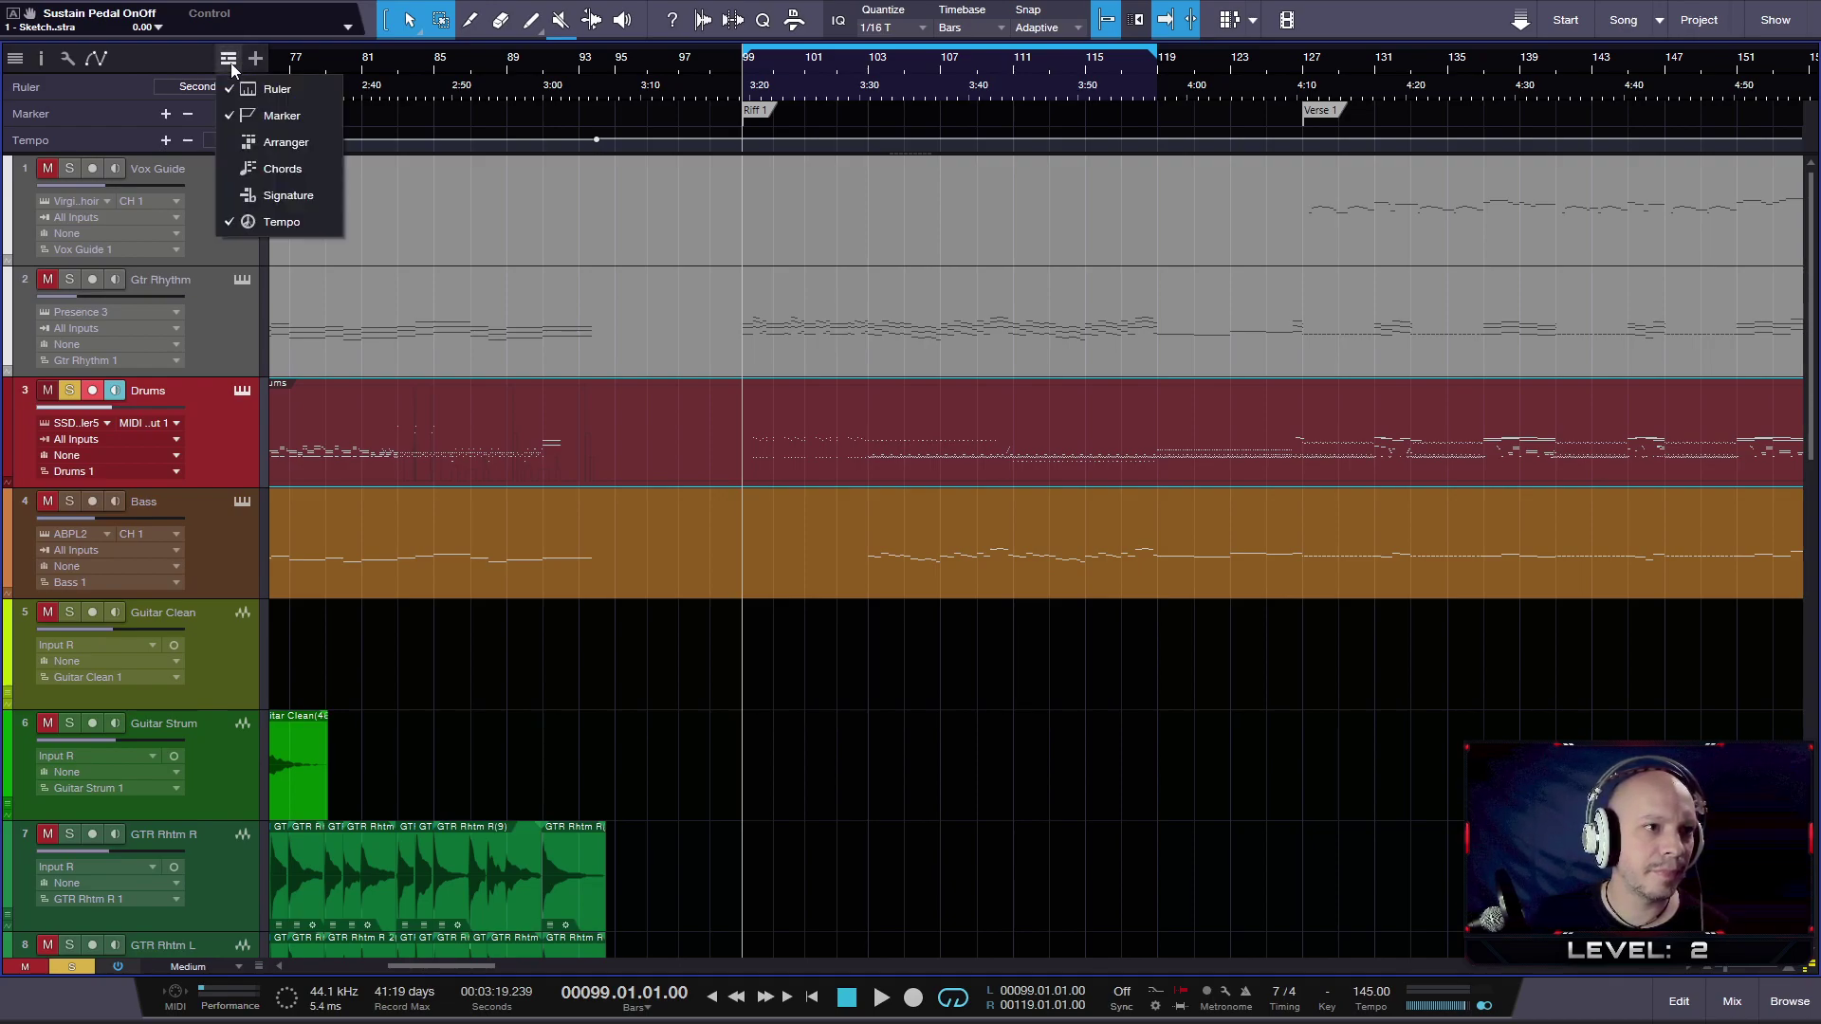
pyautogui.click(268, 112)
# - Show the Arranger track and draw a section on it from bar 99 to bar 119
pyautogui.click(227, 63)
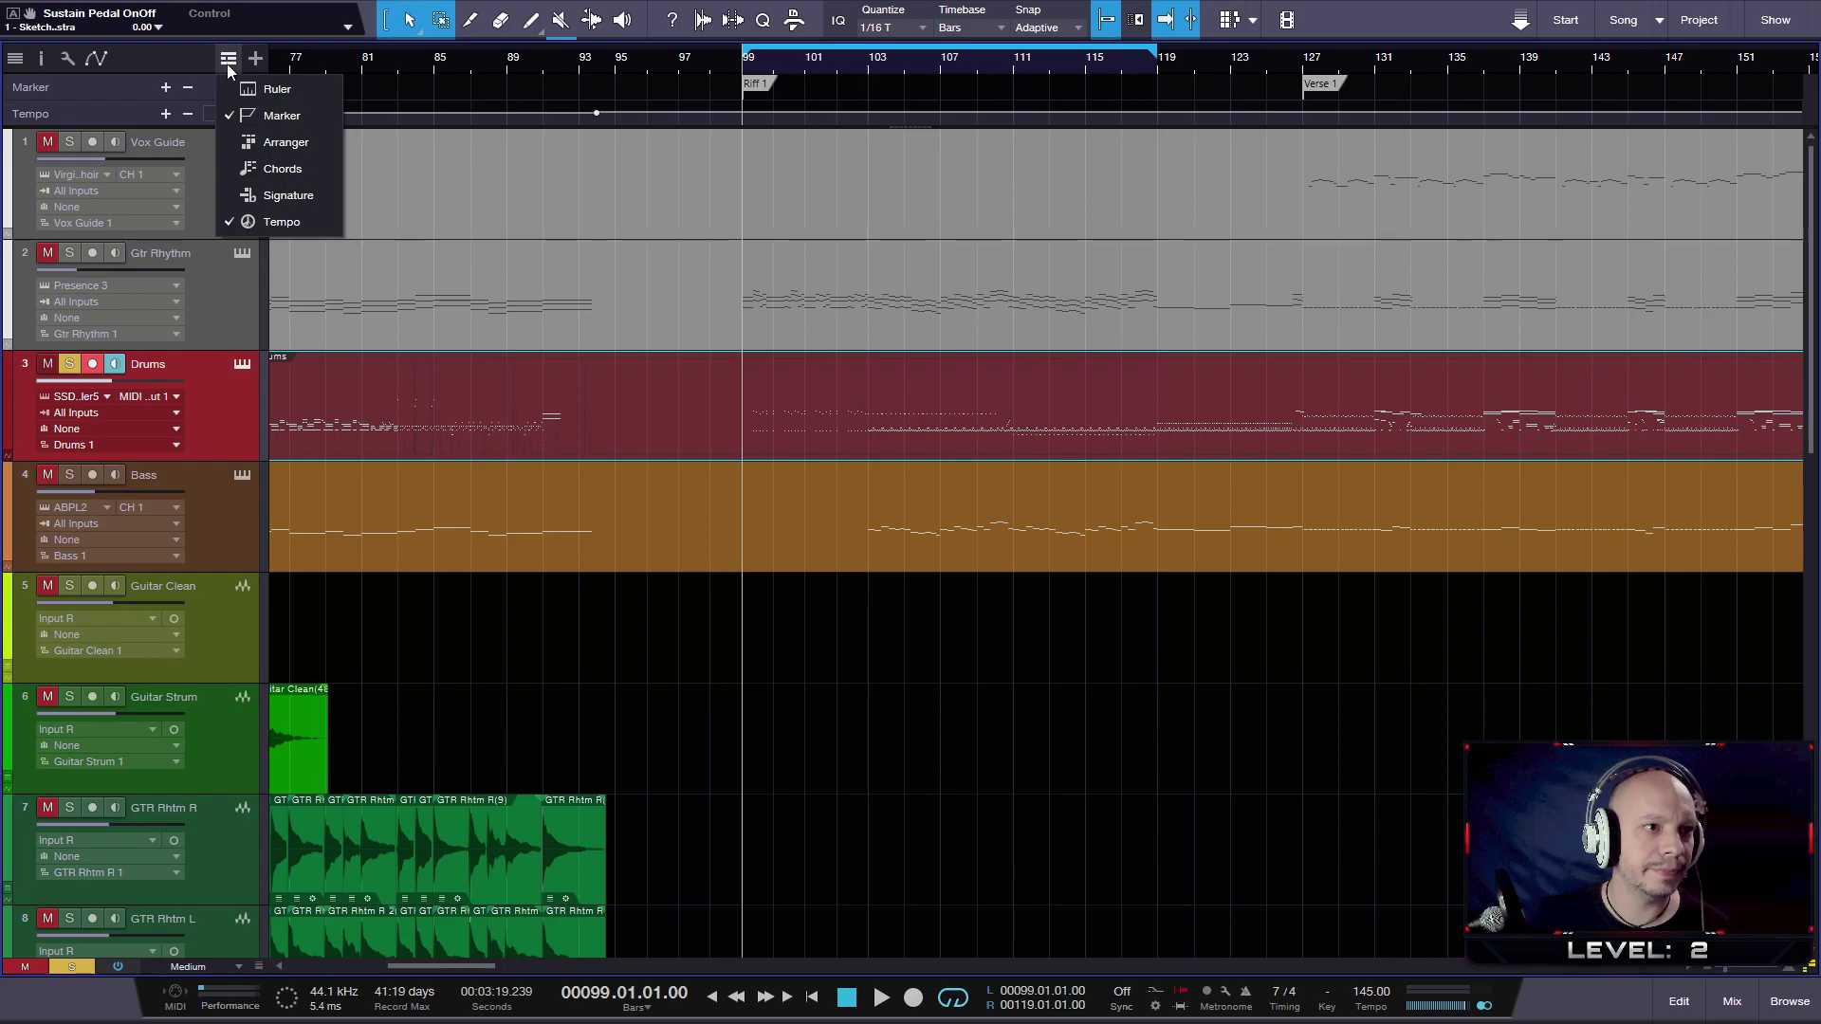
pyautogui.click(307, 144)
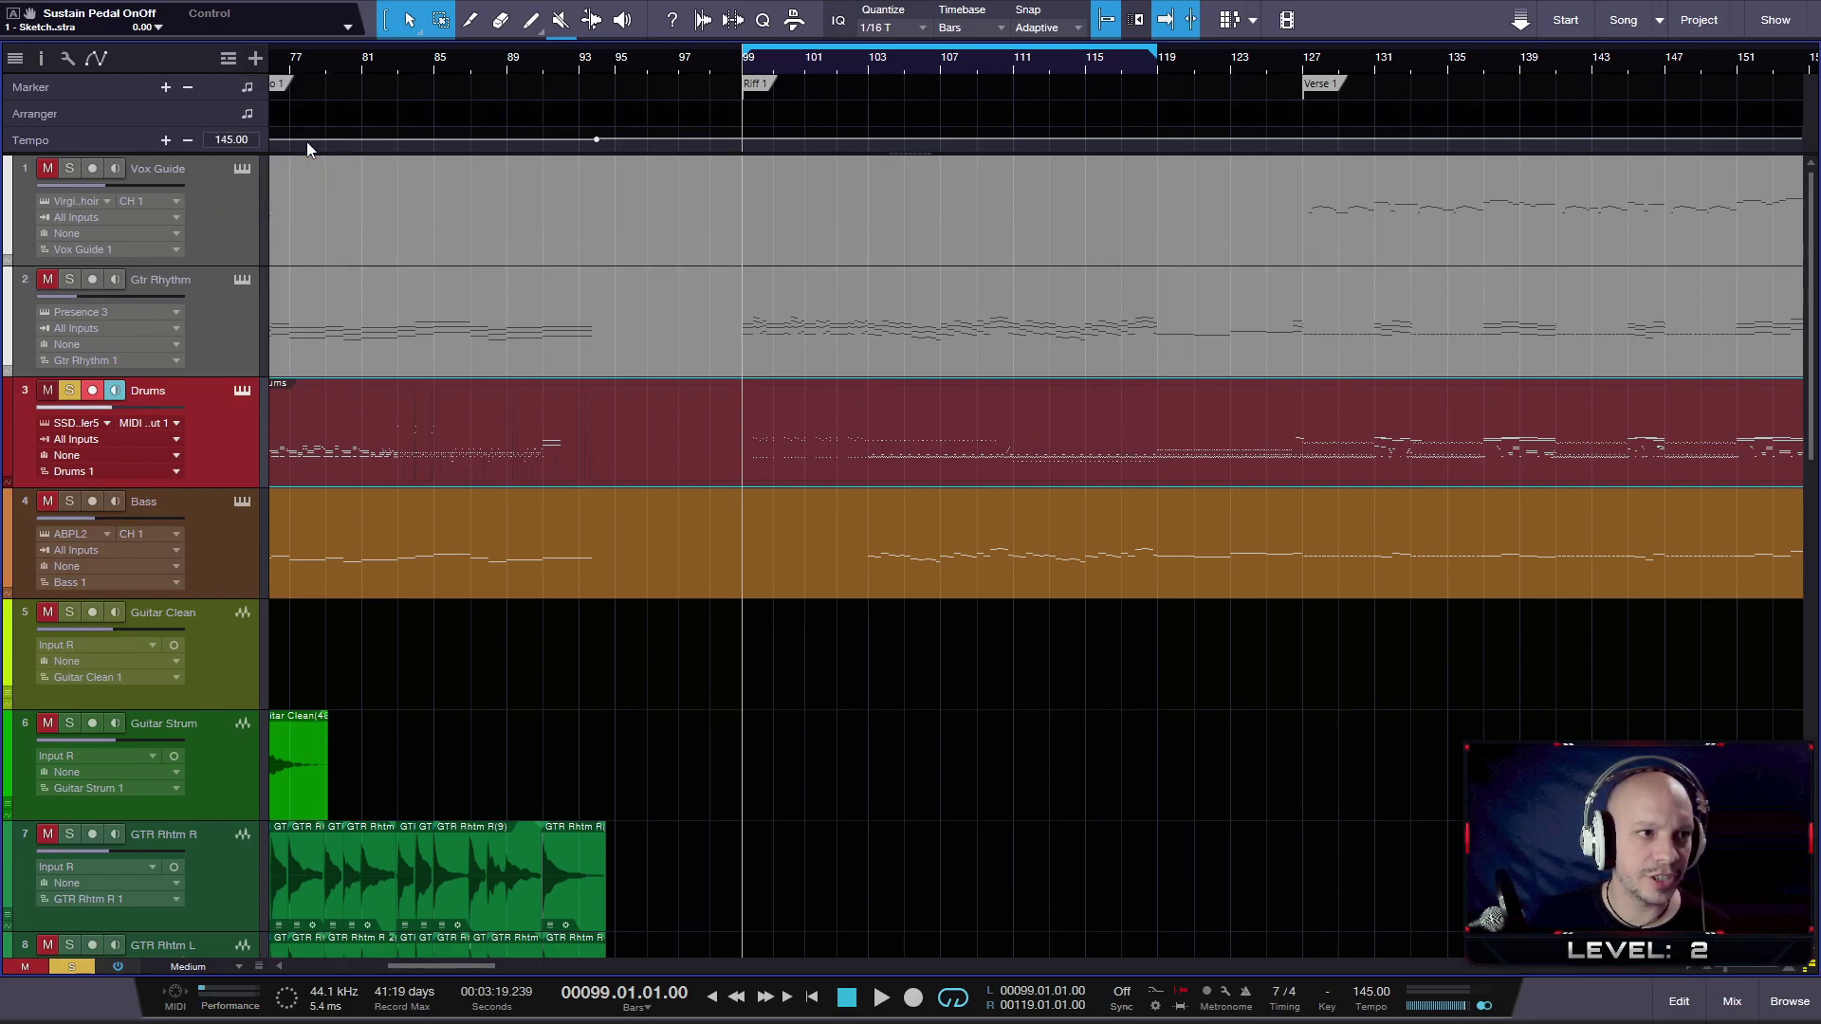
pyautogui.click(743, 100)
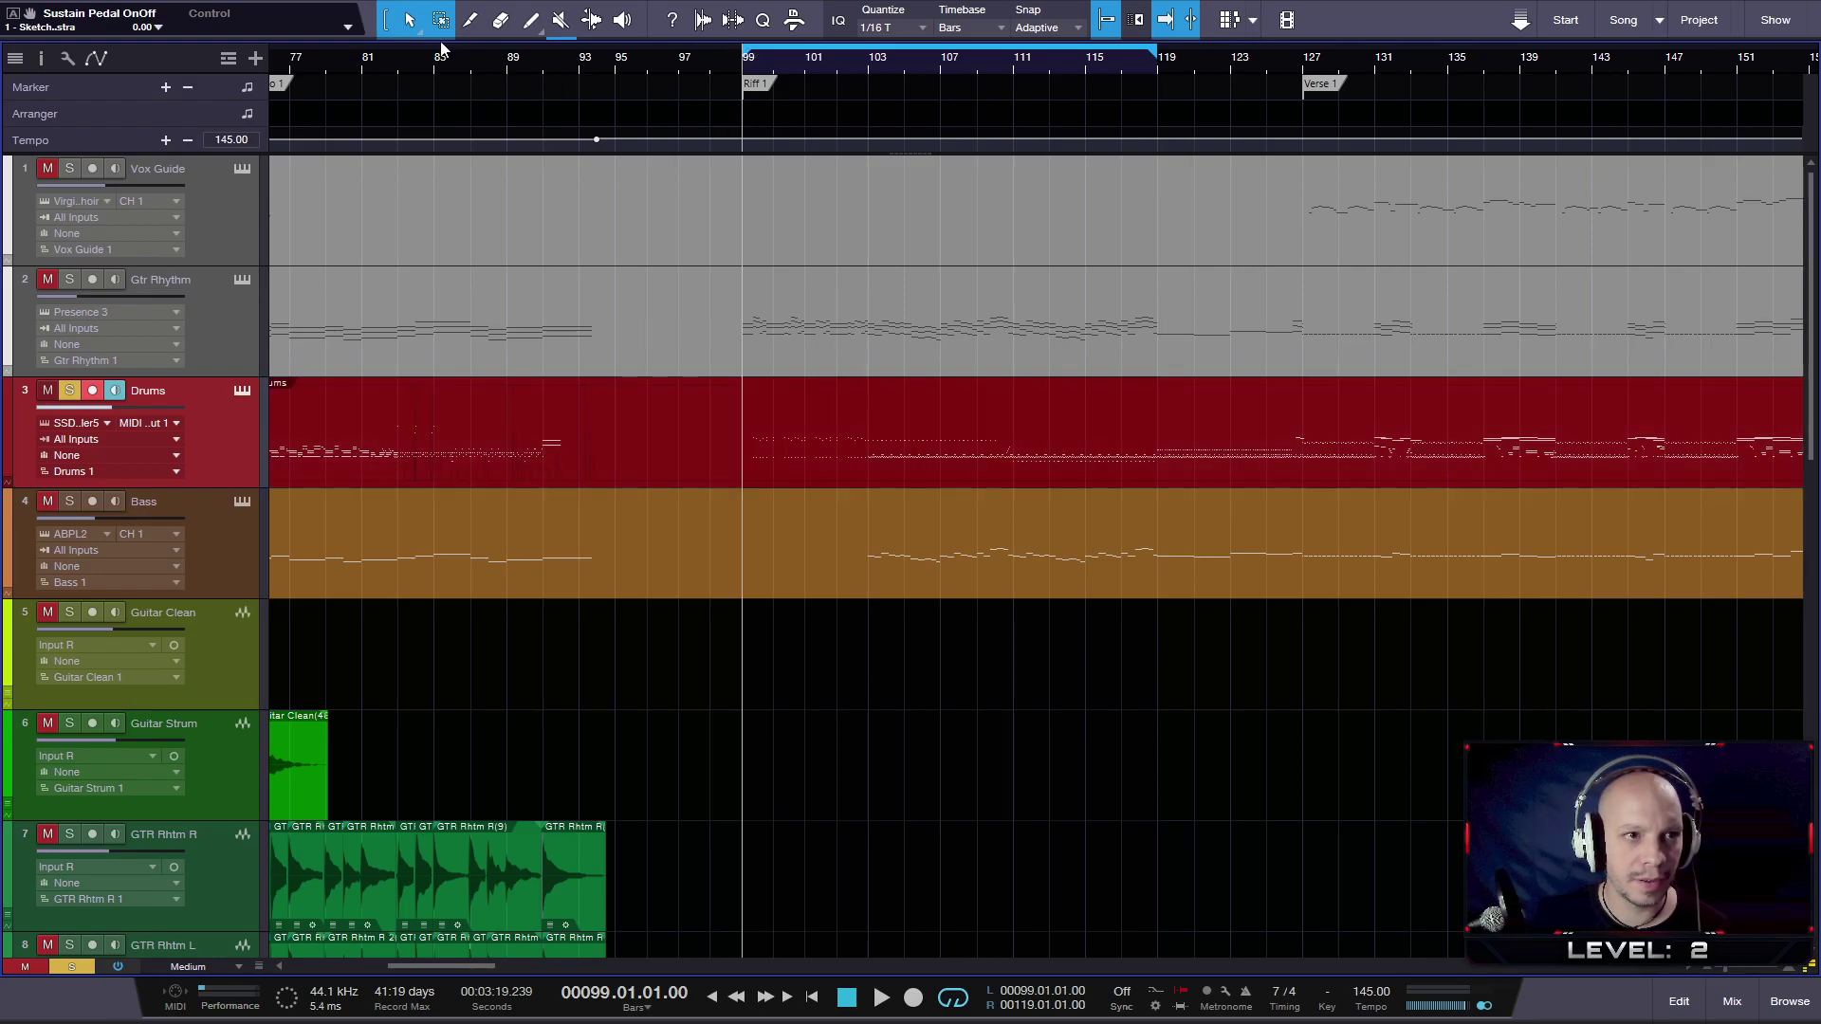
pyautogui.click(531, 20)
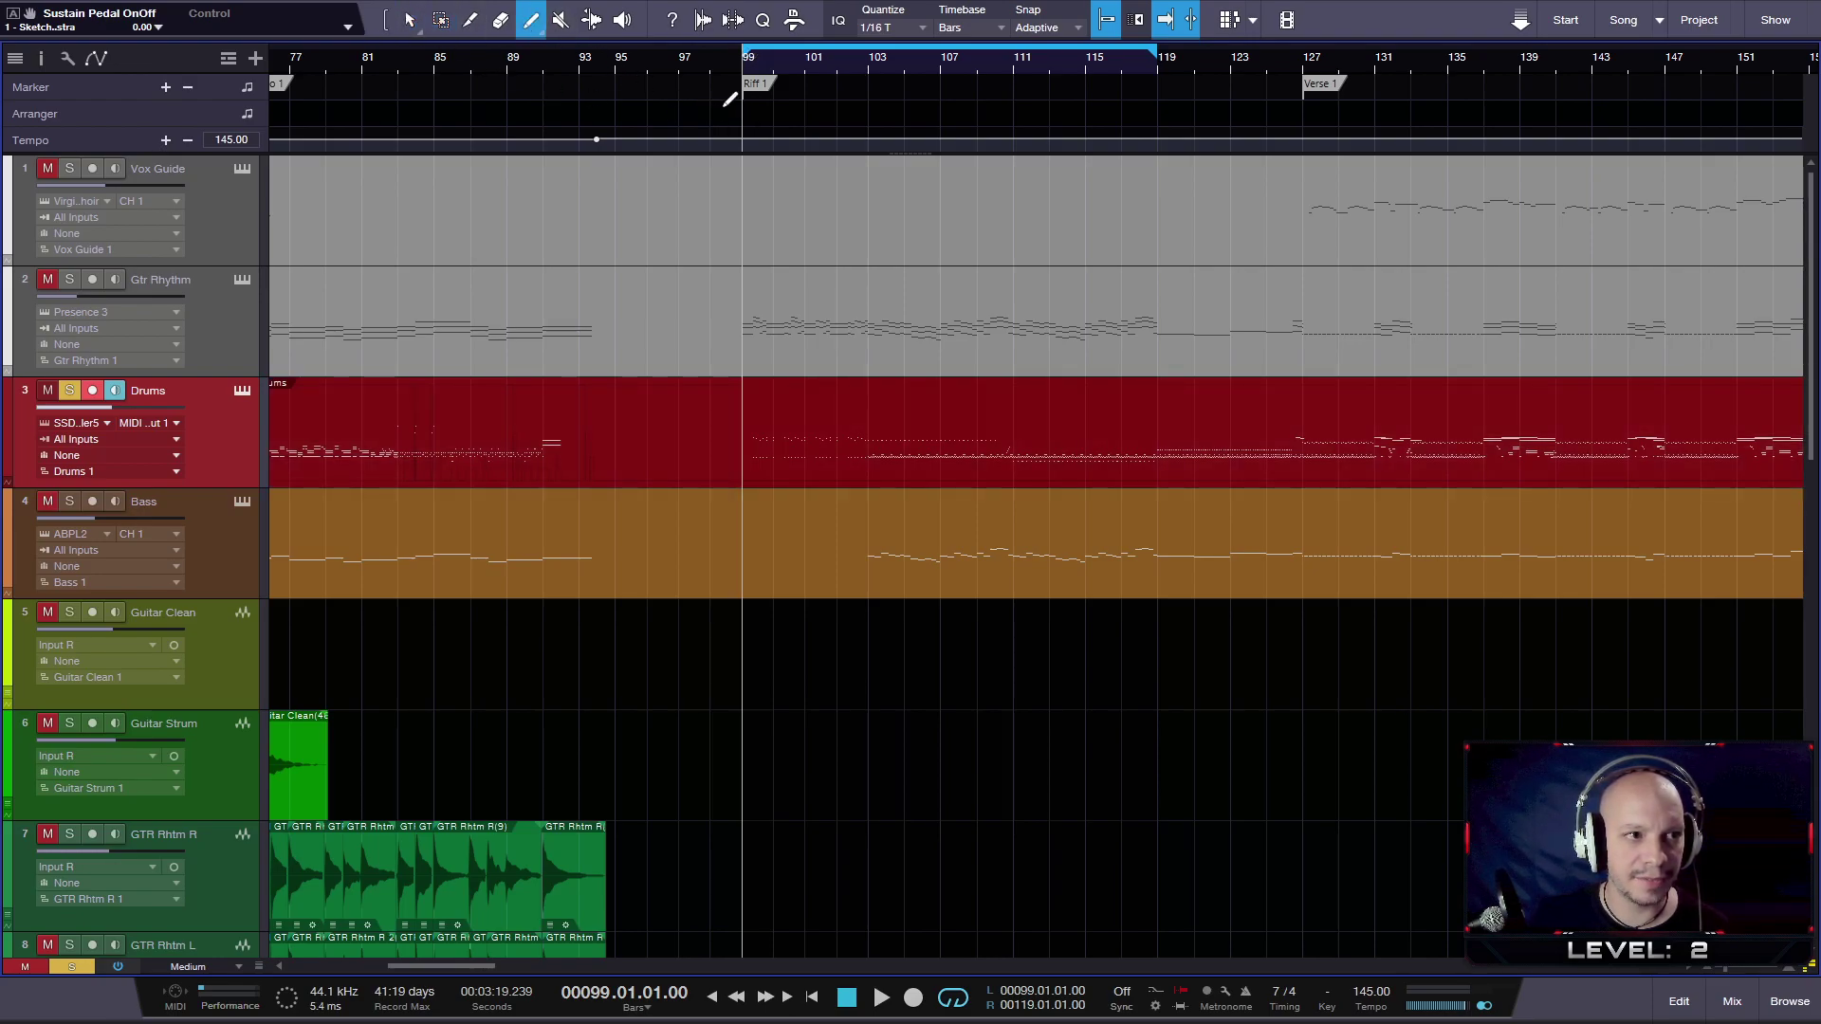
pyautogui.moveTo(752, 110); pyautogui.dragTo(1168, 95)
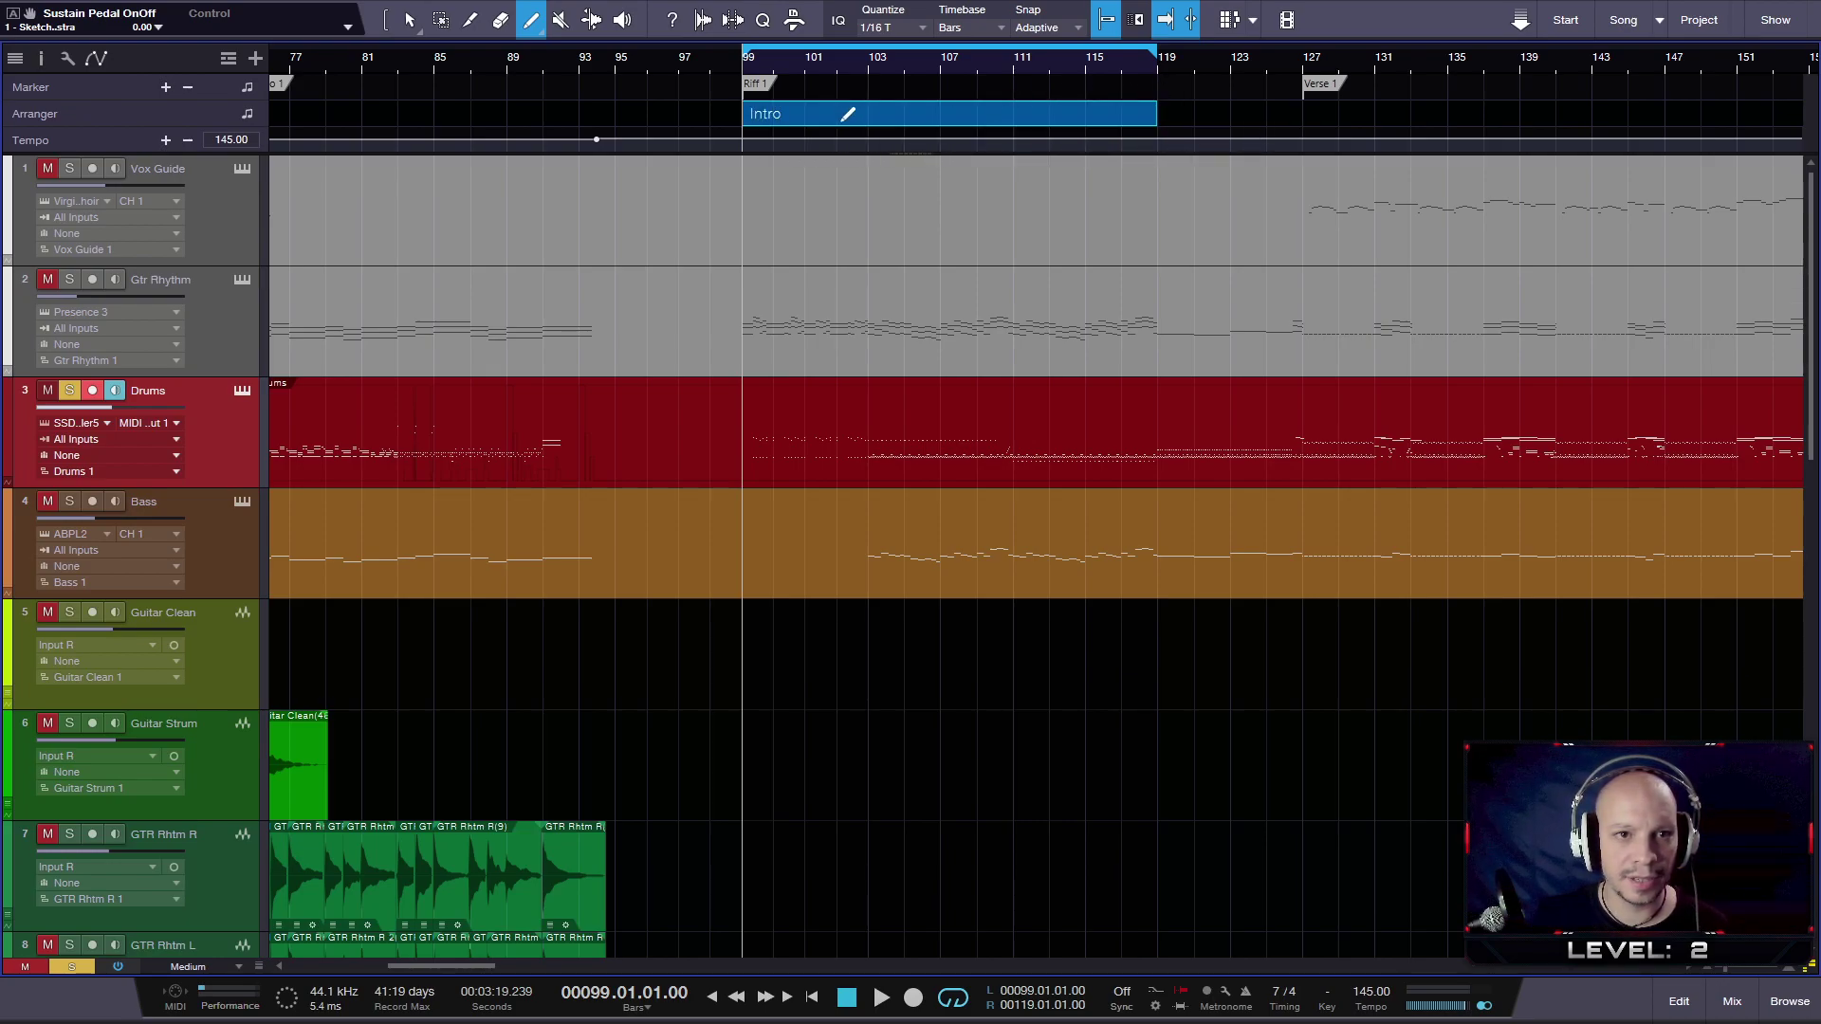
pyautogui.press('1')
pyautogui.click(790, 118)
pyautogui.press('space')
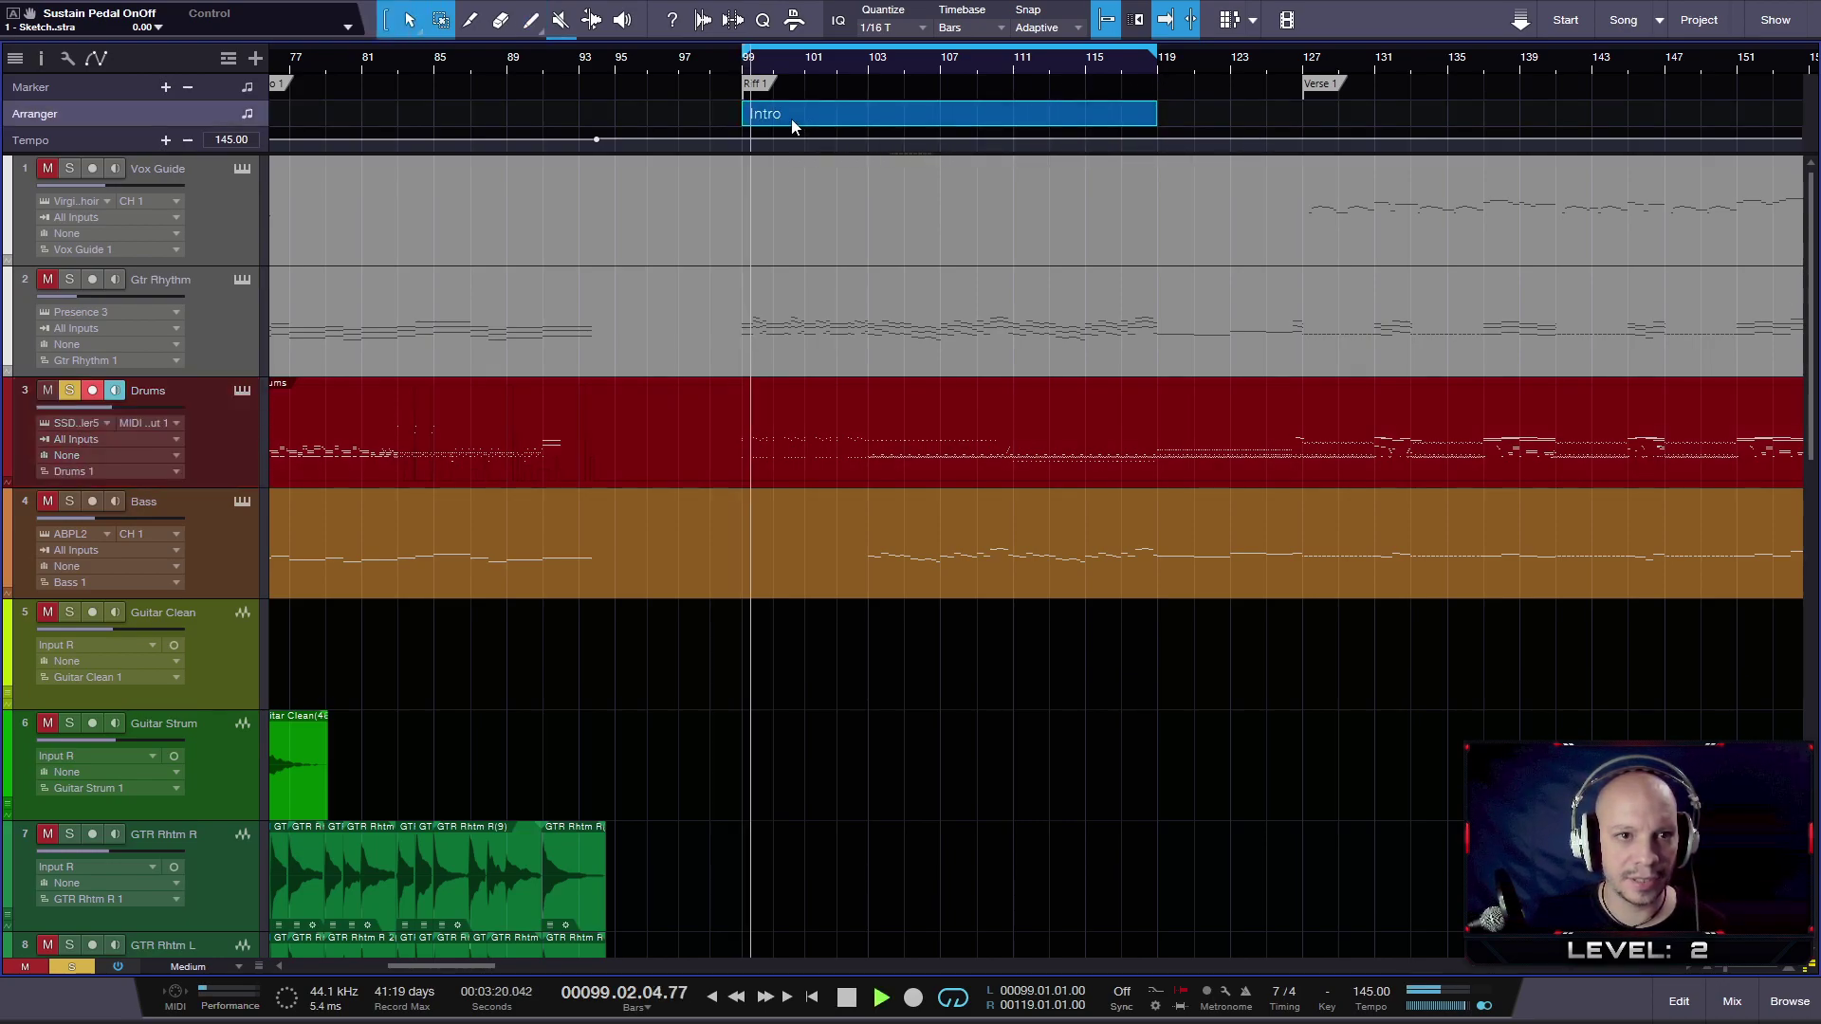
# - Color the new arranger section red and rename it Drums Humanized
pyautogui.rightClick(774, 117)
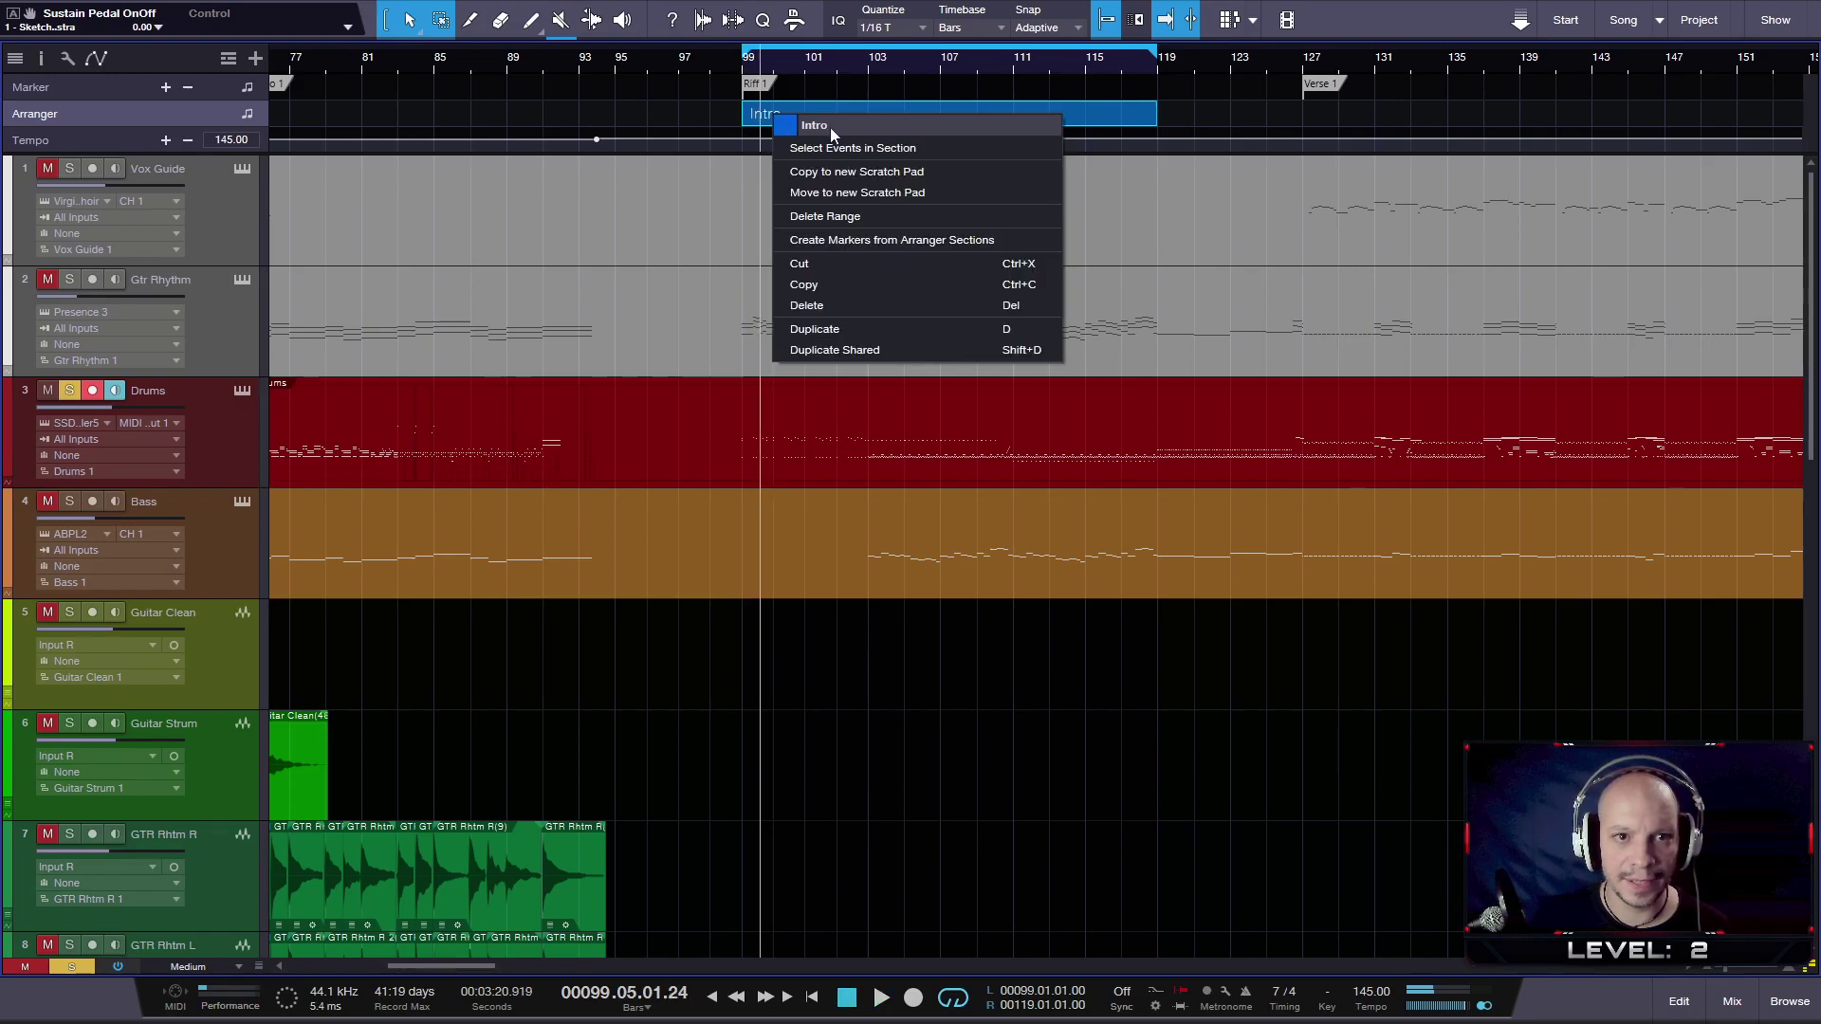
pyautogui.click(825, 127)
pyautogui.click(785, 125)
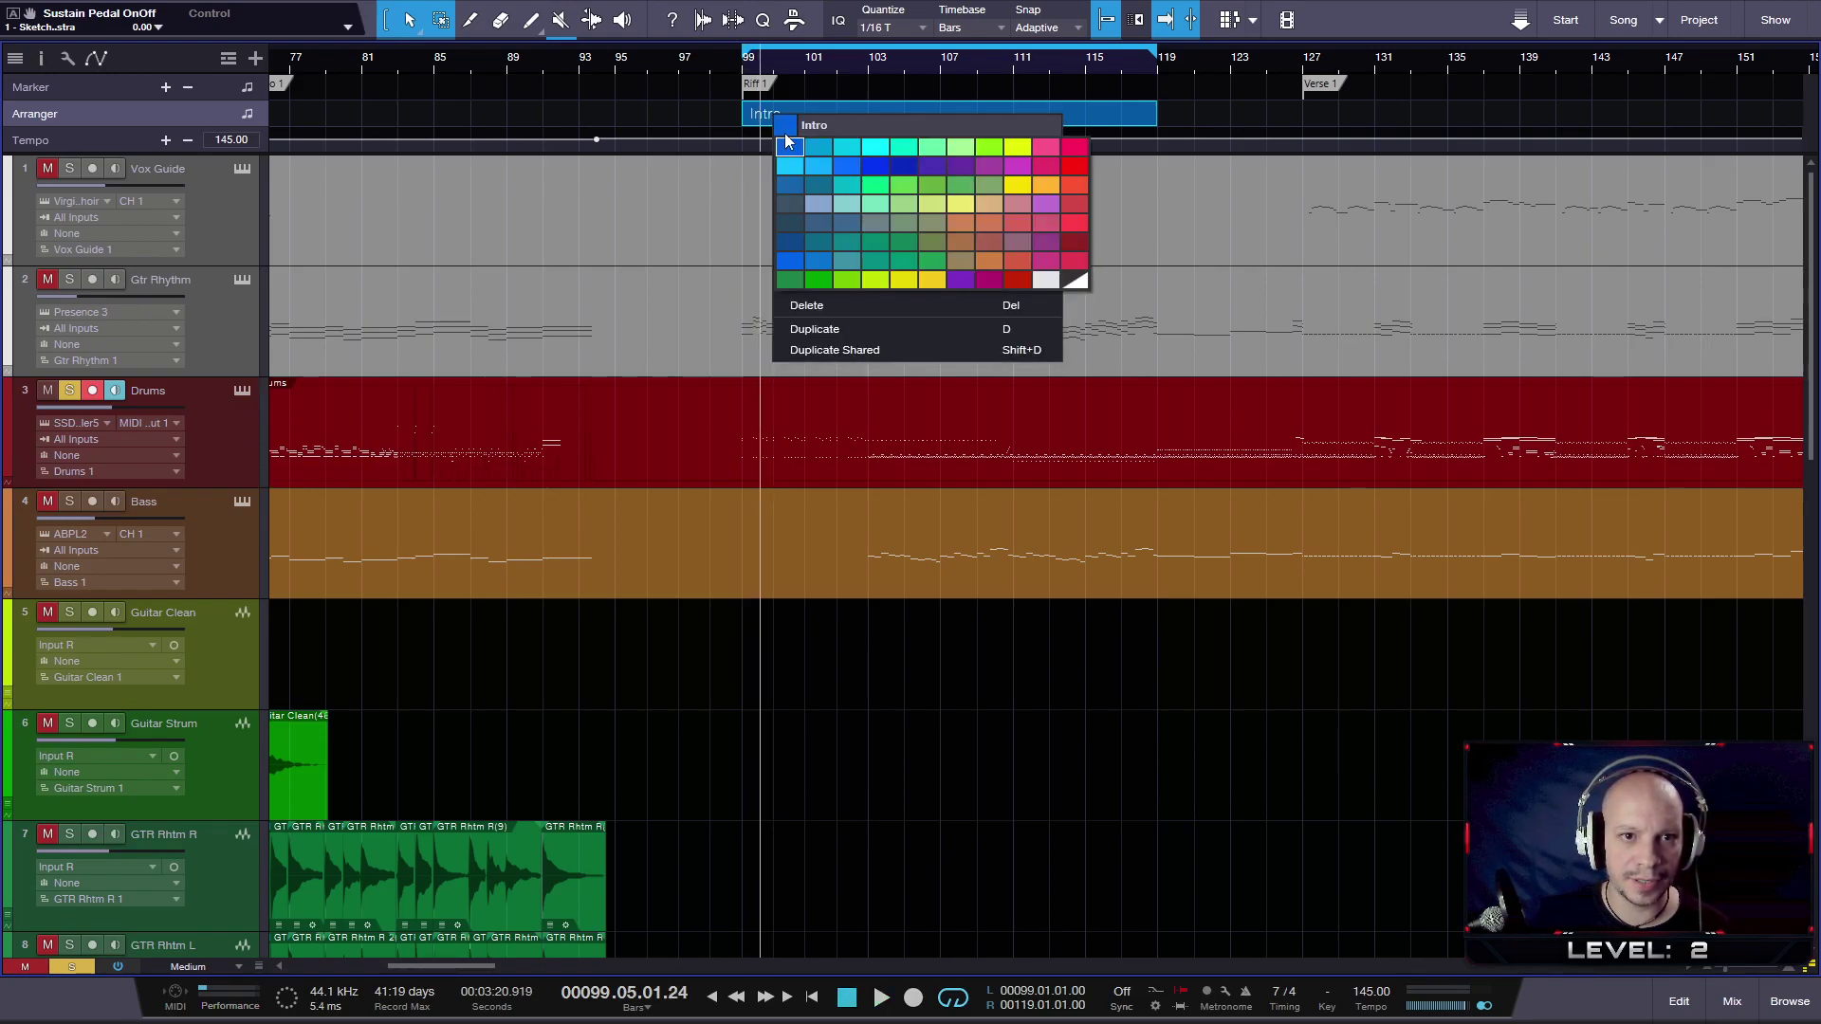
pyautogui.click(1080, 173)
pyautogui.click(811, 125)
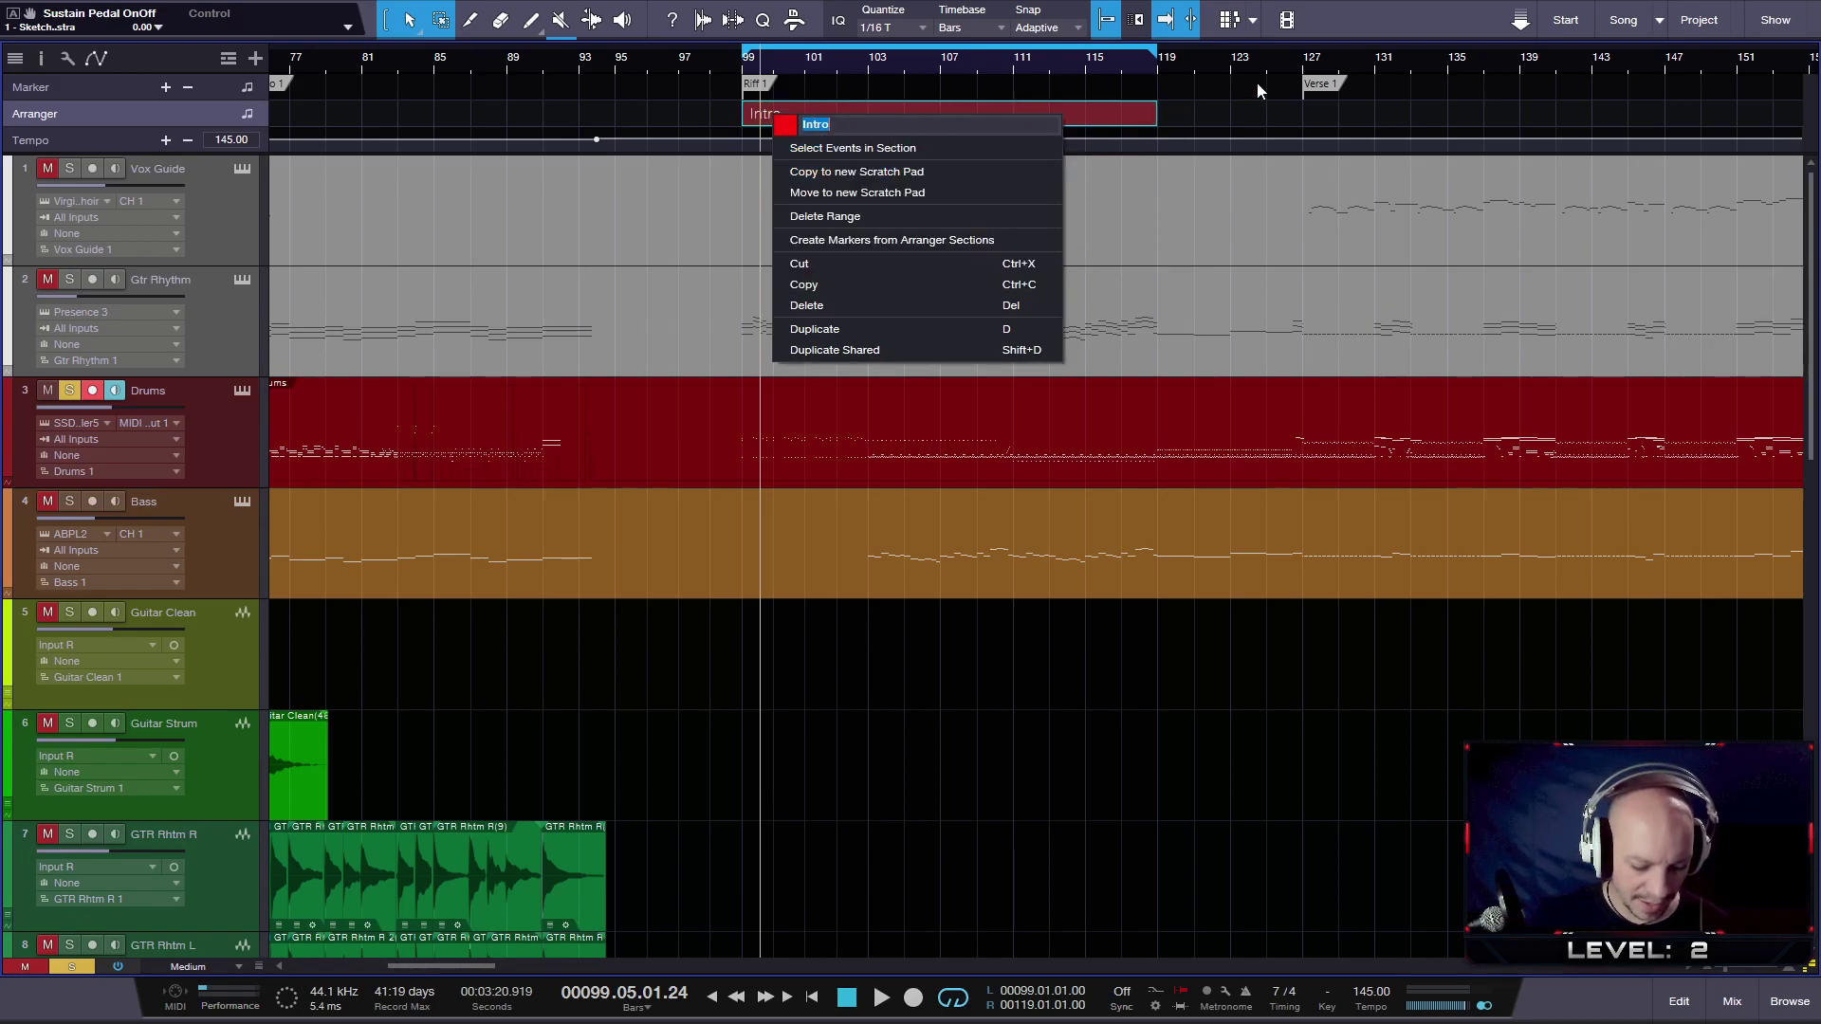
pyautogui.press('BackSpace')
pyautogui.write('Drums Humanized')
pyautogui.press('Return')
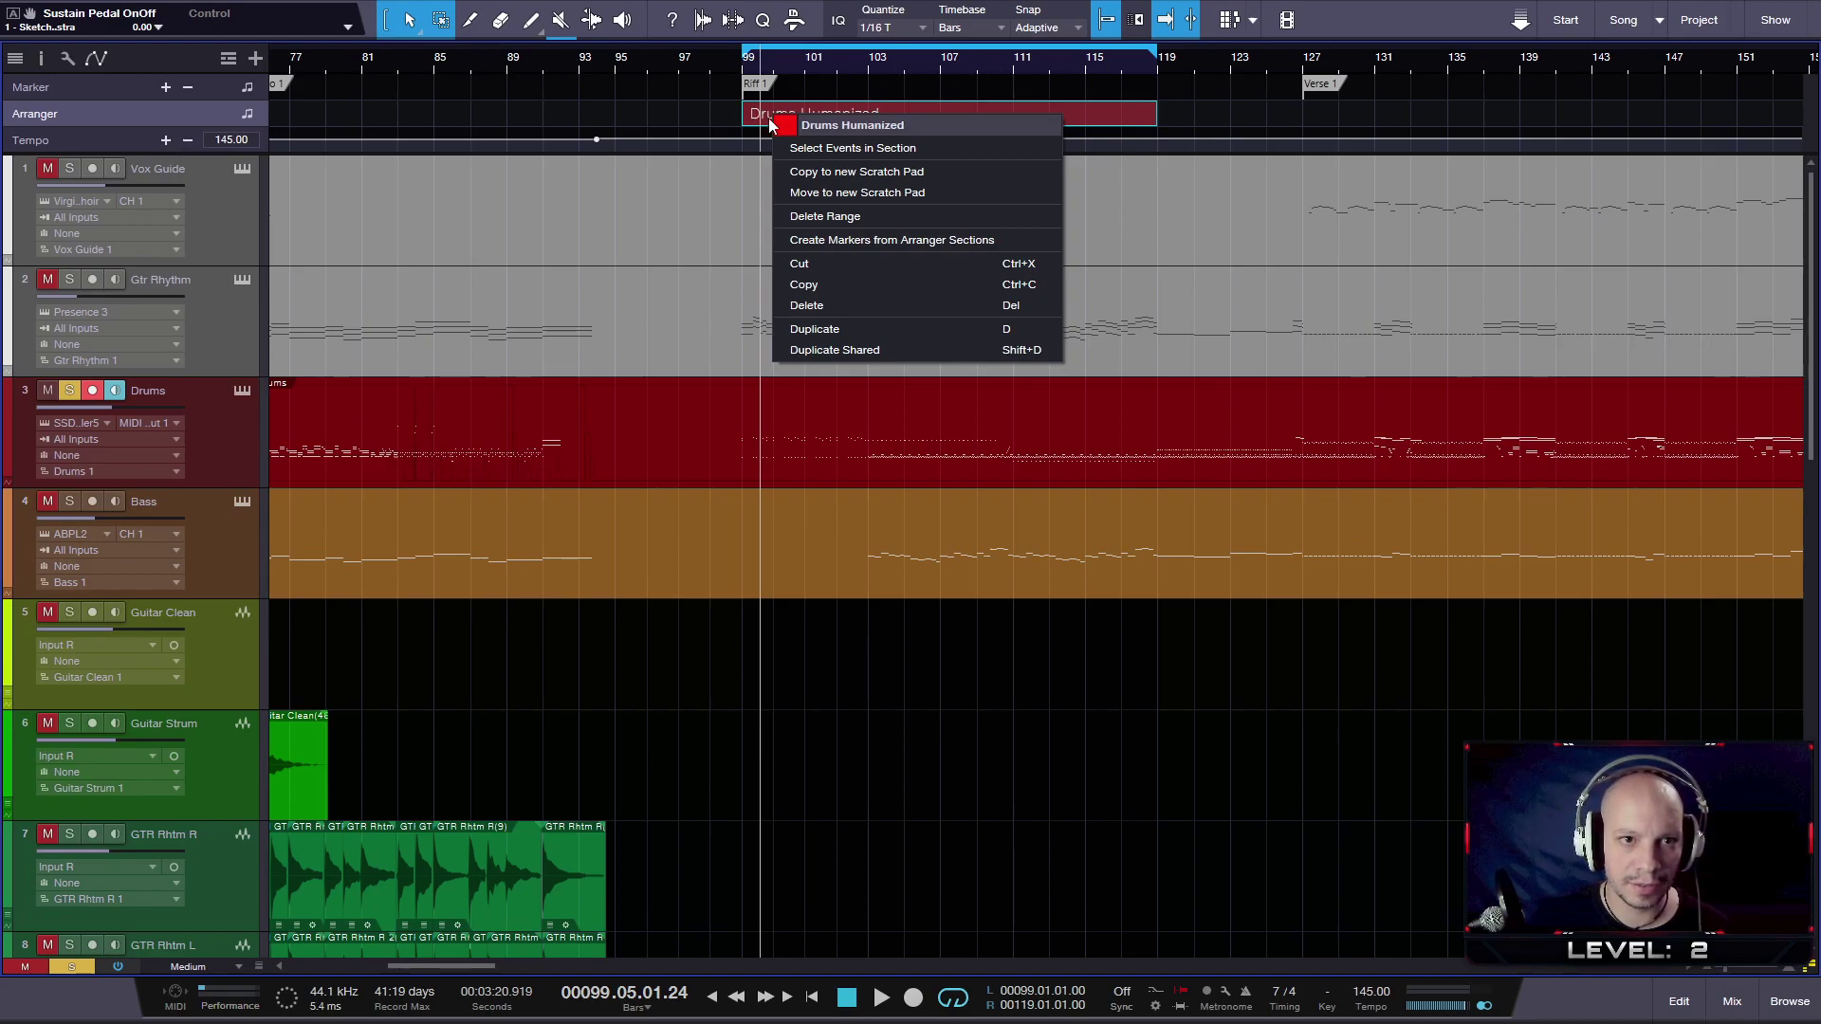
pyautogui.click(750, 66)
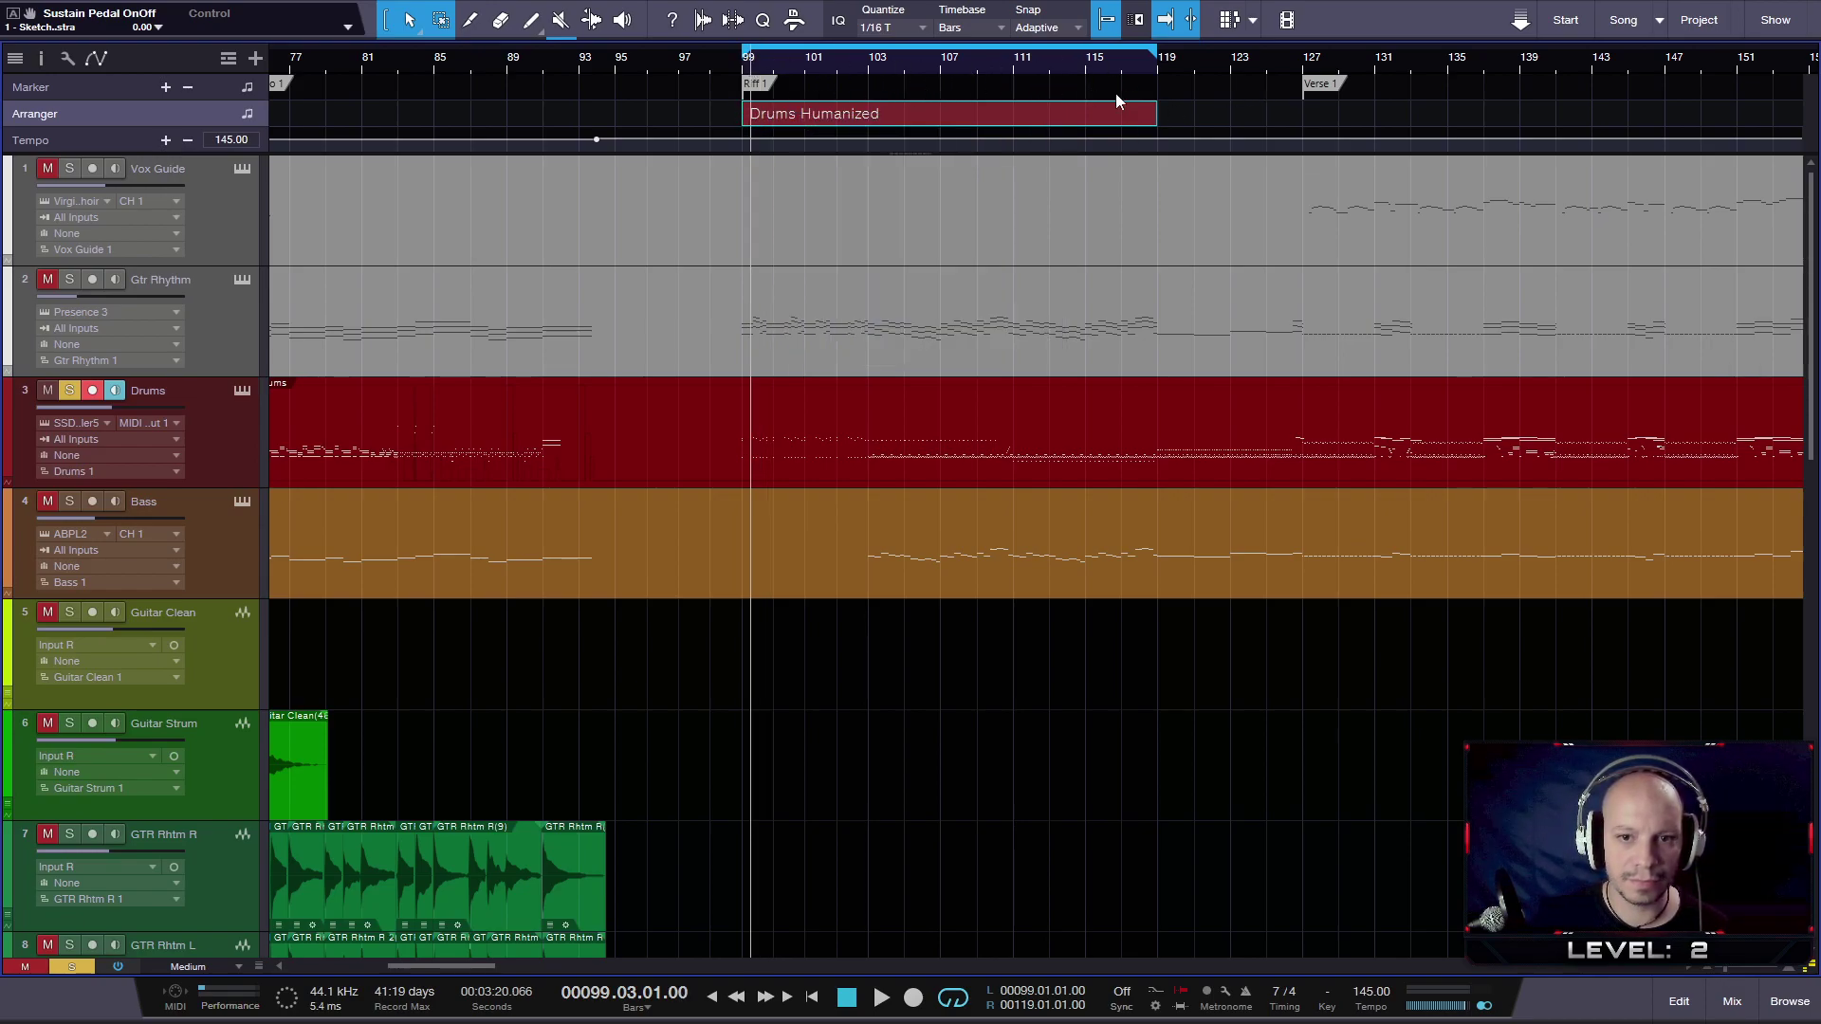
# - Turn off looping and extend the start of the Drums Humanized section back to bar 75
pyautogui.click(1143, 44)
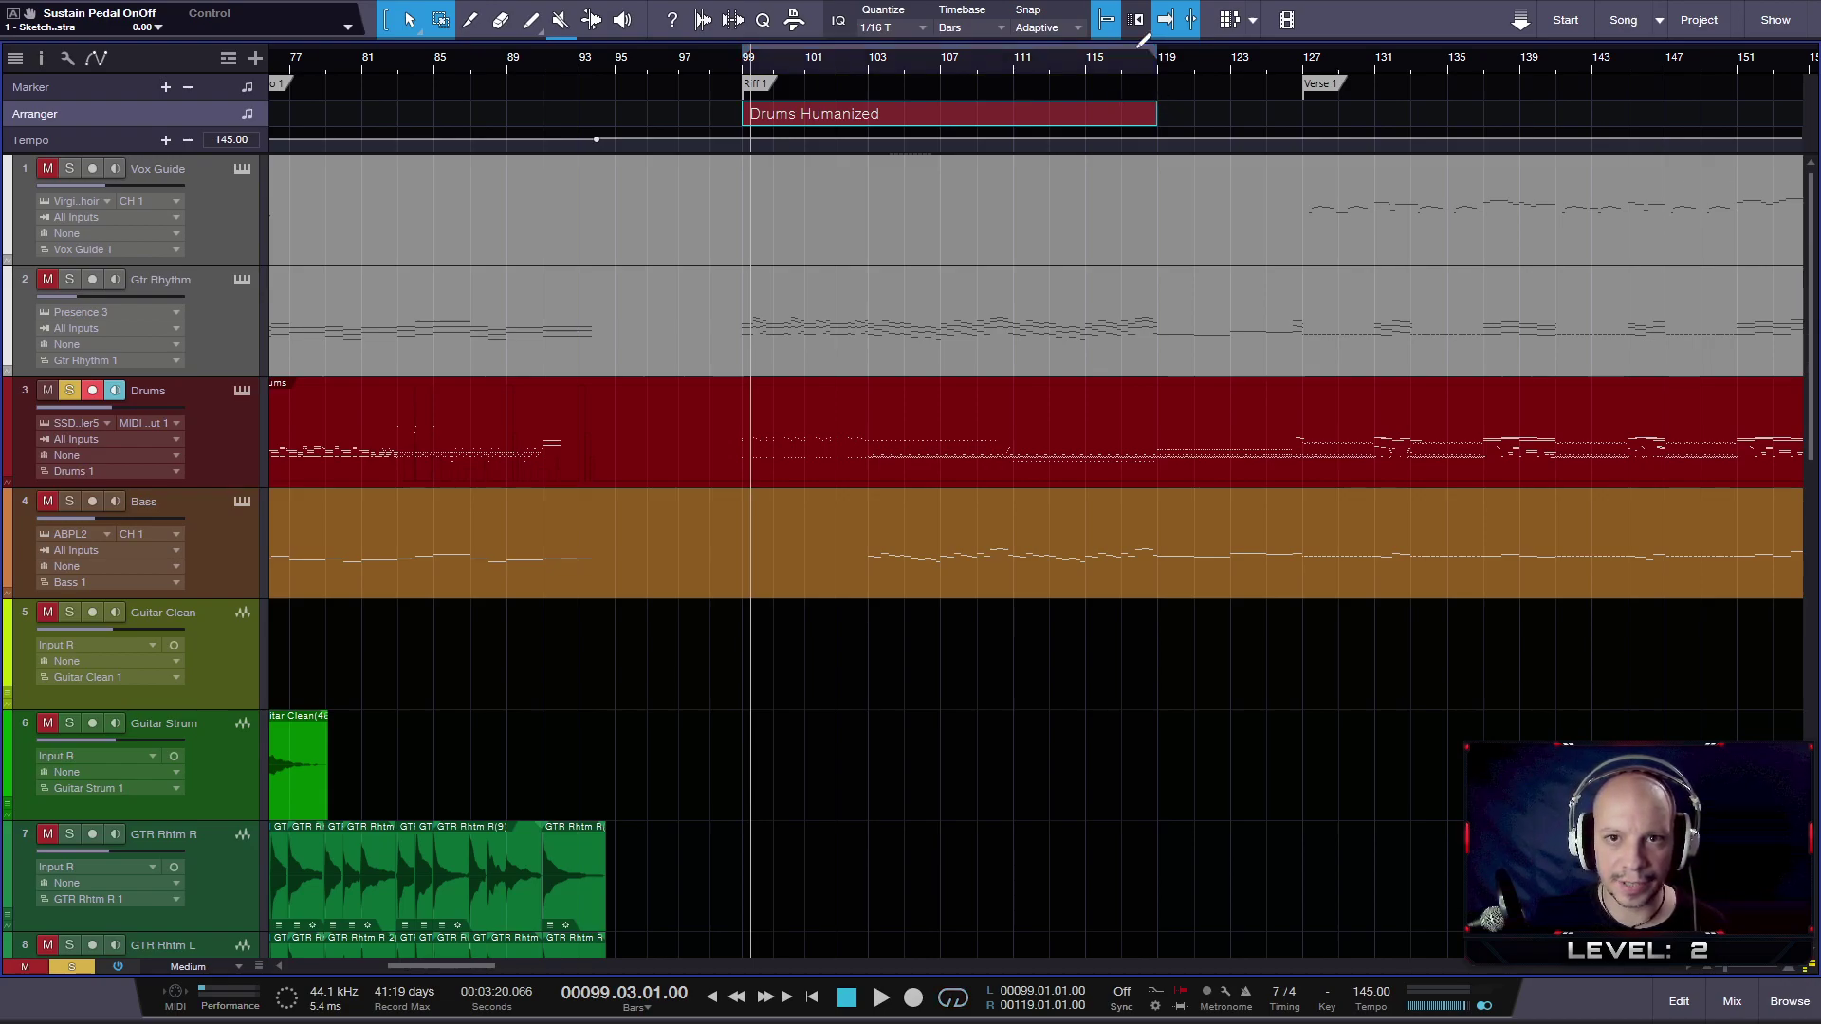
pyautogui.moveTo(735, 116)
pyautogui.mouseDown()
pyautogui.moveTo(19, 133)
pyautogui.moveTo(771, 115)
pyautogui.mouseUp()
pyautogui.hscroll(5, 1260, 441)
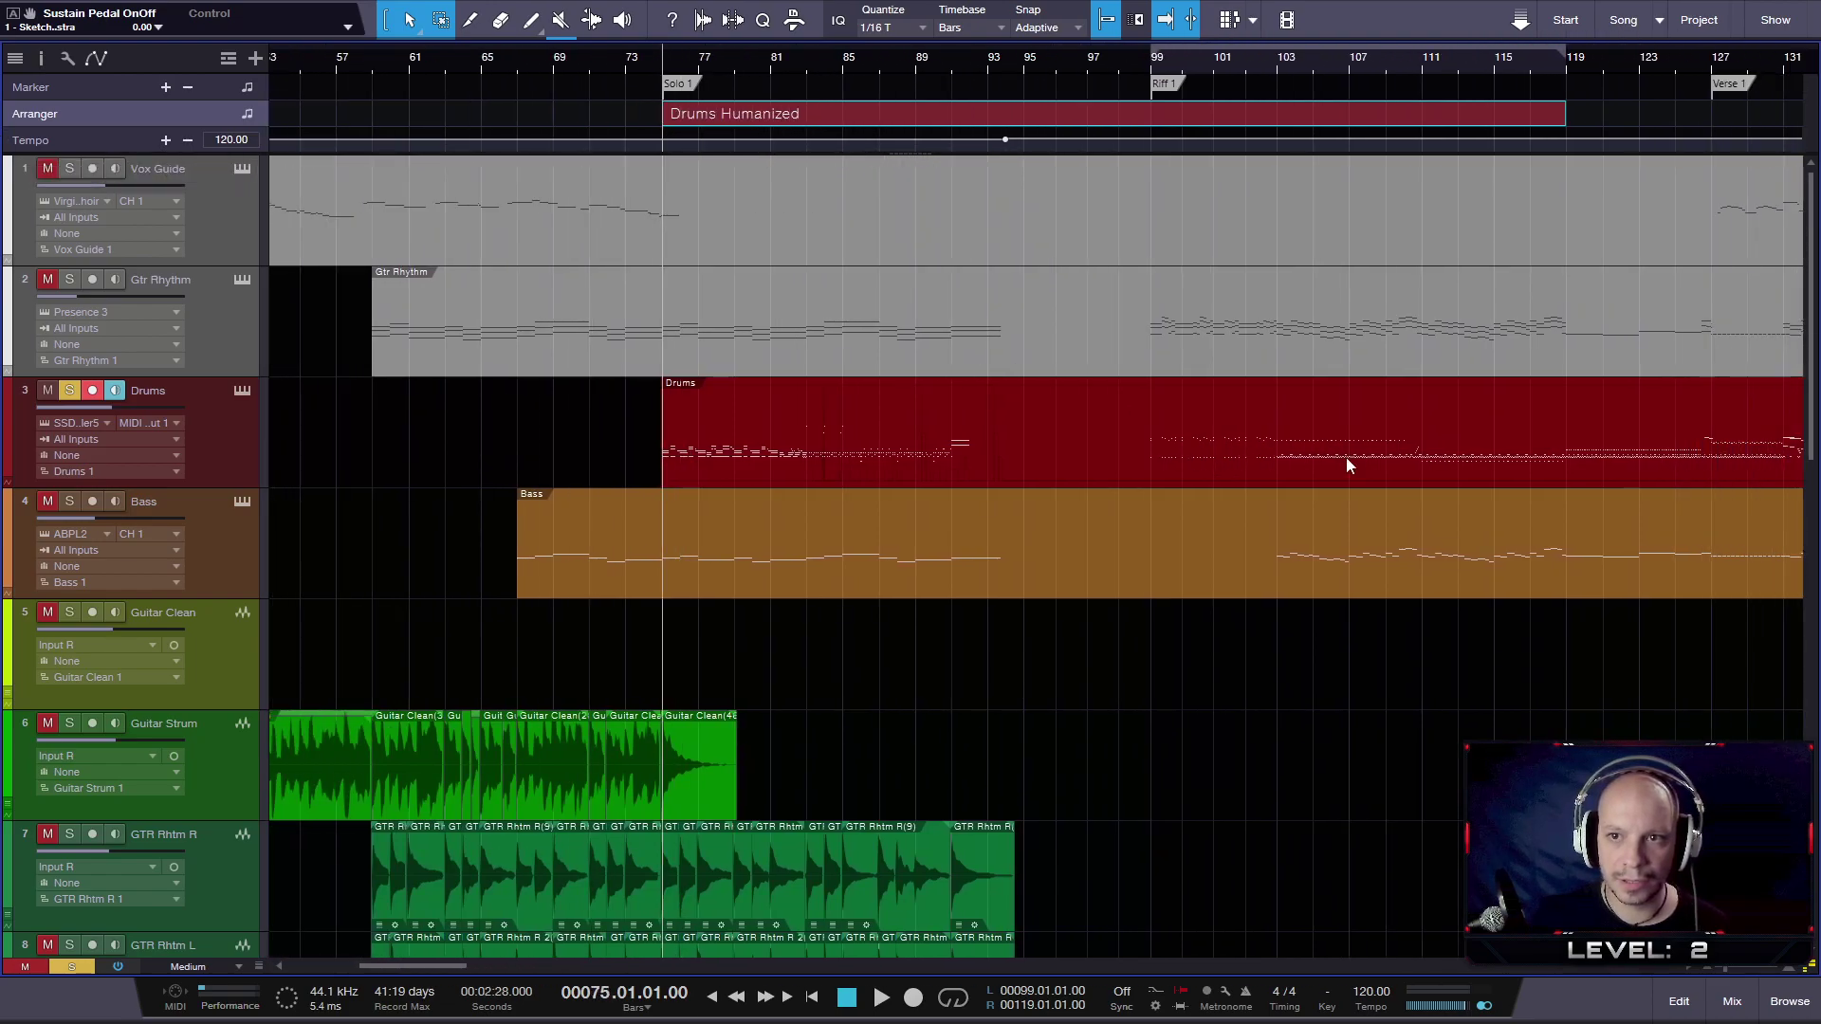
pyautogui.press('z')
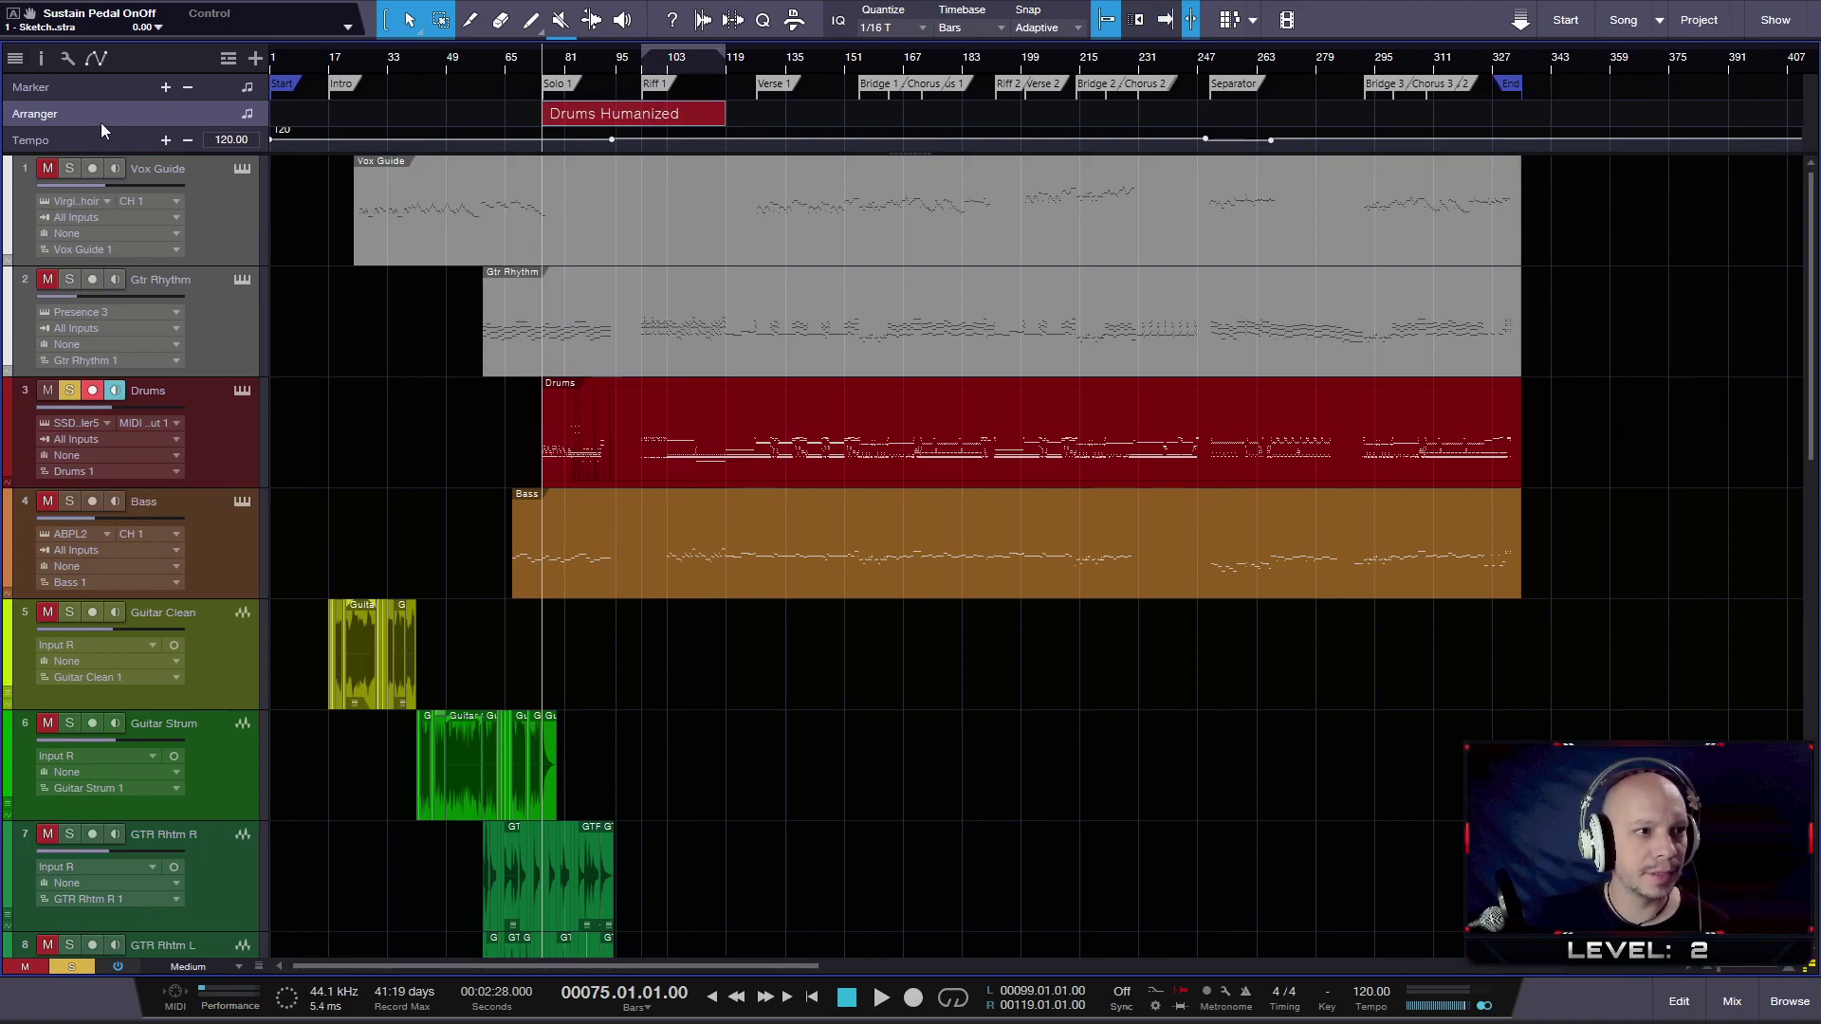
# - Collapse the inactive loop range by bringing its end back to bar 99
pyautogui.click(695, 43)
pyautogui.click(695, 42)
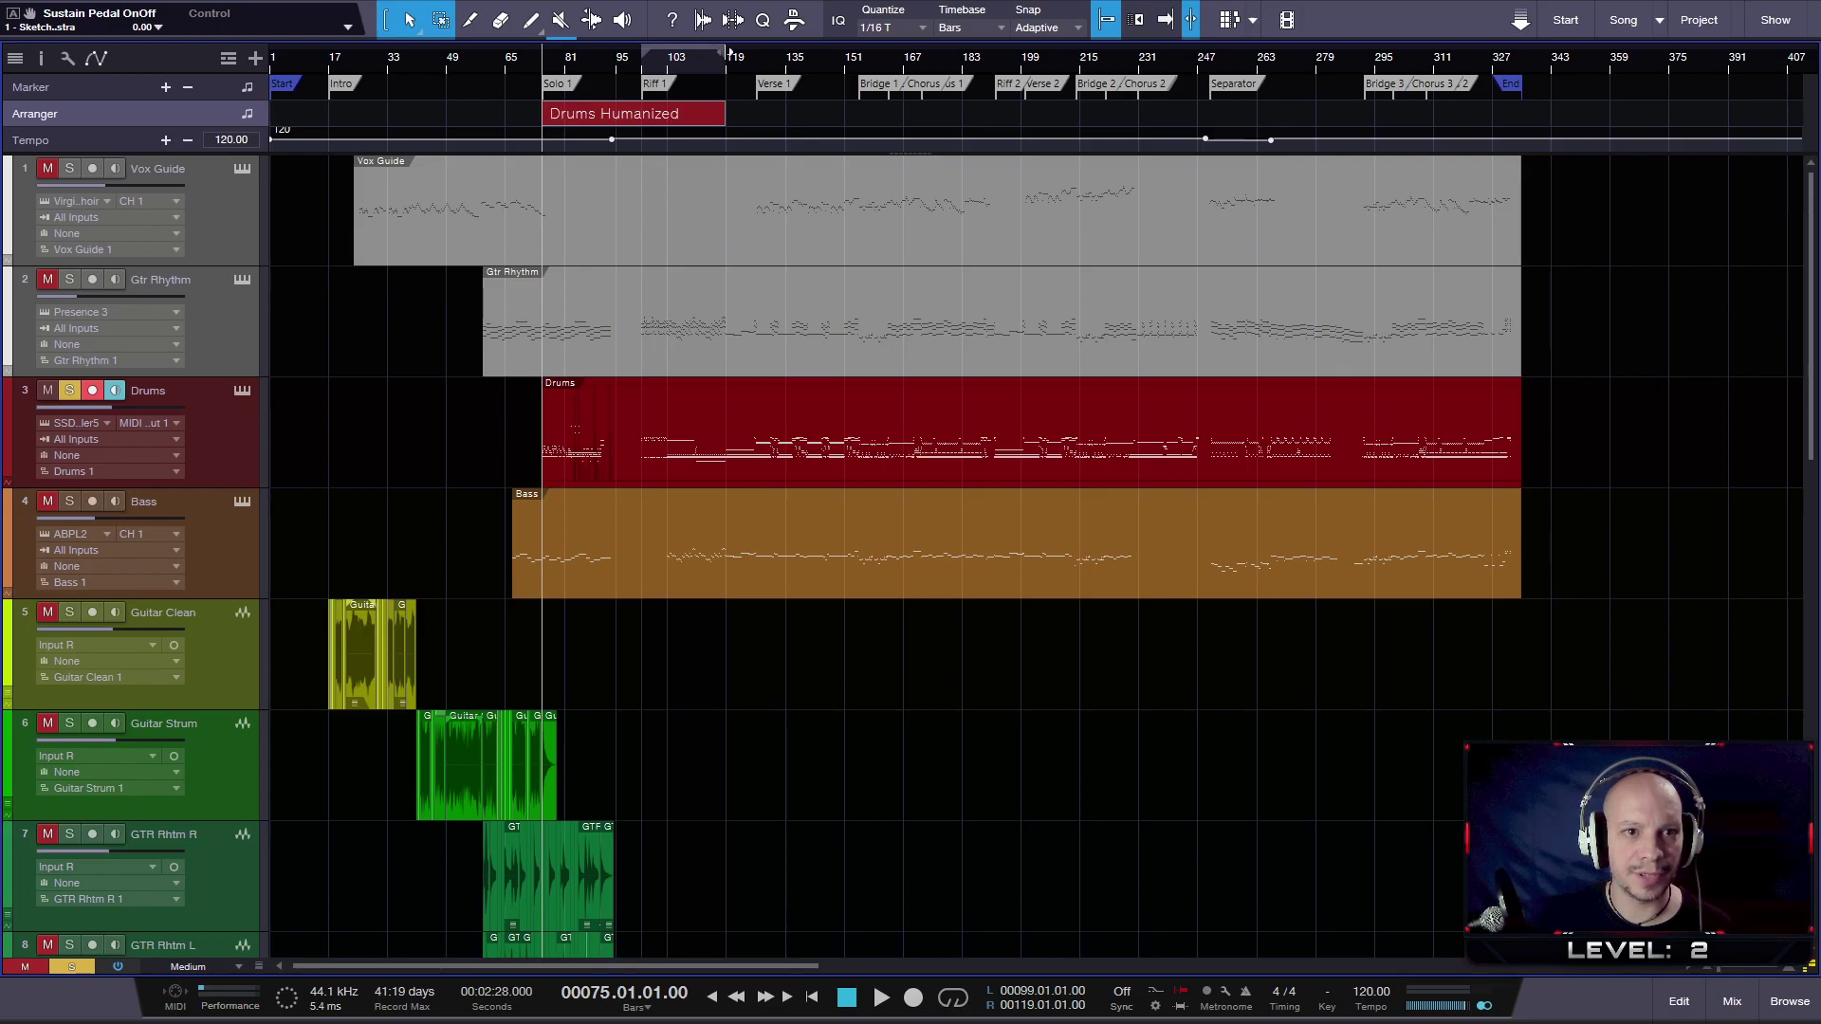
pyautogui.moveTo(725, 47); pyautogui.dragTo(643, 48)
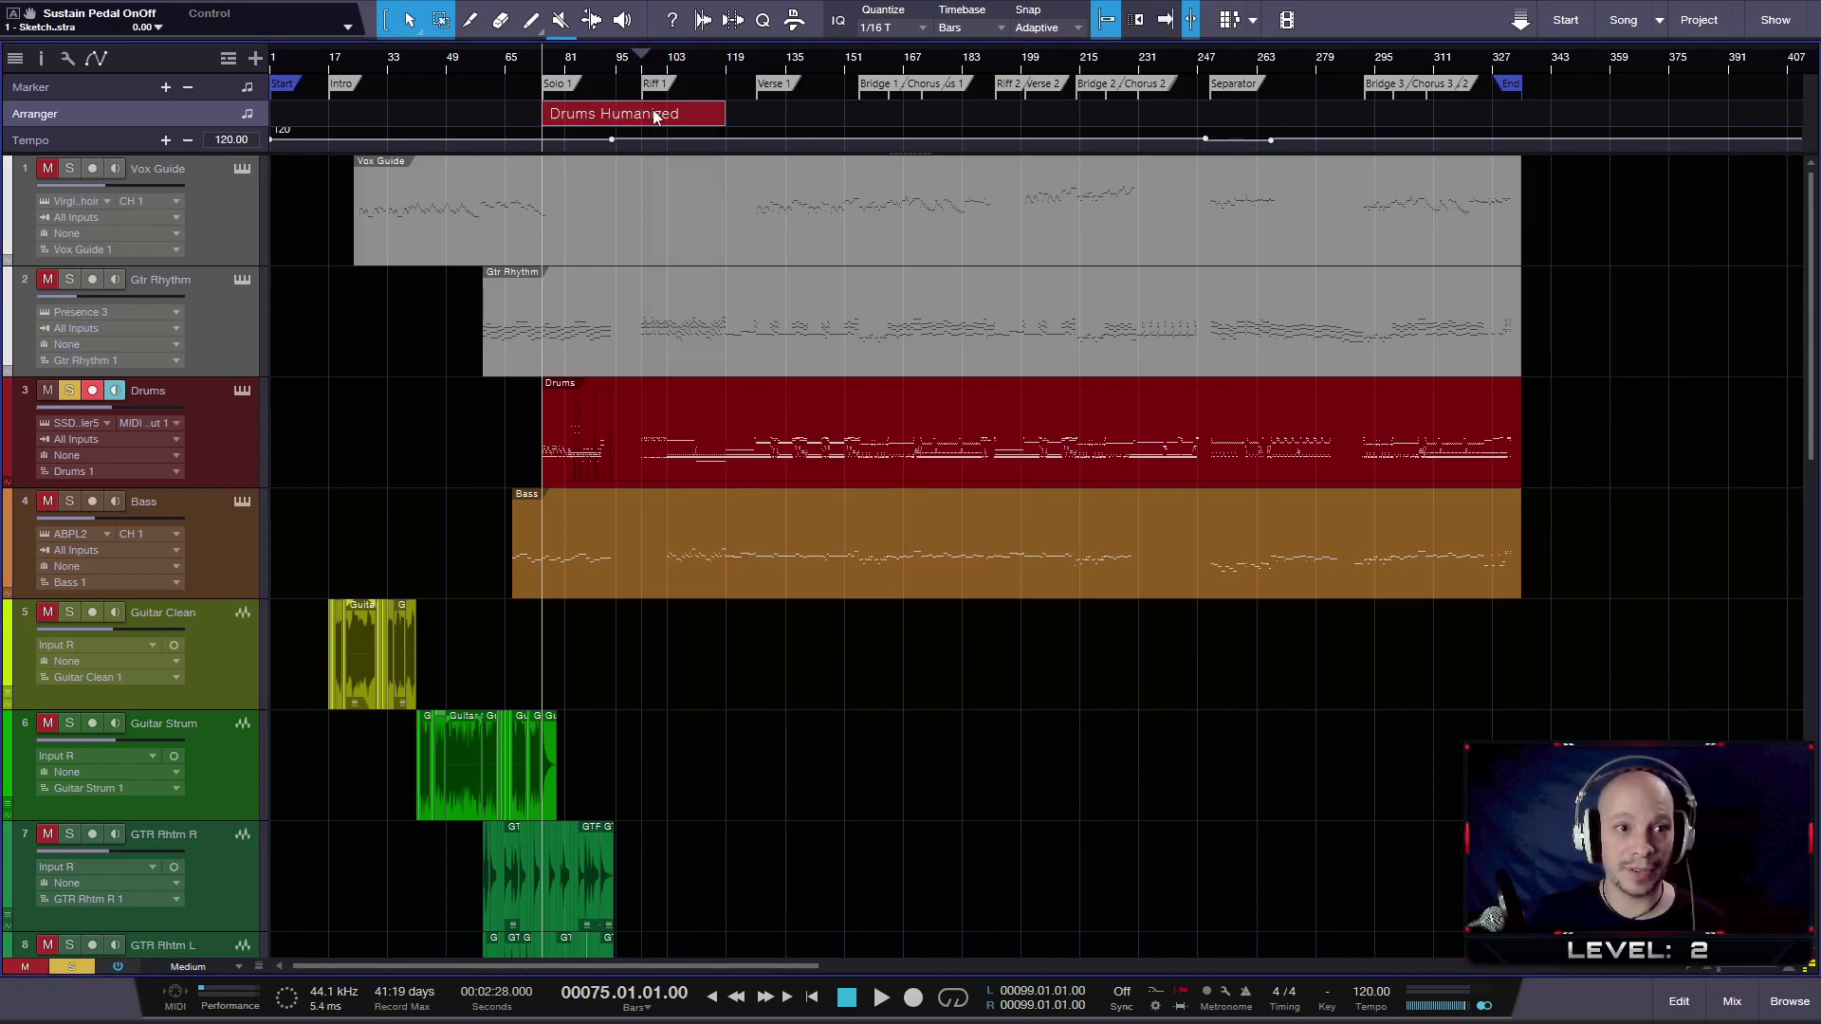
# - Try moving the Drums Humanized section ten bars later to bar 85, and undo the move
pyautogui.moveTo(655, 115); pyautogui.dragTo(691, 116)
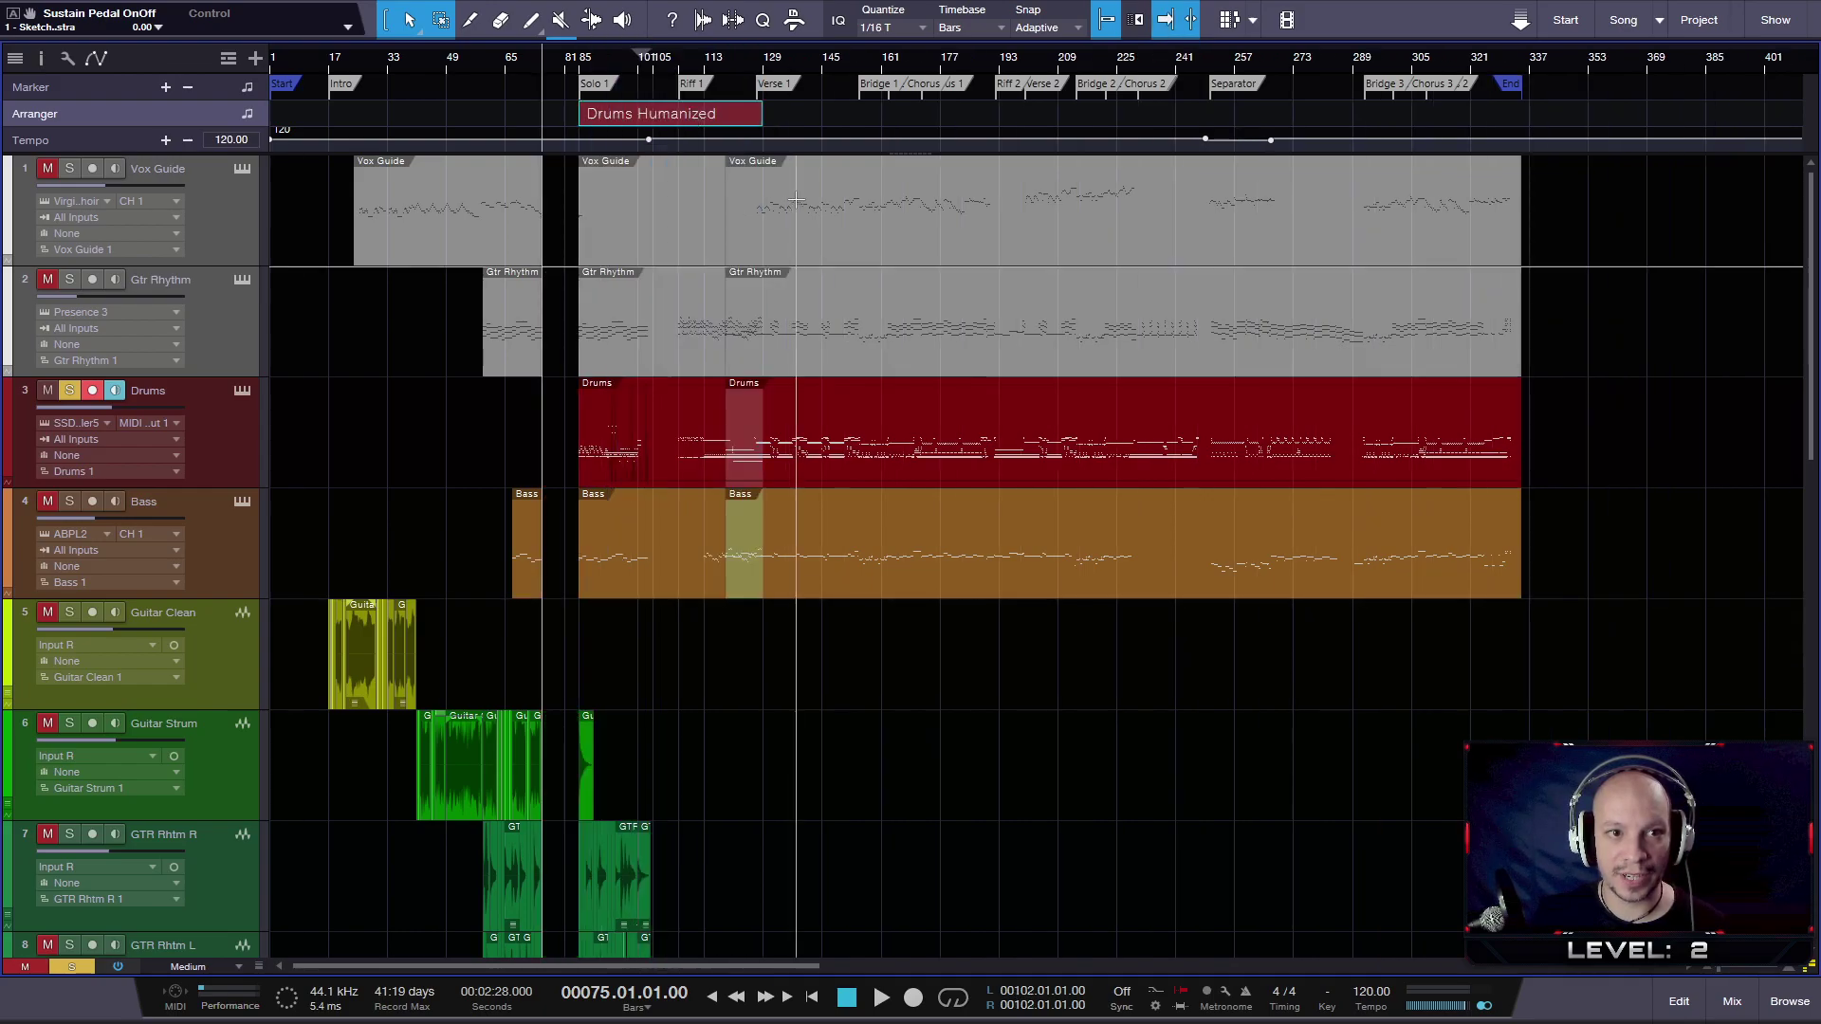
pyautogui.hotkey('ctrl', 'z')
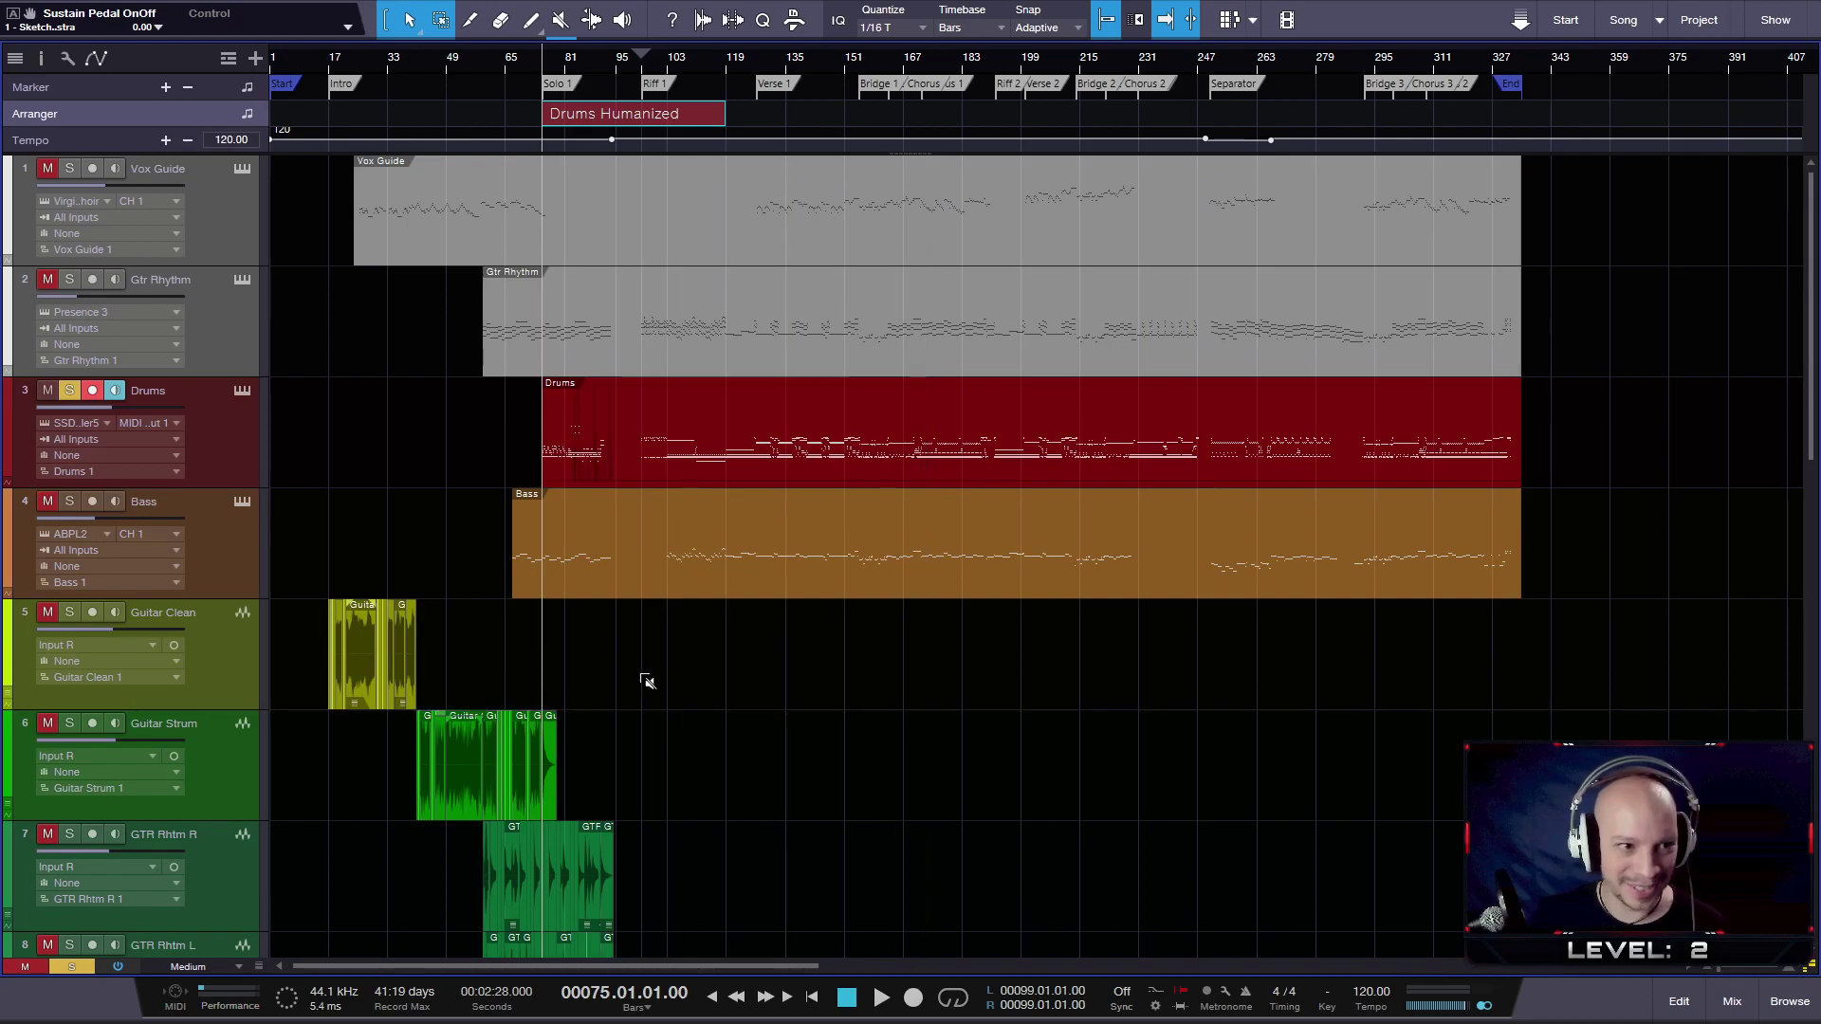
pyautogui.scroll(-3, 664, 678)
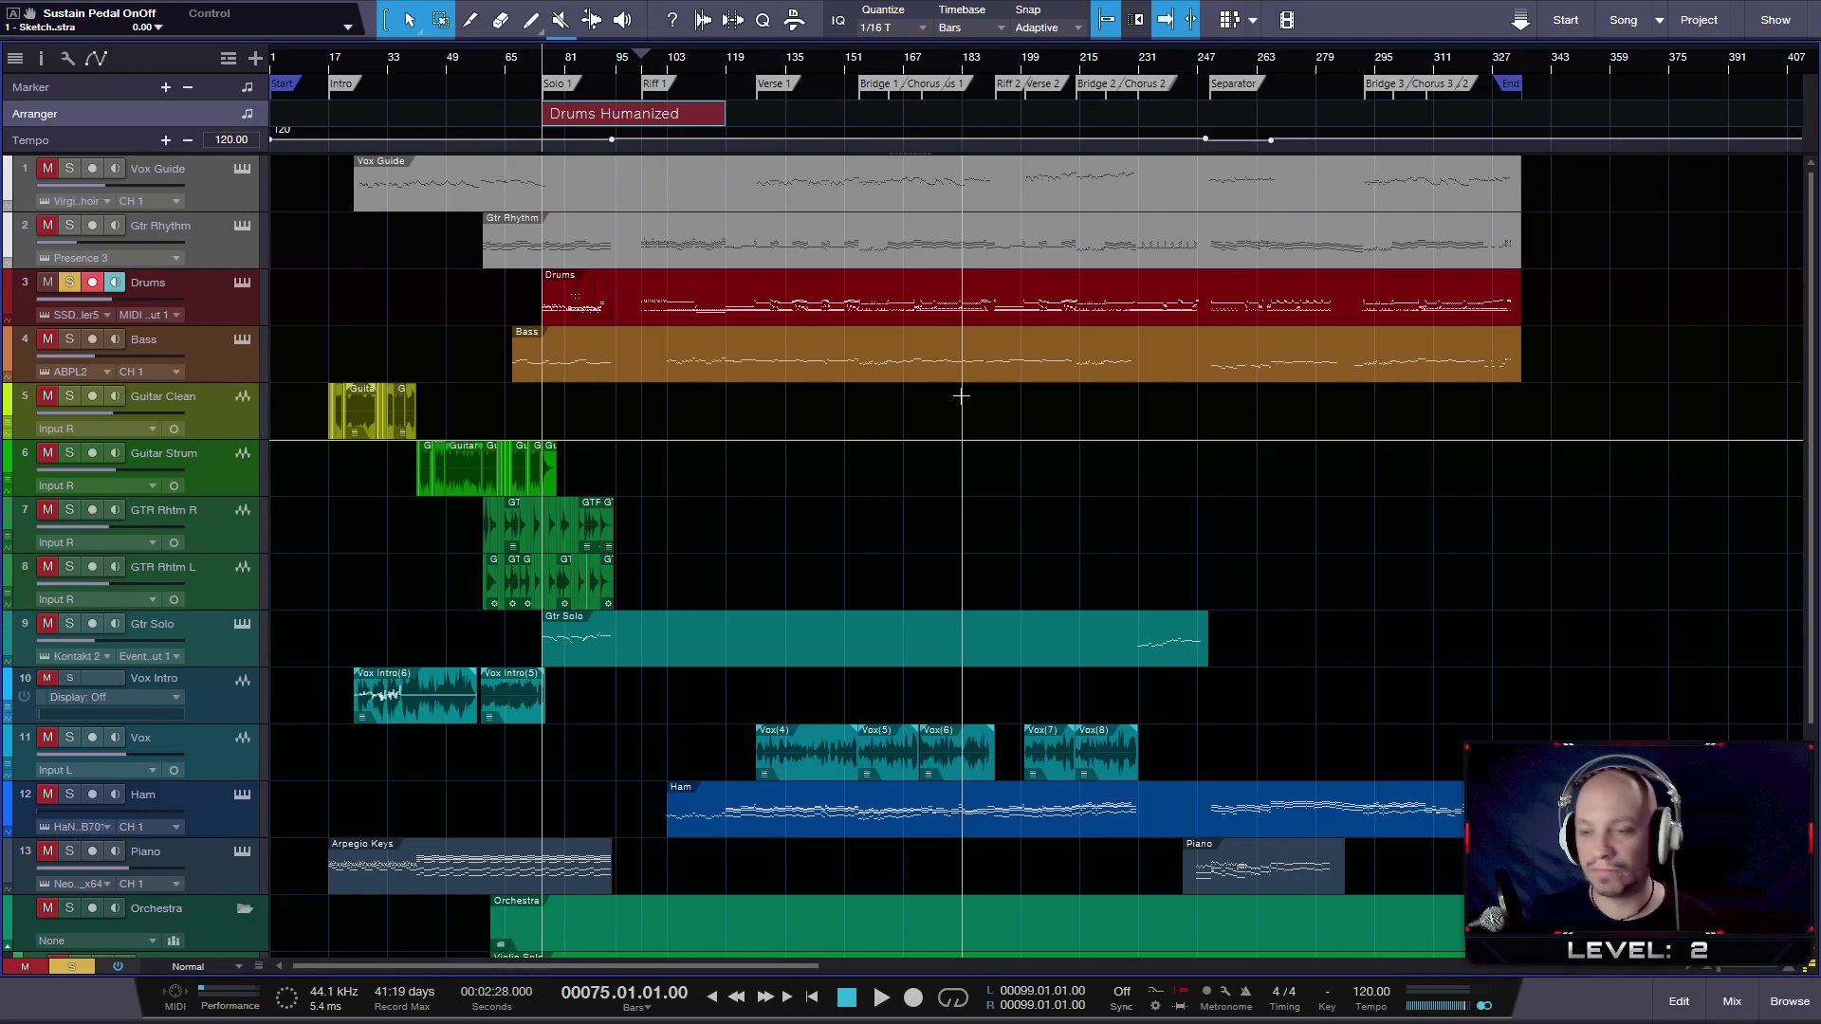
# - Turn off solo and record arming on the Drums track
pyautogui.click(78, 285)
pyautogui.click(92, 282)
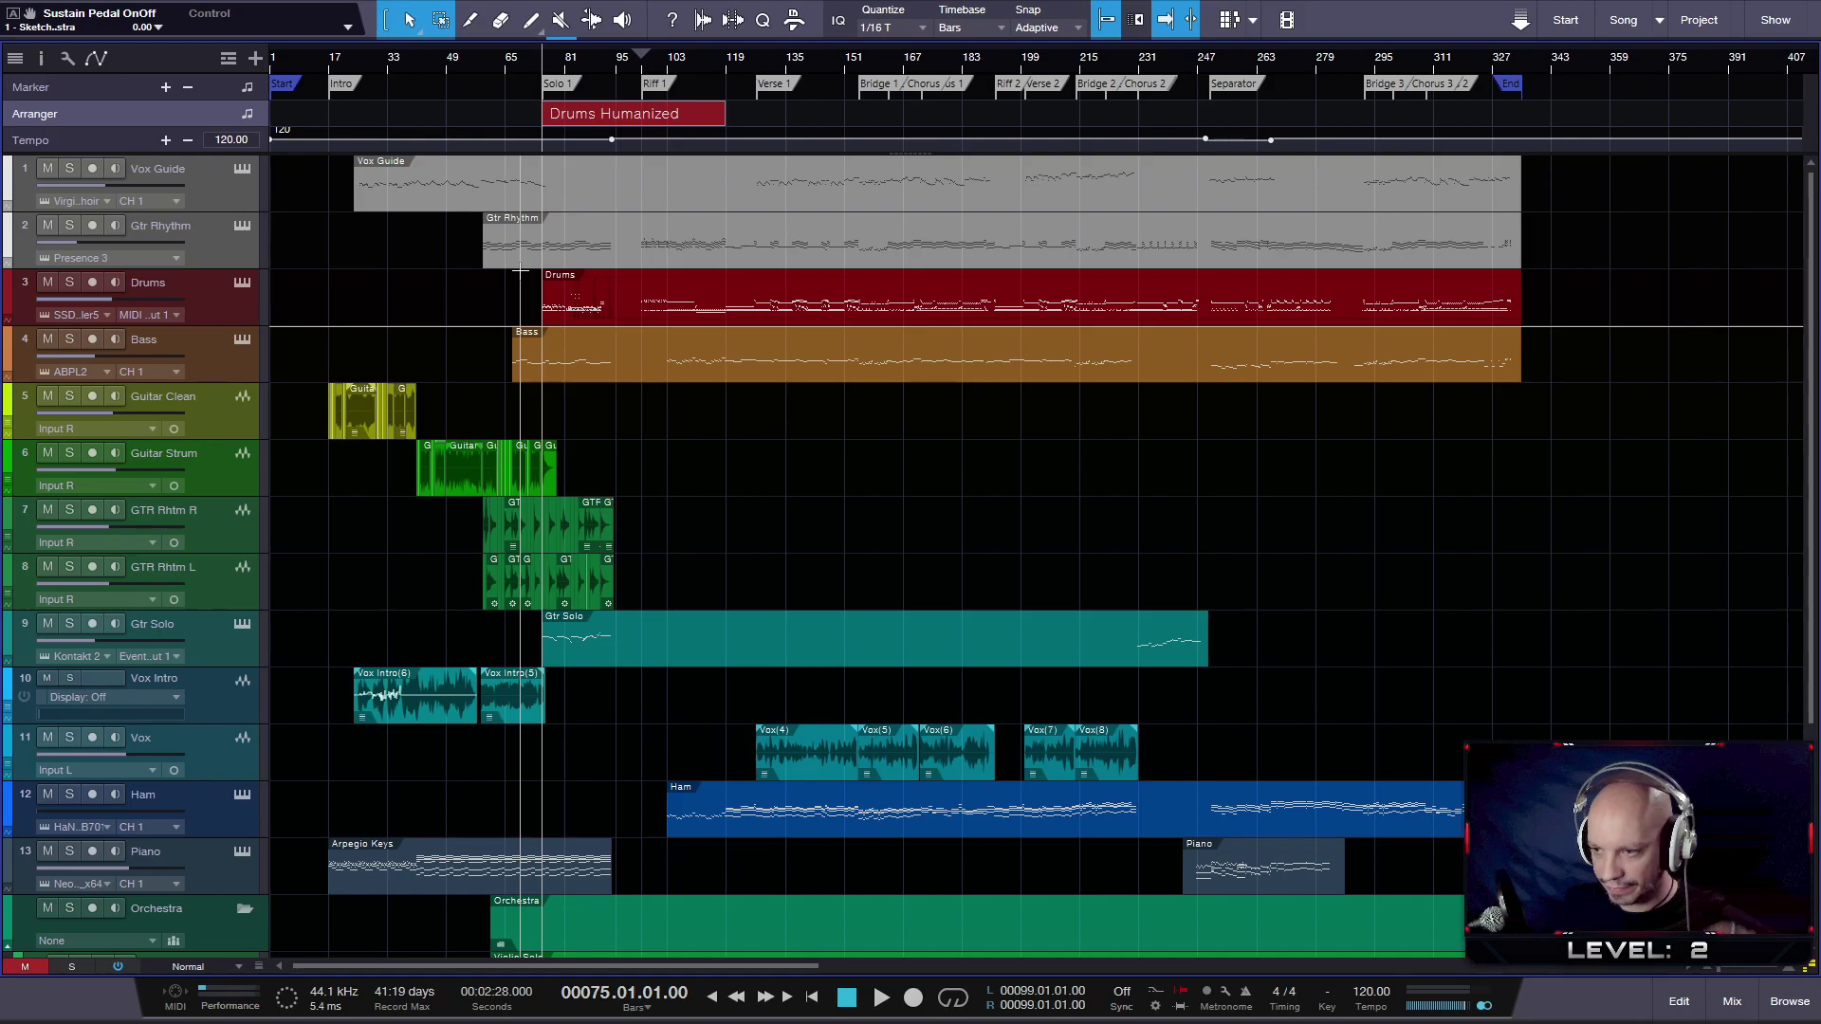
# - Rename the Drums Humanized arranger section to "Drums PROGression"
pyautogui.rightClick(656, 114)
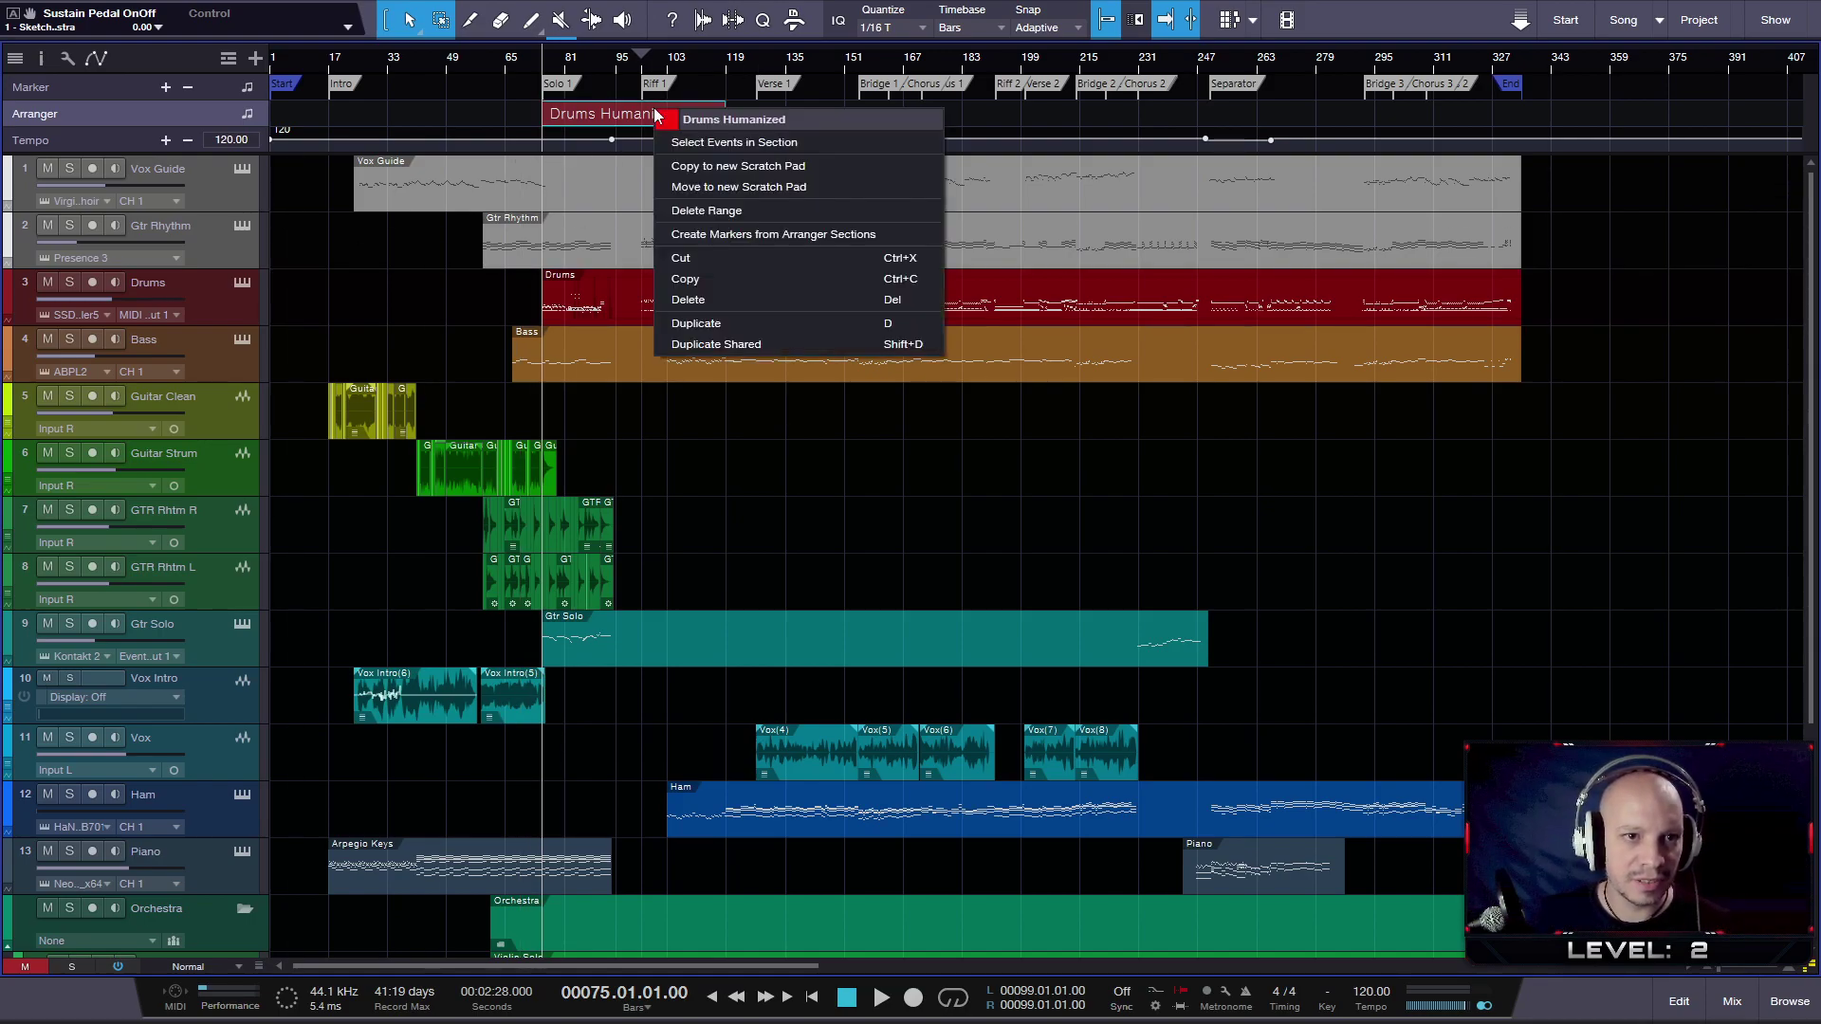
pyautogui.click(727, 124)
pyautogui.doubleClick(728, 123)
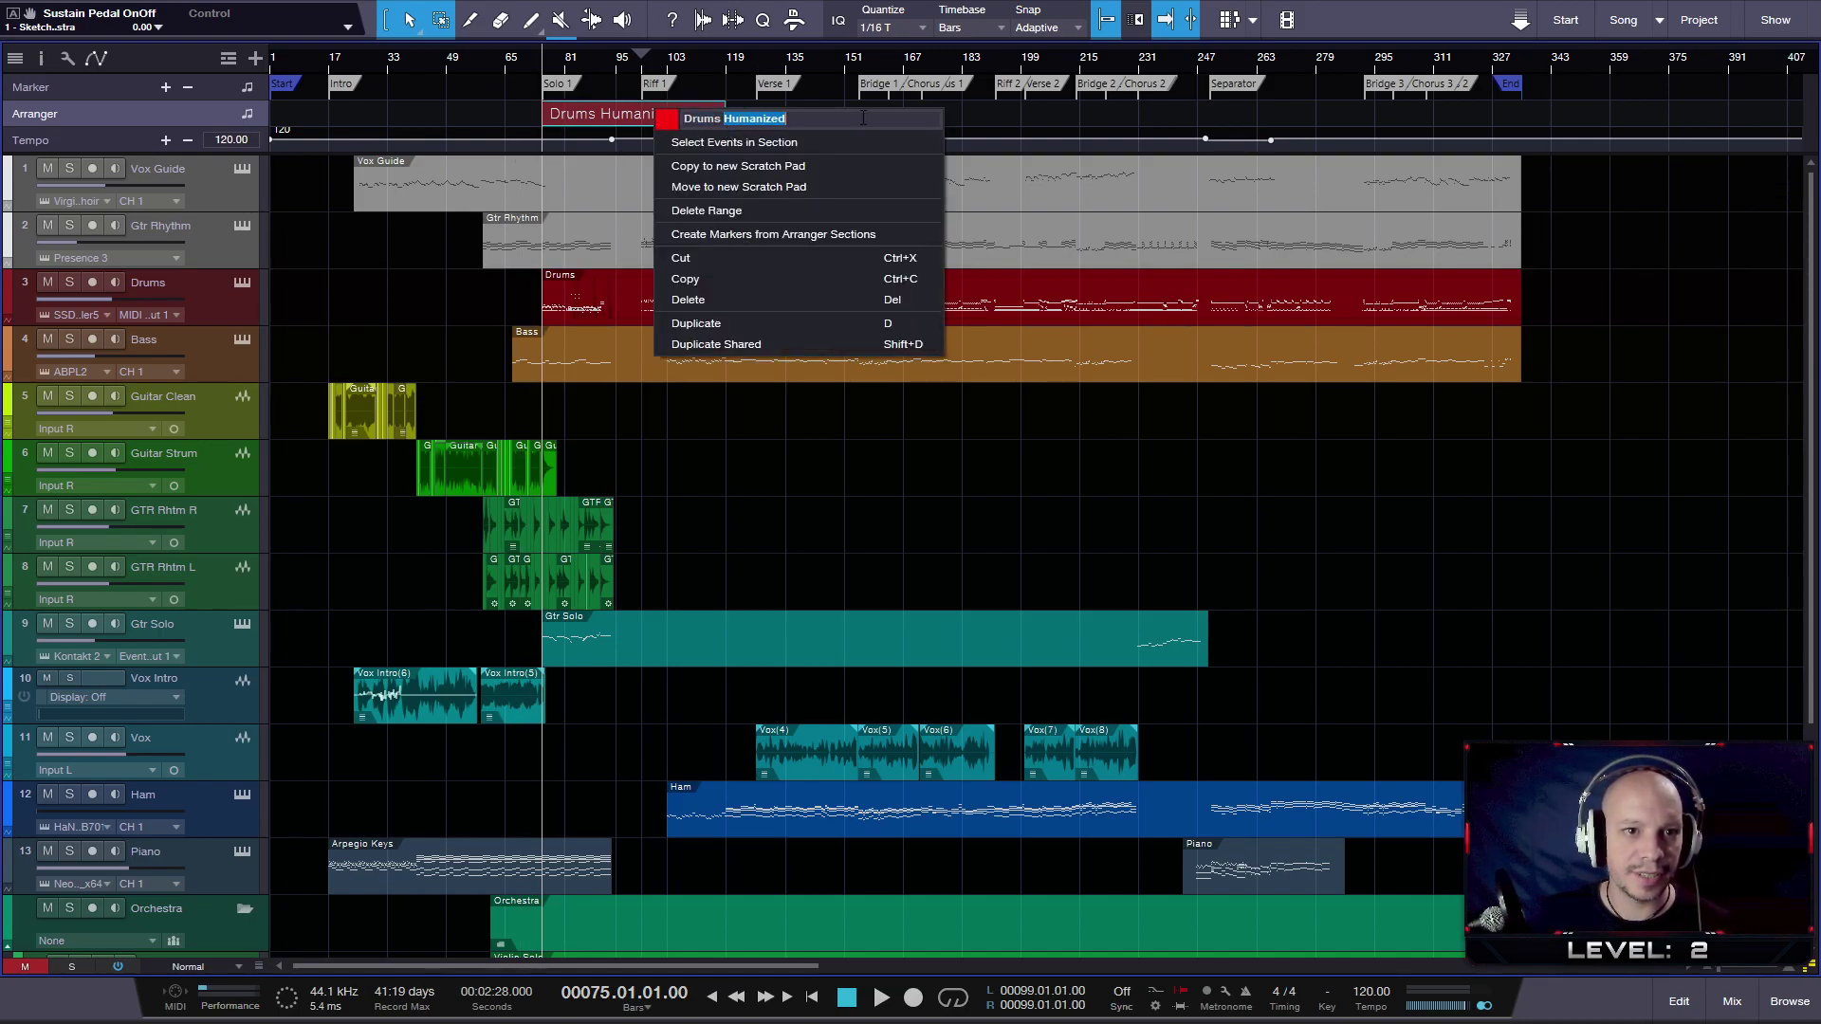
pyautogui.write('PRO')
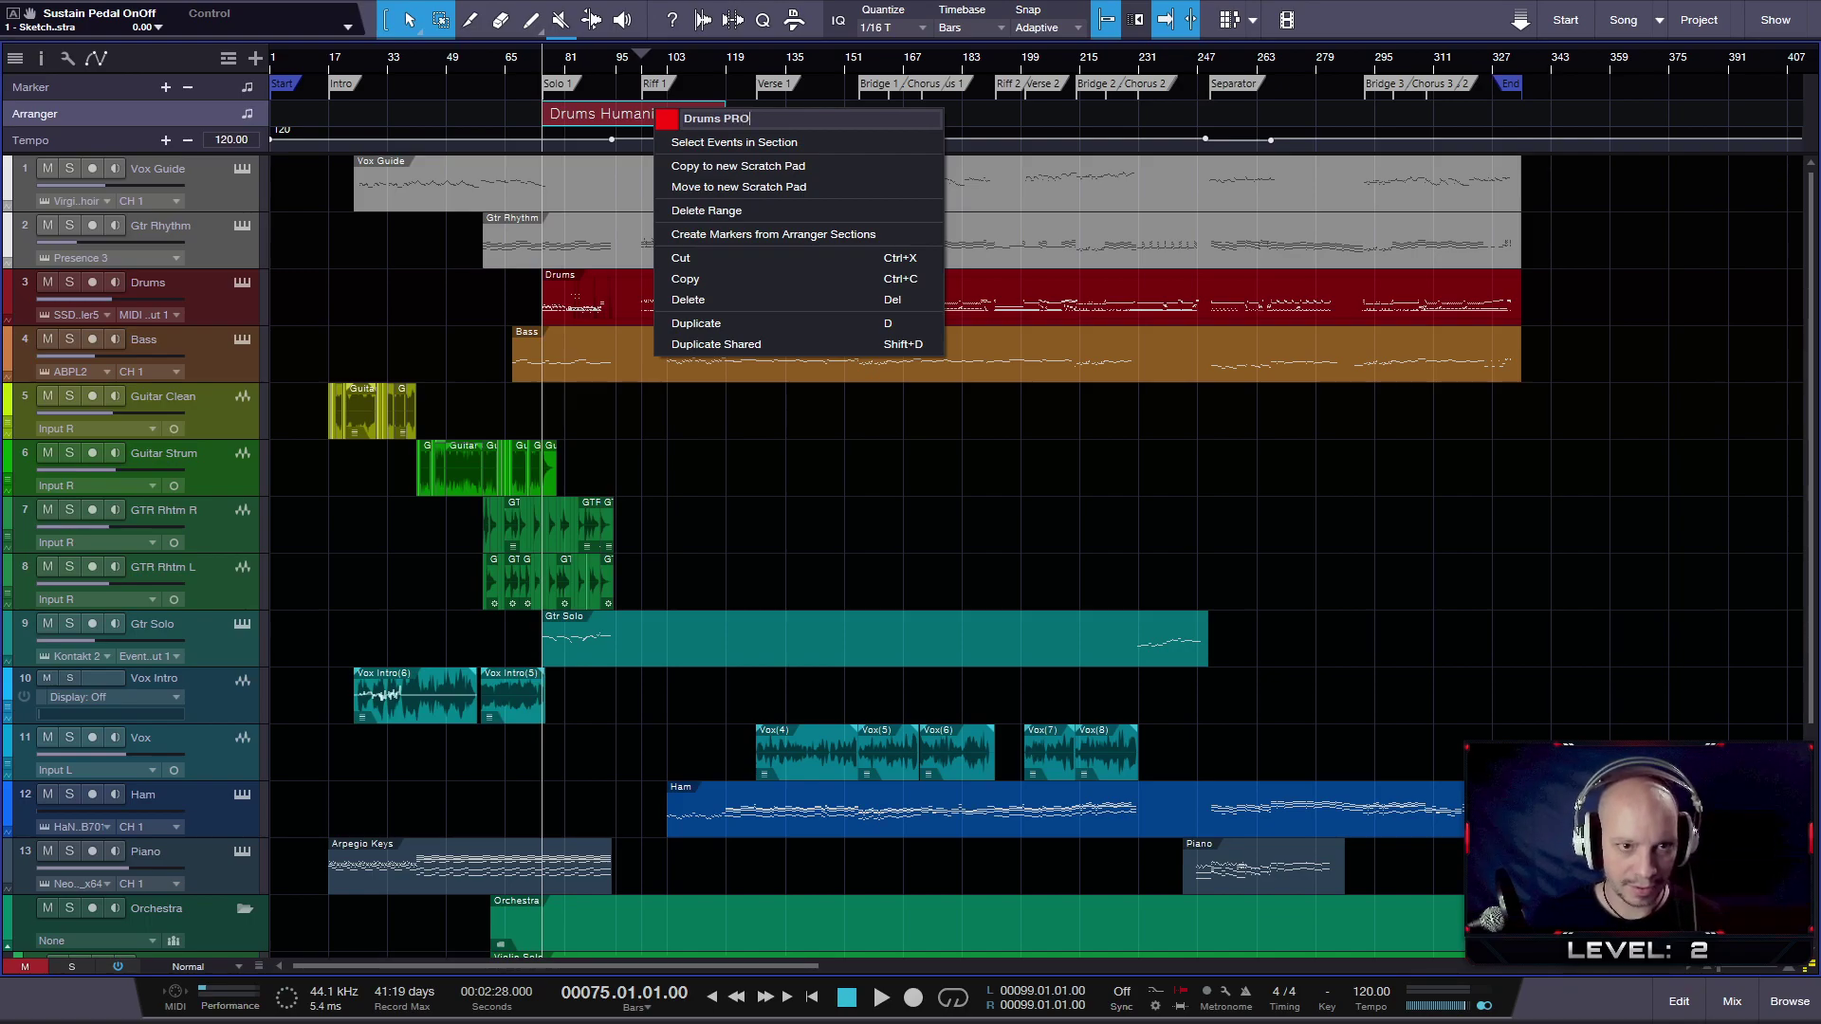
pyautogui.write('Gression')
pyautogui.press('Return')
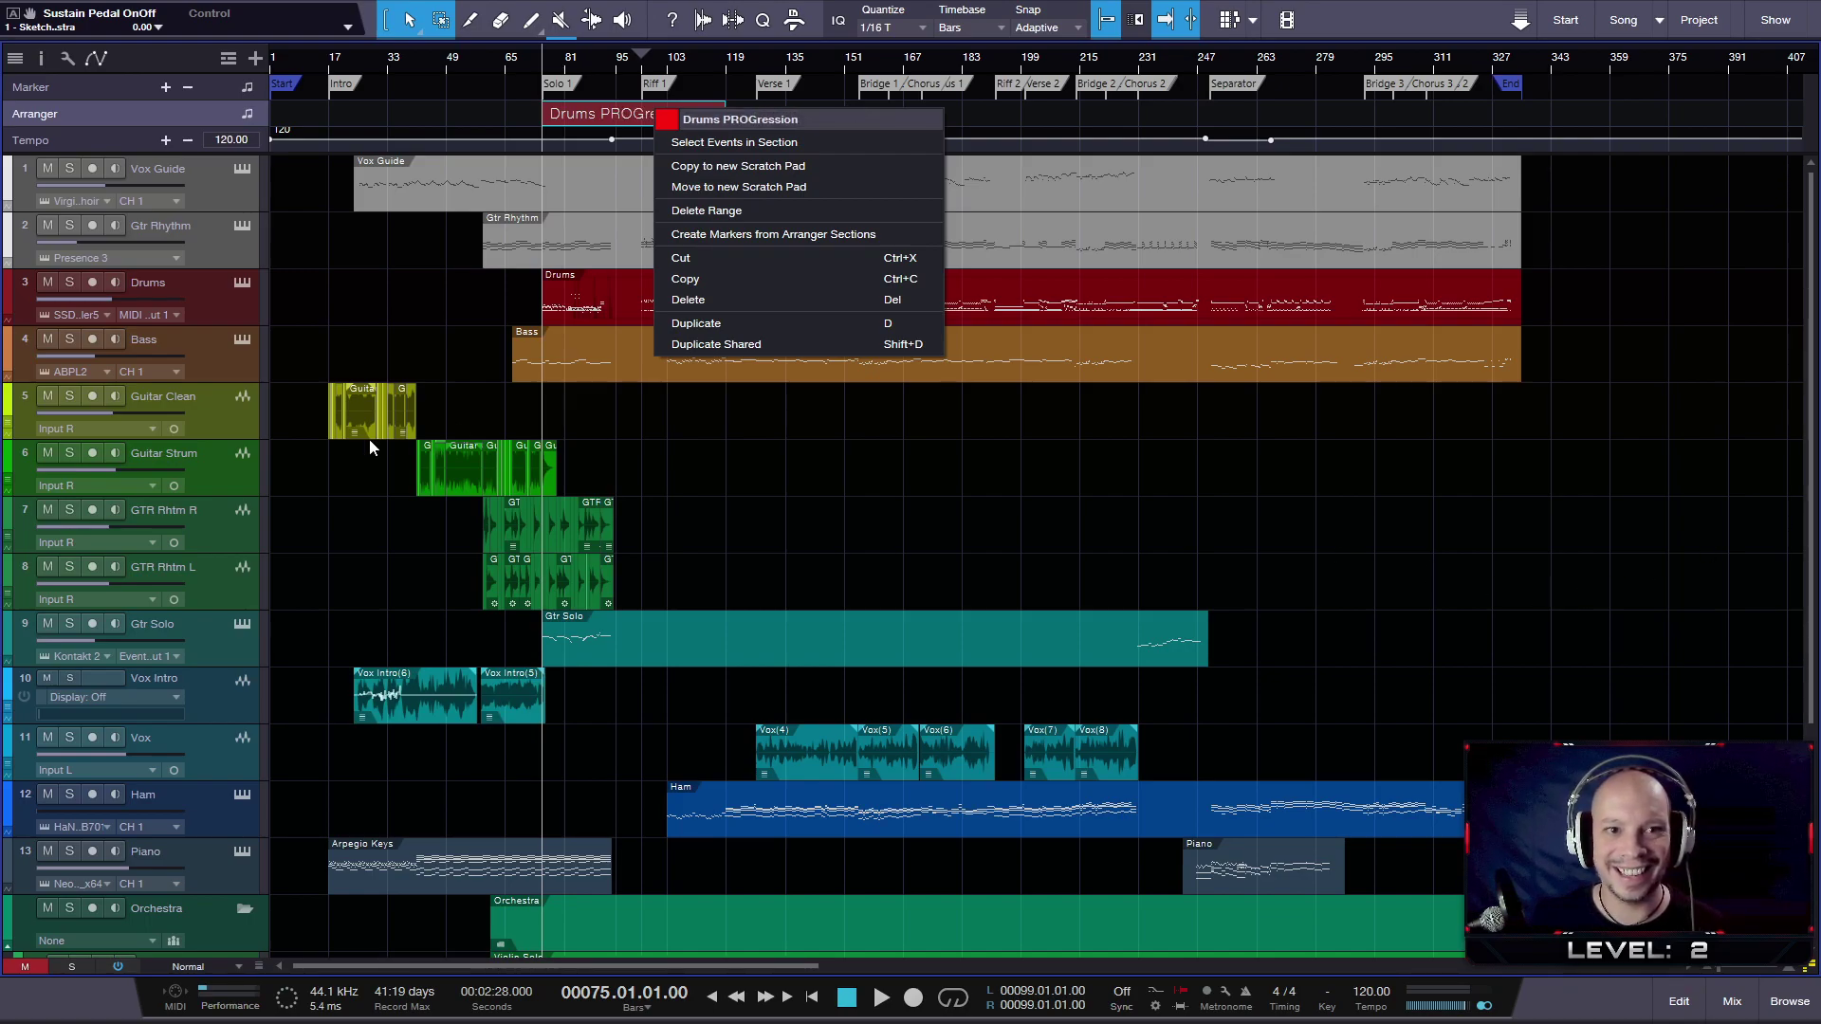
pyautogui.click(1090, 444)
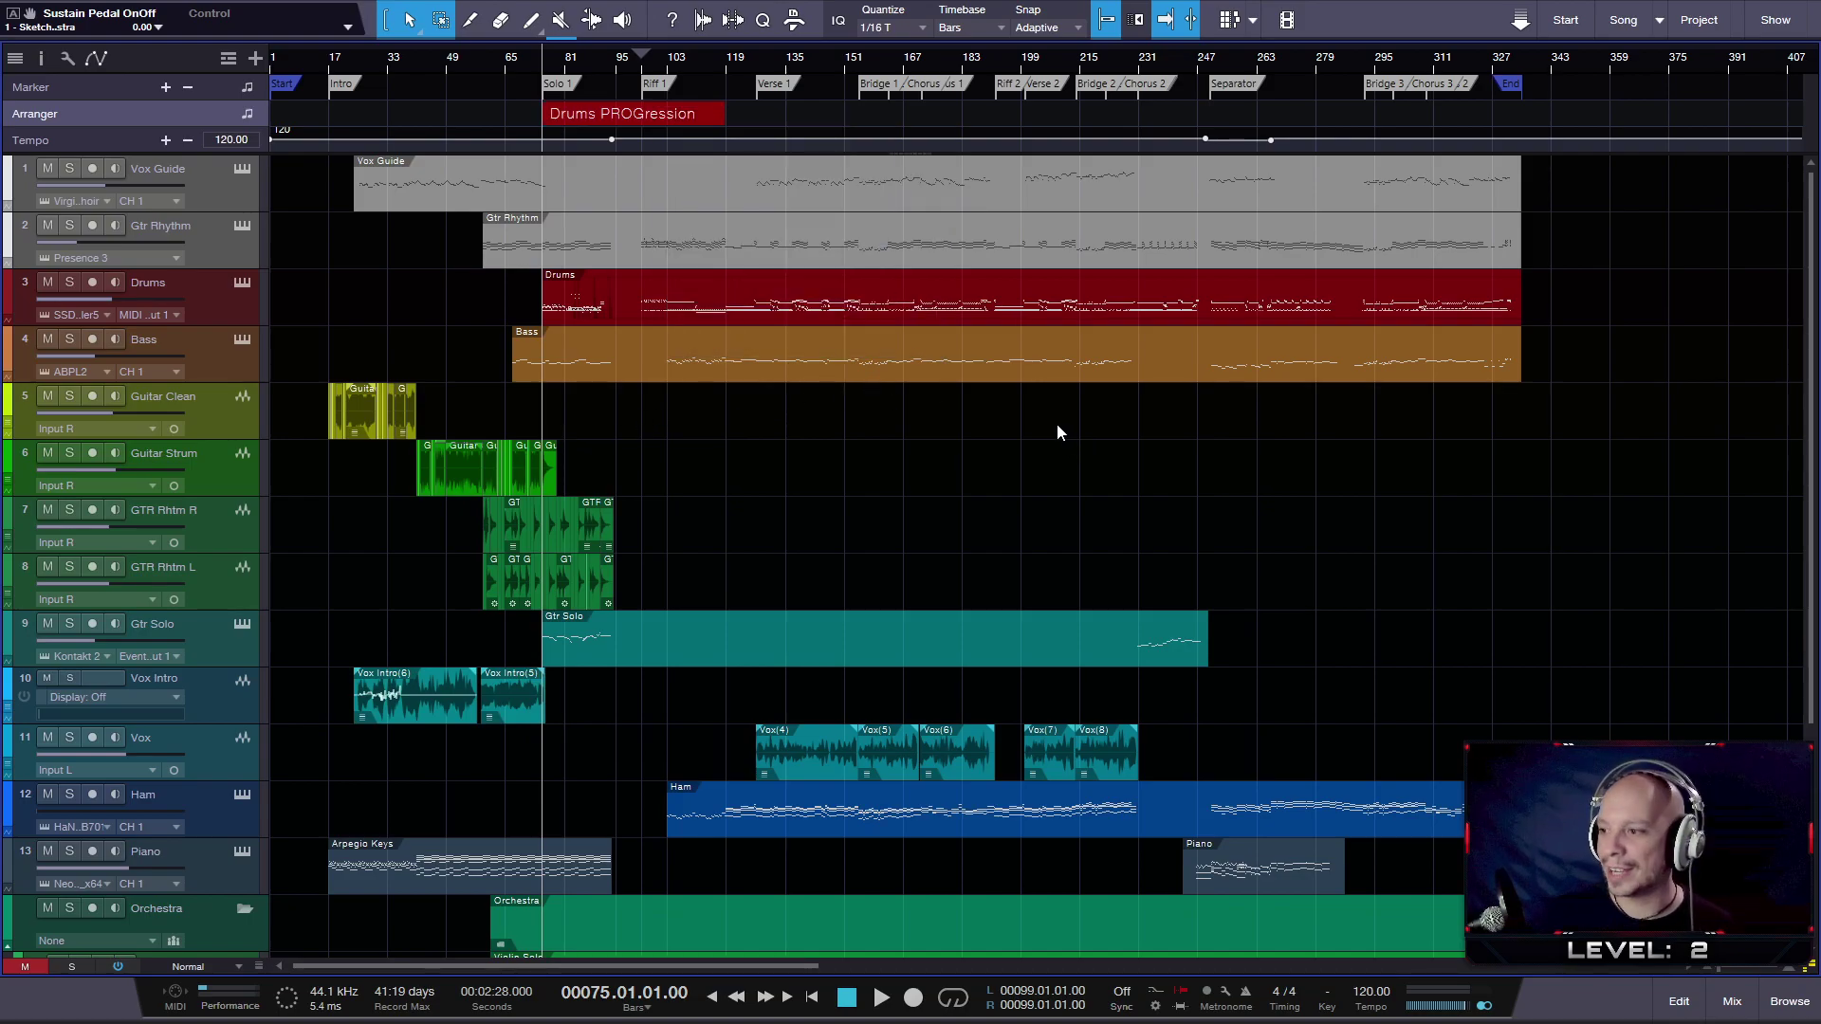
# - Examine the Vox Intro clip's waveform and gain envelope at close range, focusing on the untreated phrase that starts after bar 37
pyautogui.hotkey('shift', 'w')
pyautogui.hotkey('shift', 'w')
pyautogui.hotkey('shift', 'e')
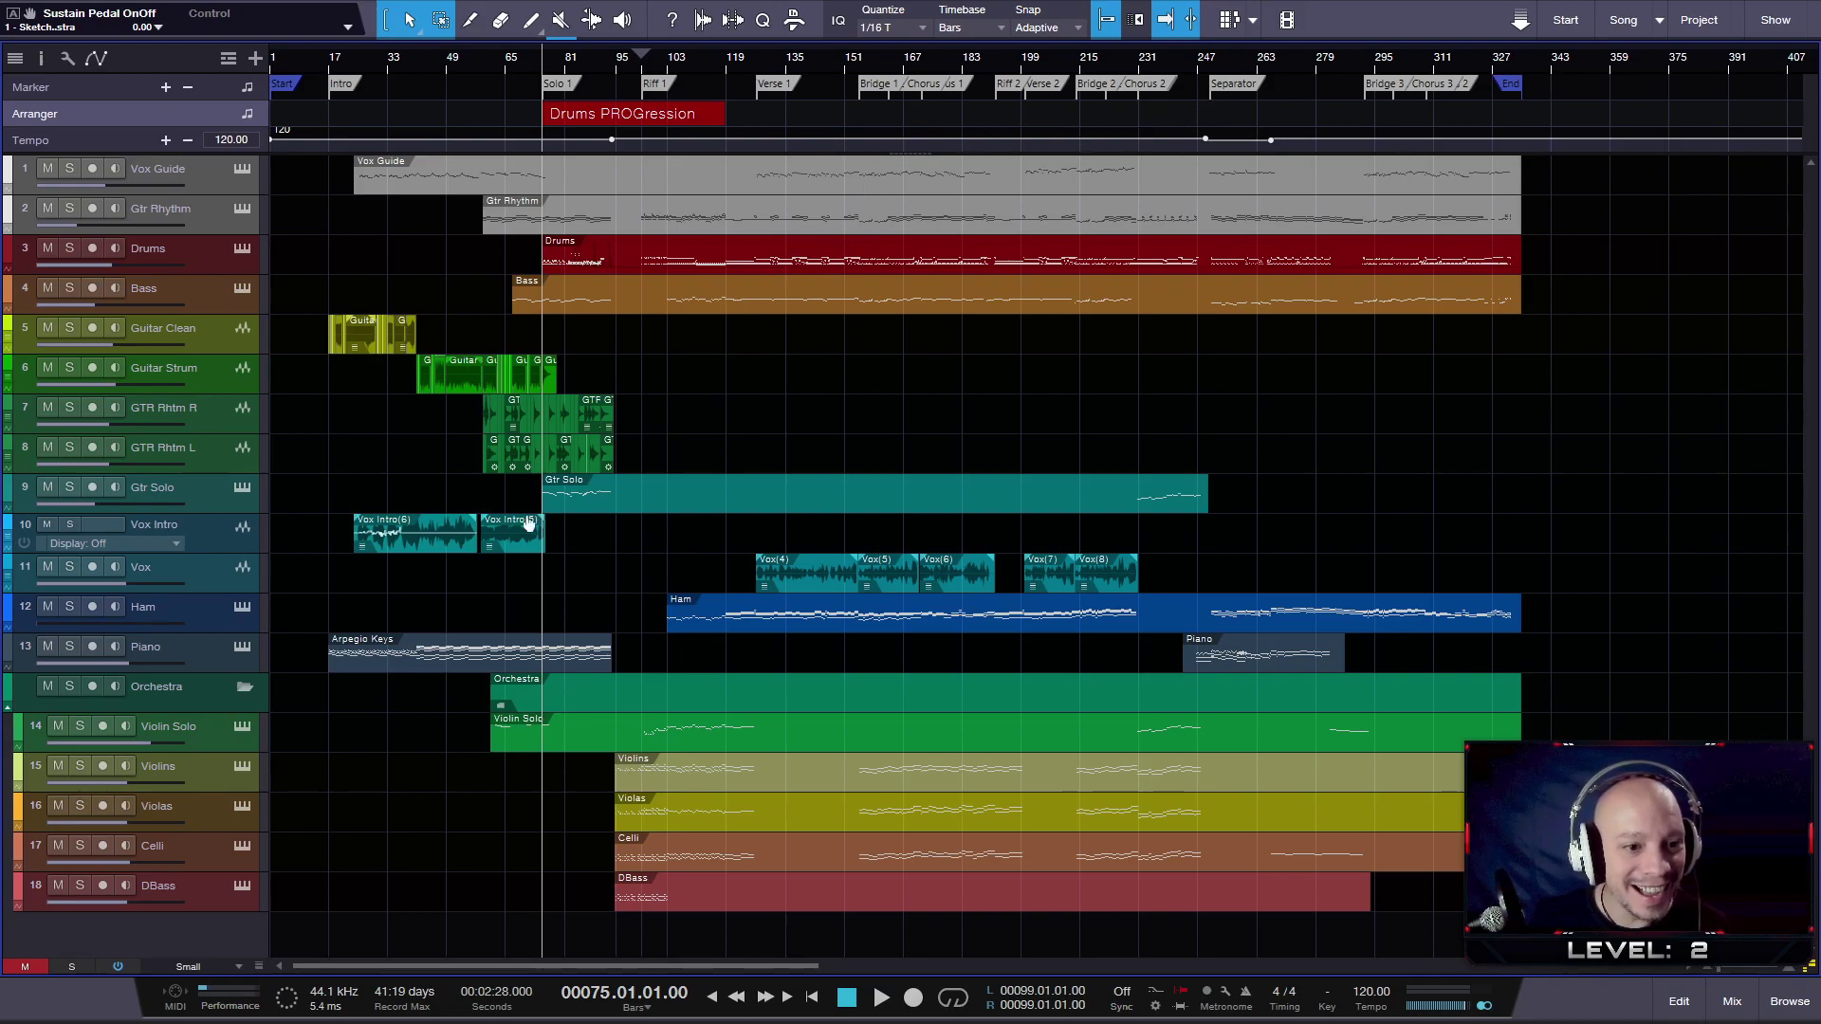
pyautogui.hotkey('alt', 'e')
pyautogui.scroll(5, 372, 559)
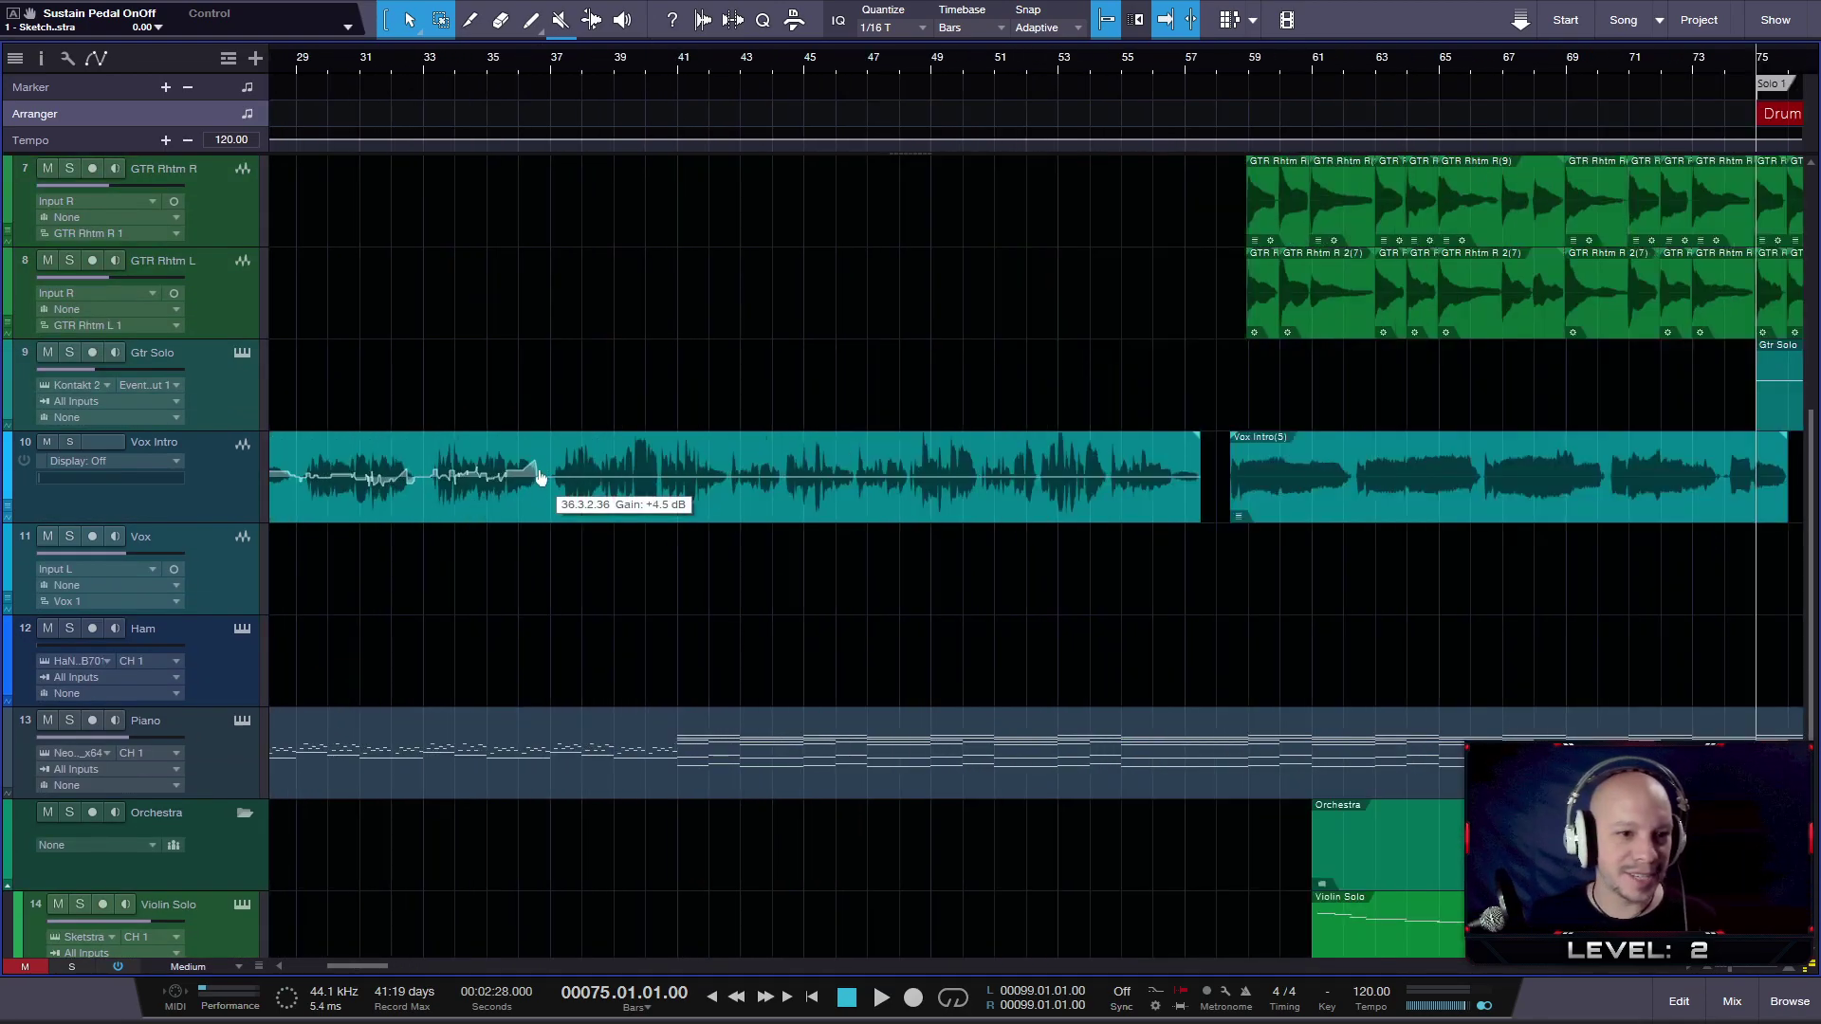
pyautogui.scroll(3, 574, 503)
pyautogui.scroll(2, 602, 500)
pyautogui.hotkey('alt', 'e')
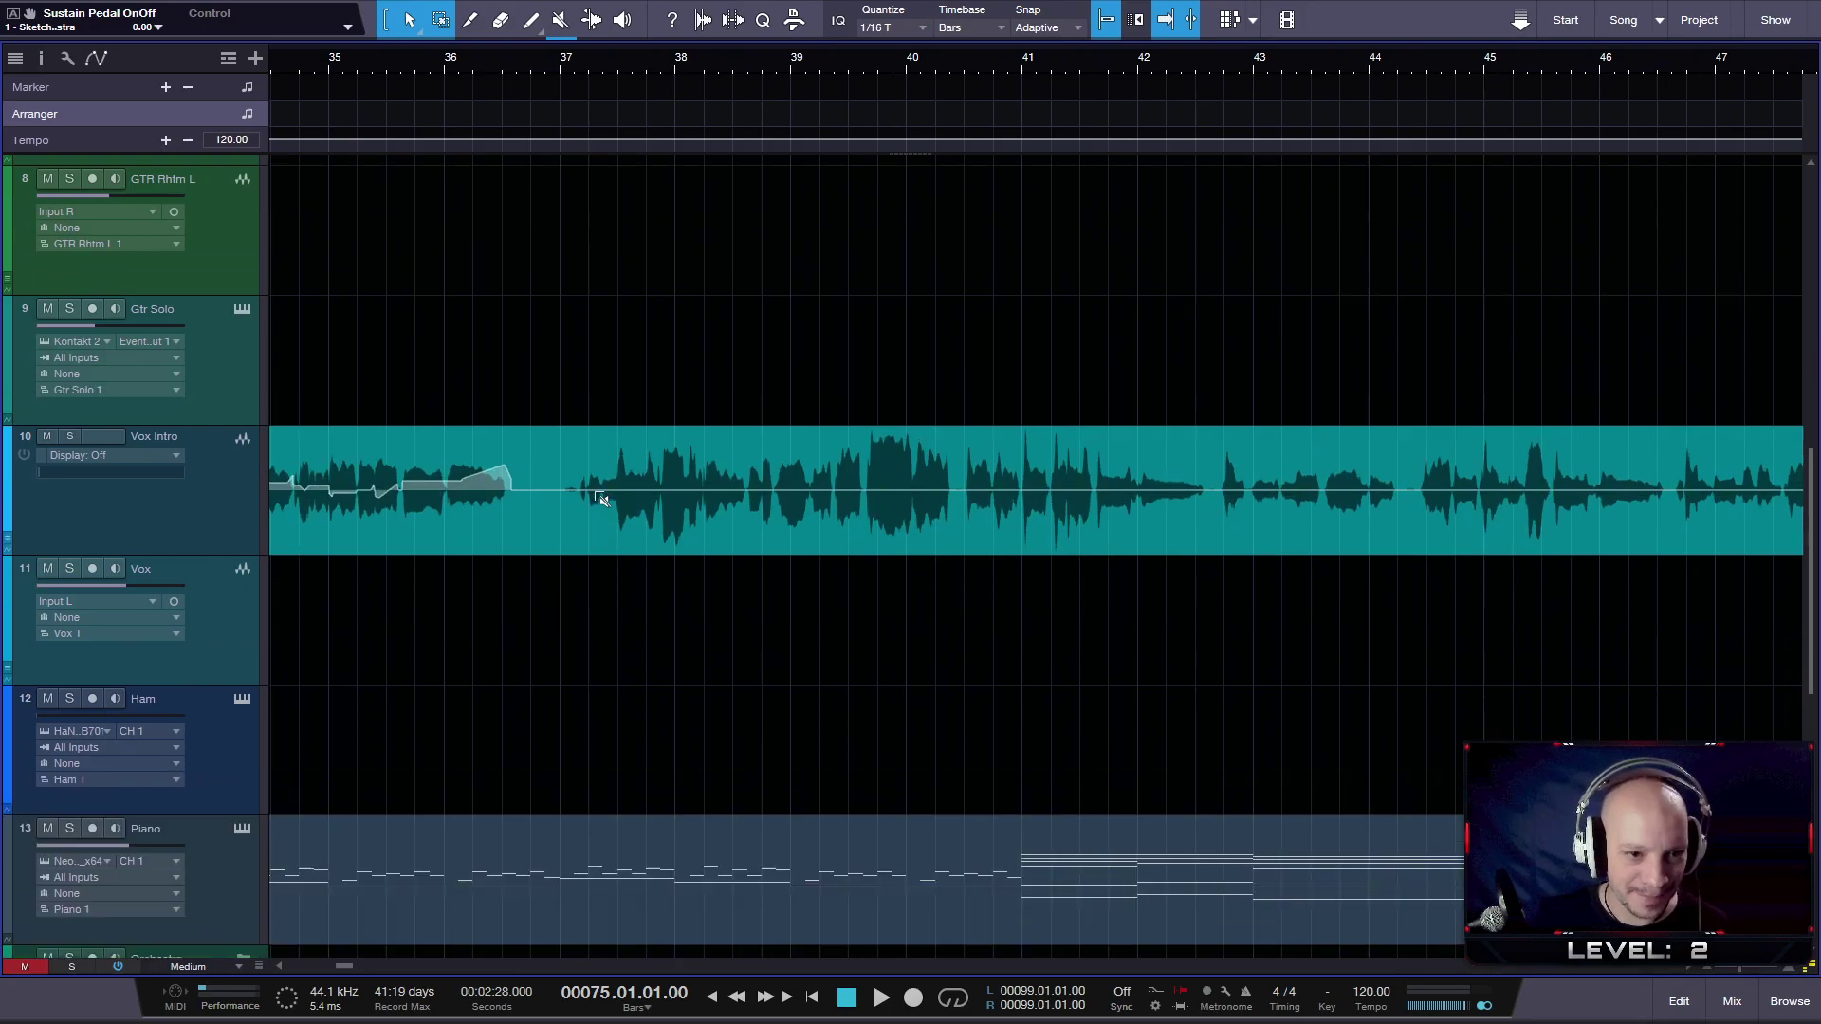
pyautogui.scroll(1, 601, 499)
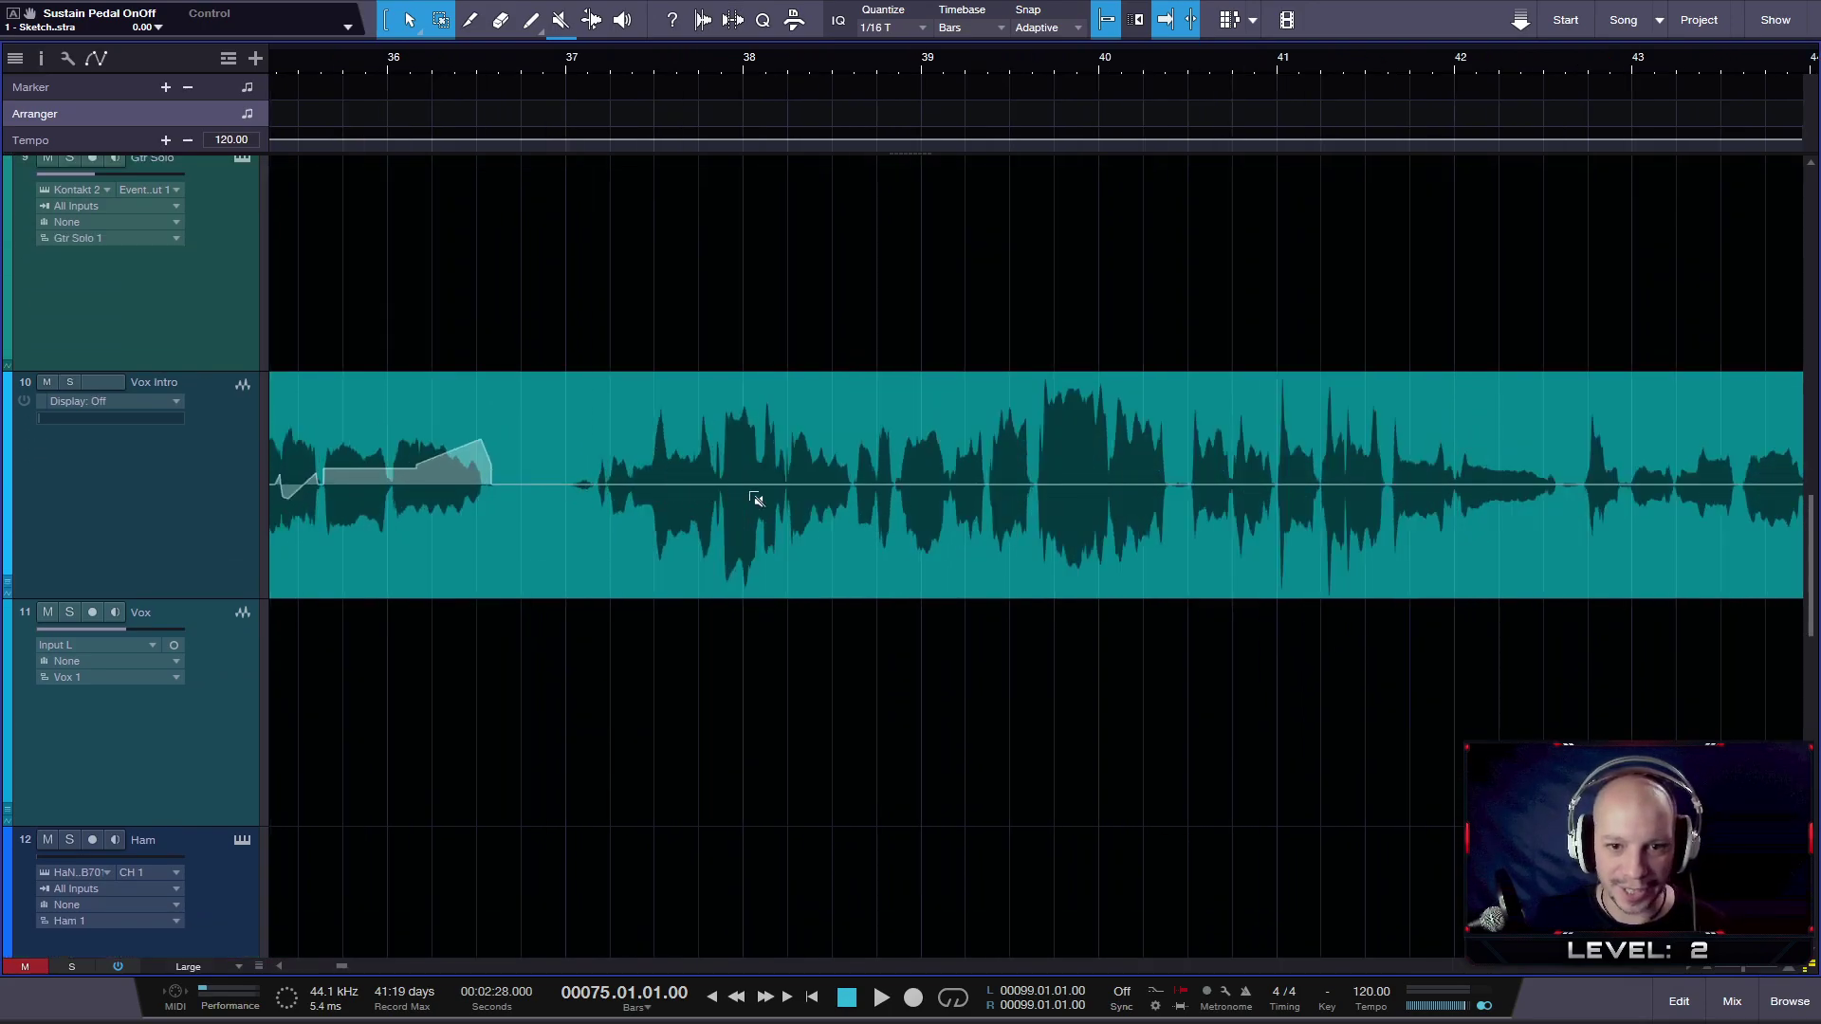
pyautogui.scroll(-2, 763, 502)
pyautogui.scroll(-3, 818, 498)
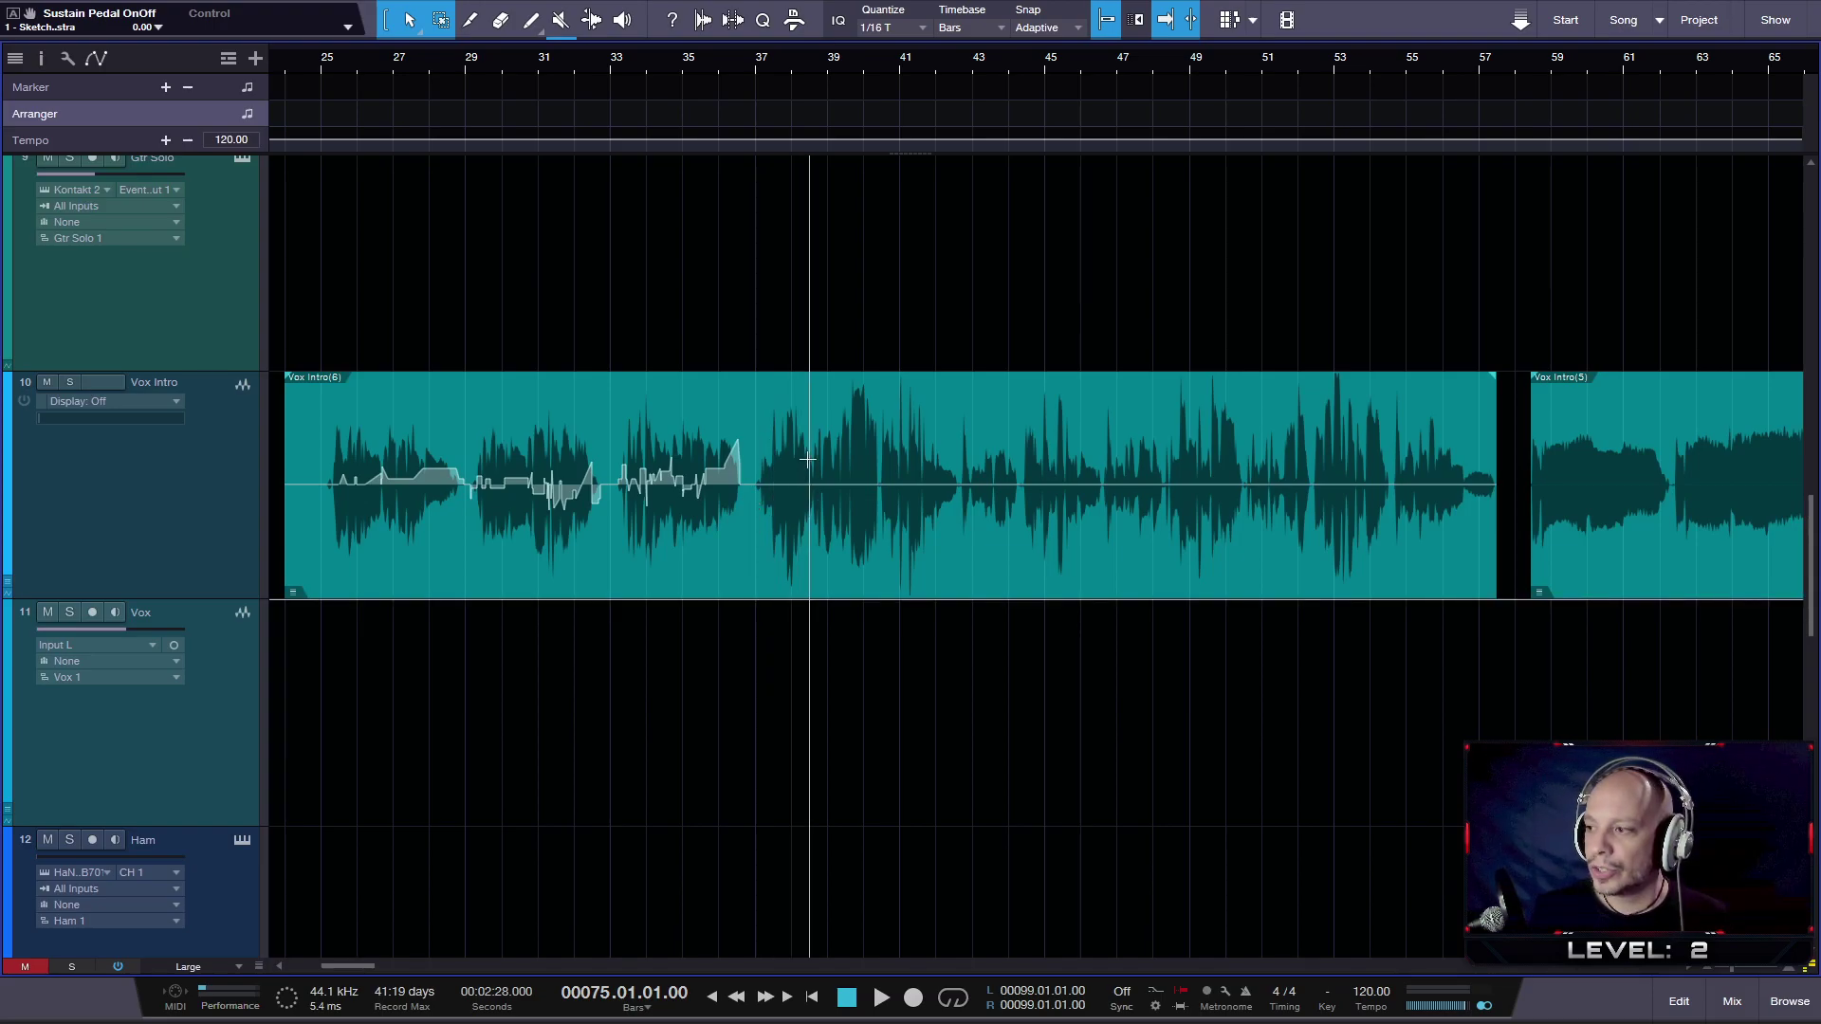
pyautogui.hotkey('shift', 'e')
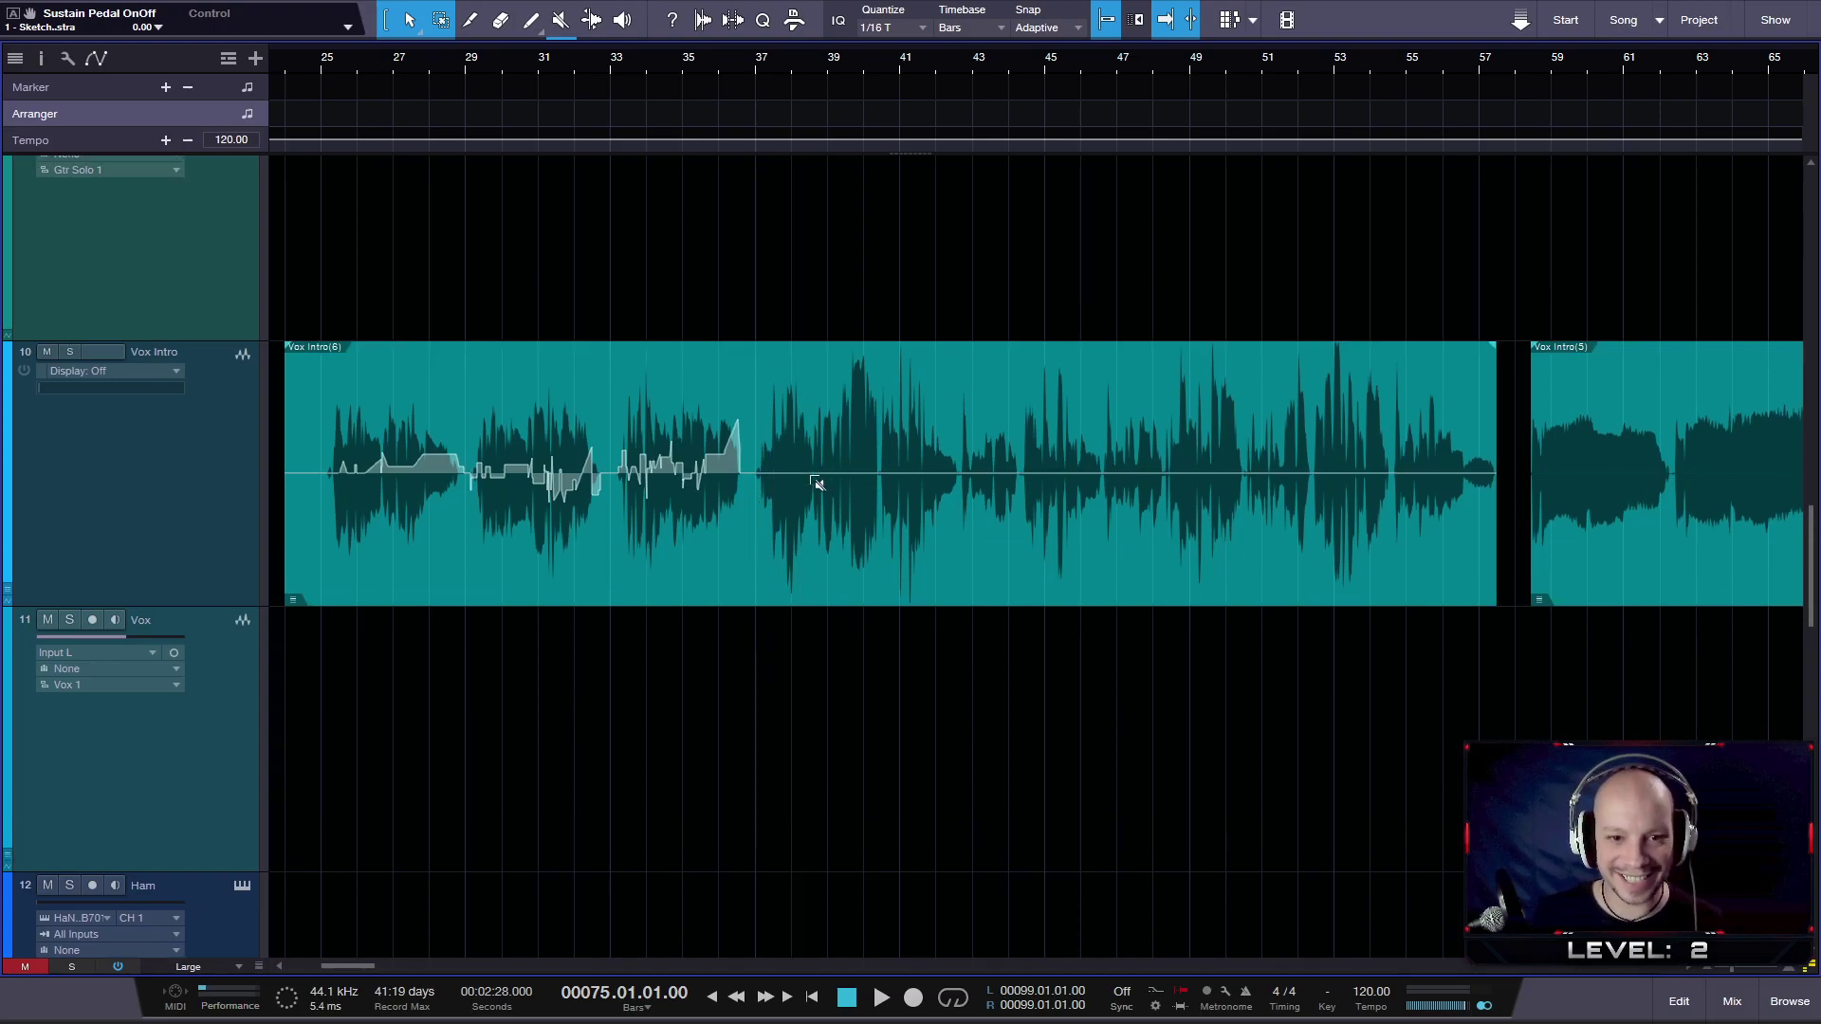
pyautogui.press('e')
pyautogui.press('e')
pyautogui.press('e')
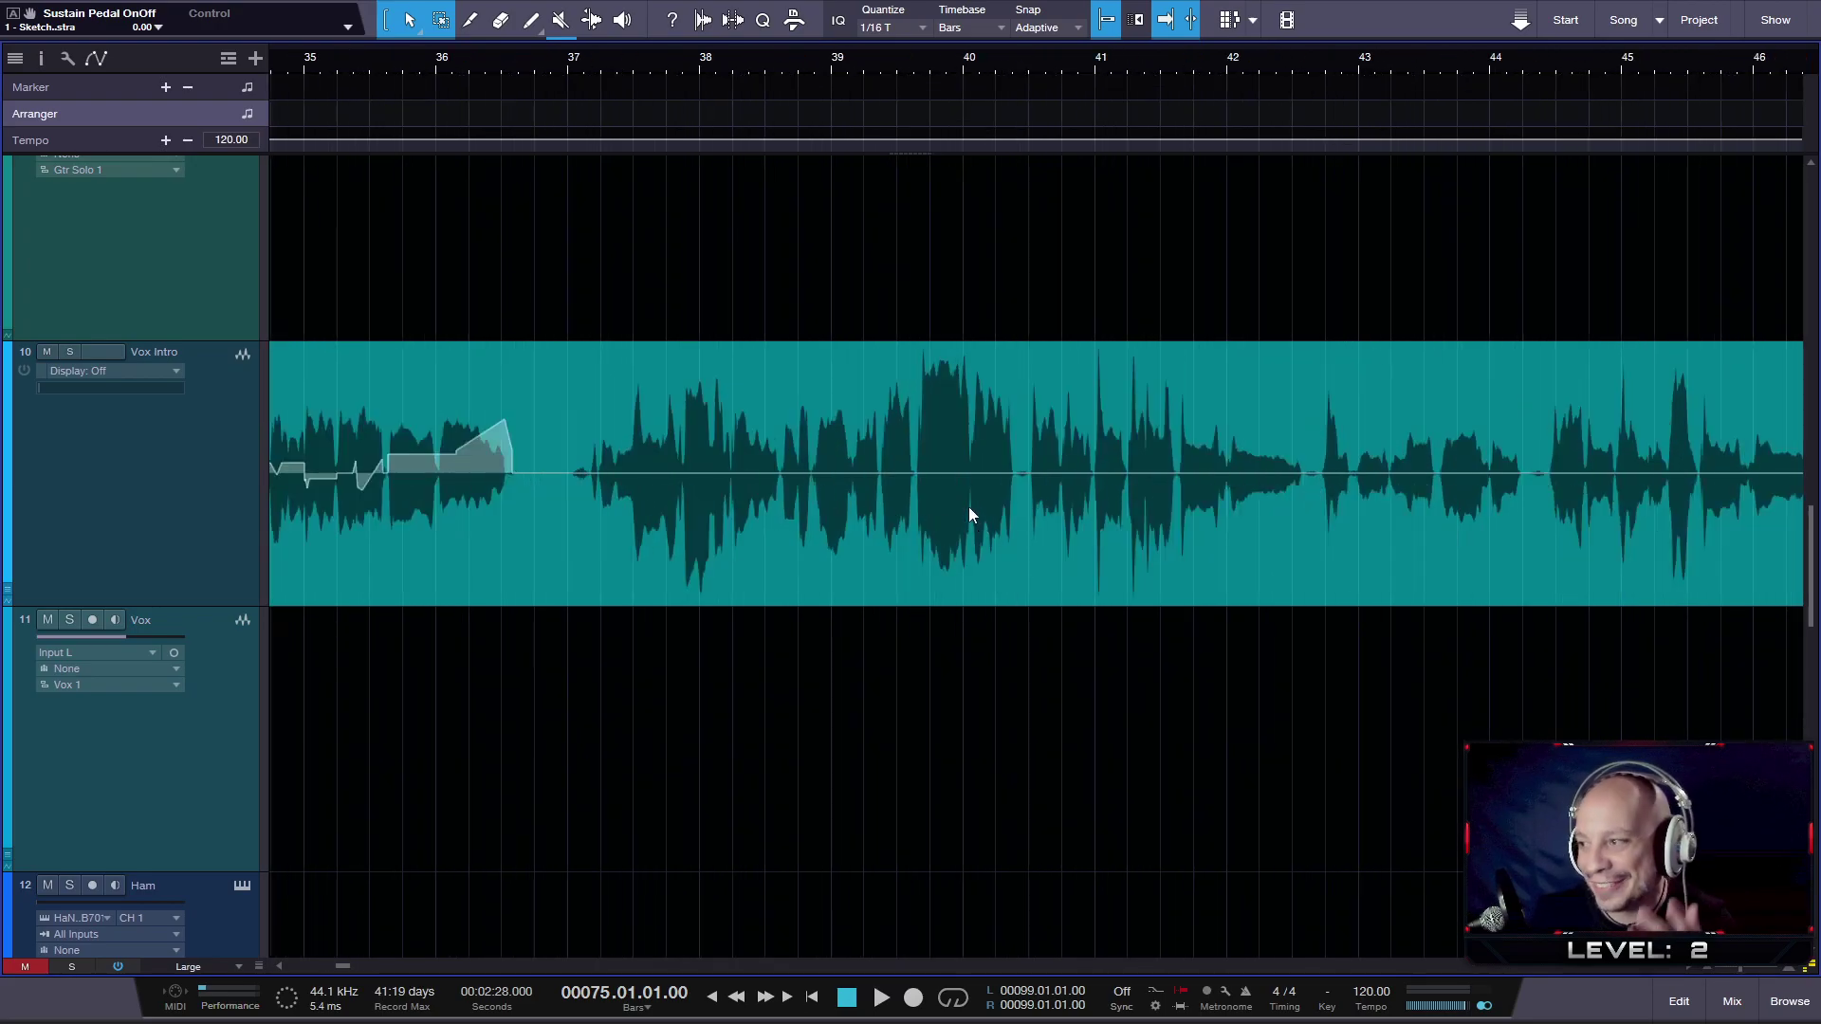
pyautogui.hotkey('shift', 'e')
pyautogui.hotkey('shift', 'e')
pyautogui.scroll(-2, 684, 472)
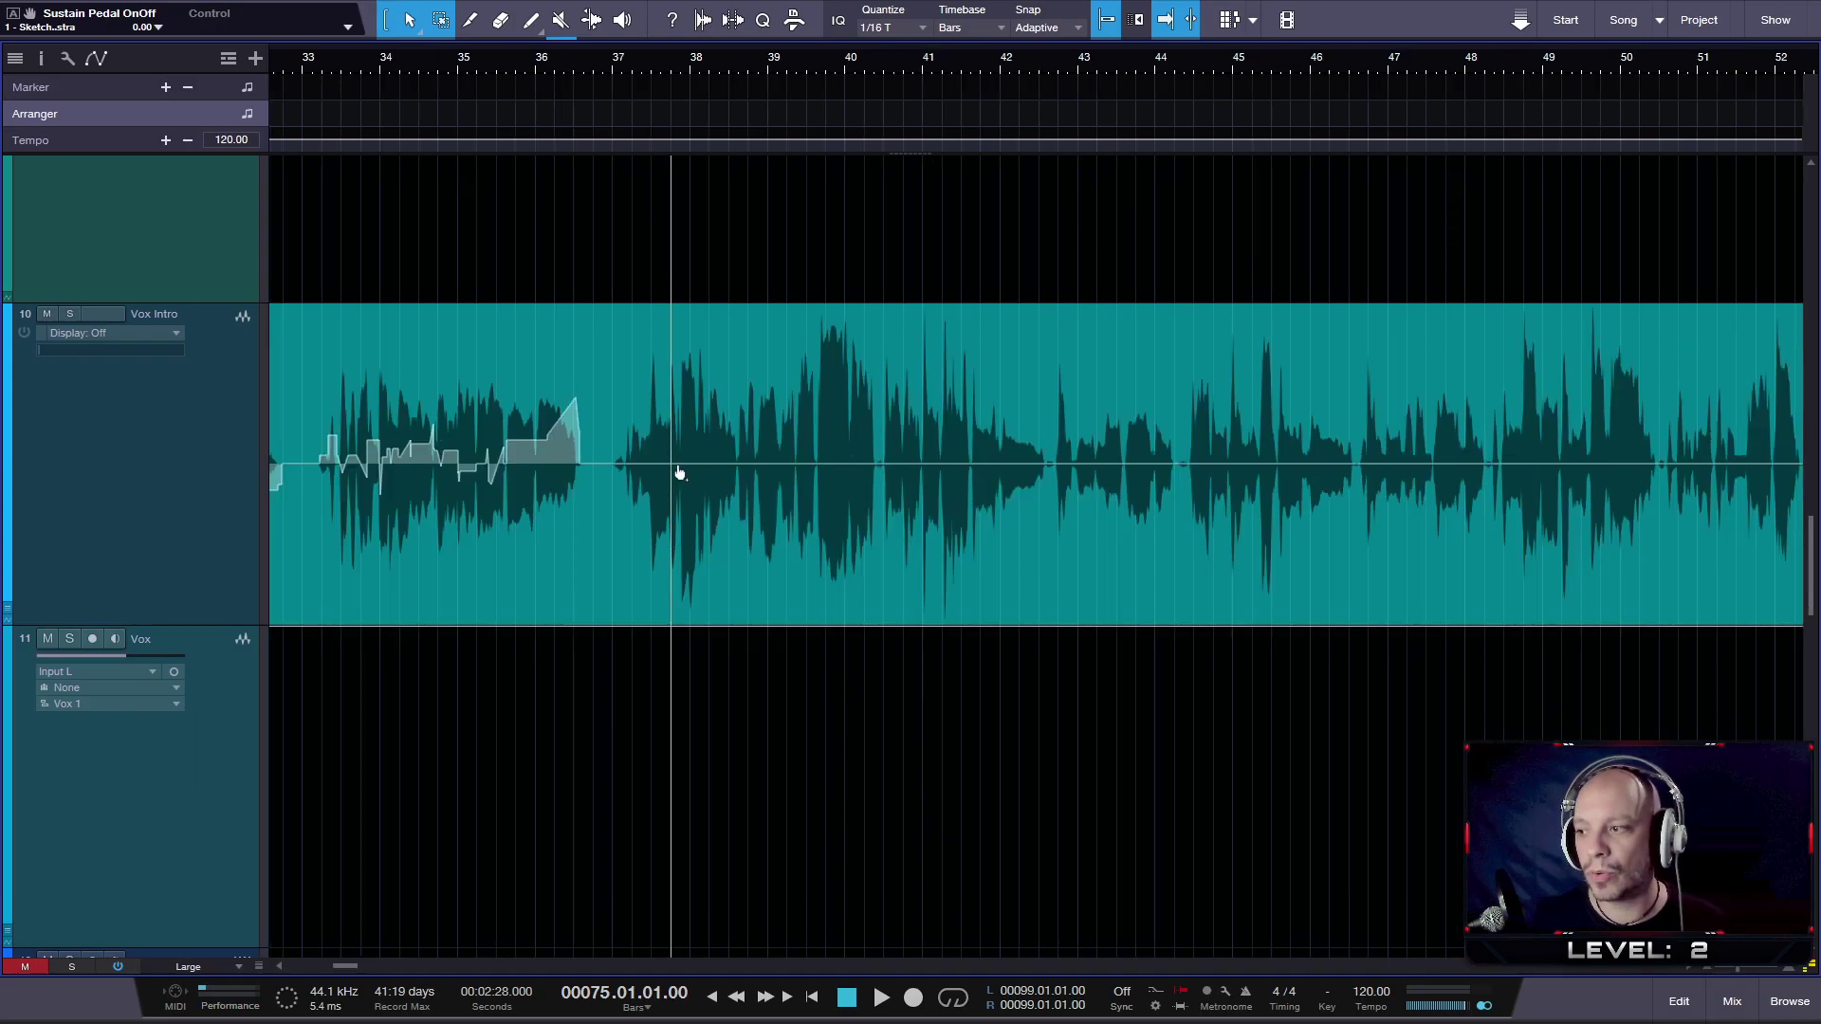
# - Try a gain envelope edit just after bar 37 in the Vox Intro clip, and undo it
pyautogui.moveTo(627, 459); pyautogui.dragTo(641, 455)
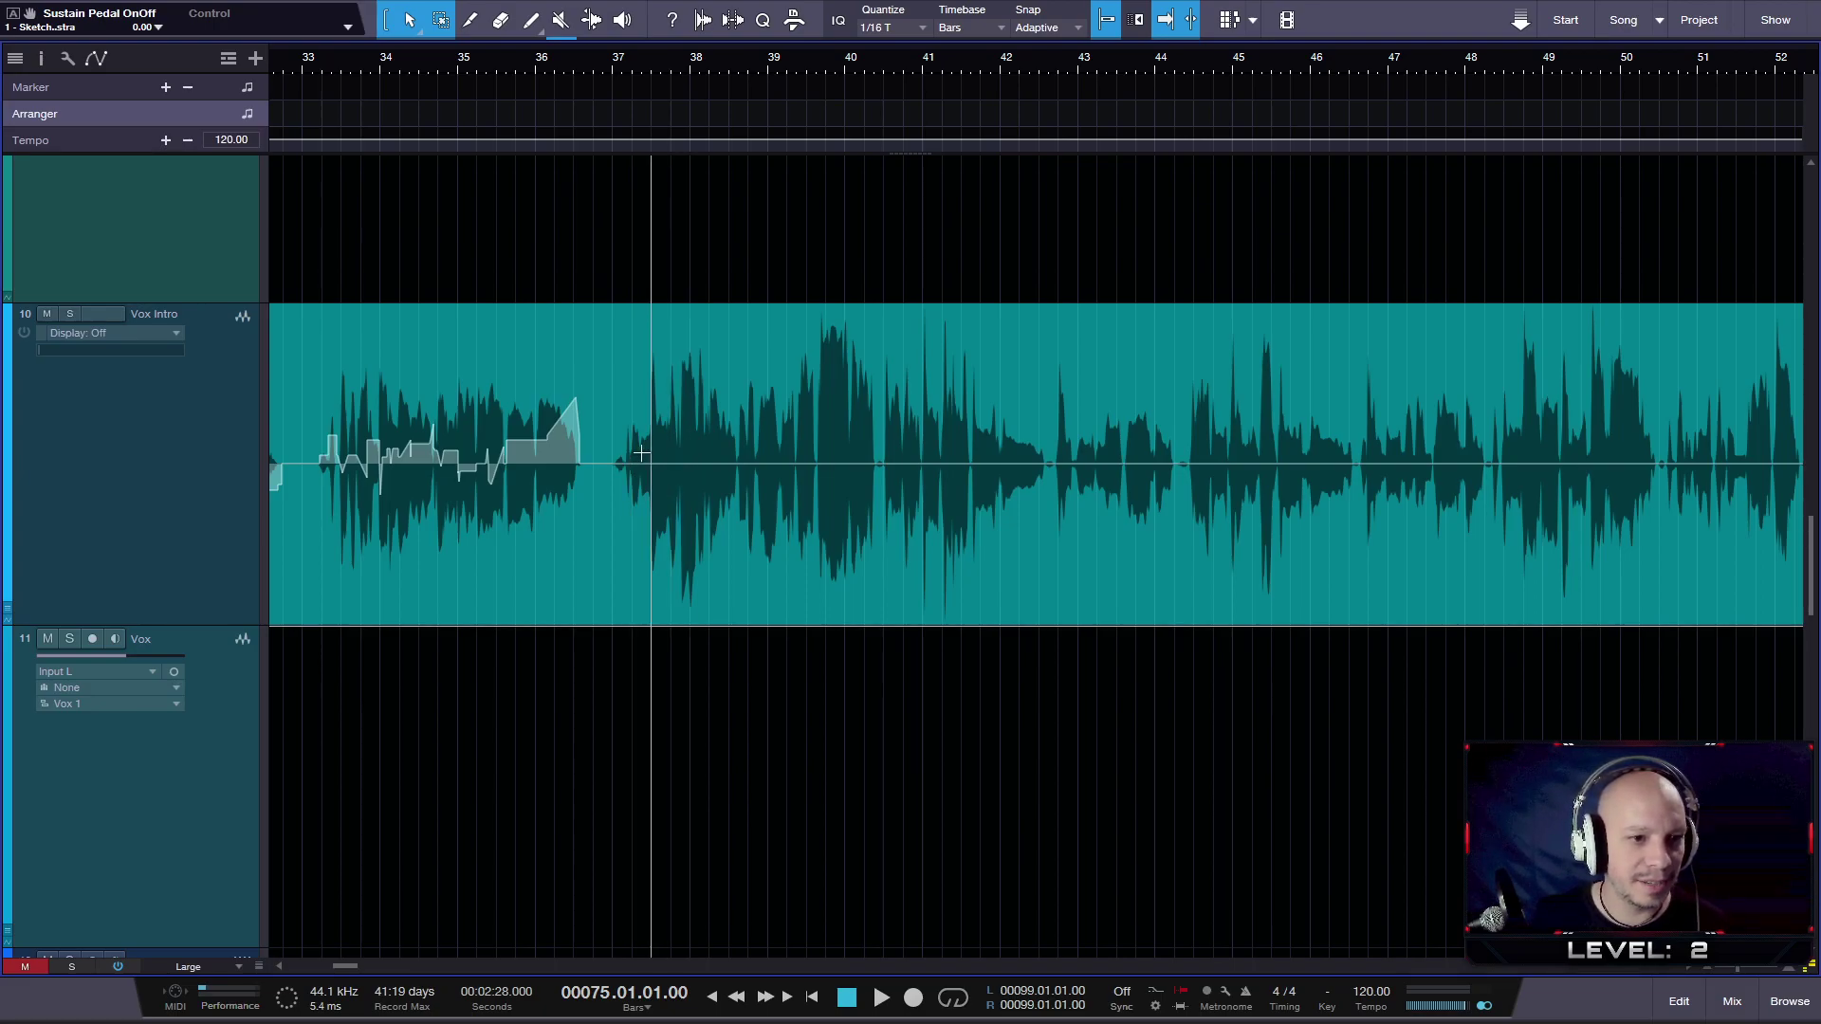
pyautogui.hotkey('ctrl', 'z')
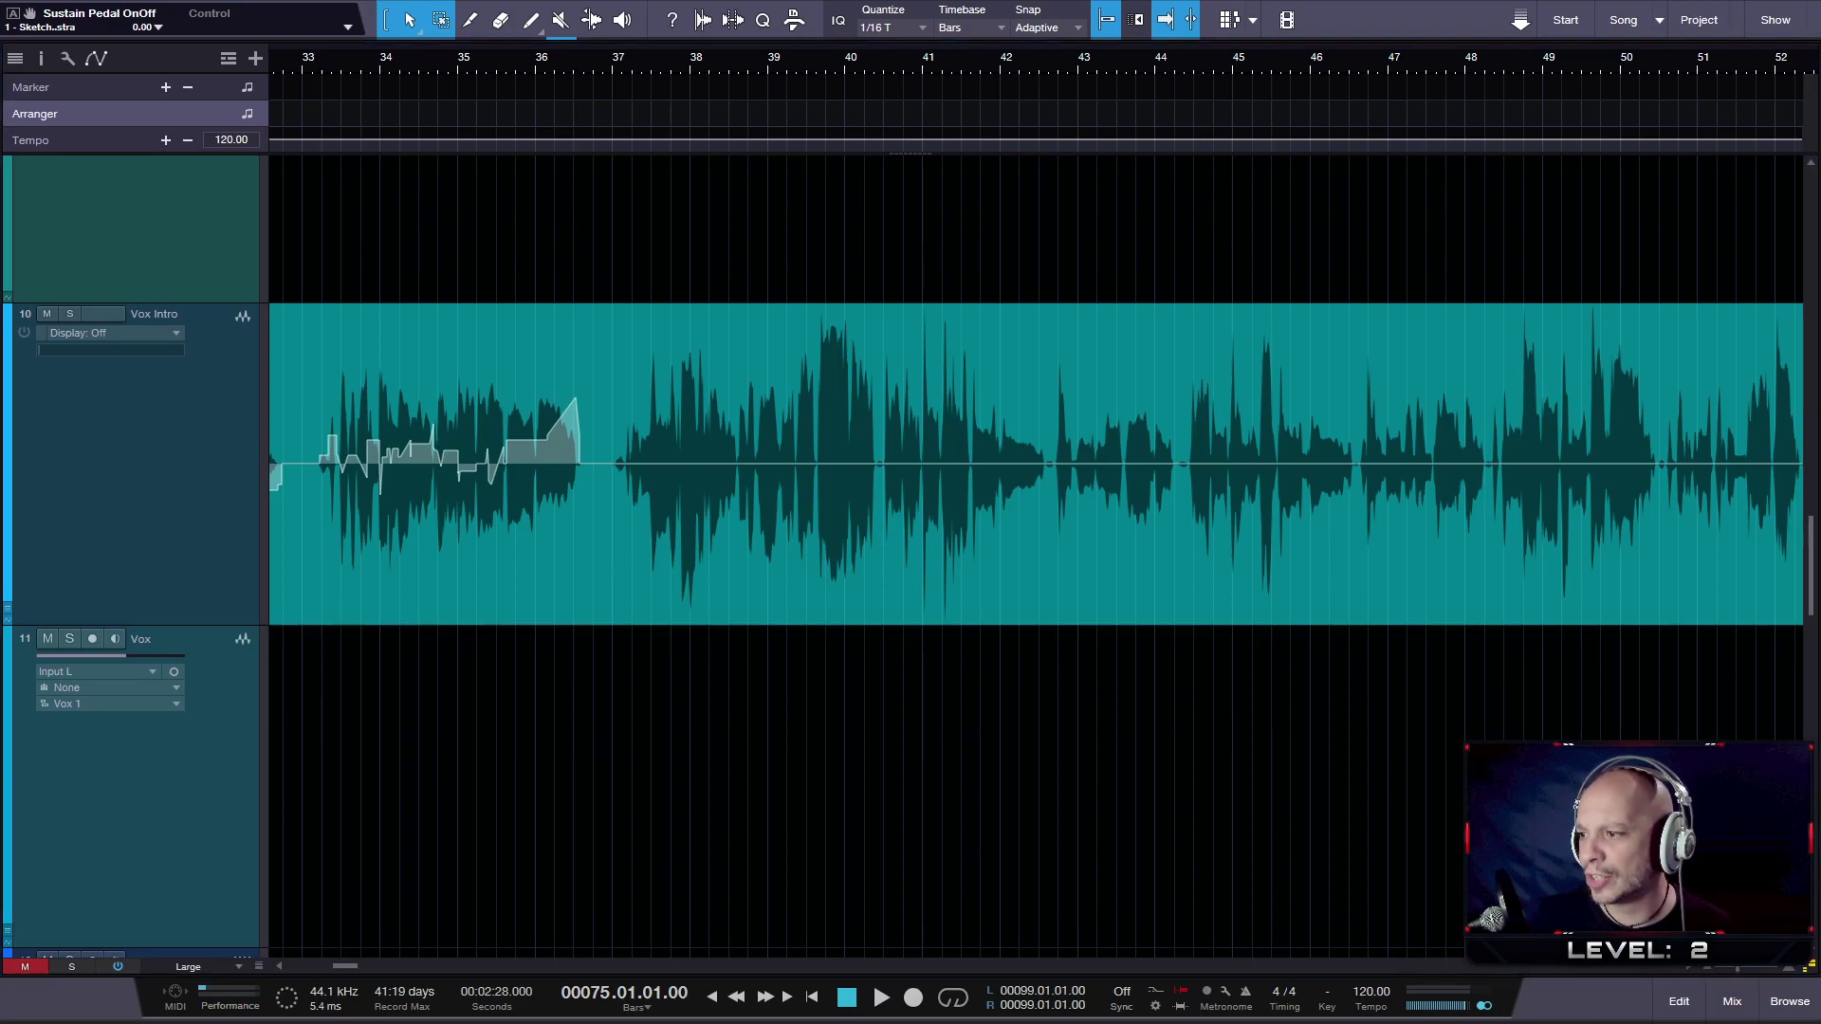
# - Solo the Vox Intro track and audition its vocal phrase from bar 37
pyautogui.scroll(4, 708, 492)
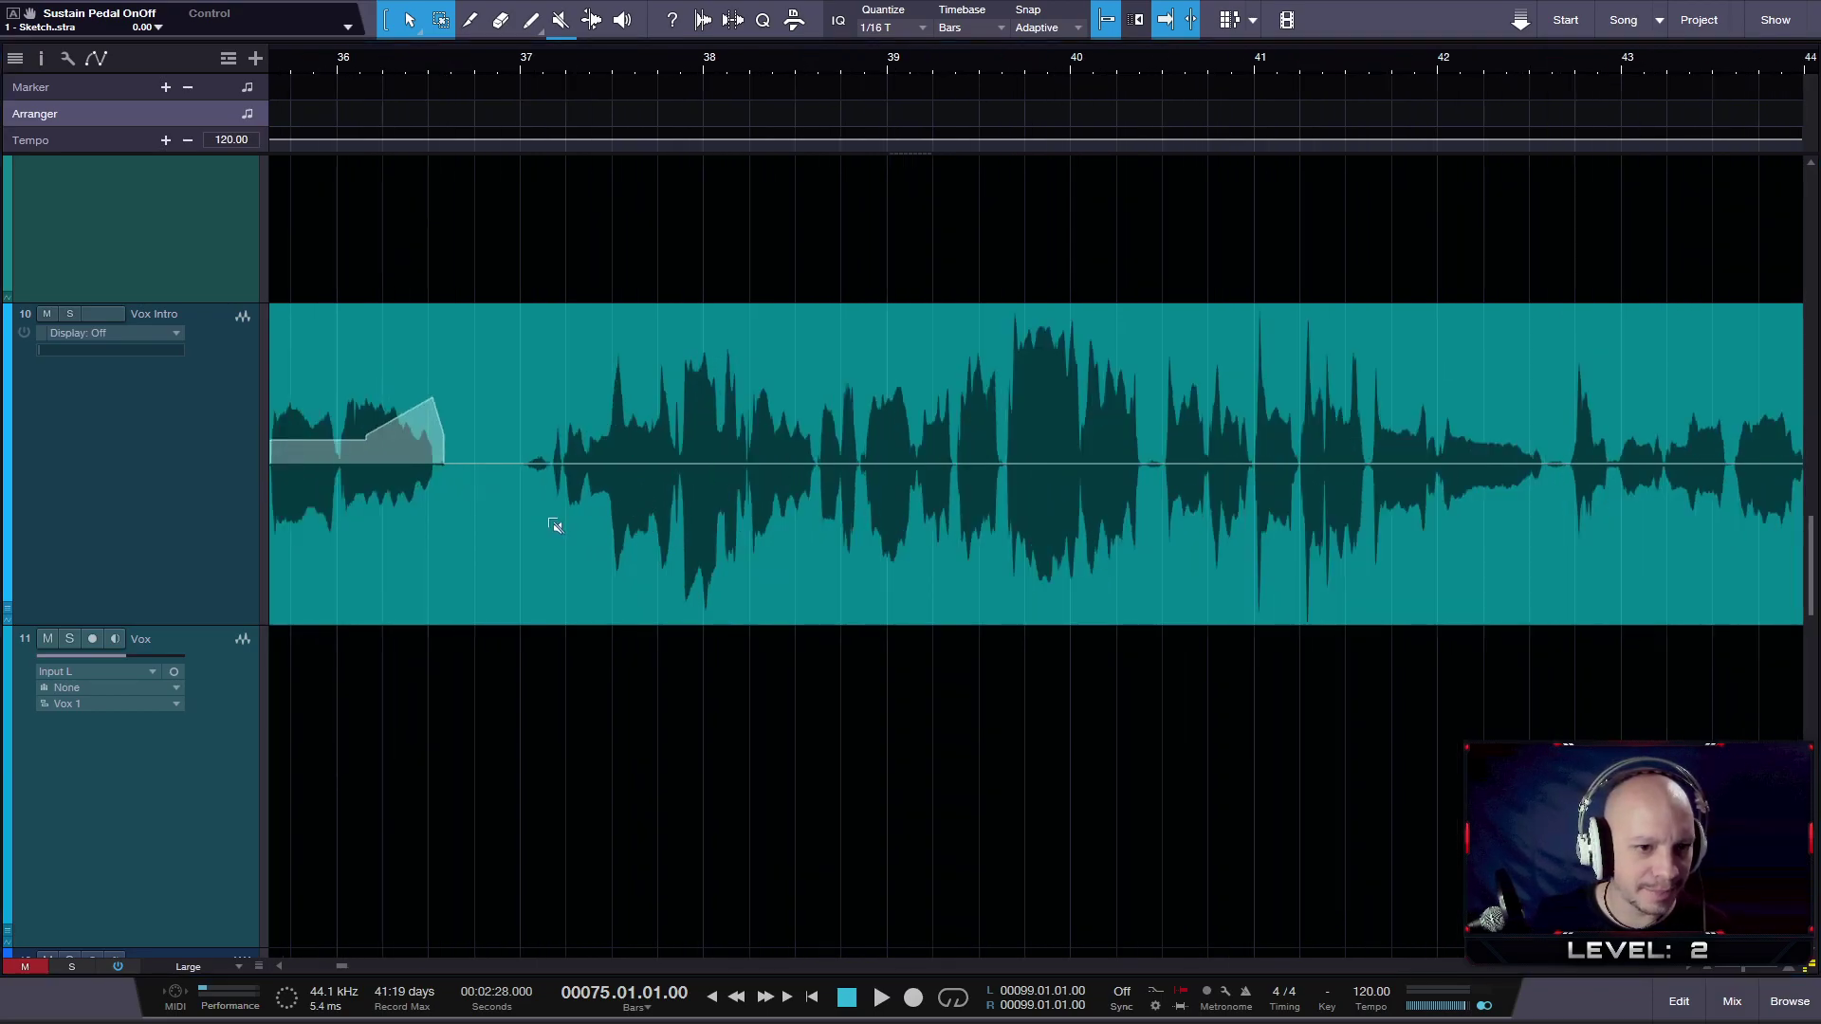
pyautogui.scroll(-2, 516, 504)
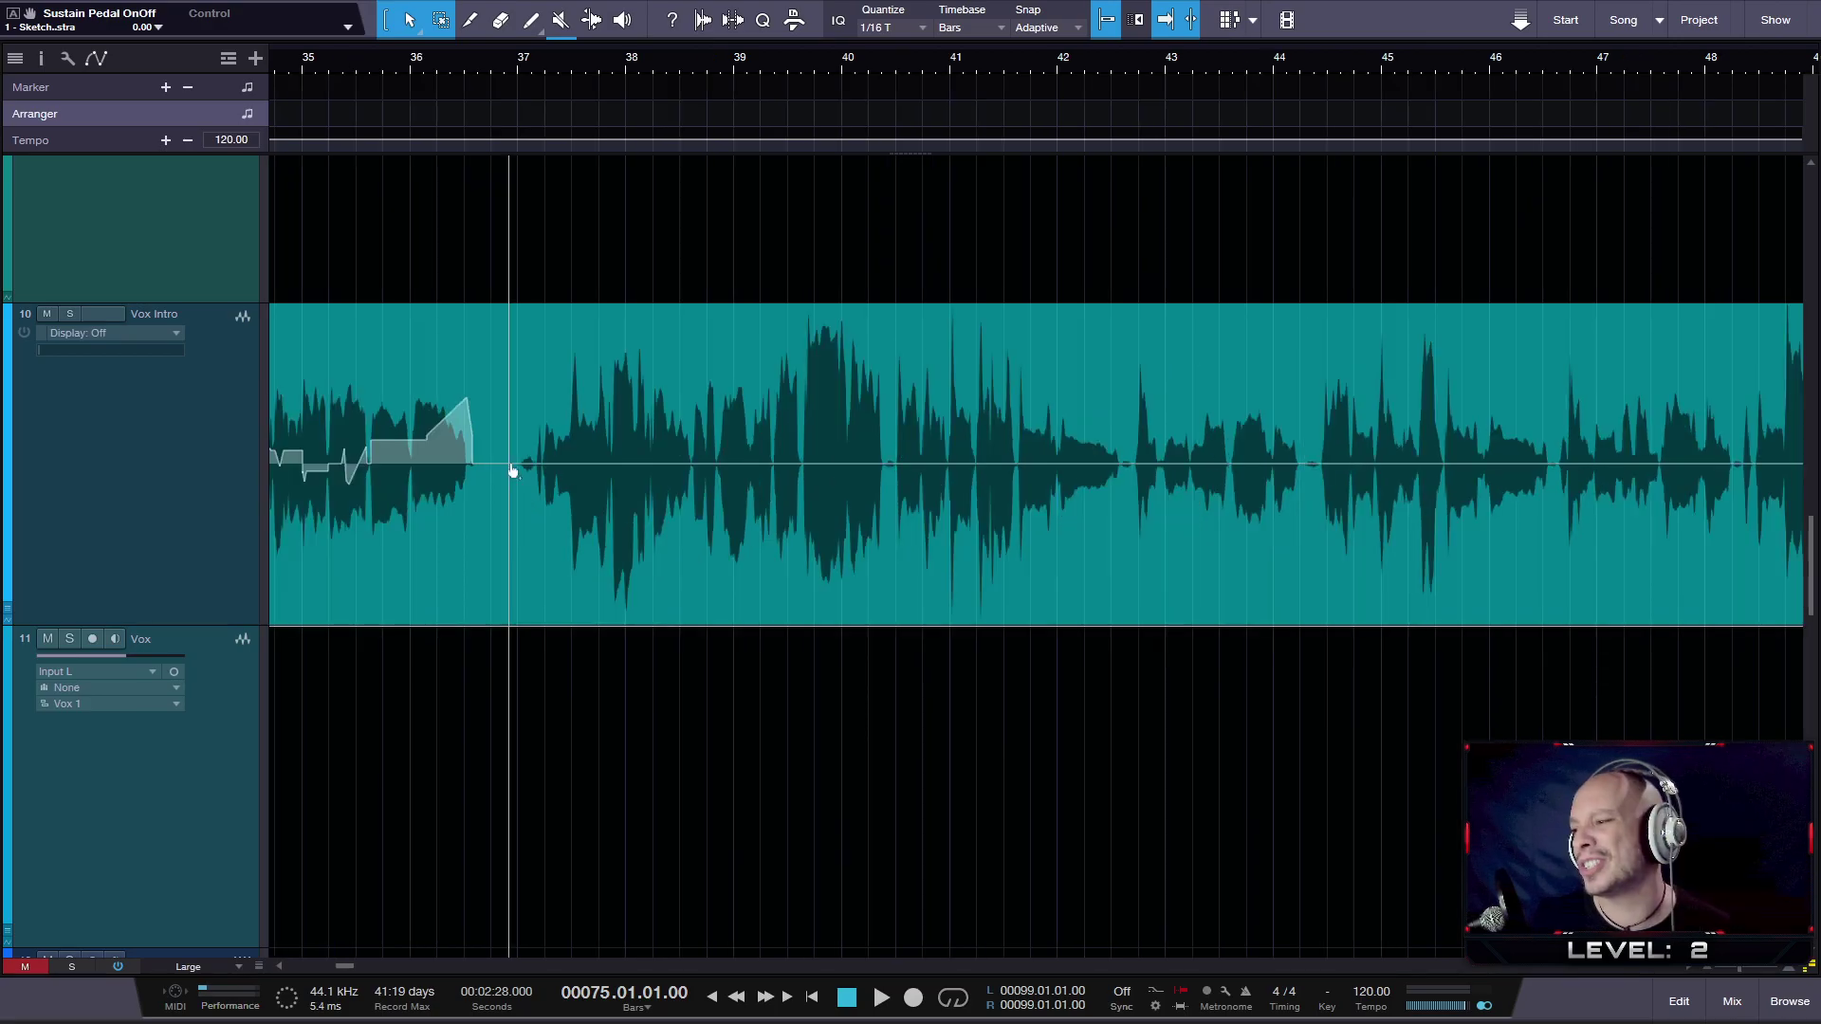
pyautogui.scroll(2, 512, 471)
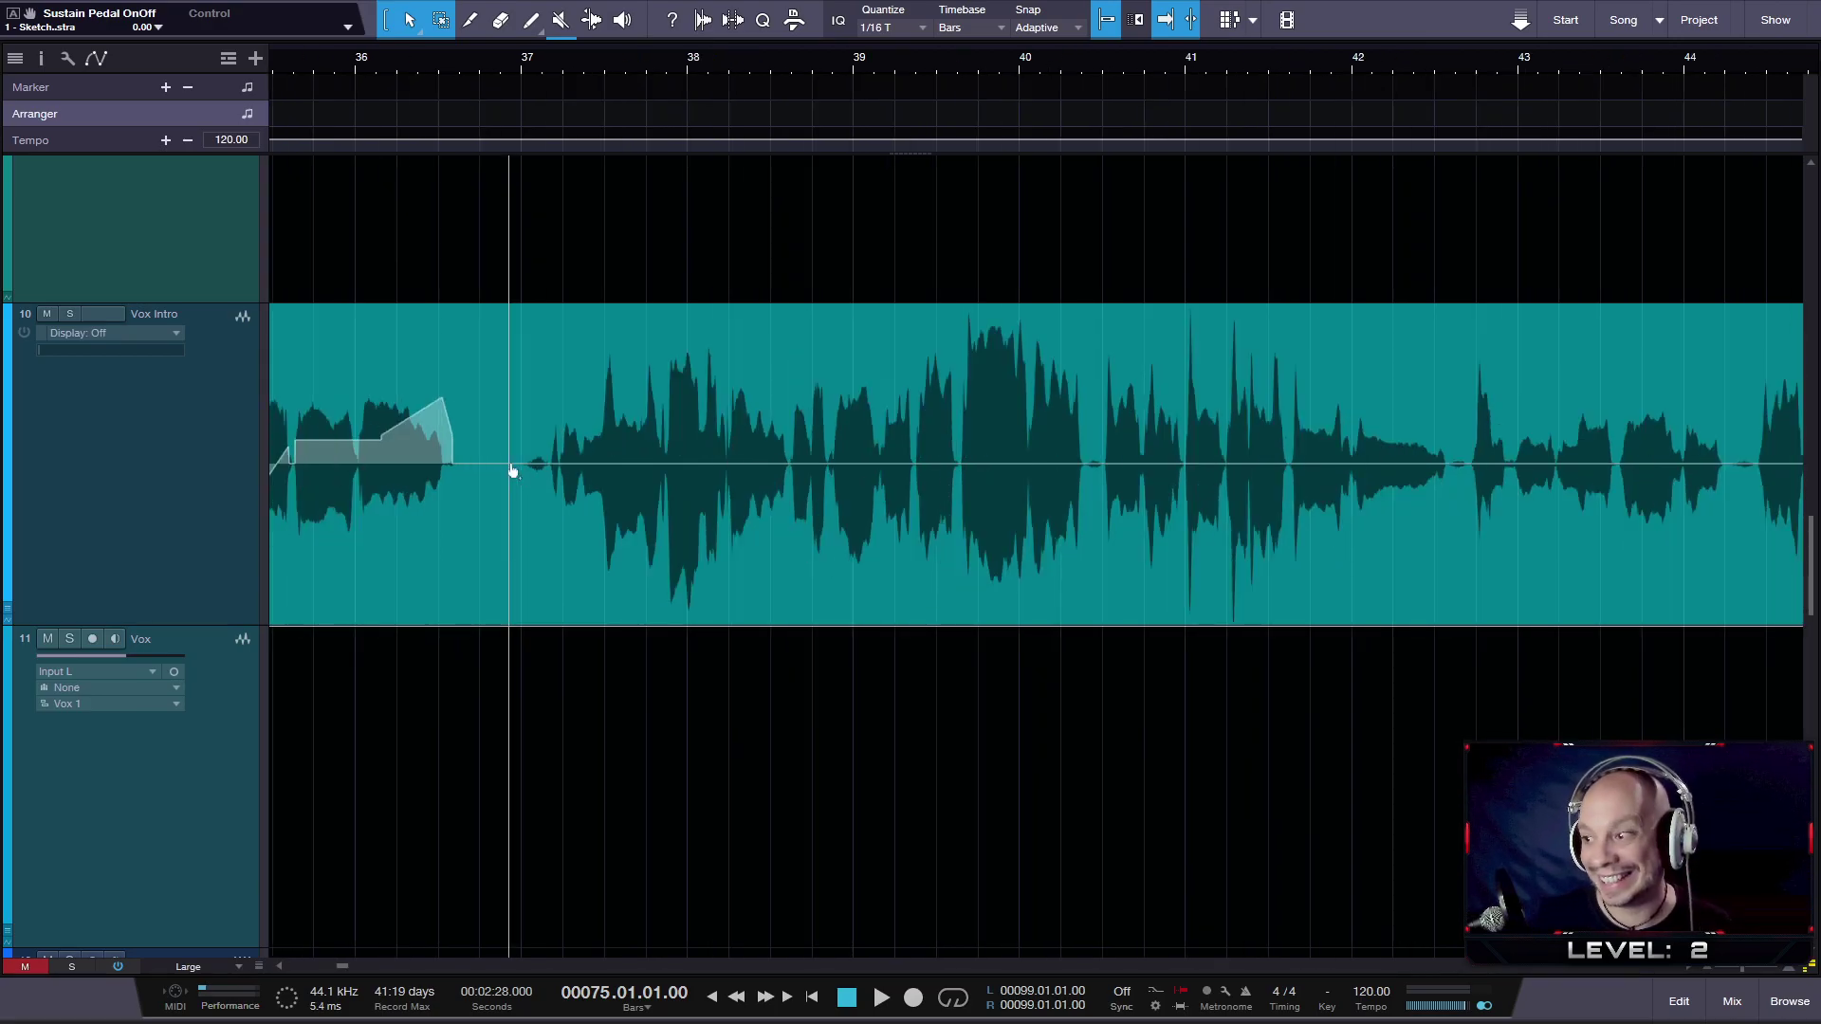
pyautogui.scroll(2, 572, 468)
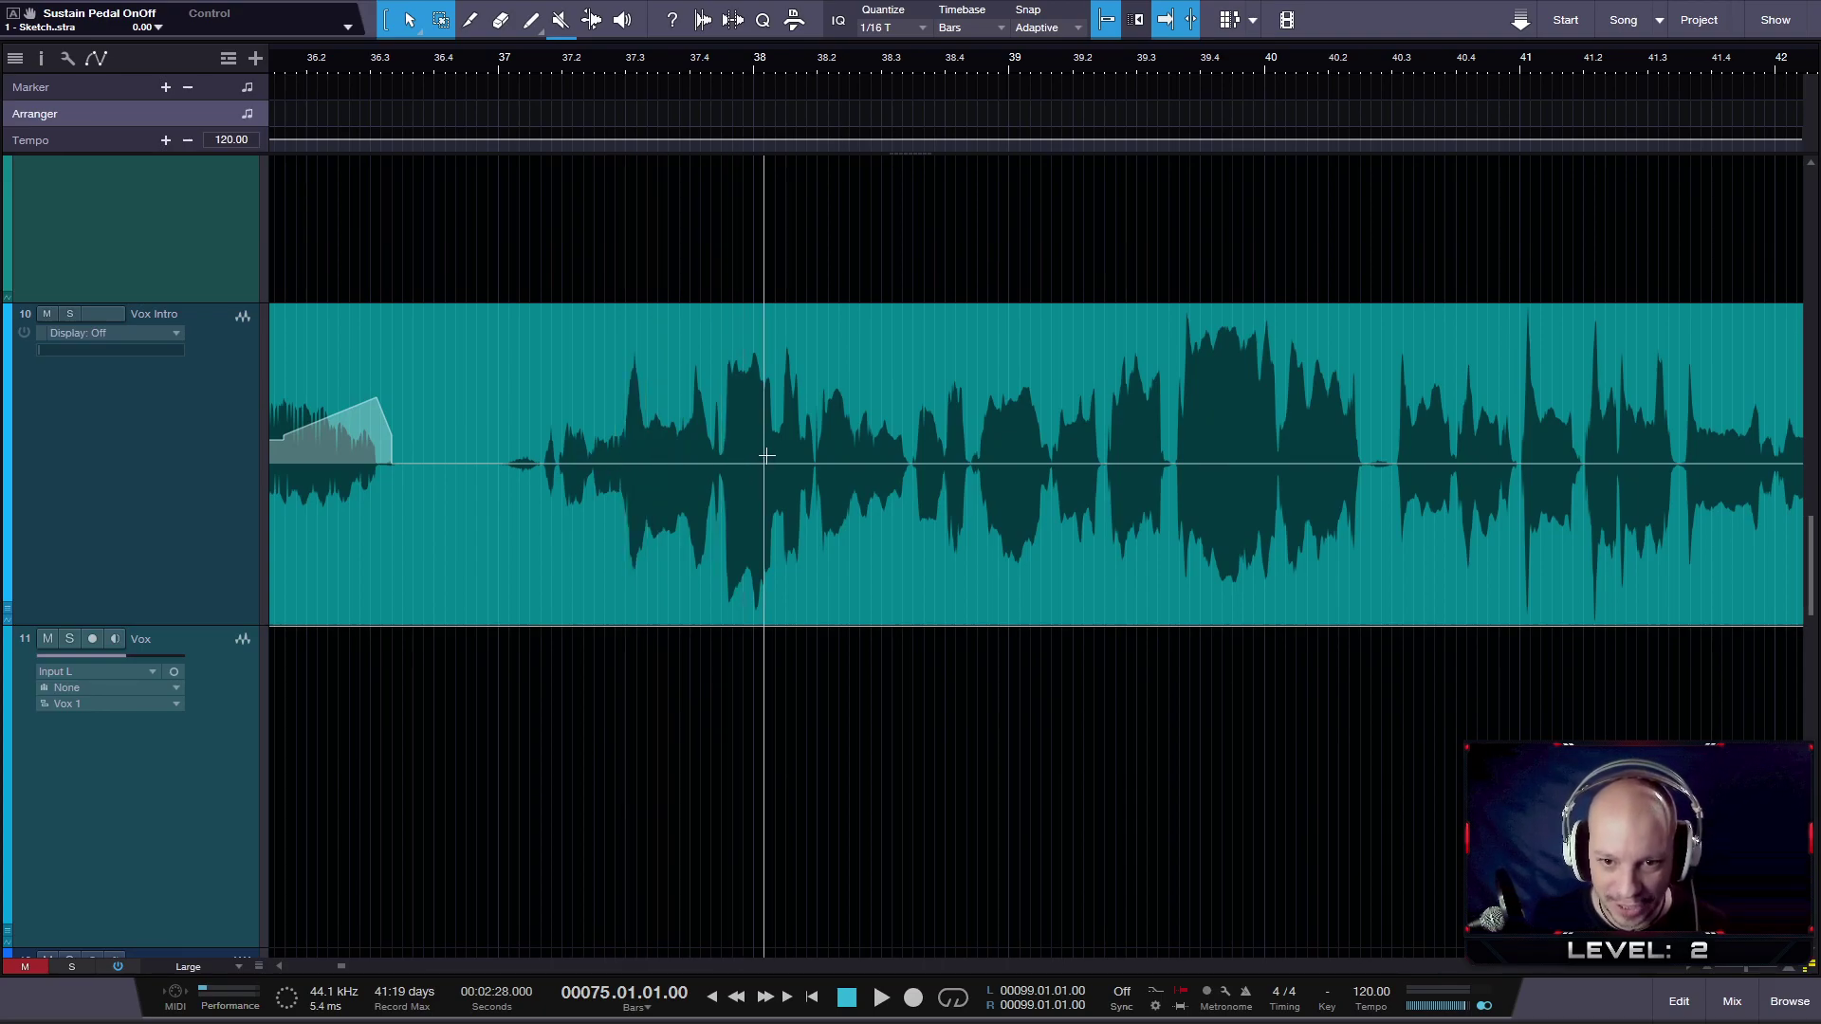
pyautogui.scroll(-5, 766, 455)
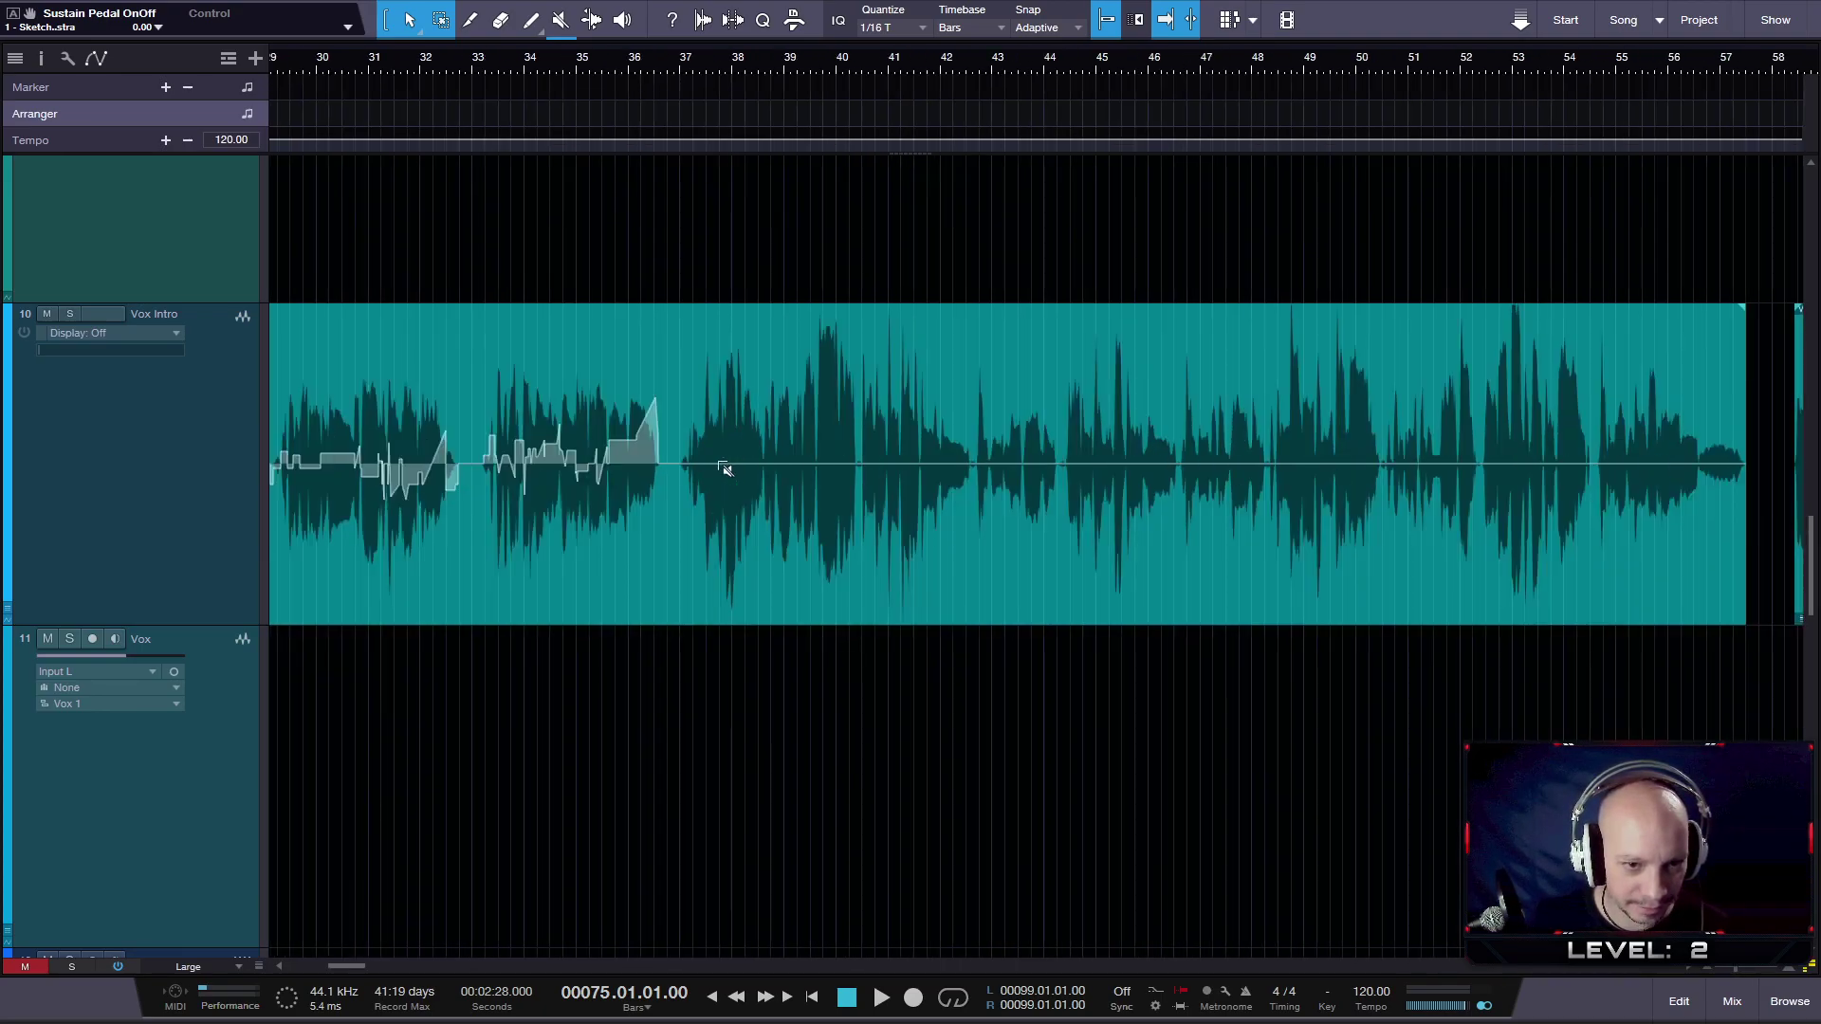
pyautogui.scroll(2, 723, 466)
pyautogui.scroll(2, 724, 466)
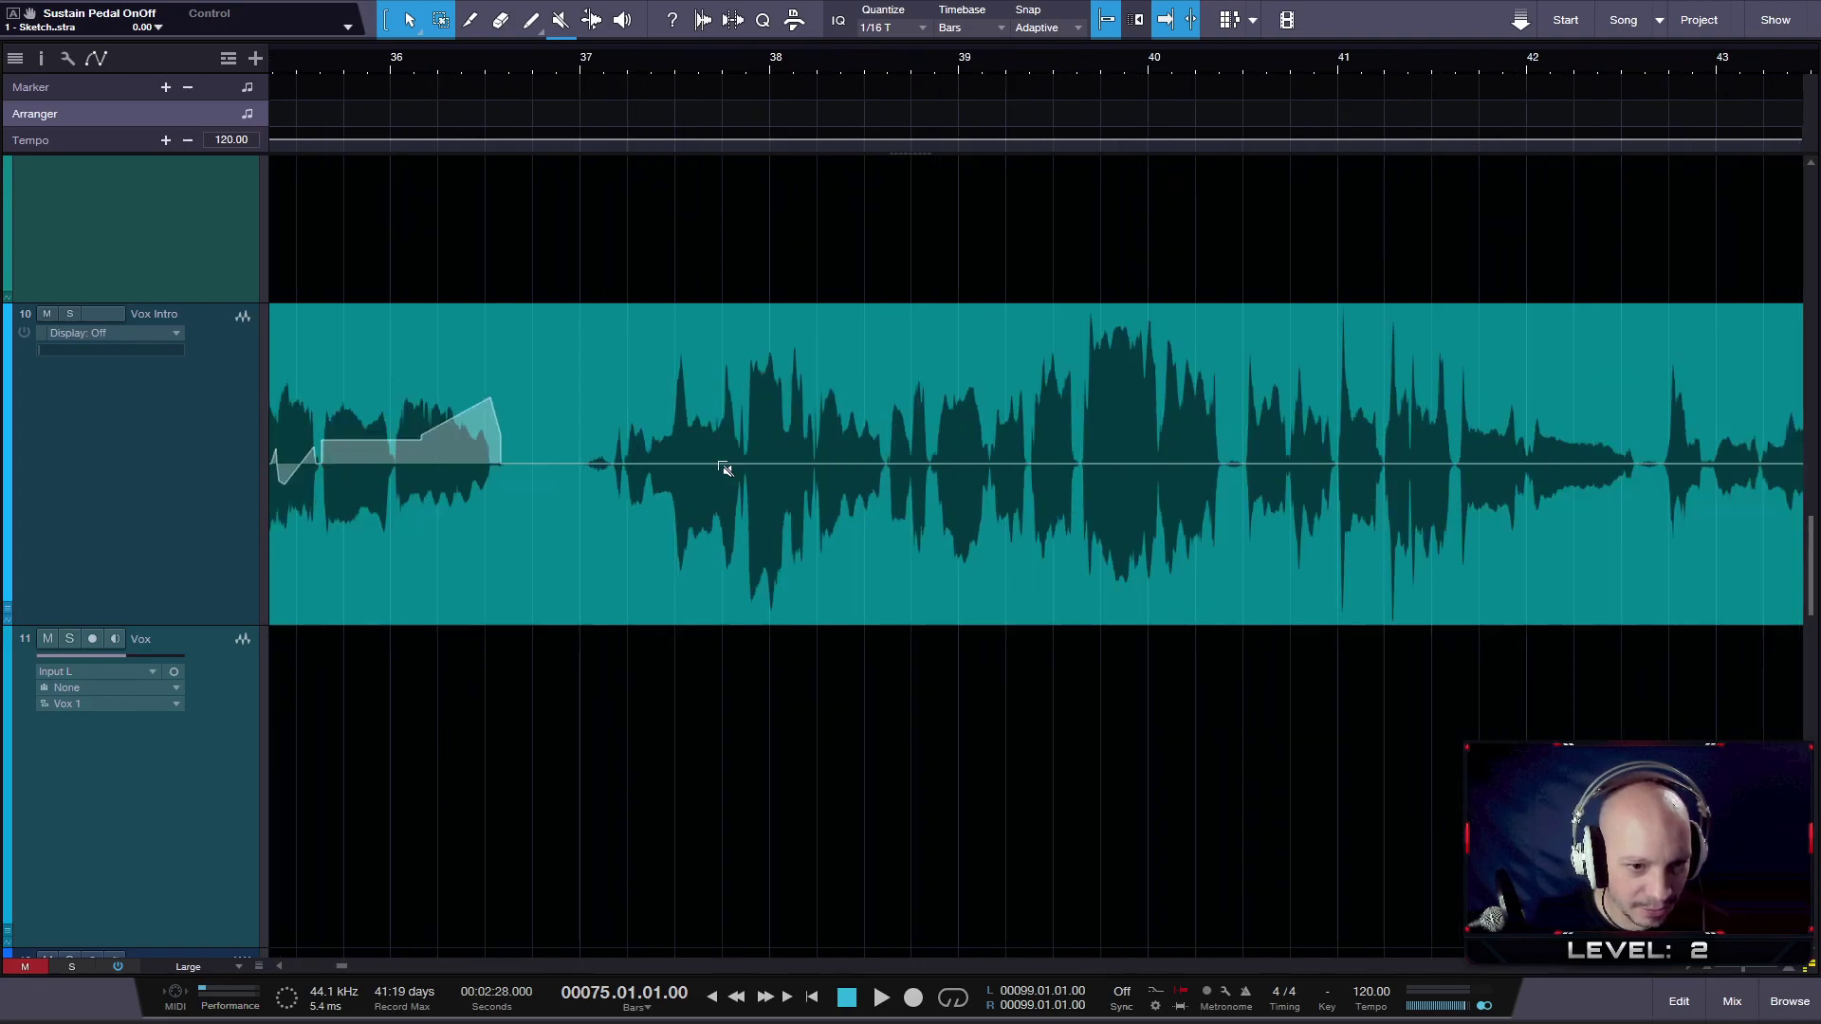
pyautogui.click(581, 59)
pyautogui.press('space')
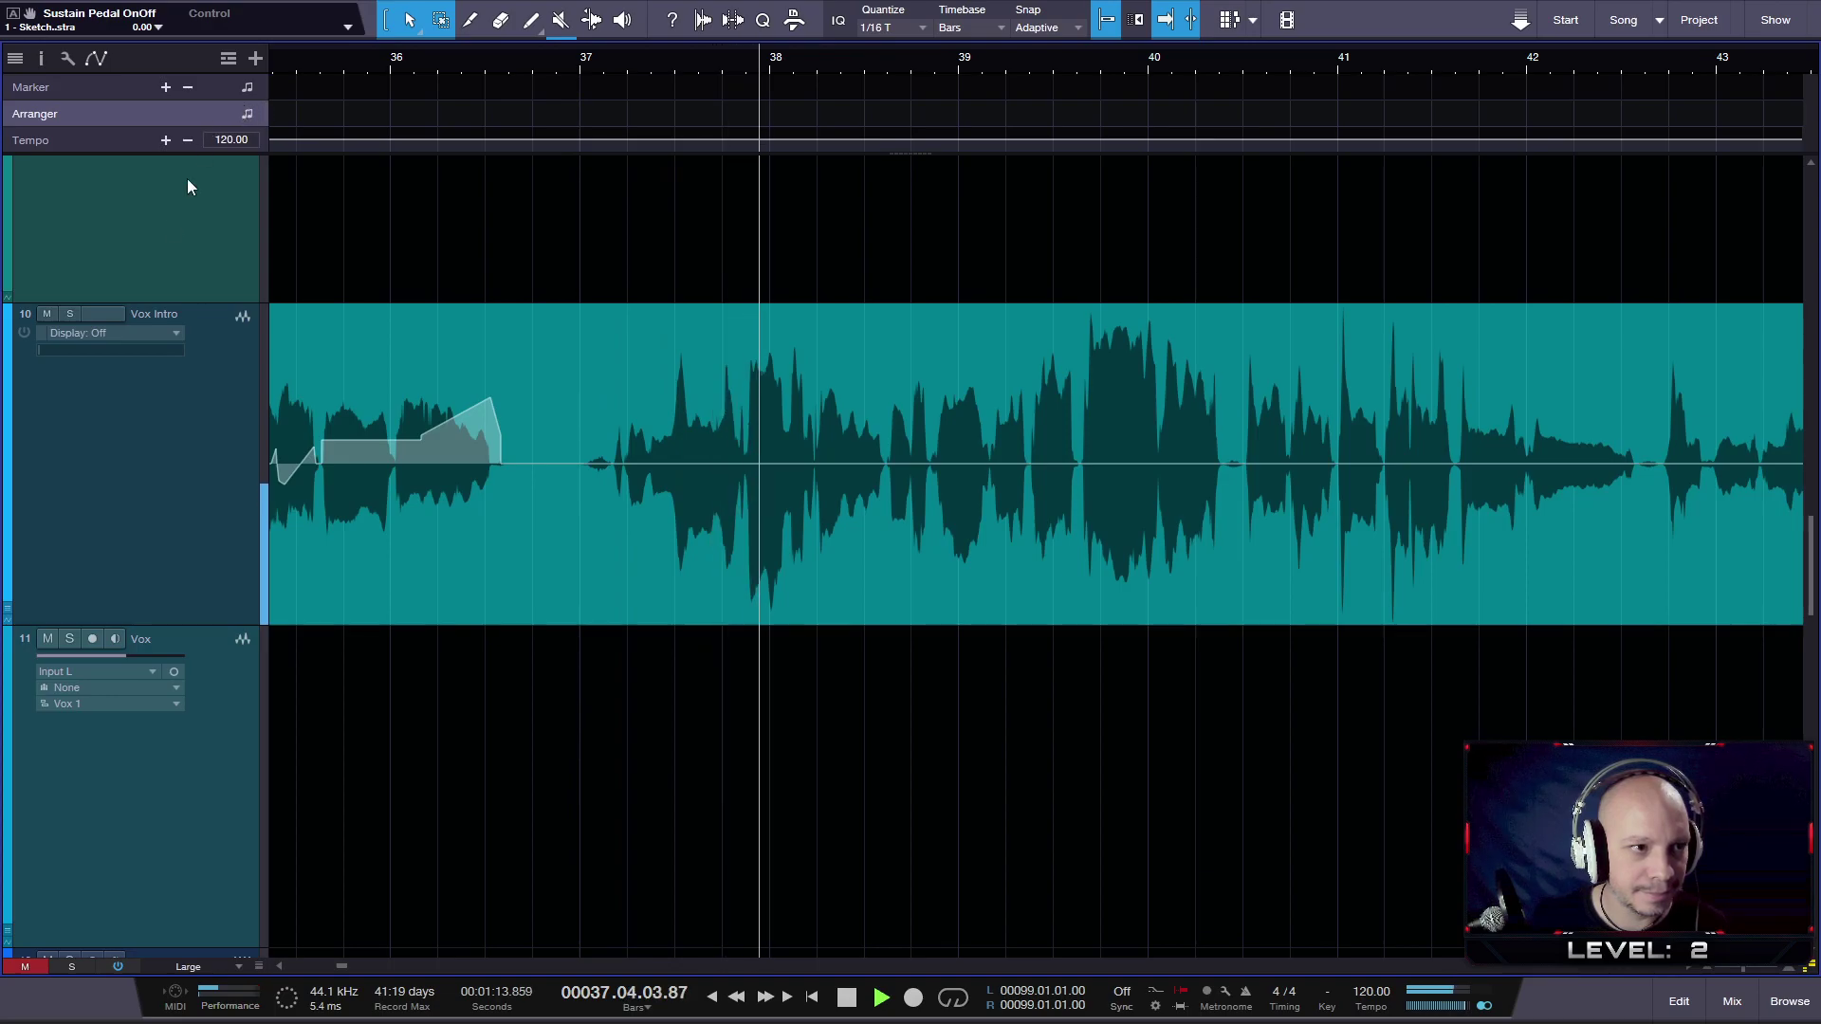
pyautogui.click(69, 313)
pyautogui.click(569, 60)
pyautogui.press('space')
# - Add gain envelope points to the Vox Intro clip at about 37.1.3 and 37.3, around the quiet start of the phrase
pyautogui.press('3')
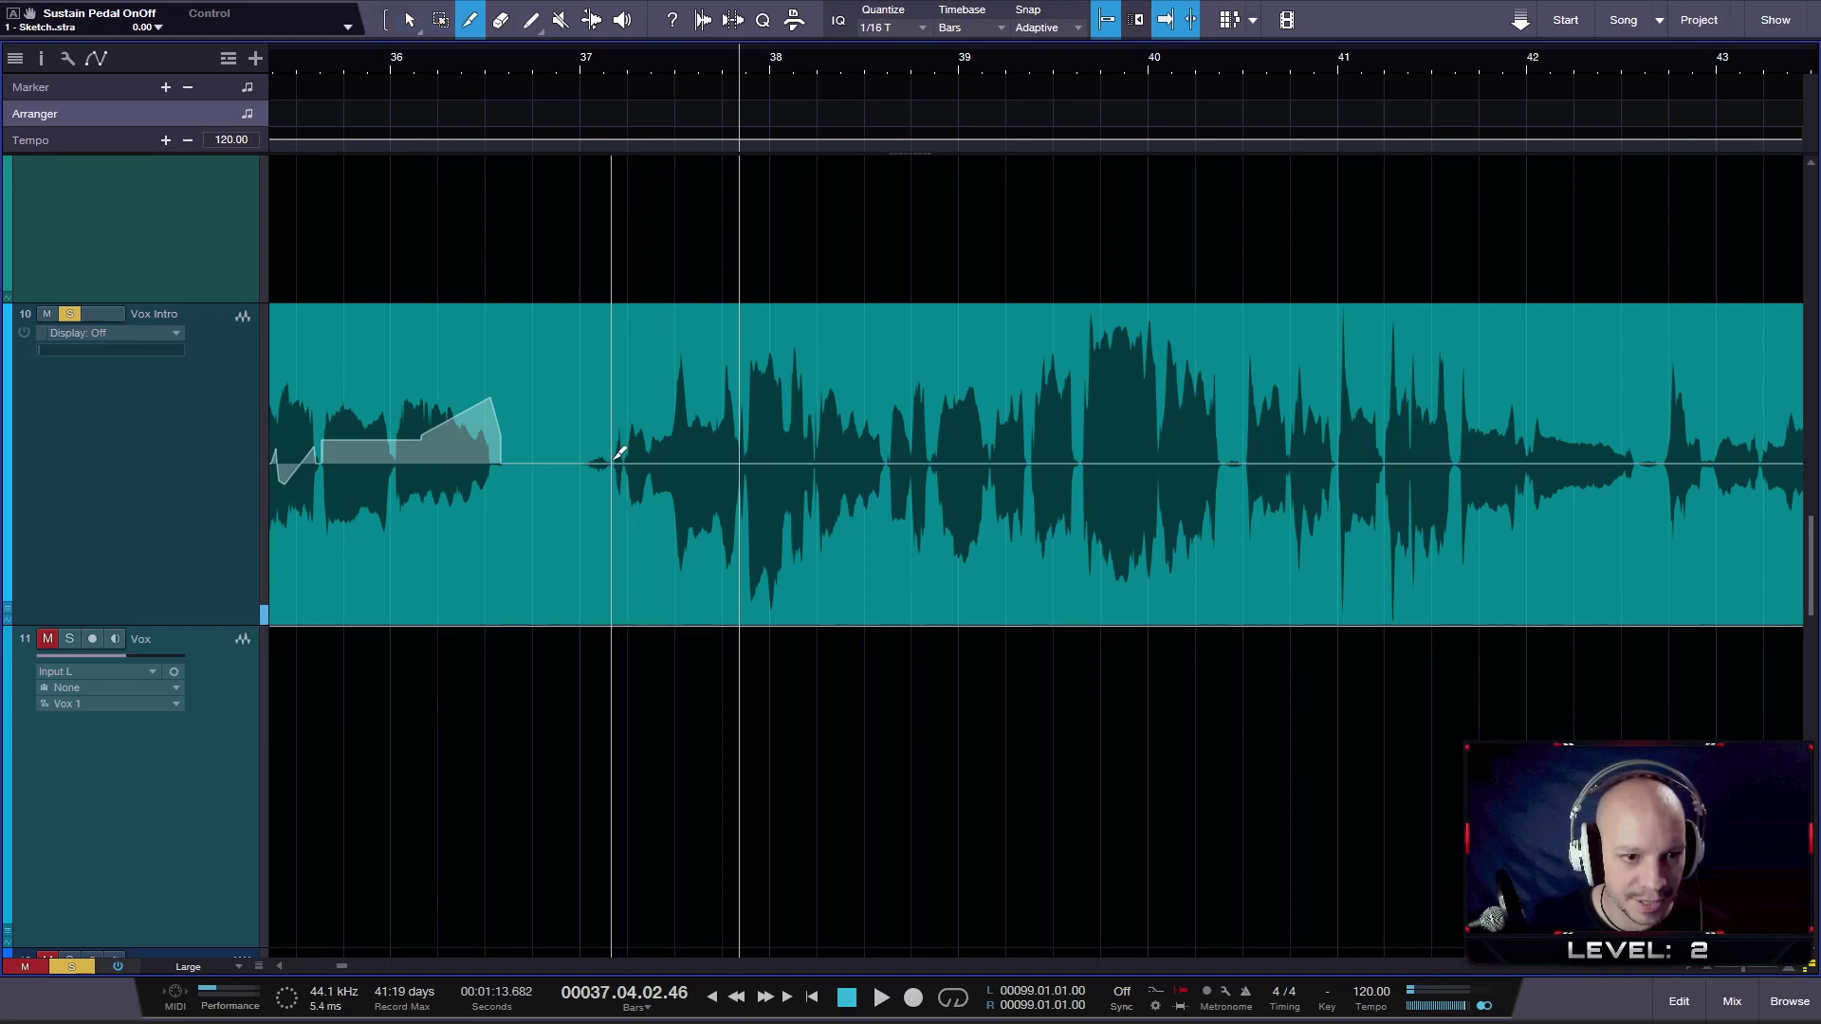
pyautogui.press('1')
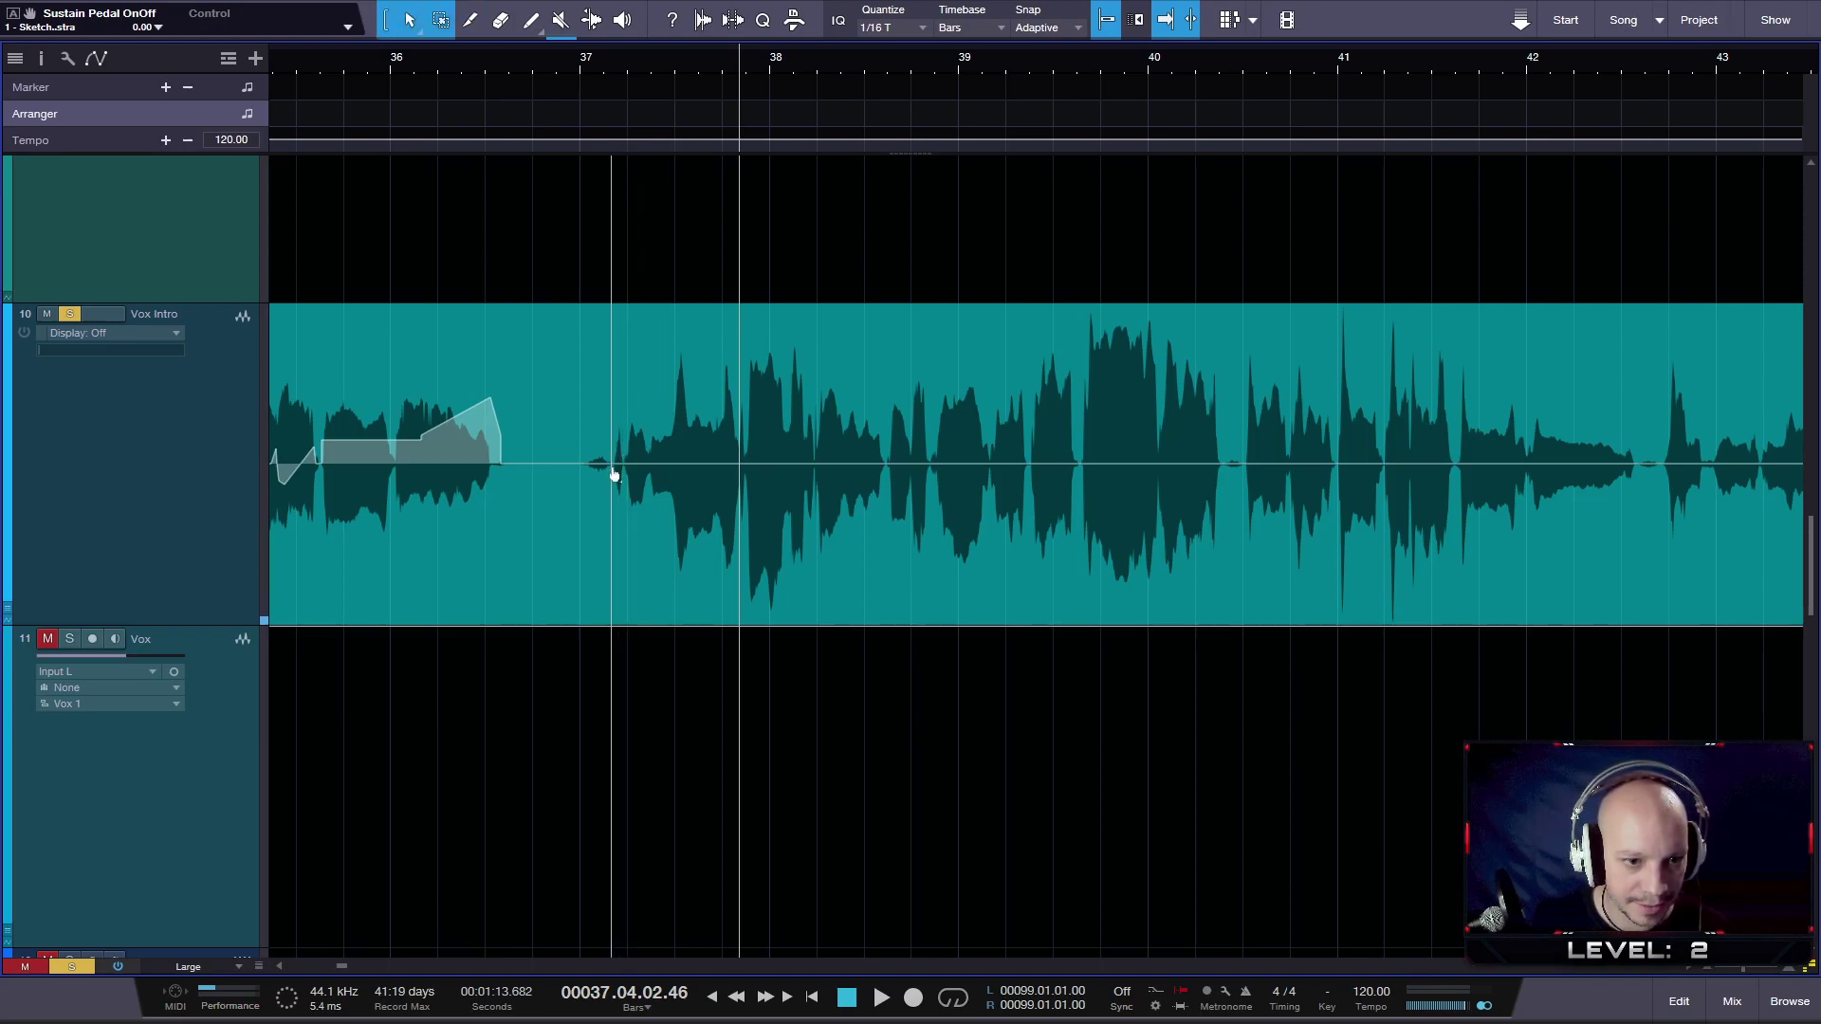
pyautogui.click(611, 465)
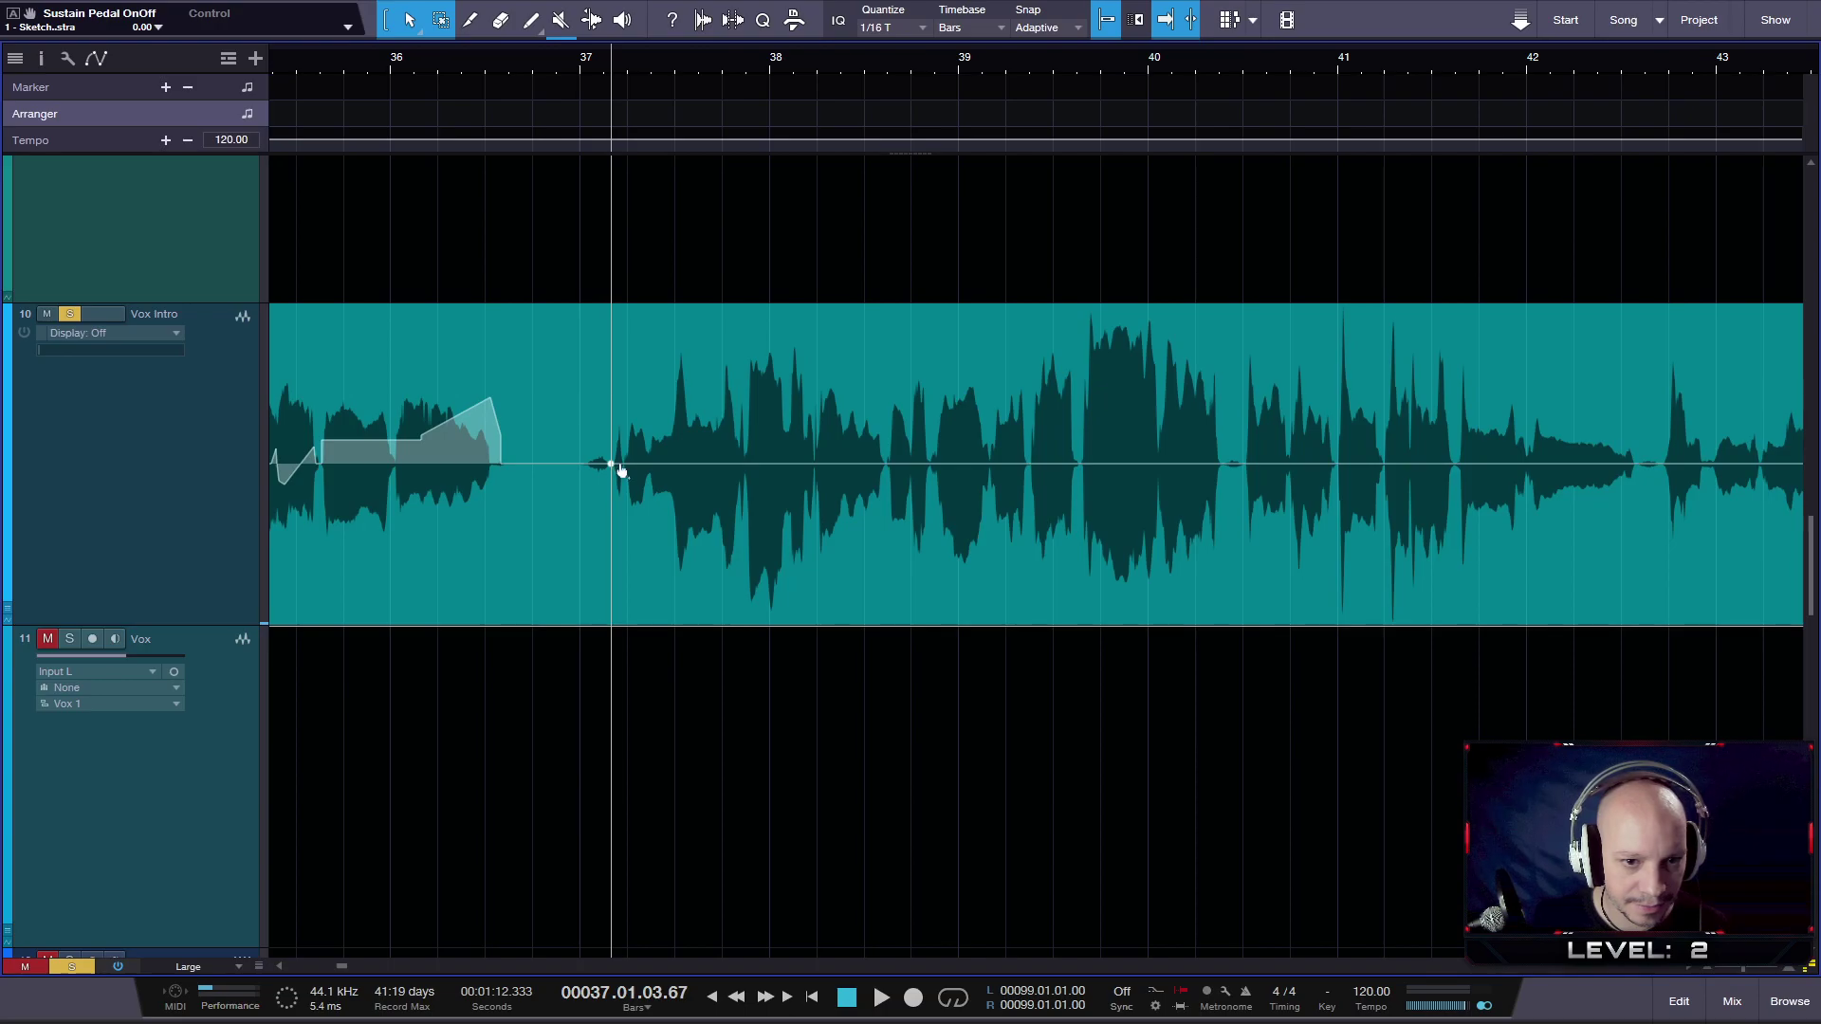
pyautogui.click(676, 465)
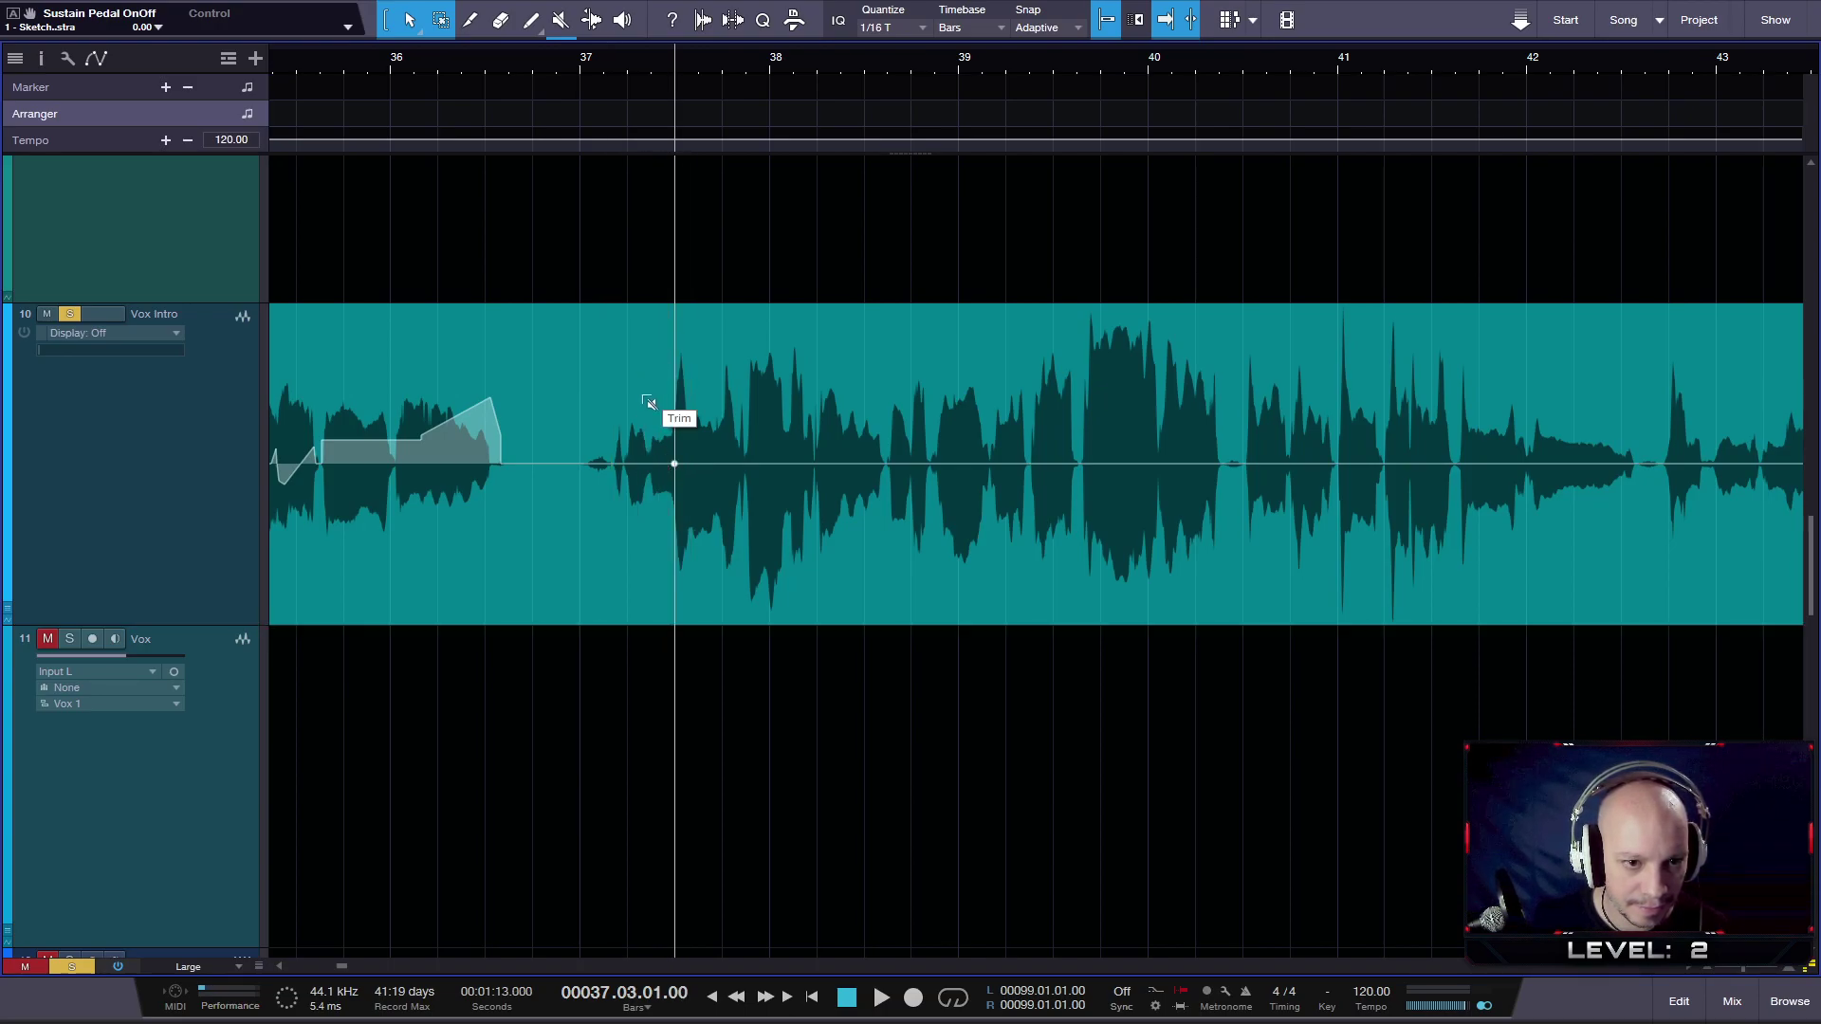
# - Raise the Vox Intro clip's gain between the two envelope points before 37.3, playing the phrase to judge the level
pyautogui.scroll(2, 651, 394)
pyautogui.scroll(2, 731, 466)
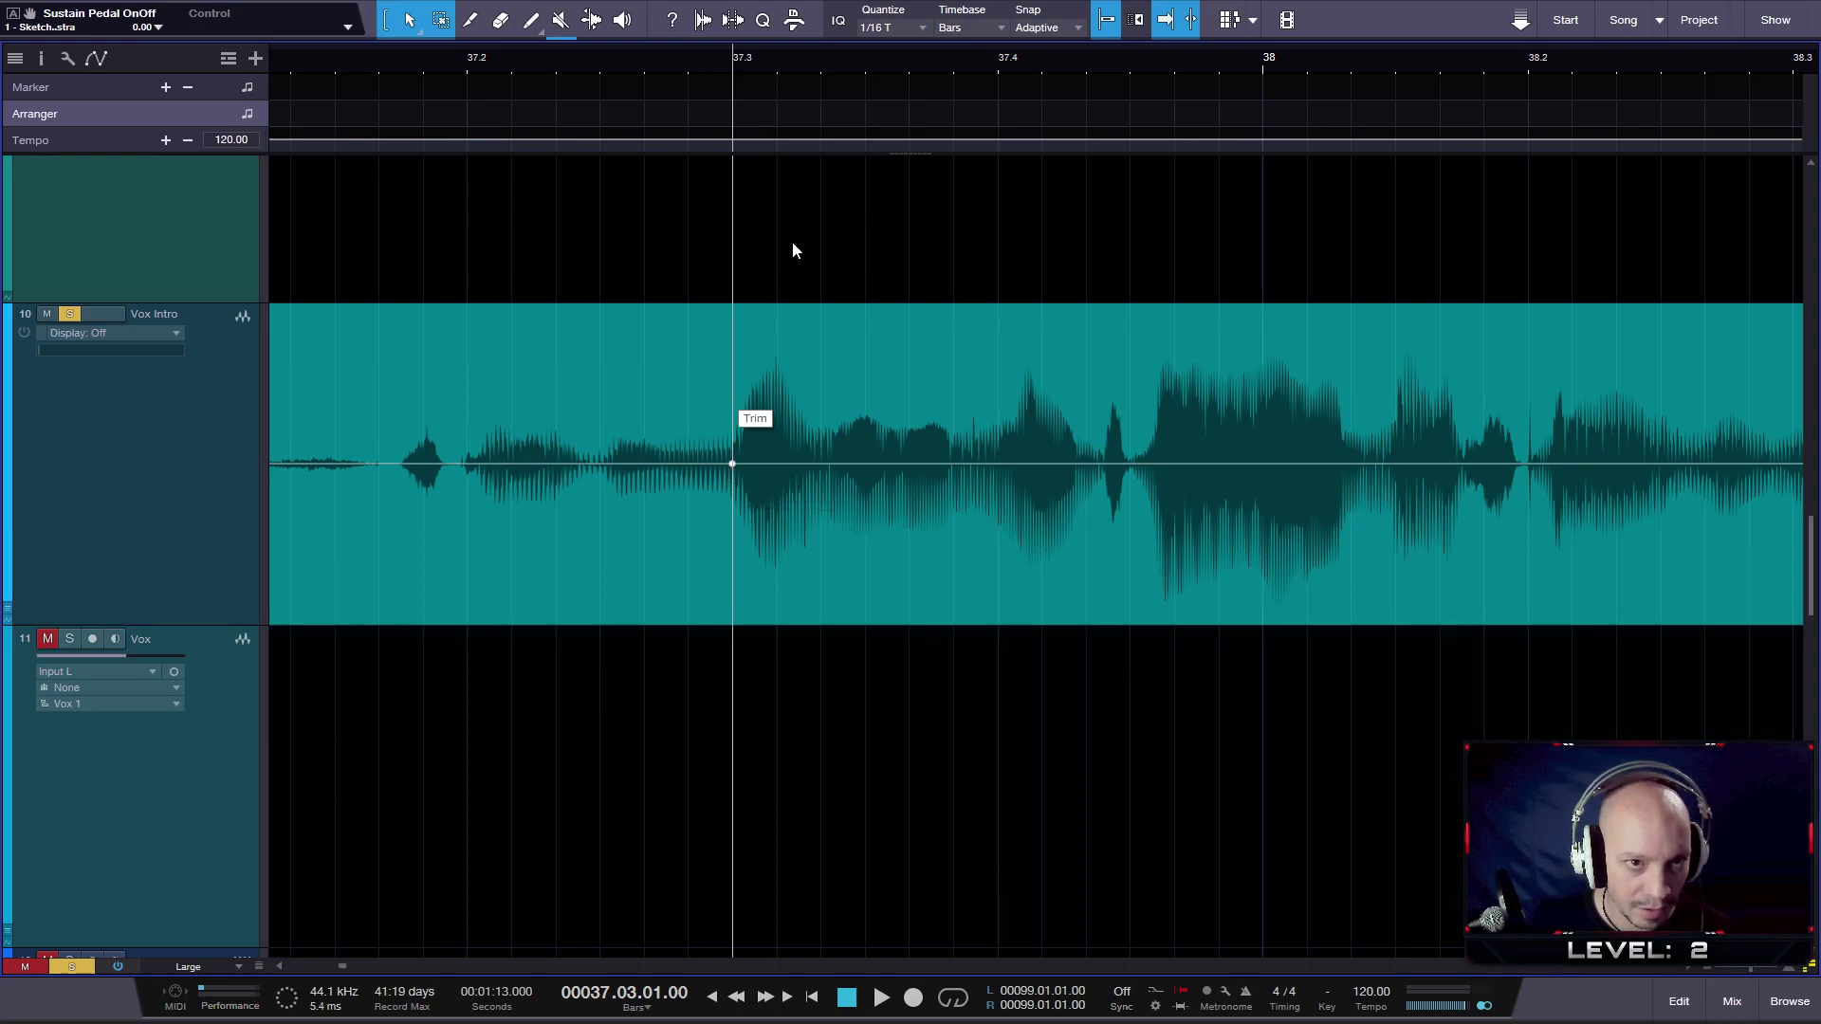
pyautogui.moveTo(548, 345); pyautogui.dragTo(567, 304)
pyautogui.click(355, 68)
pyautogui.press('space')
pyautogui.moveTo(544, 353); pyautogui.dragTo(547, 367)
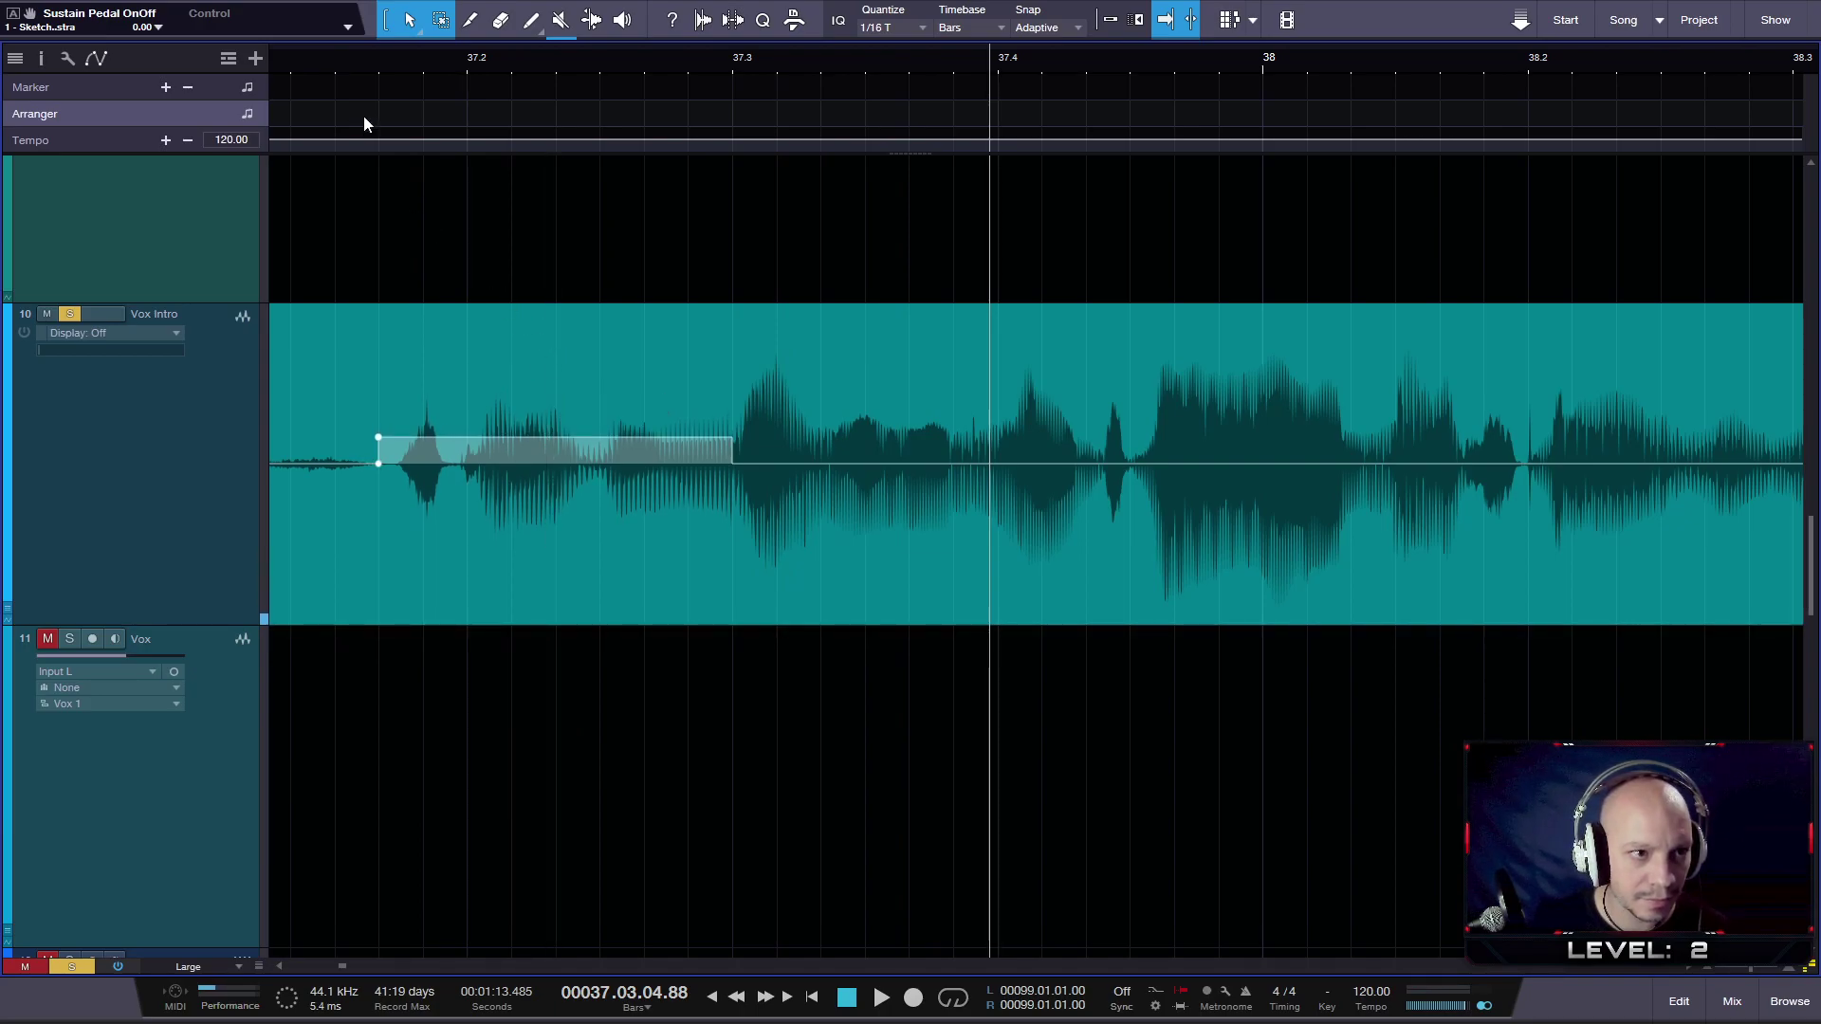
# - Play back the boosted start of the Vox Intro phrase several times from just before 37.2
pyautogui.click(360, 67)
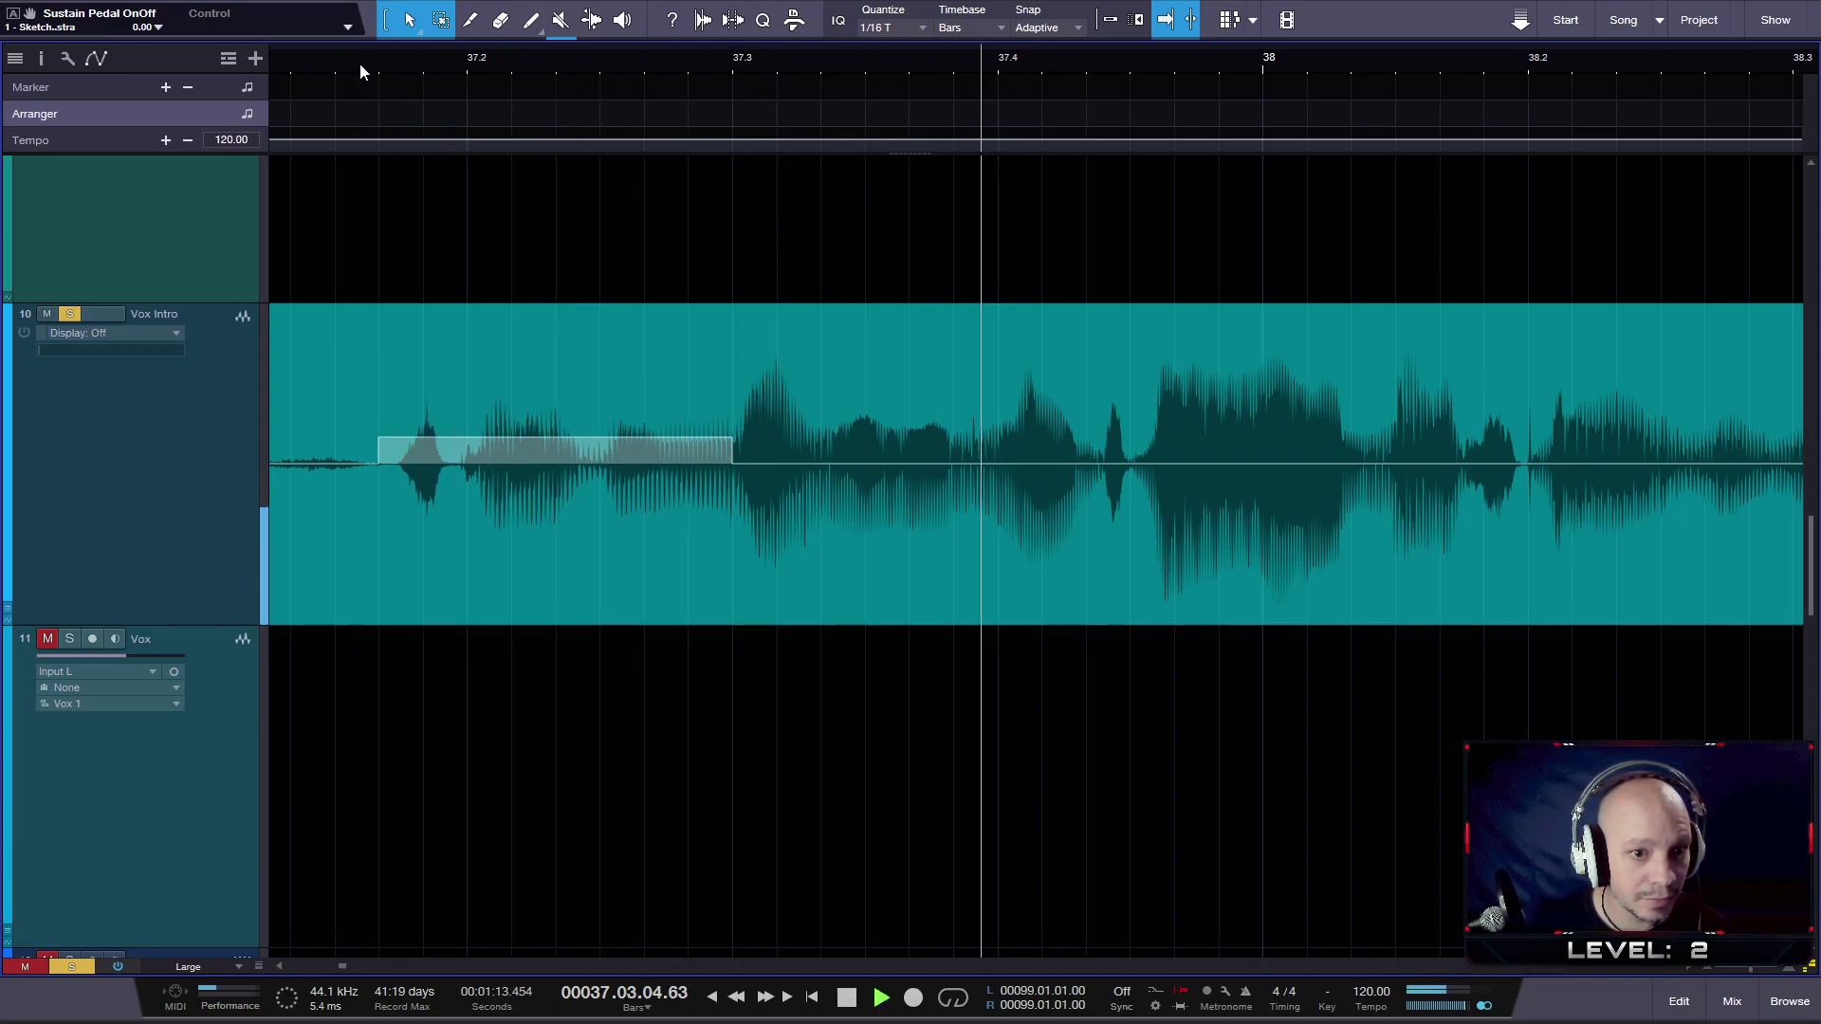
pyautogui.click(356, 57)
pyautogui.press('space')
pyautogui.press('space')
pyautogui.click(356, 52)
pyautogui.press('space')
pyautogui.press('space')
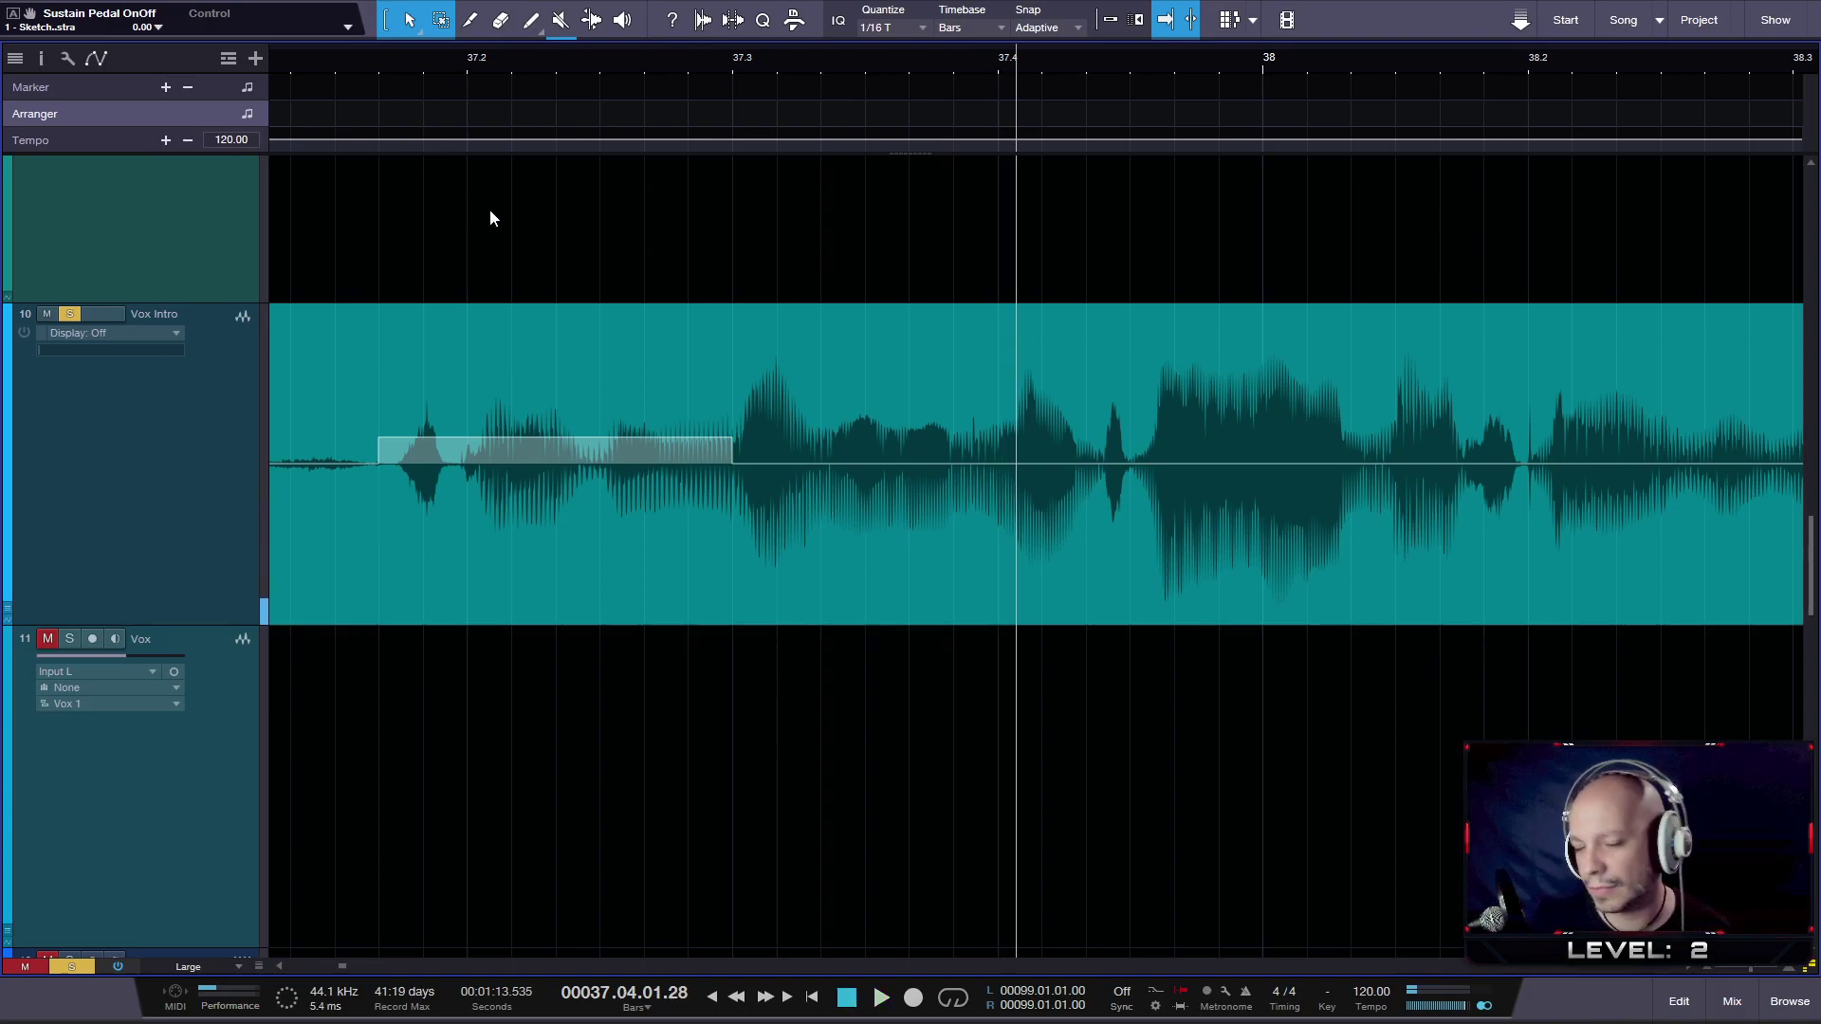
# - Mark short timeline ranges at the Vox Intro vocal peaks near 37.3.1.66 and 37.4.1.39
pyautogui.scroll(3, 772, 480)
pyautogui.scroll(4, 915, 479)
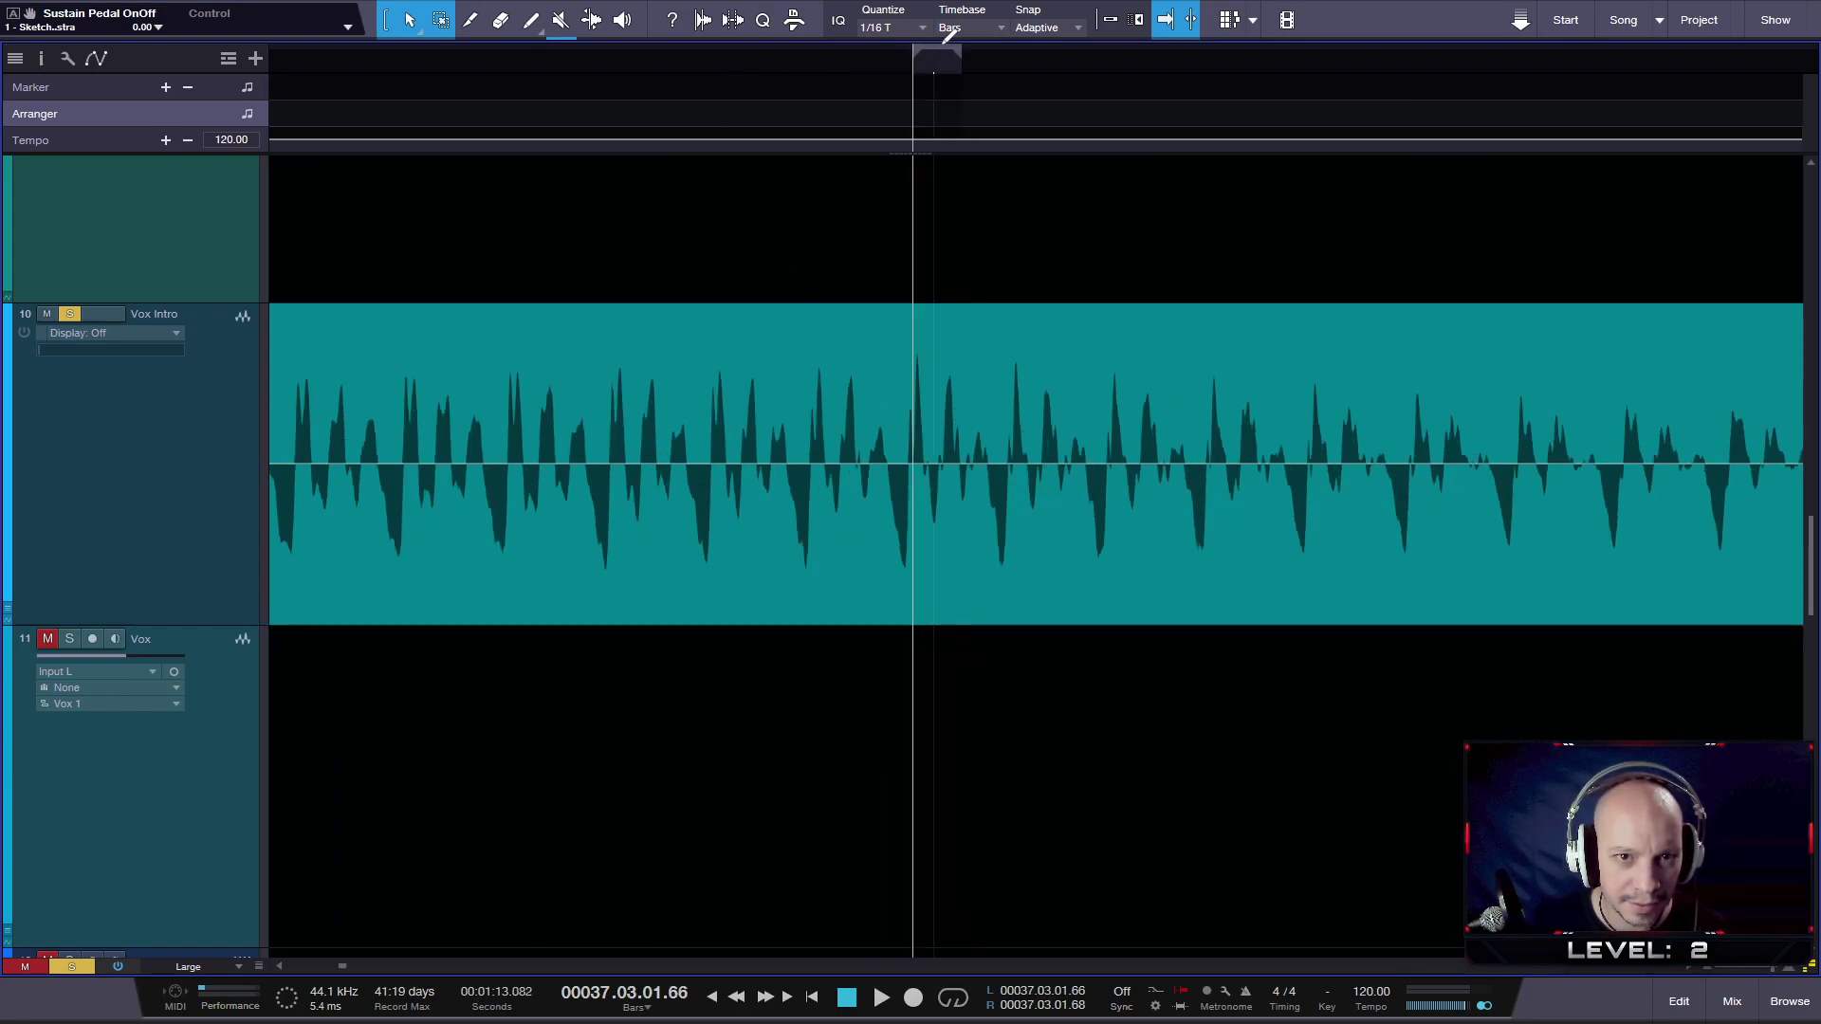
pyautogui.click(907, 49)
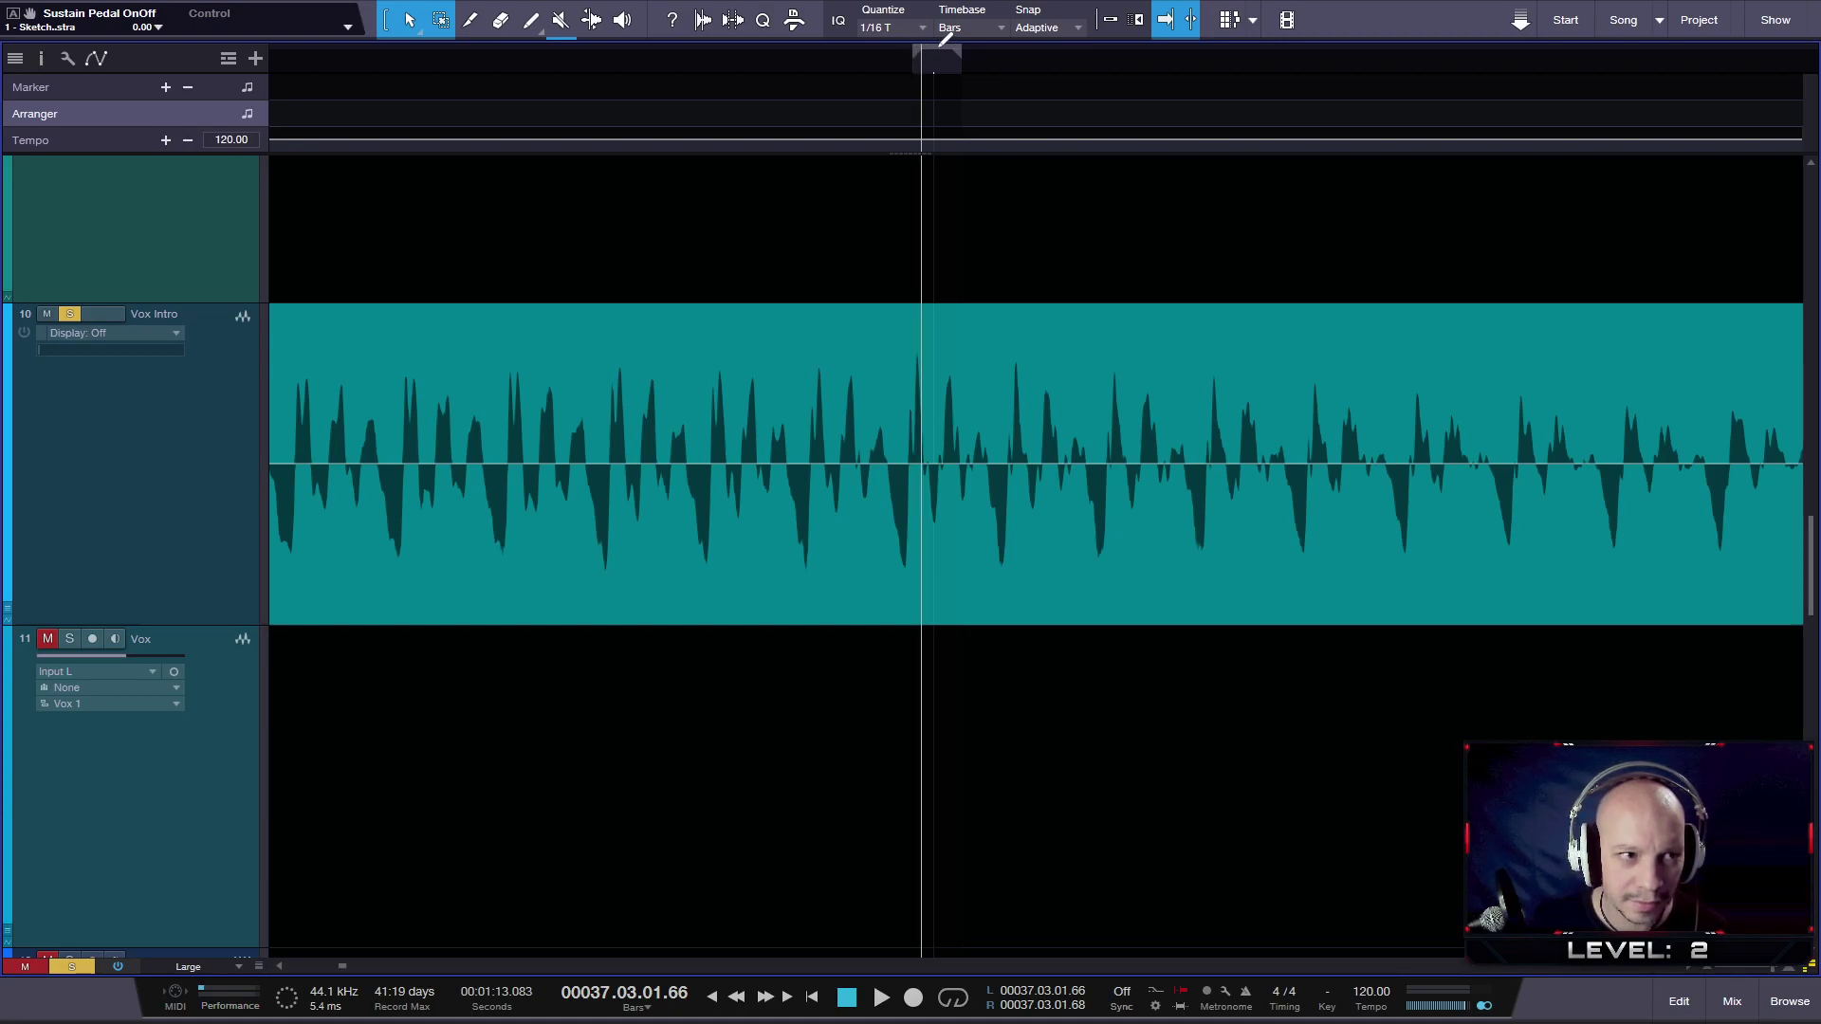
pyautogui.moveTo(925, 49)
pyautogui.mouseDown()
pyautogui.moveTo(976, 57)
pyautogui.moveTo(549, 71)
pyautogui.moveTo(924, 80)
pyautogui.moveTo(658, 98)
pyautogui.moveTo(617, 394)
pyautogui.moveTo(759, 395)
pyautogui.mouseUp()
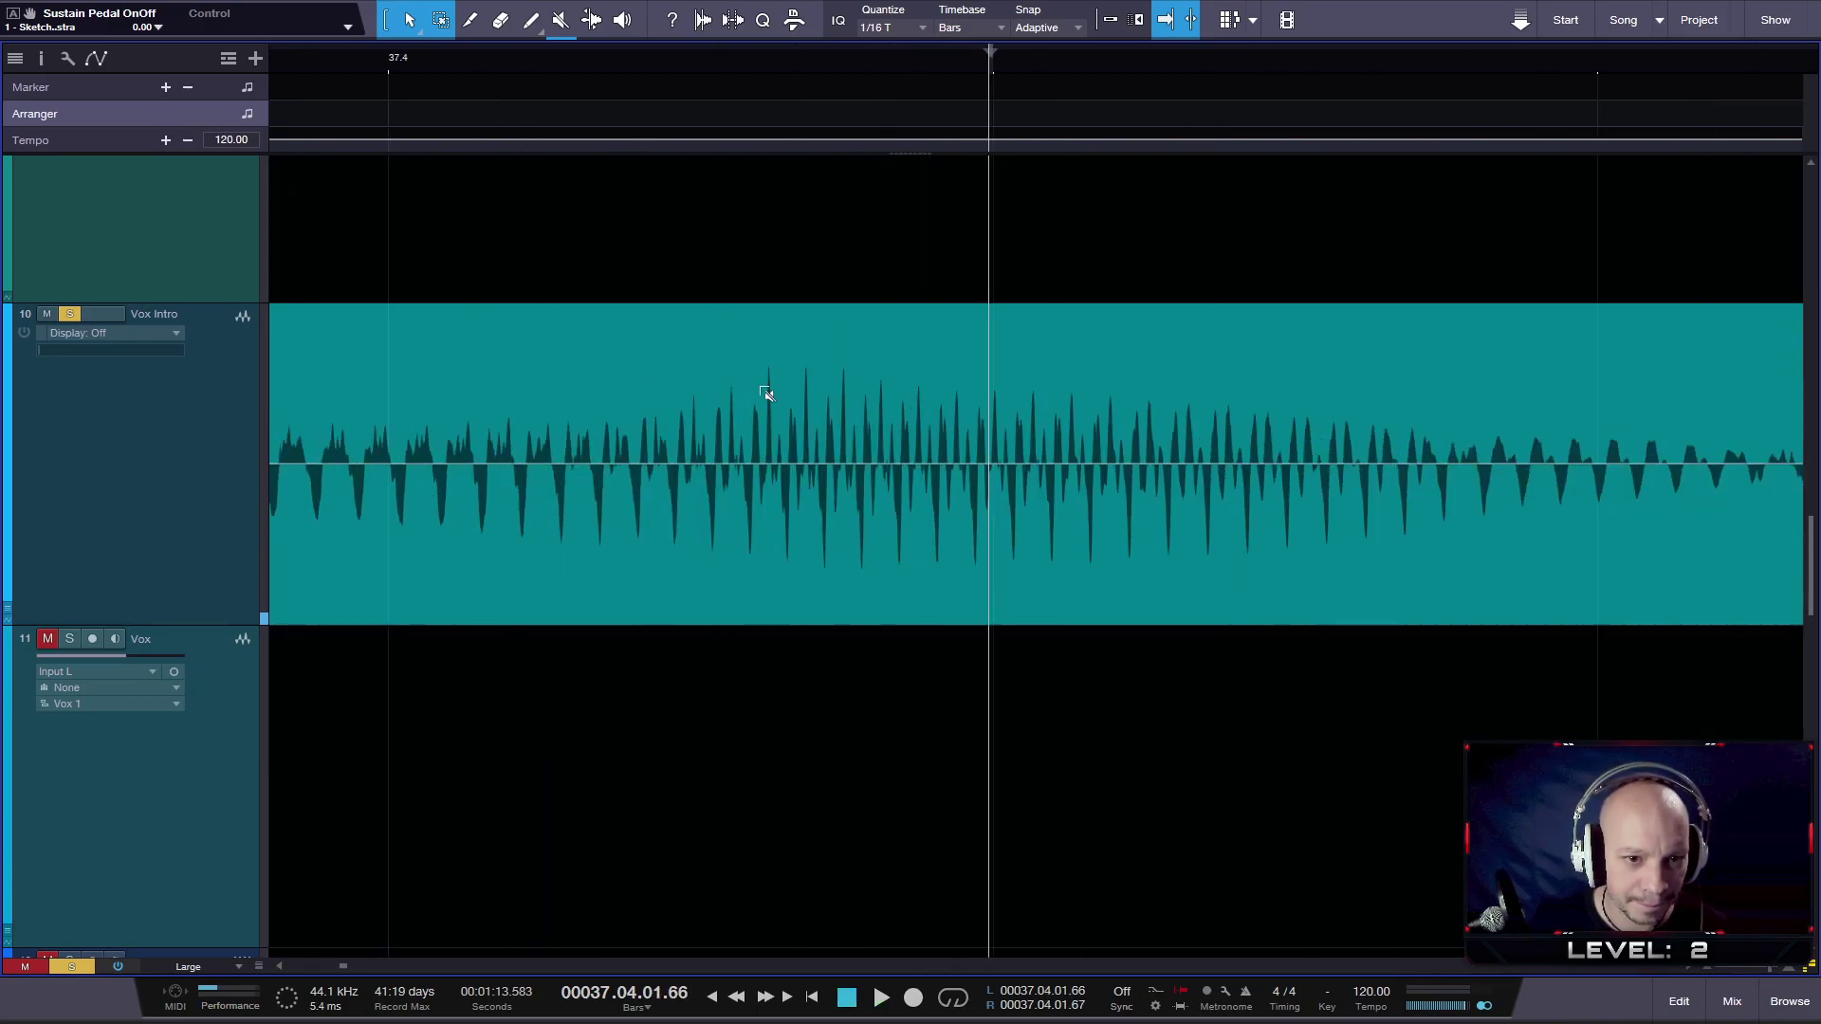
pyautogui.scroll(-4, 790, 382)
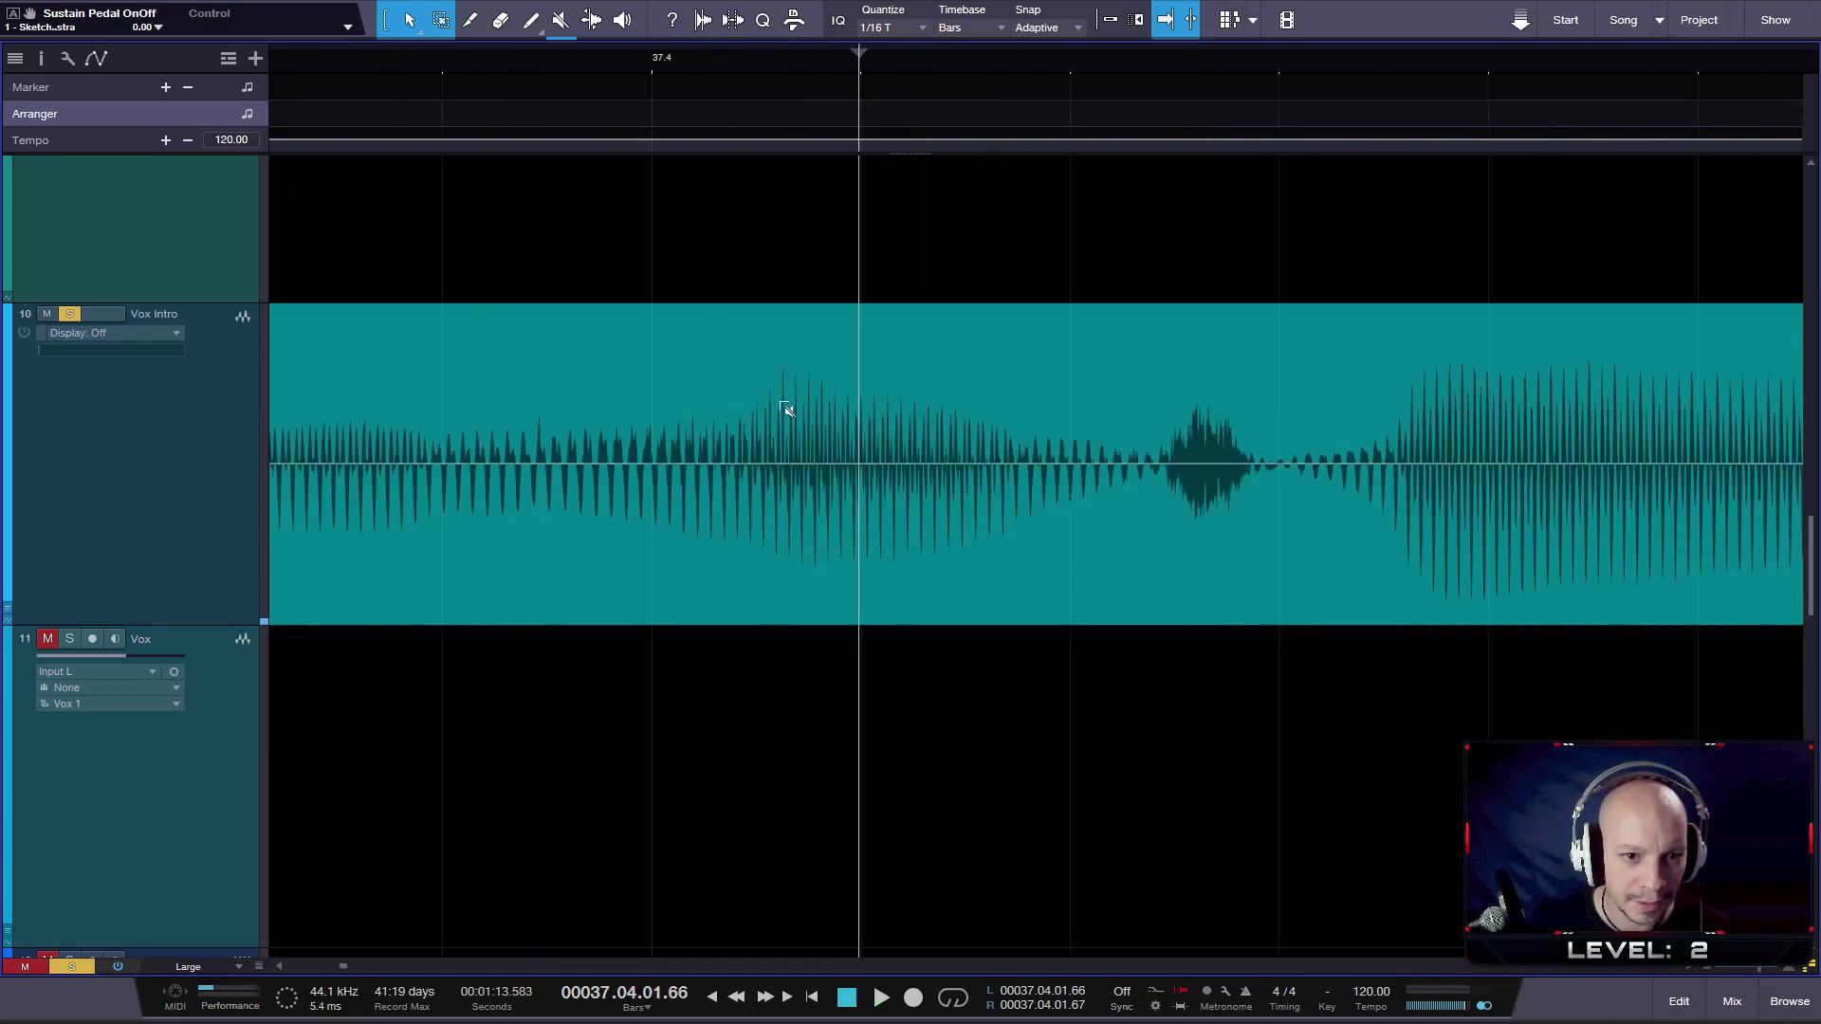
pyautogui.click(776, 52)
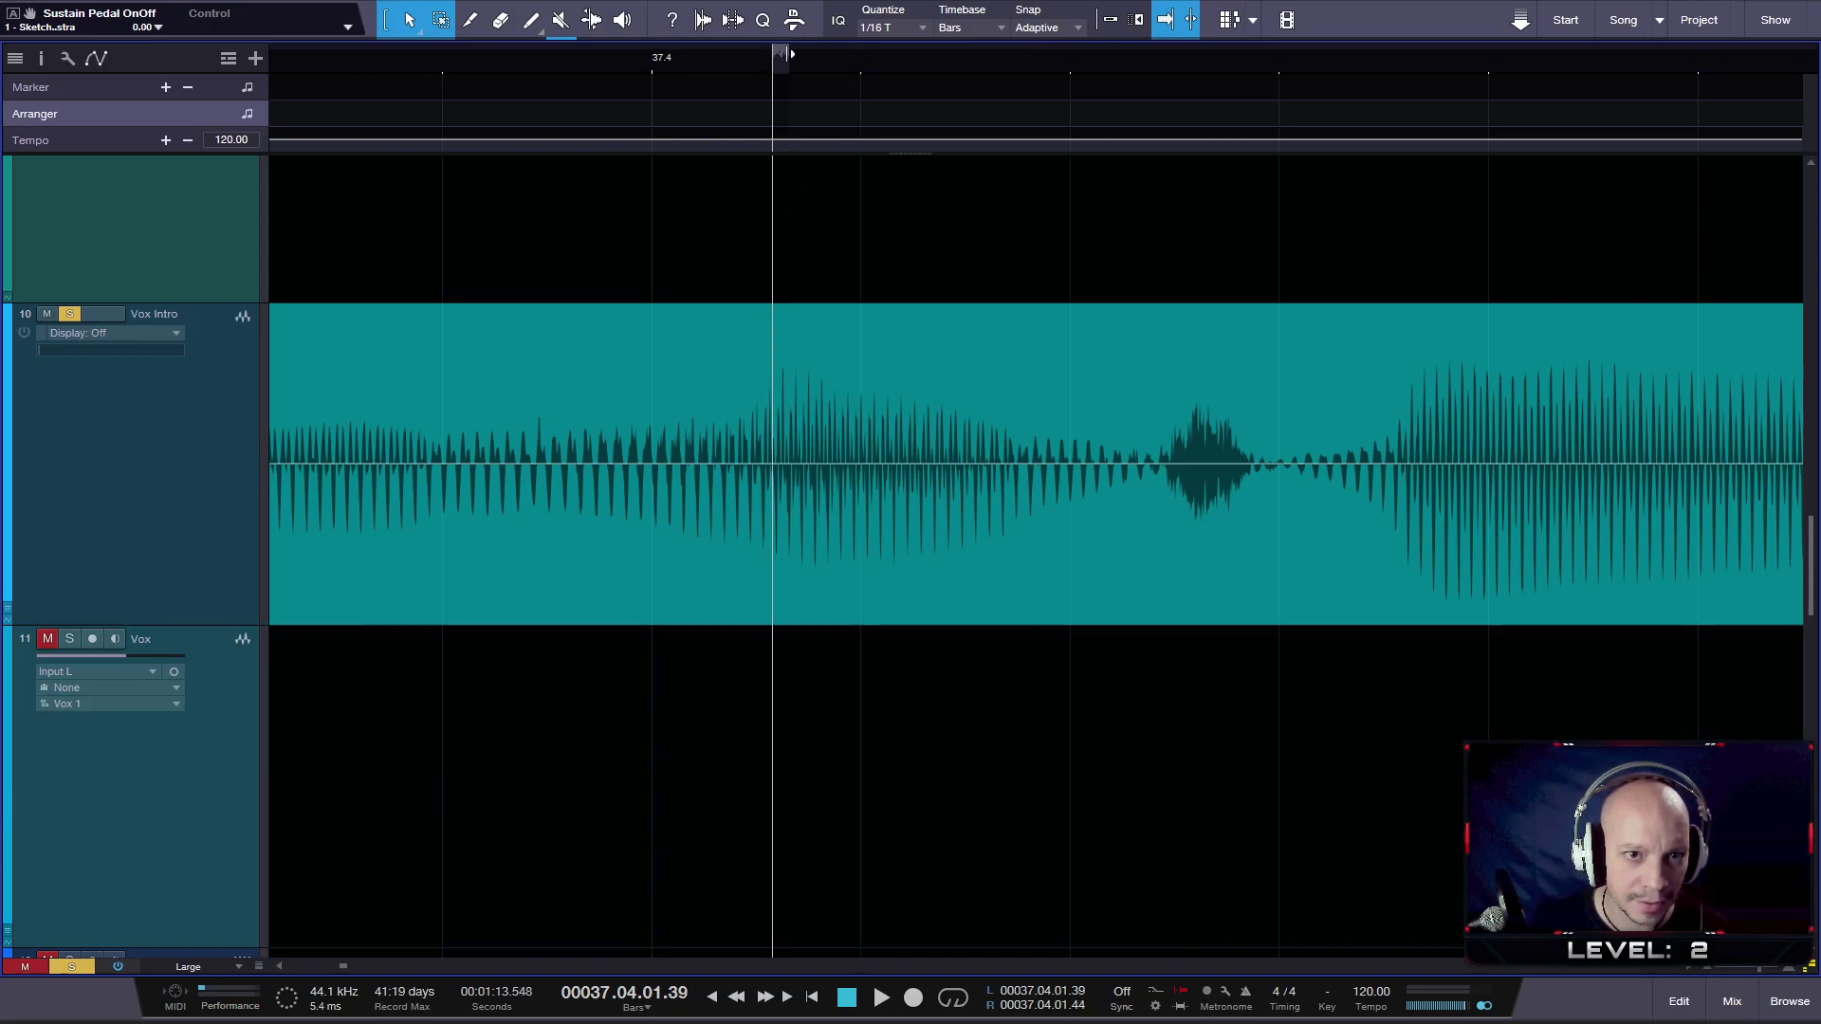
pyautogui.click(787, 52)
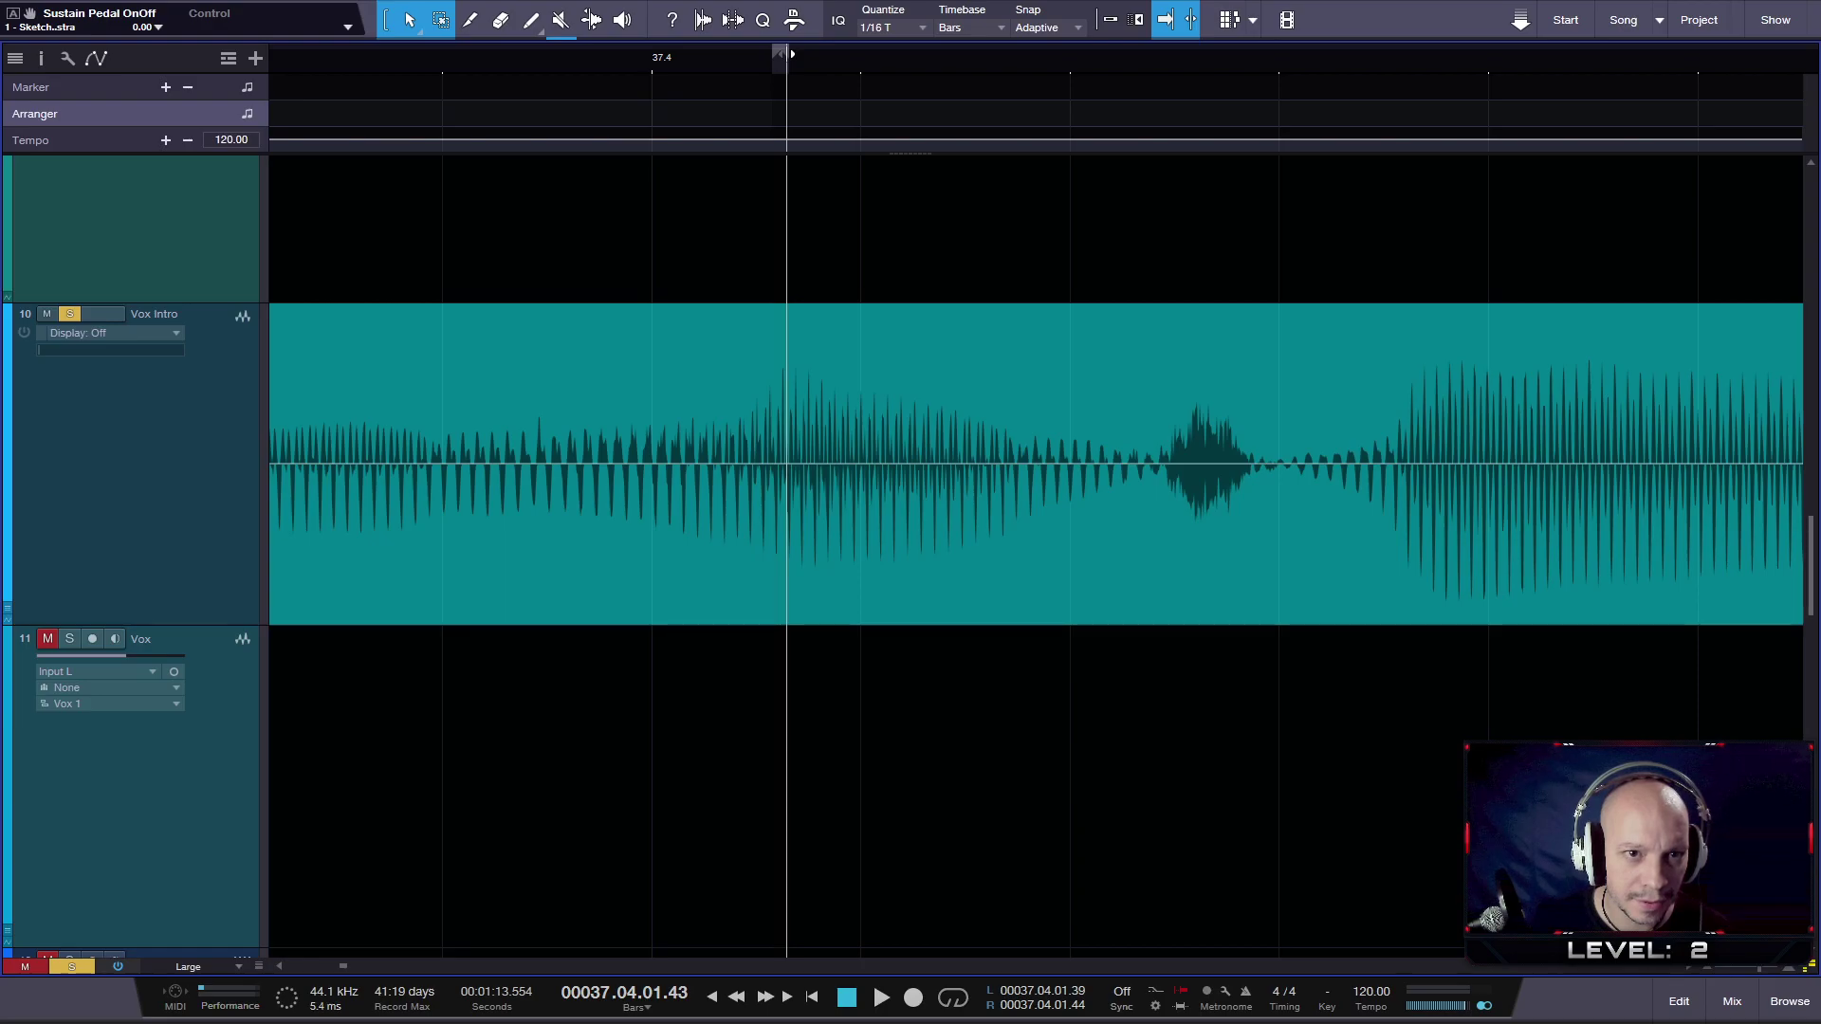
# - Play back the Vox Intro vocal from just before the peak after 37.4
pyautogui.scroll(2, 748, 89)
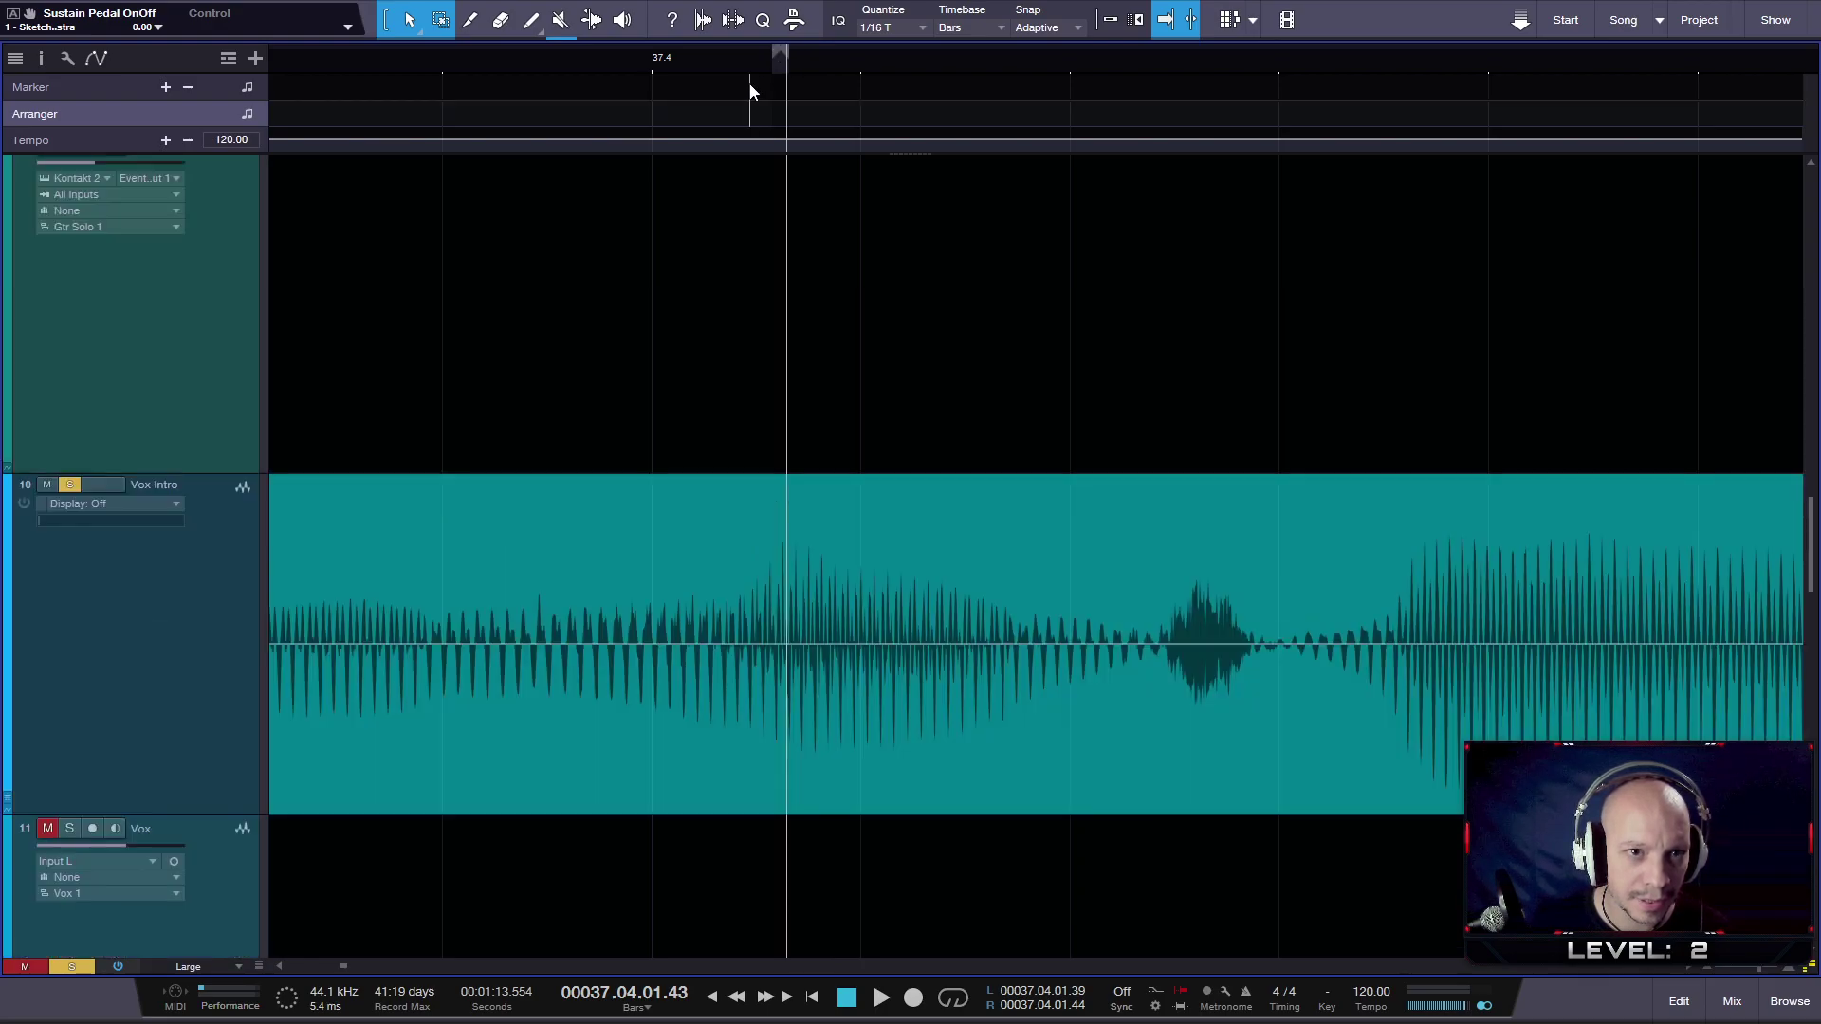
pyautogui.scroll(-6, 770, 82)
pyautogui.scroll(2, 758, 189)
pyautogui.scroll(3, 745, 304)
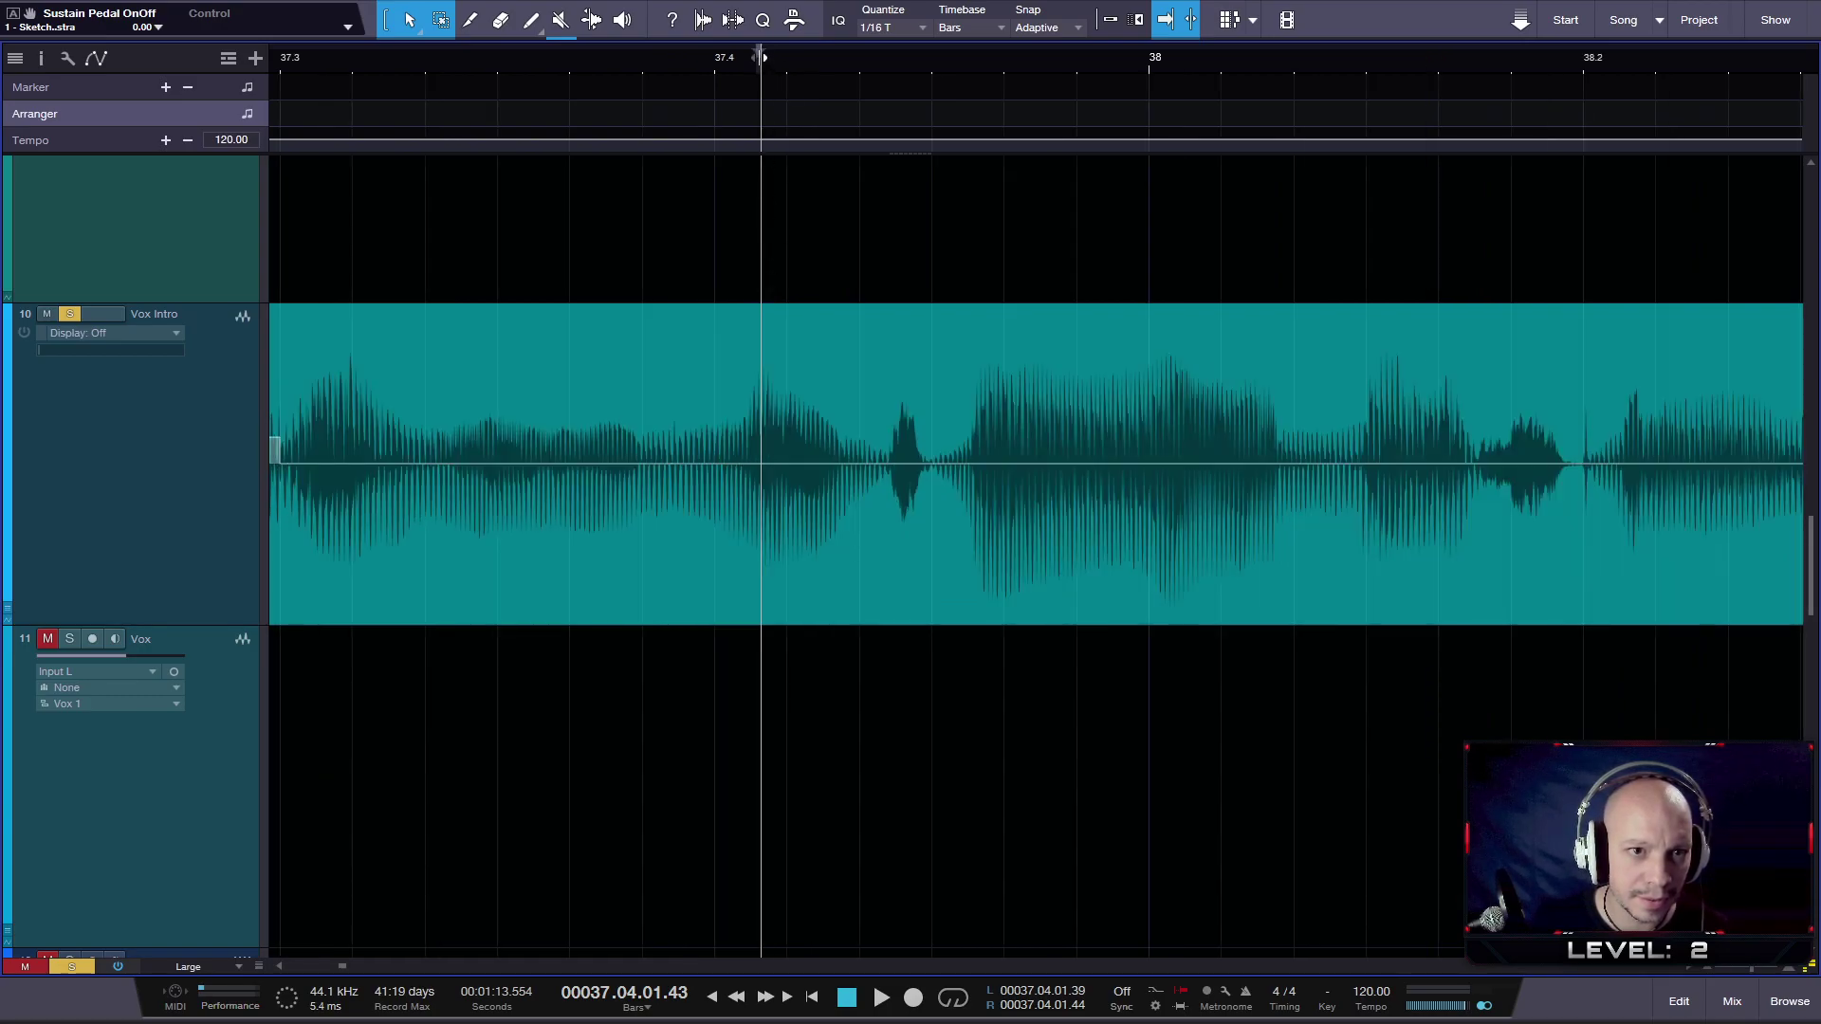
pyautogui.scroll(4, 761, 57)
pyautogui.click(753, 50)
pyautogui.rightClick(753, 49)
pyautogui.press('Escape')
pyautogui.click(721, 61)
pyautogui.click(703, 61)
pyautogui.press('space')
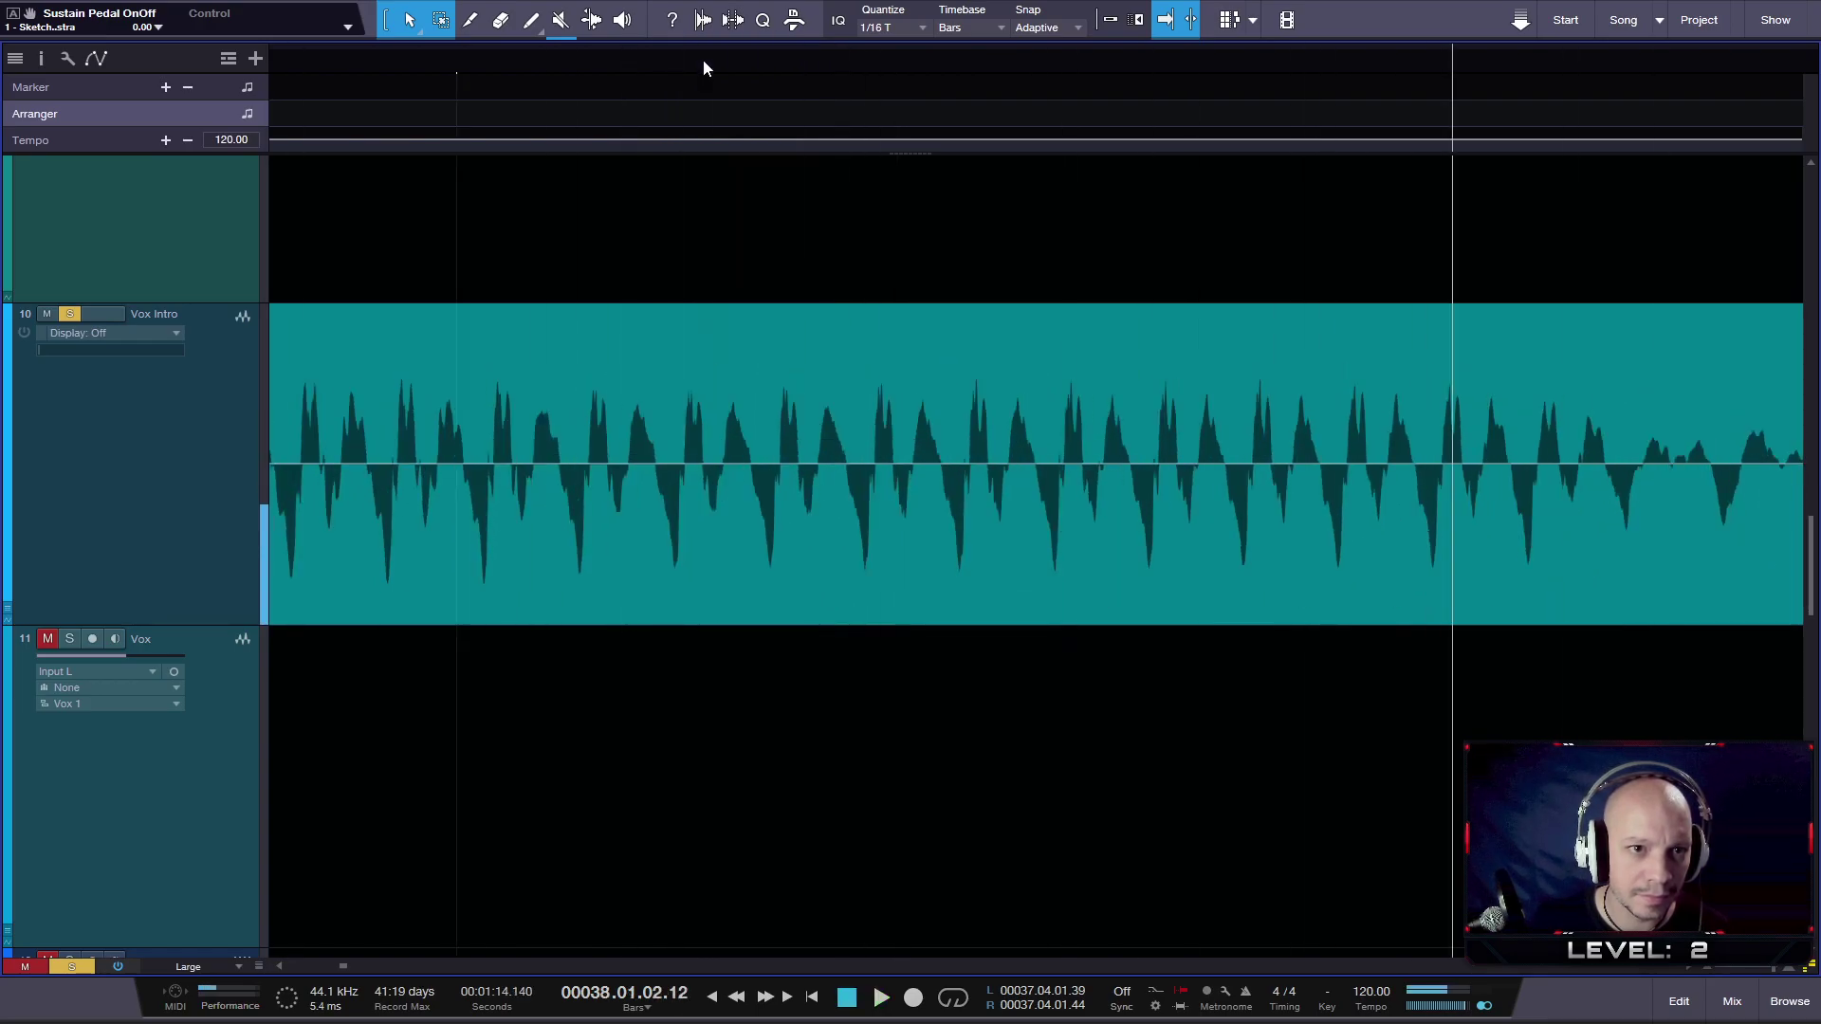
pyautogui.press('space')
# - Replay the Vox Intro vocal from 37.4 and from just before 37.3 to compare the two peaks
pyautogui.scroll(-3, 517, 304)
pyautogui.scroll(6, 500, 317)
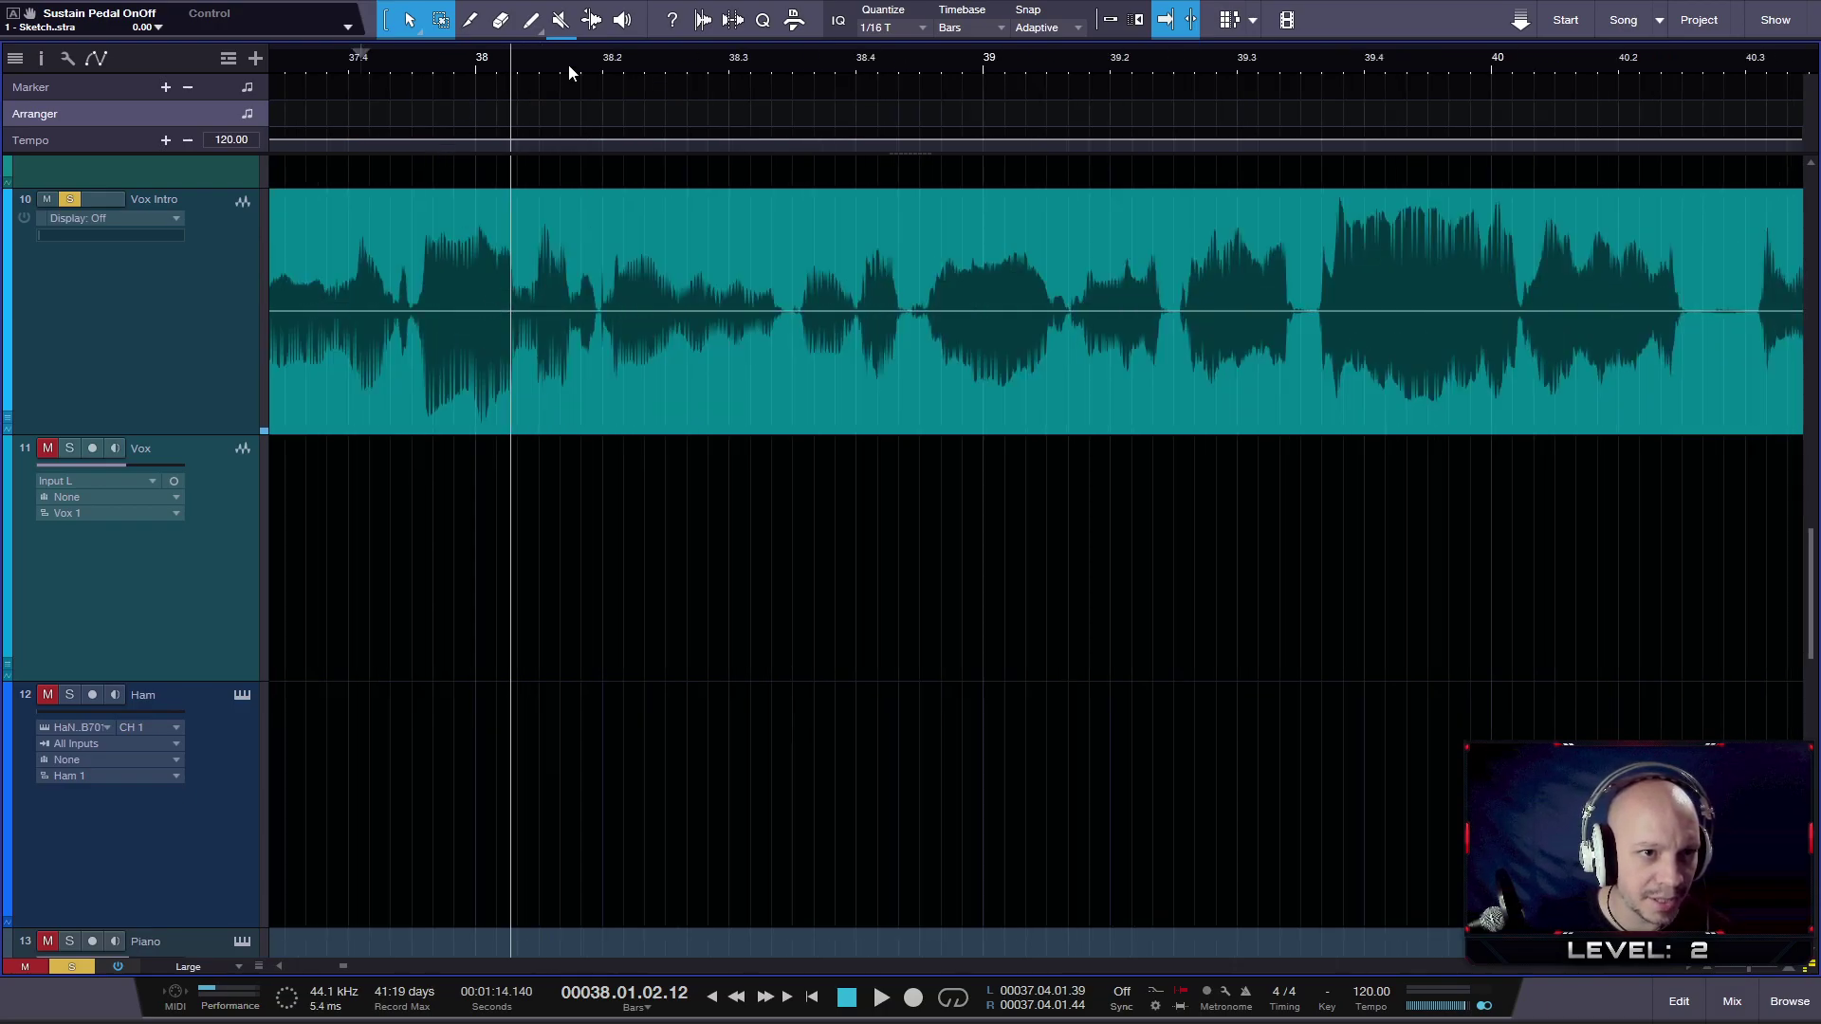
pyautogui.scroll(5, 569, 72)
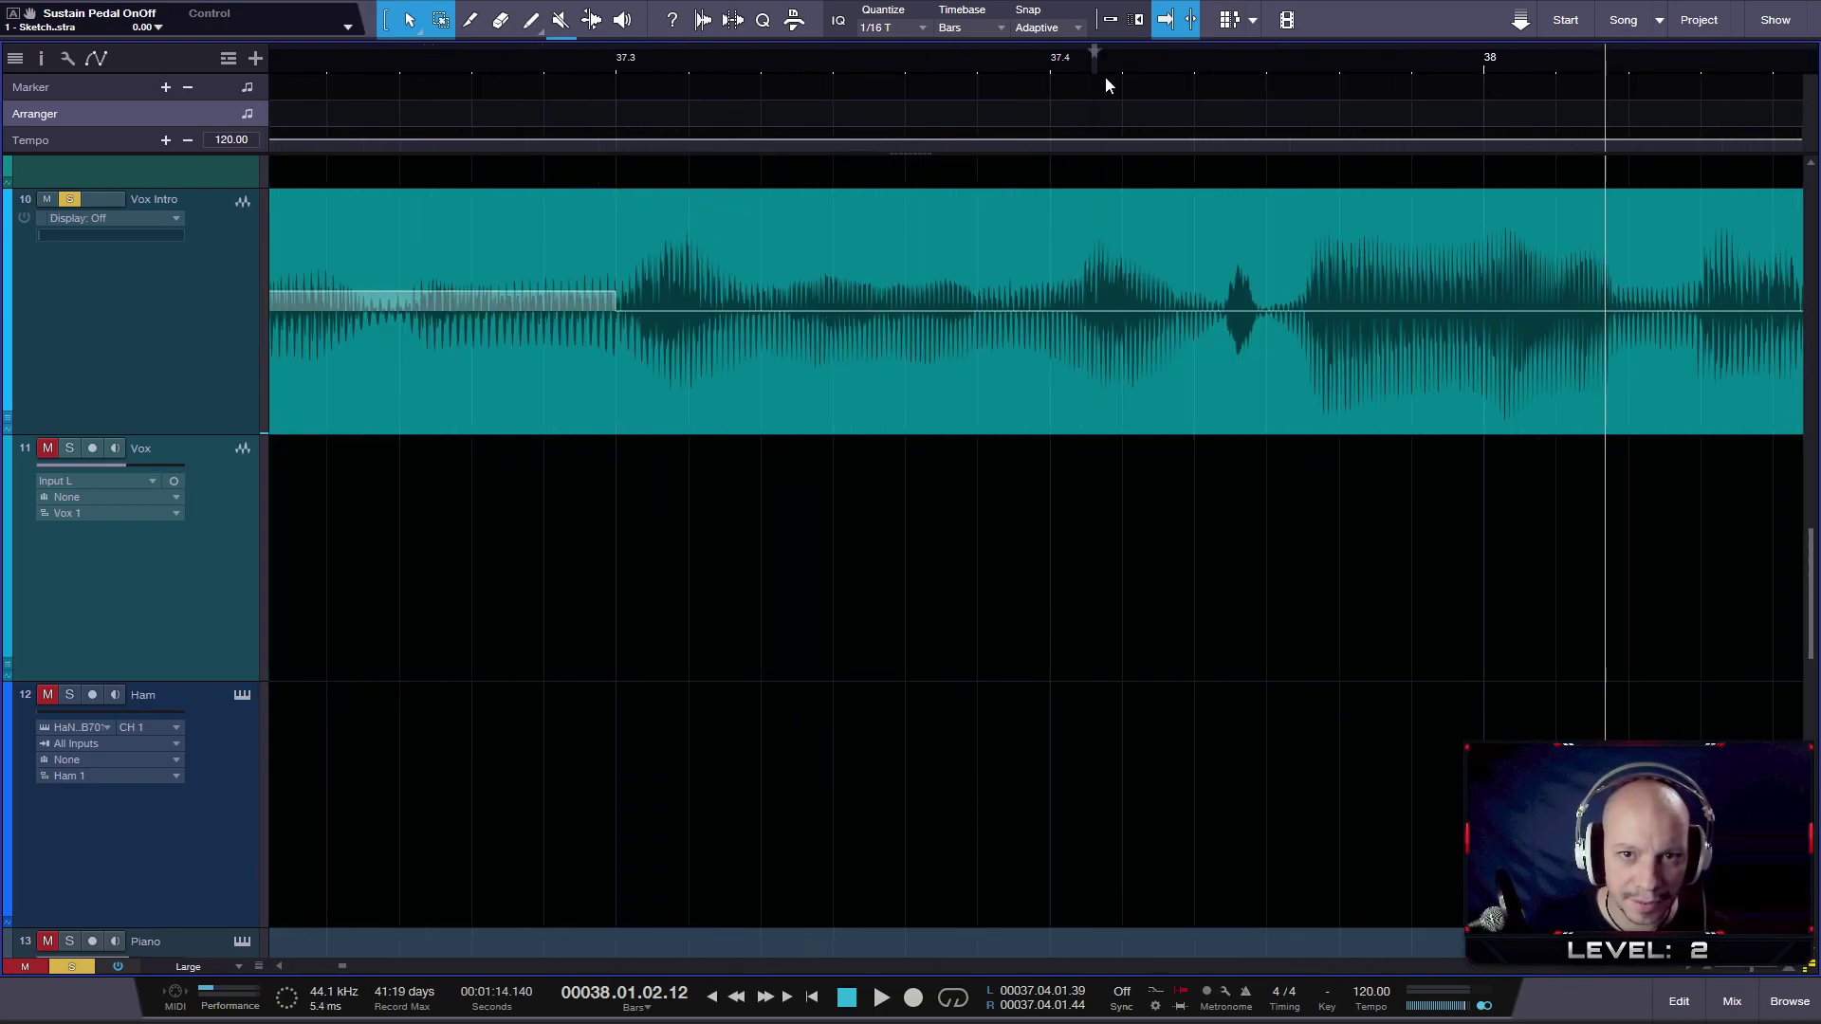
pyautogui.click(1055, 63)
pyautogui.press('space')
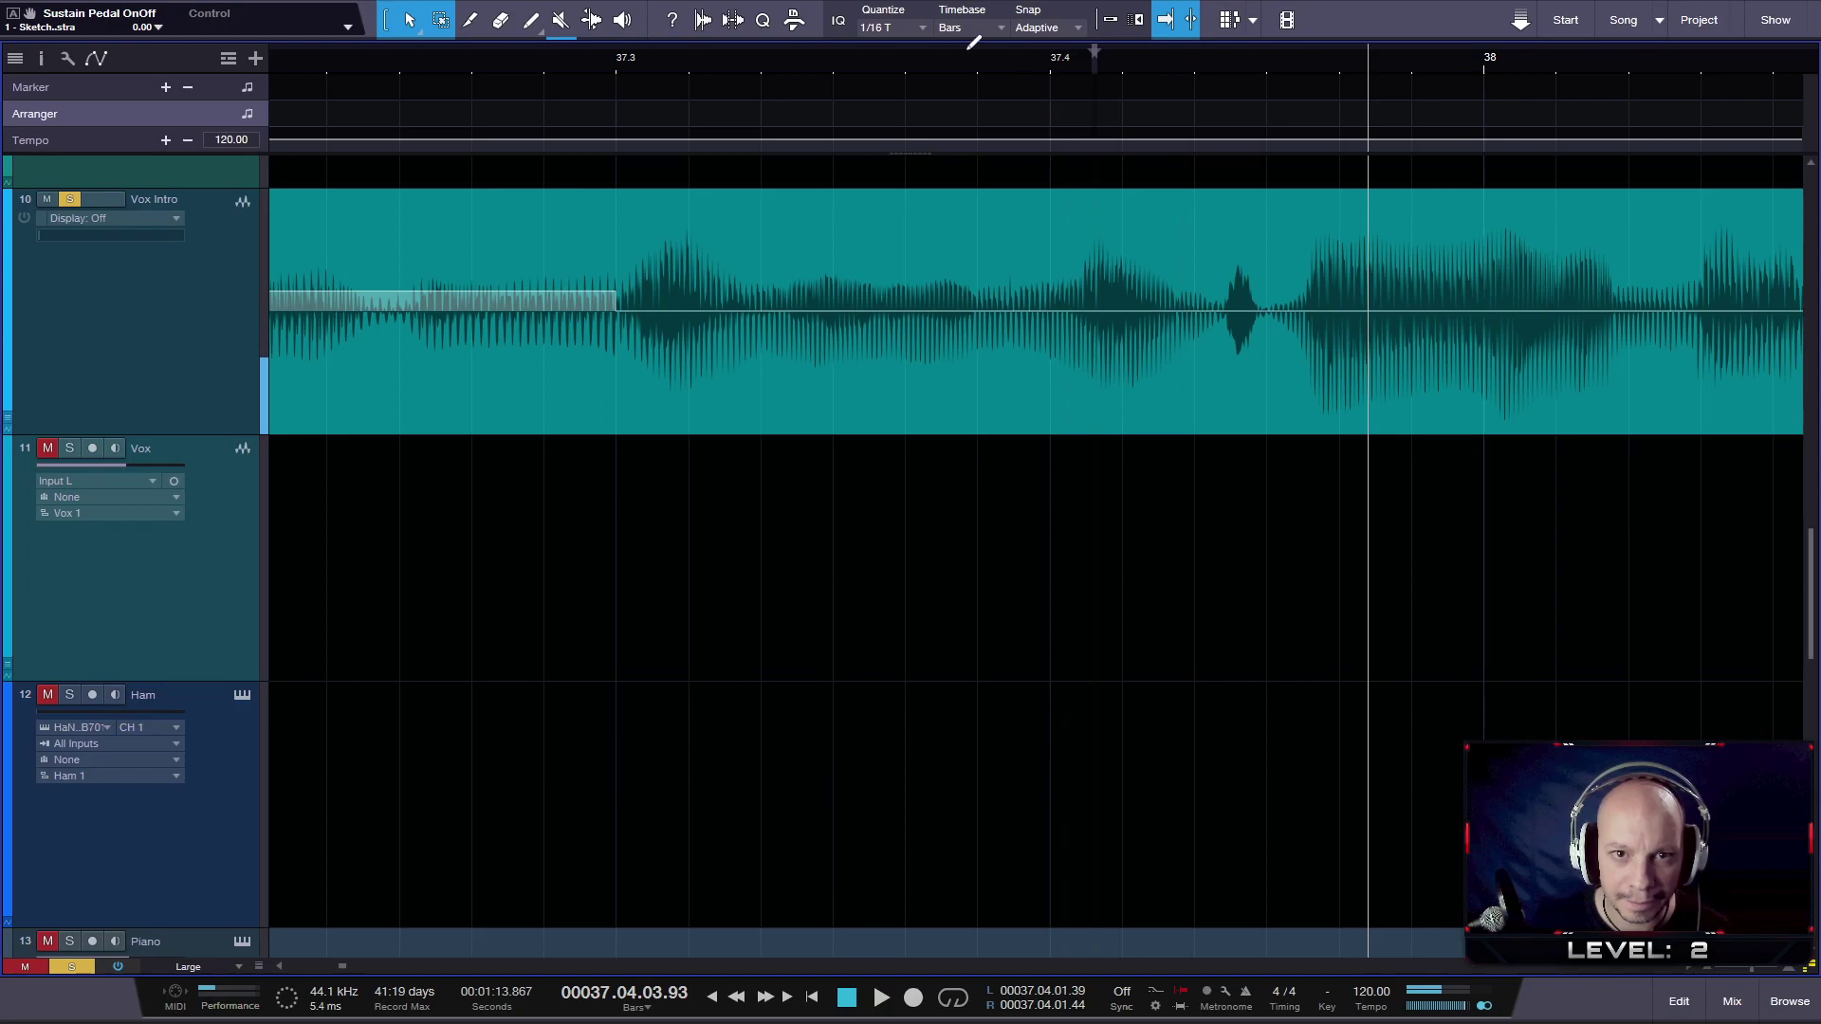
pyautogui.click(765, 55)
pyautogui.click(554, 59)
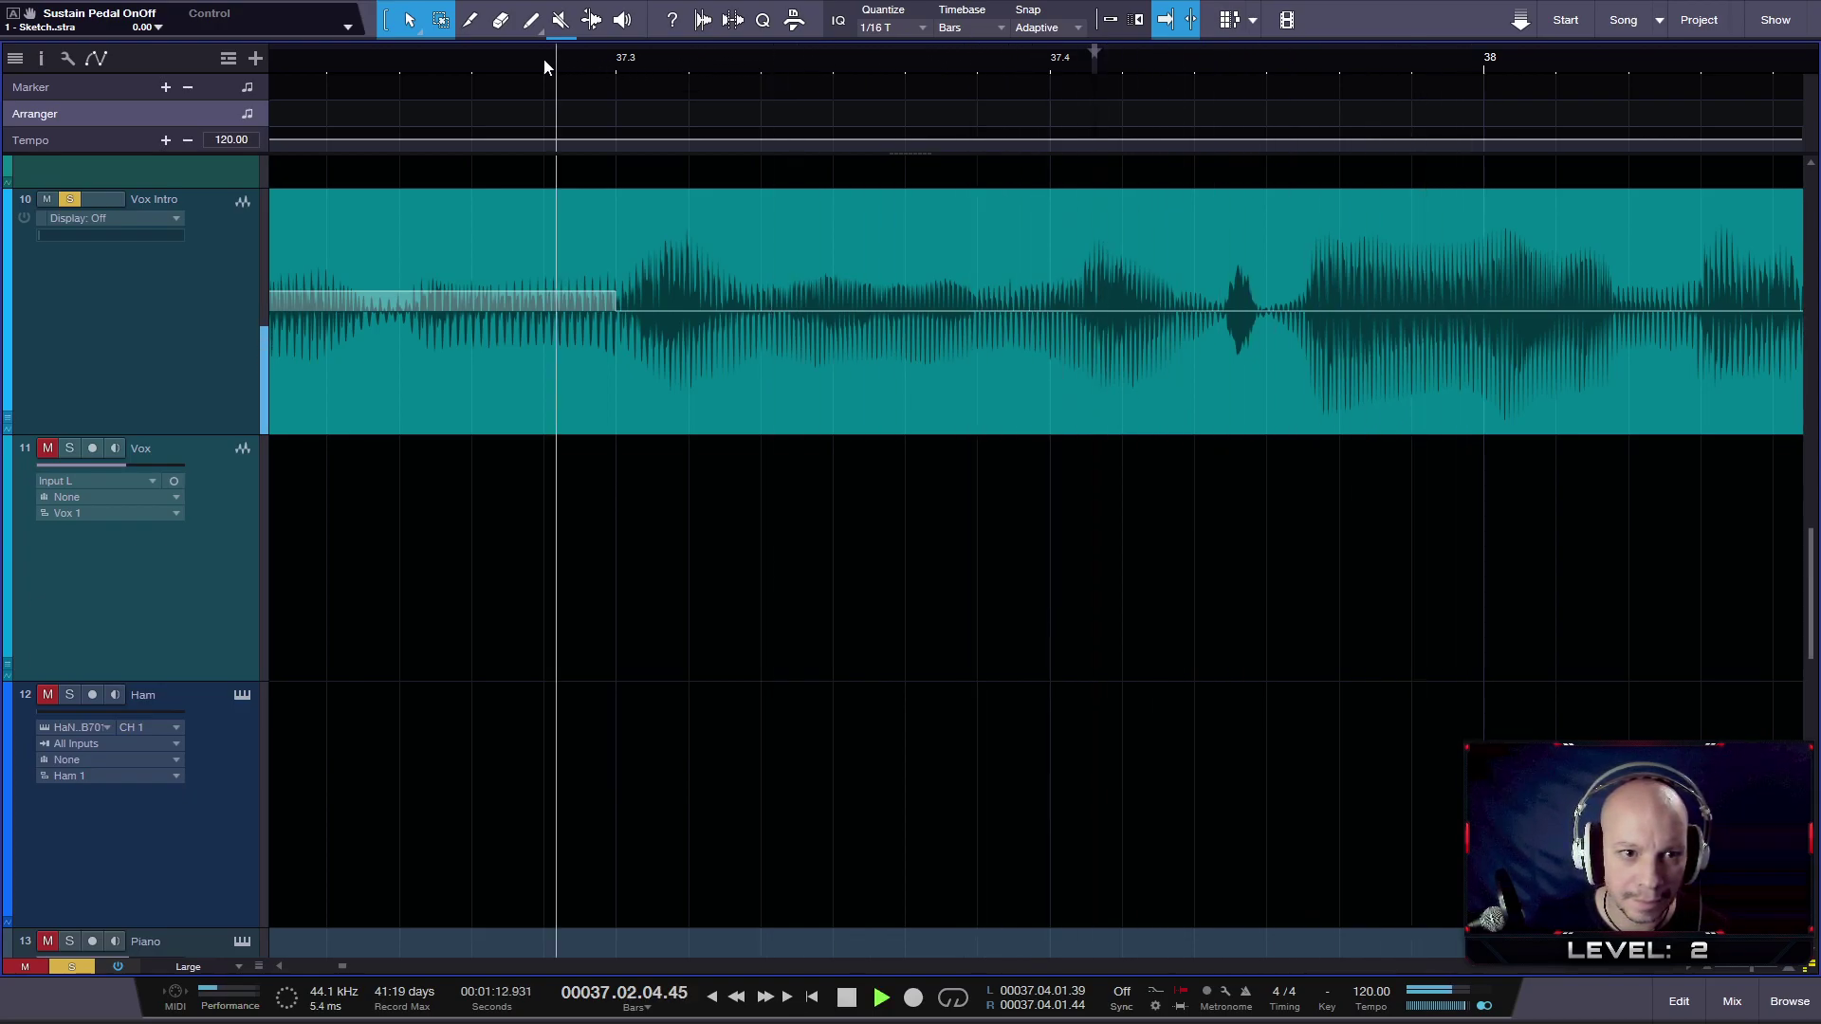
pyautogui.click(519, 59)
pyautogui.press('space')
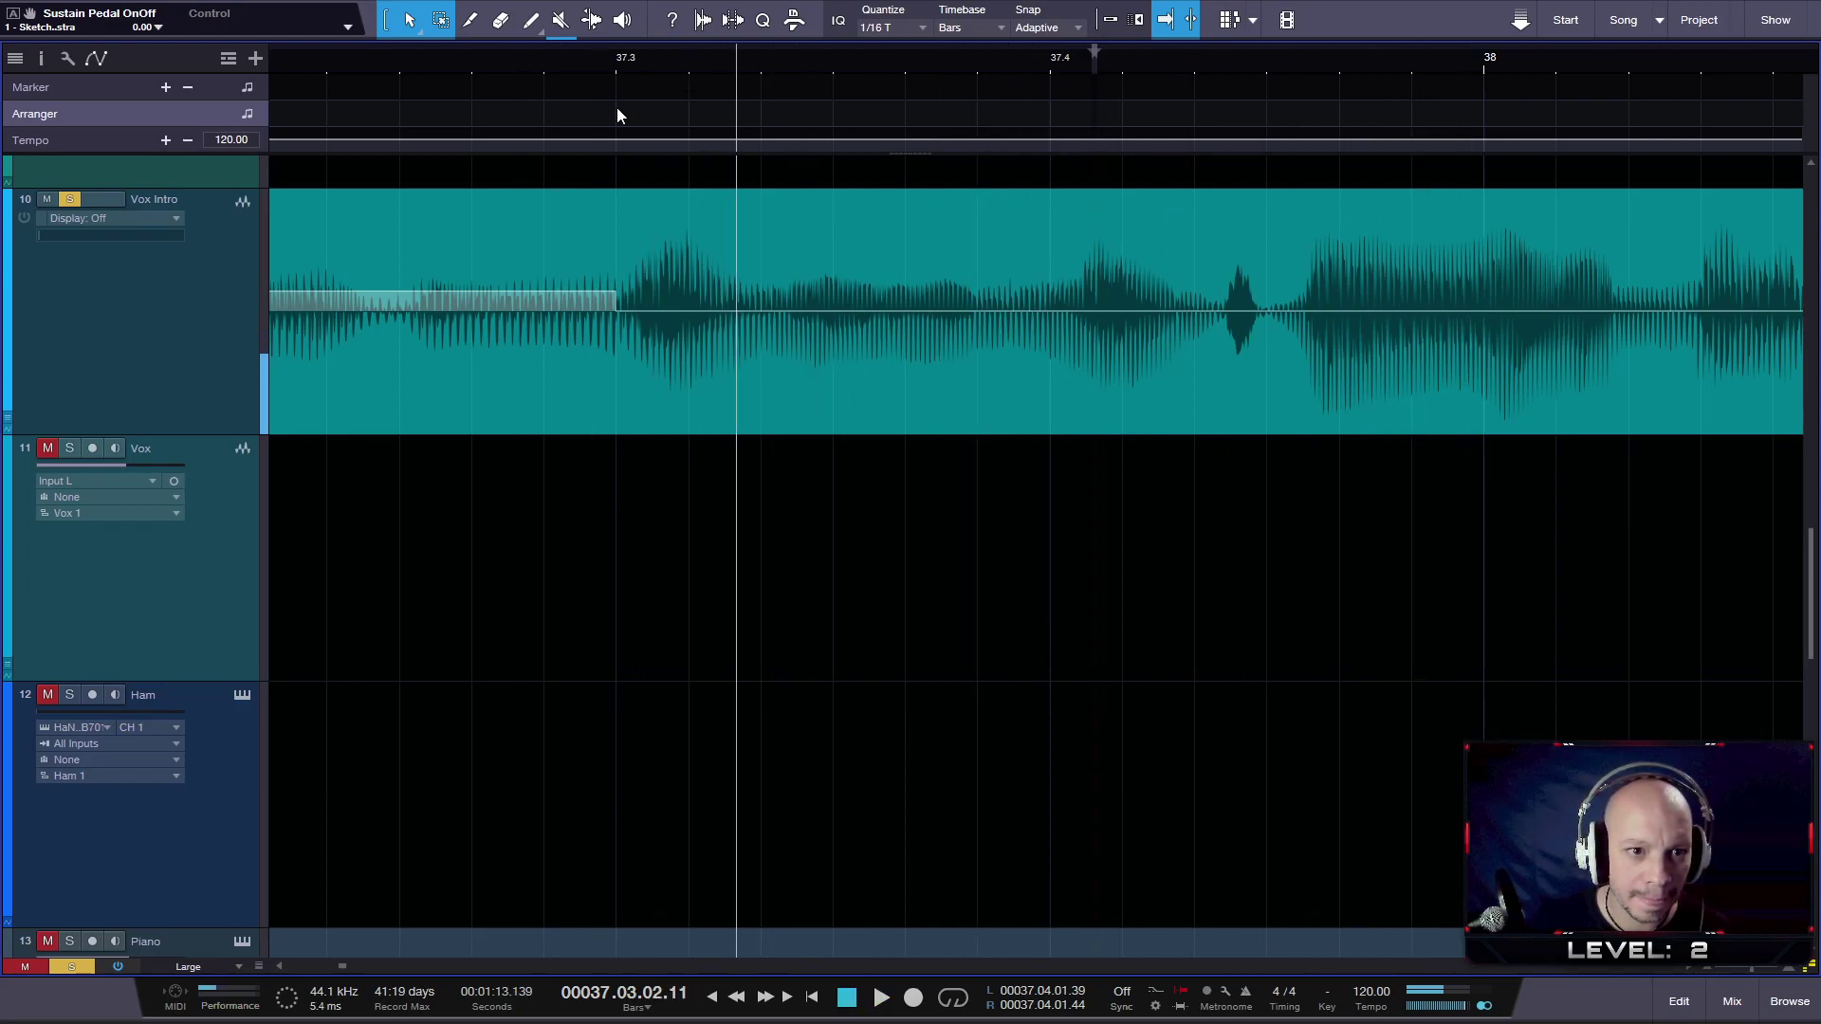
# - Add gain envelope points around the waveform spike at about 37.3.1.66 and lower the gain of that very short section
pyautogui.press('e')
pyautogui.press('e')
pyautogui.press('e')
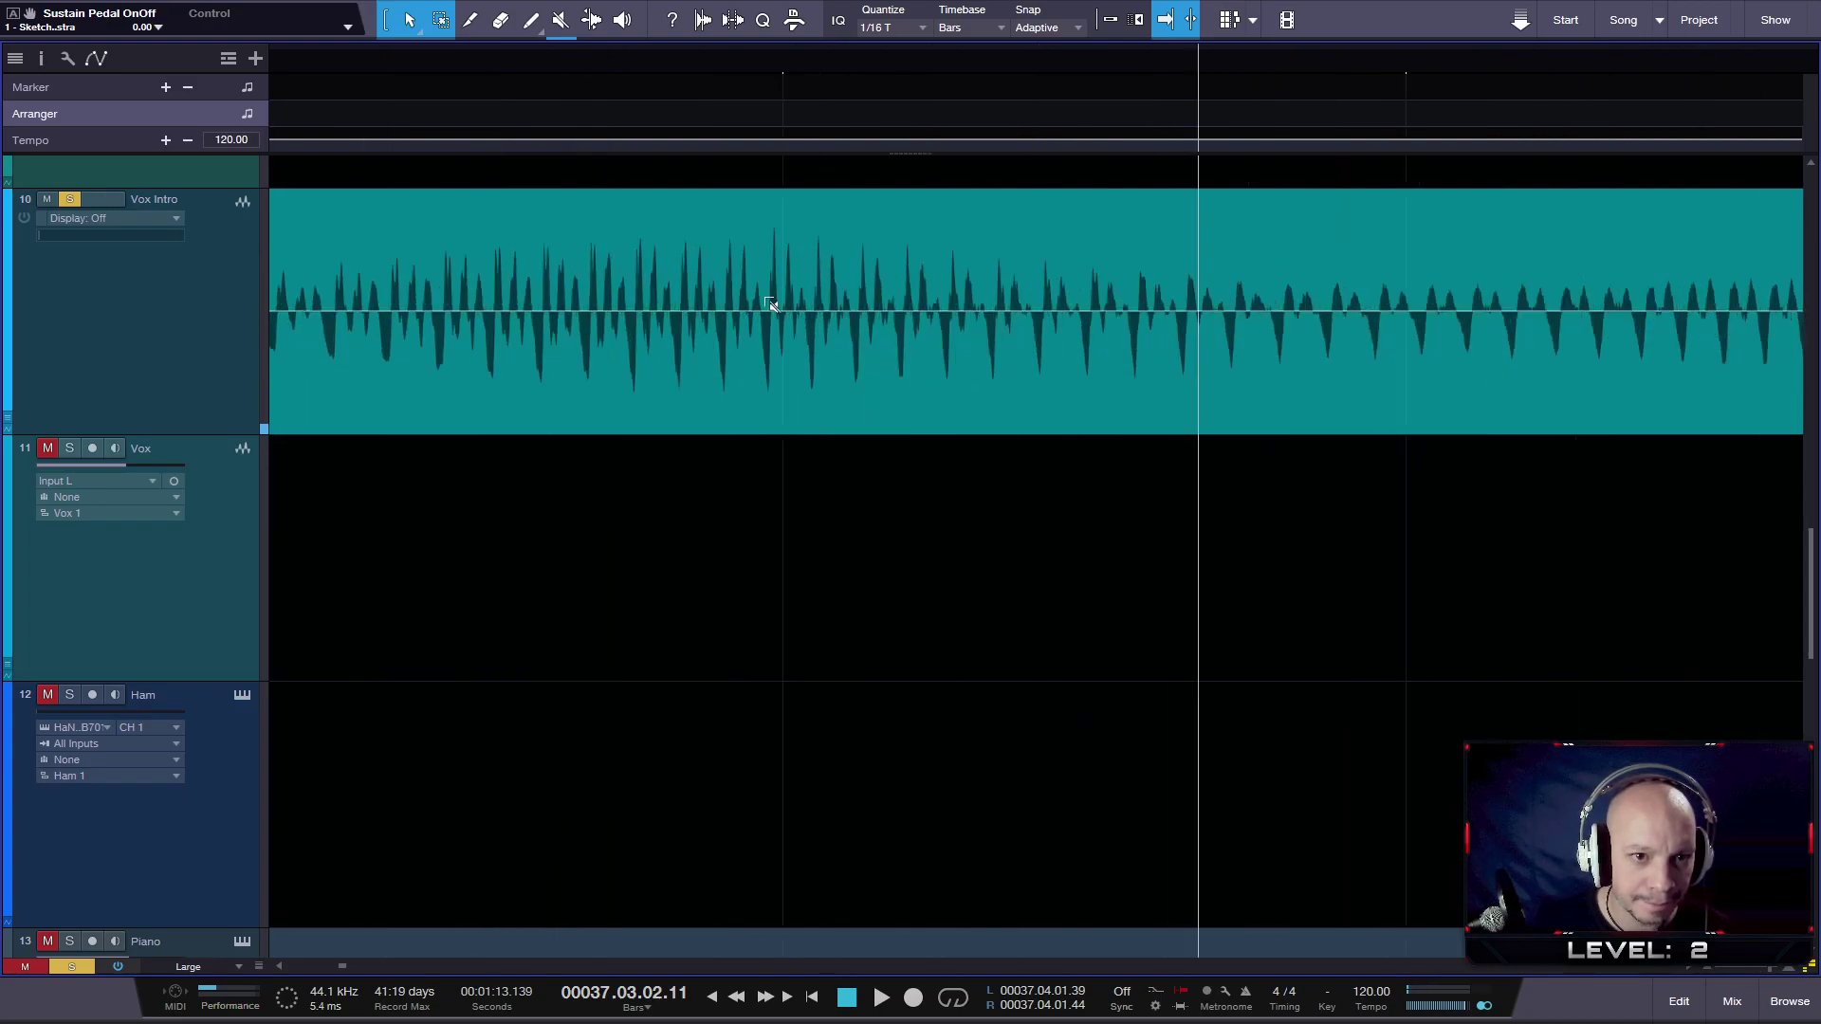
pyautogui.press('e')
pyautogui.press('e')
pyautogui.press('e')
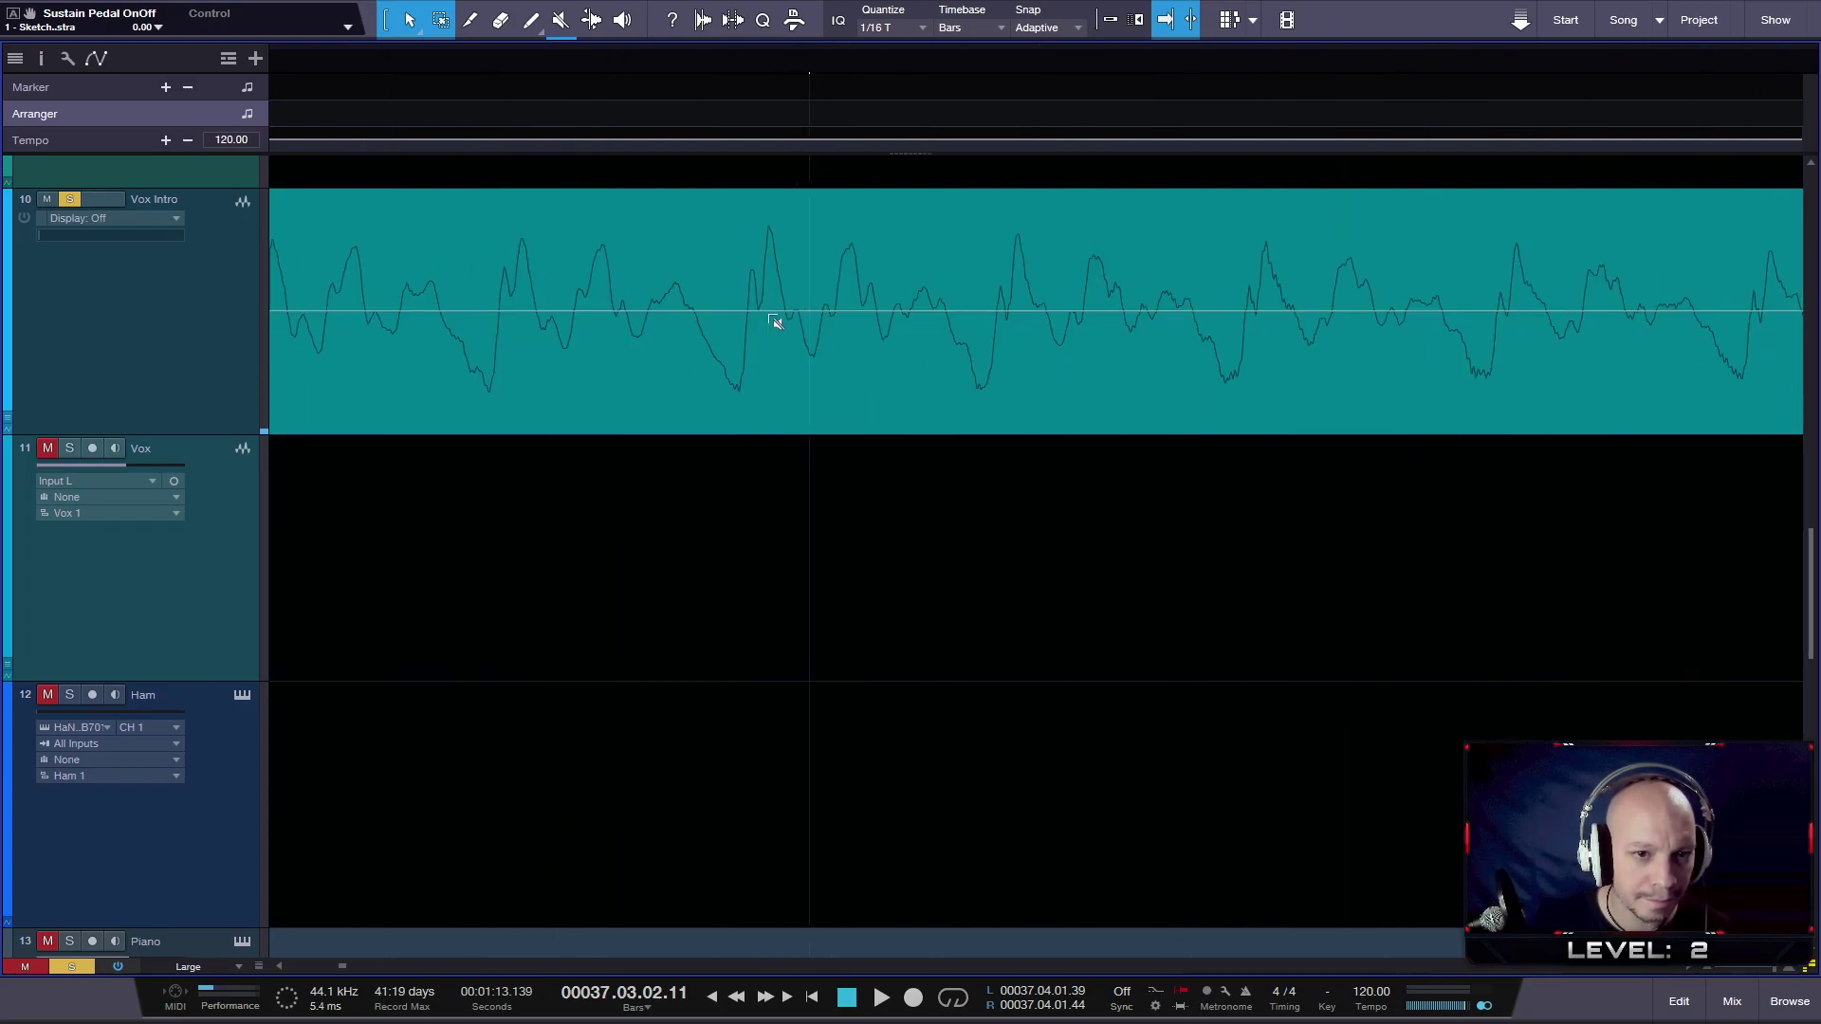
pyautogui.click(756, 316)
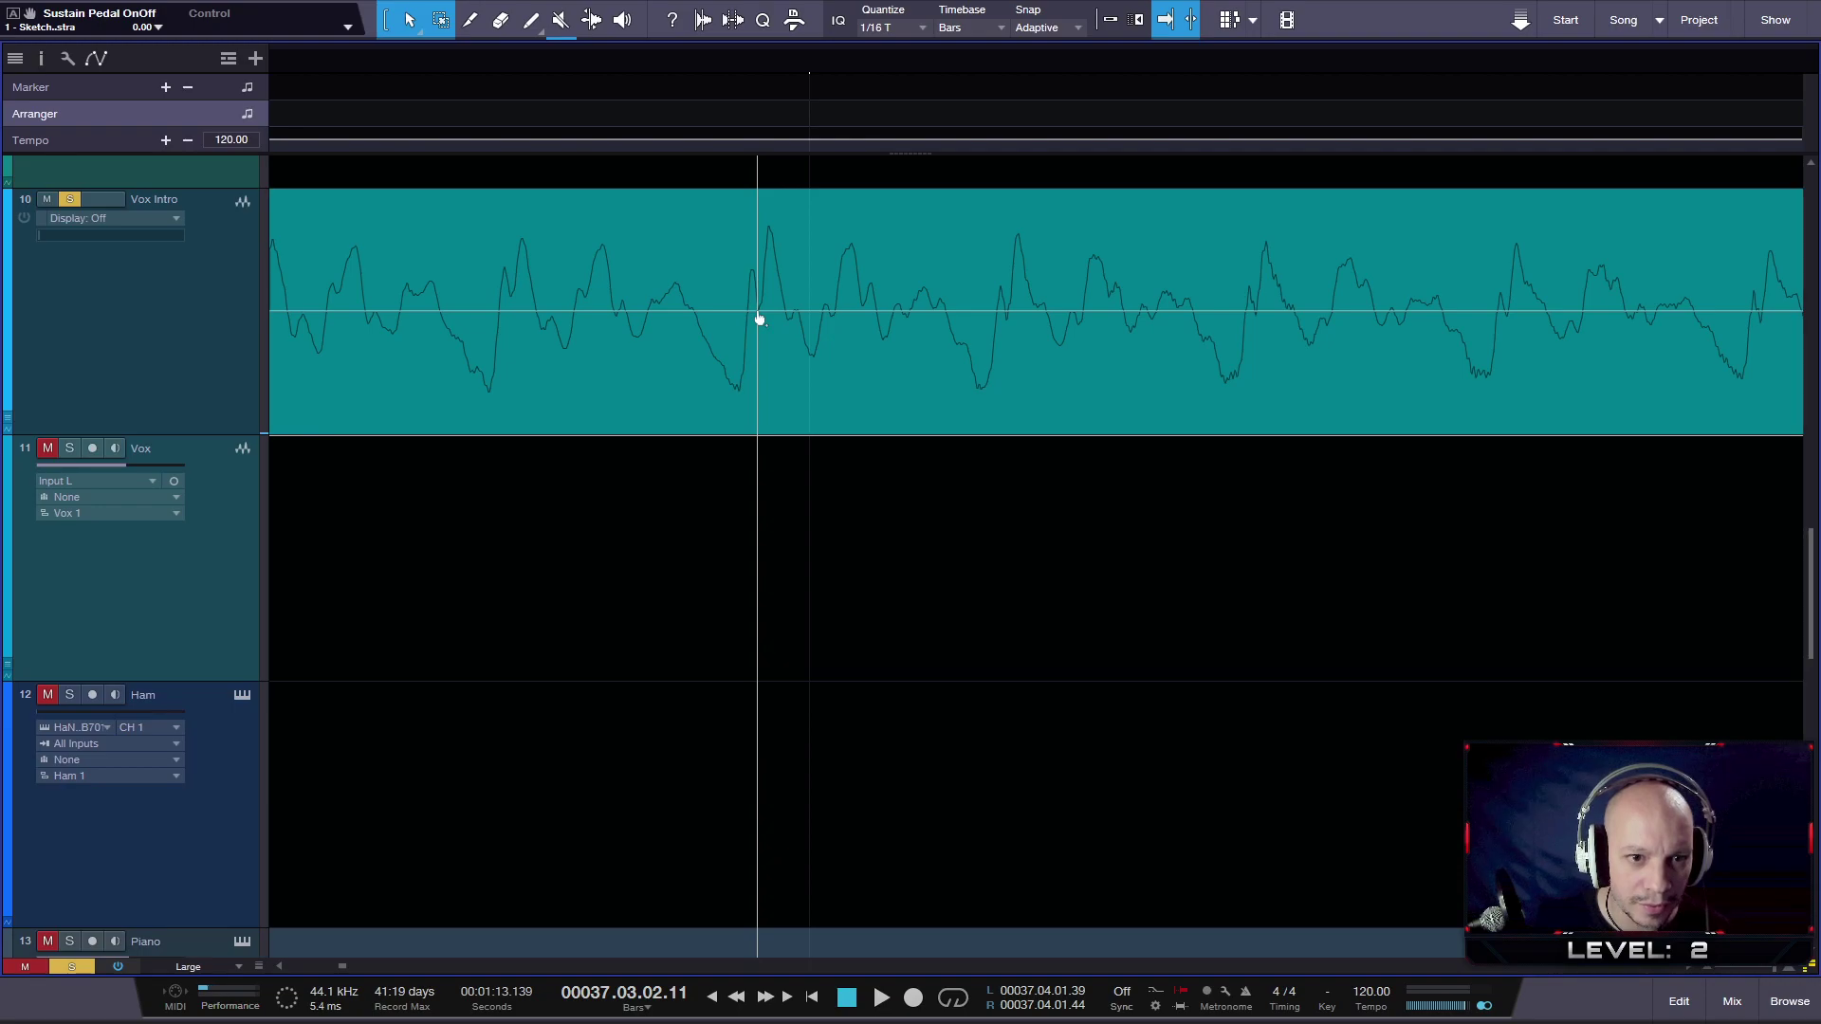
pyautogui.moveTo(761, 318); pyautogui.dragTo(785, 311)
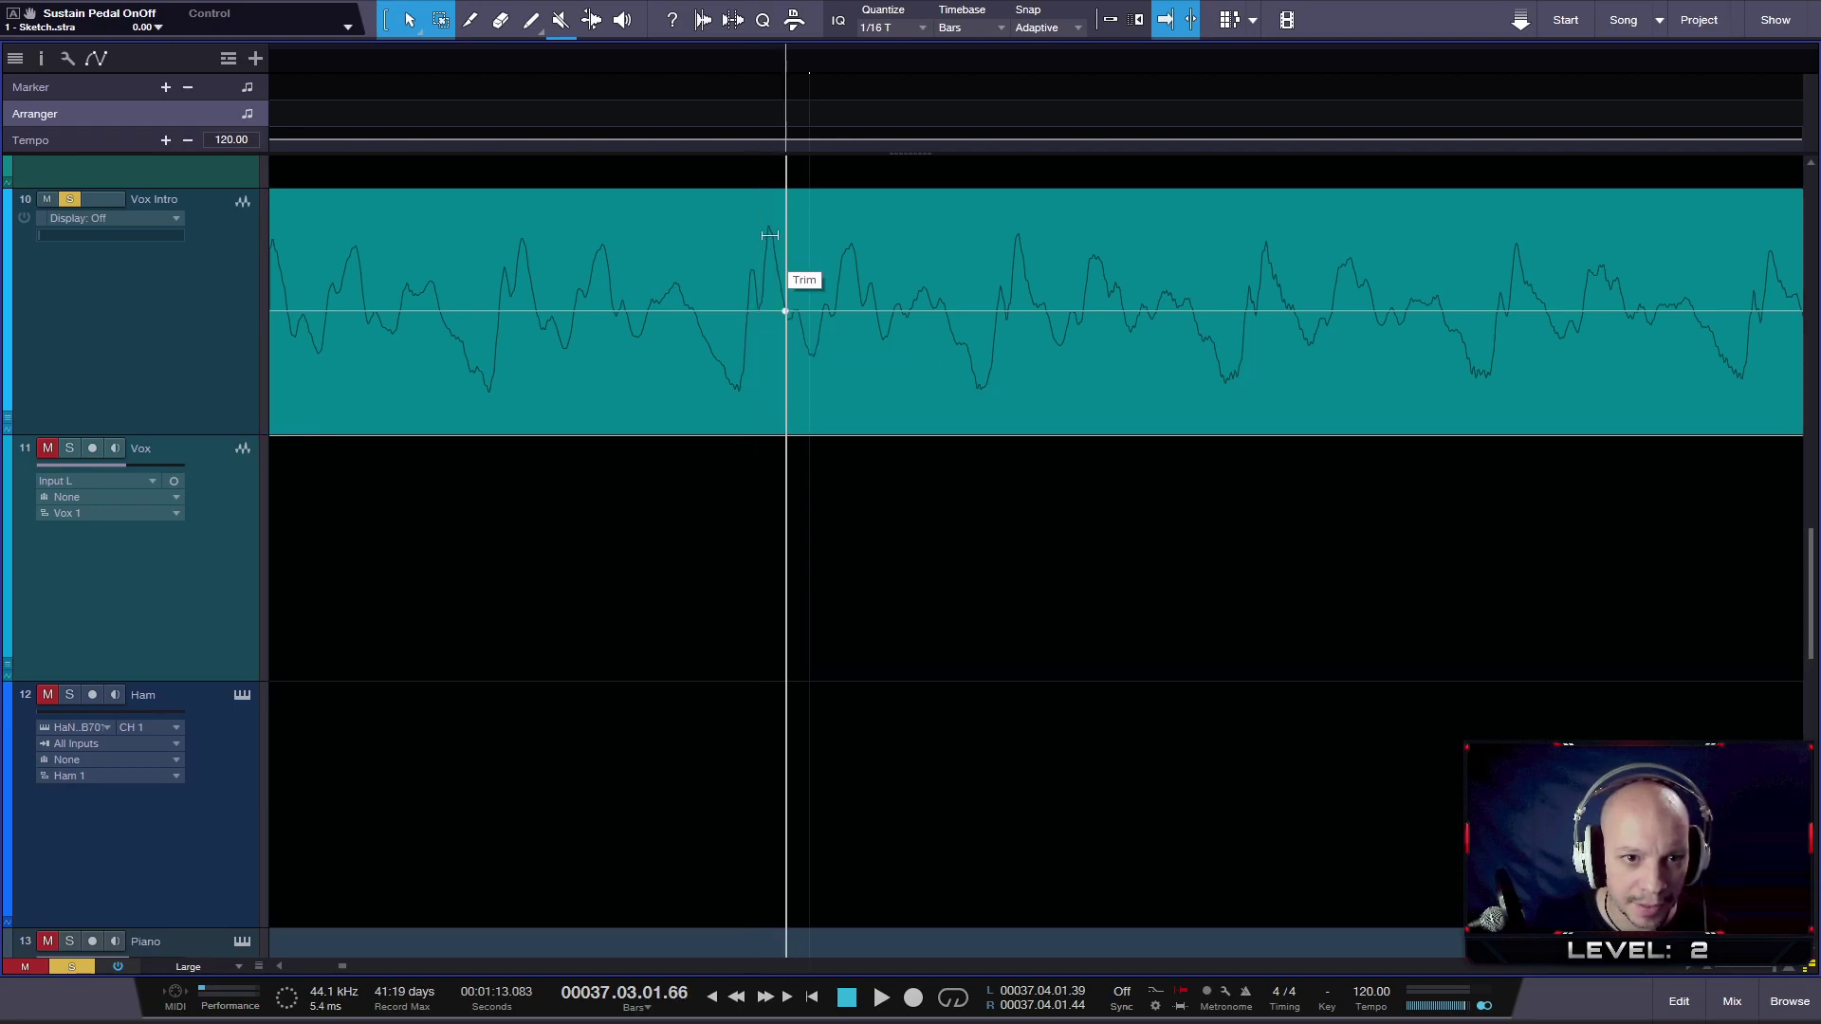
pyautogui.moveTo(770, 202); pyautogui.dragTo(770, 241)
# - Play back the Vox Intro phrase across the short gain dip after 37.3
pyautogui.scroll(-5, 724, 237)
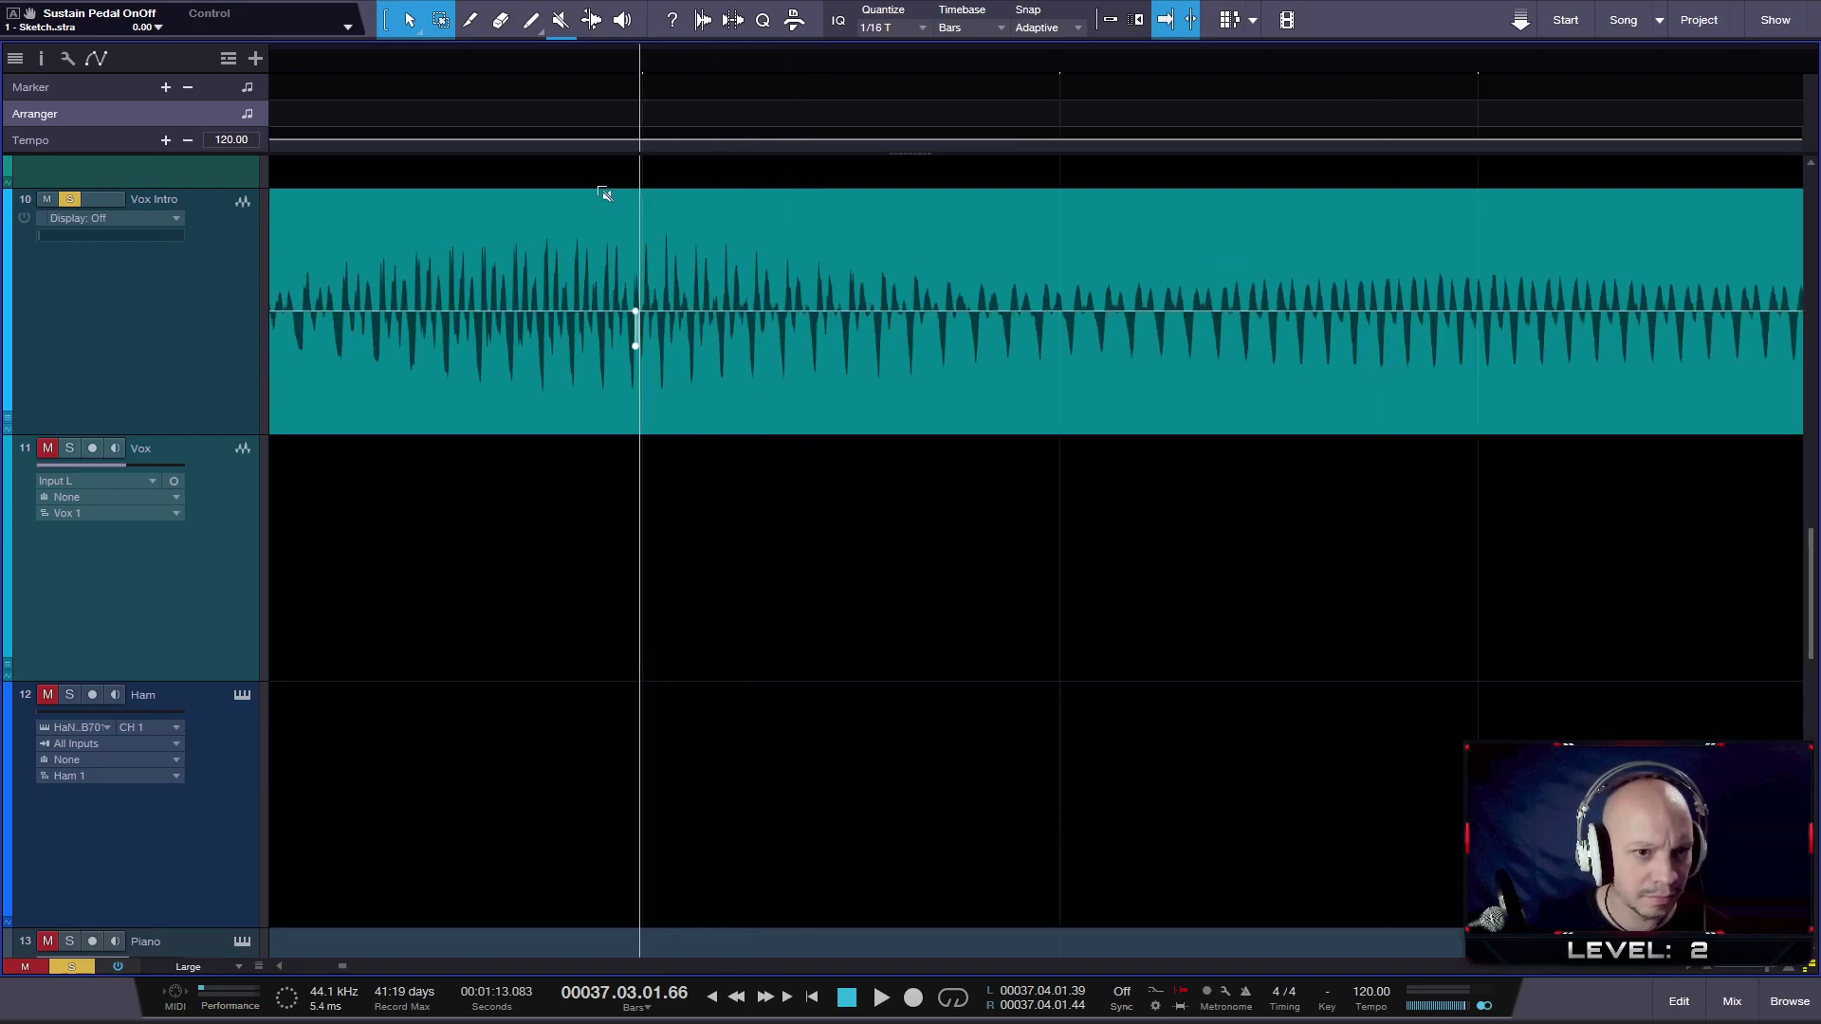
pyautogui.click(338, 58)
pyautogui.scroll(5, 321, 59)
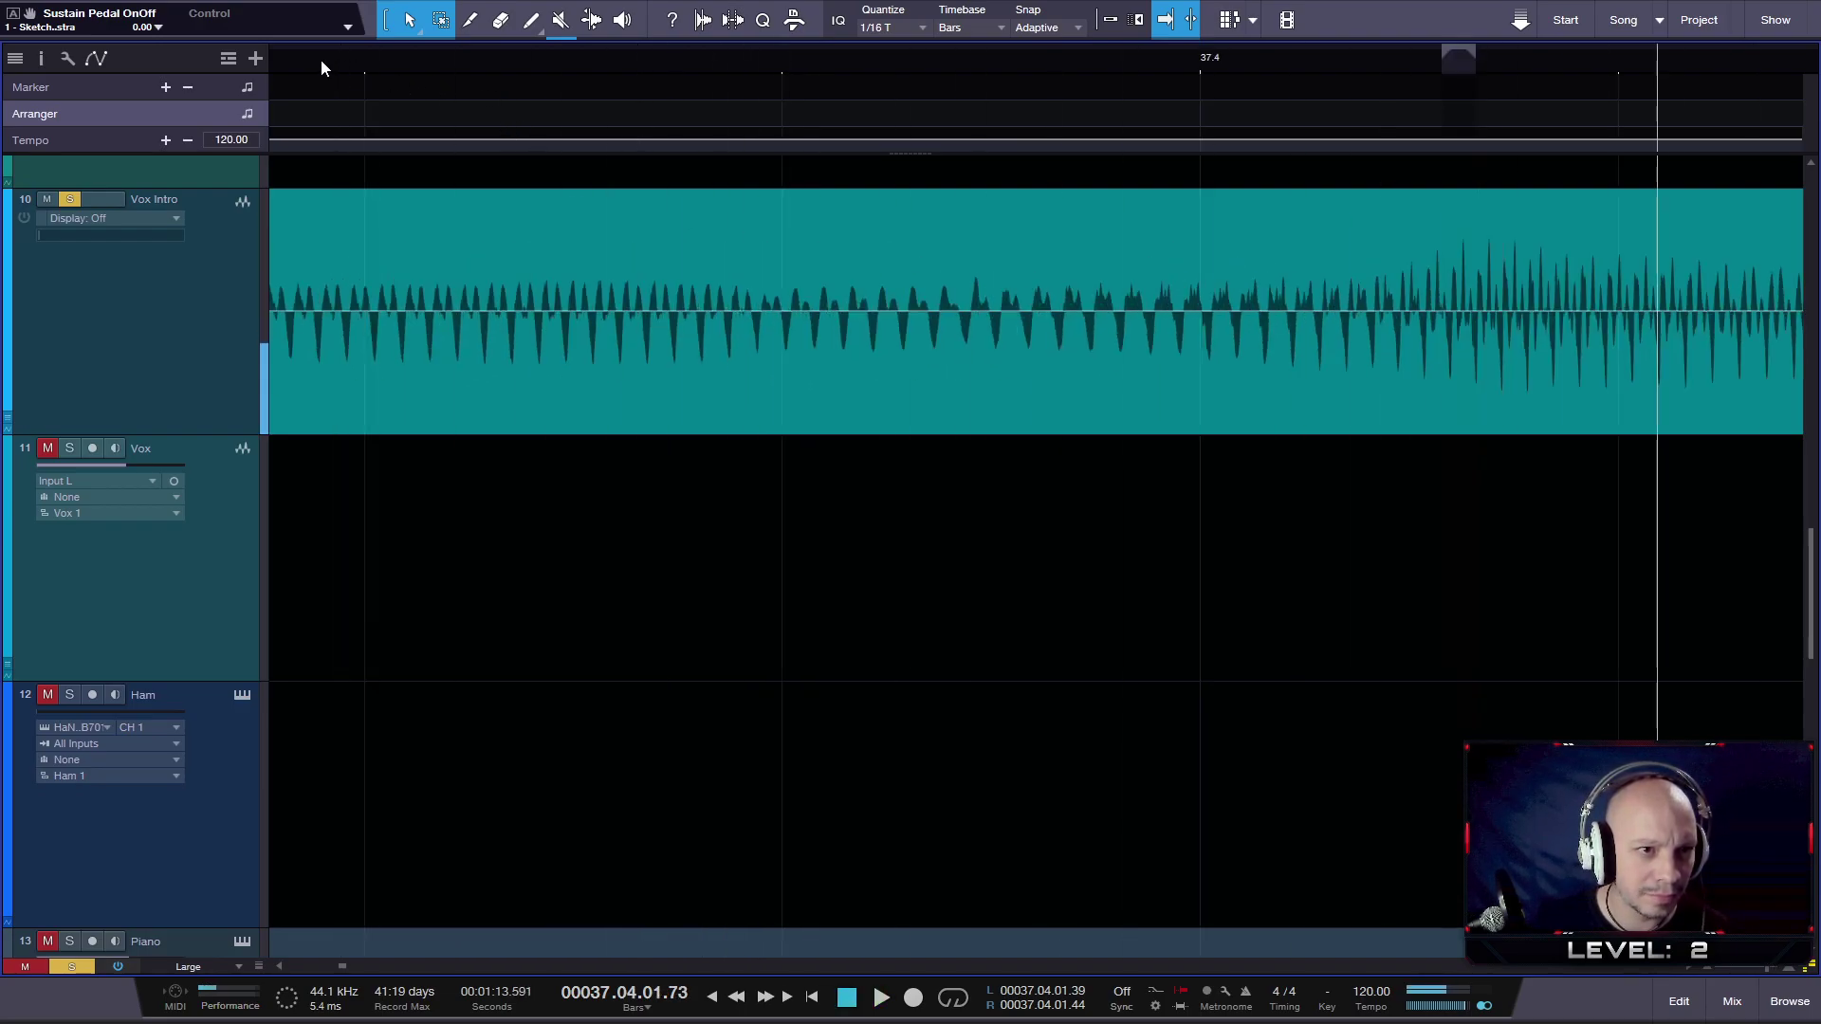
pyautogui.scroll(-4, 569, 53)
pyautogui.scroll(5, 550, 55)
pyautogui.click(479, 61)
pyautogui.press('space')
pyautogui.press('space')
pyautogui.scroll(-3, 455, 59)
pyautogui.click(465, 61)
pyautogui.press('space')
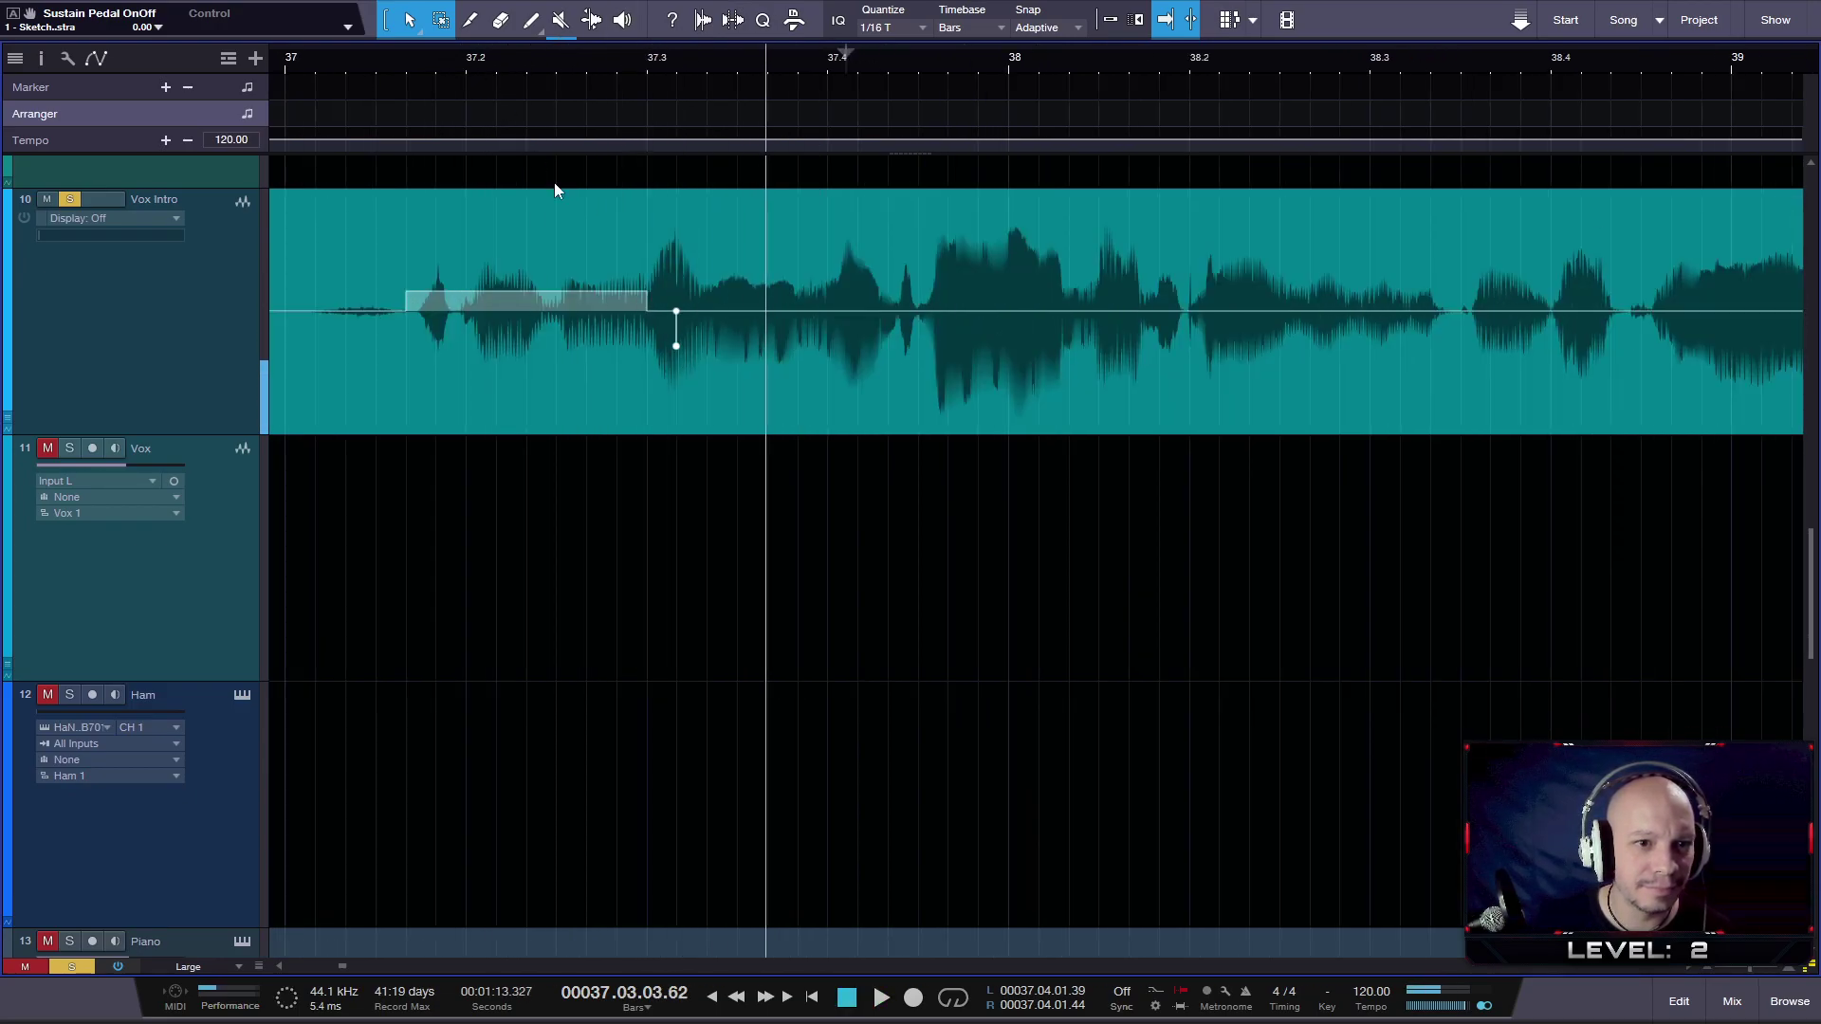
# - Lower the short gain dip after 37.3 almost to the bottom edge of the Vox Intro clip
pyautogui.scroll(3, 586, 289)
pyautogui.scroll(3, 801, 330)
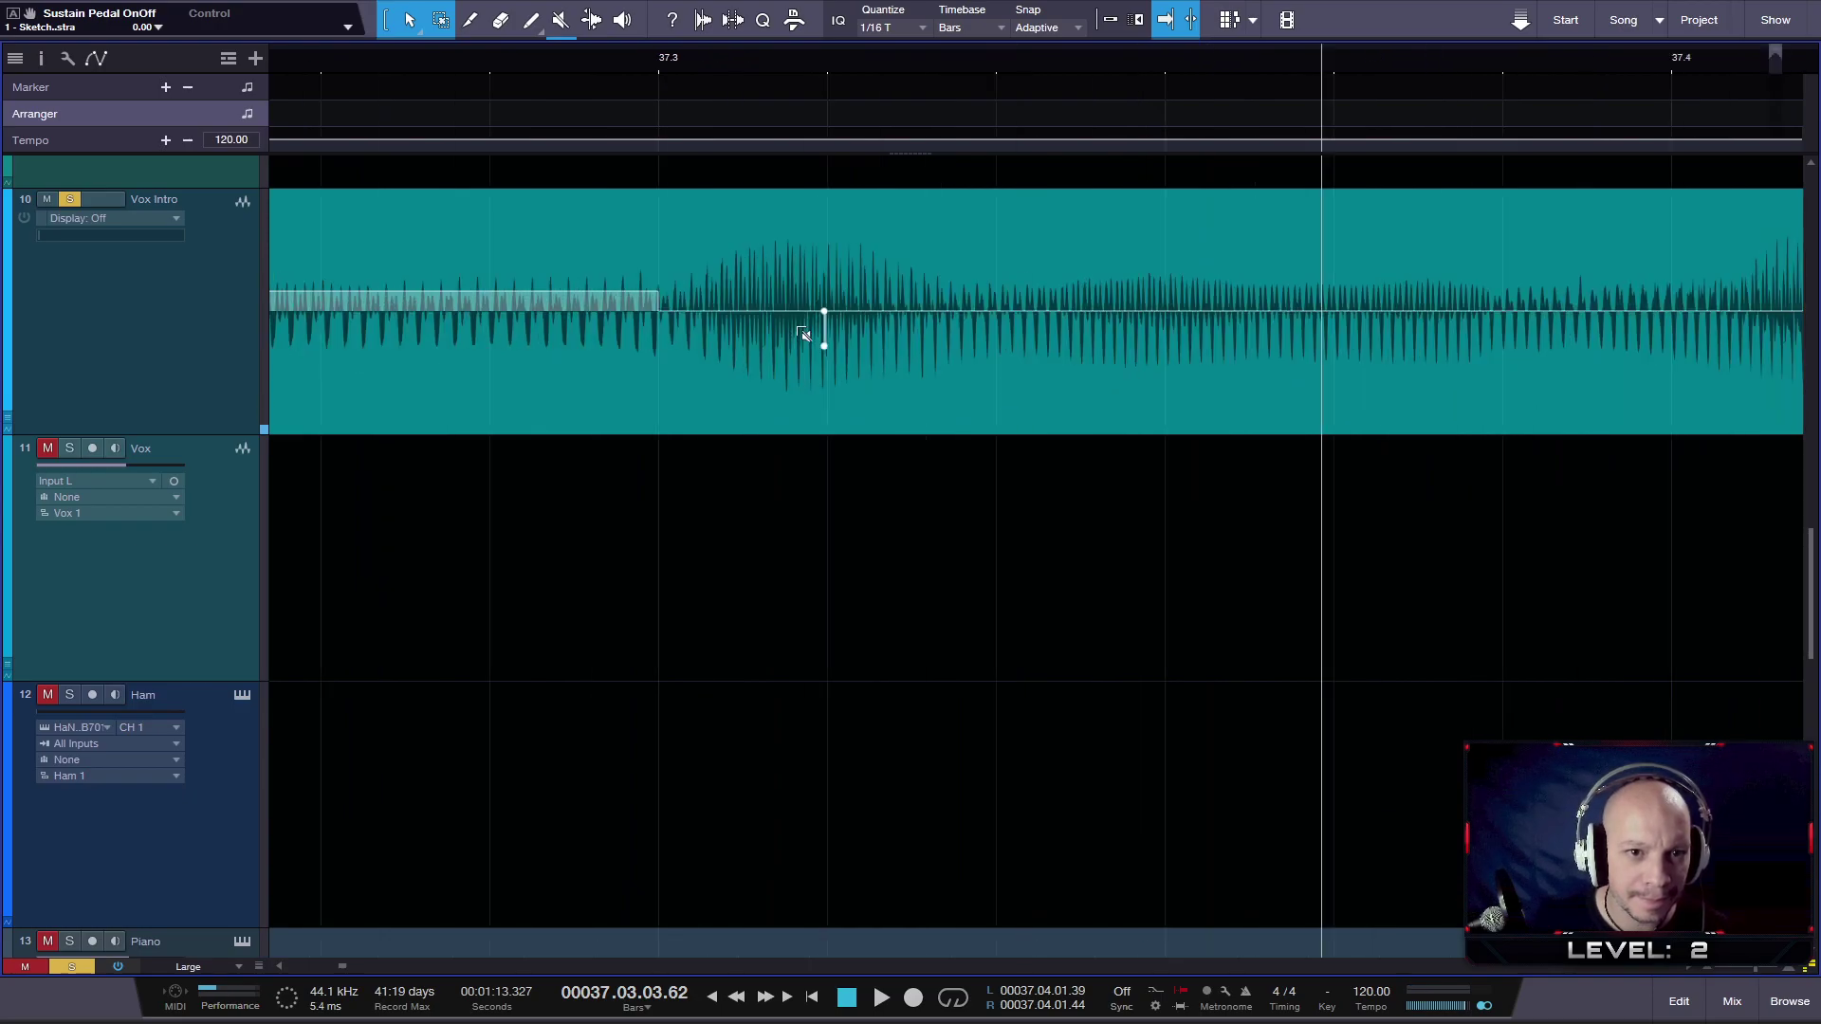
pyautogui.scroll(3, 802, 332)
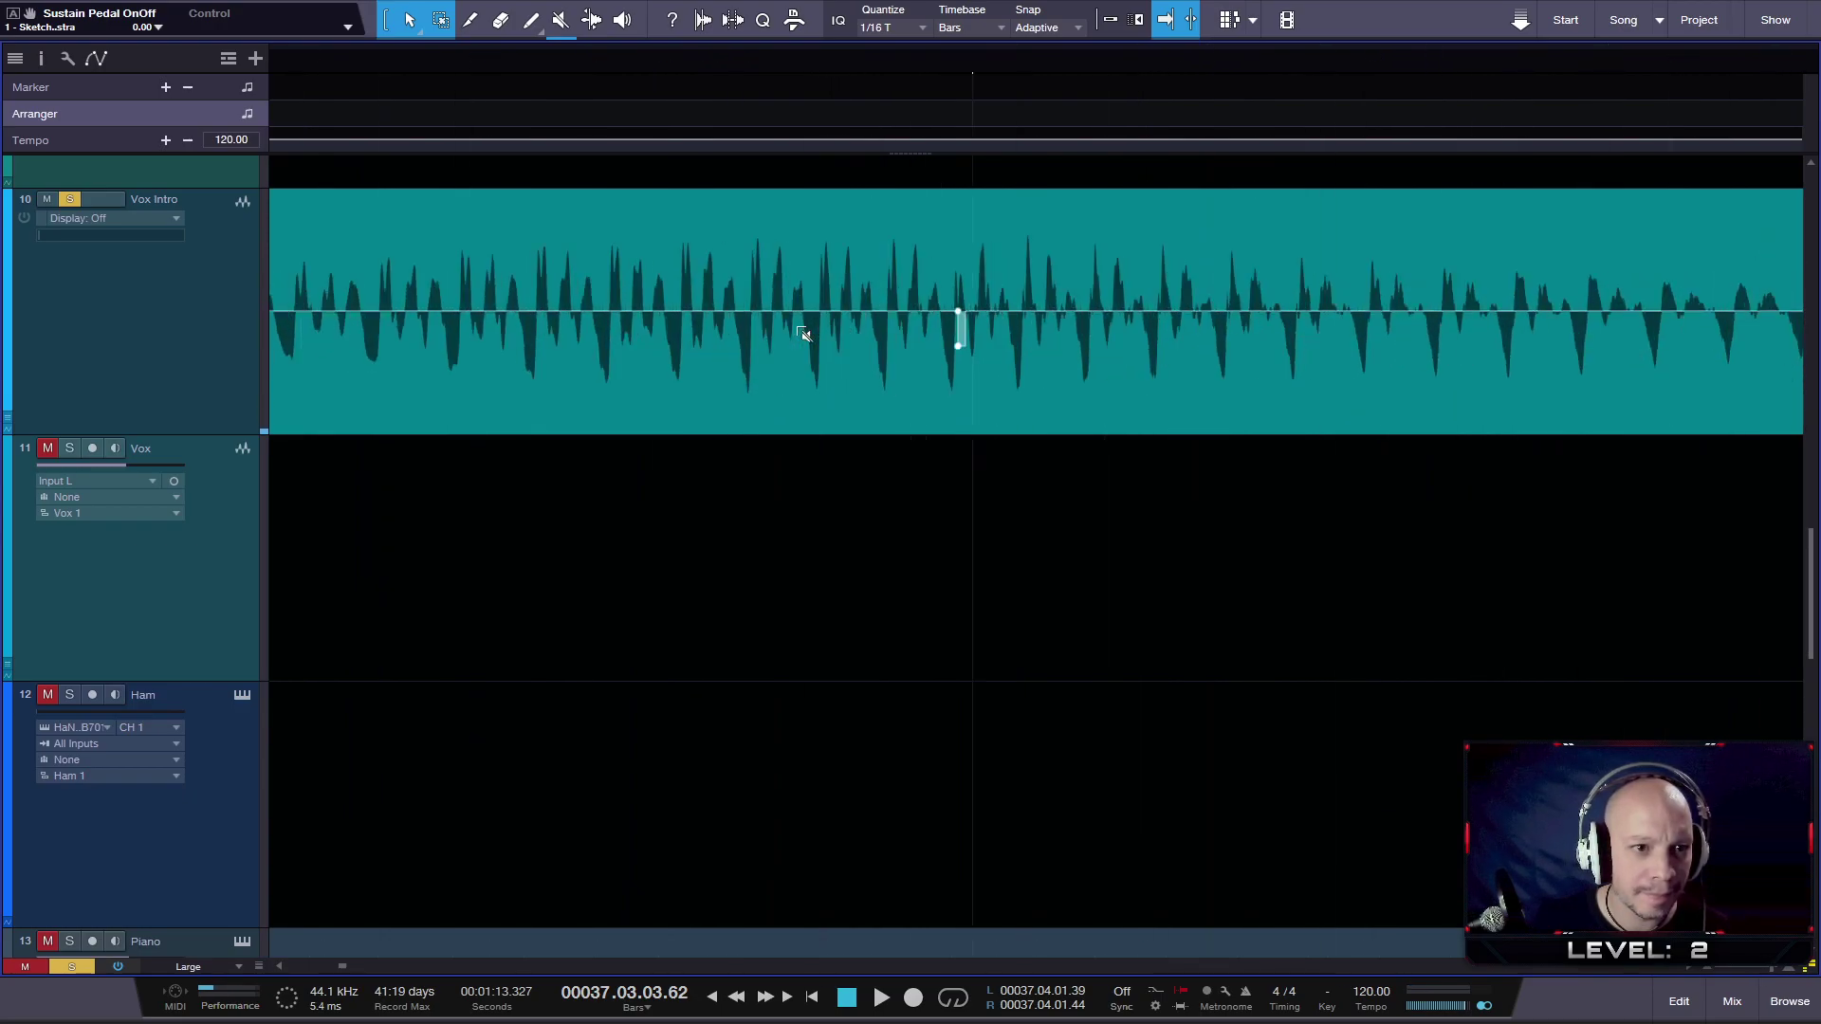
pyautogui.scroll(-2, 803, 334)
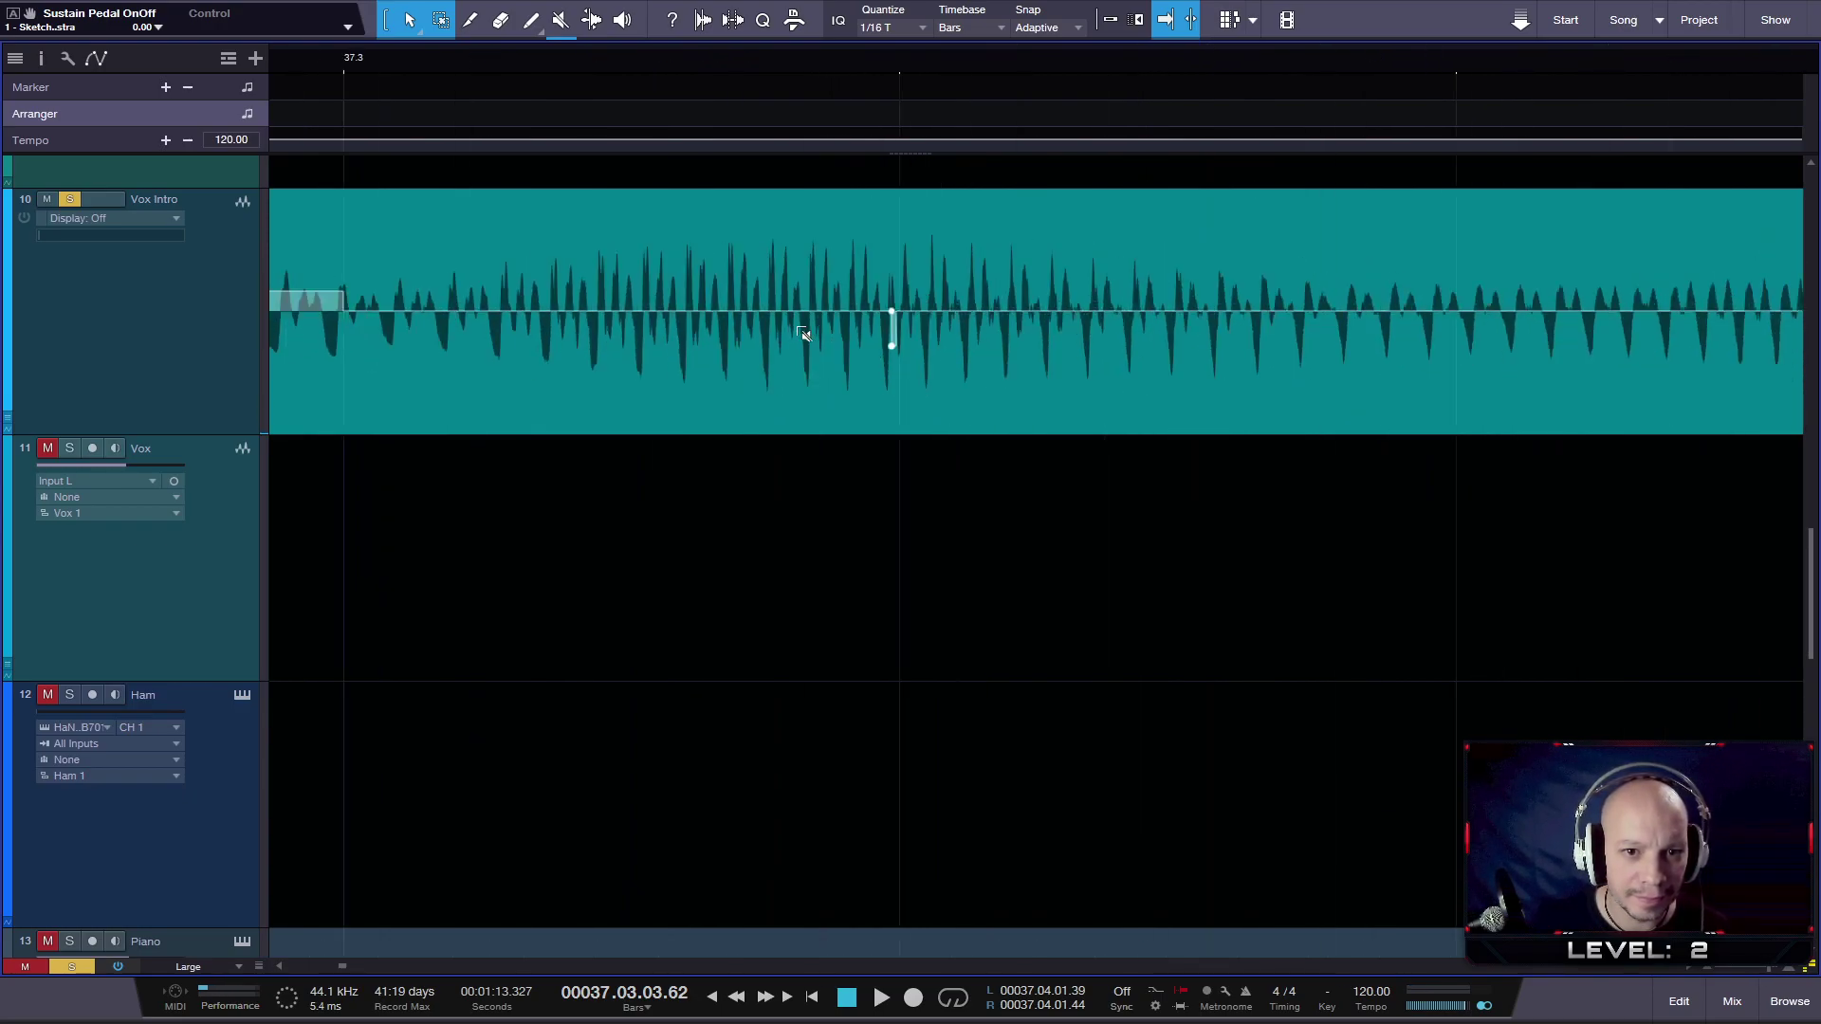
pyautogui.scroll(2, 917, 355)
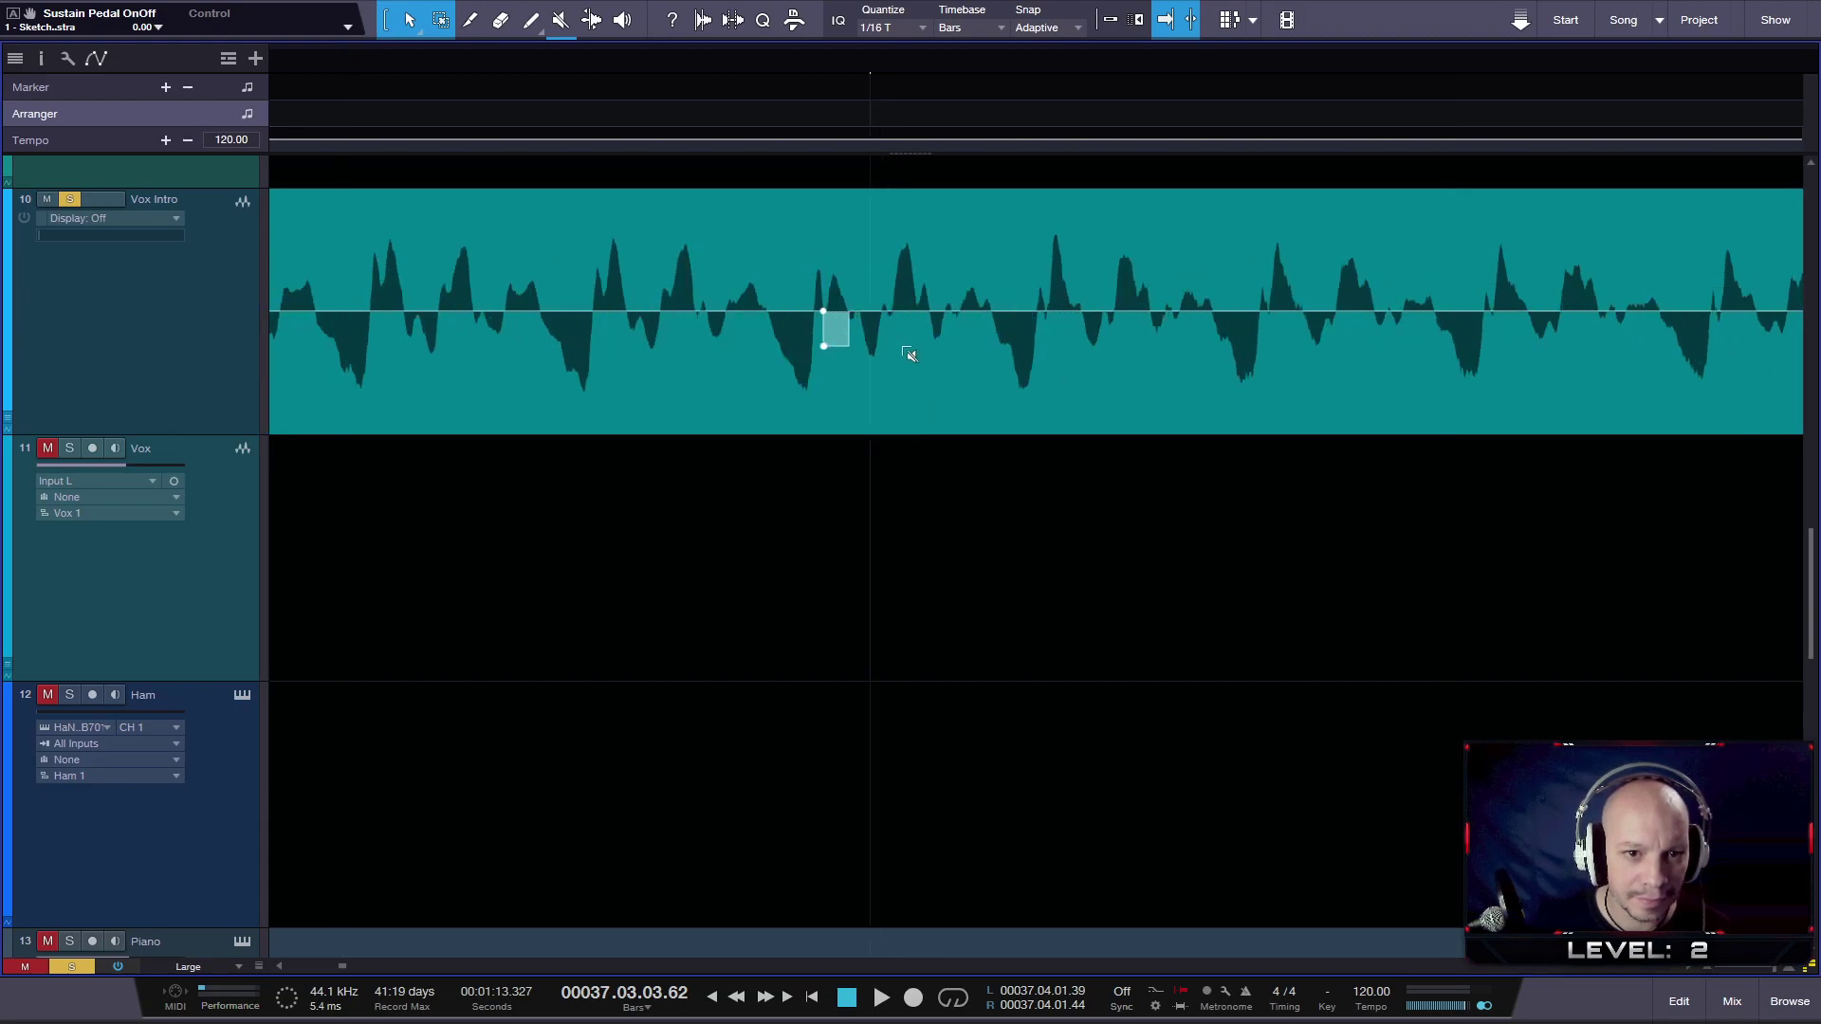
pyautogui.moveTo(837, 319); pyautogui.dragTo(849, 418)
pyautogui.scroll(-4, 778, 328)
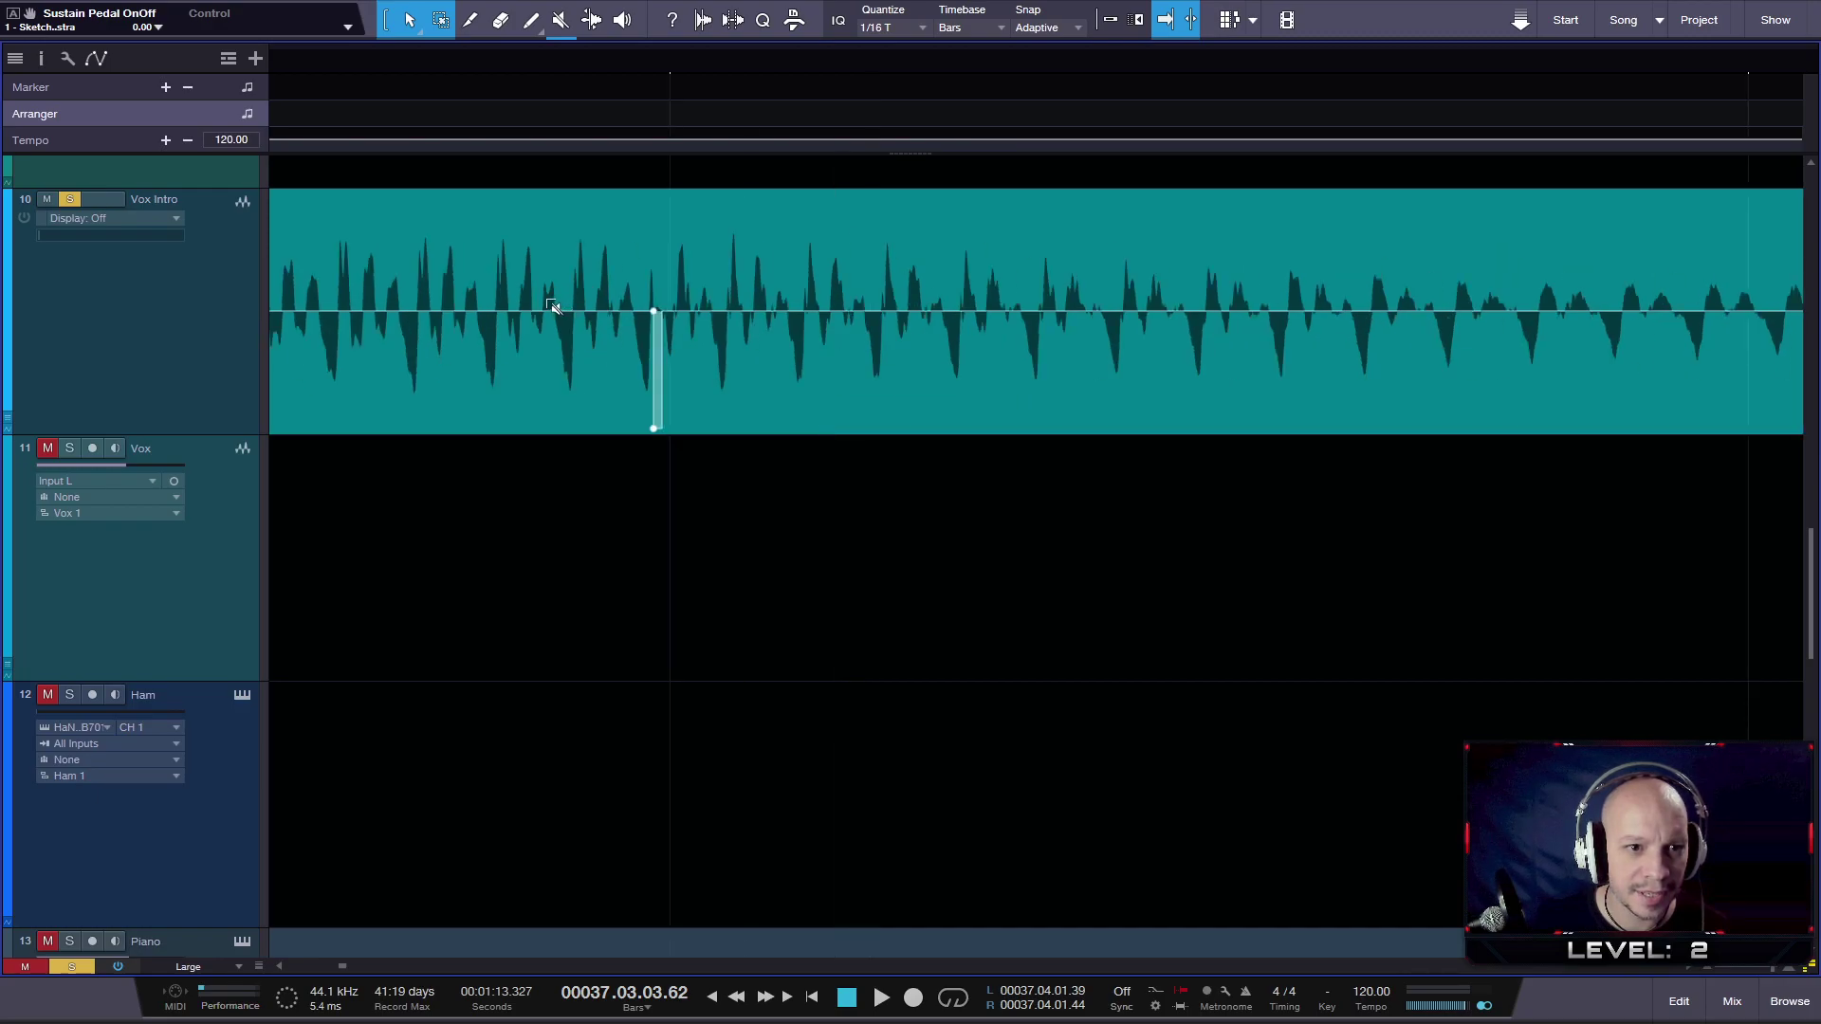
# - Audition the deepened gain dip from shortly before it in the Vox Intro clip
pyautogui.click(373, 60)
pyautogui.press('space')
pyautogui.press('space')
pyautogui.scroll(4, 455, 192)
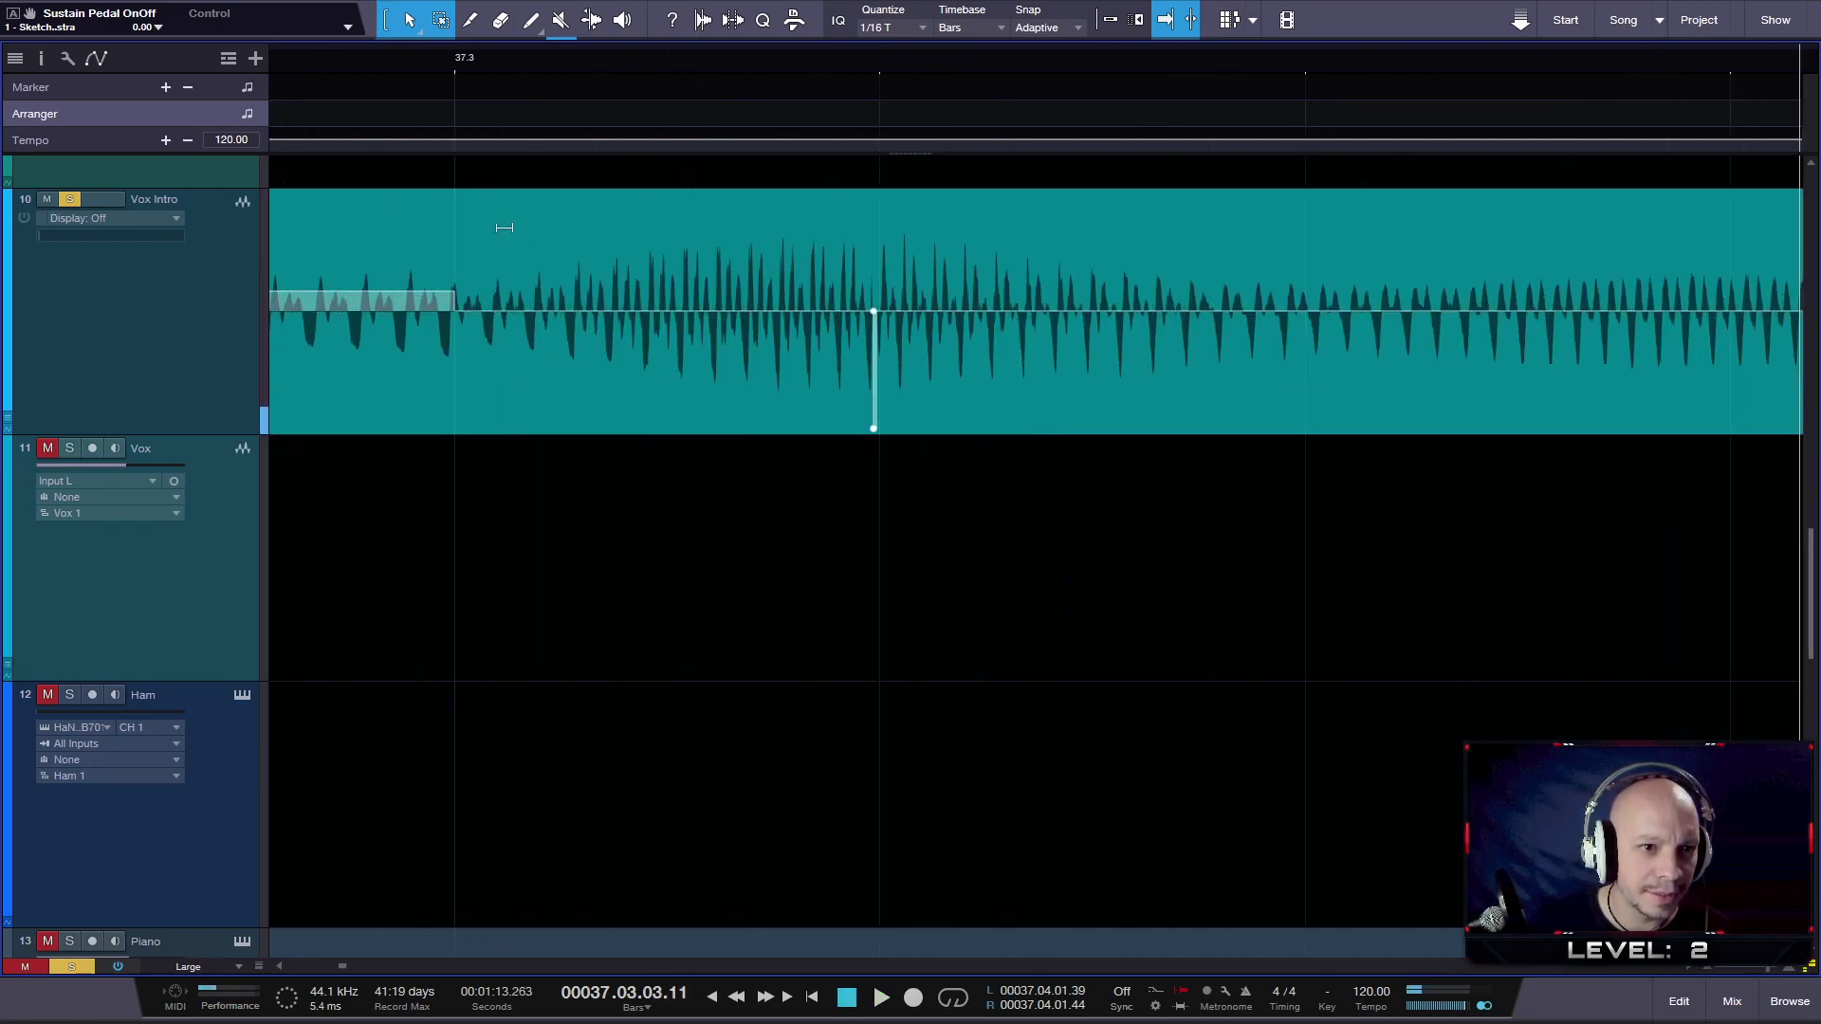
# - Turn off autoscroll for the arrangement so the view stays on the gain dip during playback
pyautogui.scroll(5, 817, 340)
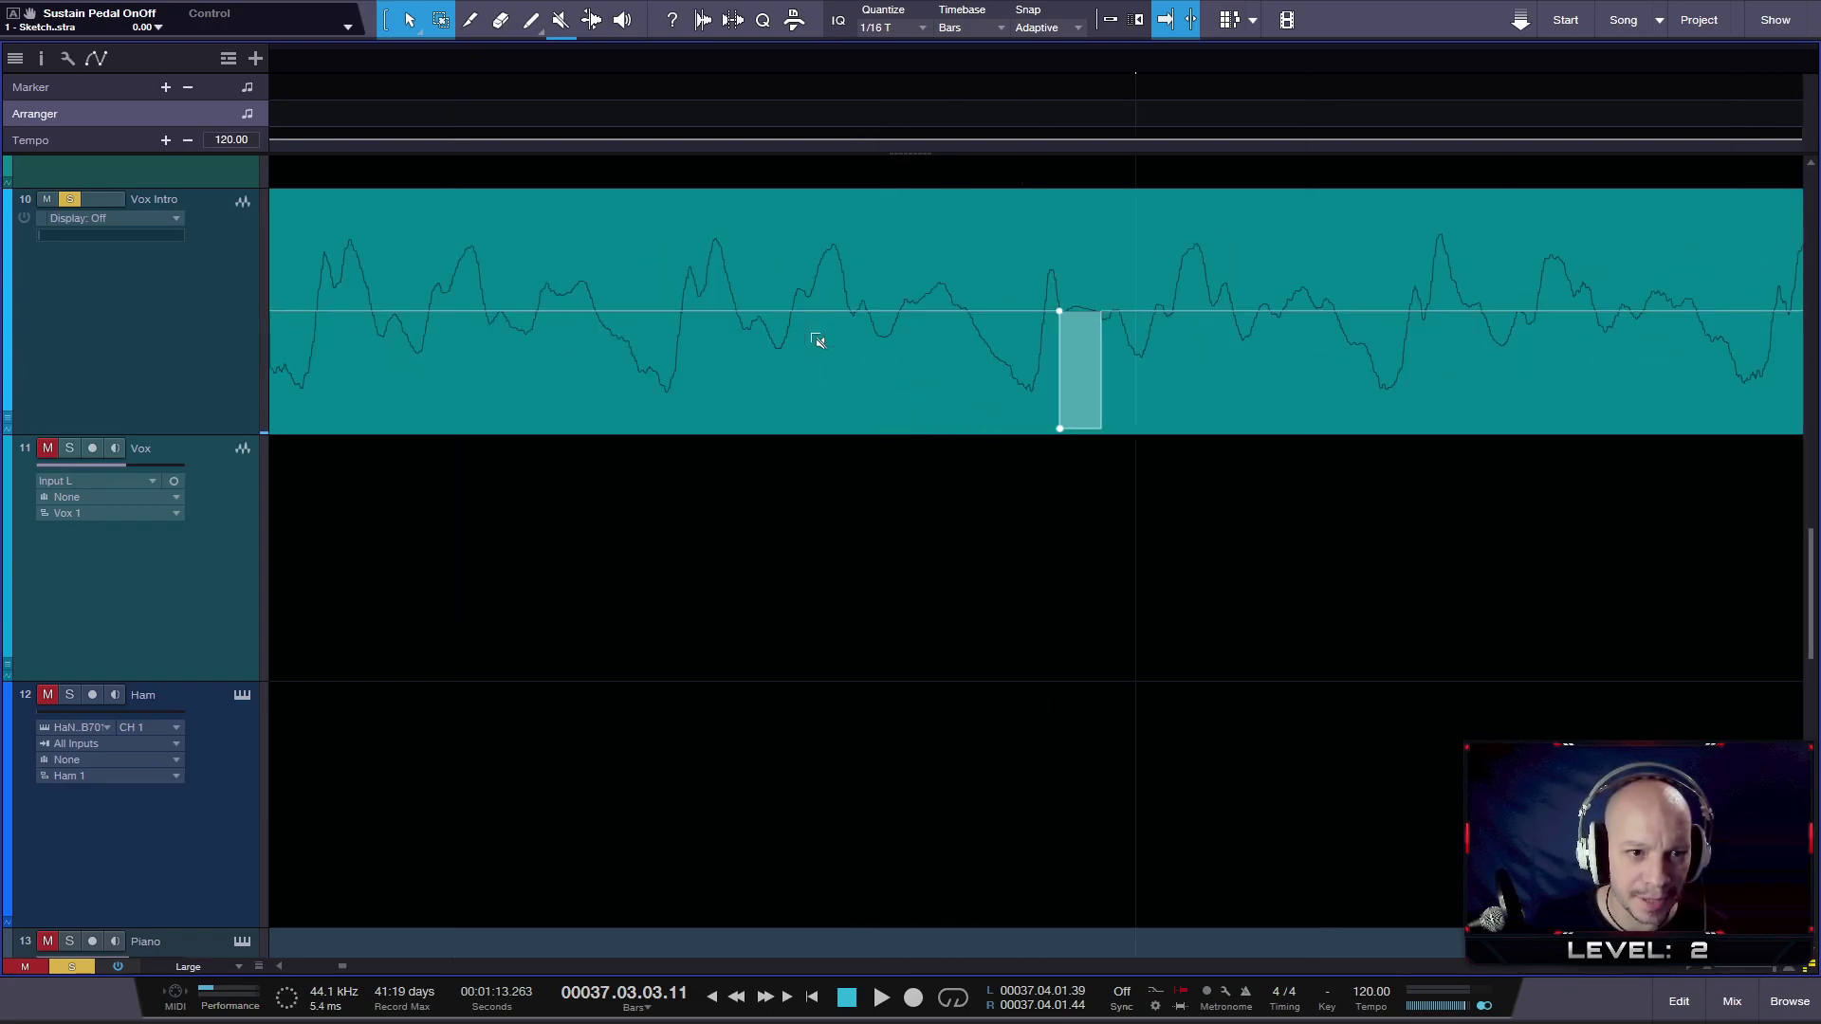
pyautogui.scroll(-6, 818, 339)
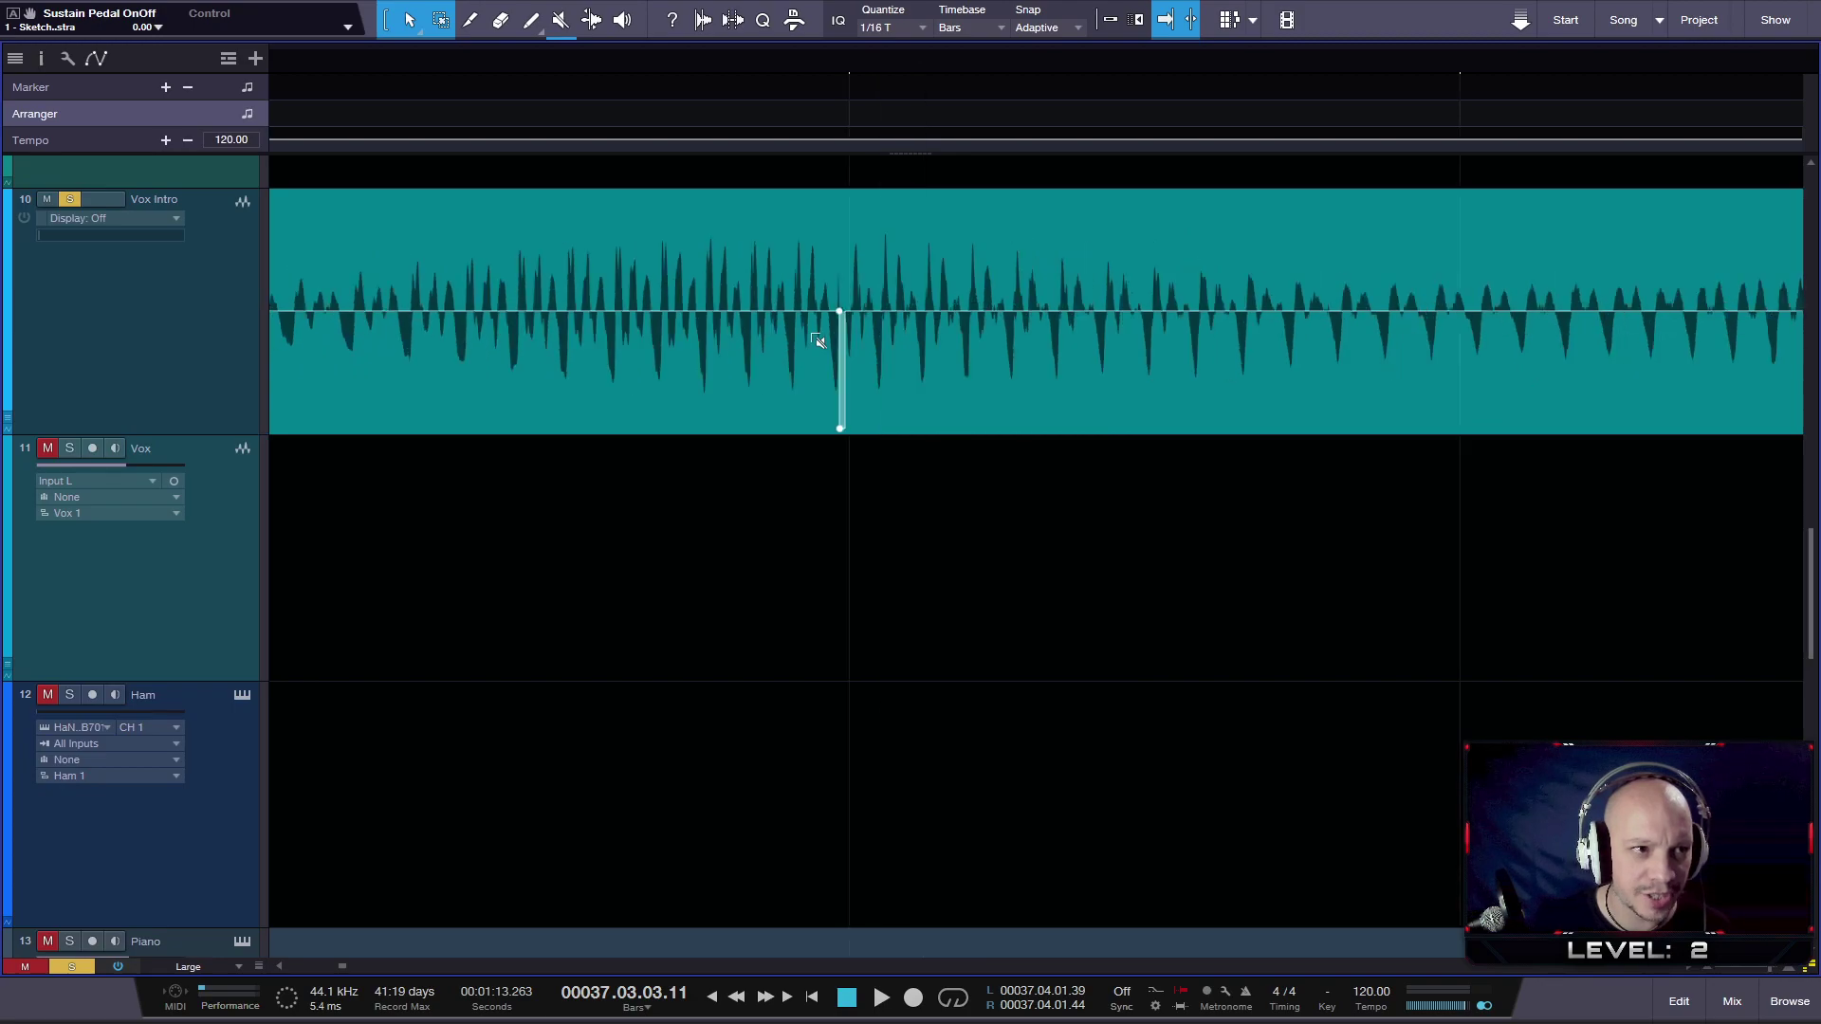
pyautogui.moveTo(230, 153)
pyautogui.mouseDown()
pyautogui.moveTo(229, 182)
pyautogui.moveTo(229, 154)
pyautogui.mouseUp()
pyautogui.press('f')
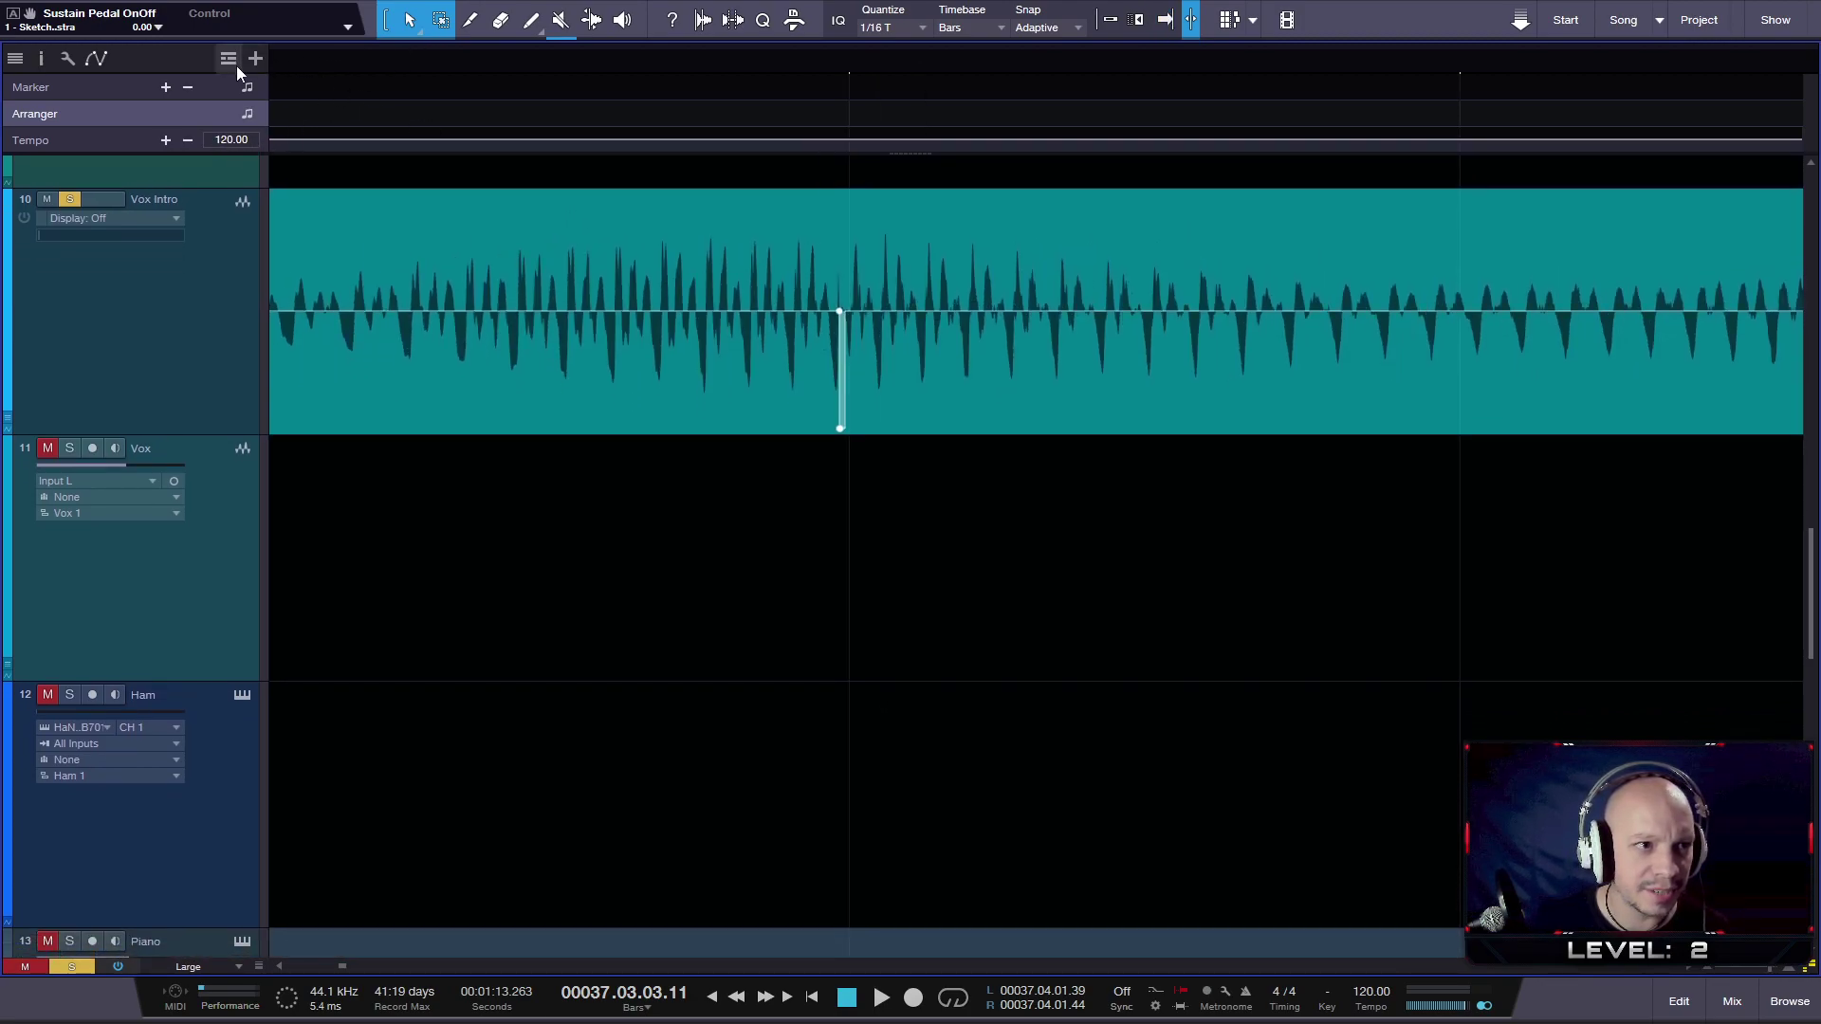
# - Set a loop range from 37.3.1.12 to 37.3.1.98 around the gain dip and enable looping
pyautogui.scroll(2, 650, 422)
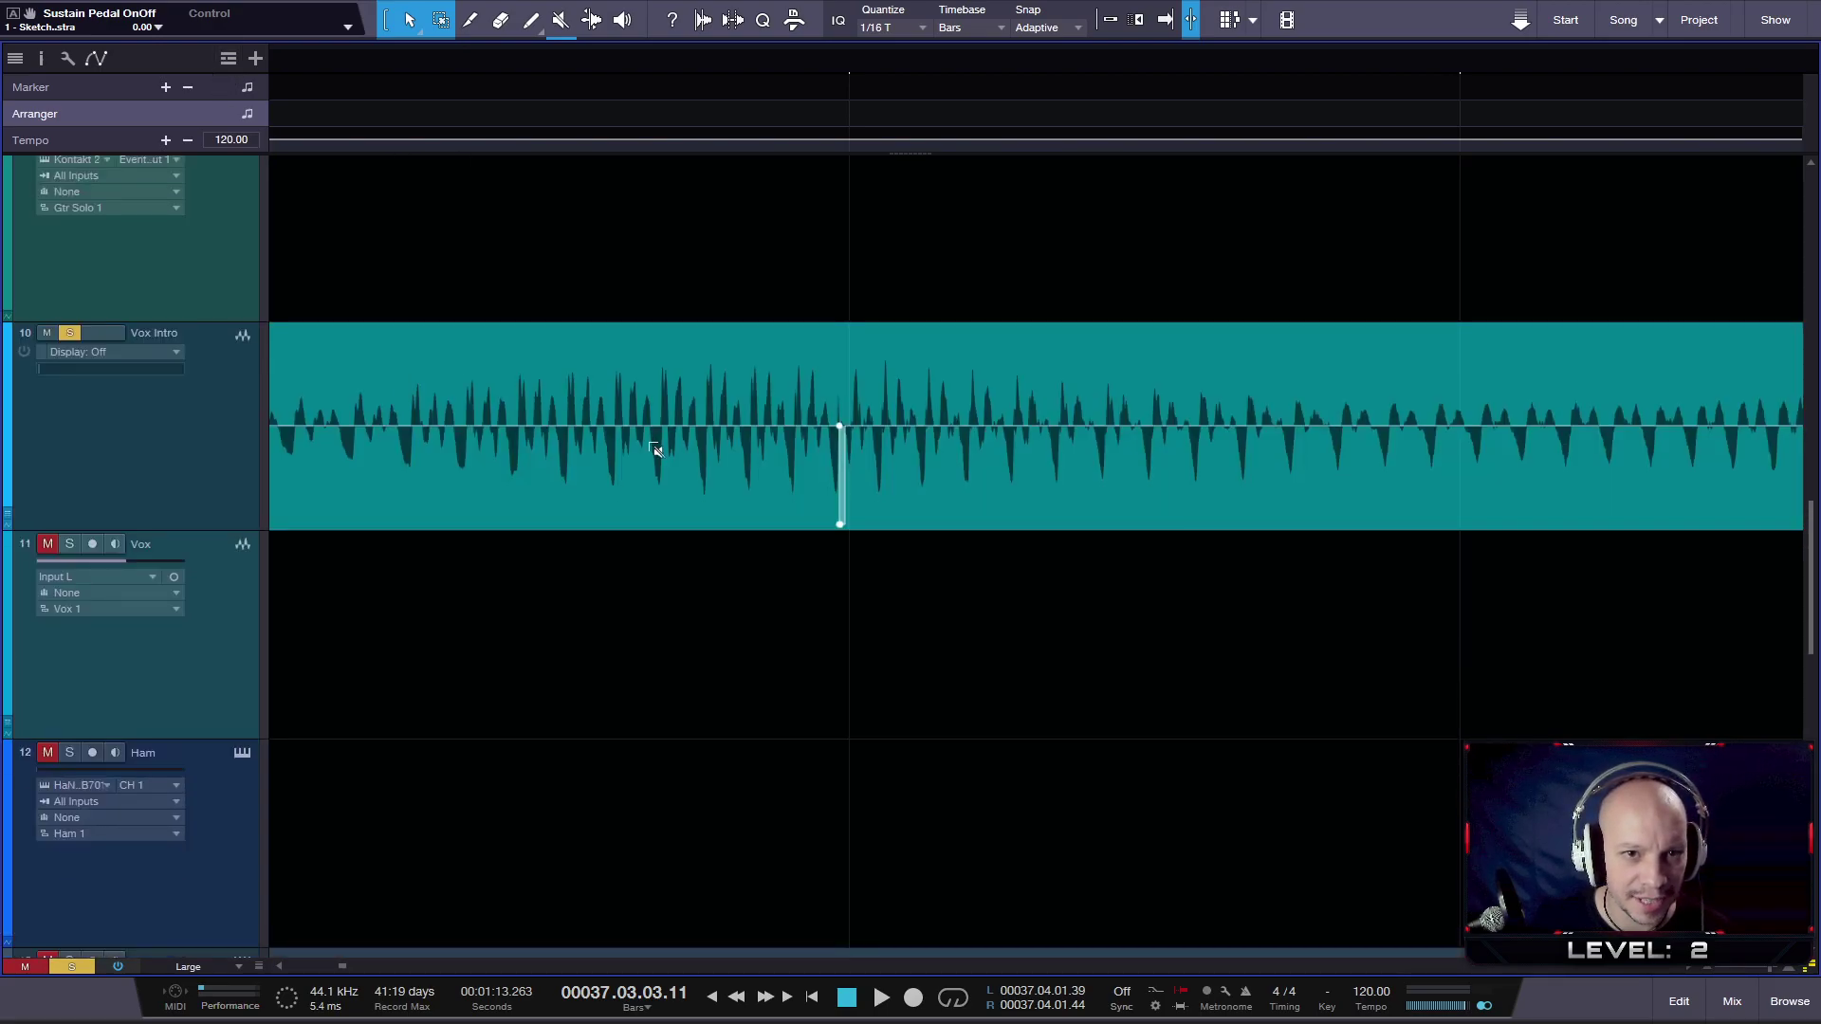
pyautogui.scroll(-1, 658, 447)
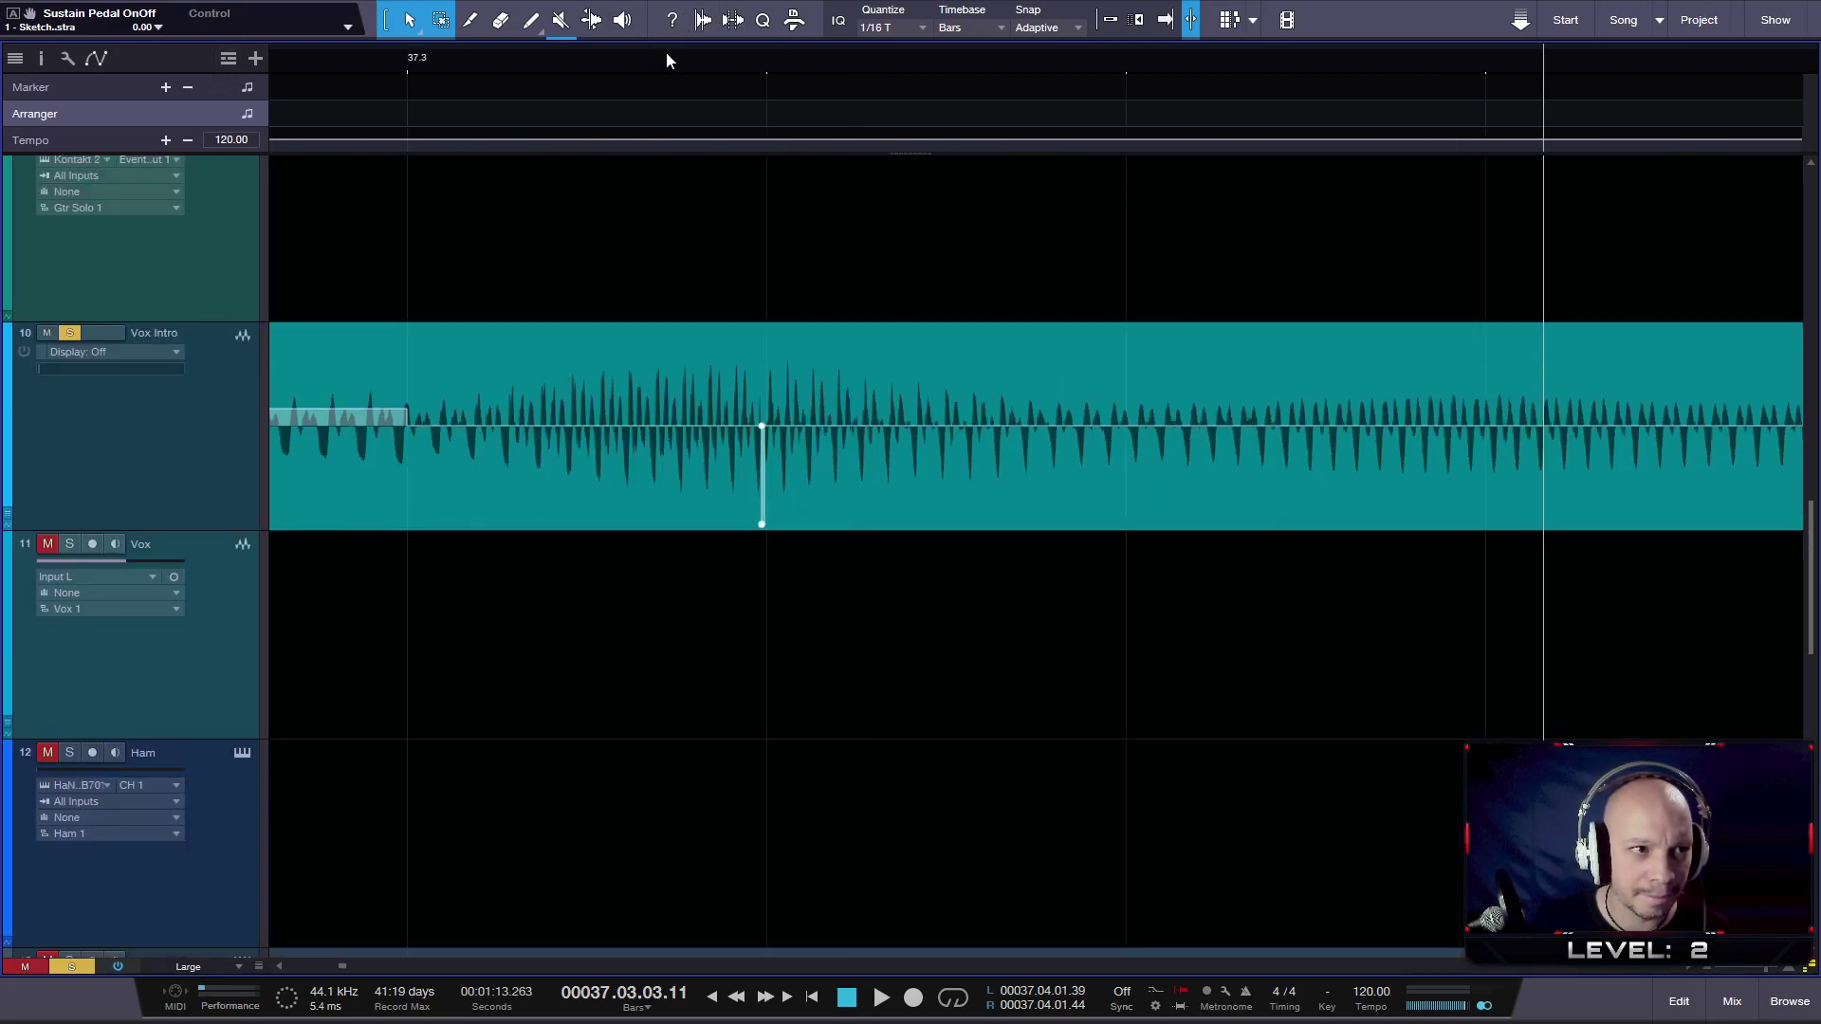
pyautogui.moveTo(731, 40); pyautogui.dragTo(1100, 21)
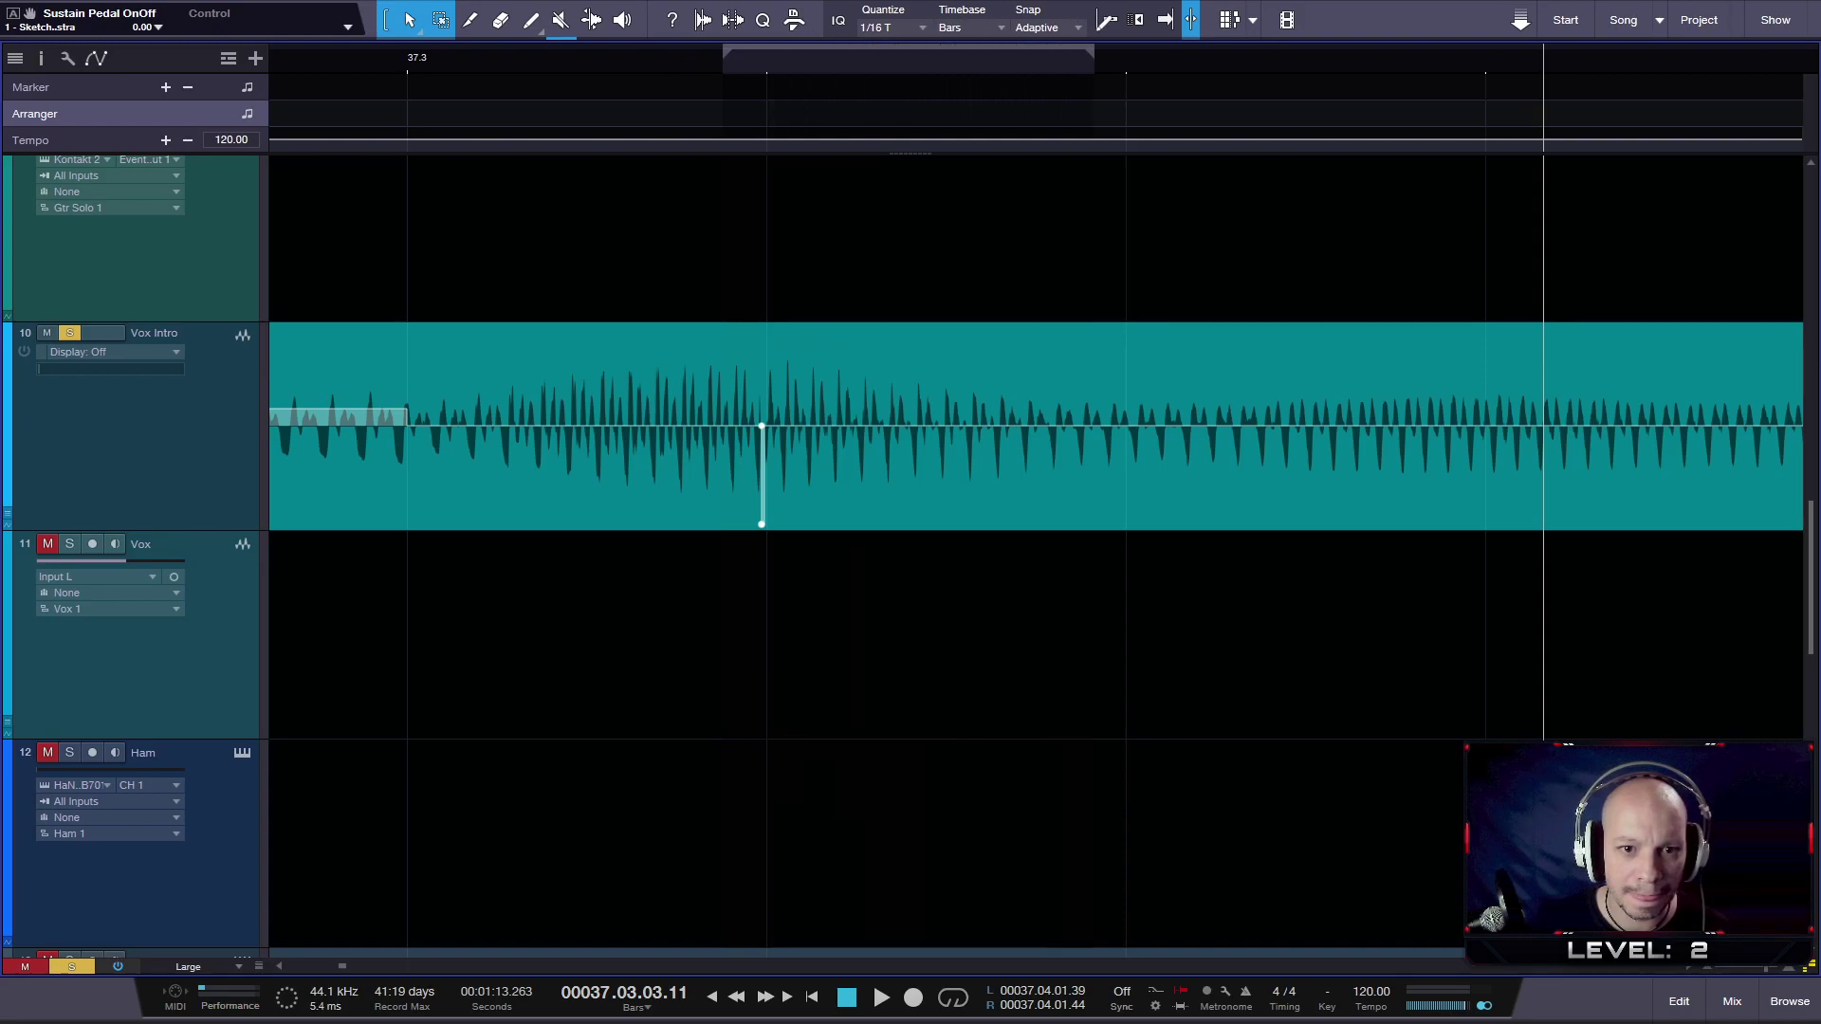
pyautogui.moveTo(719, 53); pyautogui.dragTo(473, 59)
pyautogui.moveTo(979, 59); pyautogui.dragTo(936, 61)
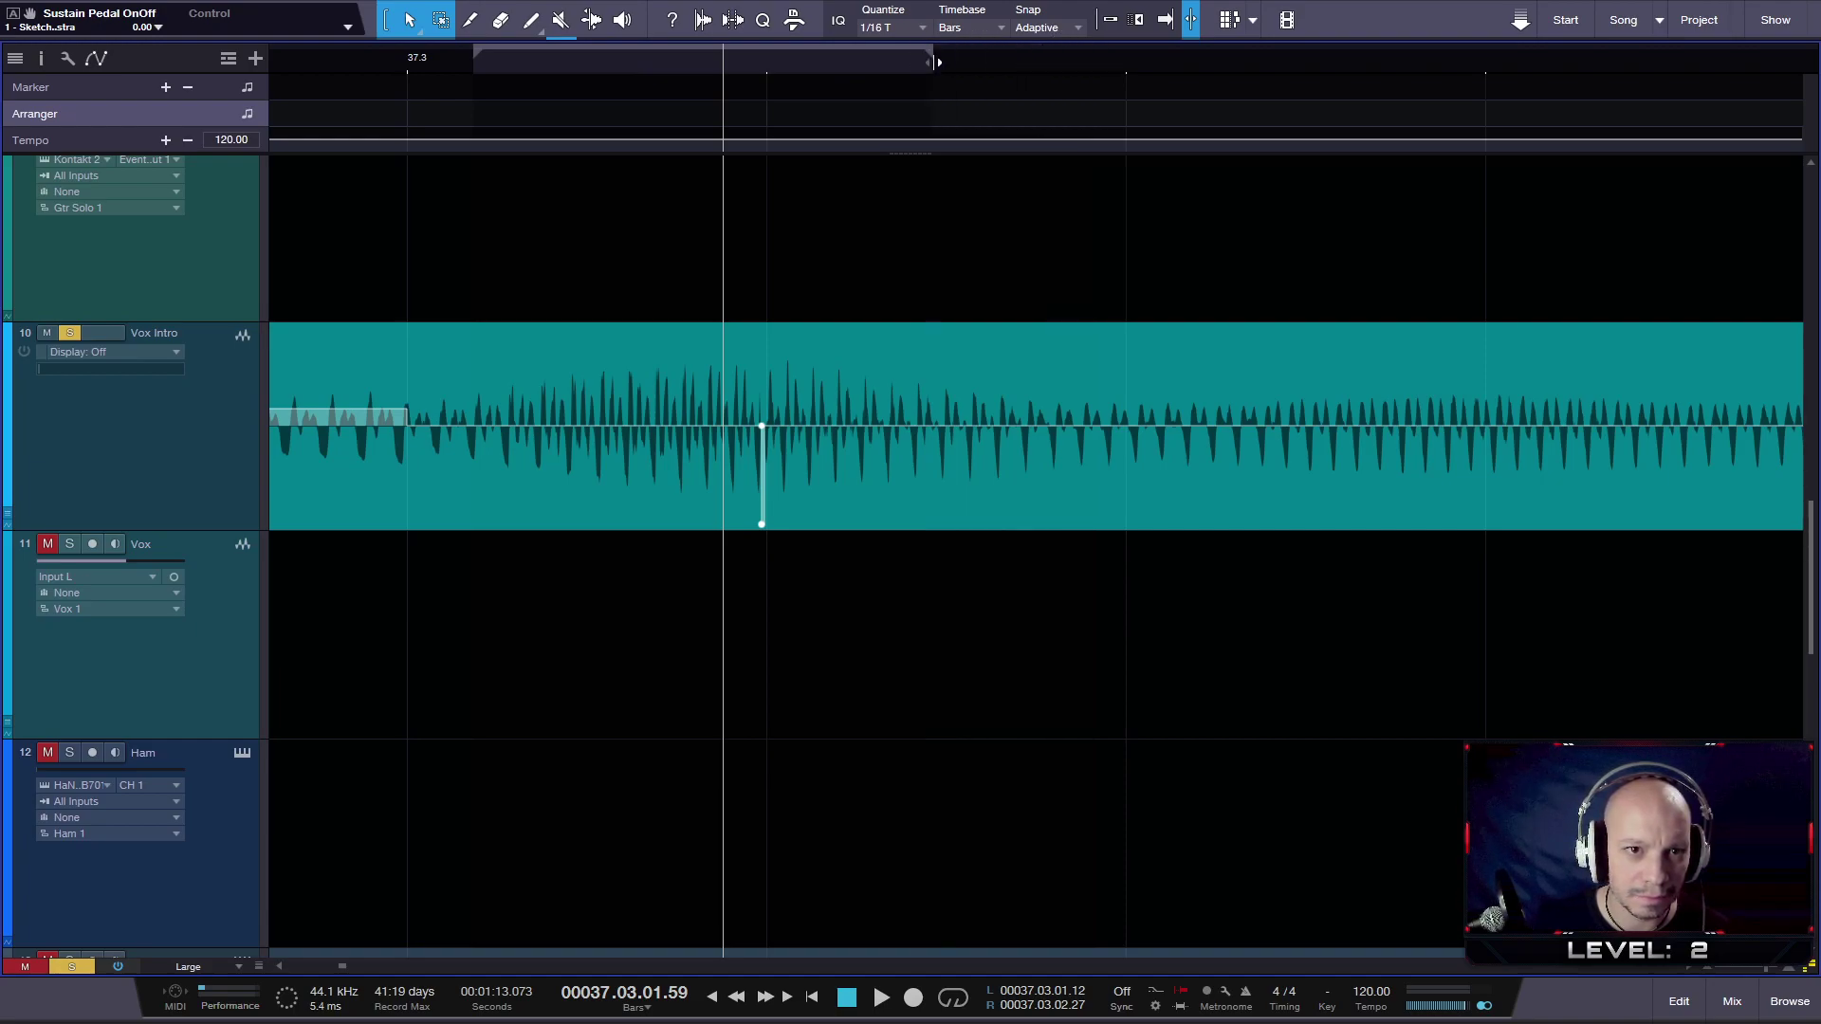
pyautogui.click(775, 55)
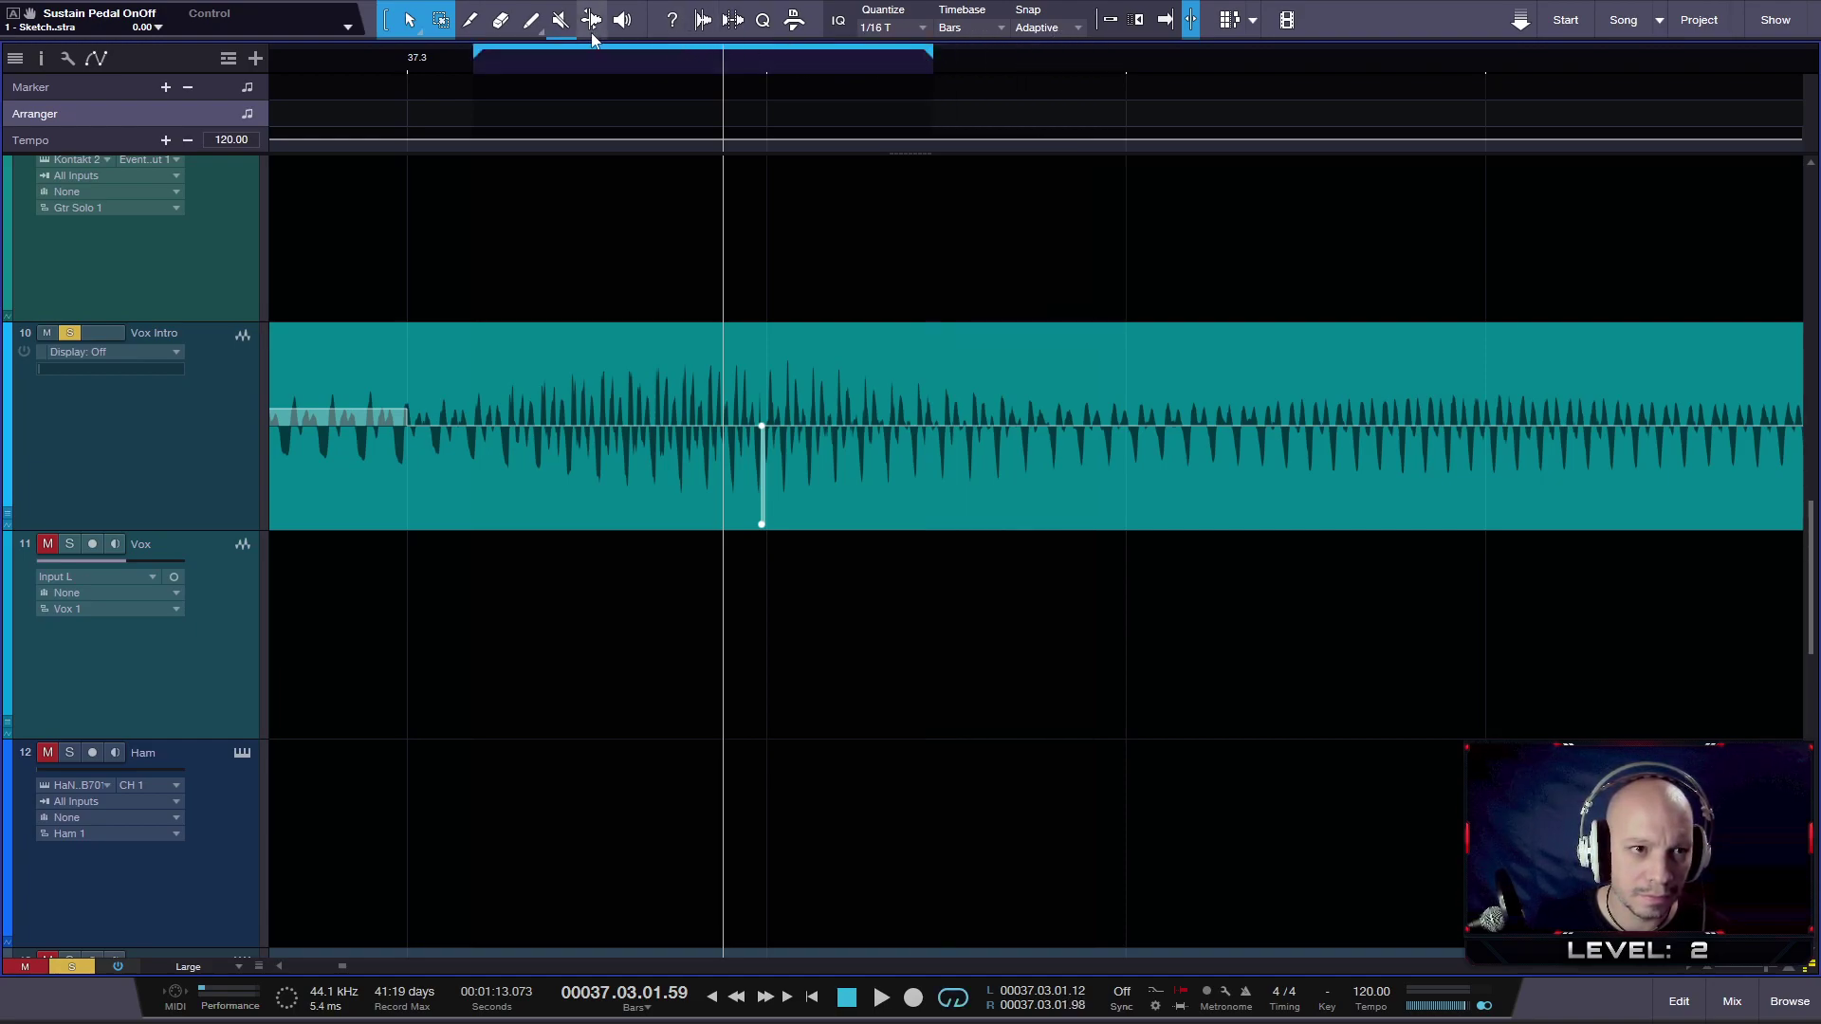
# - Audition the loop around the gain dip and narrow the loop range to 37.3.1.39 through 37.3.1.91
pyautogui.press('space')
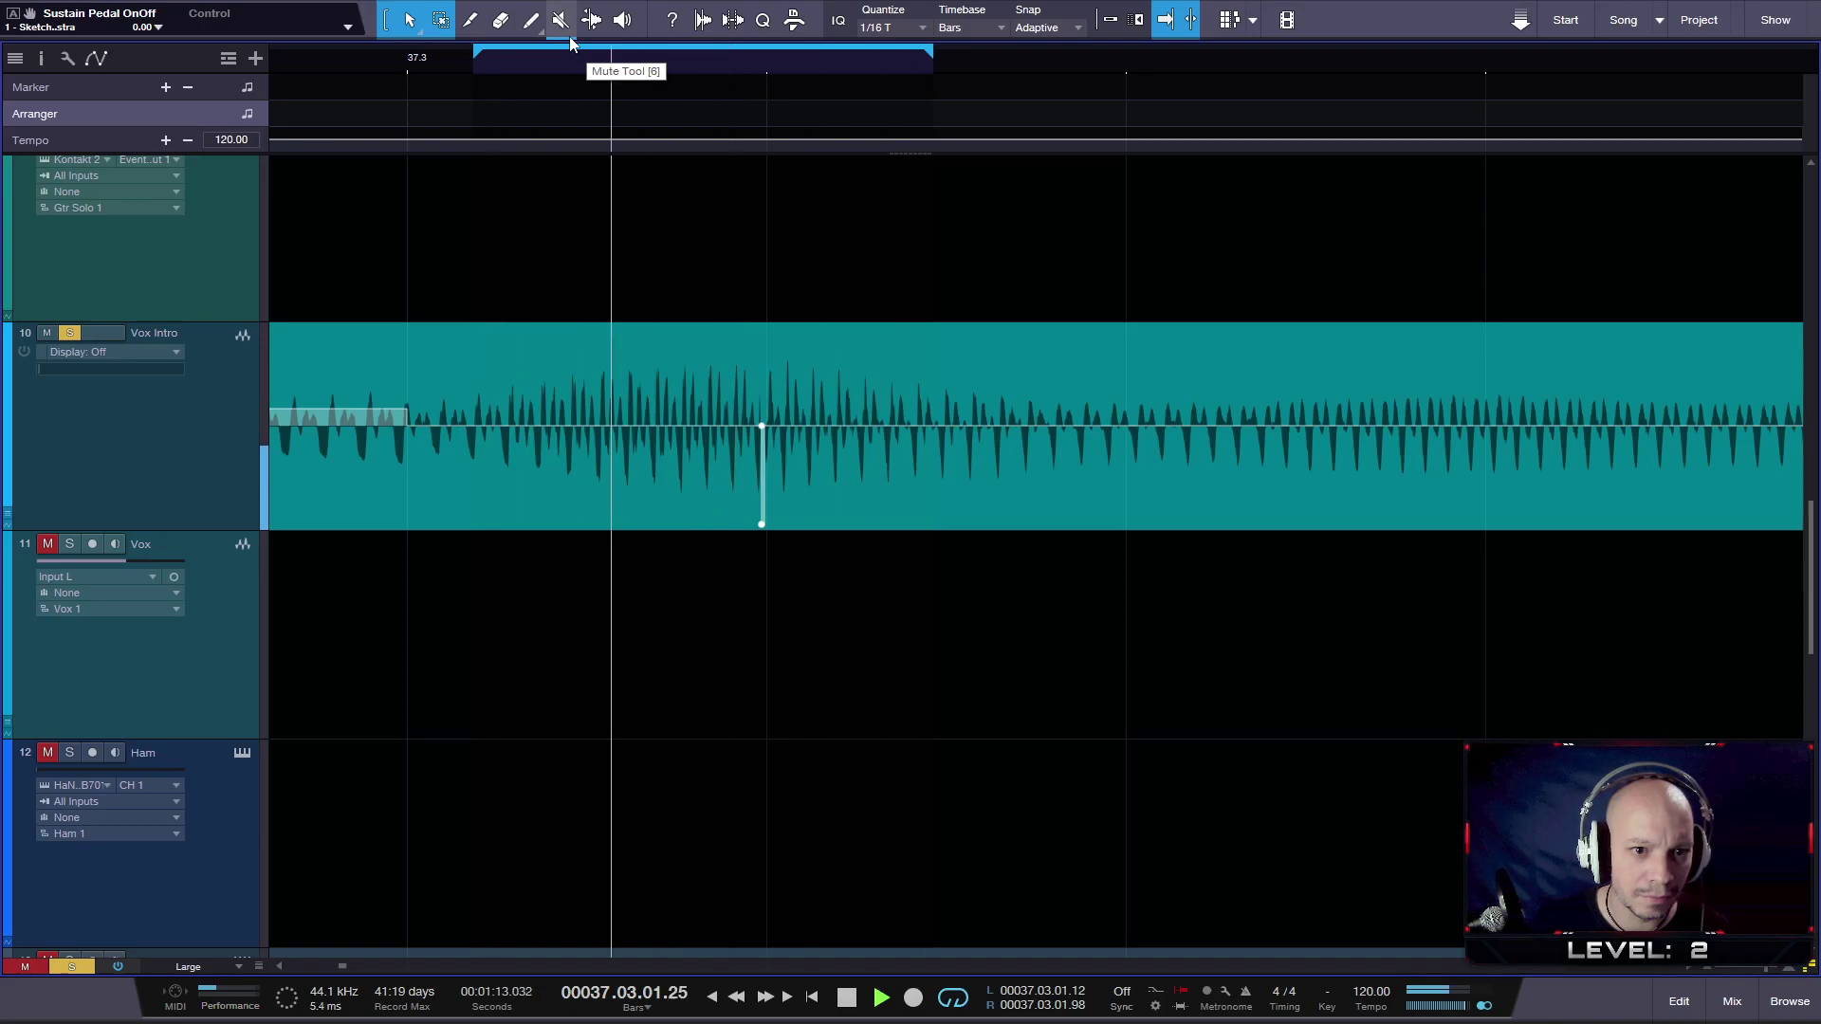
pyautogui.press('space')
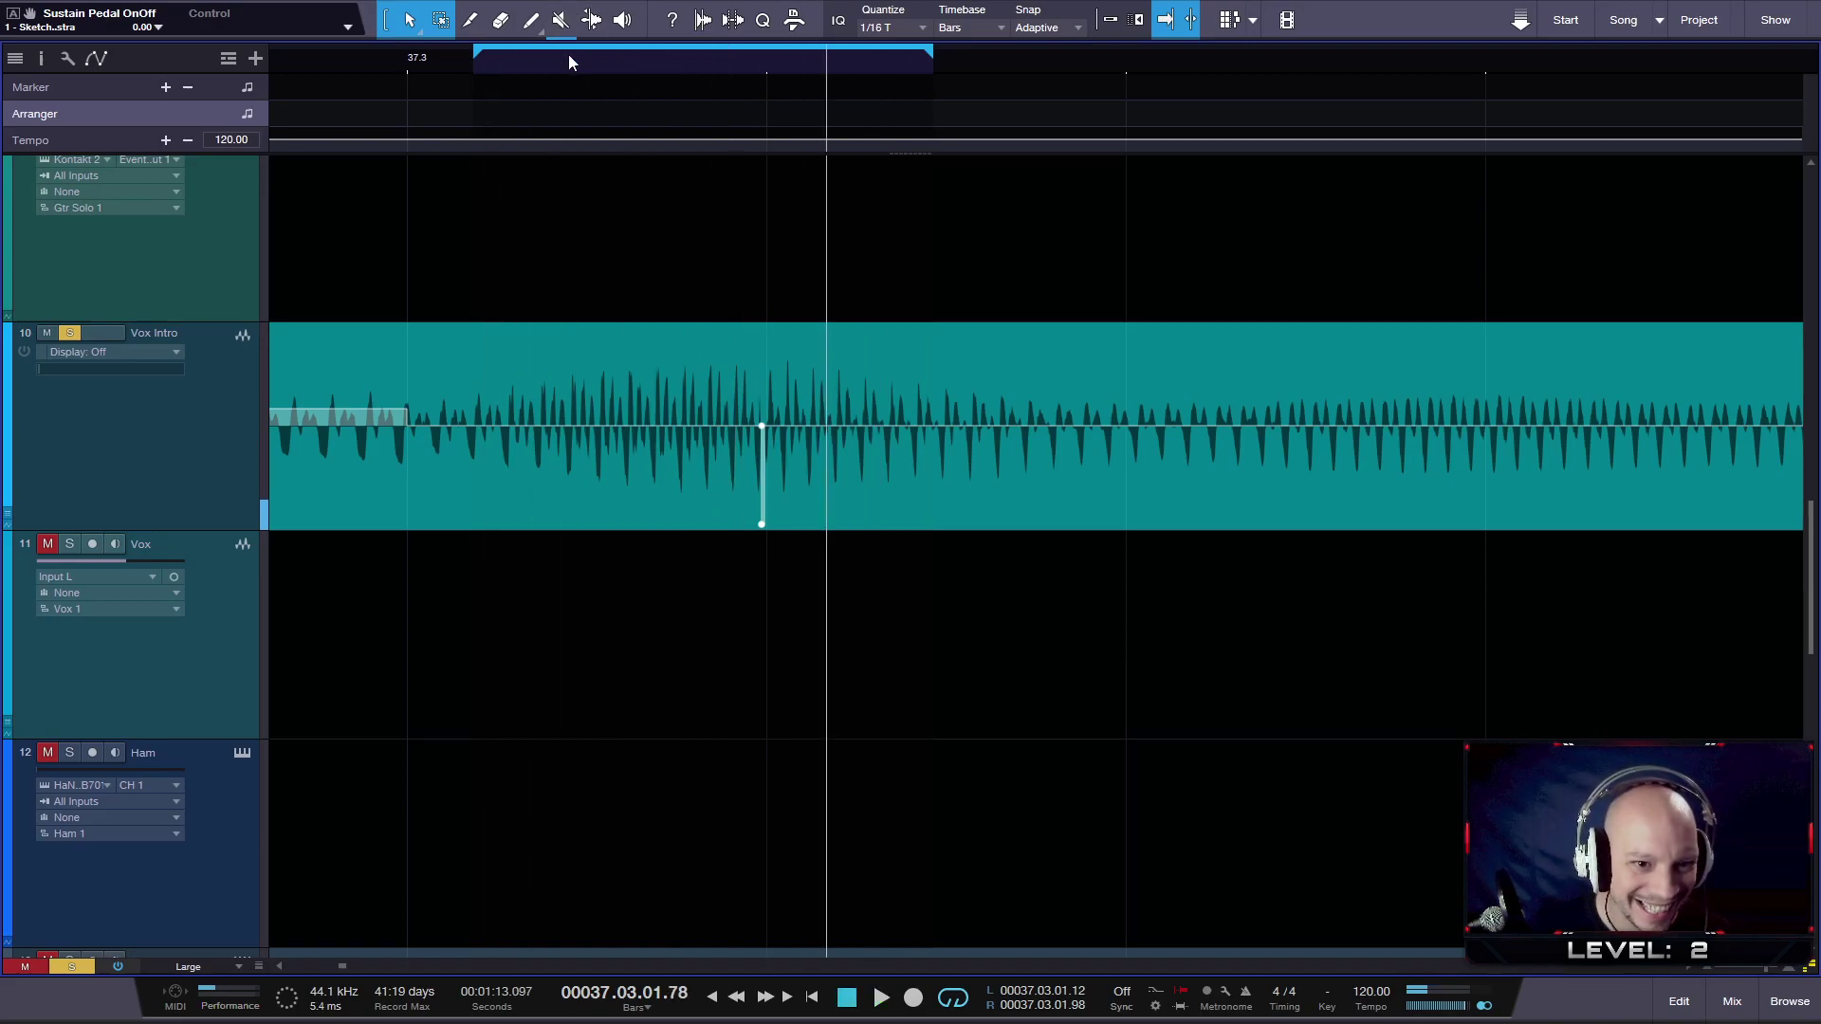
pyautogui.scroll(1, 670, 282)
pyautogui.scroll(3, 671, 284)
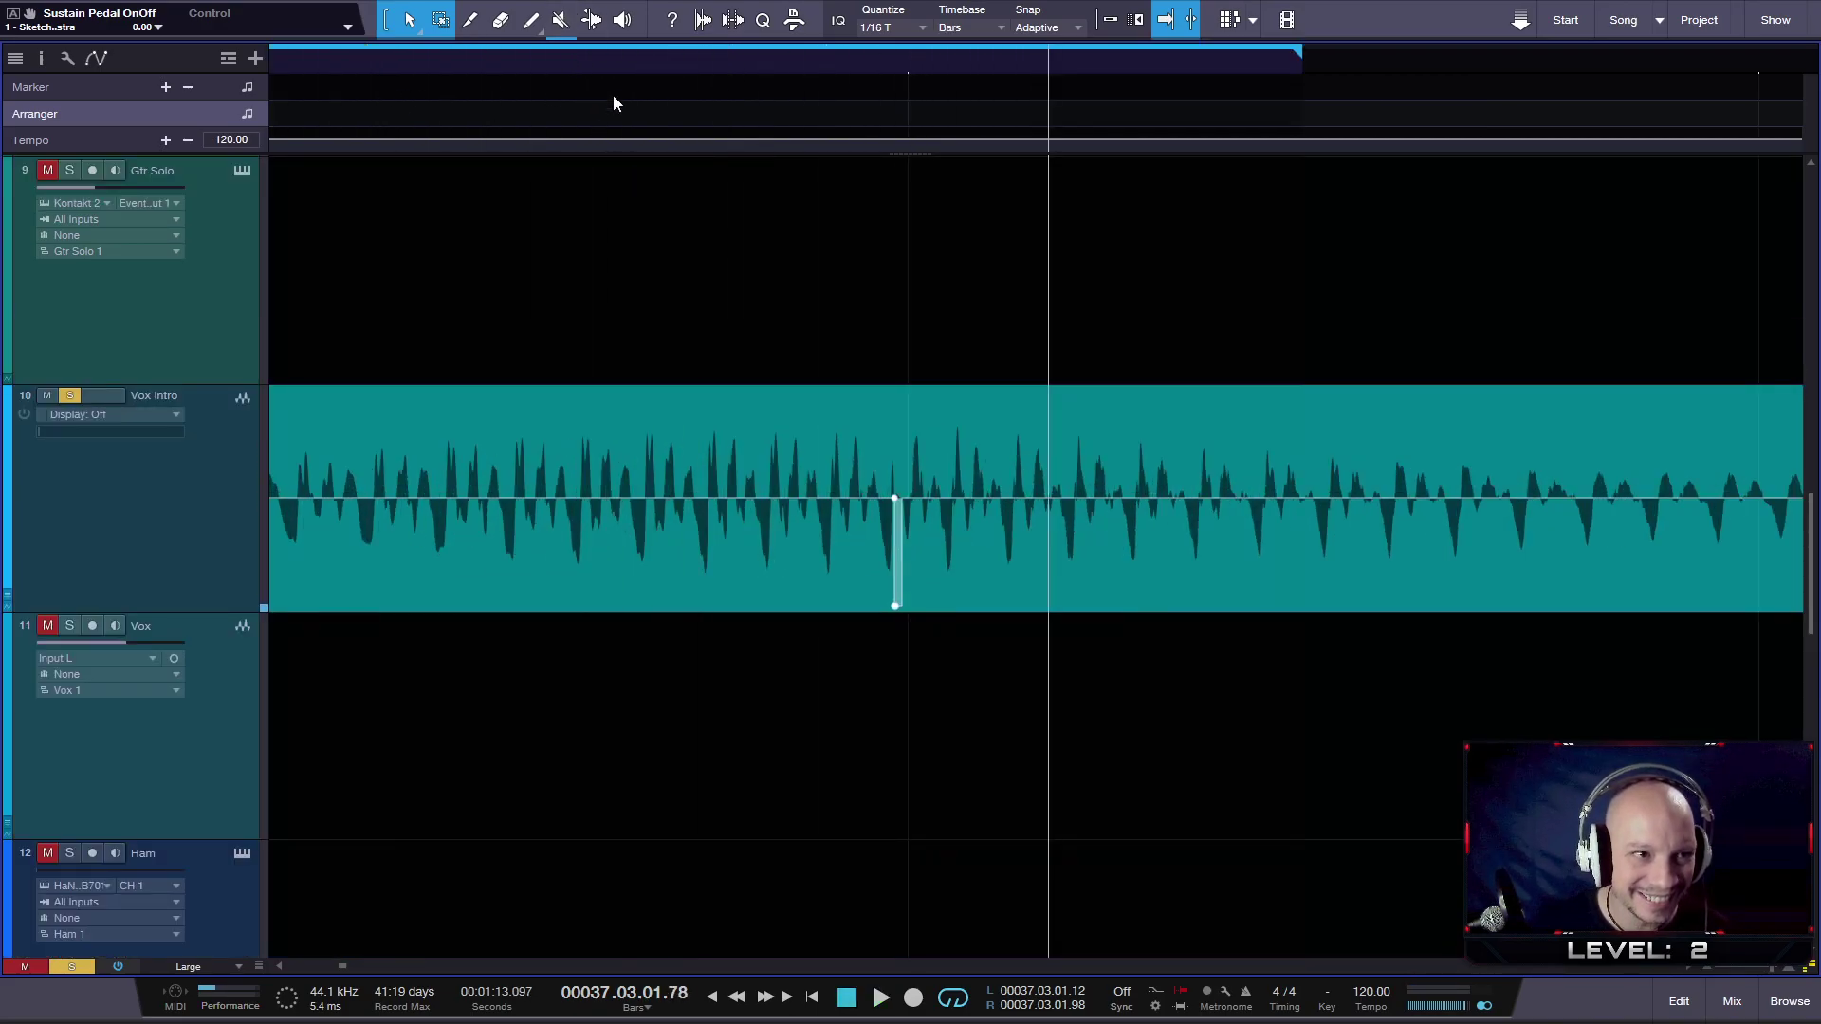
pyautogui.moveTo(1300, 54); pyautogui.dragTo(1258, 61)
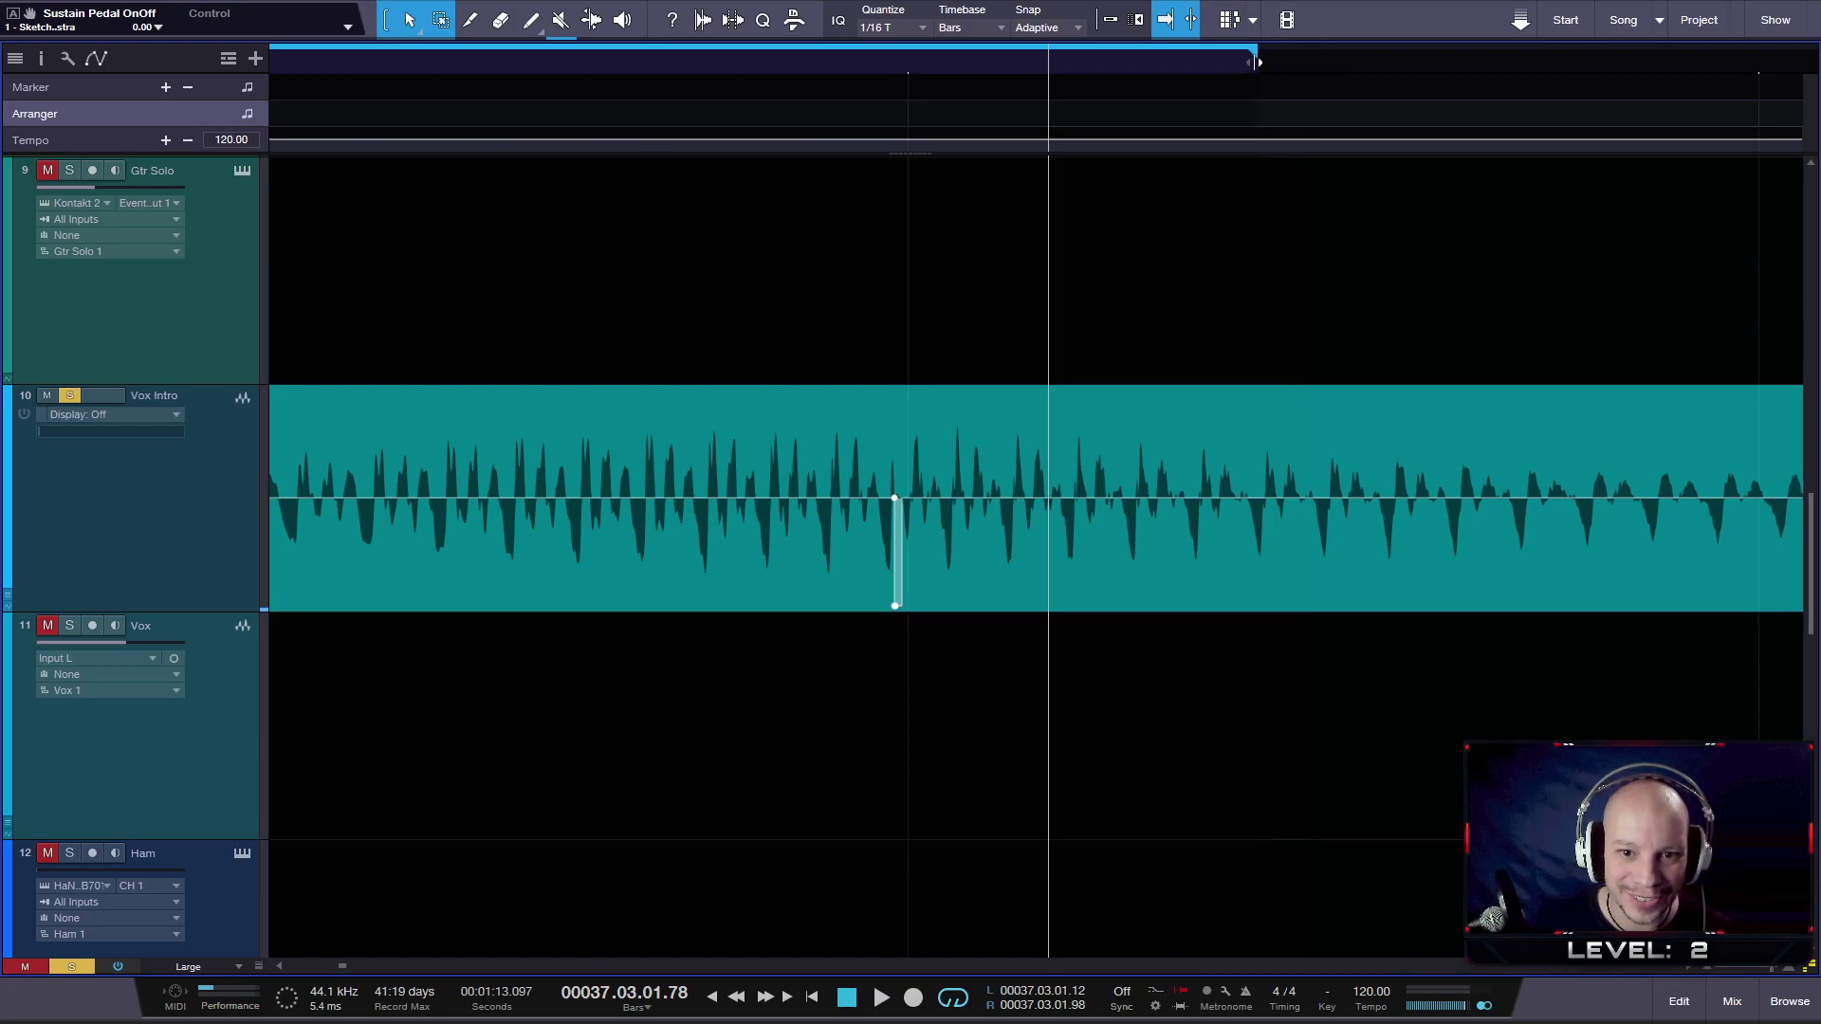
pyautogui.scroll(-3, 377, 103)
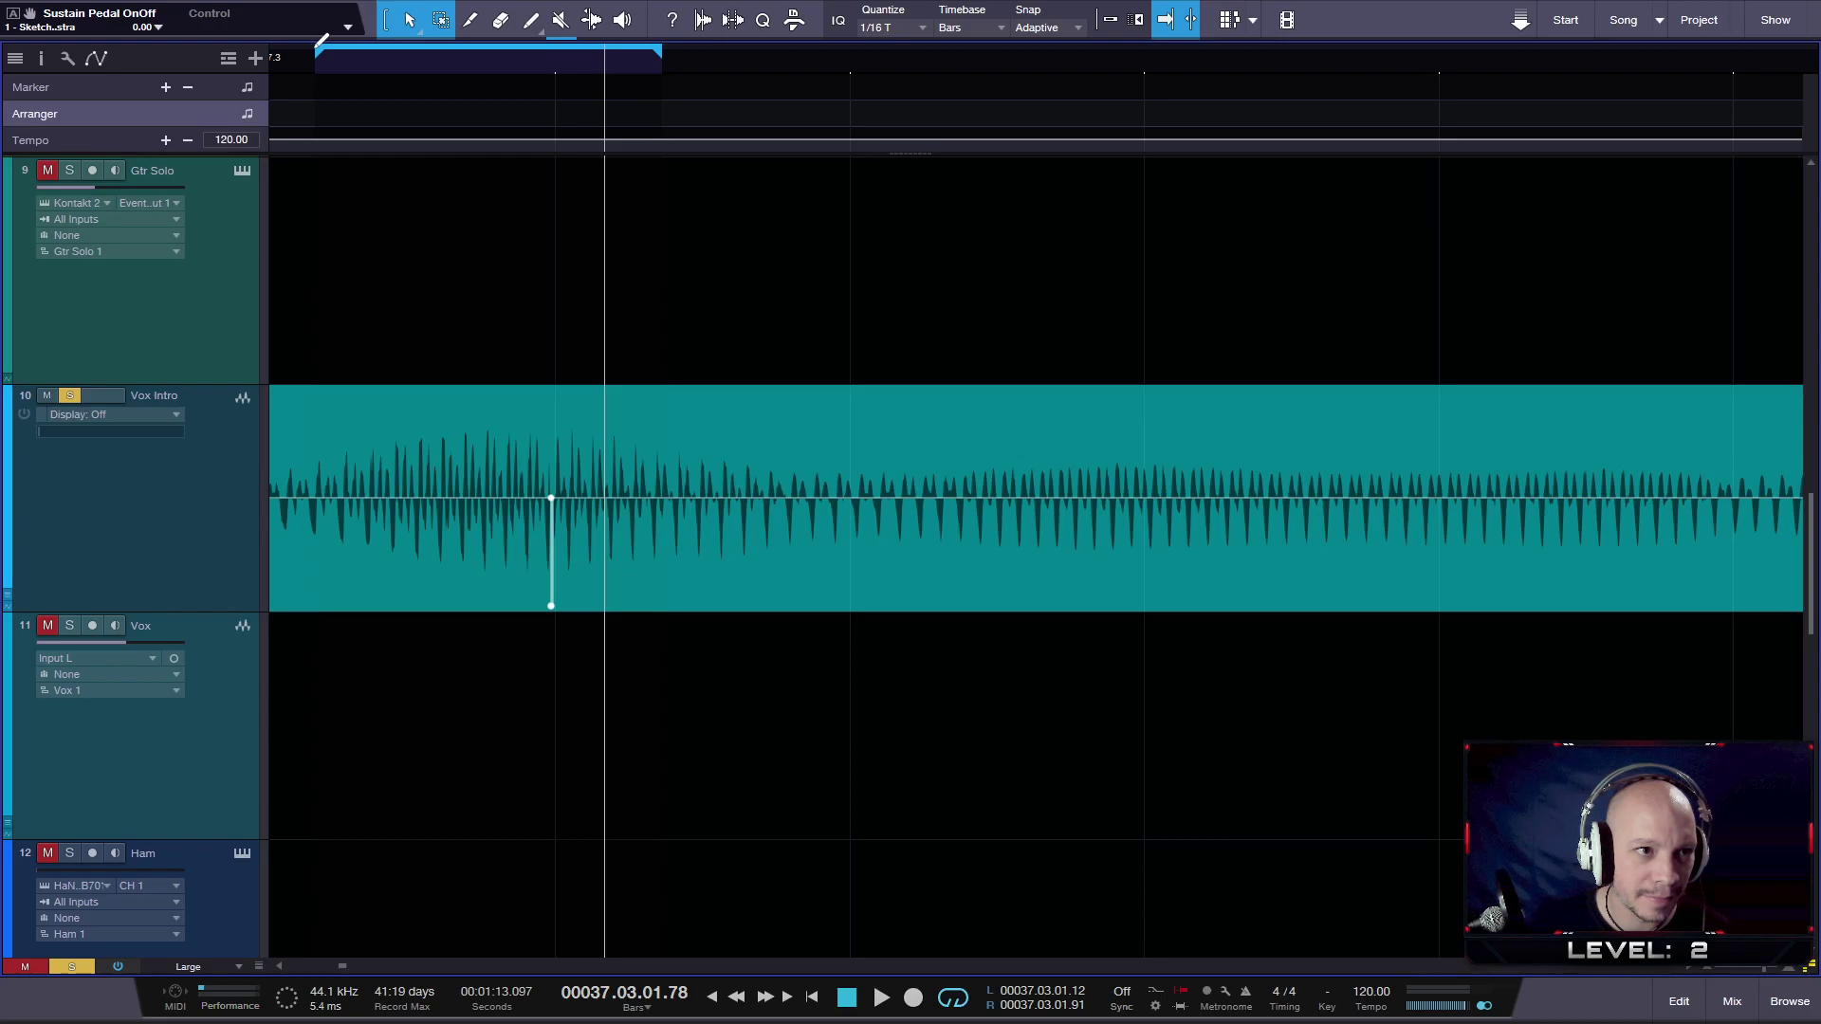
pyautogui.moveTo(427, 57); pyautogui.dragTo(428, 57)
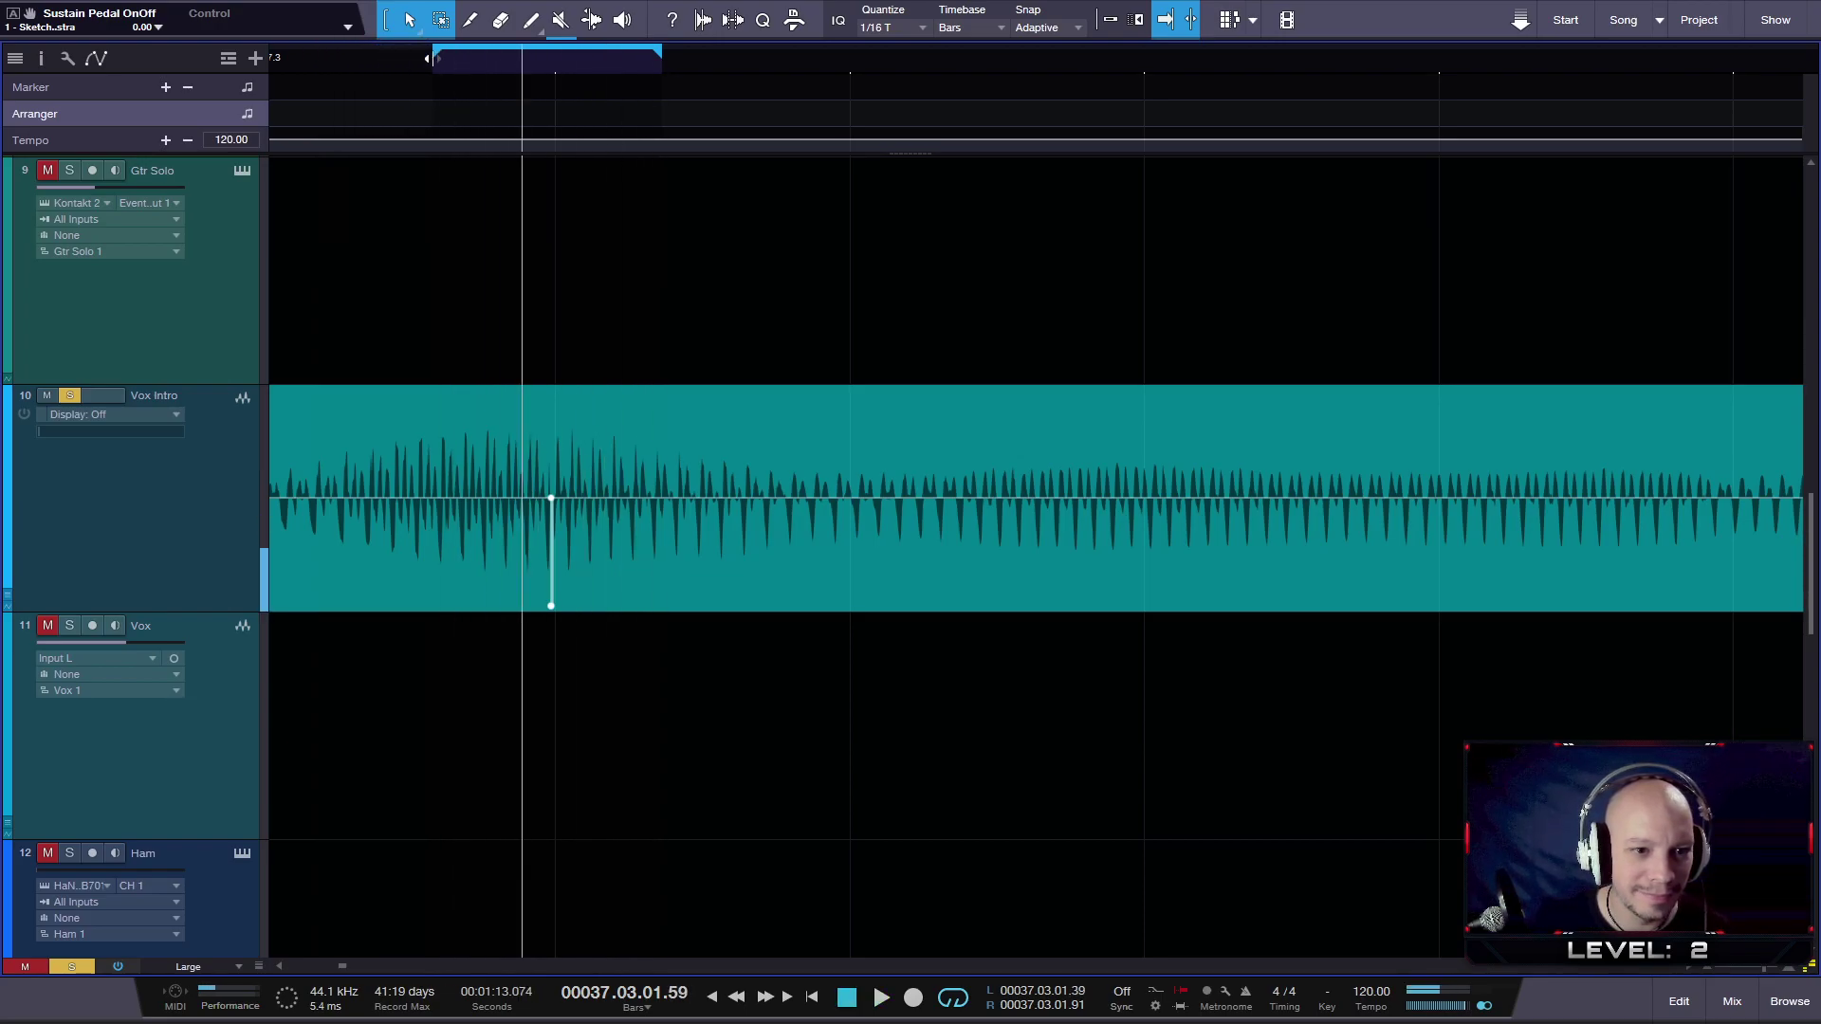
# - Set the song tempo to 13.00 for slow-motion checking of the gain dip
pyautogui.scroll(2, 440, 364)
pyautogui.scroll(1, 442, 367)
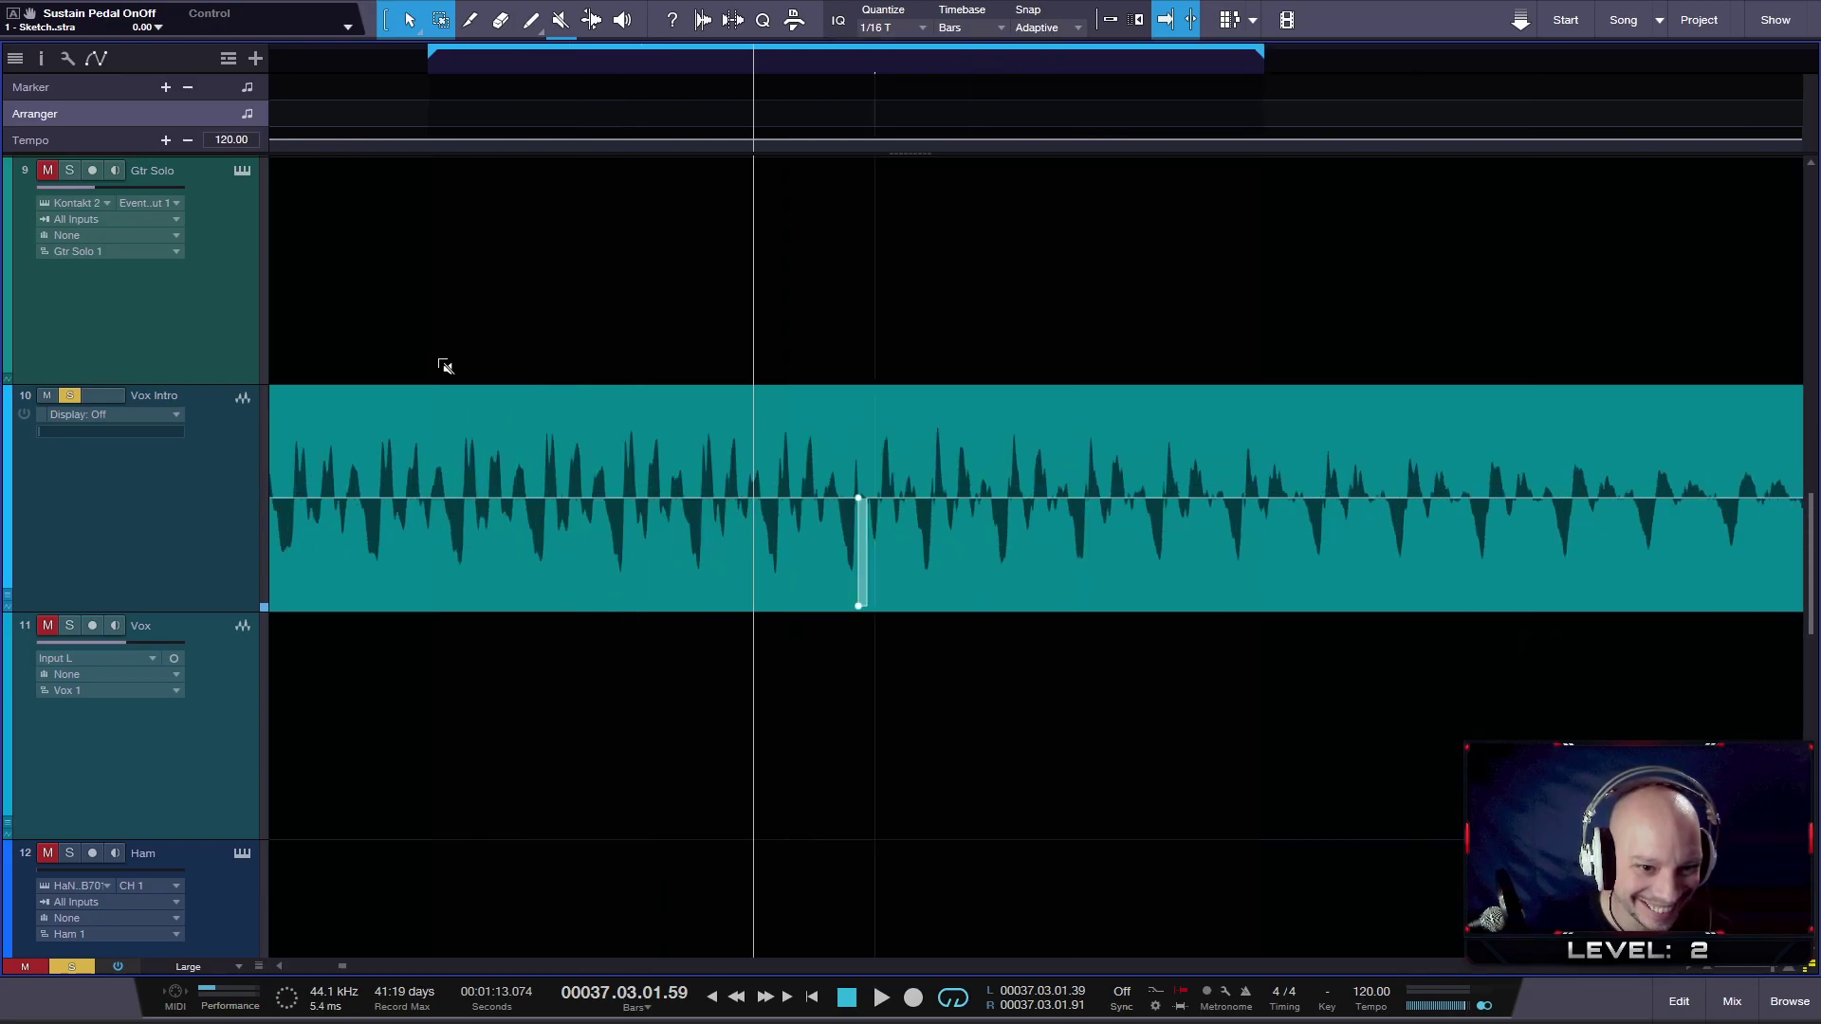
pyautogui.scroll(2, 753, 417)
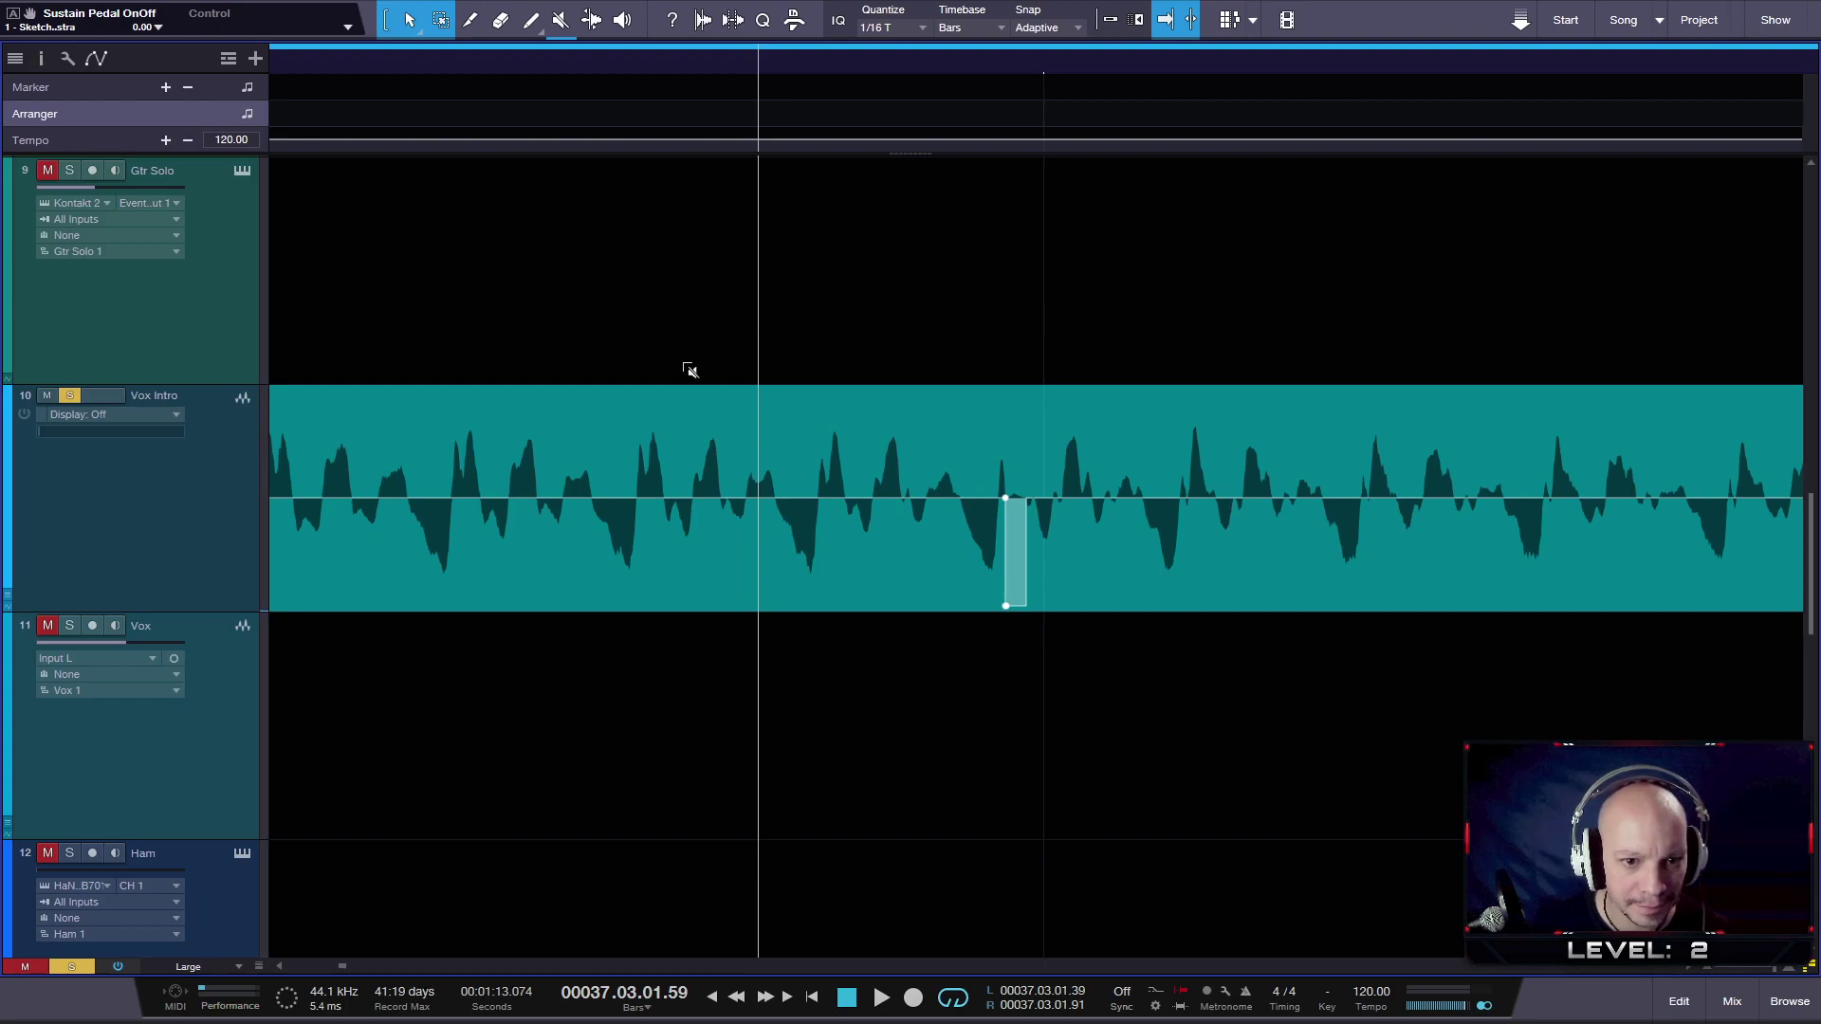
pyautogui.scroll(1, 692, 368)
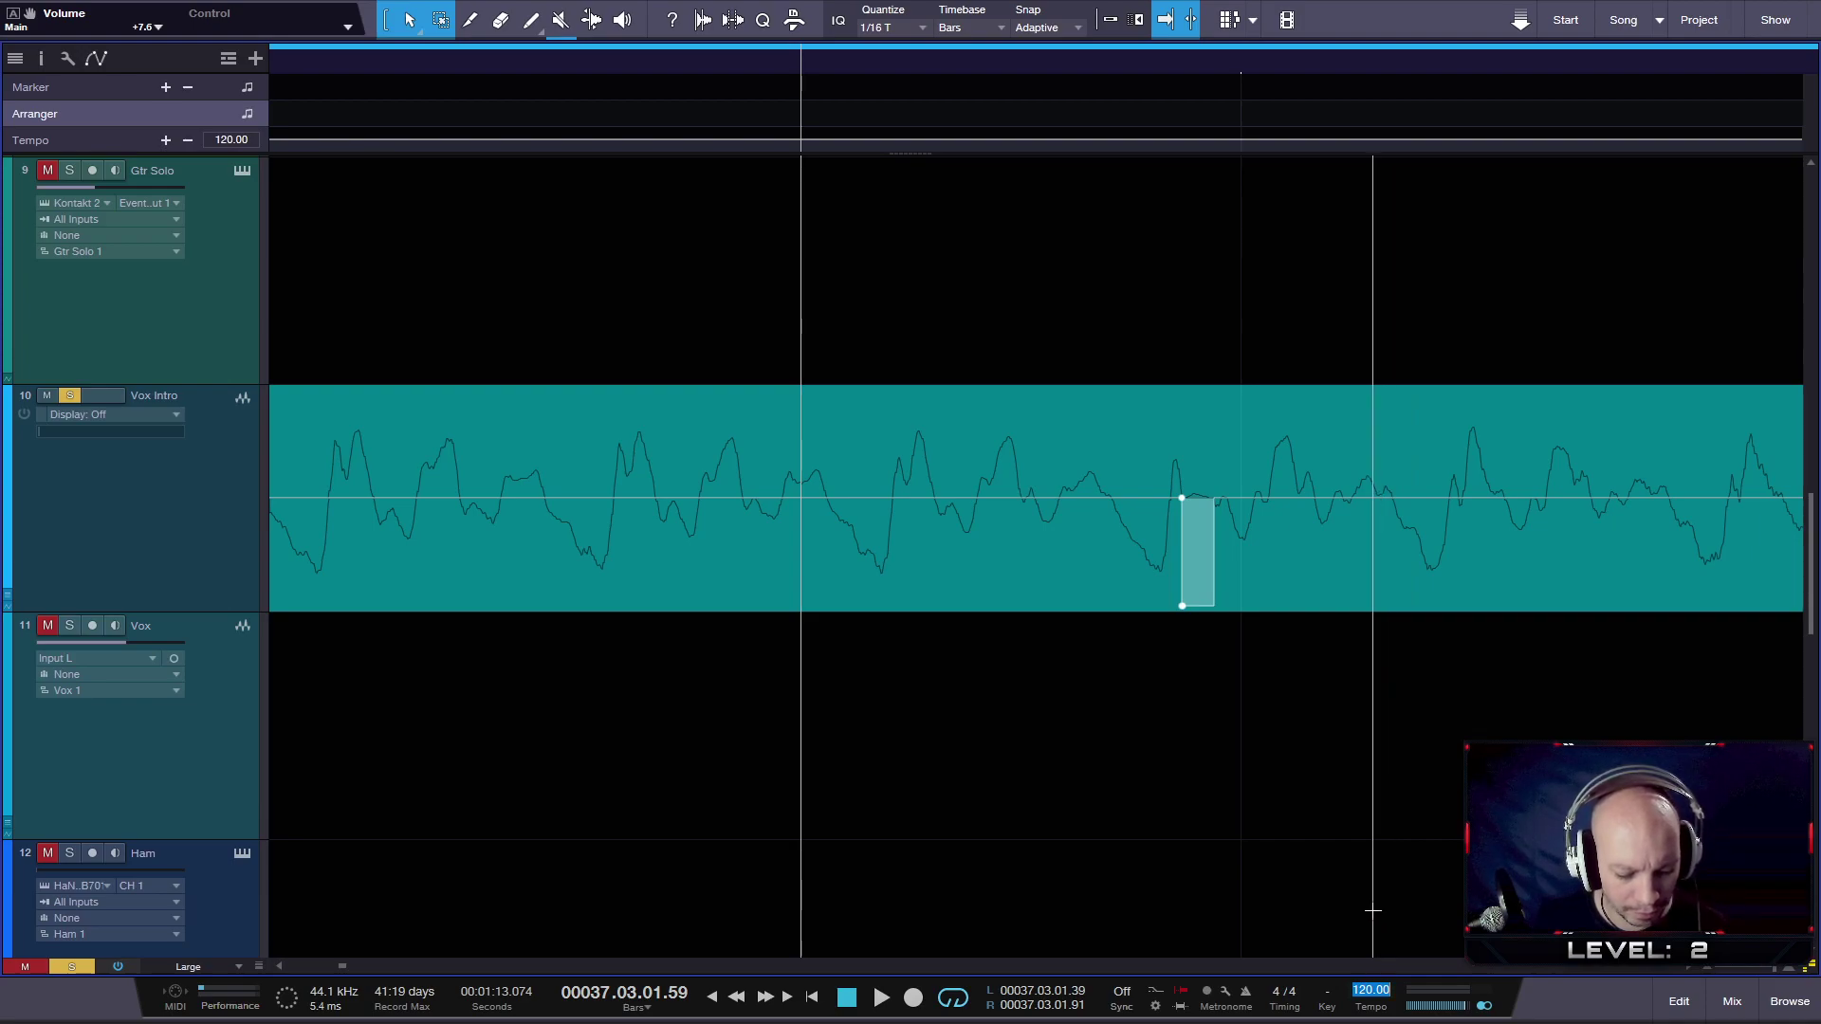
pyautogui.press('Return')
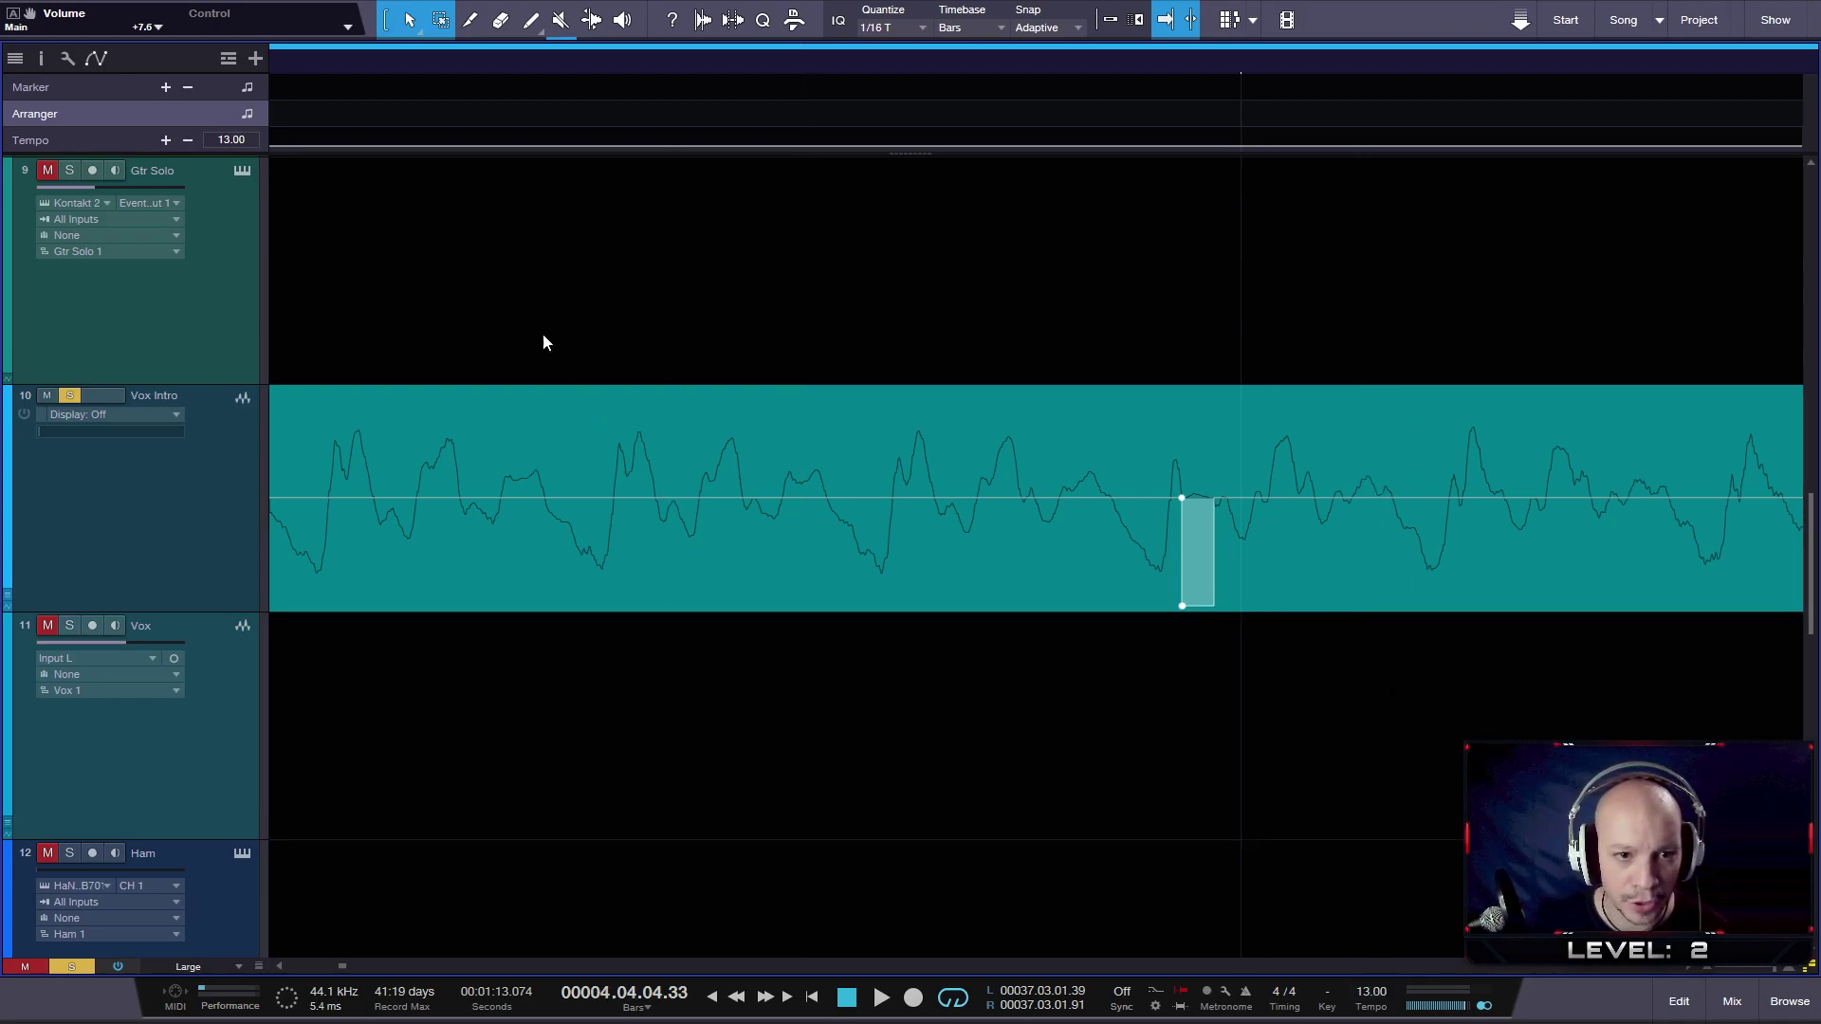
# - Audition the gain dip at the slowed tempo, starting just after 37.3 and running into the loop range
pyautogui.moveTo(609, 63); pyautogui.dragTo(560, 48)
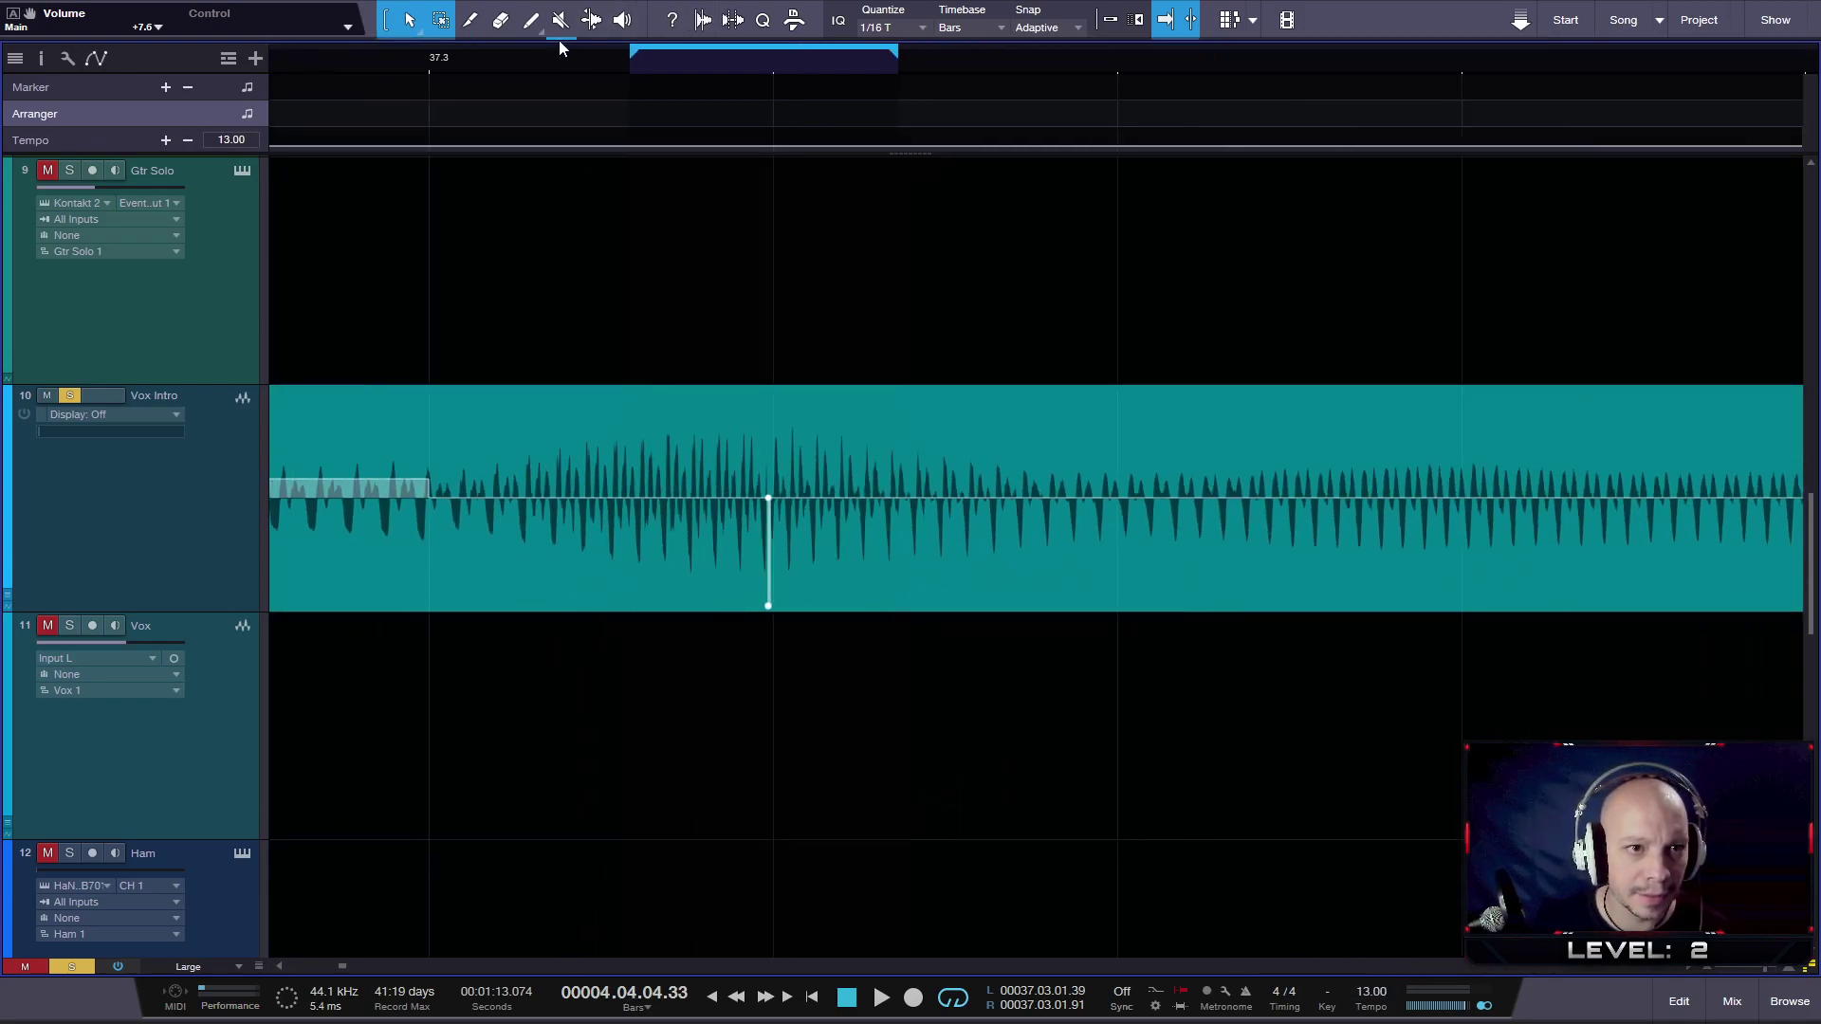
pyautogui.click(474, 60)
pyautogui.press('space')
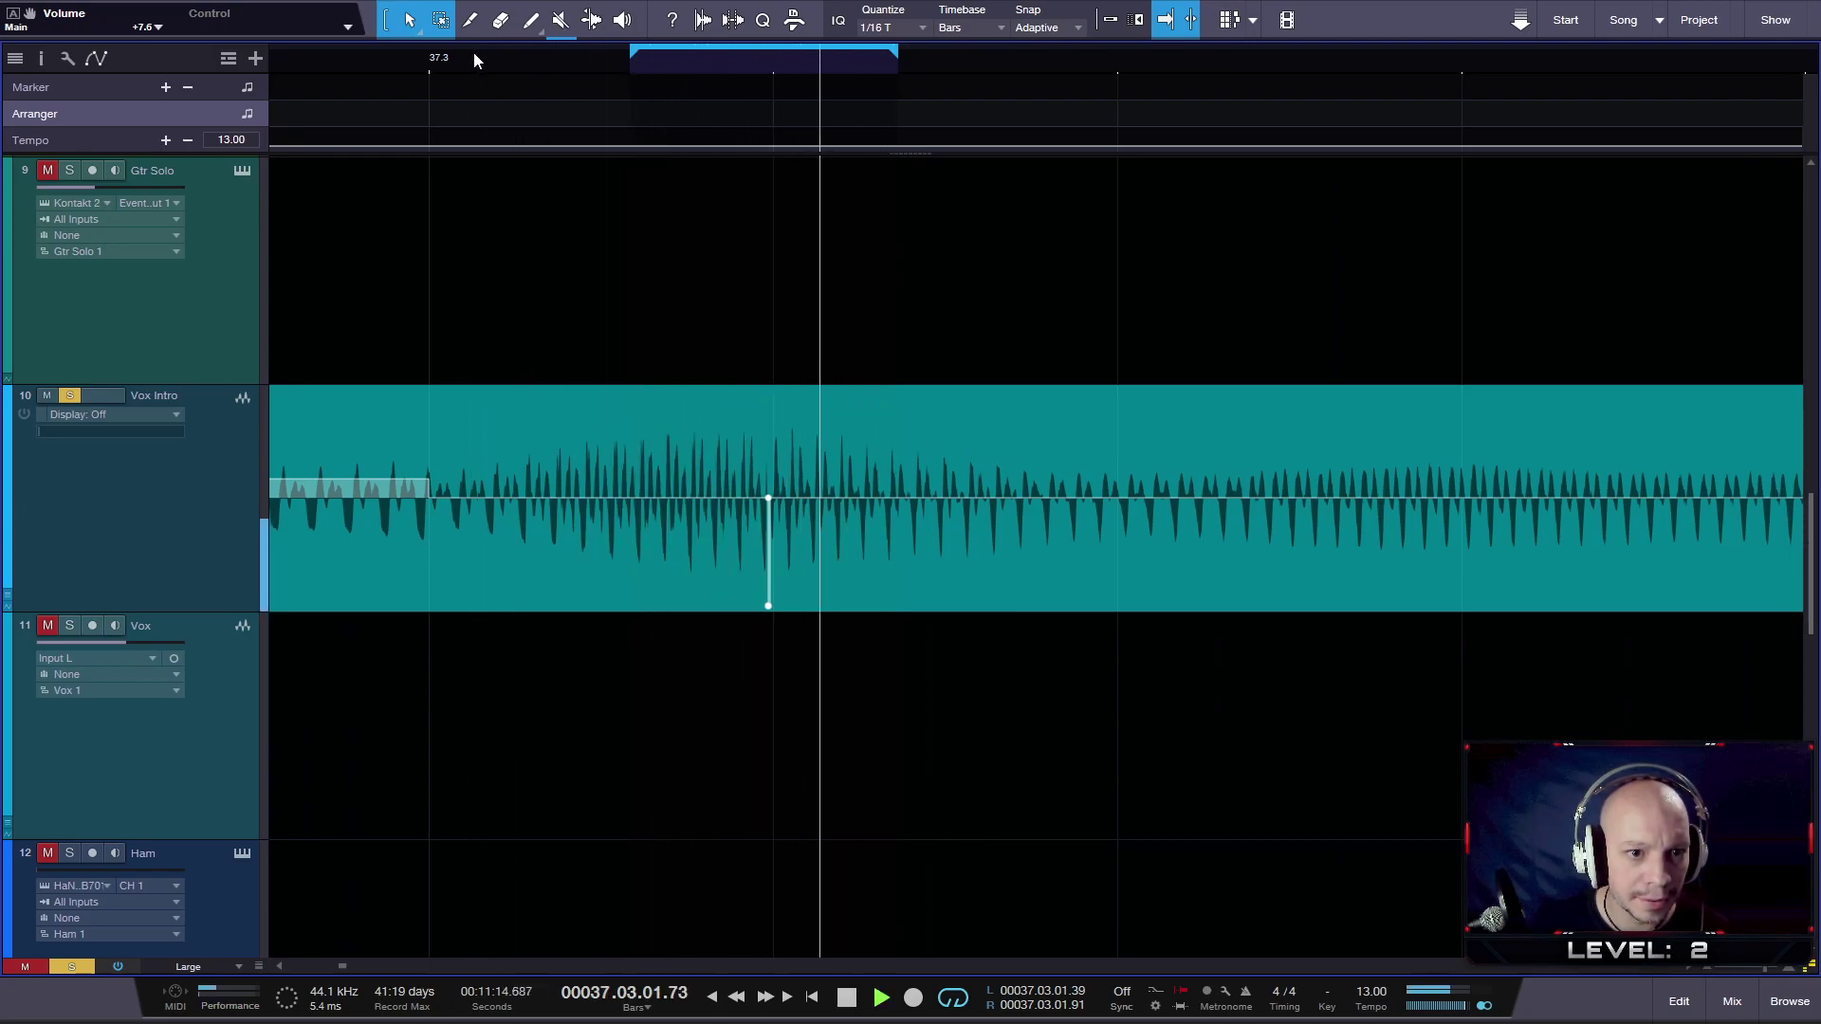
pyautogui.press('space')
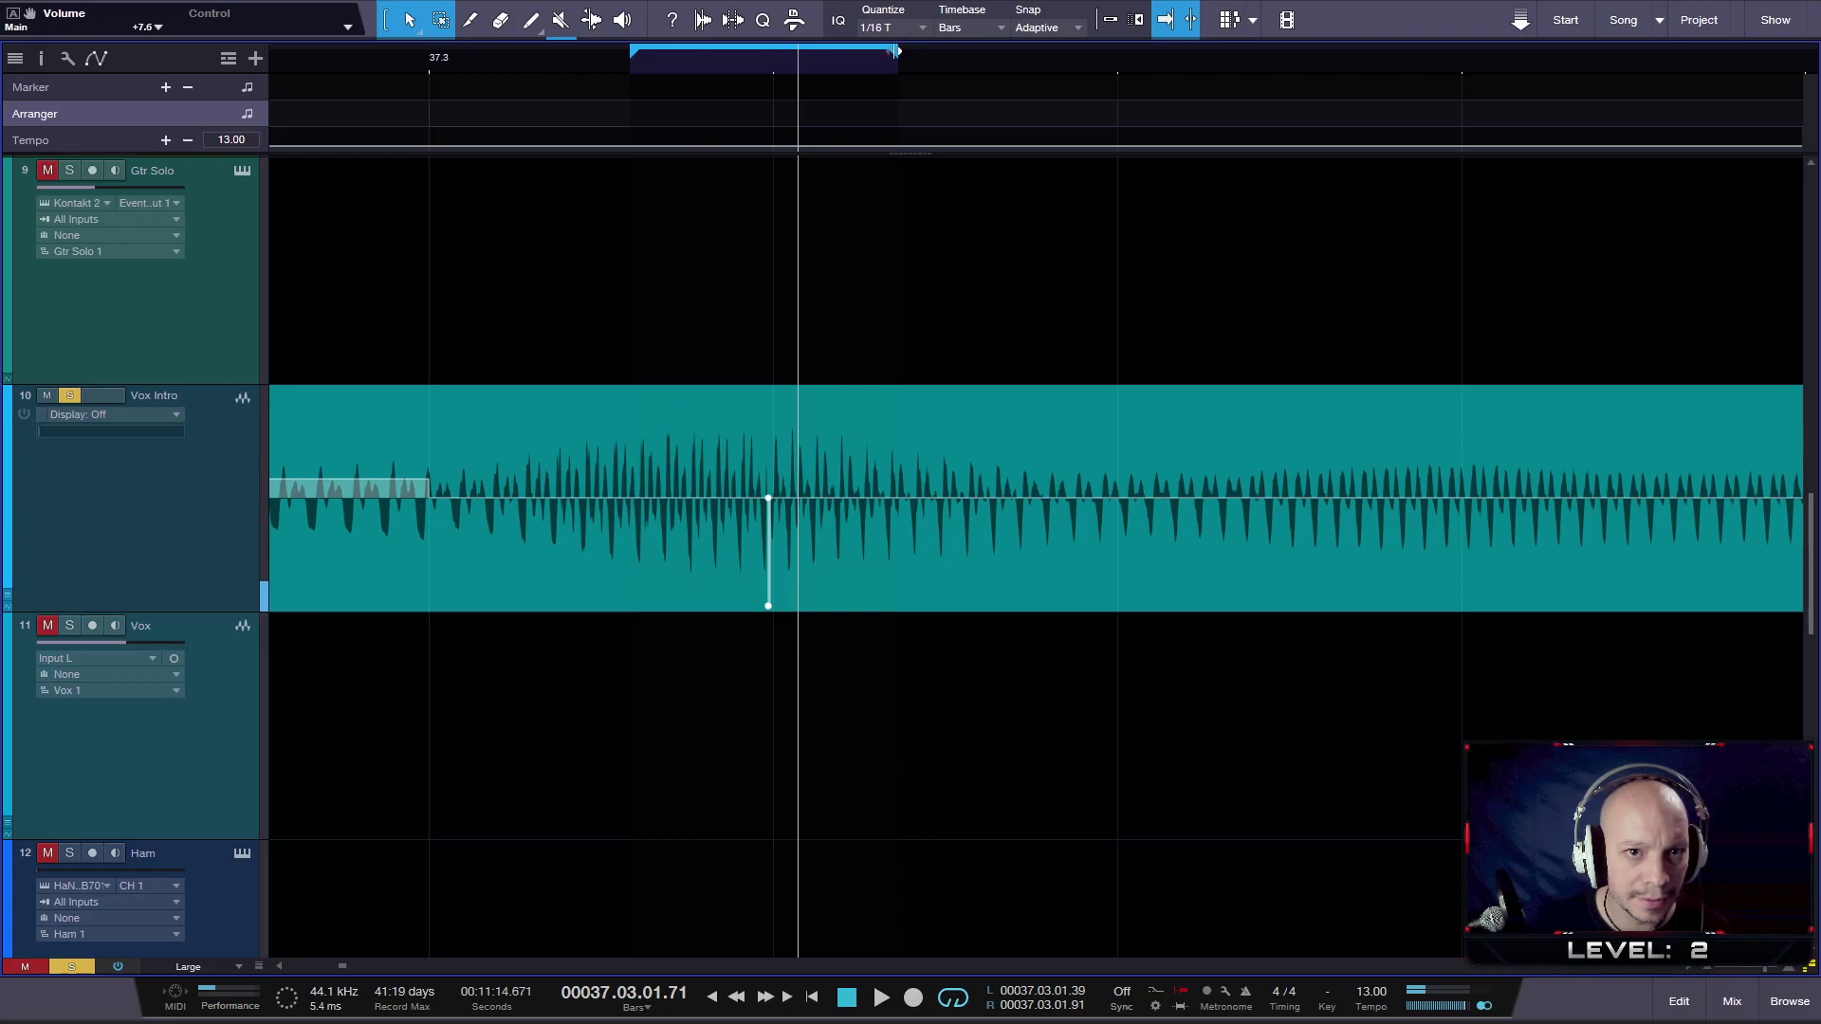
# - Collapse the loop range to 37.3.1.39, turn looping off, and play the passage with the gain dip from around 37.3
pyautogui.moveTo(896, 52); pyautogui.dragTo(622, 54)
pyautogui.click(629, 54)
pyautogui.click(443, 57)
pyautogui.press('space')
pyautogui.press('space')
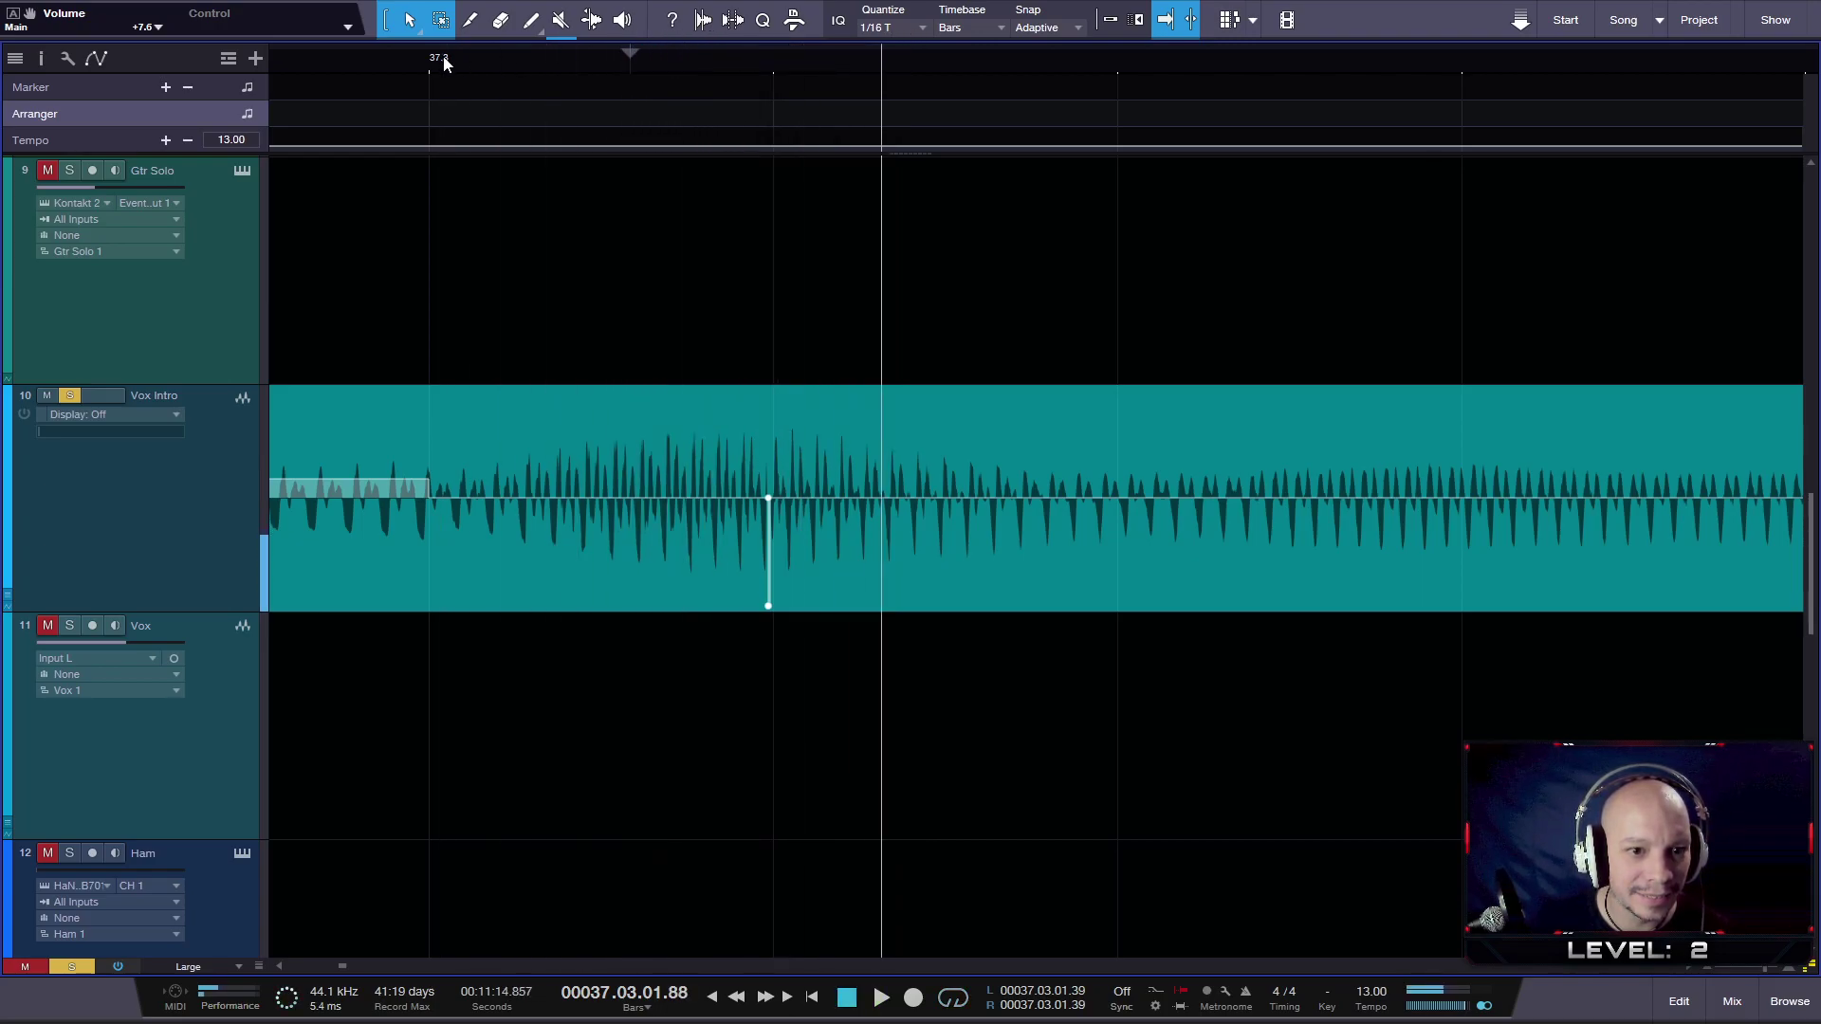
pyautogui.click(427, 57)
pyautogui.press('space')
pyautogui.press('space')
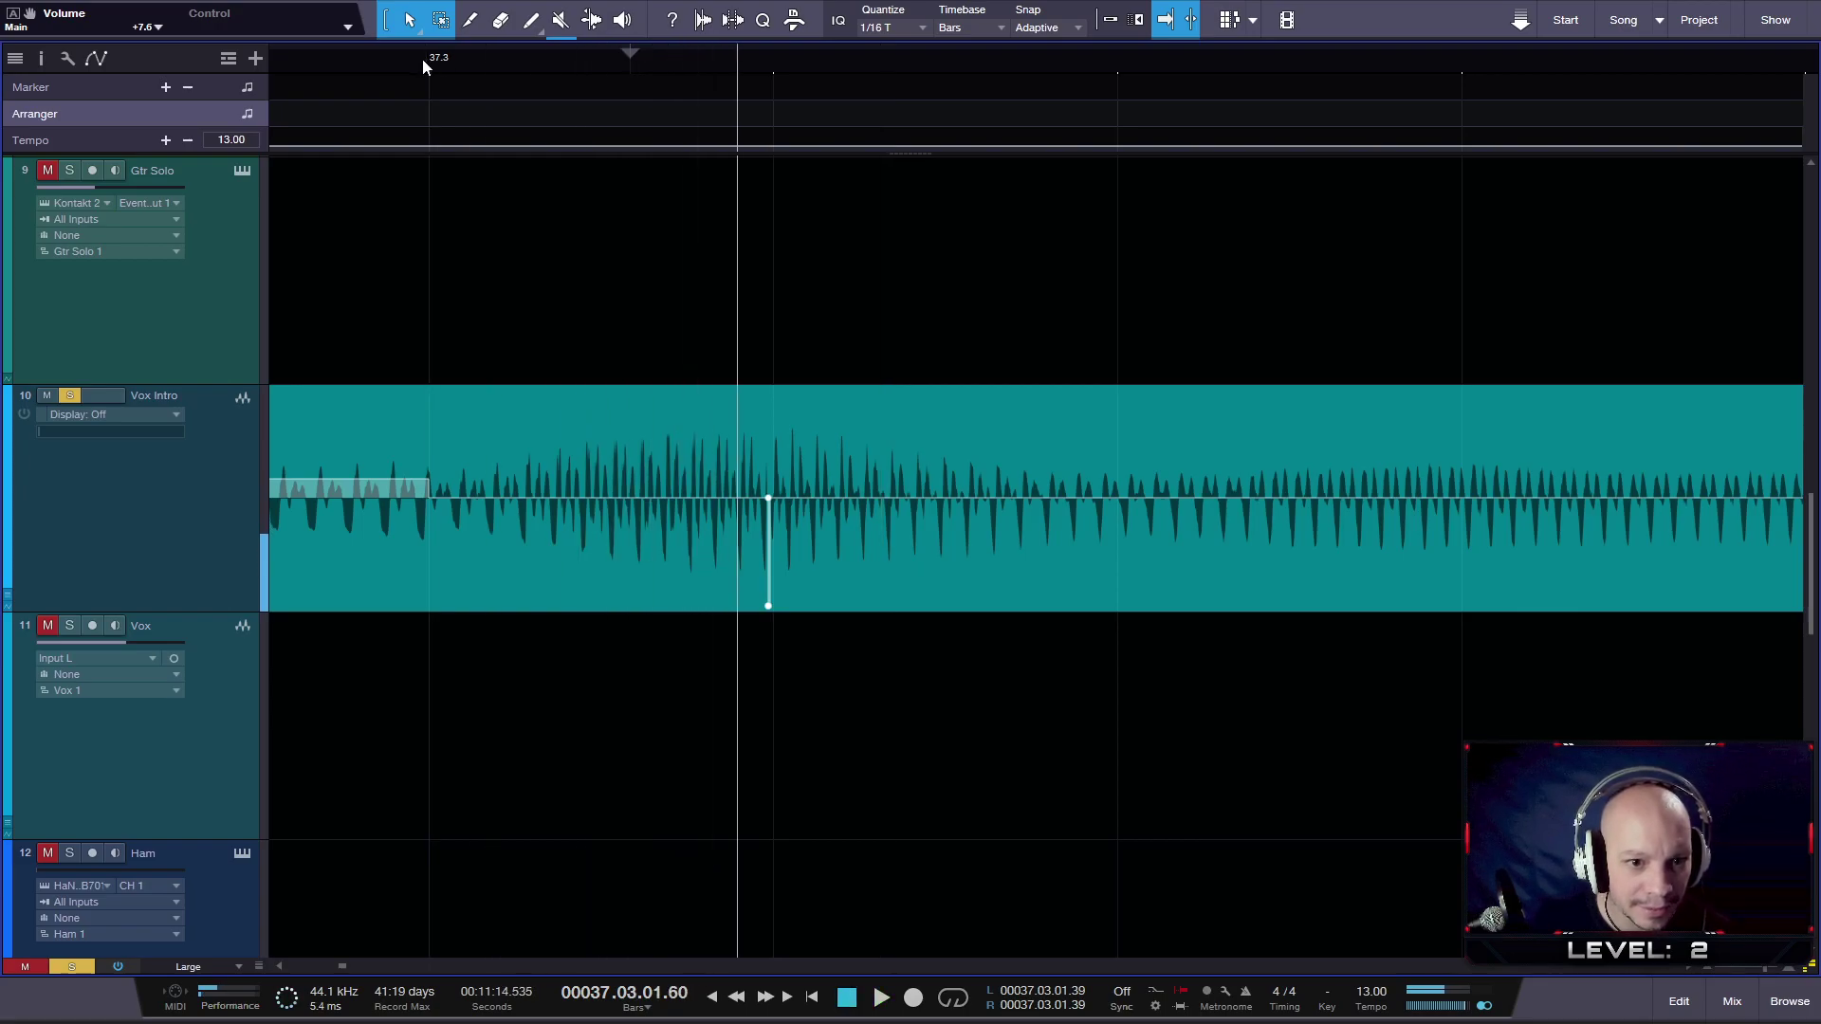
# - Enlarge the track height to X-Large and examine the Vox Intro waveform leading up to the gain dip
pyautogui.scroll(3, 474, 371)
pyautogui.scroll(-4, 901, 474)
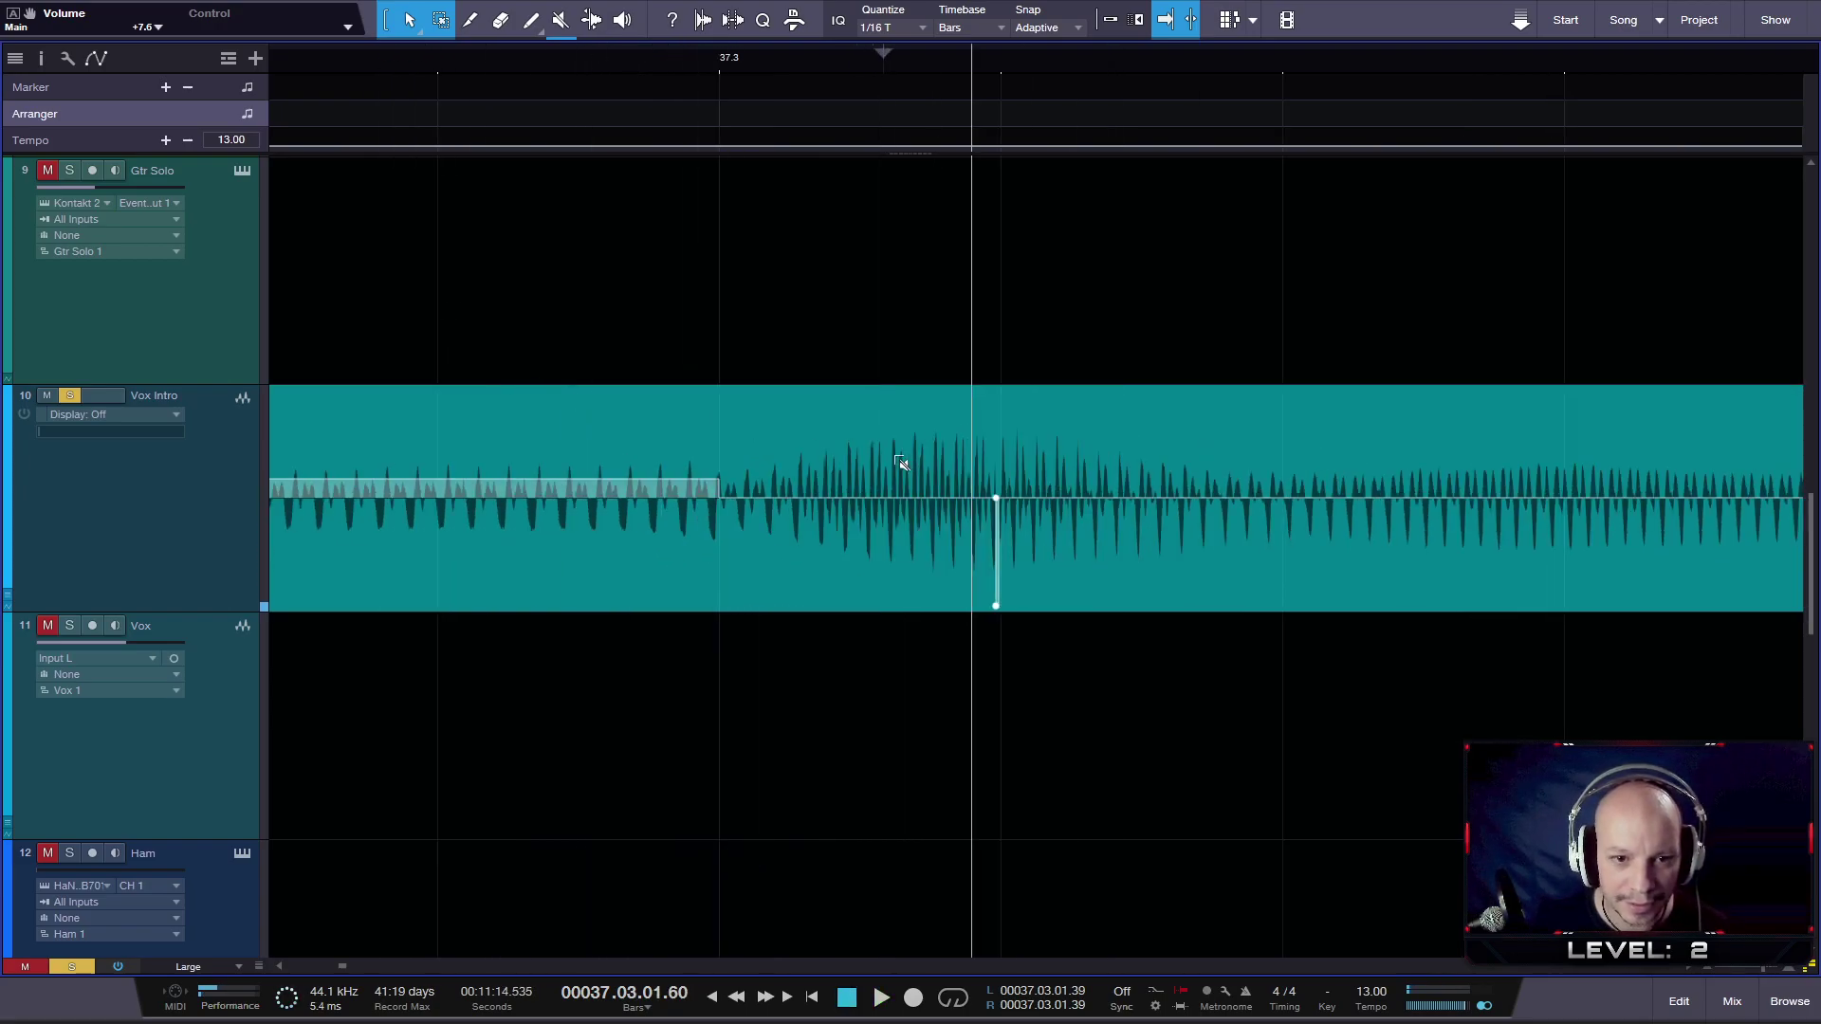
pyautogui.scroll(2, 875, 531)
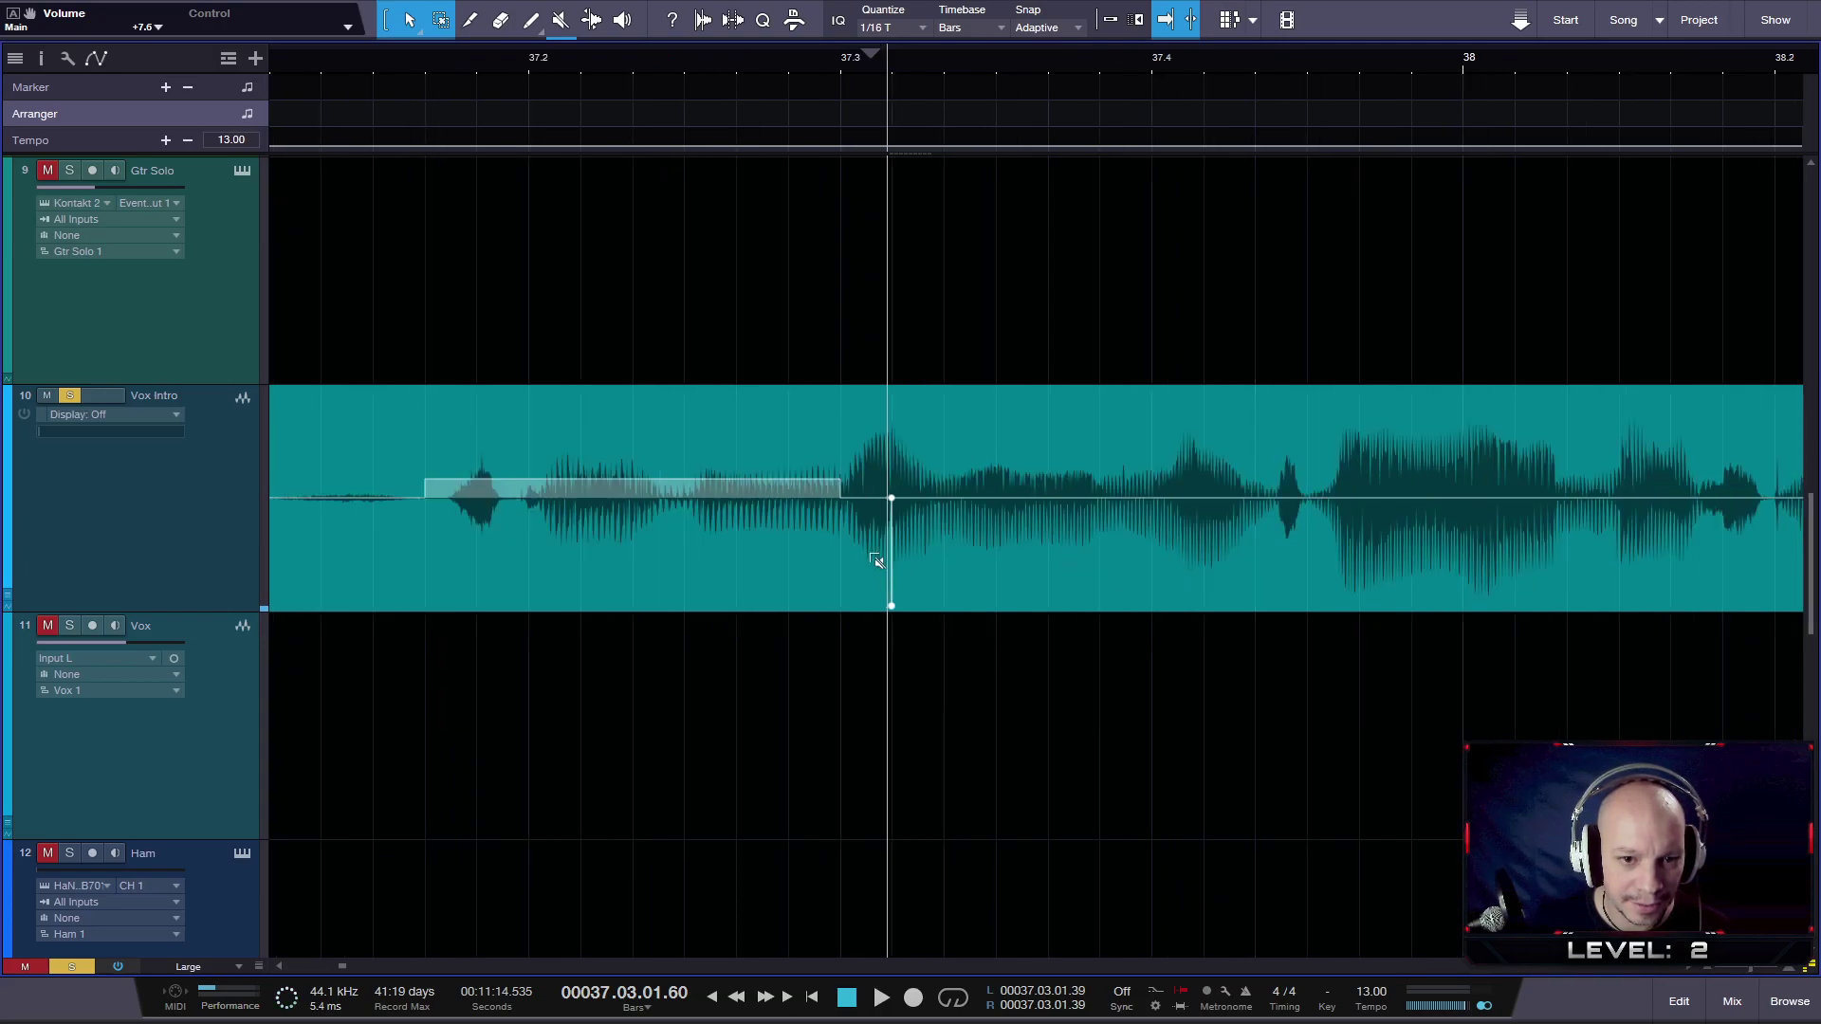
pyautogui.scroll(2, 875, 541)
pyautogui.scroll(2, 877, 558)
pyautogui.scroll(-2, 878, 560)
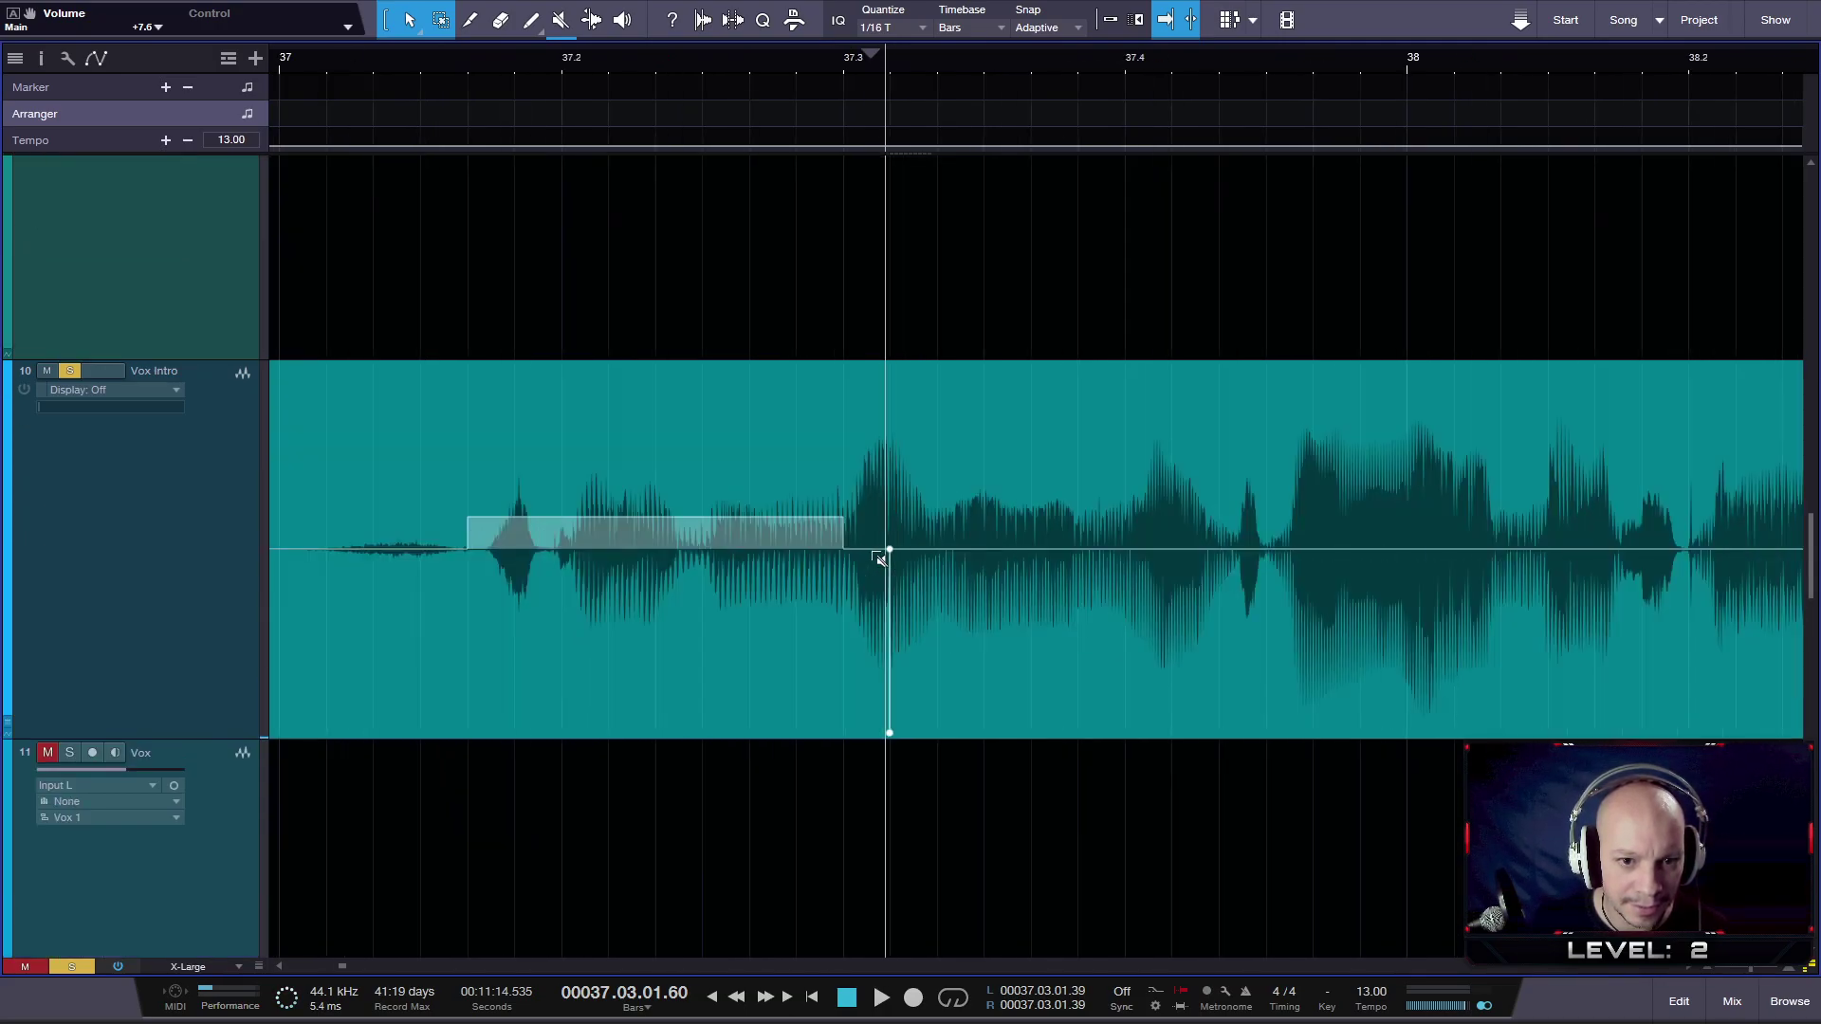
pyautogui.scroll(8, 878, 559)
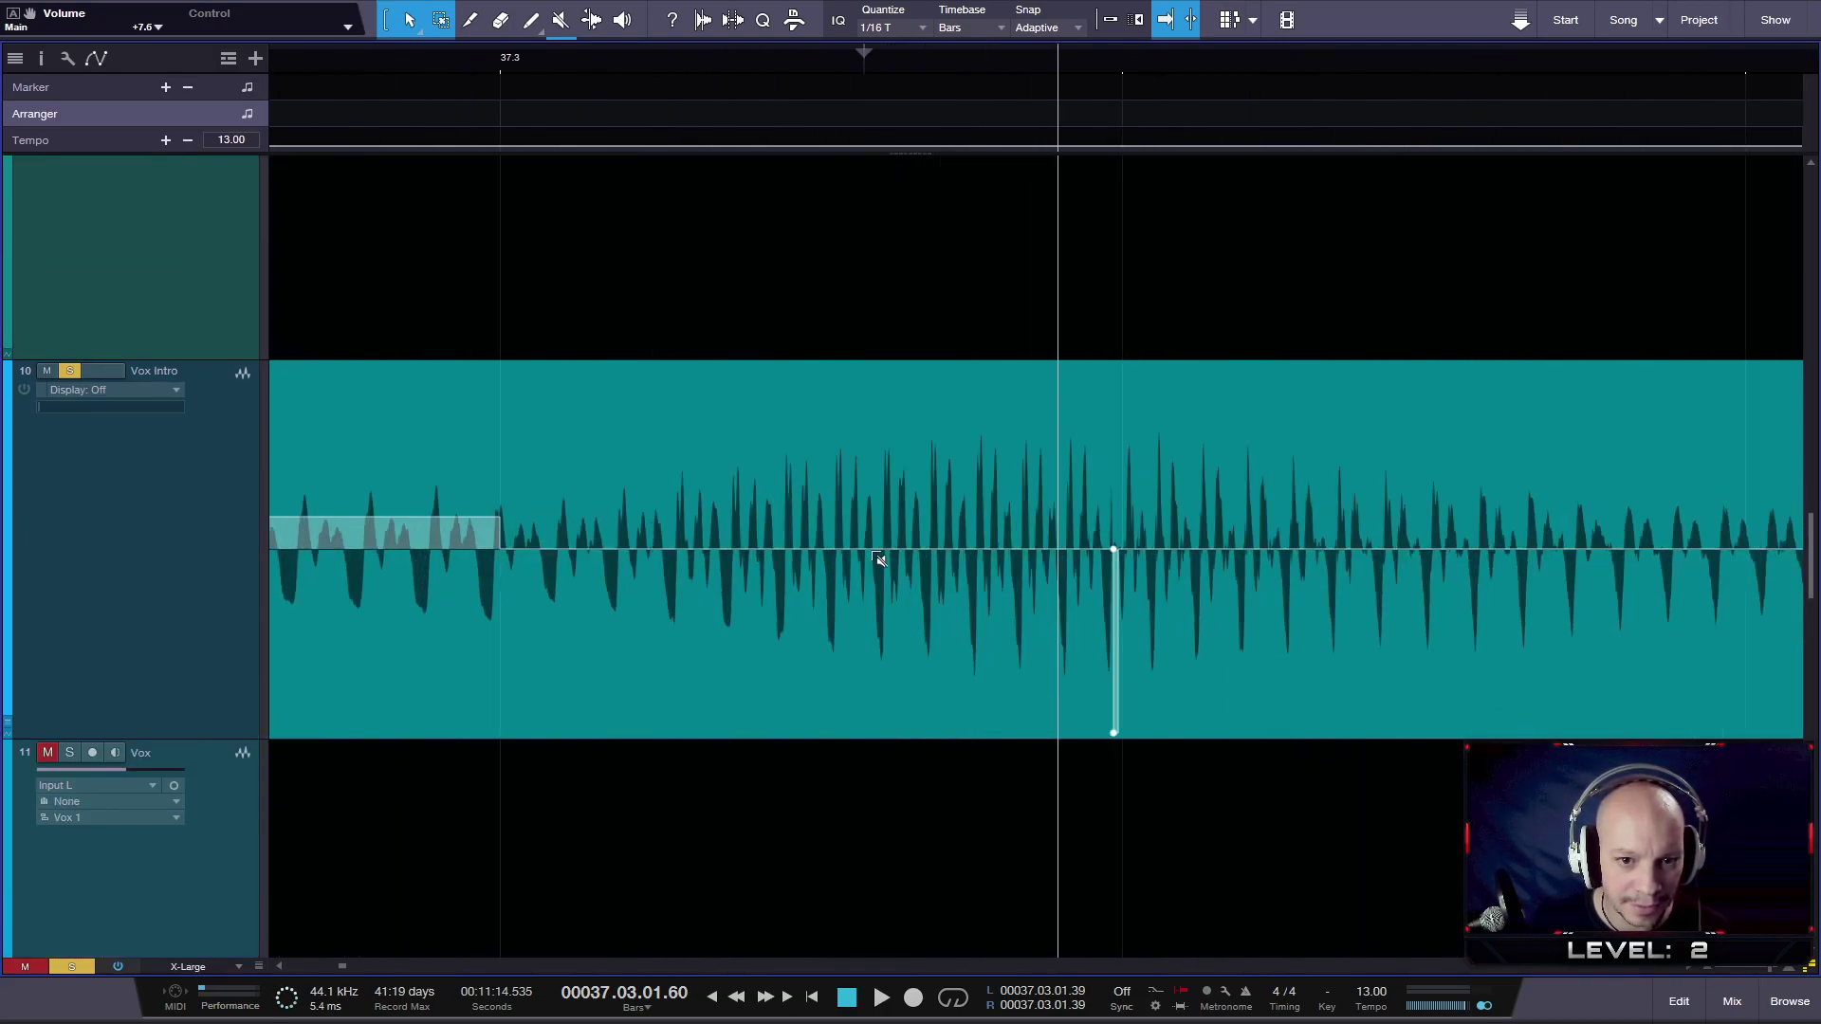
pyautogui.scroll(2, 951, 549)
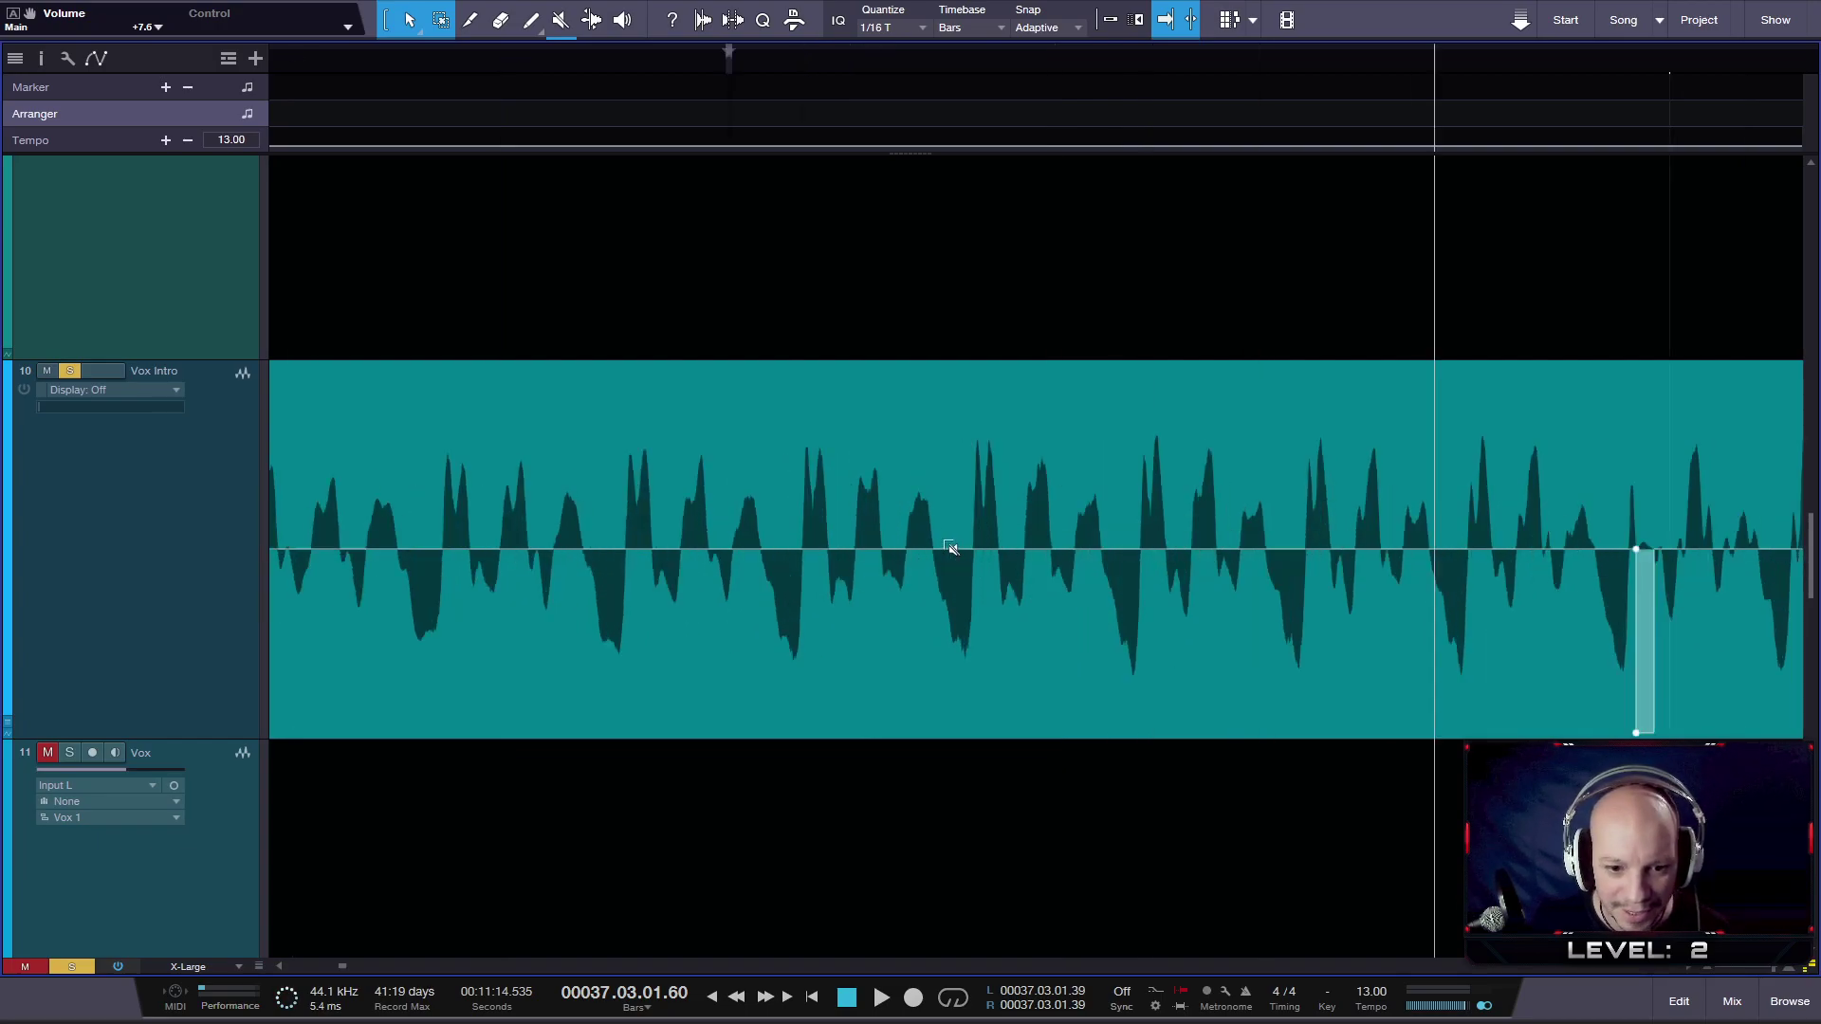
# - Replay the waveform cycles around the gain dip from several start points shortly before it
pyautogui.click(430, 51)
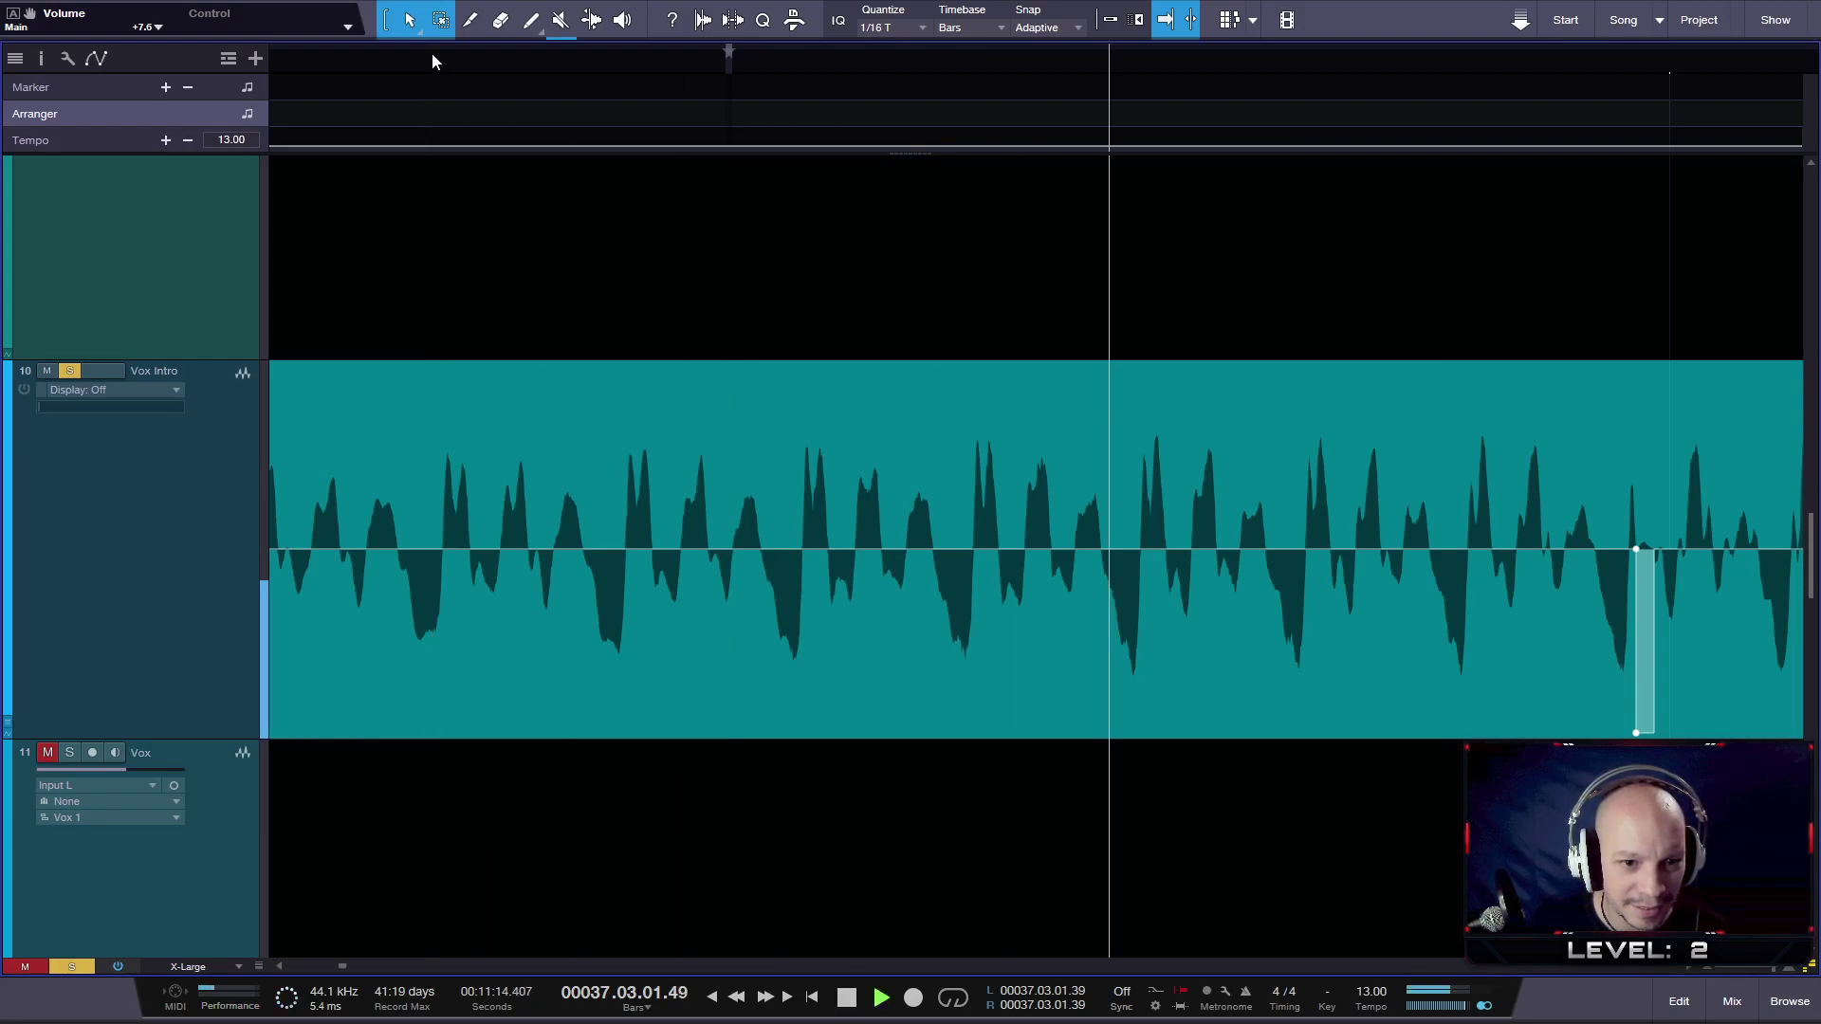
pyautogui.moveTo(430, 53); pyautogui.dragTo(512, 41)
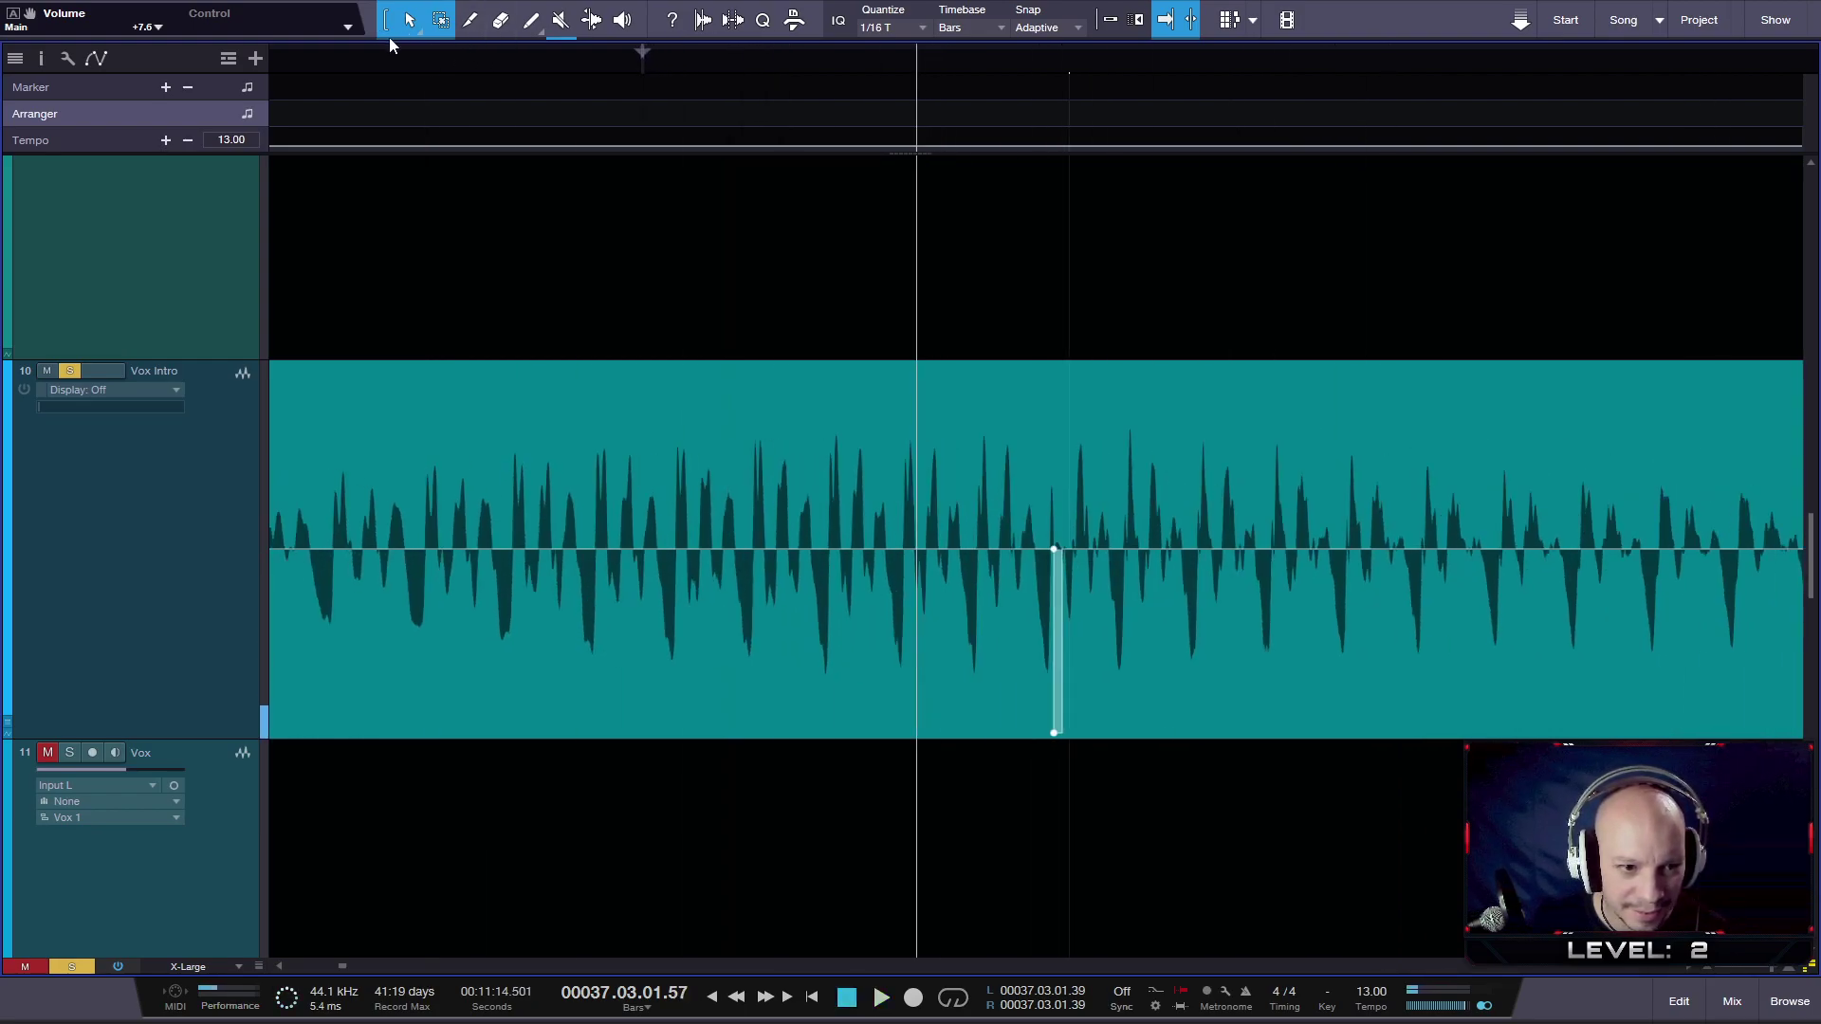
pyautogui.click(334, 51)
pyautogui.press('space')
pyautogui.press('space')
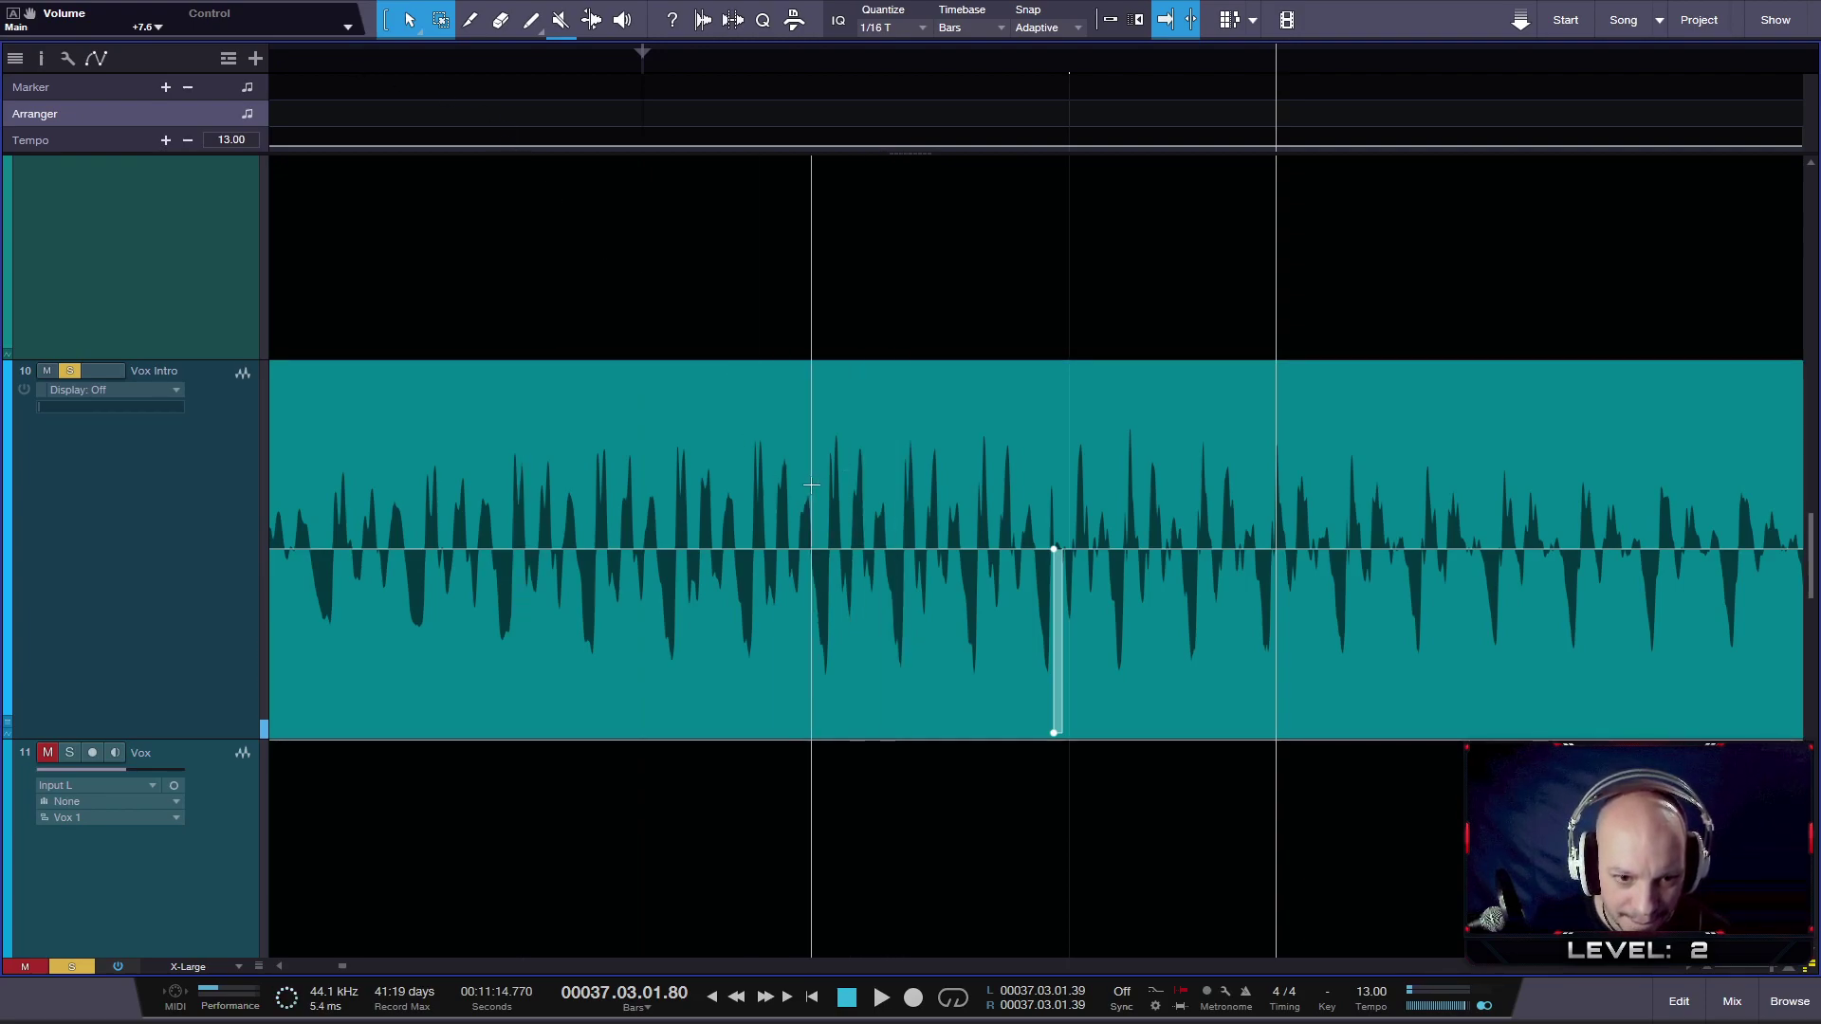
pyautogui.click(503, 55)
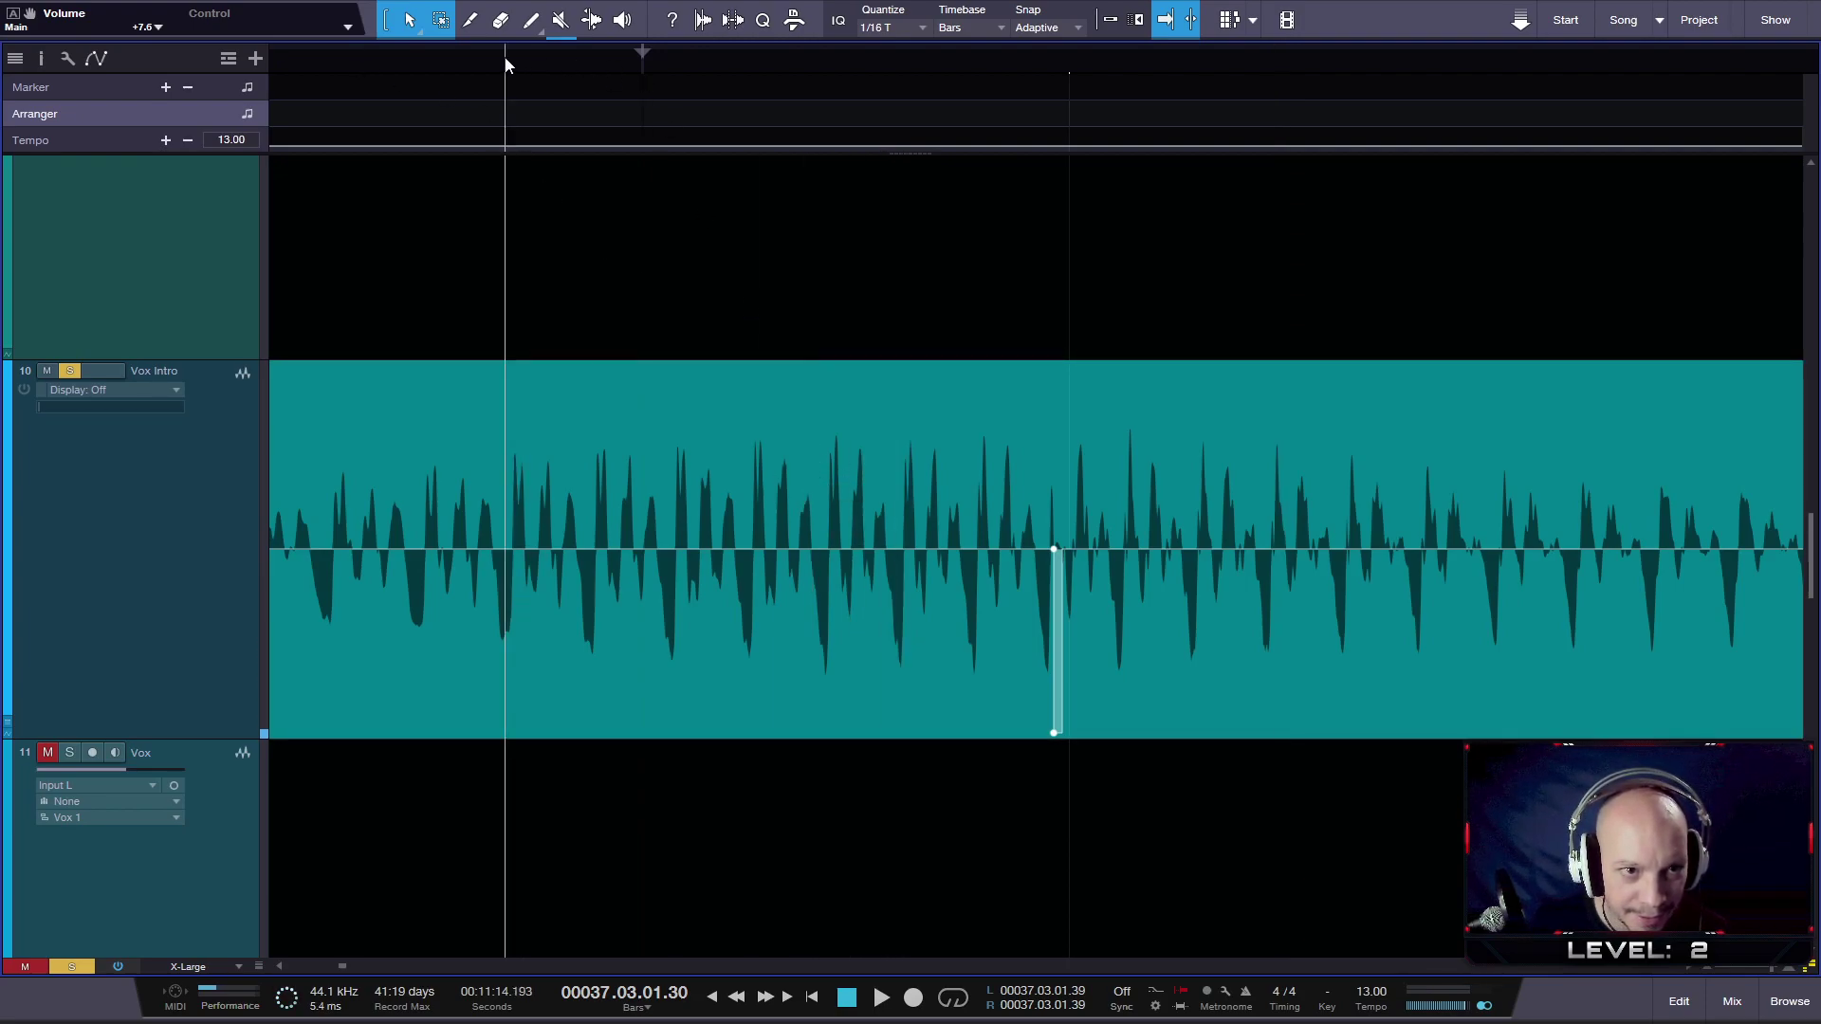
pyautogui.press('space')
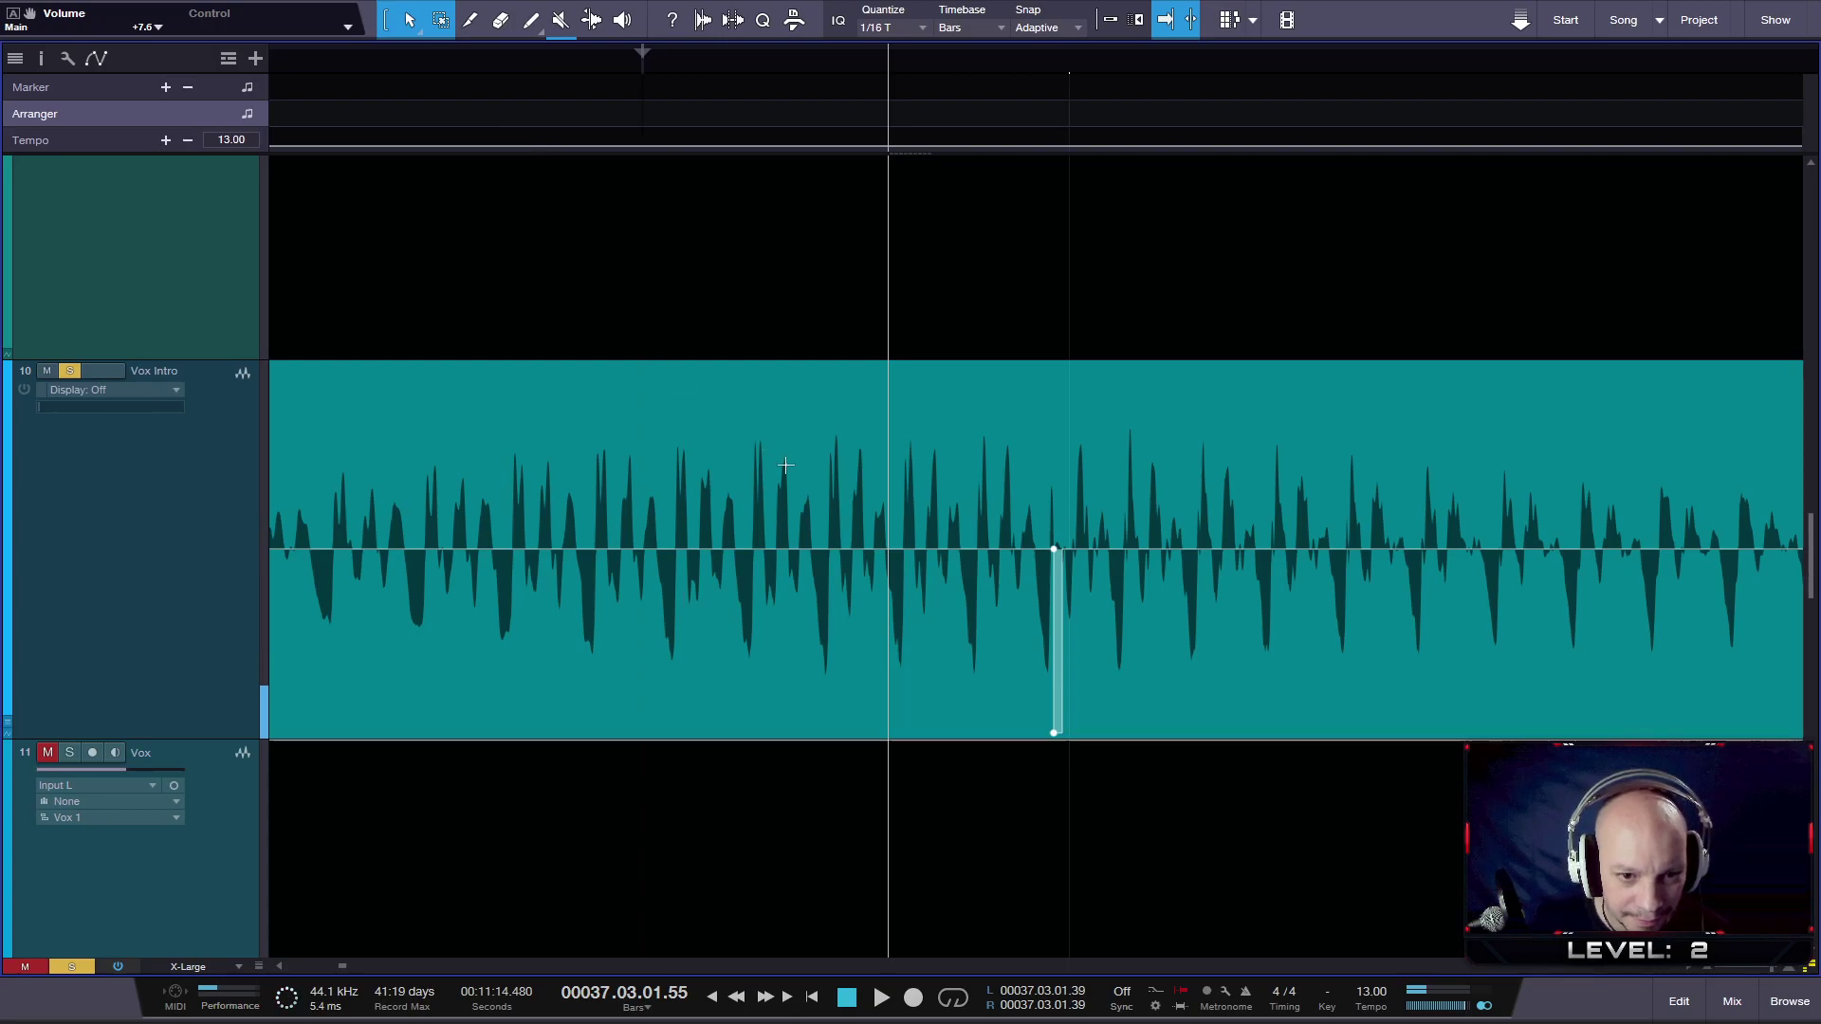
# - Reshape the end of the gain dip into a straight ramp from its lowest point up to the envelope's centre line
pyautogui.scroll(5, 838, 544)
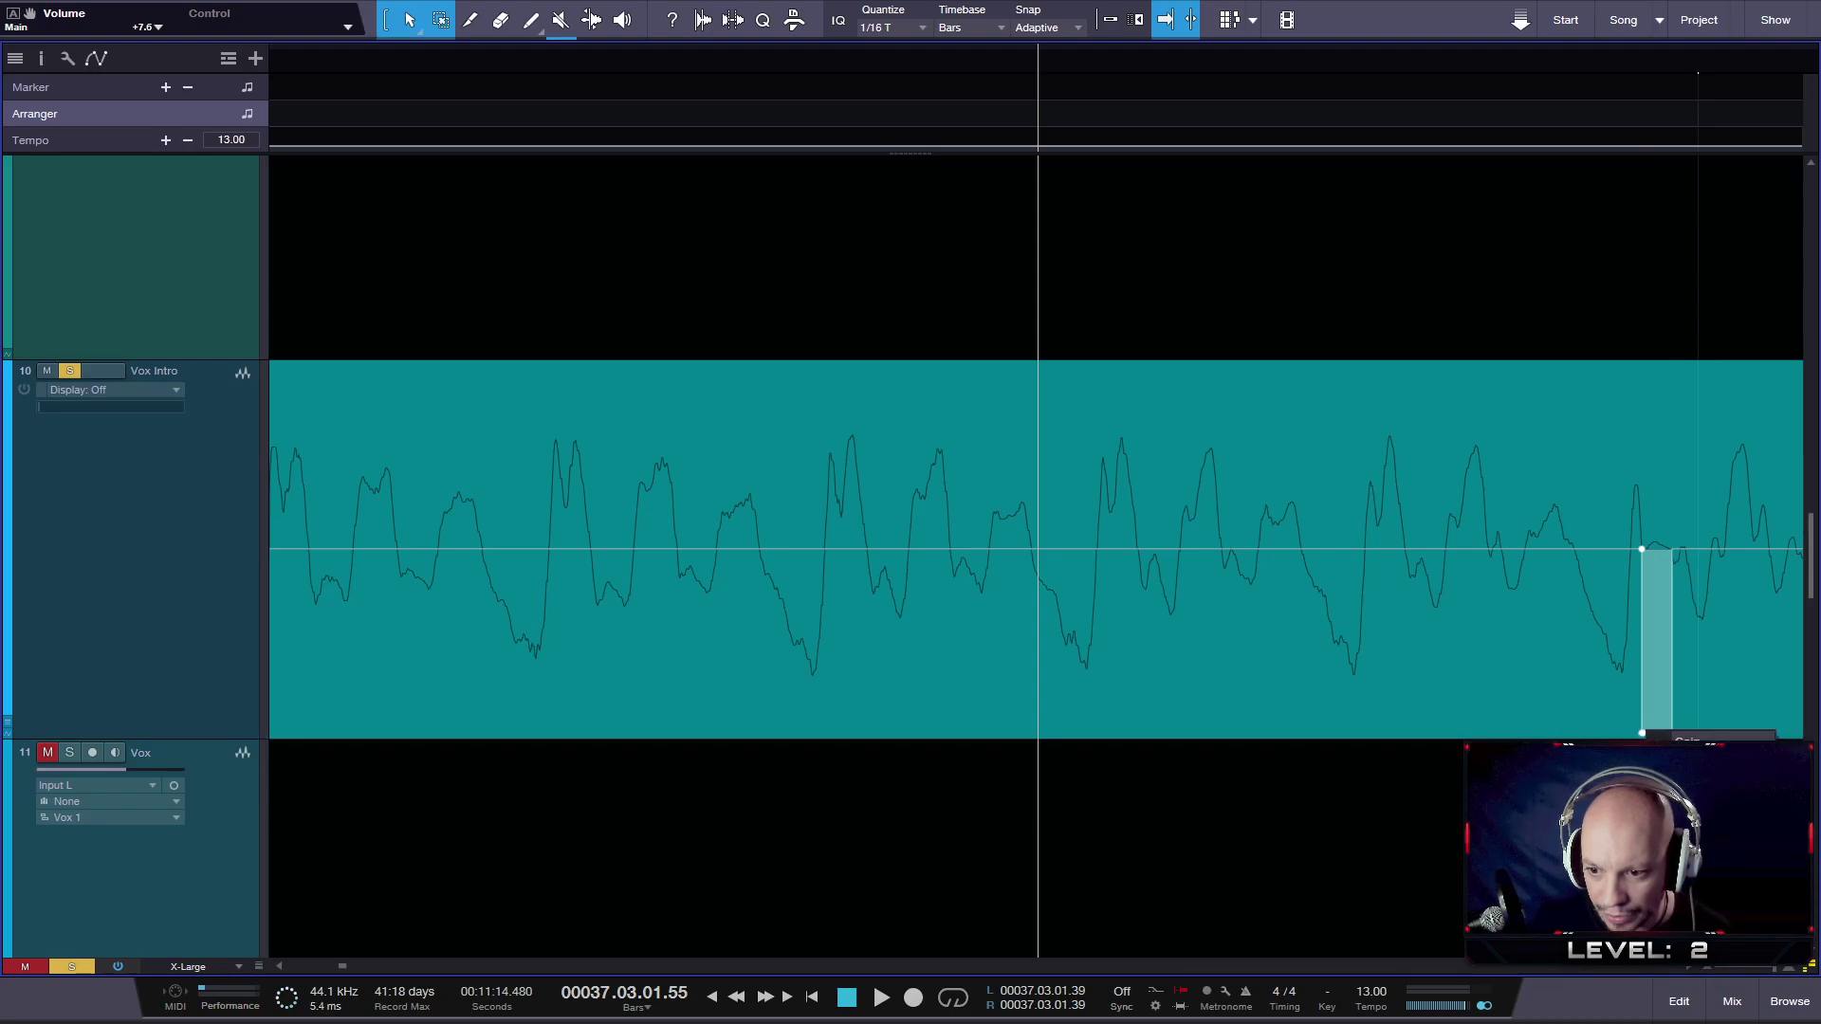
pyautogui.click(1642, 733)
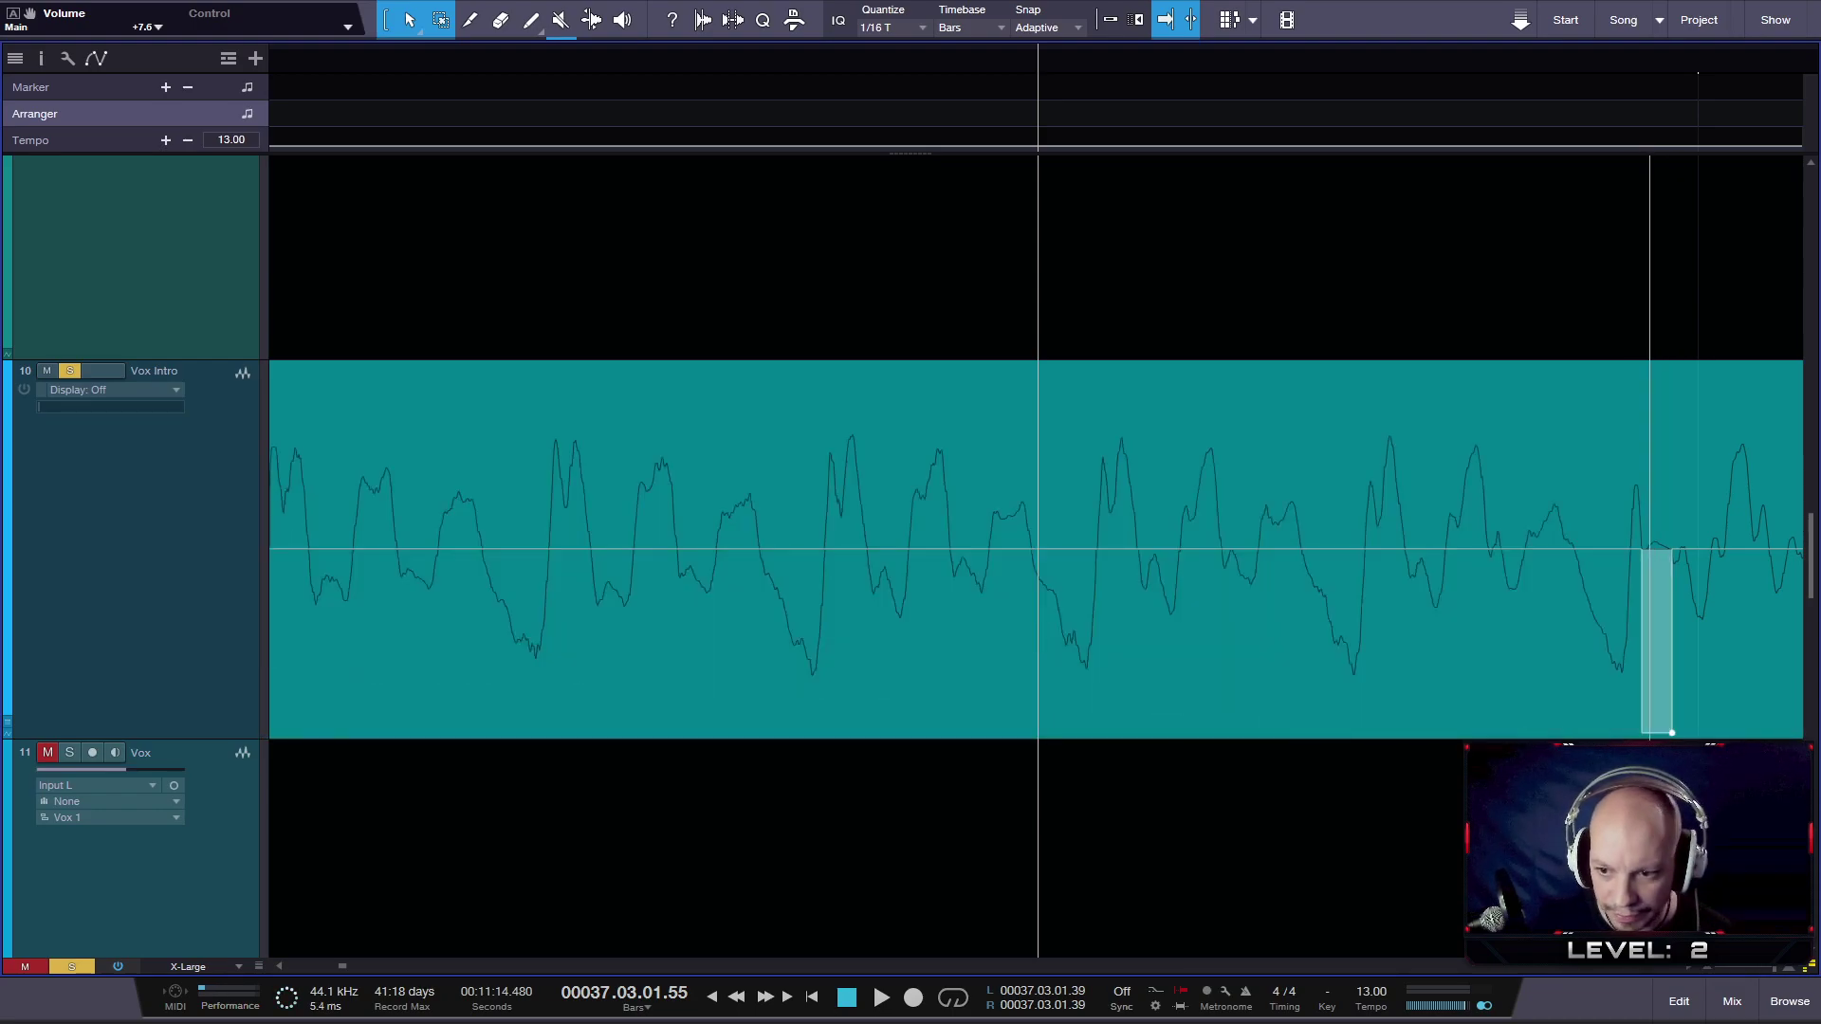
pyautogui.moveTo(1670, 733); pyautogui.dragTo(1669, 567)
pyautogui.rightClick(1669, 567)
pyautogui.click(1682, 674)
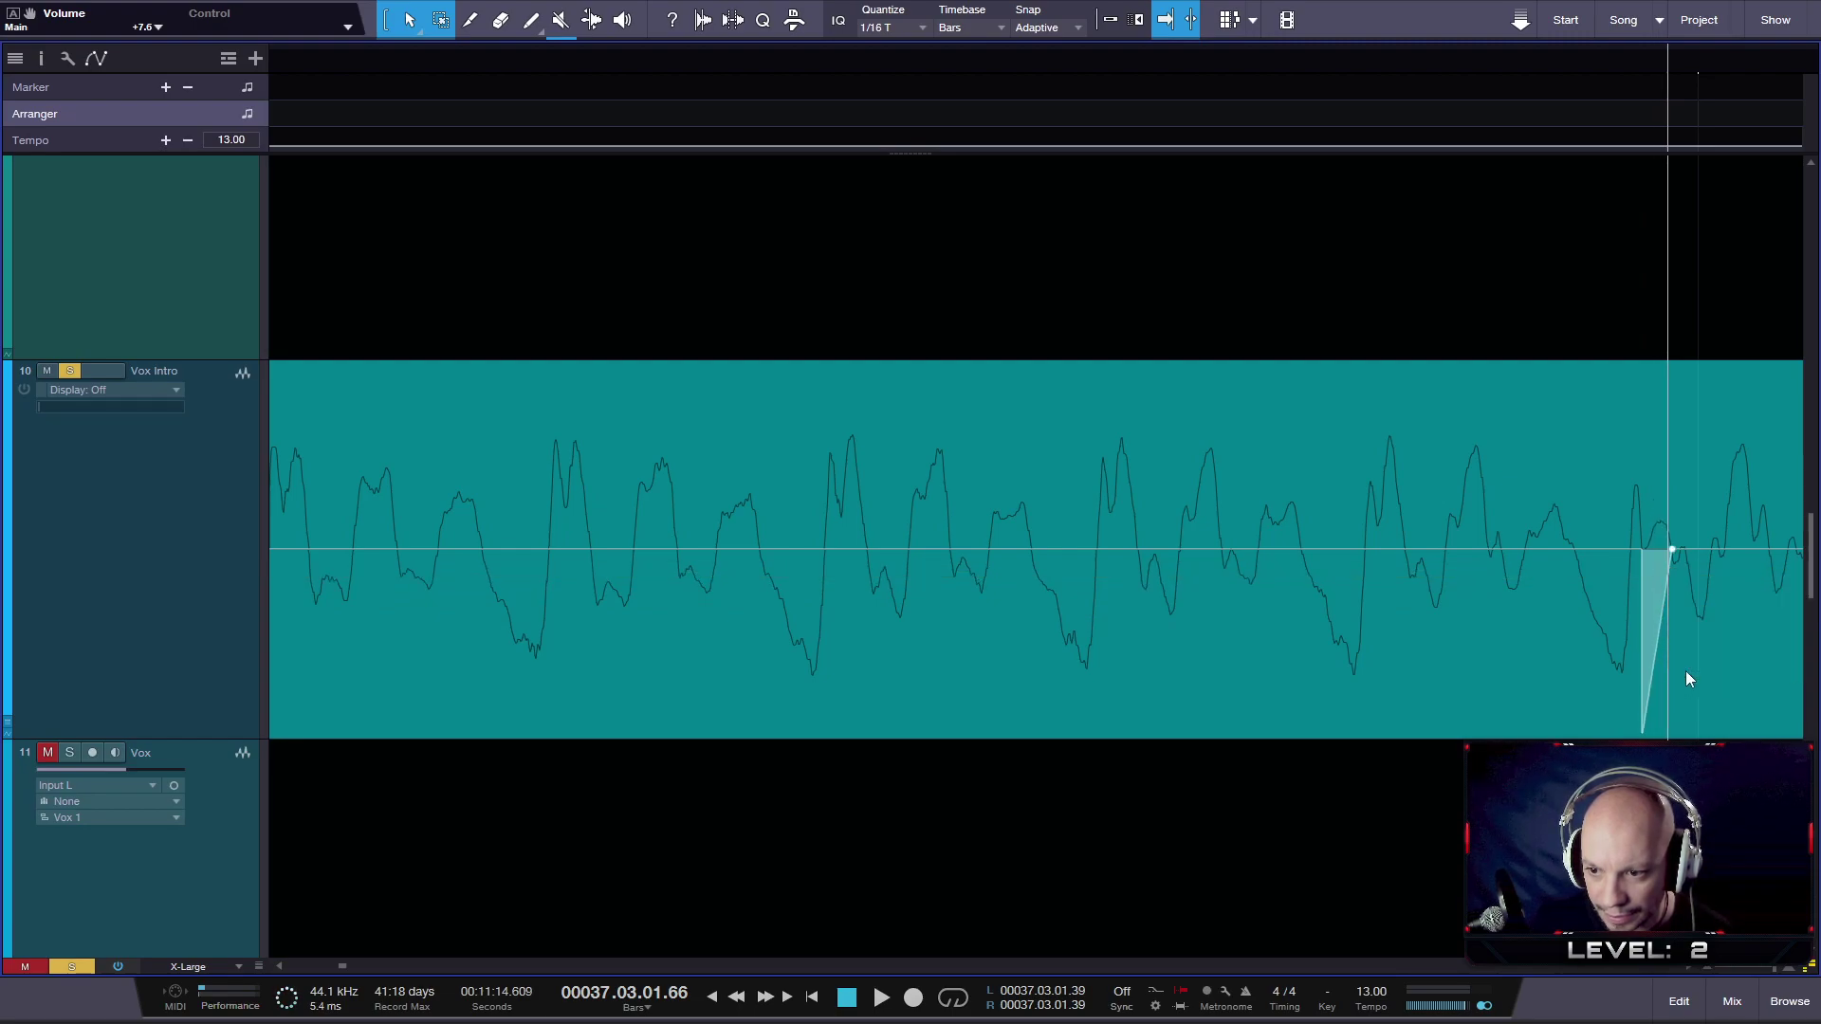
# - Raise the bottom of the gain dip to -15.8 dB and give it a short flat floor with a sloped start
pyautogui.scroll(5, 1643, 723)
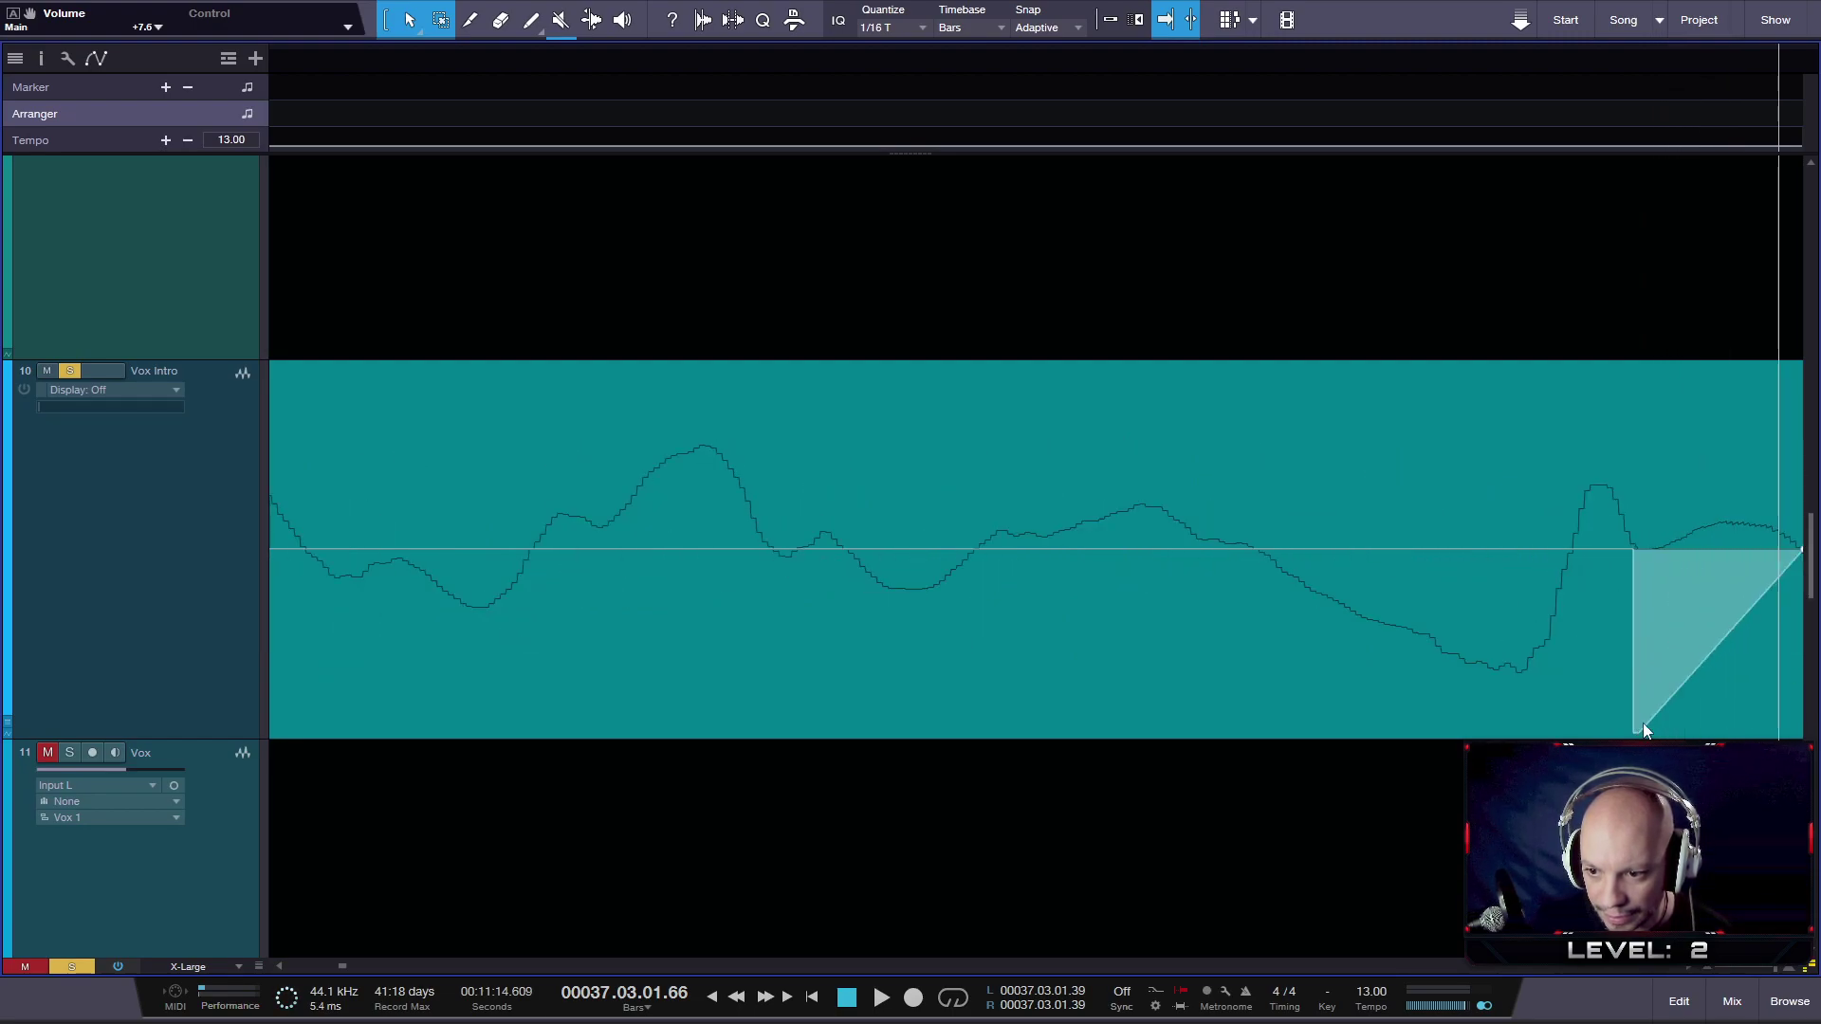
pyautogui.click(1634, 736)
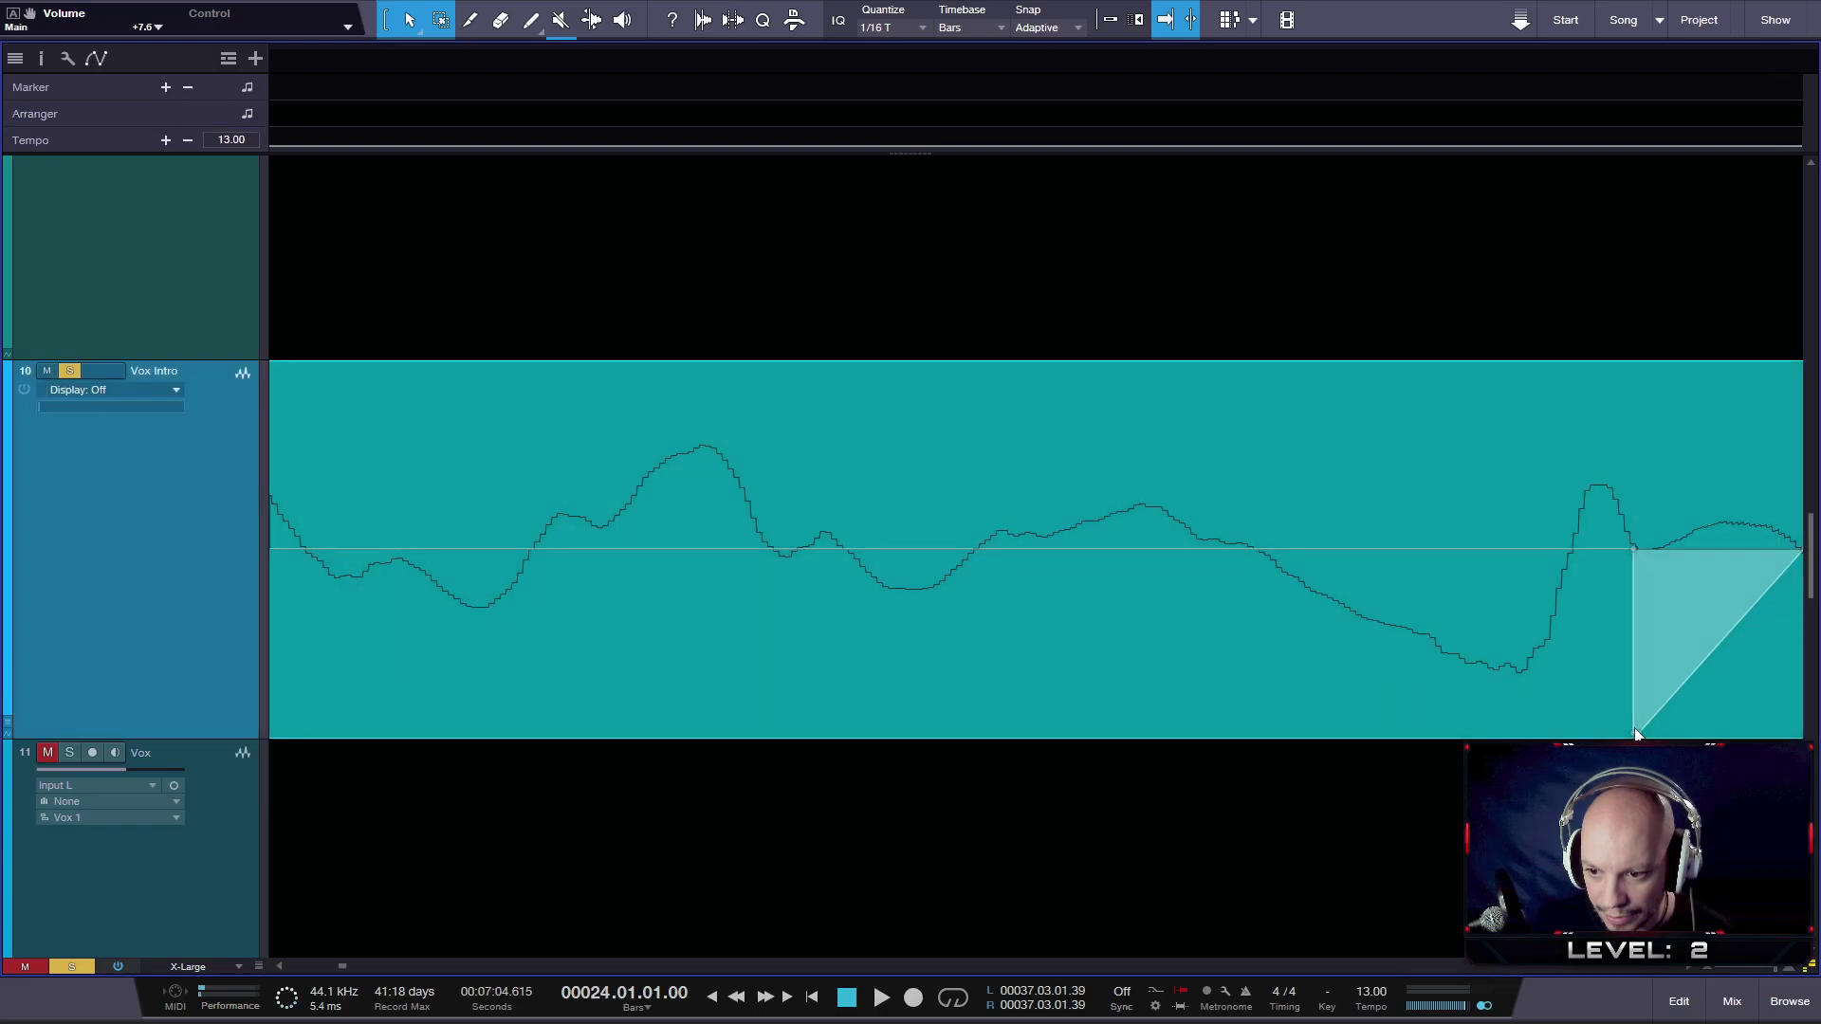
pyautogui.rightClick(1652, 664)
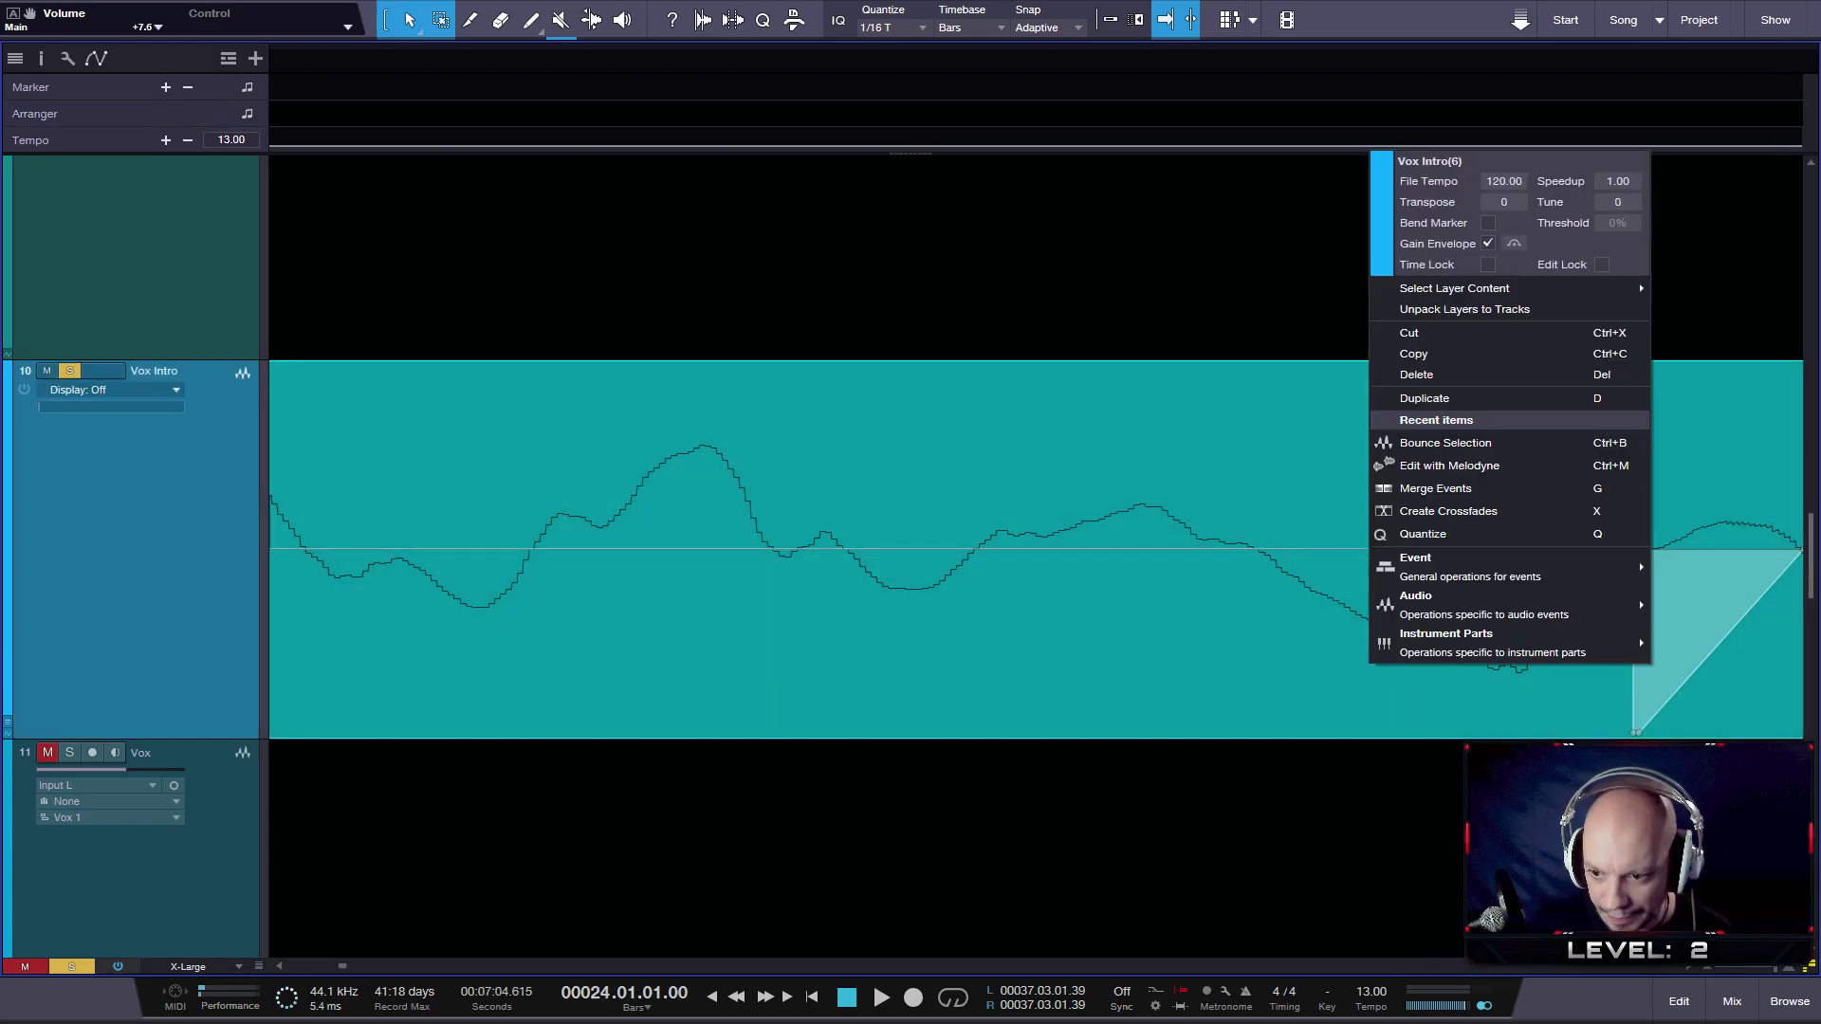
pyautogui.click(1642, 705)
pyautogui.moveTo(1637, 735); pyautogui.dragTo(1673, 672)
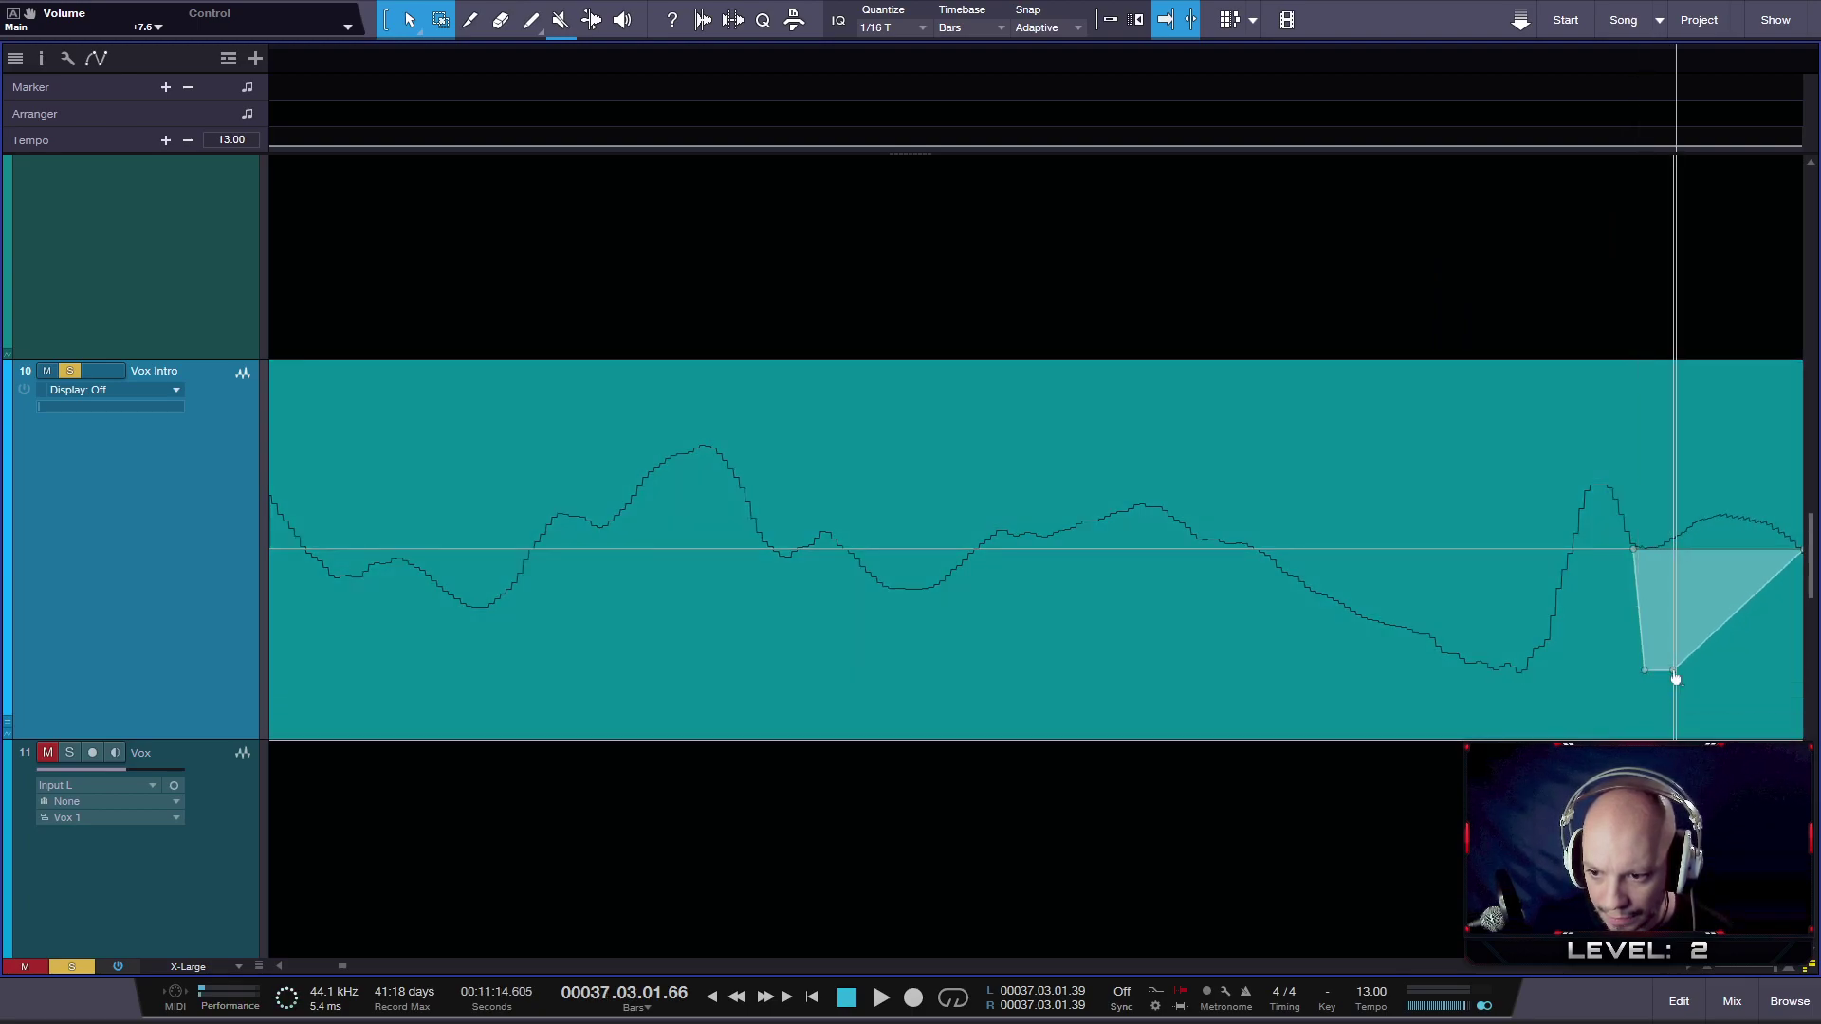
# - Place the end point of the gain dip's short floor level with its start at -15.8 dB
pyautogui.rightClick(1645, 673)
pyautogui.click(1669, 672)
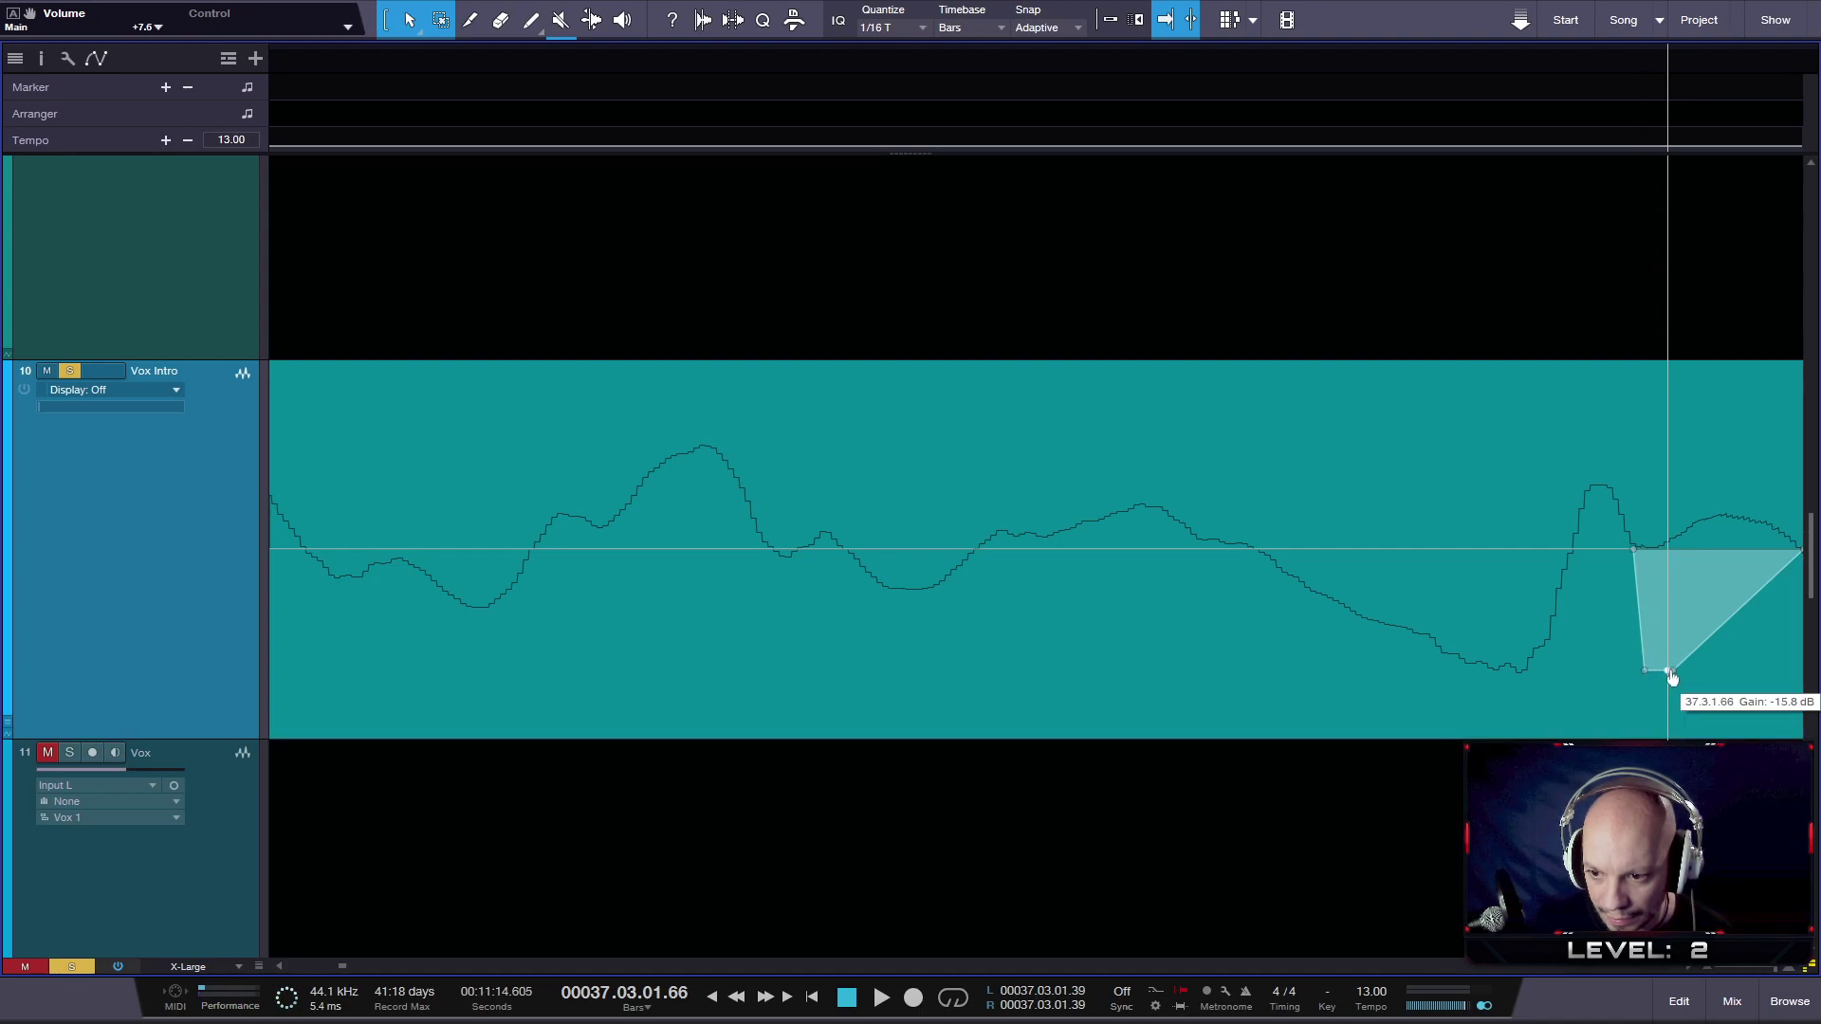
pyautogui.moveTo(1671, 676); pyautogui.dragTo(1674, 681)
pyautogui.scroll(3, 1674, 681)
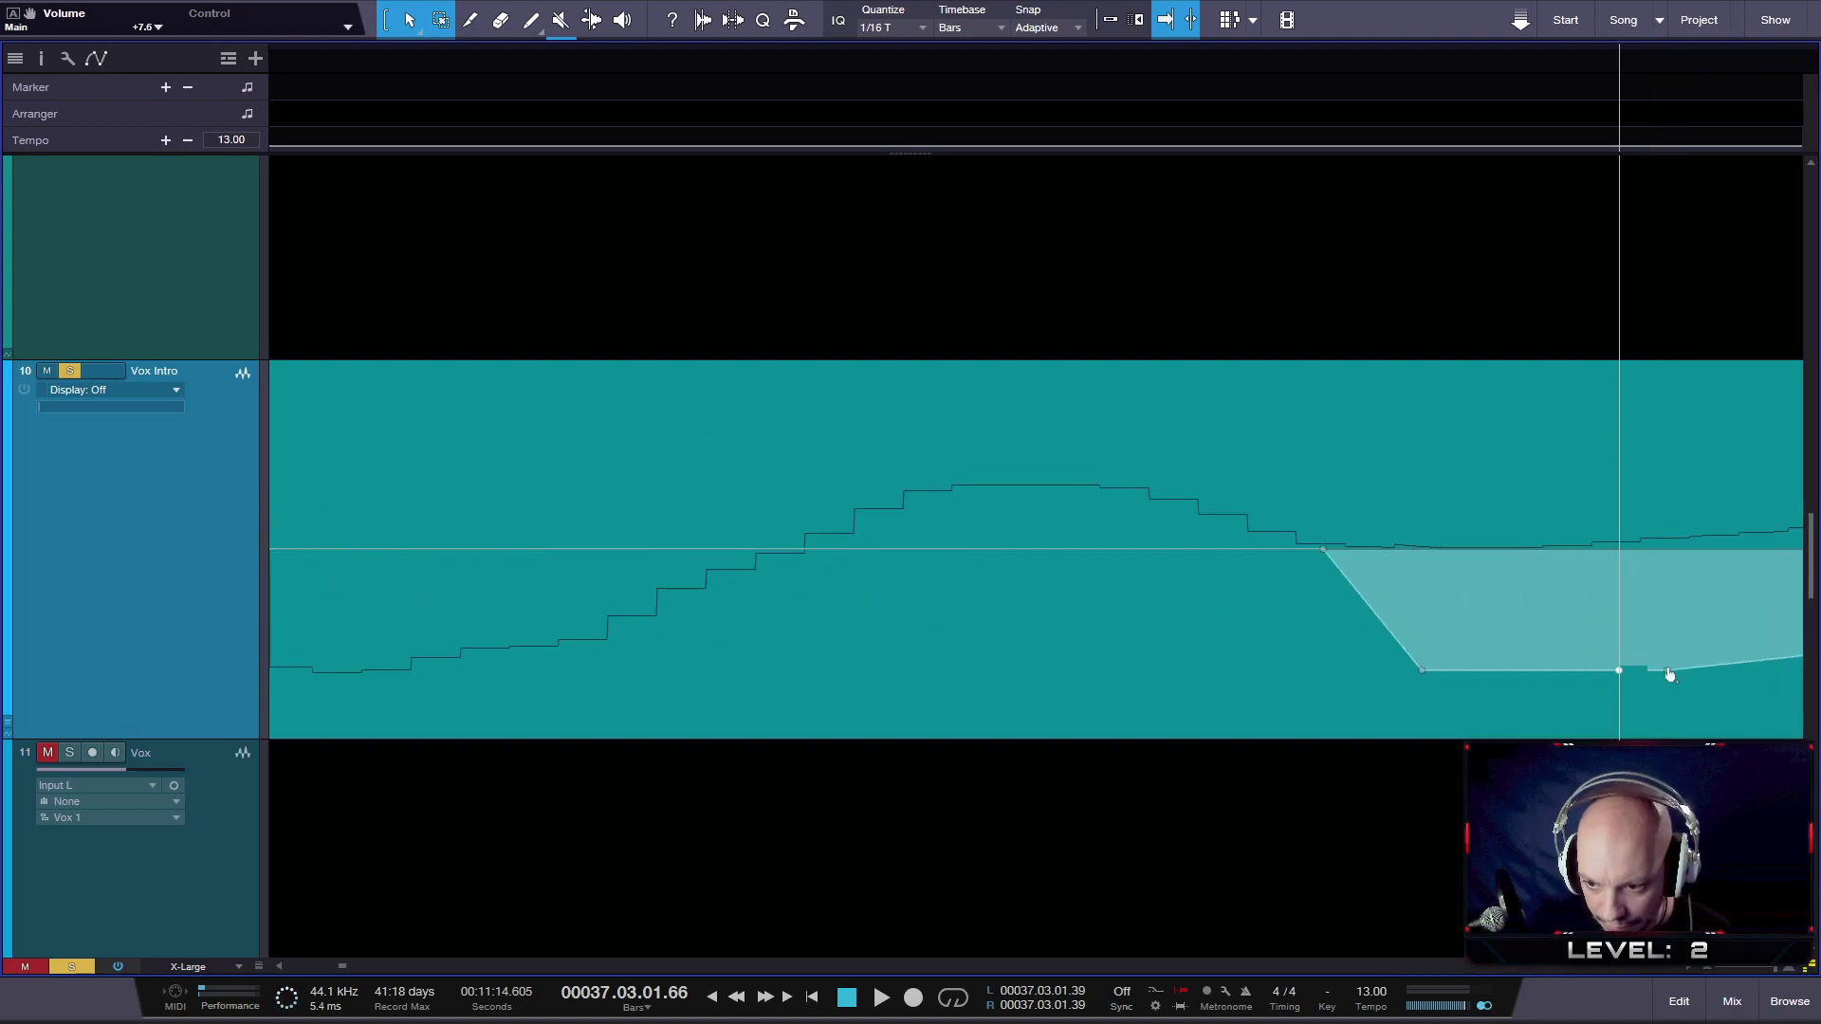
pyautogui.rightClick(1668, 673)
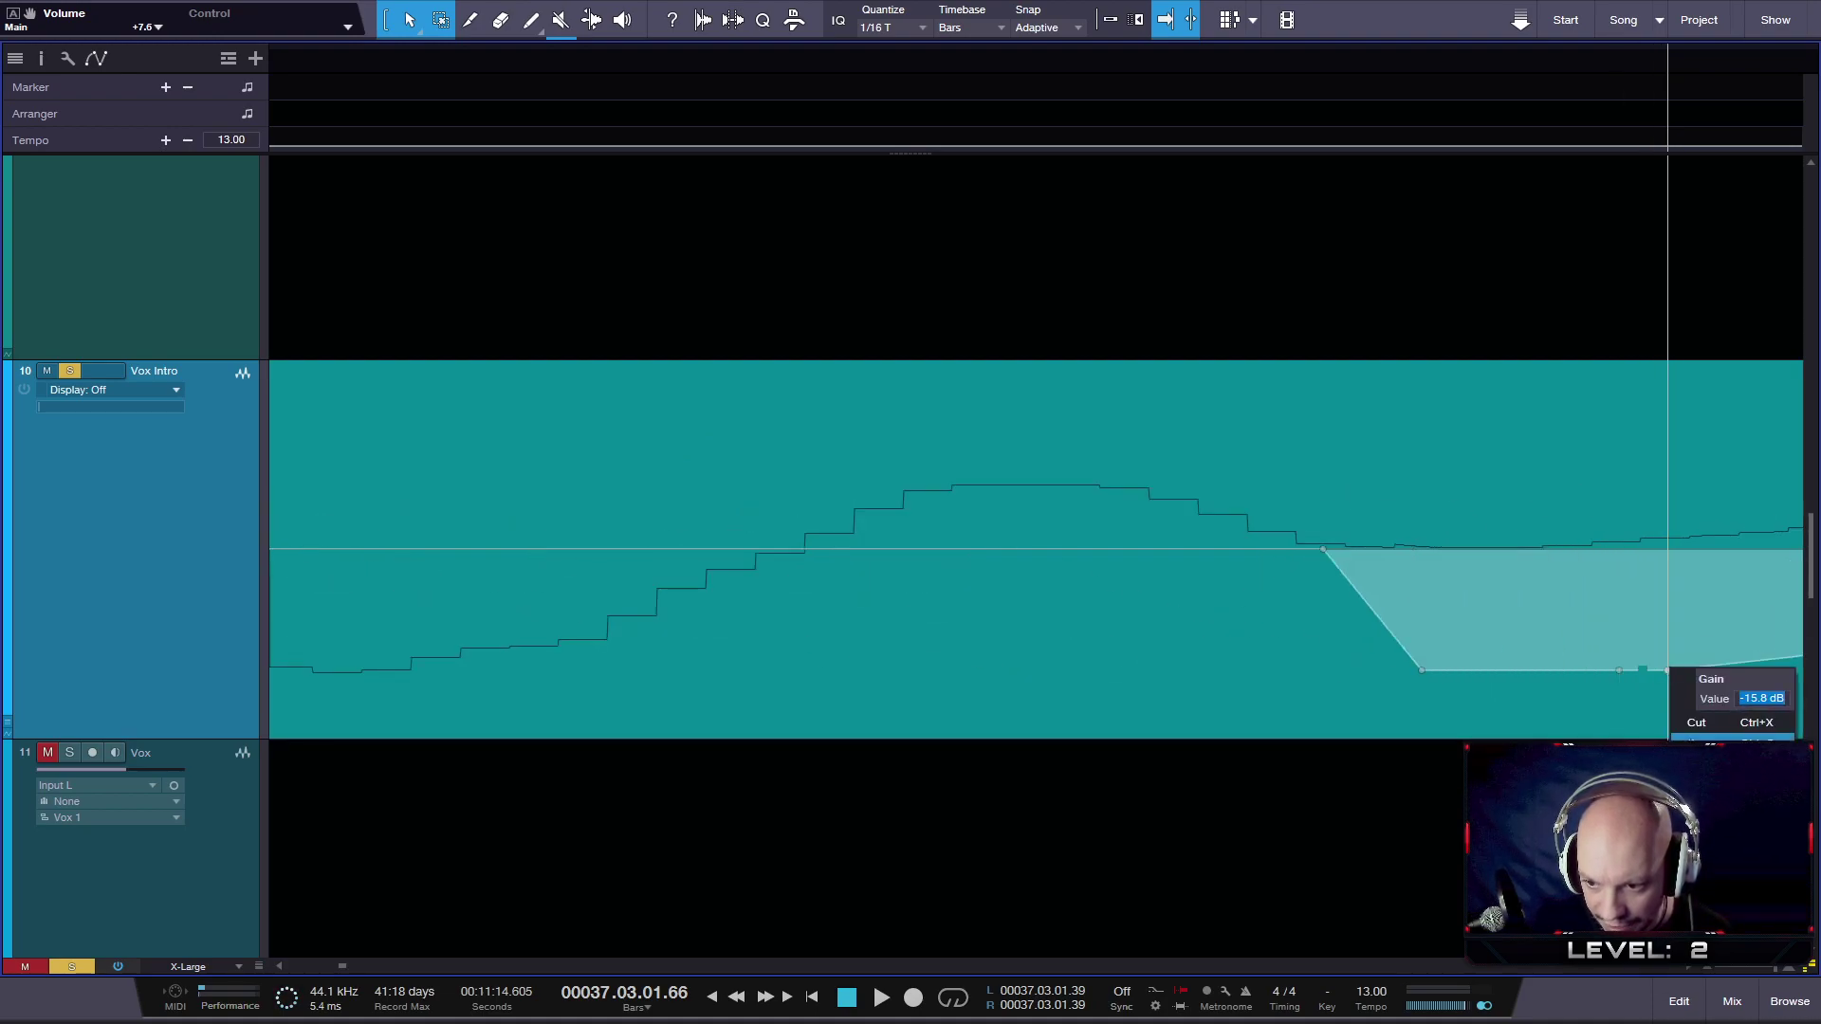
pyautogui.press('Escape')
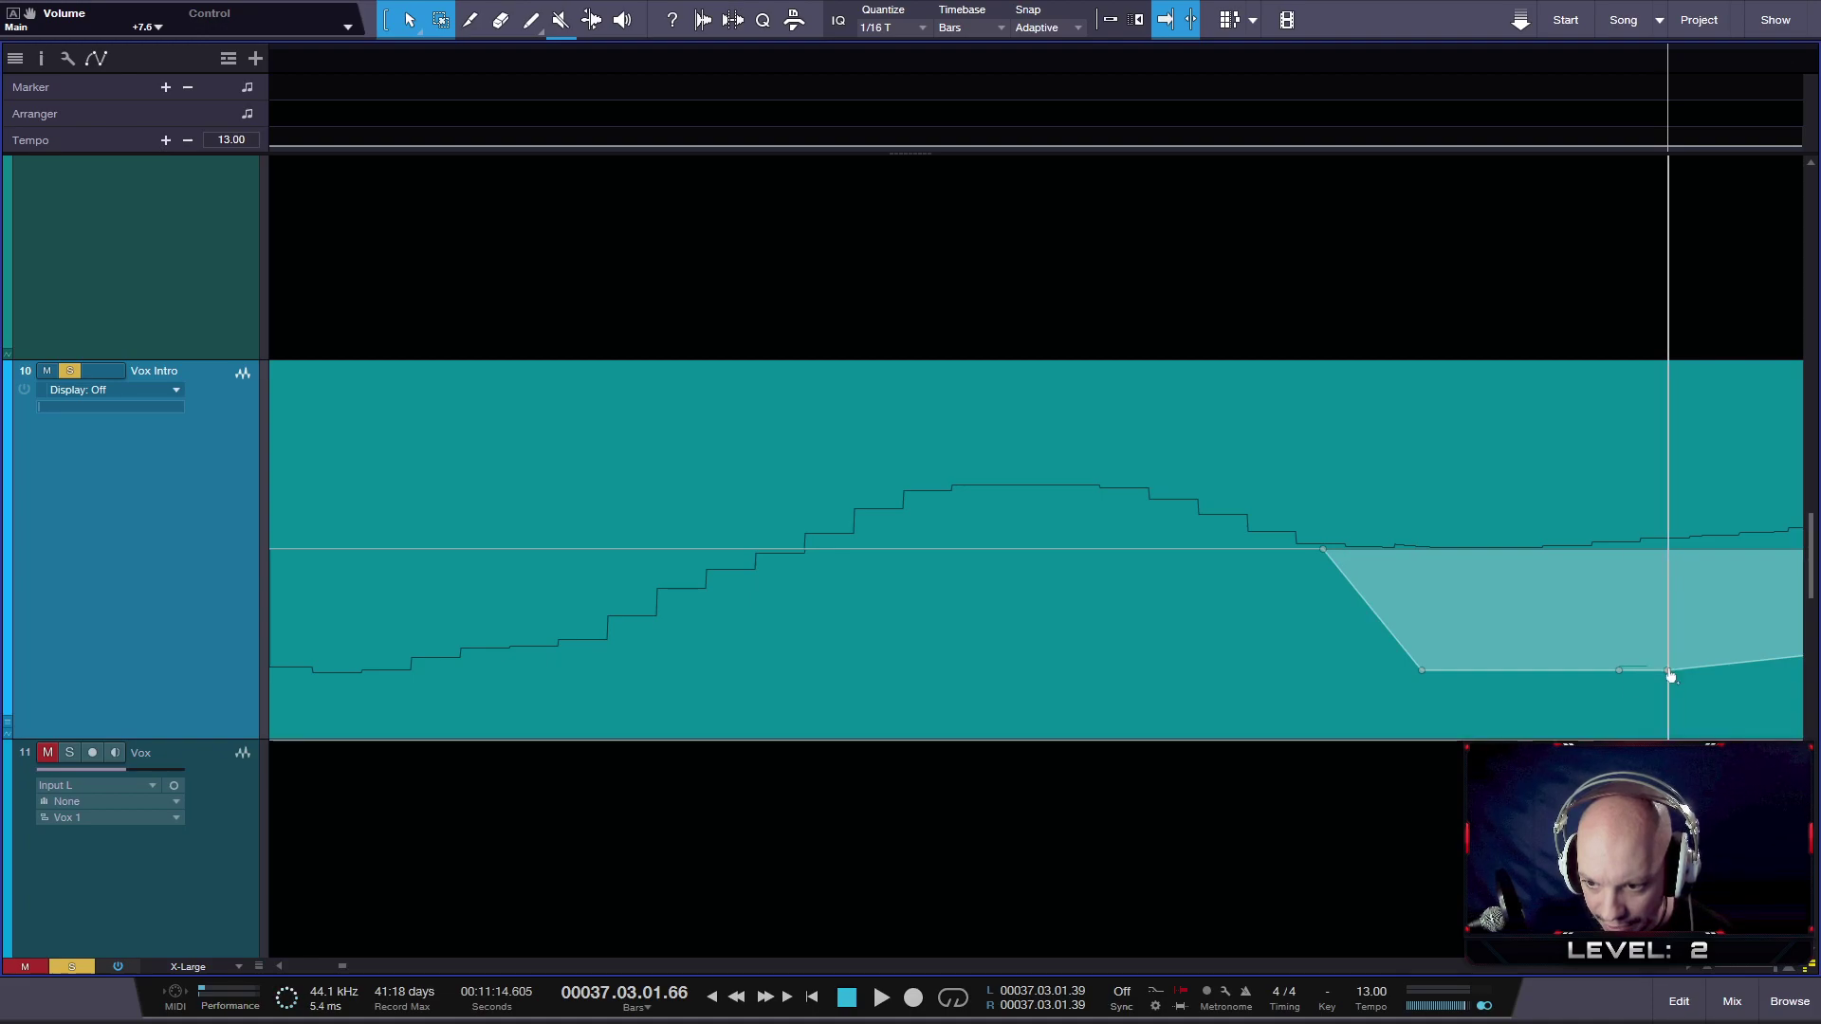
pyautogui.scroll(-5, 1637, 702)
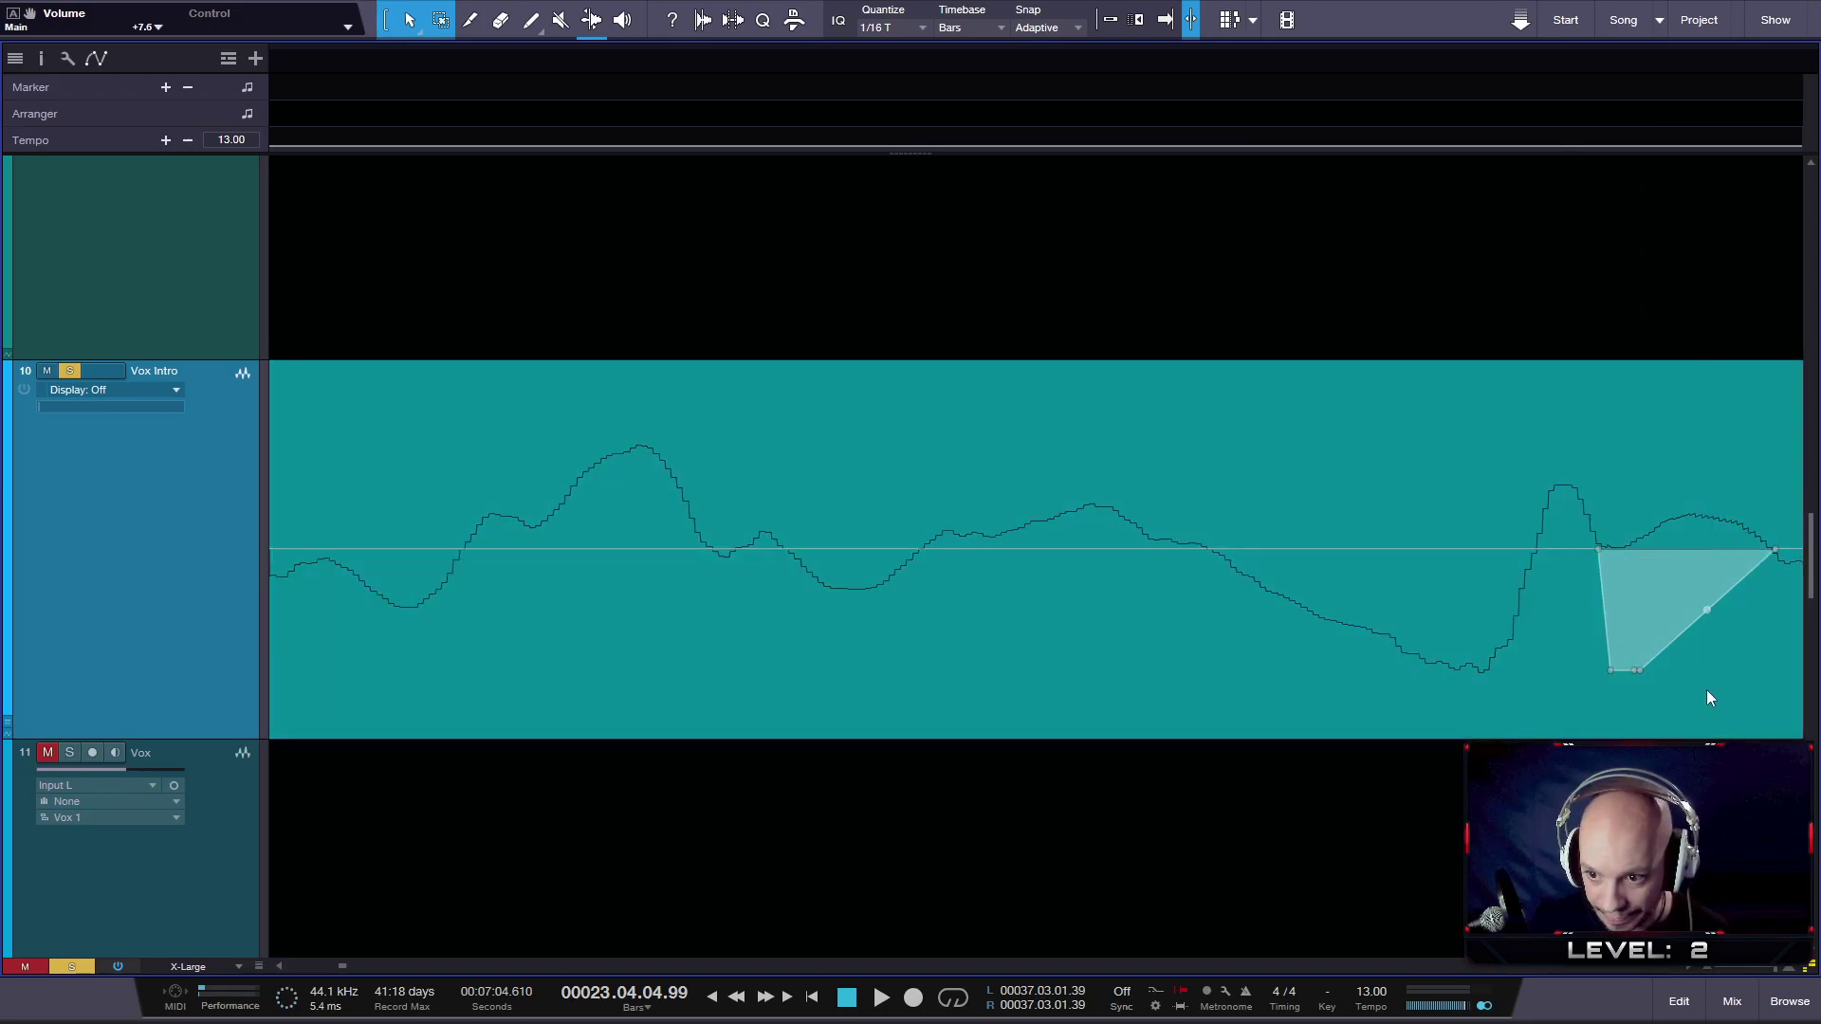
# - Try to delete the short Vox Intro range spanning the gain dip after 37.3
pyautogui.moveTo(1734, 662); pyautogui.dragTo(1598, 637)
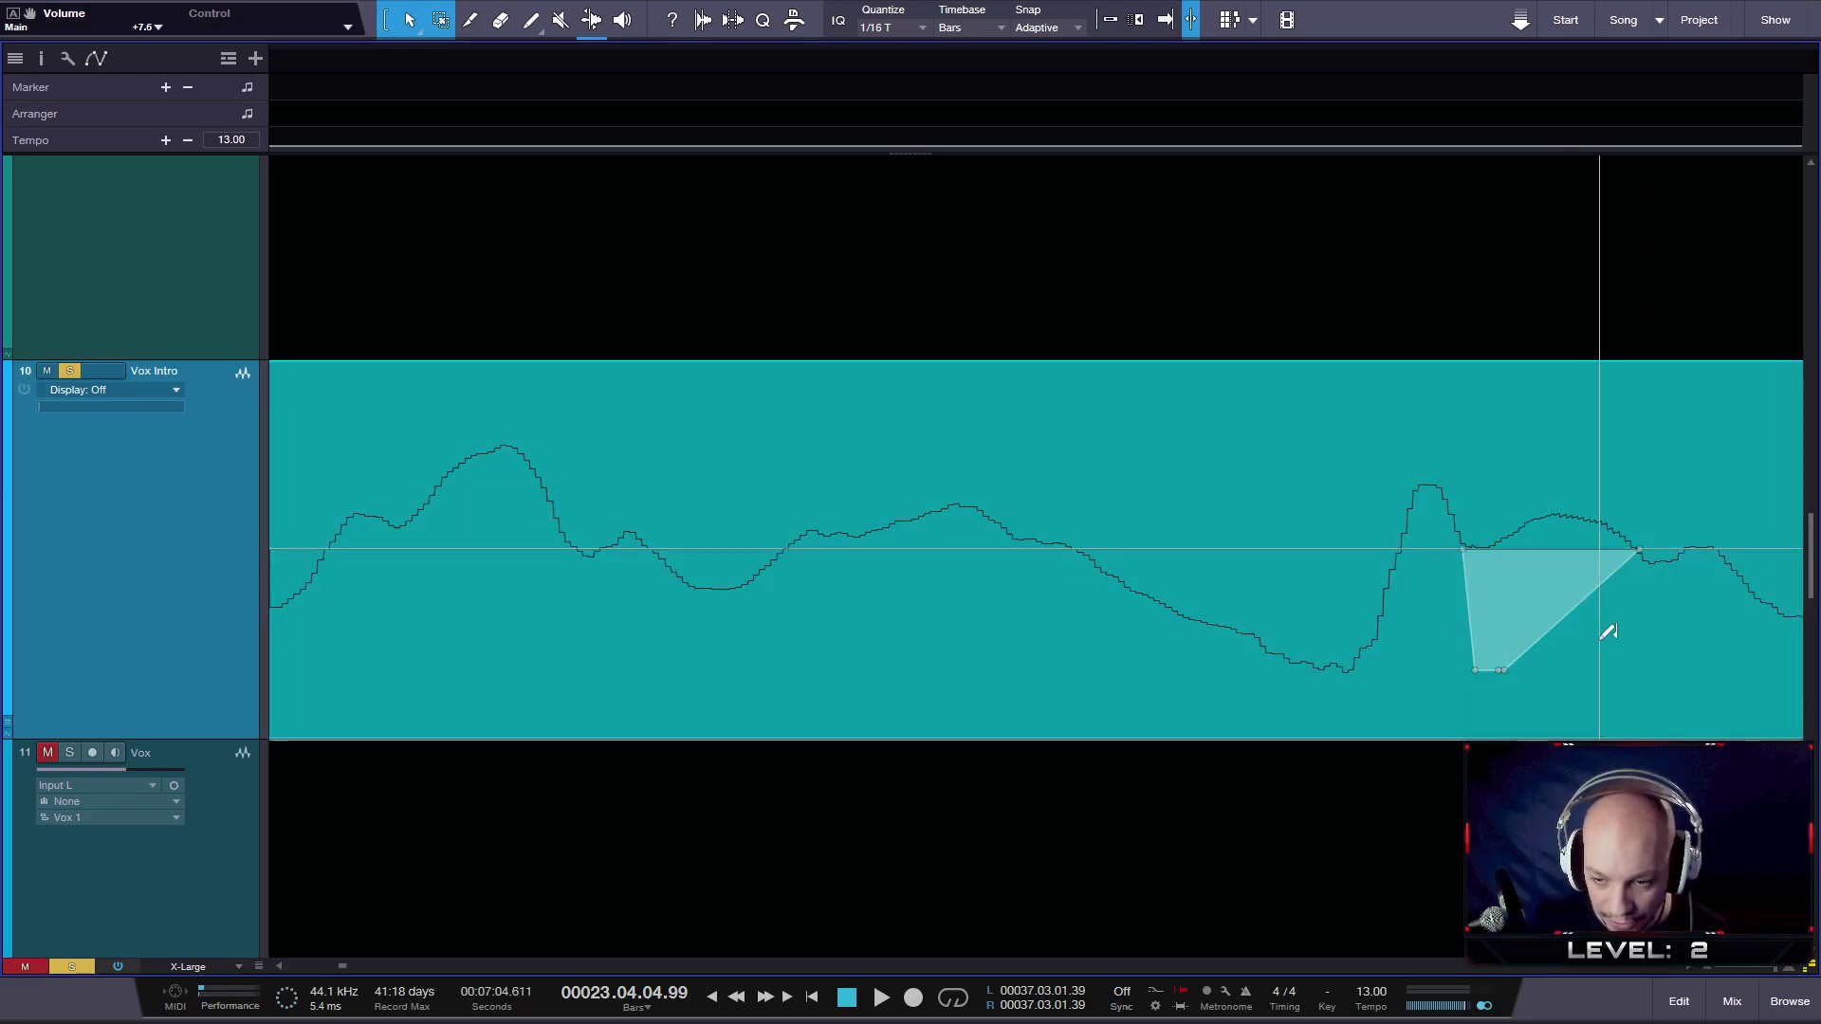
pyautogui.scroll(-5, 1602, 635)
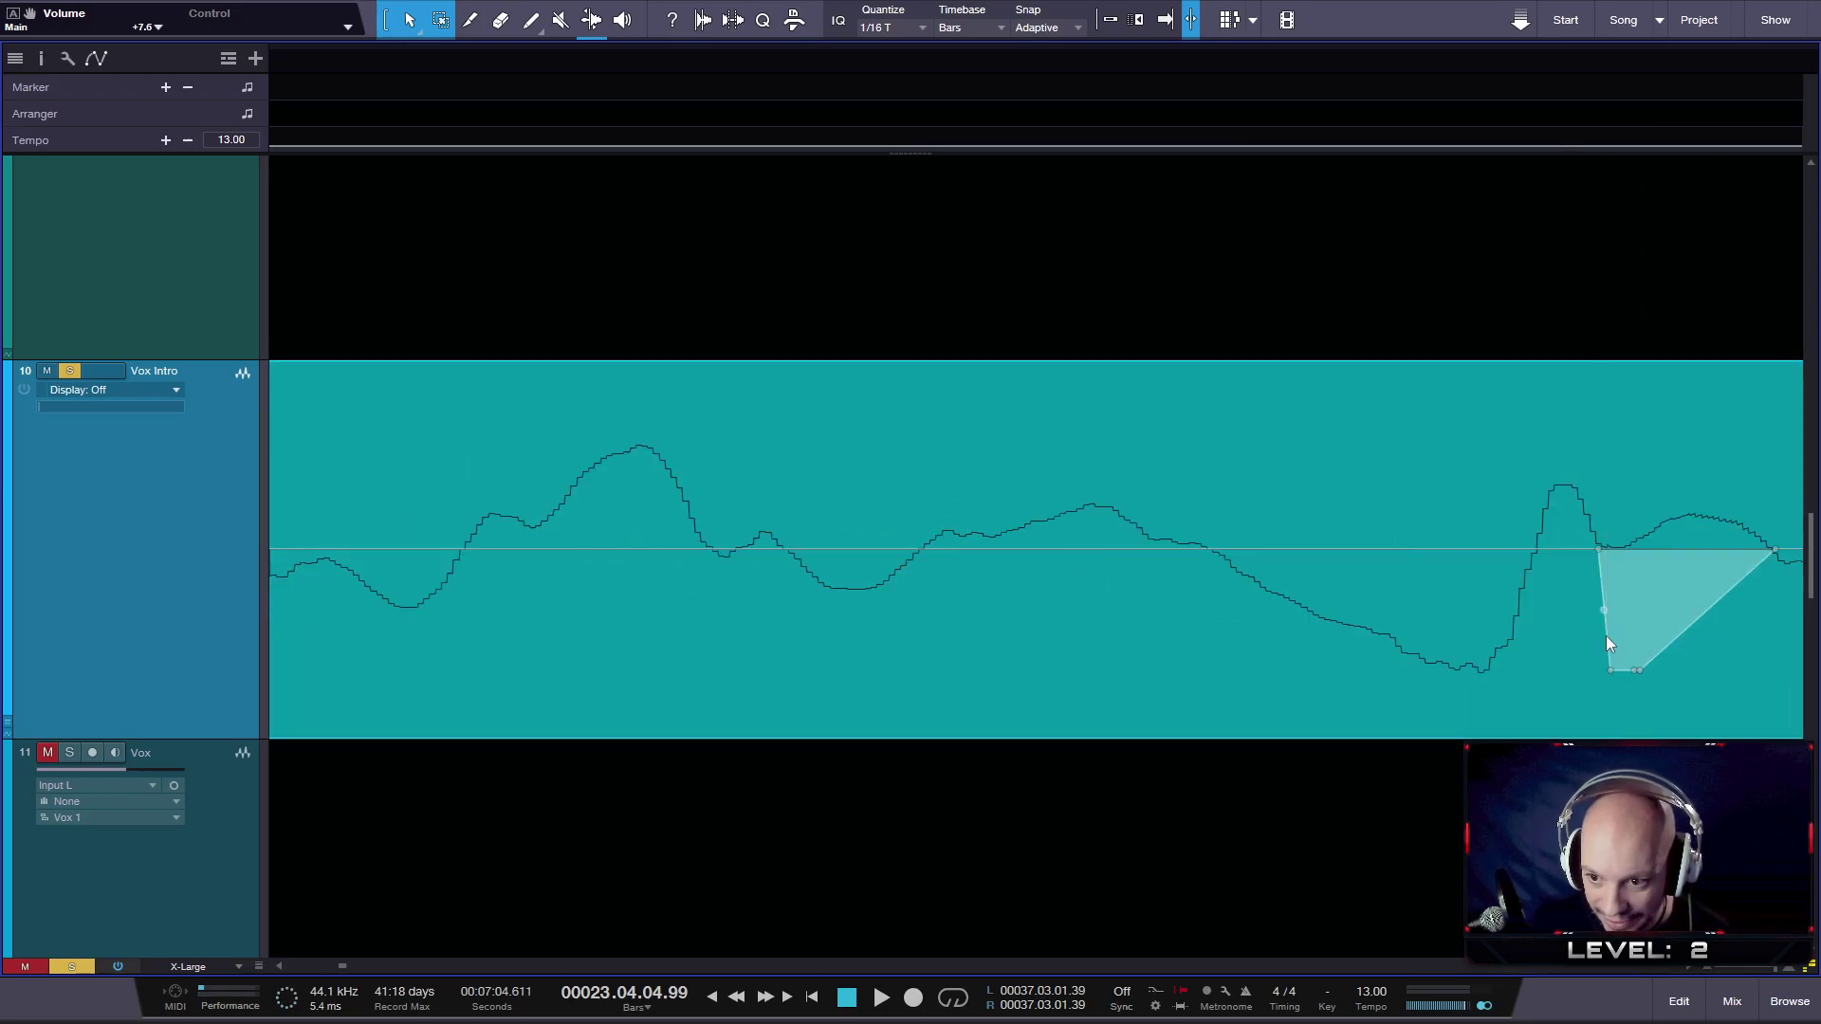
pyautogui.scroll(-3, 1612, 692)
pyautogui.moveTo(1612, 659)
pyautogui.mouseDown()
pyautogui.moveTo(1590, 643)
pyautogui.moveTo(1617, 685)
pyautogui.mouseUp()
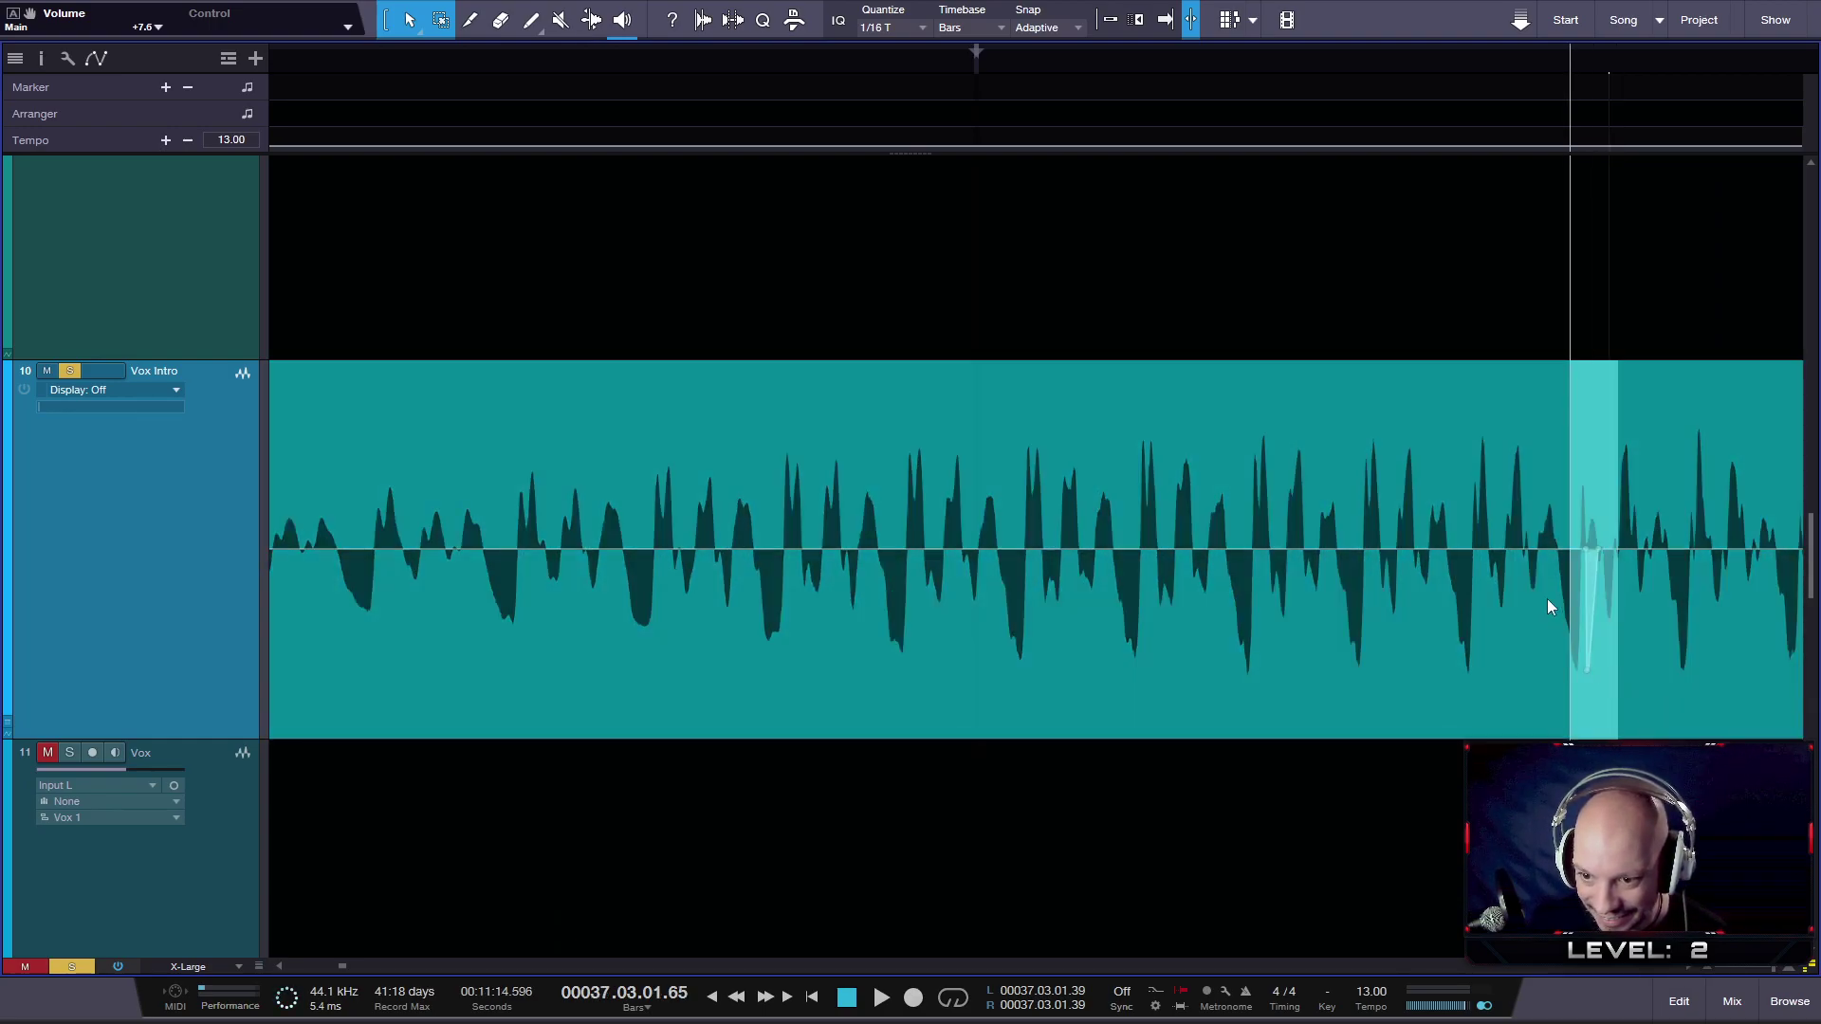
pyautogui.moveTo(1551, 591); pyautogui.dragTo(1623, 635)
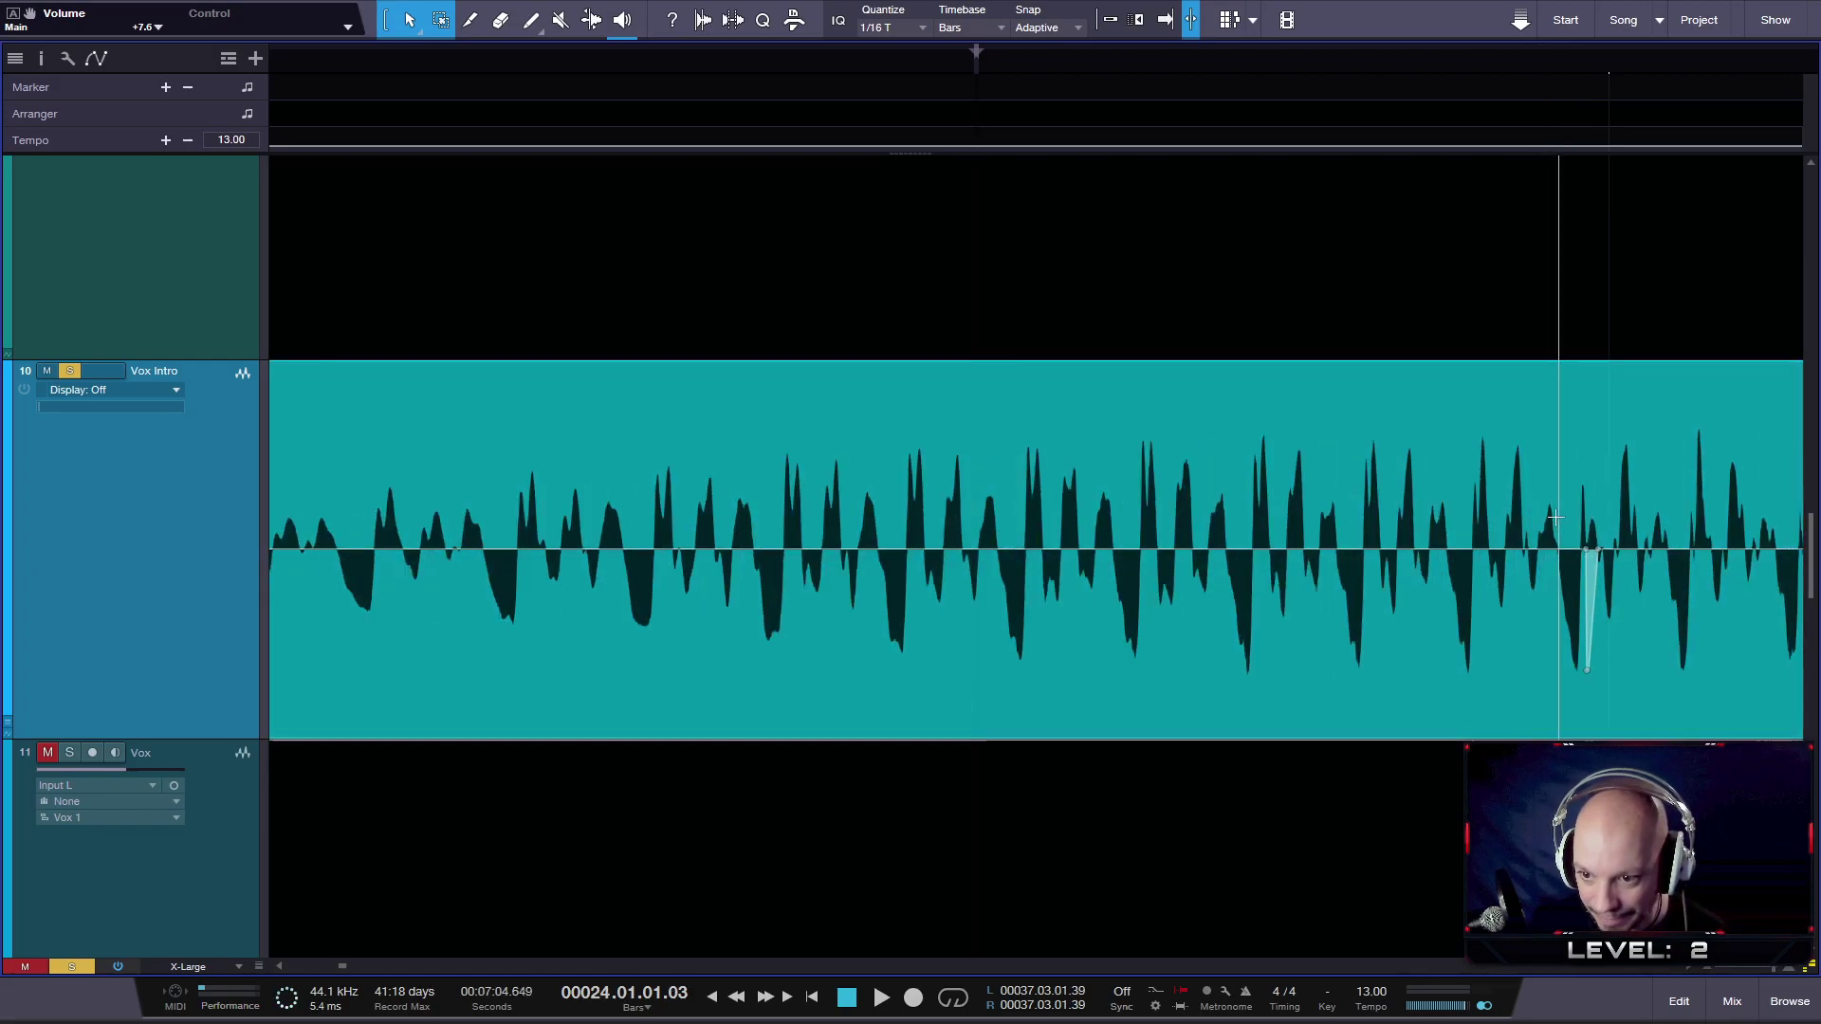
pyautogui.moveTo(1571, 510); pyautogui.dragTo(1618, 572)
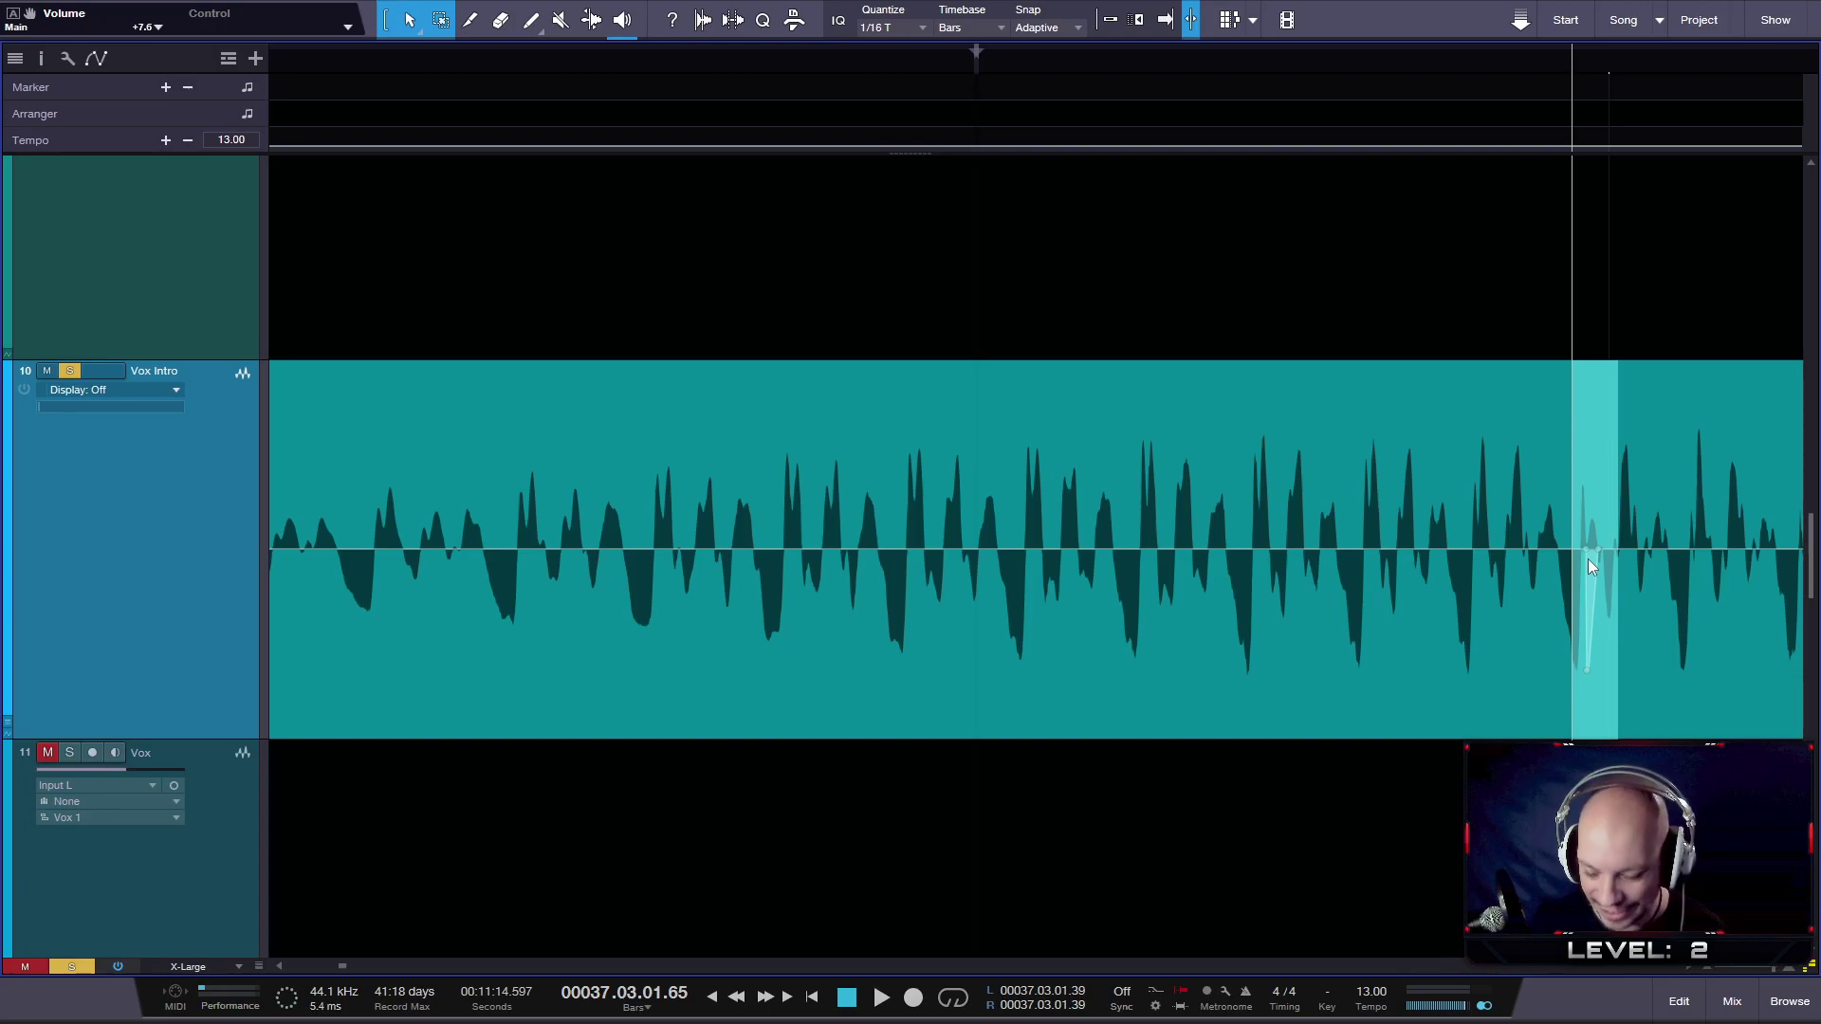
pyautogui.press('Delete')
# - Undo the gain dip edits after 37.3 and restore the song tempo to 120
pyautogui.hotkey('ctrl', 'z')
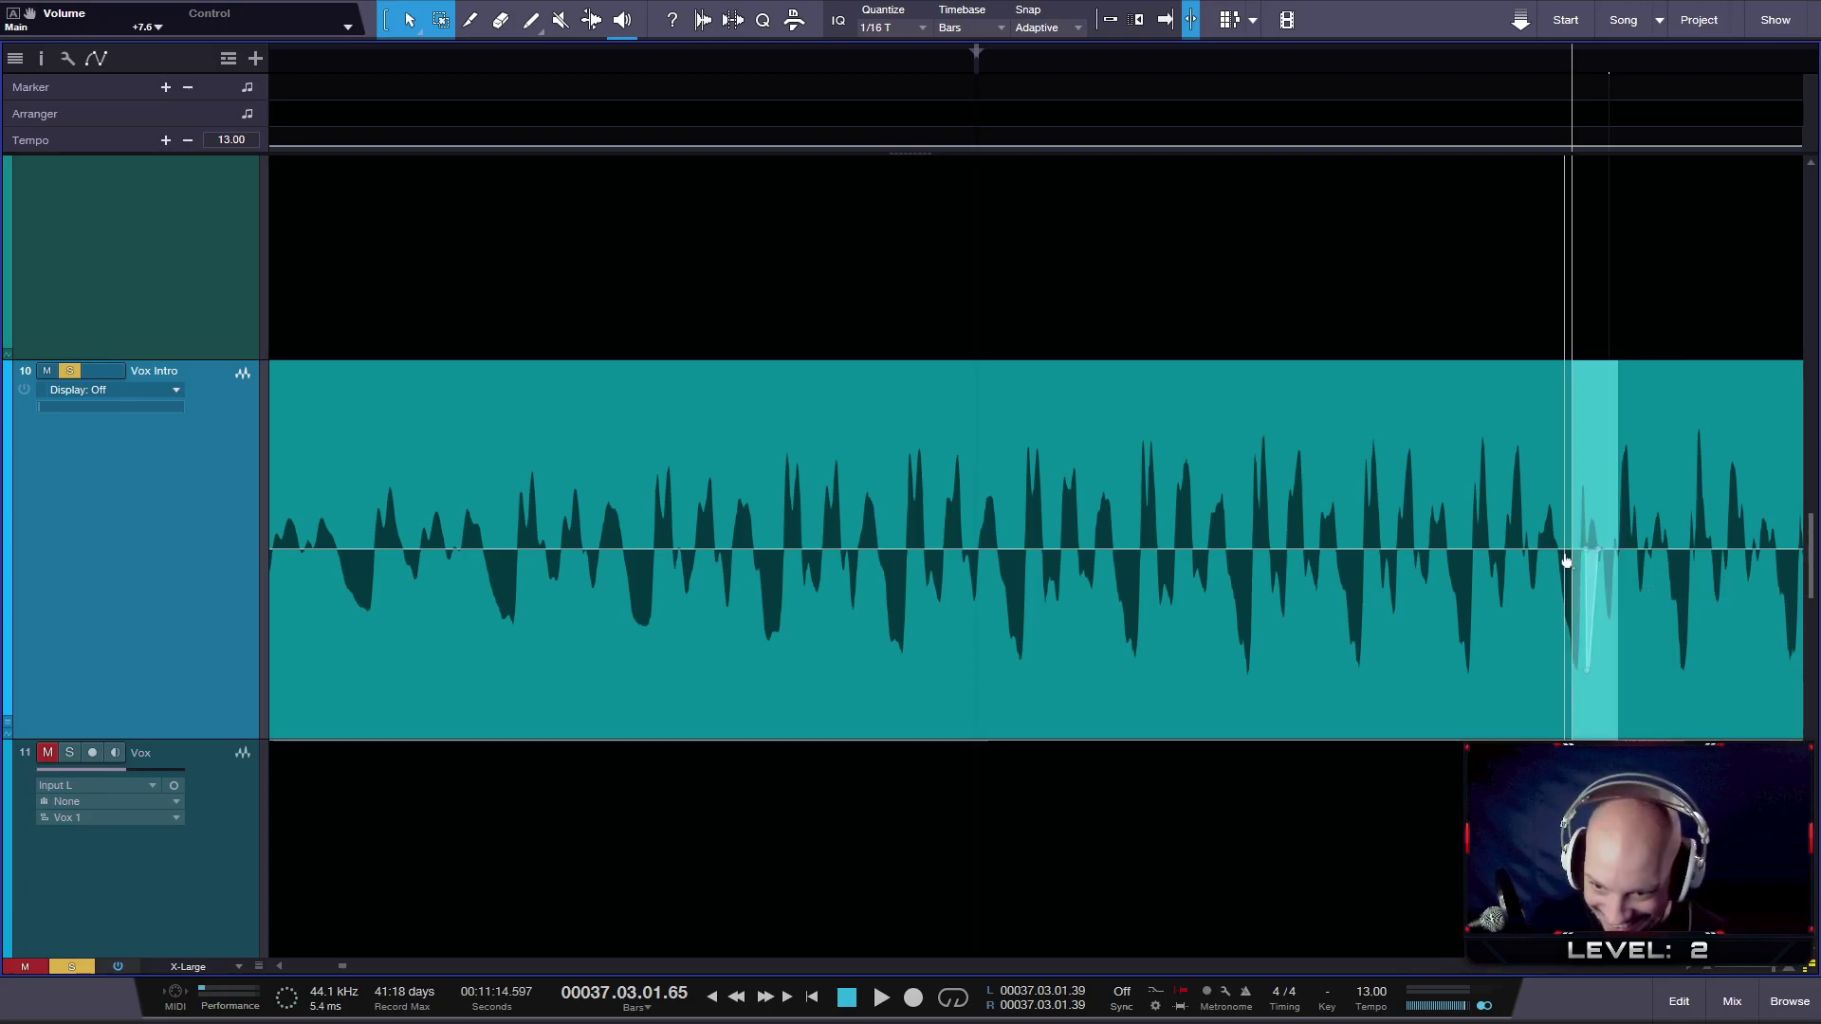
pyautogui.press('e')
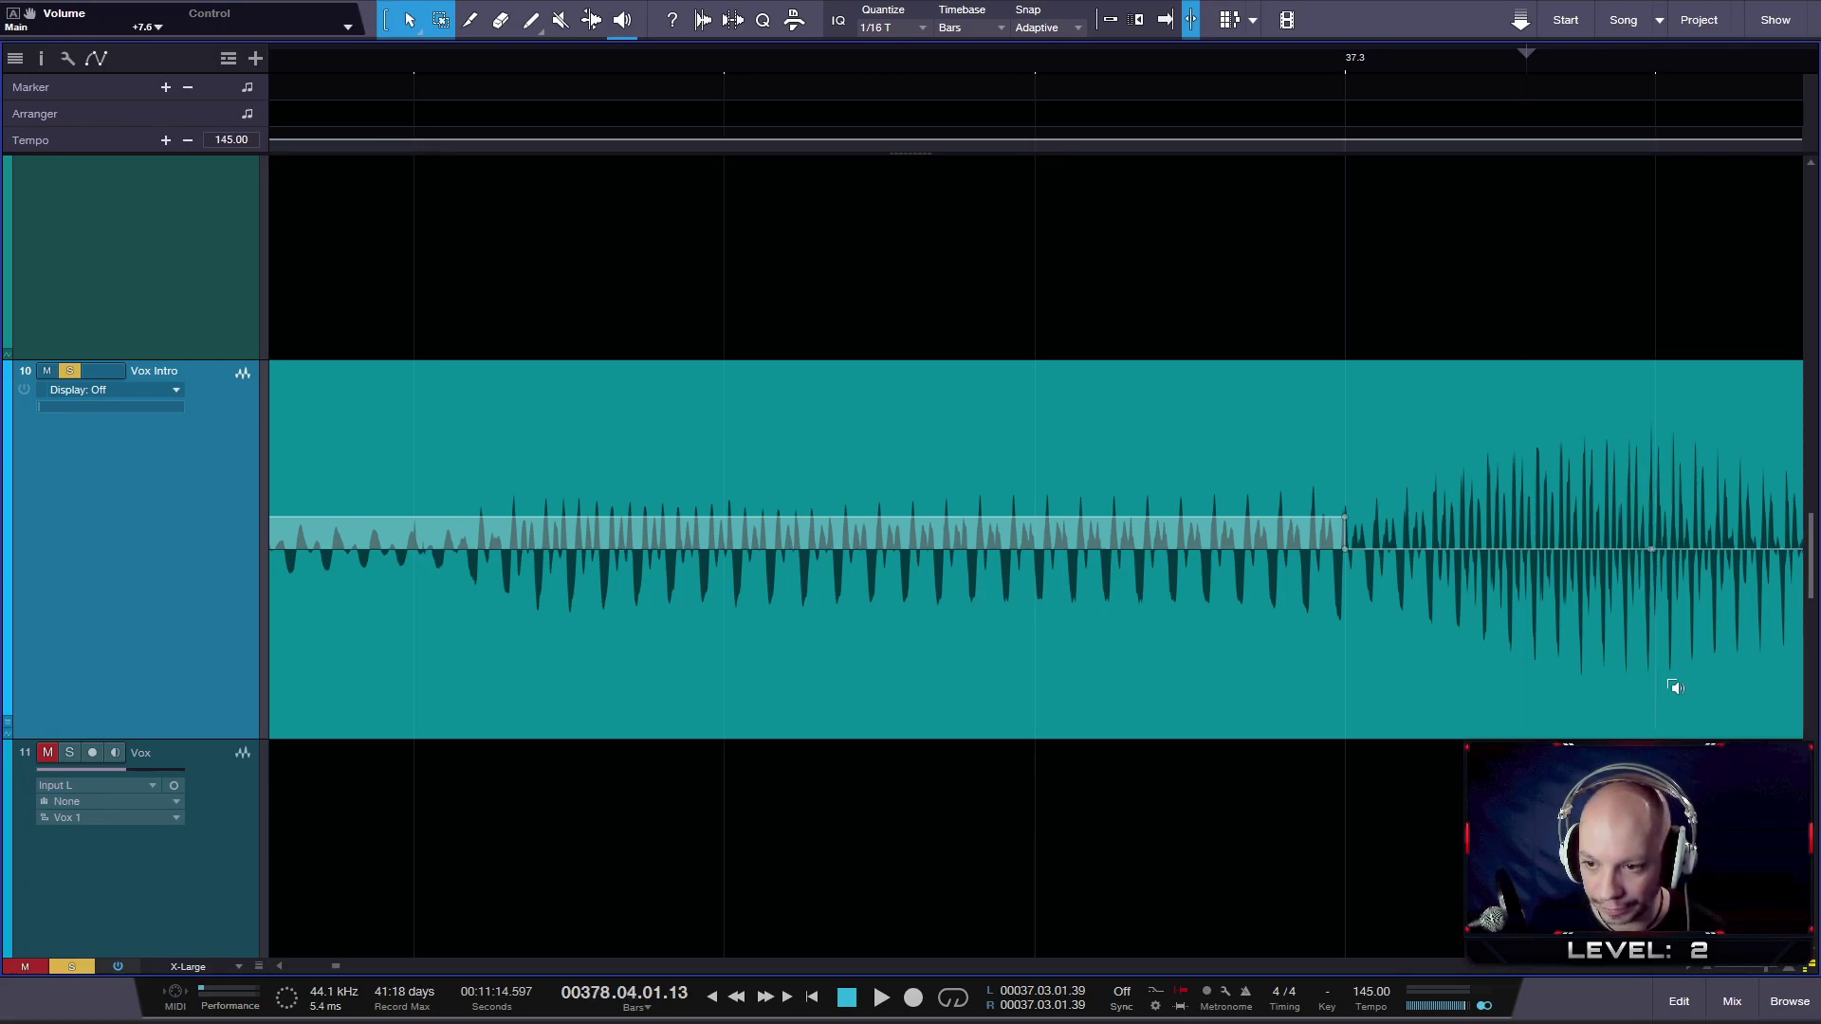
pyautogui.scroll(2, 1669, 686)
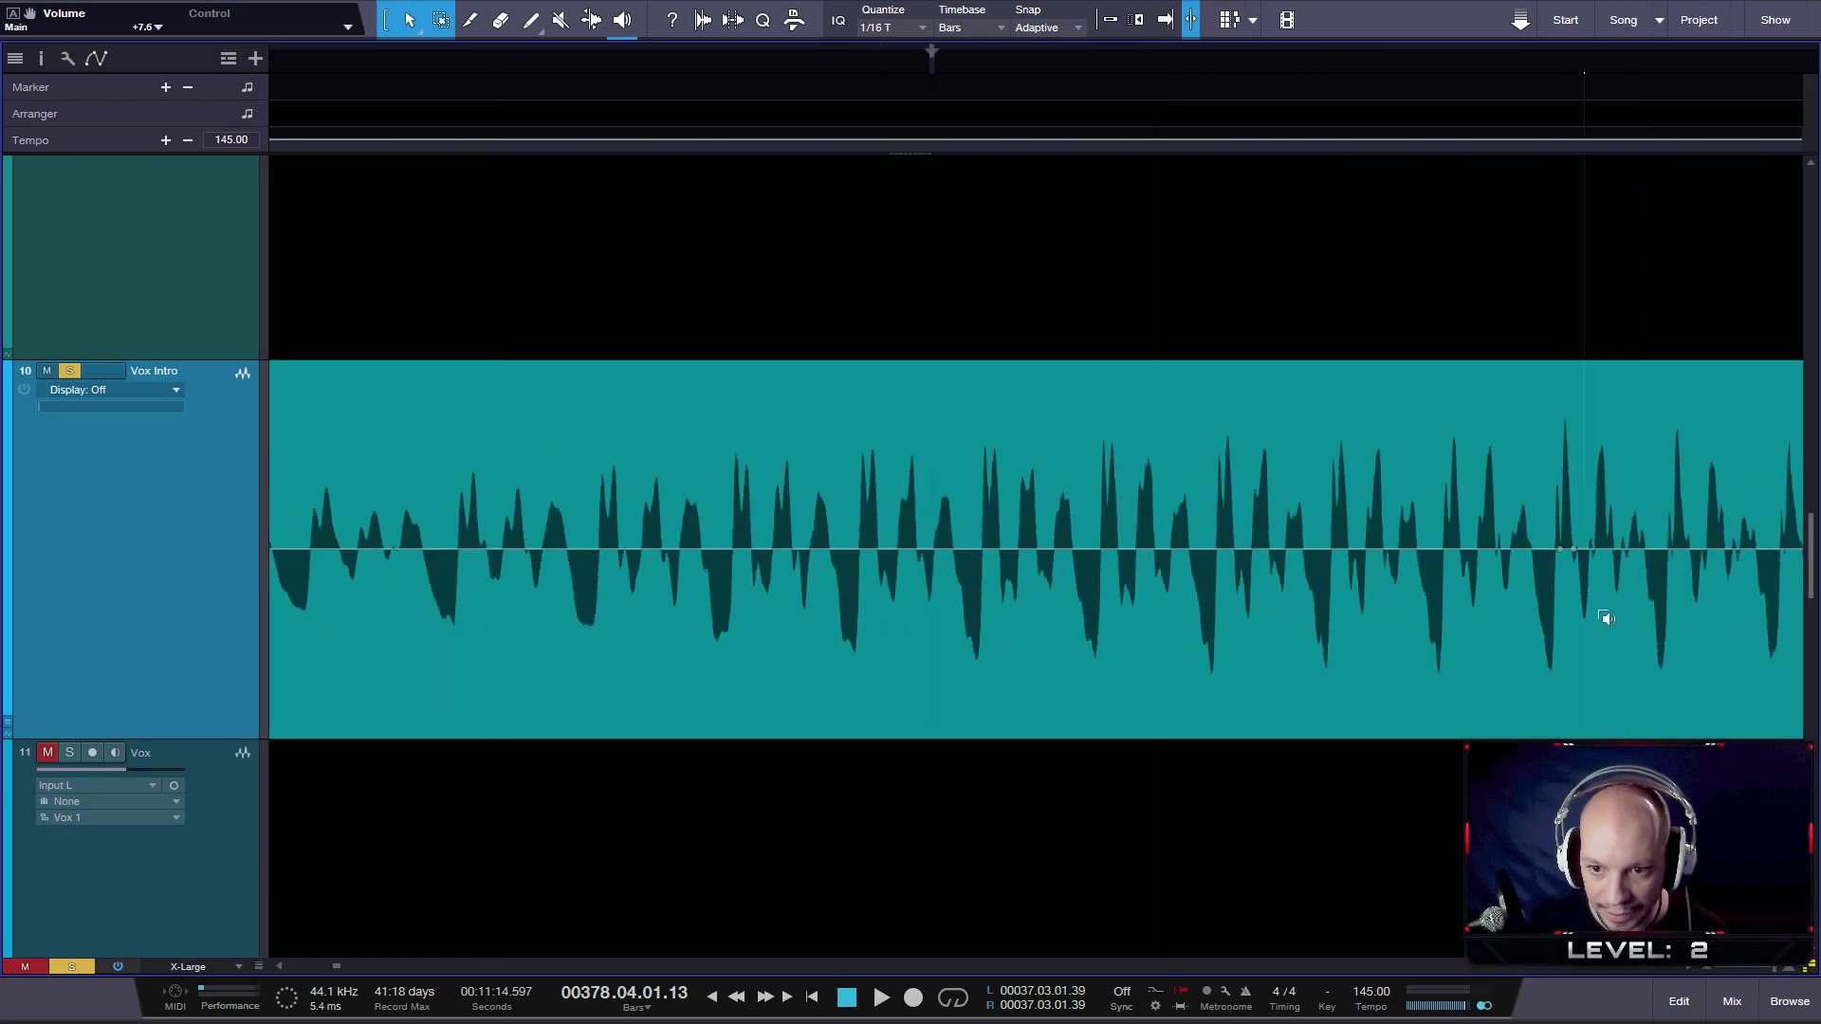
pyautogui.scroll(-4, 1380, 587)
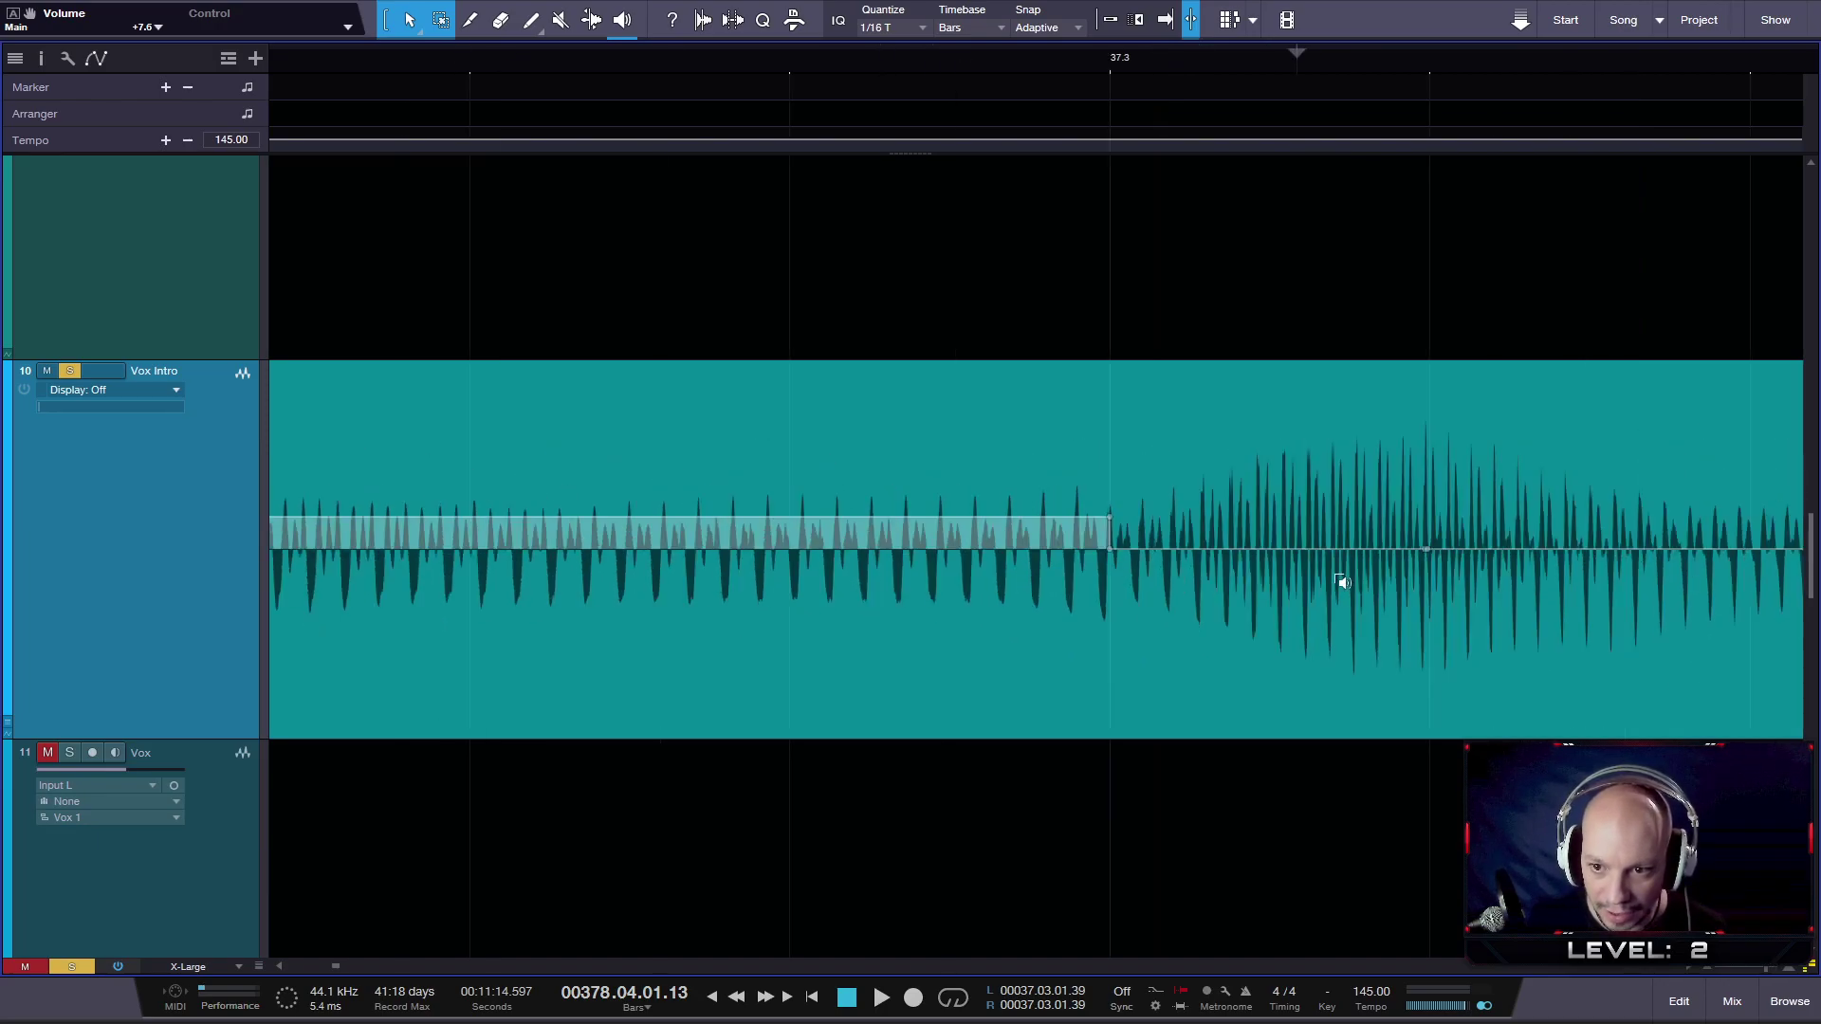
pyautogui.click(1153, 50)
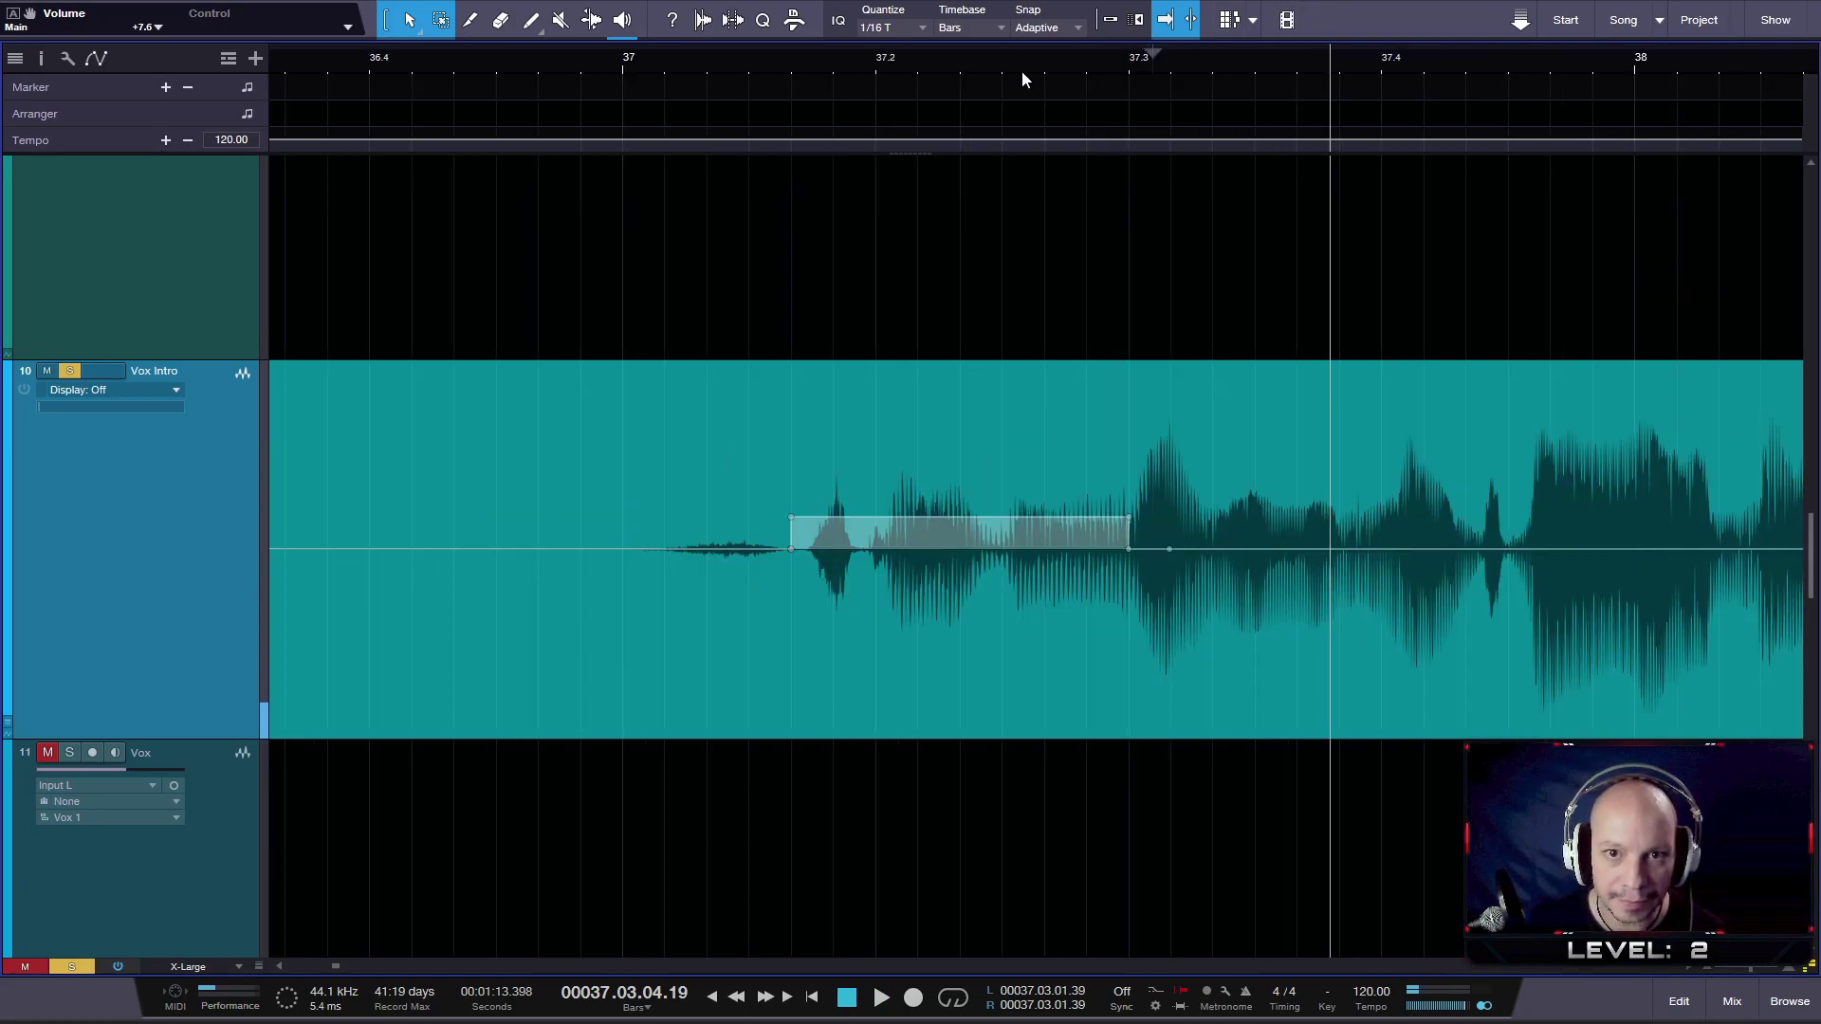
# - Audition the soloed Vox Intro at normal tempo from just before bar 37 through bar 38
pyautogui.click(1024, 68)
pyautogui.click(1030, 51)
pyautogui.press('space')
pyautogui.click(596, 55)
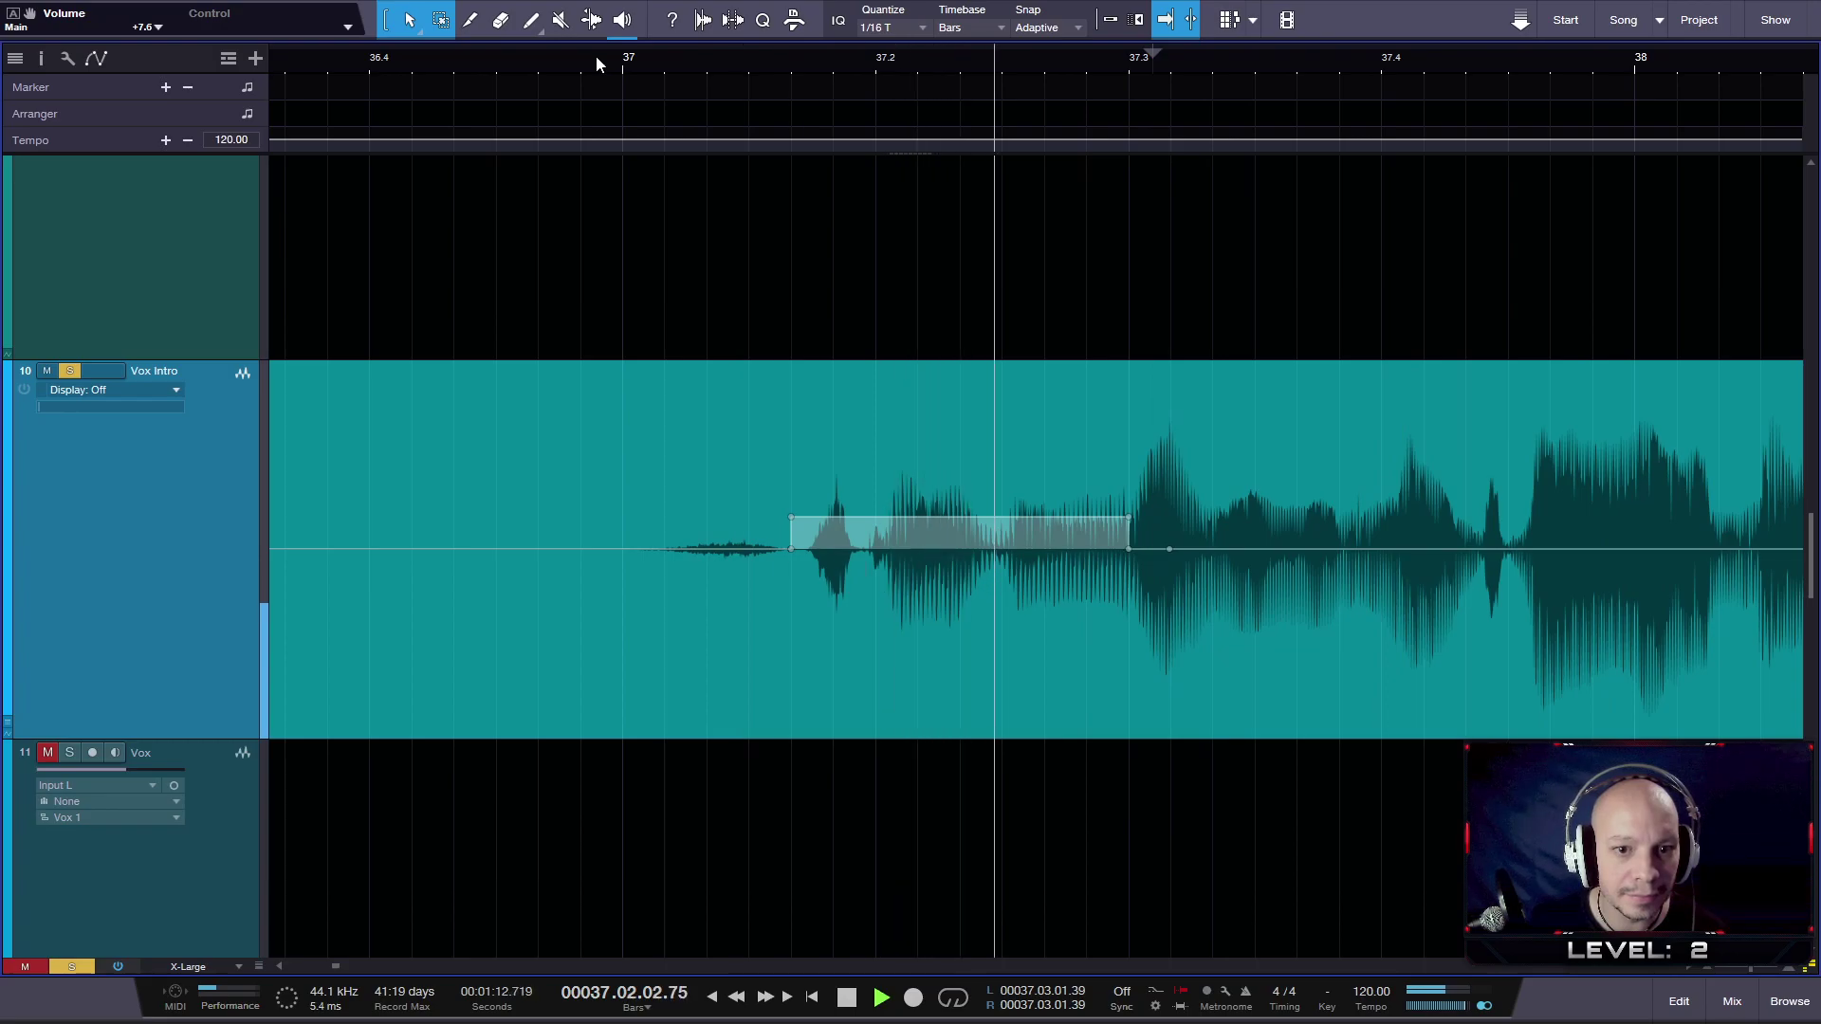
pyautogui.press('space')
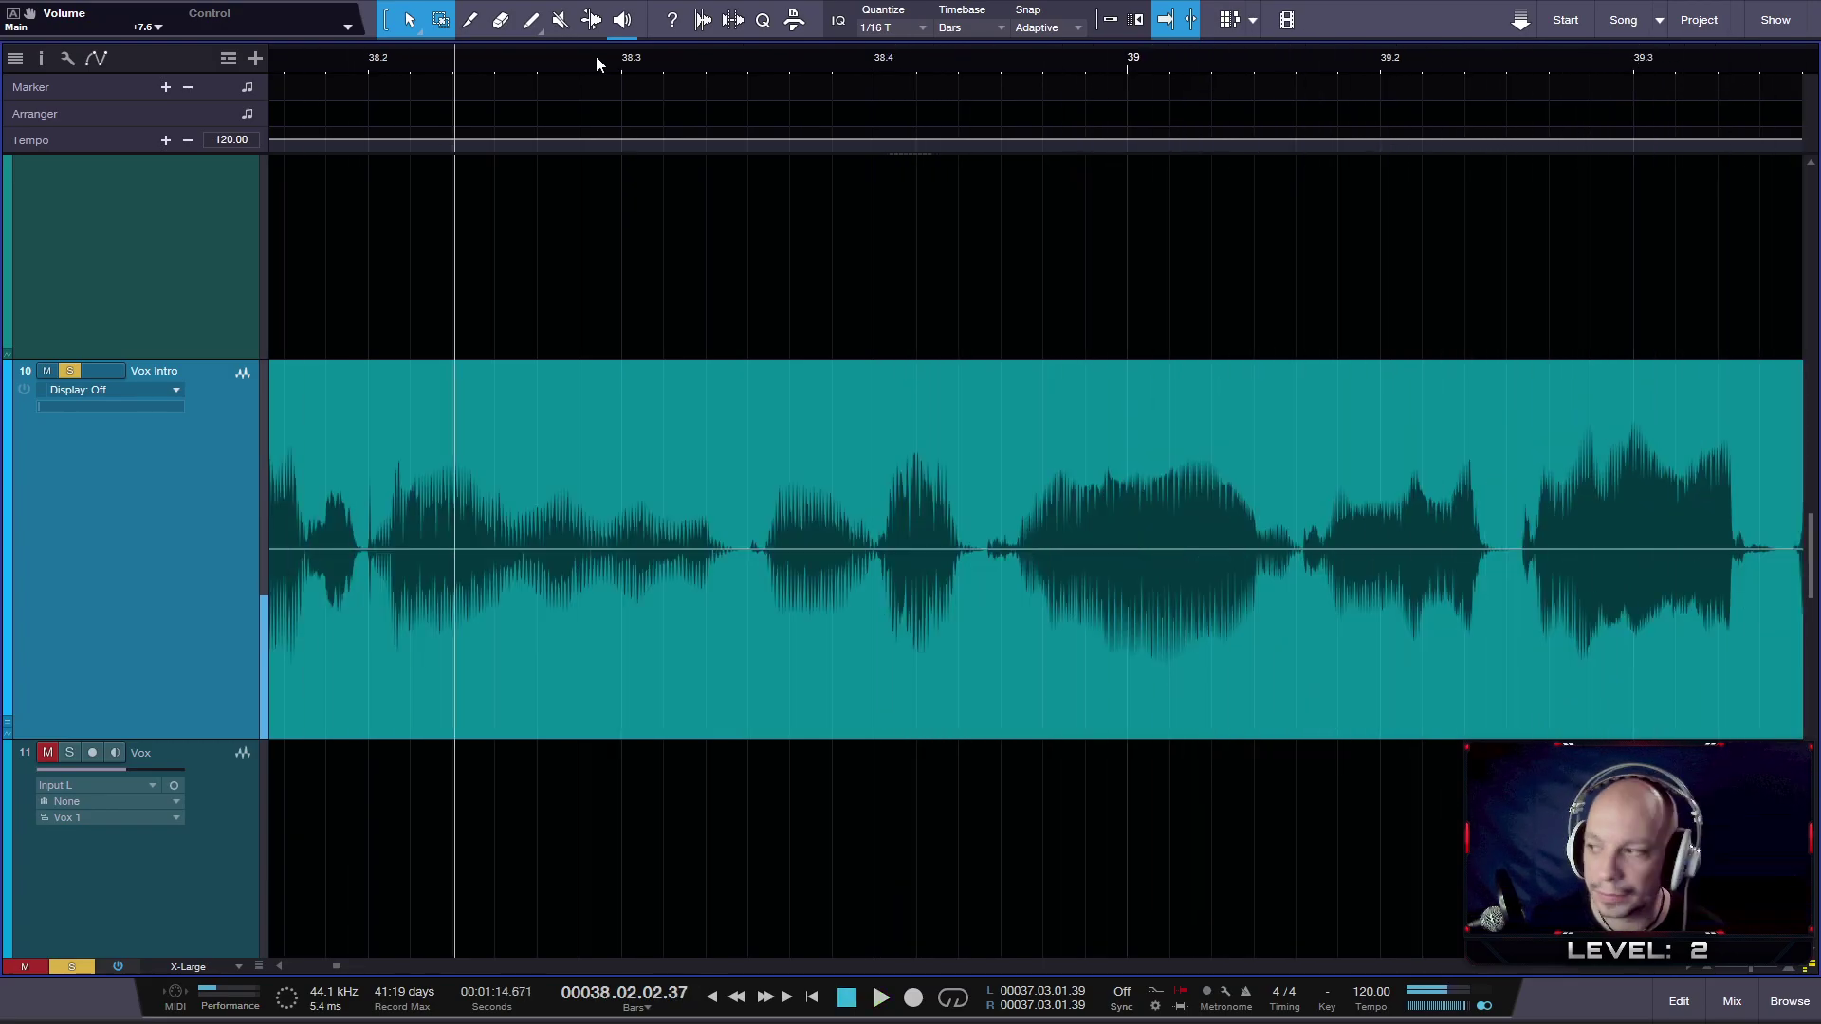
# - Turn off solo on Vox Intro and play the passage from about bar 37 in the full mix
pyautogui.press('w')
pyautogui.press('w')
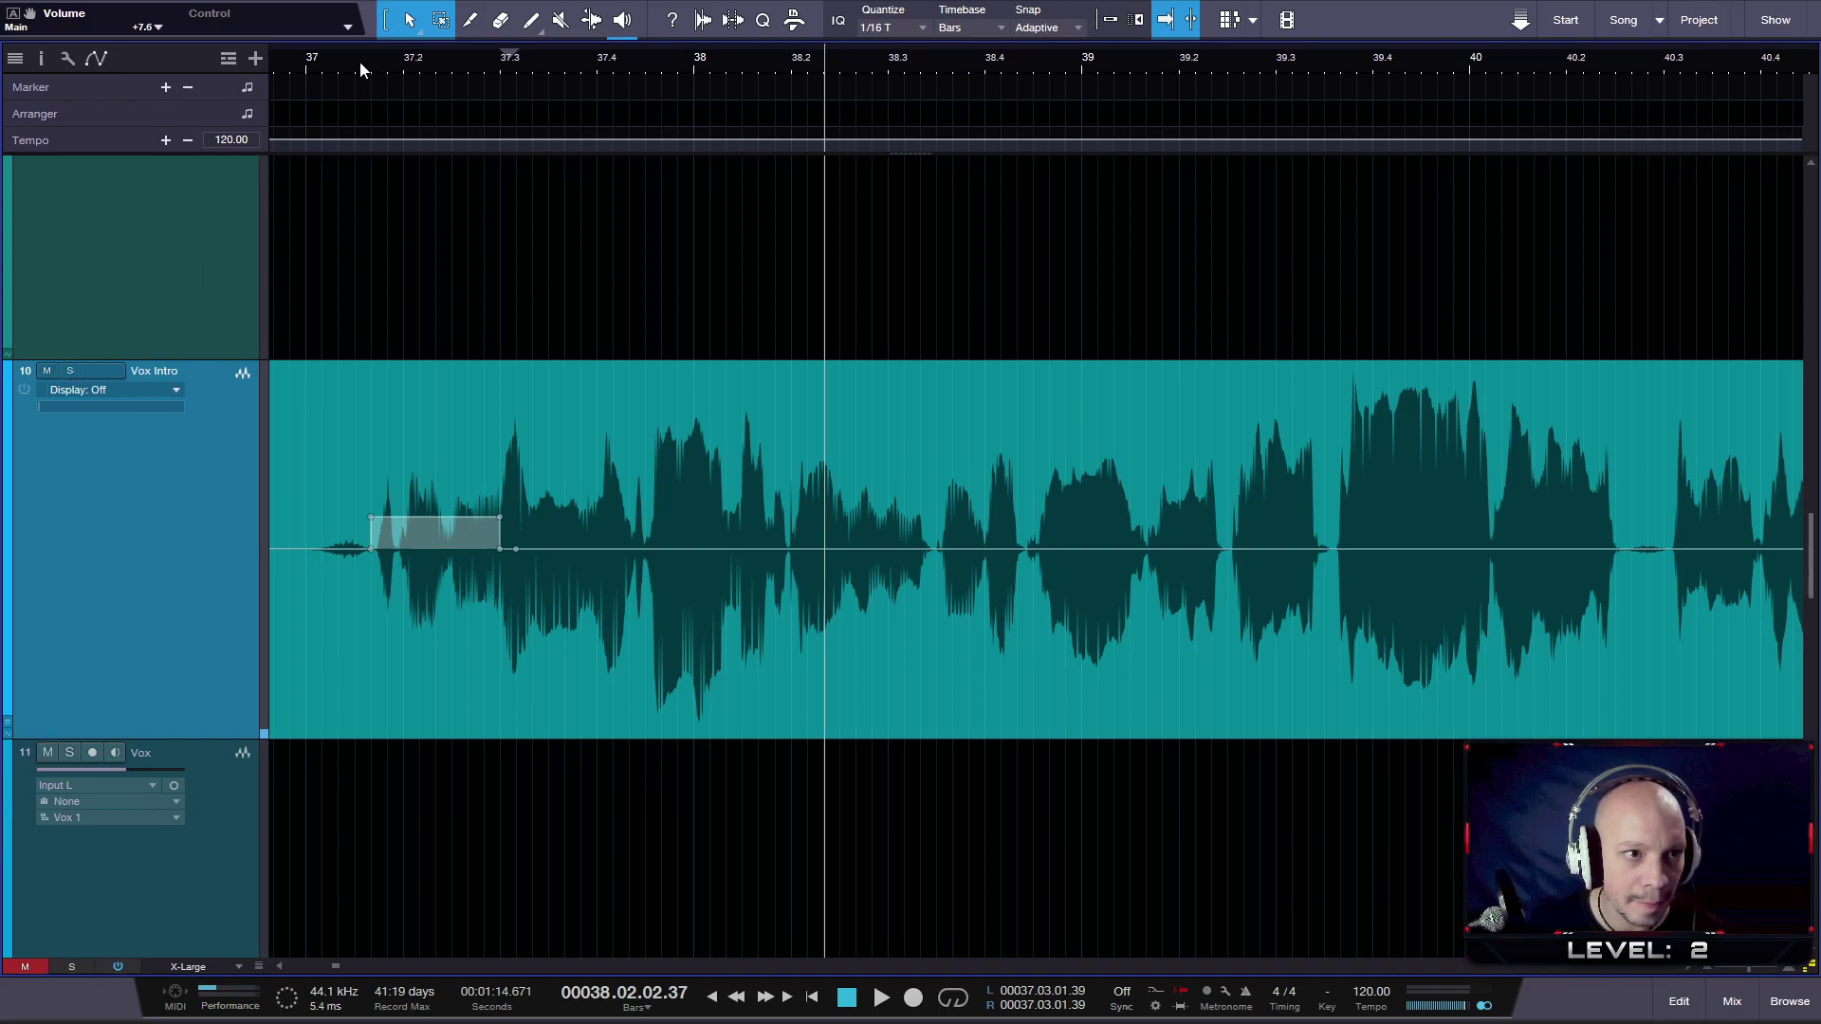
pyautogui.click(358, 60)
pyautogui.press('space')
pyautogui.click(281, 60)
pyautogui.press('space')
# - Examine the waveform cycles after 37.3 up close and replay the passage from just before 37.3
pyautogui.press('e')
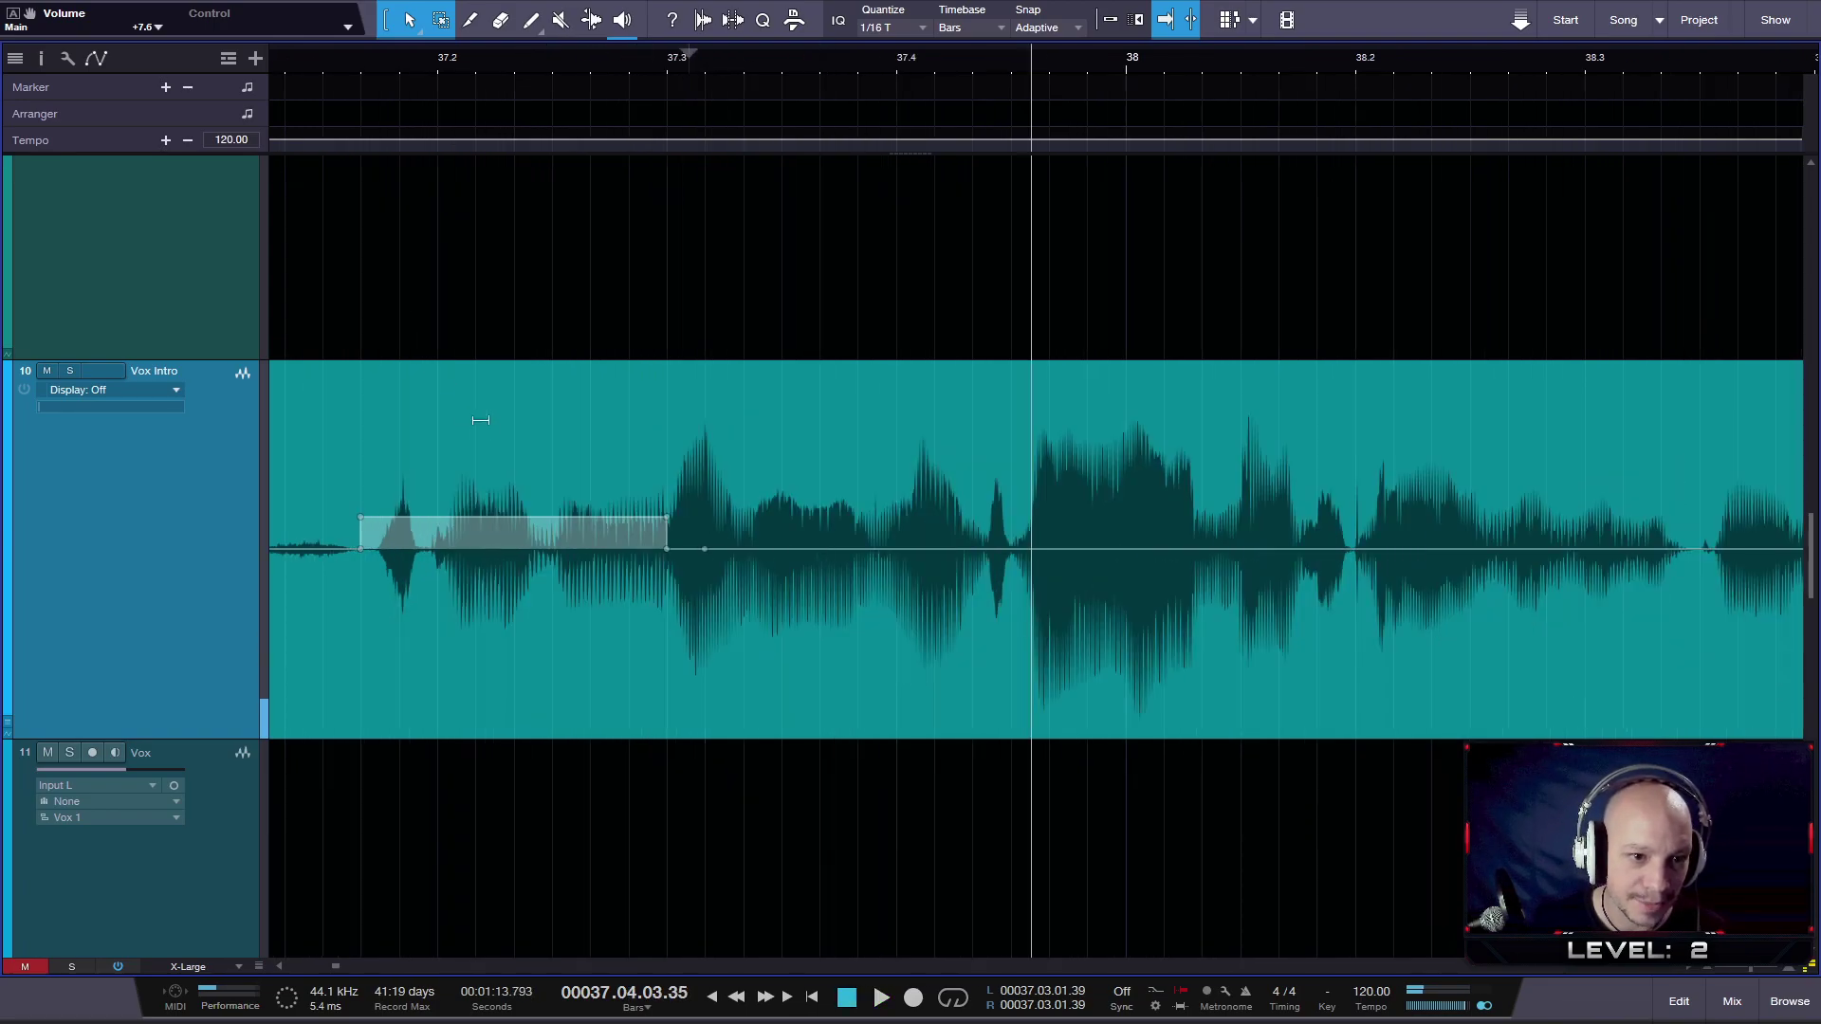
pyautogui.press('e')
pyautogui.press('e')
pyautogui.press('e')
pyautogui.press('e')
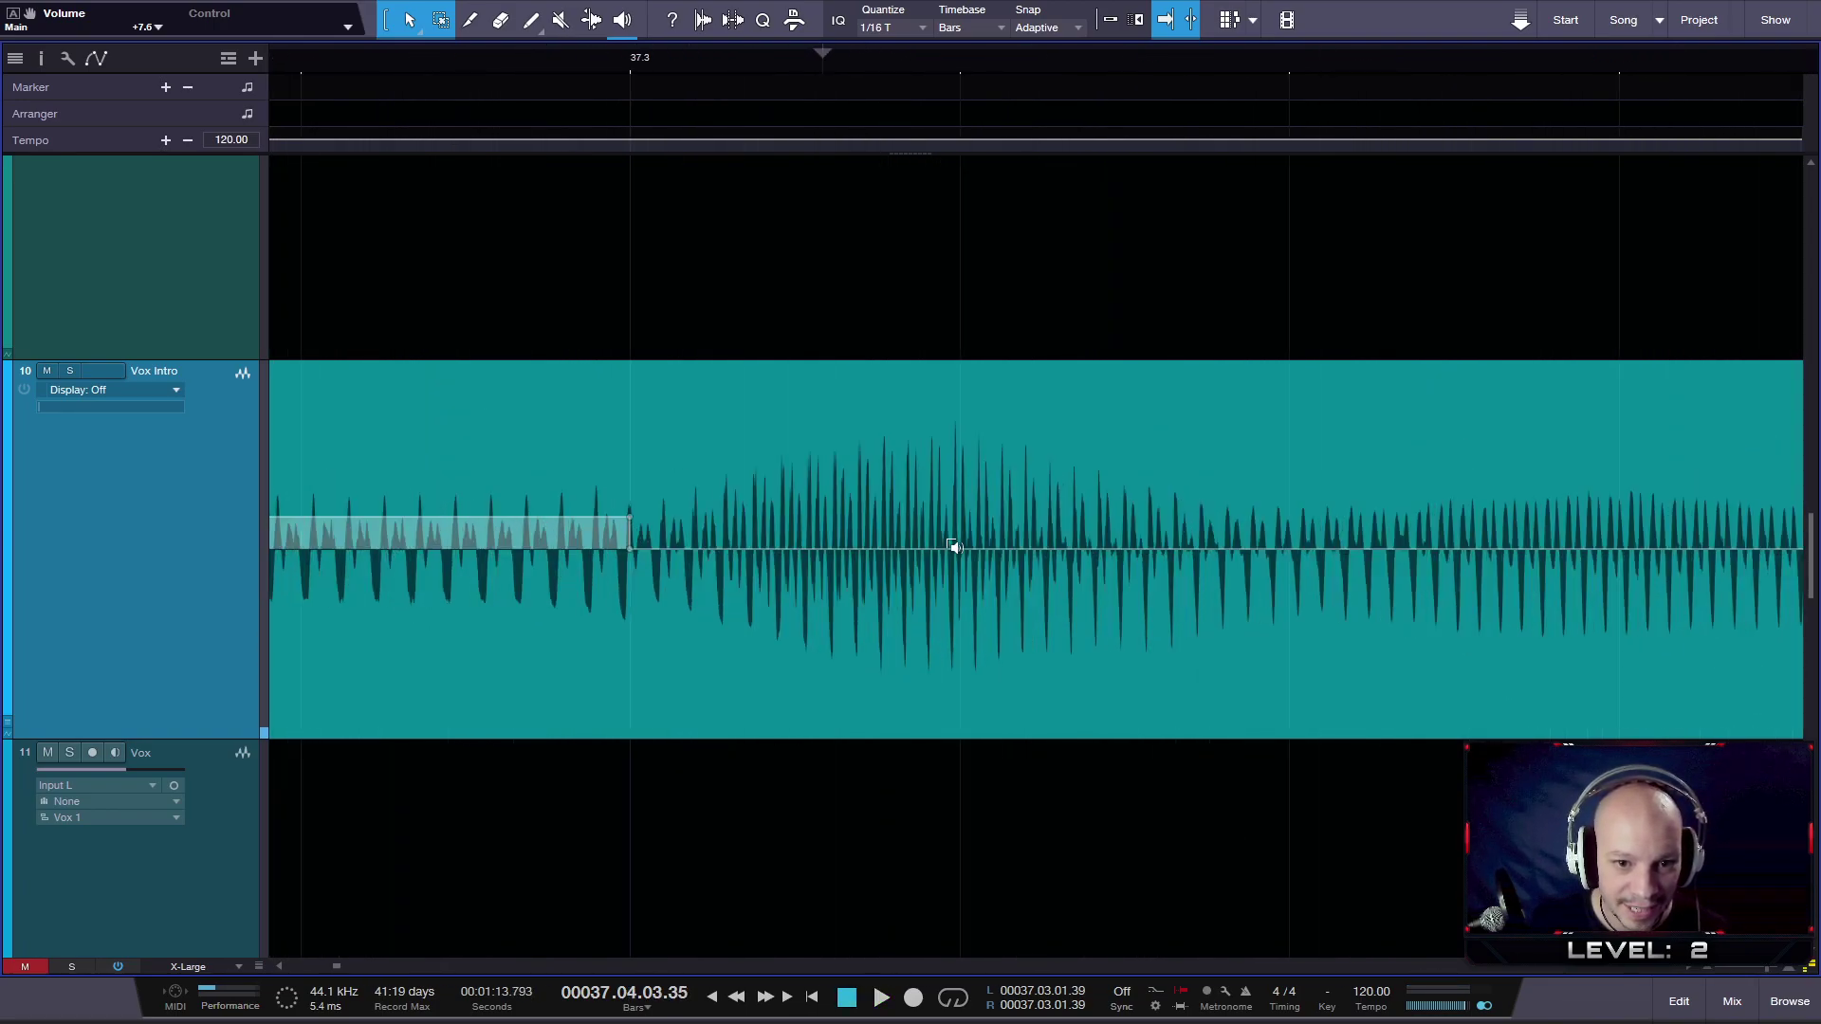
pyautogui.click(446, 57)
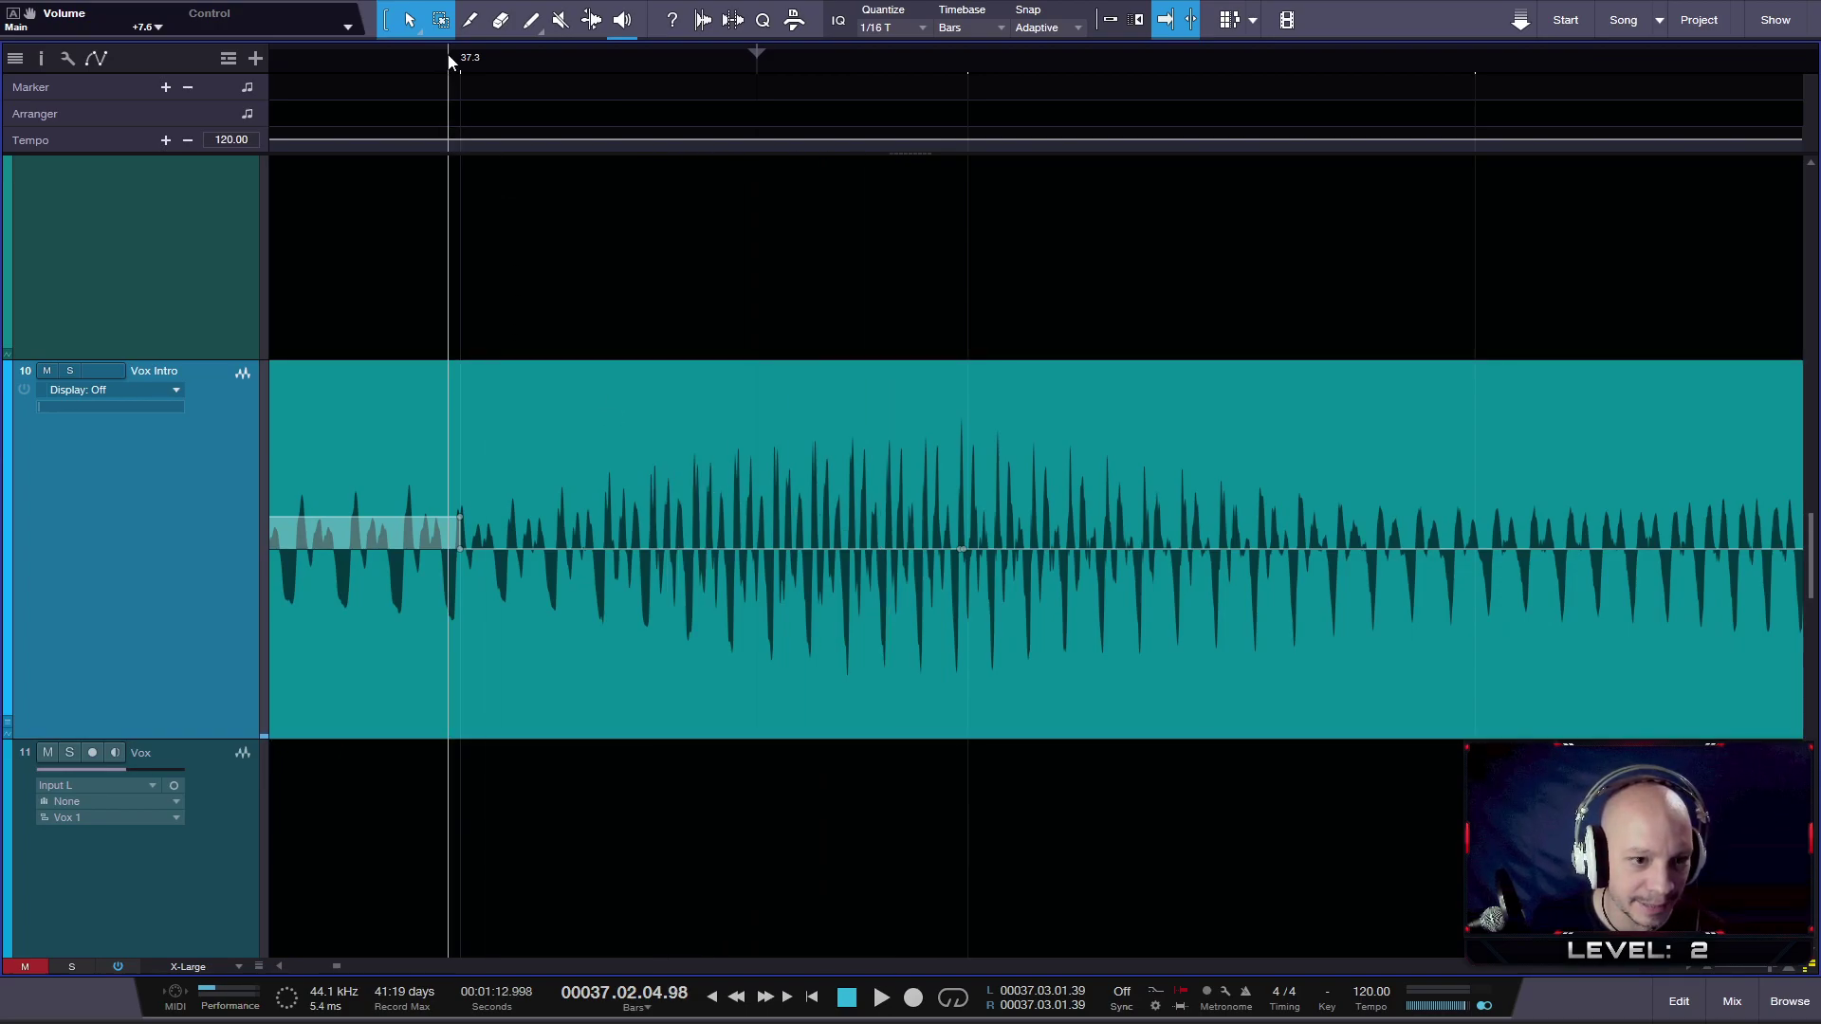
pyautogui.press('w')
pyautogui.press('w')
pyautogui.press('w')
pyautogui.press('w')
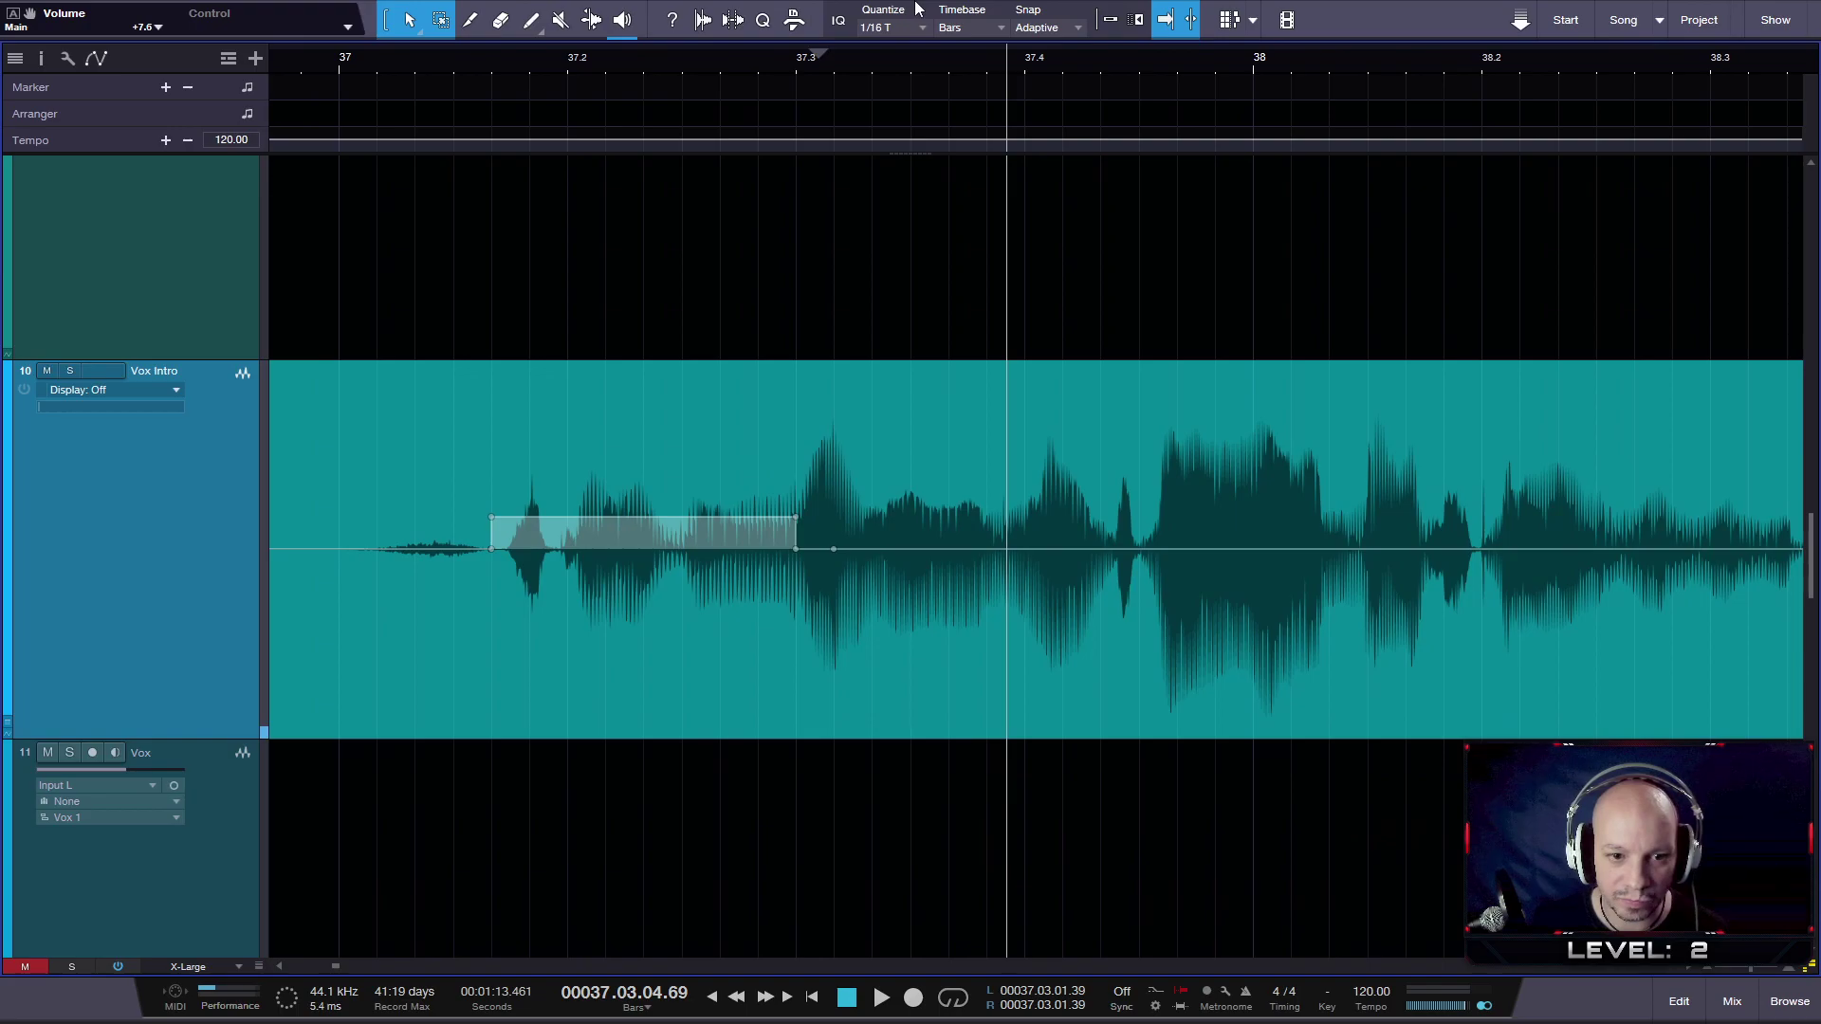
# - Set the loop range from about the start of bar 37 to 42.3 and turn looping on
pyautogui.press('w')
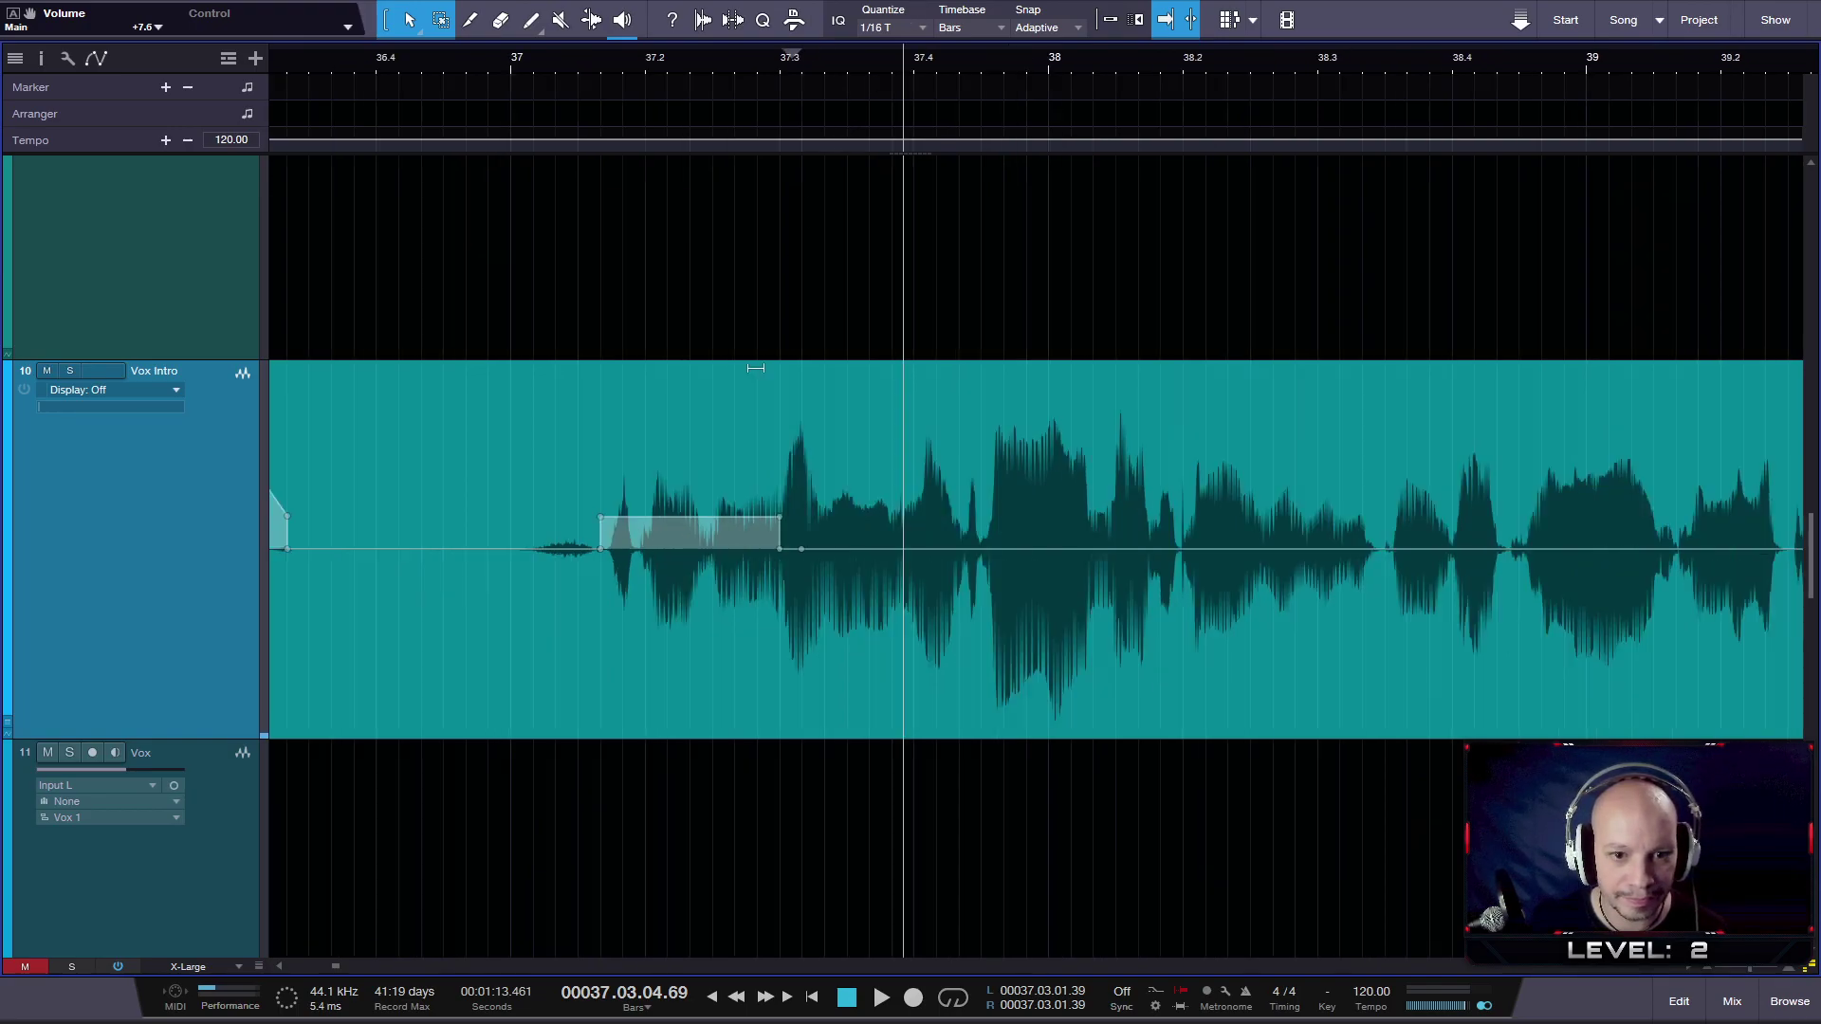
pyautogui.press('w')
pyautogui.press('w')
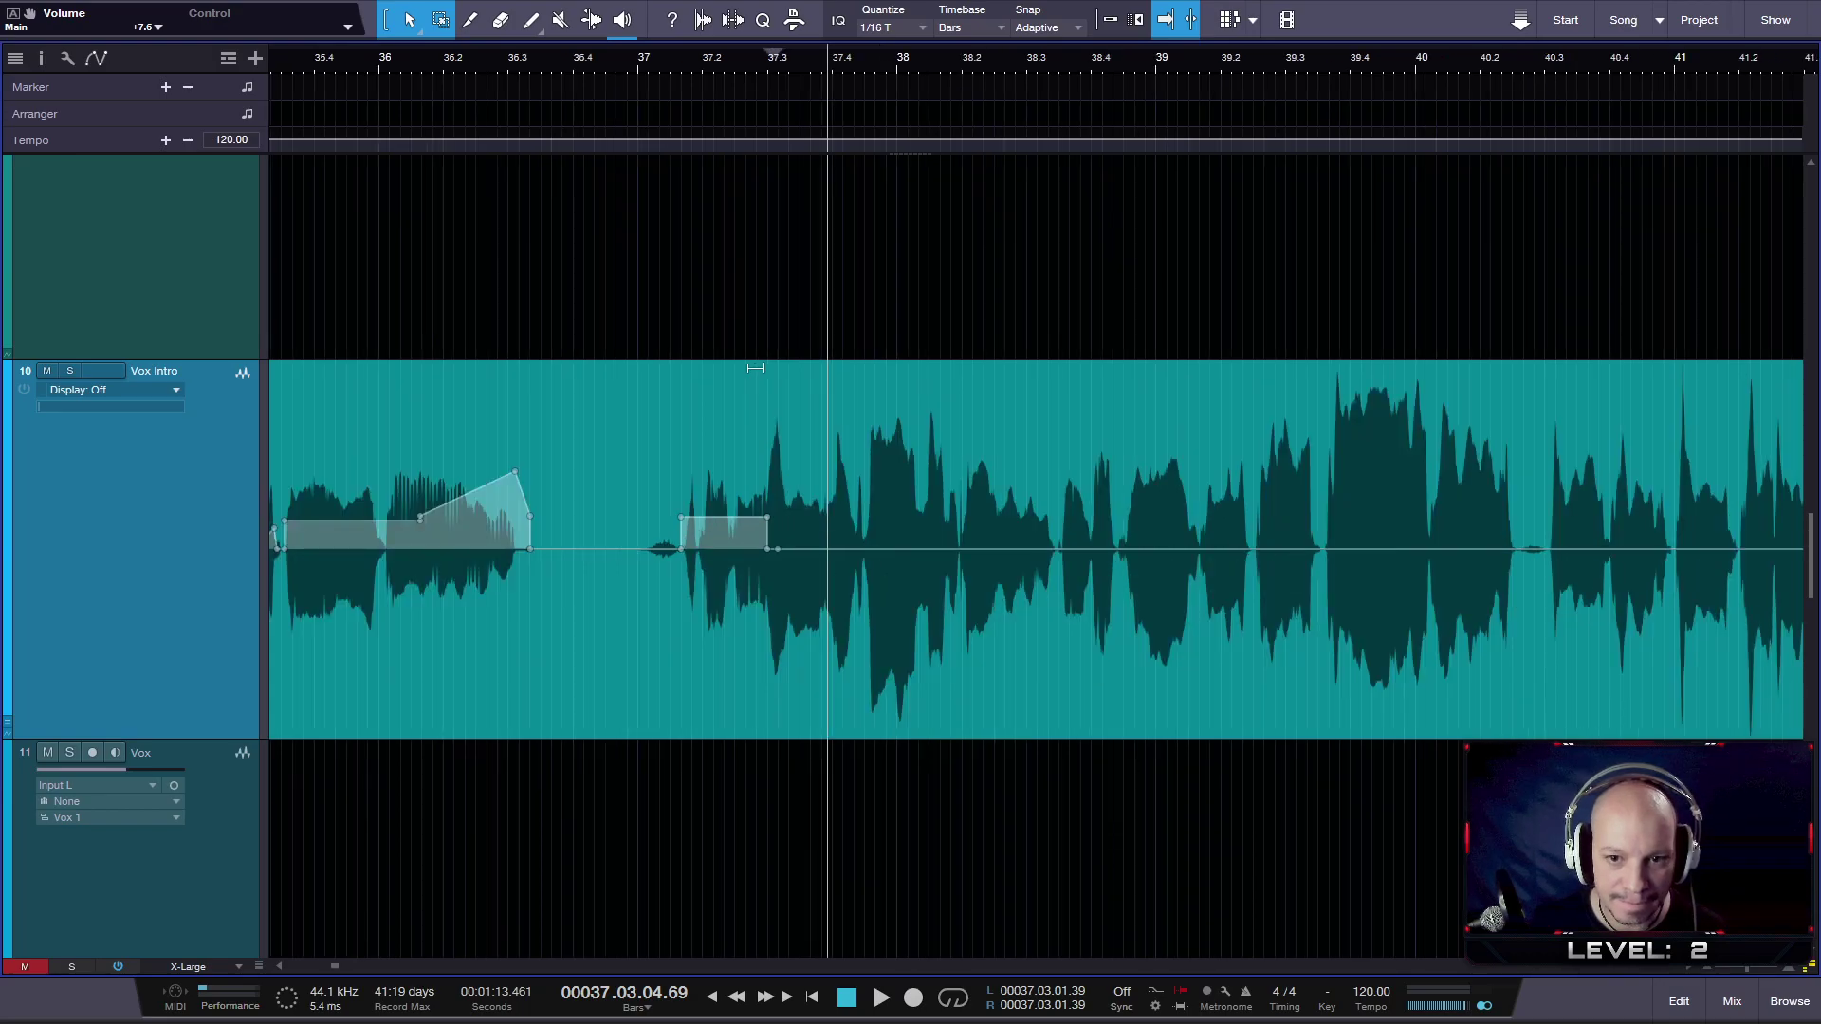
pyautogui.press('w')
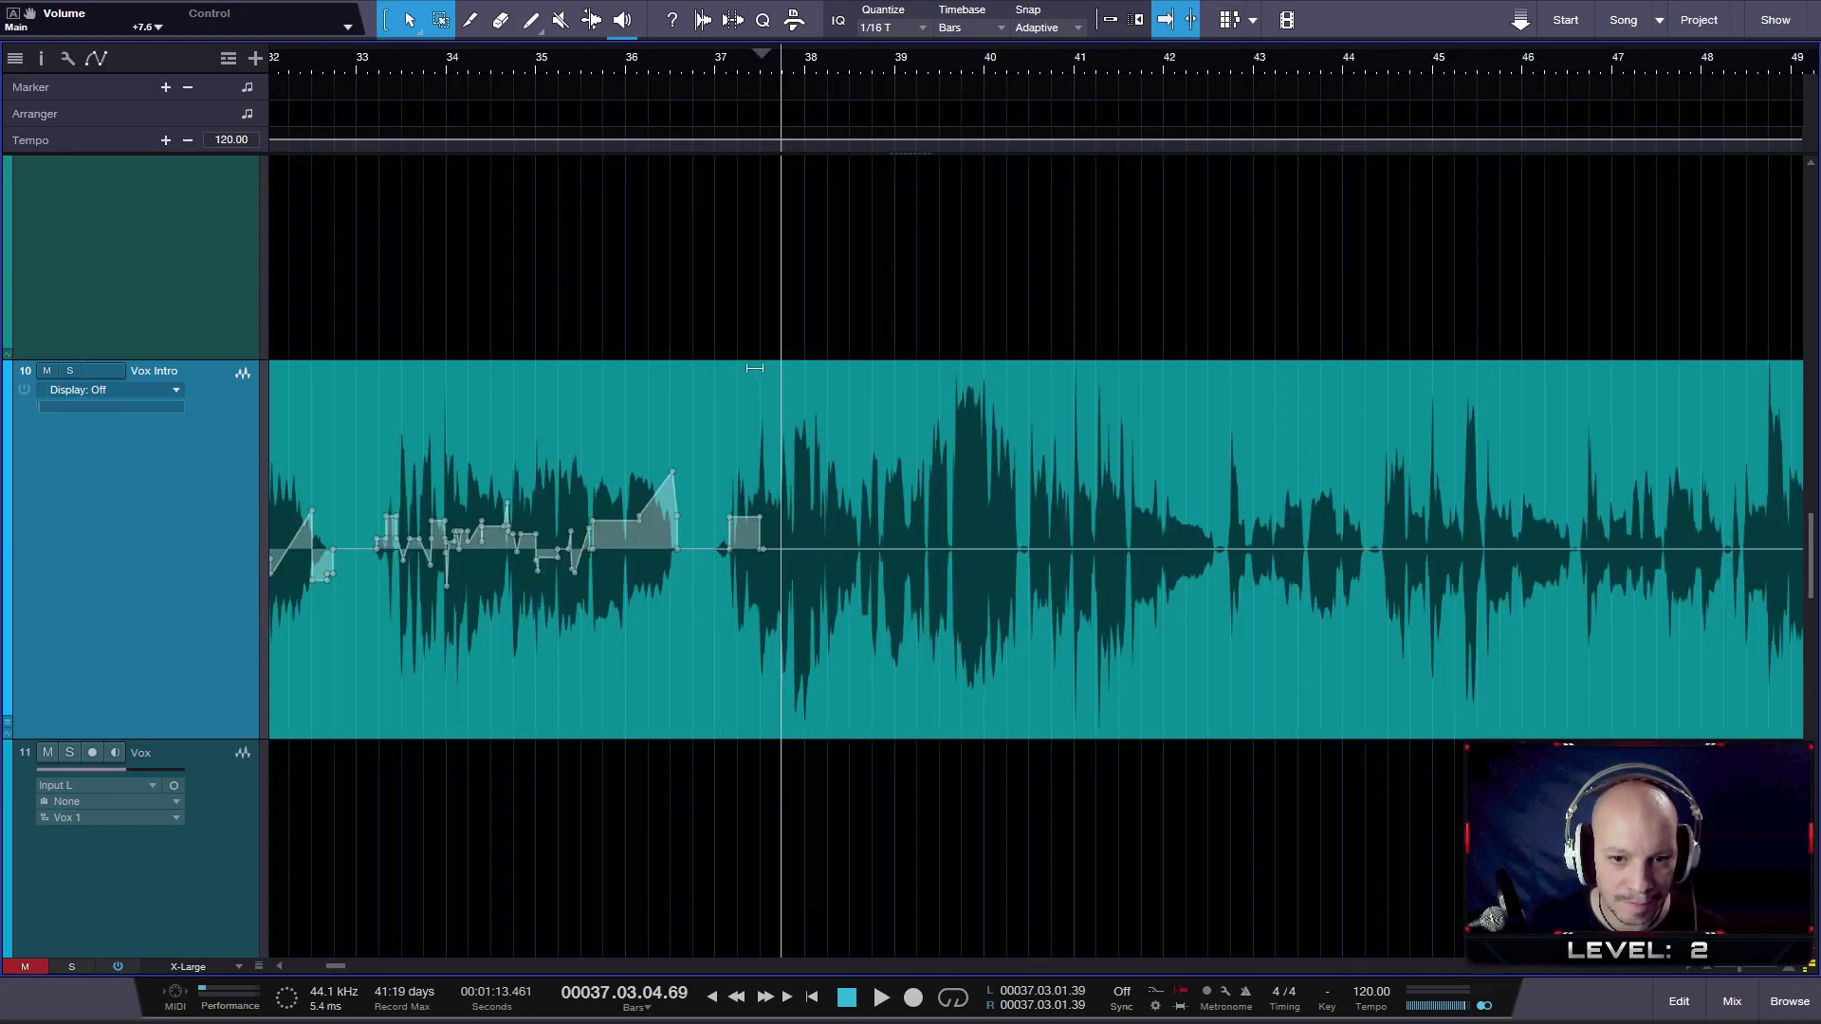
pyautogui.press('w')
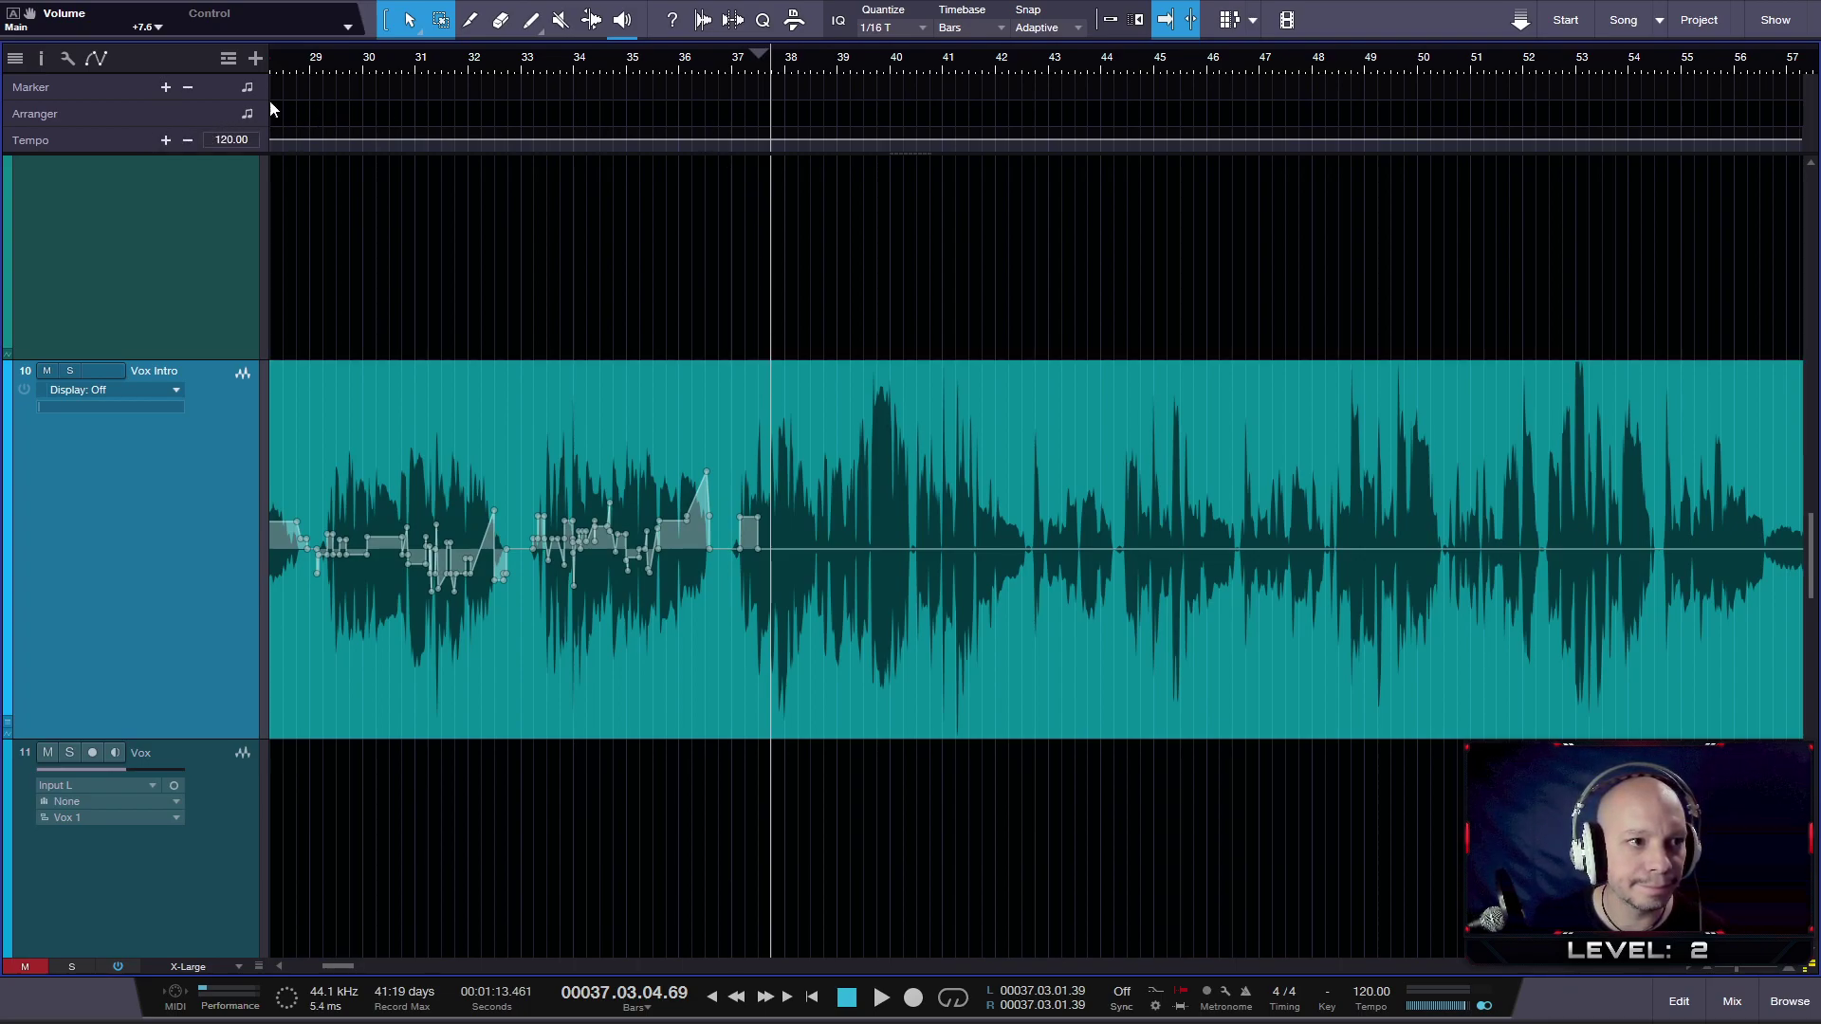
pyautogui.click(531, 26)
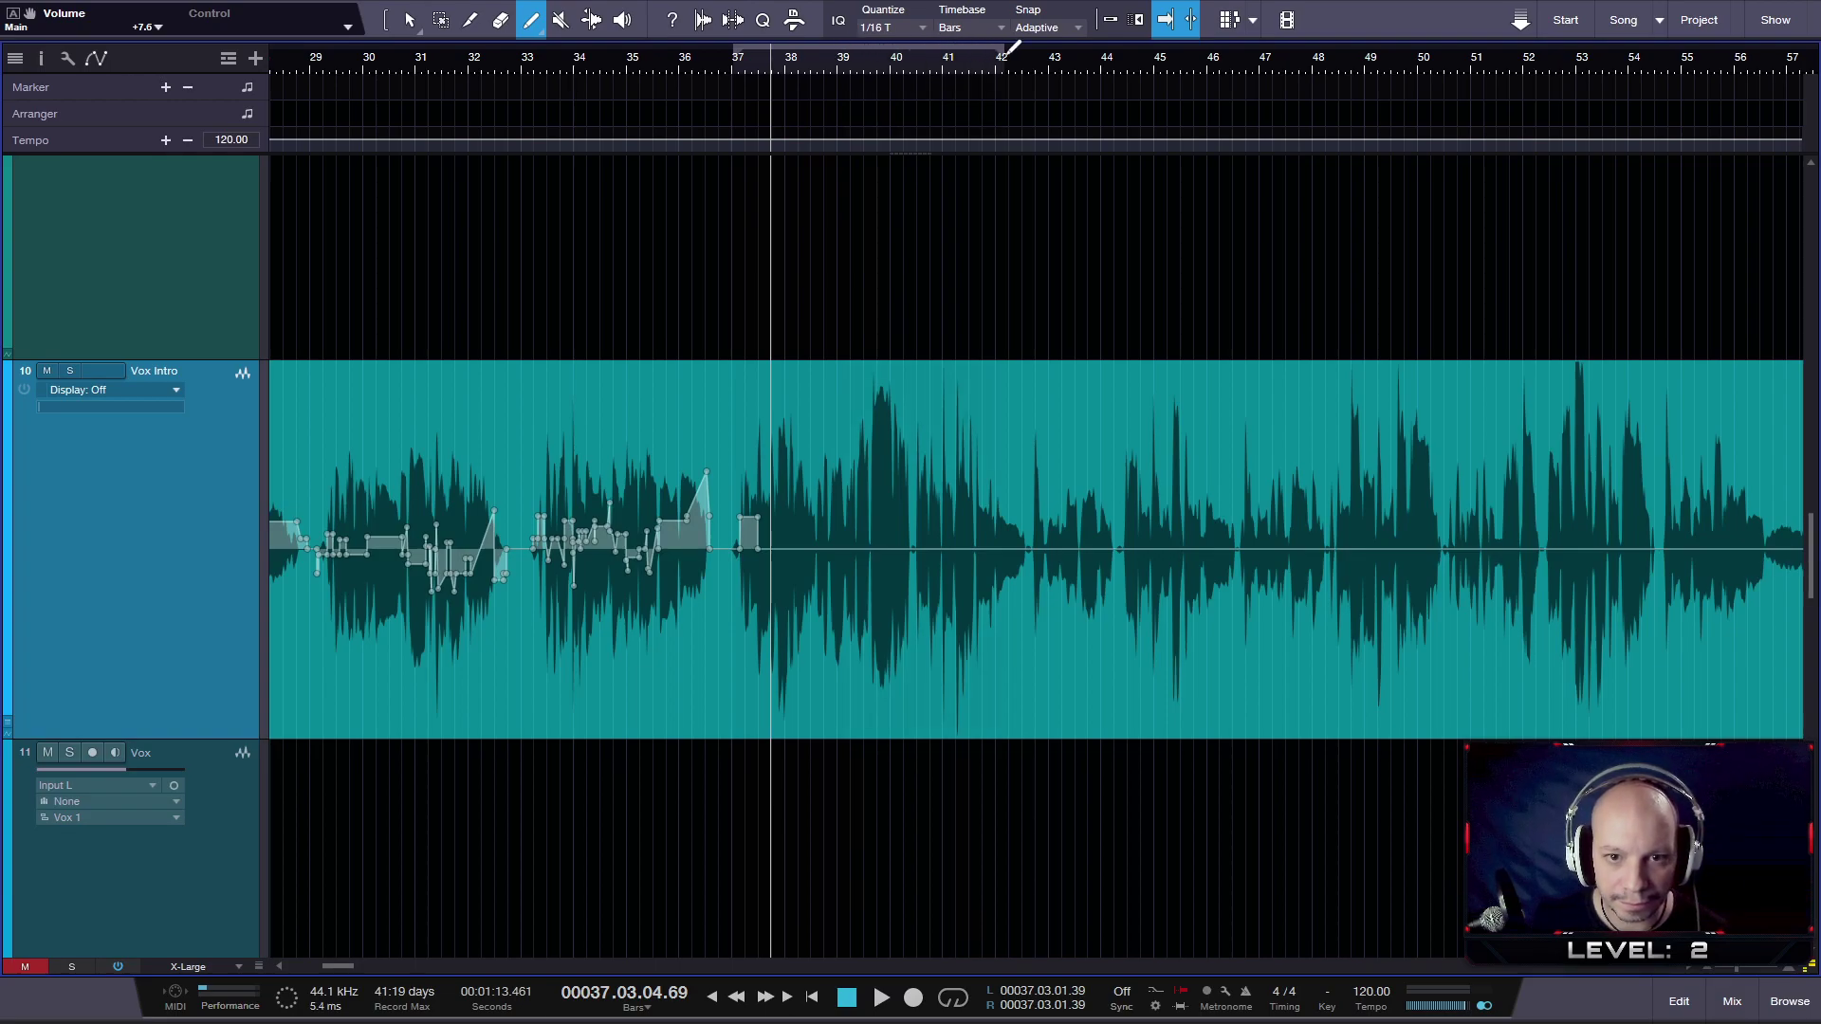
pyautogui.moveTo(1016, 52); pyautogui.dragTo(1013, 53)
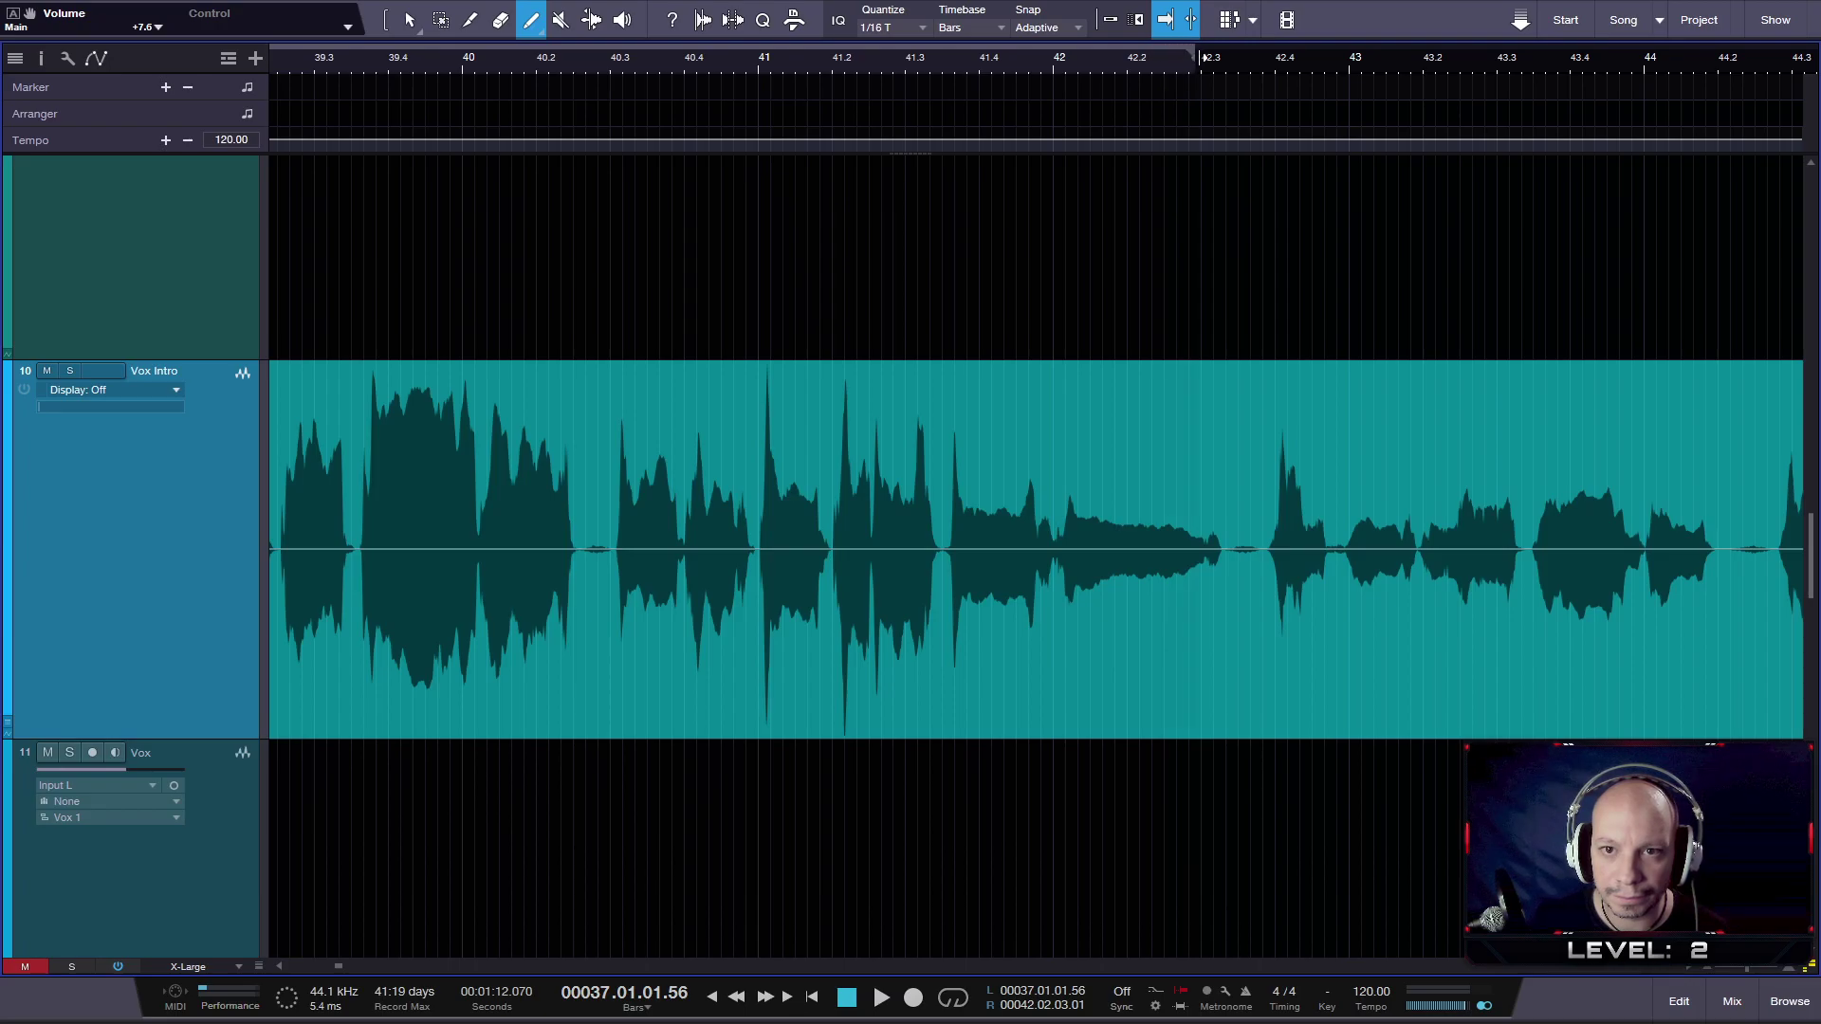
pyautogui.press('w')
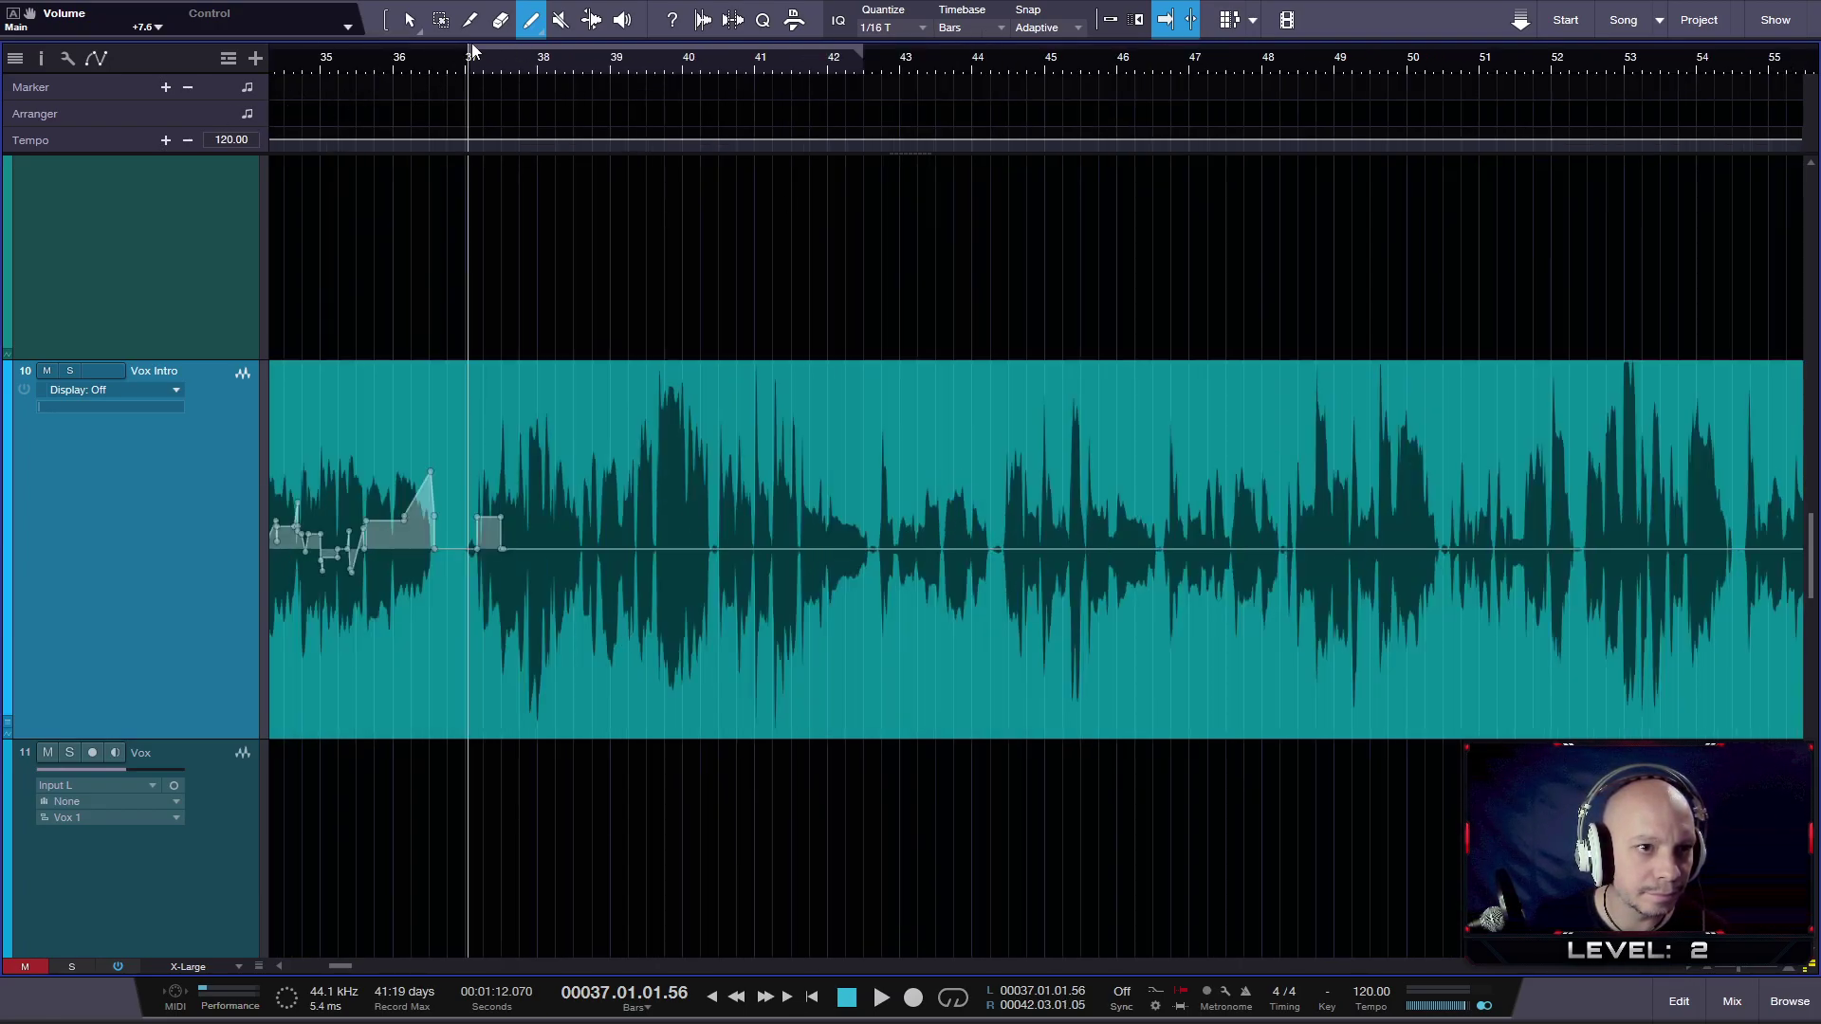
pyautogui.press('space')
pyautogui.click(525, 45)
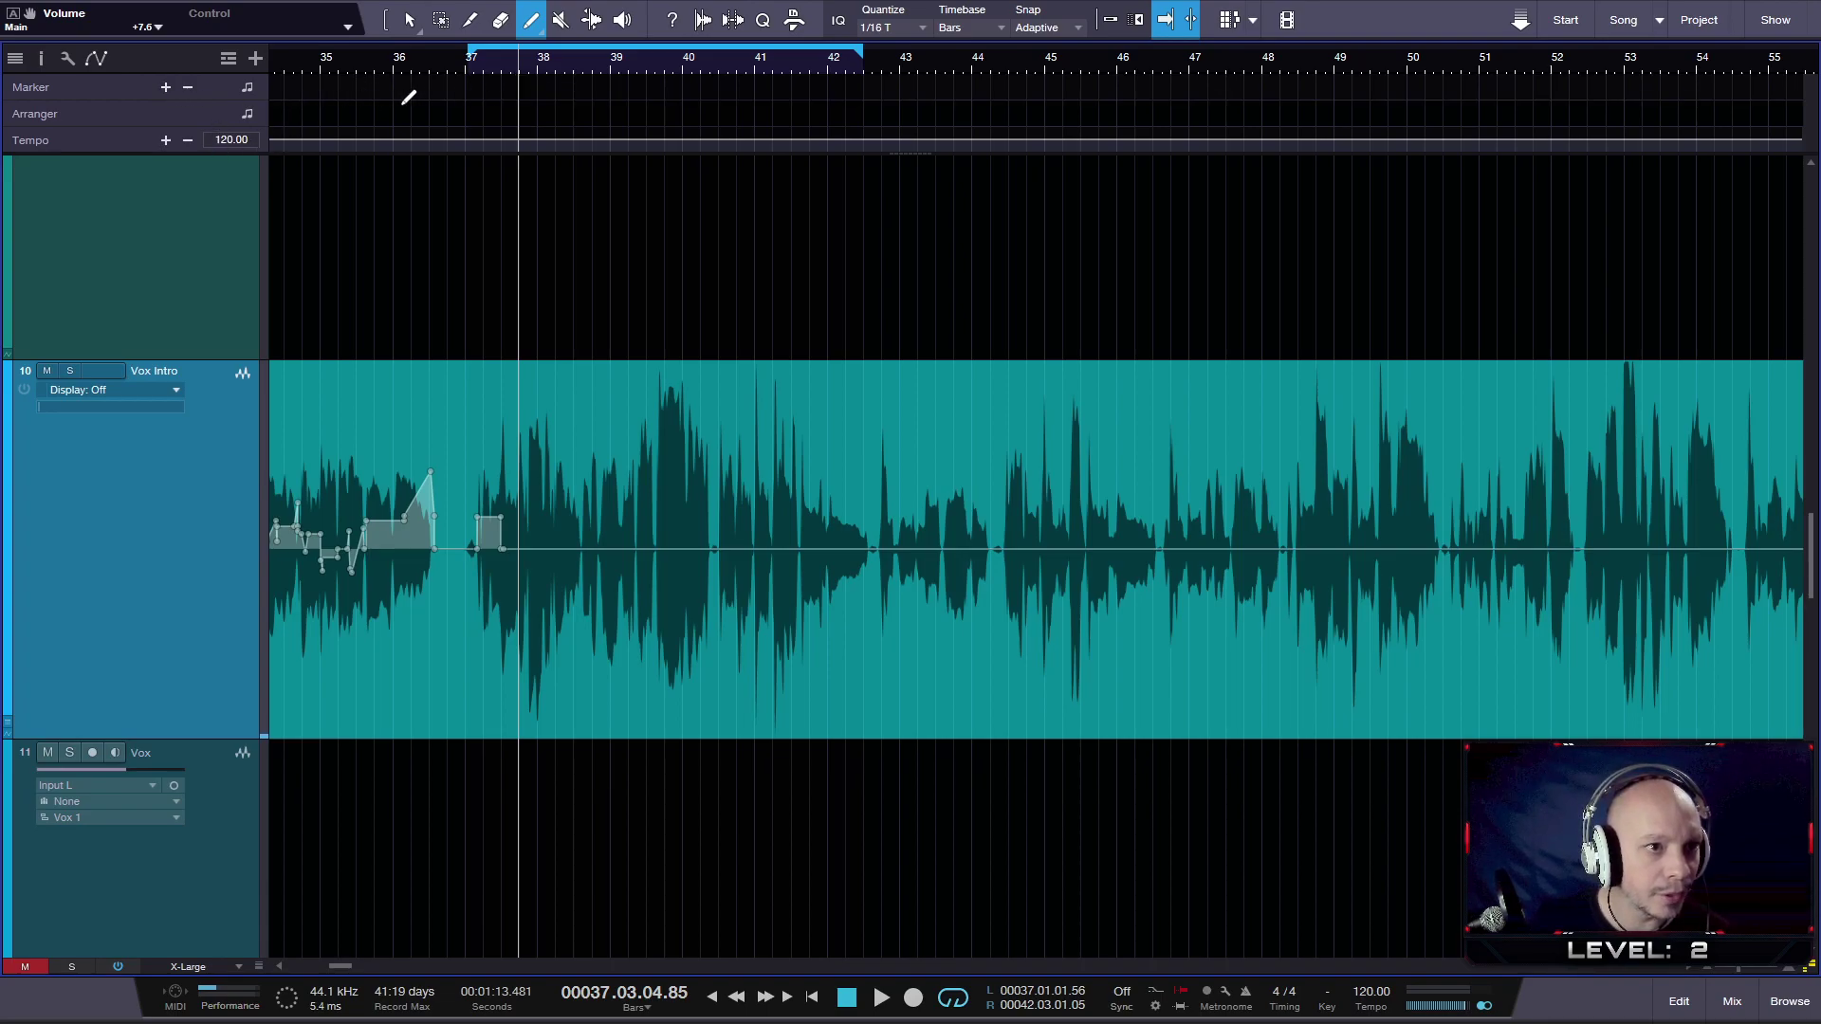
# - Add an arranger section over the loop range, name it Voice Punch-in and colour it teal
pyautogui.moveTo(469, 106); pyautogui.dragTo(863, 106)
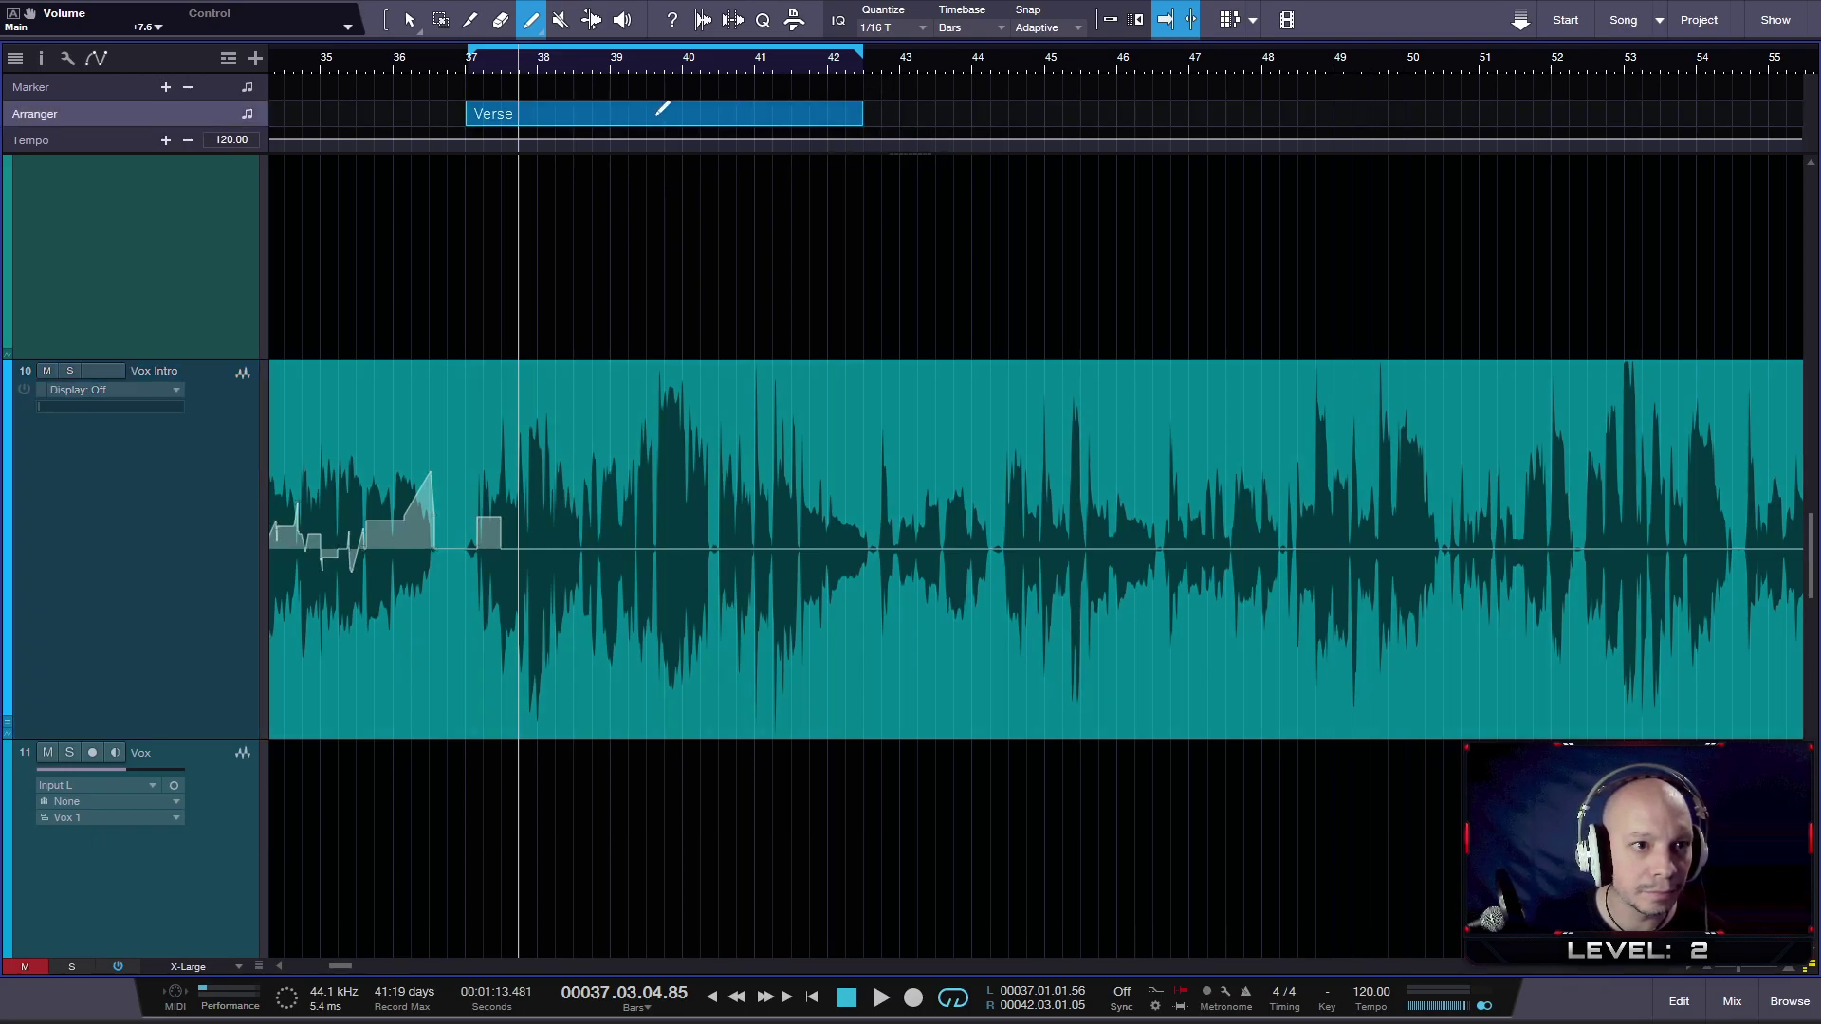
pyautogui.press('1')
pyautogui.rightClick(484, 125)
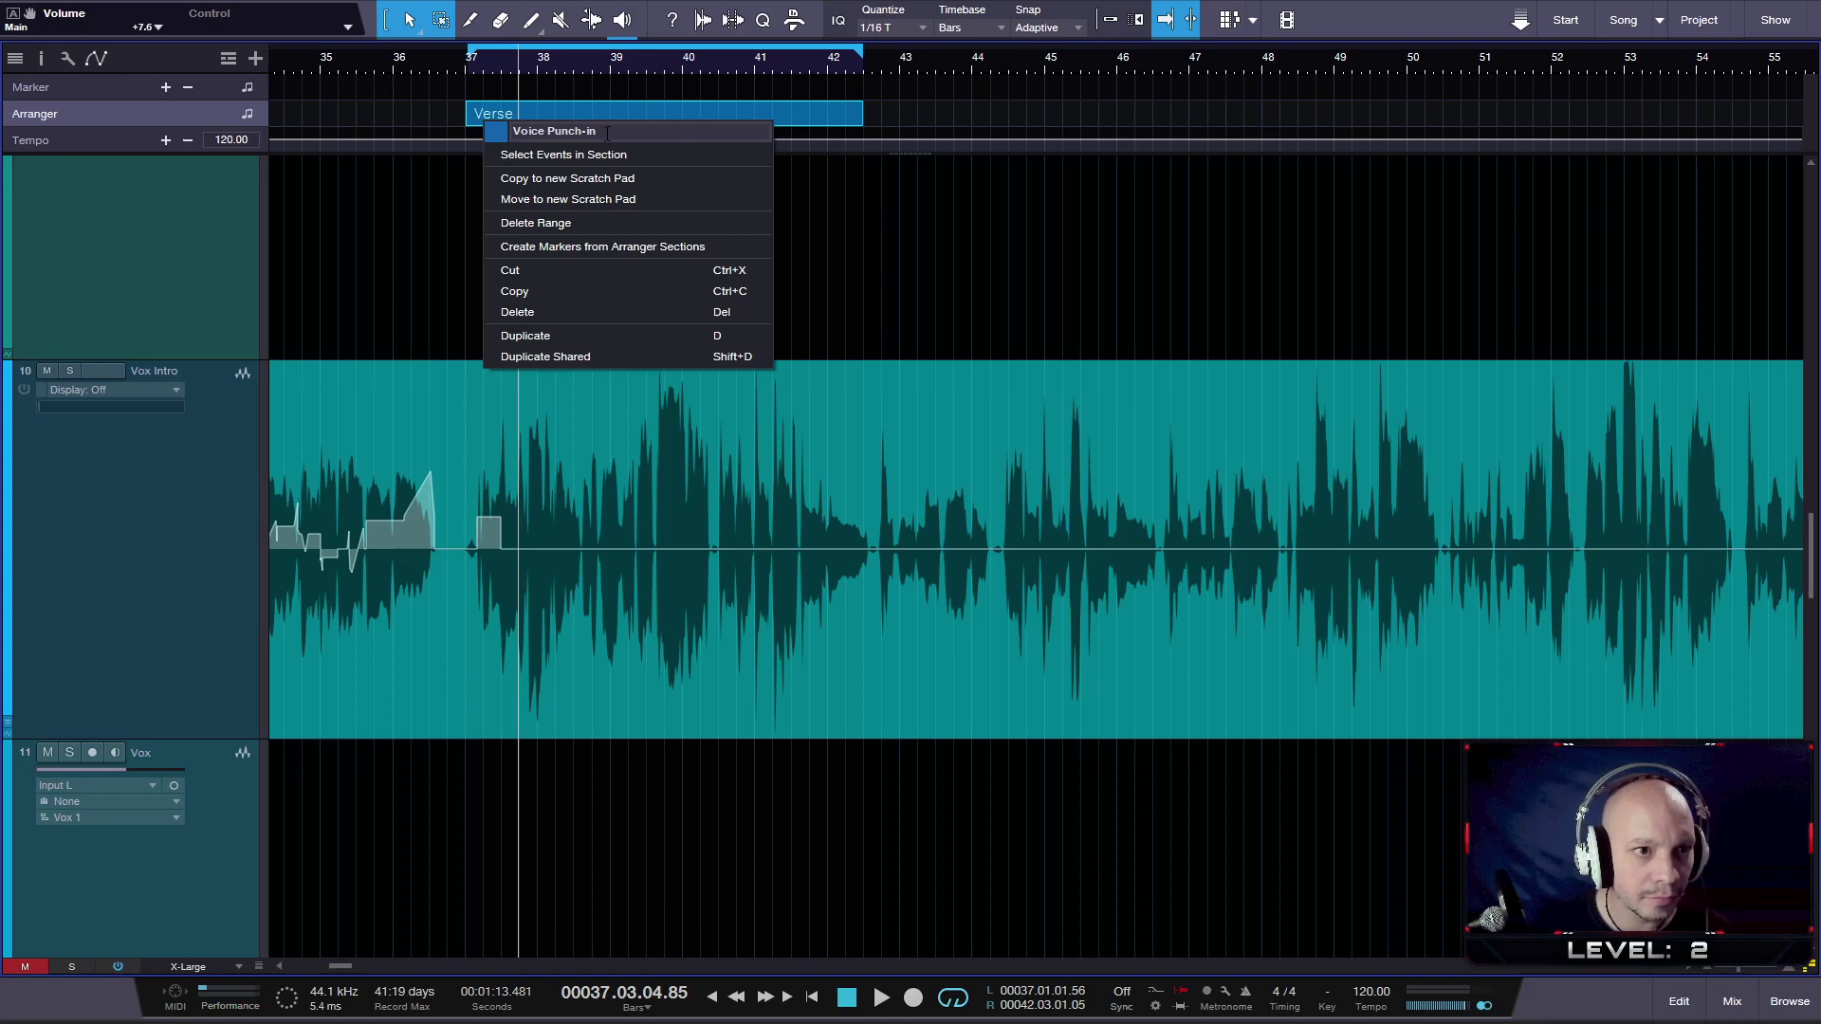
pyautogui.click(497, 138)
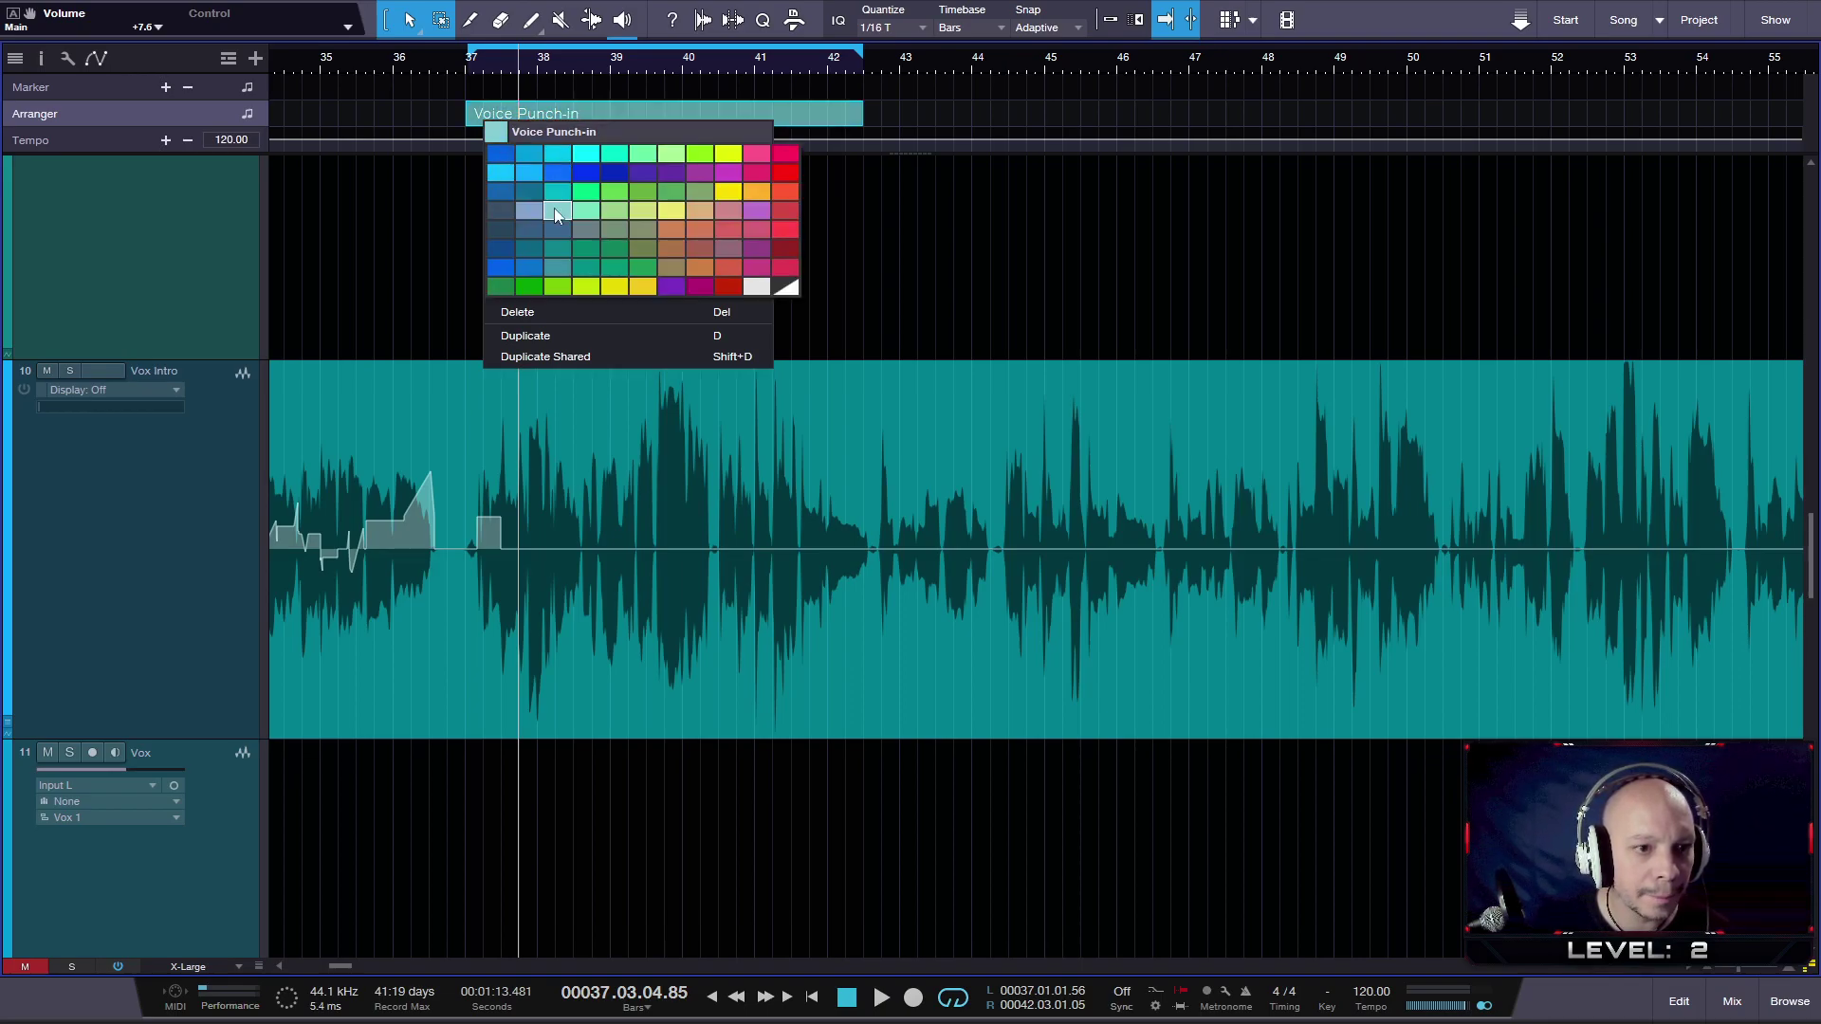
pyautogui.click(533, 152)
pyautogui.click(878, 216)
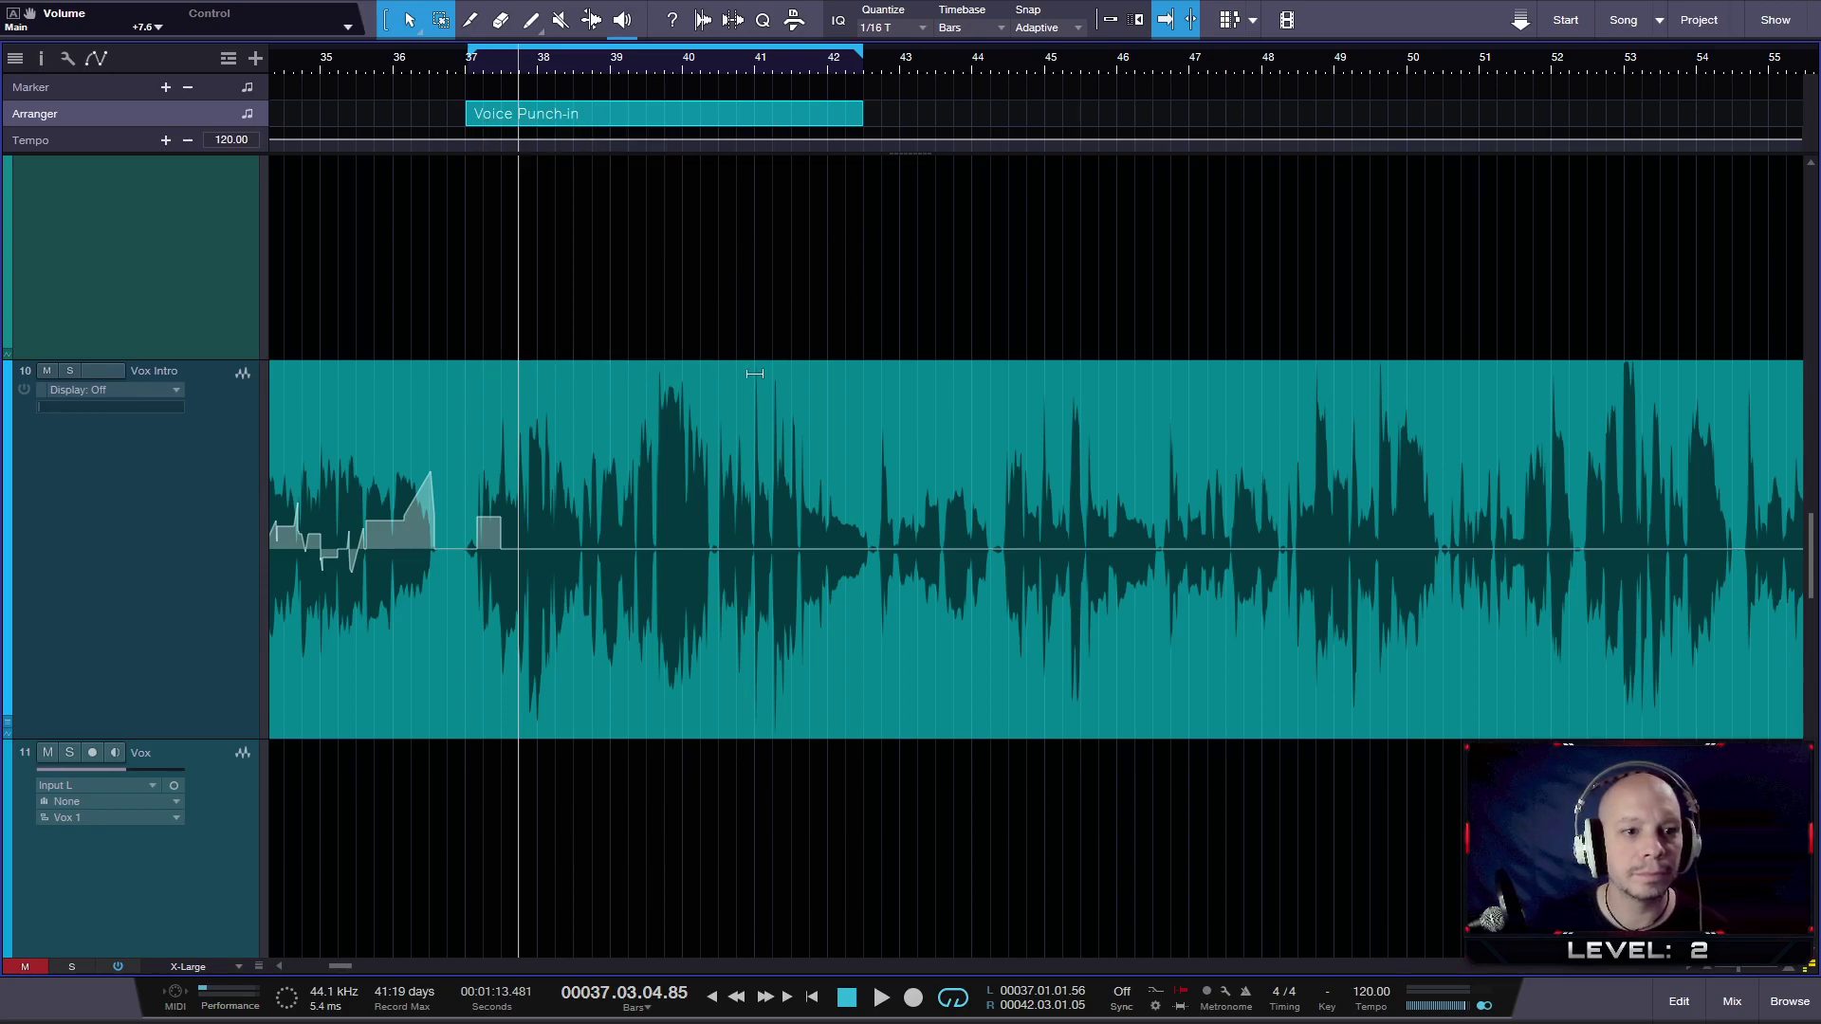
pyautogui.scroll(3, 687, 325)
pyautogui.scroll(-3, 581, 325)
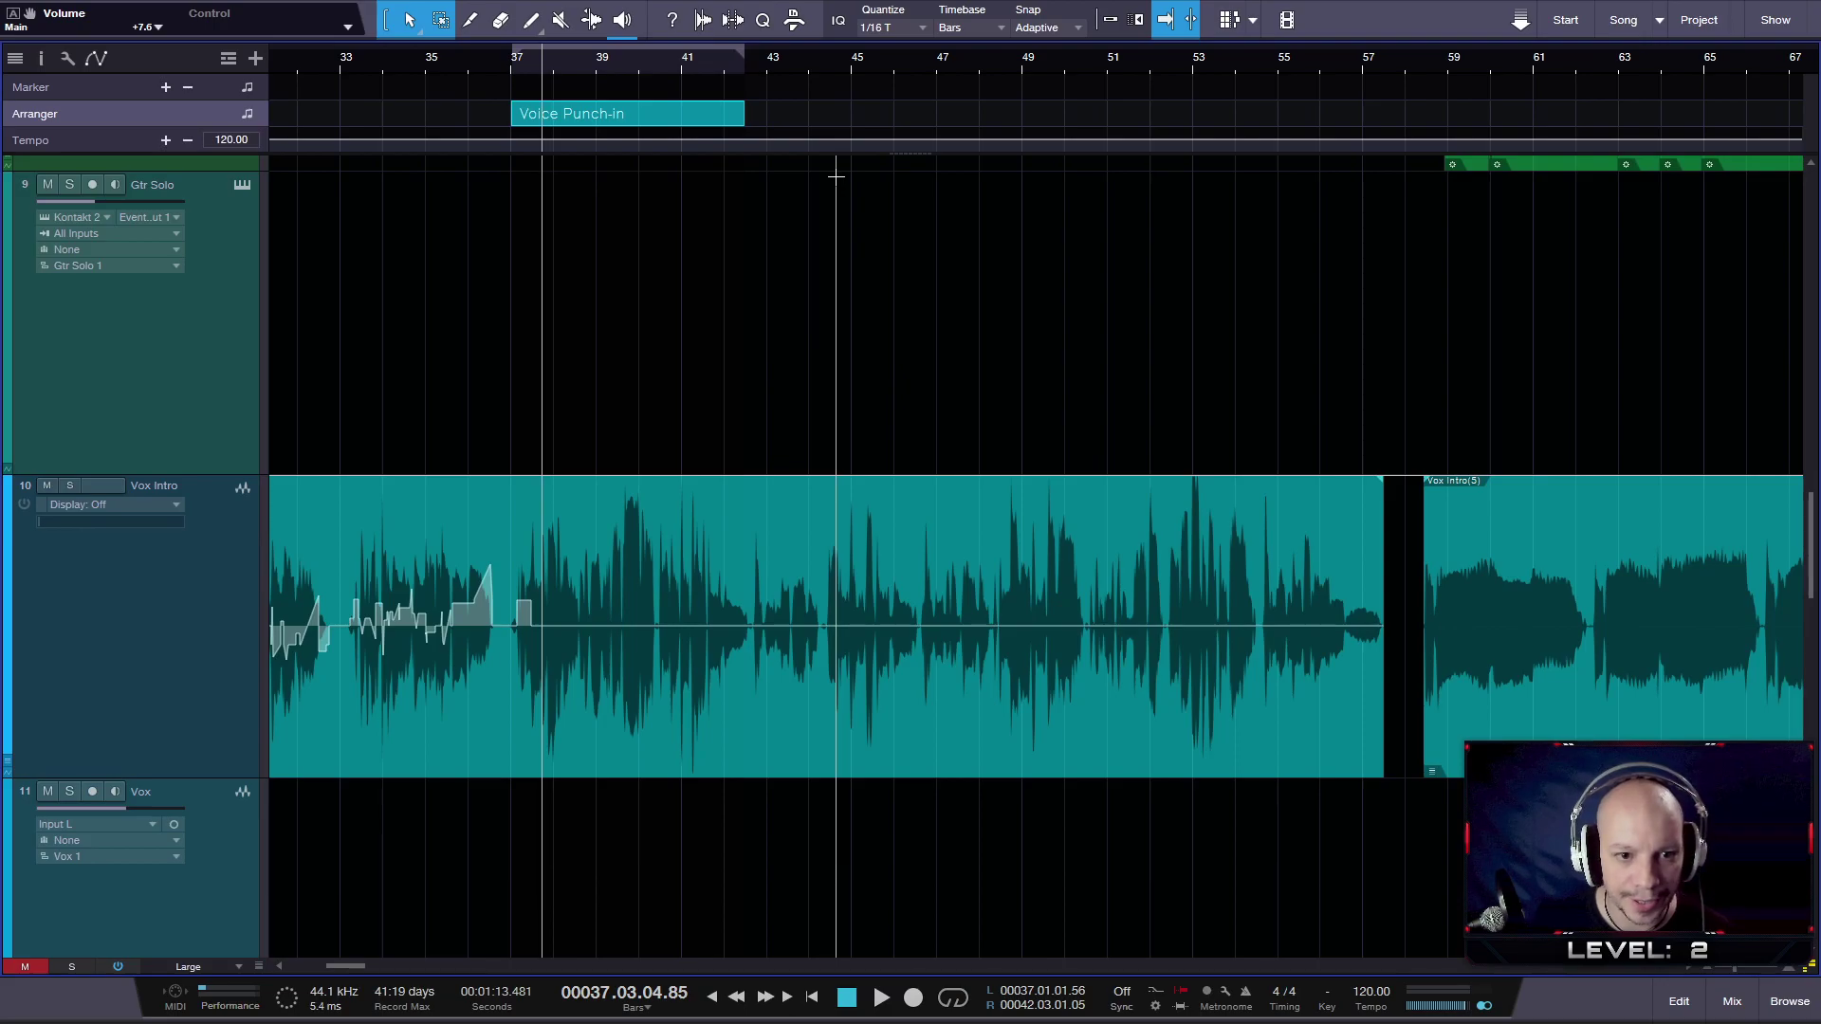
# - Try to select the gain boost in the Vox Intro envelope between bar 37 and just after 37.3
pyautogui.scroll(-1, 835, 176)
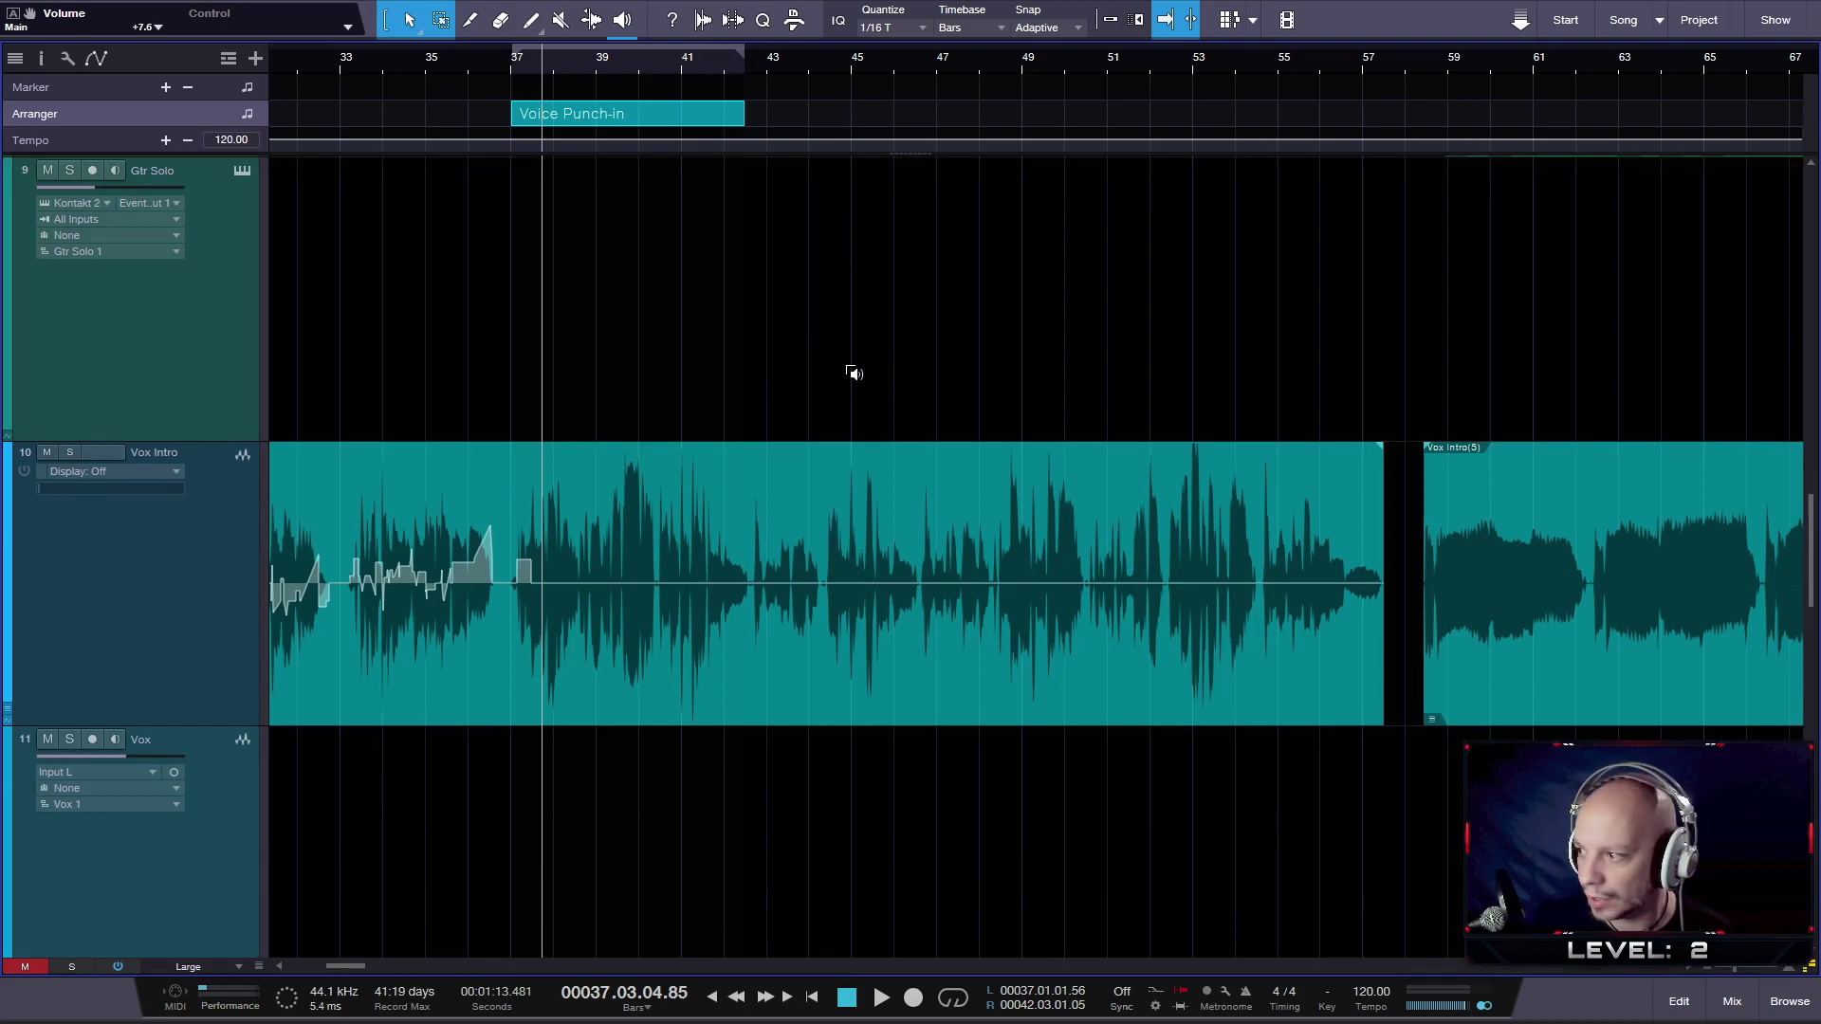
pyautogui.keyDown('ctrl'); pyautogui.scroll(-2, 854, 373); pyautogui.keyUp('ctrl')
pyautogui.keyDown('ctrl'); pyautogui.scroll(3, 786, 470); pyautogui.keyUp('ctrl')
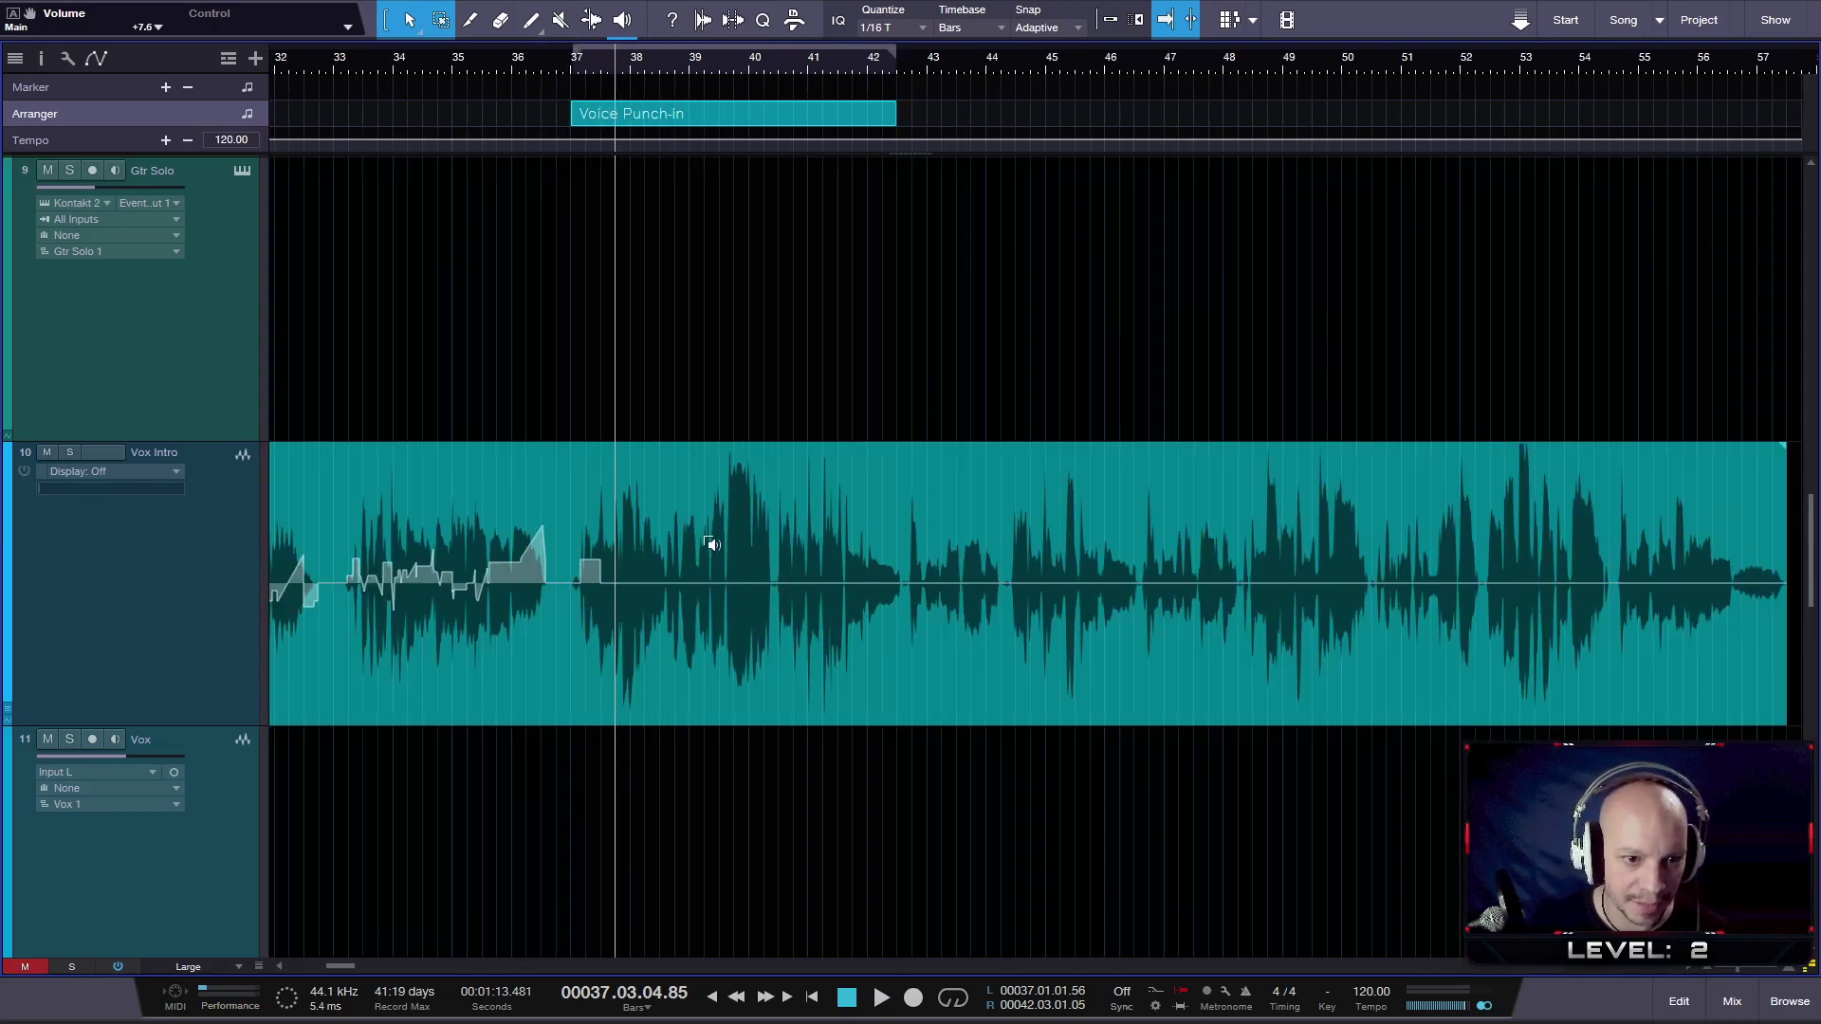
pyautogui.moveTo(547, 548); pyautogui.dragTo(612, 593)
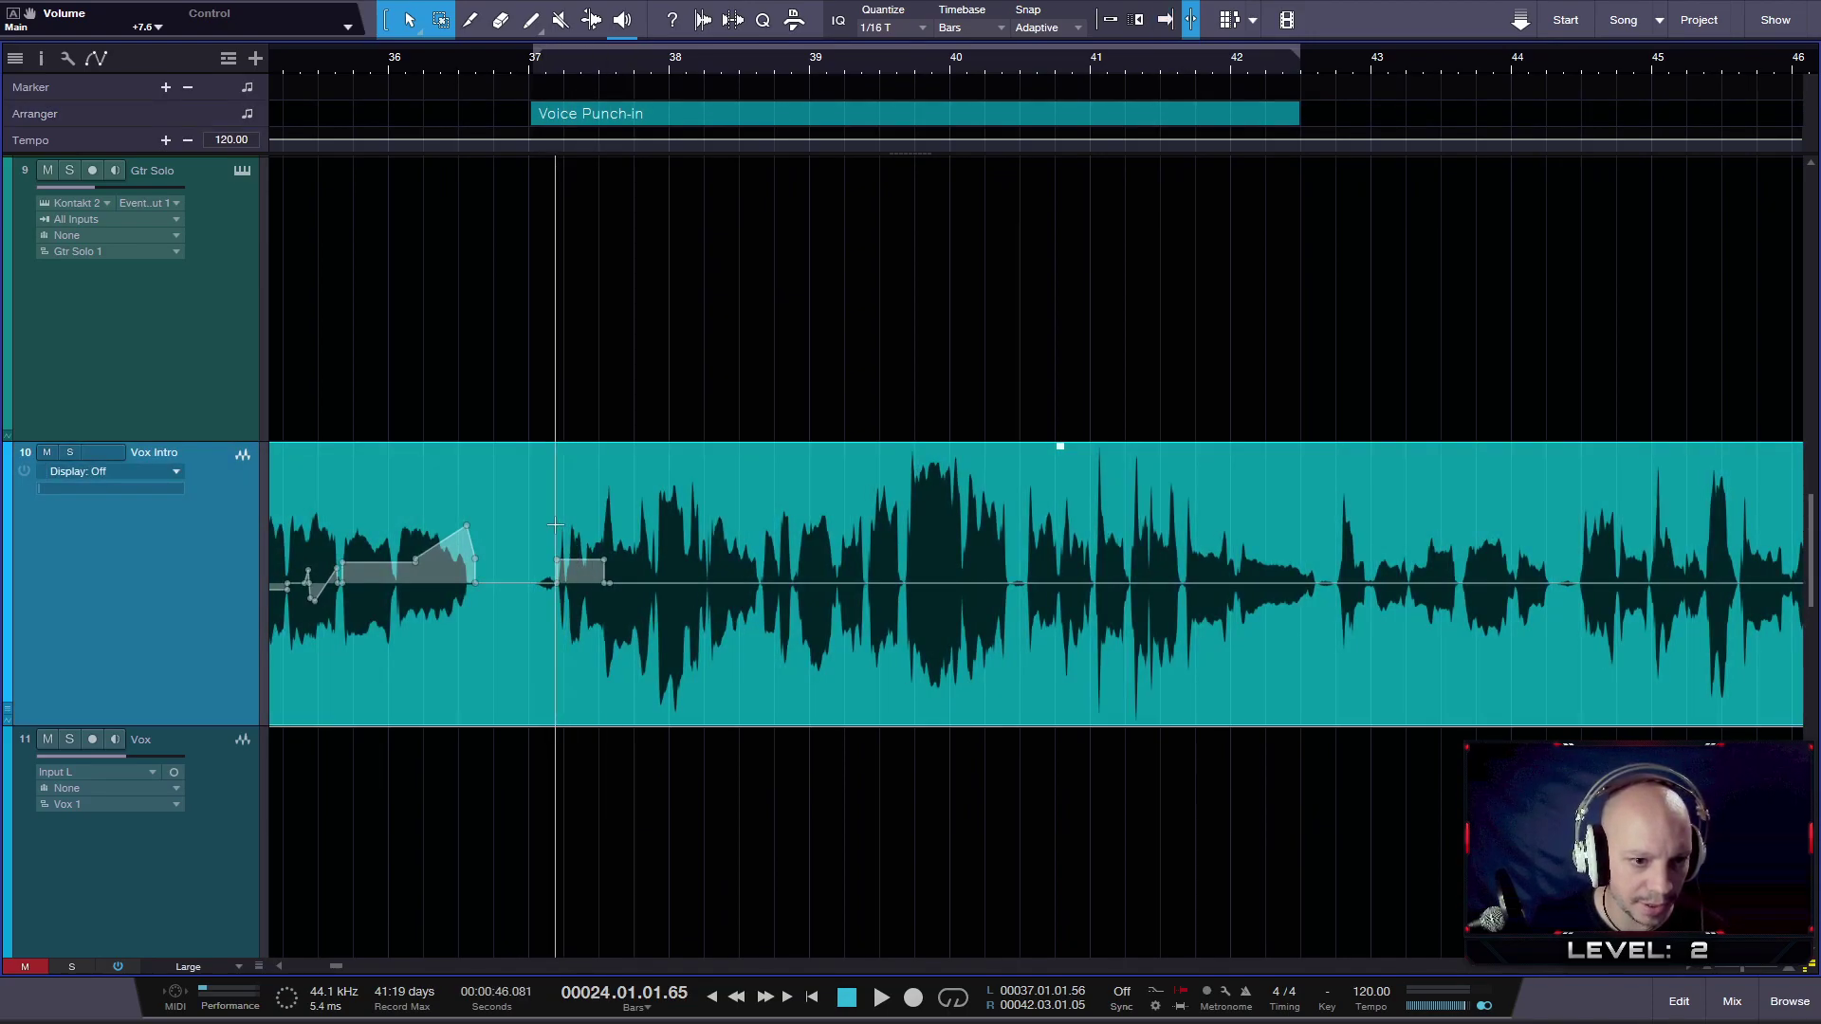
pyautogui.moveTo(558, 532); pyautogui.dragTo(619, 550)
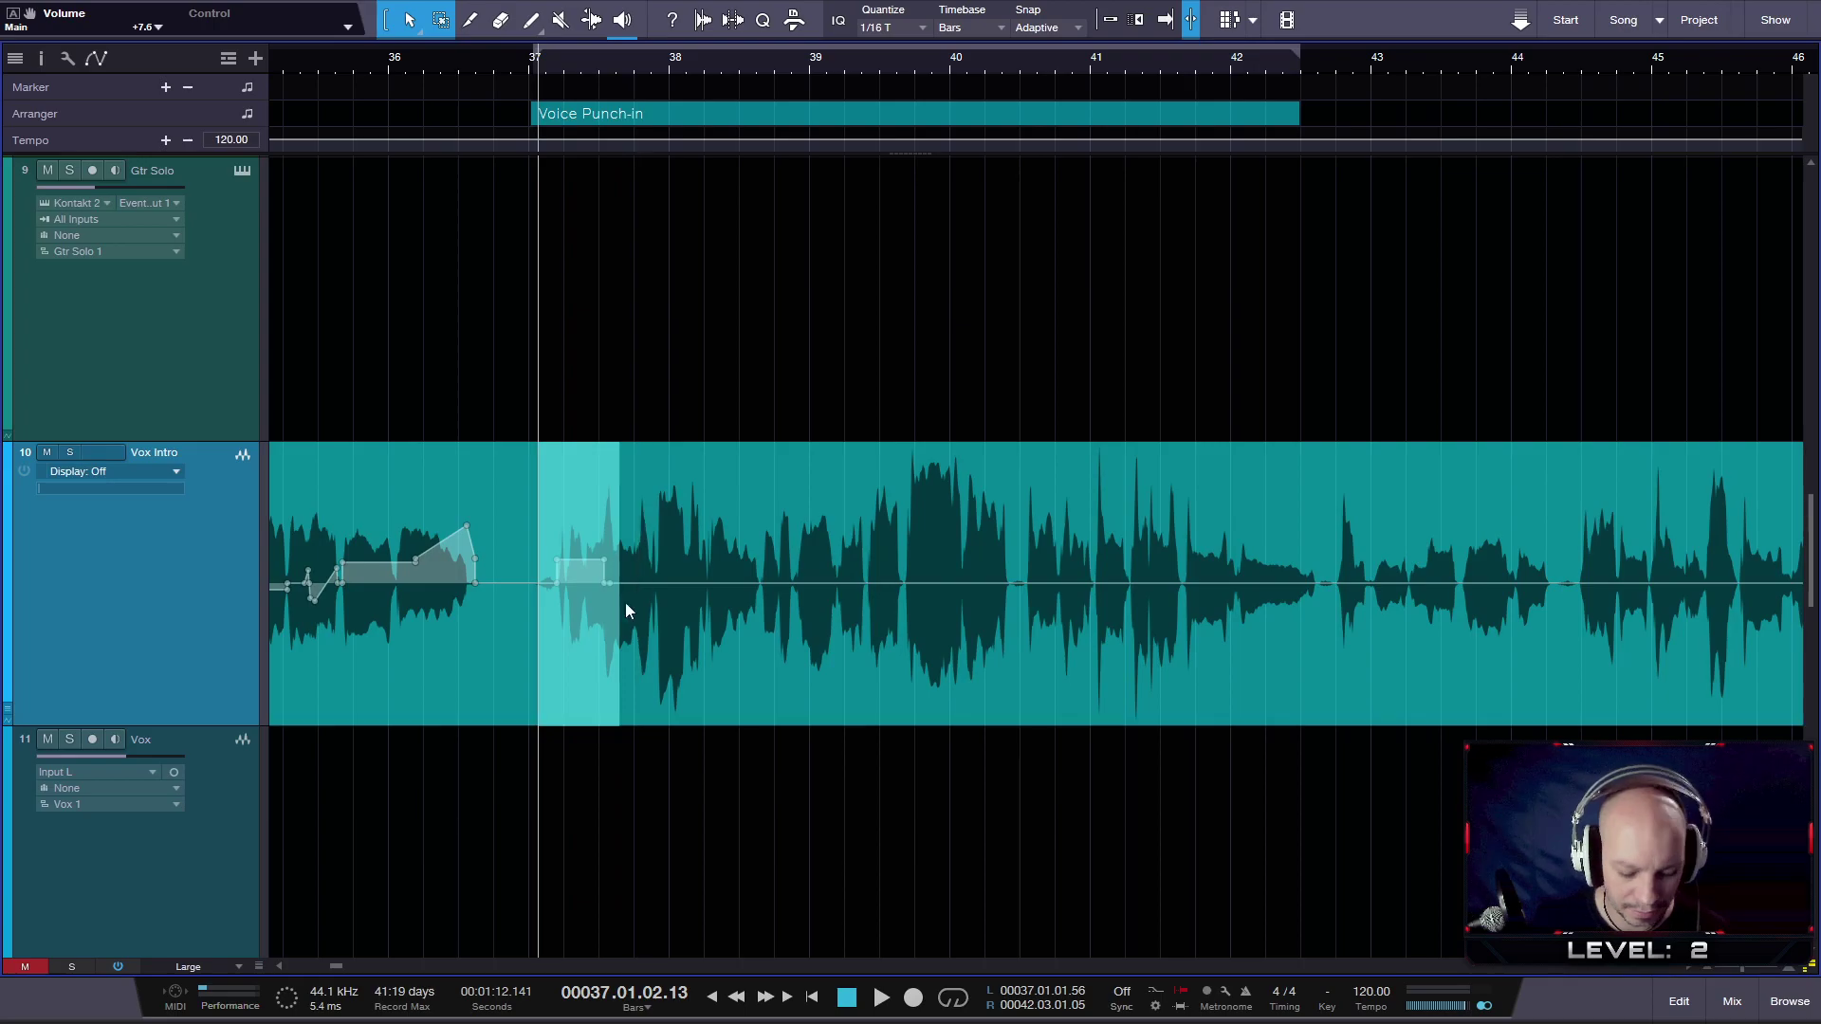
pyautogui.click(679, 396)
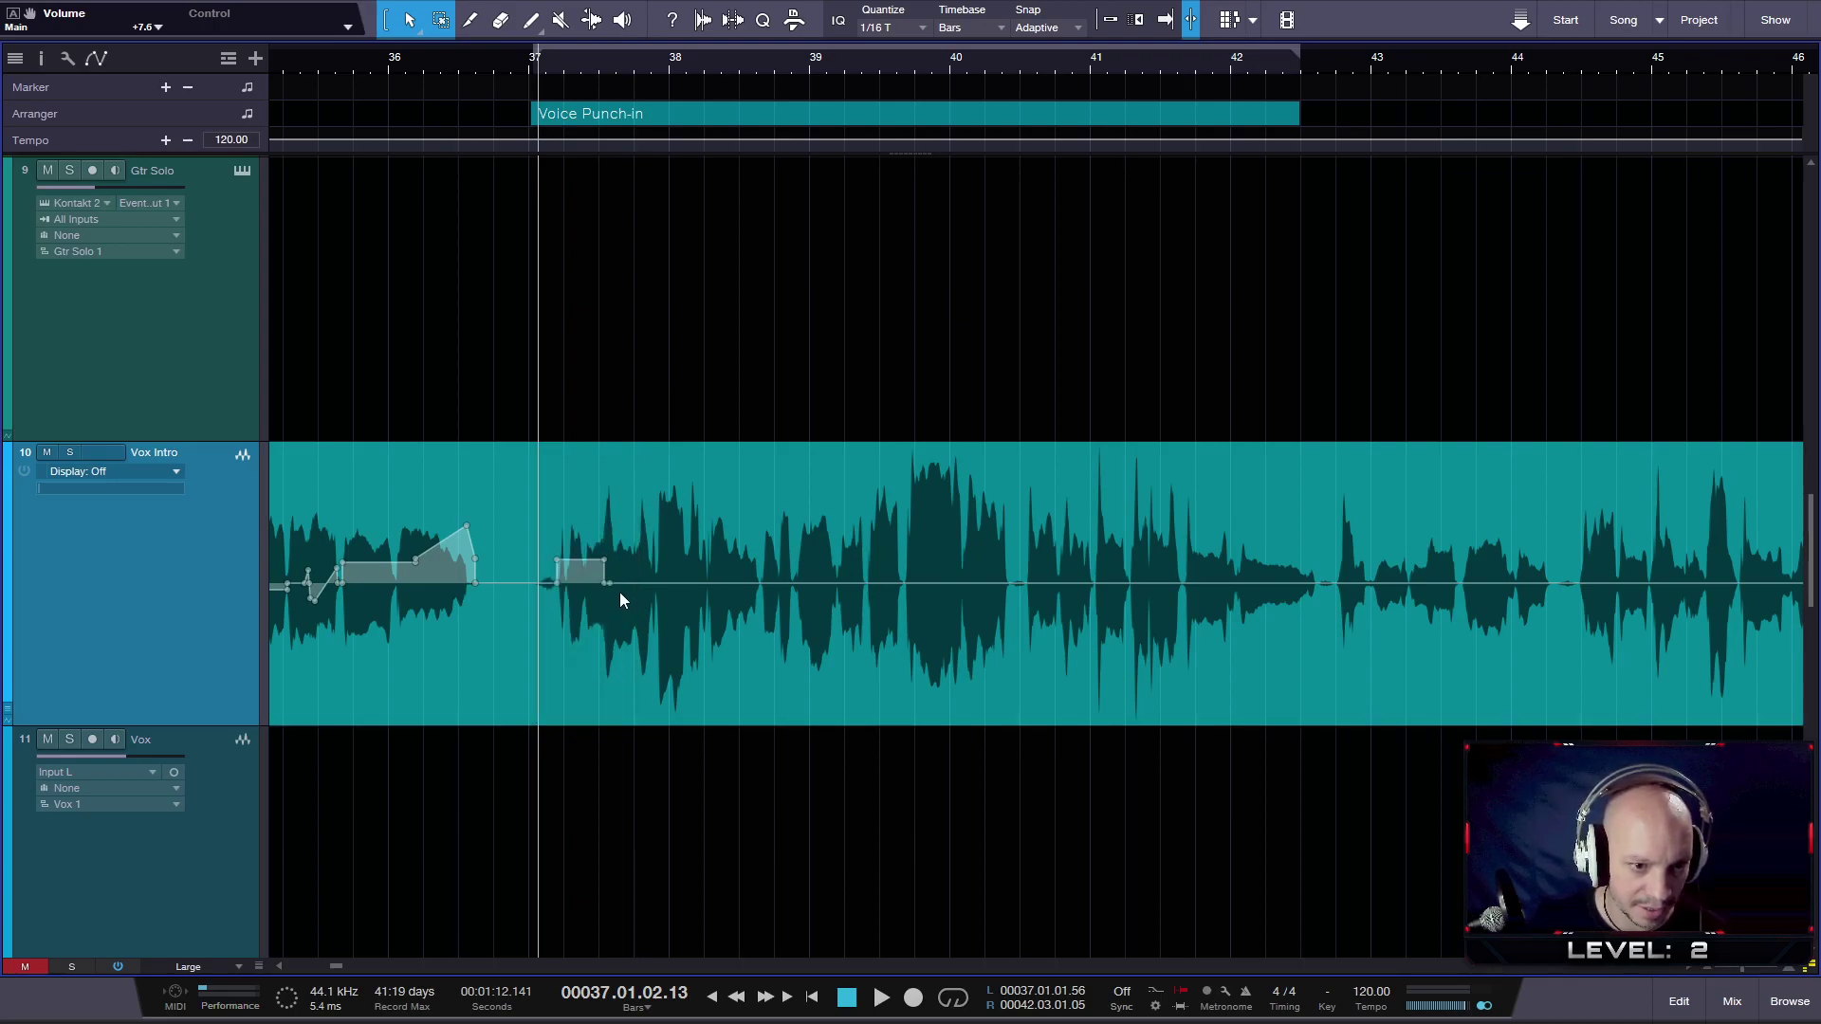
pyautogui.moveTo(544, 602); pyautogui.dragTo(636, 603)
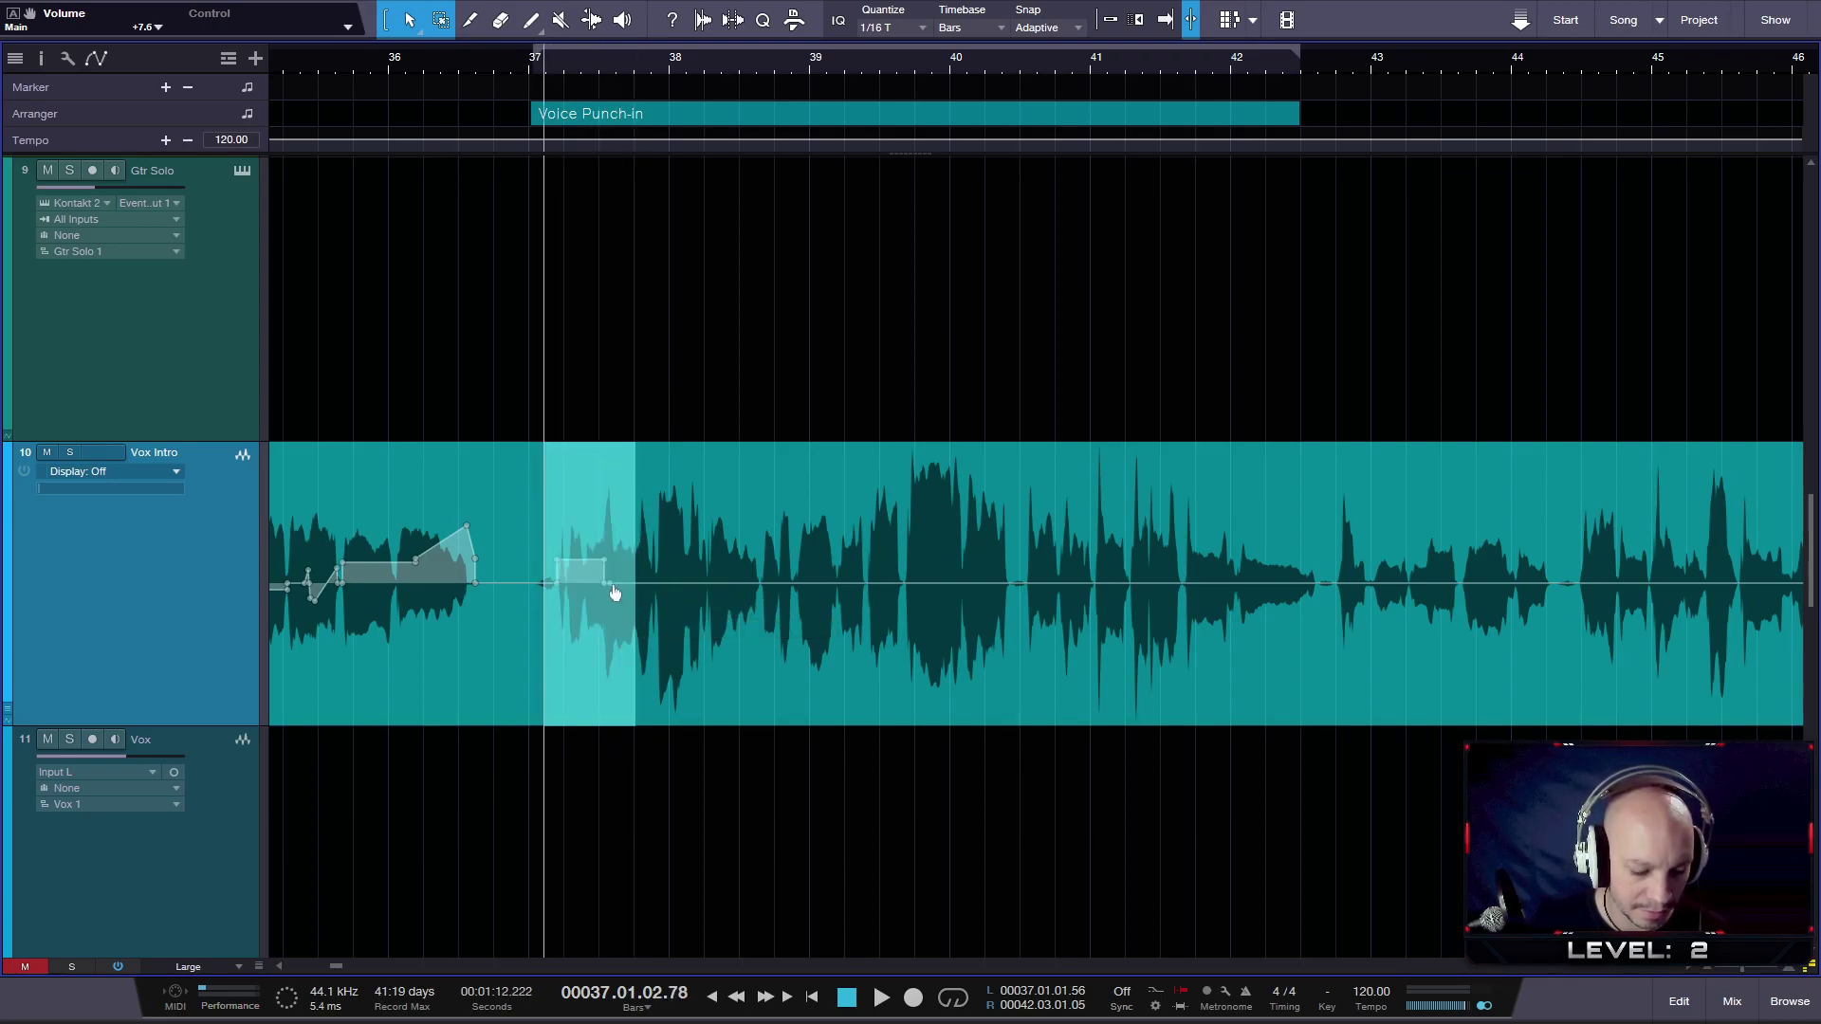
pyautogui.click(604, 581)
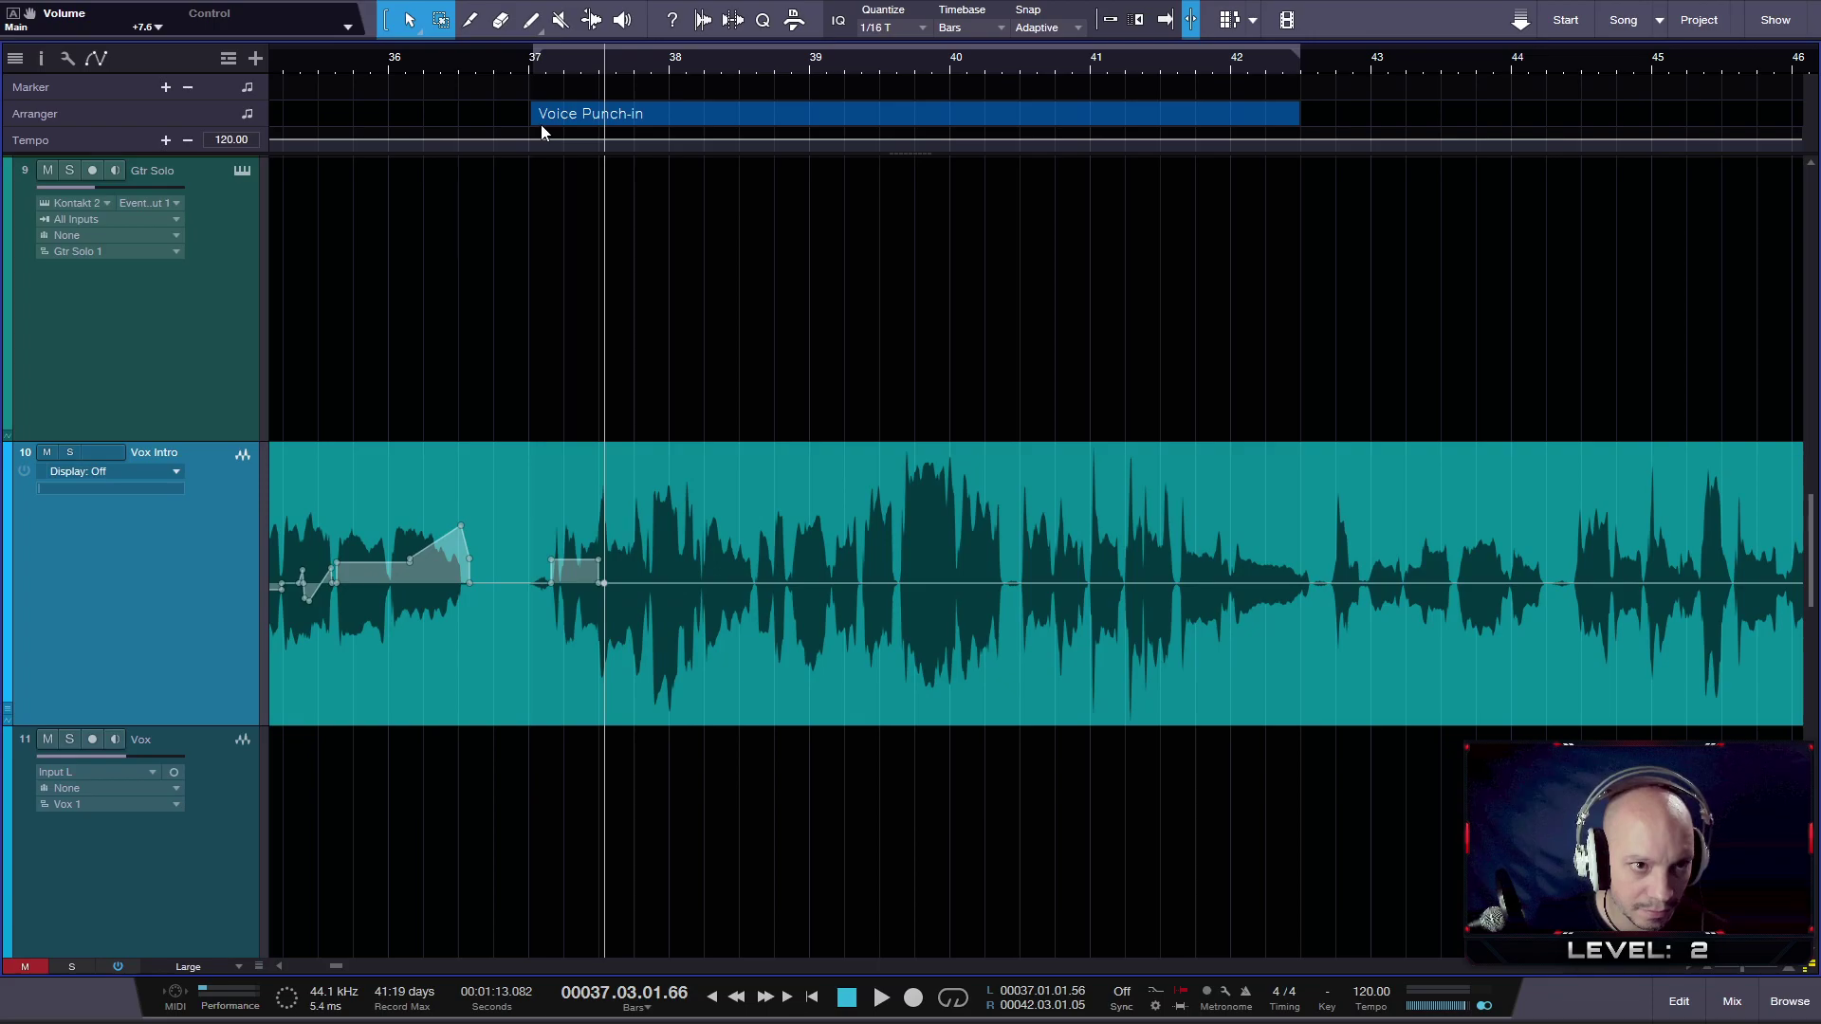
# - Colour the Voice Punch-in arranger section teal
pyautogui.click(550, 123)
pyautogui.rightClick(553, 123)
pyautogui.click(567, 147)
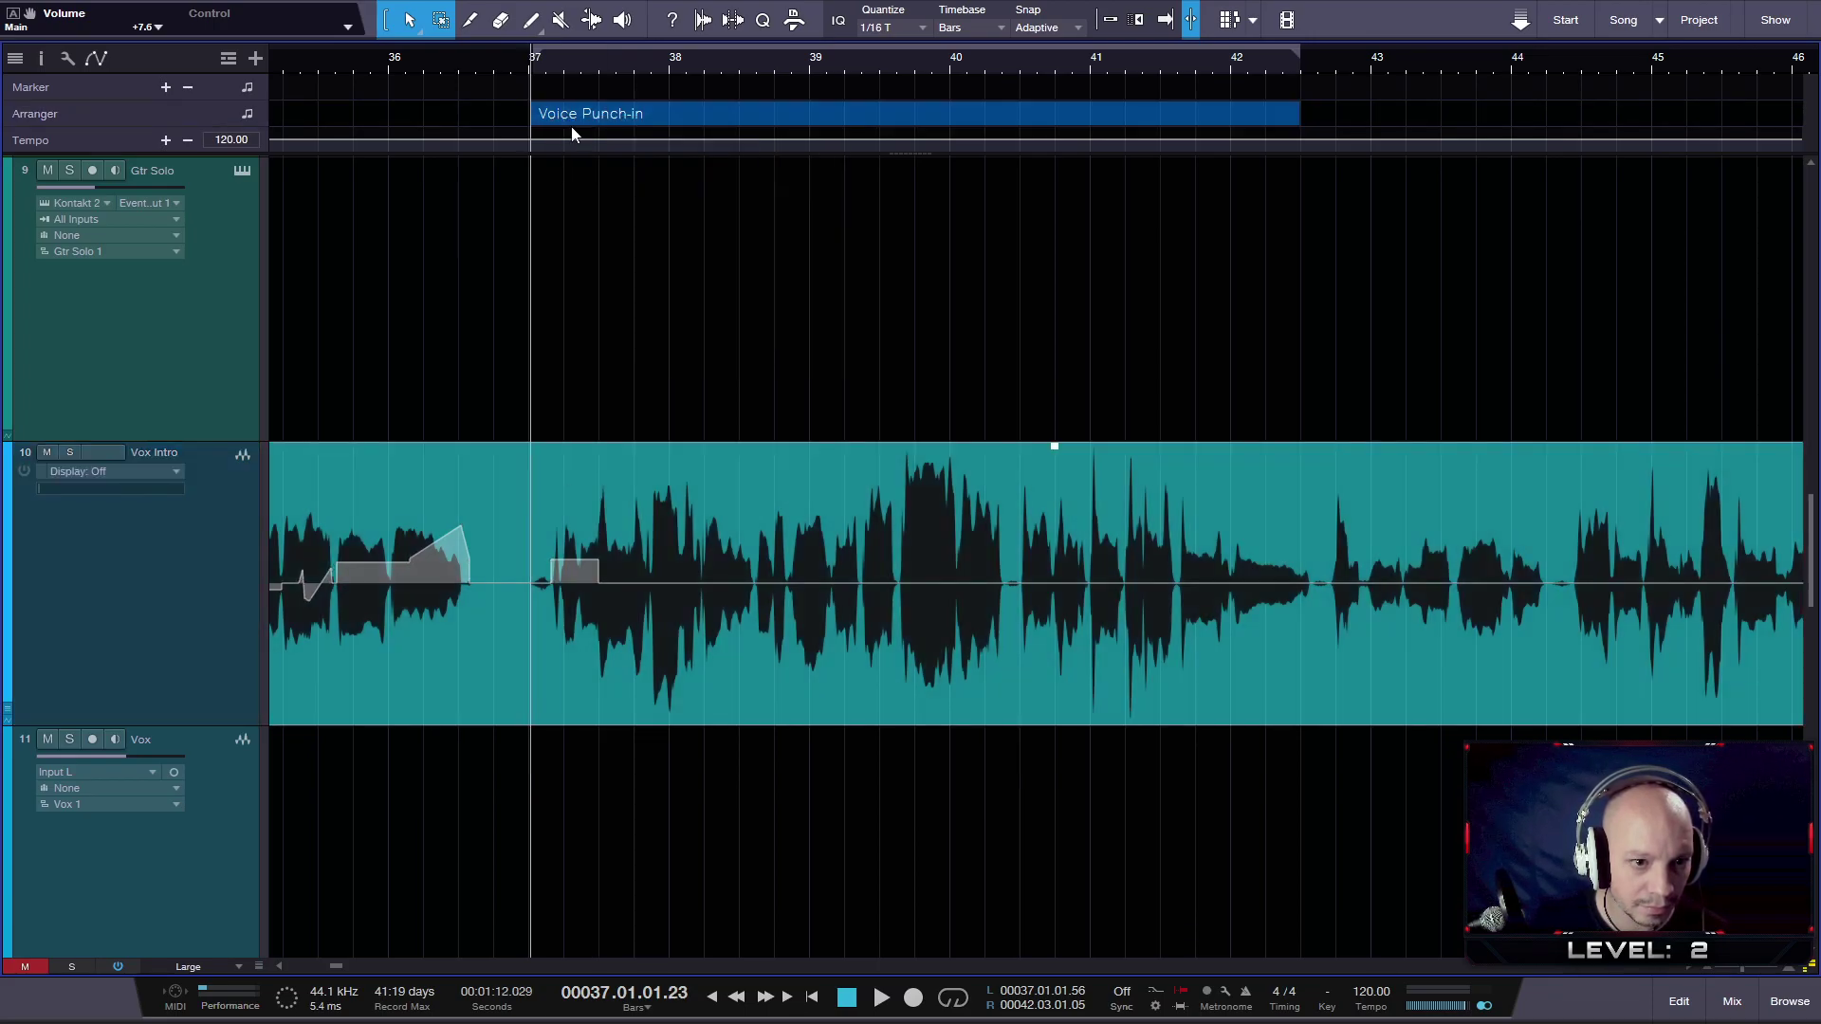
pyautogui.rightClick(564, 121)
pyautogui.click(582, 139)
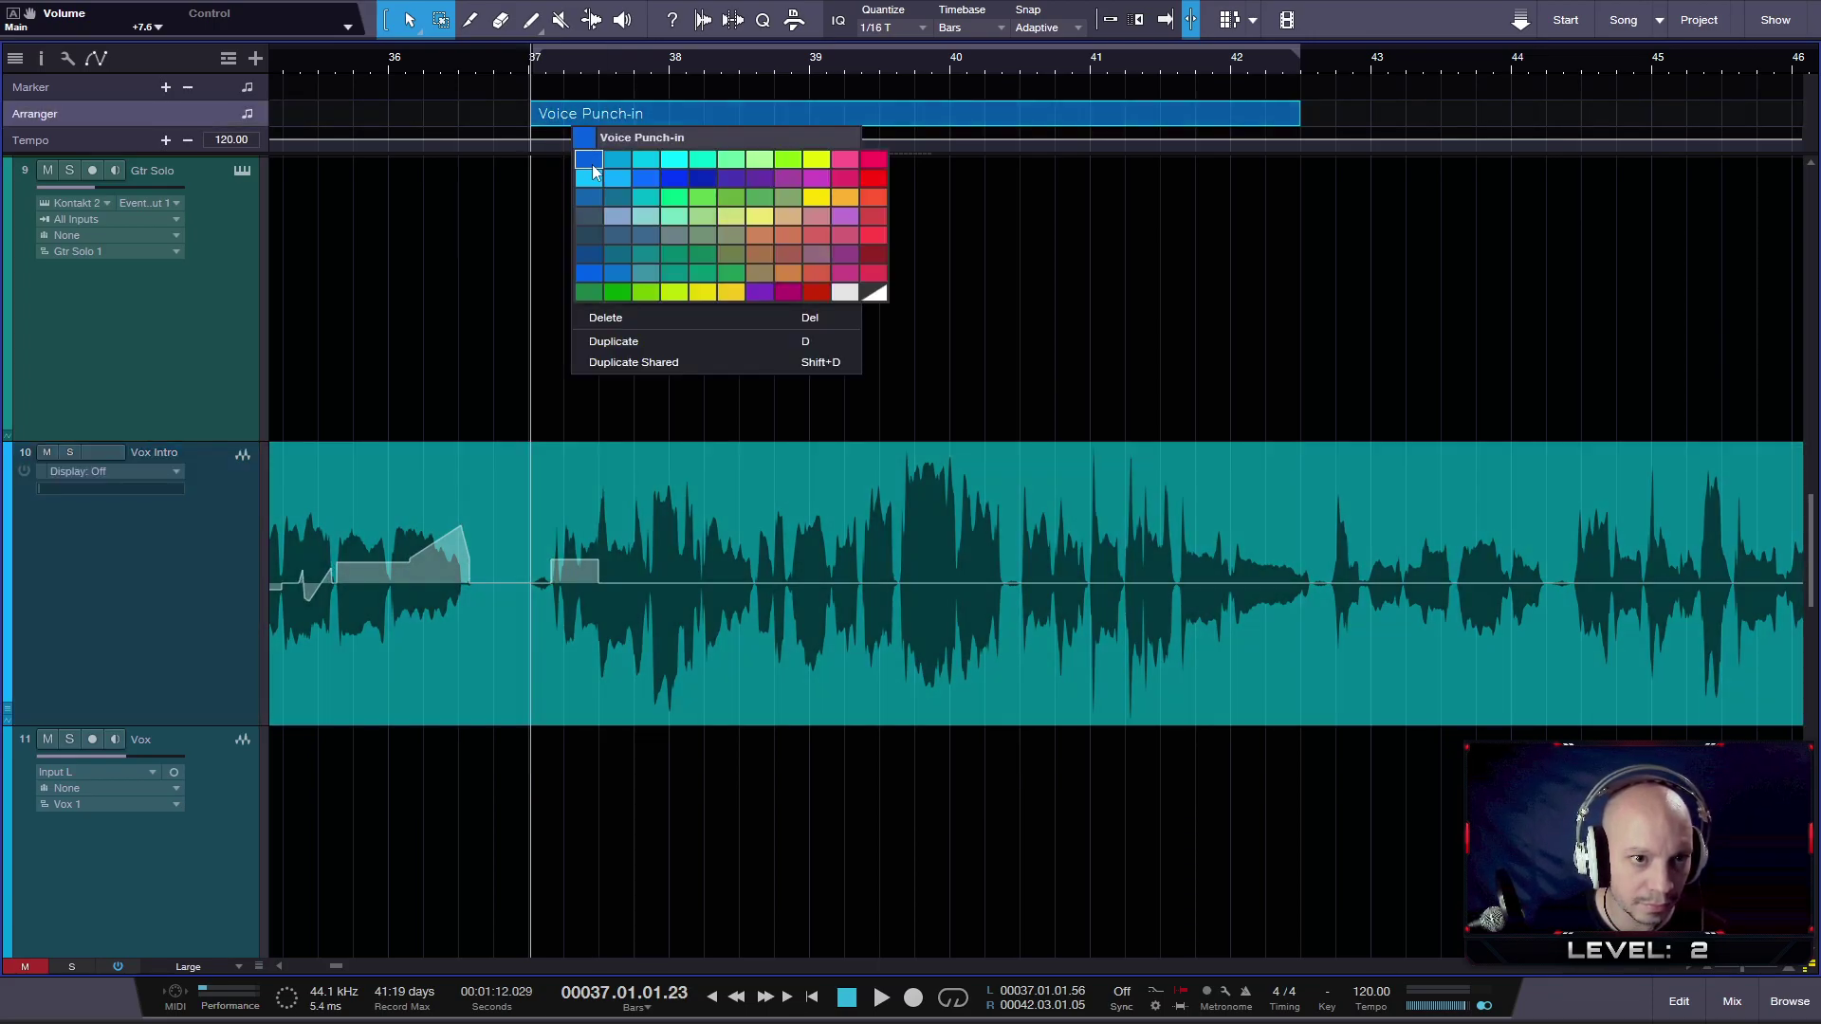
pyautogui.click(592, 170)
pyautogui.click(597, 433)
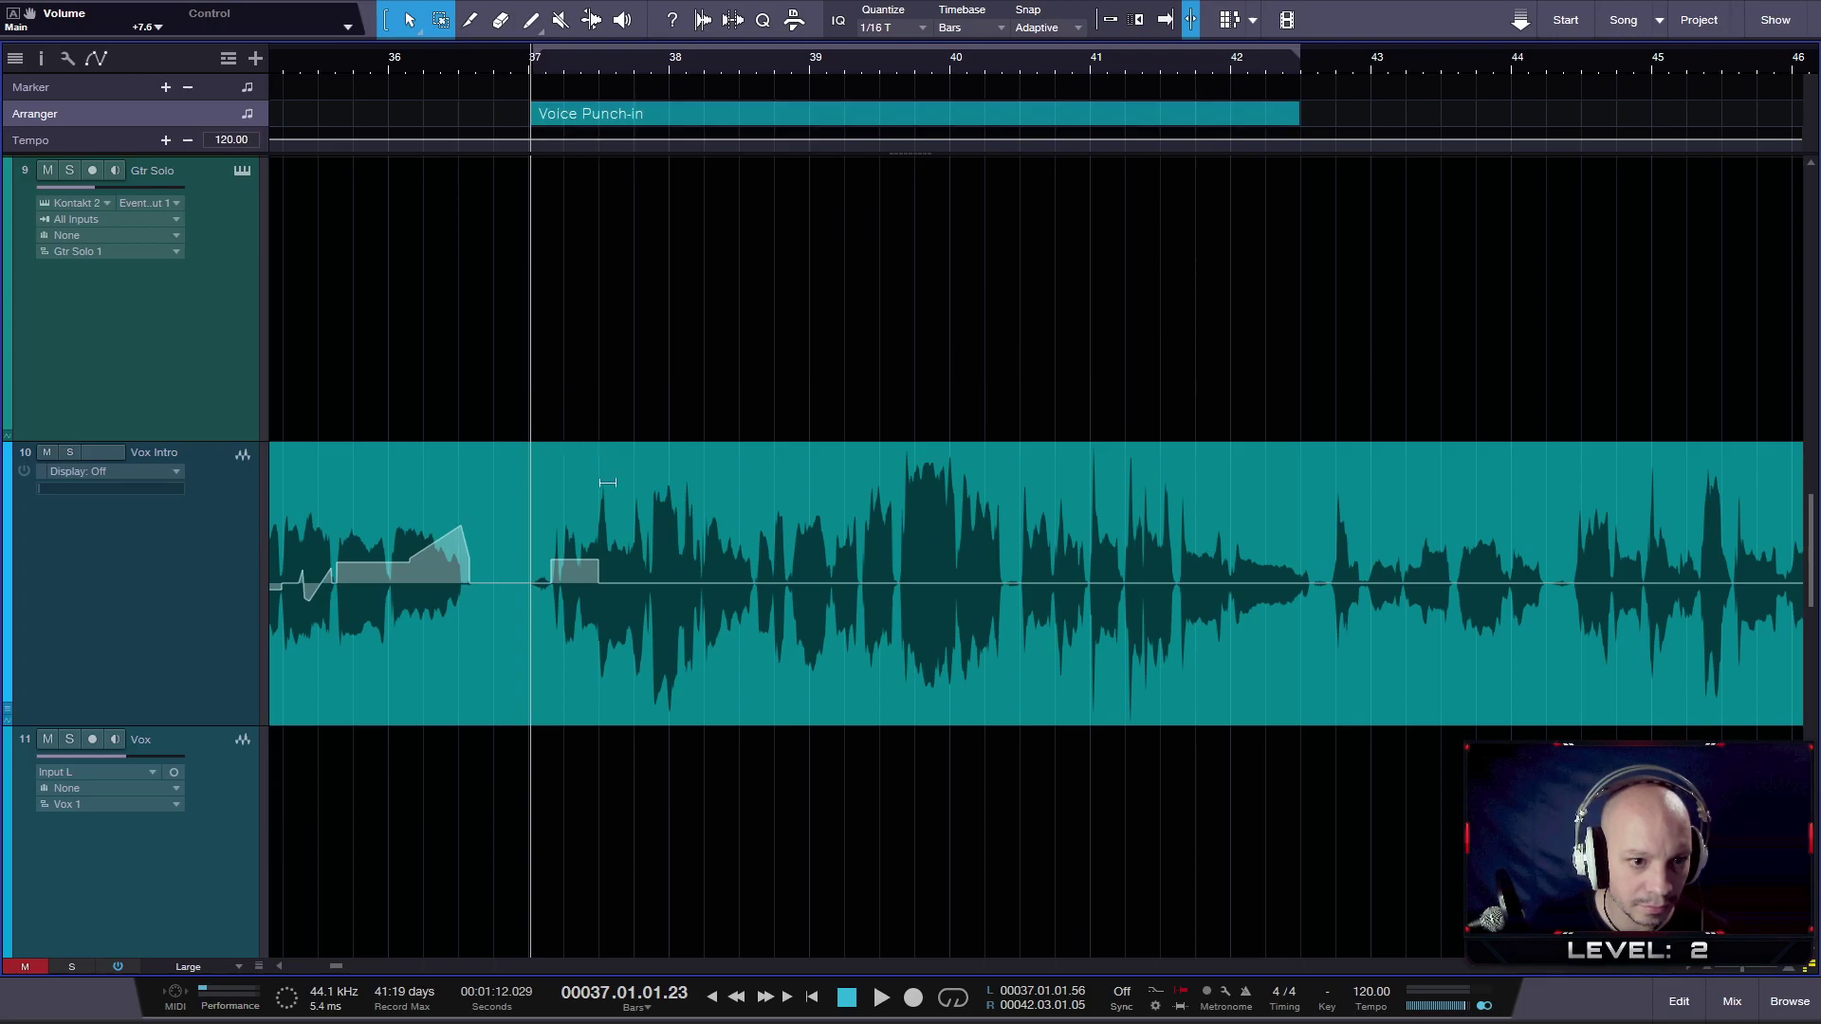
# - Delete the raised gain envelope points of the Vox Intro boost between bar 37 and 37.3
pyautogui.click(604, 570)
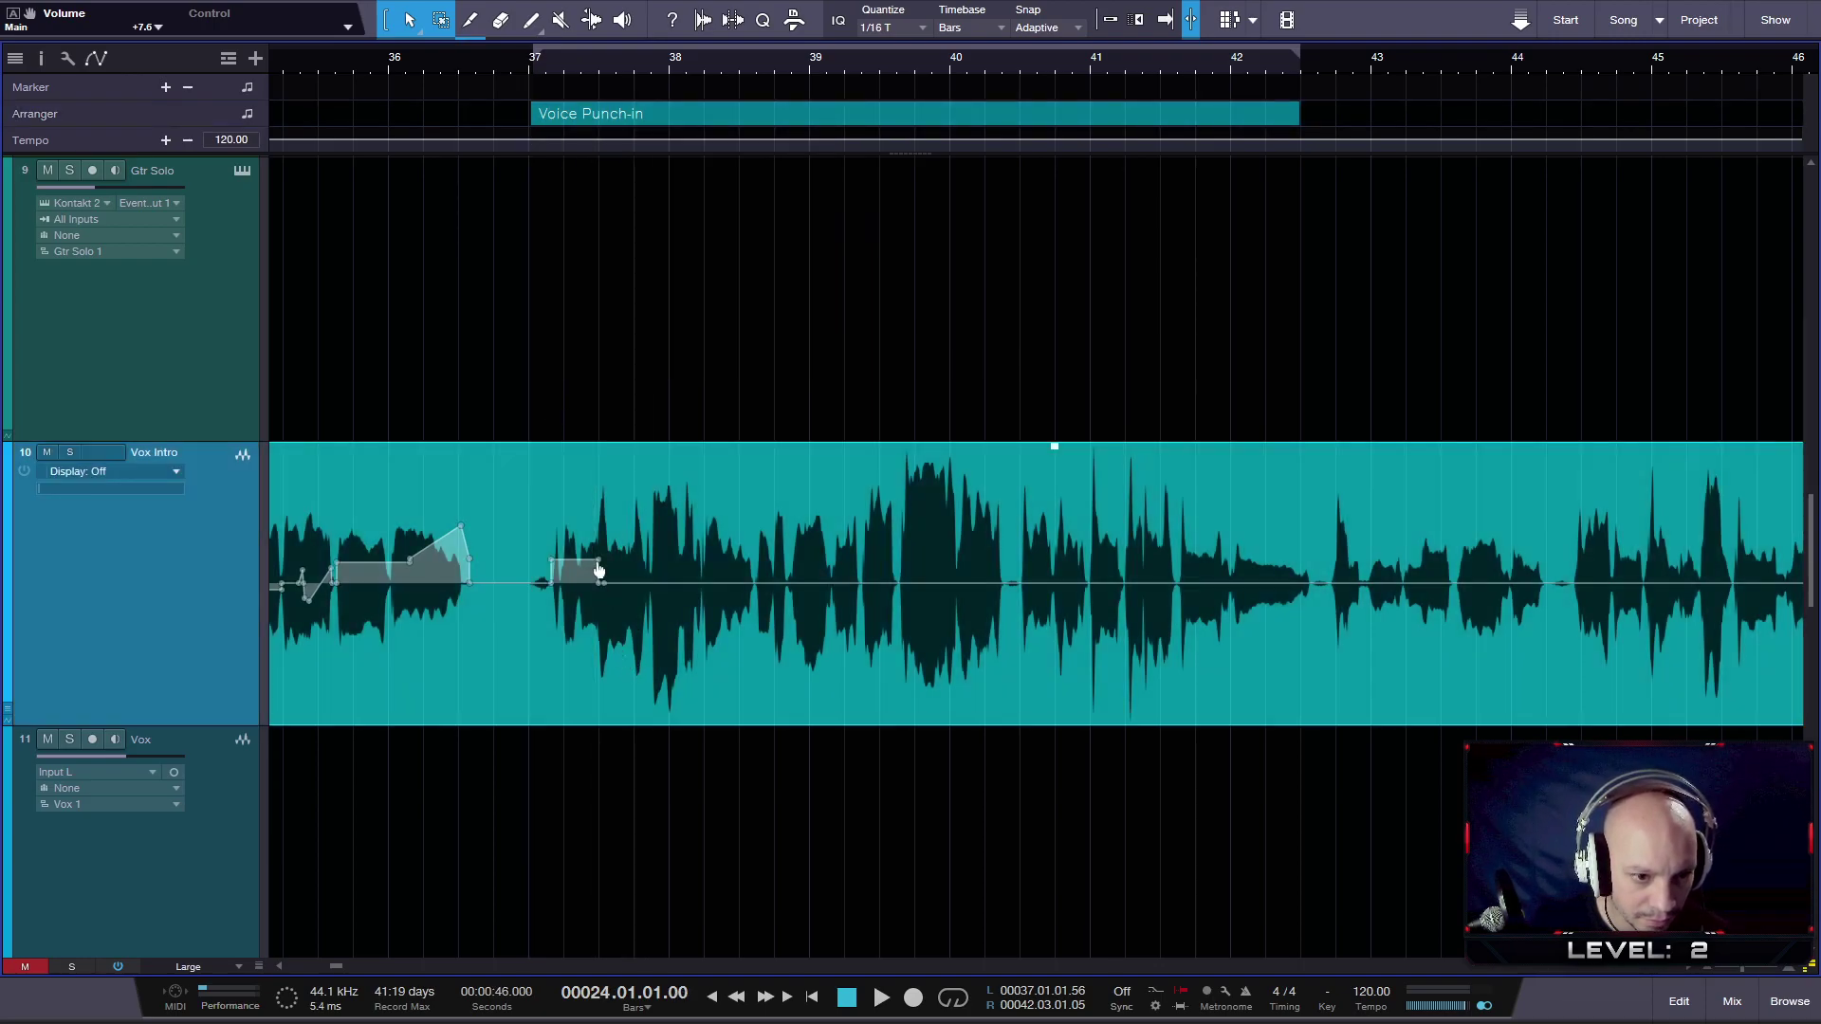
pyautogui.scroll(5, 604, 570)
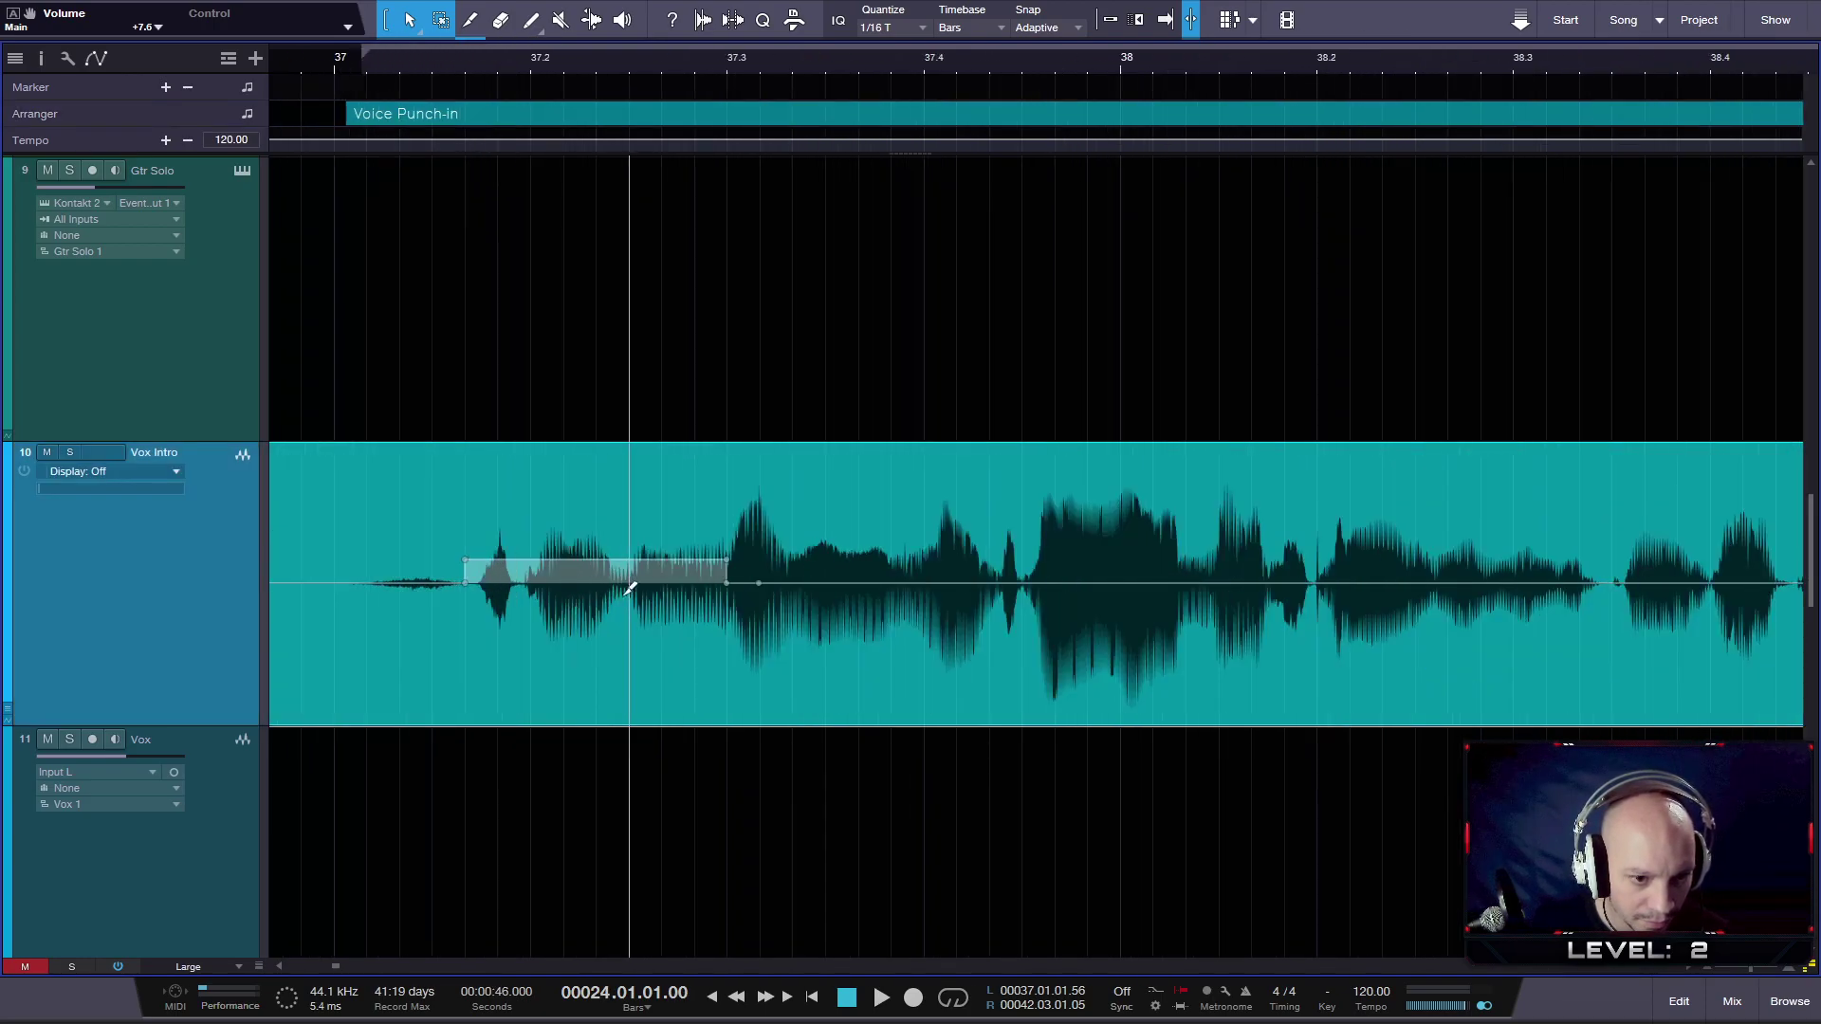
pyautogui.rightClick(726, 570)
pyautogui.click(752, 637)
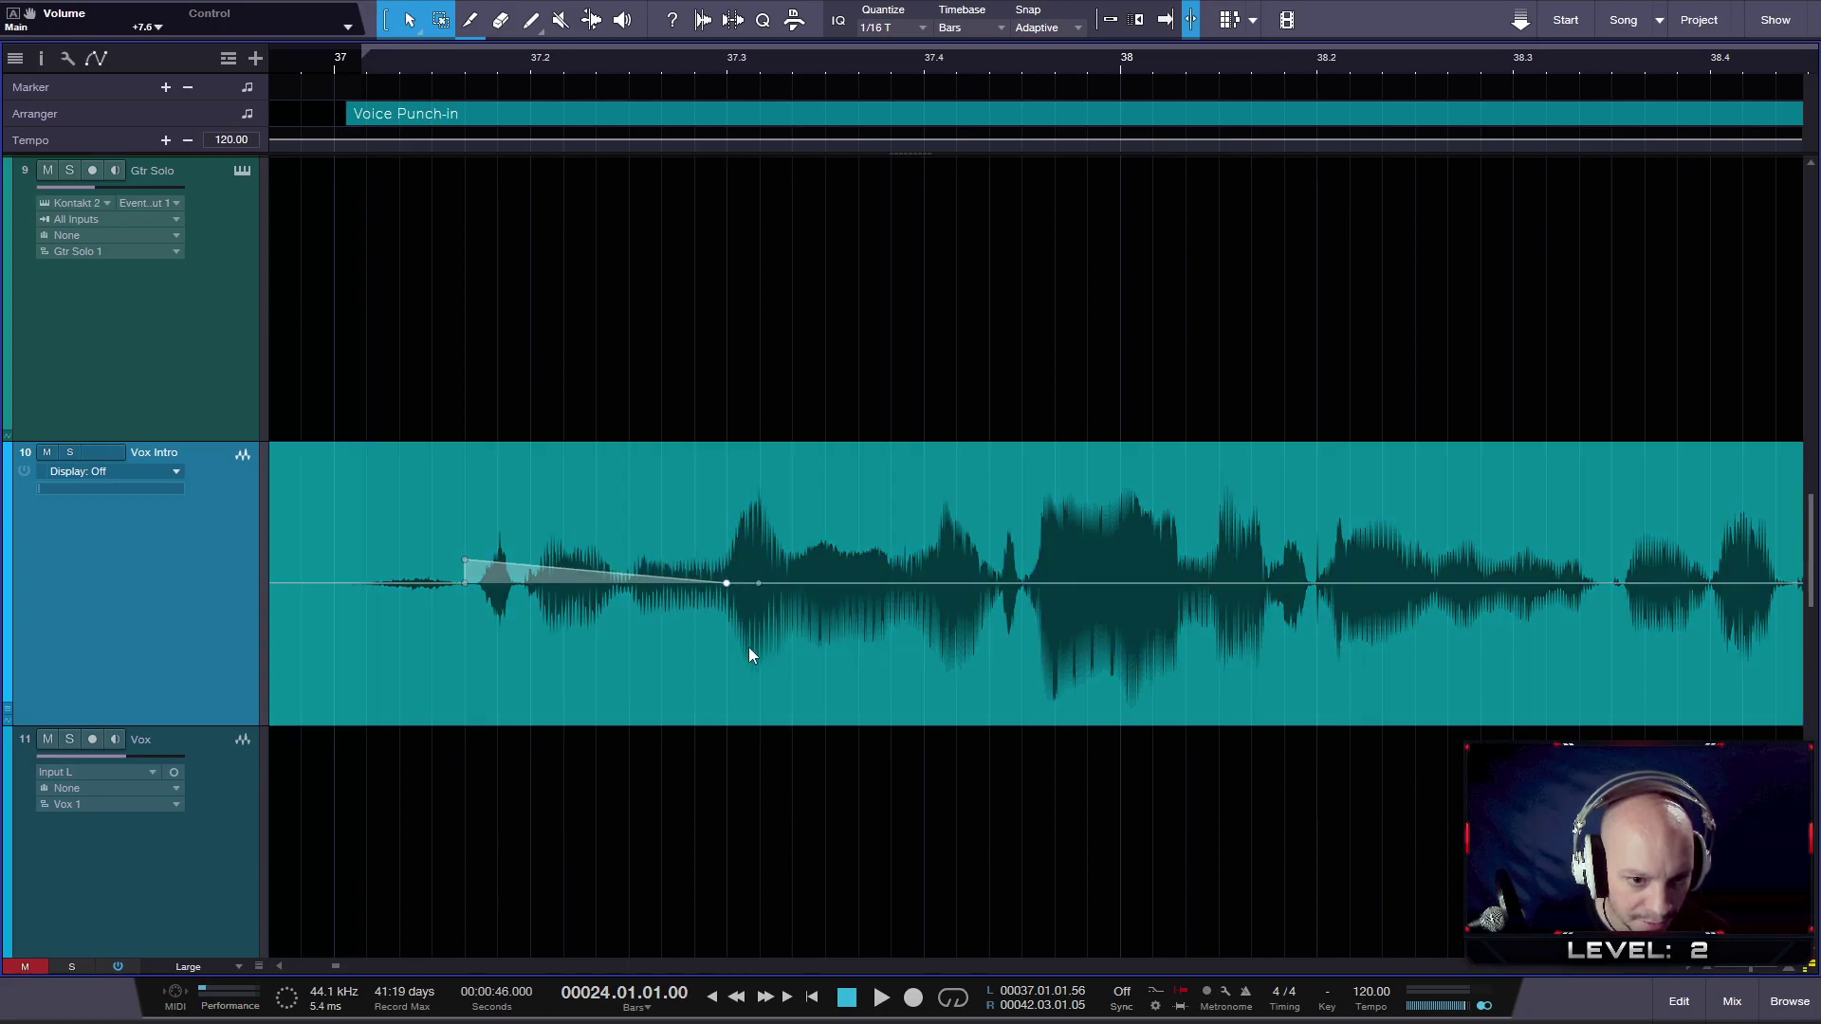
pyautogui.rightClick(471, 570)
pyautogui.click(500, 655)
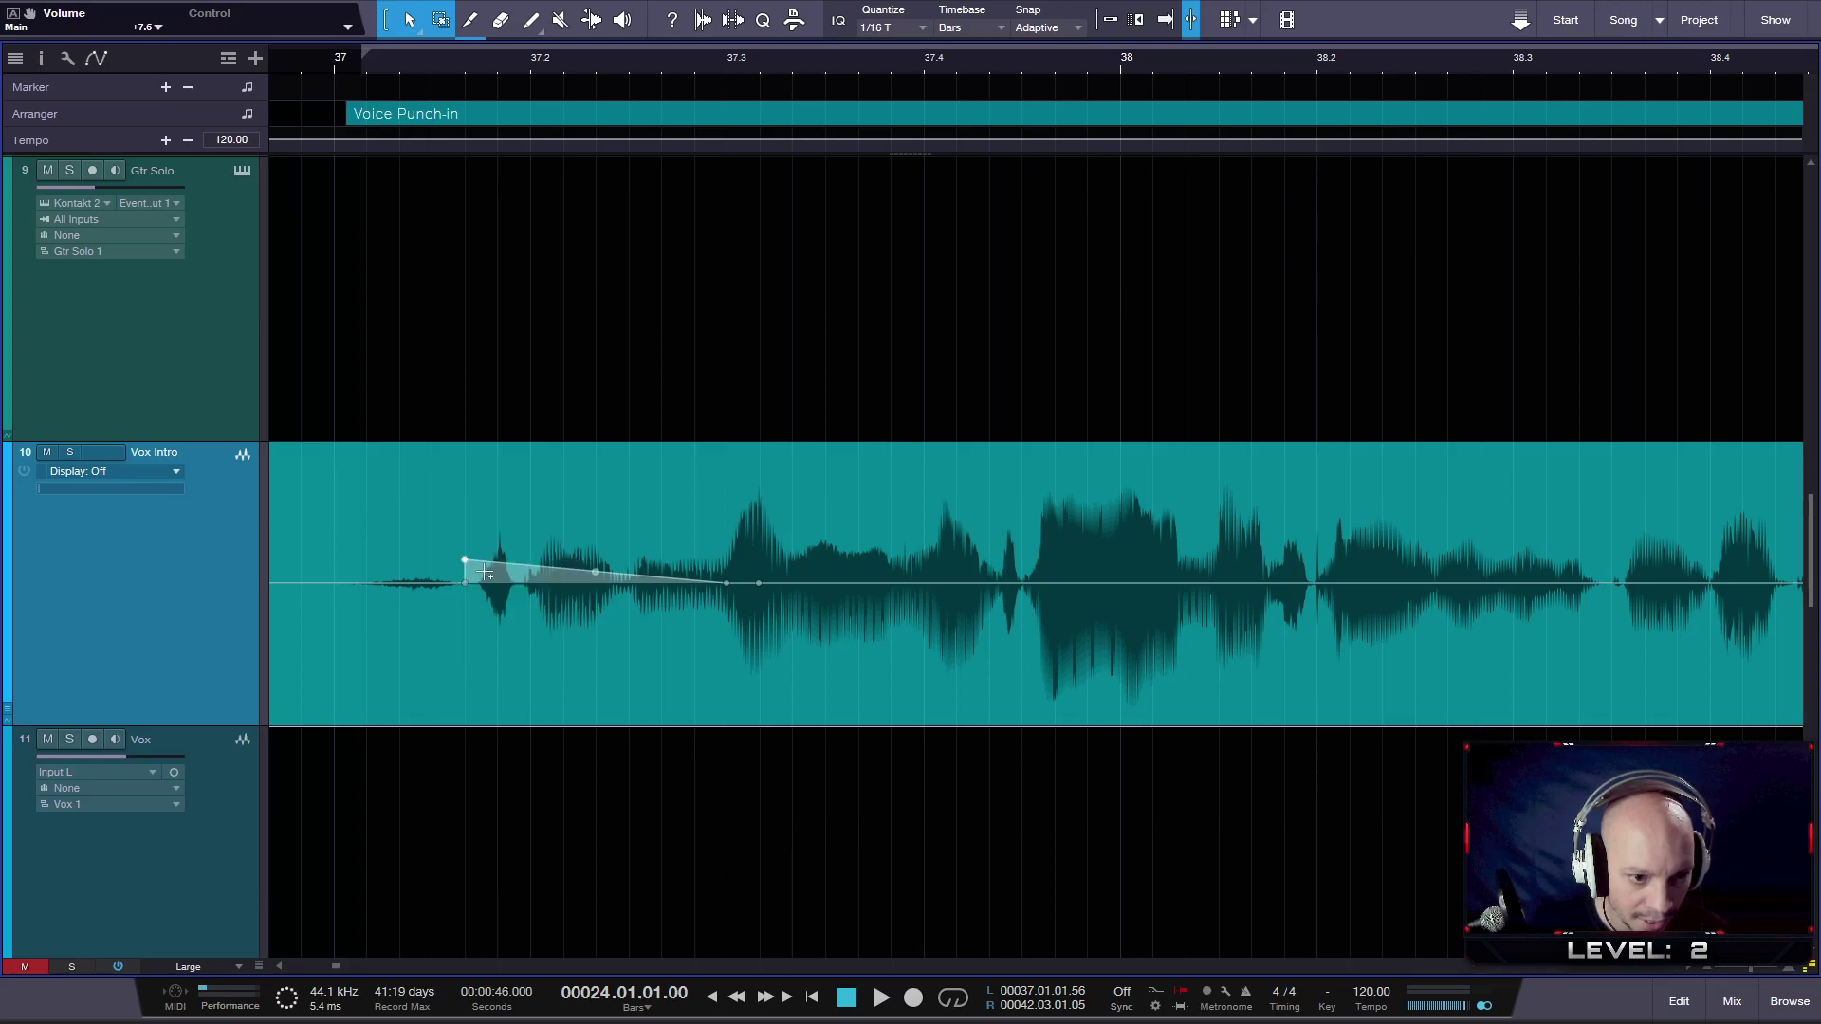
pyautogui.rightClick(467, 570)
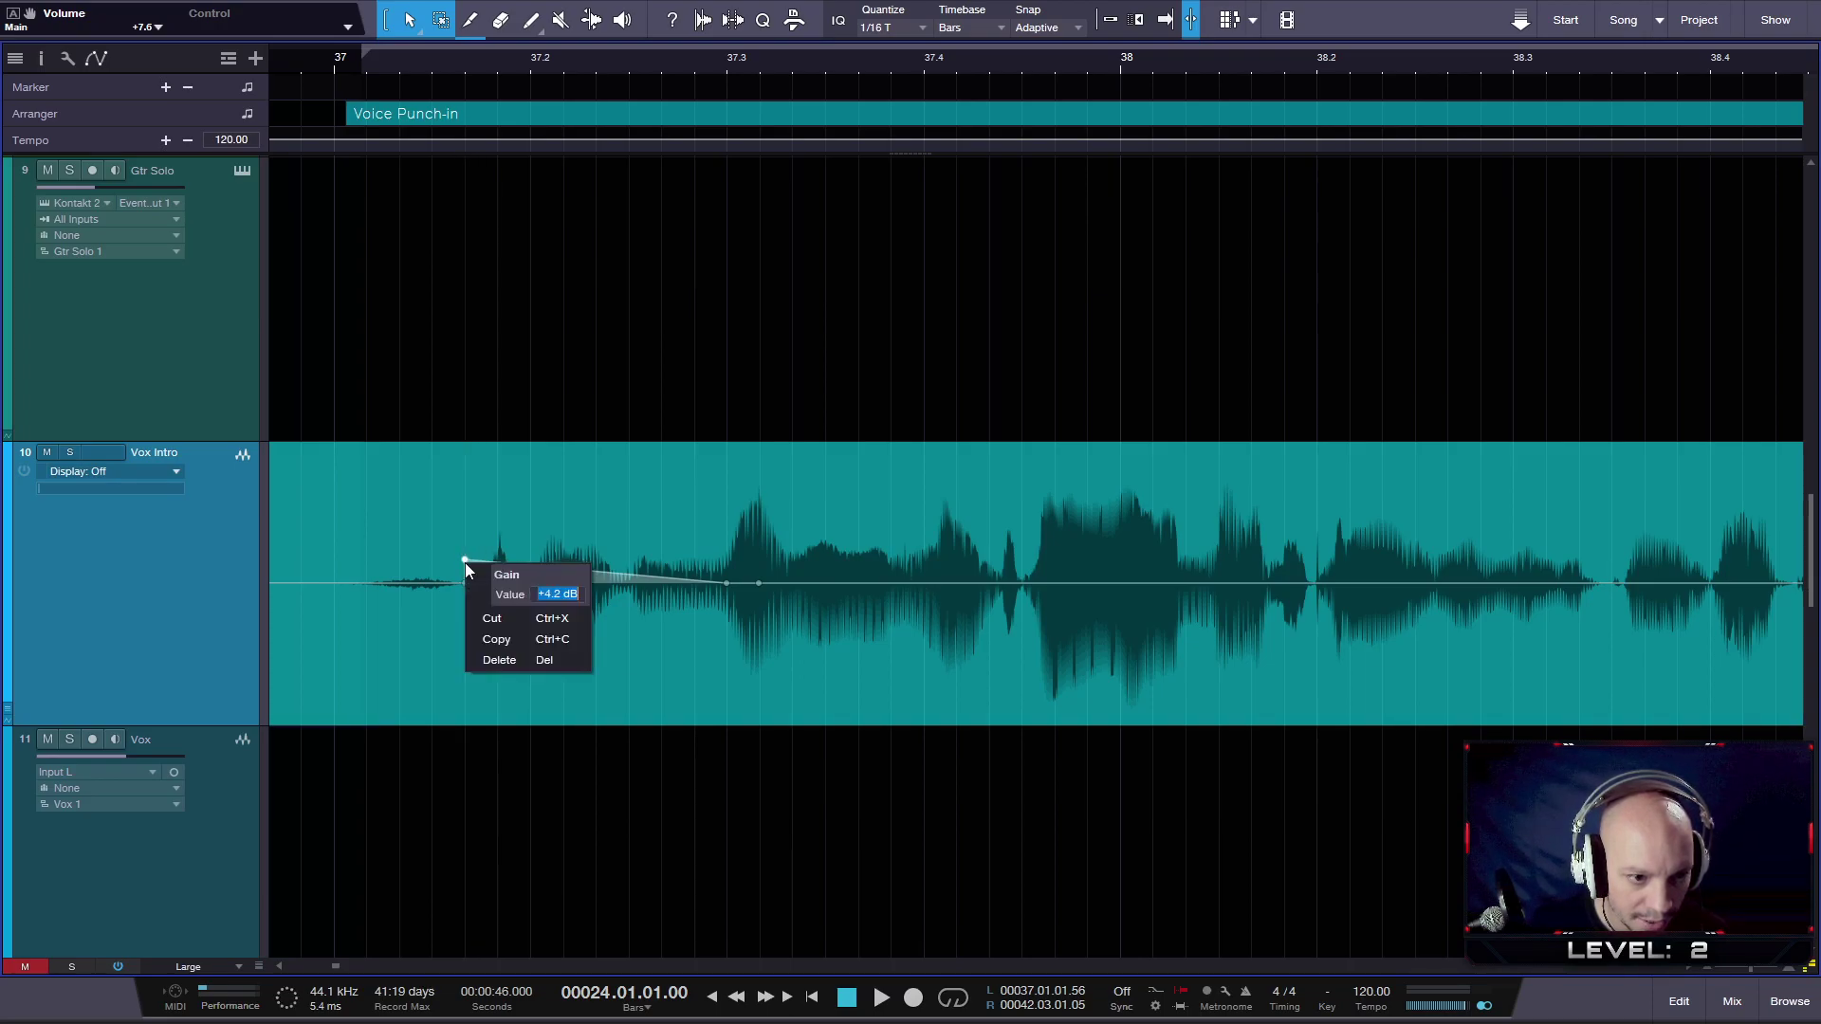
pyautogui.click(499, 657)
# - Delete the leftover baseline gain points just before 37.2 and around 37.3 on Vox Intro
pyautogui.rightClick(727, 583)
pyautogui.click(746, 677)
pyautogui.rightClick(758, 582)
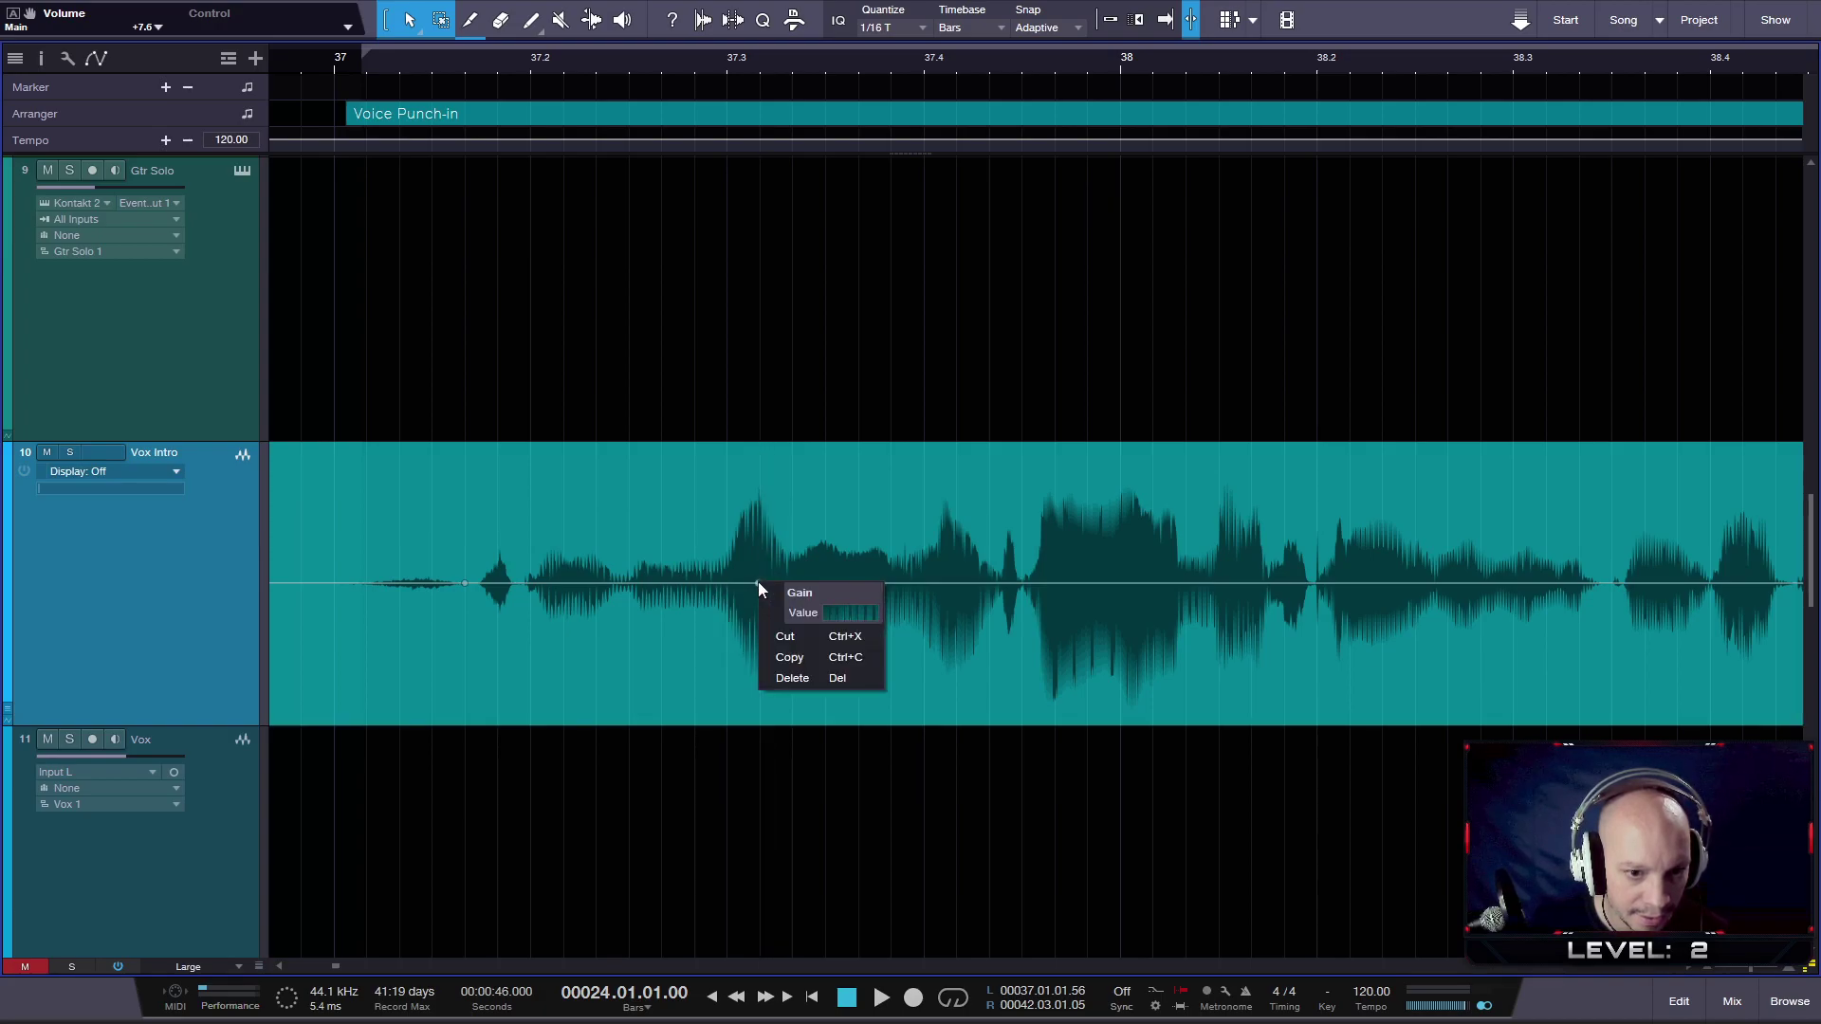
pyautogui.click(769, 677)
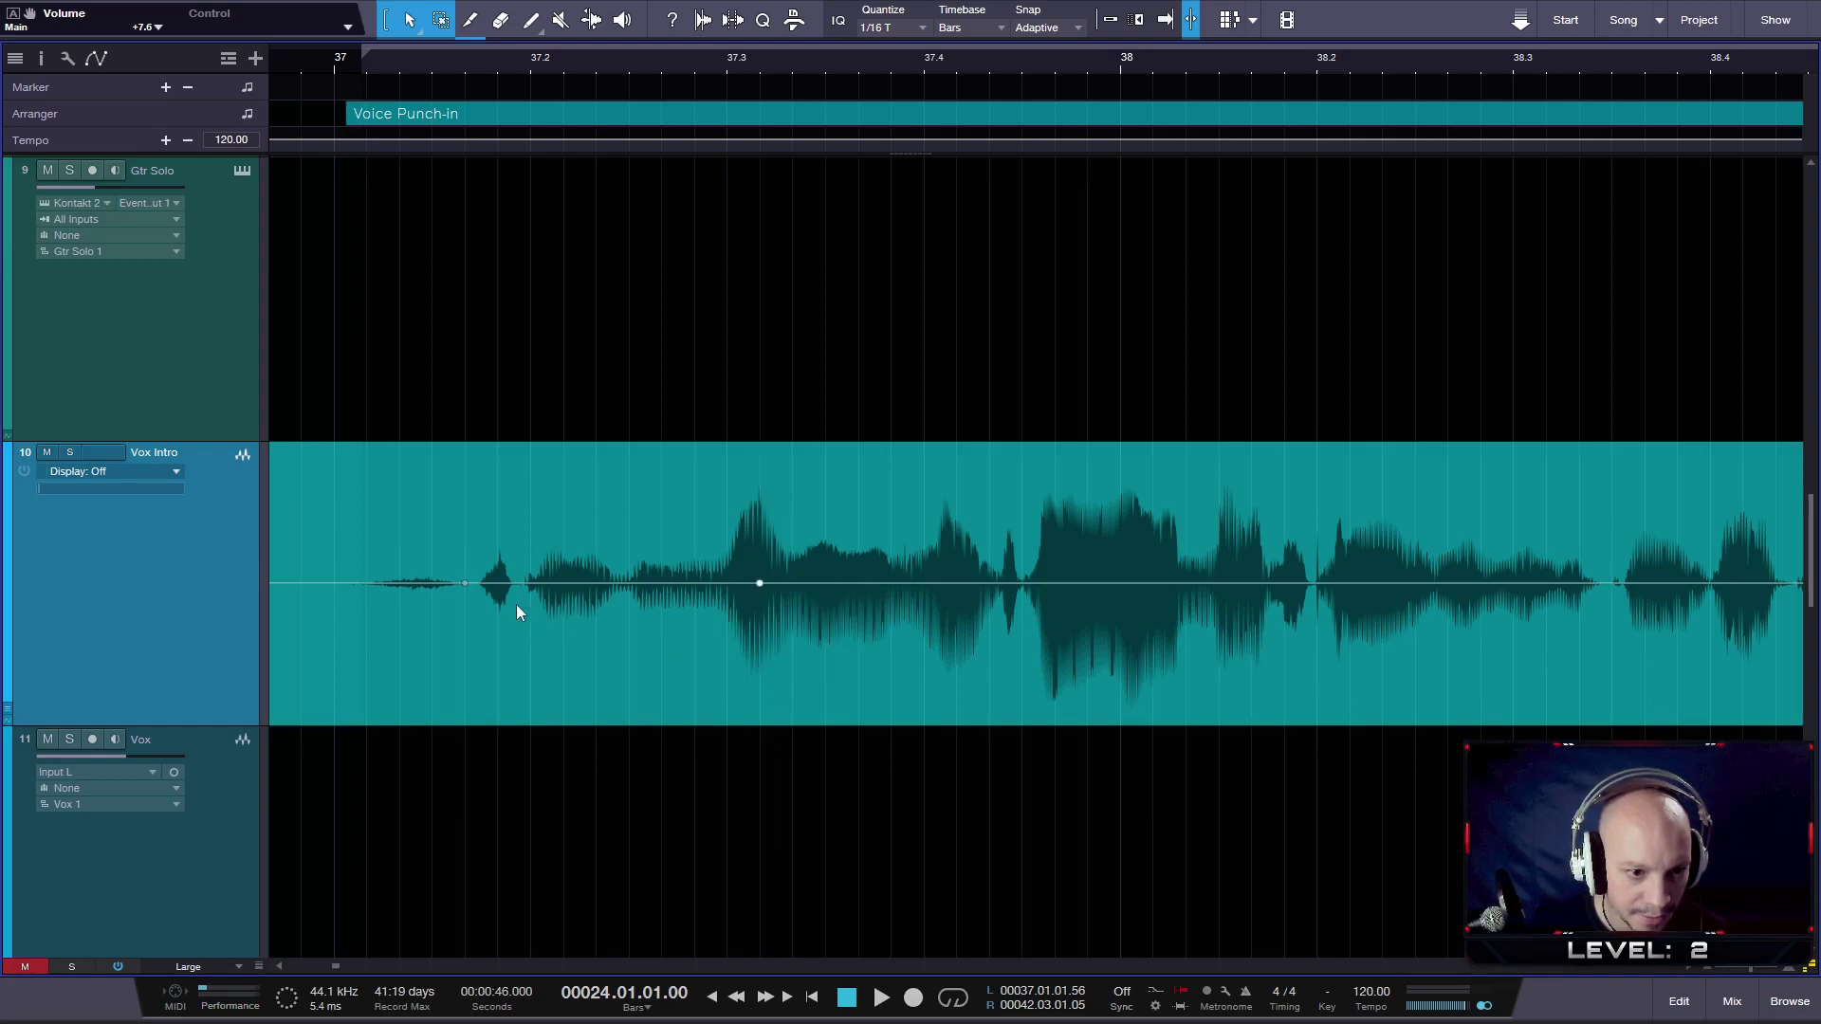
pyautogui.rightClick(465, 585)
pyautogui.click(487, 677)
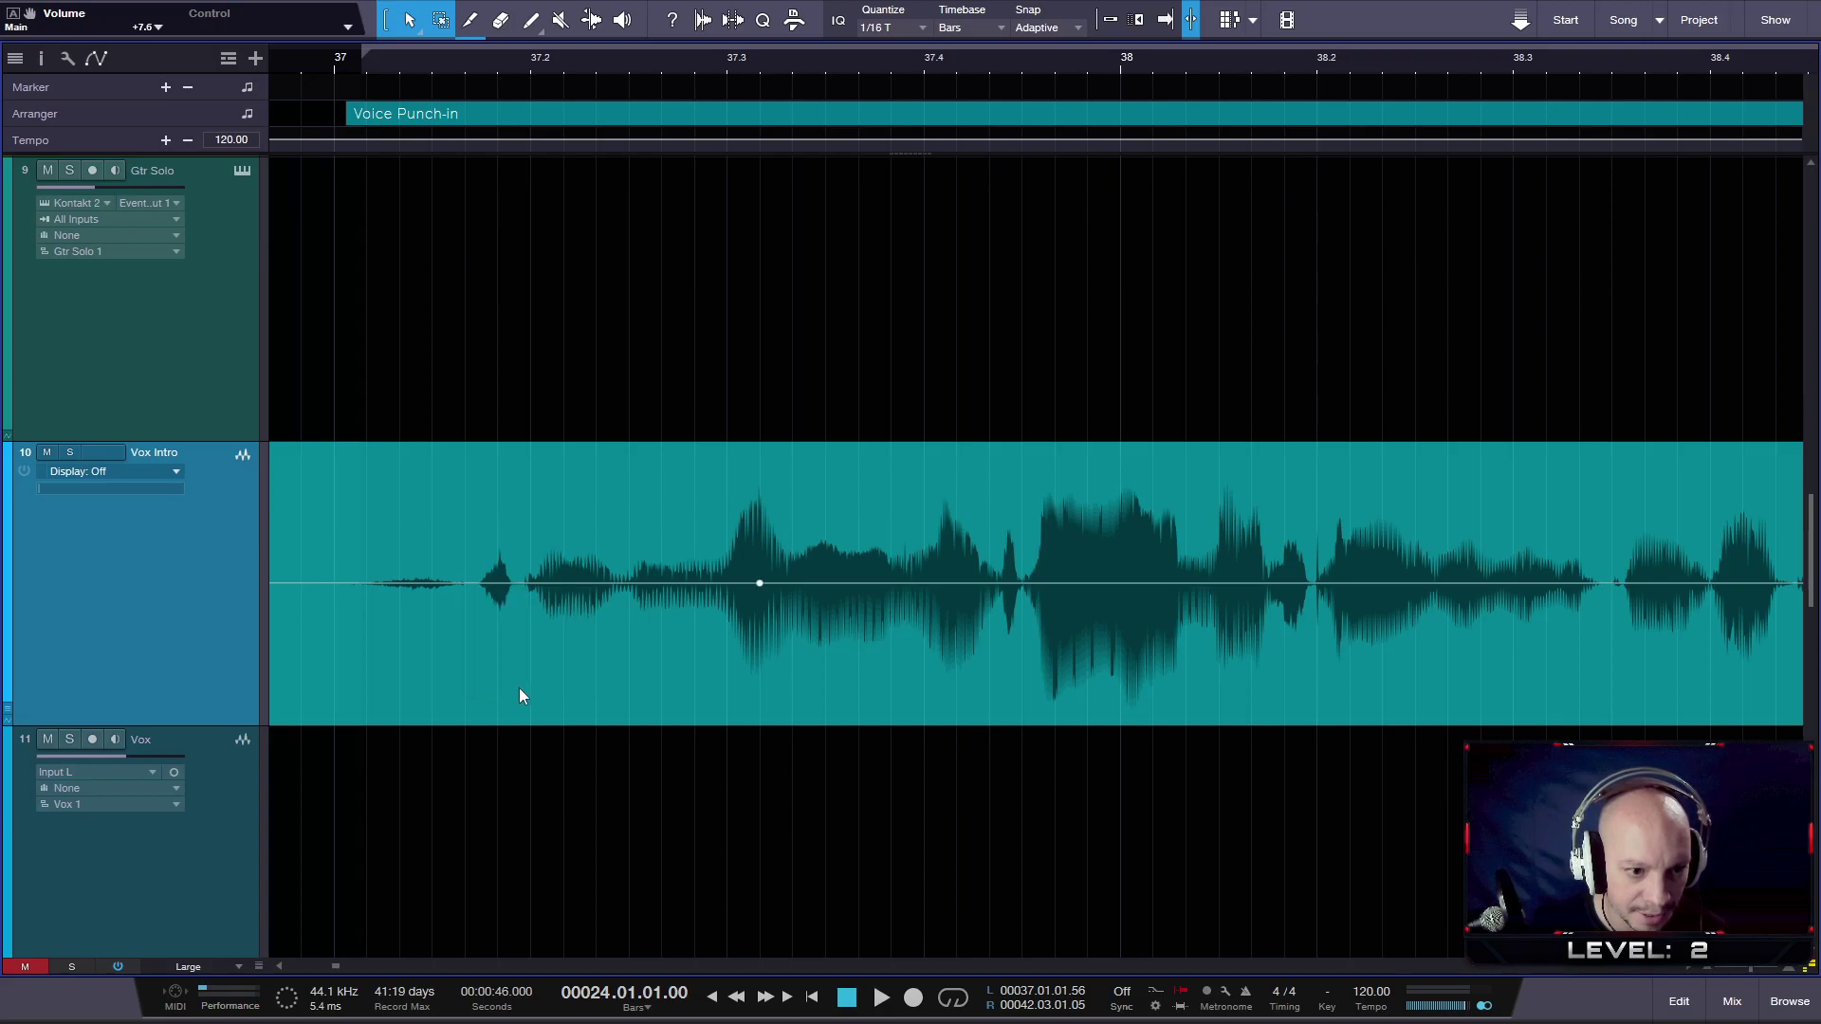
pyautogui.rightClick(759, 584)
pyautogui.click(787, 679)
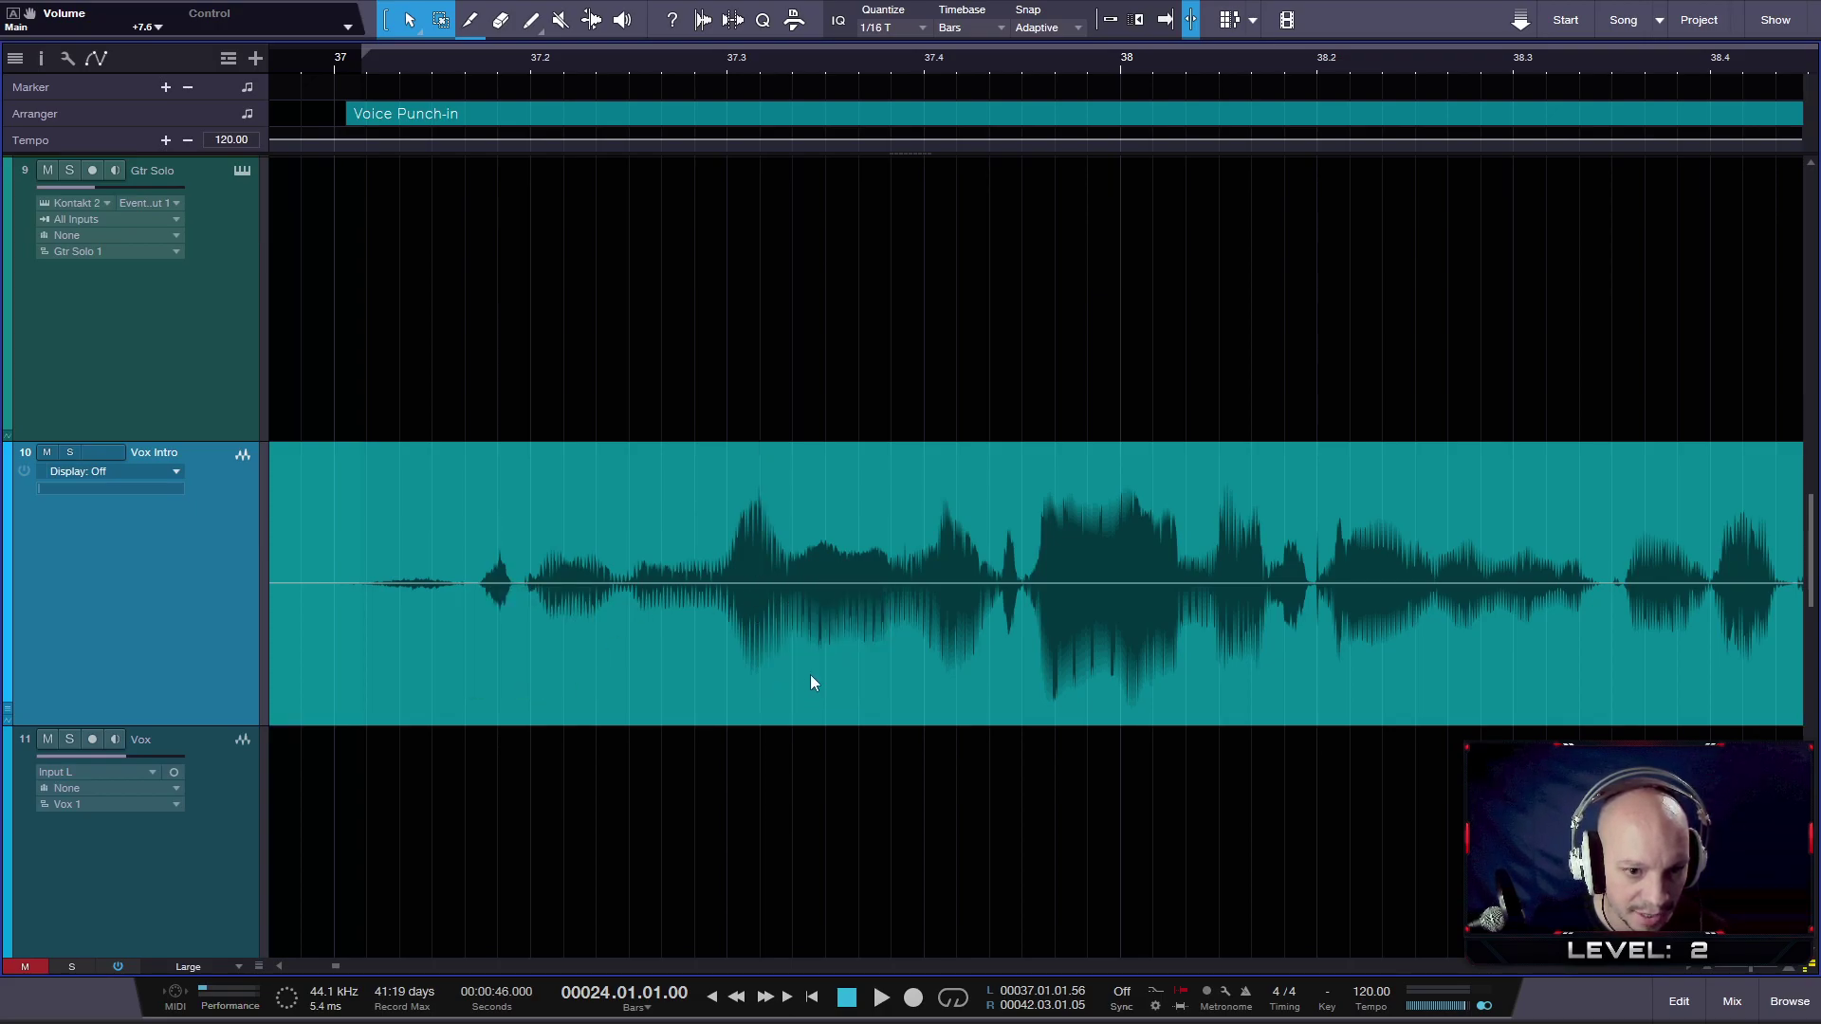
# - Play the Vox Intro passage that follows the Voice Punch-in section, starting from about 42.3
pyautogui.press('w')
pyautogui.press('w')
pyautogui.moveTo(1704, 61); pyautogui.dragTo(945, 55)
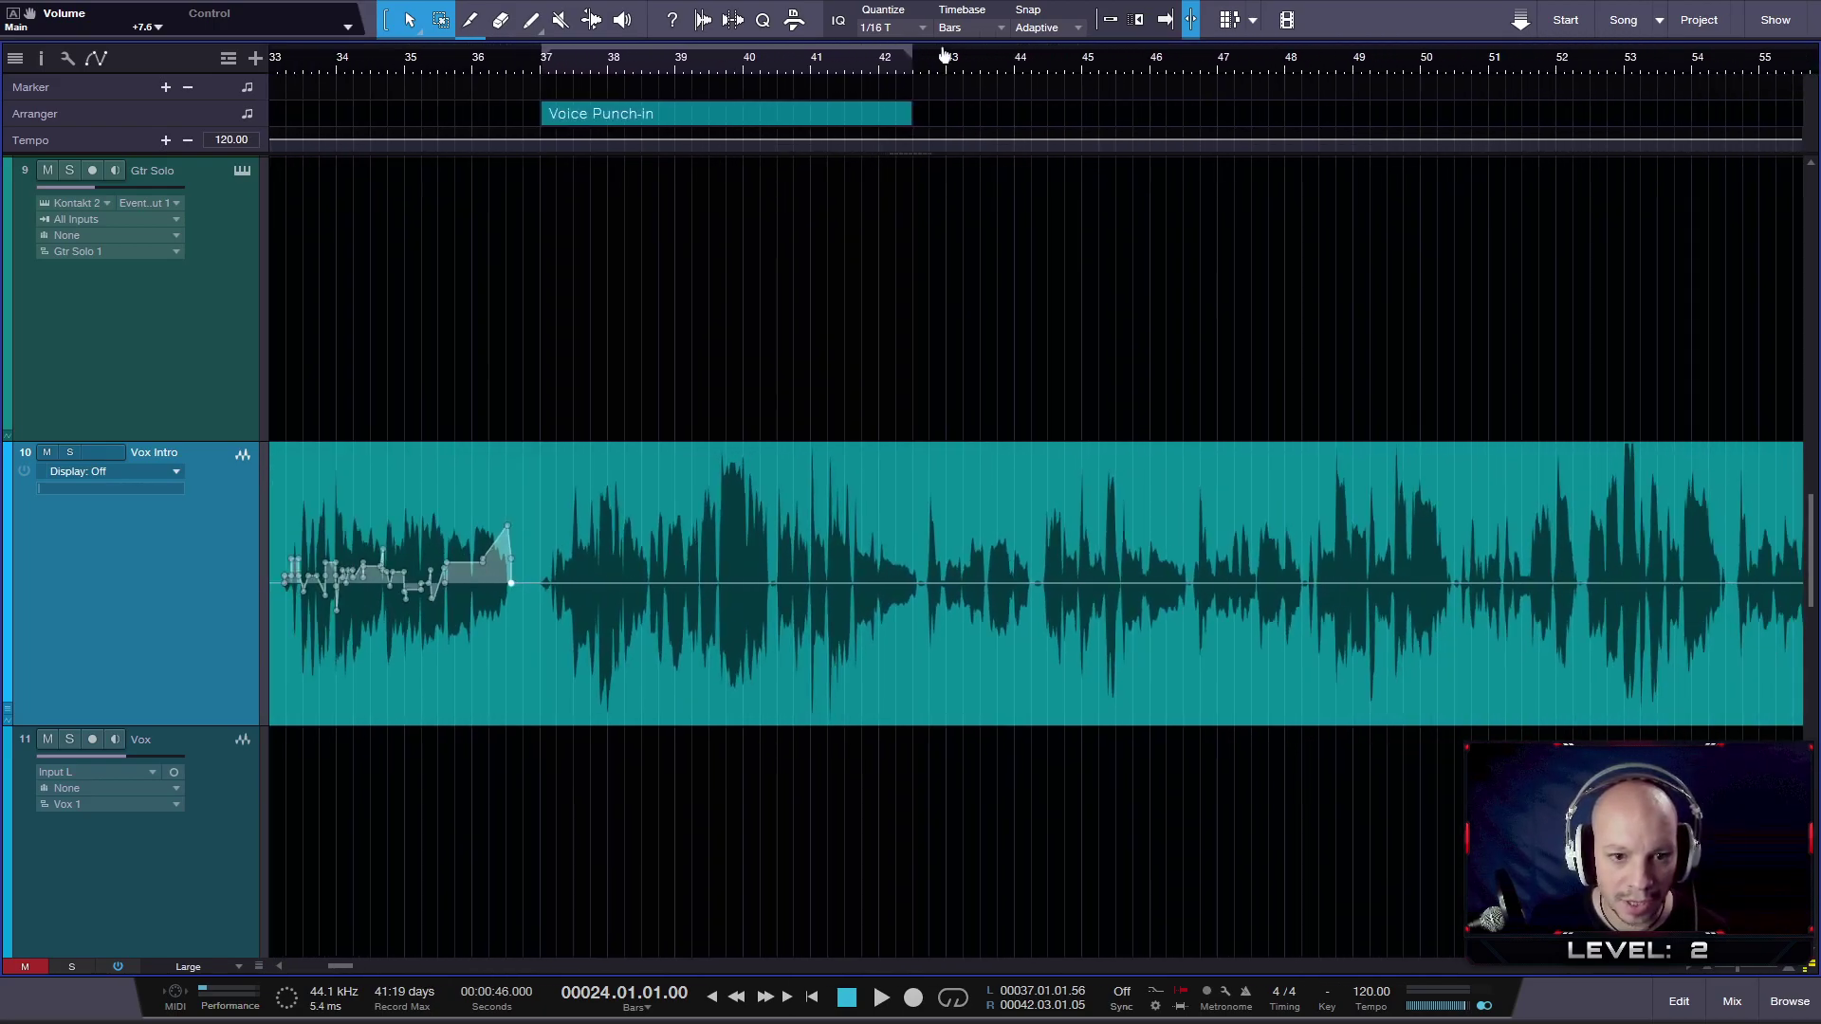
pyautogui.scroll(4, 958, 469)
pyautogui.click(795, 71)
pyautogui.press('space')
pyautogui.click(787, 64)
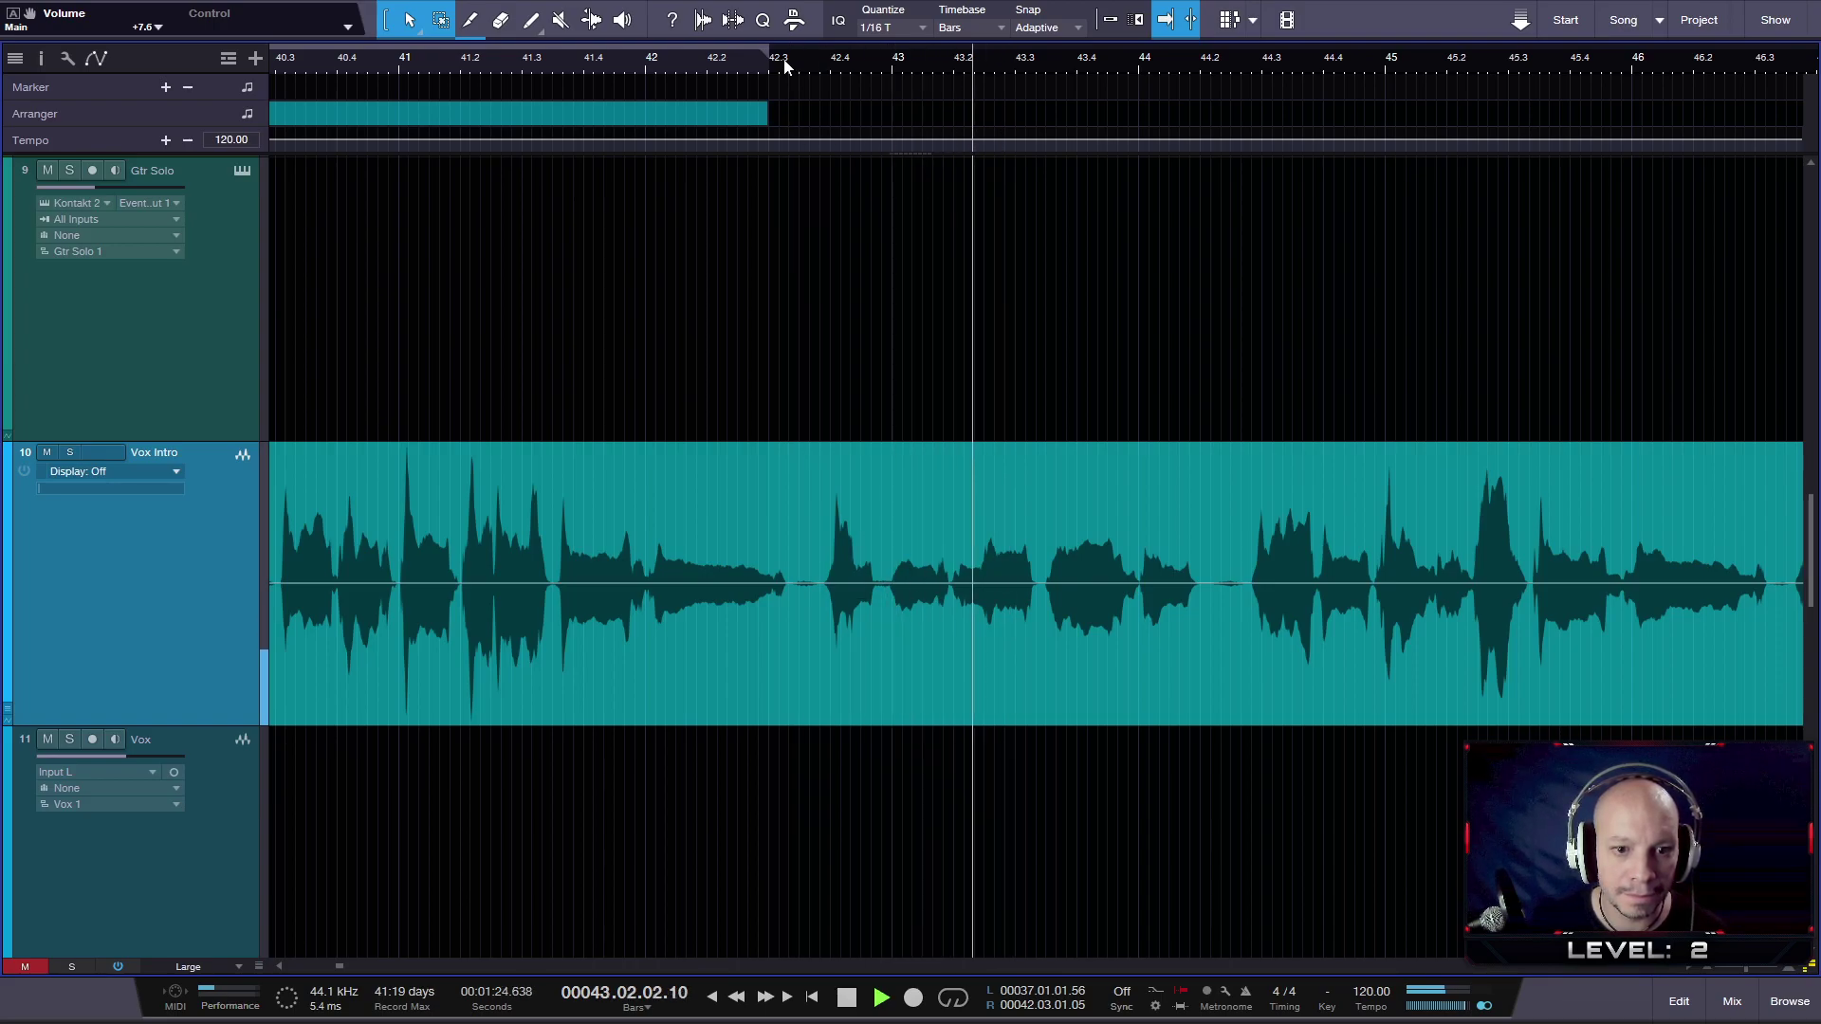
pyautogui.press('space')
# - Dip the Vox Intro gain envelope with points around the vocal peak just after 42.4 and replay the passage
pyautogui.scroll(4, 849, 607)
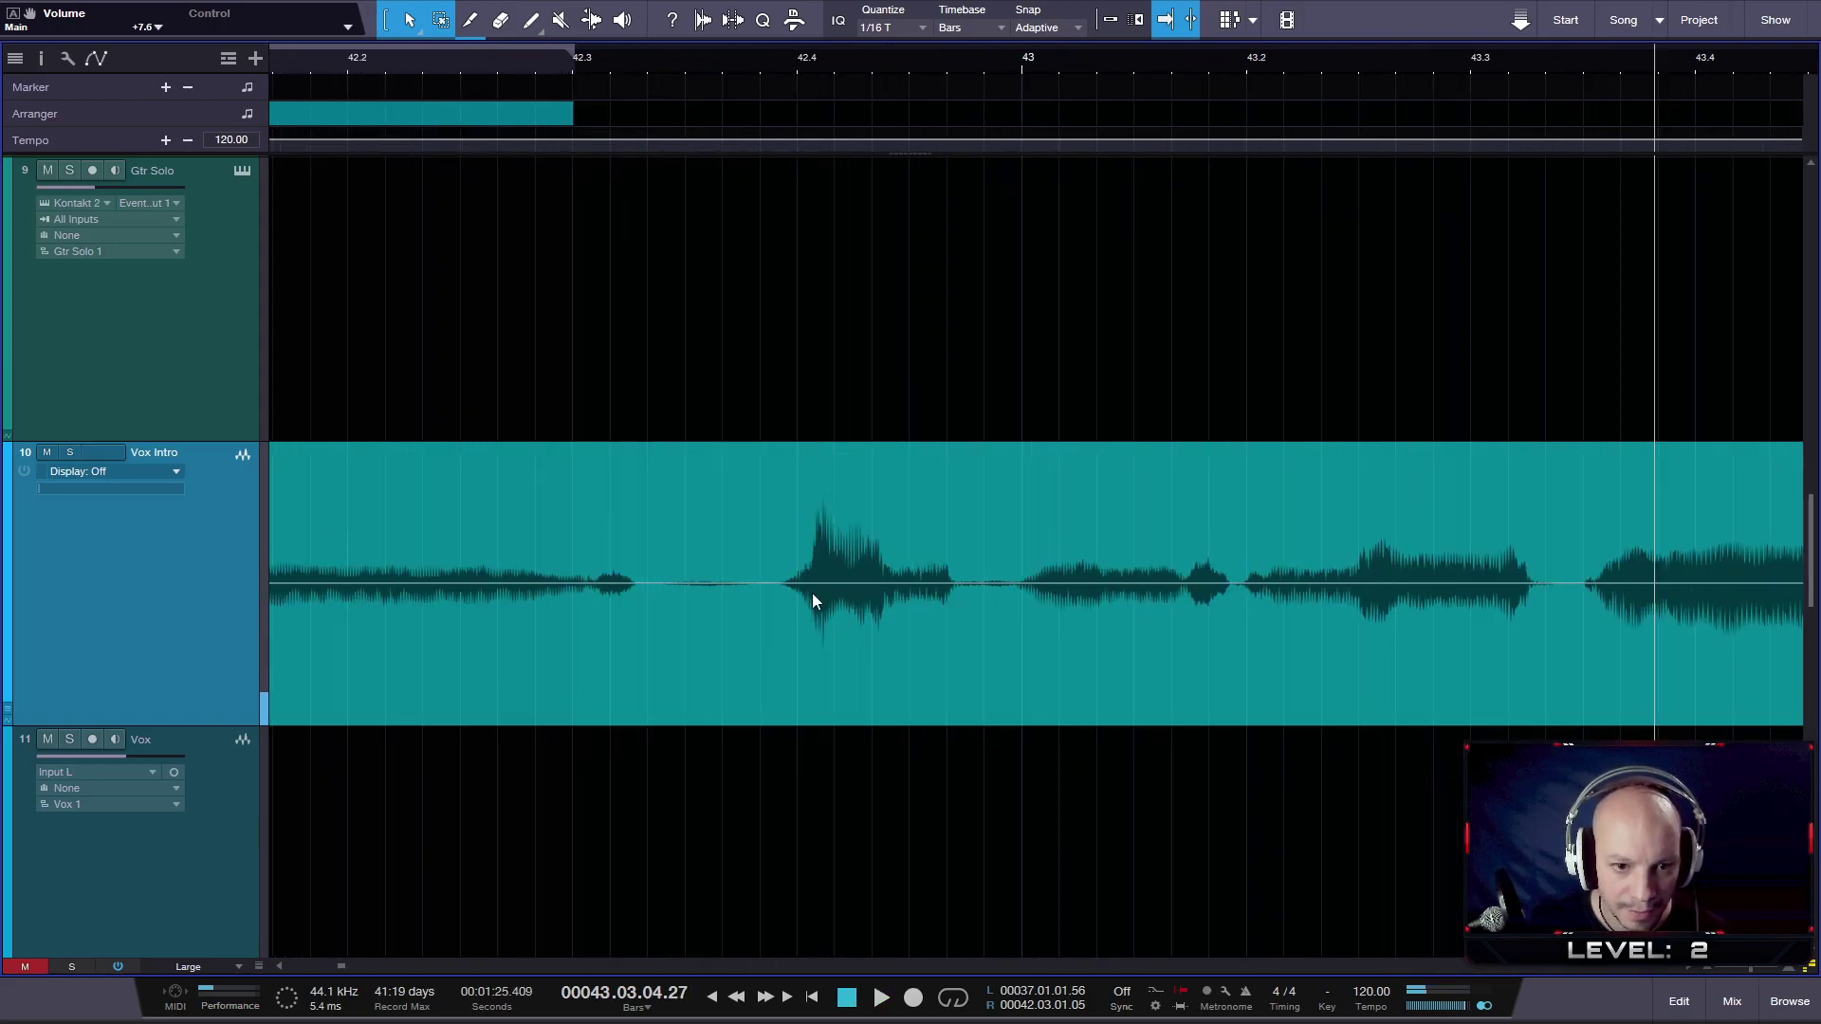
pyautogui.scroll(1, 814, 594)
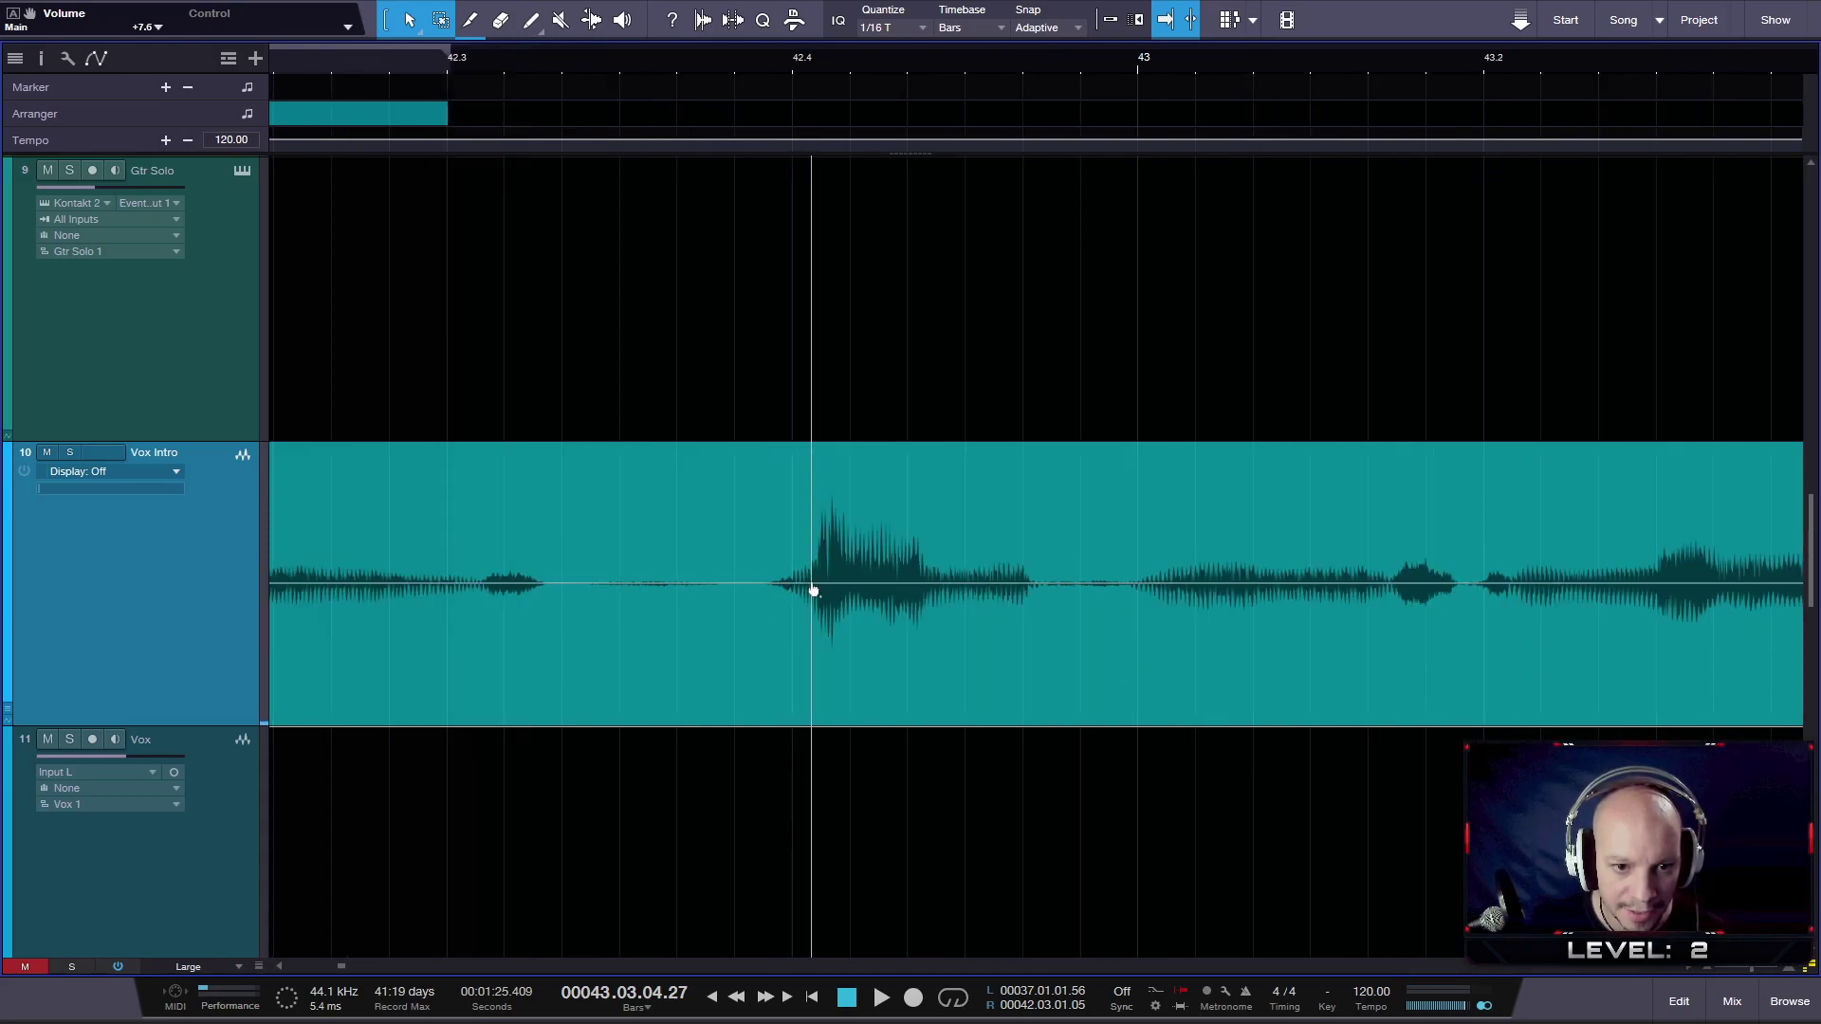
pyautogui.click(854, 582)
pyautogui.moveTo(833, 582); pyautogui.dragTo(827, 623)
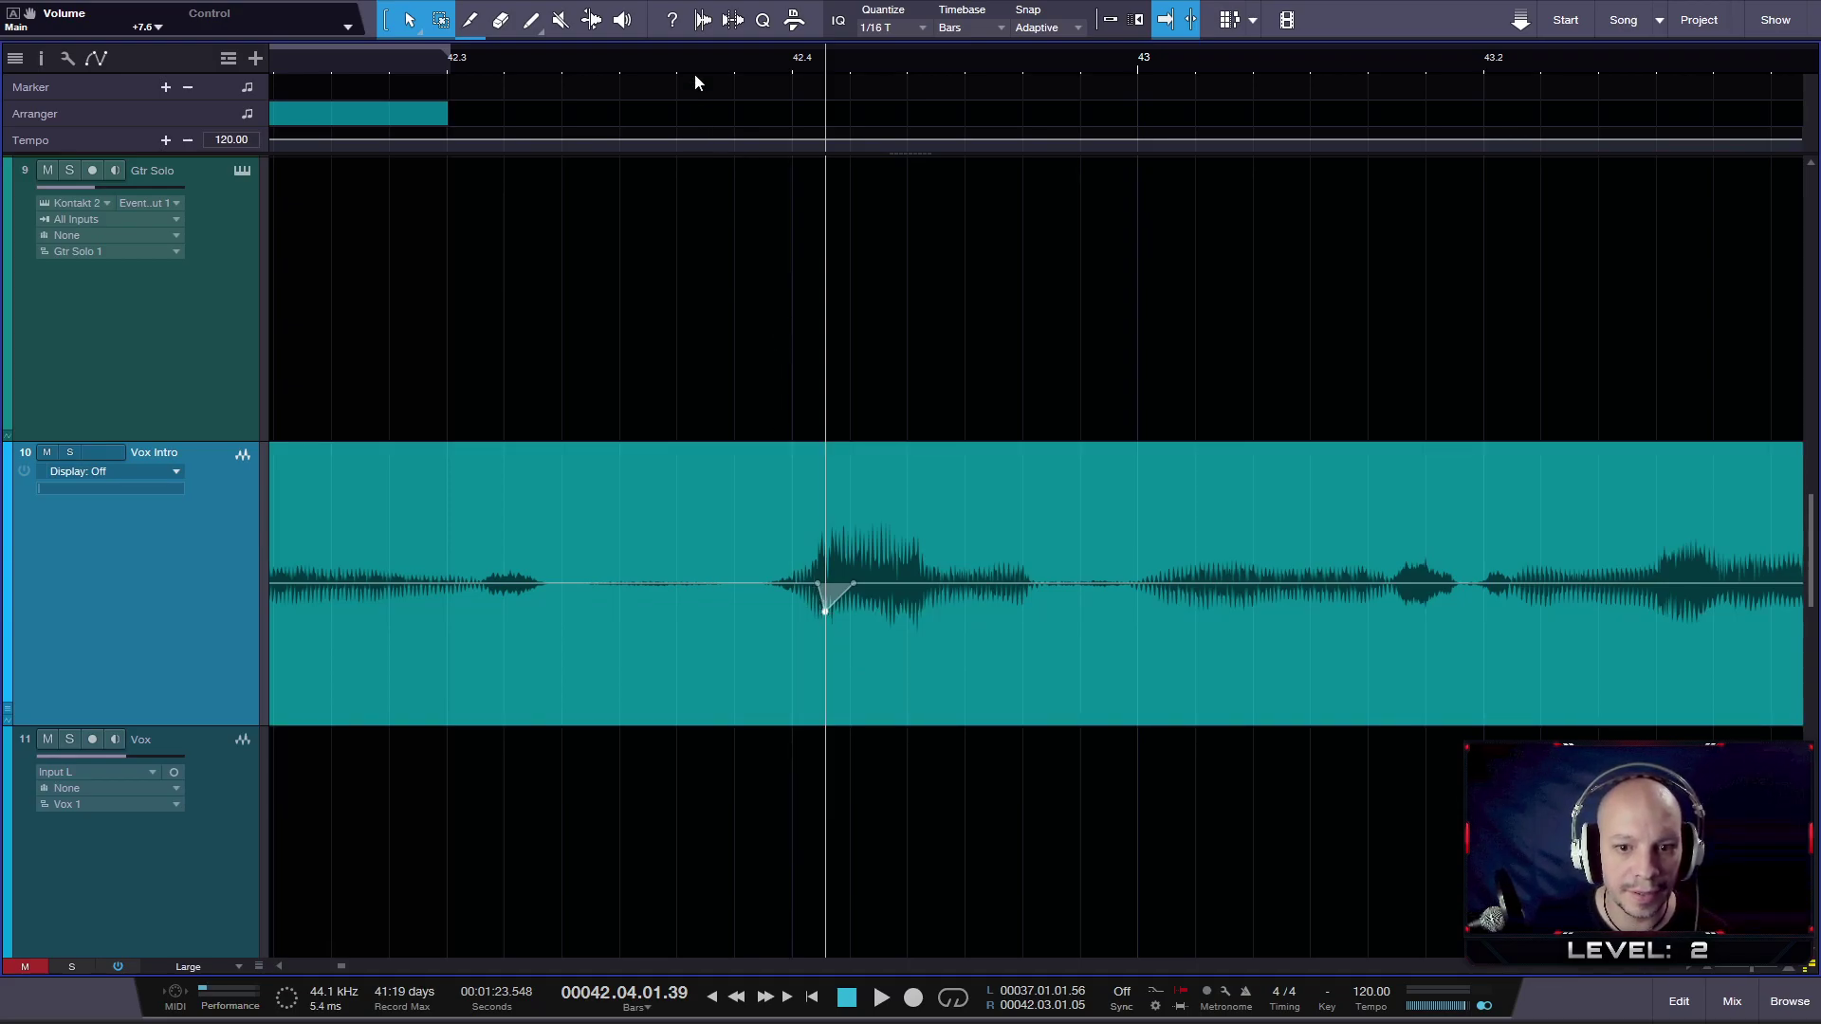
pyautogui.press('space')
pyautogui.scroll(-5, 785, 468)
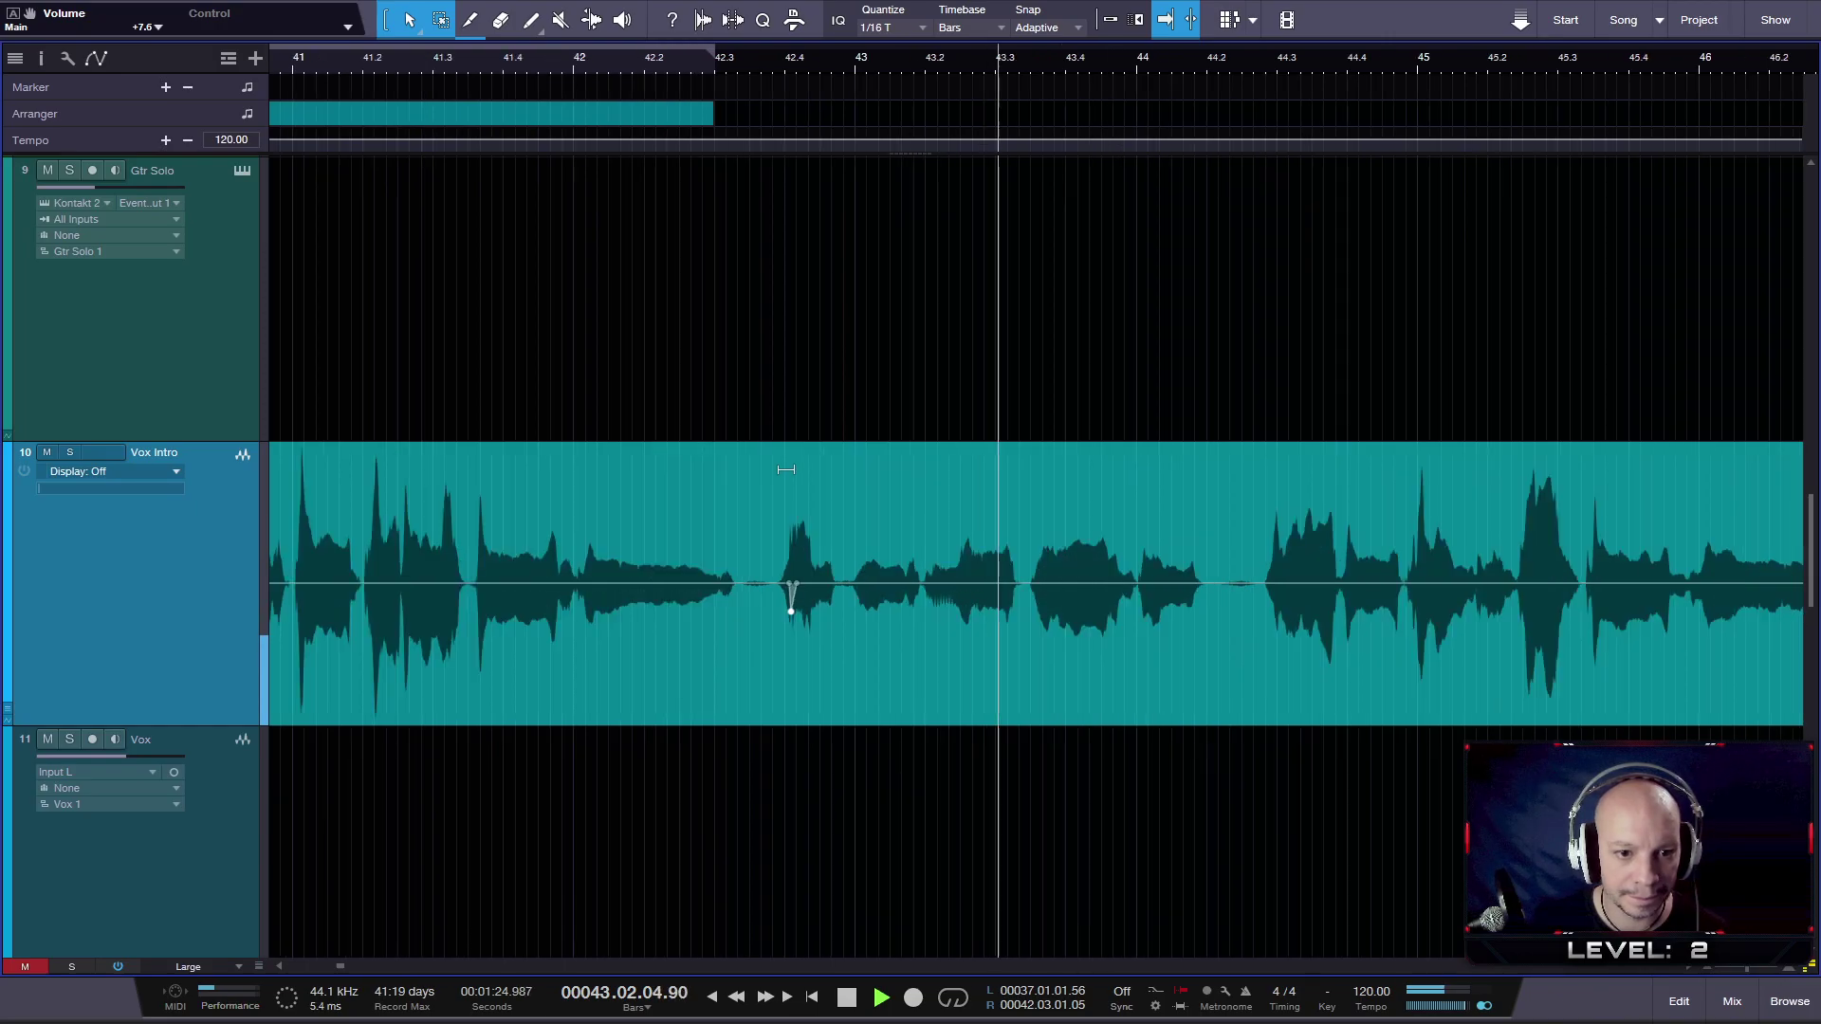
pyautogui.scroll(-3, 785, 469)
pyautogui.press('space')
# - Raise the gain envelope from just after 42.4 to midway between 43.2 and 43.3, and play the passage from after 42.3
pyautogui.scroll(7, 793, 601)
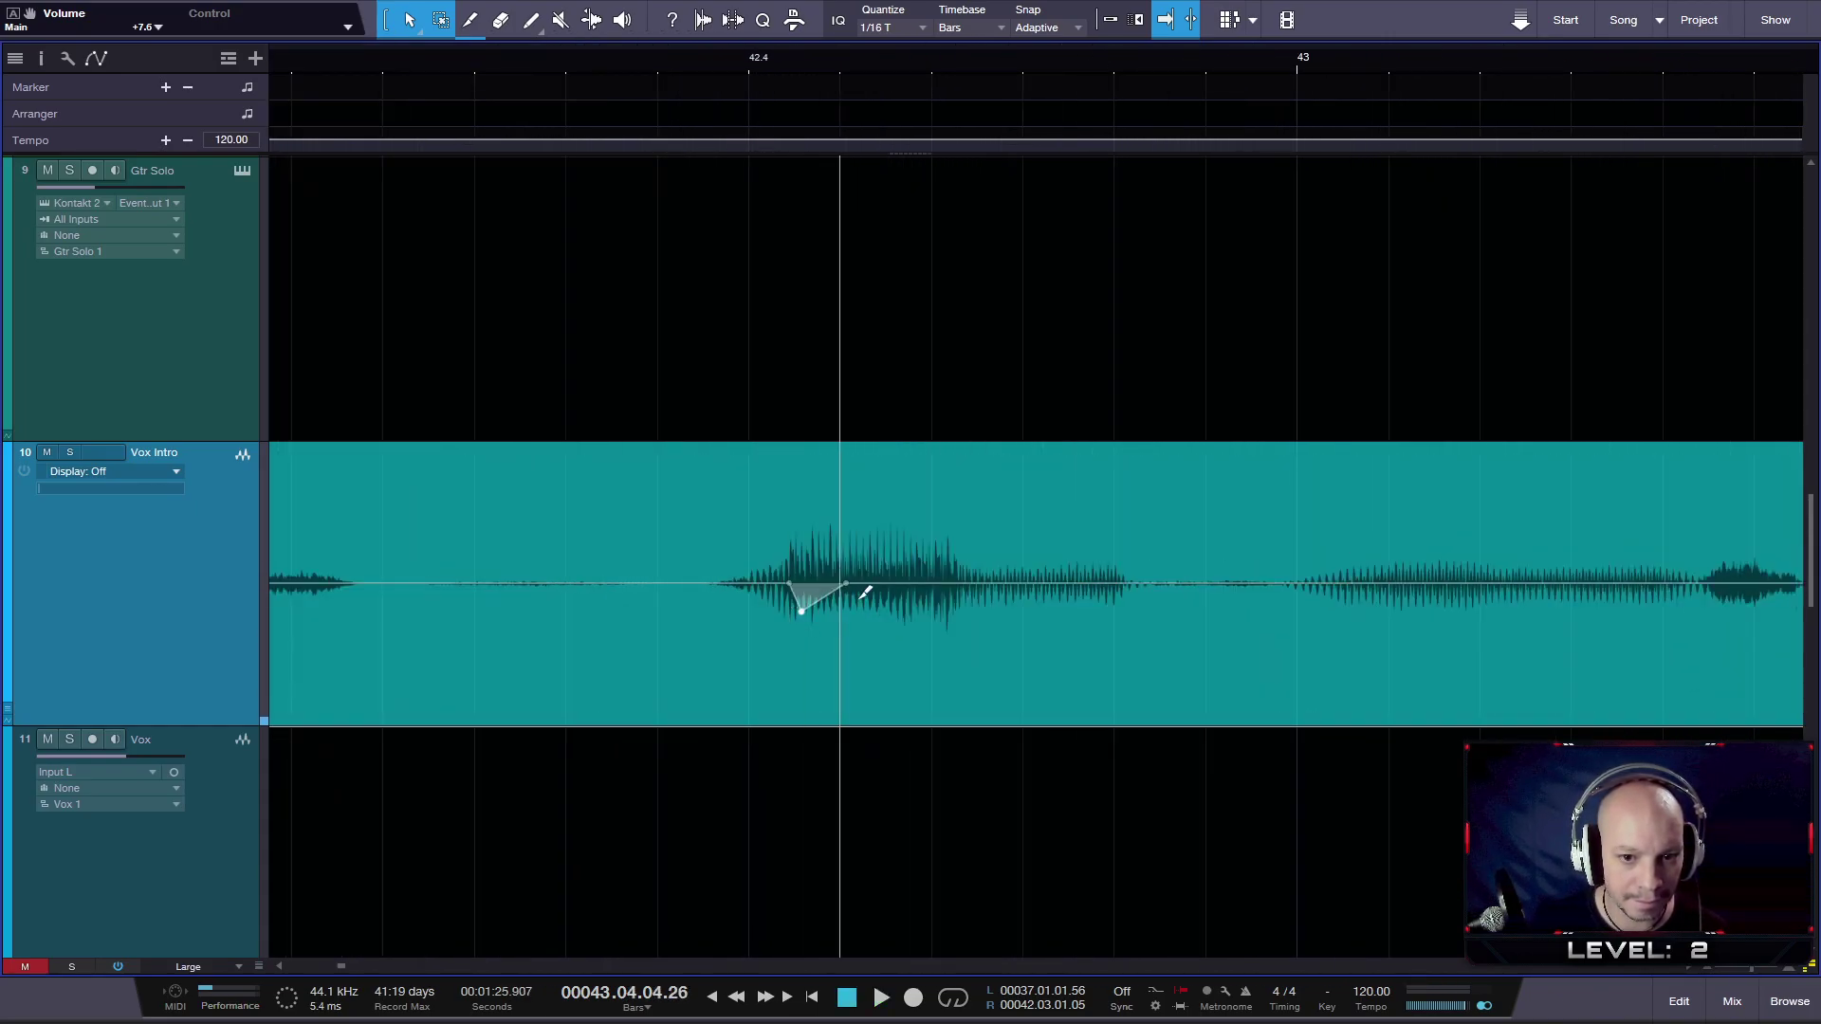
pyautogui.click(958, 584)
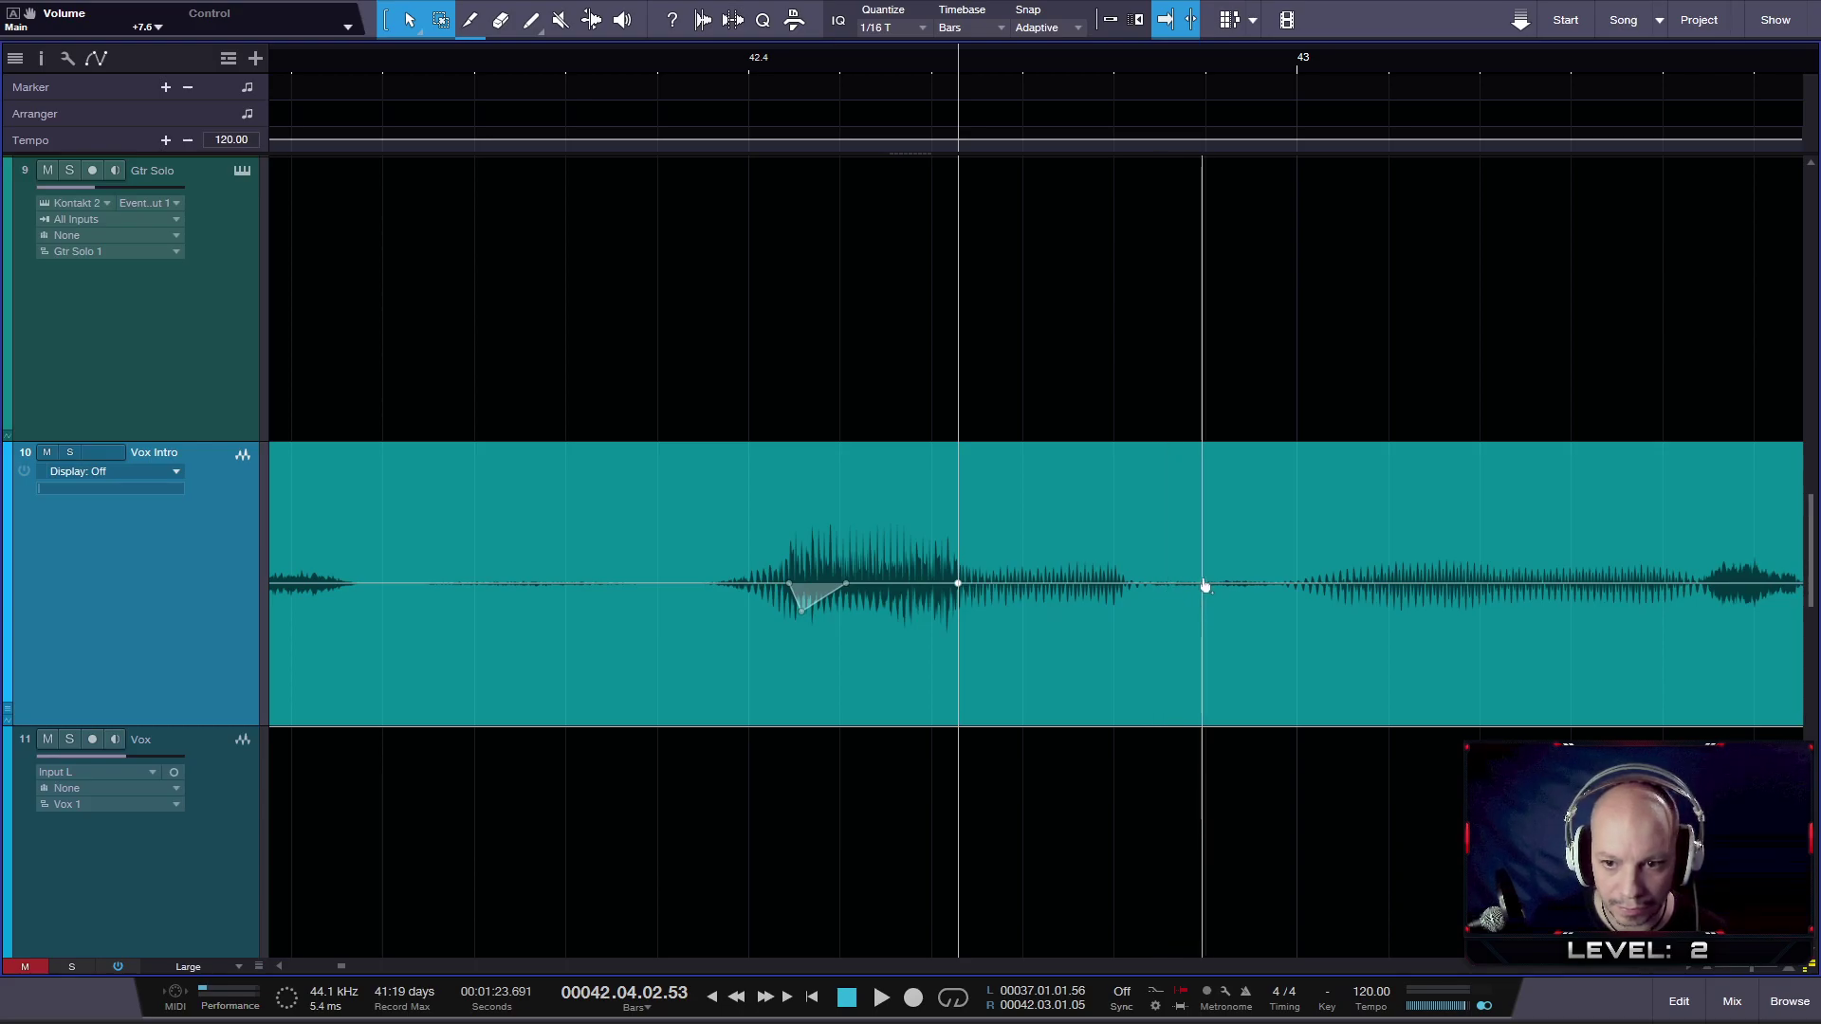
pyautogui.scroll(-2, 1299, 584)
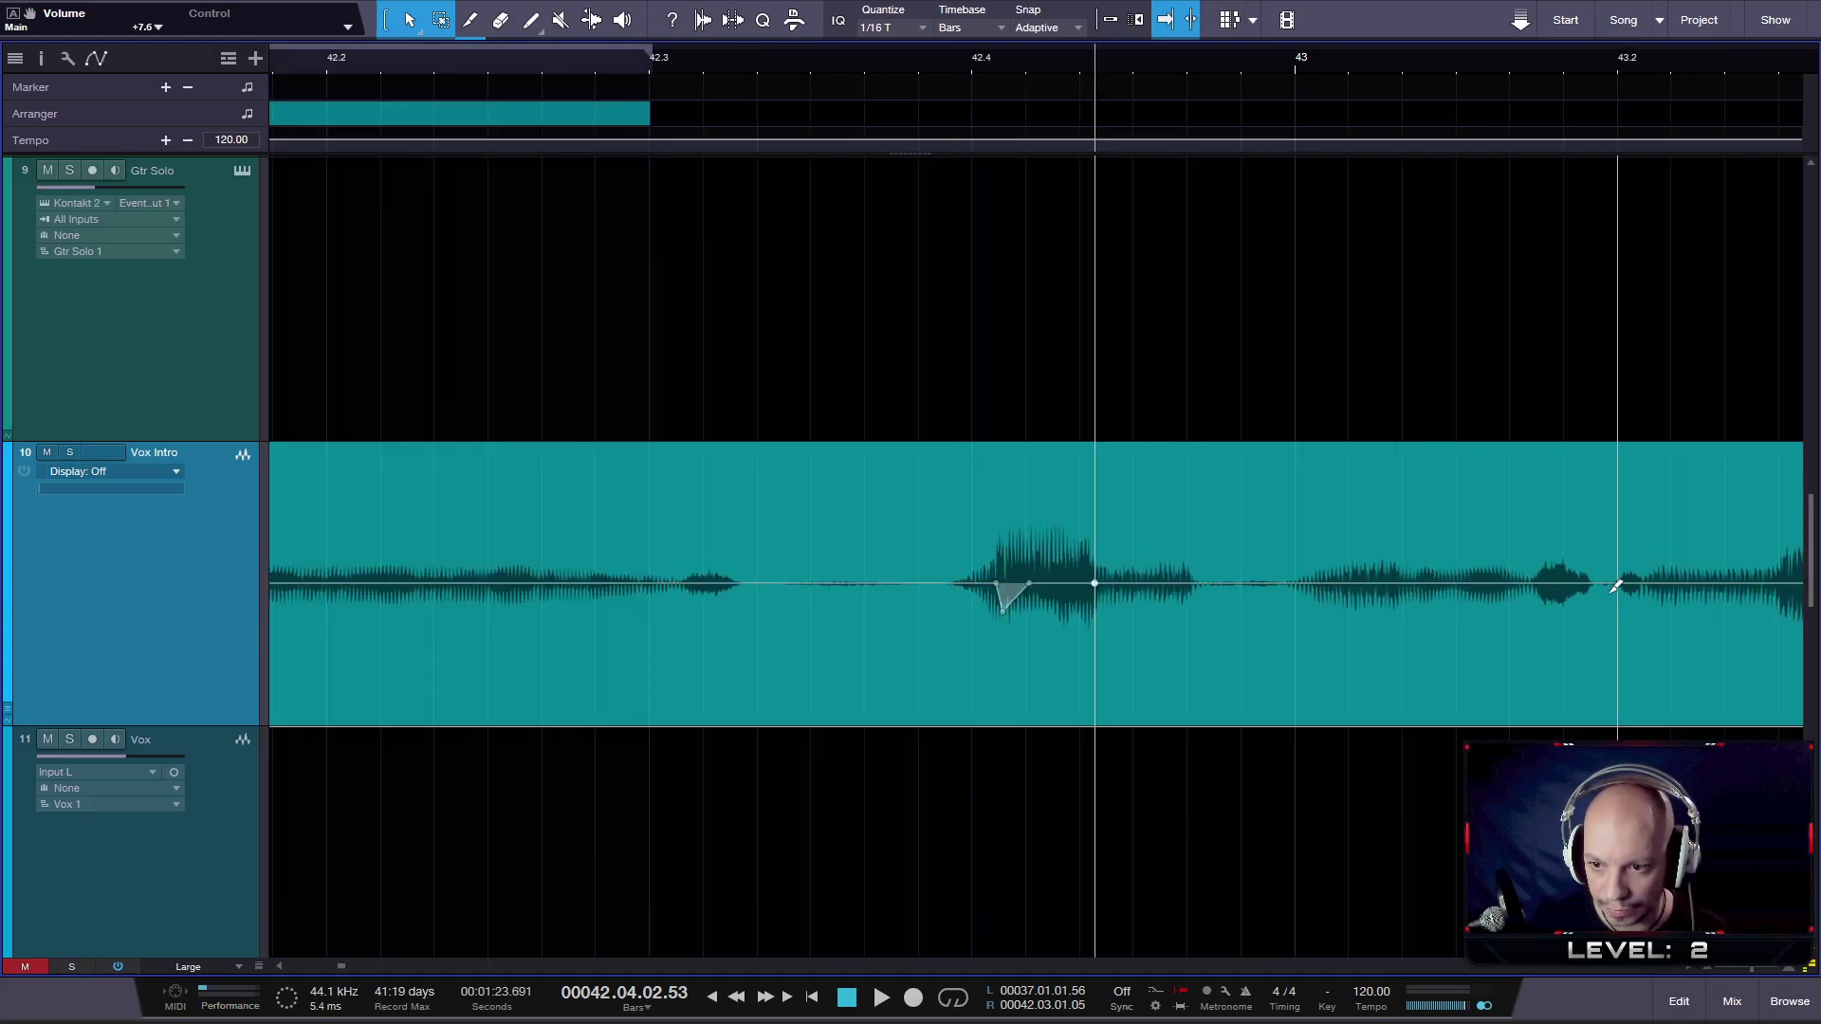
pyautogui.scroll(-2, 1615, 588)
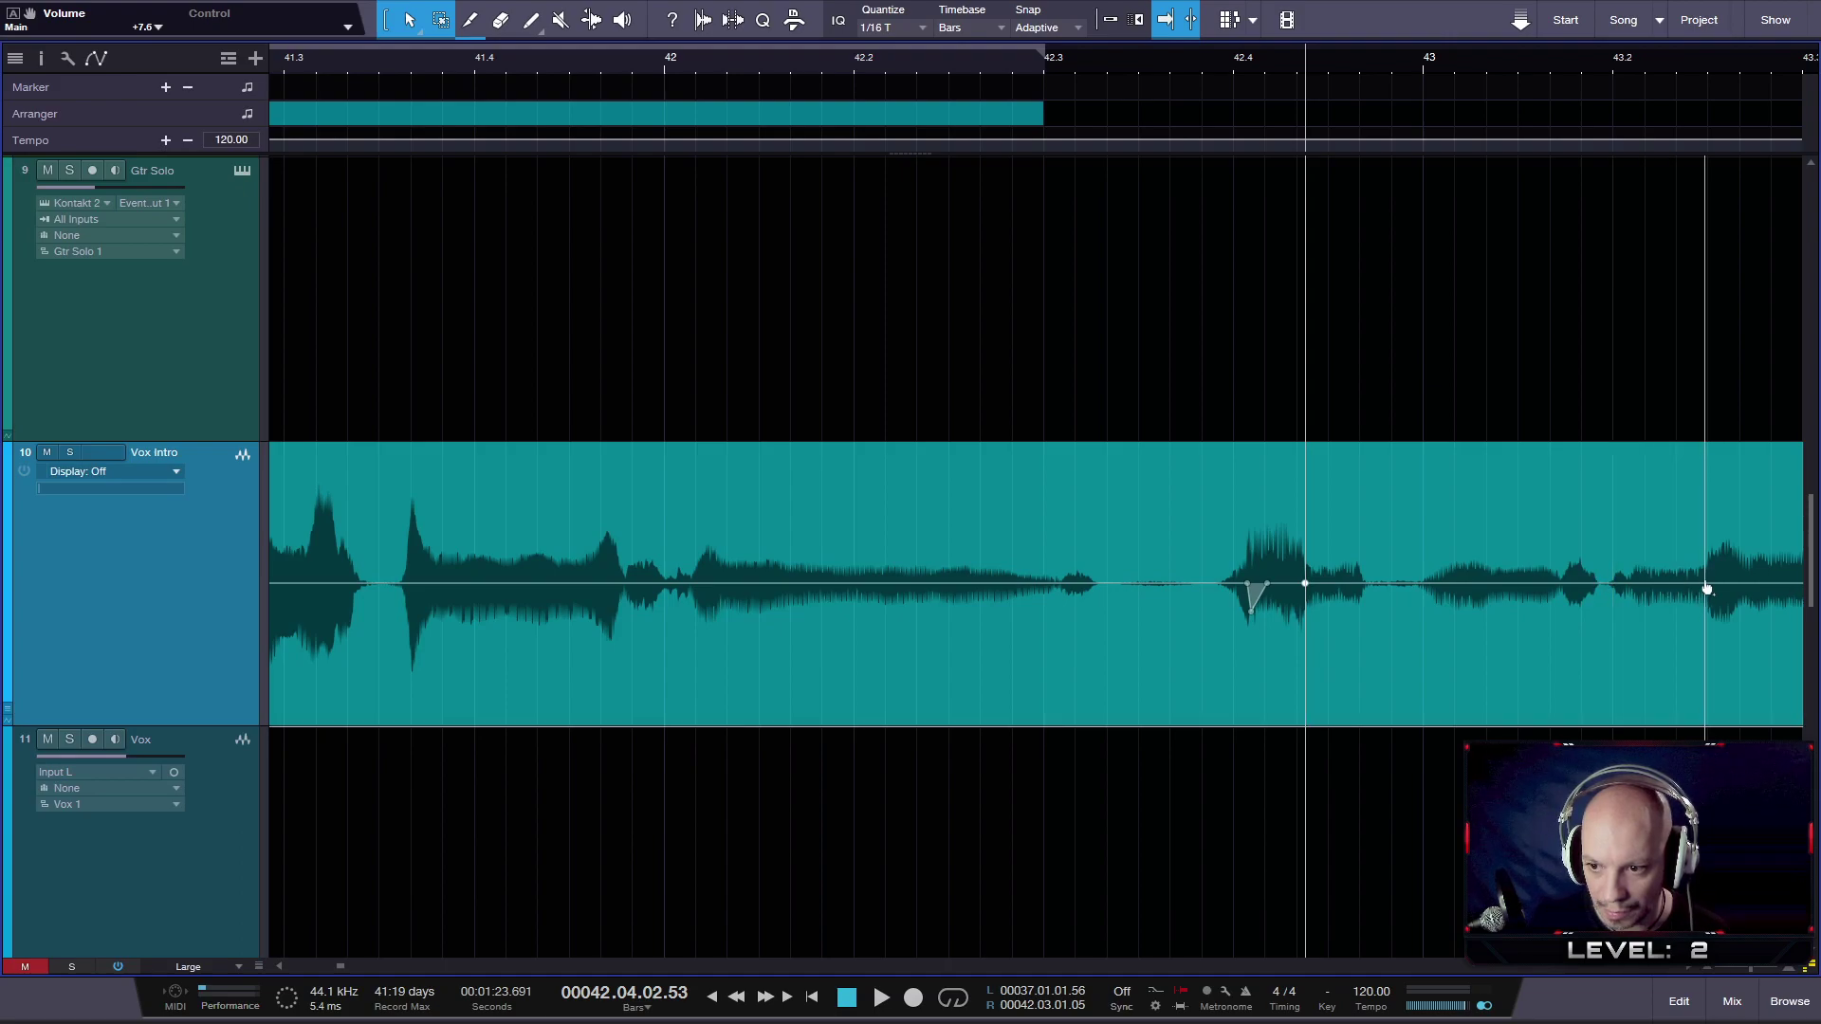
pyautogui.moveTo(1463, 489); pyautogui.dragTo(1452, 456)
pyautogui.click(1148, 55)
pyautogui.press('space')
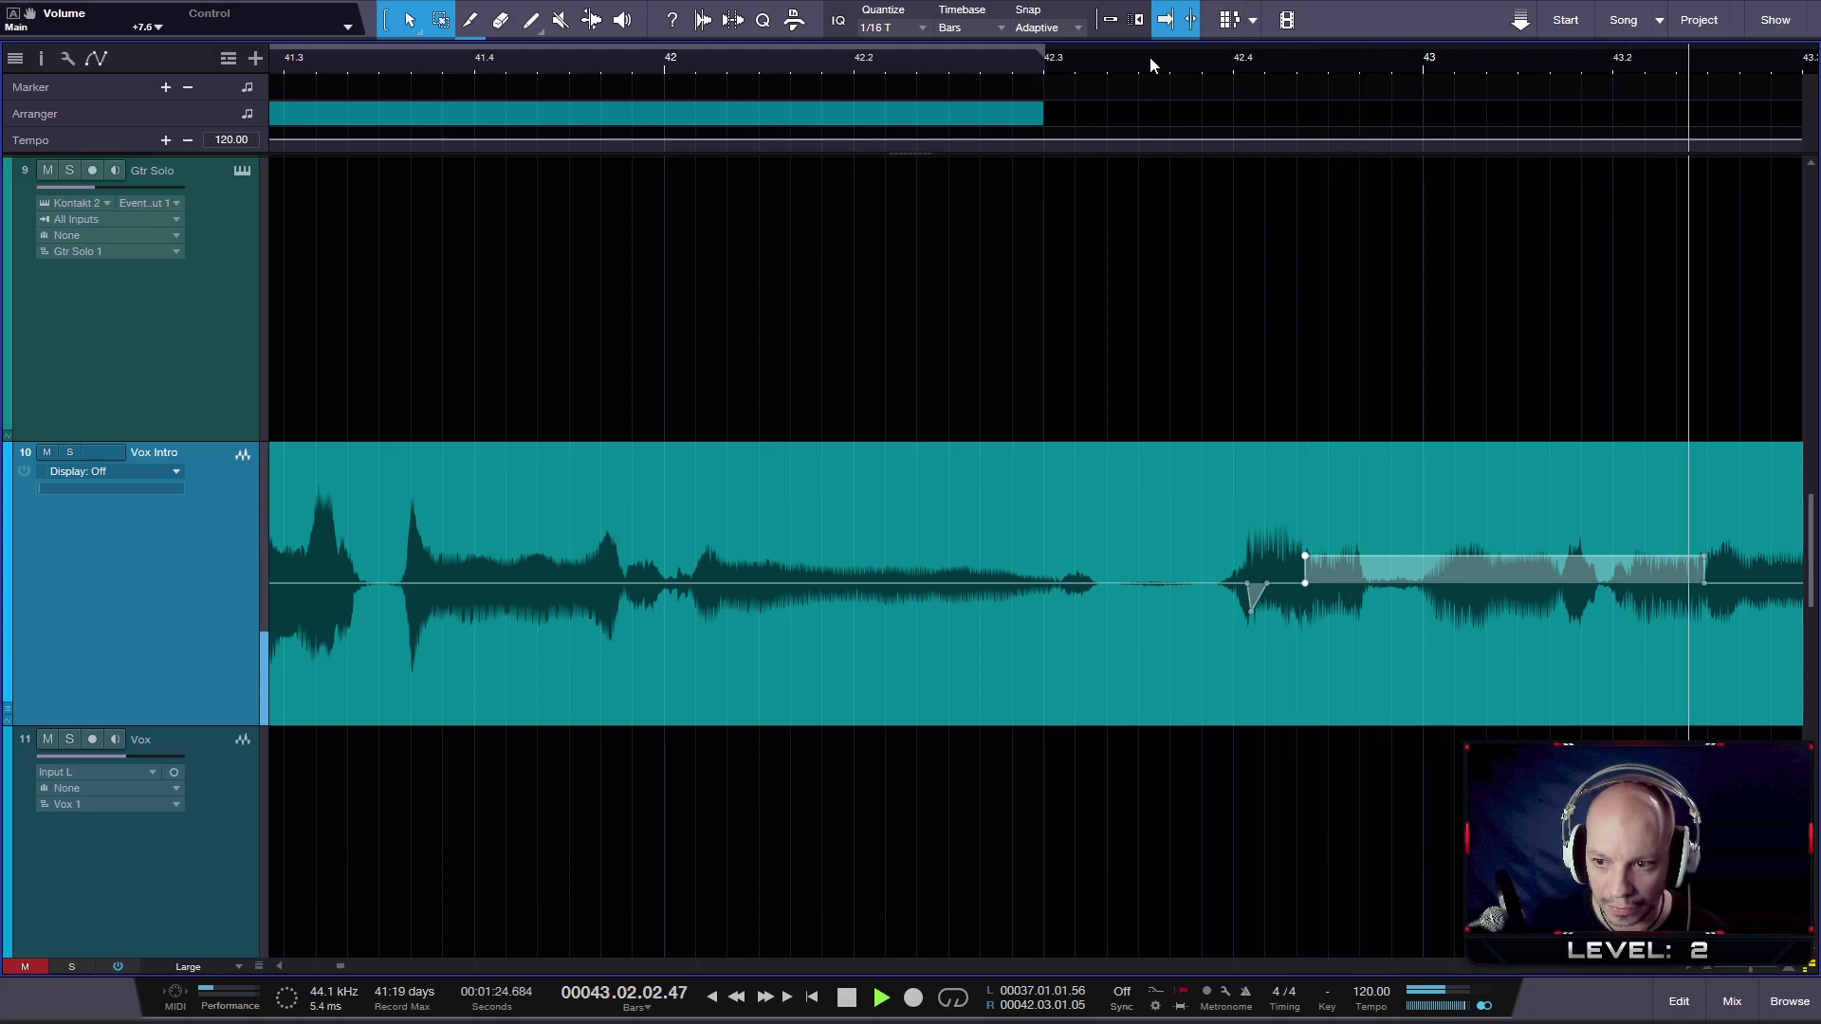
pyautogui.moveTo(626, 46); pyautogui.dragTo(721, 46)
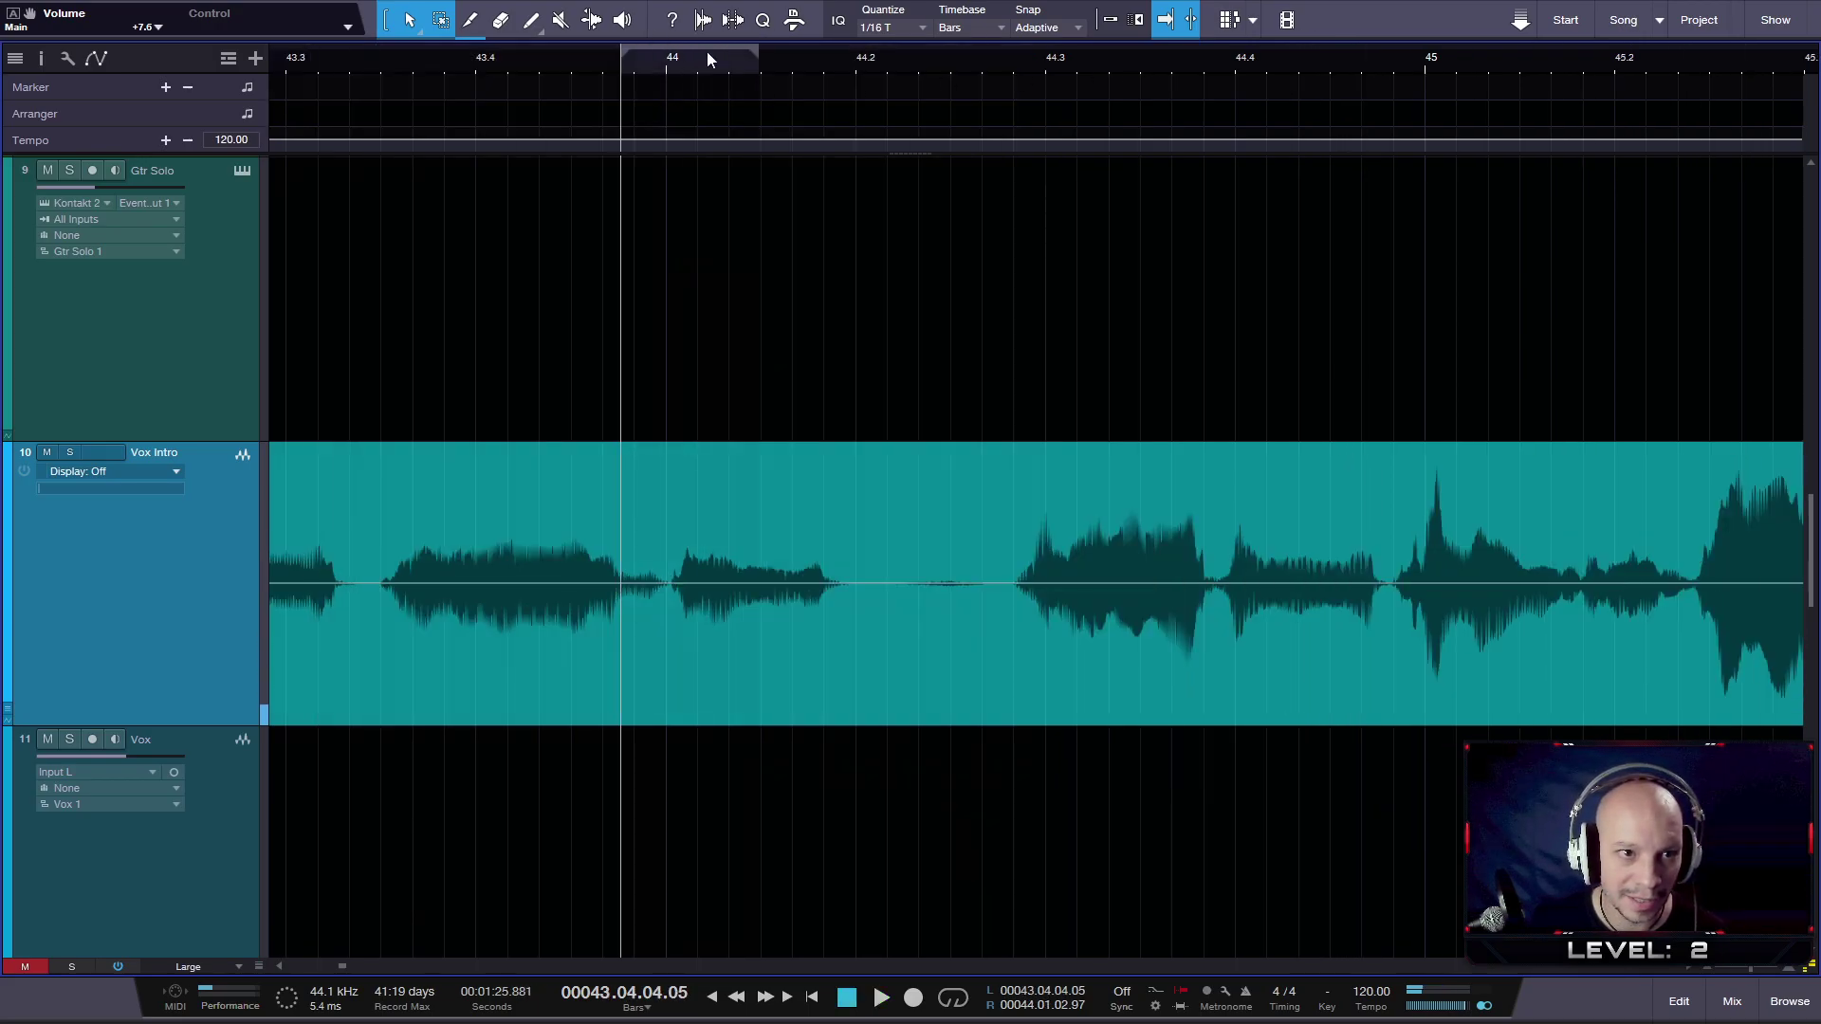
# - Lower the last part of the raised gain segment, from just before 43.2, to +3.2 dB and replay it
pyautogui.press('e')
pyautogui.scroll(3, 638, 468)
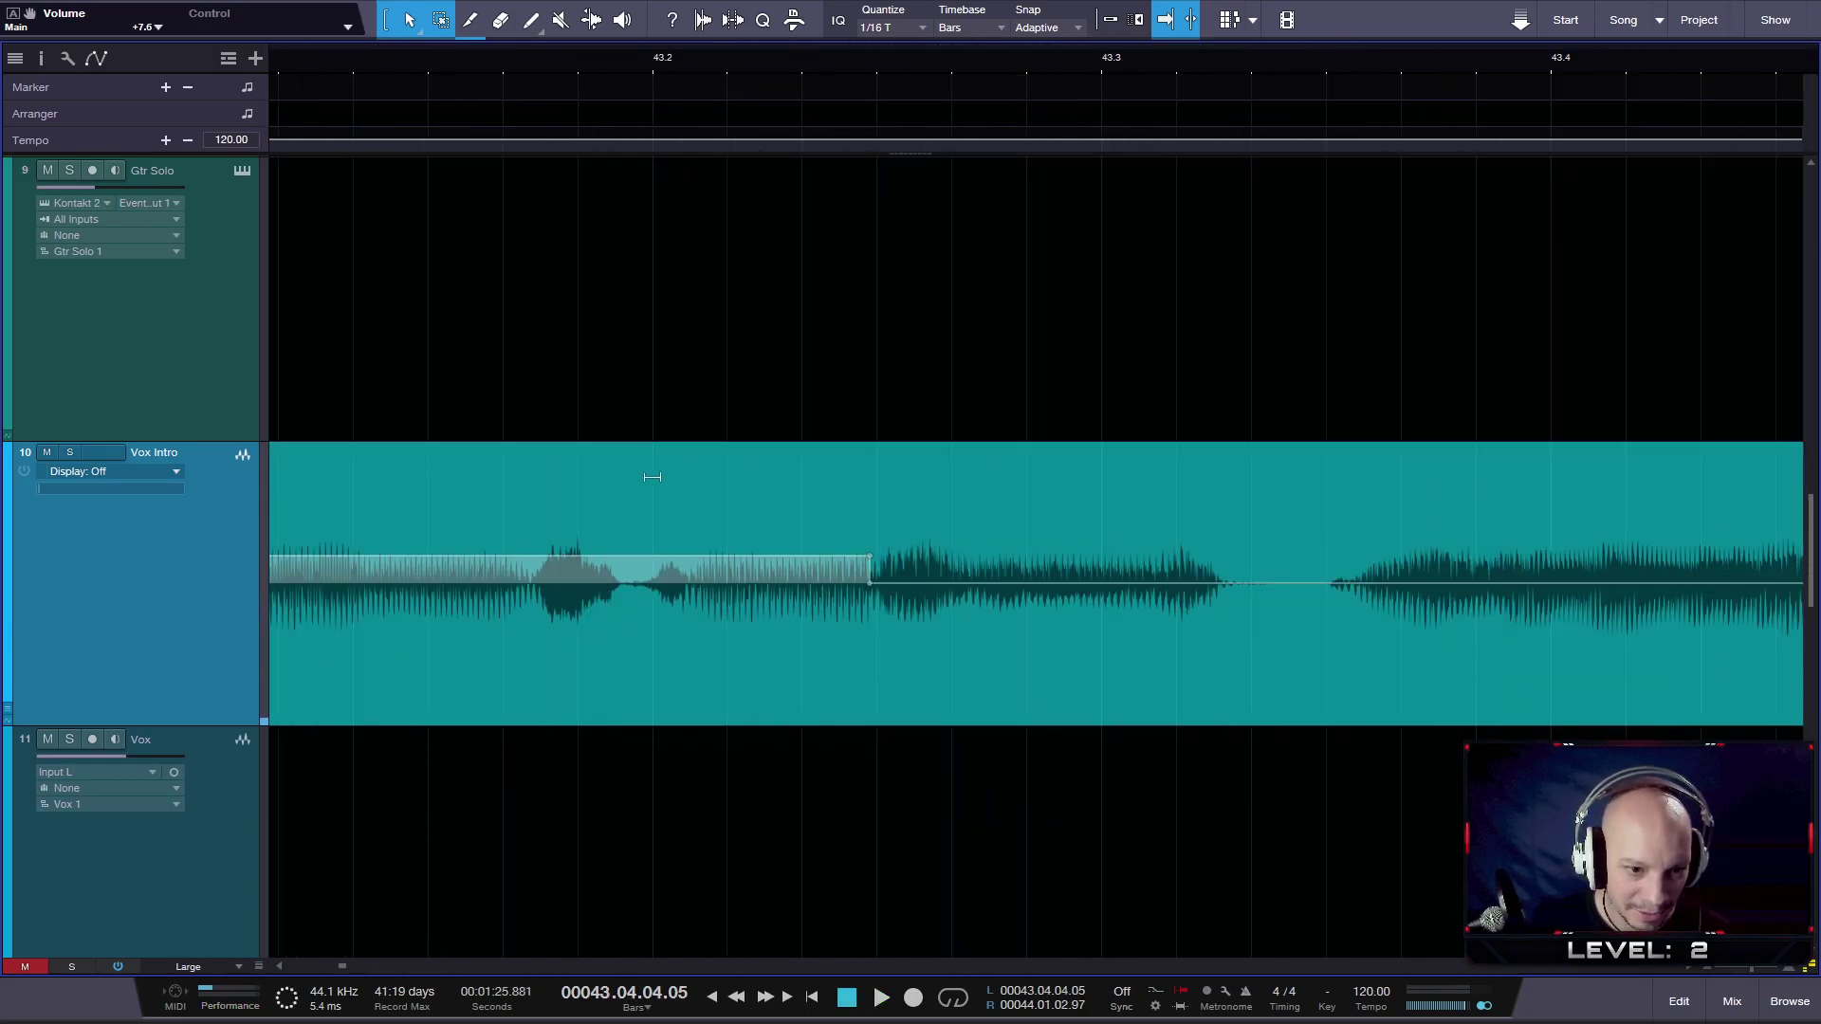
pyautogui.click(635, 569)
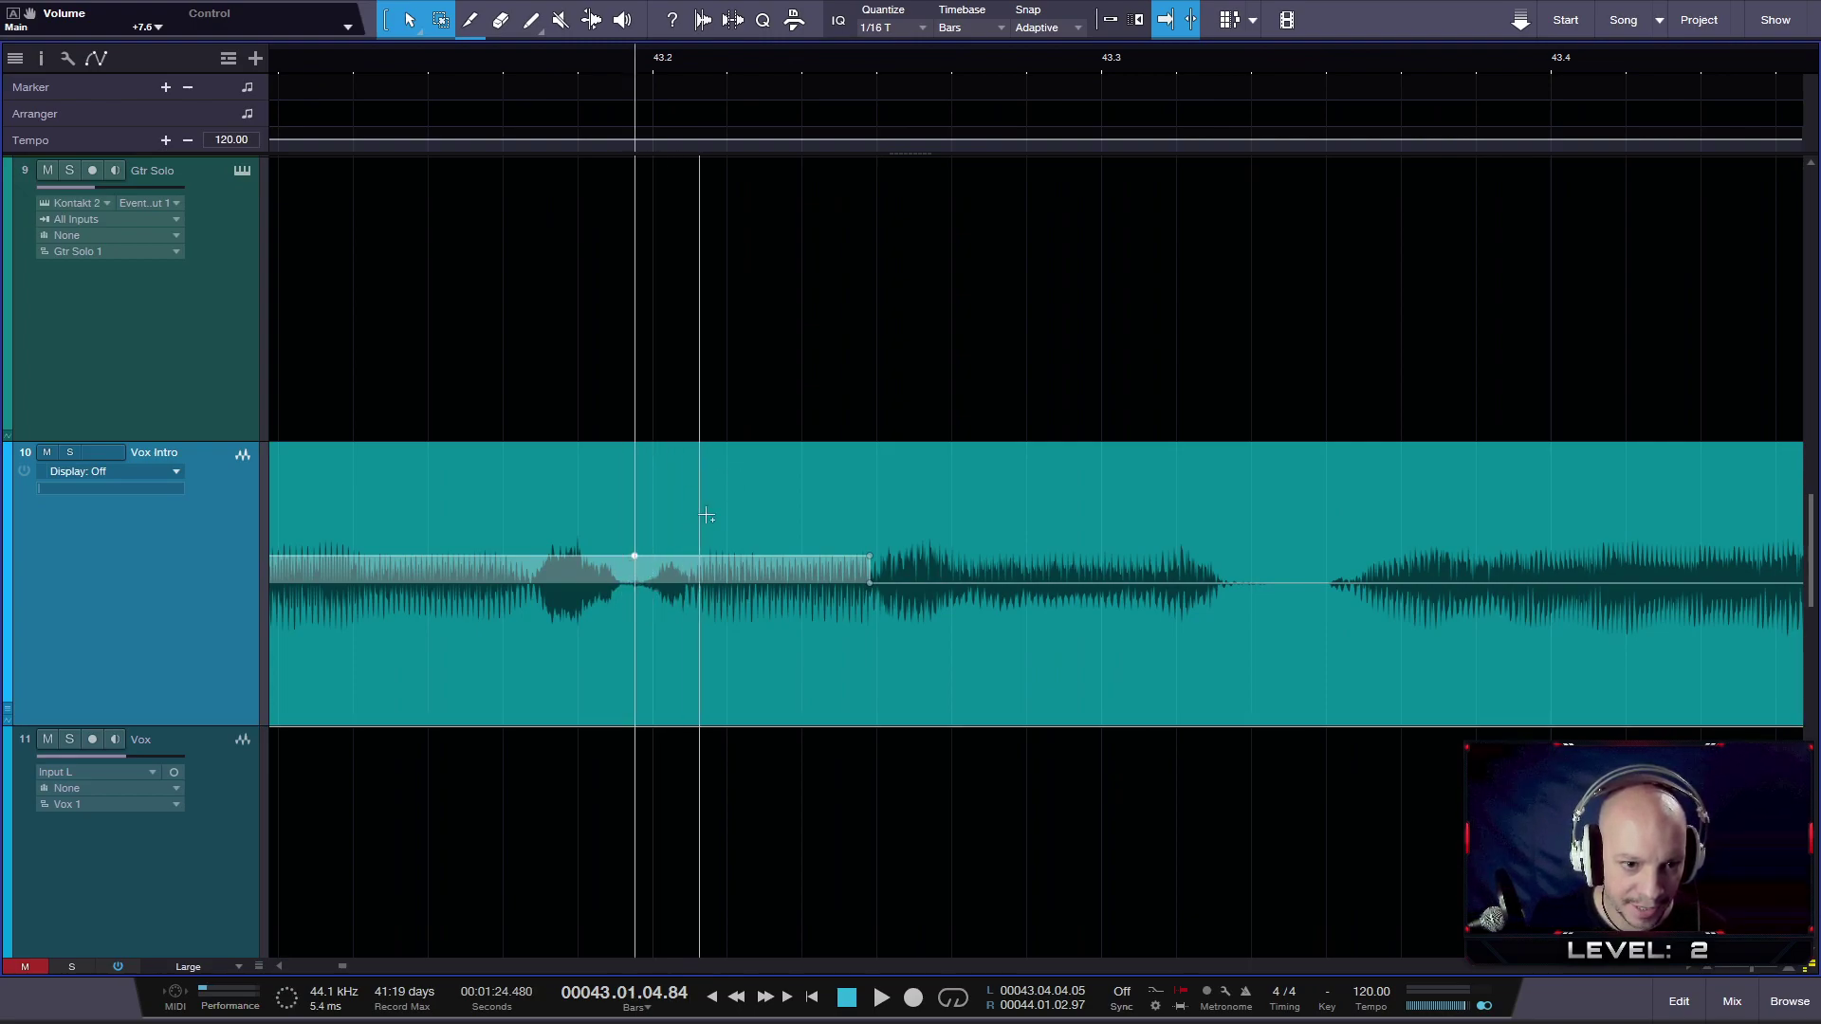
pyautogui.moveTo(726, 477); pyautogui.dragTo(728, 490)
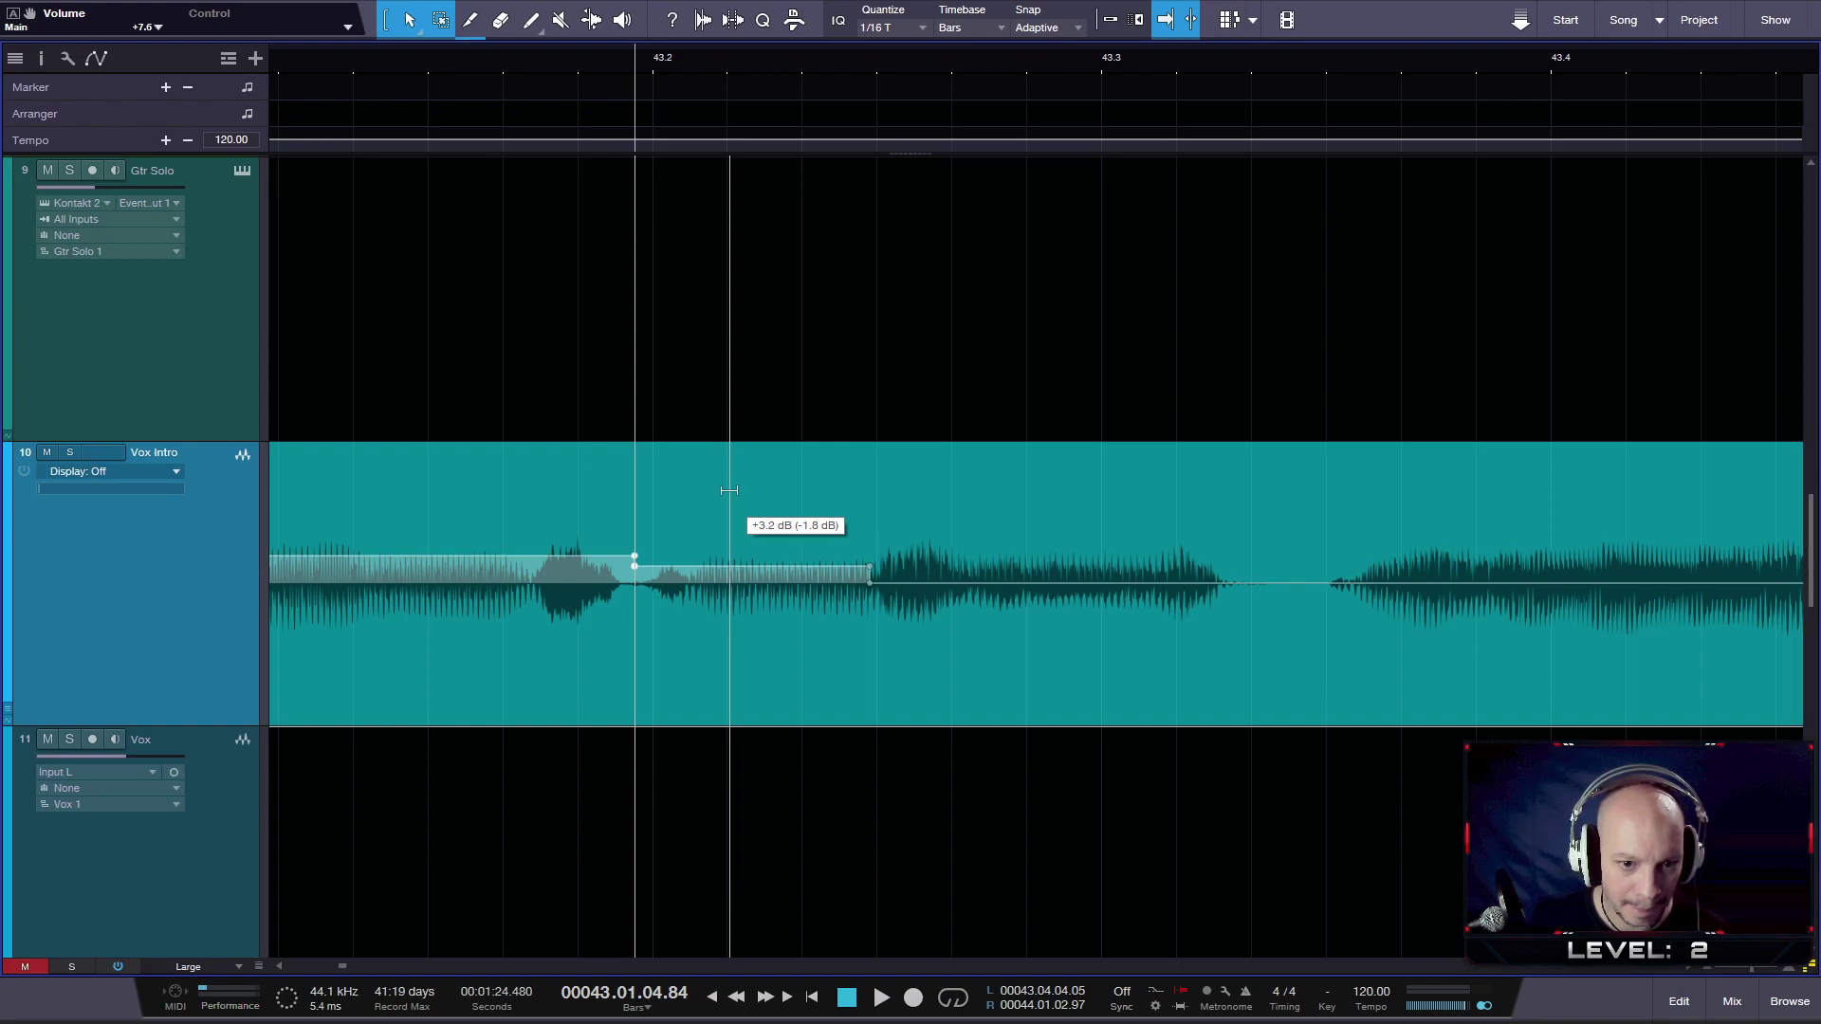
pyautogui.click(464, 49)
pyautogui.press('space')
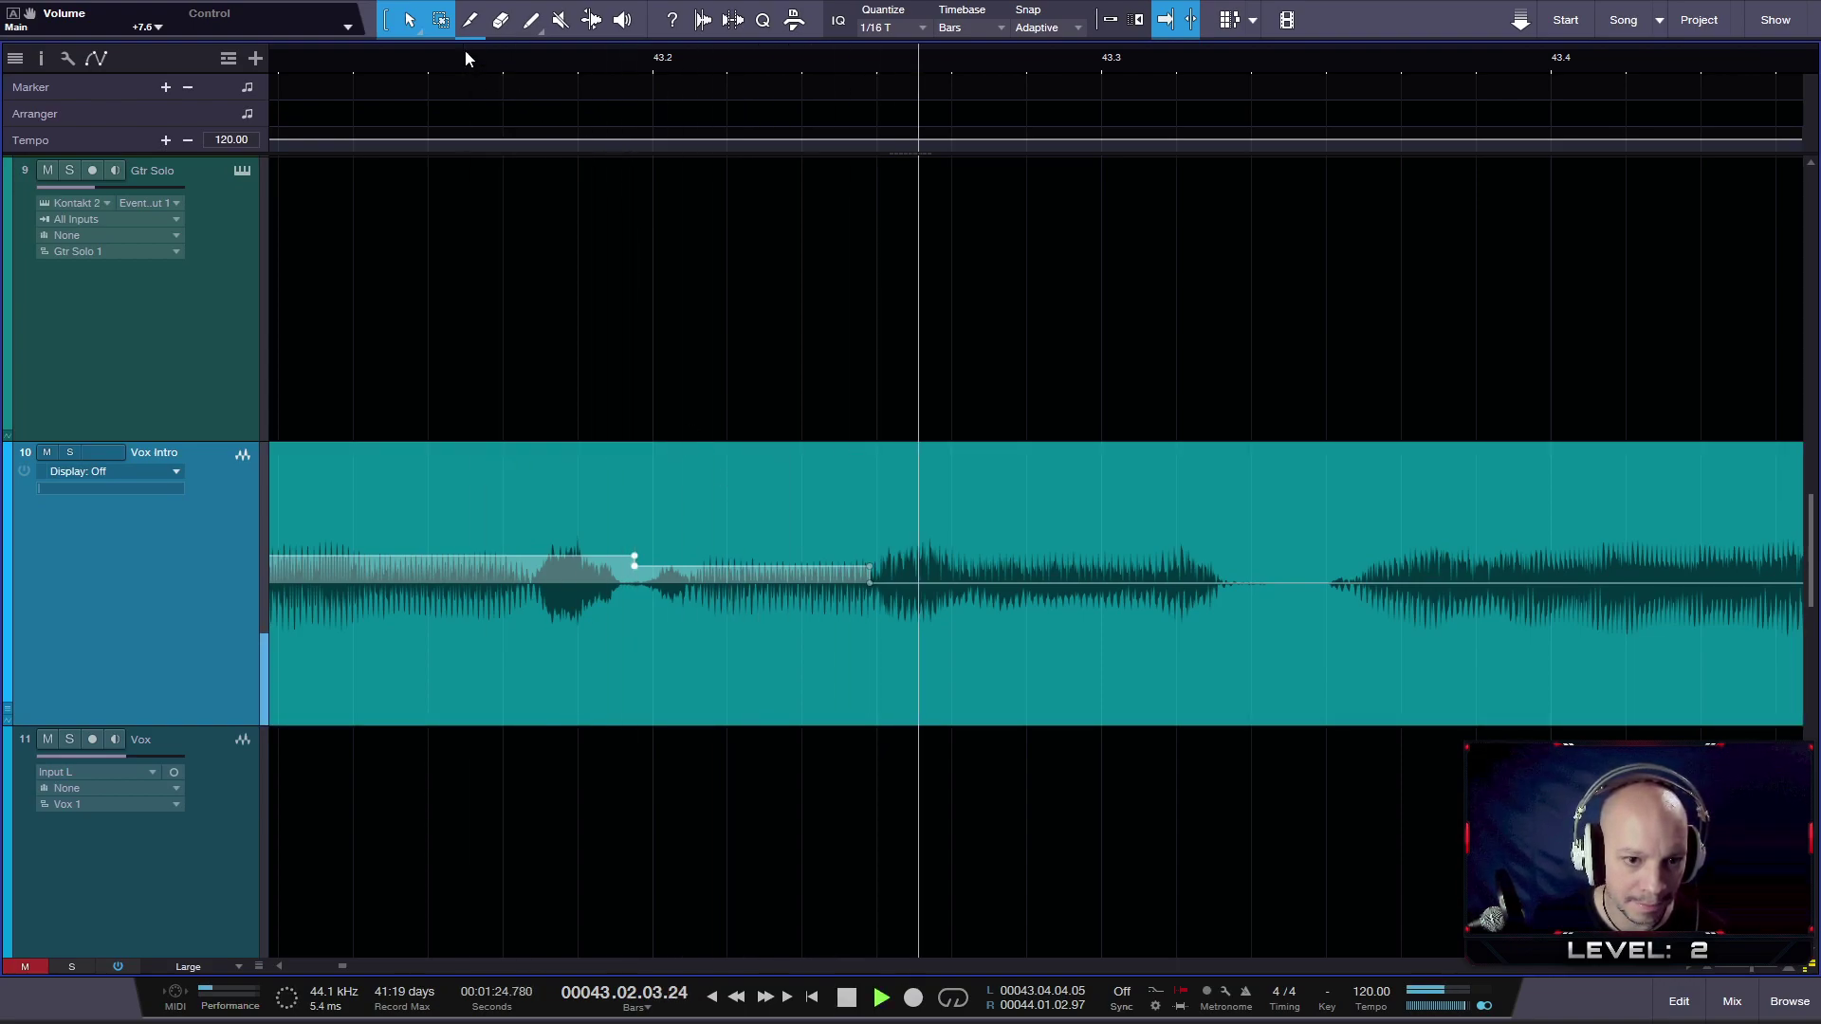
# - Raise the Vox Intro gain envelope from midway between 43.2 and 43.3 to just after 43.3, level with the preceding segment, and replay it
pyautogui.moveTo(464, 52); pyautogui.dragTo(520, 52)
pyautogui.press('space')
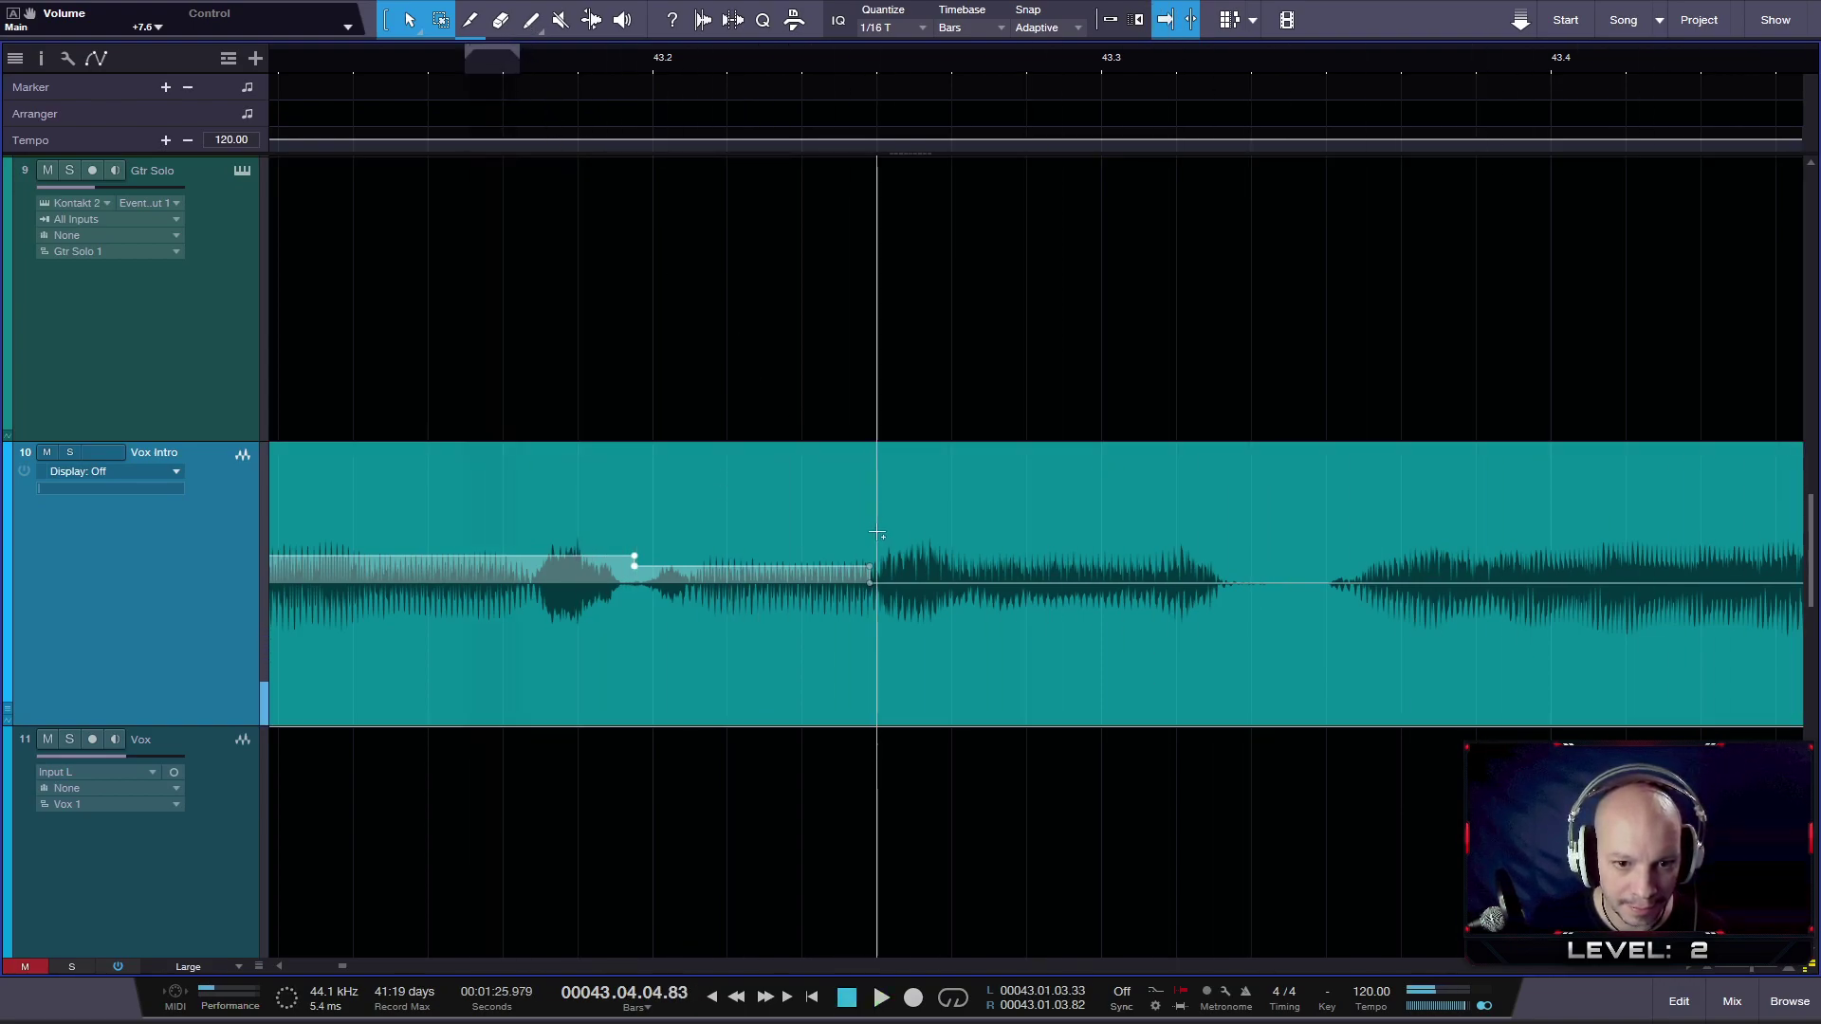
pyautogui.scroll(2, 882, 587)
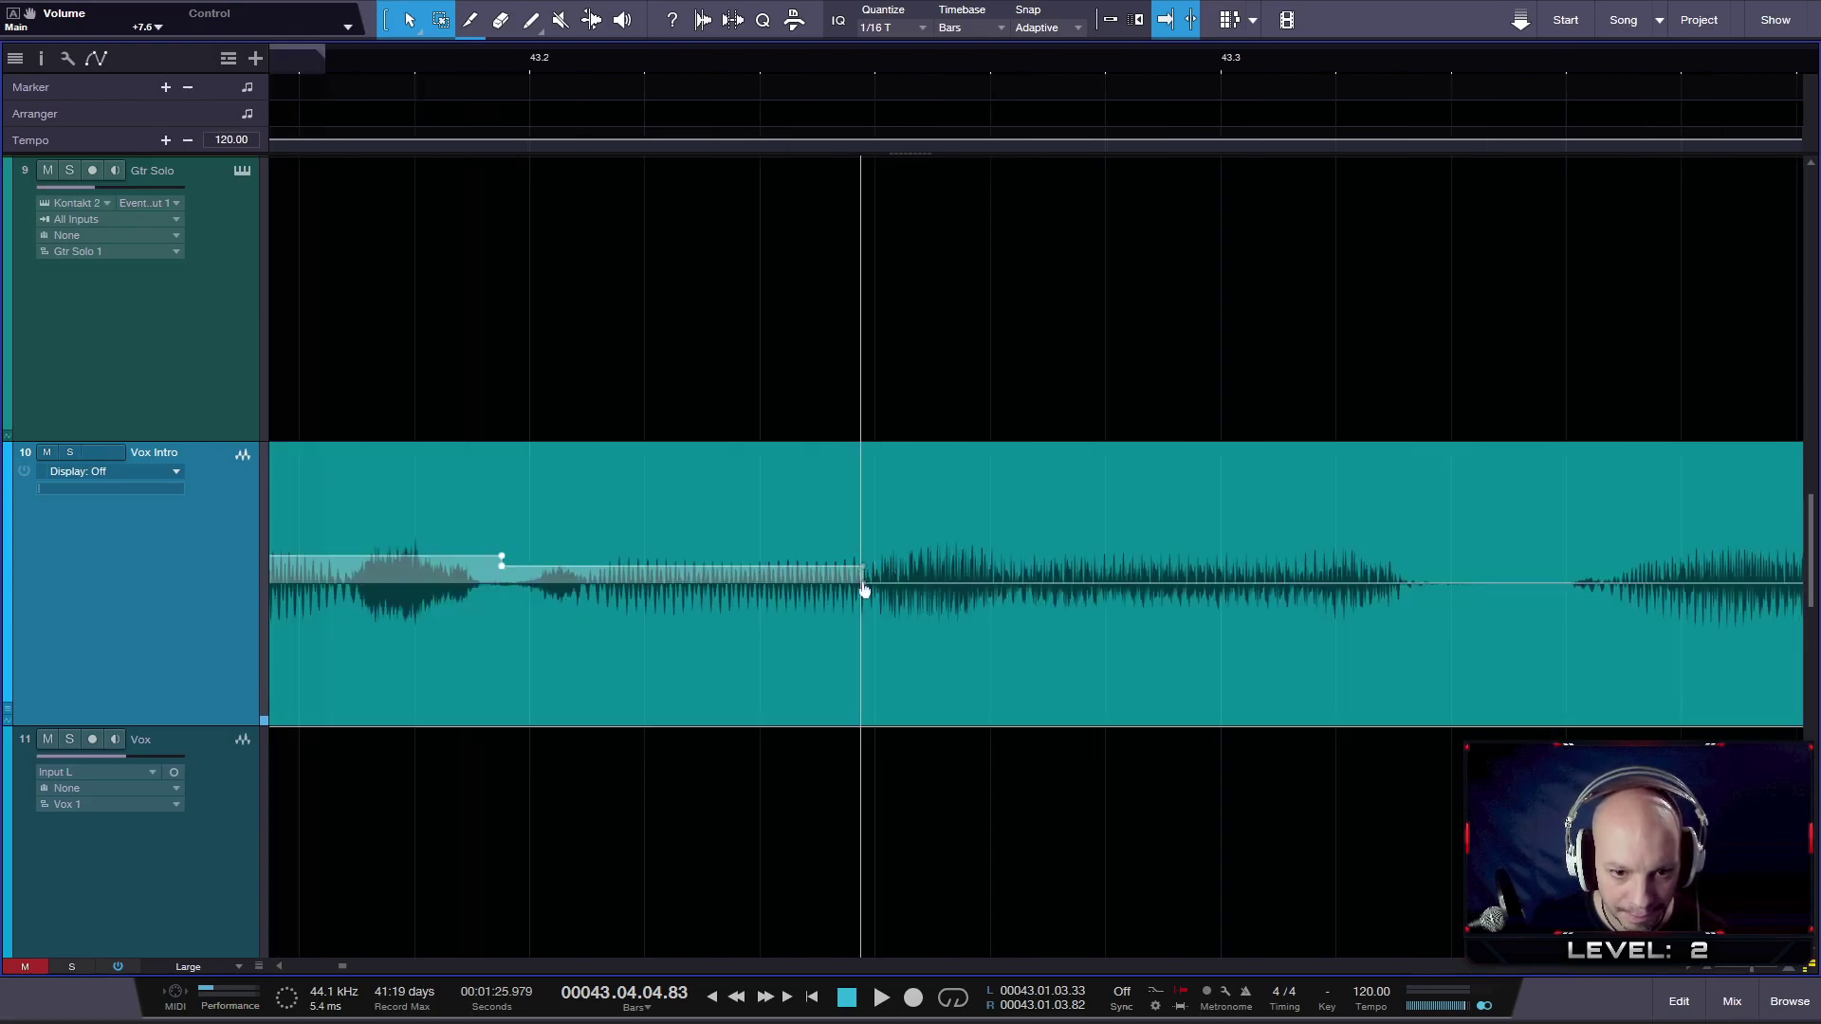
pyautogui.moveTo(868, 589); pyautogui.dragTo(873, 571)
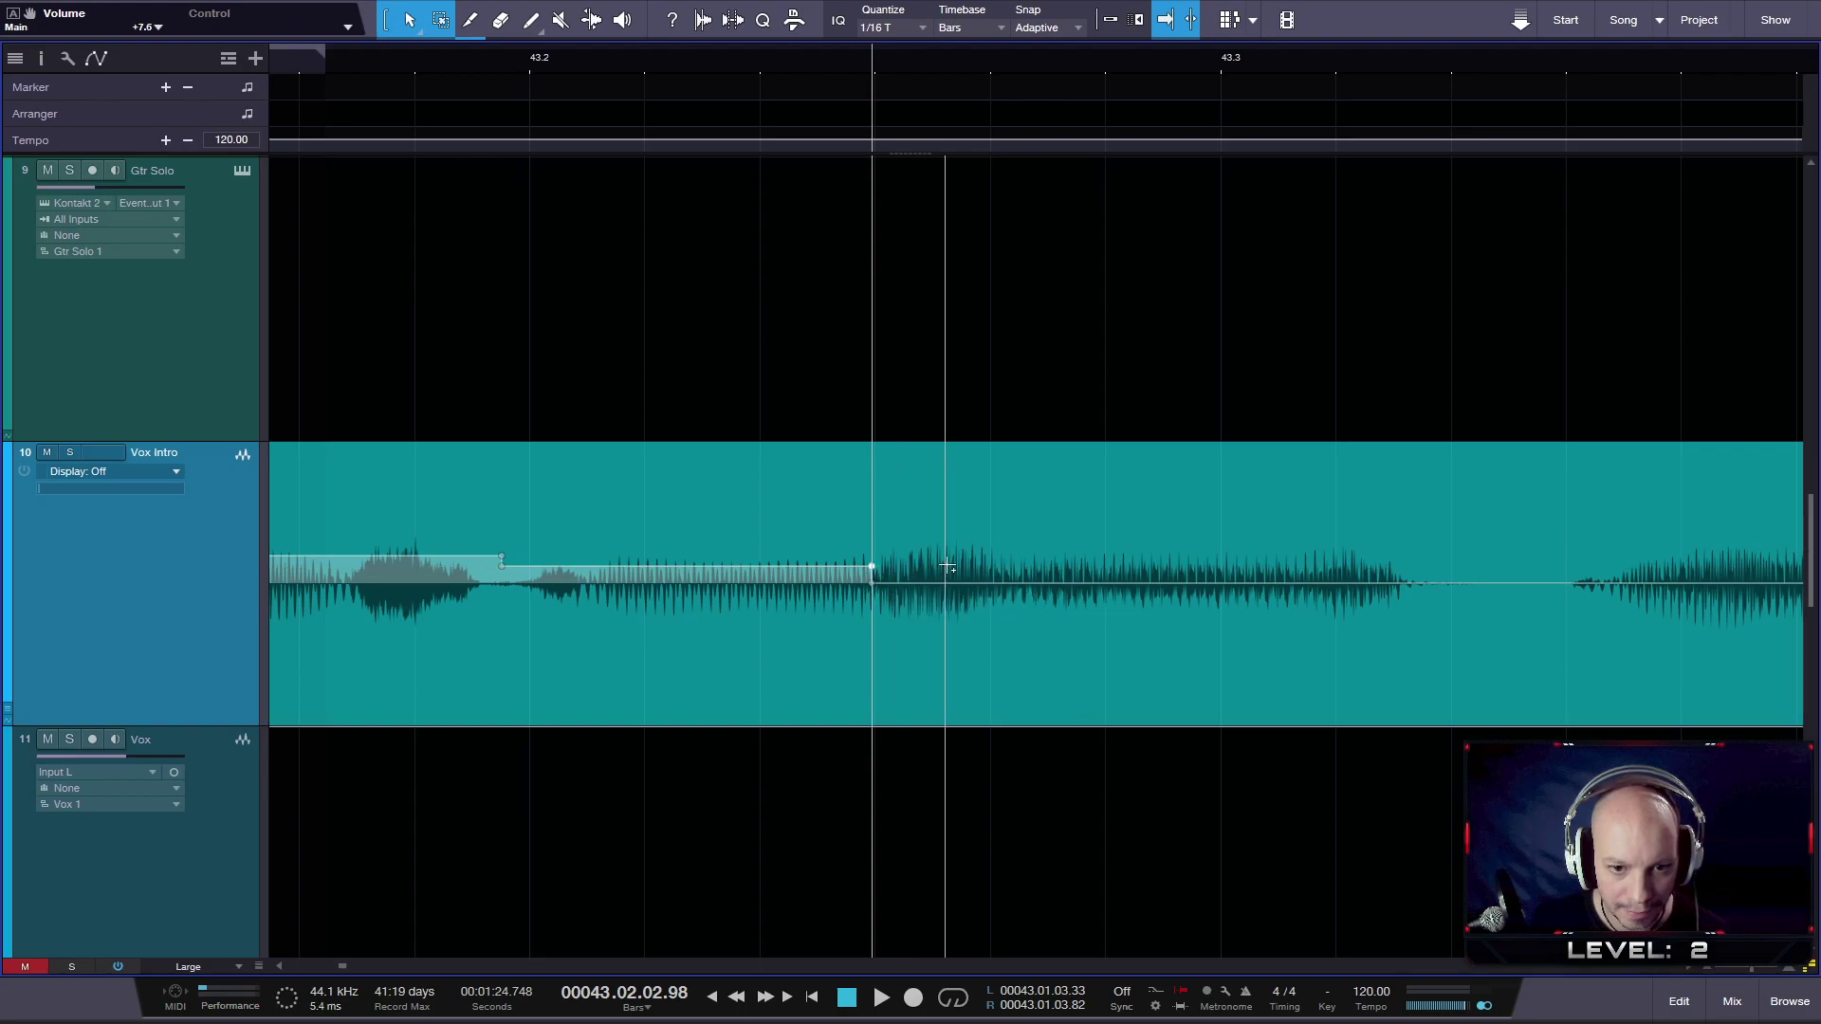
pyautogui.click(1483, 582)
pyautogui.moveTo(1168, 484); pyautogui.dragTo(1153, 462)
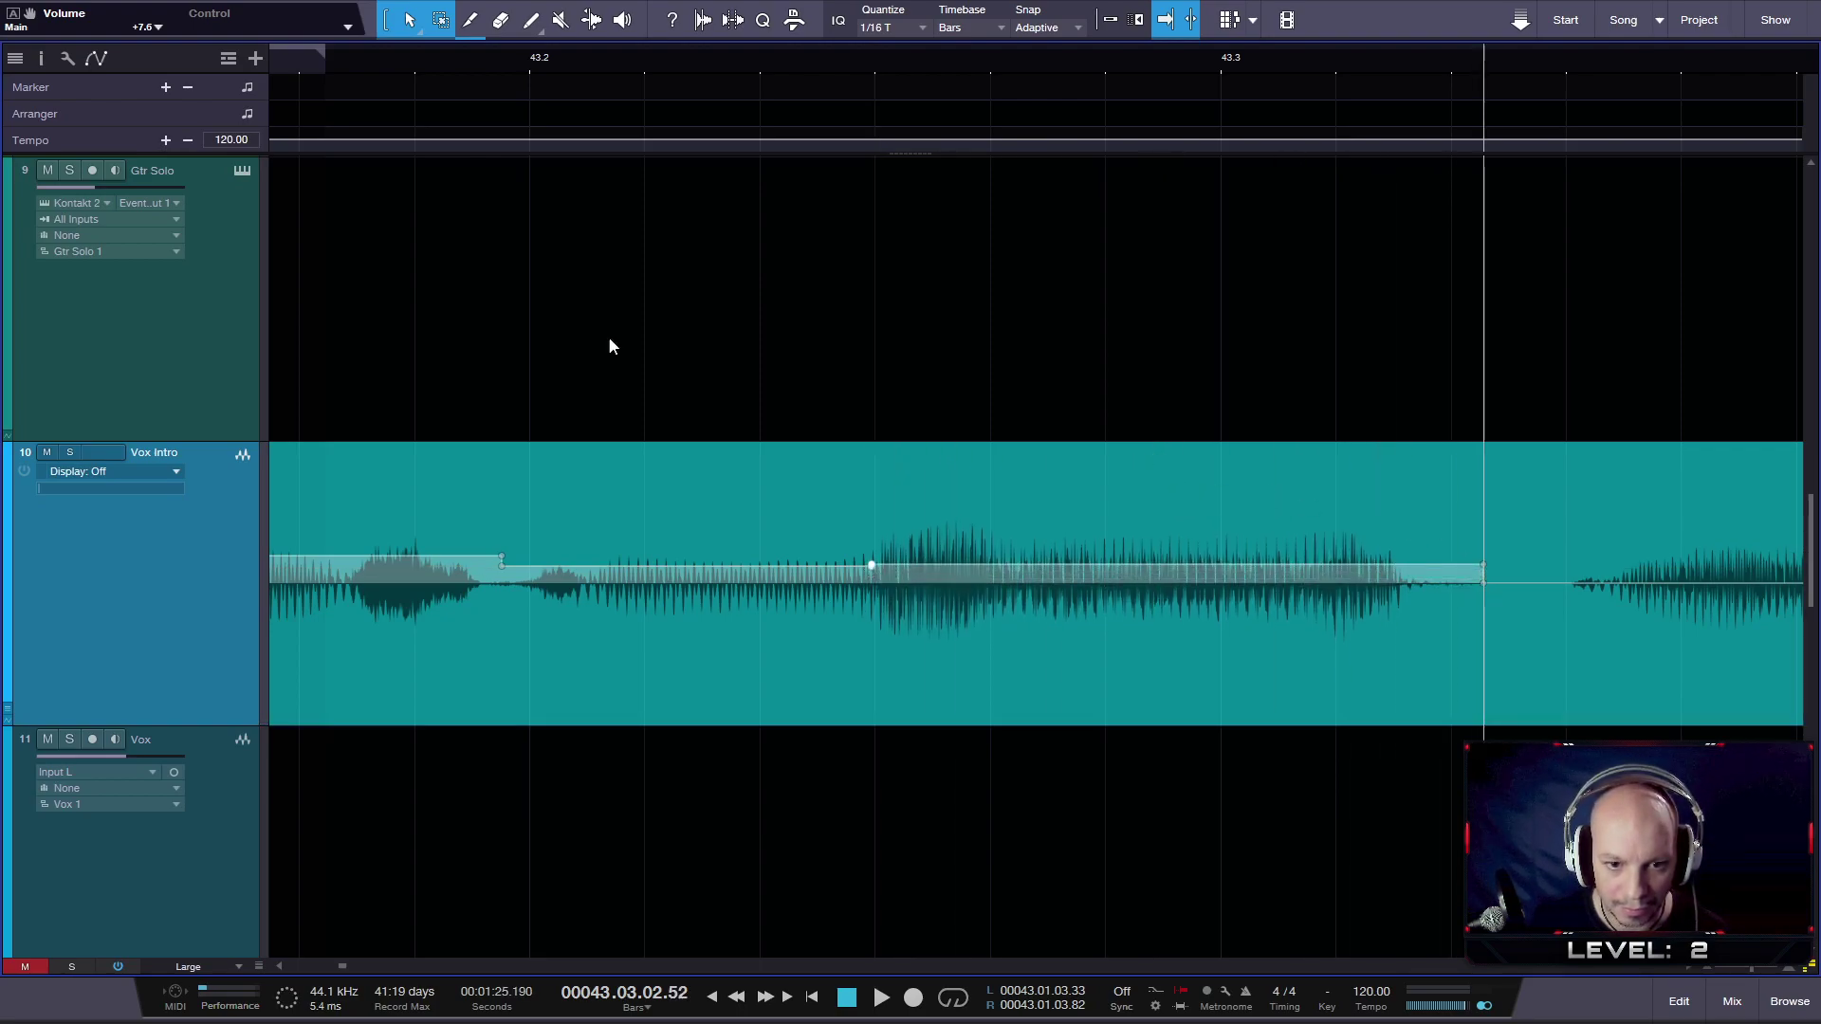
pyautogui.click(370, 71)
pyautogui.press('space')
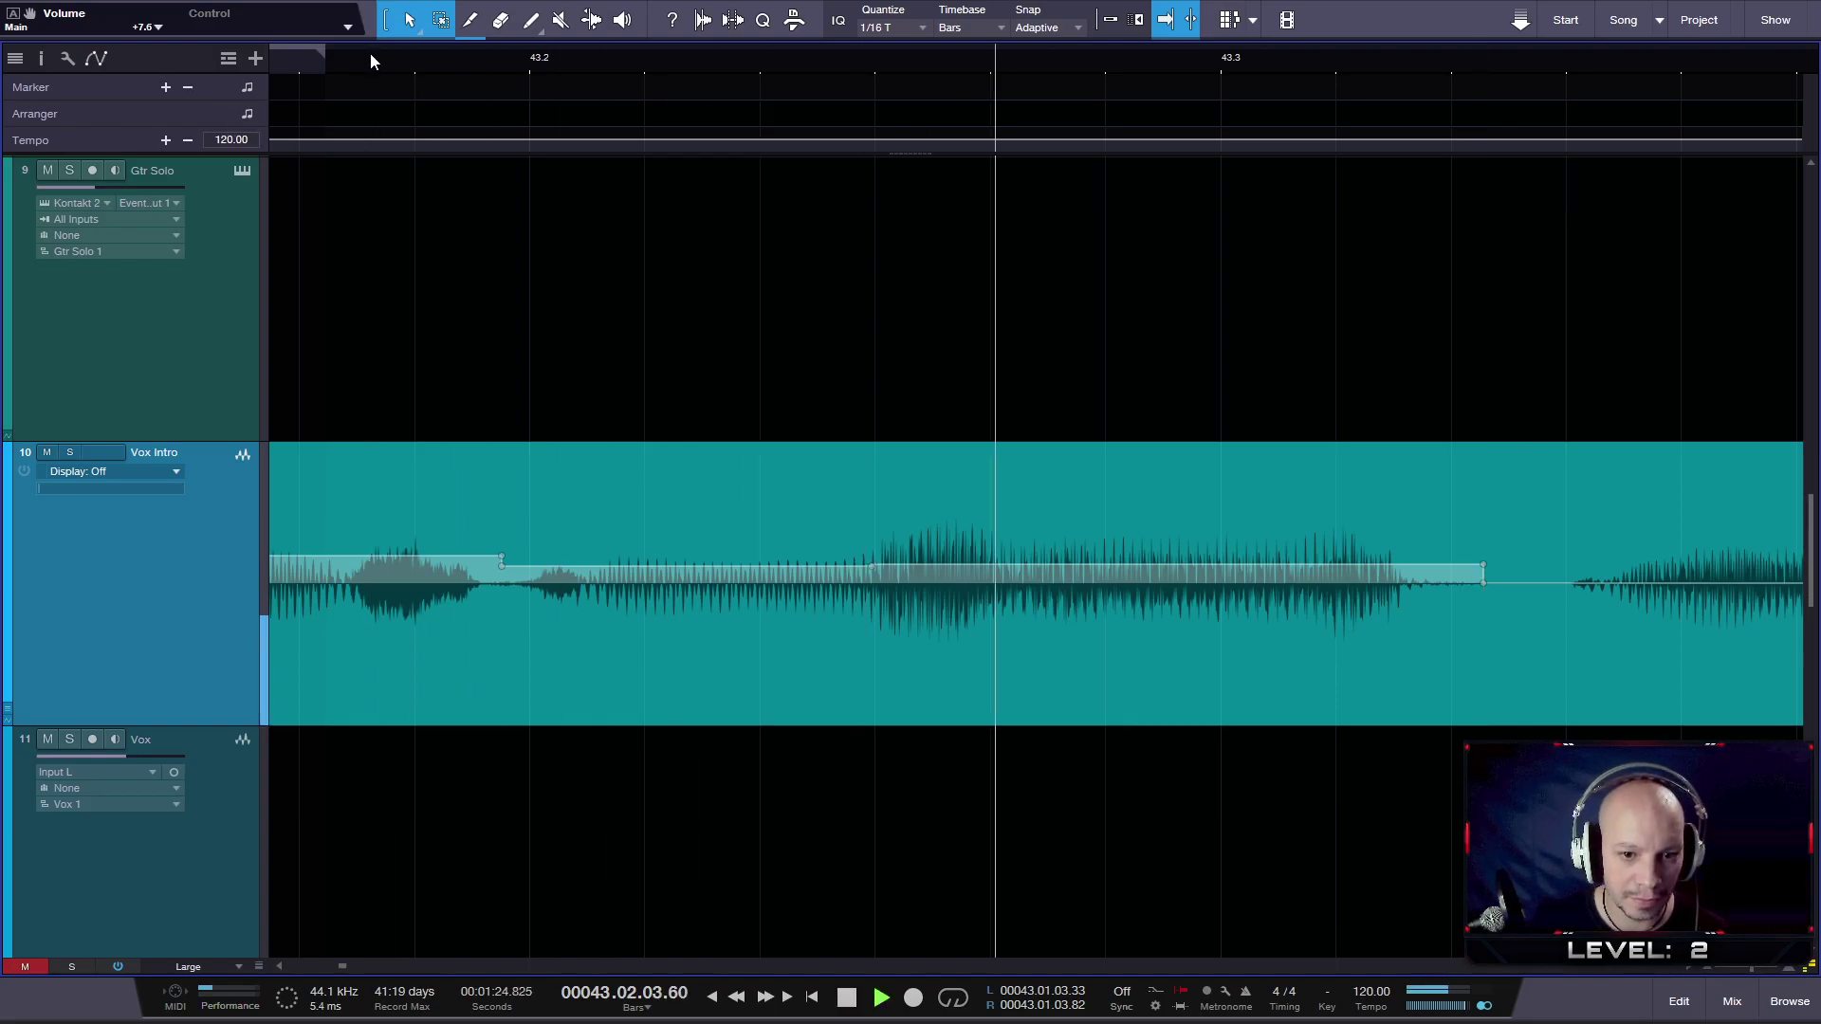
# - Extend the raised gain envelope from just after 43.3 to just past 44.2 at the same level as before
pyautogui.press('w')
pyautogui.click(1040, 366)
pyautogui.press('w')
pyautogui.press('space')
pyautogui.press('space')
pyautogui.click(1612, 584)
pyautogui.moveTo(1280, 476); pyautogui.dragTo(1271, 453)
# - Play the adjusted Vox Intro passage from just before 42.4 into bar 44 to check its levels
pyautogui.press('w')
pyautogui.press('w')
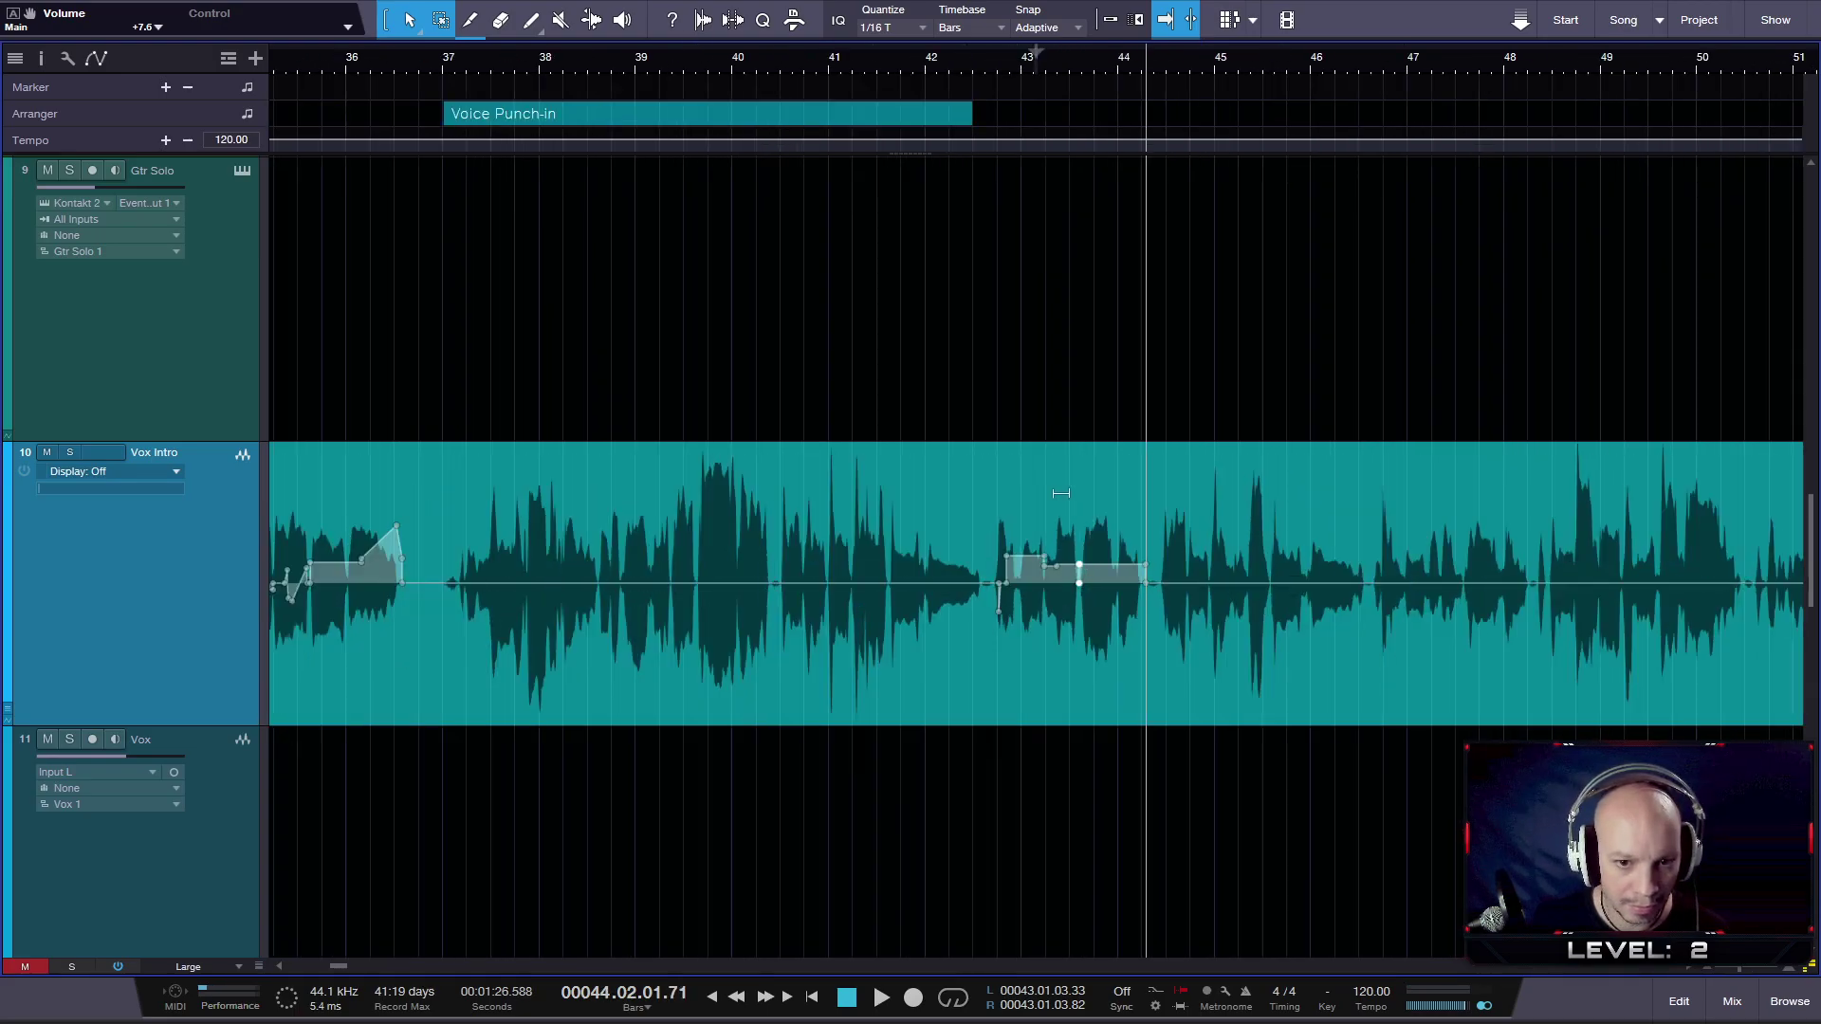
pyautogui.press('e')
pyautogui.press('e')
pyautogui.press('e')
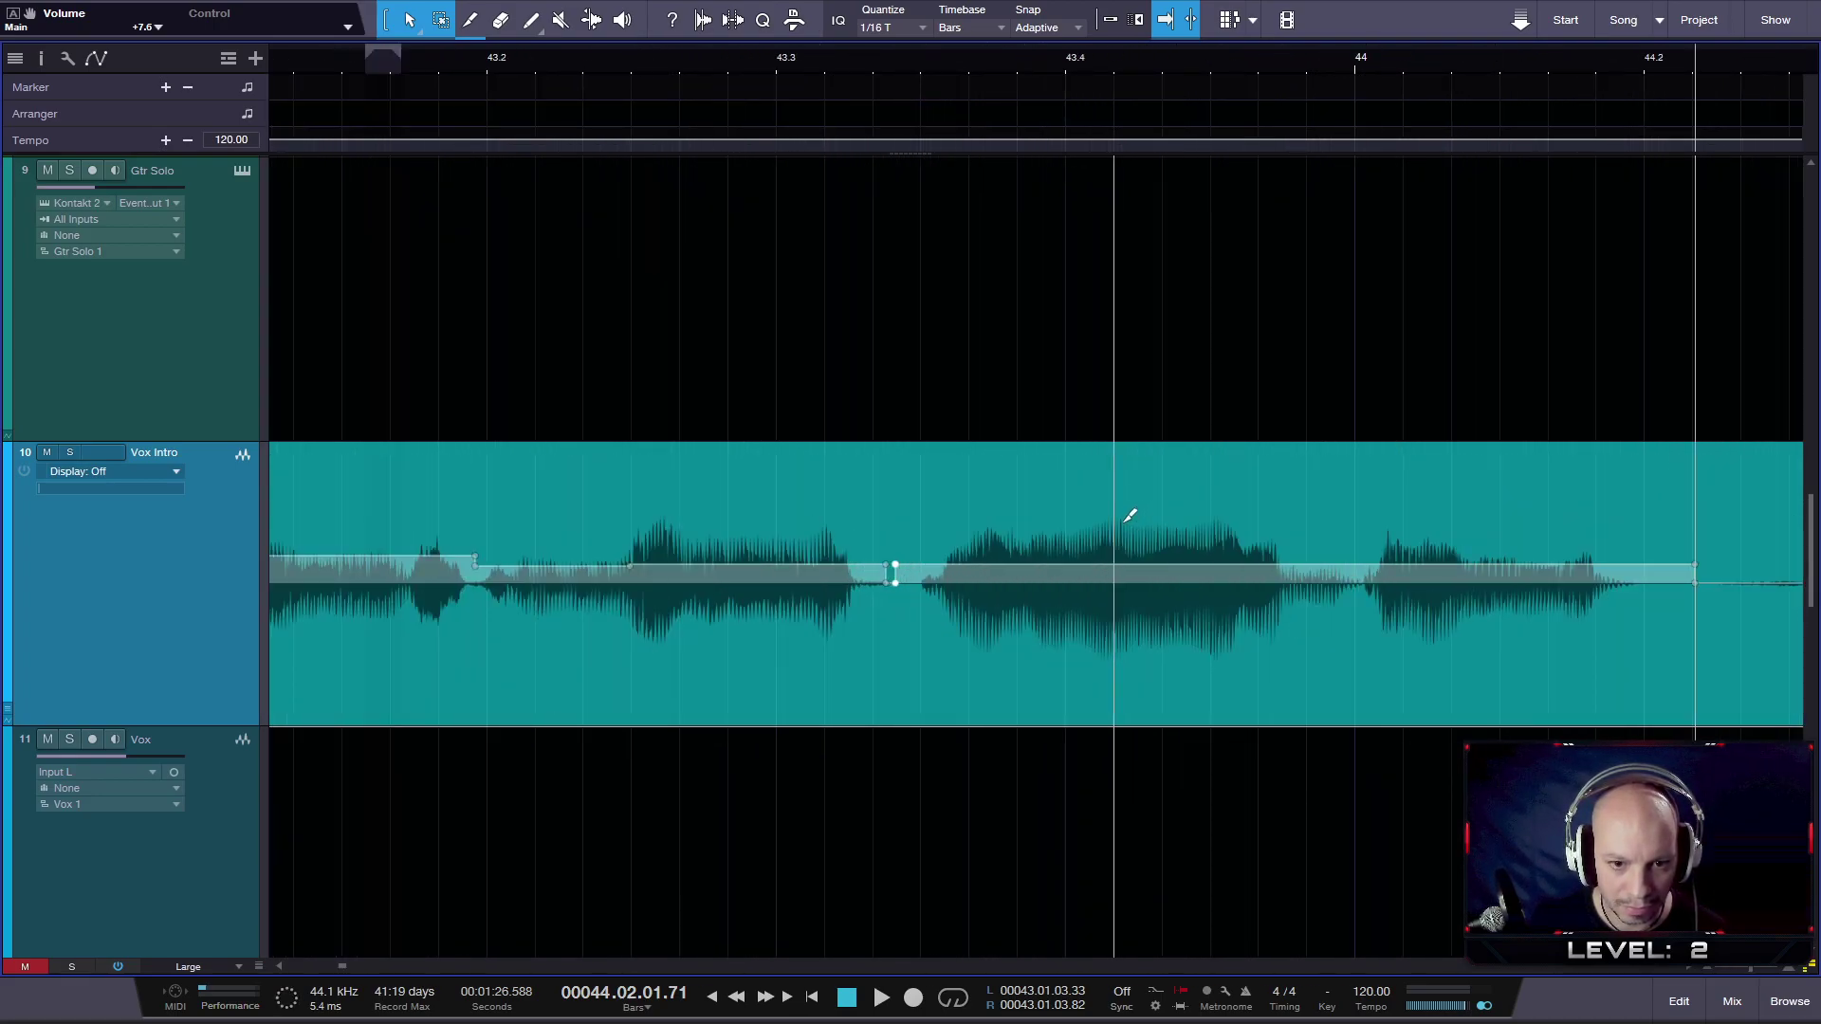
pyautogui.press('w')
pyautogui.click(438, 69)
pyautogui.press('space')
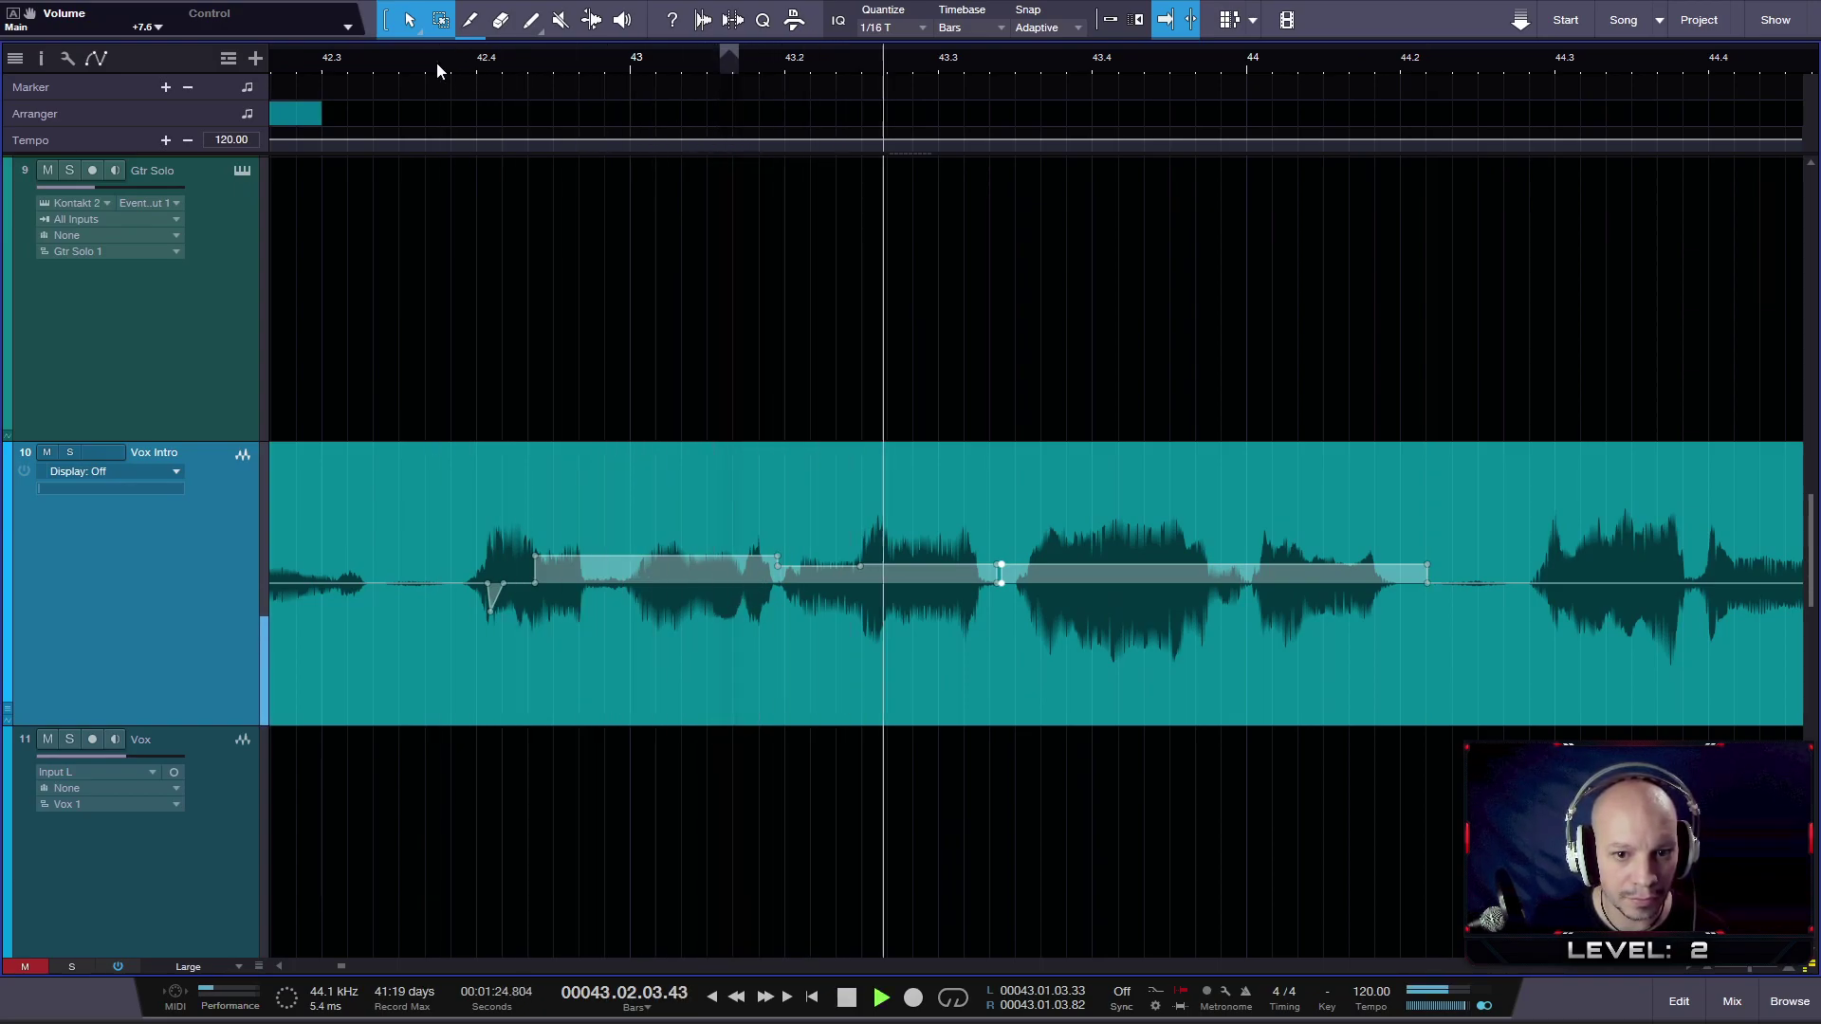
pyautogui.press('space')
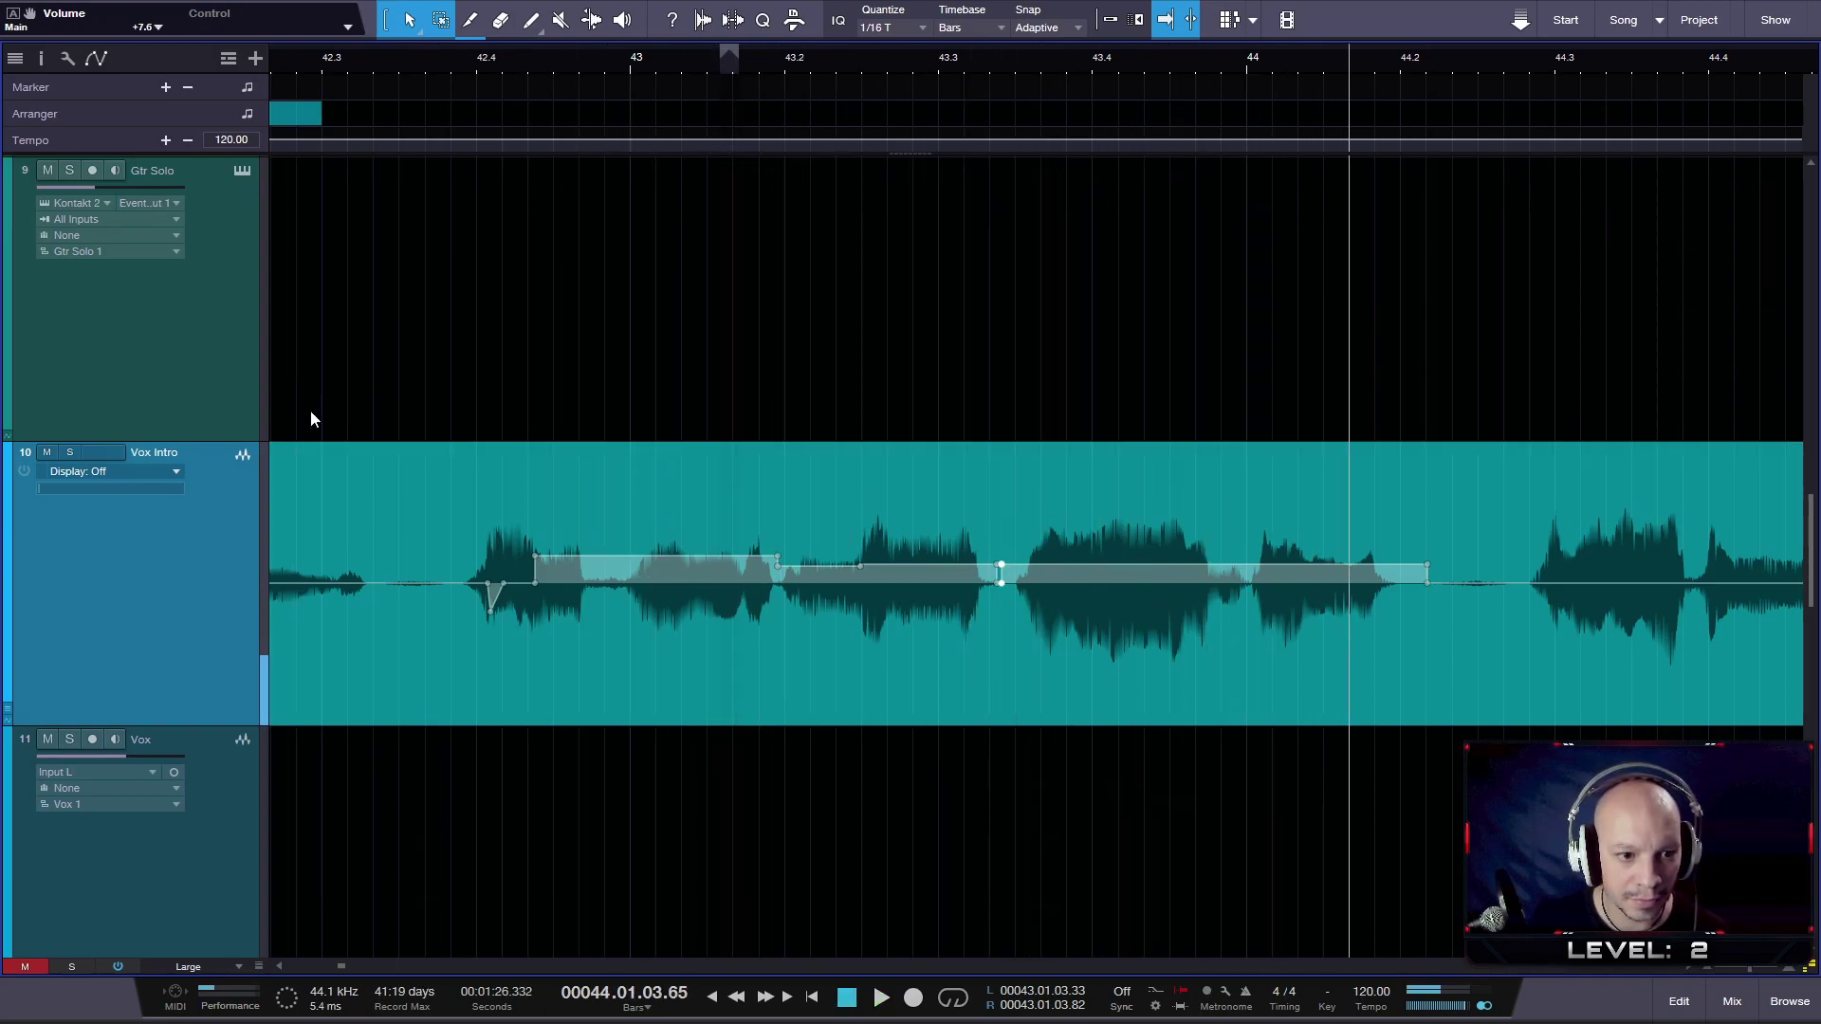
# - Raise the gain envelope over a range around the vocal peak at 42.4 by 1.3 dB and replay the passage
pyautogui.click(462, 585)
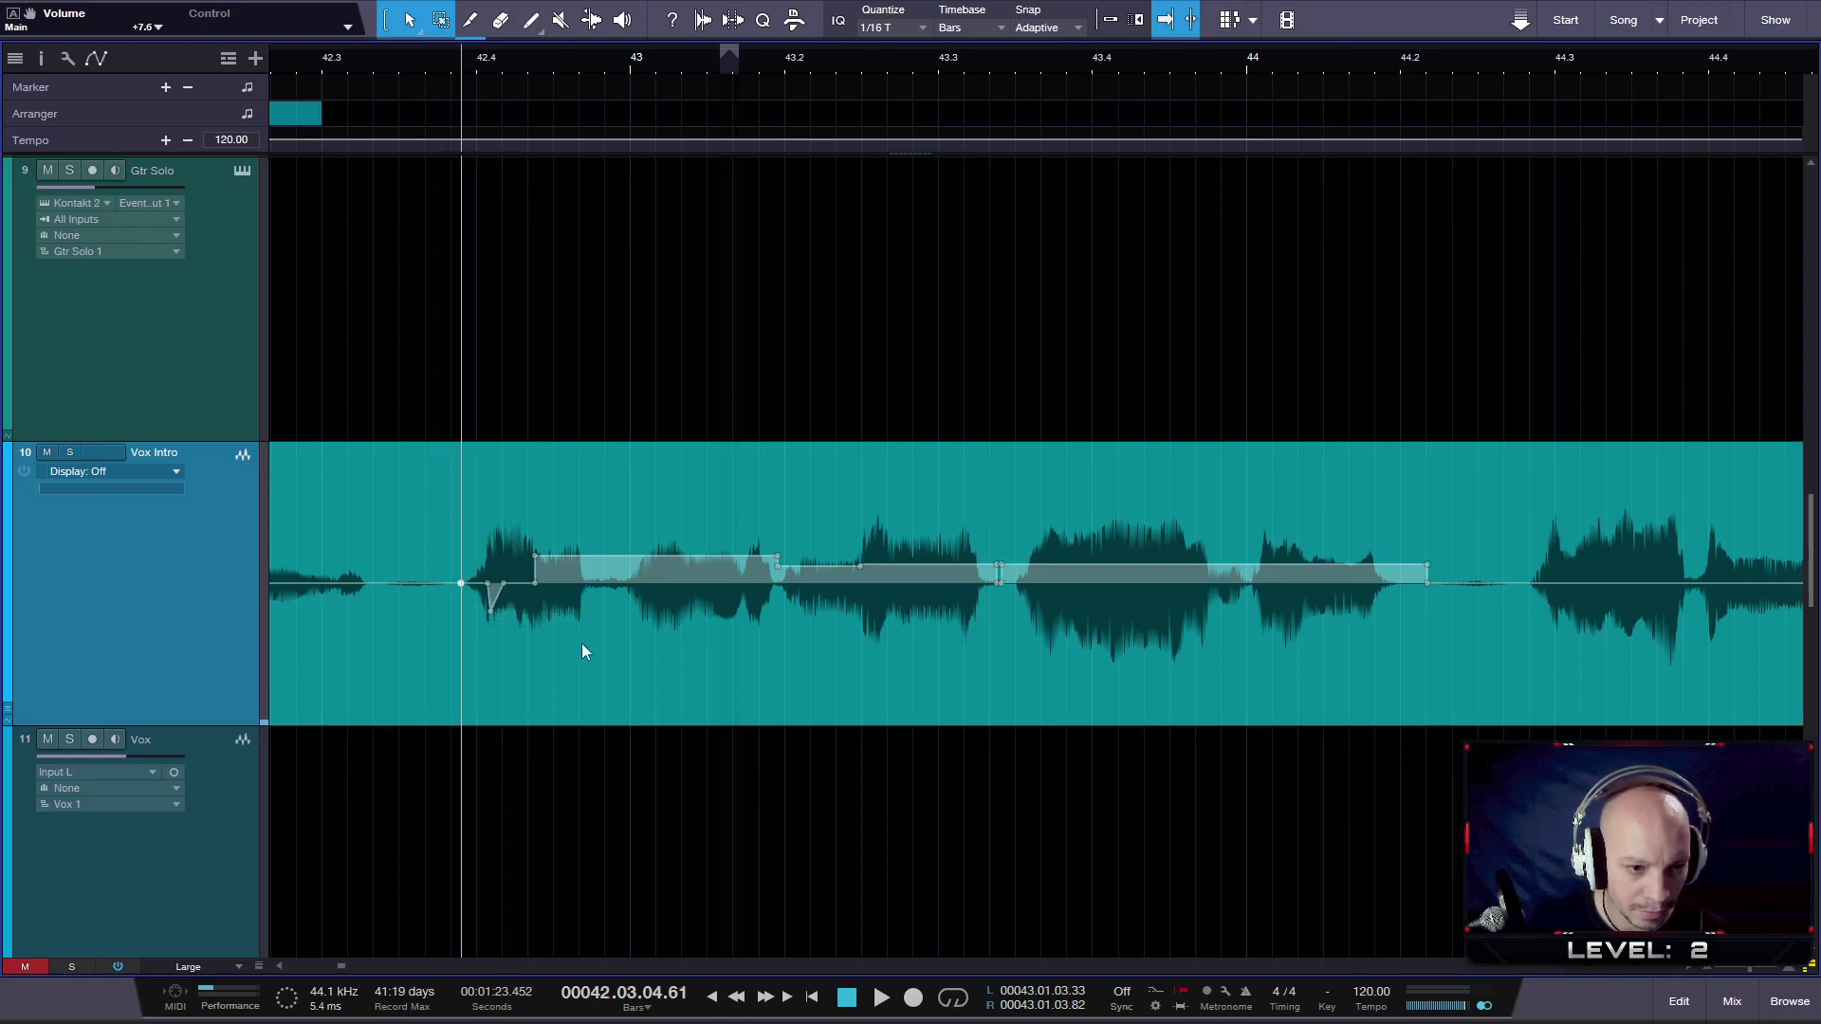
pyautogui.press('f')
pyautogui.click(508, 600)
pyautogui.click(490, 591)
pyautogui.click(415, 533)
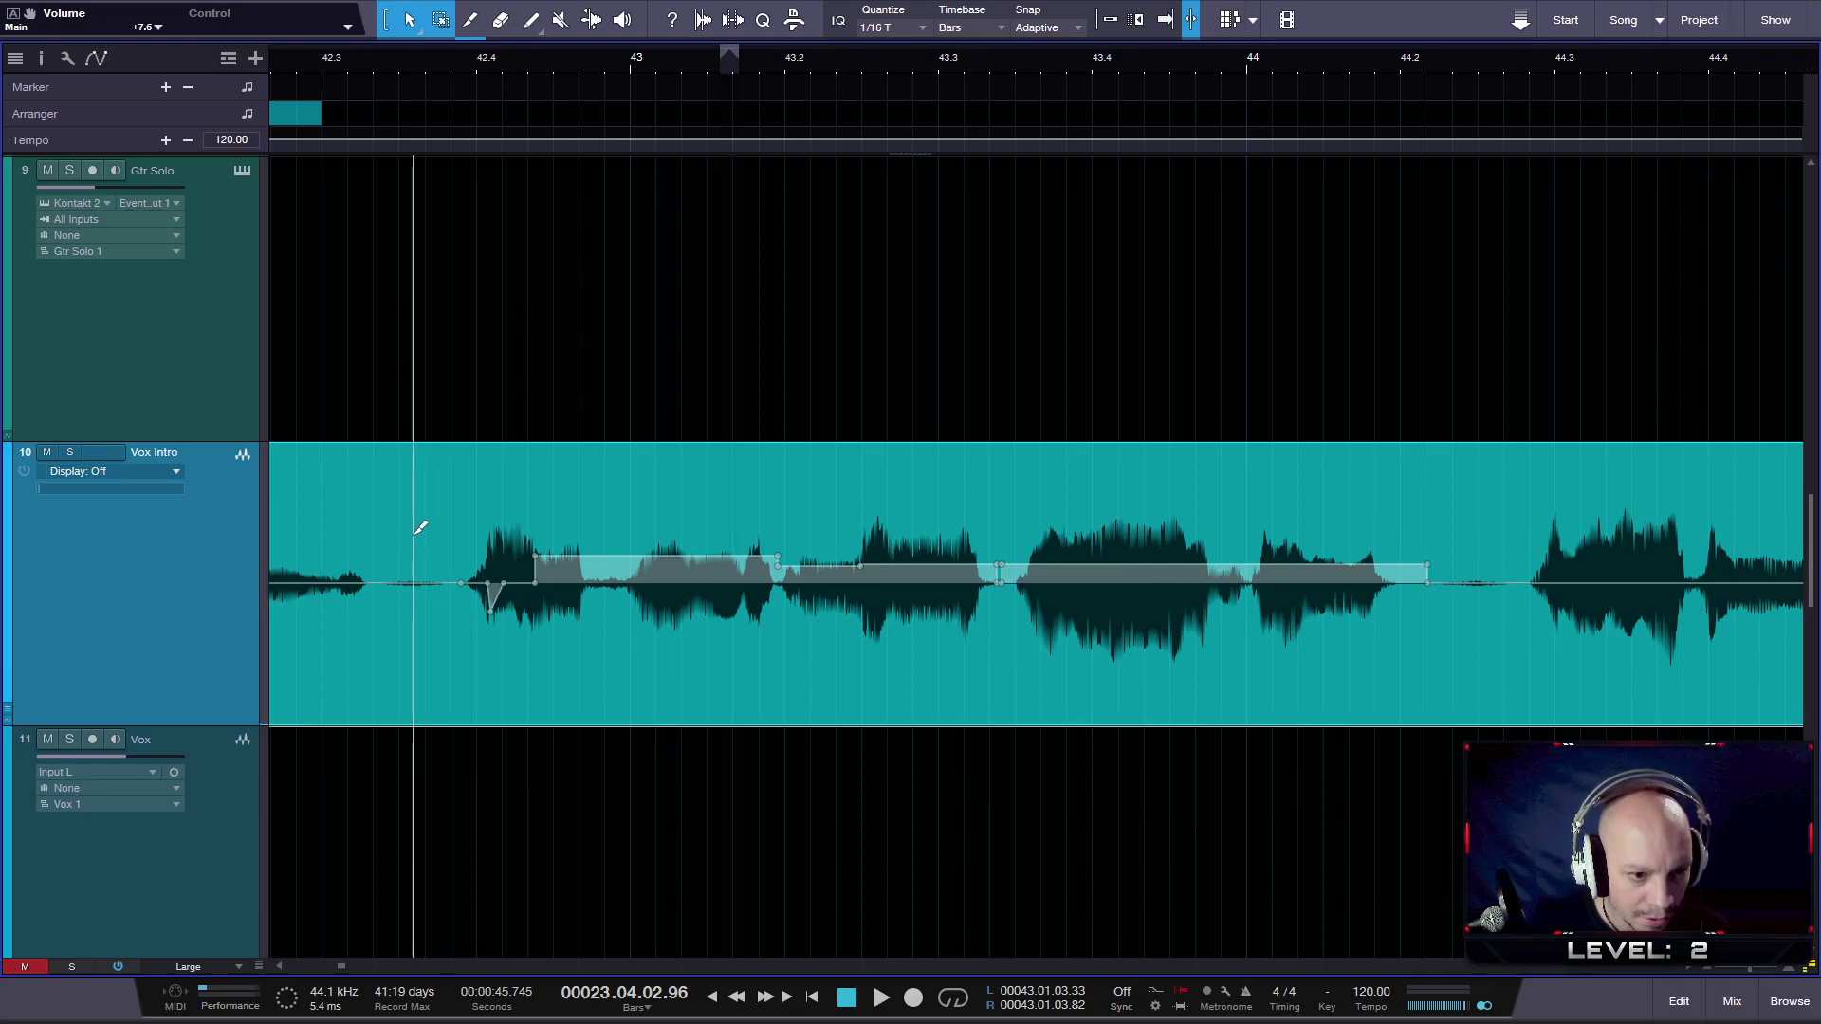
pyautogui.moveTo(450, 538); pyautogui.dragTo(554, 636)
pyautogui.moveTo(509, 481); pyautogui.dragTo(508, 472)
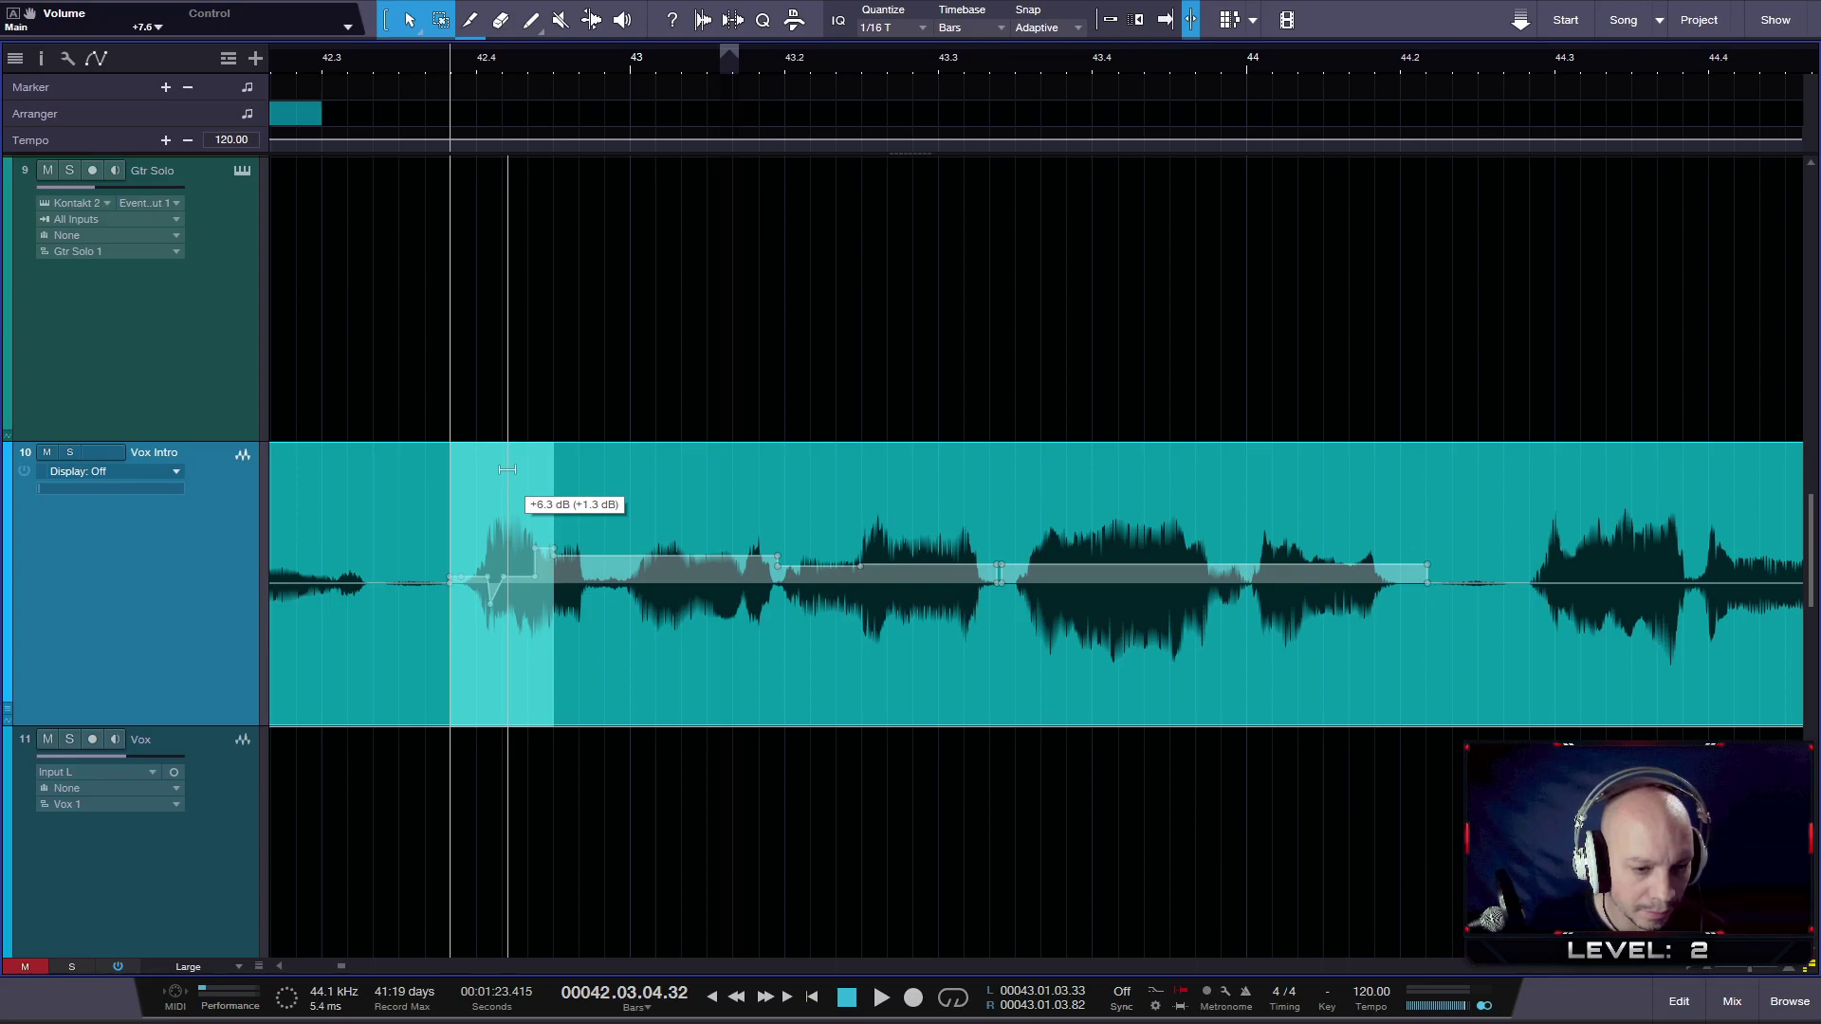
pyautogui.press('space')
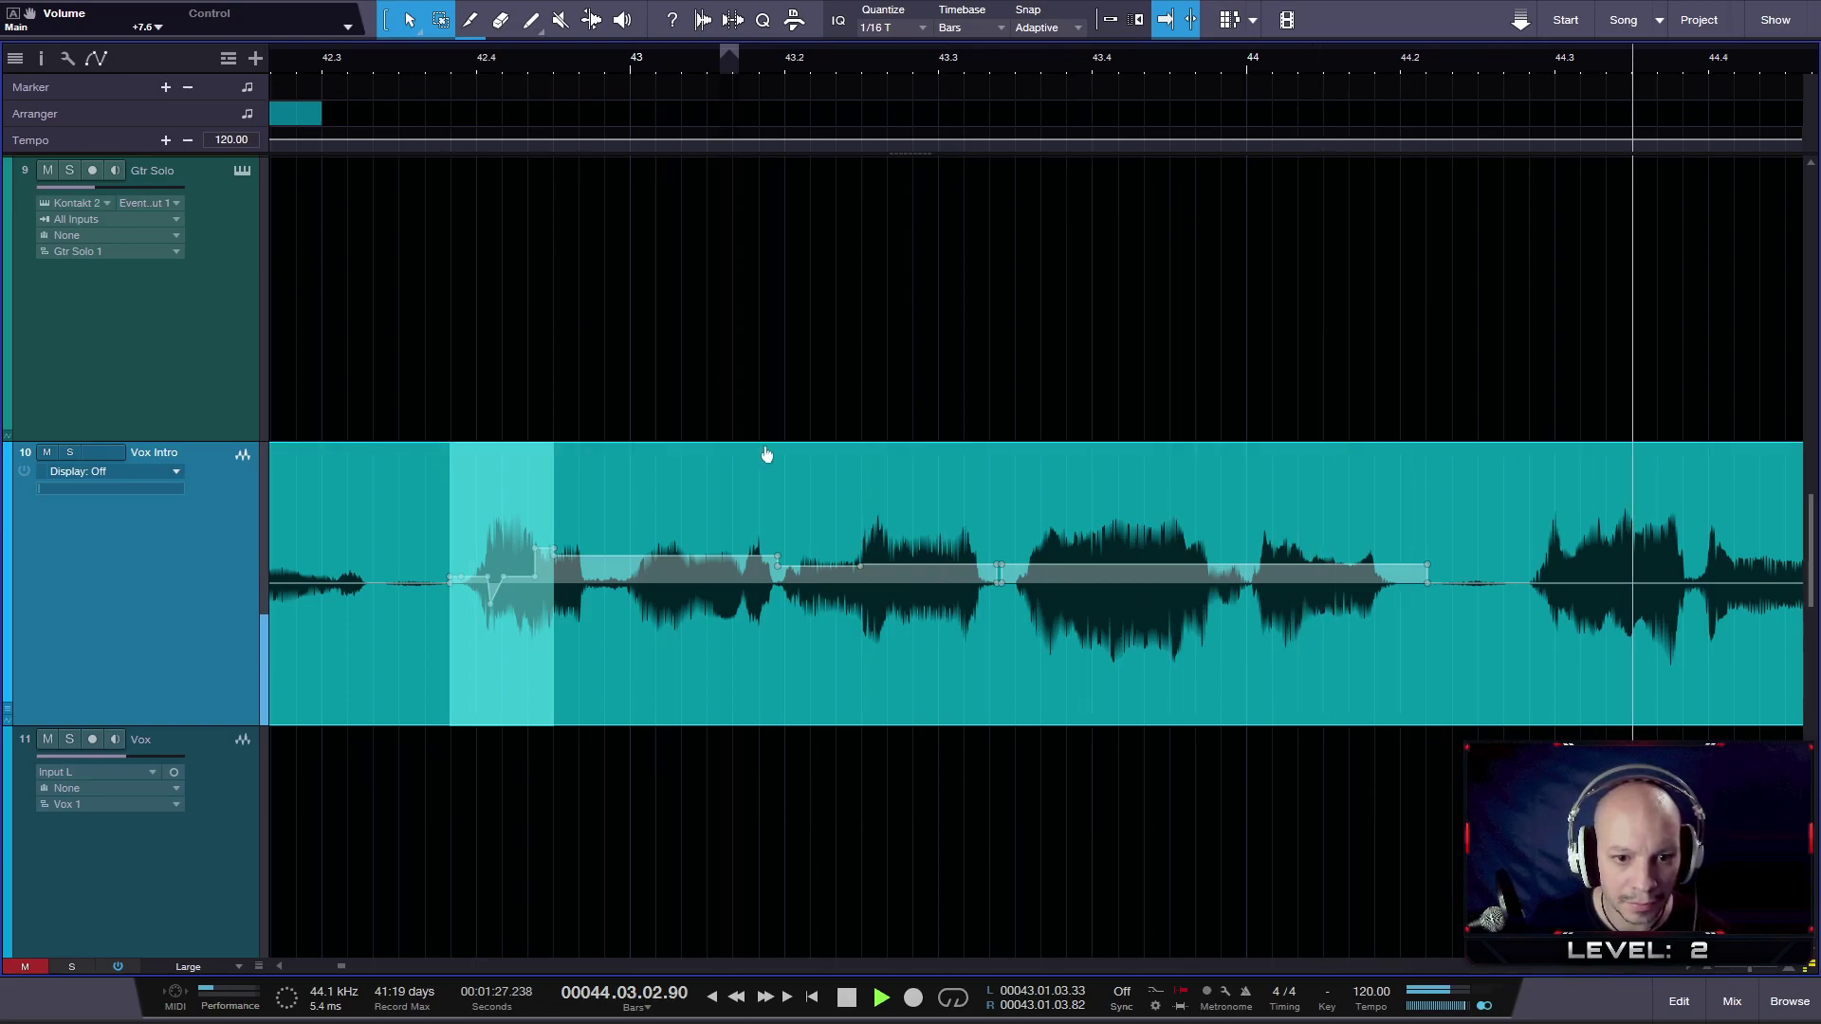
pyautogui.press('space')
# - Lower the gain envelope between just after 43.3 and bar 44 to slightly above the zero line and replay the passage
pyautogui.scroll(-5, 854, 478)
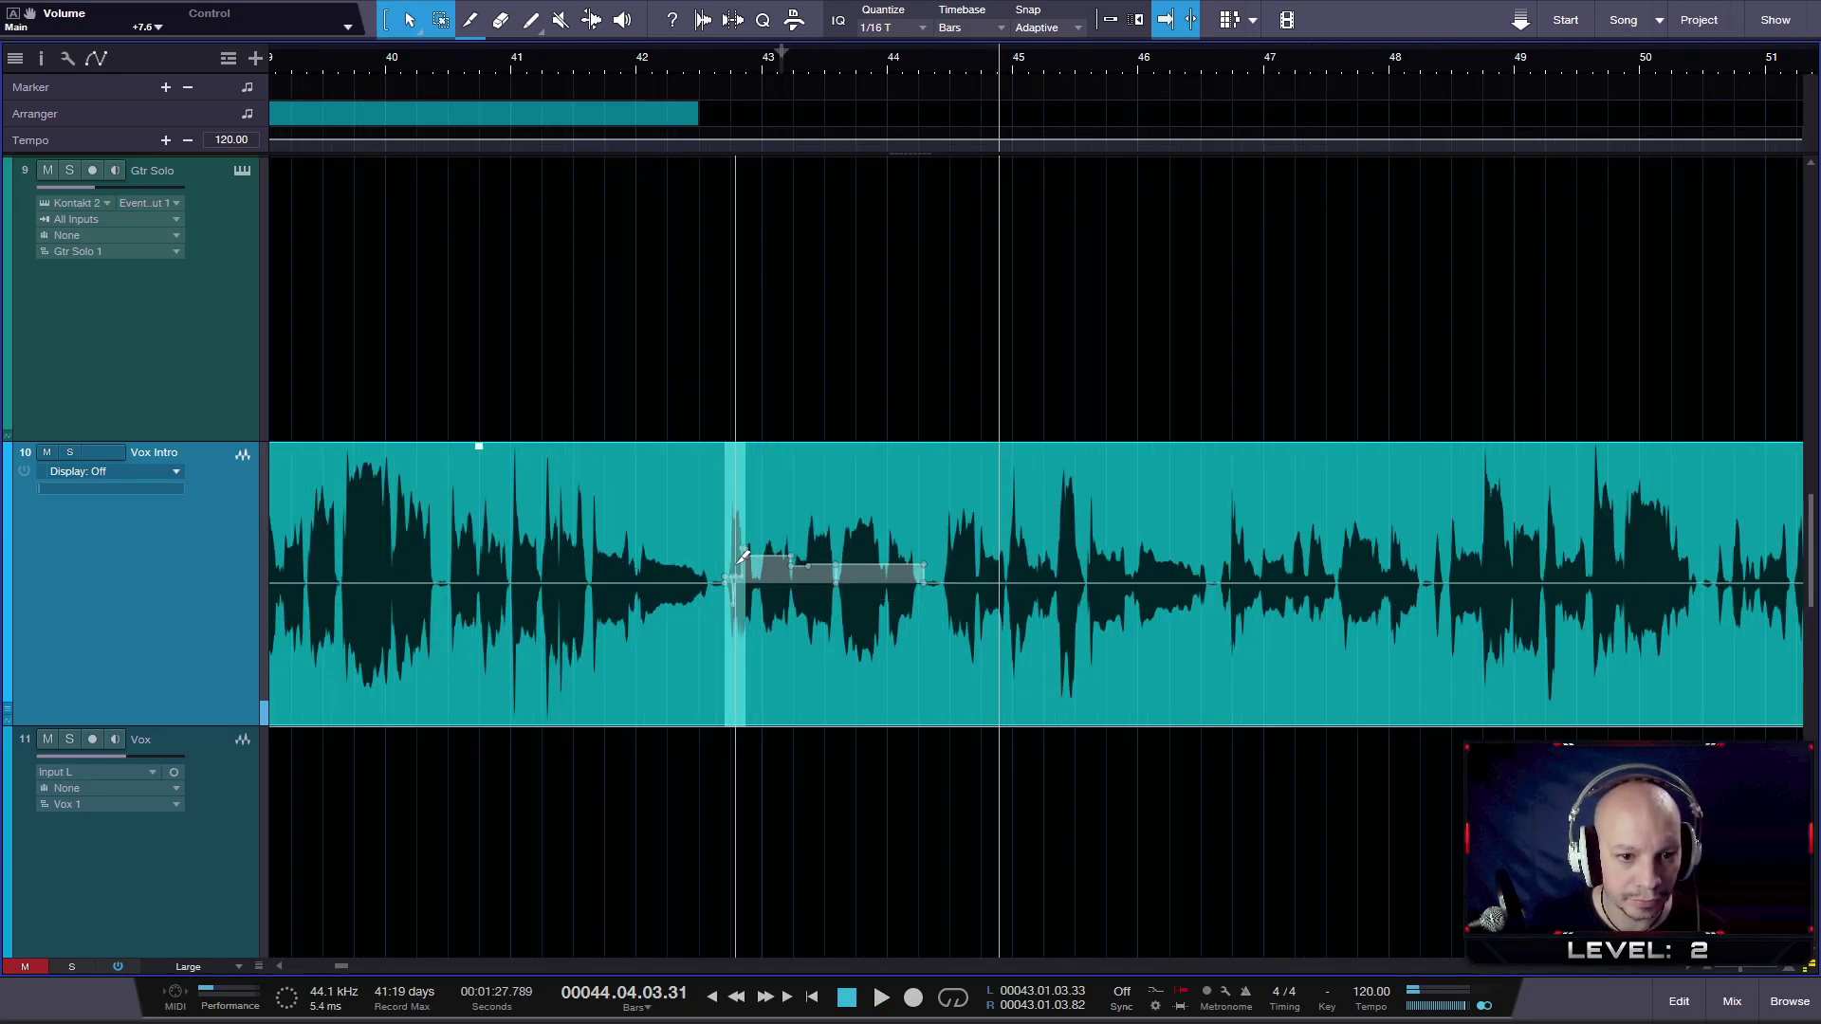
pyautogui.scroll(-2, 743, 556)
pyautogui.scroll(-2, 792, 608)
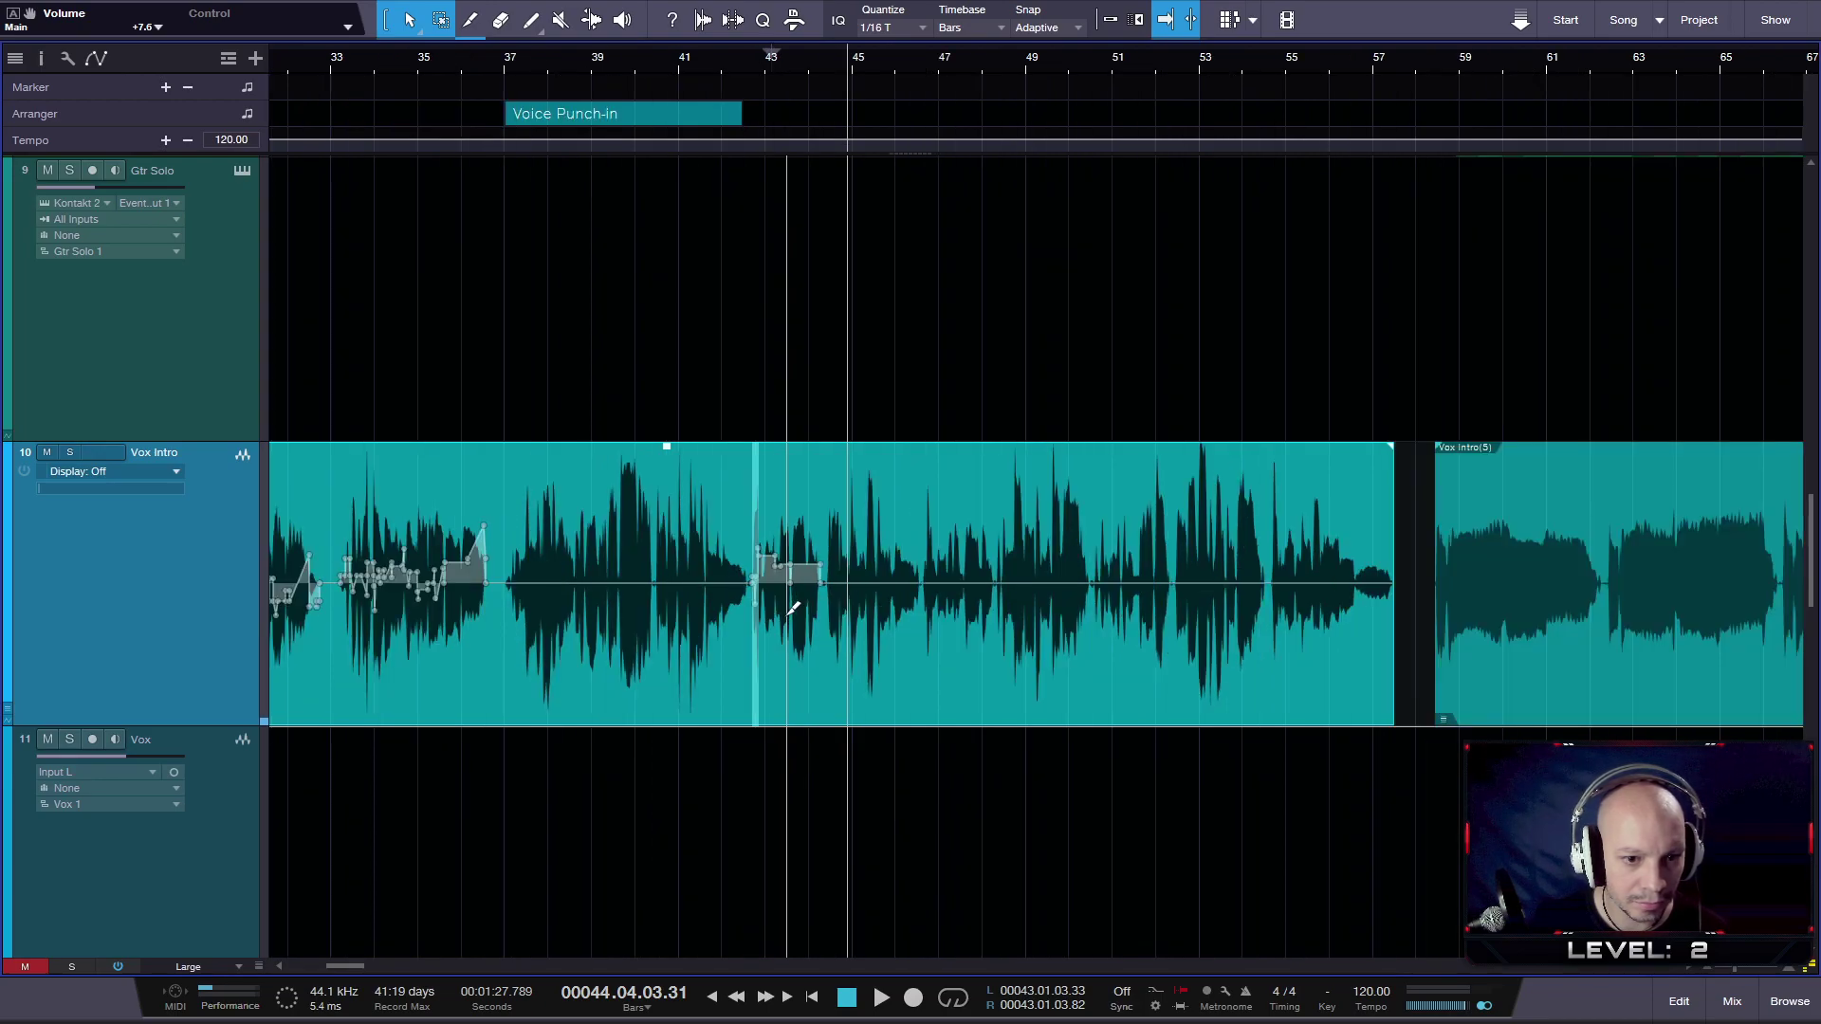
pyautogui.scroll(3, 792, 608)
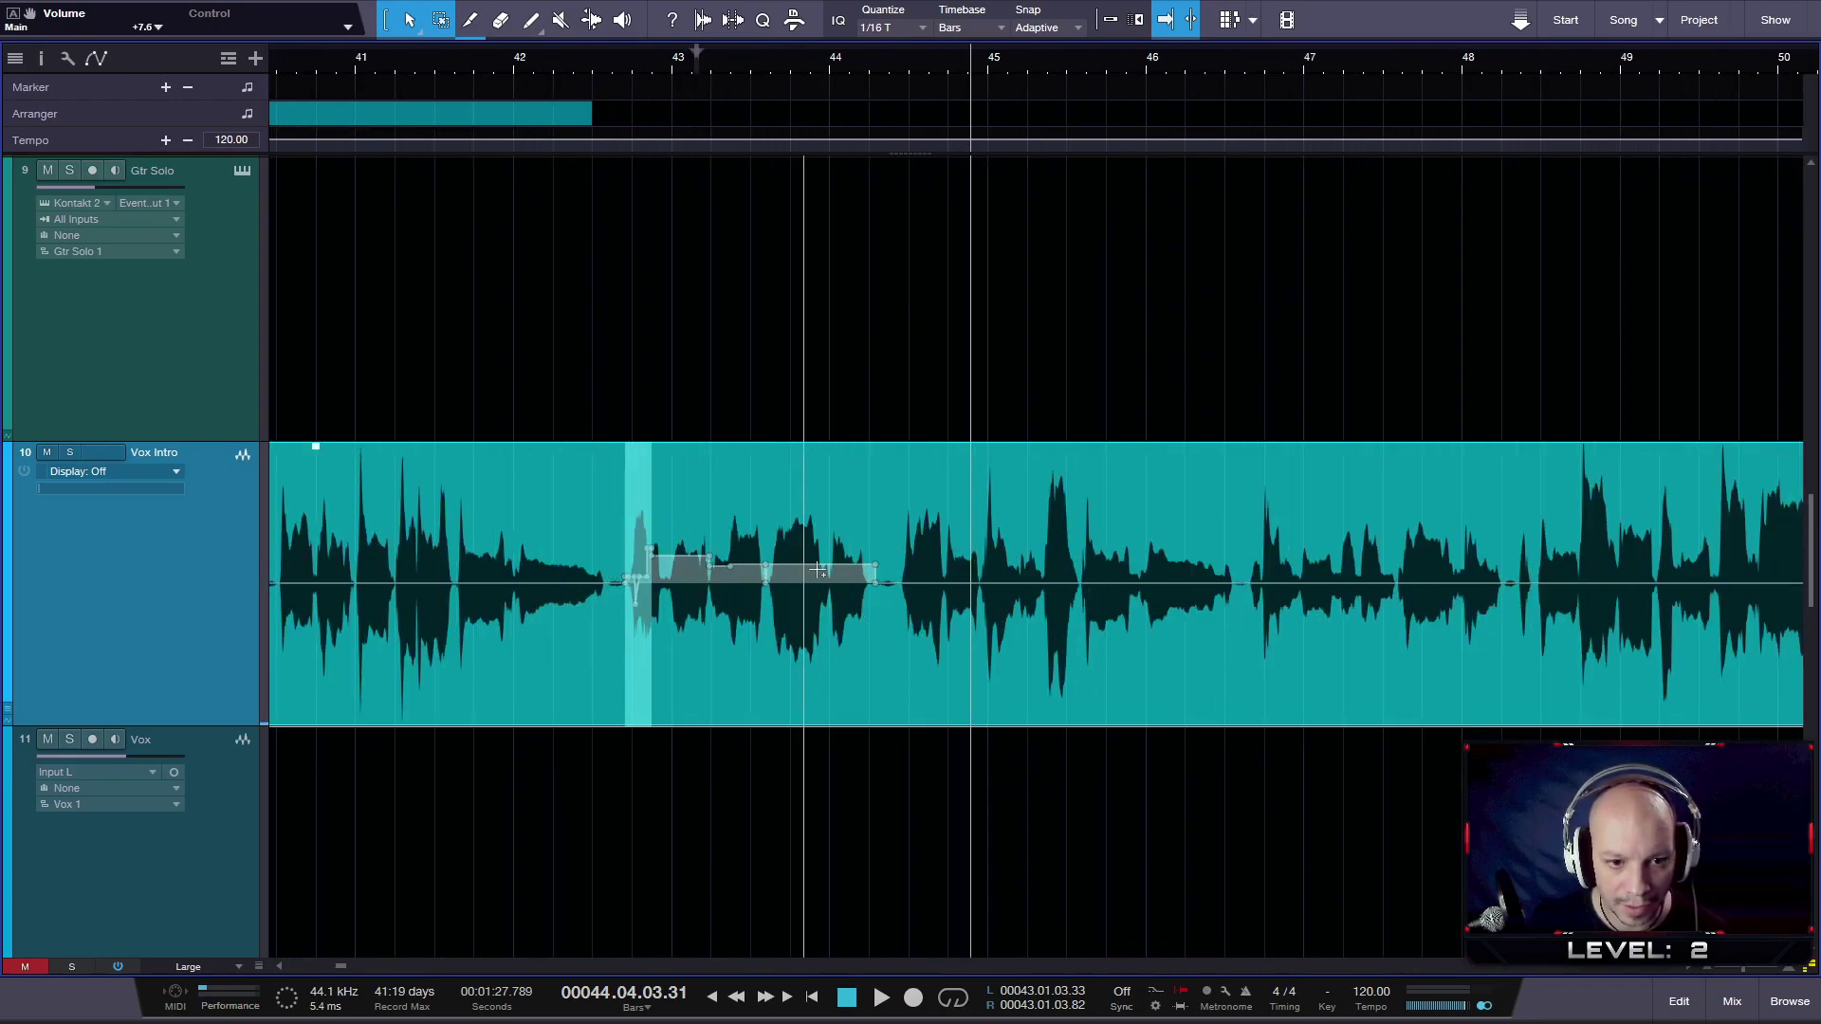
pyautogui.scroll(1, 925, 616)
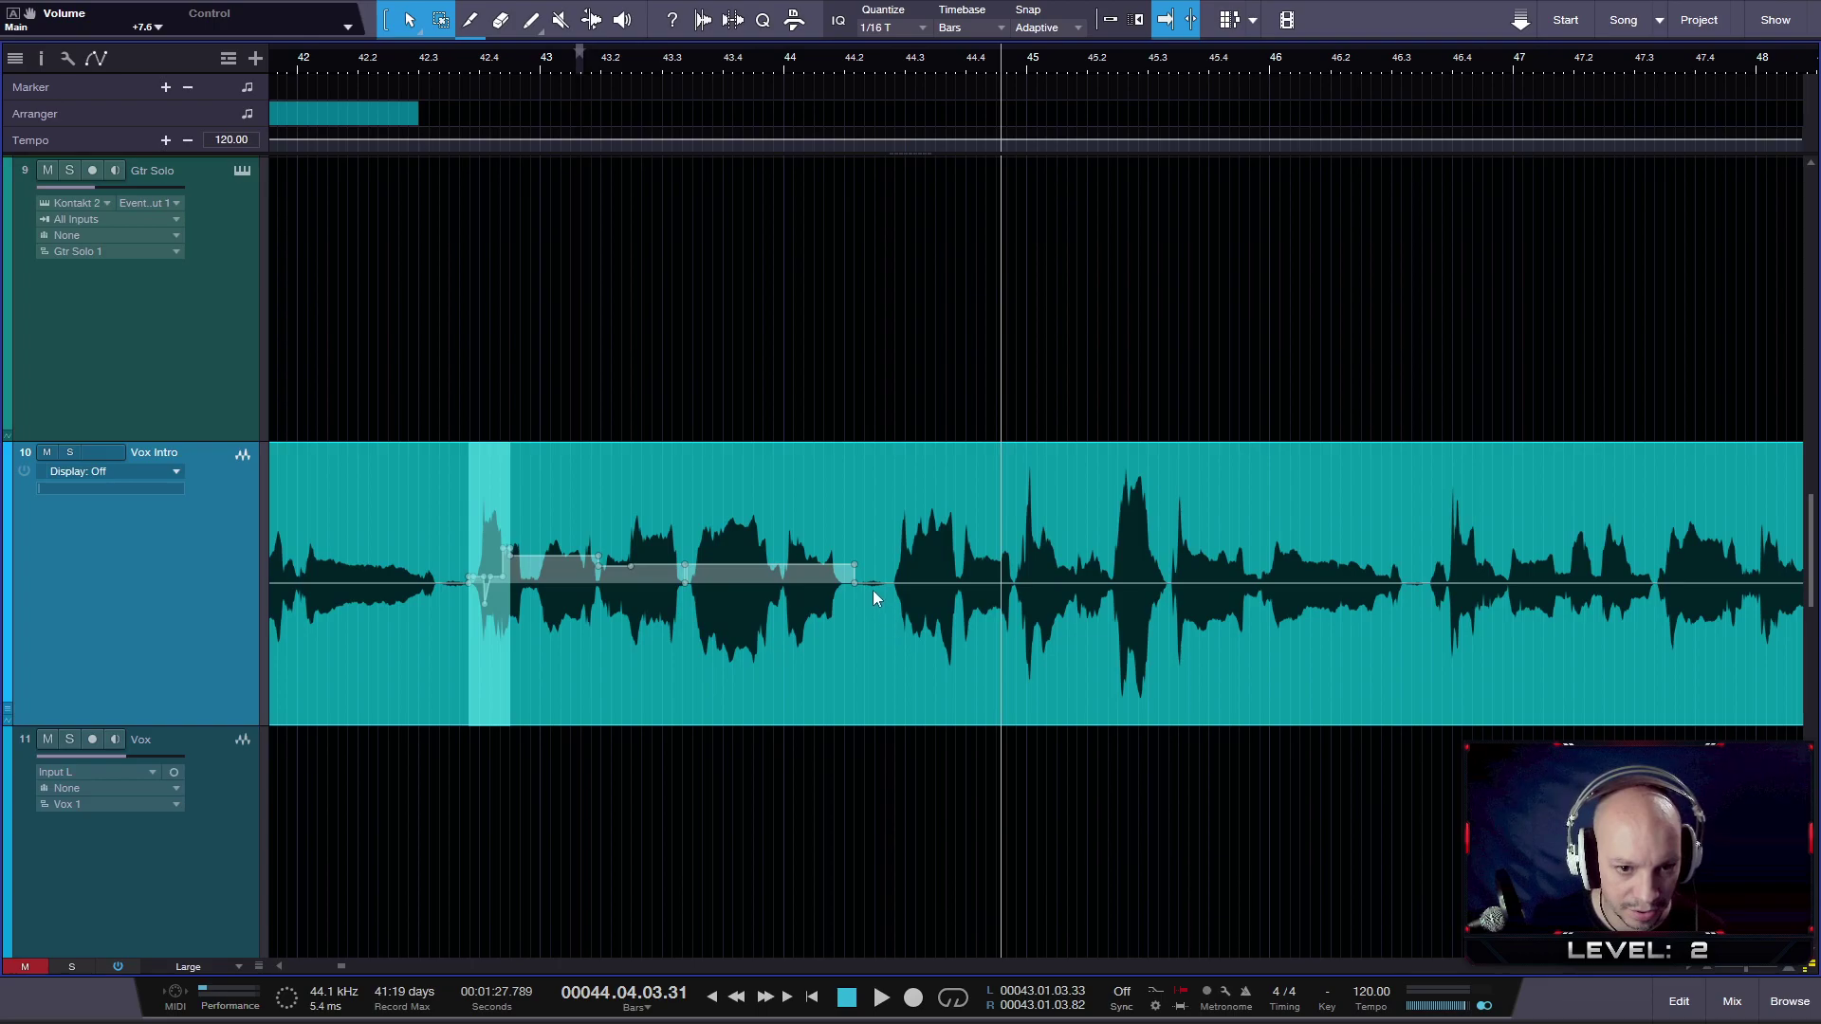
pyautogui.scroll(1, 726, 528)
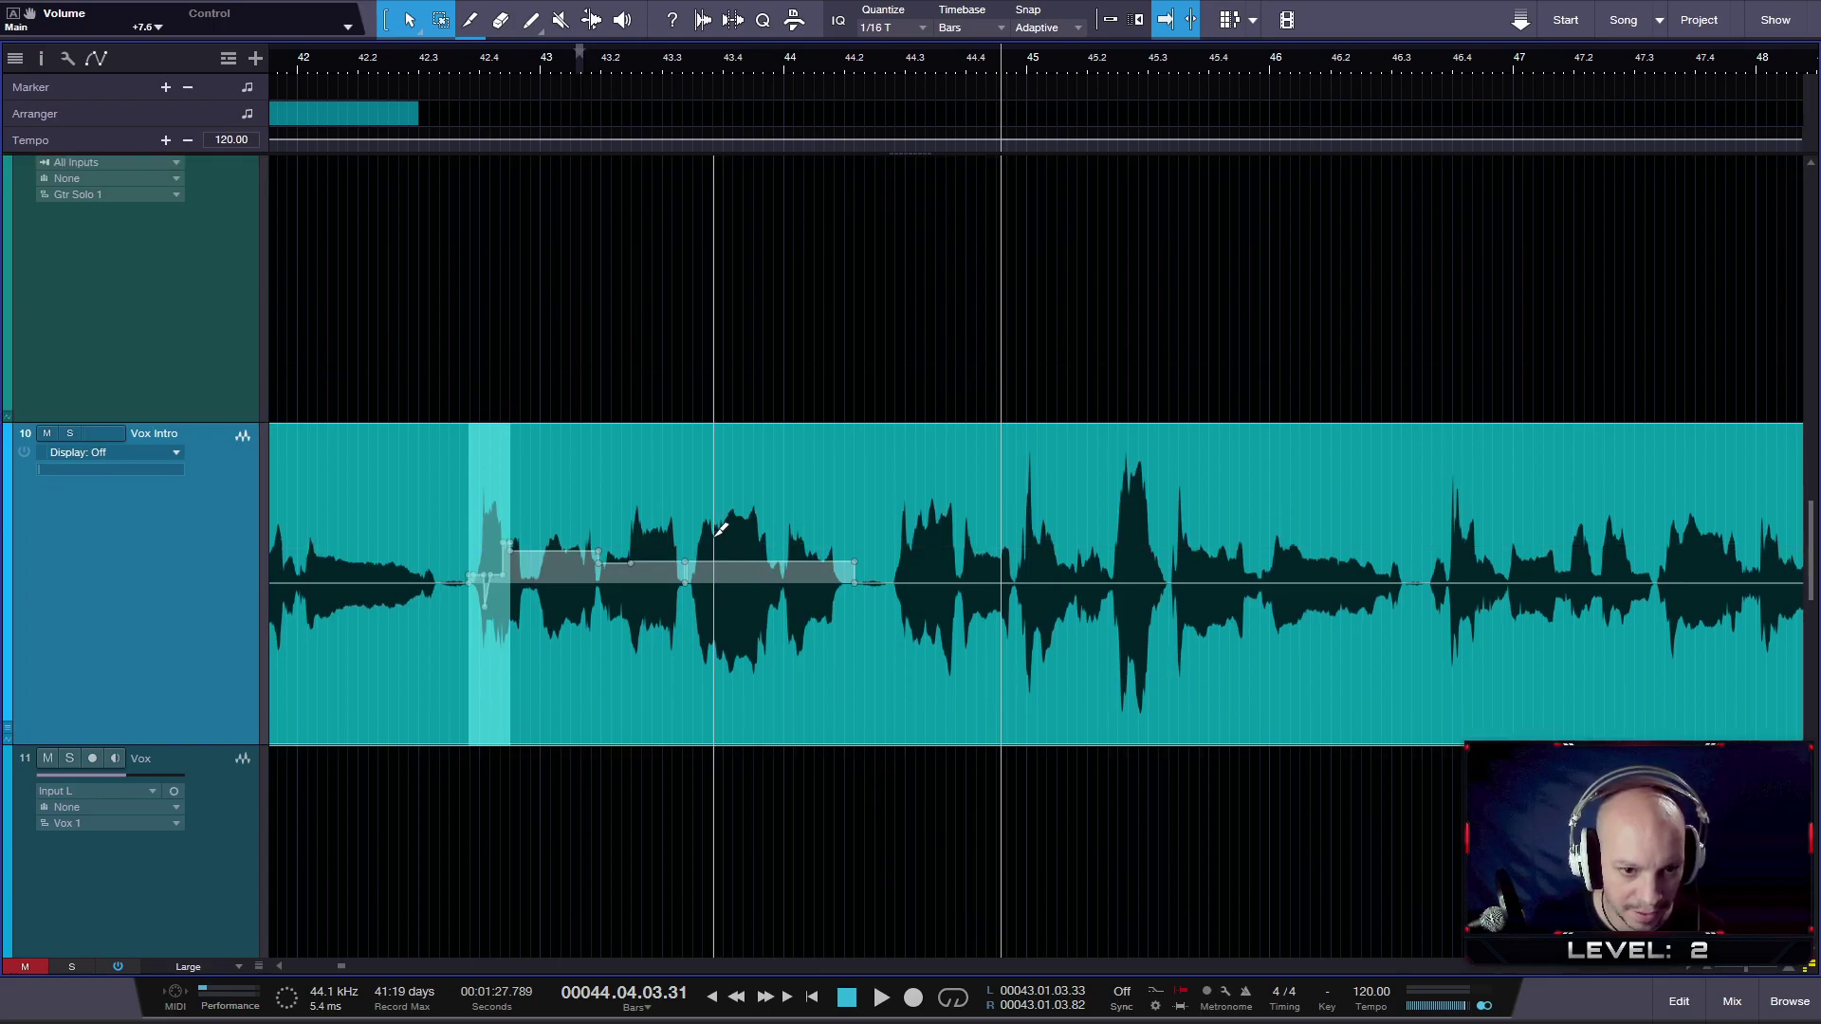
pyautogui.scroll(4, 731, 528)
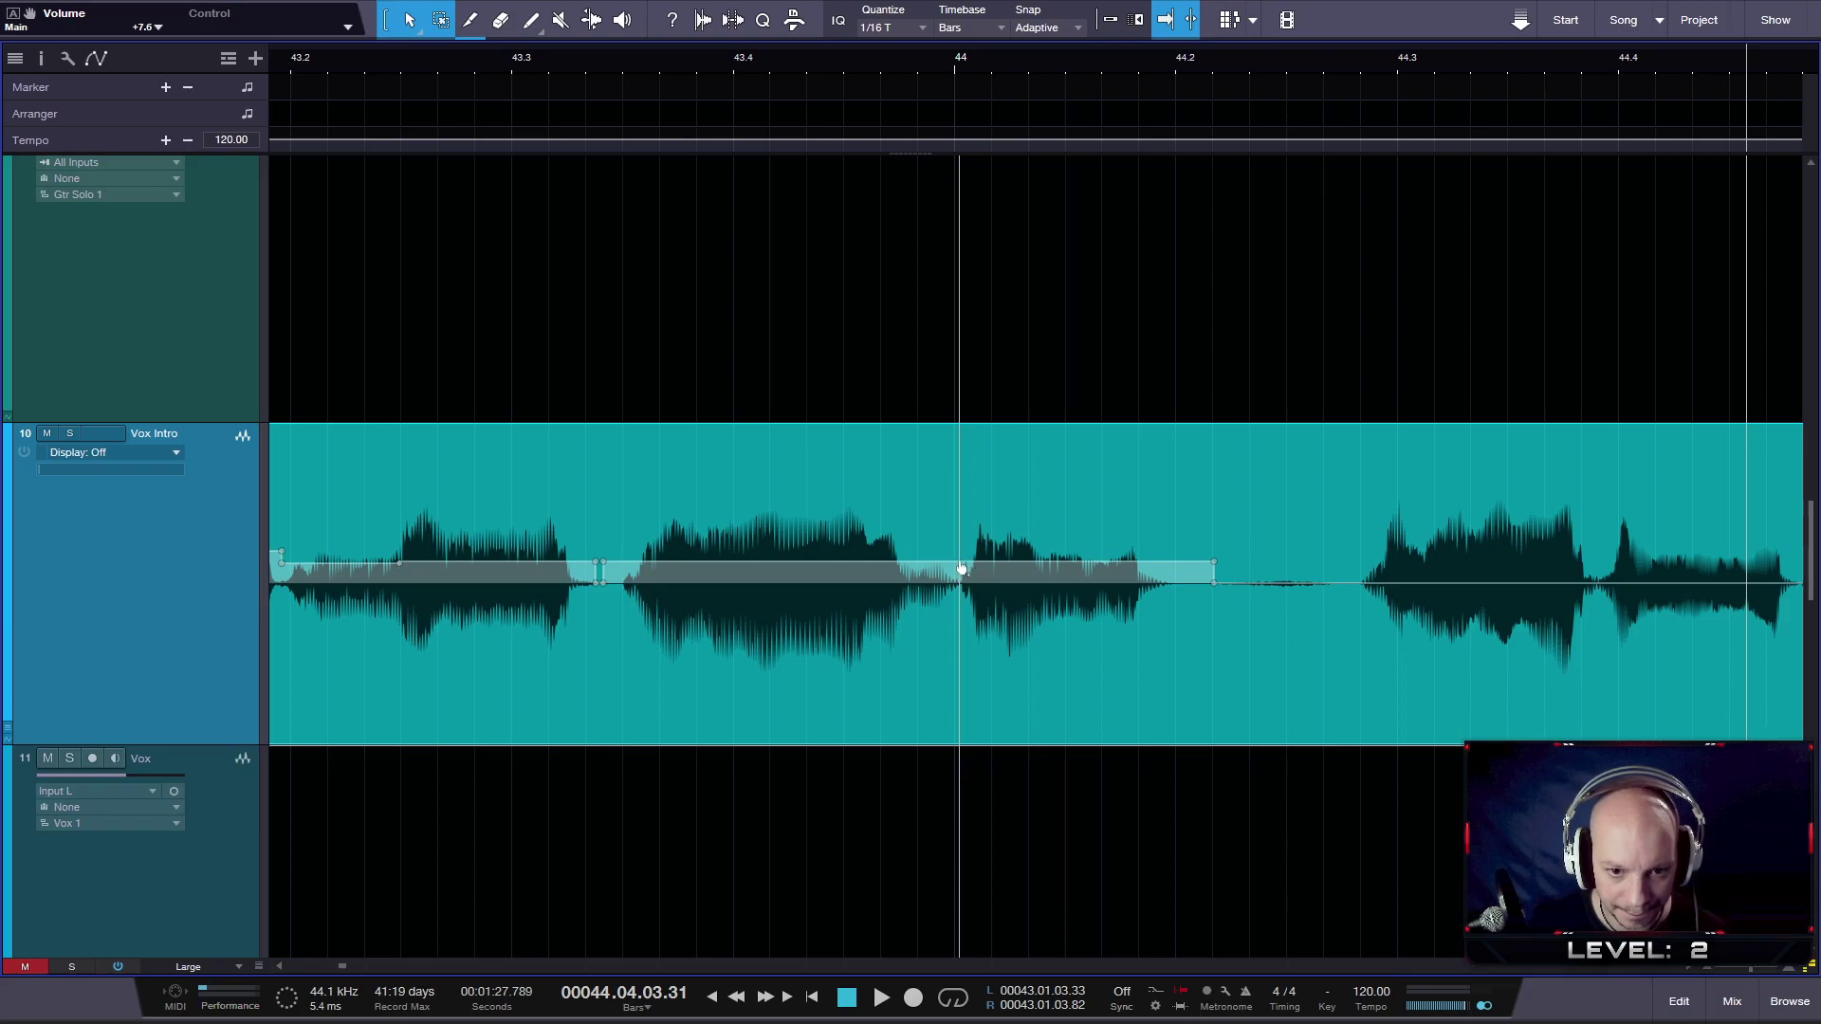
pyautogui.click(962, 569)
pyautogui.moveTo(763, 467); pyautogui.dragTo(768, 483)
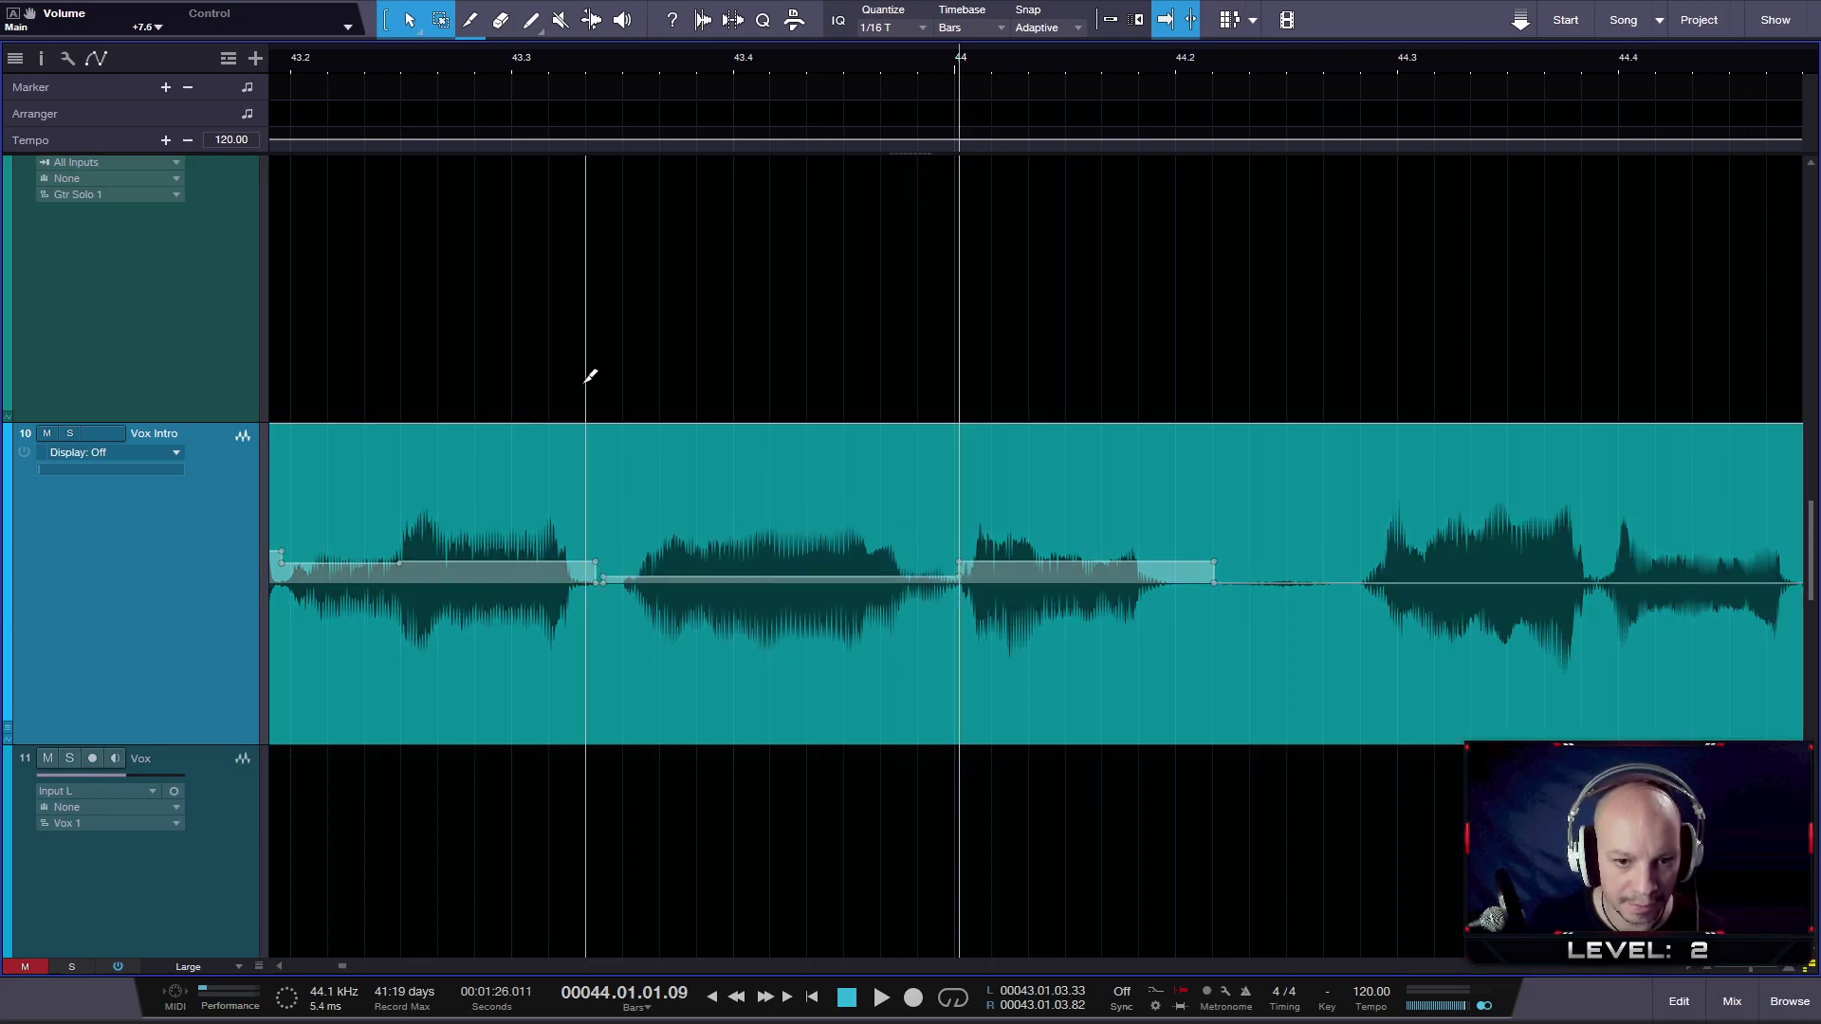
pyautogui.scroll(-2, 569, 371)
pyautogui.scroll(-2, 531, 371)
pyautogui.click(471, 50)
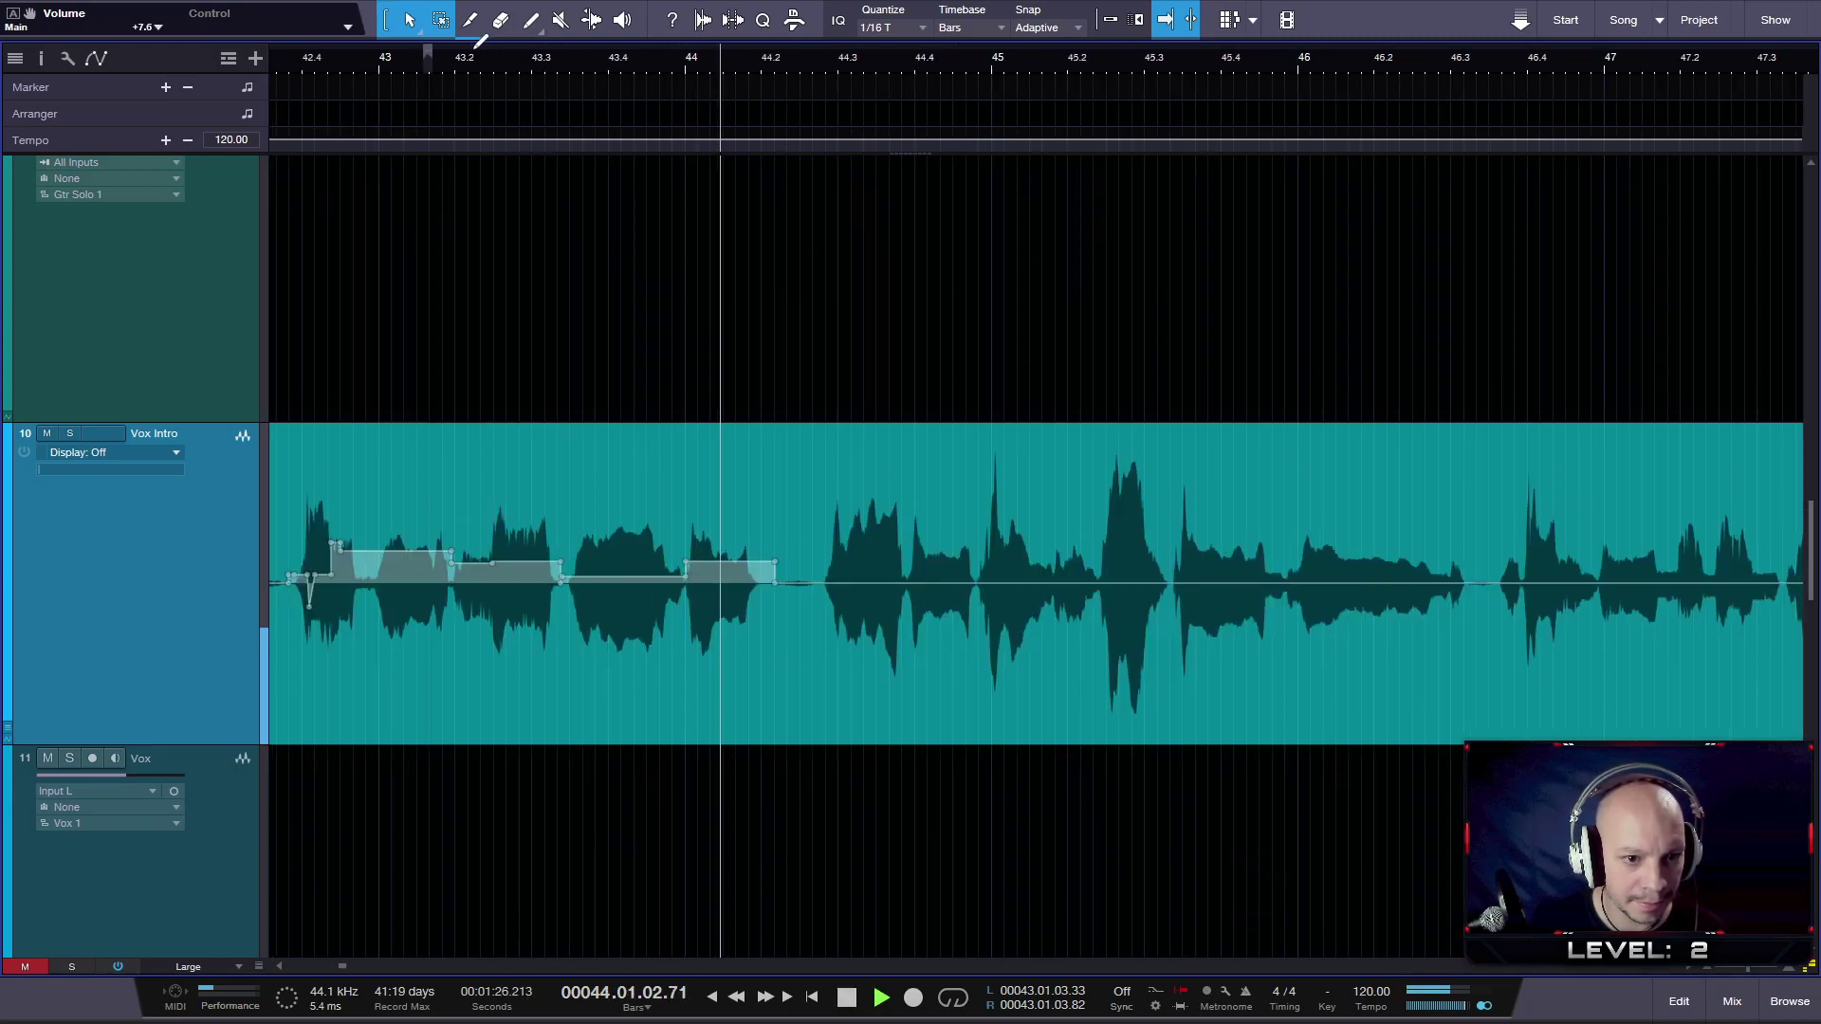
pyautogui.press('space')
# - Ramp the gain envelope upward at the end of the bar 44 phrase, peaking just after 44.2, and replay it
pyautogui.scroll(3, 671, 569)
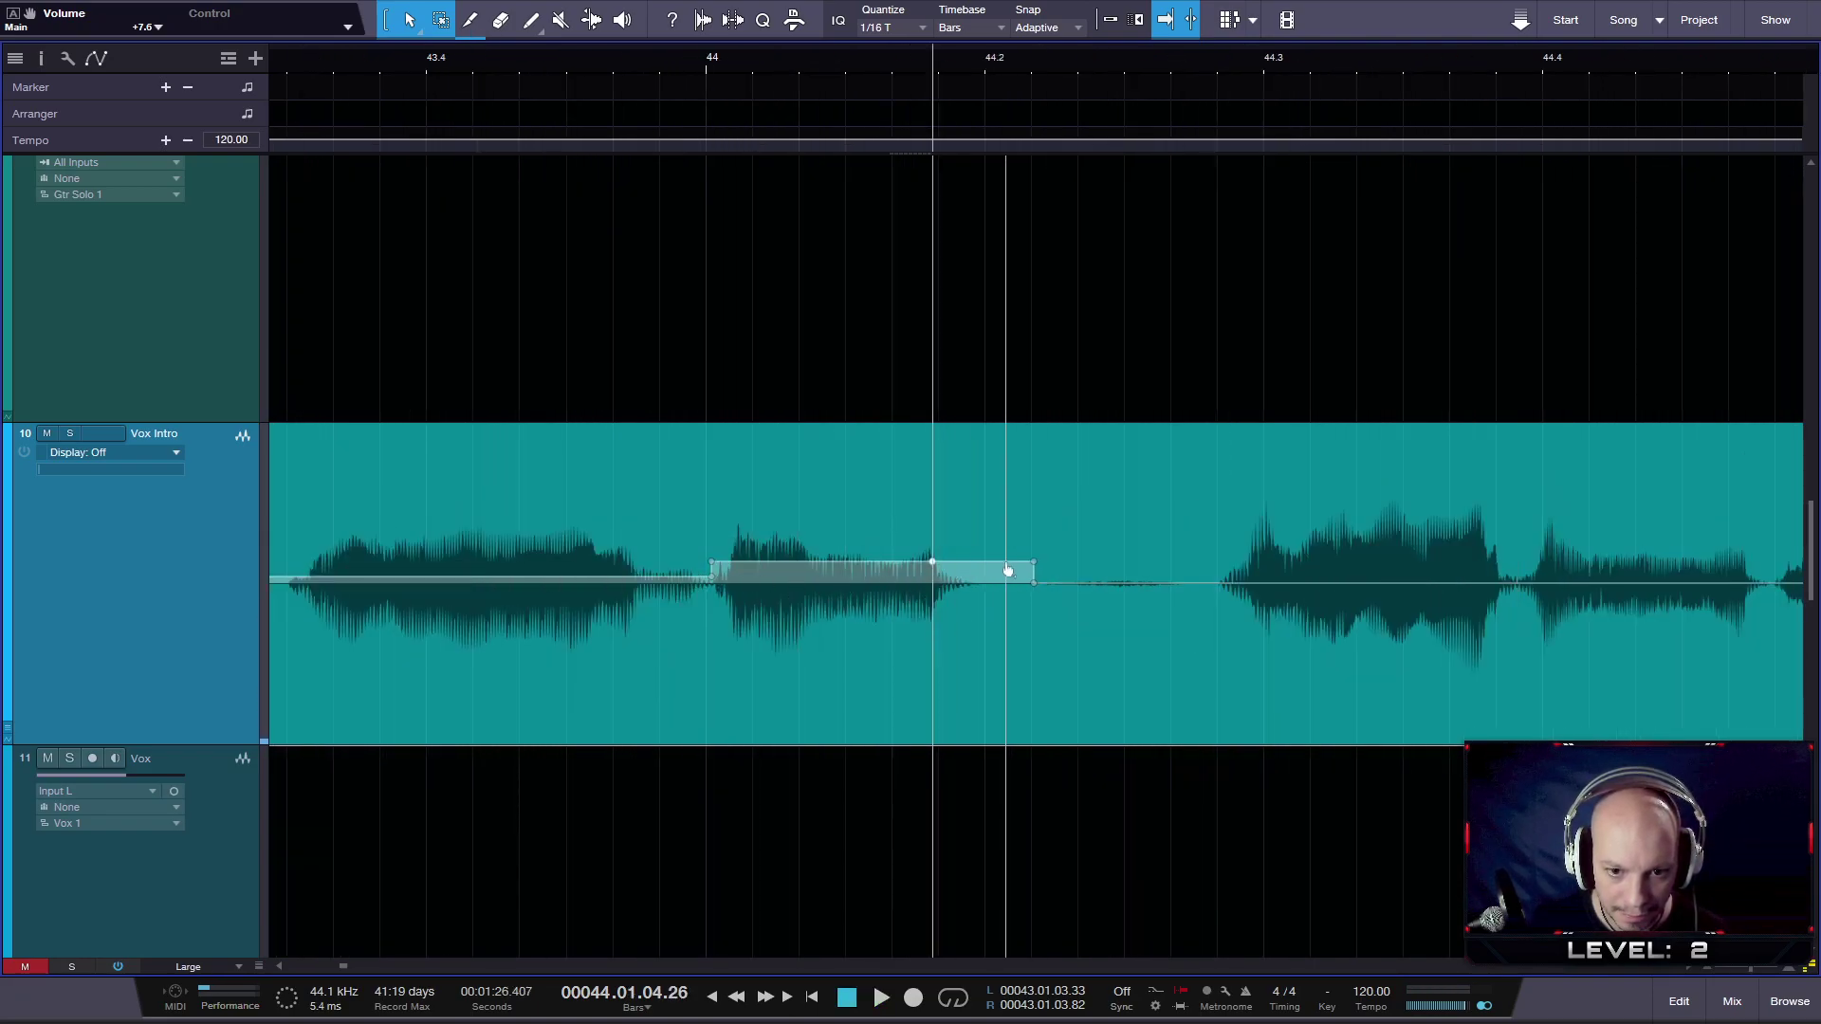
pyautogui.moveTo(998, 569); pyautogui.dragTo(1039, 529)
pyautogui.click(637, 61)
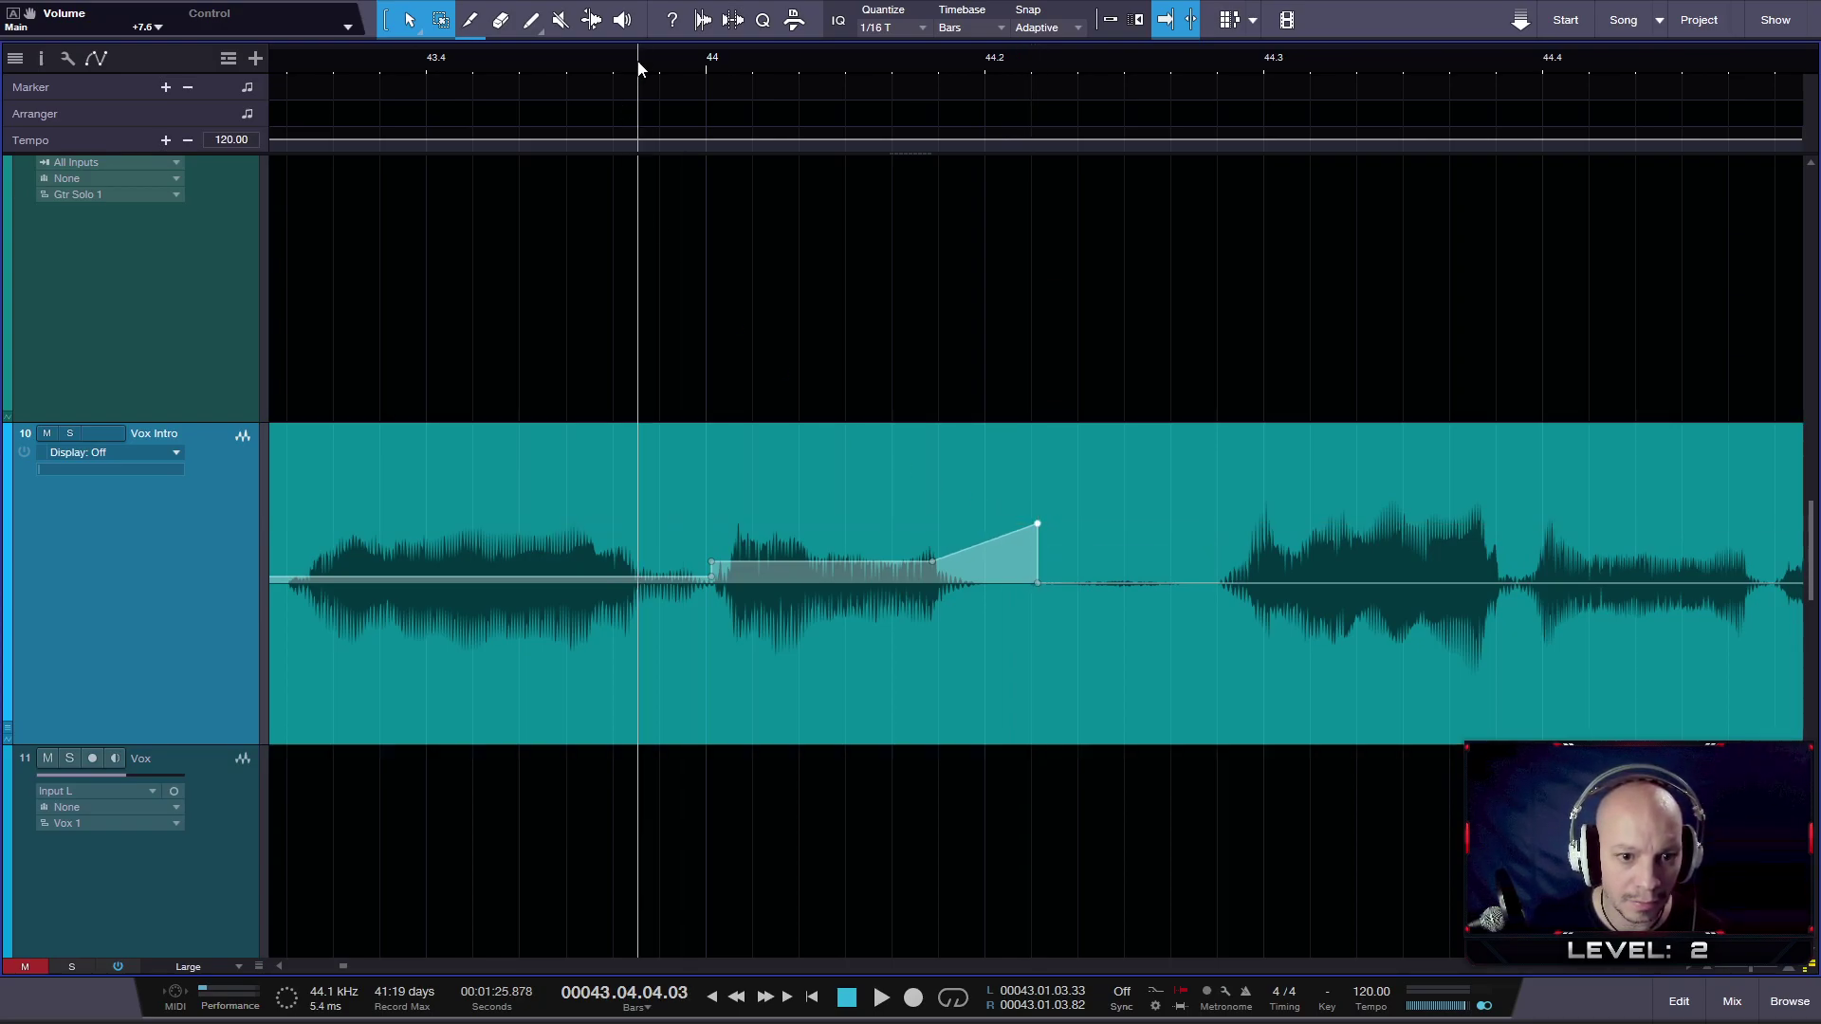
pyautogui.moveTo(637, 59); pyautogui.dragTo(737, 74)
pyautogui.click(319, 60)
pyautogui.press('space')
pyautogui.press('space')
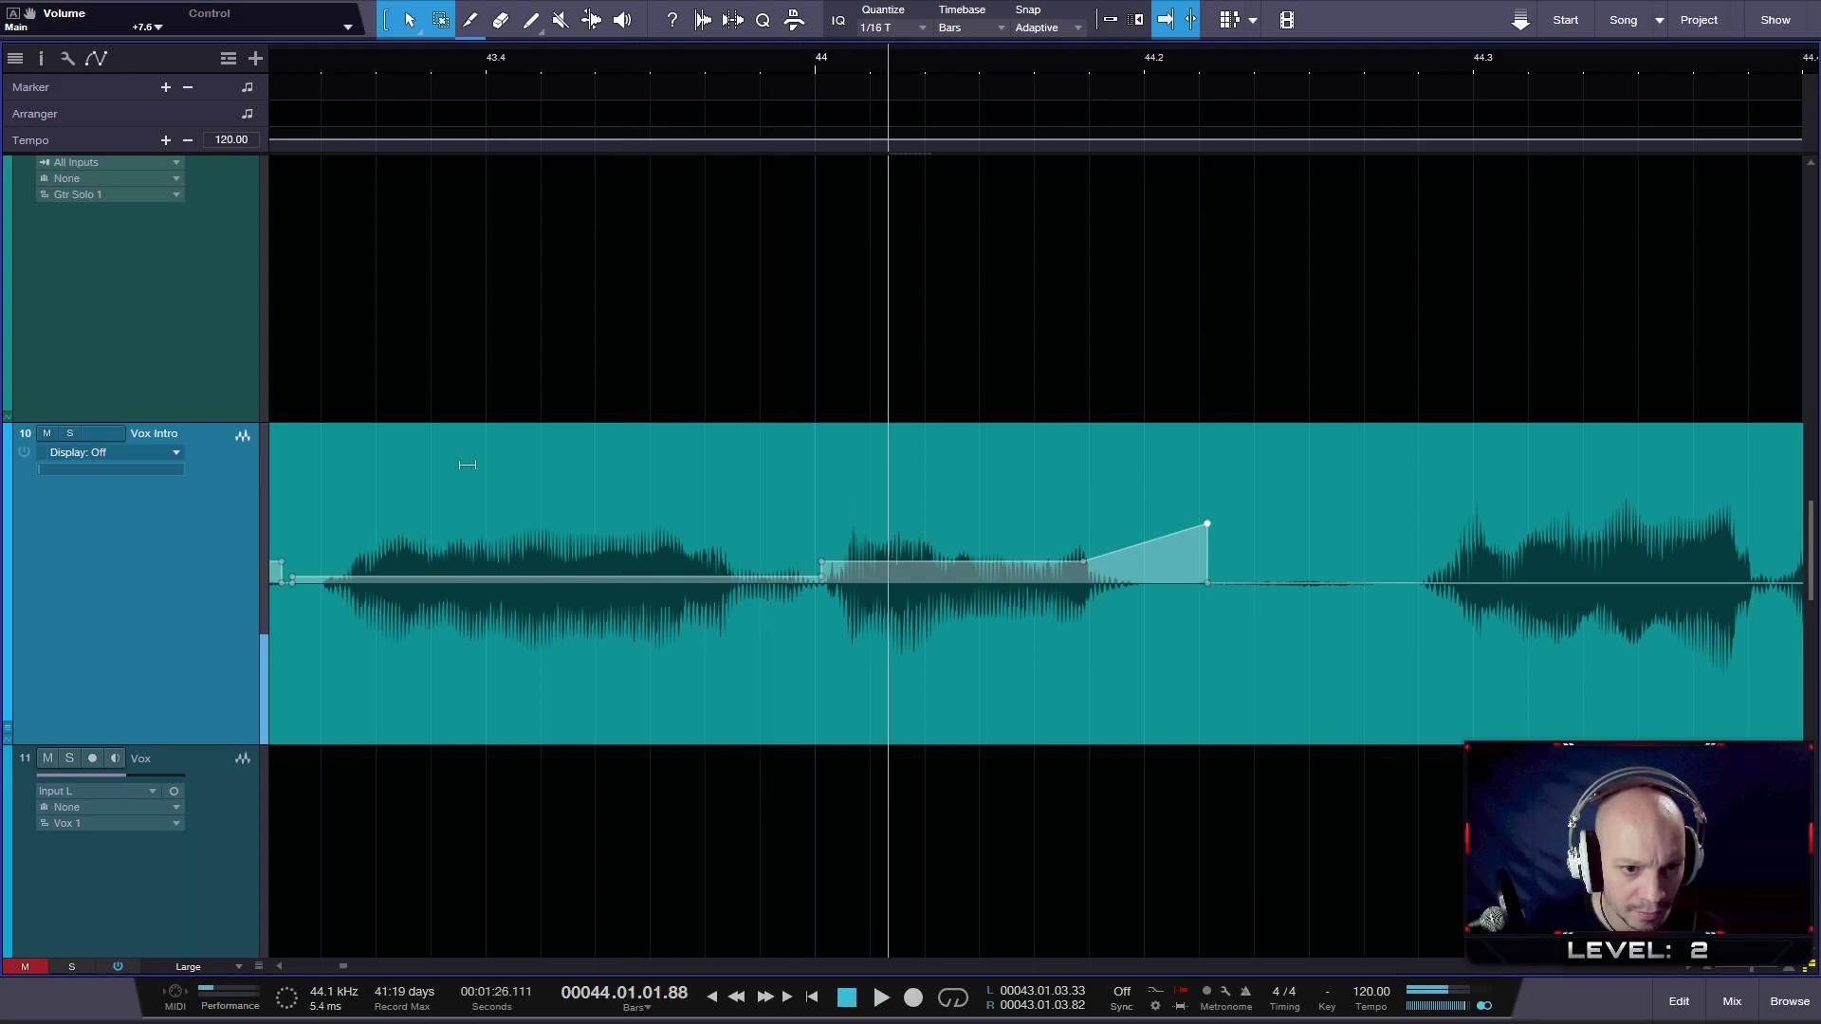
# - Add a small gain peak over the quiet tail just before bar 44 and replay it
pyautogui.click(754, 581)
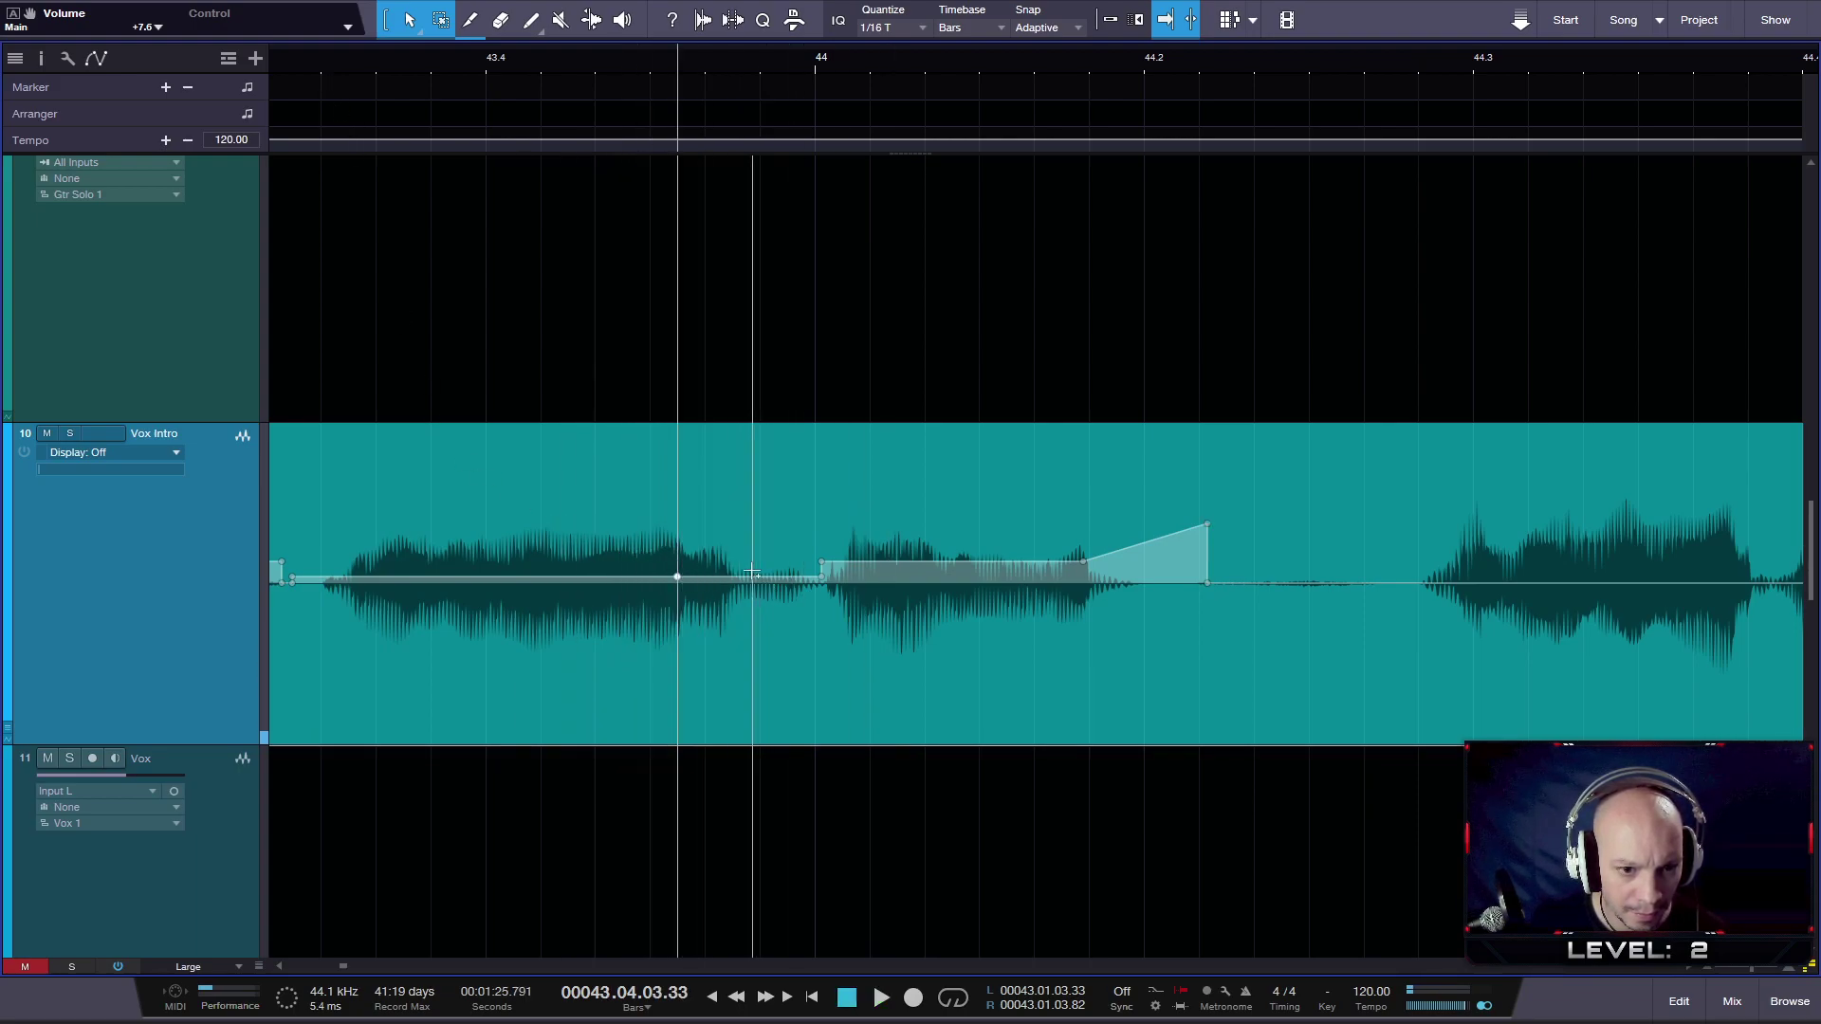
pyautogui.moveTo(775, 578); pyautogui.dragTo(783, 557)
pyautogui.press('space')
pyautogui.press('space')
pyautogui.click(609, 59)
# - Add two small gain dips over the vocal peaks midway between 43.2 and 43.3 and just after 43.3
pyautogui.press('w')
pyautogui.press('w')
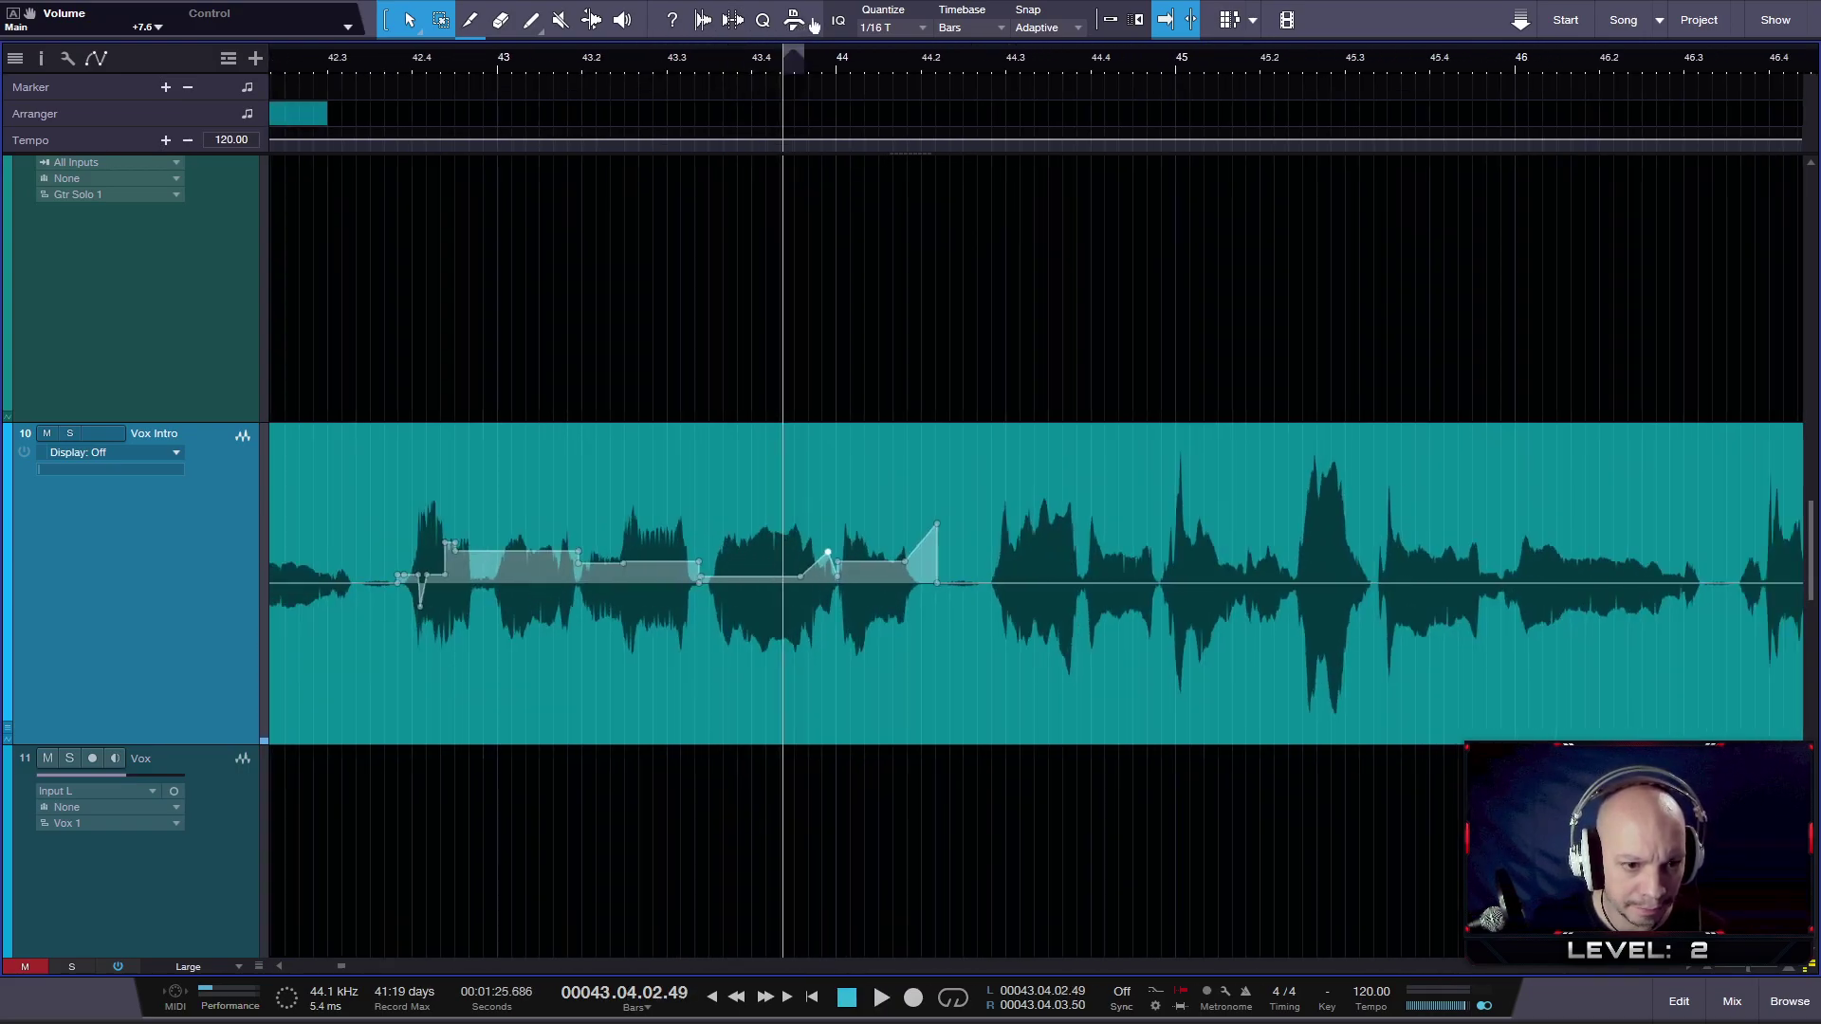
pyautogui.scroll(5, 670, 430)
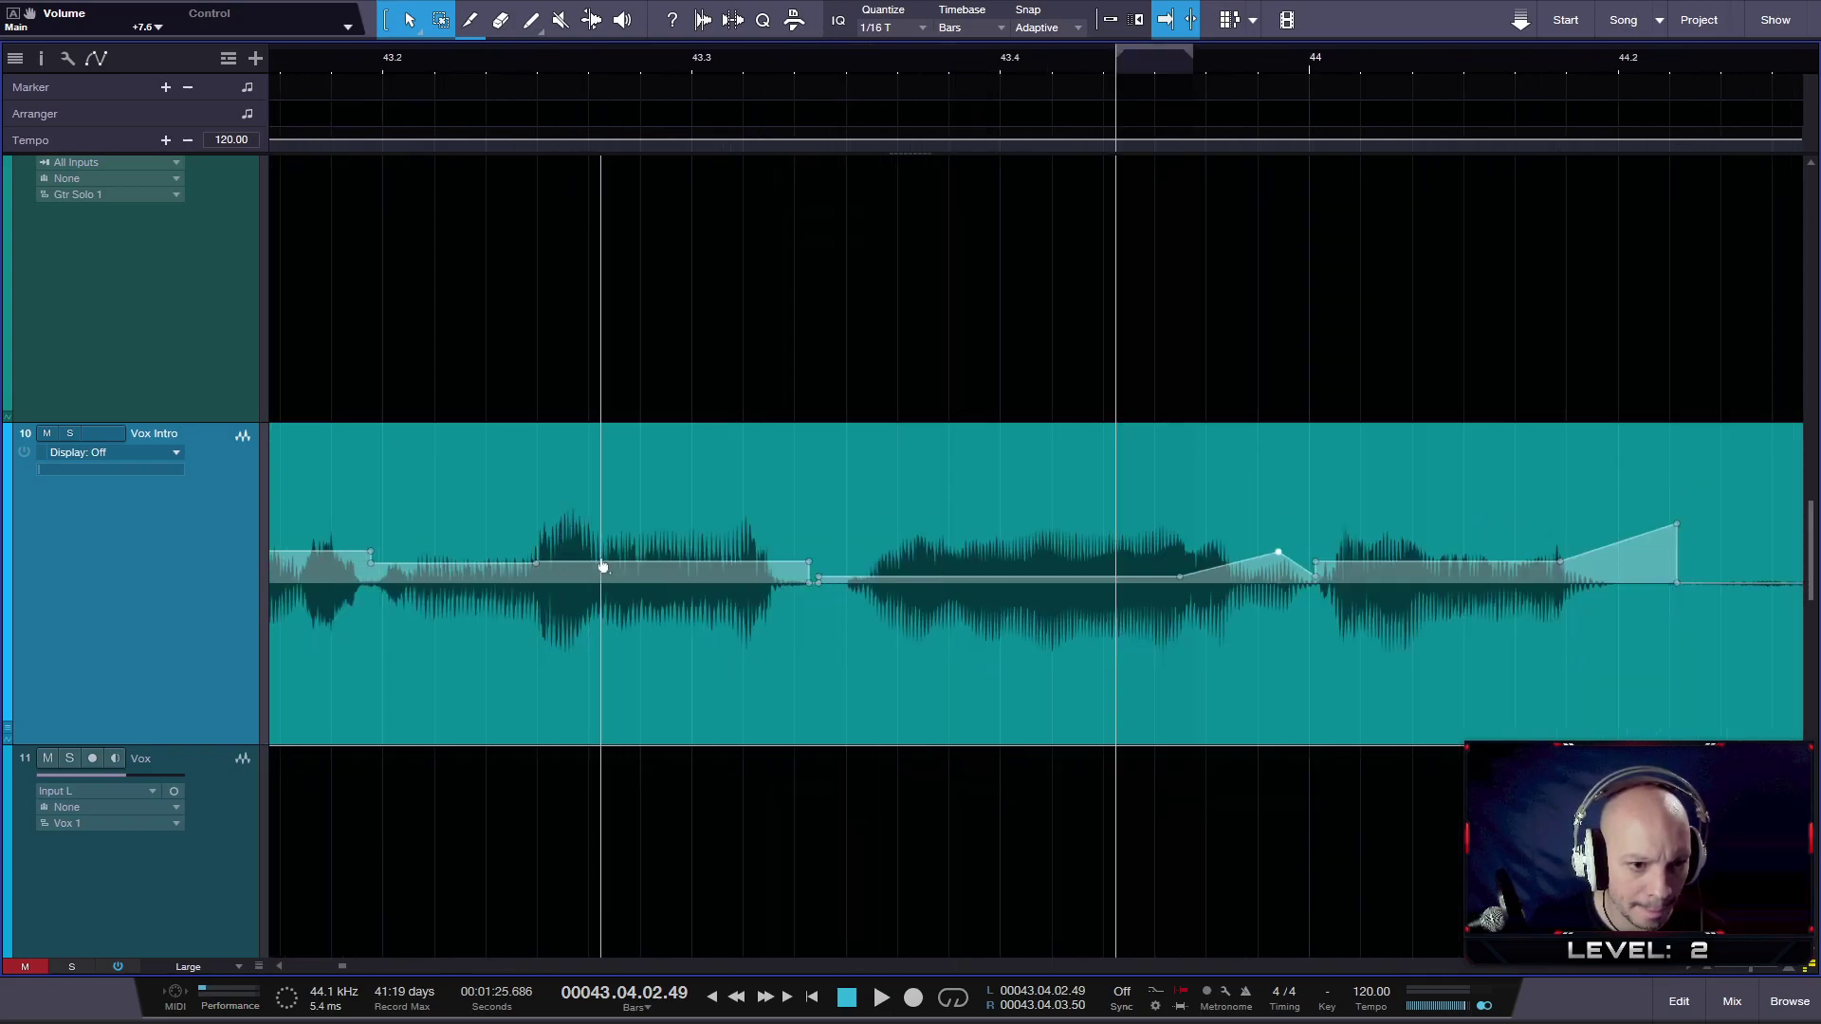
pyautogui.click(569, 569)
pyautogui.moveTo(570, 575); pyautogui.dragTo(571, 571)
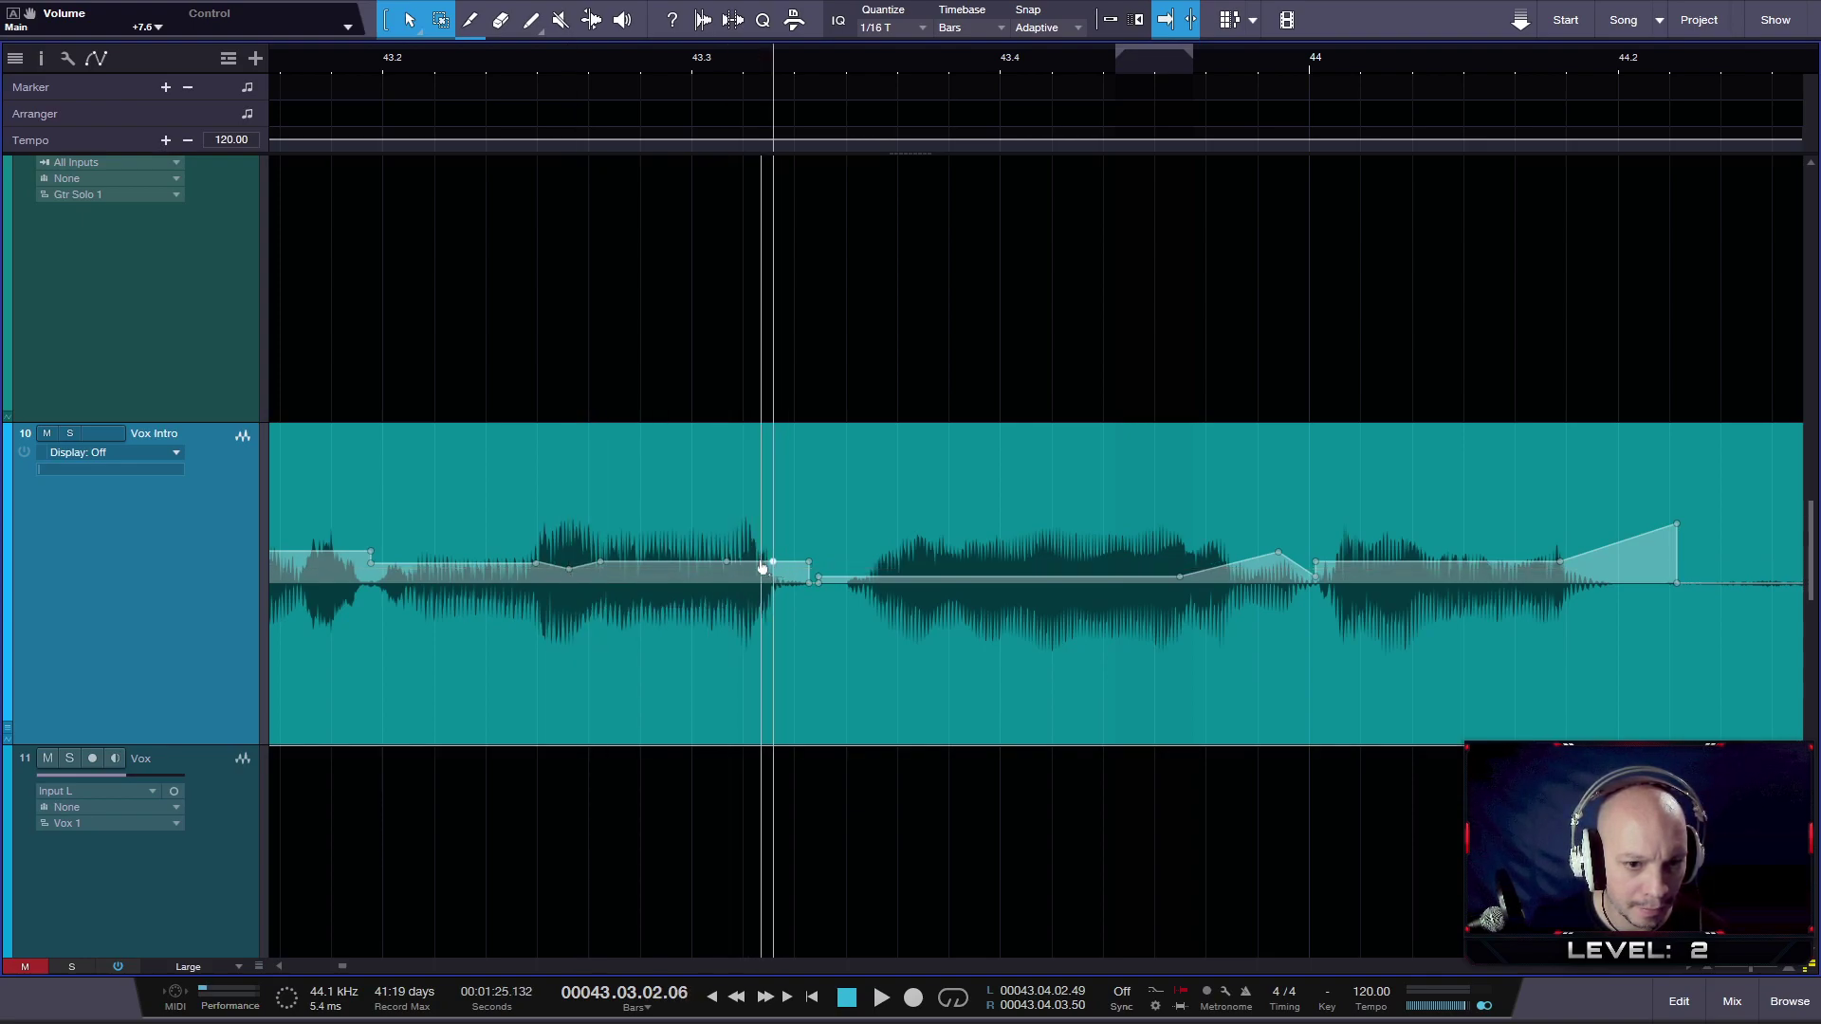
pyautogui.moveTo(752, 569); pyautogui.dragTo(754, 580)
# - Remove the gain point ending the dip after 42.4 so the gain ramps up to the next raised segment, and replay the passage
pyautogui.scroll(-3, 753, 581)
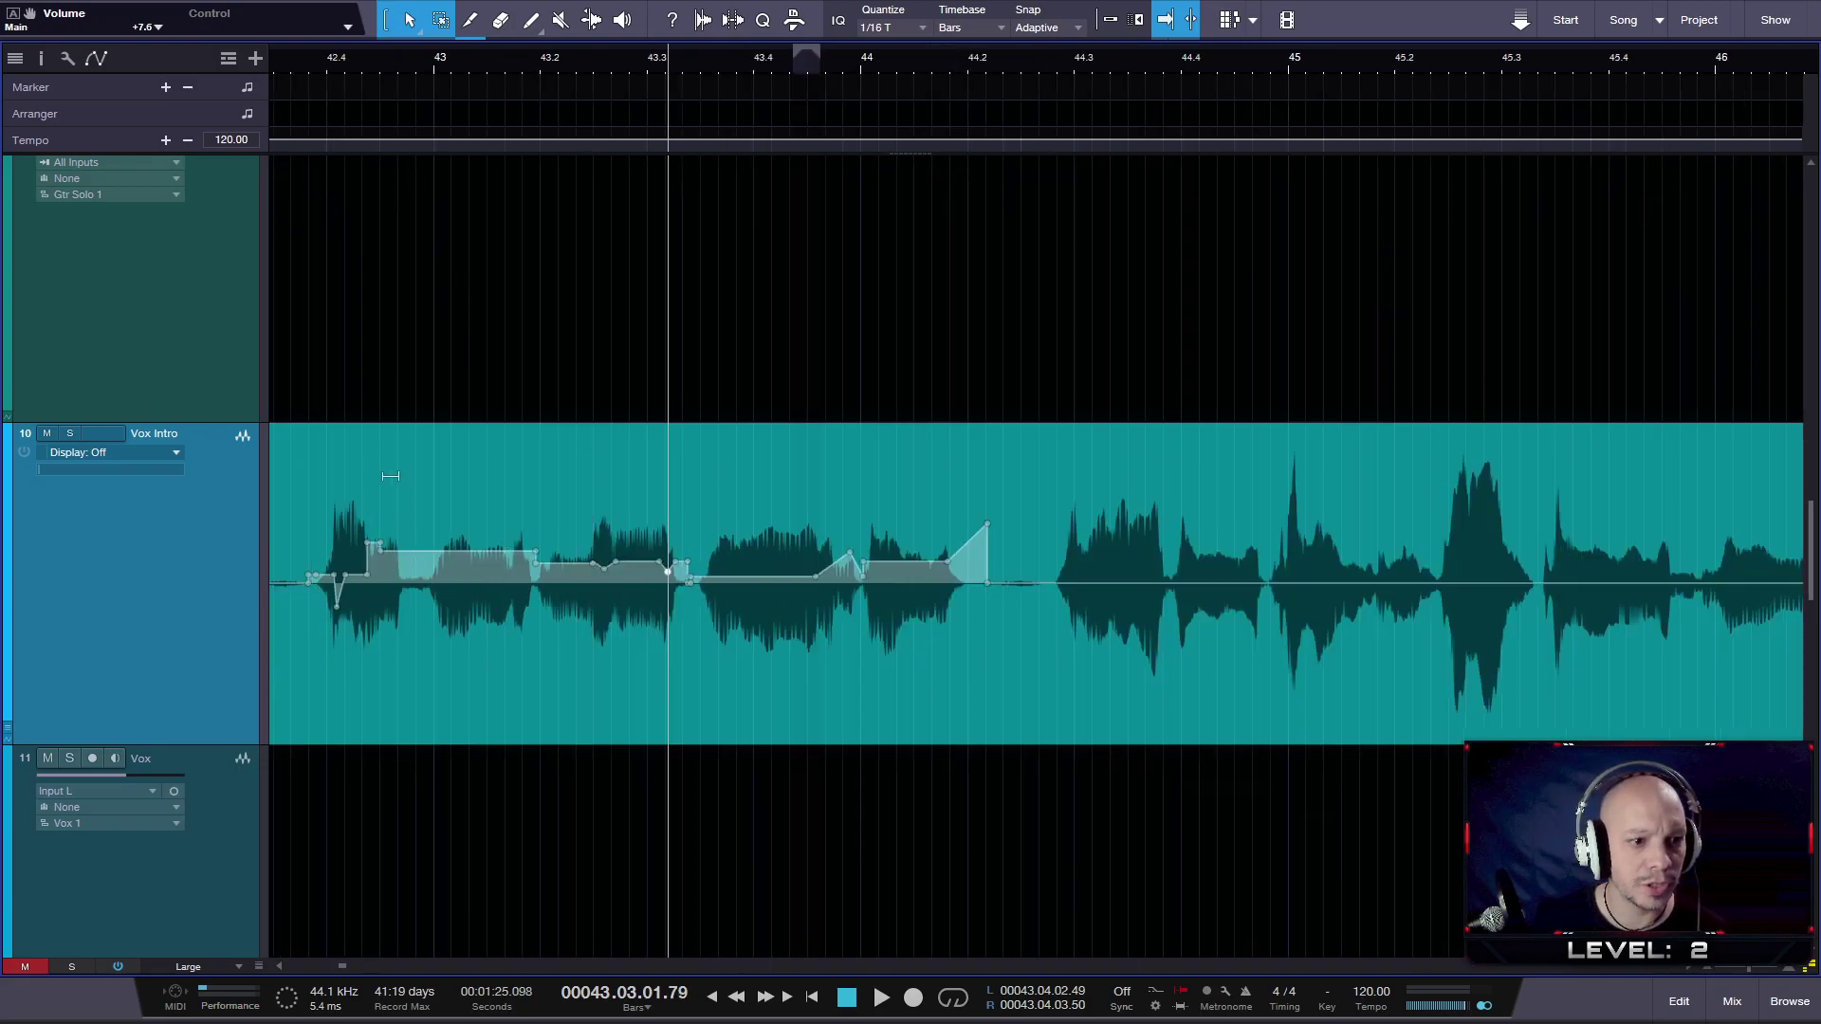
pyautogui.scroll(4, 276, 577)
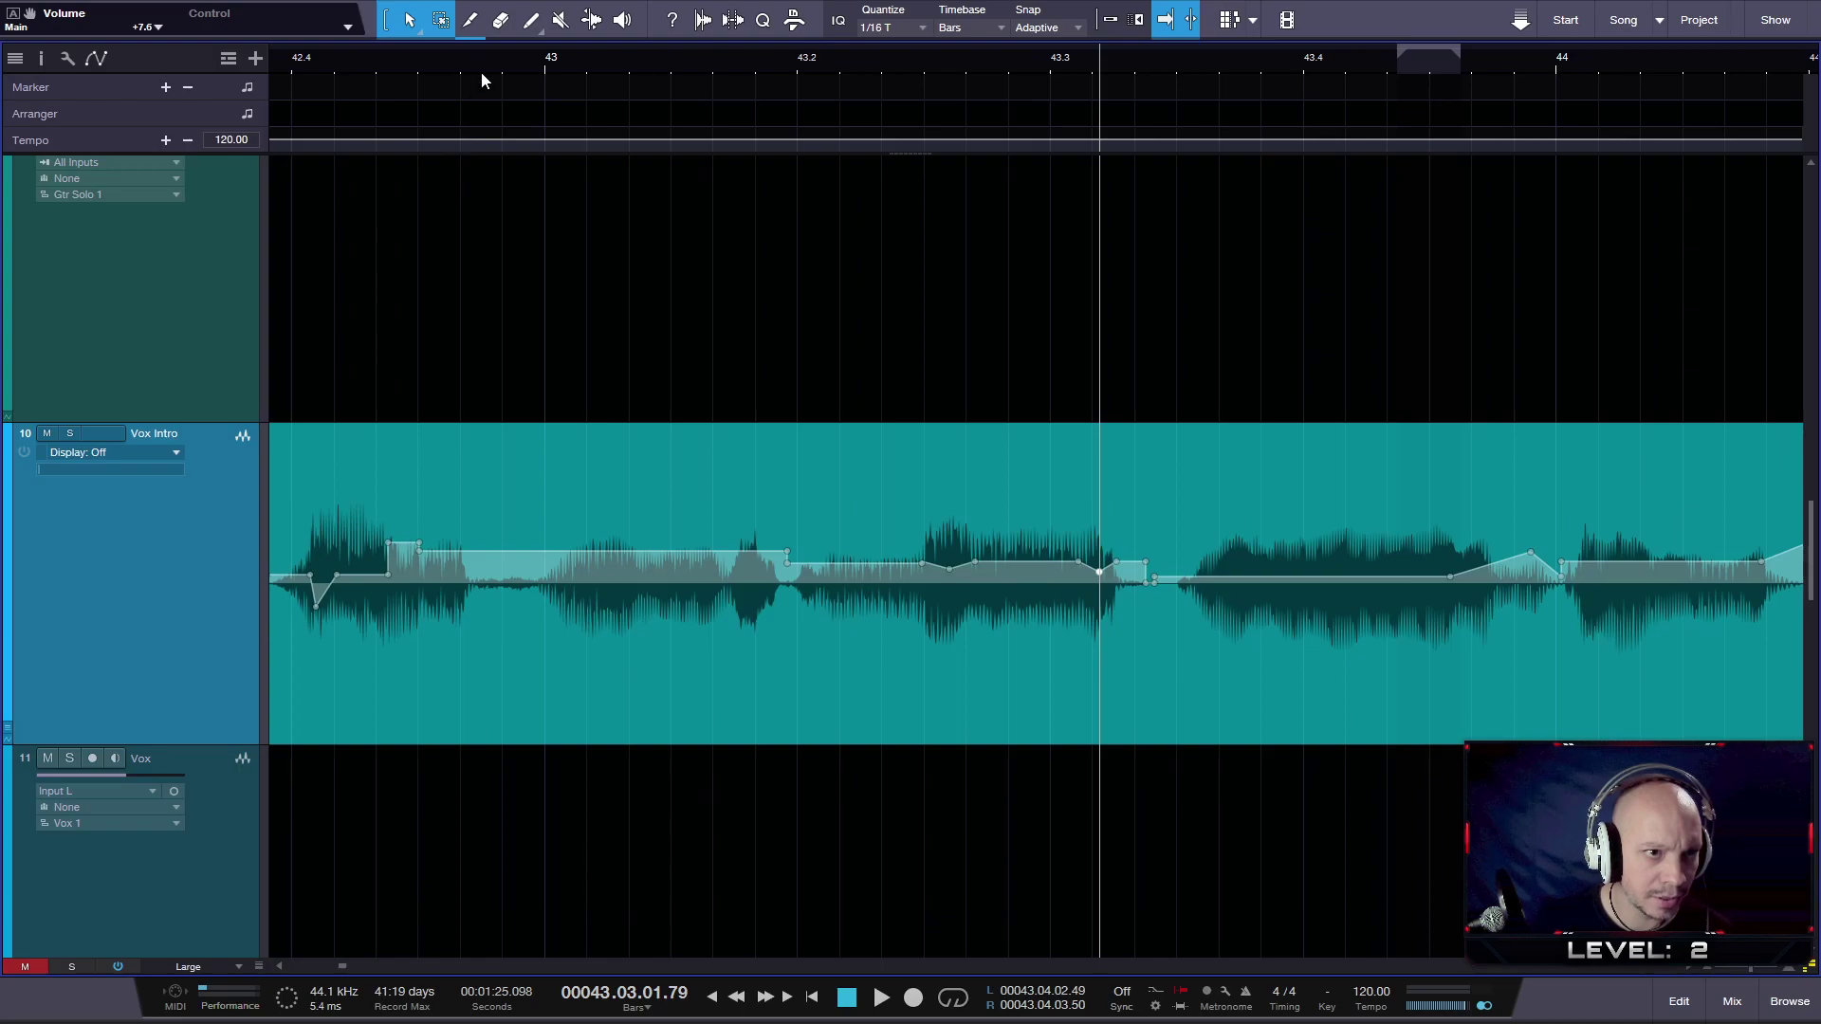
pyautogui.scroll(4, 610, 73)
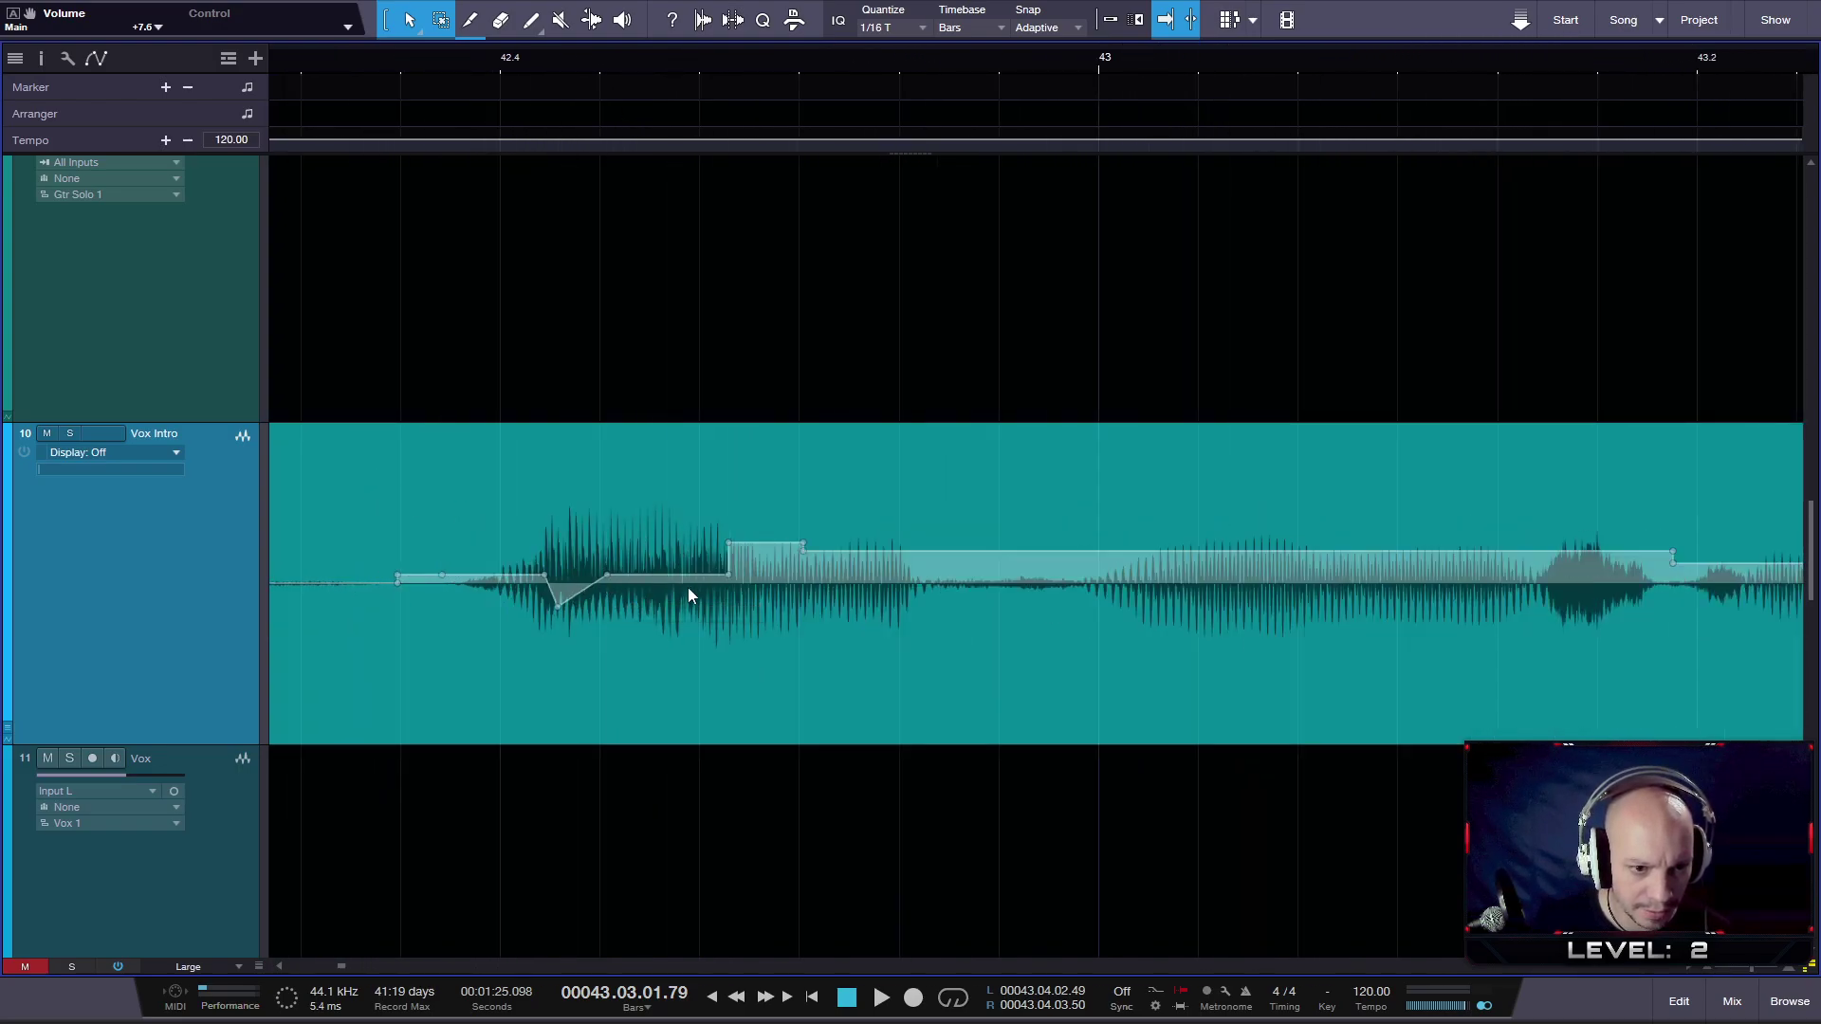
pyautogui.rightClick(608, 580)
pyautogui.click(641, 675)
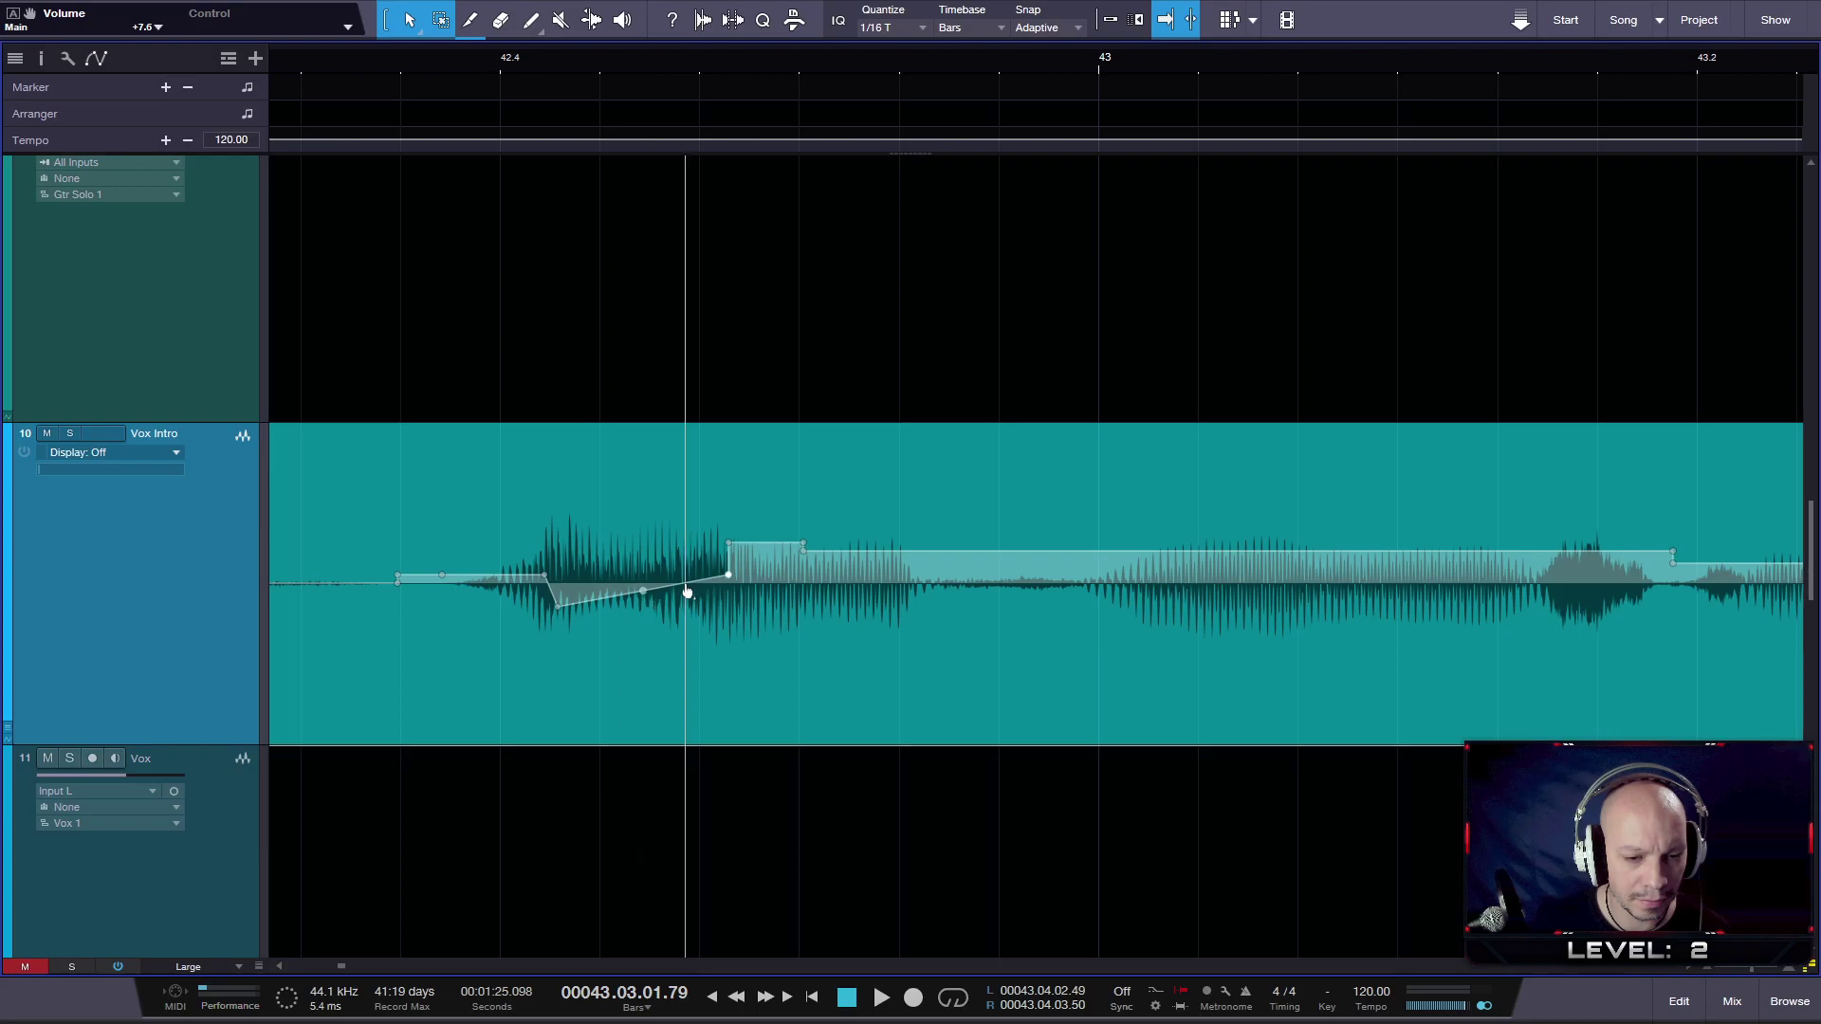
pyautogui.press('space')
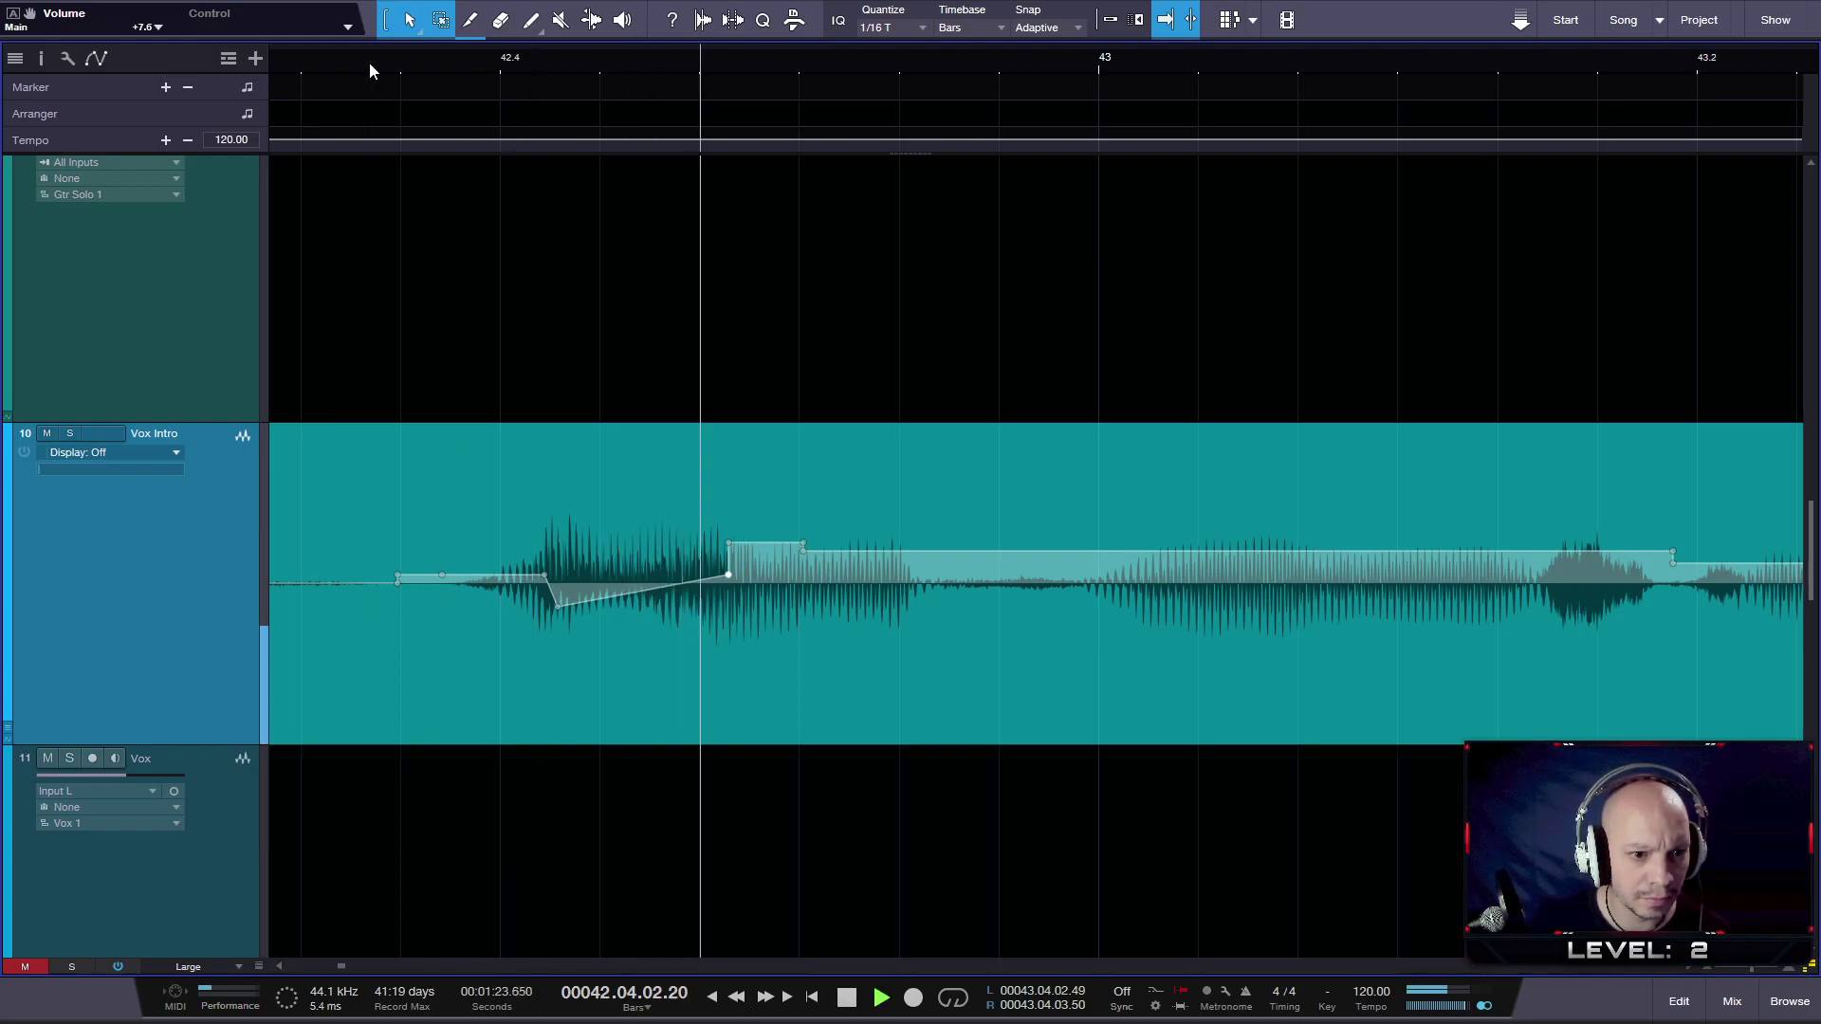
pyautogui.press('space')
pyautogui.press('w')
pyautogui.press('w')
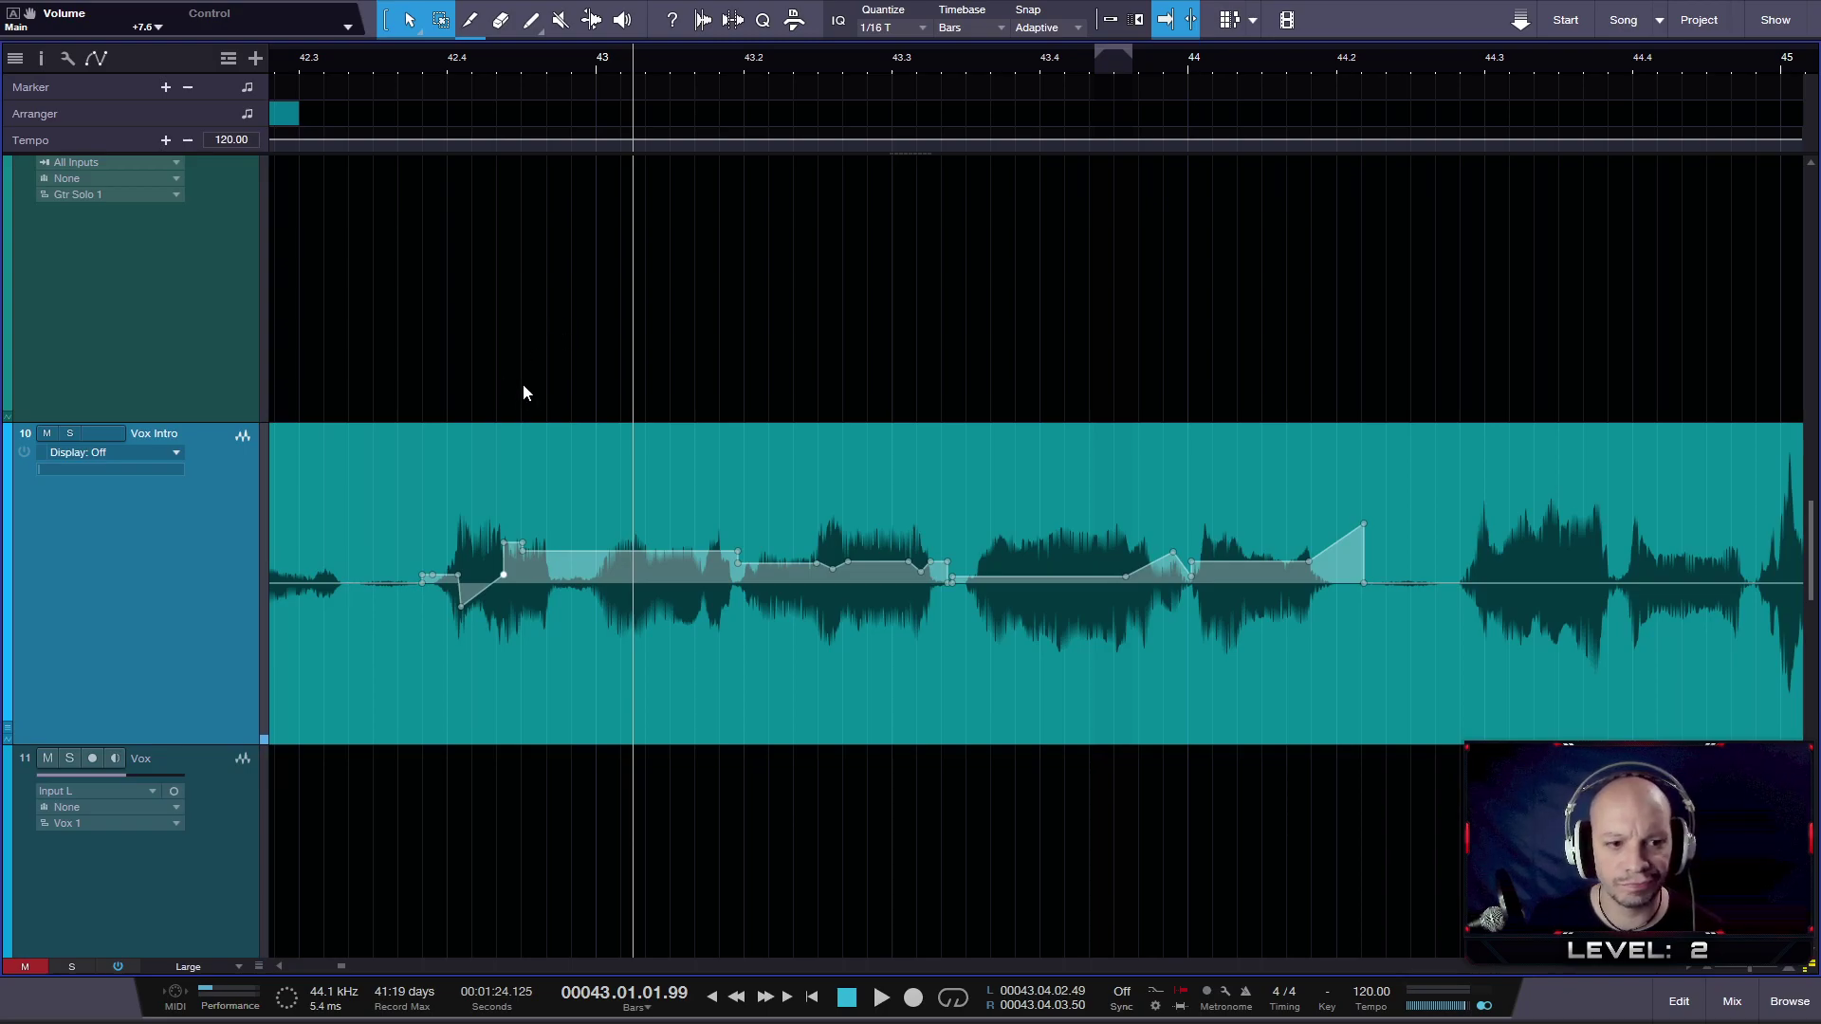
pyautogui.moveTo(1342, 62); pyautogui.dragTo(1067, 56)
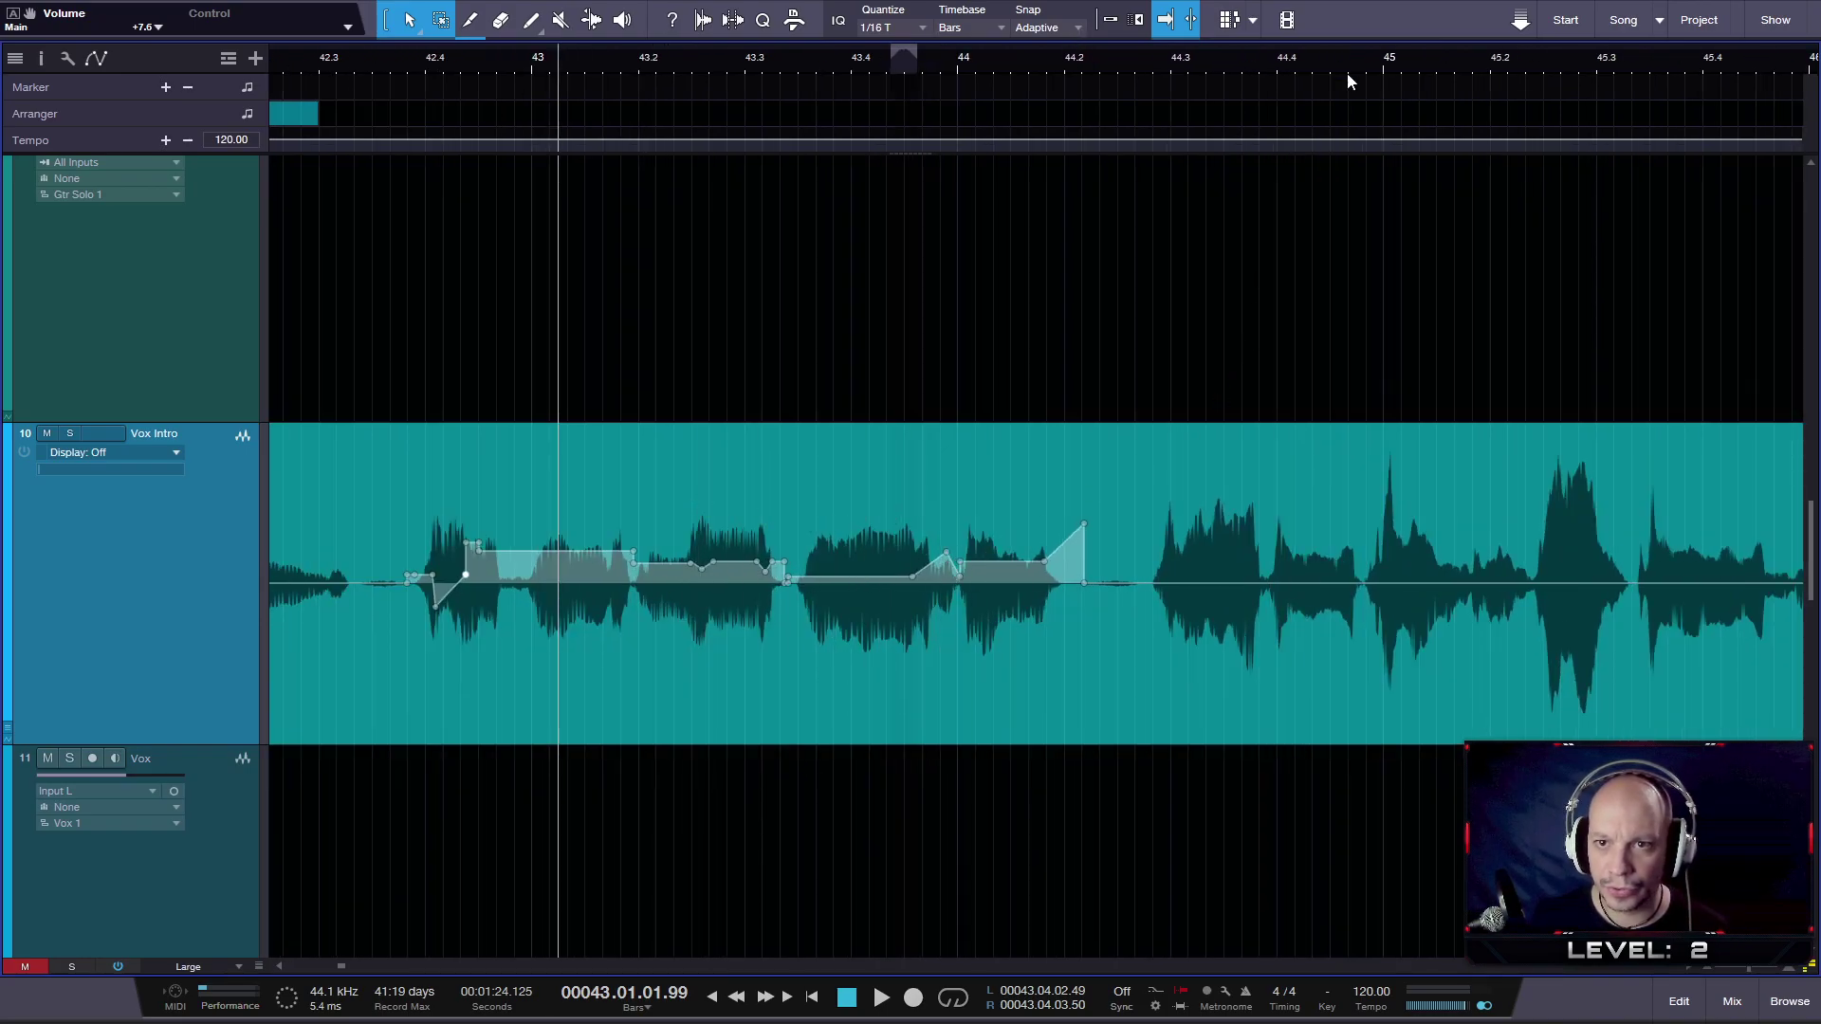
# - Select the shaped Vox Intro phrase as a range from 42.3.4 to midway between 44.2 and 44.3
pyautogui.click(1354, 45)
pyautogui.moveTo(1387, 44); pyautogui.dragTo(1109, 69)
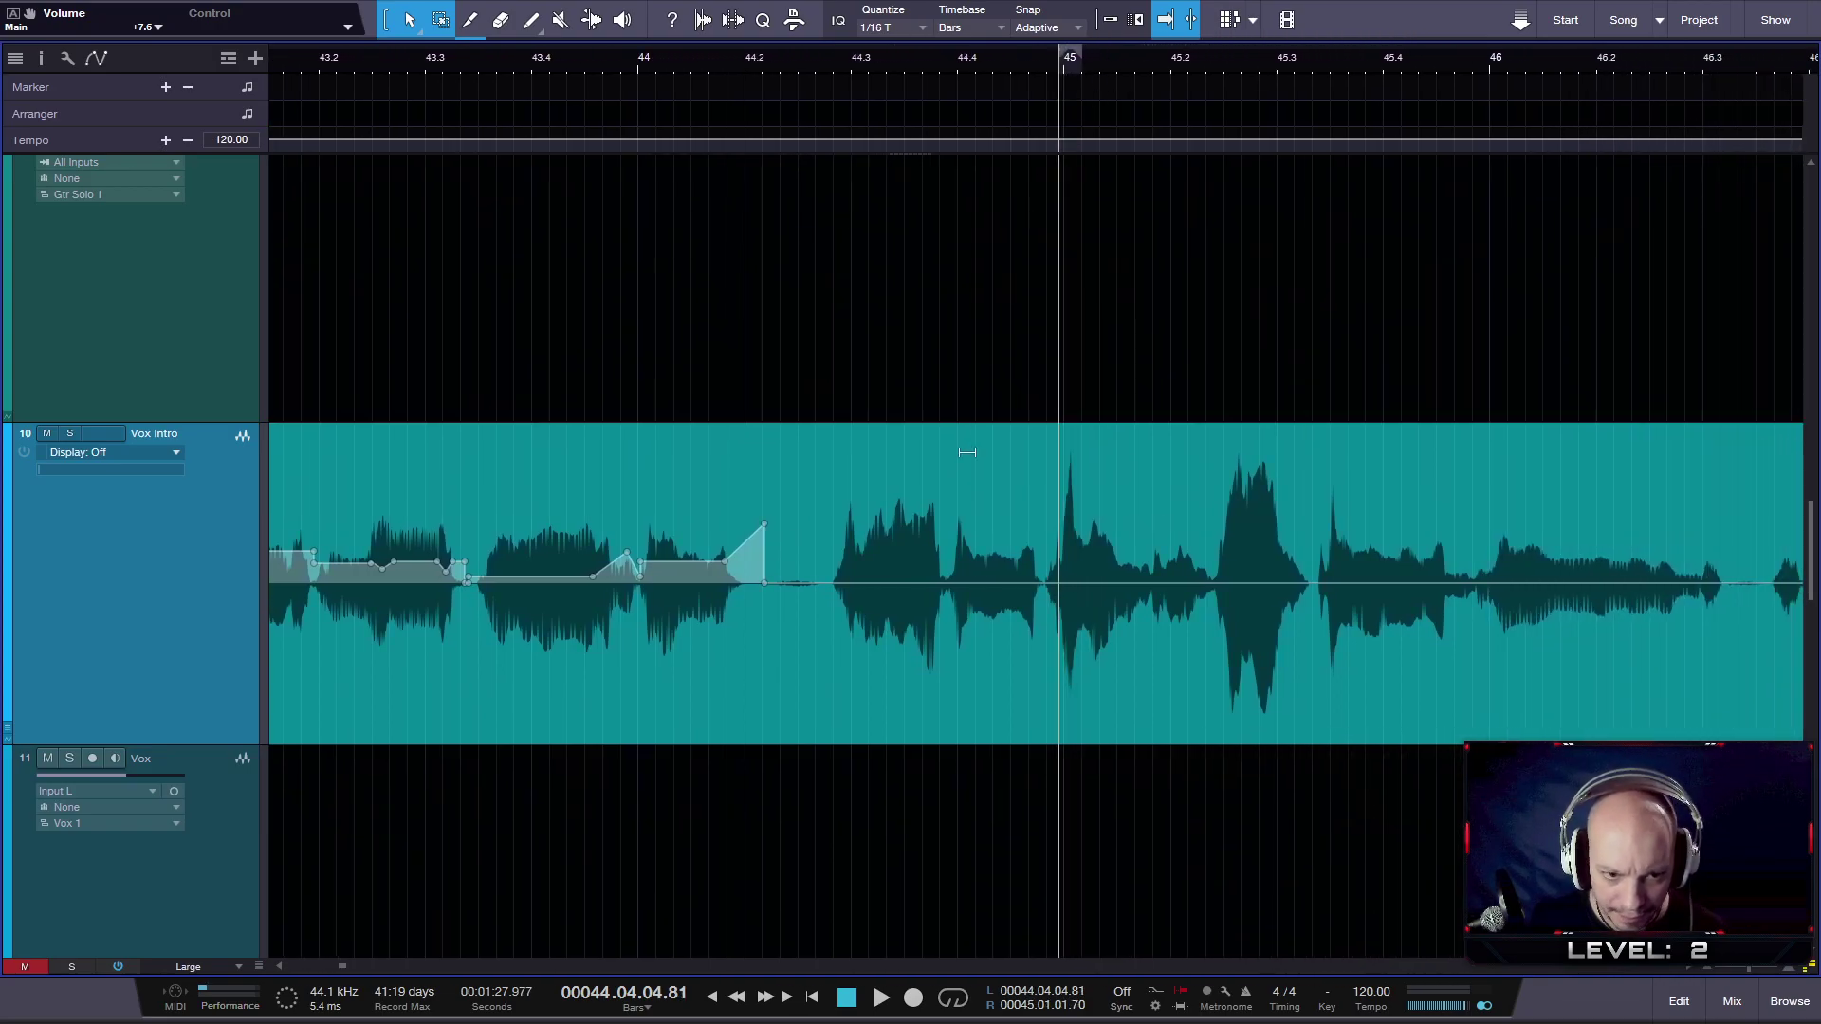
pyautogui.scroll(-5, 887, 481)
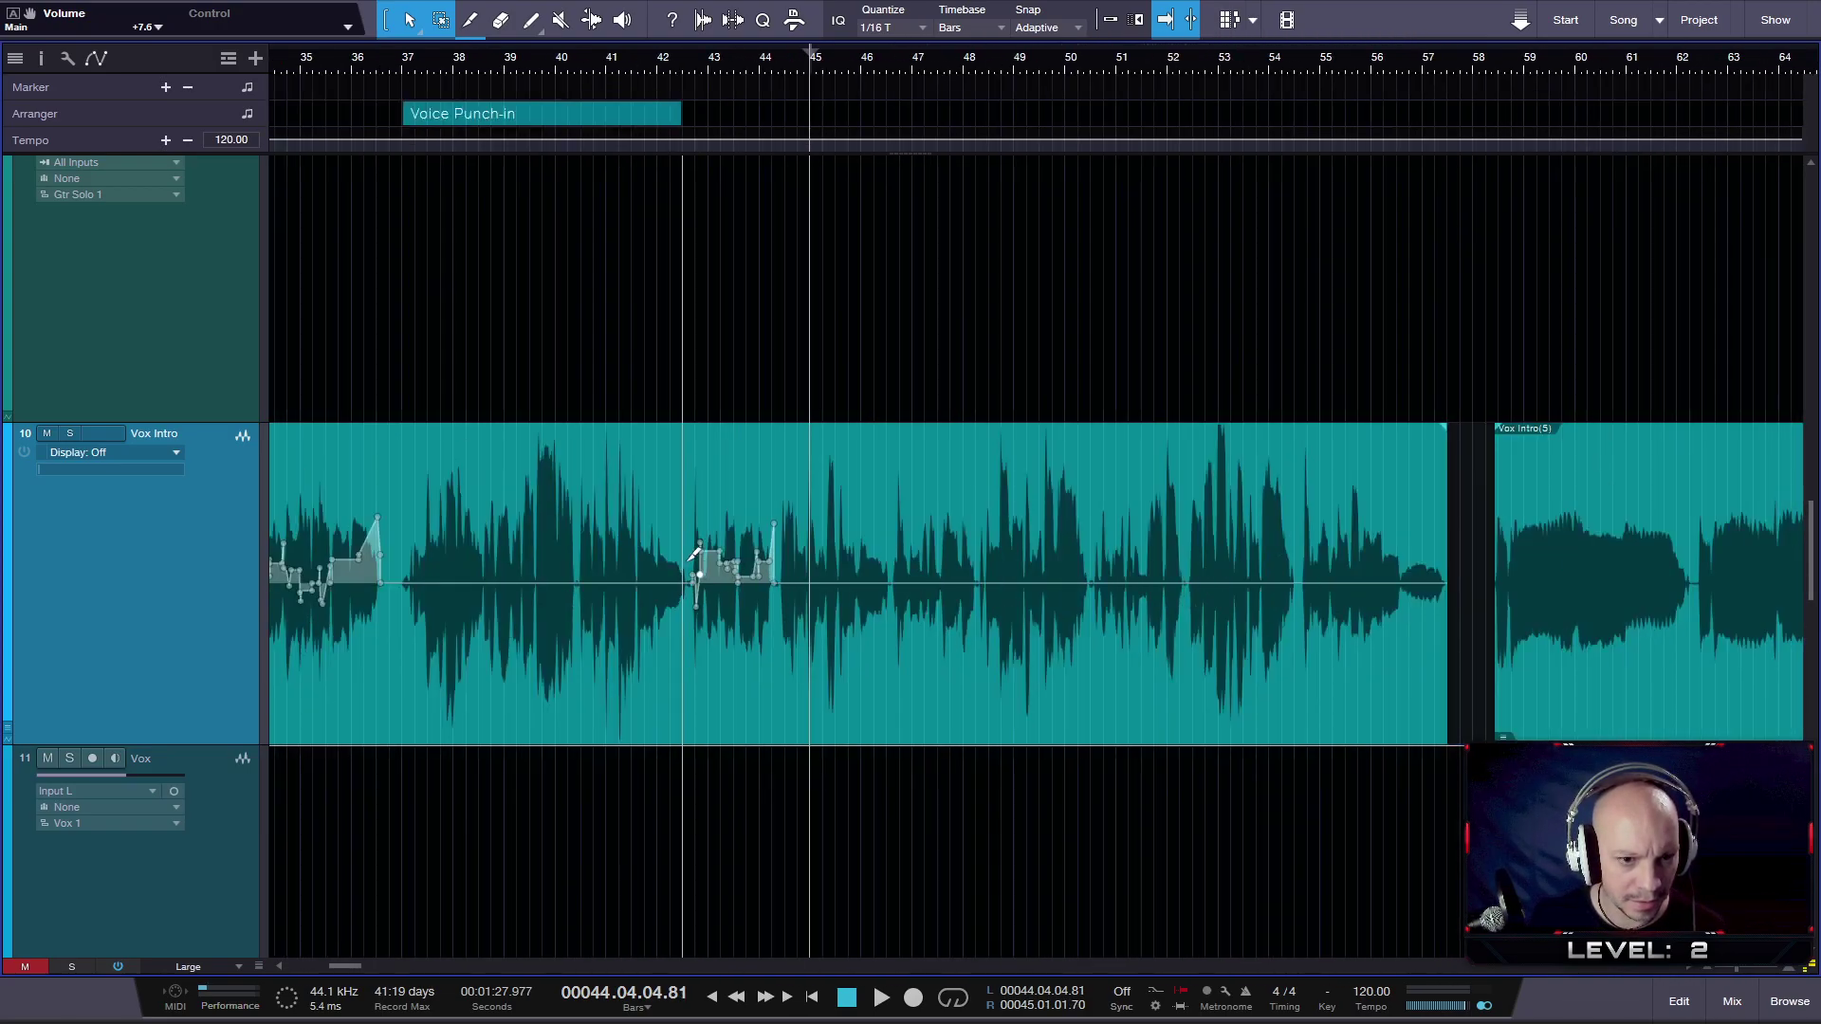
pyautogui.scroll(-4, 690, 558)
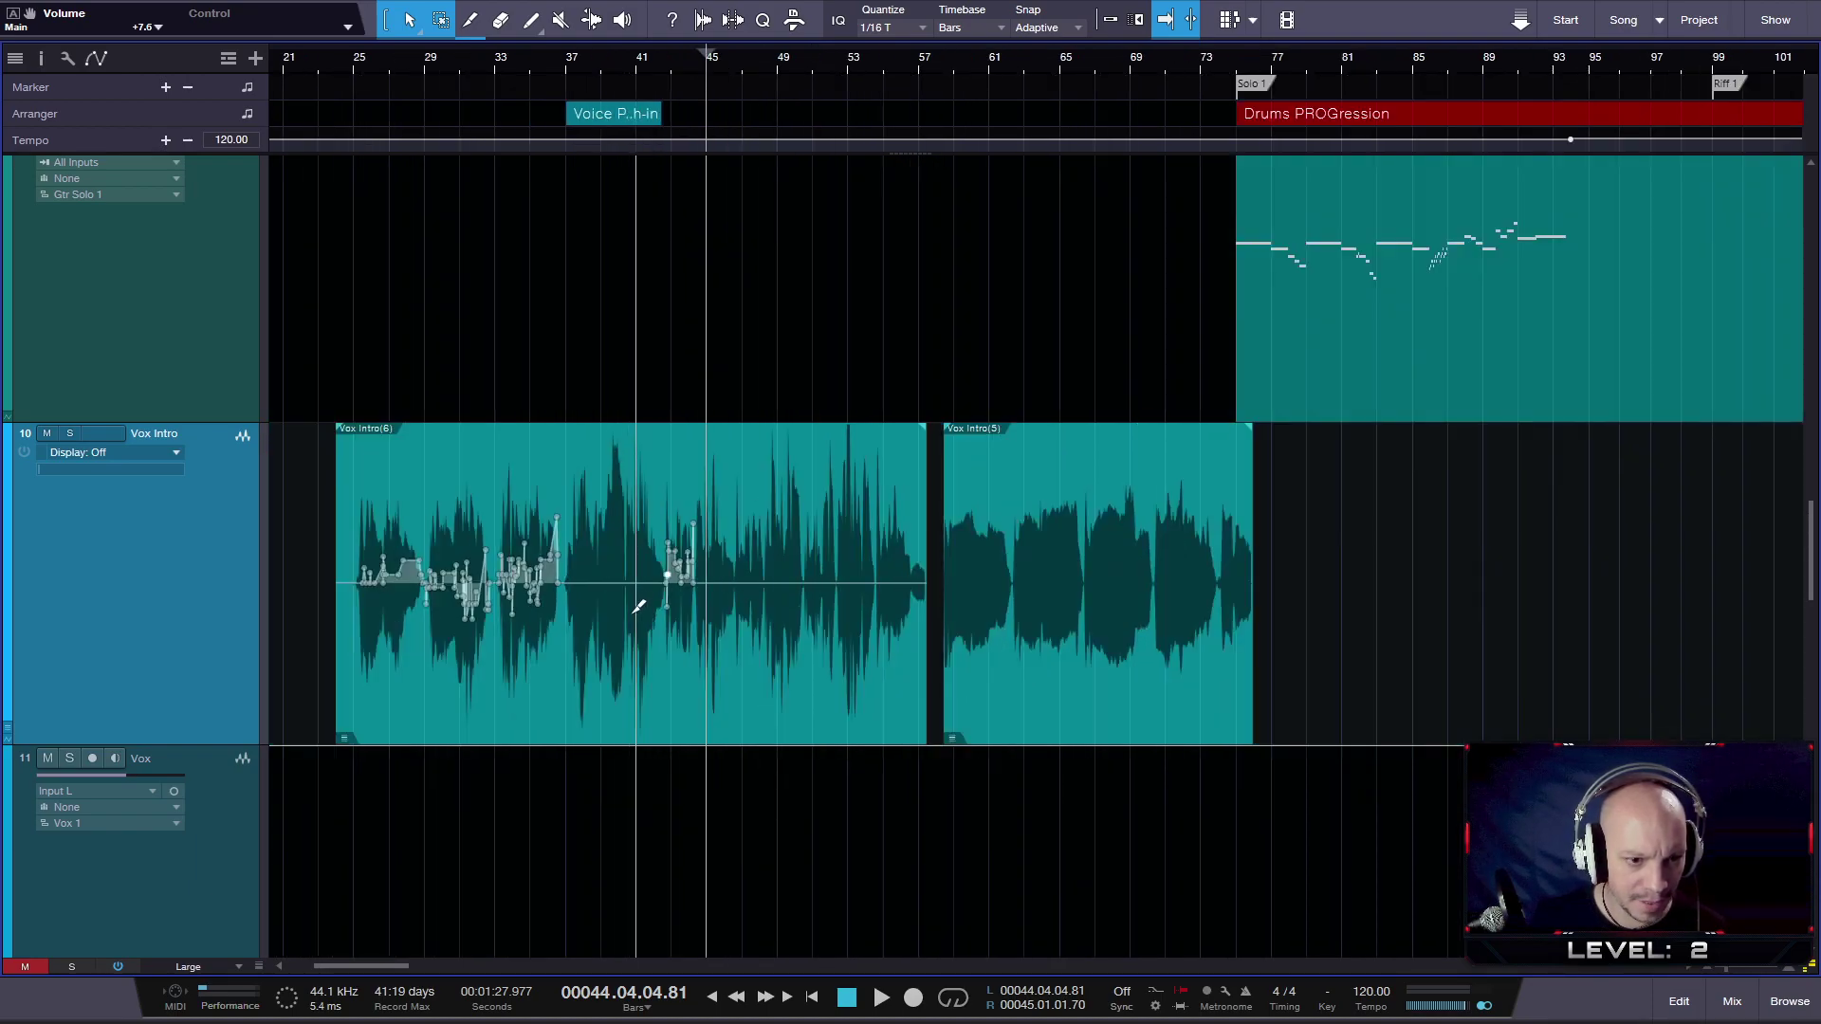
pyautogui.scroll(6, 583, 630)
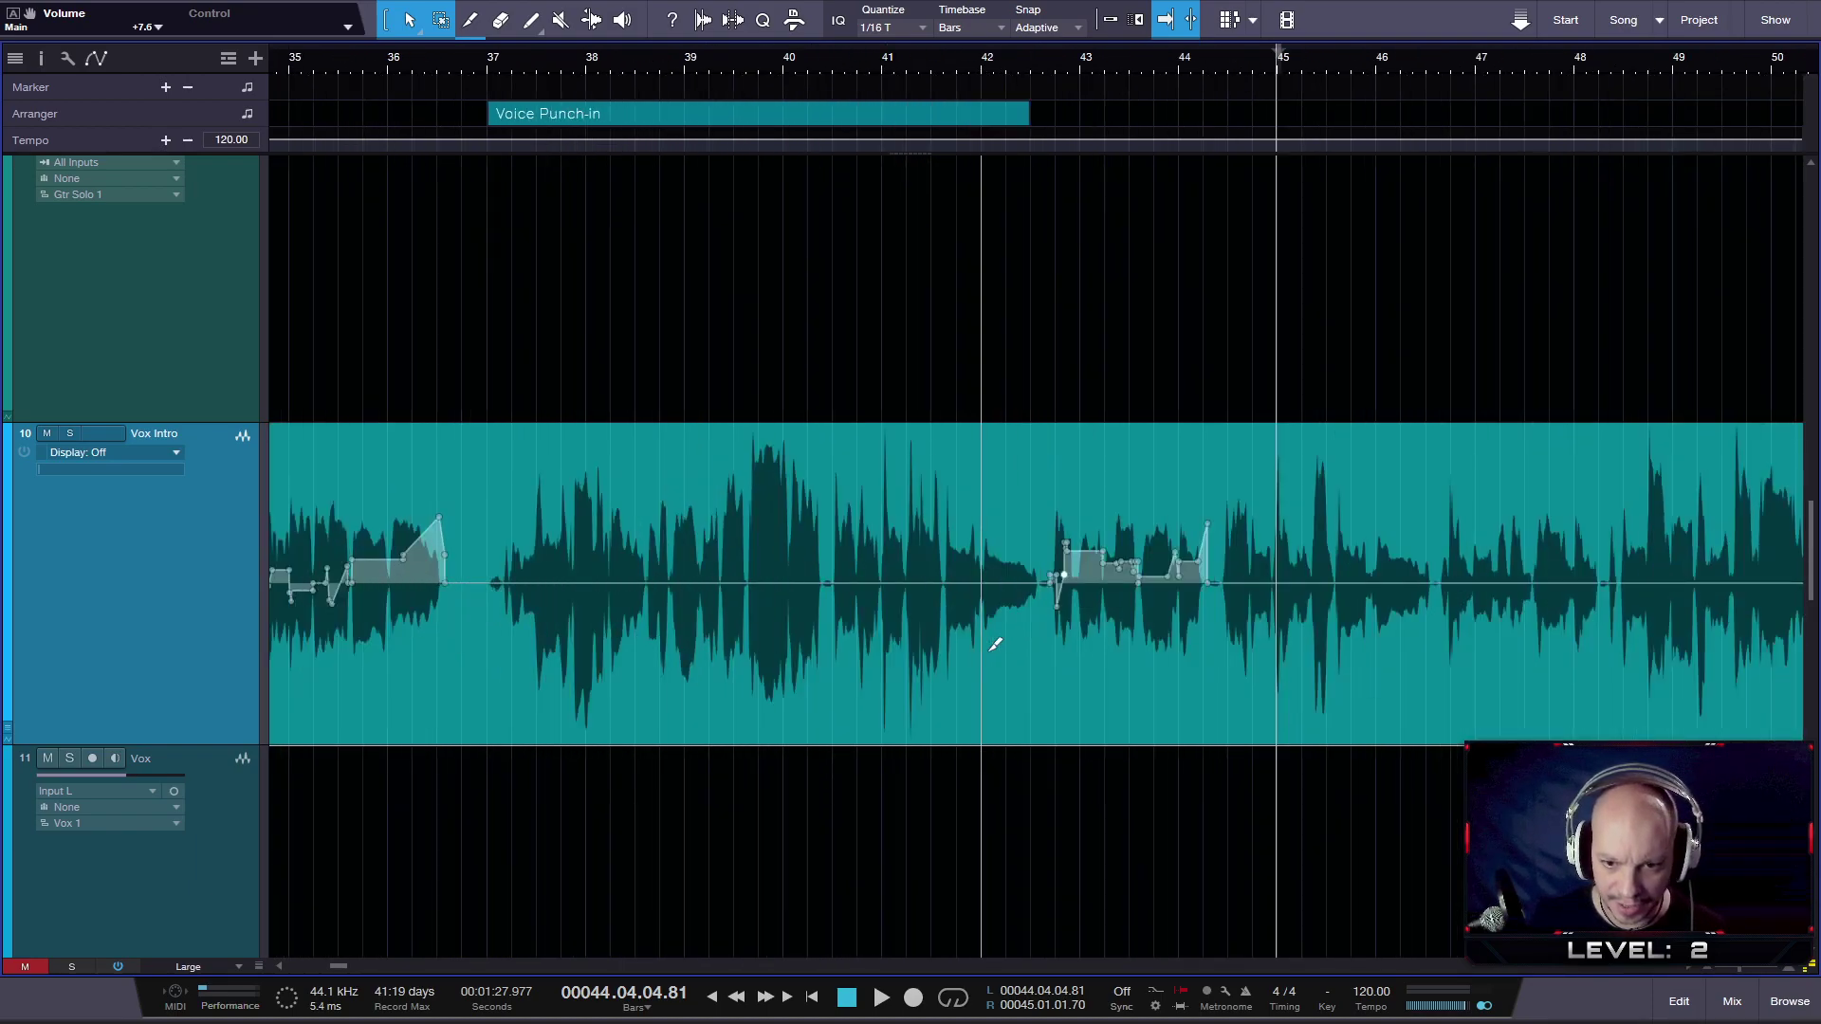
pyautogui.press('3')
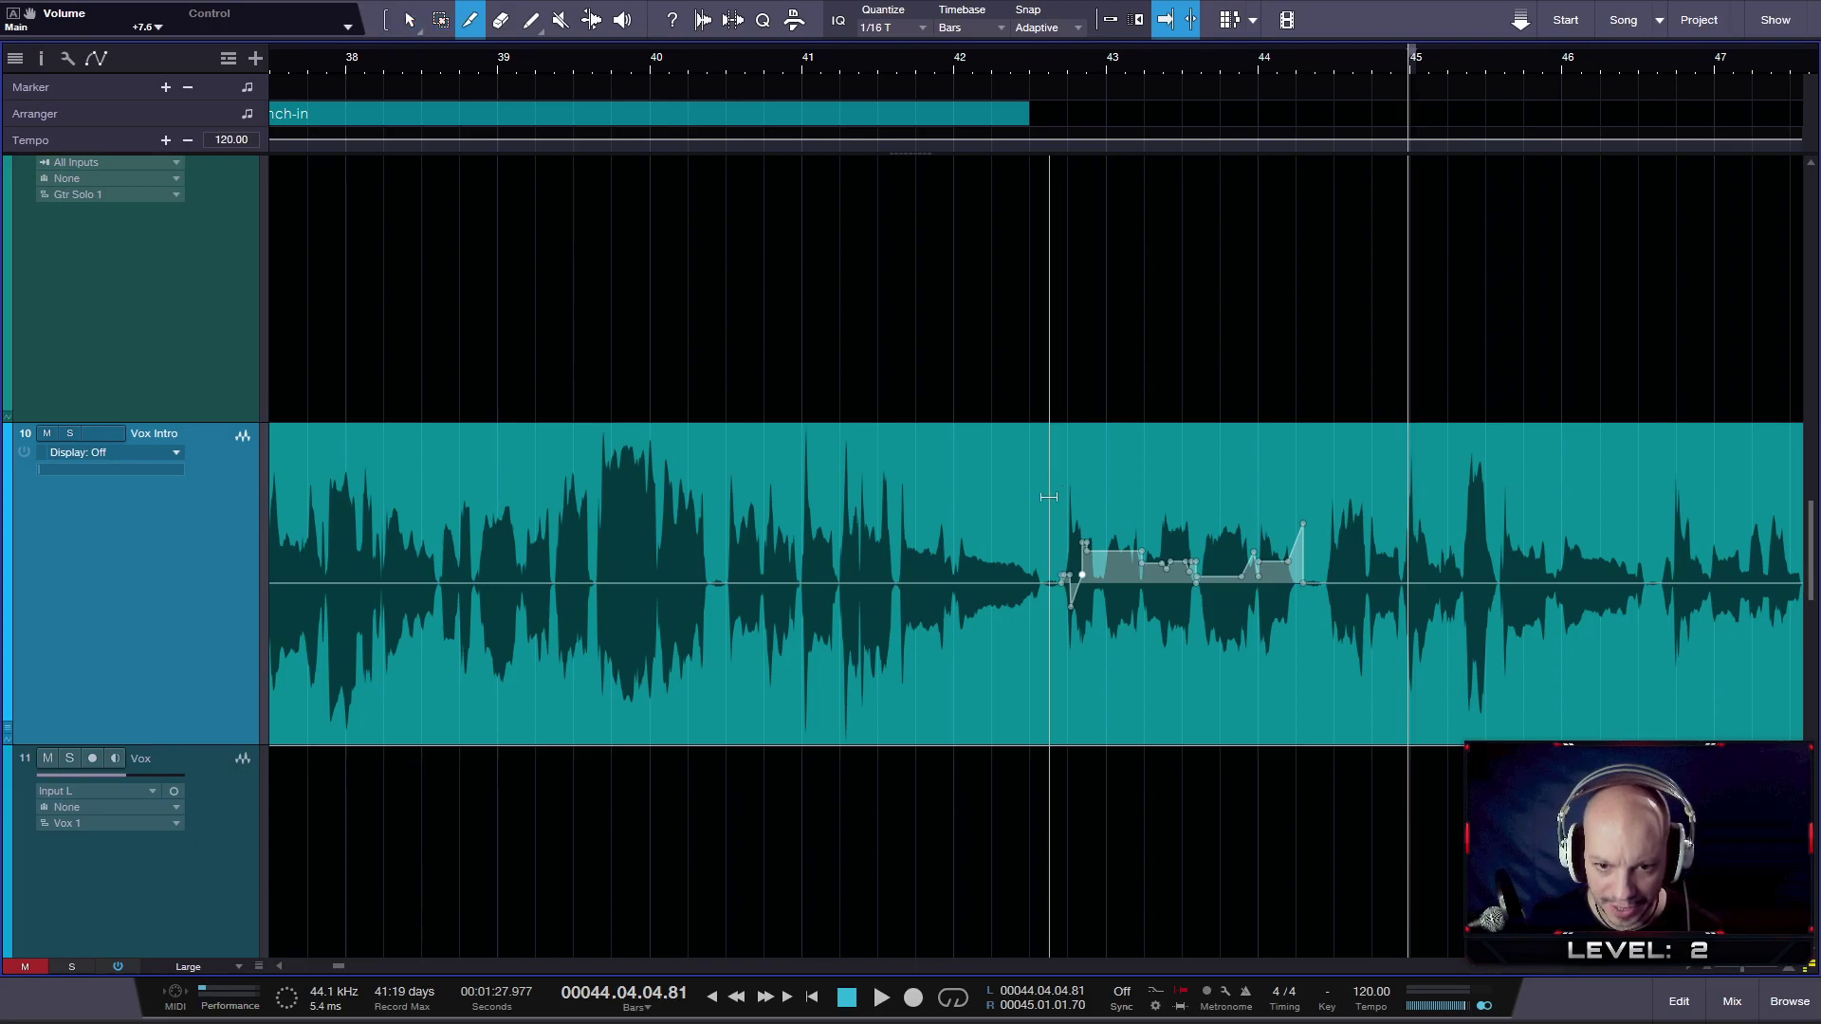
pyautogui.press('1')
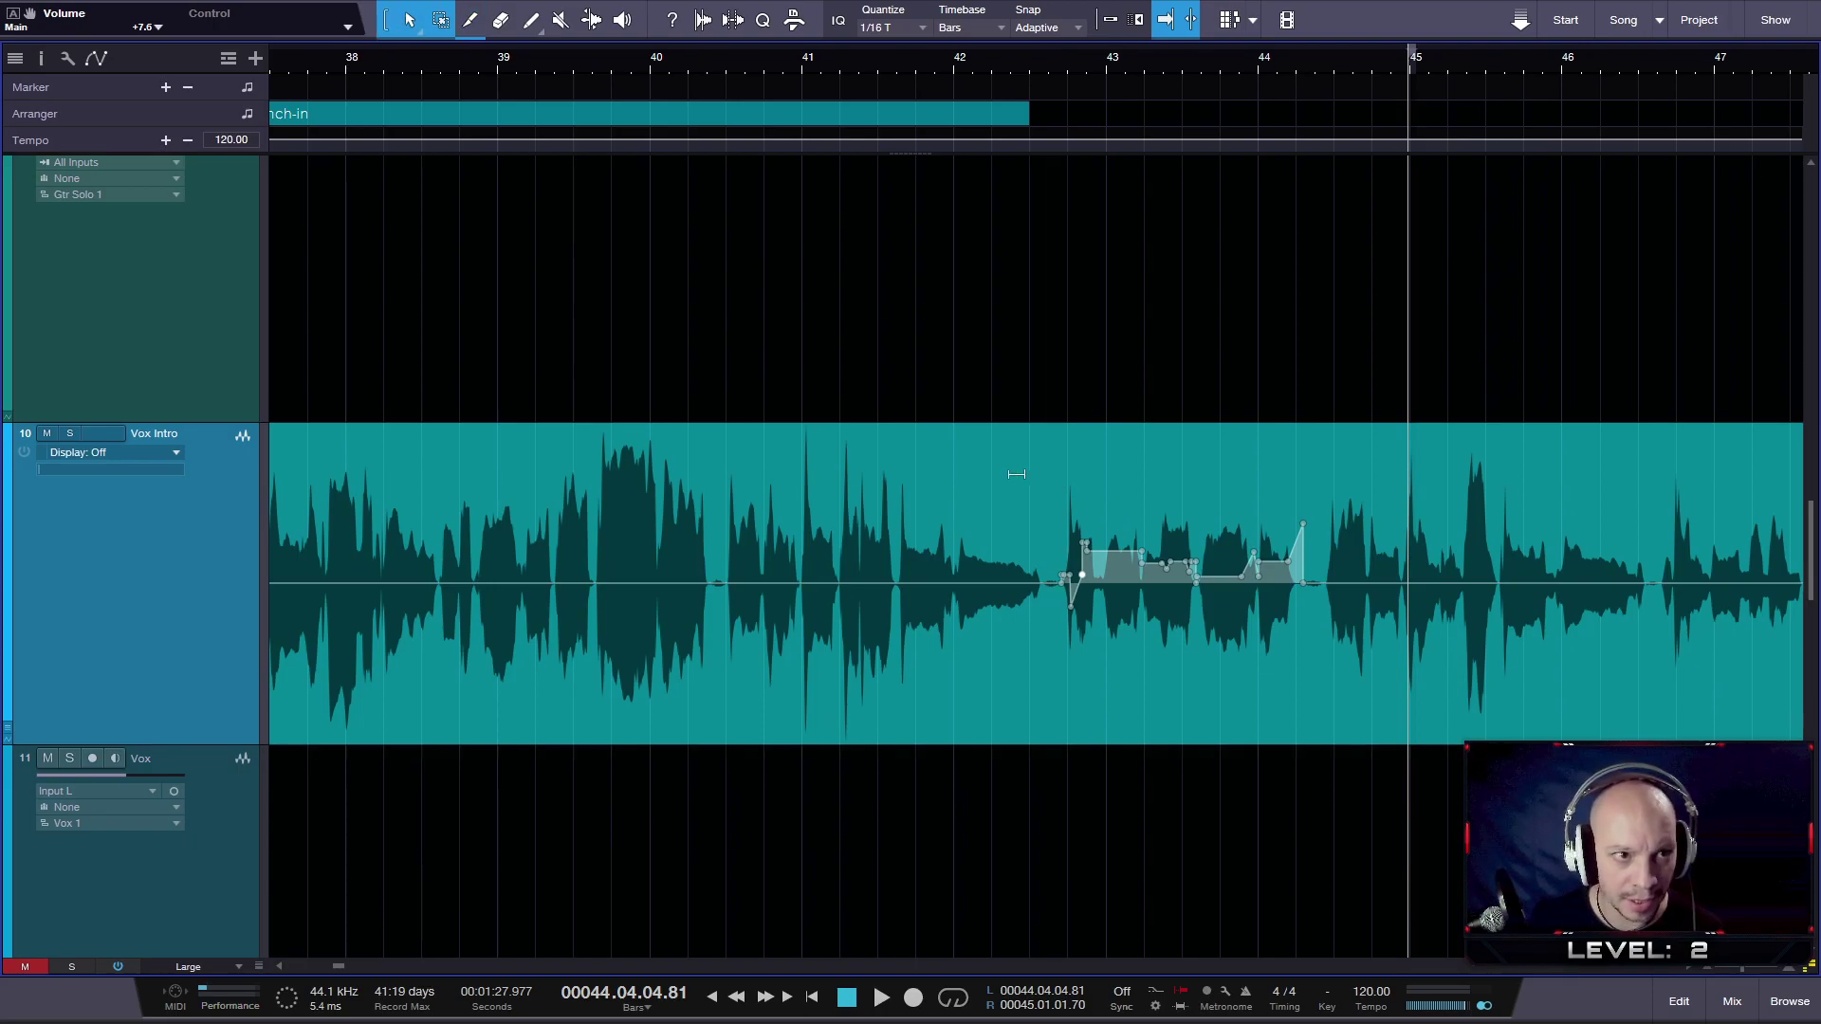
pyautogui.moveTo(1047, 509); pyautogui.dragTo(1322, 634)
pyautogui.scroll(4, 1026, 593)
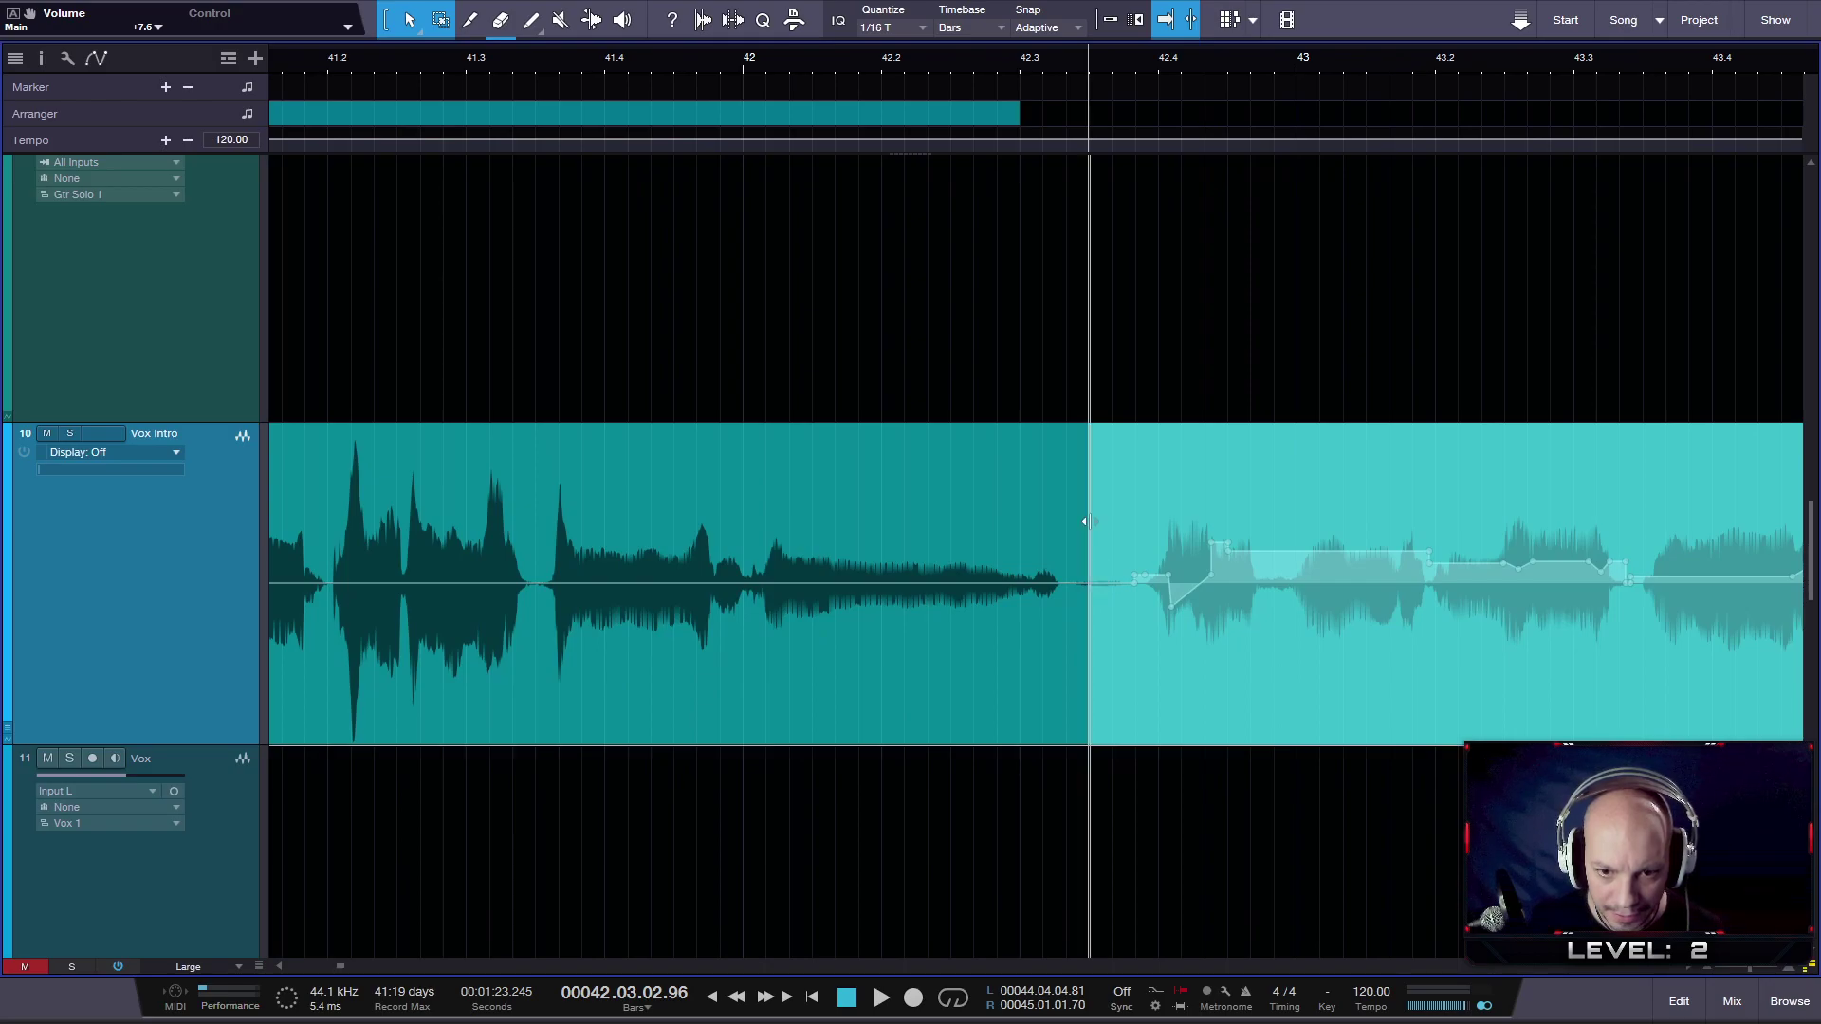
pyautogui.moveTo(1084, 521); pyautogui.dragTo(1124, 521)
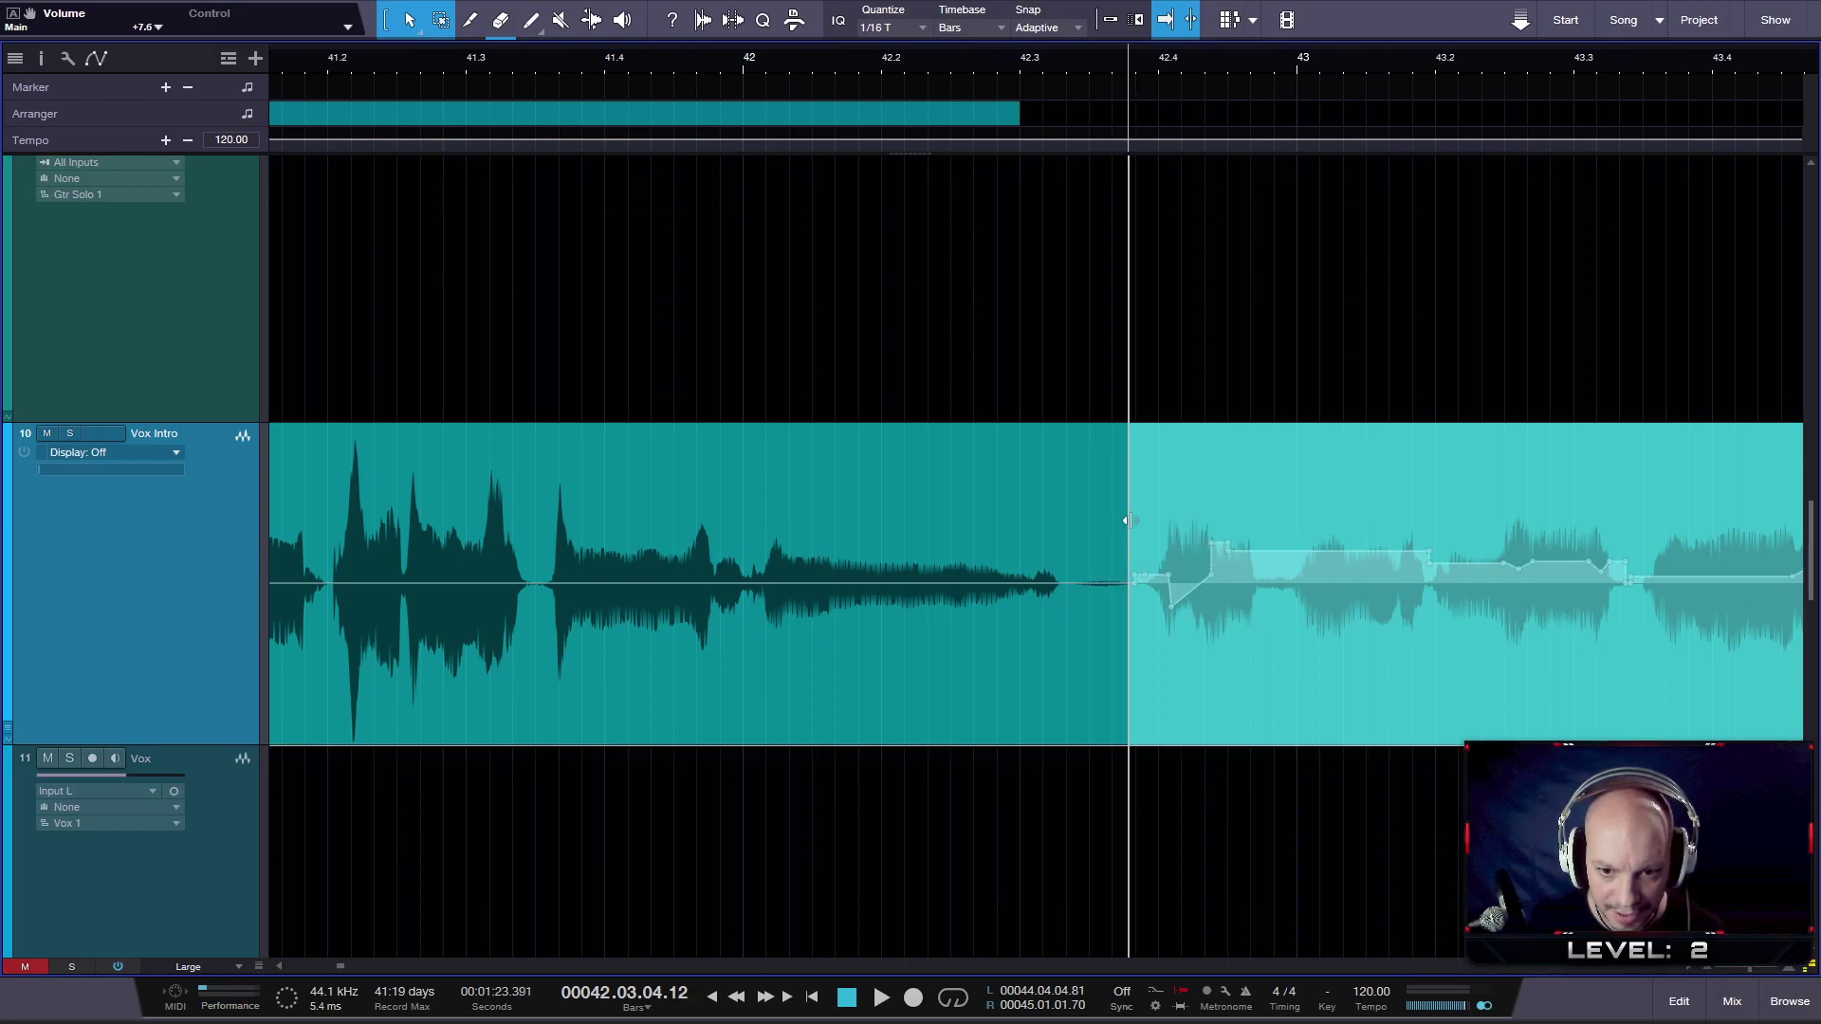
# - Raise the gain envelope across the selected range and compare its playback level with the phrase around bar 29
pyautogui.scroll(-5, 1328, 467)
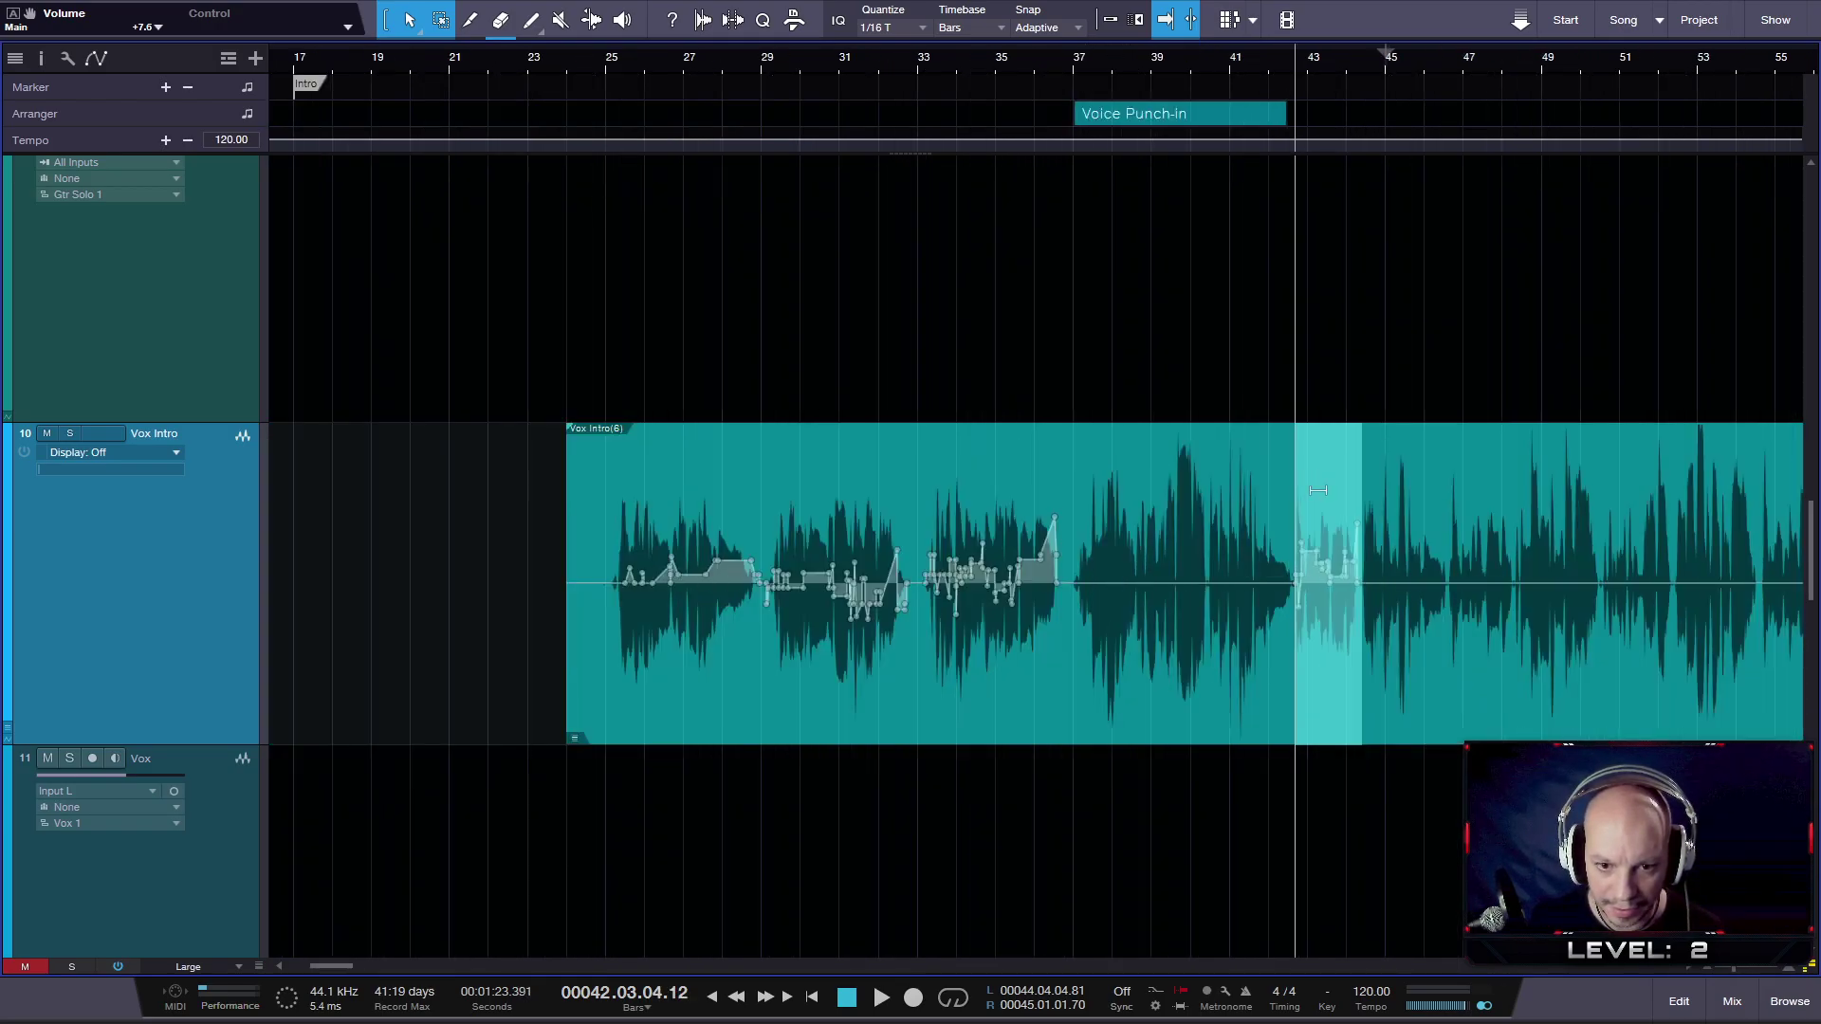
pyautogui.moveTo(1331, 478); pyautogui.dragTo(1321, 460)
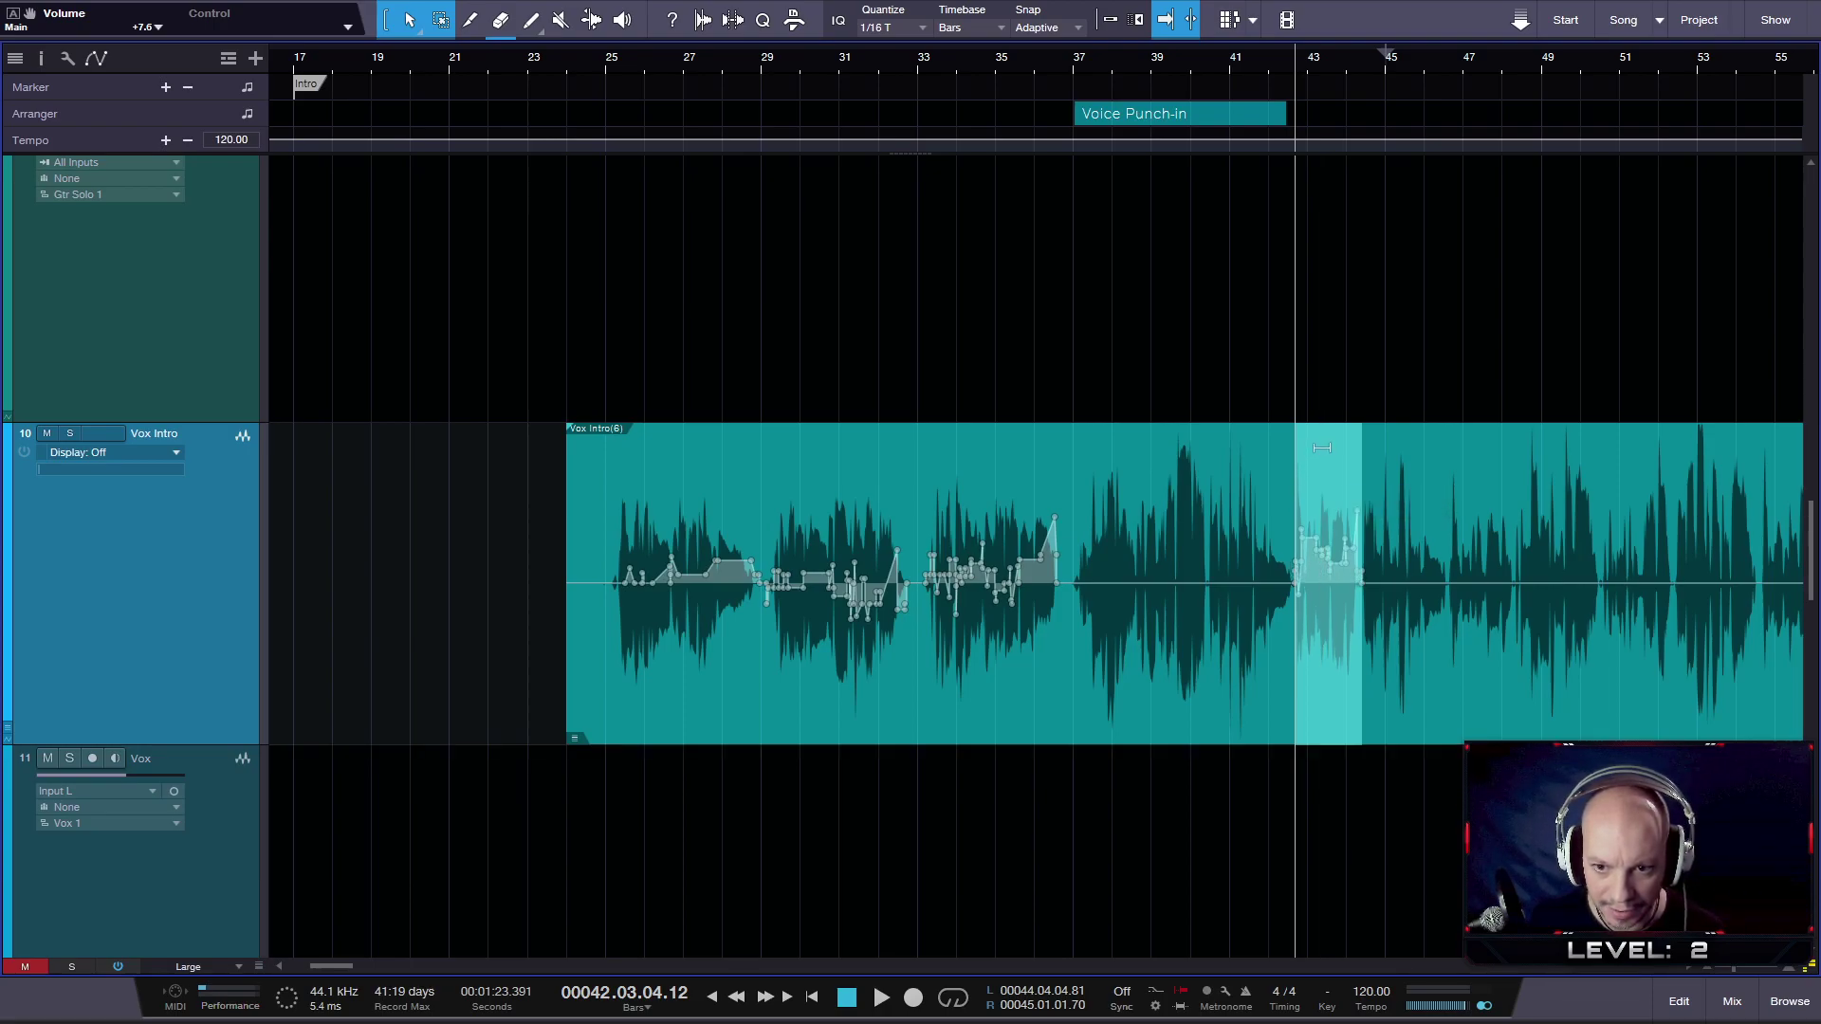
pyautogui.press('space')
pyautogui.click(780, 67)
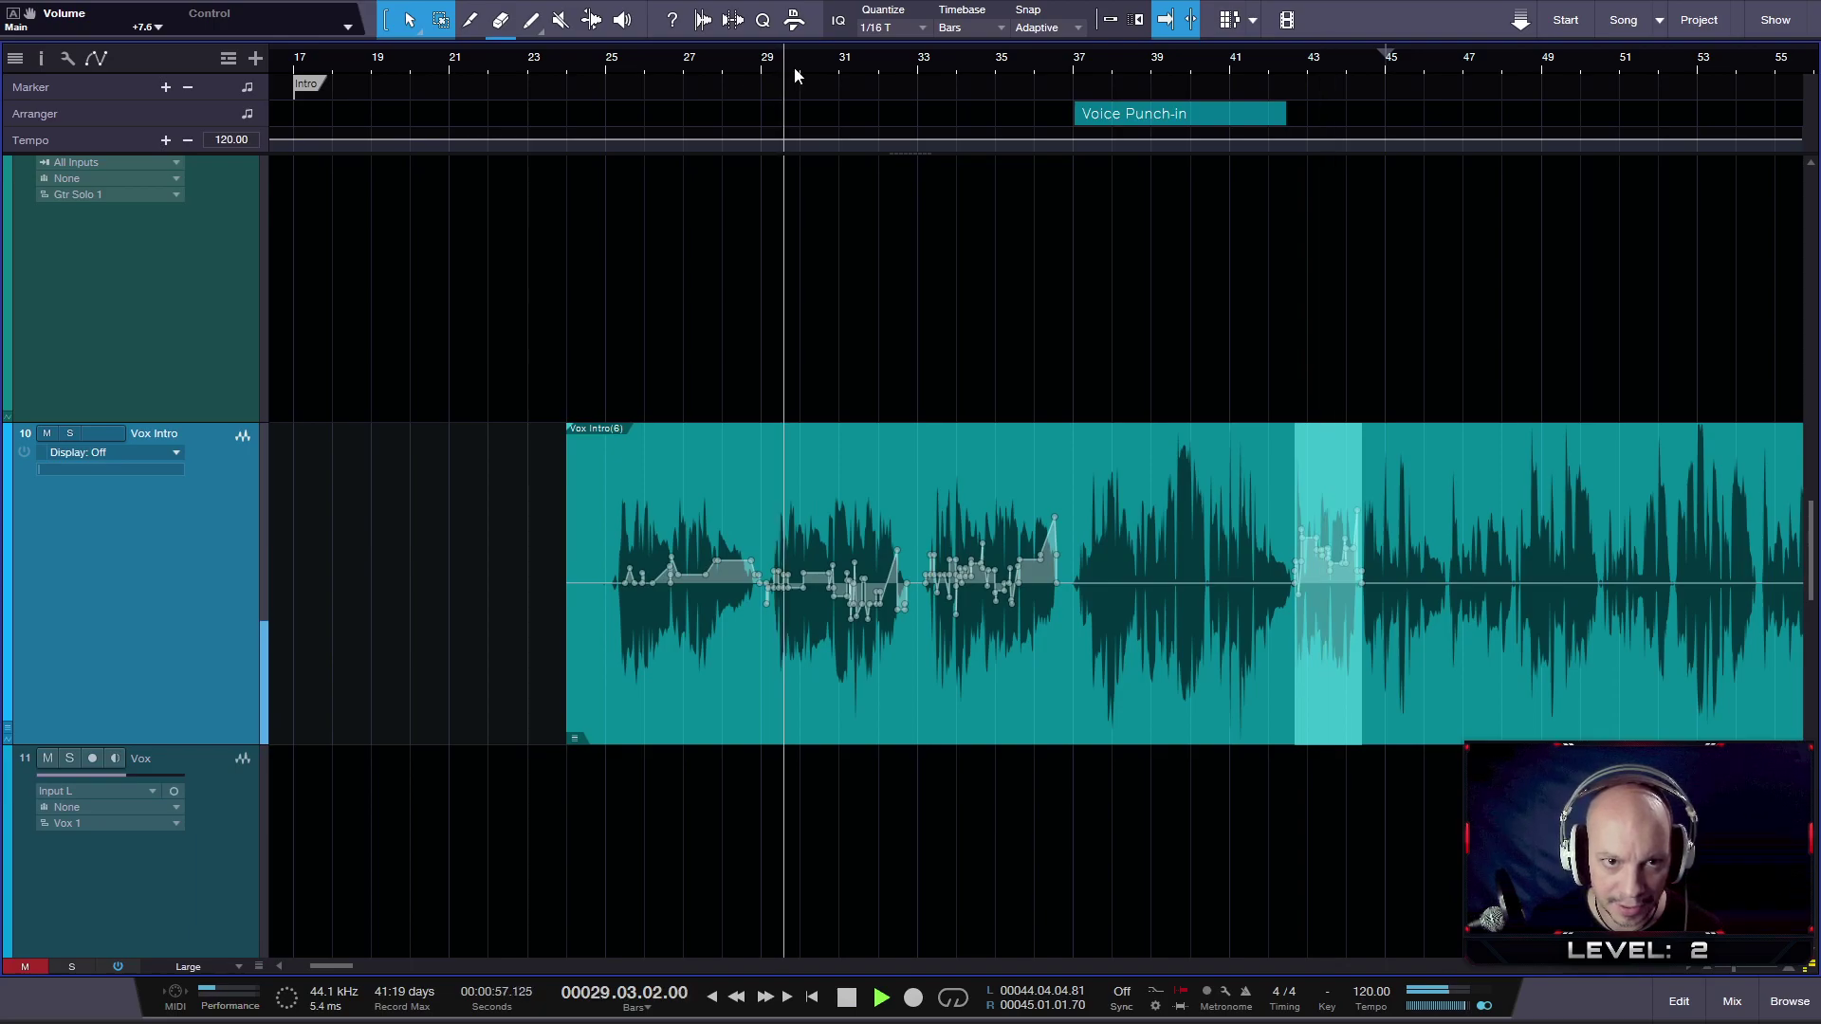
pyautogui.click(1307, 65)
# - Raise the selected range's gain by about another 1.3 dB and compare it again with the phrase around bar 30
pyautogui.moveTo(1315, 446); pyautogui.dragTo(1317, 438)
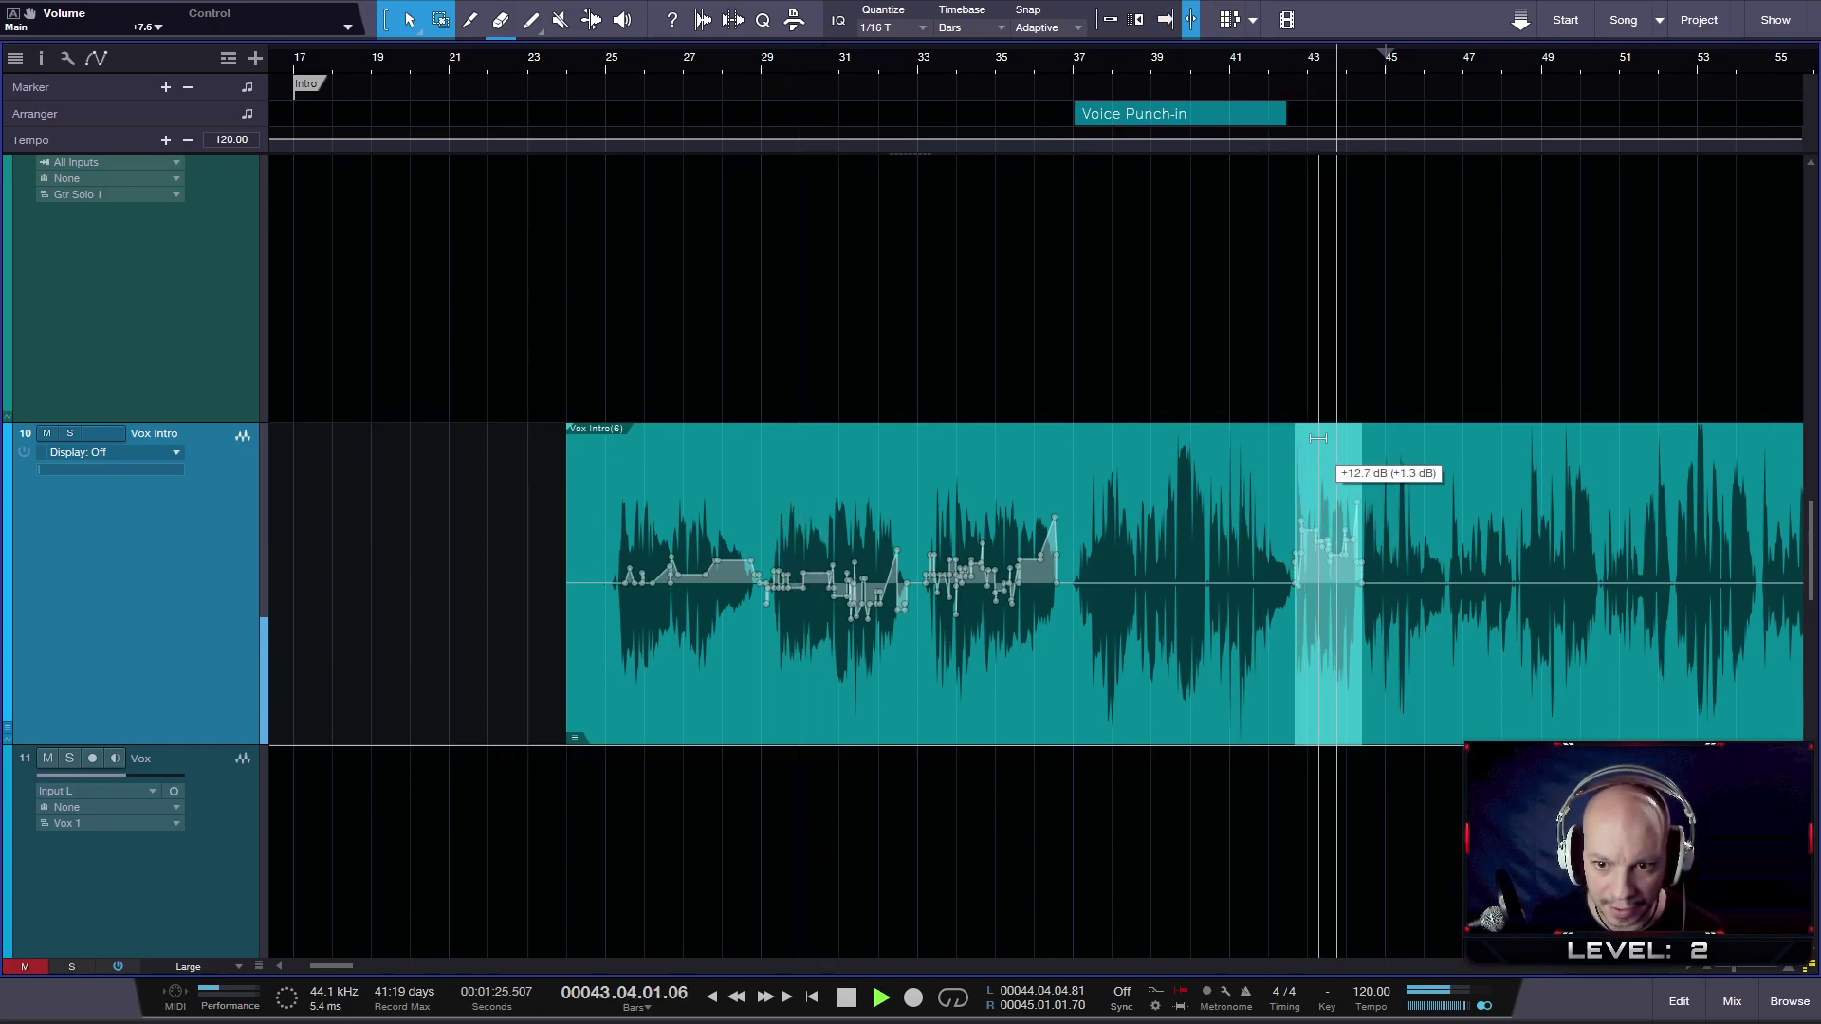
pyautogui.click(804, 65)
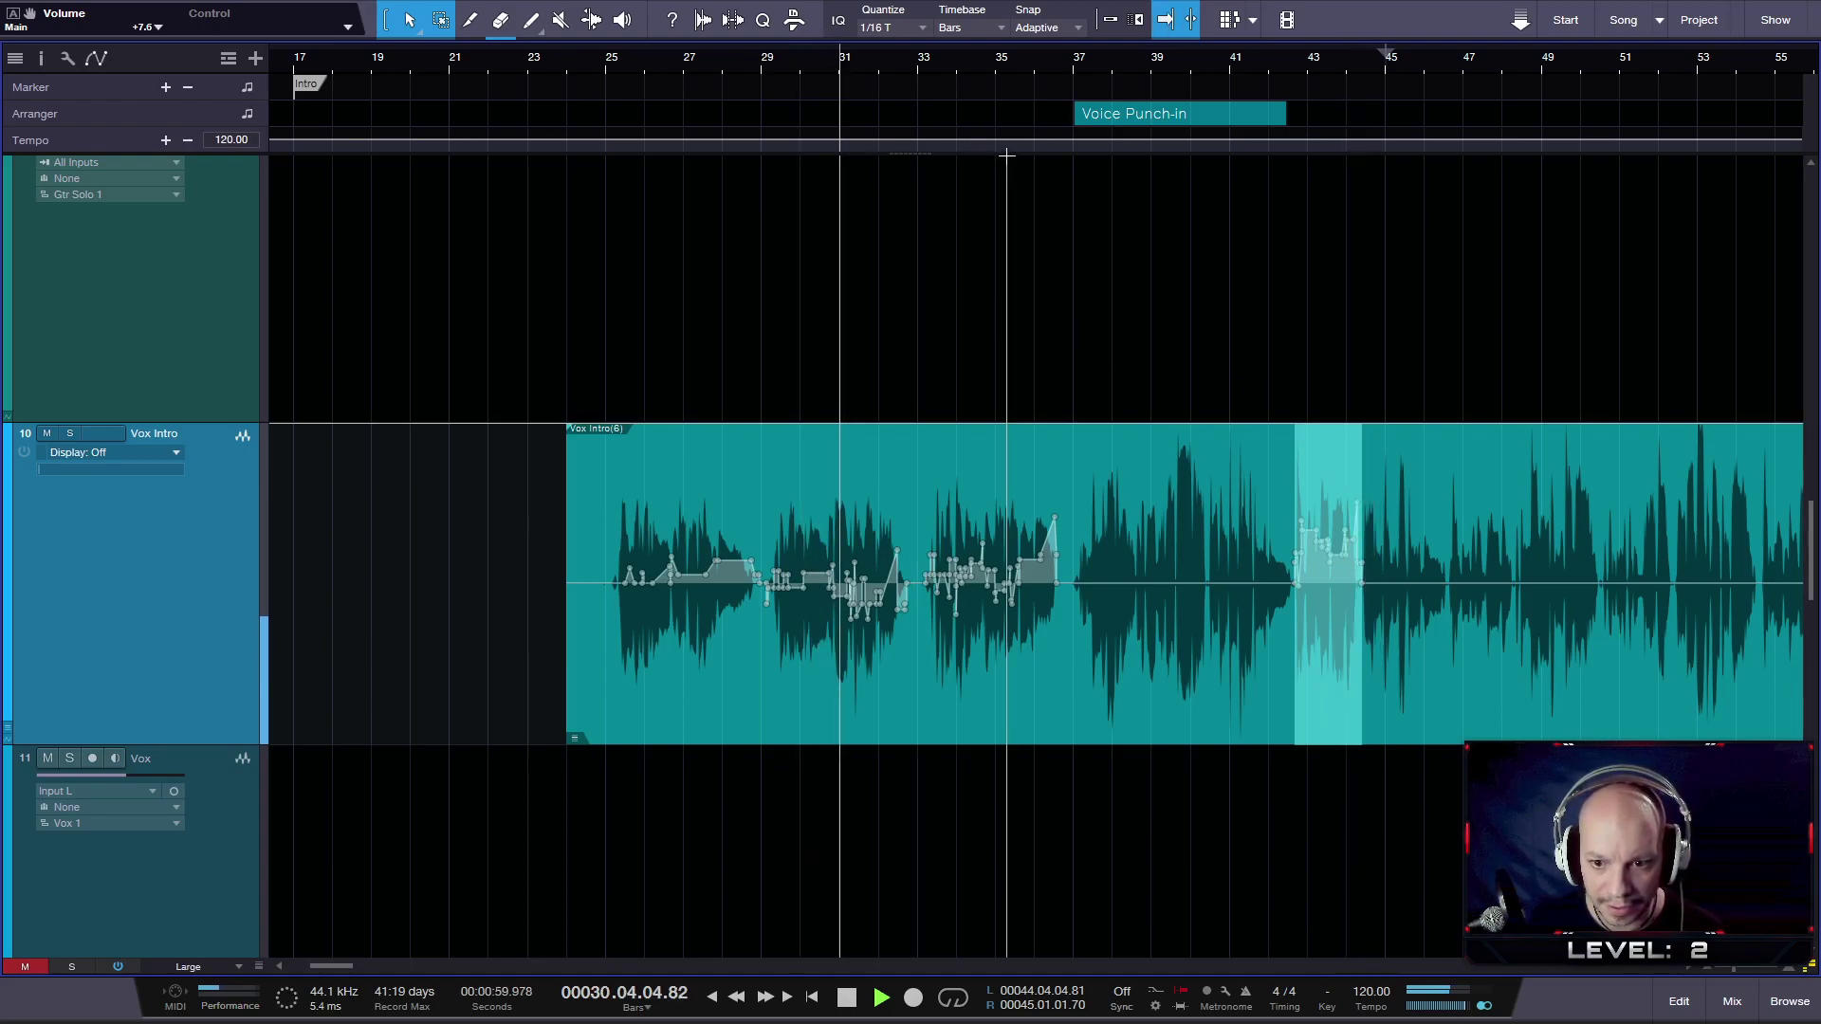
pyautogui.click(1296, 71)
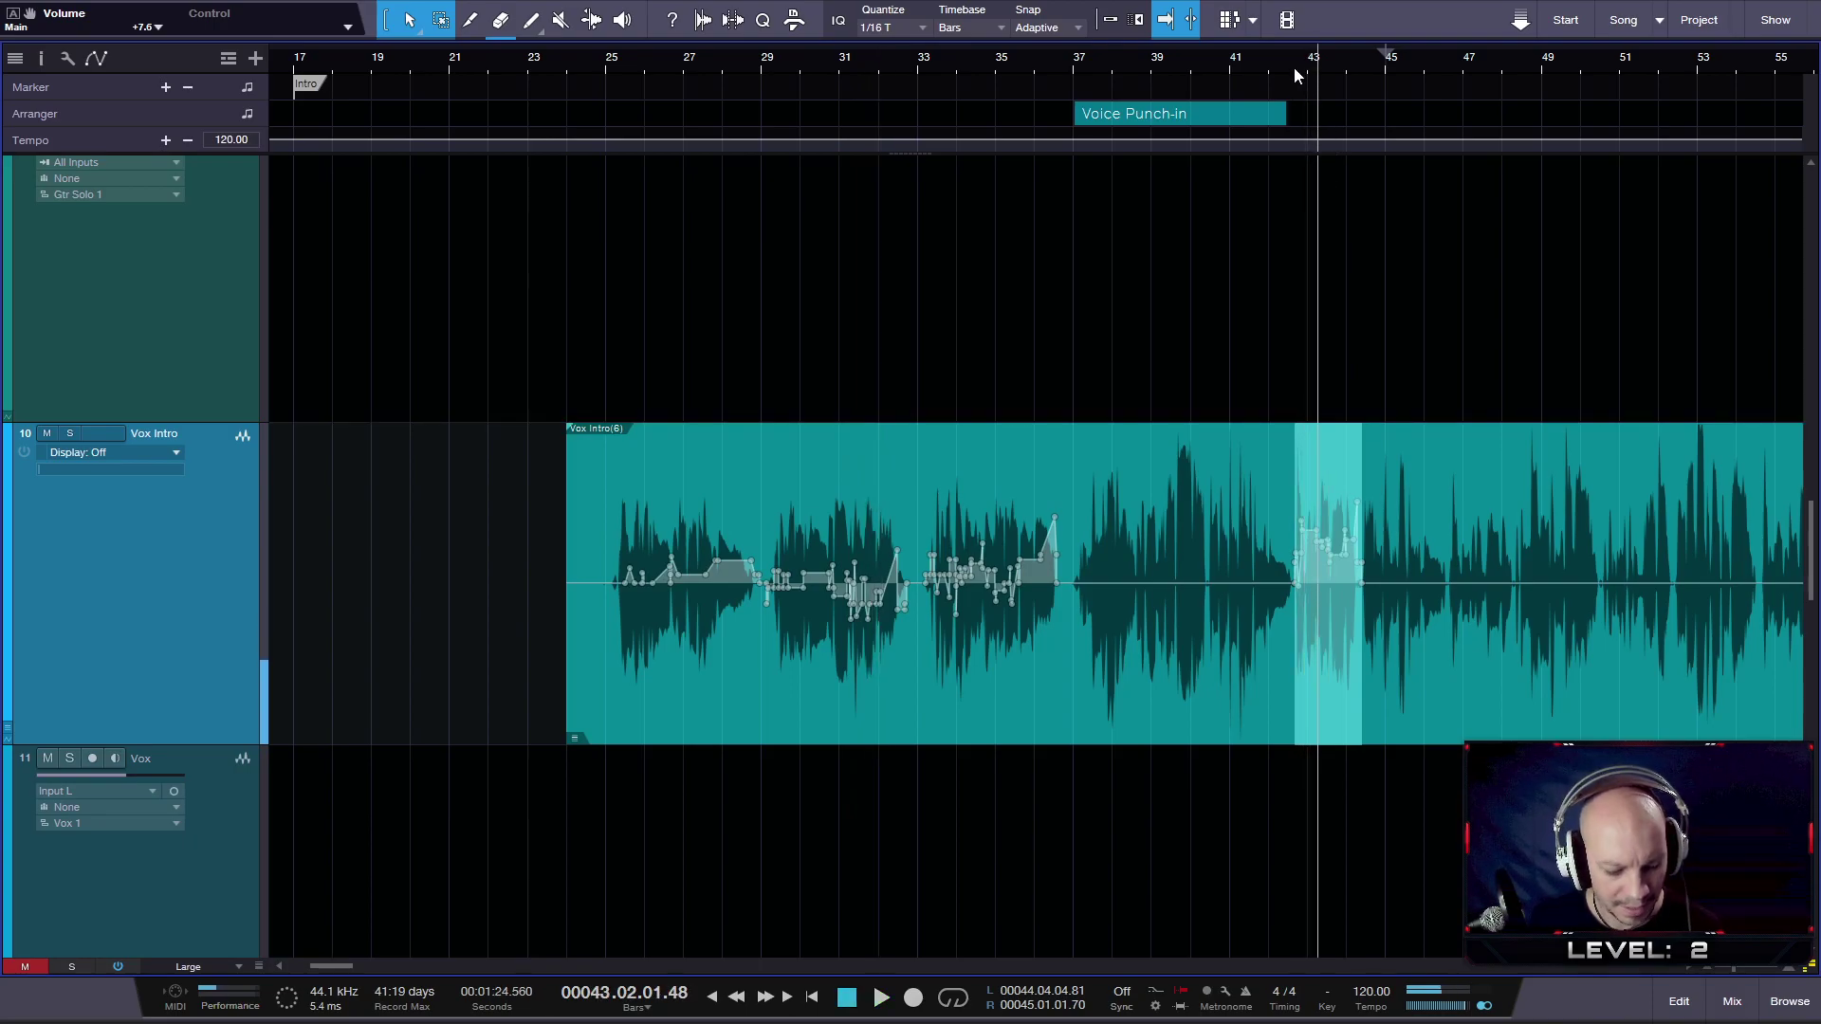
# - Show the mixer below the arrangement with its upper edge lowered slightly, and play the vocal from bar 33
pyautogui.press('F3')
pyautogui.scroll(-3, 1134, 281)
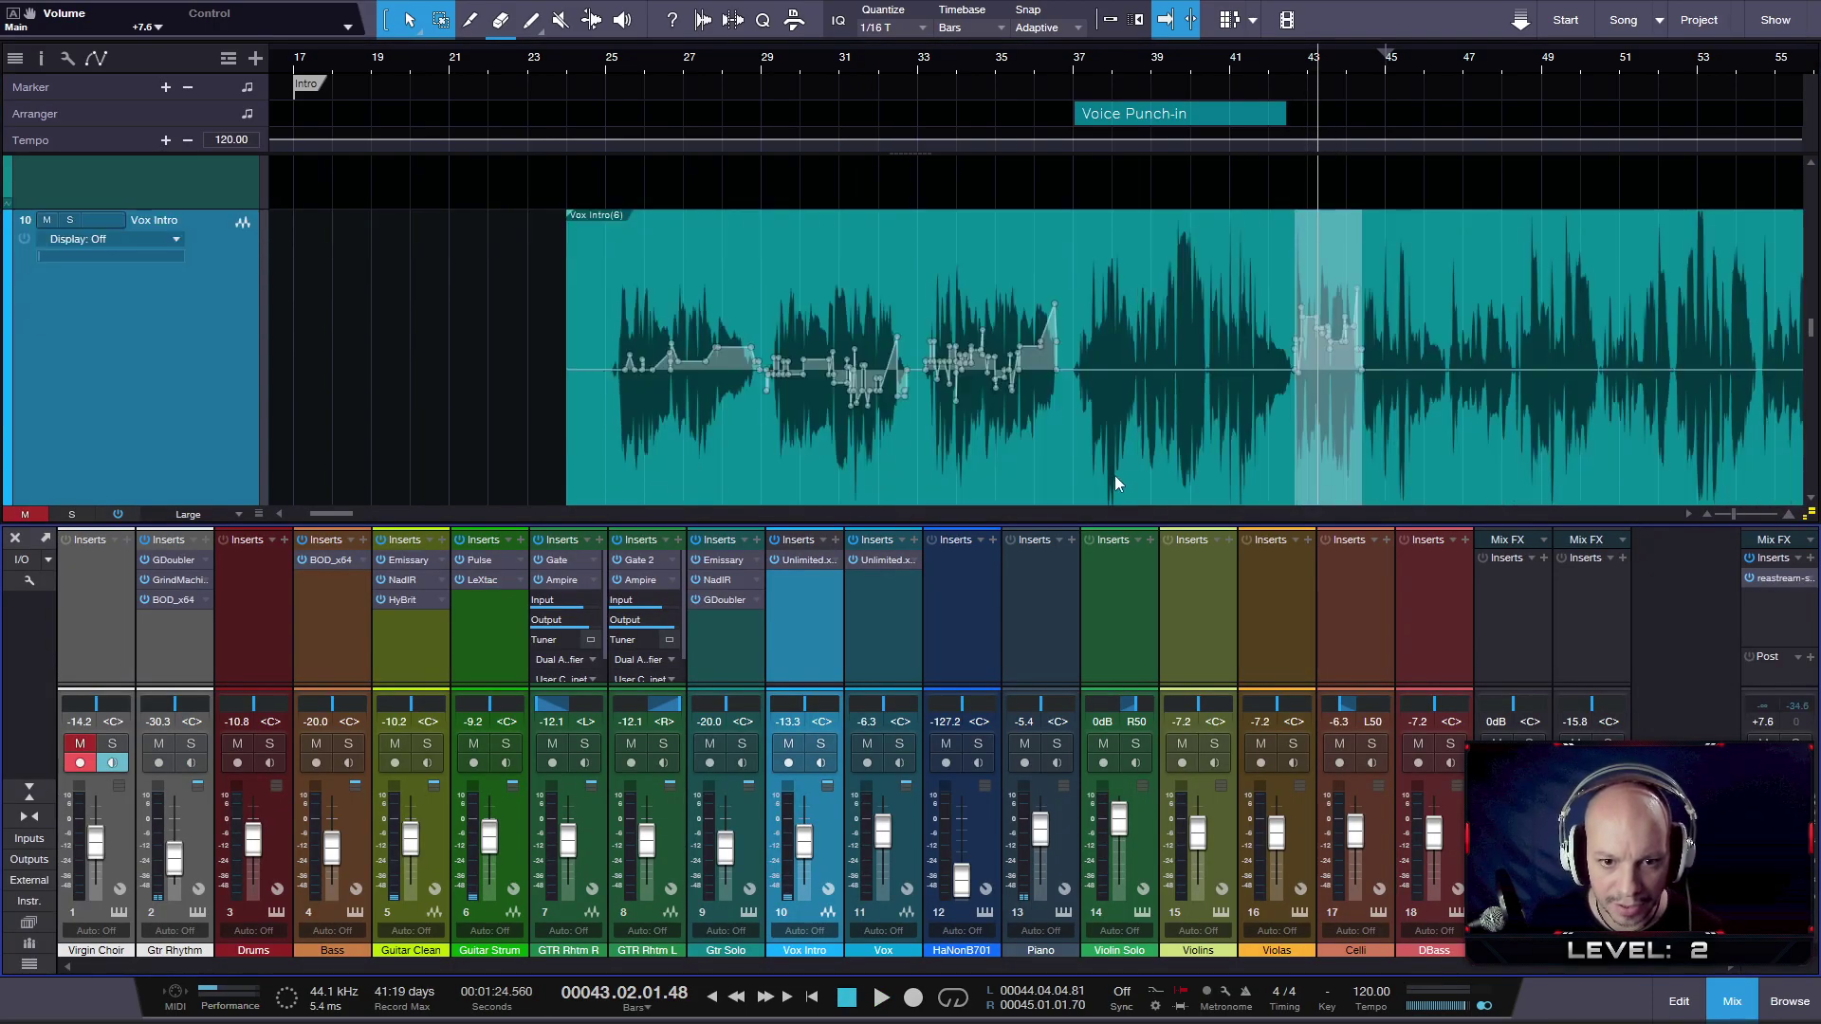
pyautogui.moveTo(1090, 527); pyautogui.dragTo(1092, 563)
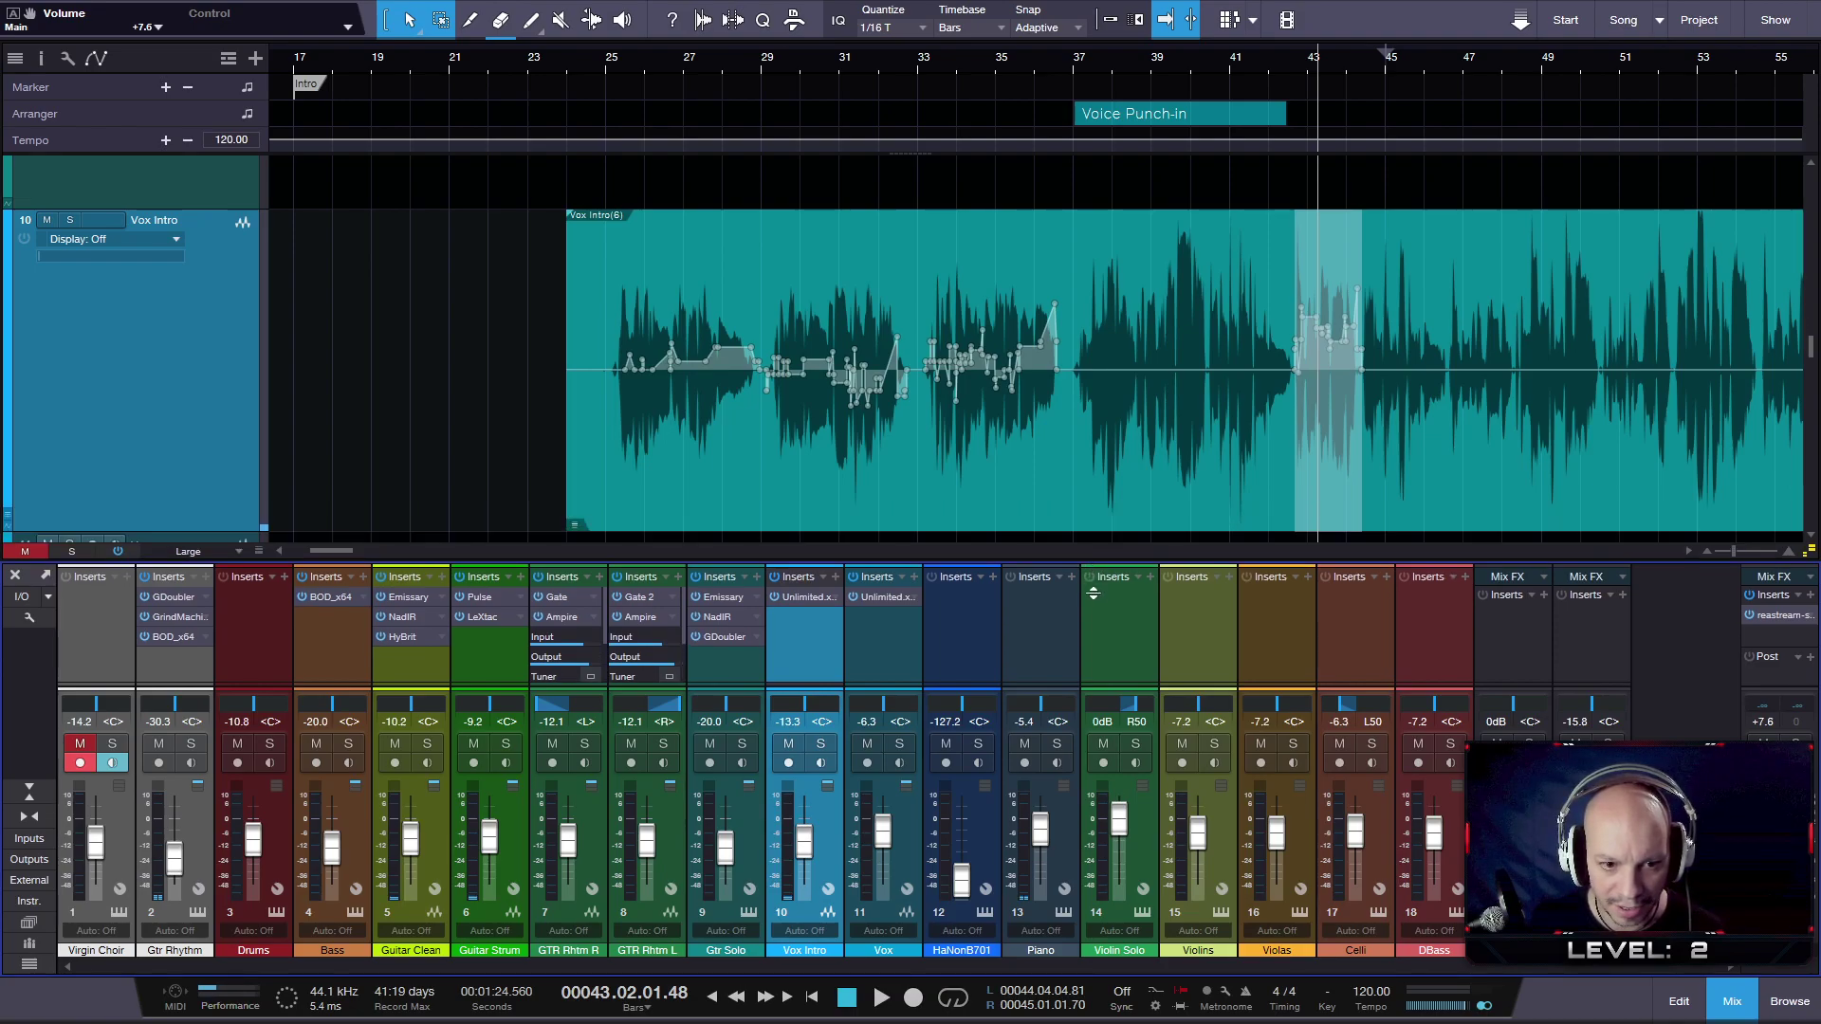
pyautogui.click(937, 60)
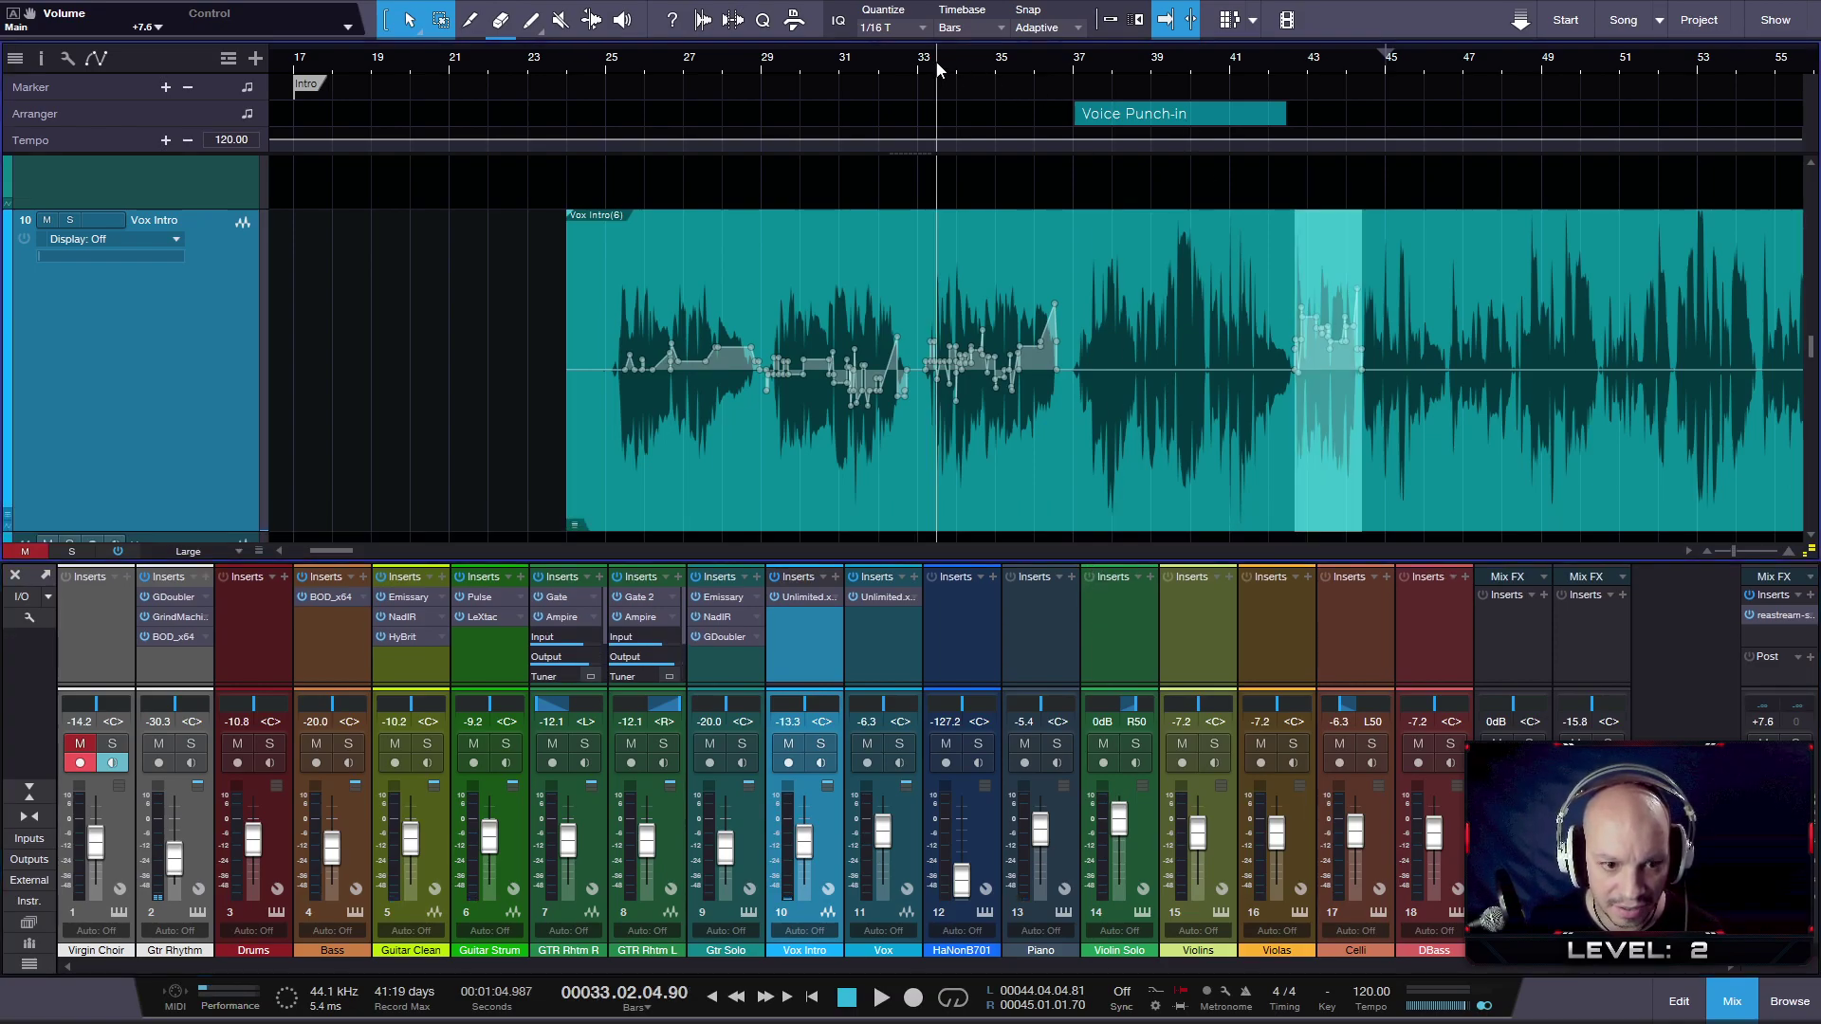
pyautogui.press('space')
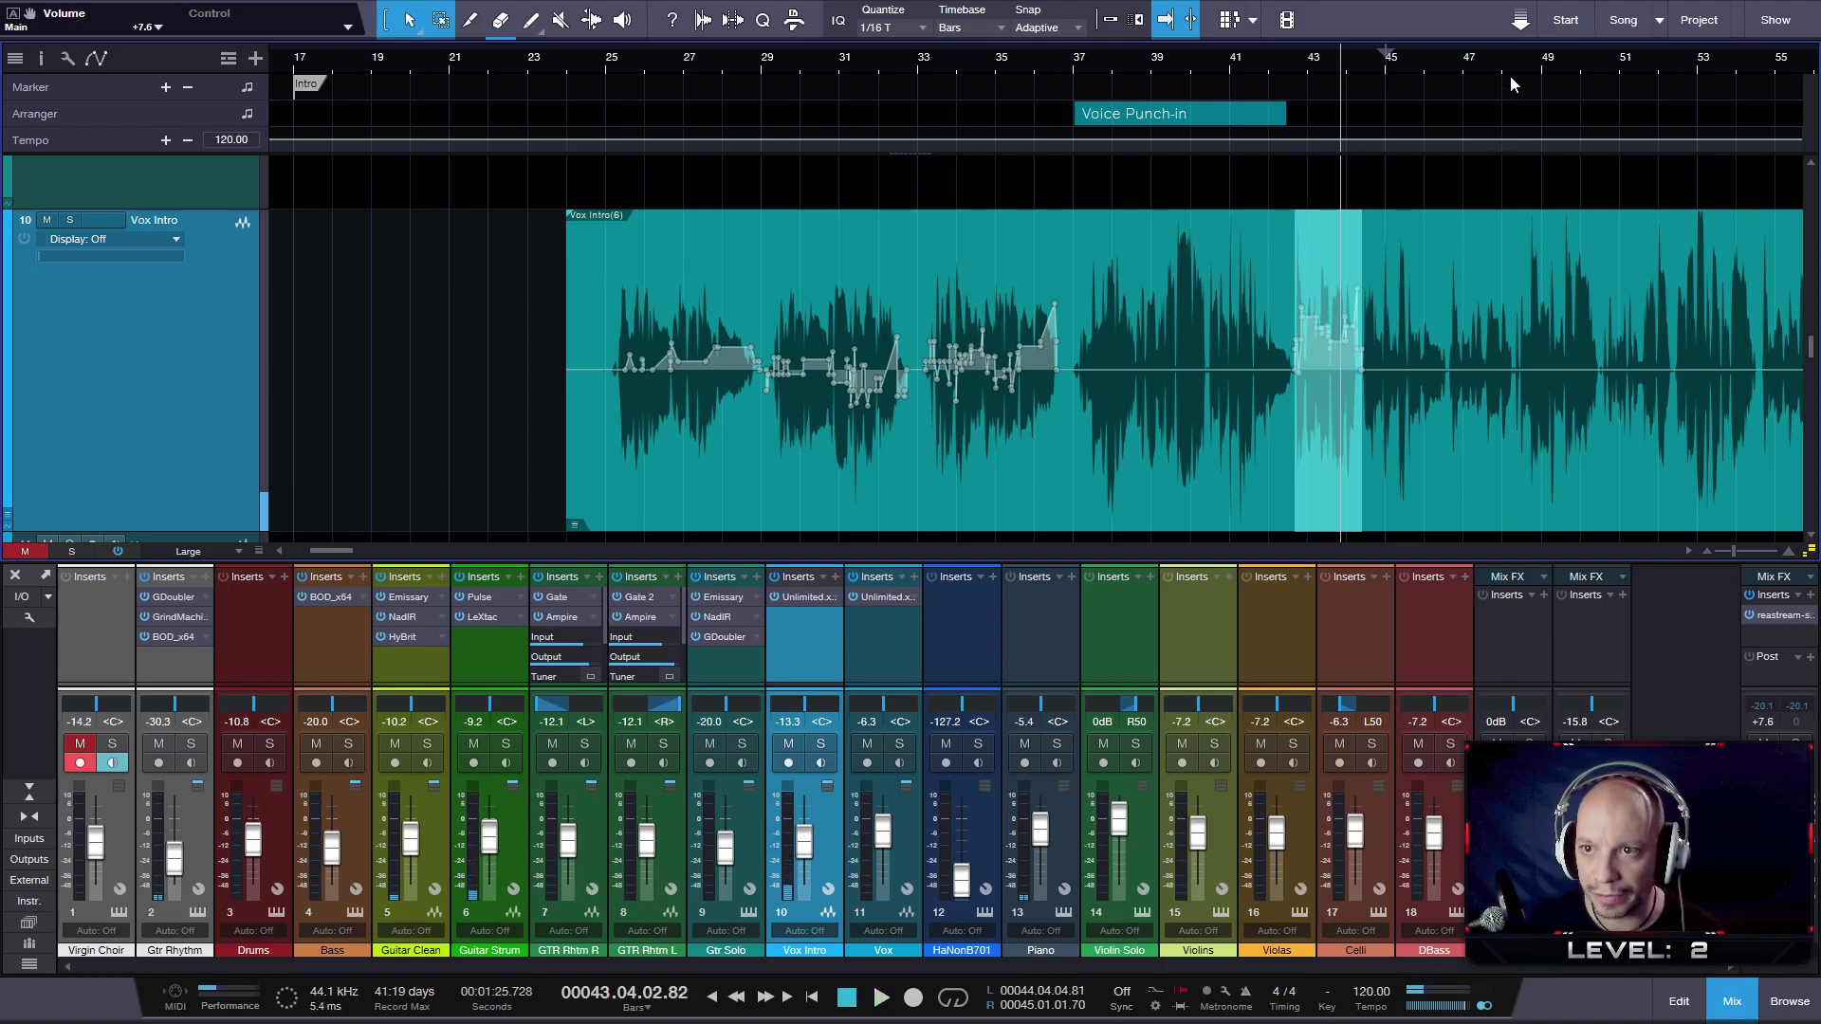
pyautogui.moveTo(1513, 82); pyautogui.dragTo(1485, 83)
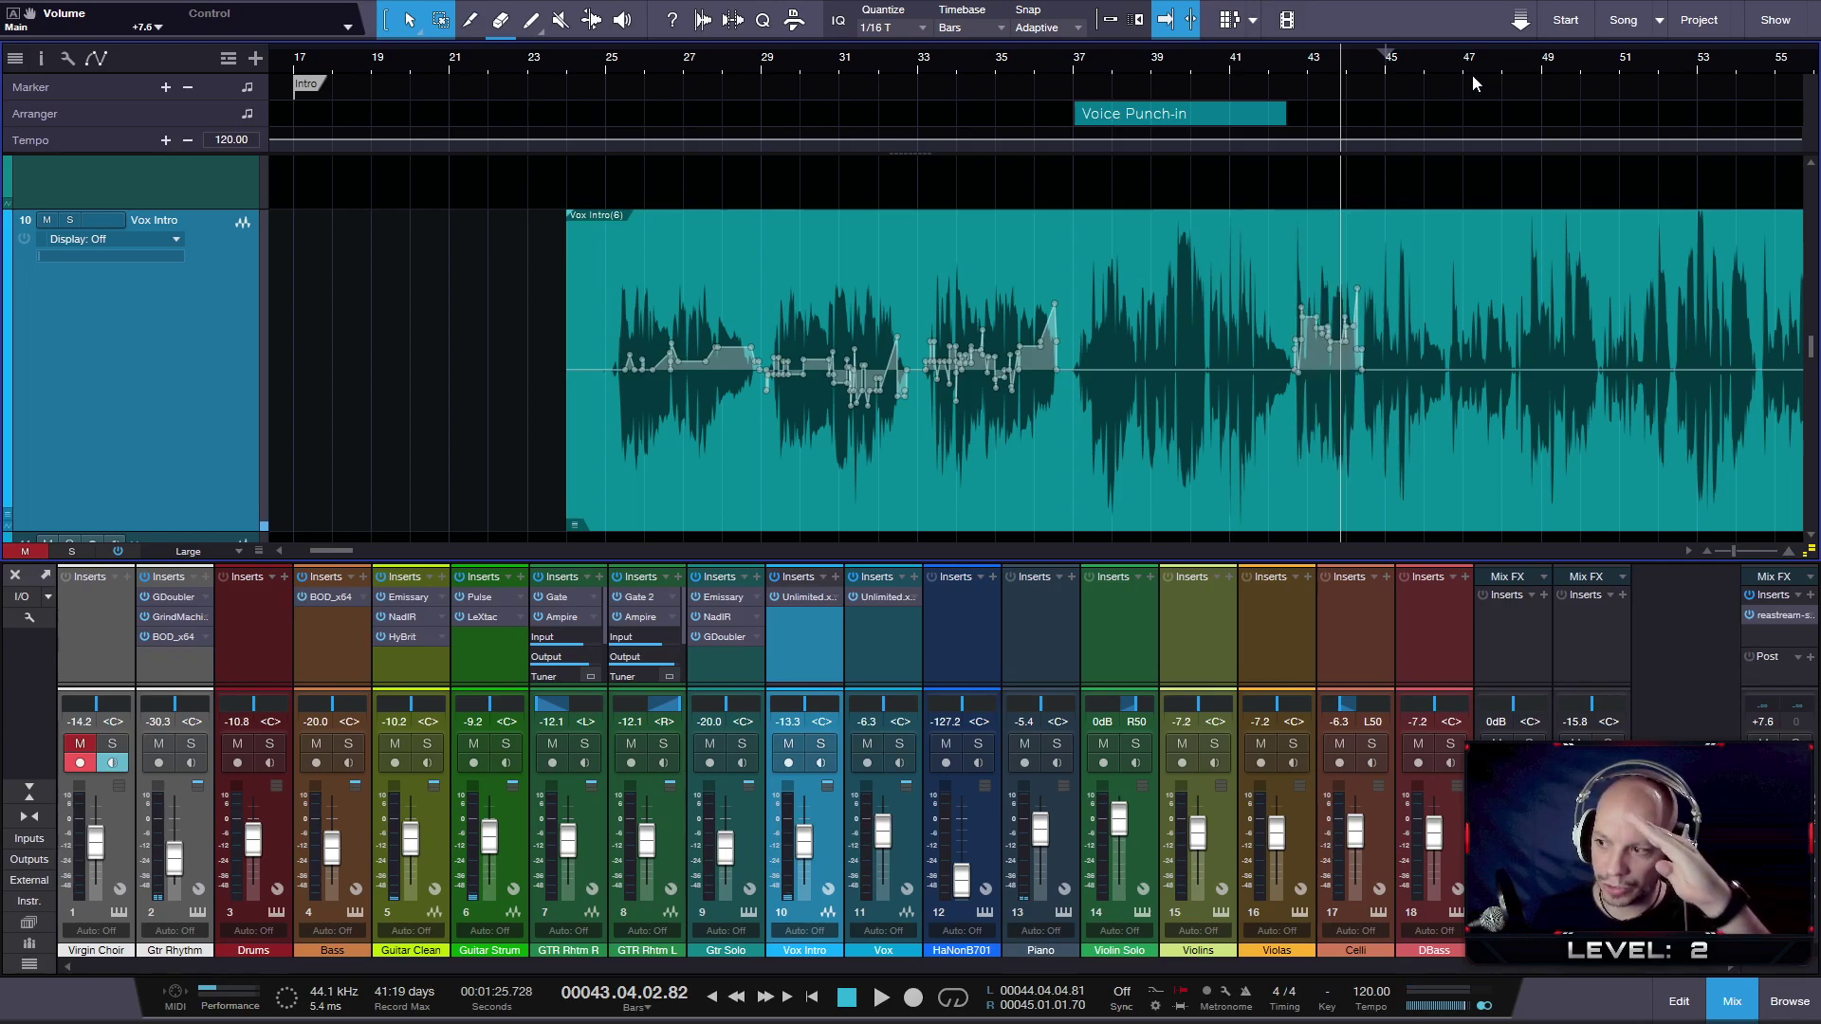
# - Move the envelope's last 0 dB point back to 44.2.1 to end the boost there, and enlarge the vocal track to X-Large
pyautogui.hscroll(2, 1422, 190)
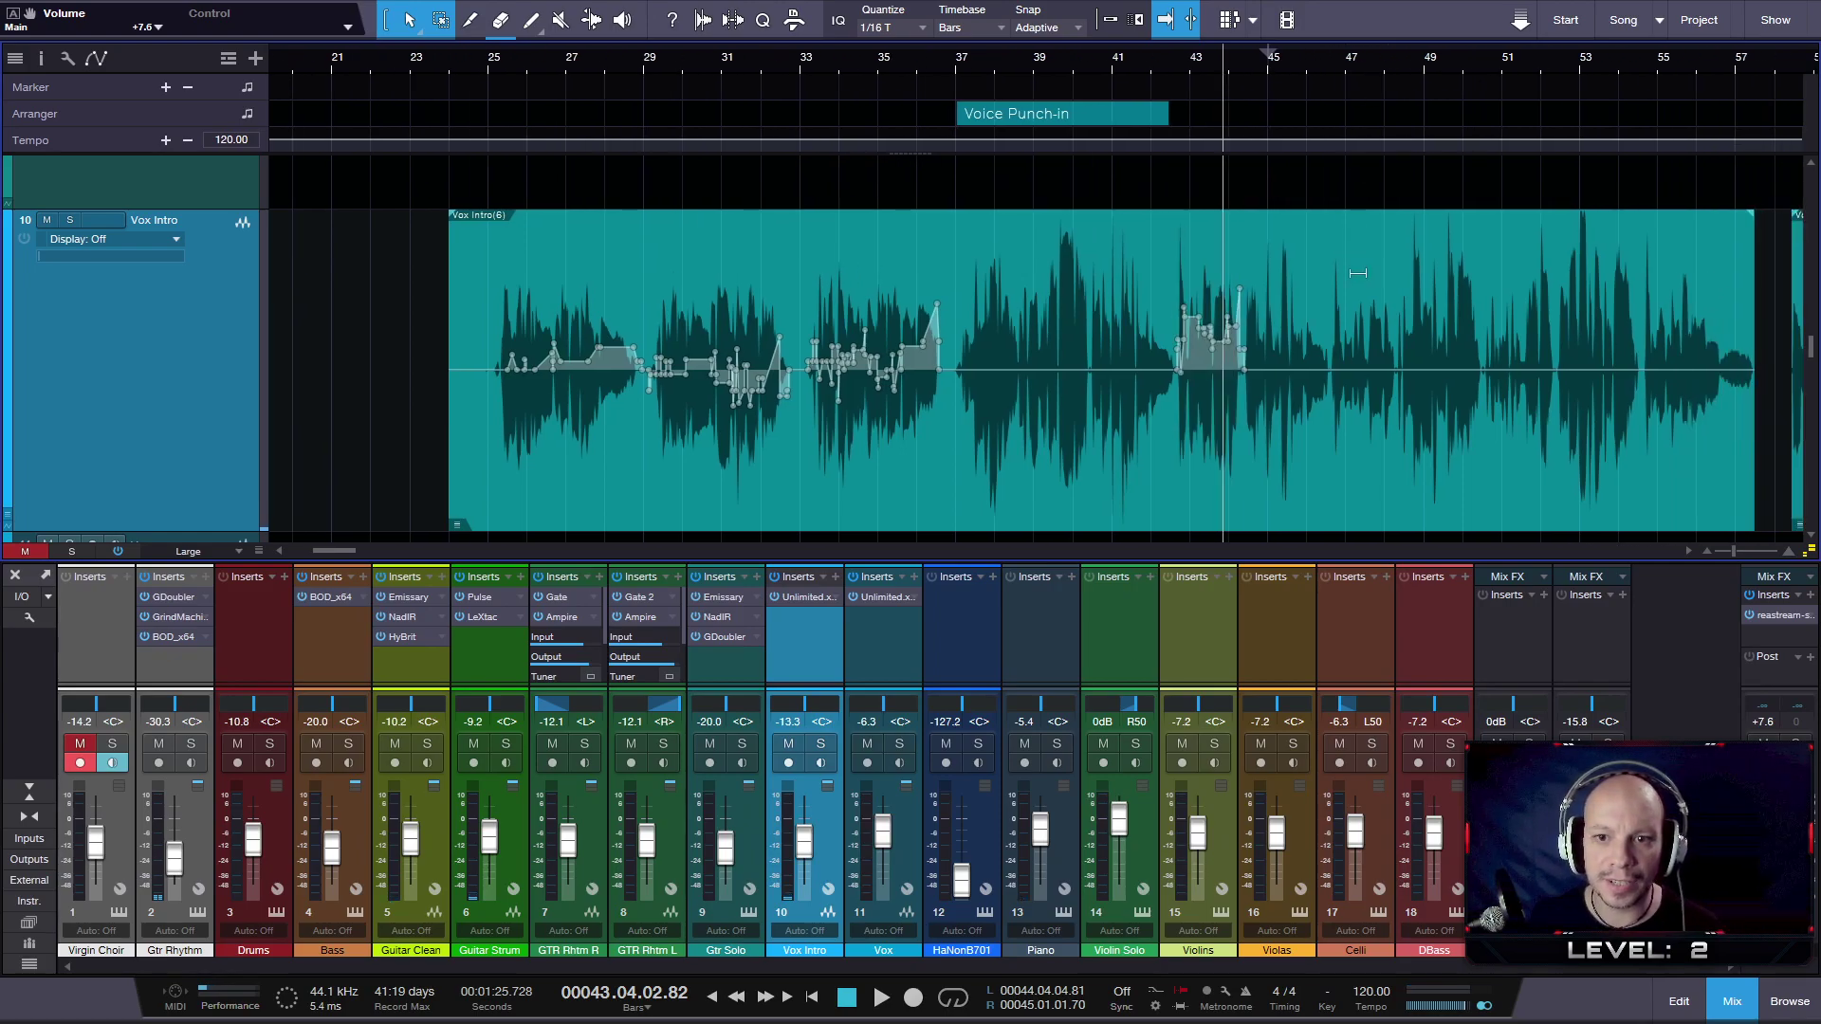
pyautogui.scroll(3, 1356, 274)
pyautogui.scroll(5, 1215, 336)
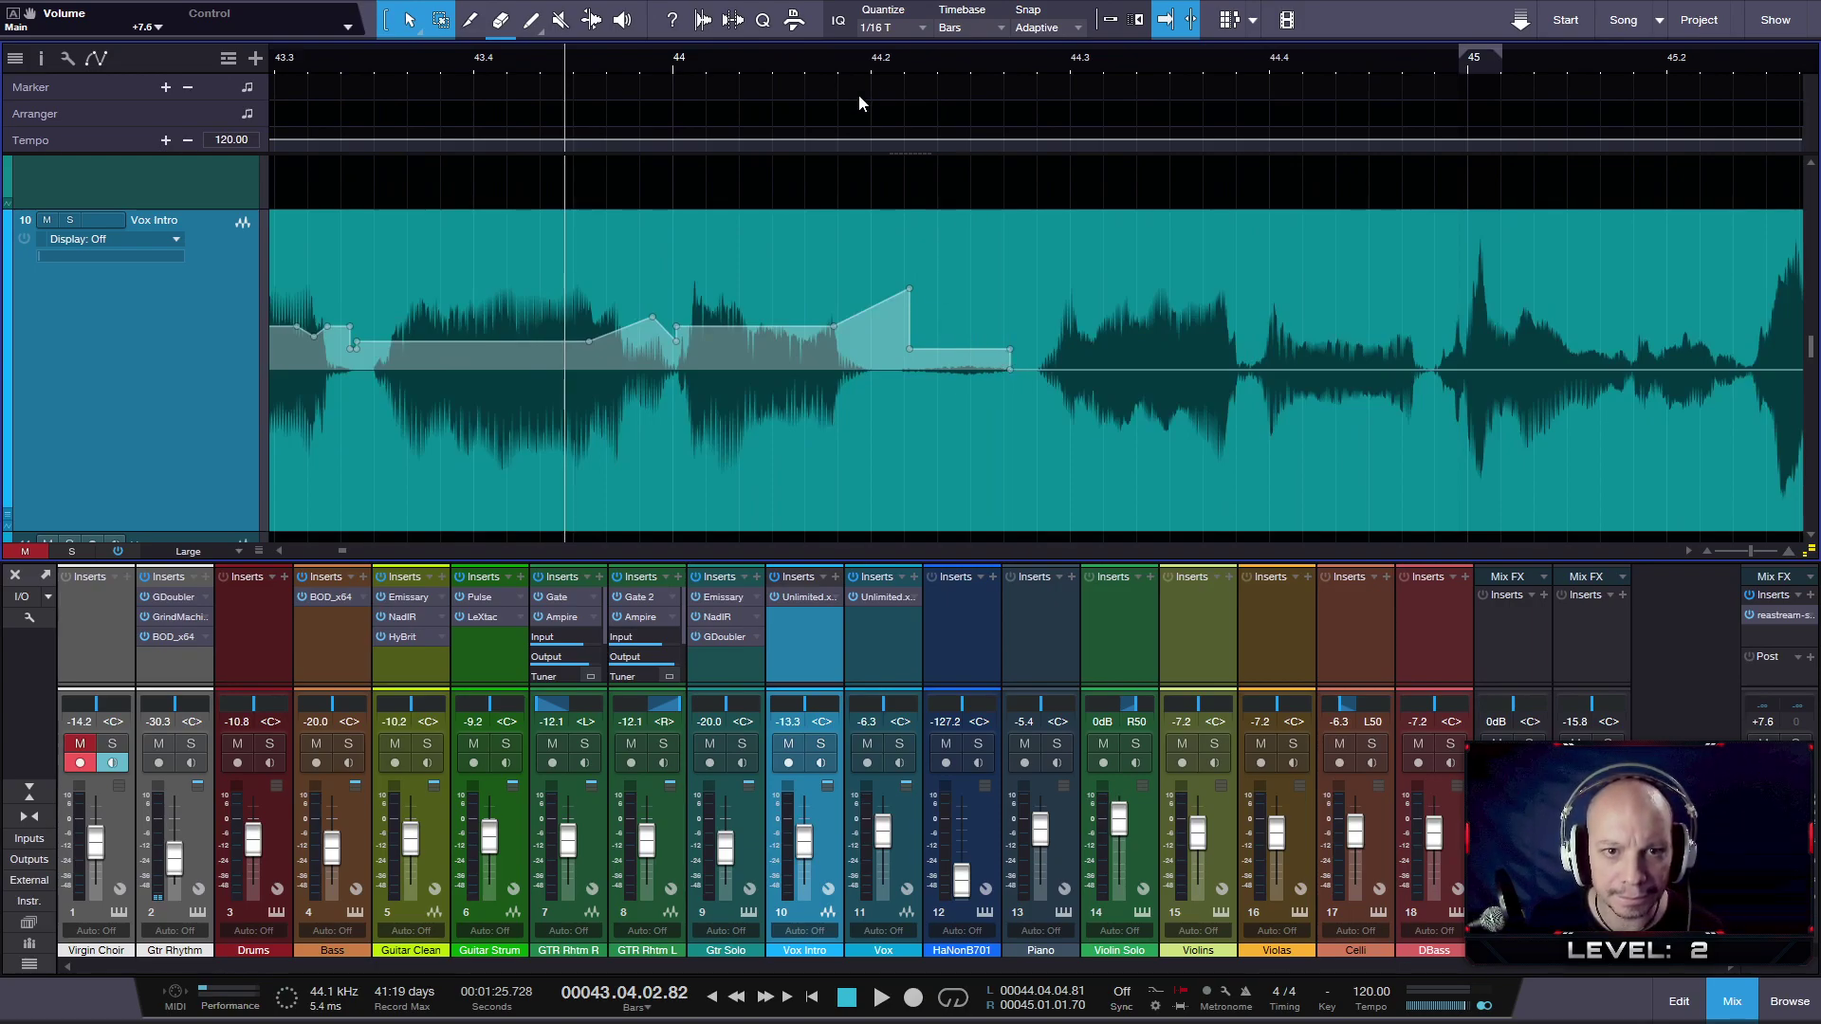
pyautogui.press('space')
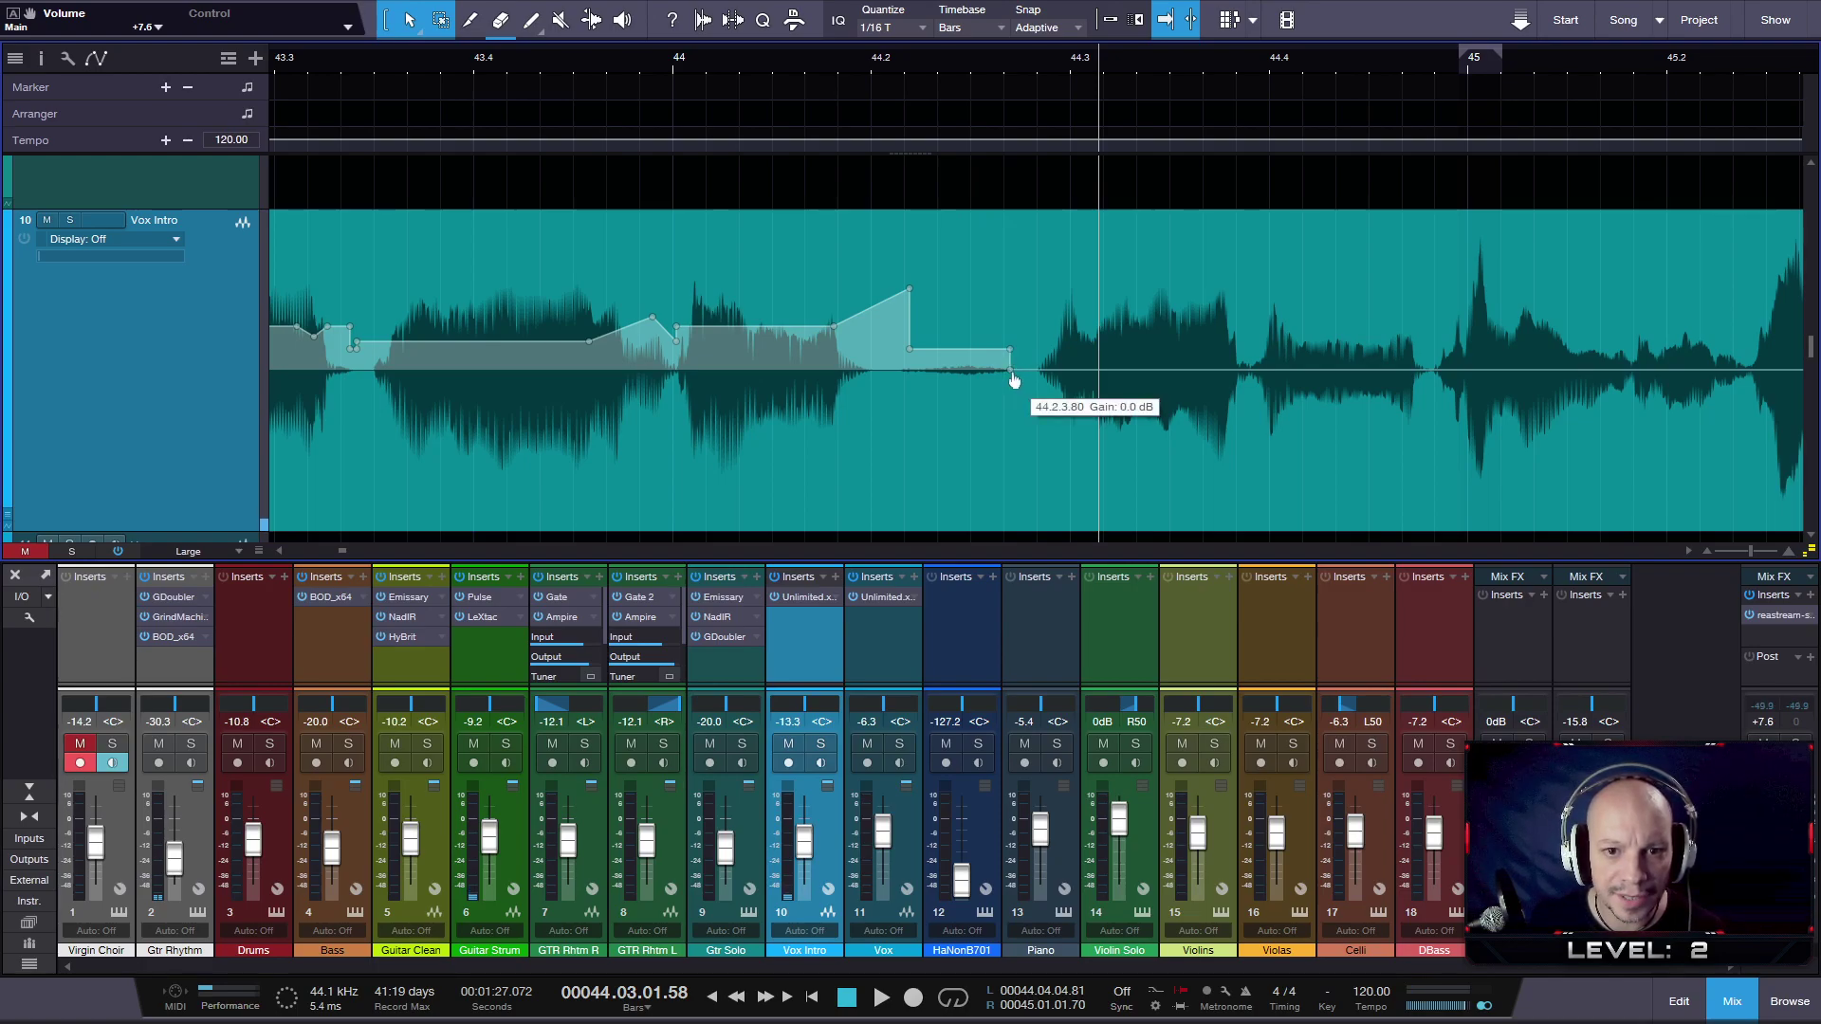
pyautogui.moveTo(1010, 379); pyautogui.dragTo(897, 372)
pyautogui.scroll(-3, 924, 395)
pyautogui.scroll(2, 927, 404)
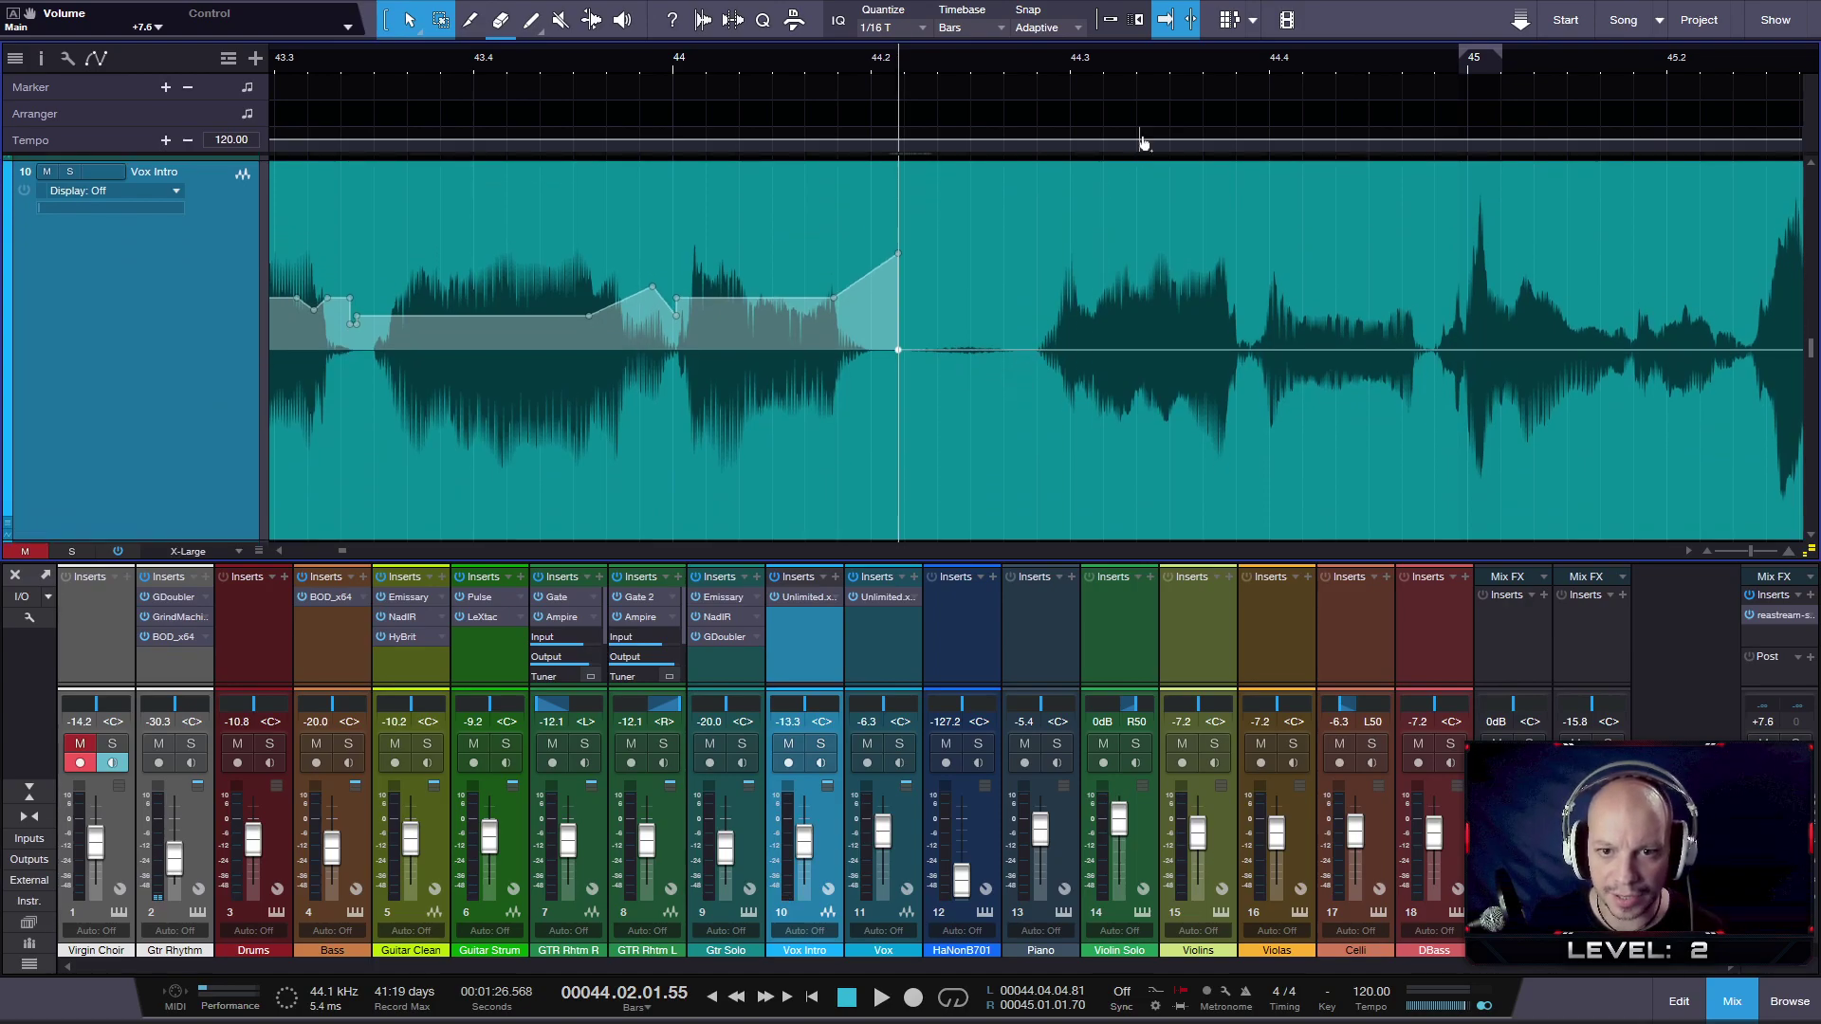
# - Examine the gain envelope dip and ramp just after 42.4 against the waveform
pyautogui.scroll(-3, 1051, 228)
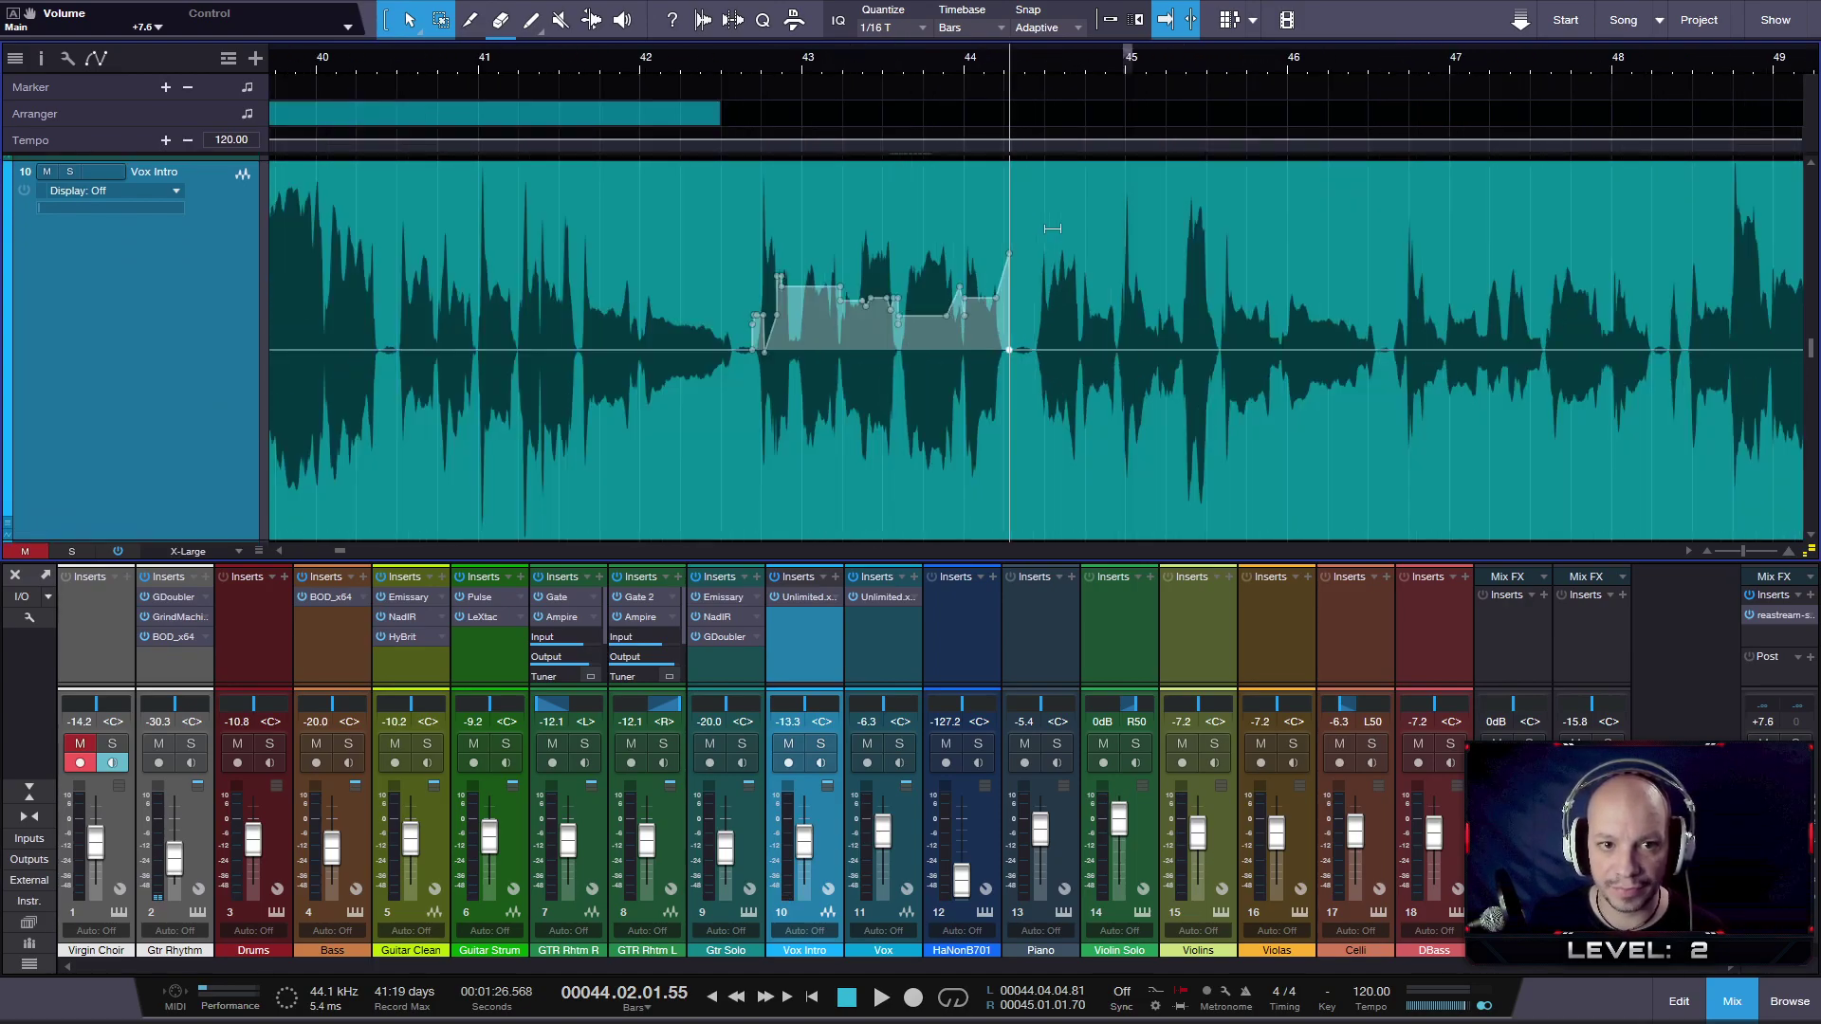
pyautogui.scroll(3, 772, 325)
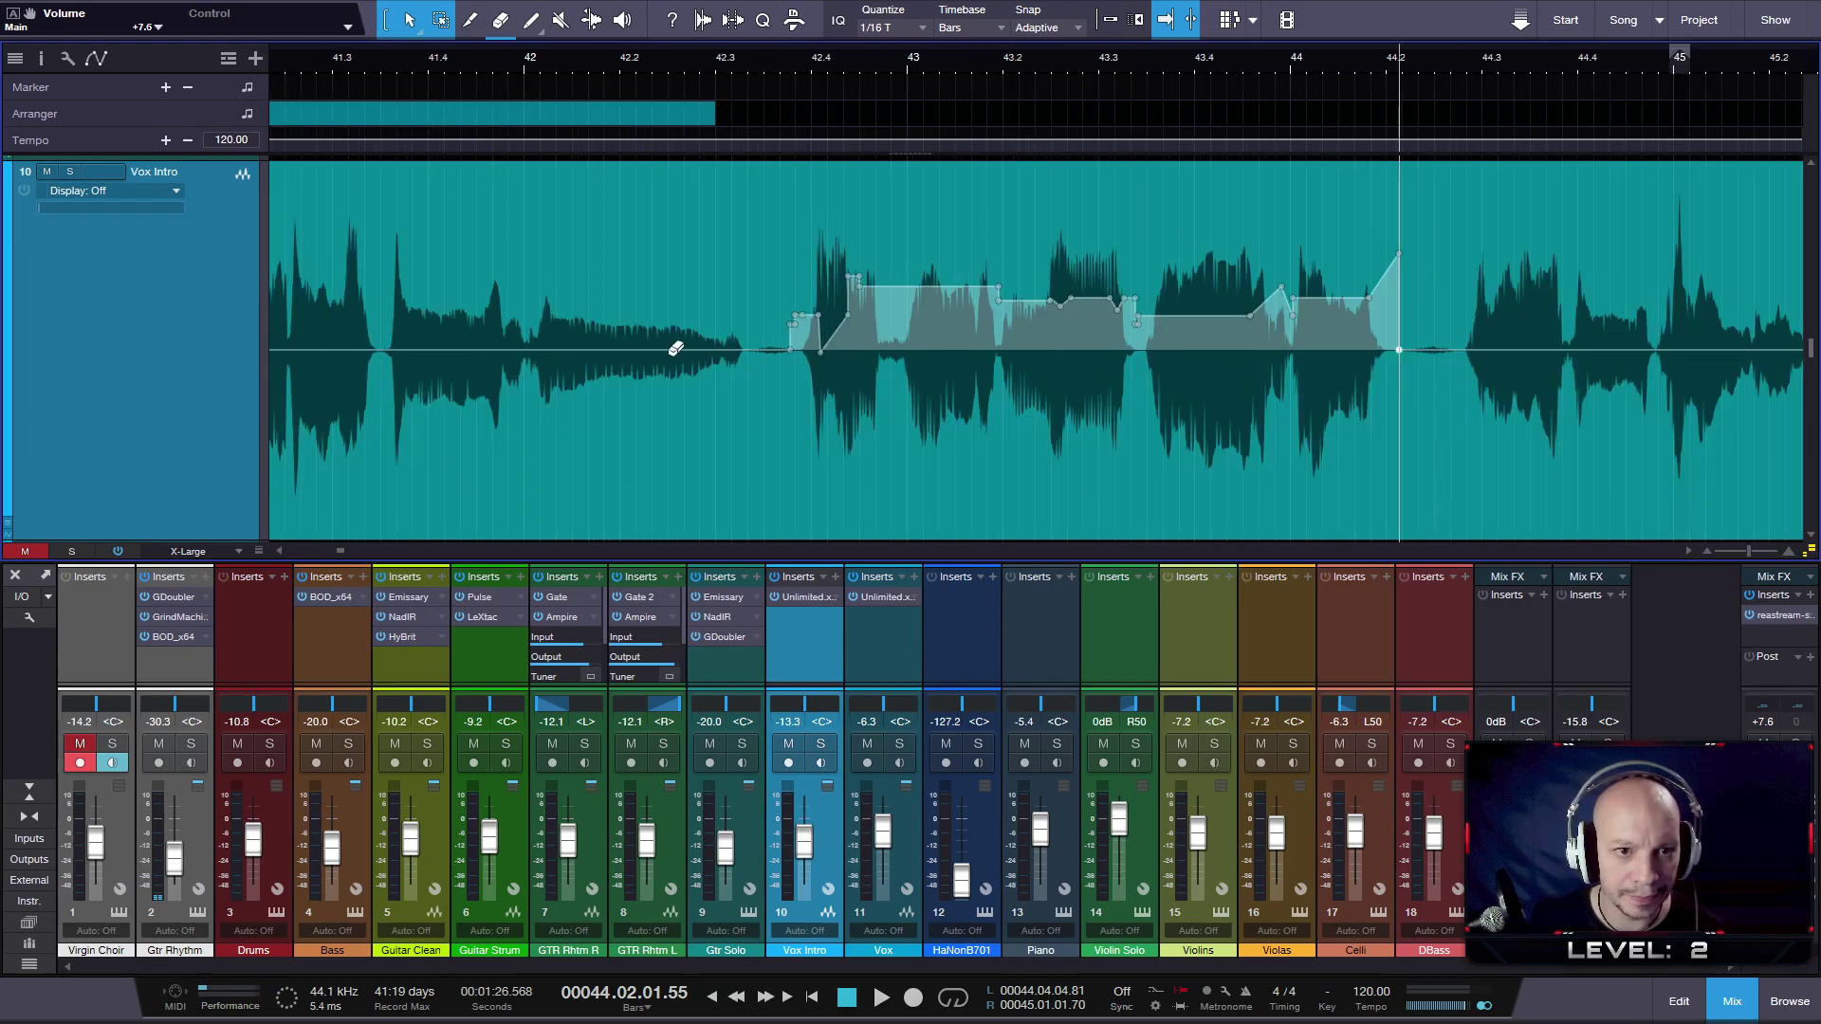
pyautogui.scroll(-2, 708, 350)
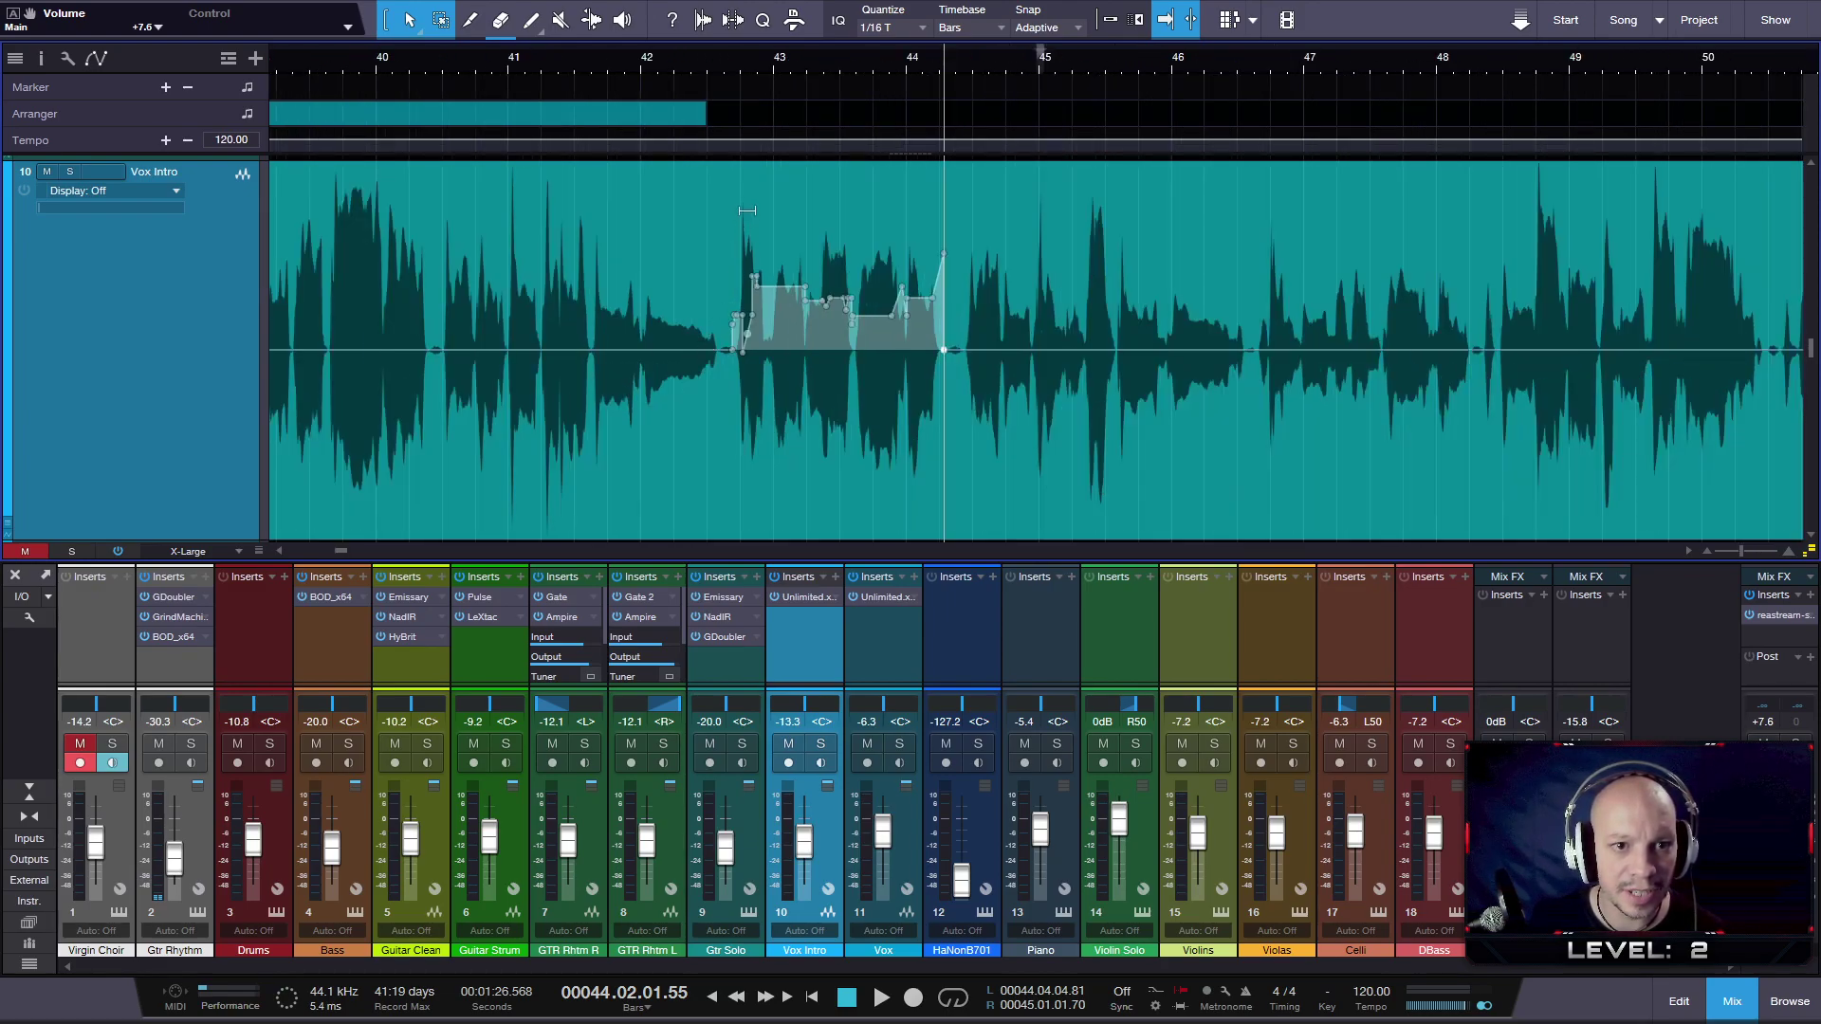
pyautogui.scroll(8, 744, 215)
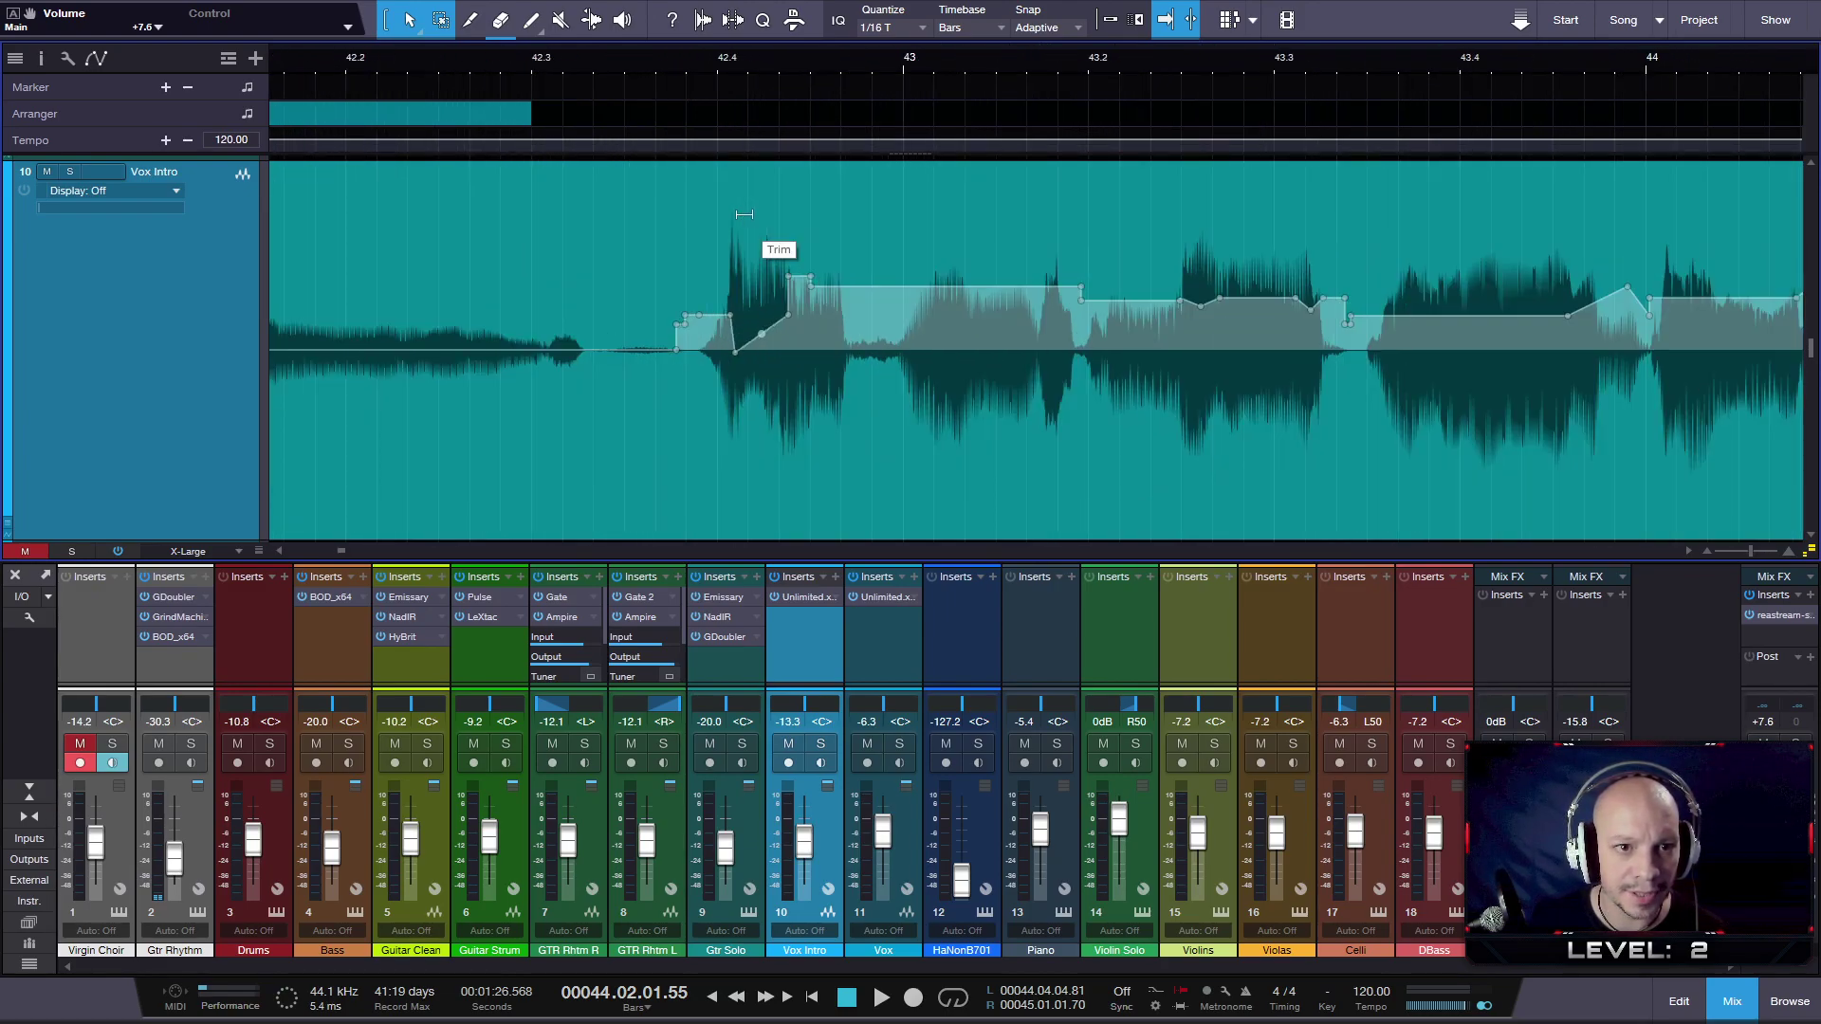
pyautogui.scroll(3, 744, 214)
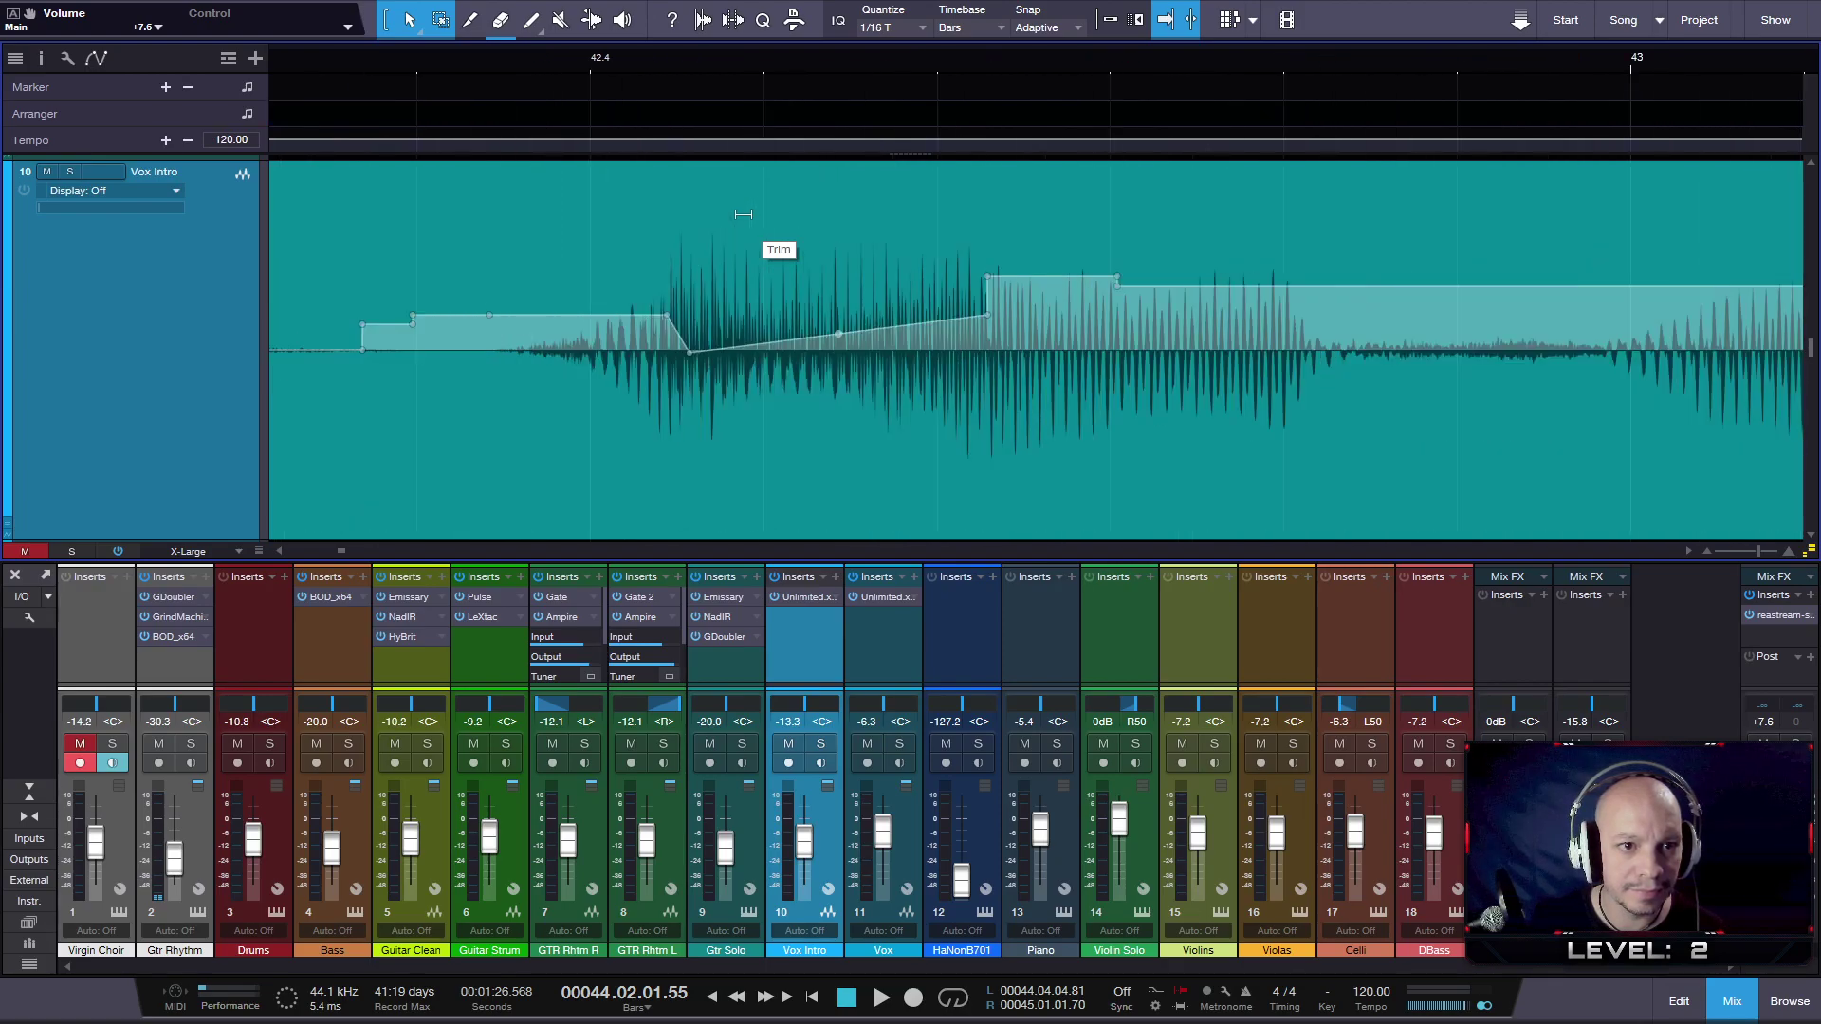
pyautogui.scroll(2, 745, 214)
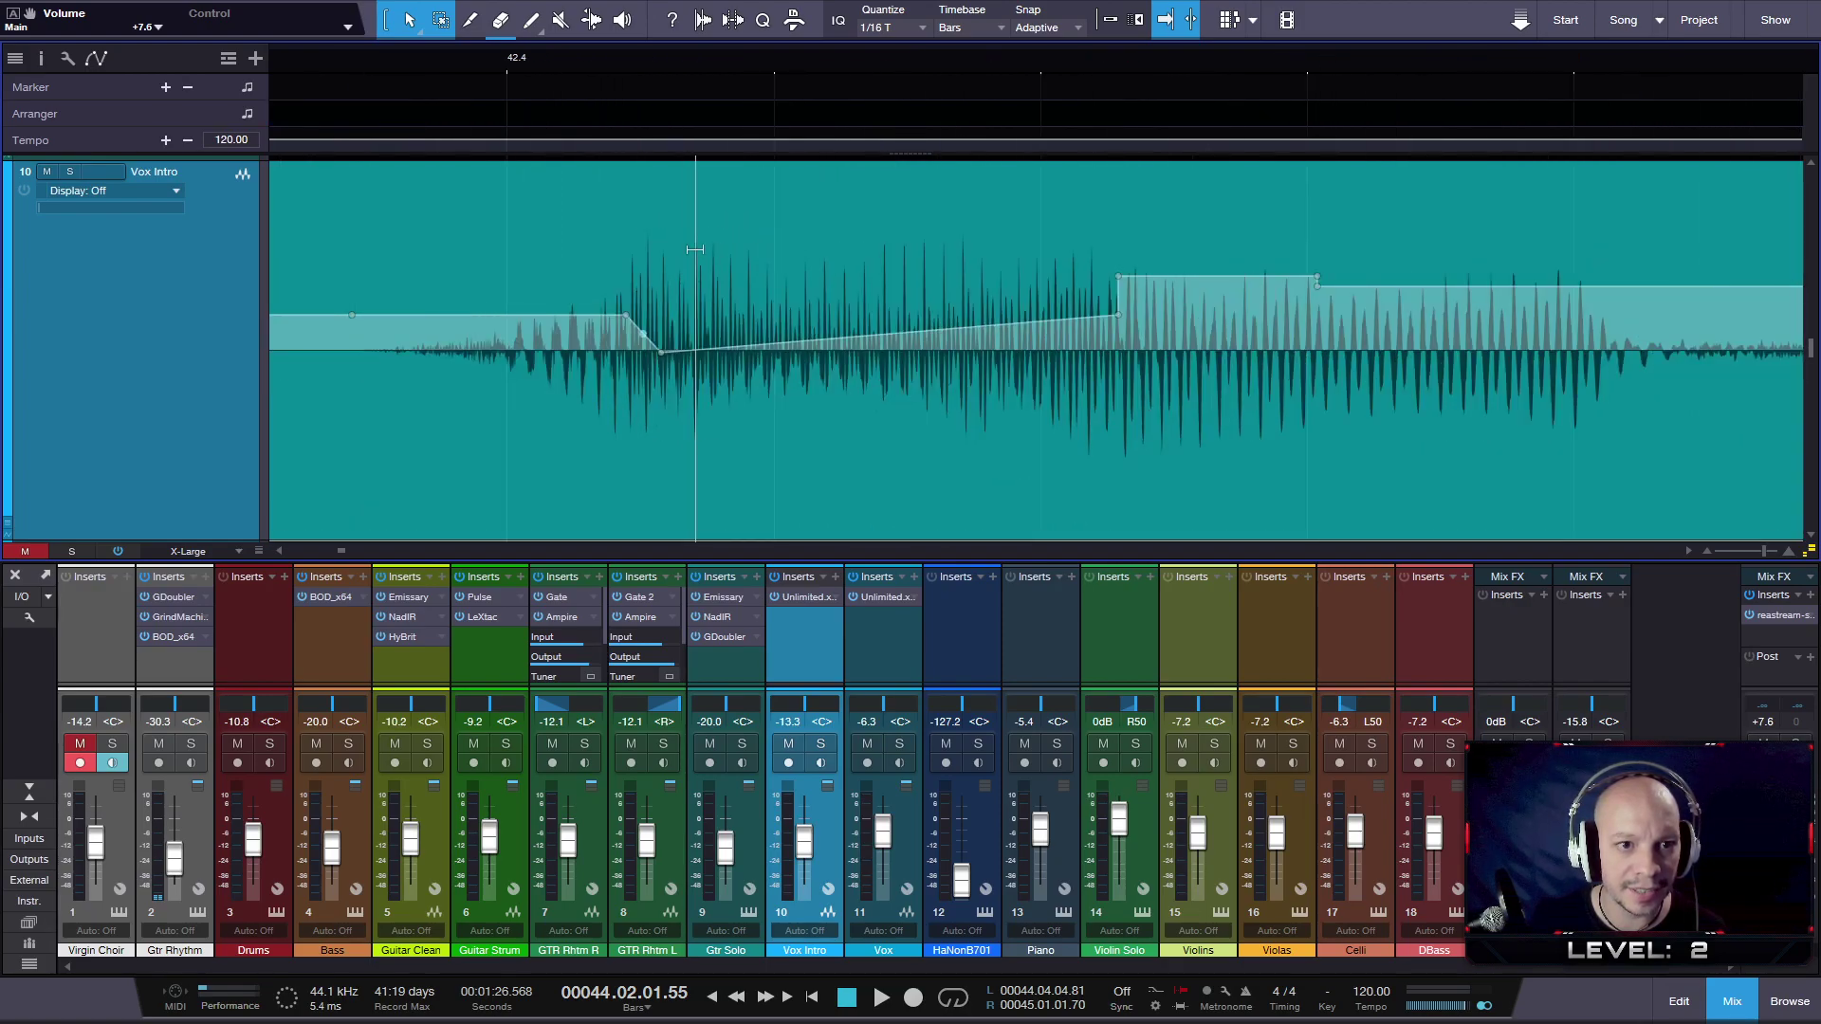
pyautogui.scroll(-5, 1242, 293)
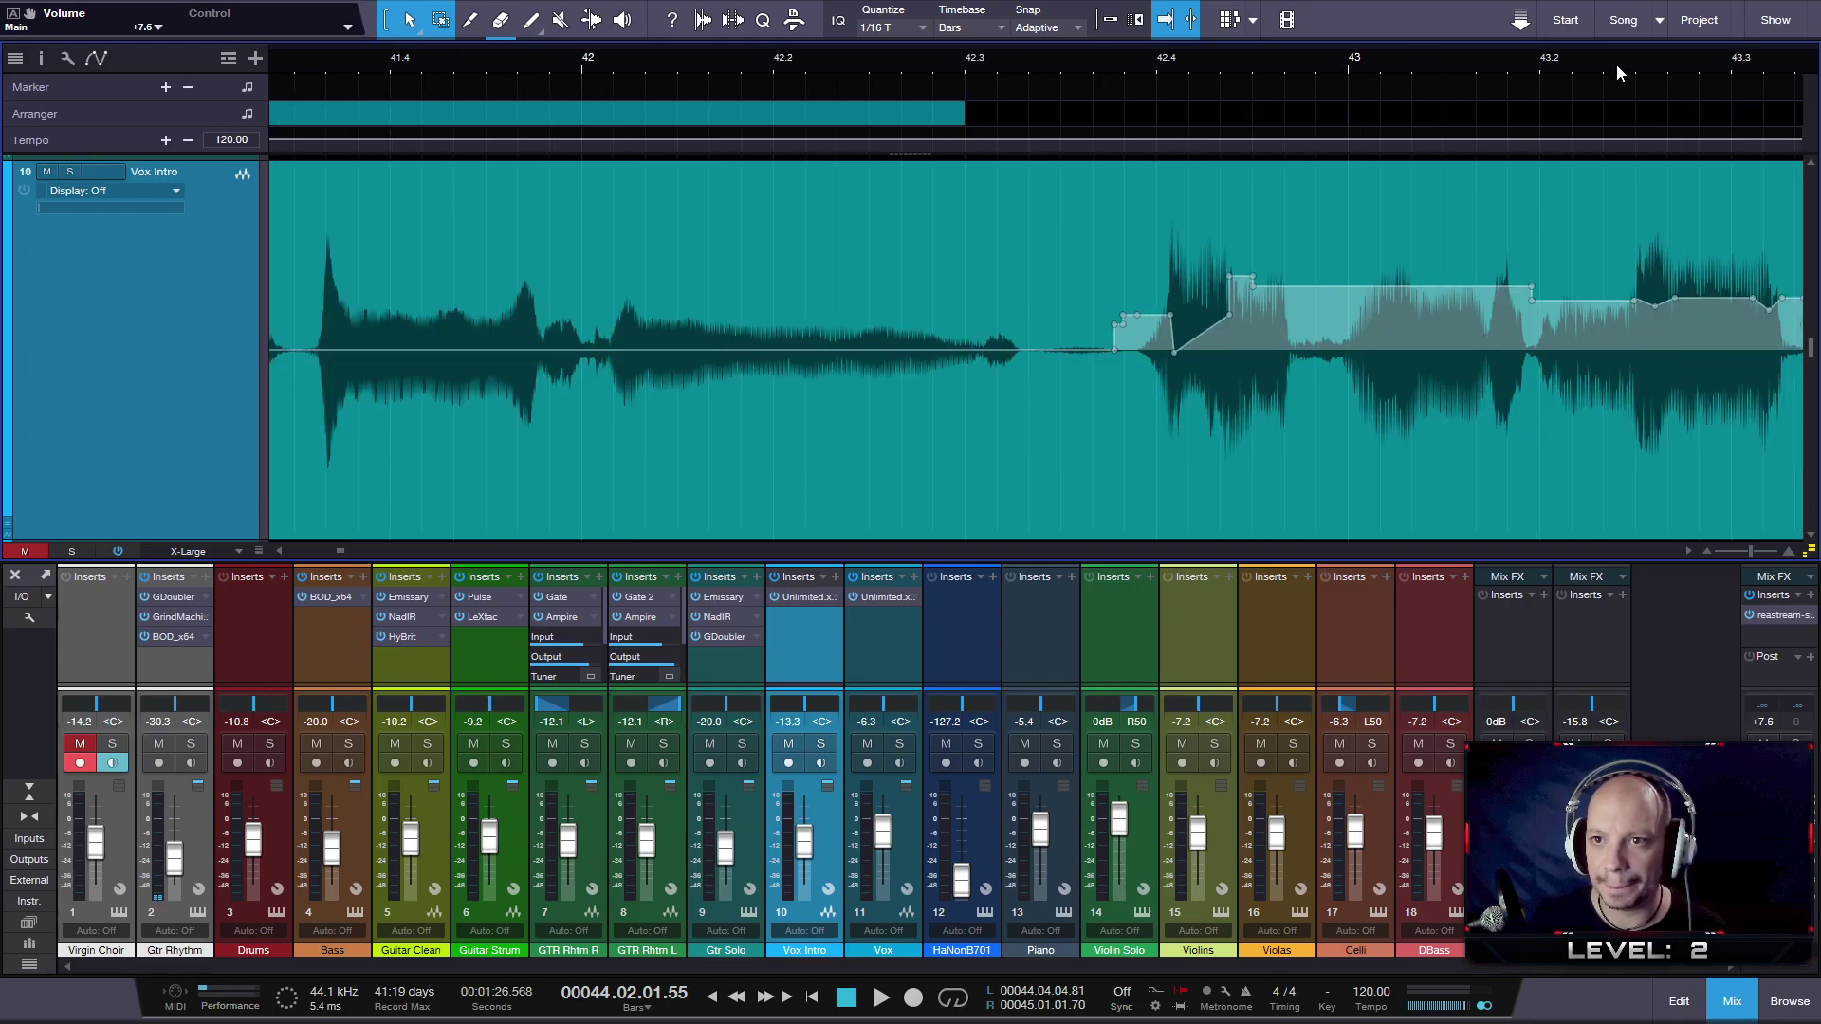
# - Play the next vocal phrase from just before 44.3 to just past 45.3 to judge its levels
pyautogui.moveTo(1648, 59); pyautogui.dragTo(566, 67)
pyautogui.moveTo(1521, 61); pyautogui.dragTo(1014, 88)
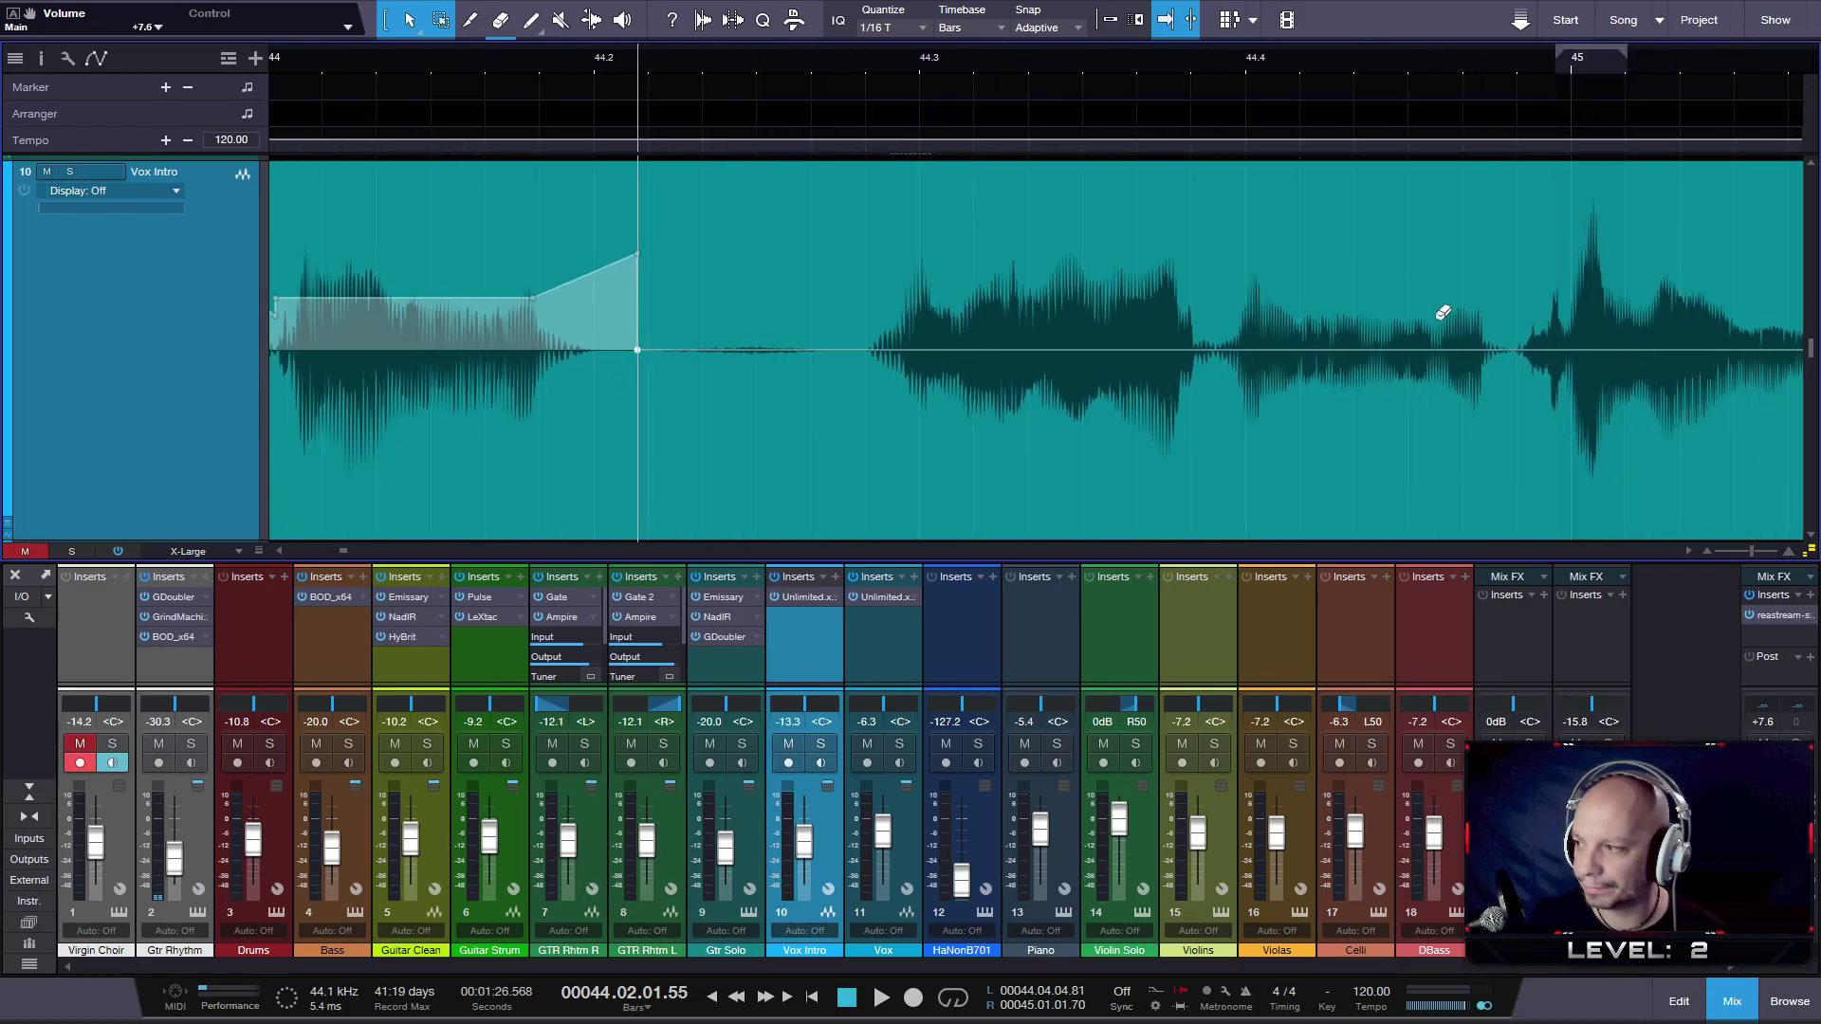
pyautogui.press('w')
pyautogui.click(830, 61)
pyautogui.press('space')
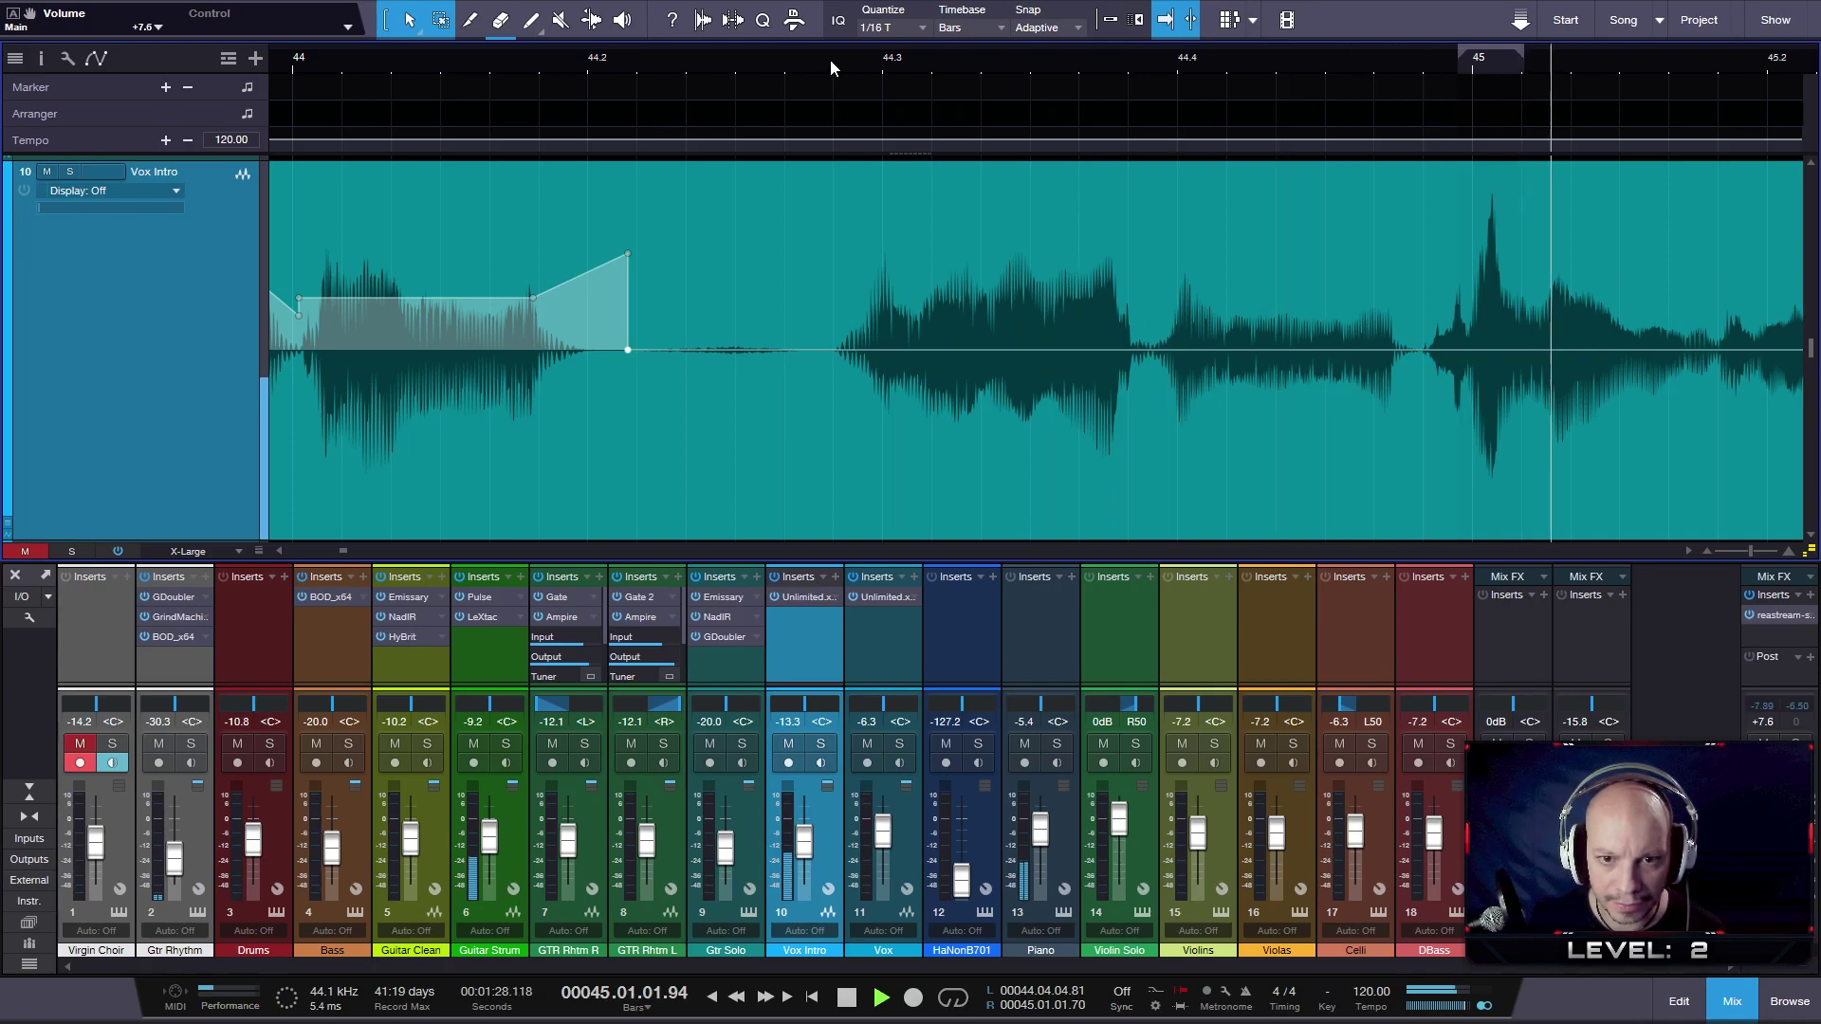
pyautogui.scroll(-2, 1116, 289)
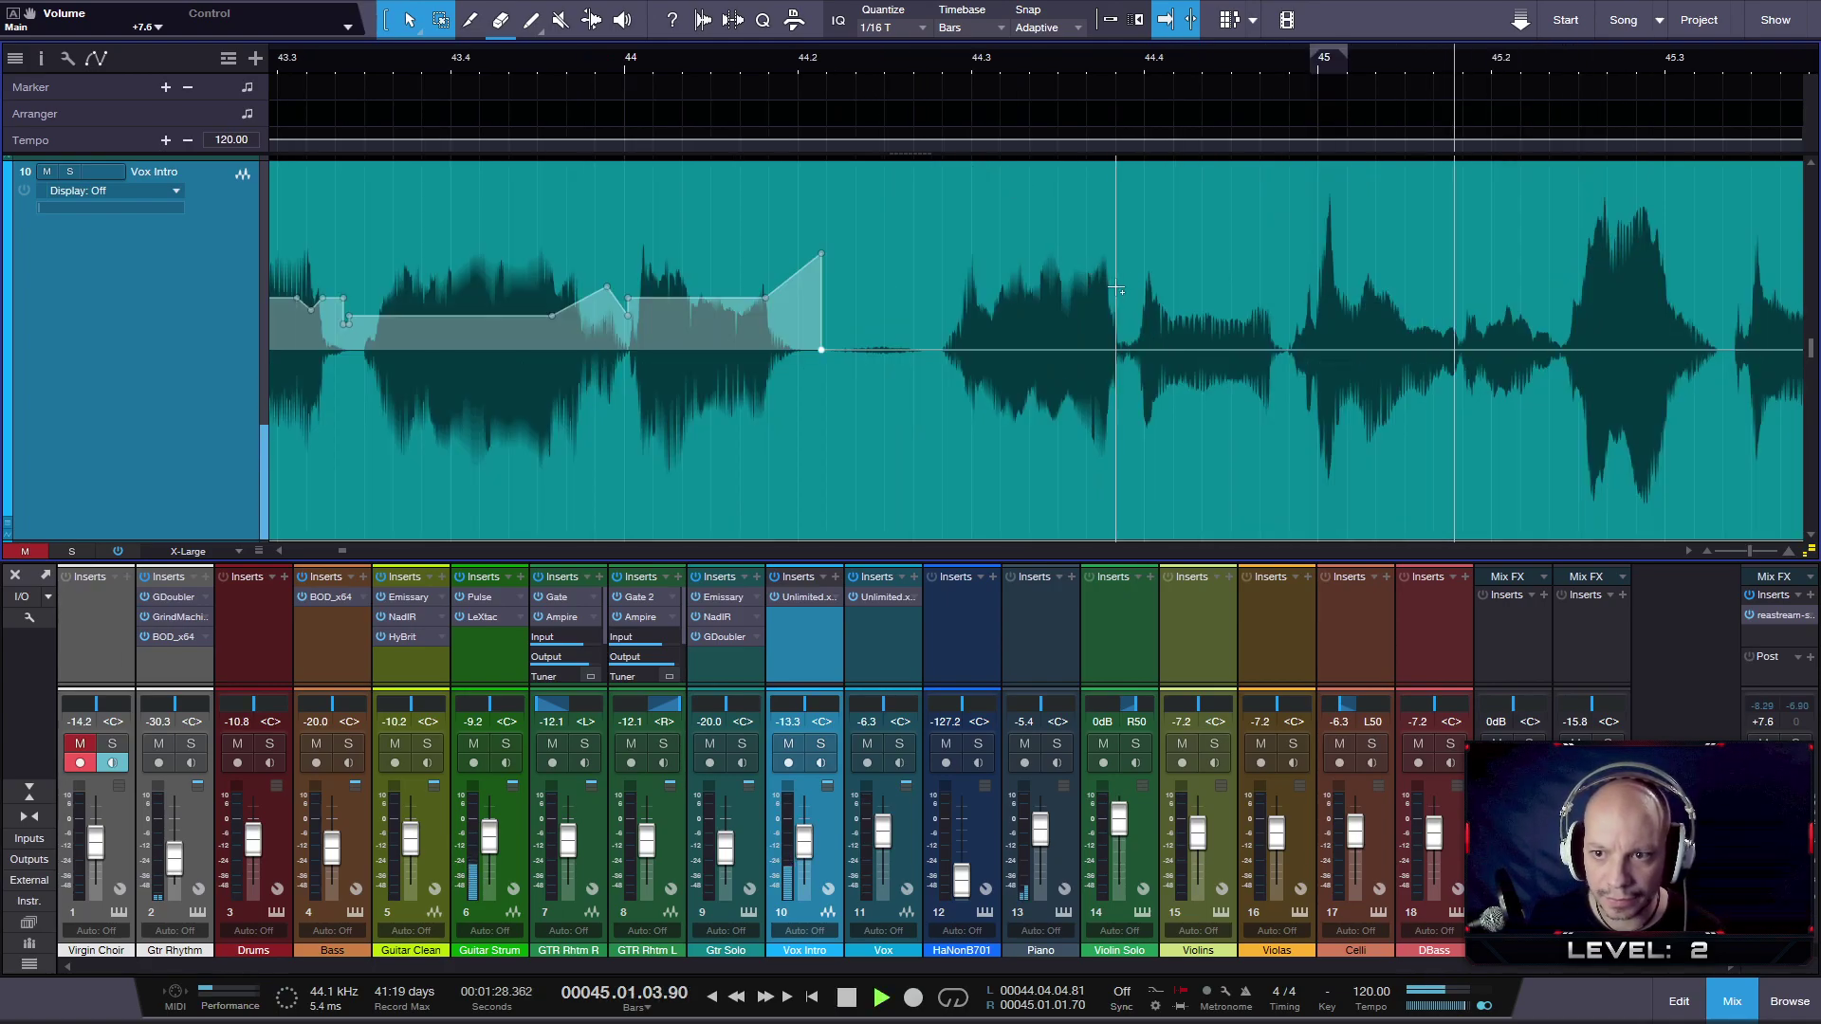
pyautogui.press('space')
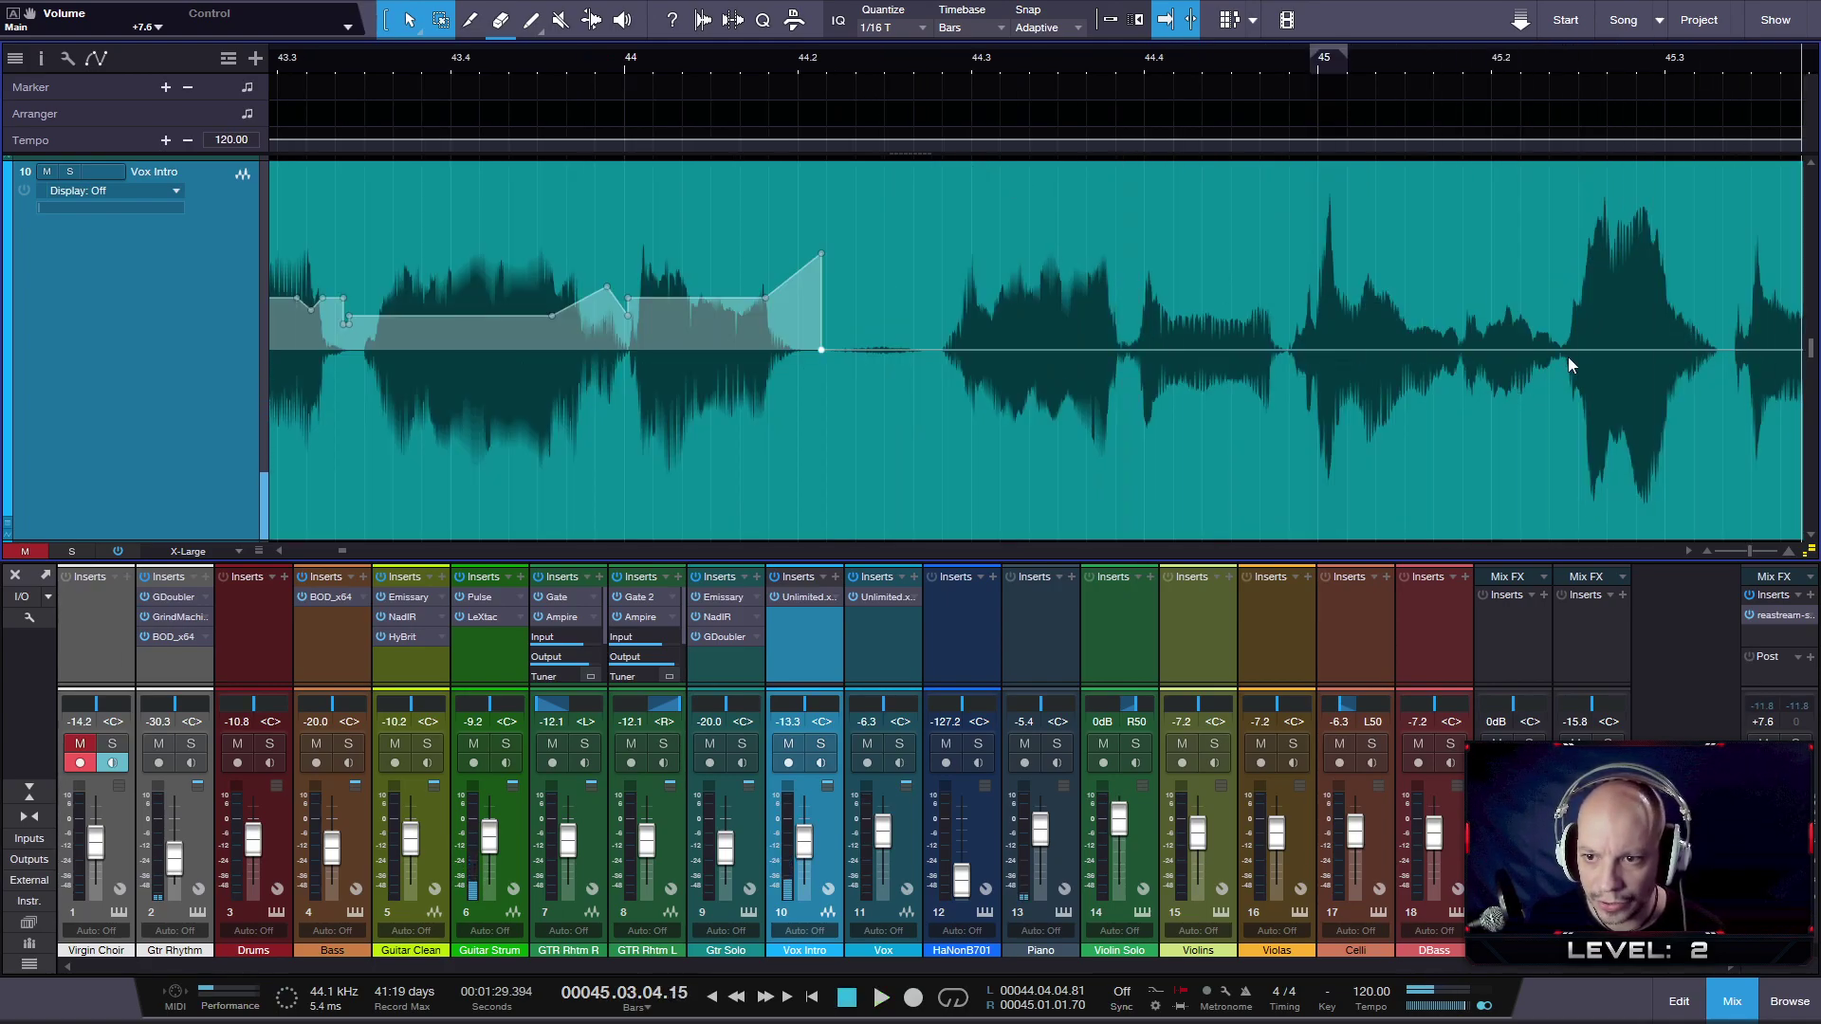
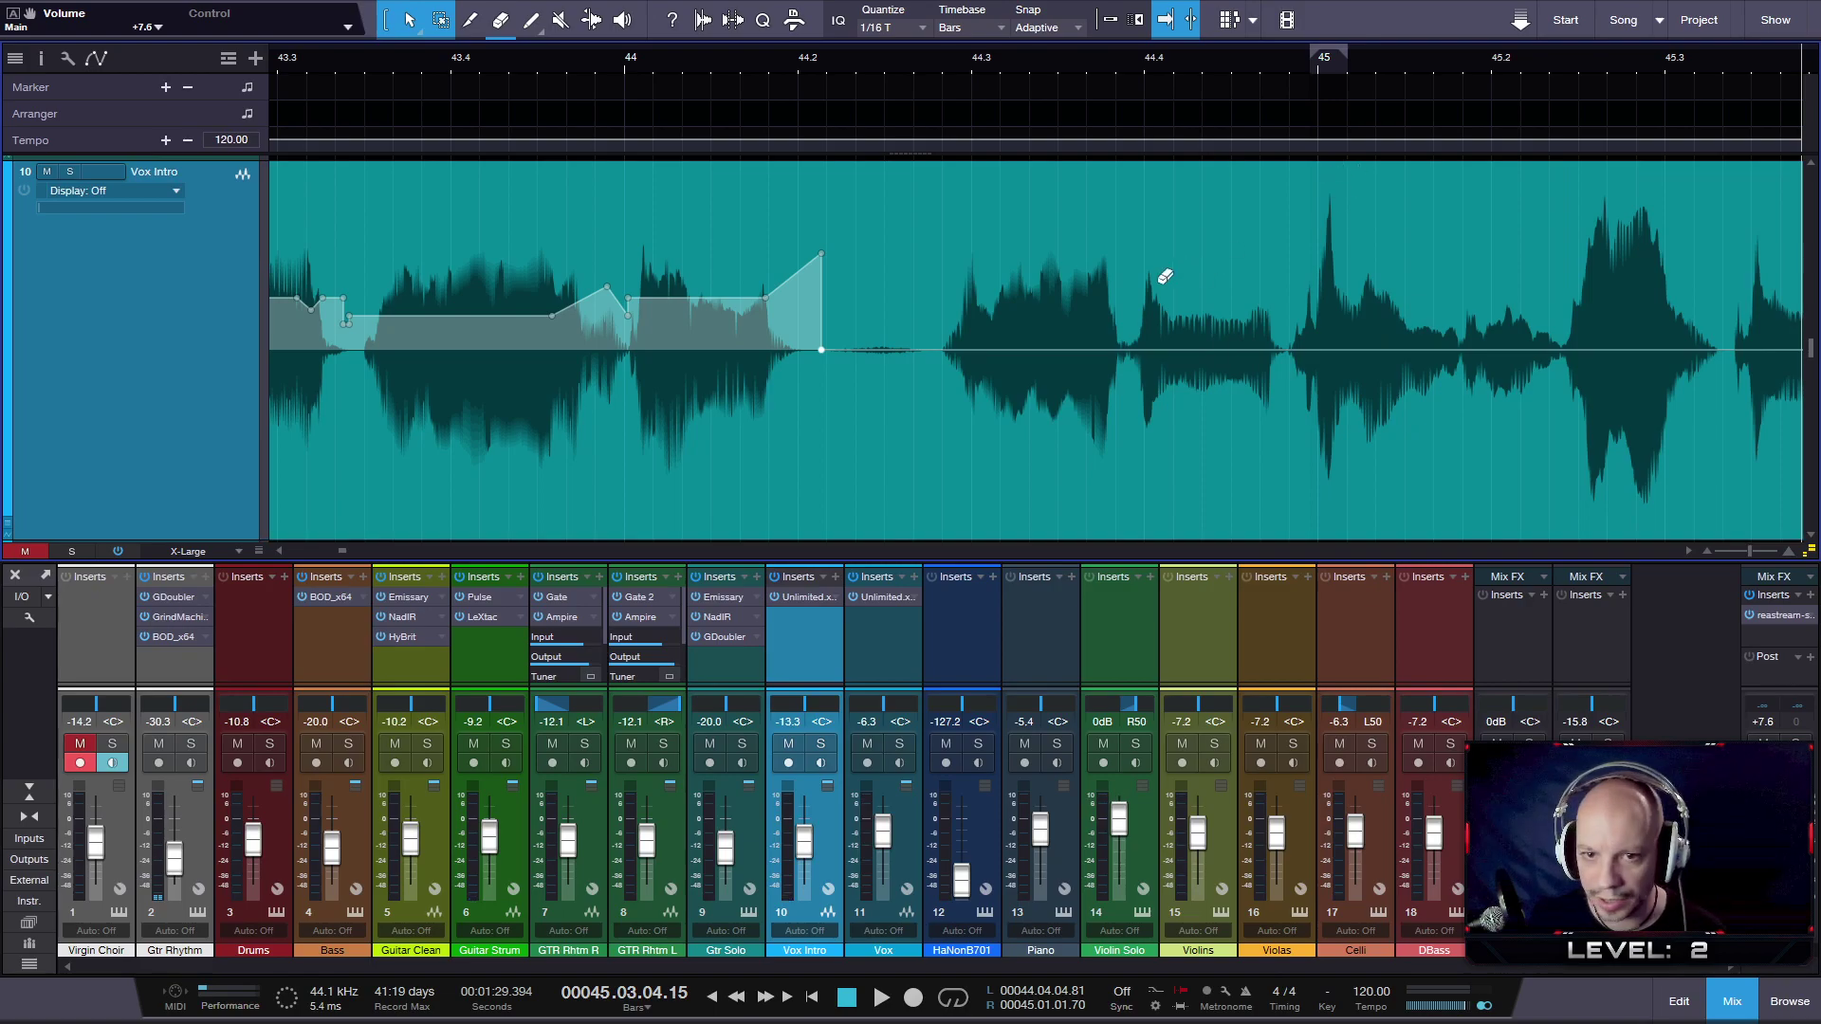
# - Shape the vocal phrase's onset in the gain envelope: raise a point at about 44.2.4.27 and add a narrow dip just before 44.3
pyautogui.scroll(2, 1084, 320)
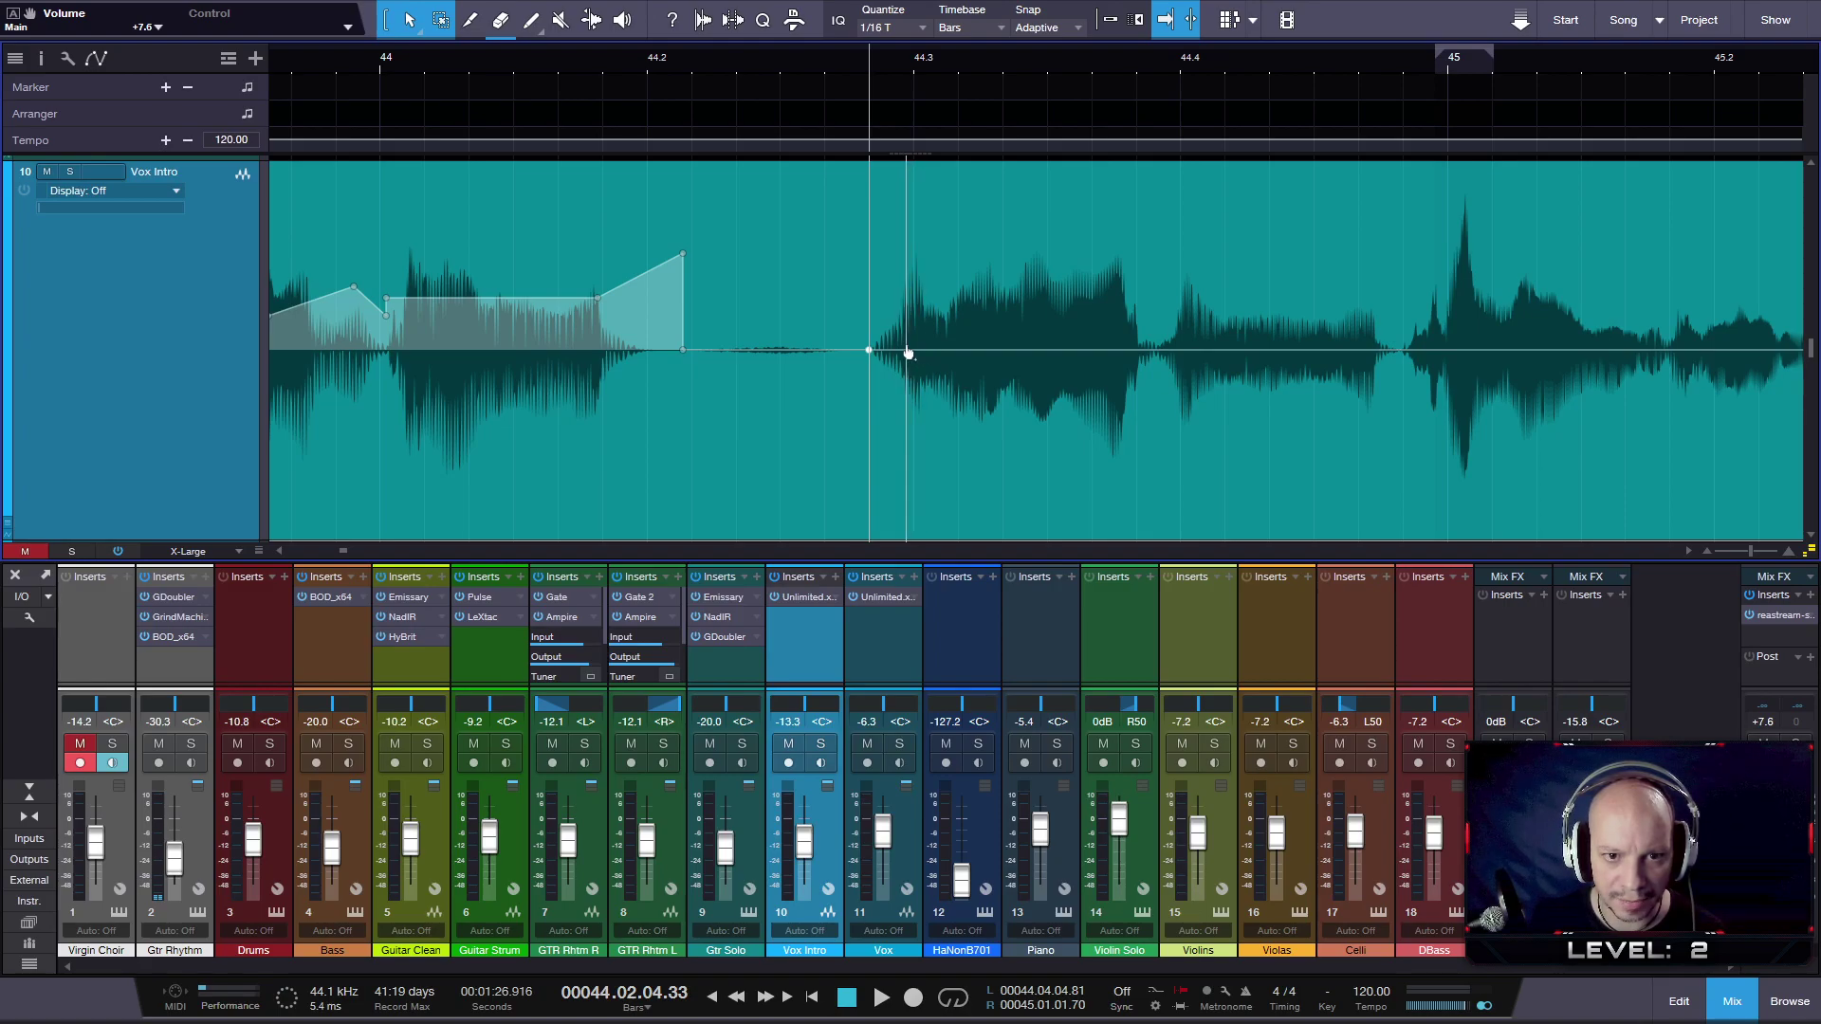
pyautogui.moveTo(870, 350); pyautogui.dragTo(866, 313)
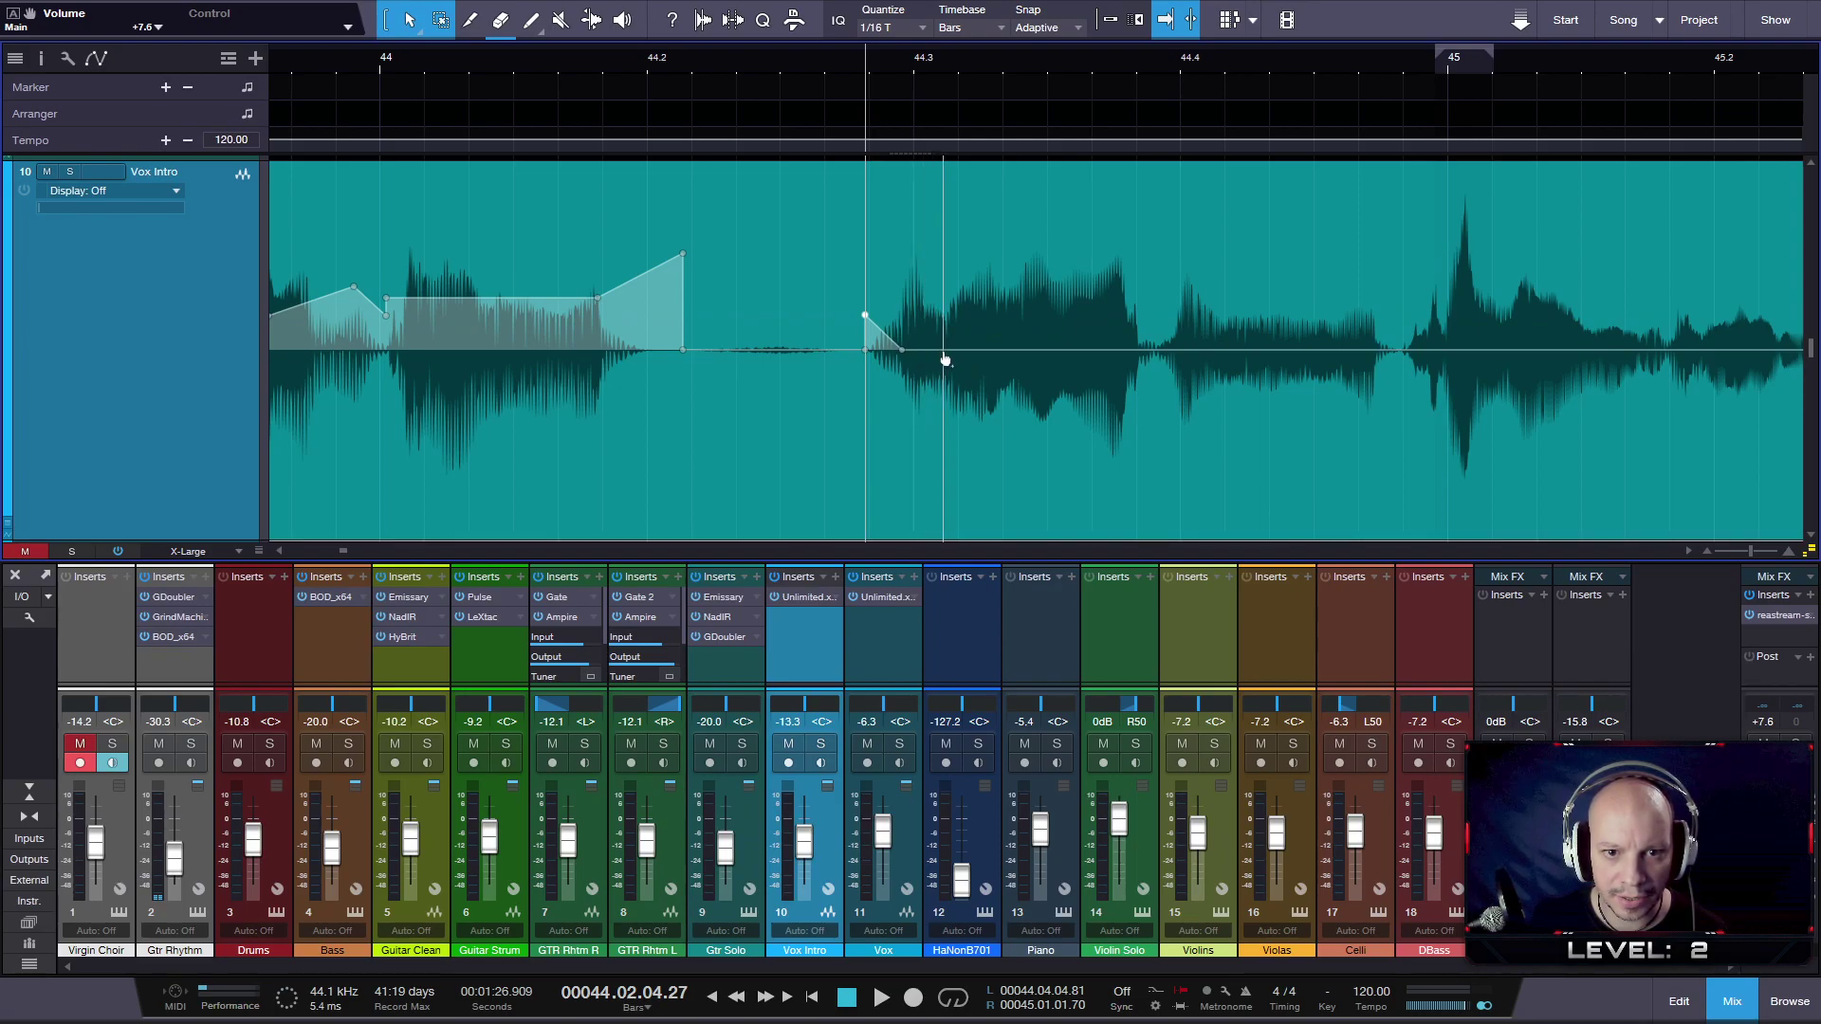
pyautogui.moveTo(915, 350); pyautogui.dragTo(915, 397)
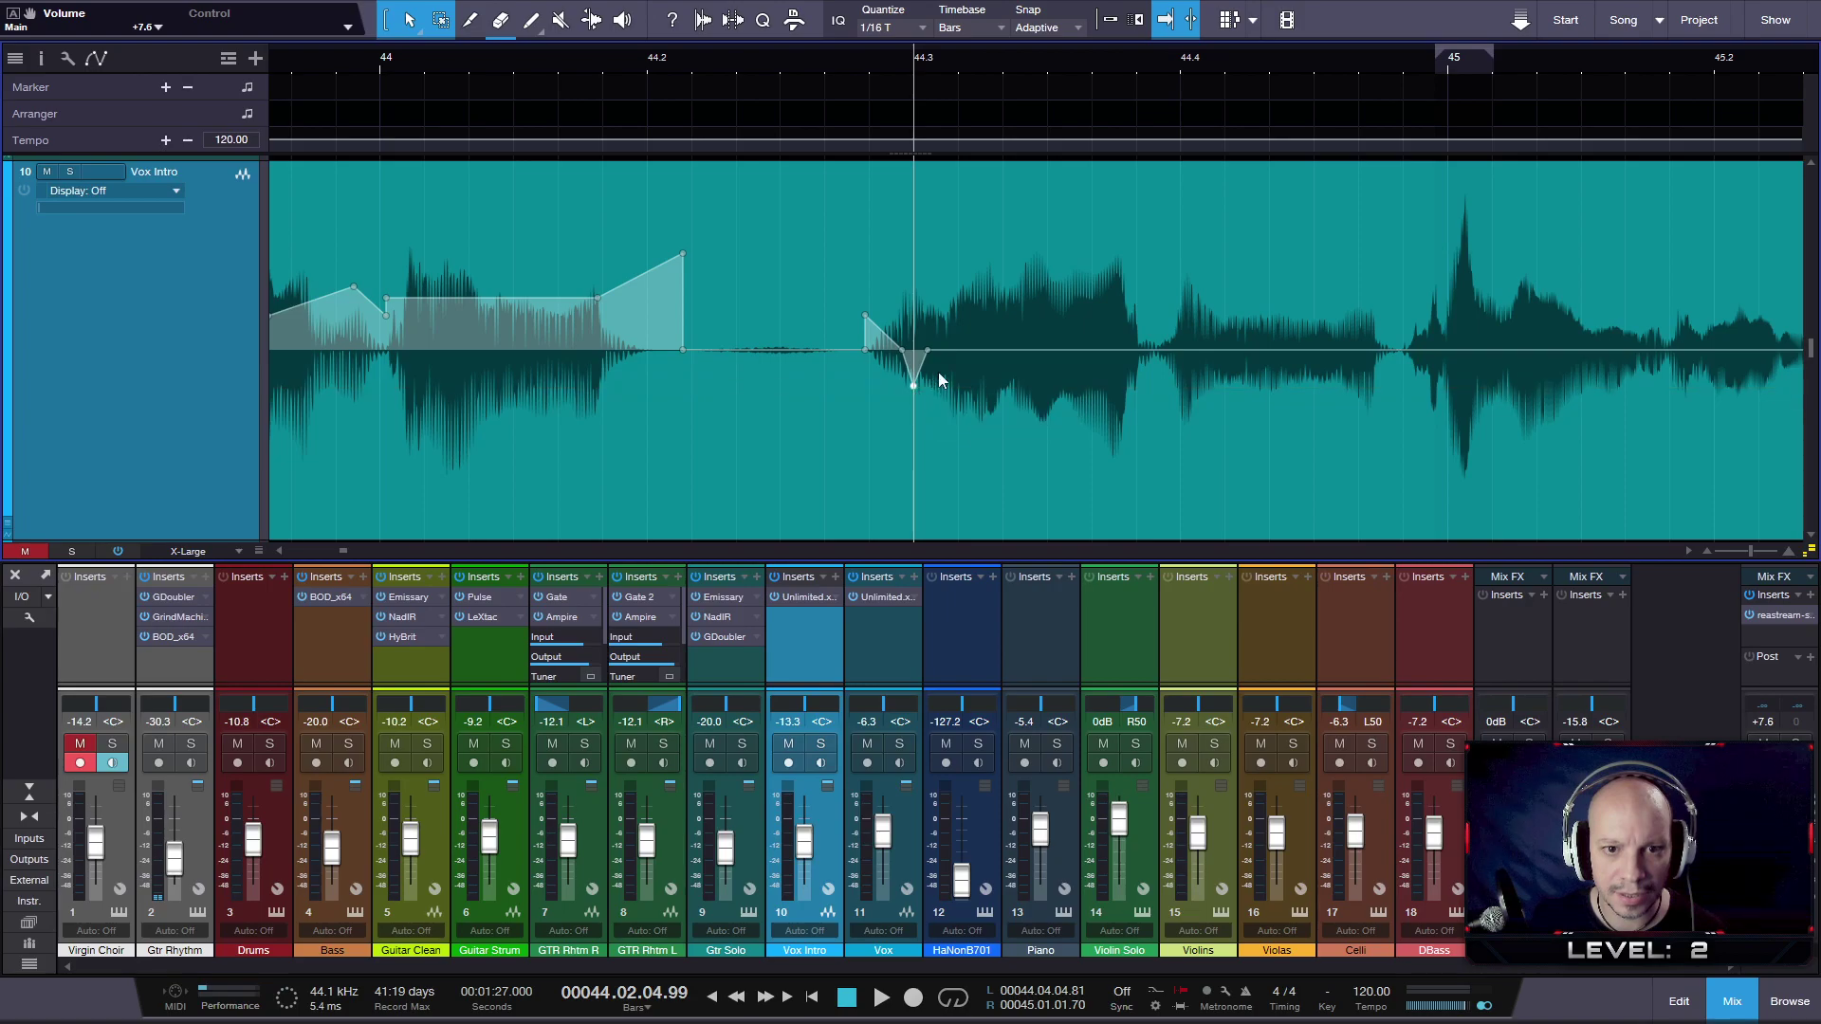
# - Add three shallow gain dips over the vocal peaks between 44.3 and 44.4, at about 44.3.2.04, 44.3.2.89 and 44.3.4.10
pyautogui.click(952, 352)
pyautogui.moveTo(984, 356); pyautogui.dragTo(985, 377)
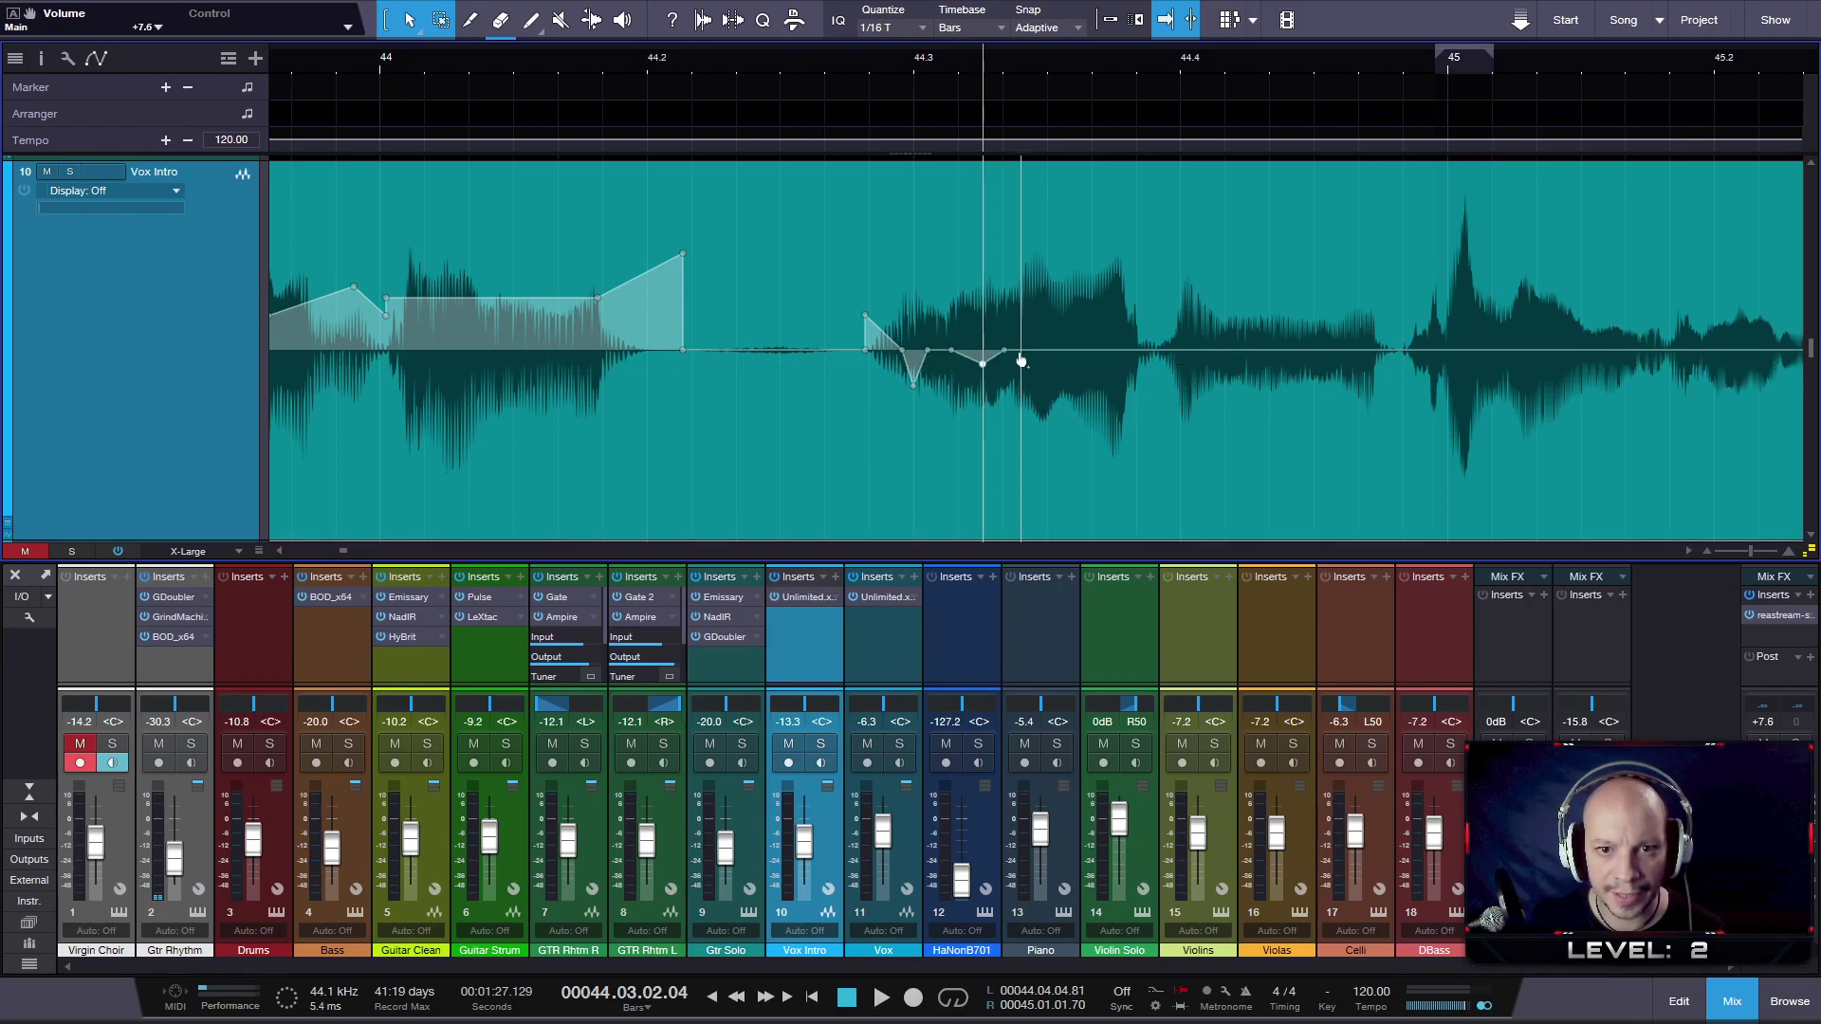
pyautogui.moveTo(1040, 352); pyautogui.dragTo(1041, 373)
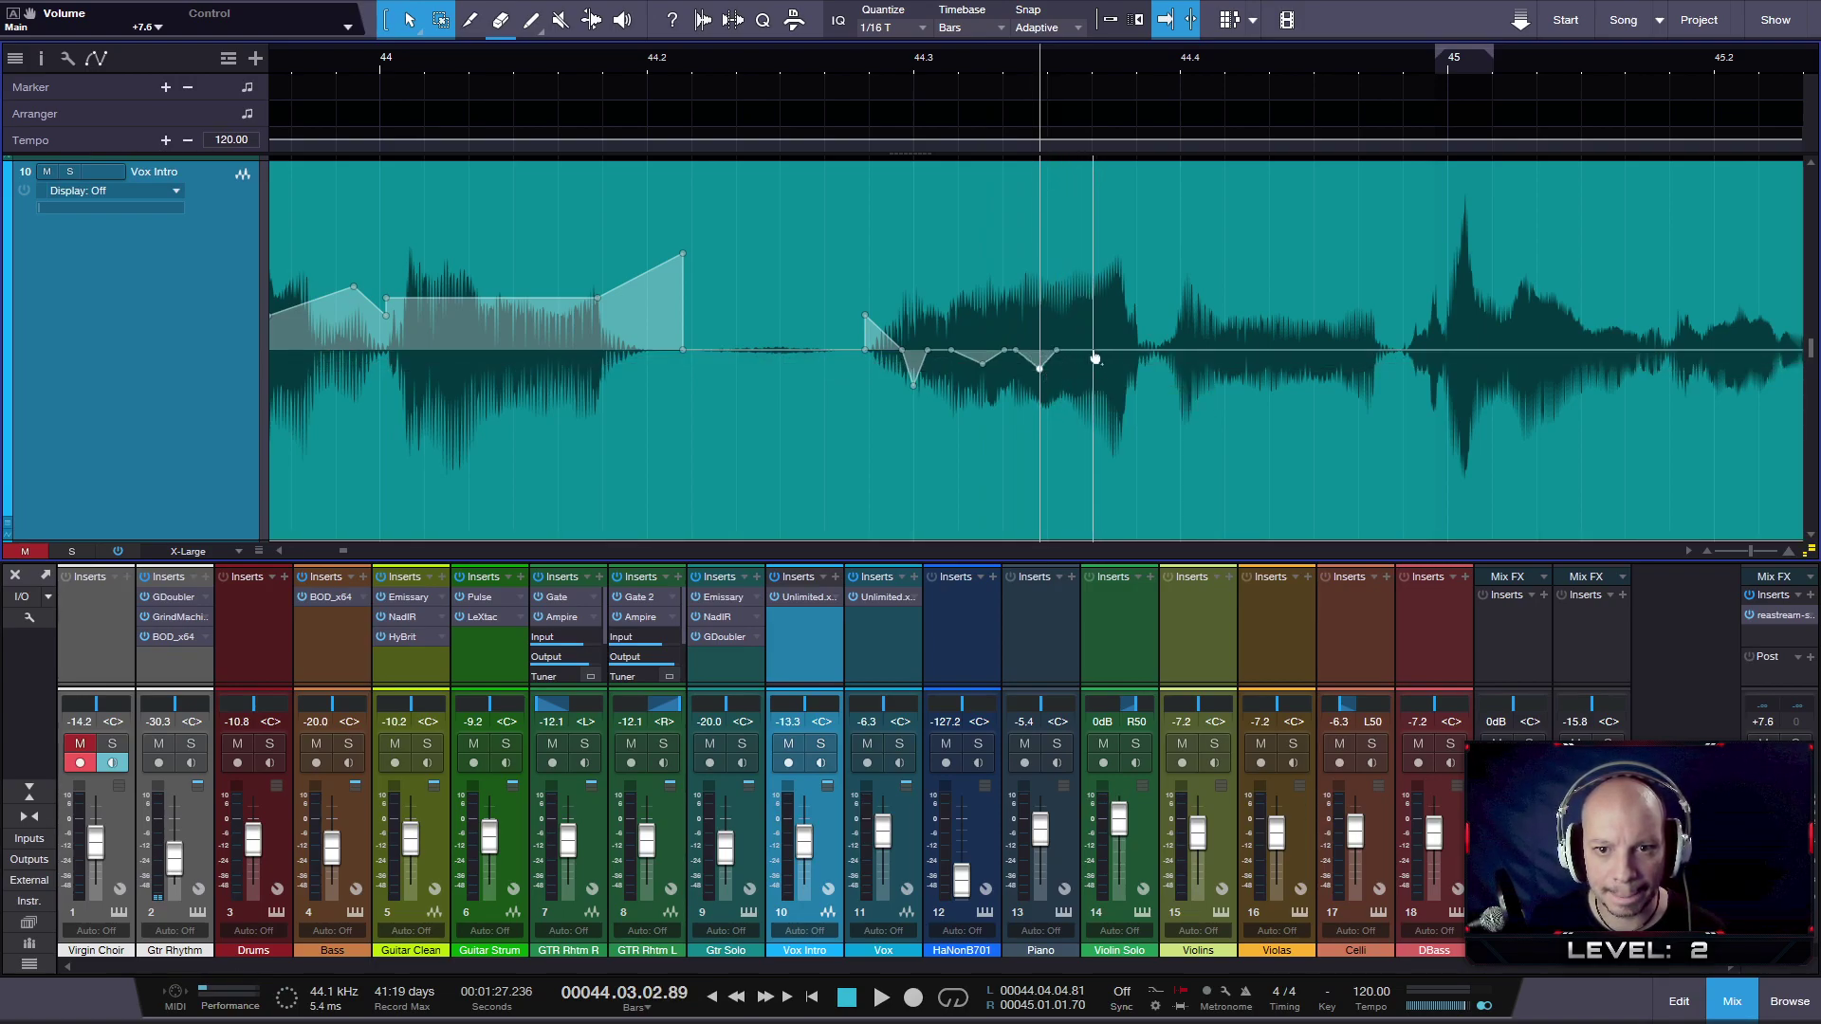
pyautogui.click(1123, 353)
pyautogui.moveTo(1124, 355); pyautogui.dragTo(1122, 370)
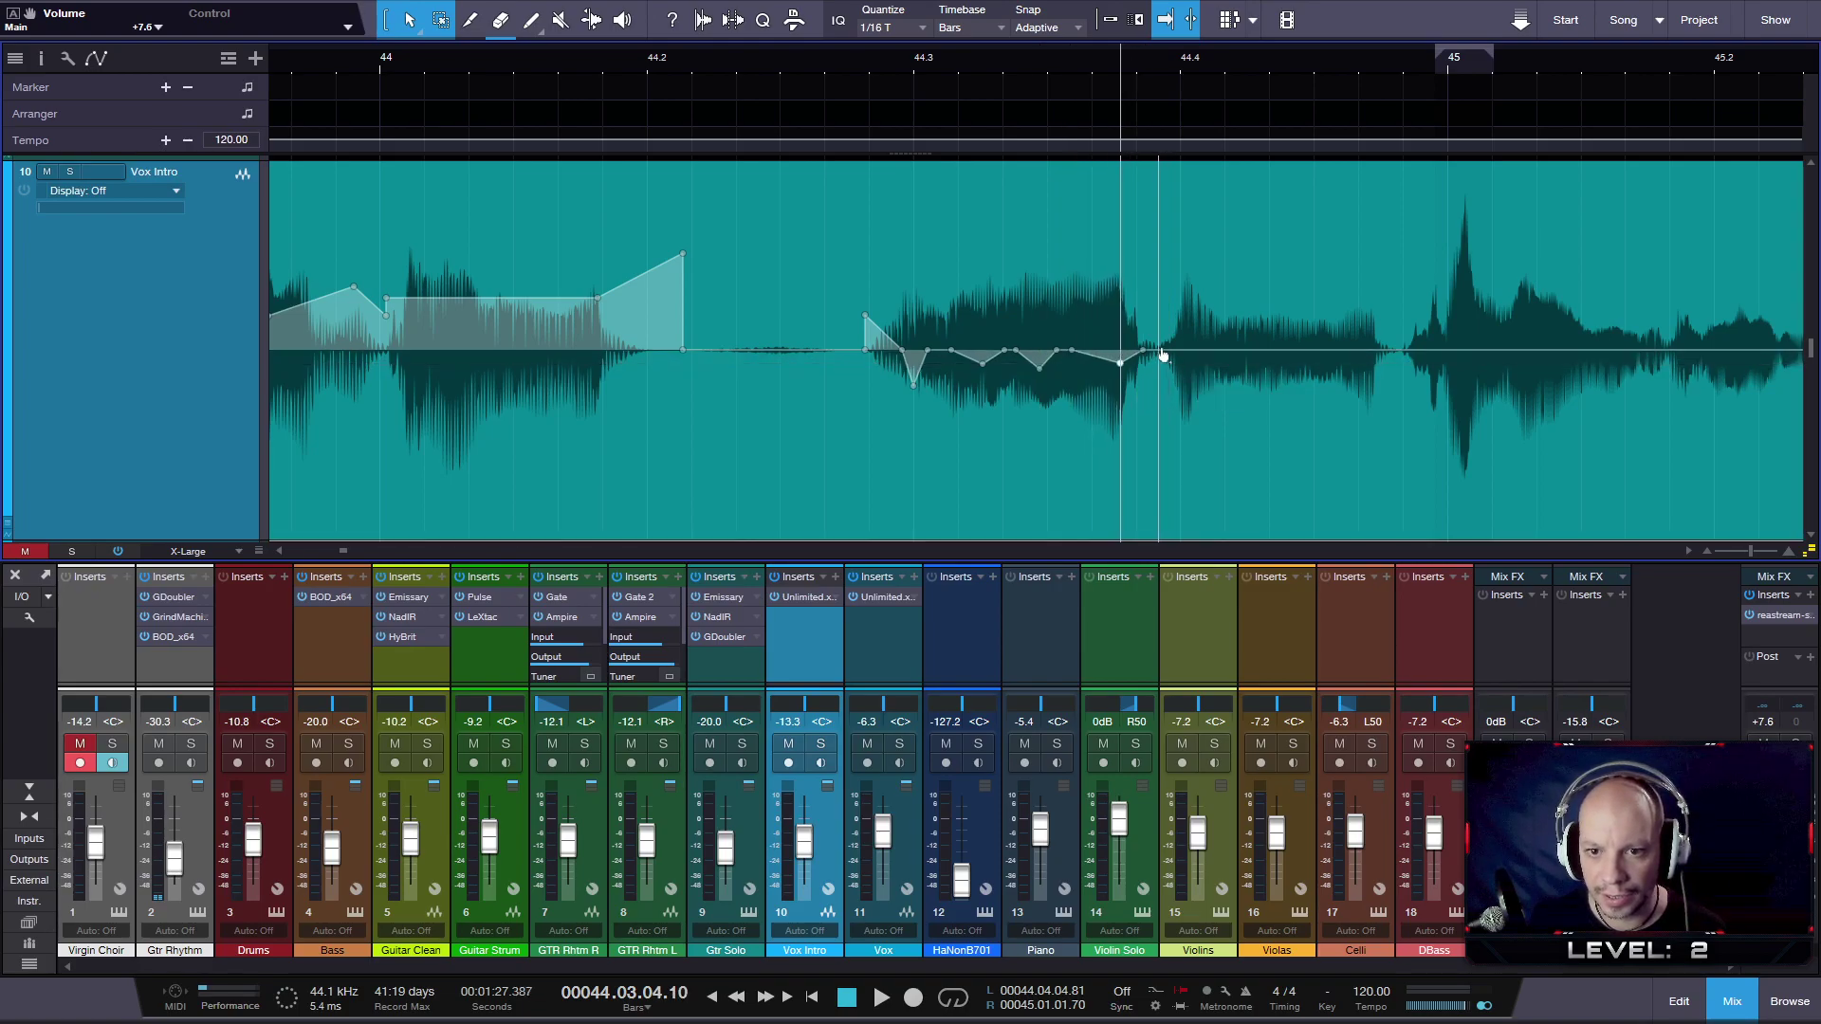
# - Dip the gain slightly at 44.4.1 and add two dips around bar 45, the deeper one on the peak at about 45.1.1.23
pyautogui.click(1171, 352)
pyautogui.click(1230, 352)
pyautogui.moveTo(1200, 357); pyautogui.dragTo(1181, 367)
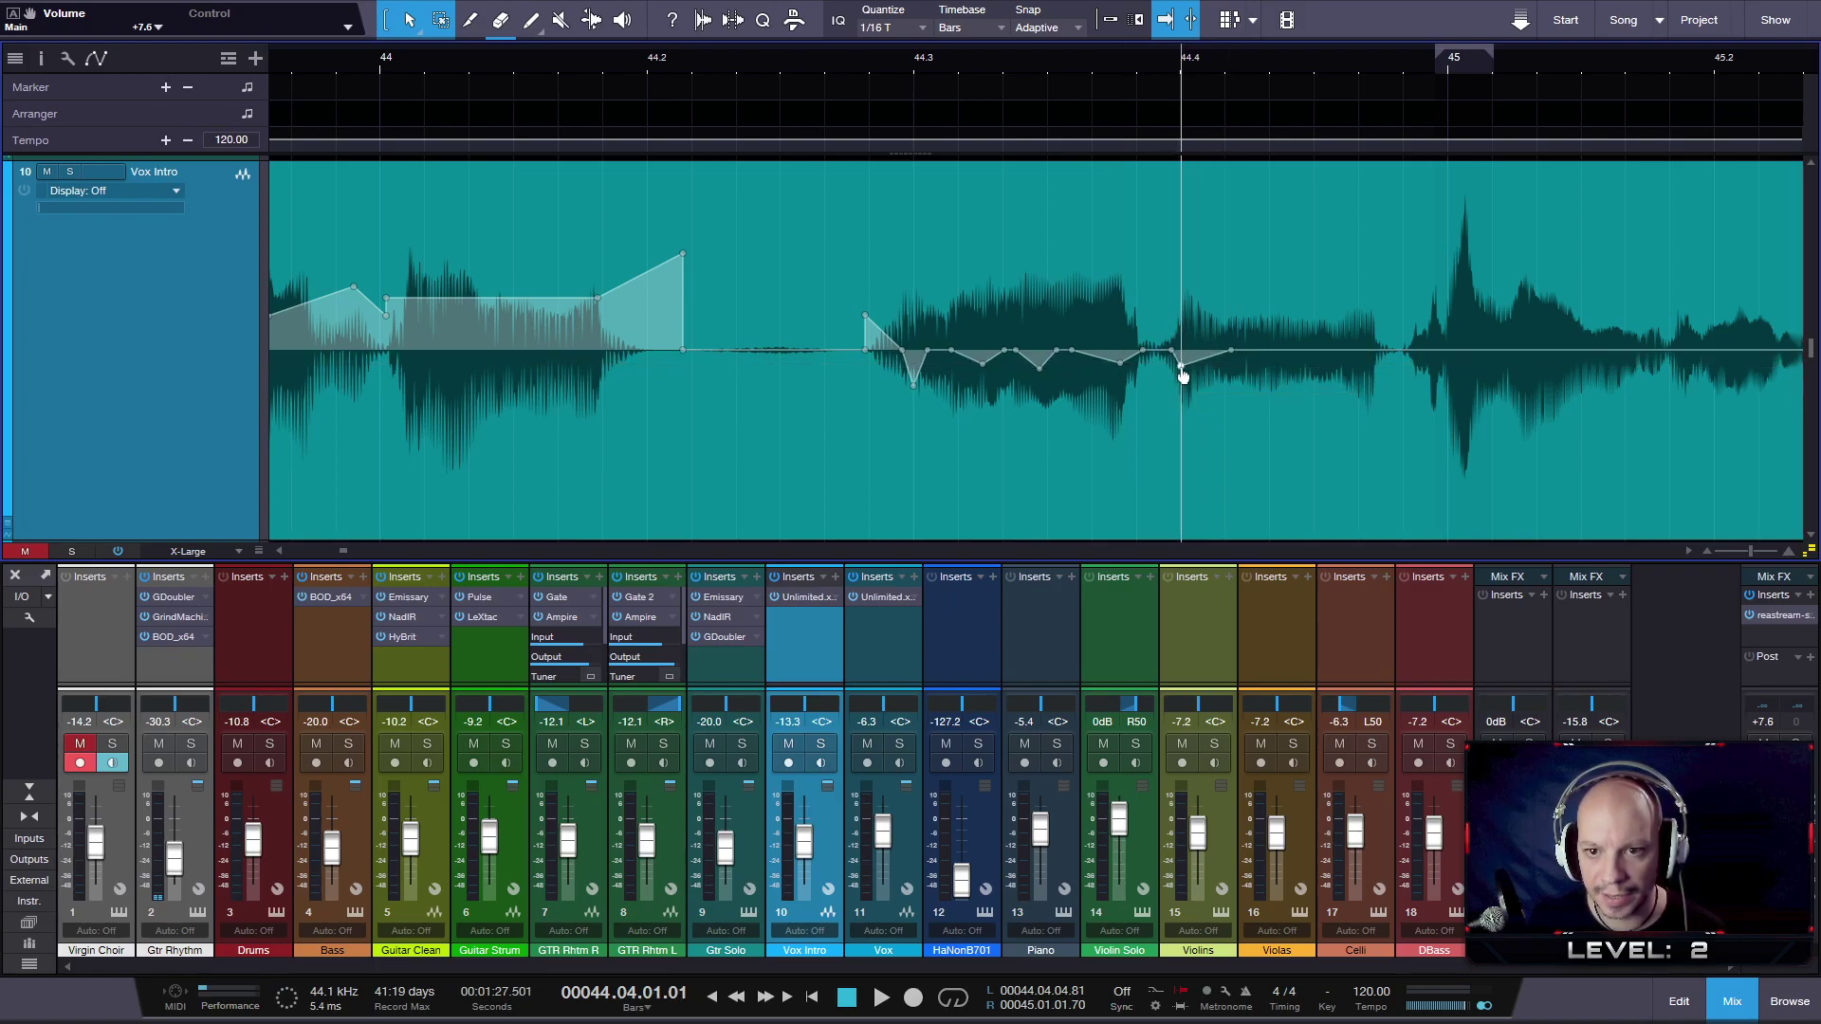
pyautogui.click(1412, 353)
pyautogui.click(1450, 352)
pyautogui.moveTo(1434, 355); pyautogui.dragTo(1464, 395)
pyautogui.click(1479, 352)
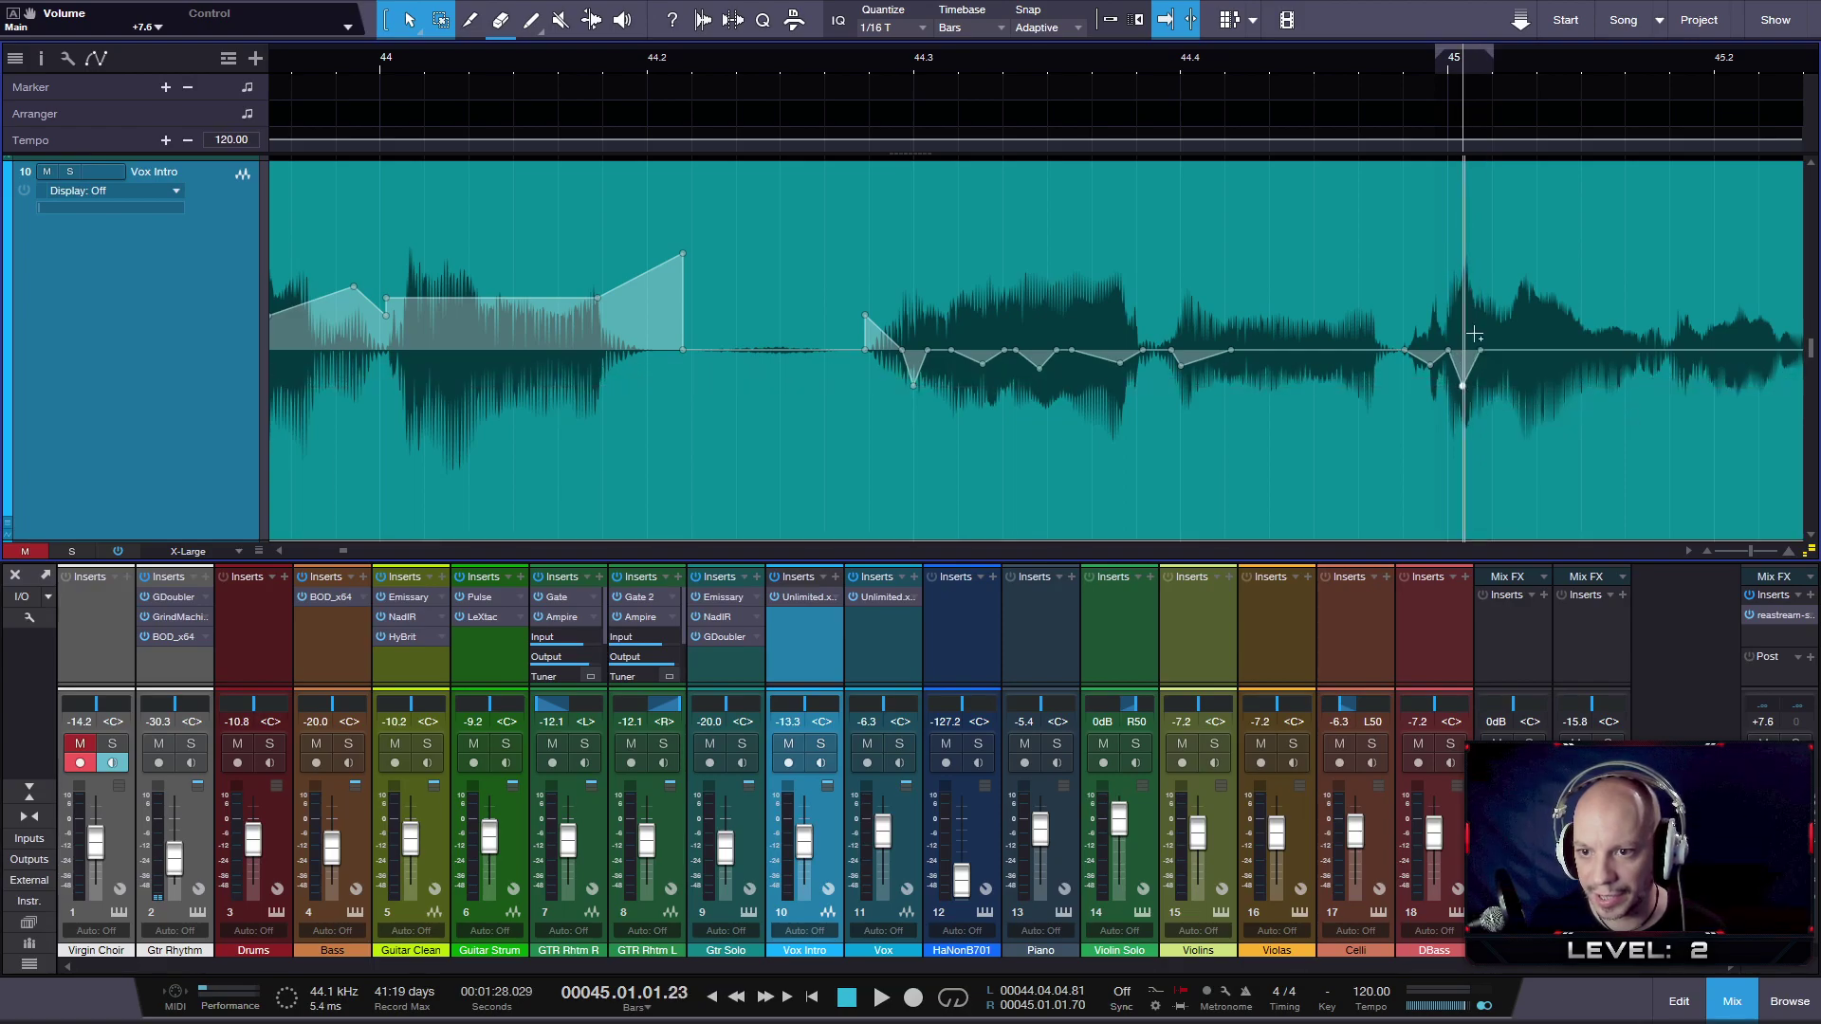
# - Dip the gain at about 45.1.2.17 over the swell after bar 45, ramping back up to a slight boost at about 45.1.2.92
pyautogui.moveTo(1562, 59); pyautogui.dragTo(1351, 130)
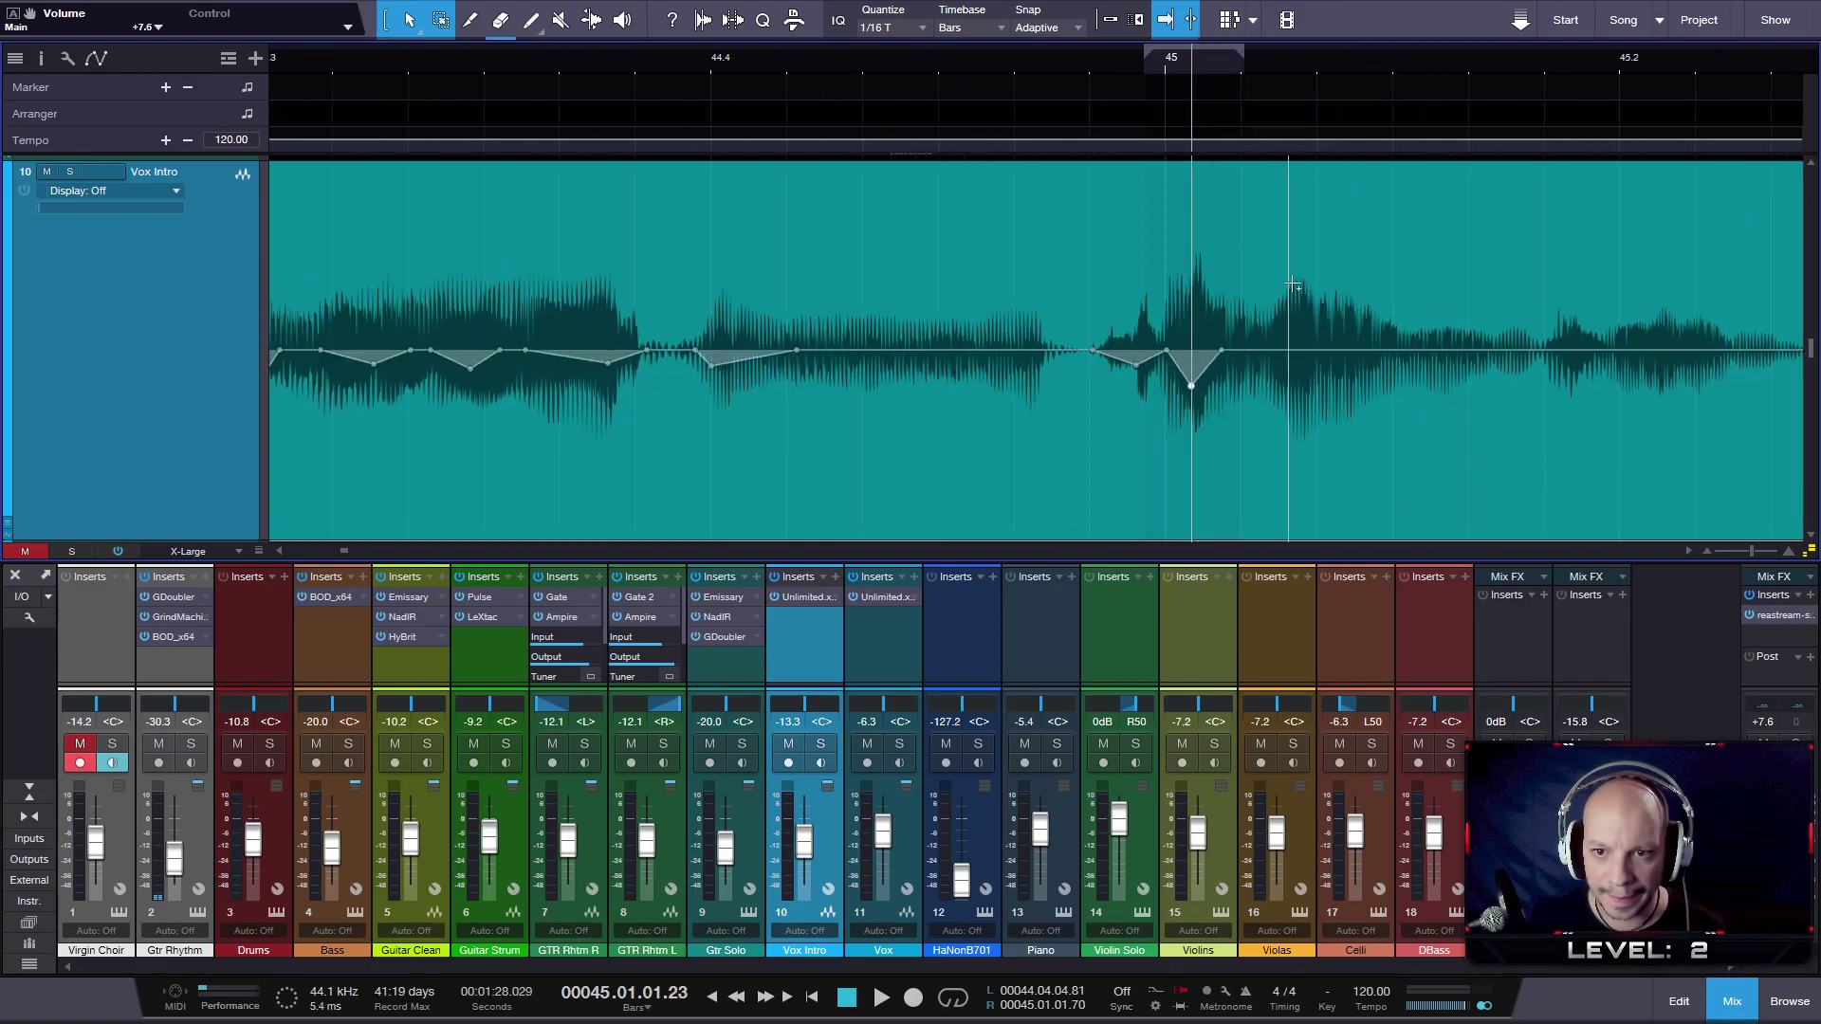
pyautogui.click(1270, 352)
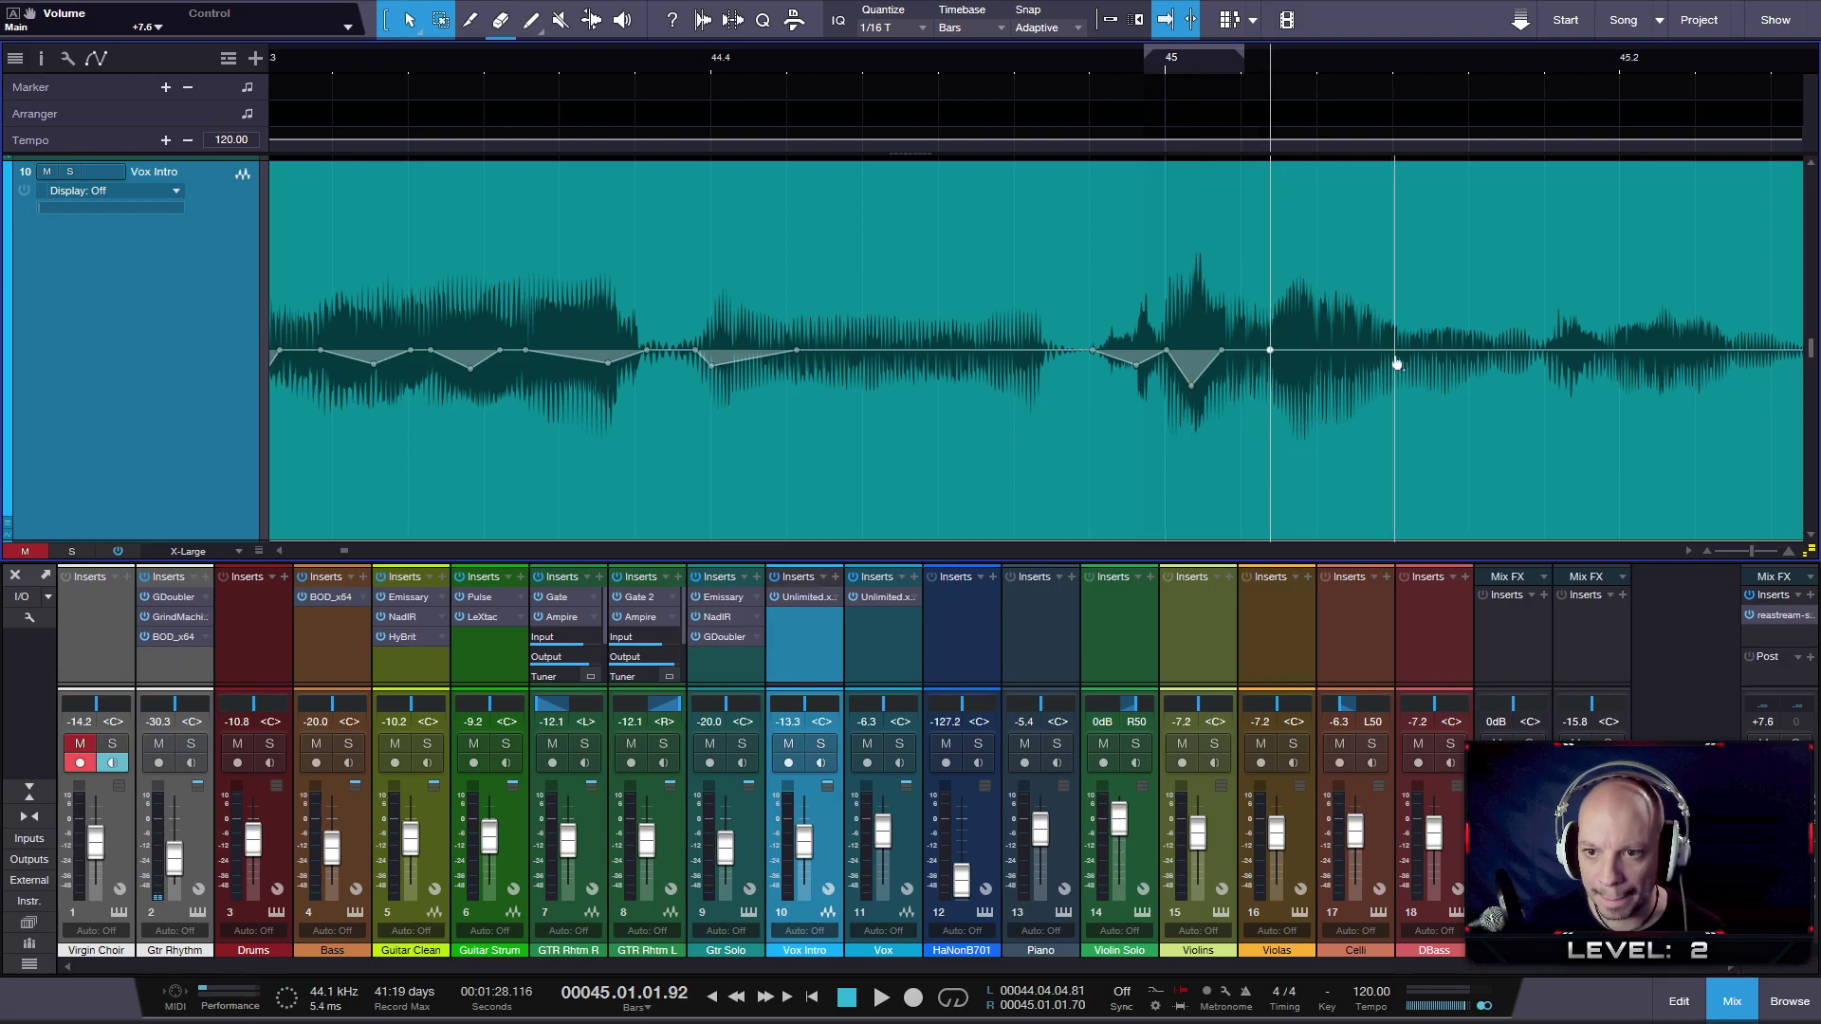
pyautogui.click(1398, 353)
pyautogui.moveTo(1295, 352); pyautogui.dragTo(1363, 341)
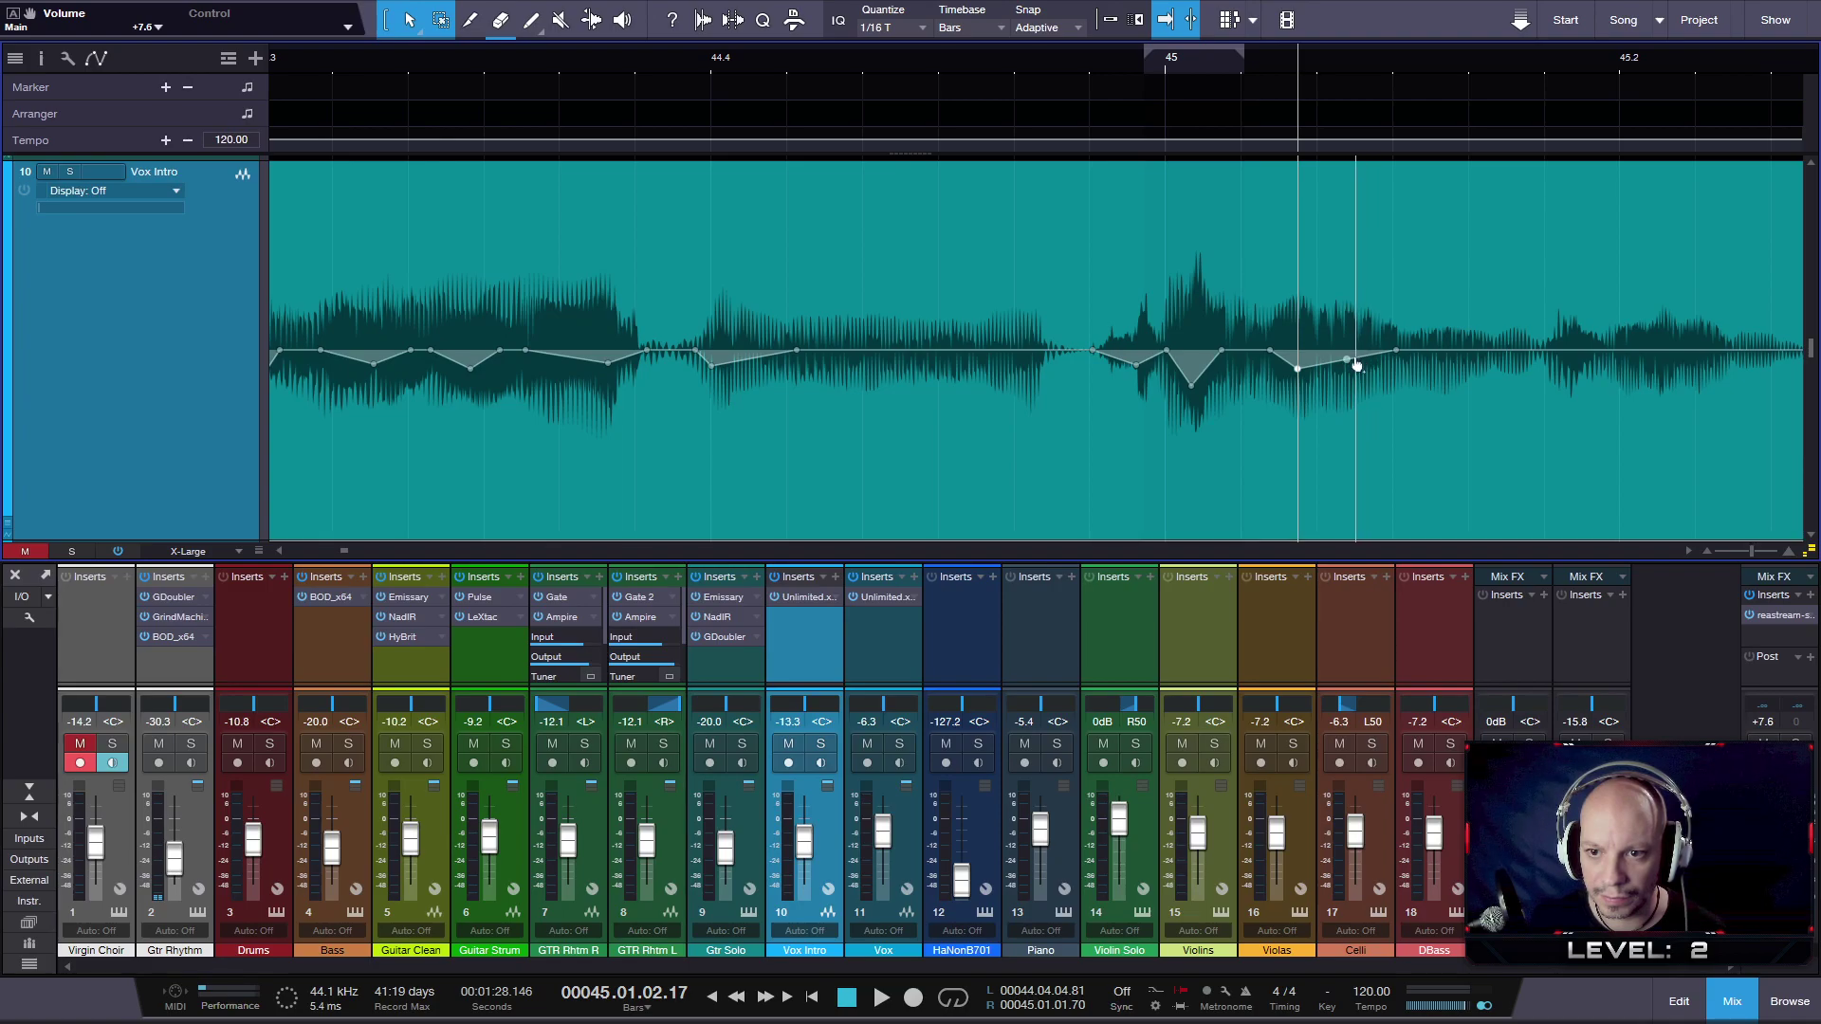
pyautogui.moveTo(1367, 358); pyautogui.dragTo(1382, 343)
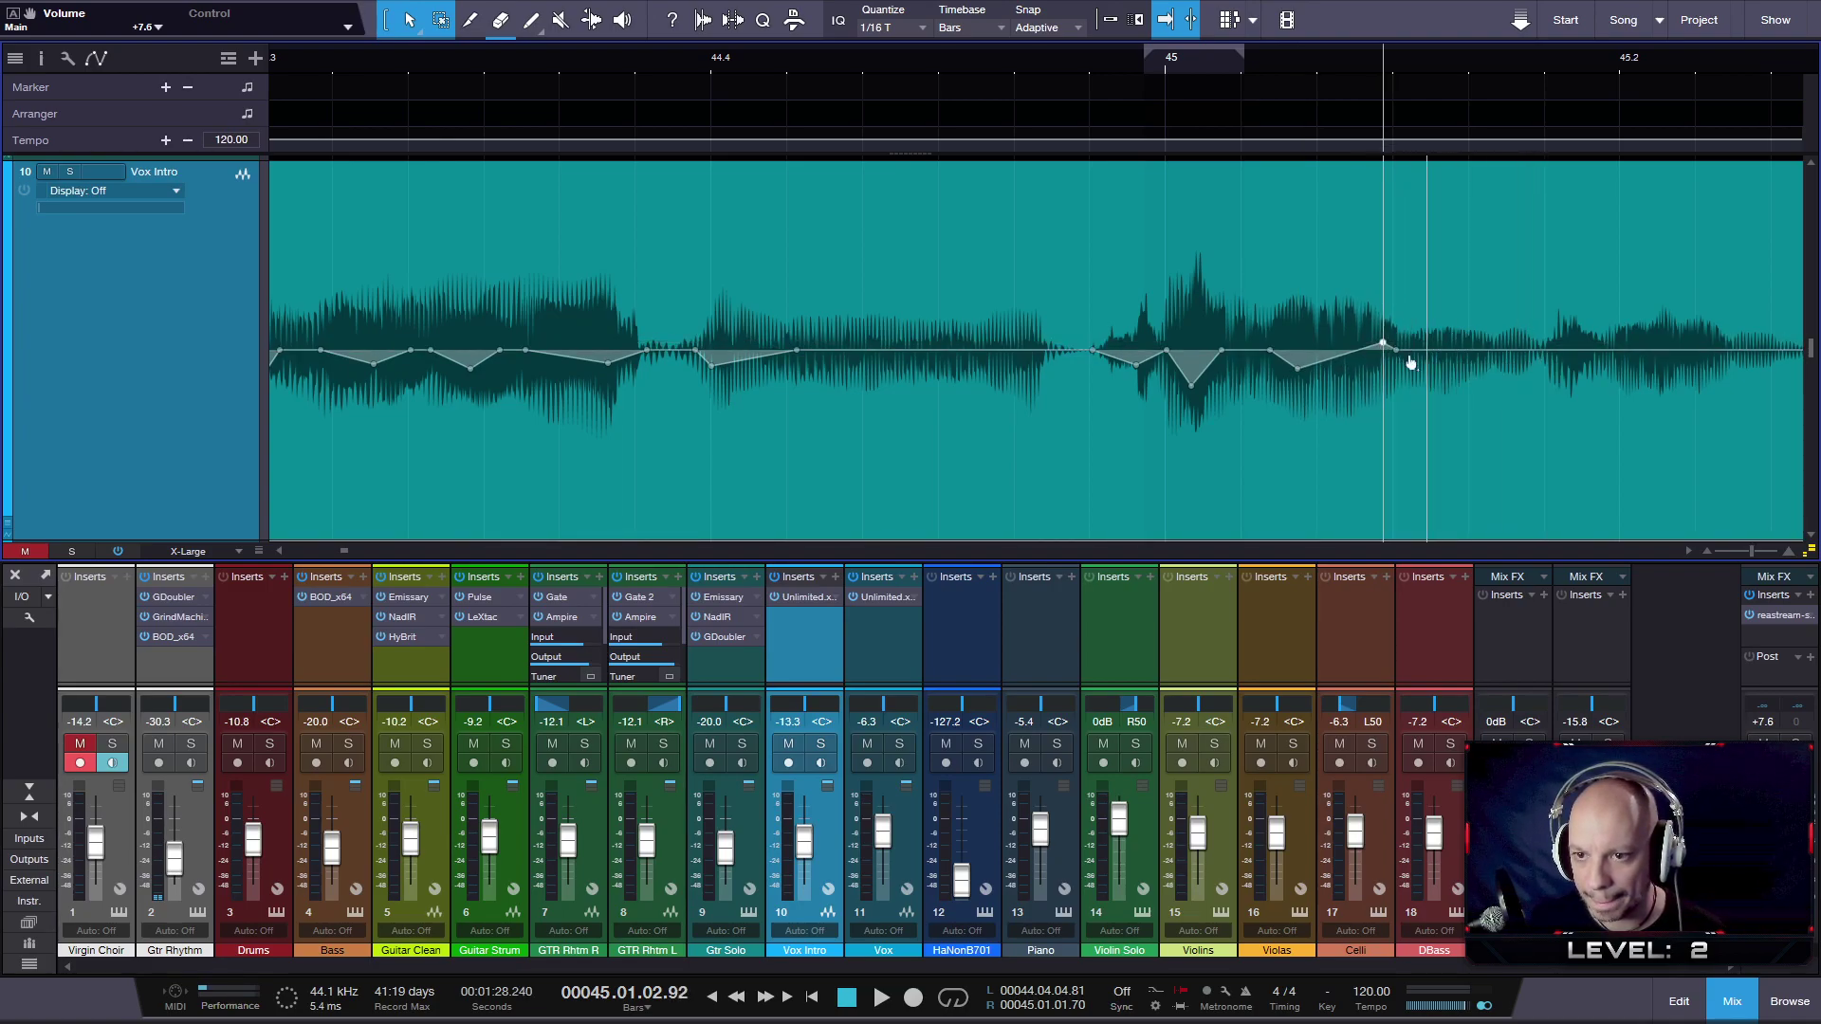
# - Add envelope points at about 45.1.3.08 and 45.2.2.79 and boost the quiet section between them evenly
pyautogui.click(1402, 360)
pyautogui.hscroll(3, 1487, 76)
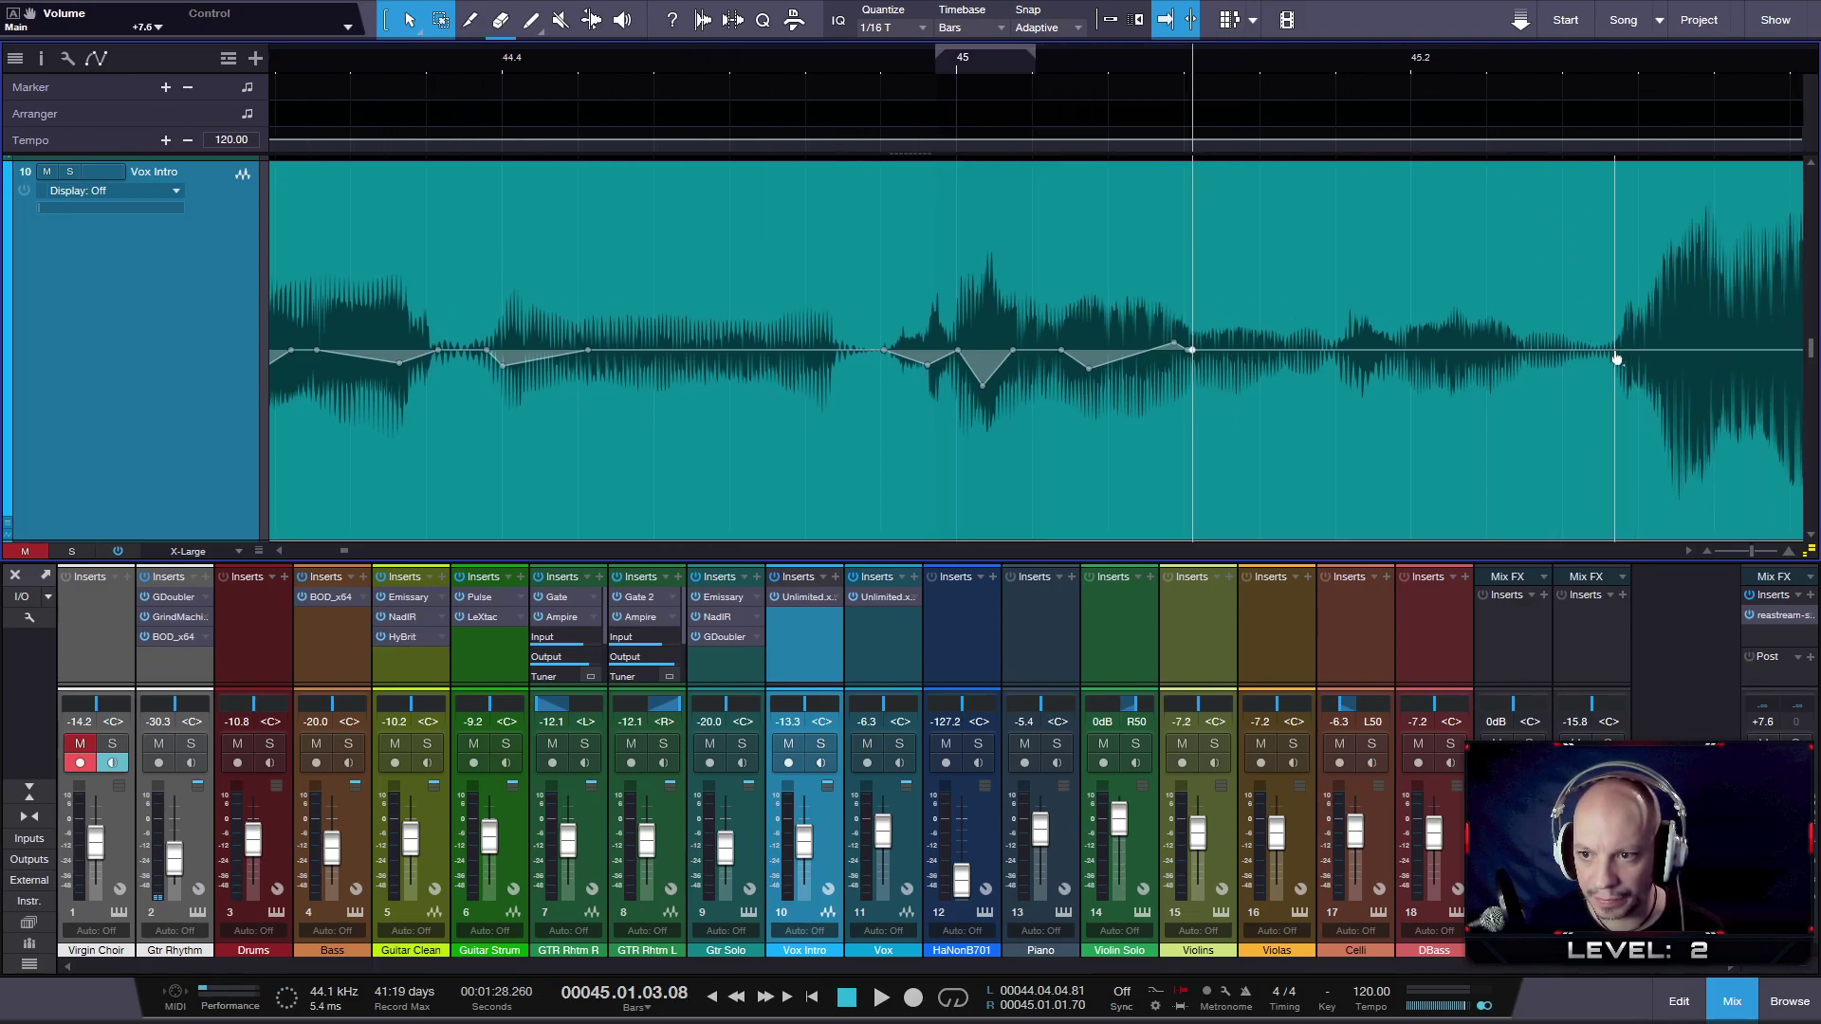
pyautogui.click(1616, 358)
pyautogui.moveTo(1404, 284); pyautogui.dragTo(1347, 193)
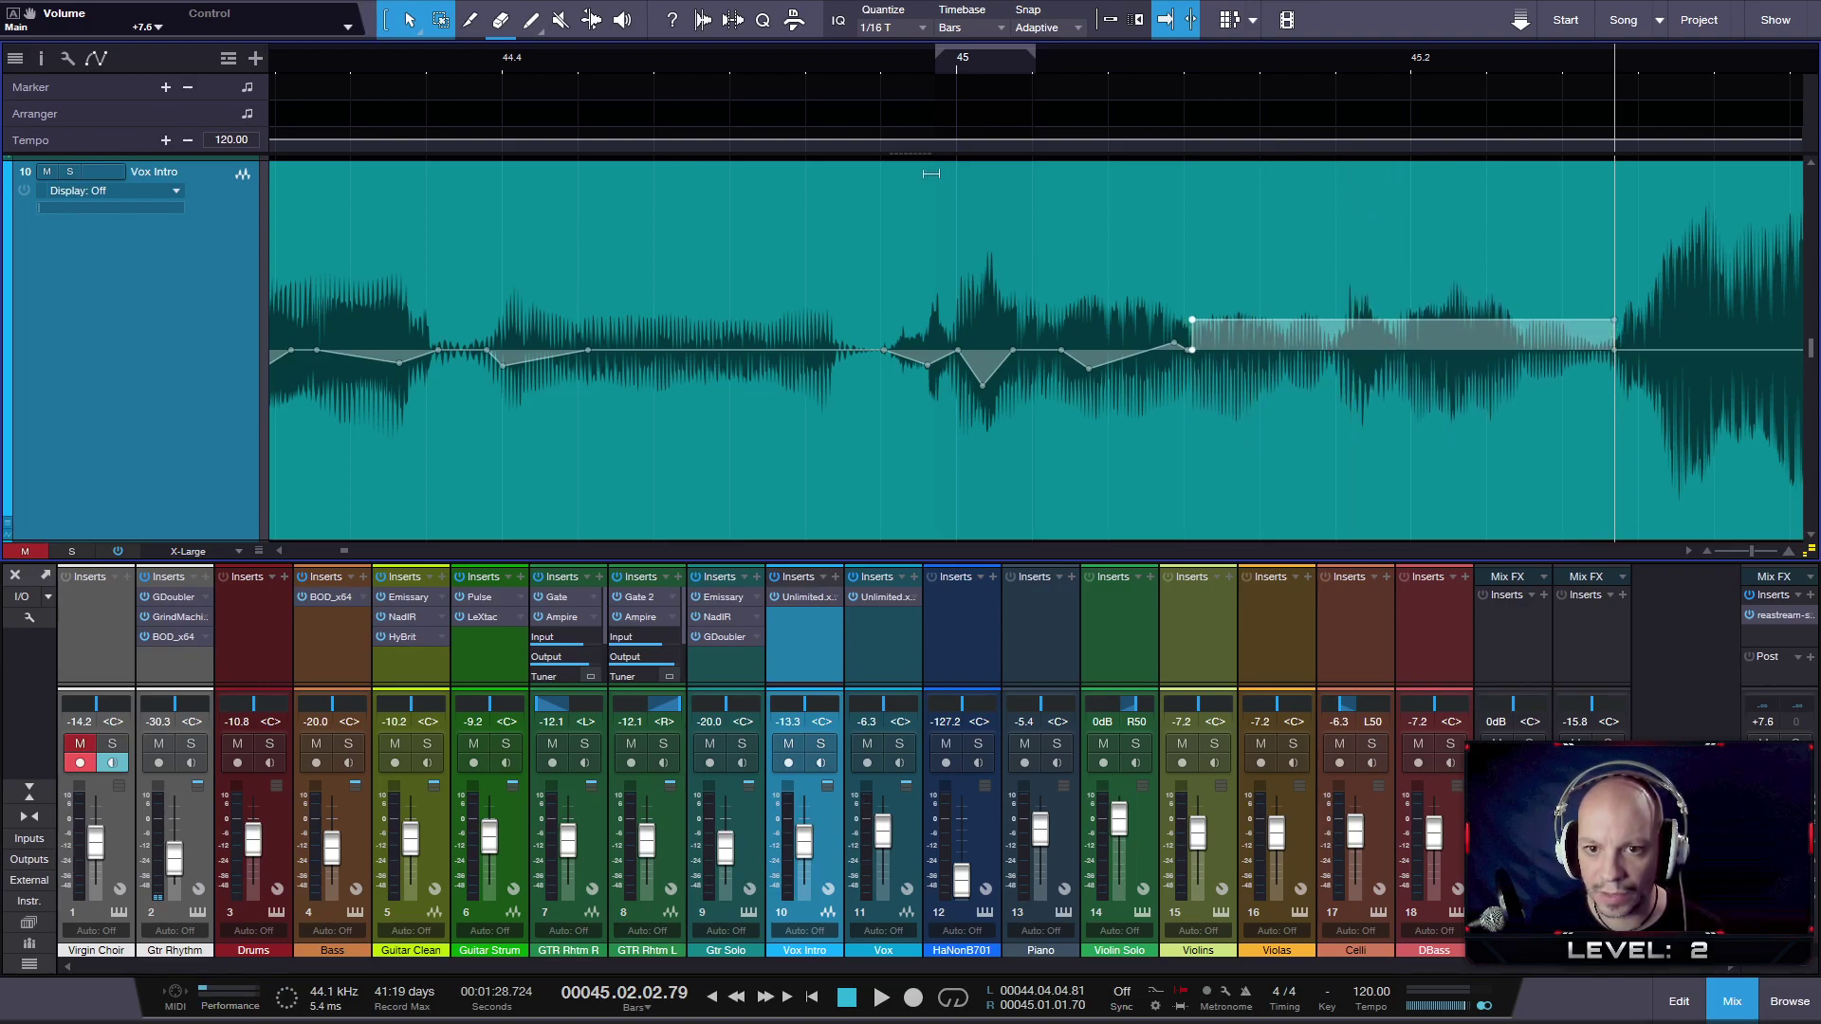
# - Play the vocal from just before bar 45 and notch the boosted section at its two peaks around 45.2
pyautogui.click(874, 57)
pyautogui.press('space')
pyautogui.click(1342, 320)
pyautogui.moveTo(1361, 327); pyautogui.dragTo(1454, 342)
pyautogui.scroll(-2, 806, 380)
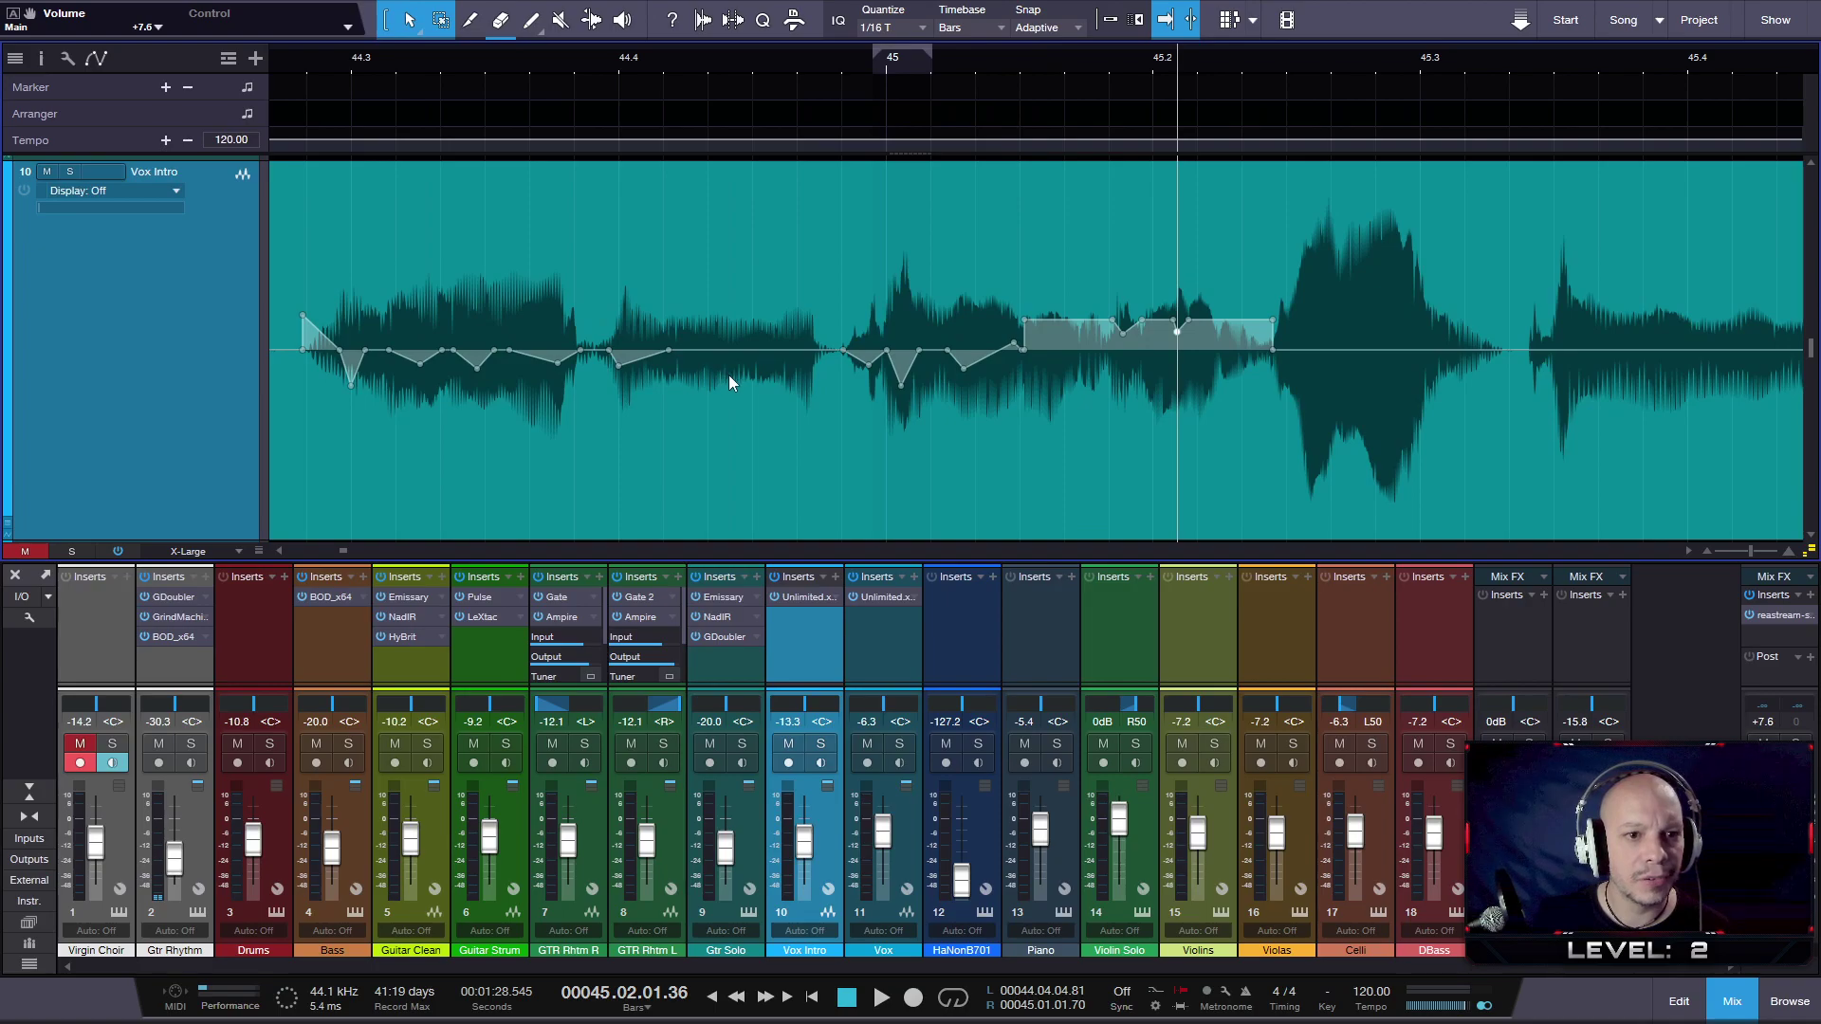
# - Slightly boost the softer stretch between 44.4 and bar 45 with a small rise at about 44.4.4.21, and play the phrase back
pyautogui.click(838, 352)
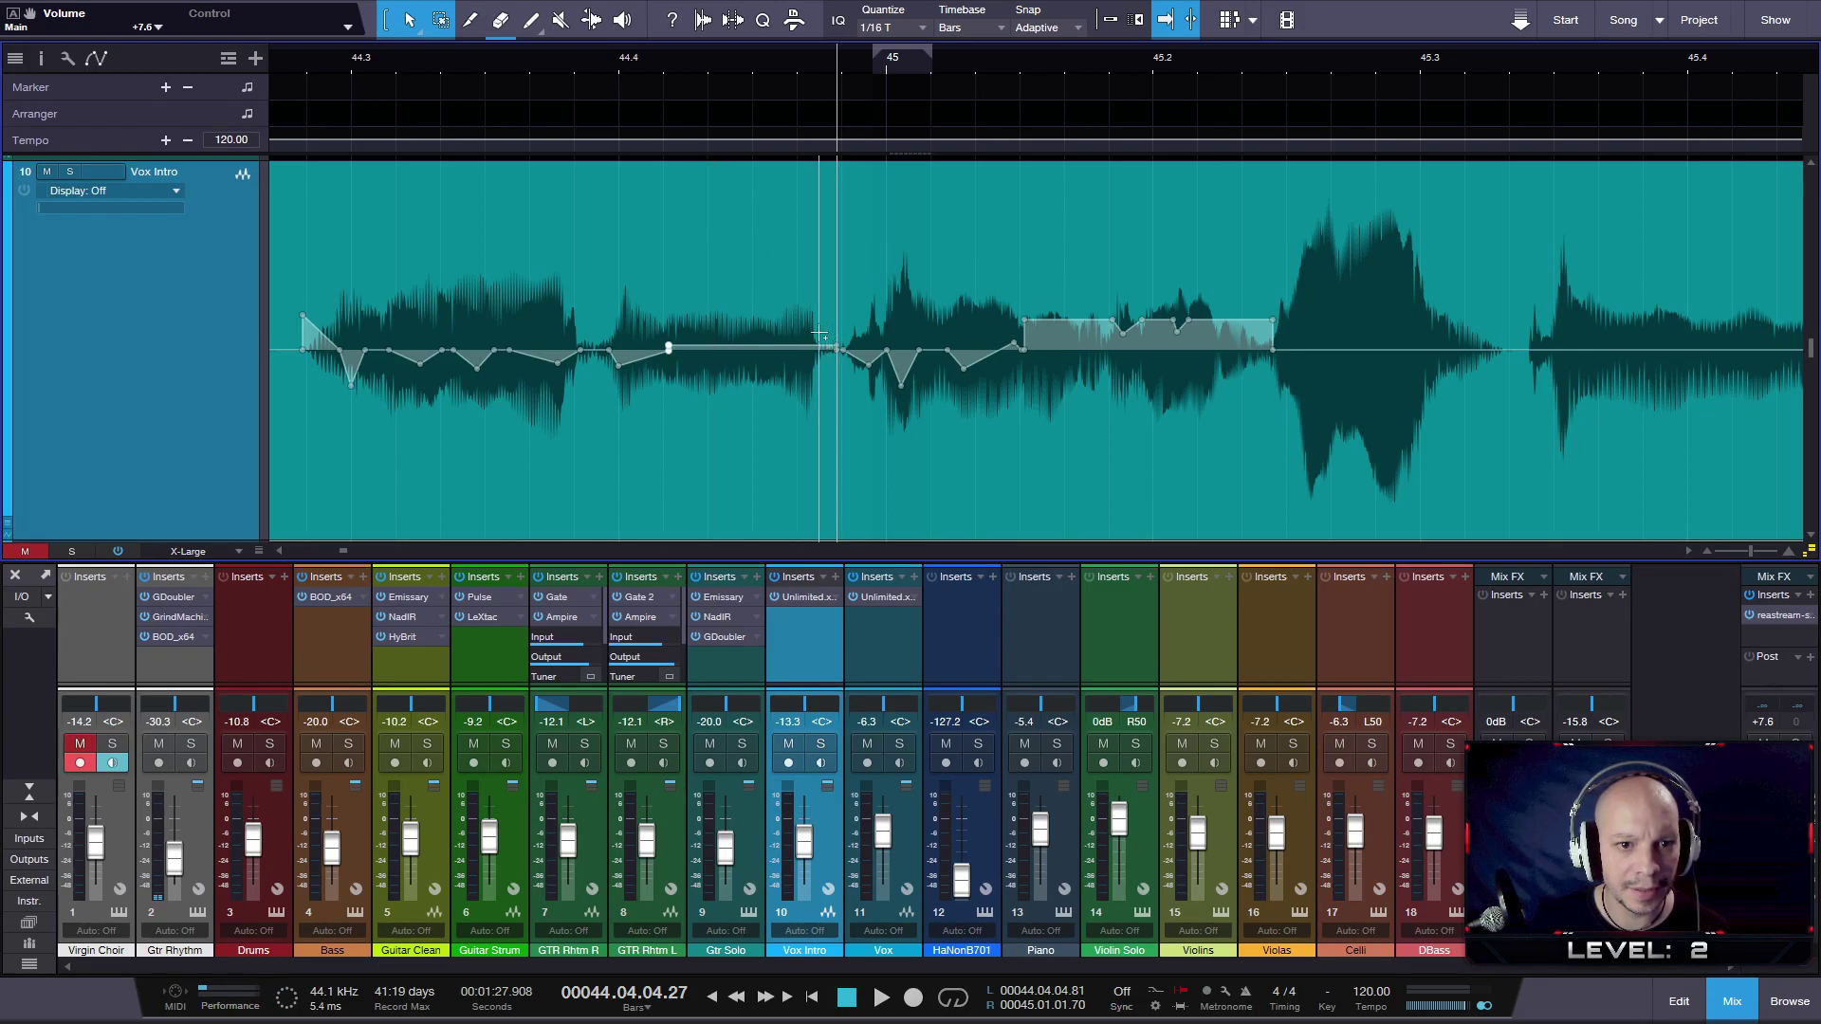
pyautogui.moveTo(834, 350); pyautogui.dragTo(834, 332)
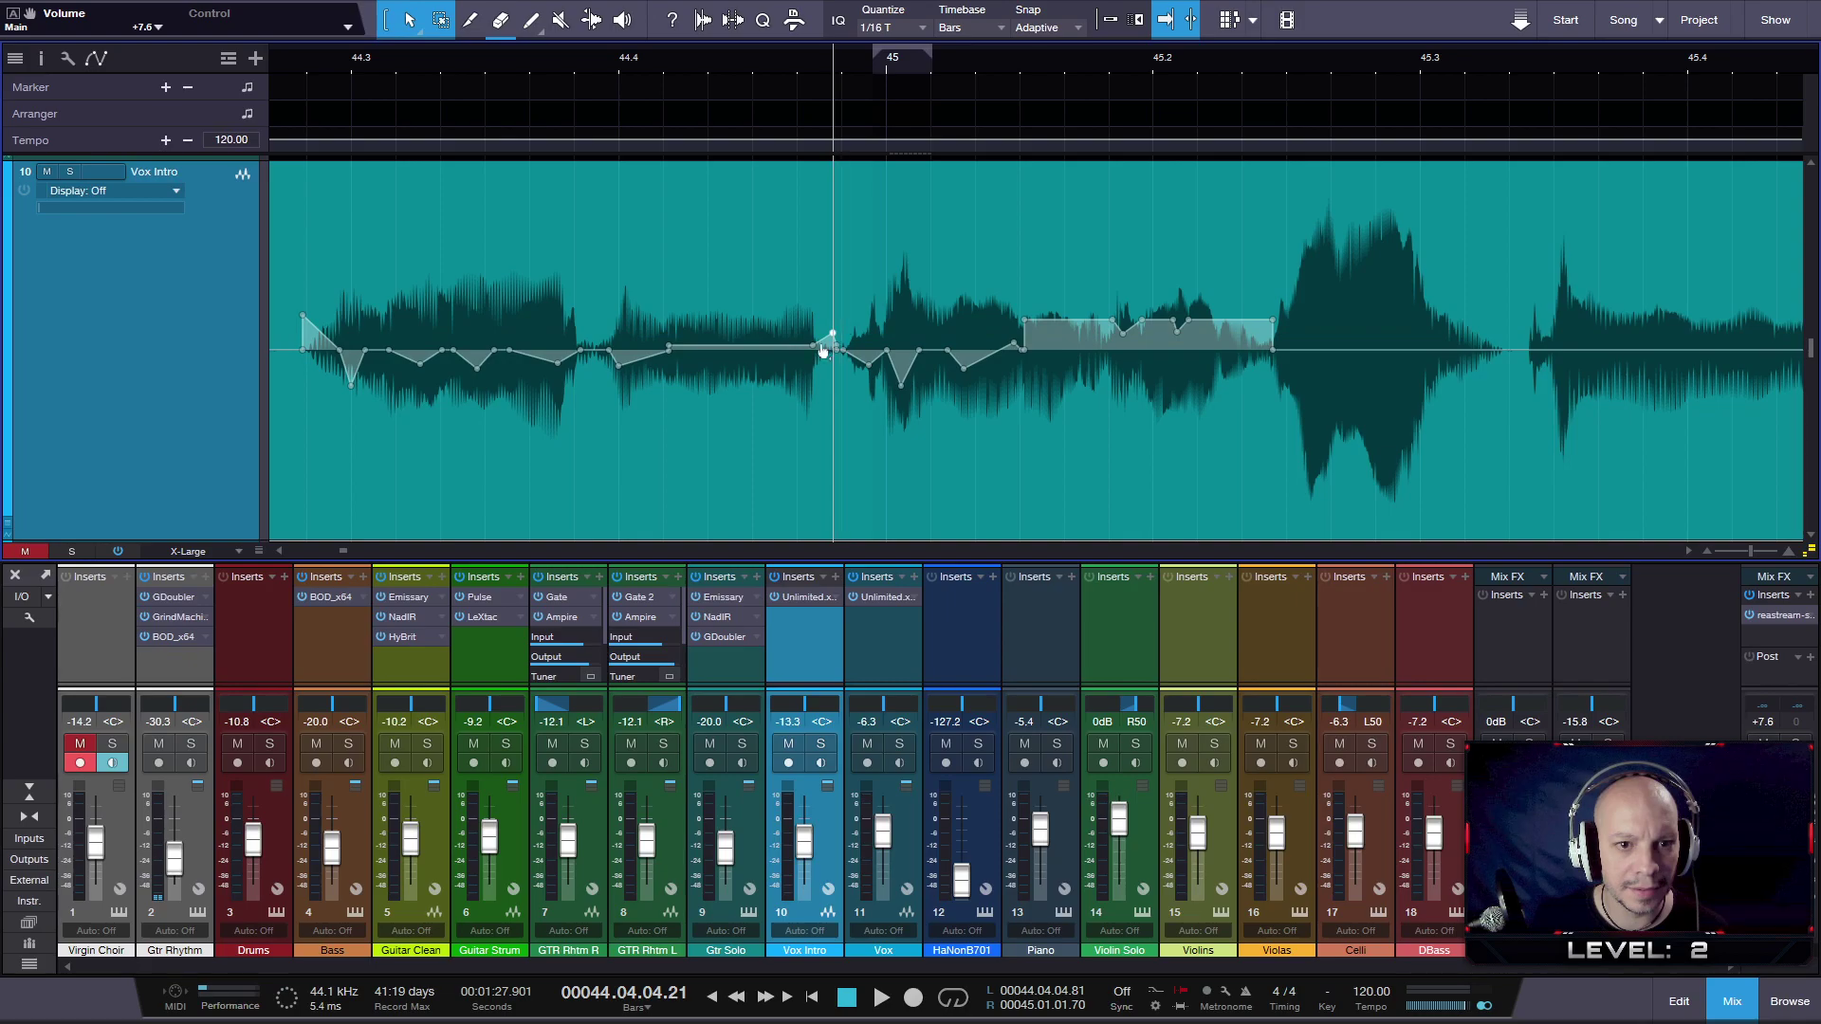
pyautogui.click(606, 73)
pyautogui.press('space')
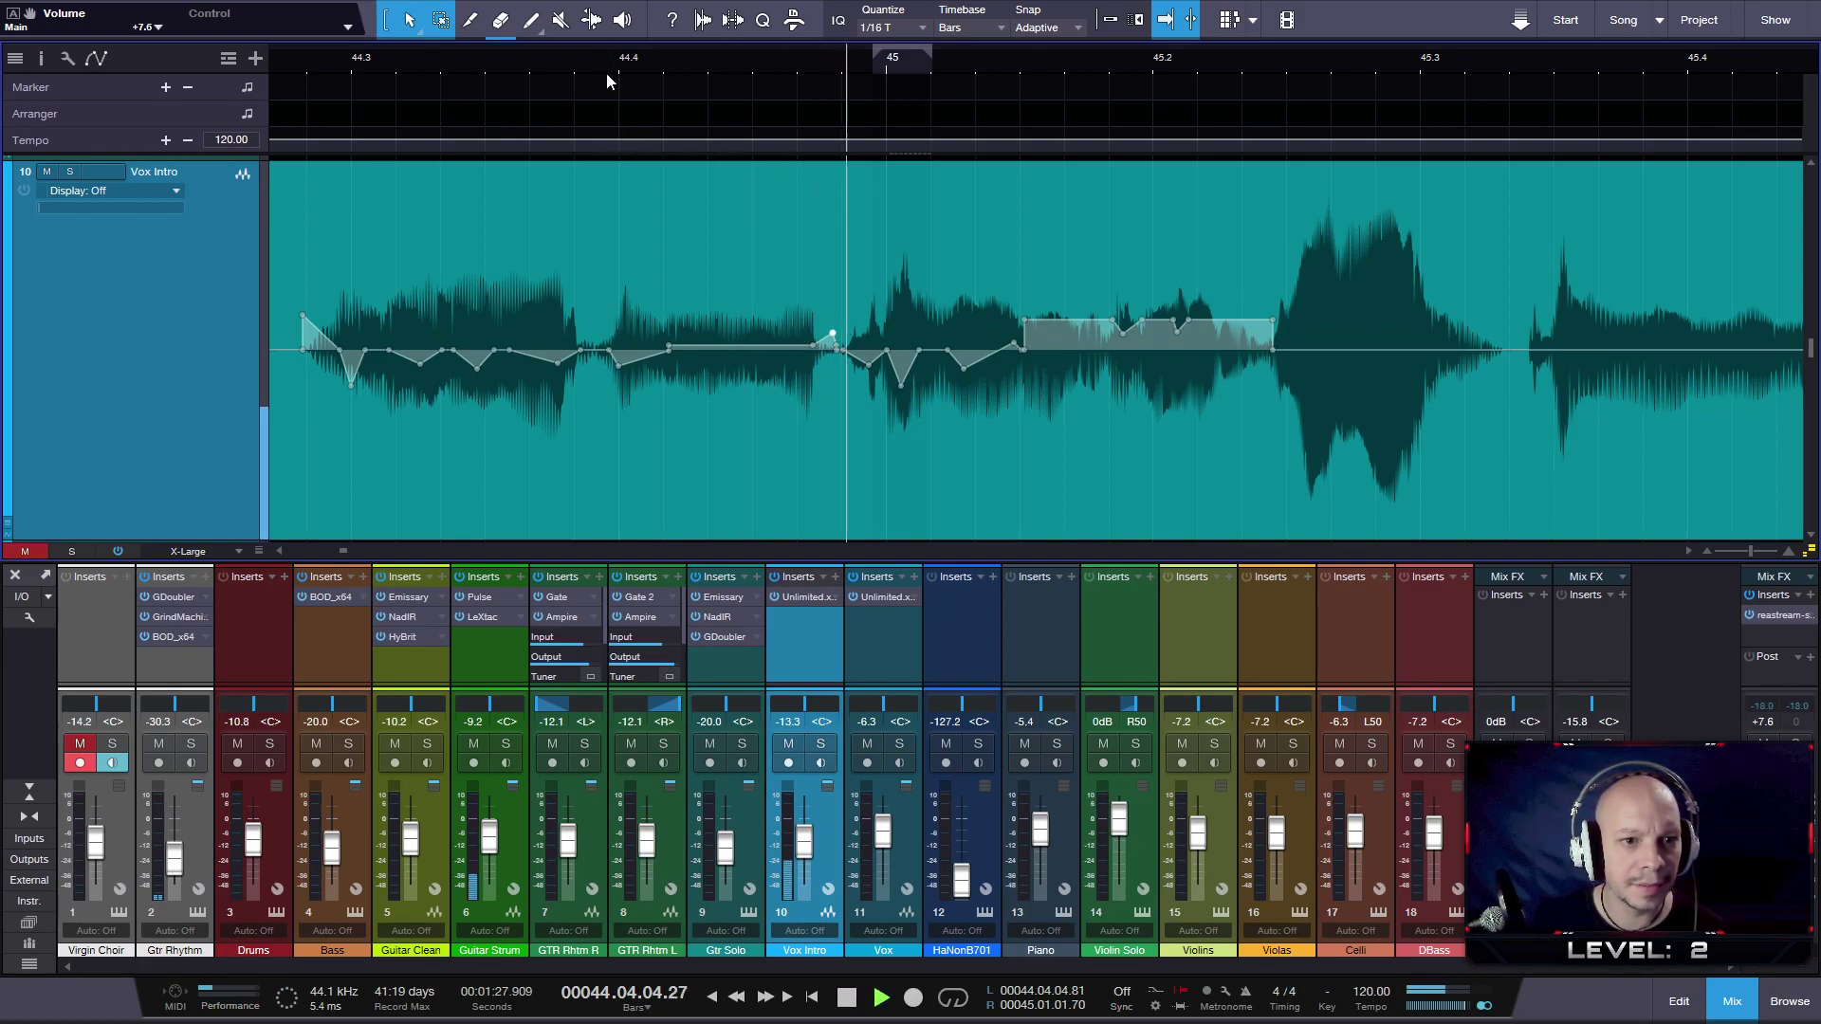
pyautogui.click(301, 68)
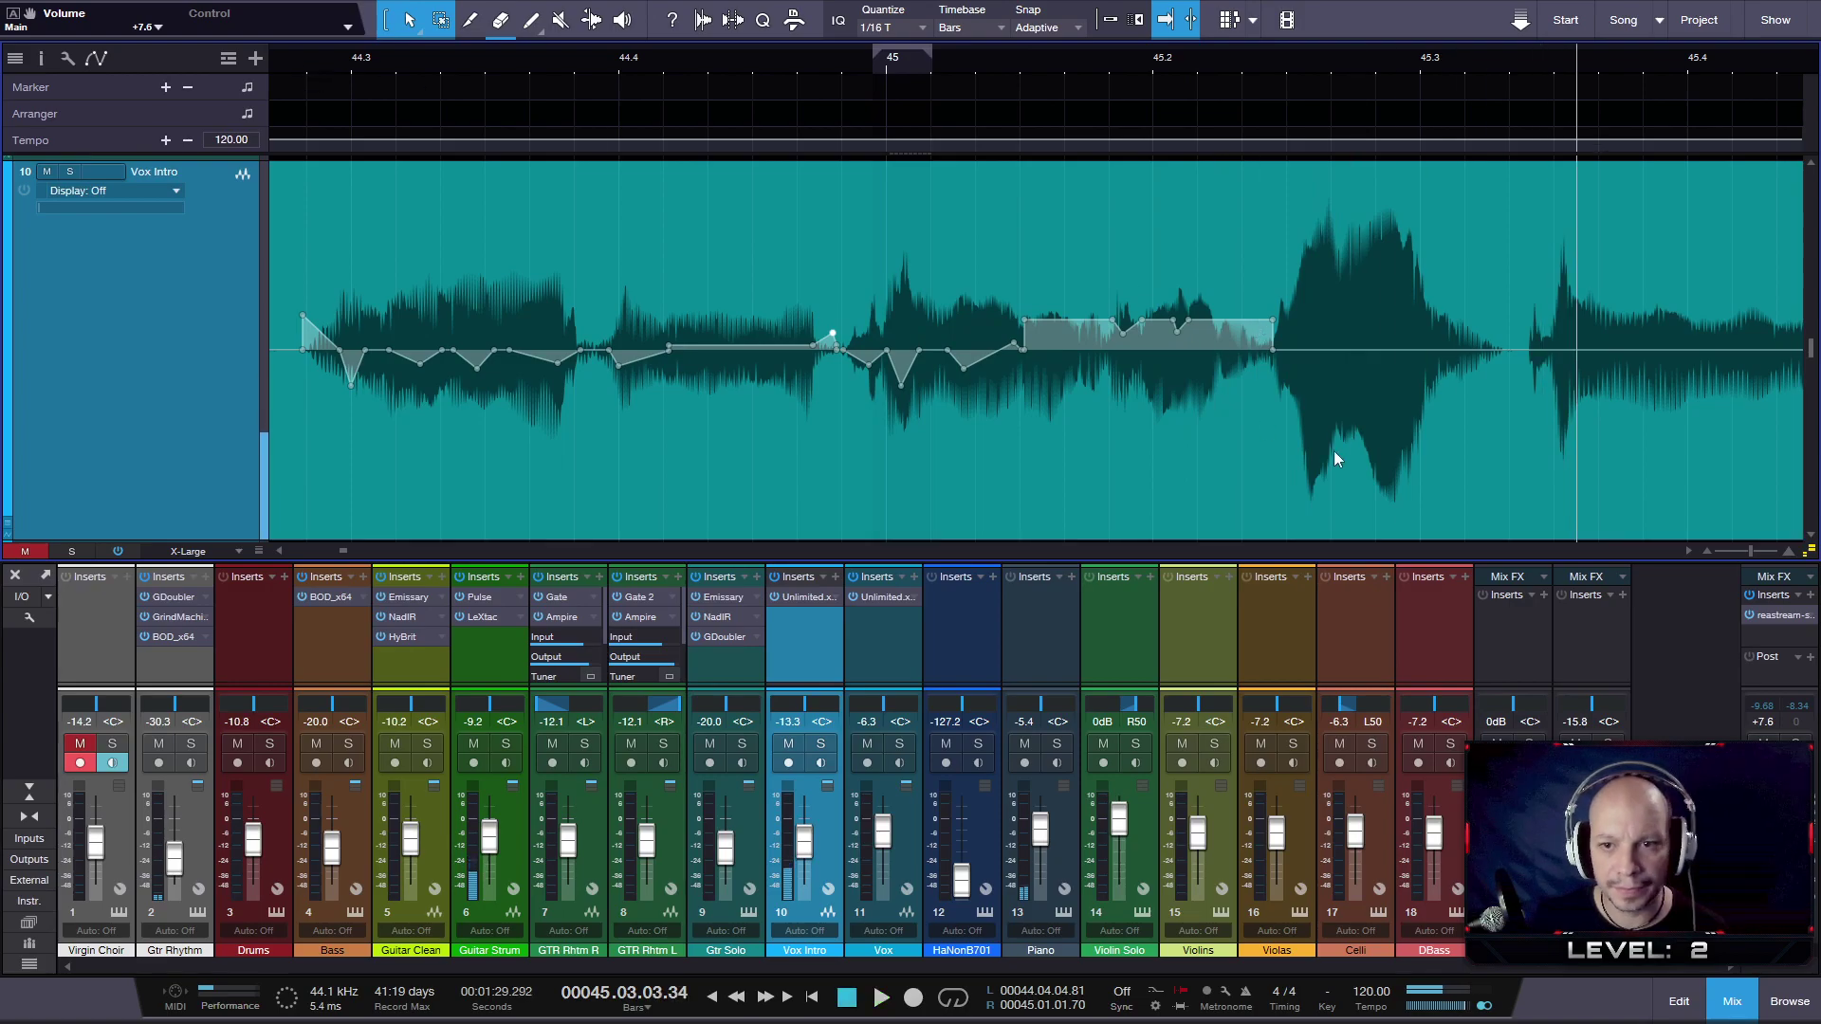
# - Pull down the loud syllable between 45.2 and 45.3 with two gain dips, steepening the first one's start at about 45.2.3.25
pyautogui.click(1344, 359)
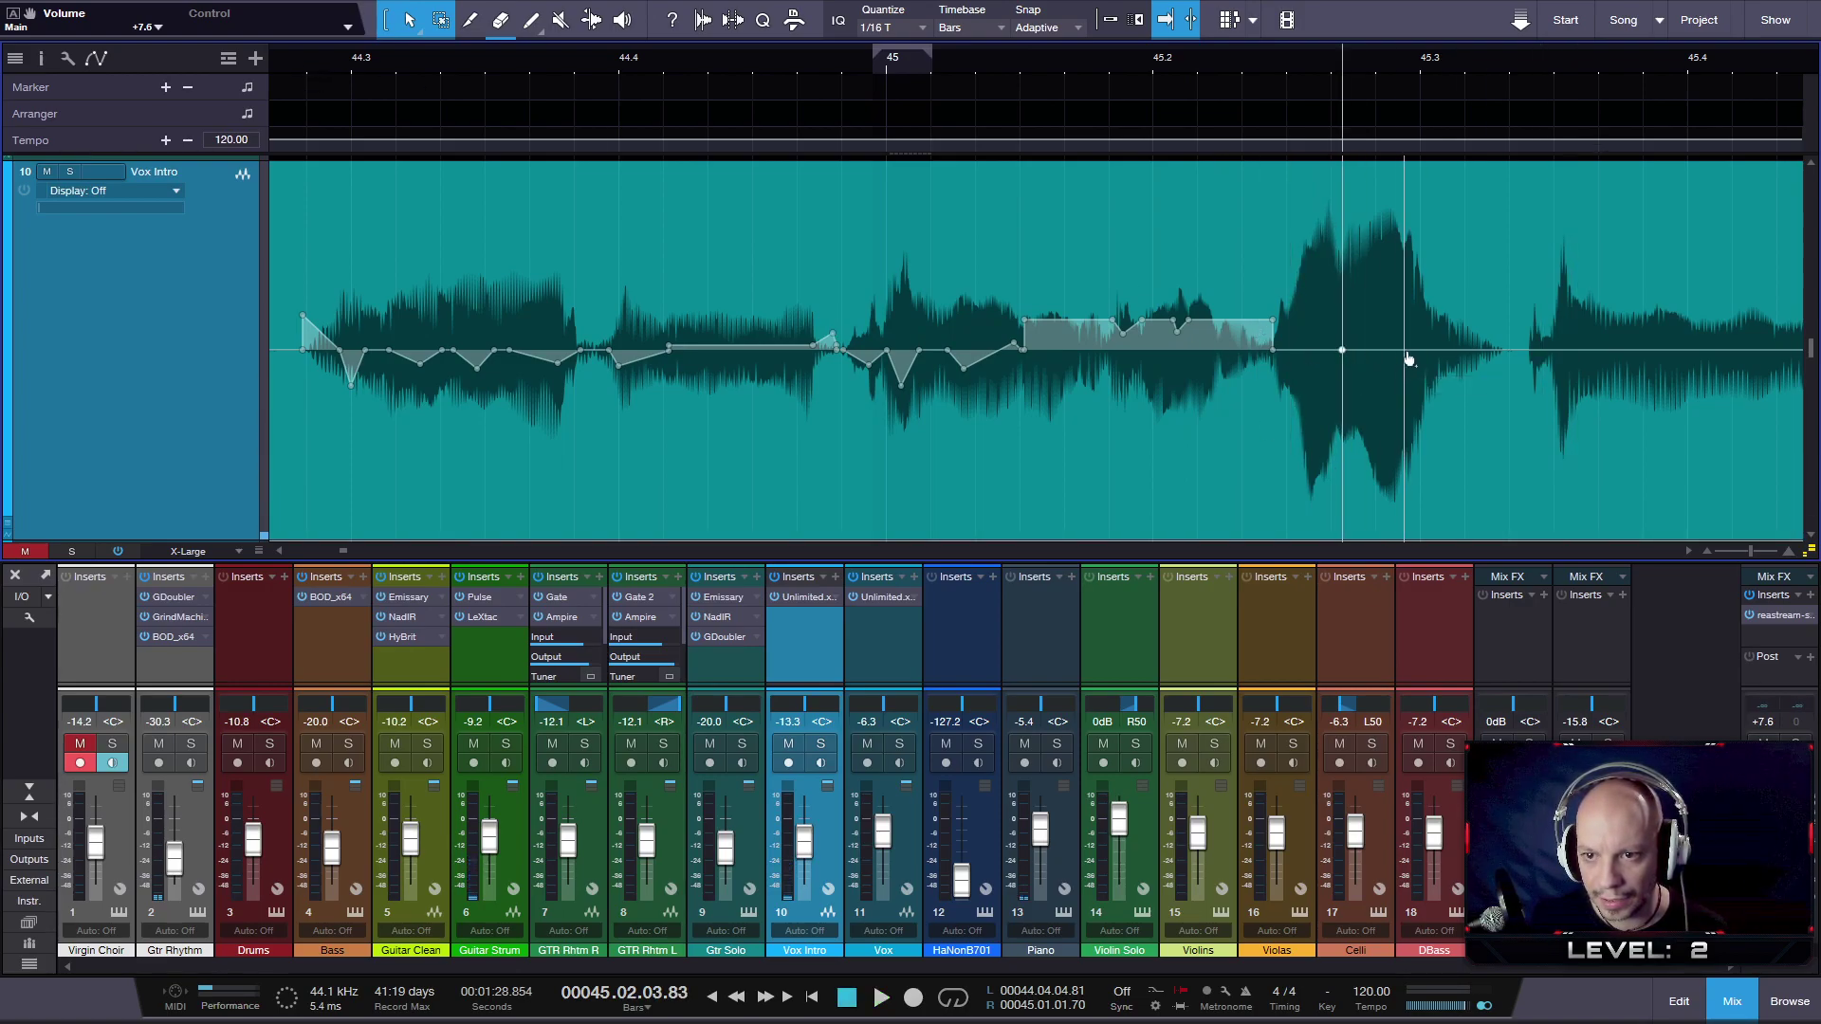
pyautogui.click(1423, 356)
pyautogui.moveTo(1386, 350); pyautogui.dragTo(1379, 390)
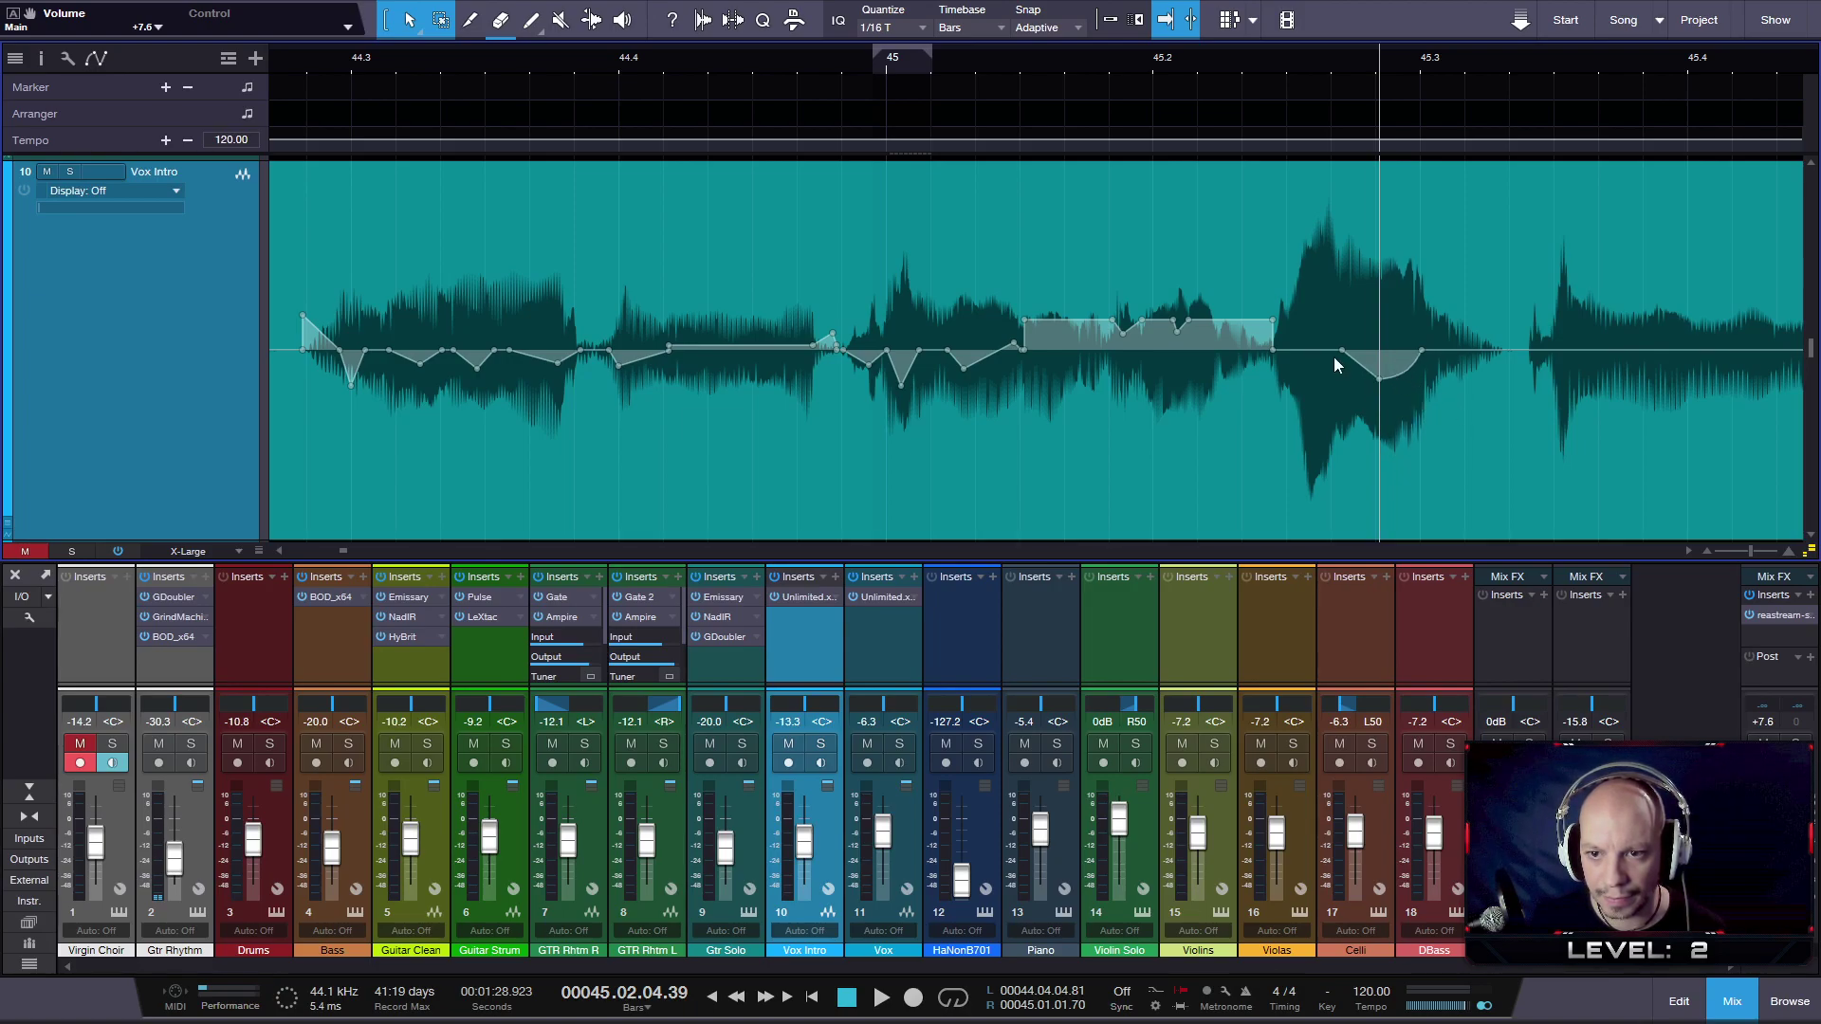
pyautogui.moveTo(1324, 360); pyautogui.dragTo(1412, 384)
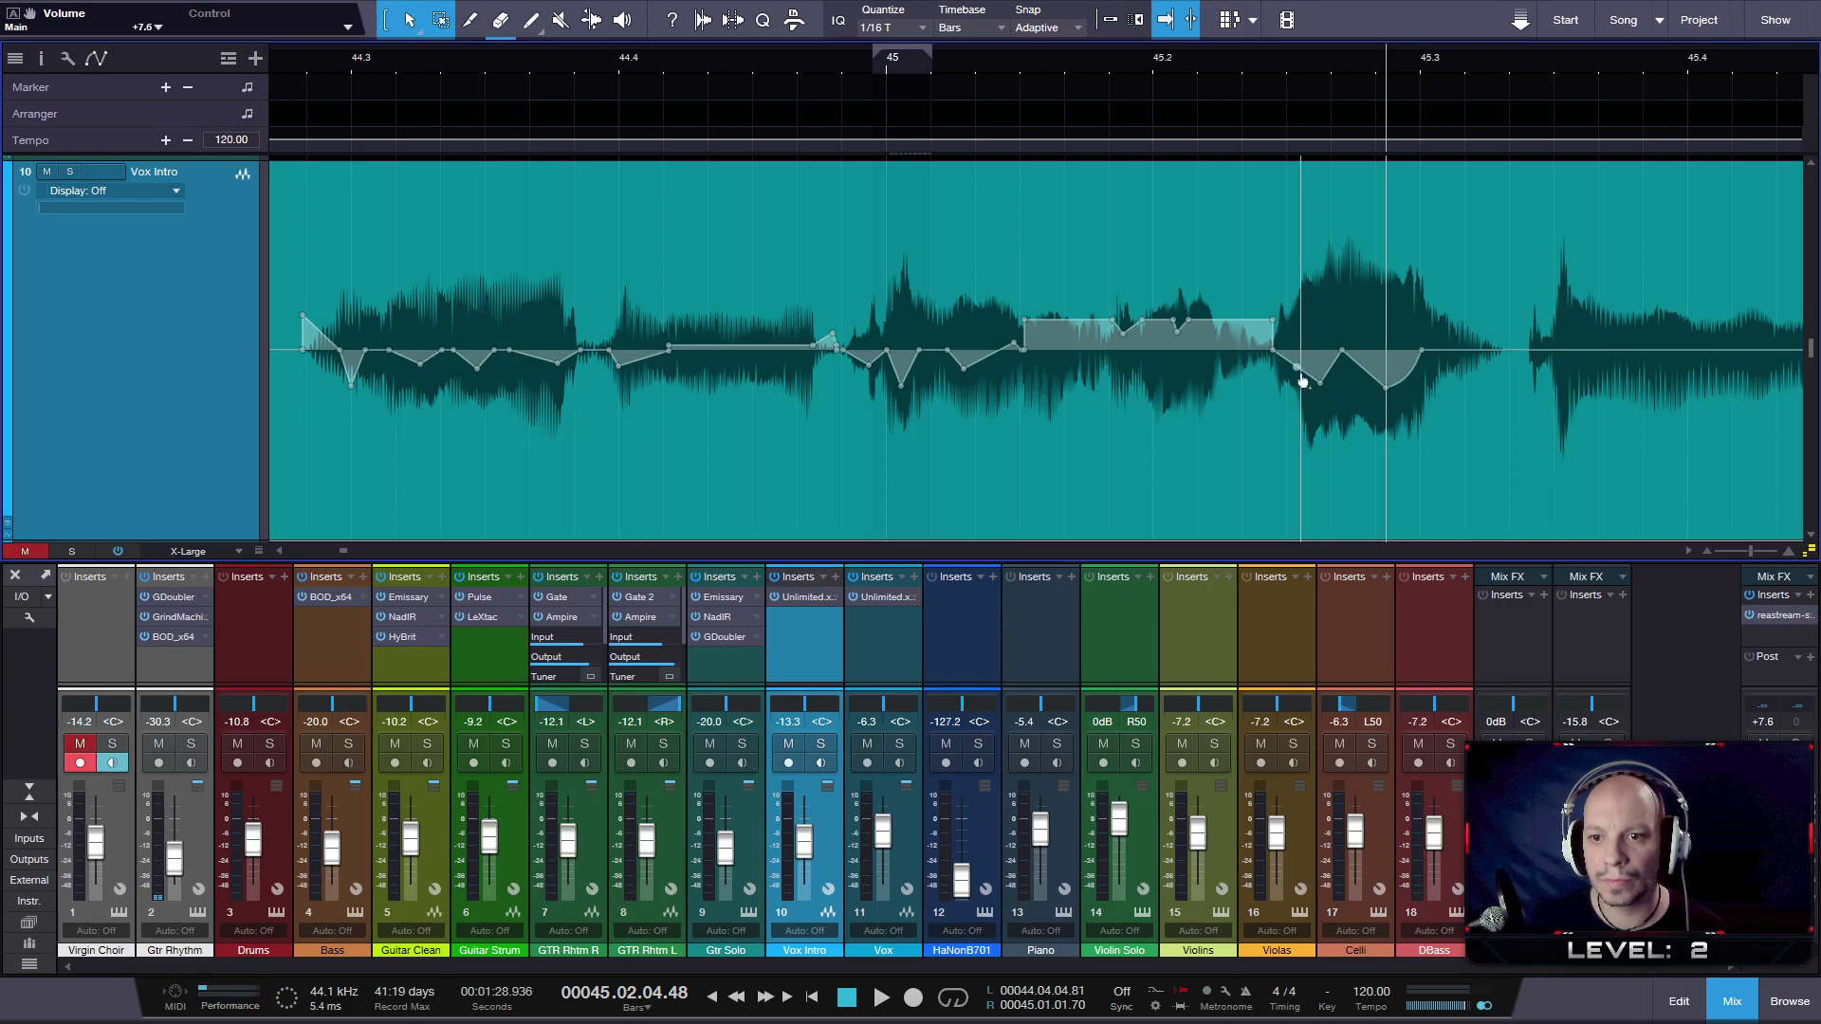
pyautogui.moveTo(1296, 368); pyautogui.dragTo(1306, 400)
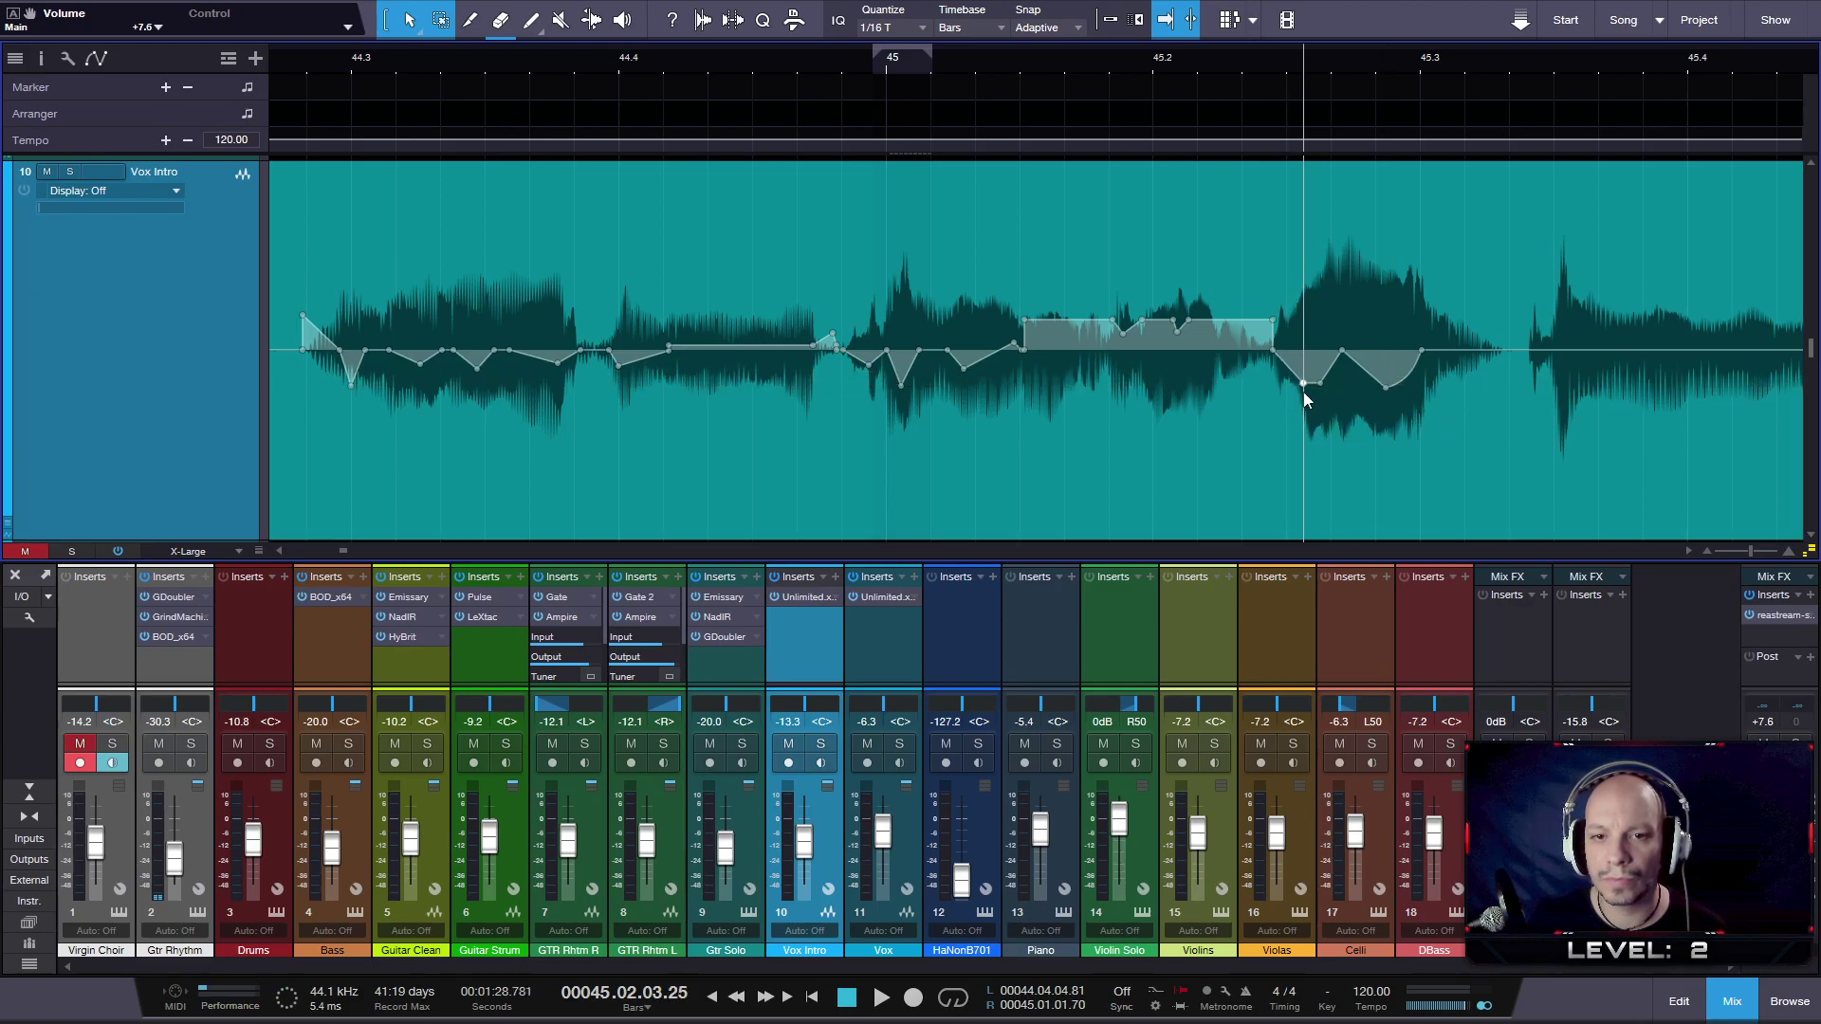
# - Play back from just before bar 45 and ramp the gain up over the fading tail to a point at about 45.3.2.32
pyautogui.click(859, 64)
pyautogui.press('space')
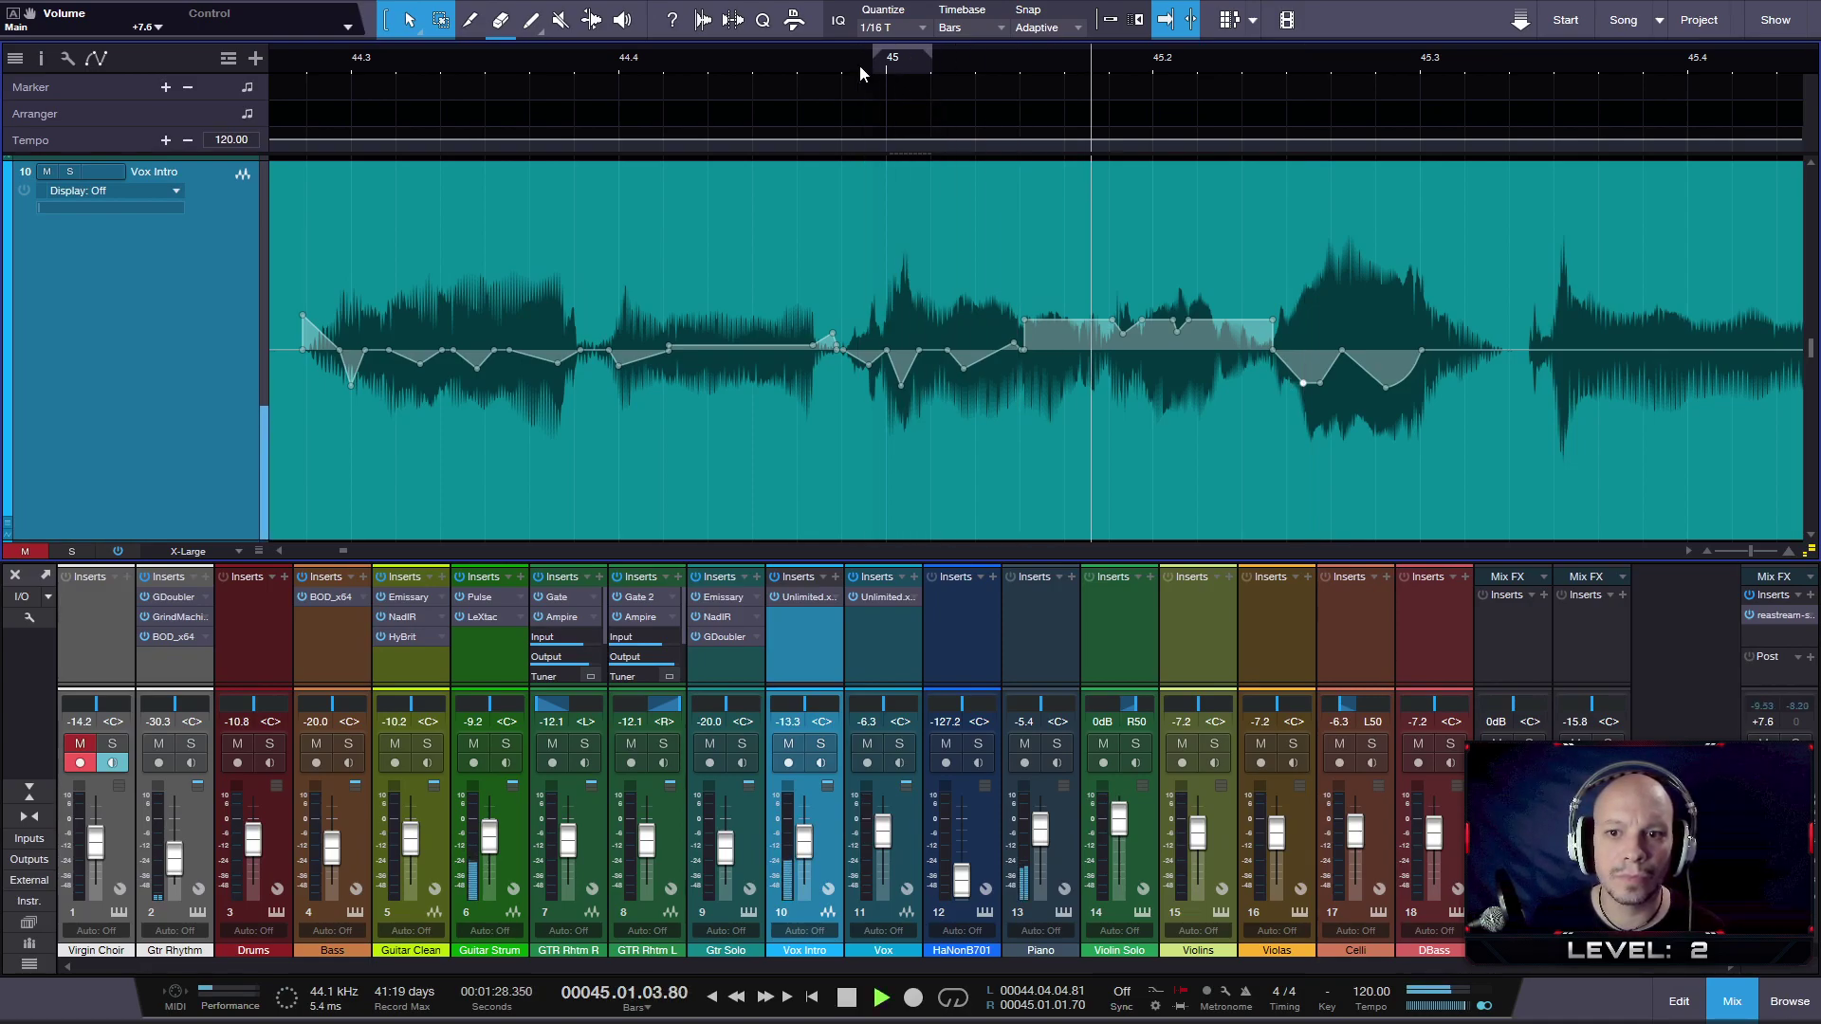
pyautogui.press('space')
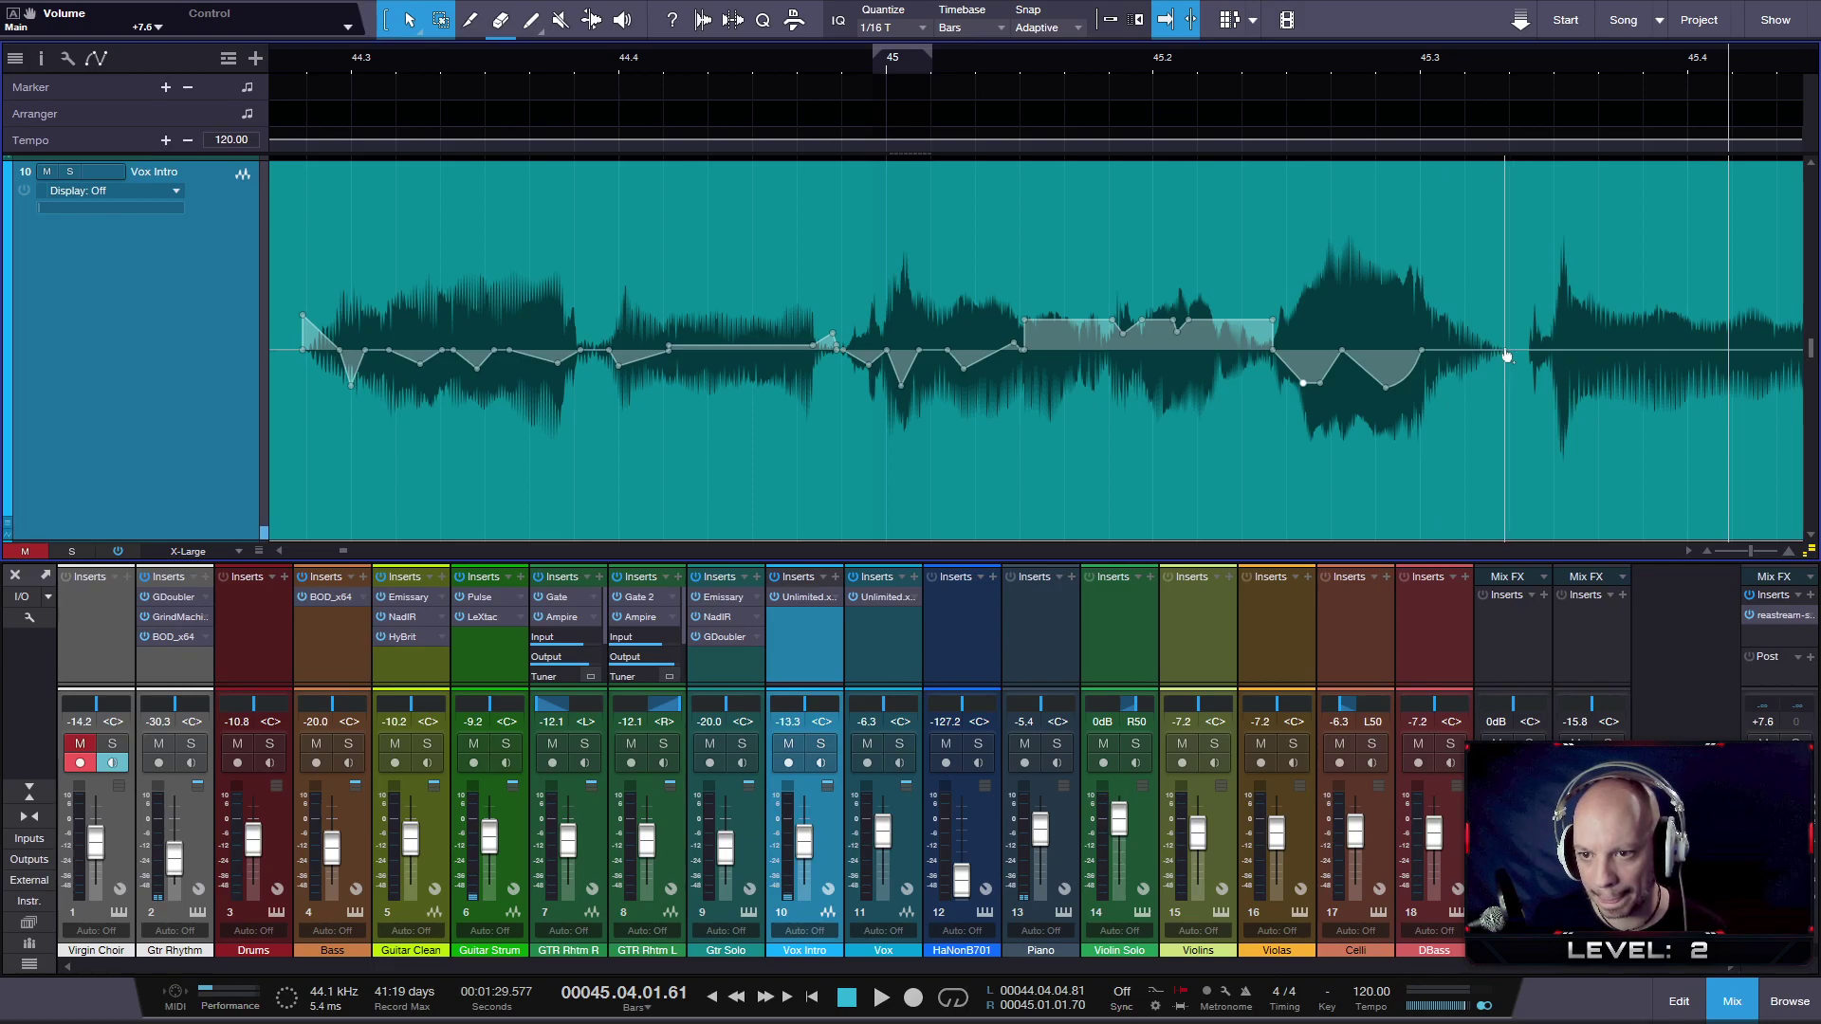
pyautogui.moveTo(1460, 353); pyautogui.dragTo(1510, 303)
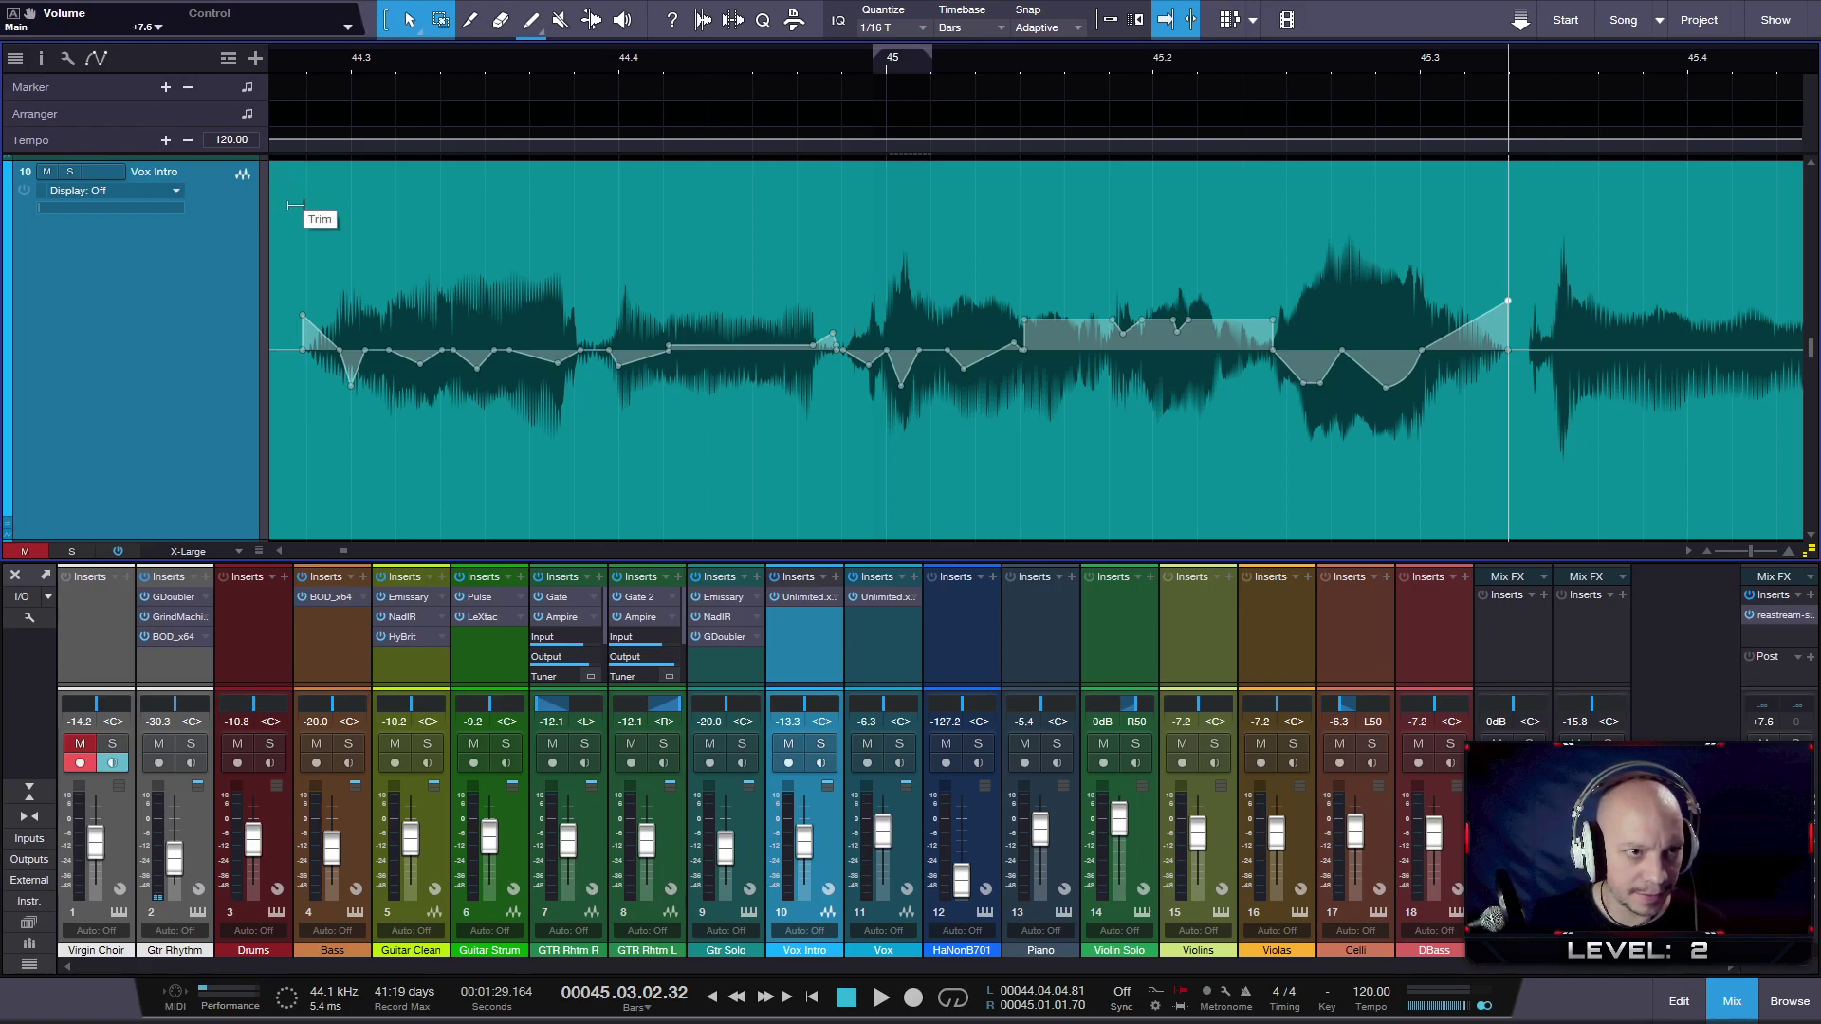
# - Select the vocal from about 44.2.3.92 to the loud syllable after 45.2 and raise its whole gain envelope, easing it back slightly against the previous phrase
pyautogui.moveTo(524, 71); pyautogui.dragTo(623, 61)
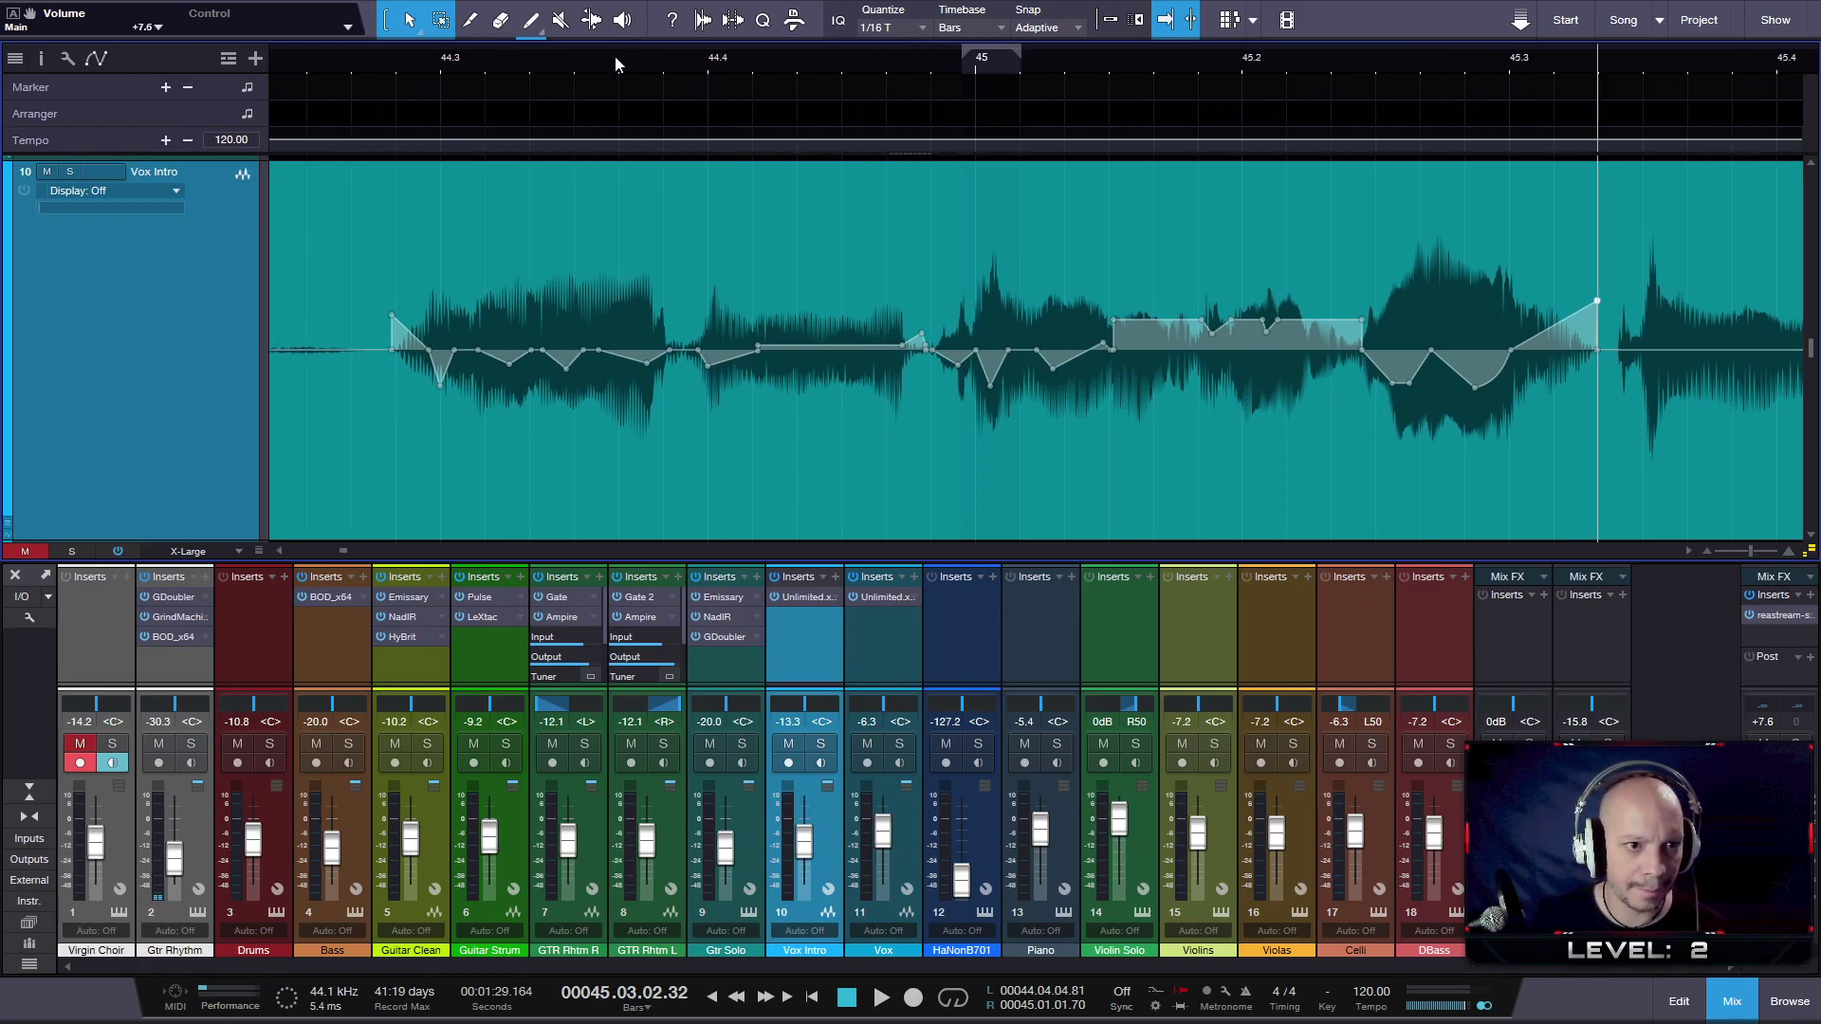
pyautogui.moveTo(369, 298); pyautogui.dragTo(1352, 301)
pyautogui.moveTo(944, 224); pyautogui.dragTo(945, 194)
pyautogui.scroll(-1, 370, 204)
pyautogui.scroll(-2, 370, 204)
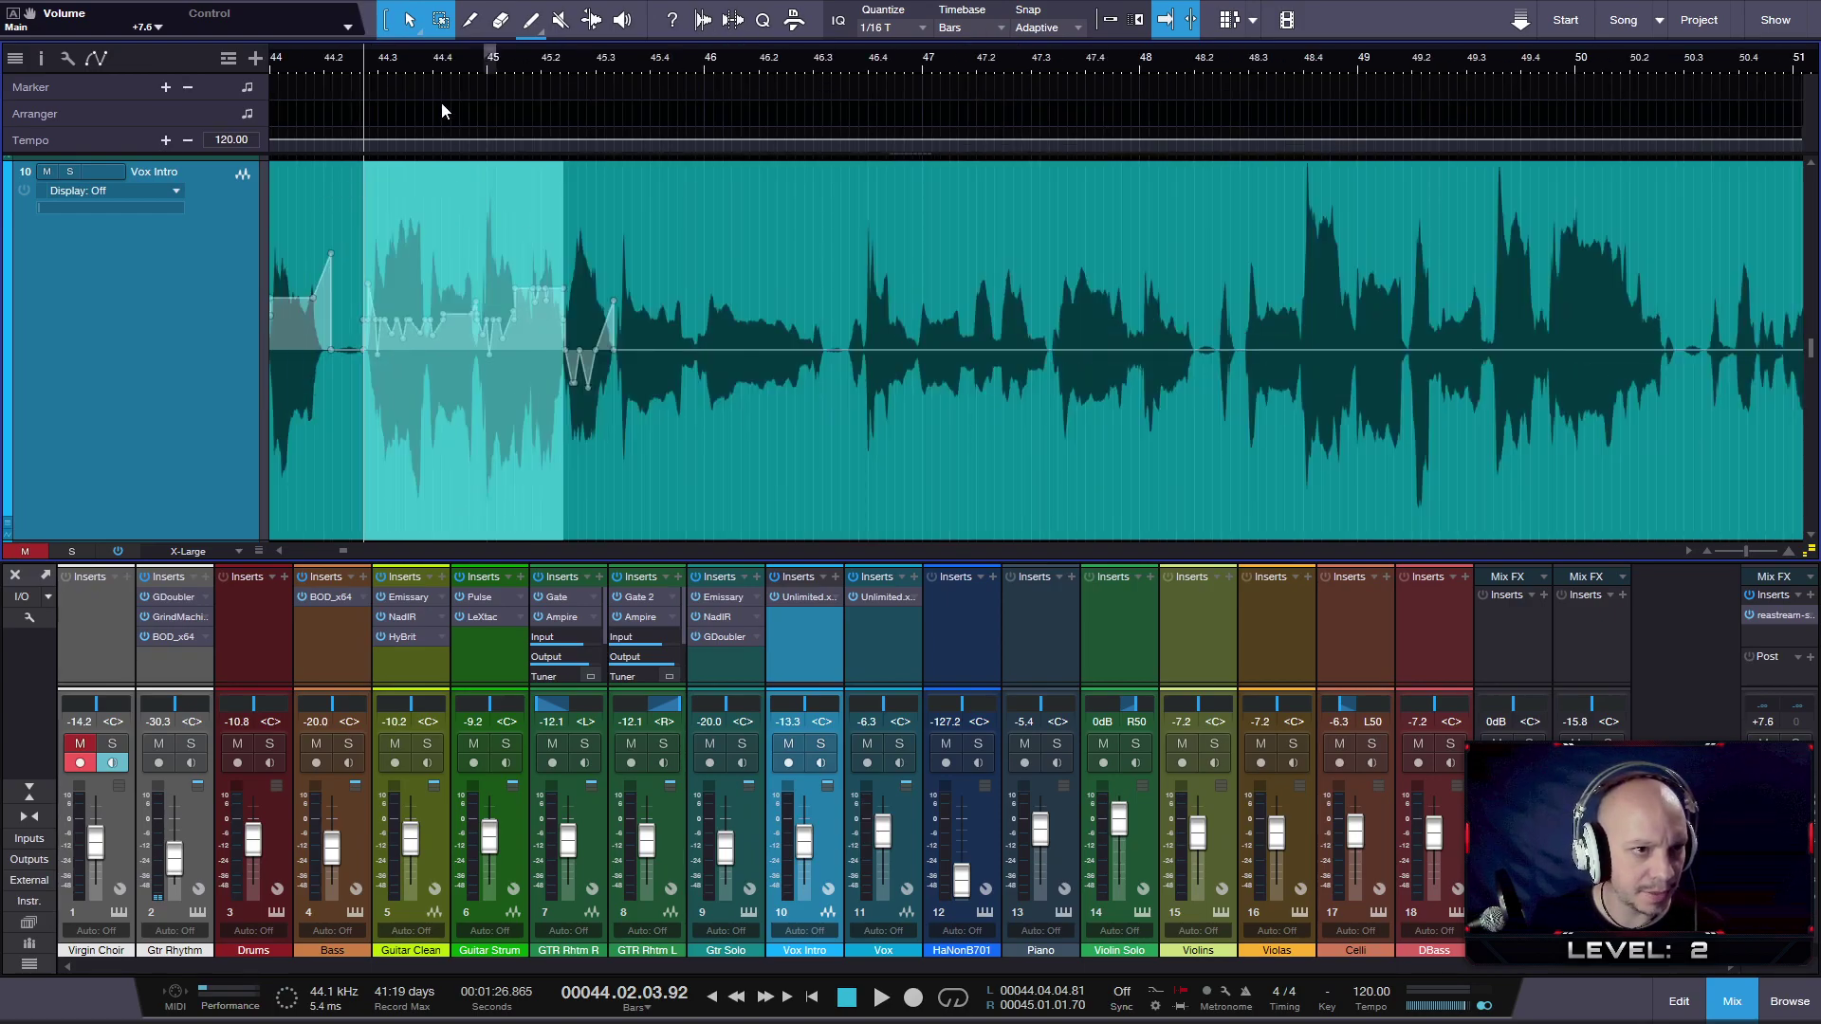
pyautogui.moveTo(477, 64); pyautogui.dragTo(813, 59)
pyautogui.moveTo(785, 185); pyautogui.dragTo(785, 194)
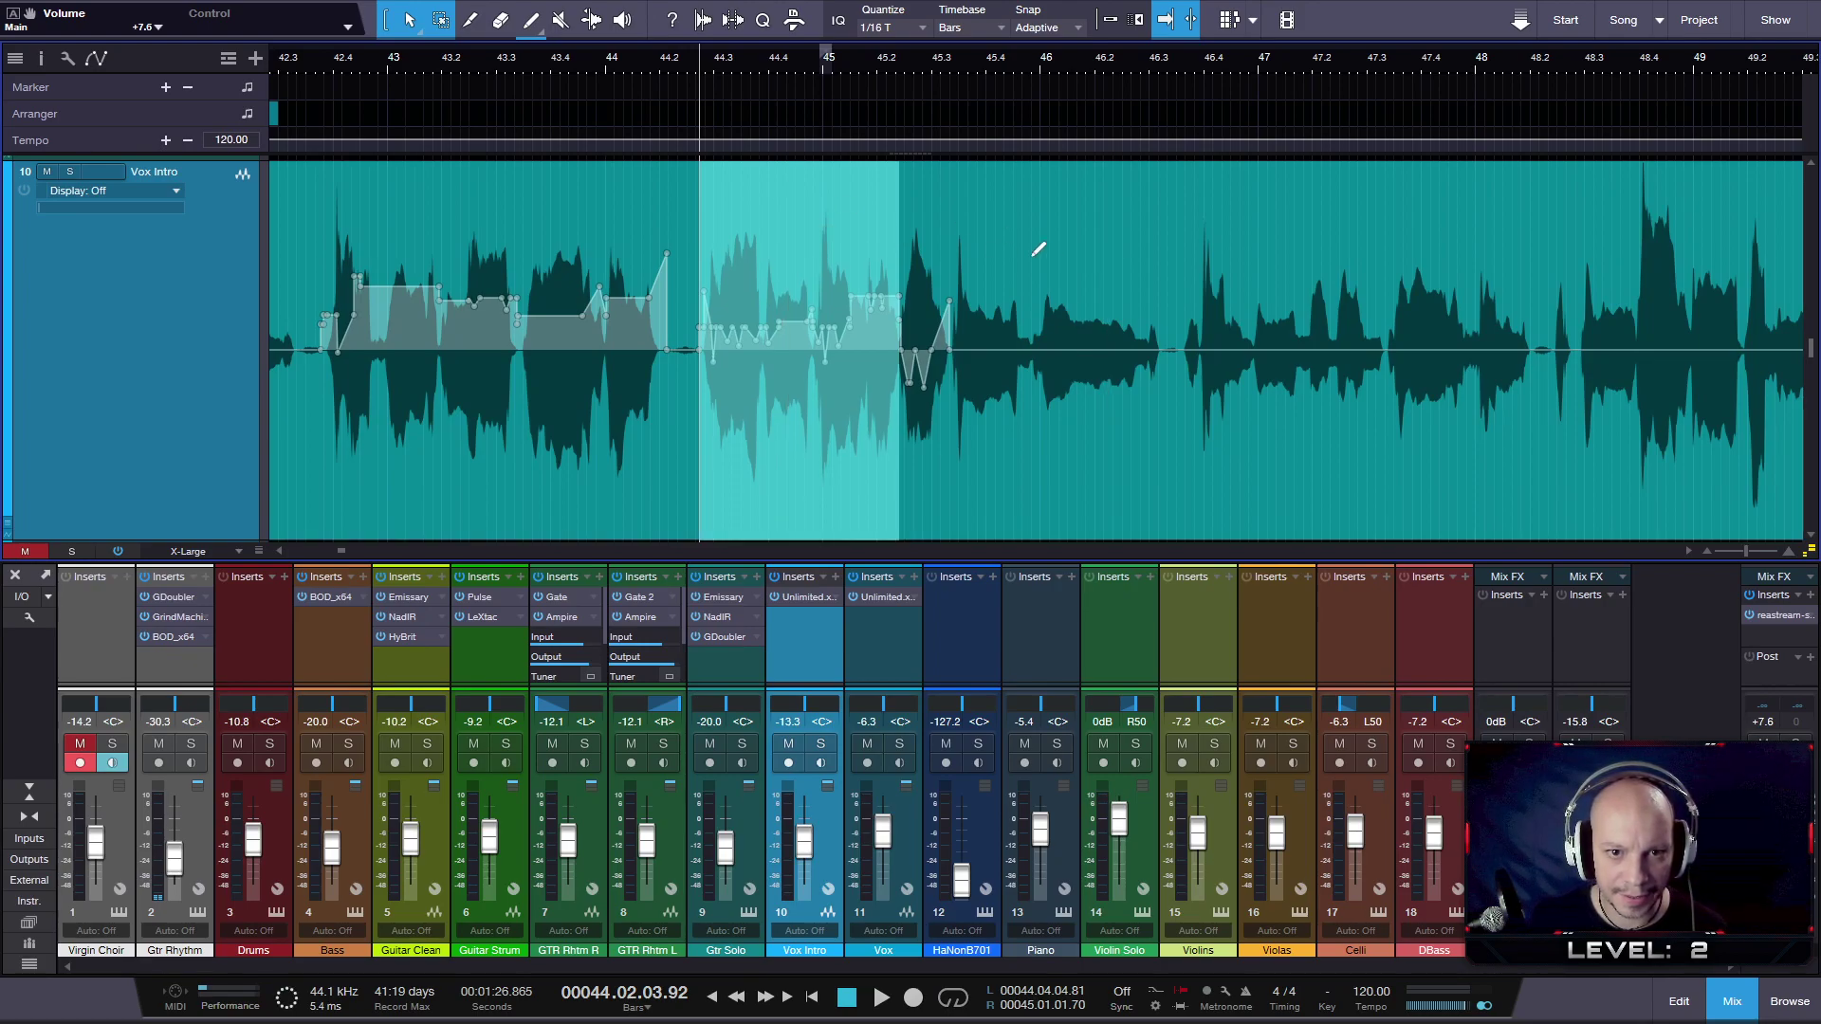
# - Play the vocal from just after bar 45 to about 45.3.4 to check the raised range against the following syllable
pyautogui.press('e')
pyautogui.press('e')
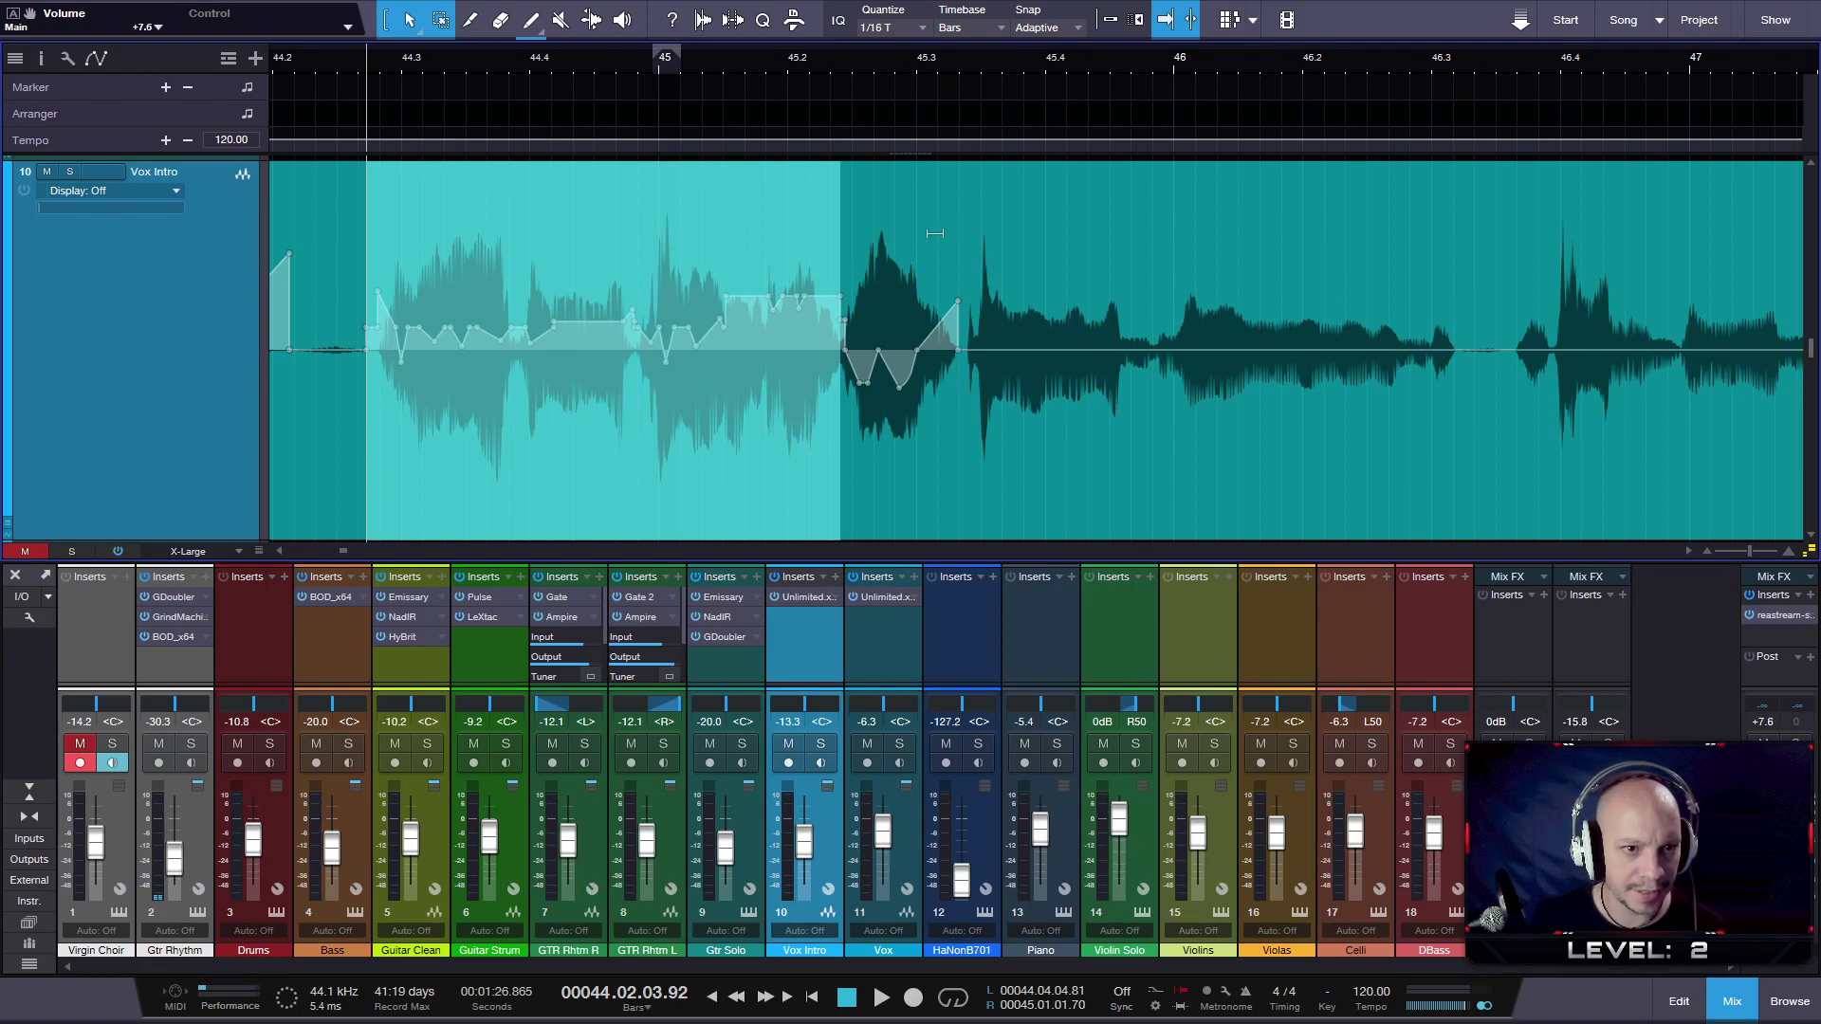
pyautogui.click(695, 62)
pyautogui.press('space')
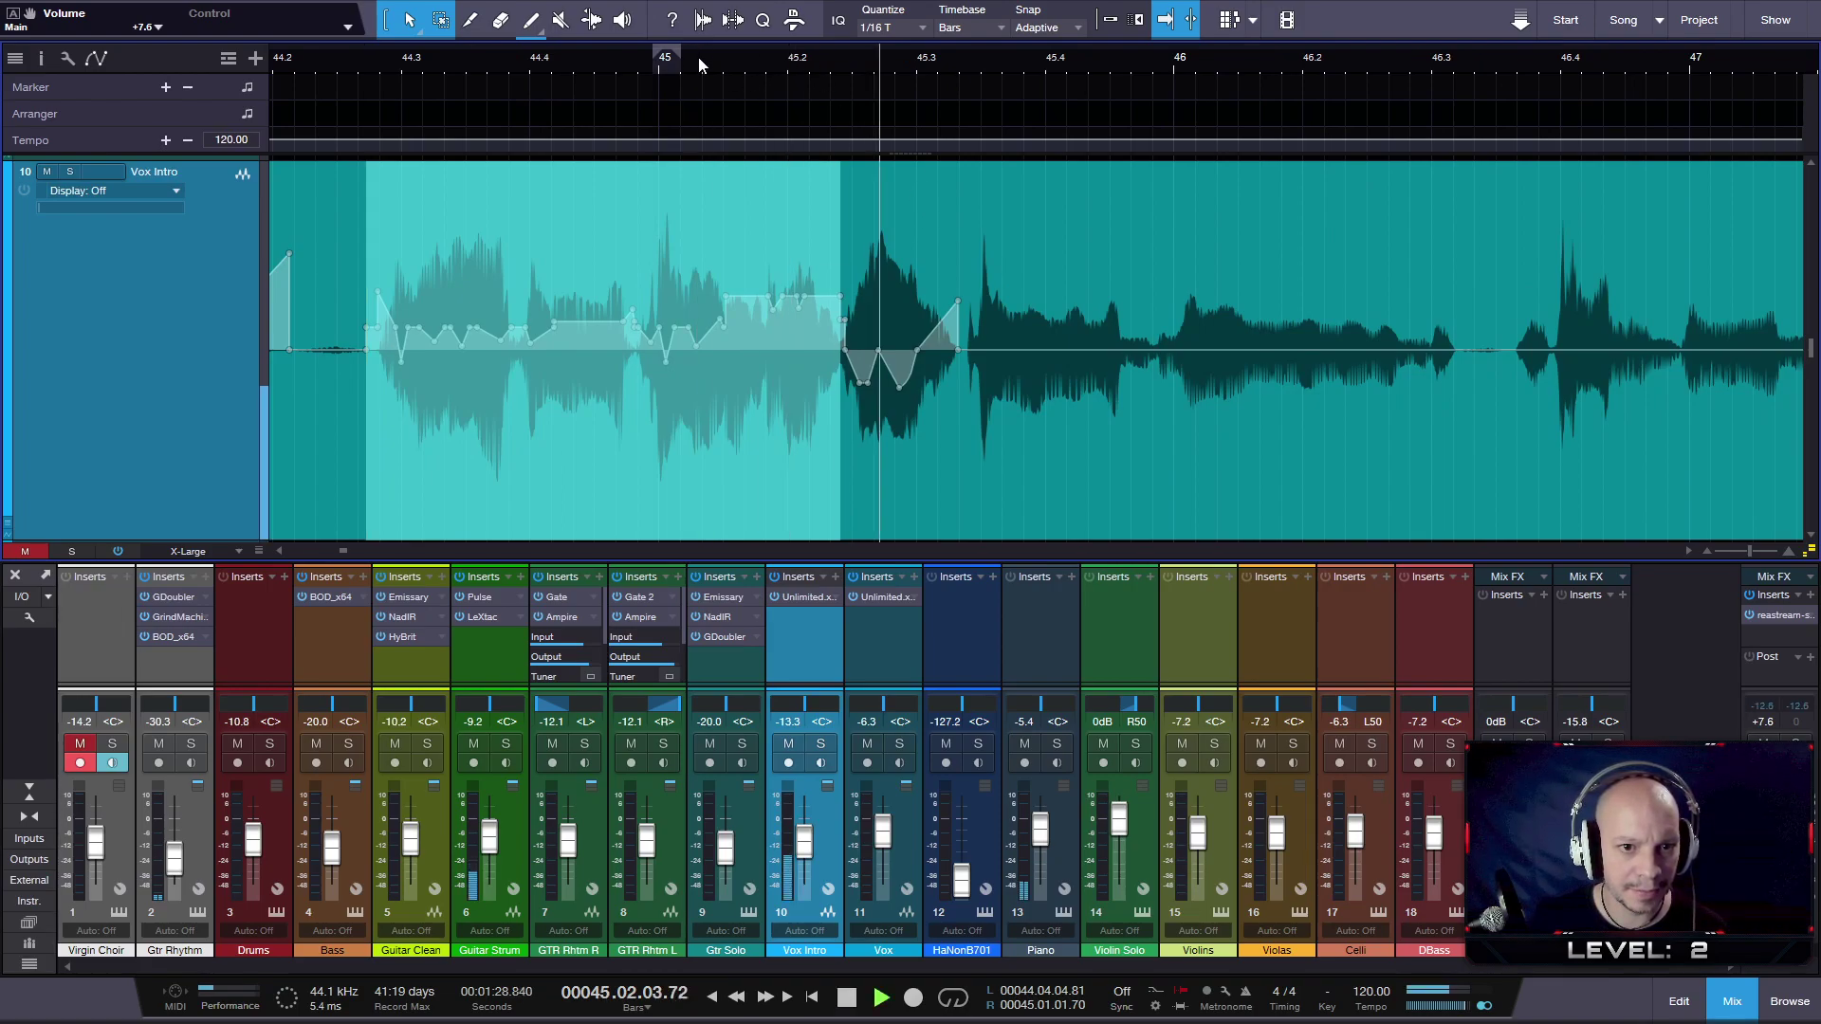
pyautogui.press('space')
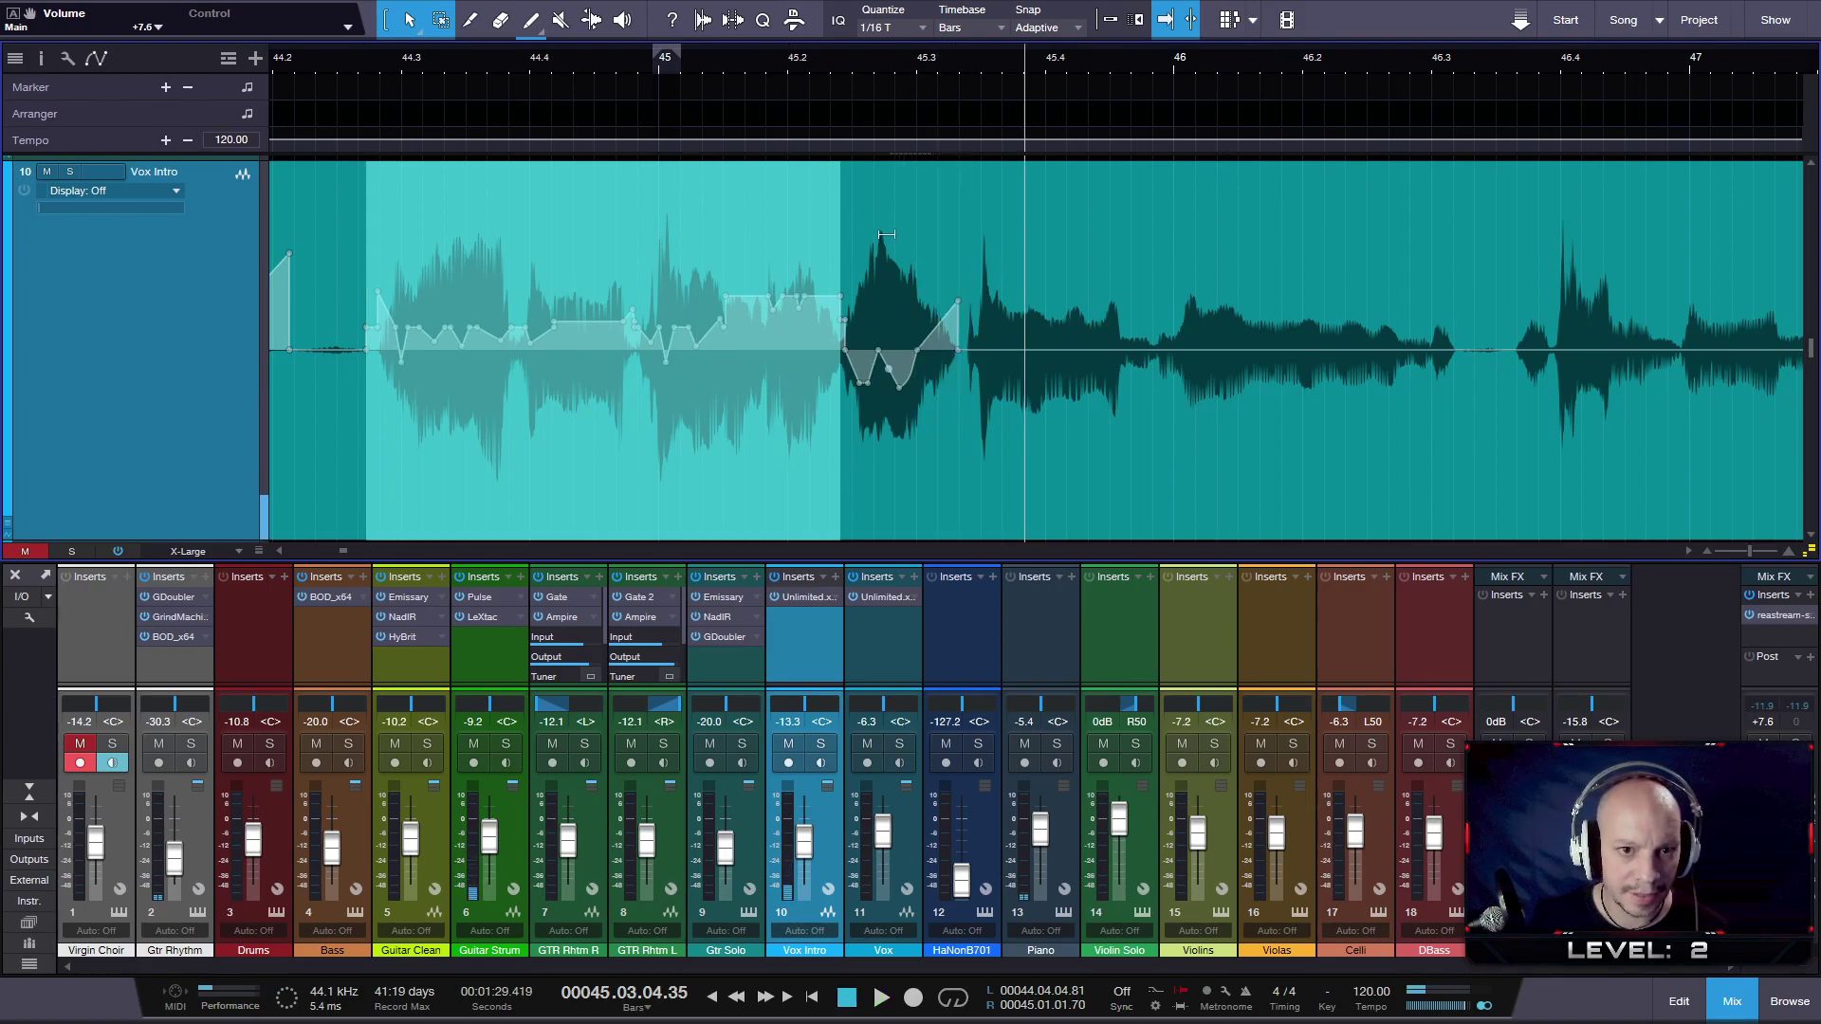
# - Select the loud syllable and its tail from about 45.2.2.65 to just past 45.3.2 and raise its gain envelope slightly
pyautogui.scroll(3, 886, 234)
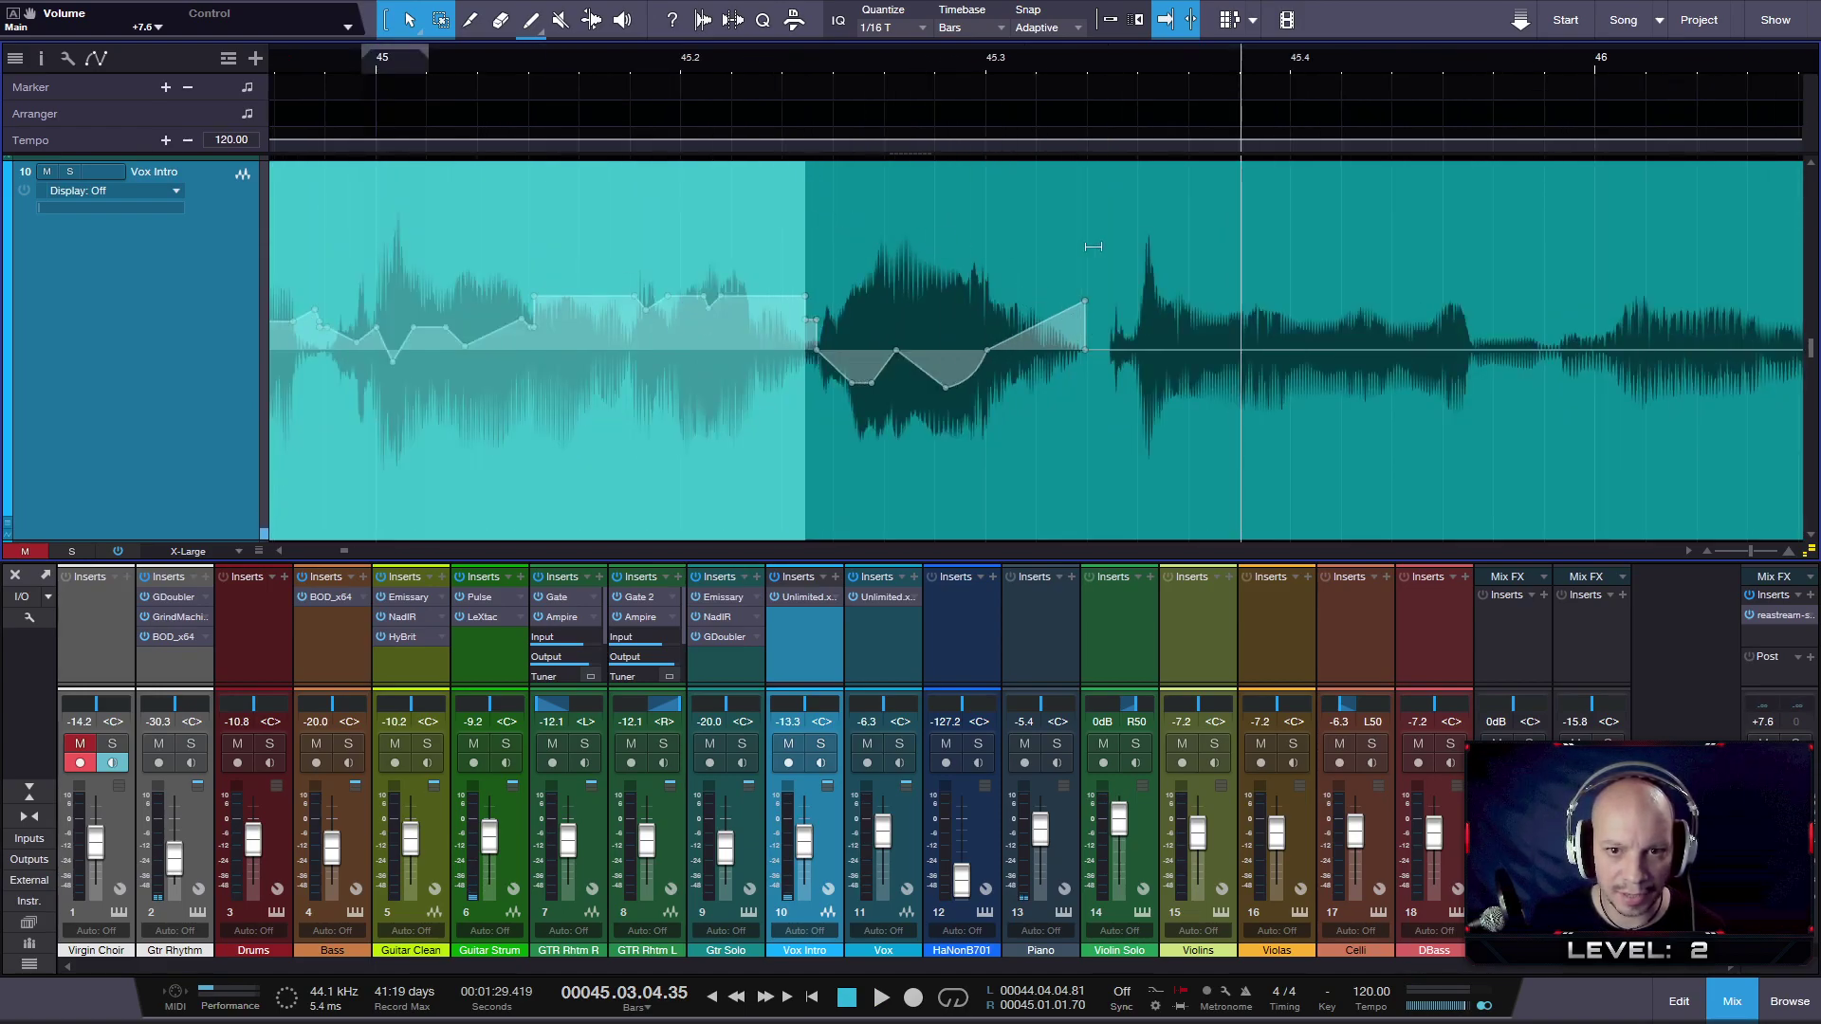
pyautogui.moveTo(1097, 270); pyautogui.dragTo(806, 278)
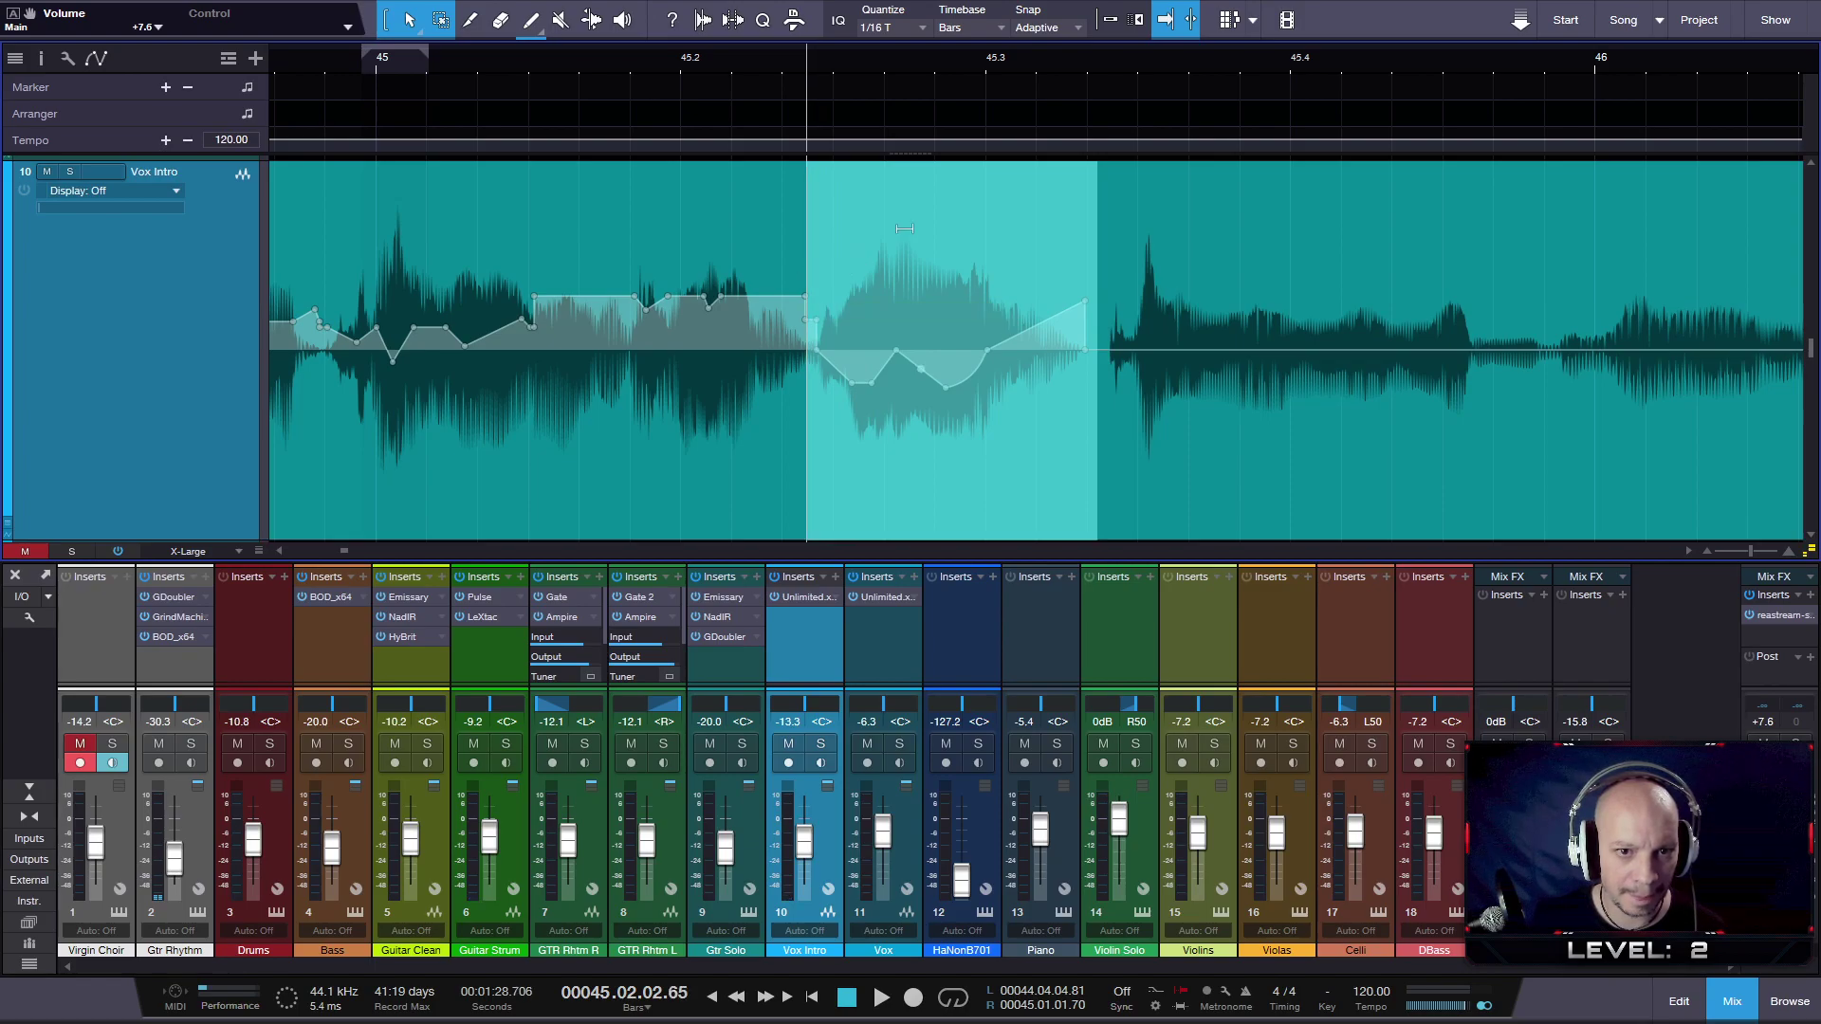
pyautogui.moveTo(923, 207); pyautogui.dragTo(922, 190)
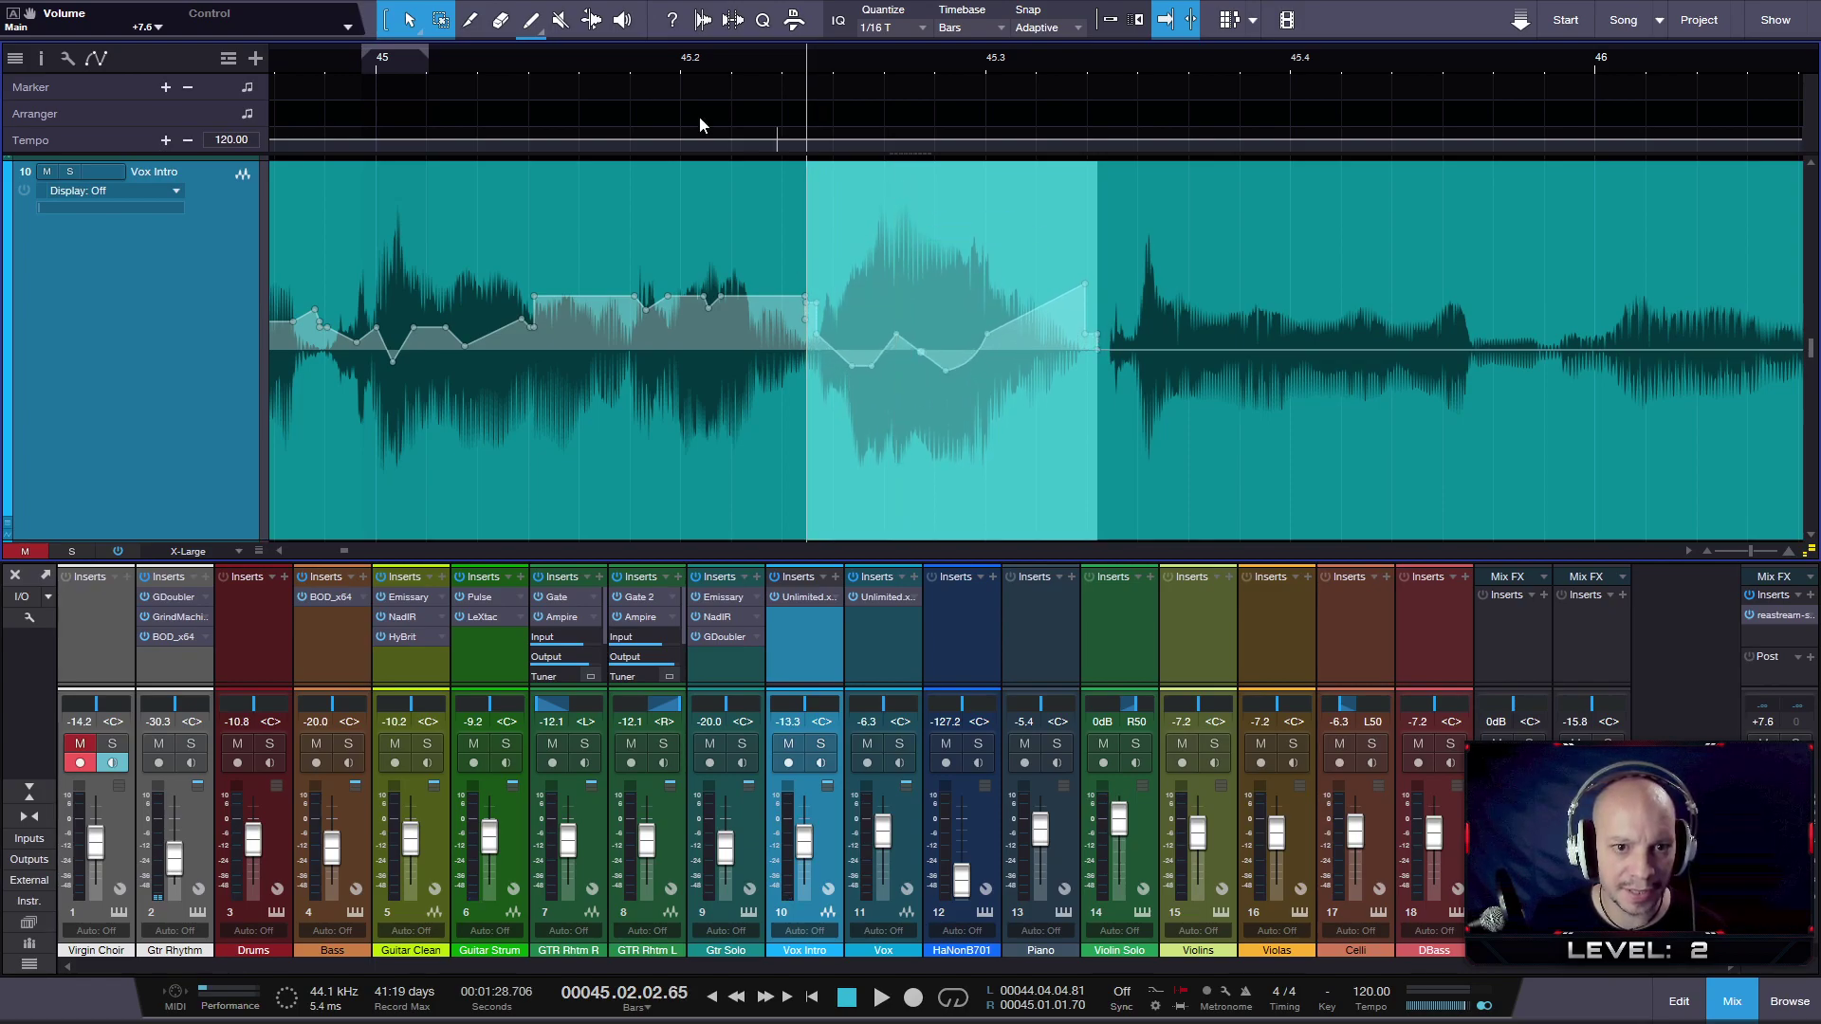
# - Play the vocal from around bar 45 past bar 46 to check the adjusted phrases against the next one
pyautogui.click(554, 84)
pyautogui.press('space')
pyautogui.click(382, 63)
pyautogui.click(317, 62)
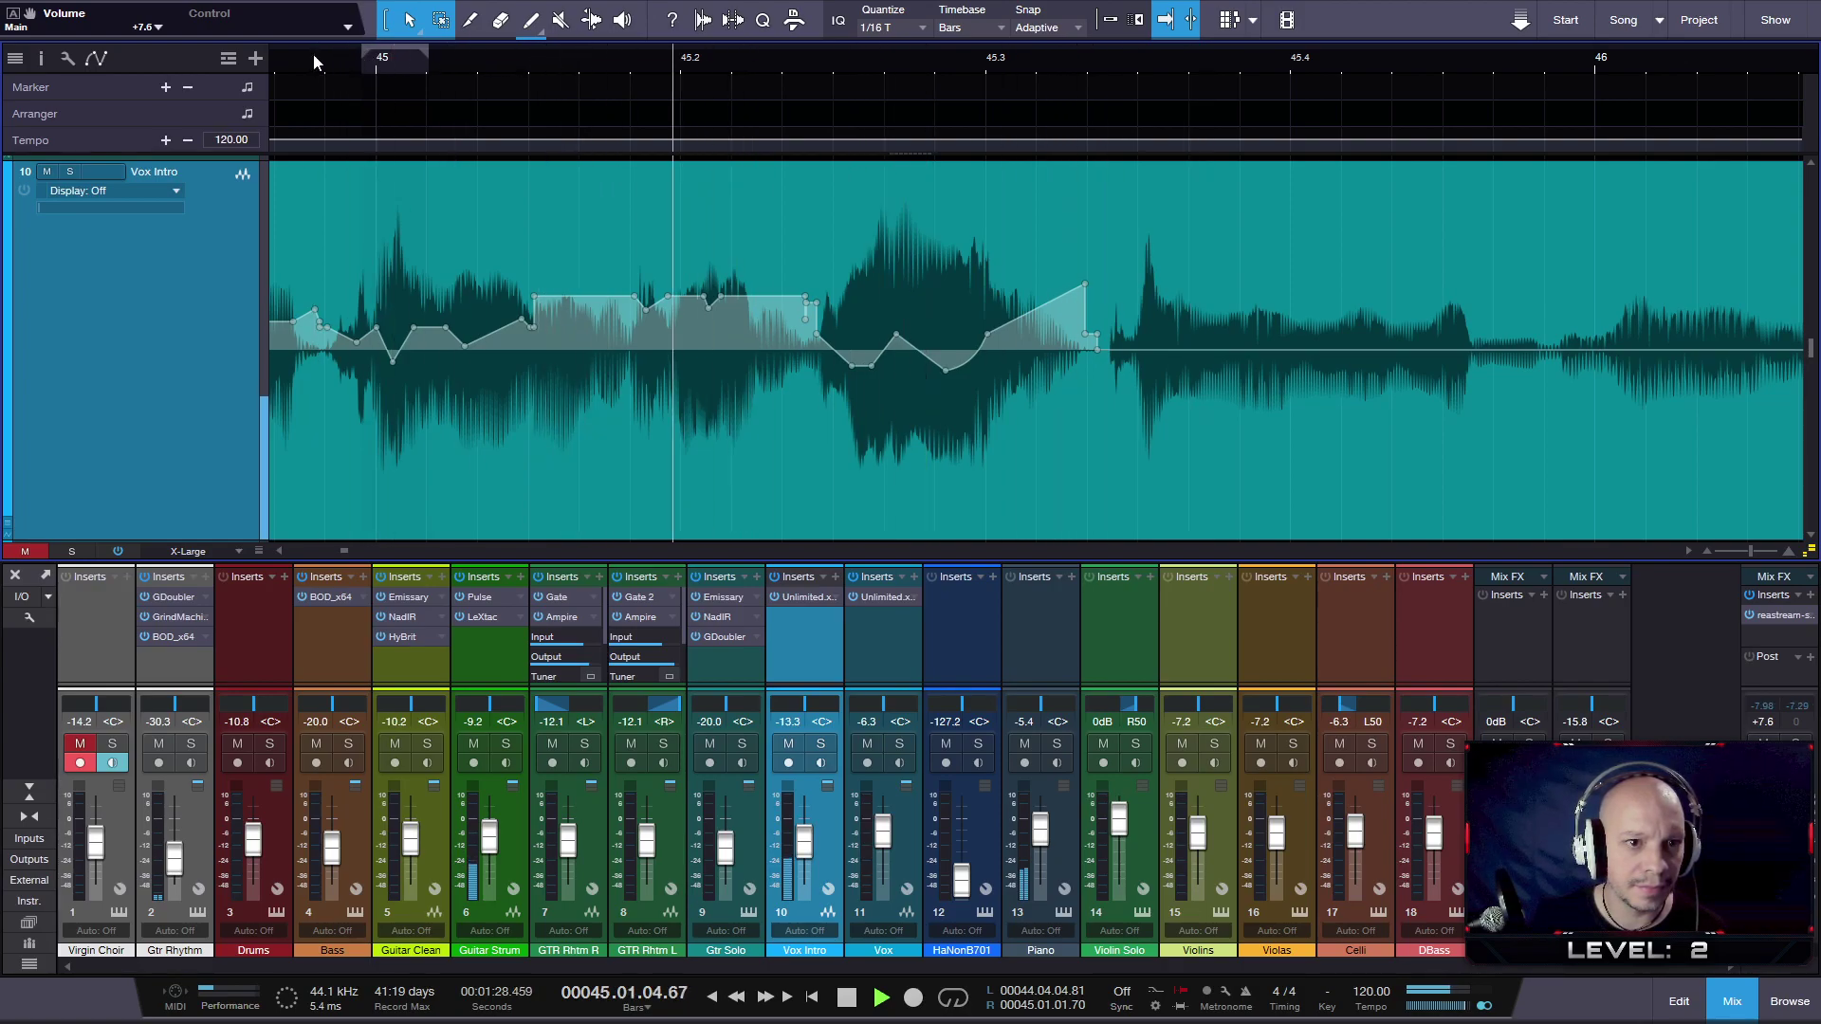
pyautogui.press('w')
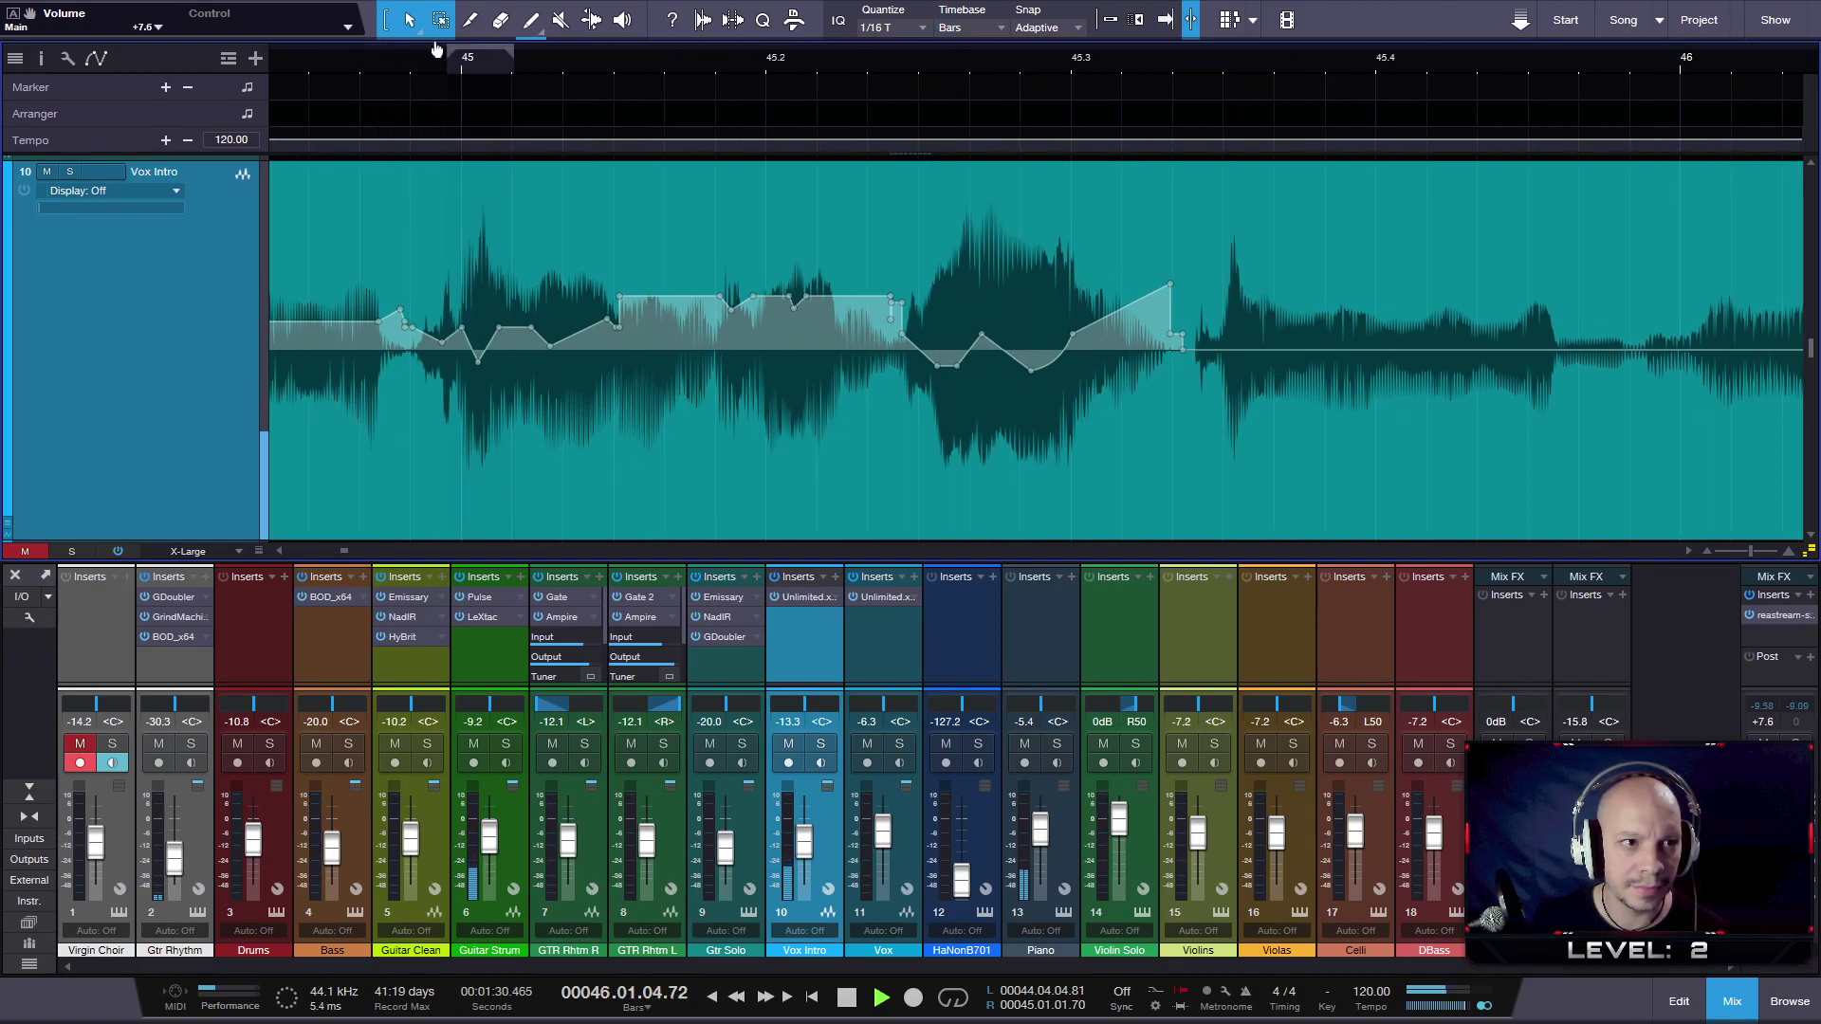
pyautogui.click(309, 56)
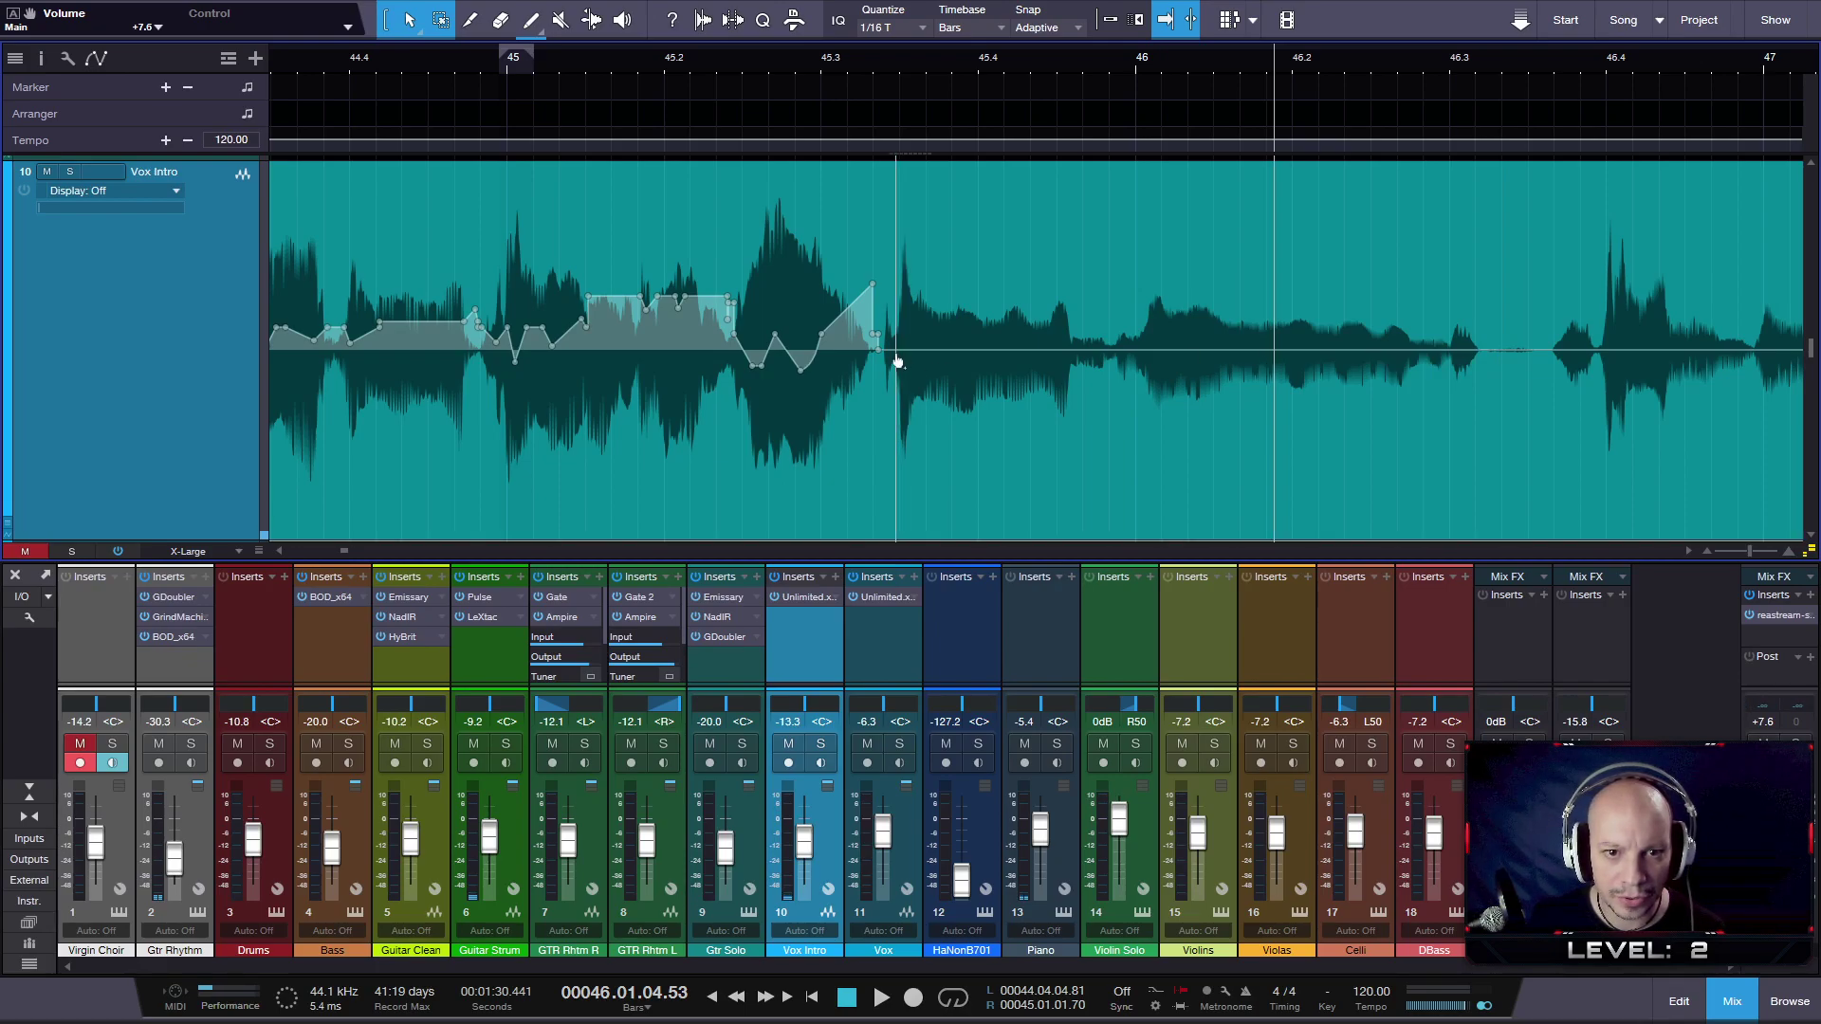
# - Add a small gain dip on the syllable attack after 45.3, with its lowest point at 45.3.3.13
pyautogui.moveTo(904, 356); pyautogui.dragTo(905, 366)
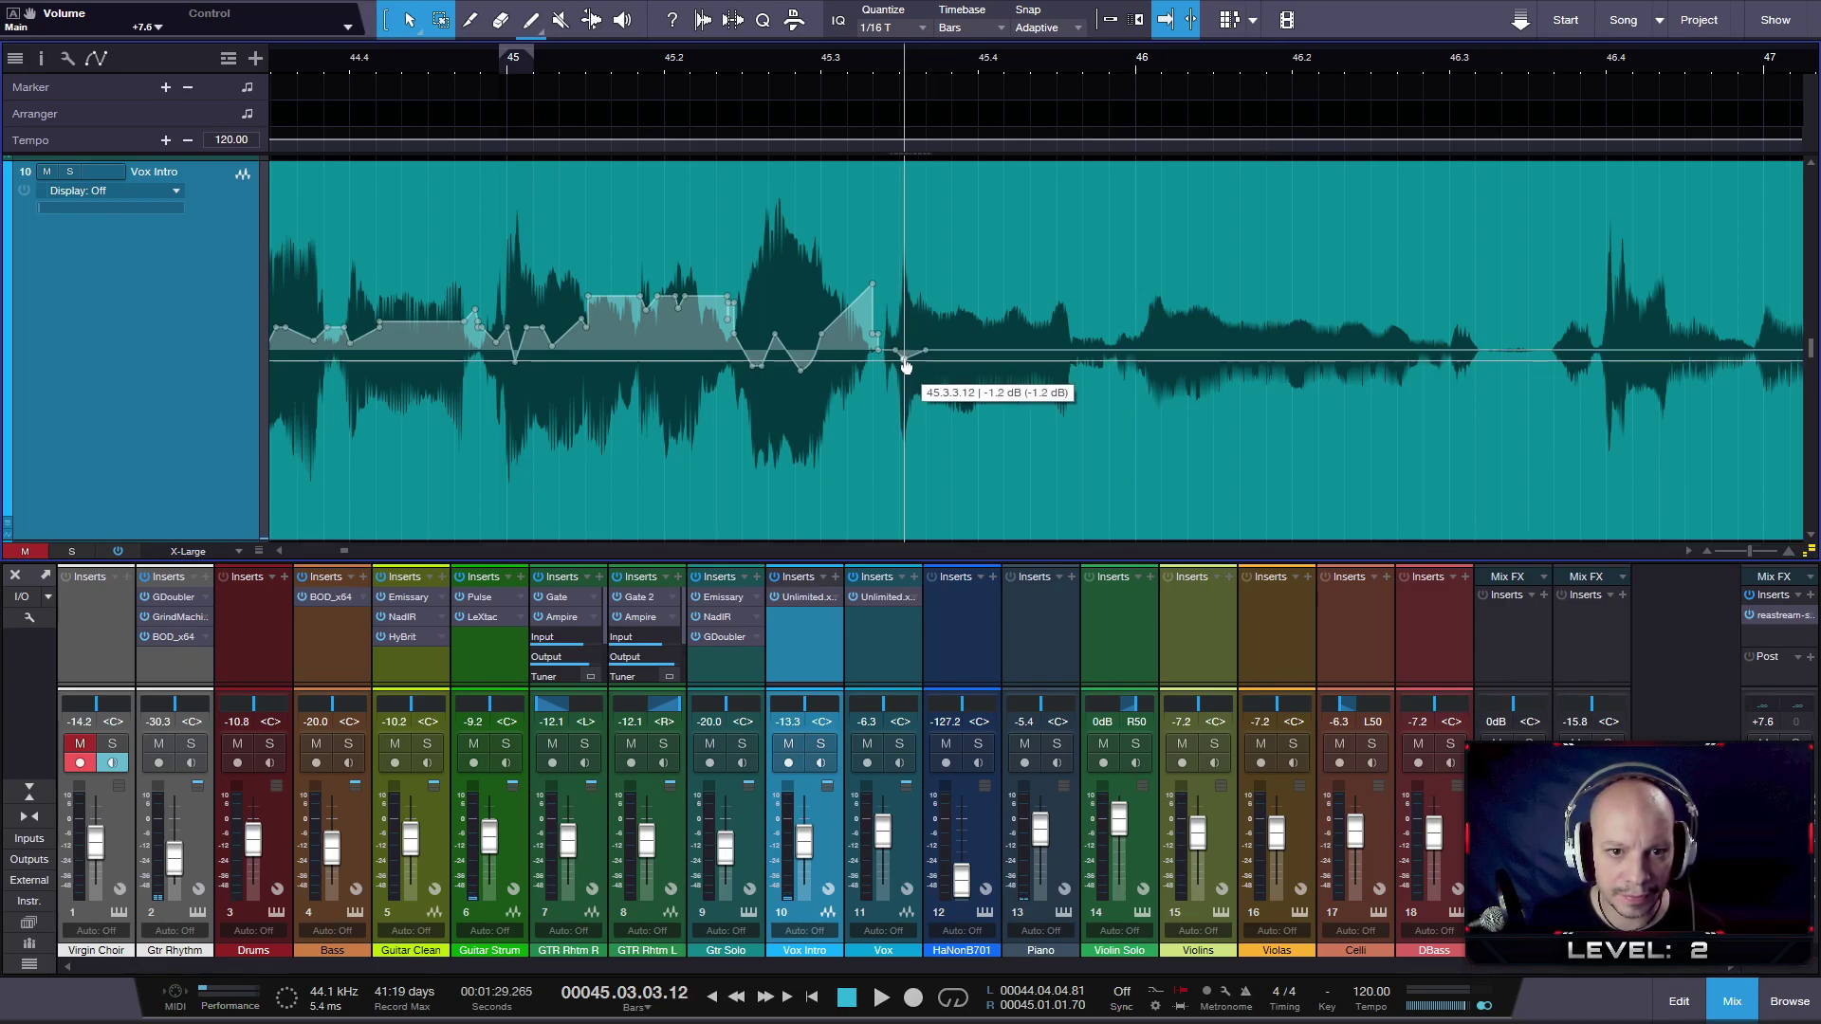
pyautogui.scroll(5, 905, 361)
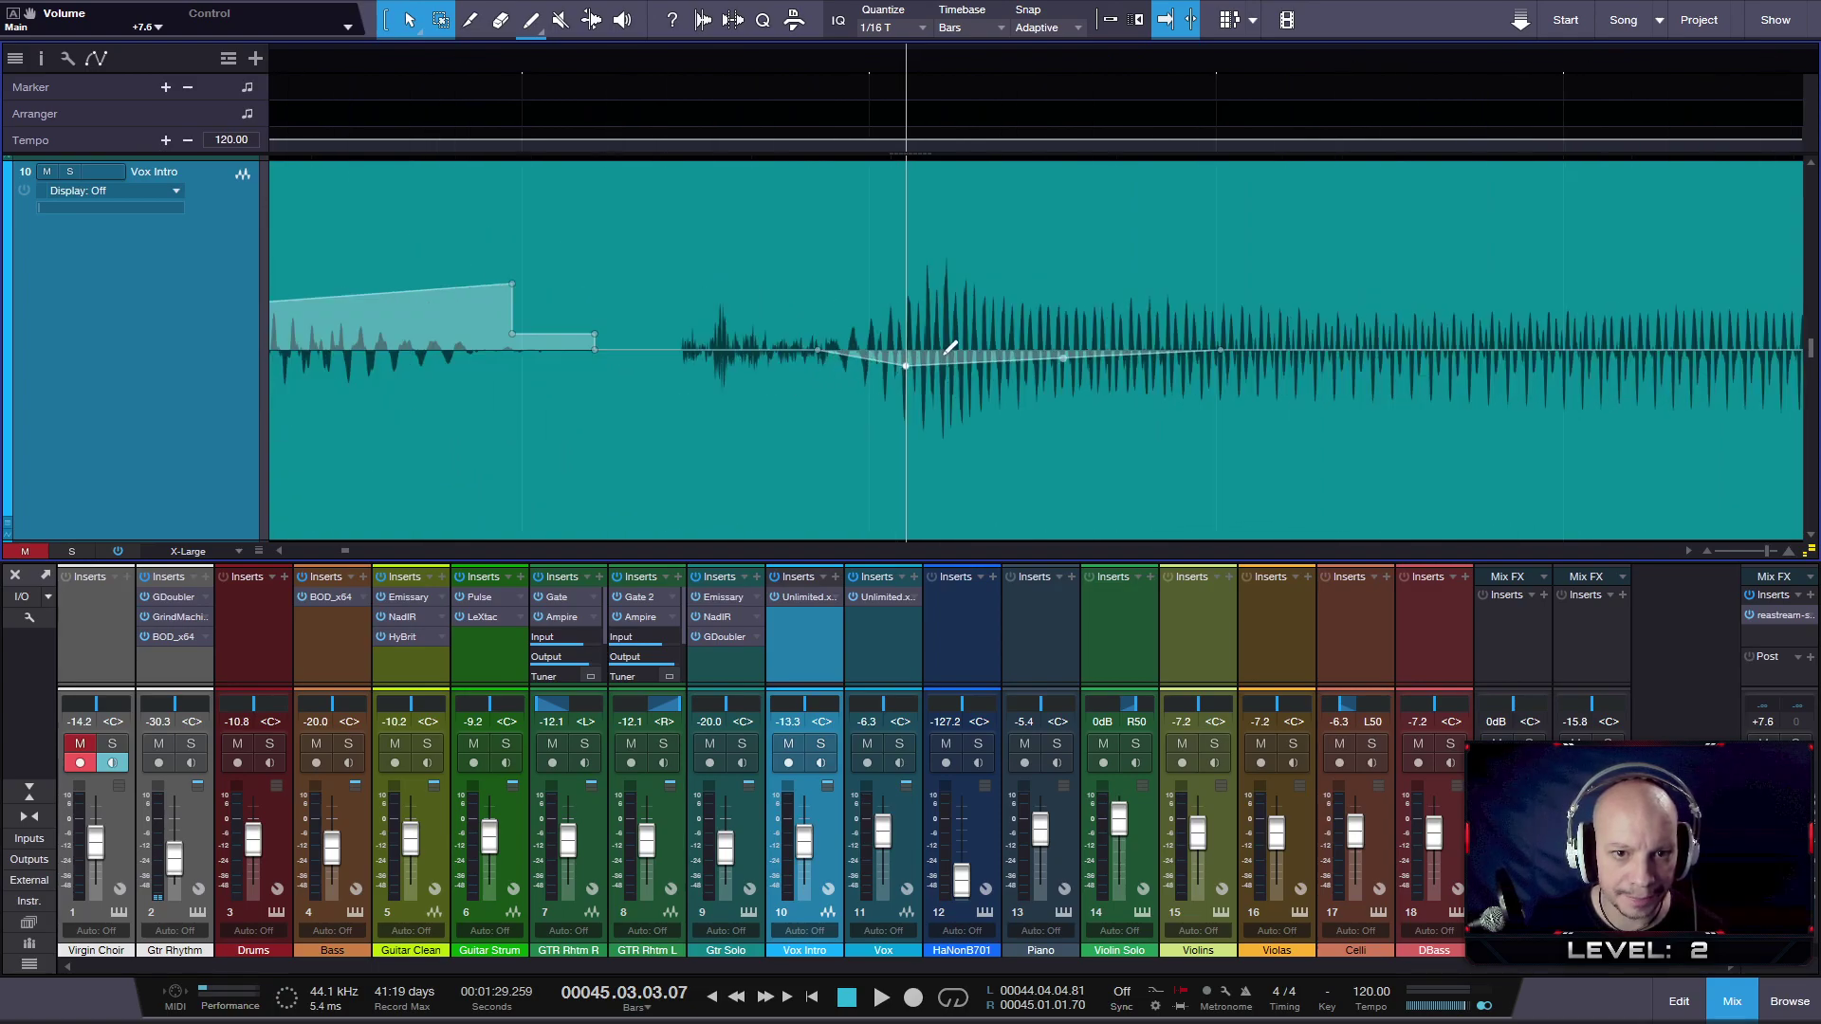
pyautogui.moveTo(921, 360); pyautogui.dragTo(939, 380)
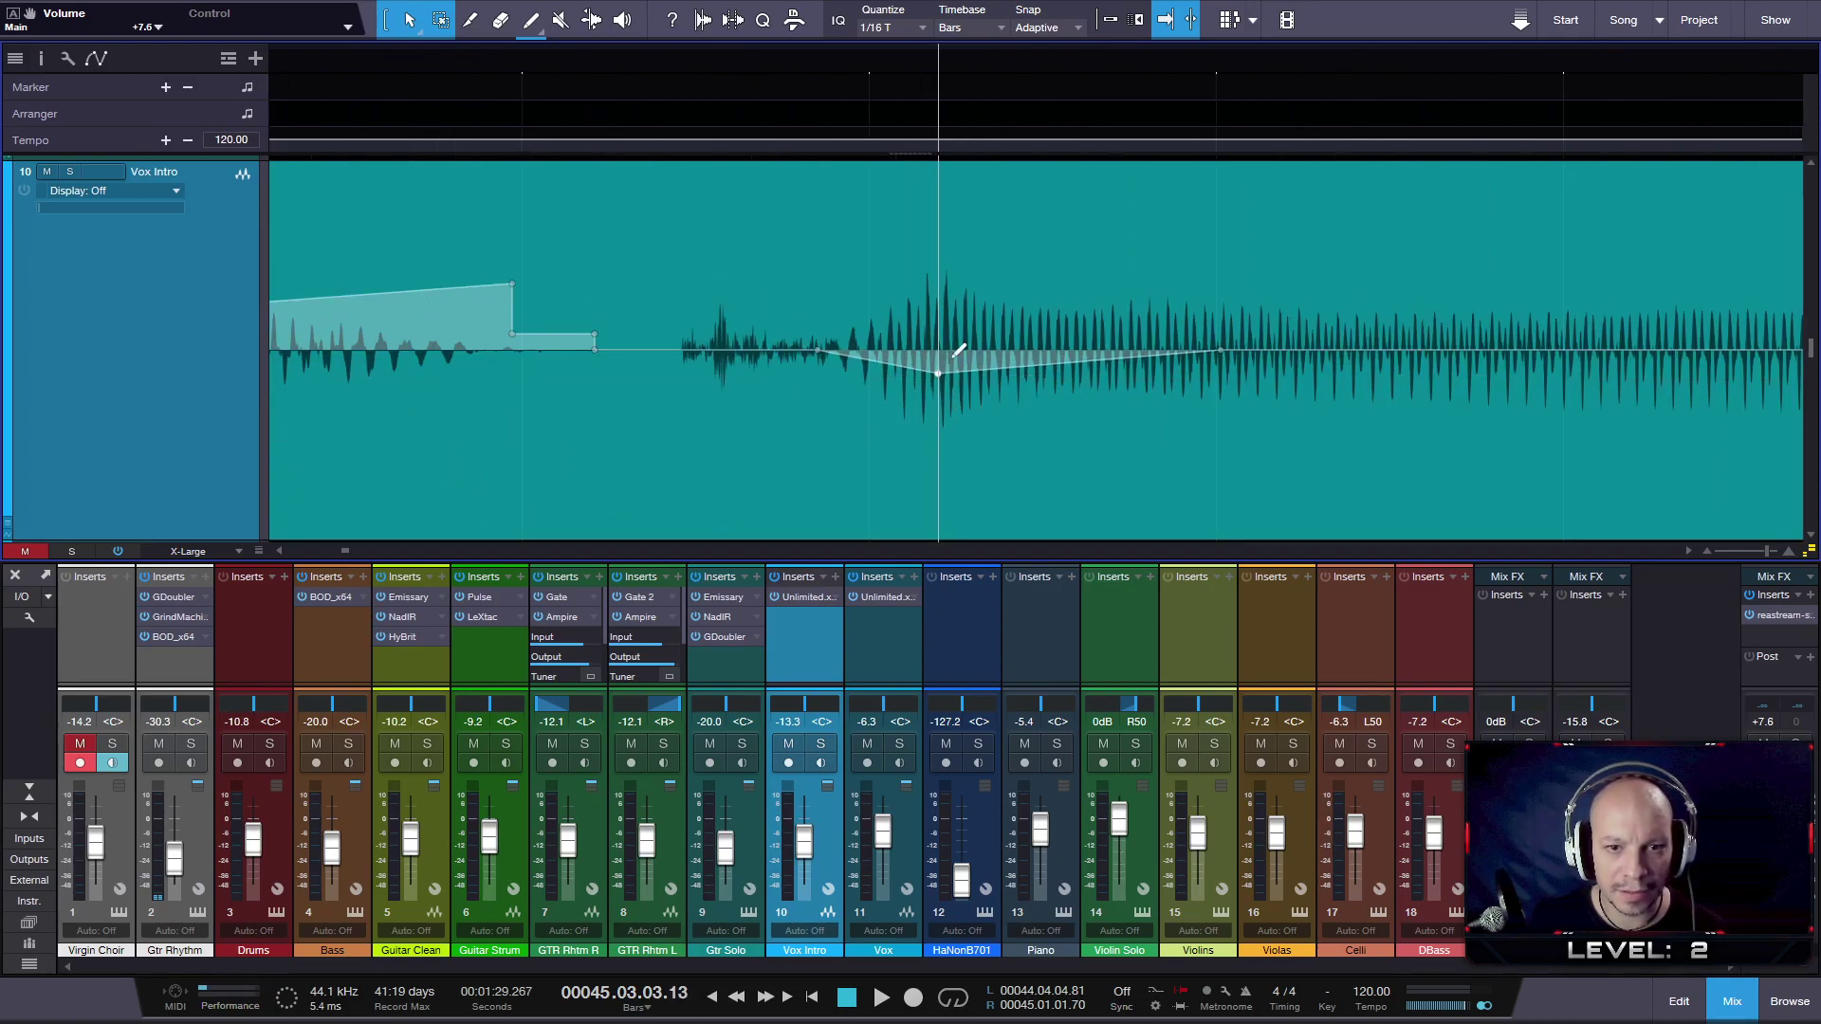
pyautogui.scroll(-5, 948, 374)
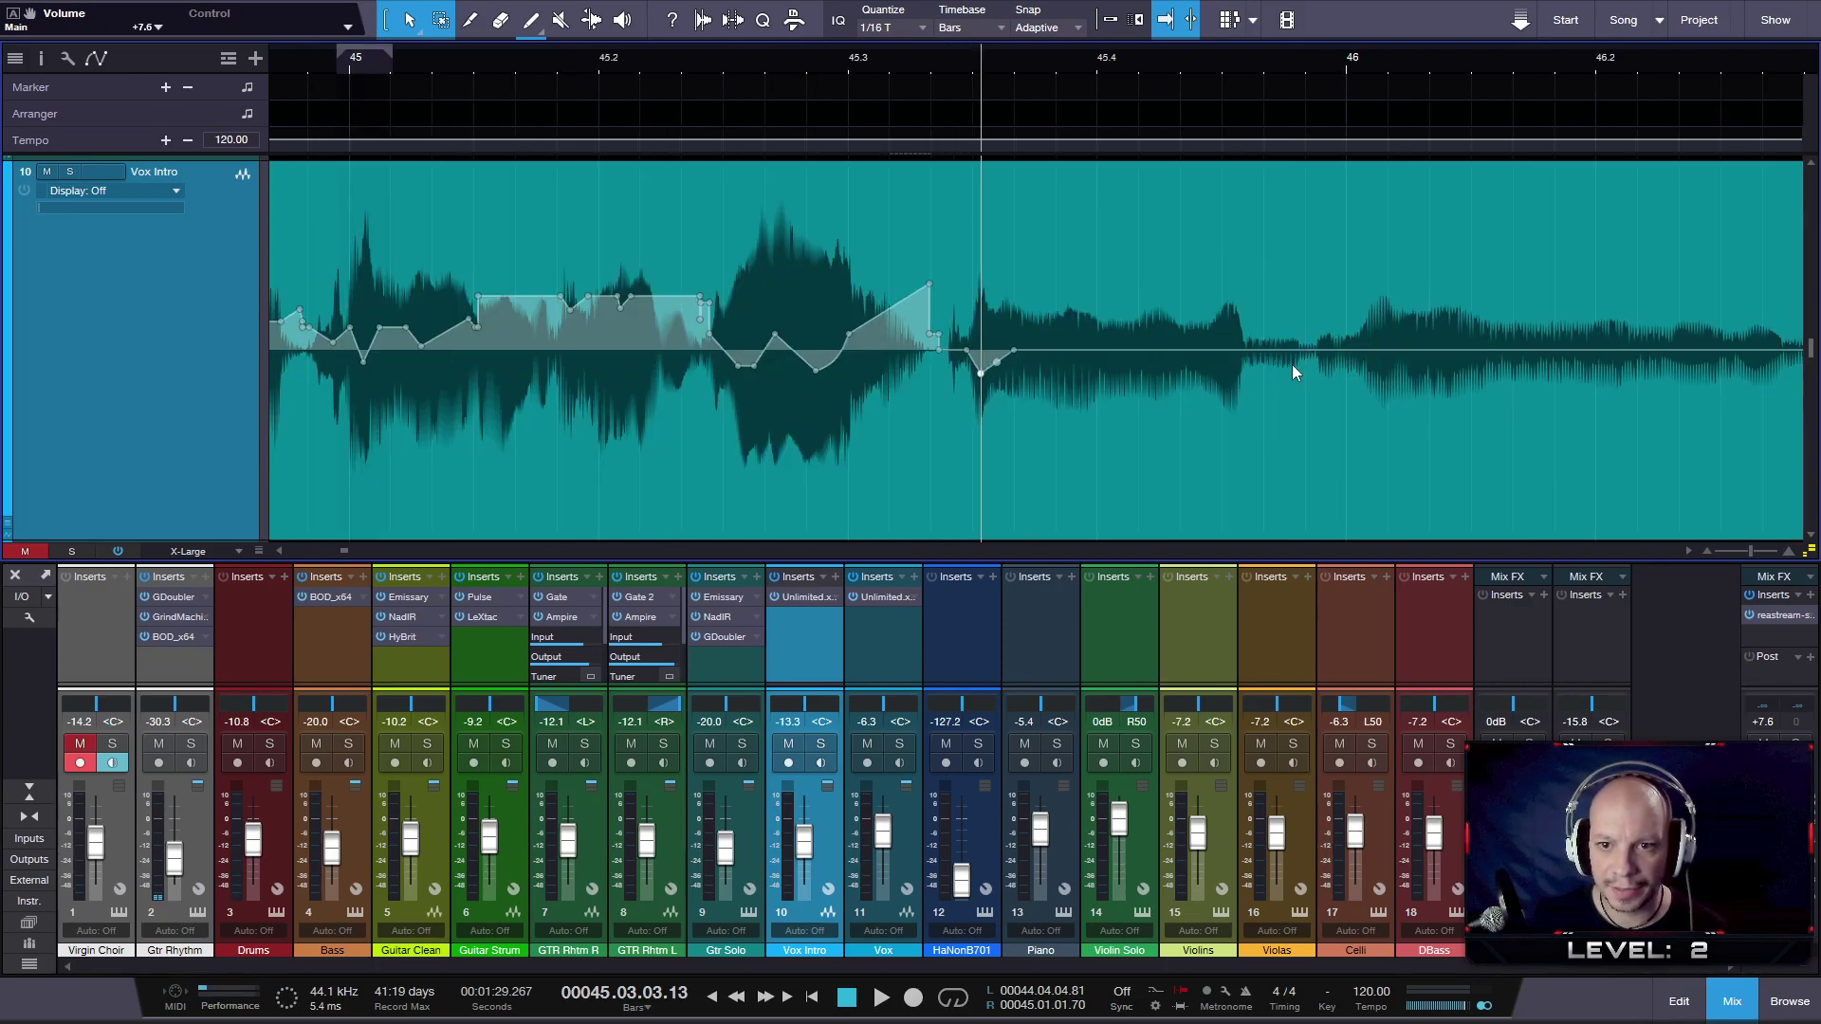
# - Raise the gain of the phrase from 45.3.2.53 to past 46.3, lifting the part after 46.1.3.29 slightly more
pyautogui.moveTo(952, 274); pyautogui.dragTo(1686, 322)
pyautogui.moveTo(1007, 231); pyautogui.dragTo(990, 192)
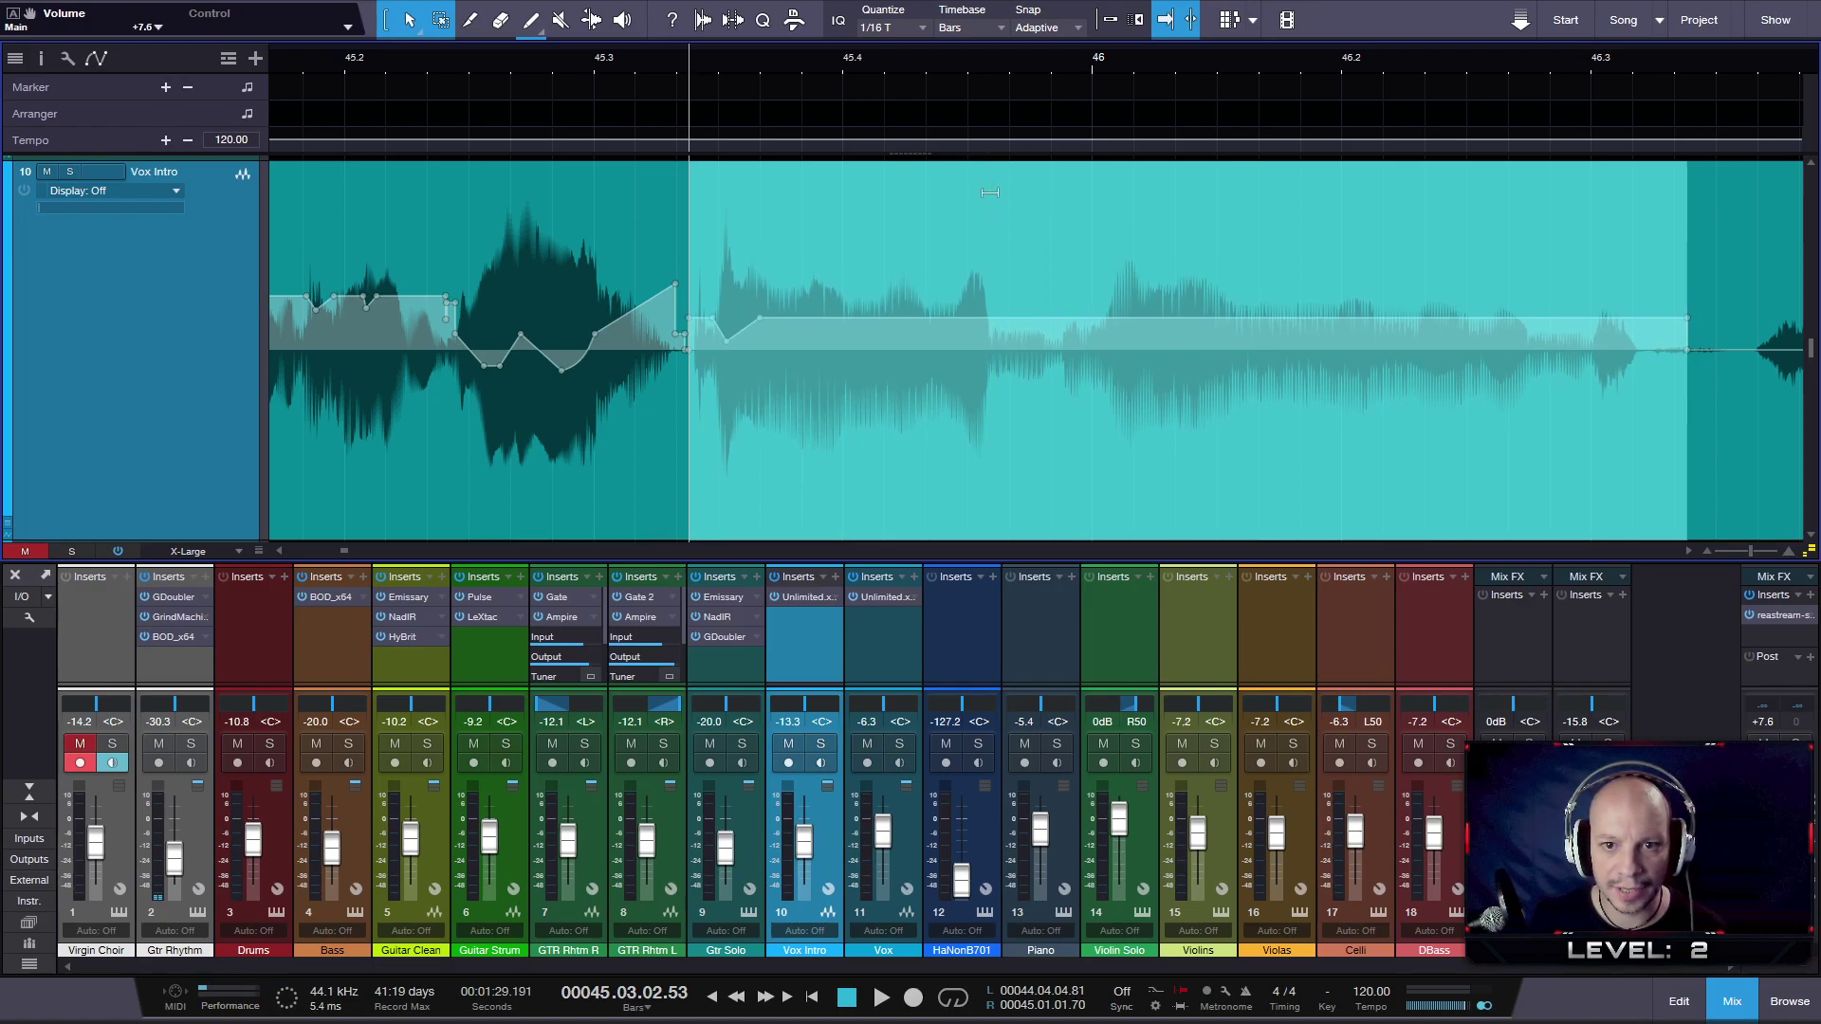
pyautogui.click(1385, 365)
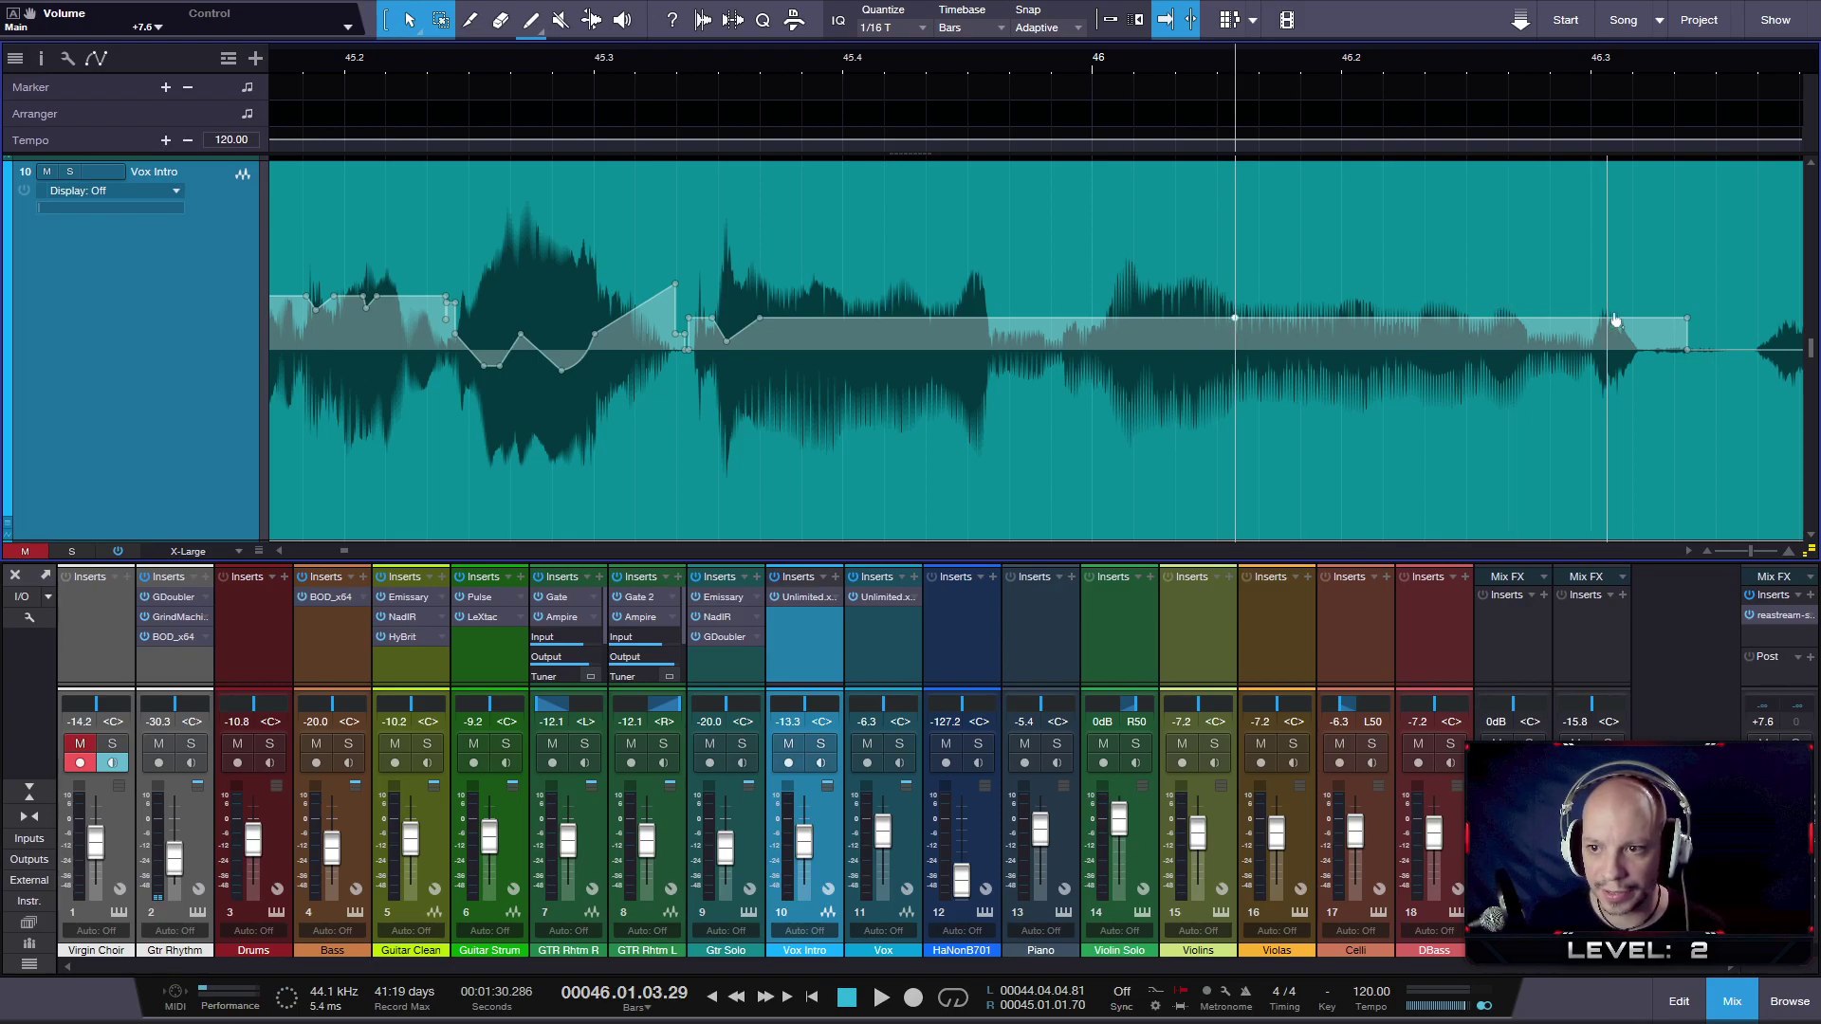
pyautogui.moveTo(1480, 232); pyautogui.dragTo(1451, 225)
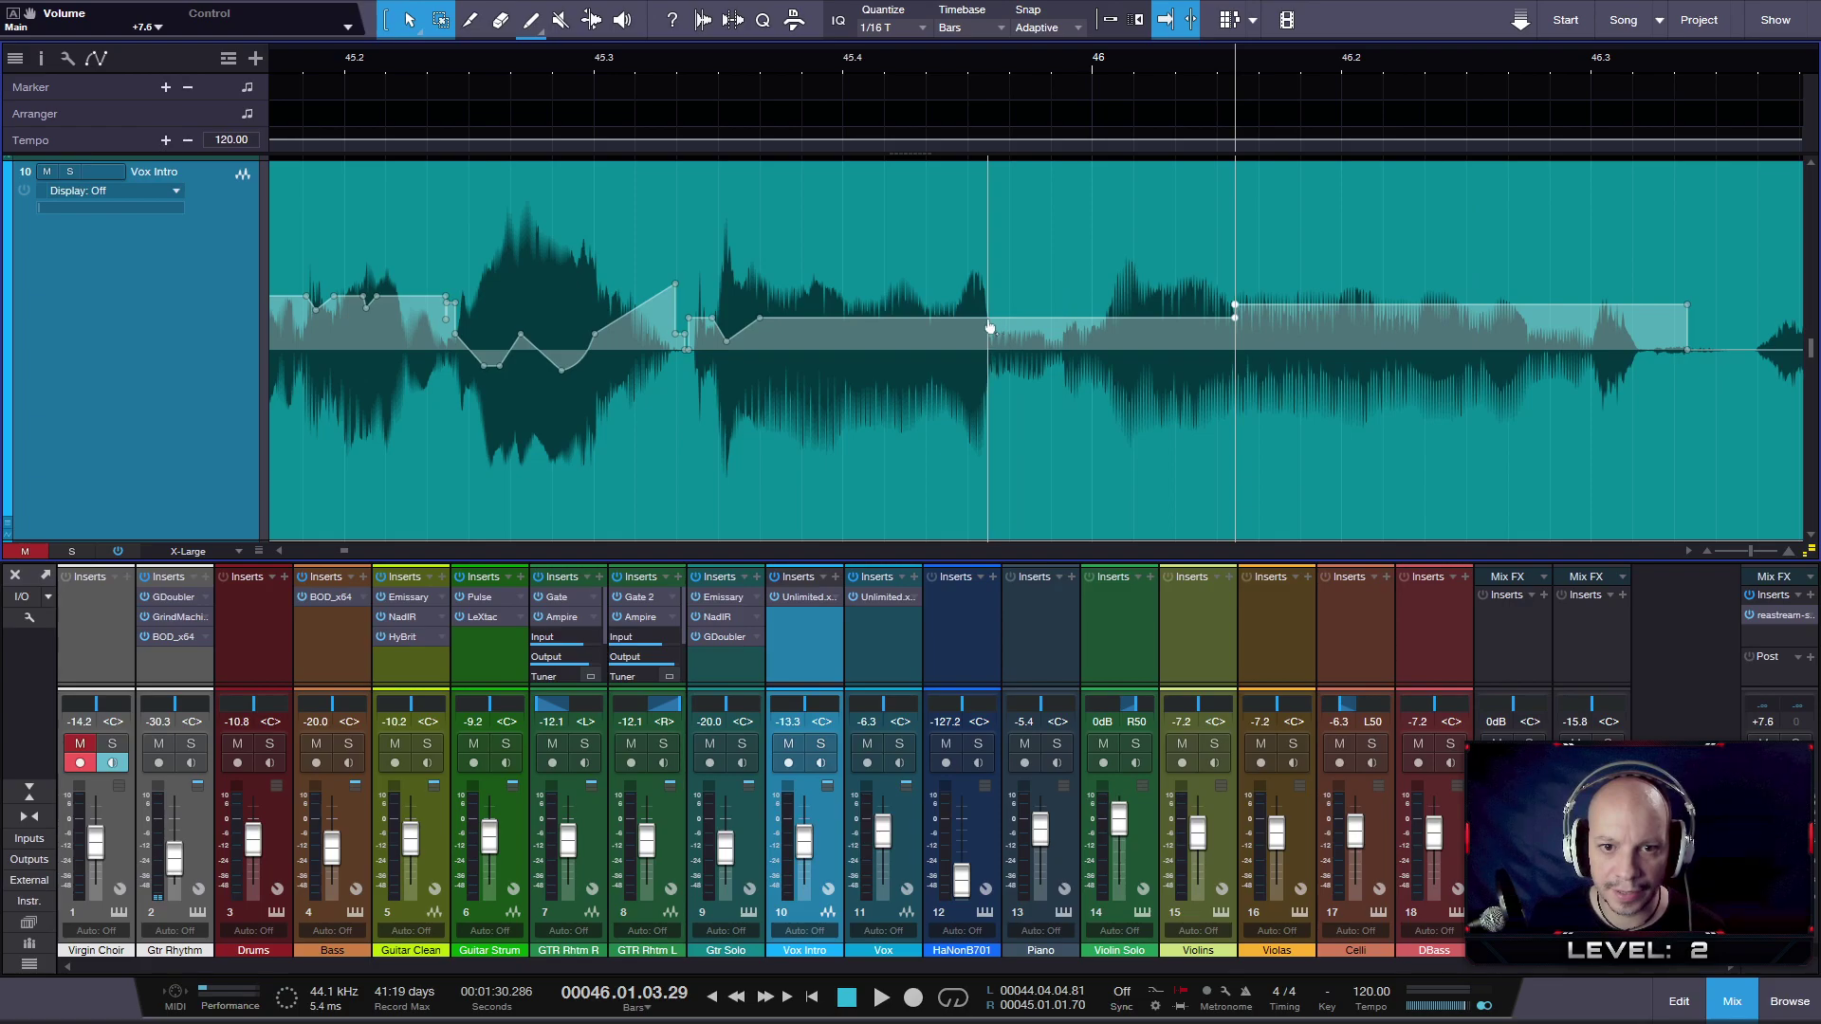
# - Raise the gain of the quieter passage from about 45.4.3 to 46.1.1.24 and play back from 45.3 to check it
pyautogui.moveTo(989, 323); pyautogui.dragTo(1107, 318)
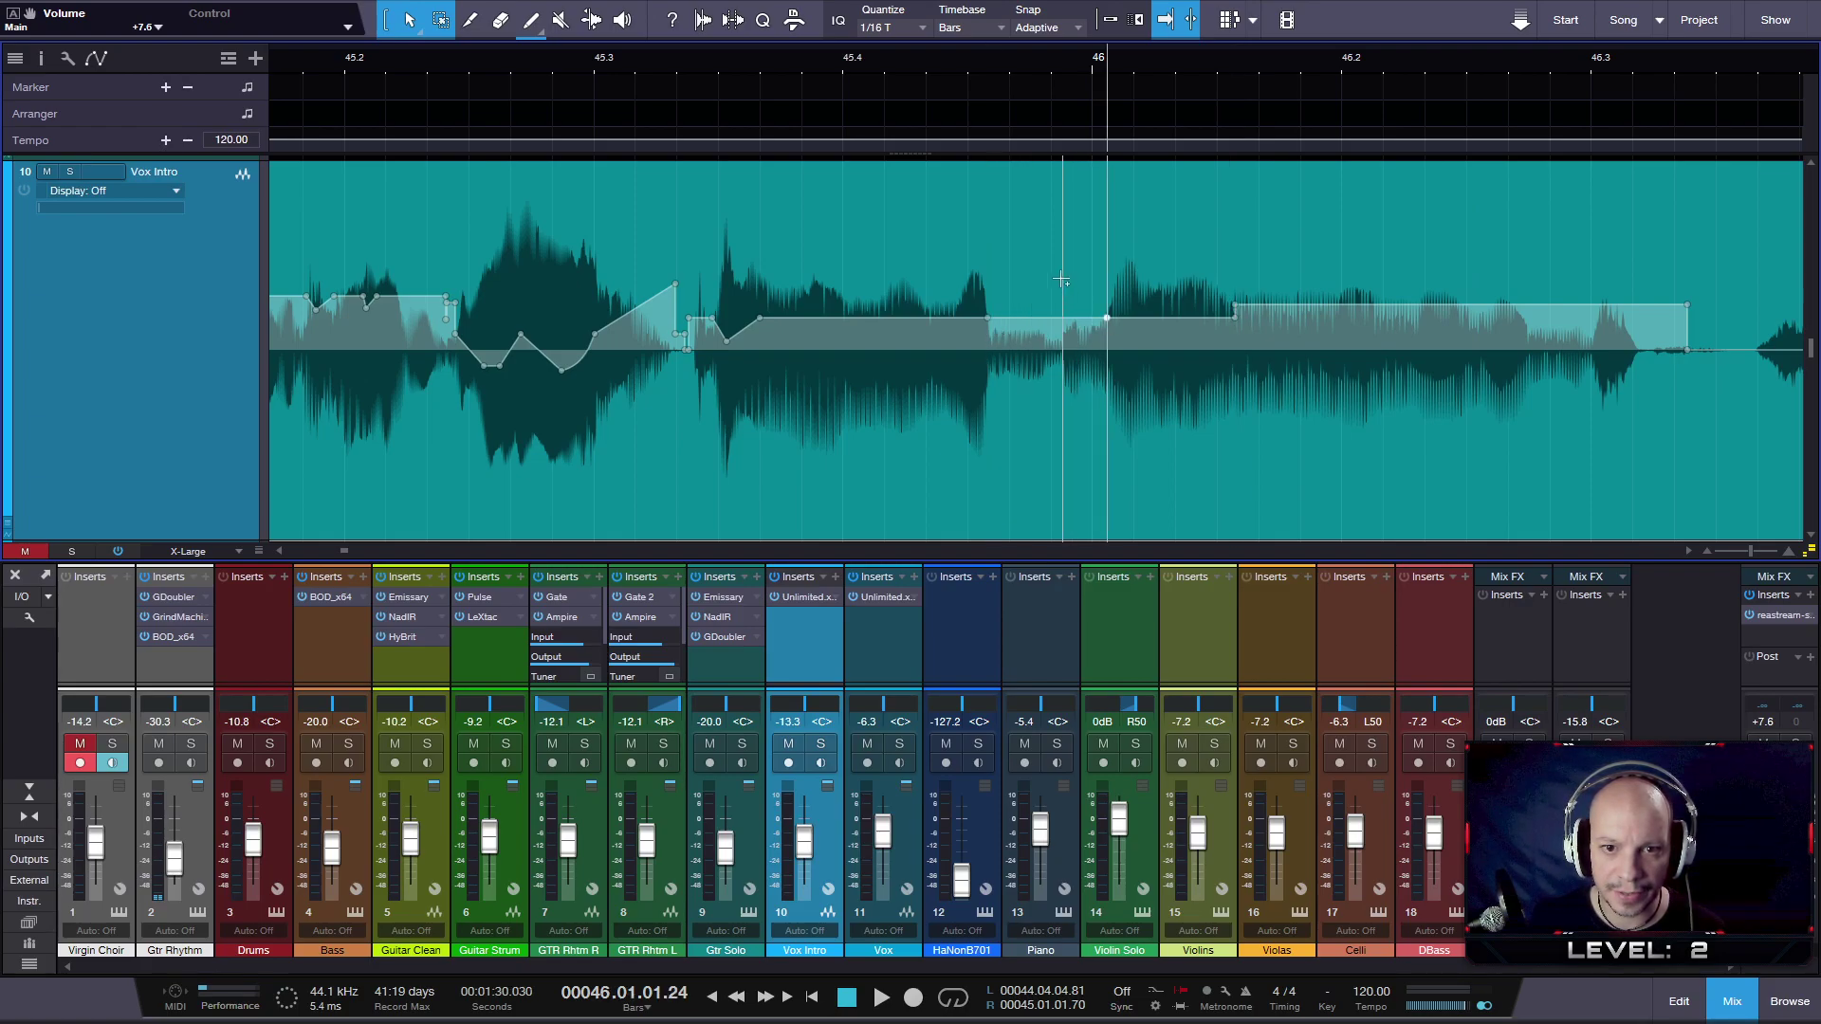
pyautogui.moveTo(1035, 250); pyautogui.dragTo(1035, 237)
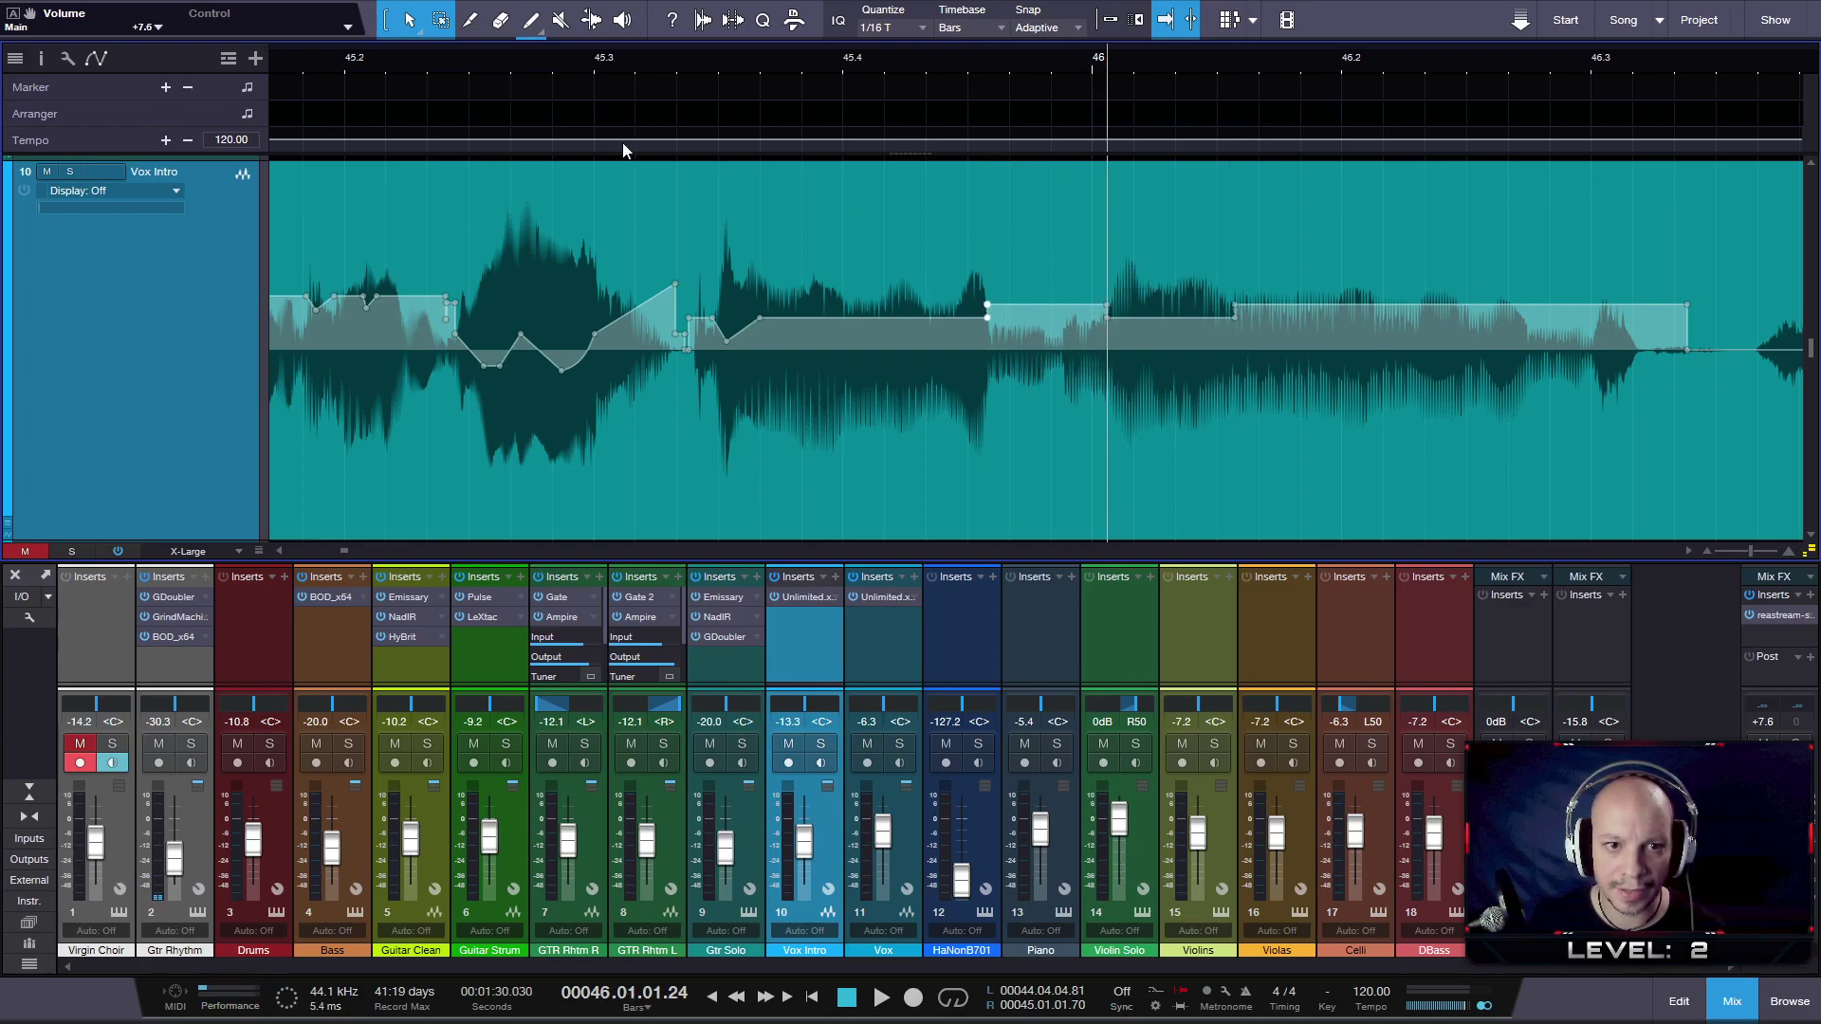
pyautogui.click(602, 59)
pyautogui.press('space')
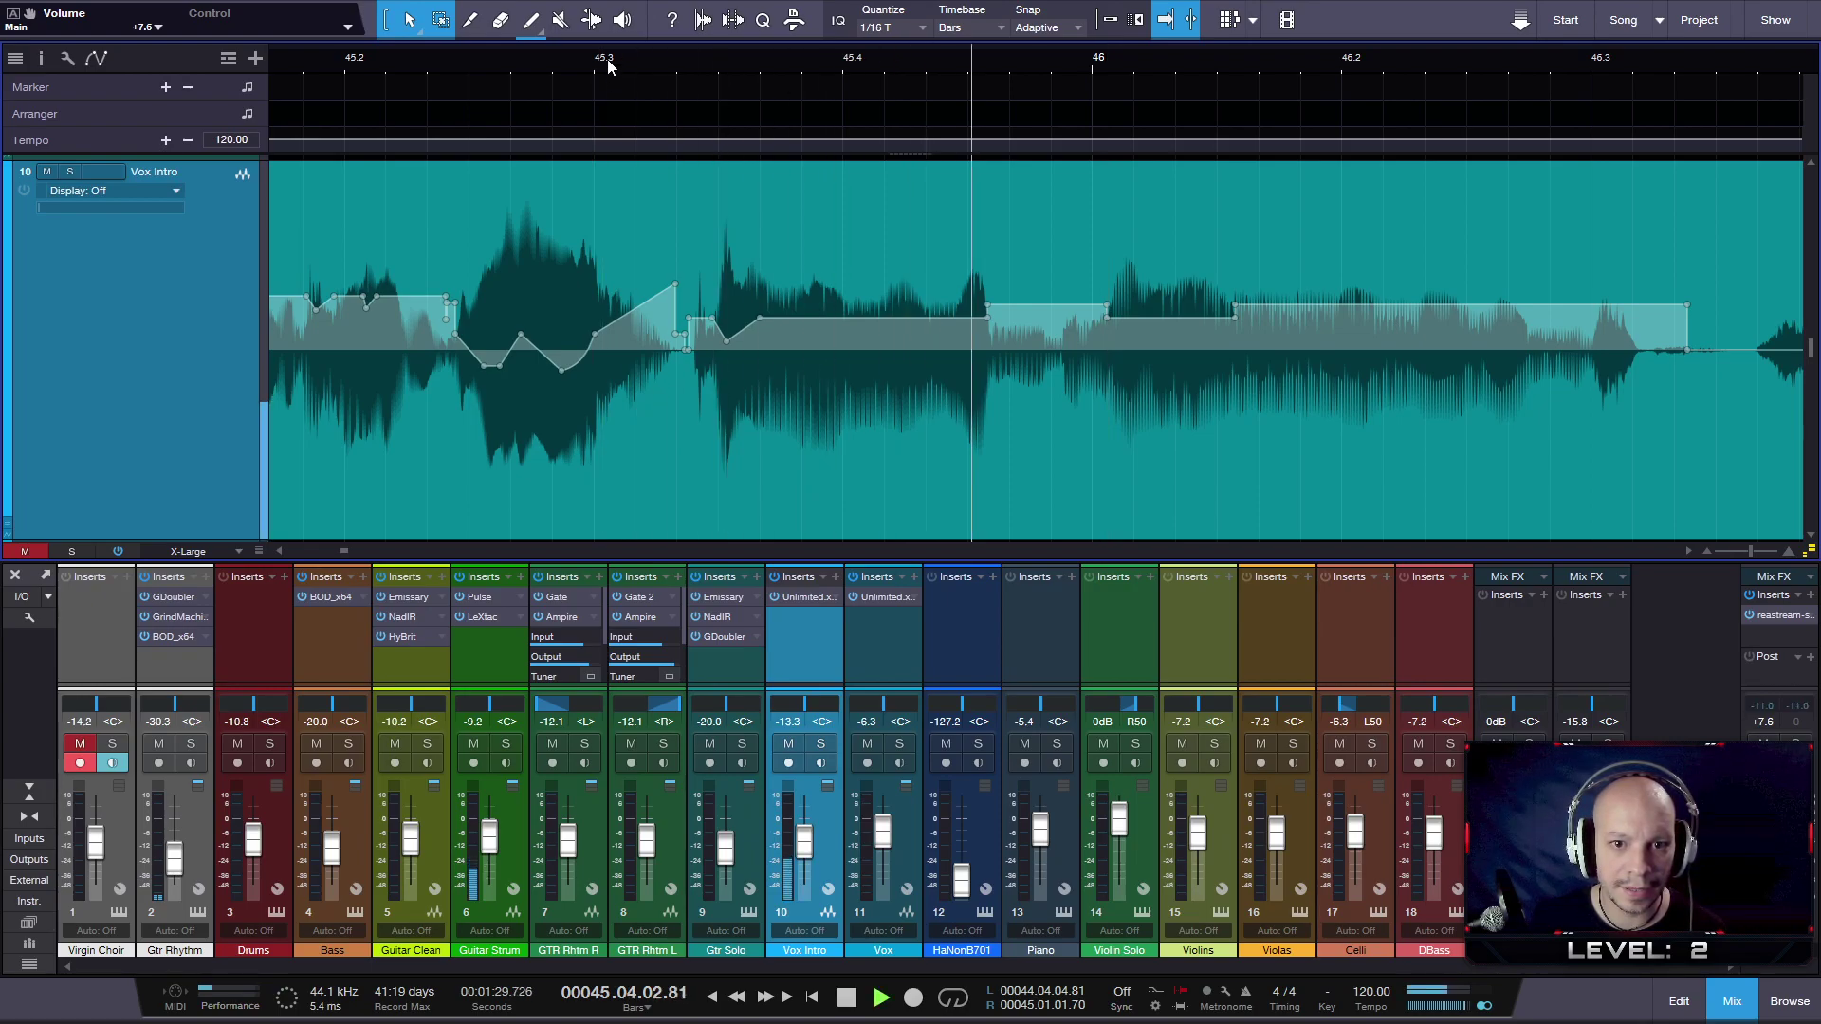
pyautogui.press('space')
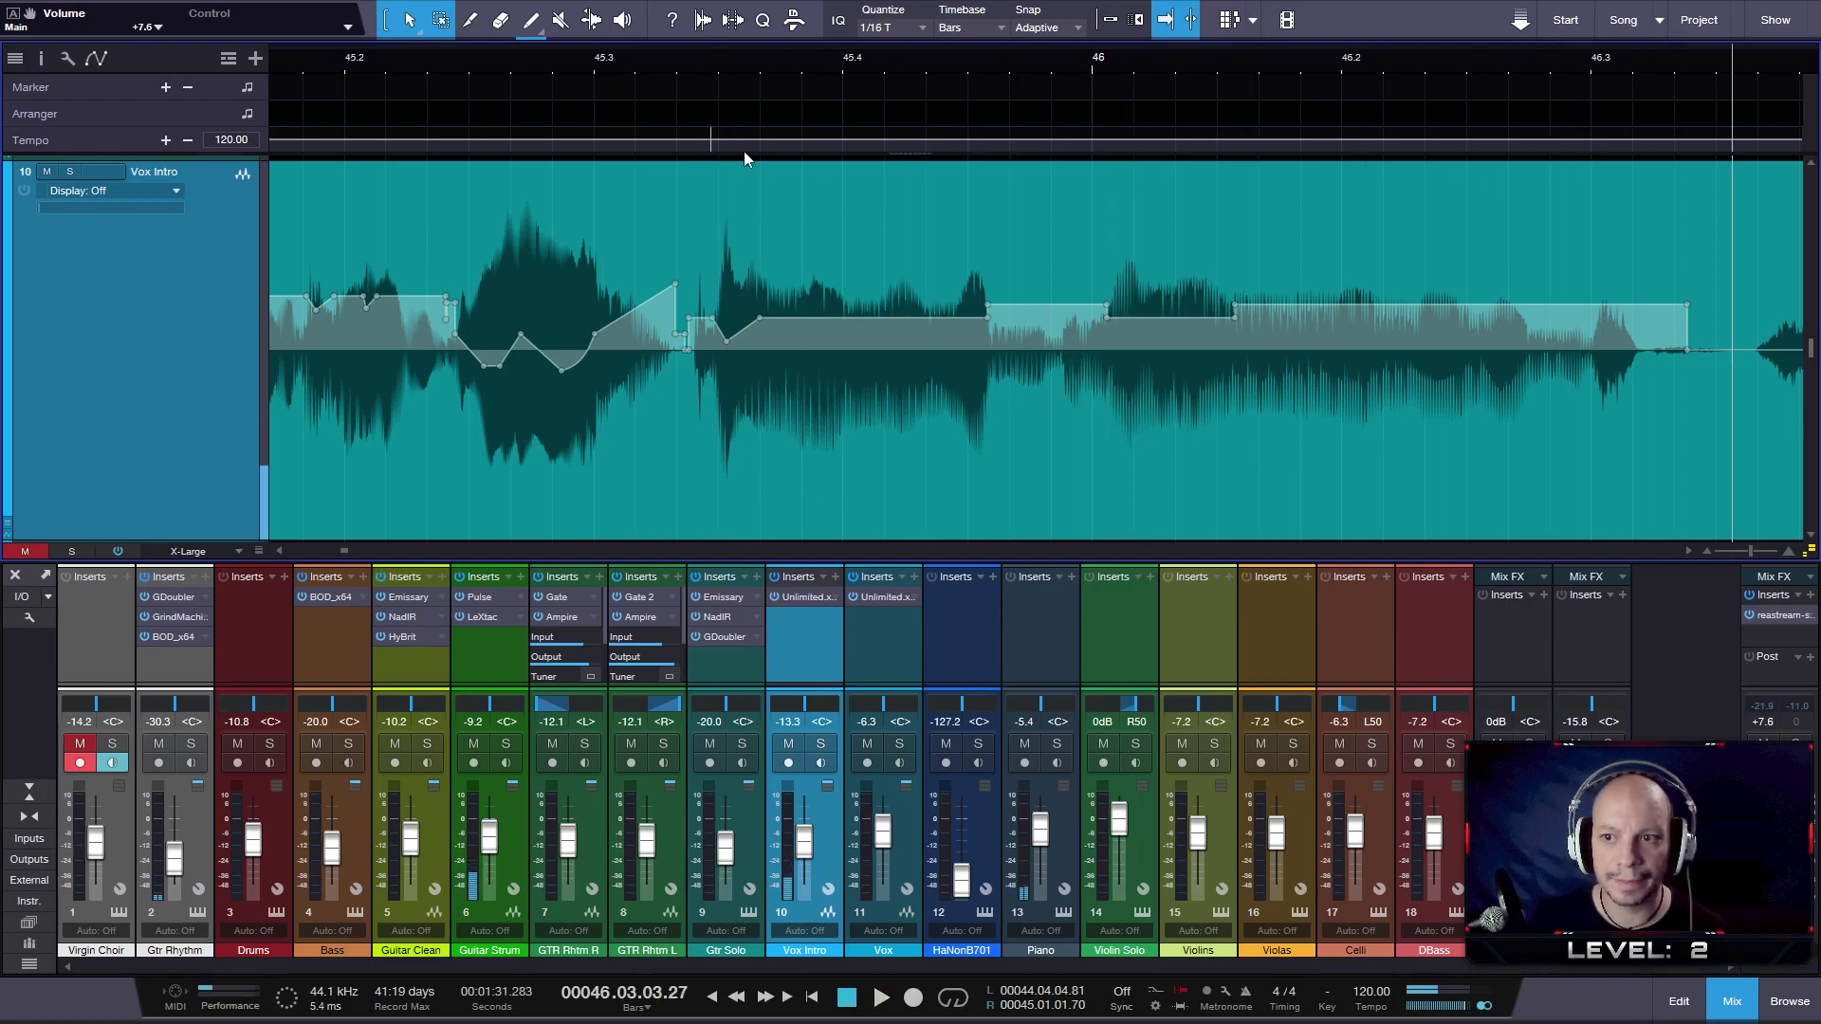
# - Raise the gain of the fading tail from about 46.2.3 to just before 46.3, and play it back from 45.4.4.23
pyautogui.click(1526, 310)
pyautogui.click(1595, 311)
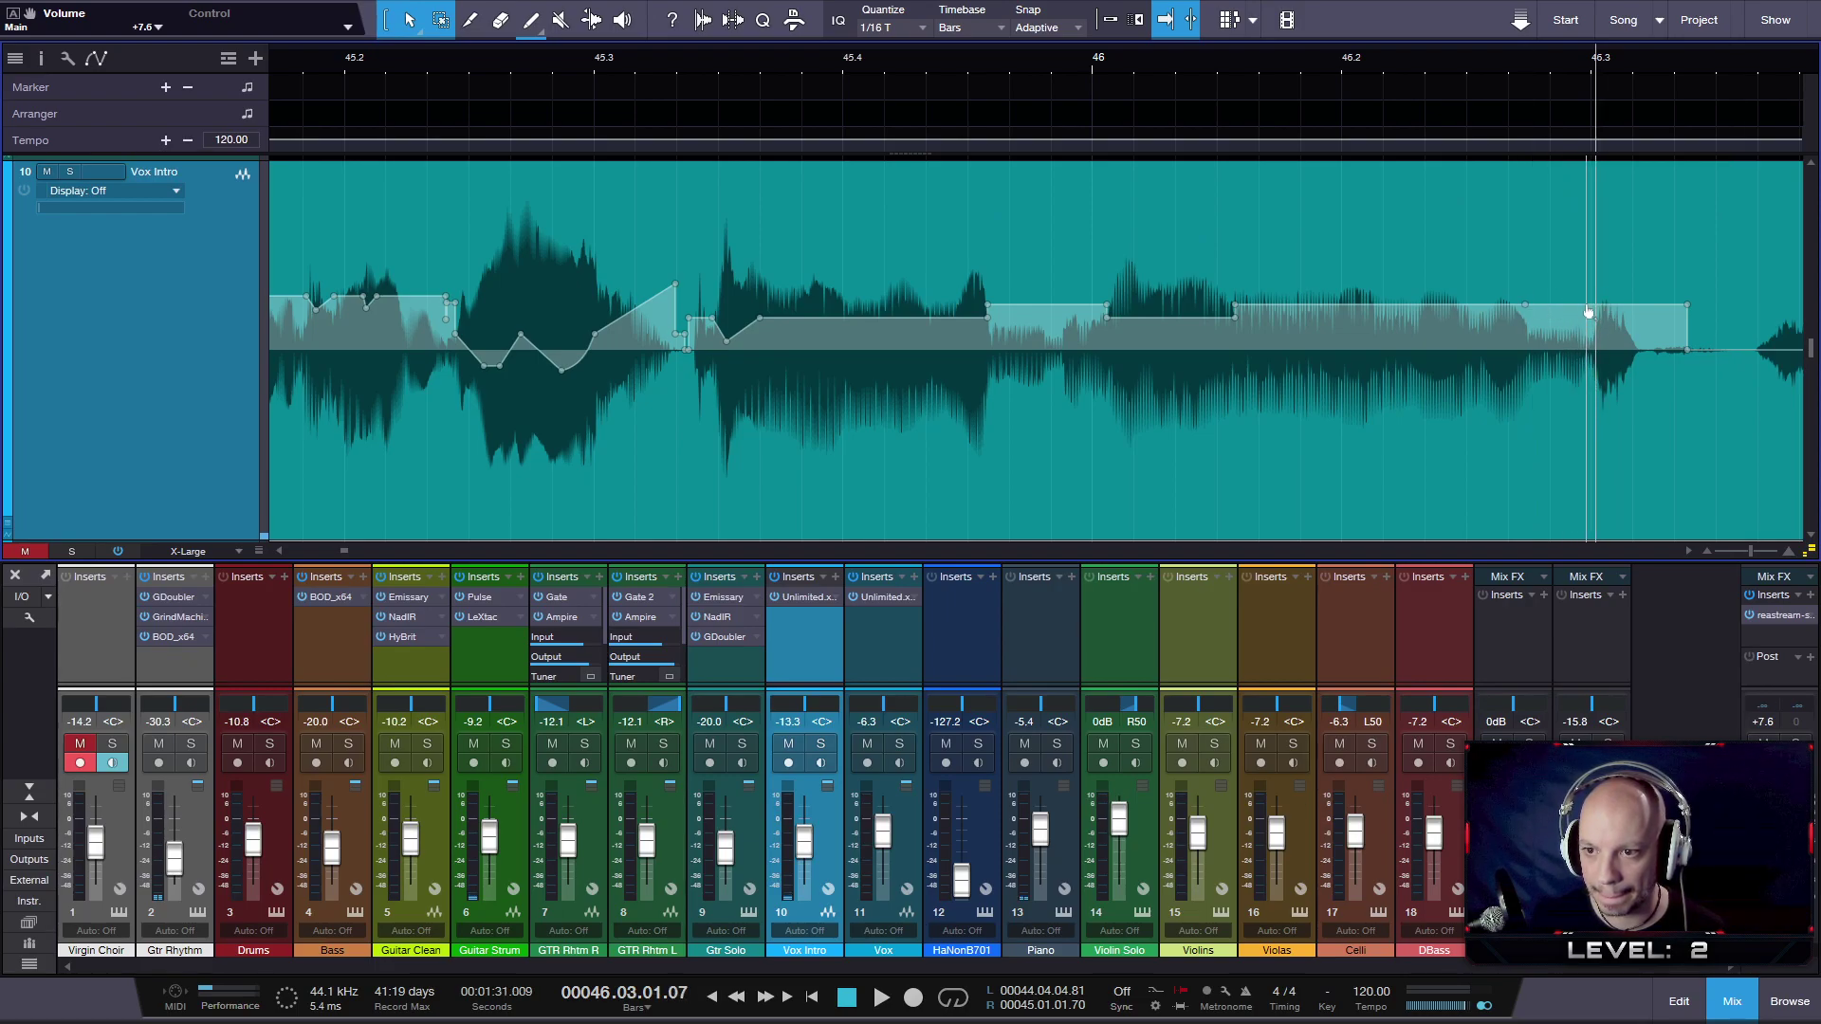
pyautogui.click(1589, 308)
pyautogui.moveTo(1548, 240); pyautogui.dragTo(1530, 219)
pyautogui.click(1047, 77)
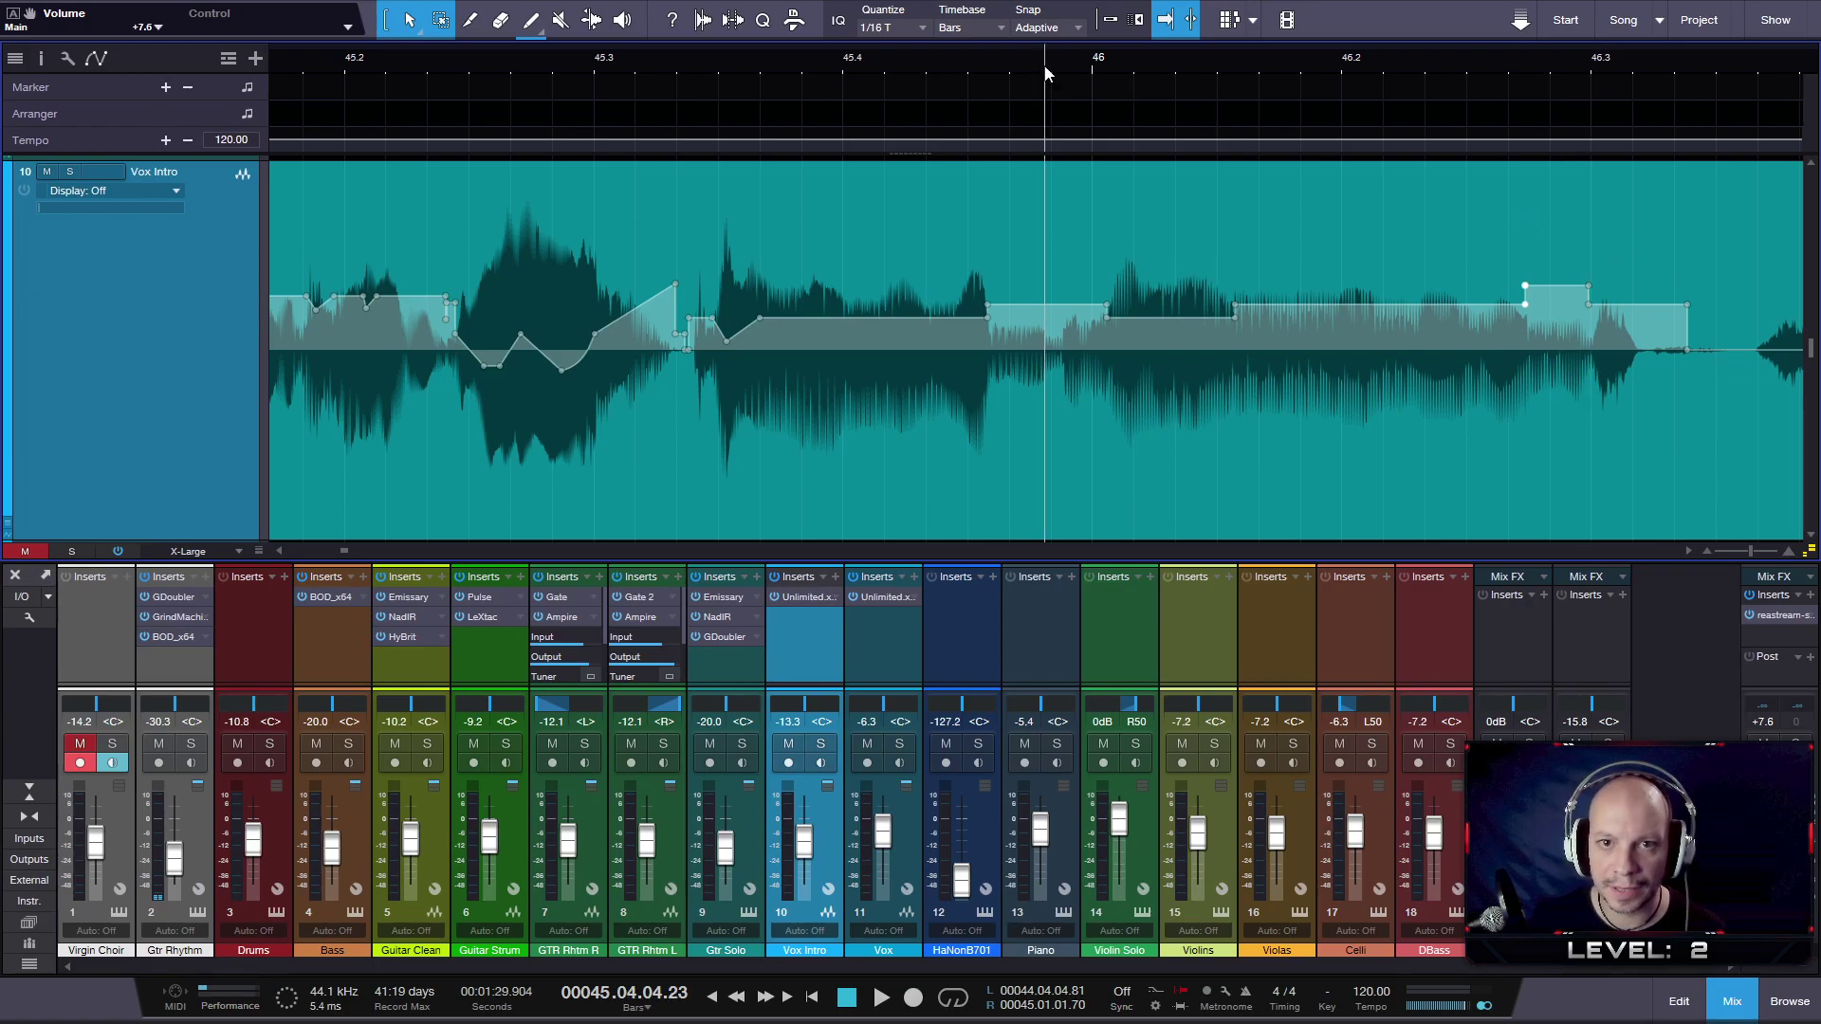
pyautogui.press('space')
pyautogui.press('space')
# - Compare the levelled phrases up to 46.3 with the rest of the vocal clip through about bar 57
pyautogui.press('w')
pyautogui.press('w')
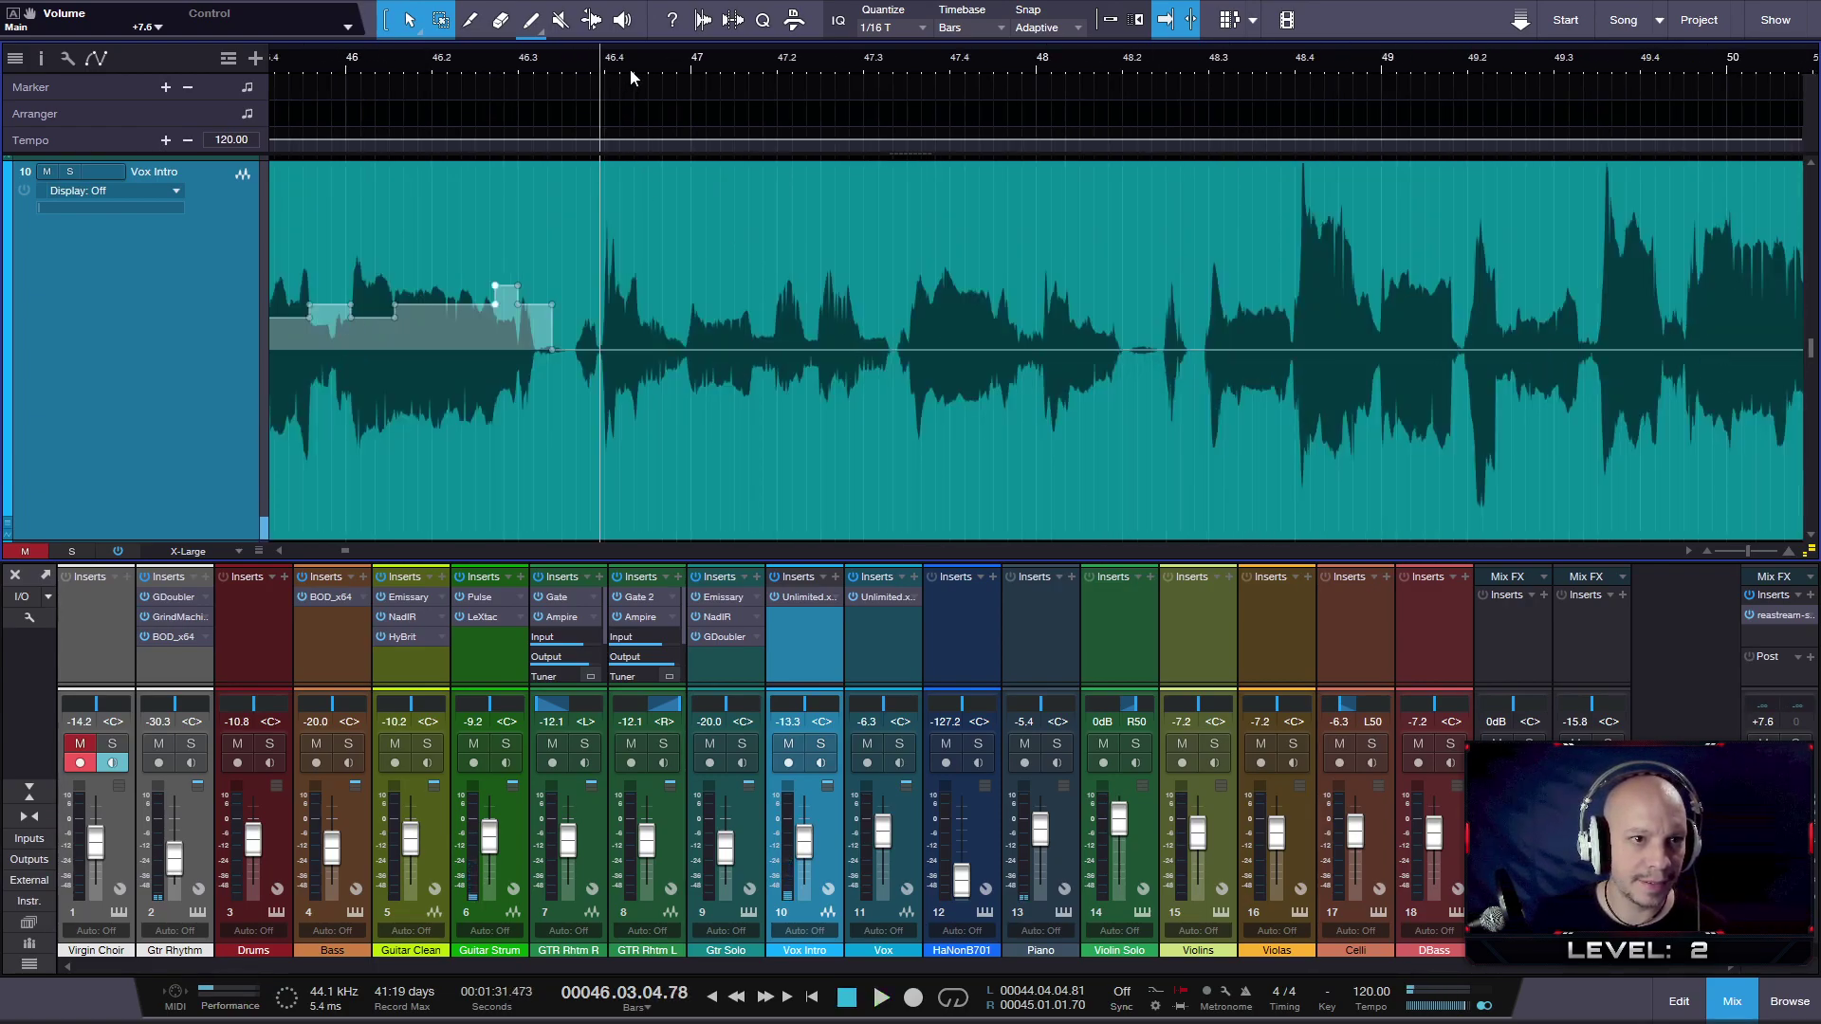
pyautogui.press('w')
pyautogui.press('w')
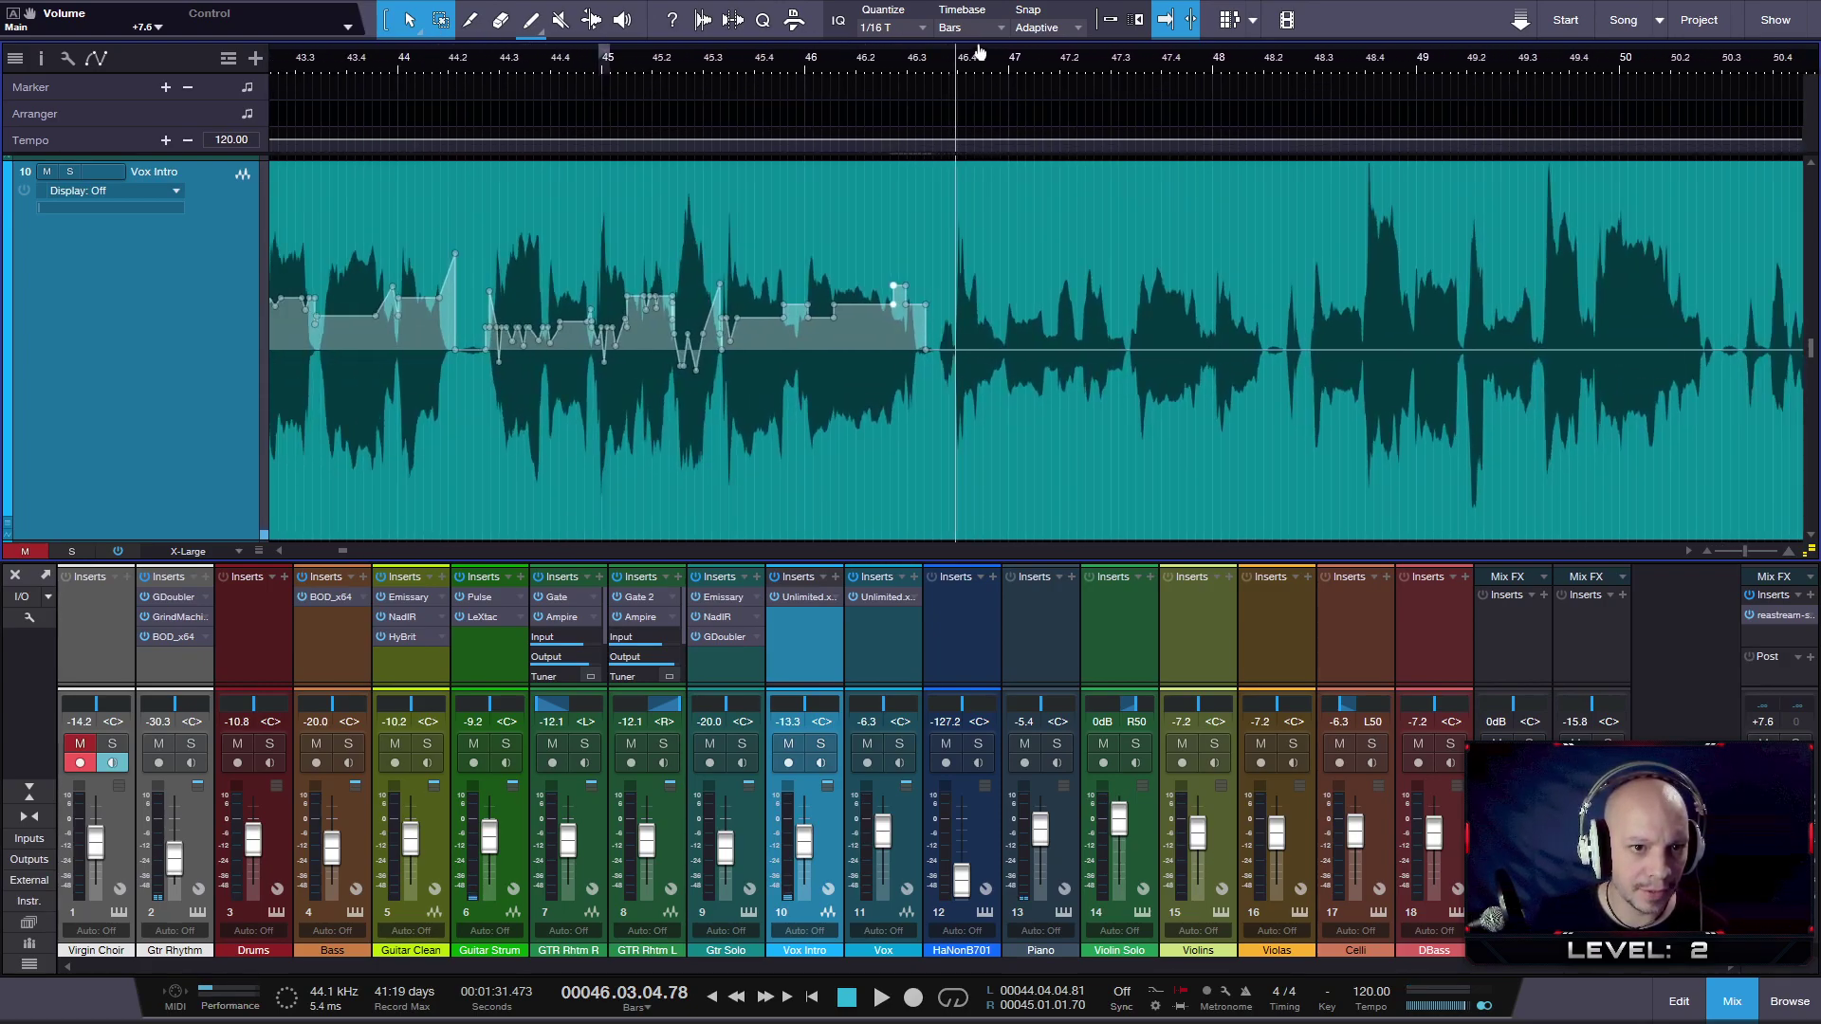
pyautogui.press('e')
pyautogui.press('e')
pyautogui.press('e')
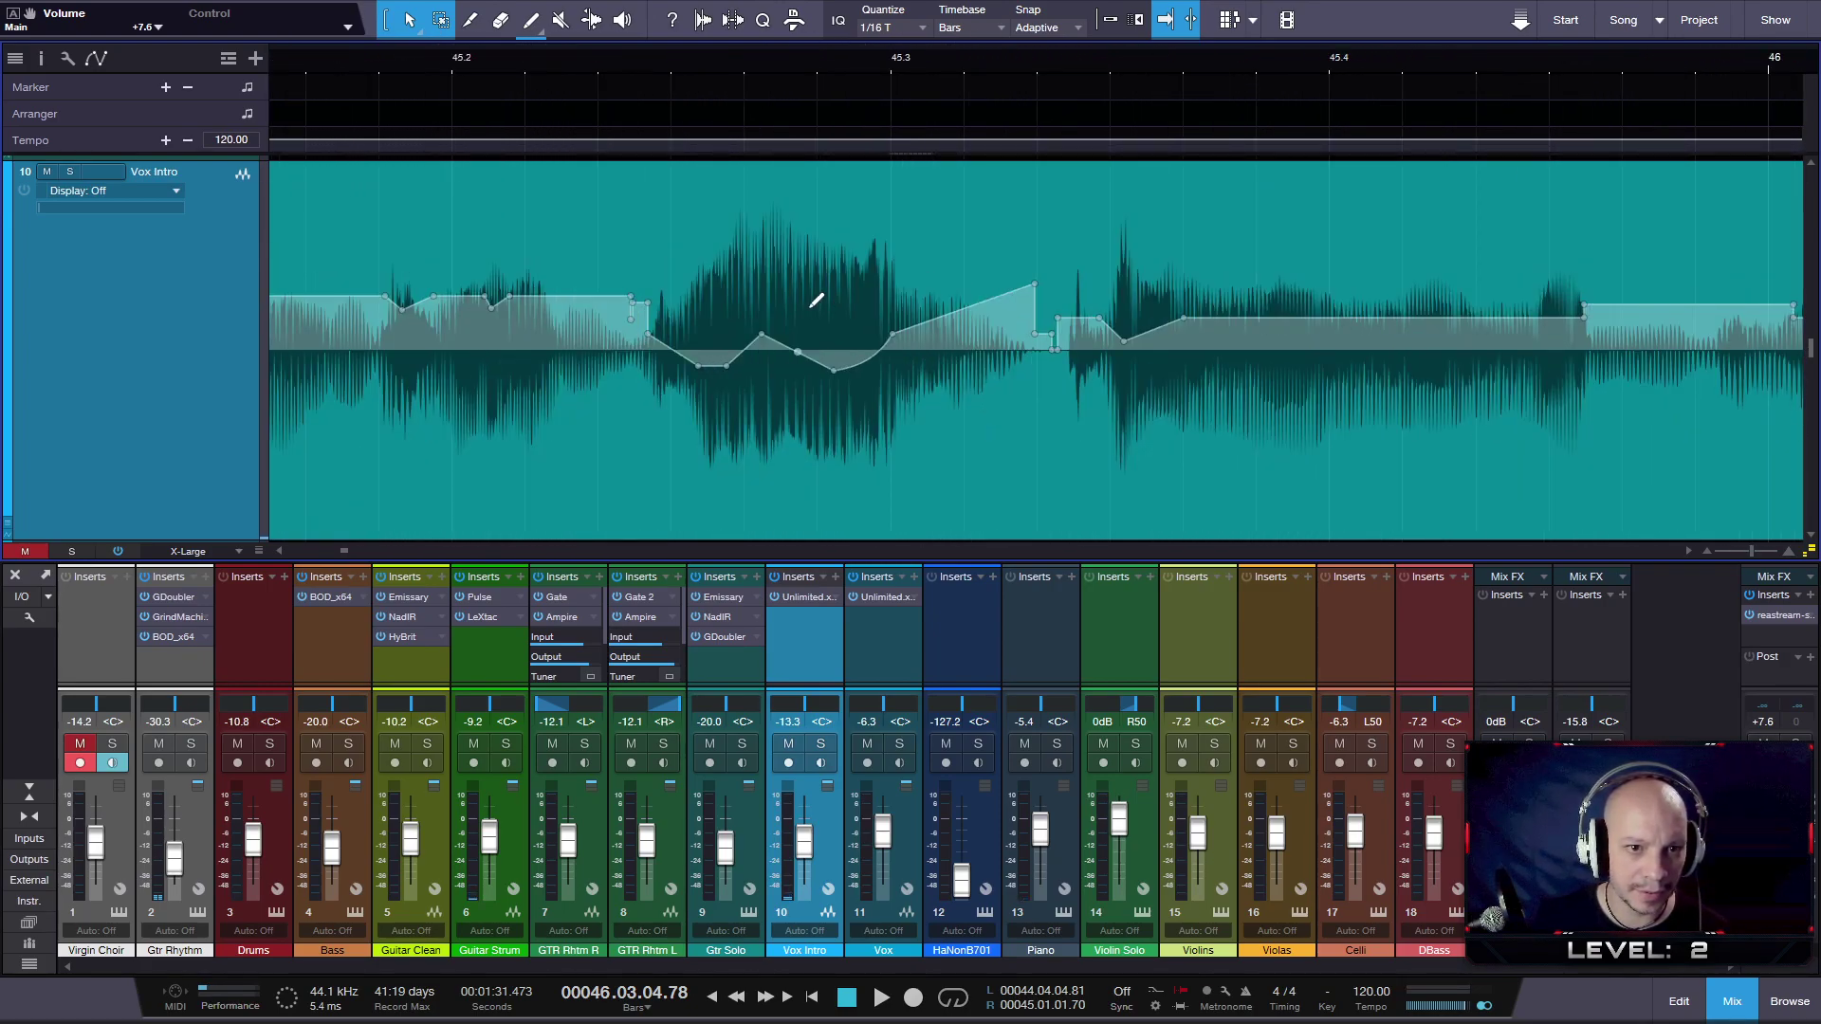
pyautogui.press('w')
pyautogui.press('w')
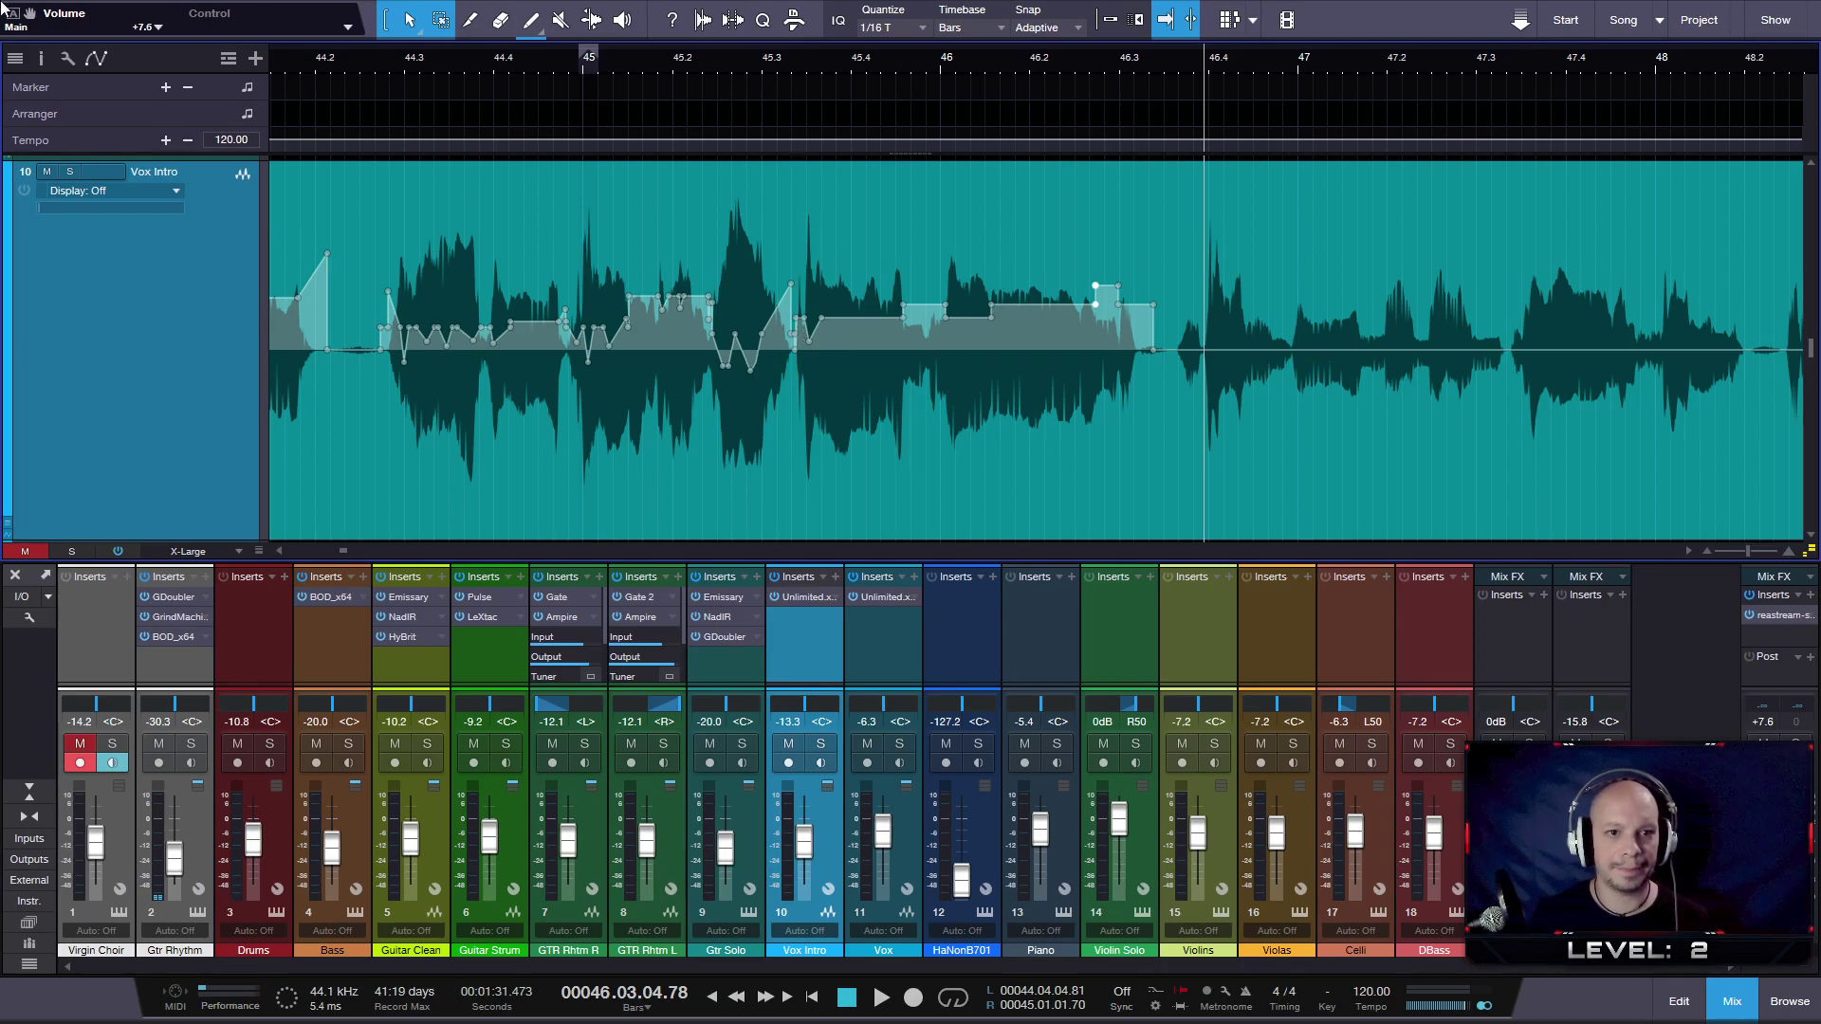
pyautogui.press('w')
pyautogui.press('w')
pyautogui.press('w')
pyautogui.press('w')
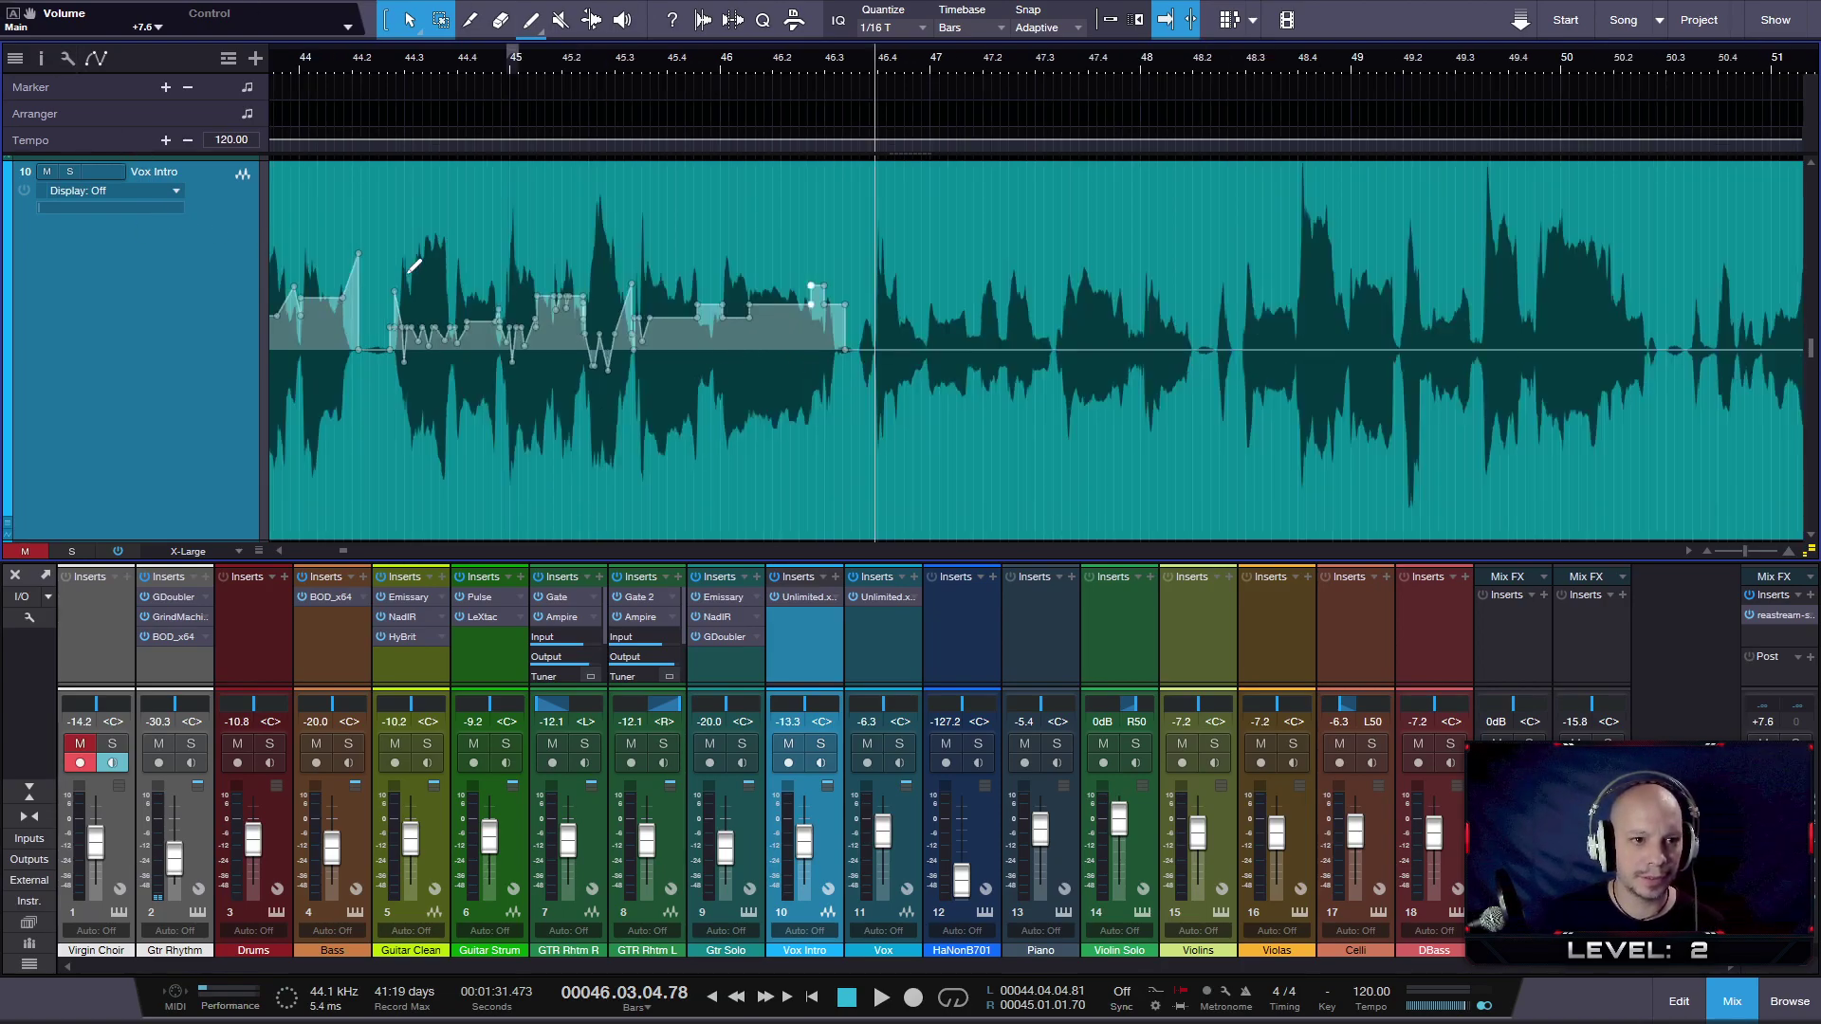
pyautogui.moveTo(617, 53)
pyautogui.mouseDown()
pyautogui.moveTo(1236, 56)
pyautogui.moveTo(1056, 59)
pyautogui.mouseUp()
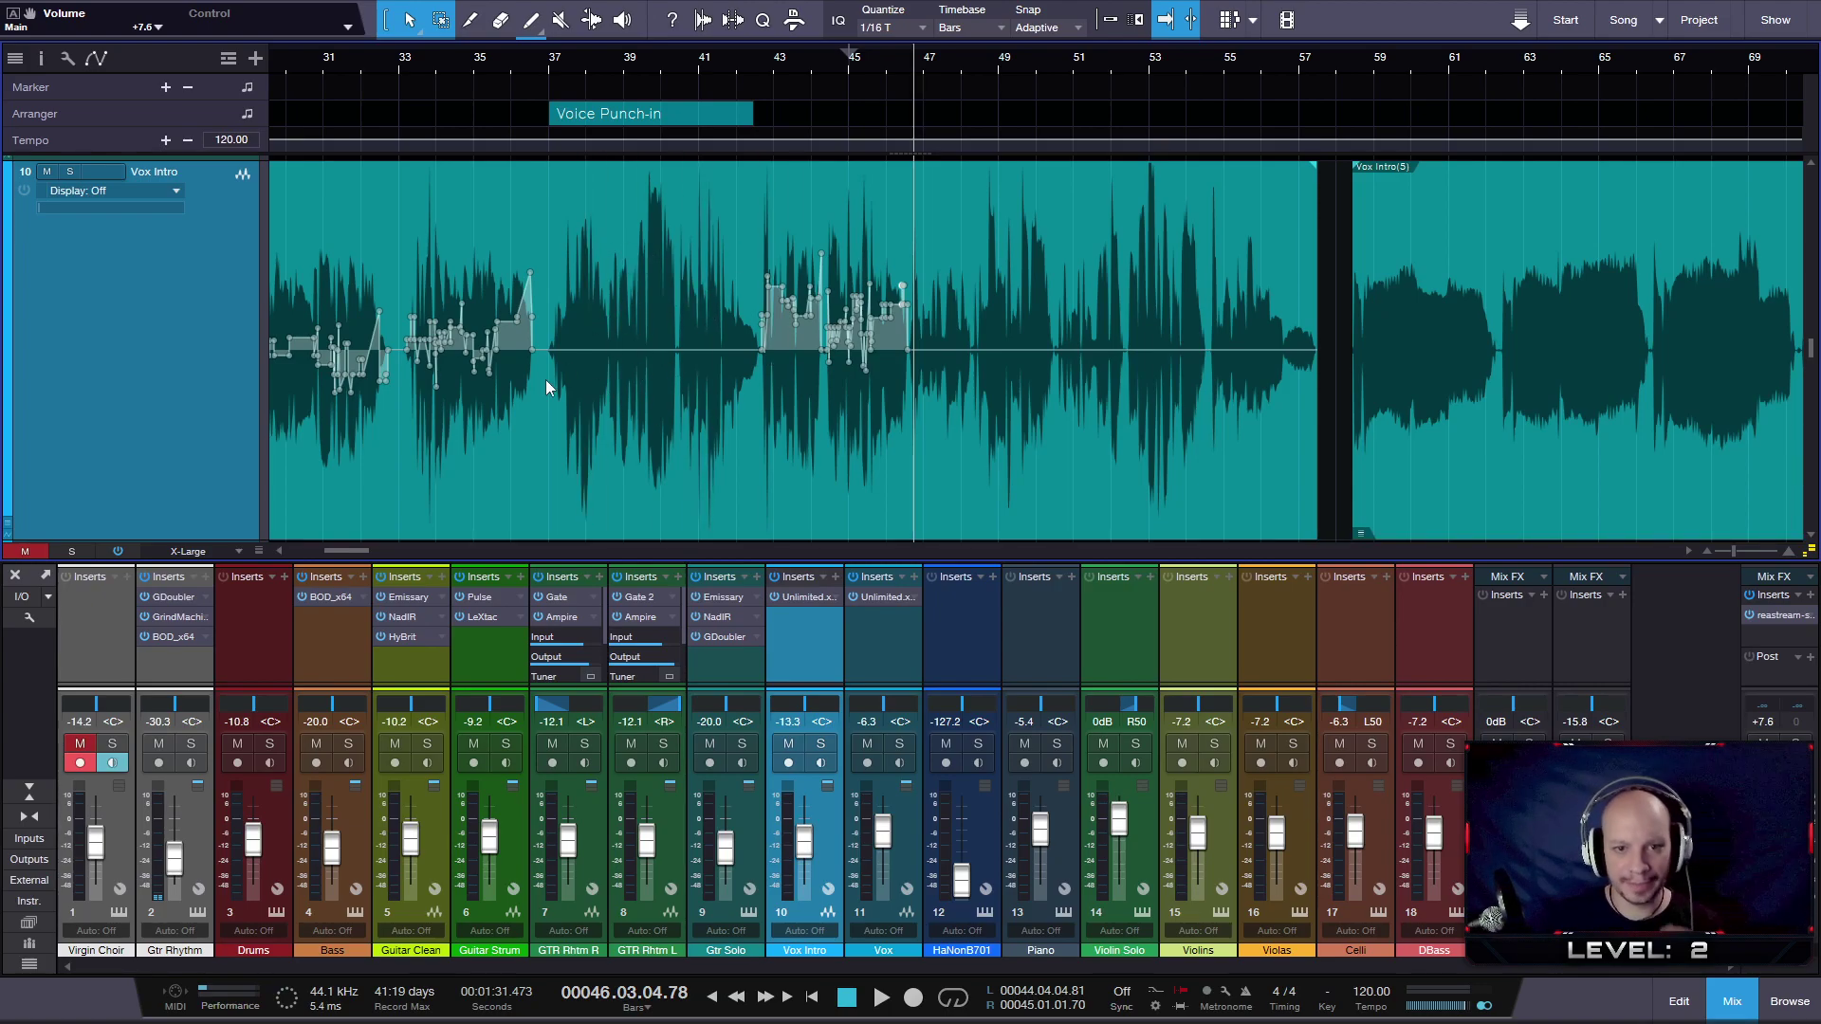
pyautogui.scroll(2, 1253, 373)
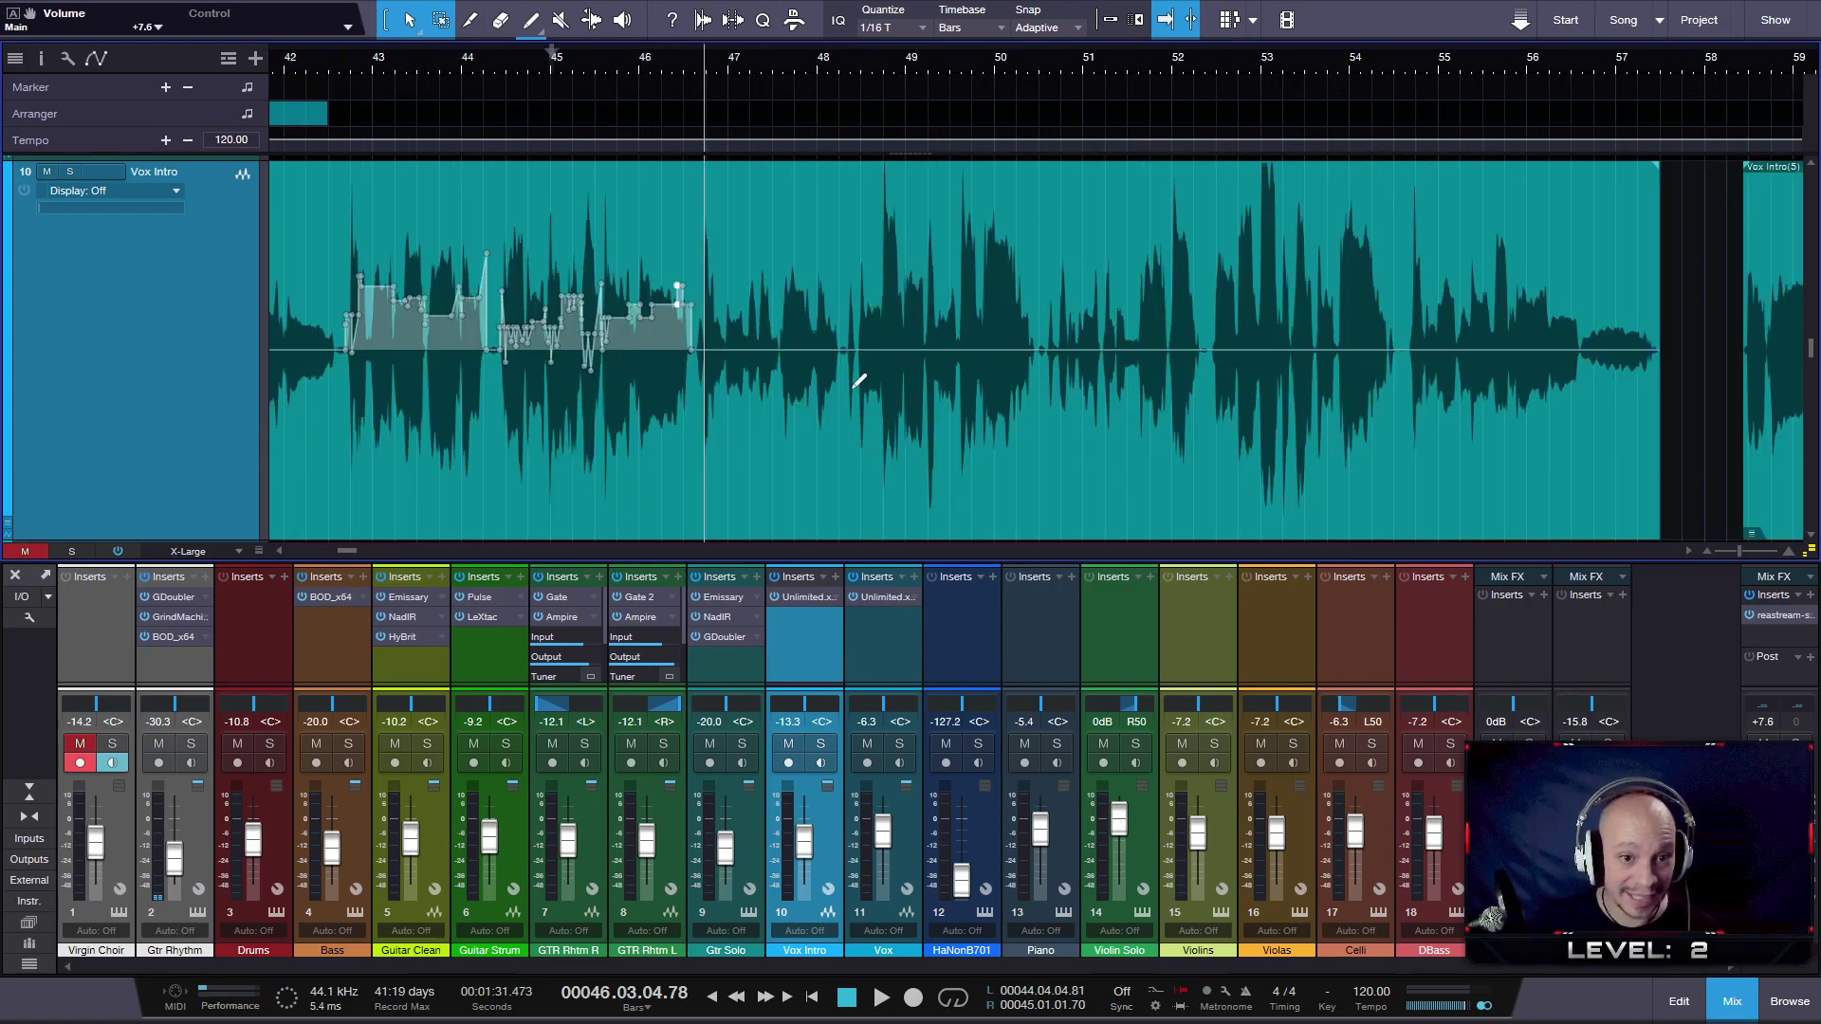
# - Add two small gain dips on the peaks of the syllable onset at 46.4, the first lowest at 46.4.1.10
pyautogui.scroll(5, 664, 361)
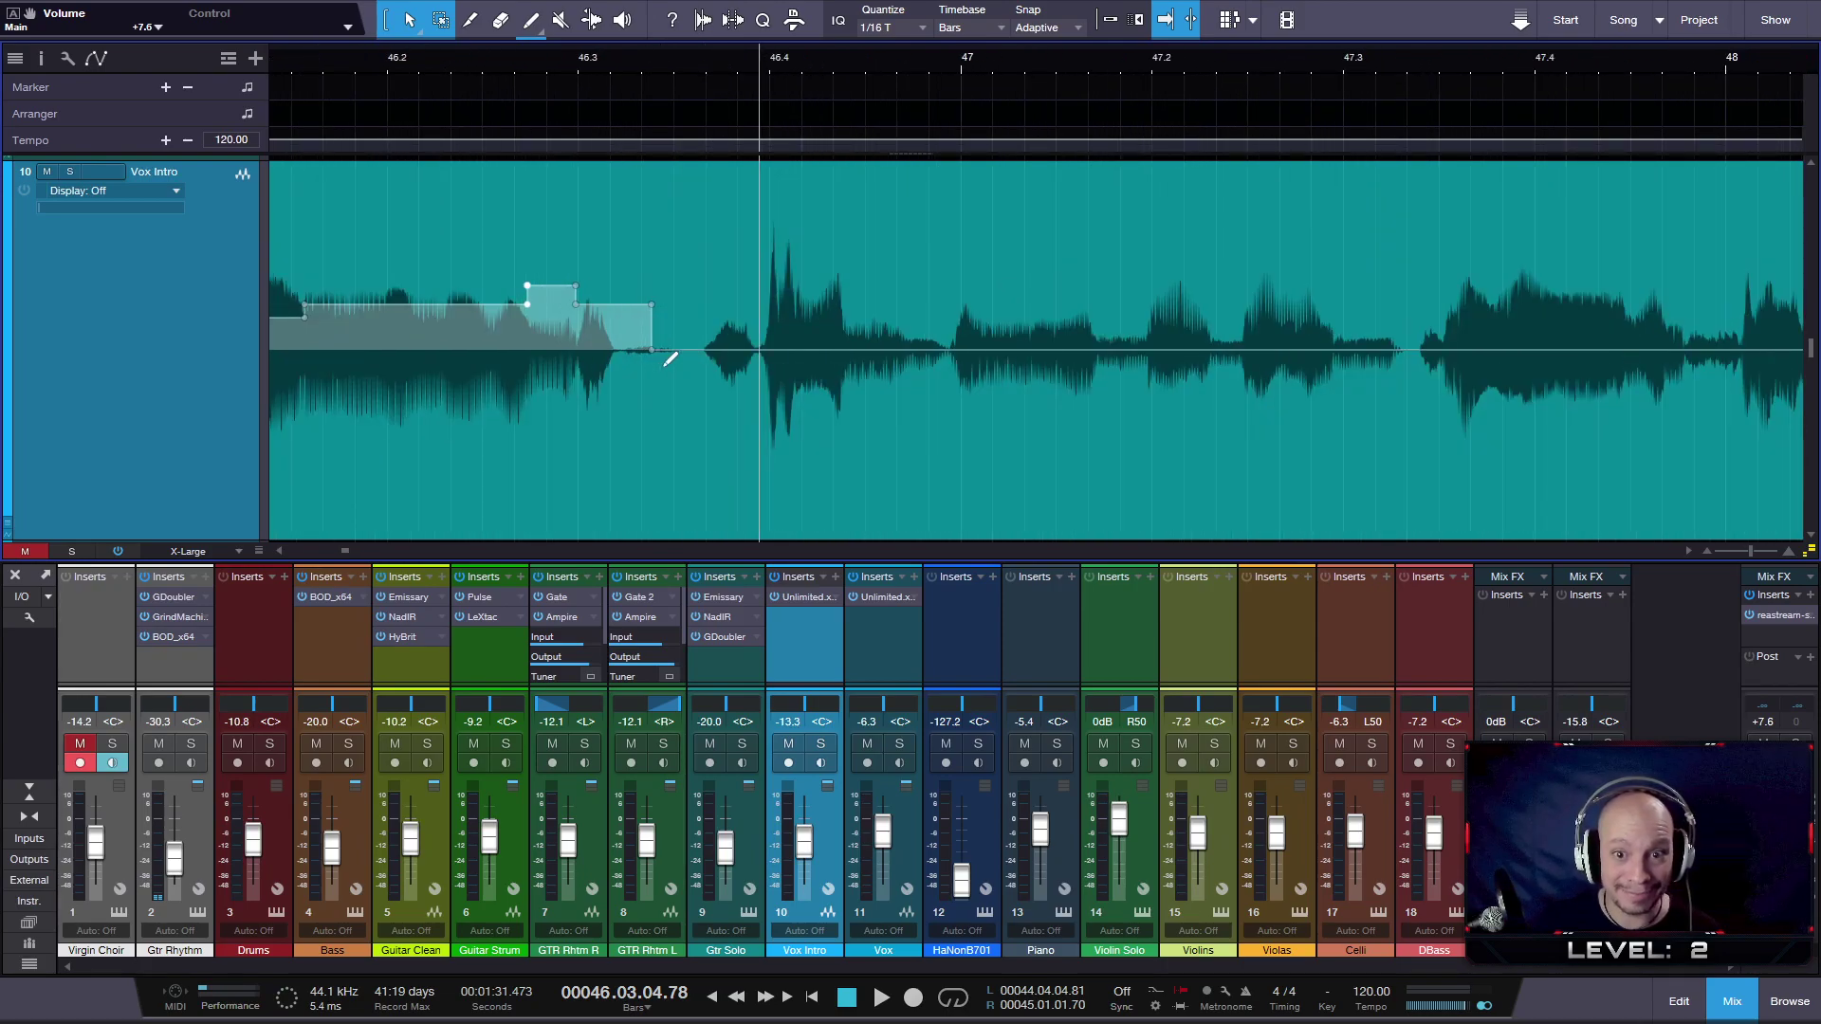
pyautogui.scroll(3, 770, 357)
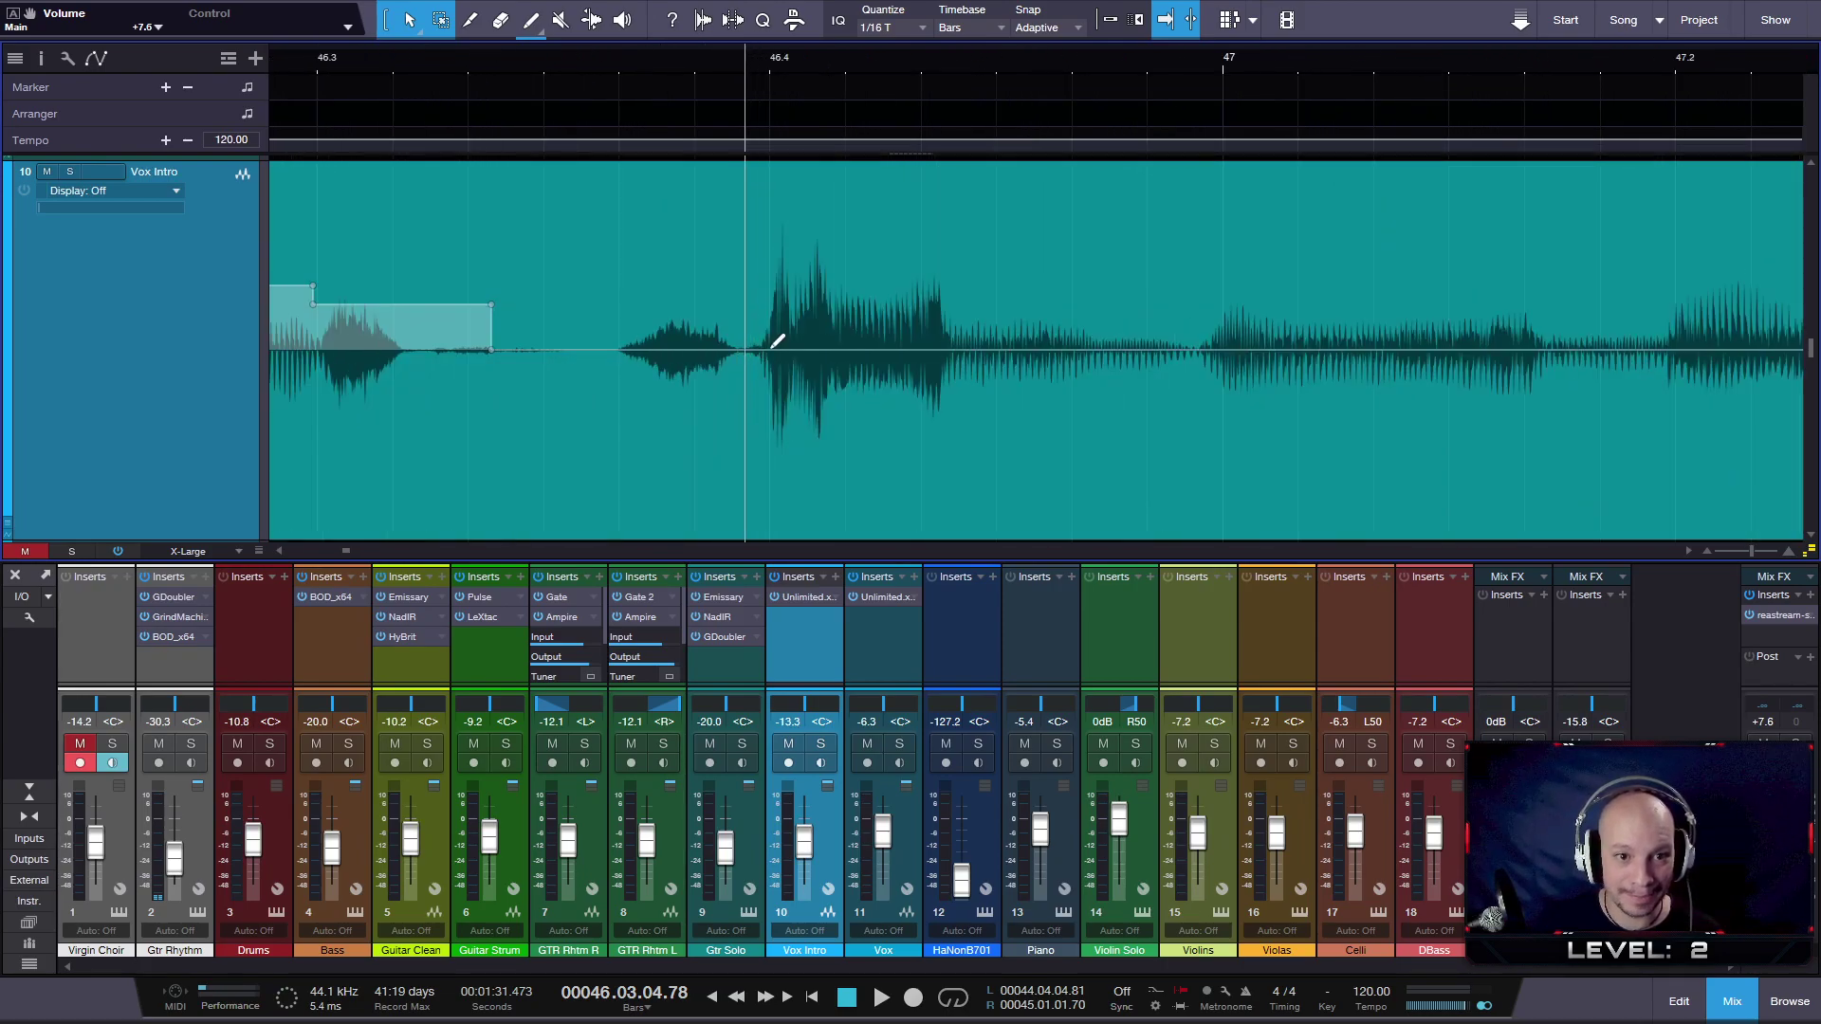
pyautogui.click(808, 352)
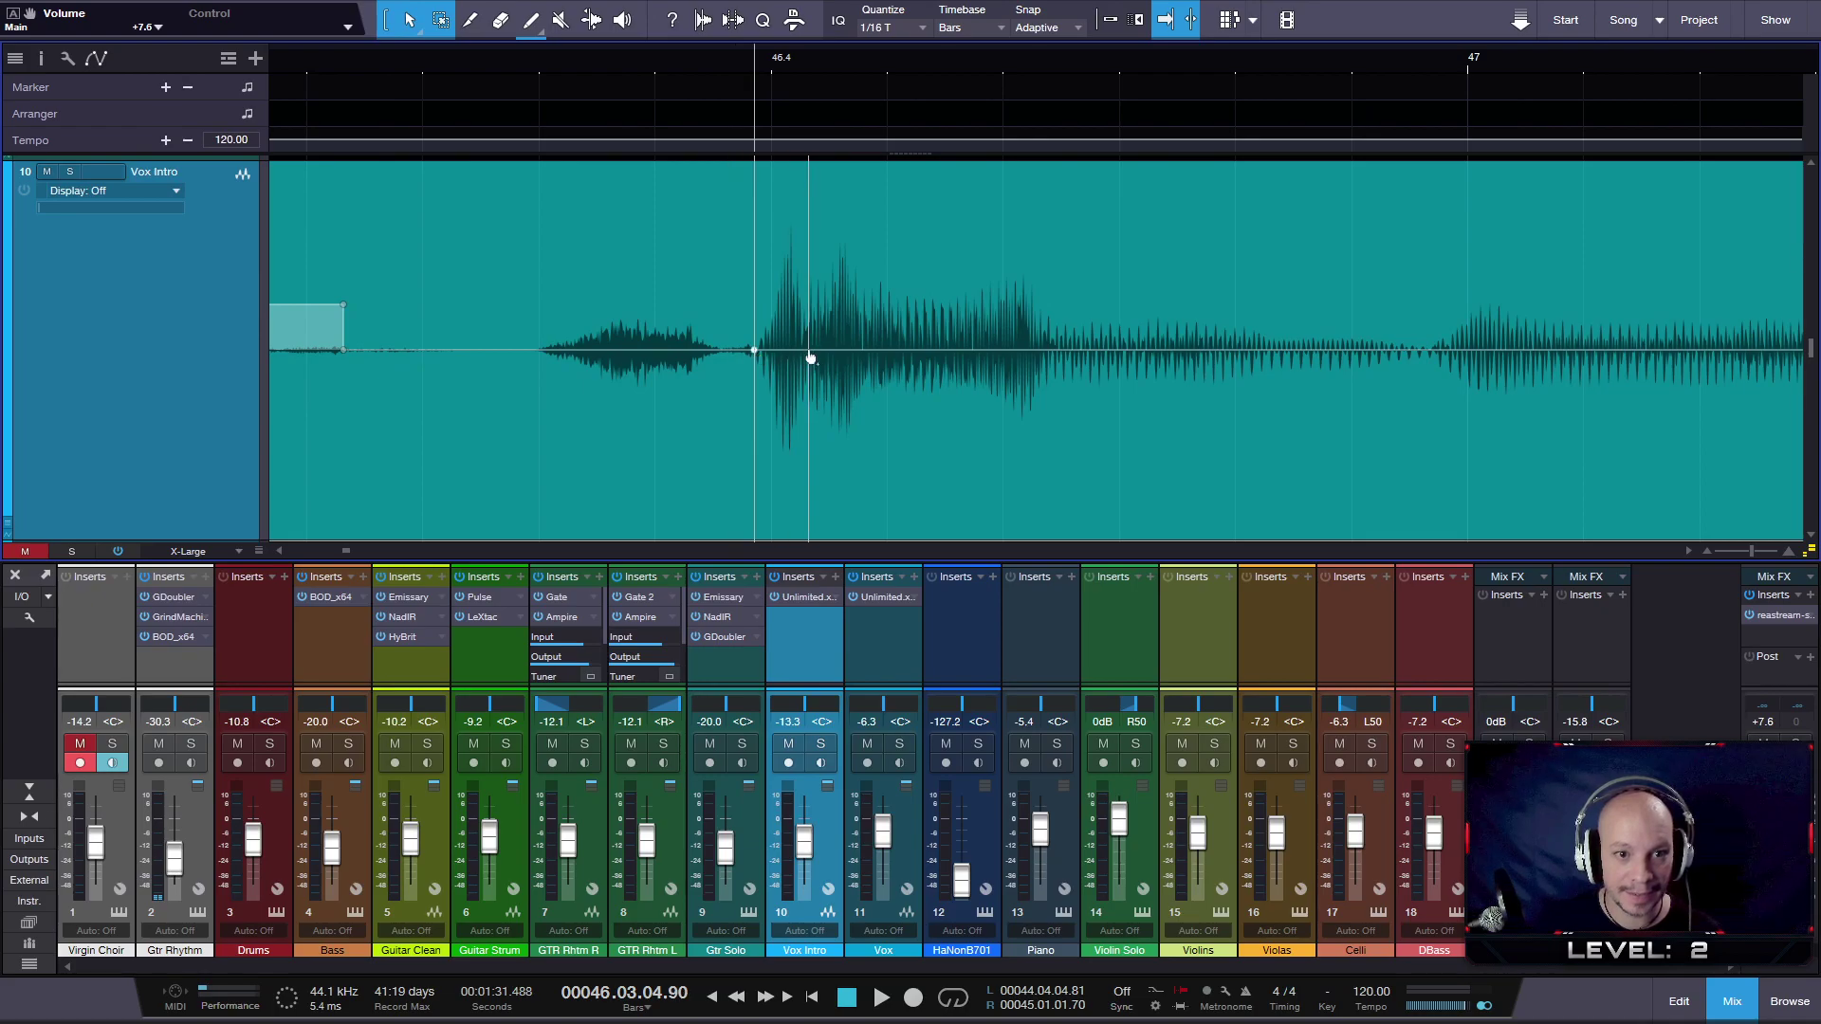
pyautogui.moveTo(787, 357); pyautogui.dragTo(781, 377)
pyautogui.click(825, 352)
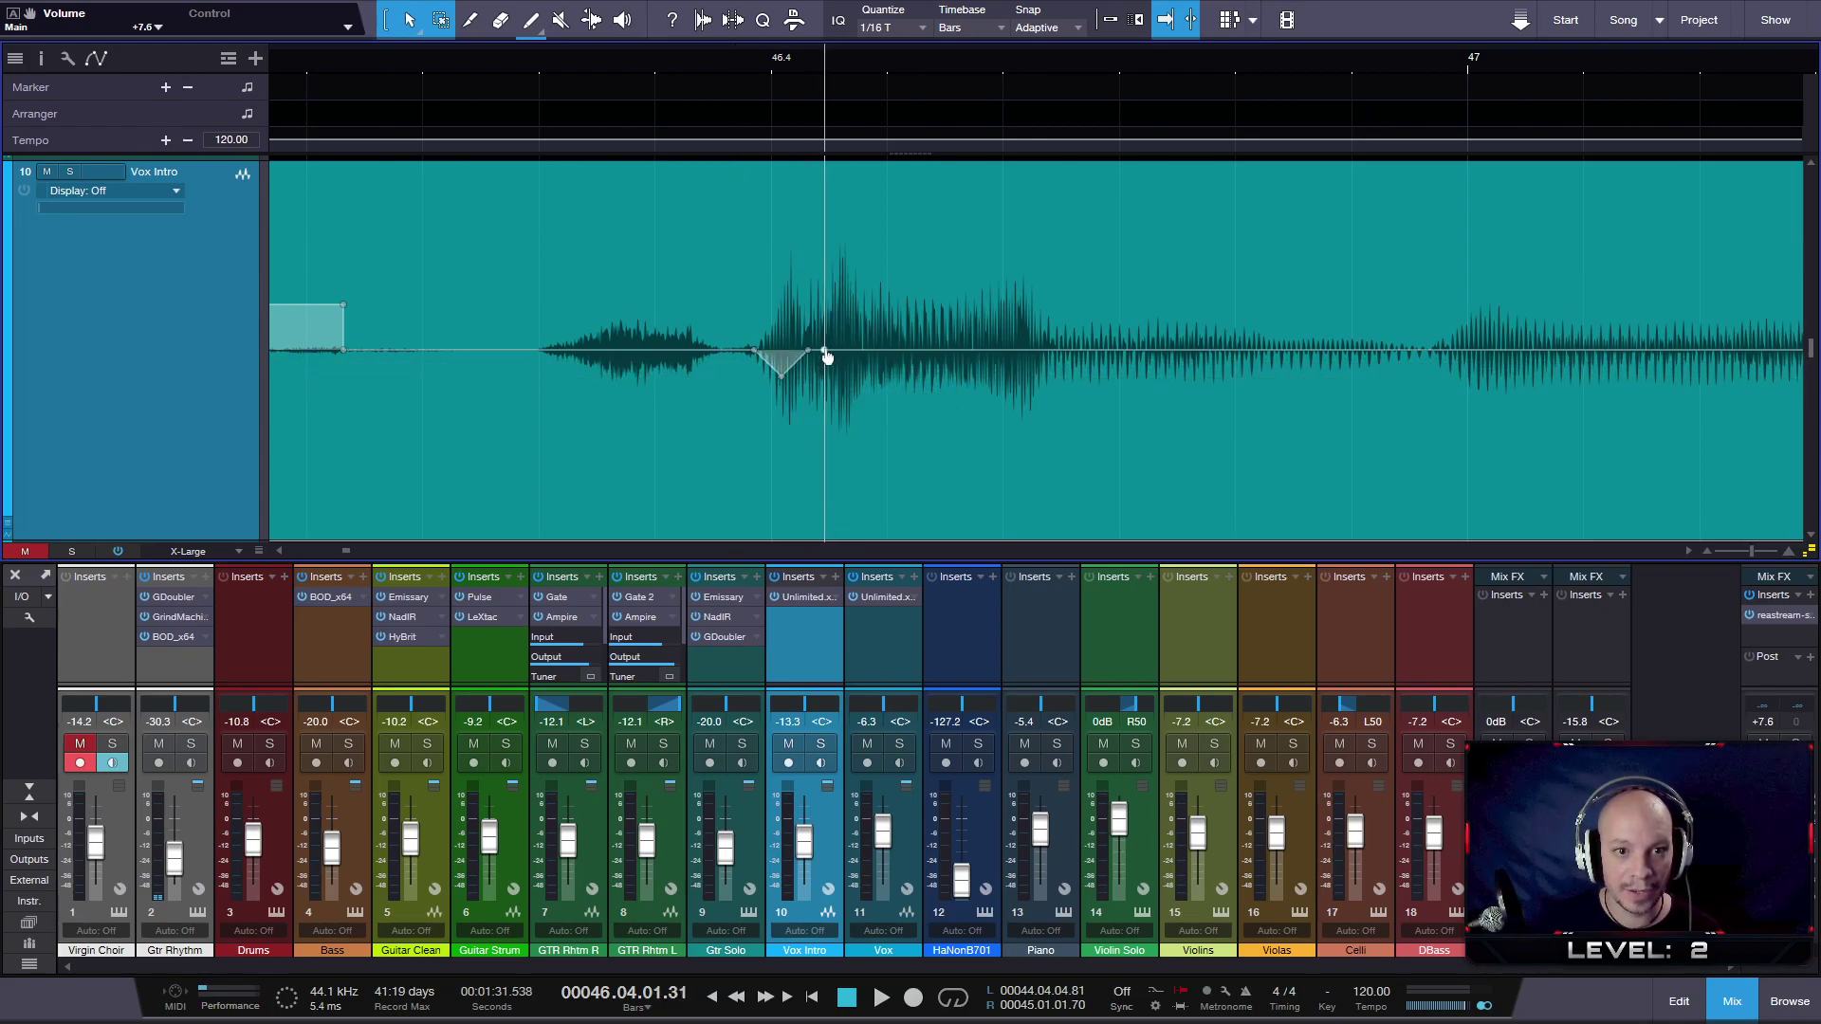
pyautogui.moveTo(849, 370); pyautogui.dragTo(793, 397)
pyautogui.click(786, 380)
pyautogui.press('e')
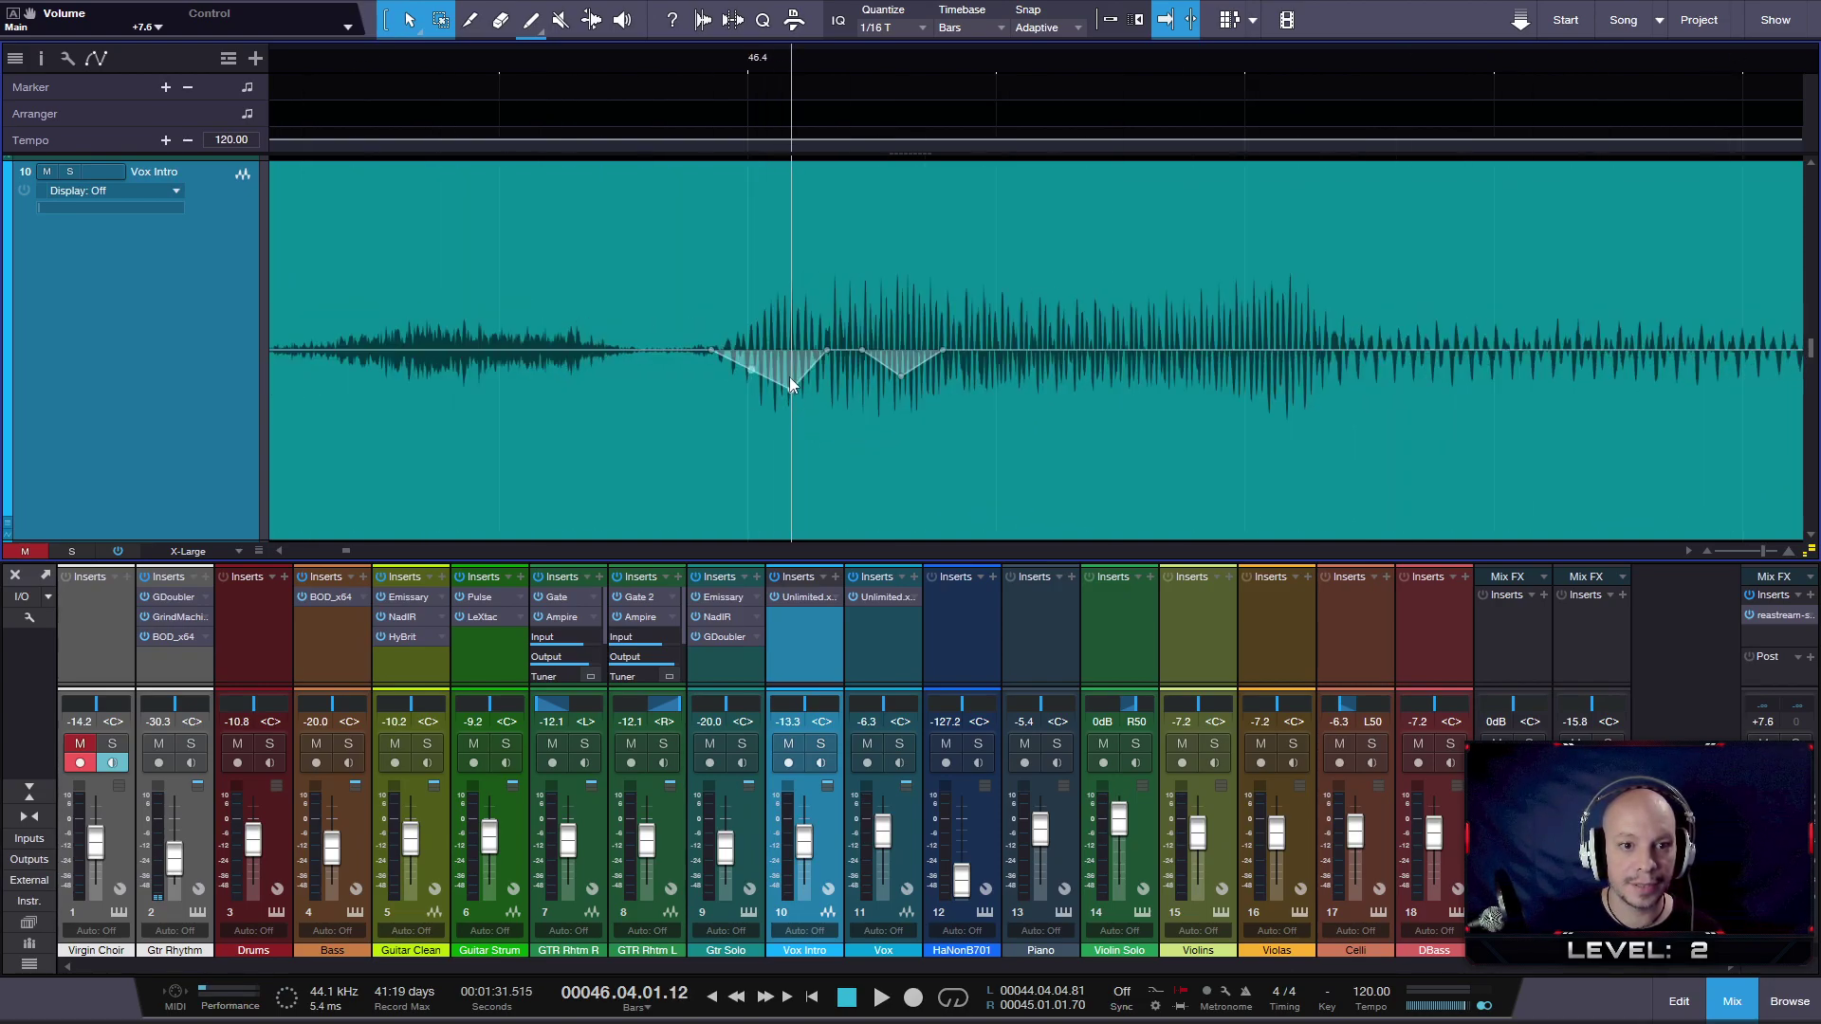
pyautogui.moveTo(789, 380)
pyautogui.mouseDown()
pyautogui.moveTo(804, 391)
pyautogui.moveTo(787, 380)
pyautogui.mouseUp()
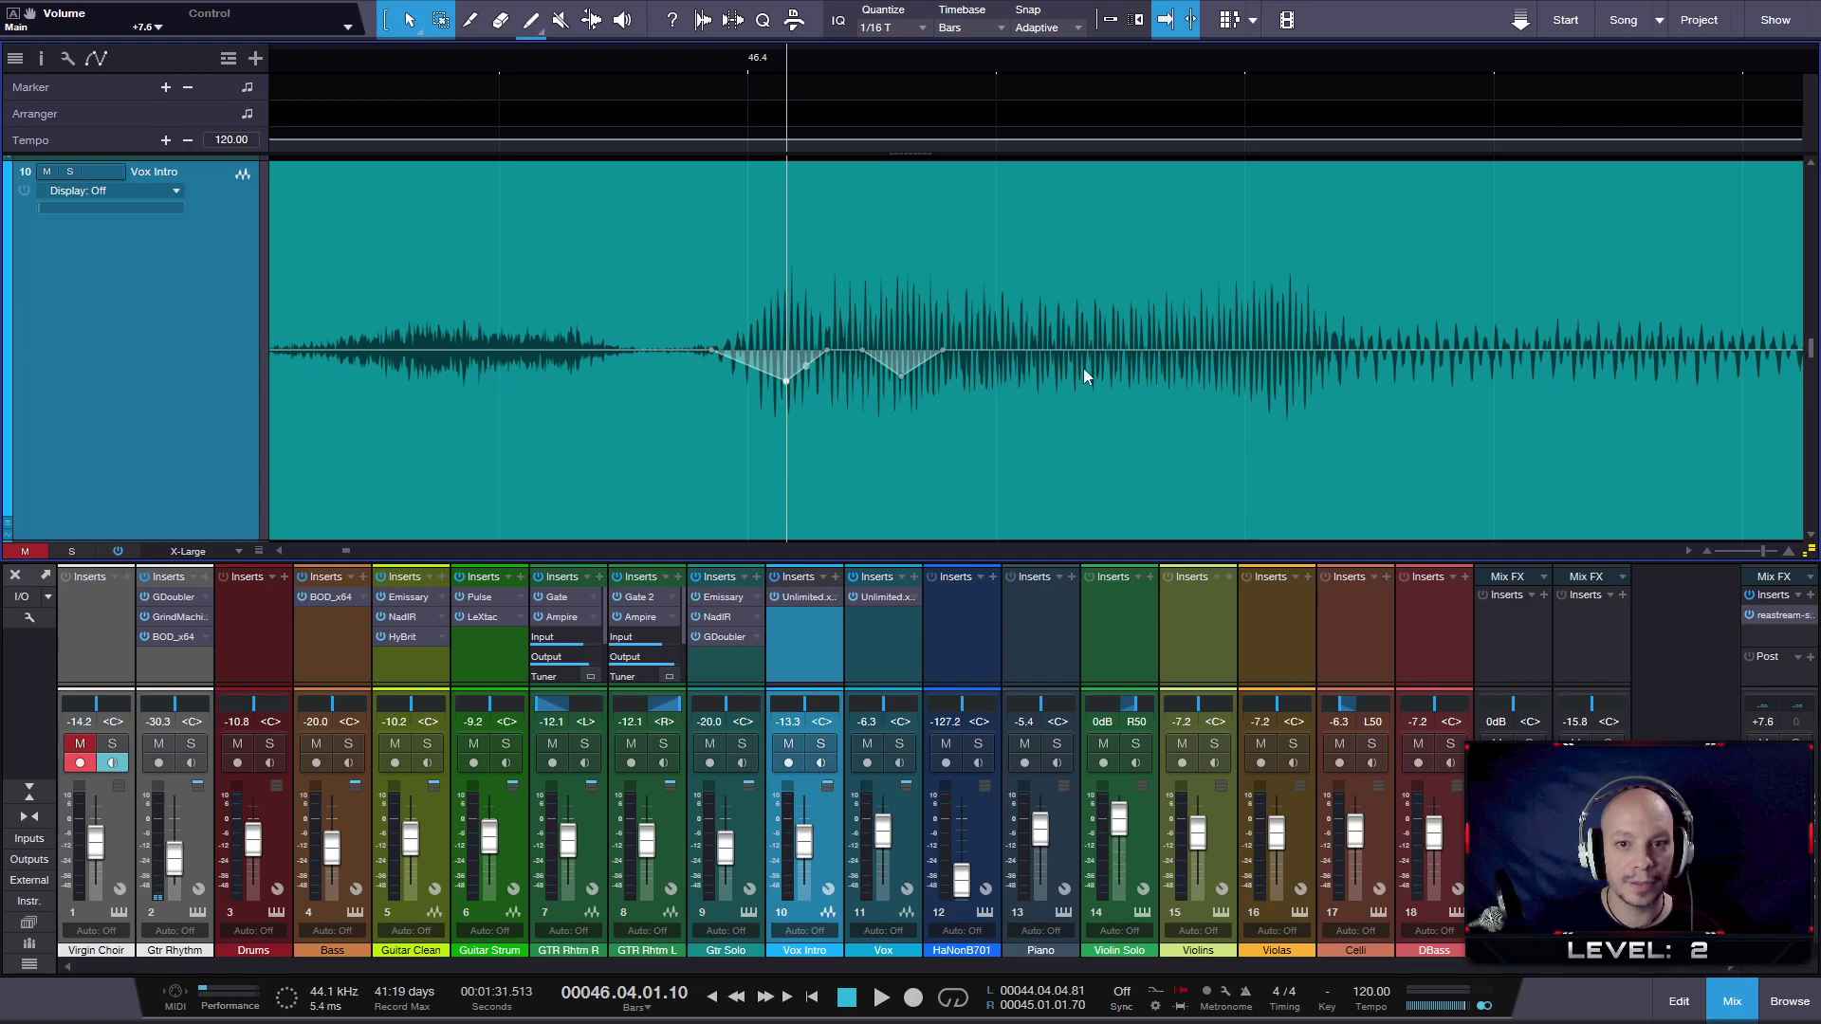
# - Raise the gain of the quiet tail from 46.4.2.53 to just before bar 47, with an extra lift from 46.4.3.81
pyautogui.press('w')
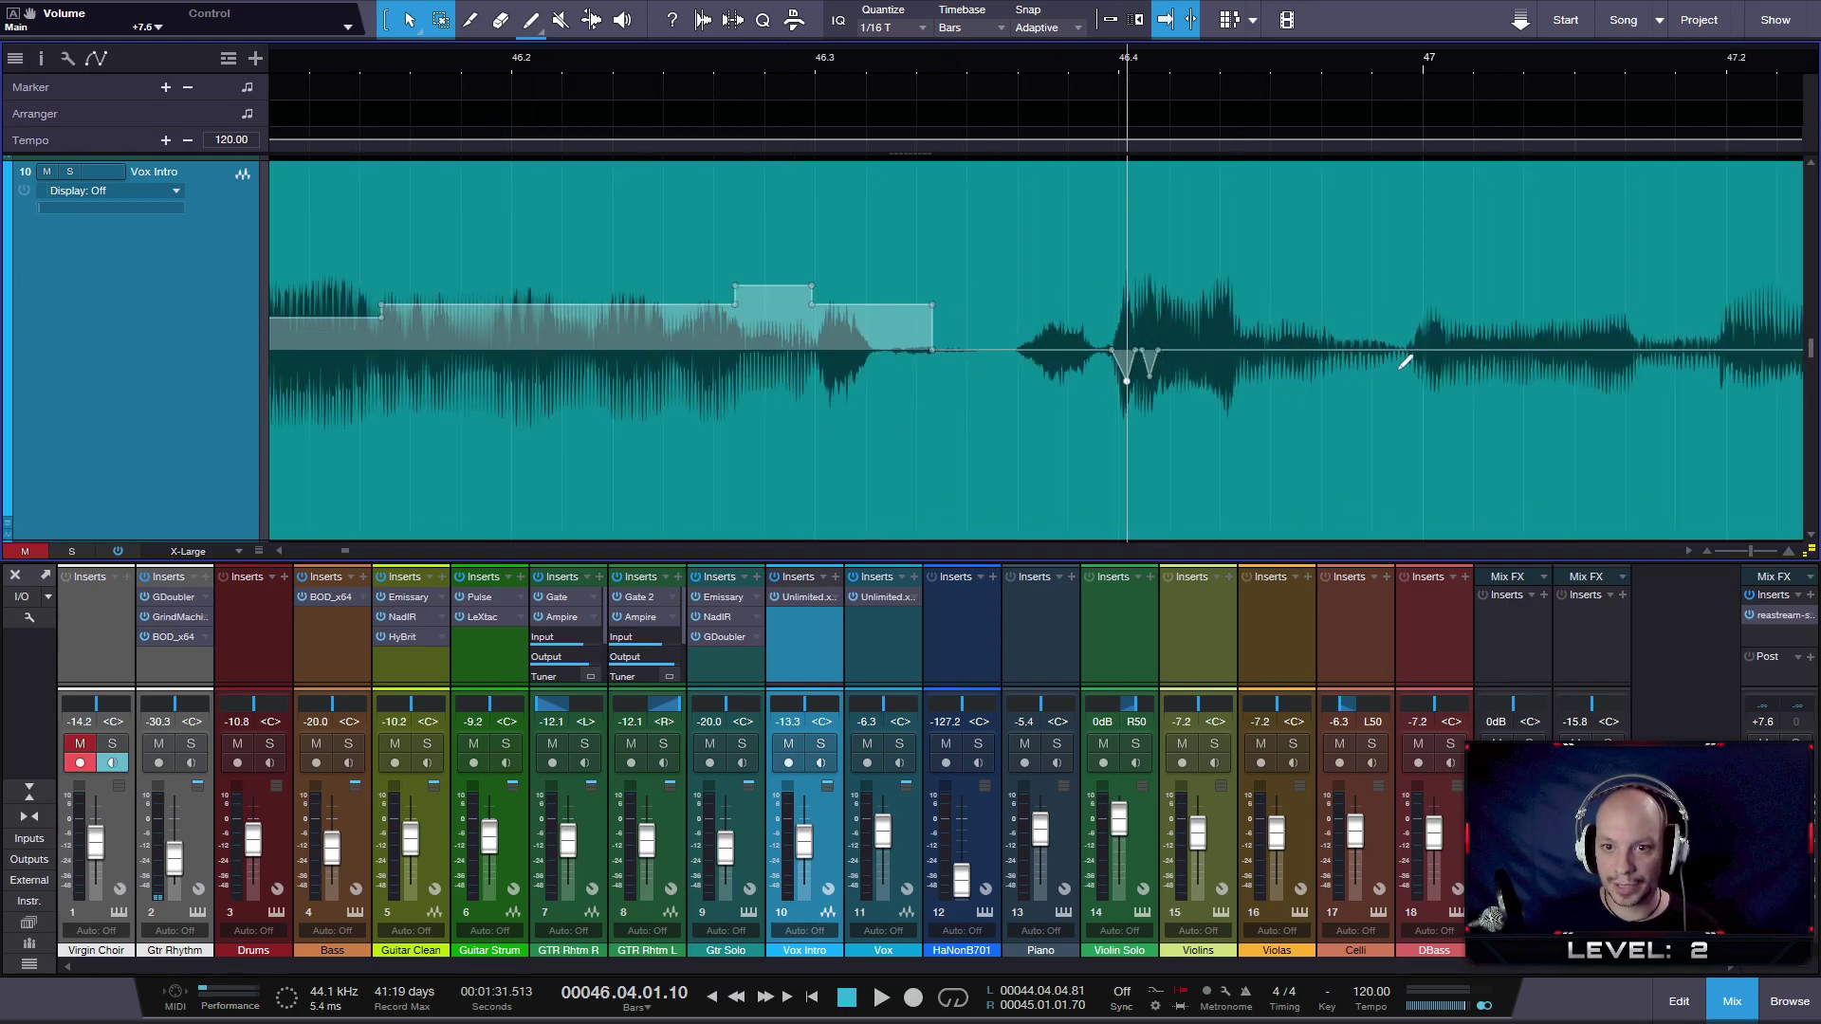
pyautogui.click(1236, 352)
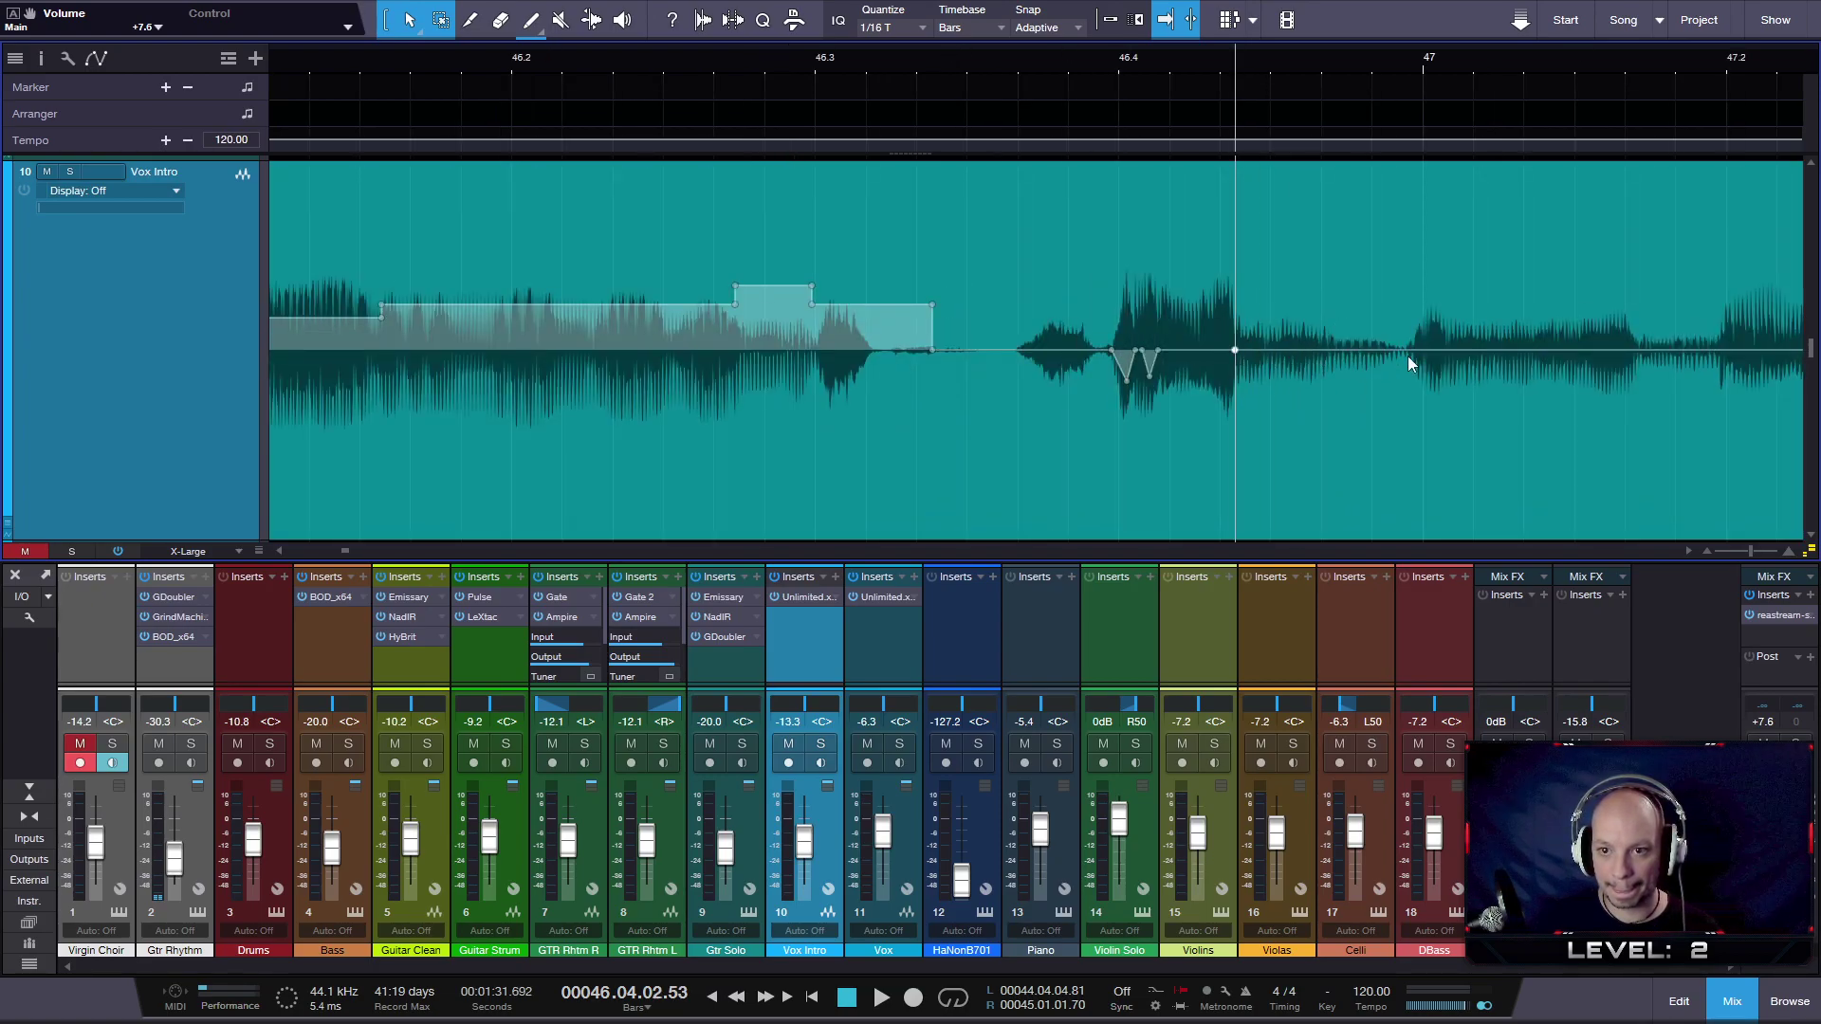
pyautogui.click(1403, 352)
pyautogui.moveTo(1301, 350); pyautogui.dragTo(1301, 212)
pyautogui.hscroll(2, 1519, 61)
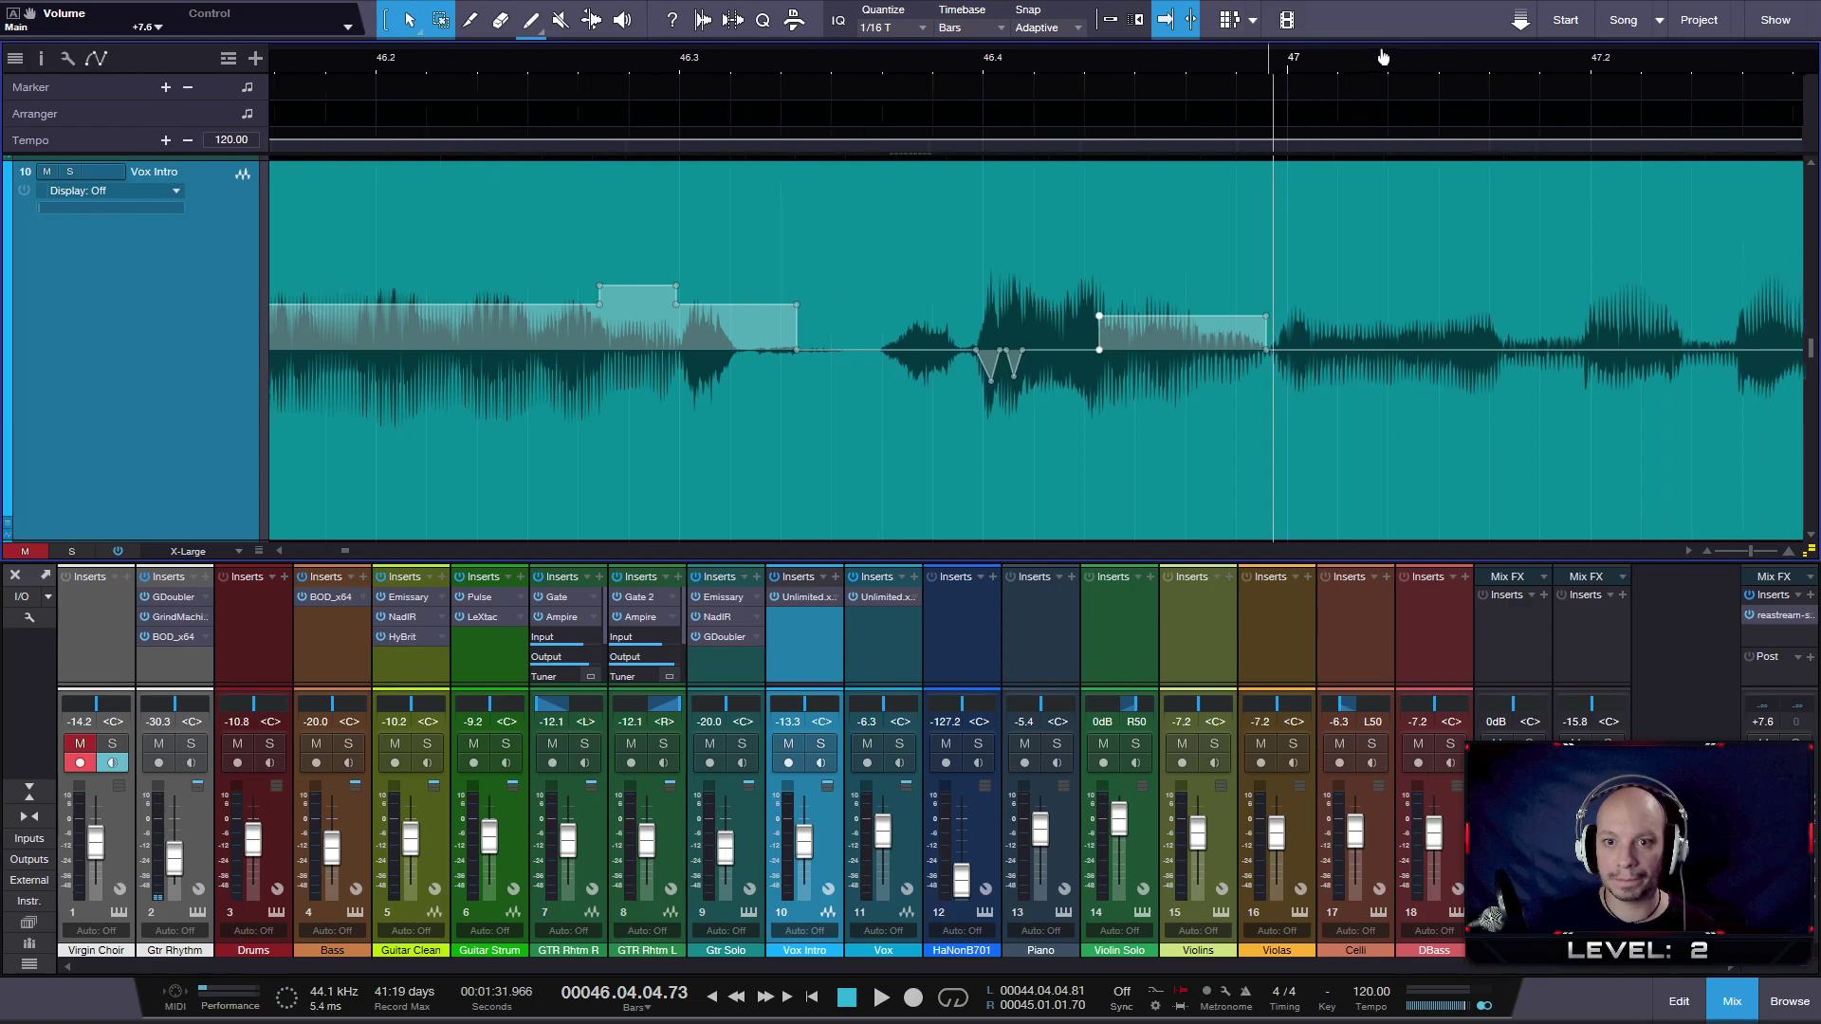
pyautogui.moveTo(1196, 326); pyautogui.dragTo(1222, 235)
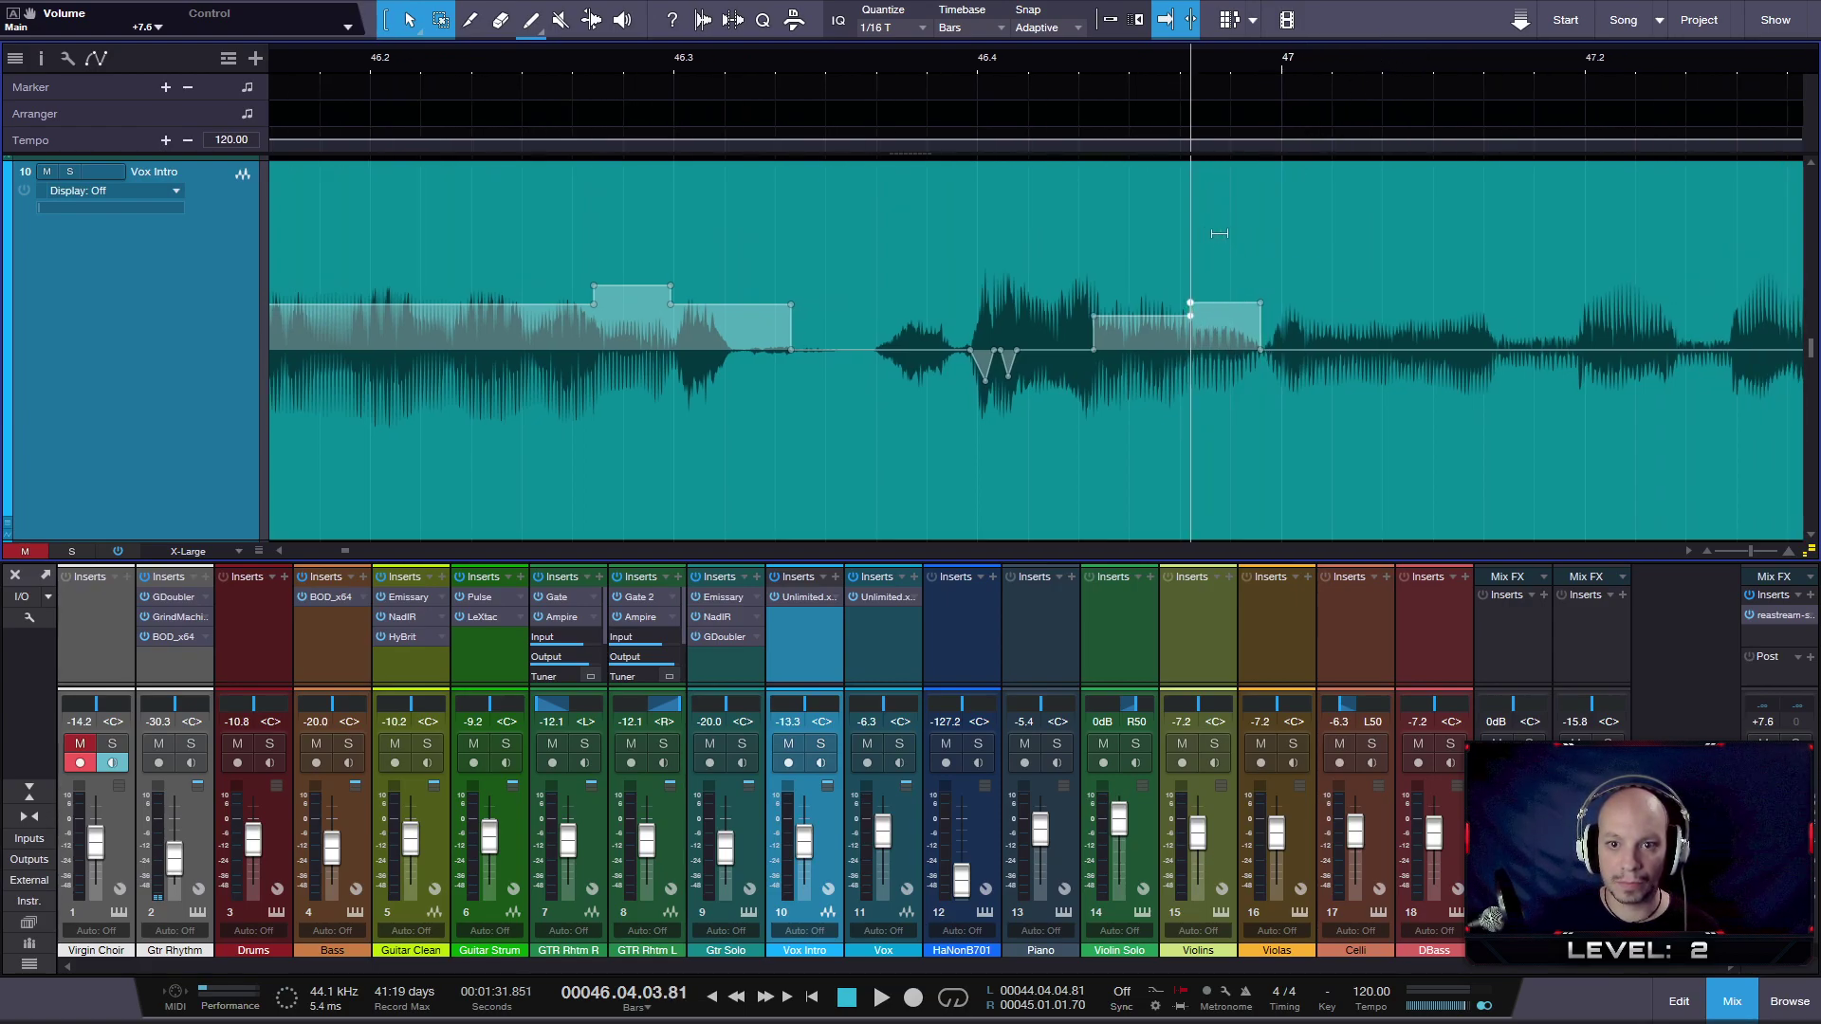
# - Play the vocal from about 46.3.2 into bar 47 to check the dips and the raised tail
pyautogui.click(796, 65)
pyautogui.press('space')
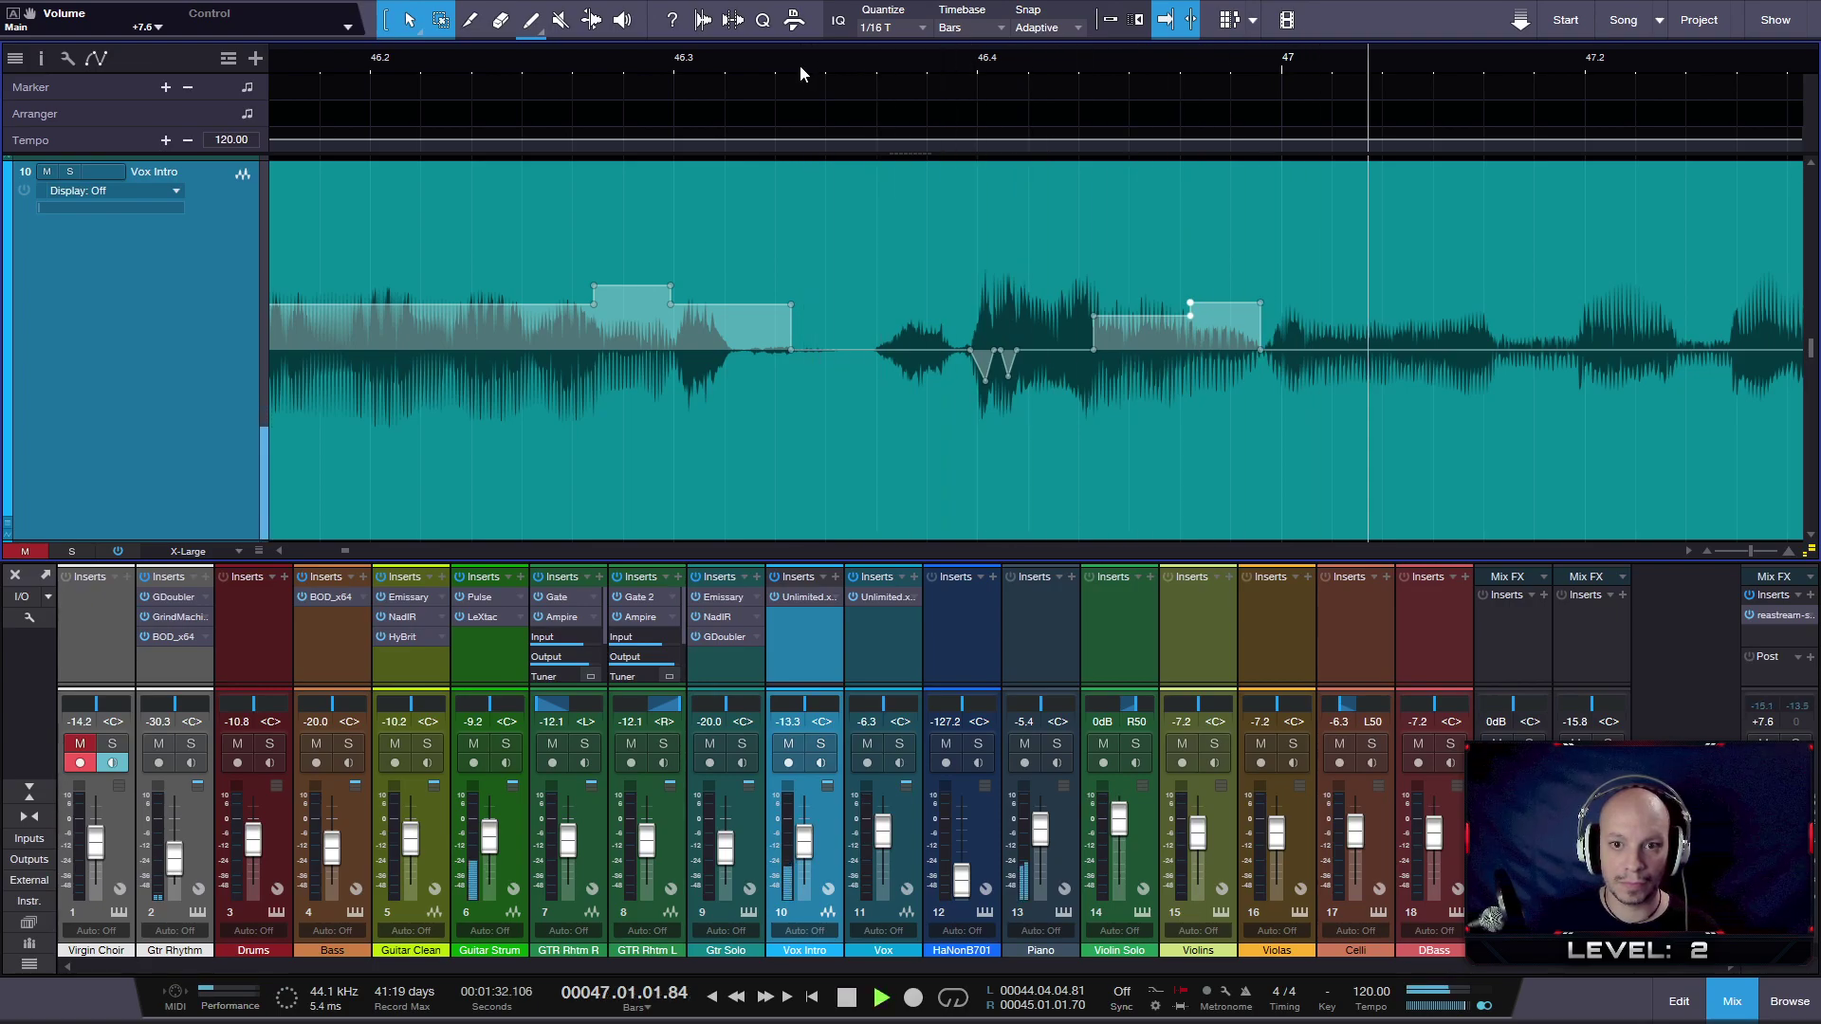
pyautogui.click(800, 73)
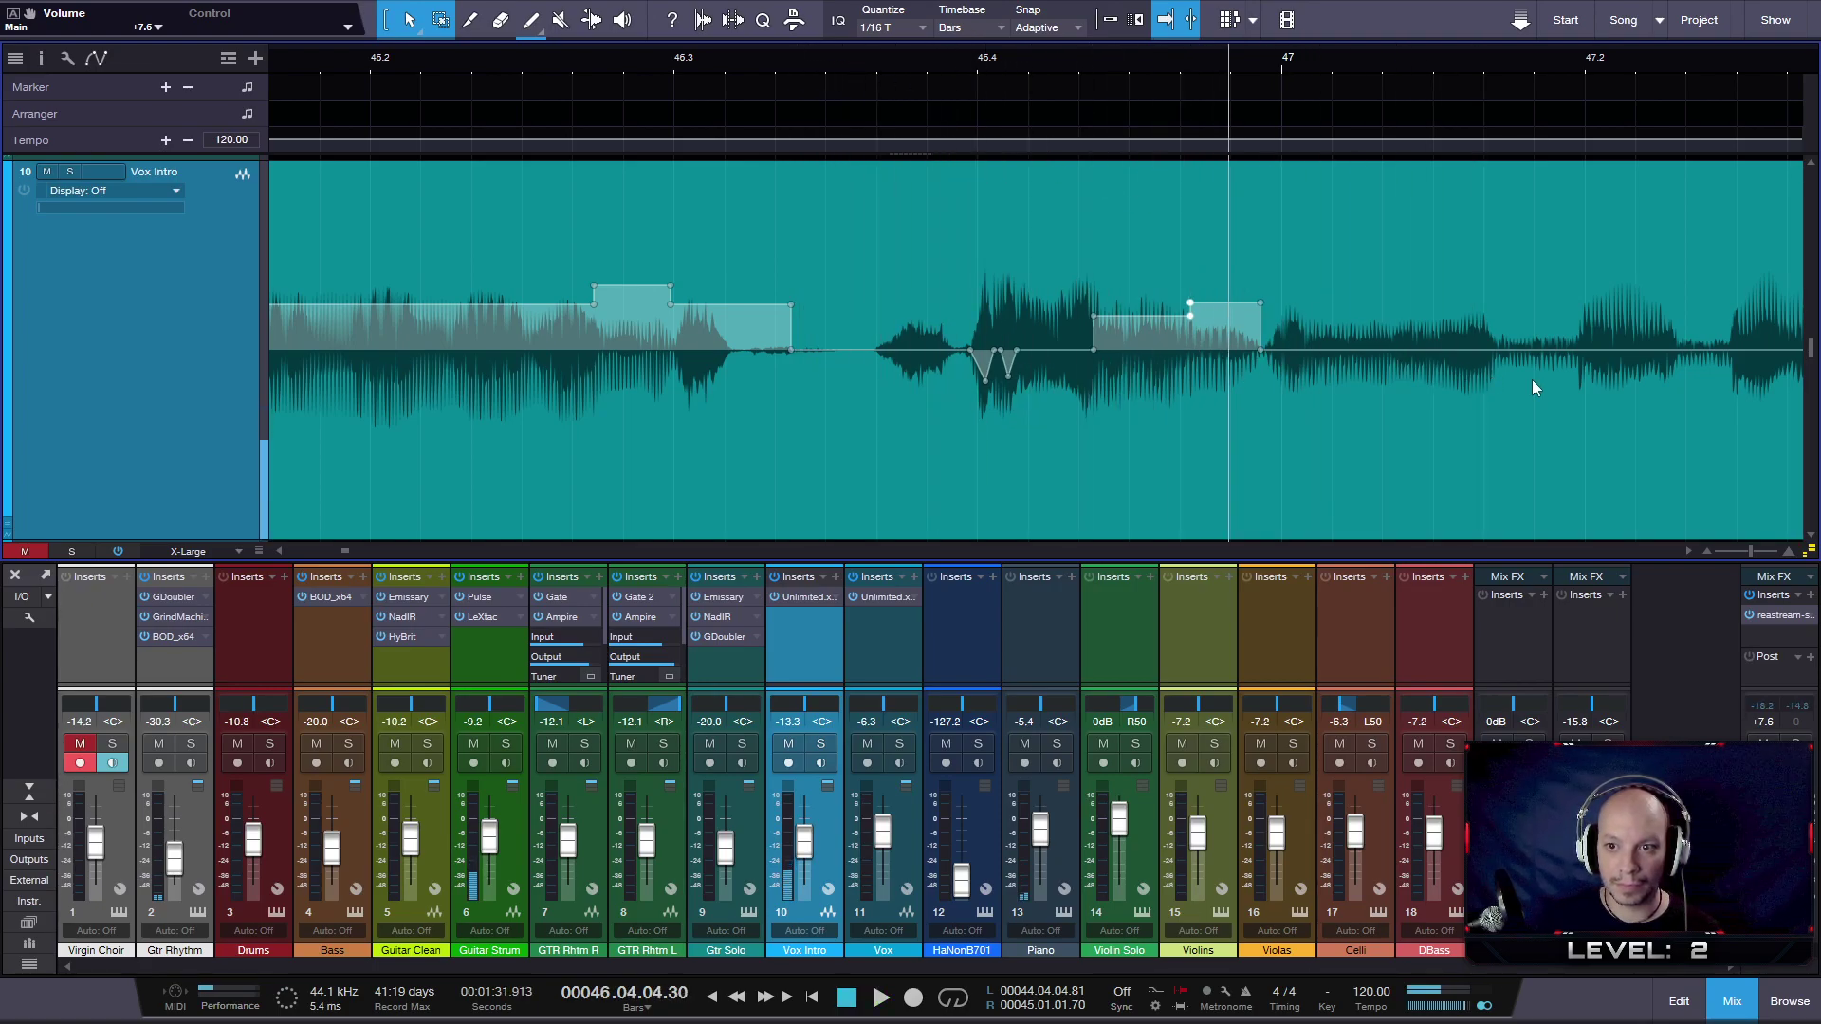
# - Raise the gain from just before bar 47 to 47.3.2.40, with slight dips at the start of bar 47 and around 47.1.3.65
pyautogui.press('w')
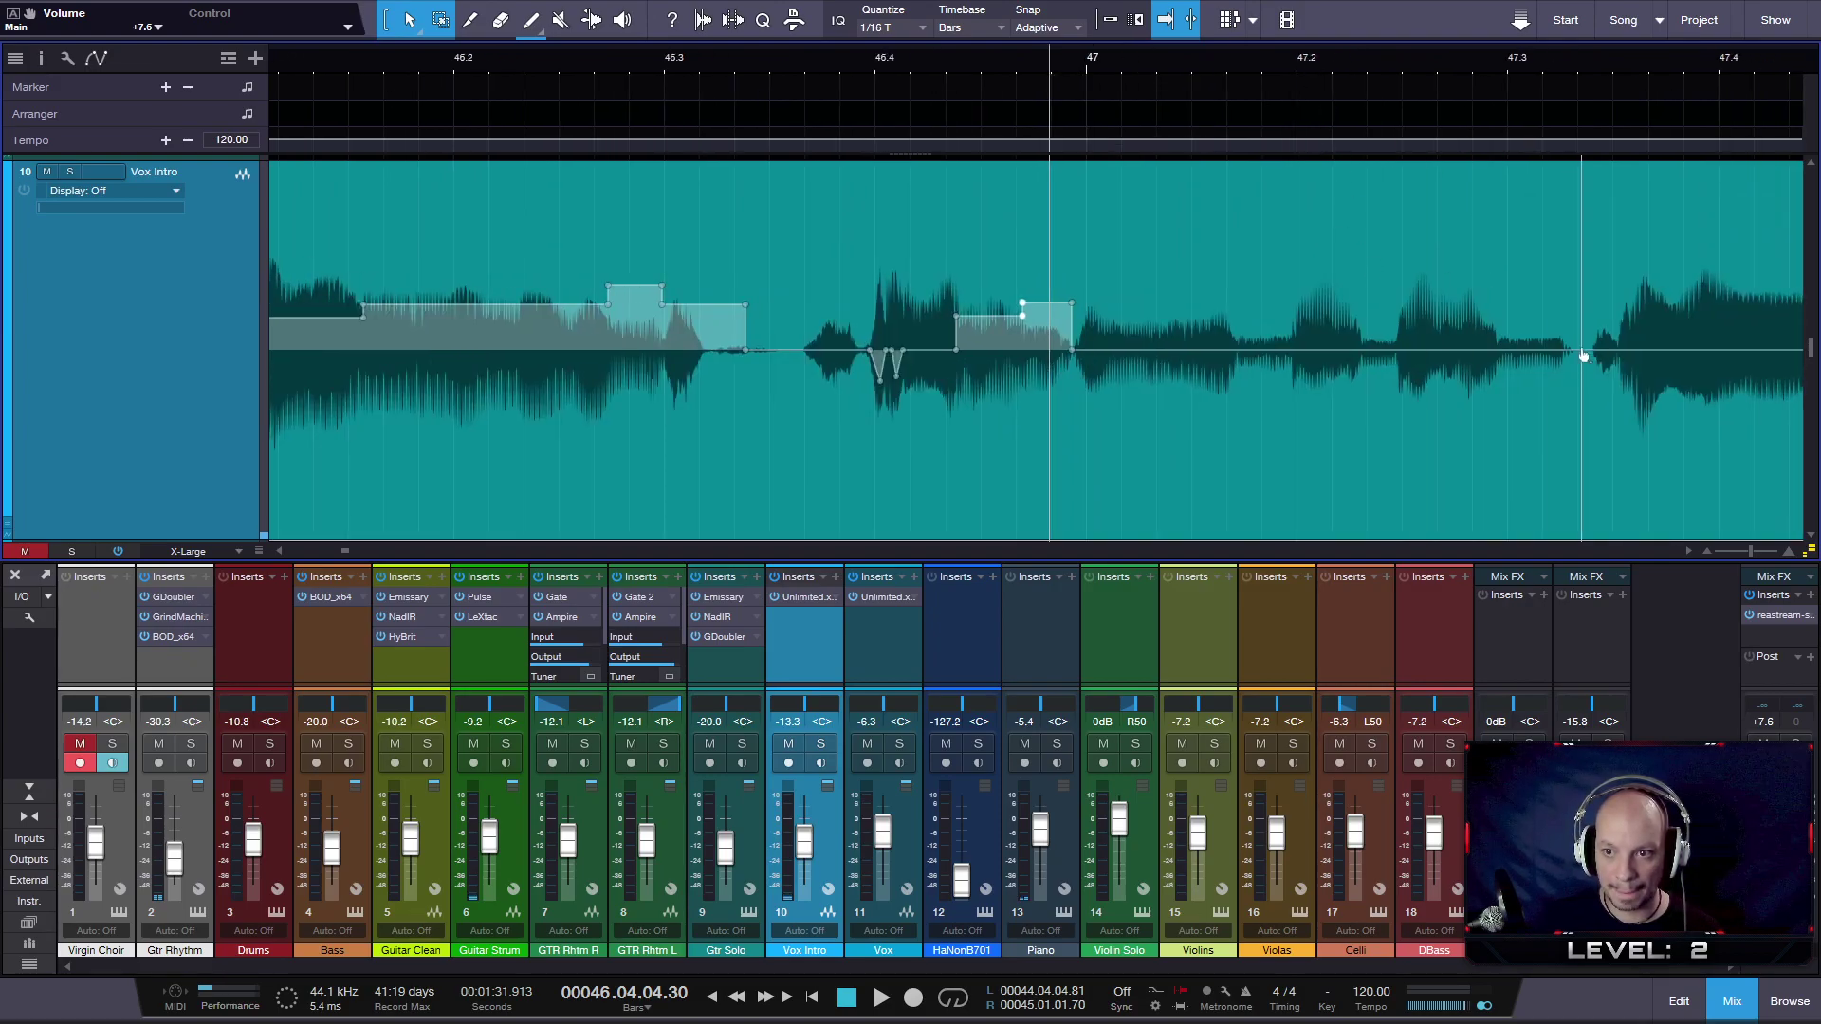
pyautogui.moveTo(1157, 210); pyautogui.dragTo(1153, 180)
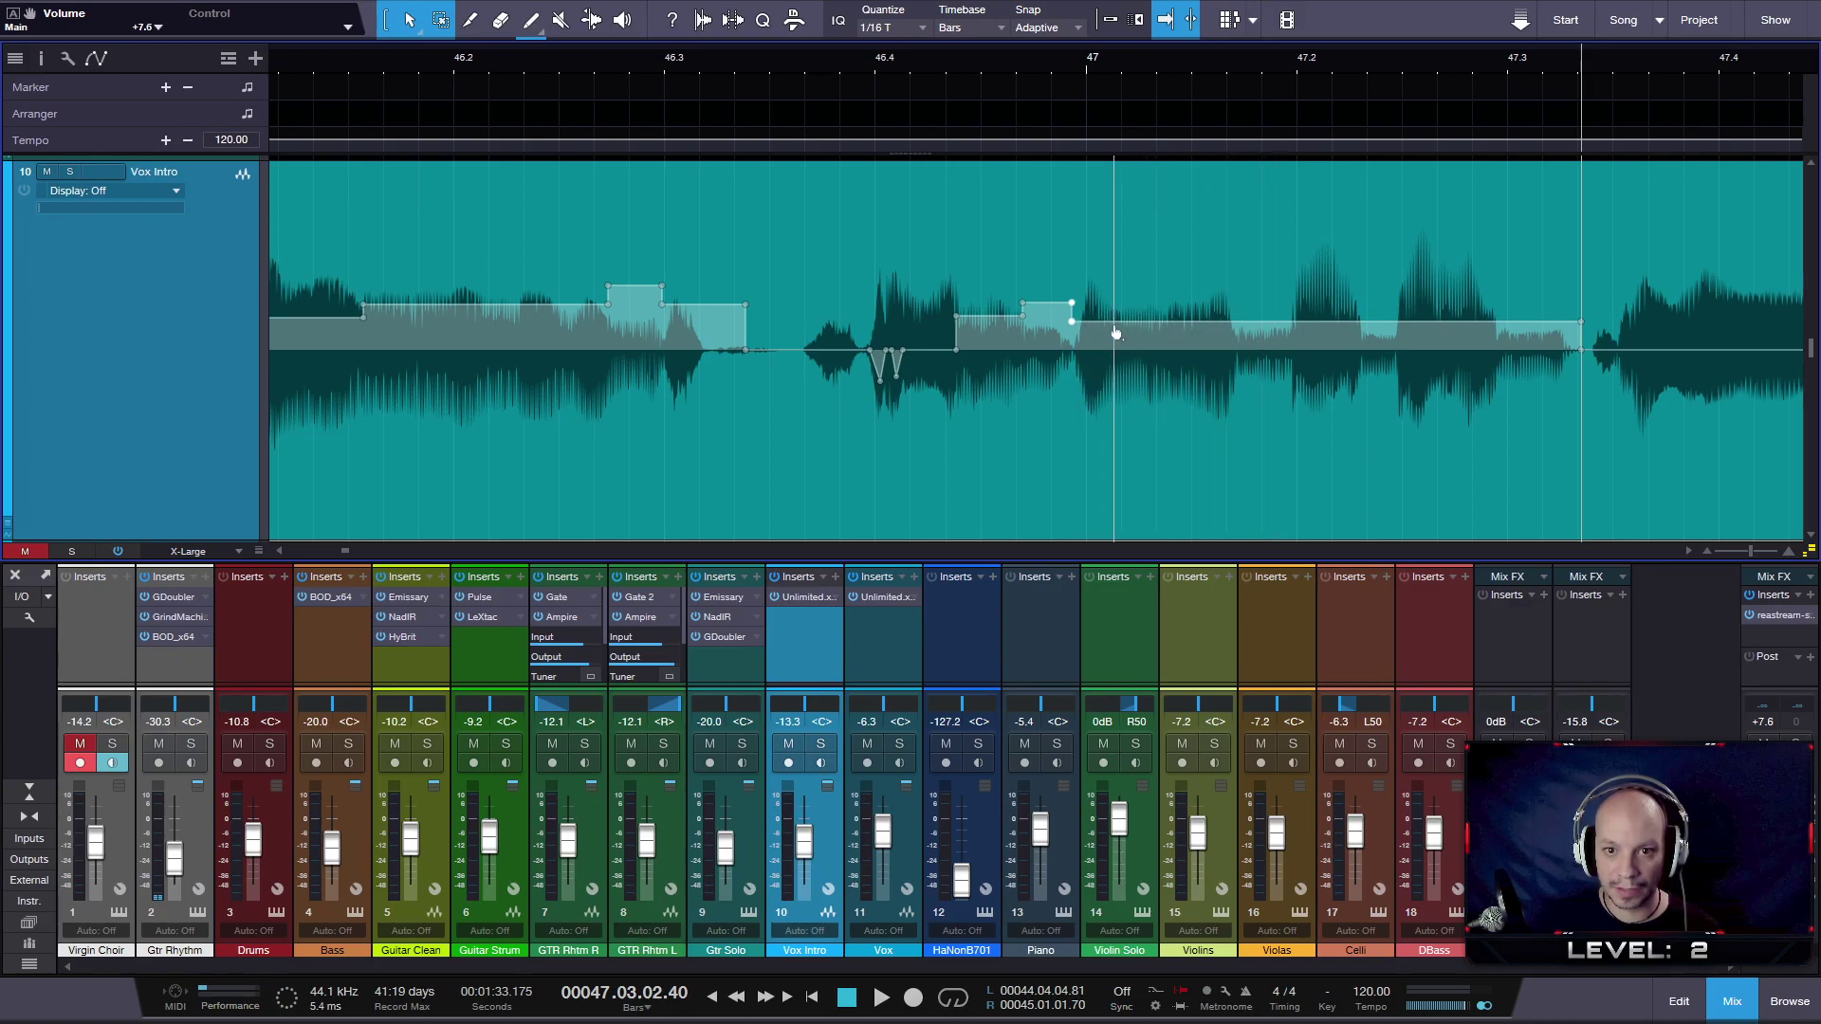
pyautogui.moveTo(1097, 324); pyautogui.dragTo(1094, 346)
pyautogui.click(1205, 324)
pyautogui.moveTo(1226, 328); pyautogui.dragTo(1222, 333)
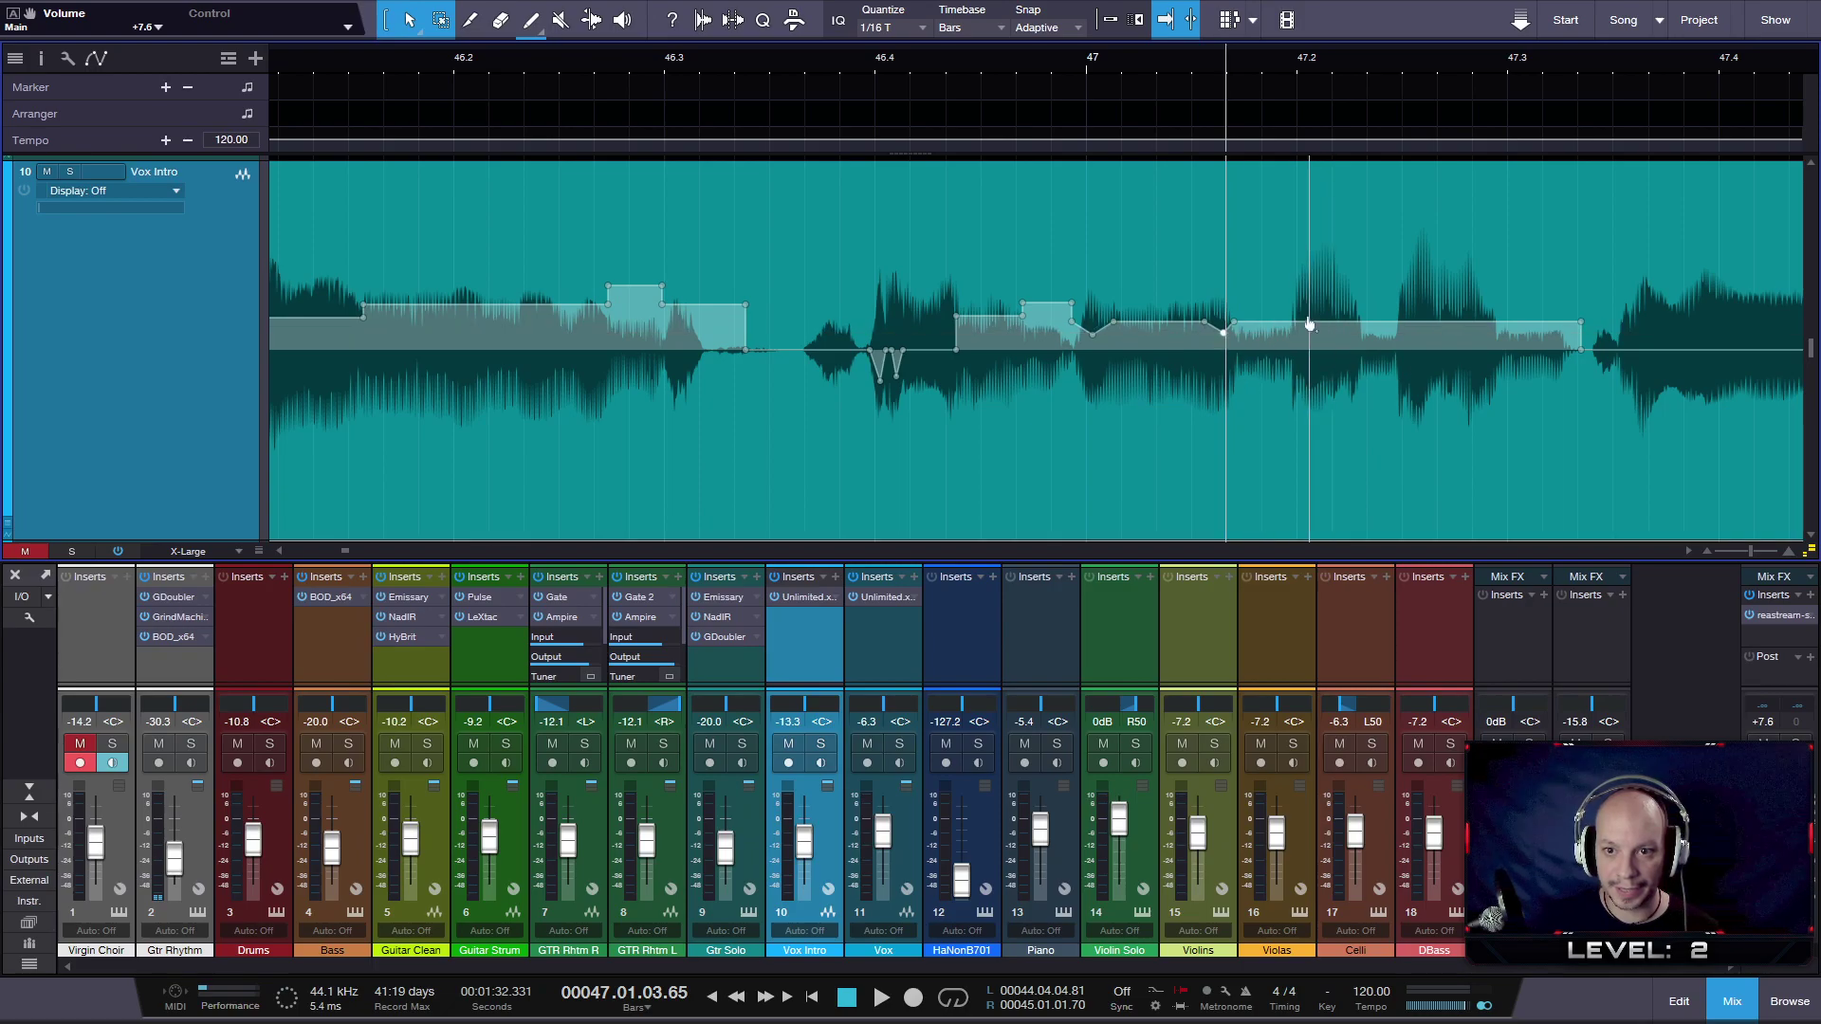
# - Dip the Vox Intro gain envelope at the loud peak just after 47.2 and raise the quieter stretches on both sides
pyautogui.click(1296, 329)
pyautogui.moveTo(1328, 323); pyautogui.dragTo(1328, 339)
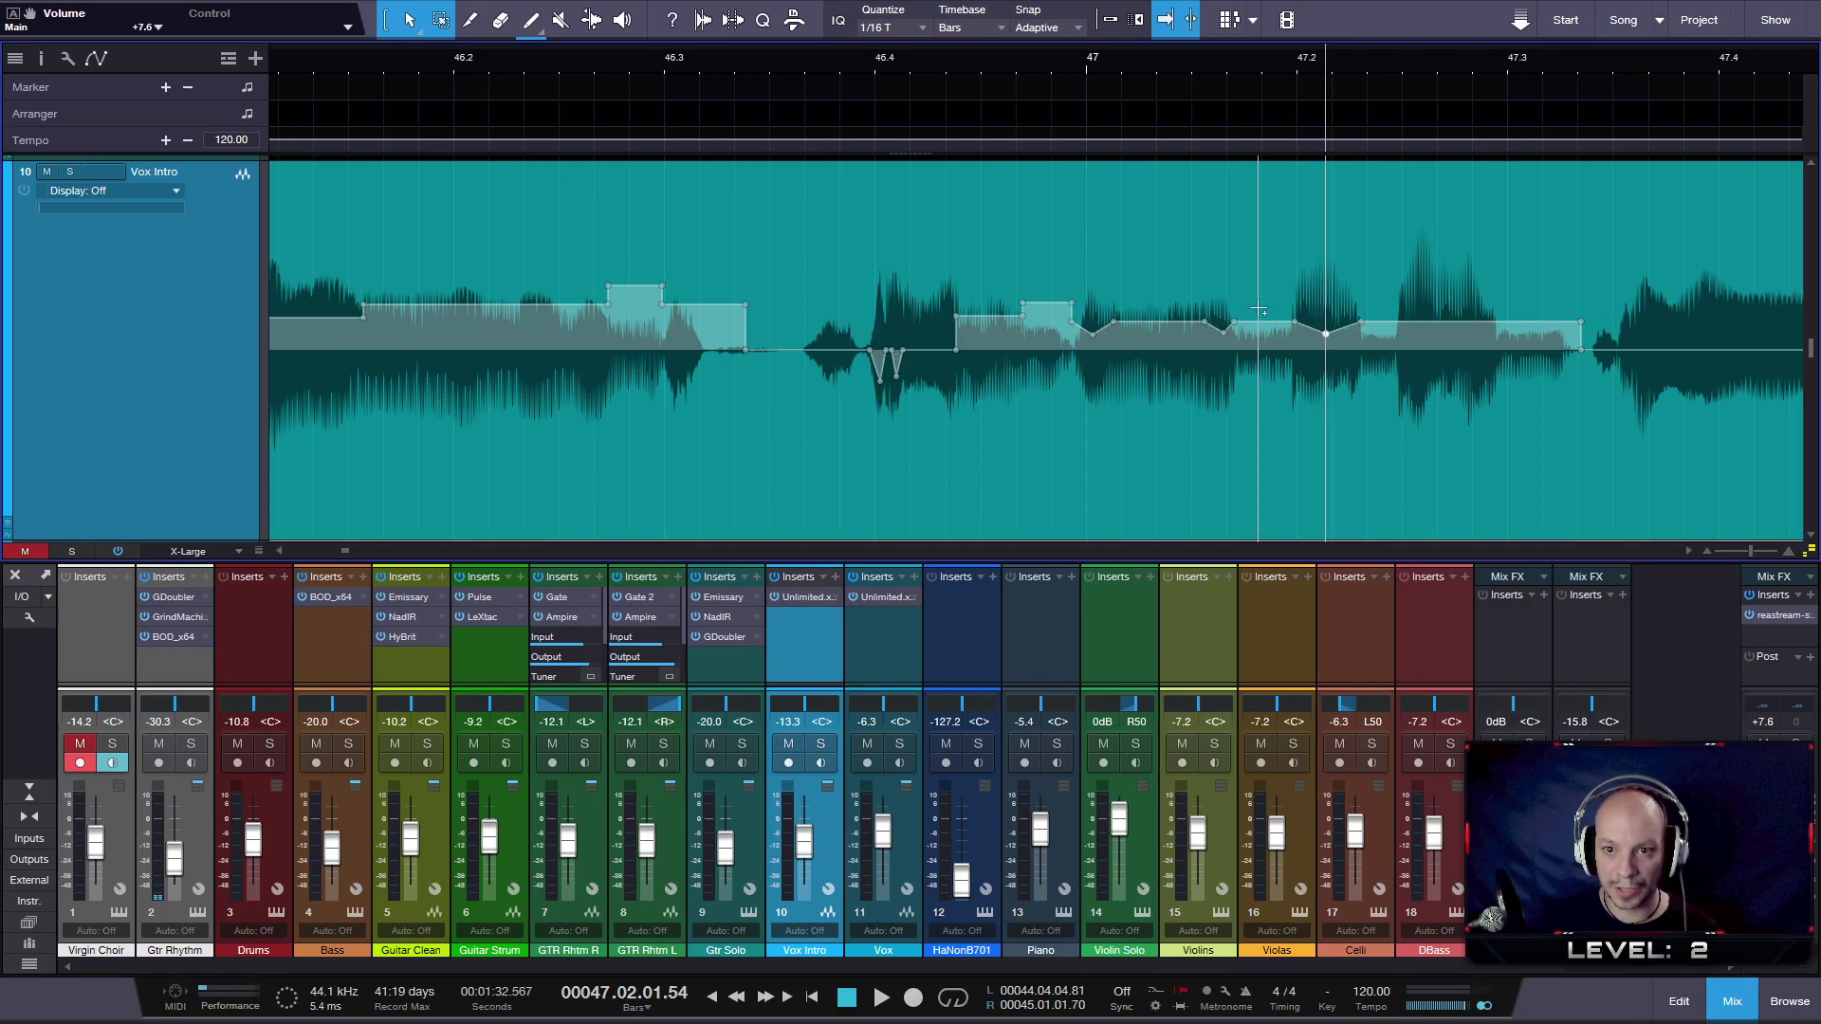
pyautogui.moveTo(1253, 232); pyautogui.dragTo(1250, 205)
pyautogui.moveTo(1402, 327); pyautogui.dragTo(1369, 327)
pyautogui.moveTo(1370, 244); pyautogui.dragTo(1363, 214)
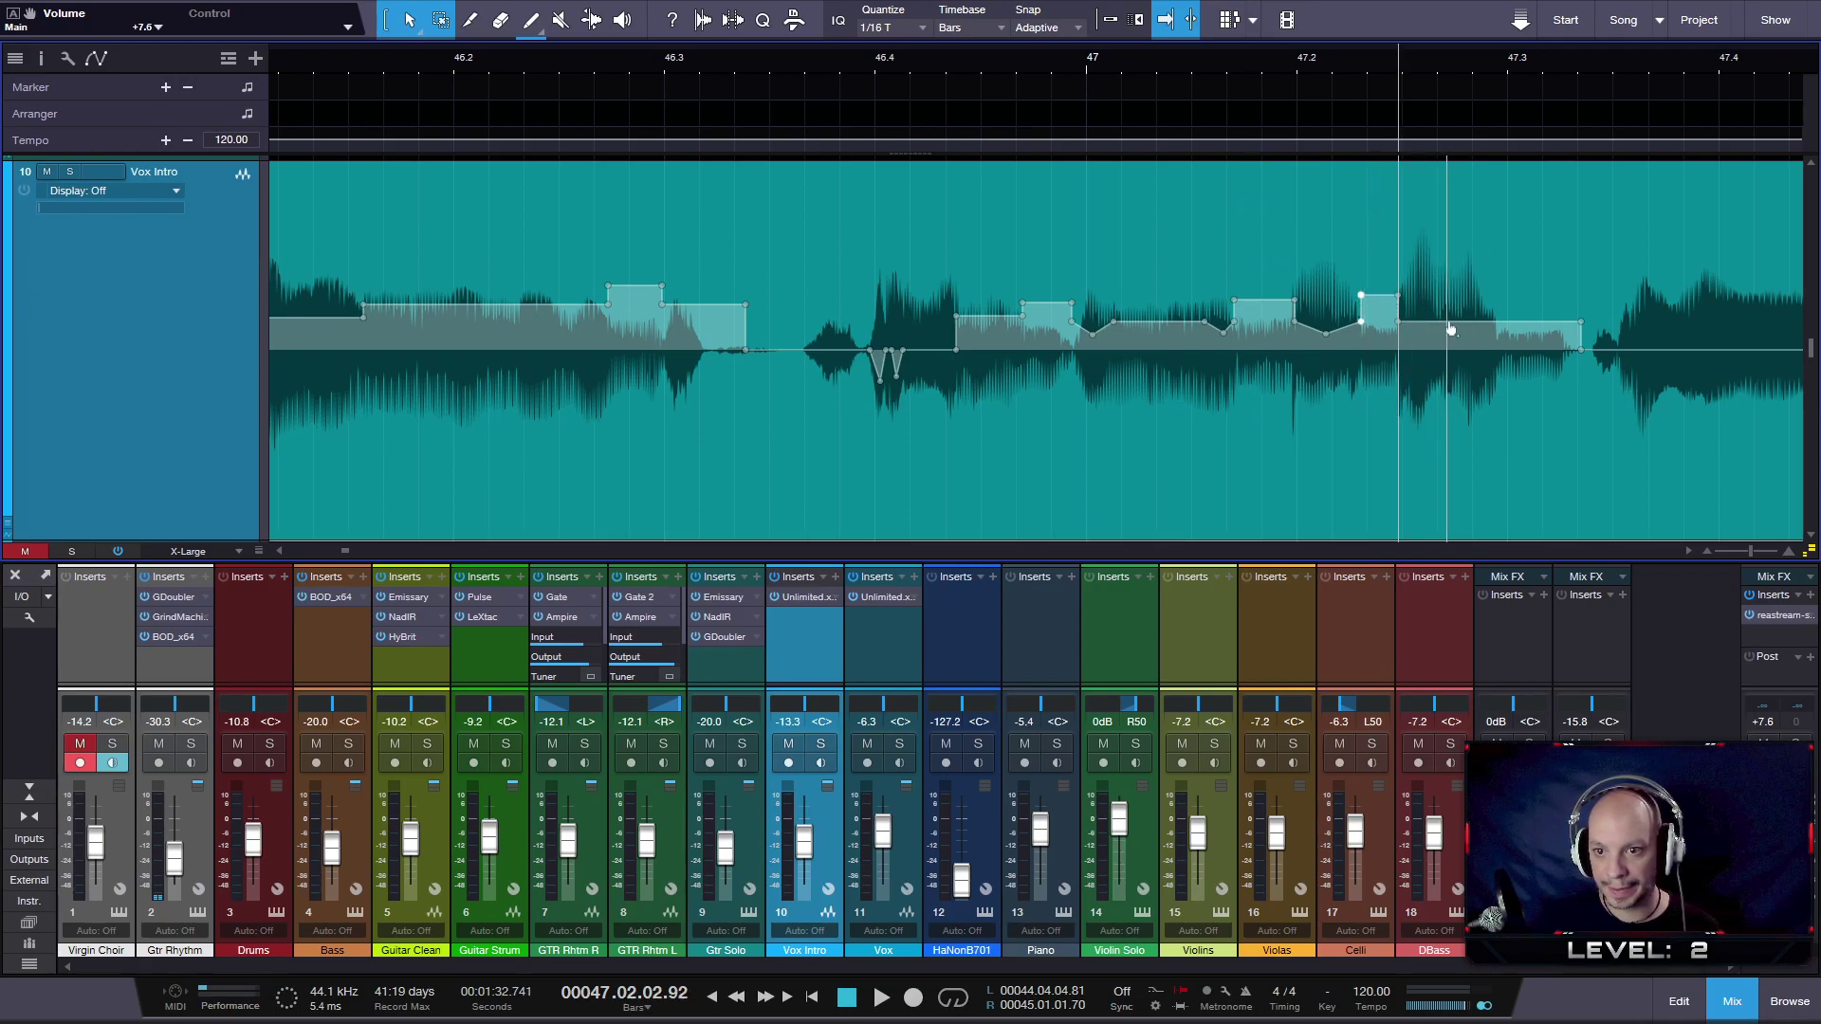
# - Dip the gain envelope at the two peaks before 47.3 and raise the quiet note ending around 47.3, ramping up its tail
pyautogui.moveTo(1421, 325); pyautogui.dragTo(1420, 344)
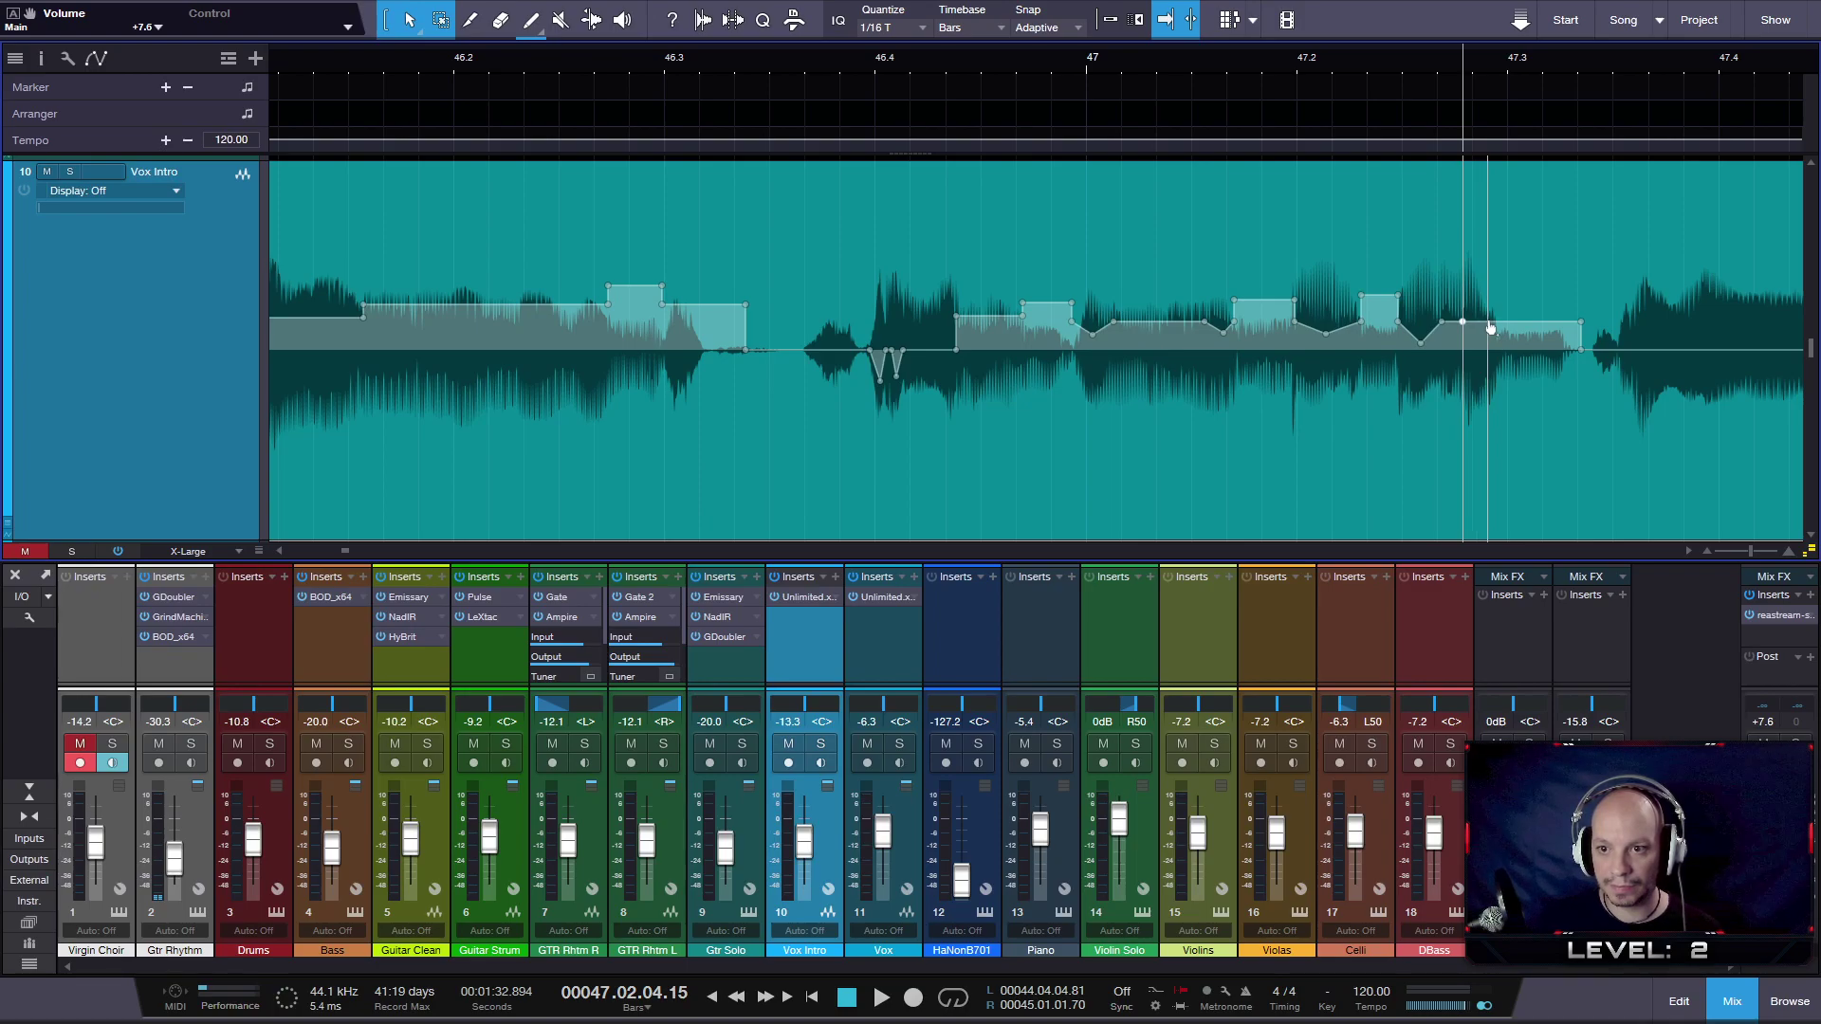
pyautogui.moveTo(1470, 325); pyautogui.dragTo(1470, 337)
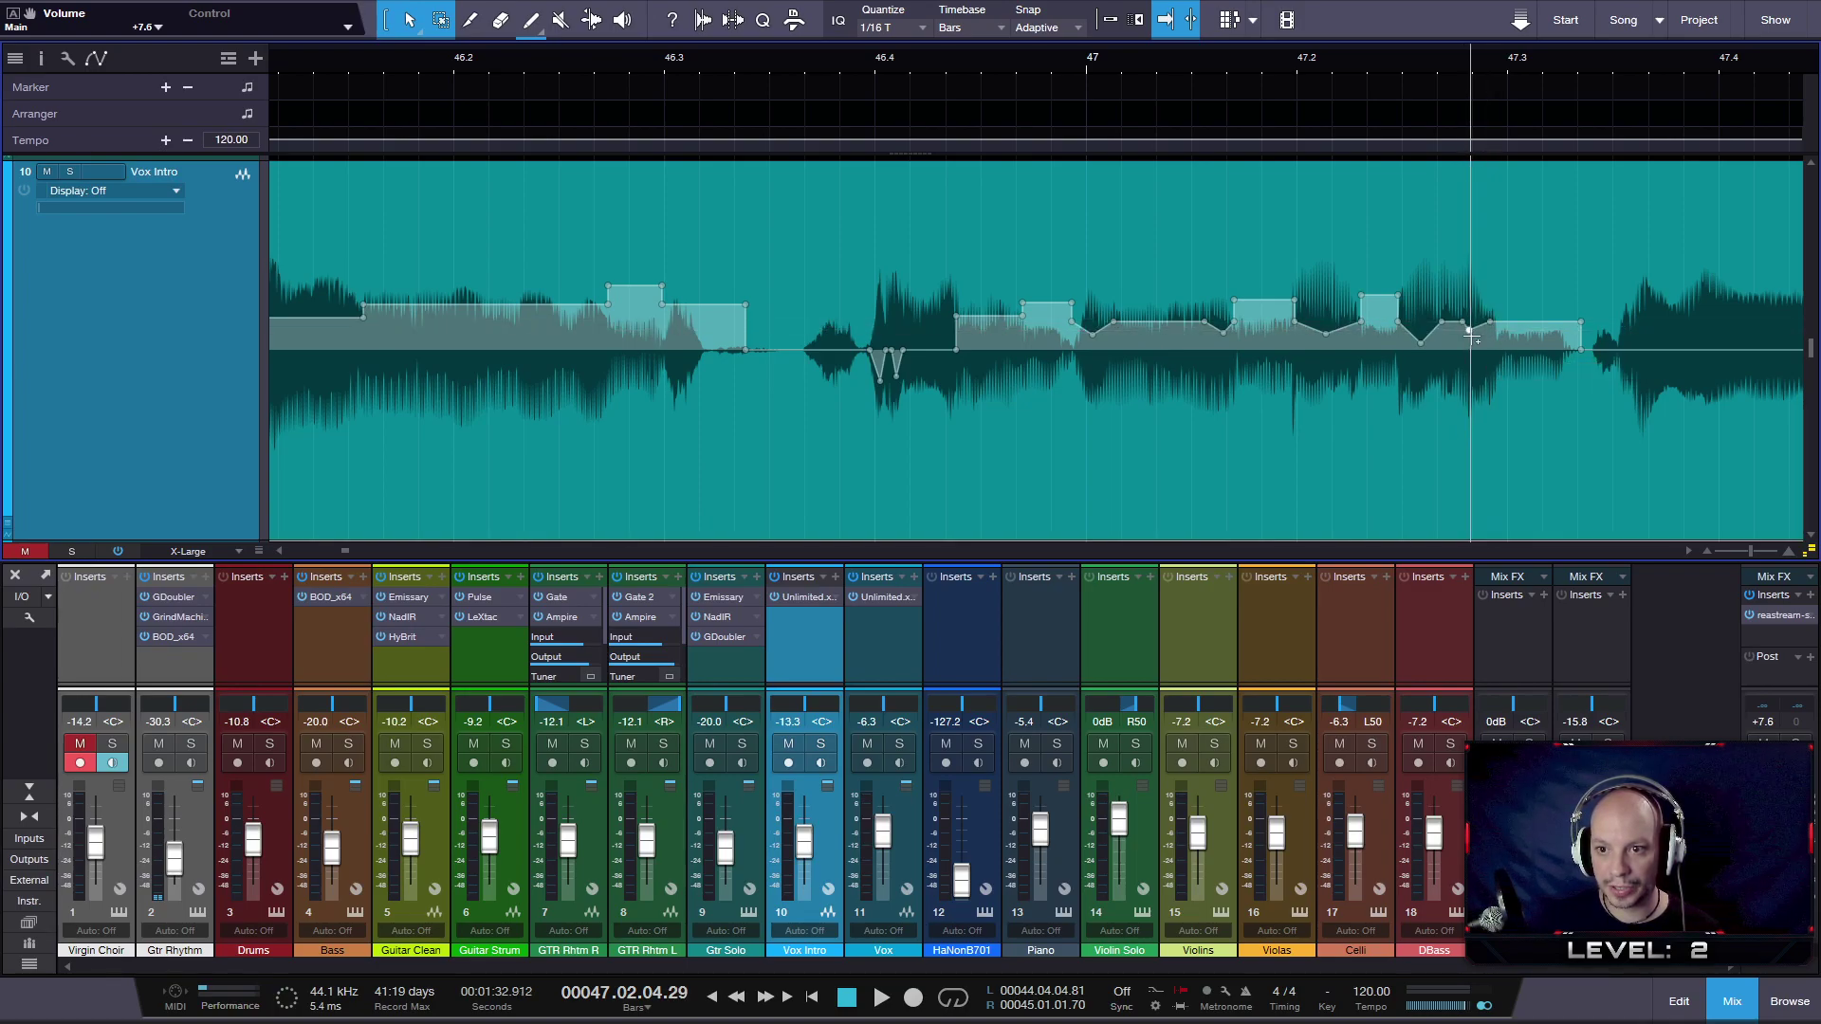
pyautogui.click(1533, 281)
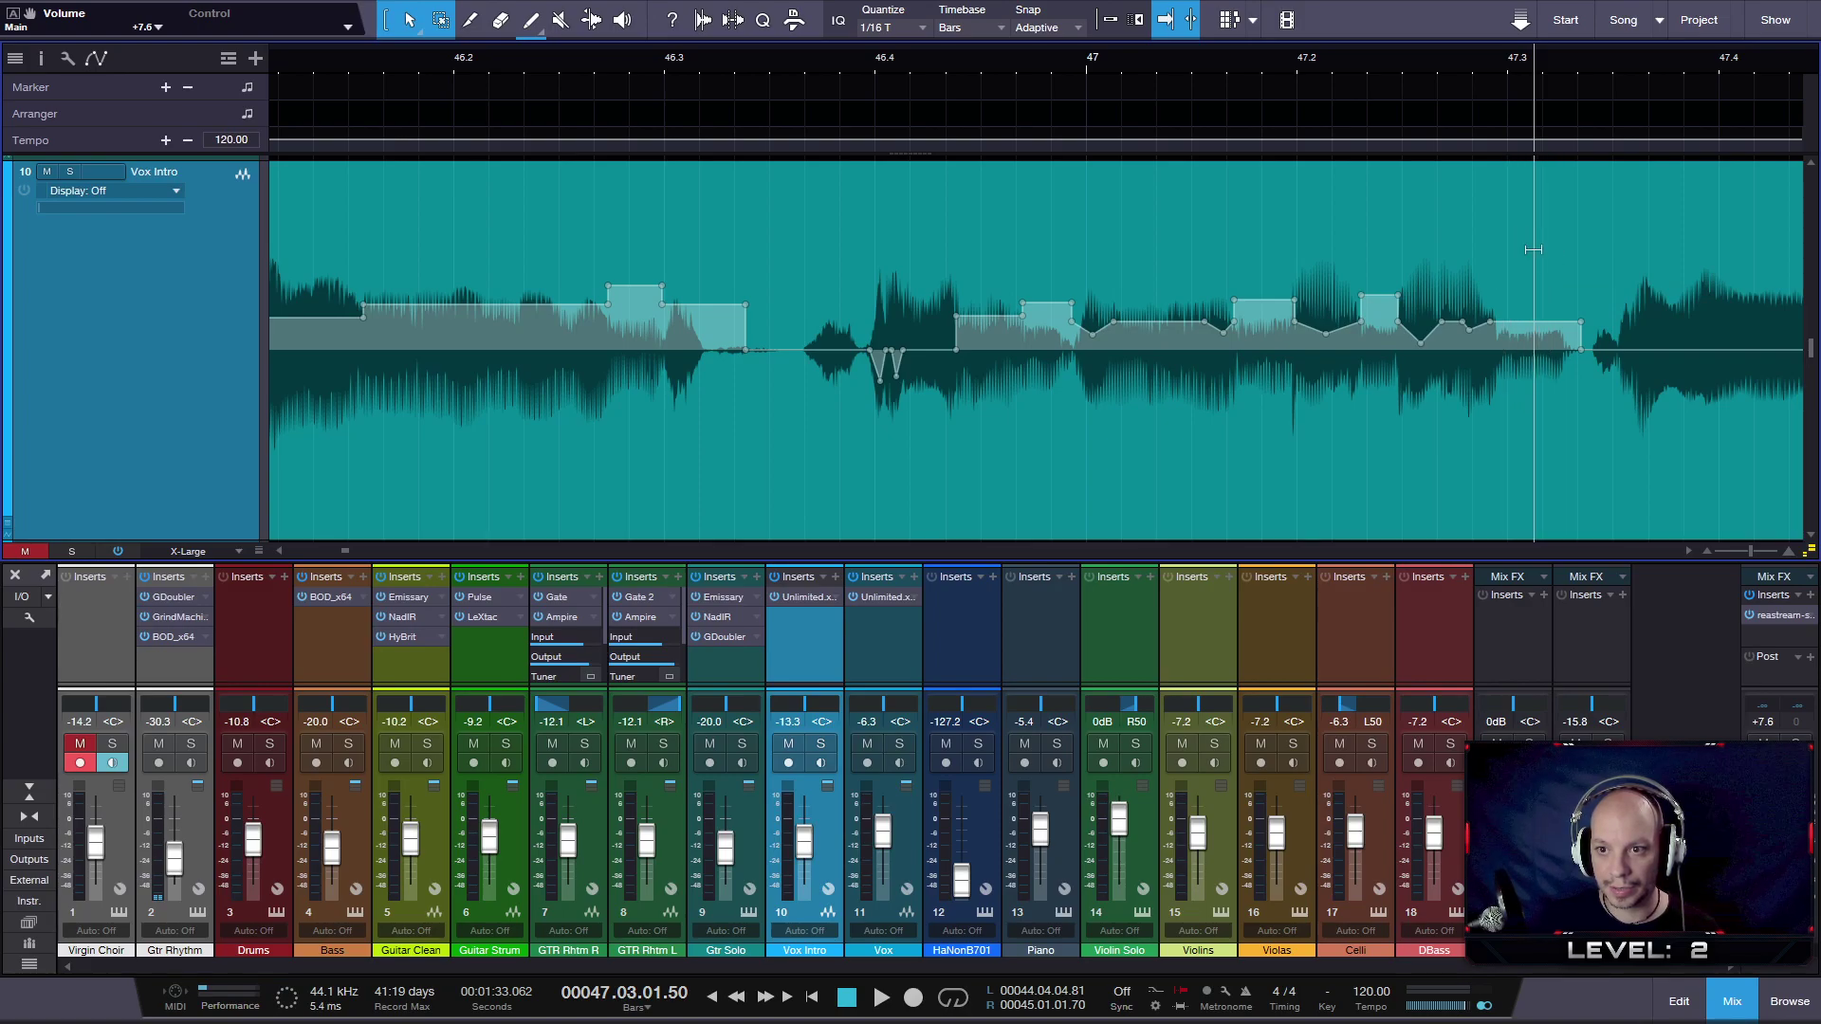
pyautogui.moveTo(1525, 235); pyautogui.dragTo(1519, 220)
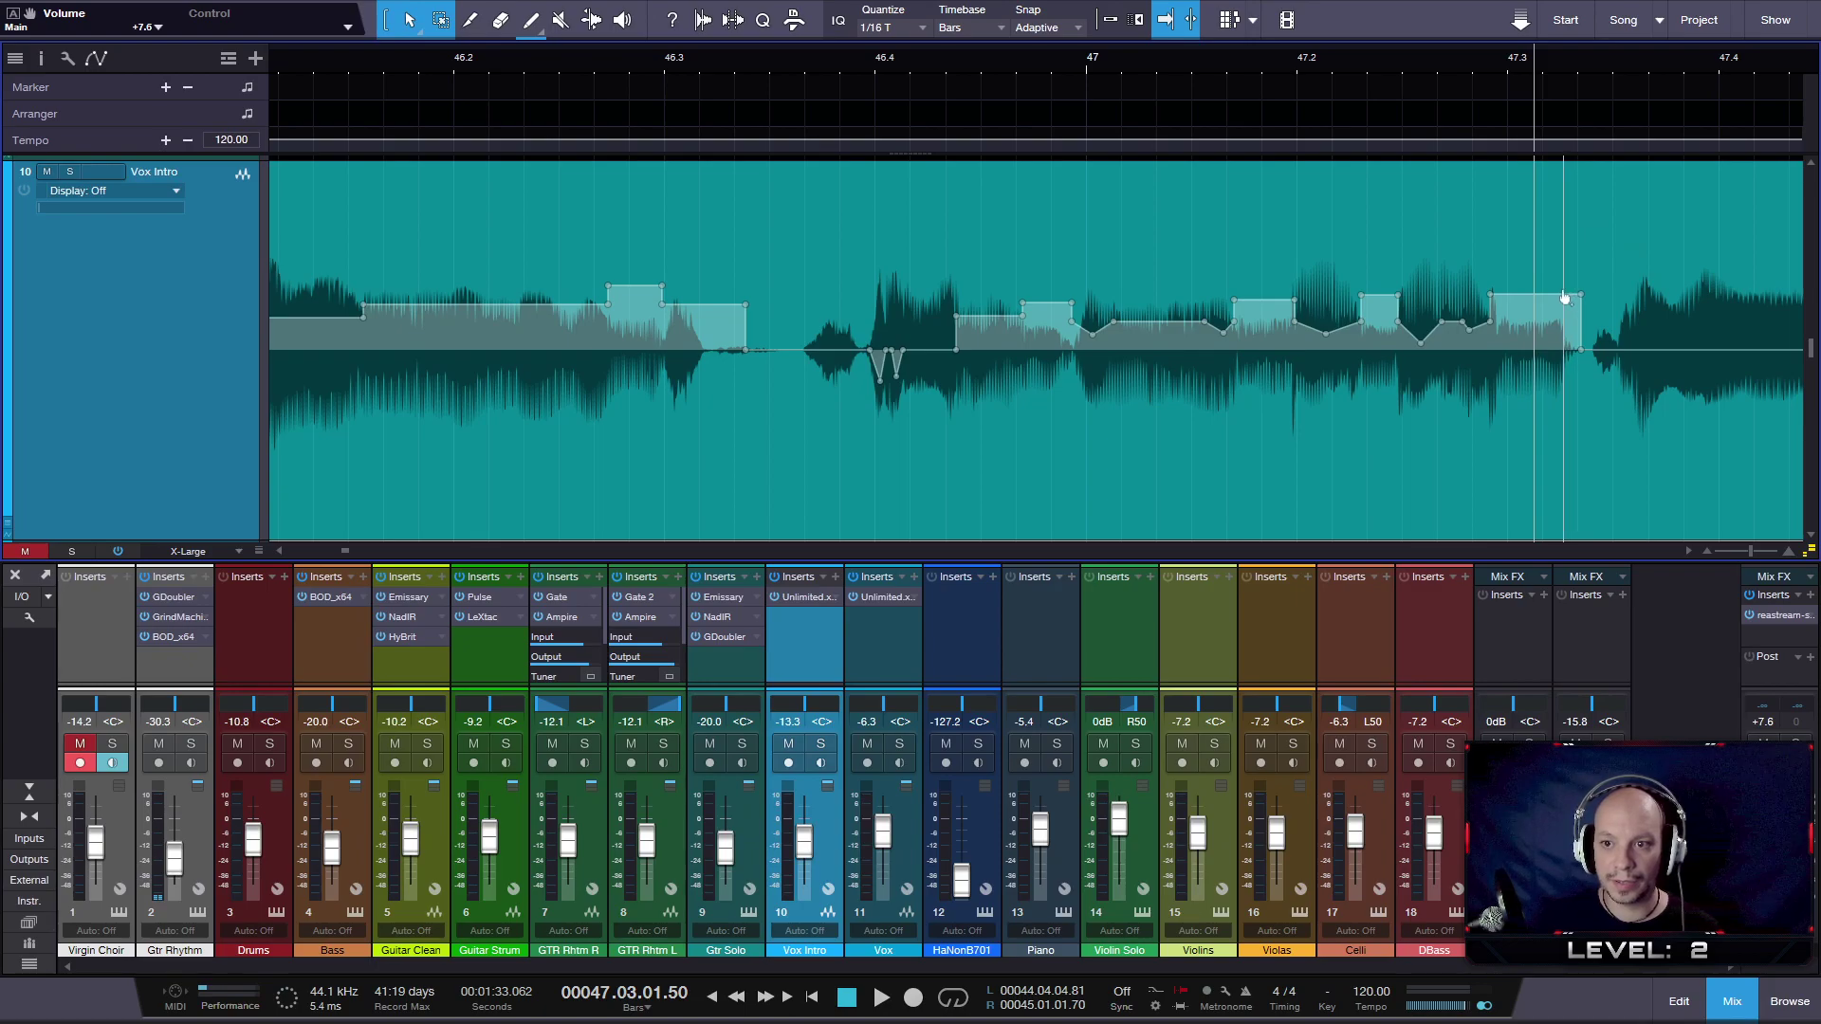
pyautogui.moveTo(1576, 296); pyautogui.dragTo(1583, 281)
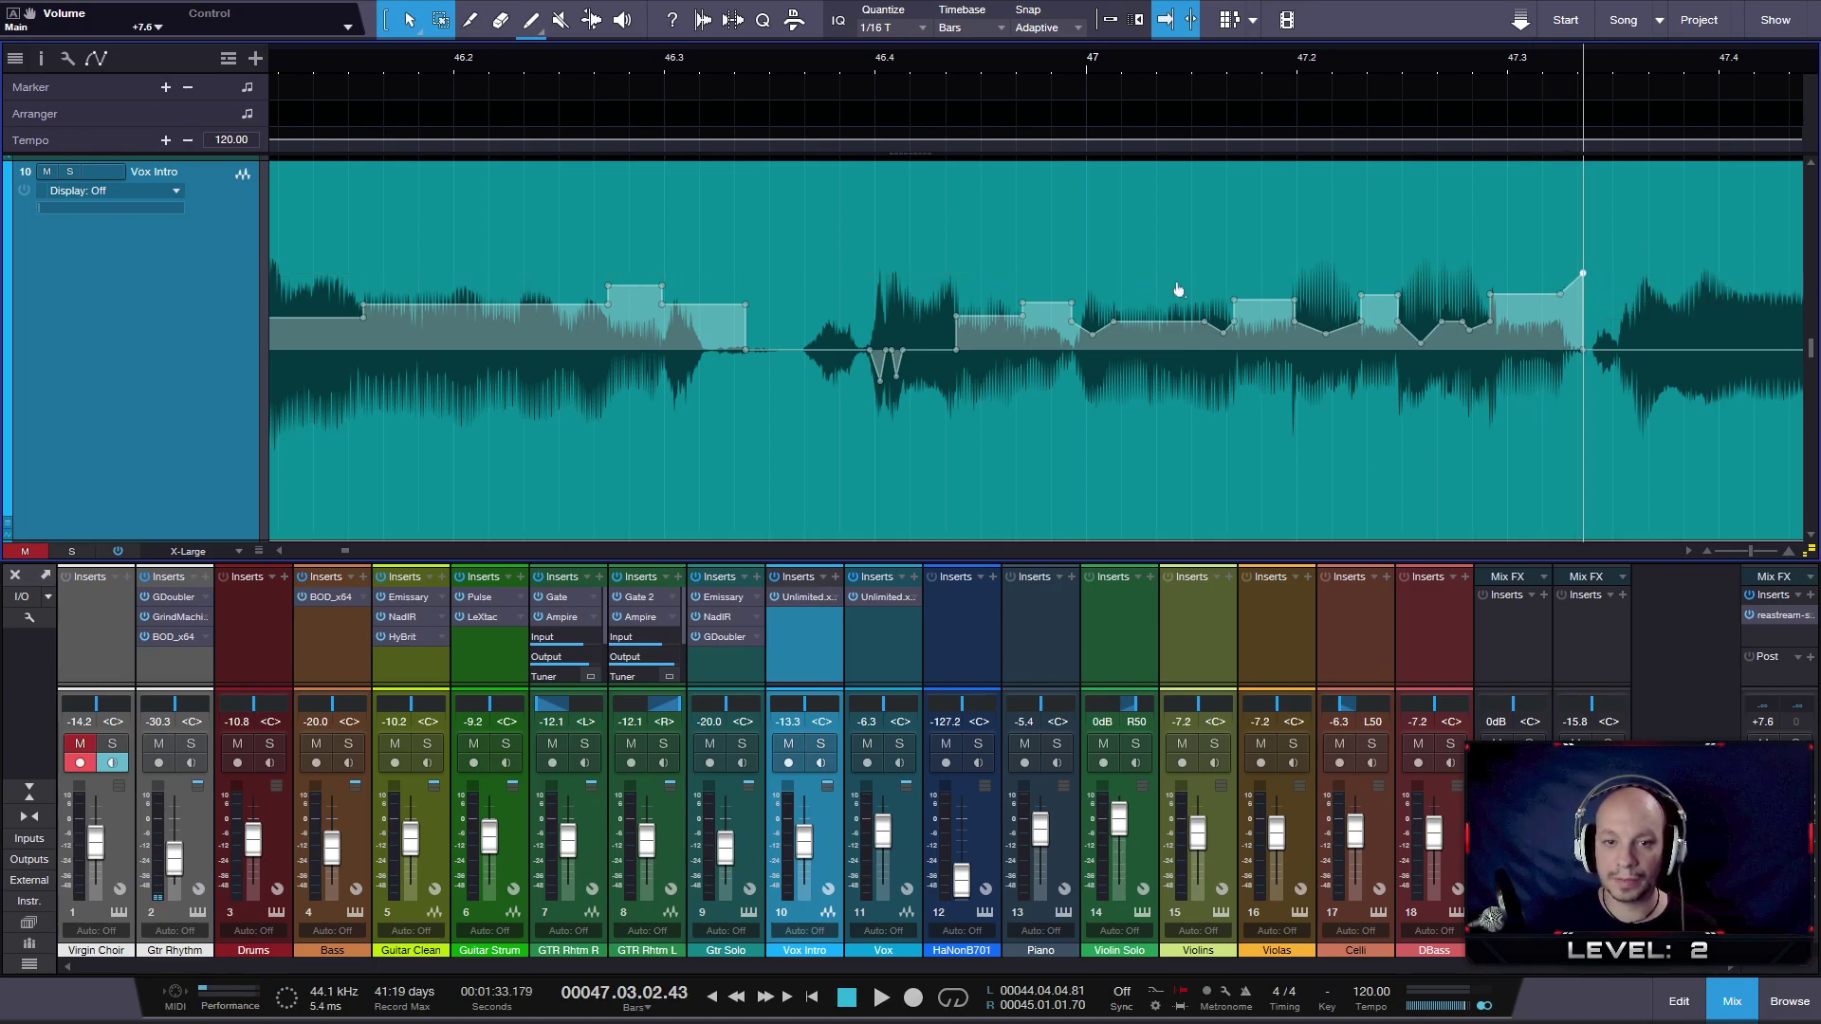
# - Play back the phrase from just before 46.4 and slightly raise the gain envelope between bar 47 and just before 47.2
pyautogui.click(787, 74)
pyautogui.press('space')
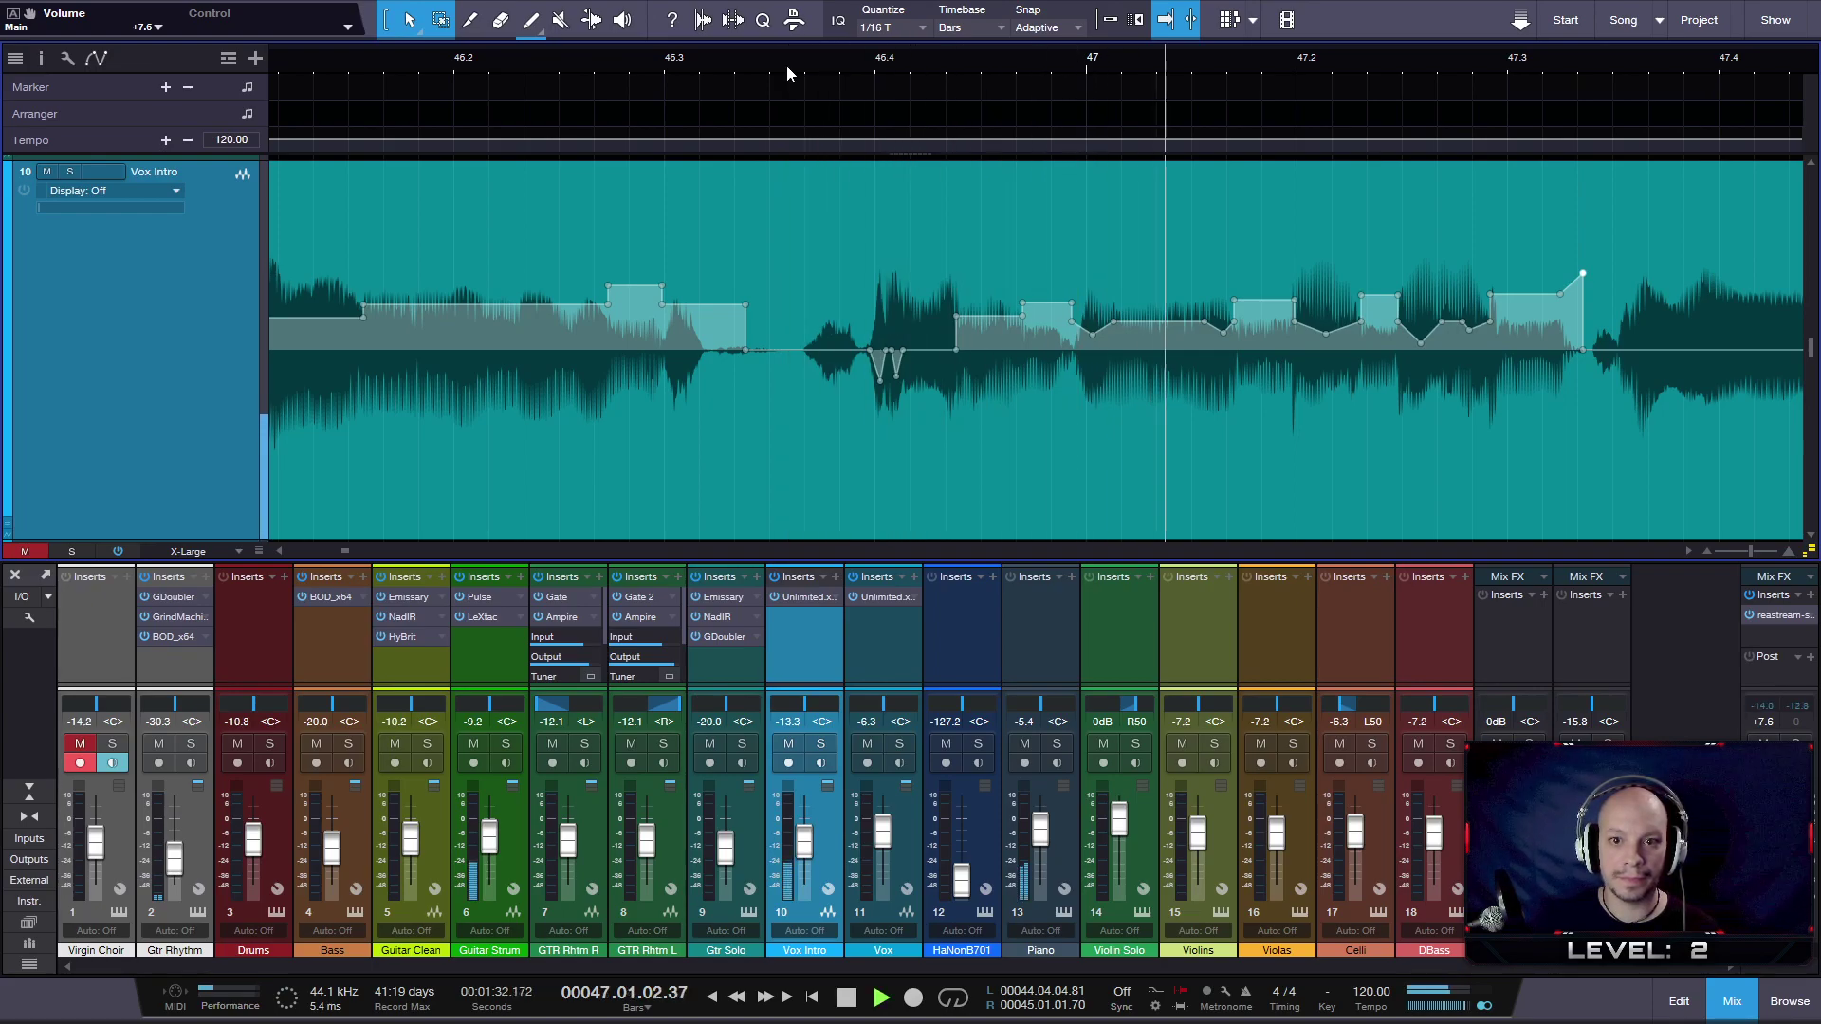
pyautogui.click(785, 74)
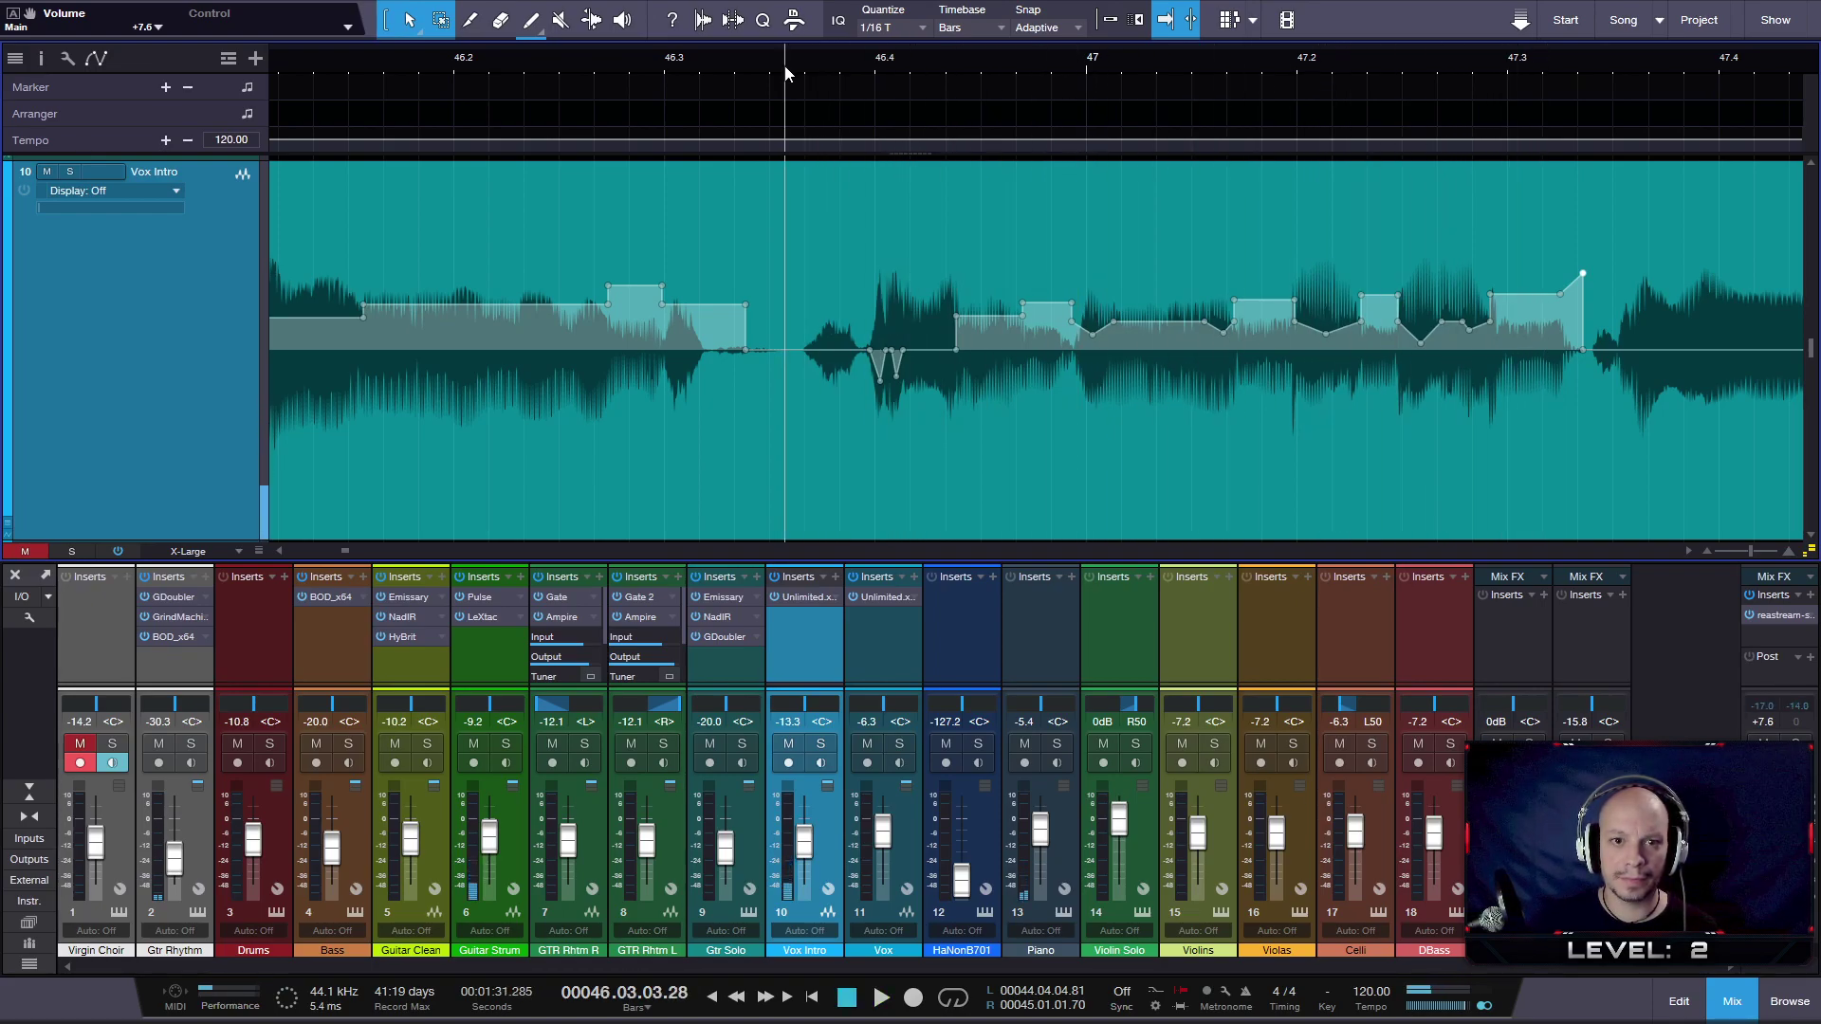
pyautogui.press('space')
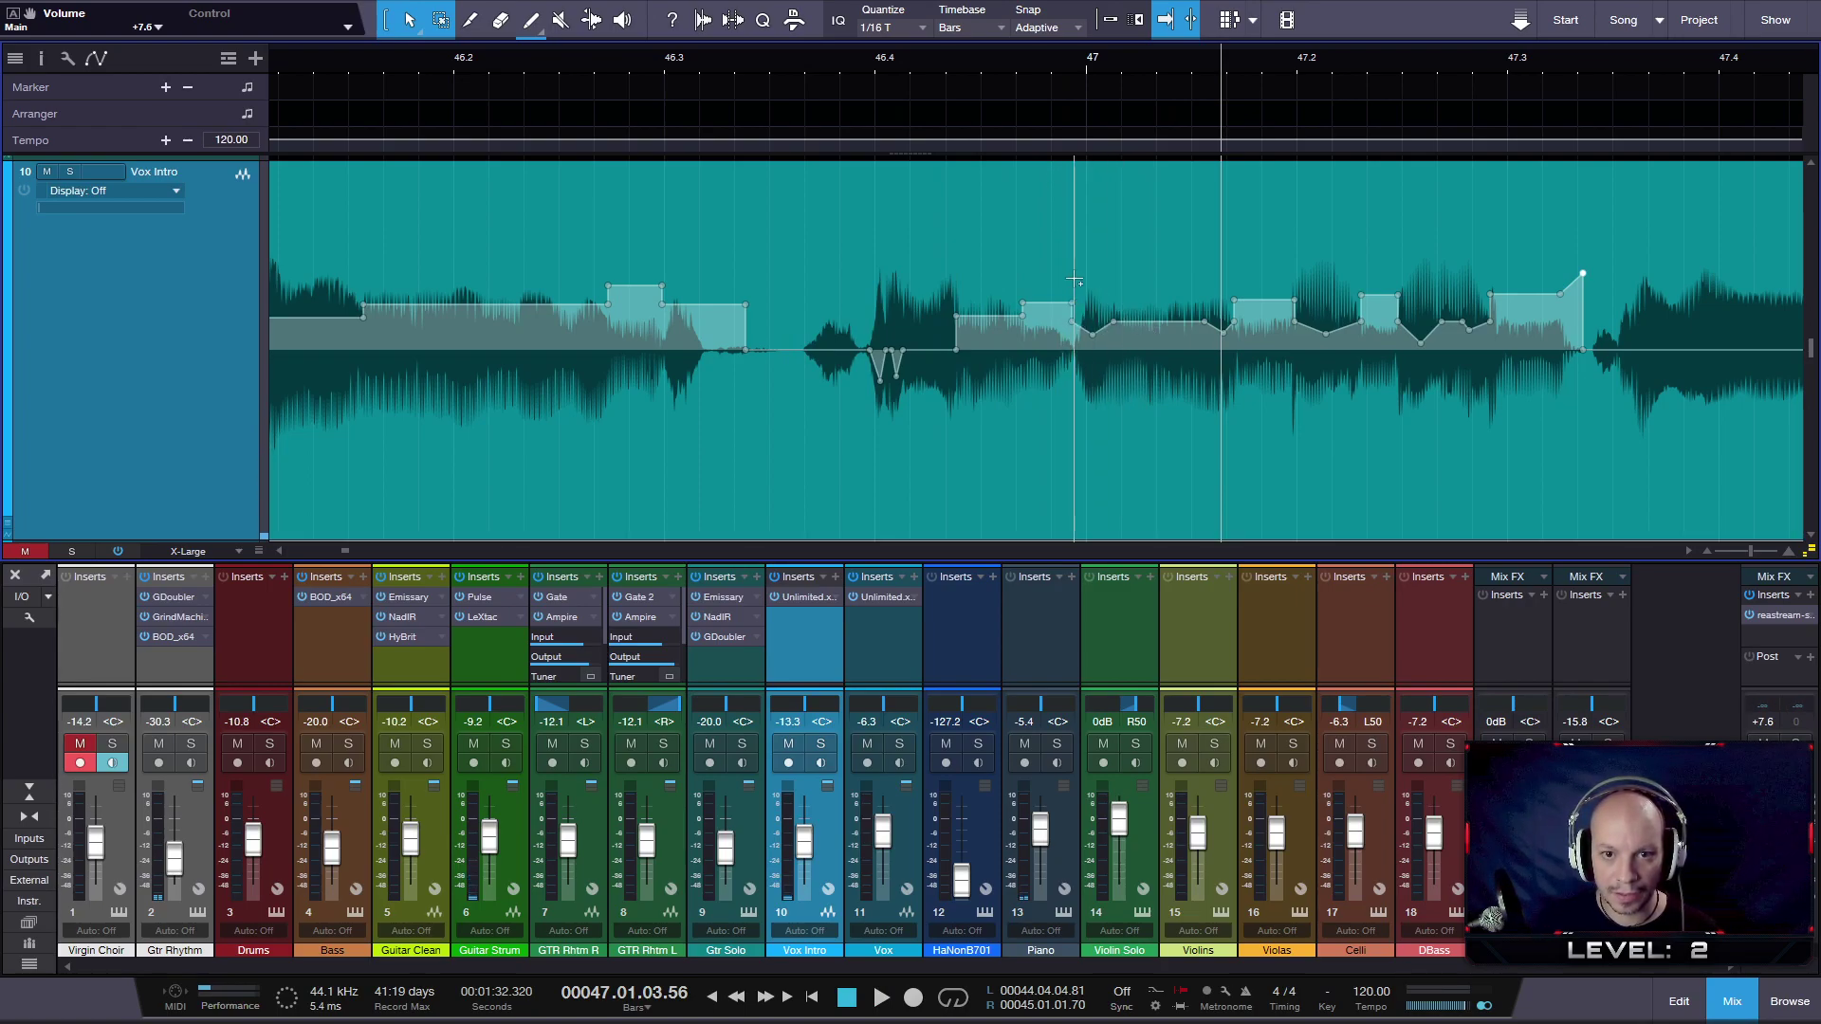
pyautogui.moveTo(1074, 281); pyautogui.dragTo(1234, 278)
pyautogui.moveTo(1162, 193); pyautogui.dragTo(1162, 187)
# - Play back the adjusted phrase around bar 47 to check how its levels lead into the following words
pyautogui.press('space')
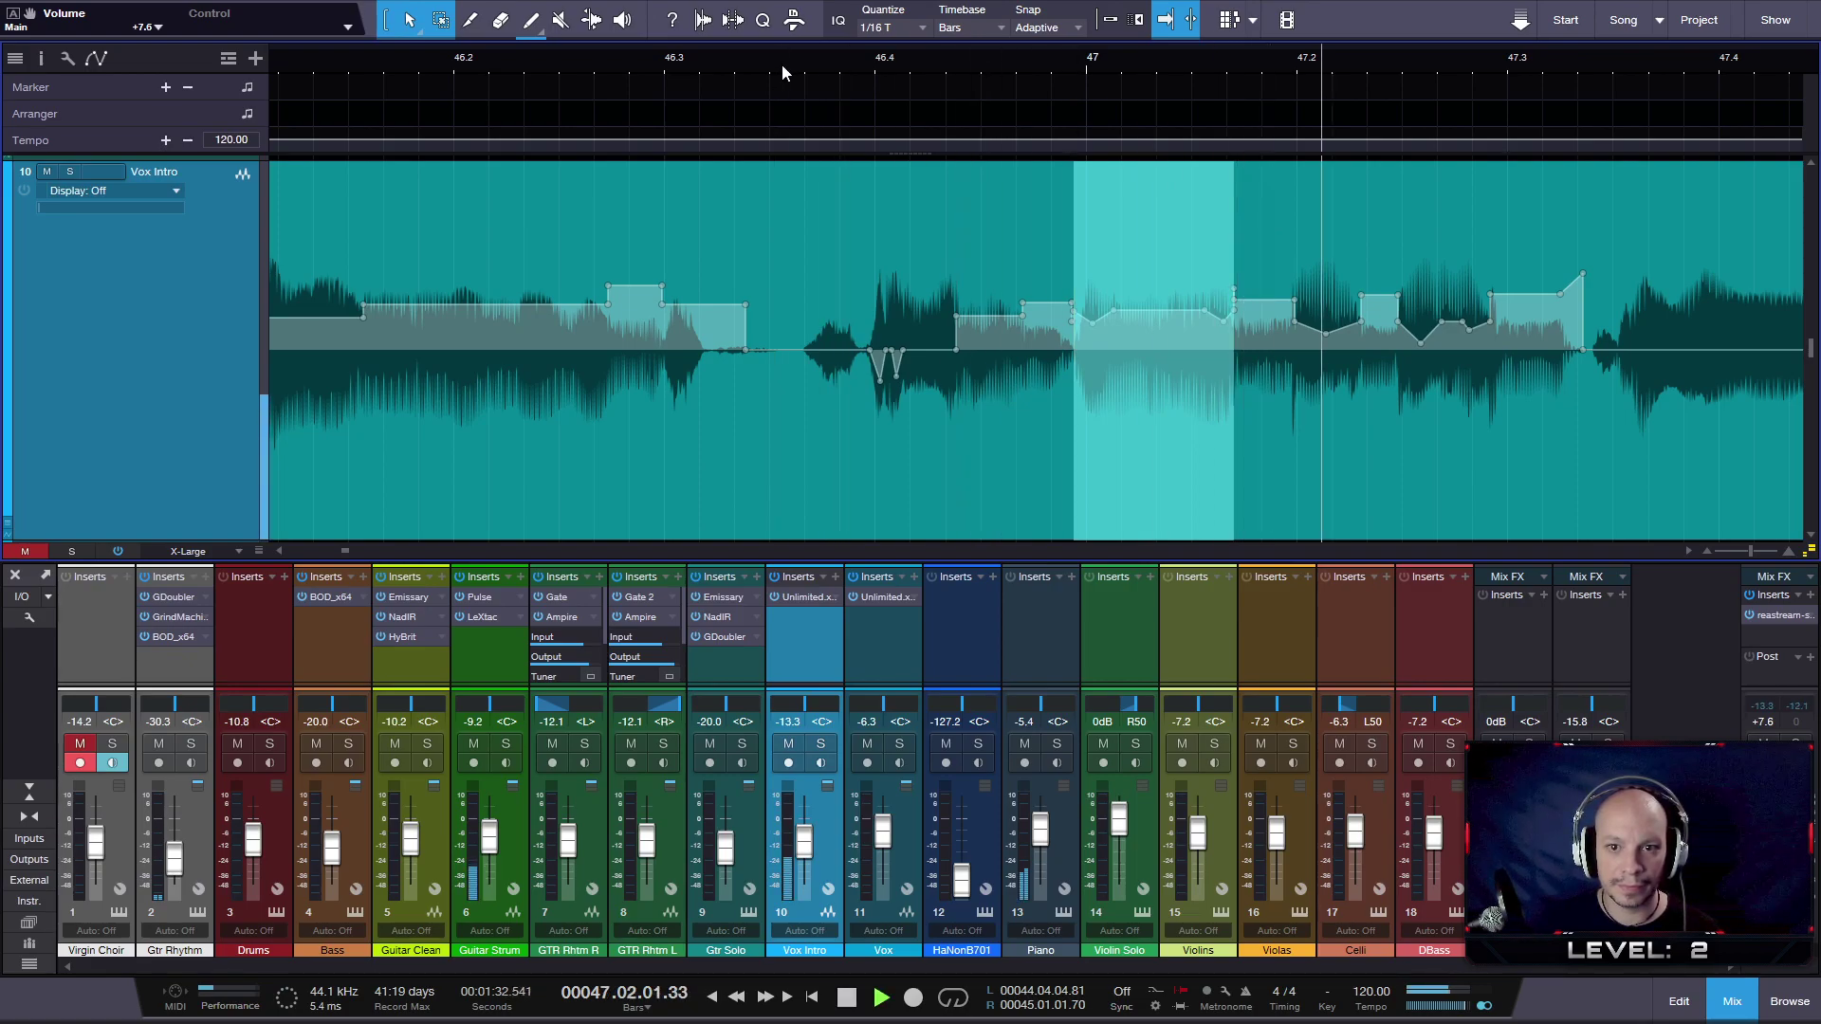
pyautogui.press('space')
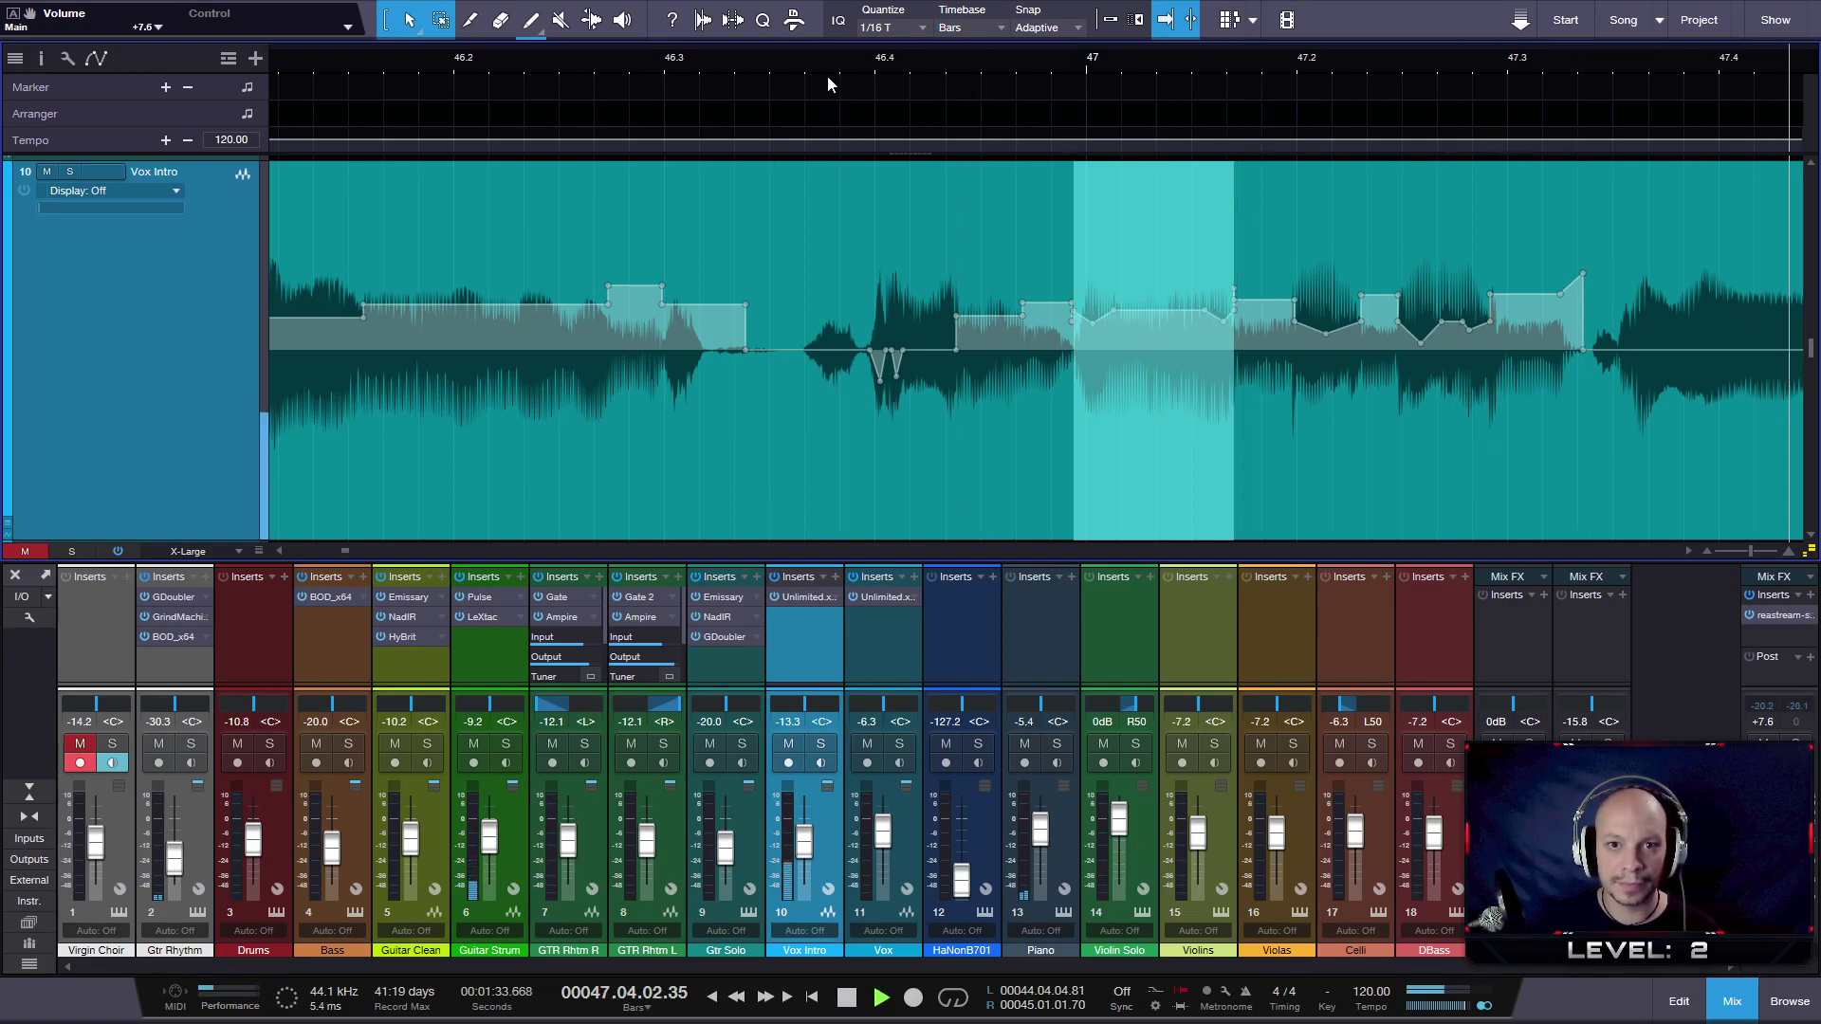
pyautogui.press('space')
pyautogui.scroll(-3, 730, 73)
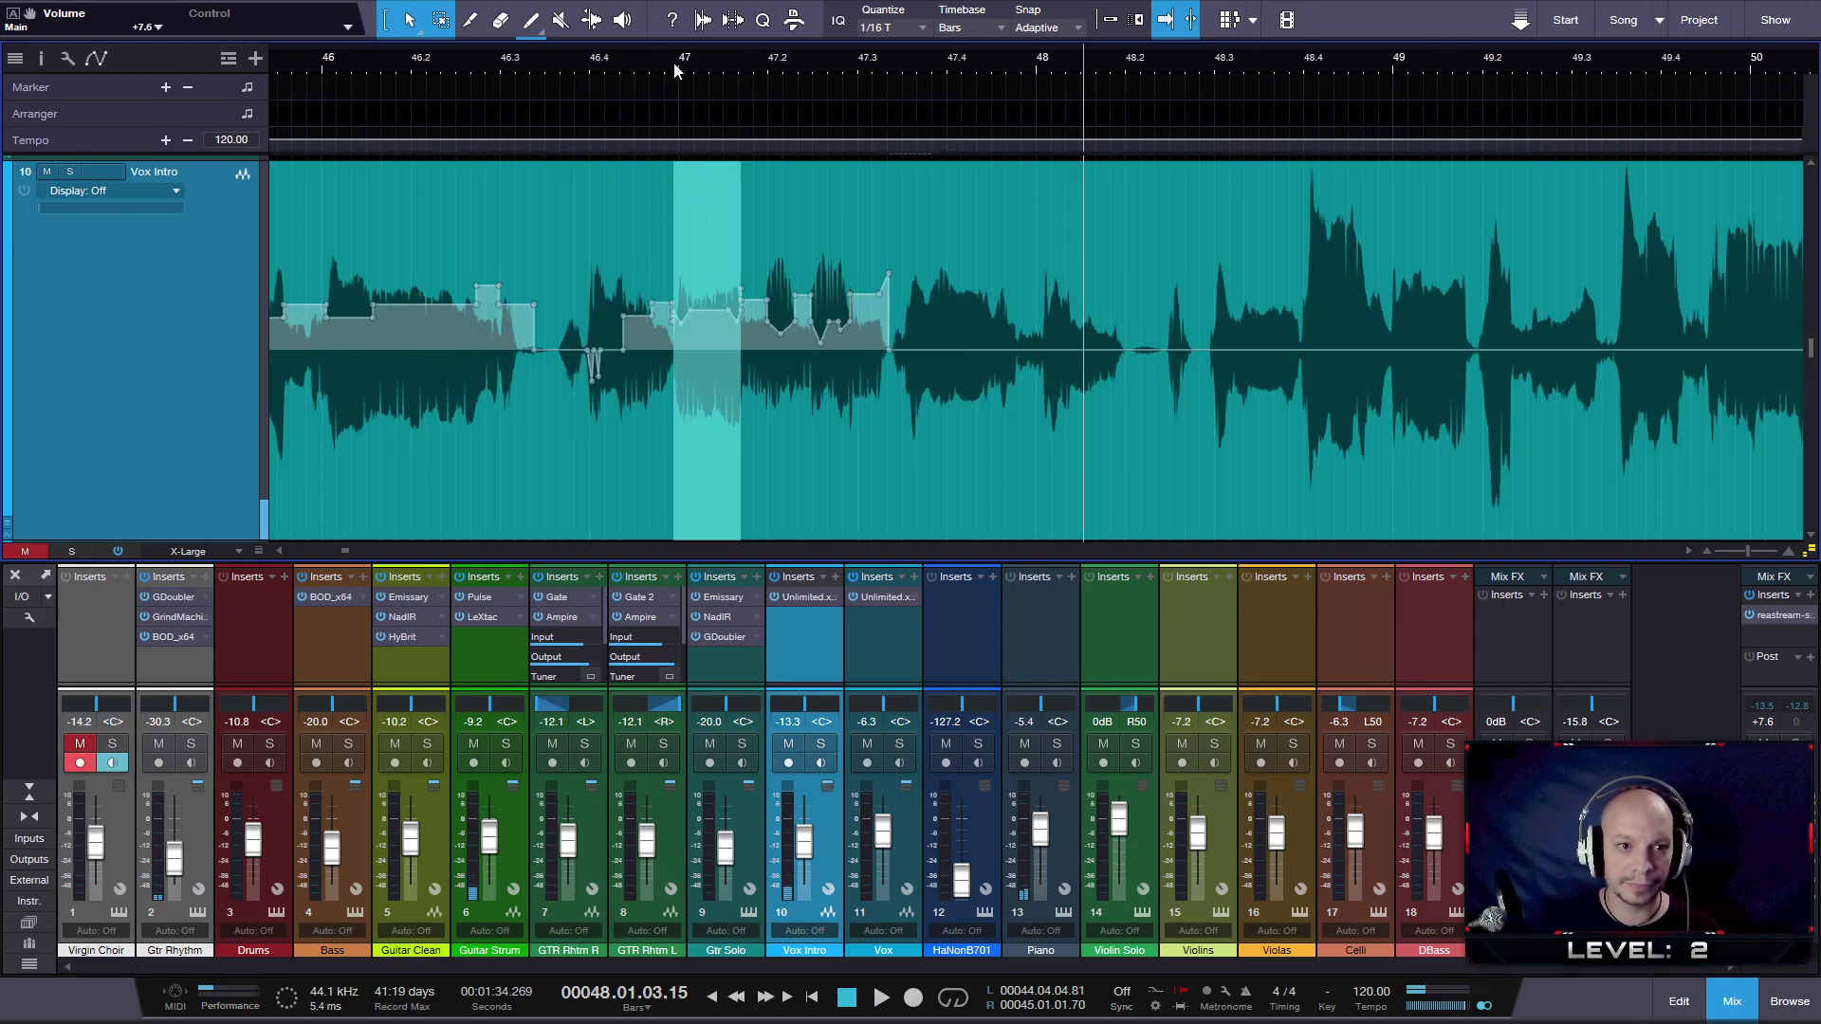
pyautogui.click(562, 69)
pyautogui.press('space')
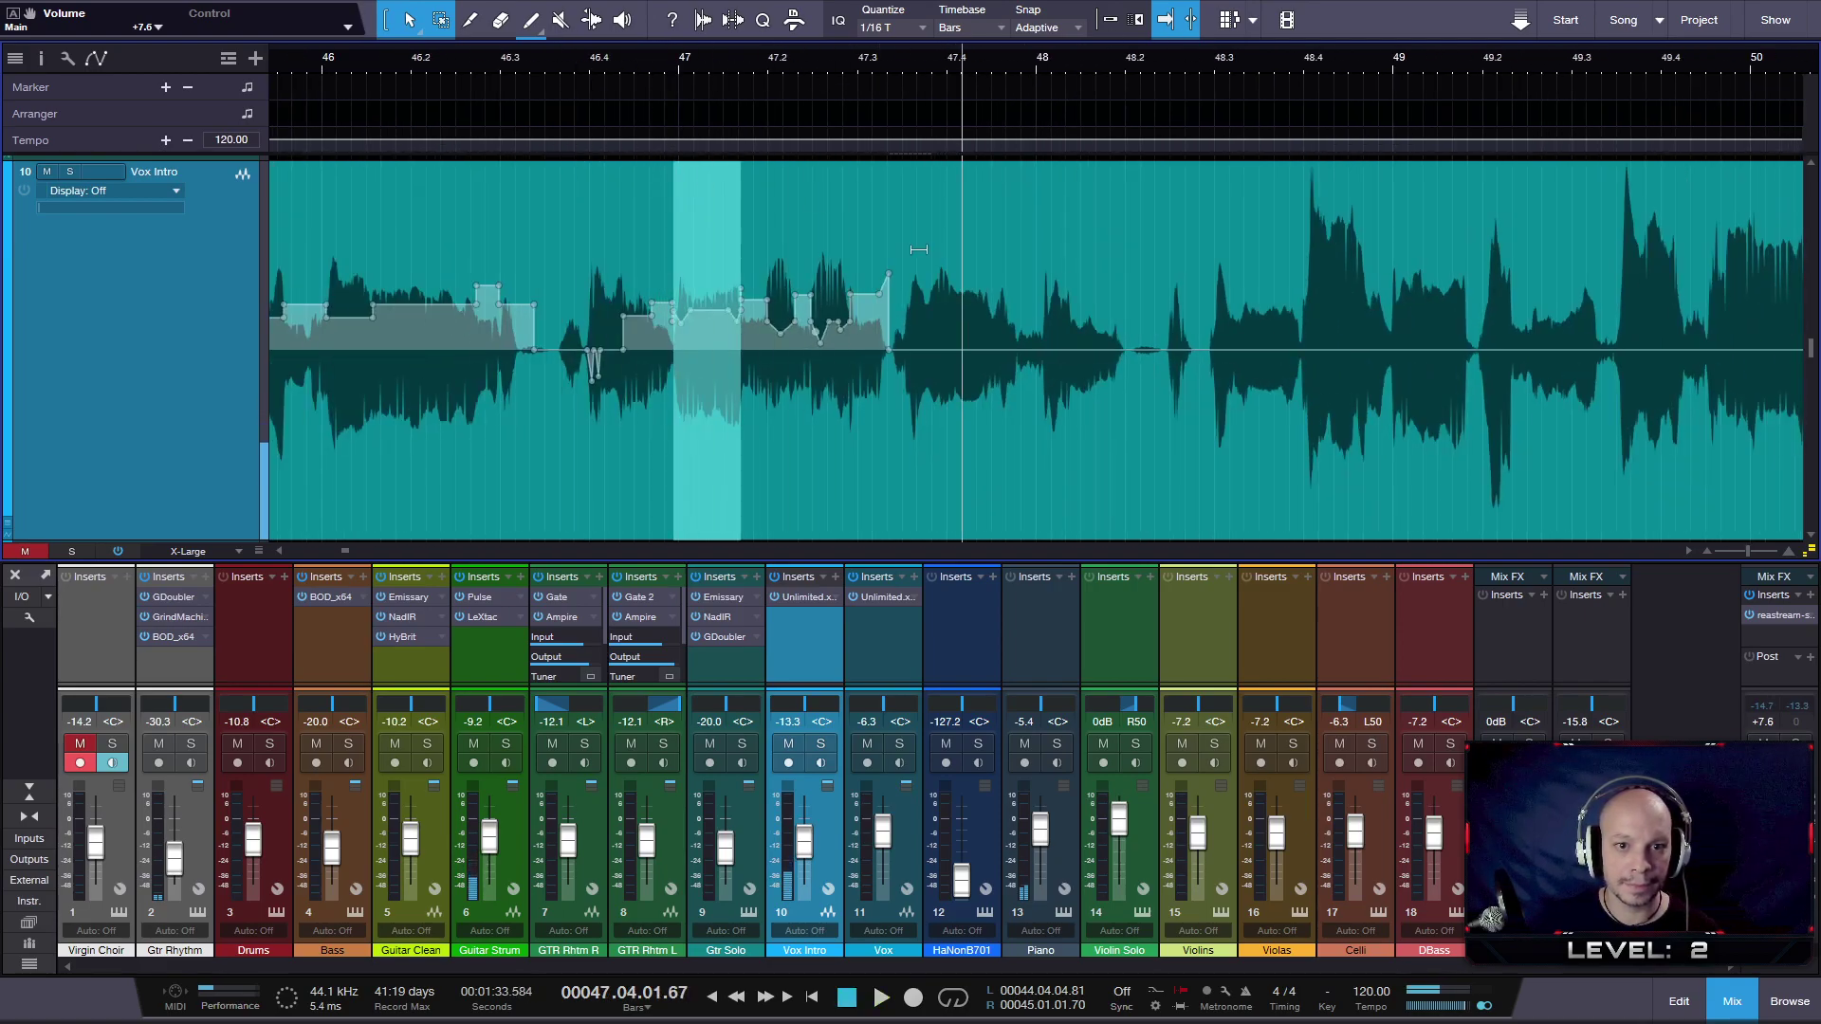
# - Dip the gain envelope at the loud peaks on either side of 47.4, including a -0.6 dB dip at 47.4.3
pyautogui.scroll(2, 1049, 337)
pyautogui.click(832, 358)
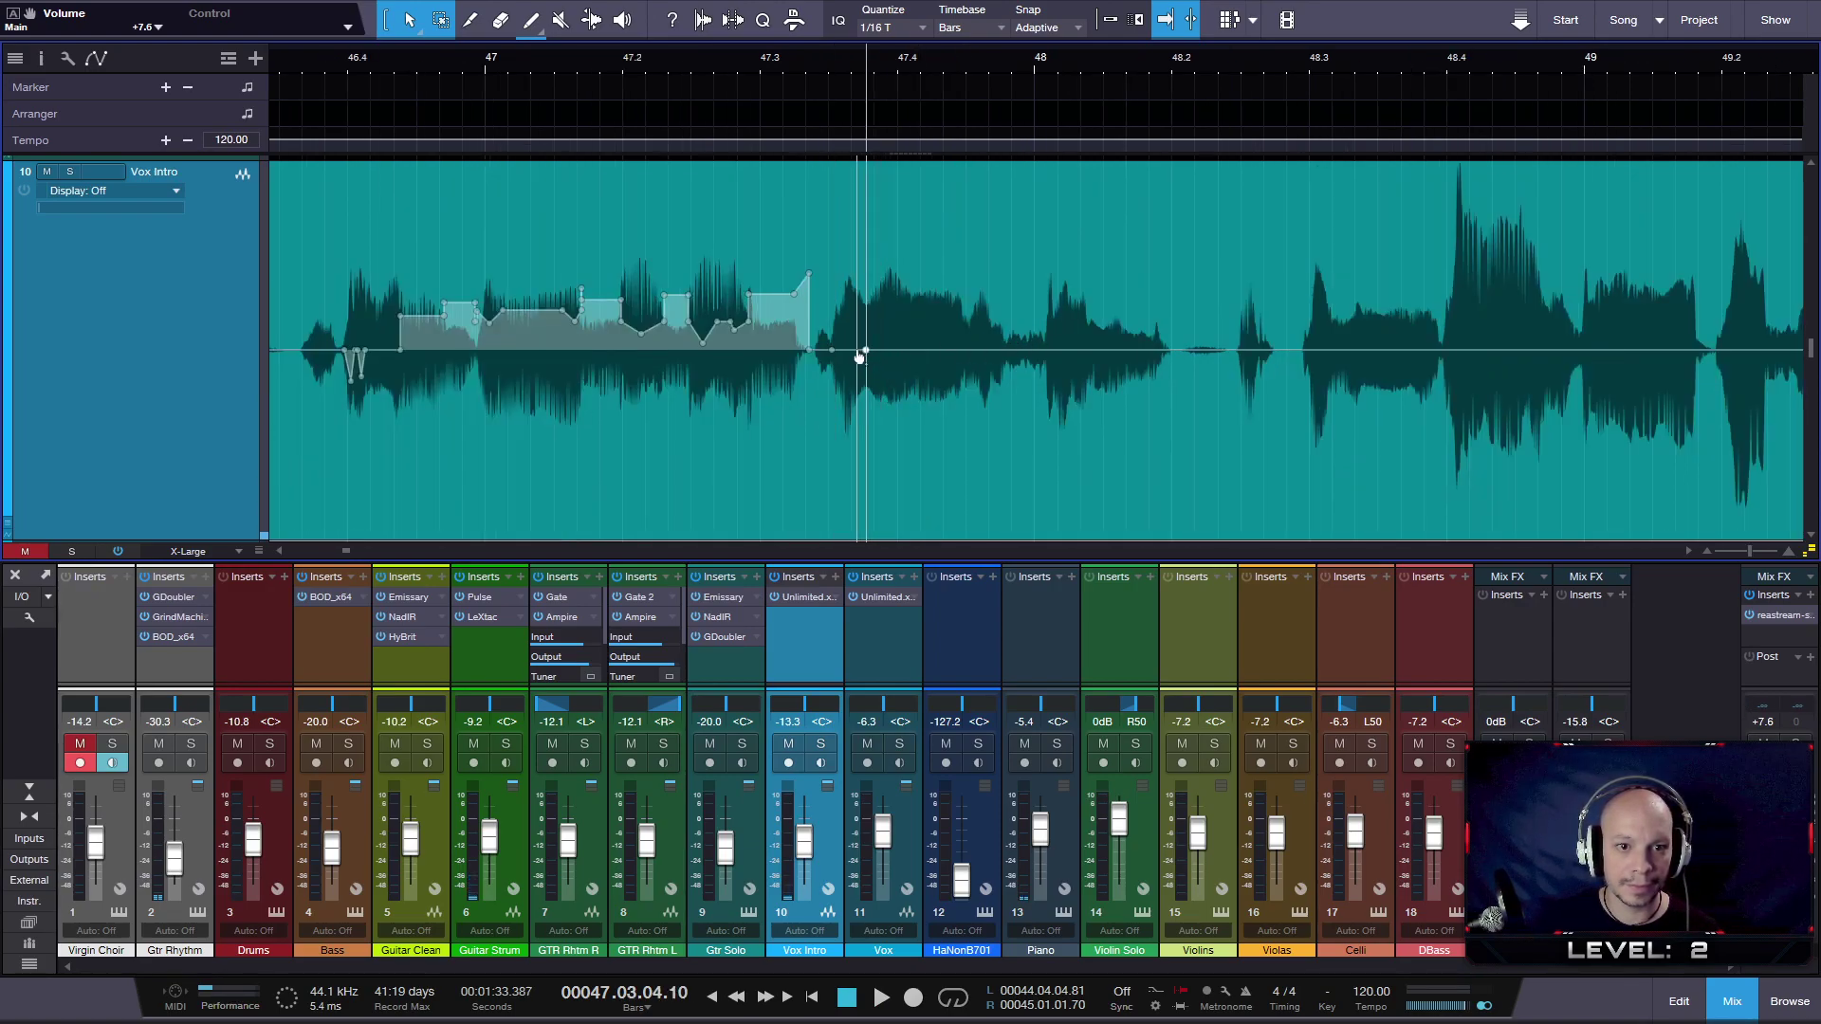
pyautogui.moveTo(852, 352); pyautogui.dragTo(896, 364)
pyautogui.click(911, 353)
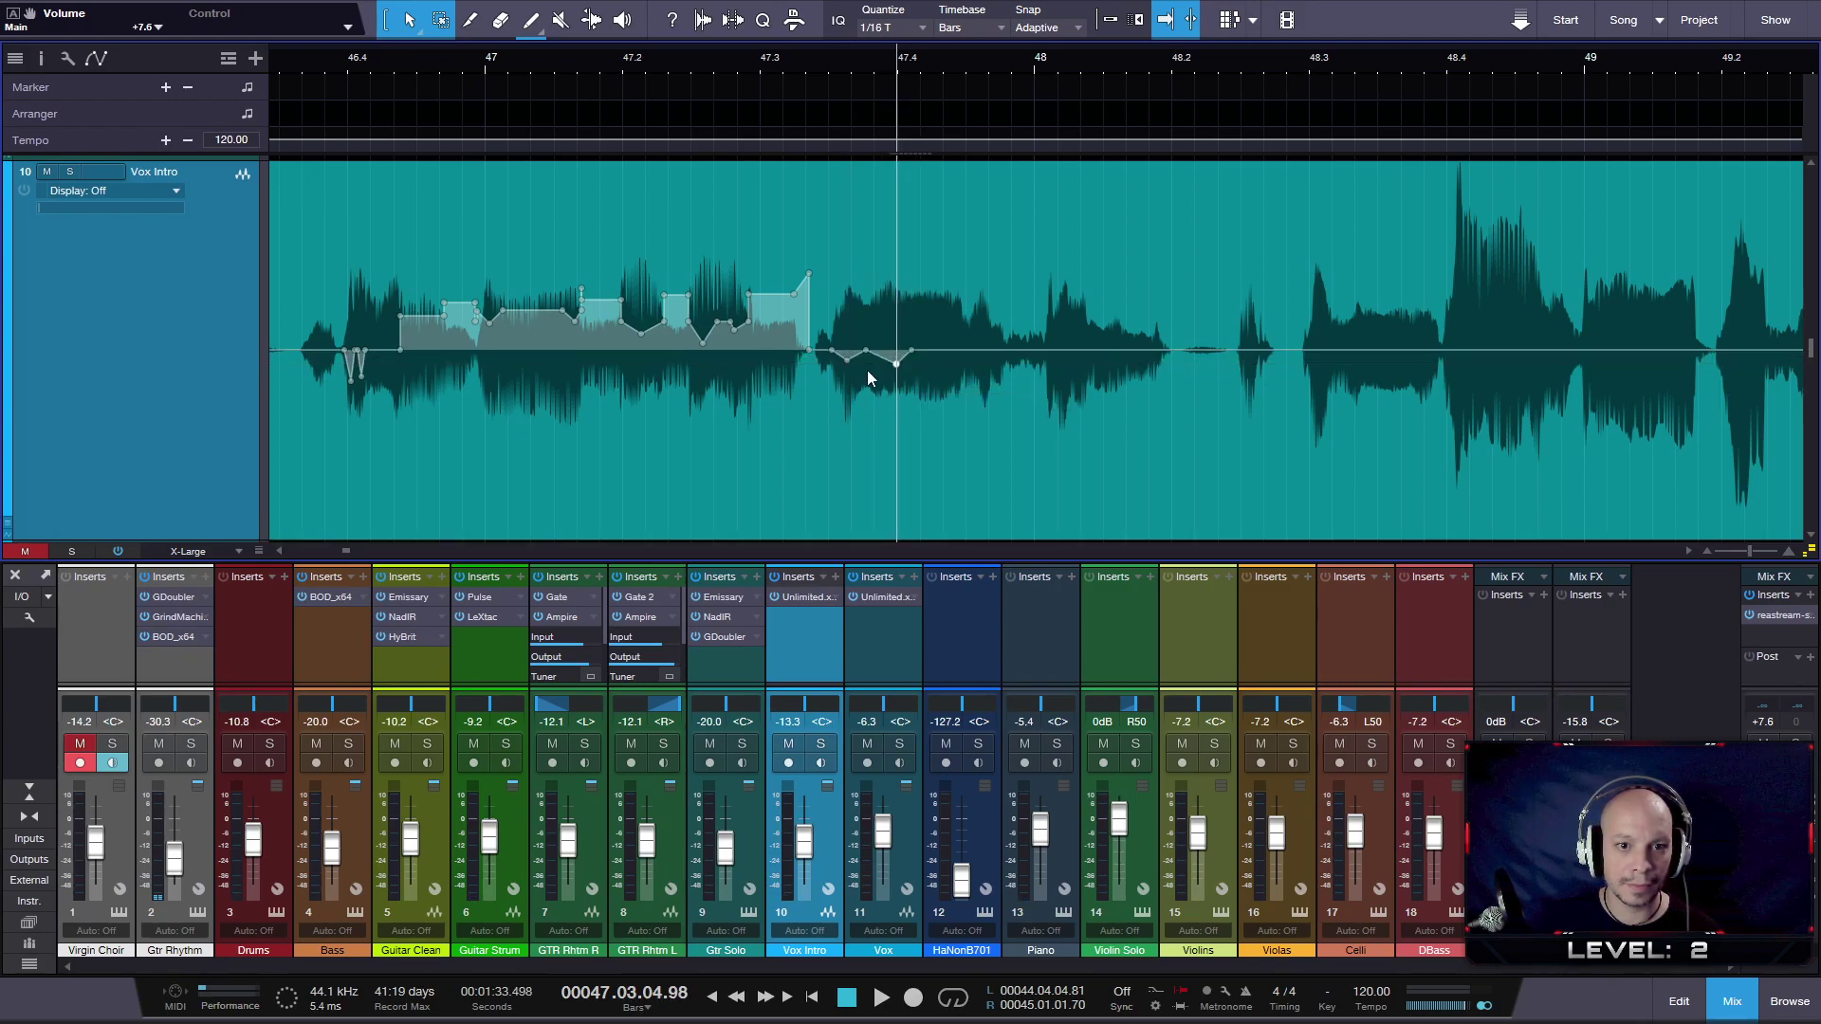
pyautogui.click(972, 359)
pyautogui.click(982, 353)
pyautogui.click(982, 353)
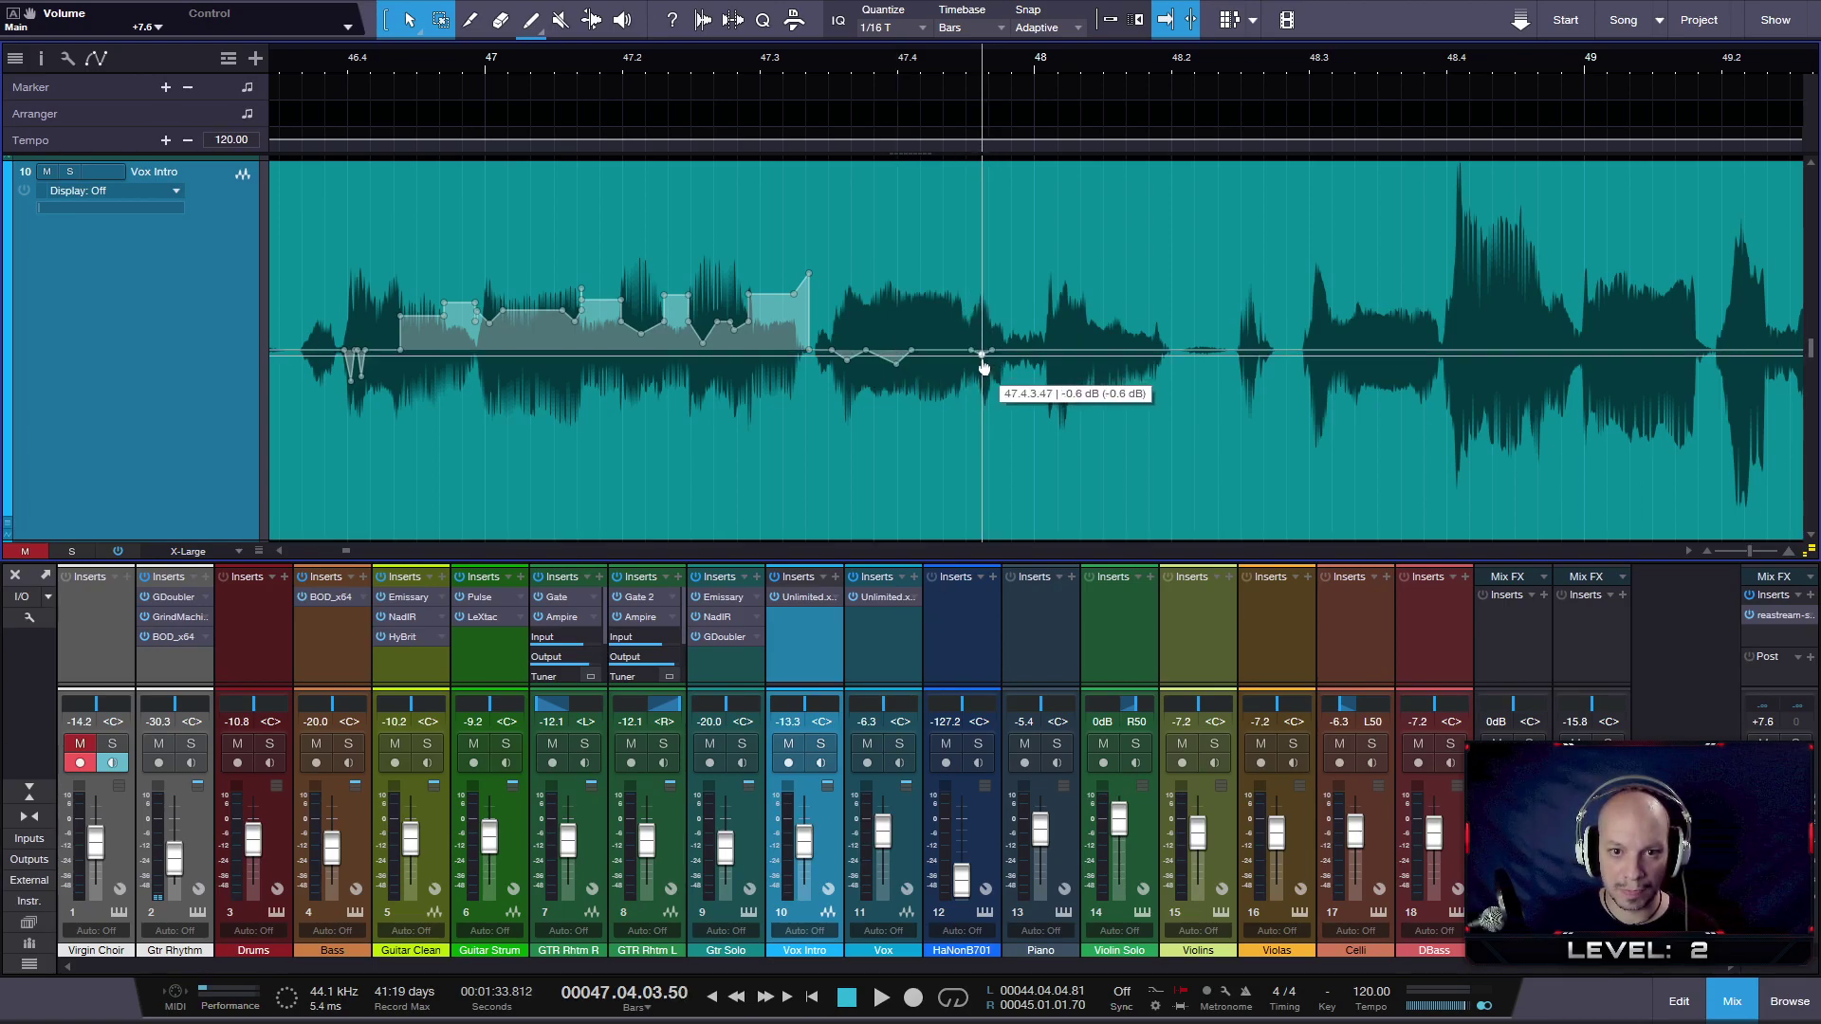
# - Lower the gain envelope at the vocal attack just after bar 48 and curve it back up to the original level
pyautogui.click(1047, 351)
pyautogui.click(1086, 356)
pyautogui.moveTo(1048, 352); pyautogui.dragTo(1052, 371)
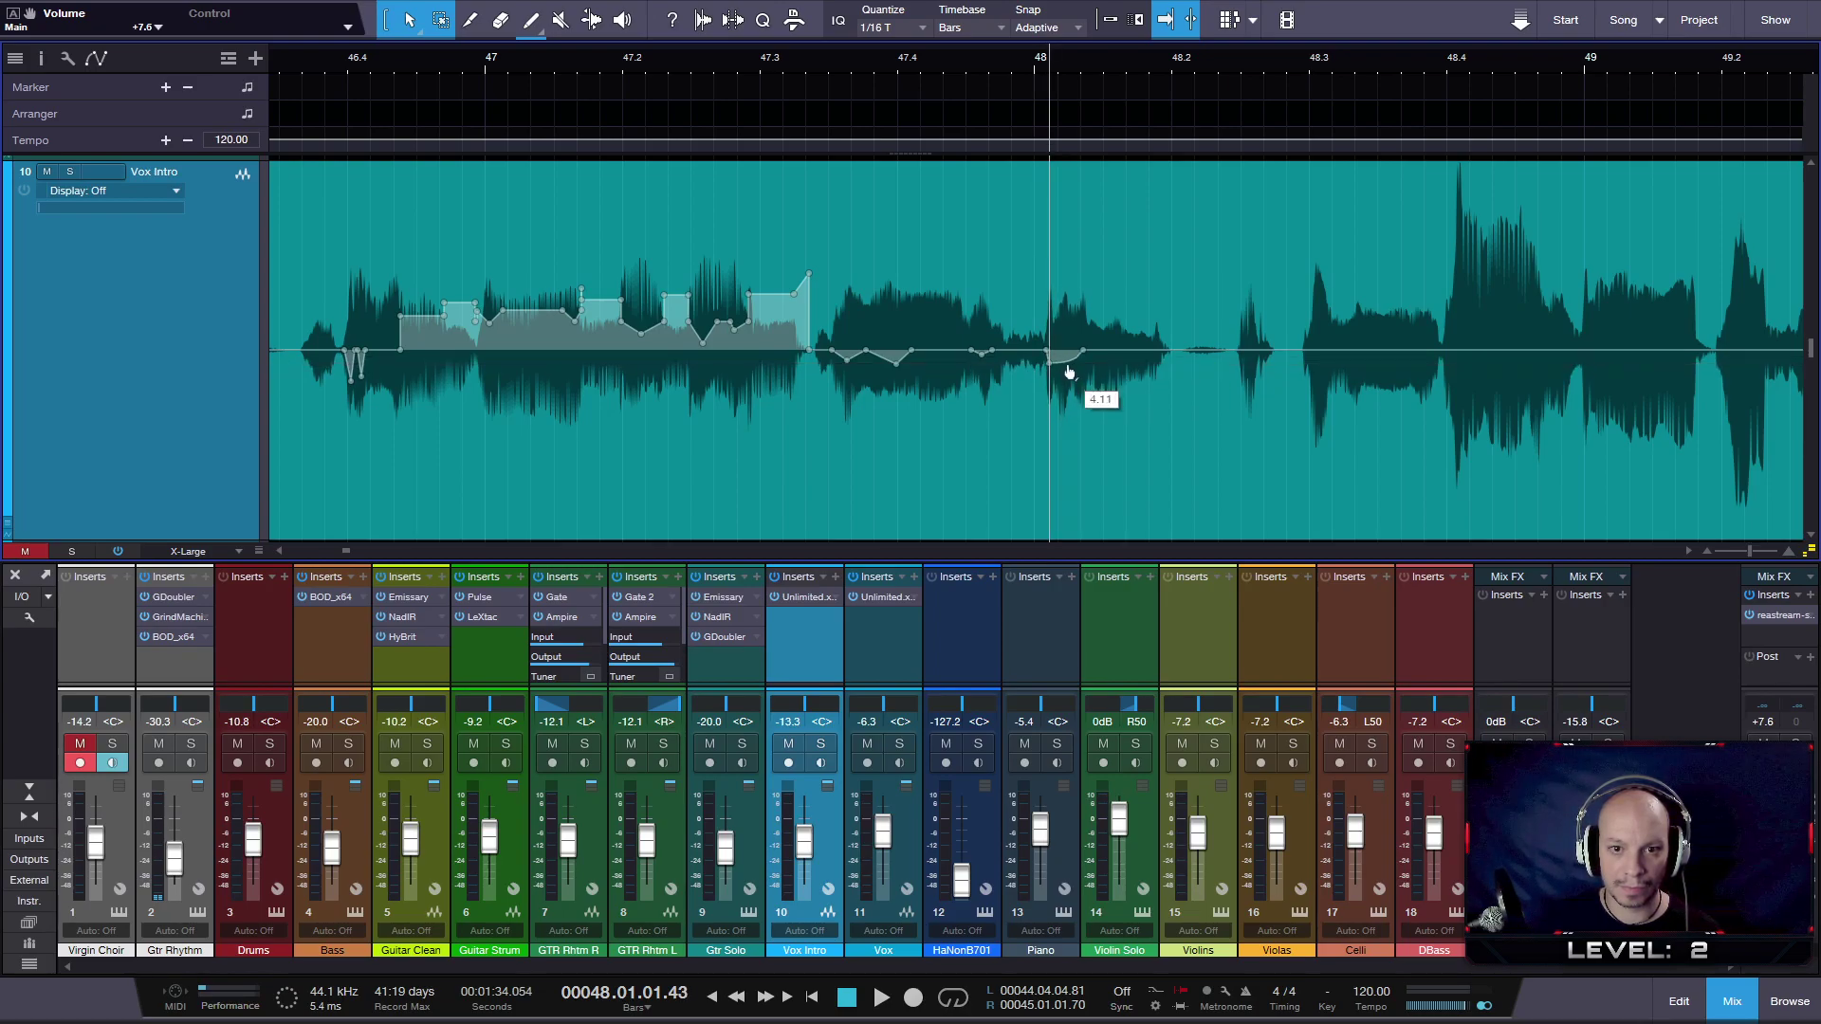
pyautogui.moveTo(1062, 374); pyautogui.dragTo(1061, 374)
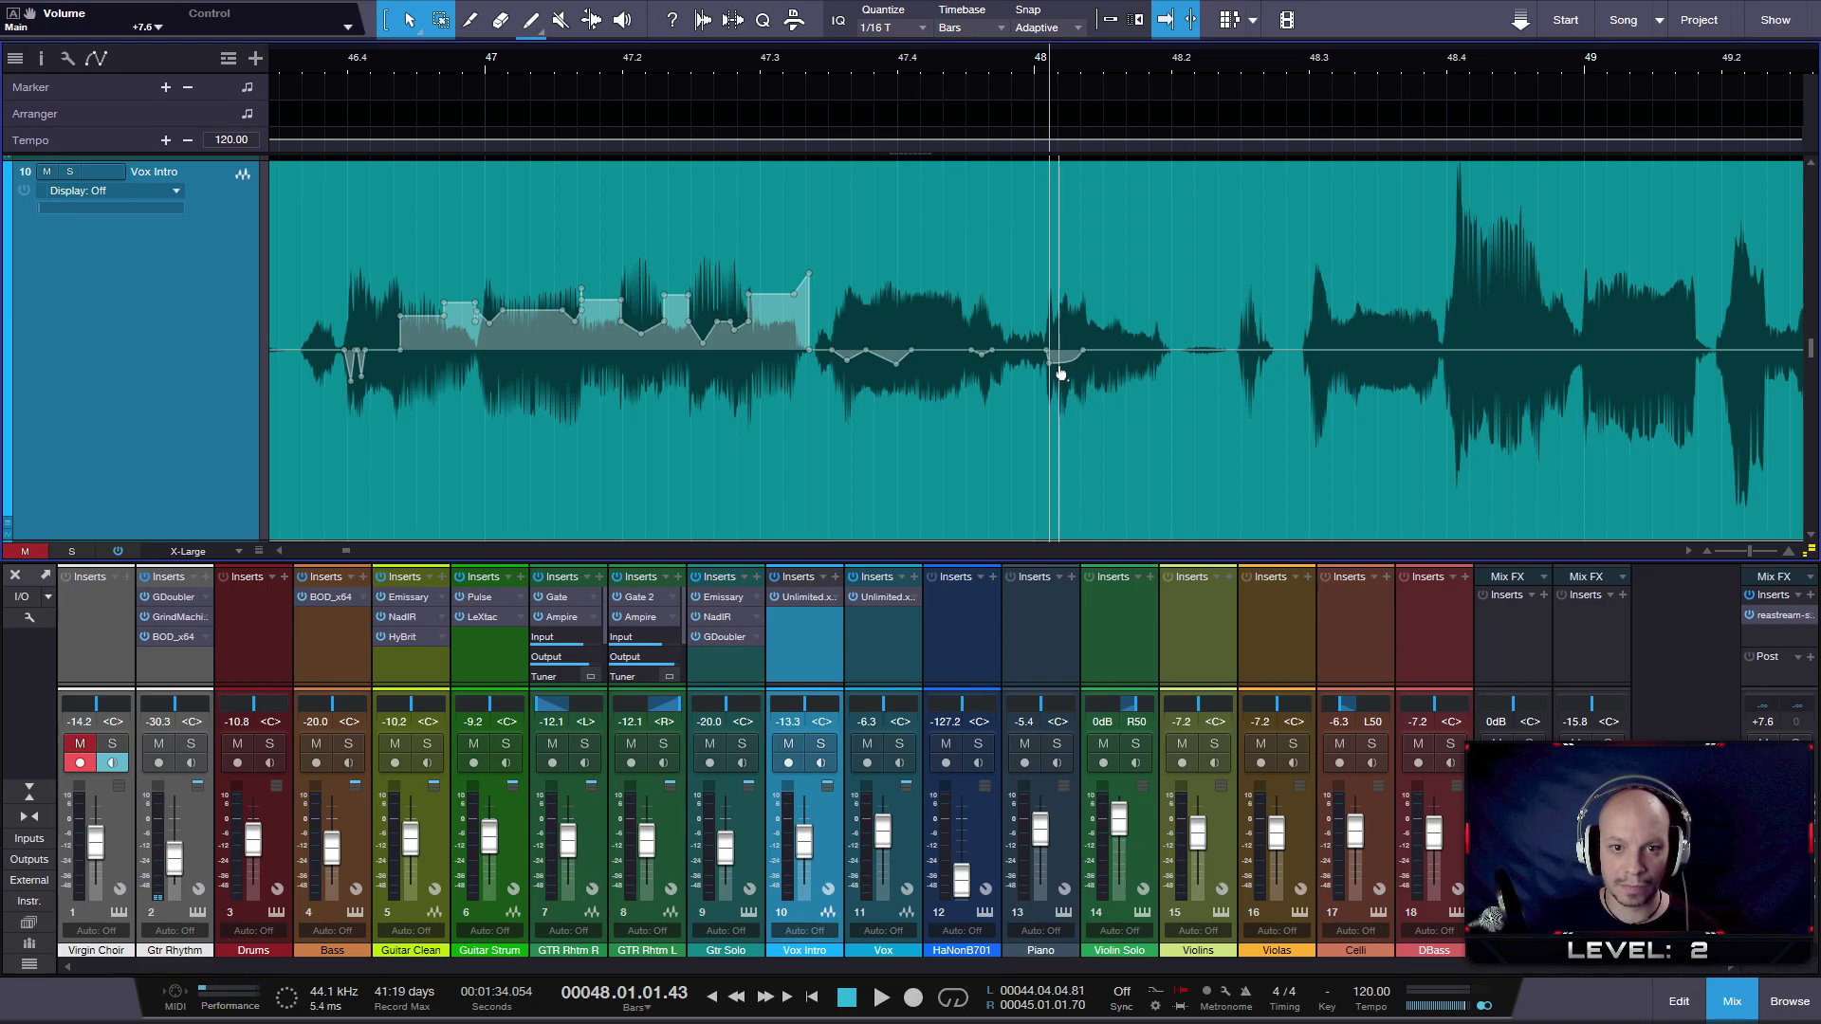
# - Raise the gain of the quiet section just before bar 48 and ramp the envelope up along the fading tail to 48.2
pyautogui.click(1004, 356)
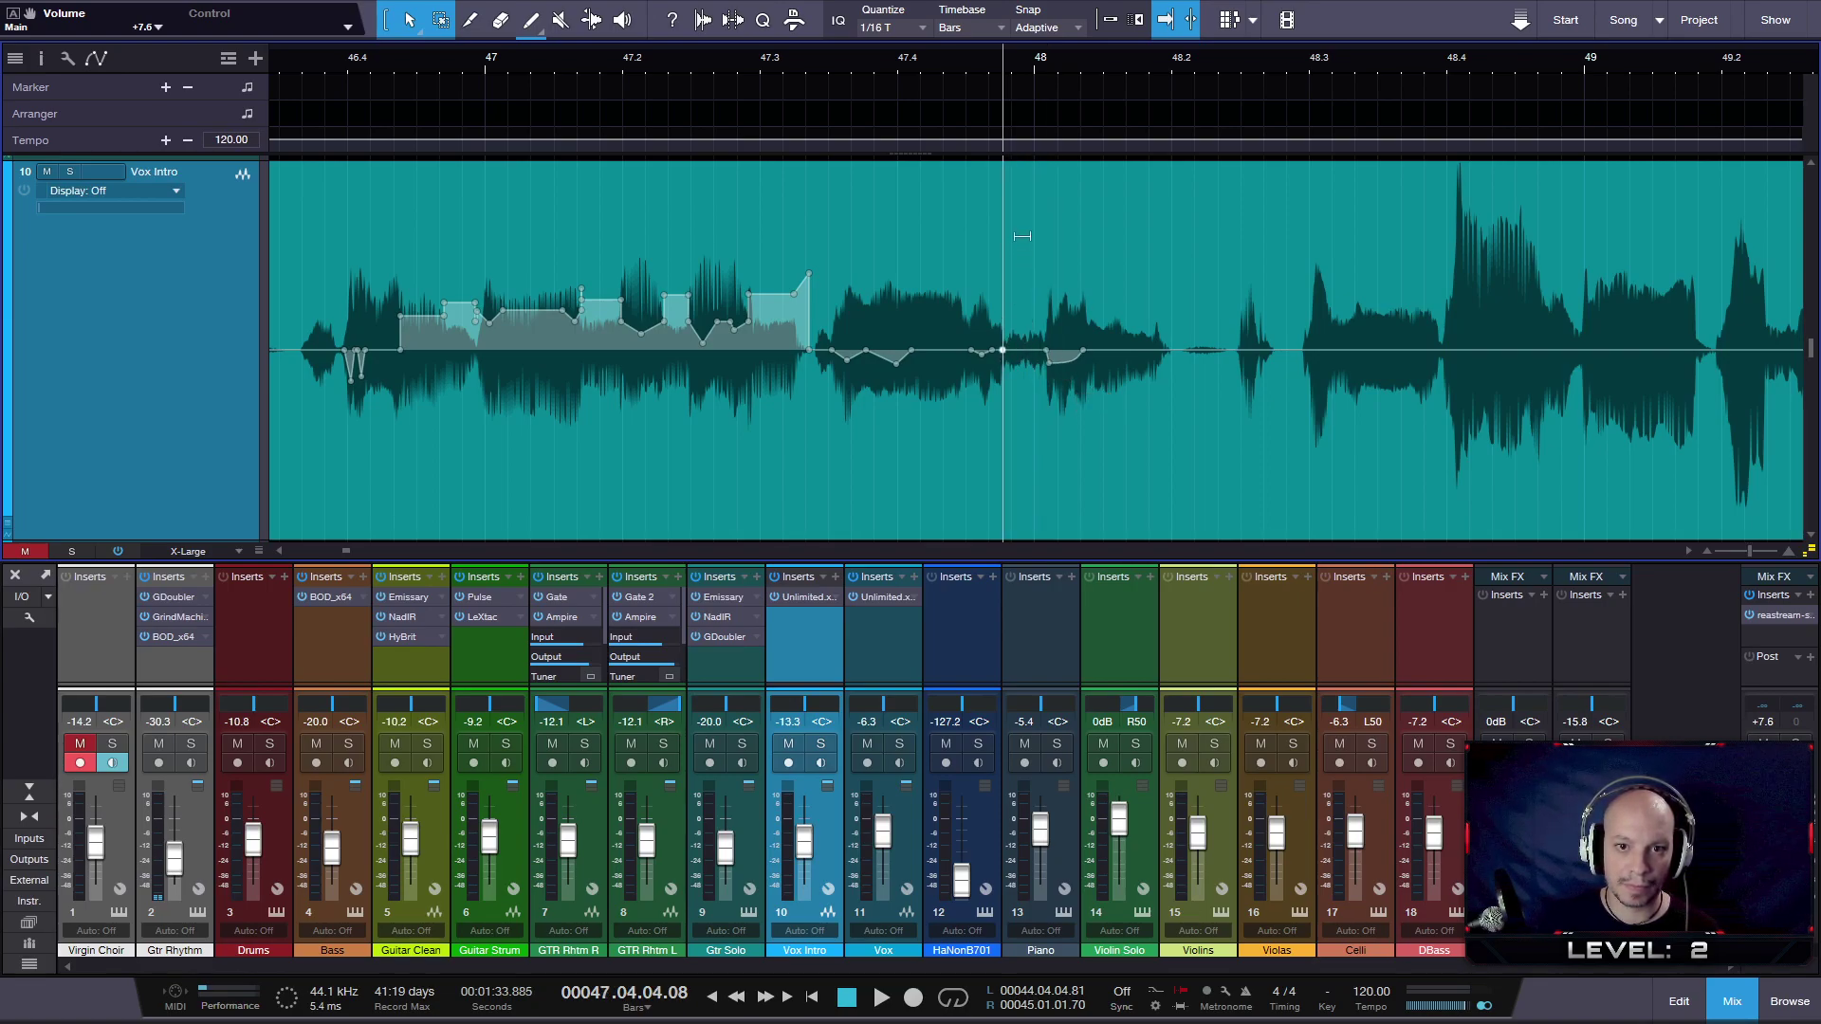
pyautogui.moveTo(1021, 238); pyautogui.dragTo(1017, 206)
pyautogui.click(1179, 356)
pyautogui.moveTo(1153, 352); pyautogui.dragTo(1178, 310)
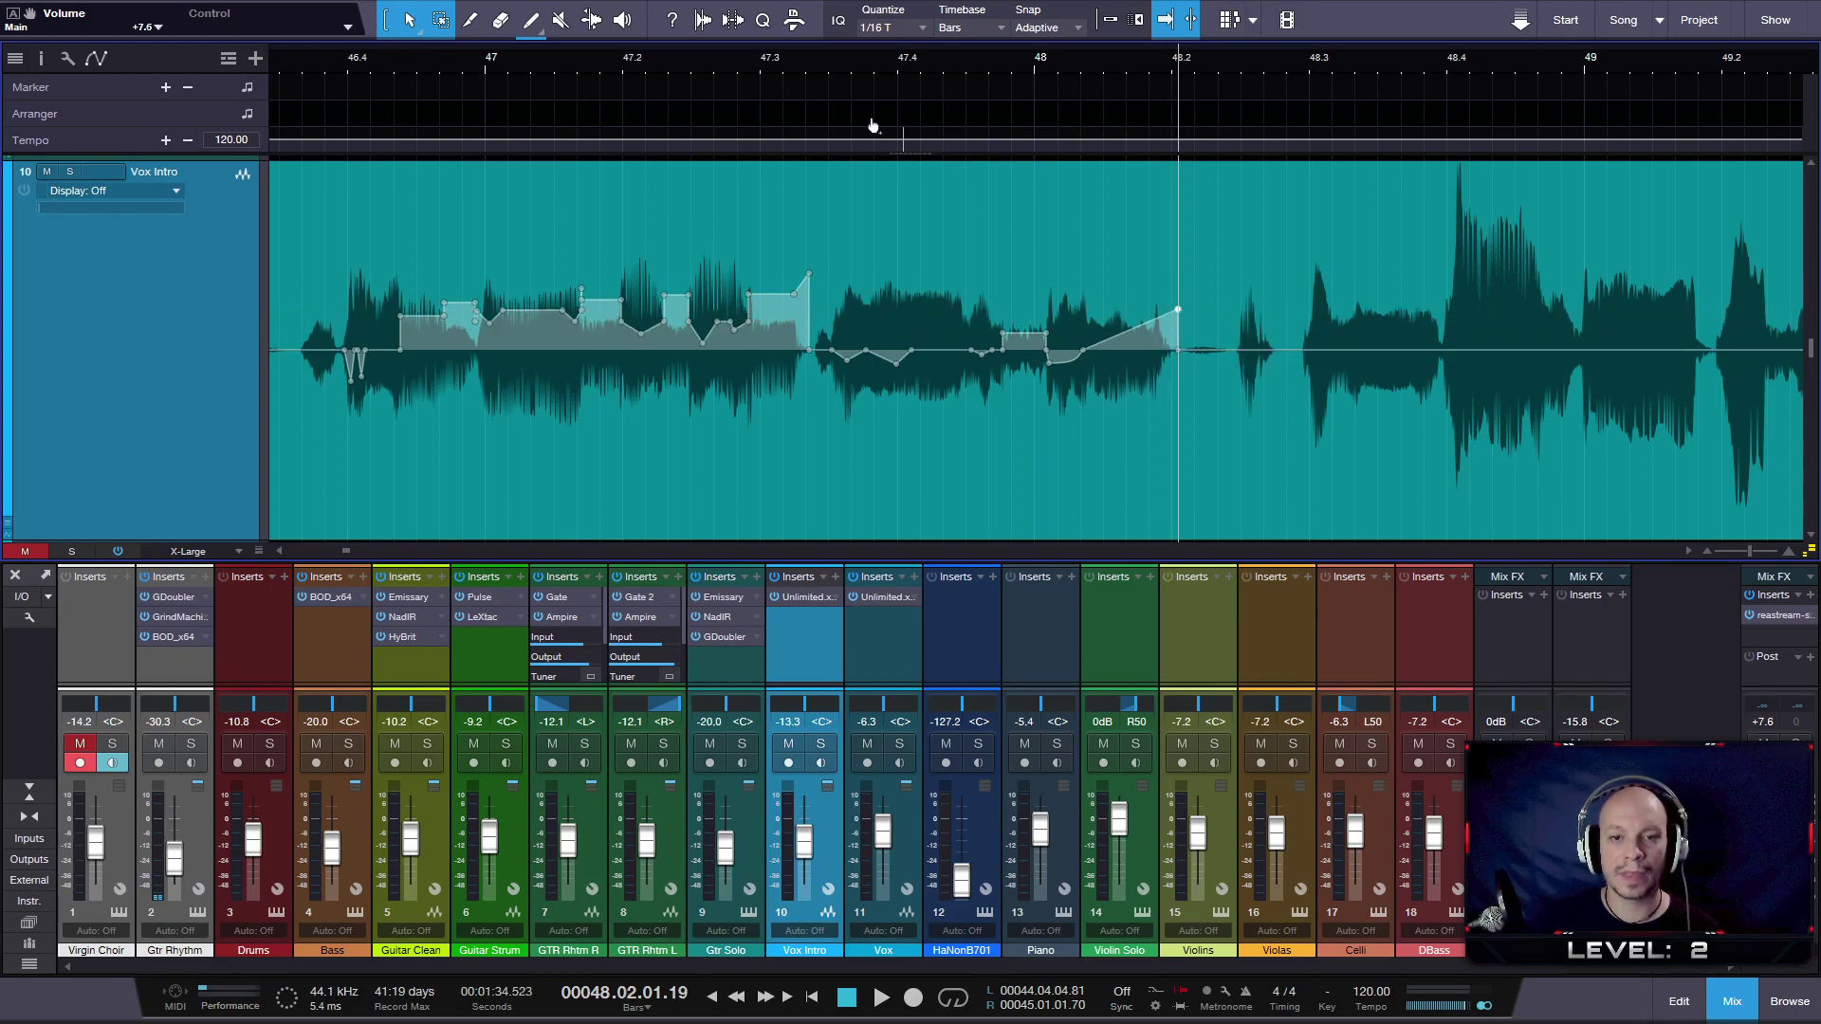
# - Play back the new phrase and raise its whole gain envelope from just after 47.3 to 48.2
pyautogui.click(700, 62)
pyautogui.press('space')
pyautogui.press('space')
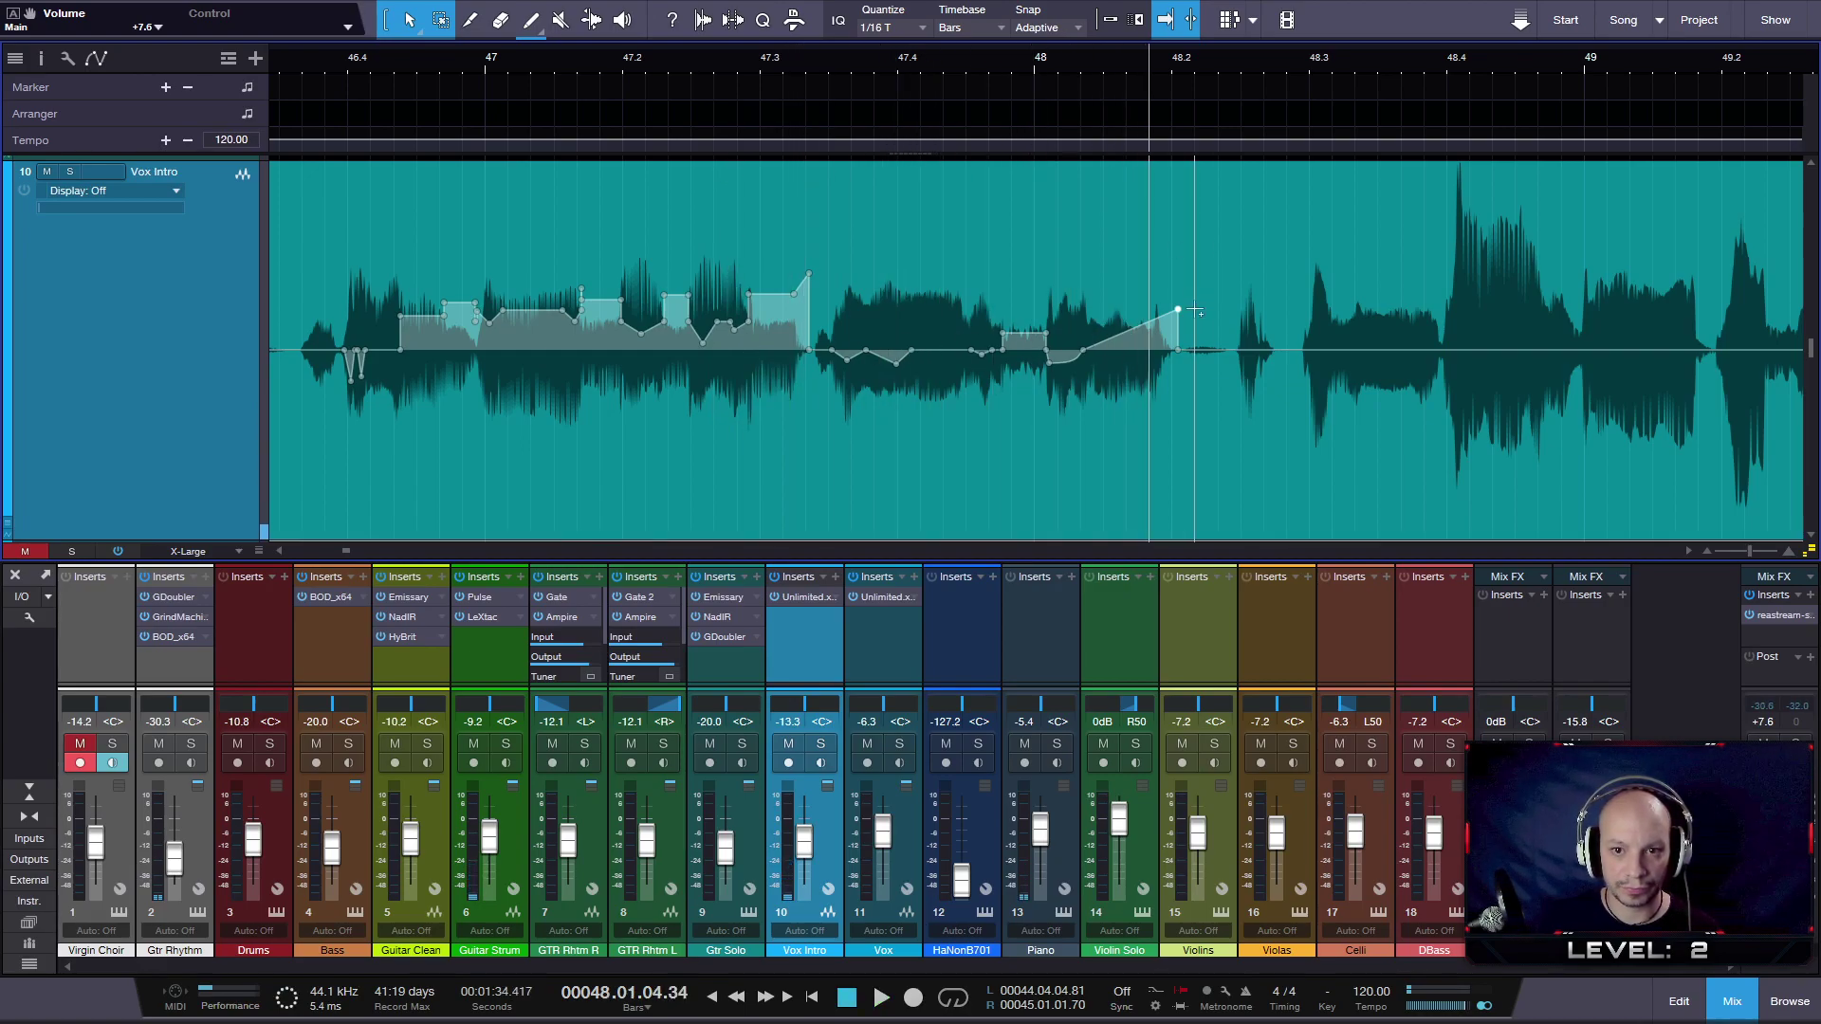
pyautogui.moveTo(1179, 289); pyautogui.dragTo(813, 282)
pyautogui.moveTo(915, 226); pyautogui.dragTo(915, 208)
# - Play back the raised phrase from around 47.2 and compare its level with the preceding section
pyautogui.click(675, 53)
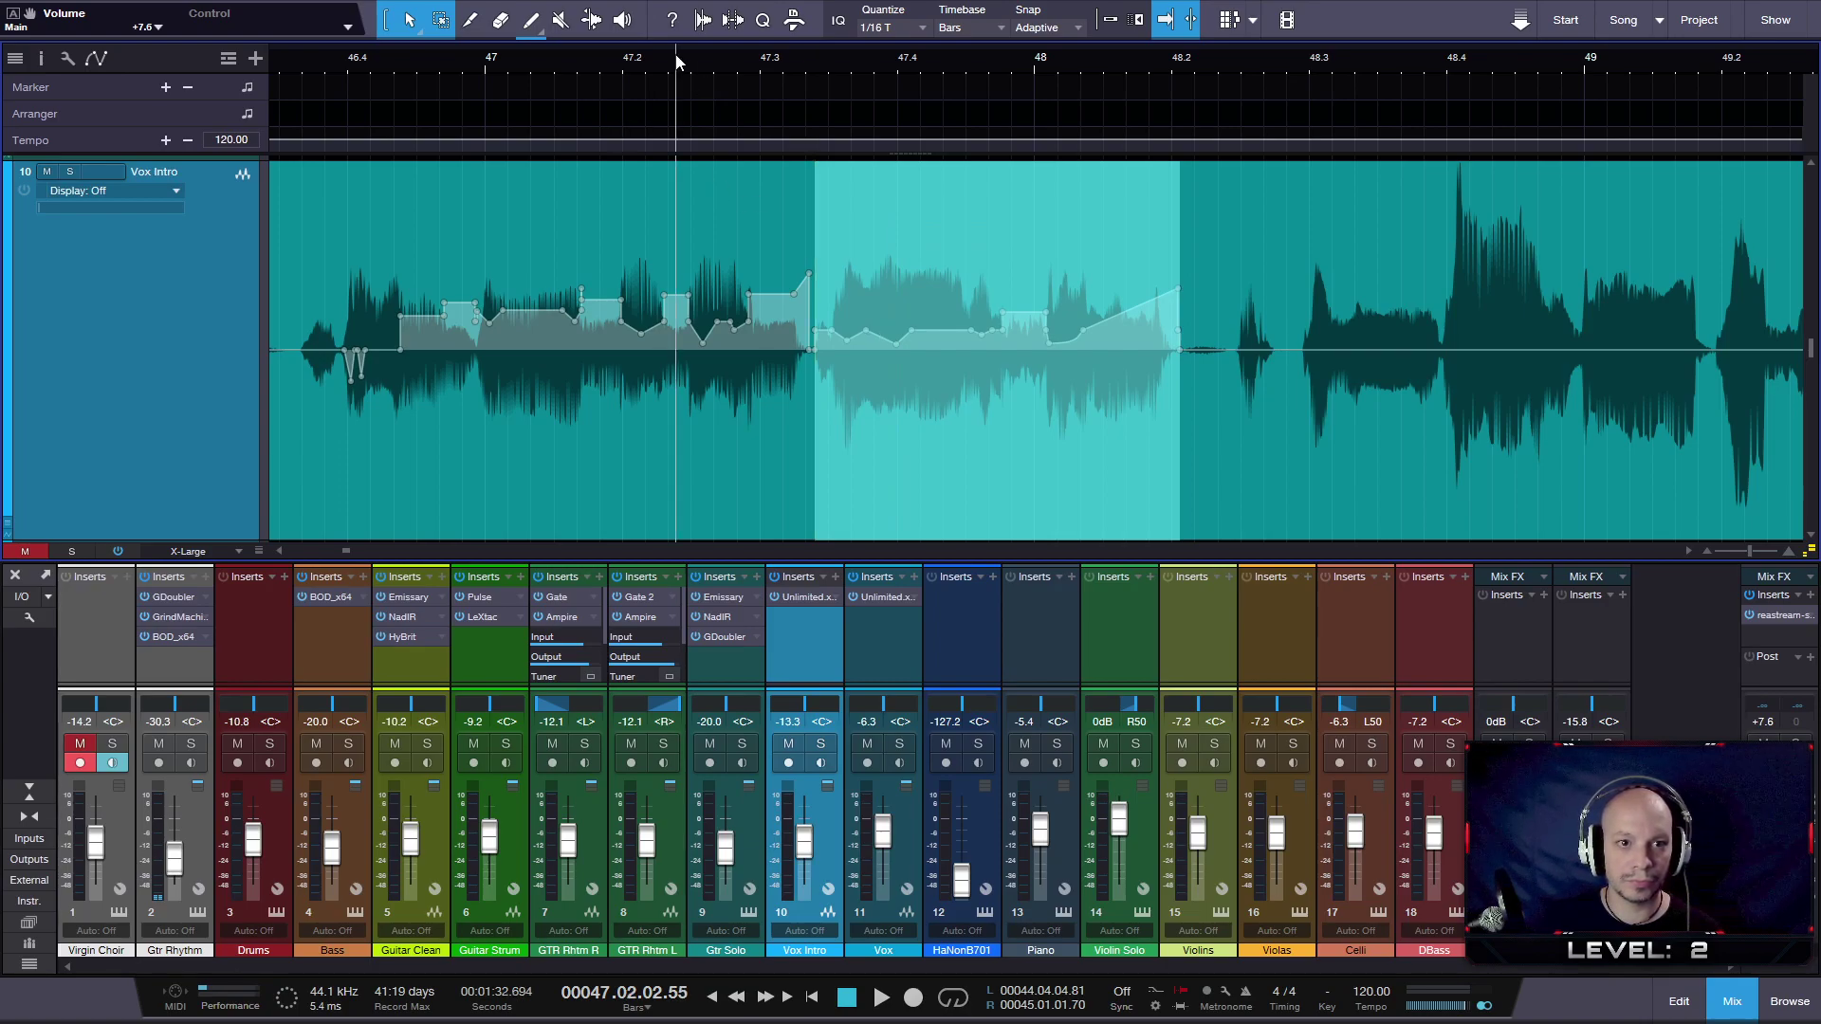
pyautogui.press('space')
pyautogui.press('space')
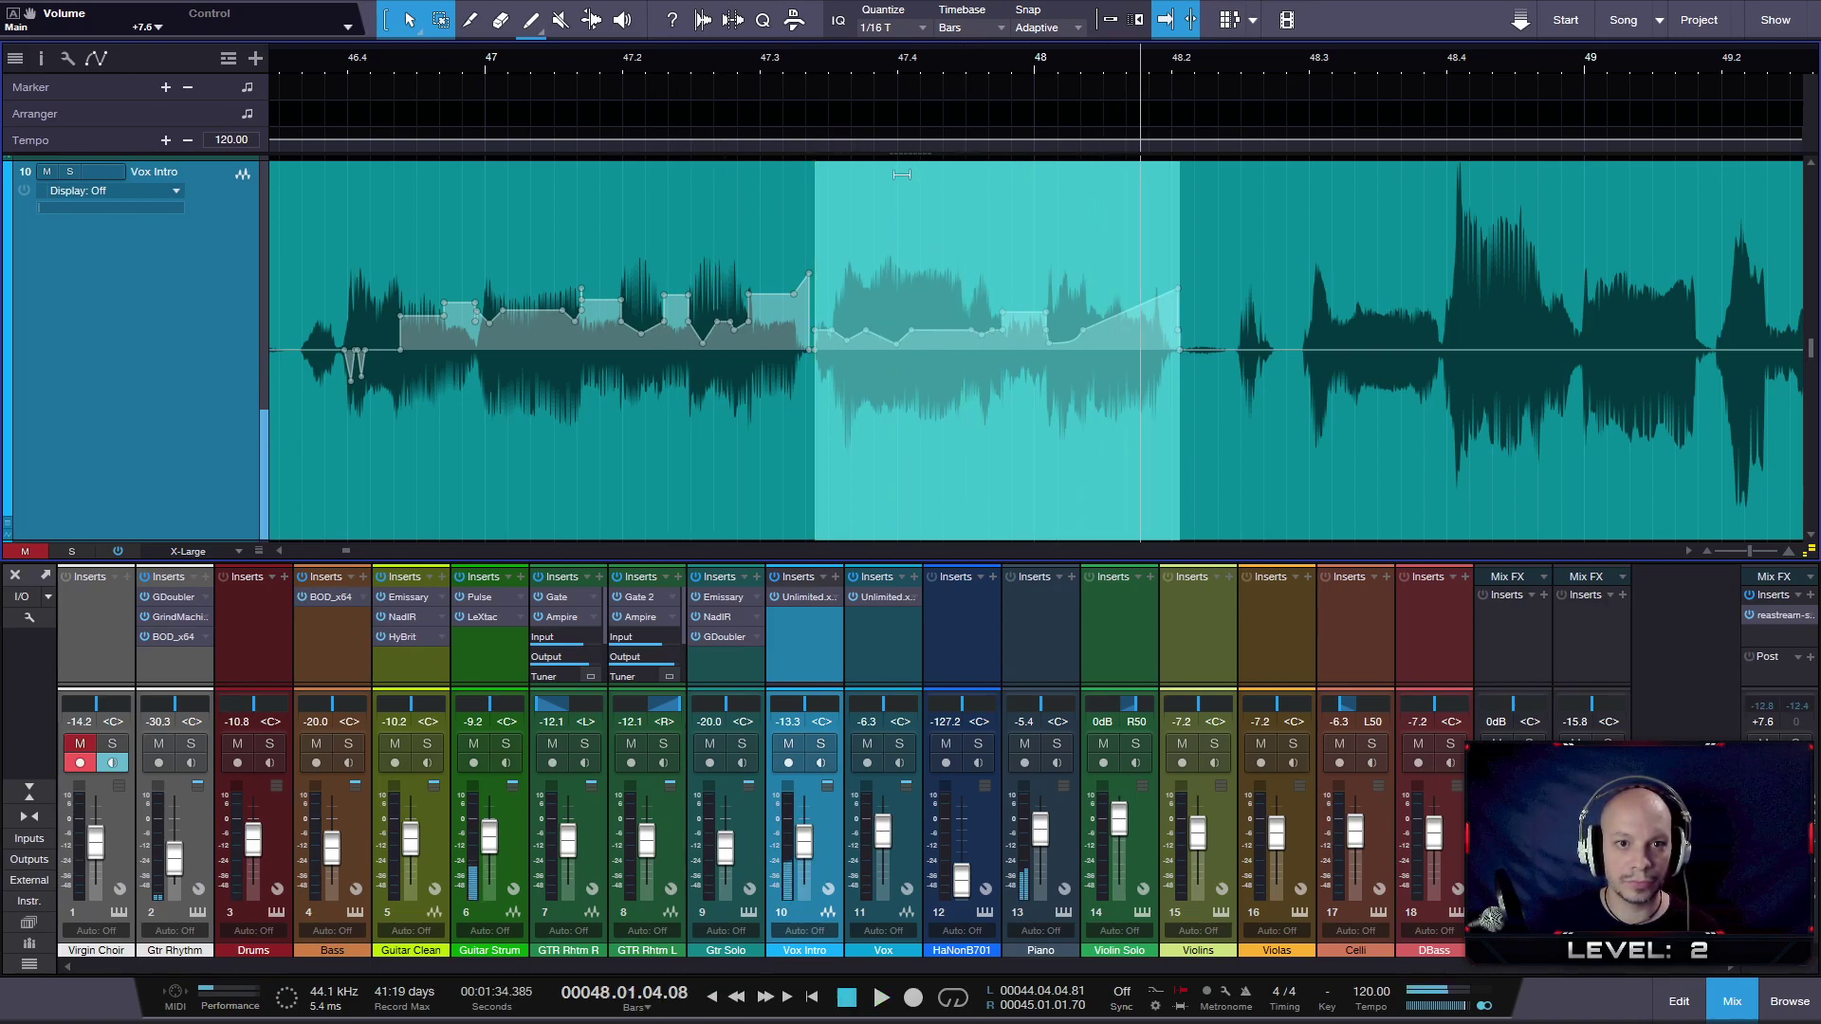
pyautogui.press('space')
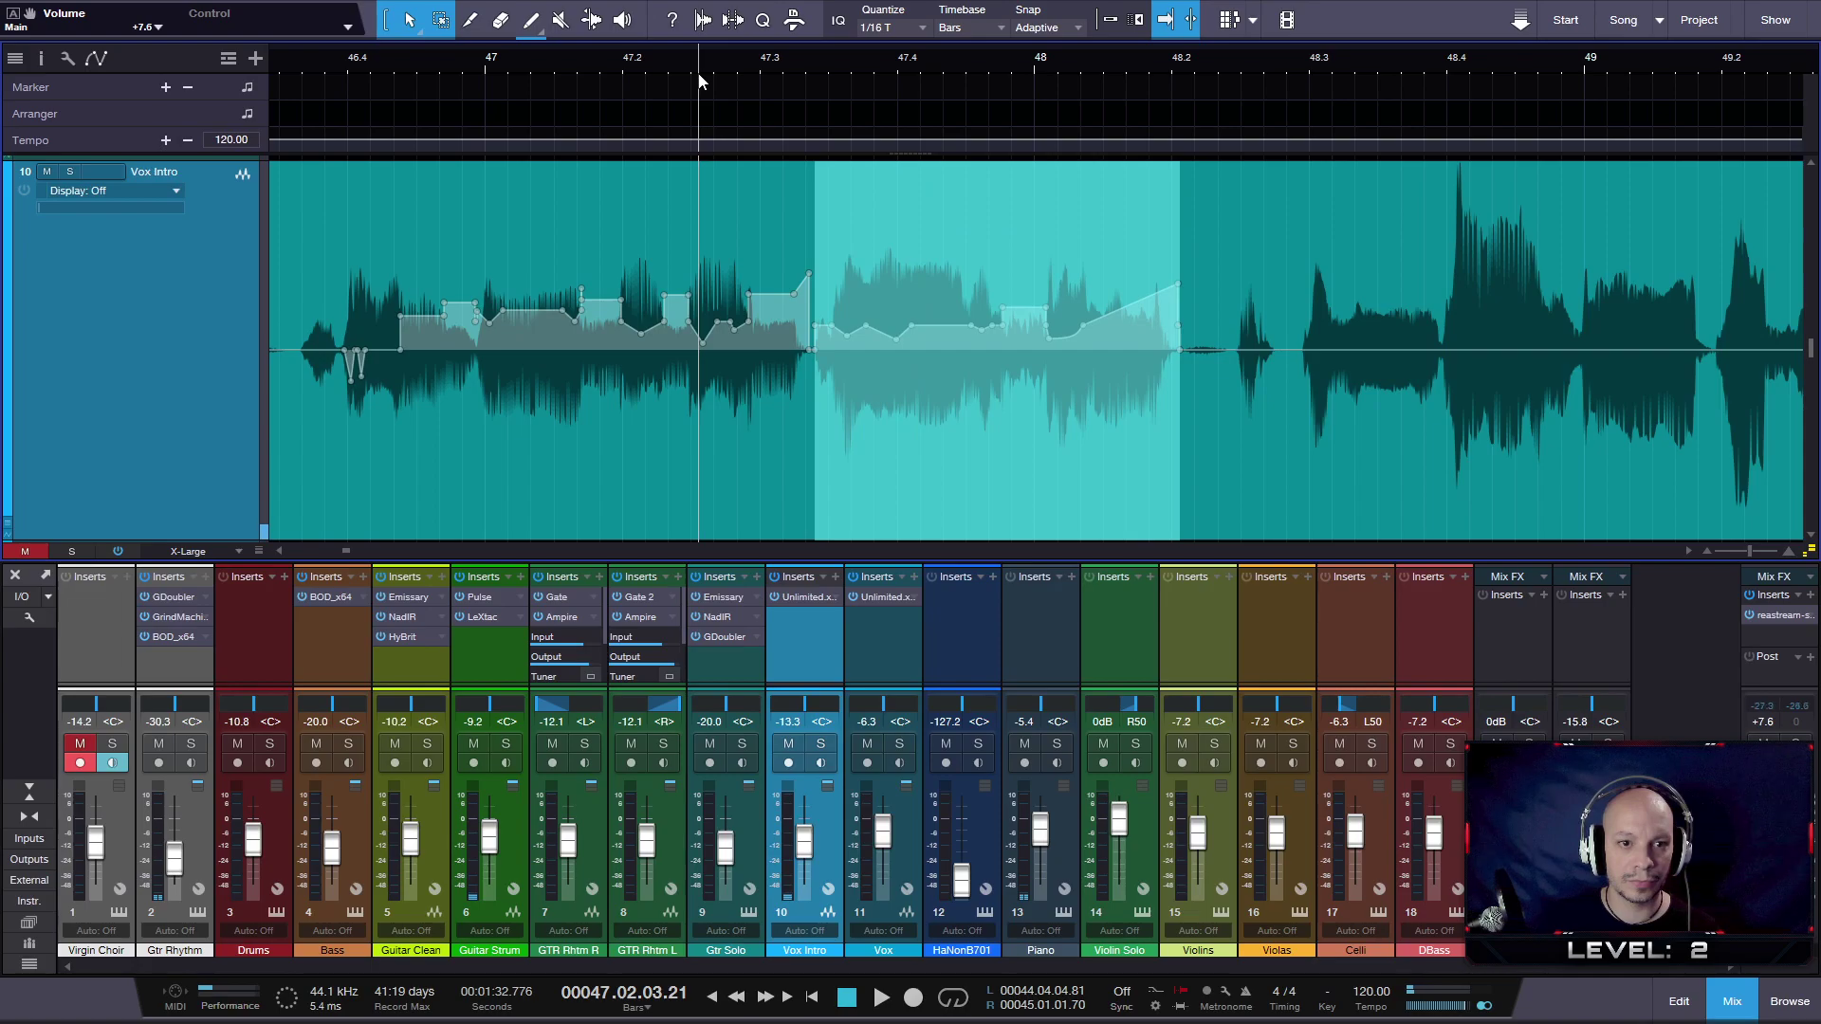
pyautogui.press('space')
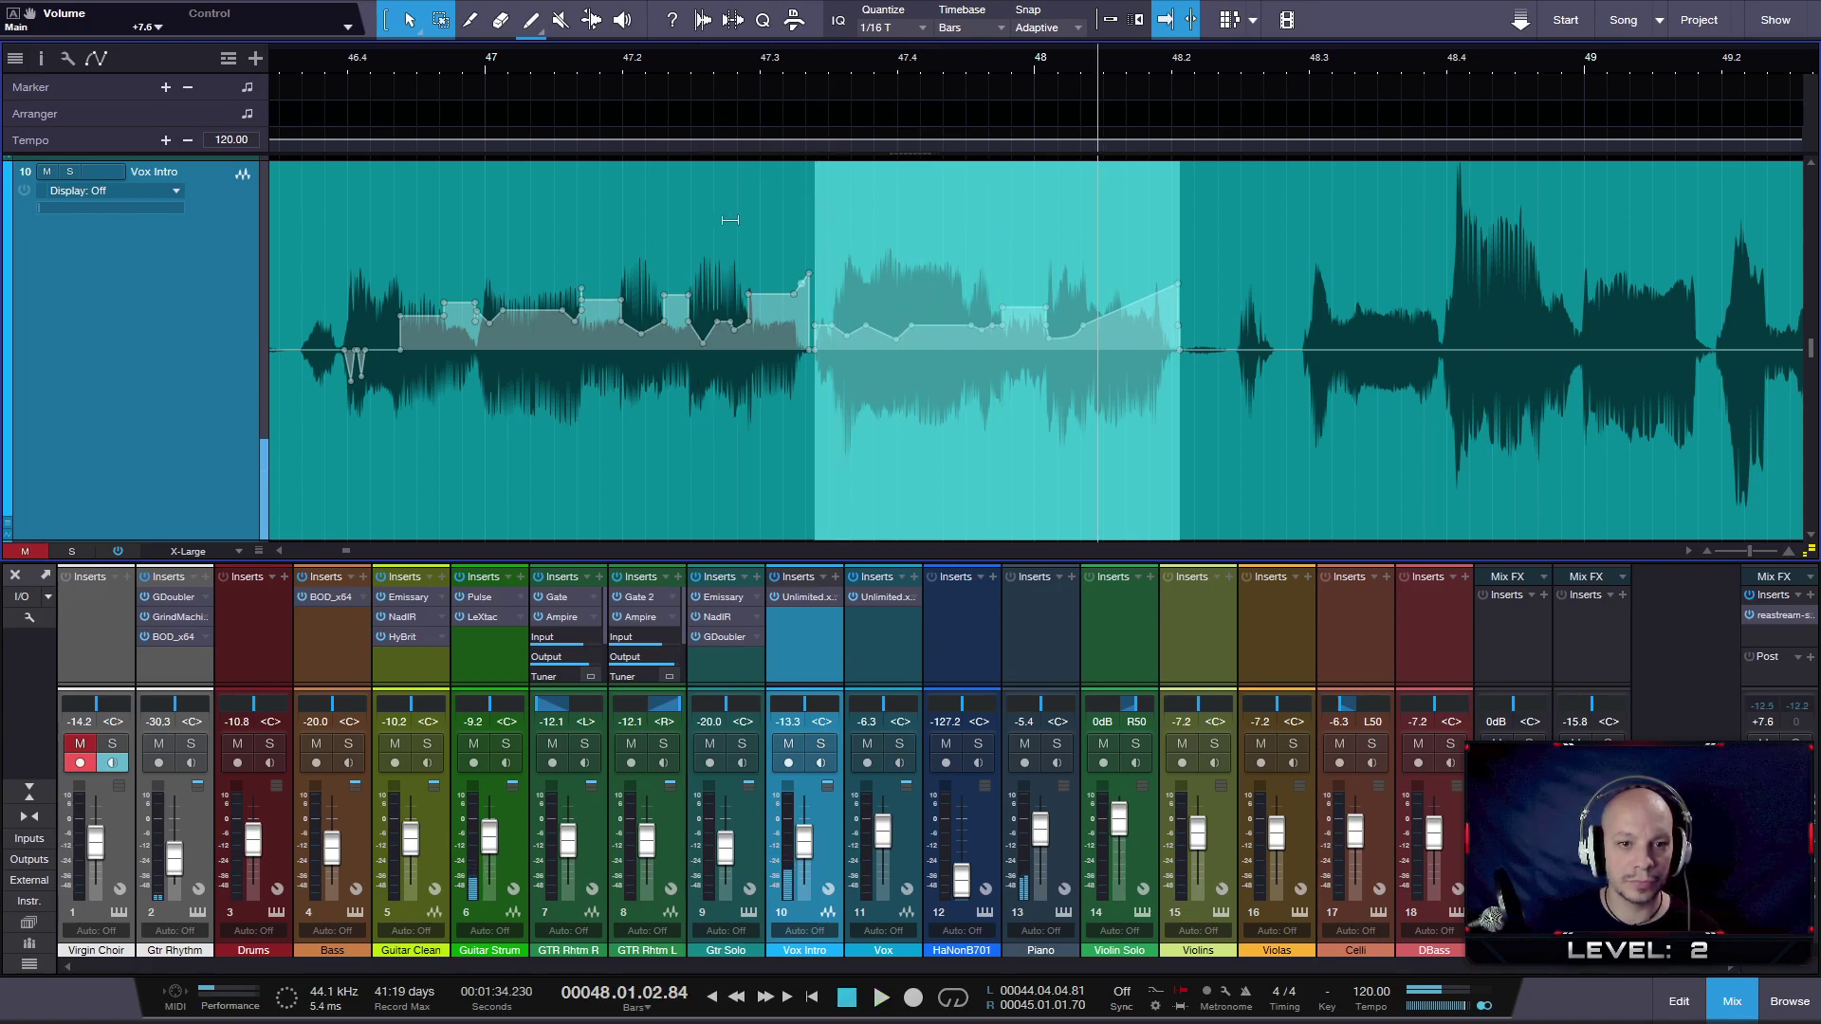
# - Raise the gain envelope slightly over the range from about 46.3 to 48.2 and play it back from bar 45
pyautogui.scroll(-4, 480, 296)
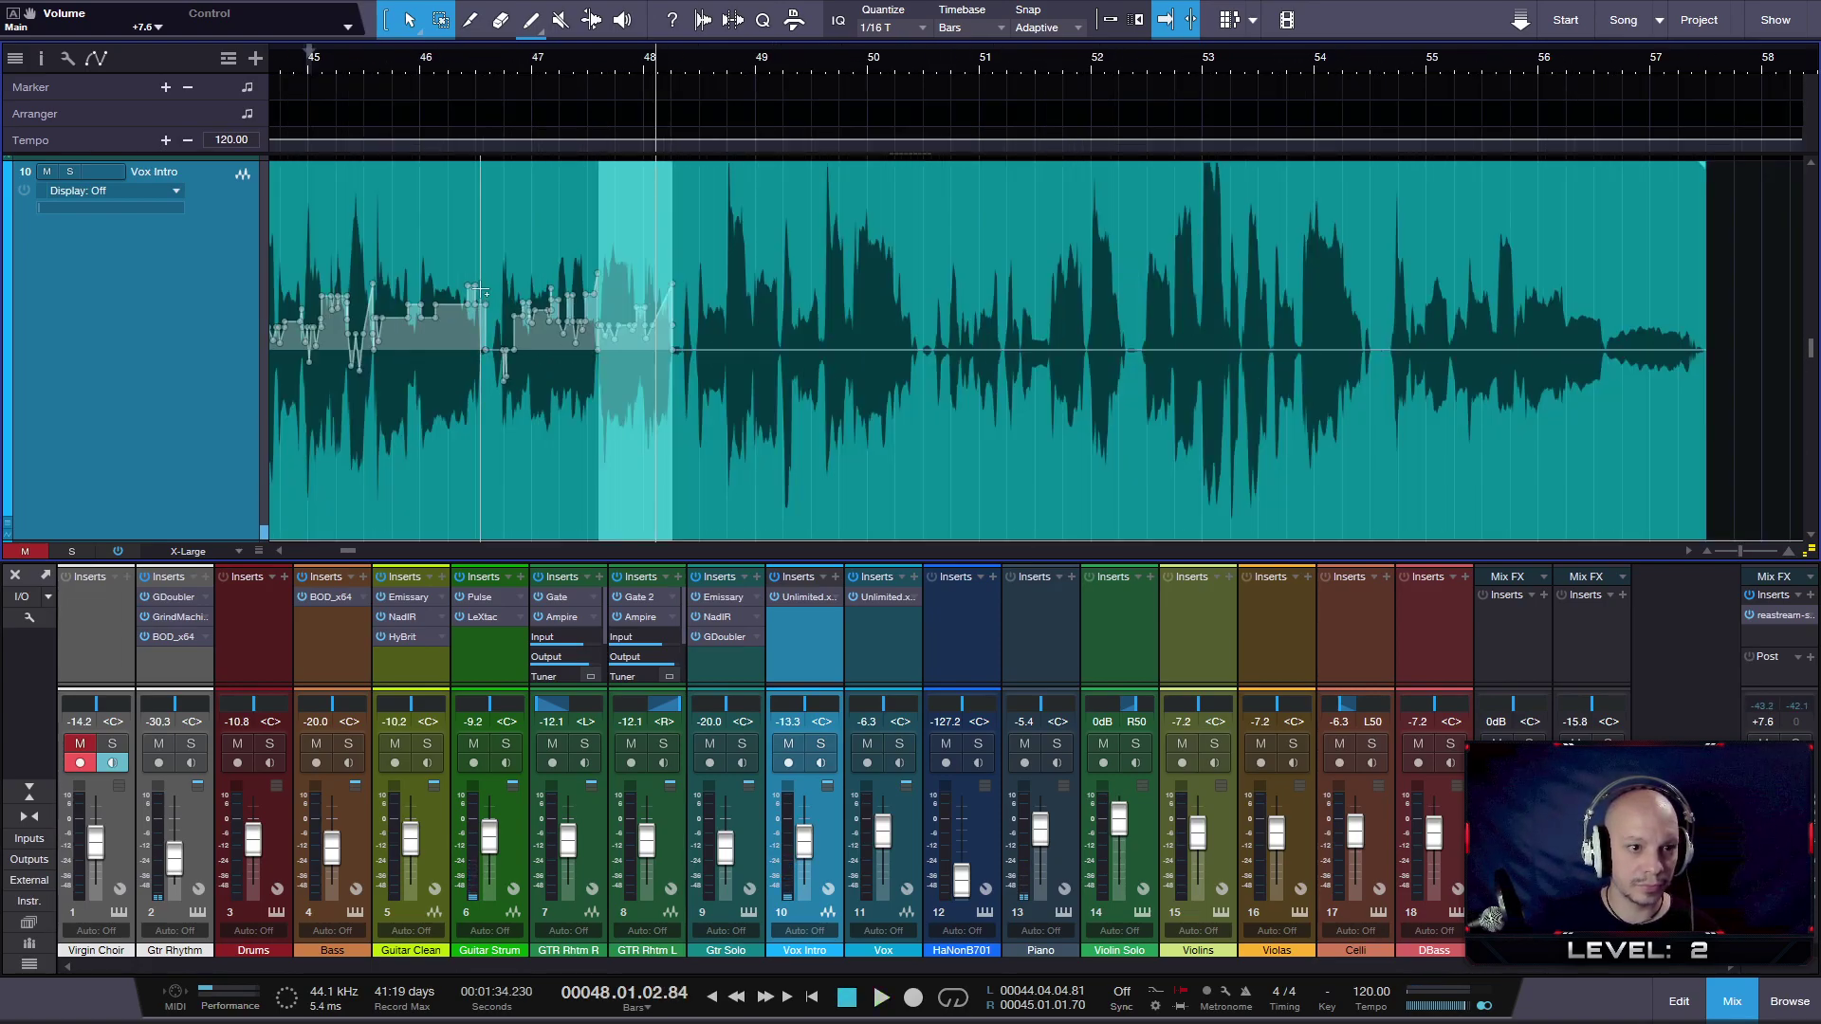
pyautogui.scroll(3, 498, 248)
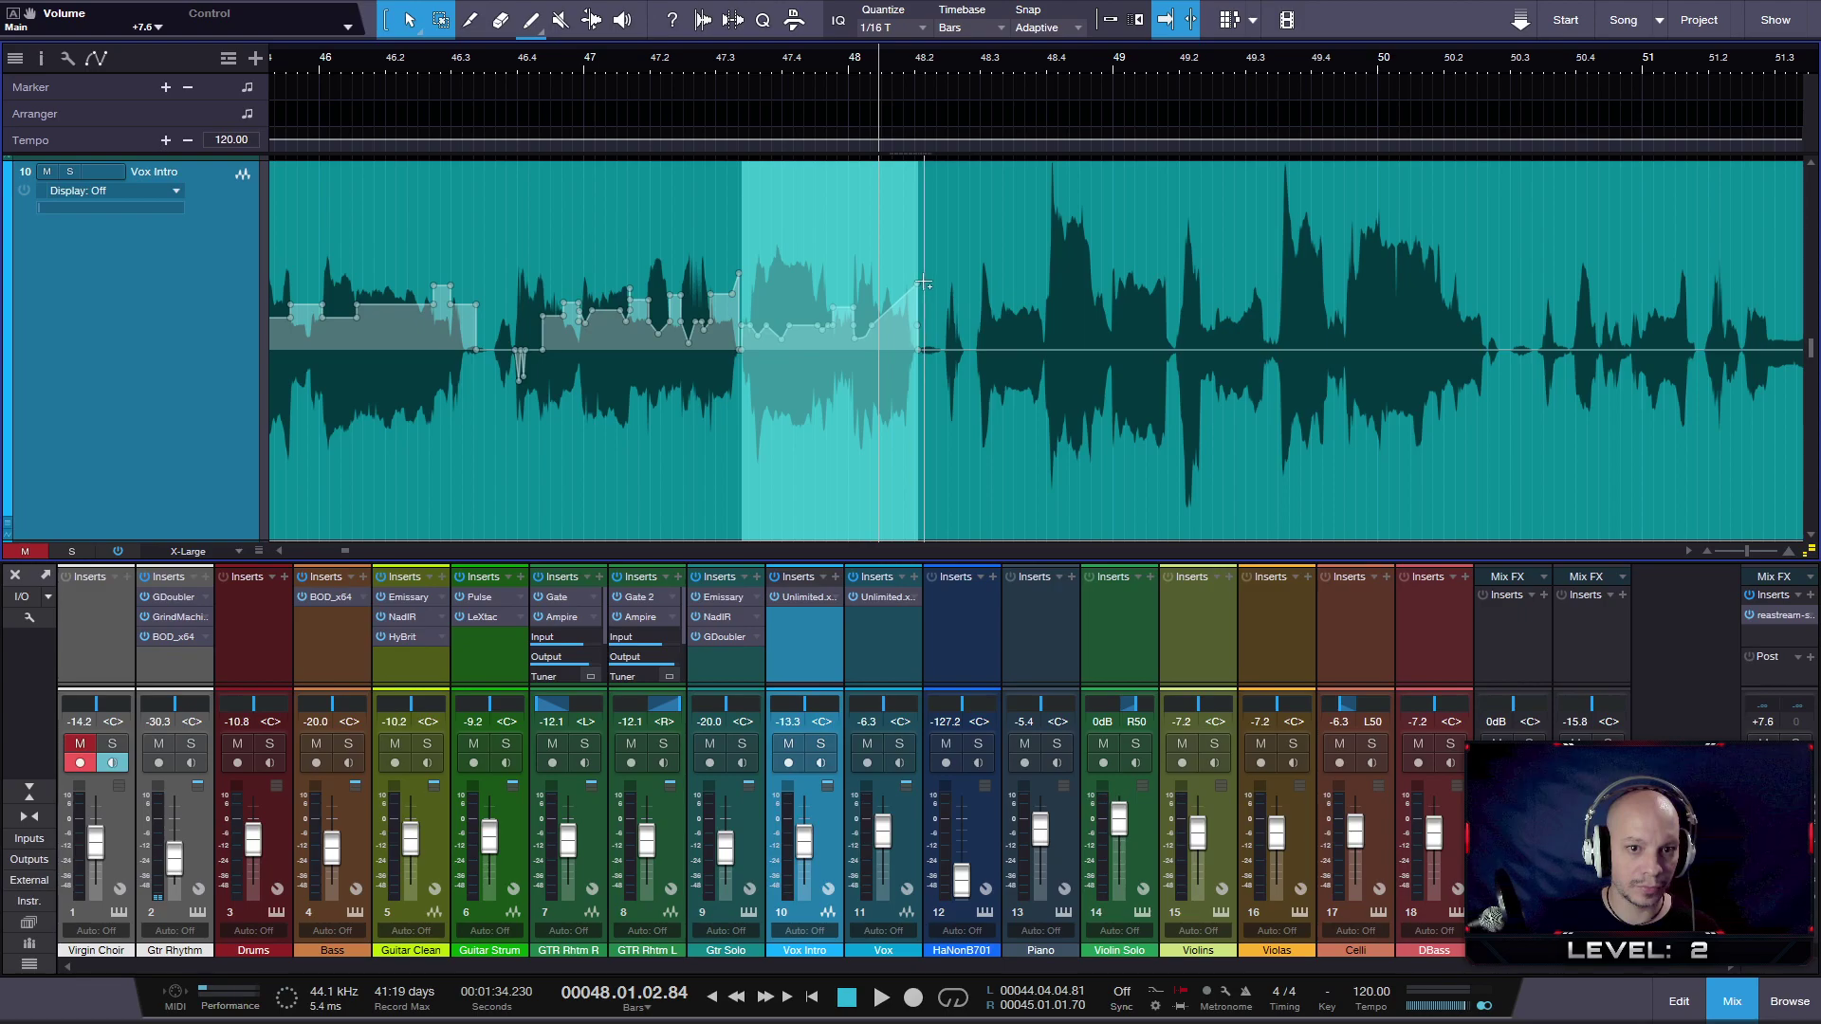
pyautogui.scroll(4, 922, 283)
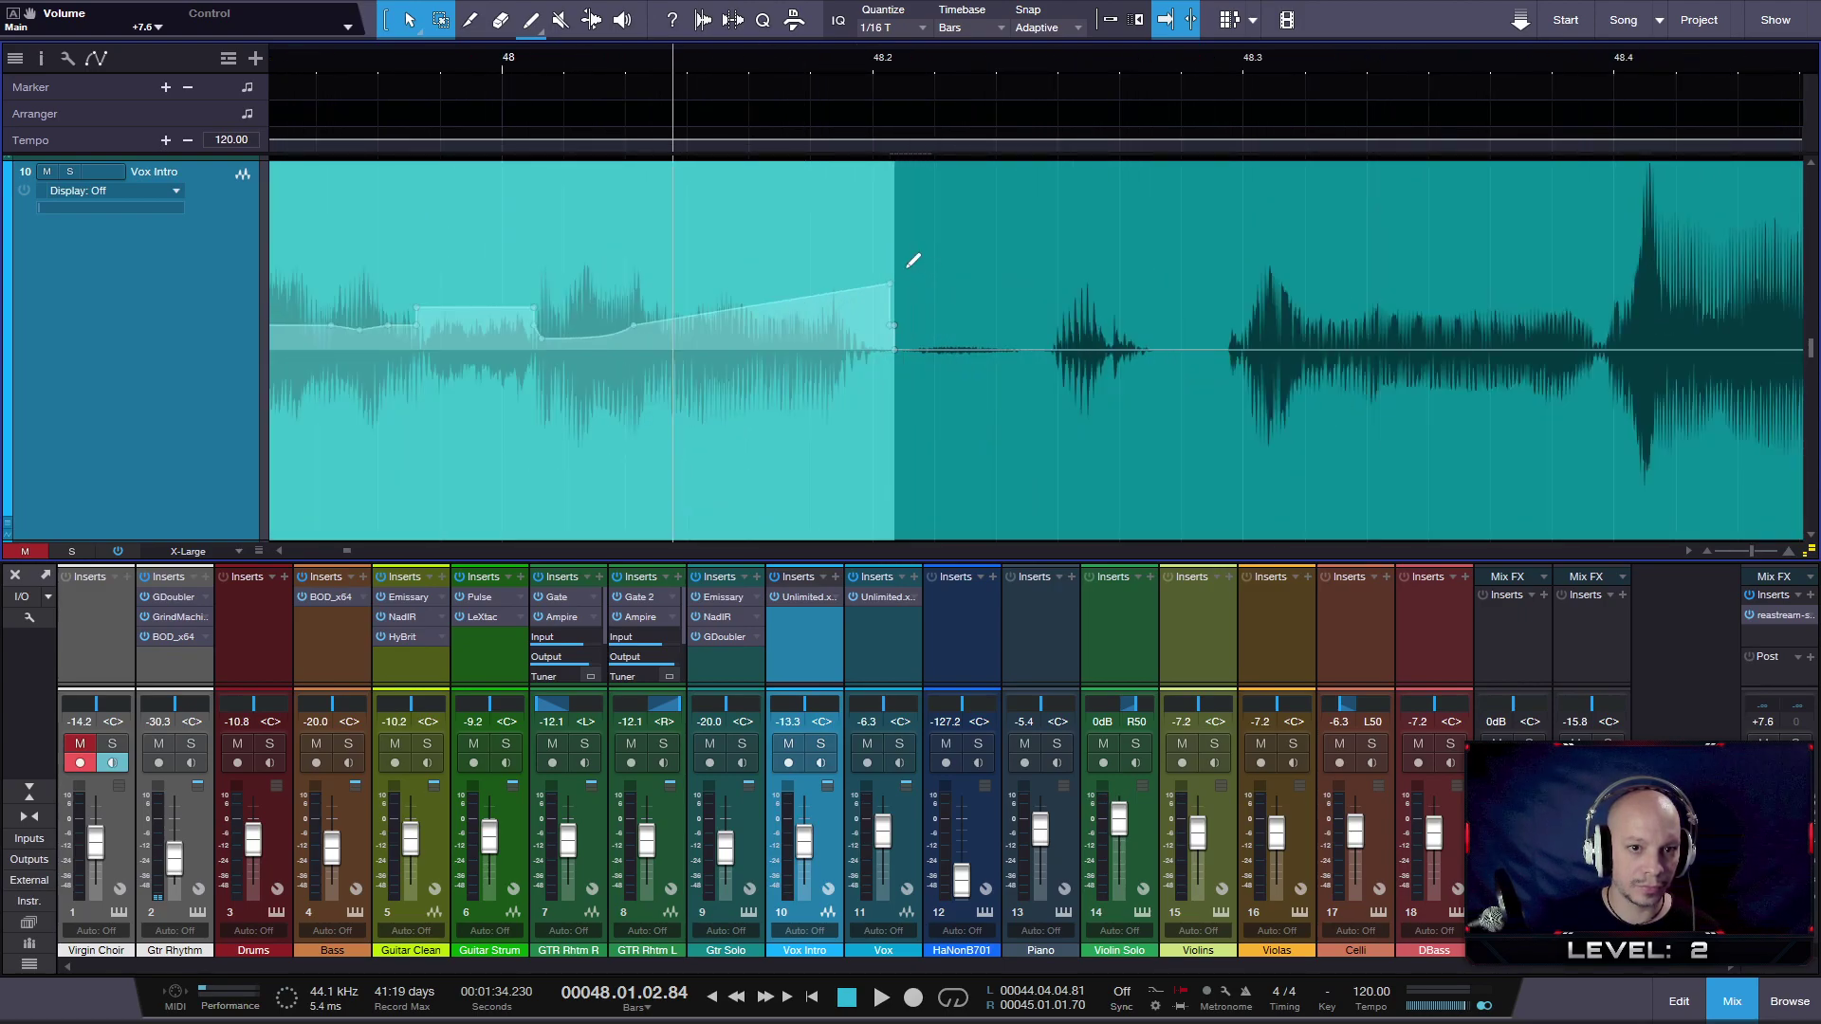
pyautogui.moveTo(901, 270); pyautogui.dragTo(455, 261)
pyautogui.scroll(-4, 573, 256)
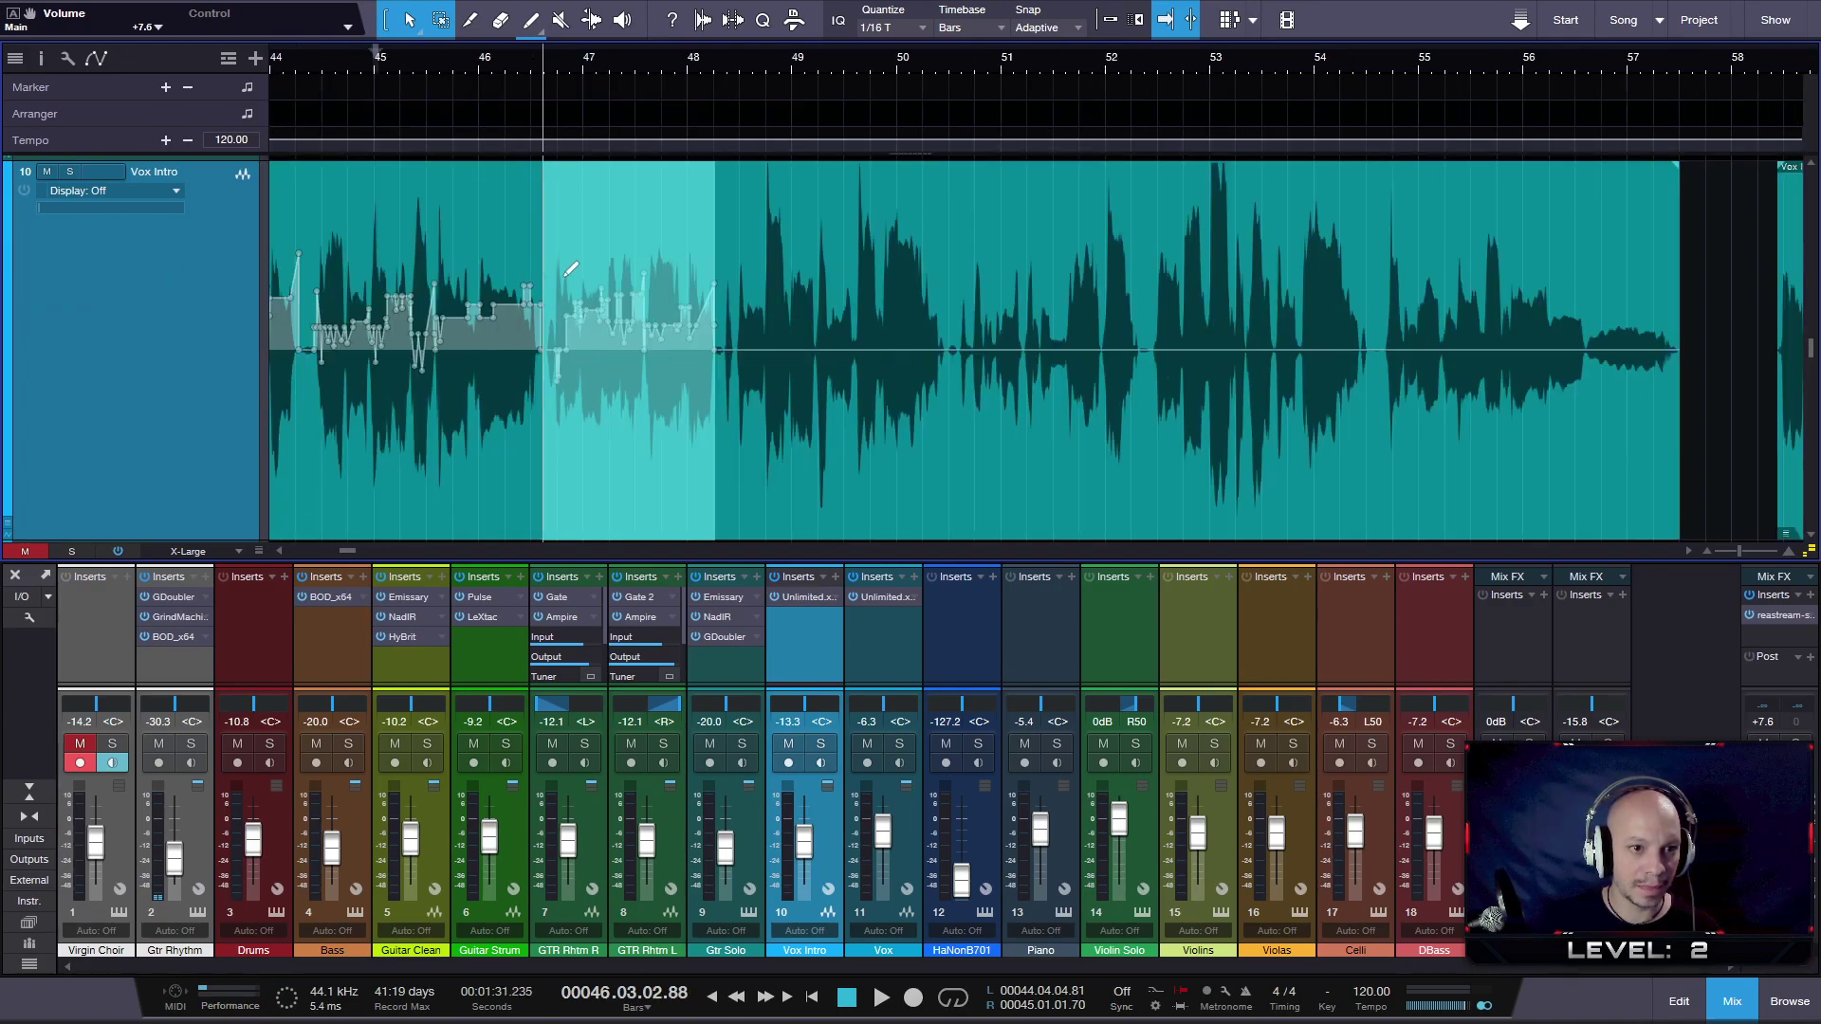
pyautogui.moveTo(603, 193); pyautogui.dragTo(584, 171)
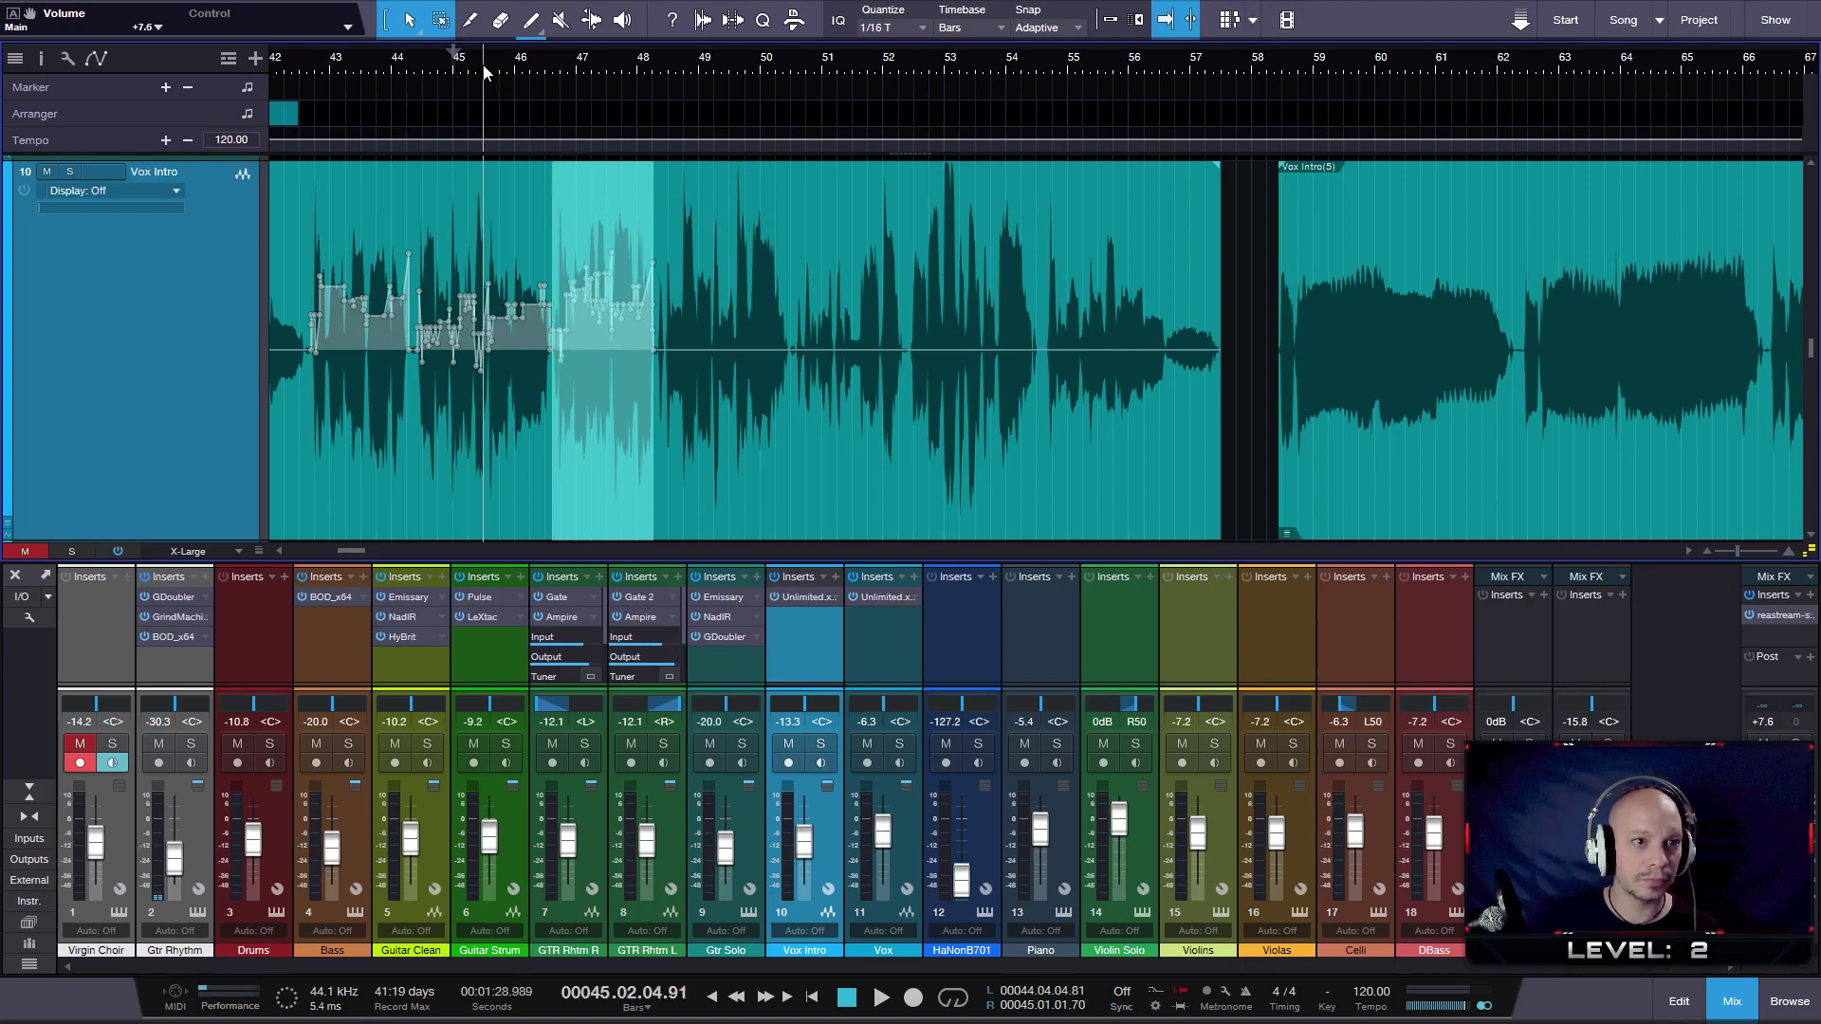
pyautogui.press('space')
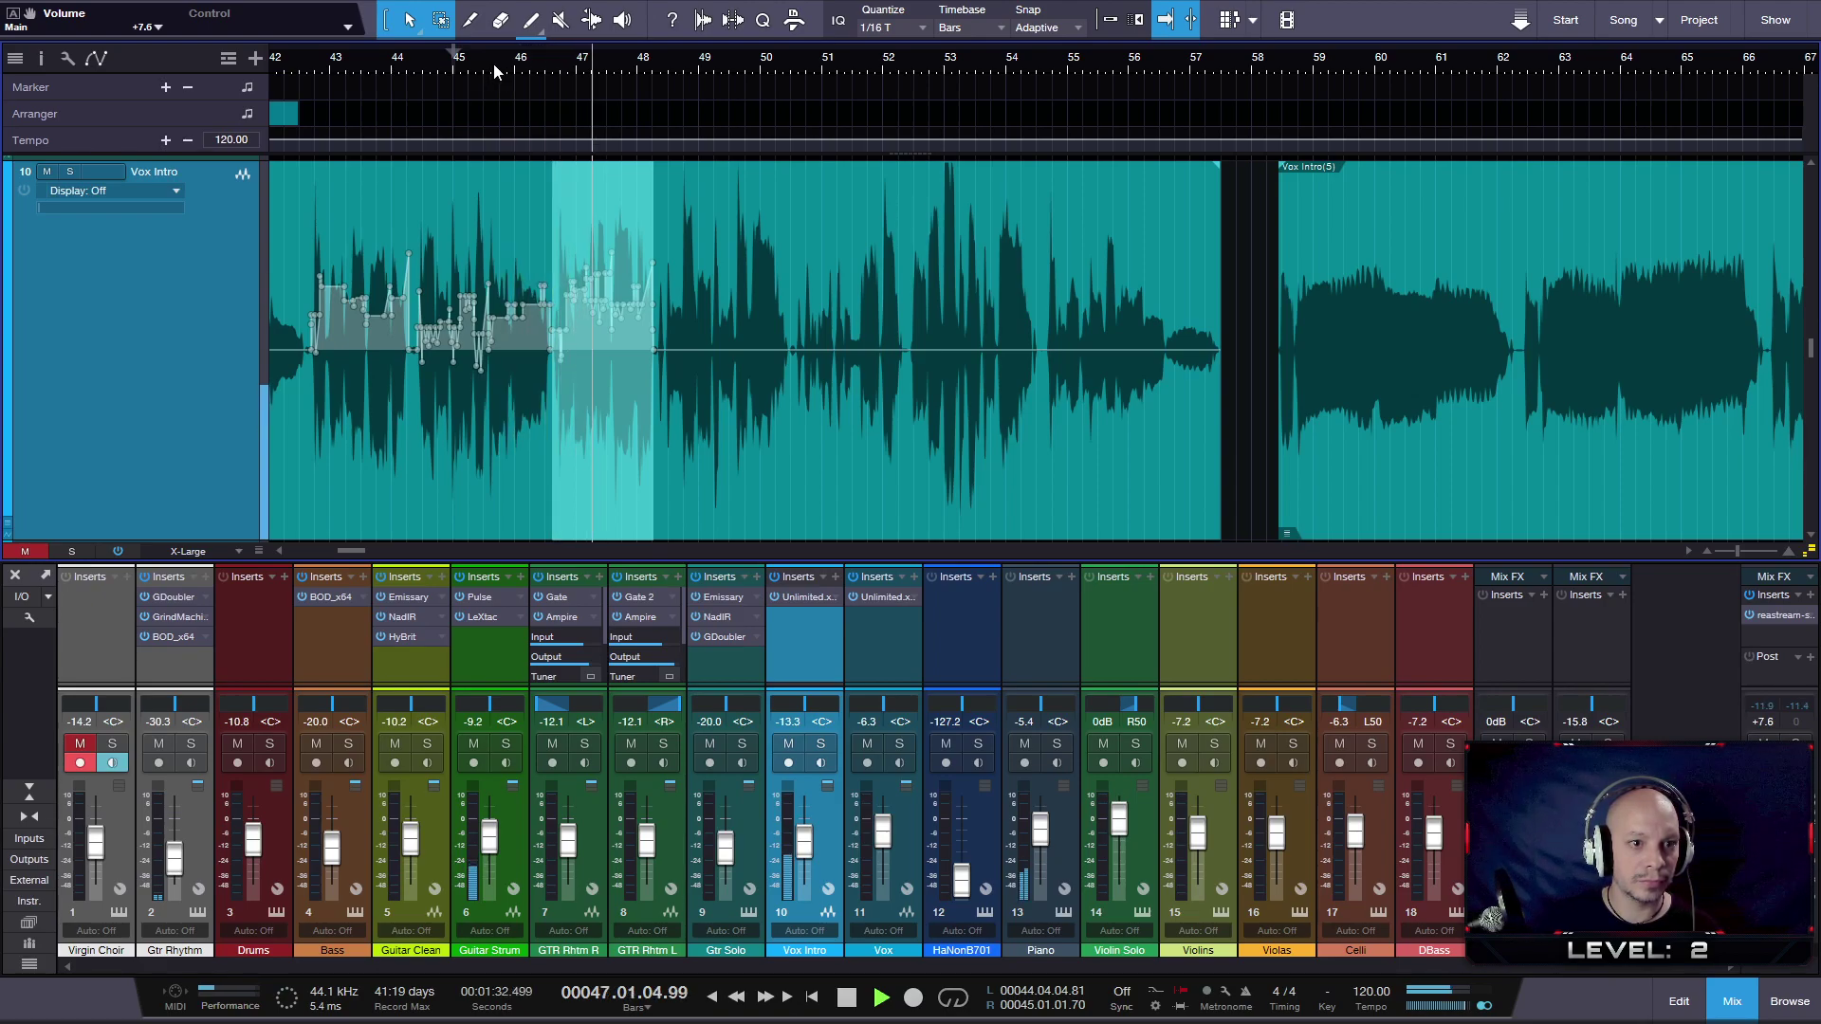
pyautogui.press('space')
# - Dip the Vox Intro gain envelope on the short sound between 48.2 and 48.3 and play back the edit
pyautogui.scroll(4, 711, 351)
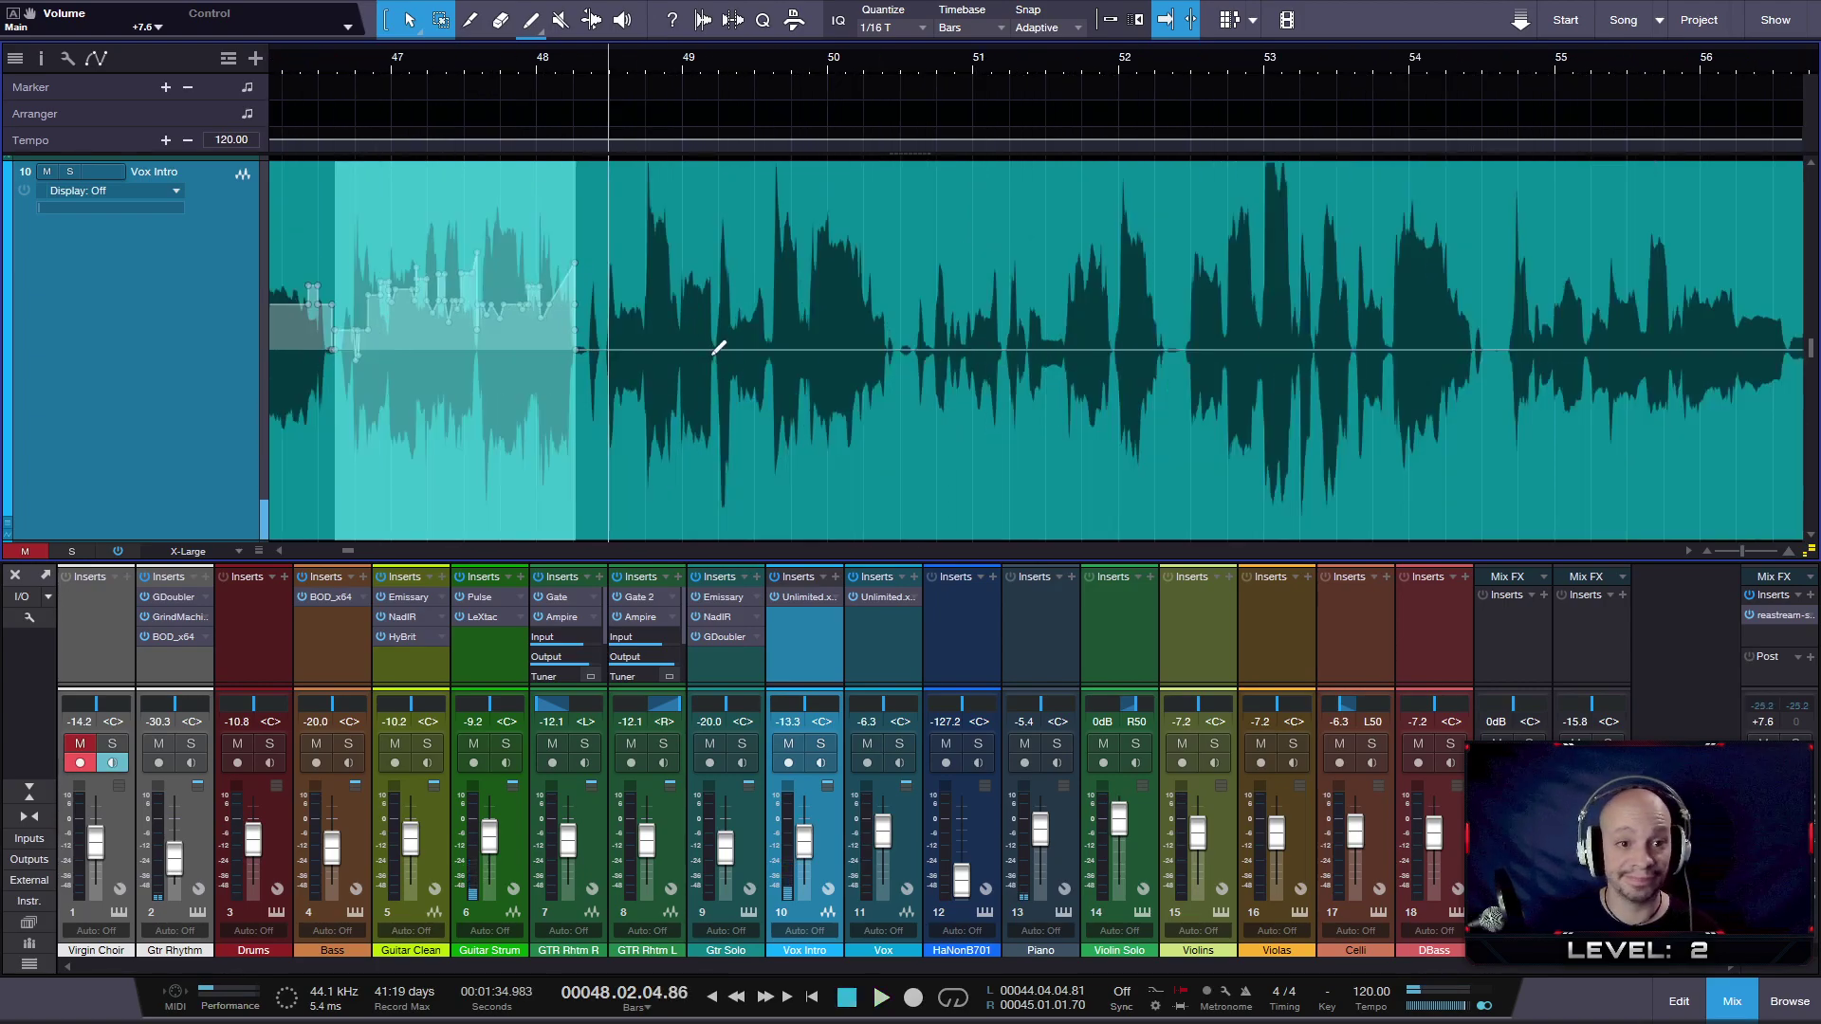
pyautogui.scroll(8, 529, 351)
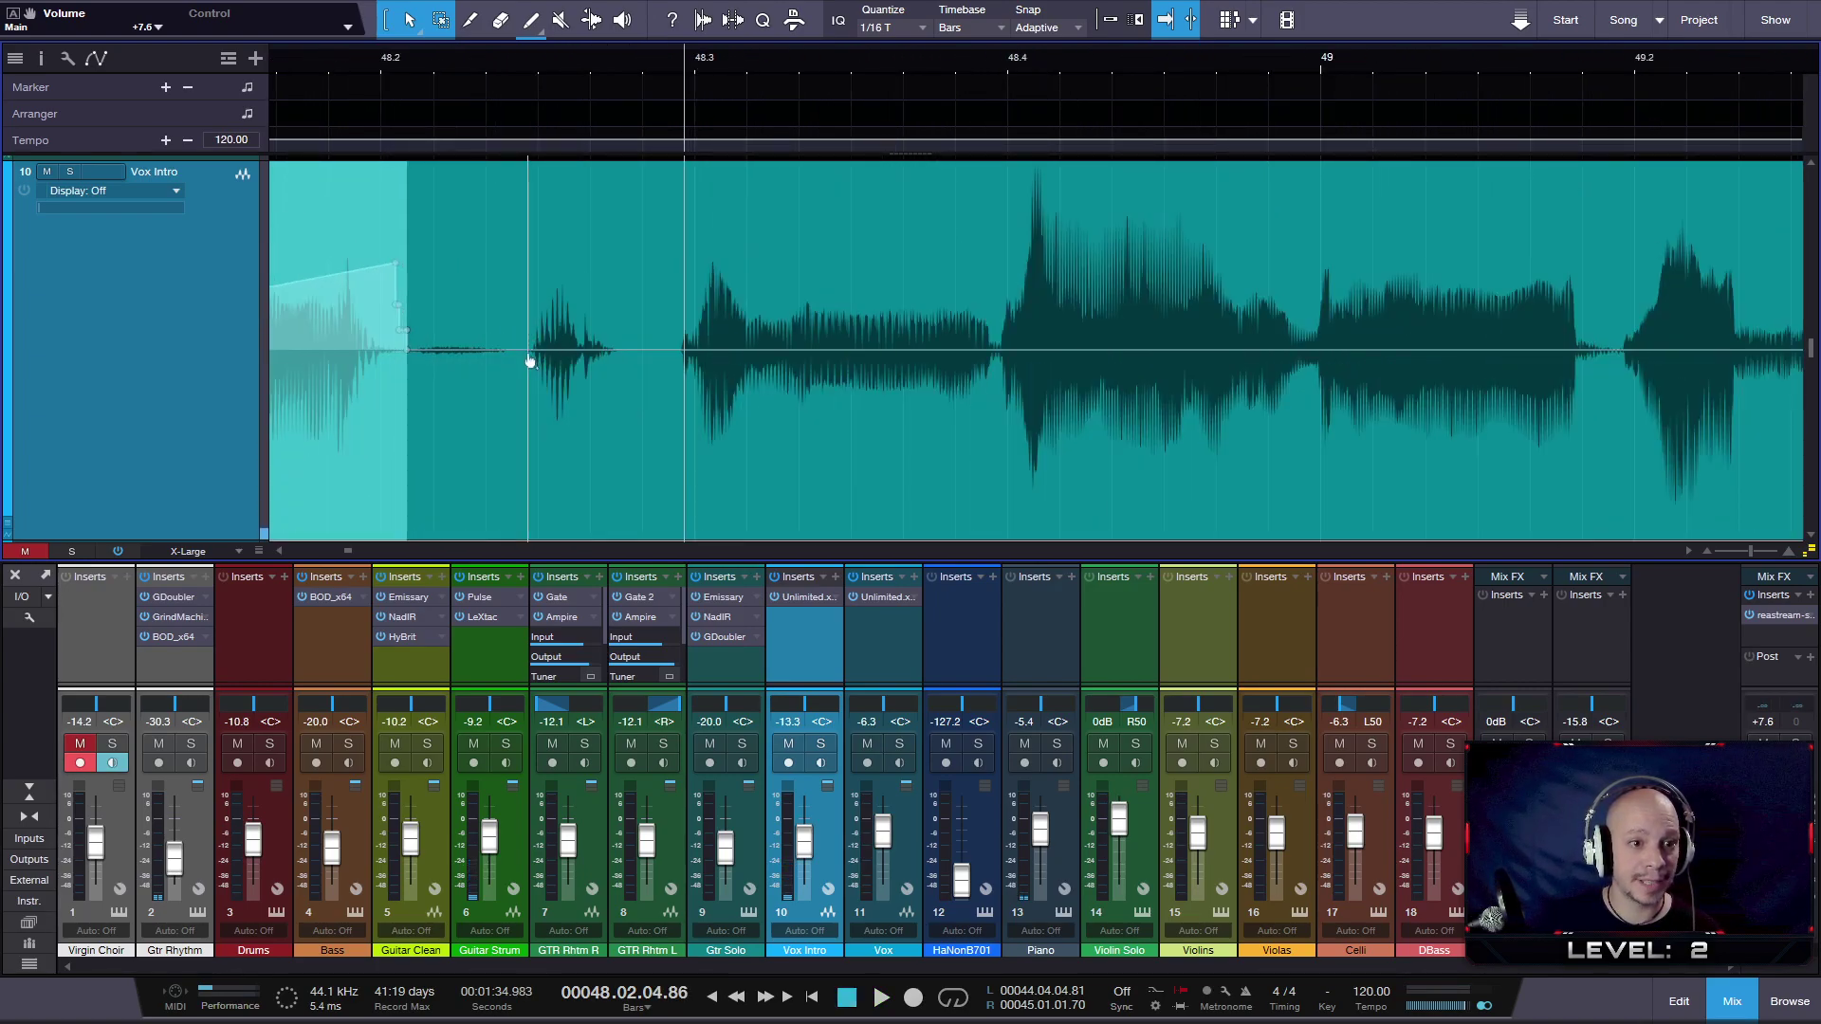
pyautogui.click(527, 351)
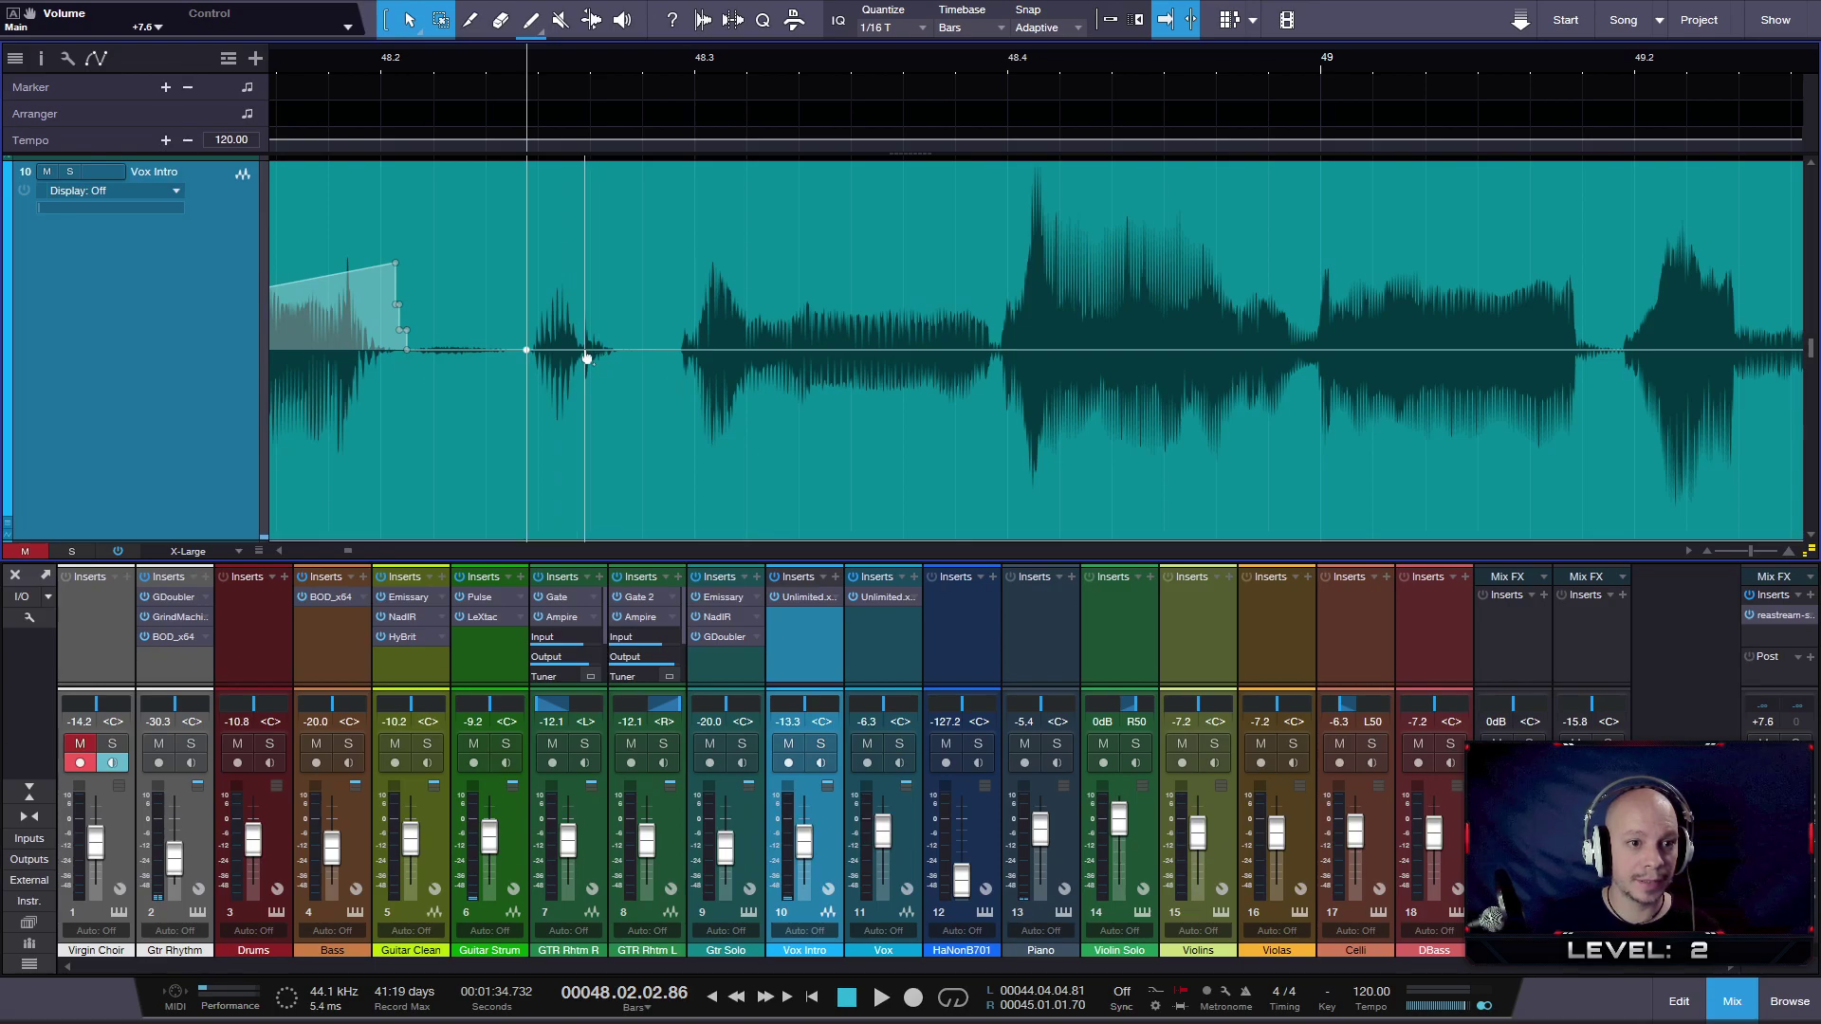
pyautogui.moveTo(560, 351); pyautogui.dragTo(560, 375)
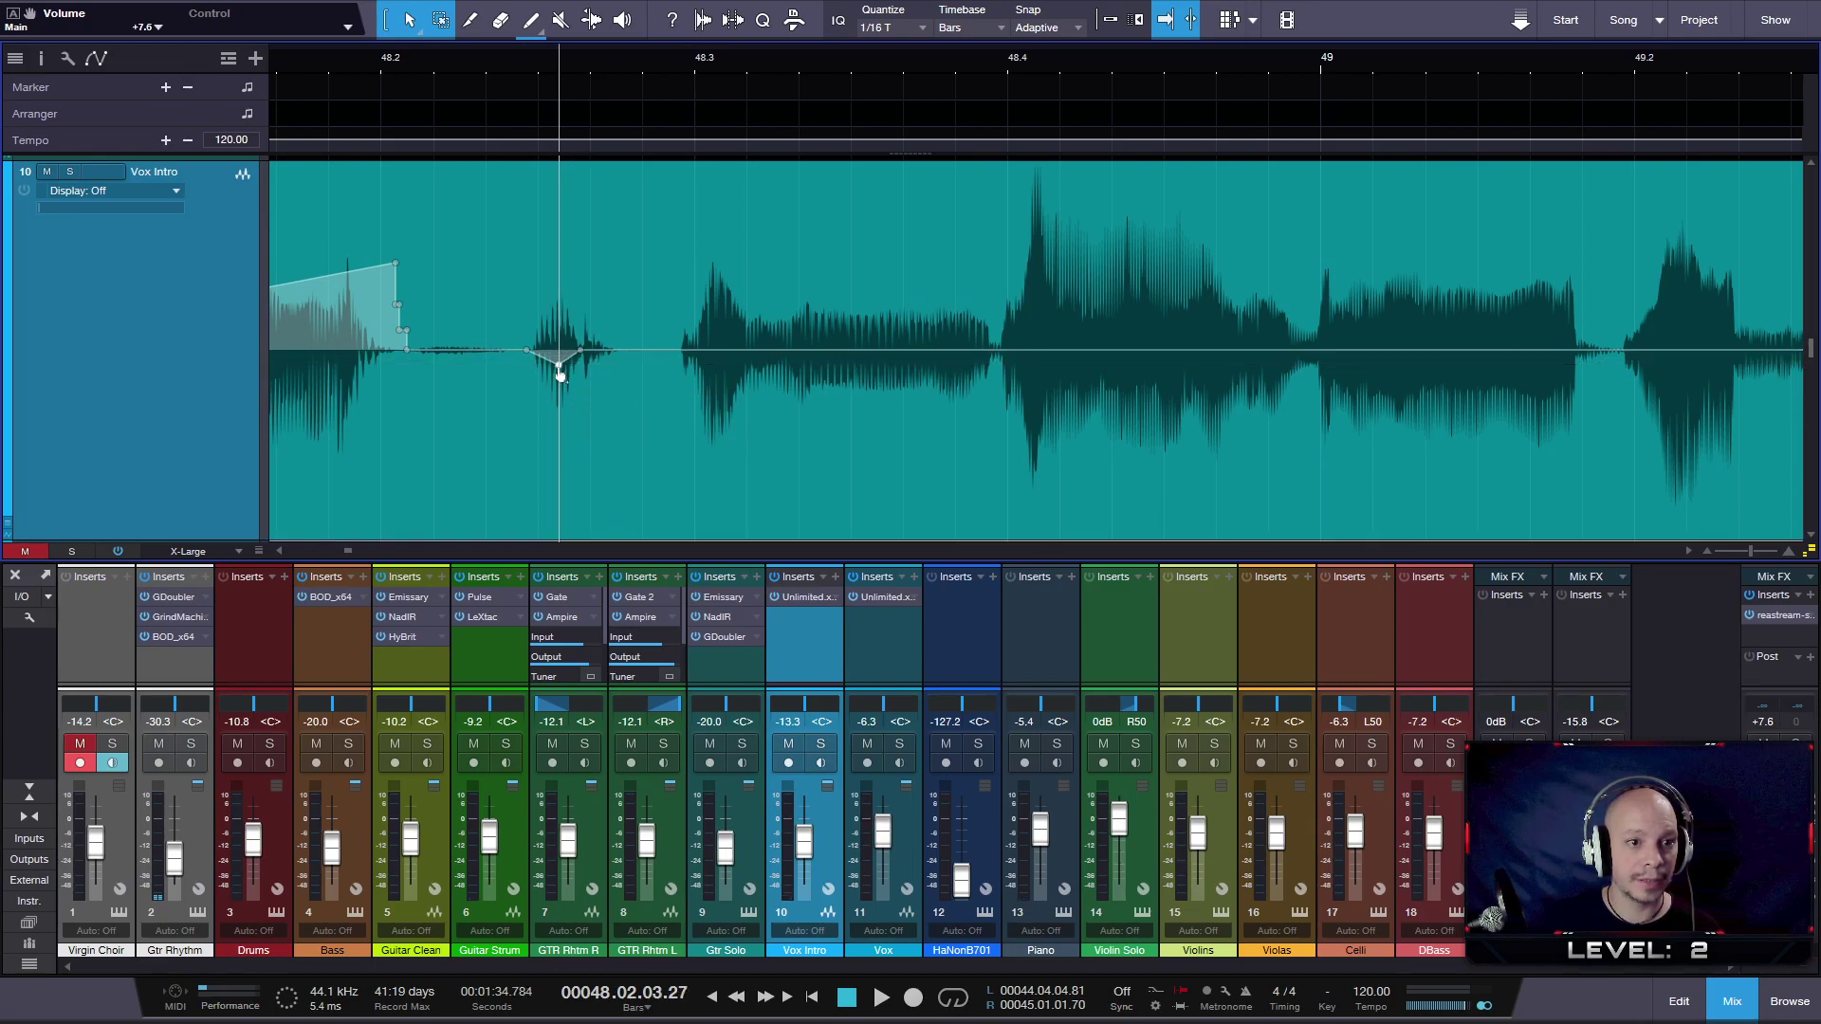
pyautogui.click(463, 61)
pyautogui.press('space')
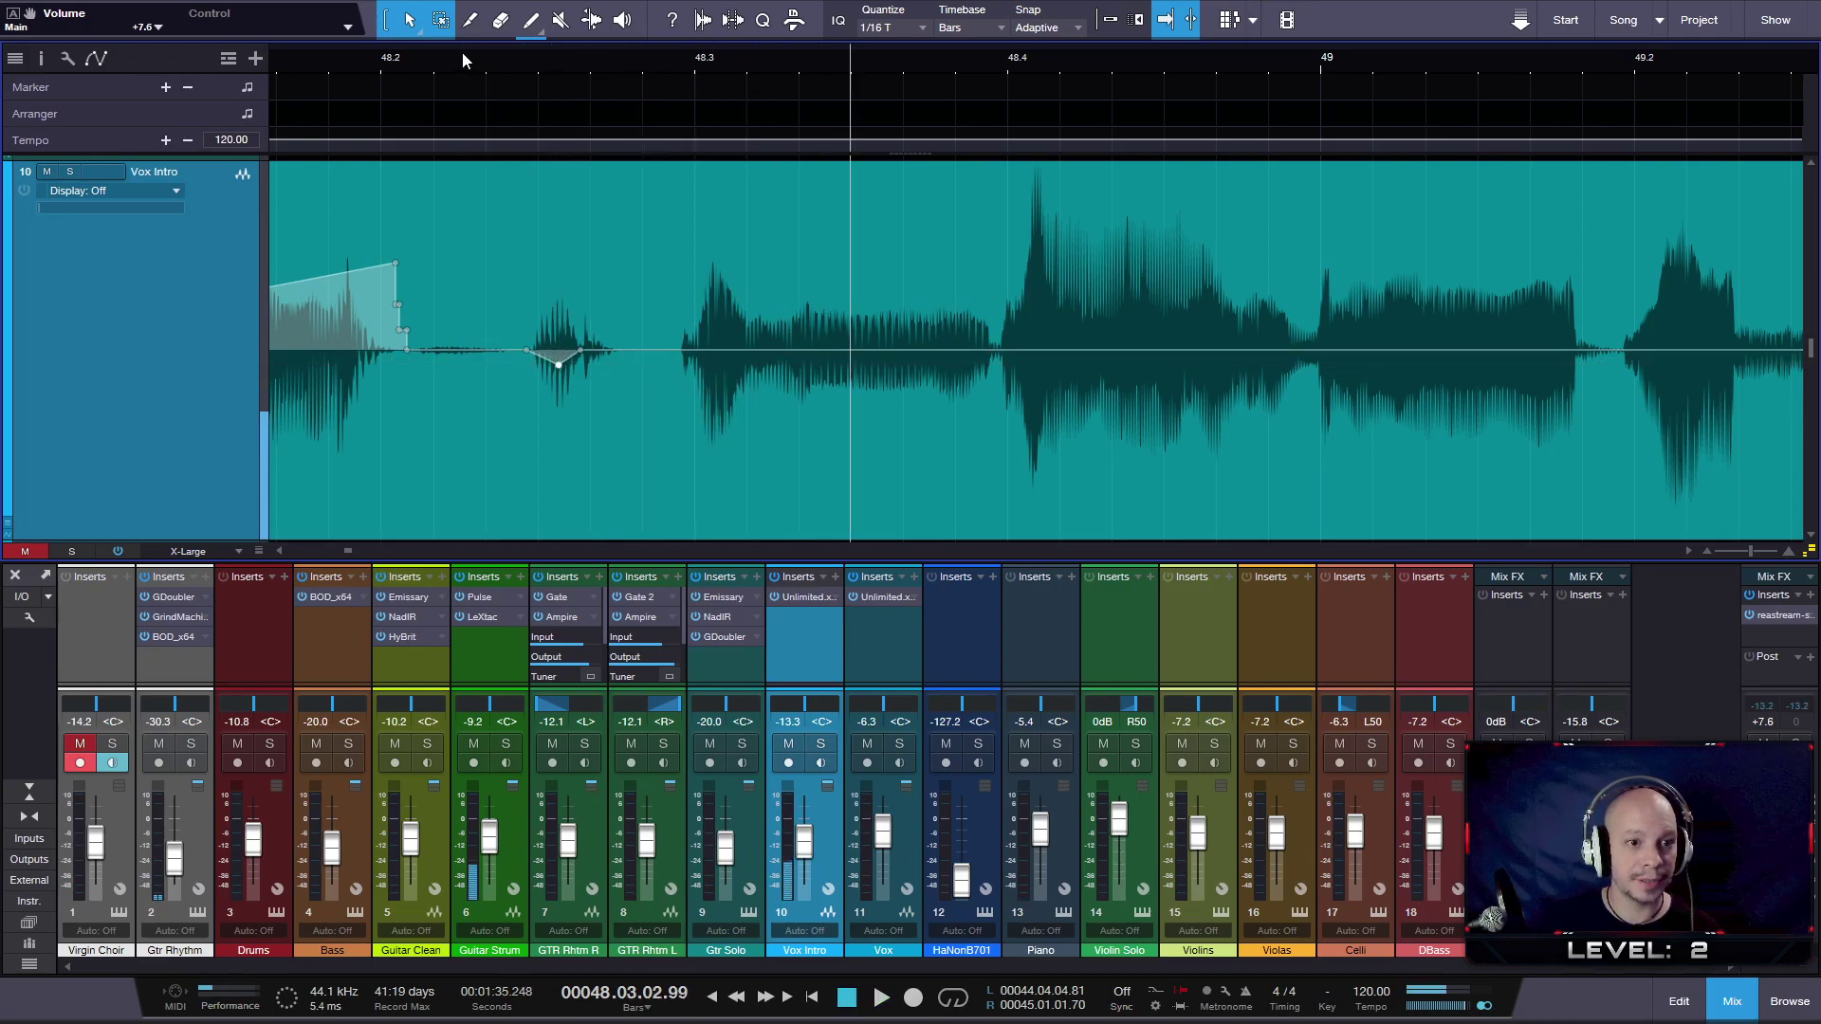
# - Dip the gain on the peak at 48.3, raise the sustained part up to just before 48.4, and play it back
pyautogui.click(689, 351)
pyautogui.click(742, 351)
pyautogui.click(724, 351)
pyautogui.moveTo(725, 352); pyautogui.dragTo(714, 384)
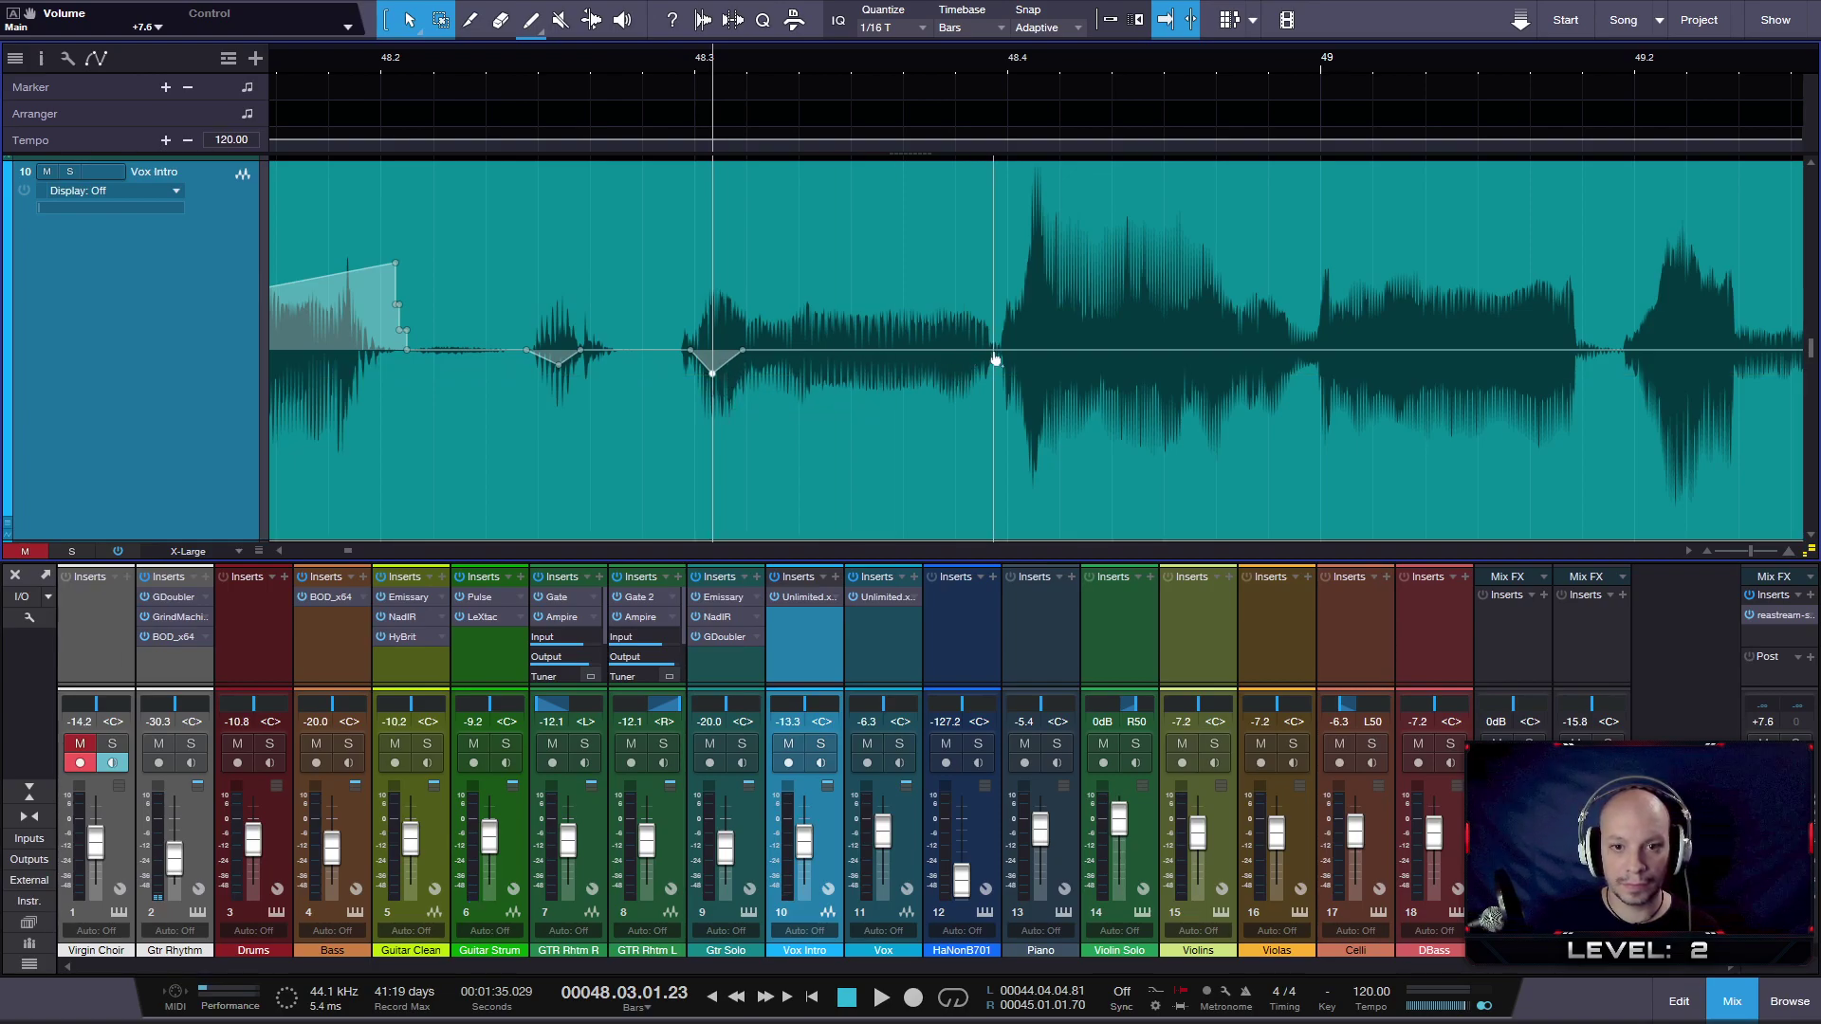
pyautogui.moveTo(853, 239); pyautogui.dragTo(847, 210)
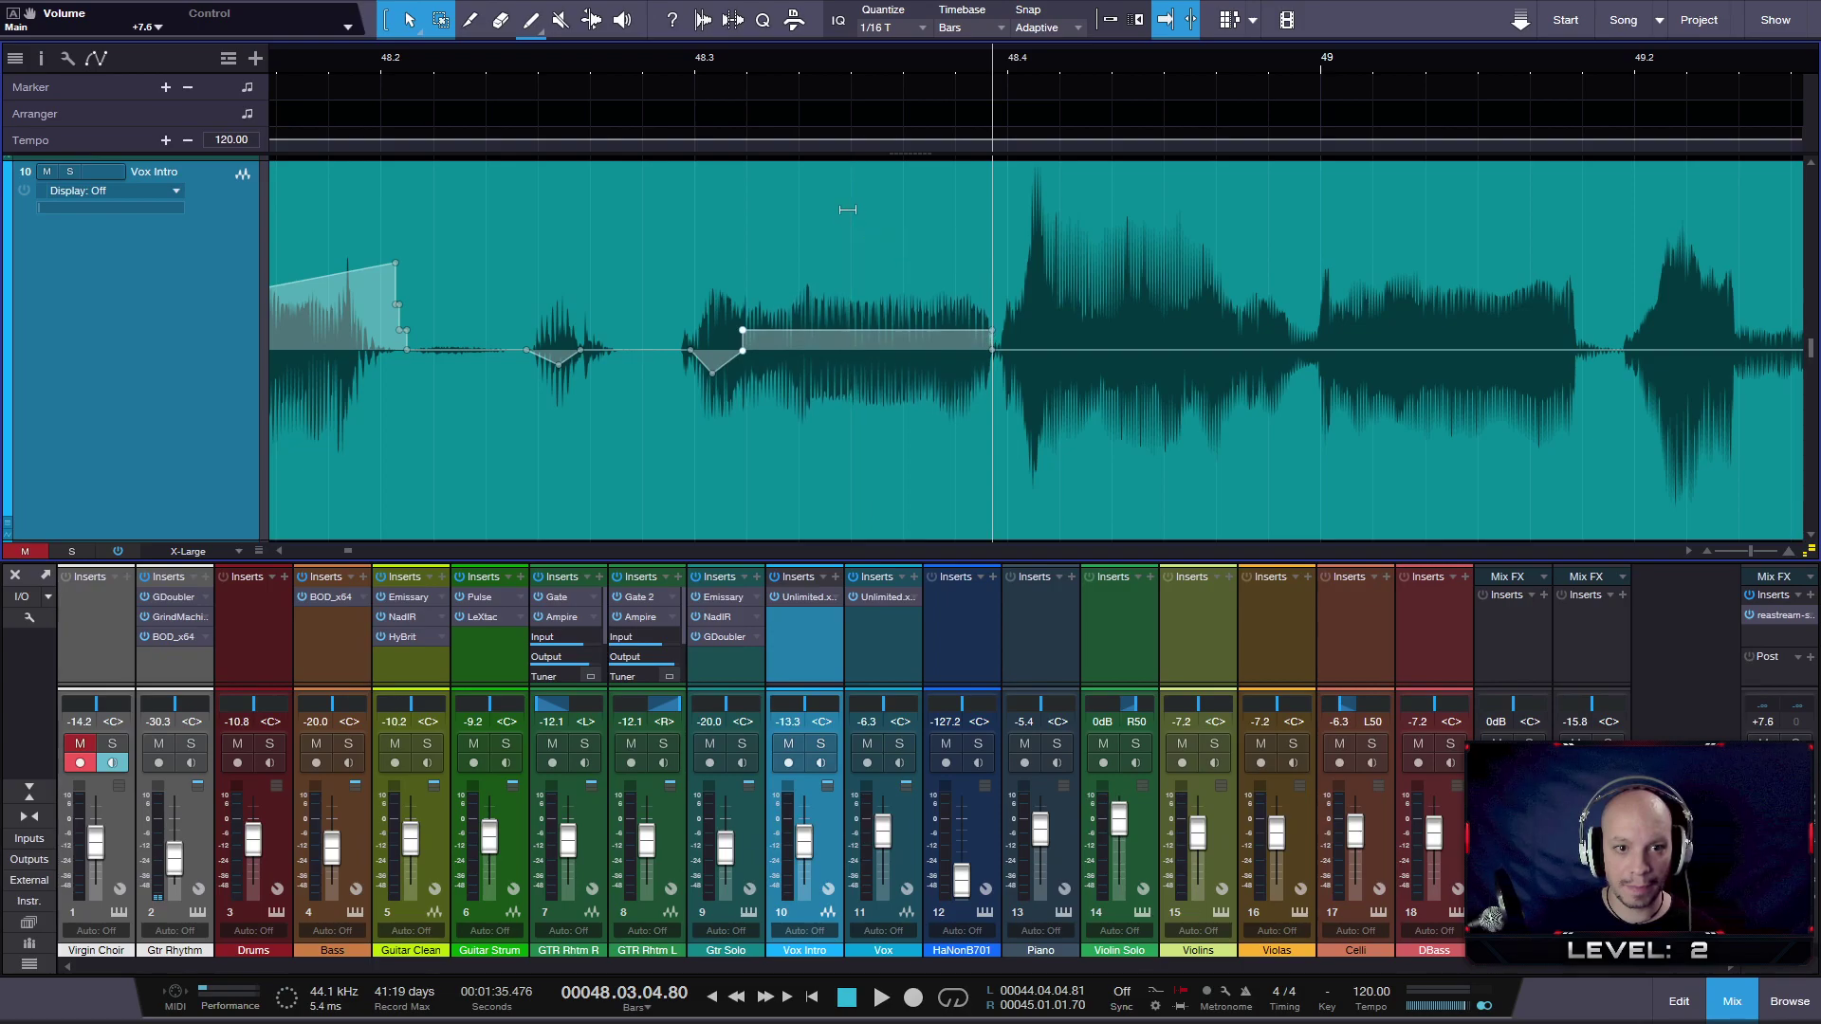
pyautogui.click(457, 81)
pyautogui.press('space')
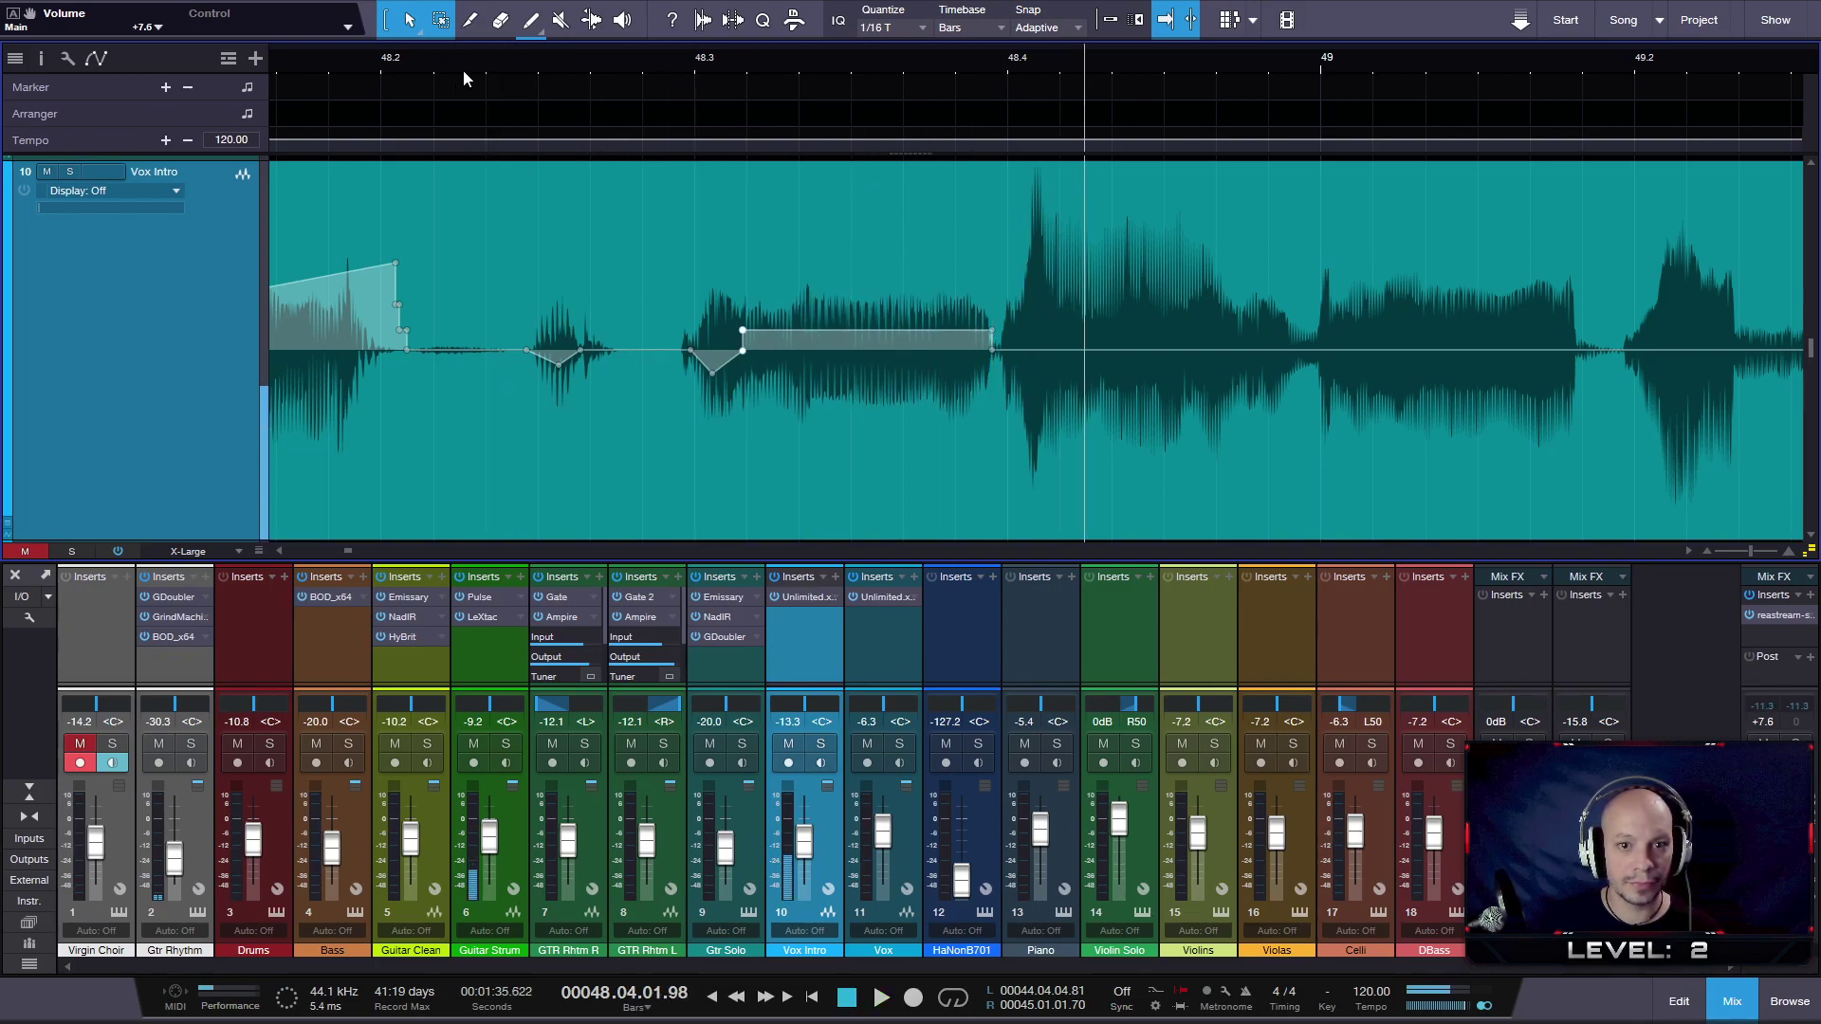
# - Dip the gain on the peak just after 48.4 and ramp the envelope up along the fading tail to bar 49
pyautogui.click(1020, 351)
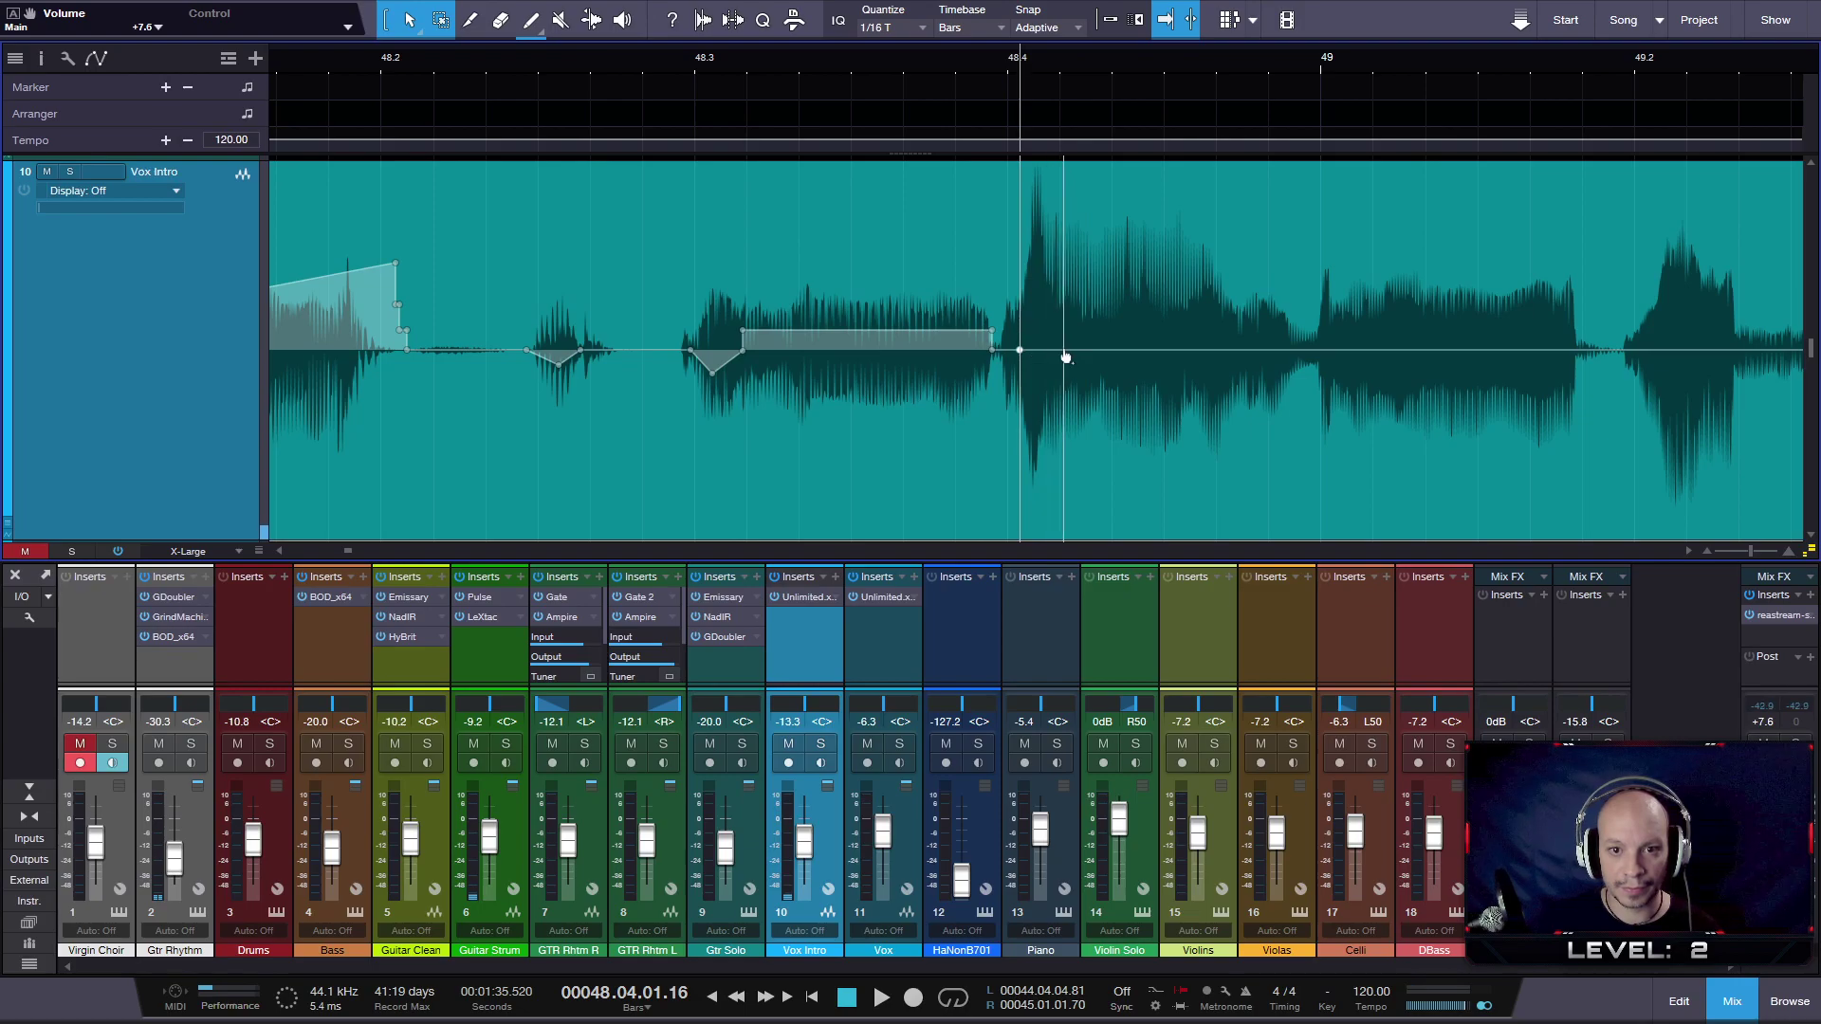
pyautogui.moveTo(1036, 352); pyautogui.dragTo(1037, 380)
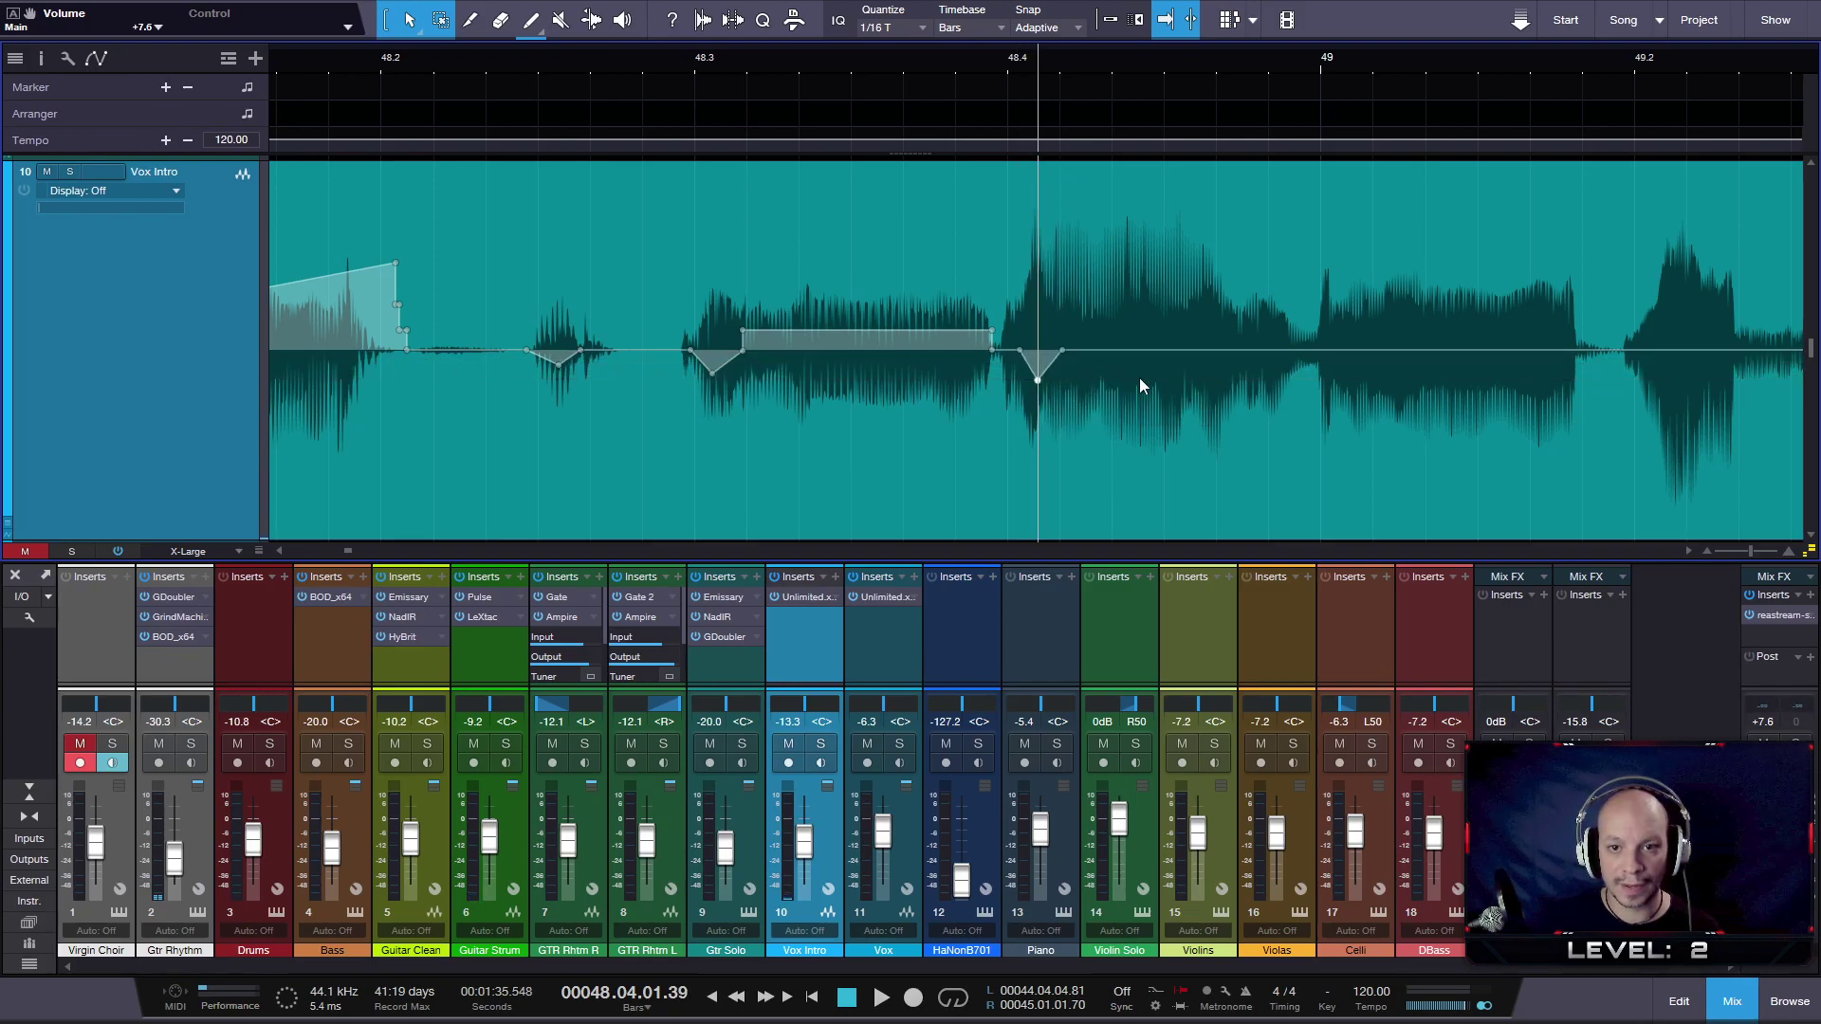
pyautogui.click(1224, 352)
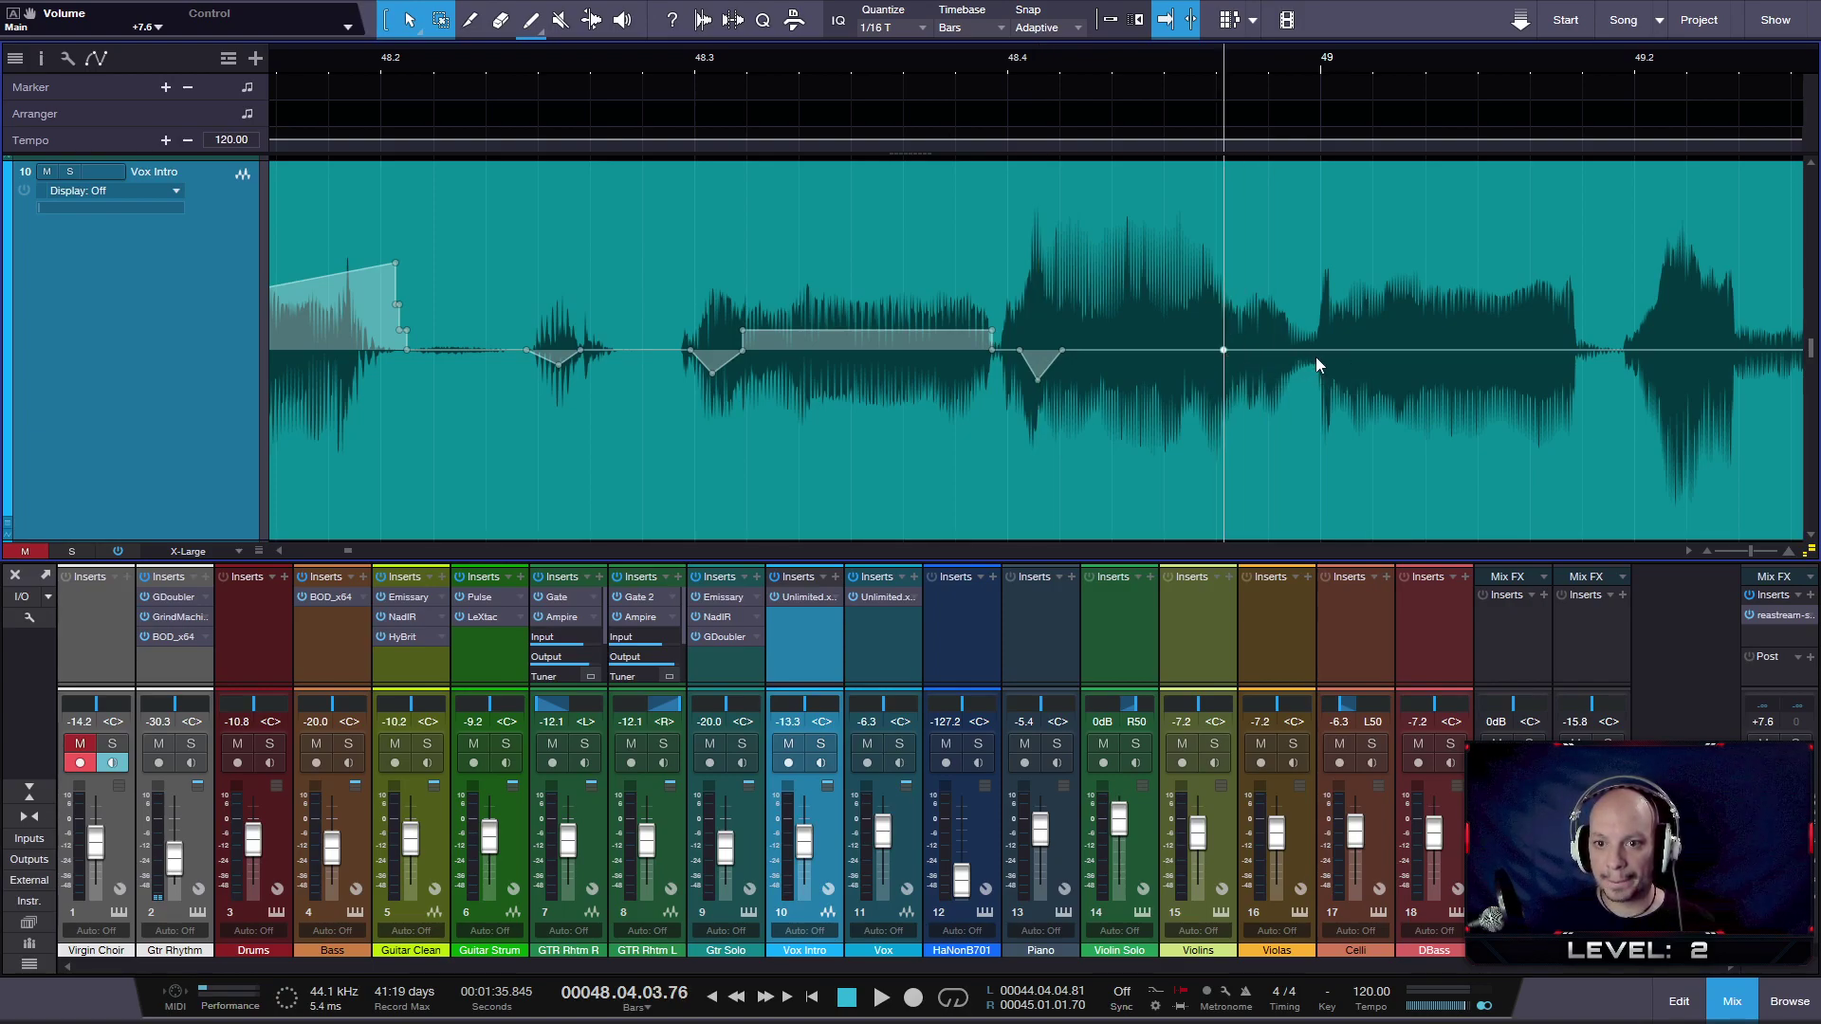
pyautogui.moveTo(1317, 359); pyautogui.dragTo(1318, 316)
# - Play back the phrase from before 48.3 into bar 49 to check the reshaped levels
pyautogui.click(968, 60)
pyautogui.press('space')
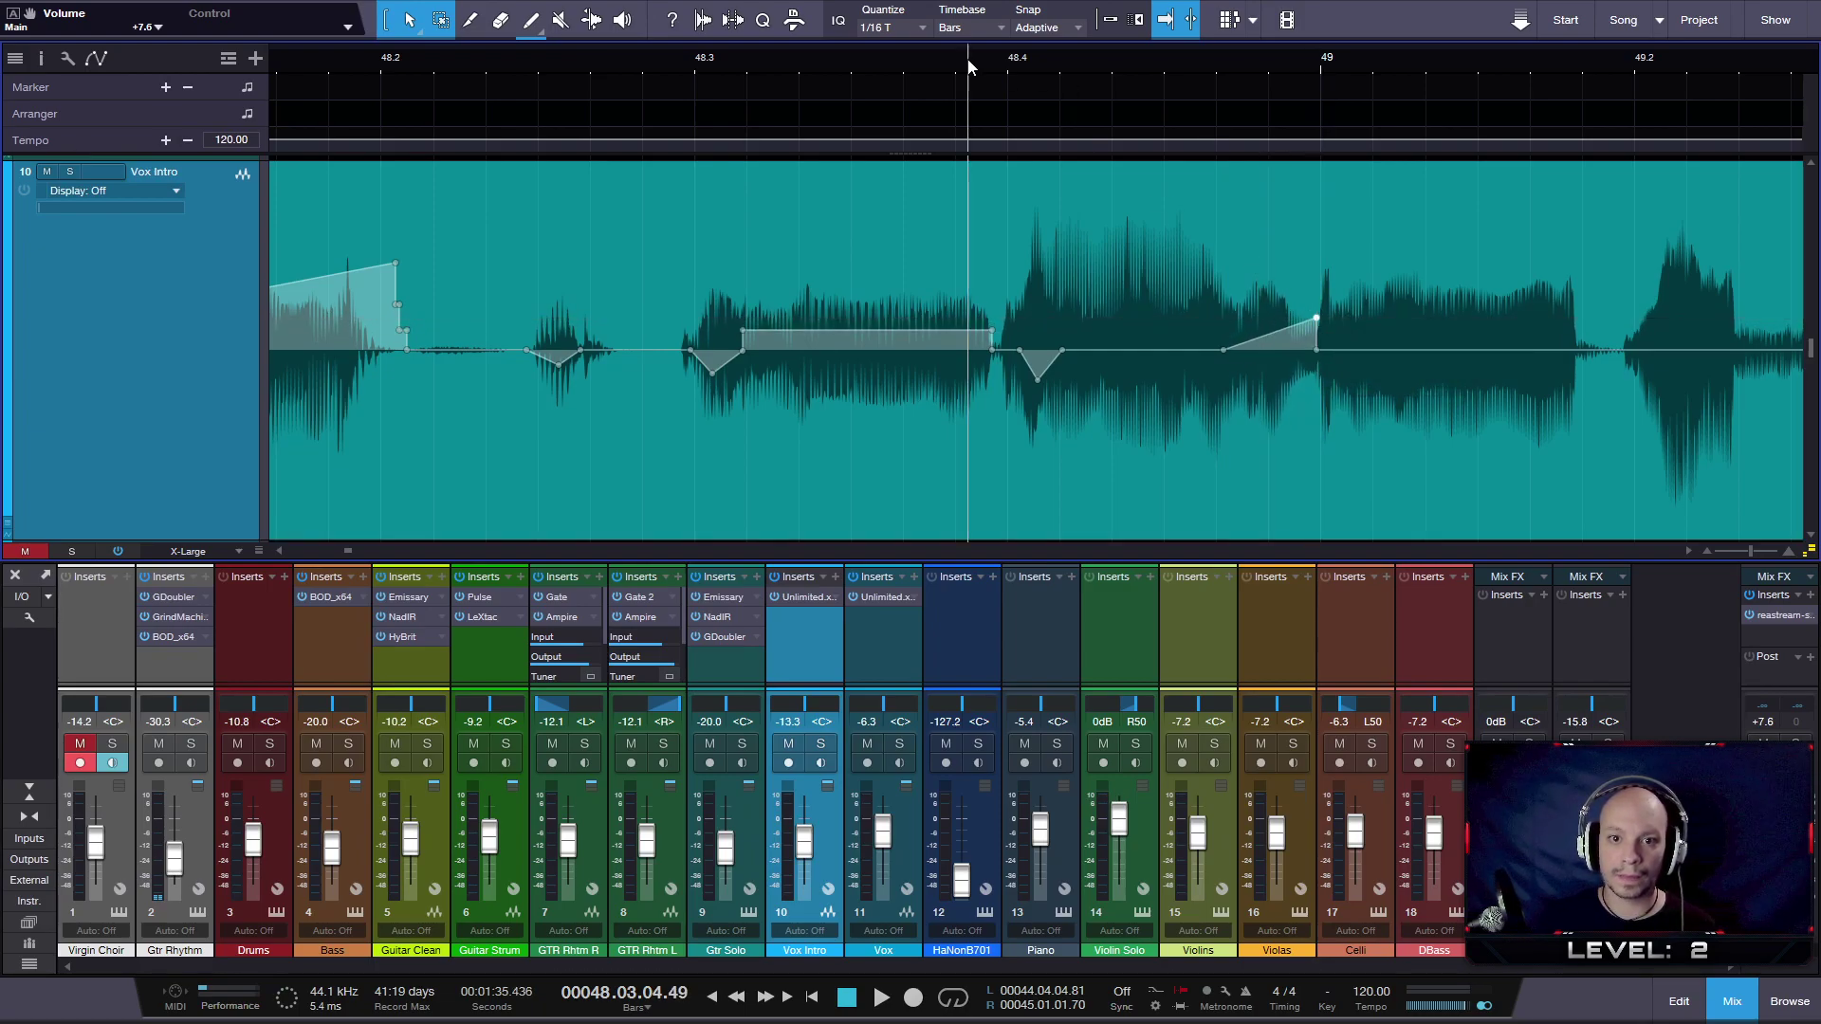
pyautogui.click(629, 82)
pyautogui.press('space')
pyautogui.press('space')
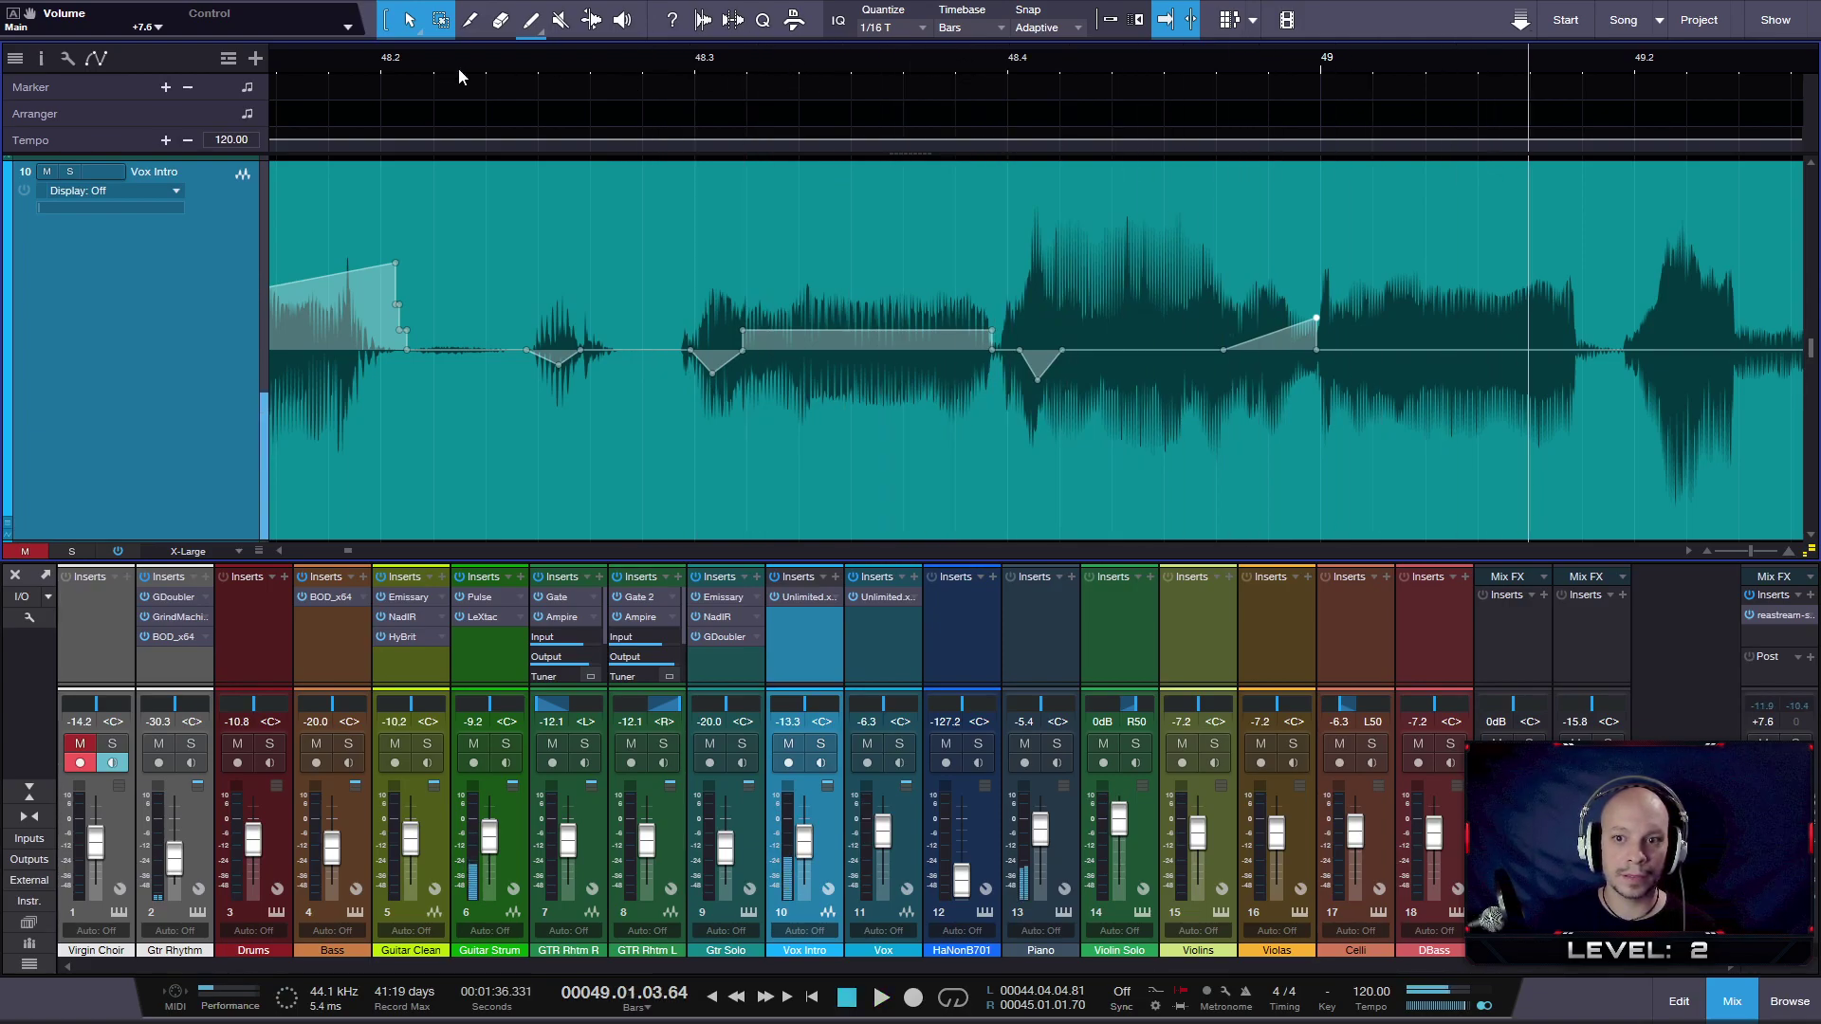
# - Raise the gain envelope evenly from bar 49 to just before 49.2 and play back from before 48.3
pyautogui.scroll(3, 1479, 301)
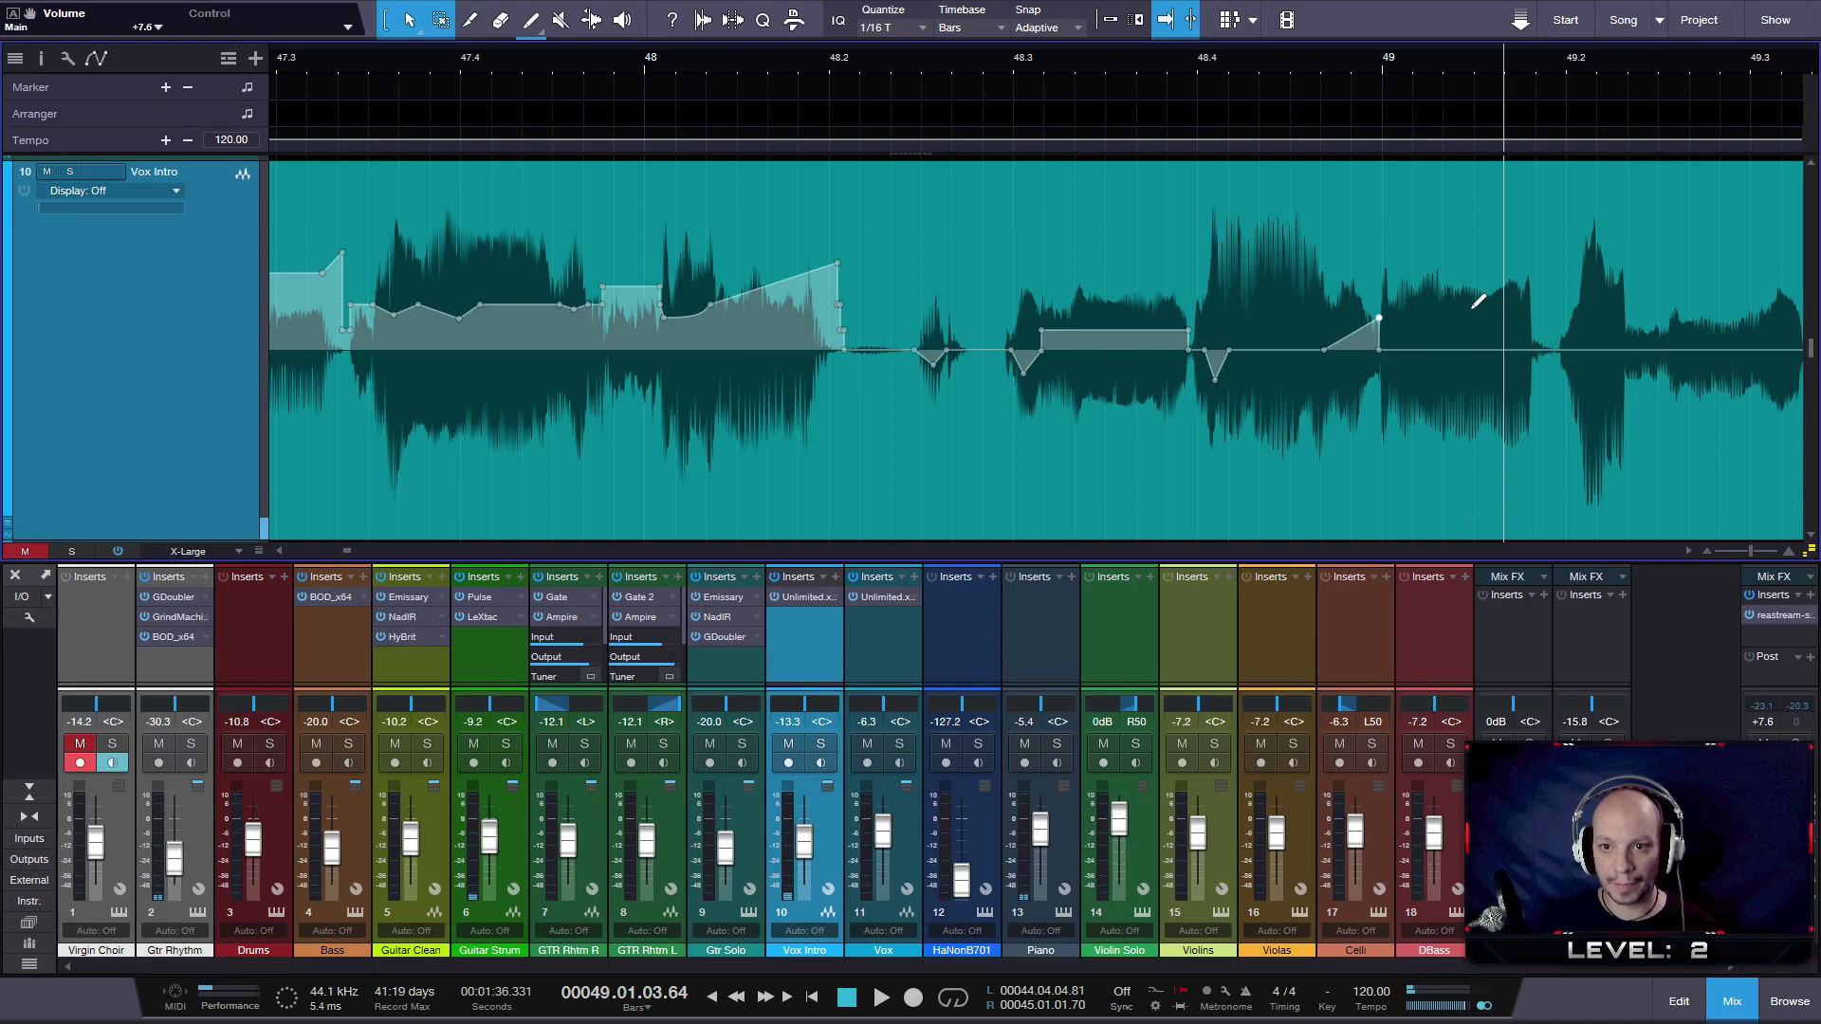
pyautogui.click(1683, 353)
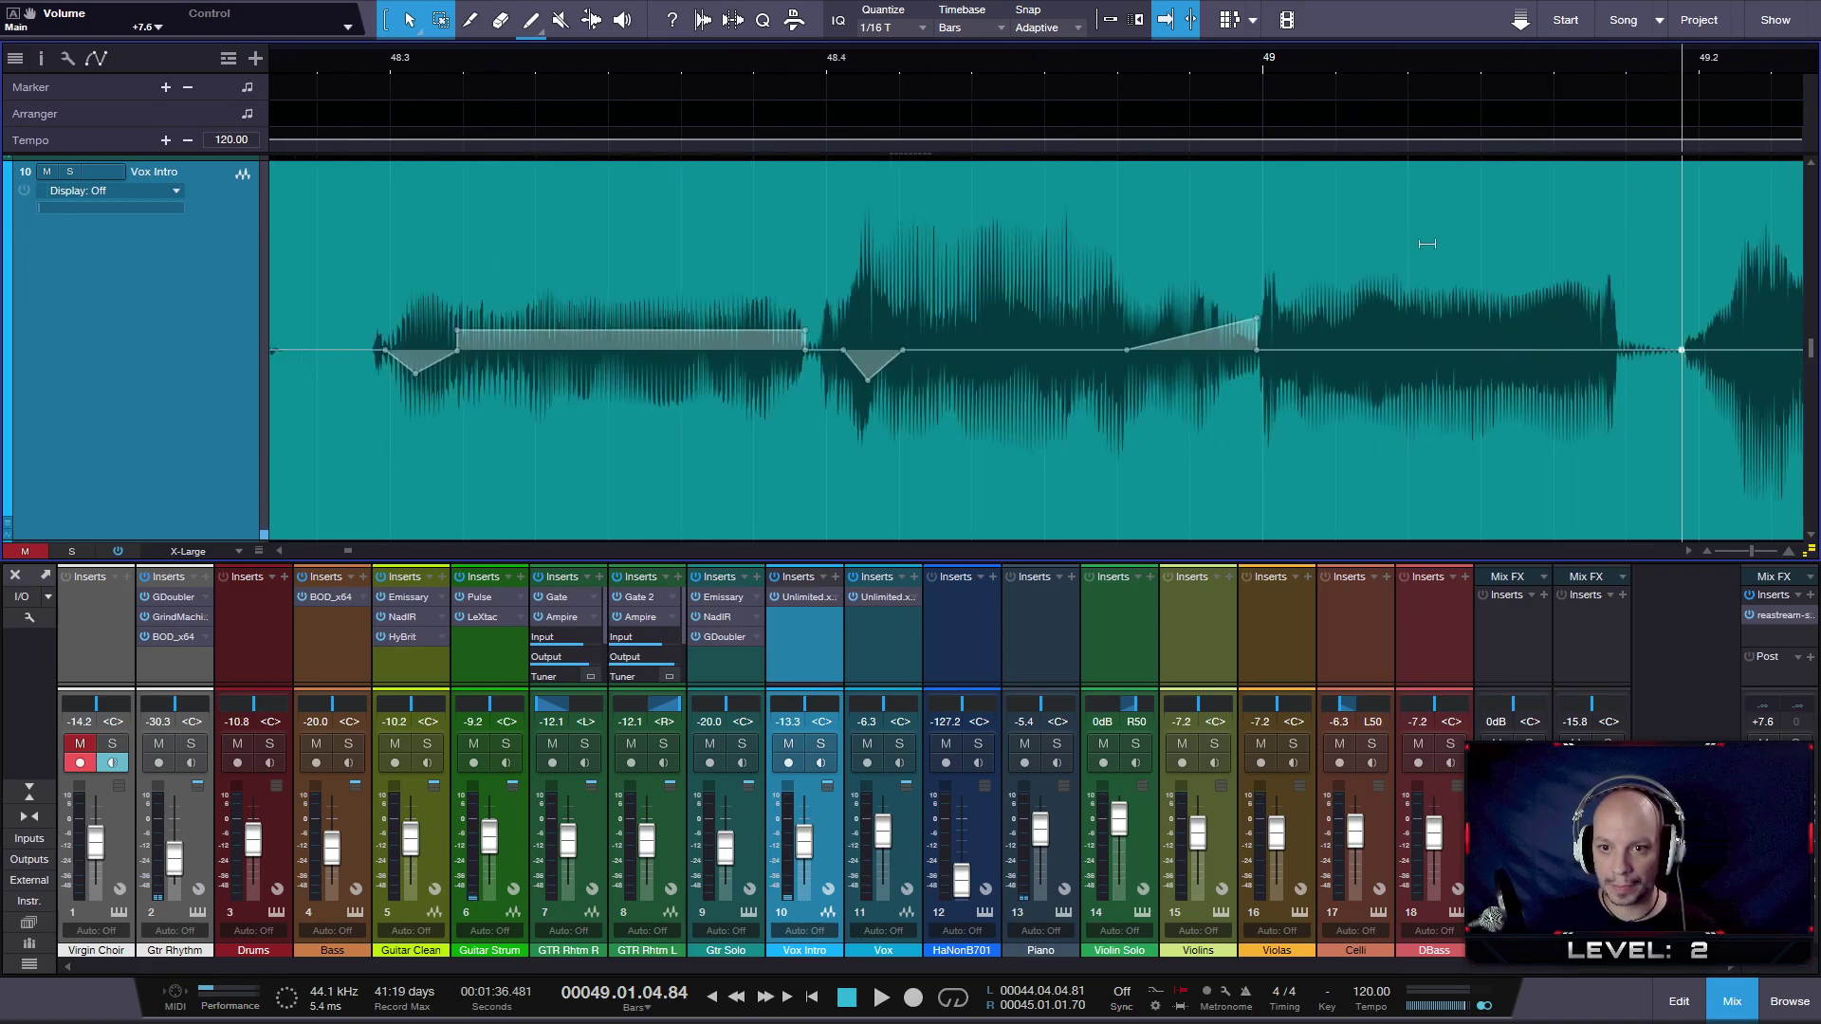
pyautogui.moveTo(1391, 231); pyautogui.dragTo(1368, 198)
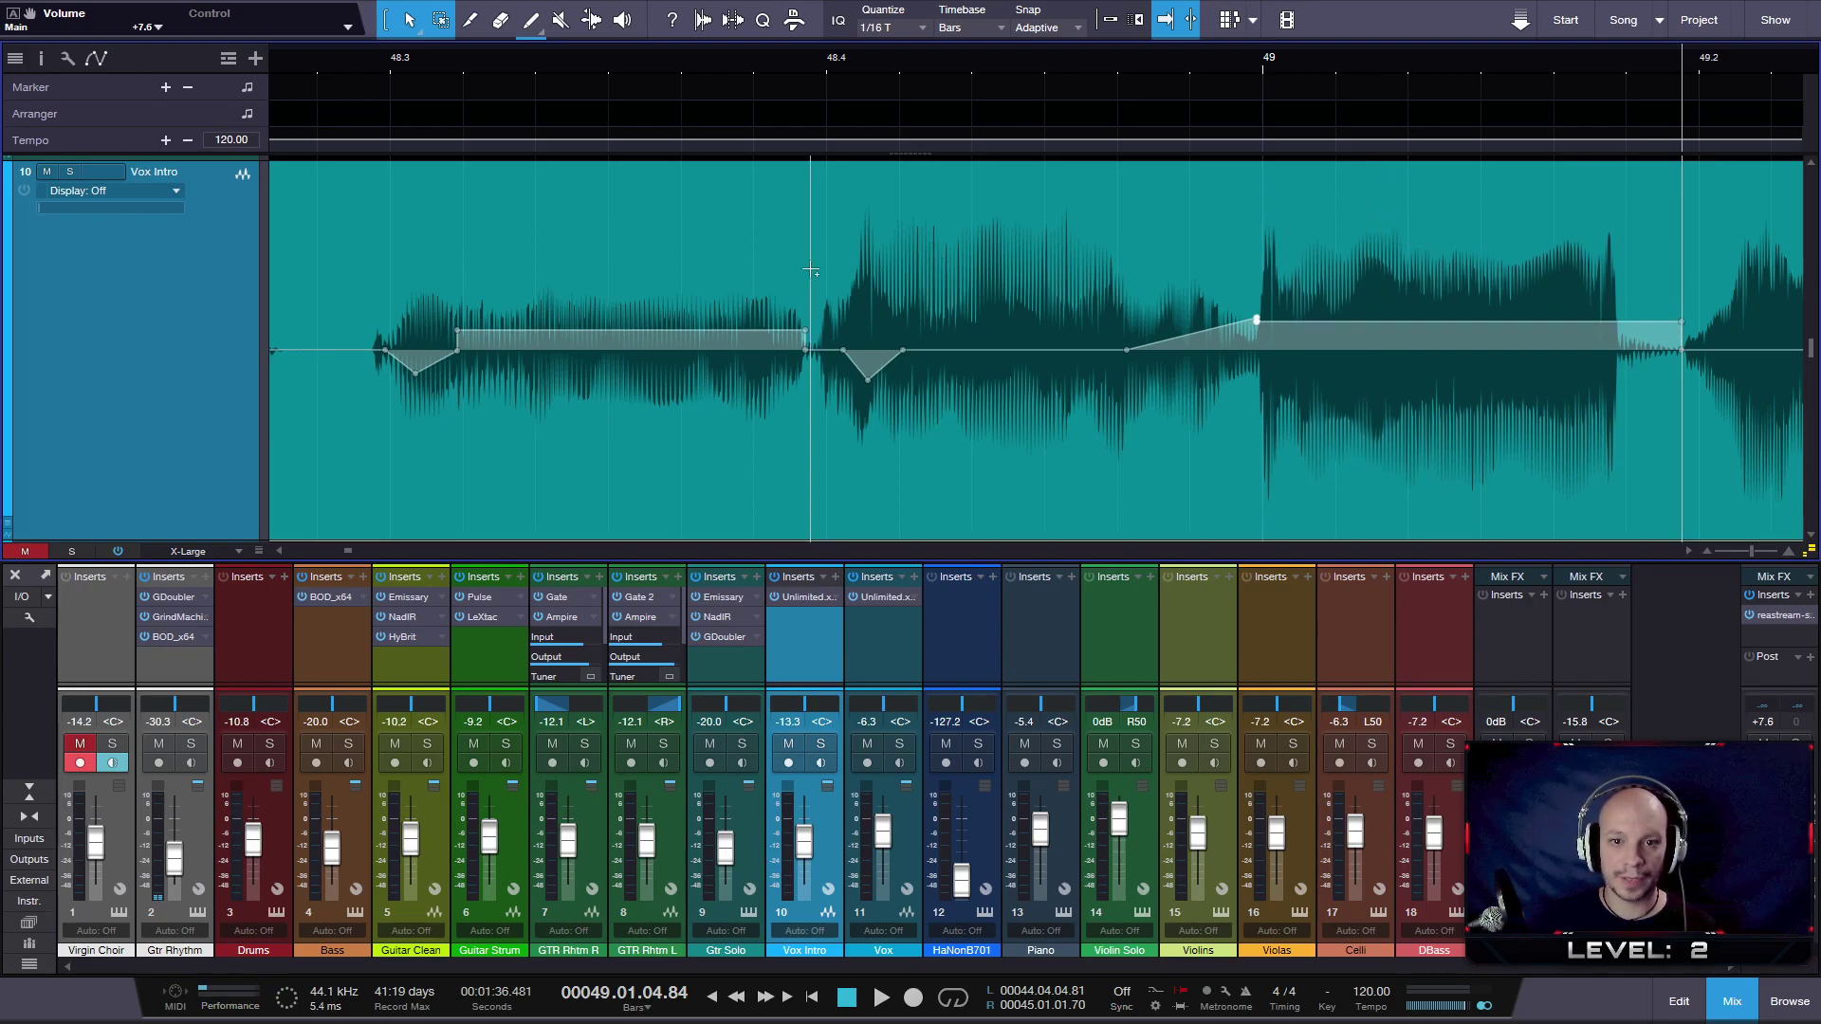
pyautogui.click(304, 66)
pyautogui.press('space')
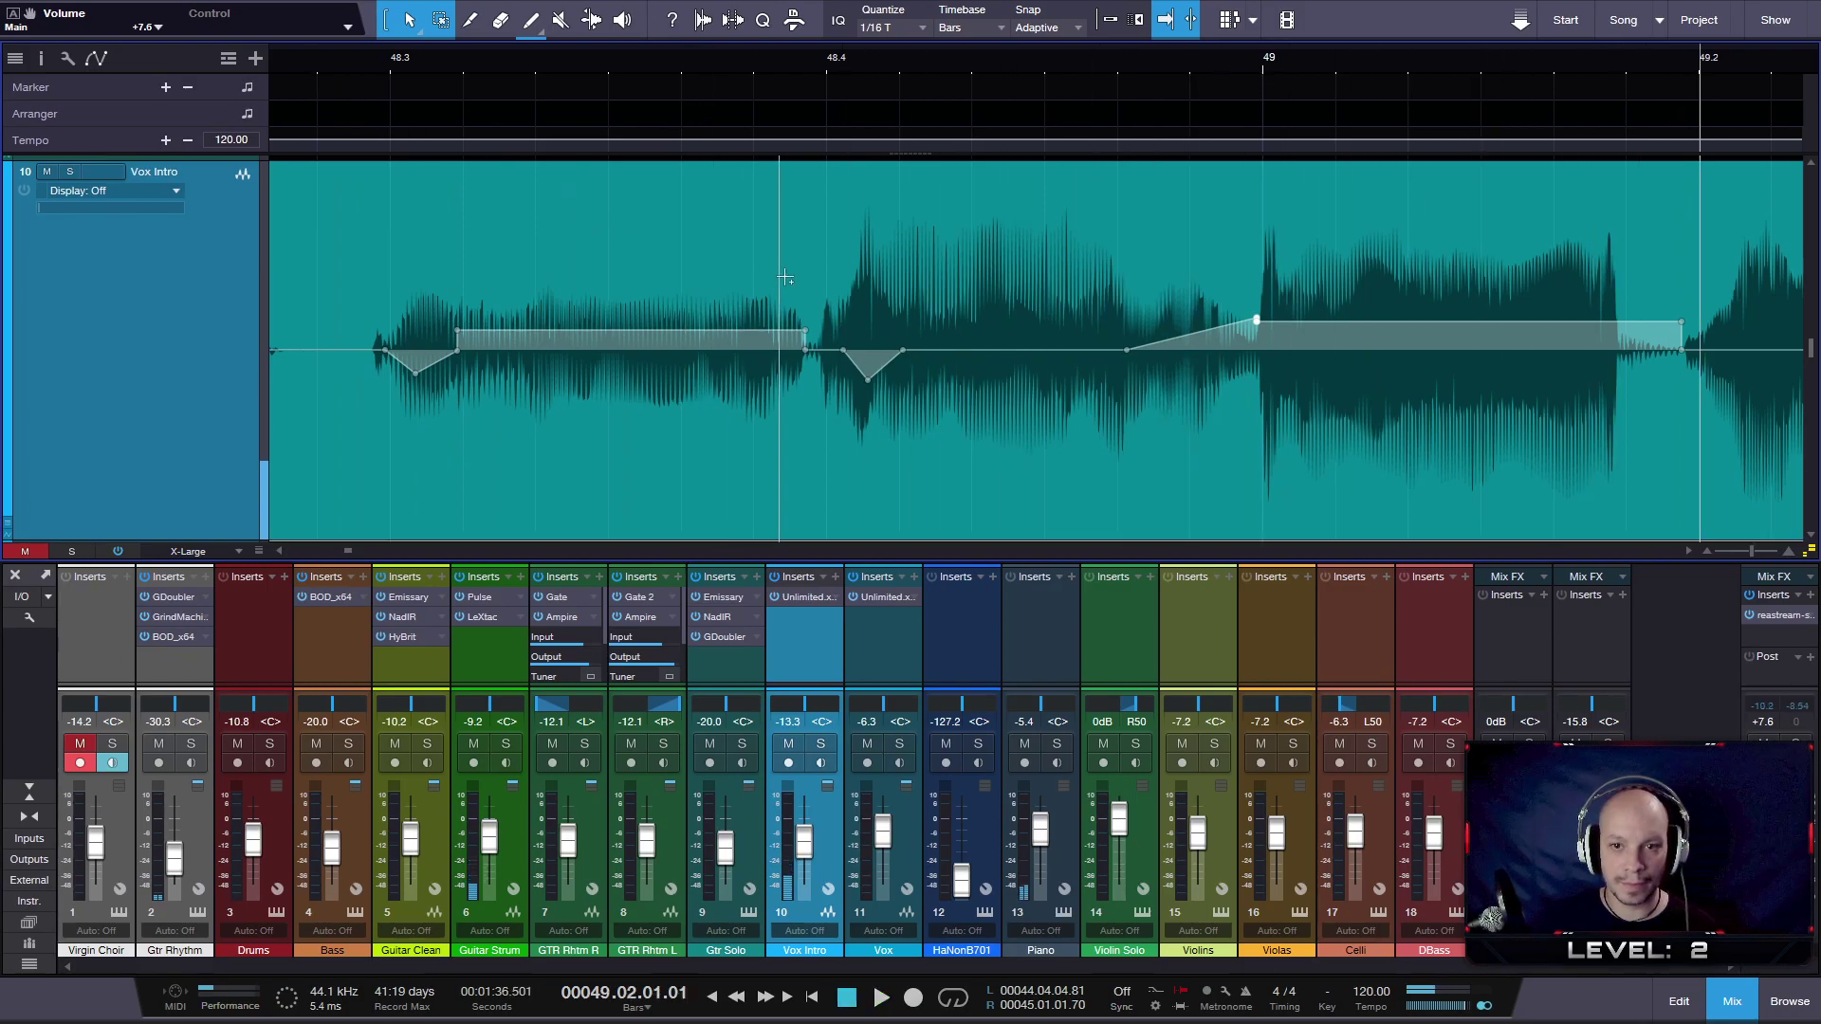
# - Raise the gain envelope slightly over the range from just before 48.4 to bar 49 and play it back
pyautogui.scroll(-2, 796, 273)
pyautogui.scroll(1, 797, 271)
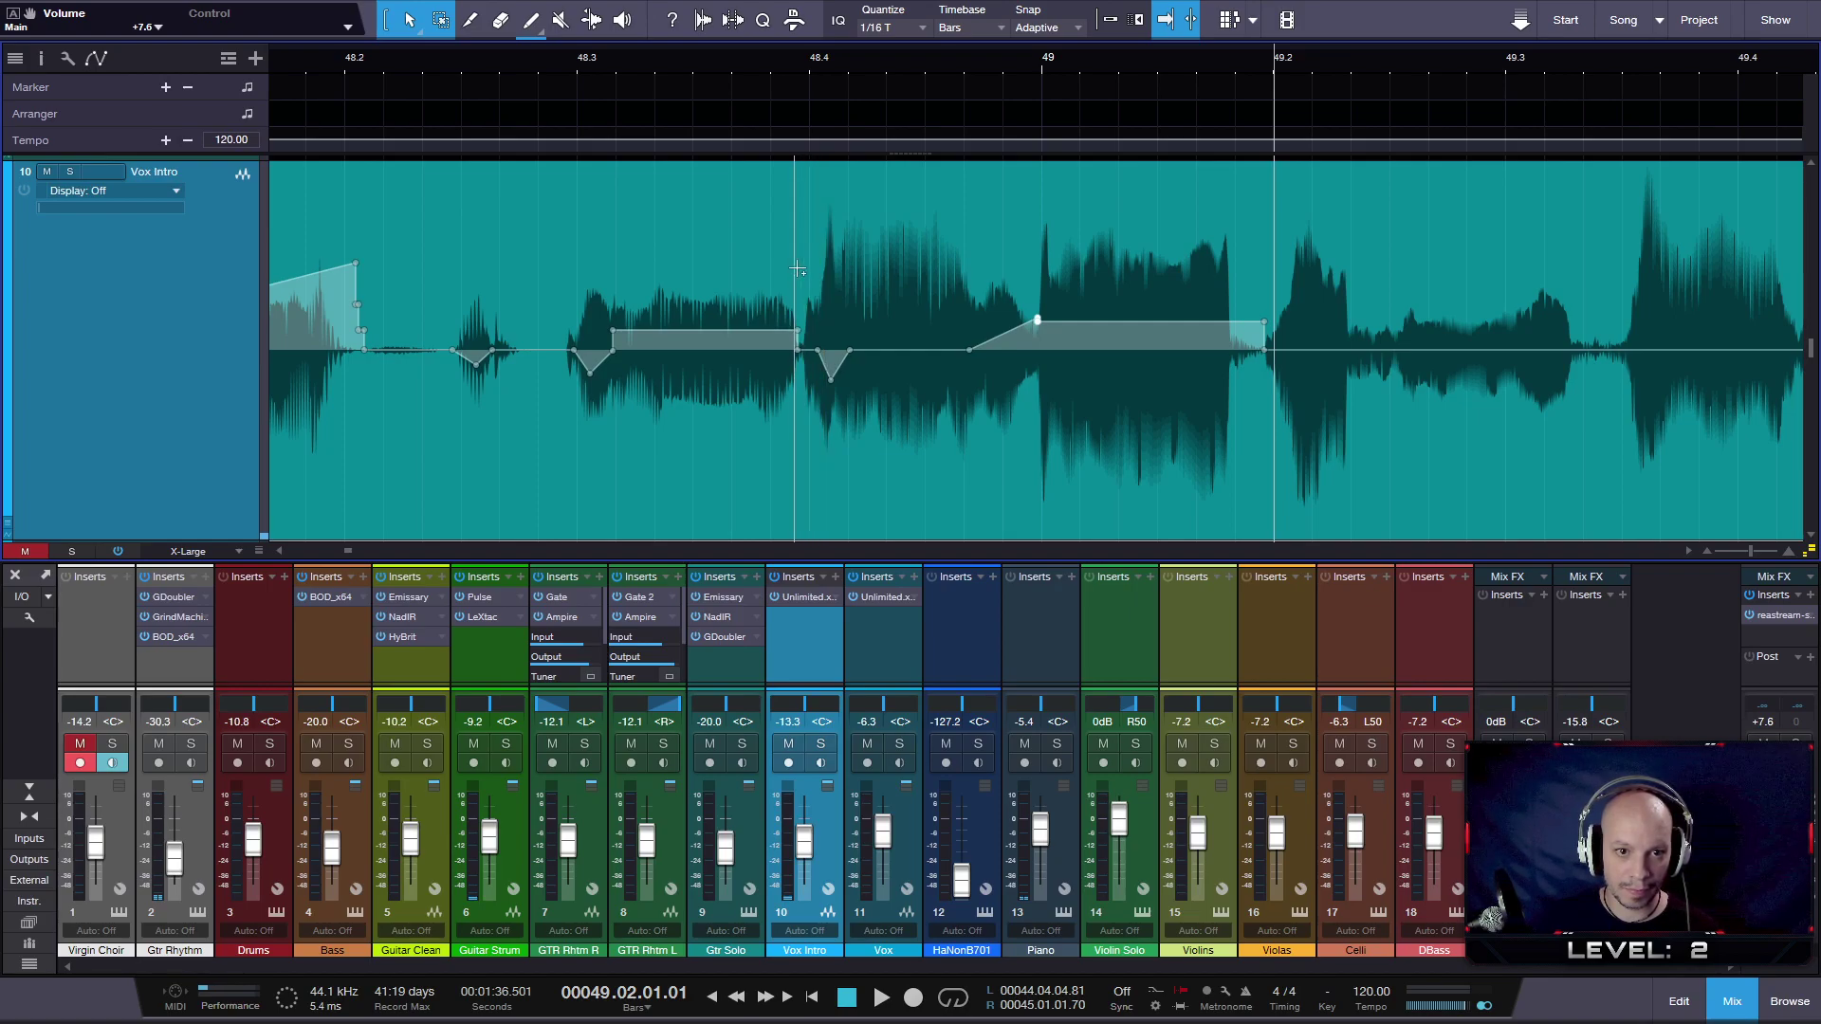
pyautogui.moveTo(799, 272); pyautogui.dragTo(1039, 271)
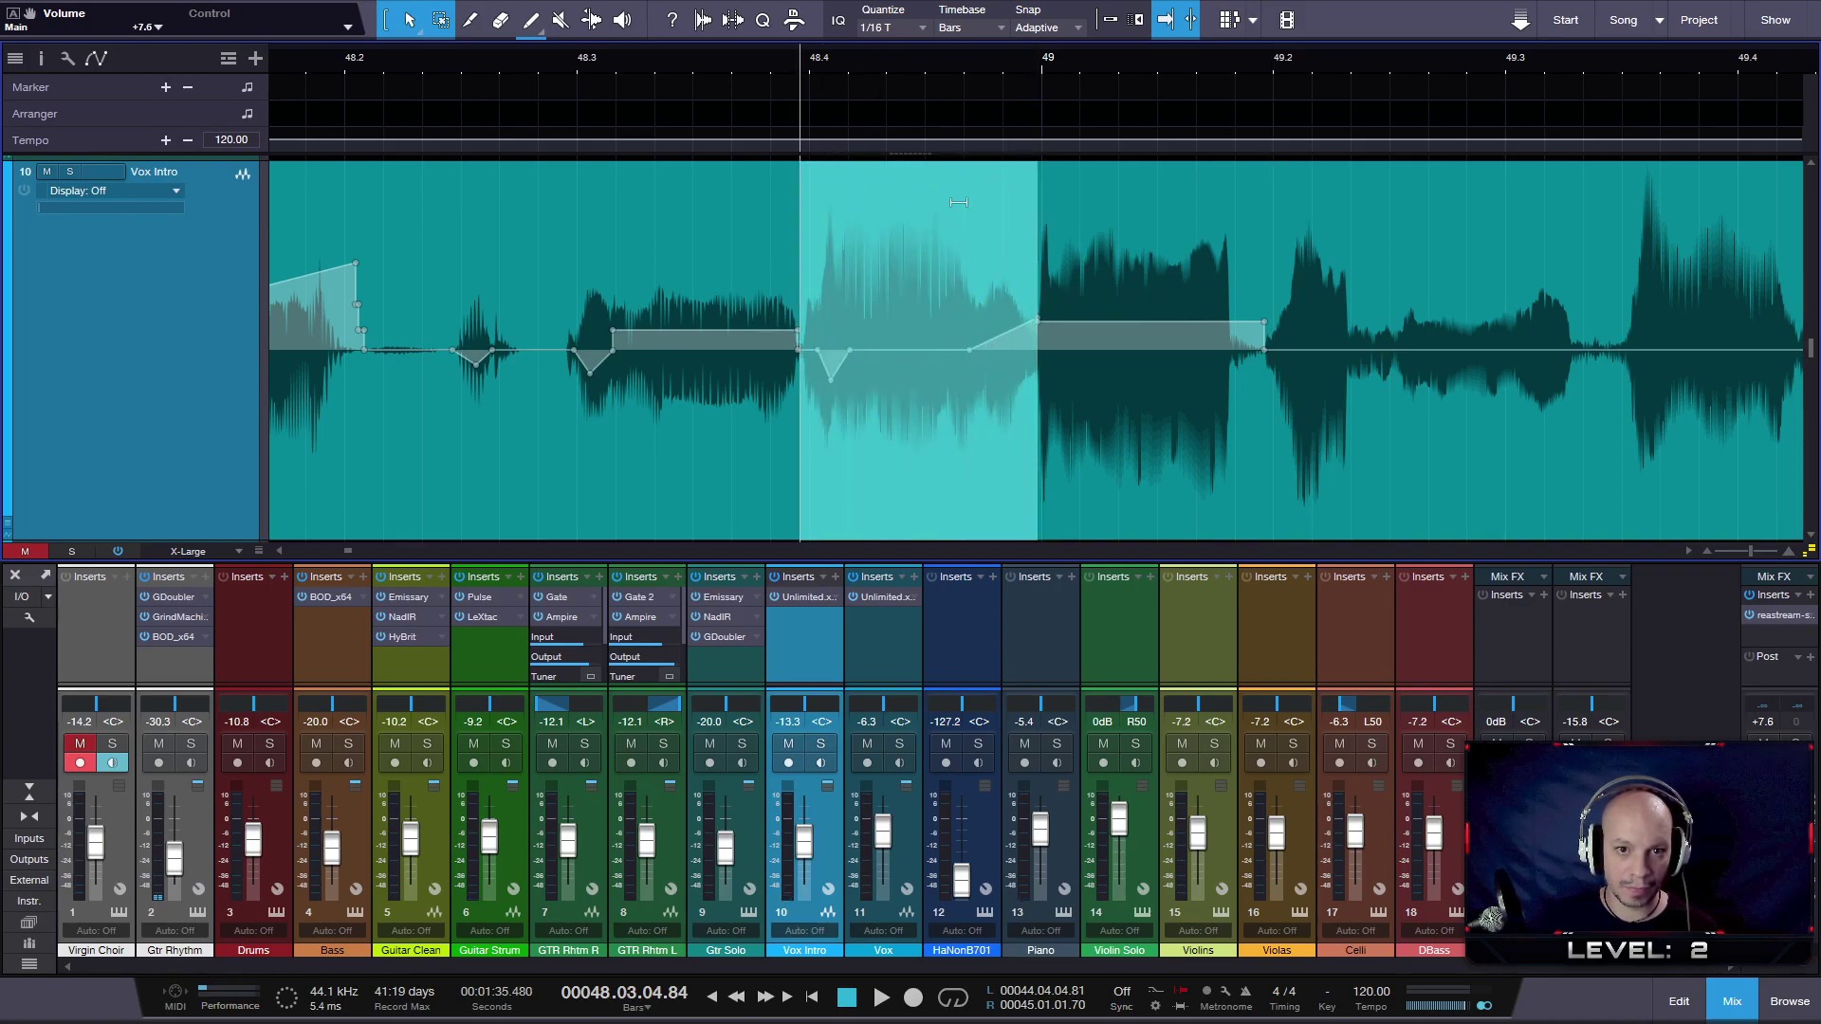
pyautogui.moveTo(957, 202); pyautogui.dragTo(945, 185)
pyautogui.click(462, 64)
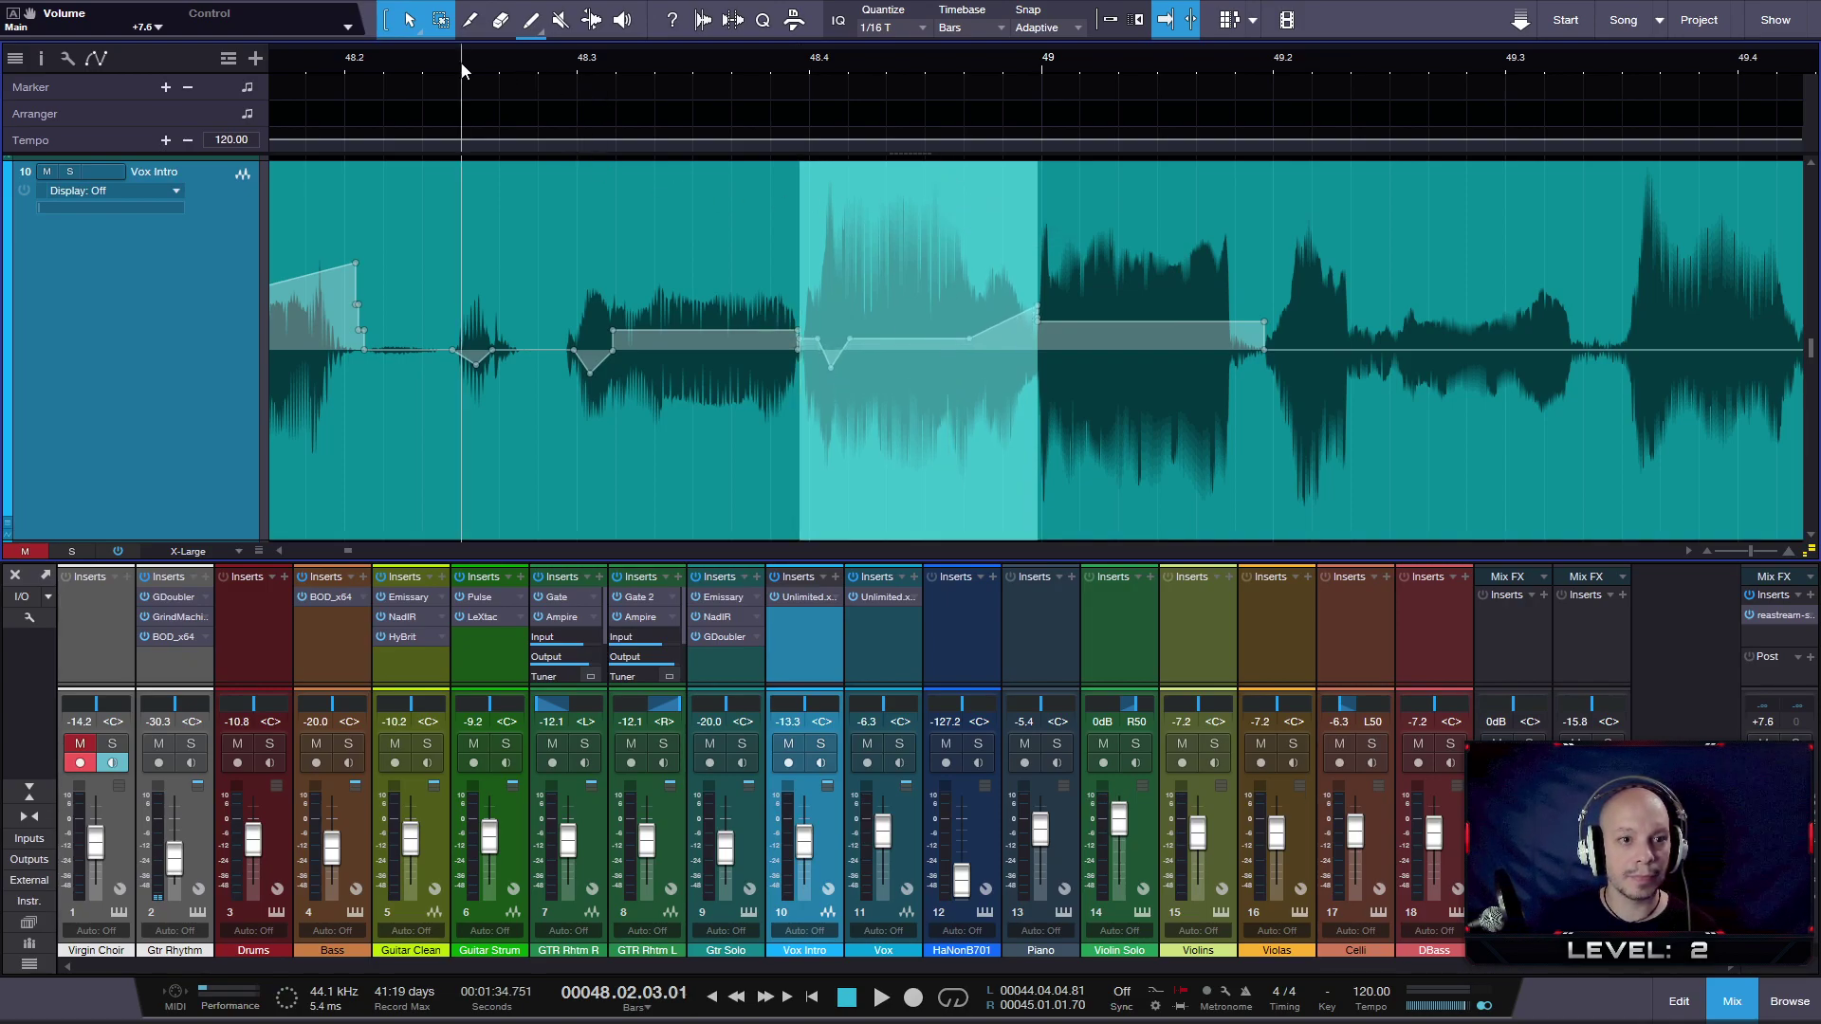
pyautogui.press('space')
pyautogui.press('space')
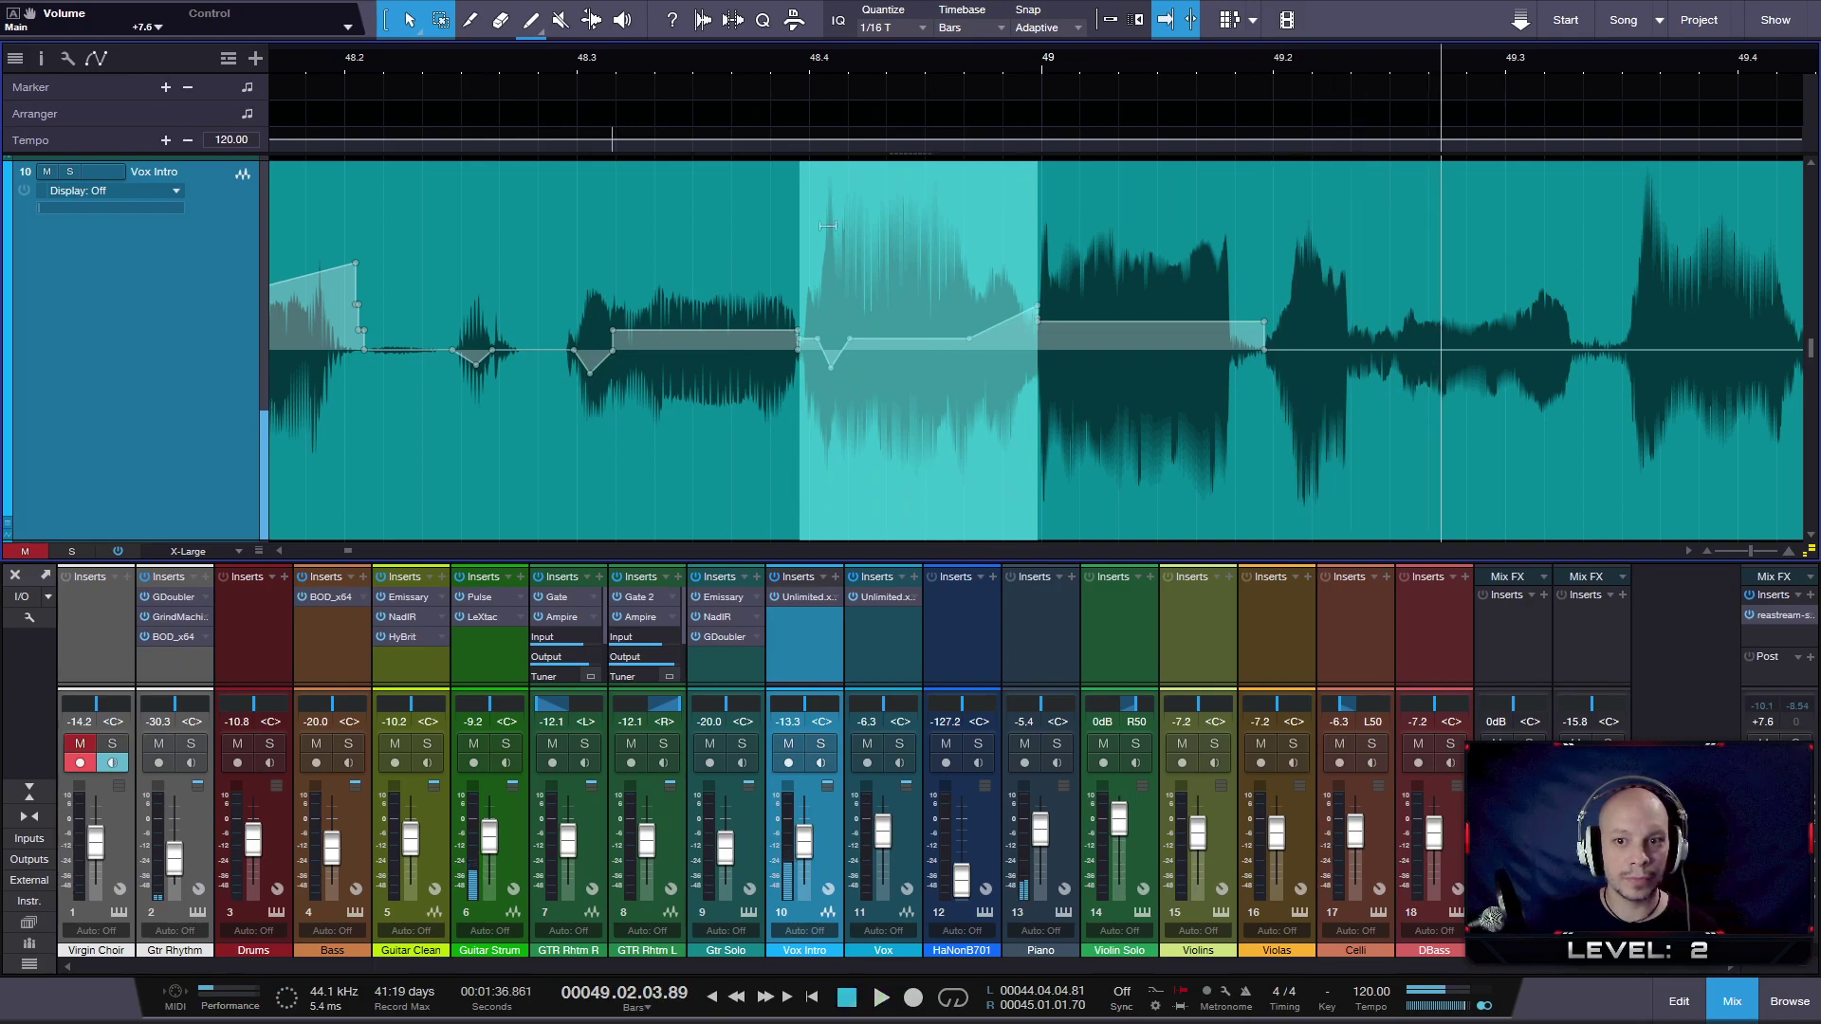
# - Dip the gain envelope on the loud peak just after 49.2
pyautogui.click(1289, 357)
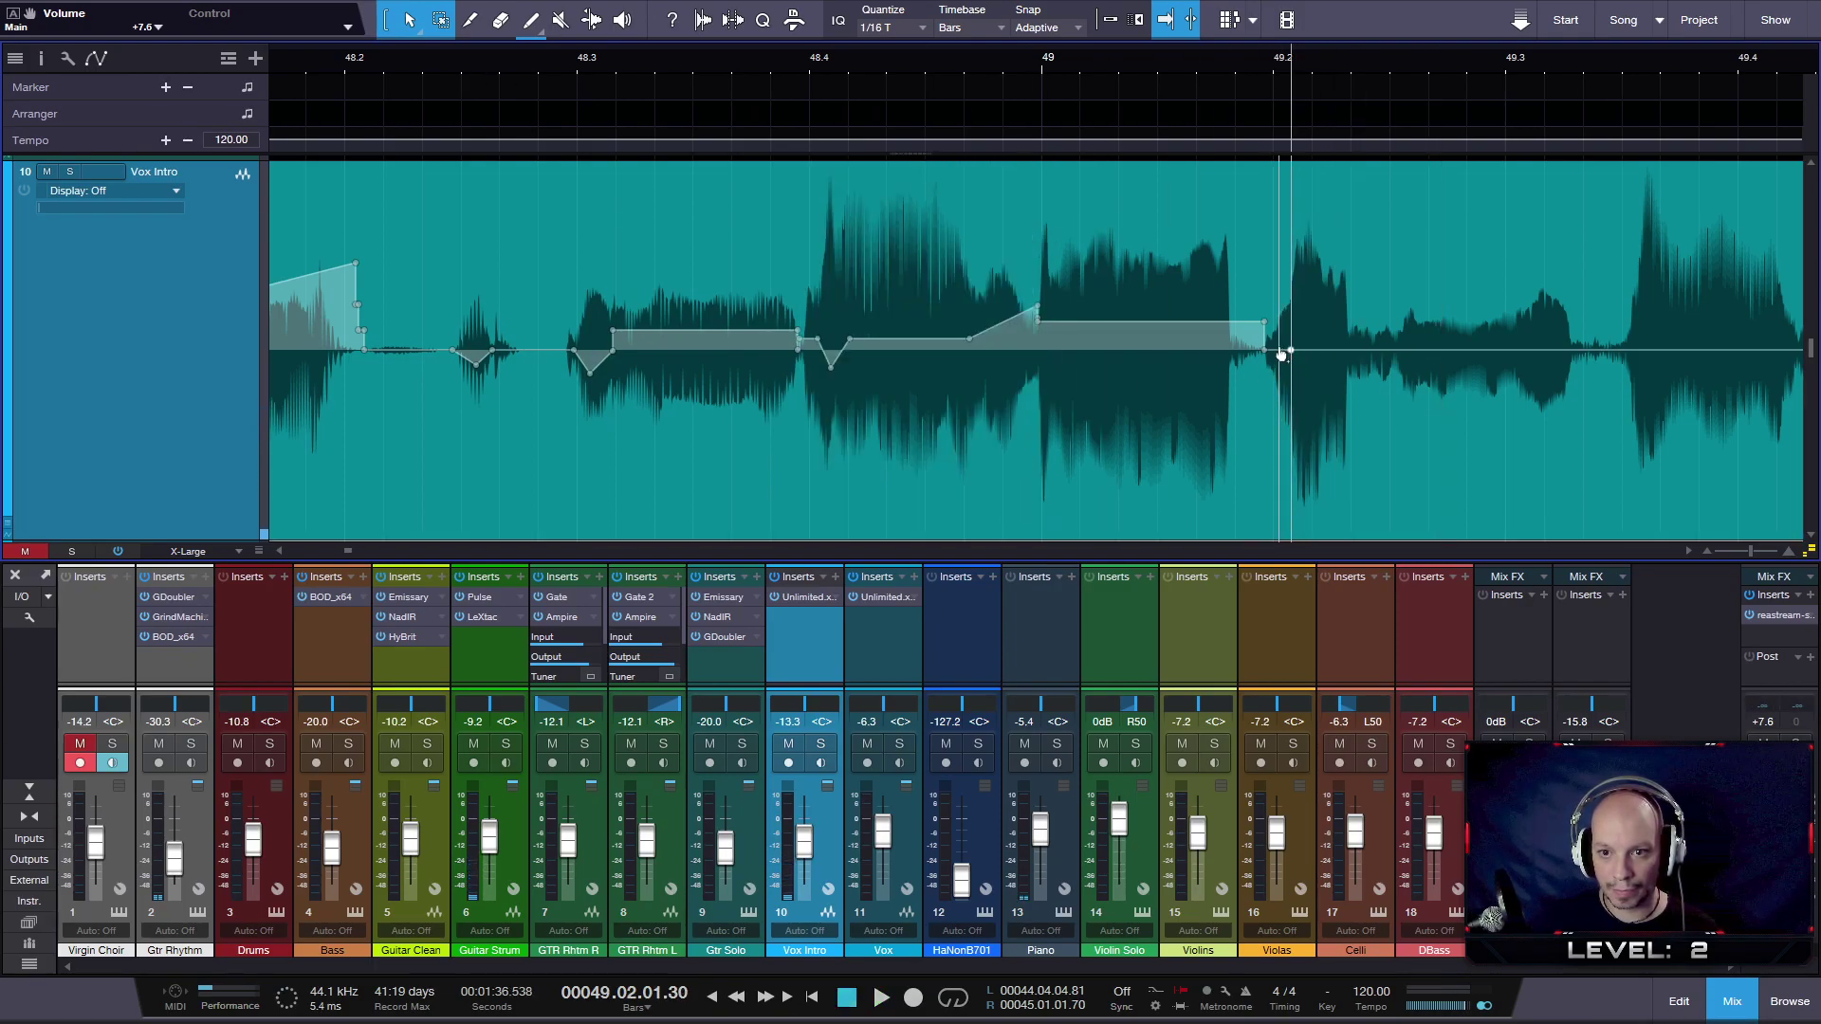
pyautogui.moveTo(1267, 333); pyautogui.dragTo(1312, 372)
pyautogui.moveTo(1310, 381); pyautogui.dragTo(1306, 384)
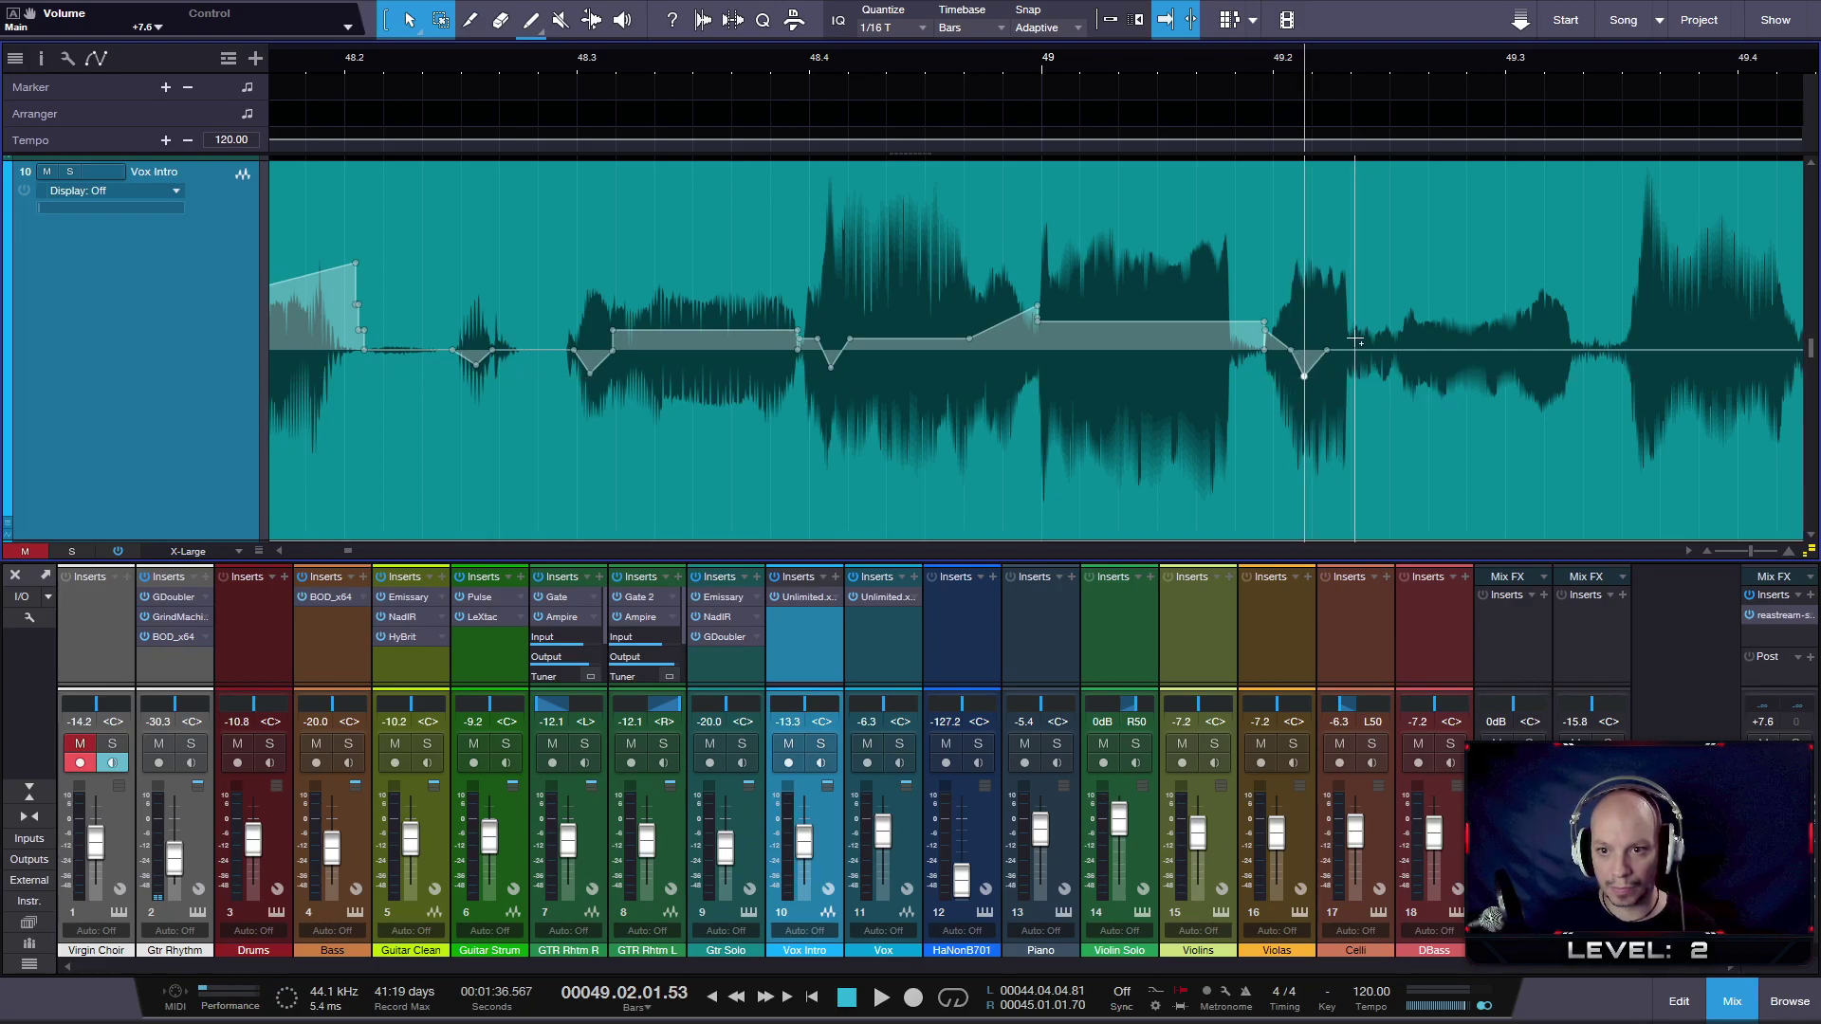
# - Raise the gain right after the 49.2 peak, slope the envelope back down to about 49.3, and play it back
pyautogui.click(1348, 356)
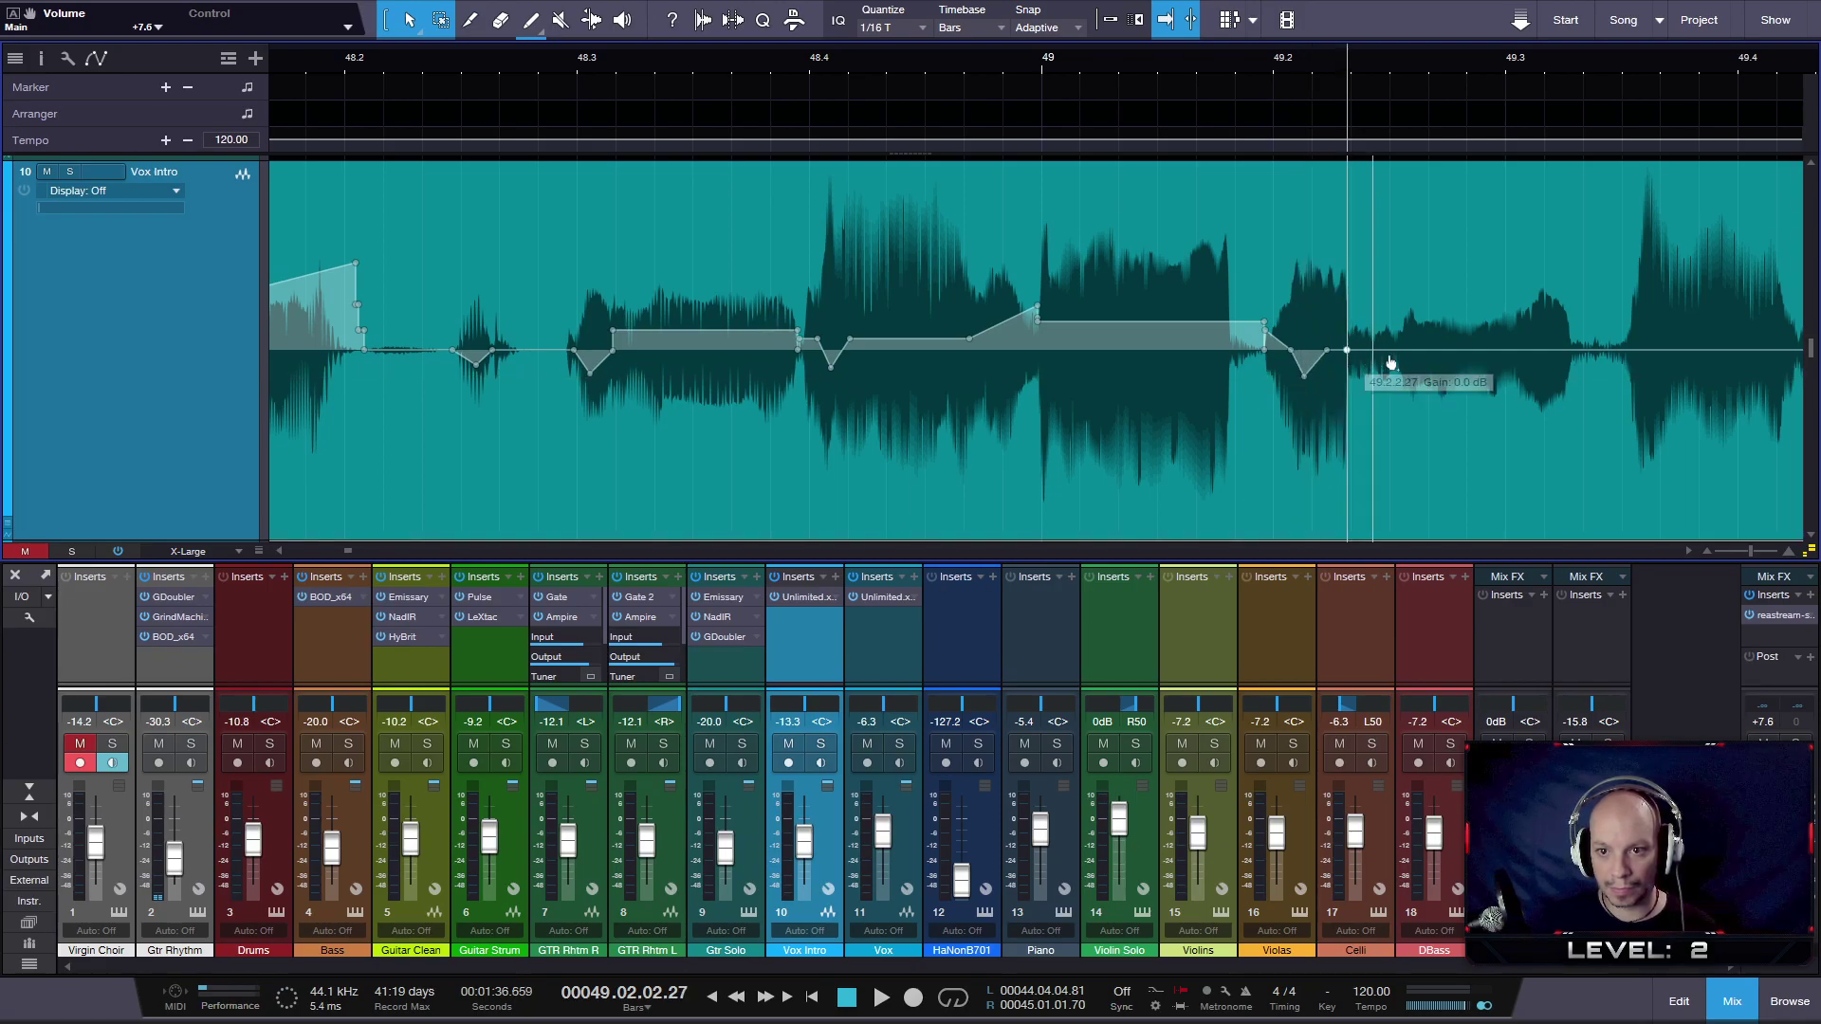
pyautogui.click(1568, 350)
pyautogui.moveTo(1372, 349); pyautogui.dragTo(1350, 316)
pyautogui.scroll(3, 1379, 332)
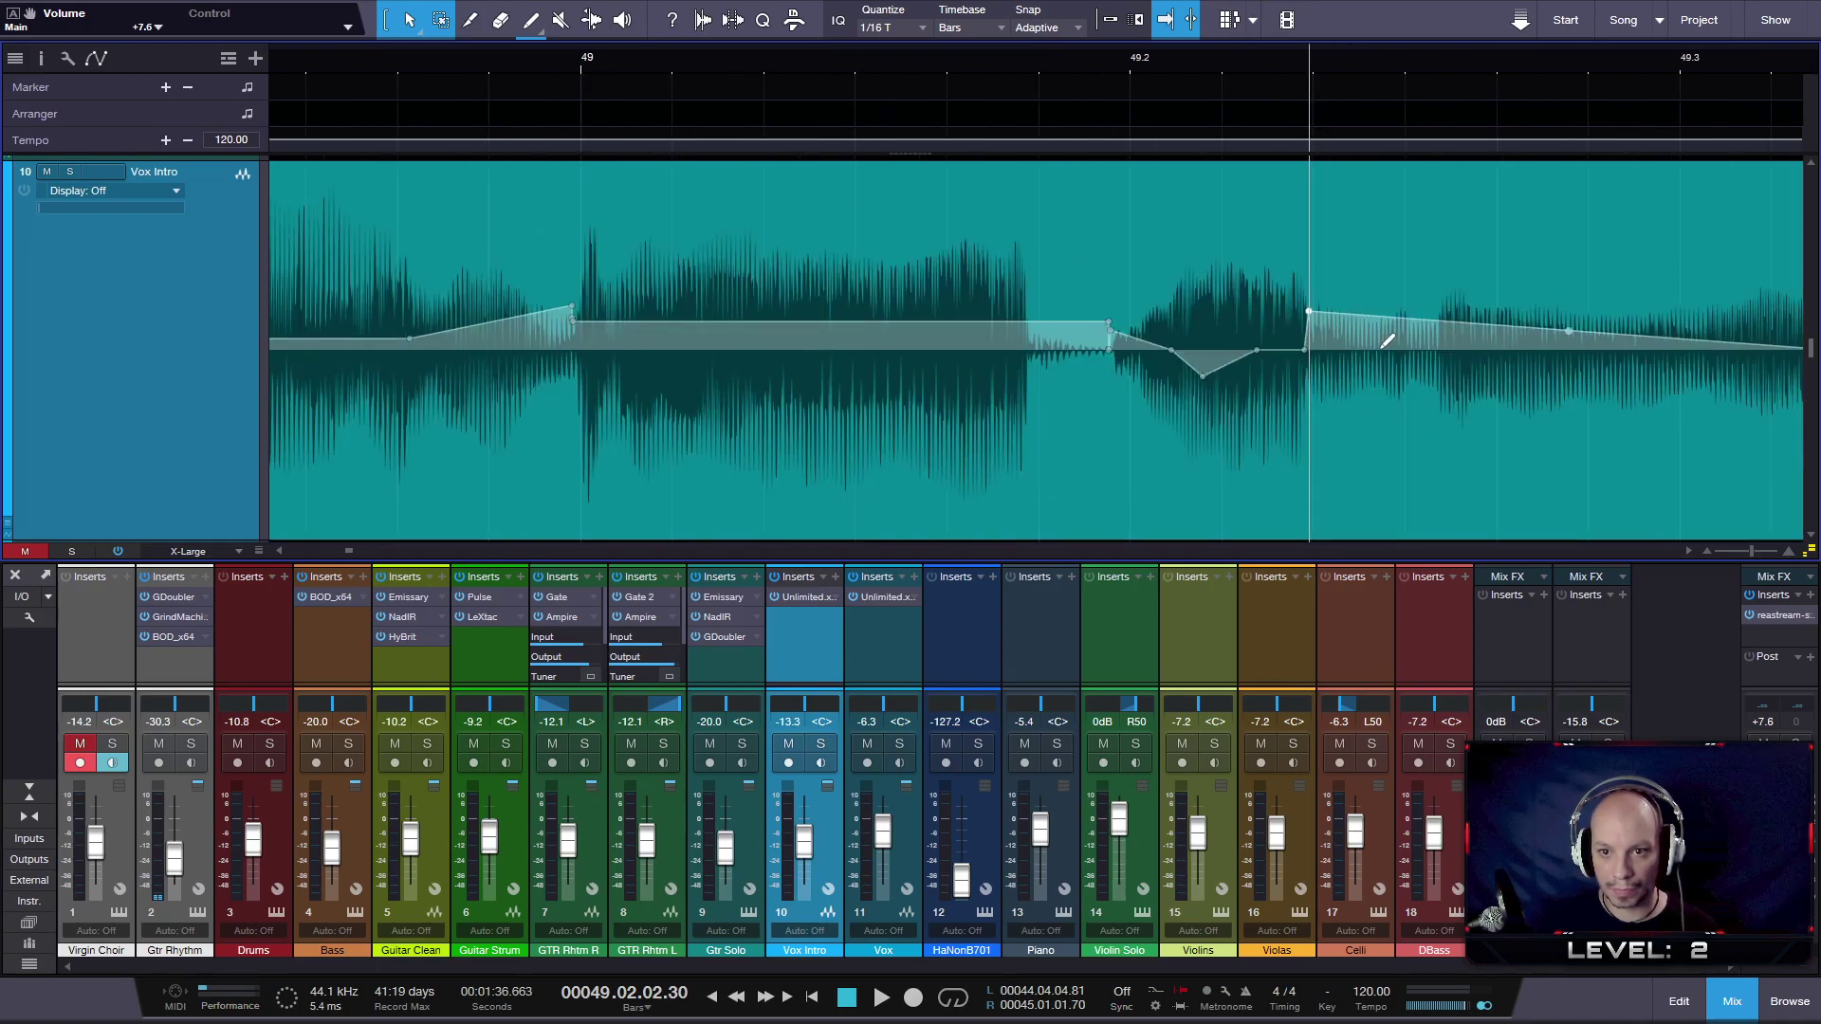
pyautogui.scroll(-4, 1387, 339)
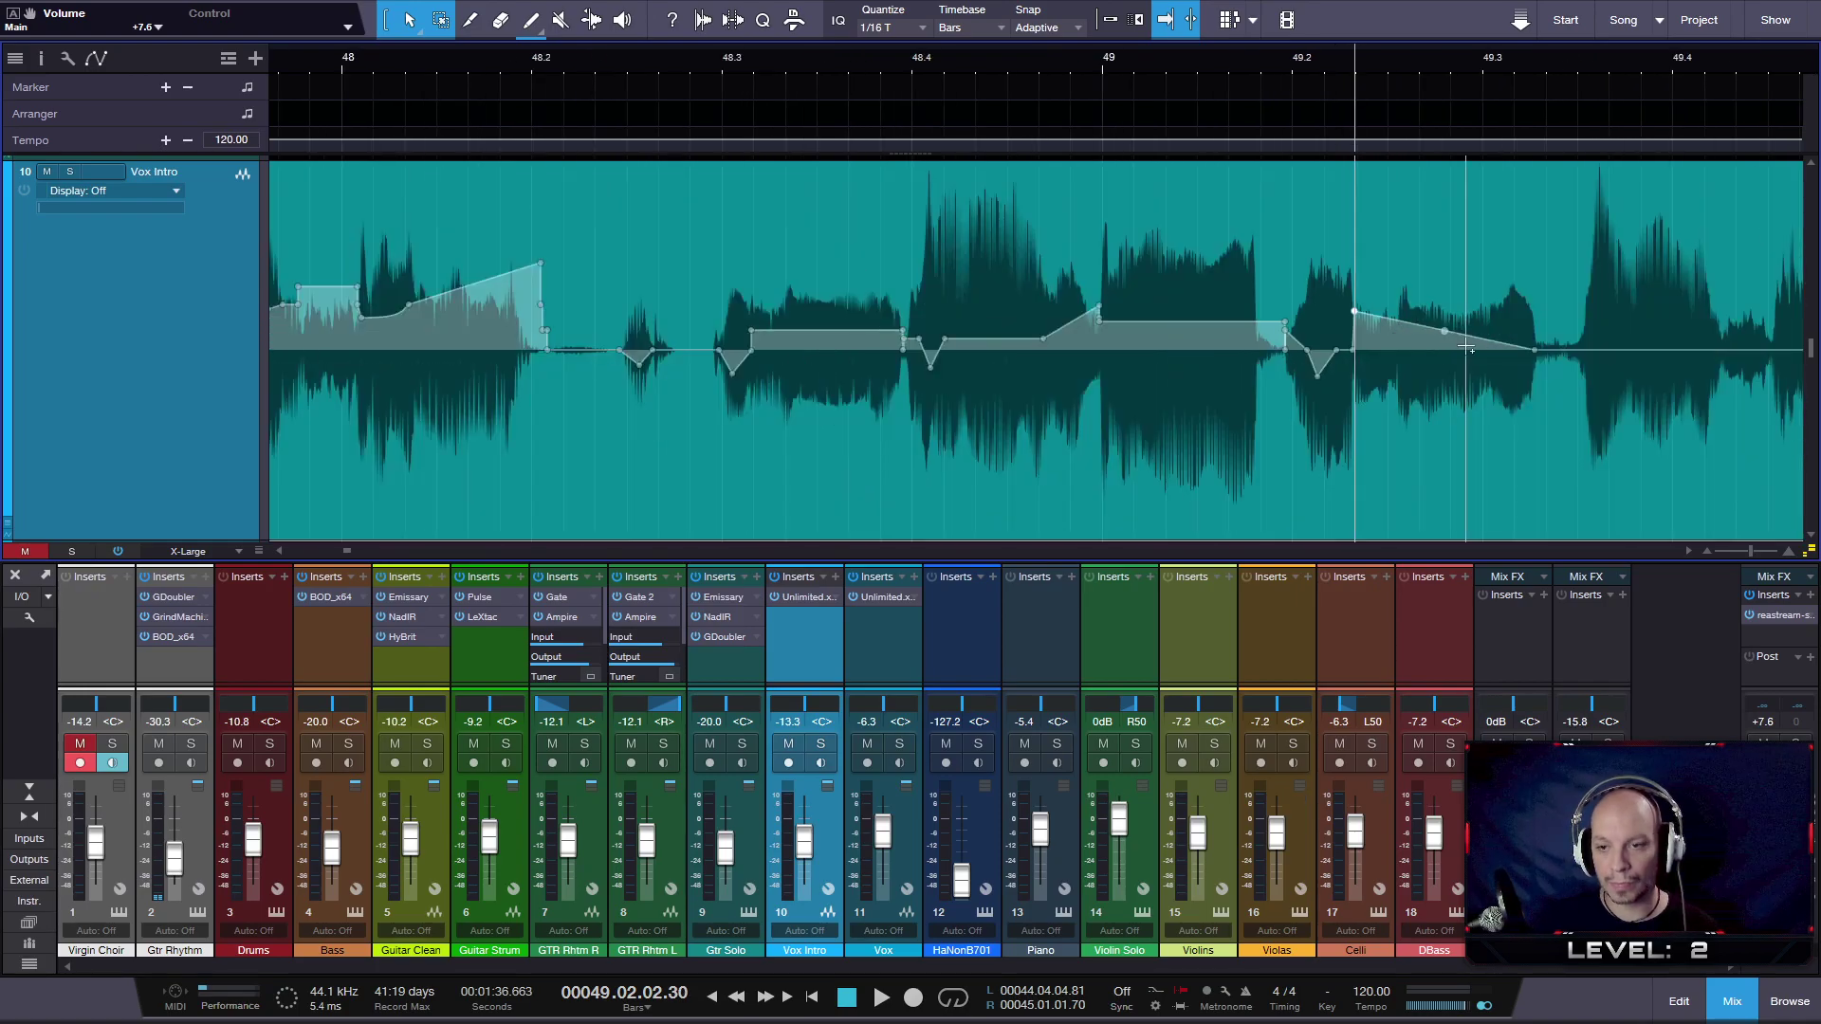
pyautogui.click(1497, 345)
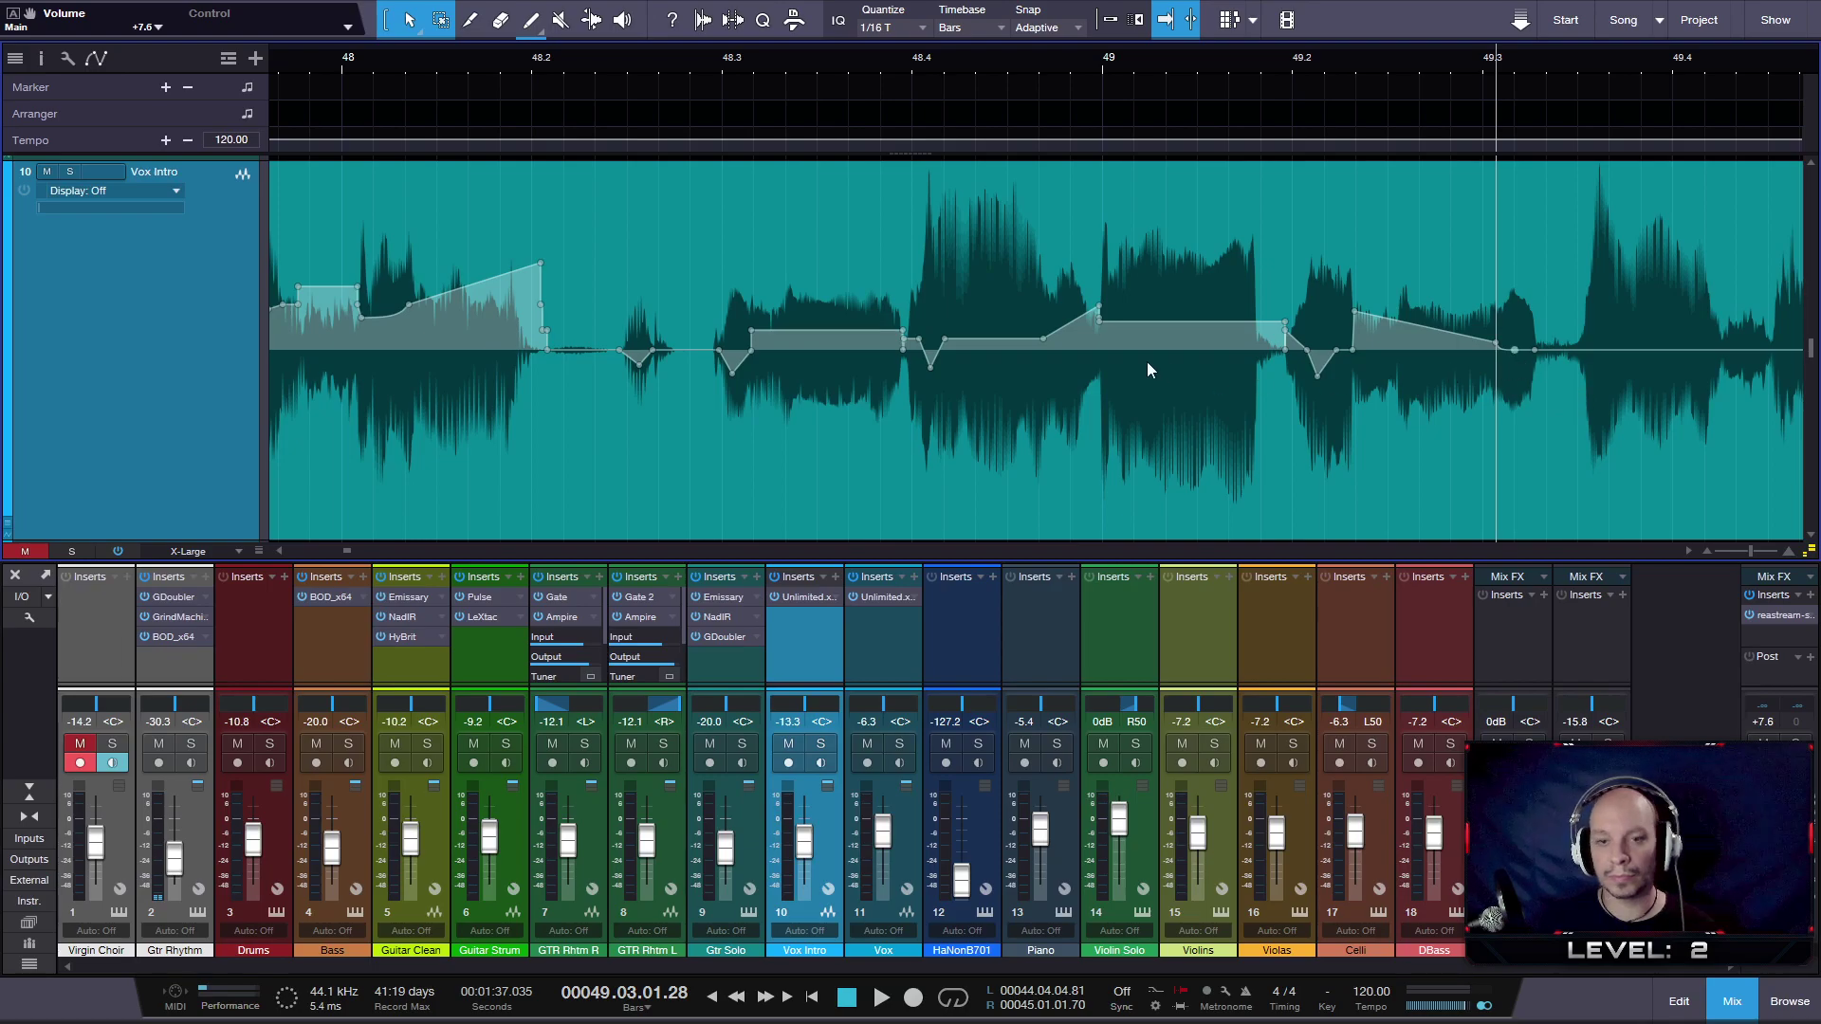
pyautogui.click(628, 71)
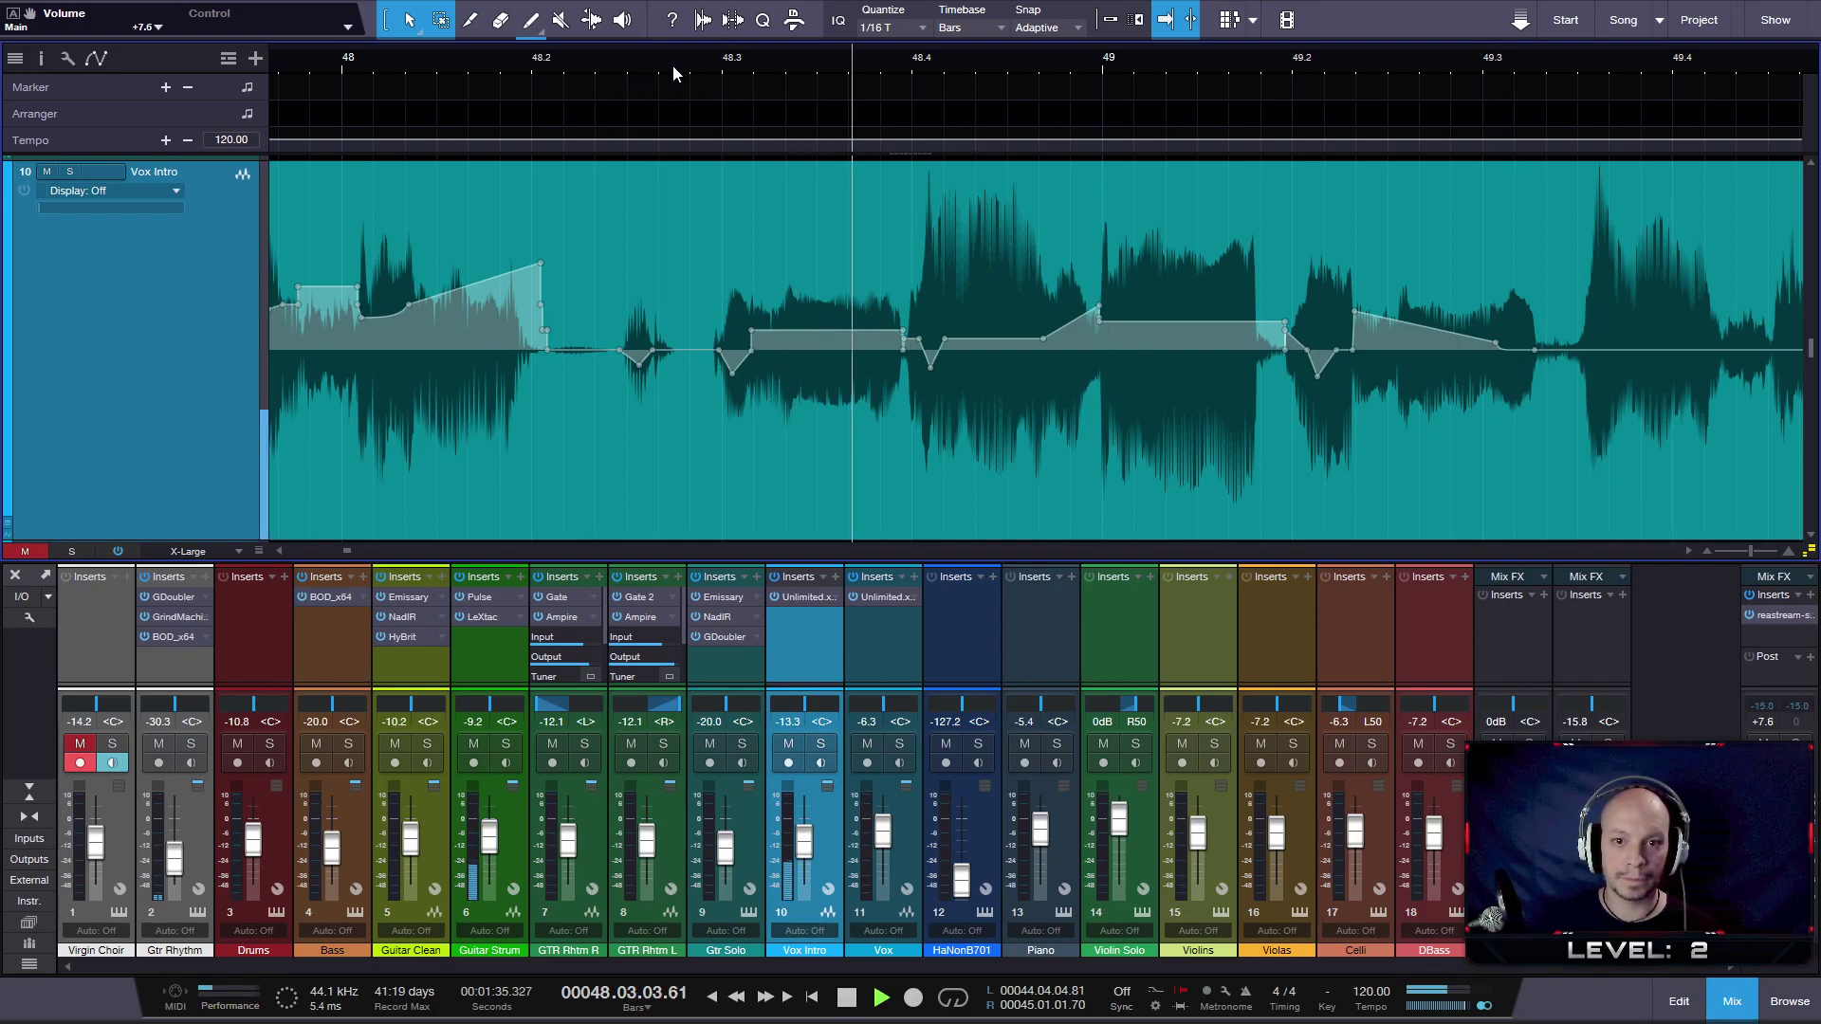
pyautogui.press('space')
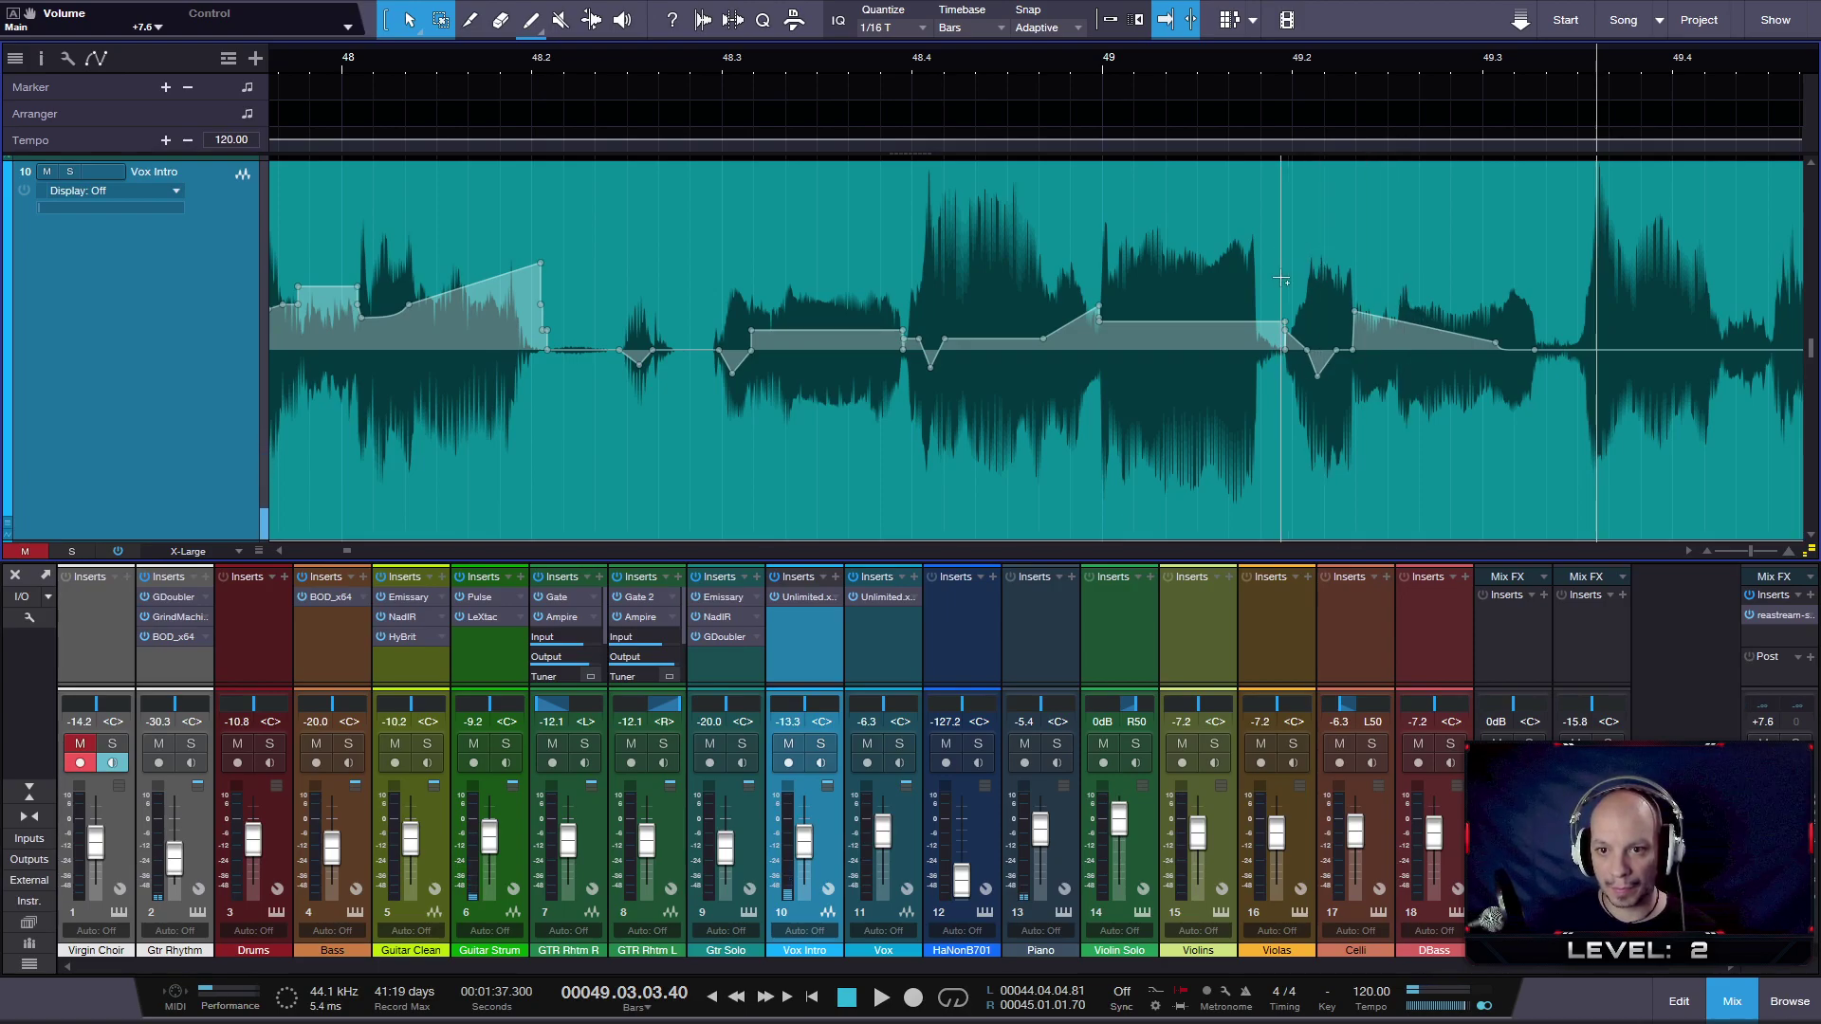
# - Raise the whole gain envelope from just before 49.2 to midway between 49.3 and 49.4
pyautogui.moveTo(1284, 280); pyautogui.dragTo(1577, 277)
pyautogui.moveTo(1427, 201); pyautogui.dragTo(1415, 171)
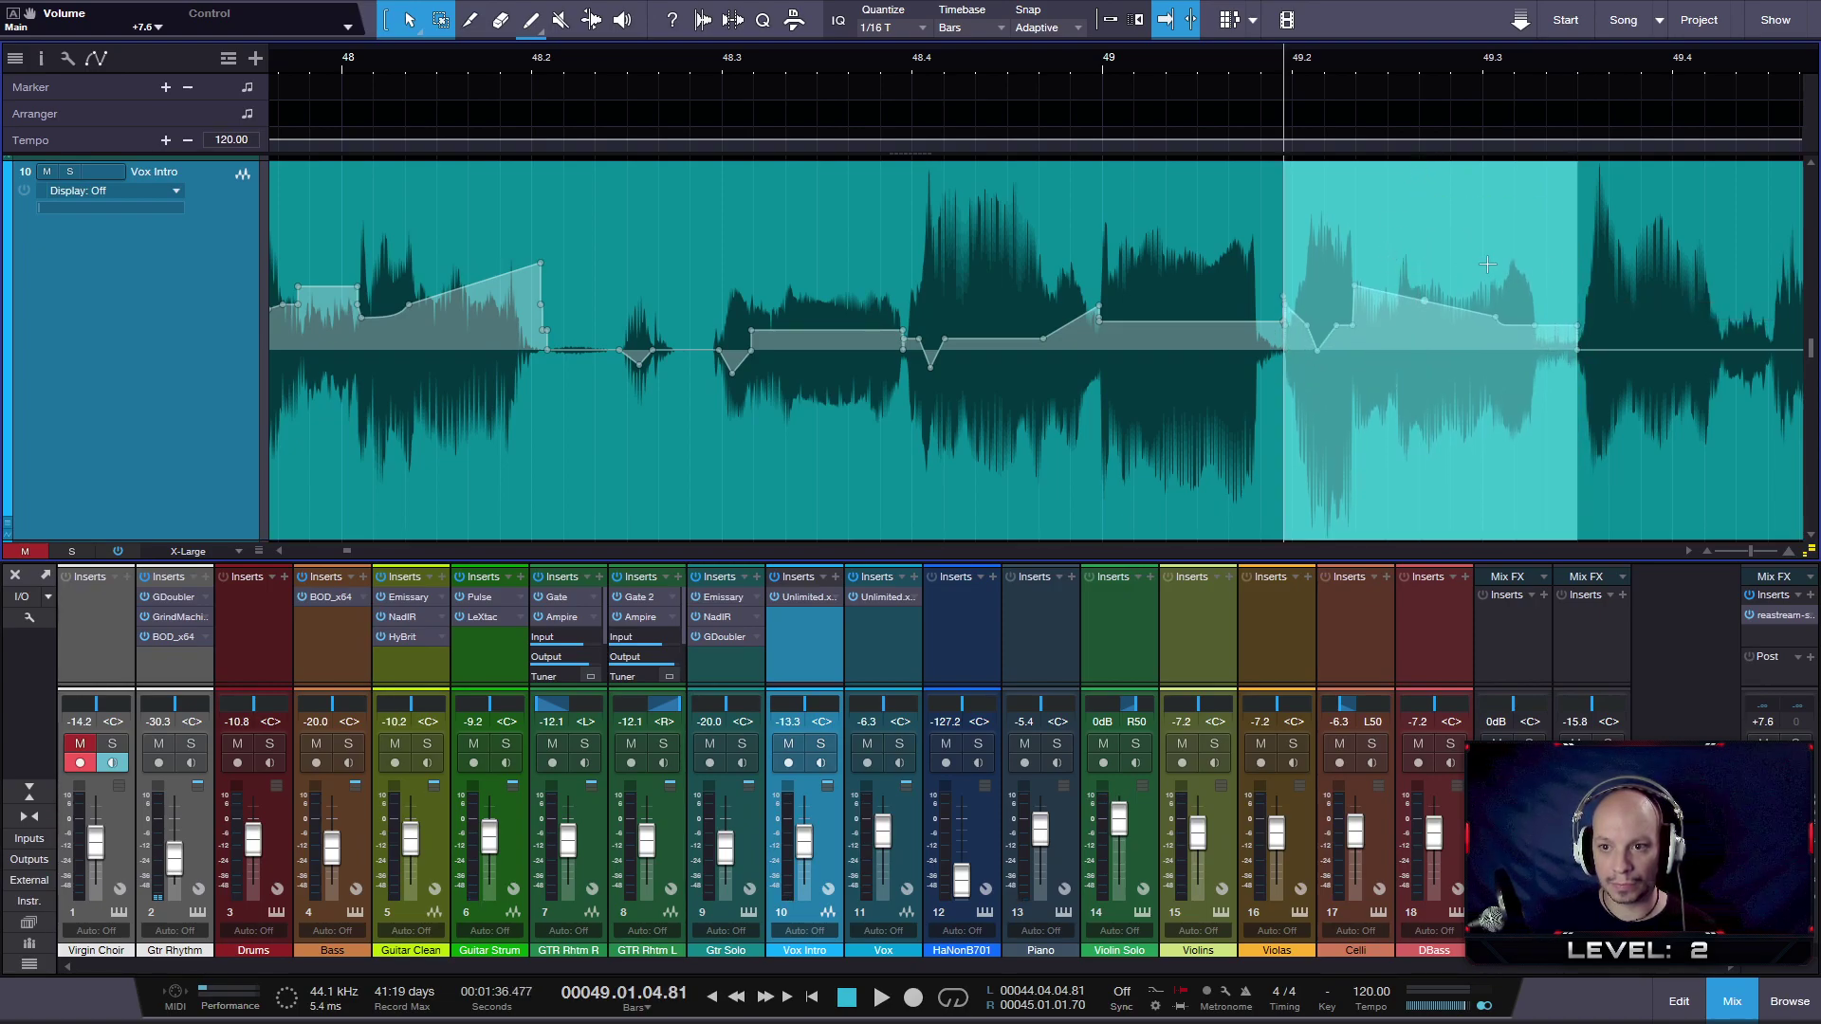
pyautogui.click(1560, 264)
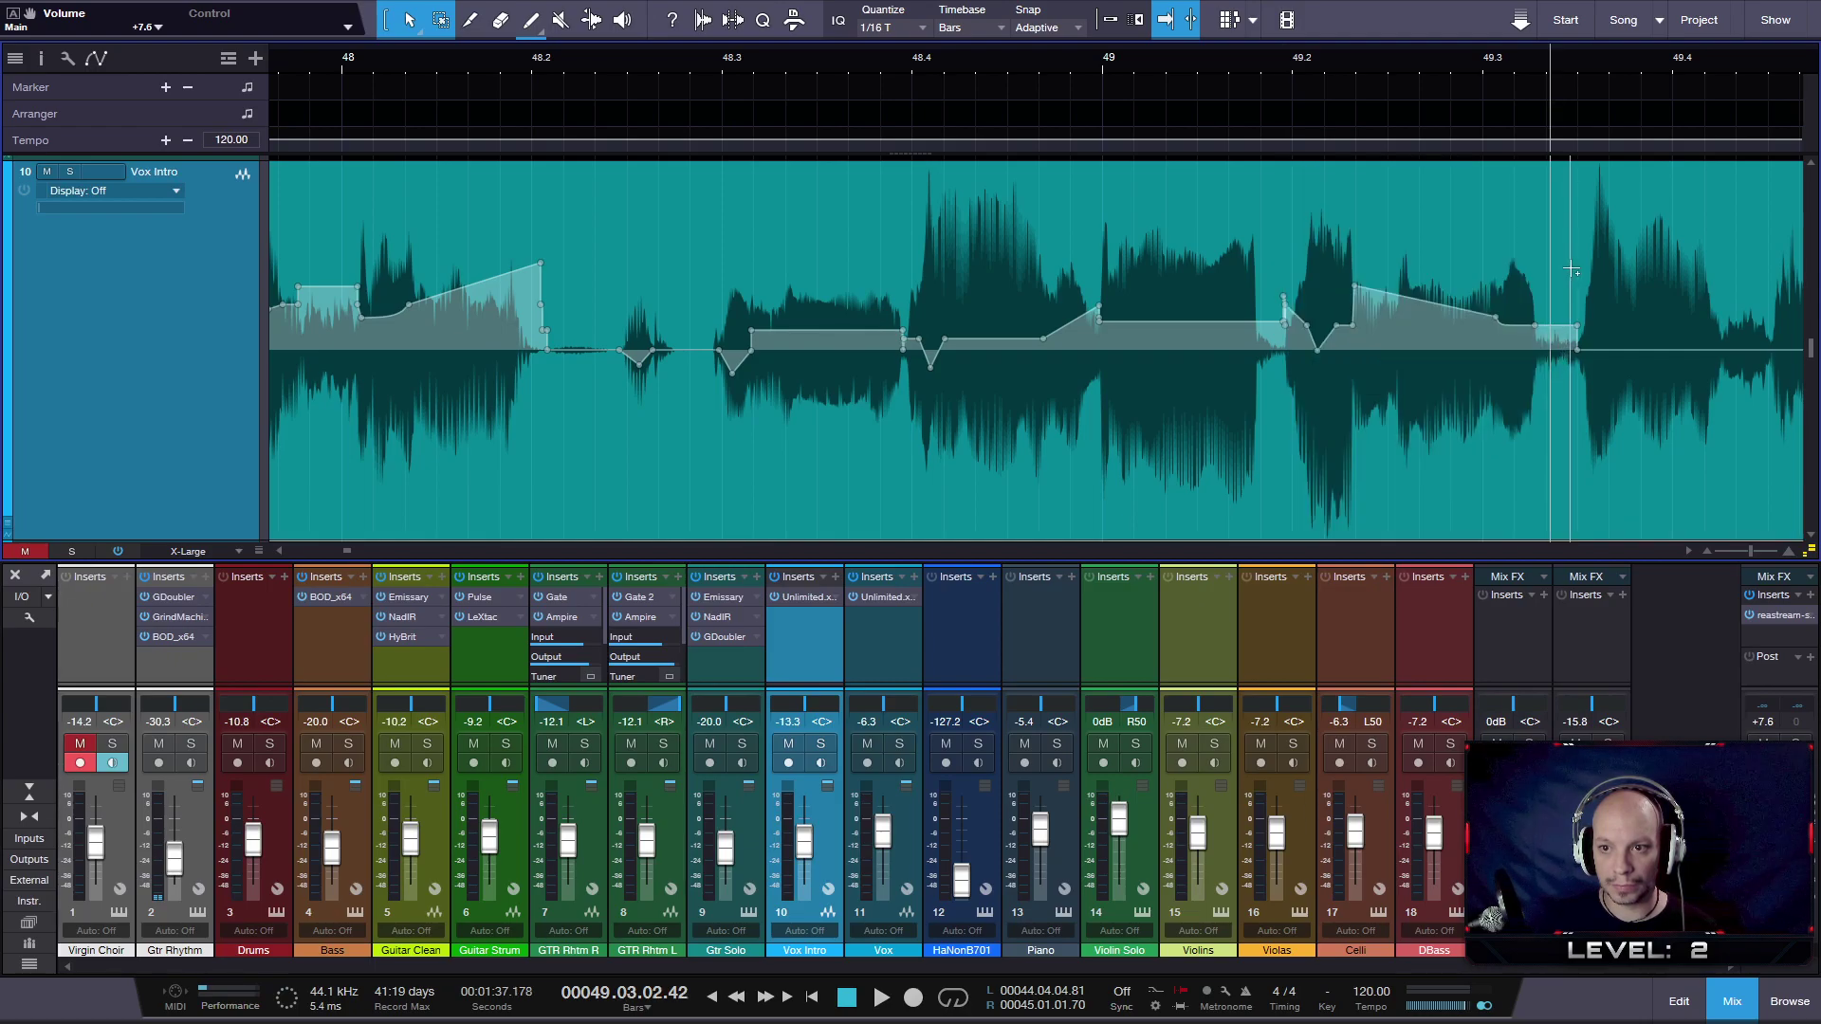
# - Raise only the quiet section after the 49.2 peak a little further and play it back from before 48.3
pyautogui.moveTo(1580, 268); pyautogui.dragTo(1353, 264)
pyautogui.moveTo(1470, 219); pyautogui.dragTo(1463, 203)
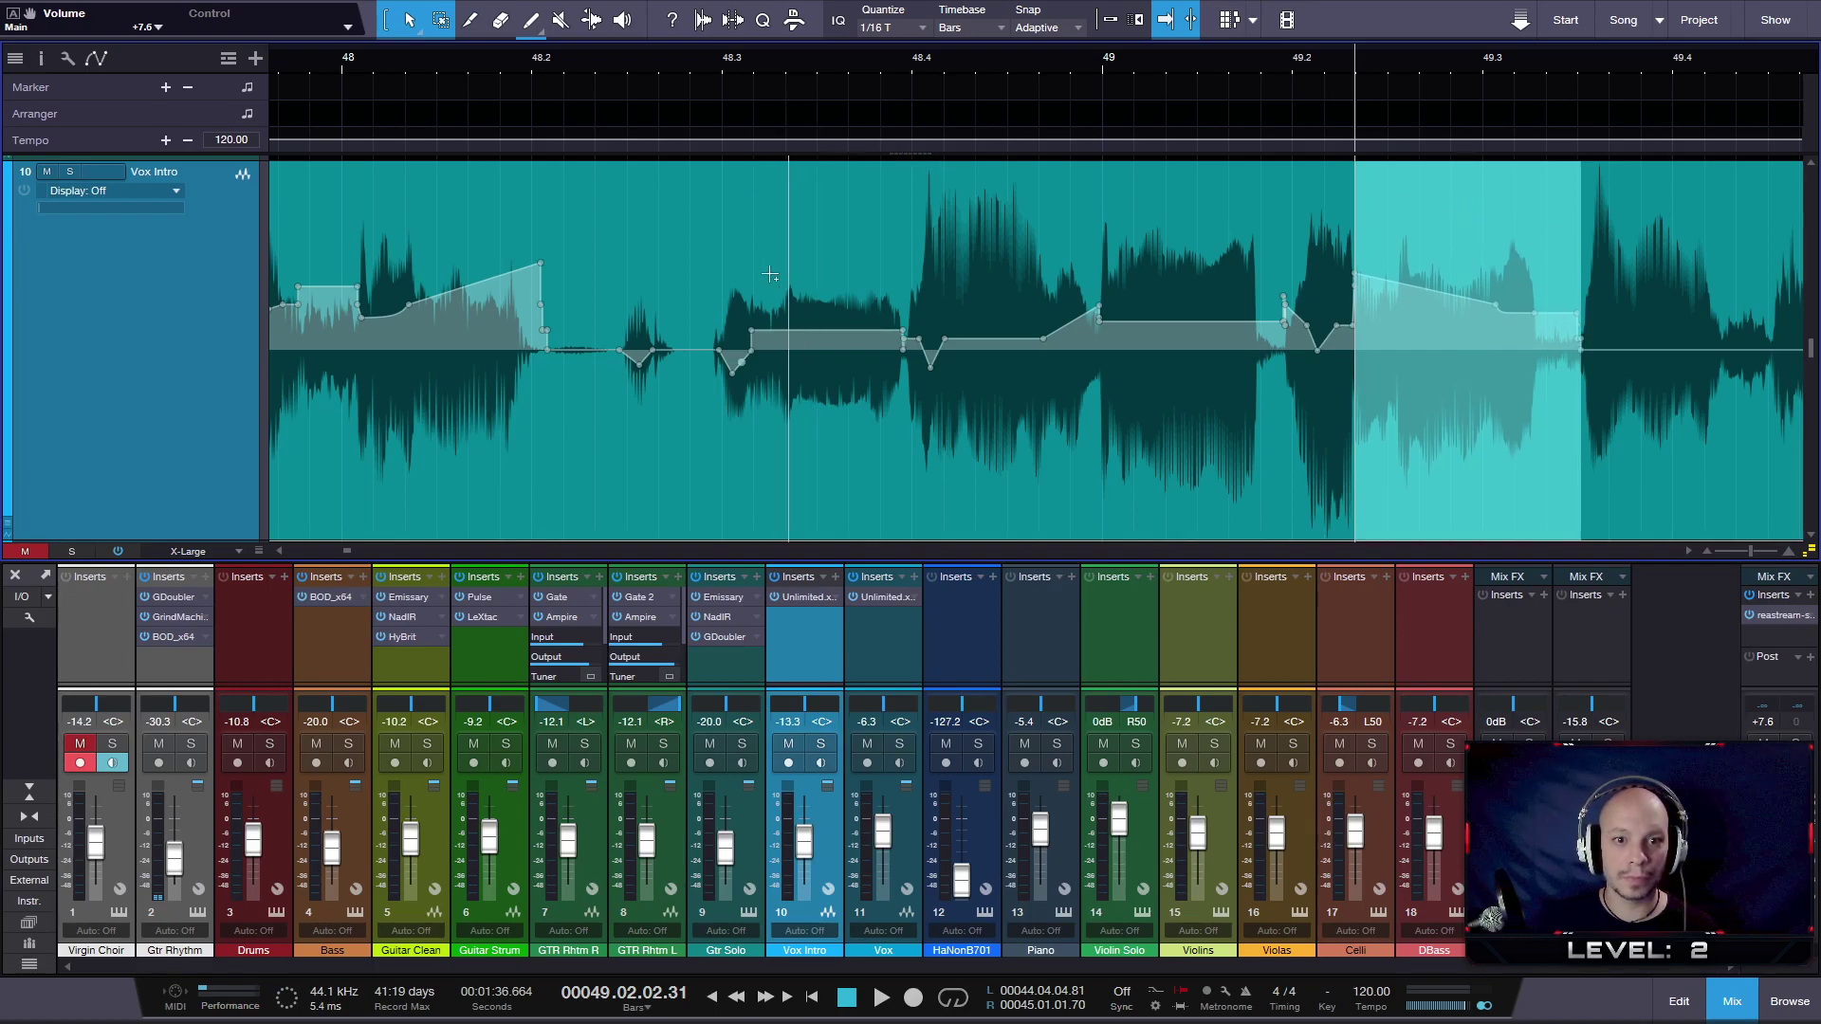
pyautogui.click(659, 77)
pyautogui.press('space')
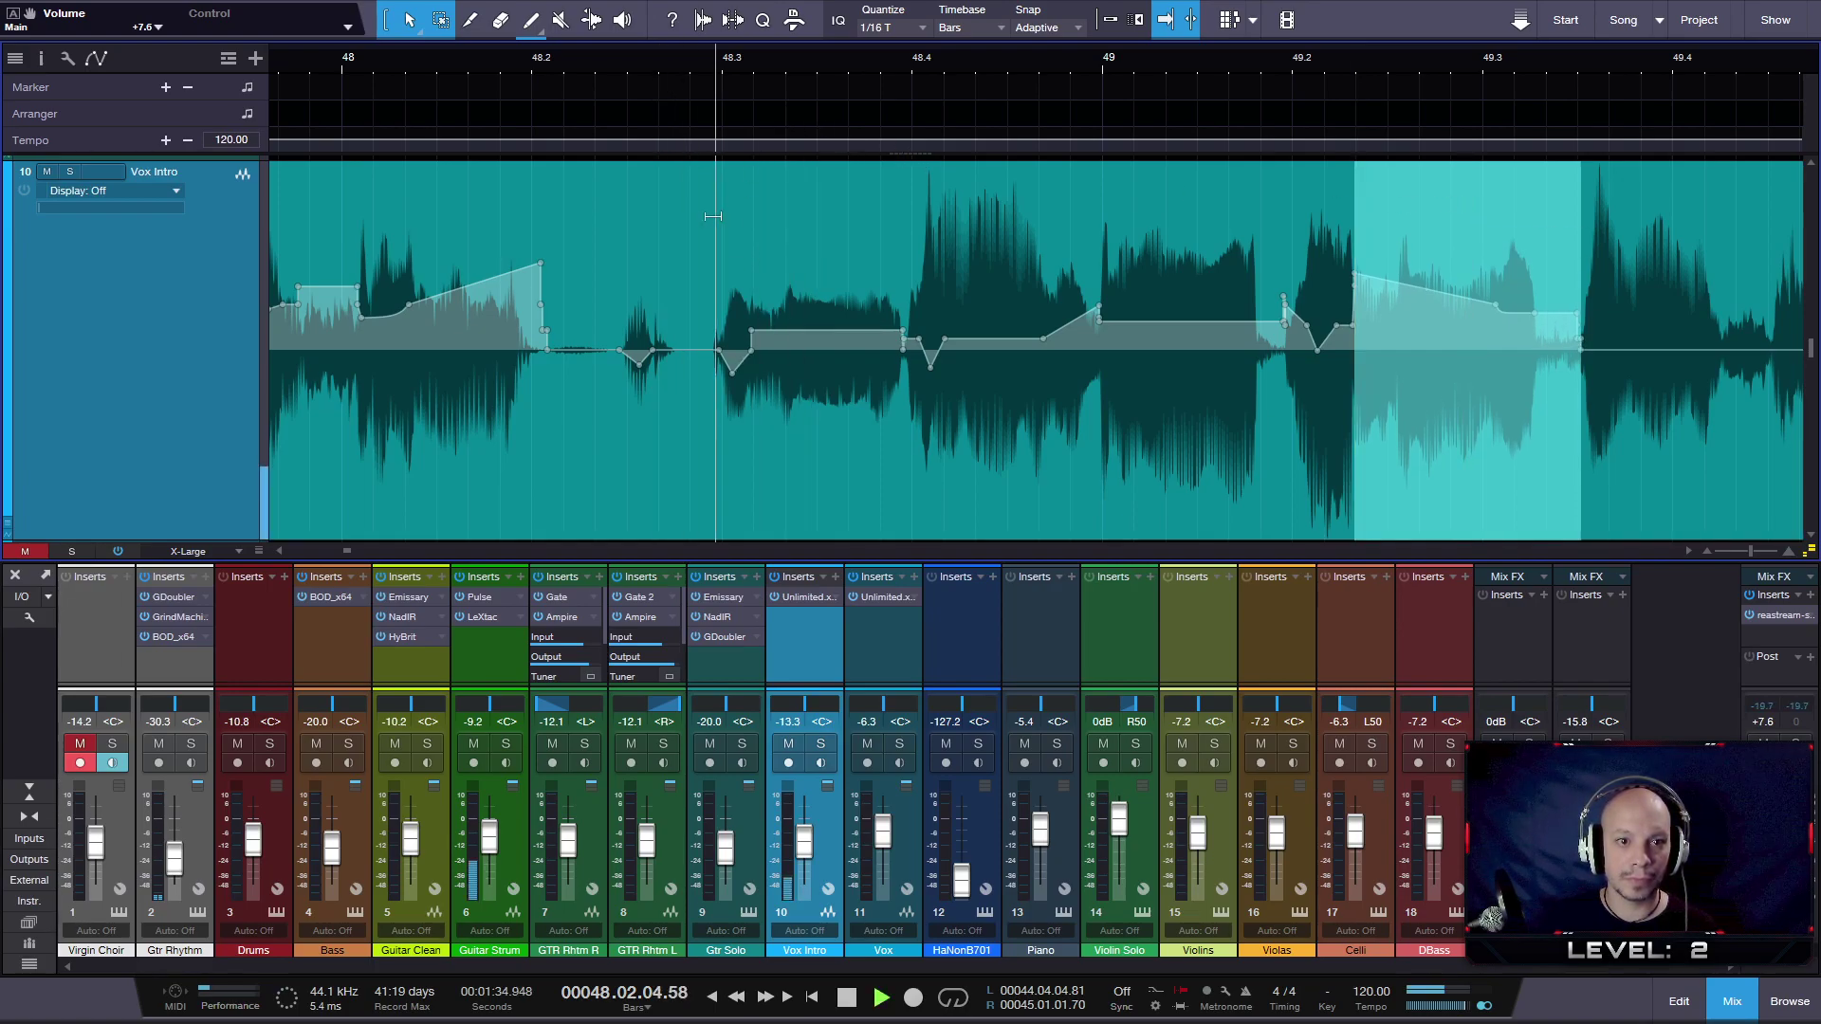
pyautogui.press('space')
# - Lower the gain of the selected section after the 49.2 peak in two small amounts, checking playback in between
pyautogui.moveTo(1497, 192); pyautogui.dragTo(1498, 226)
pyautogui.click(677, 75)
pyautogui.press('space')
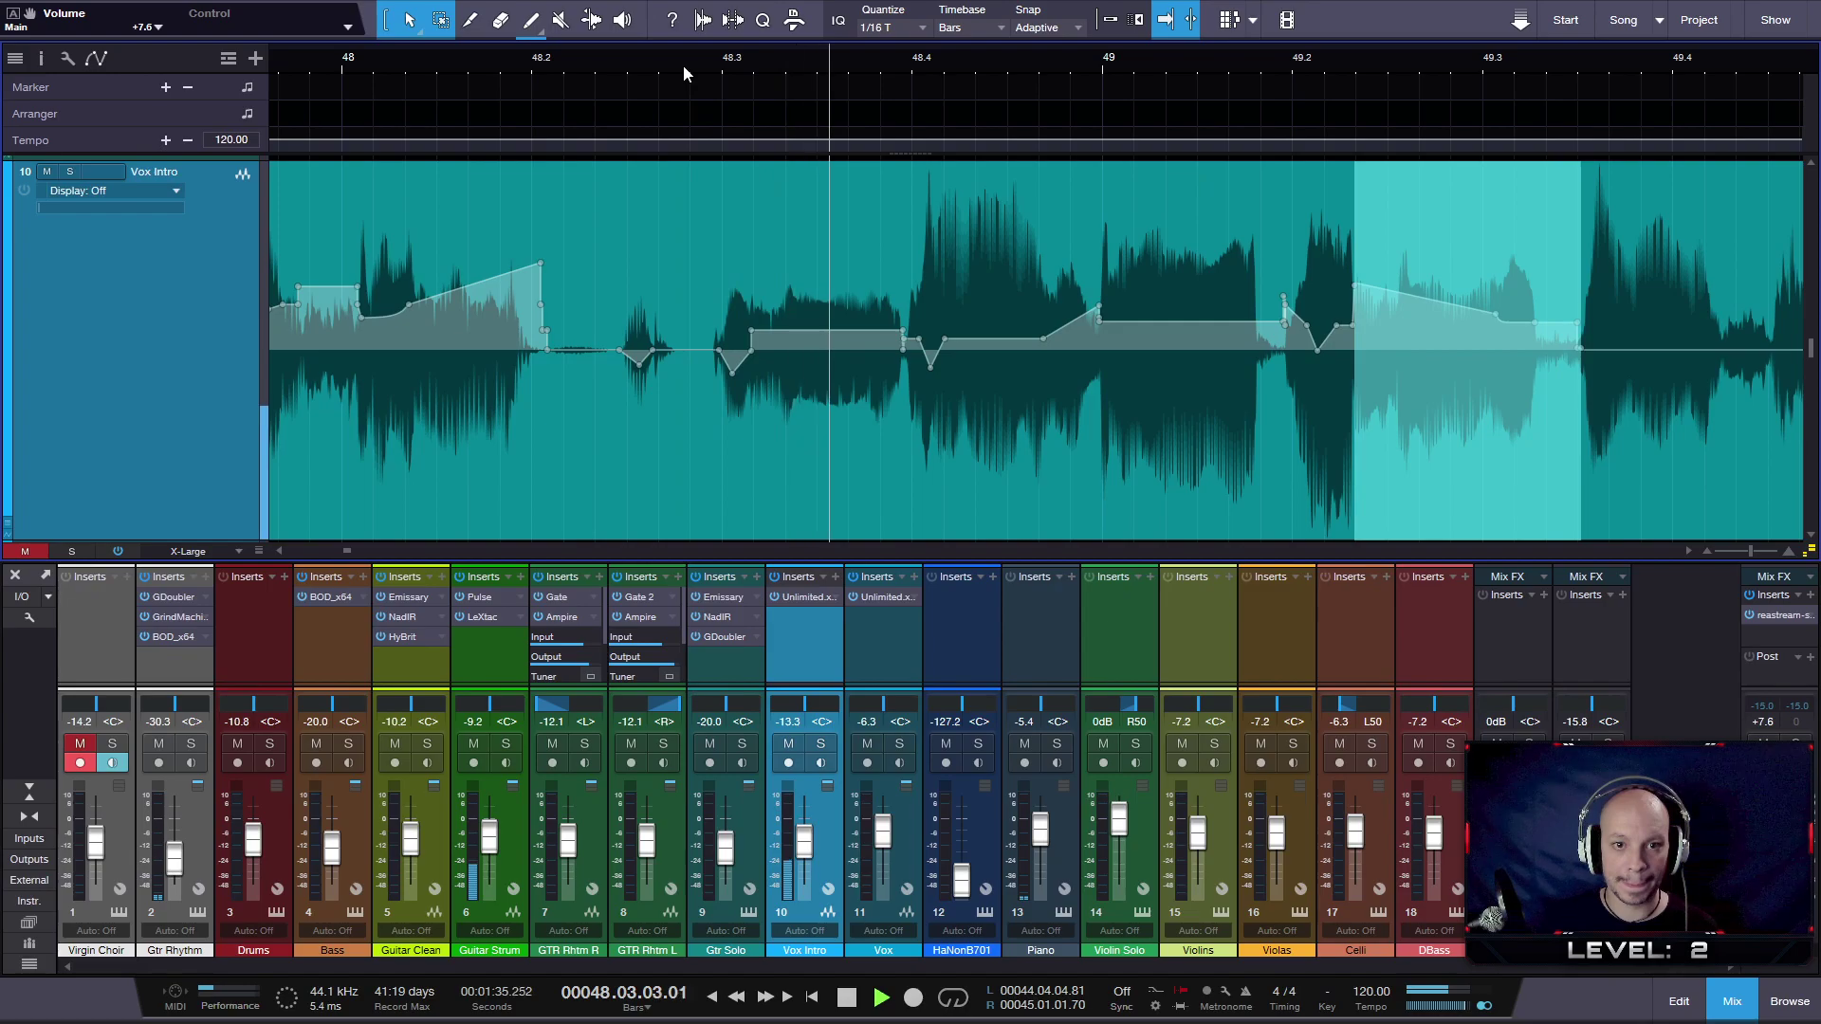
pyautogui.press('space')
pyautogui.moveTo(1447, 199); pyautogui.dragTo(1447, 212)
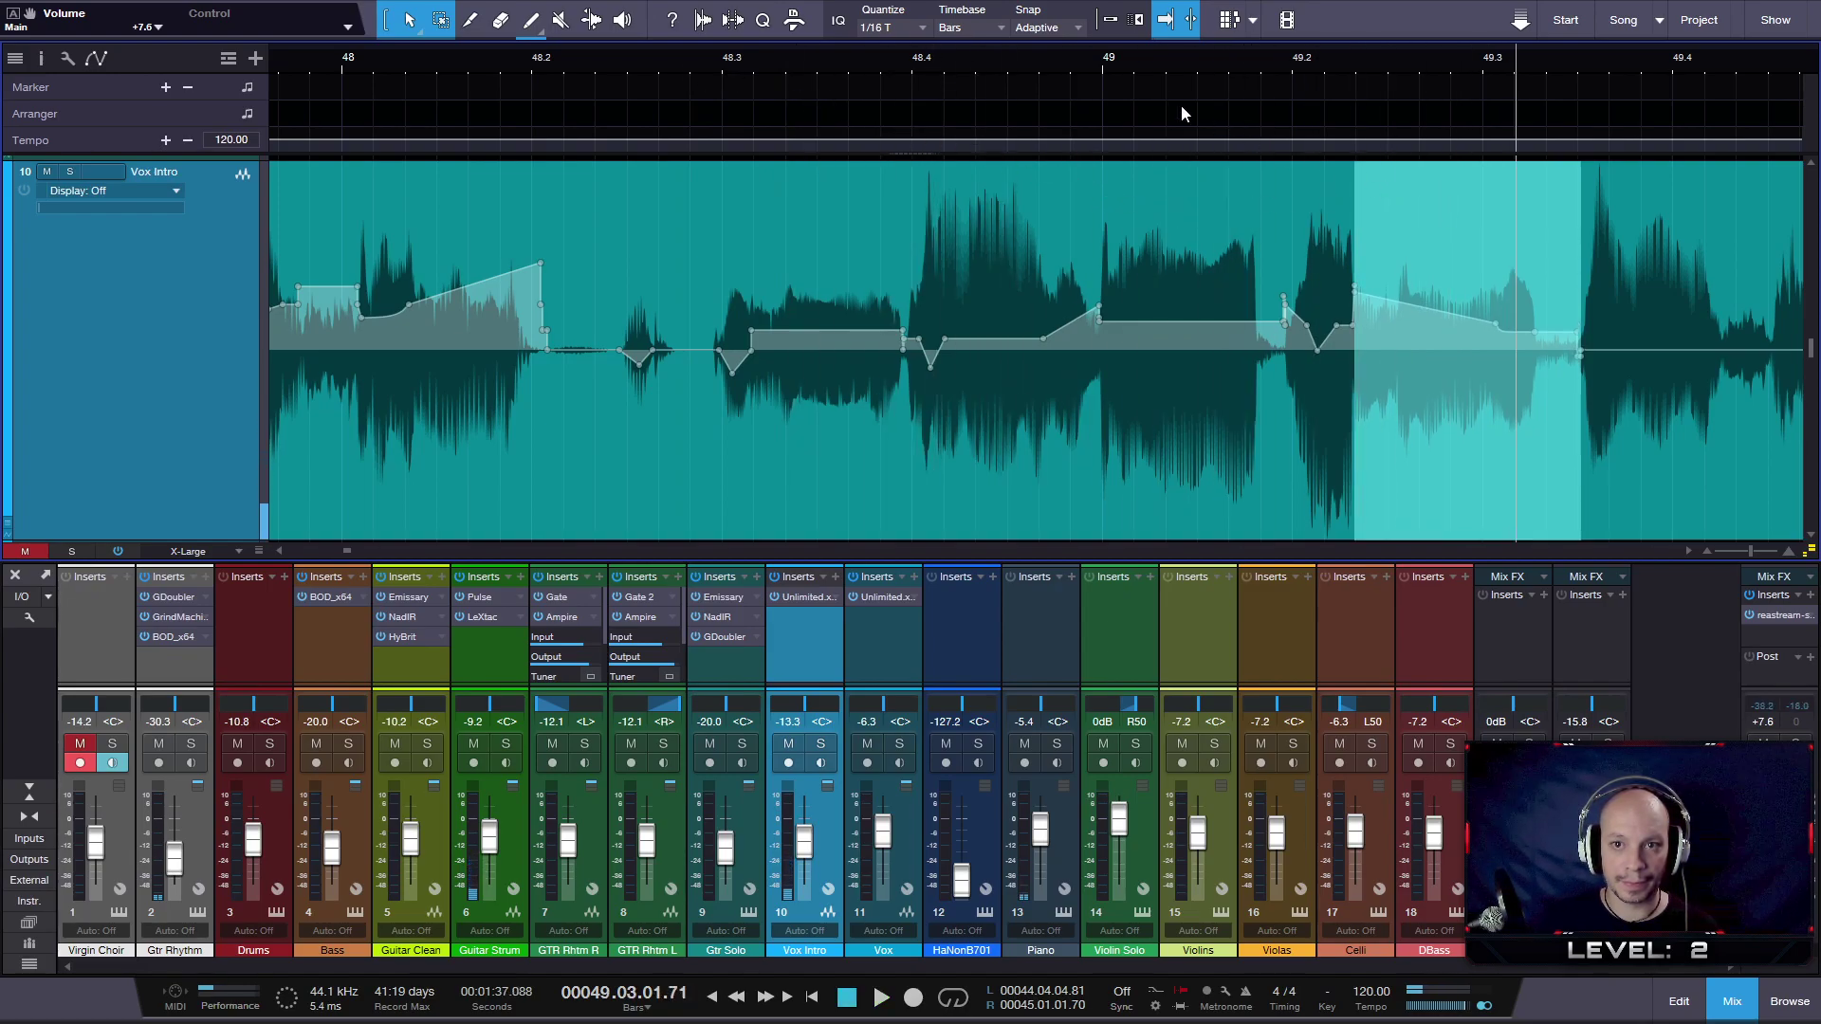
# - Play back the phrase from shortly before bar 49 twice to judge the level of the section after 49.2
pyautogui.click(1052, 65)
pyautogui.press('space')
pyautogui.press('space')
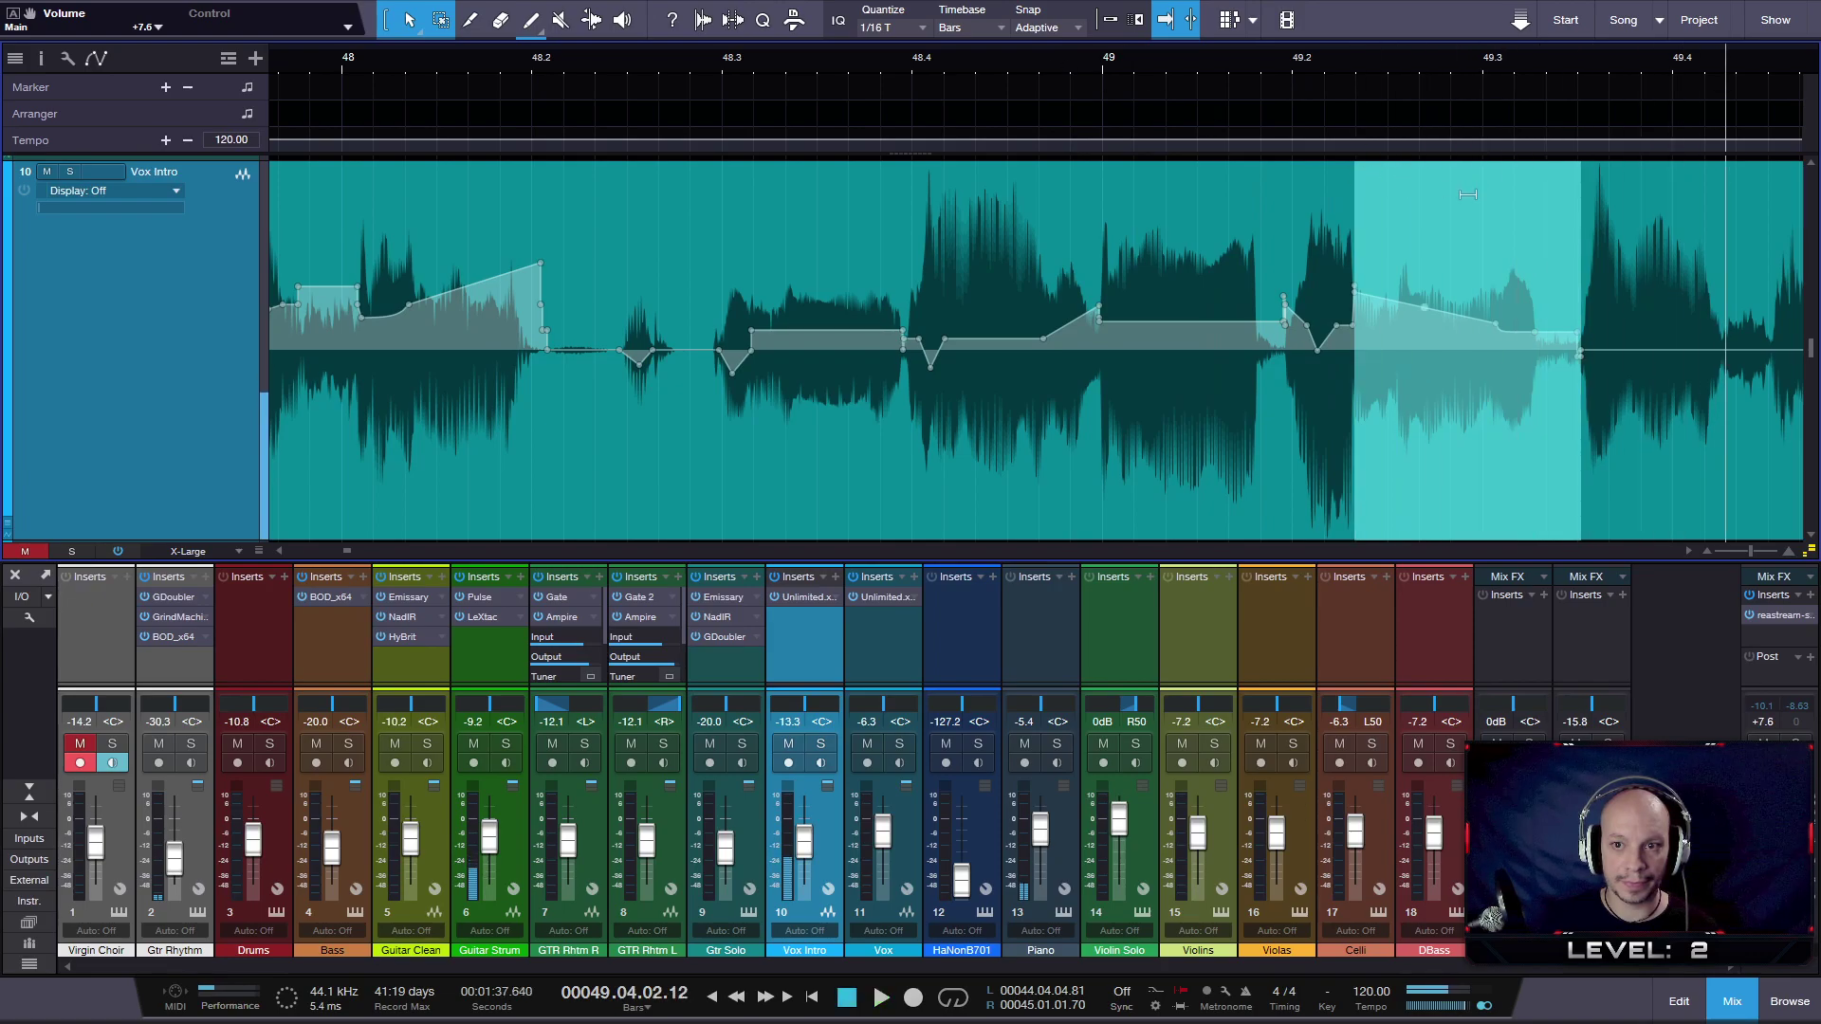
pyautogui.click(1090, 70)
pyautogui.press('space')
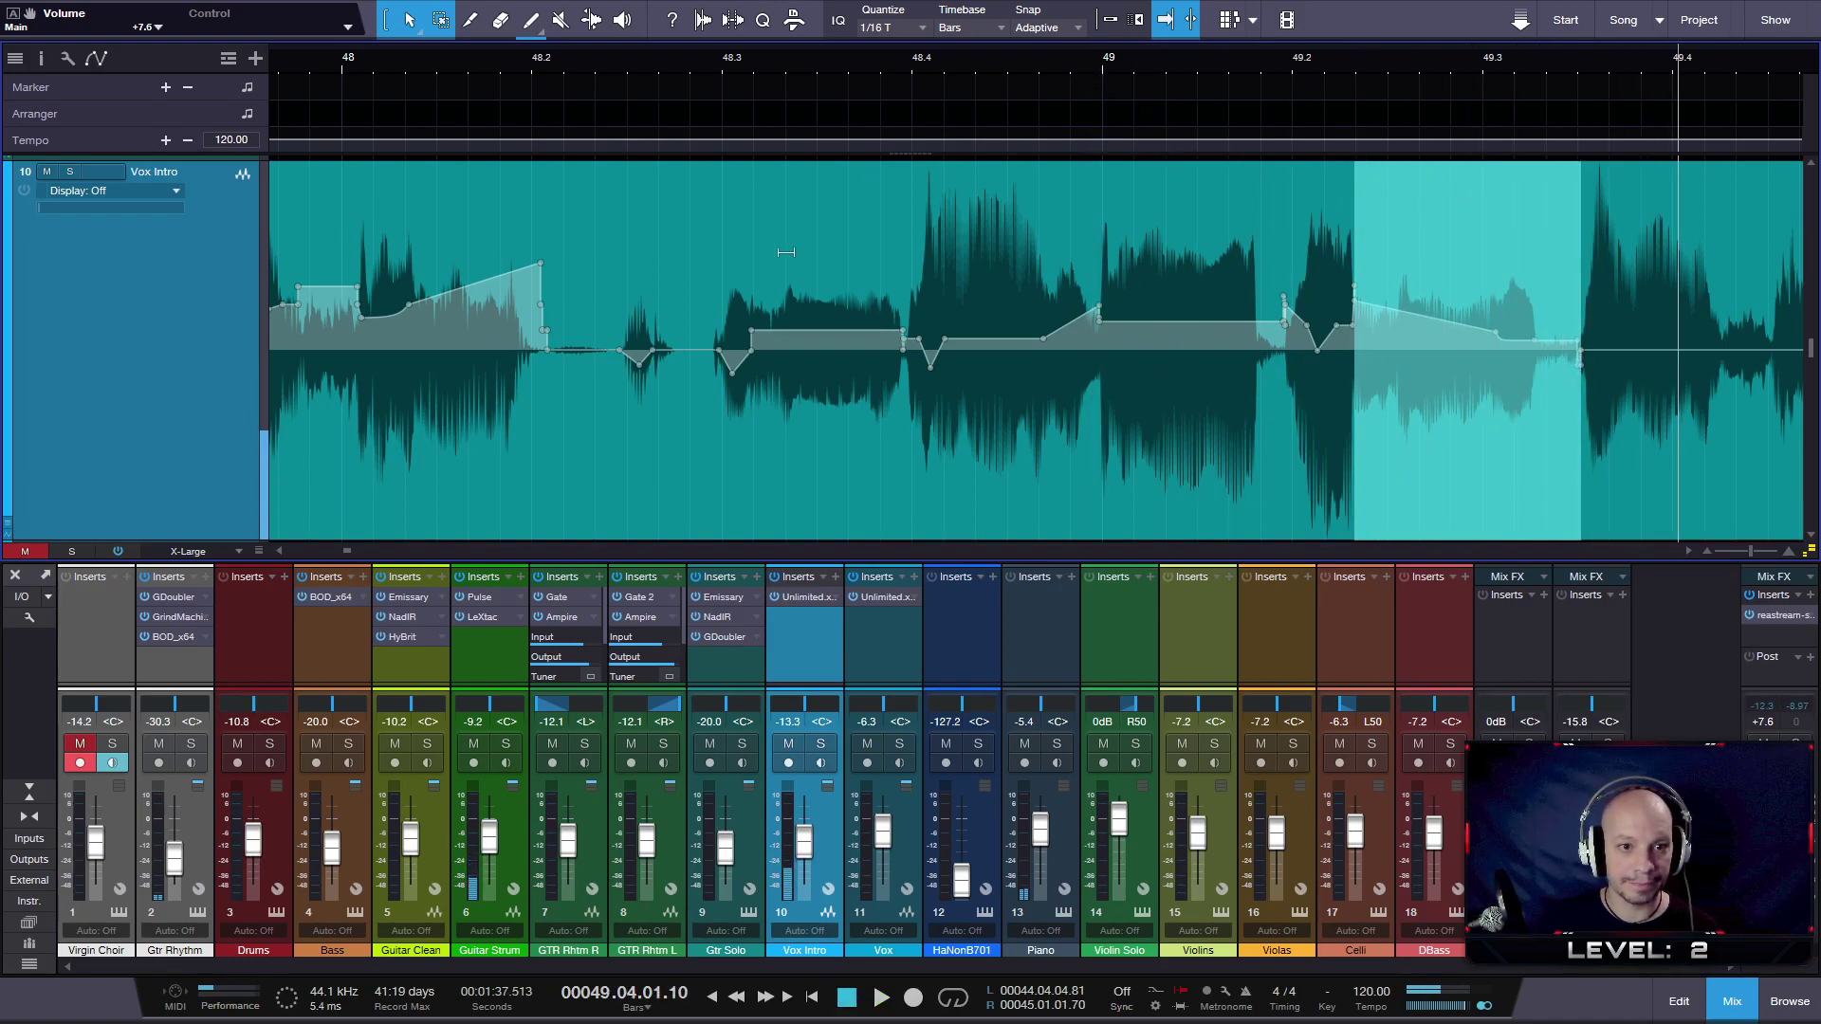
# - Raise the gain of the 48.3 to 48.4 phrase and of the short quiet sound before 48.3, and play them back
pyautogui.moveTo(702, 291); pyautogui.dragTo(903, 301)
pyautogui.moveTo(820, 228); pyautogui.dragTo(823, 186)
pyautogui.moveTo(619, 298); pyautogui.dragTo(677, 325)
pyautogui.moveTo(642, 242); pyautogui.dragTo(644, 213)
pyautogui.click(586, 58)
pyautogui.press('space')
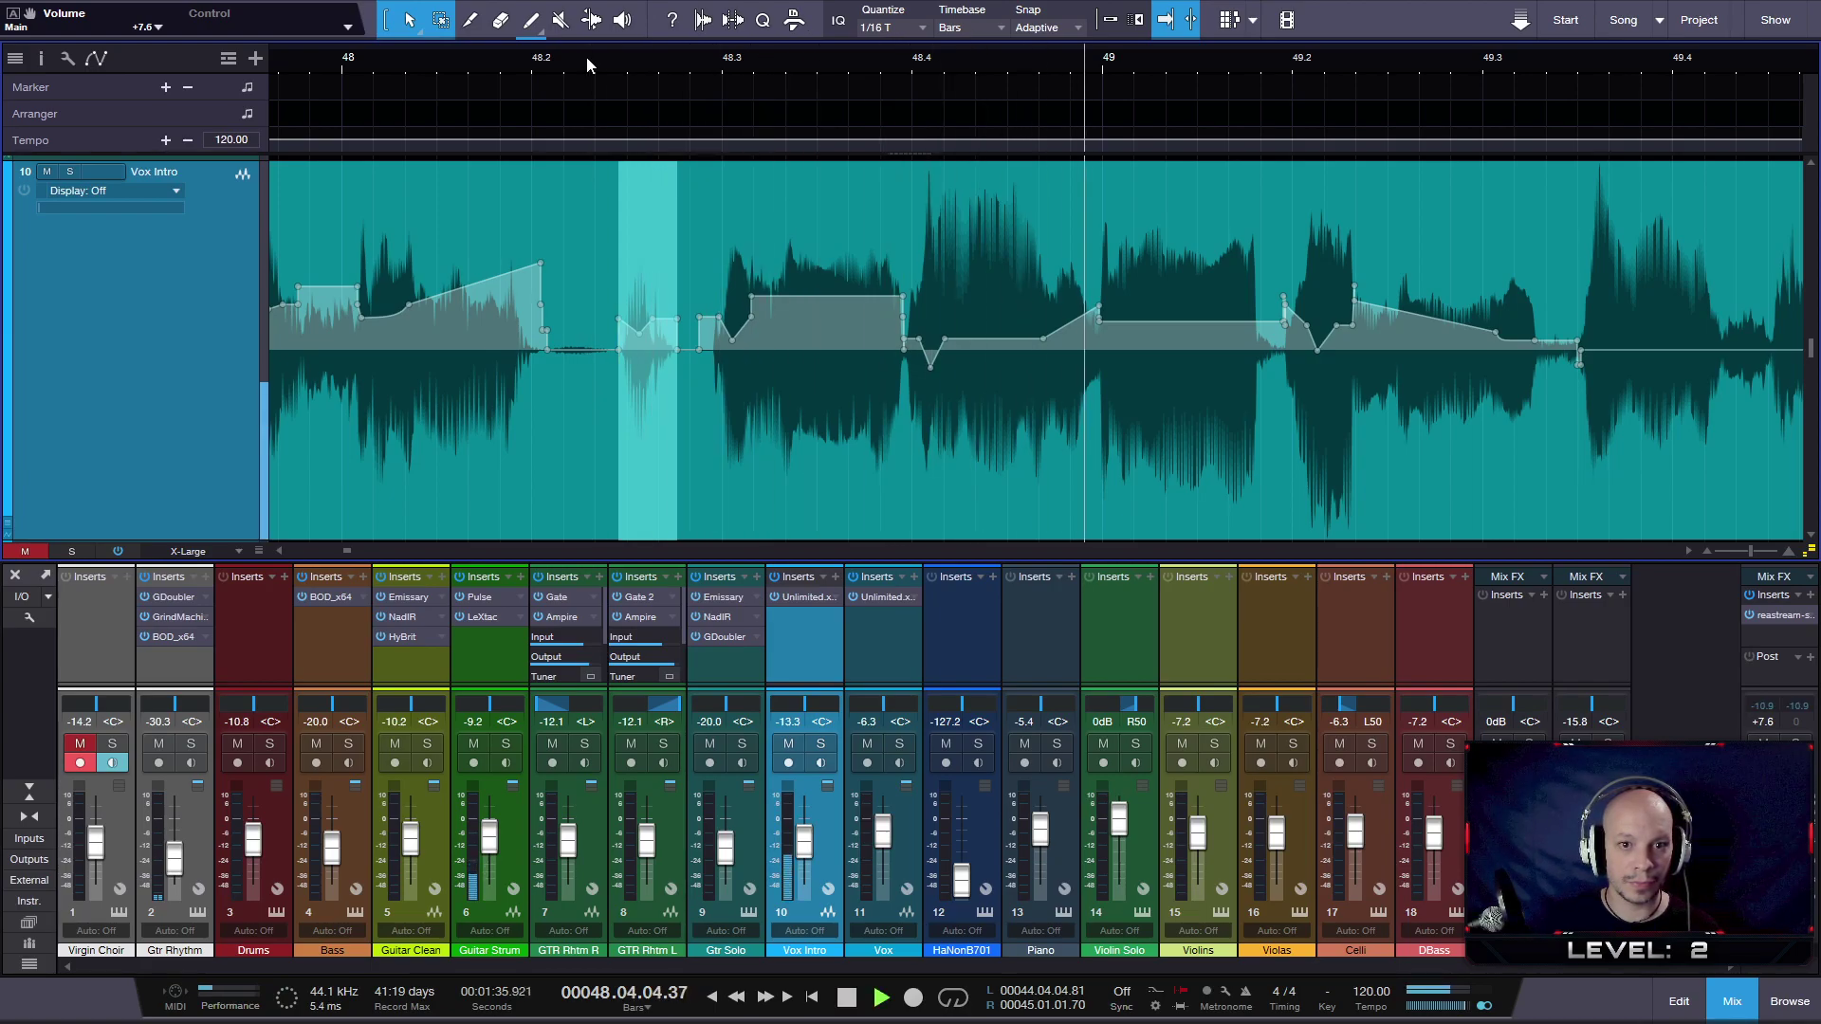
pyautogui.press('space')
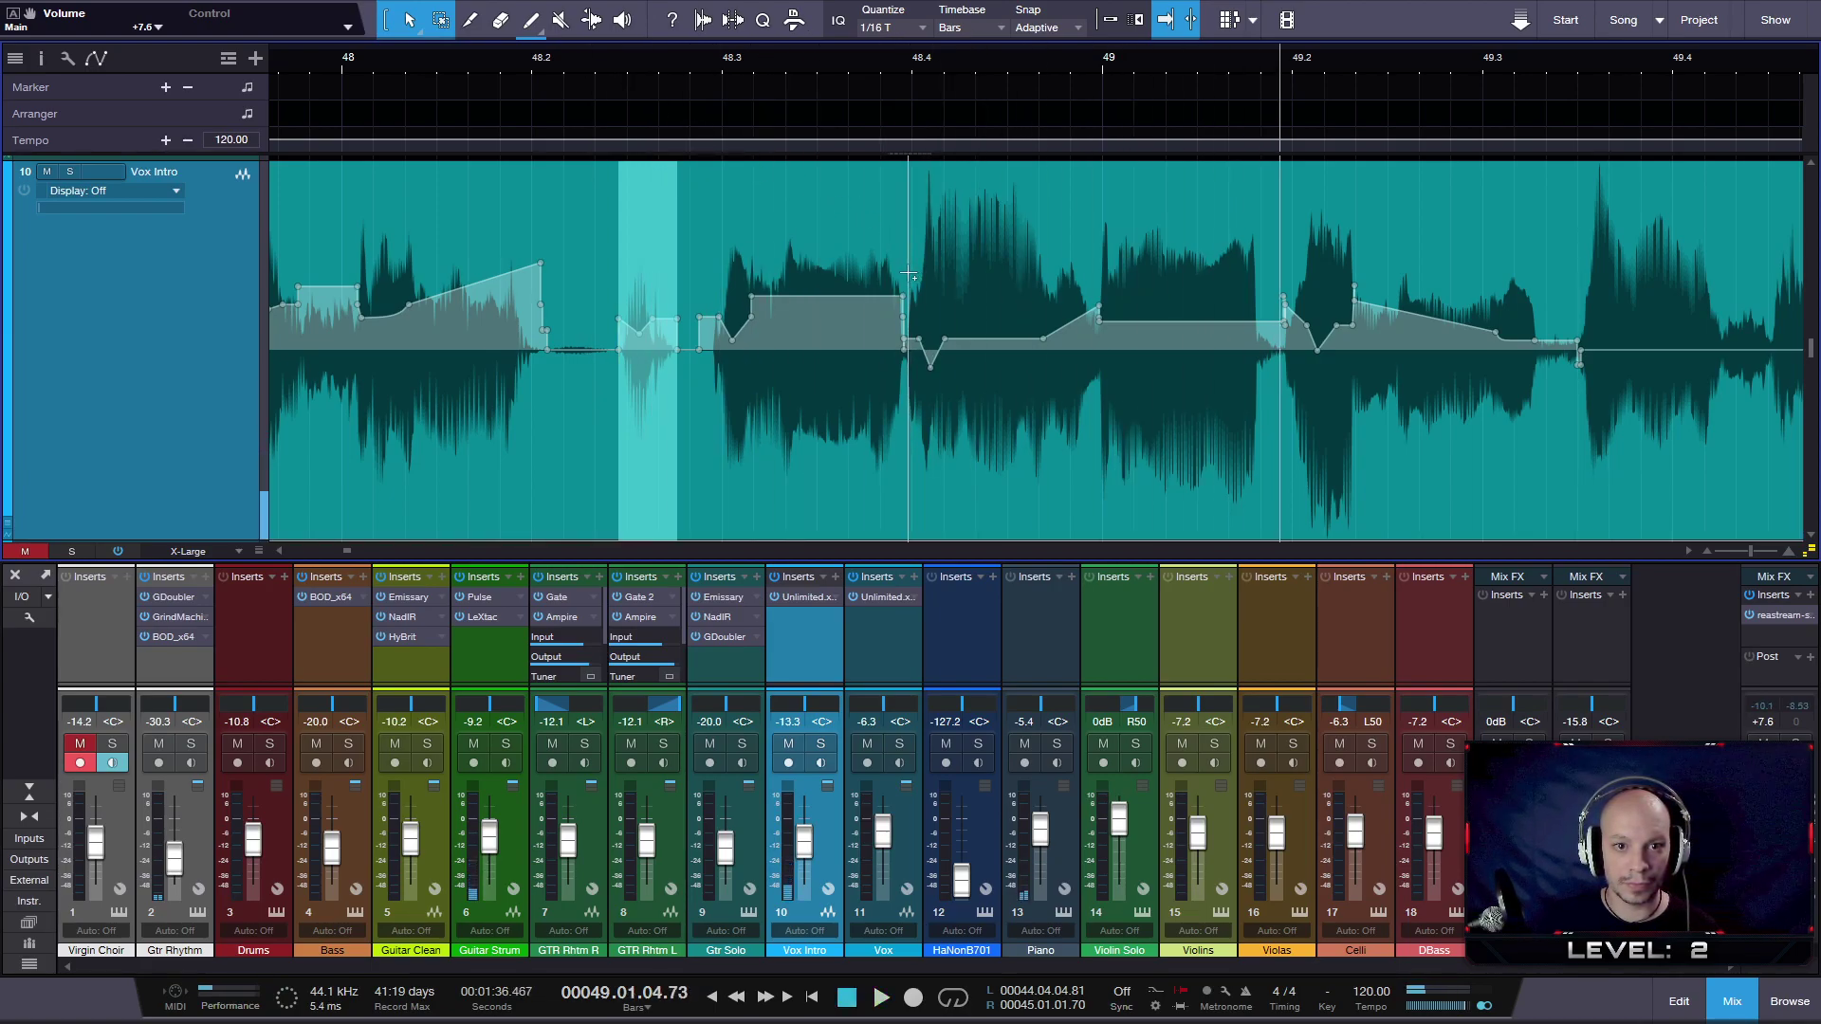
# - Raise the gain of the phrase between 48.4 and bar 49 slightly and play it back from before 48.3
pyautogui.moveTo(904, 275); pyautogui.dragTo(1012, 249)
pyautogui.click(622, 60)
pyautogui.press('space')
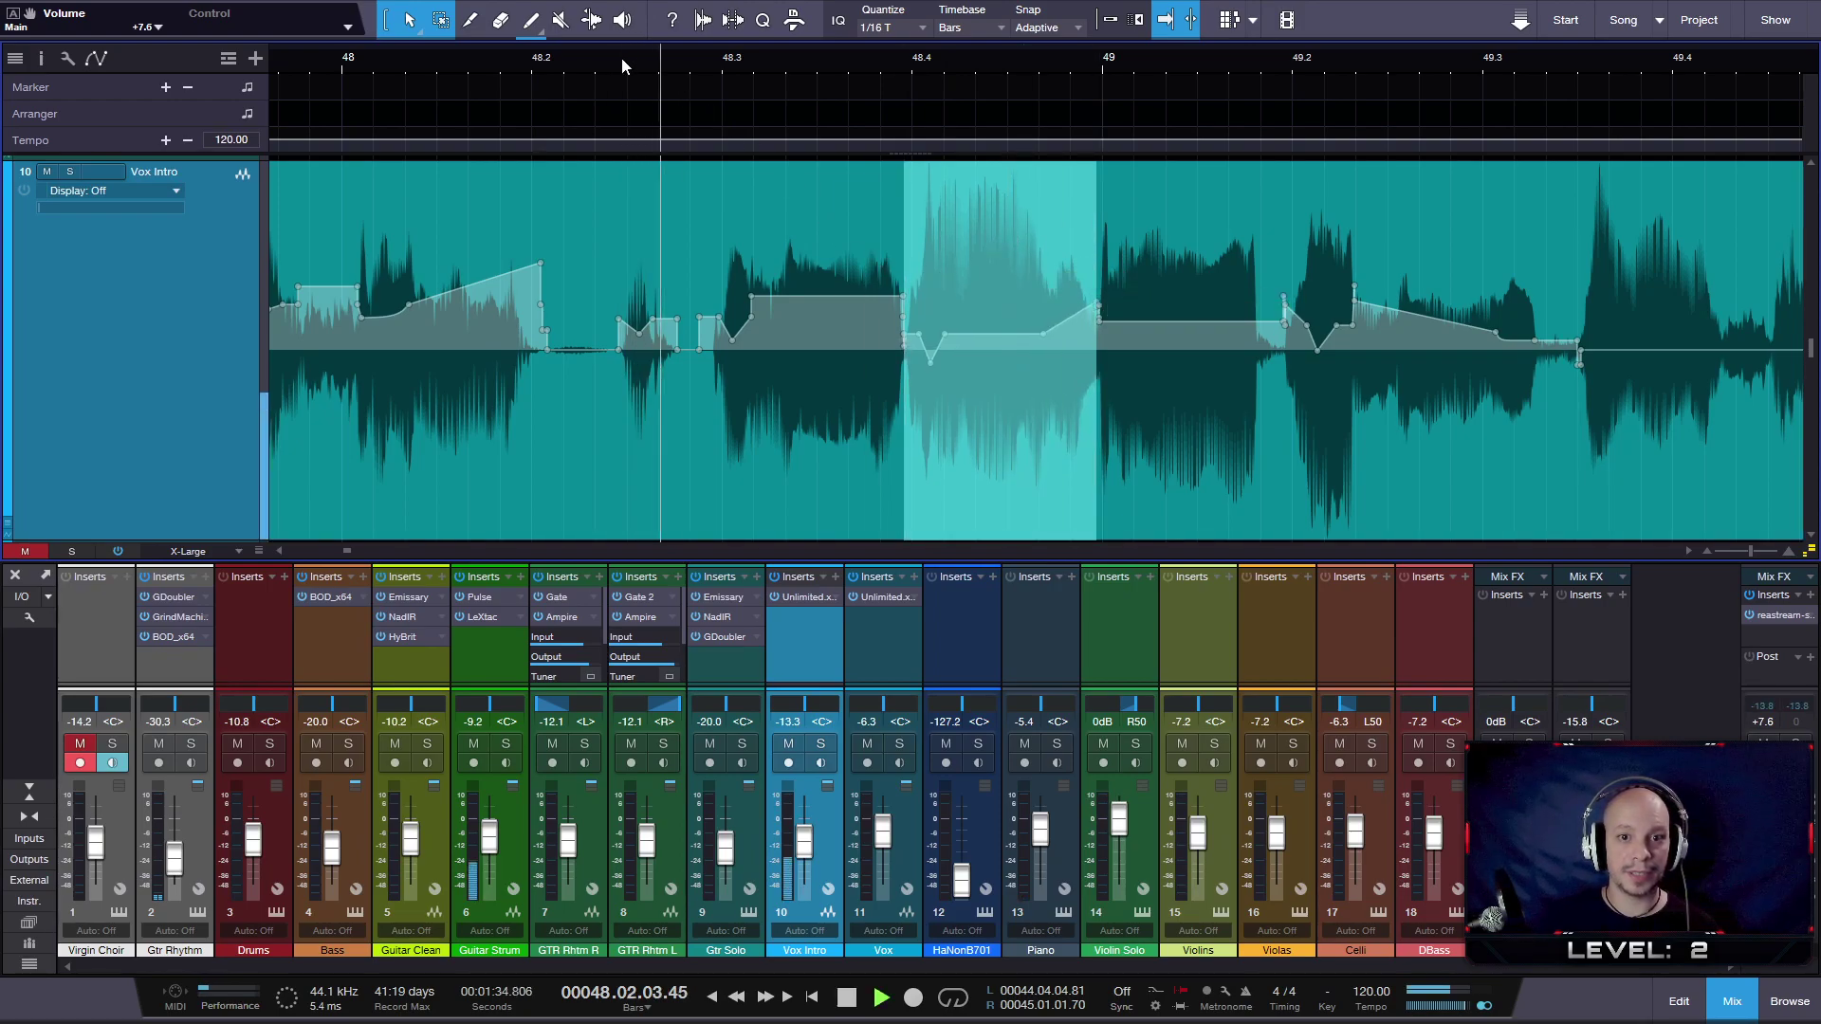
pyautogui.scroll(-5, 749, 256)
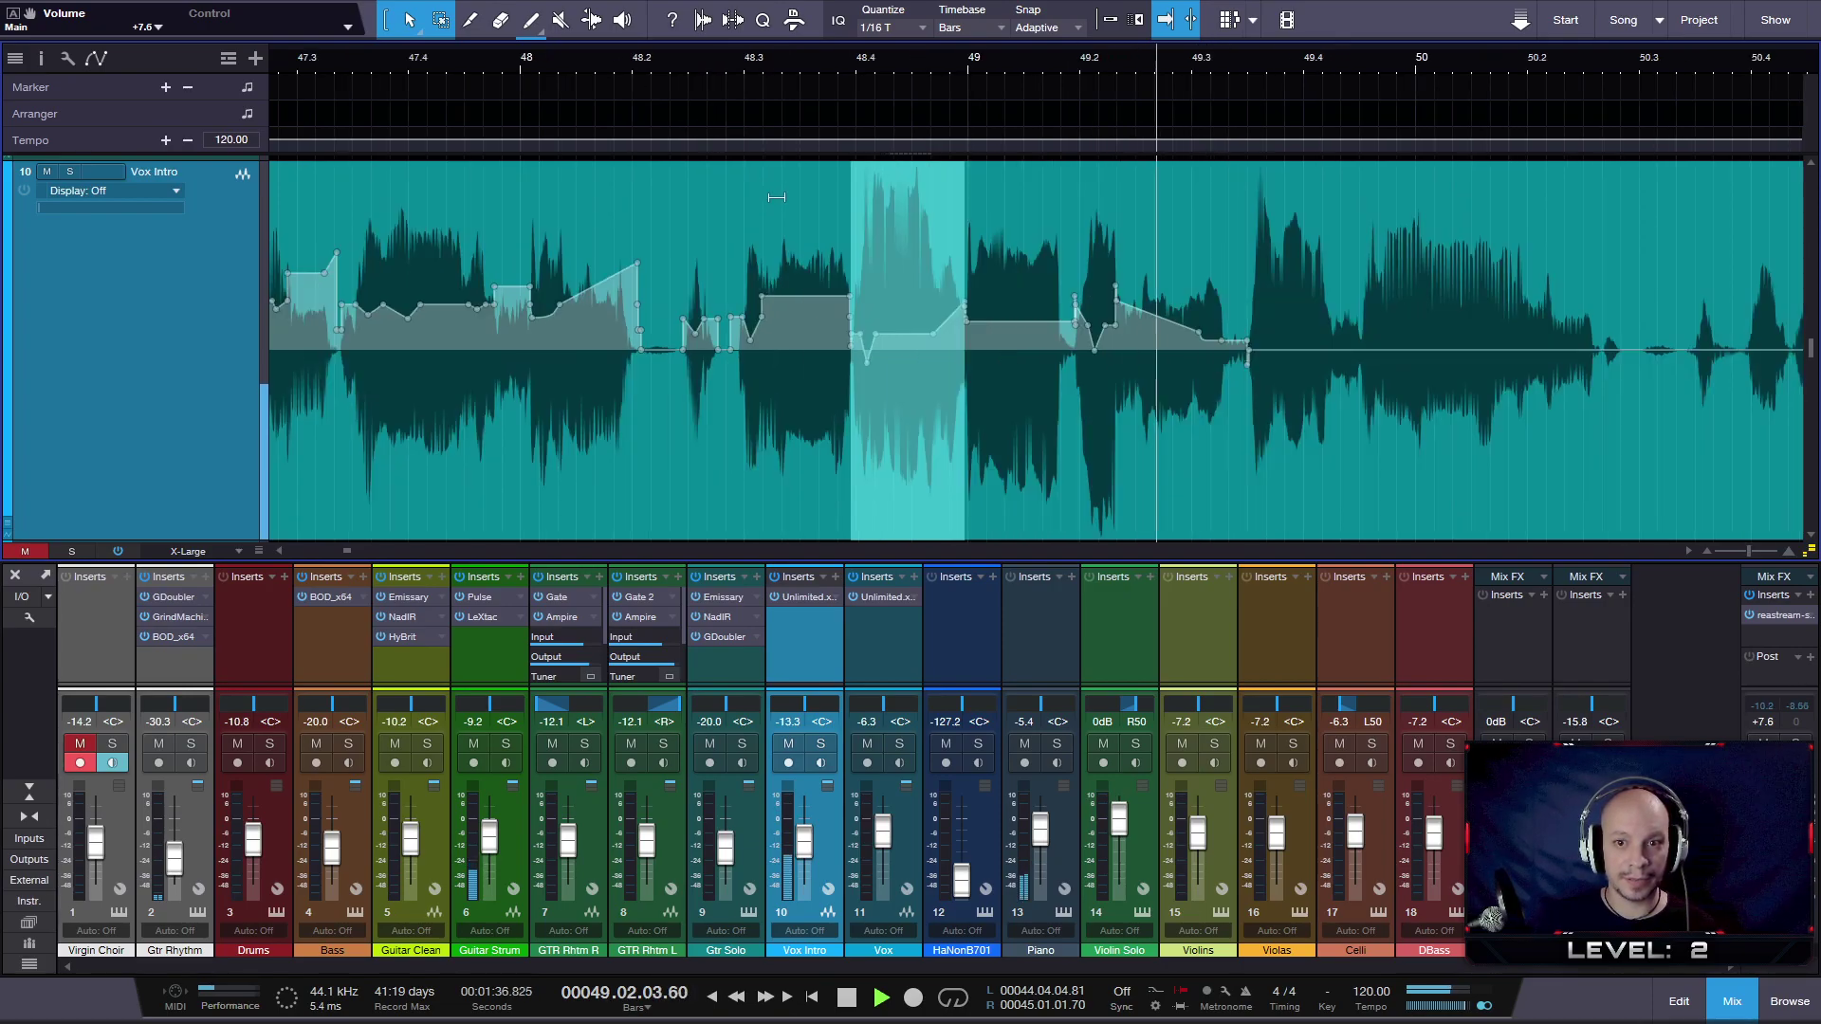
pyautogui.press('space')
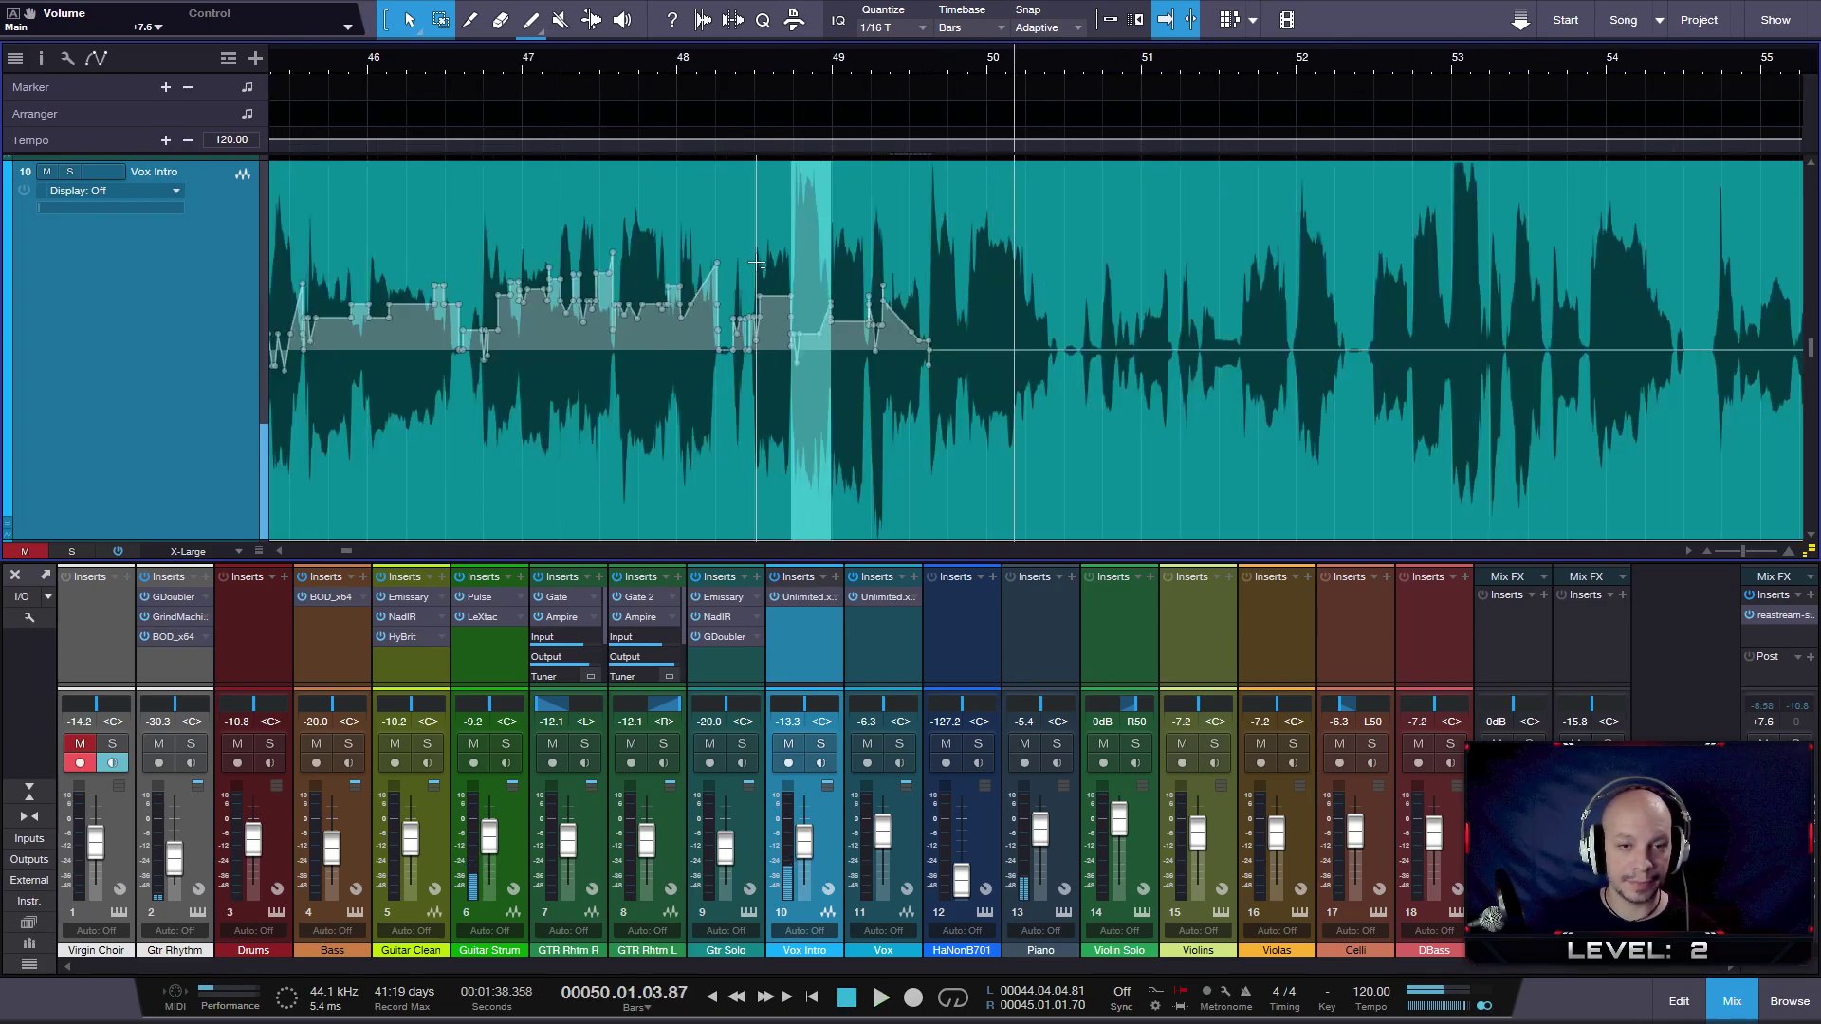
# - Play back the adjusted vocal from just before bar 48 through to bar 50
pyautogui.click(745, 66)
pyautogui.click(649, 65)
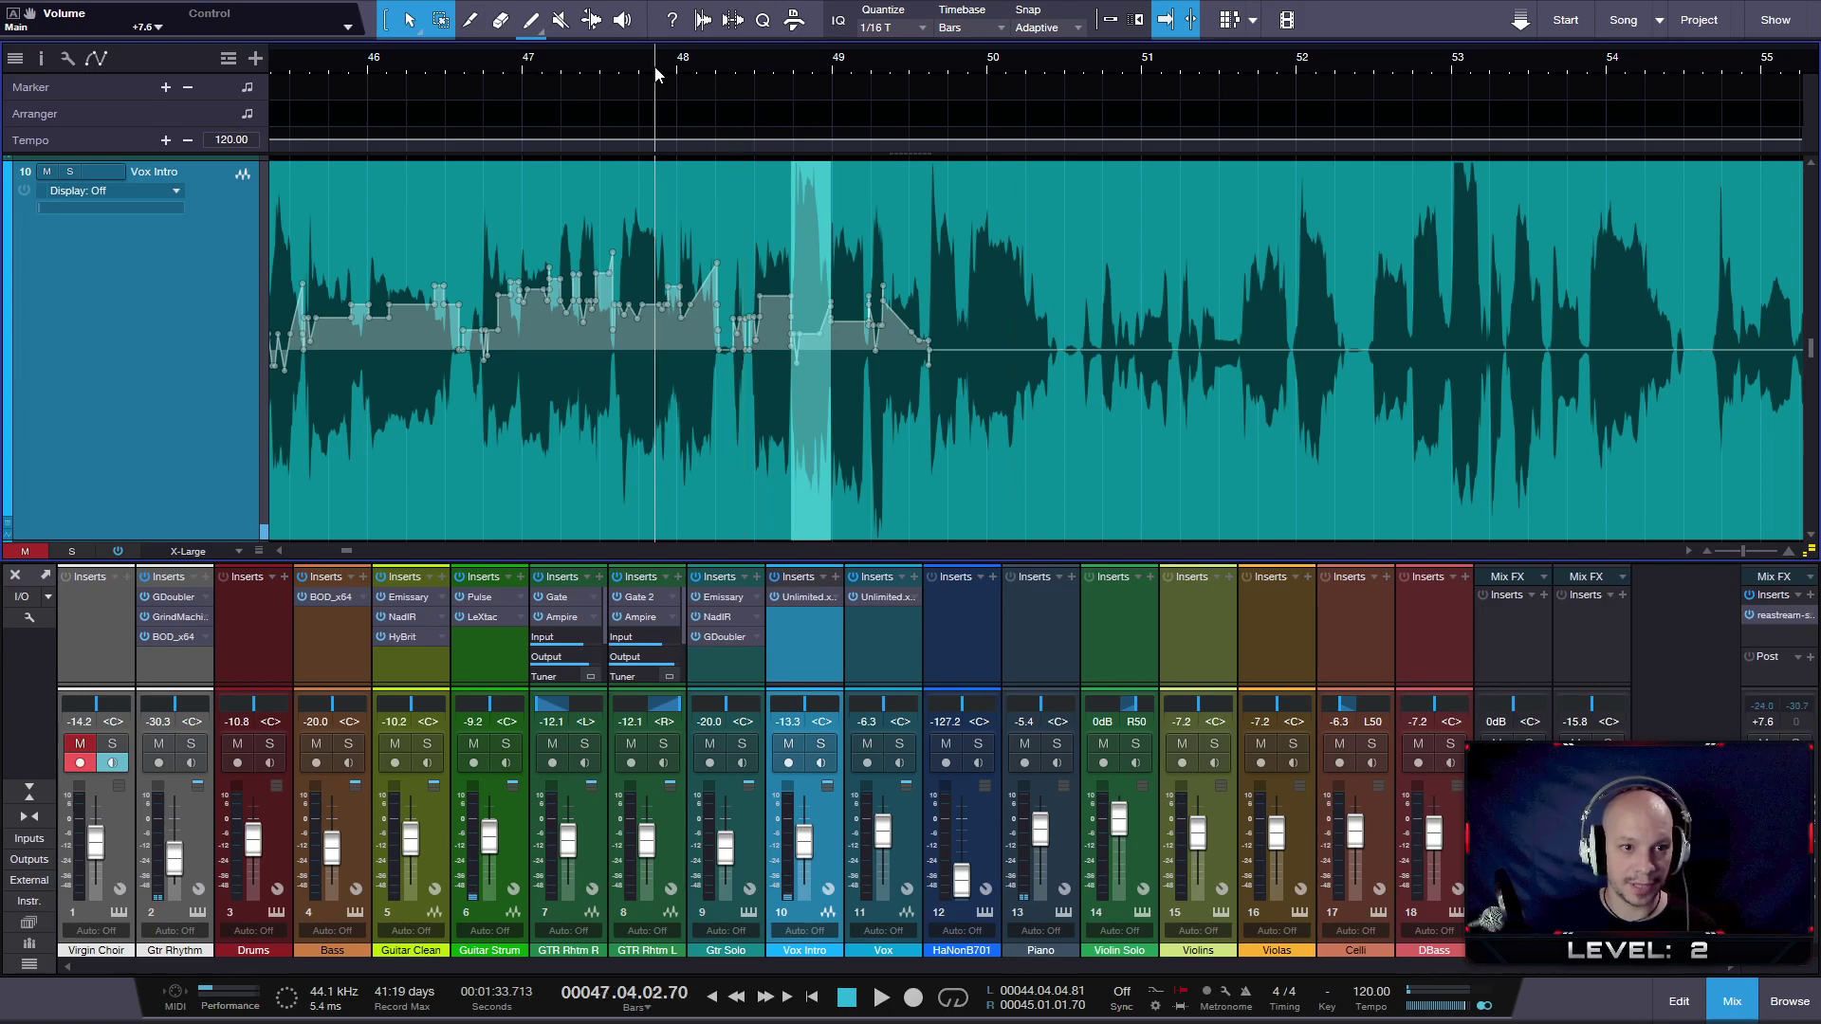
pyautogui.press('space')
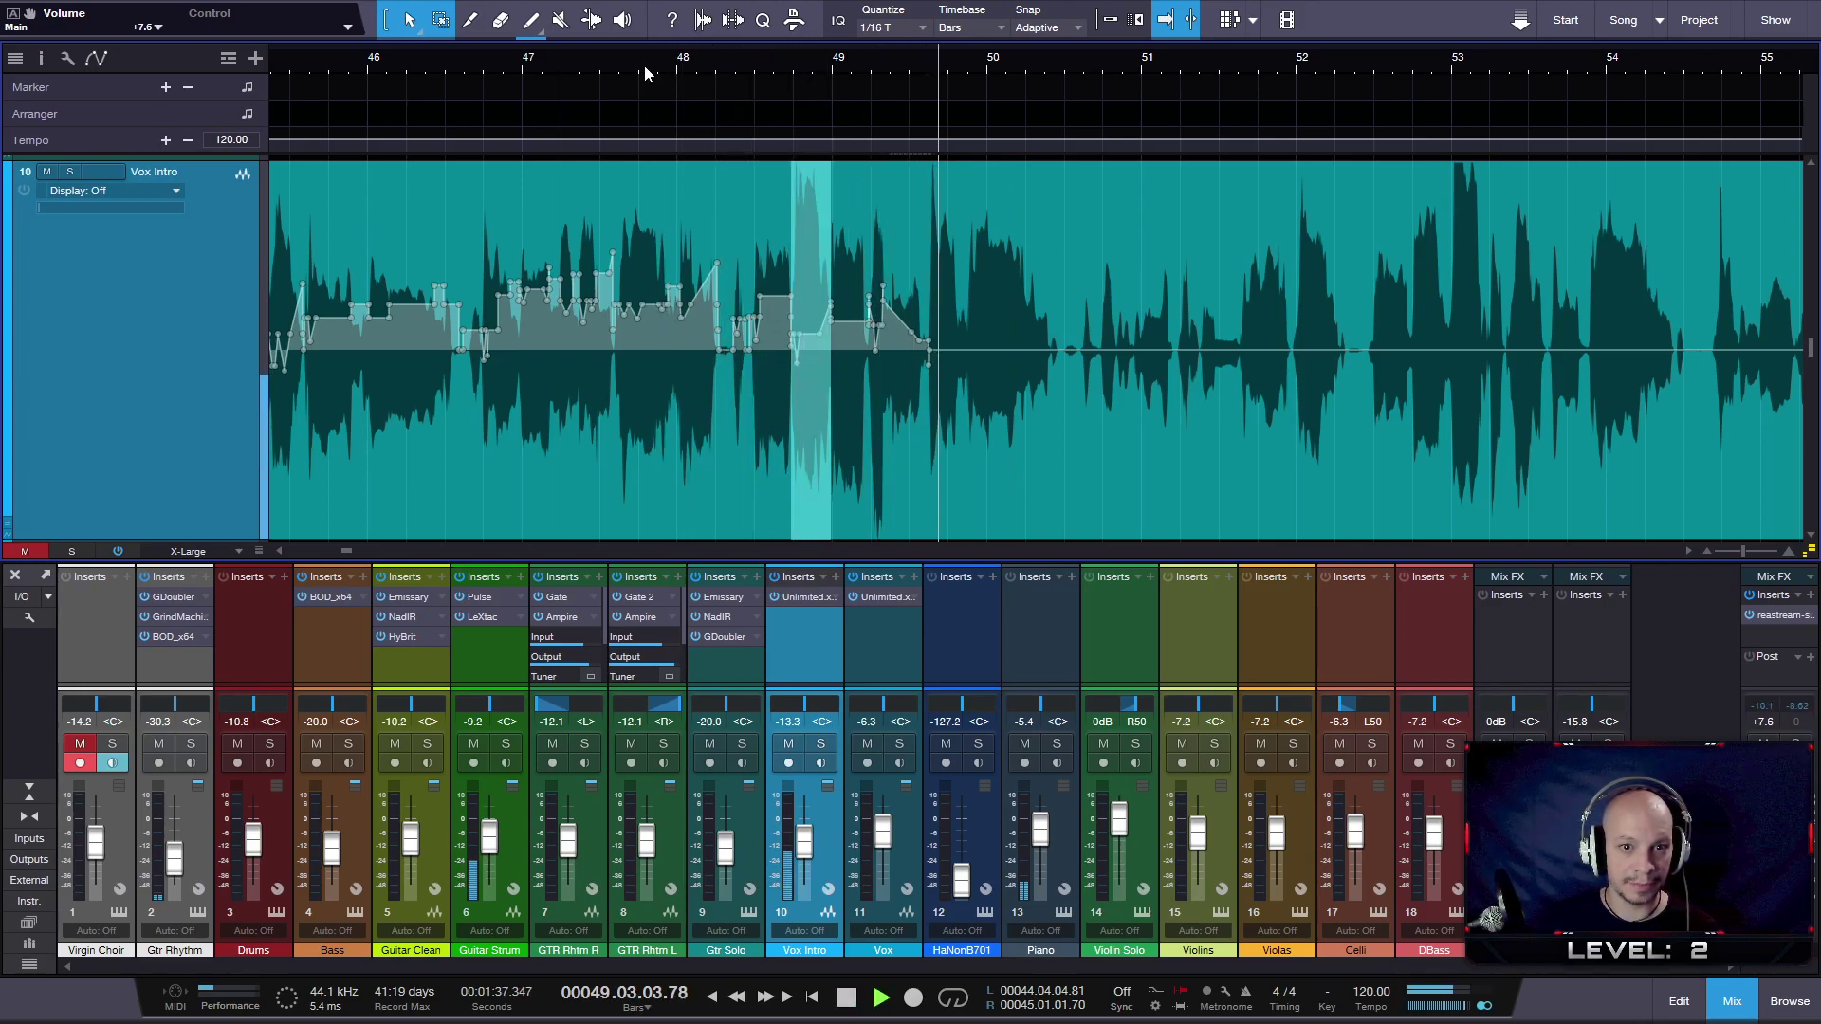
pyautogui.press('space')
# - Dip the gain envelope at the sharp peak midway between 49.3 and 49.4
pyautogui.scroll(-4, 909, 349)
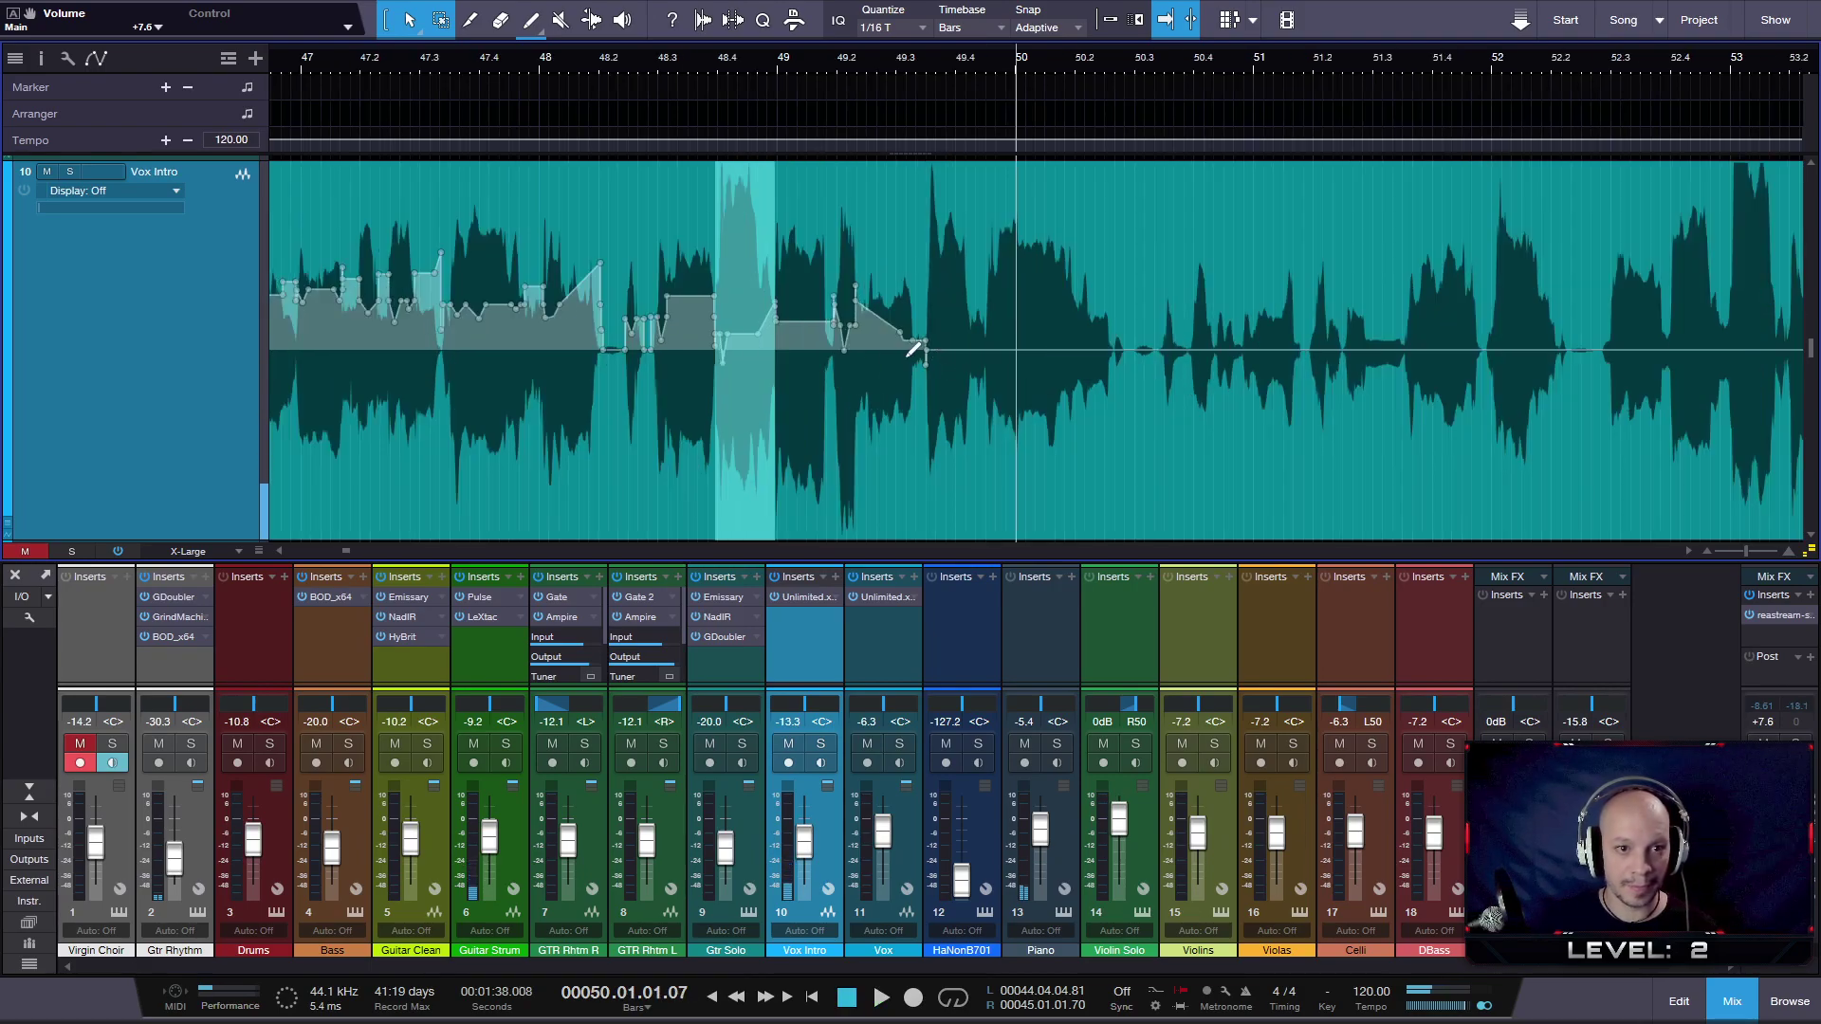
pyautogui.scroll(-2, 907, 347)
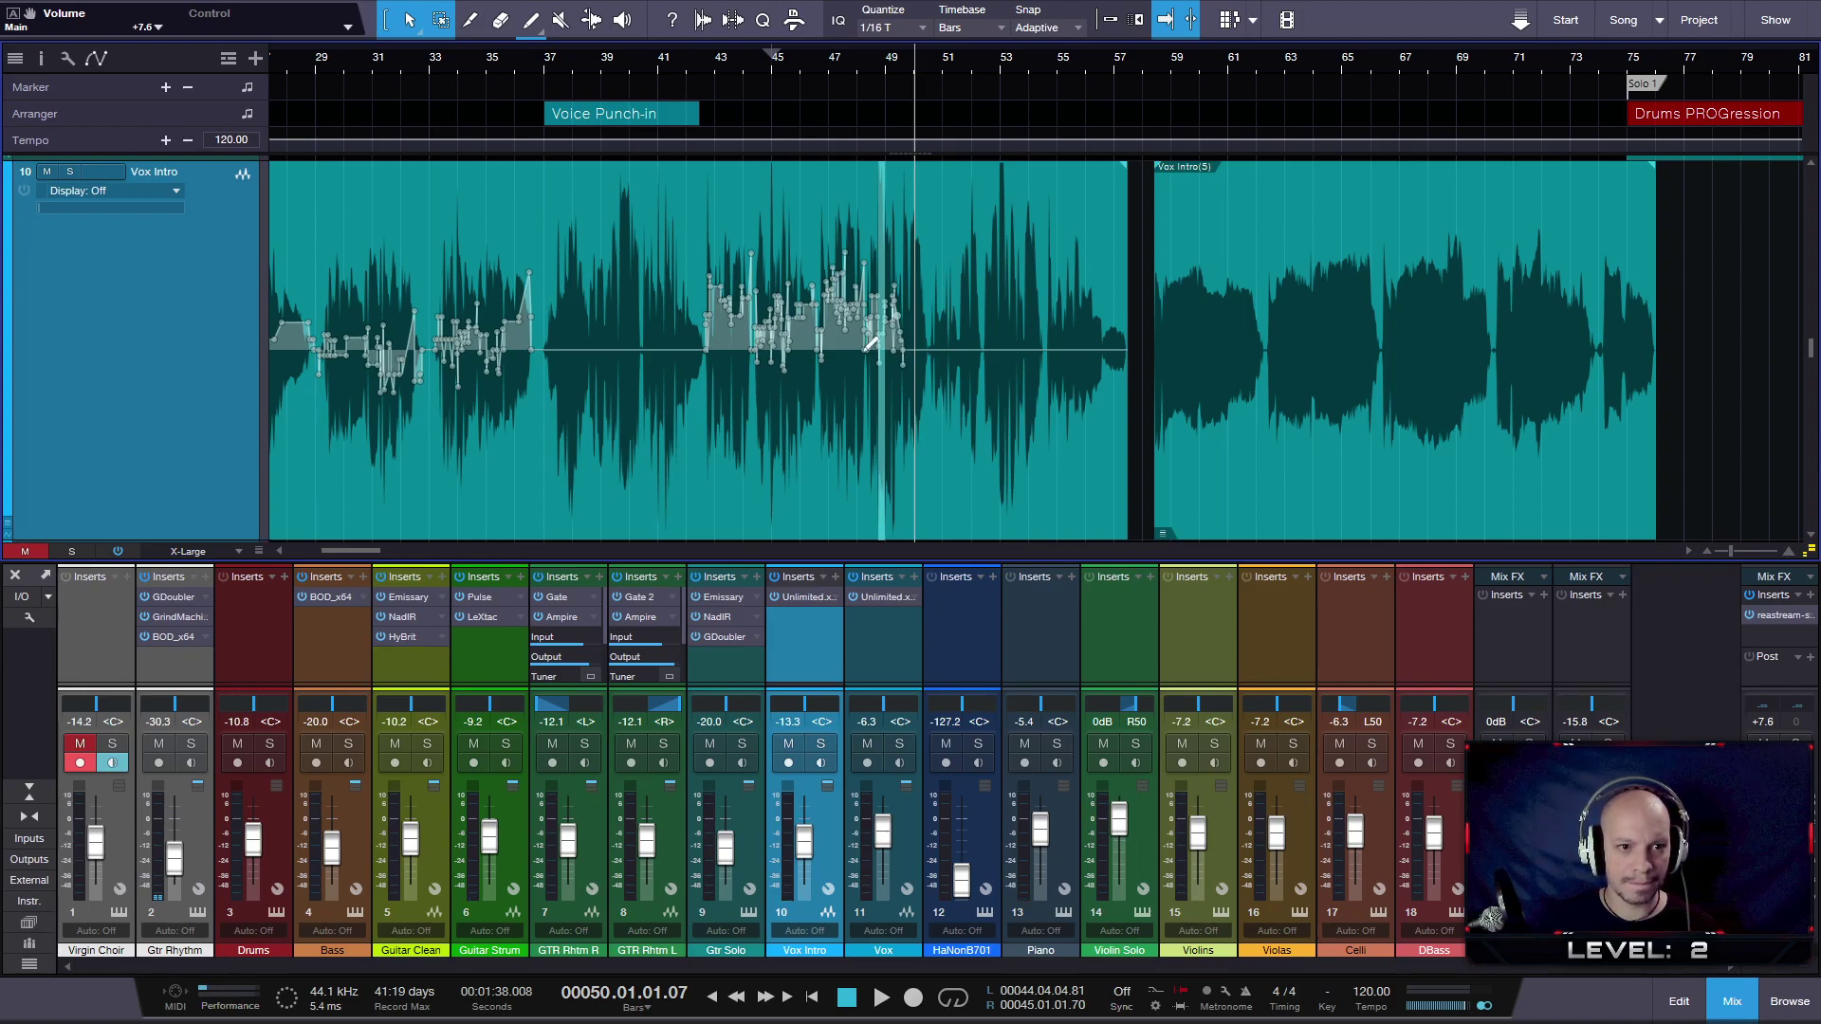
pyautogui.scroll(2, 871, 343)
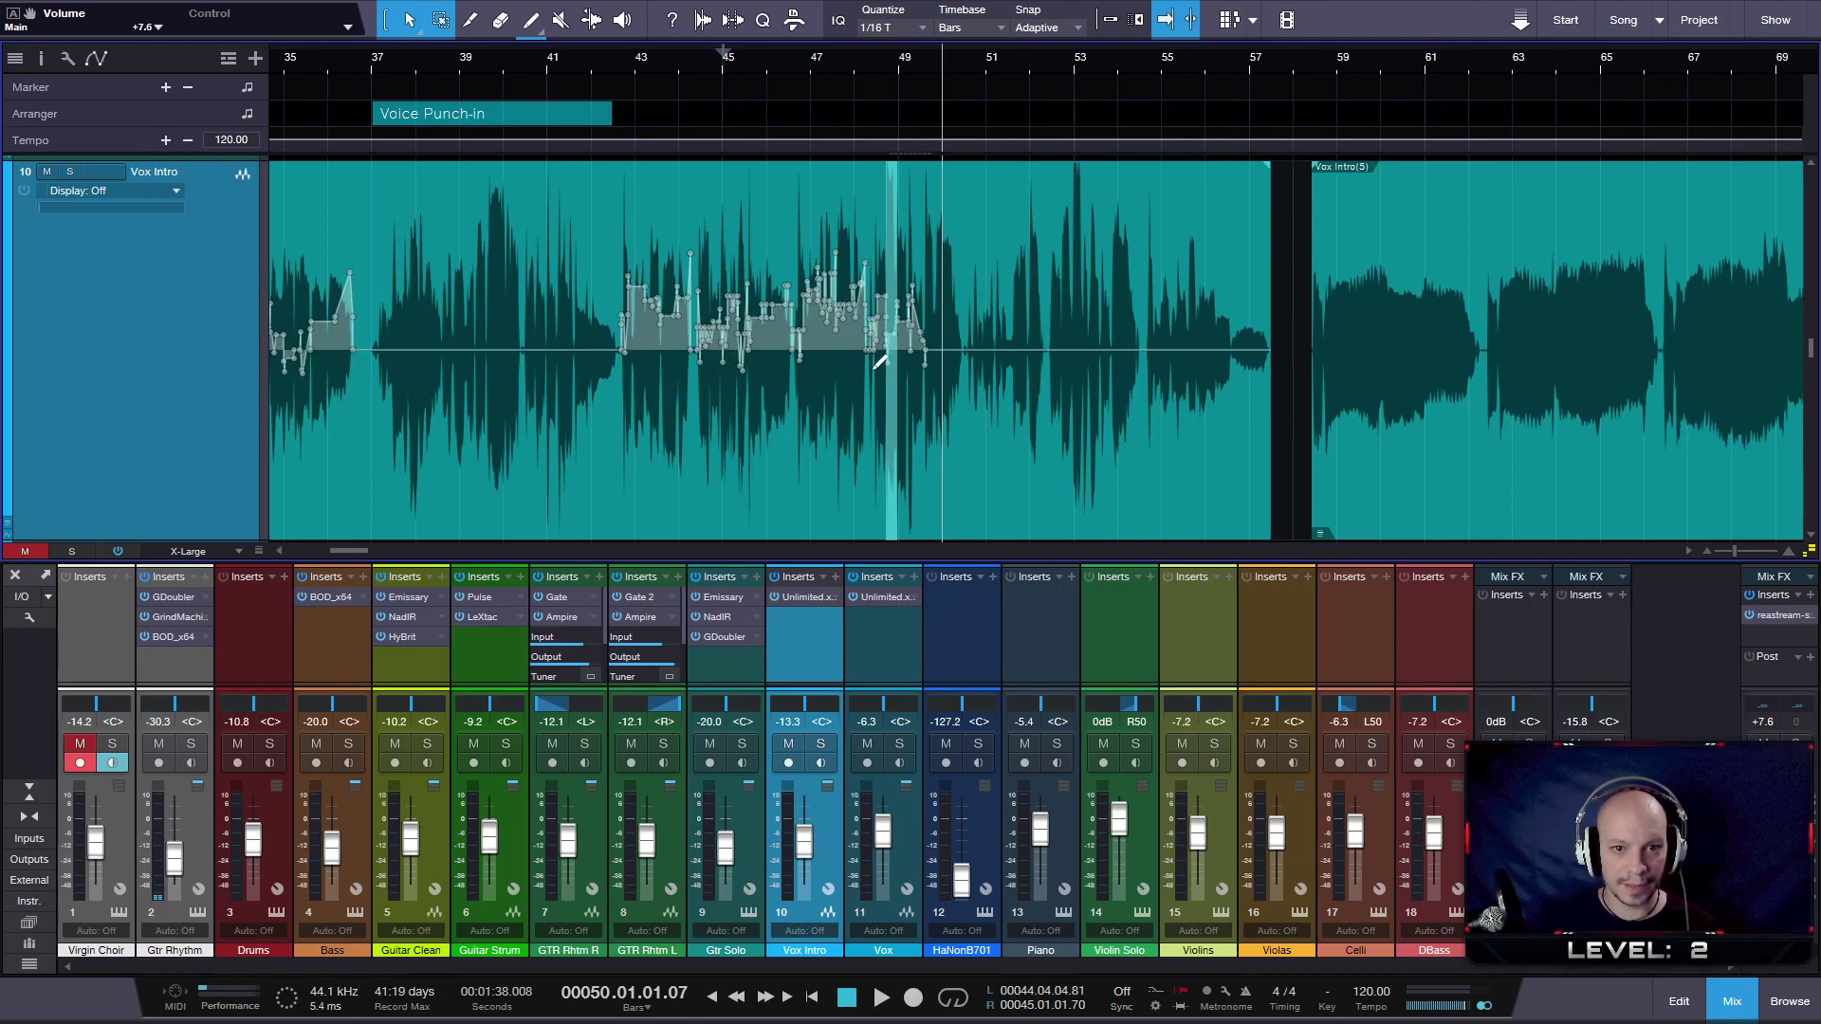
pyautogui.scroll(4, 869, 364)
pyautogui.scroll(4, 920, 421)
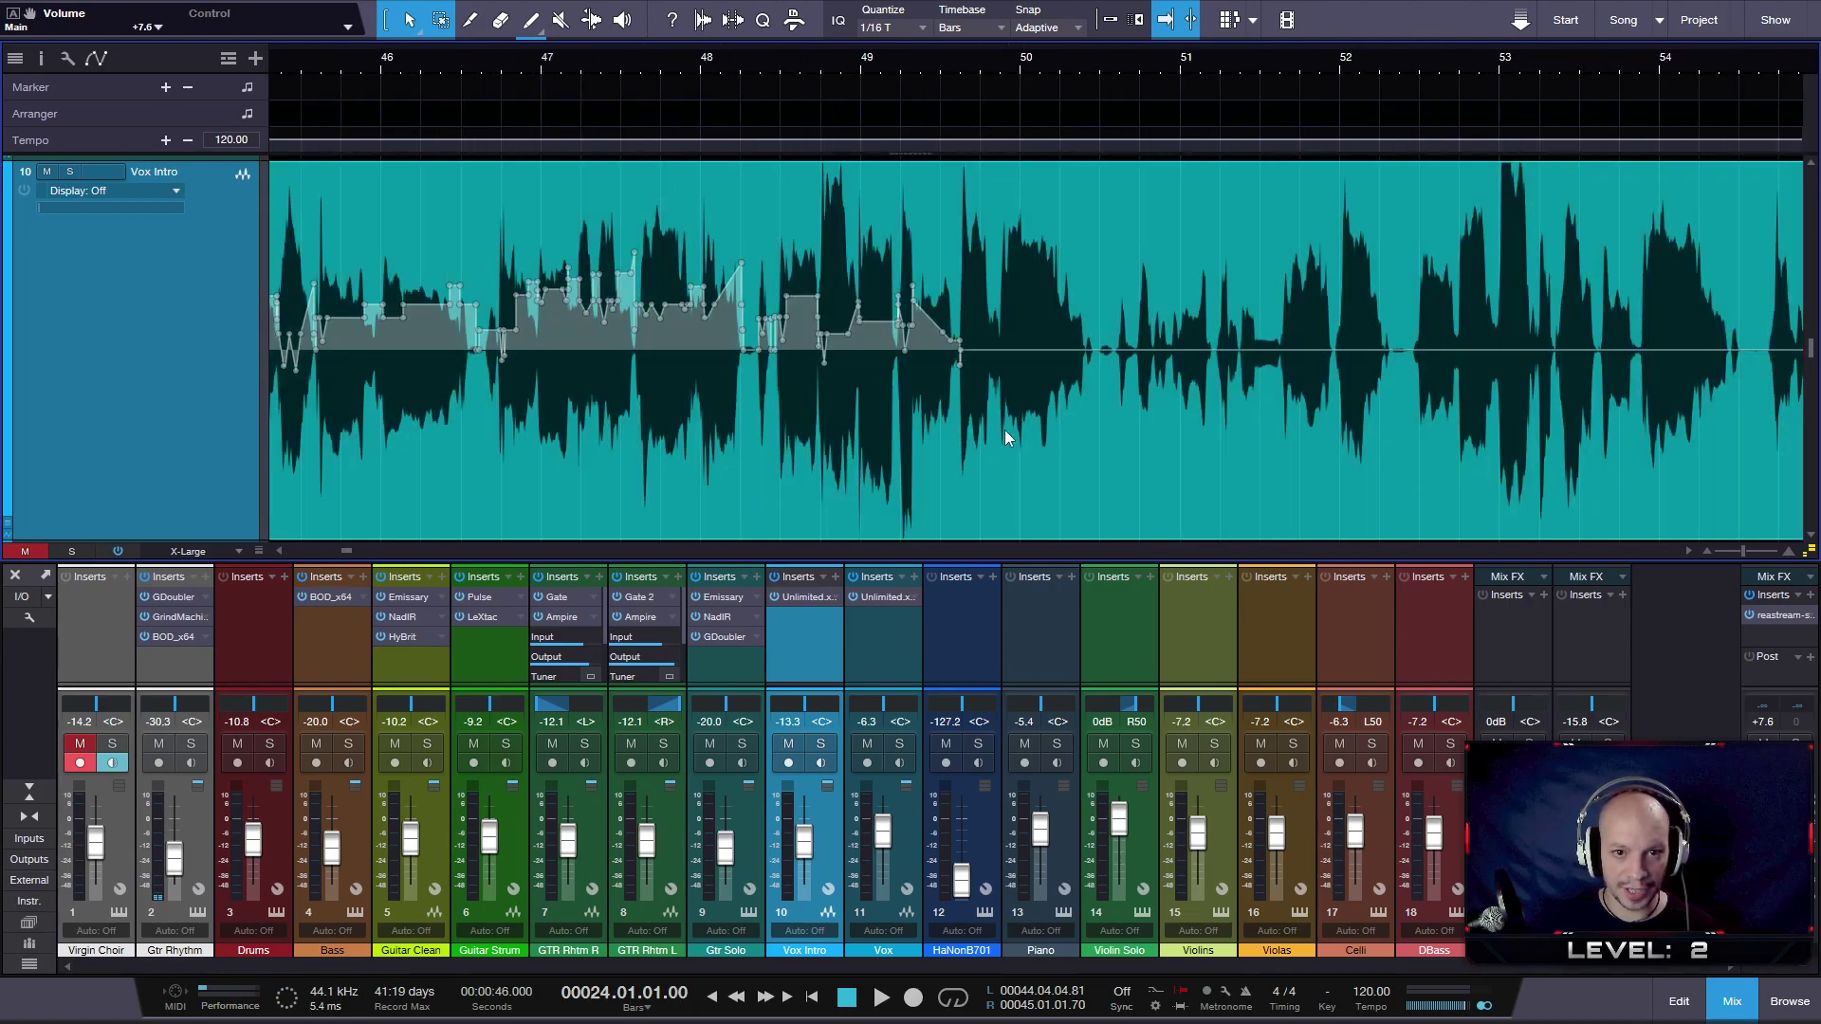
pyautogui.scroll(2, 983, 418)
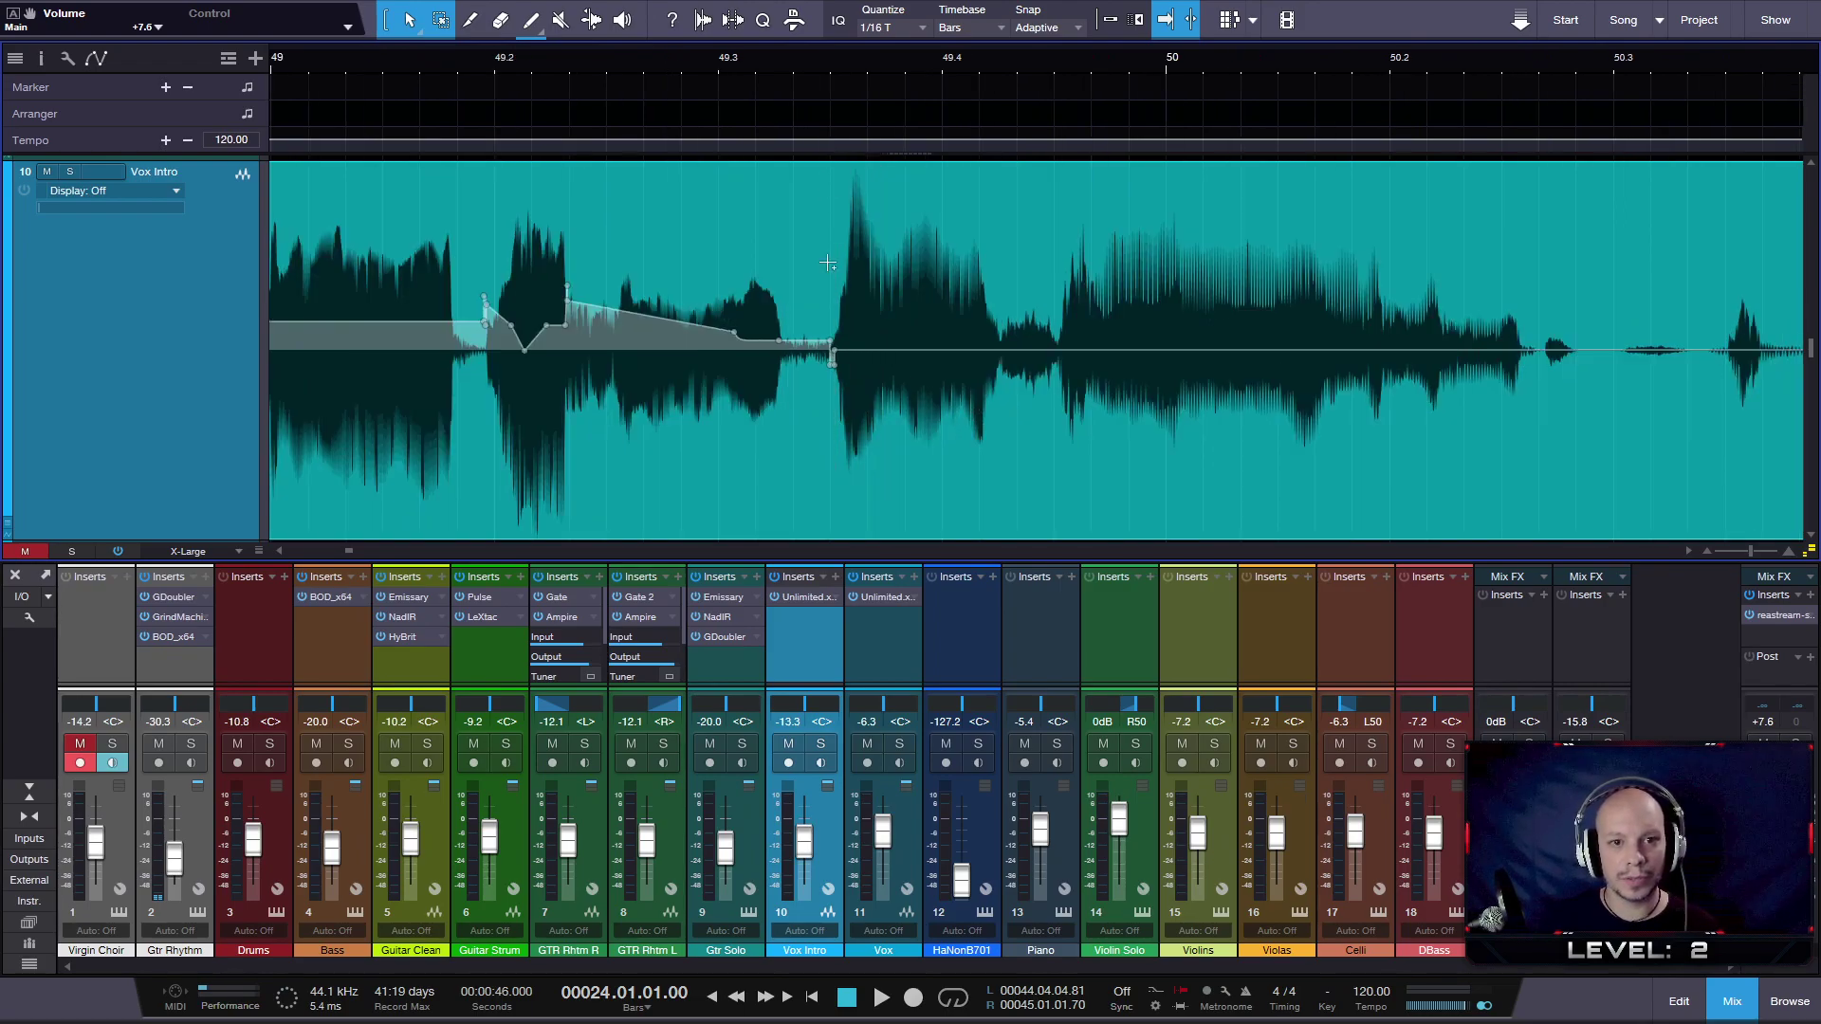
pyautogui.click(859, 356)
pyautogui.moveTo(859, 358); pyautogui.dragTo(858, 382)
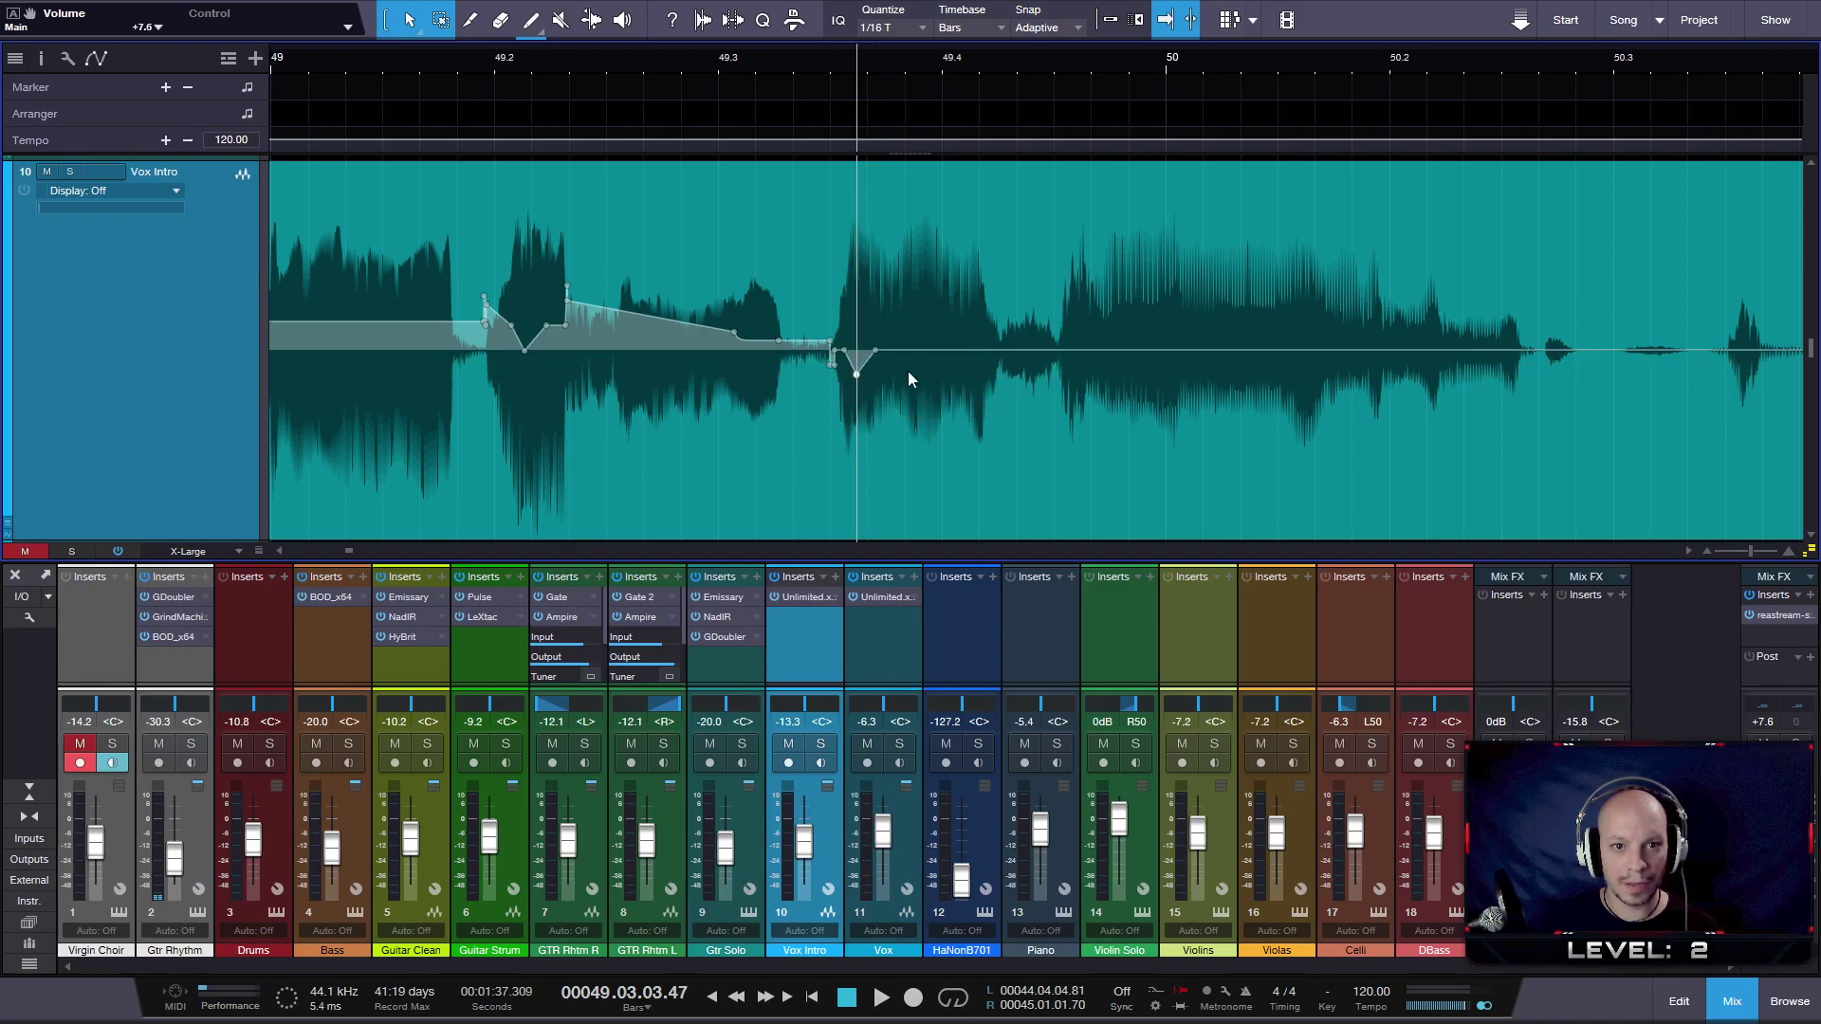
# - Raise the gain of the quiet gap just after 49.4, and try a small dip at the following onset, undoing it
pyautogui.click(997, 351)
pyautogui.click(1058, 351)
pyautogui.moveTo(1025, 262); pyautogui.dragTo(1022, 194)
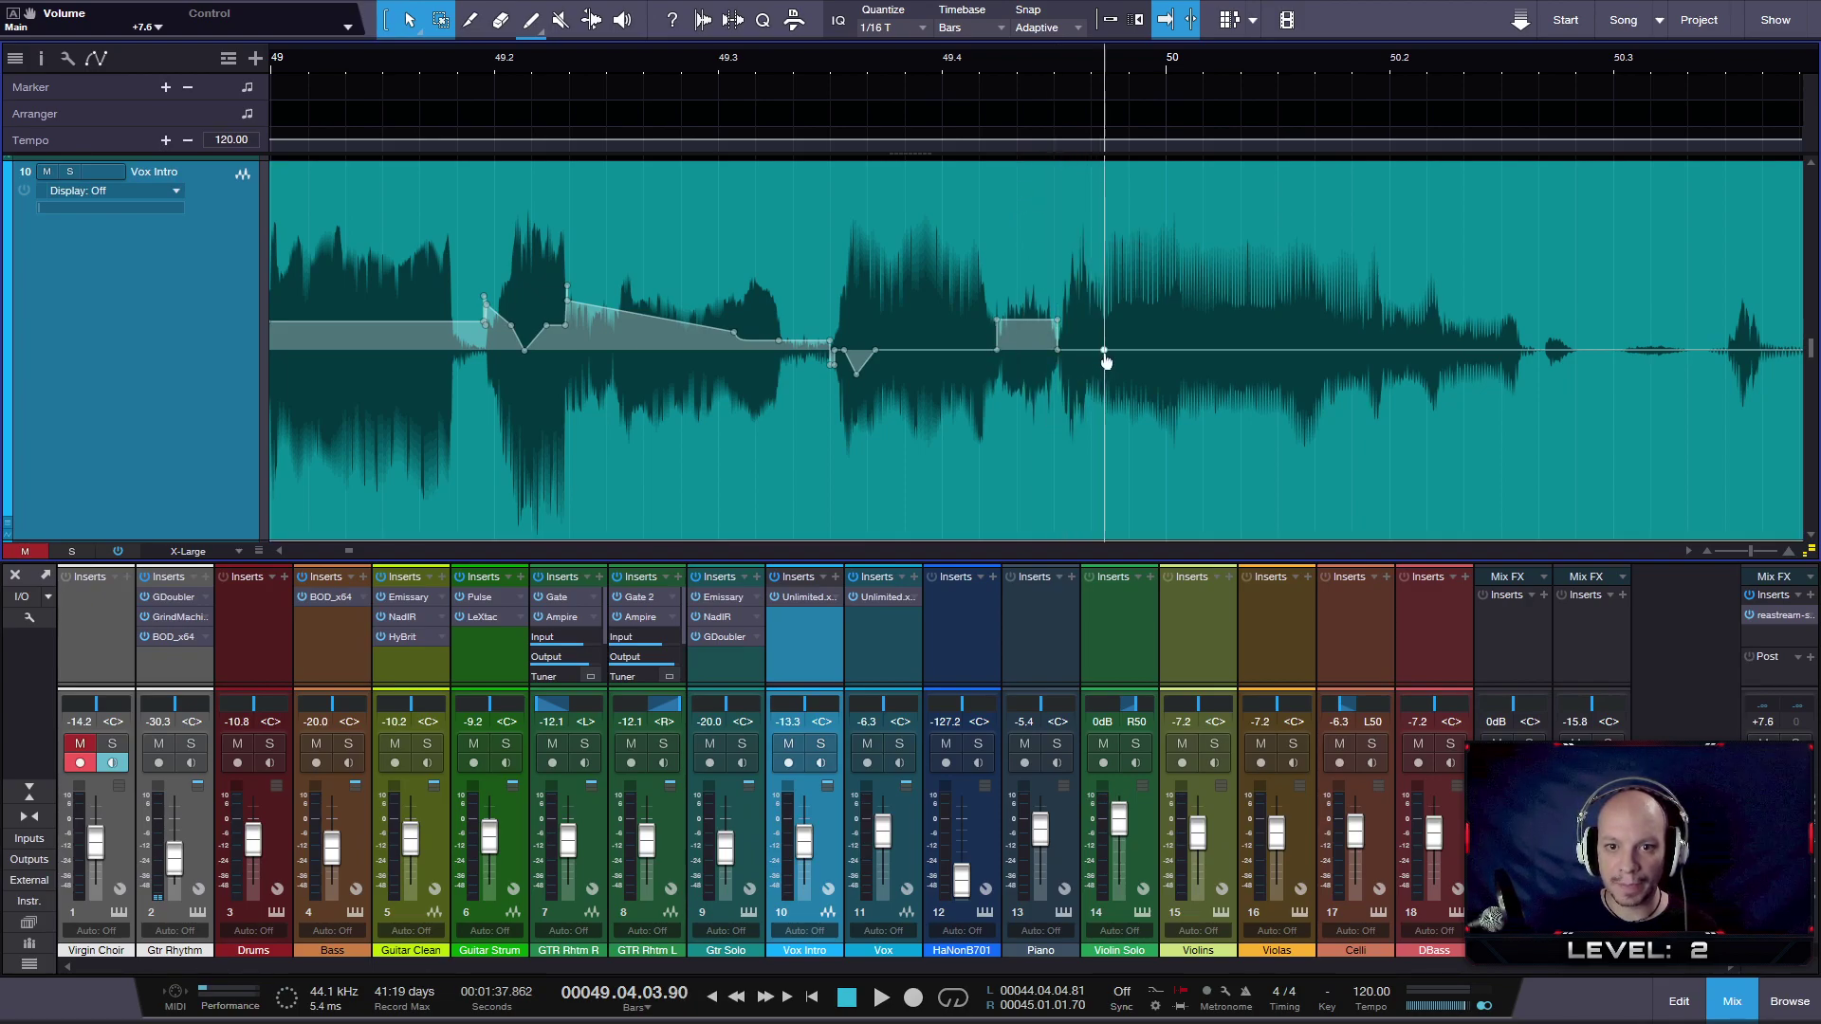
pyautogui.moveTo(1089, 356); pyautogui.dragTo(1080, 359)
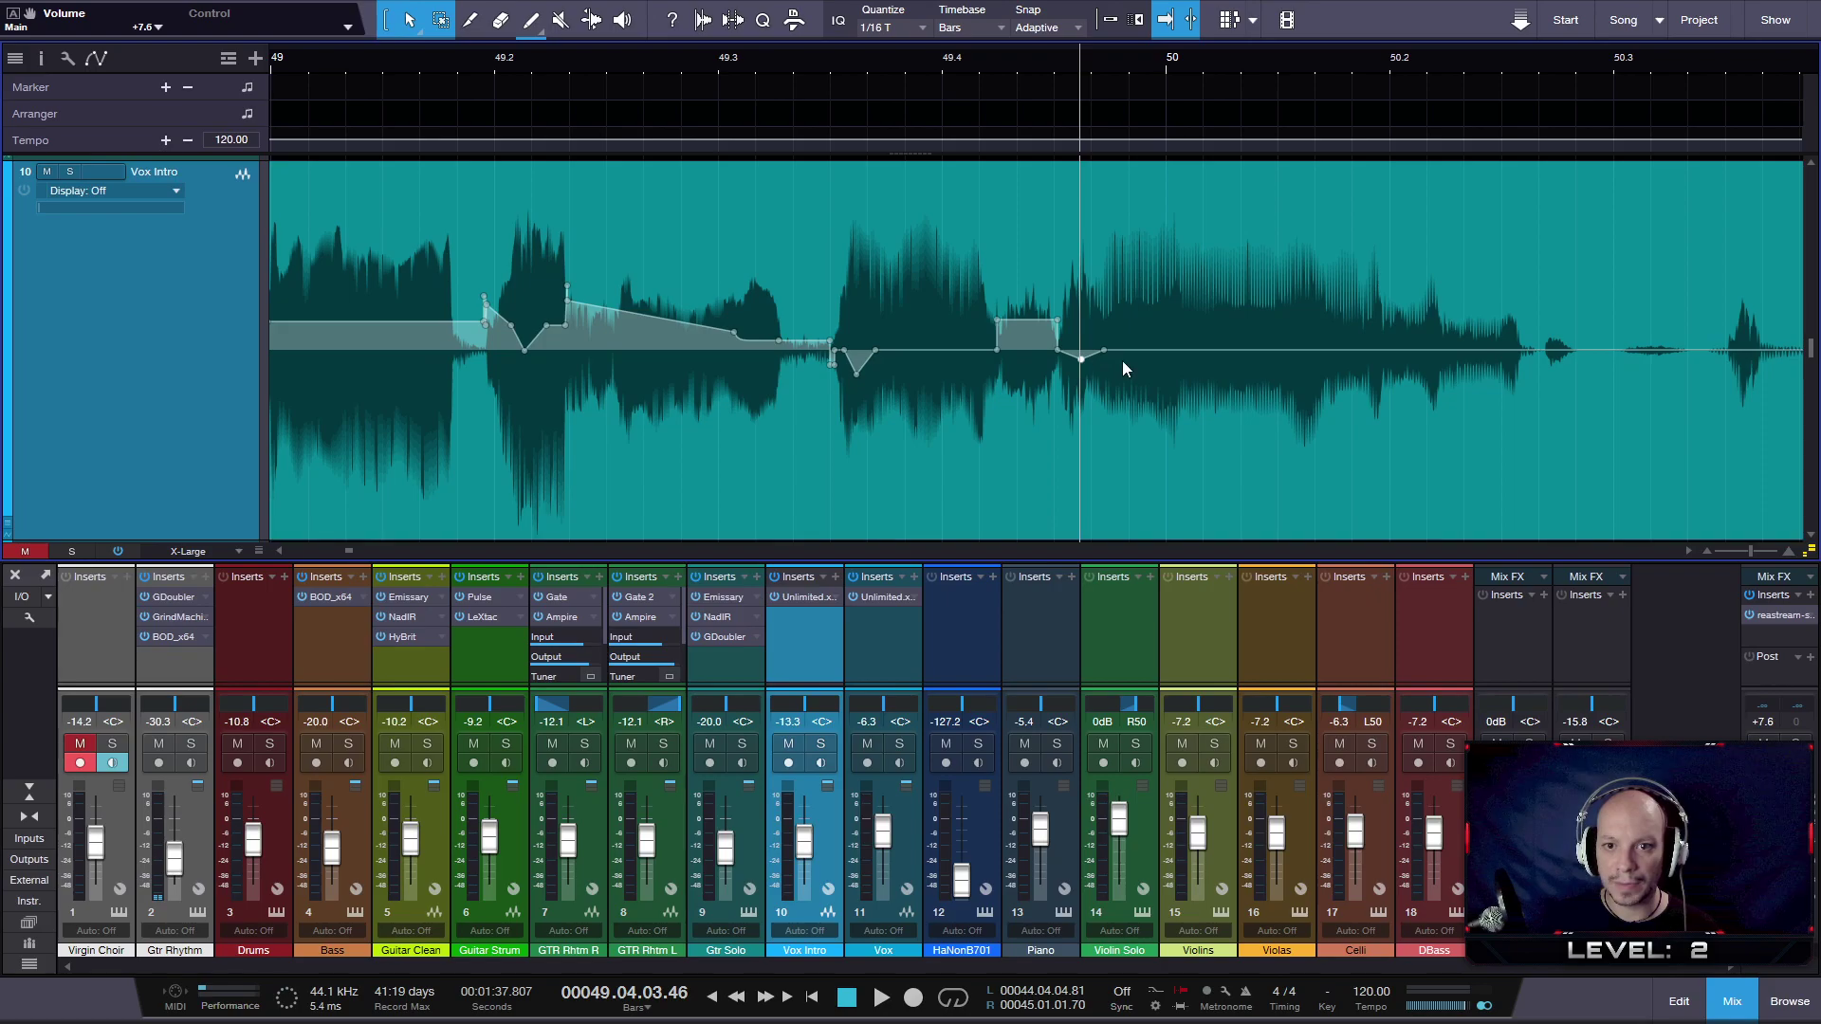
pyautogui.hotkey('ctrl', 'z')
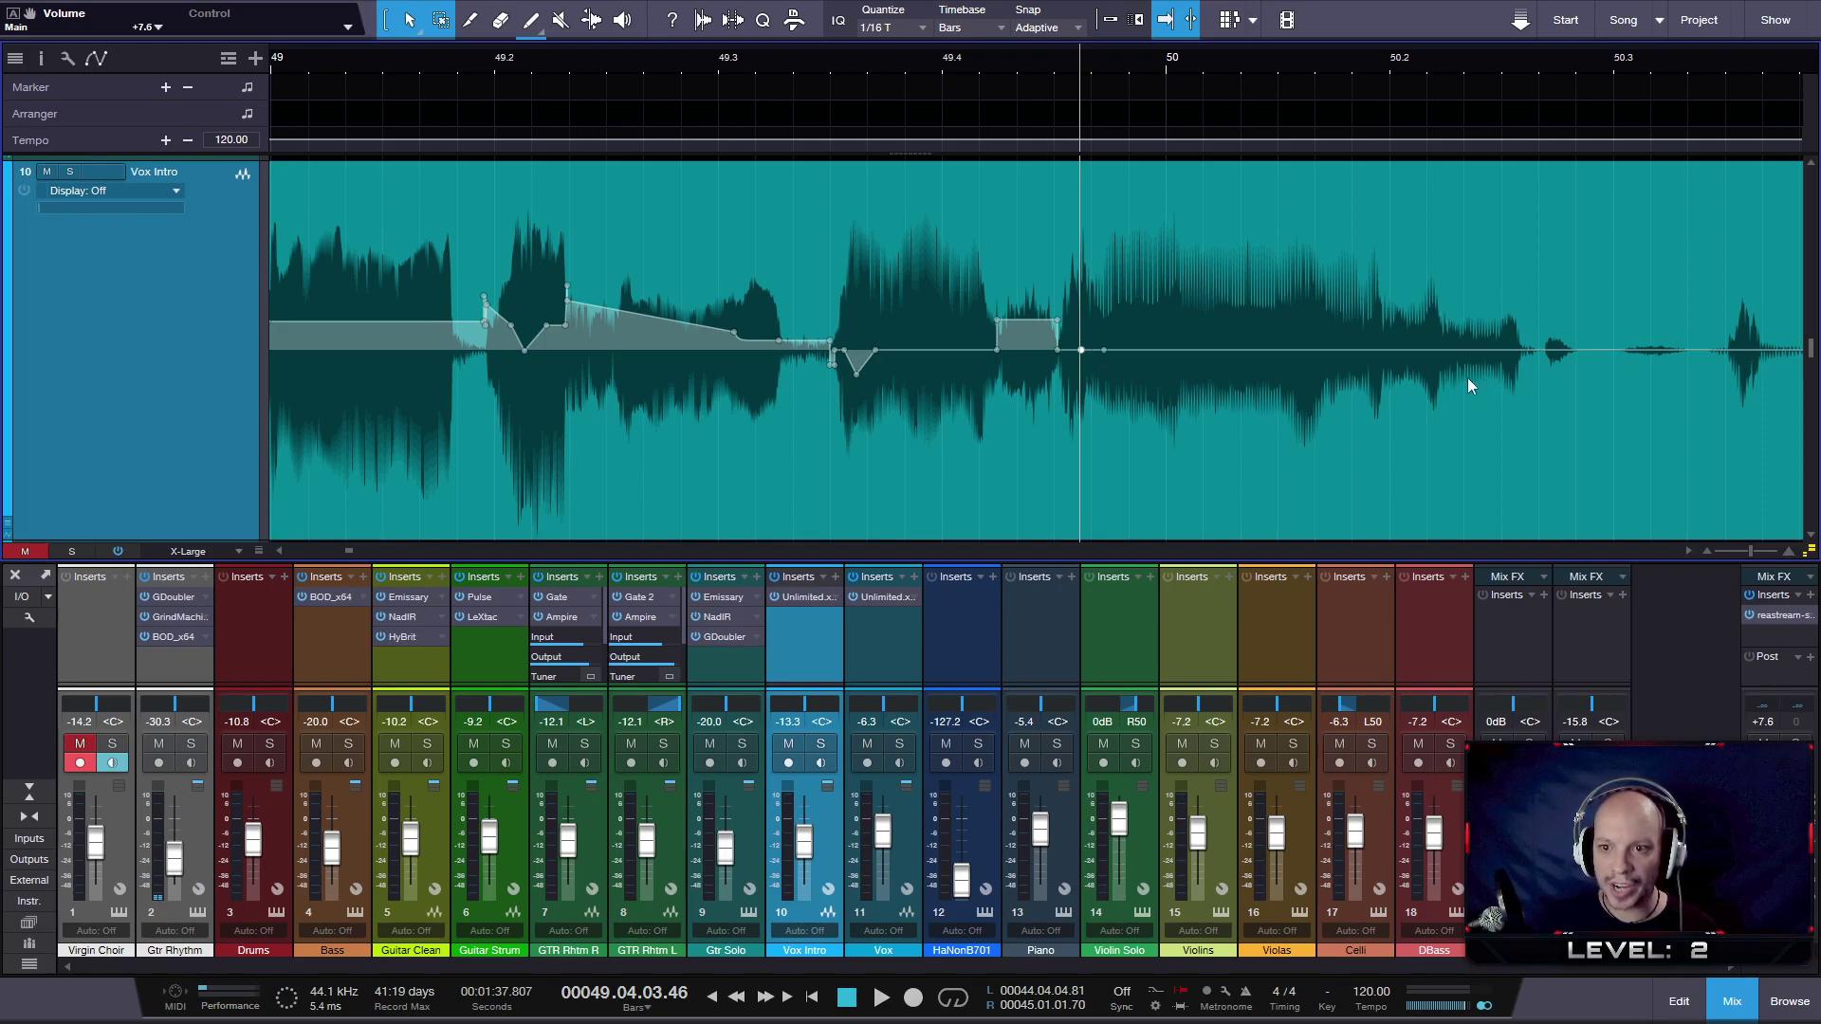
# - Shape a gain rise over the fading tail from before 50.2 to the phrase end, curving into it, and play it back
pyautogui.click(1542, 355)
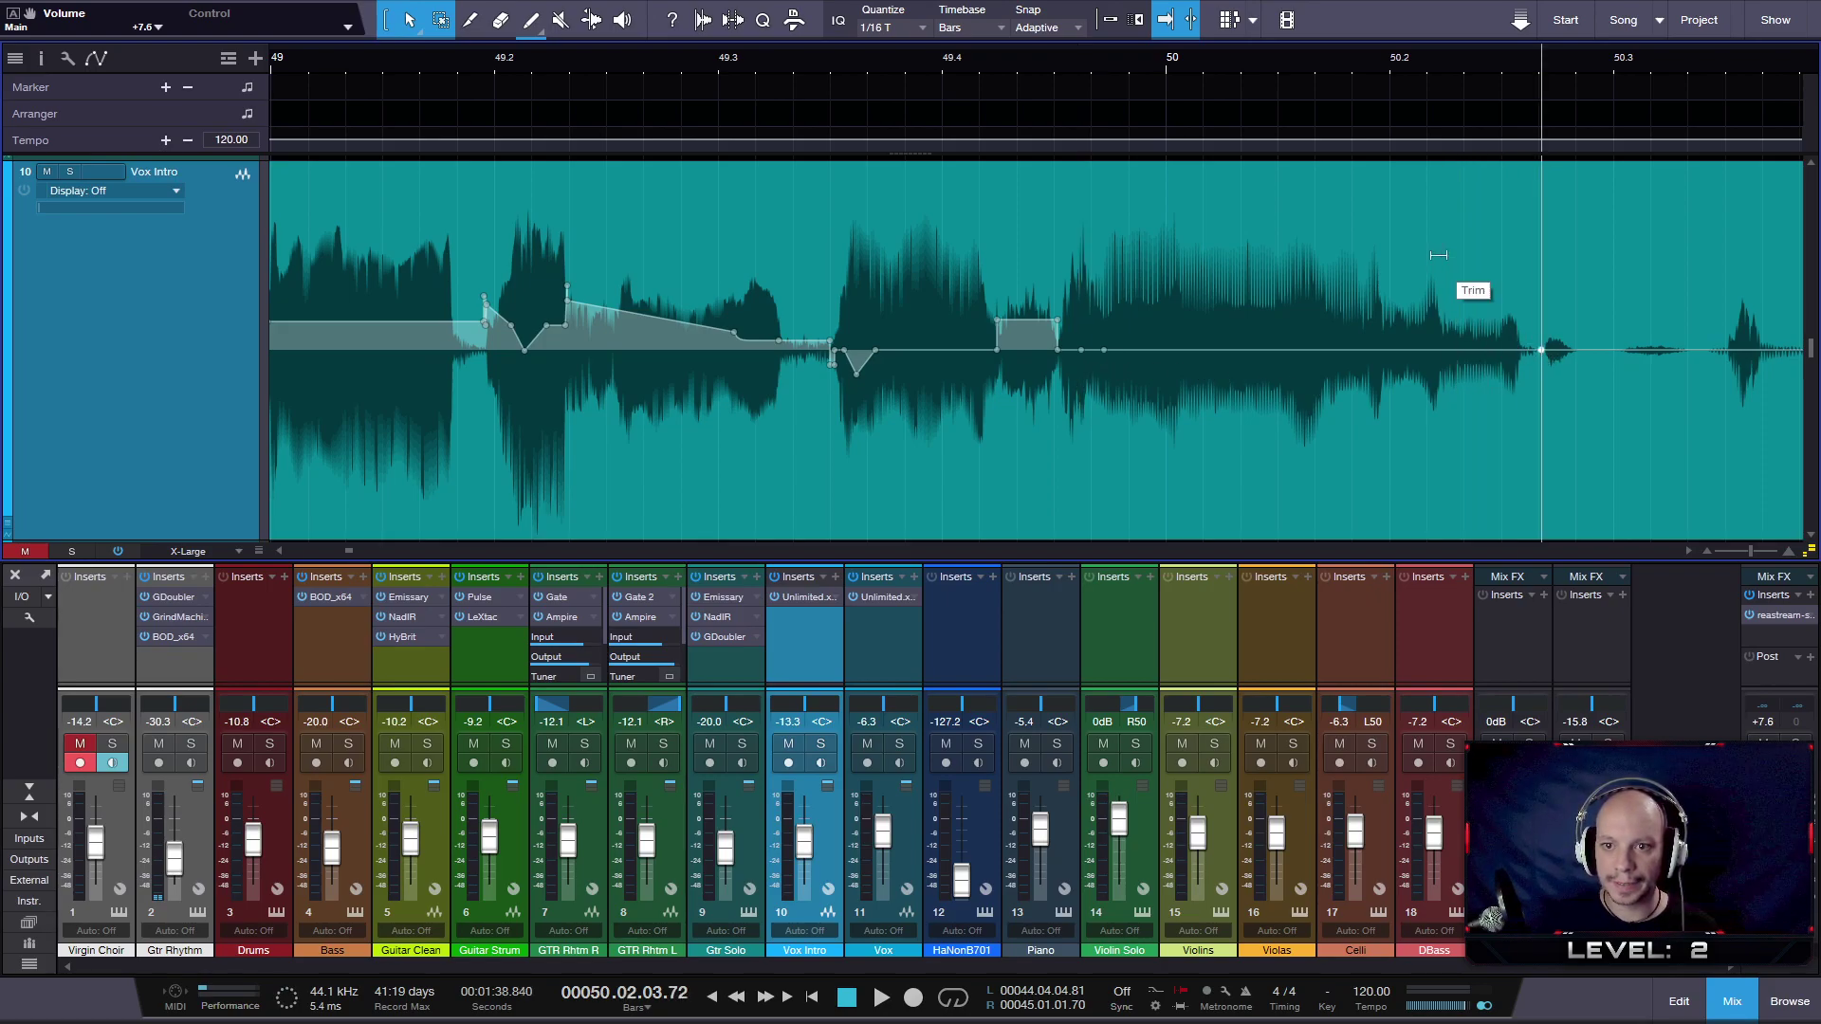
pyautogui.moveTo(1371, 356); pyautogui.dragTo(1526, 322)
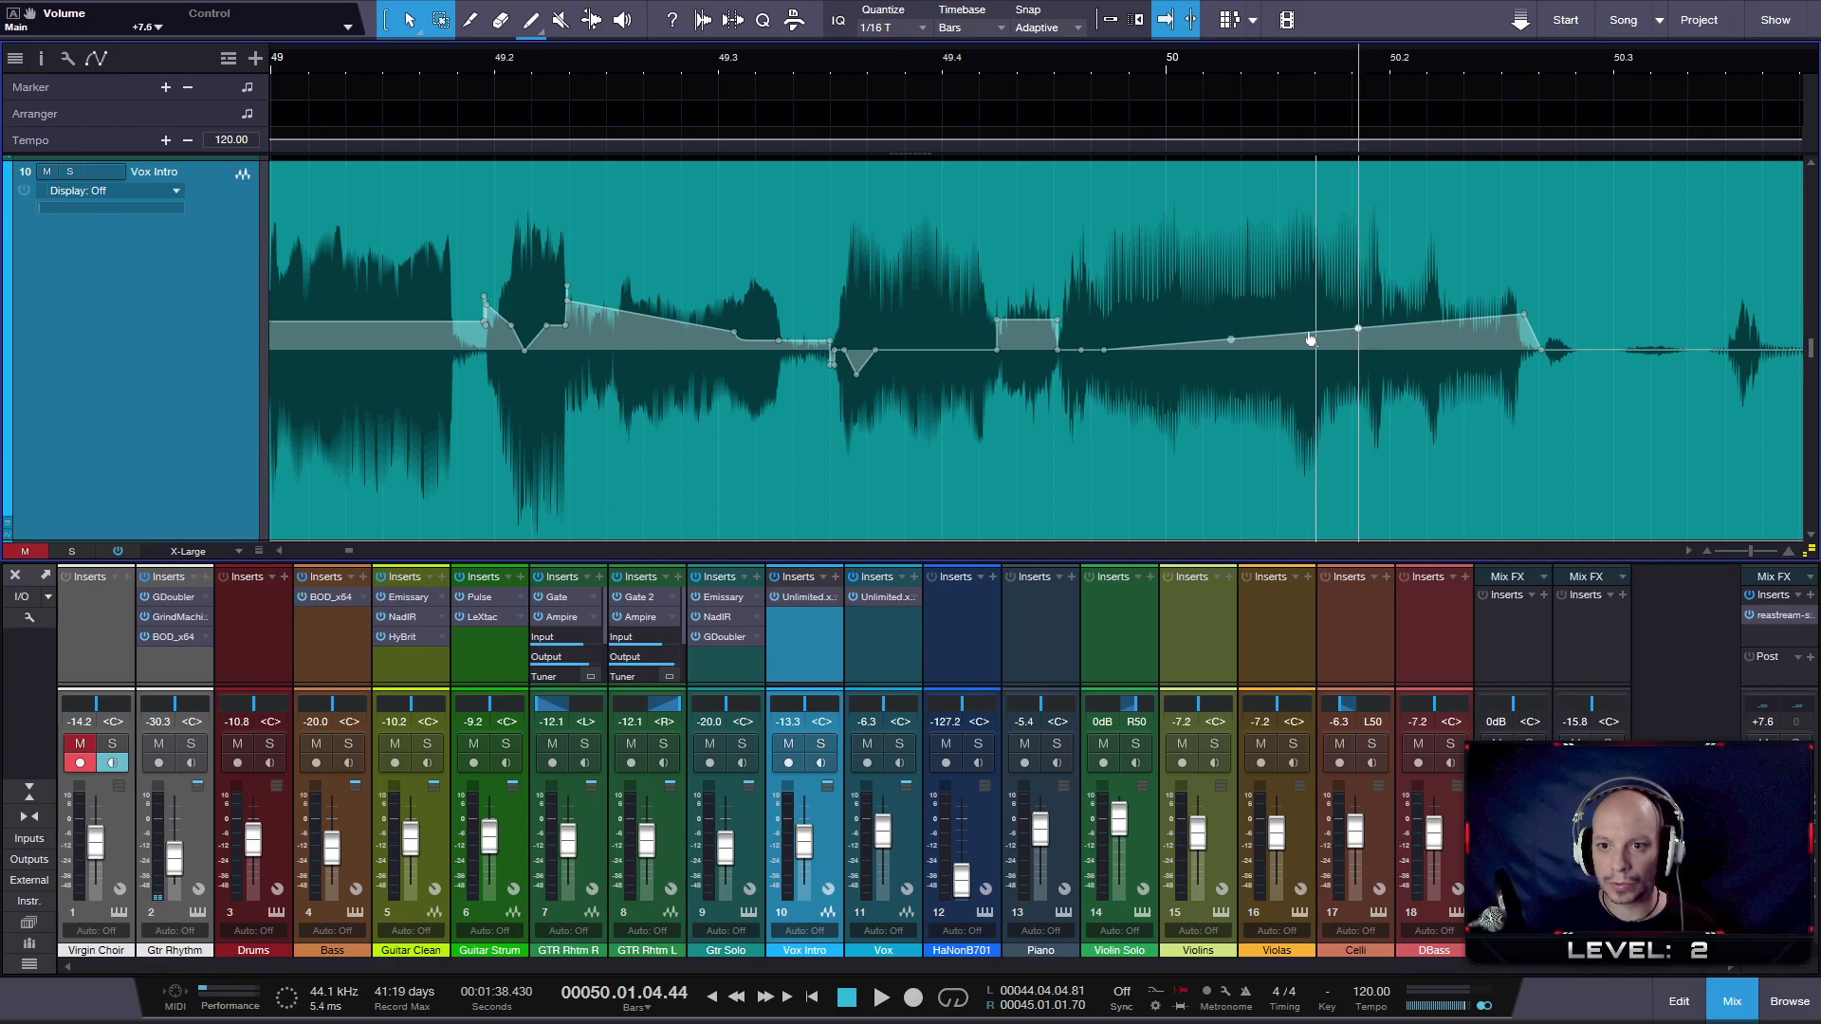
pyautogui.moveTo(1231, 340); pyautogui.dragTo(1244, 359)
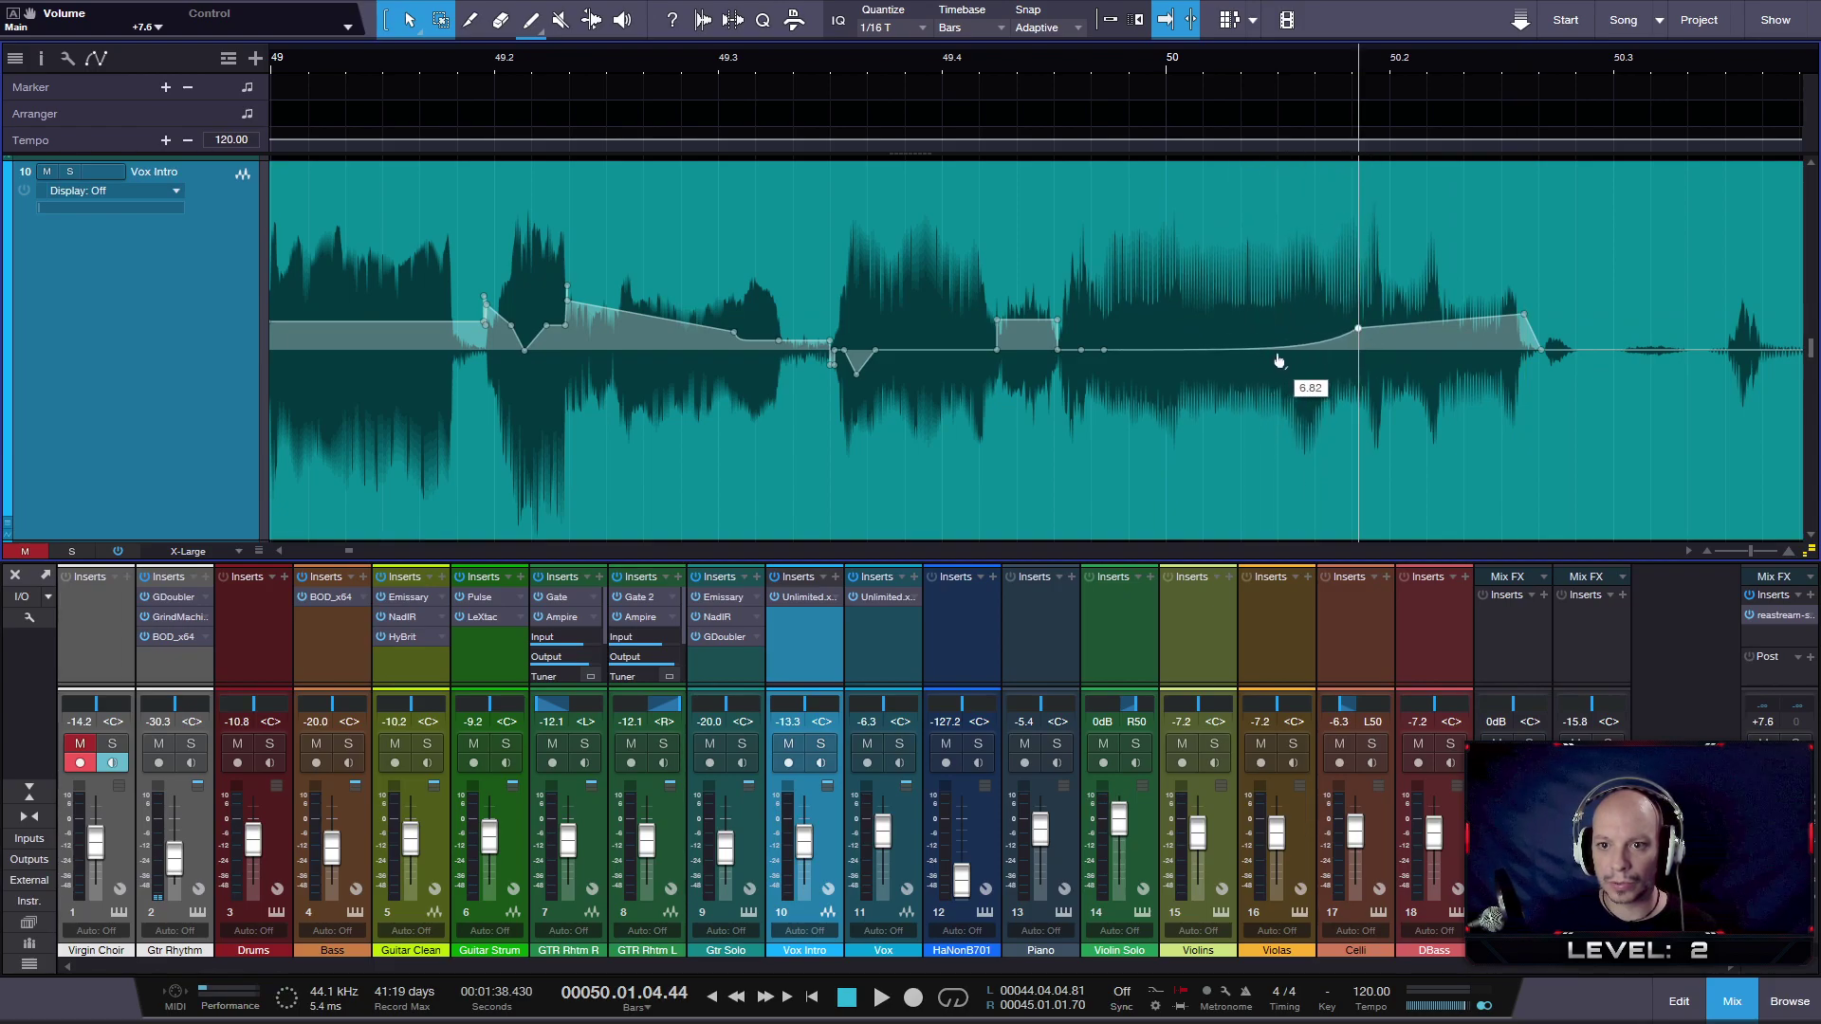
pyautogui.moveTo(1359, 330); pyautogui.dragTo(1393, 343)
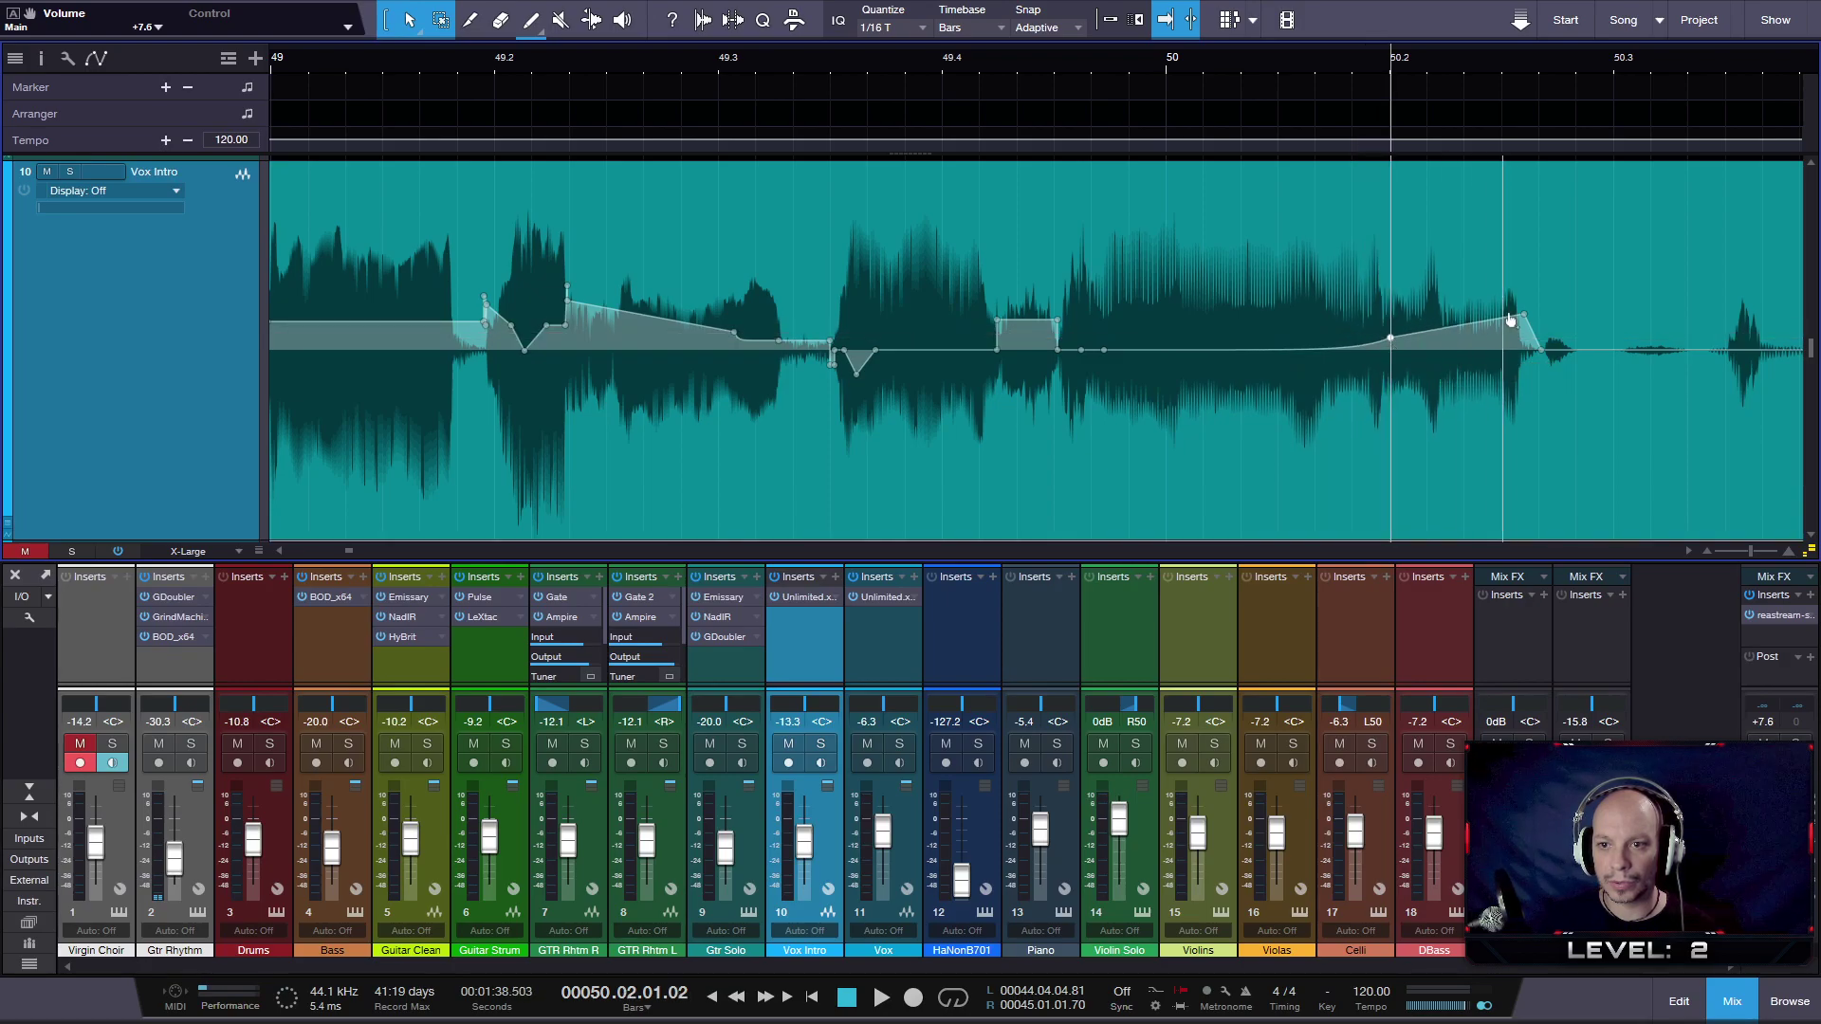
pyautogui.moveTo(1524, 318)
pyautogui.mouseDown()
pyautogui.moveTo(1543, 323)
pyautogui.moveTo(1540, 297)
pyautogui.mouseUp()
pyautogui.click(748, 74)
pyautogui.press('space')
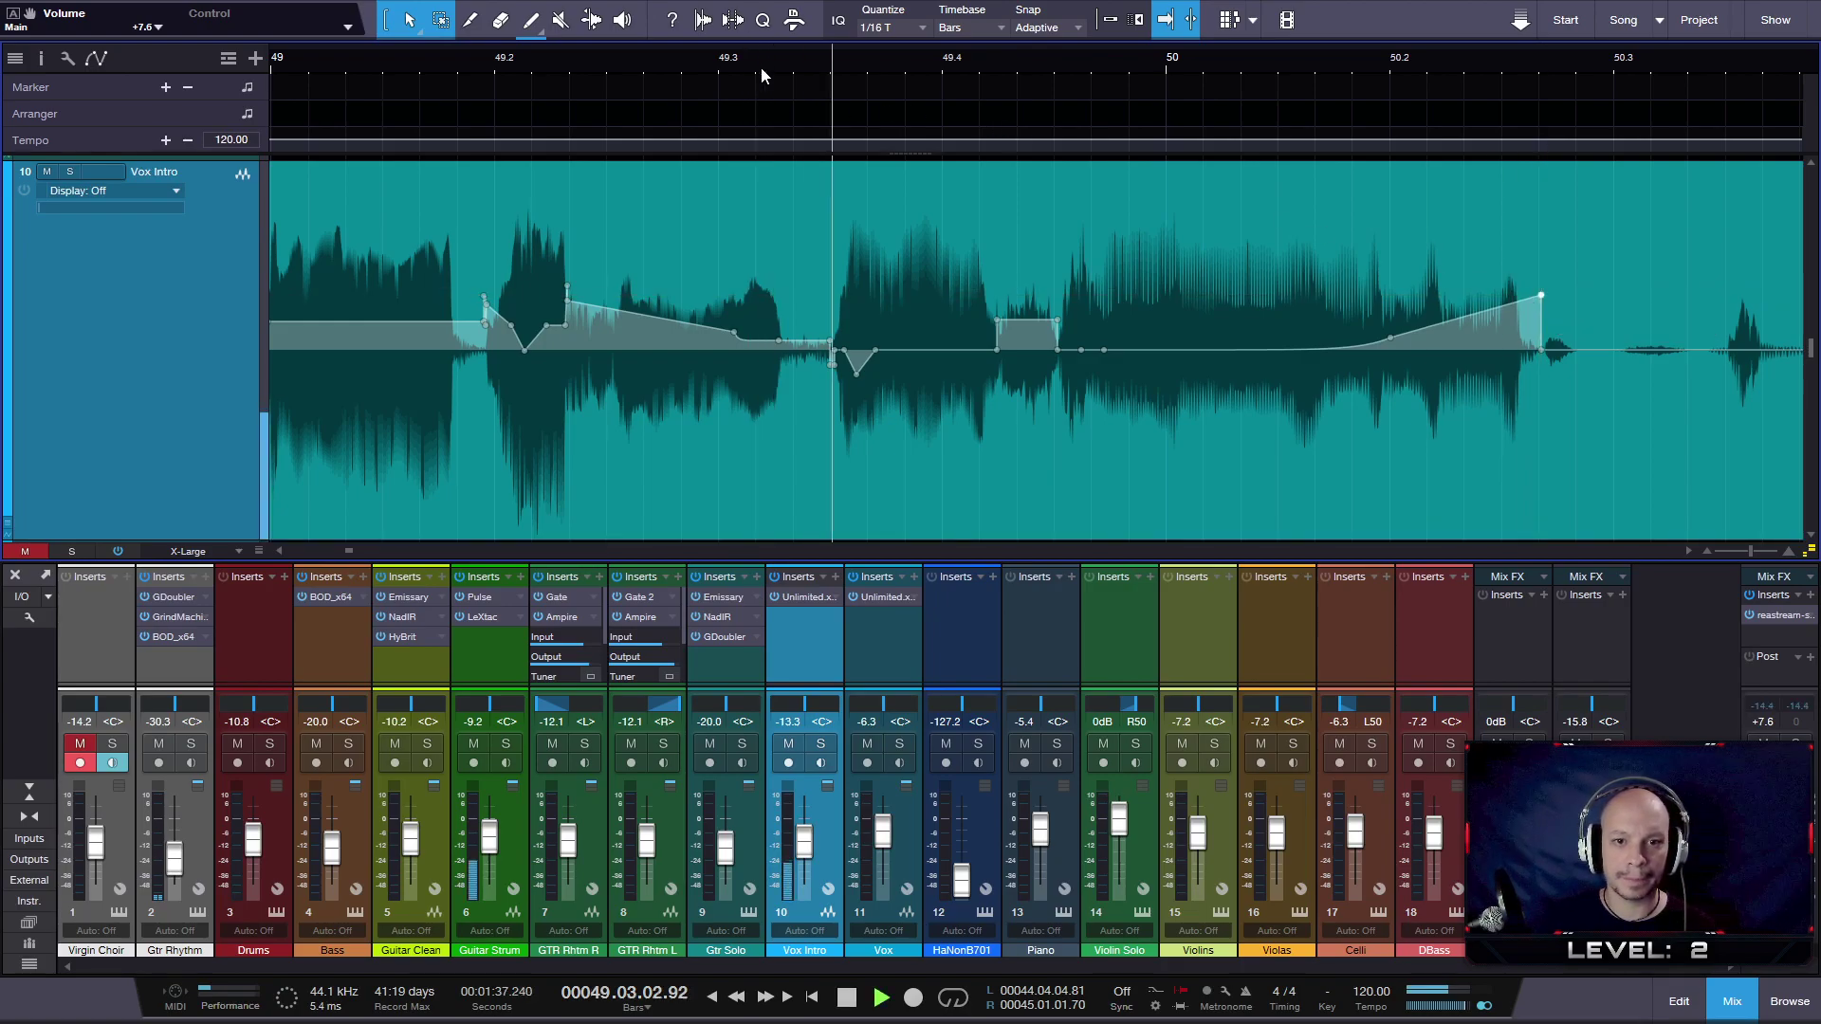
pyautogui.press('space')
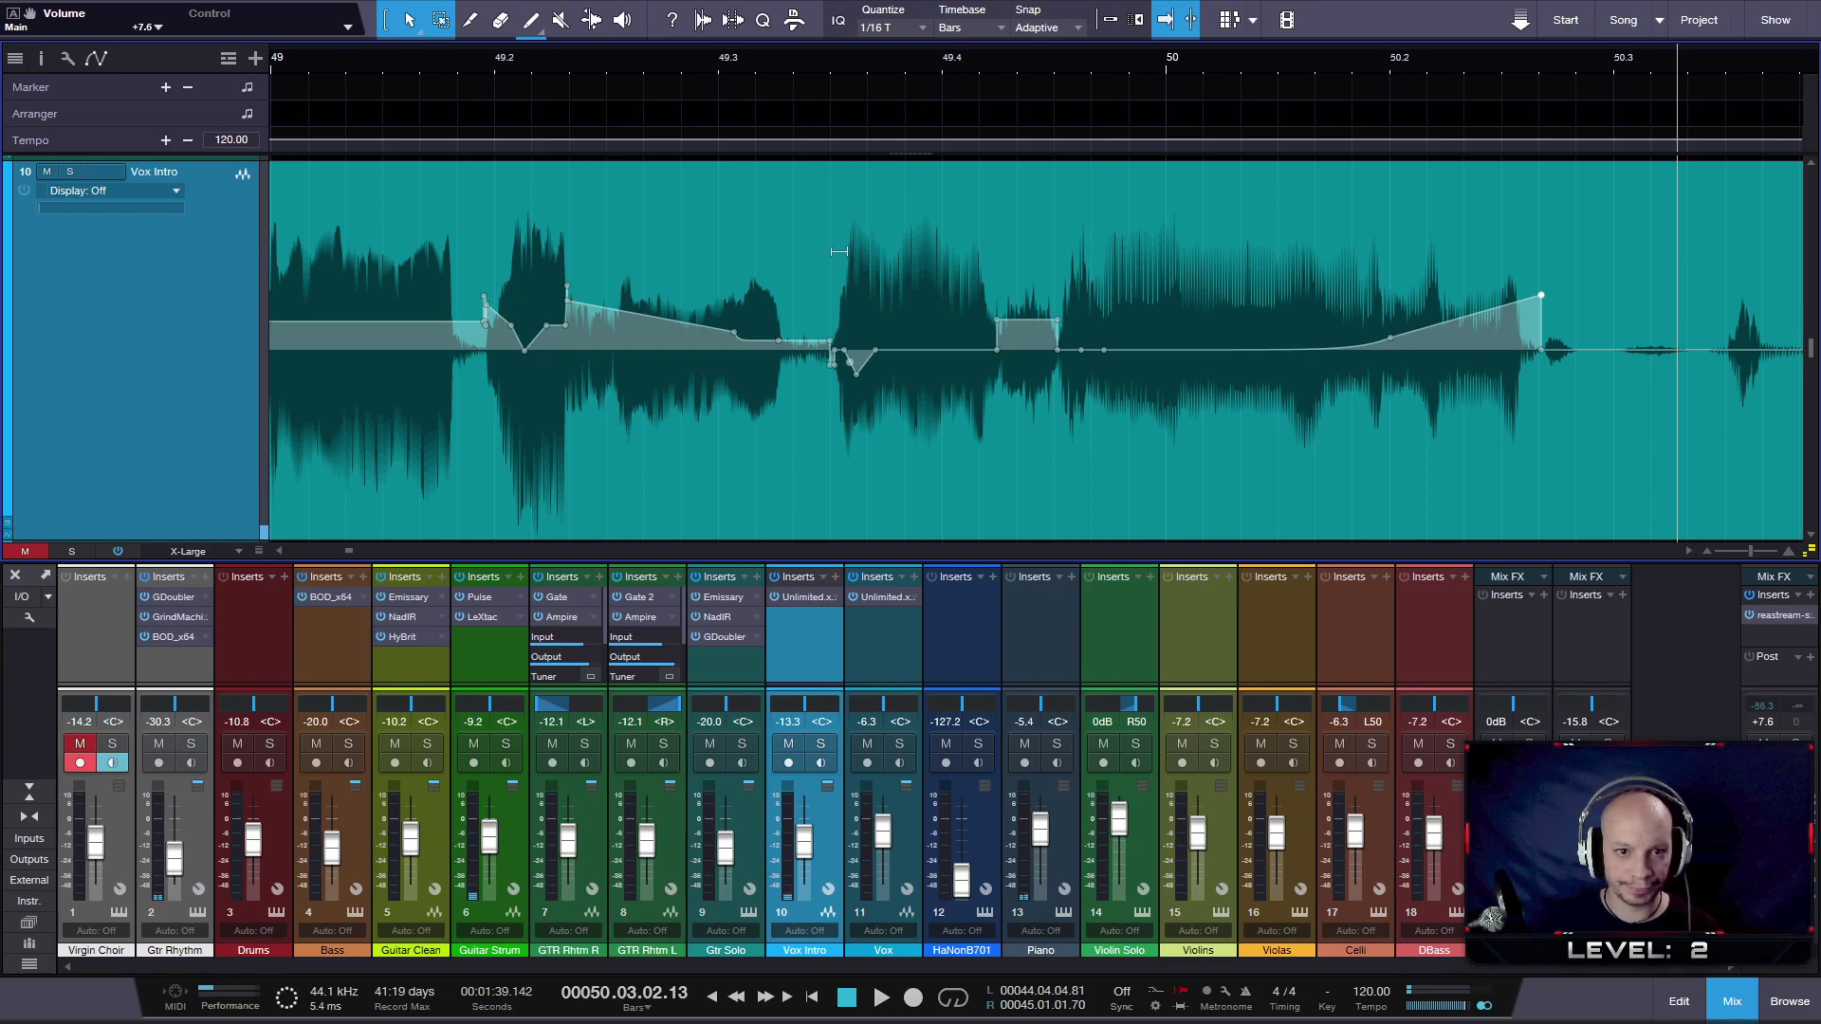
# - Raise the quiet gap after 49.4 a little further and play it back from just after 49.3
pyautogui.moveTo(1023, 259); pyautogui.dragTo(1024, 206)
pyautogui.click(794, 62)
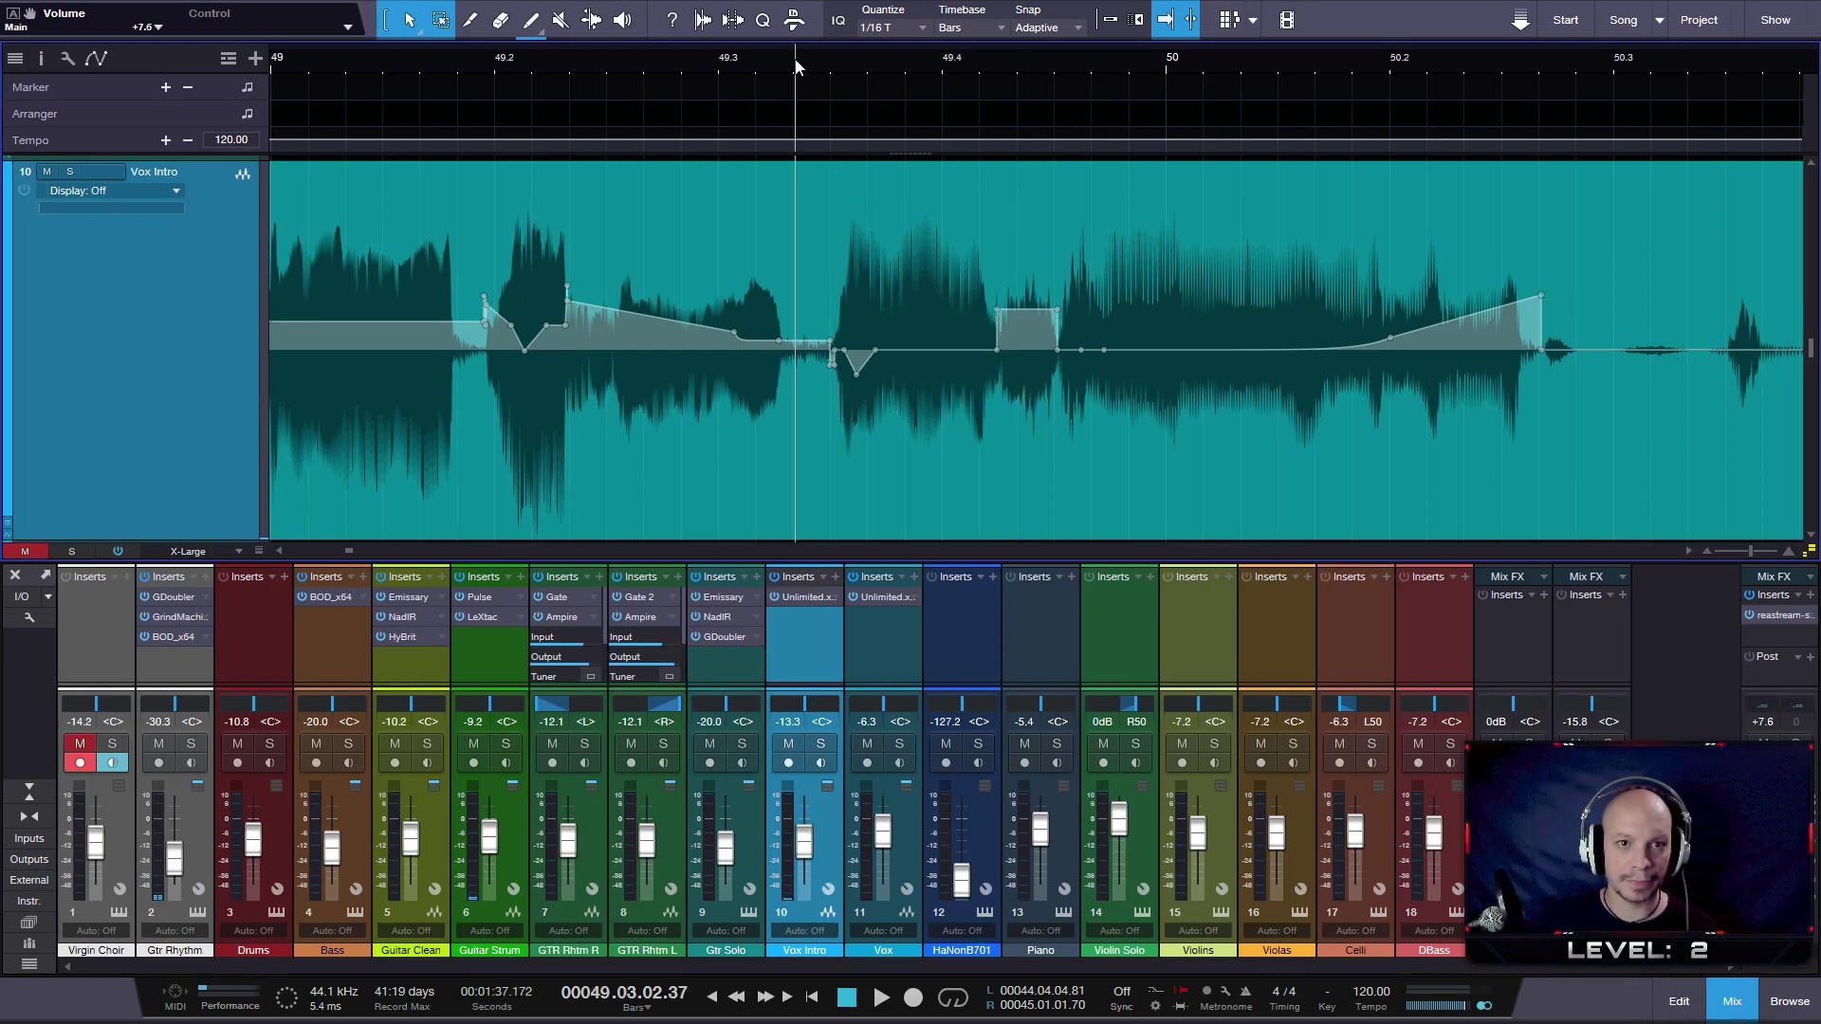
pyautogui.press('space')
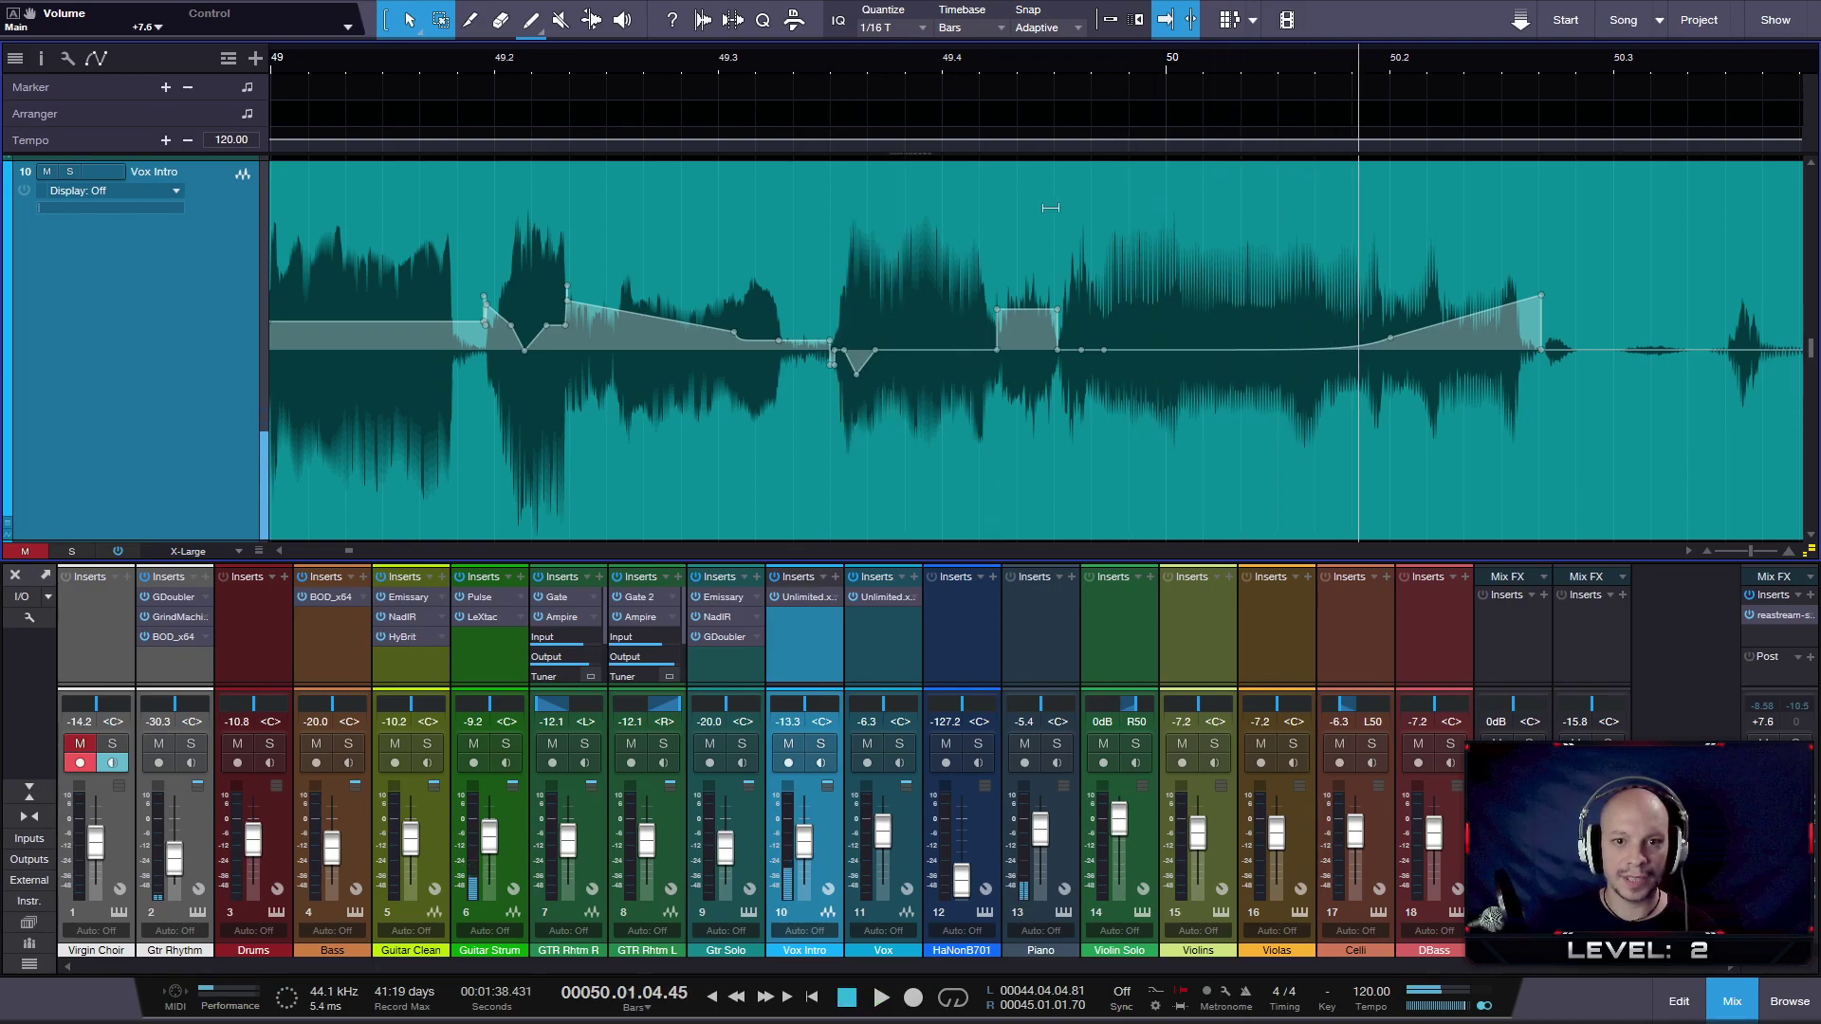
# - Select the whole phrase from midway between 49.3 and 49.4 to just before 50.3 and raise its gain slightly
pyautogui.press('w')
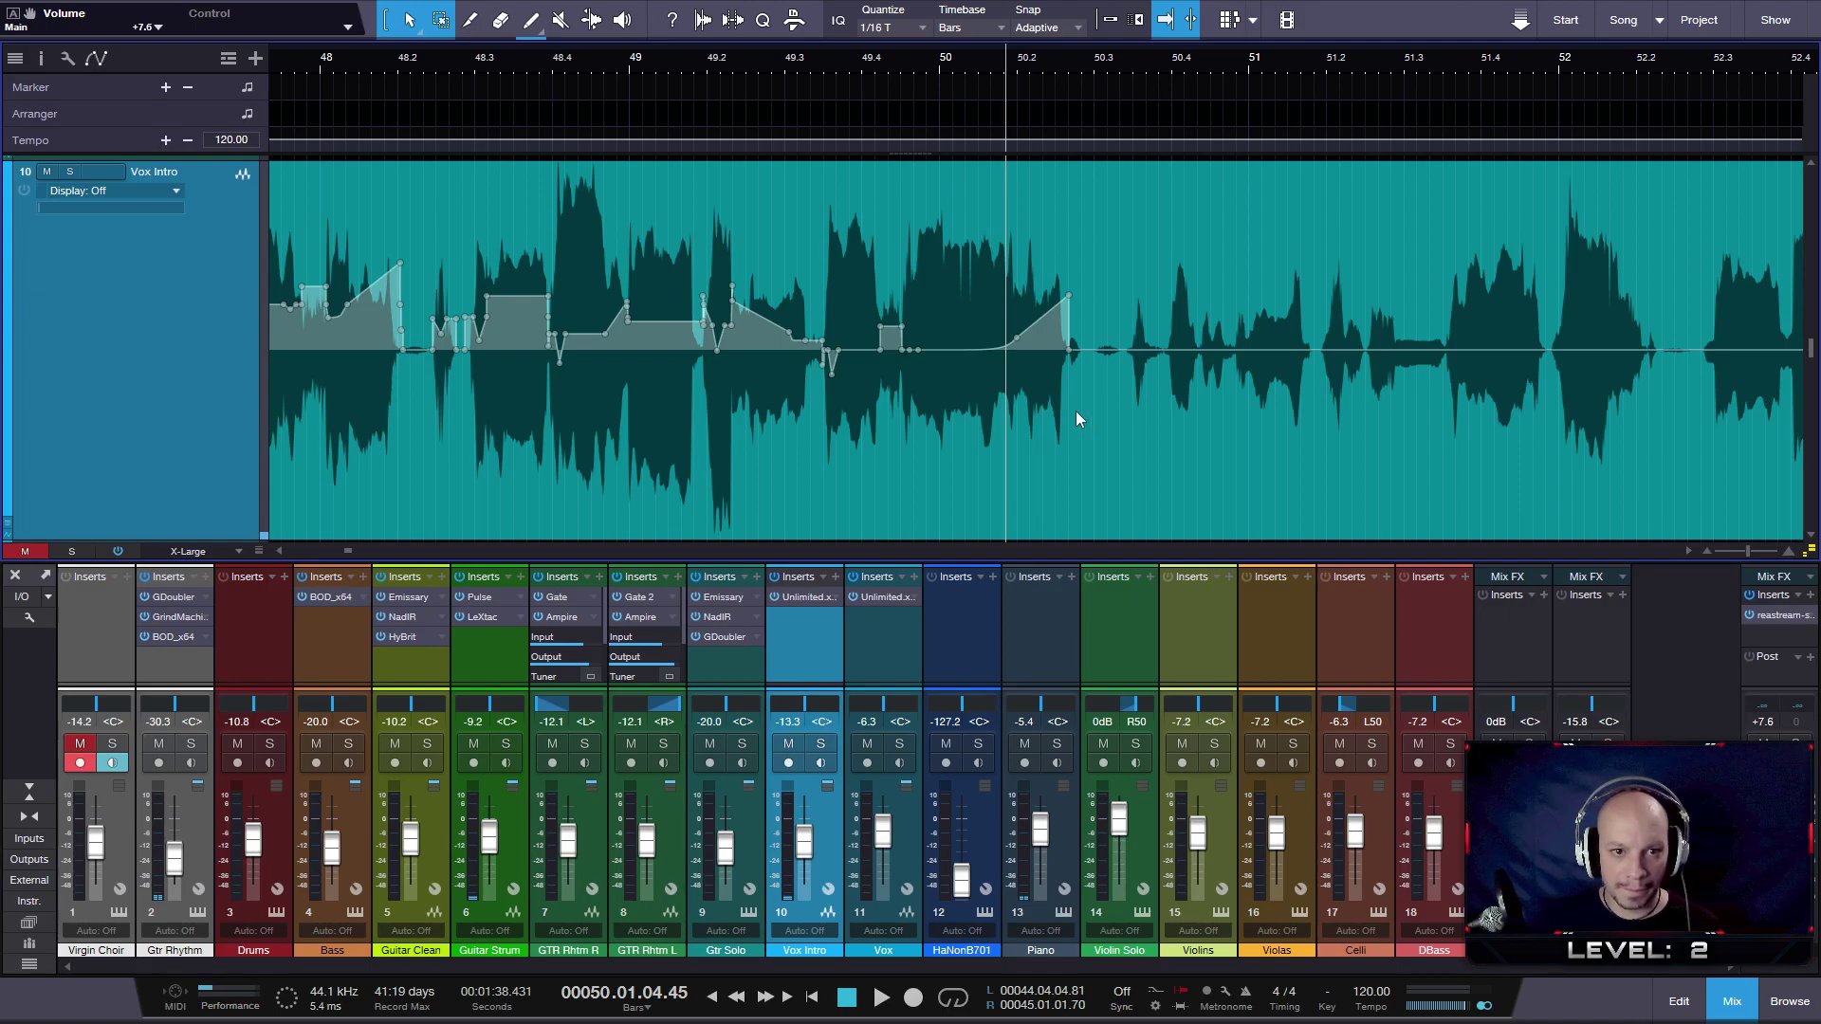
pyautogui.press('2')
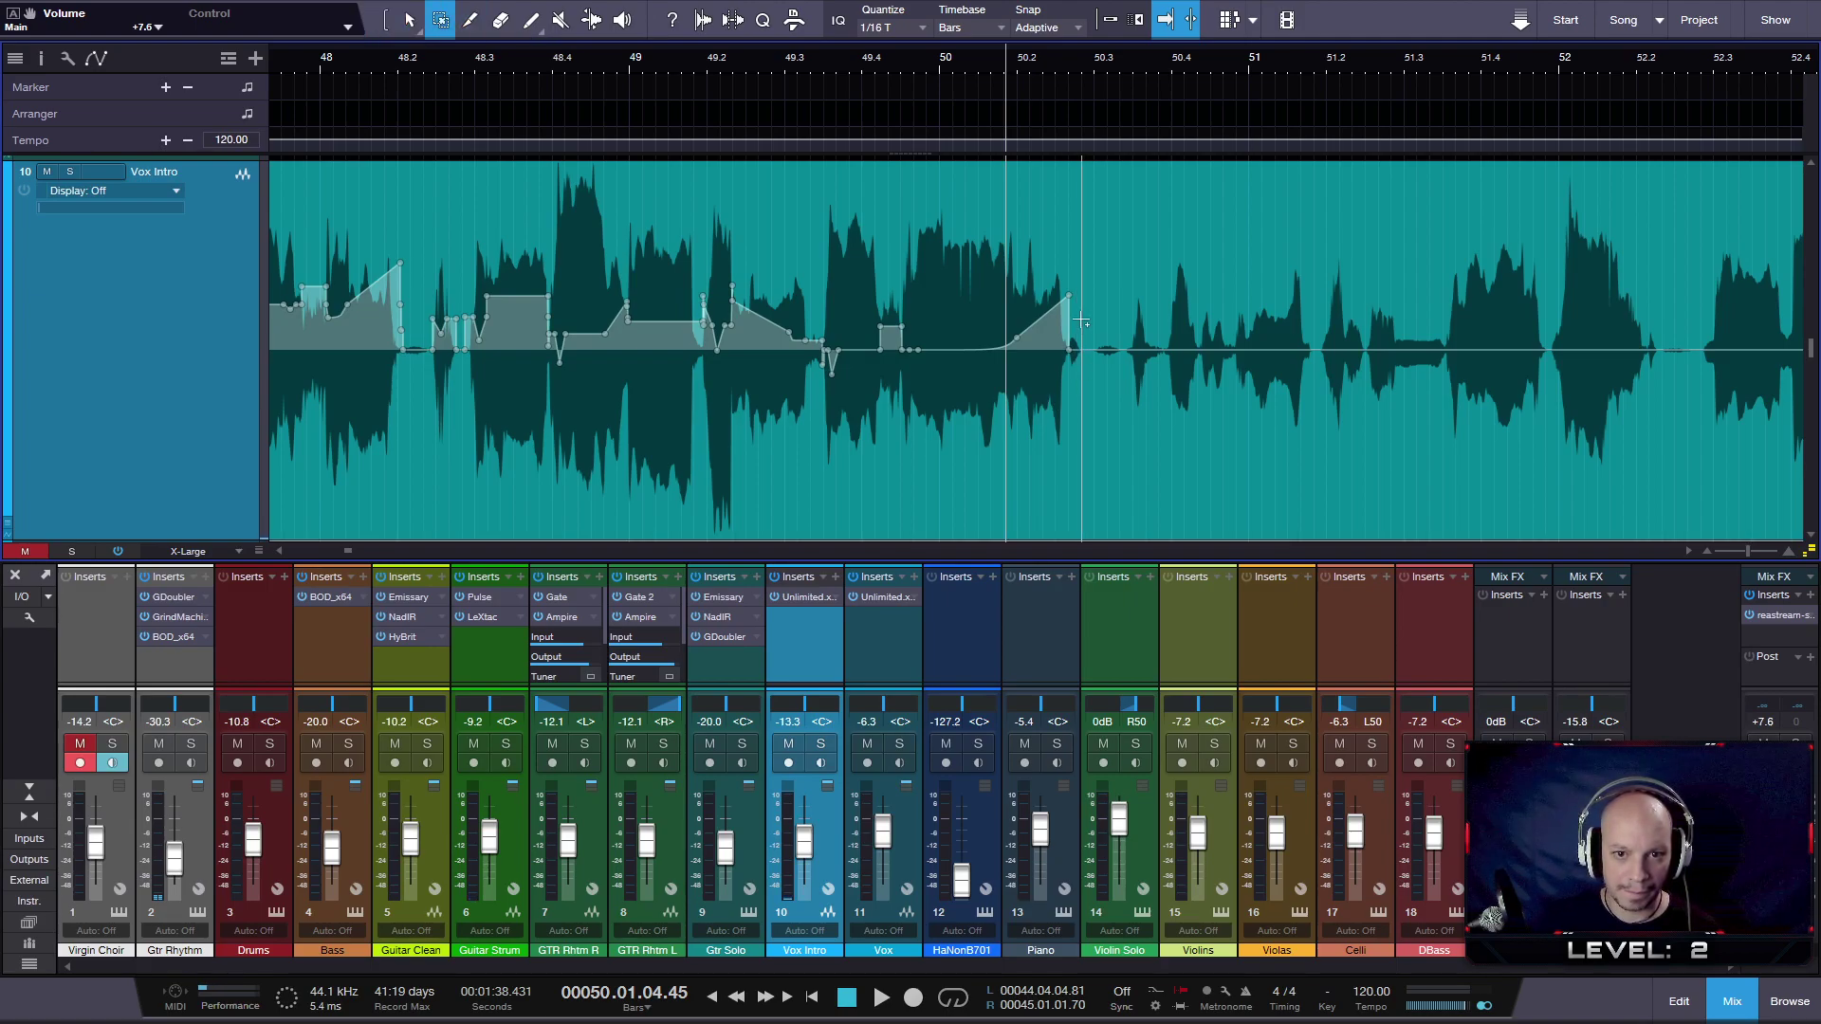
pyautogui.moveTo(1087, 278); pyautogui.dragTo(824, 256)
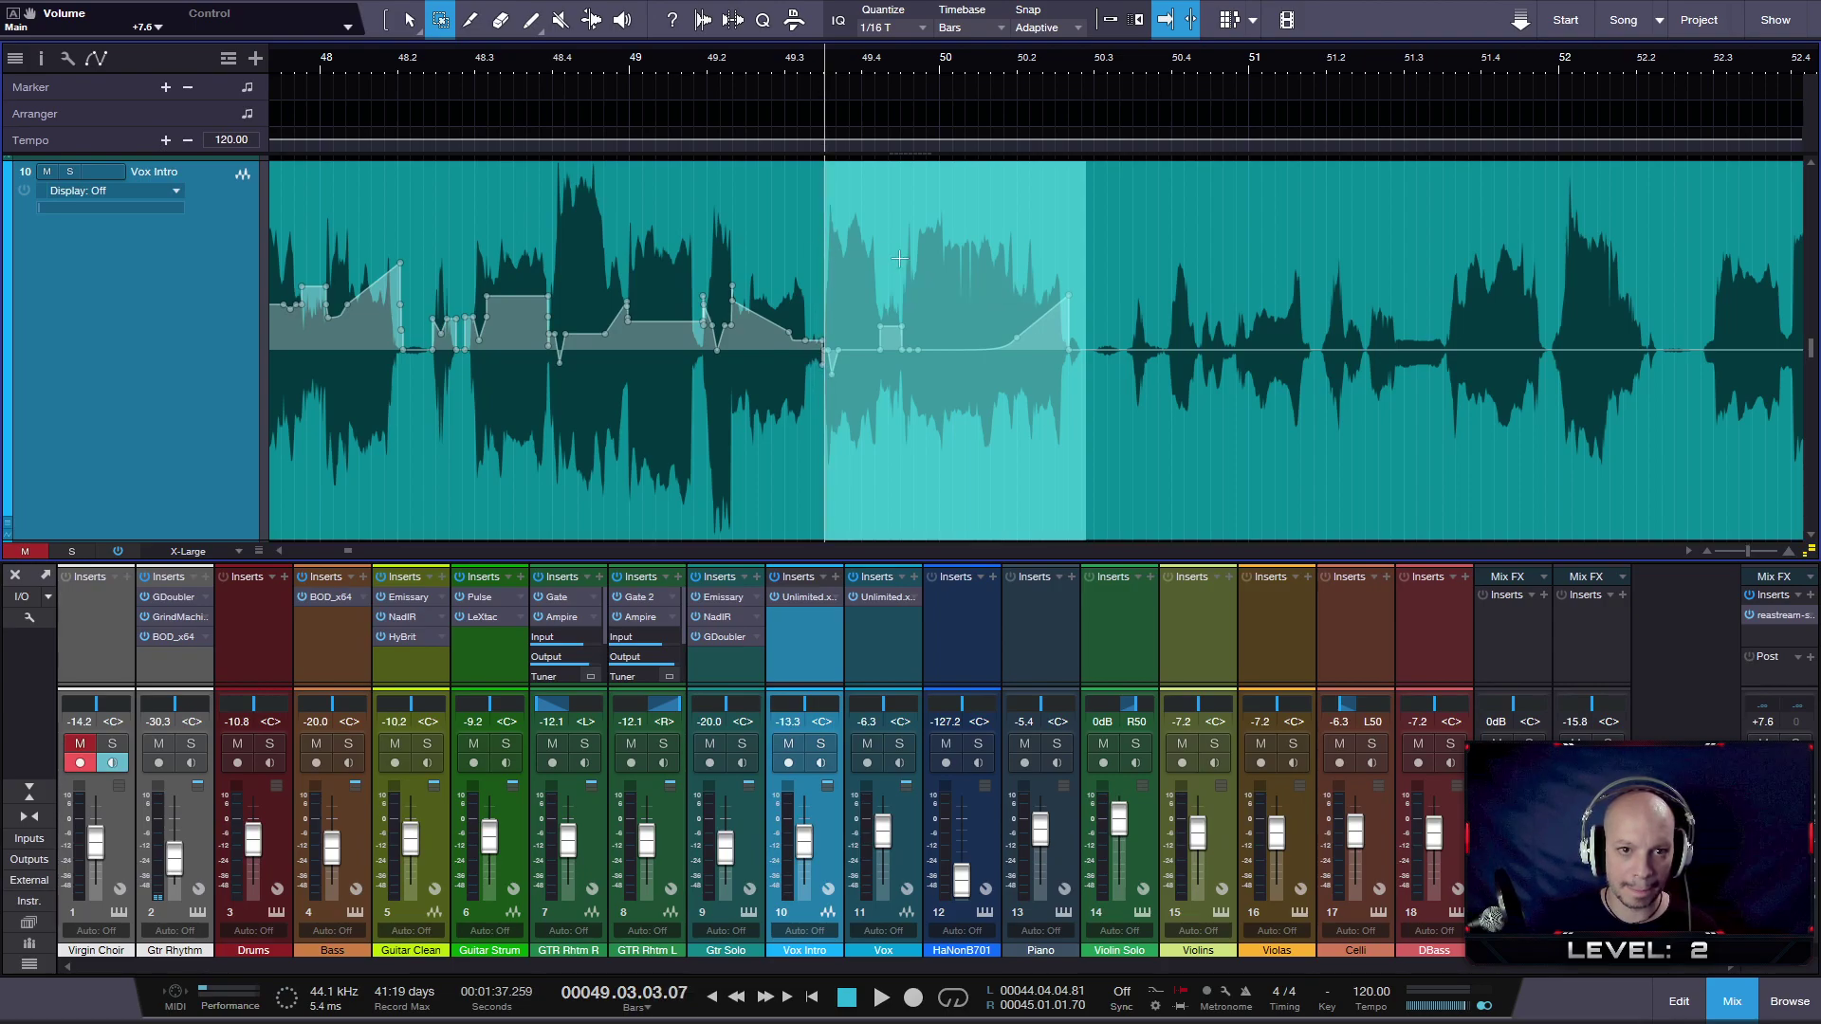
pyautogui.click(899, 257)
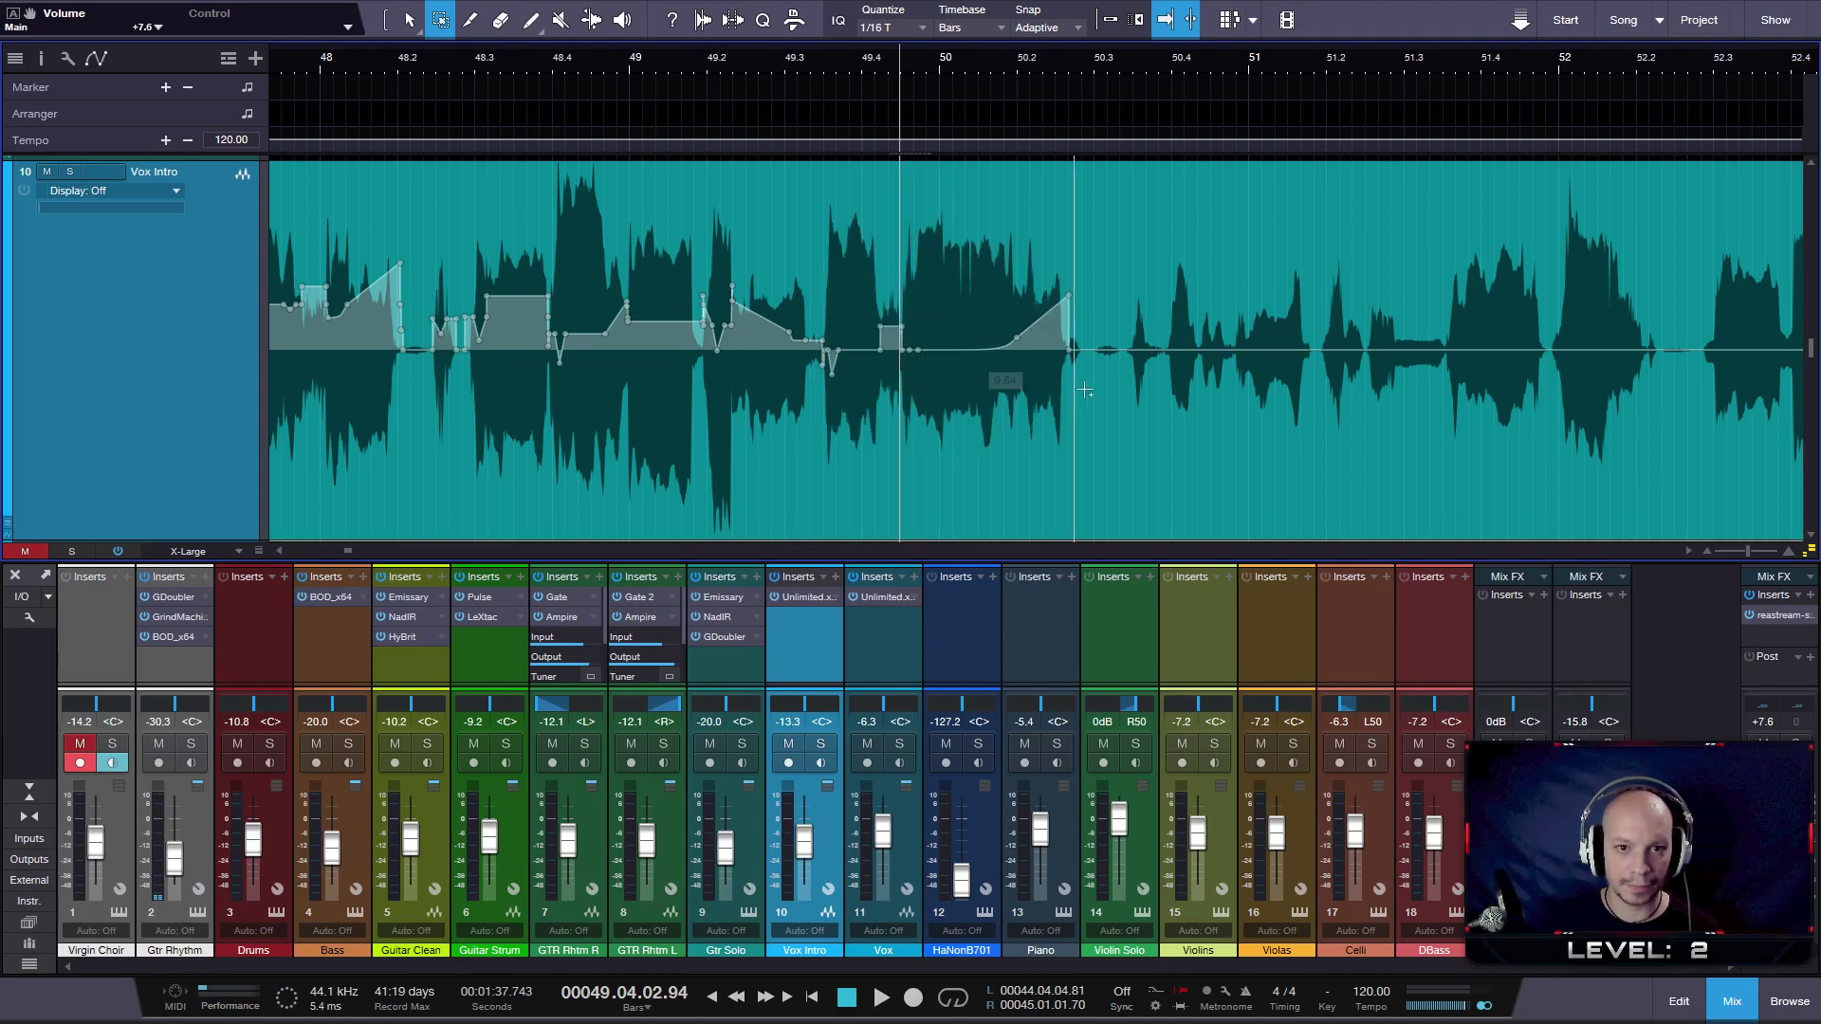
pyautogui.moveTo(1082, 431); pyautogui.dragTo(824, 275)
pyautogui.moveTo(928, 199); pyautogui.dragTo(922, 191)
# - Raise only the second half of the phrase, from before bar 50 to just before 50.3, slightly more and play it back
pyautogui.moveTo(1084, 453); pyautogui.dragTo(903, 398)
pyautogui.moveTo(987, 189); pyautogui.dragTo(987, 187)
pyautogui.moveTo(732, 68); pyautogui.dragTo(729, 65)
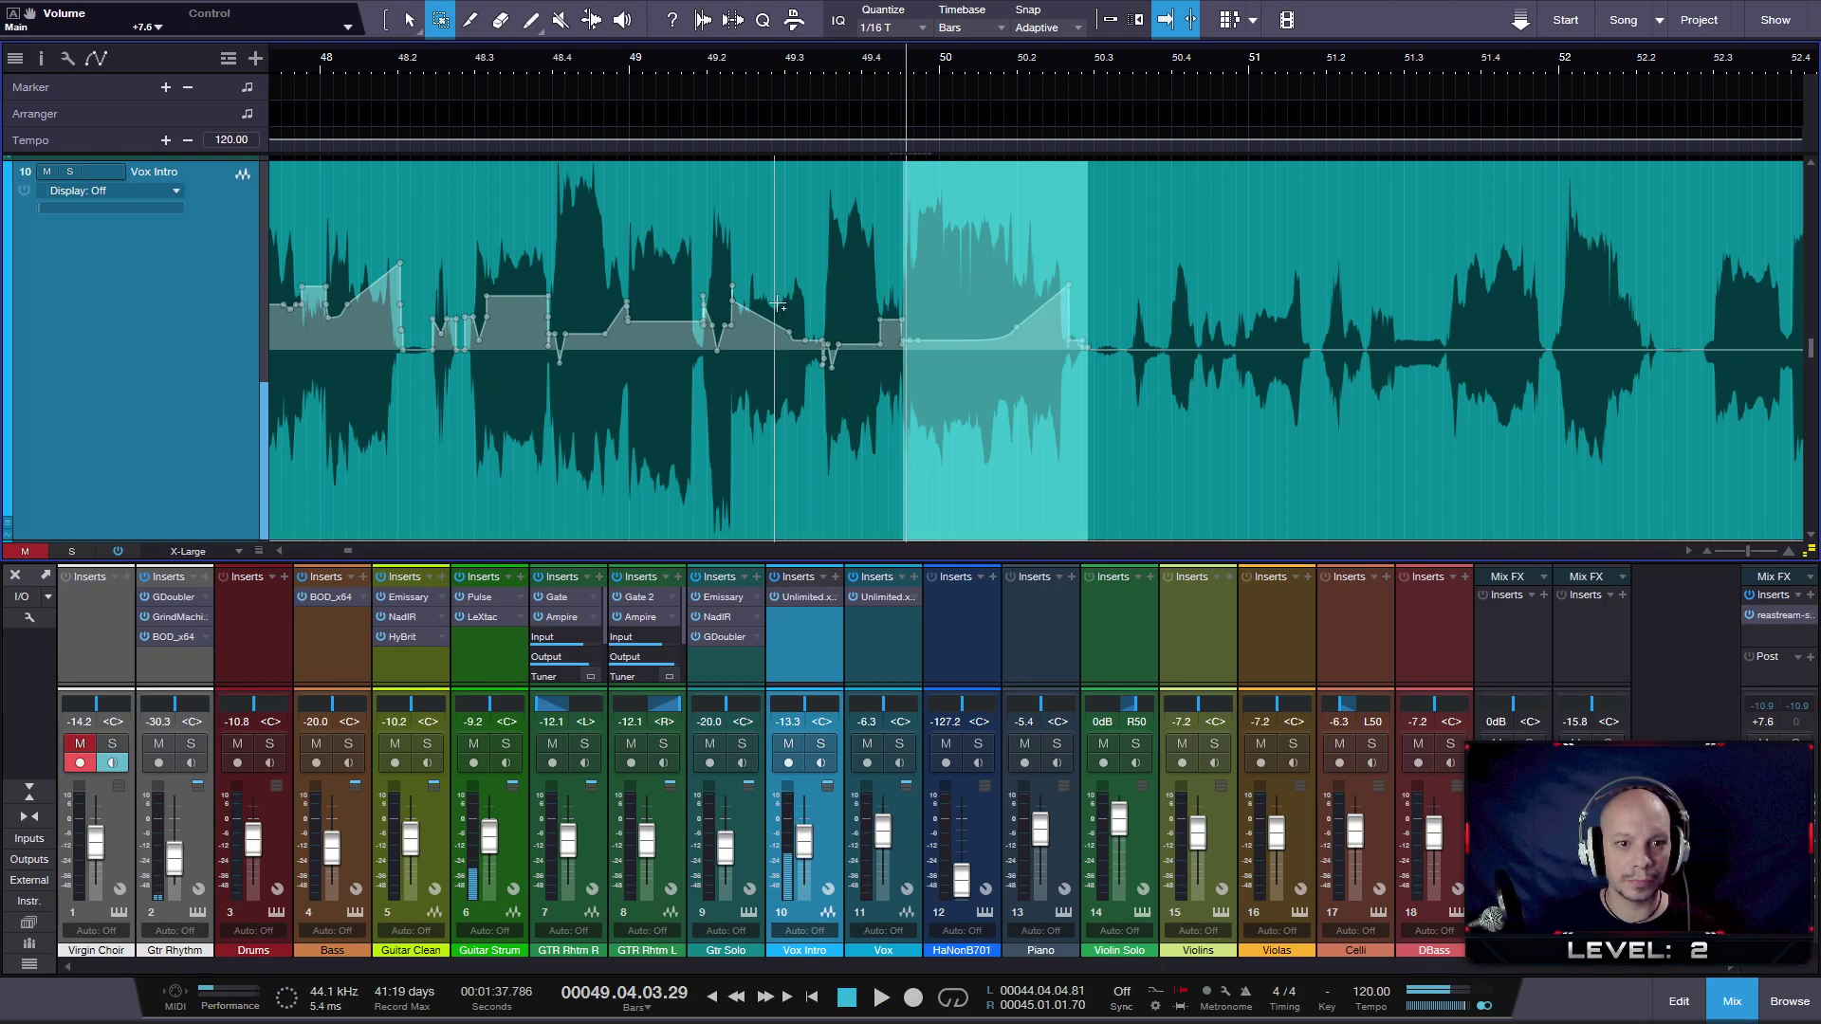
# - Raise the gain of the quiet section from 49.2.2.32 to 49.3.2.73 and play it back from about bar 49
pyautogui.moveTo(815, 484); pyautogui.dragTo(732, 456)
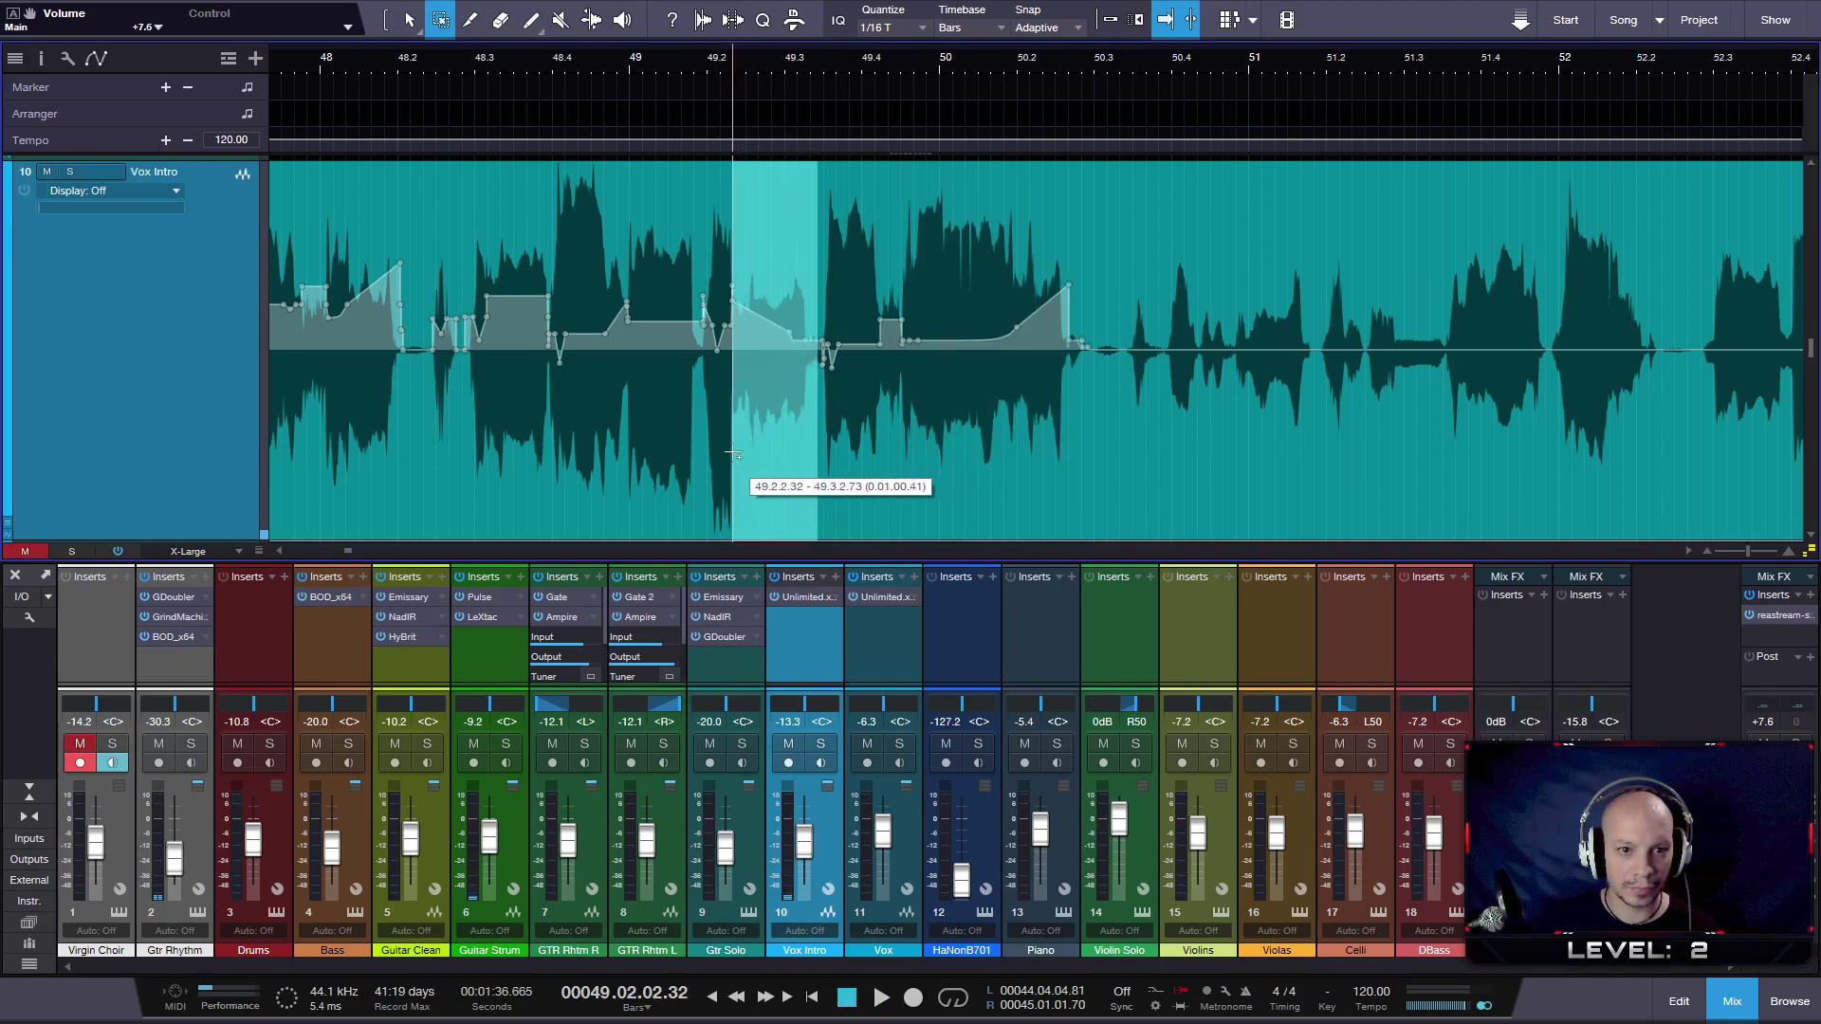
pyautogui.moveTo(787, 241); pyautogui.dragTo(787, 218)
pyautogui.press('space')
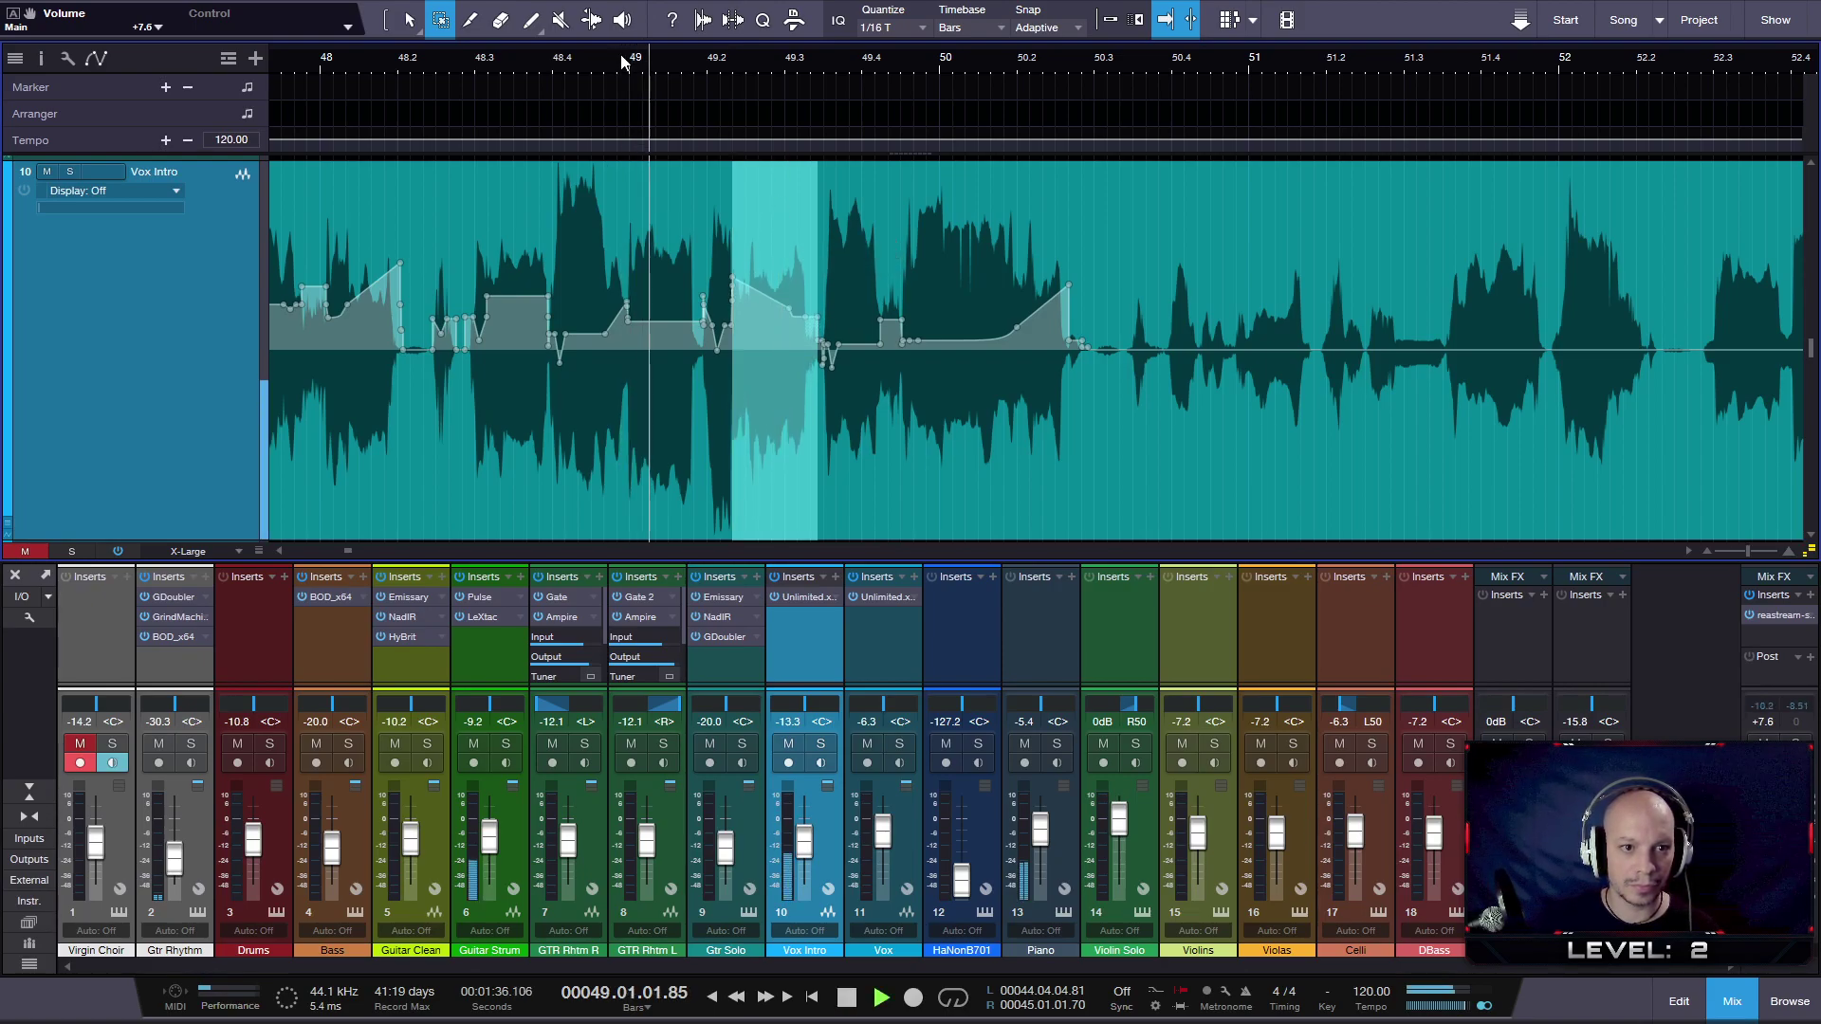
pyautogui.press('space')
# - Lower the selected section after the 49.2 peak slightly and play it back from bar 49
pyautogui.moveTo(766, 226); pyautogui.dragTo(766, 226)
pyautogui.click(639, 63)
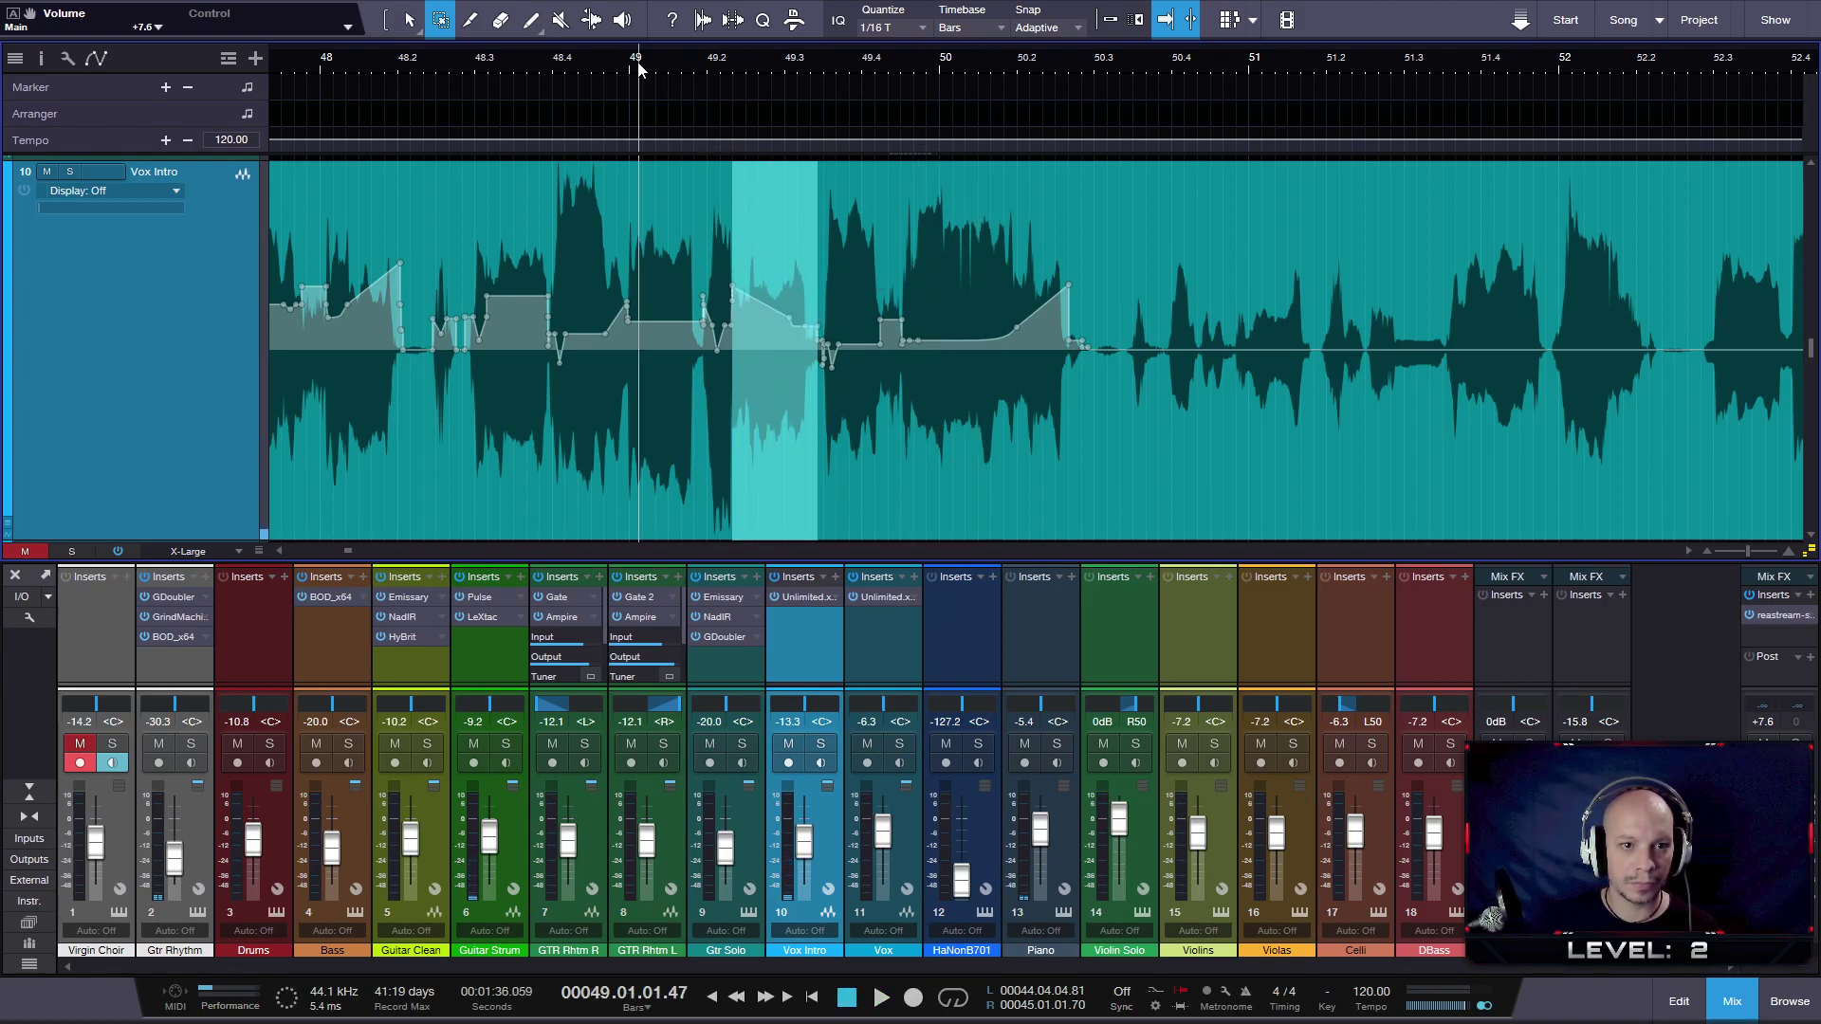
pyautogui.press('space')
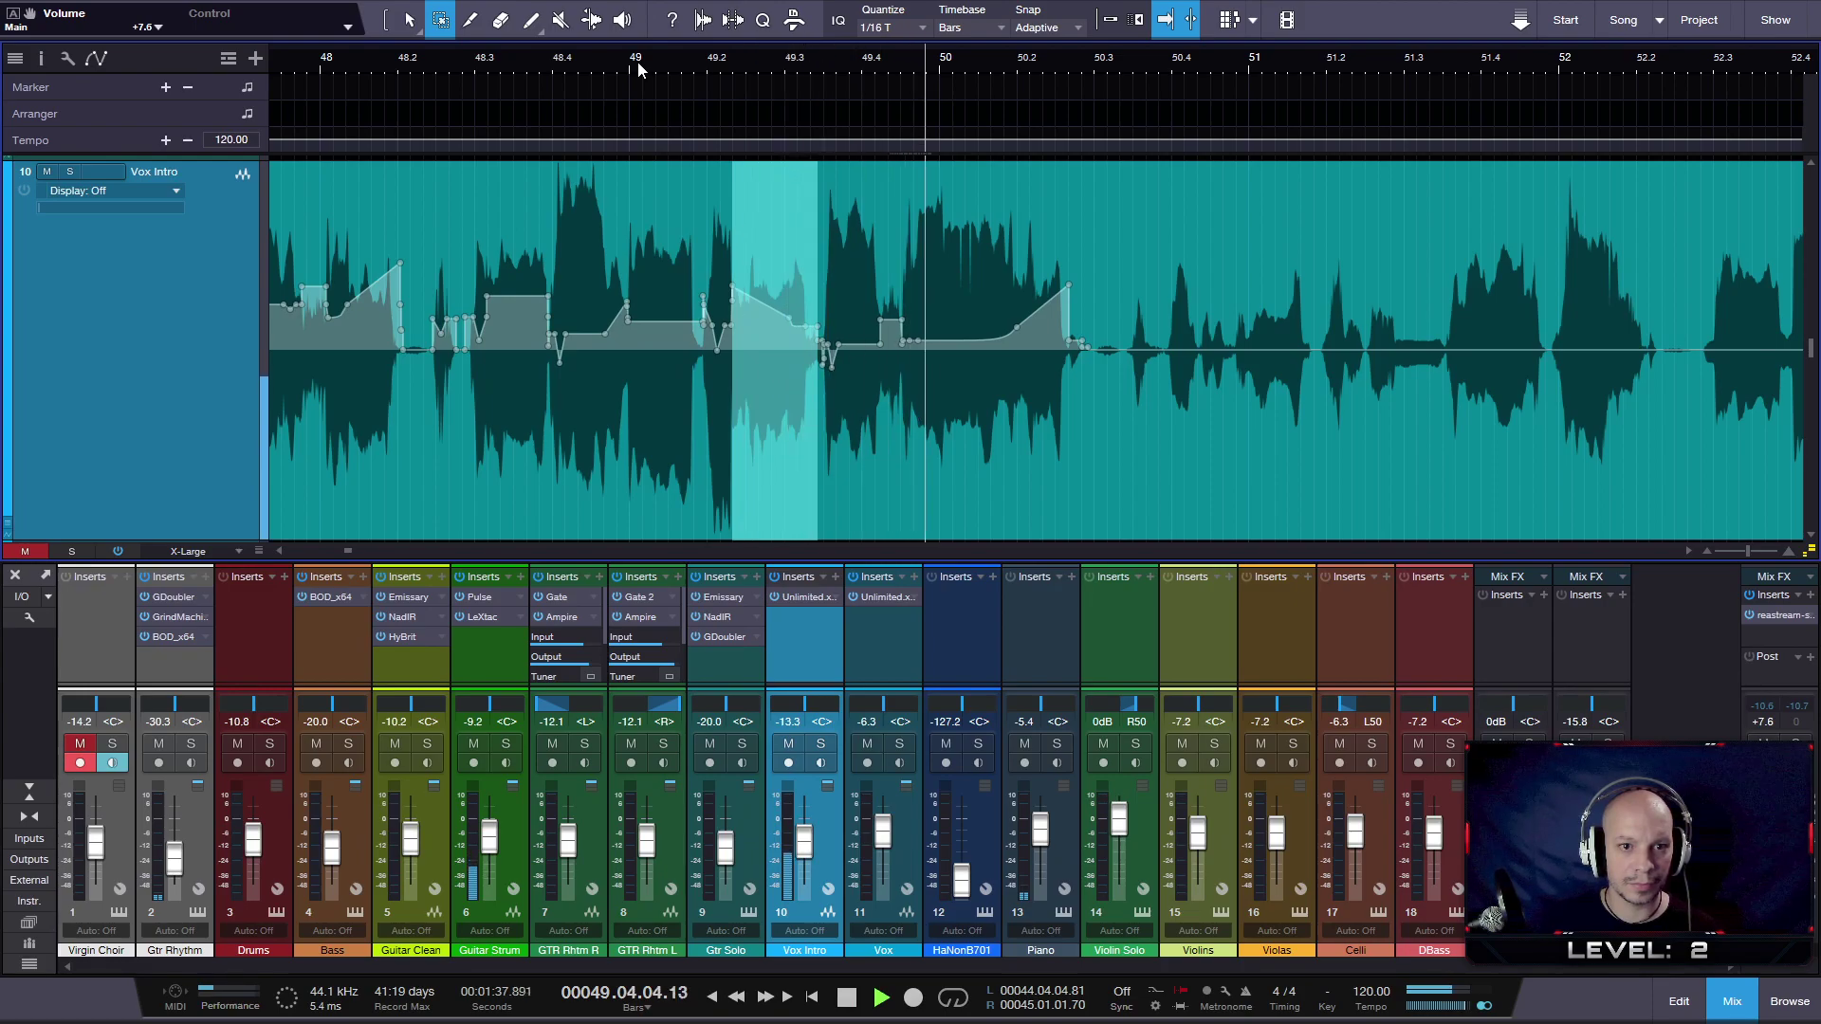
# - Select the section from 49.3.2.75 to 49.4.3.05, raise its gain slightly and play it back from before 49.2
pyautogui.press('space')
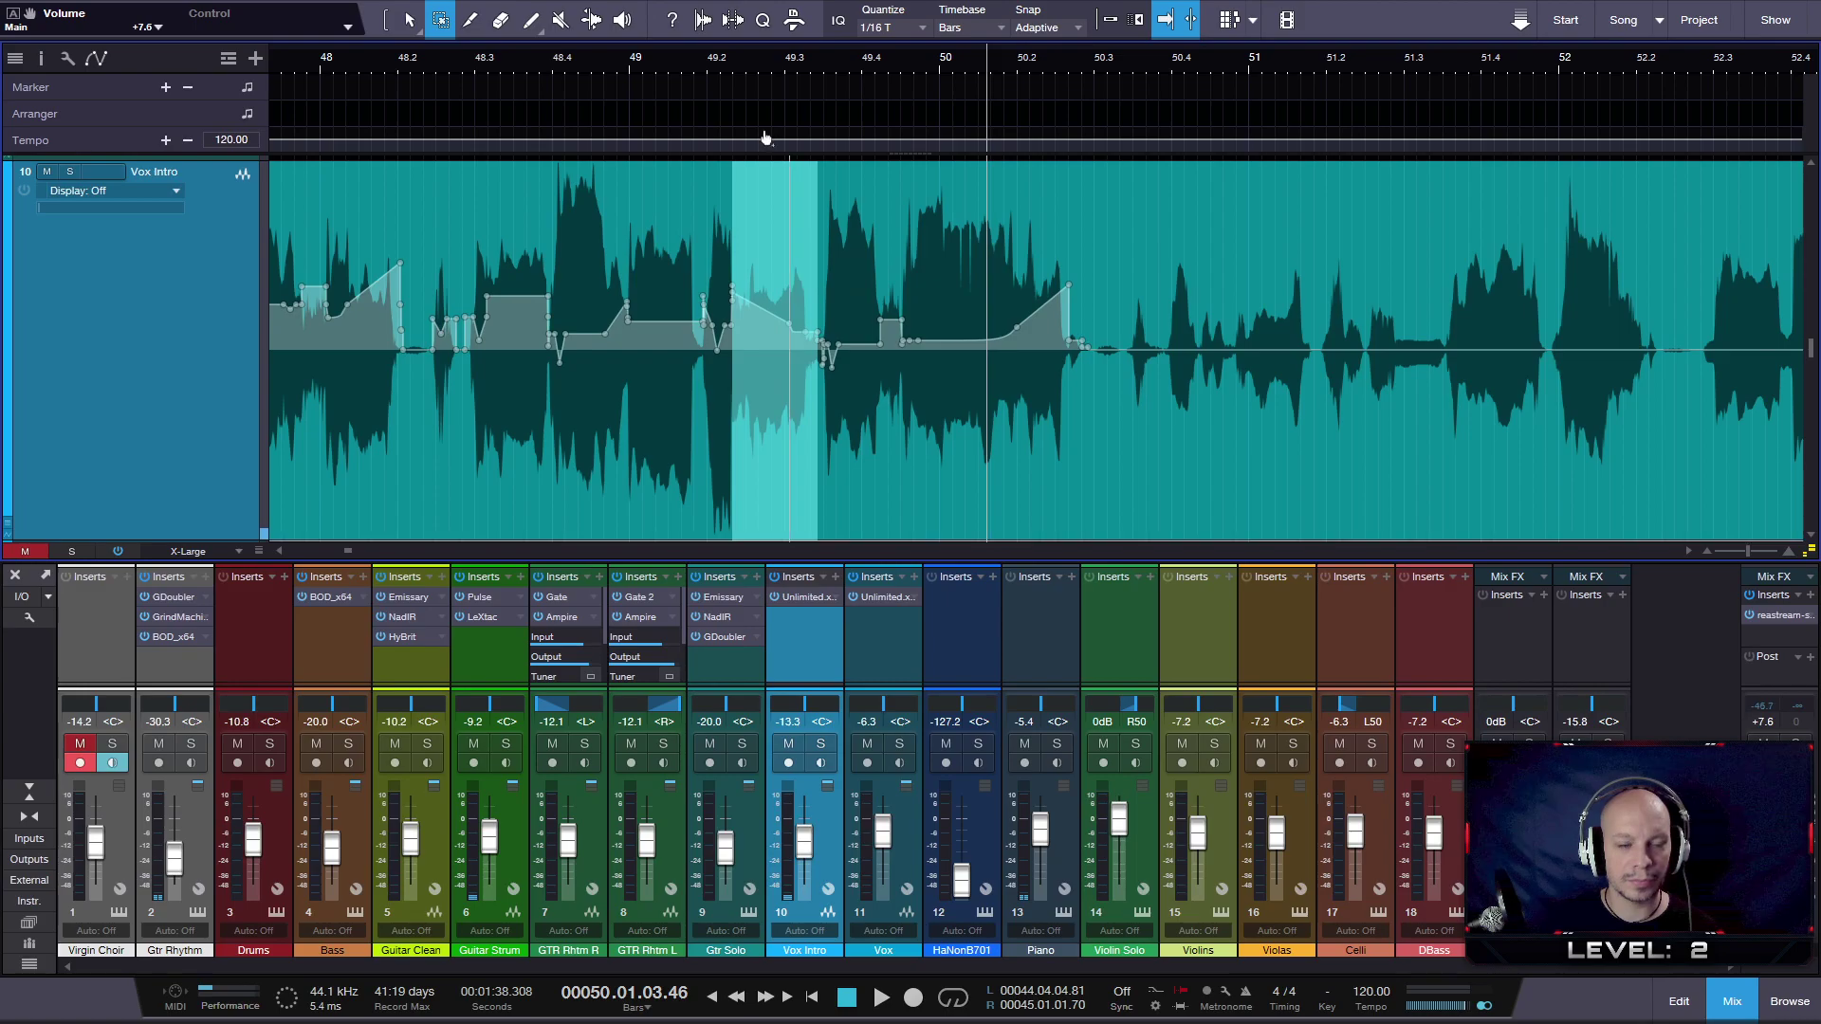
pyautogui.click(659, 59)
pyautogui.press('space')
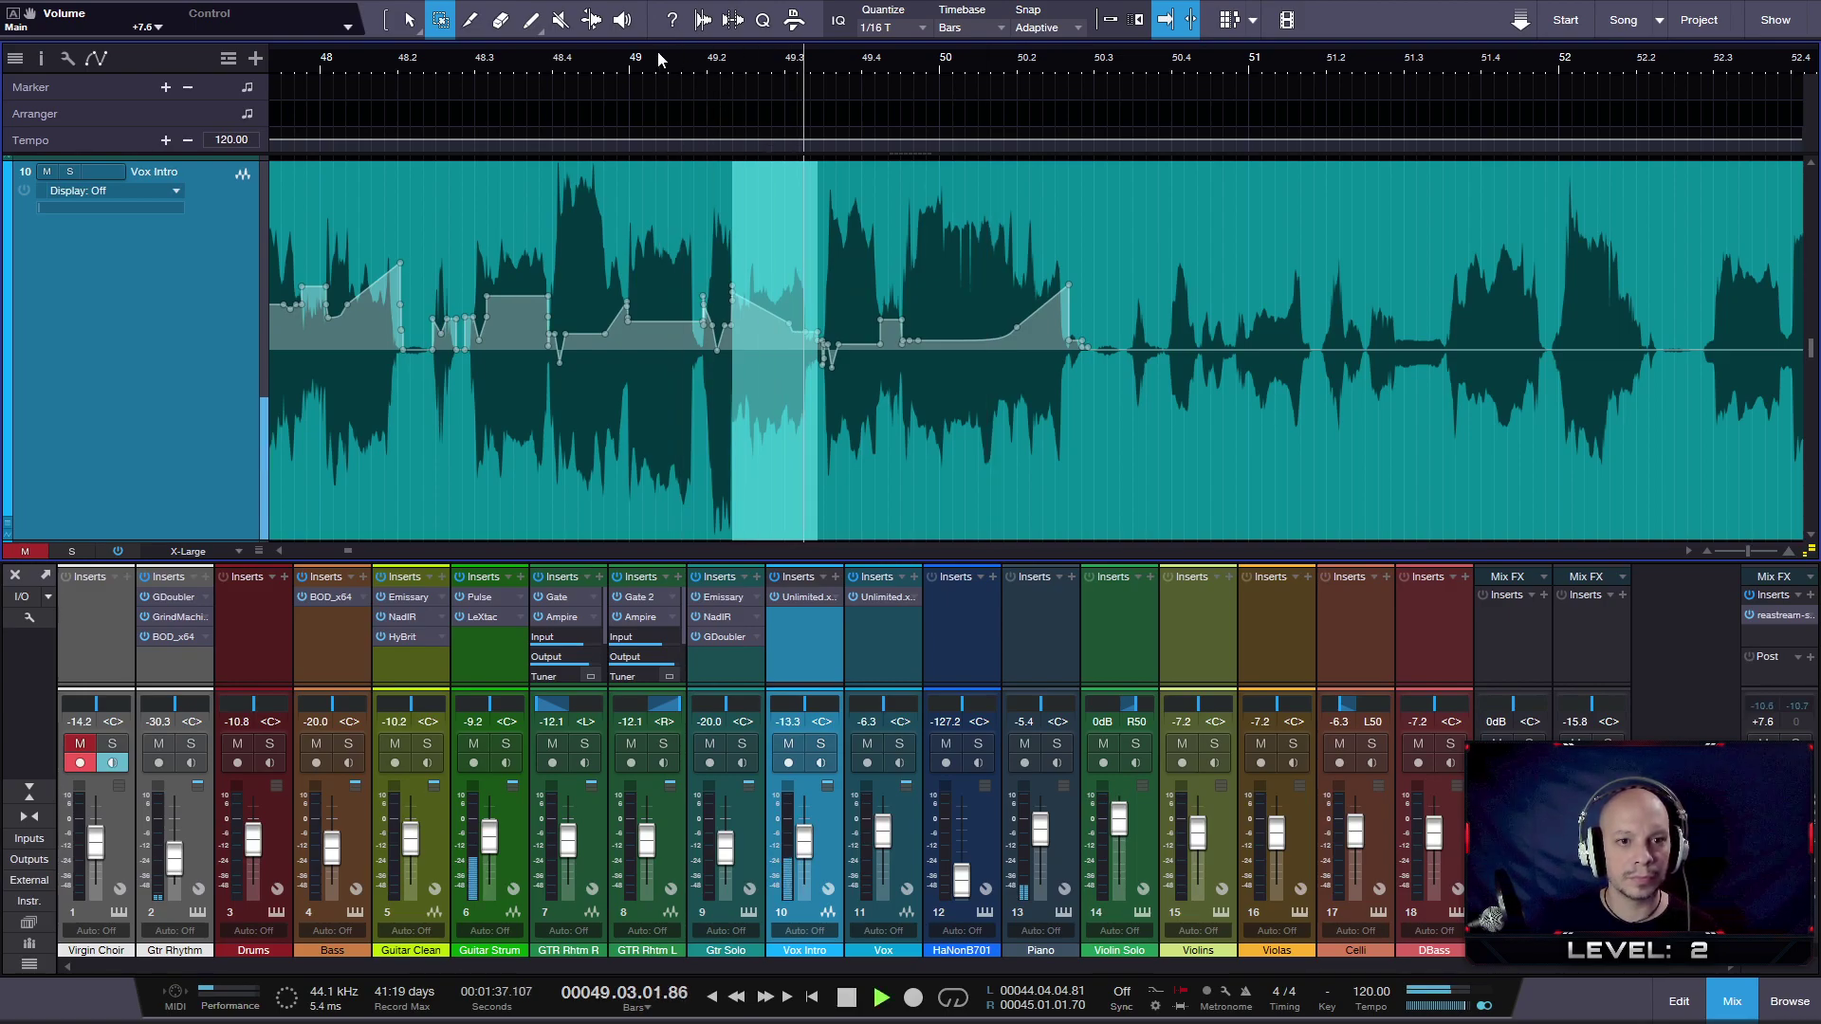
pyautogui.press('space')
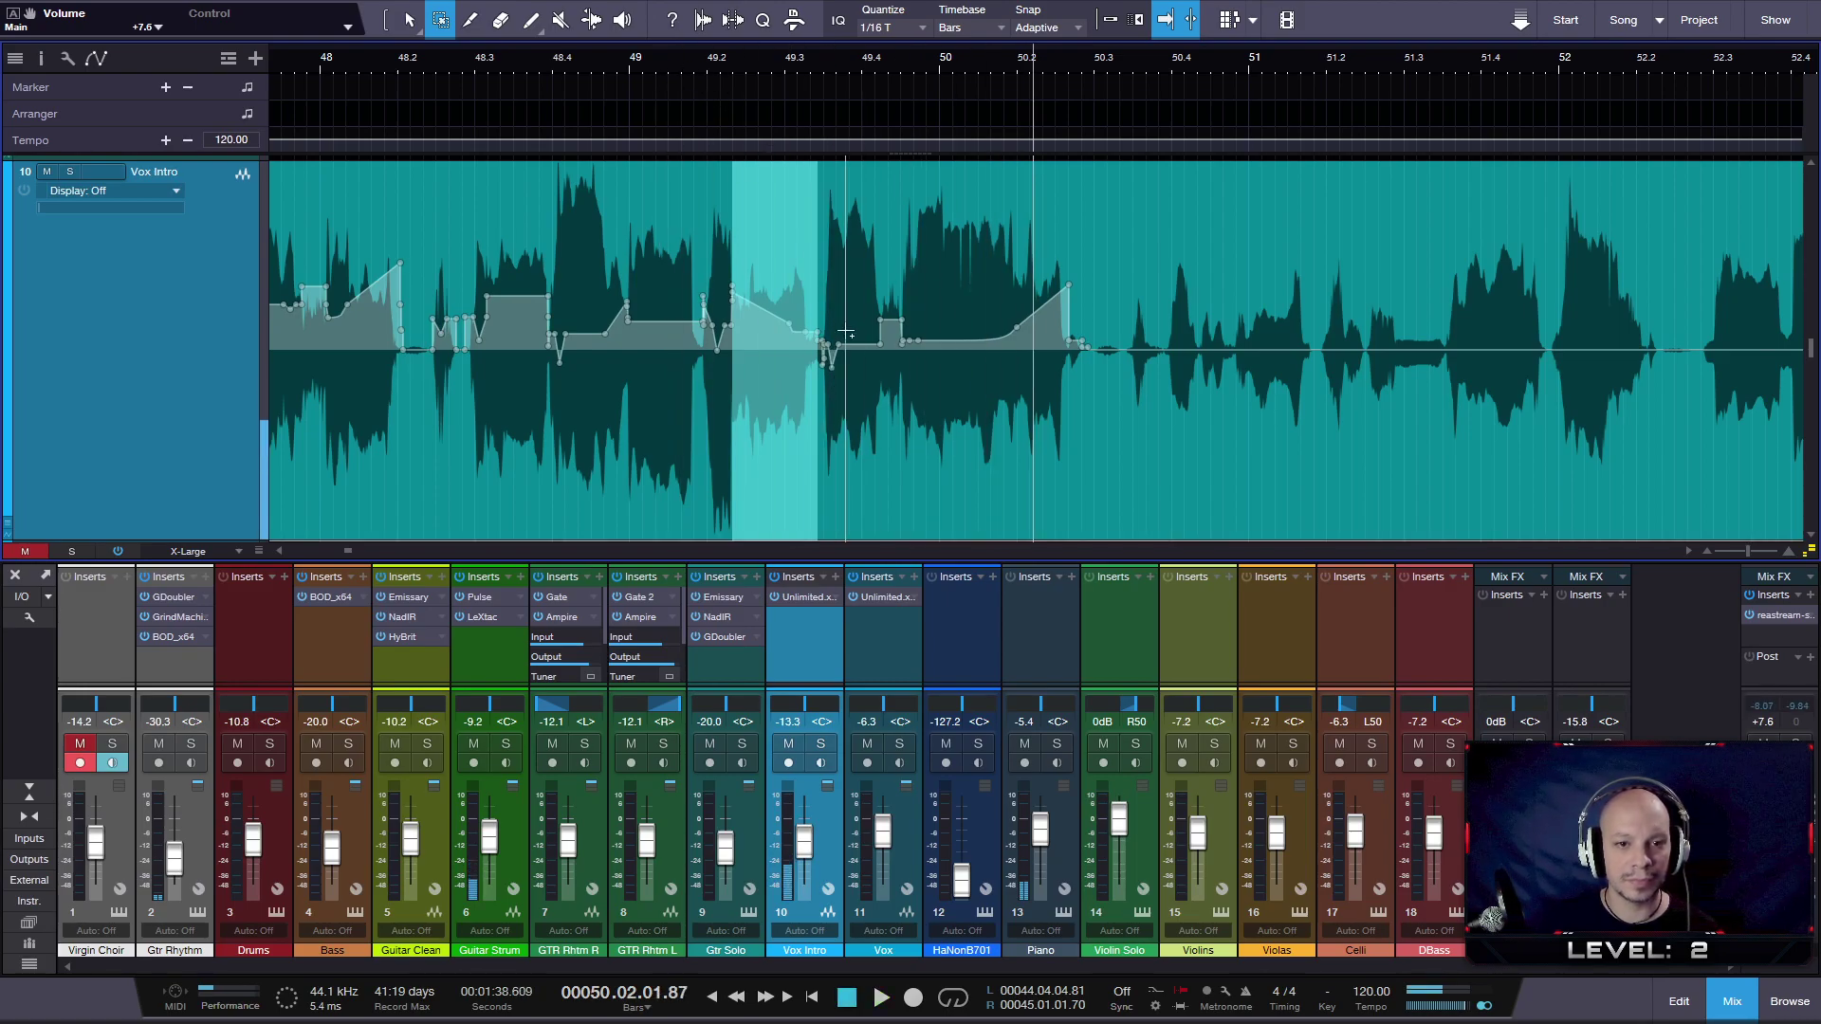
pyautogui.scroll(2, 869, 417)
pyautogui.moveTo(792, 284); pyautogui.dragTo(919, 285)
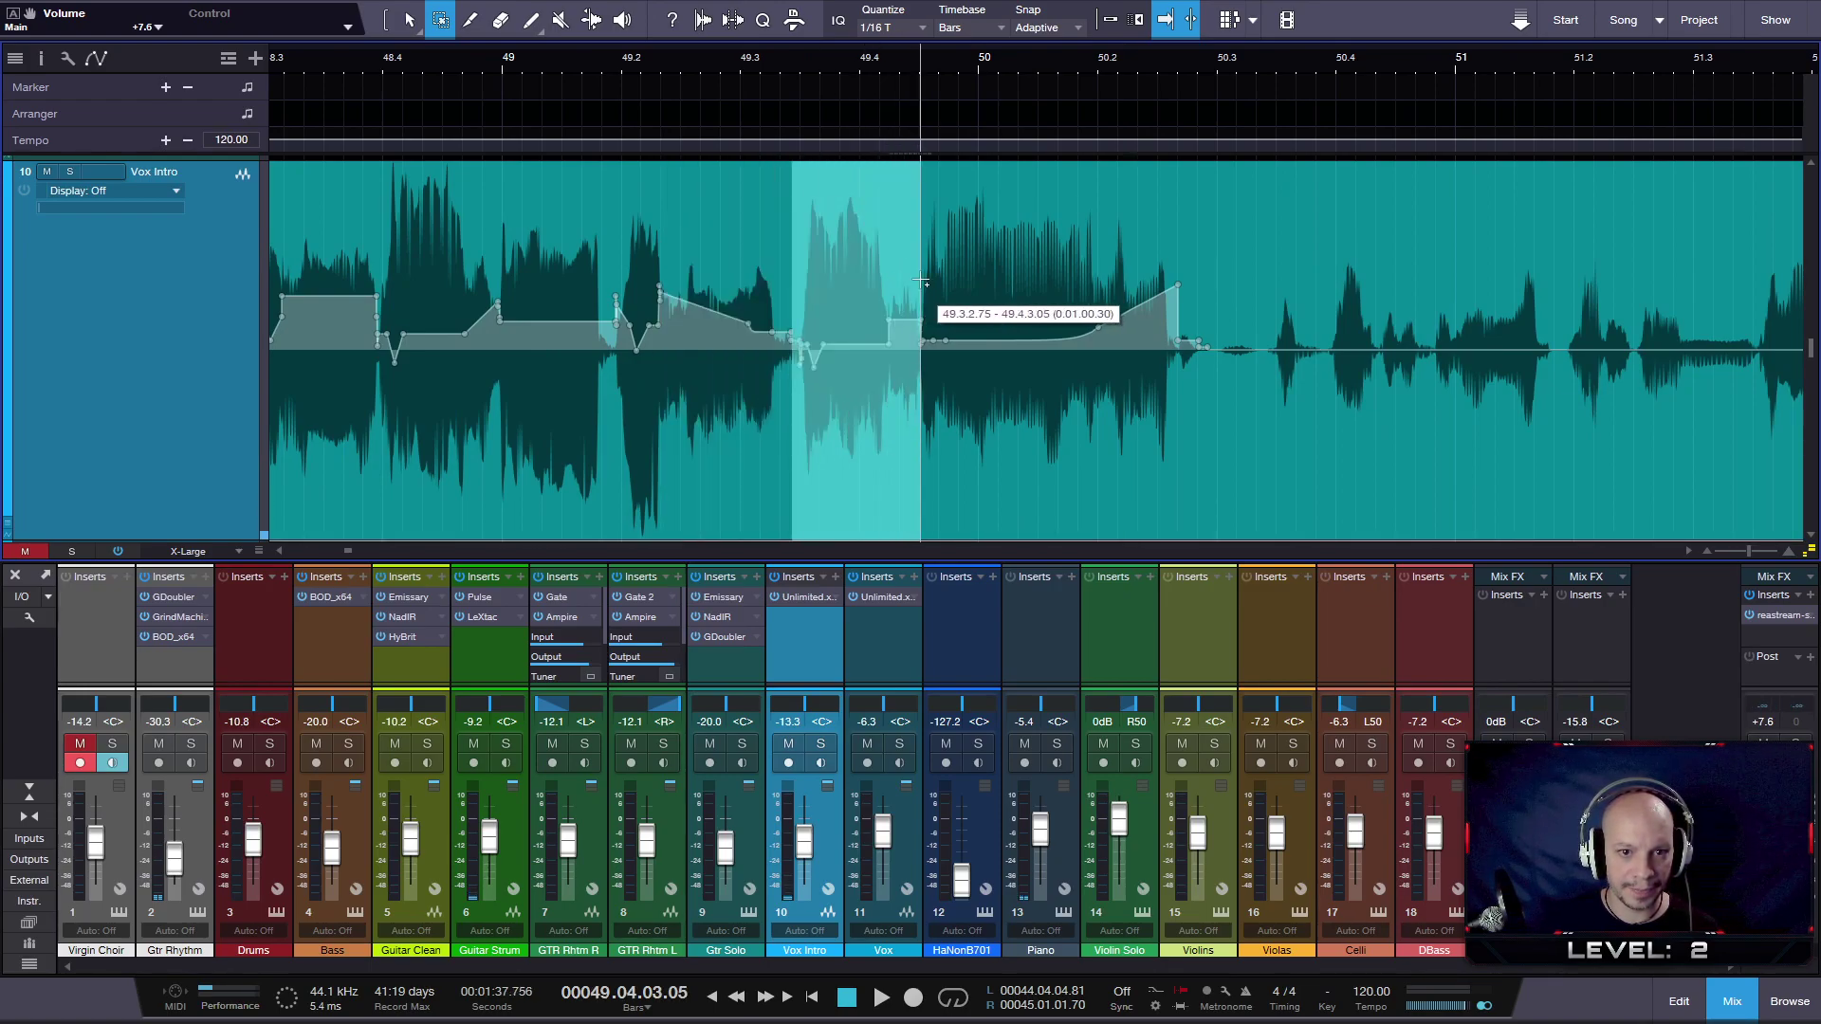
pyautogui.moveTo(841, 189); pyautogui.dragTo(832, 177)
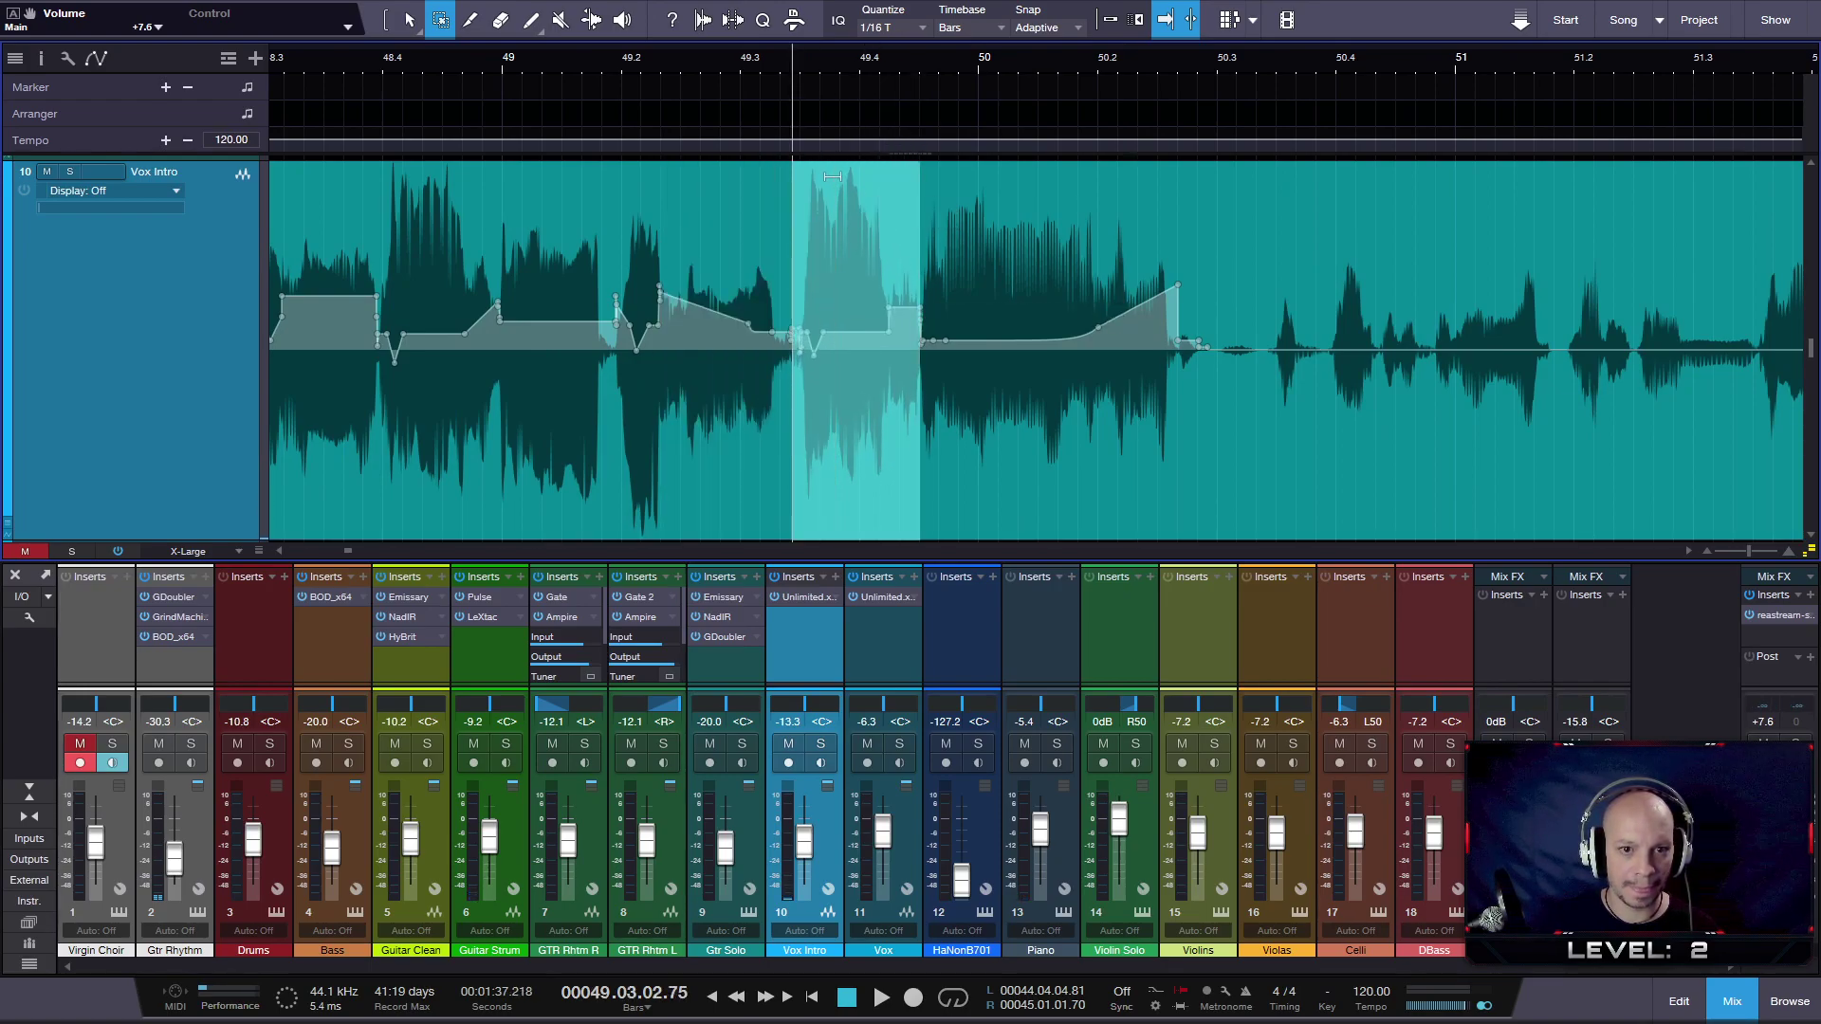
pyautogui.press('space')
pyautogui.click(620, 59)
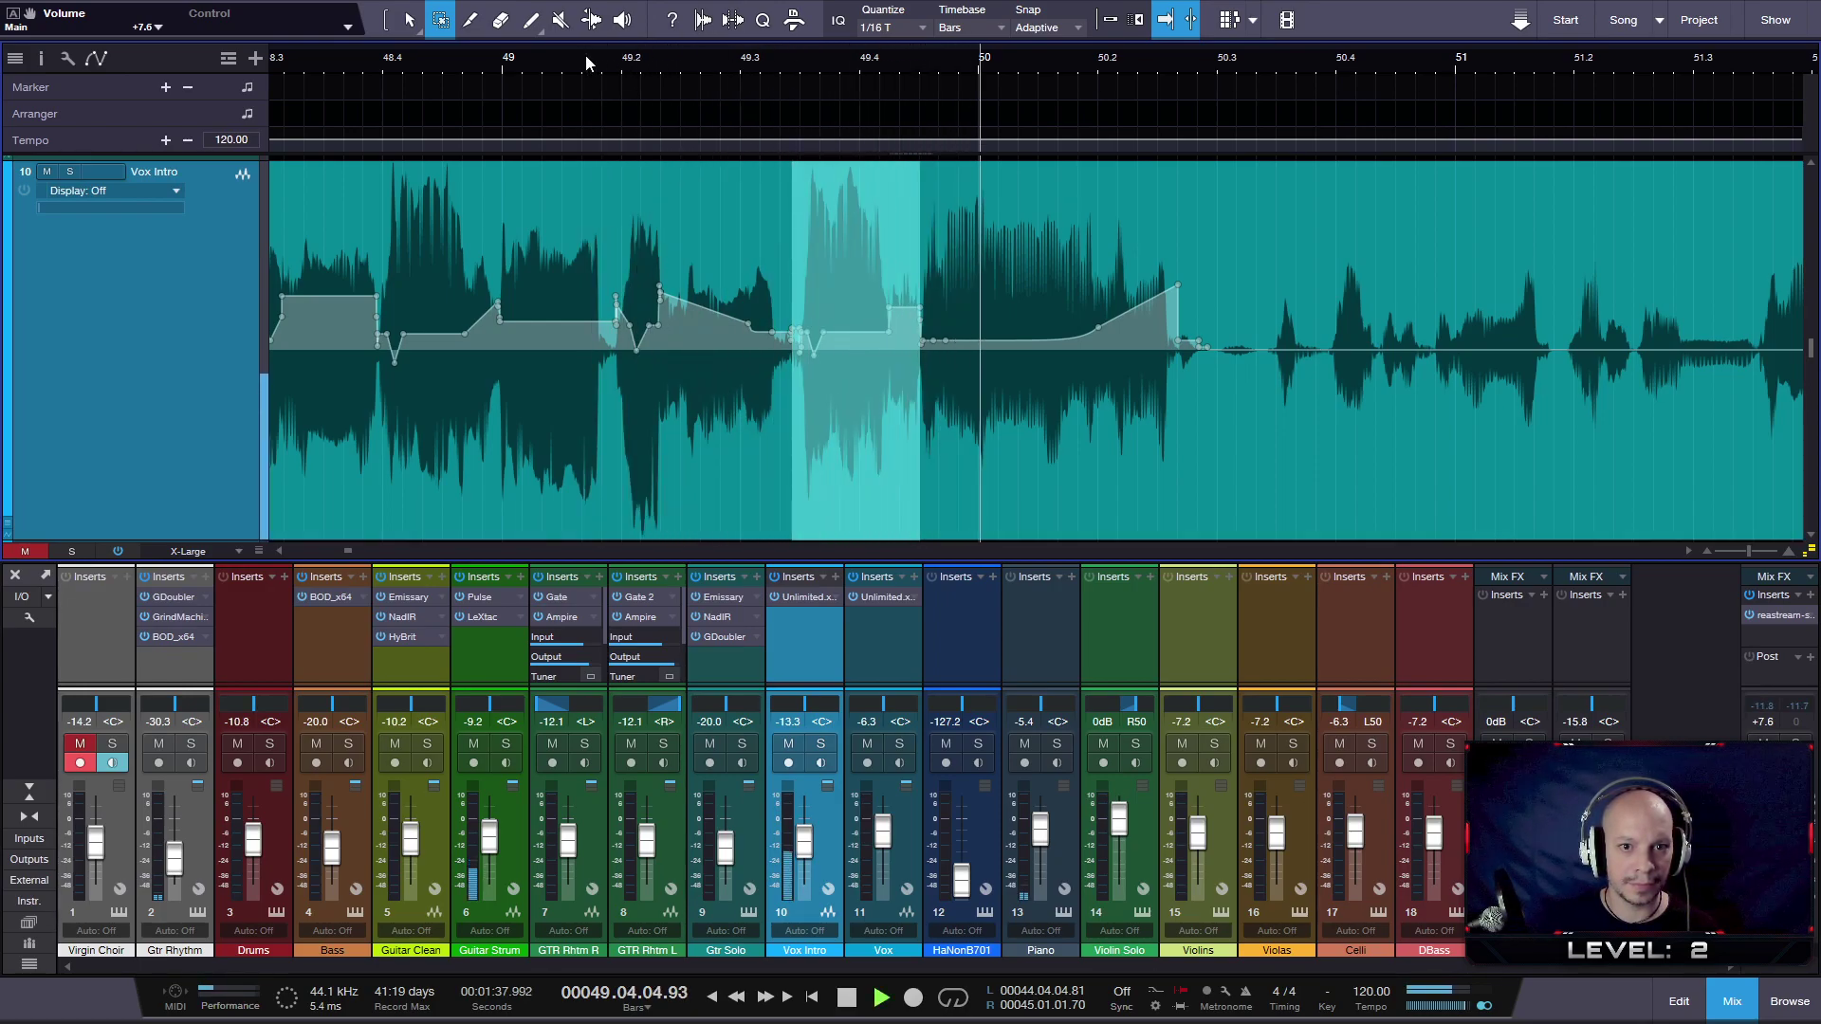
pyautogui.press('space')
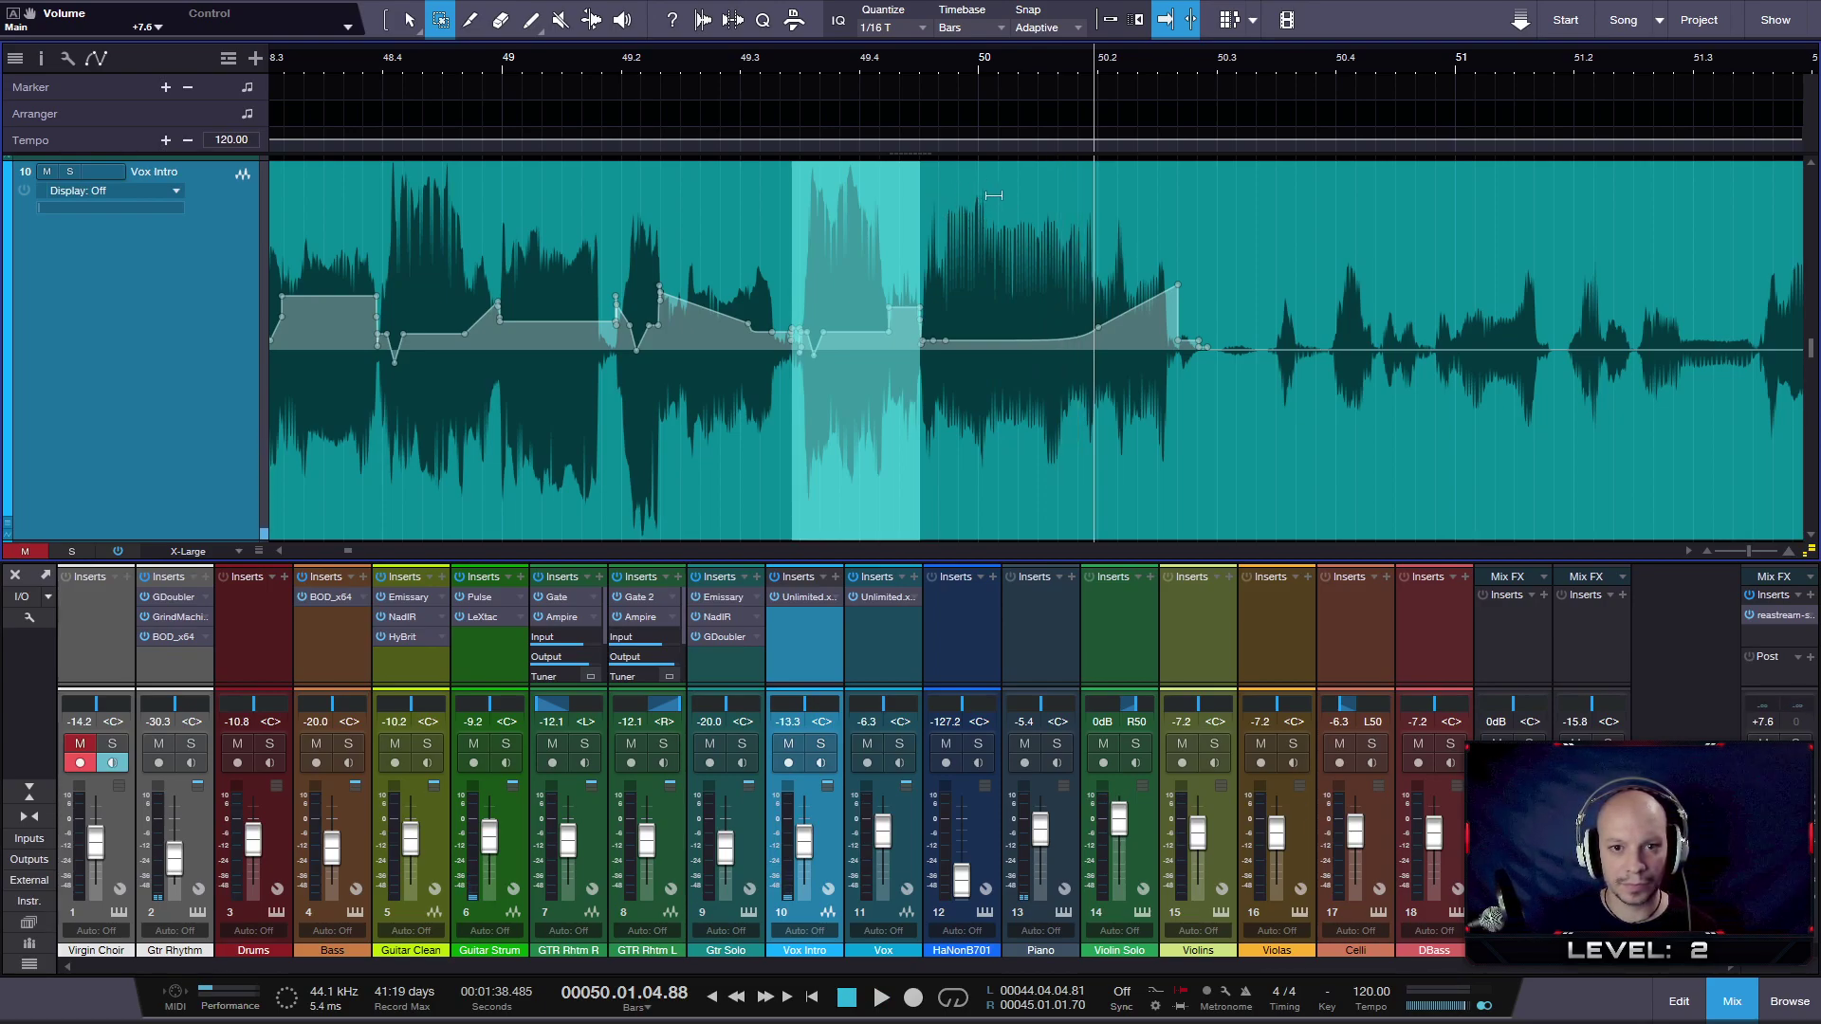
# - Select the phrase ending from 49.4.3.11 to 50.3, raise its gain slightly and play it back from before bar 49
pyautogui.click(1179, 440)
pyautogui.click(1007, 304)
pyautogui.moveTo(1227, 436); pyautogui.dragTo(924, 328)
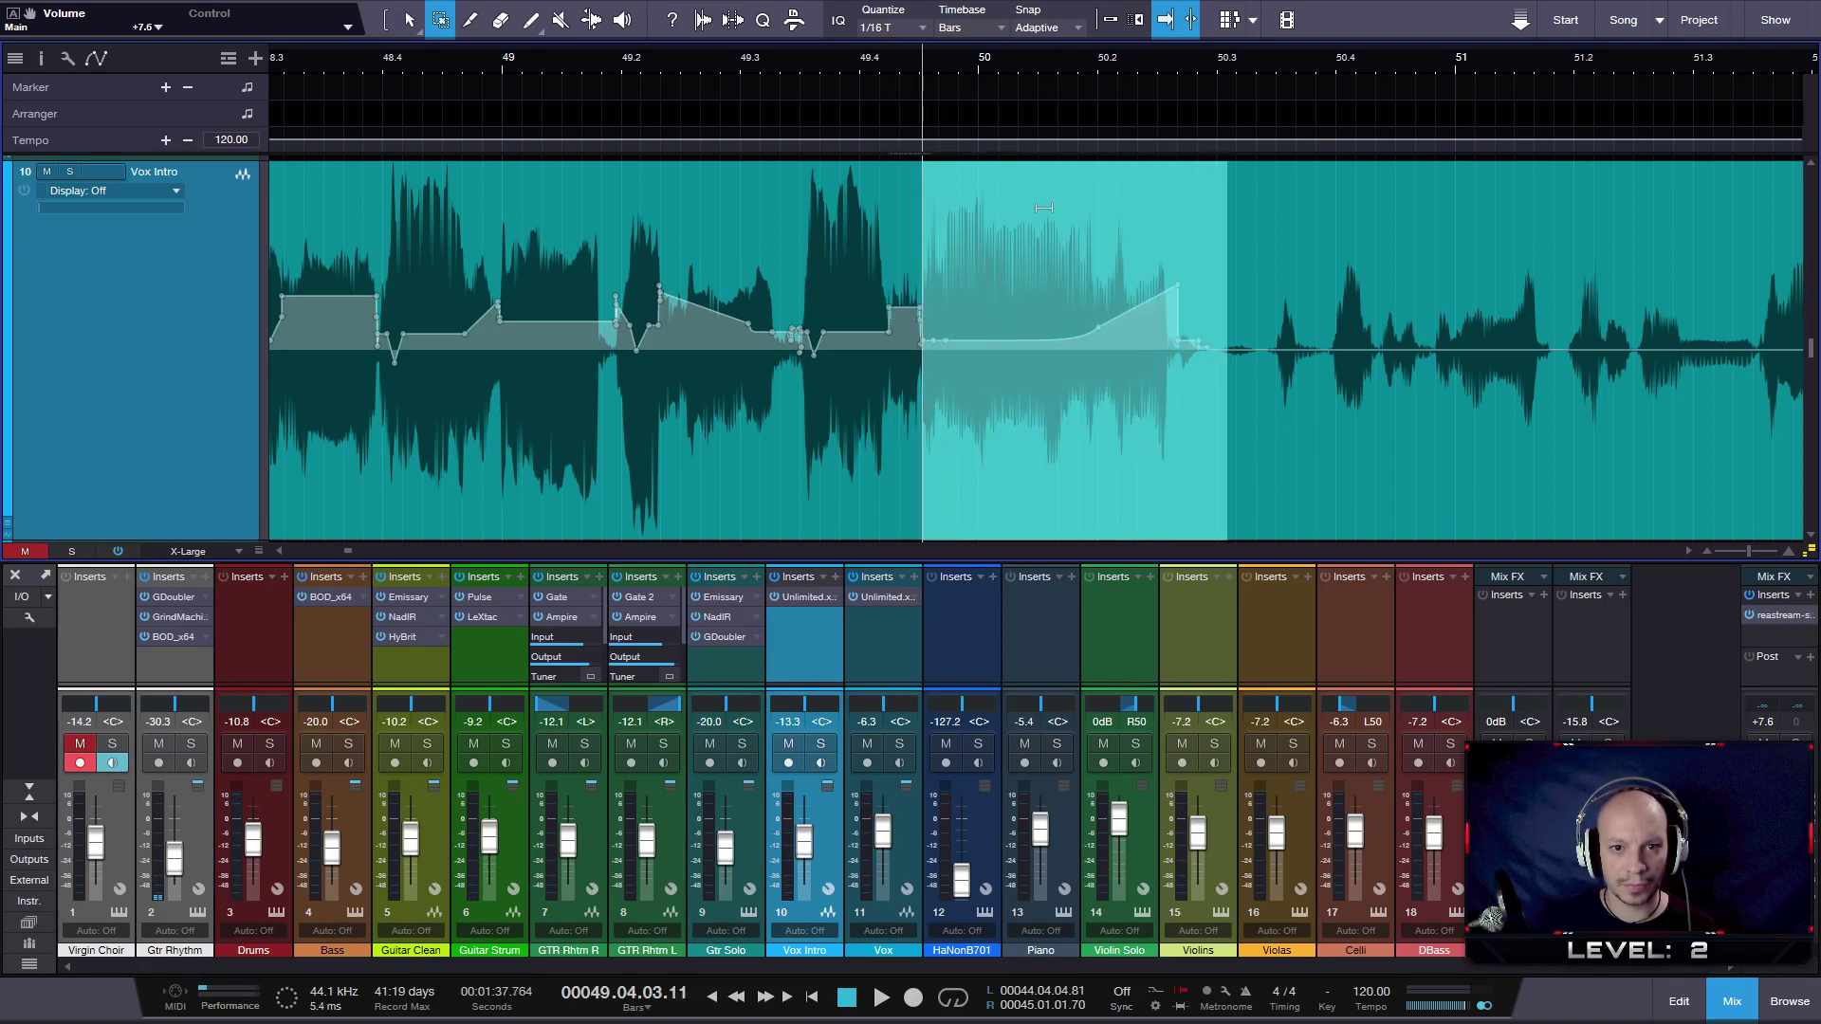
pyautogui.click(457, 63)
pyautogui.press('space')
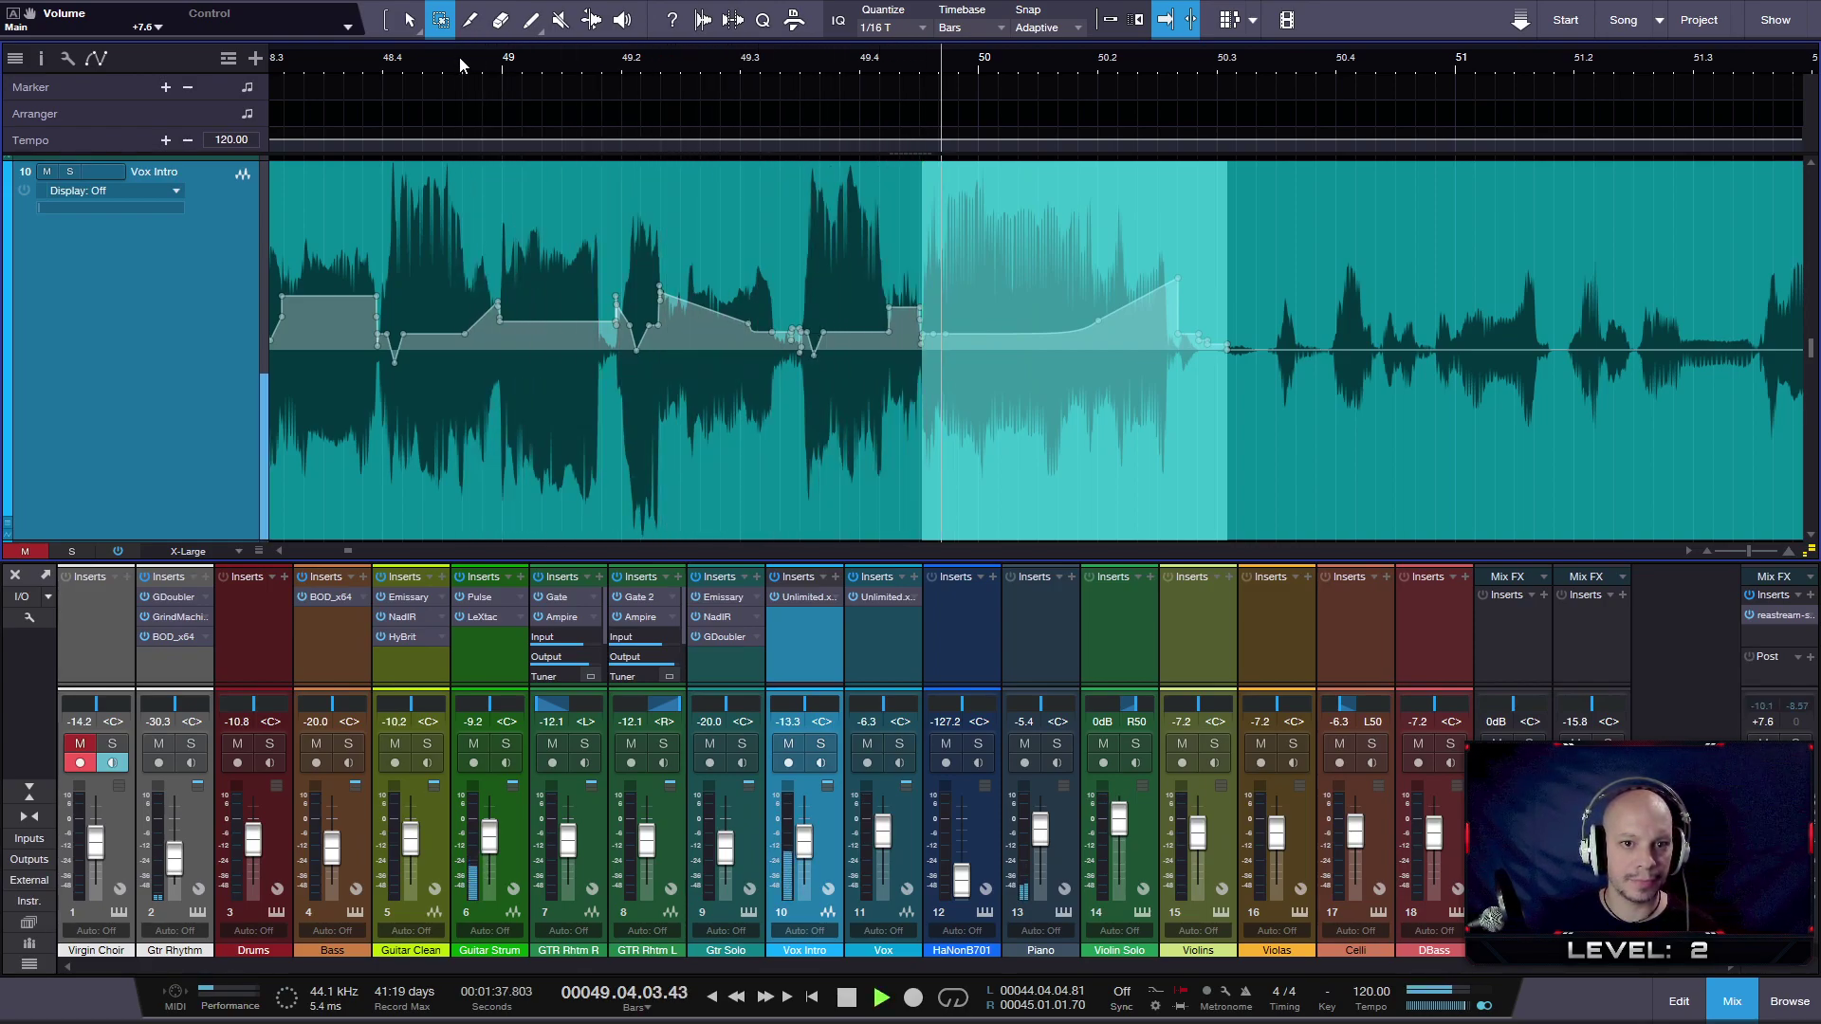
pyautogui.press('space')
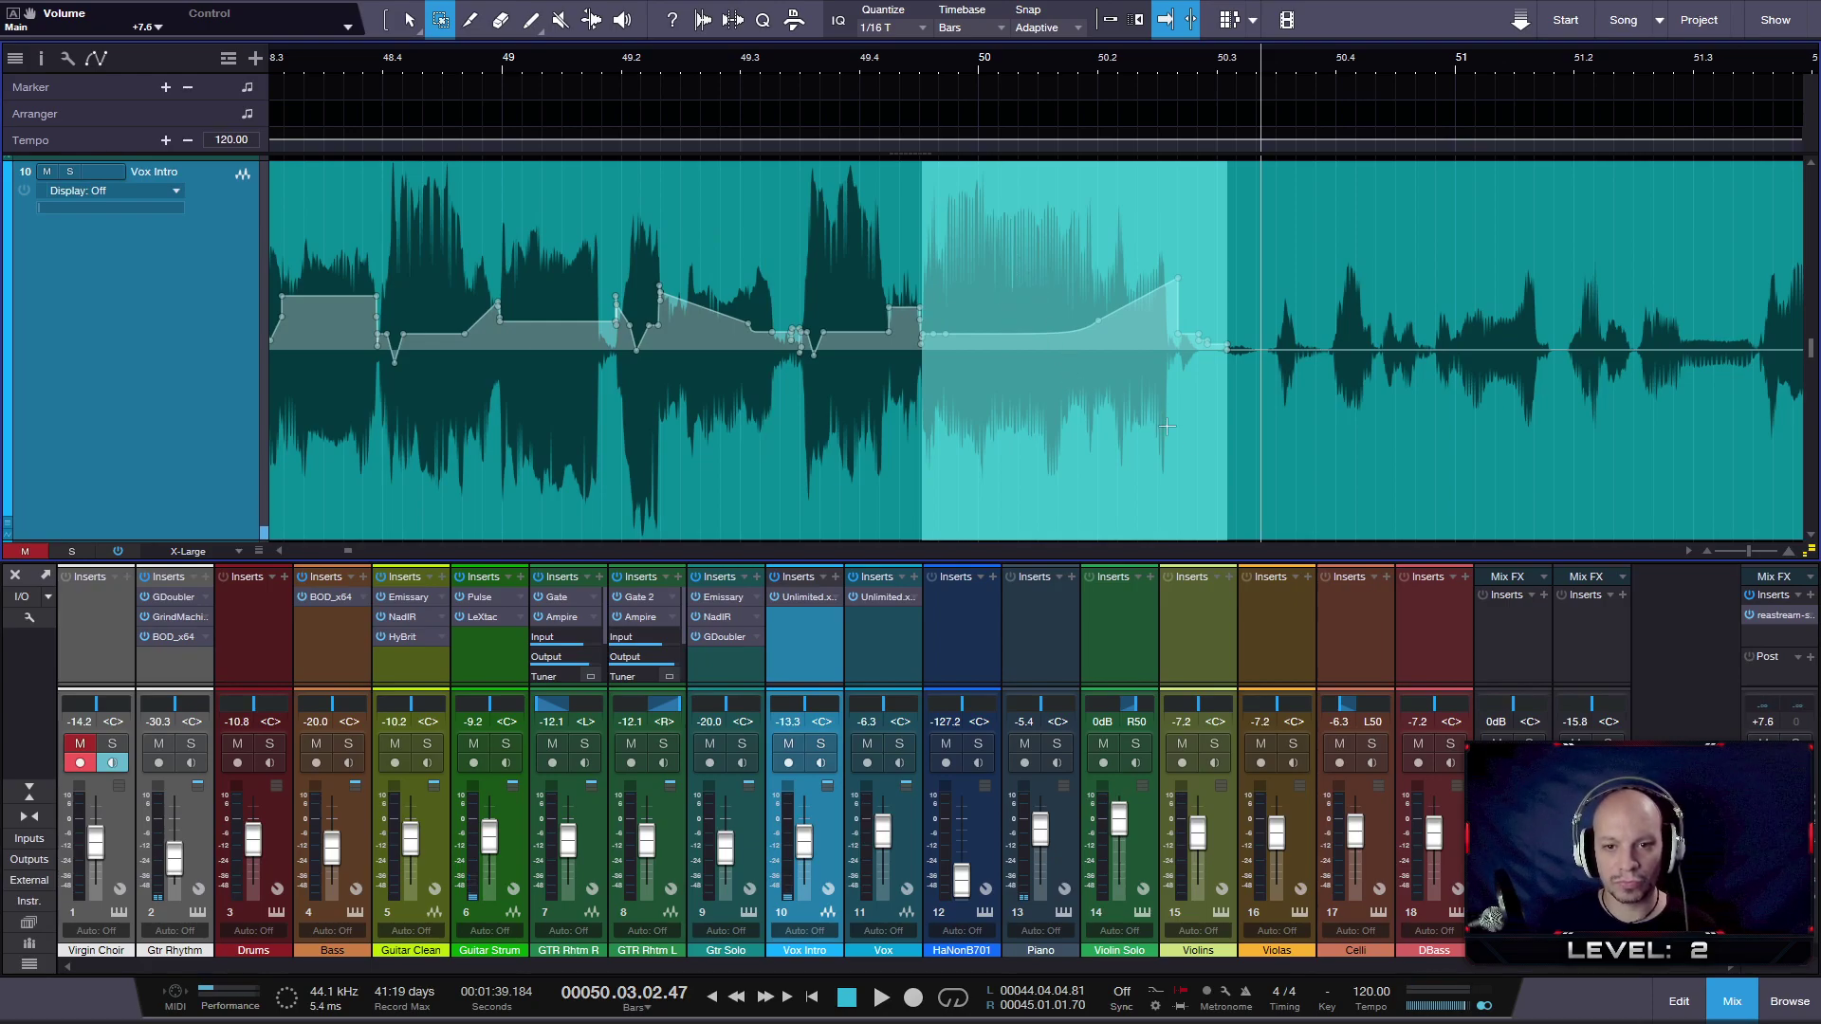
# - Listen through the levelled vocal from before bar 43, marking the opening phrase up to just past bar 44 and replaying it
pyautogui.scroll(-5, 1153, 465)
pyautogui.scroll(-1, 1060, 449)
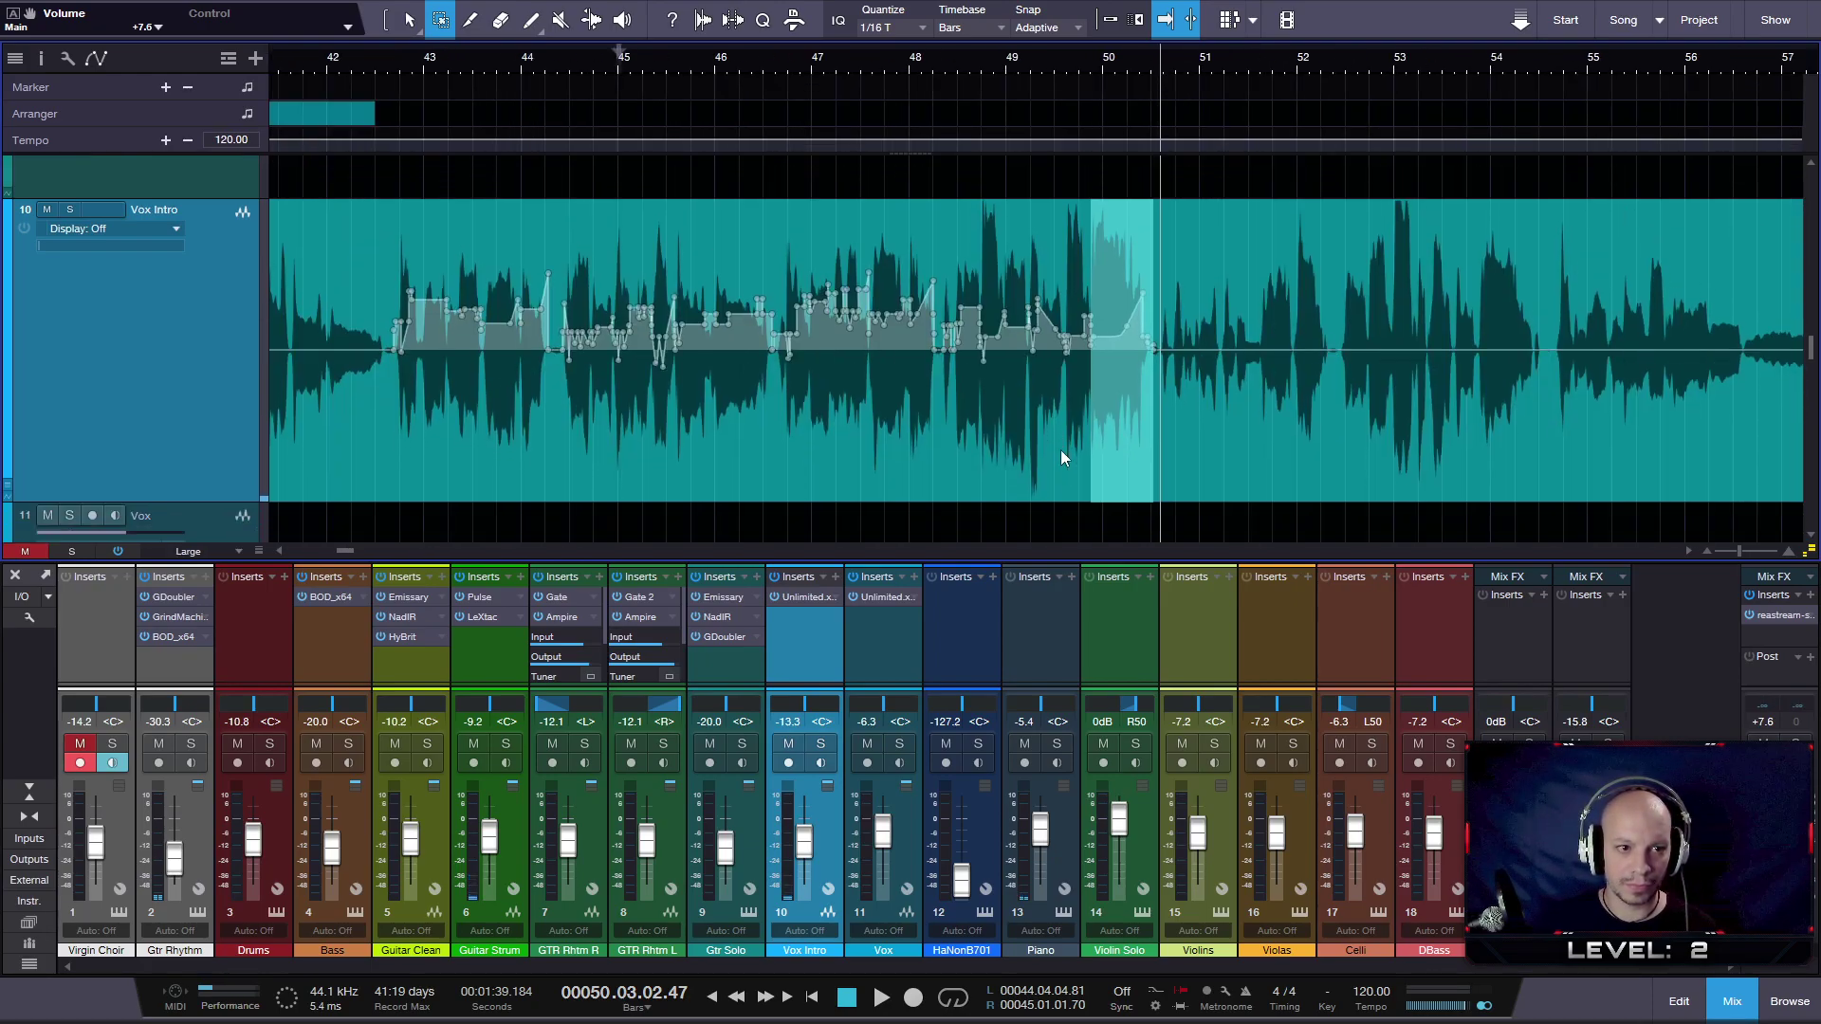
pyautogui.click(1173, 479)
pyautogui.click(1202, 482)
pyautogui.click(391, 65)
pyautogui.press('space')
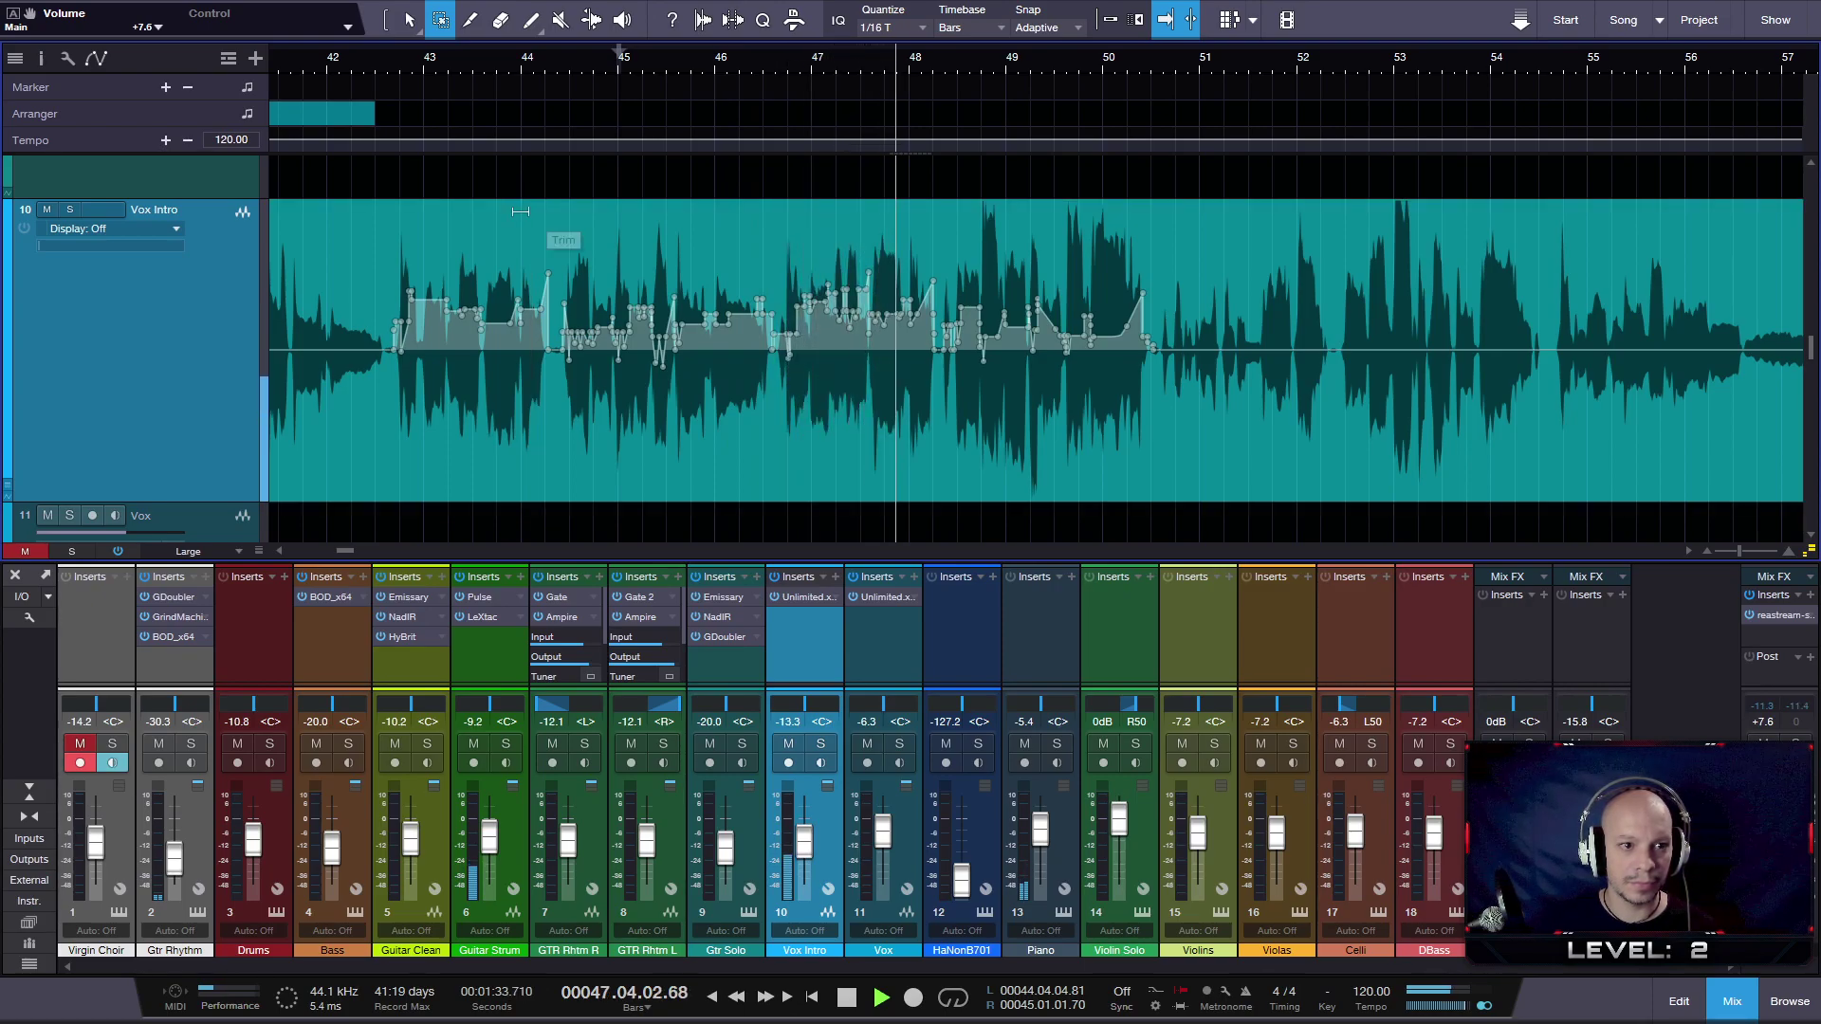
pyautogui.moveTo(384, 303); pyautogui.dragTo(555, 352)
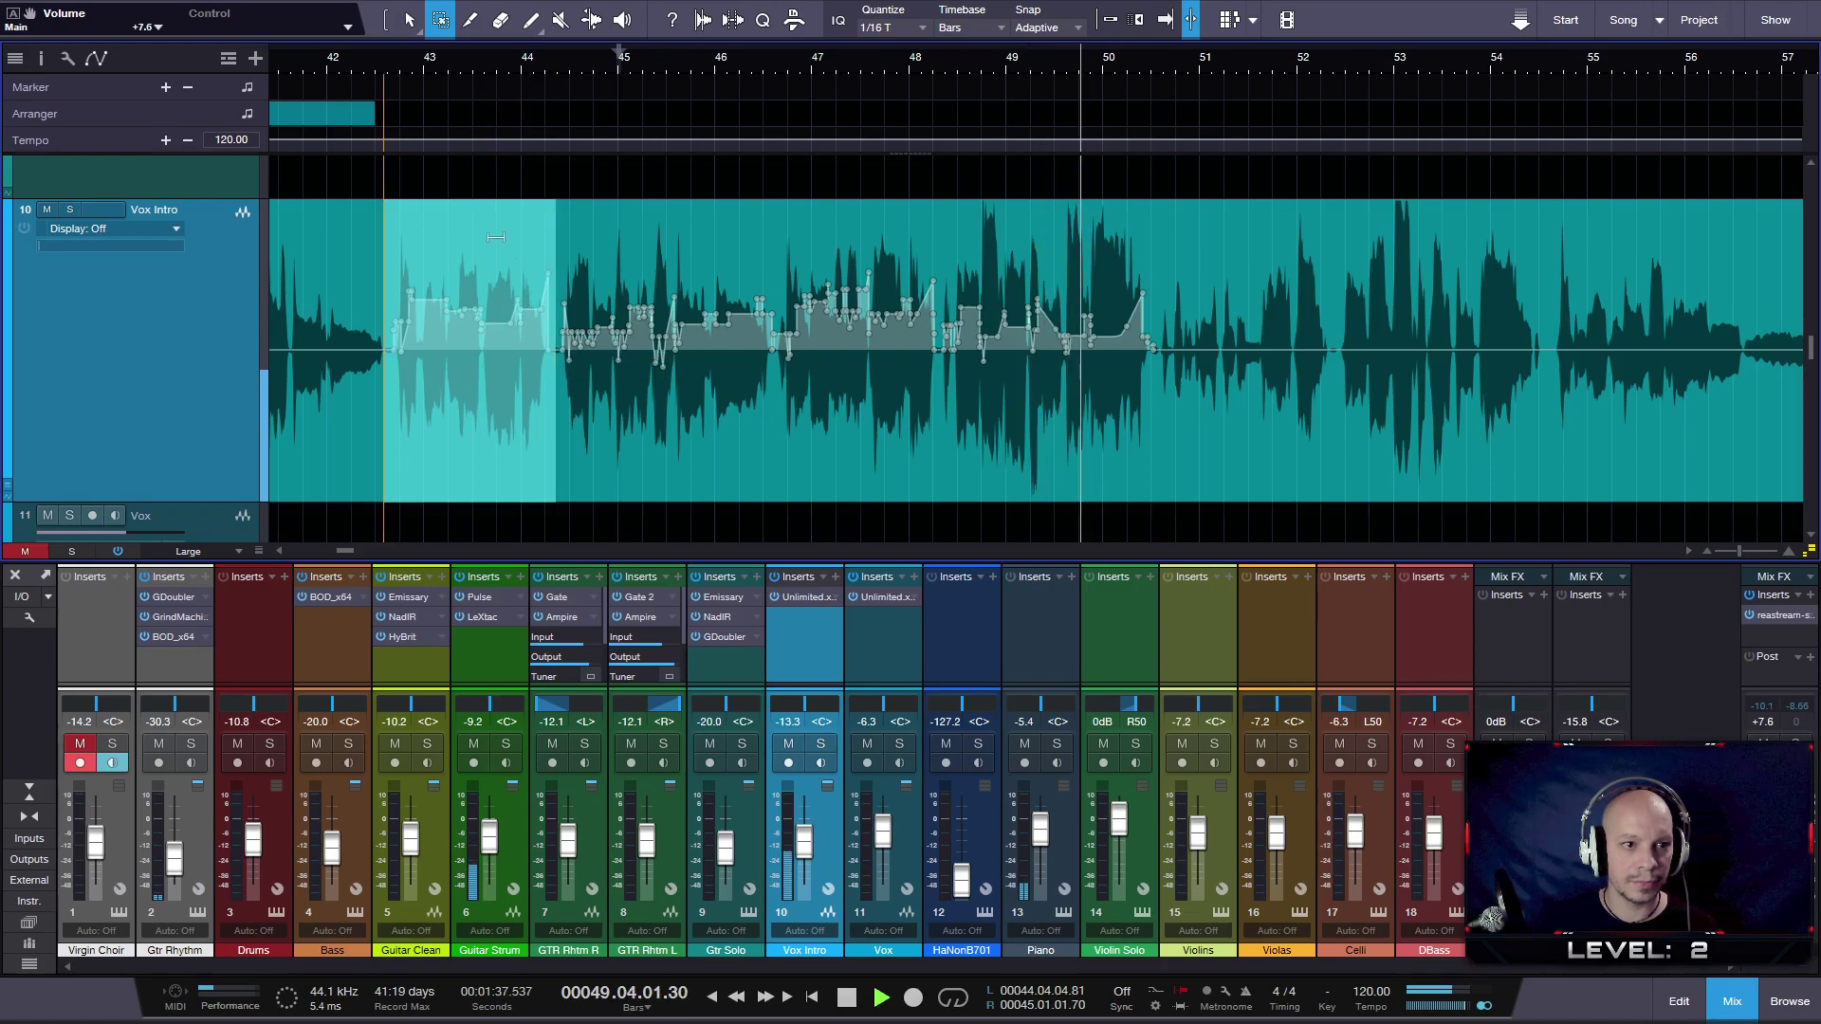
pyautogui.click(382, 69)
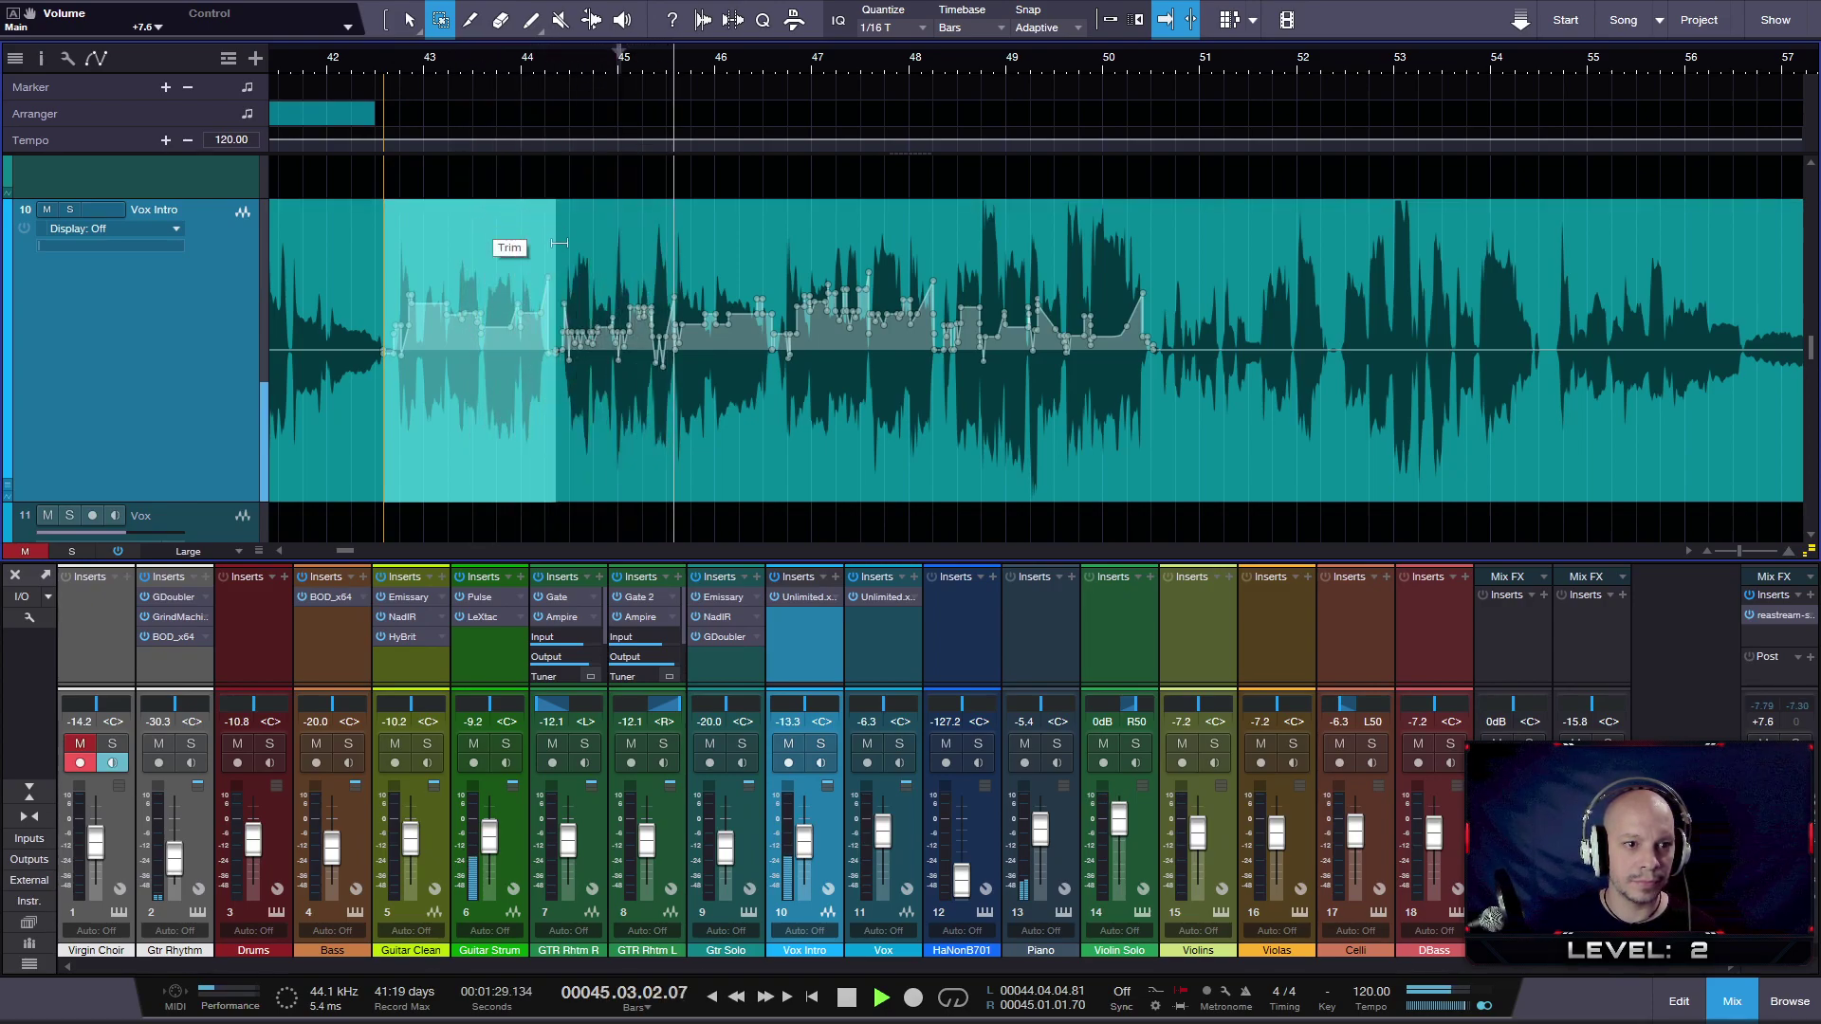
pyautogui.press('space')
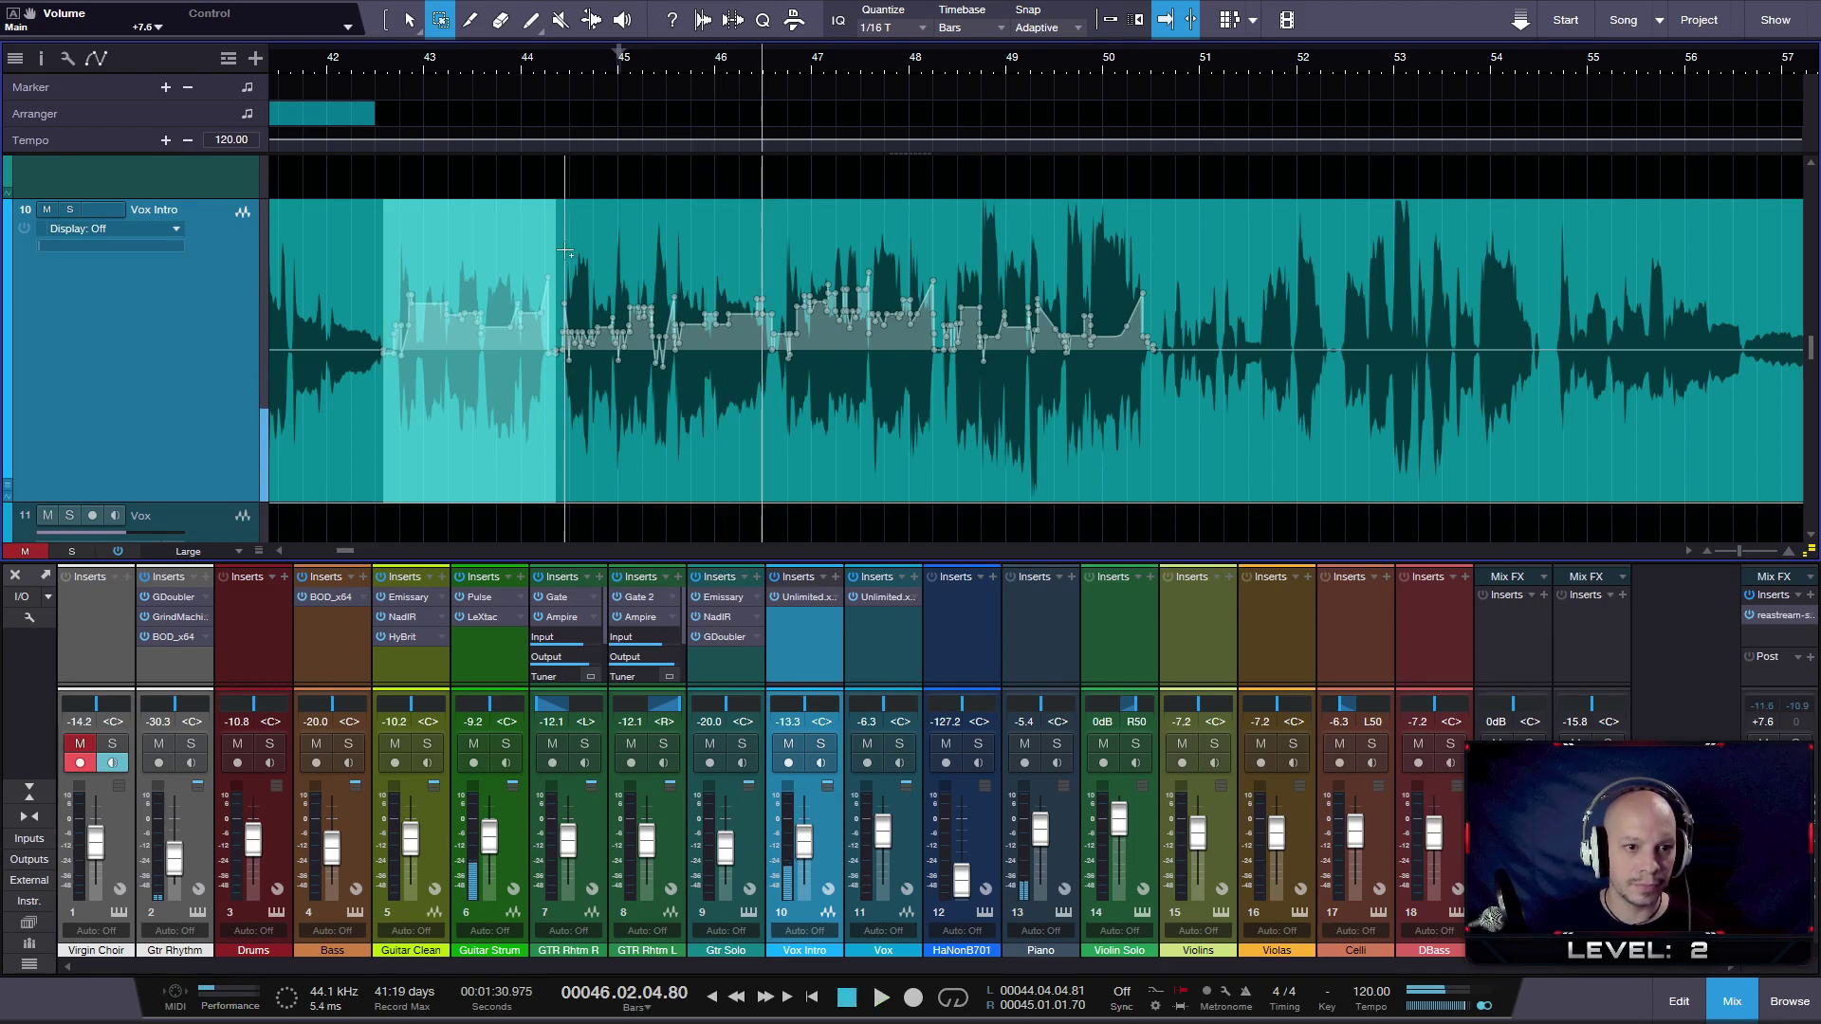
# - Select the section from 44.2.3.36 to just before bar 45, raise its gain slightly and play it back from before bar 44
pyautogui.scroll(4, 540, 304)
pyautogui.moveTo(615, 283); pyautogui.dragTo(811, 356)
pyautogui.moveTo(750, 246); pyautogui.dragTo(744, 226)
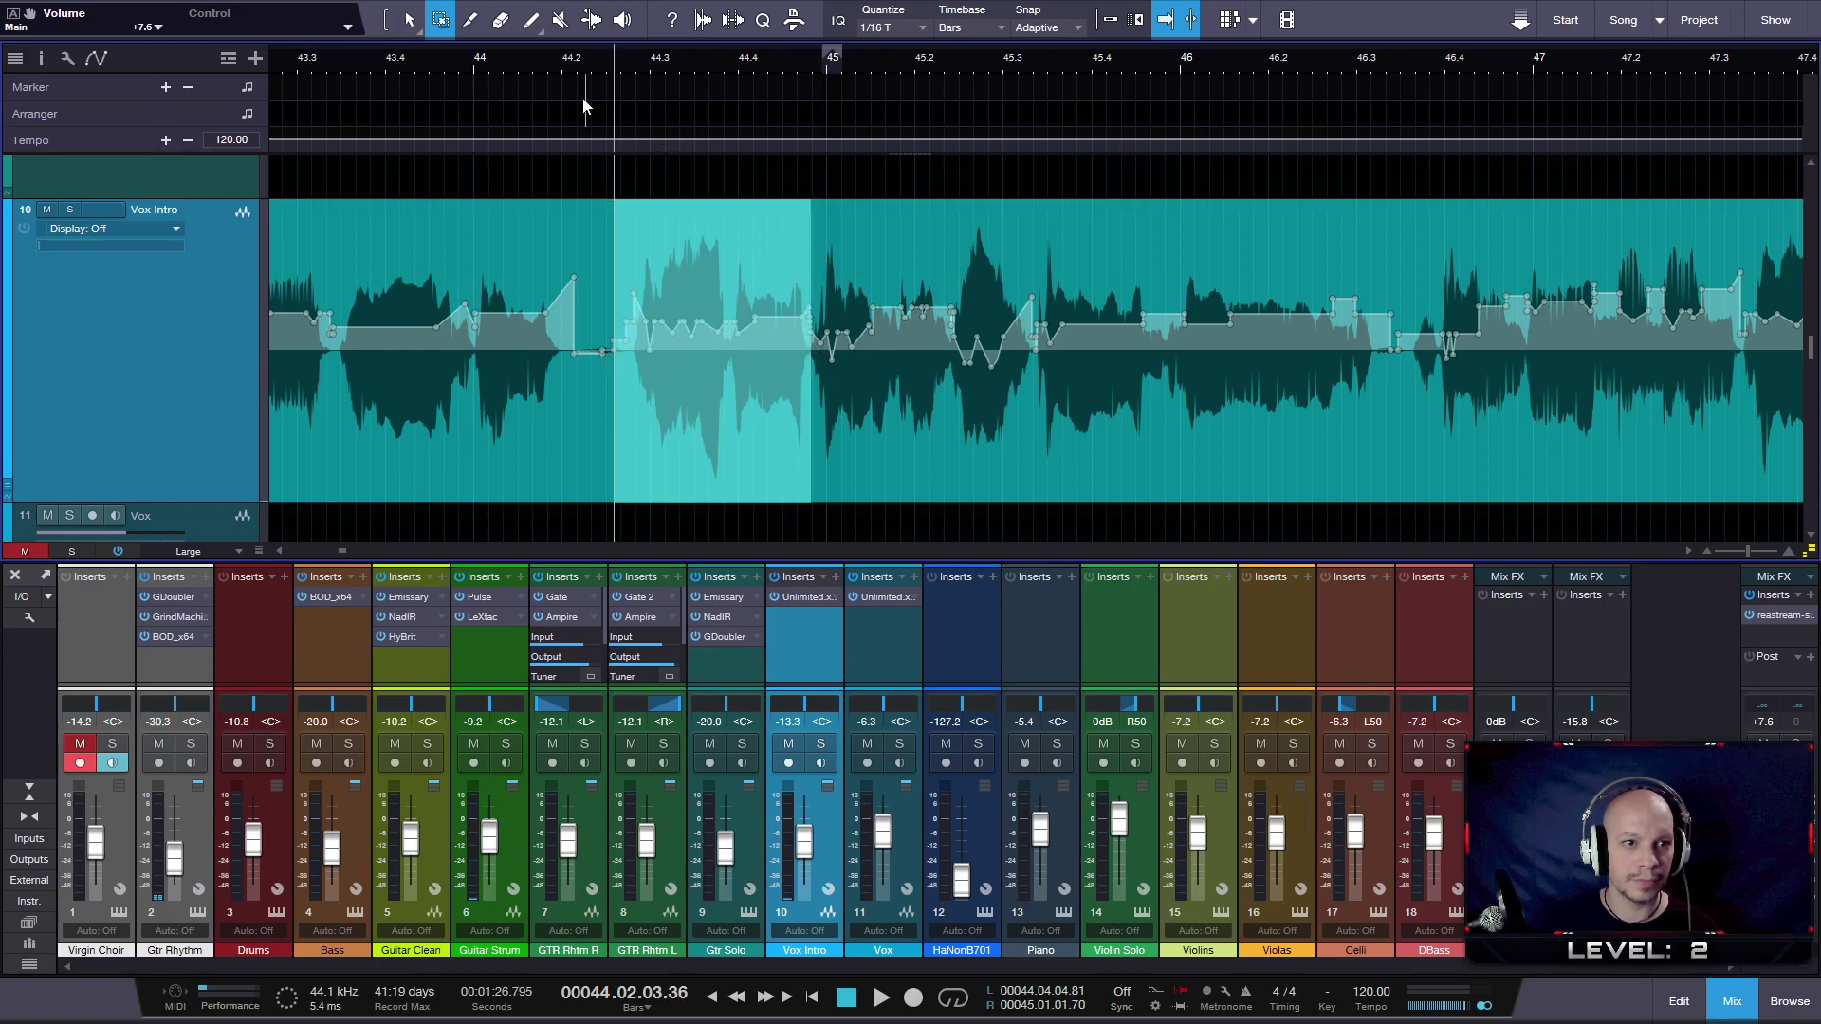
pyautogui.click(452, 57)
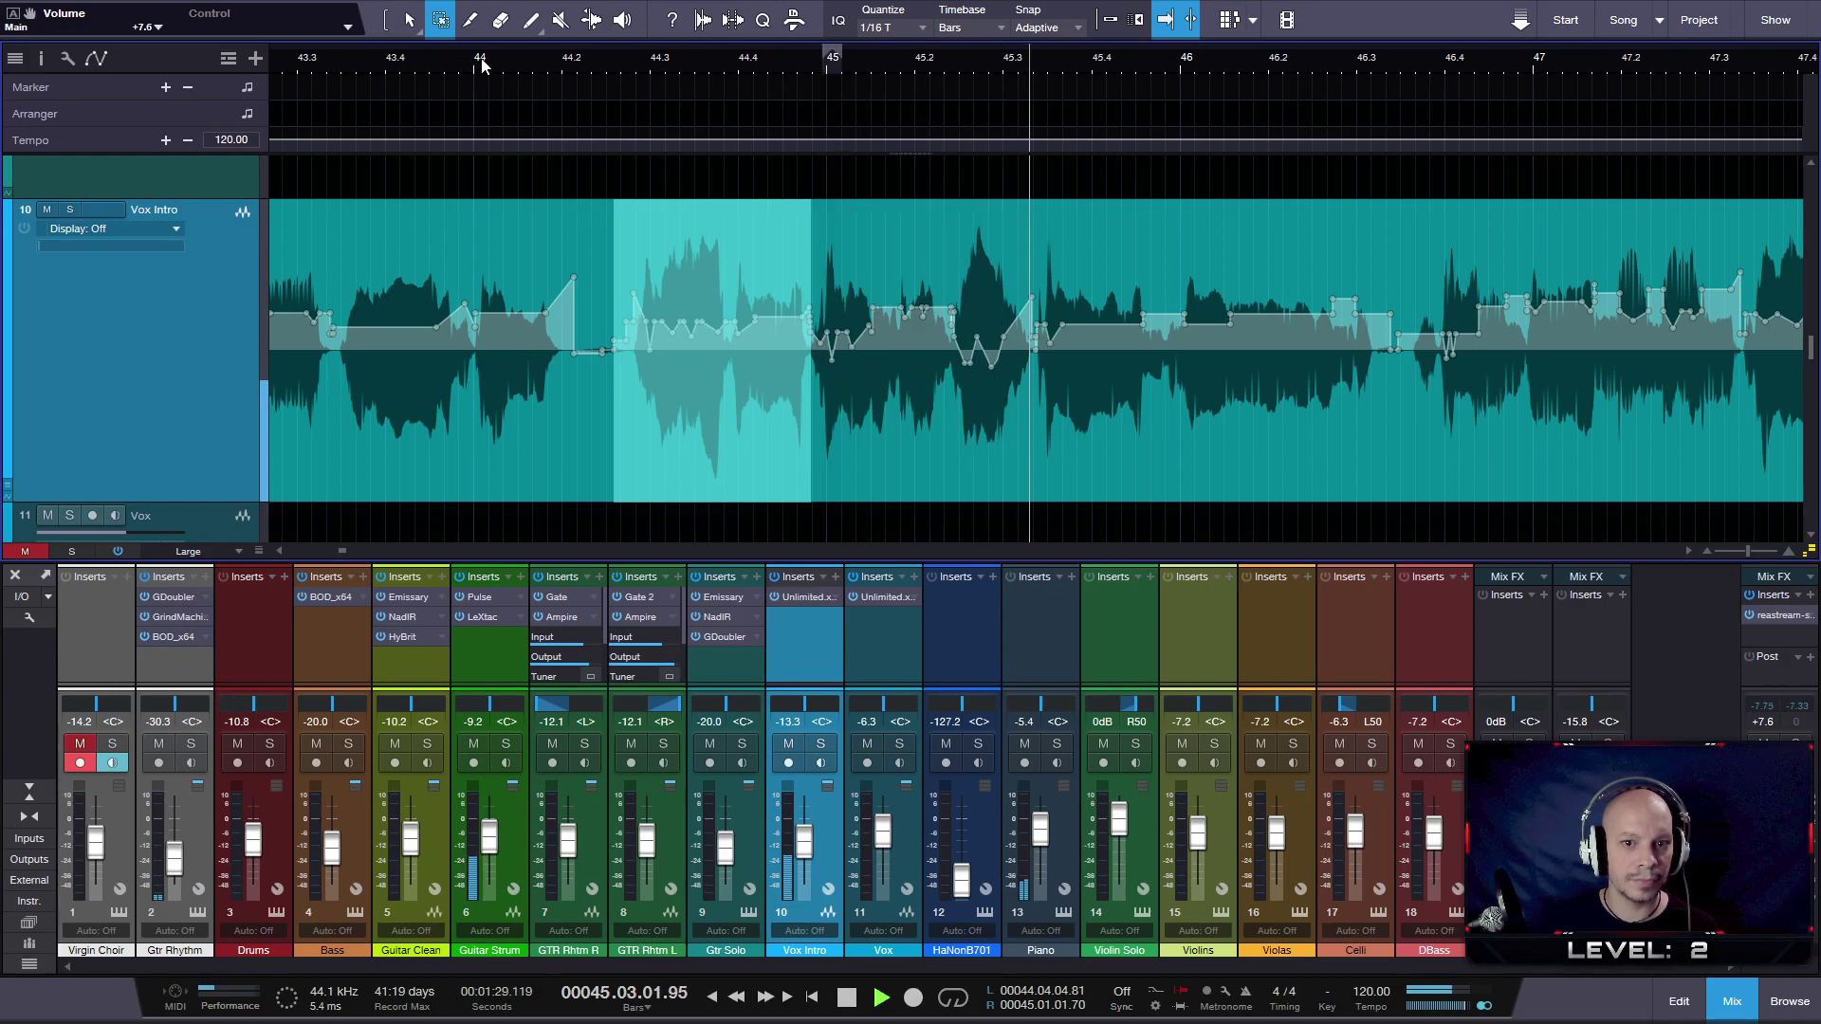
pyautogui.press('space')
# - Raise the gain of the short section from after 45.2 to just past 45.3 slightly and play it back from after bar 45
pyautogui.moveTo(954, 273); pyautogui.dragTo(996, 239)
pyautogui.click(878, 55)
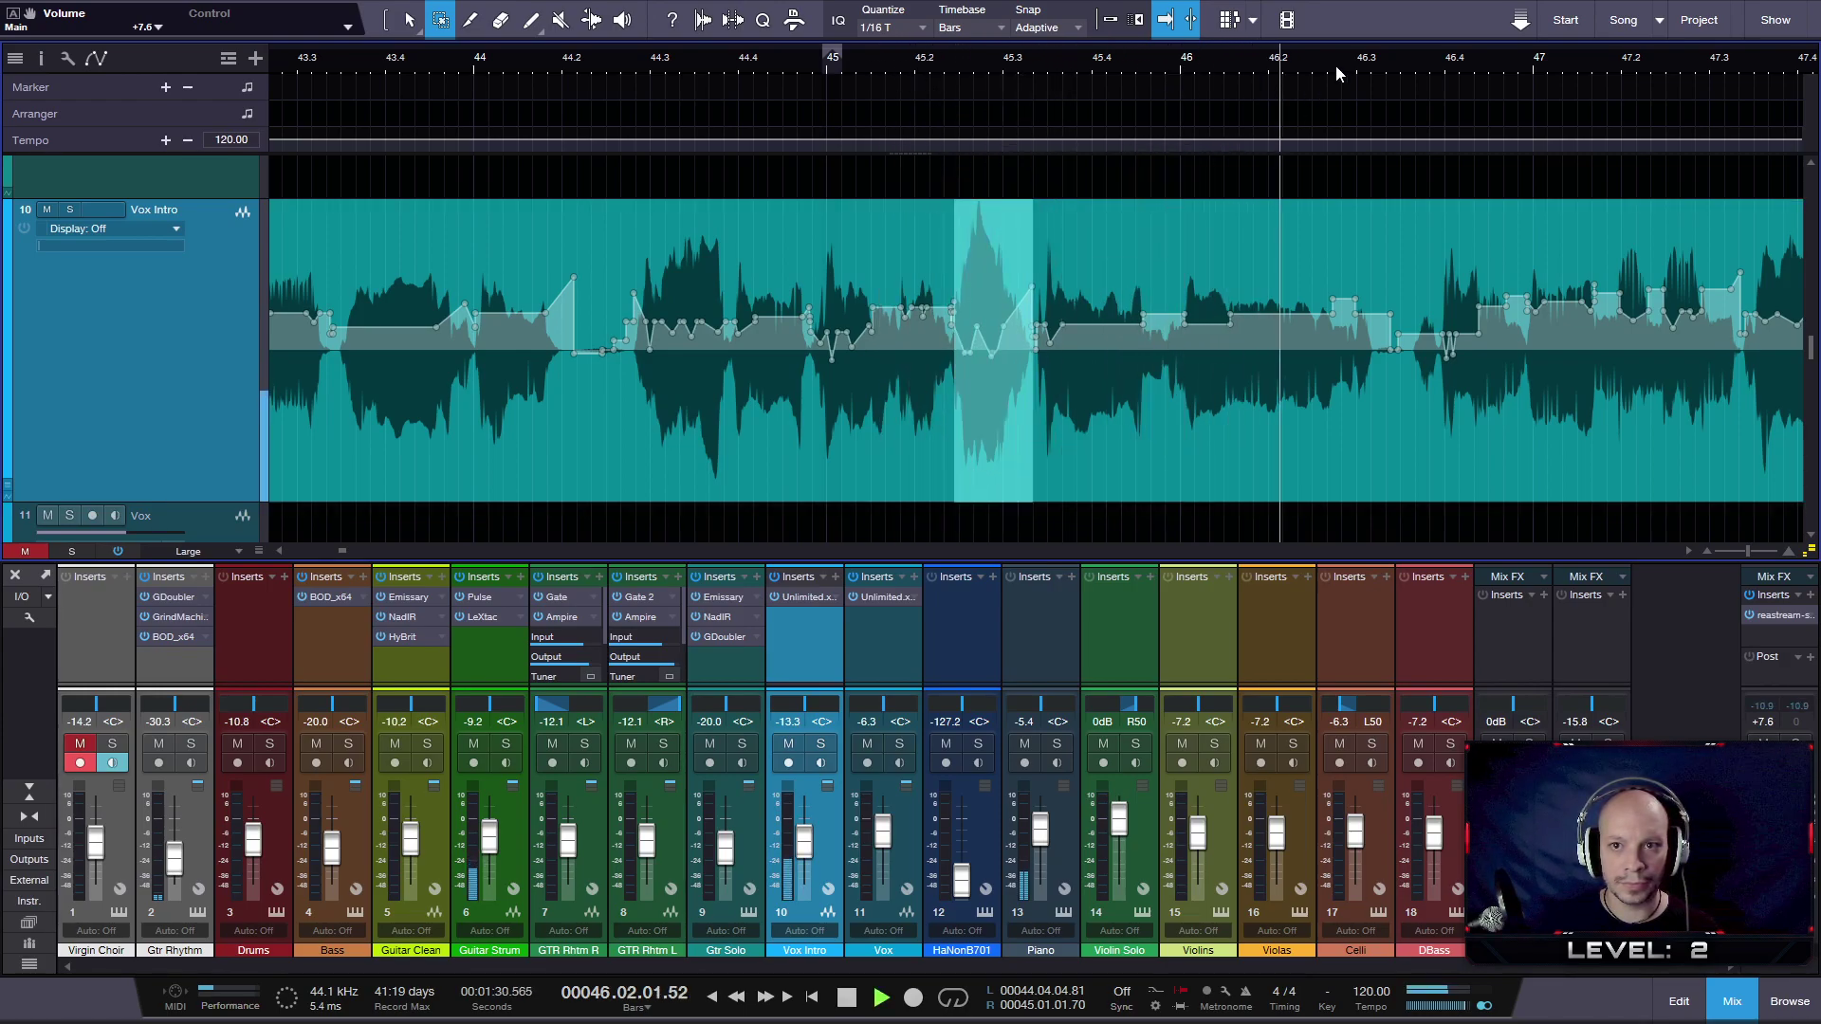
pyautogui.press('space')
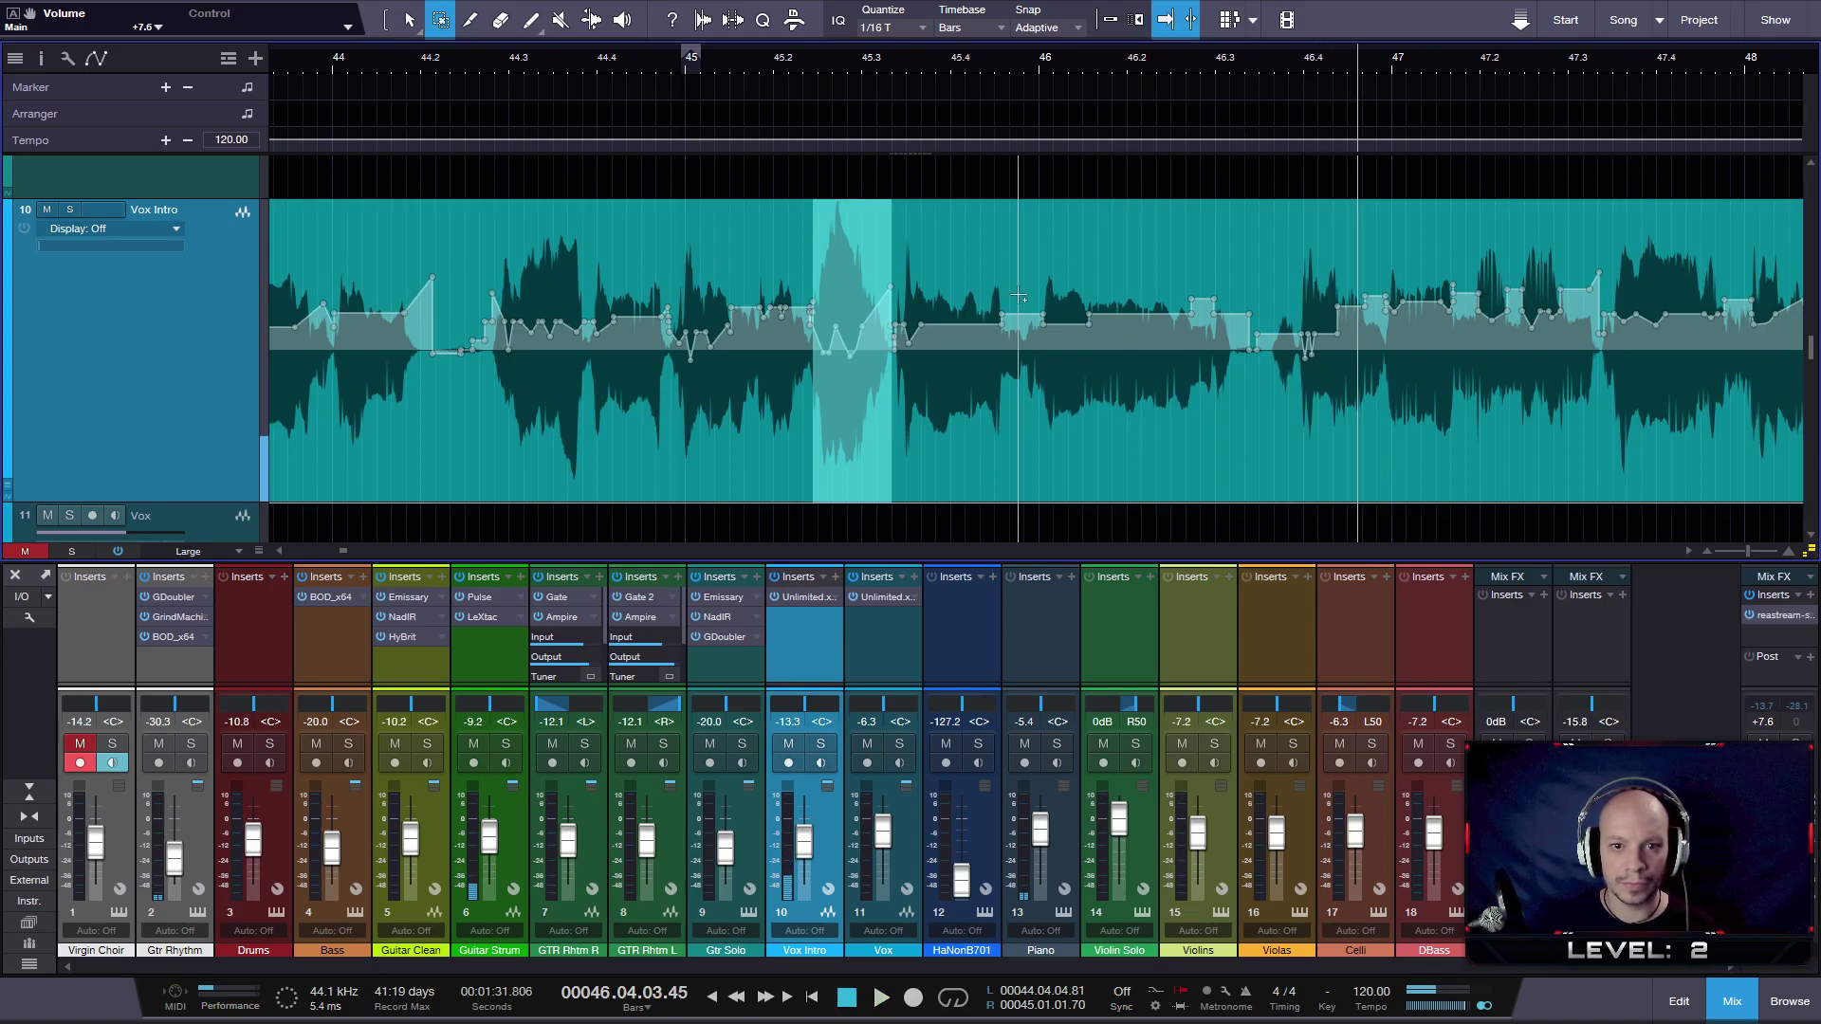
# - Raise the gain from 45.4.4.28 to just past 46.3 slightly and play the vocal onward from about 45.3
pyautogui.moveTo(1024, 303); pyautogui.dragTo(1241, 313)
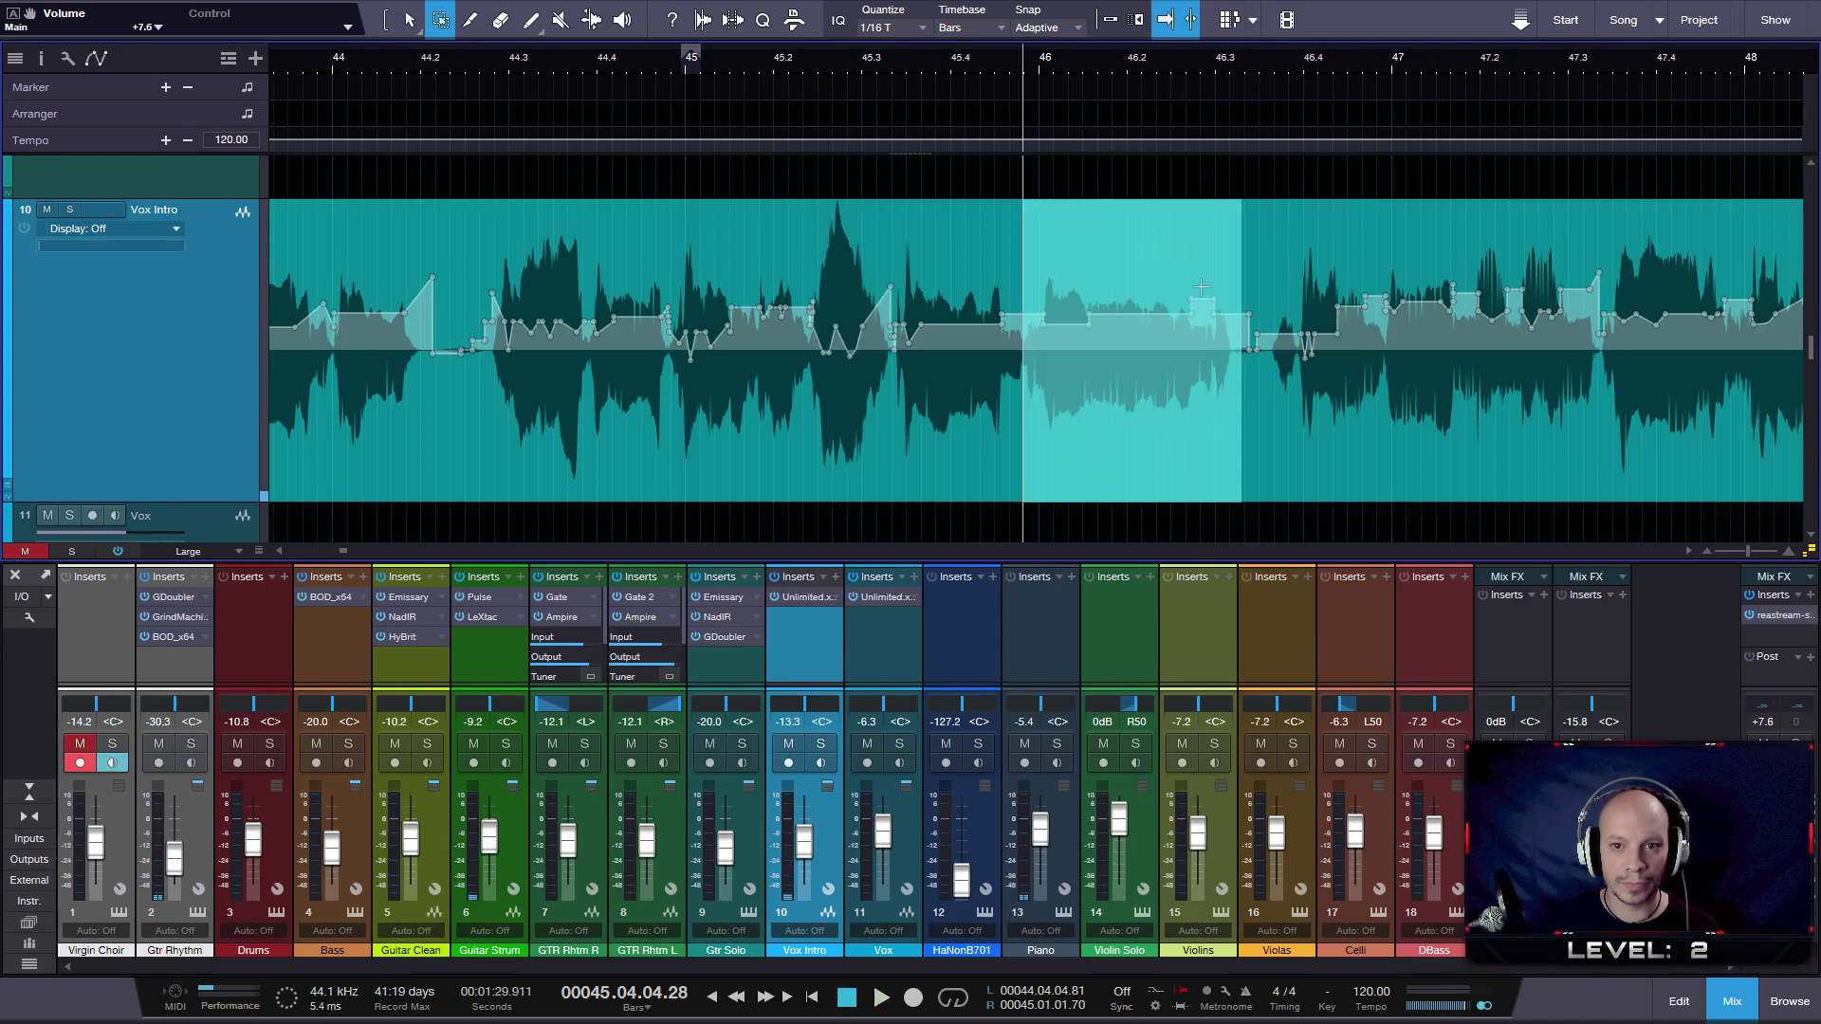
pyautogui.moveTo(1168, 260); pyautogui.dragTo(1169, 254)
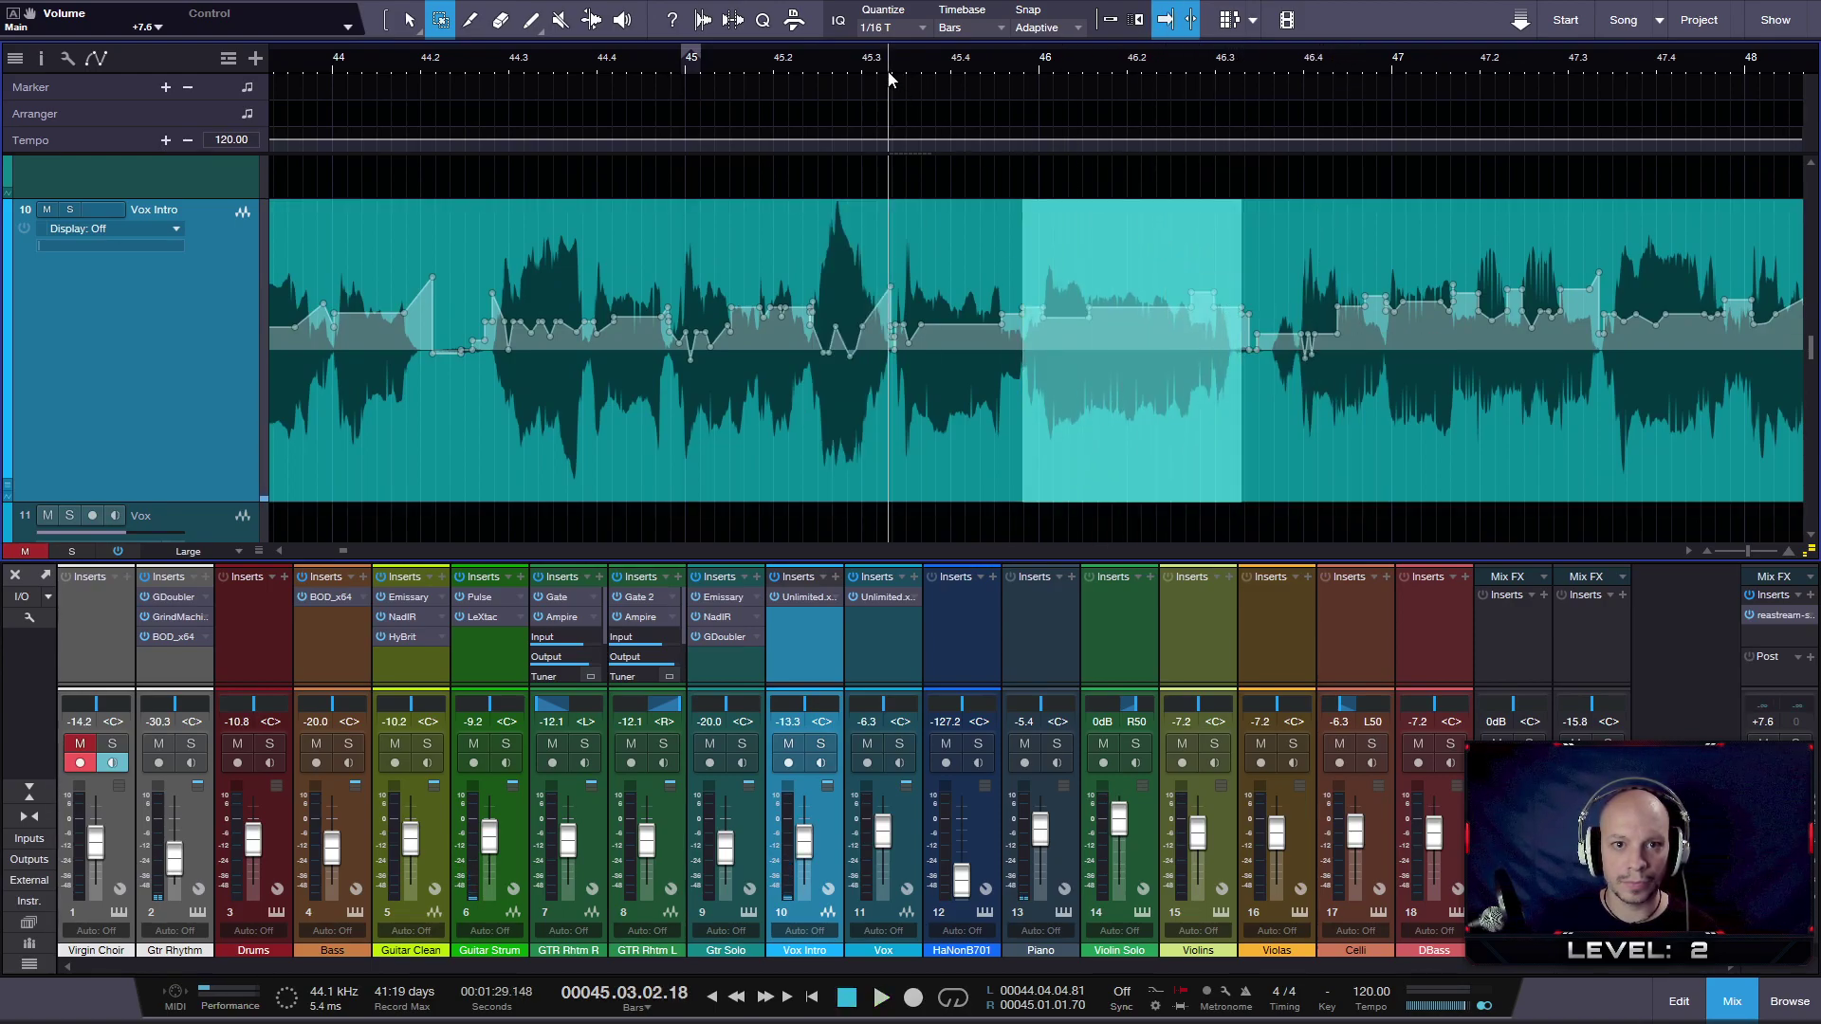
pyautogui.press('space')
pyautogui.moveTo(1313, 61); pyautogui.dragTo(823, 47)
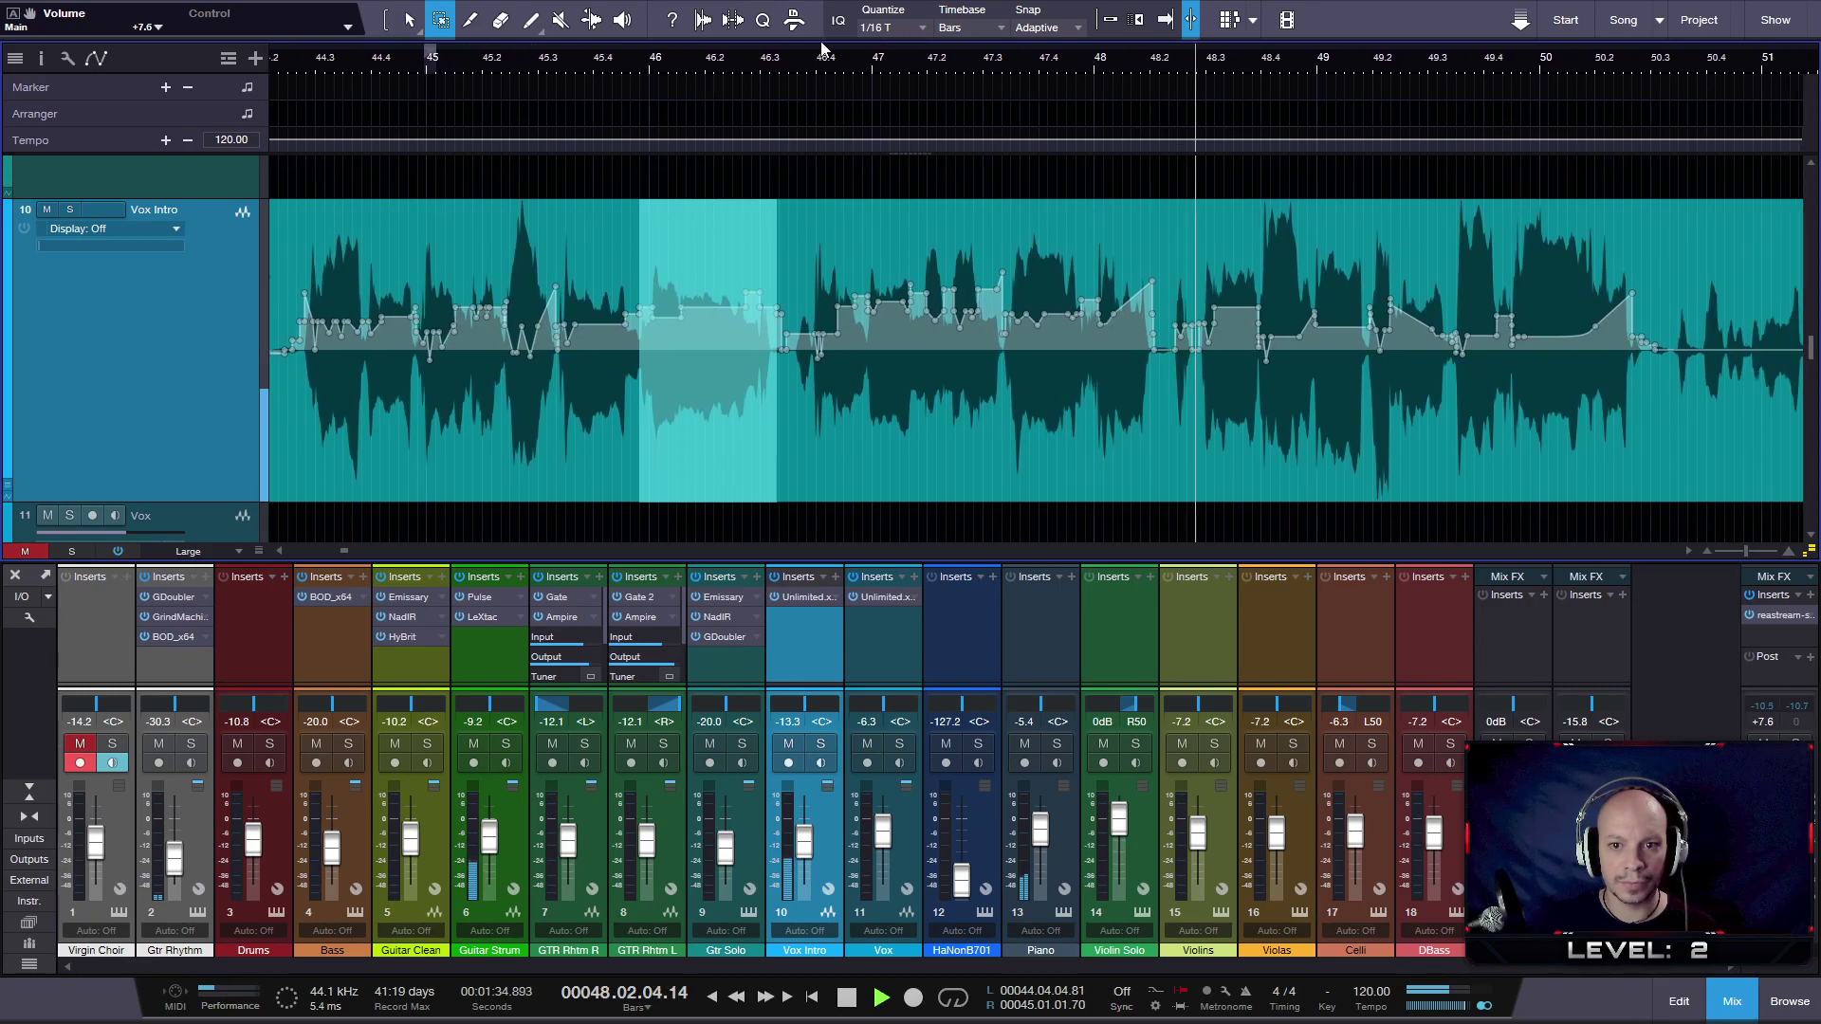
# - Select the section from 48.4.4.72 to just before 49.2, raise its gain slightly and play it back from after 48.3
pyautogui.moveTo(1334, 60); pyautogui.dragTo(1093, 384)
pyautogui.press('space')
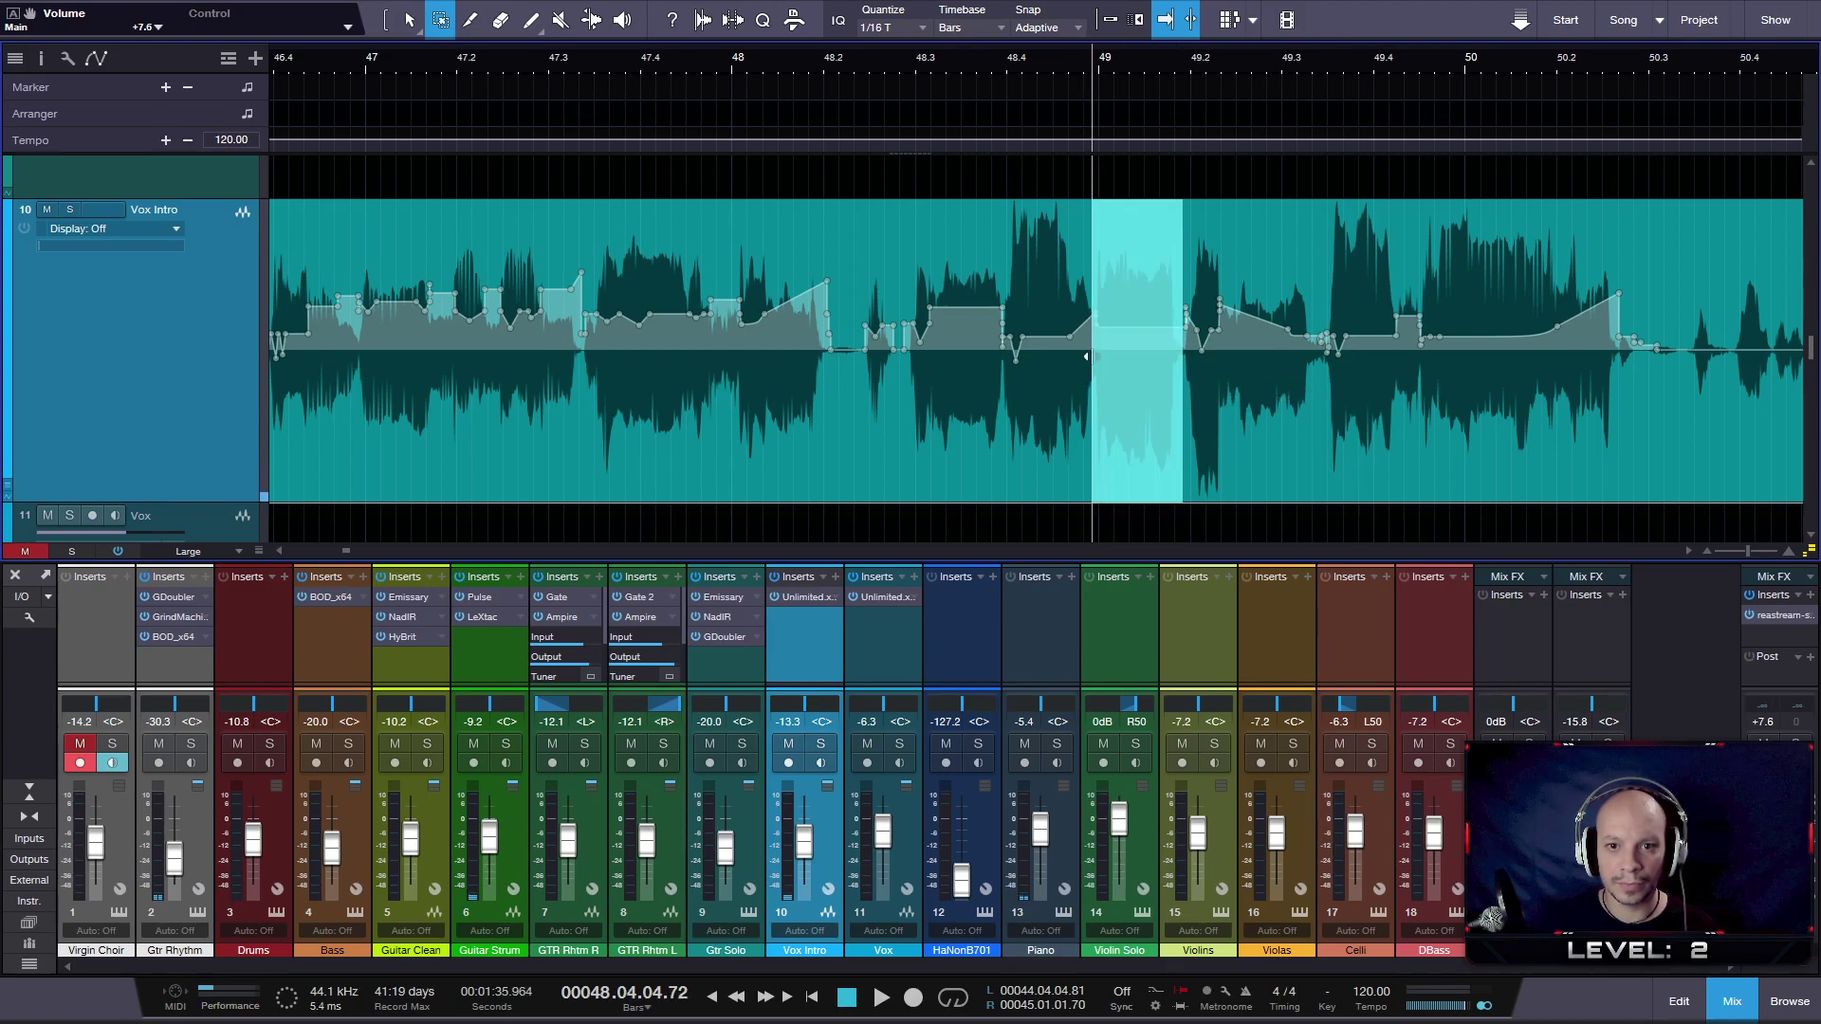
pyautogui.moveTo(1134, 229); pyautogui.dragTo(1134, 220)
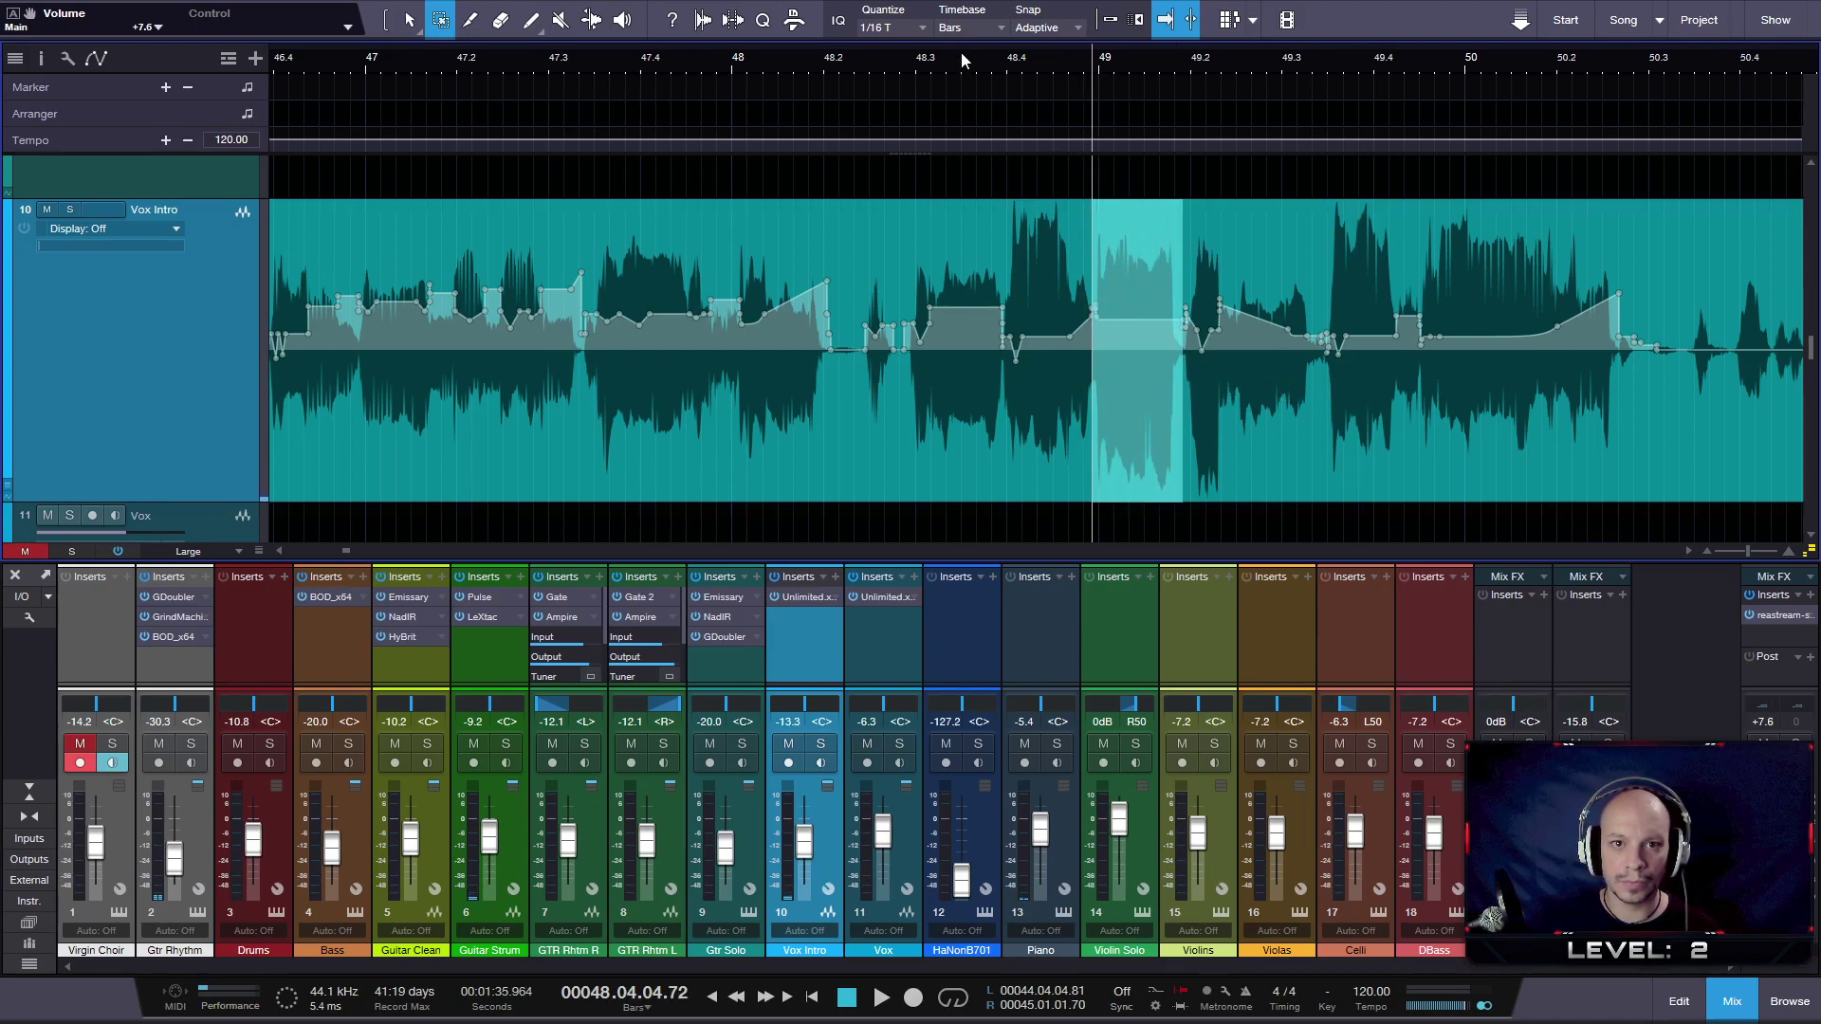
pyautogui.press('space')
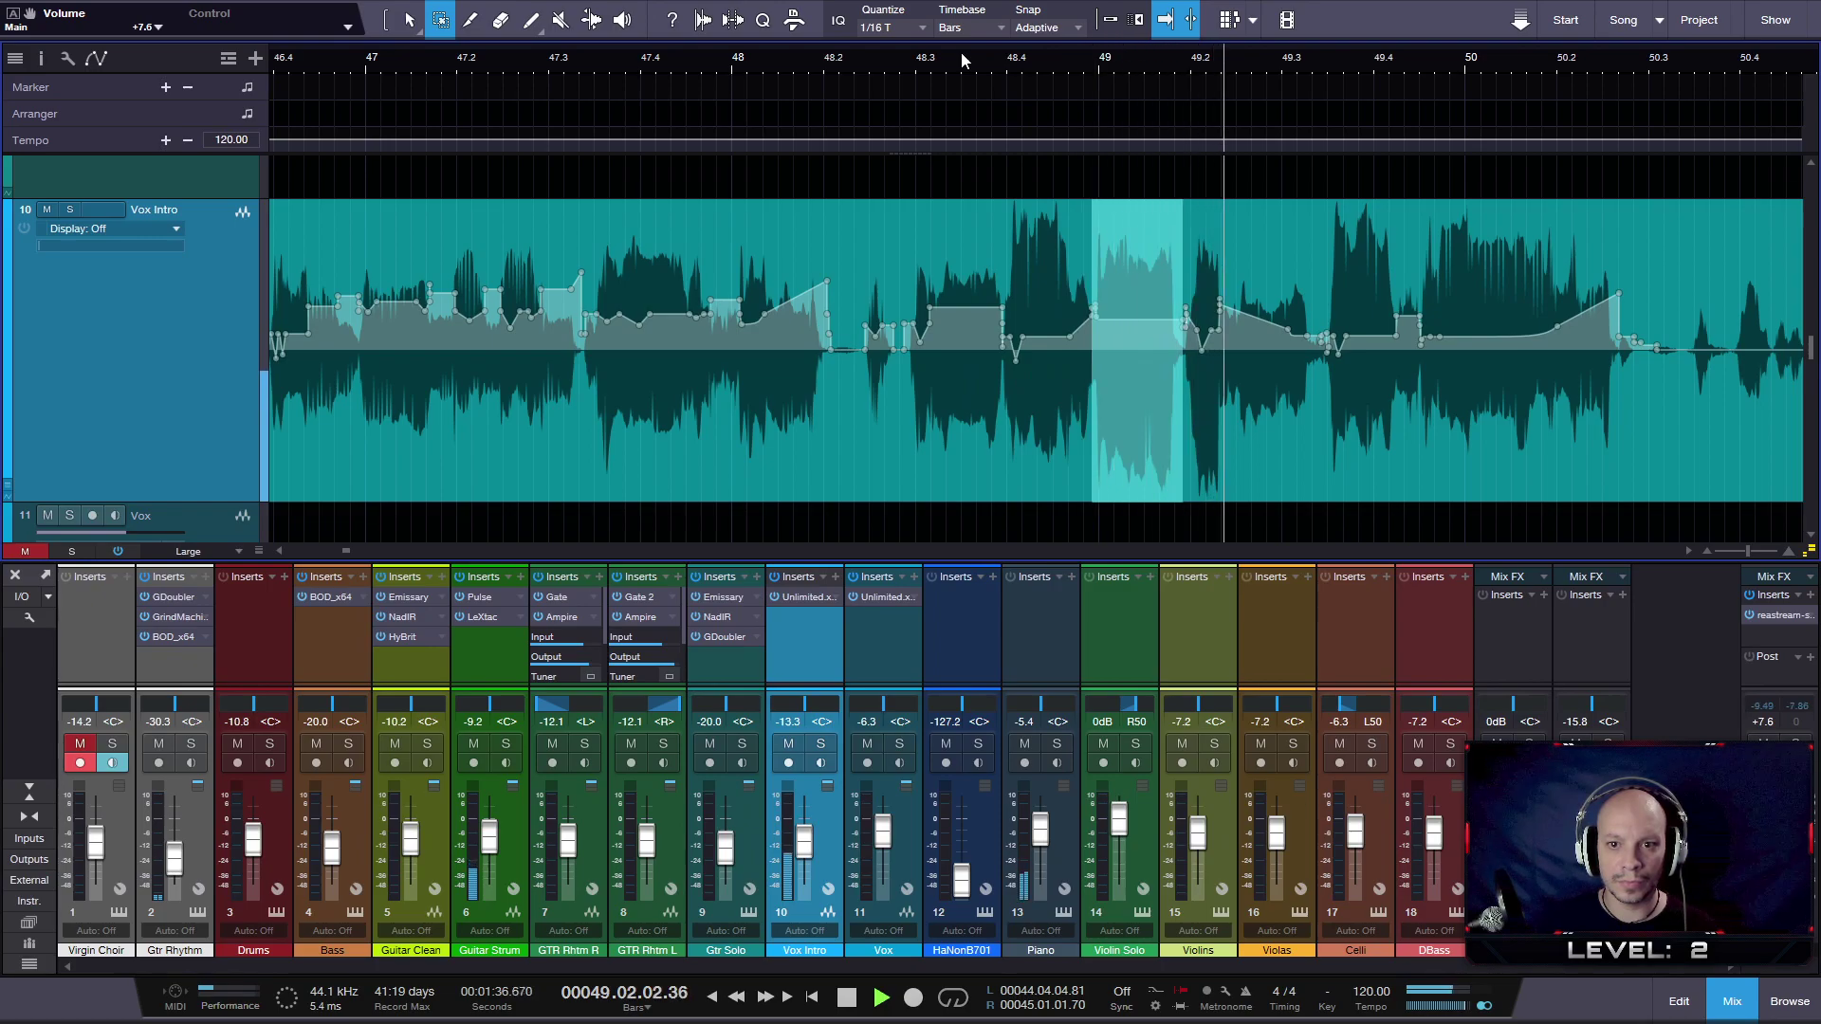
pyautogui.hscroll(1, 1354, 61)
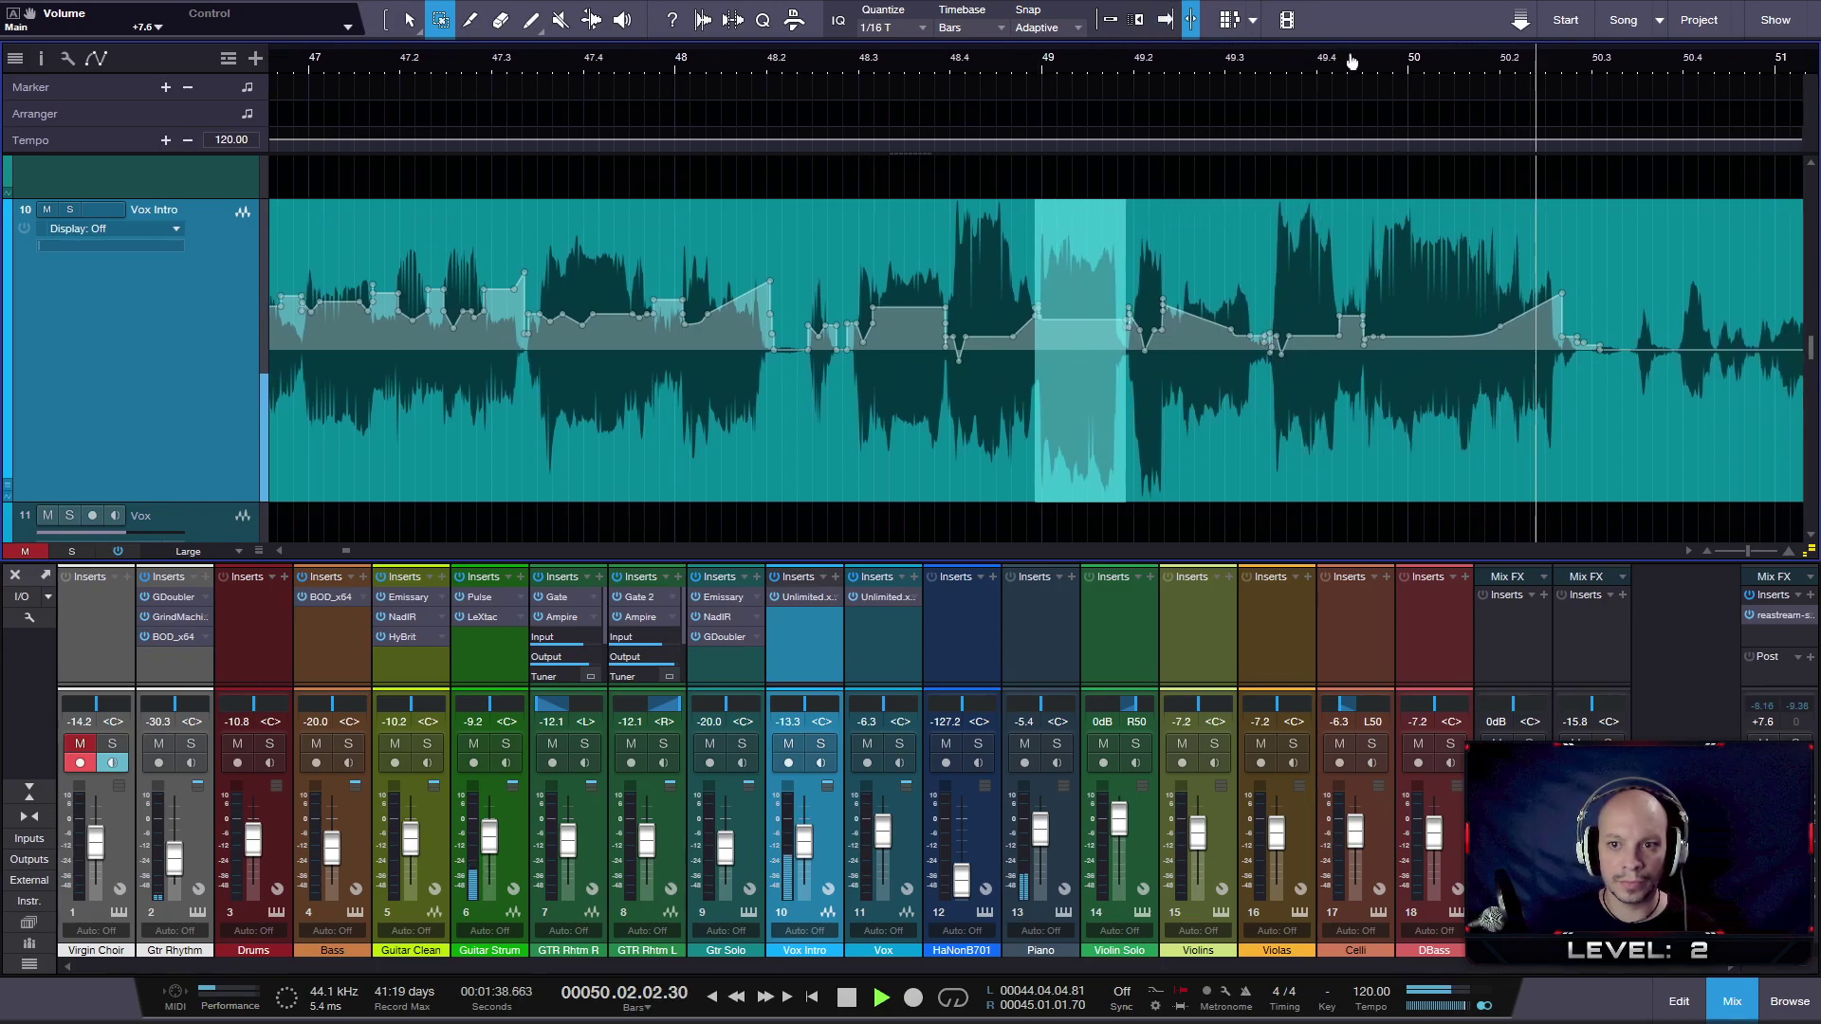
pyautogui.press('f')
pyautogui.press('space')
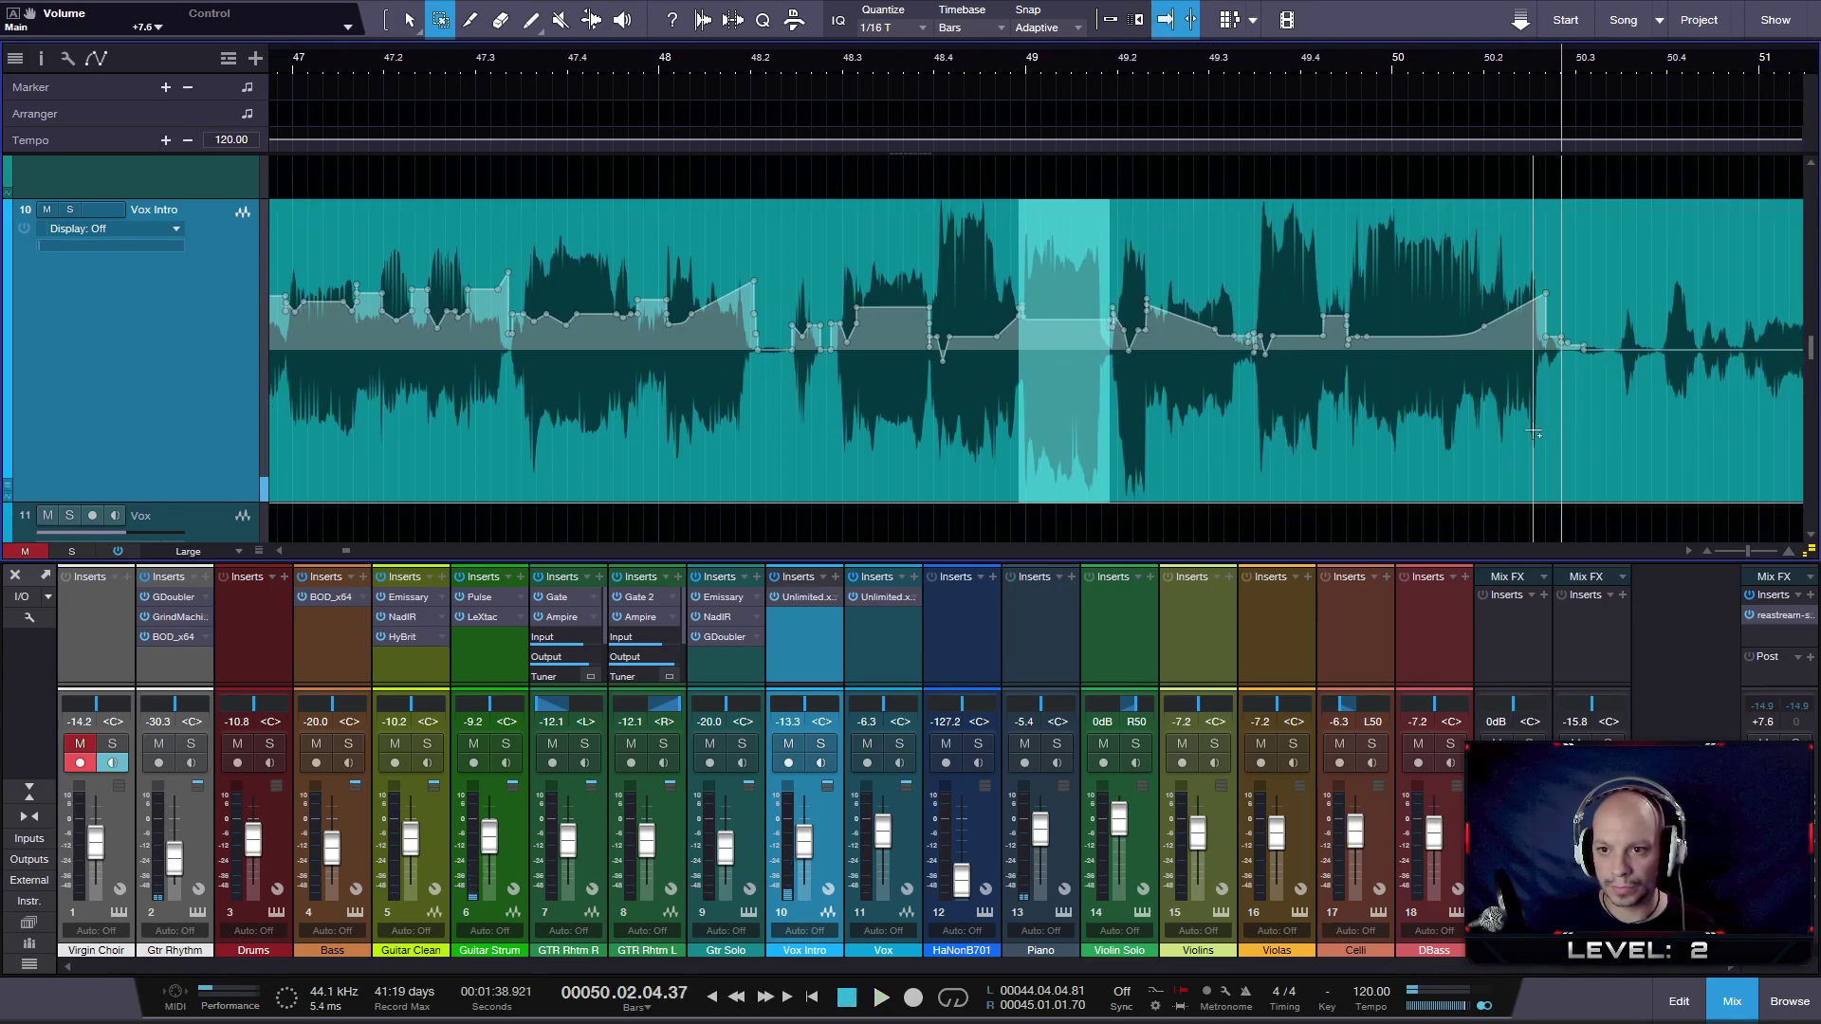
# - Raise the gain from 49.4.2.99 to just before 50.3 slightly, lower the envelope's end peak to soften it and play it back
pyautogui.moveTo(1555, 439); pyautogui.dragTo(1347, 422)
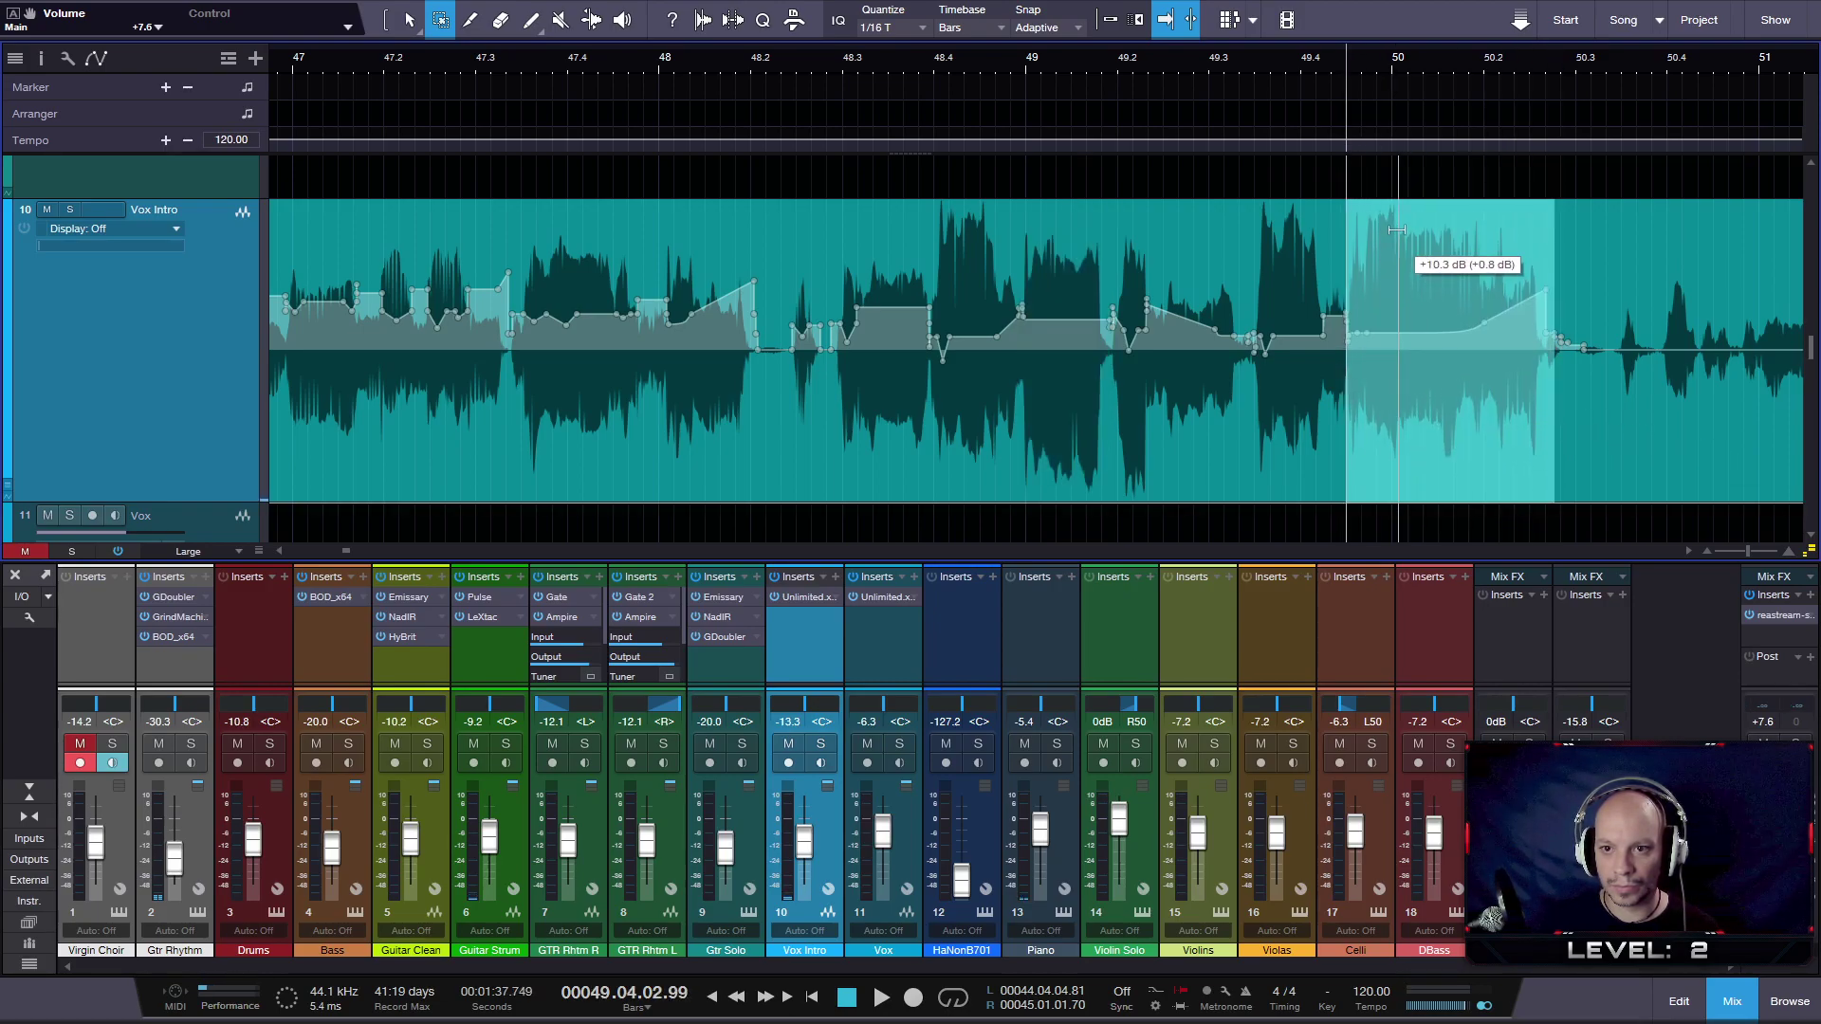
pyautogui.click(1547, 289)
pyautogui.press('1')
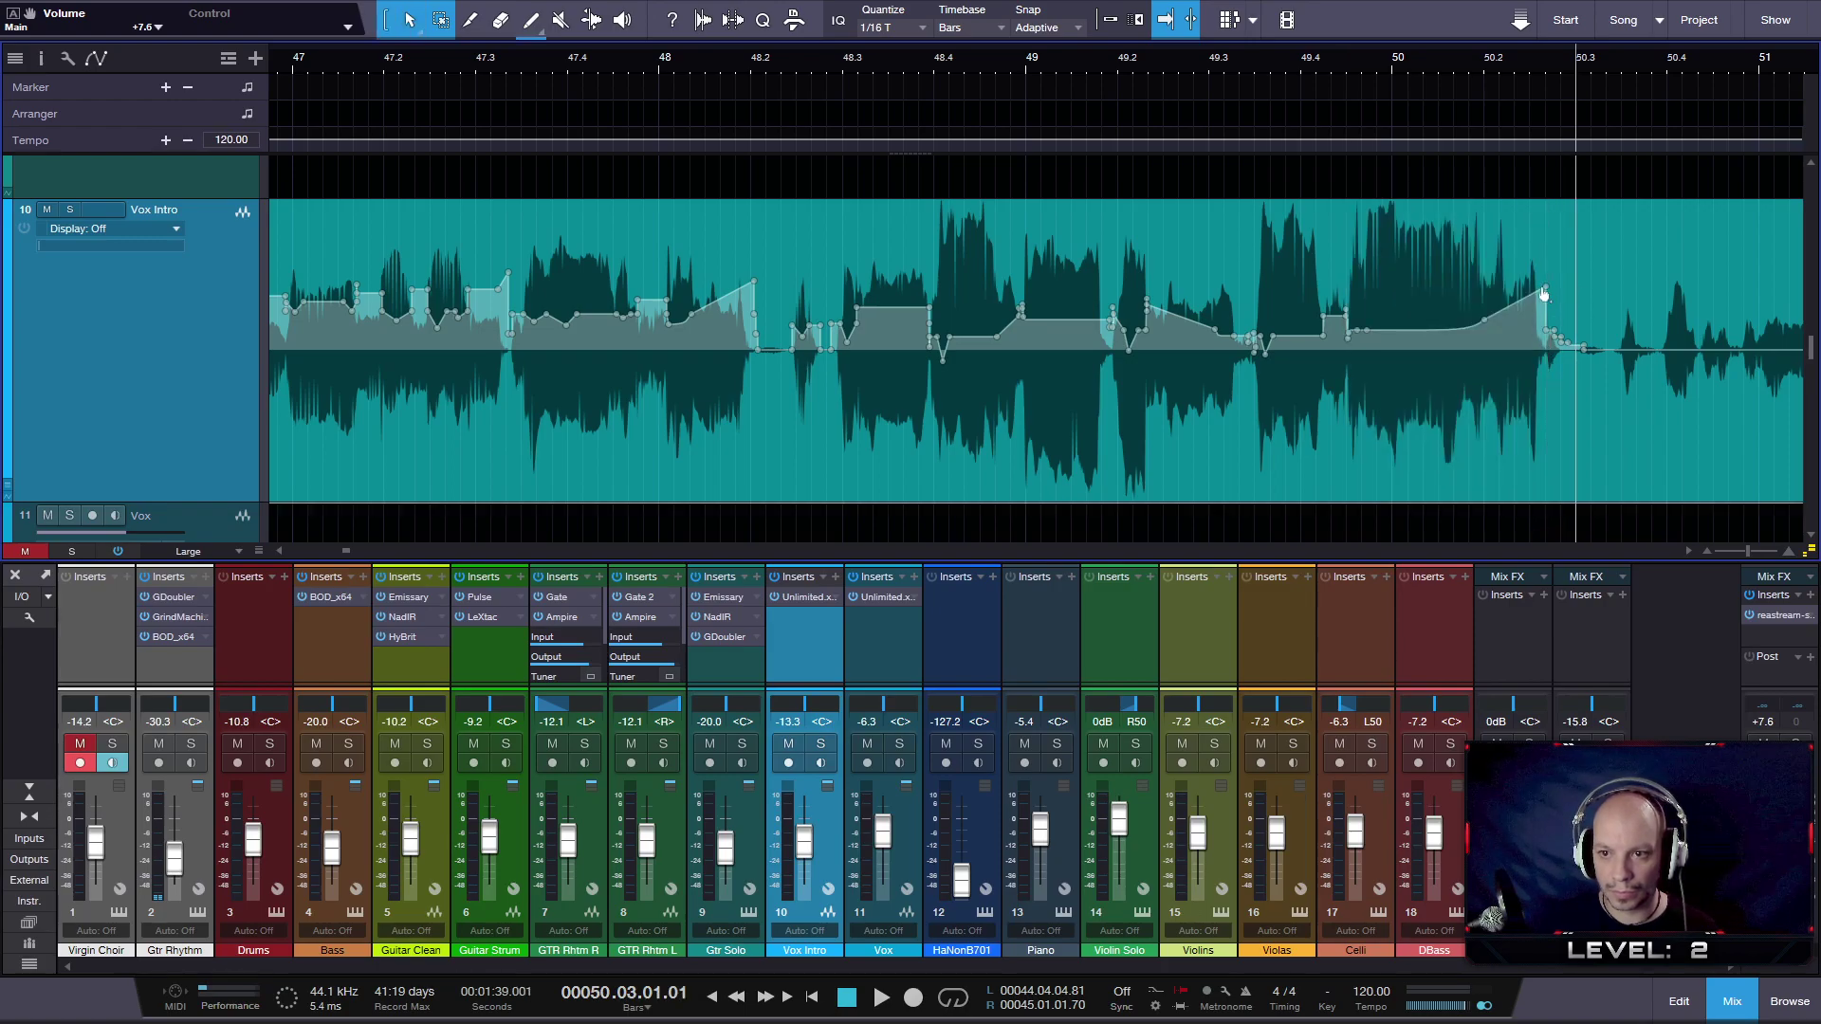
pyautogui.moveTo(1546, 298); pyautogui.dragTo(1542, 310)
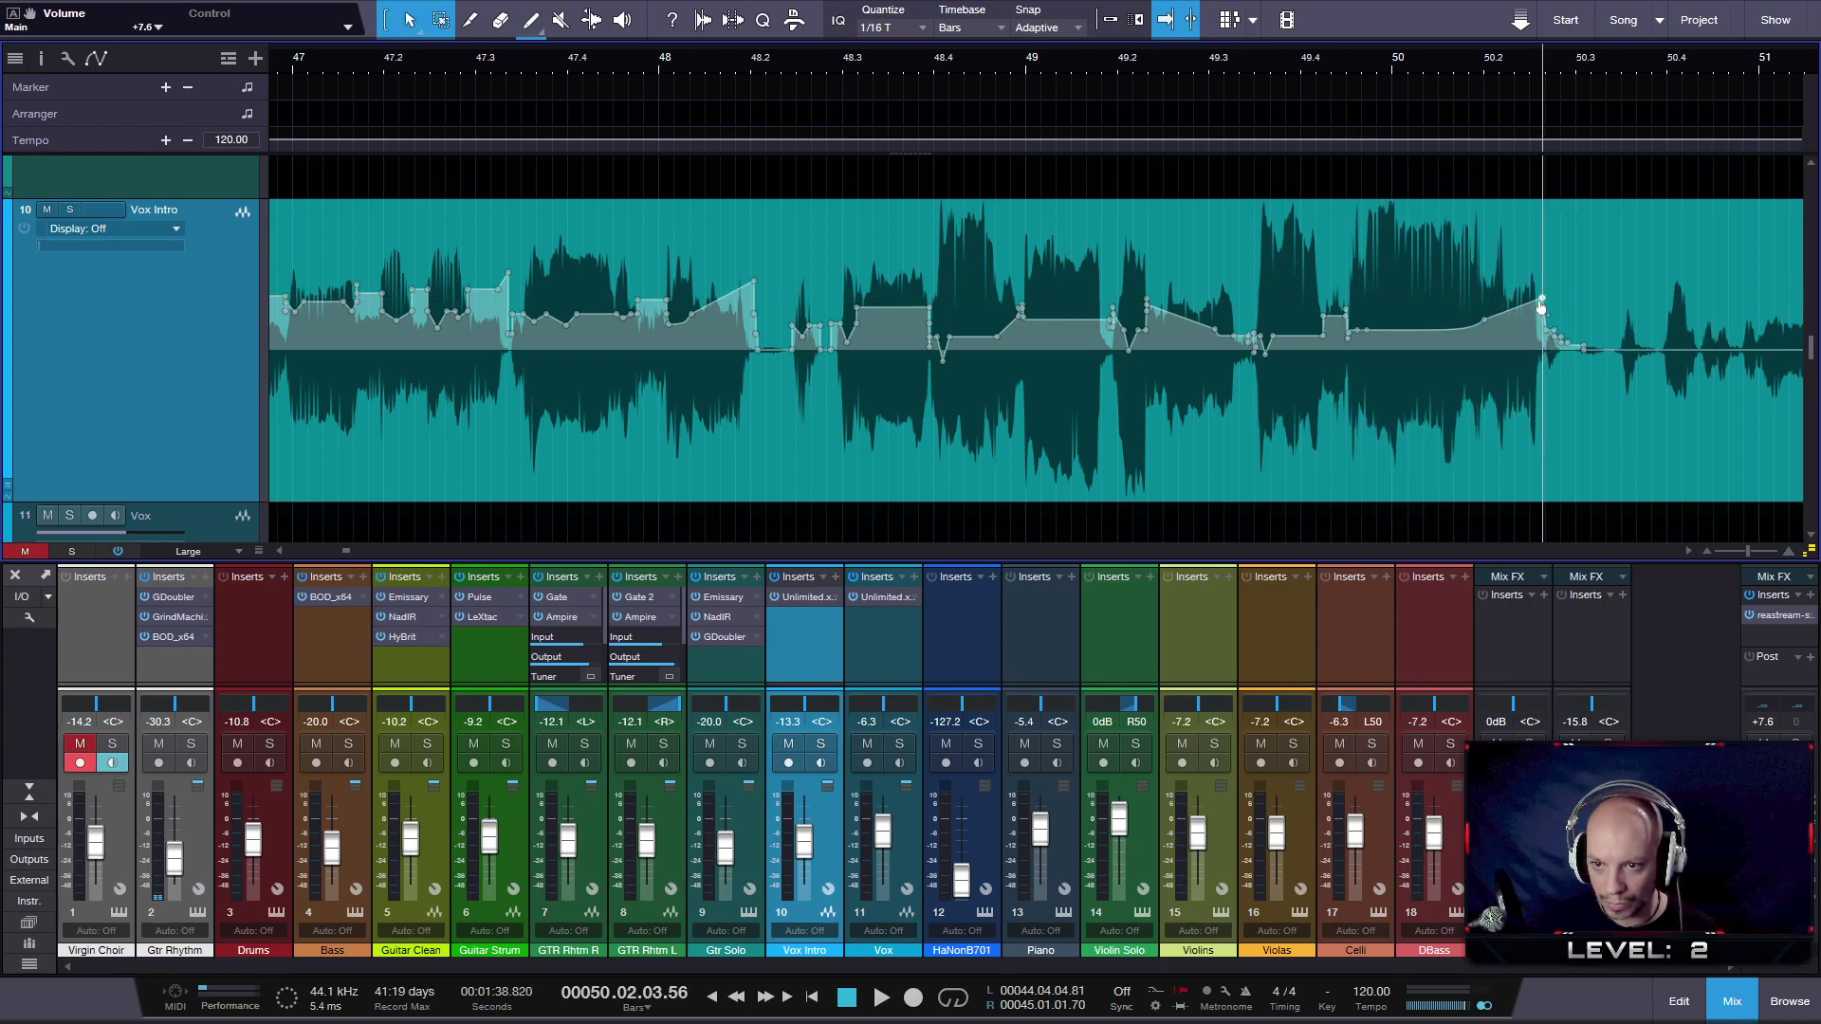
pyautogui.click(1224, 64)
pyautogui.press('space')
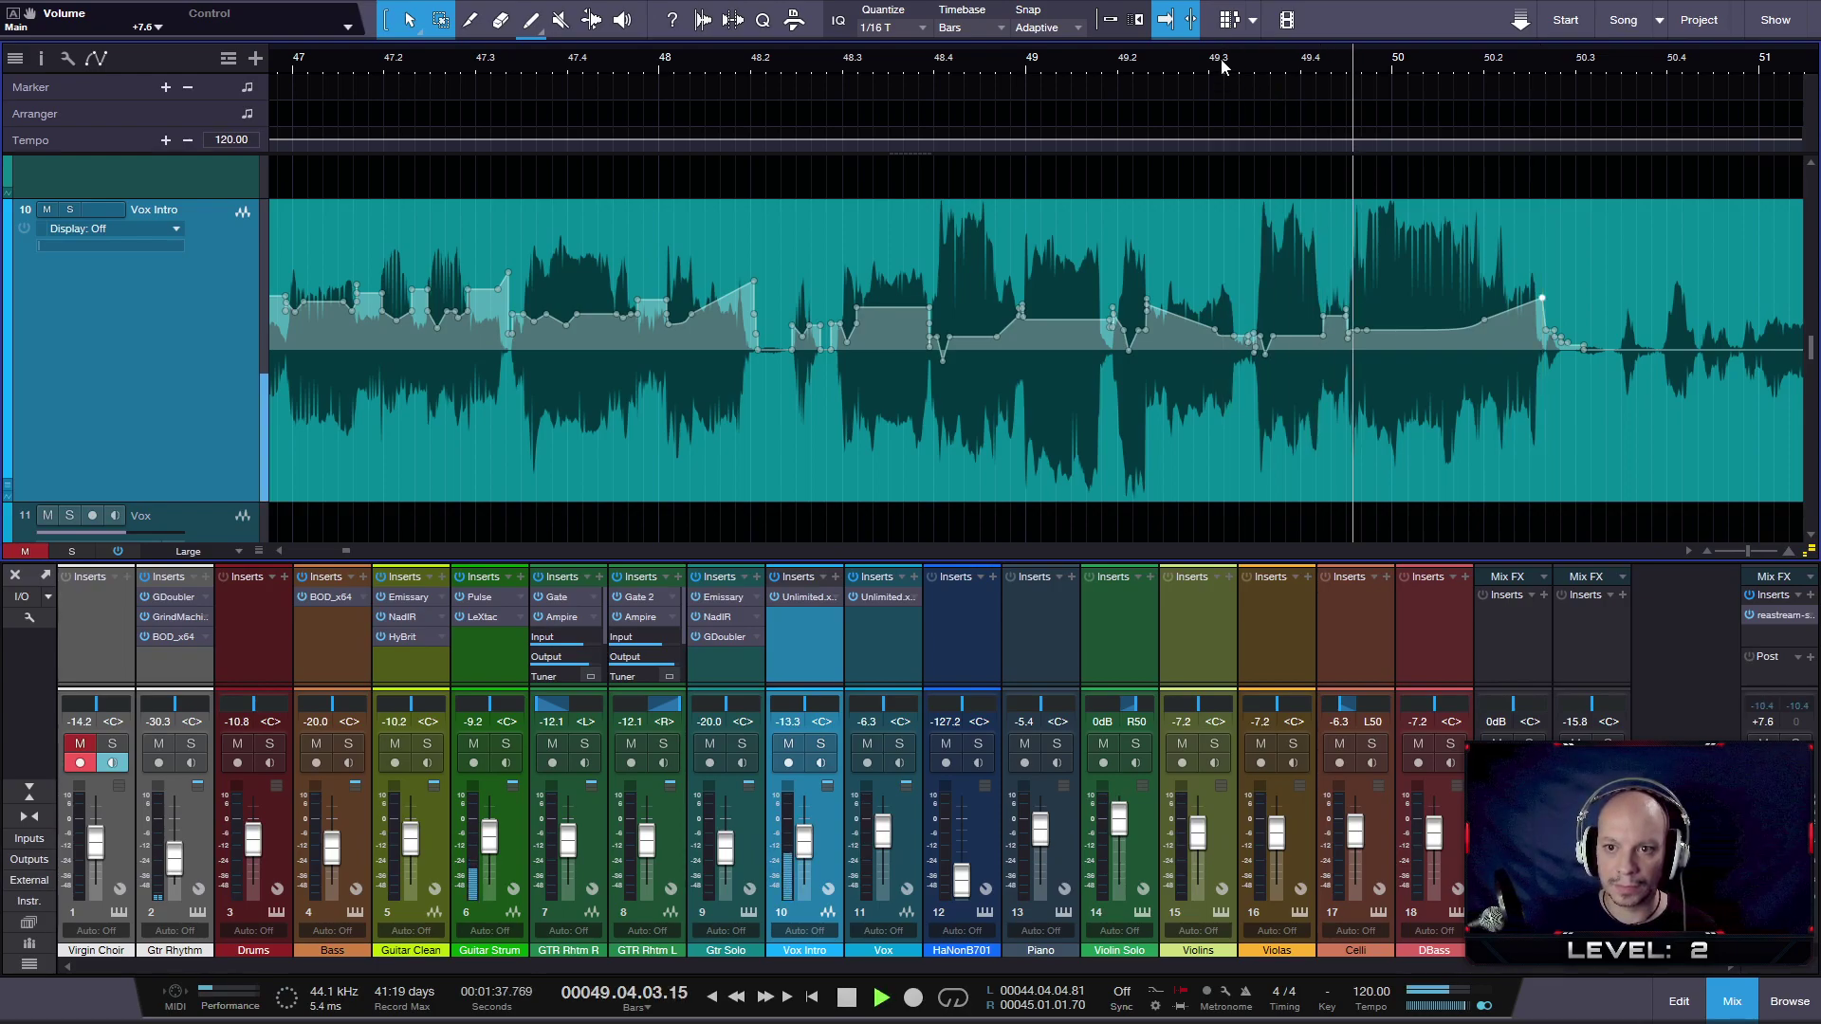
pyautogui.press('w')
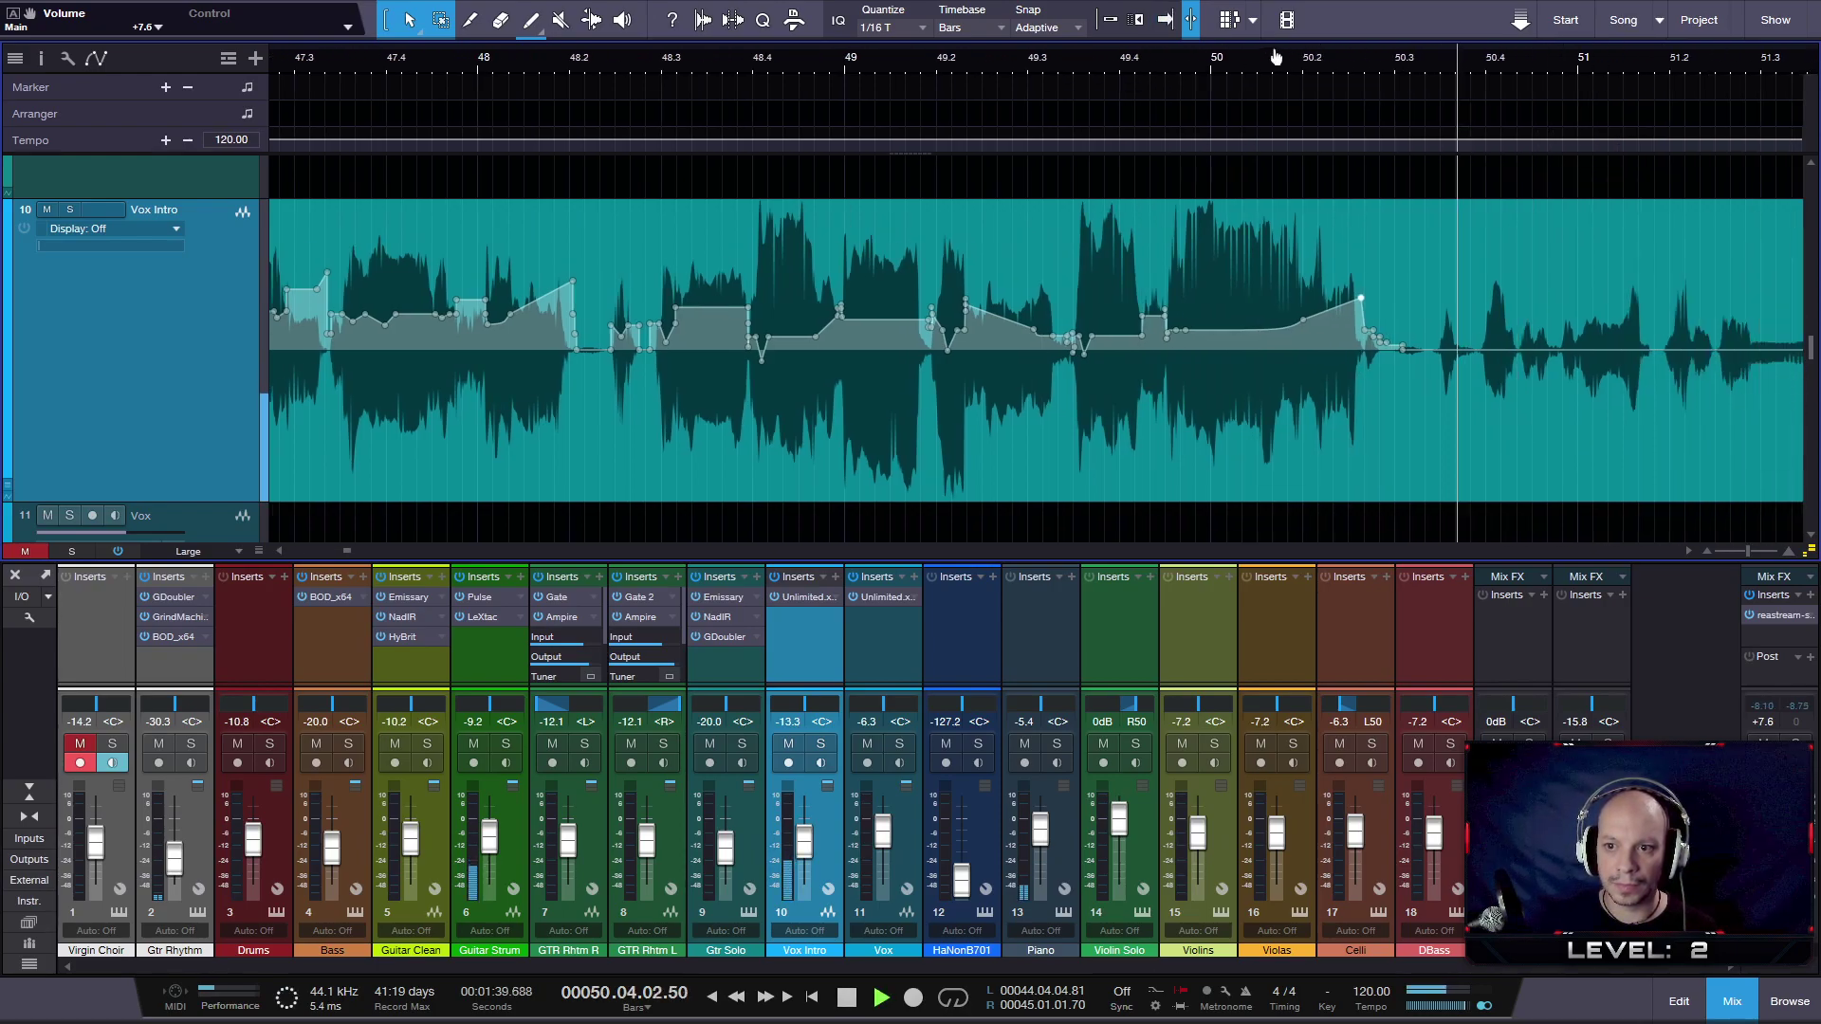
pyautogui.press('space')
# - Add small dips to the Vox Intro gain envelope just before 50.4 and at 50.4.1.46, the second to about -1.6 dB
pyautogui.press('e')
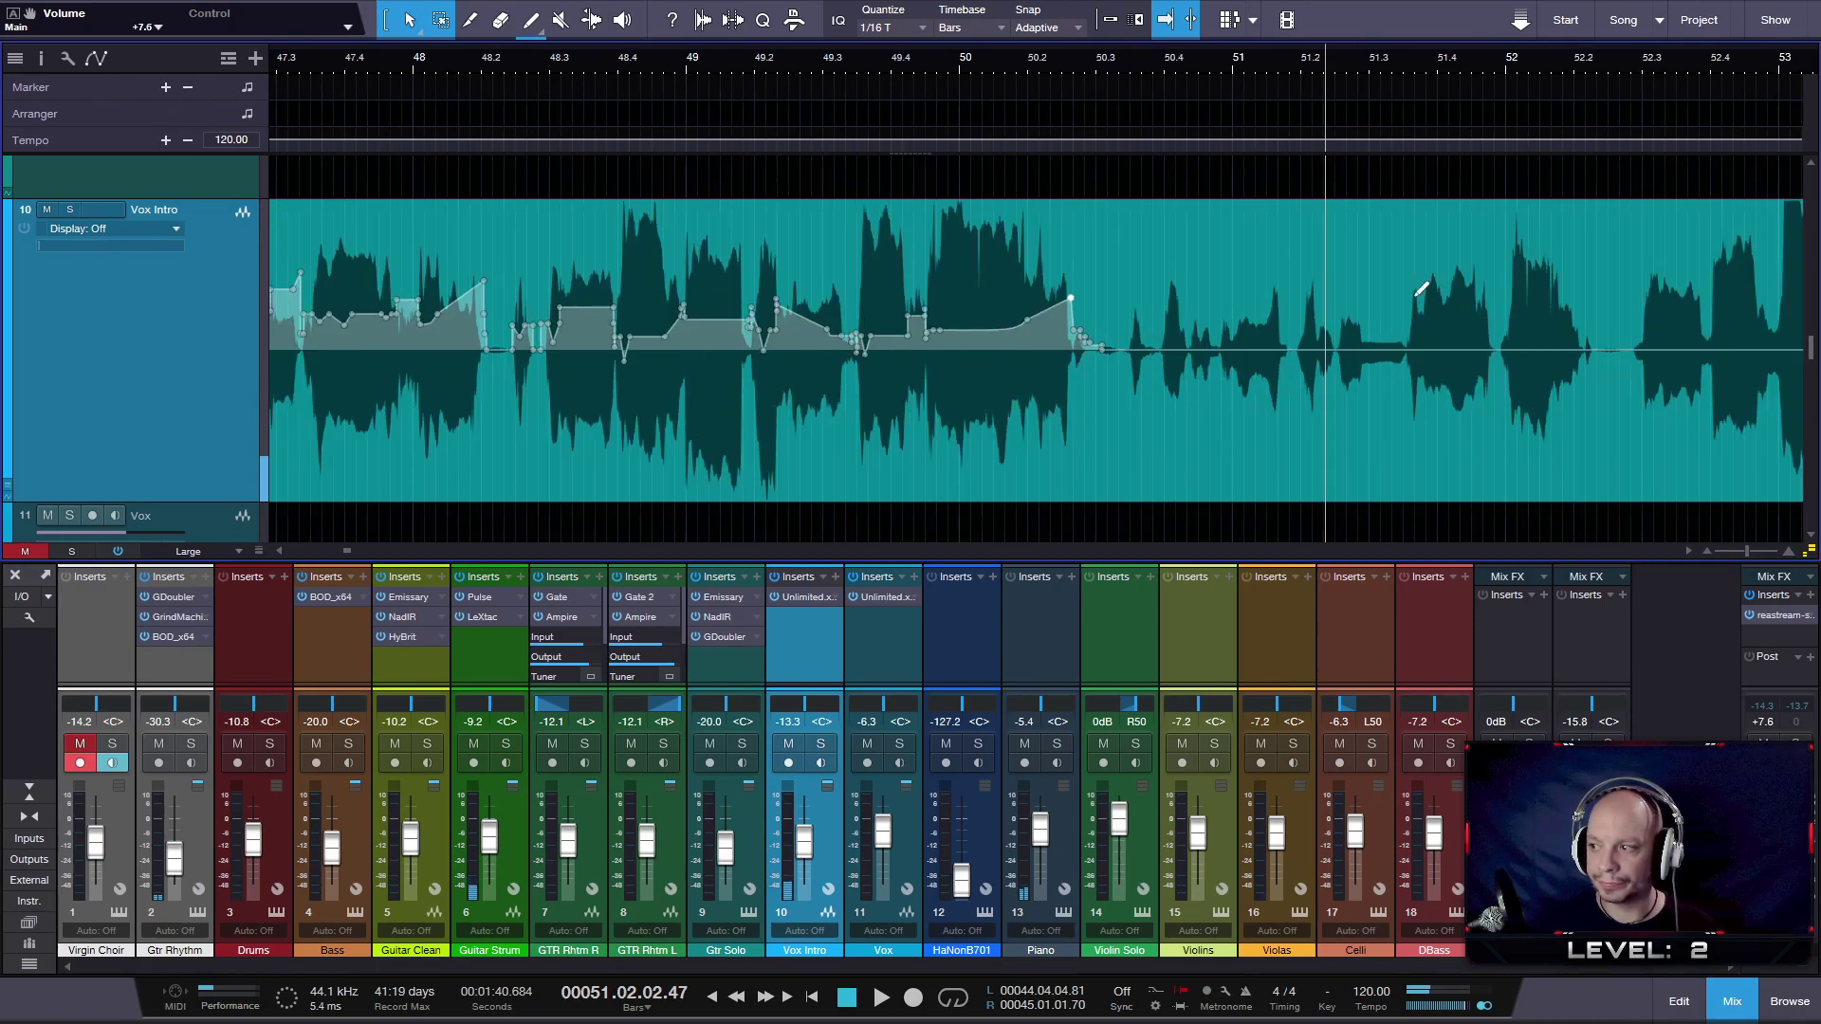
pyautogui.press('e')
pyautogui.press('e')
pyautogui.press('e')
pyautogui.press('e')
pyautogui.press('e')
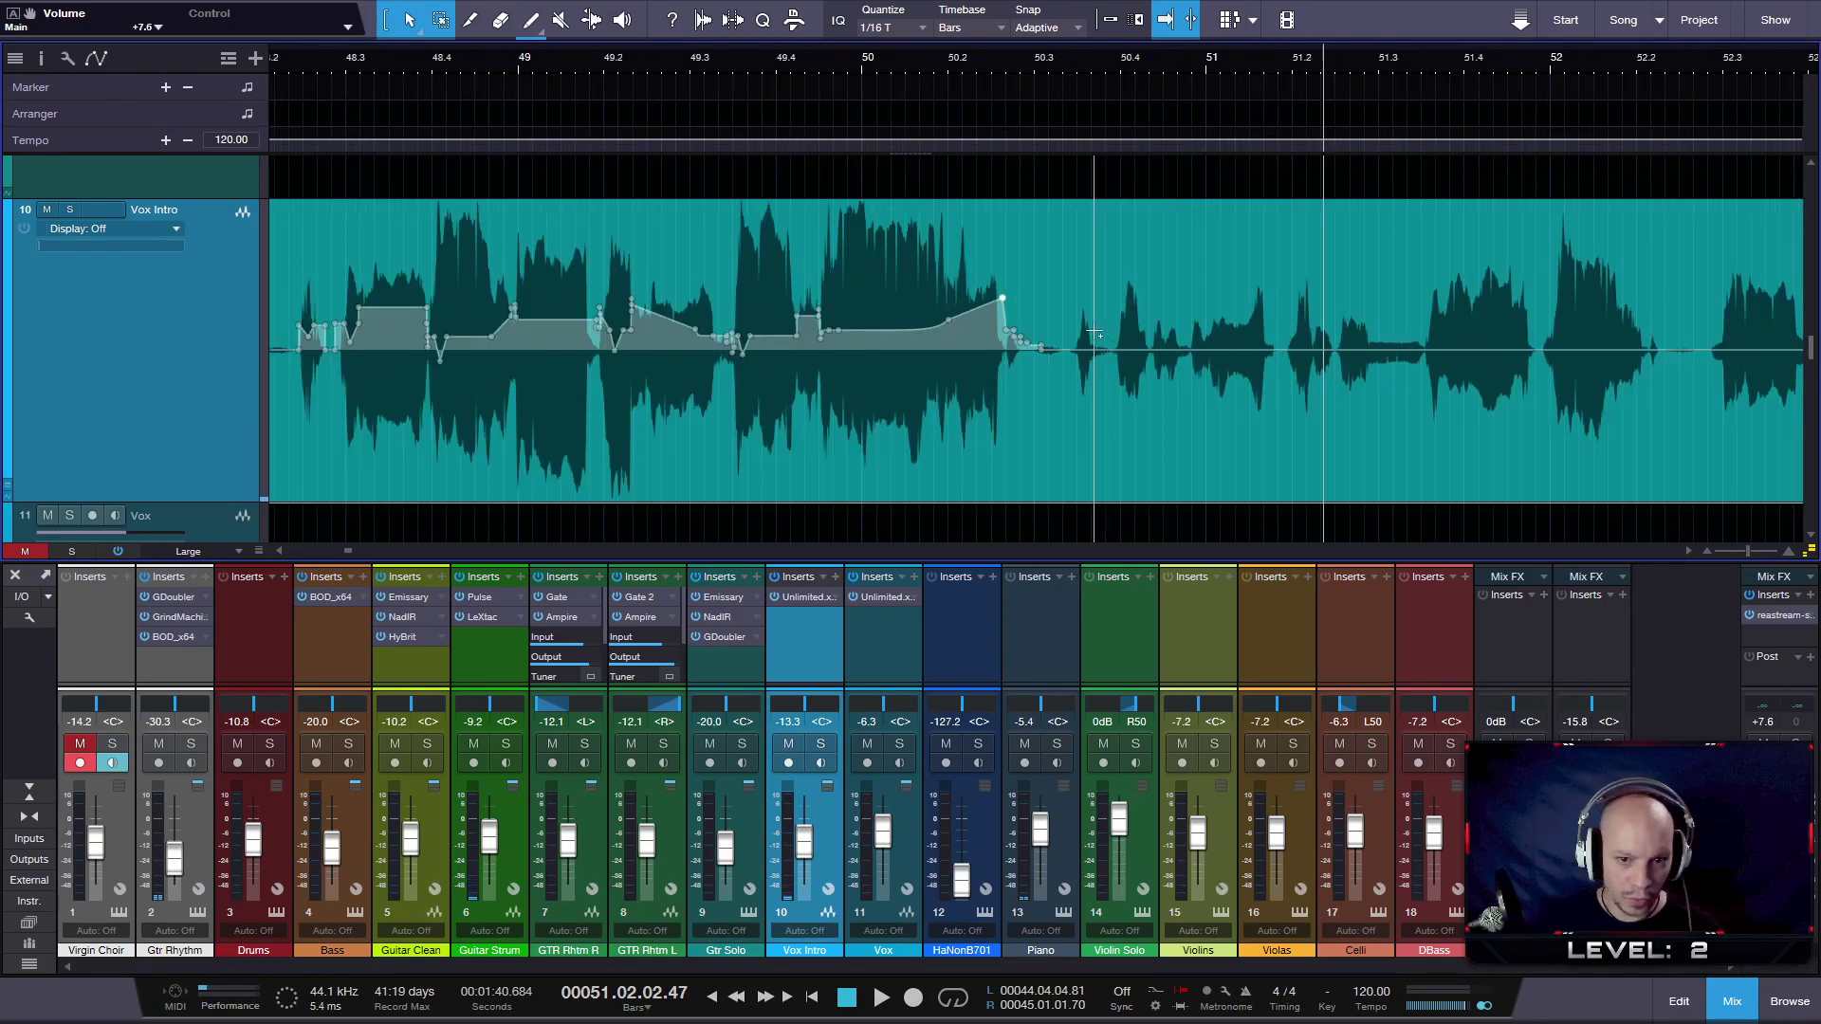
pyautogui.click(1083, 352)
pyautogui.moveTo(1088, 360); pyautogui.dragTo(1132, 370)
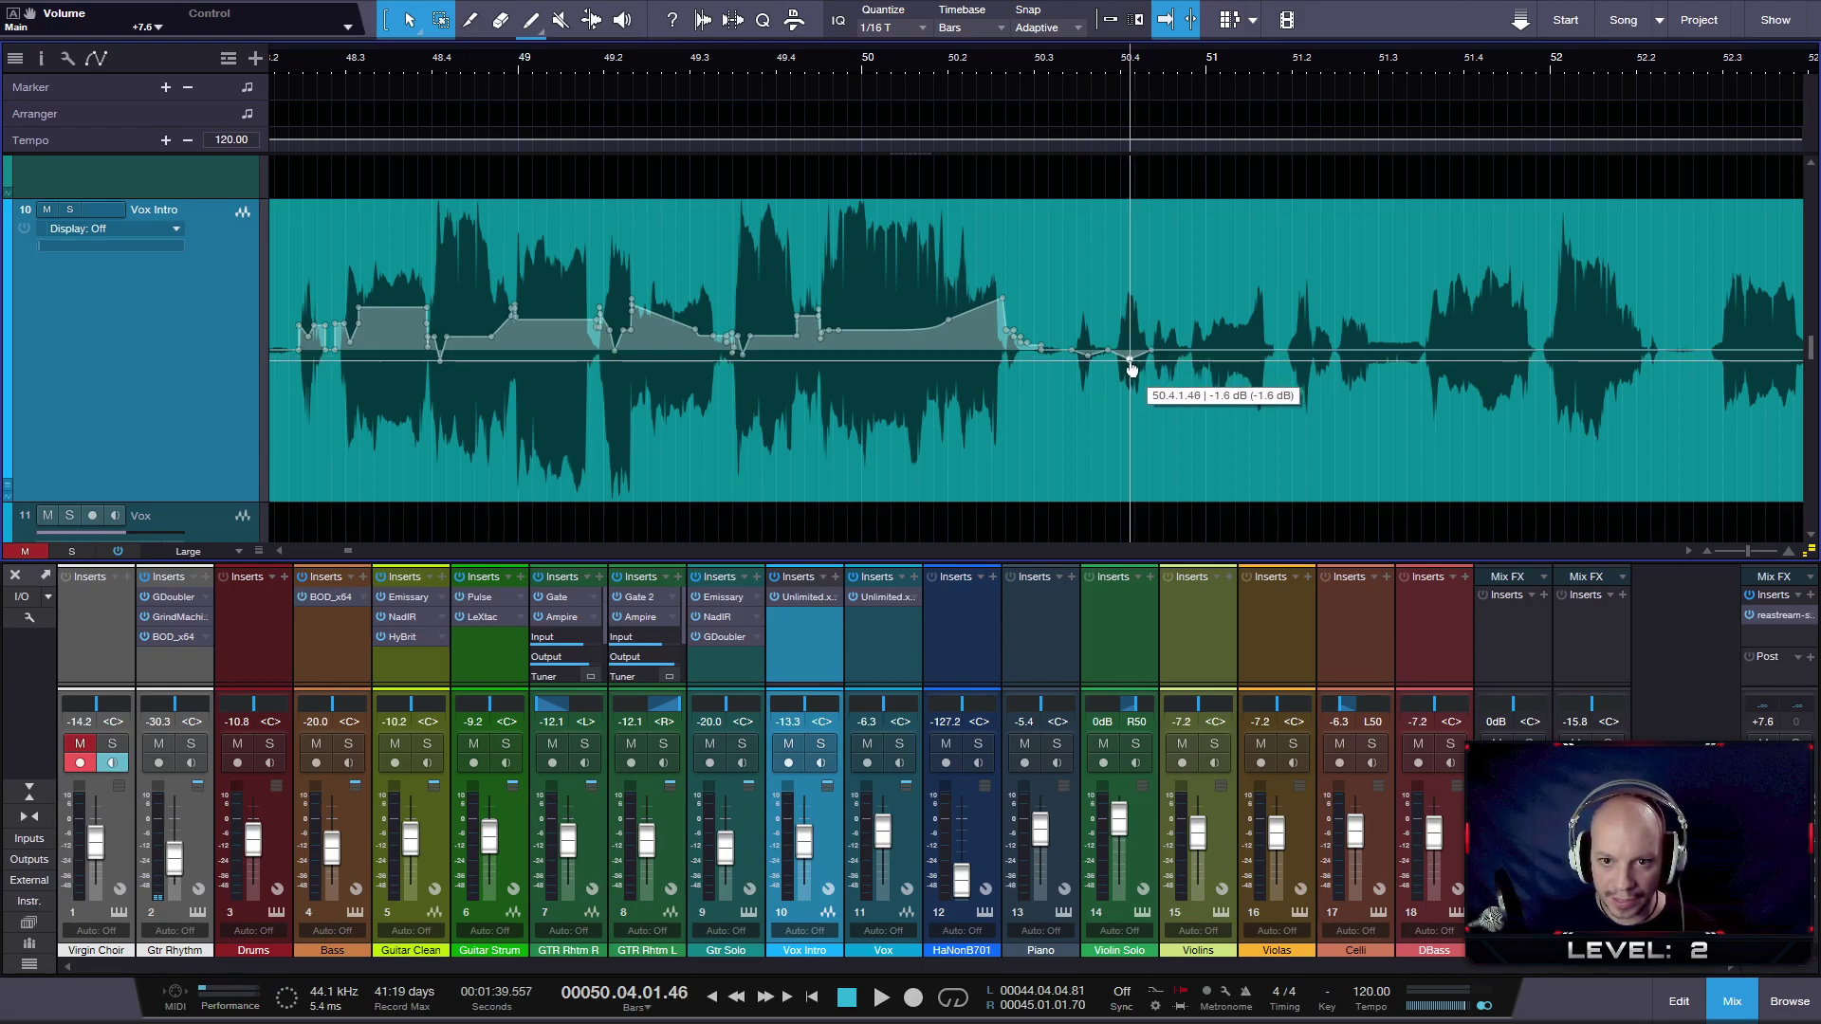
# - Dip the gain envelope at 51.1.3.54 and just past 51.2, and deepen the existing dip at 50.4.1
pyautogui.click(1263, 358)
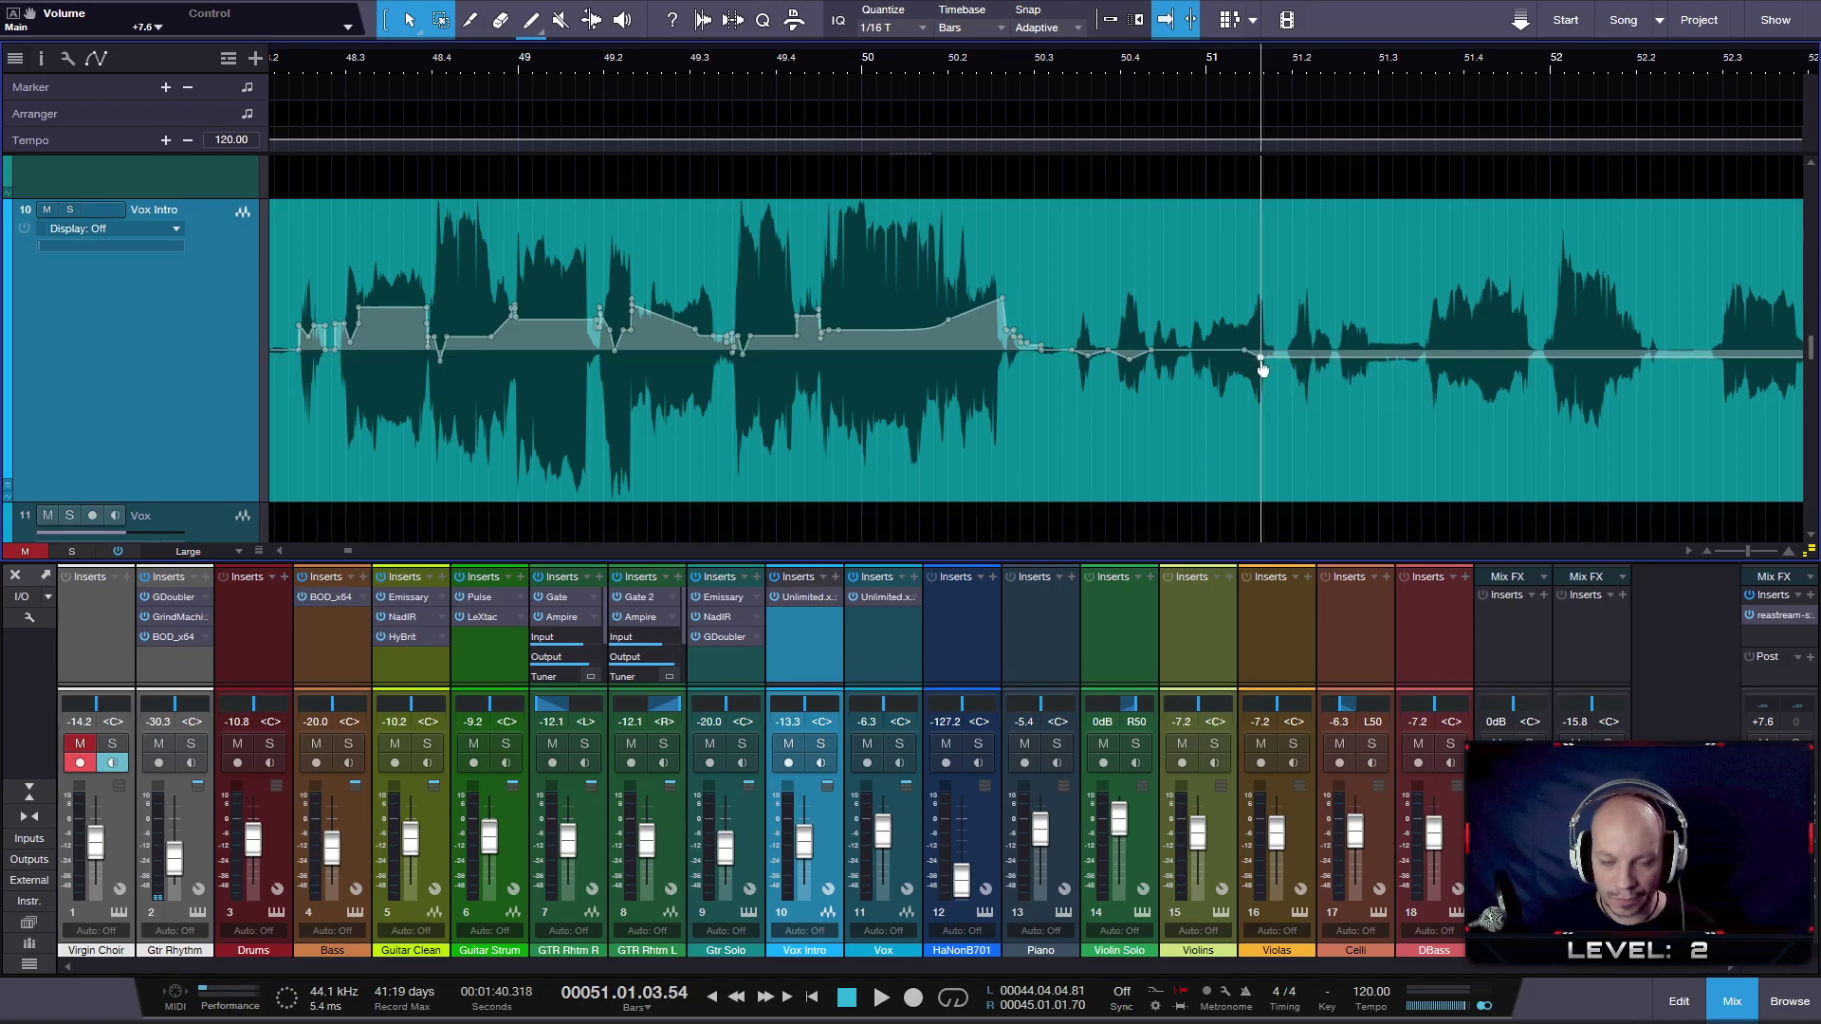
pyautogui.moveTo(1257, 352); pyautogui.dragTo(1259, 377)
pyautogui.click(1130, 359)
pyautogui.moveTo(1130, 359); pyautogui.dragTo(1130, 377)
pyautogui.click(1312, 357)
pyautogui.moveTo(1302, 356); pyautogui.dragTo(1305, 359)
# - Shape a small dip before 51.3 and slightly raise the gain from there to about 51.3.3.13
pyautogui.click(1338, 353)
pyautogui.click(1367, 356)
pyautogui.click(1424, 358)
pyautogui.moveTo(1391, 275); pyautogui.dragTo(1387, 249)
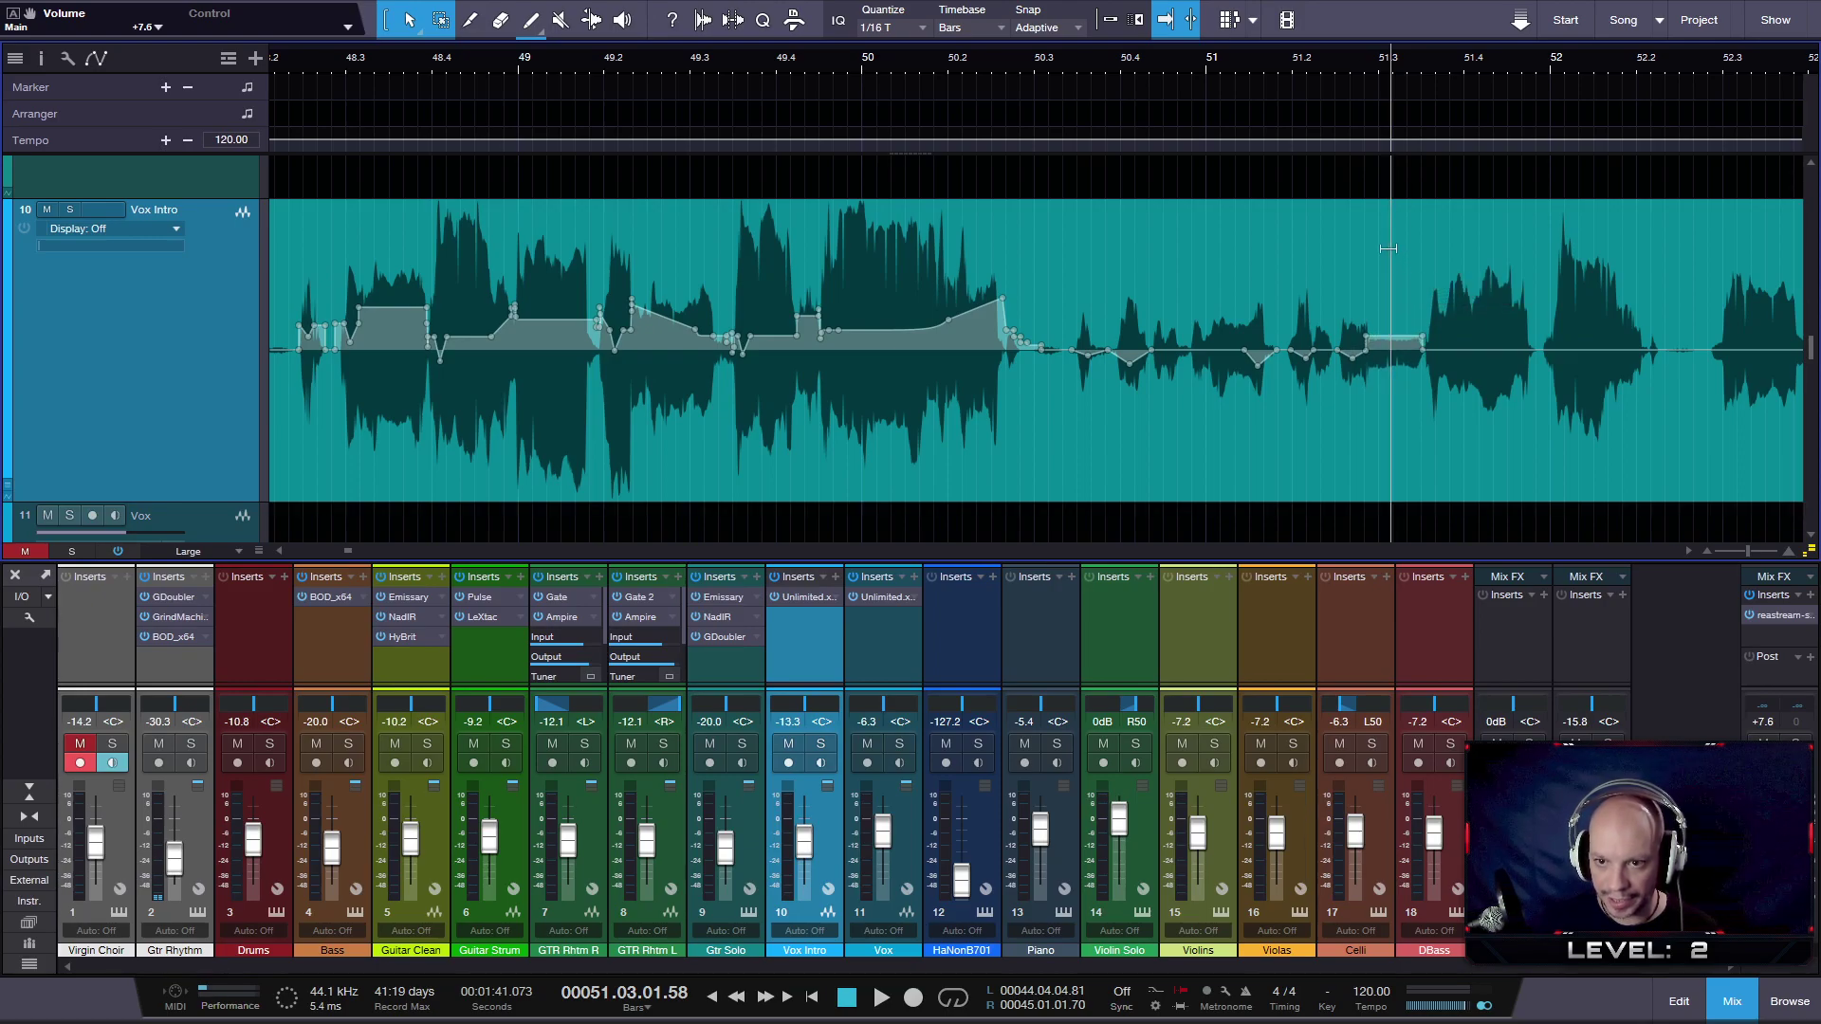
# - Dip the gain envelope at 52.1.1.57 to tame the peak at the start of bar 52
pyautogui.hscroll(4, 1225, 294)
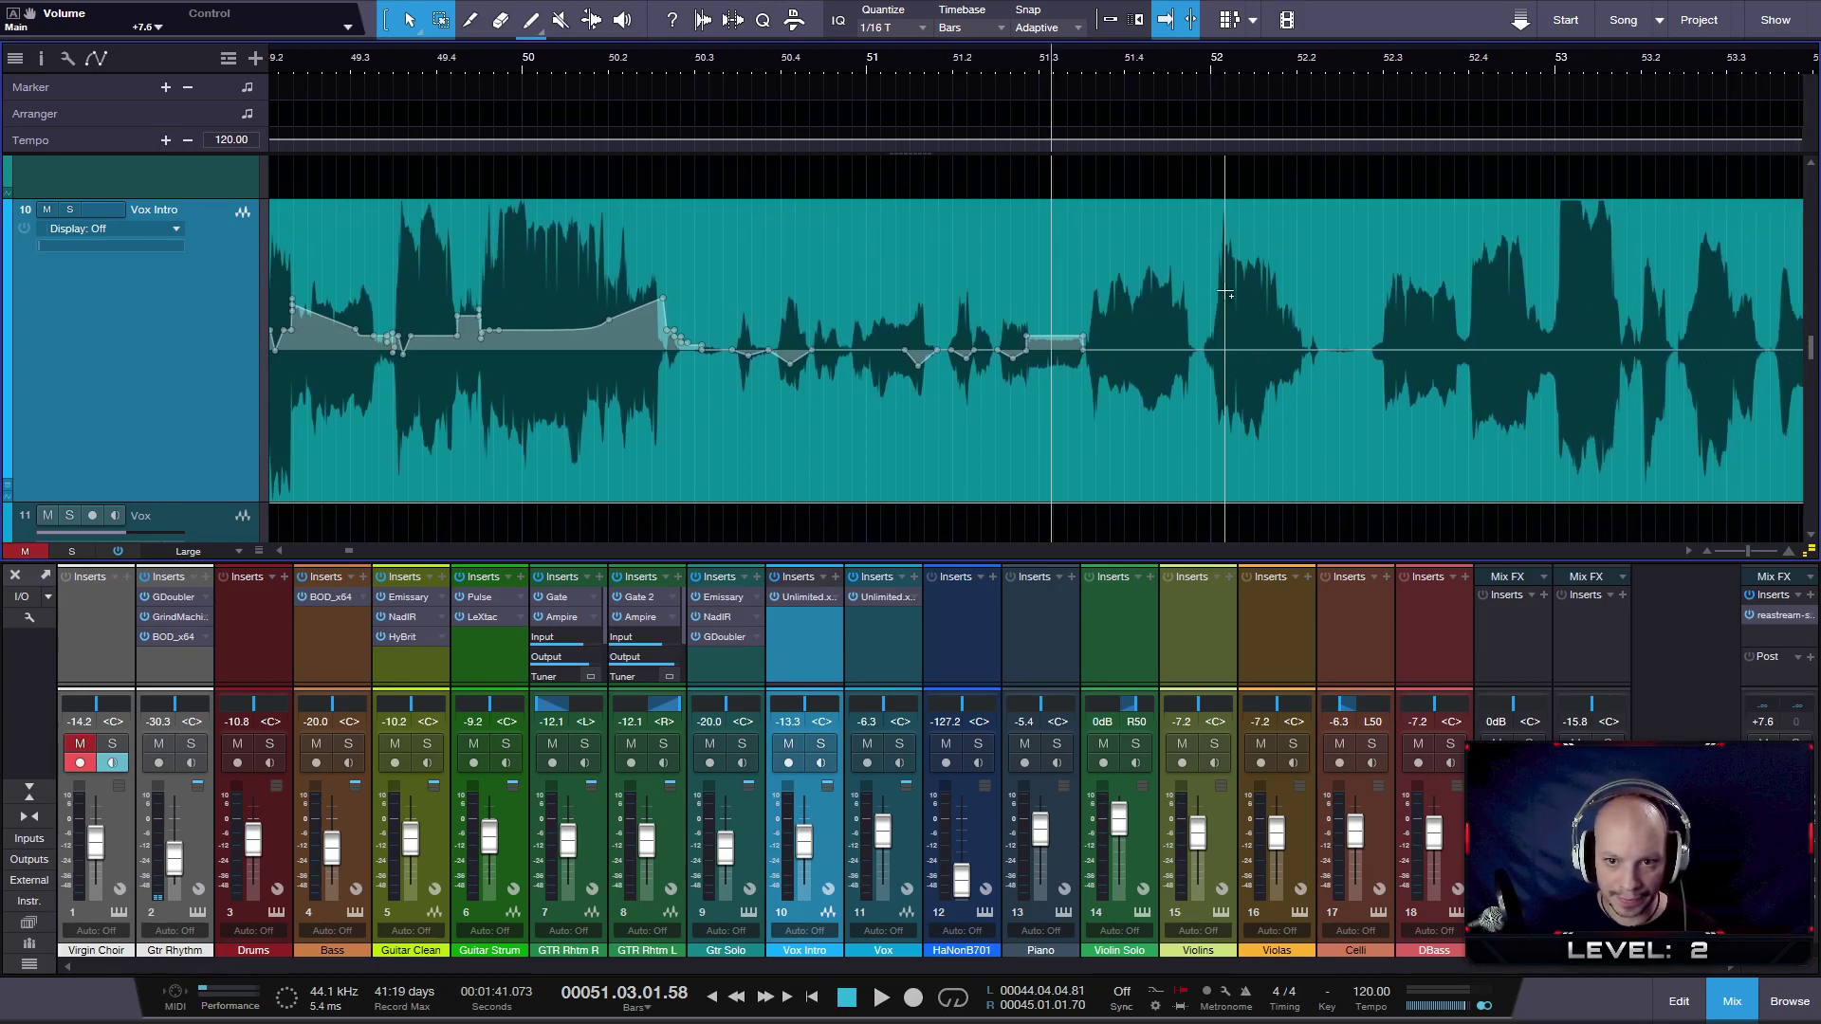
pyautogui.click(1221, 351)
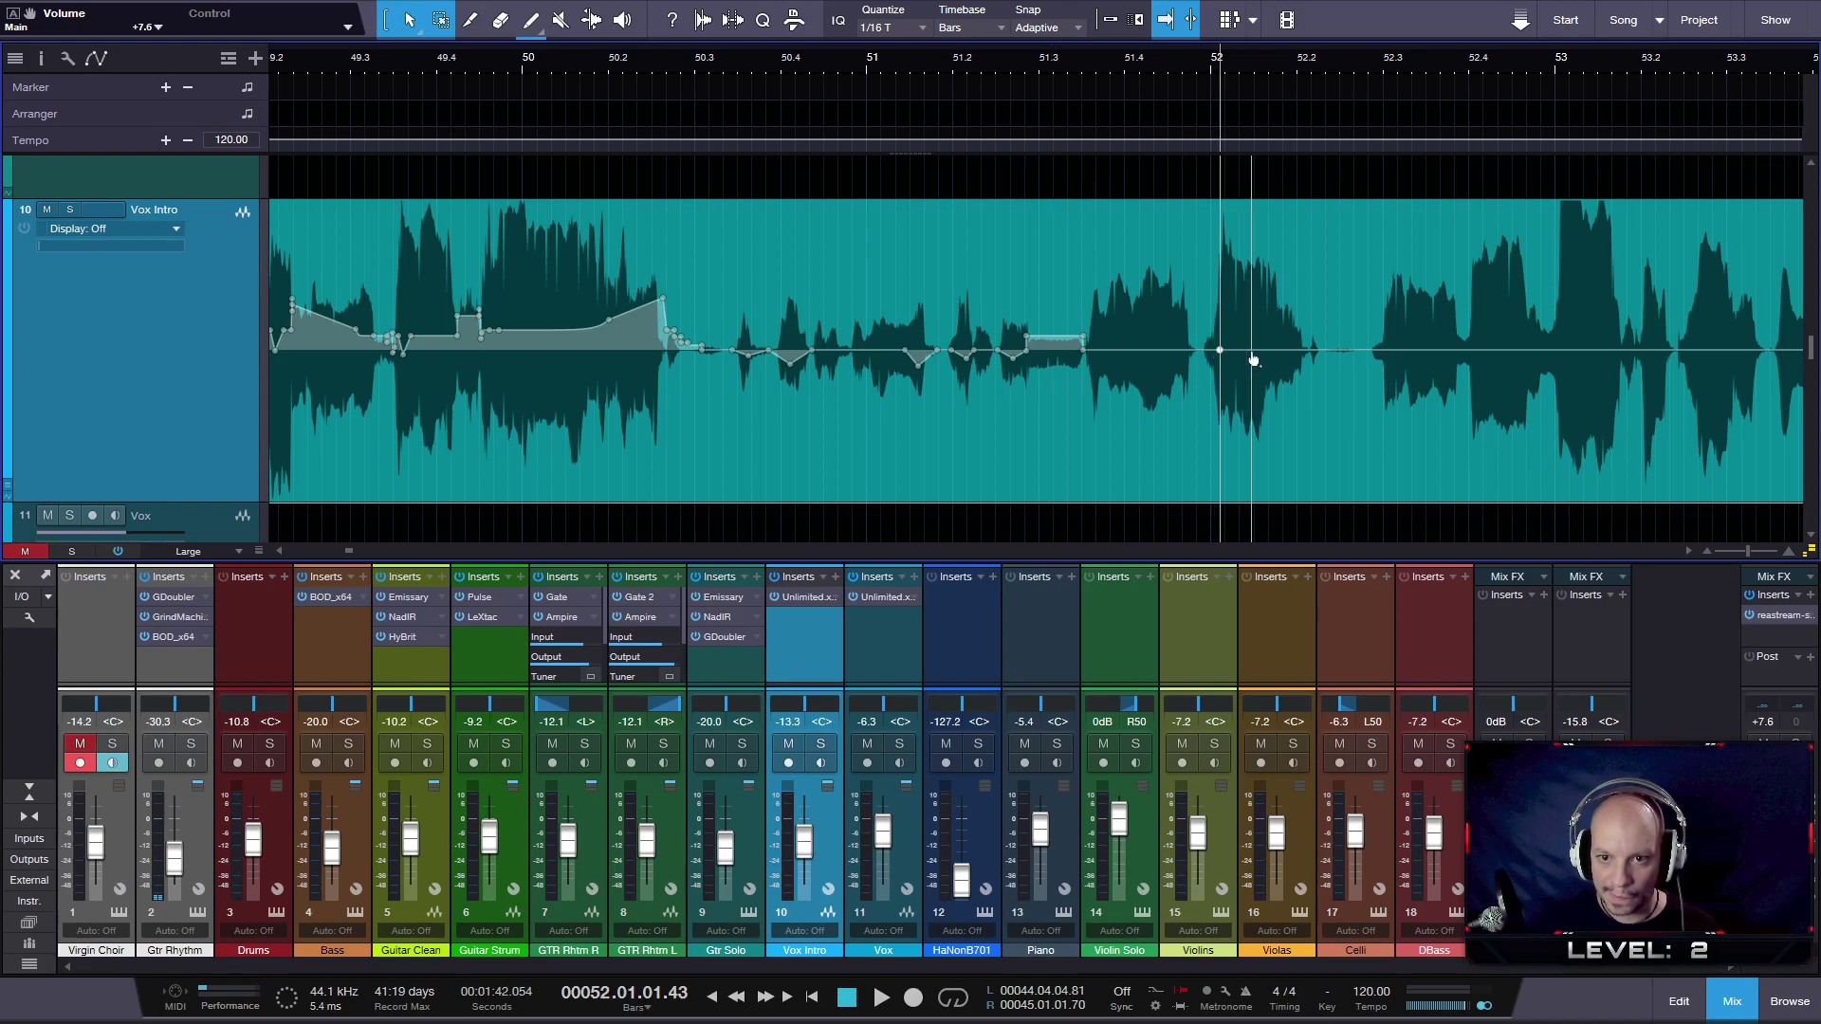
pyautogui.moveTo(1232, 358); pyautogui.dragTo(1223, 368)
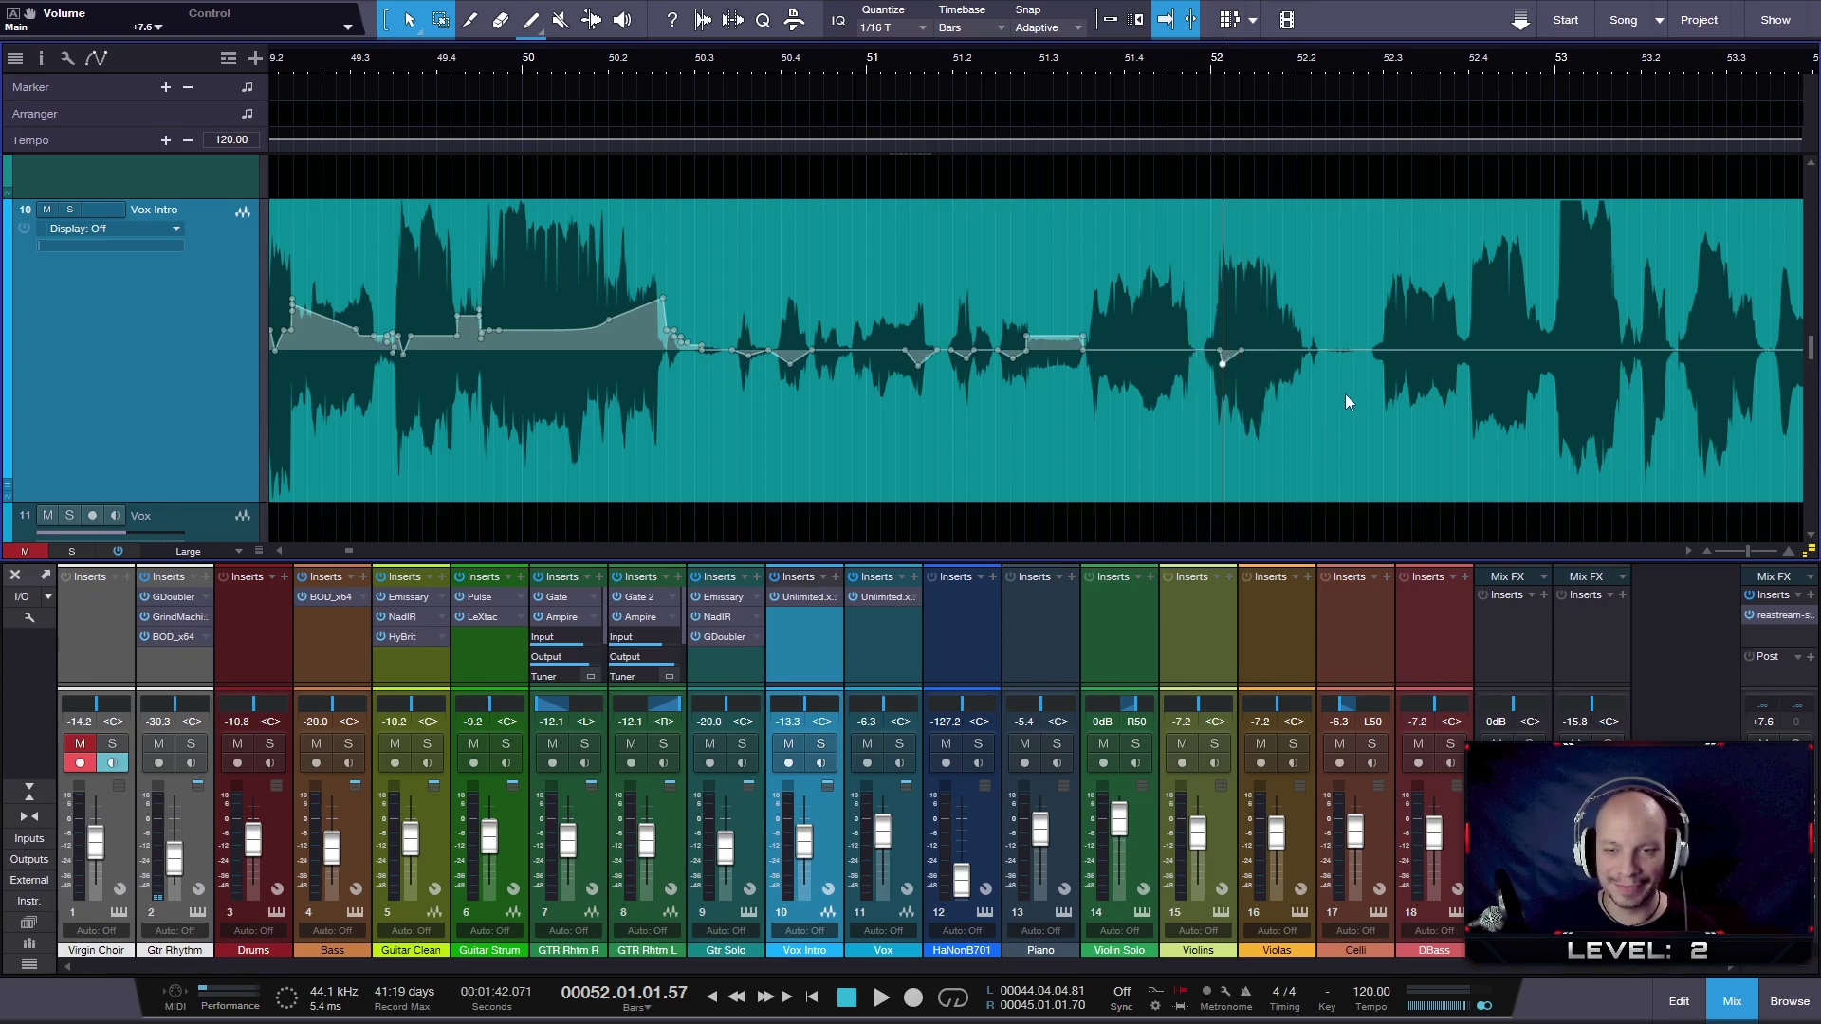
# - Select the phrase from 50.3.2.55 to about 51.3.3, raise its gain in two small passes and play it back
pyautogui.moveTo(727, 270); pyautogui.dragTo(1082, 292)
pyautogui.moveTo(978, 251); pyautogui.dragTo(977, 237)
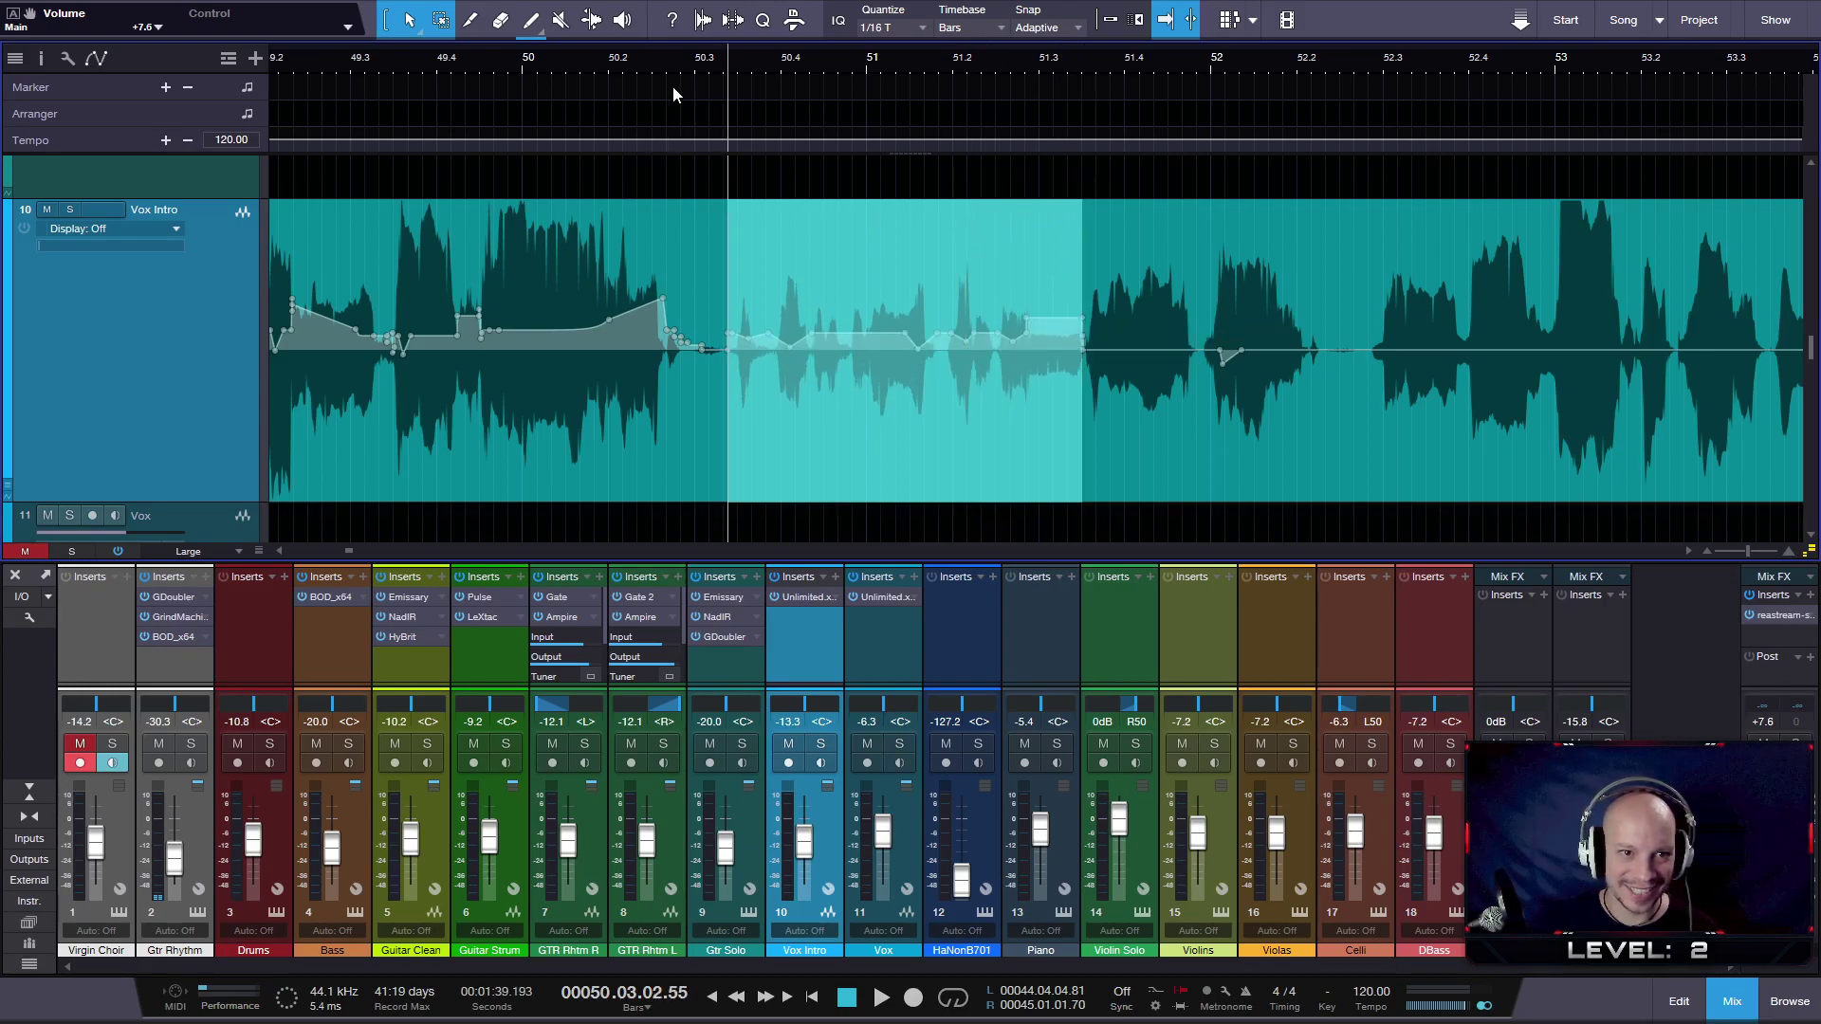
pyautogui.press('space')
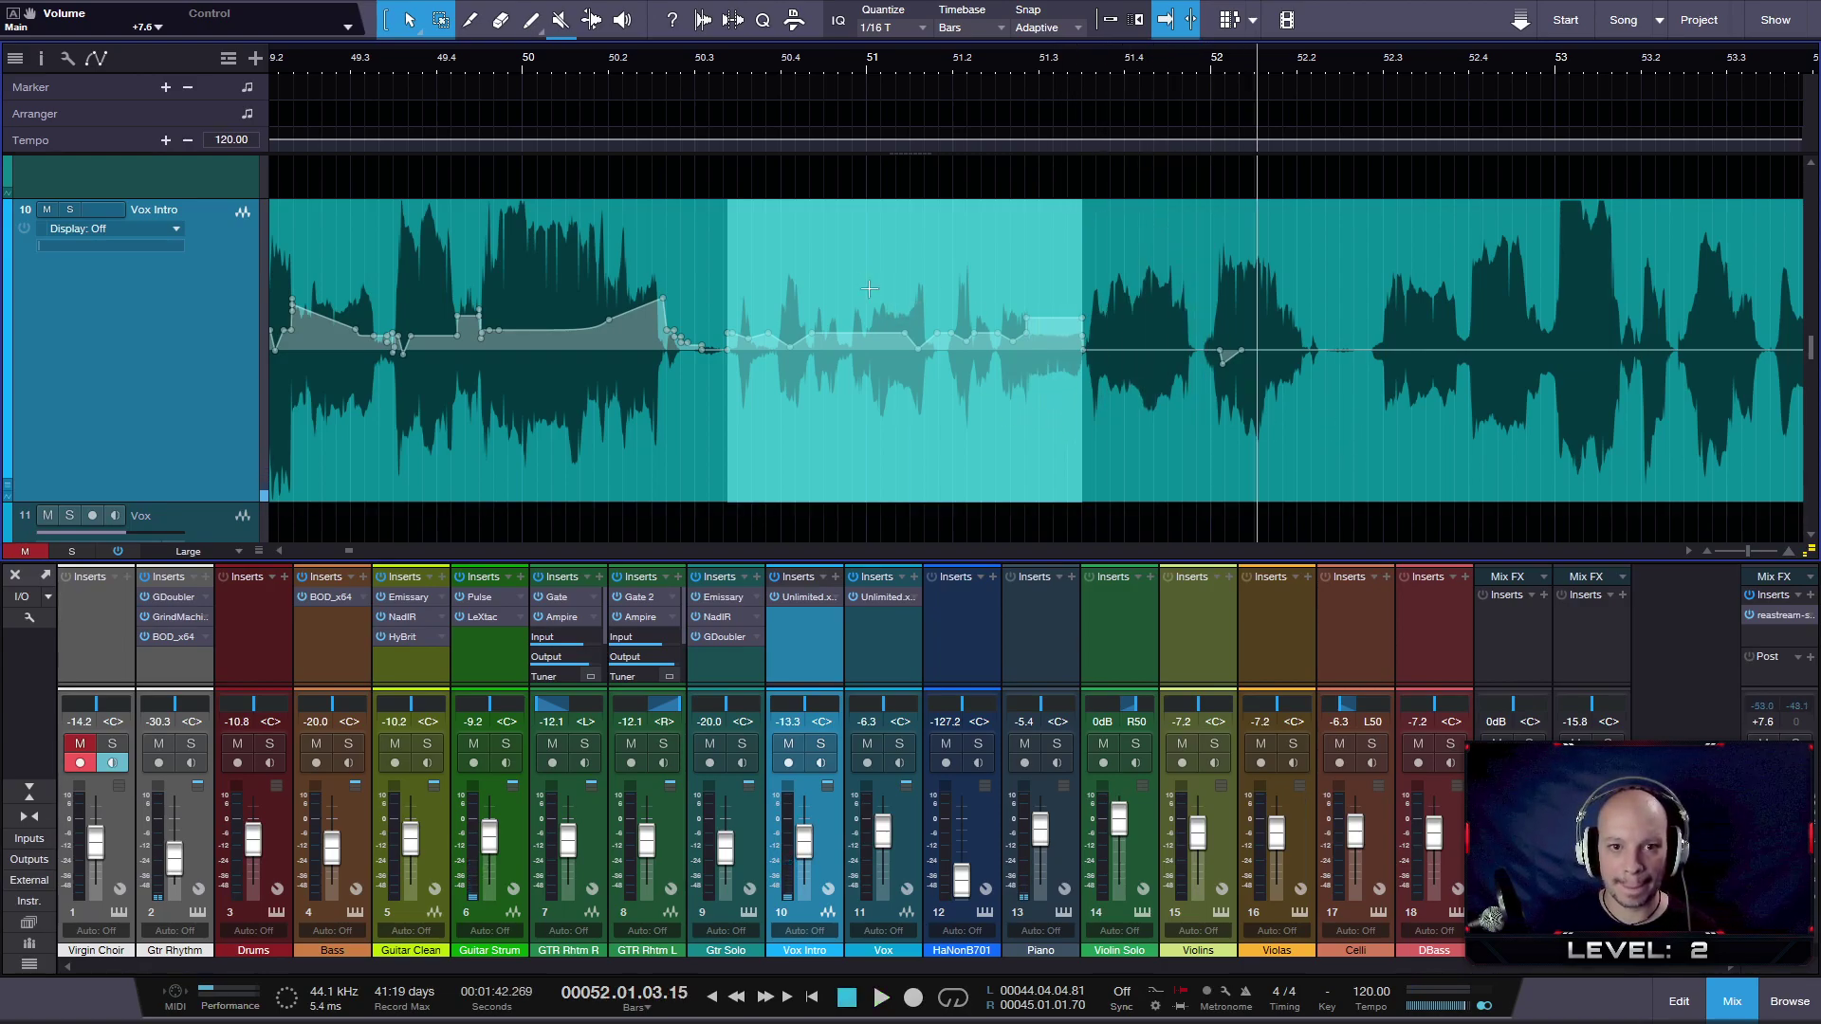
pyautogui.moveTo(888, 241); pyautogui.dragTo(889, 234)
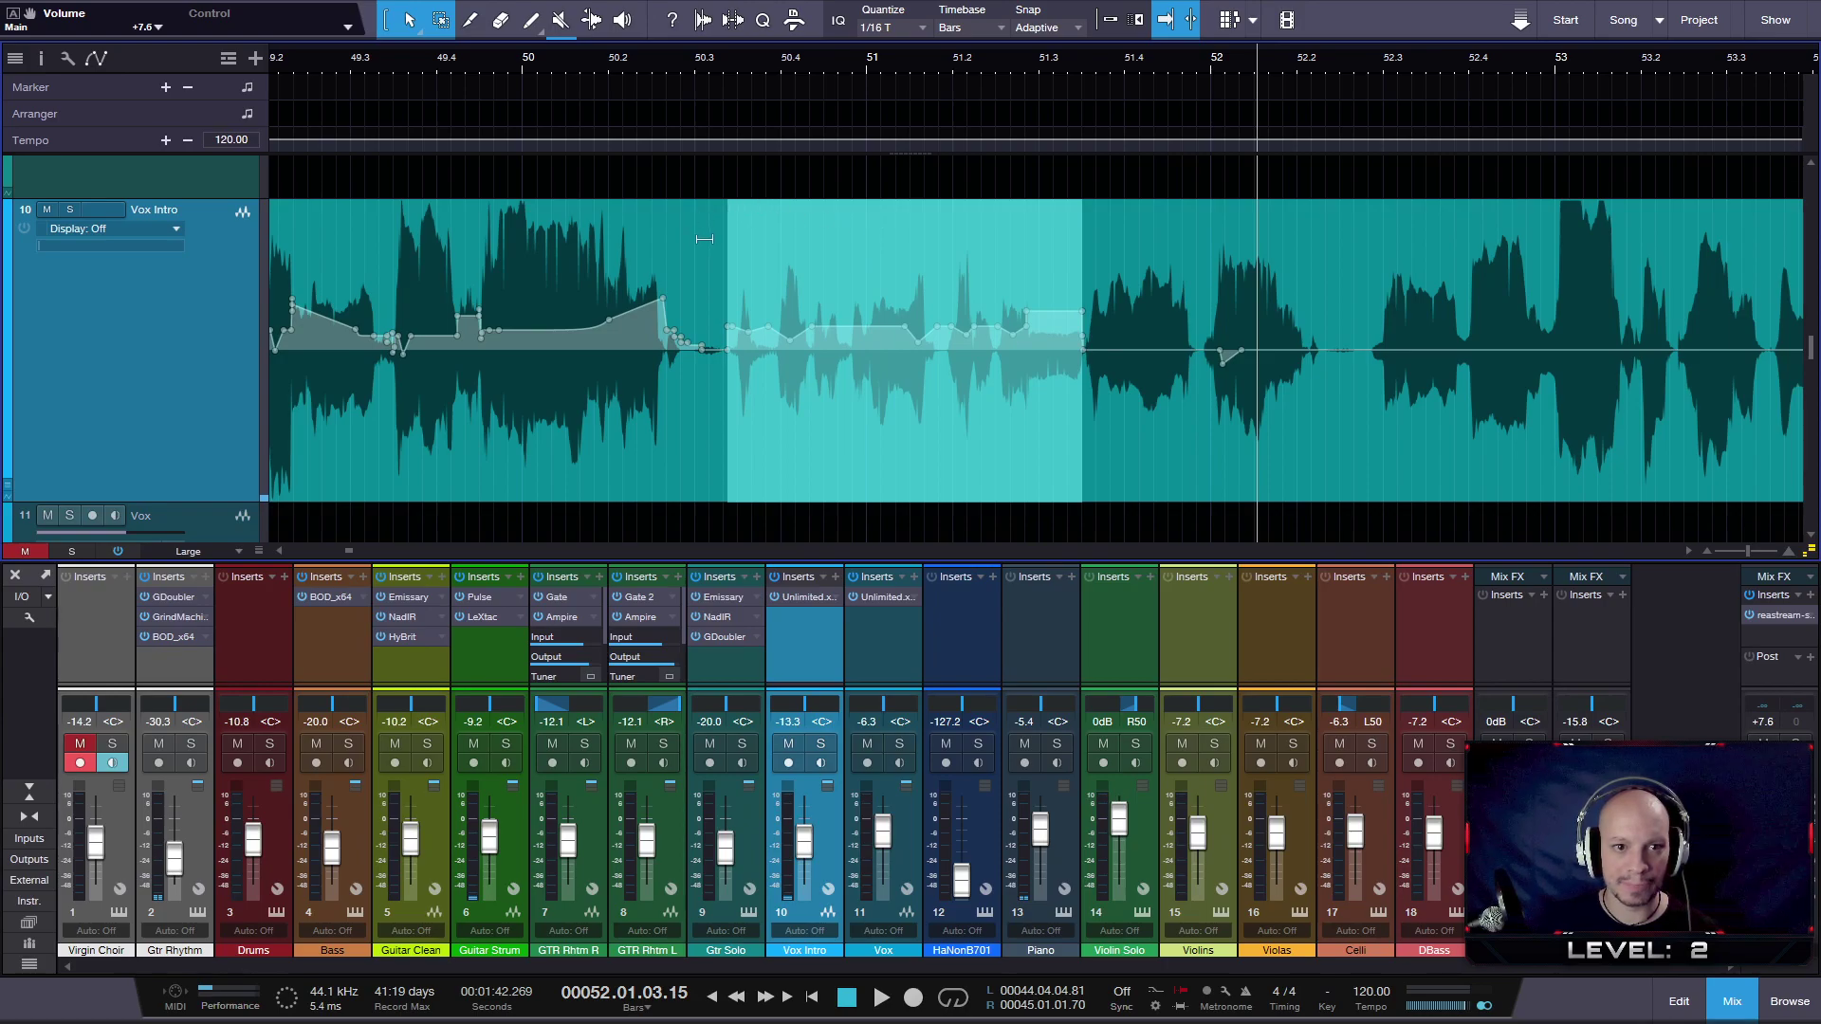
pyautogui.press('space')
pyautogui.click(726, 59)
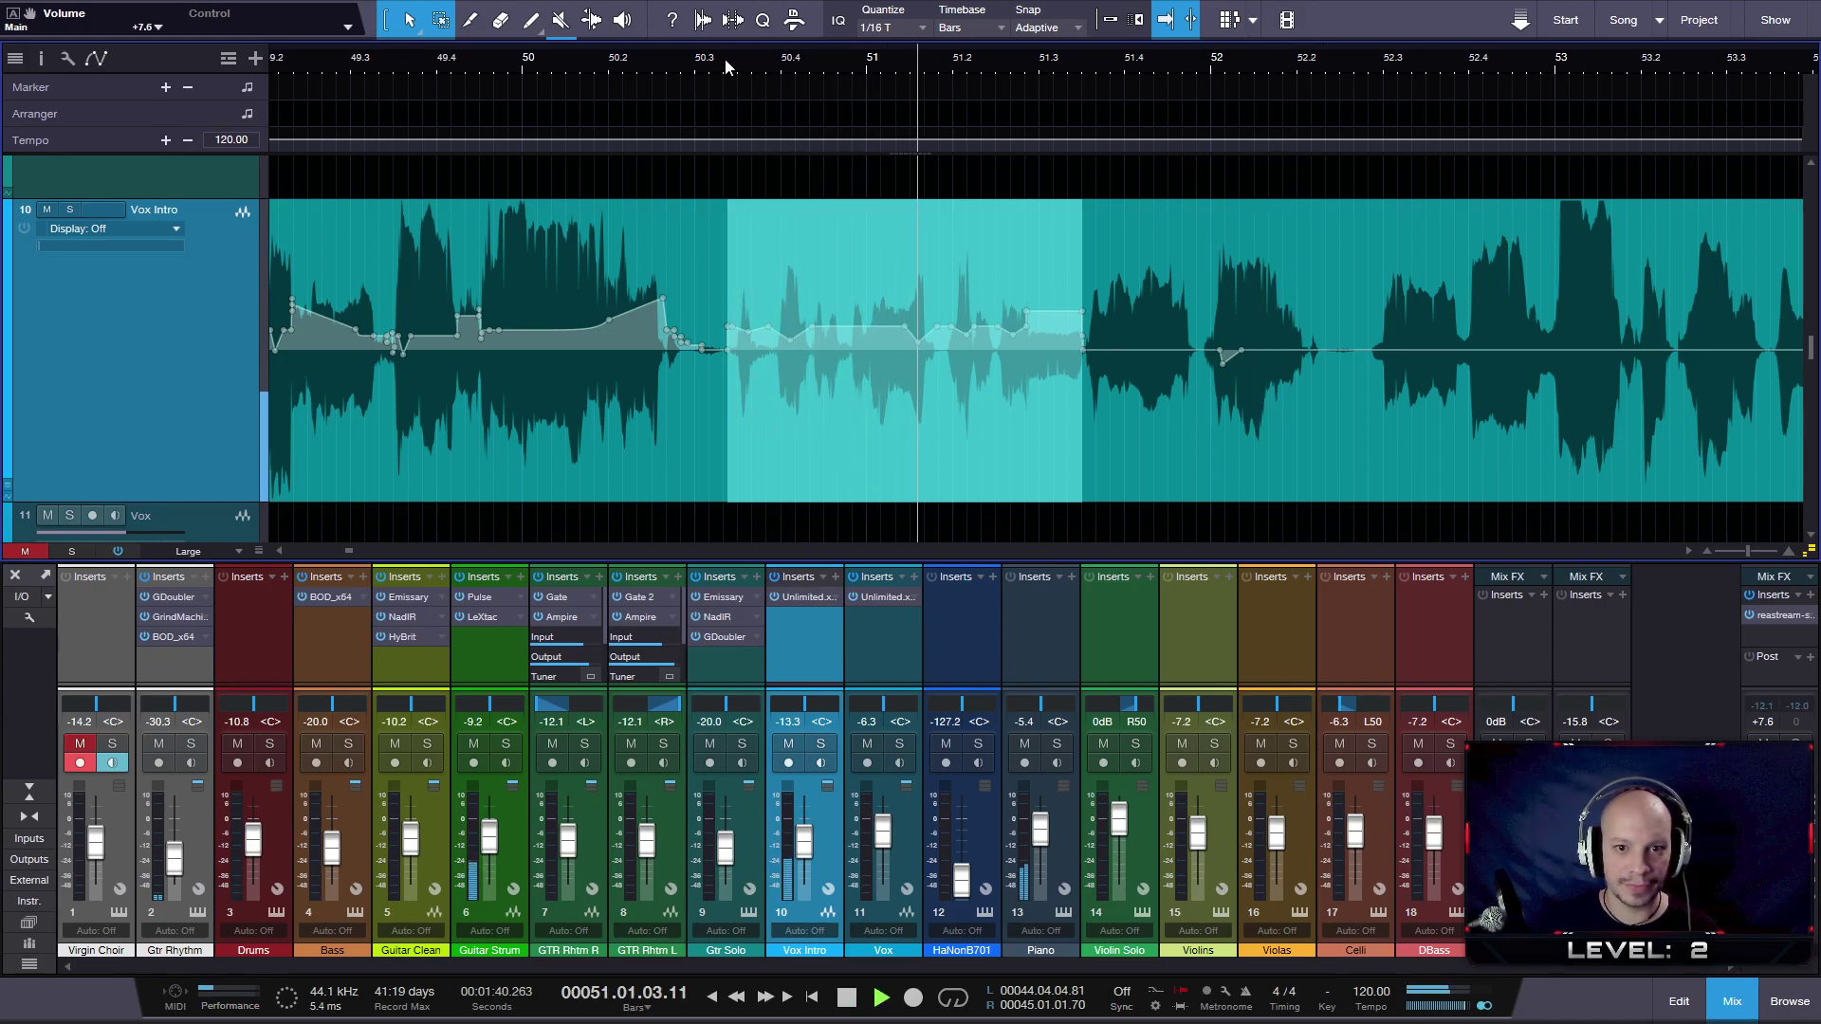
pyautogui.press('space')
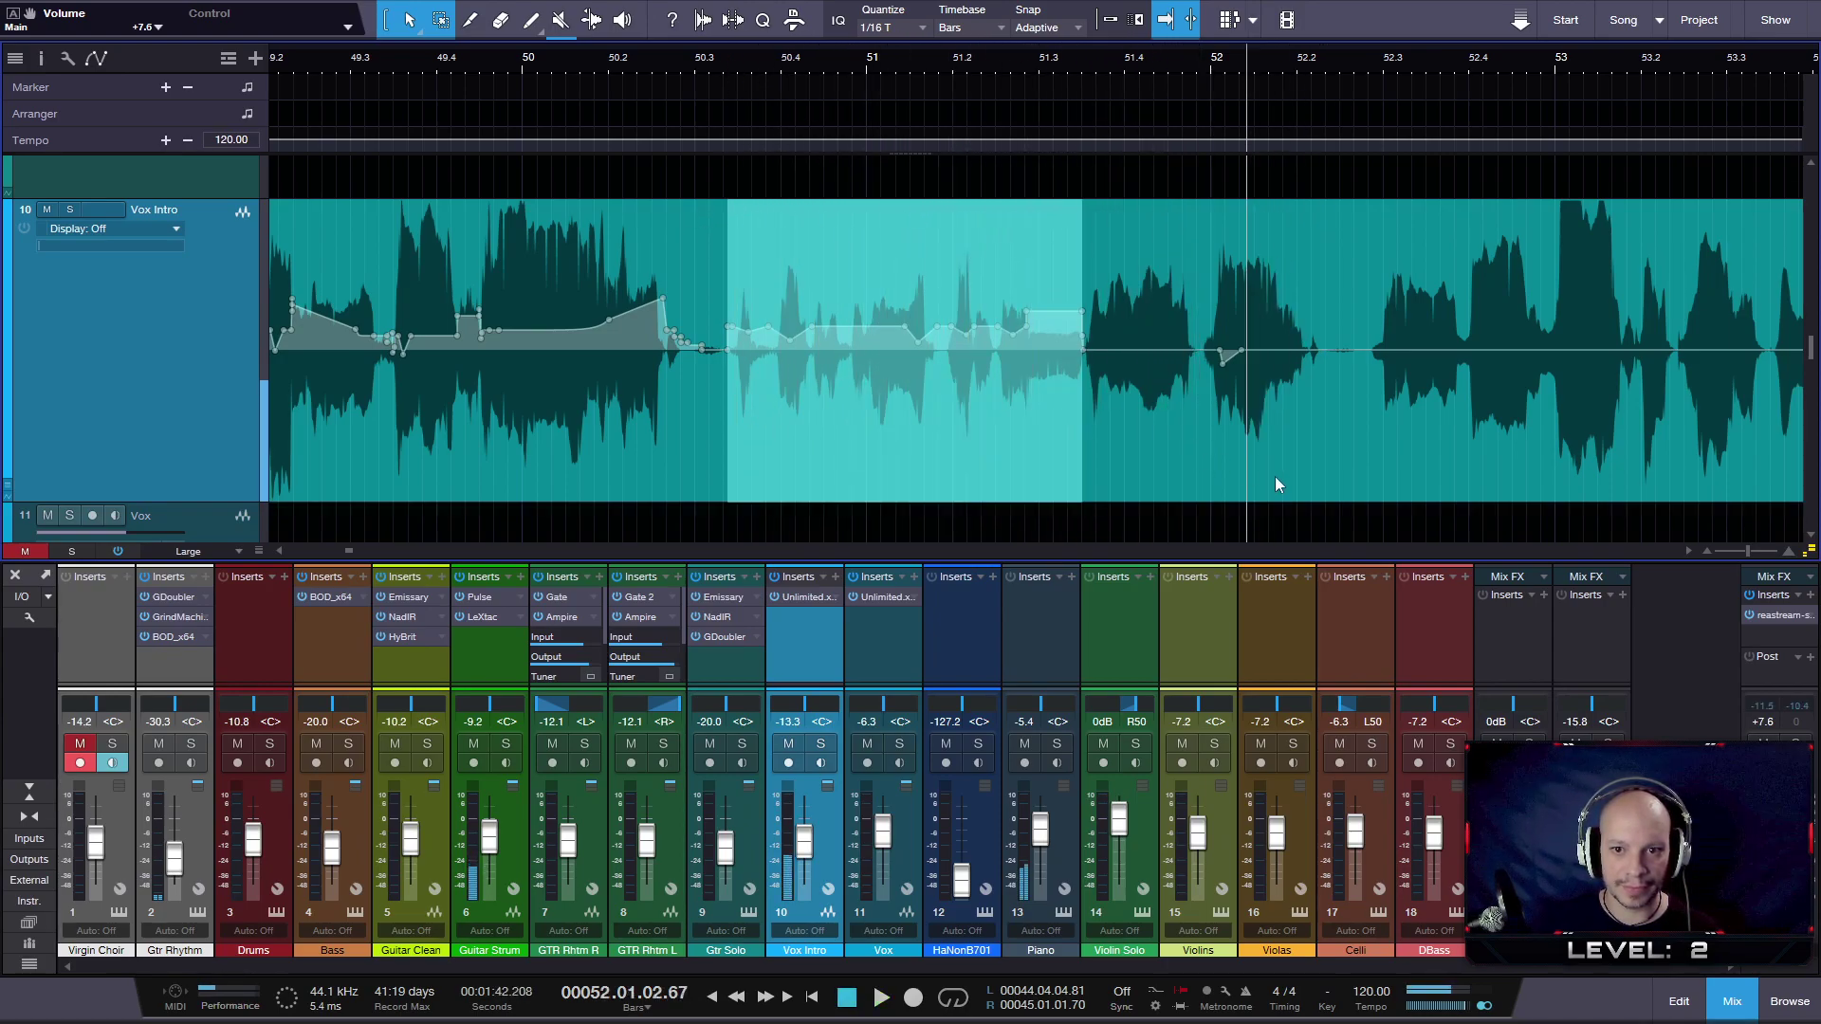
# - Select the vocal from about 50.3.2 to just past 52.2, raise its gain further and play it back
pyautogui.moveTo(1329, 275); pyautogui.dragTo(723, 272)
pyautogui.moveTo(1017, 237); pyautogui.dragTo(1017, 216)
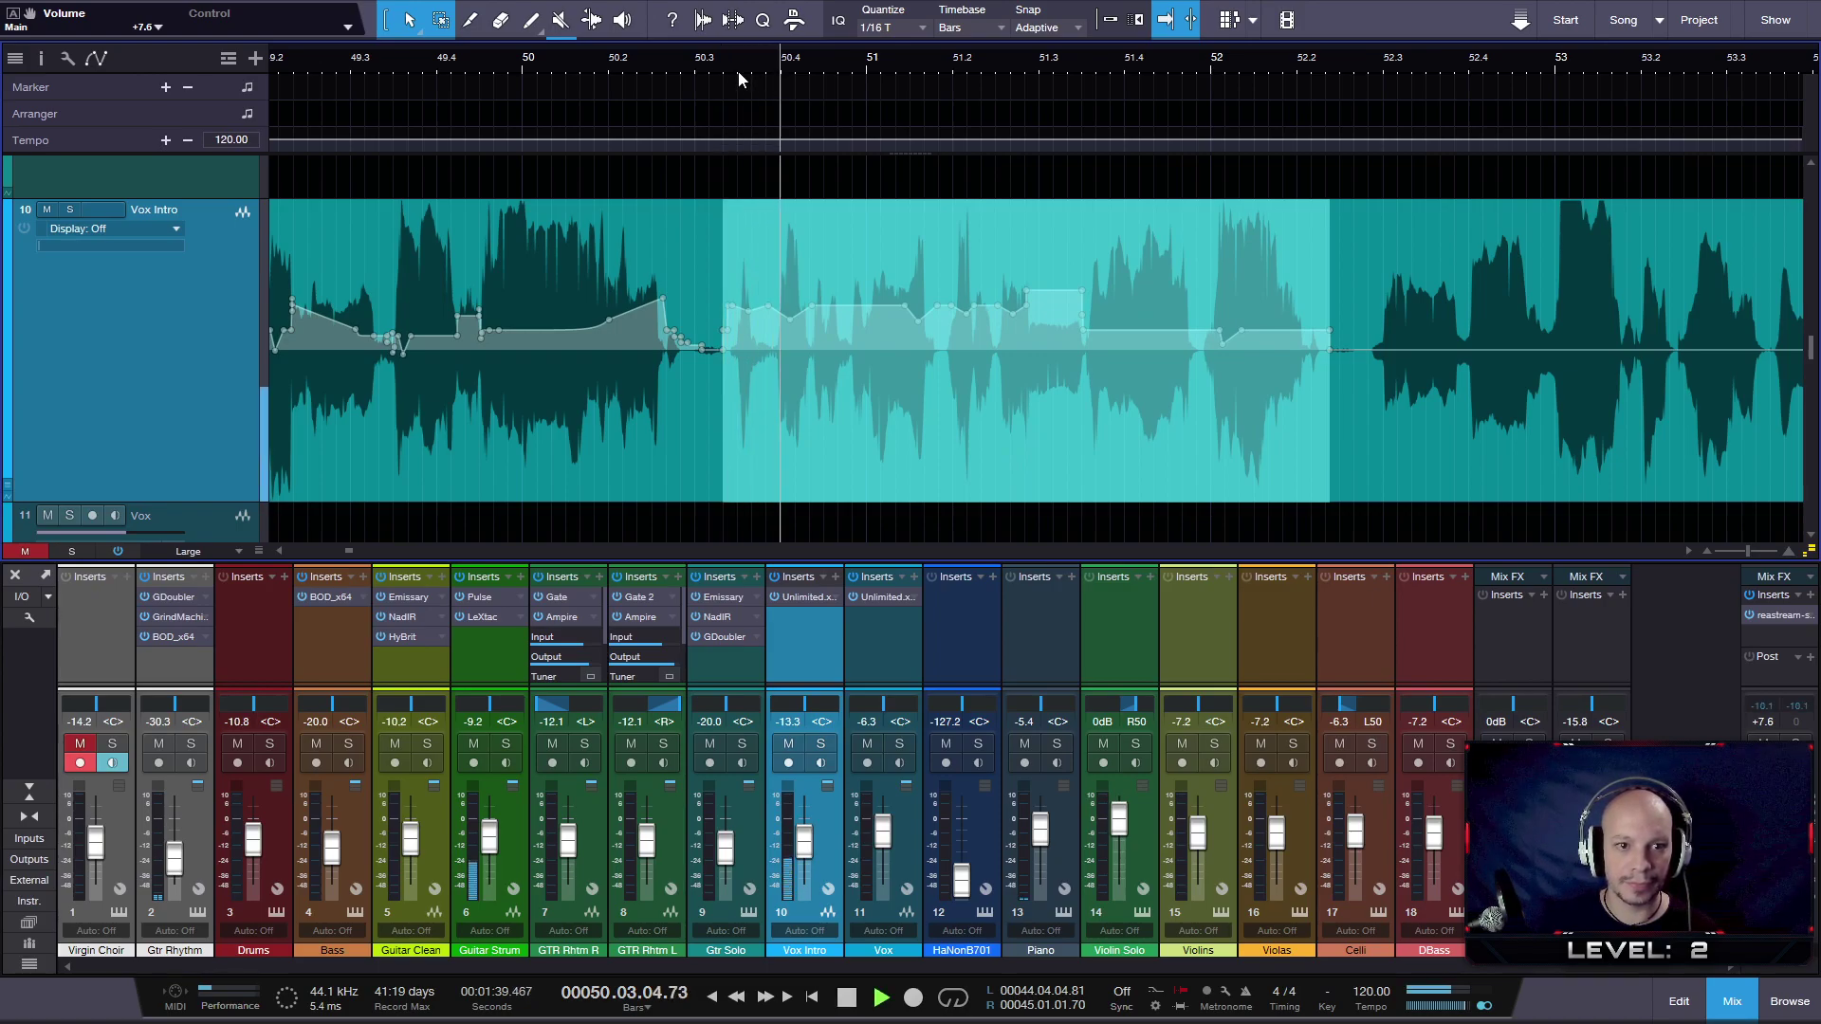
pyautogui.click(480, 72)
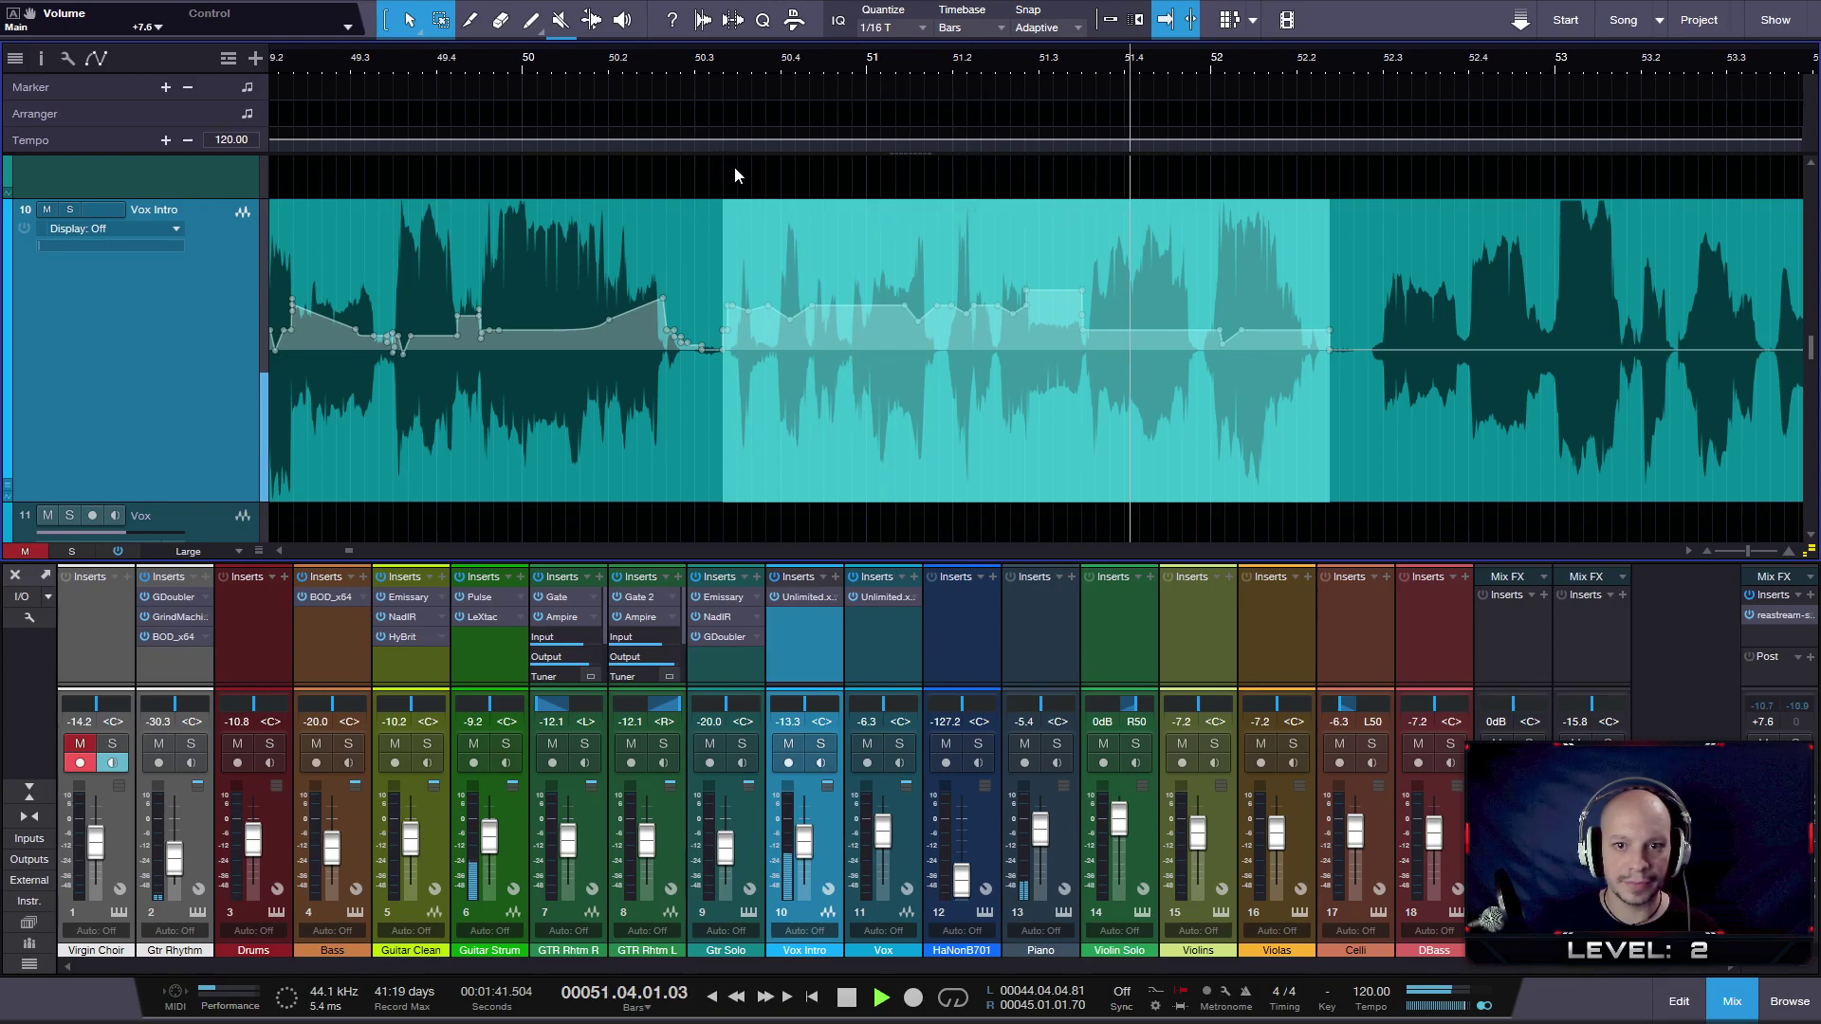
pyautogui.press('space')
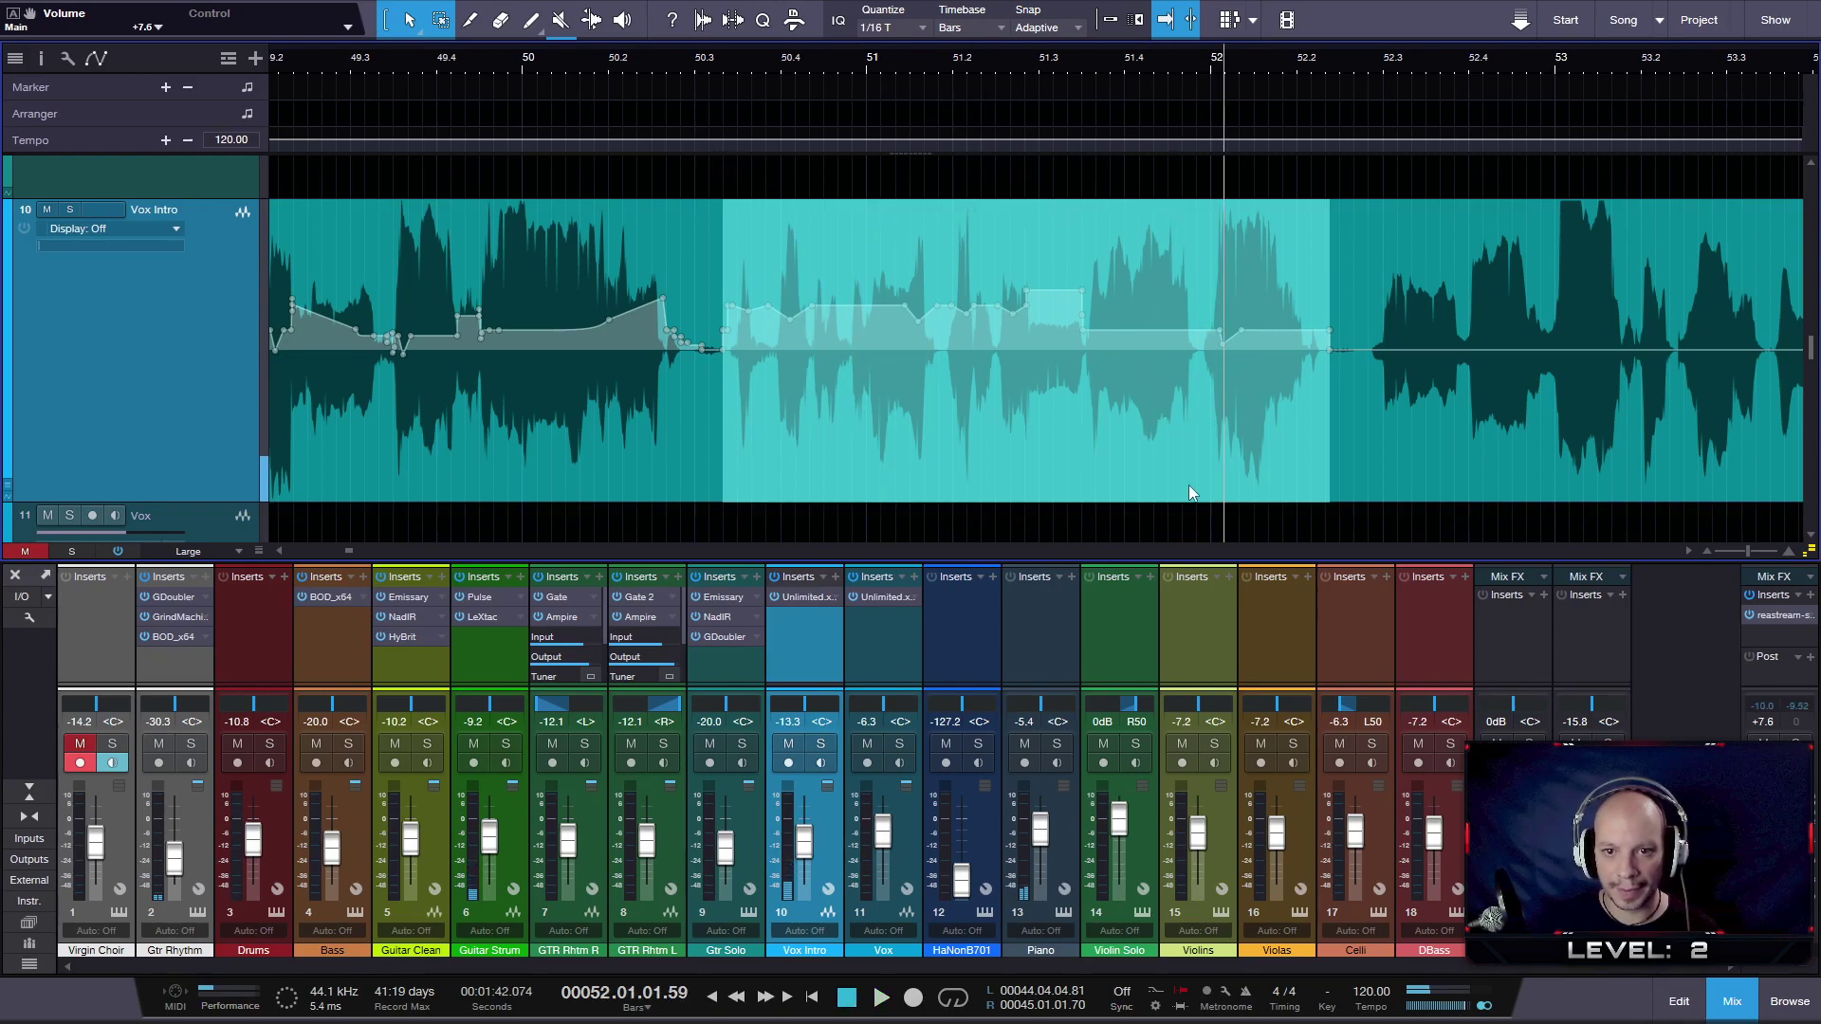
# - Select the section from 51.3.3.13 to just before bar 52, raise its gain to +4.8 dB and play it back
pyautogui.click(1401, 457)
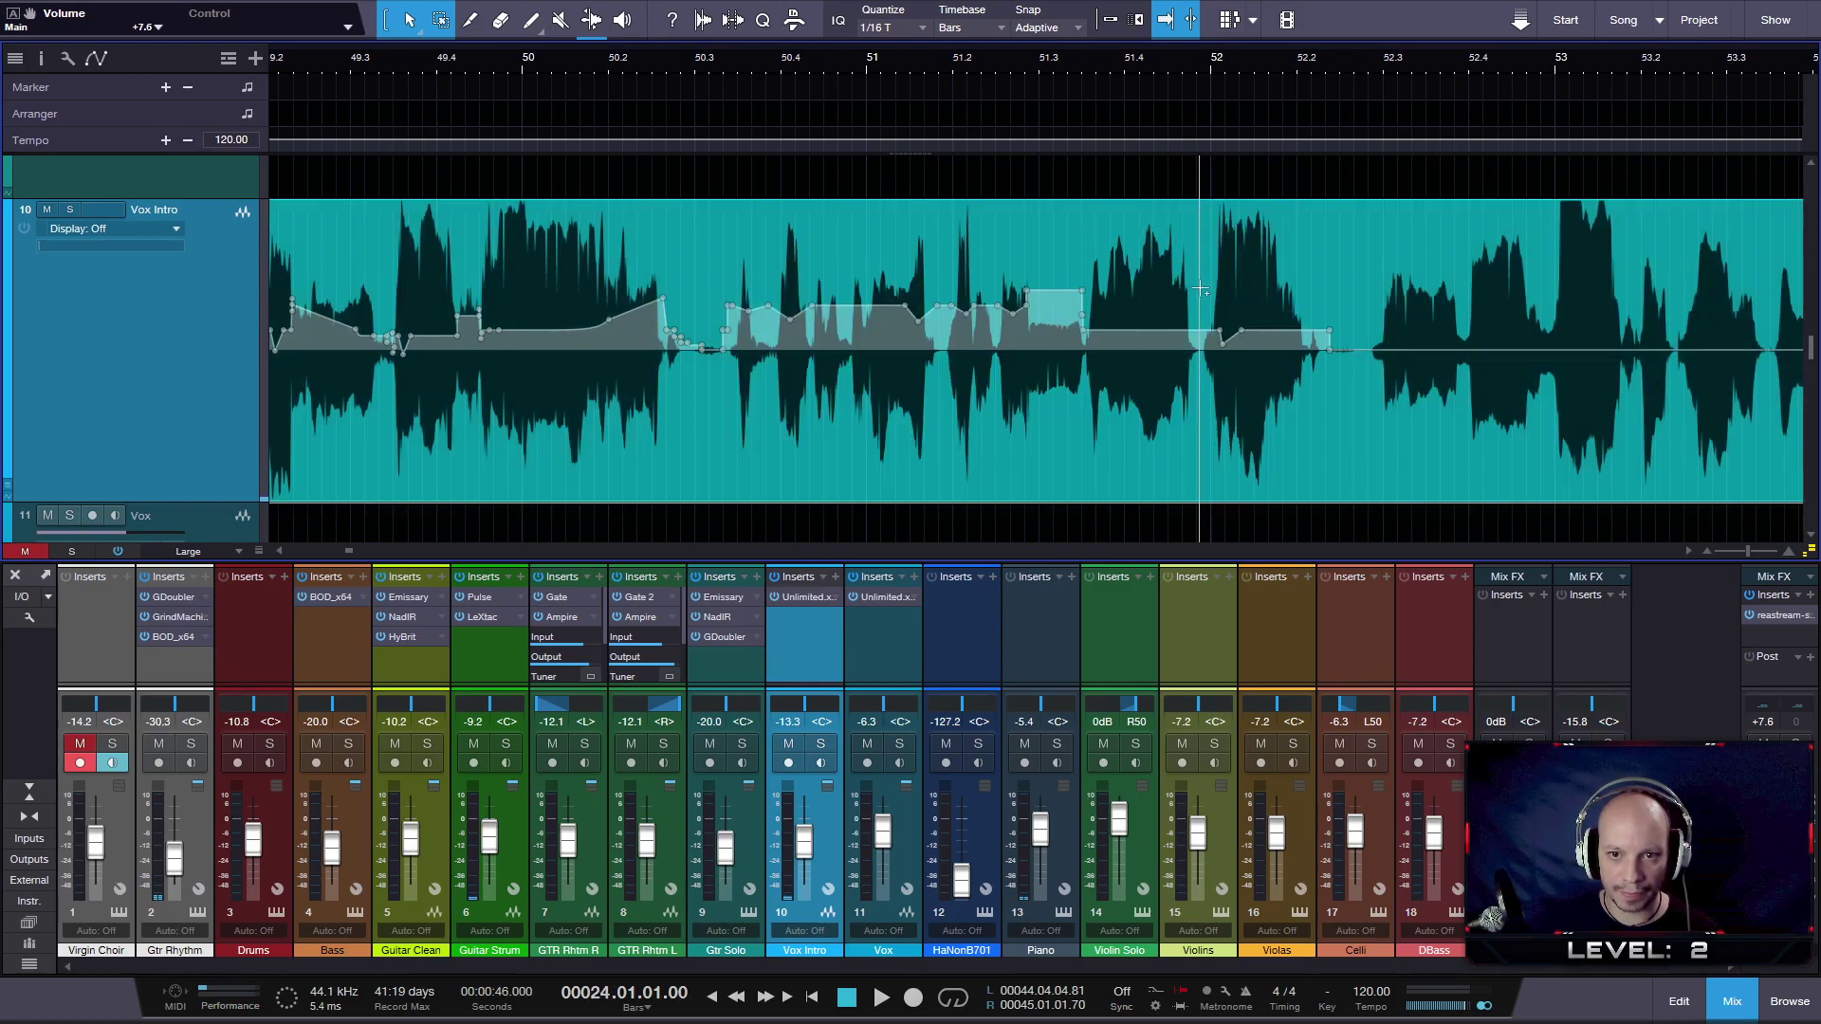
pyautogui.moveTo(1201, 299); pyautogui.dragTo(1138, 321)
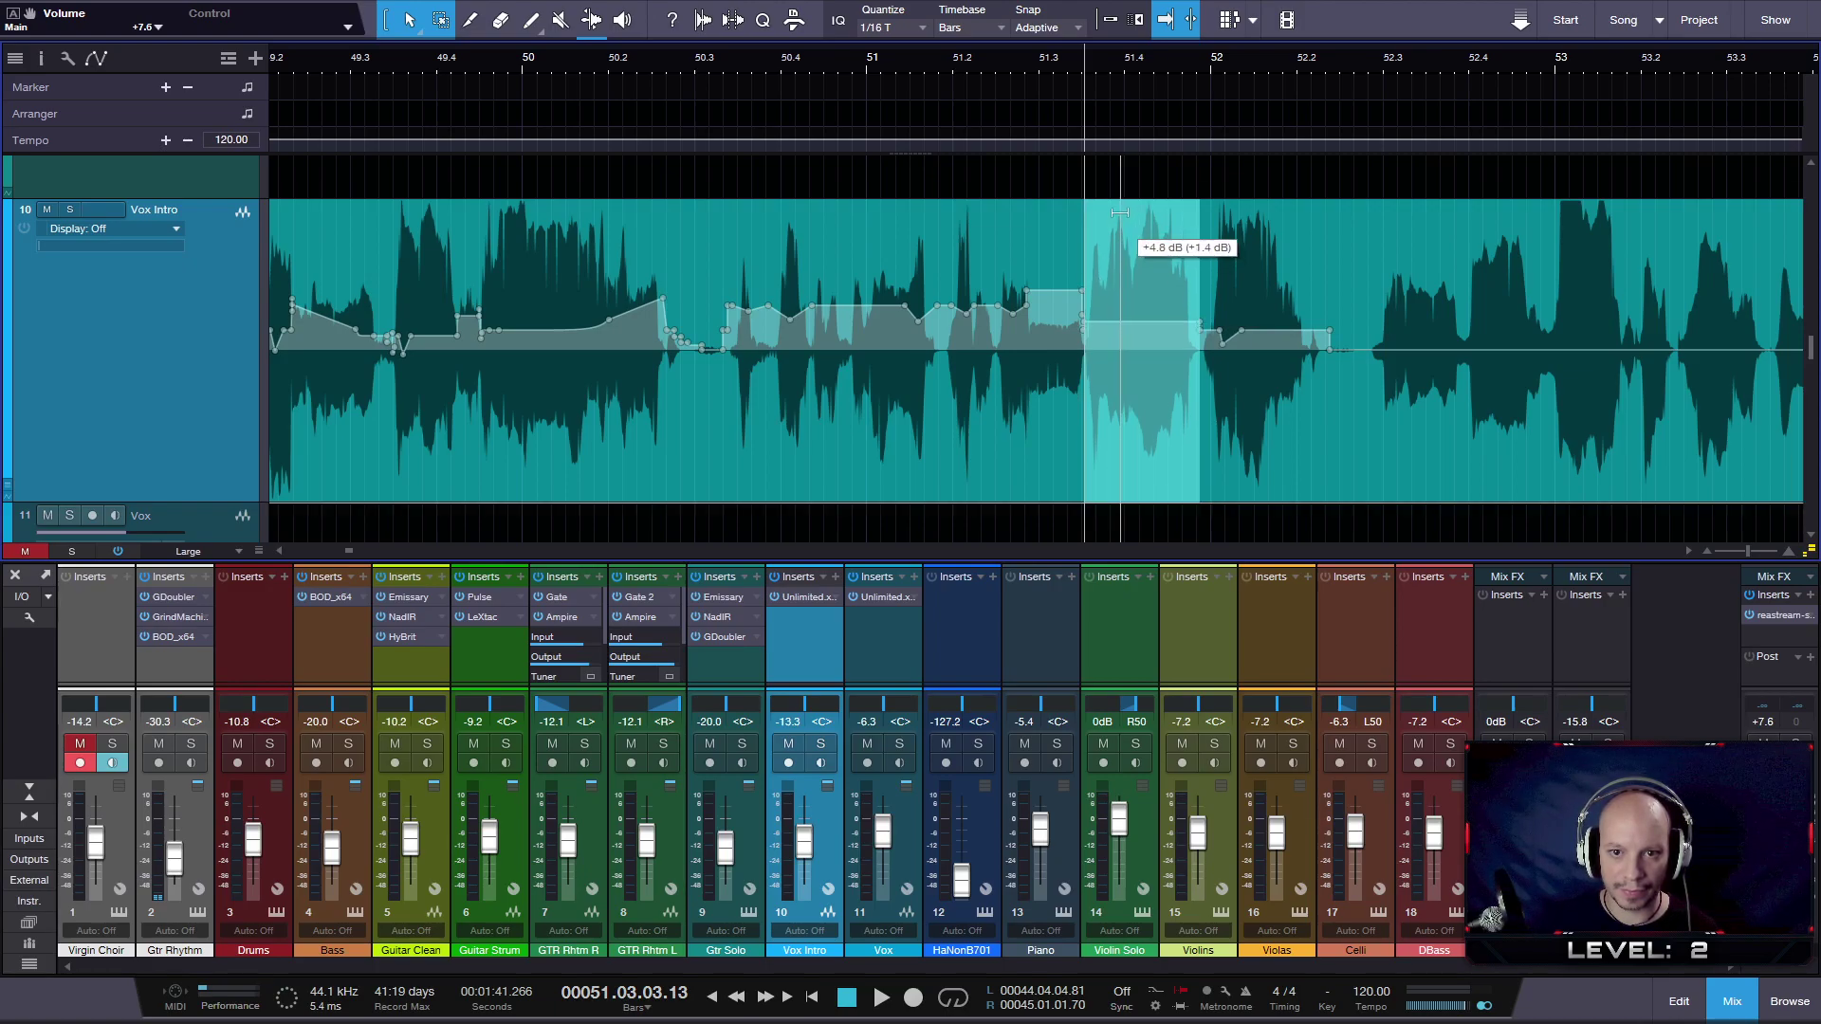
pyautogui.press('space')
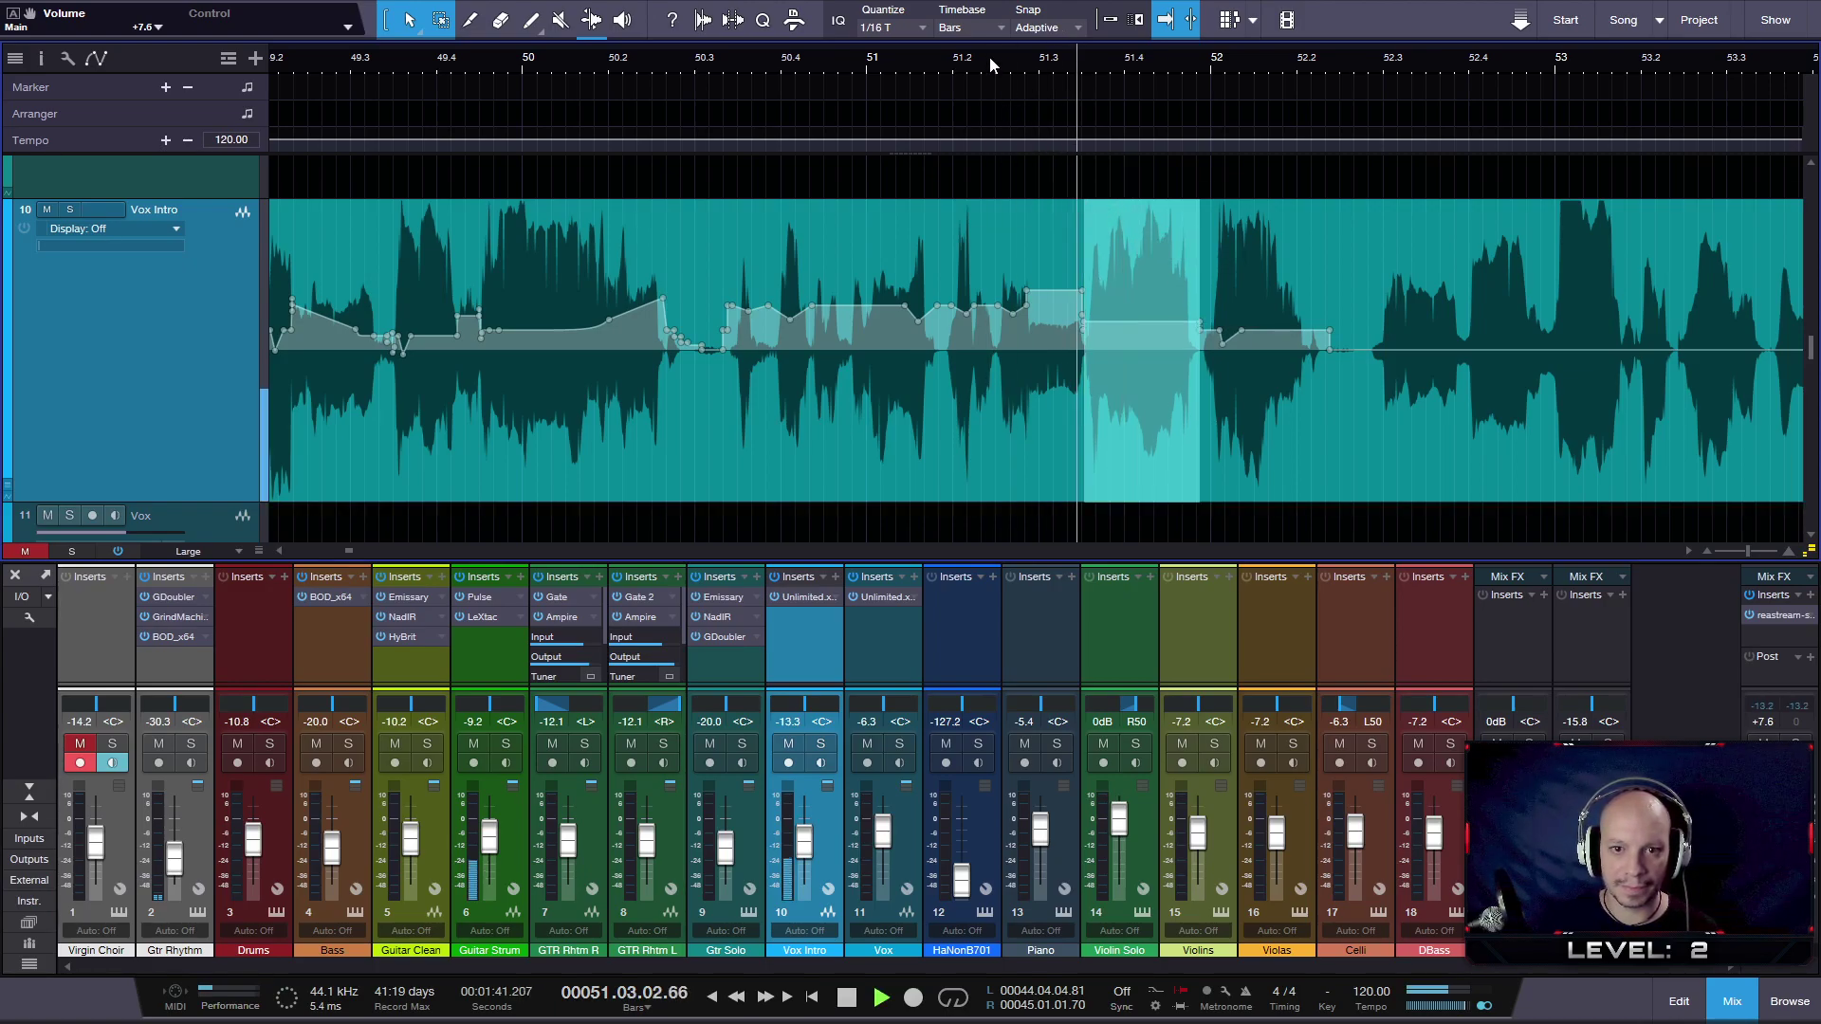
pyautogui.press('space')
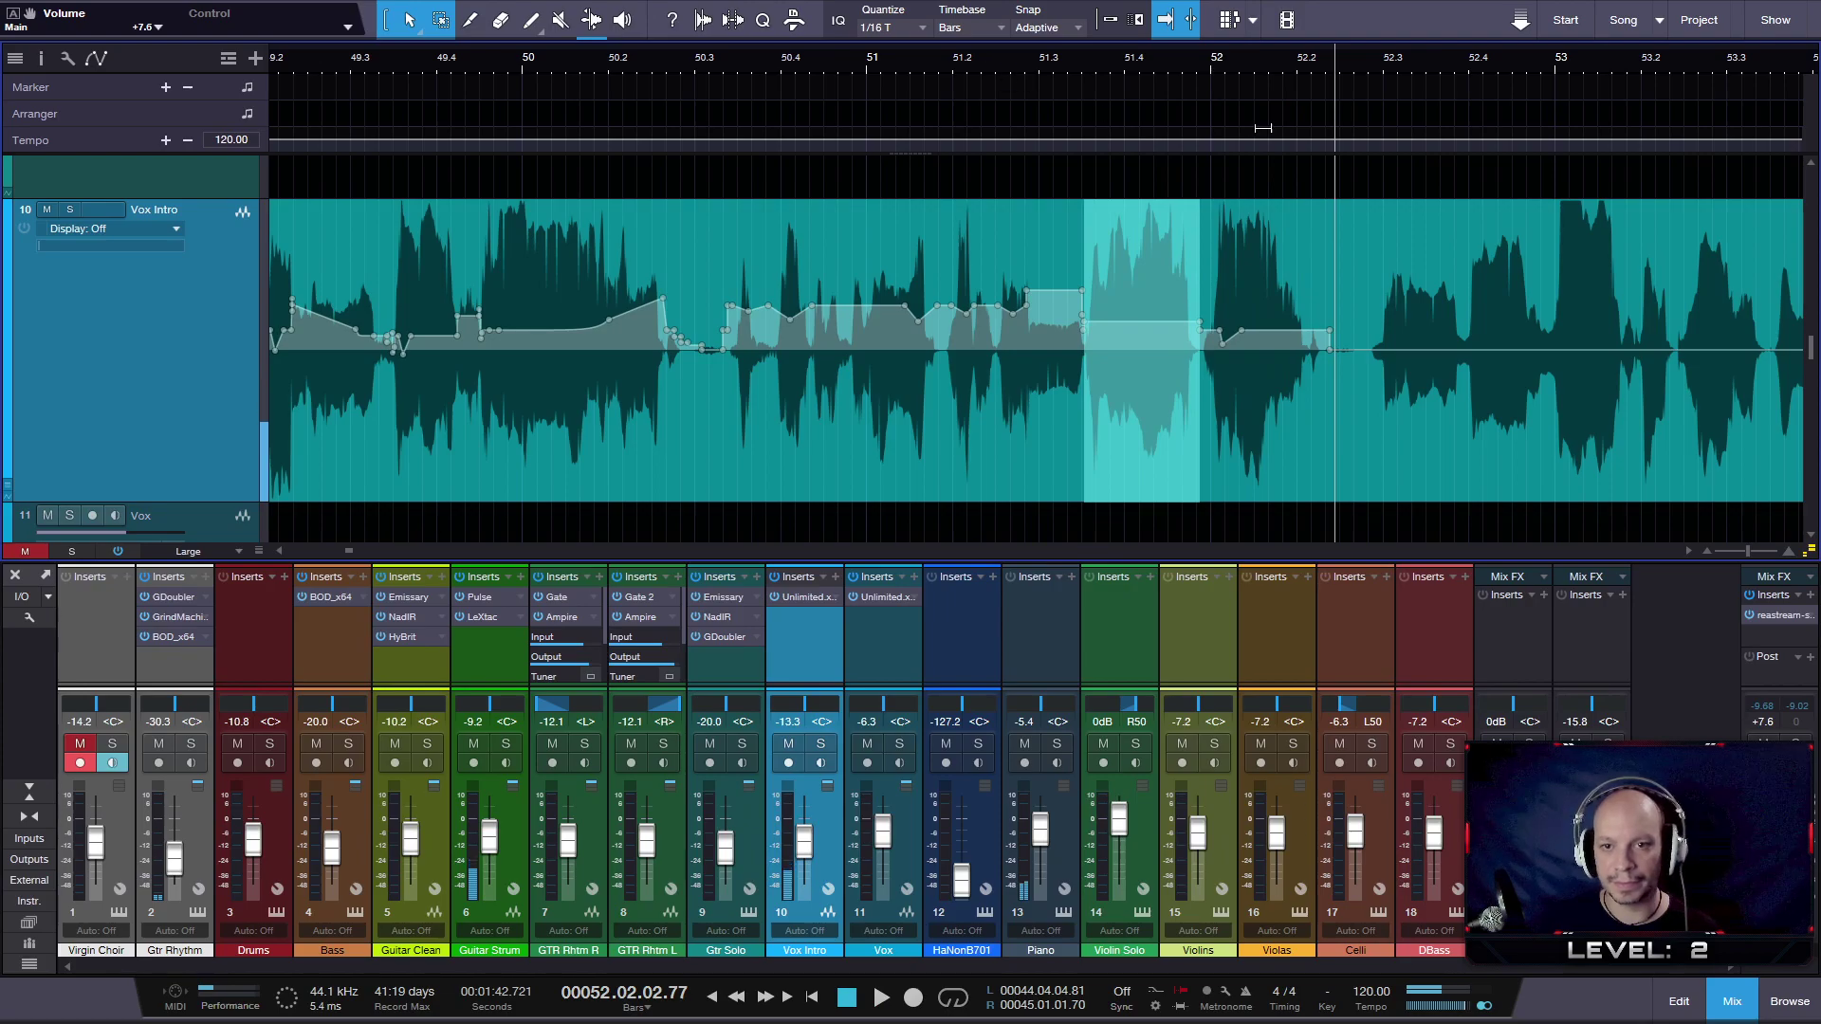
pyautogui.moveTo(1401, 76); pyautogui.dragTo(1012, 46)
pyautogui.scroll(5, 1044, 357)
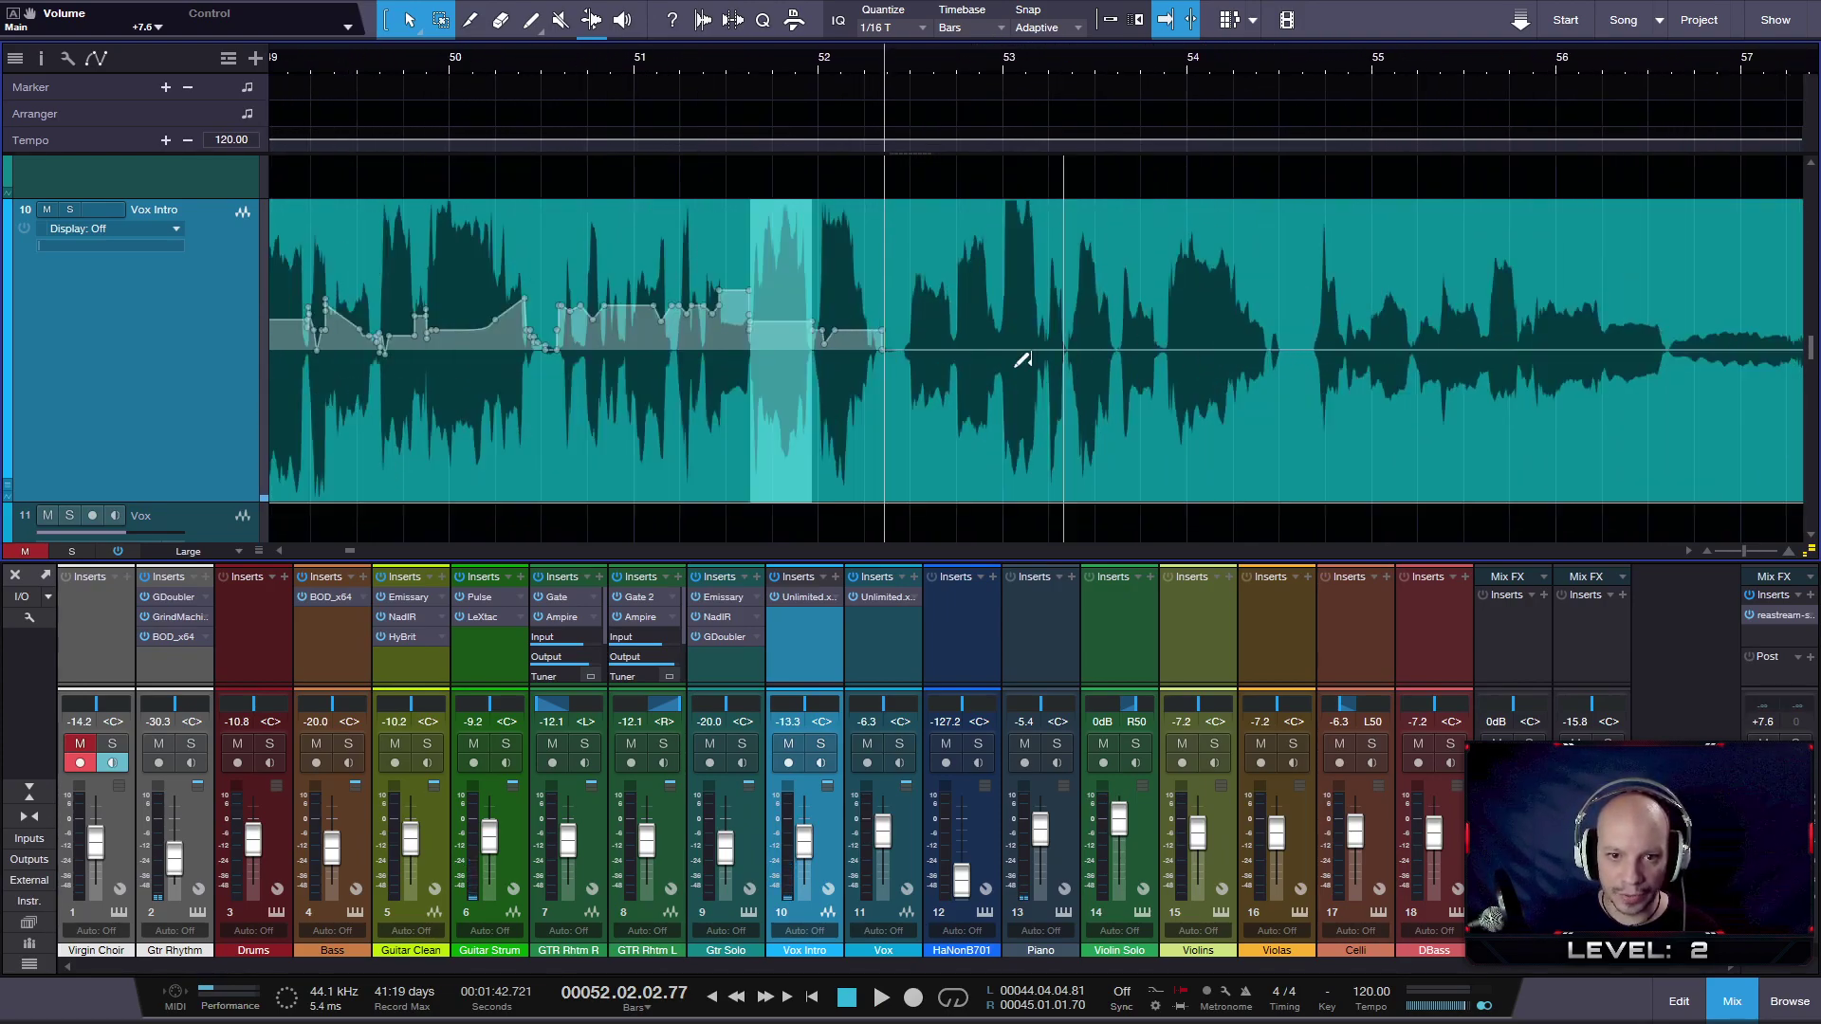
pyautogui.press('3')
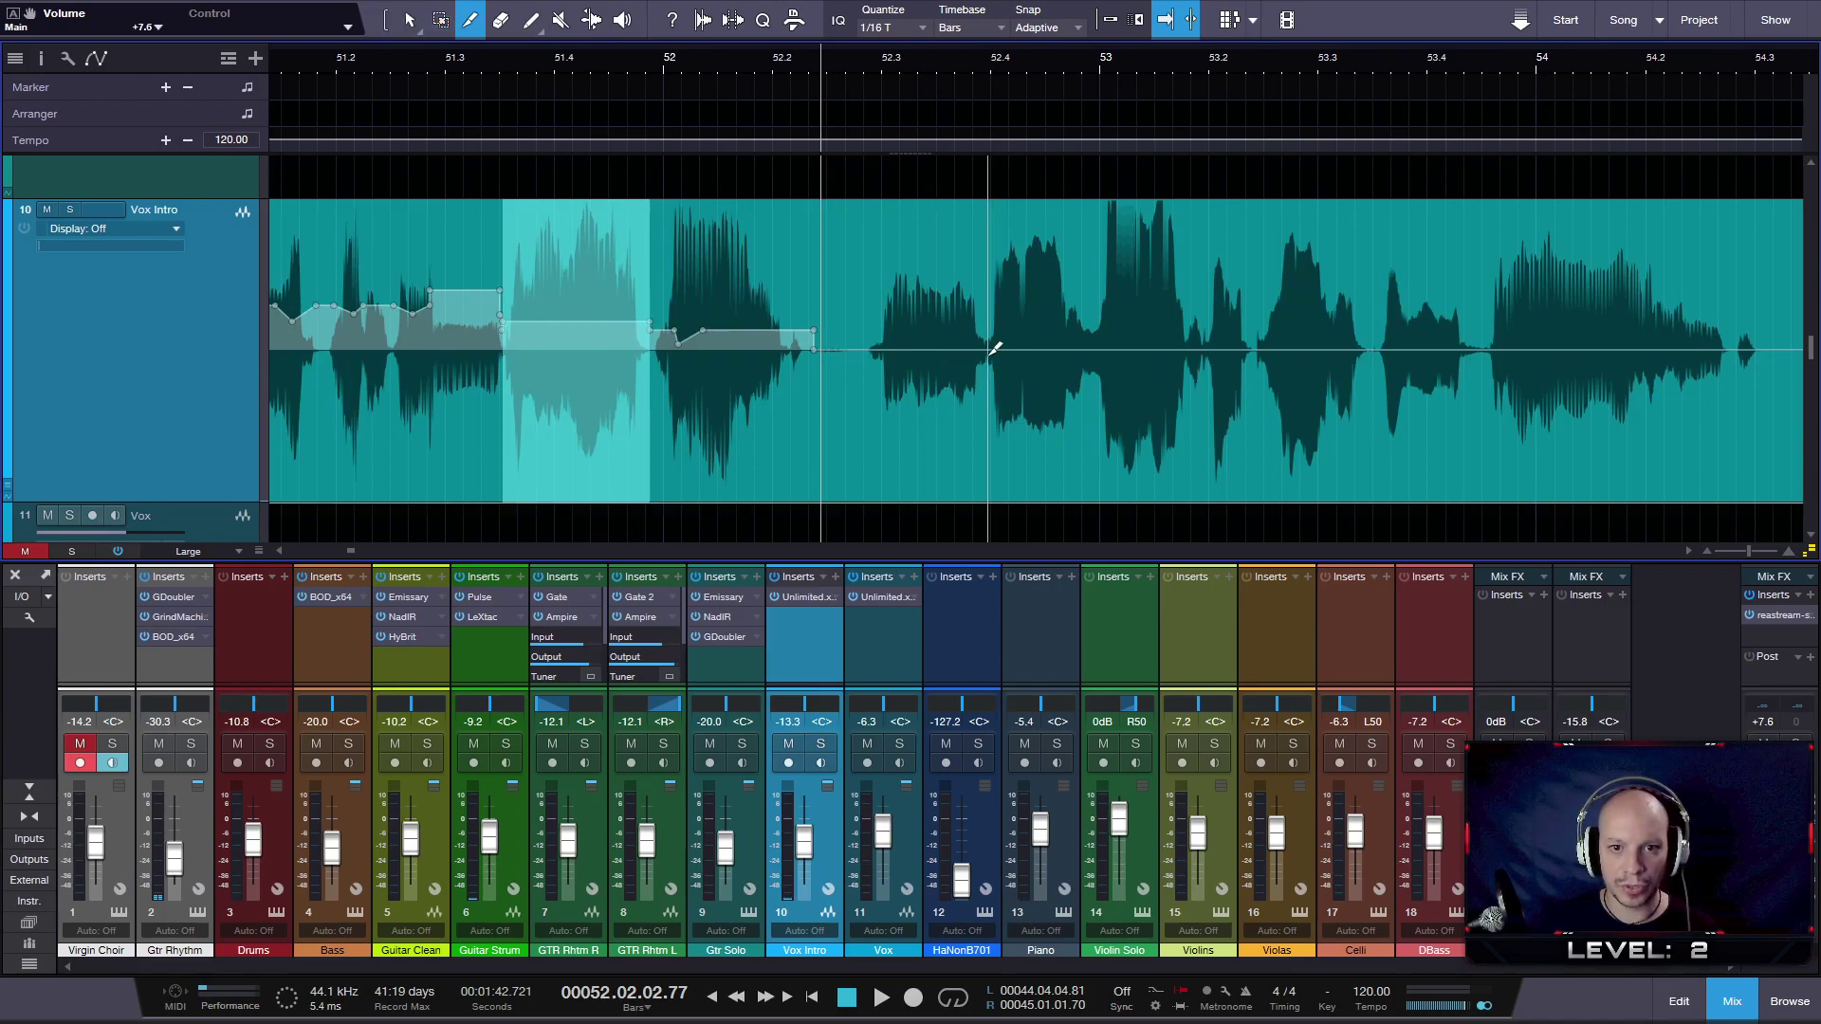
pyautogui.click(989, 346)
pyautogui.hotkey('ctrl', 'z')
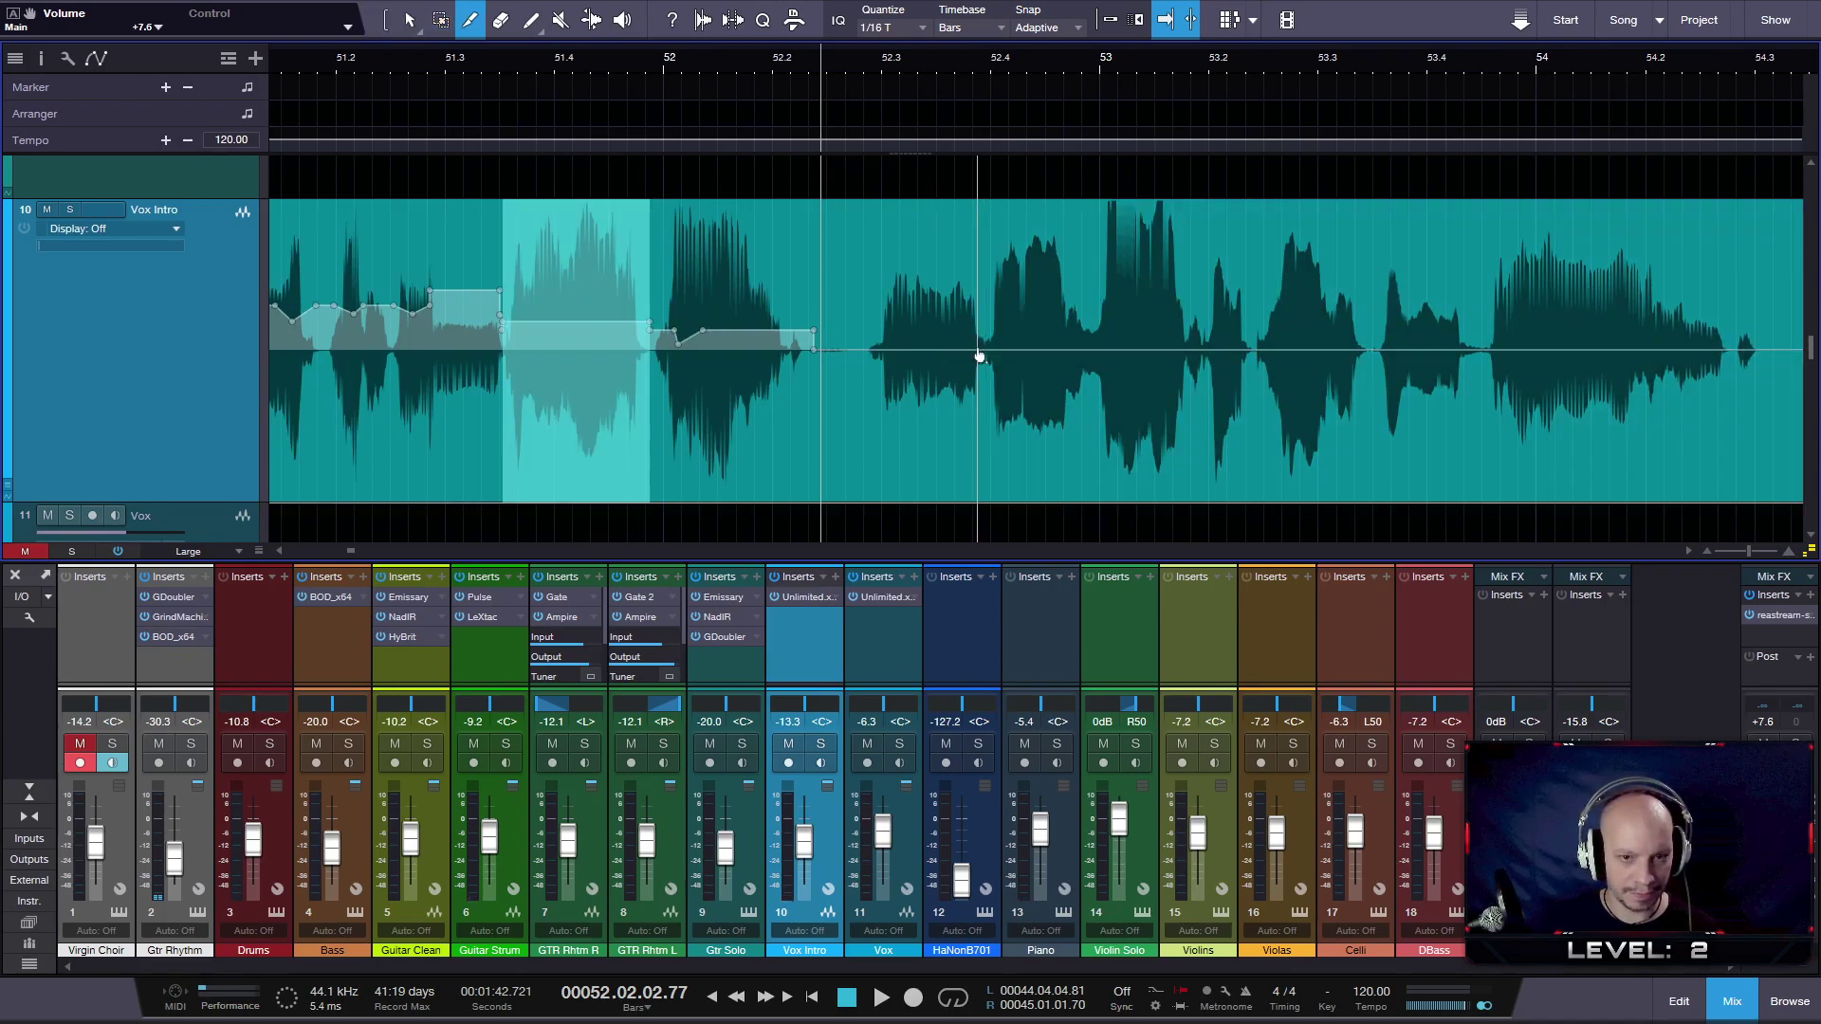
pyautogui.press('1')
# - Add envelope points at 52.2.4.37 and 52.3.4.86 and slightly raise the gain between them
pyautogui.click(989, 356)
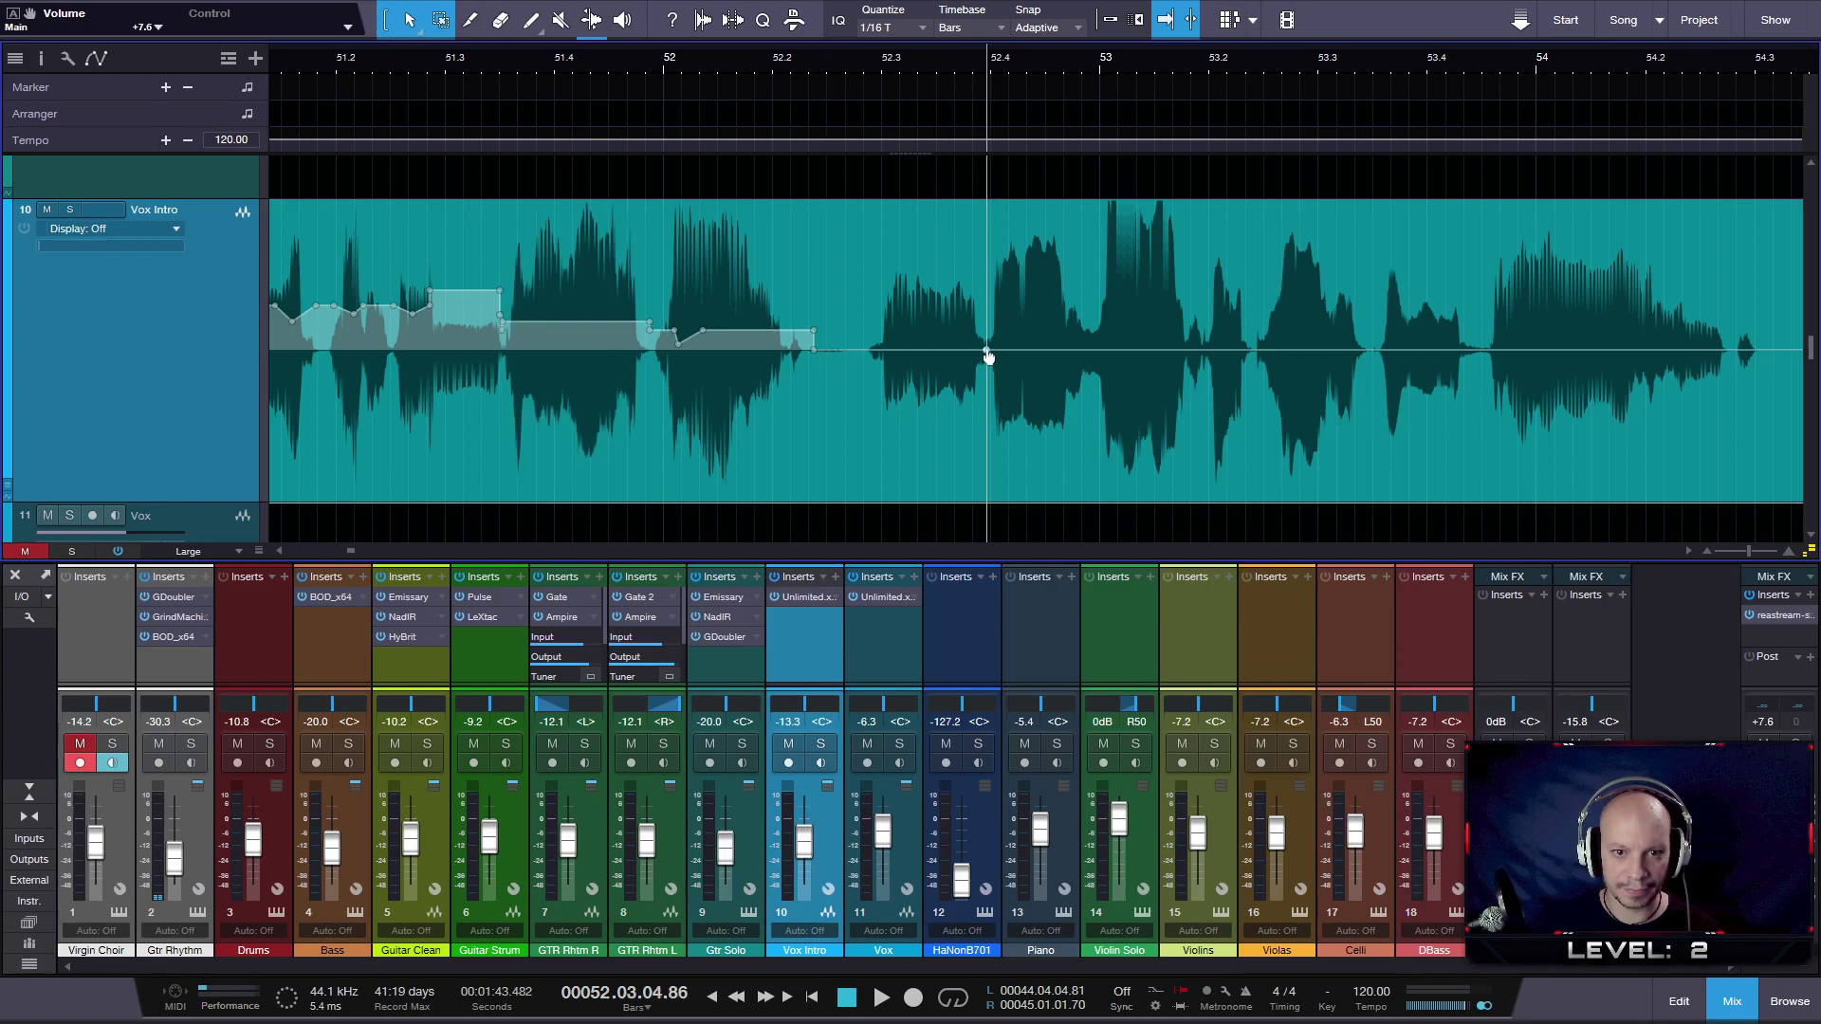
pyautogui.moveTo(865, 358); pyautogui.dragTo(986, 379)
pyautogui.moveTo(927, 227); pyautogui.dragTo(906, 207)
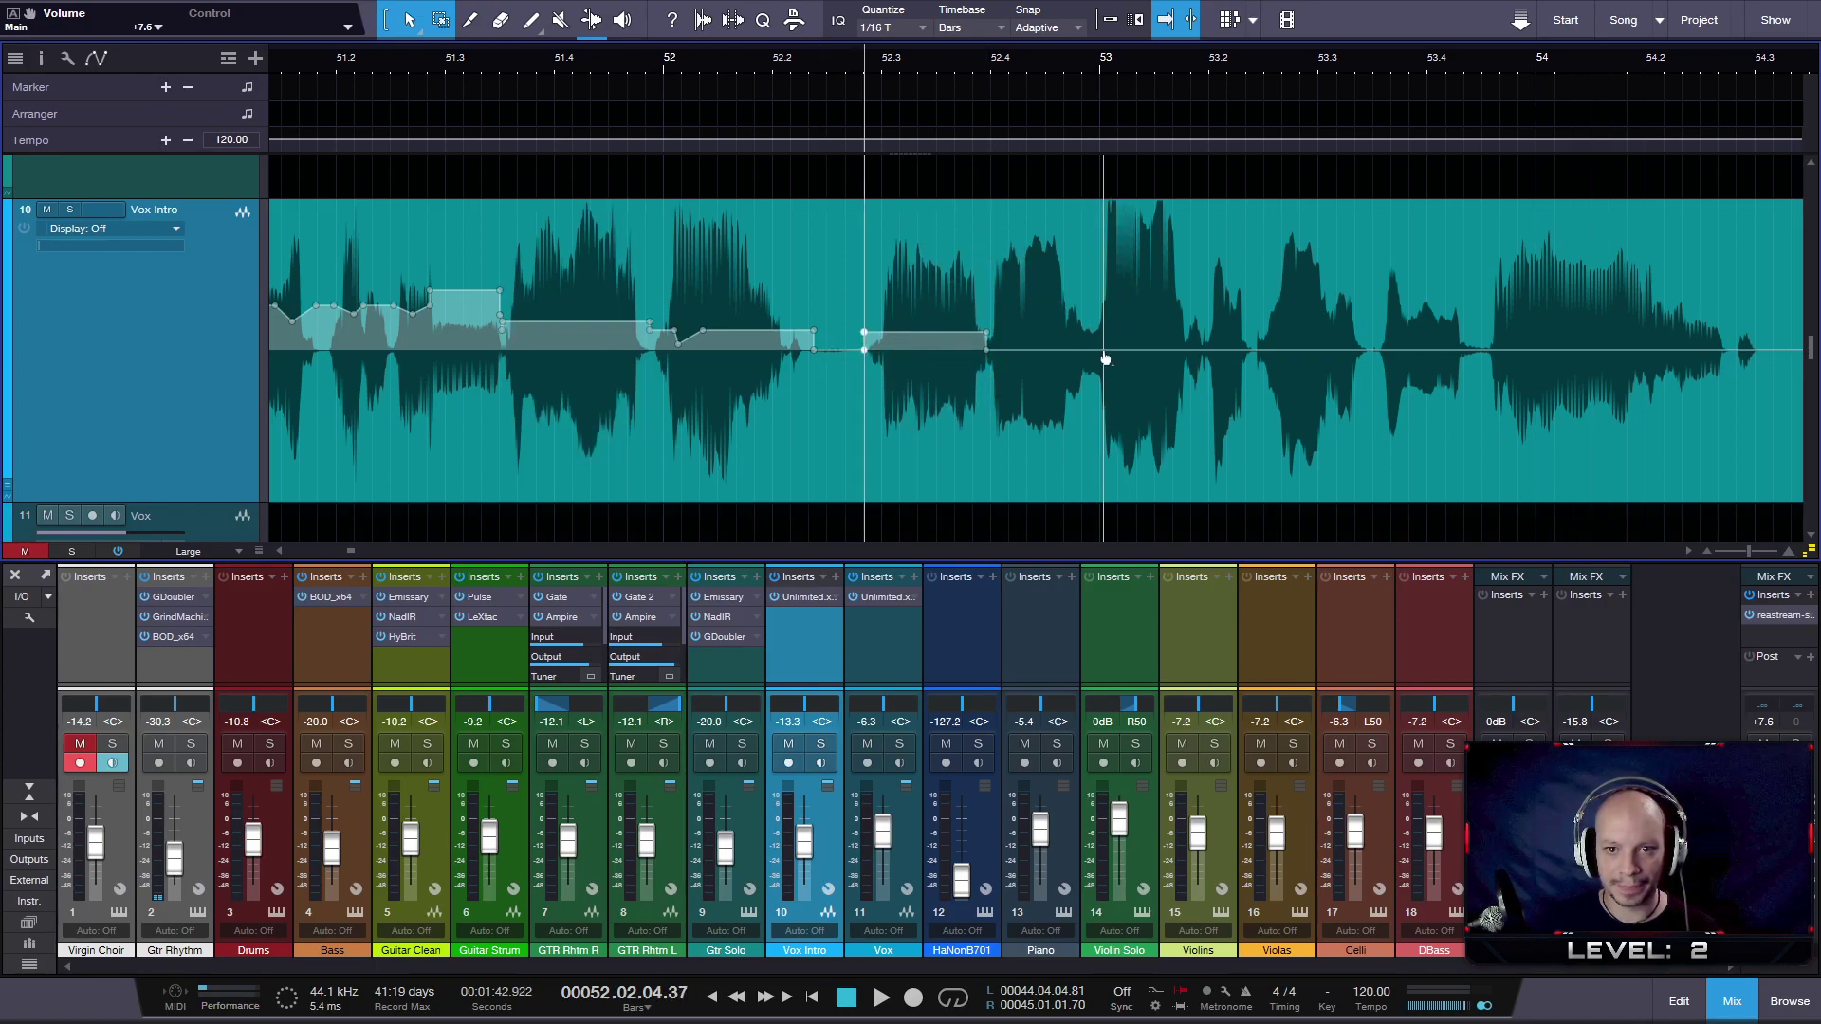
# - Add envelope points just before bar 53 and at 53.1.4.33 and lower the gain of the loud syllable between them
pyautogui.click(1203, 361)
pyautogui.moveTo(1192, 357); pyautogui.dragTo(1091, 361)
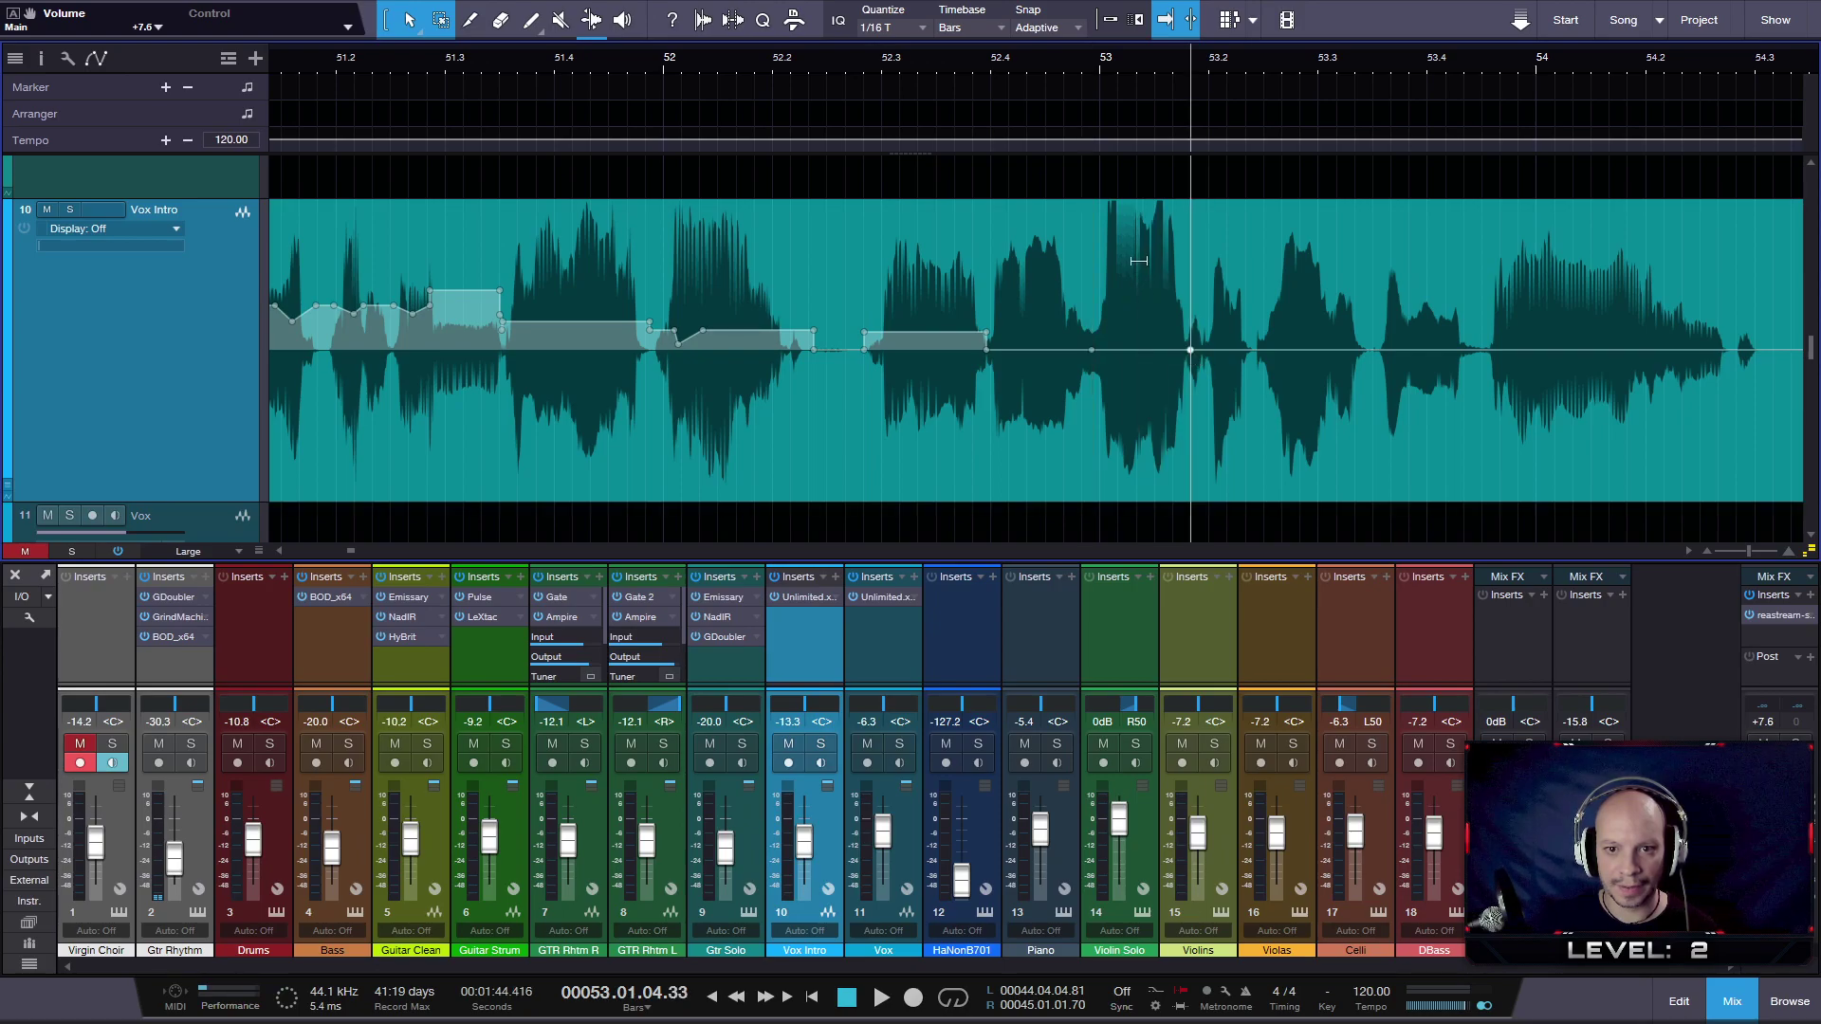
pyautogui.moveTo(1135, 242); pyautogui.dragTo(1135, 261)
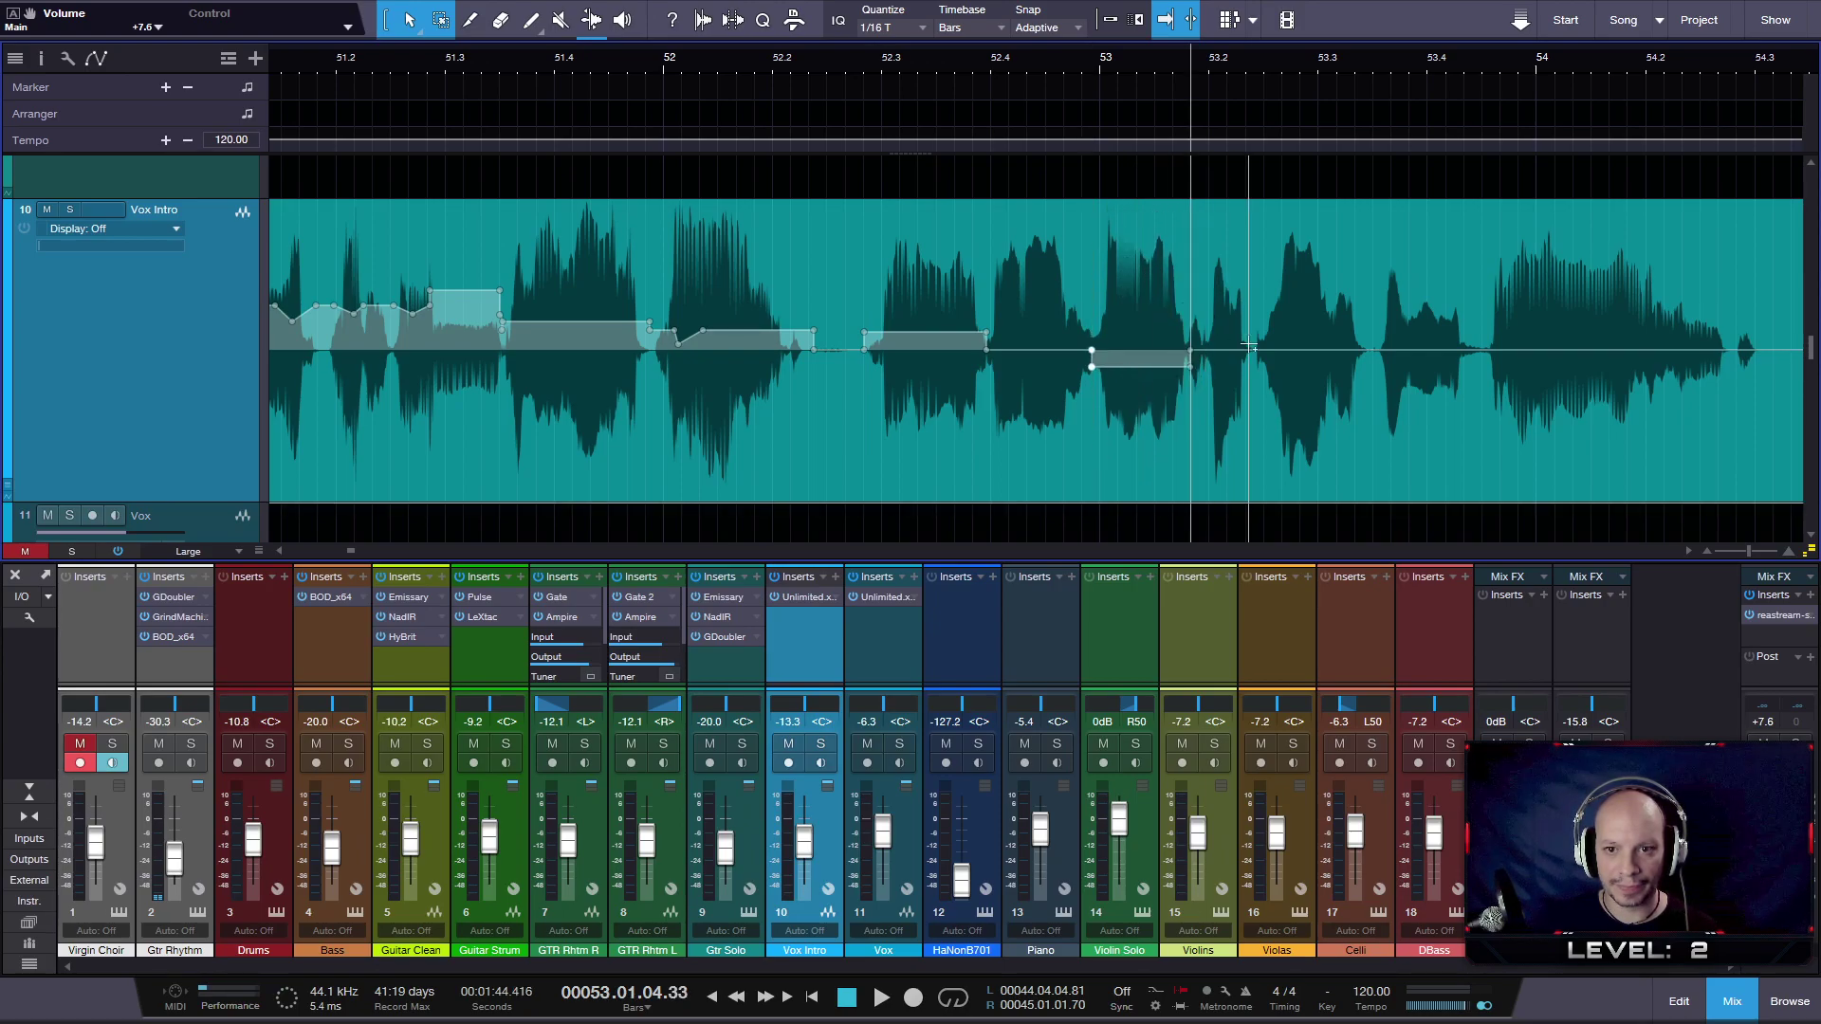
# - Raise the gain of the short syllable from 53.1.4.33 to just past 53.2 by about 1.7 dB
pyautogui.click(1233, 314)
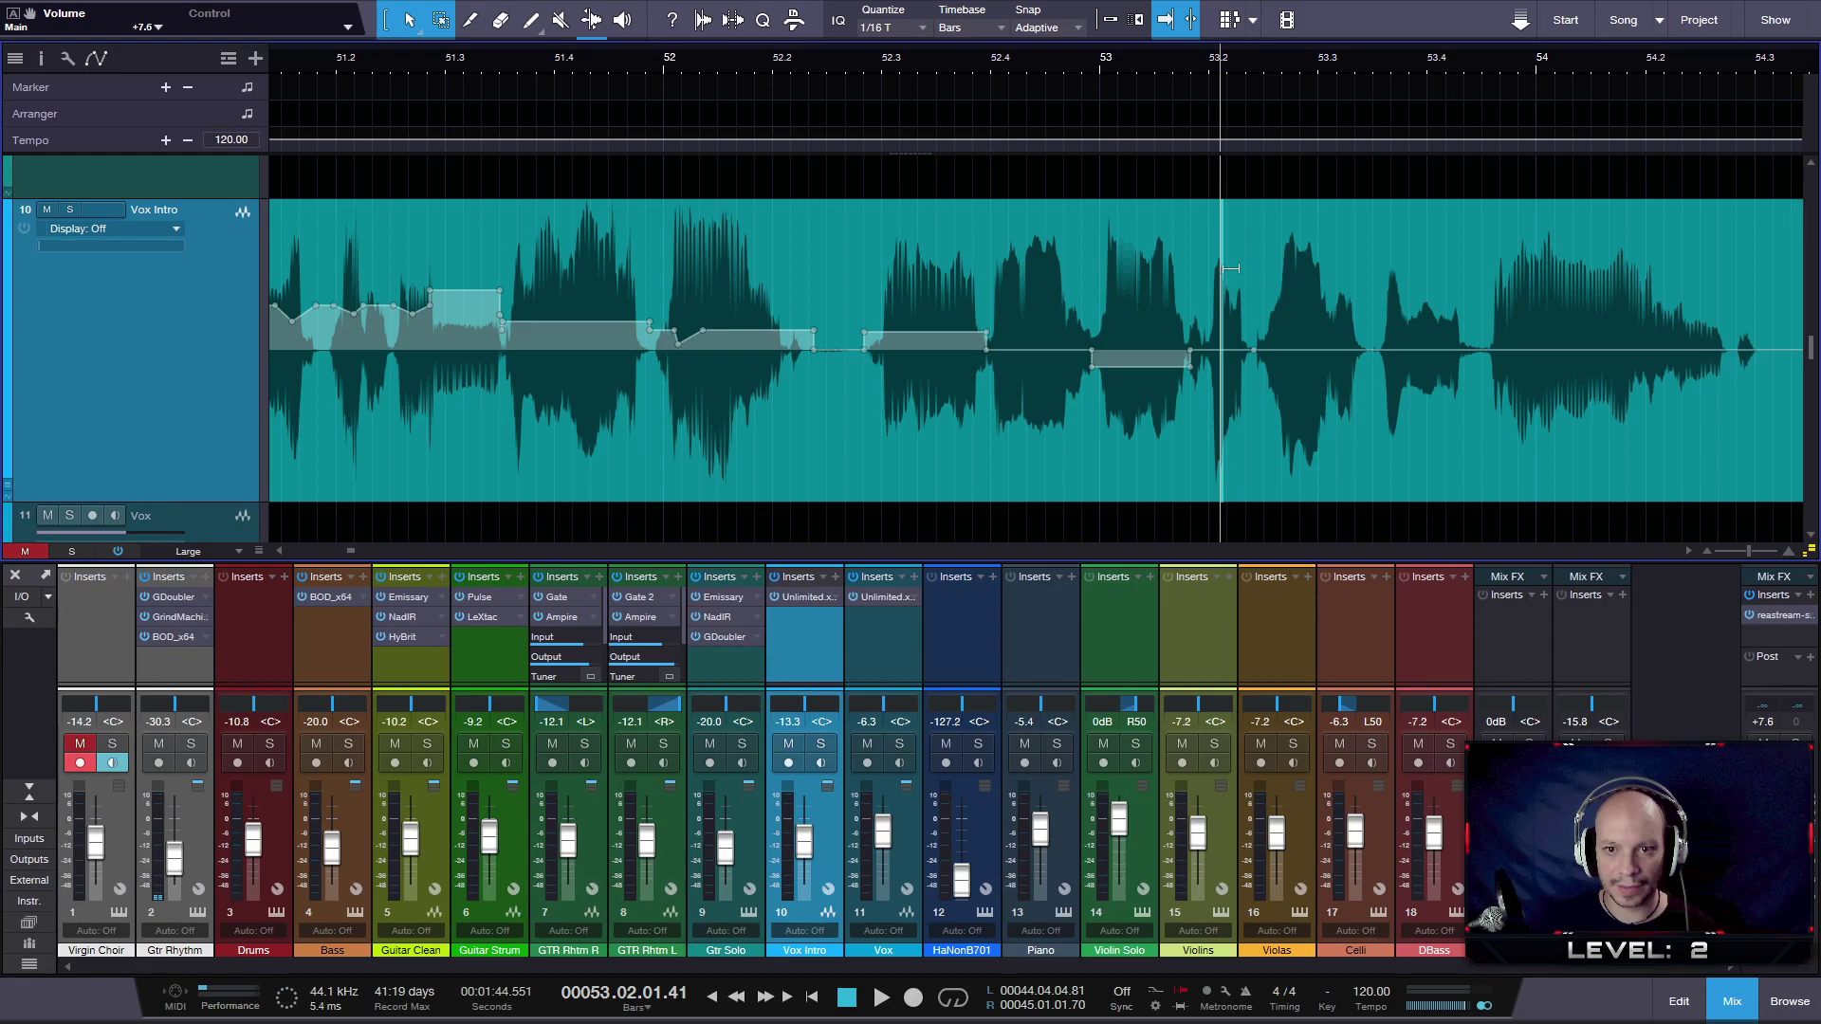
pyautogui.moveTo(1231, 265)
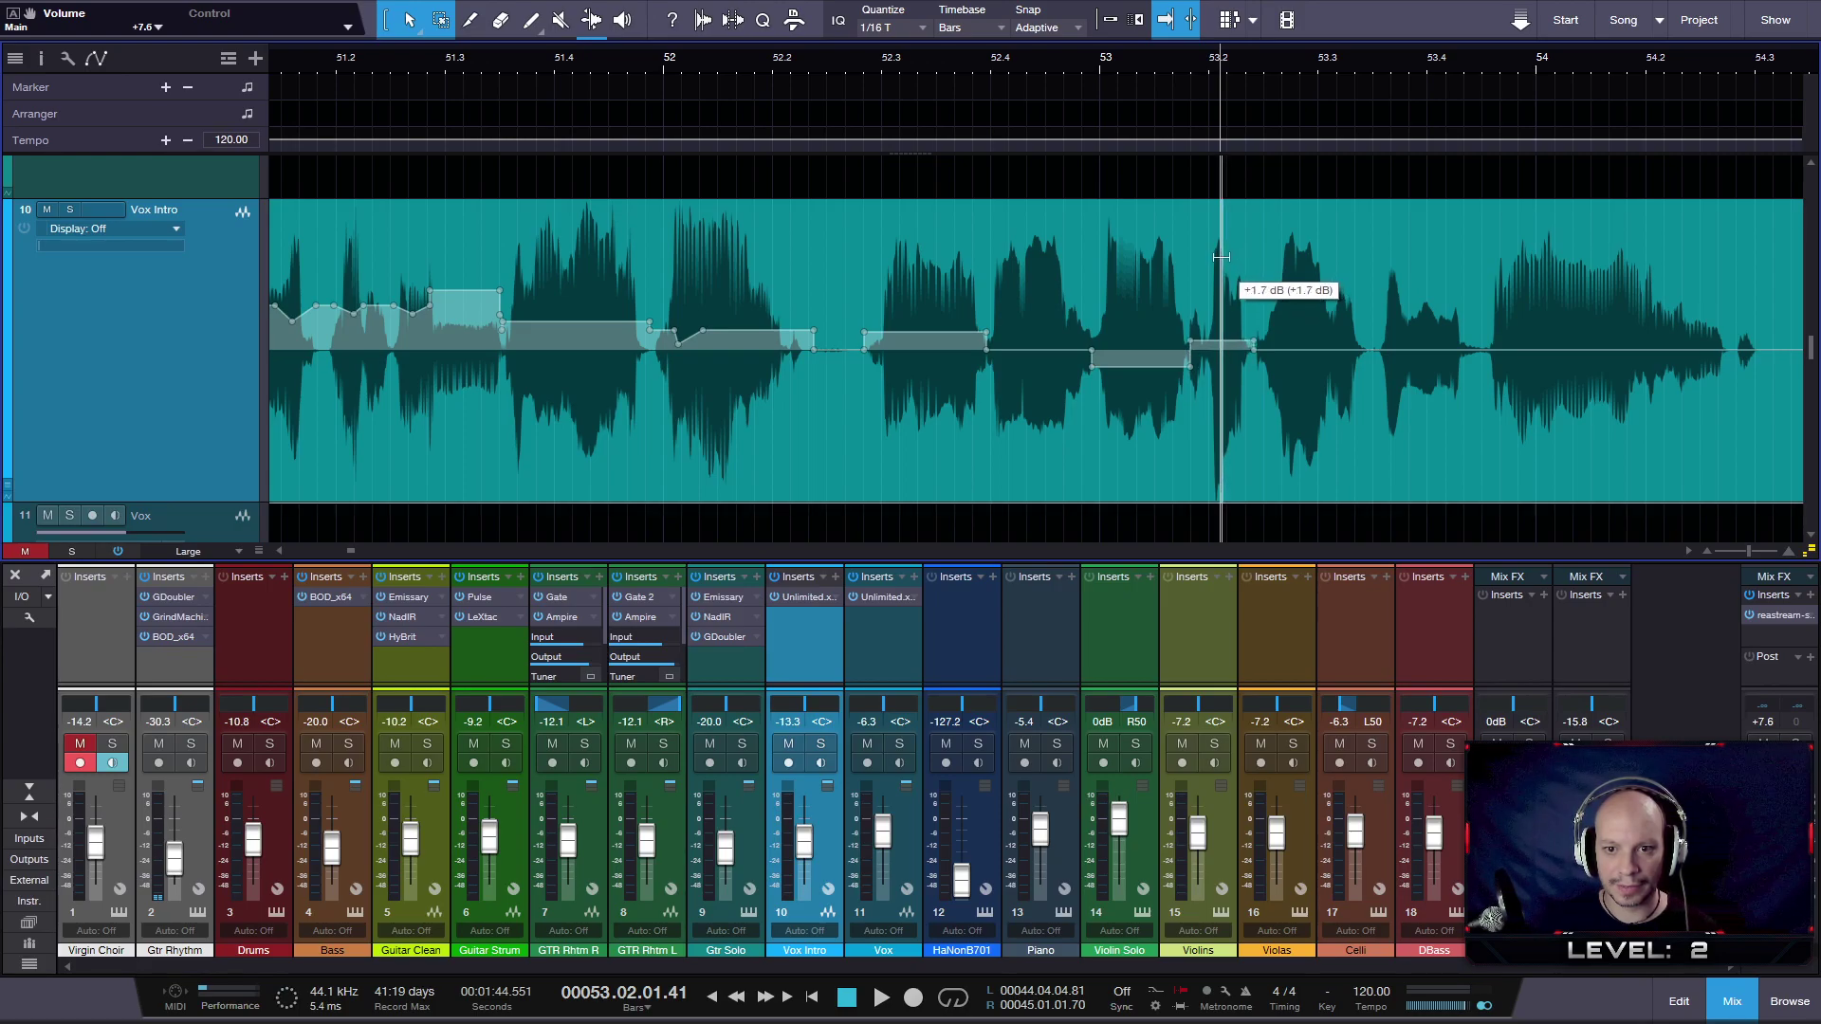
pyautogui.moveTo(1219, 266); pyautogui.dragTo(1220, 253)
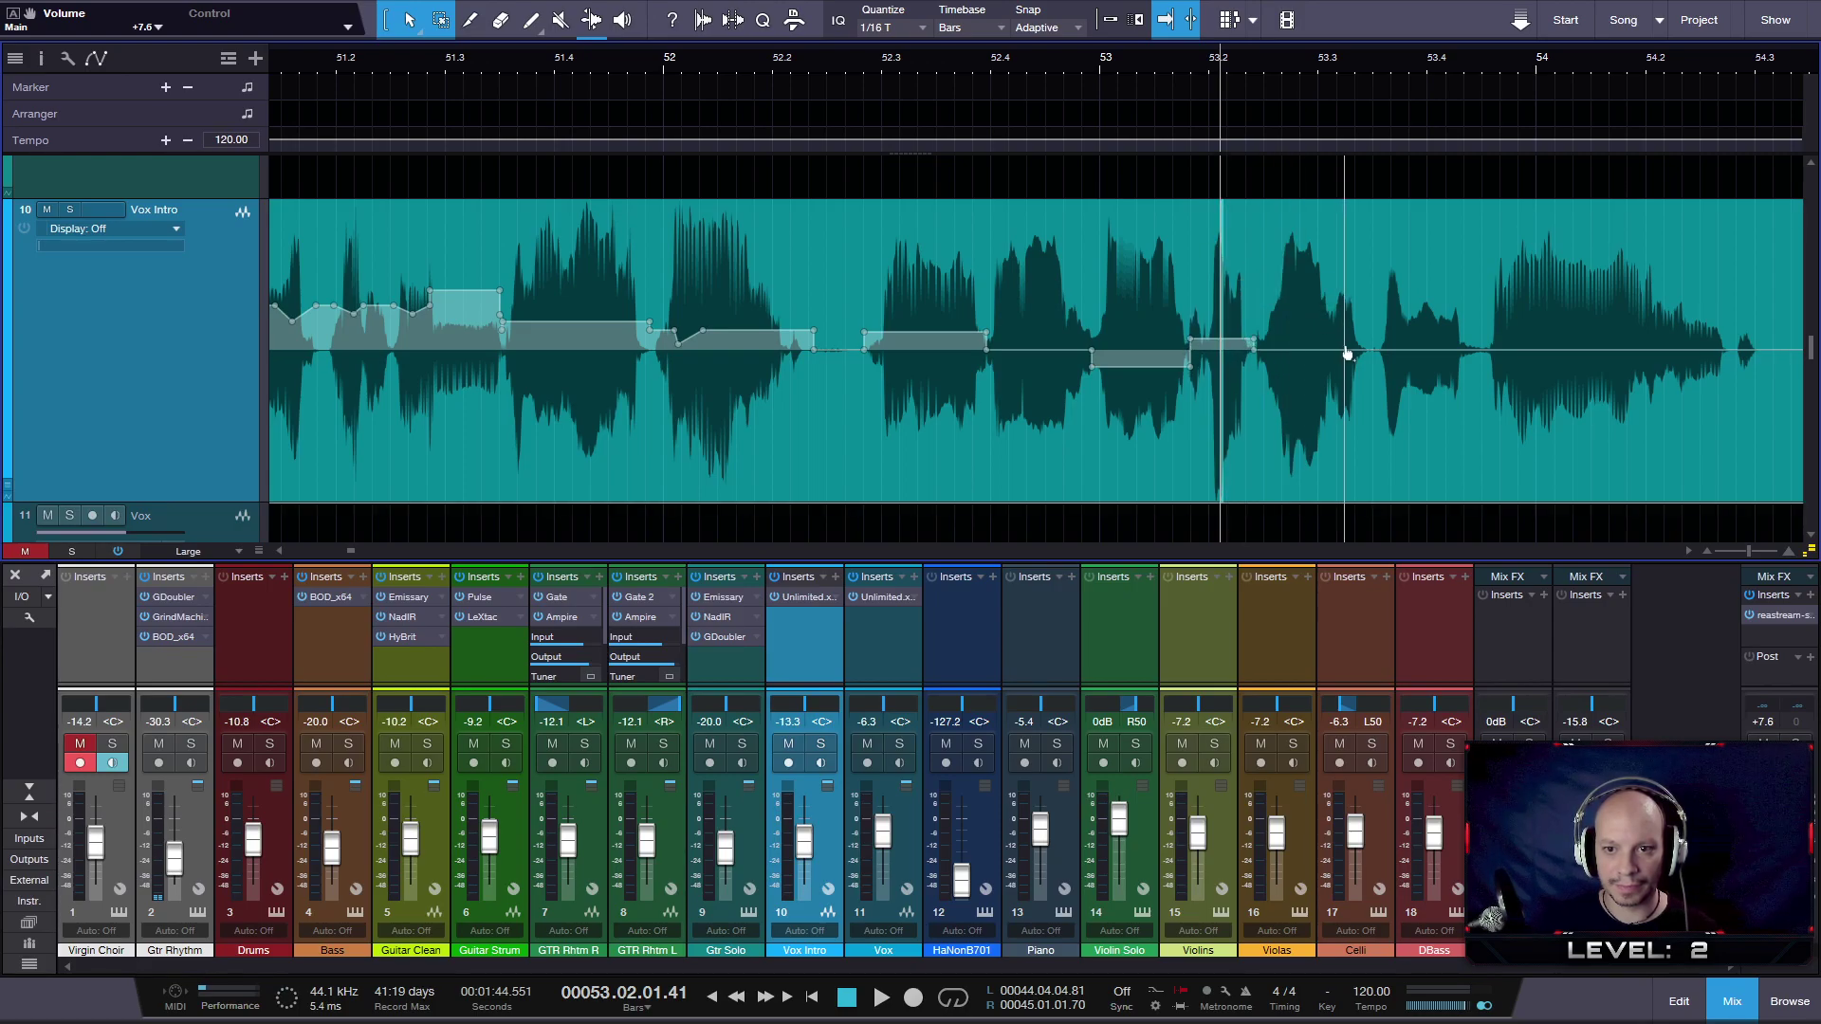
# - Add envelope points at 53.3.3.00 and 53.4.2.93 and slightly raise the gain between them
pyautogui.click(1372, 271)
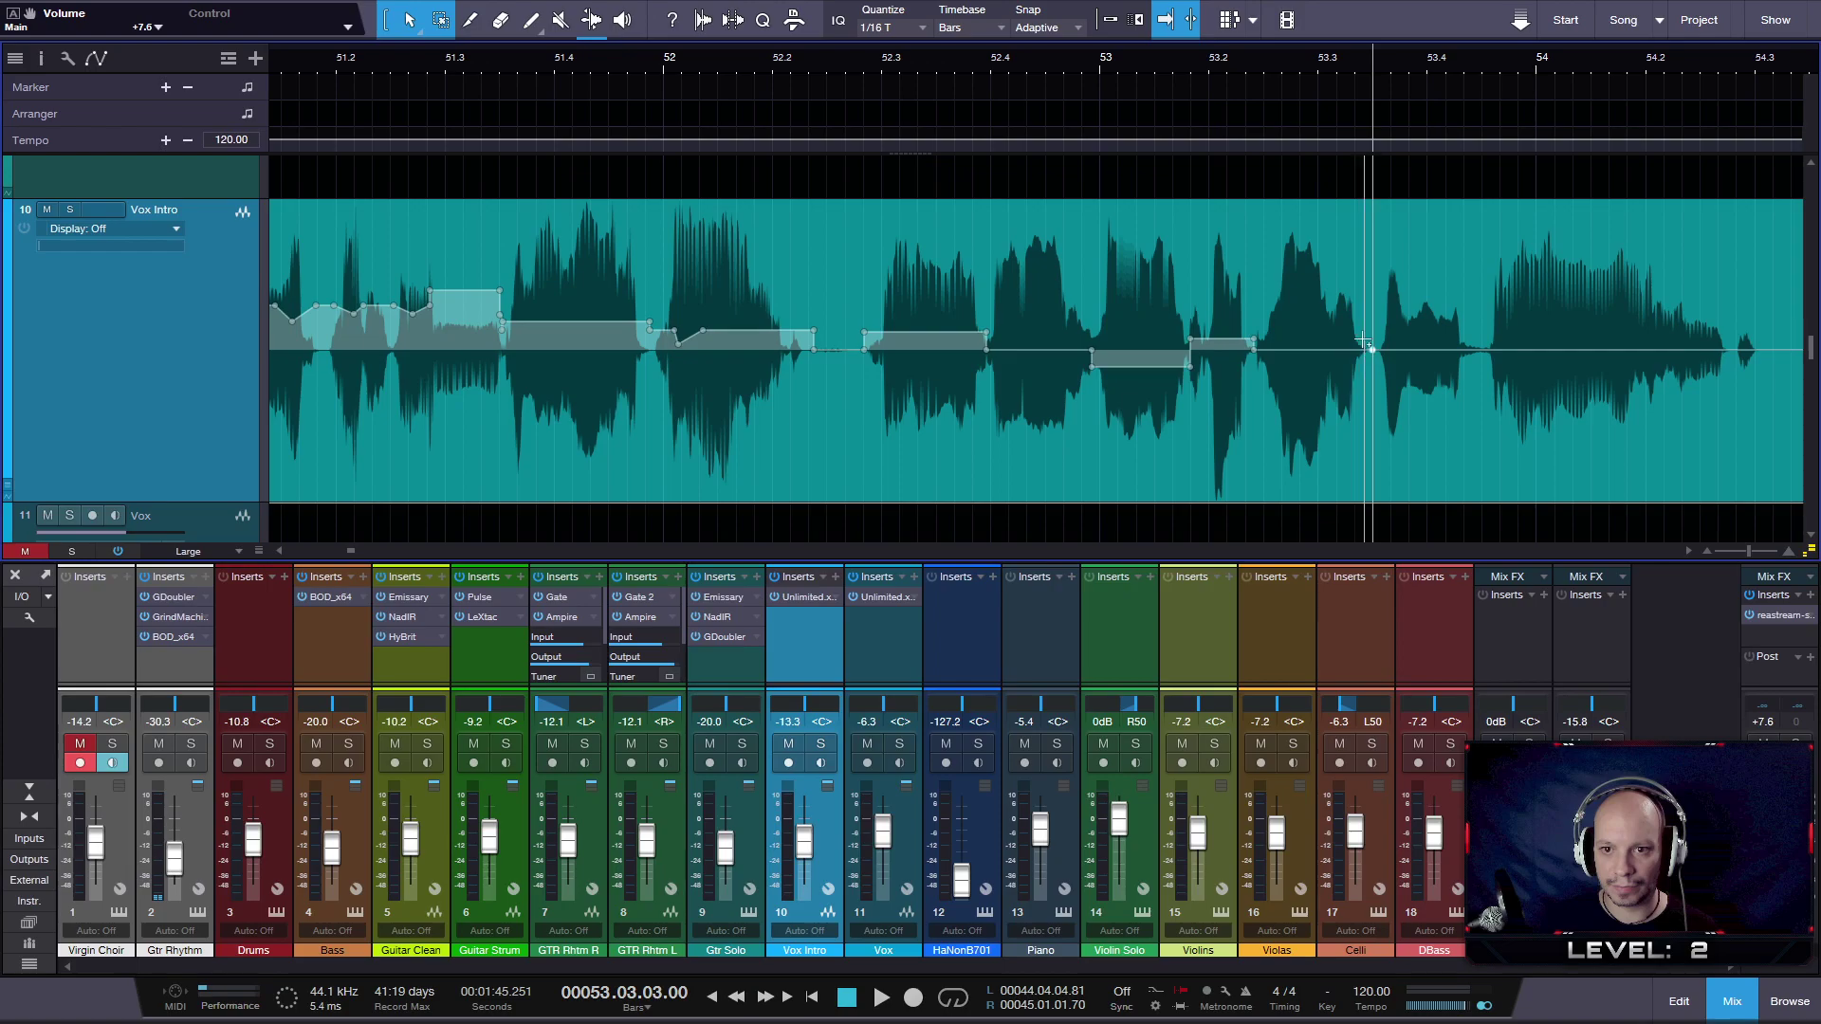
pyautogui.click(1481, 356)
pyautogui.moveTo(1413, 270); pyautogui.dragTo(1408, 251)
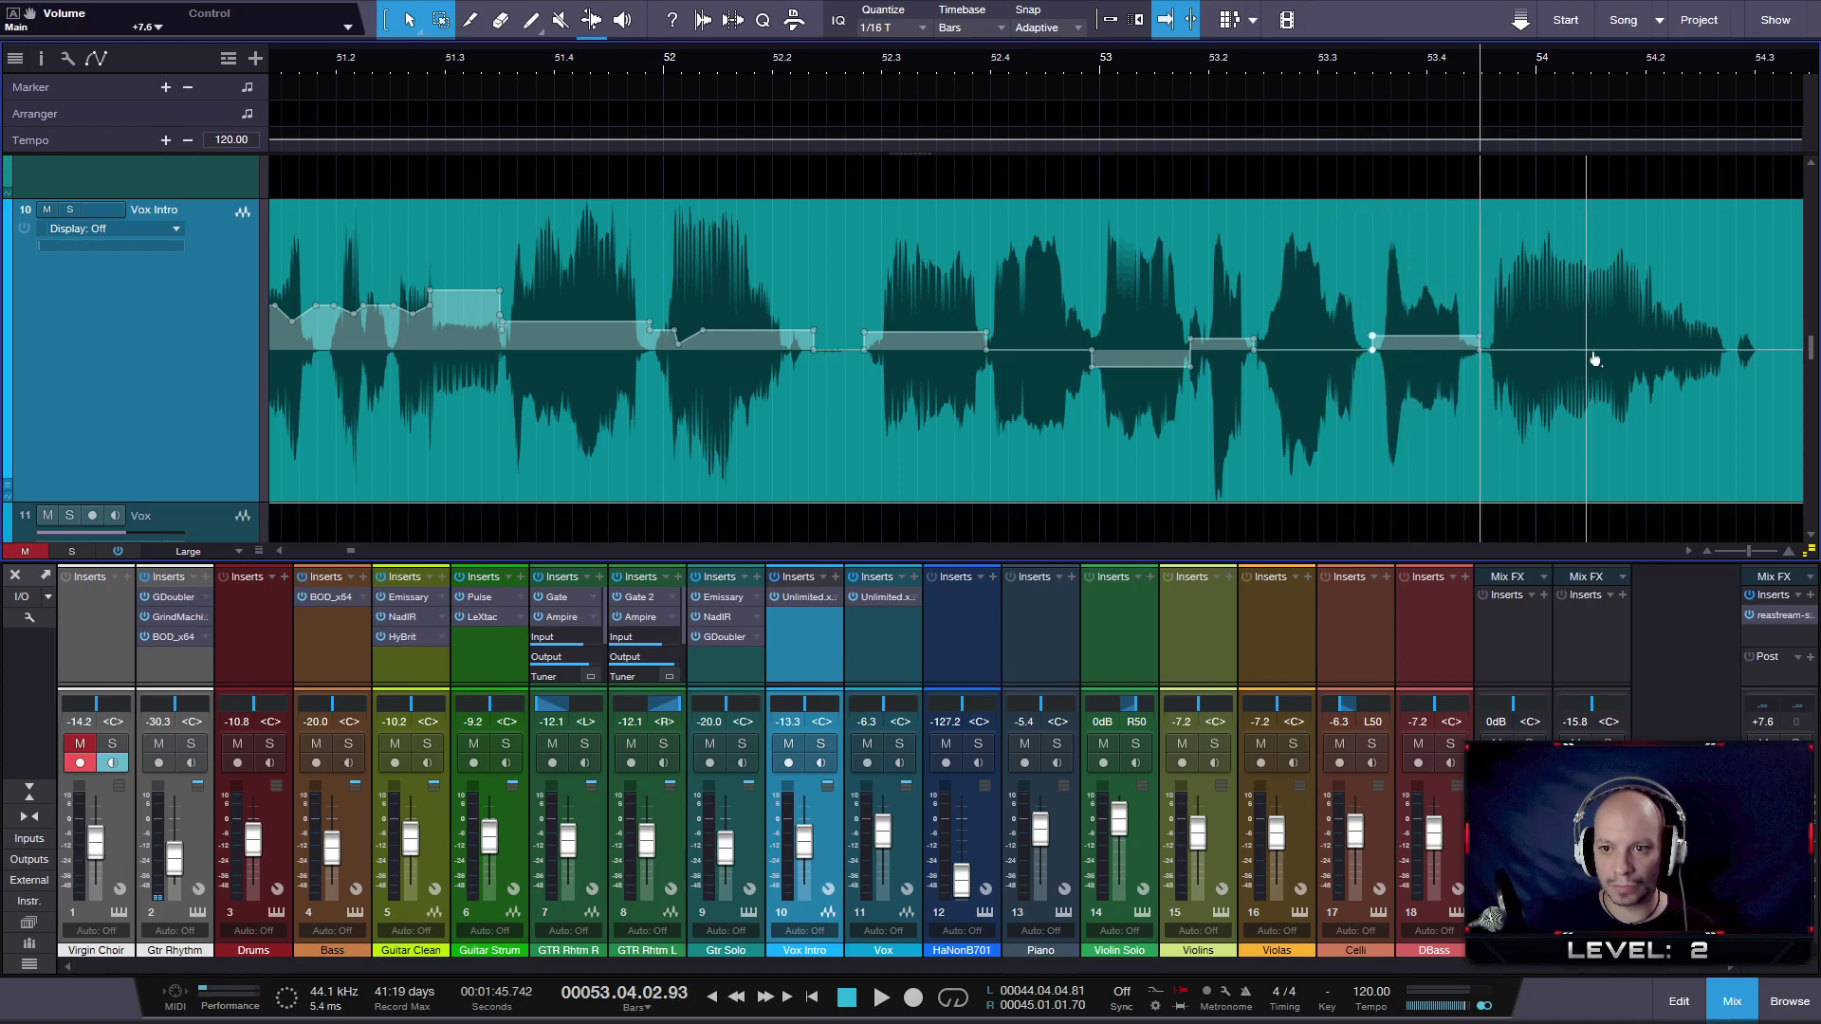
# - Ramp the gain envelope up from 54.1.4.84 to 54.2.4.18 over the fading phrase end and play back from before 52.3
pyautogui.click(1640, 351)
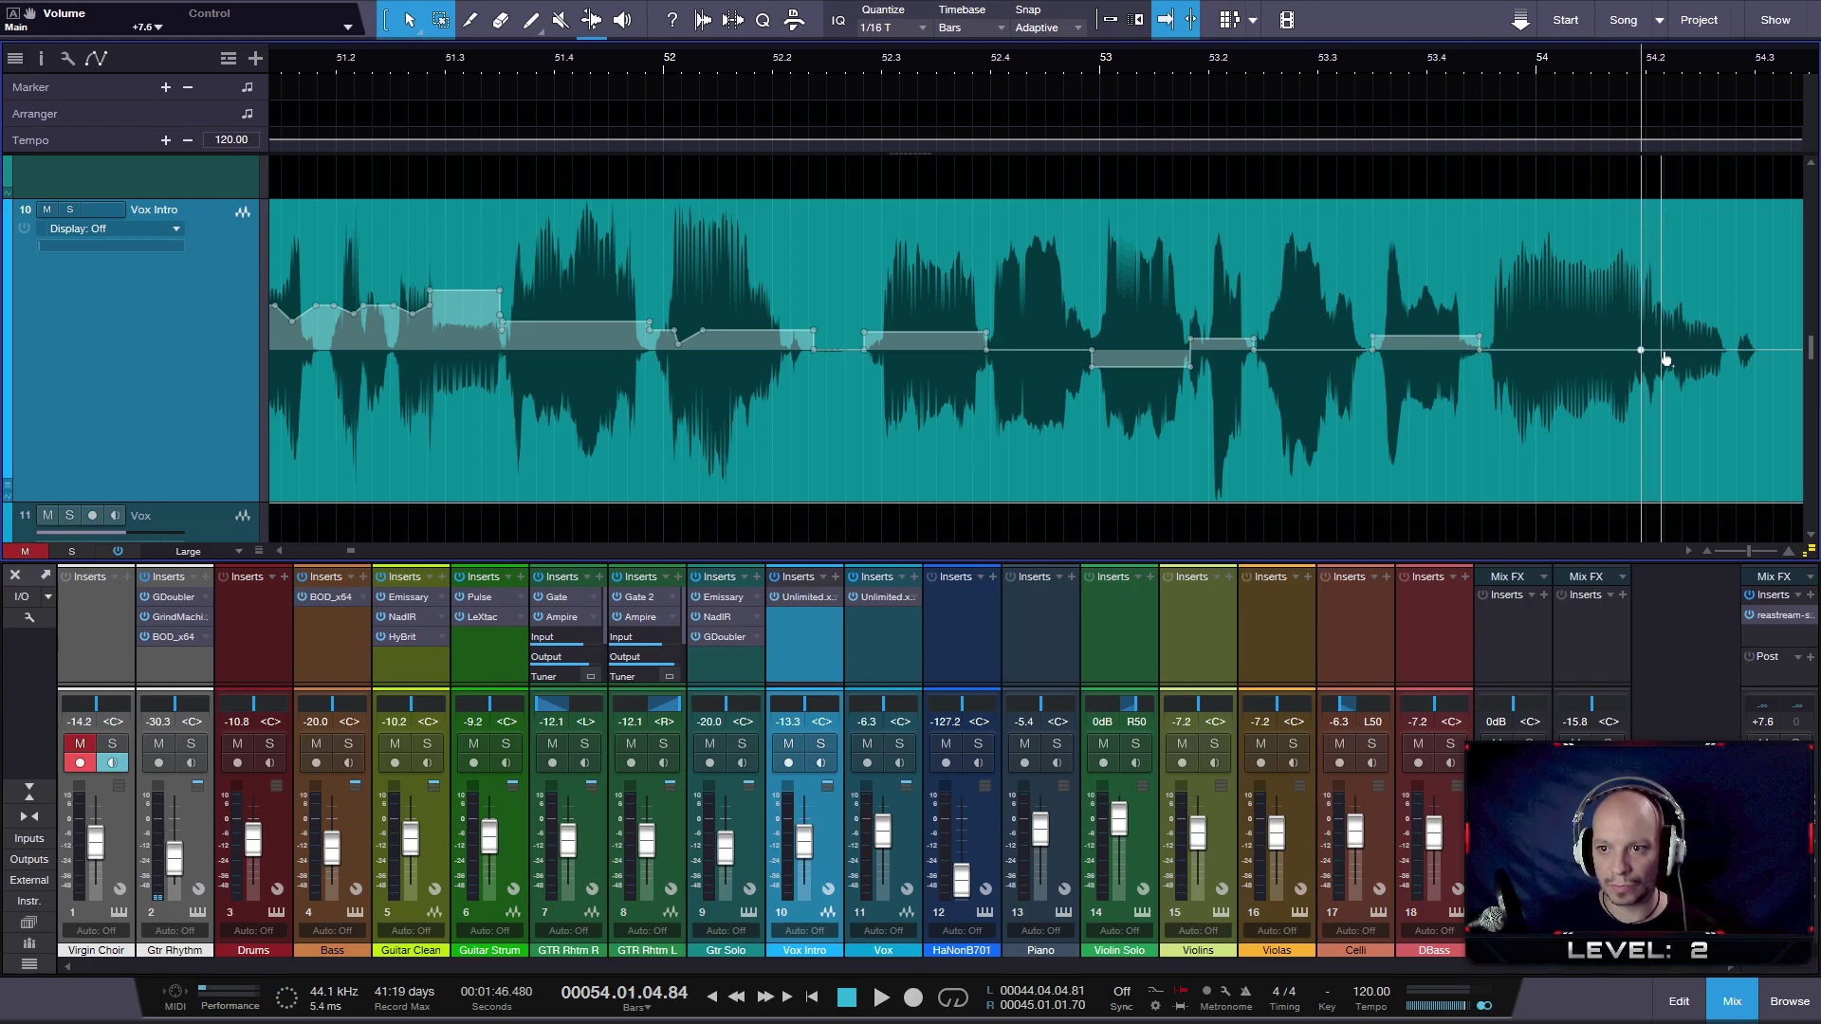
pyautogui.click(1732, 351)
pyautogui.moveTo(1686, 354)
pyautogui.mouseDown()
pyautogui.moveTo(1702, 299)
pyautogui.moveTo(1733, 306)
pyautogui.mouseUp()
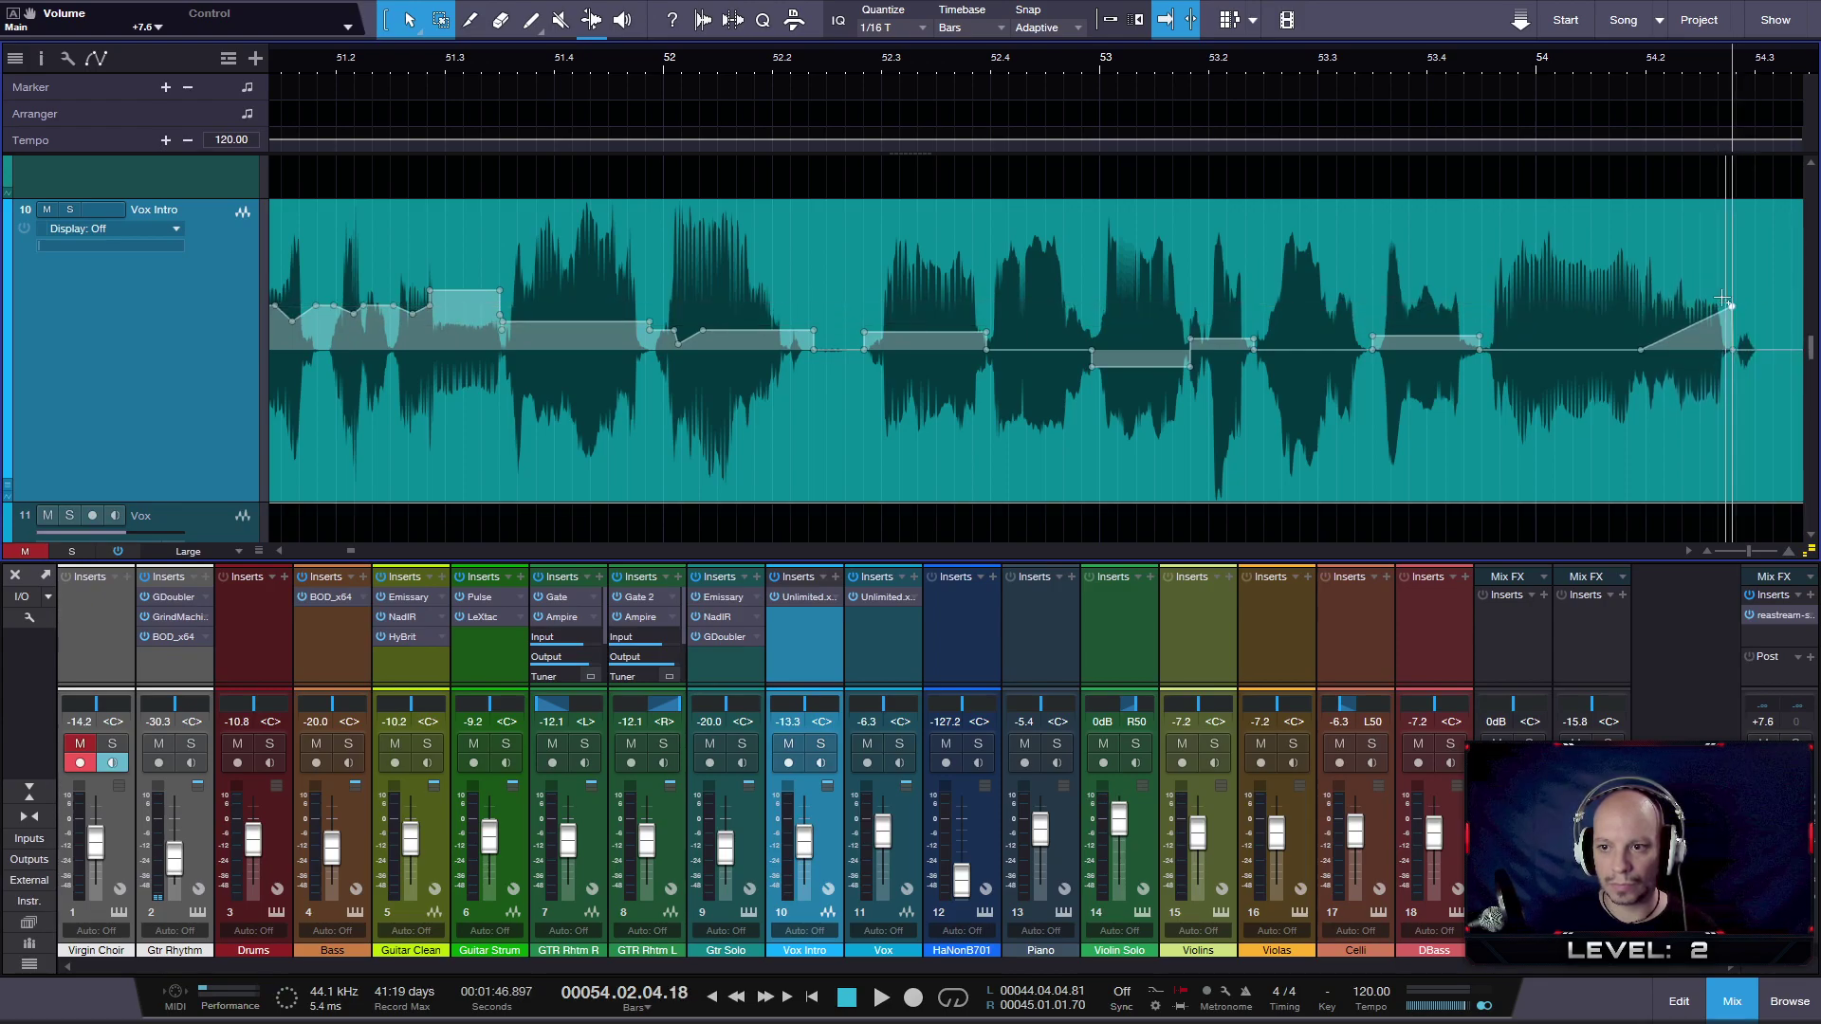
pyautogui.click(857, 55)
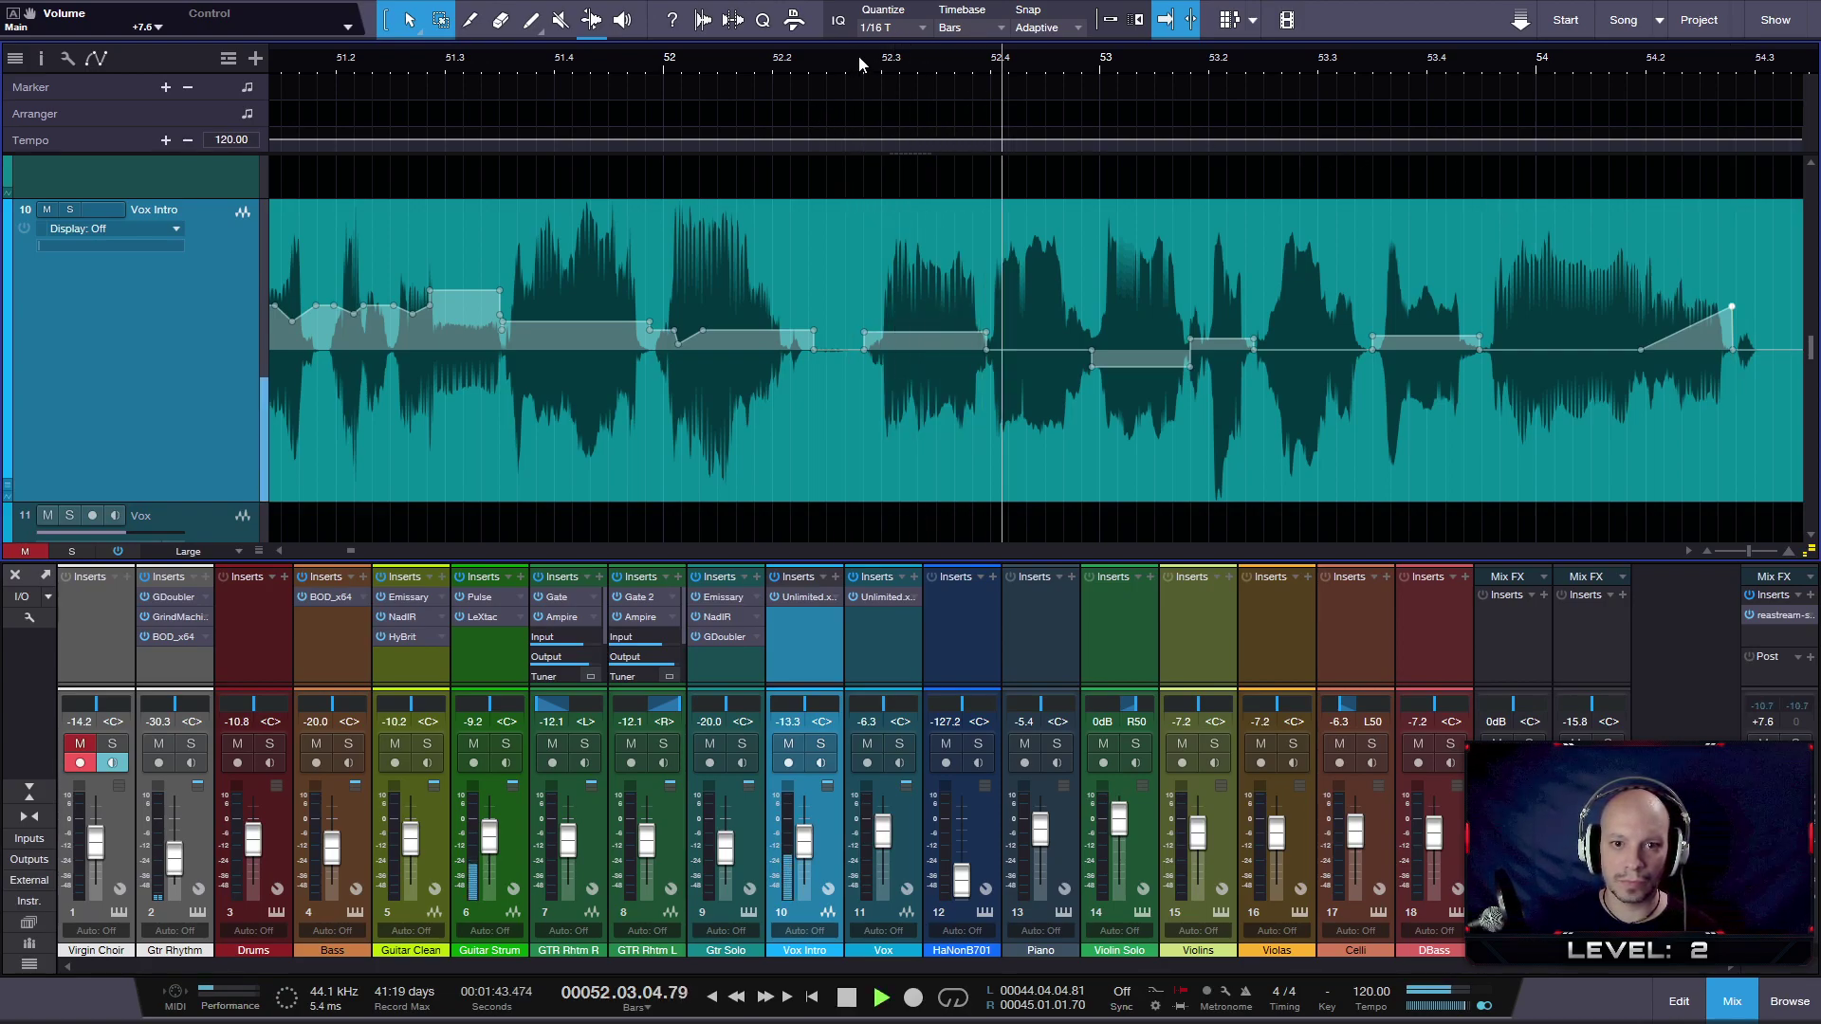
# - Slightly raise the lowered gain segment on the syllable starting at bar 53 and audition the phrase from before bar 52
pyautogui.press('space')
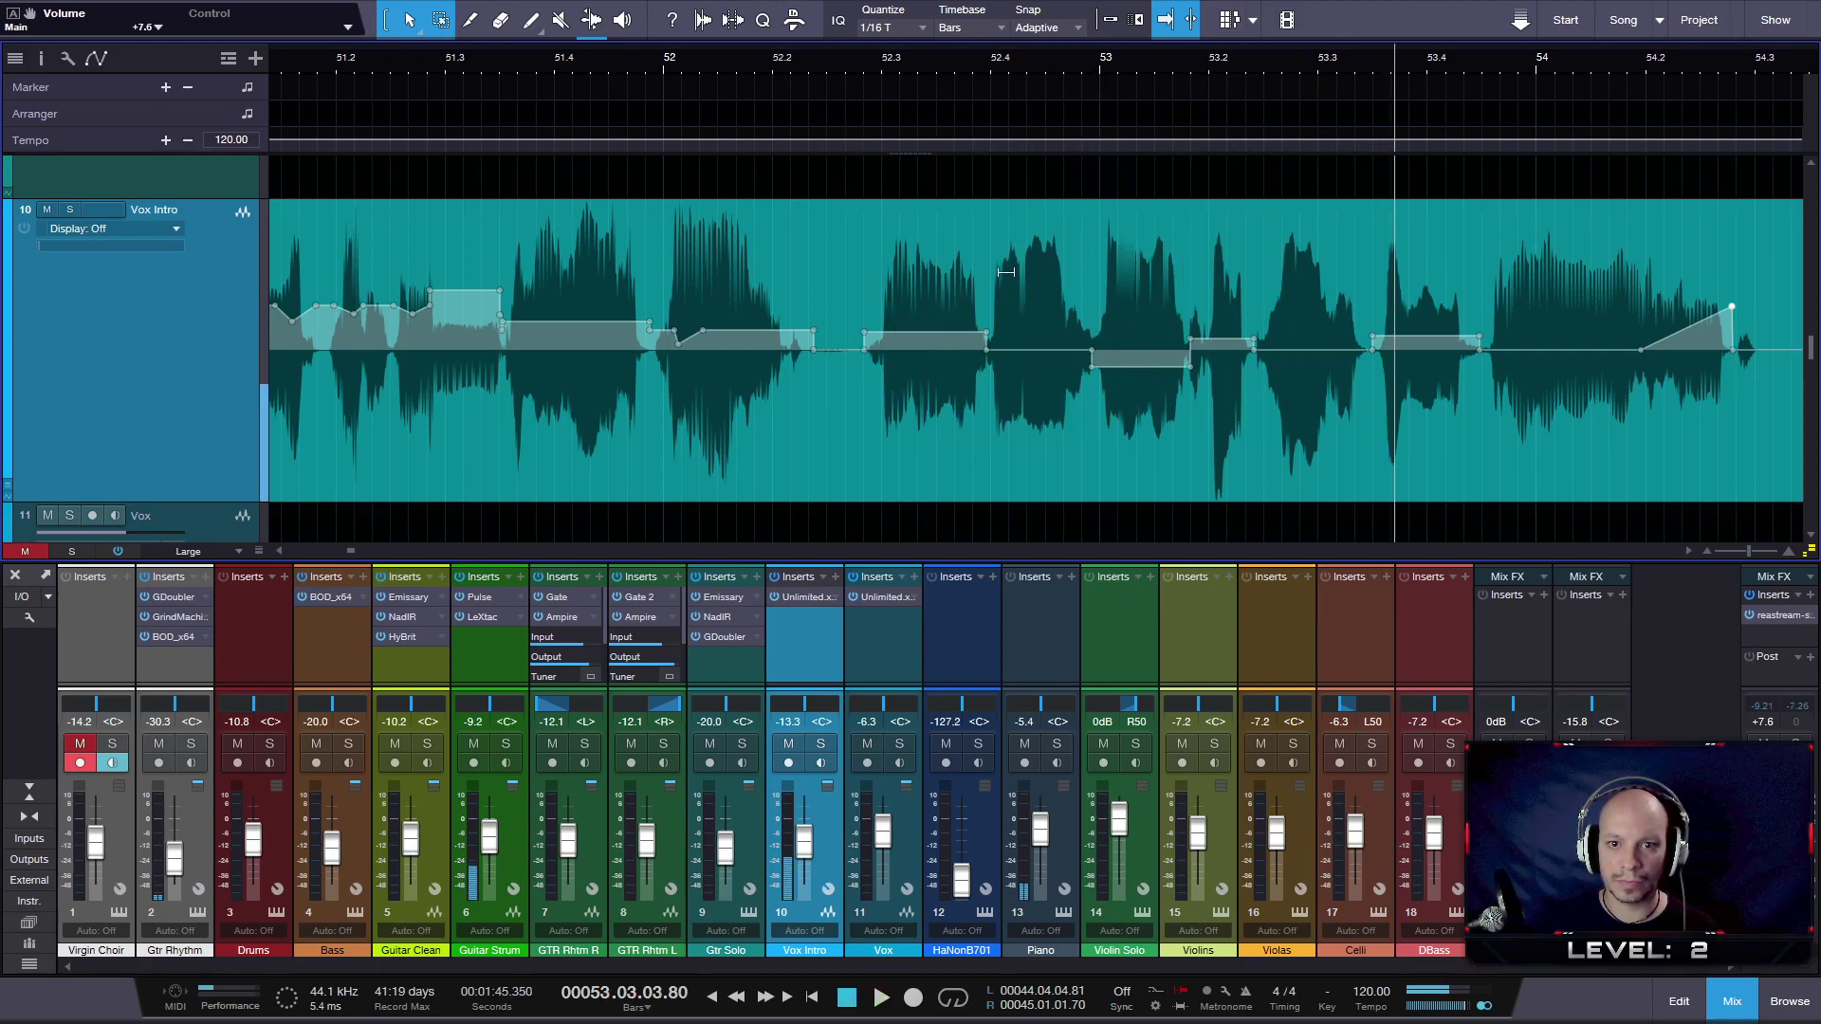
pyautogui.moveTo(1133, 272); pyautogui.dragTo(1135, 259)
pyautogui.click(860, 61)
pyautogui.press('space')
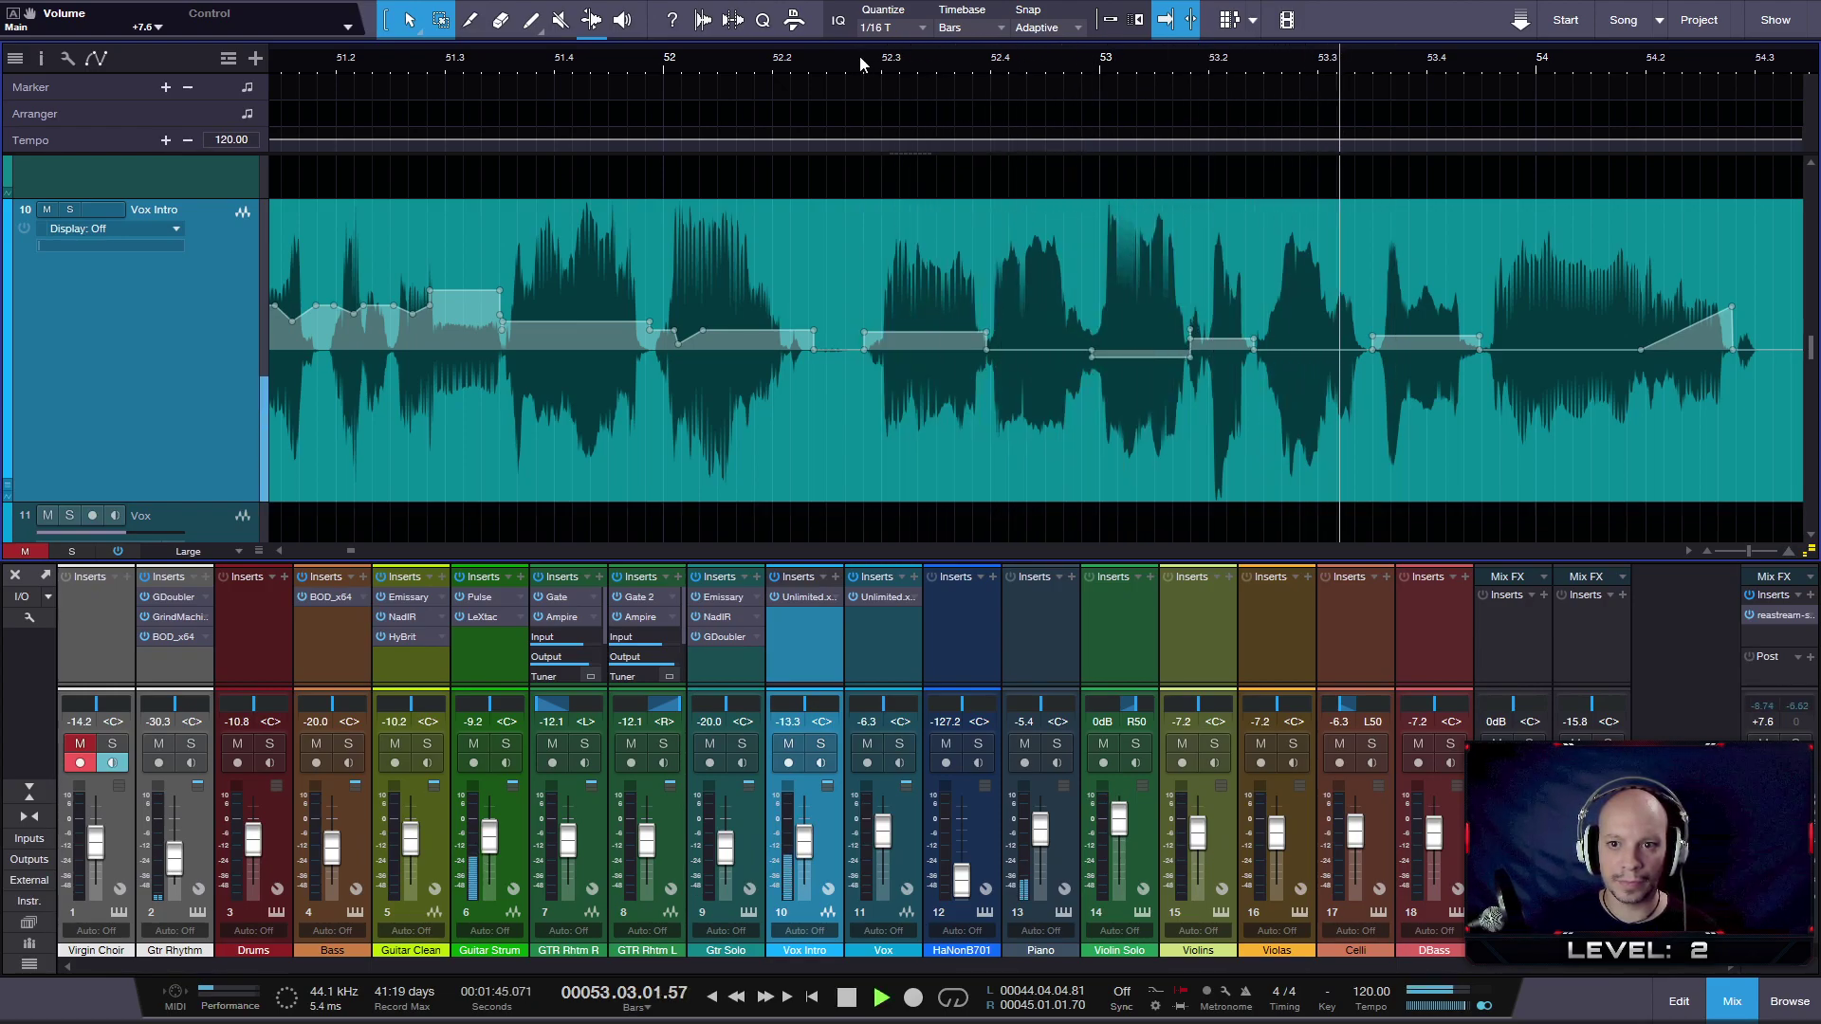
pyautogui.press('space')
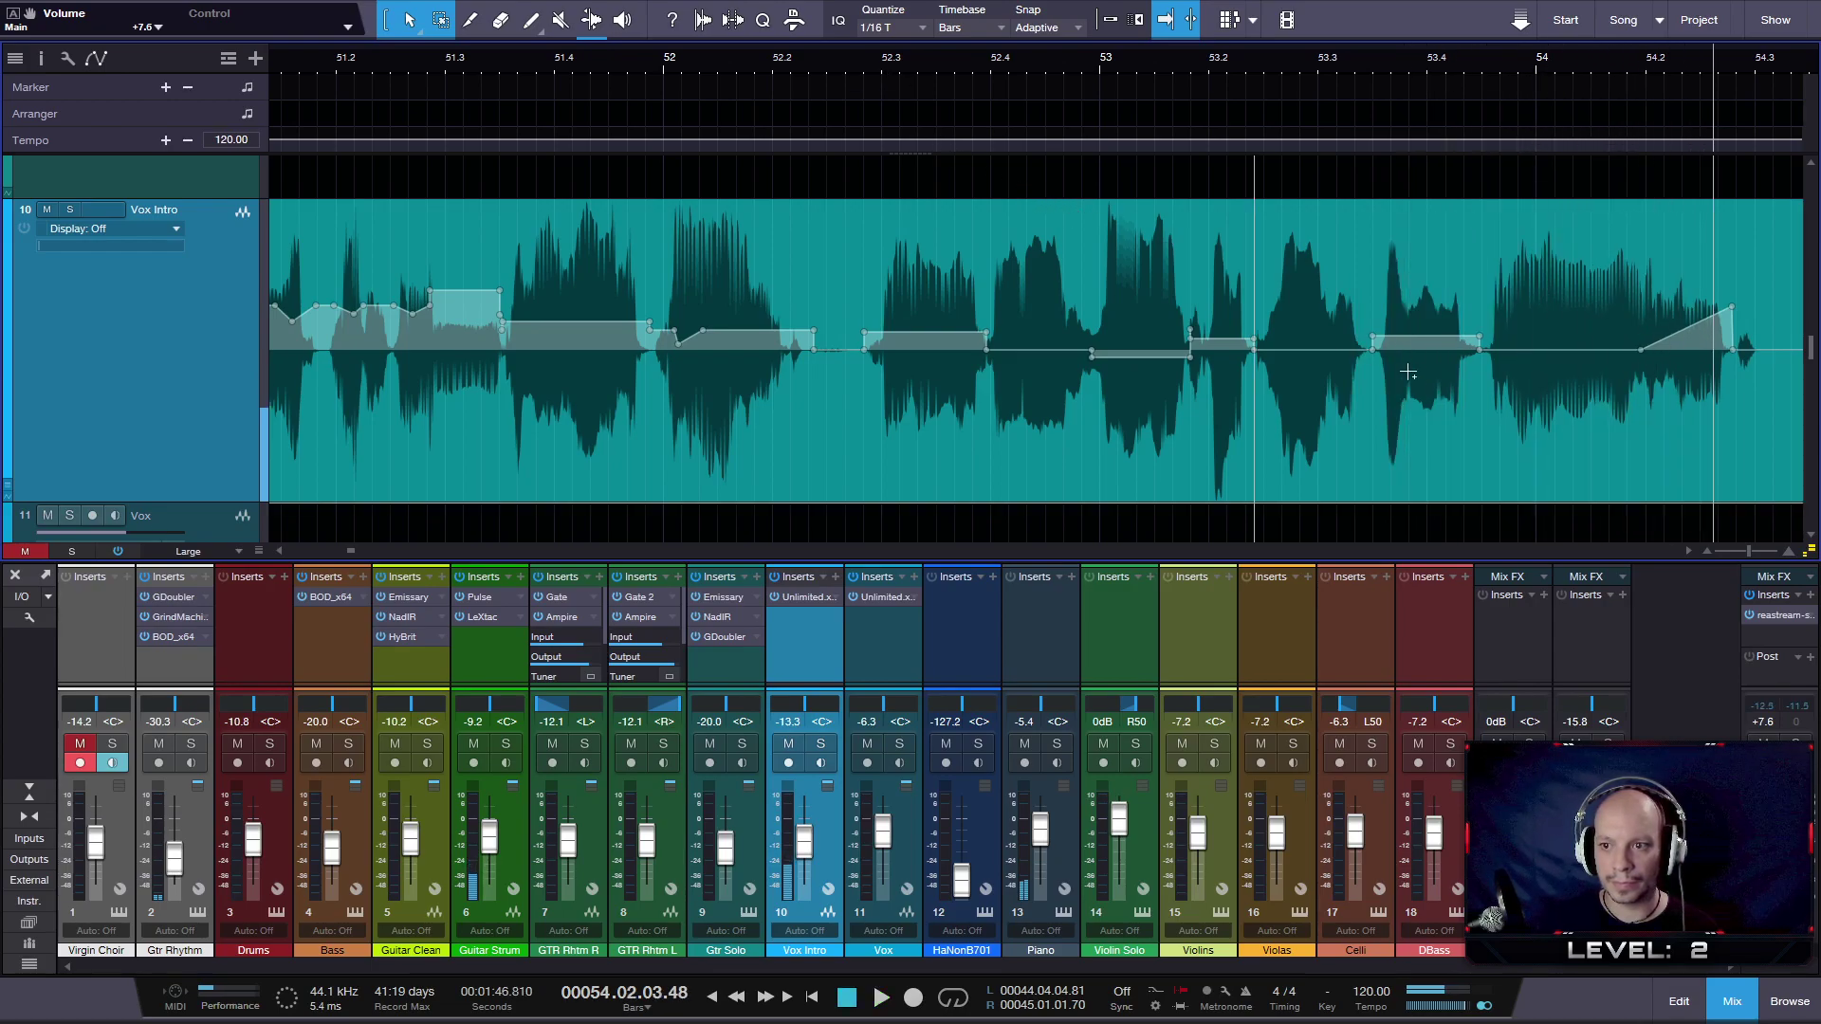
pyautogui.click(655, 60)
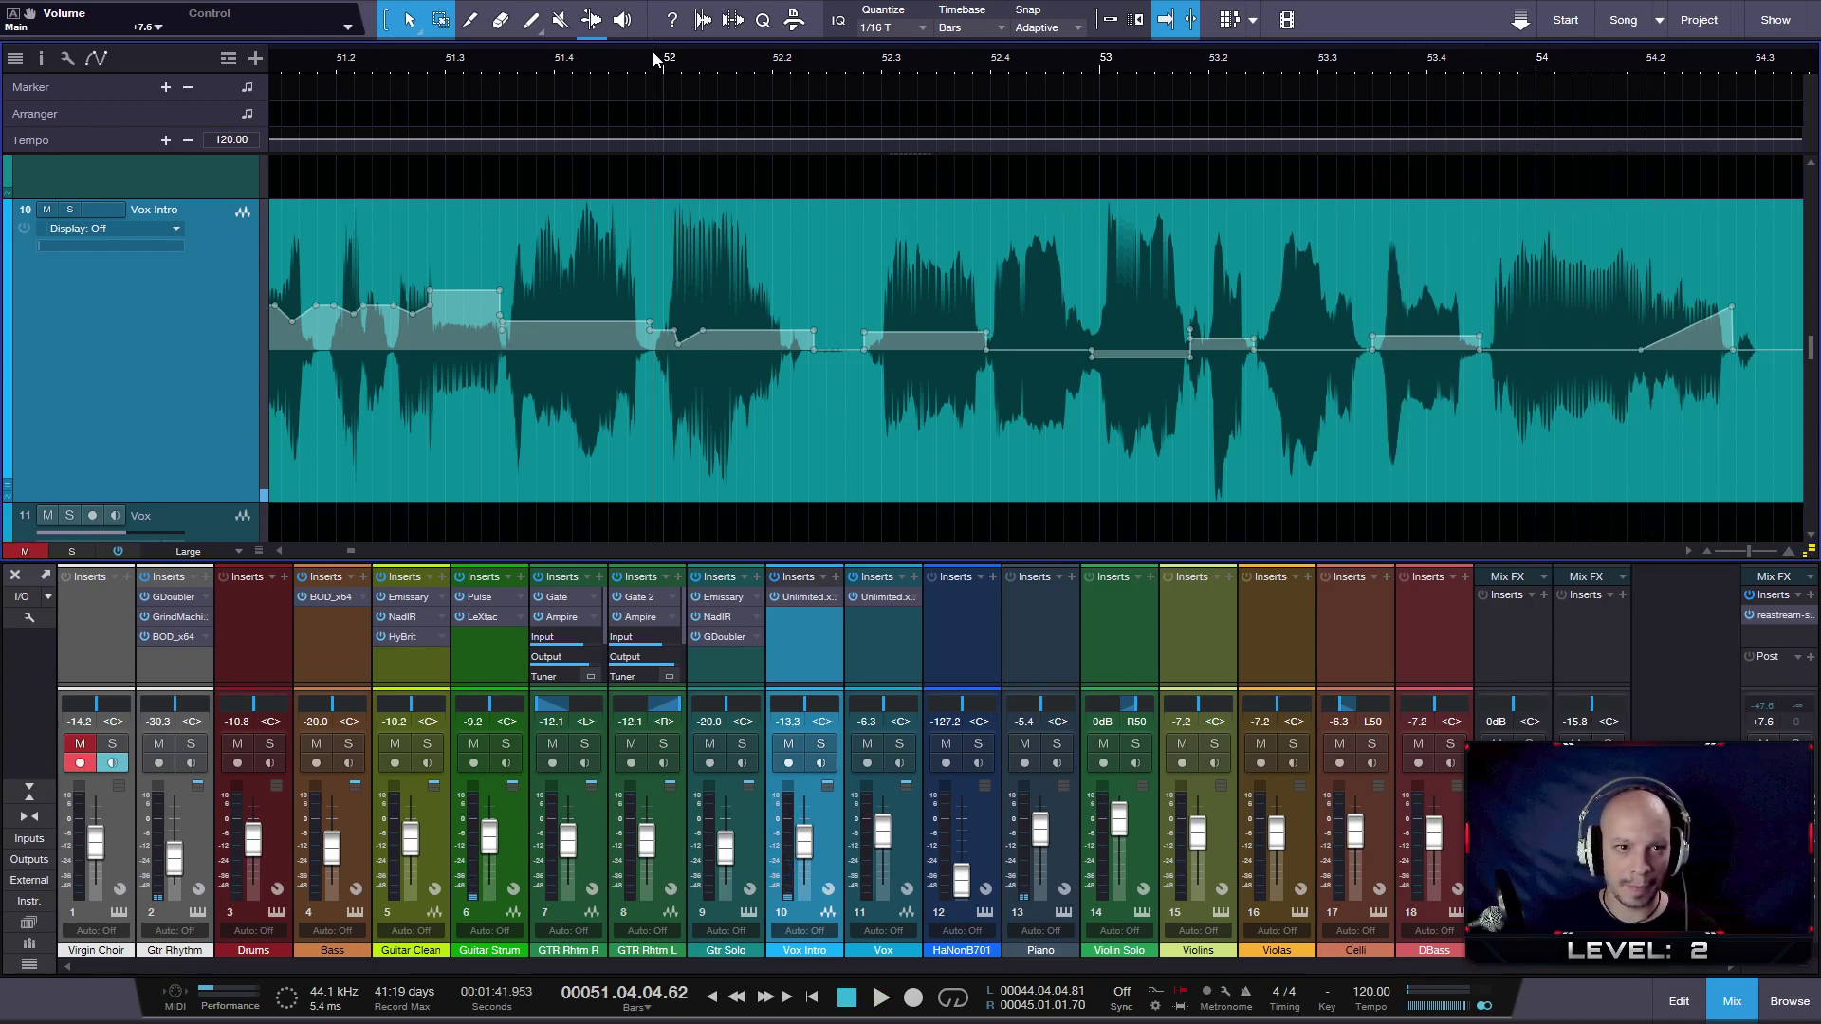
pyautogui.press('space')
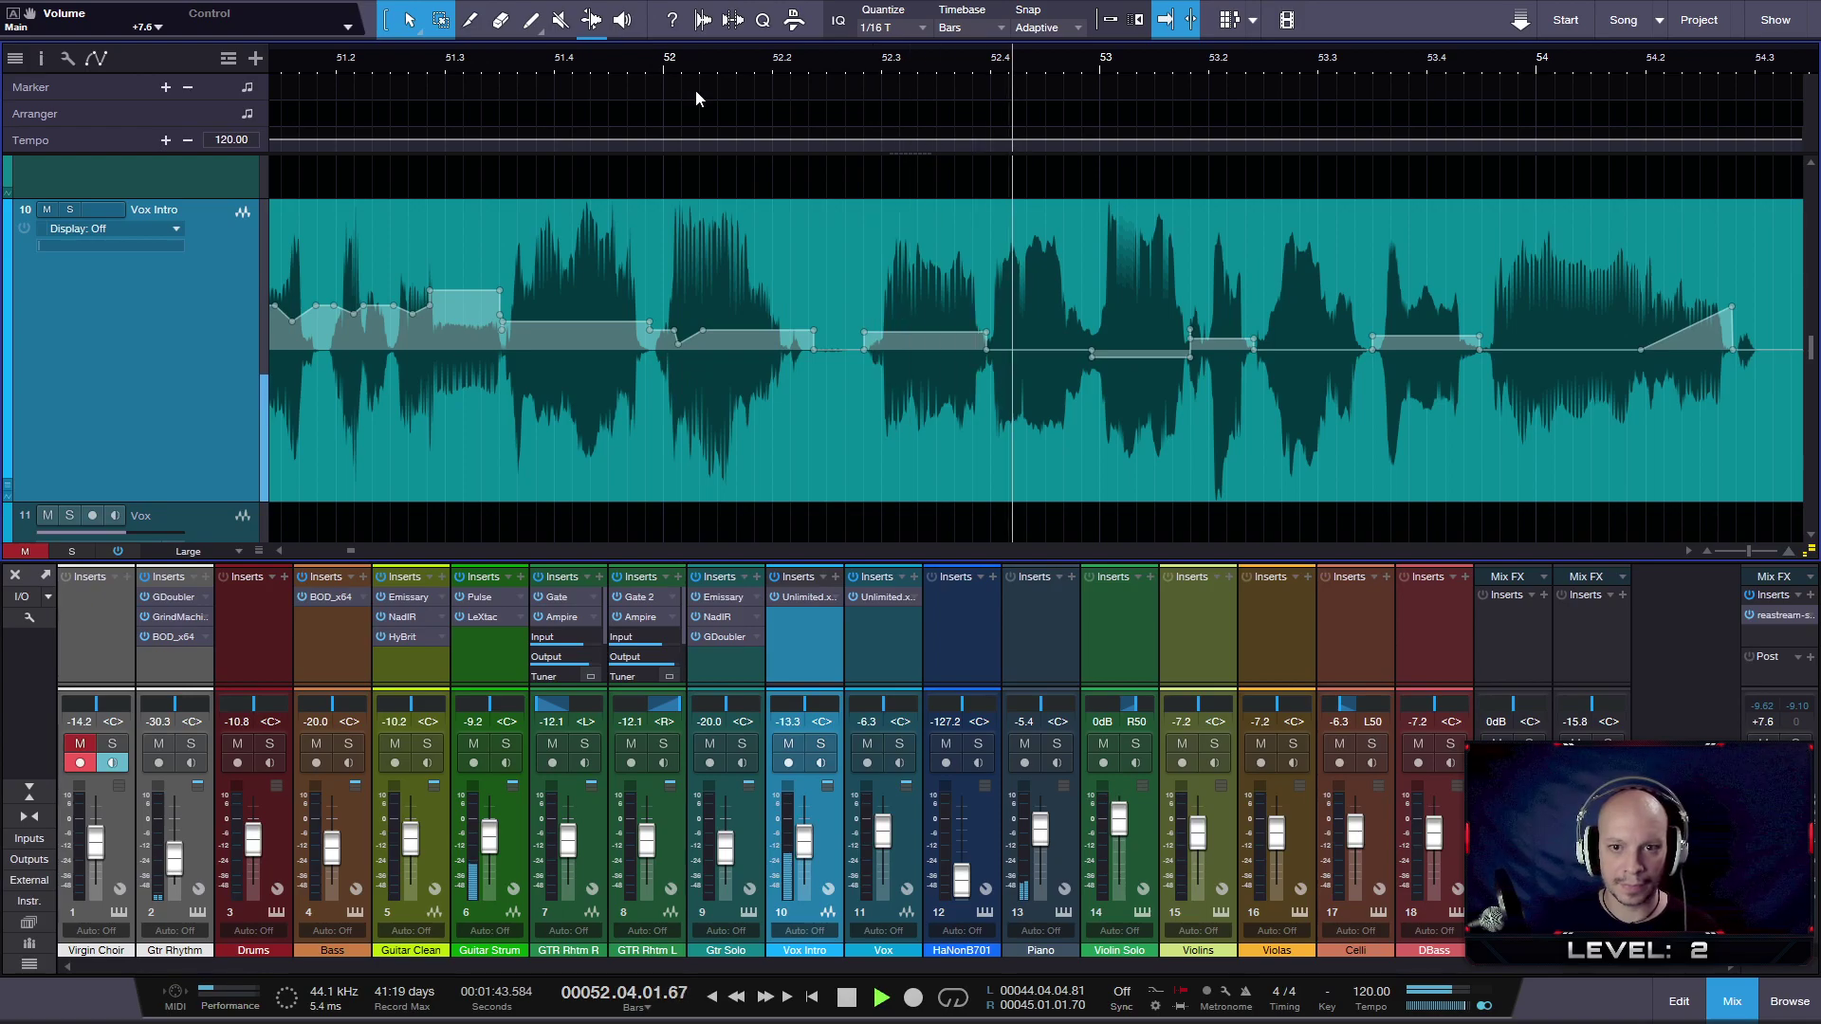
pyautogui.press('space')
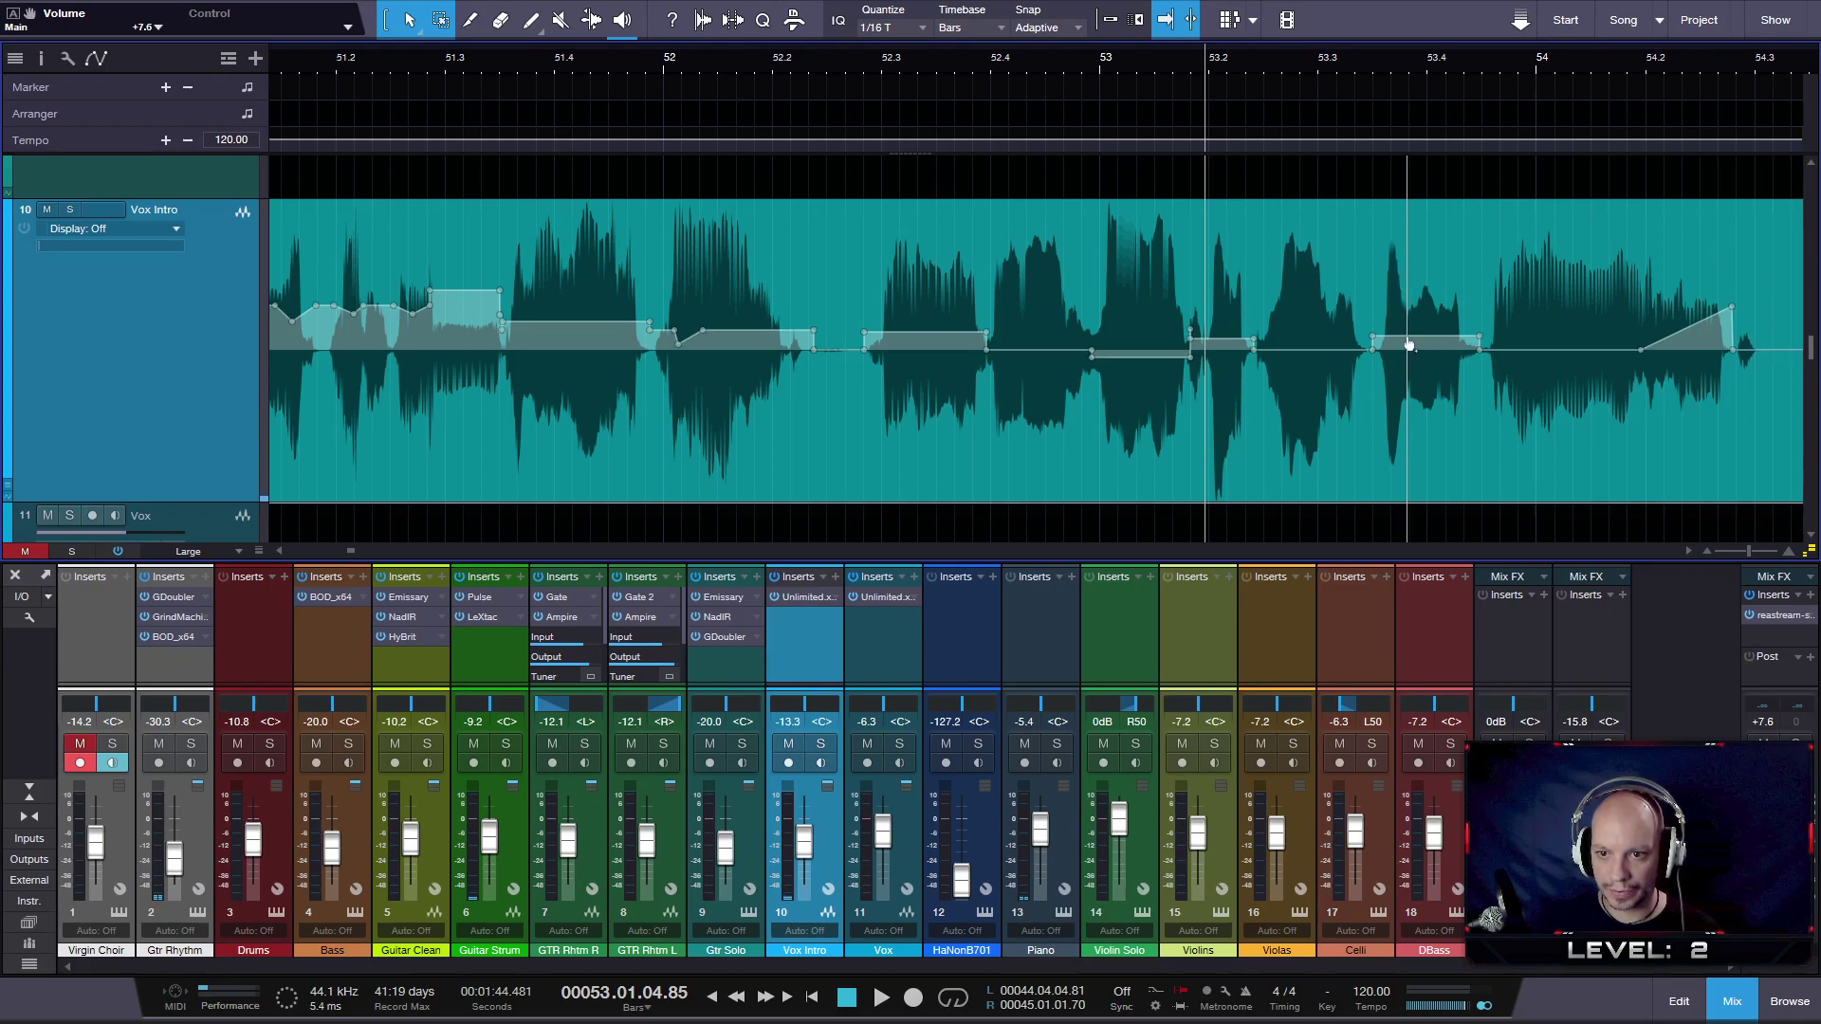
# - Add gain dips at 53.3.3.84, down to 0.0 dB, and at 53.2.1.20 to tame the peaks at the starts of those syllables
pyautogui.moveTo(1394, 346); pyautogui.dragTo(1397, 363)
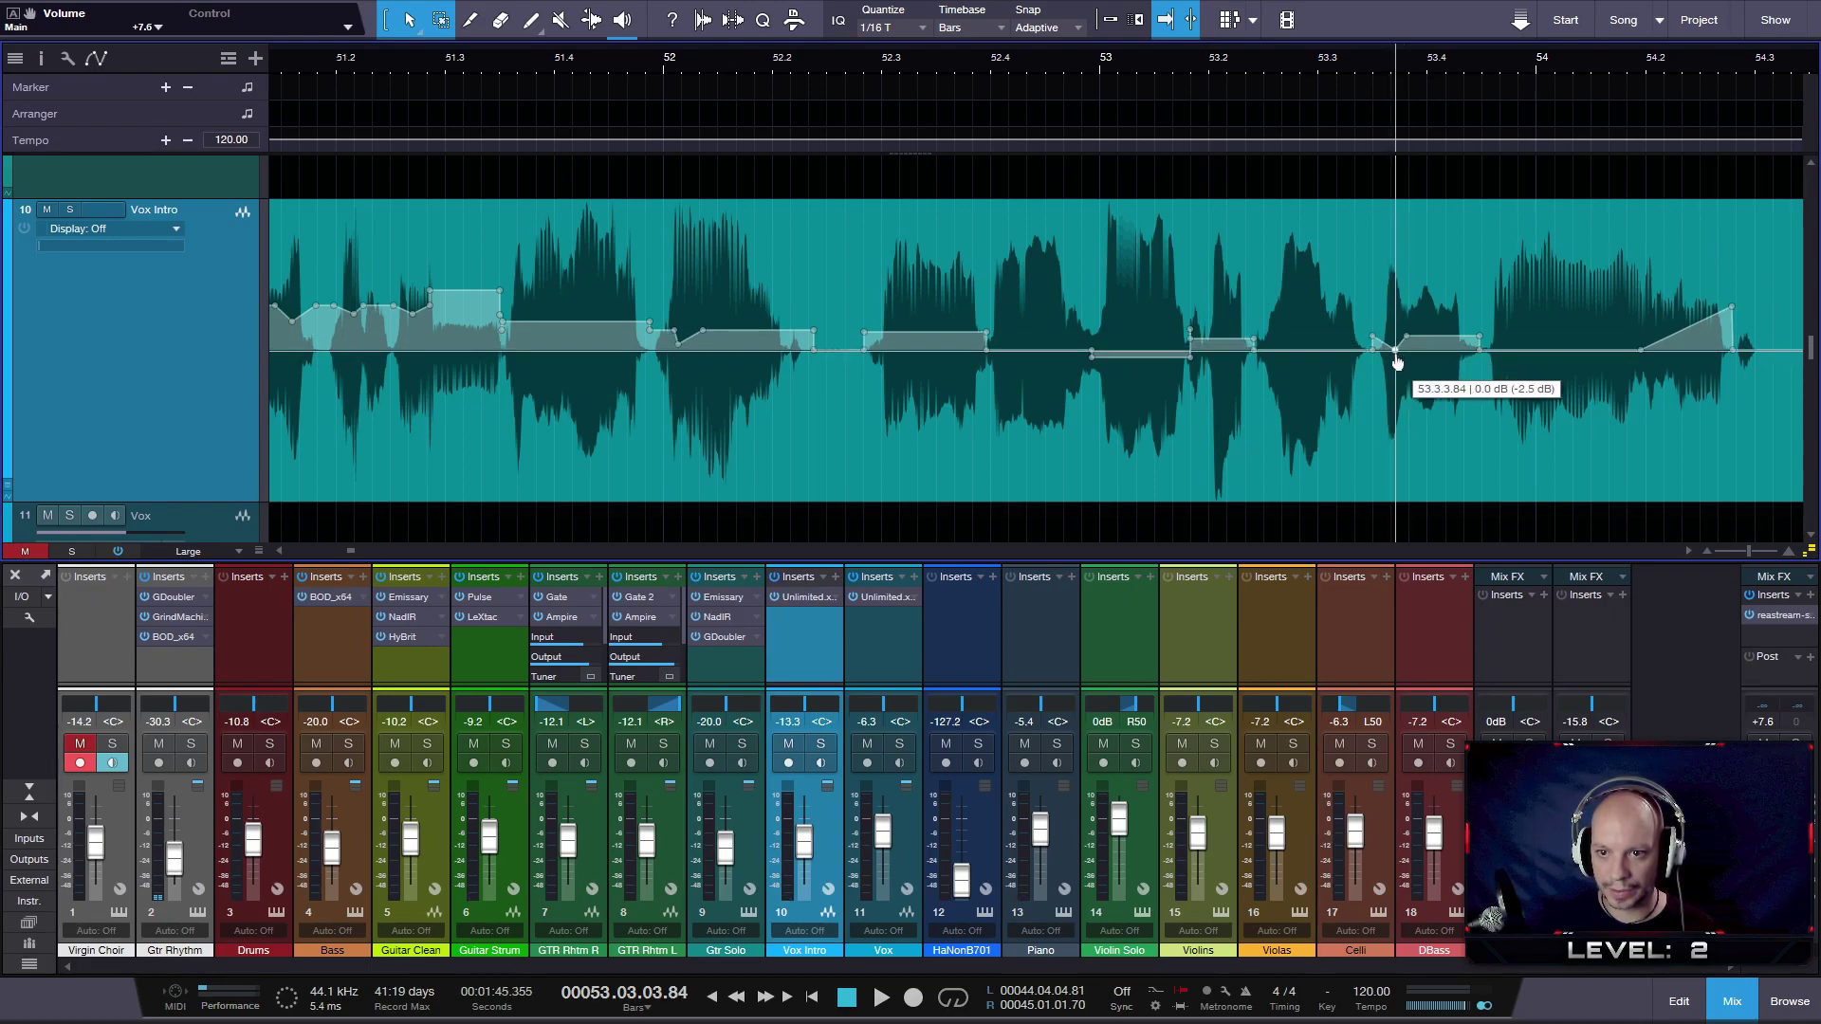
pyautogui.click(1213, 342)
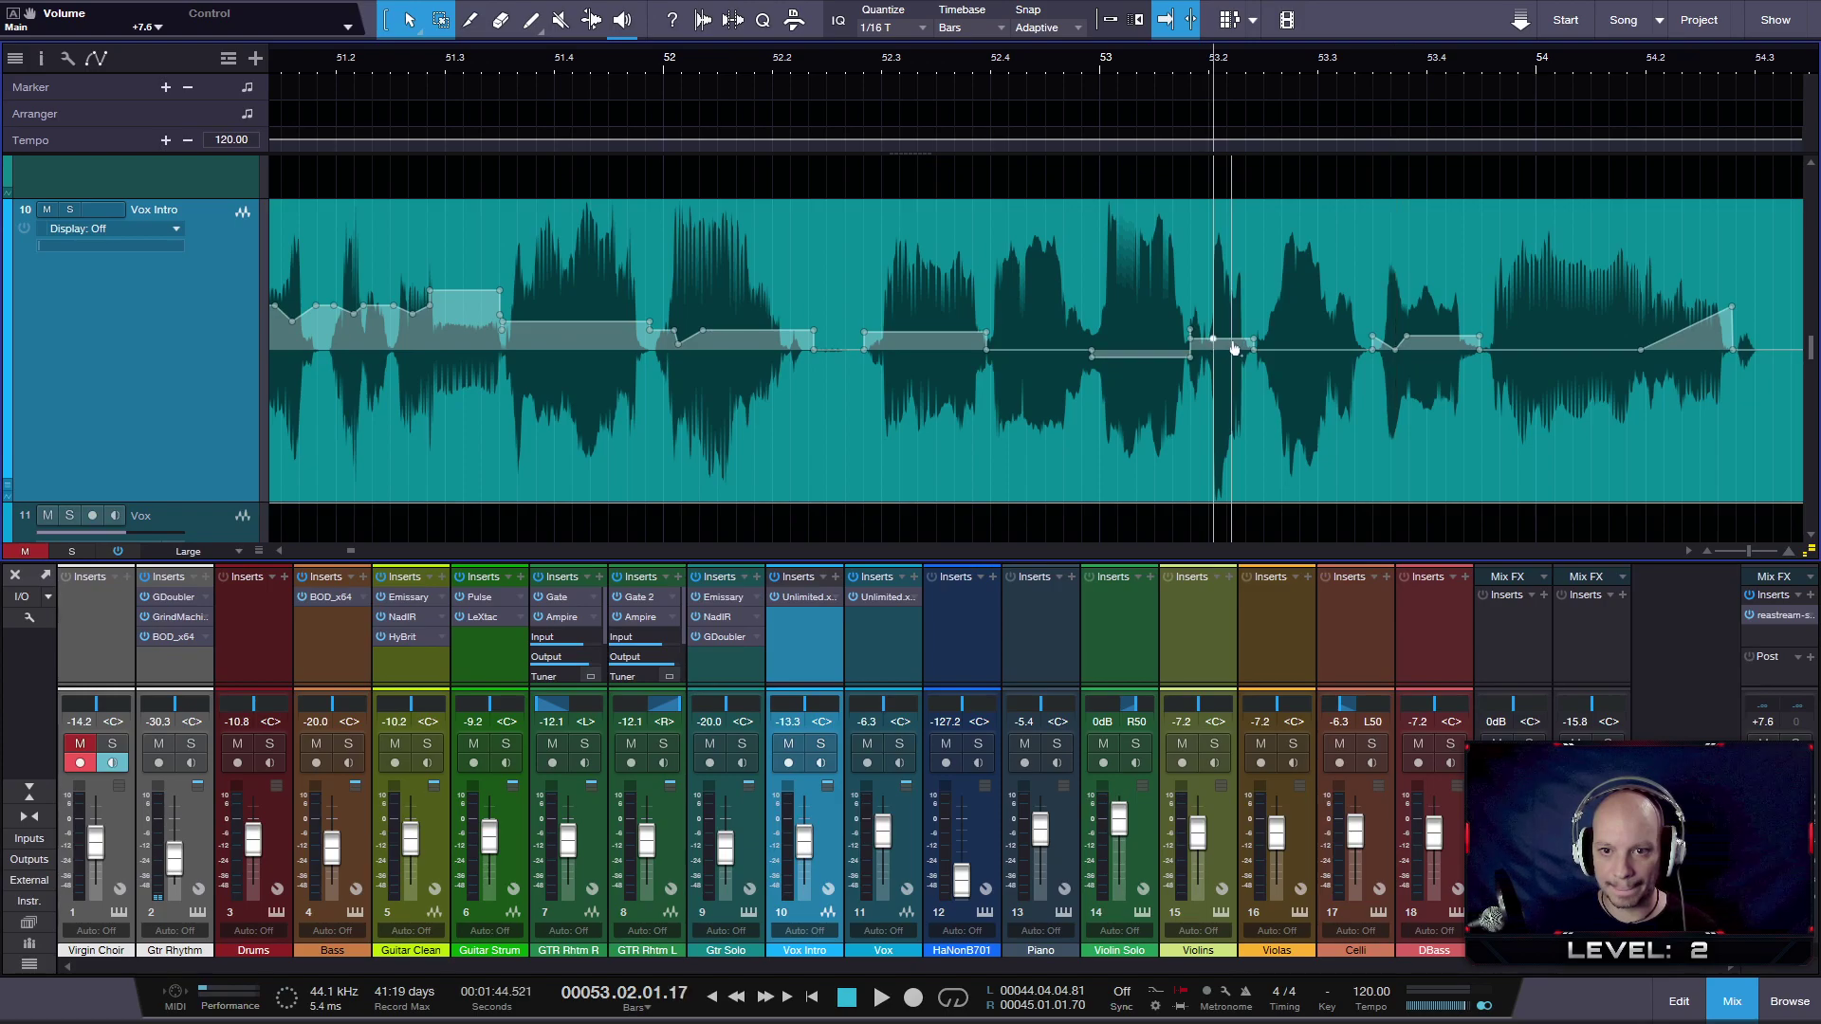
pyautogui.moveTo(1225, 347); pyautogui.dragTo(1215, 374)
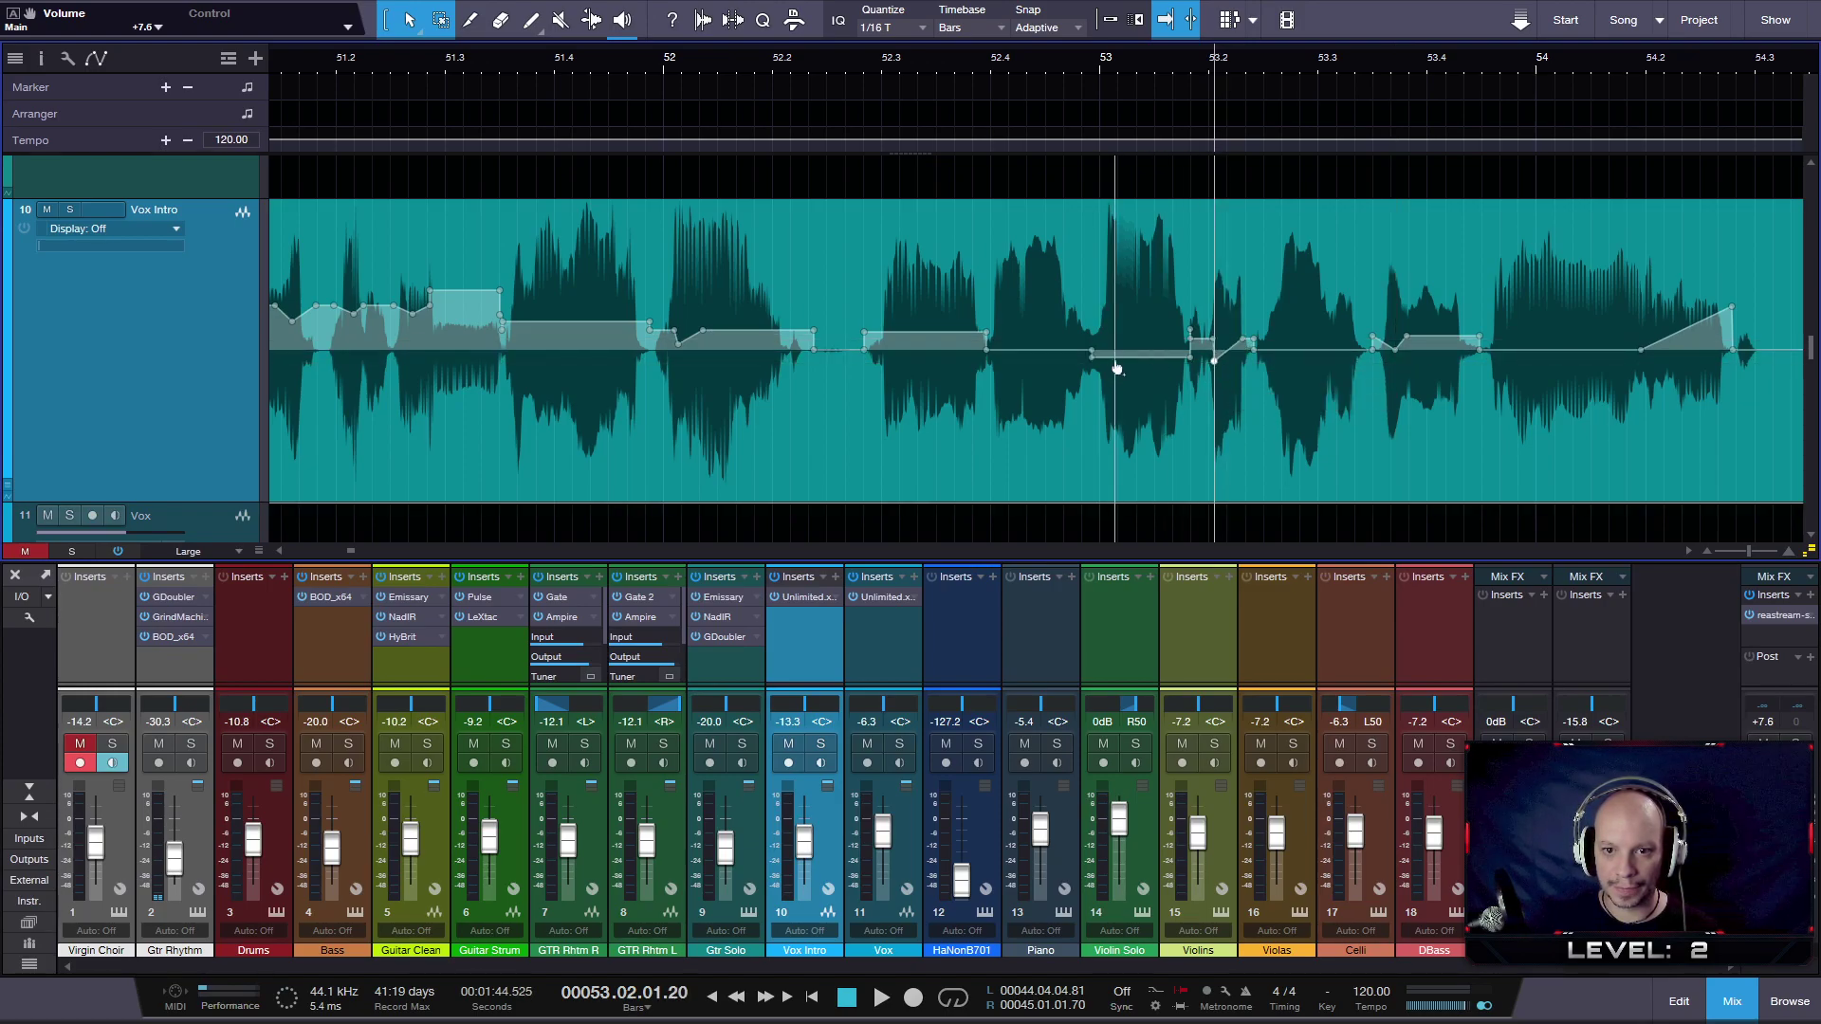
# - Add envelope dips at 53.1.1.24, 53.1.3.36 and 53.2.4.05 to lower the peaks of the two loud syllables after bar 53
pyautogui.click(1181, 358)
pyautogui.moveTo(1141, 364); pyautogui.dragTo(1108, 381)
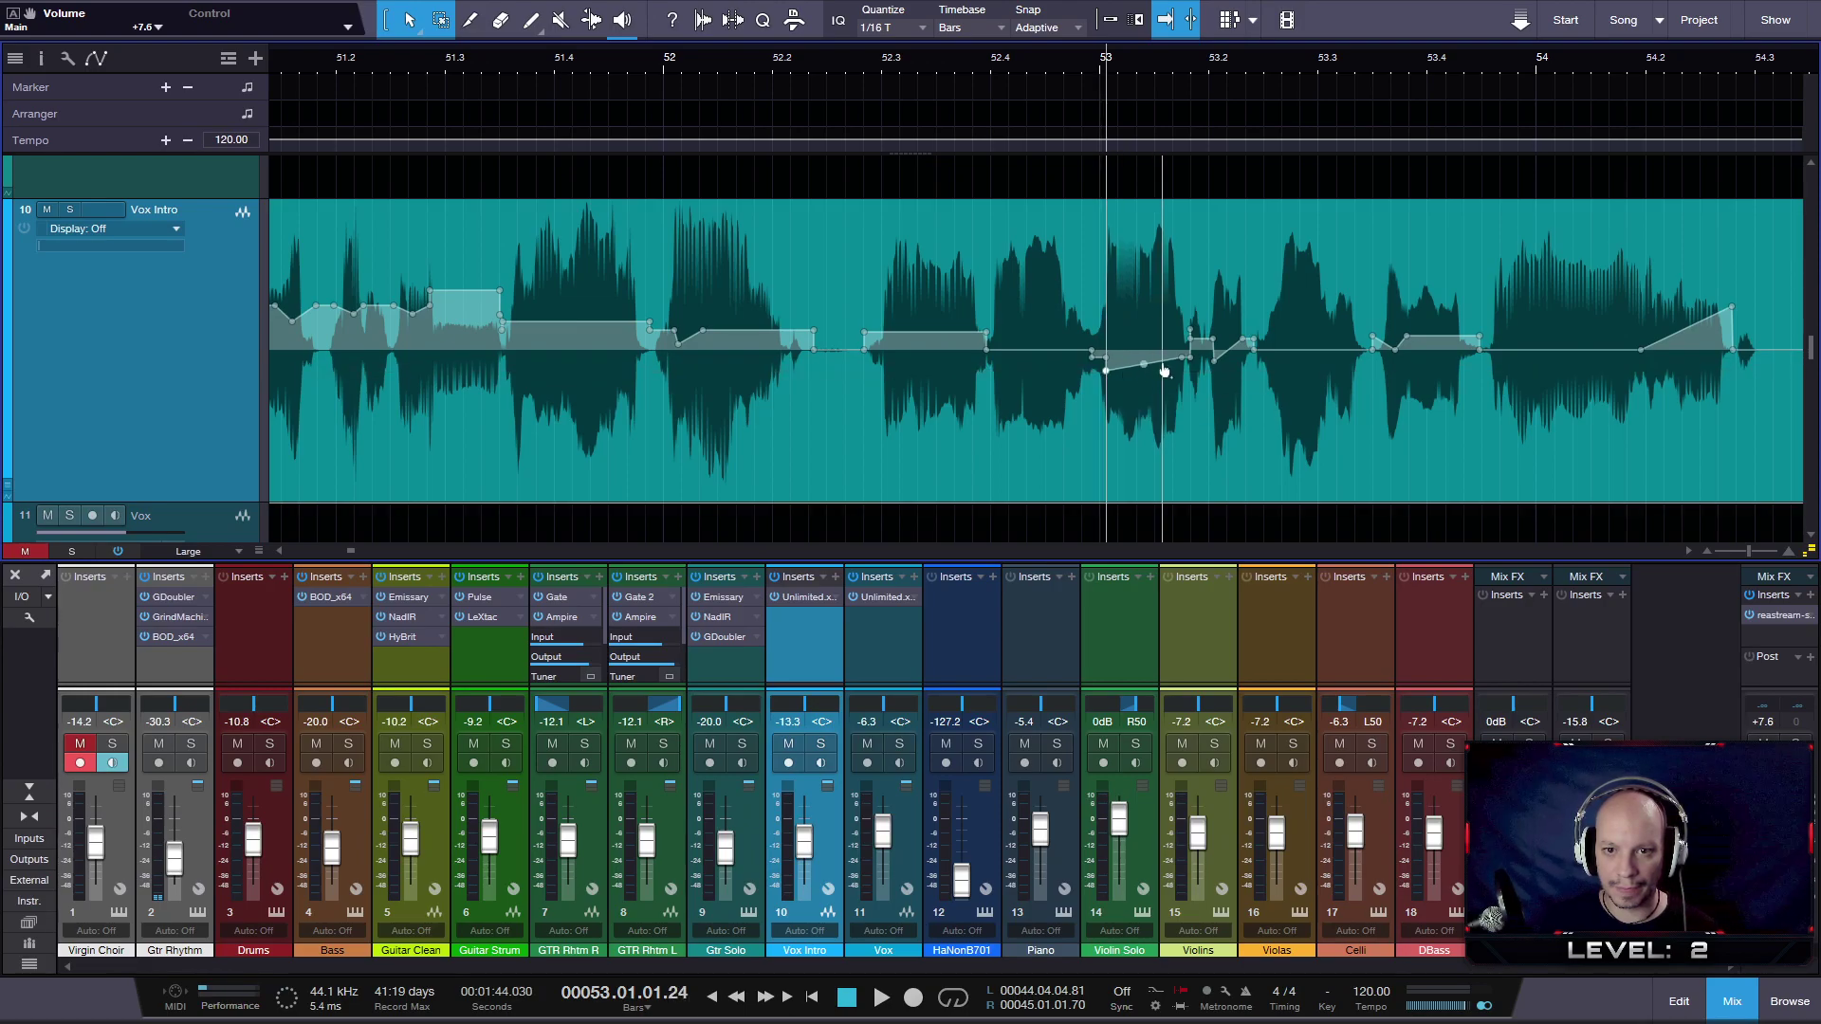
pyautogui.moveTo(1139, 367); pyautogui.dragTo(1166, 380)
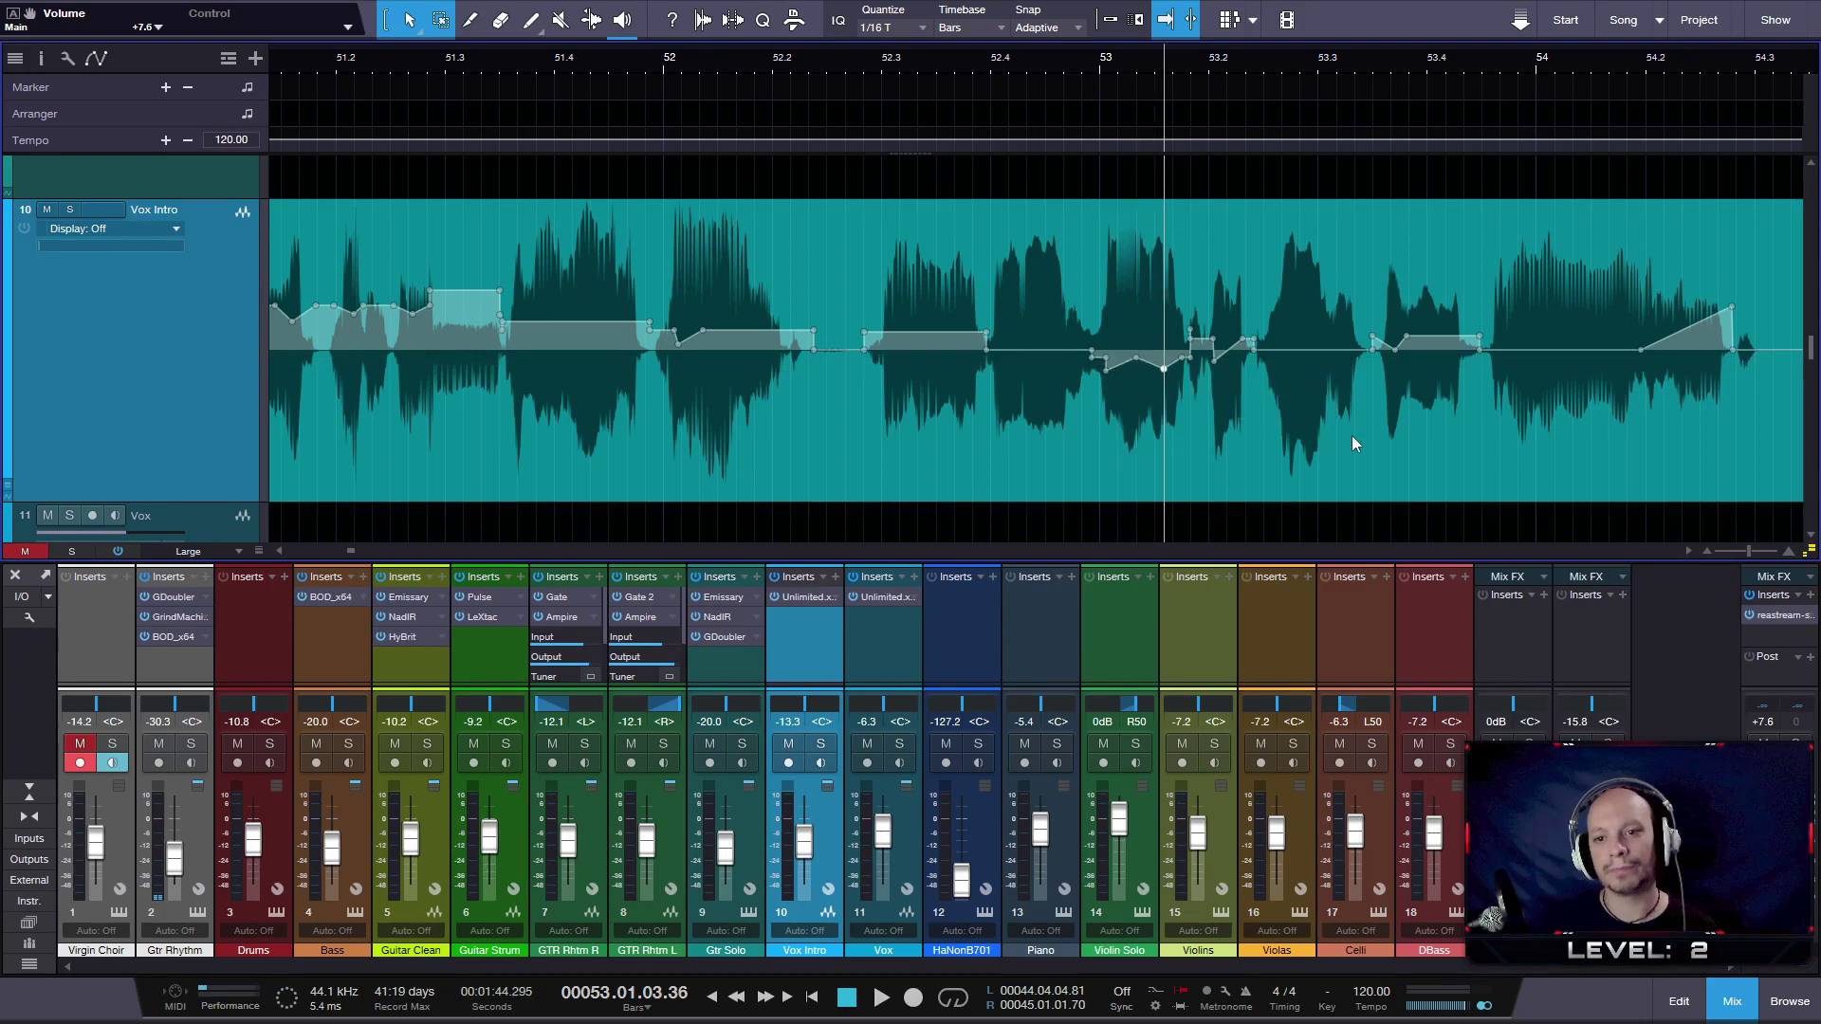
pyautogui.moveTo(1277, 359)
pyautogui.mouseDown()
pyautogui.moveTo(1323, 363)
pyautogui.moveTo(1298, 373)
pyautogui.mouseUp()
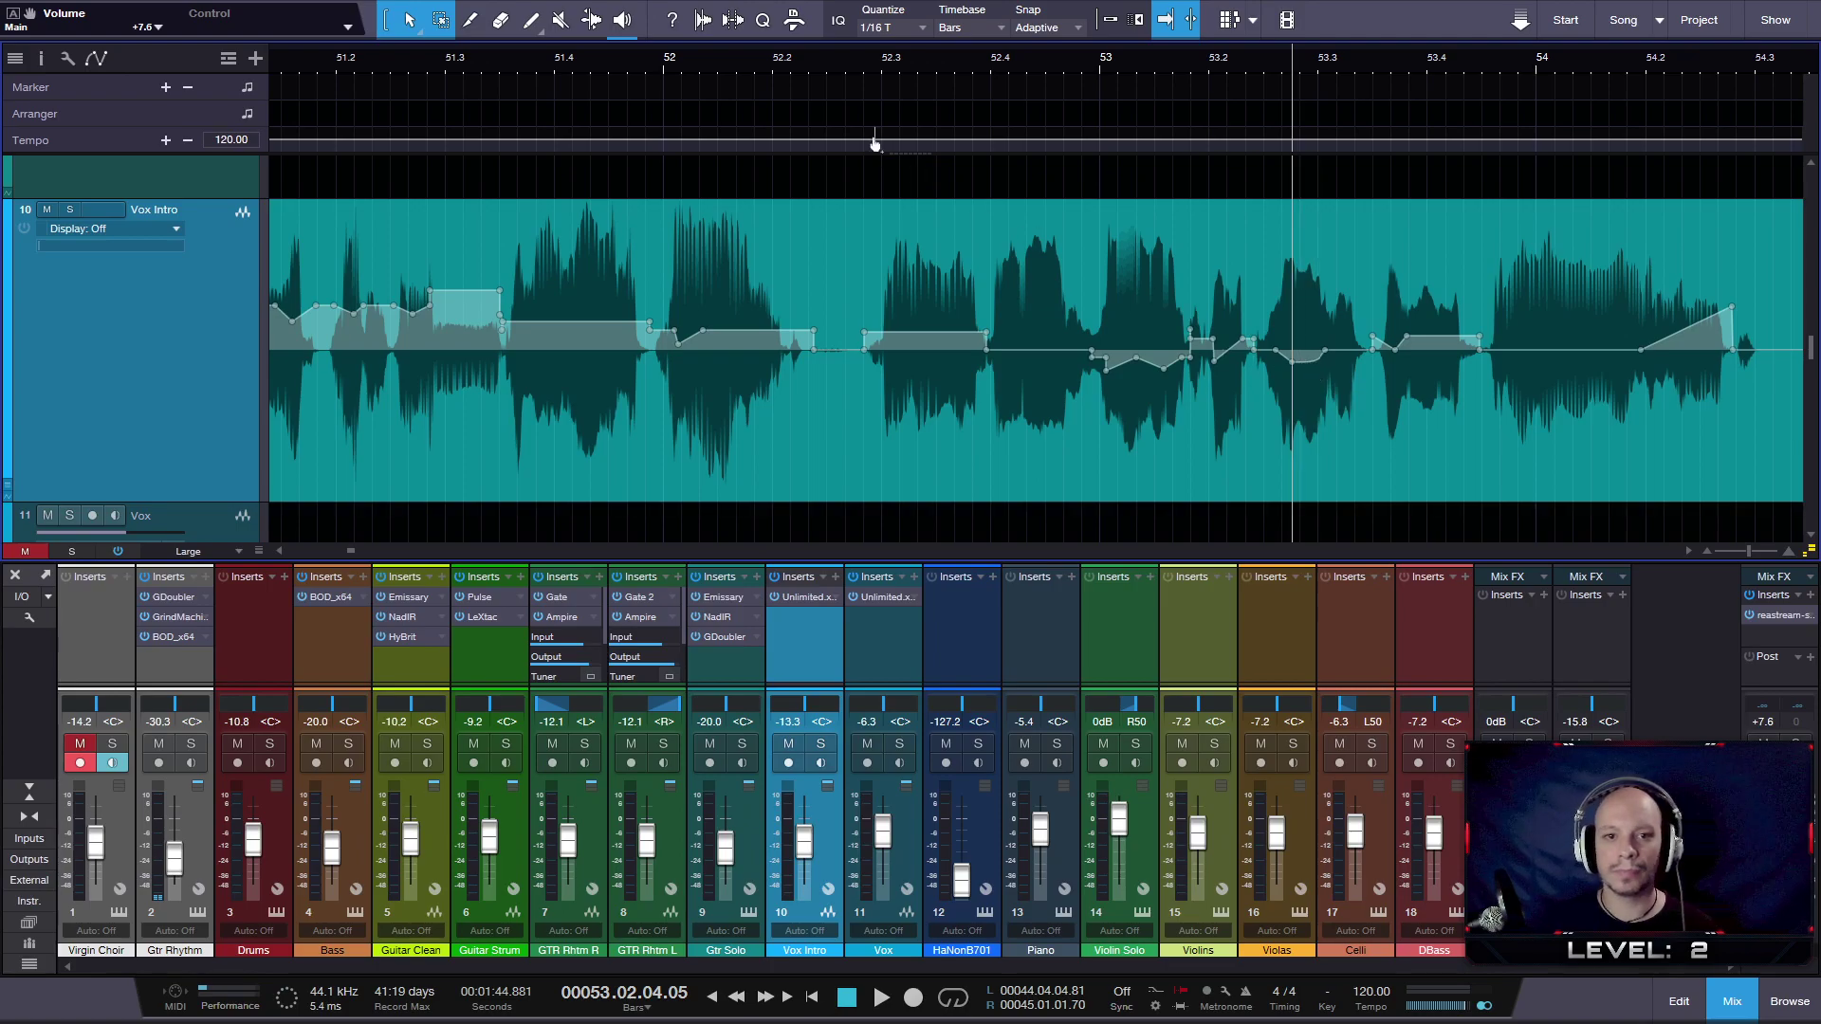
# - Select the phrase from 52.2.4.10 to about 54.3, raise its overall gain slightly and play back from just past bar 52
pyautogui.press('2')
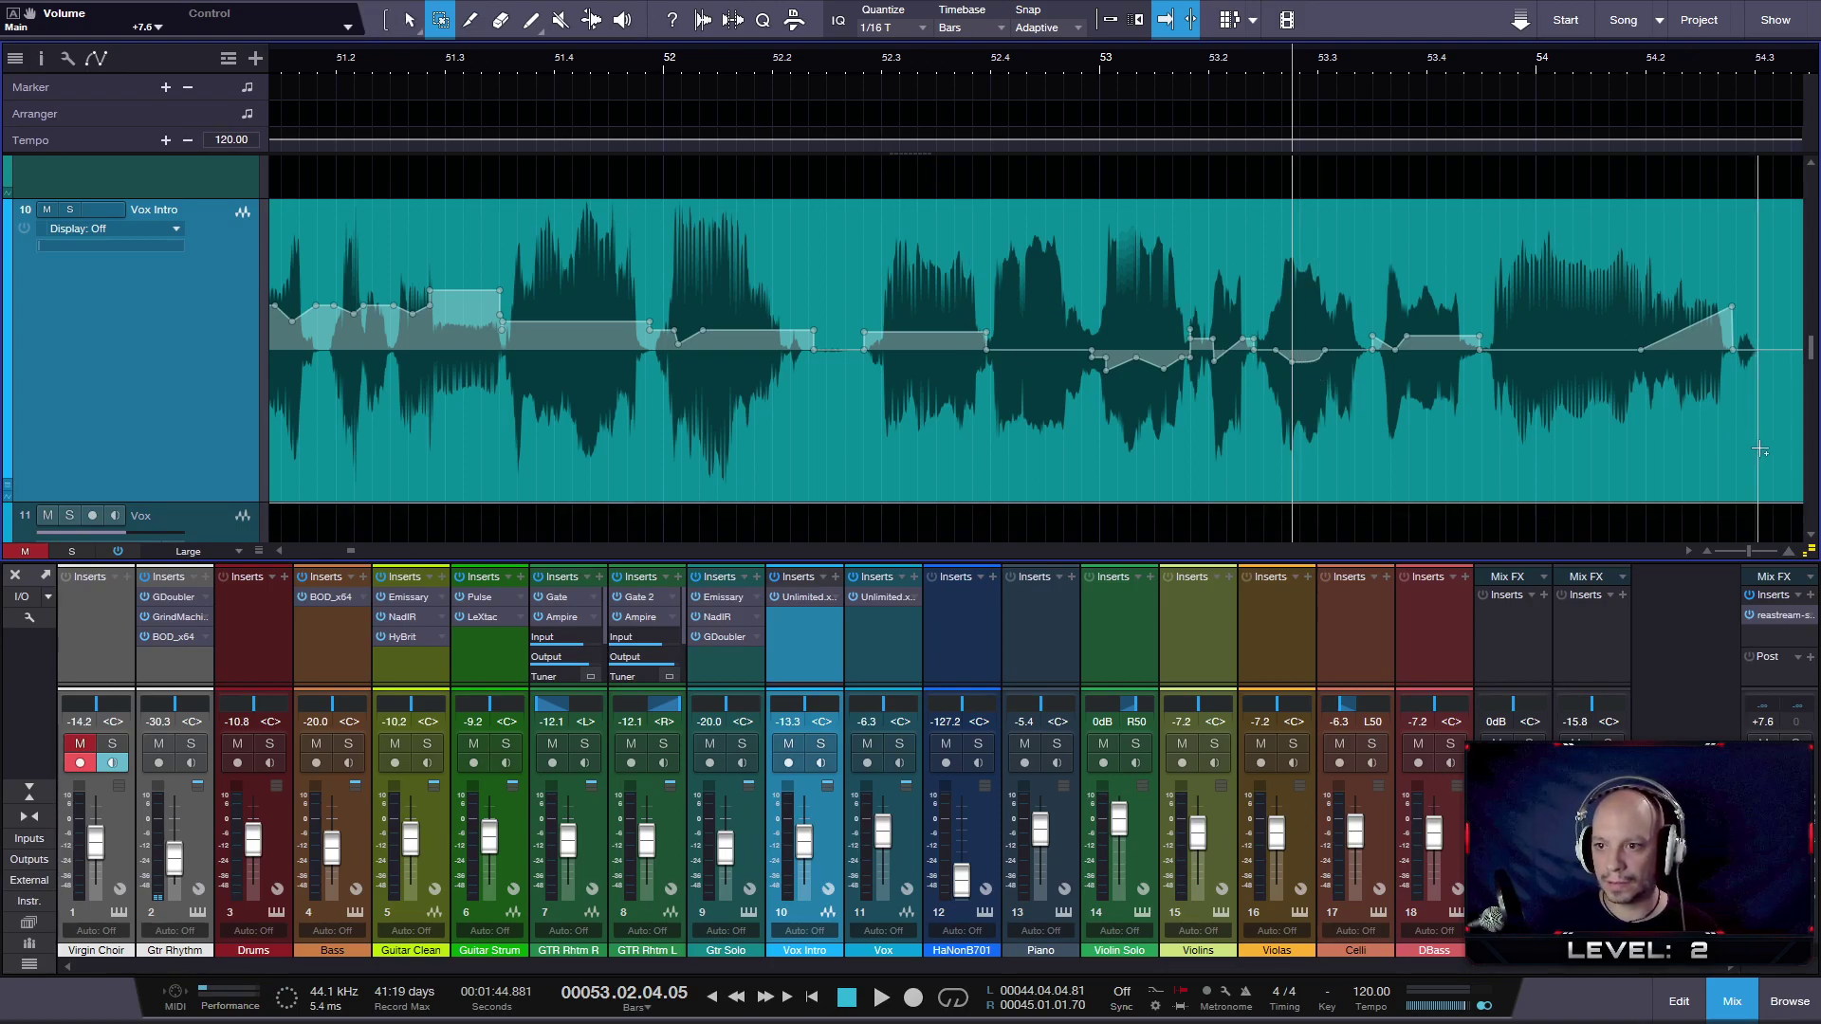
pyautogui.moveTo(1768, 471); pyautogui.dragTo(864, 327)
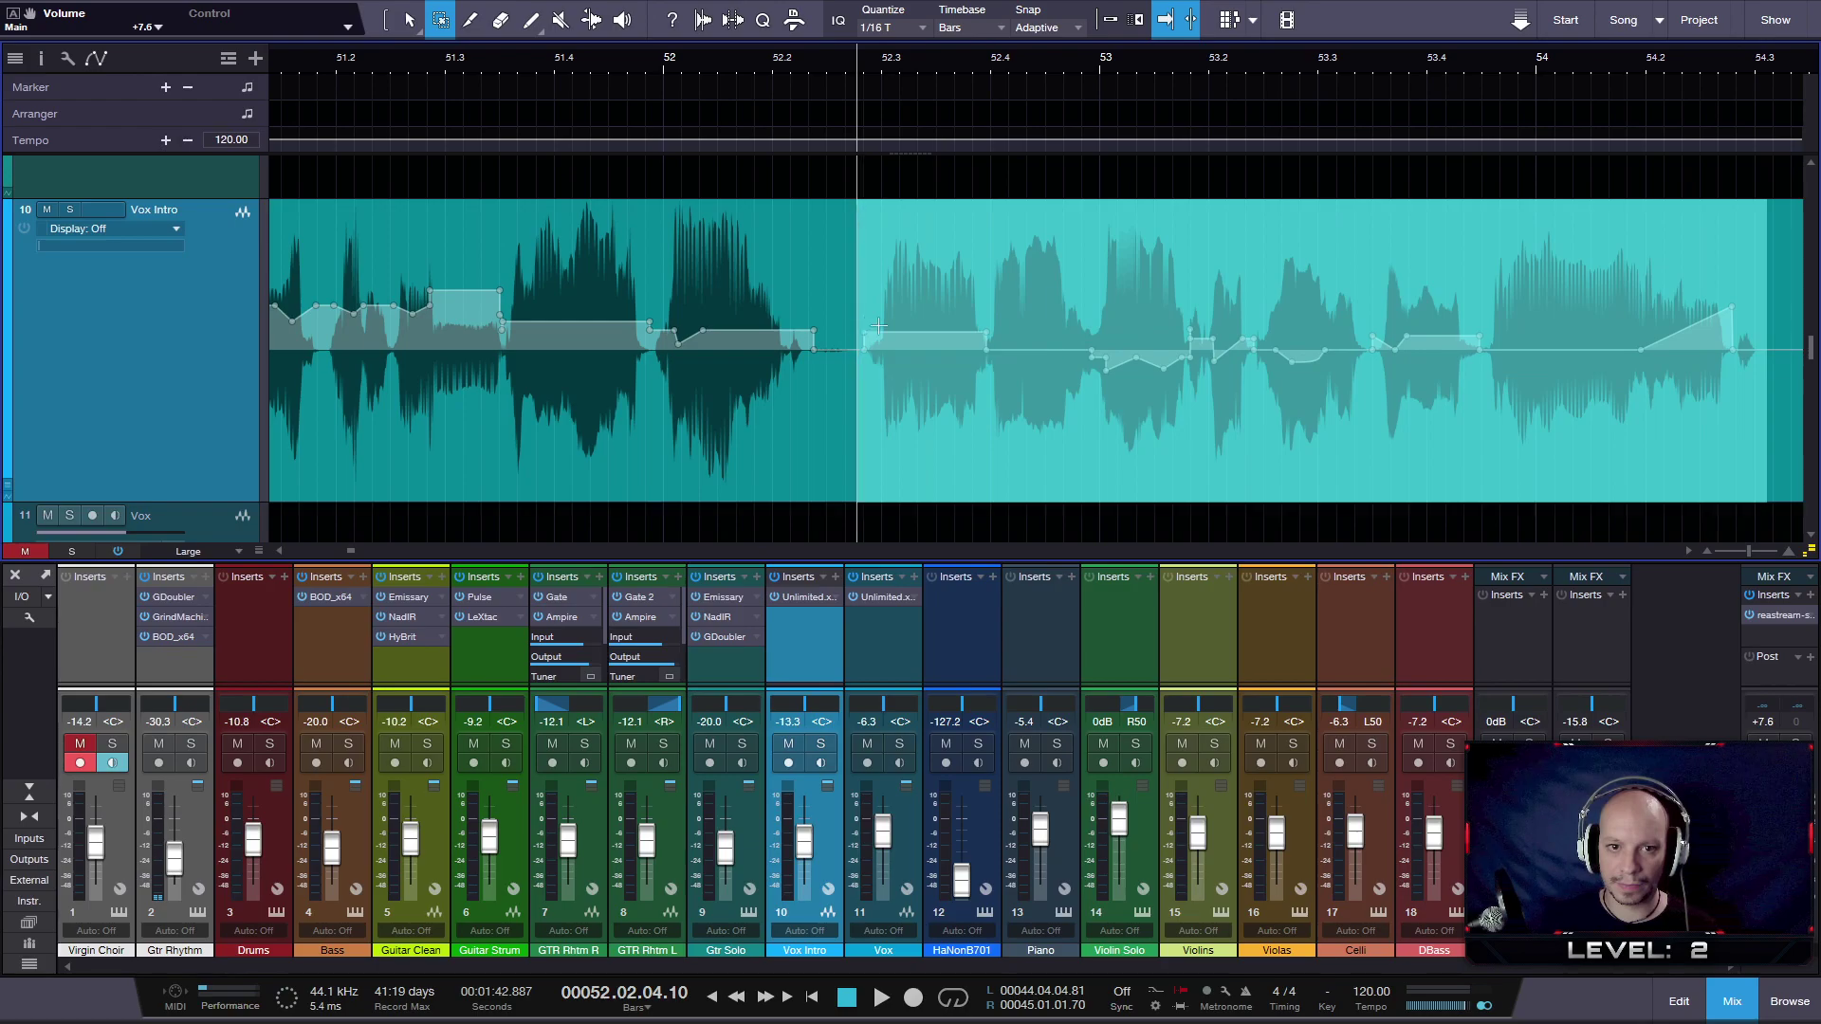
pyautogui.moveTo(1130, 252); pyautogui.dragTo(1129, 243)
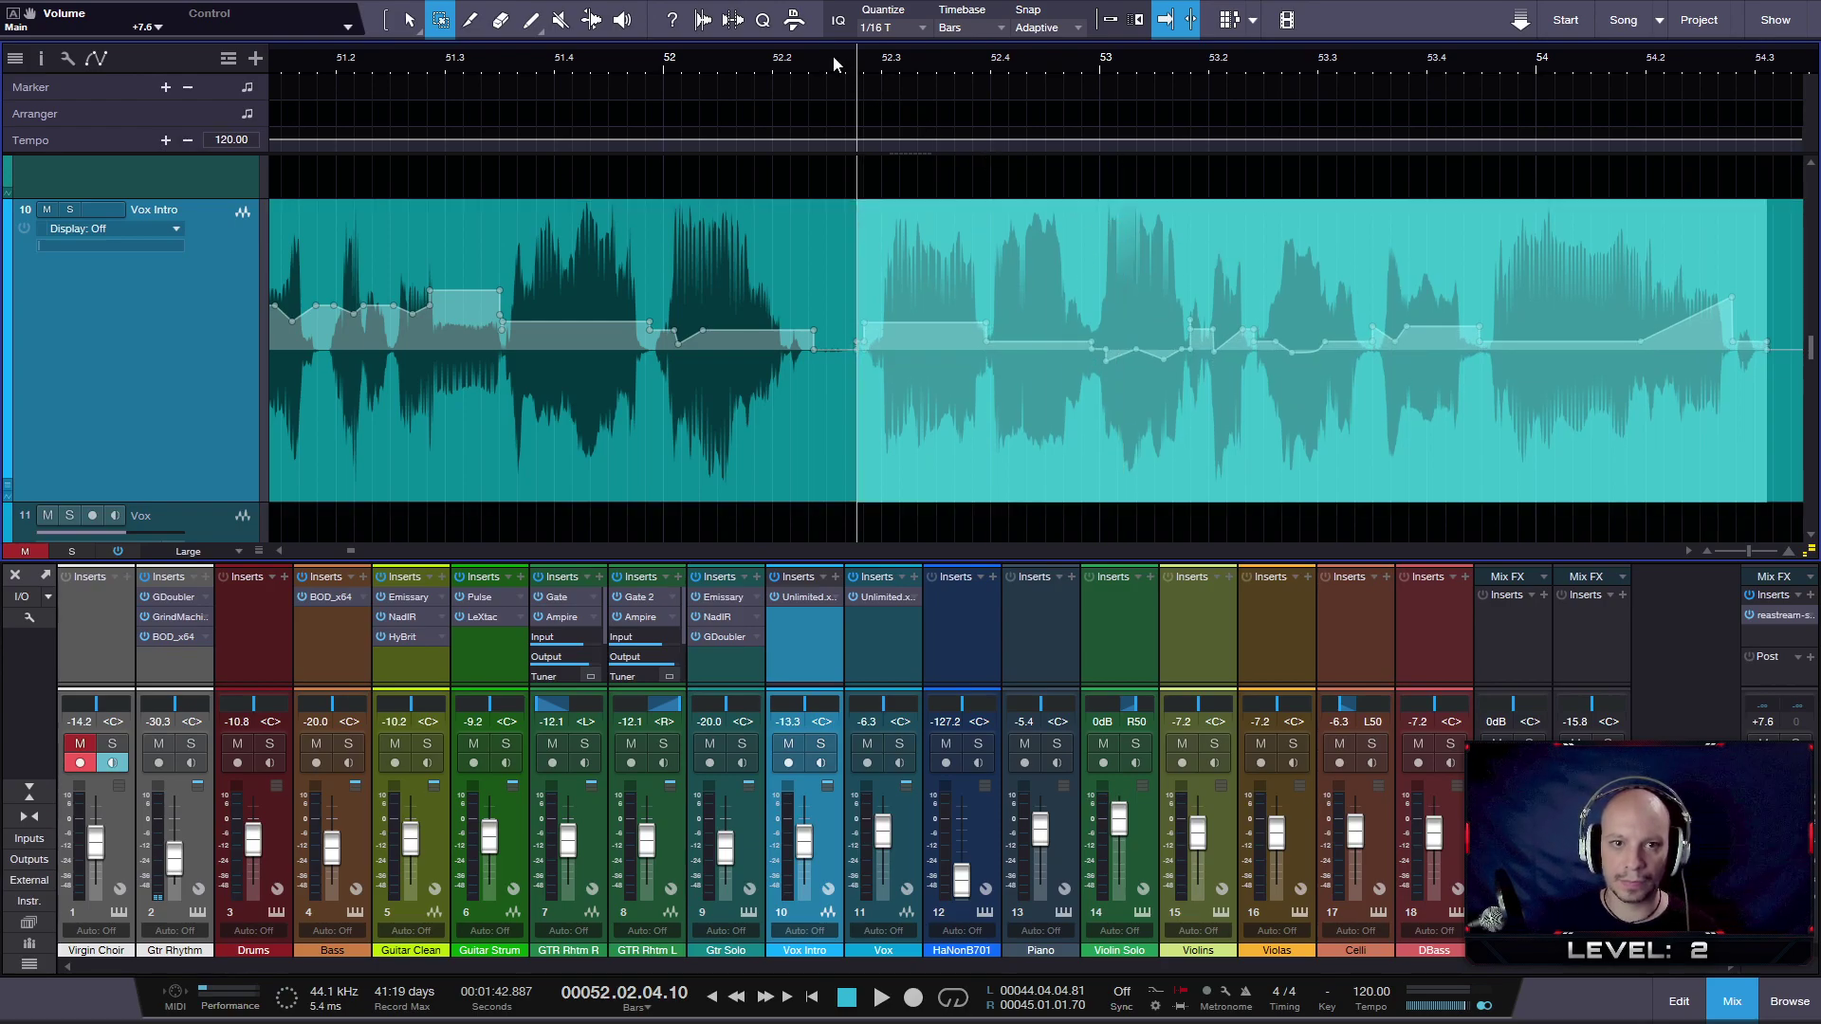
pyautogui.click(686, 63)
pyautogui.press('space')
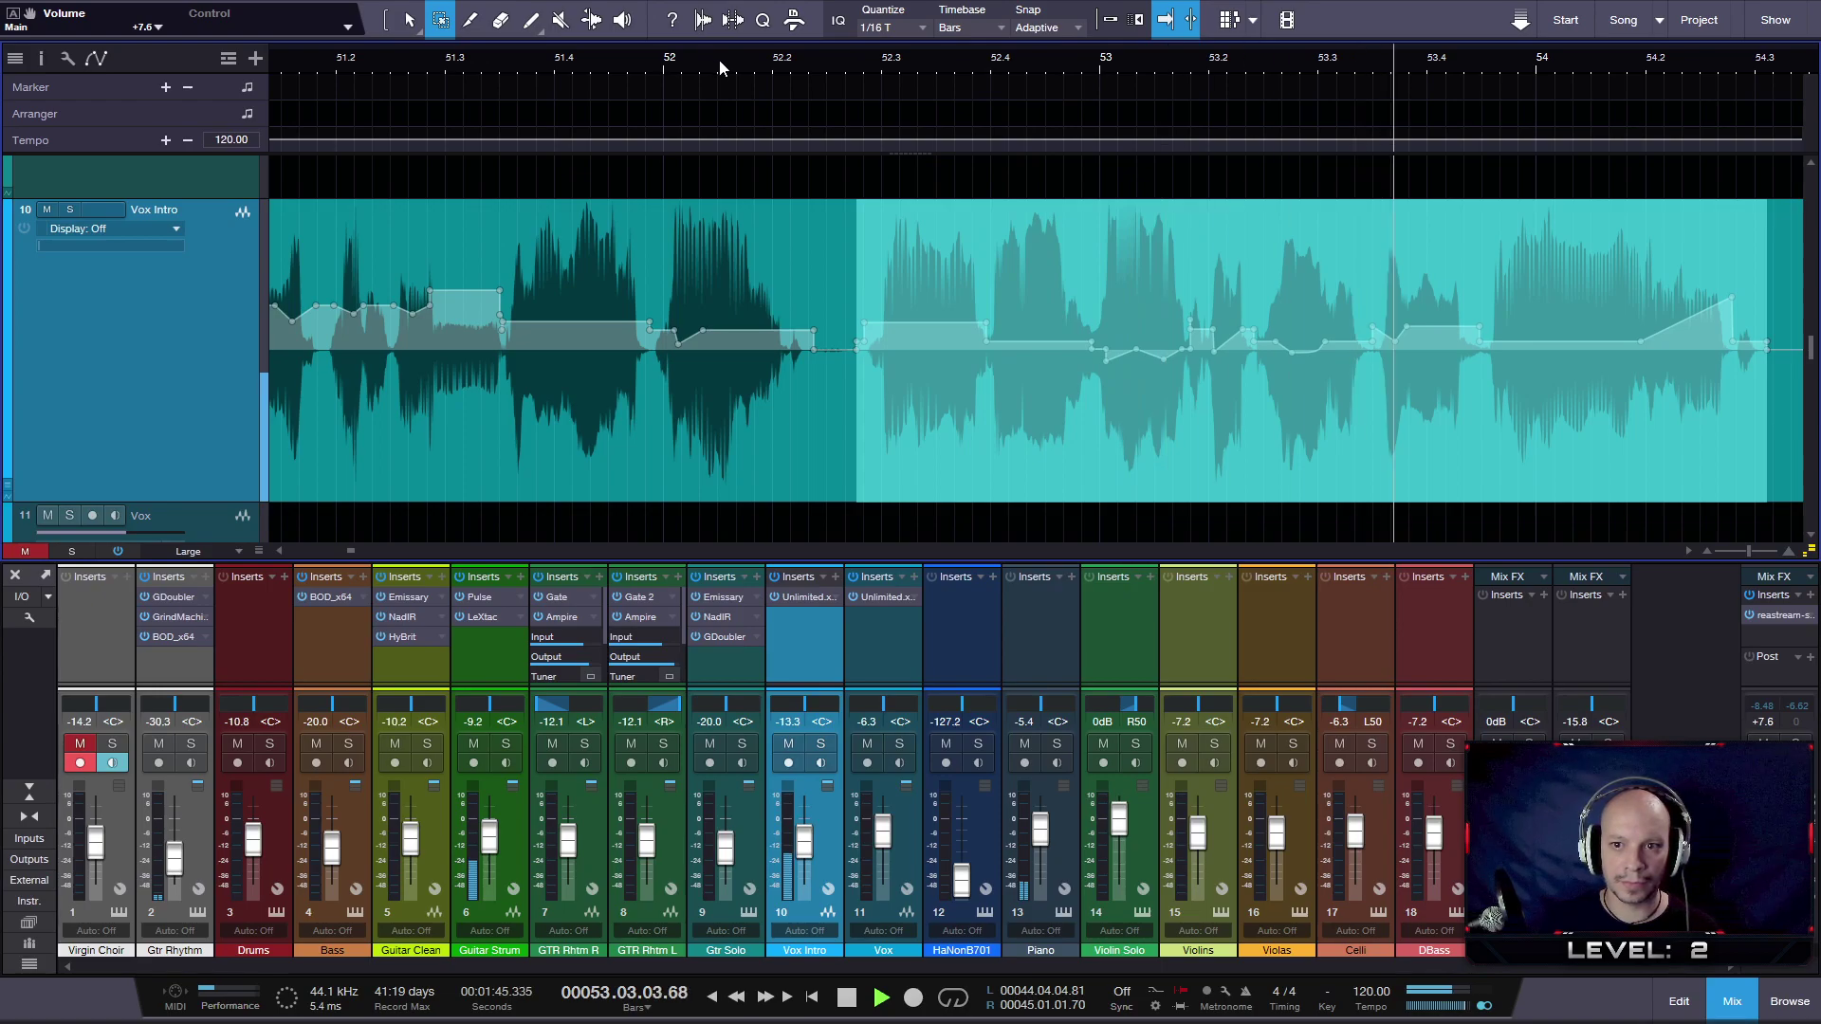
pyautogui.press('space')
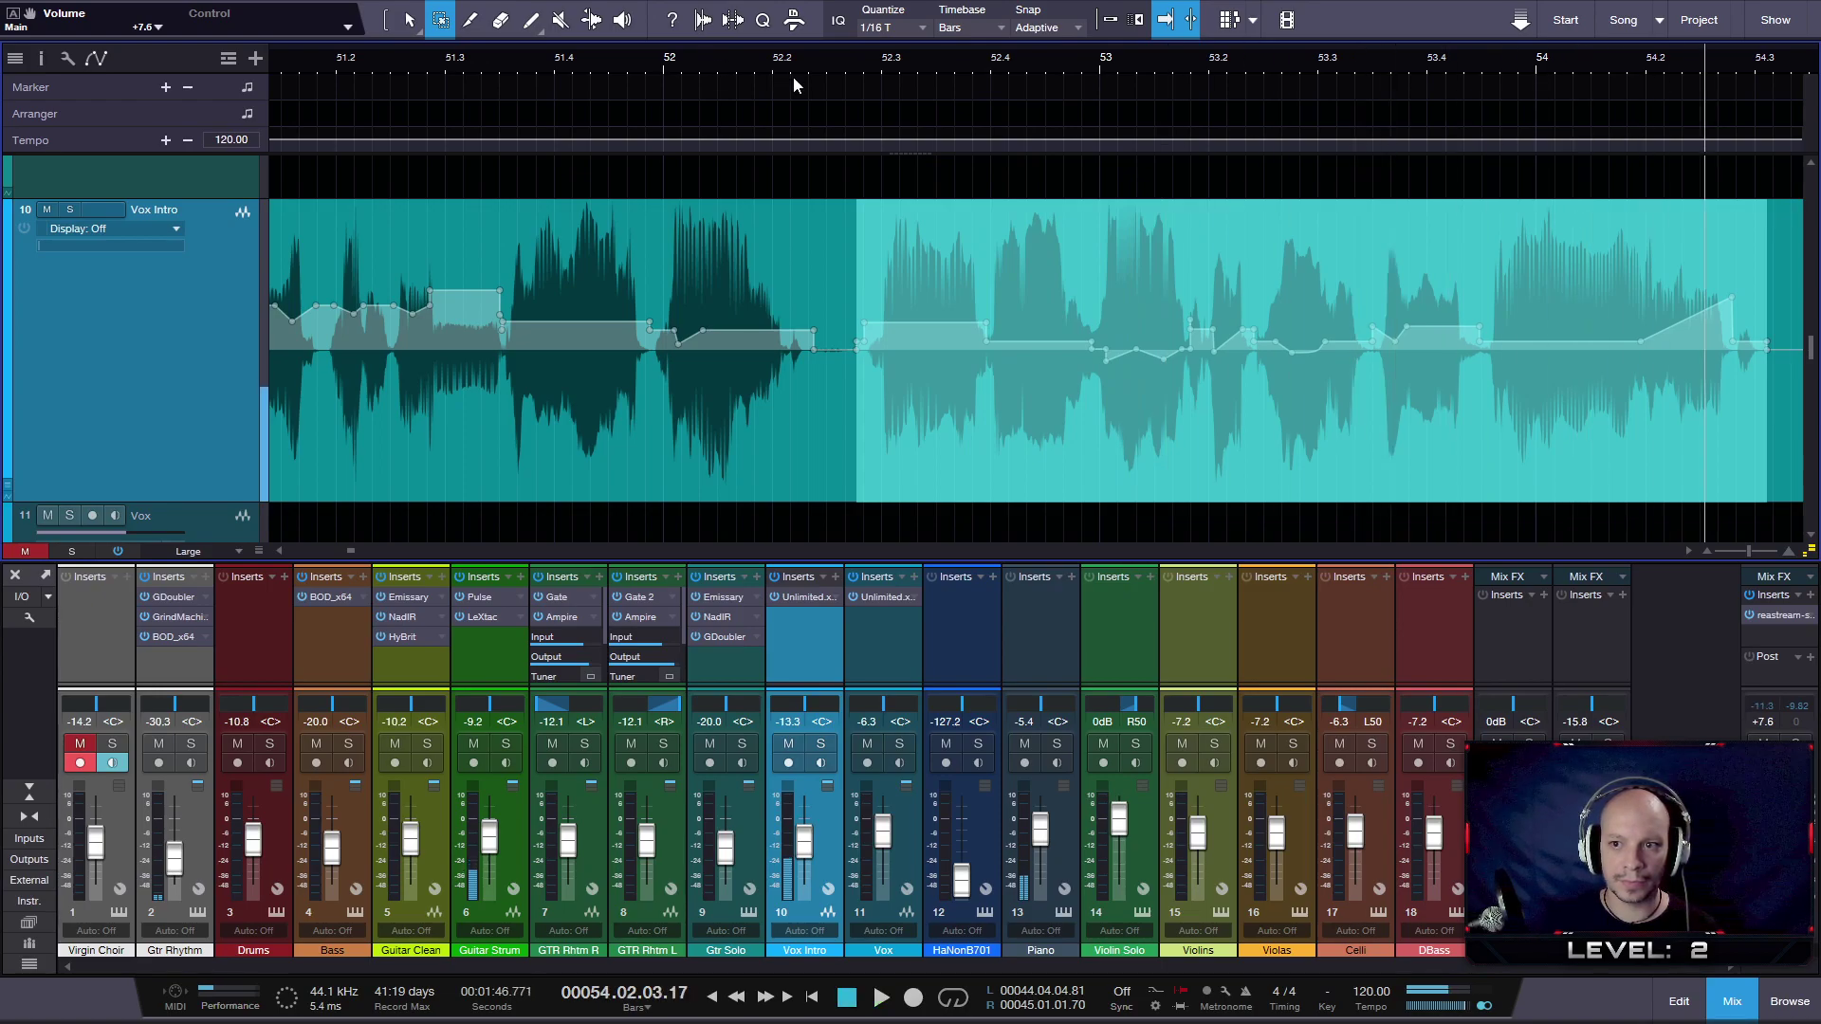
# - Slightly lower the envelope peak at 54.2.4.14 on the phrase end and play back from just past 53.3
pyautogui.click(1574, 313)
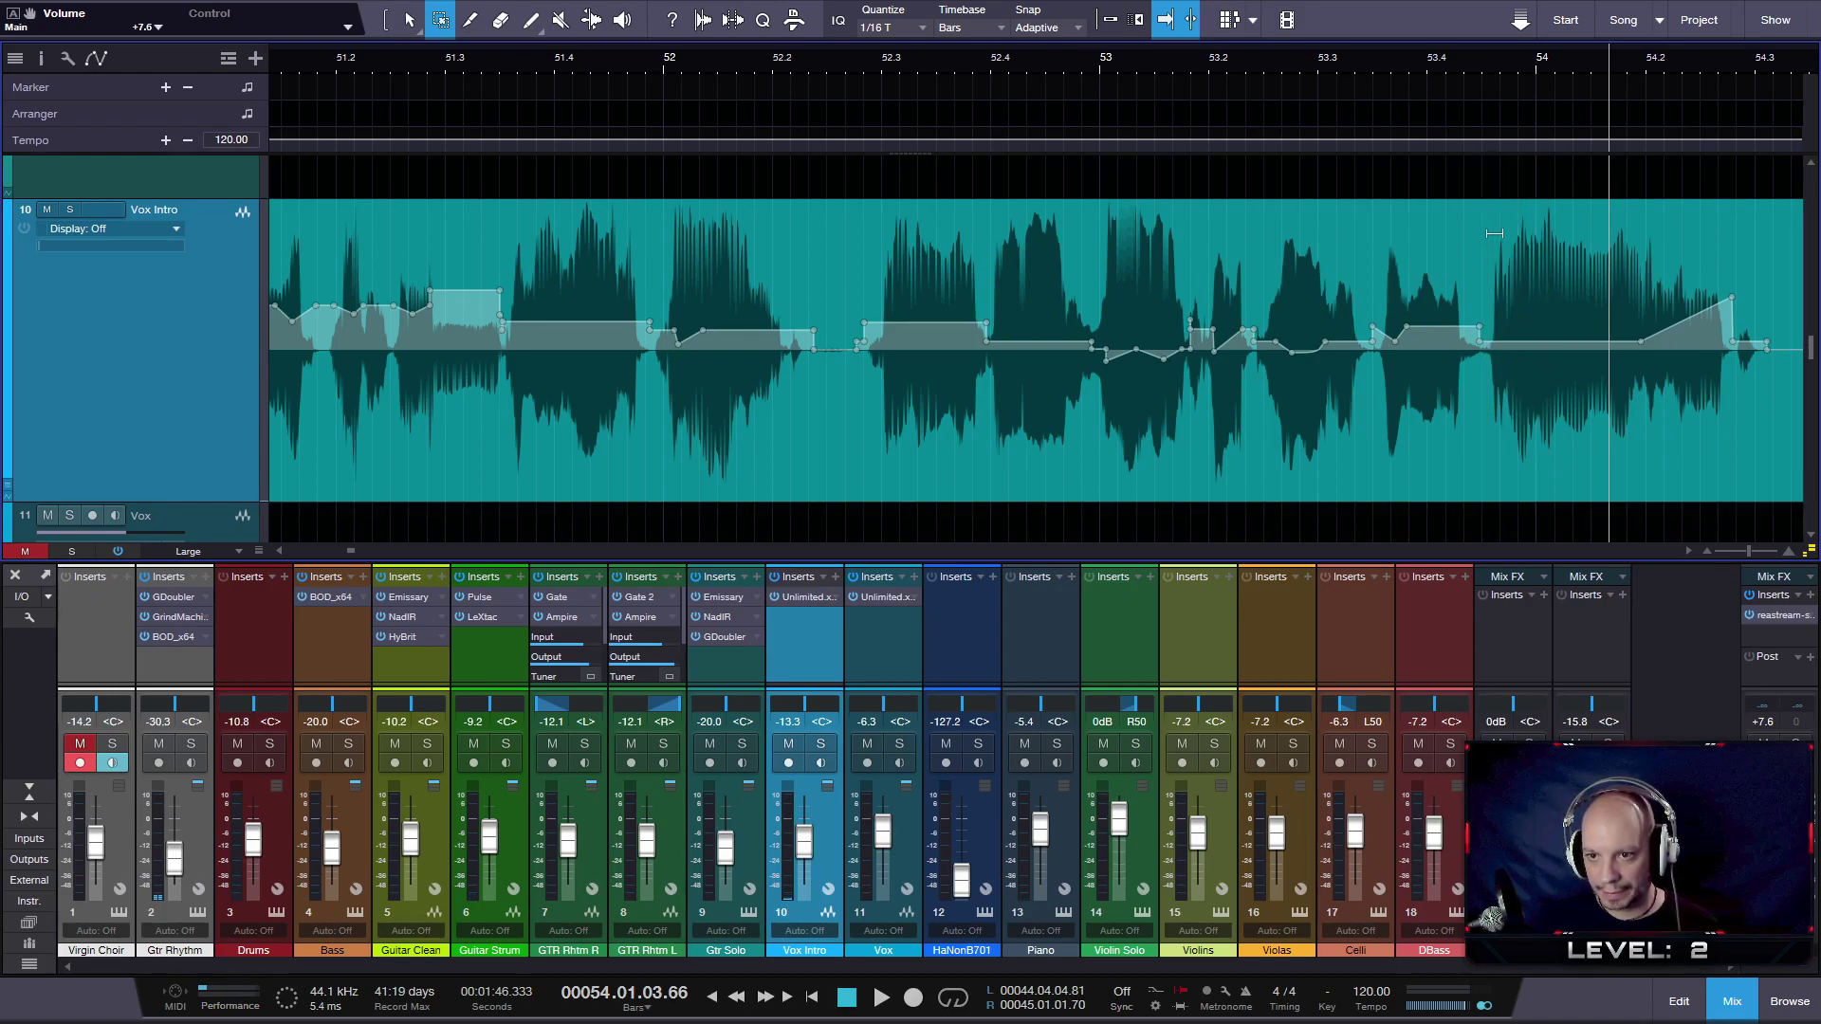
pyautogui.moveTo(1489, 325); pyautogui.dragTo(1781, 328)
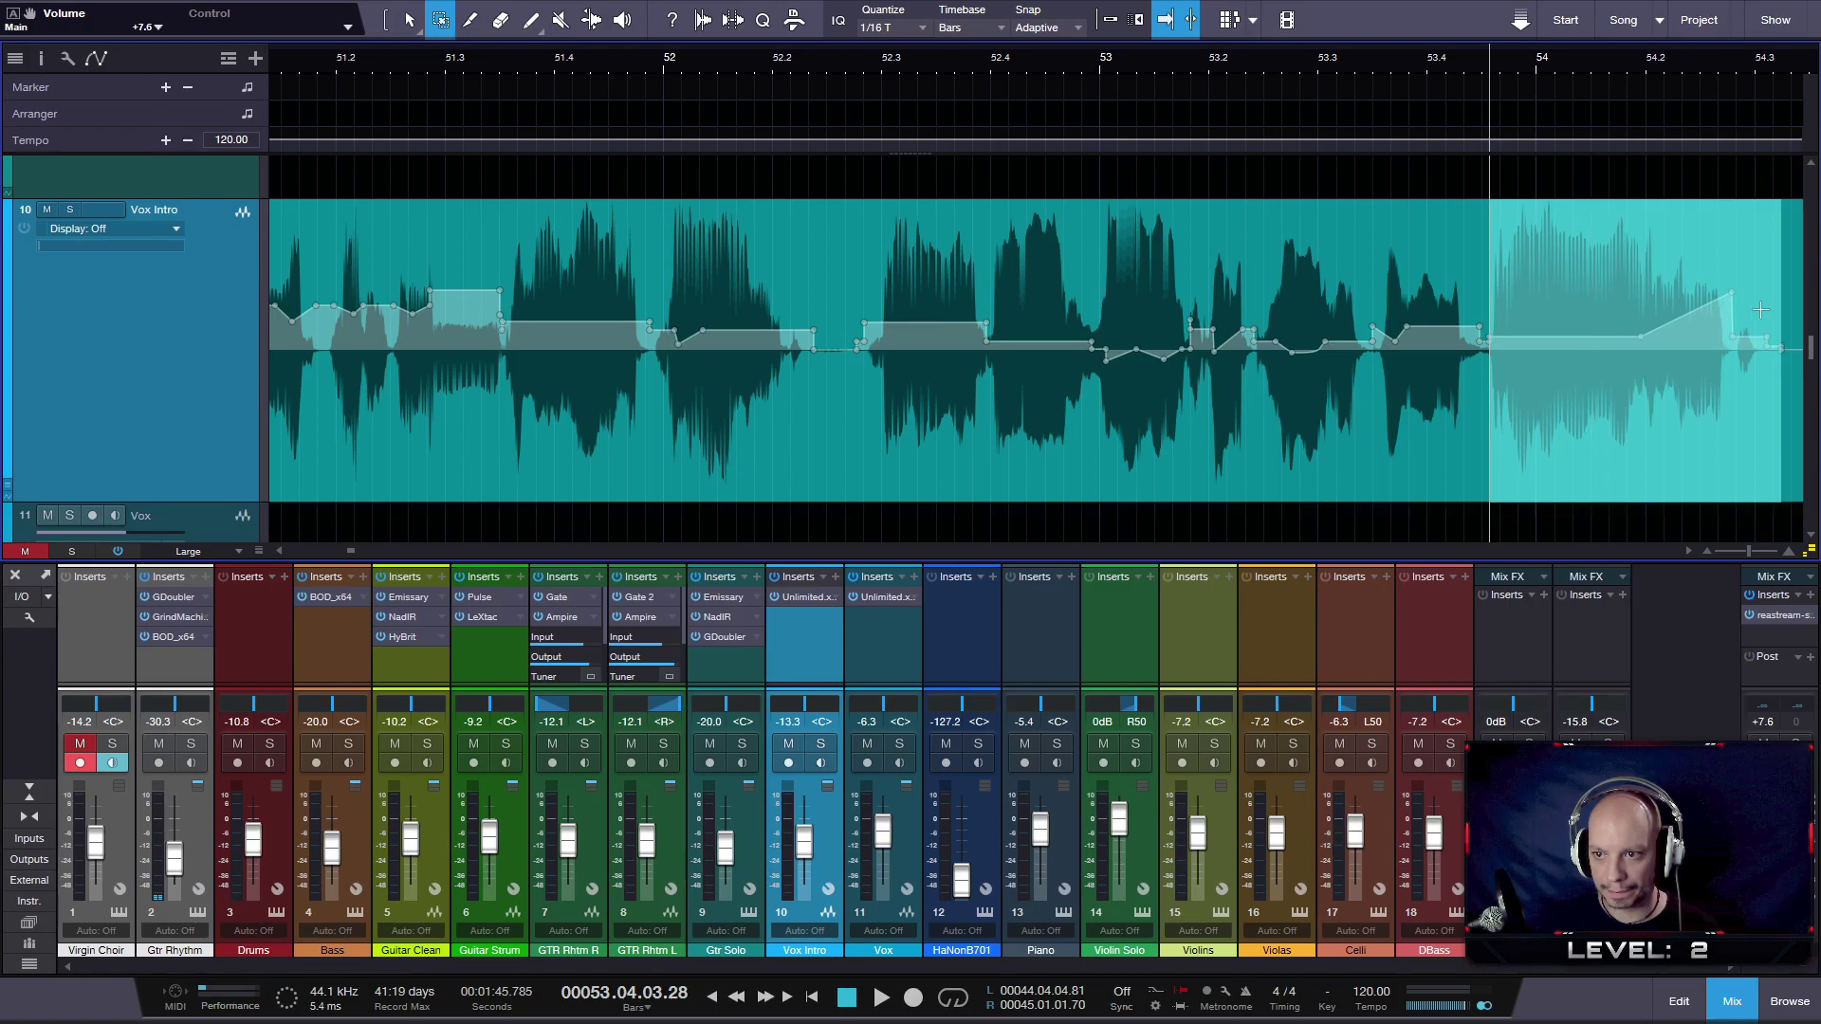
pyautogui.click(1790, 400)
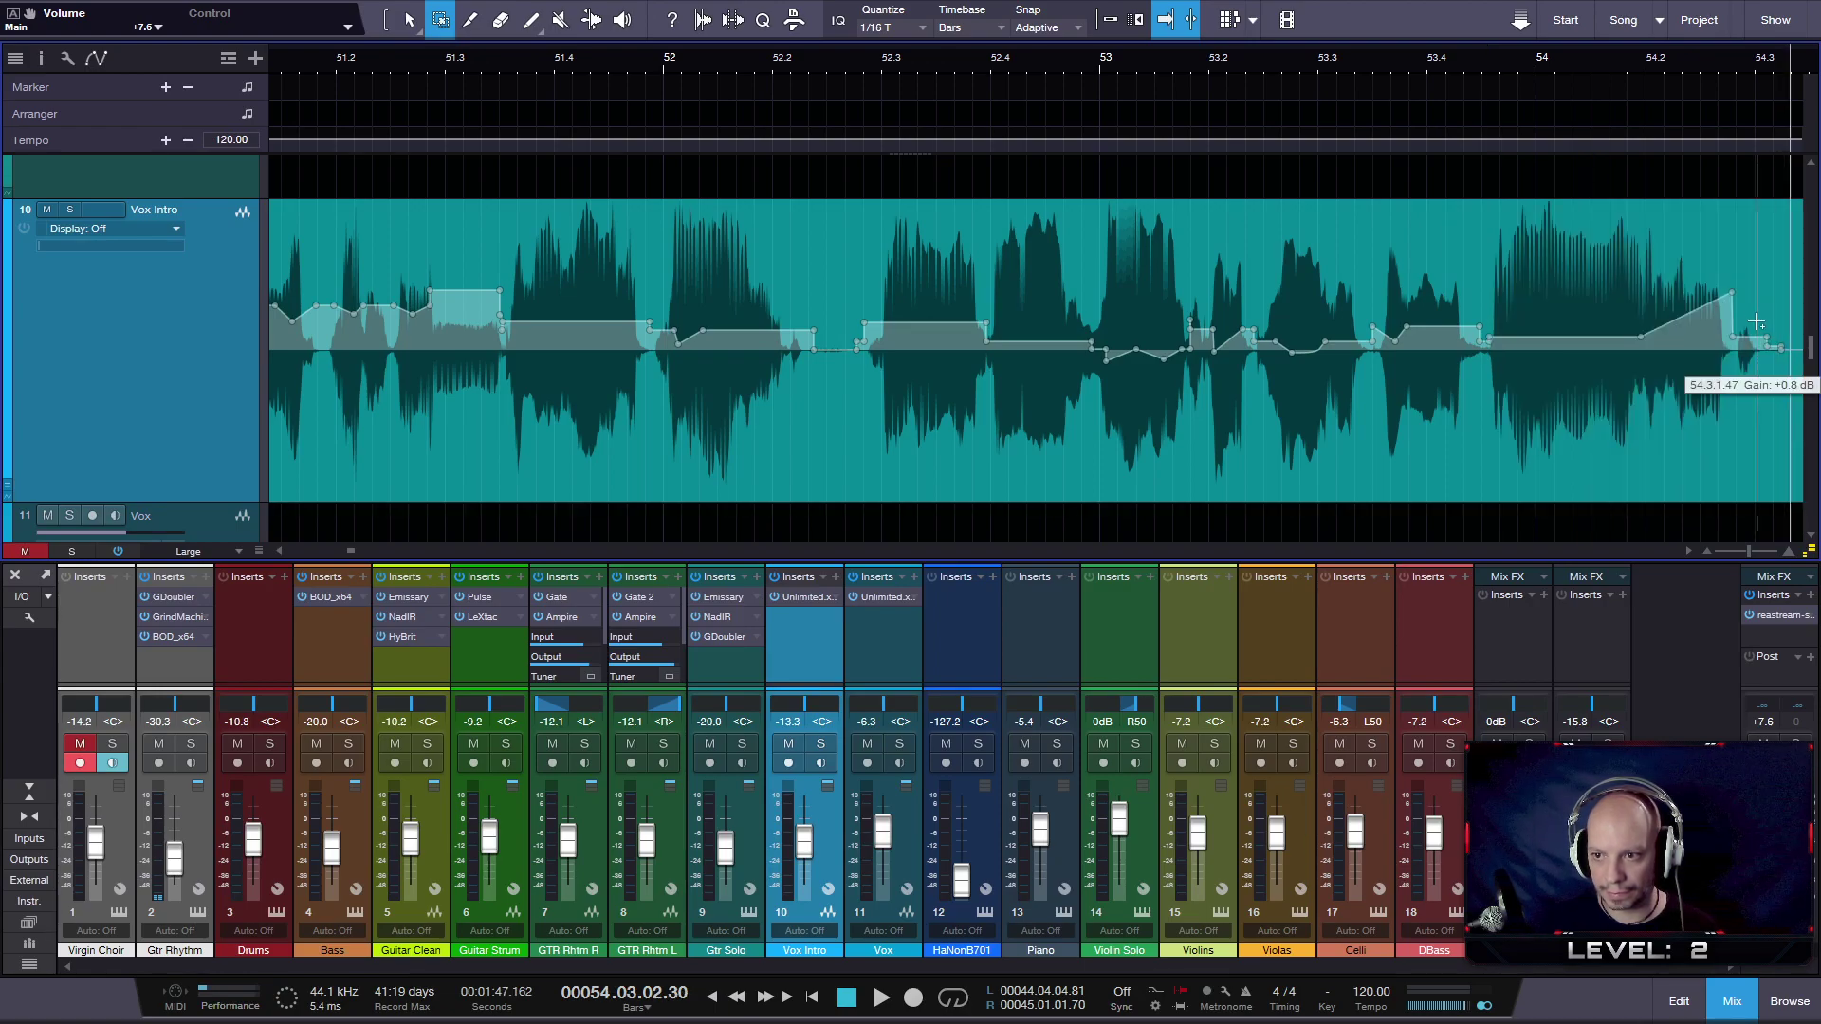
pyautogui.press('1')
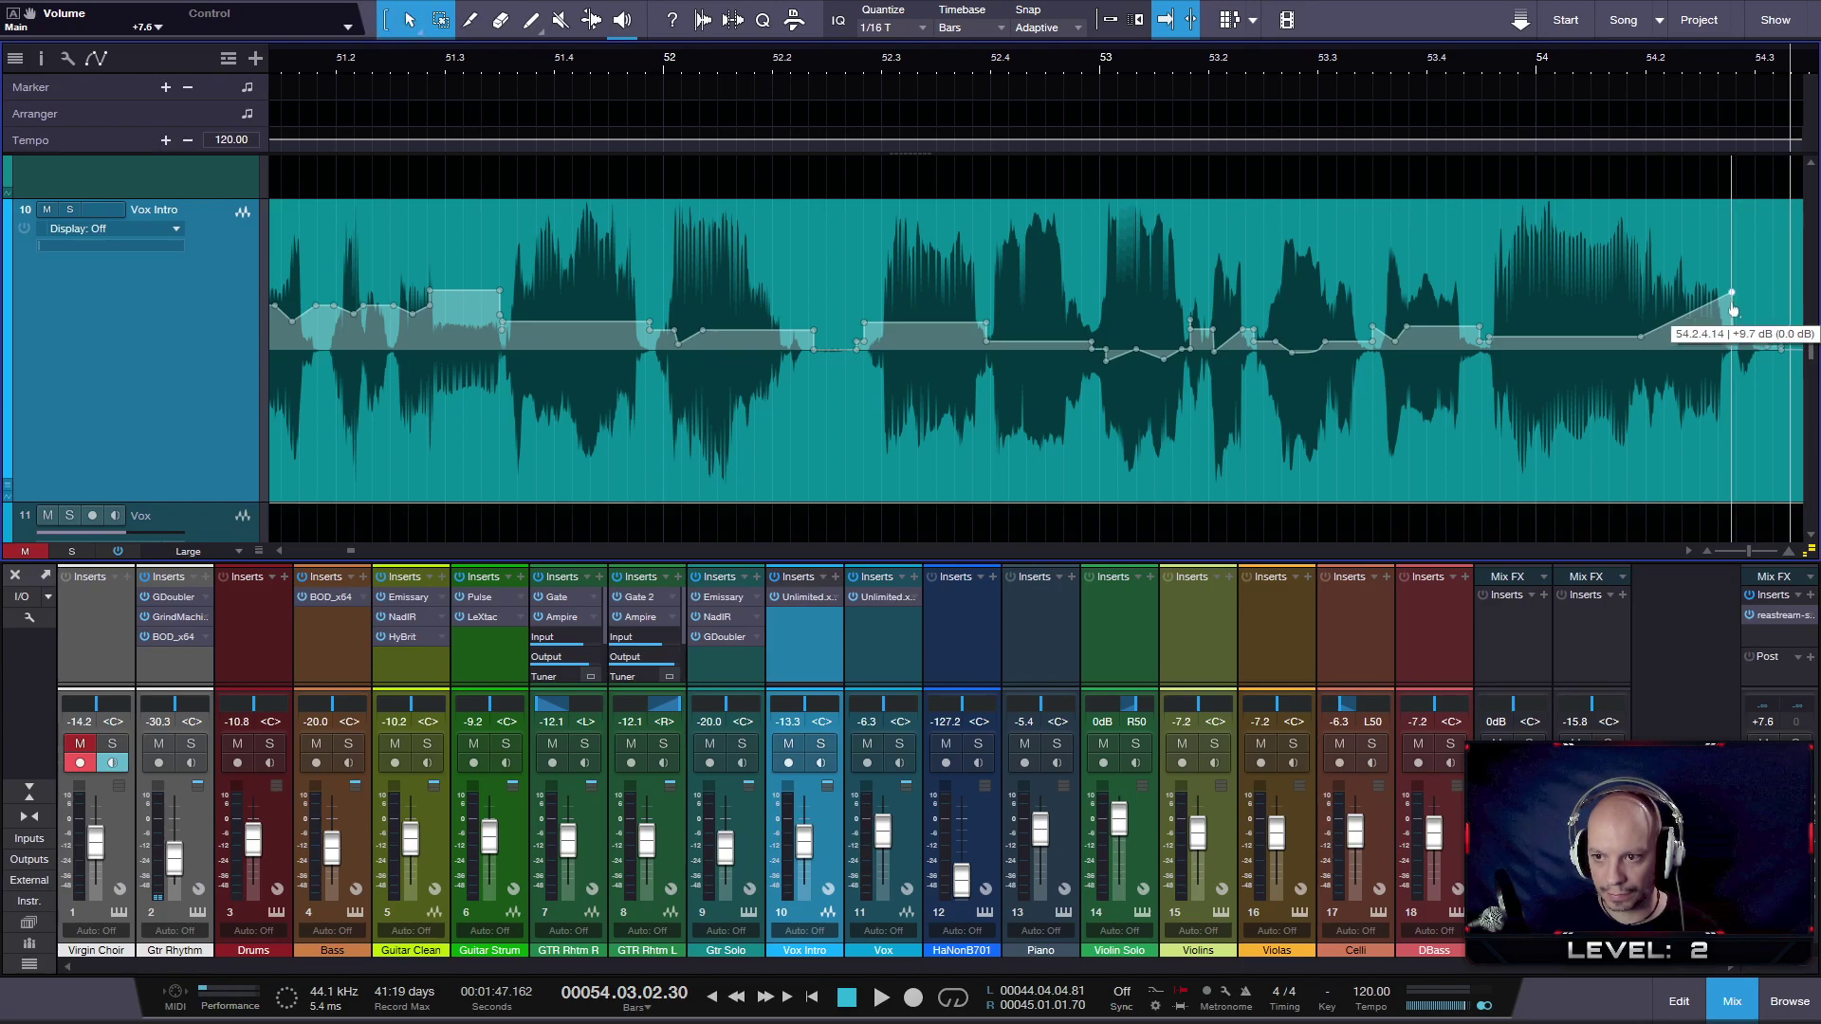
pyautogui.click(1361, 59)
pyautogui.press('space')
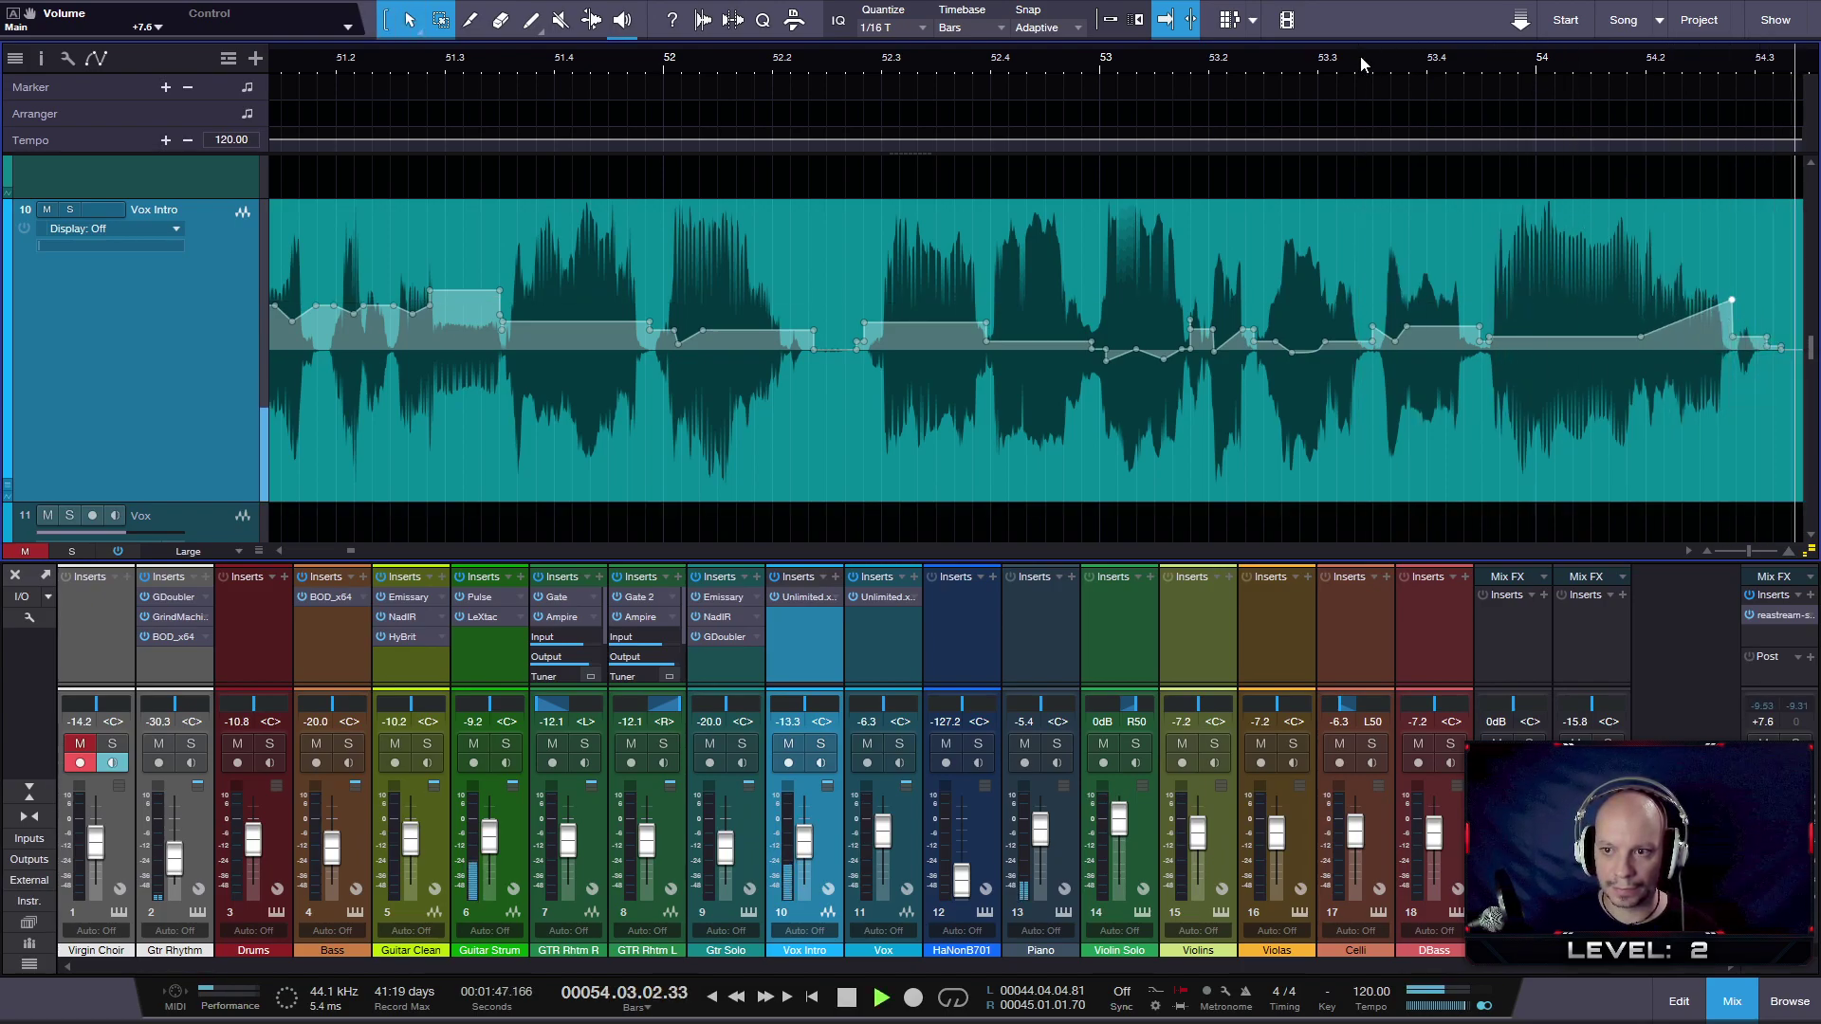
pyautogui.press('space')
# - Review the gain envelope across the whole Vox Intro clip, comparing the leveled sections with the untouched ones
pyautogui.press('w')
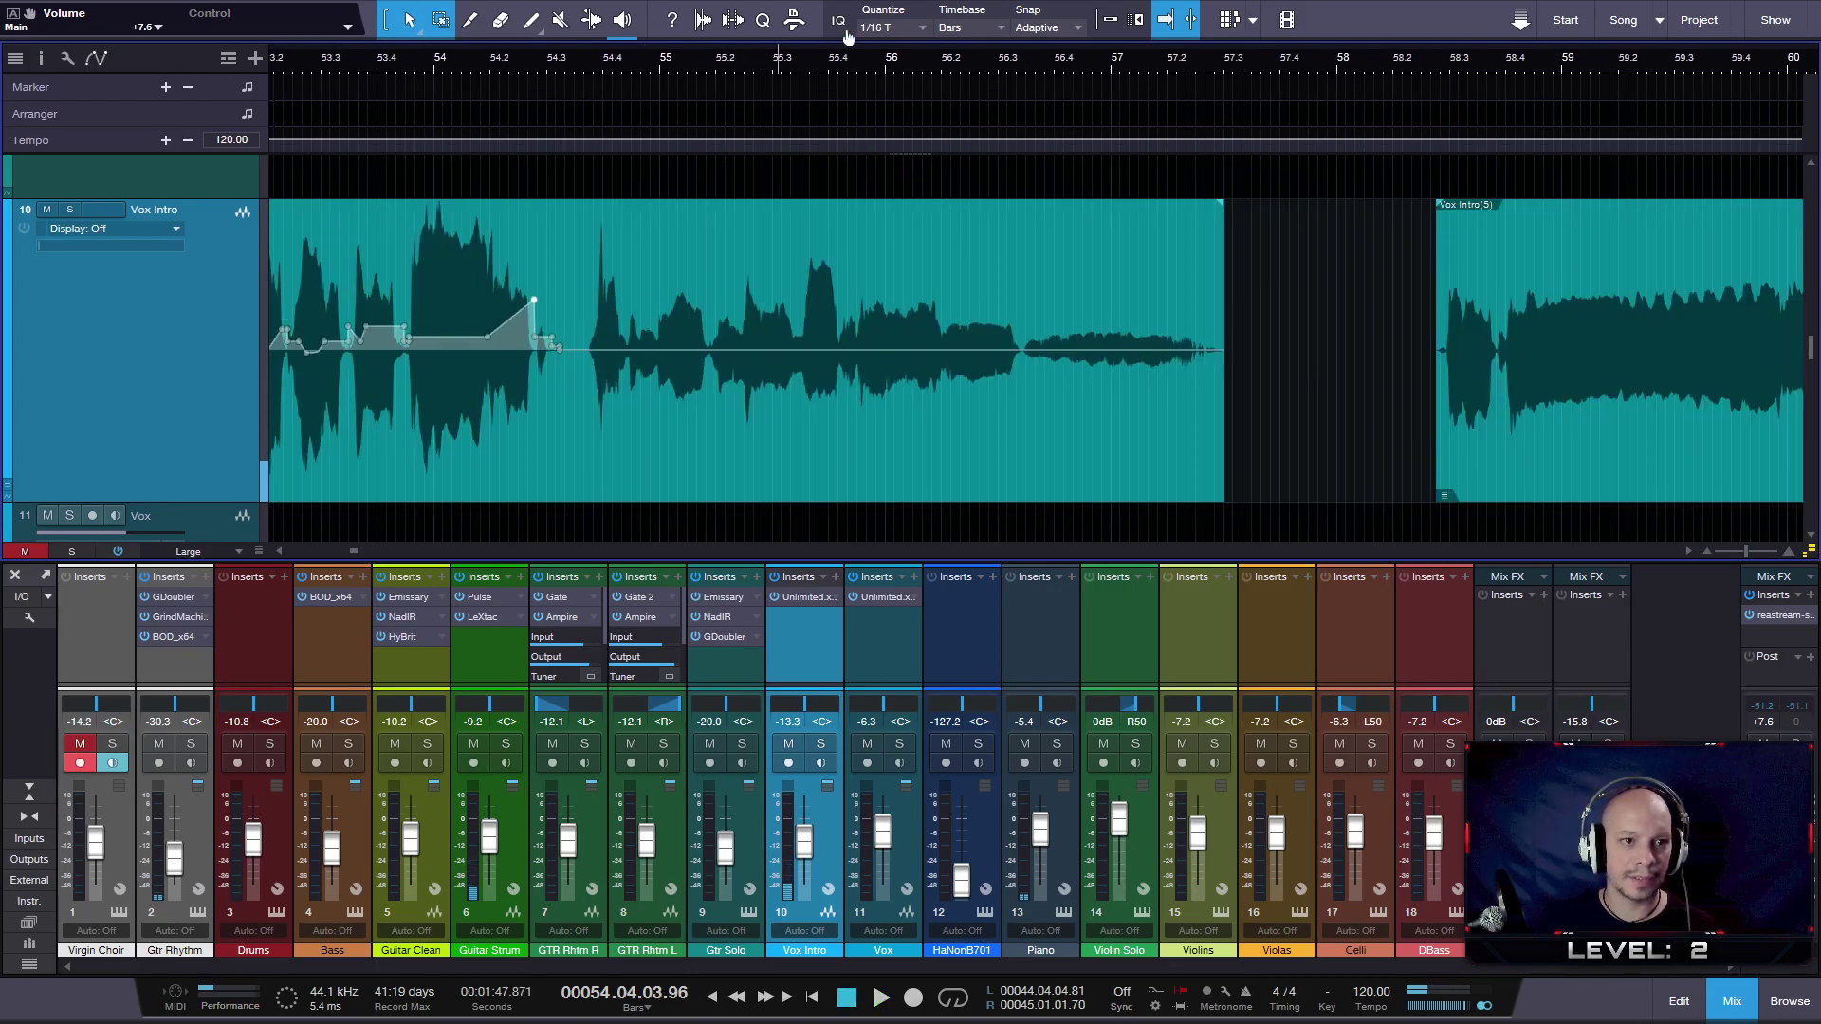
pyautogui.press('e')
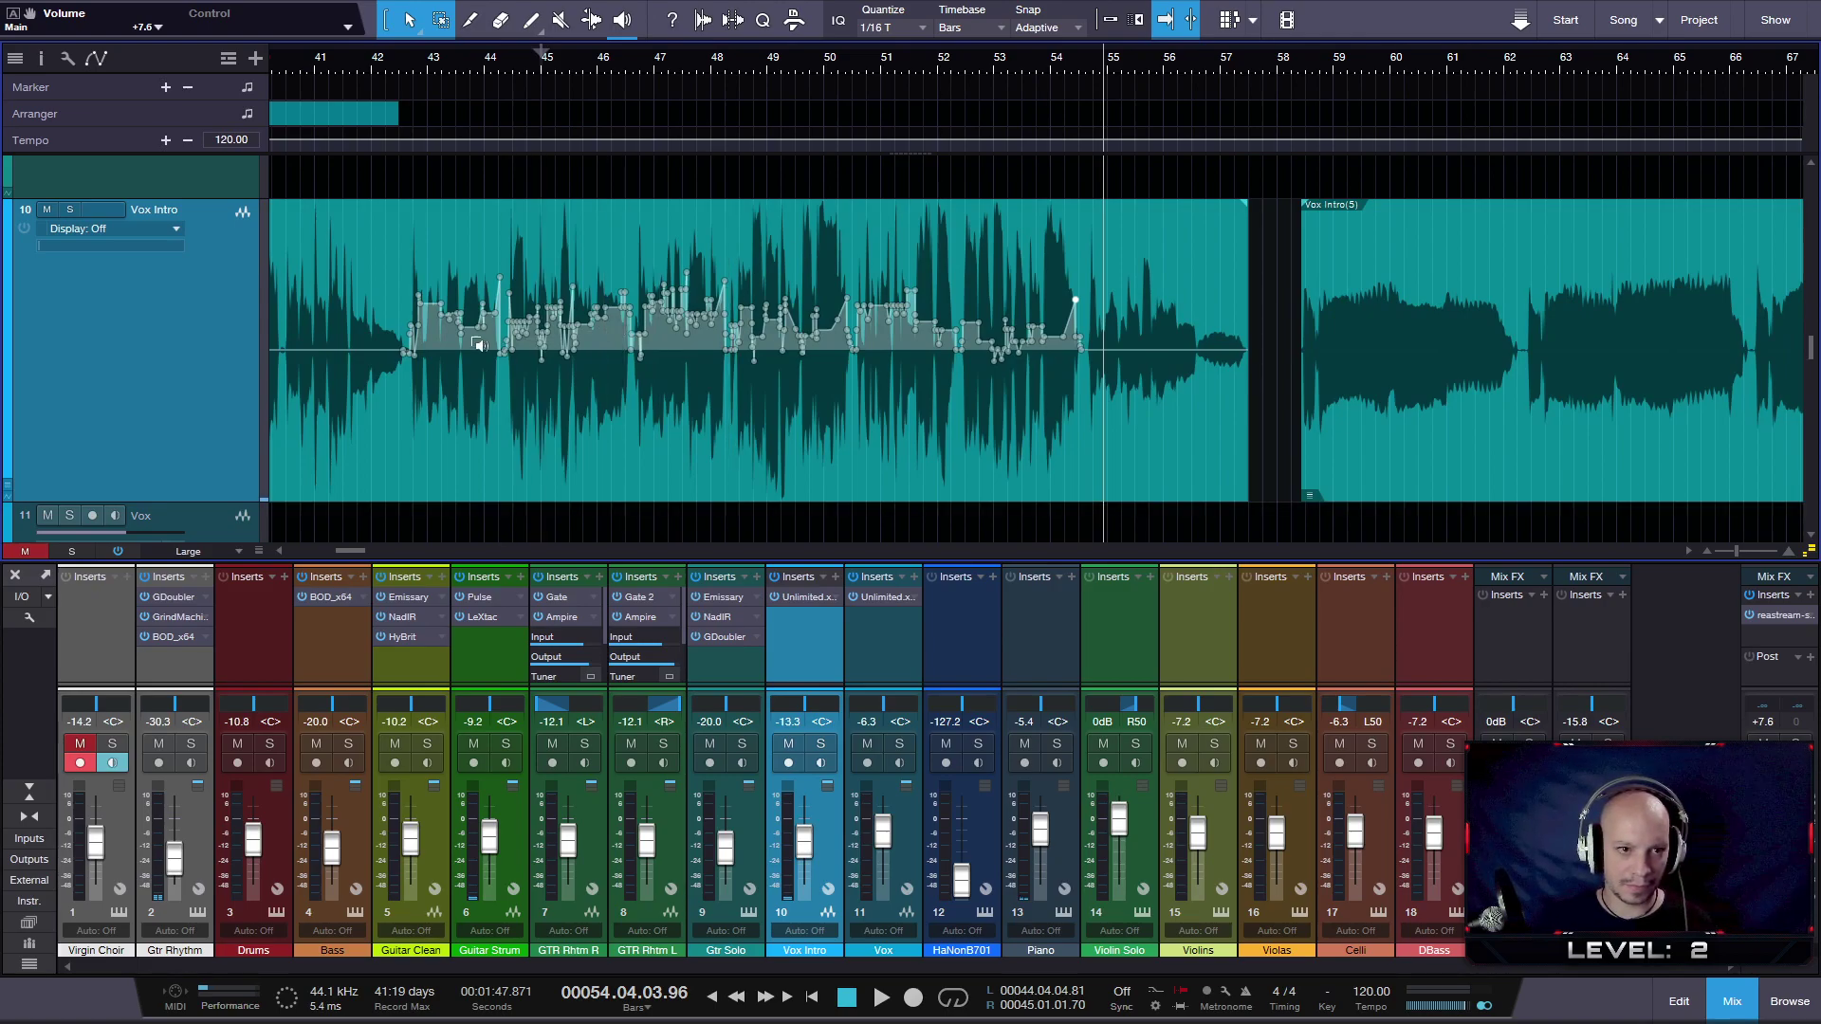
pyautogui.press('w')
pyautogui.moveTo(576, 64); pyautogui.dragTo(964, 83)
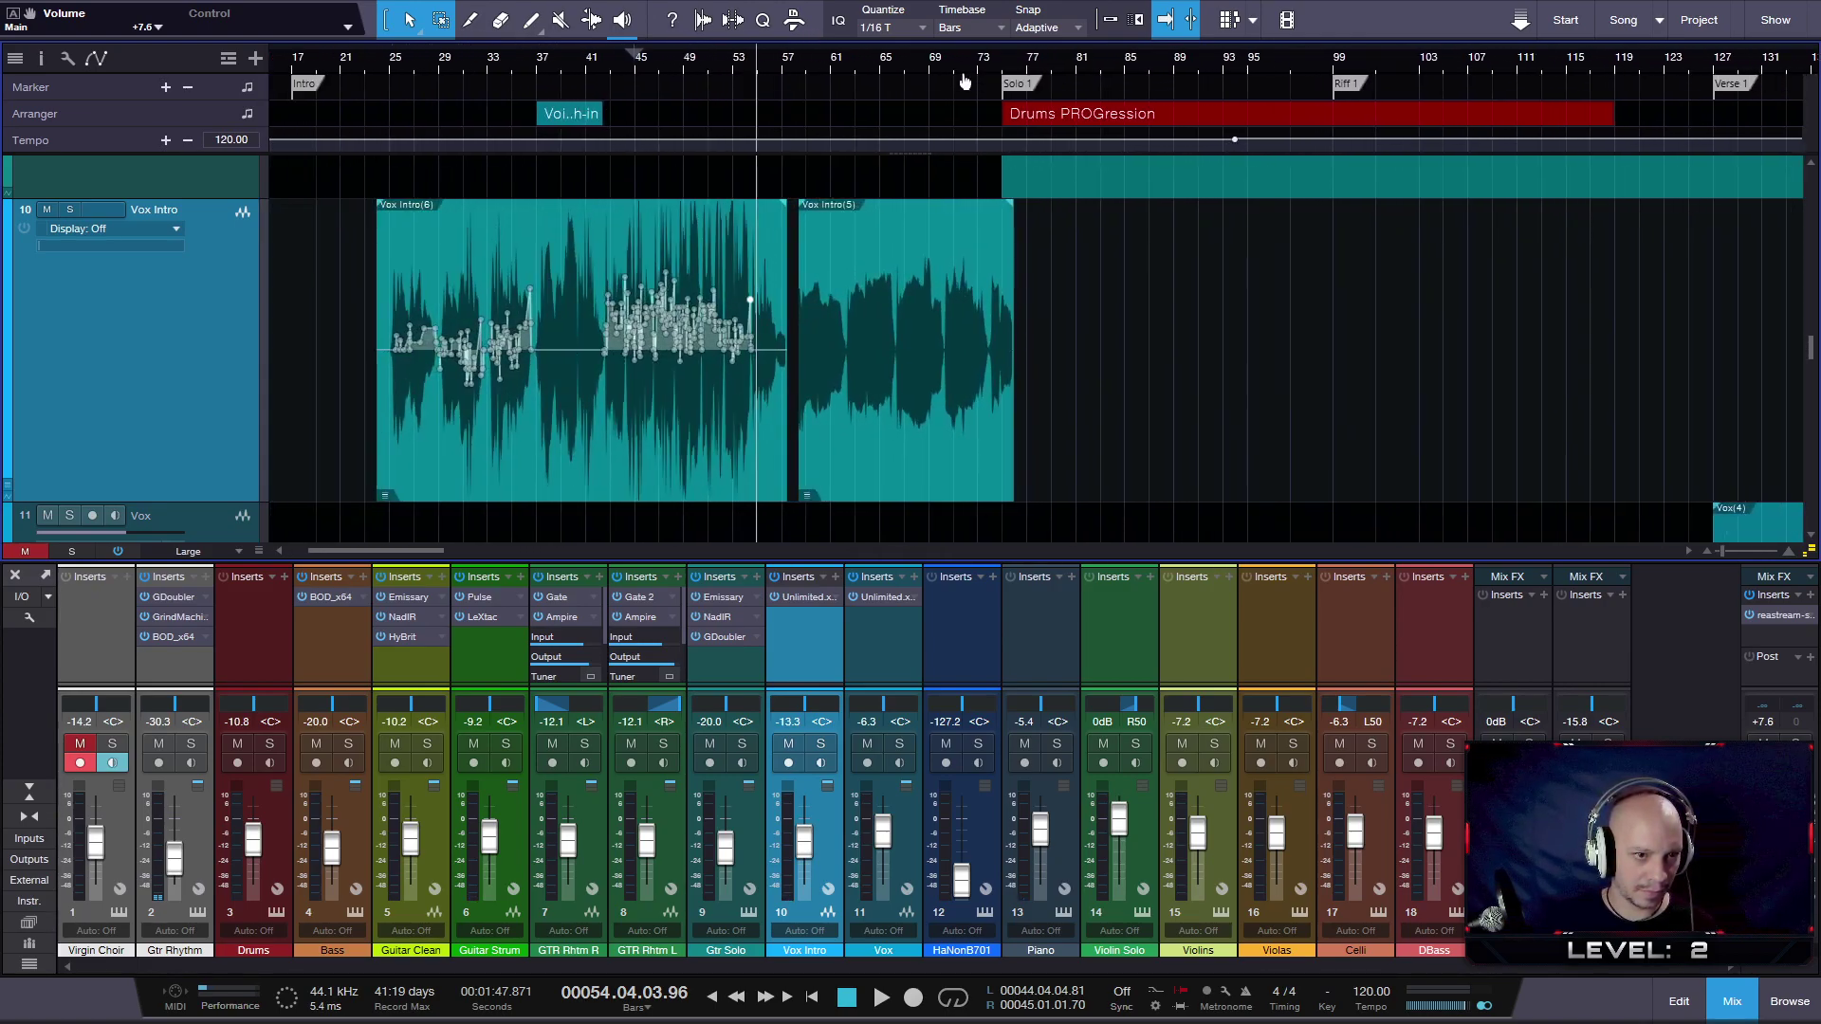
pyautogui.scroll(3, 425, 325)
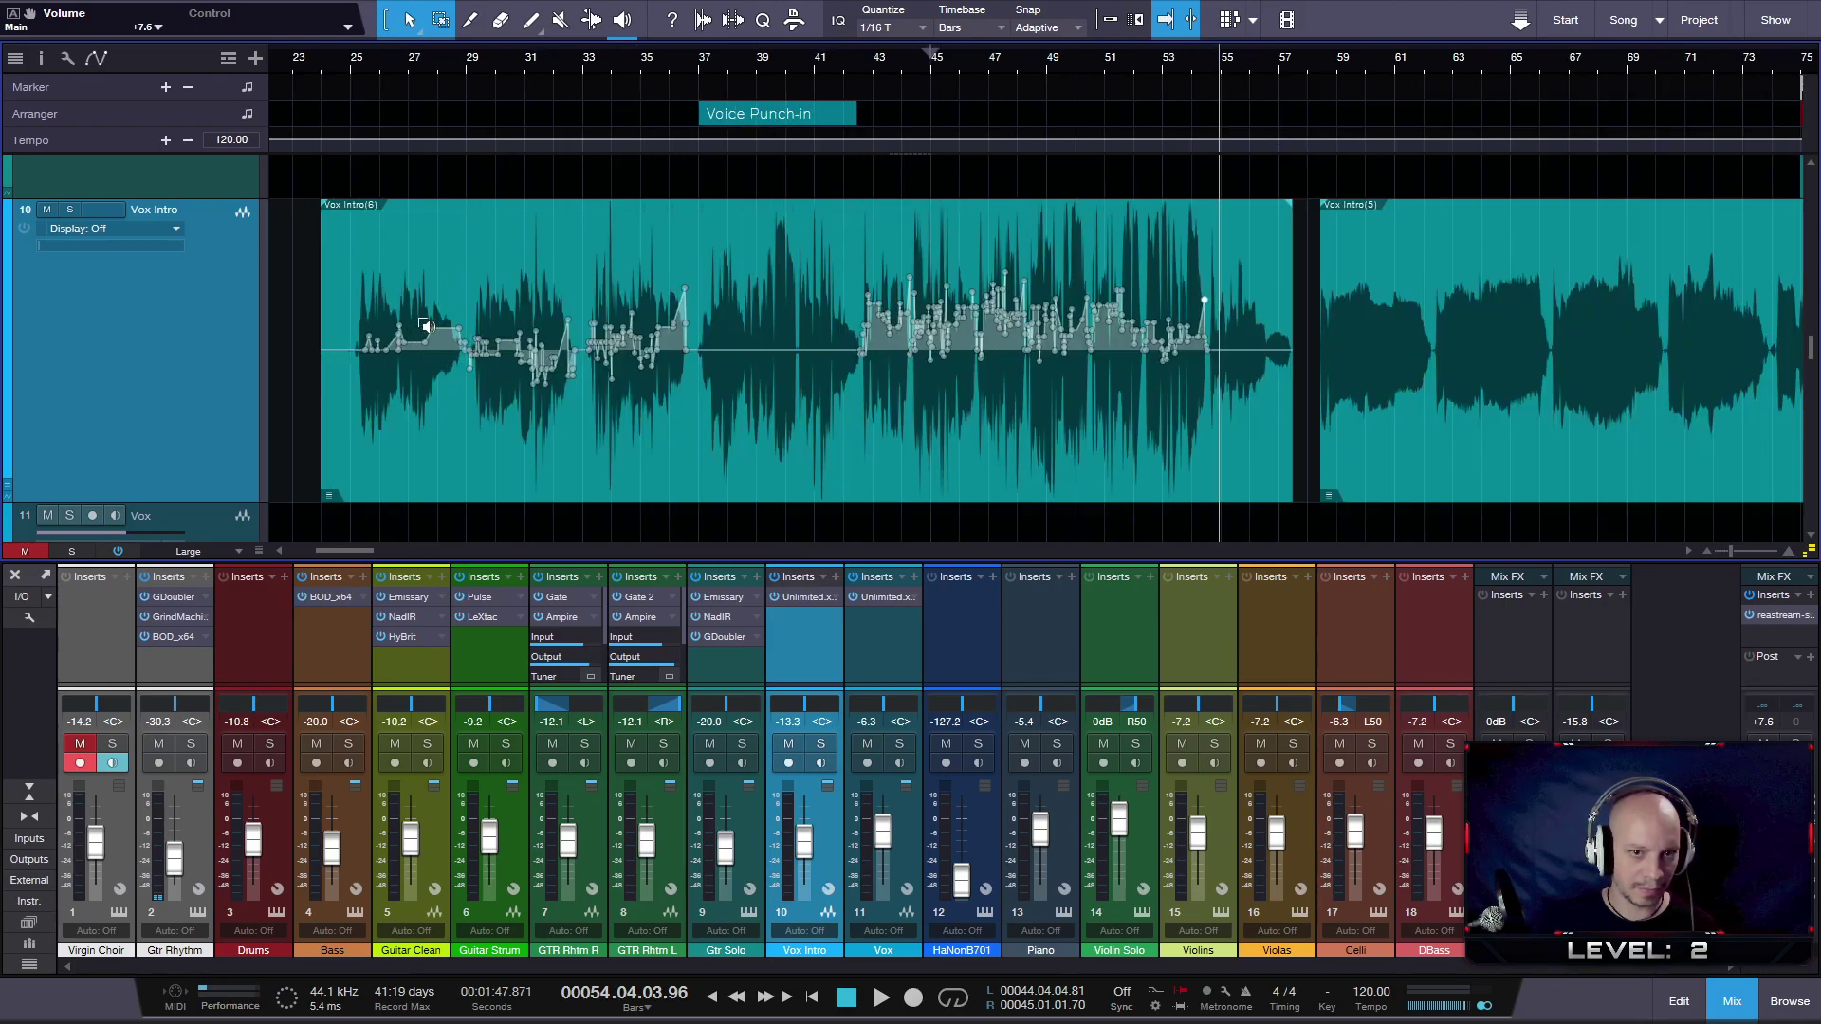
pyautogui.scroll(2, 425, 326)
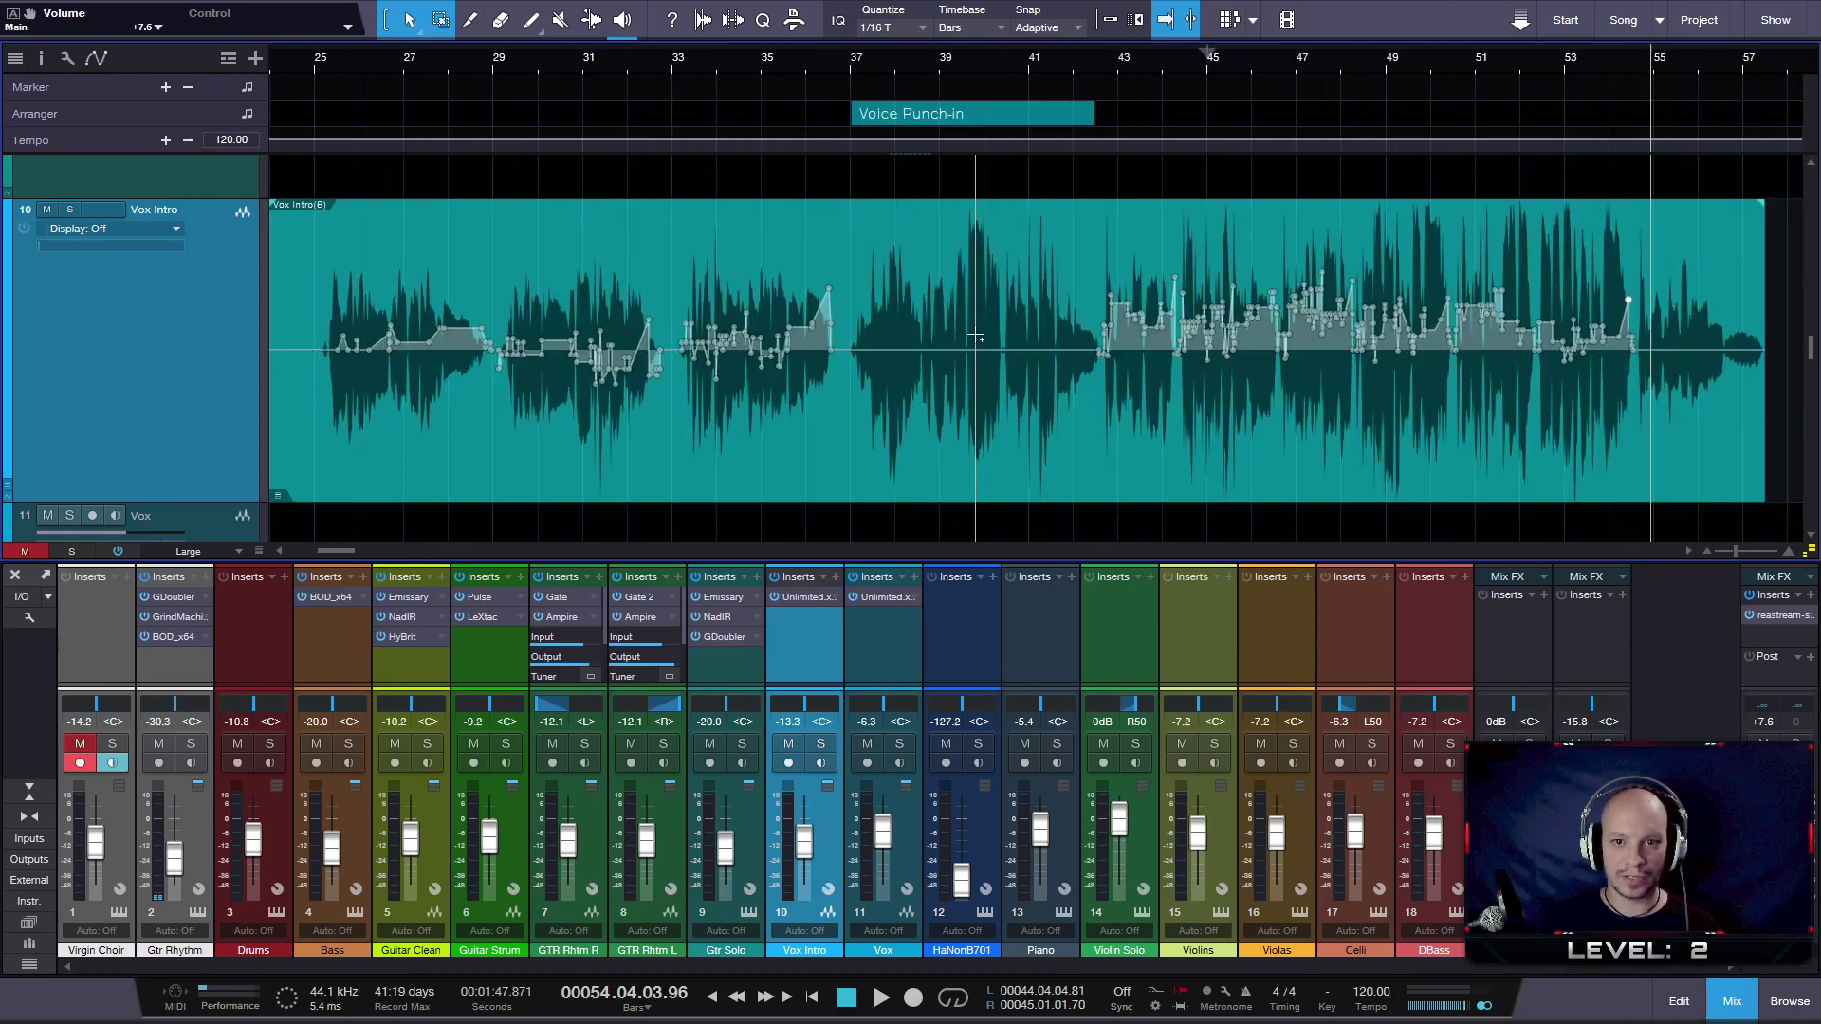
pyautogui.scroll(-4, 975, 336)
pyautogui.scroll(1, 951, 352)
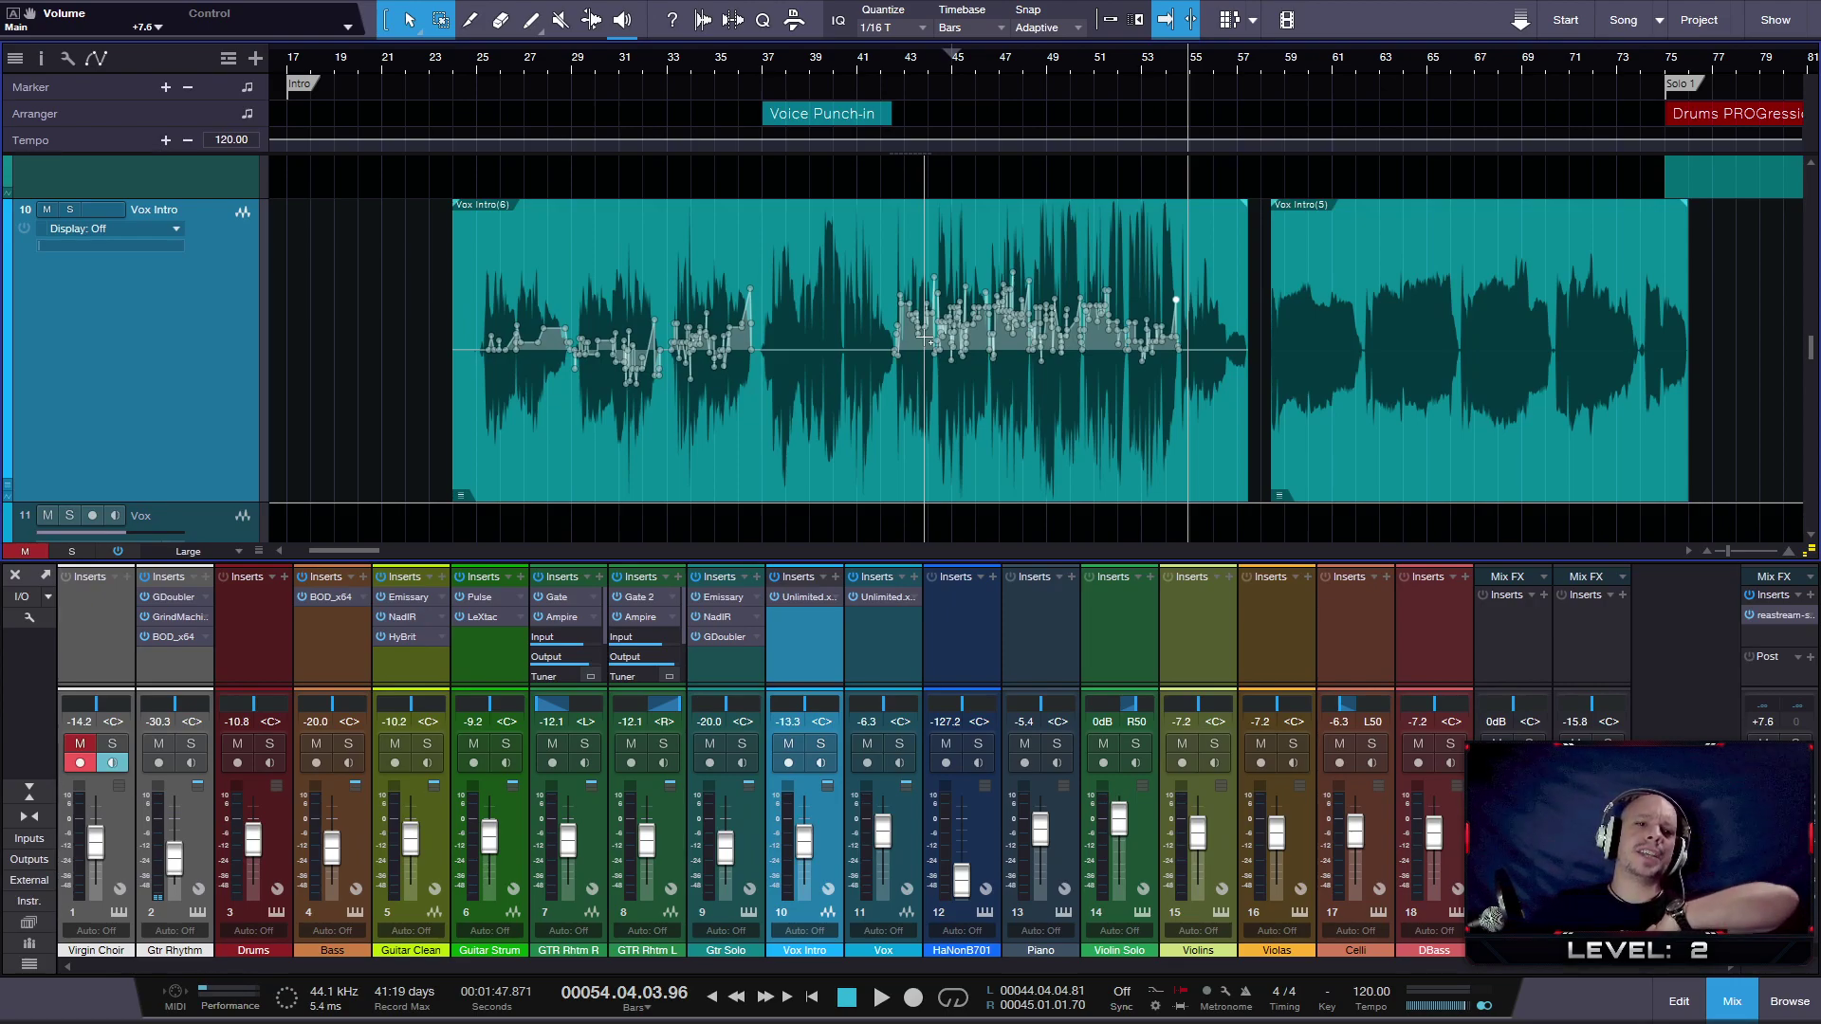
# - Audition the leveled phrases before bar 37, the Voice Punch-in section from bar 37, and the leveled section from 42.4.3.72
pyautogui.click(463, 59)
pyautogui.press('space')
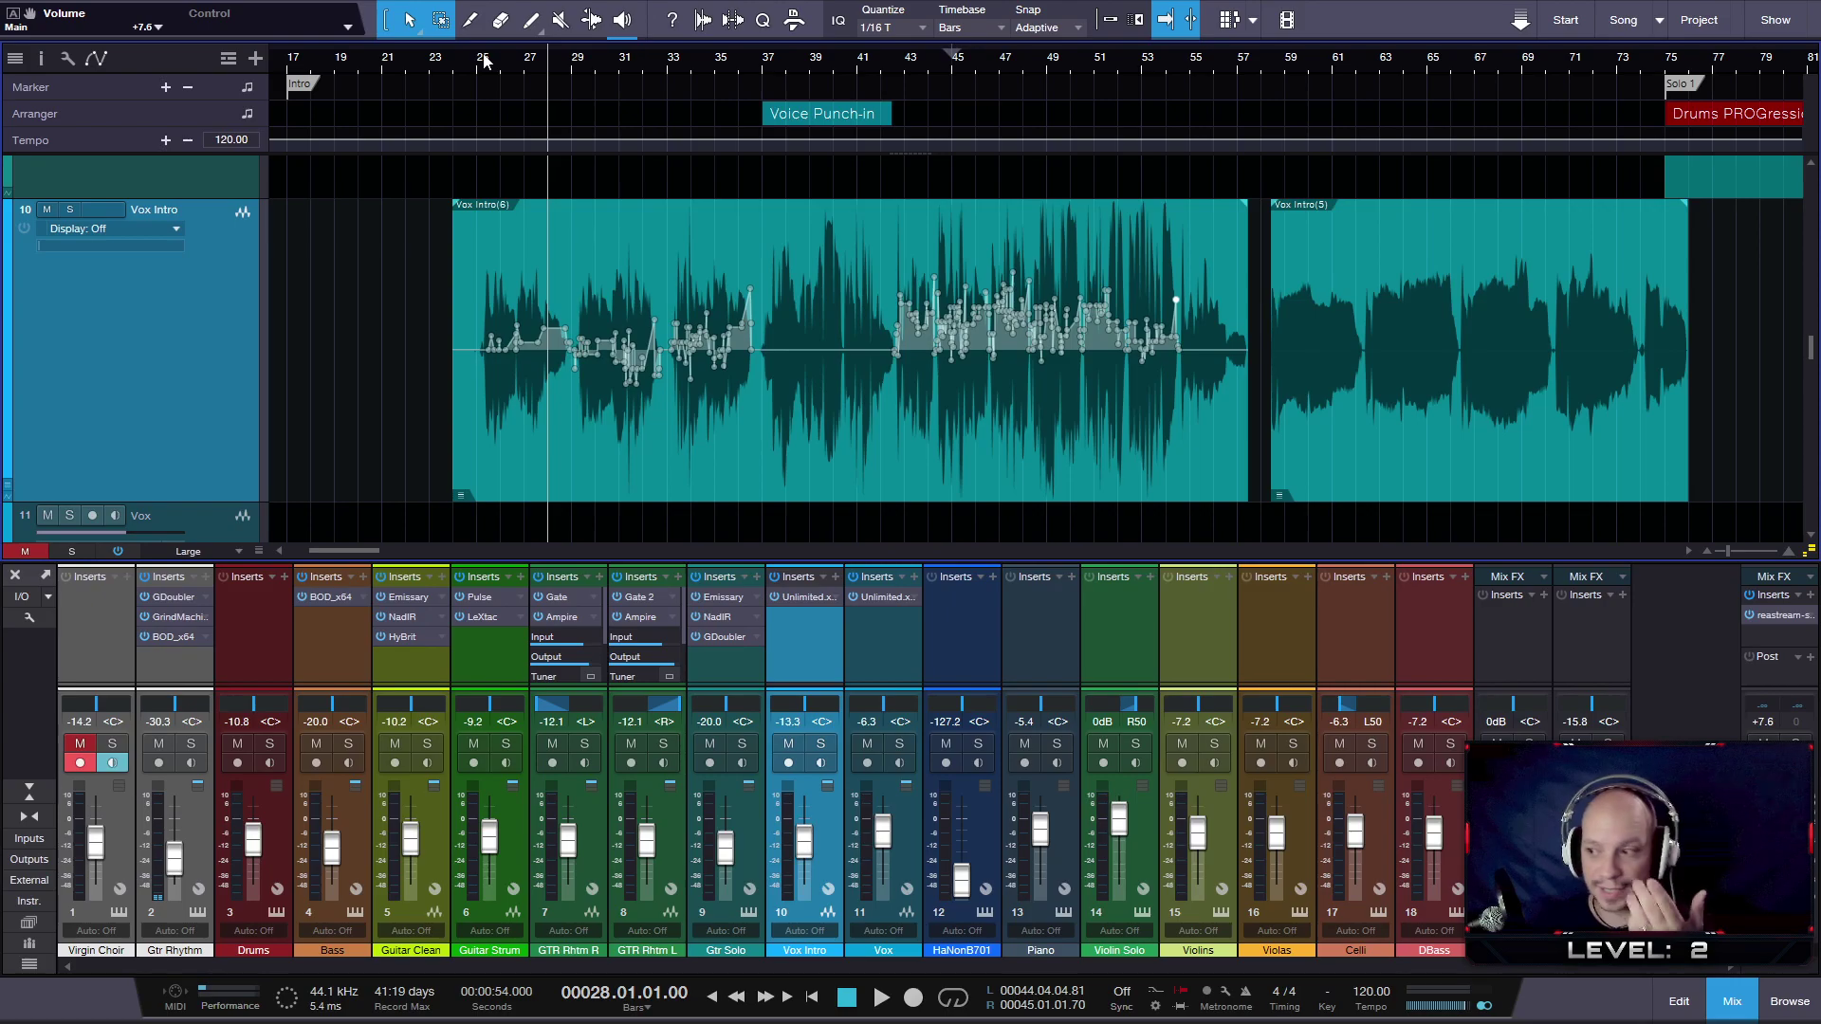
pyautogui.click(690, 72)
pyautogui.press('space')
pyautogui.click(731, 61)
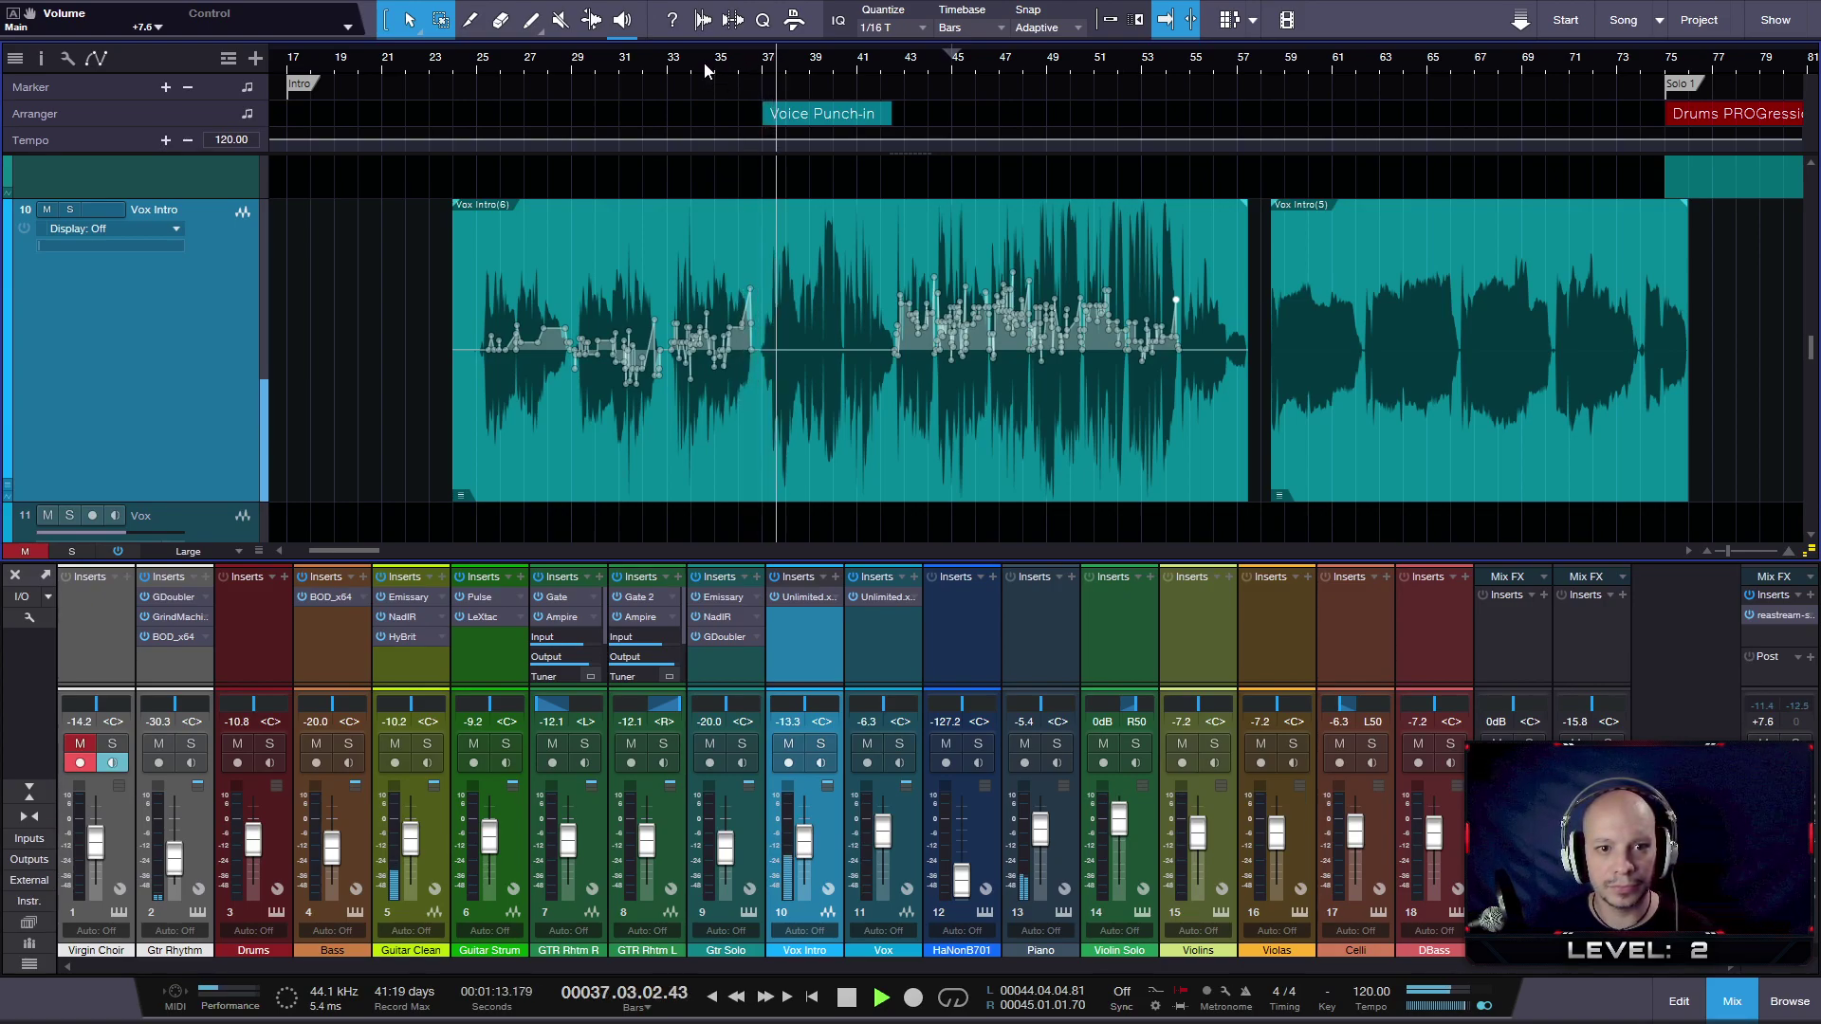
pyautogui.click(763, 63)
pyautogui.click(760, 63)
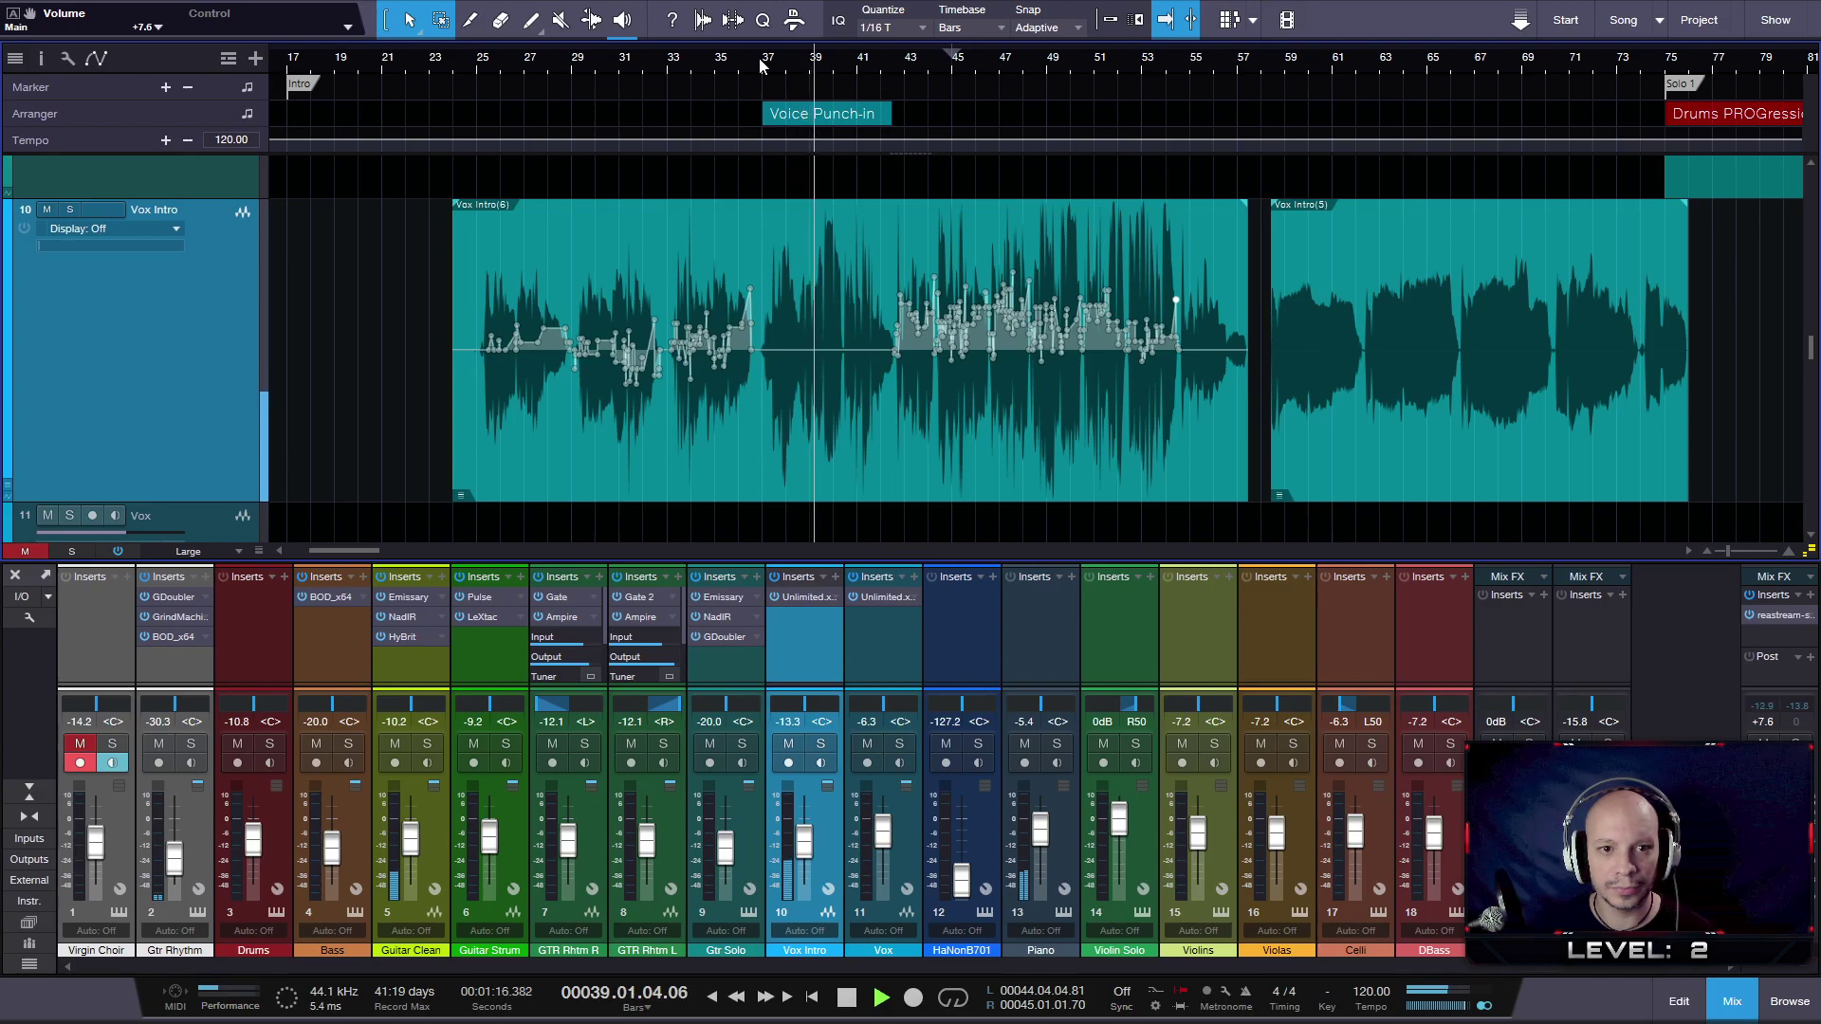
pyautogui.press('space')
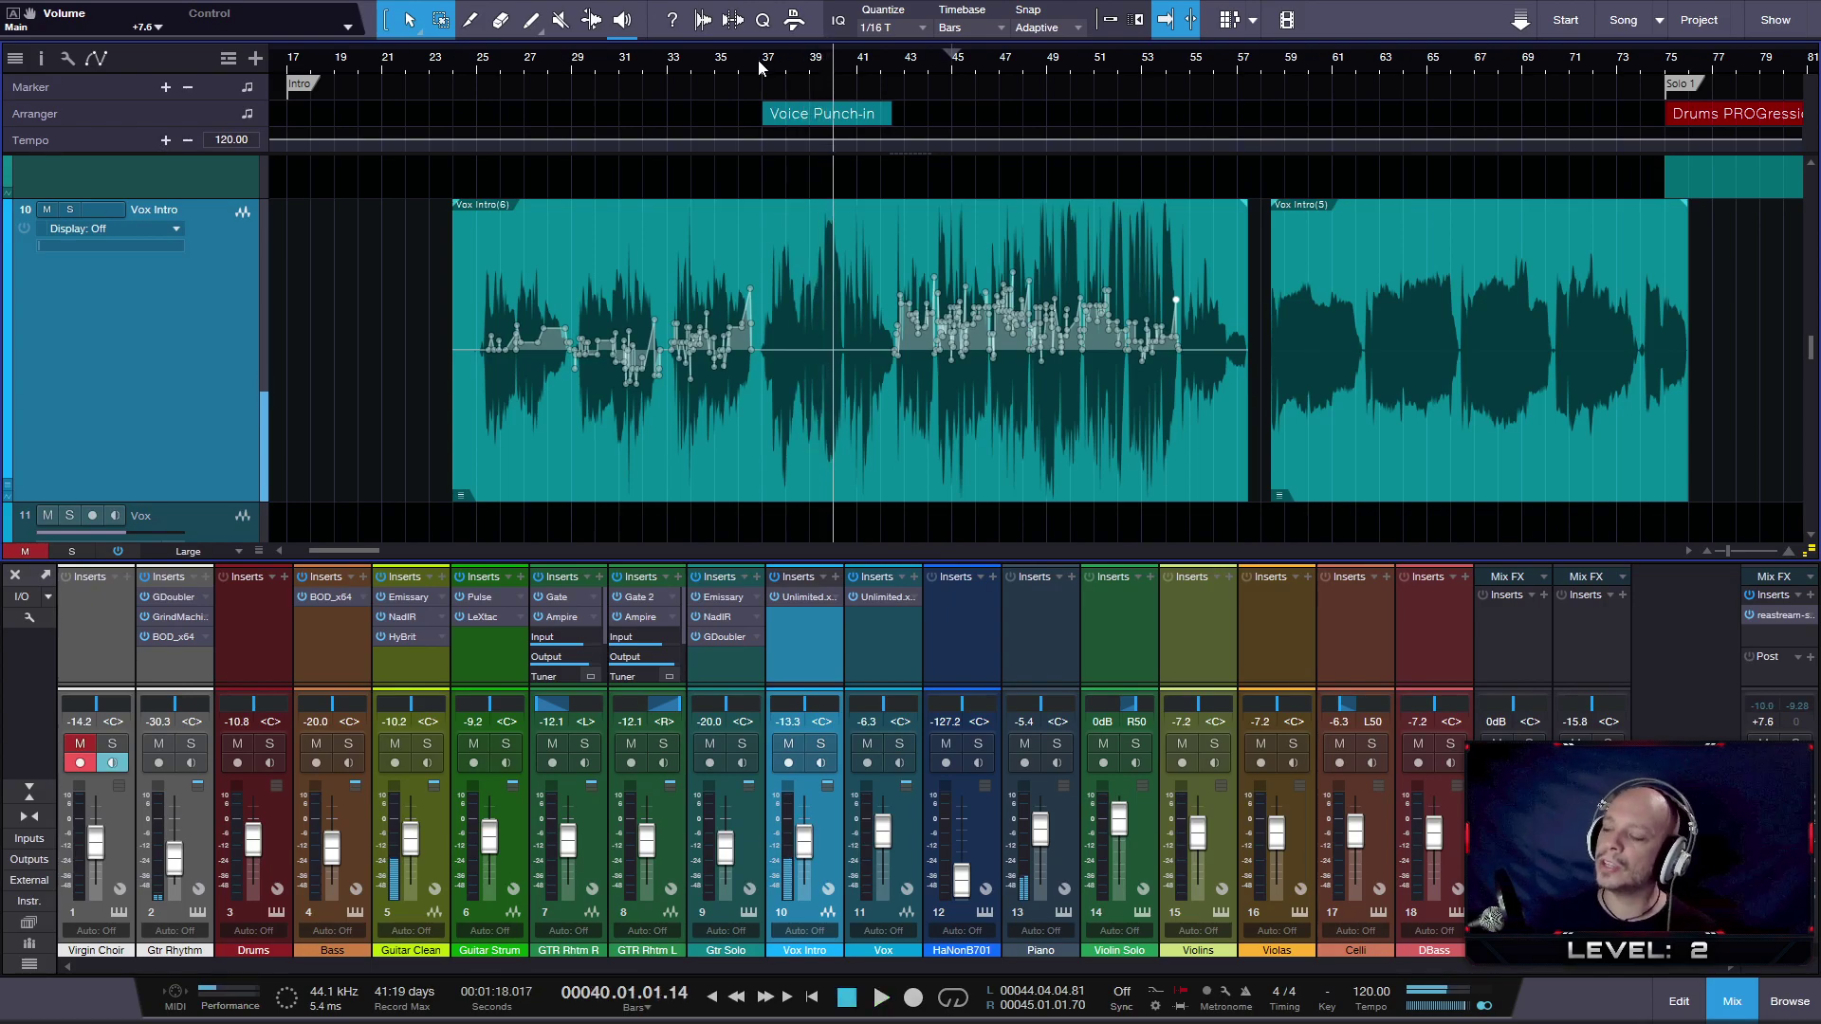
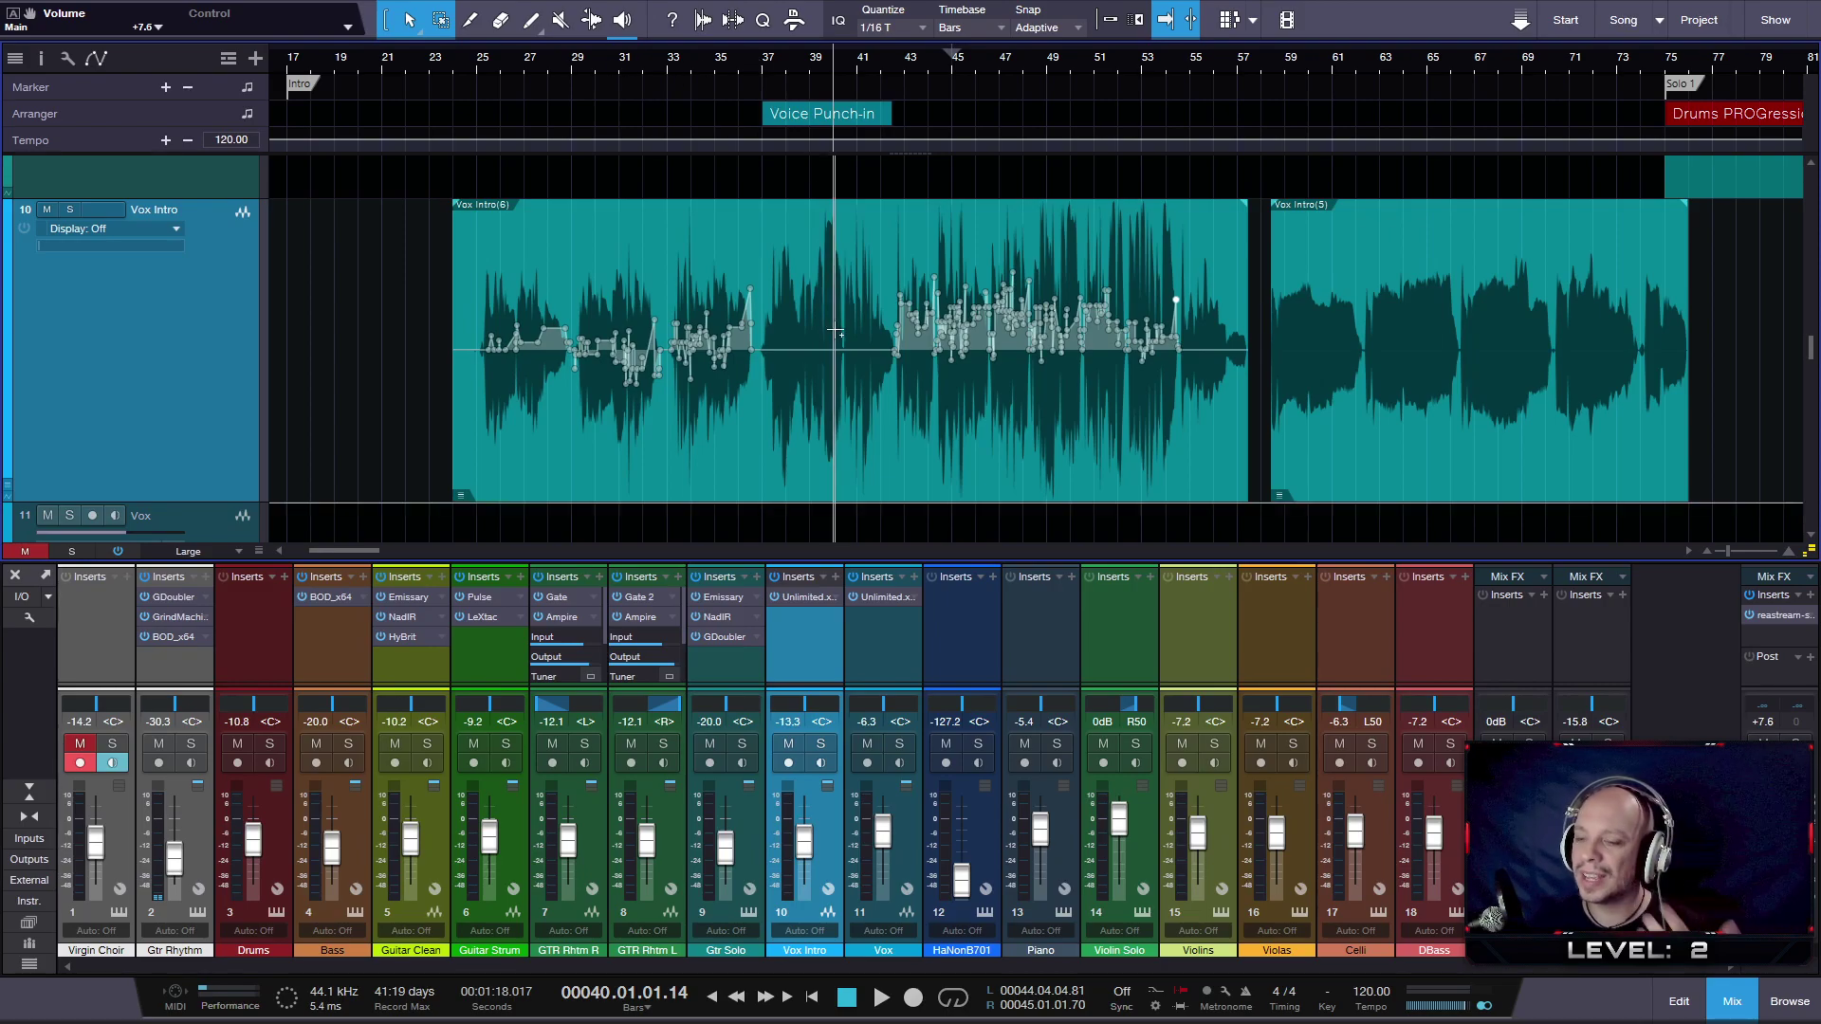
pyautogui.click(903, 62)
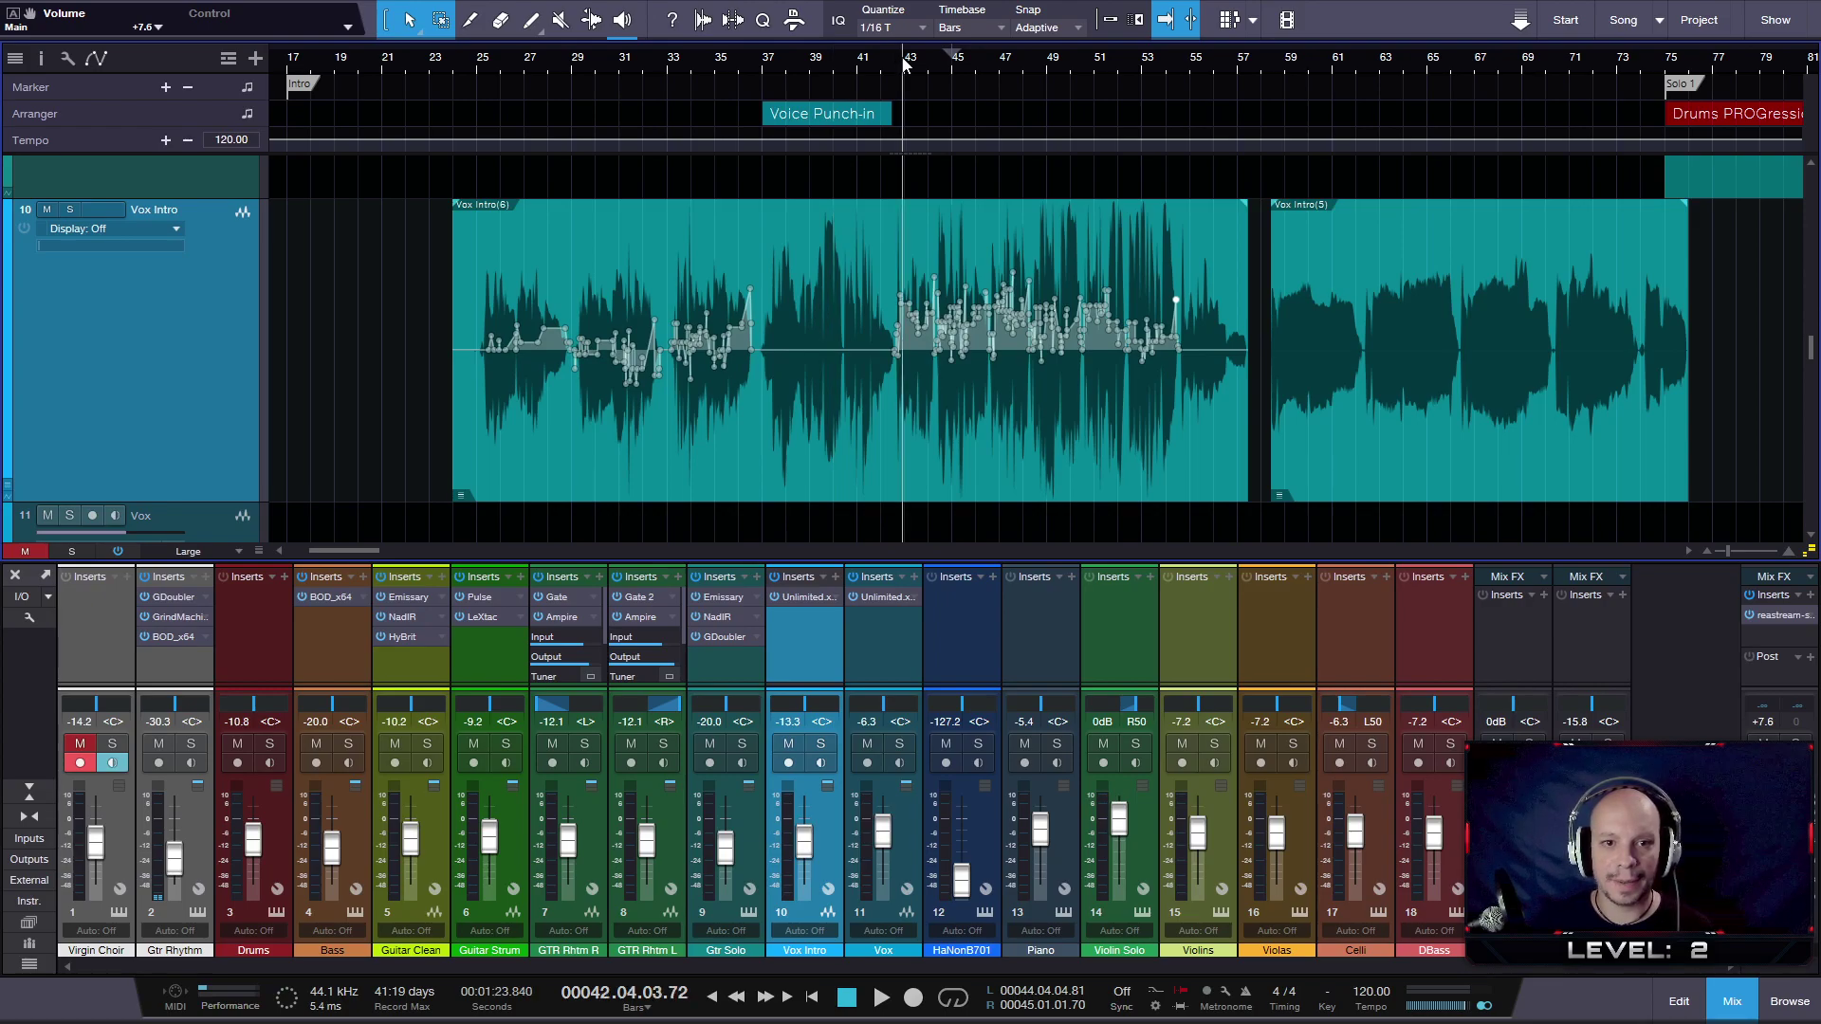
pyautogui.press('space')
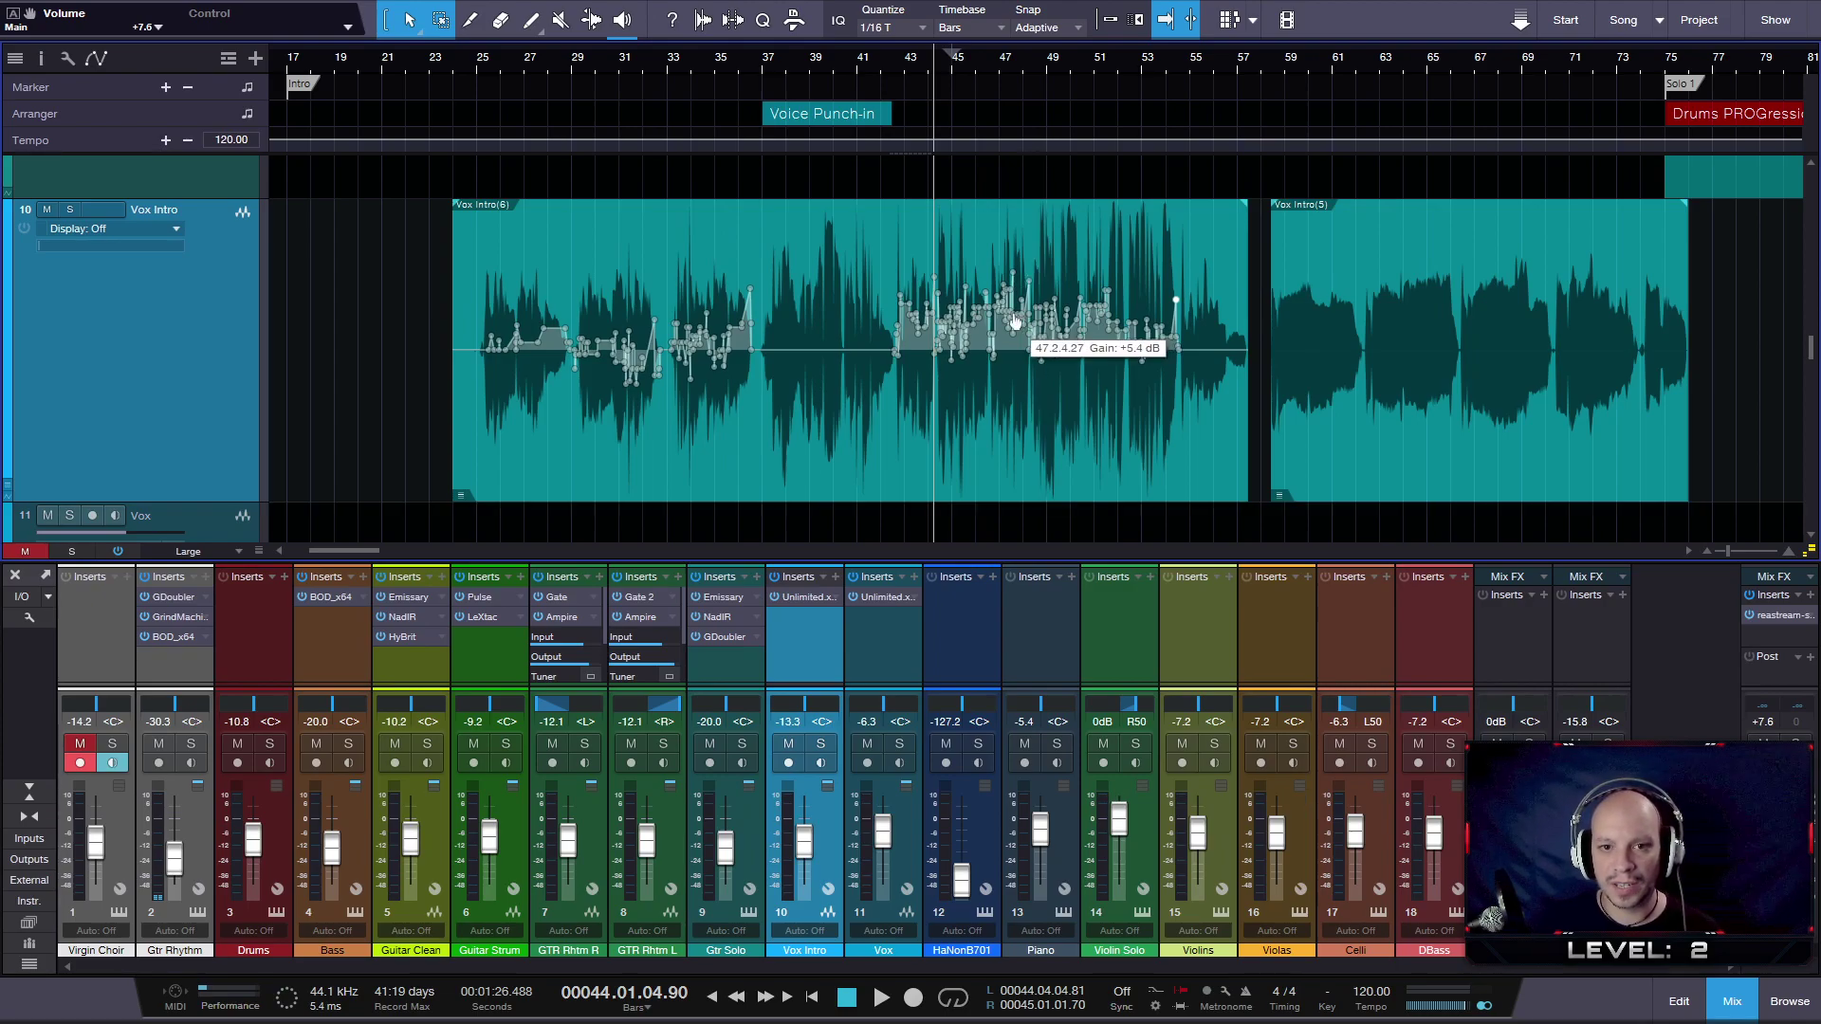
# - Compare the leveled phrases of the Vox Intro clip with the untouched Voice Punch-in section and the ending after bar 54
pyautogui.scroll(4, 1035, 285)
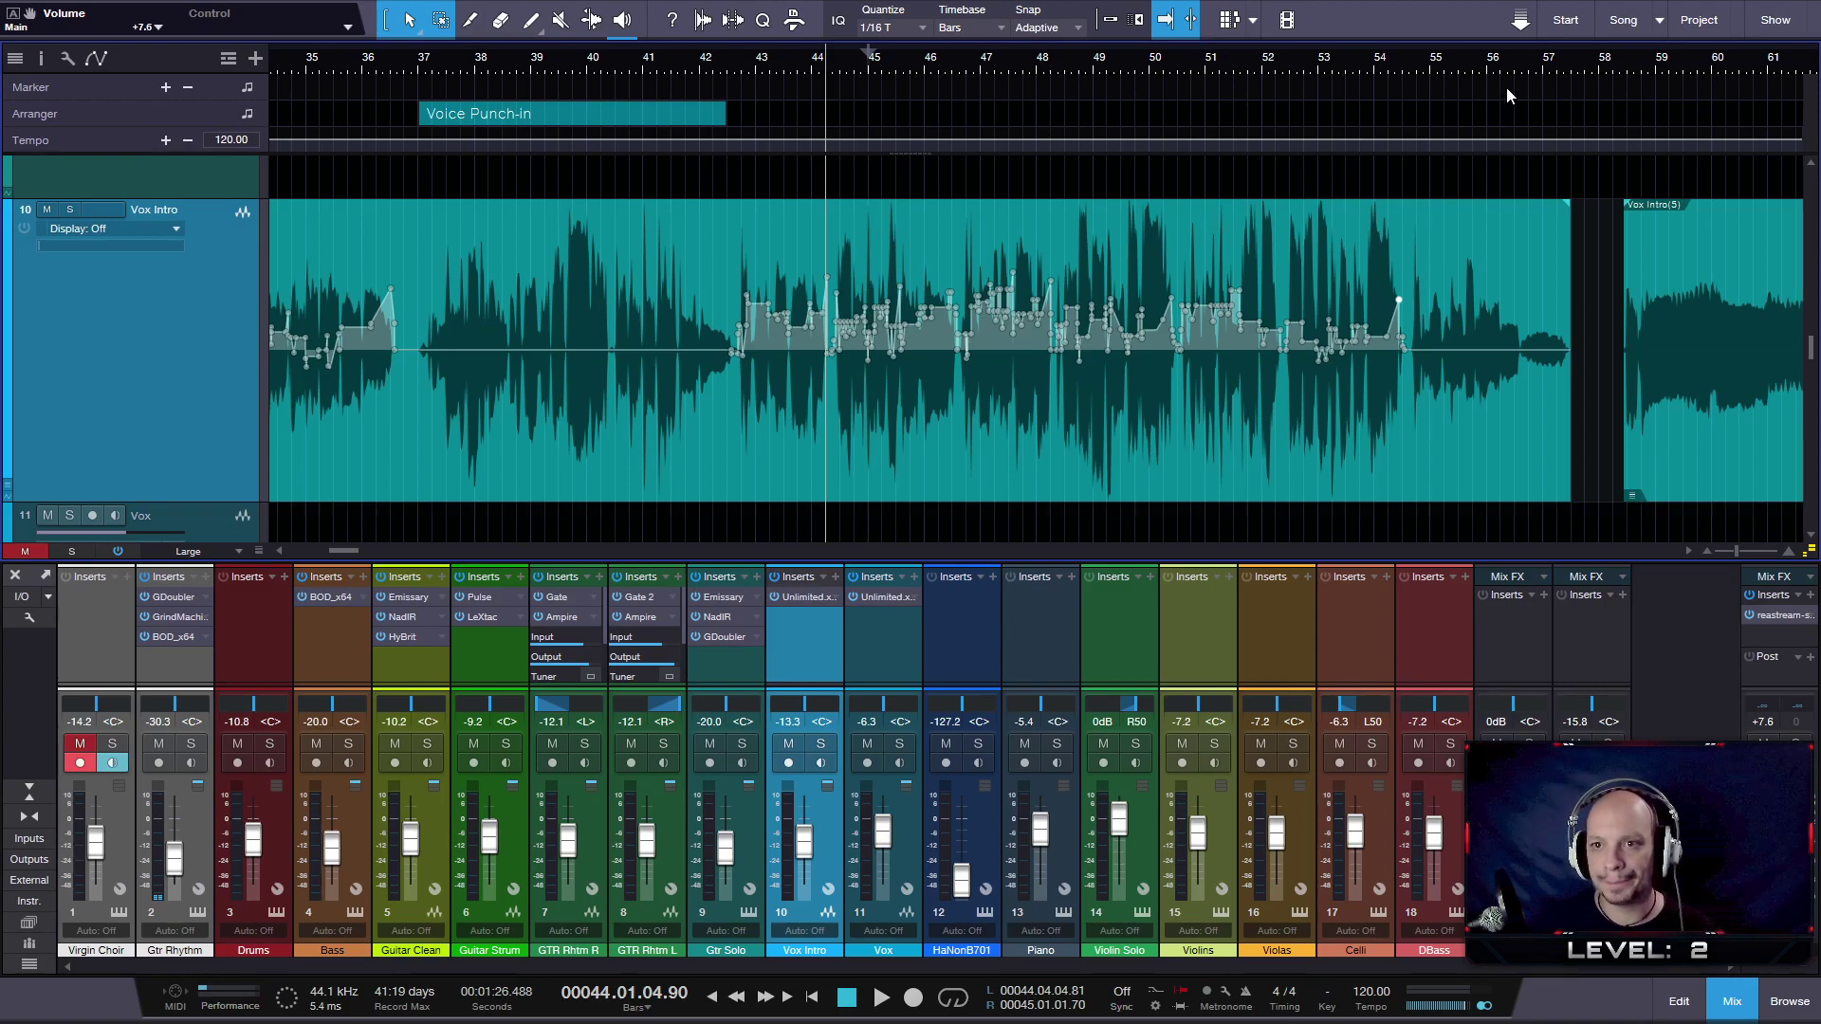
pyautogui.hscroll(2, 1447, 66)
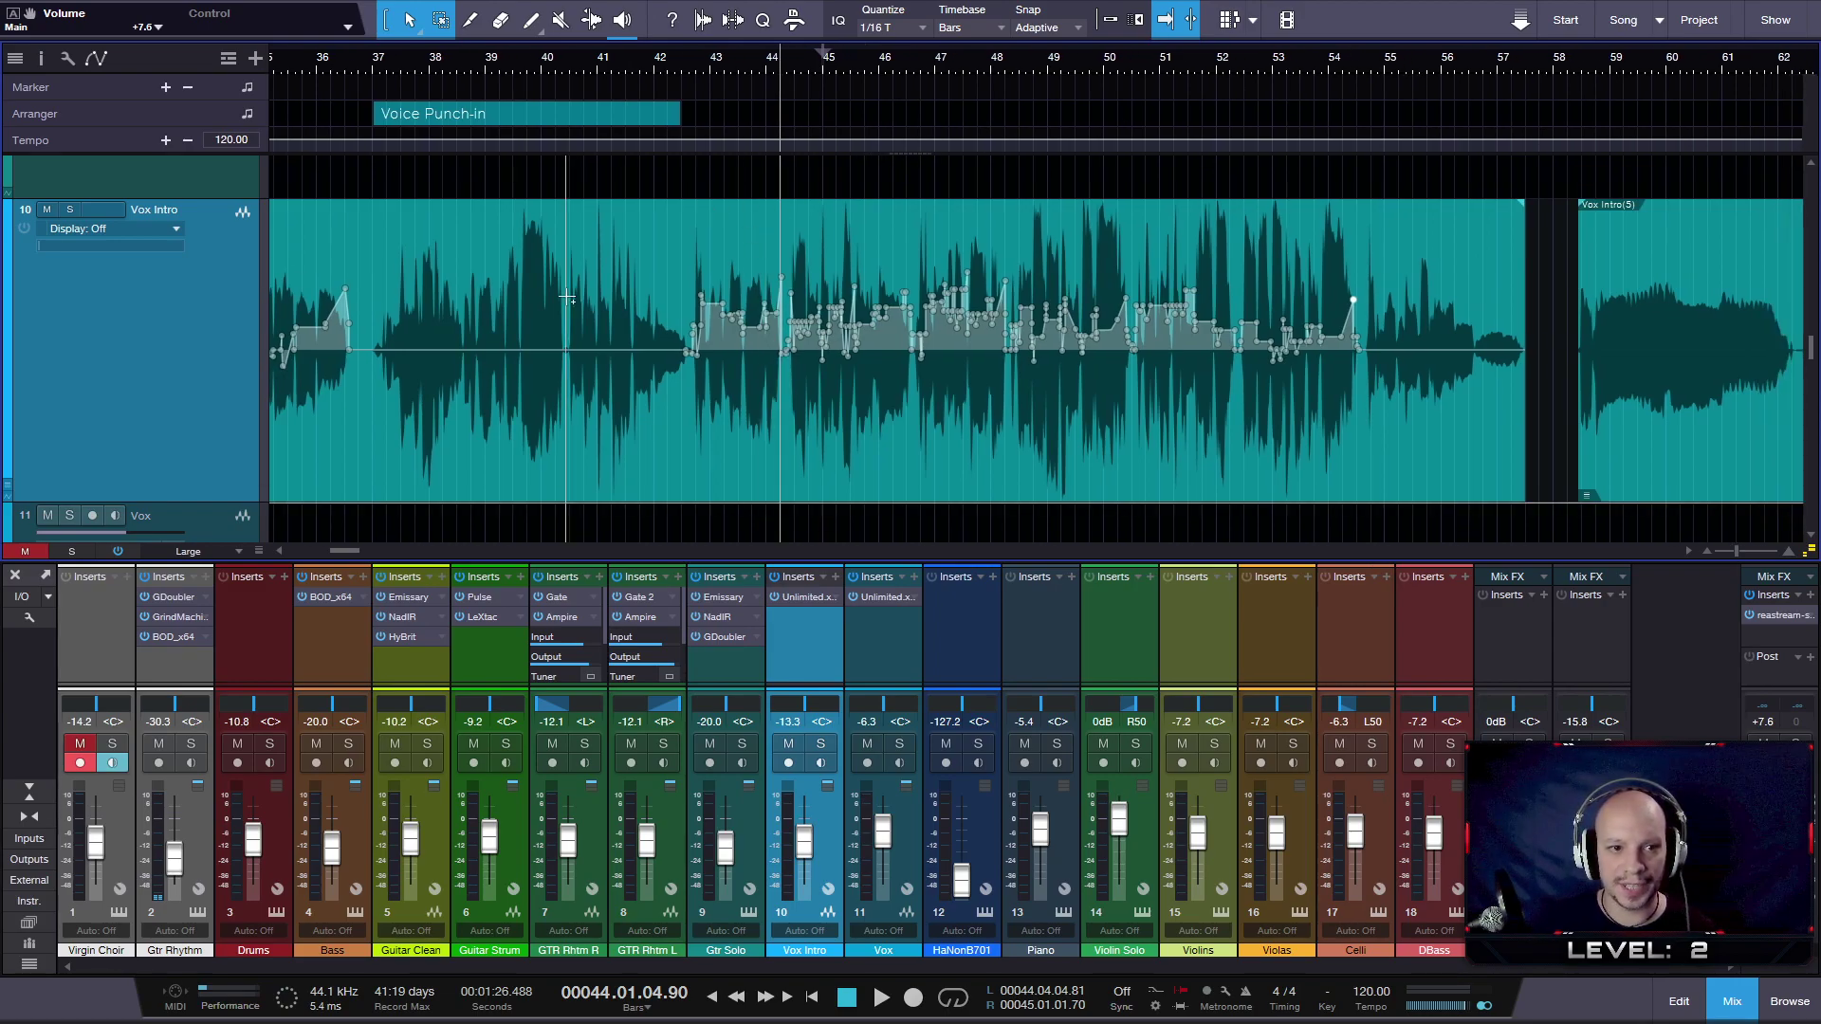
pyautogui.press('w')
pyautogui.press('w')
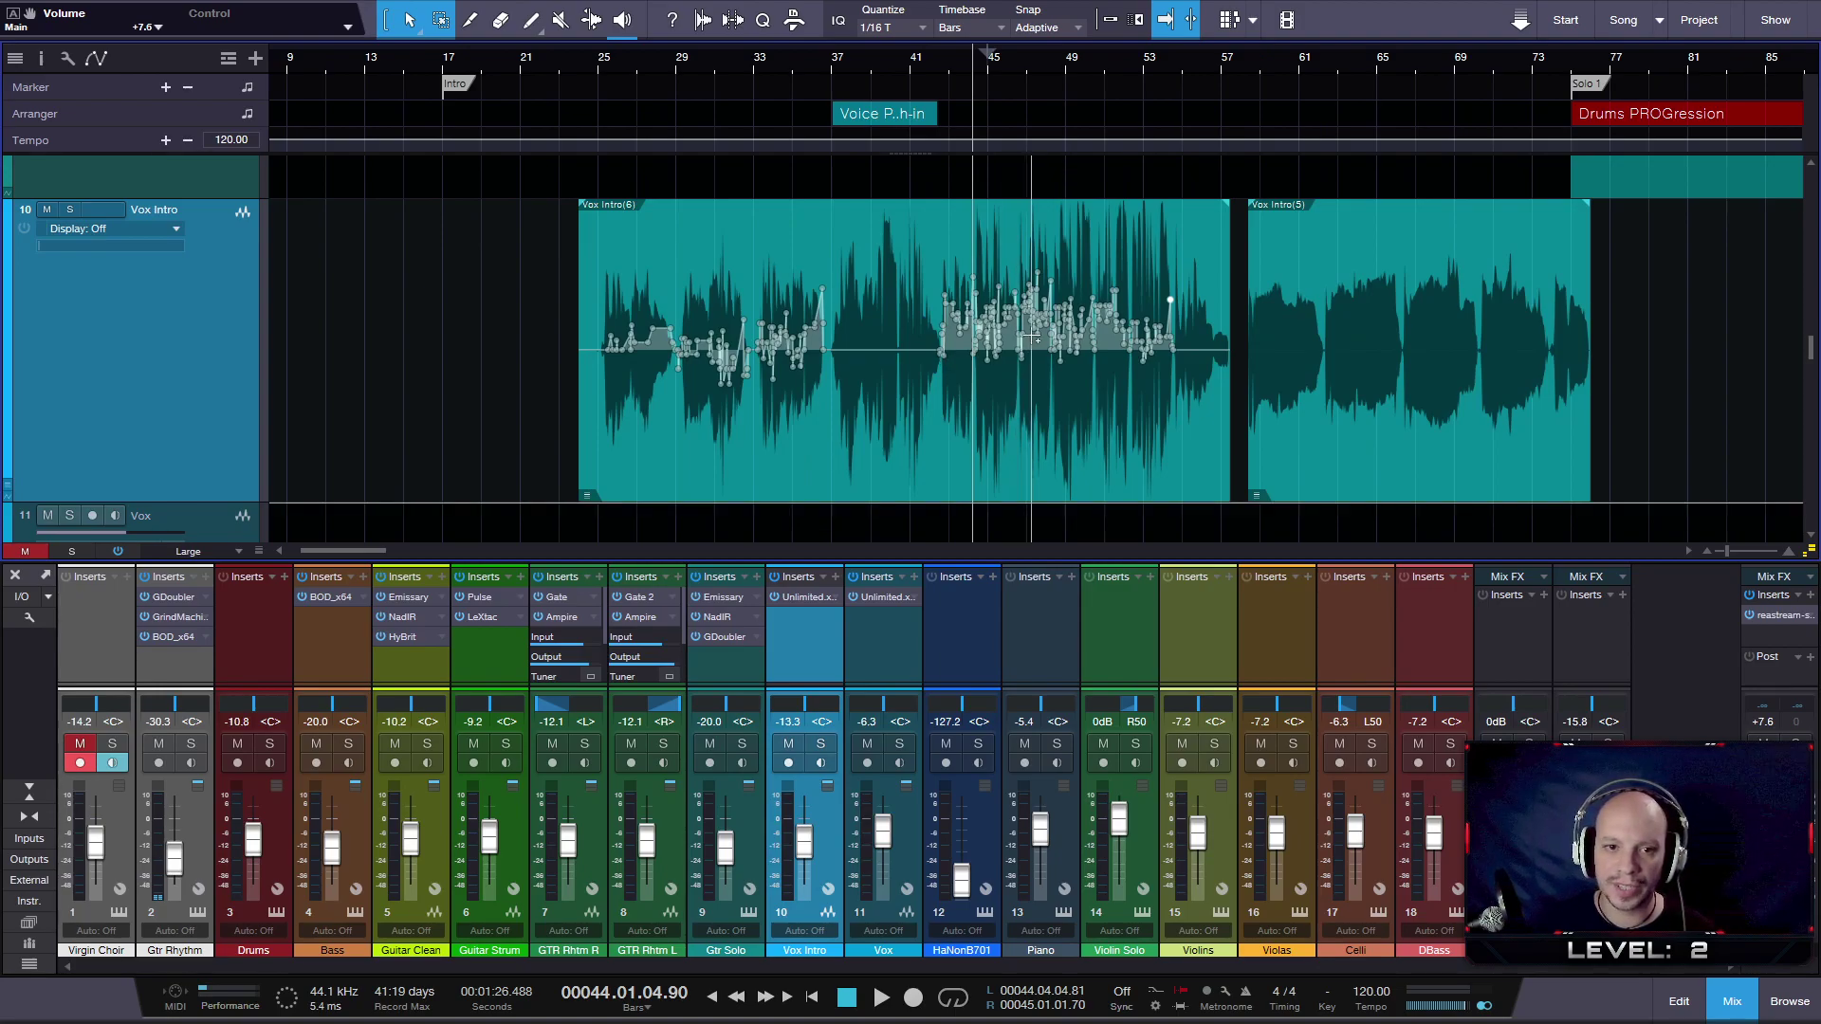
pyautogui.press('e')
pyautogui.press('e')
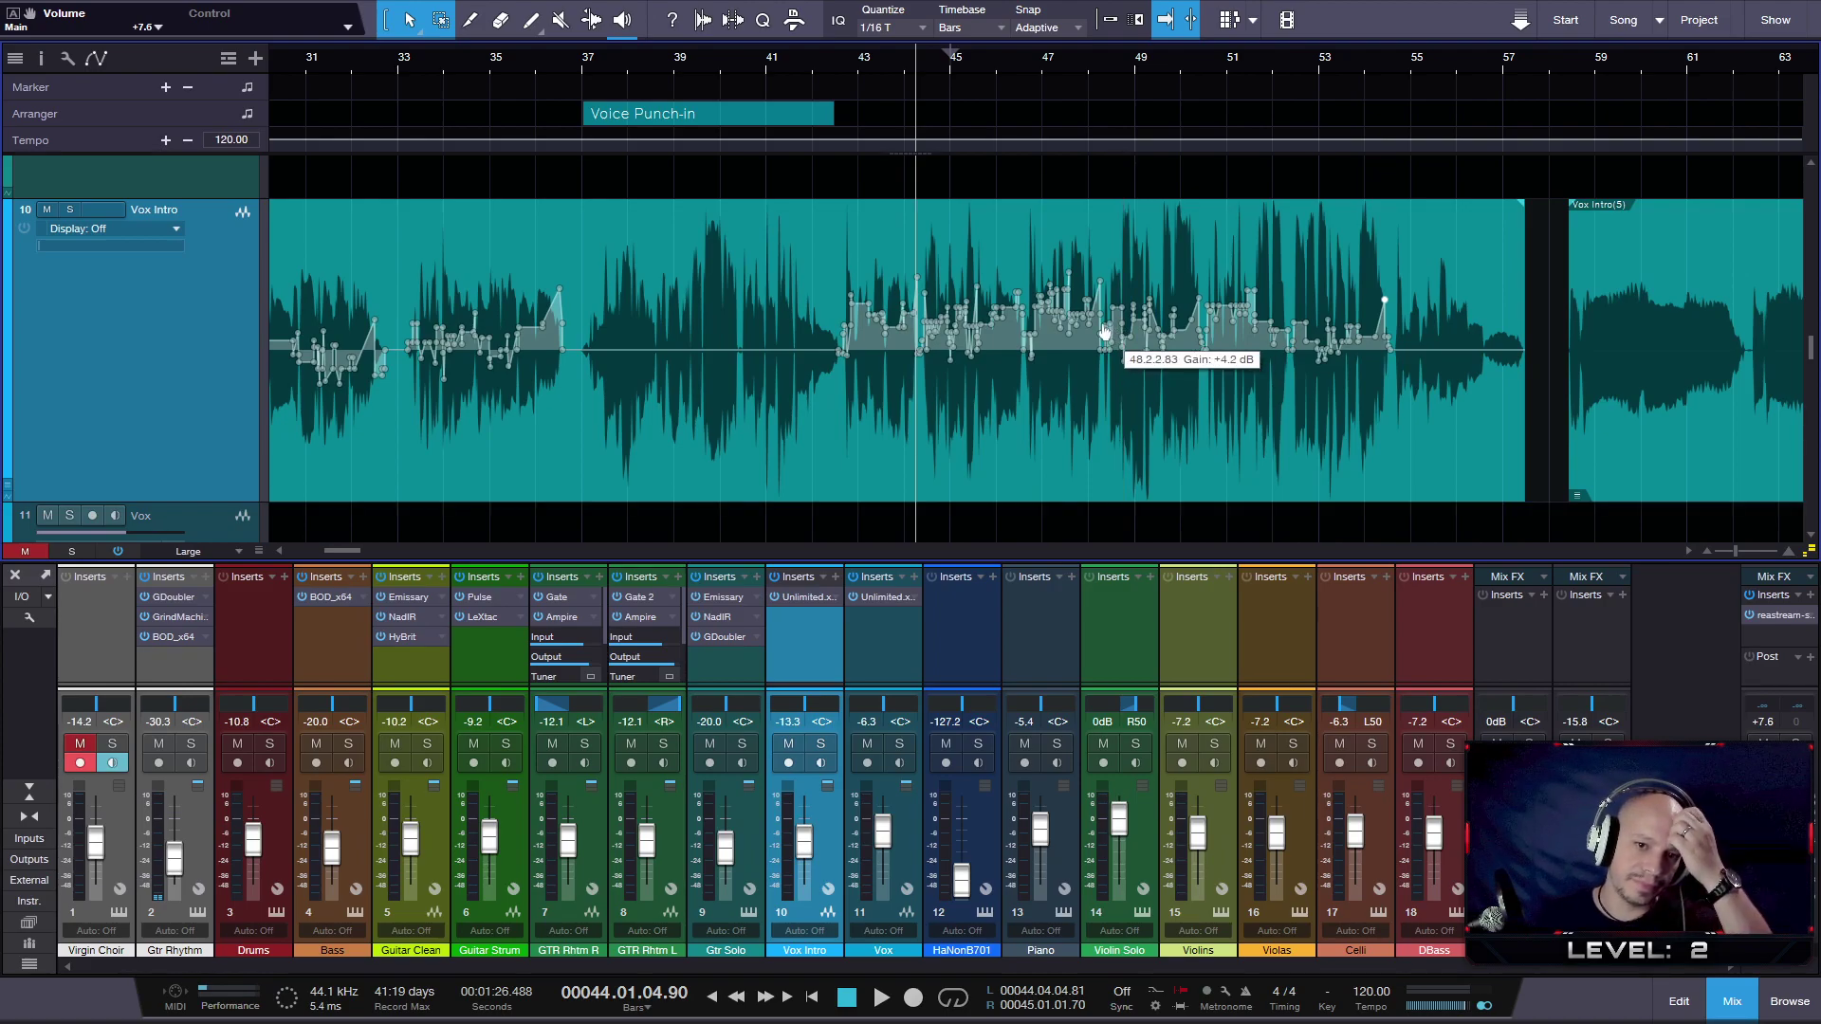
pyautogui.scroll(2, 1413, 387)
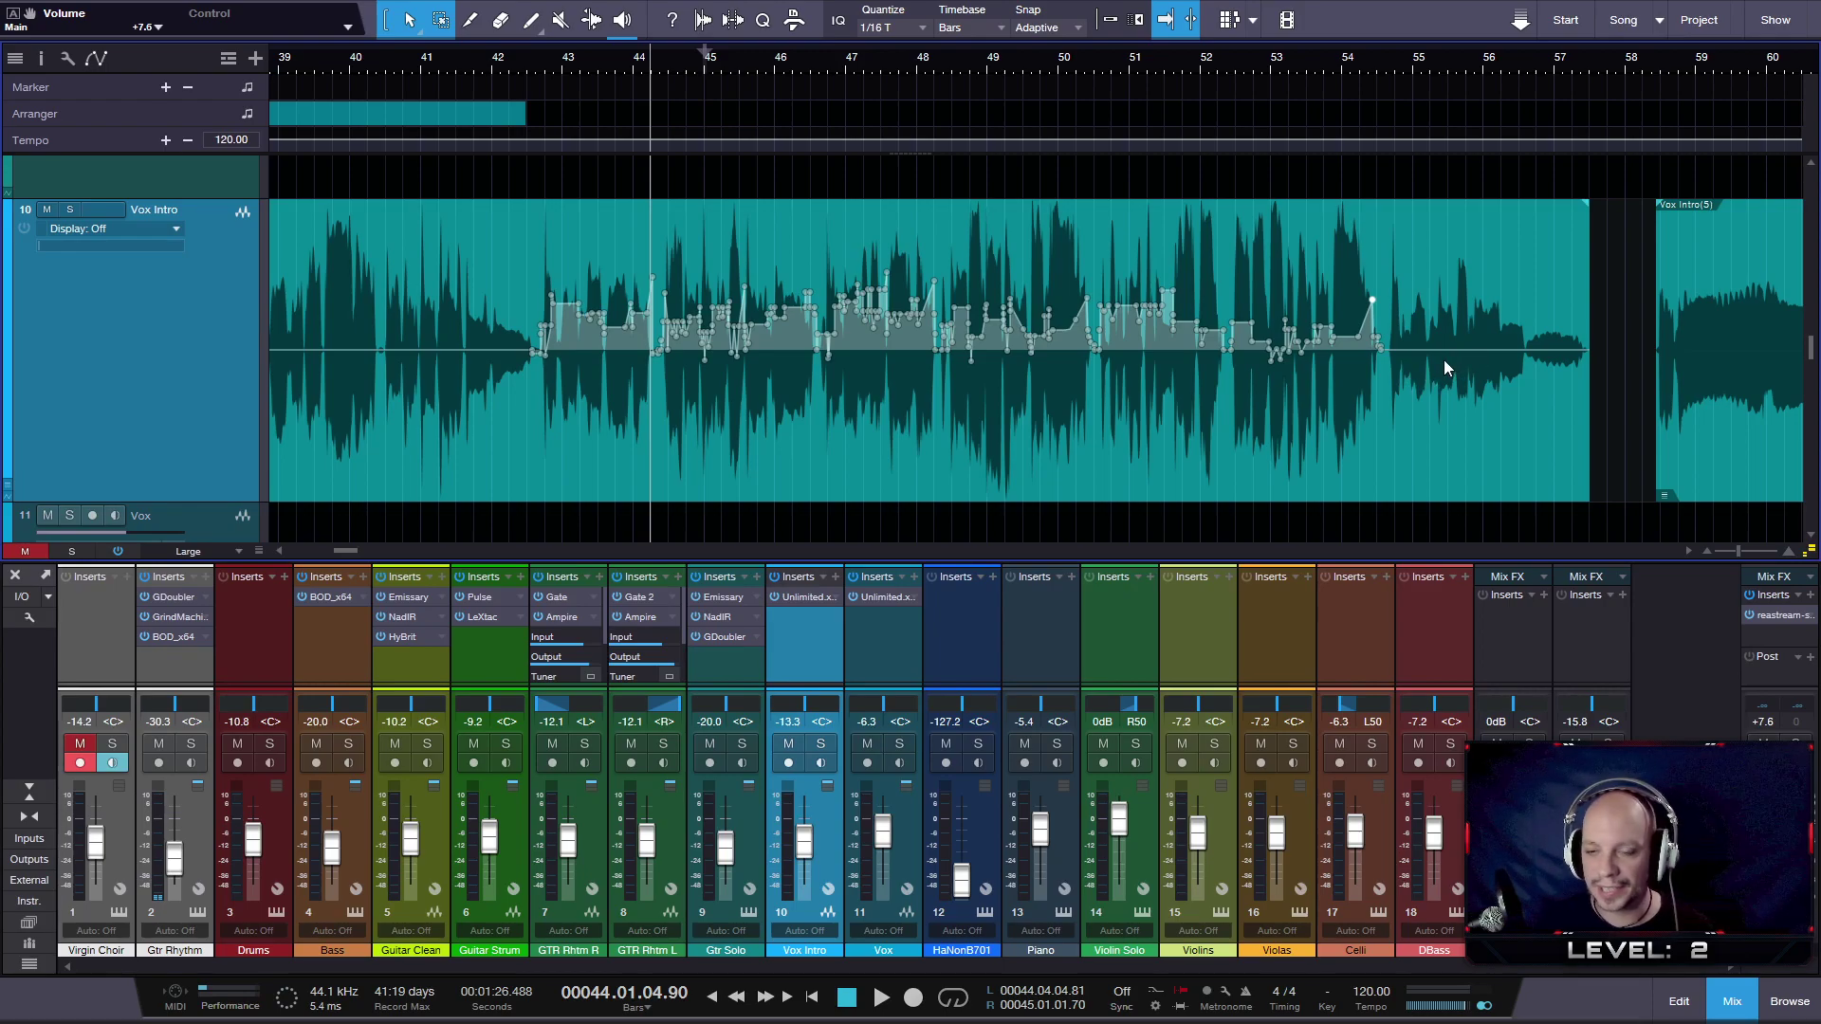
# - Play back the unedited phrase of the Vox Intro clip starting just past 54.3
pyautogui.scroll(4, 1443, 360)
pyautogui.scroll(4, 1265, 362)
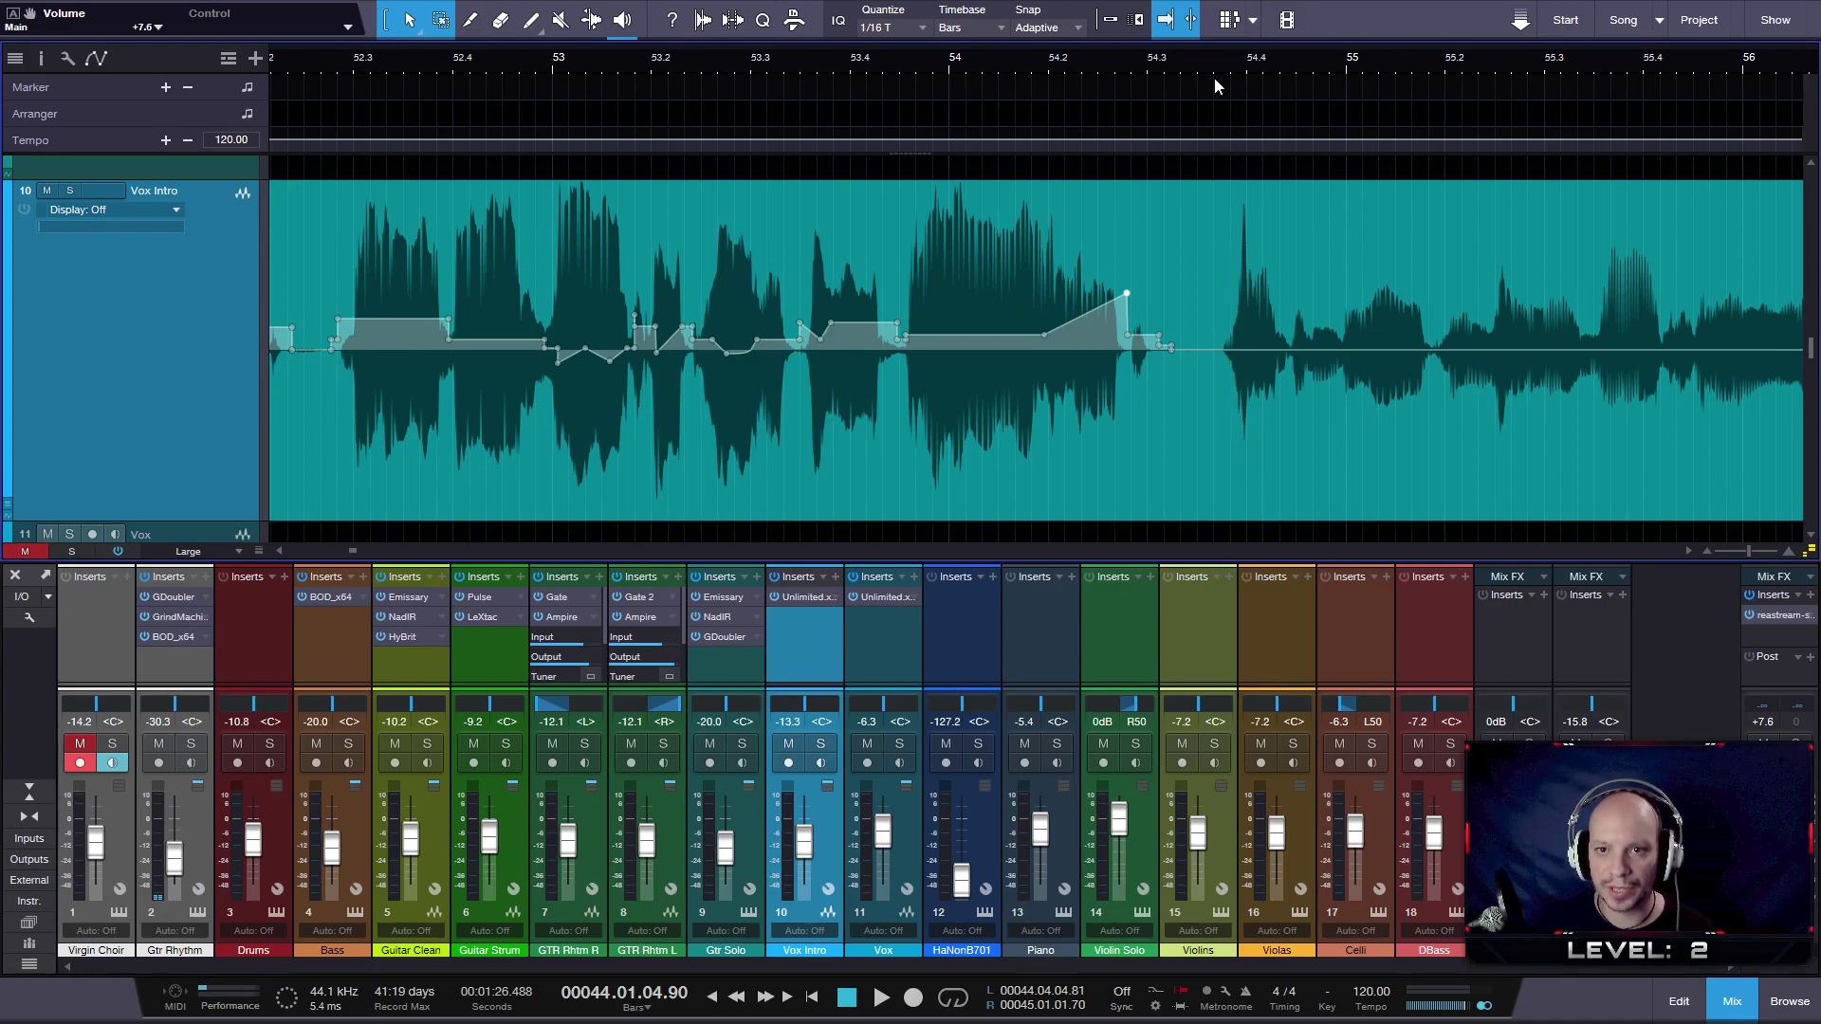
pyautogui.click(1202, 53)
pyautogui.click(1200, 53)
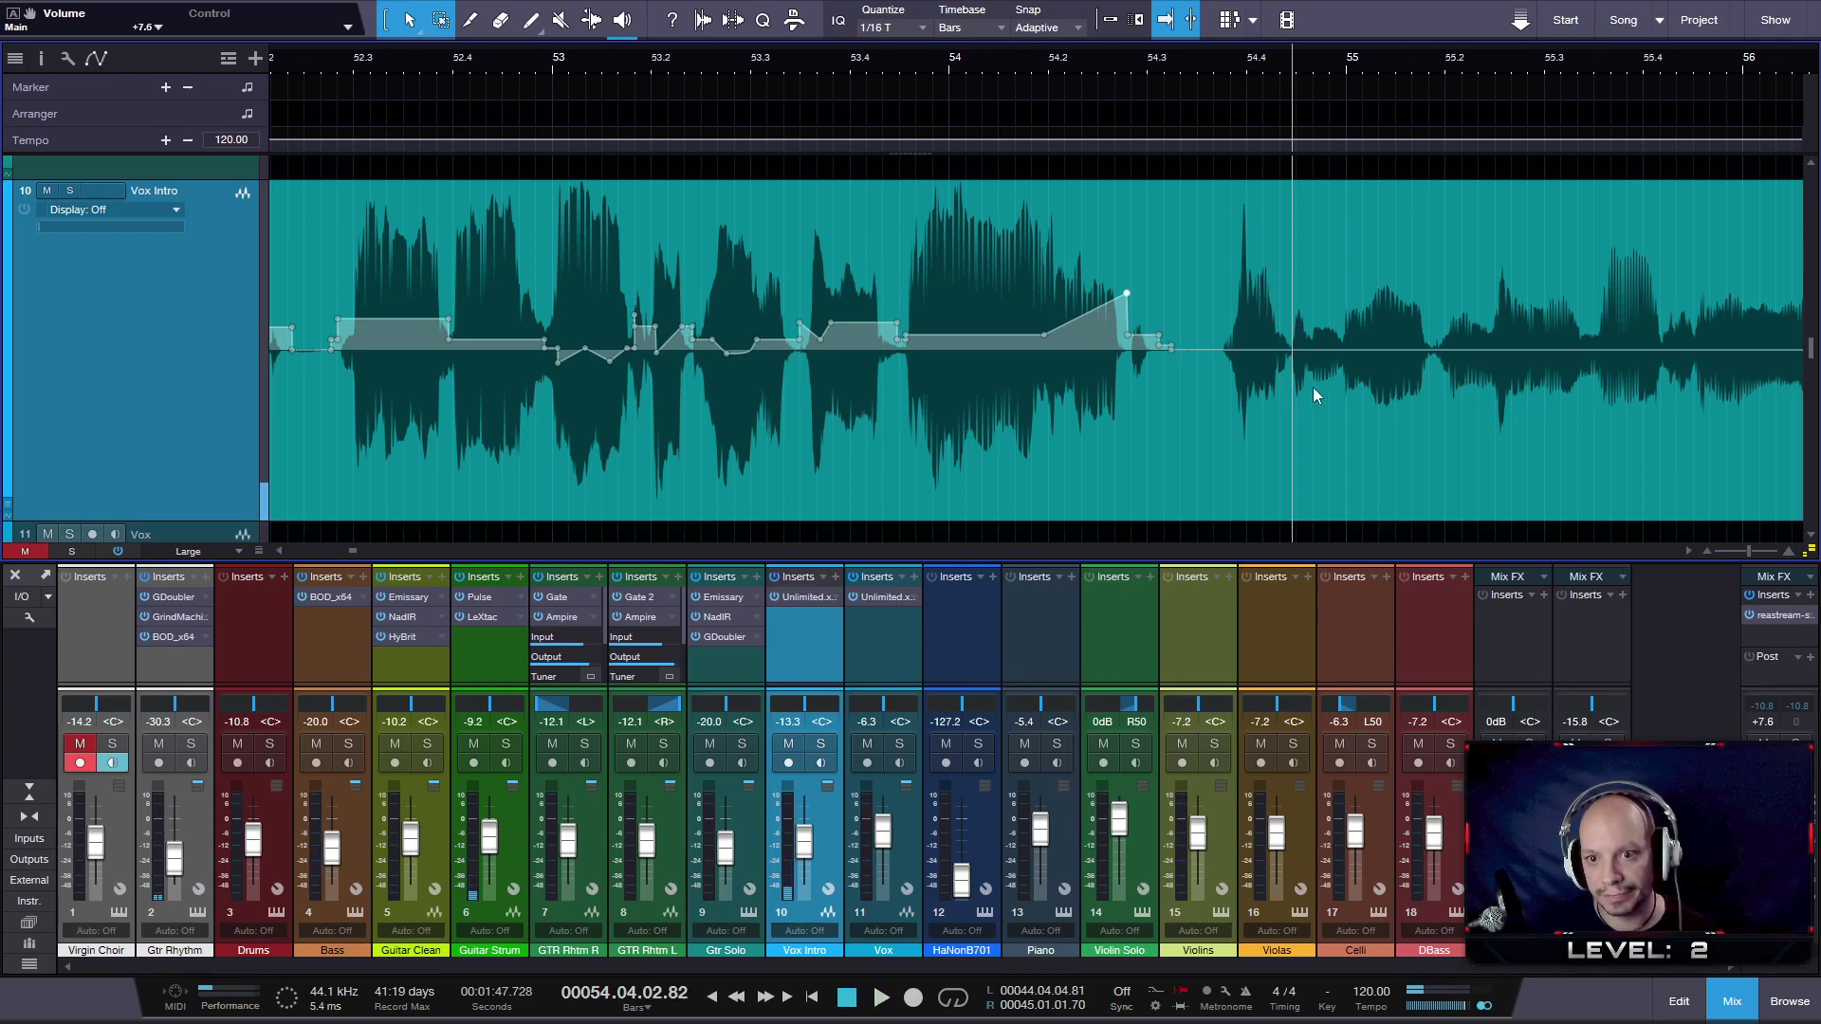
# - Tame the loud peak just before 54.4 with a gain envelope dip, play back from 54.3.3.46 and make the dip shallower
pyautogui.scroll(5, 1312, 393)
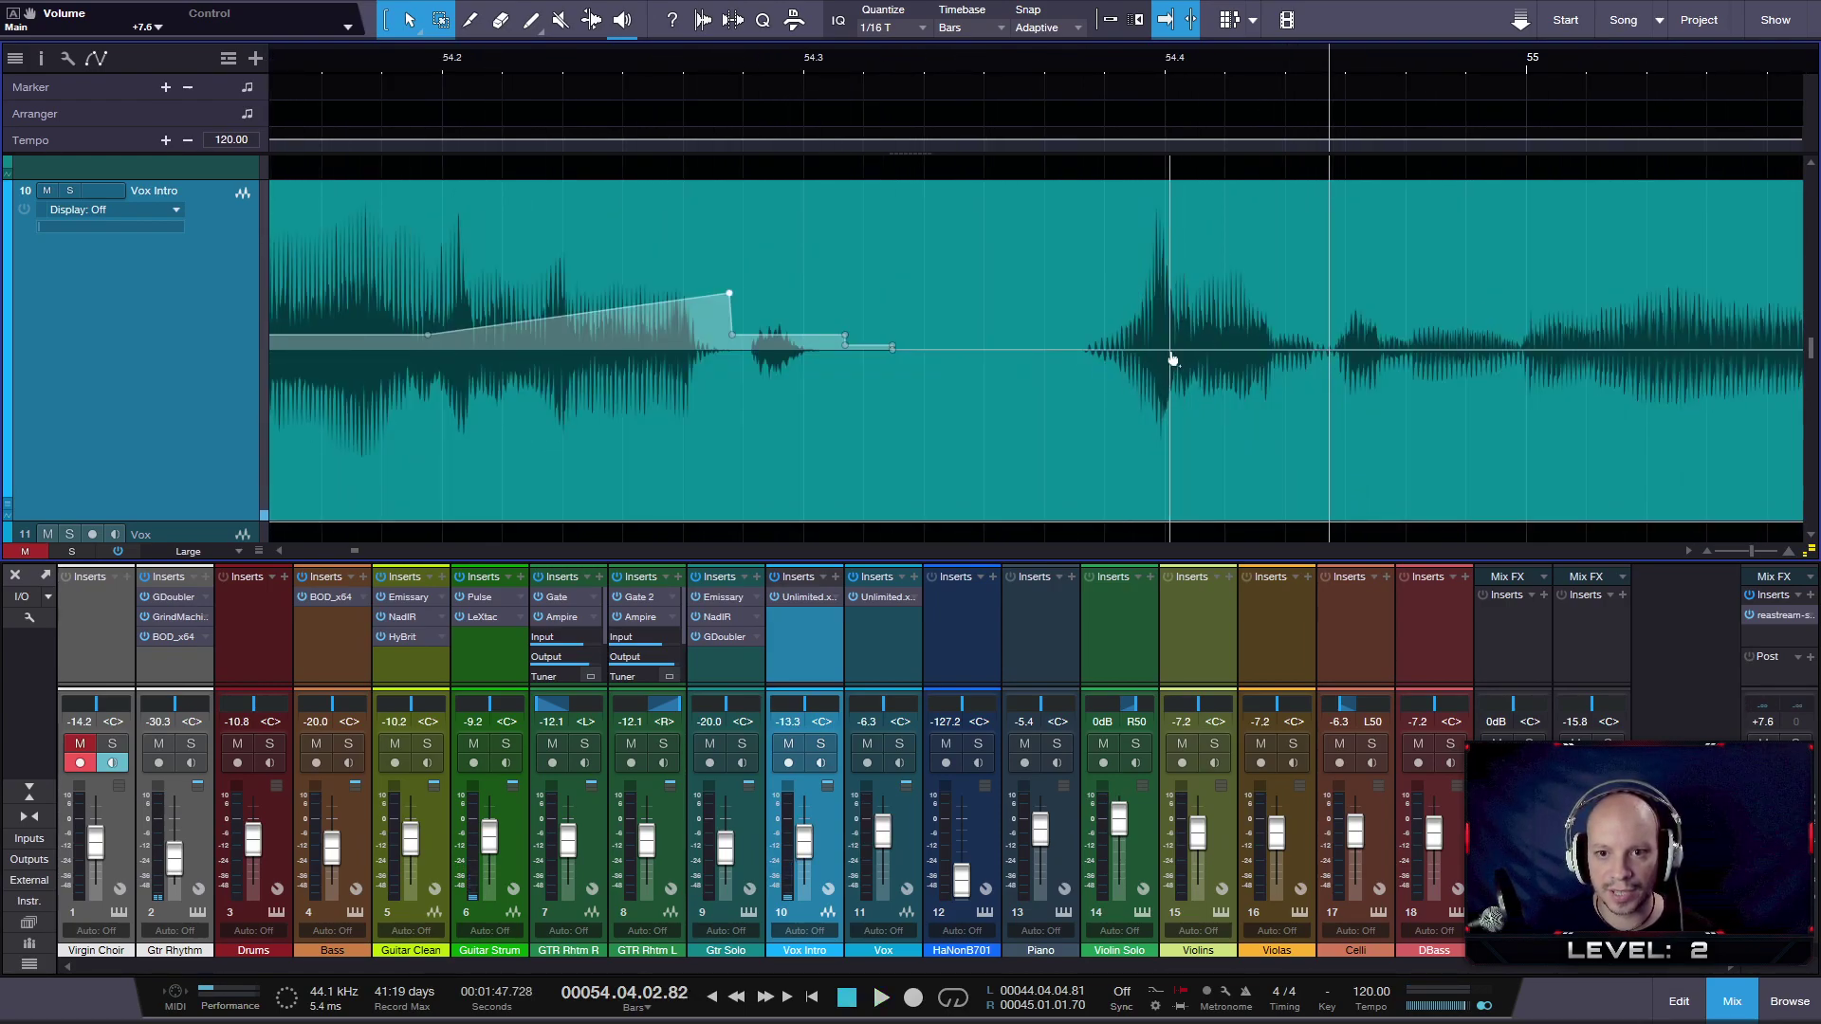
pyautogui.click(1184, 353)
pyautogui.click(1097, 353)
pyautogui.moveTo(1159, 353); pyautogui.dragTo(1159, 433)
pyautogui.click(1026, 59)
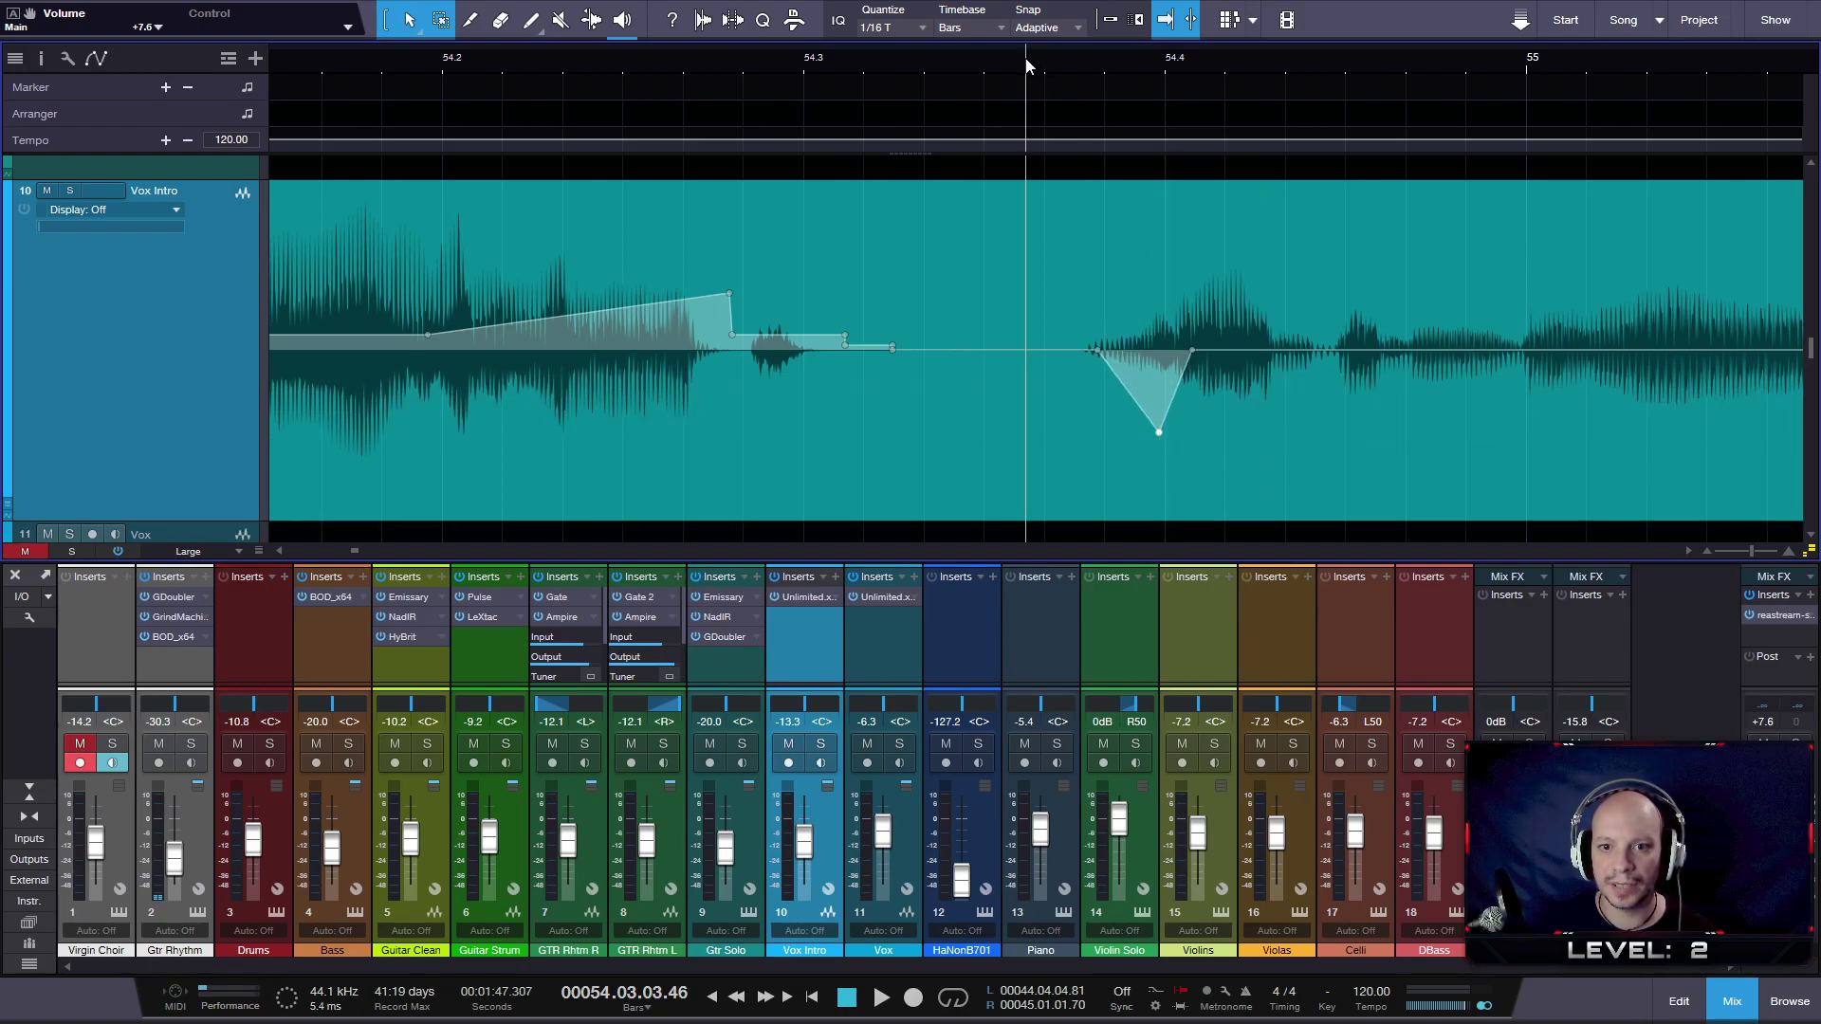
pyautogui.press('space')
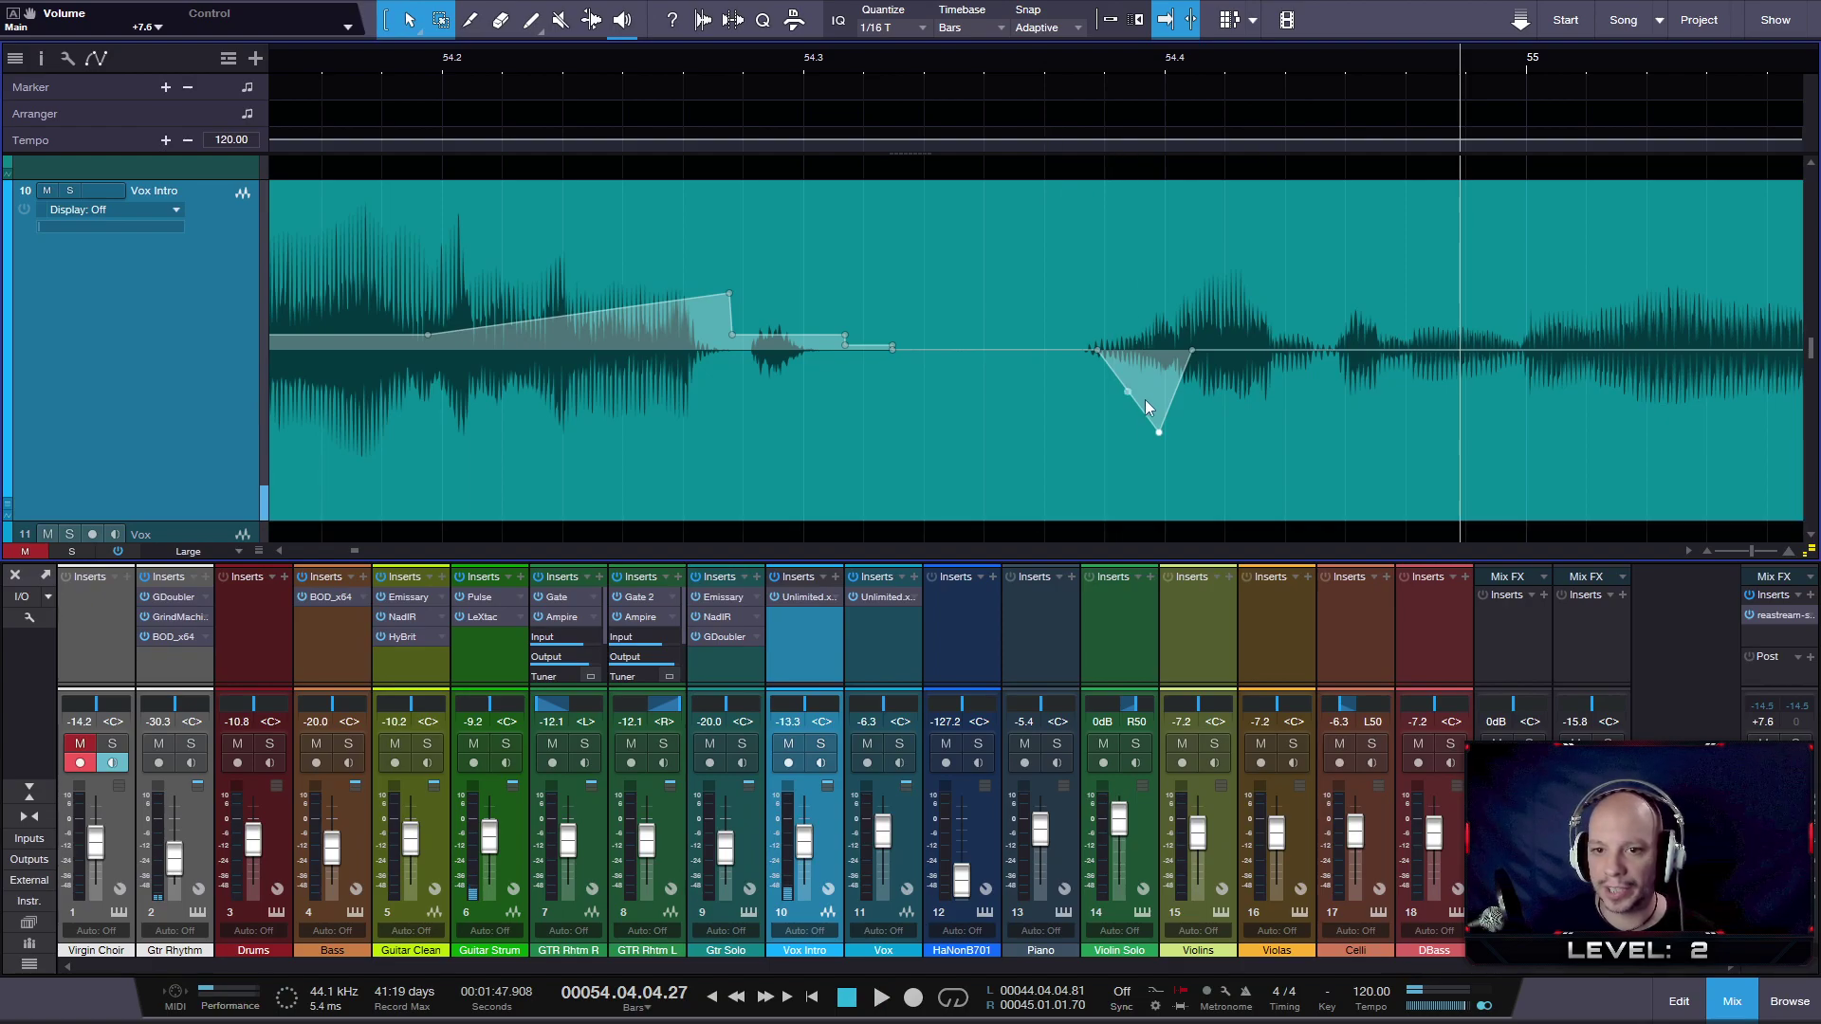
pyautogui.moveTo(1159, 434); pyautogui.dragTo(1161, 378)
# - Mark the quiet phrase from 54.4.2.20 to just past 55.2 with envelope points and raise its gain by 3.6 dB
pyautogui.moveTo(1399, 59); pyautogui.dragTo(1123, 59)
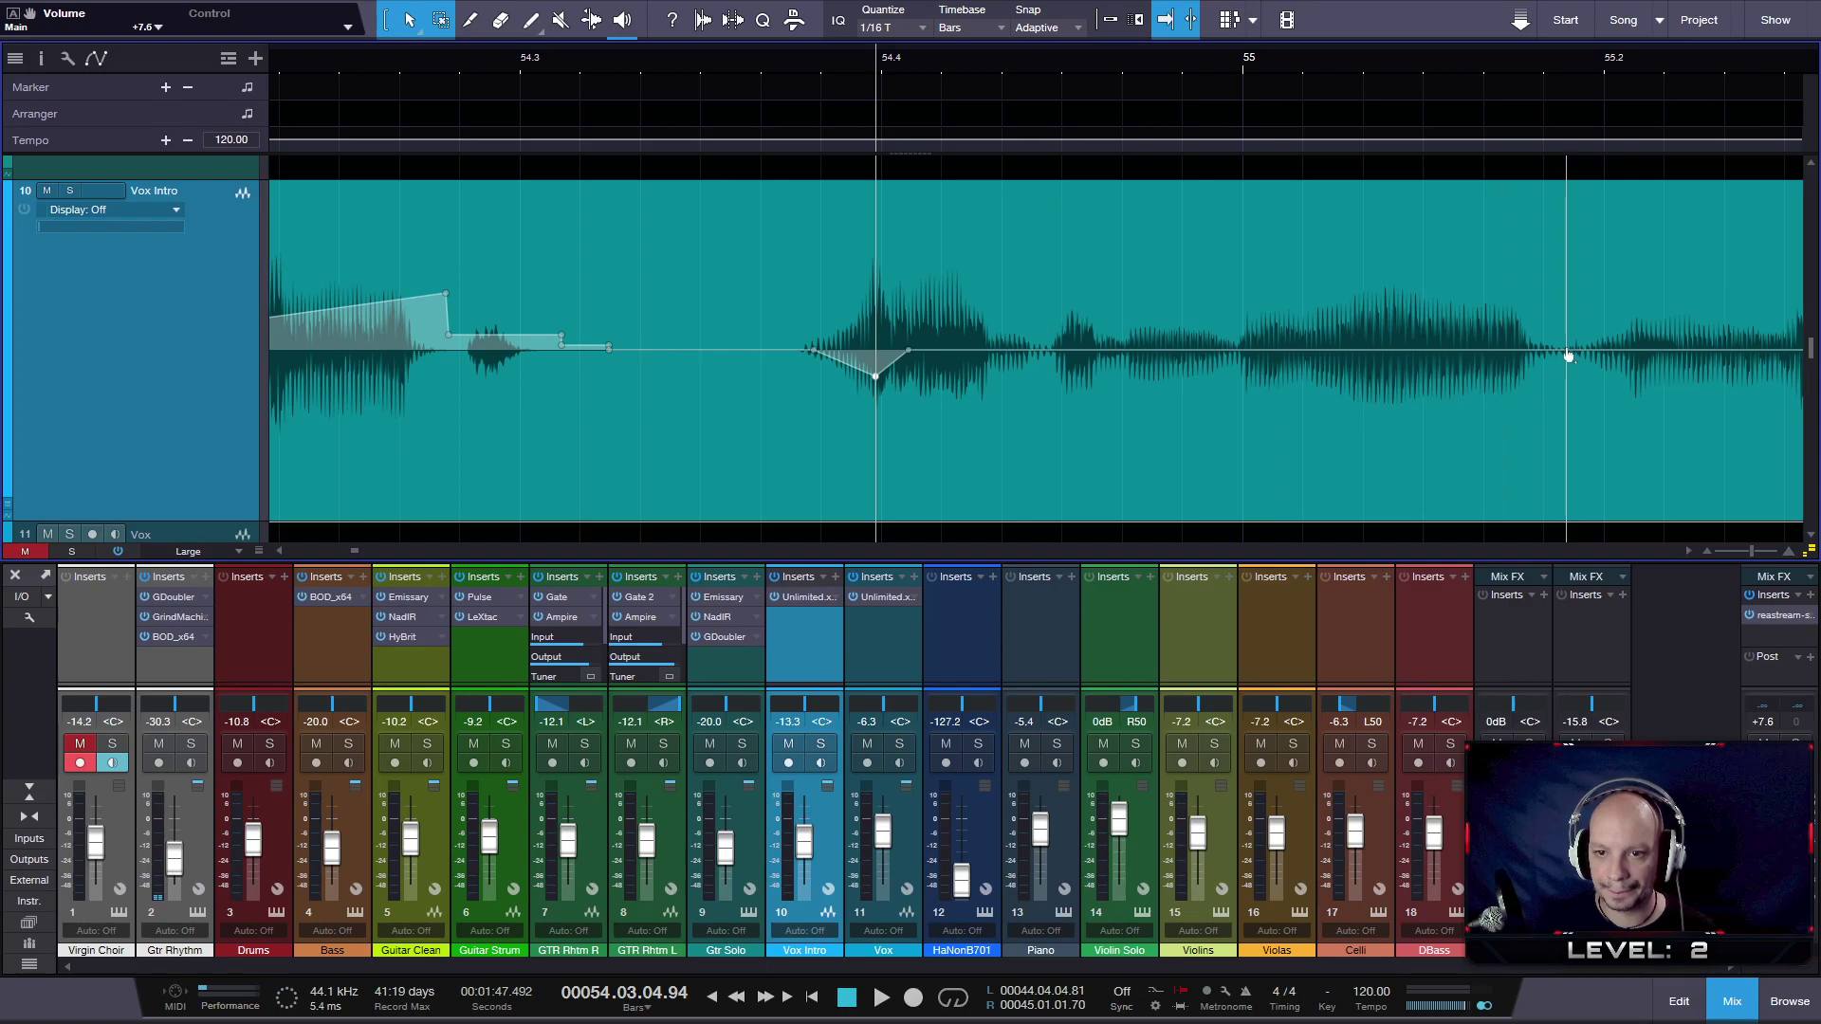
pyautogui.scroll(-2, 1569, 357)
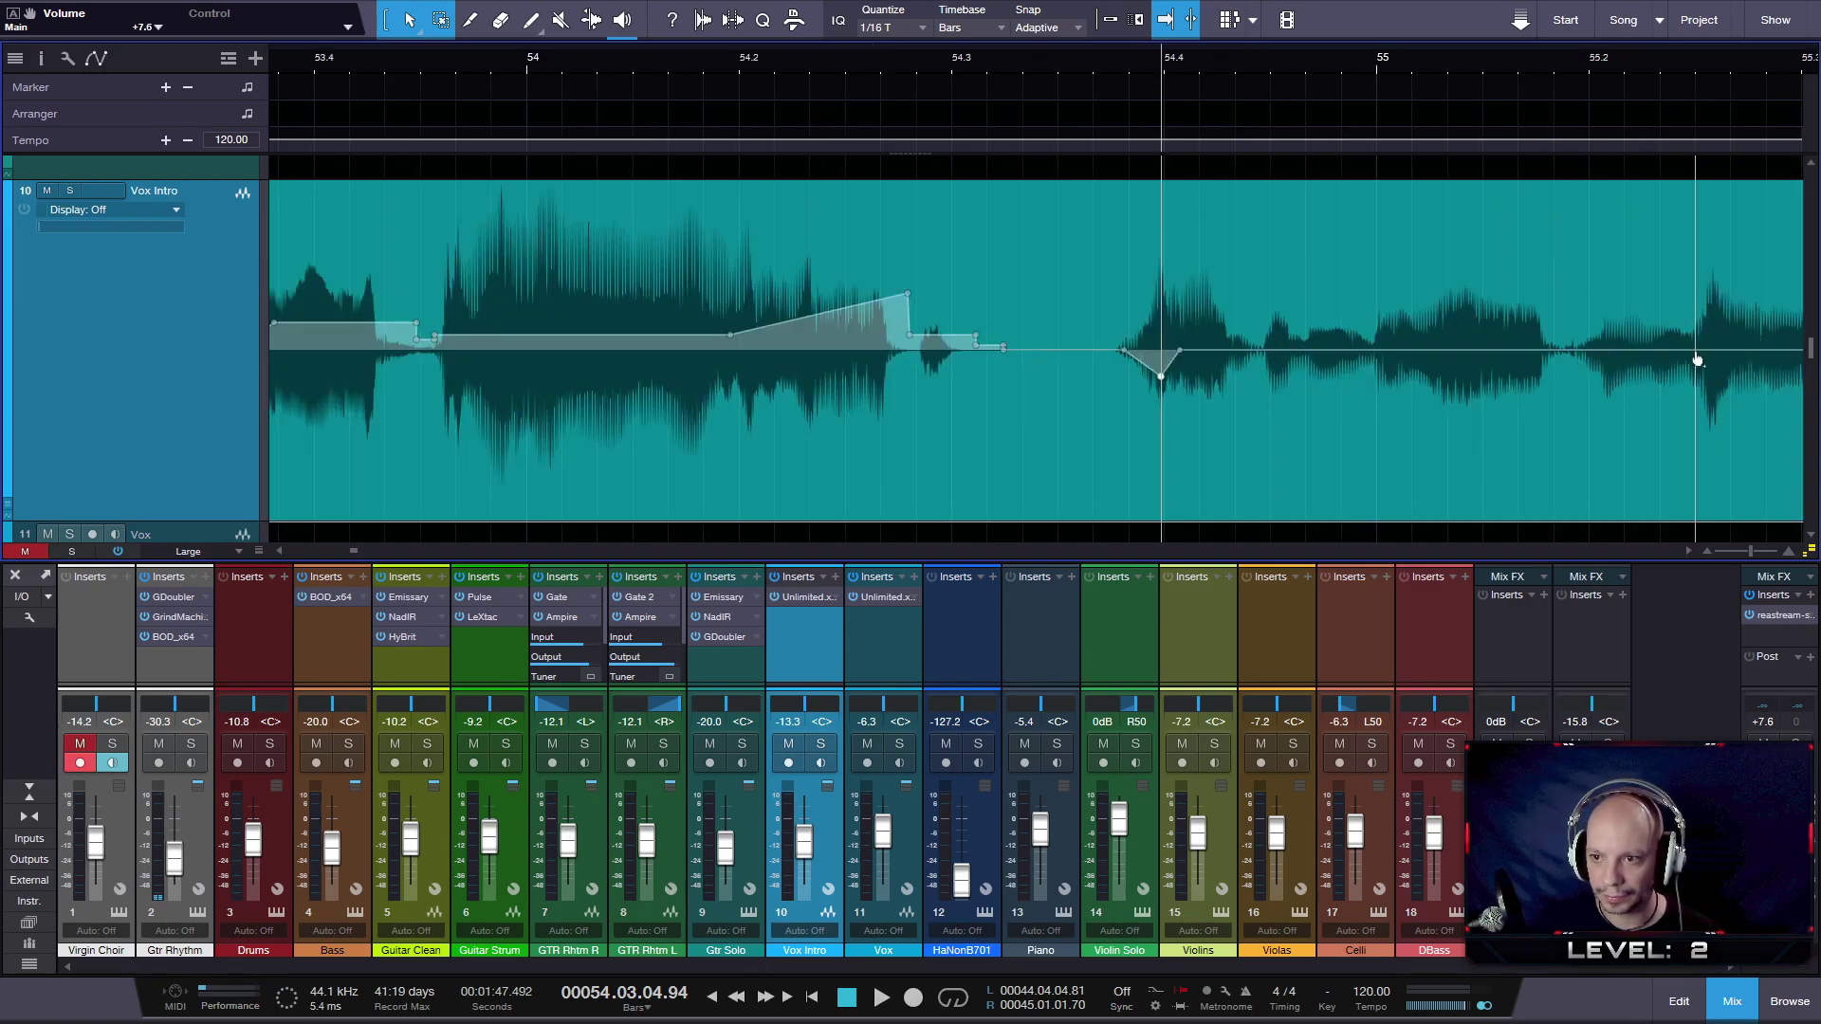
pyautogui.click(1227, 351)
pyautogui.moveTo(1367, 282); pyautogui.dragTo(1362, 210)
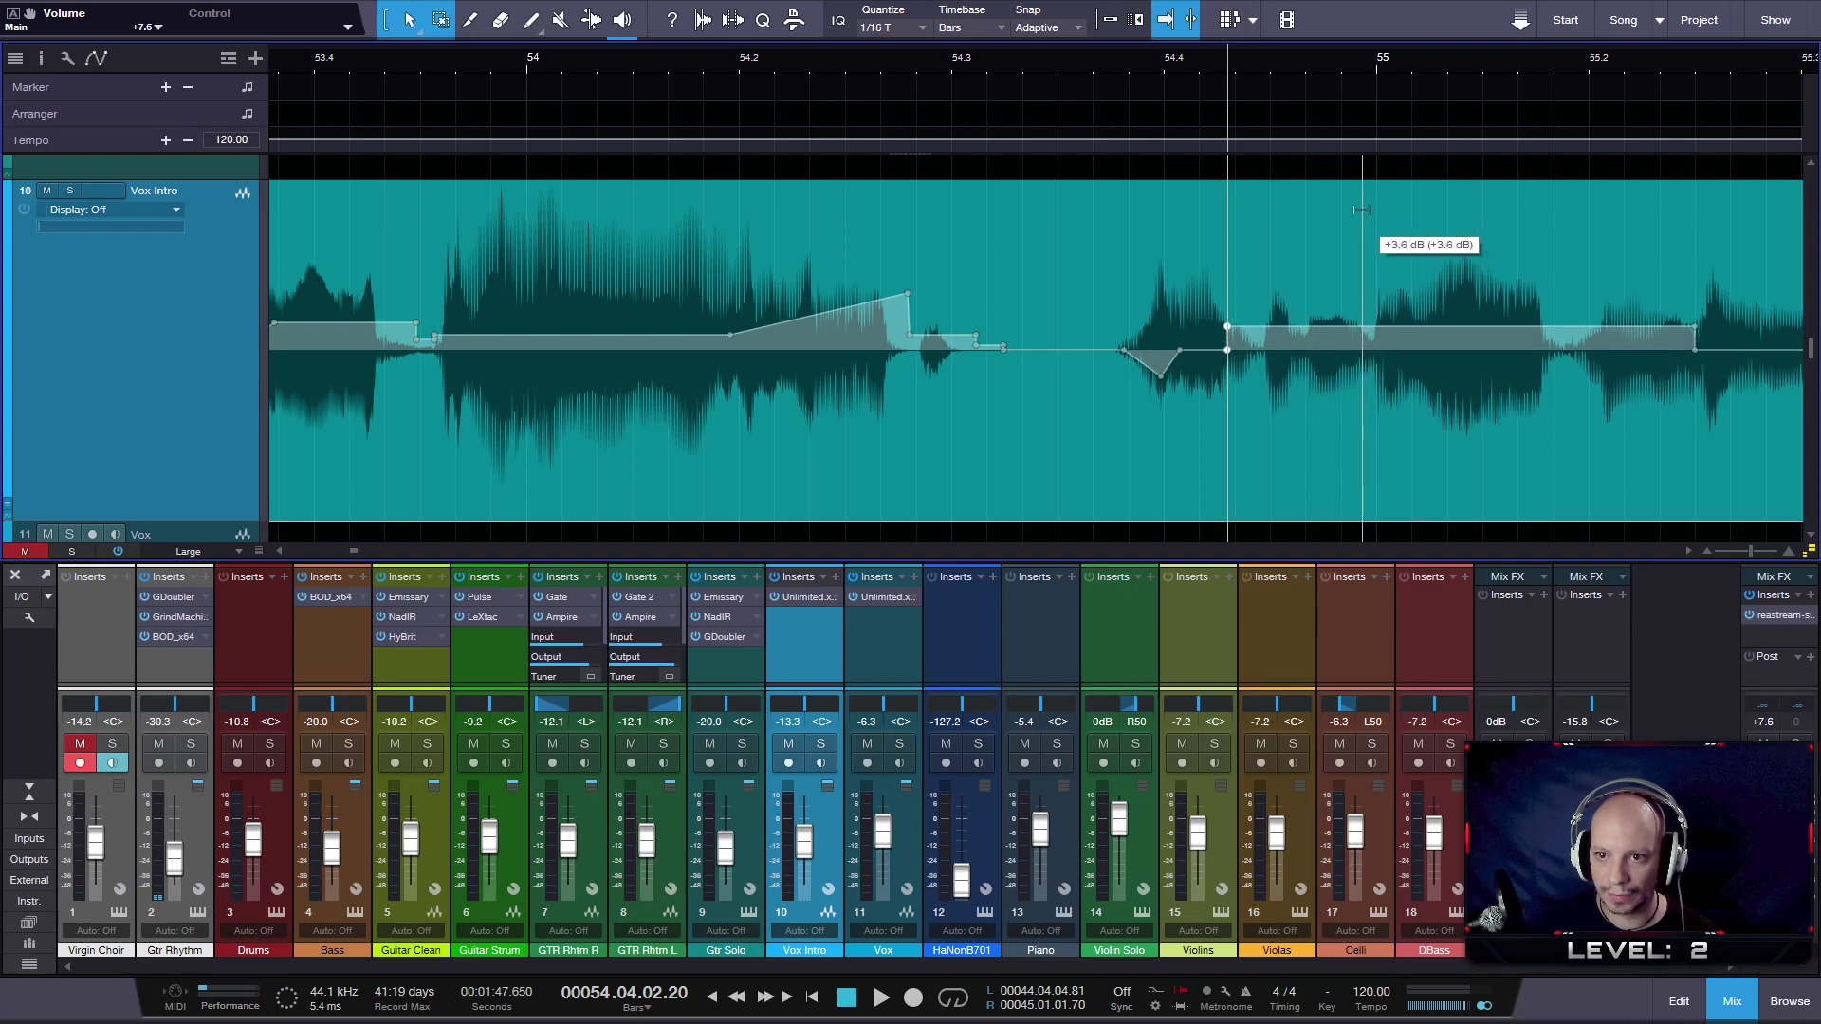
# - Isolate the louder word between bar 55 and 55.1.4.52 and lower its envelope segment to slightly above zero gain
pyautogui.click(1368, 332)
pyautogui.click(1562, 328)
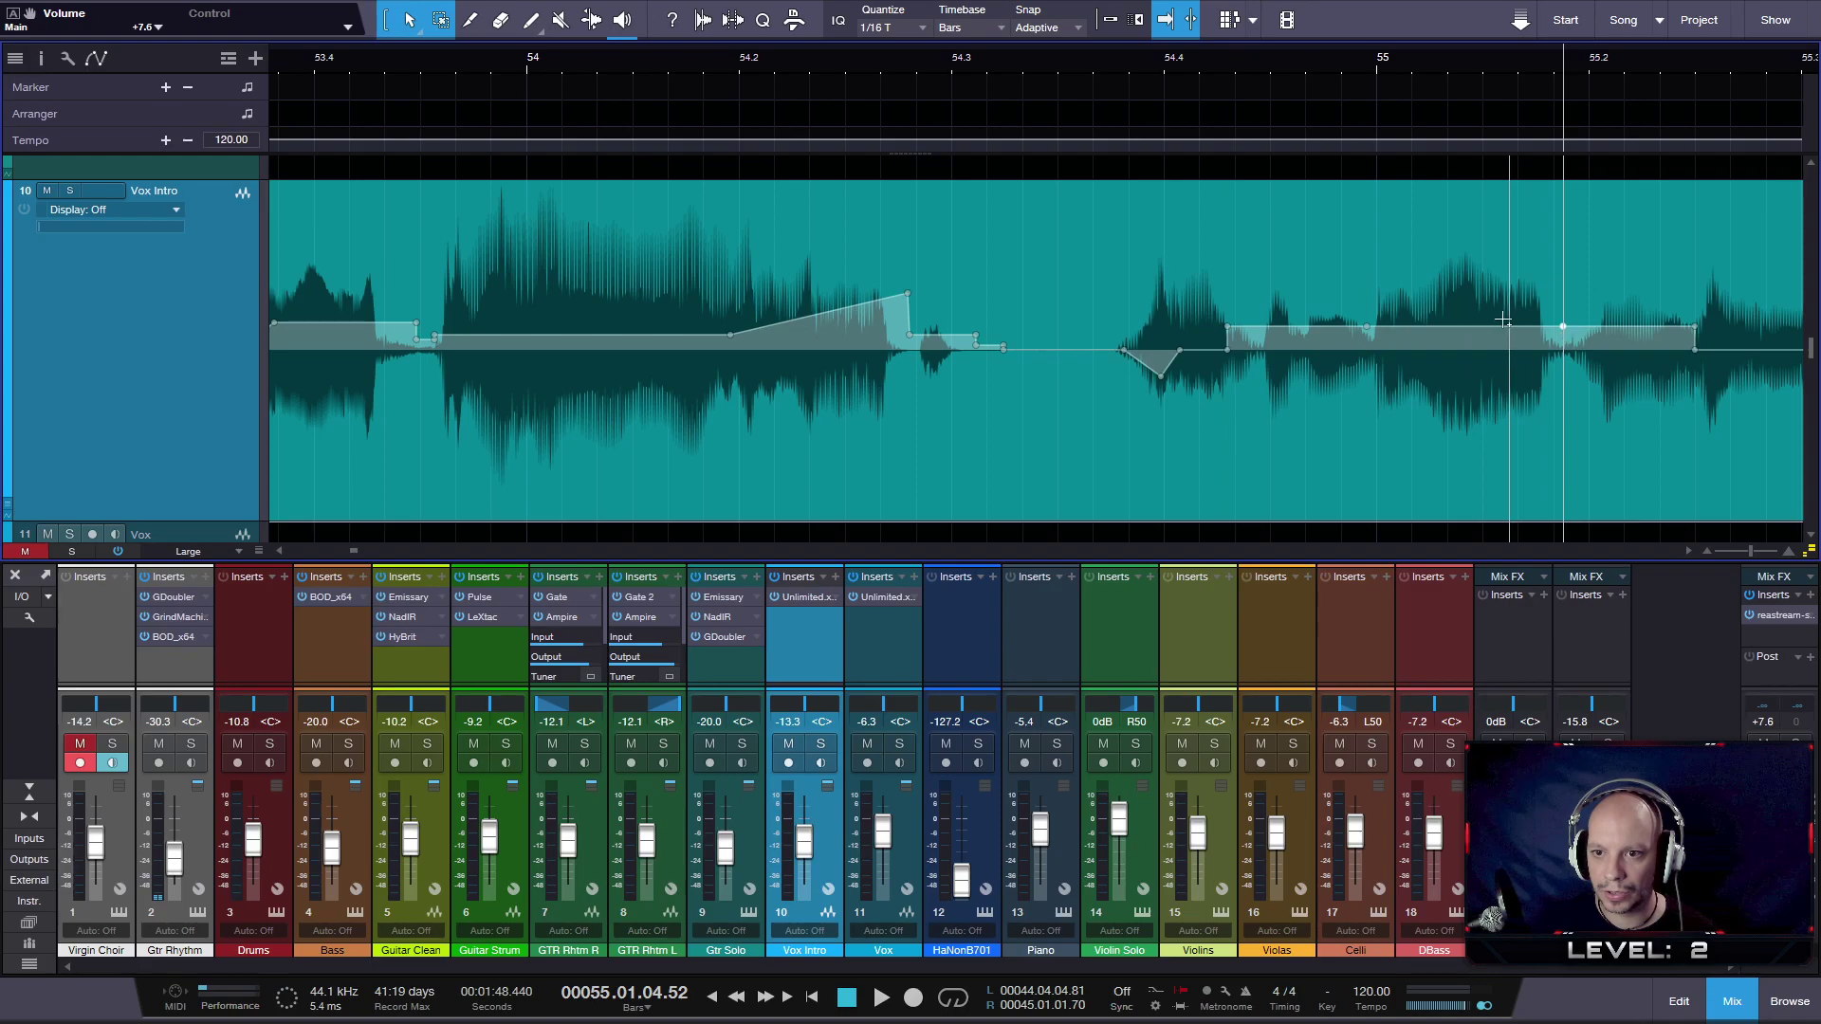
pyautogui.moveTo(1455, 237); pyautogui.dragTo(1456, 239)
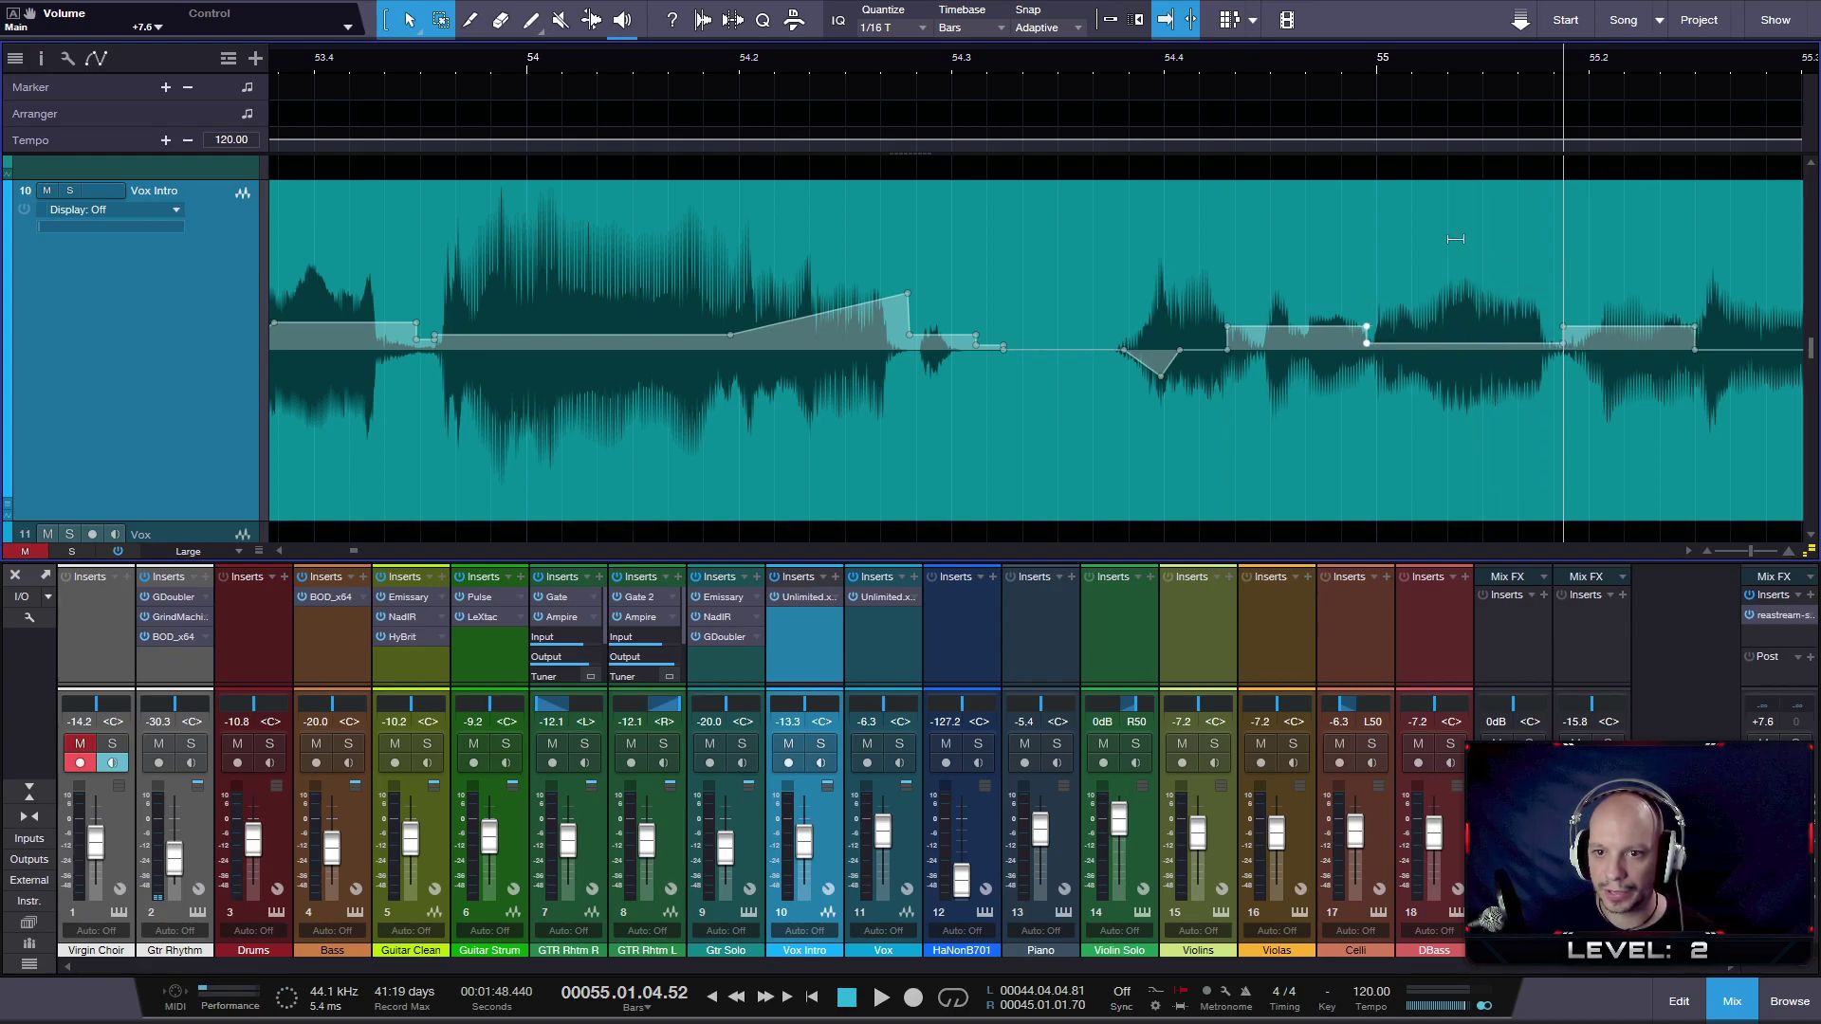
# - Dip the gain envelope to -2.1 dB at 55.2.3.38, with a closing point at 55.2.3.95
pyautogui.moveTo(1656, 68); pyautogui.dragTo(1374, 70)
pyautogui.click(1432, 352)
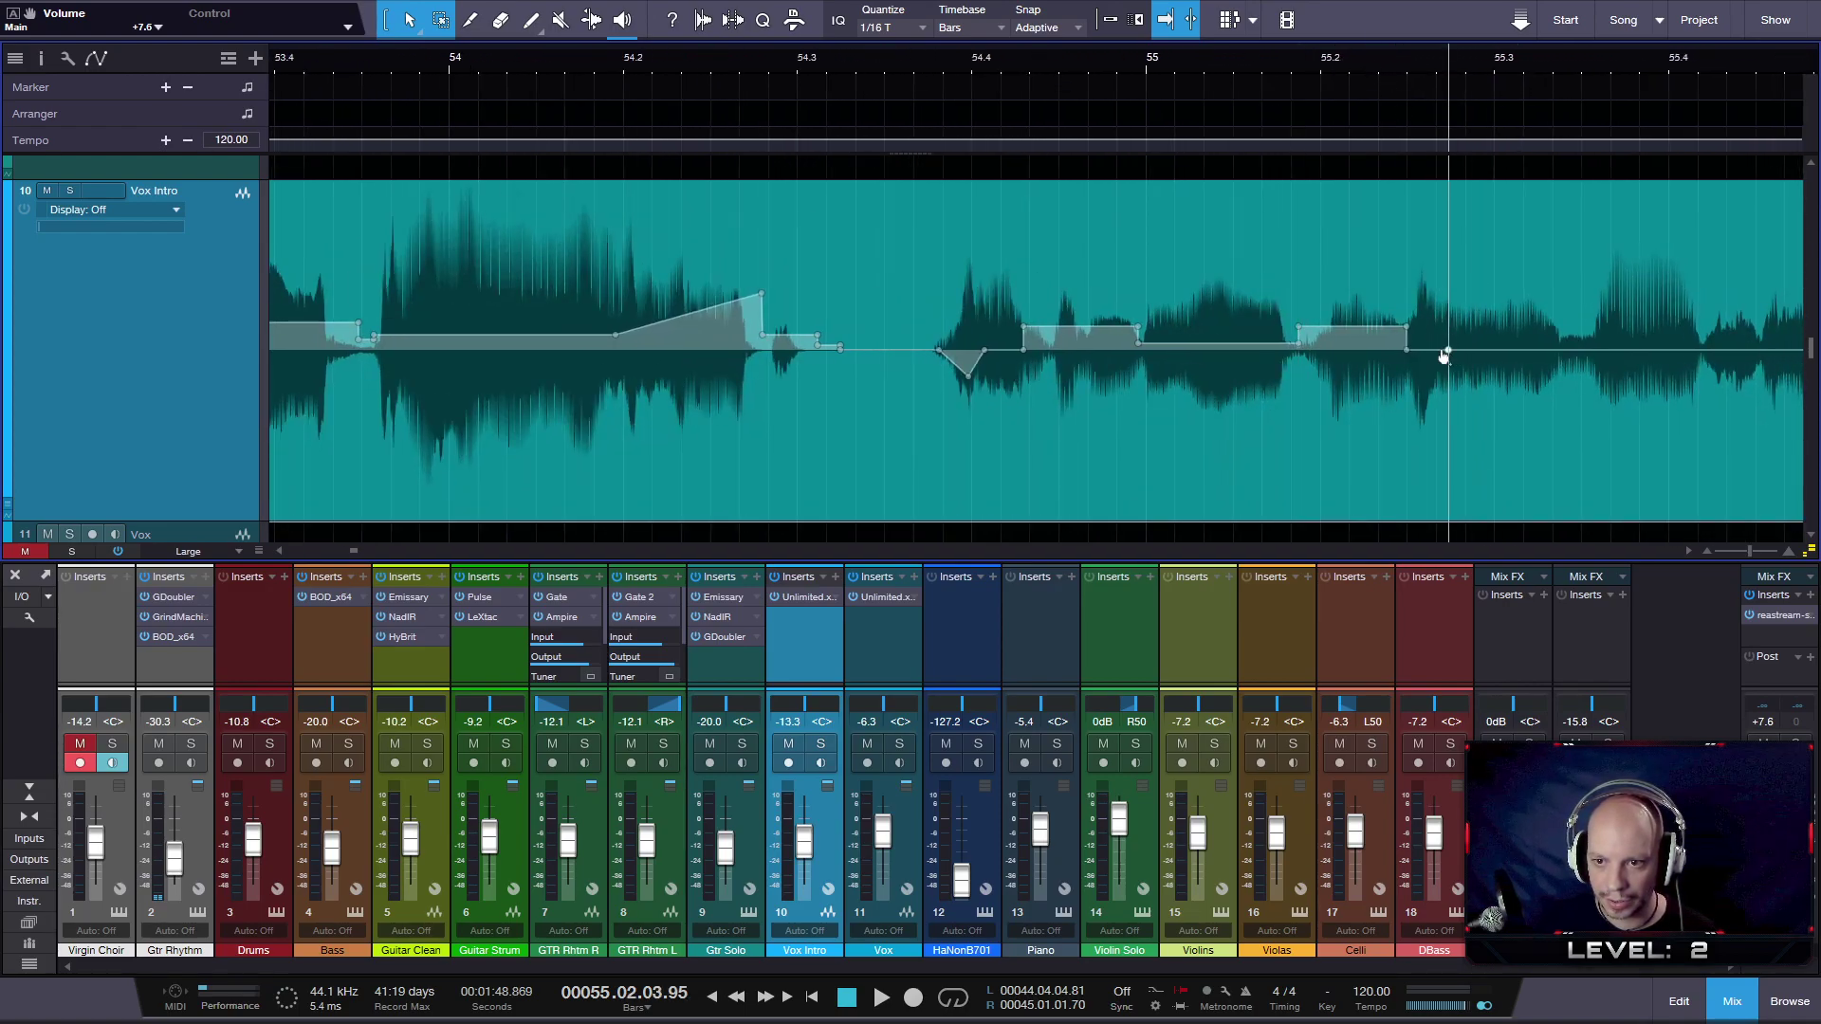
pyautogui.moveTo(1435, 358); pyautogui.dragTo(1425, 377)
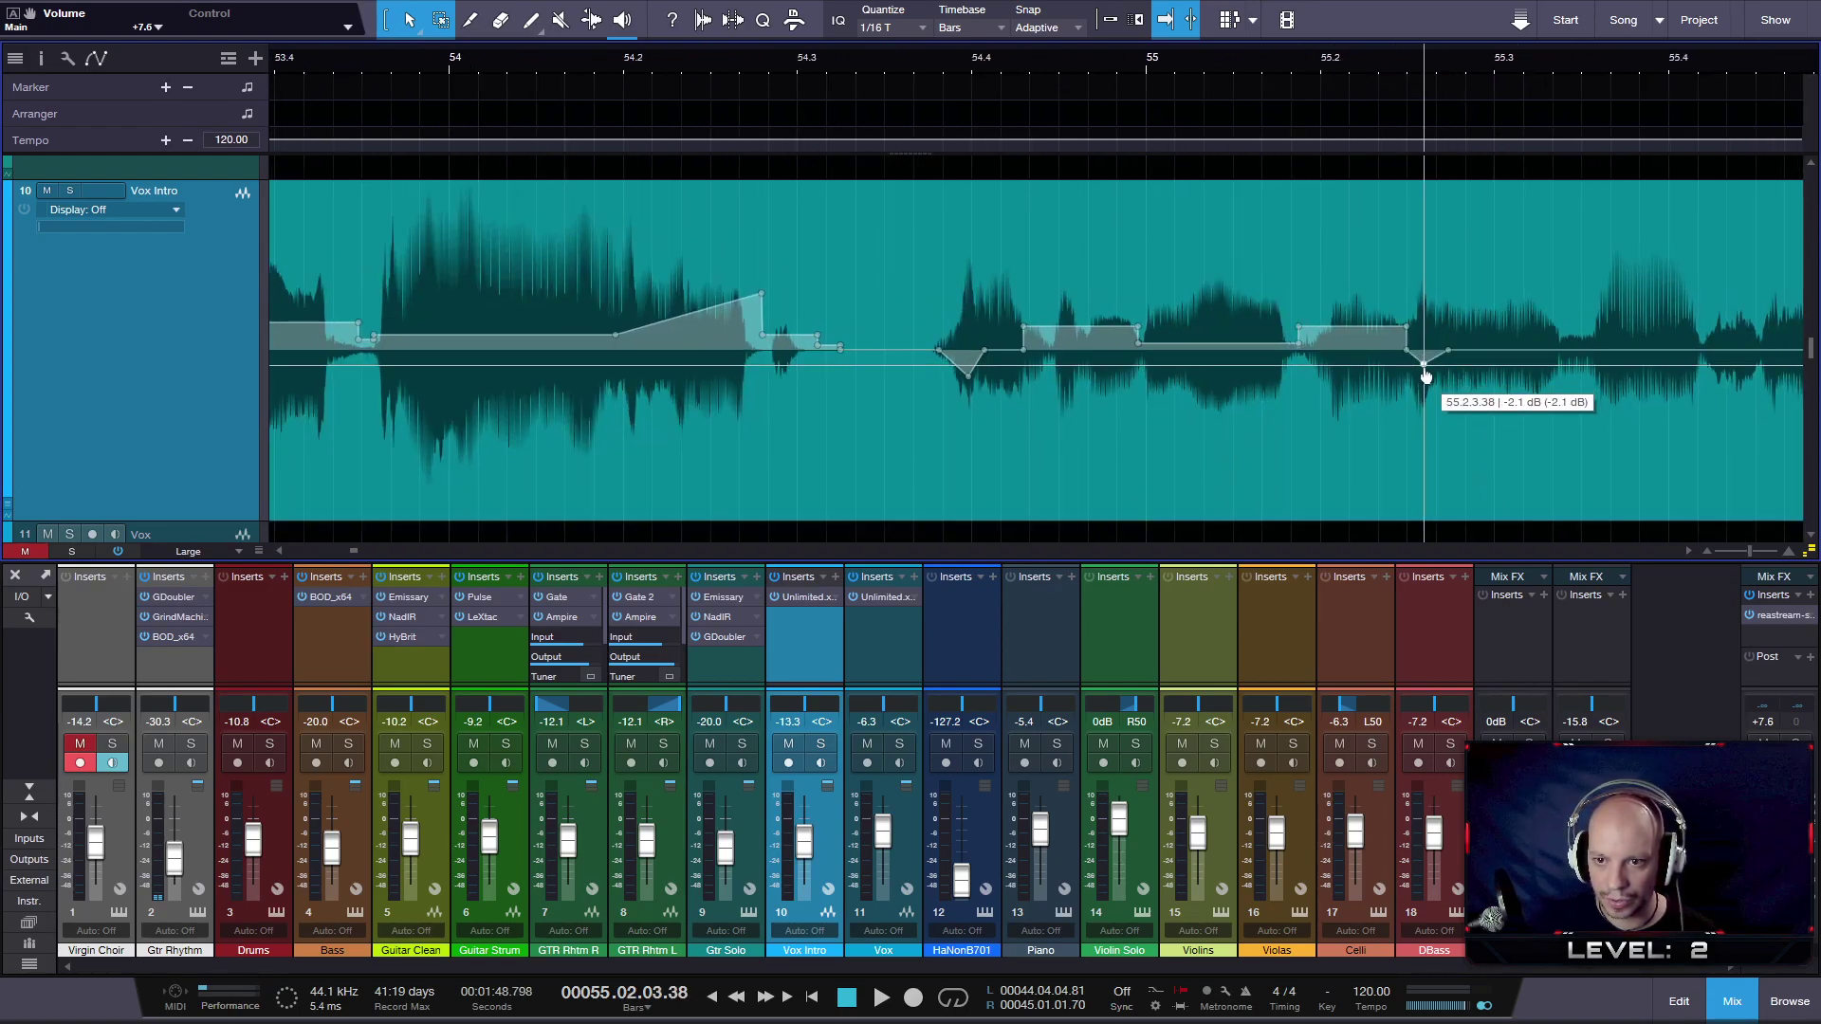
# - Mark the loud word from 55.3.3.32 to 55.4.1.65 with envelope points and lower its gain slightly
pyautogui.click(1602, 350)
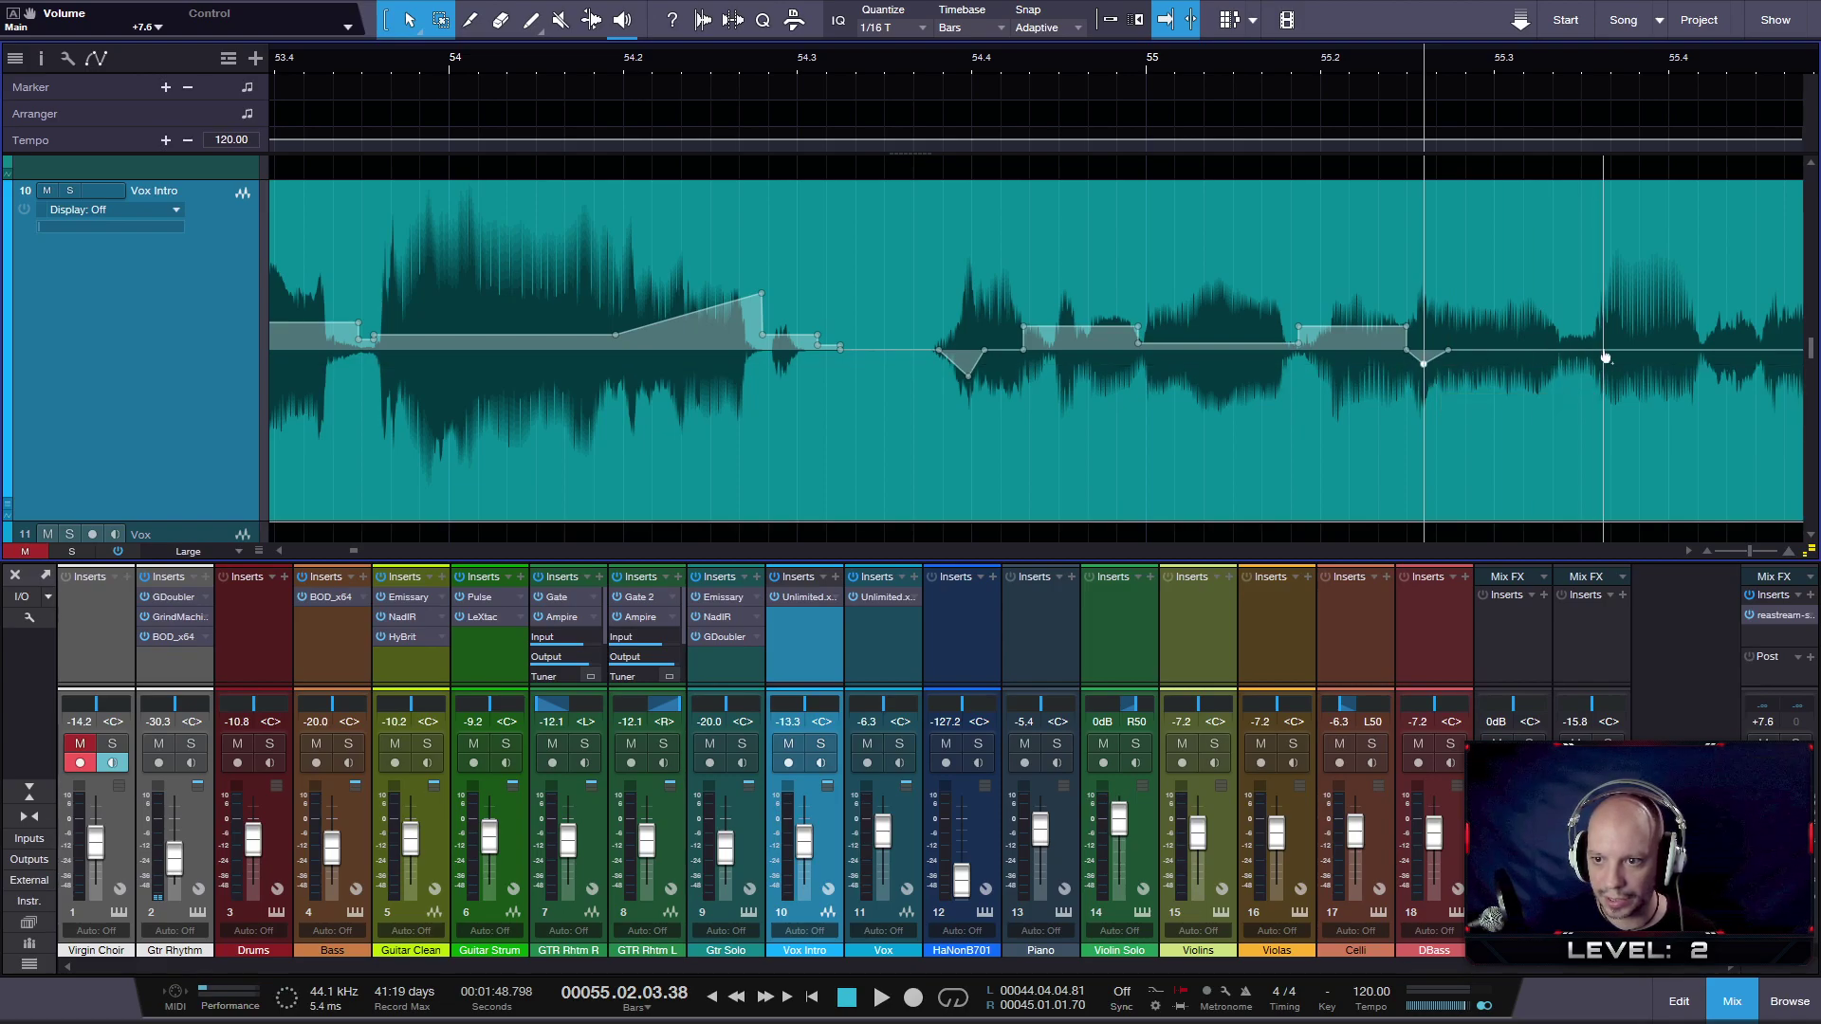
pyautogui.click(1696, 351)
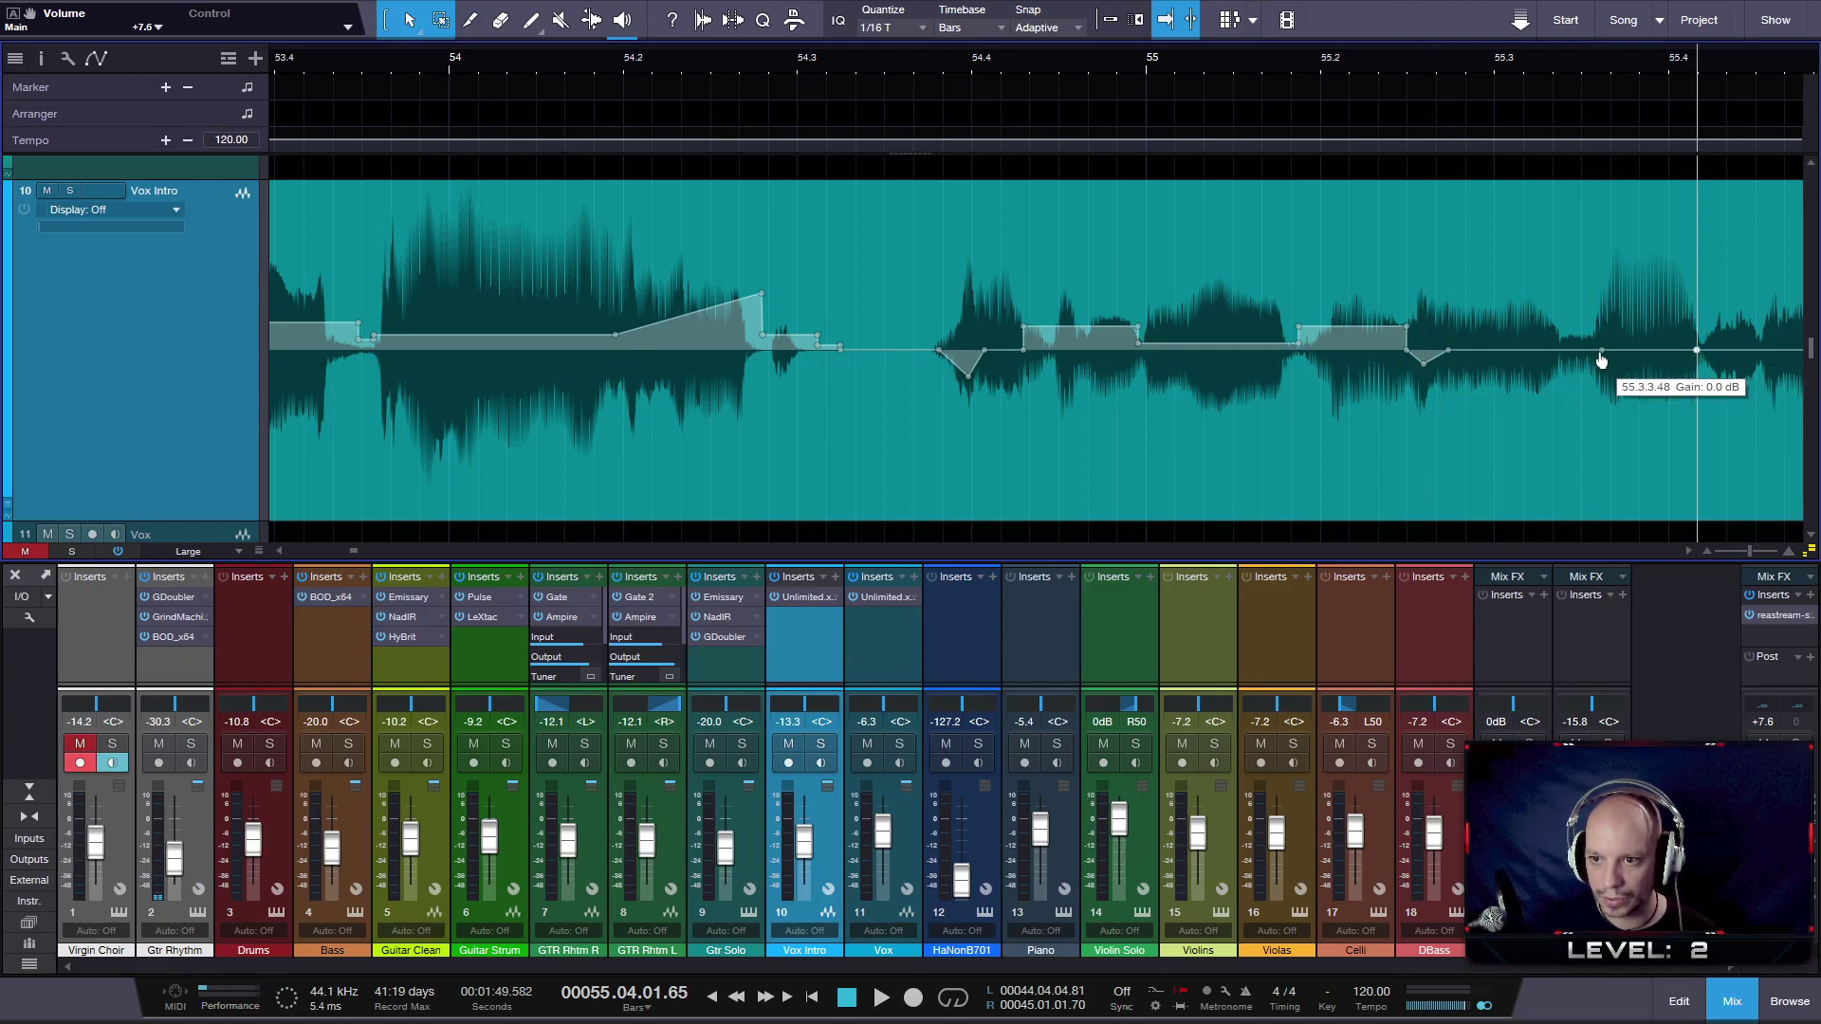
pyautogui.moveTo(1600, 358); pyautogui.dragTo(1587, 358)
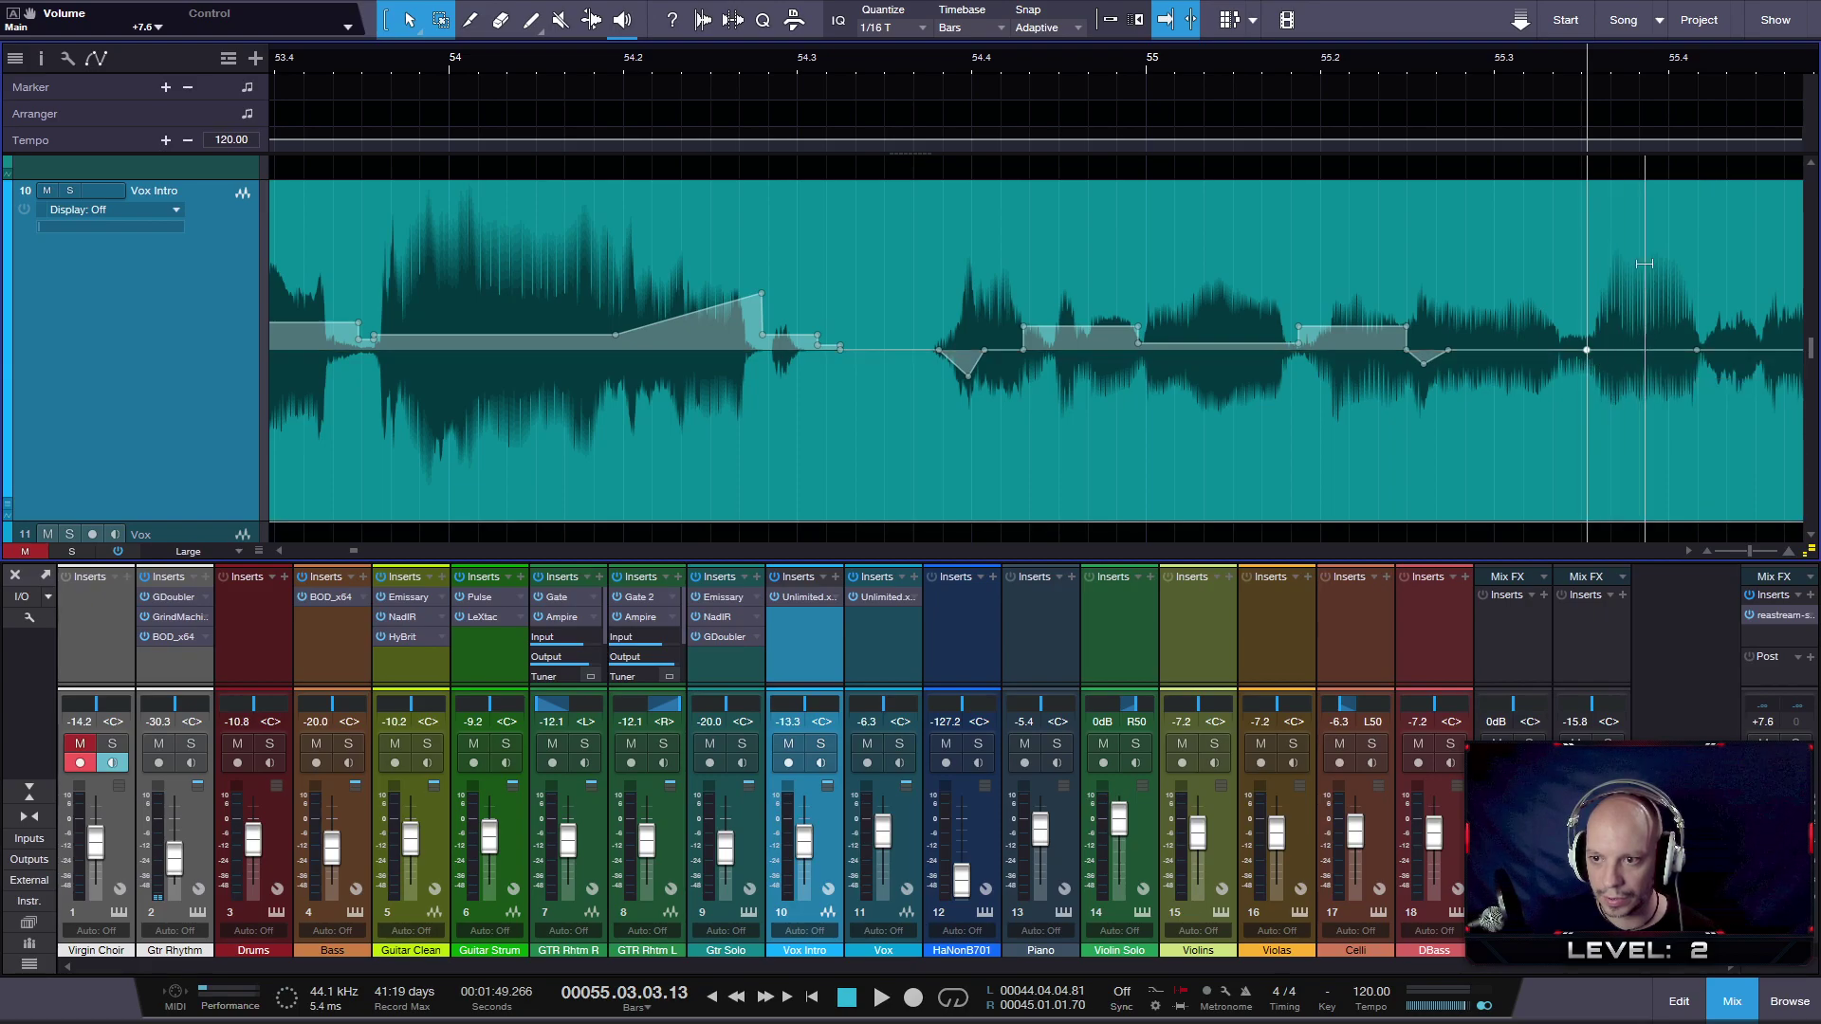
pyautogui.moveTo(1587, 352); pyautogui.dragTo(1595, 354)
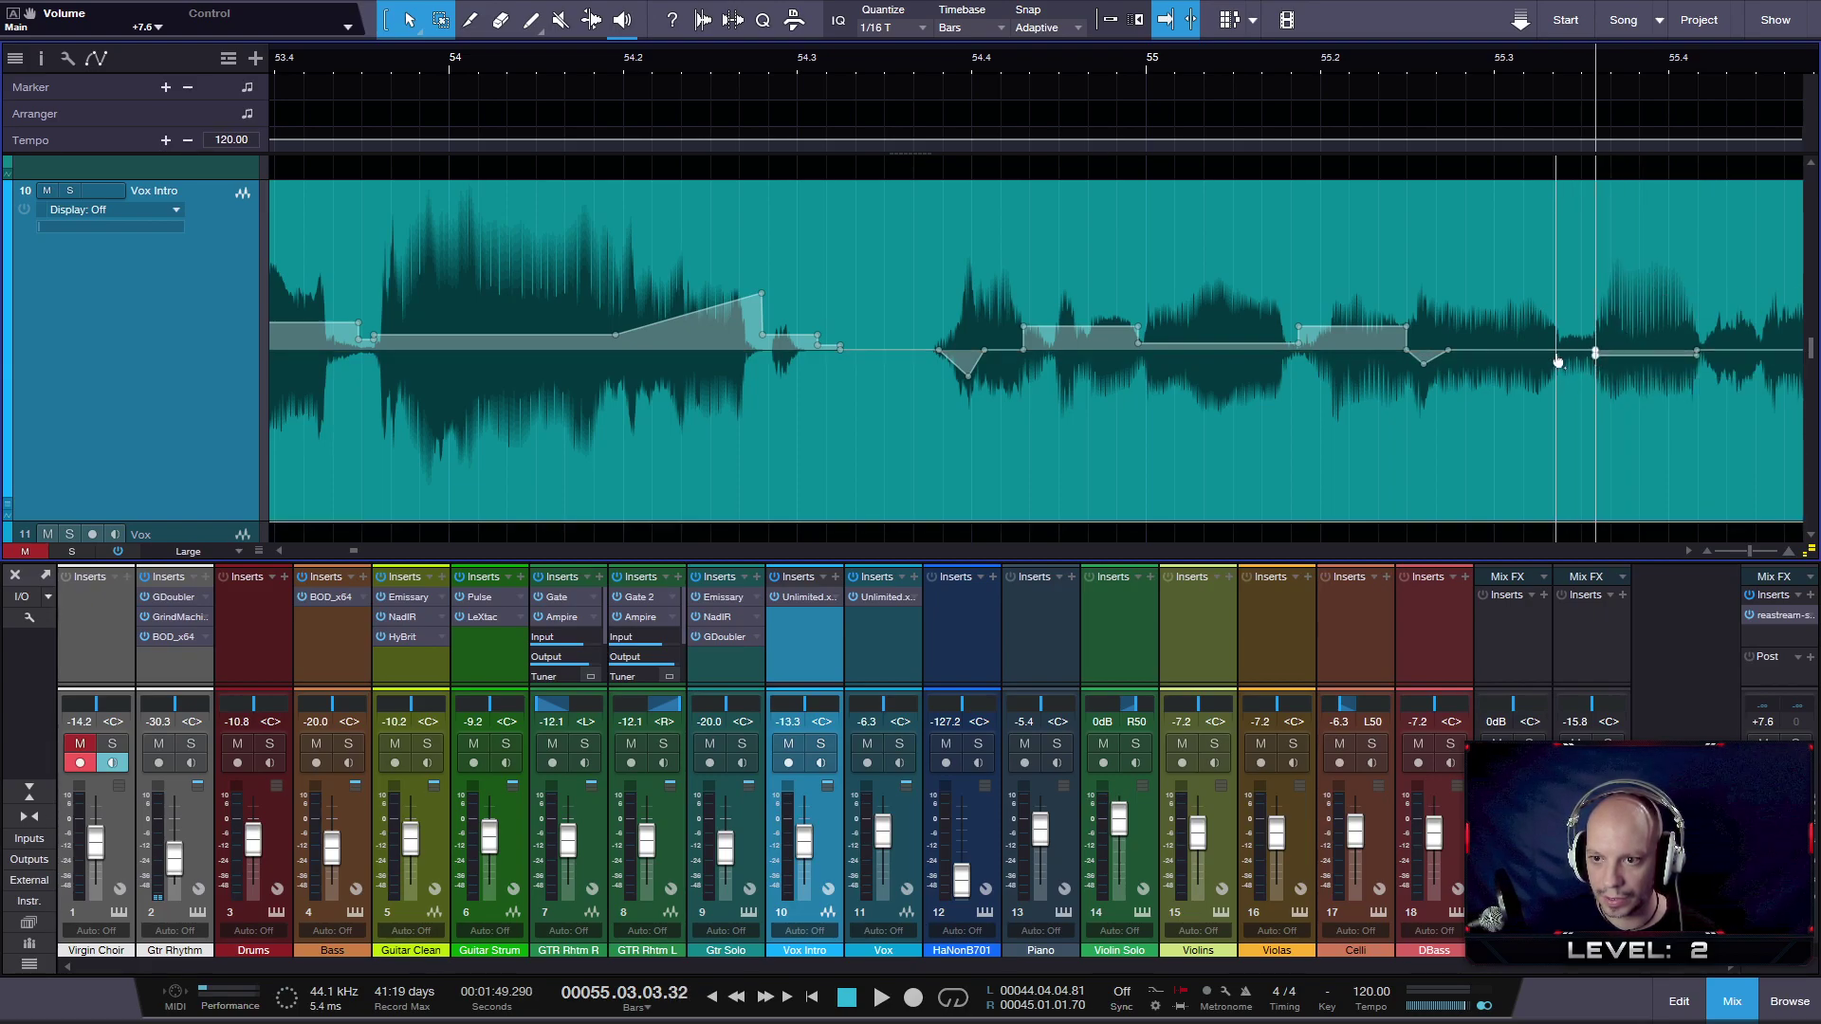
# - Add an envelope point after 55.3, play back from 55.2.2.42 and raise the short quiet segment just before 55.3.3.32
pyautogui.click(1556, 347)
pyautogui.click(1389, 72)
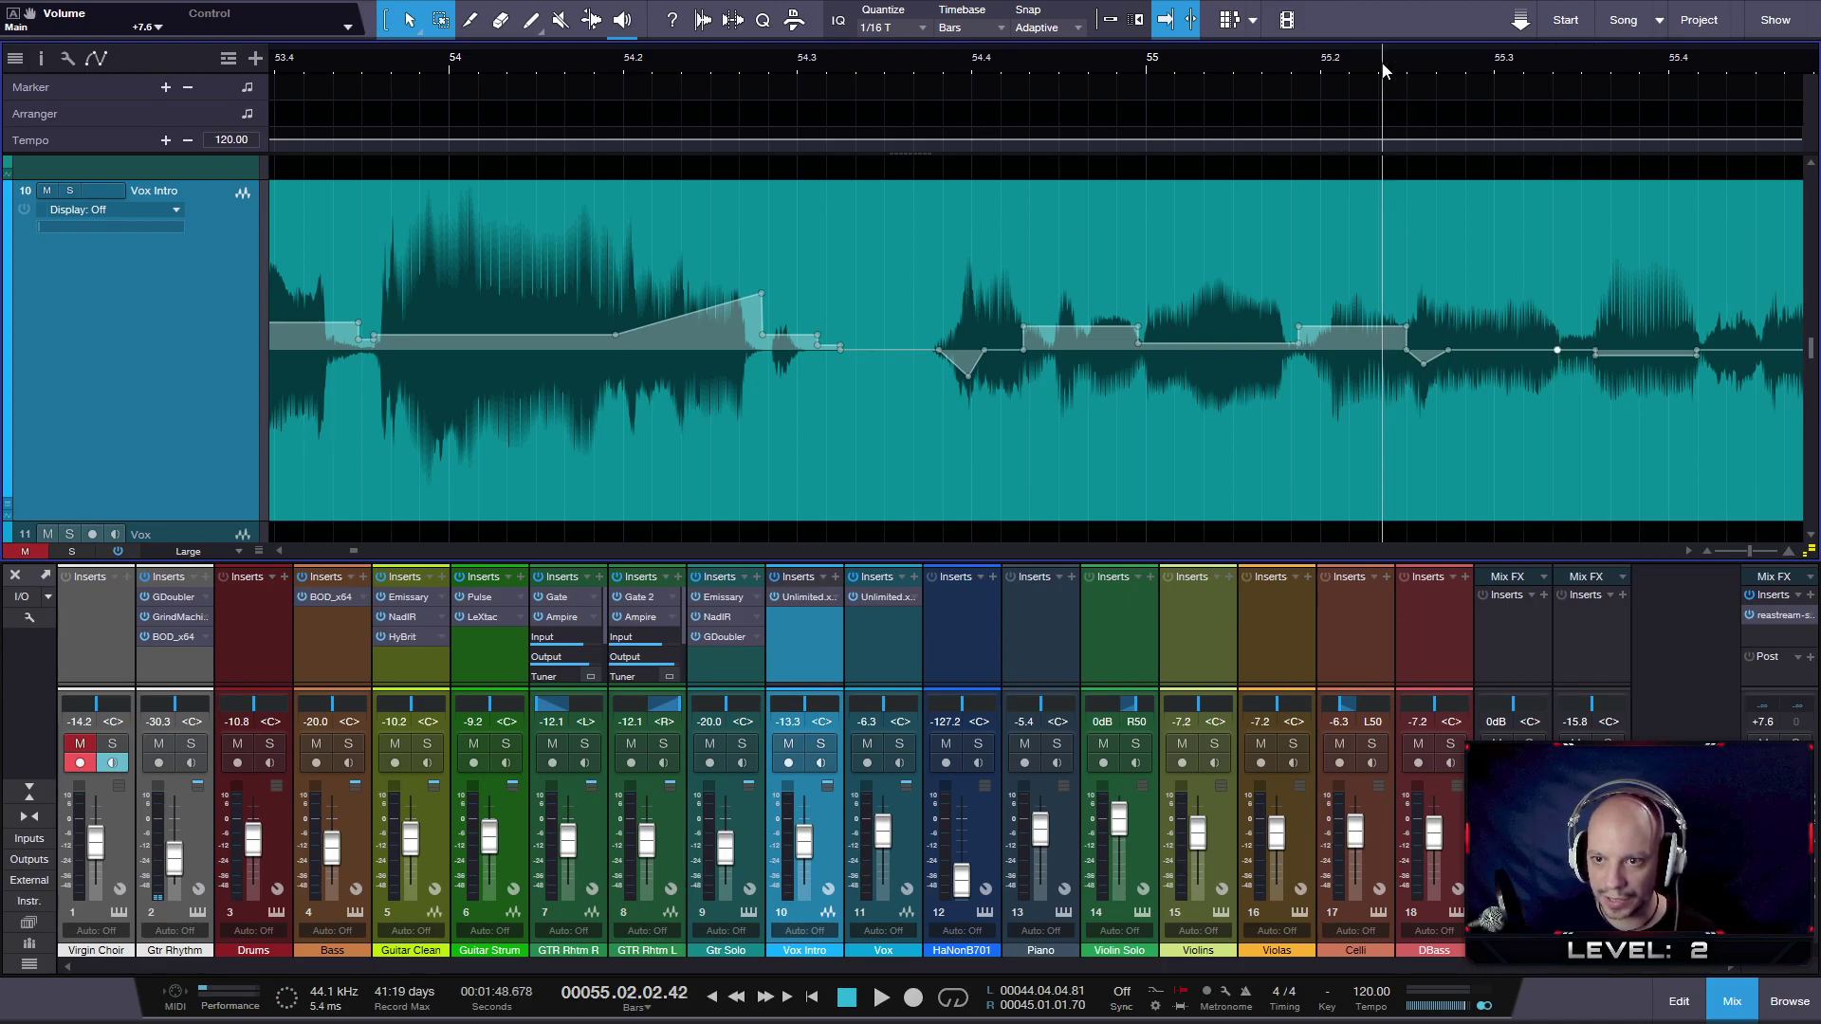
pyautogui.press('space')
pyautogui.press('space')
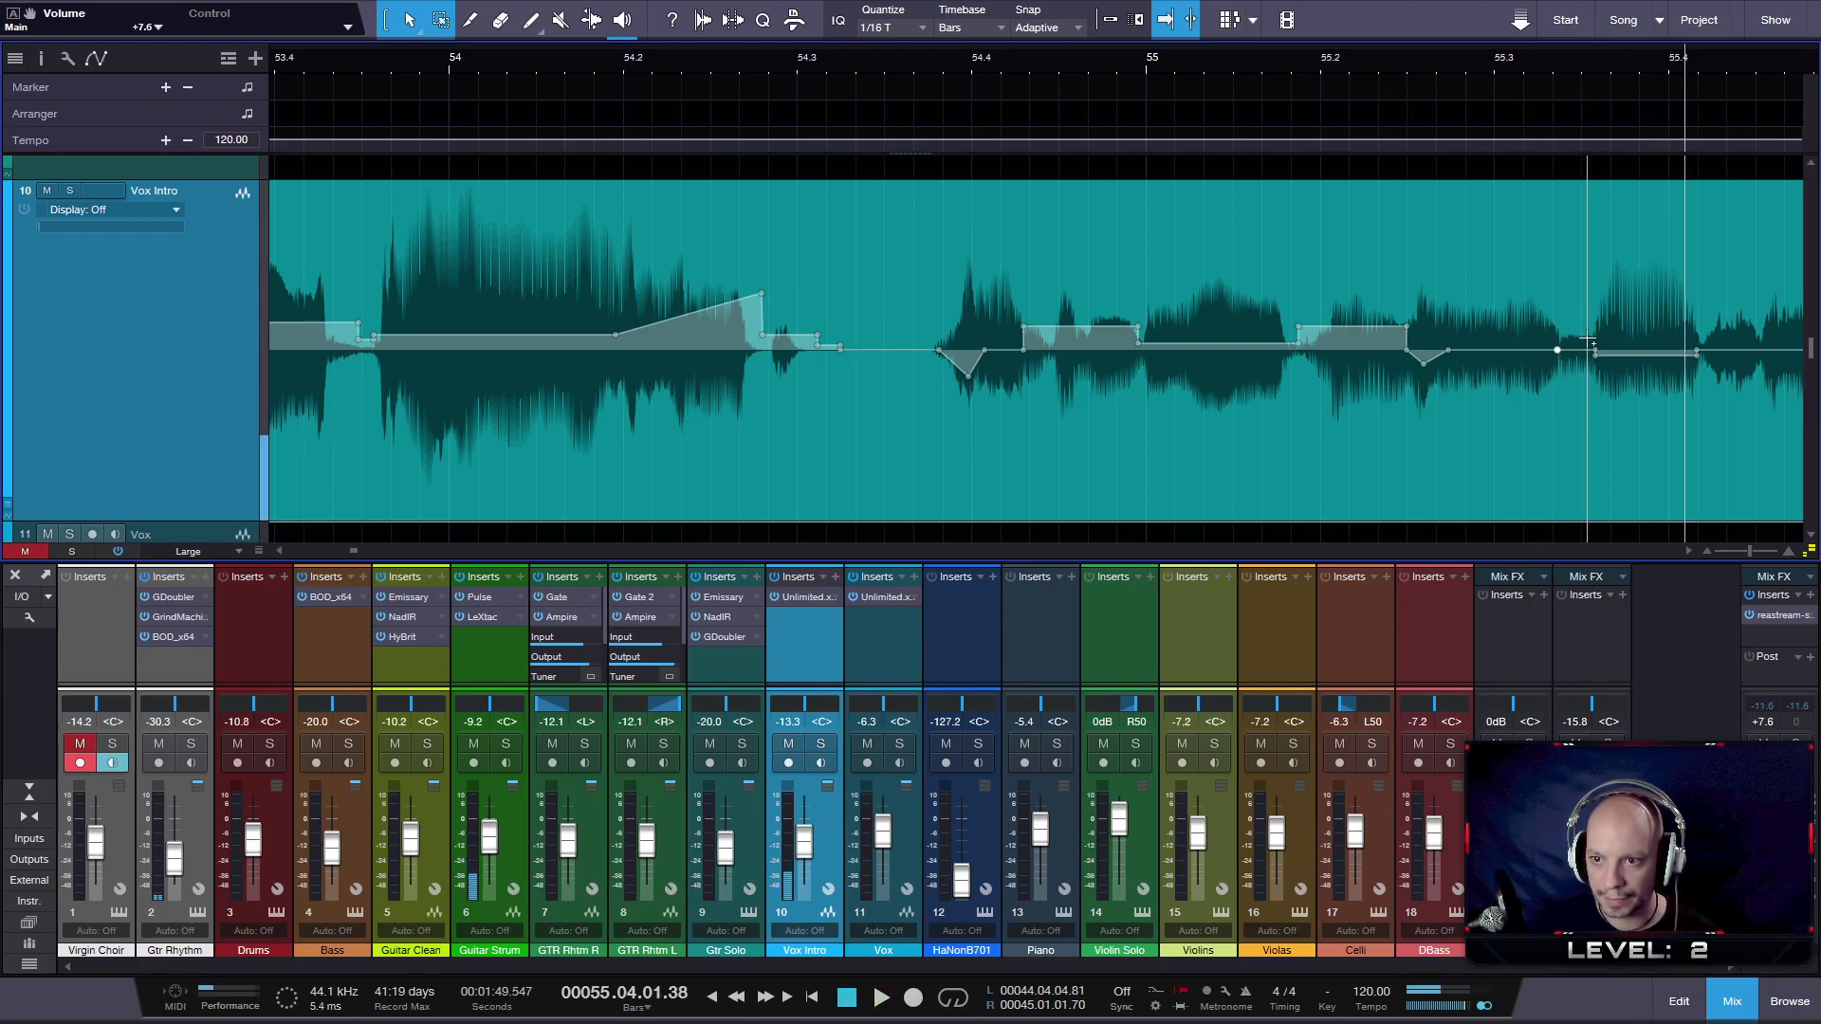
pyautogui.moveTo(1572, 214); pyautogui.dragTo(1576, 199)
# - Play back from just past 55.4, mark the sustained phrase from 55.4.3.10 to 56.3.2.80 and raise its gain
pyautogui.moveTo(1707, 62); pyautogui.dragTo(1230, 58)
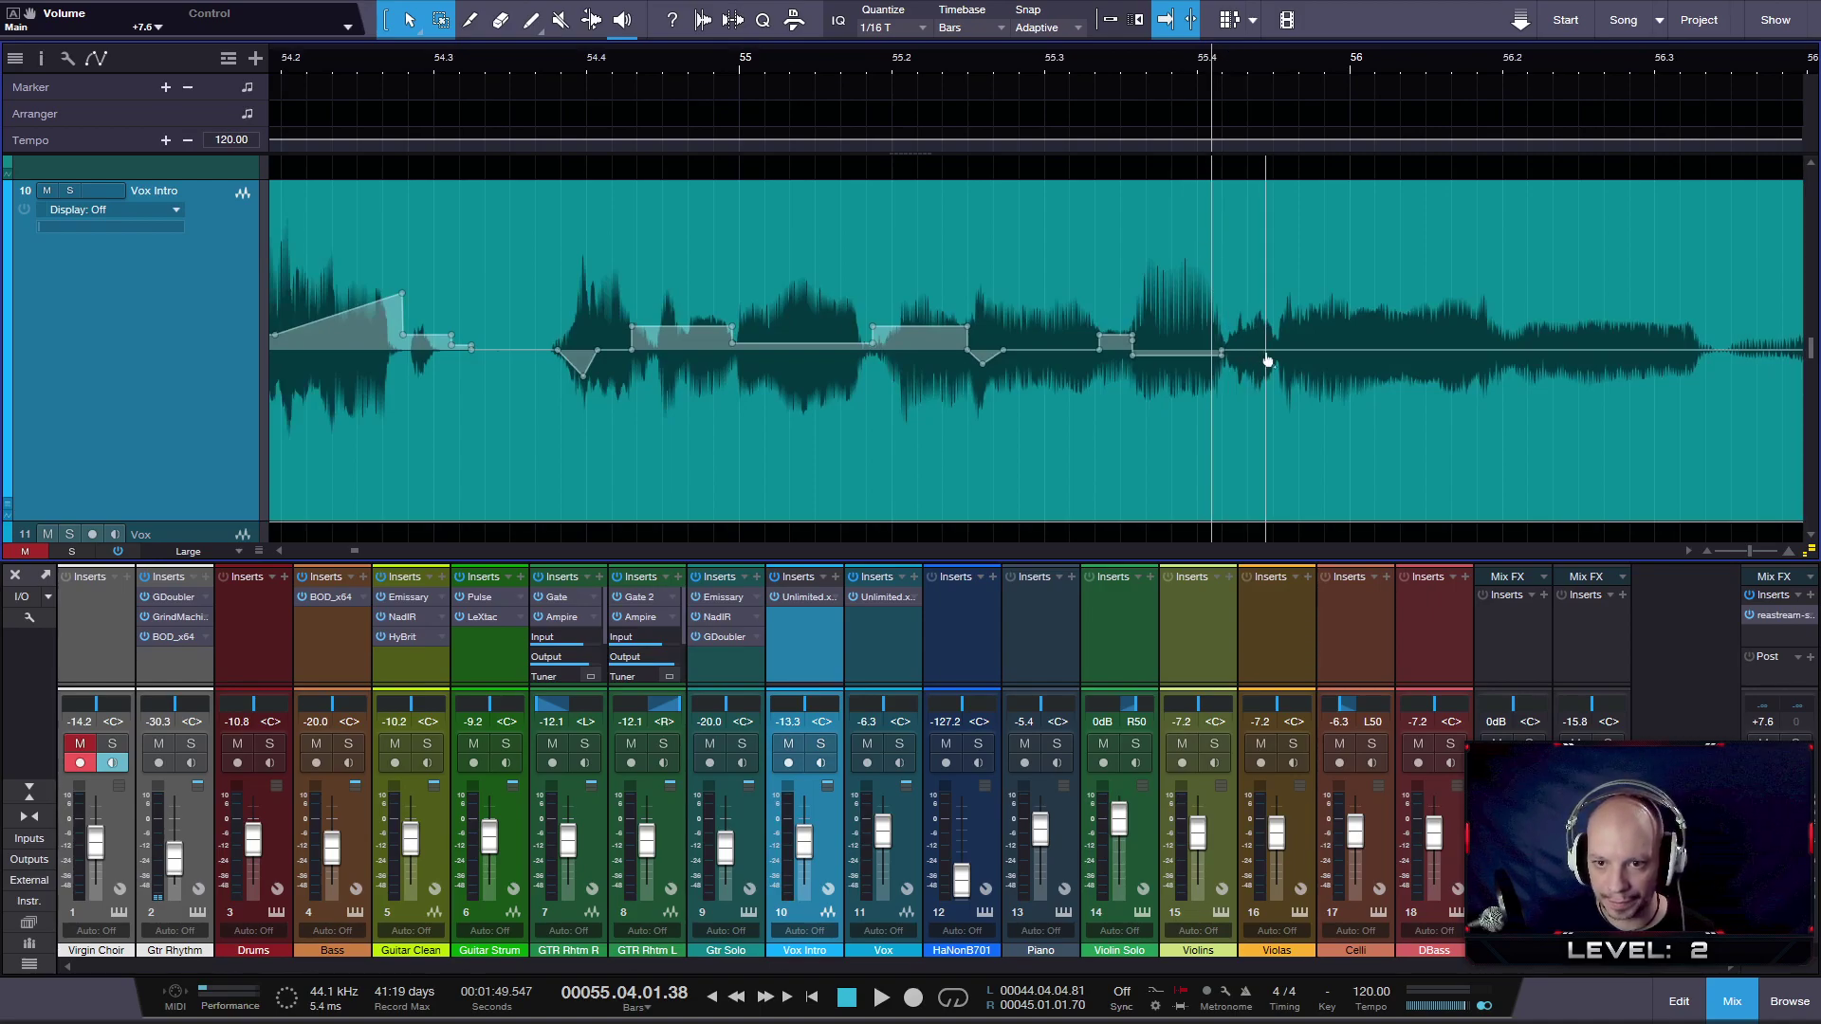
pyautogui.click(1222, 62)
pyautogui.press('space')
pyautogui.press('space')
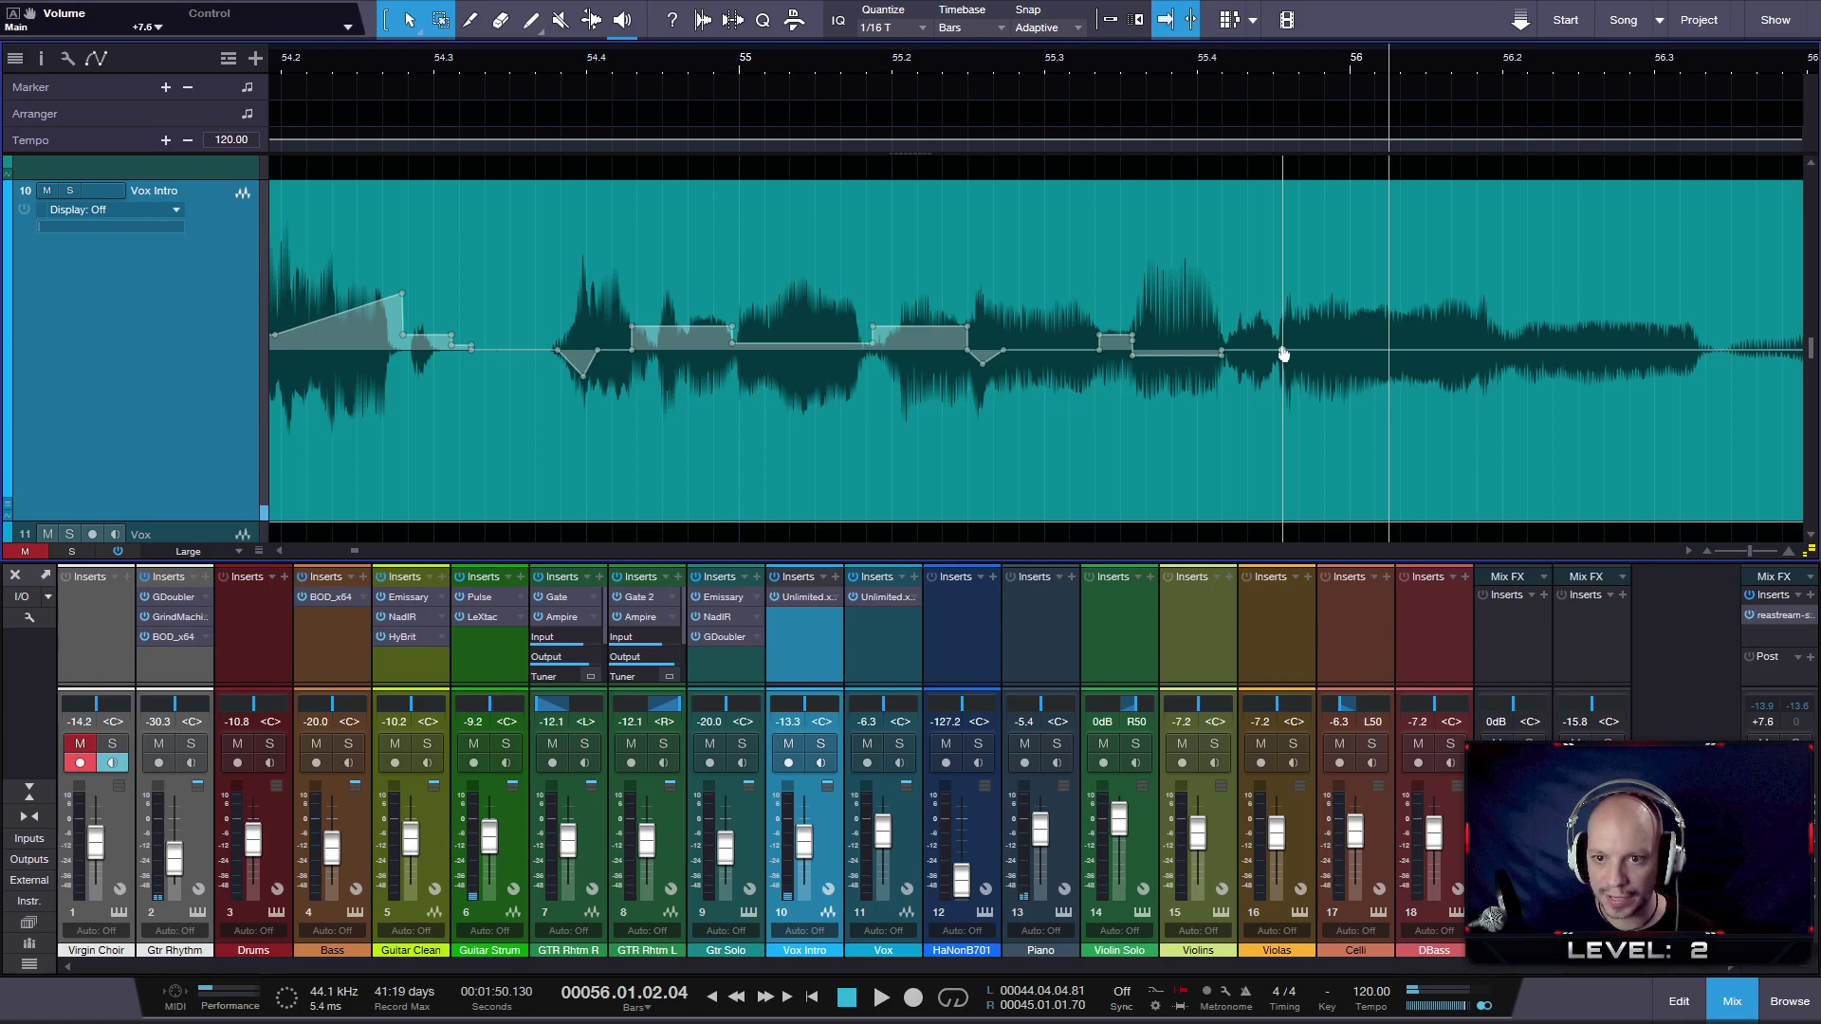
pyautogui.click(1278, 354)
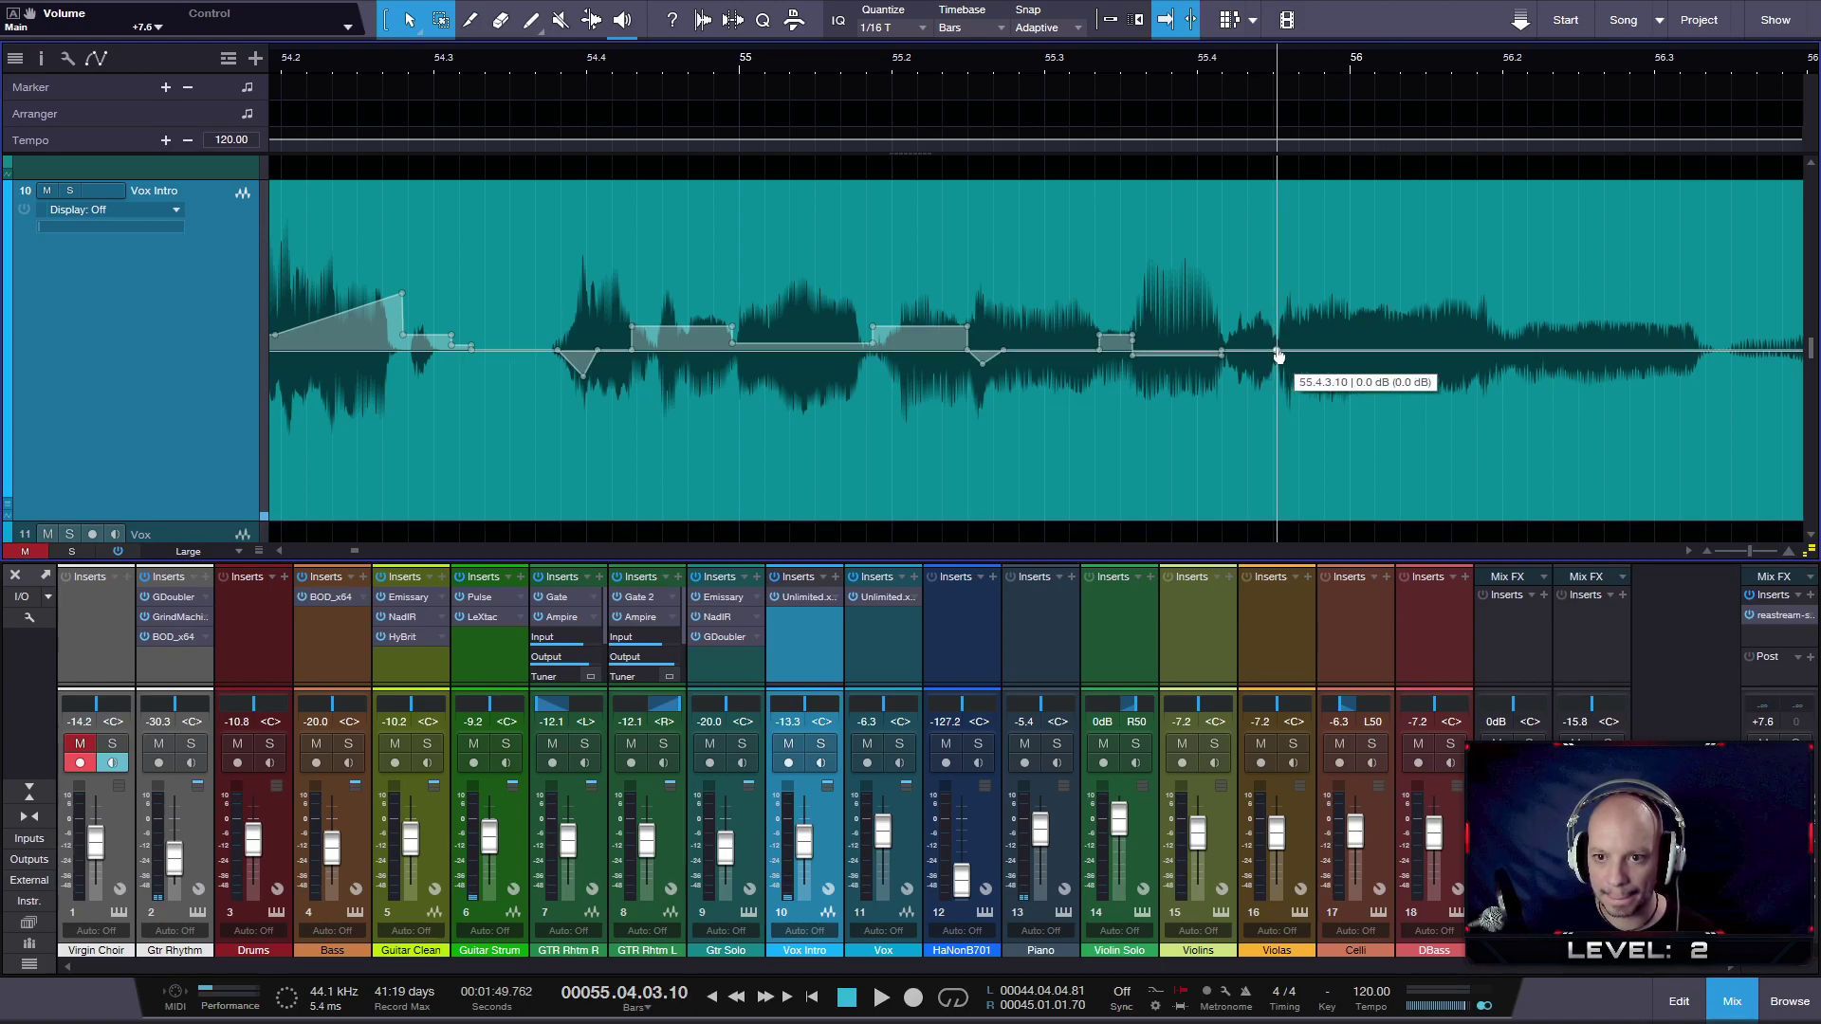
pyautogui.click(1723, 350)
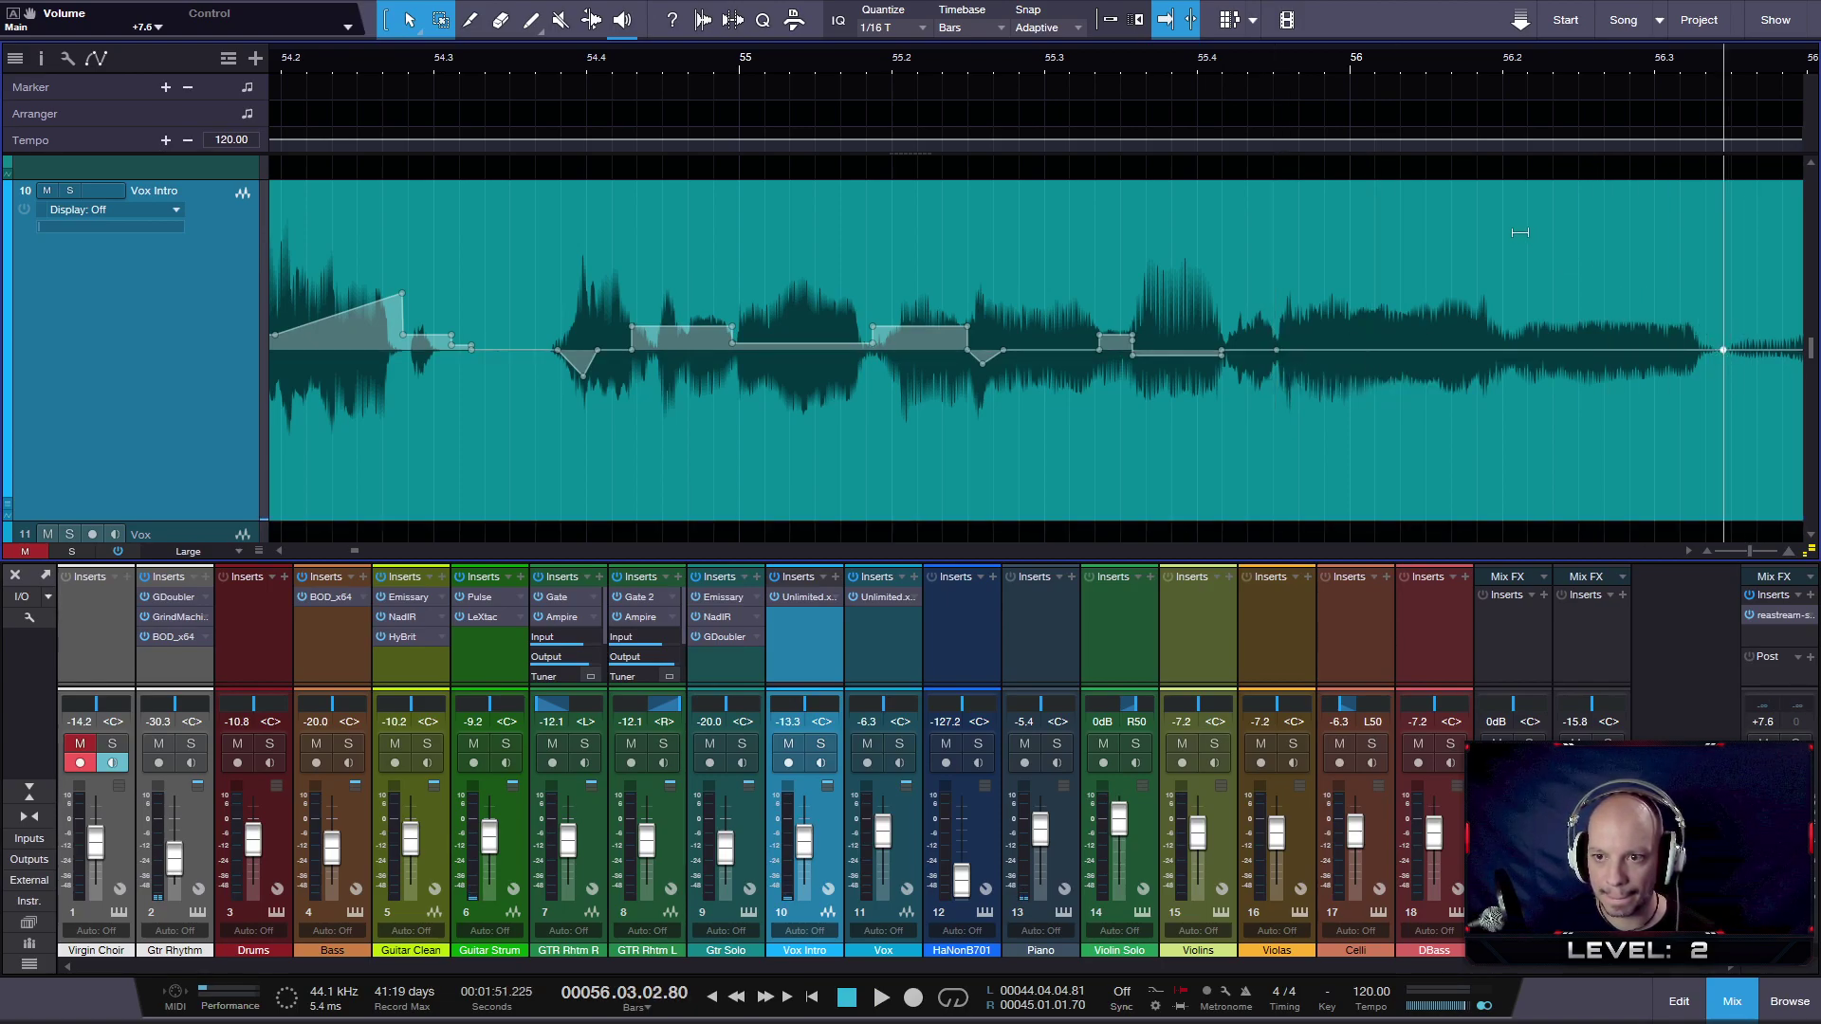
pyautogui.moveTo(1515, 222); pyautogui.dragTo(1517, 228)
# - Split the raised phrase just before 56.2, boost its quieter second half further and play back from just past 55.4
pyautogui.click(1493, 328)
pyautogui.moveTo(1563, 325); pyautogui.dragTo(1569, 208)
pyautogui.click(1237, 60)
pyautogui.press('space')
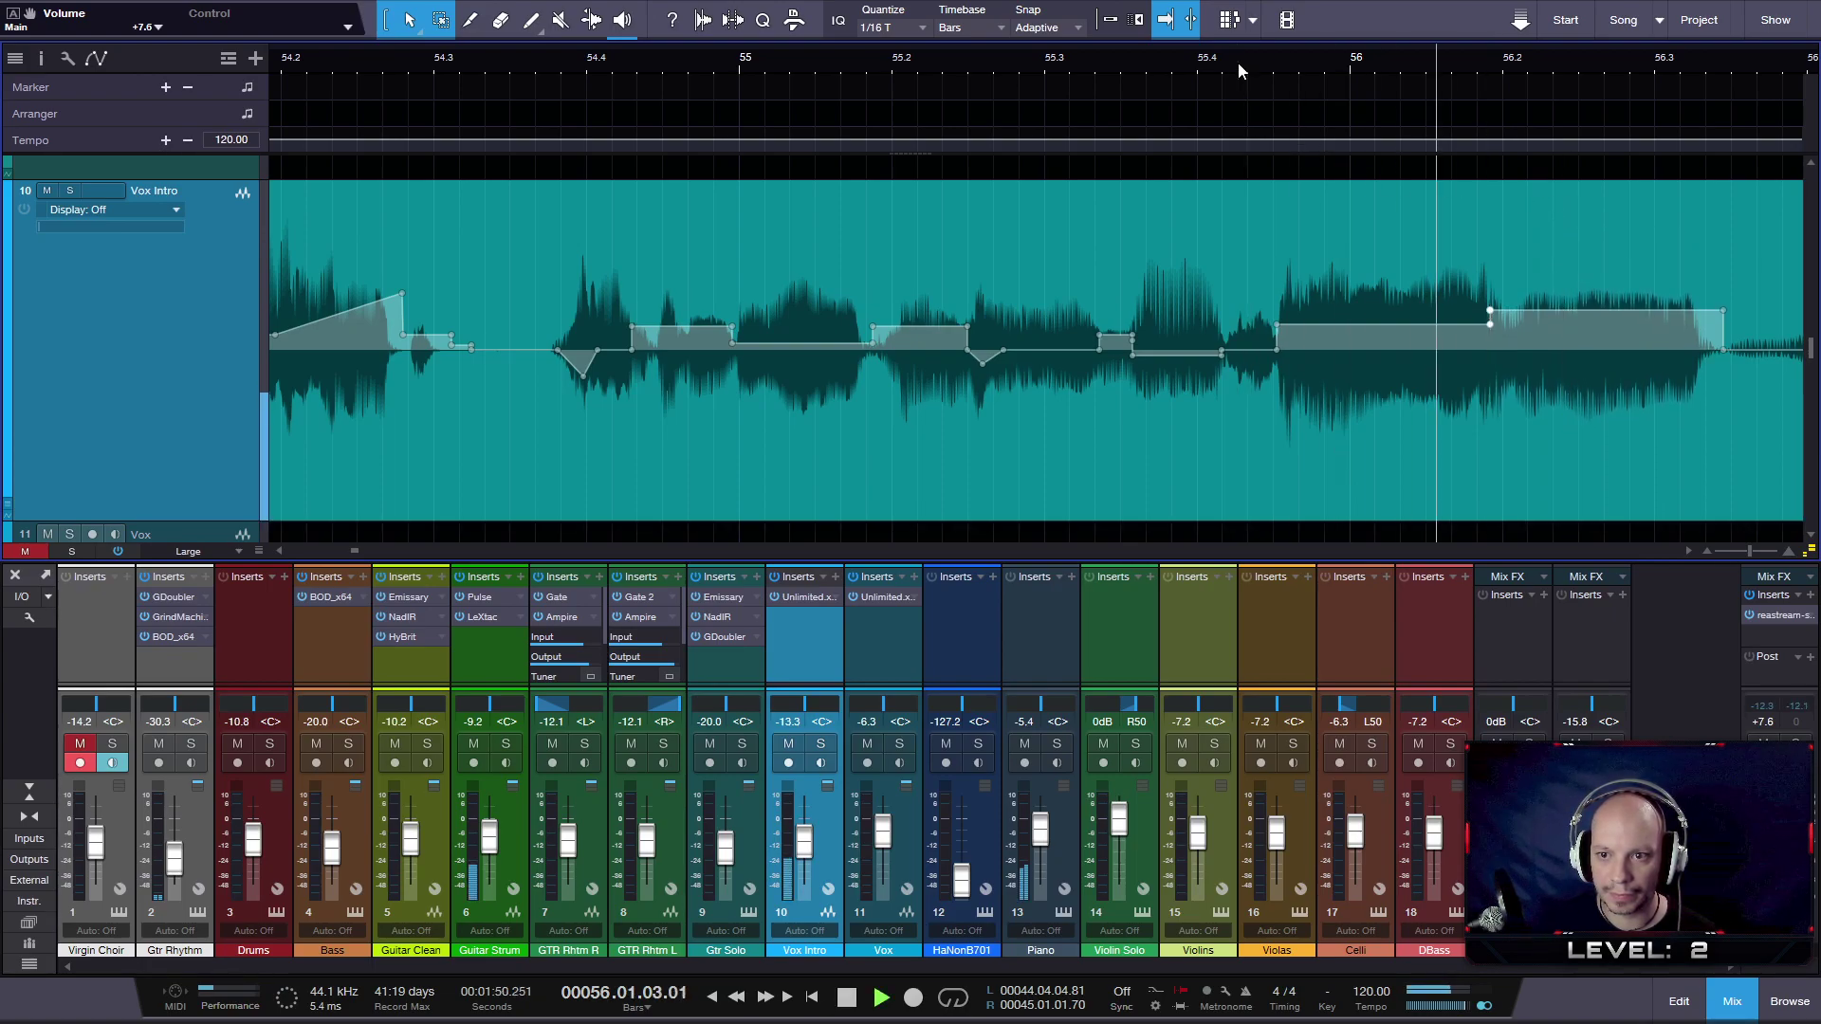
pyautogui.press('space')
# - Add an envelope point at the clip end, 57.3.1.02, raise the quiet tail from about 56.3 and play back from just past bar 56
pyautogui.moveTo(1532, 81); pyautogui.dragTo(1327, 39)
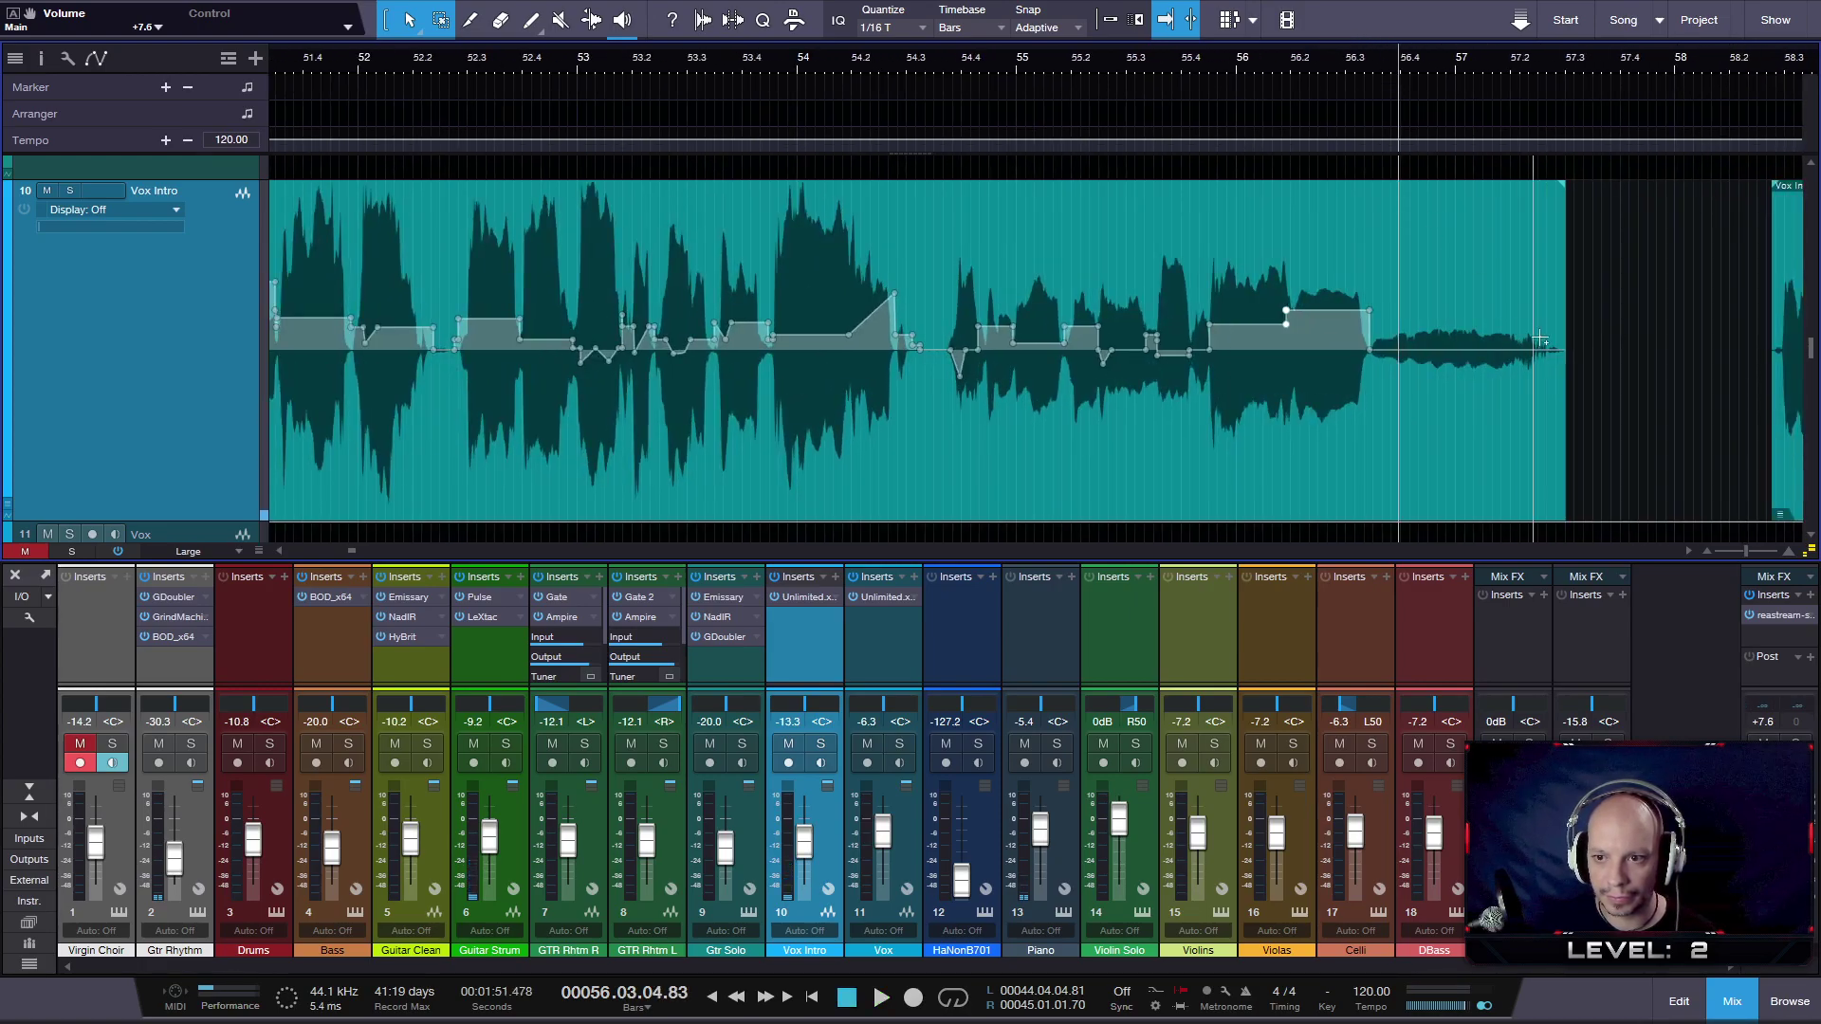
pyautogui.click(1563, 357)
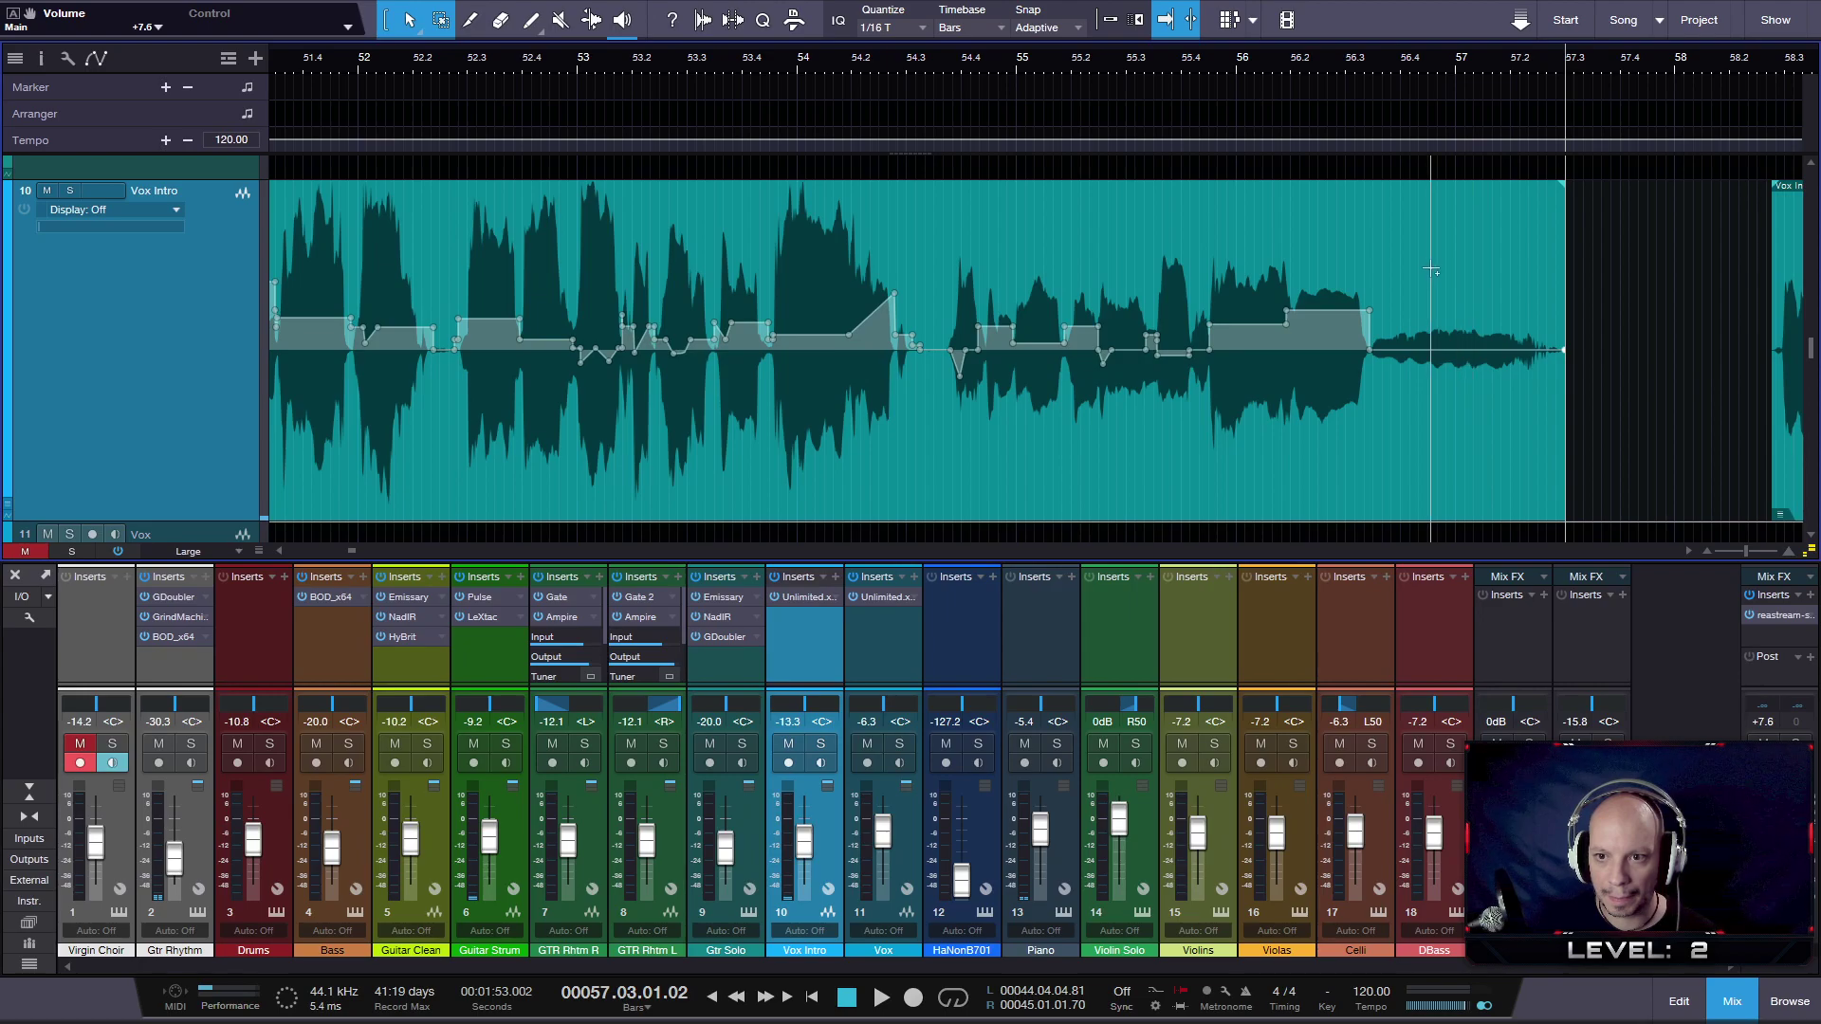
pyautogui.moveTo(1443, 239); pyautogui.dragTo(1444, 212)
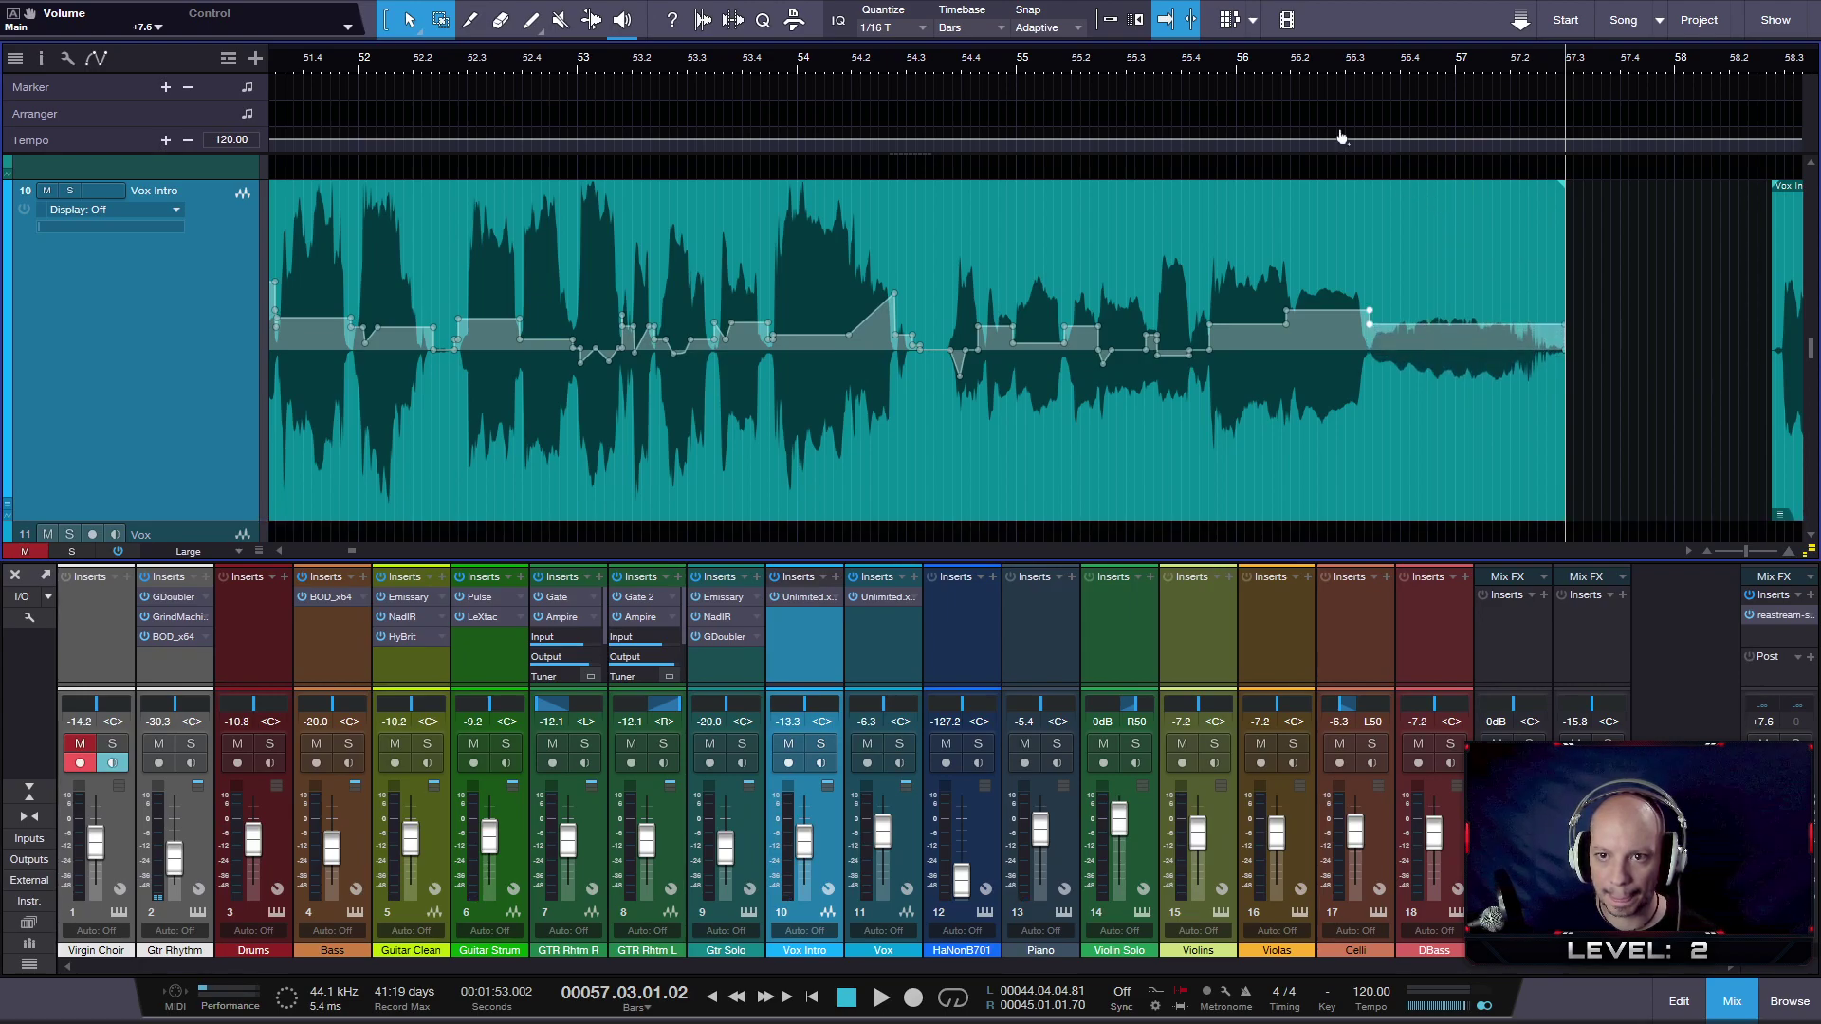
pyautogui.click(1267, 53)
pyautogui.press('space')
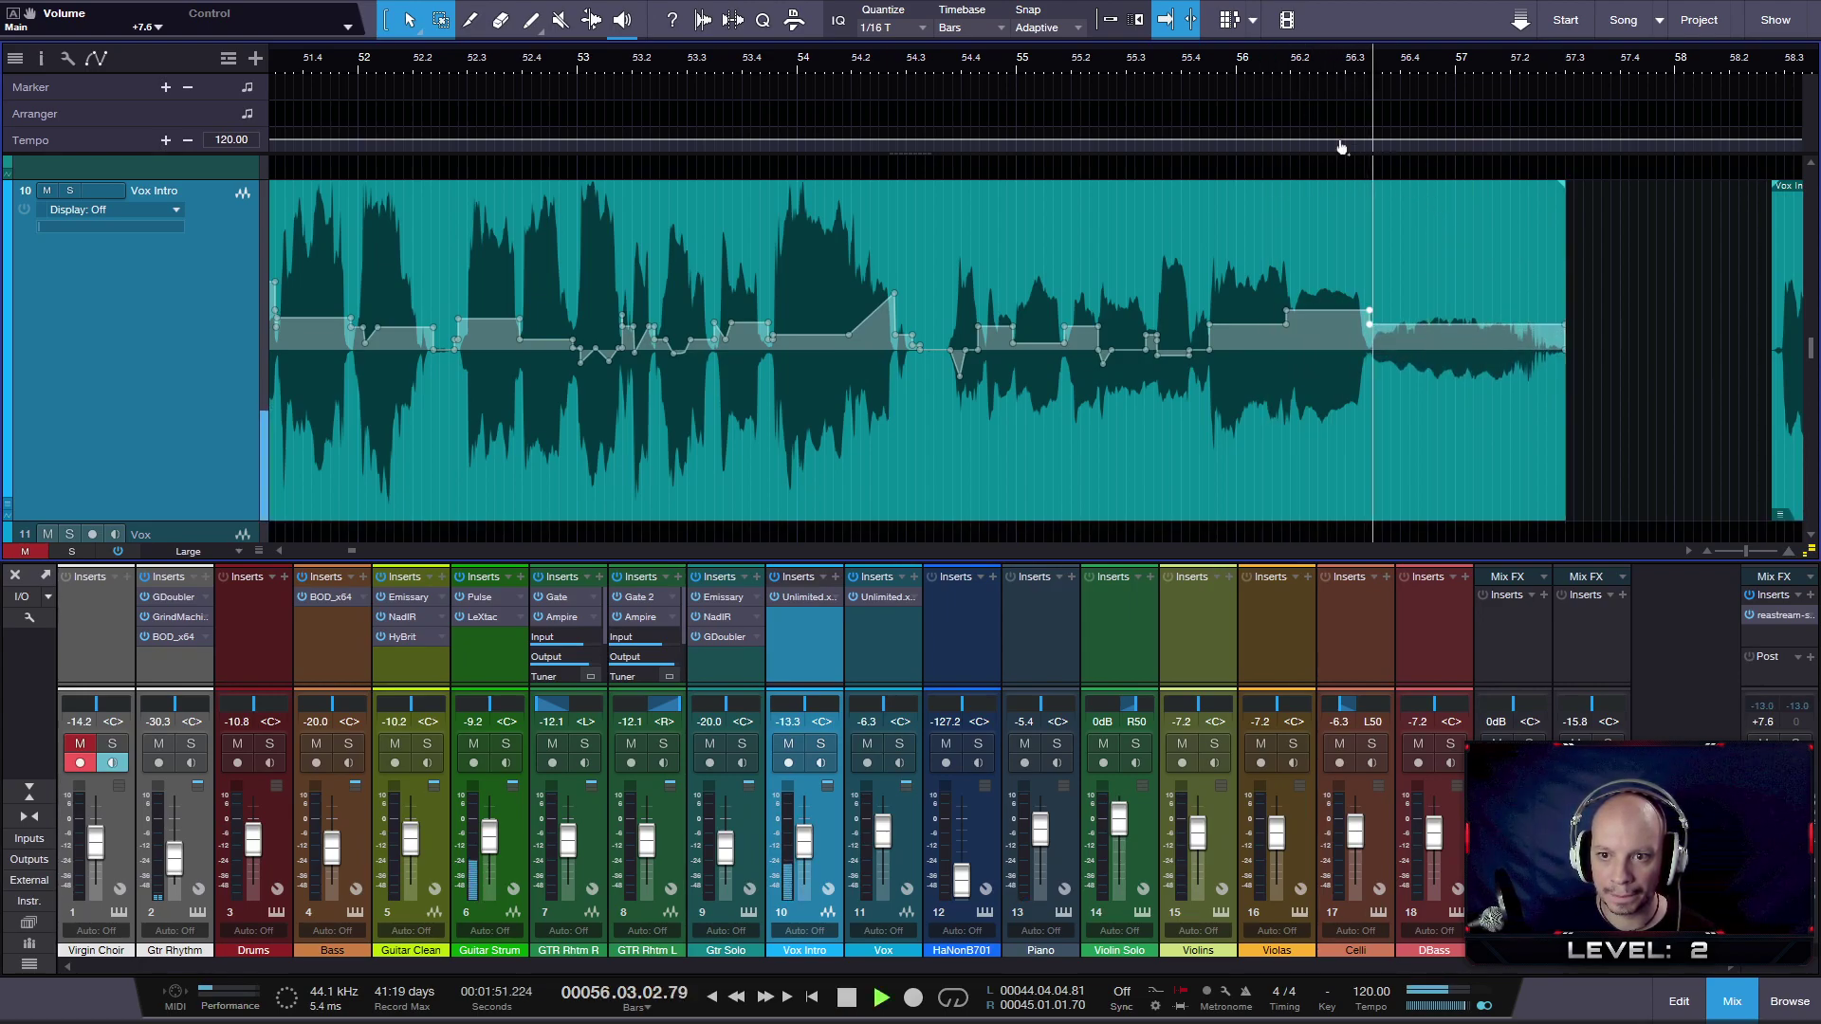
# - Raise the gain of the clip's final tail further and play back from just before 56.2
pyautogui.moveTo(1441, 246); pyautogui.dragTo(1441, 217)
pyautogui.click(1291, 76)
pyautogui.press('space')
# - Slope the tail's envelope down to +7.0 dB at 57.2.4.26 and play back from just before bar 56
pyautogui.moveTo(1559, 306); pyautogui.dragTo(1556, 314)
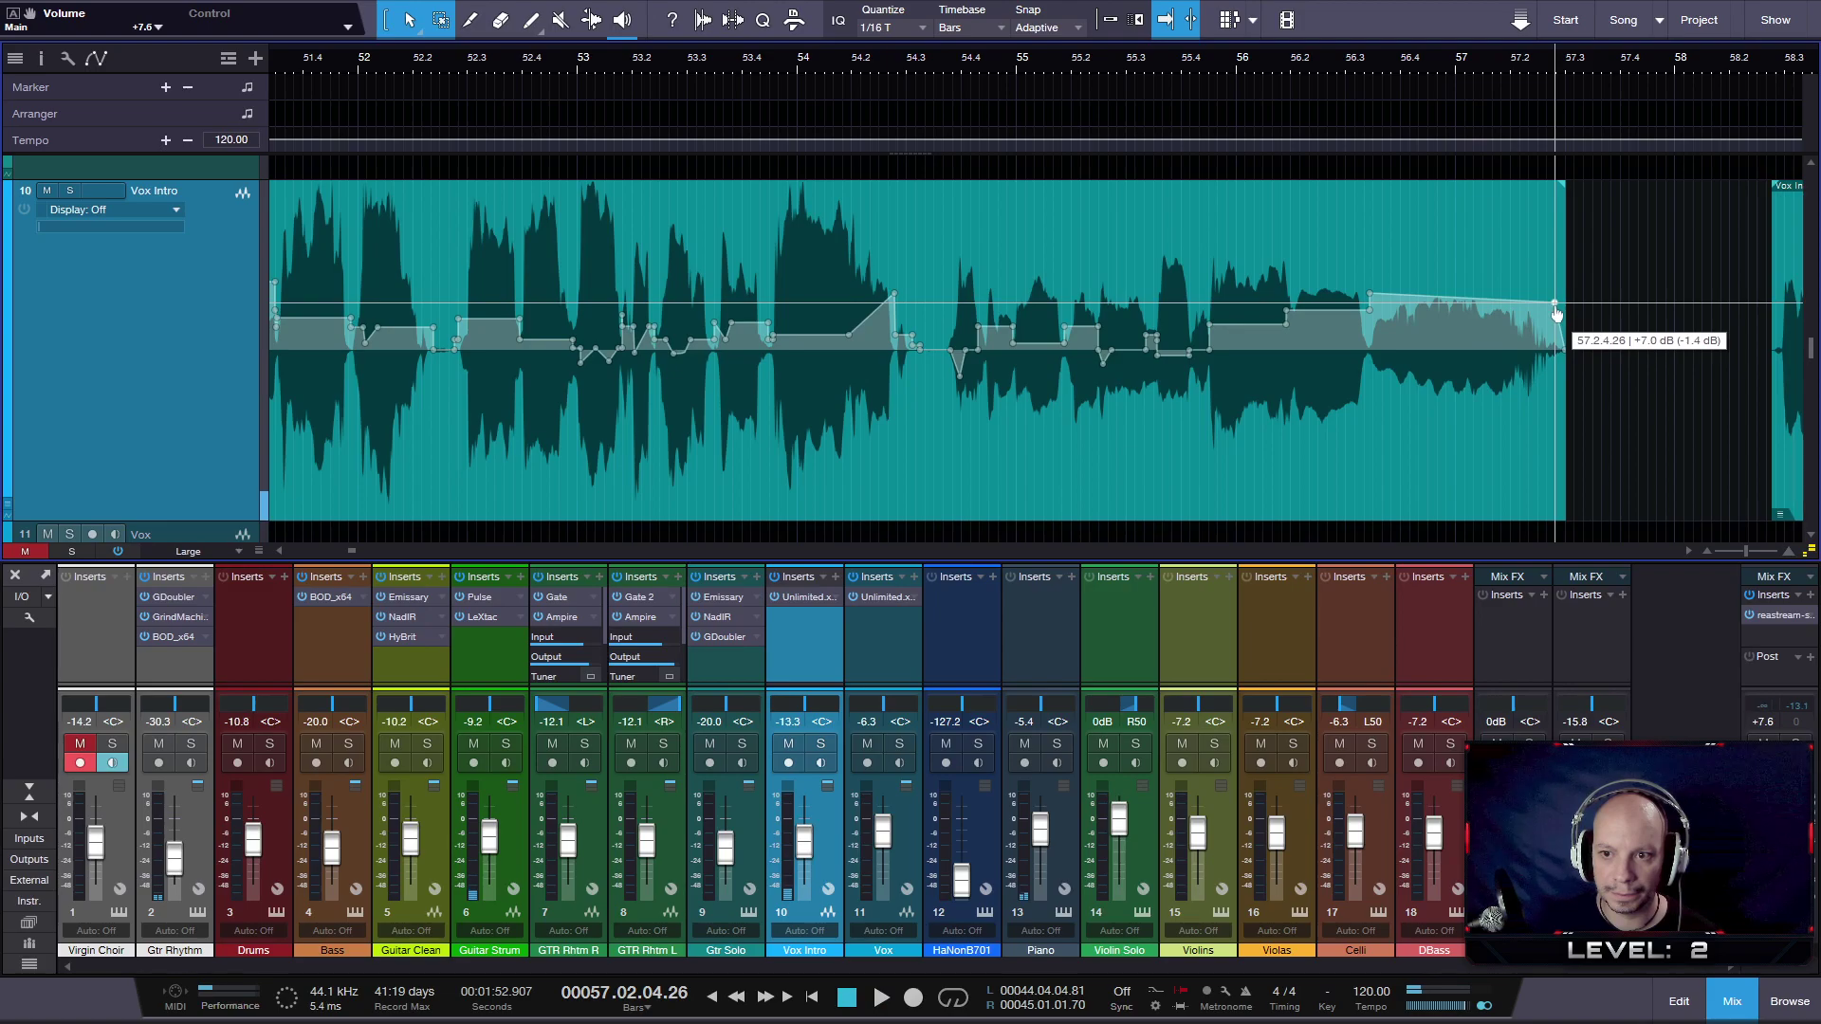
pyautogui.click(1366, 68)
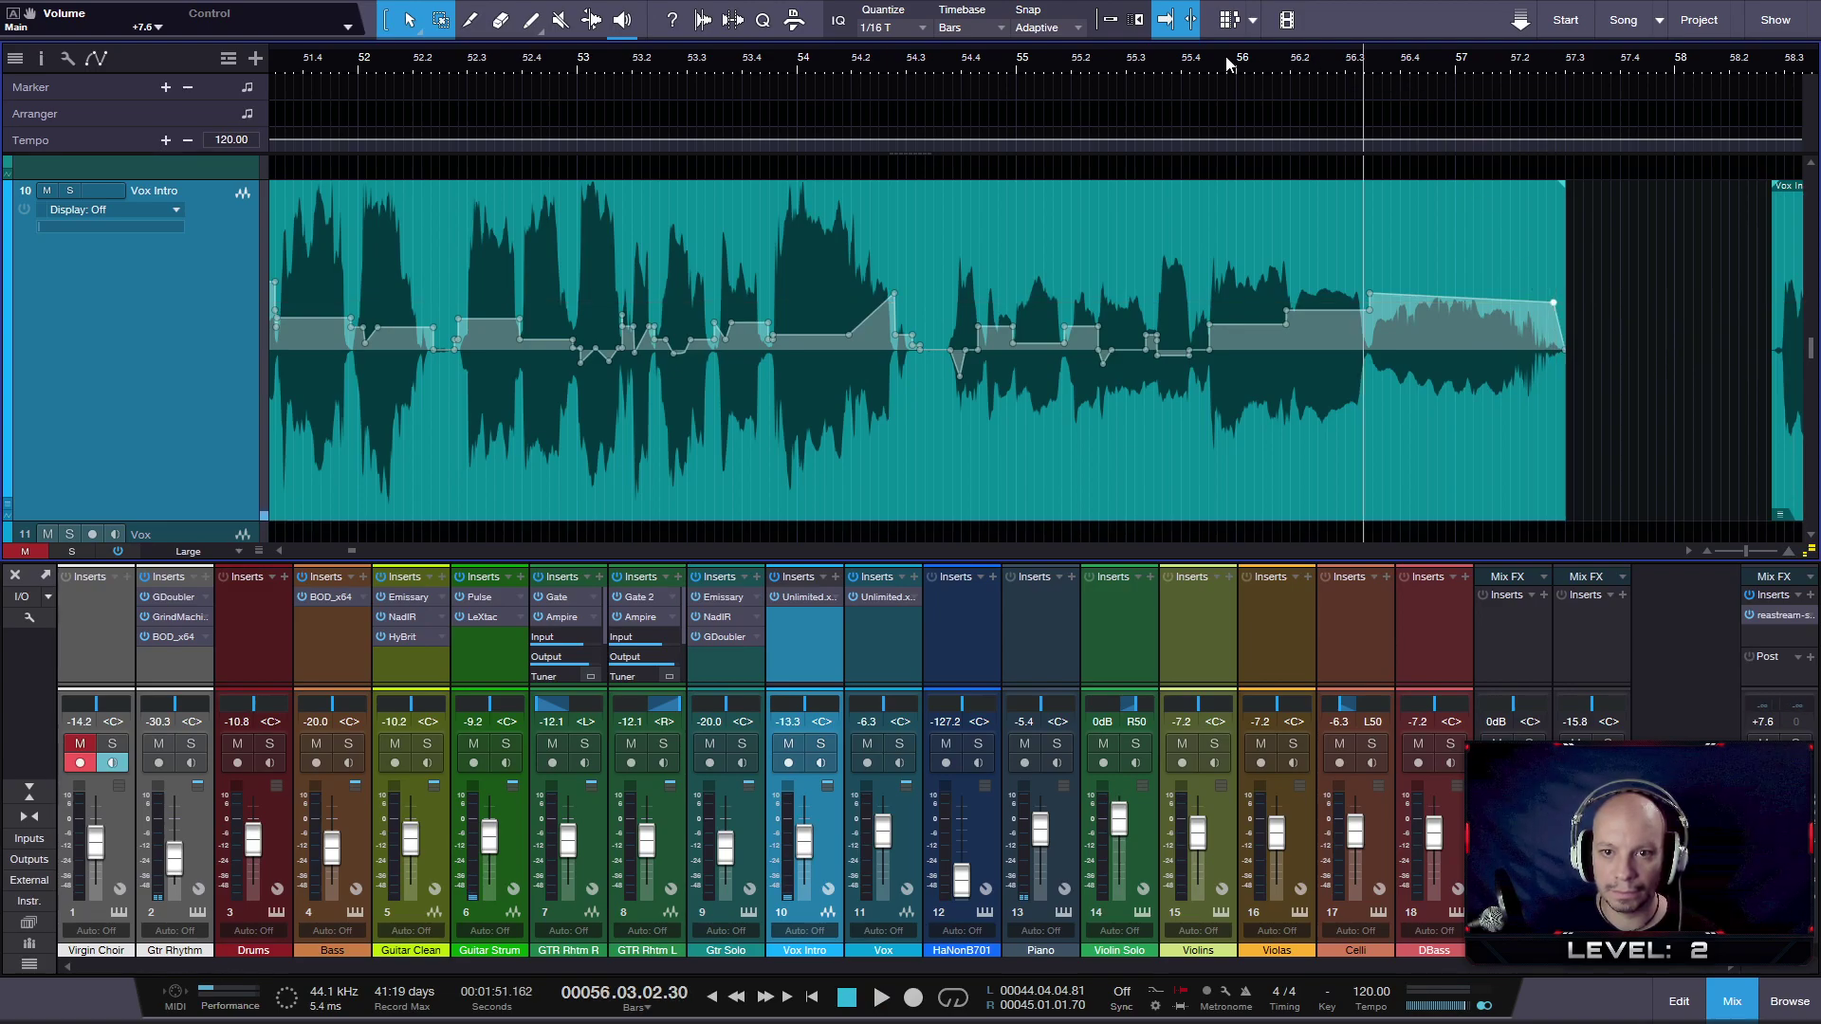
pyautogui.click(1228, 64)
pyautogui.press('space')
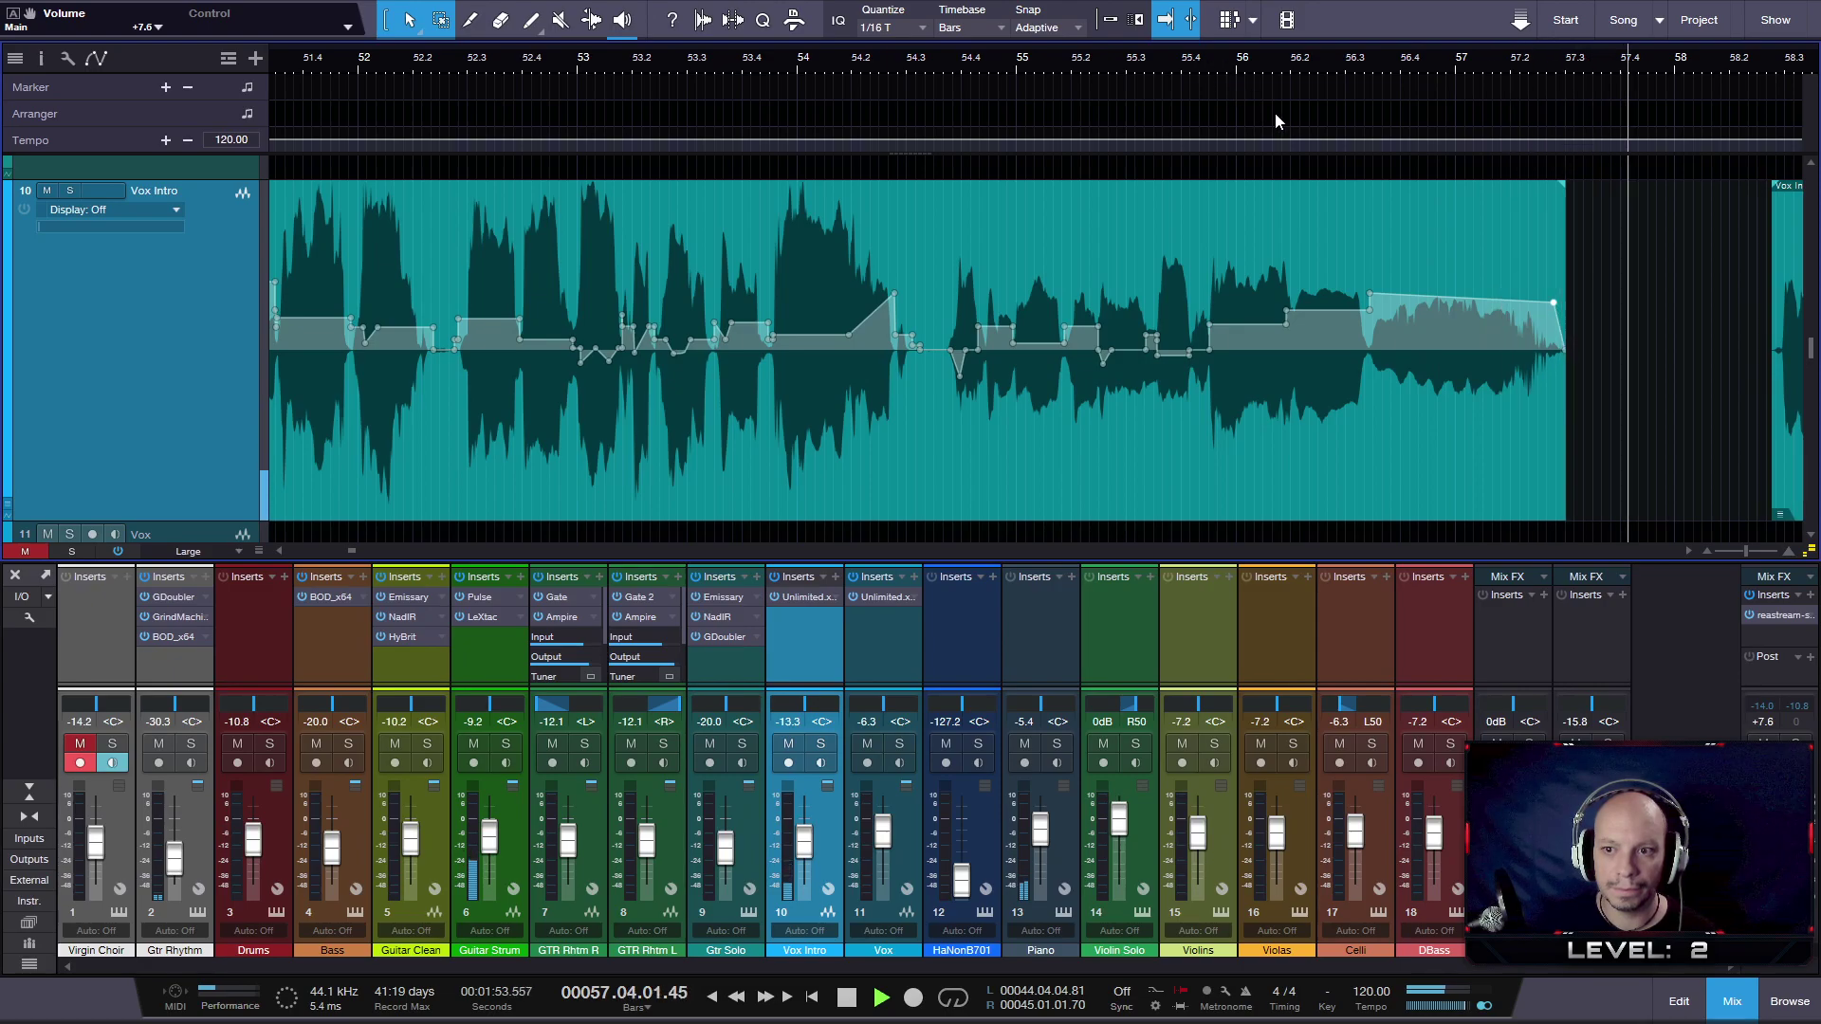
# - Bend the end of the tail's envelope into a curved fade-out to the clip's end and play back from just before 56.3
pyautogui.press('space')
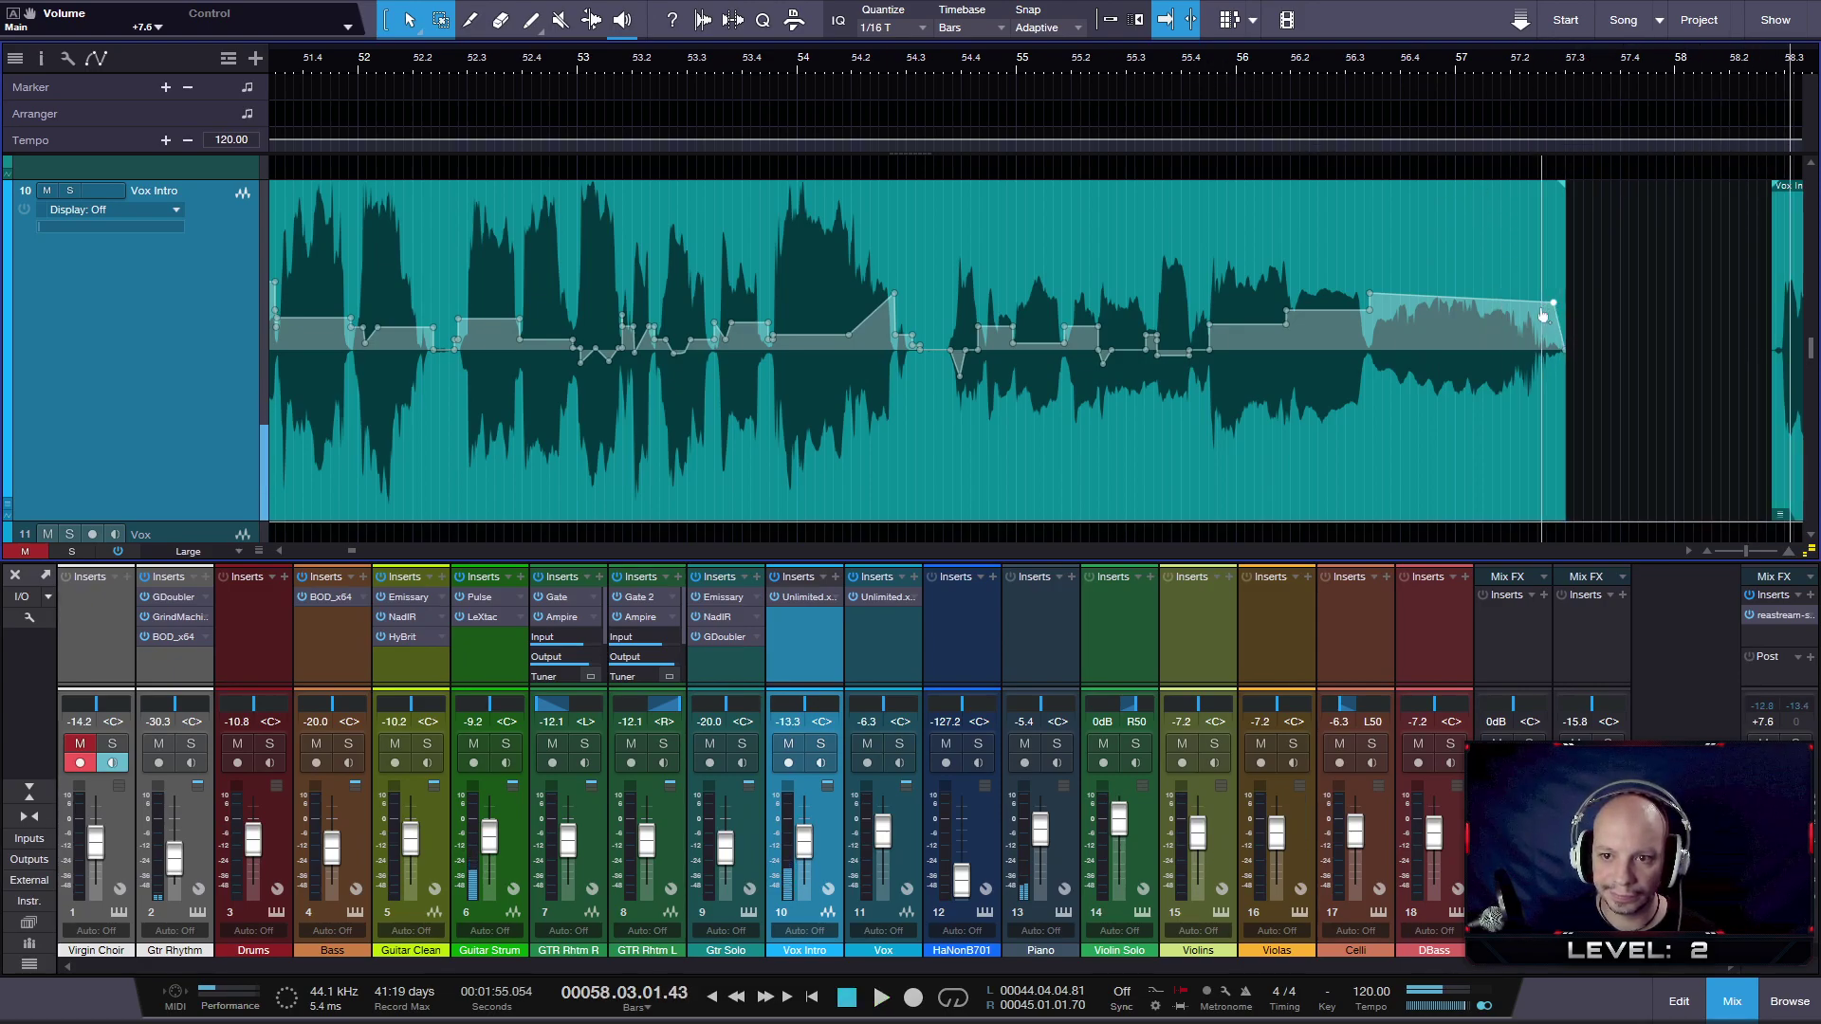
pyautogui.moveTo(1555, 313); pyautogui.dragTo(1562, 351)
pyautogui.click(1349, 64)
pyautogui.press('space')
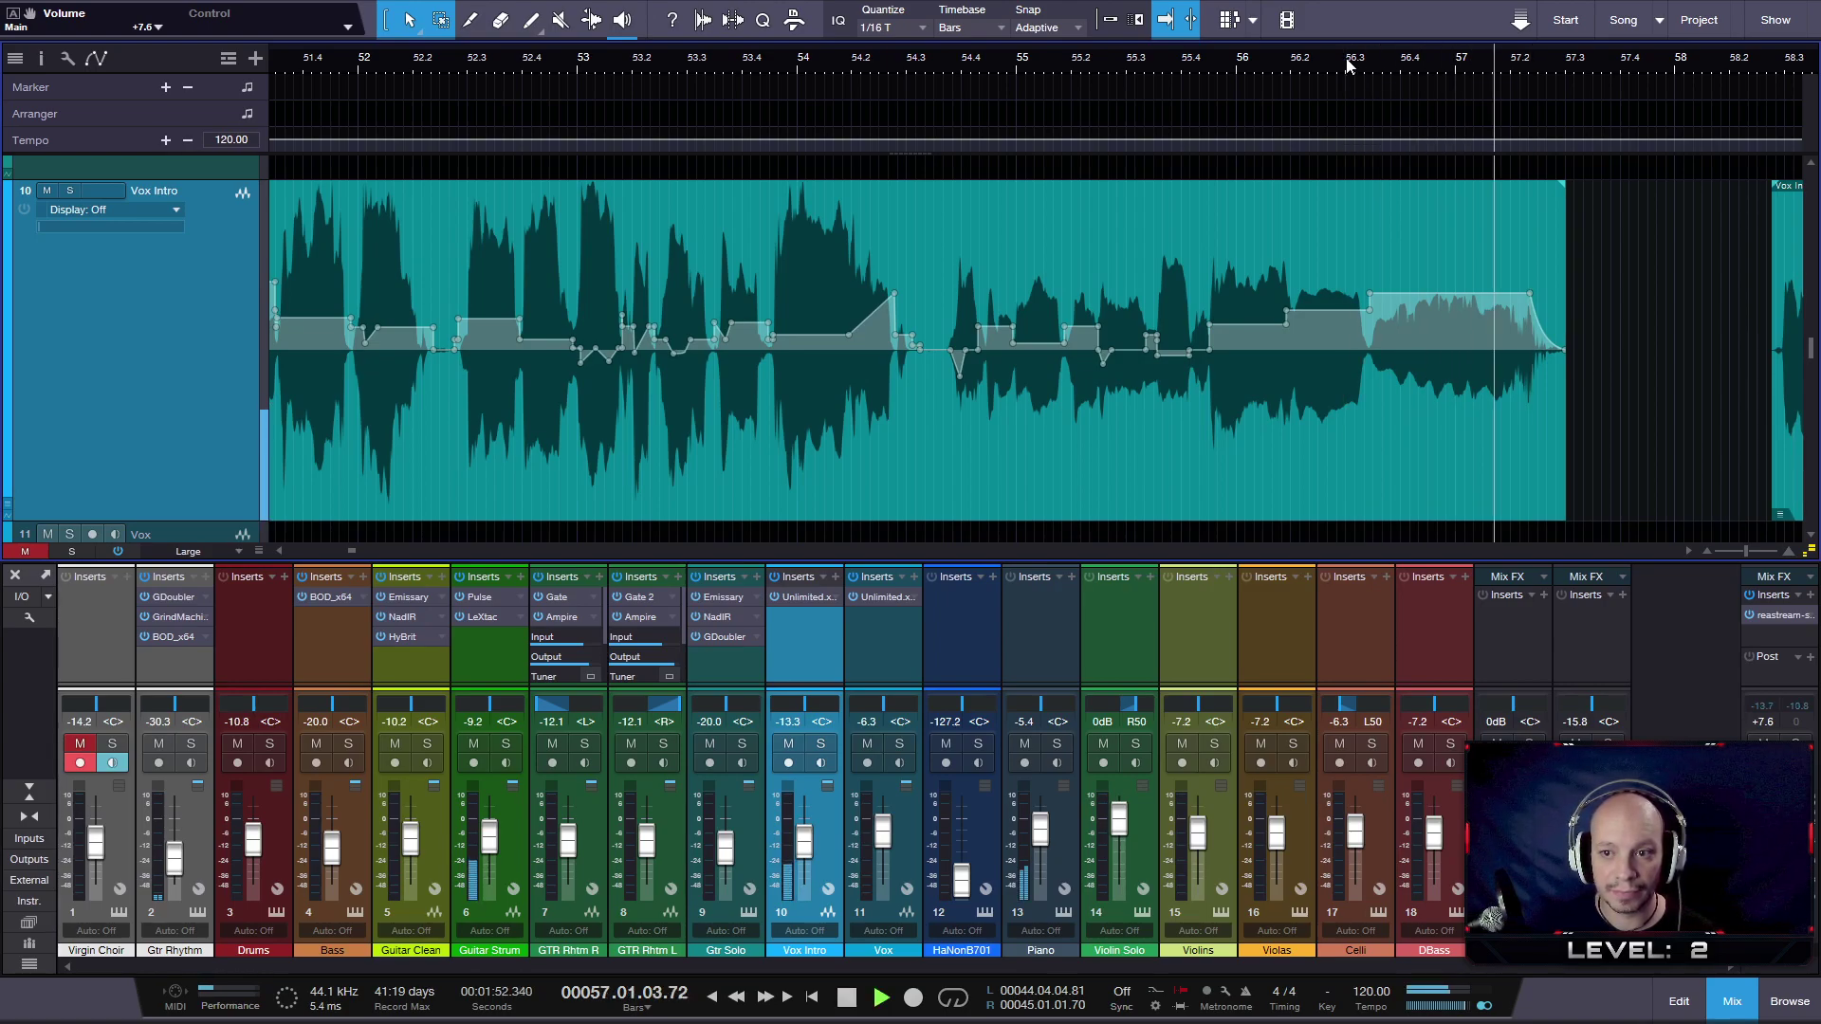
# - Reshape the curved fade-out after 57.2 at the end of the clip and play it back from around bar 56
pyautogui.press('space')
pyautogui.scroll(5, 1545, 388)
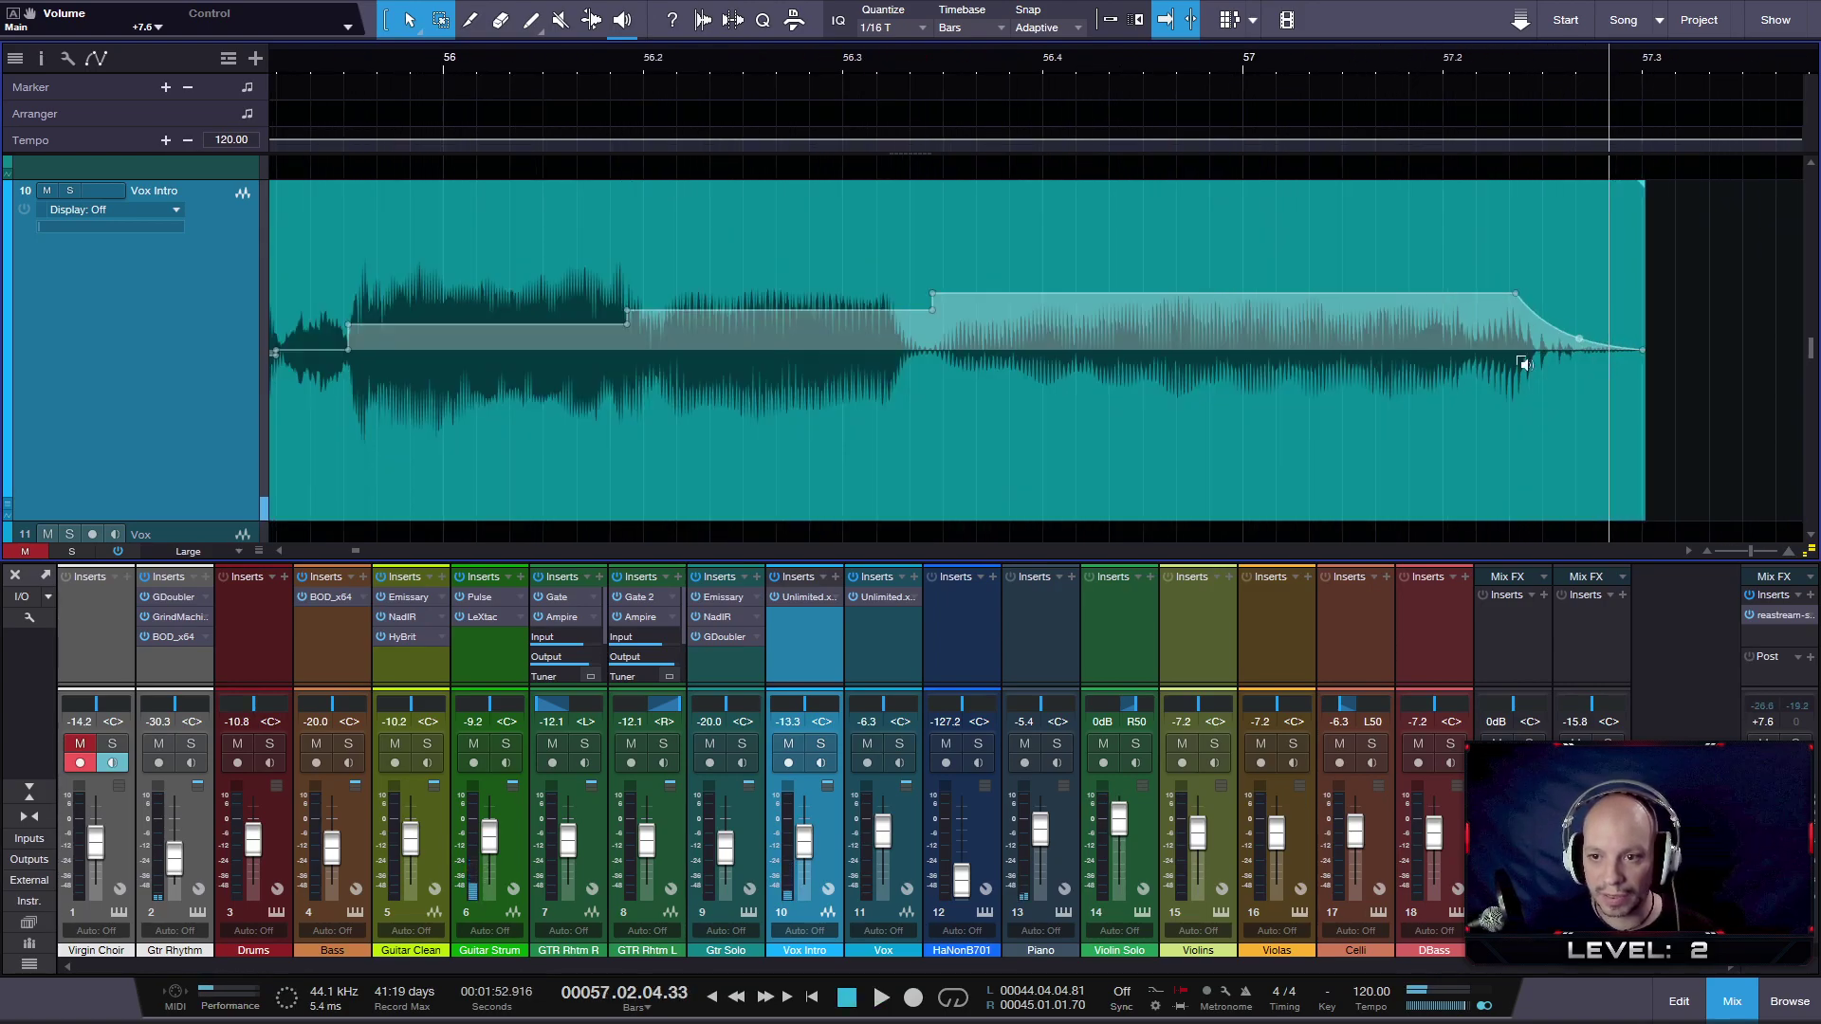
pyautogui.moveTo(1517, 295); pyautogui.dragTo(1517, 324)
pyautogui.scroll(-5, 1402, 306)
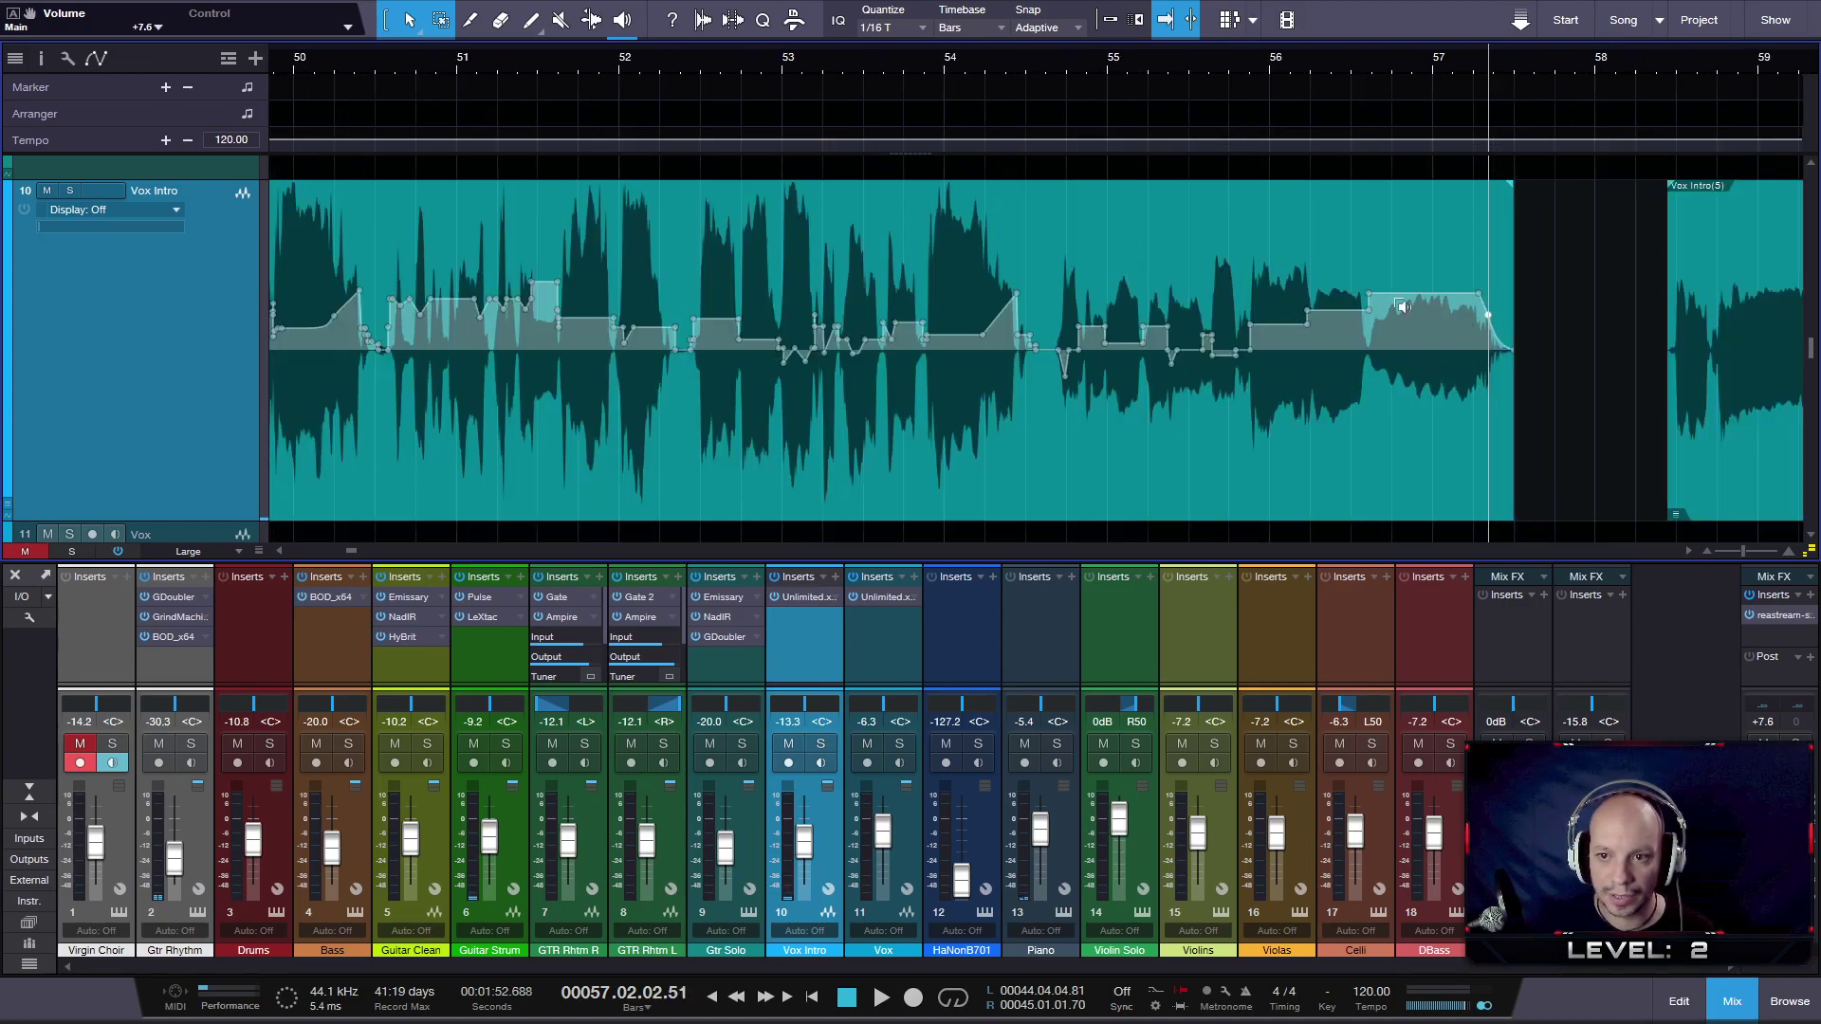
pyautogui.press('space')
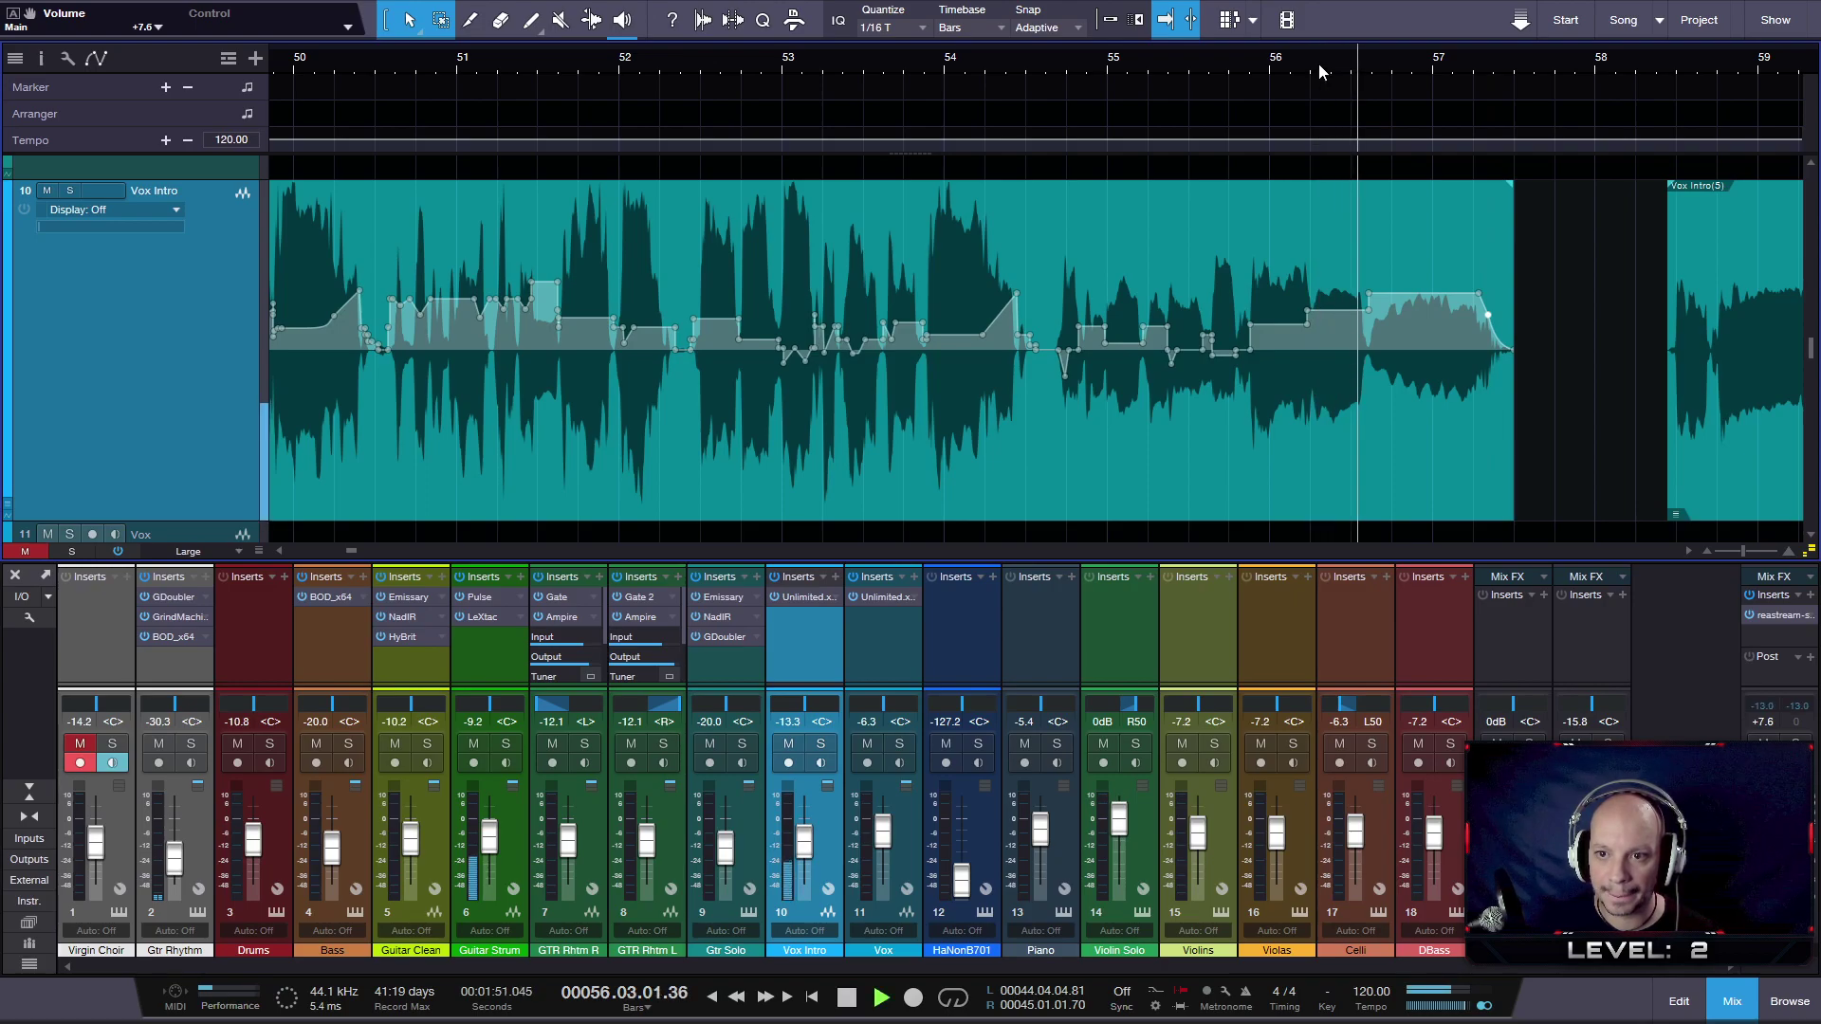
pyautogui.press('space')
# - Raise the gain envelope over the range from mid-bar 54 to the clip's end during playback
pyautogui.scroll(-3, 1233, 311)
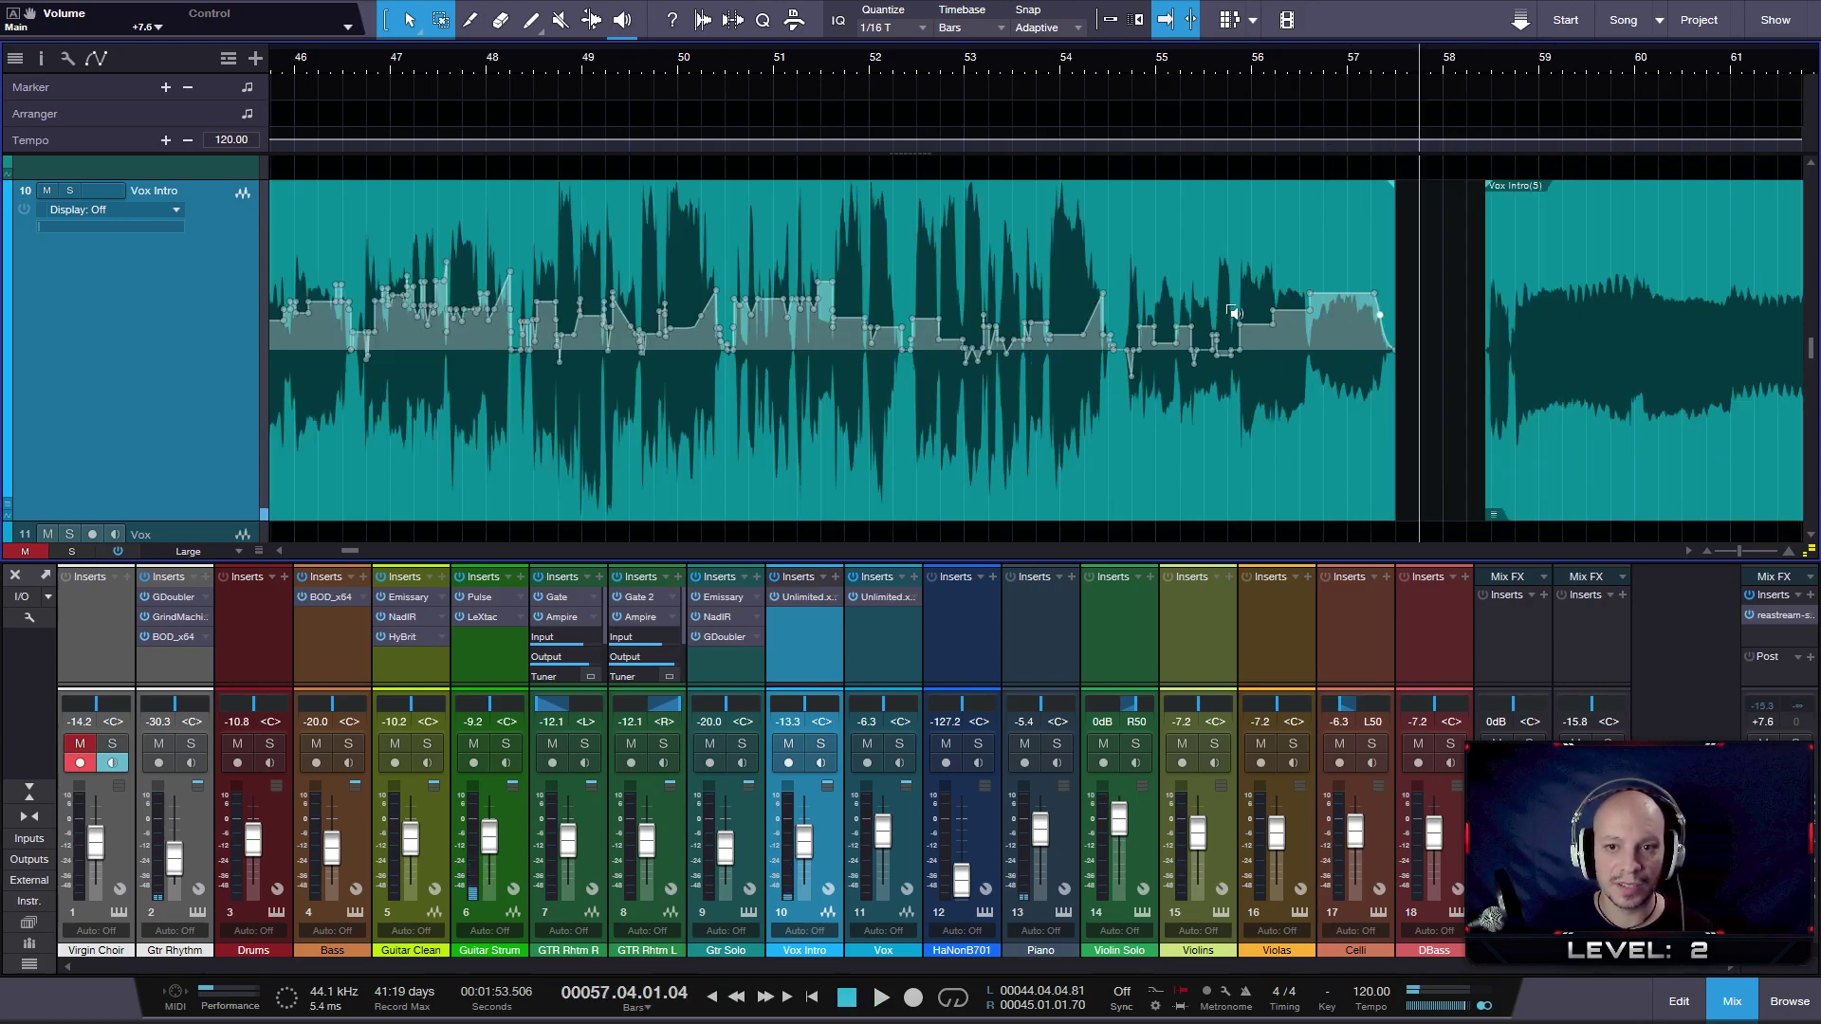
pyautogui.press('space')
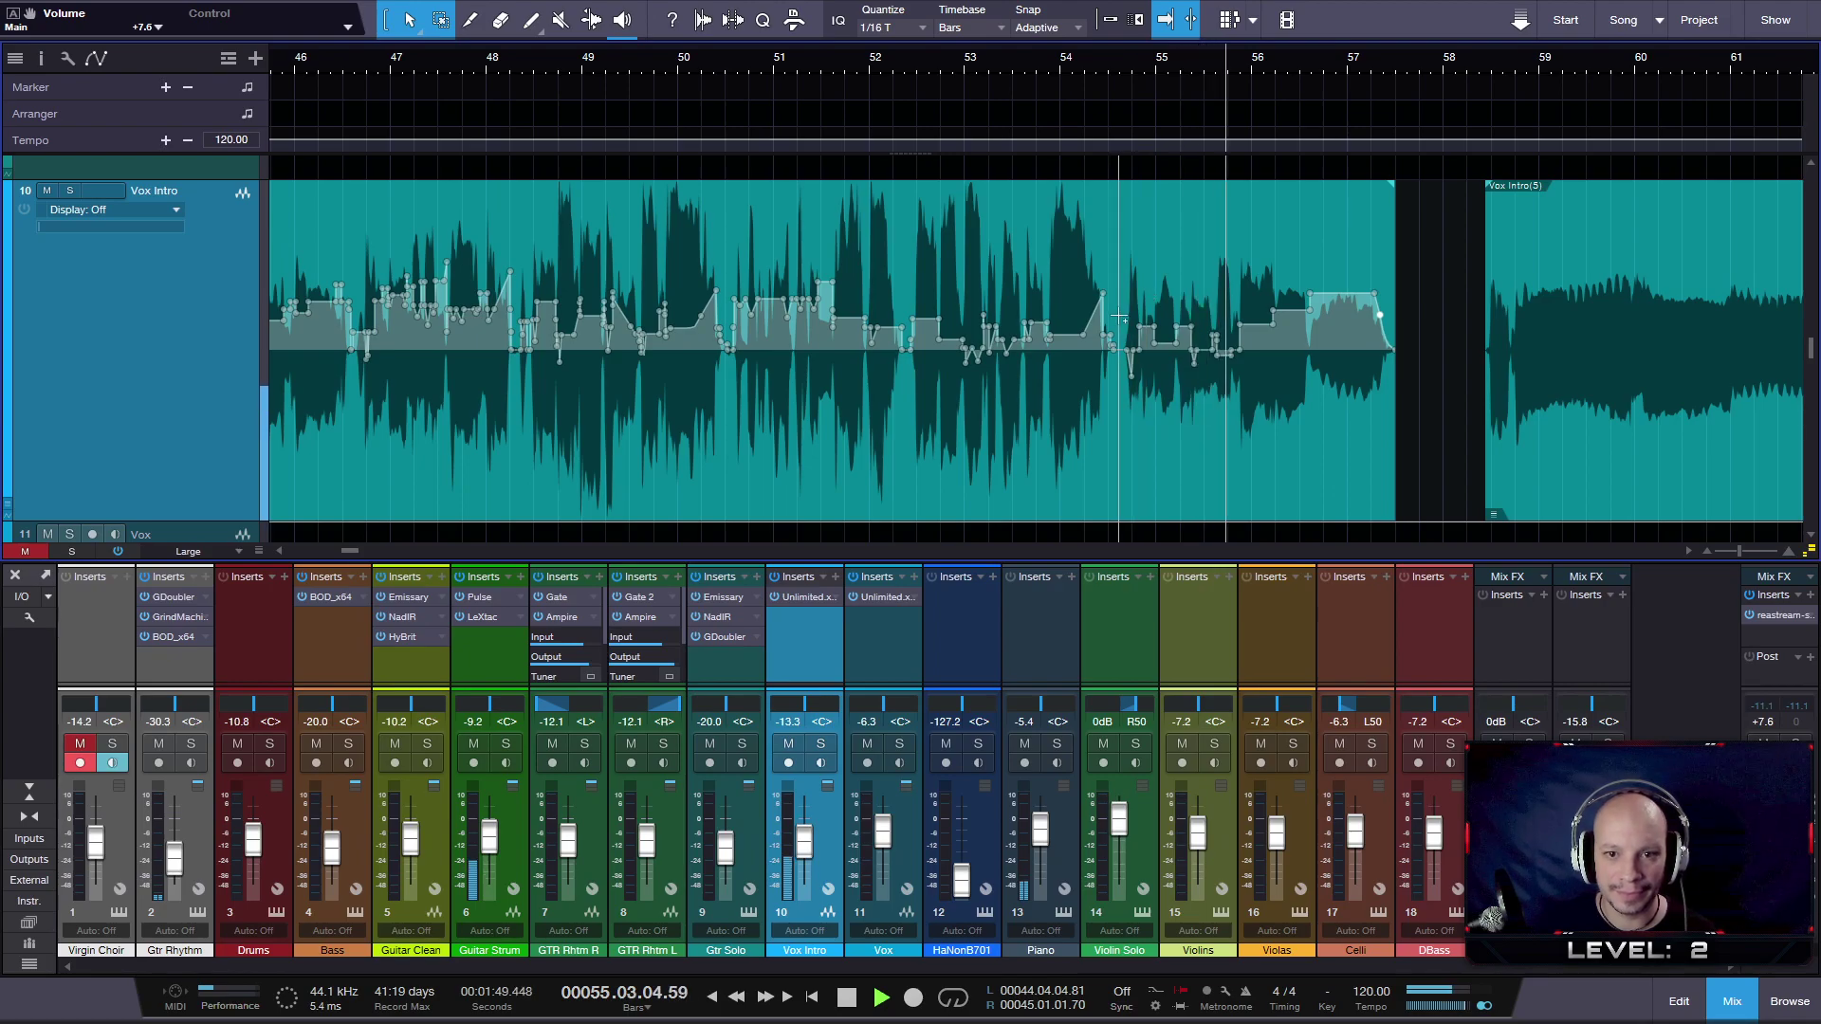
pyautogui.moveTo(1115, 298); pyautogui.dragTo(1339, 282)
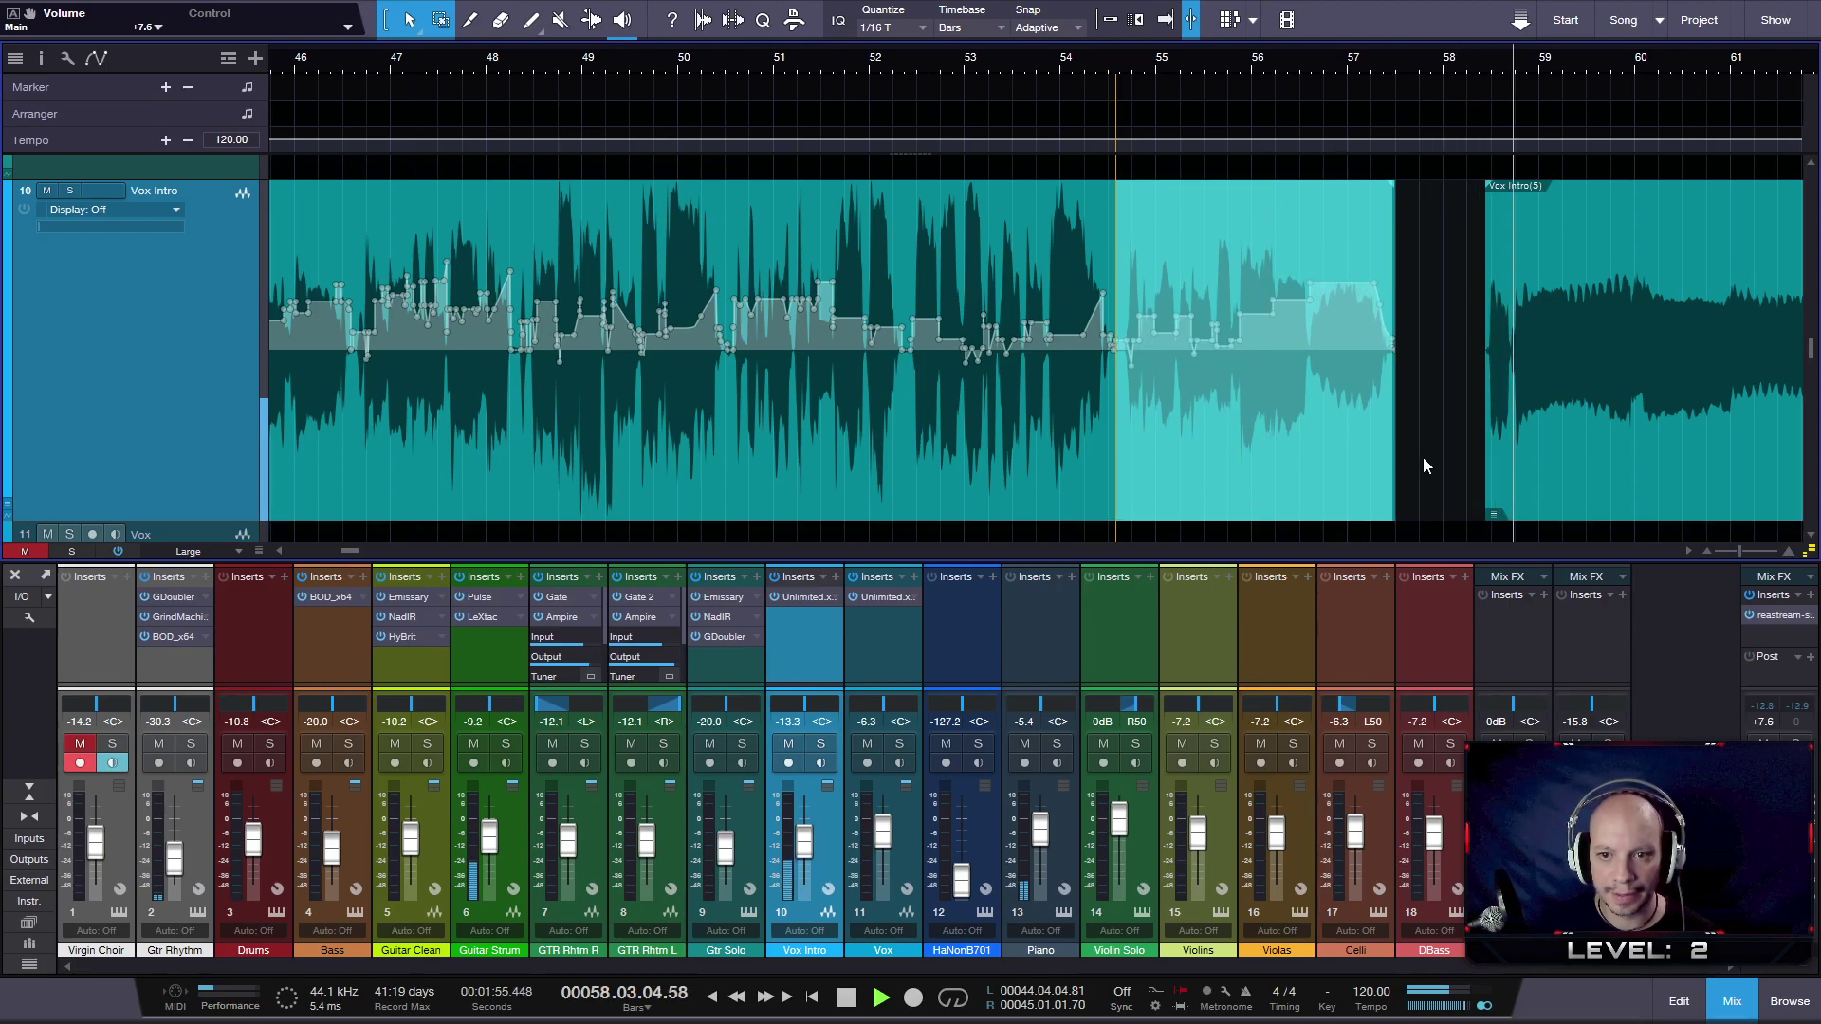
pyautogui.click(1094, 504)
# - Lower the tail's envelope to match the preceding phrase, delete the extra point in its fade-out and play back from mid-bar 54
pyautogui.moveTo(1356, 283); pyautogui.dragTo(1373, 302)
pyautogui.rightClick(1377, 288)
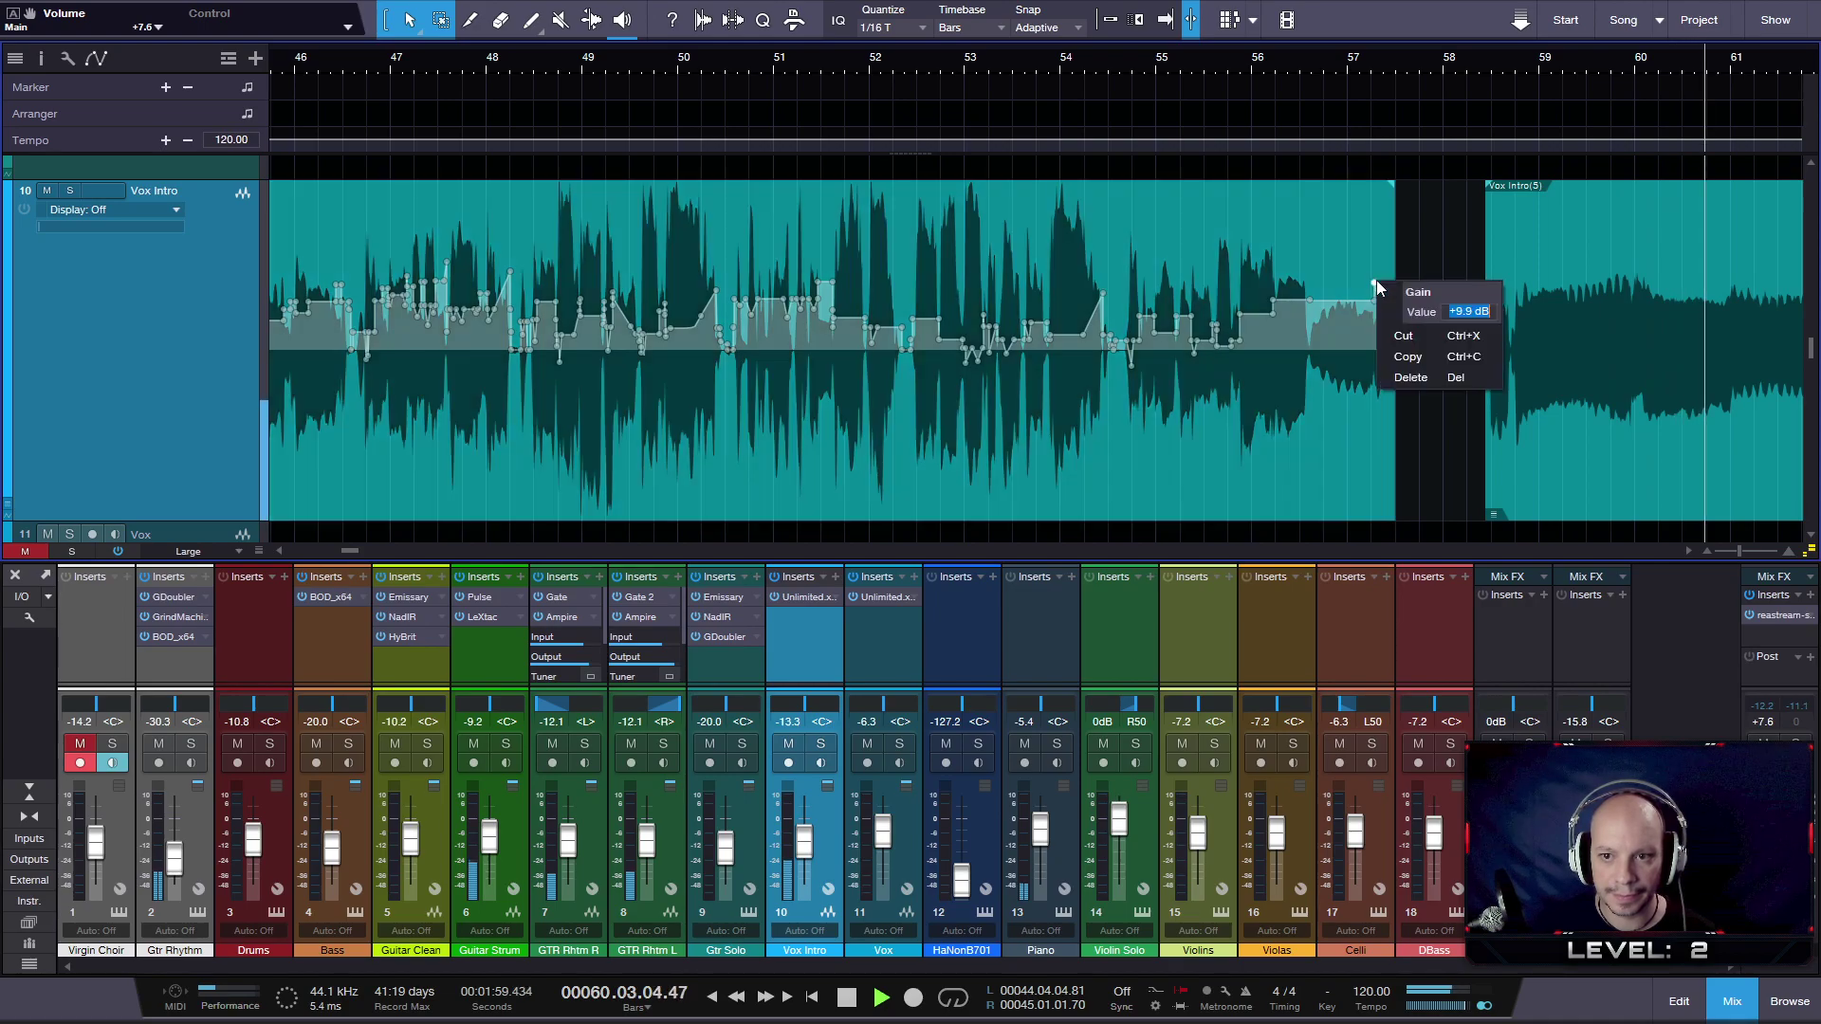
pyautogui.click(1403, 361)
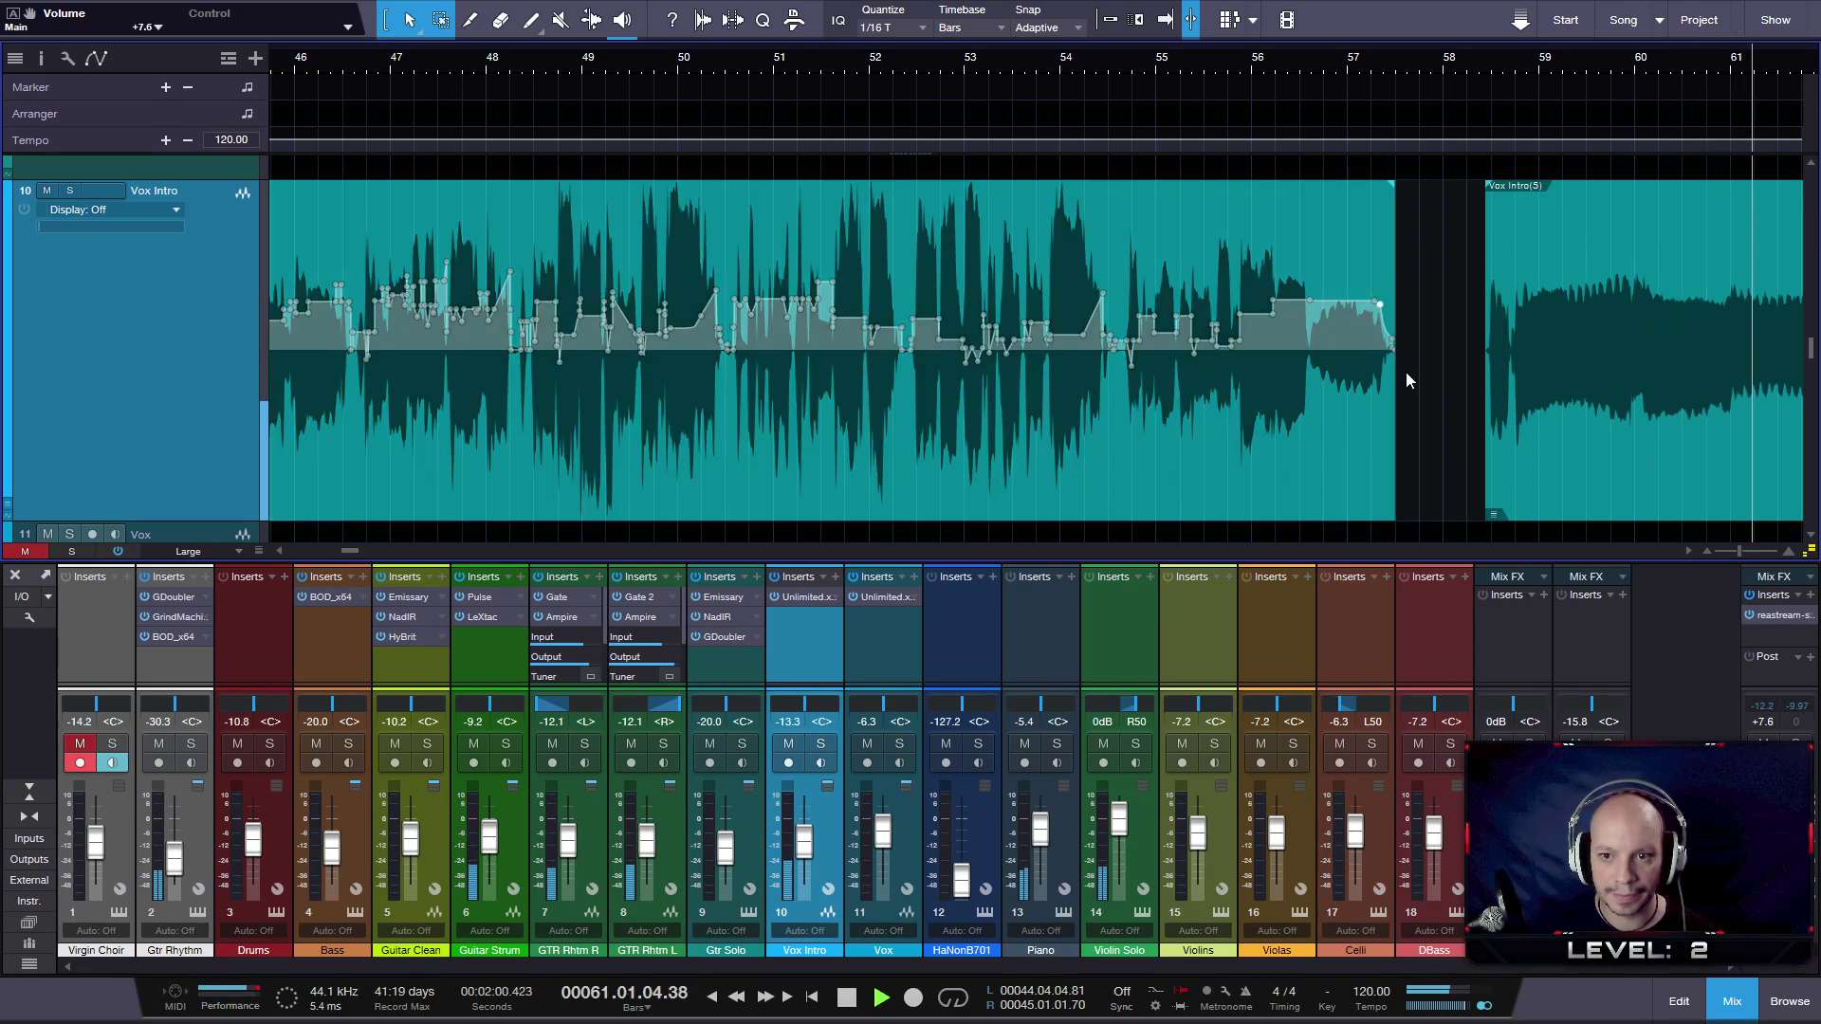
pyautogui.rightClick(1384, 318)
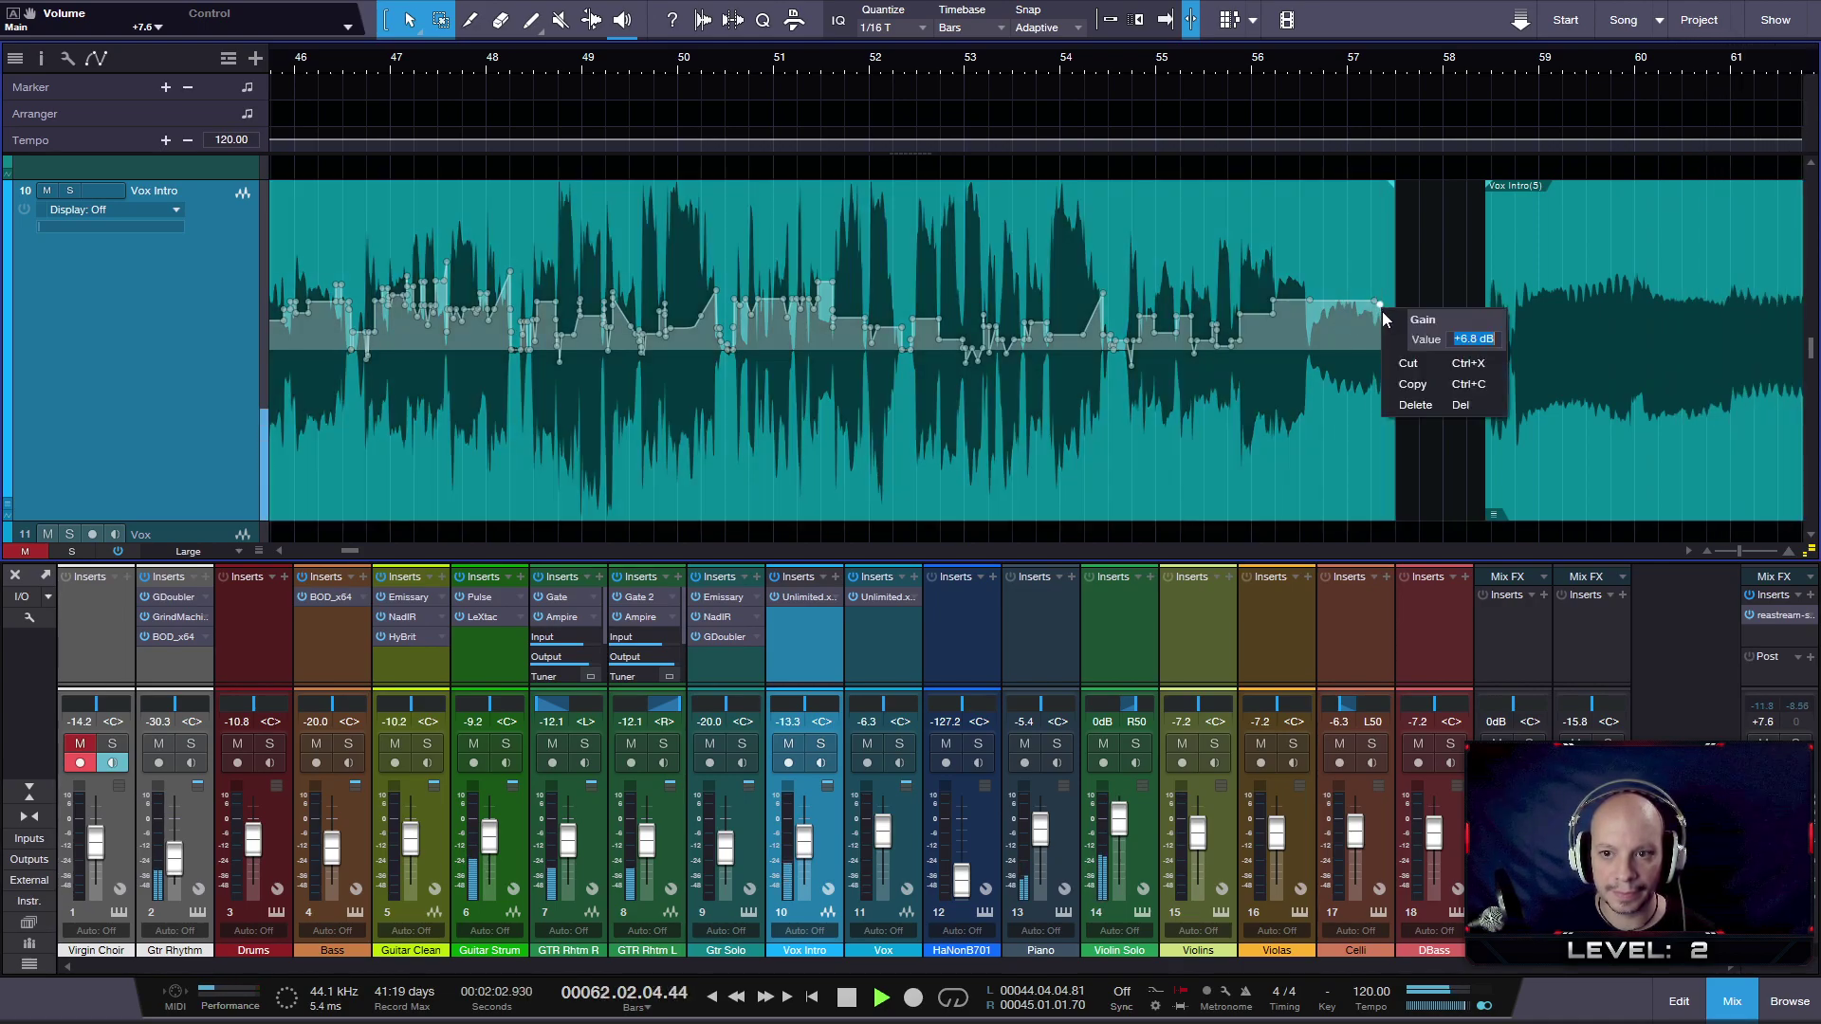
pyautogui.click(1415, 403)
pyautogui.click(1113, 71)
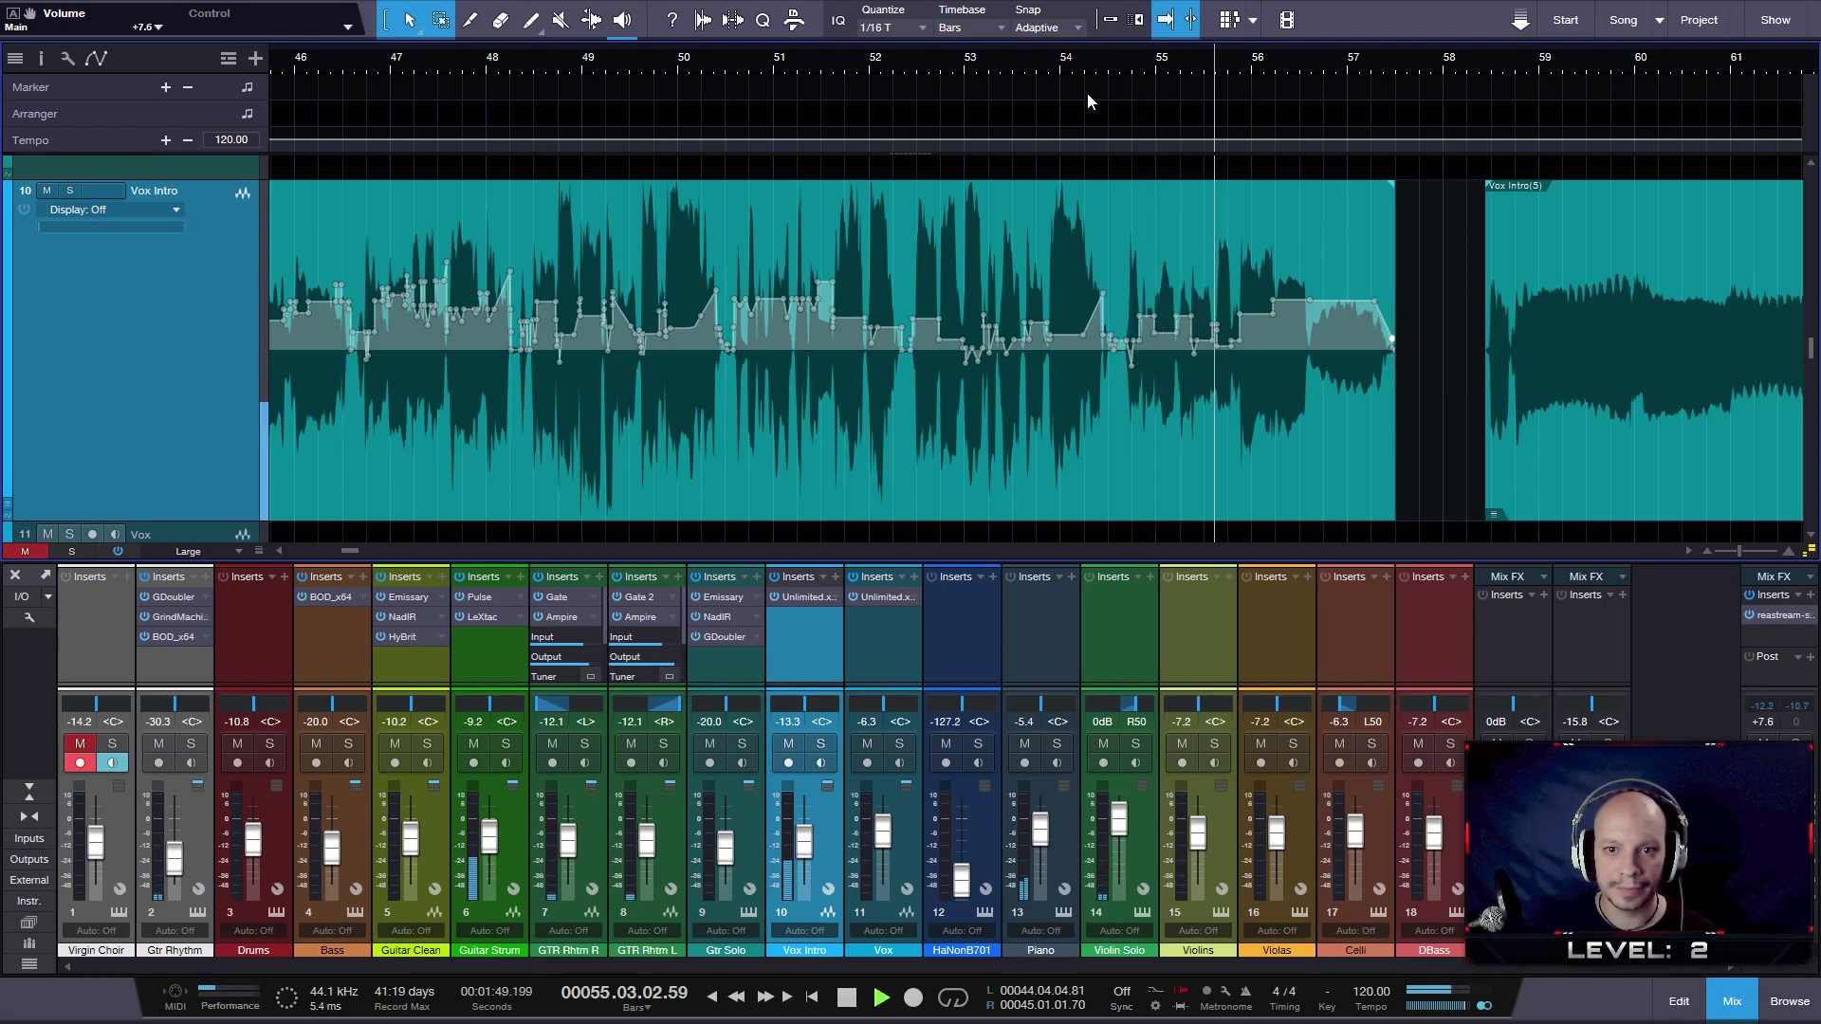
# - Play back from just past bar 53, lower the tail's envelope further and delete the point at the fade's upper corner
pyautogui.click(980, 66)
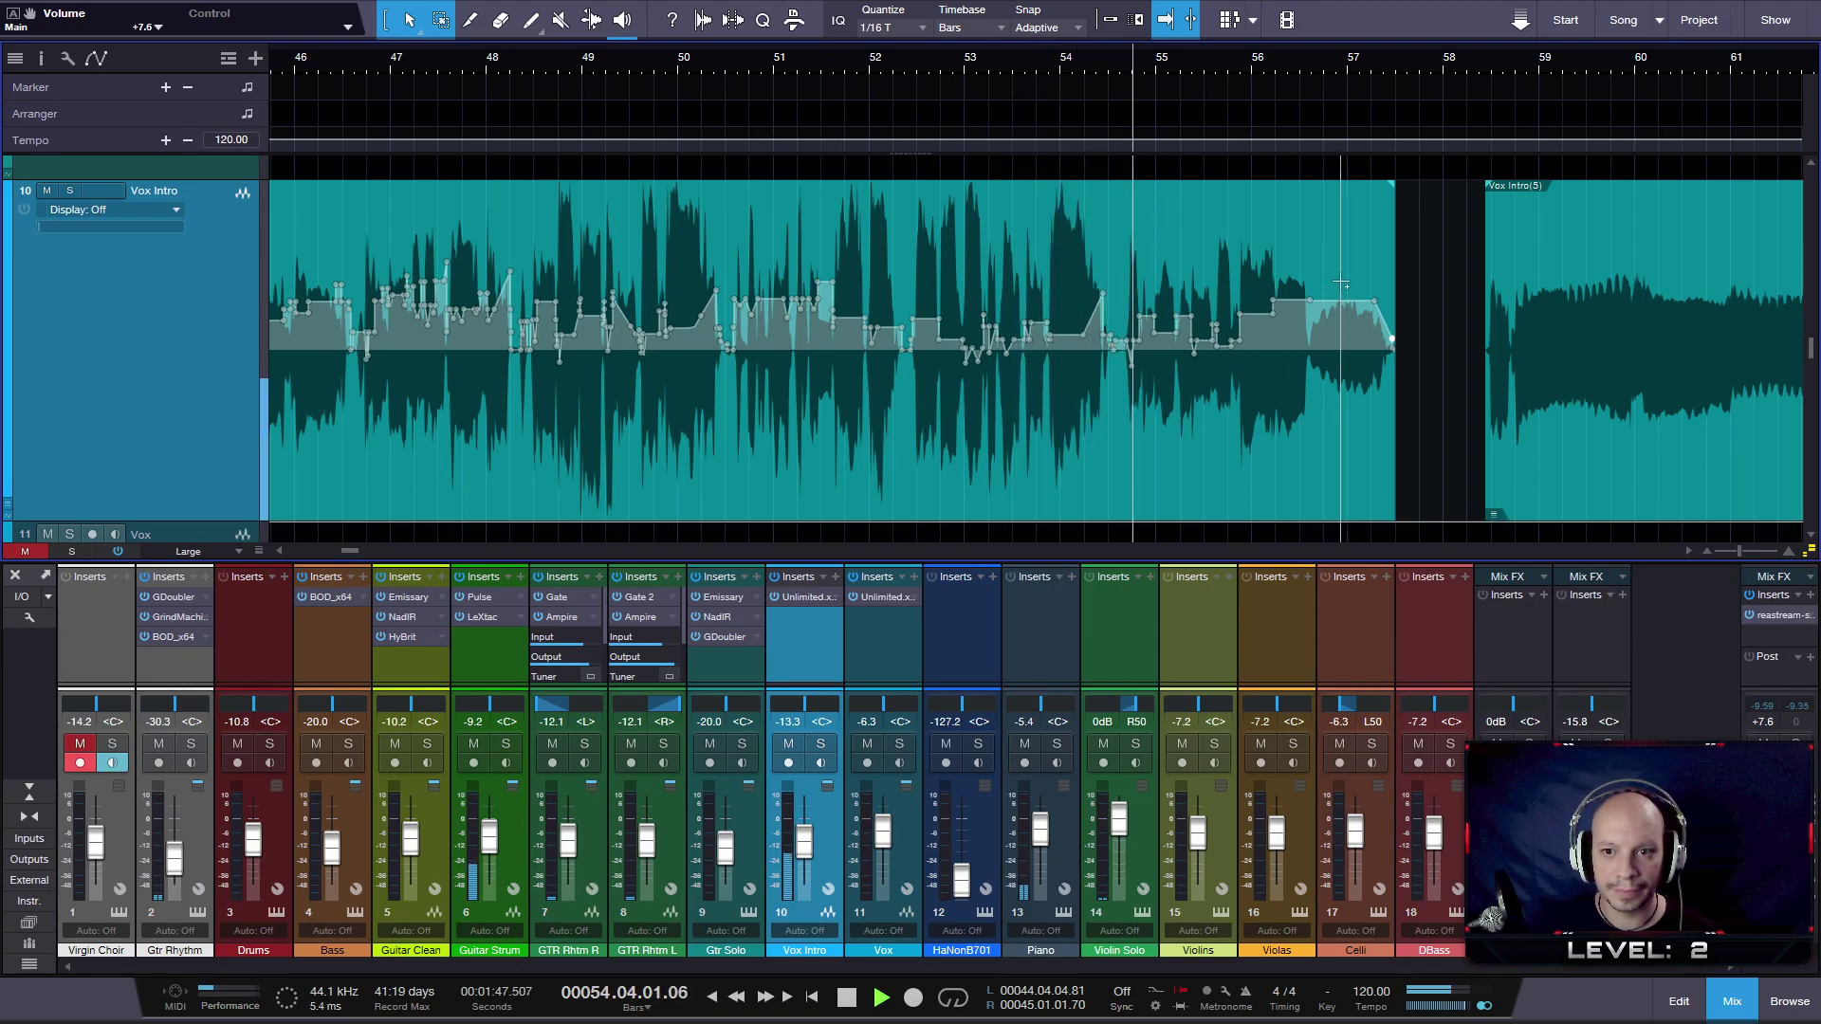
pyautogui.moveTo(1343, 240); pyautogui.dragTo(1344, 252)
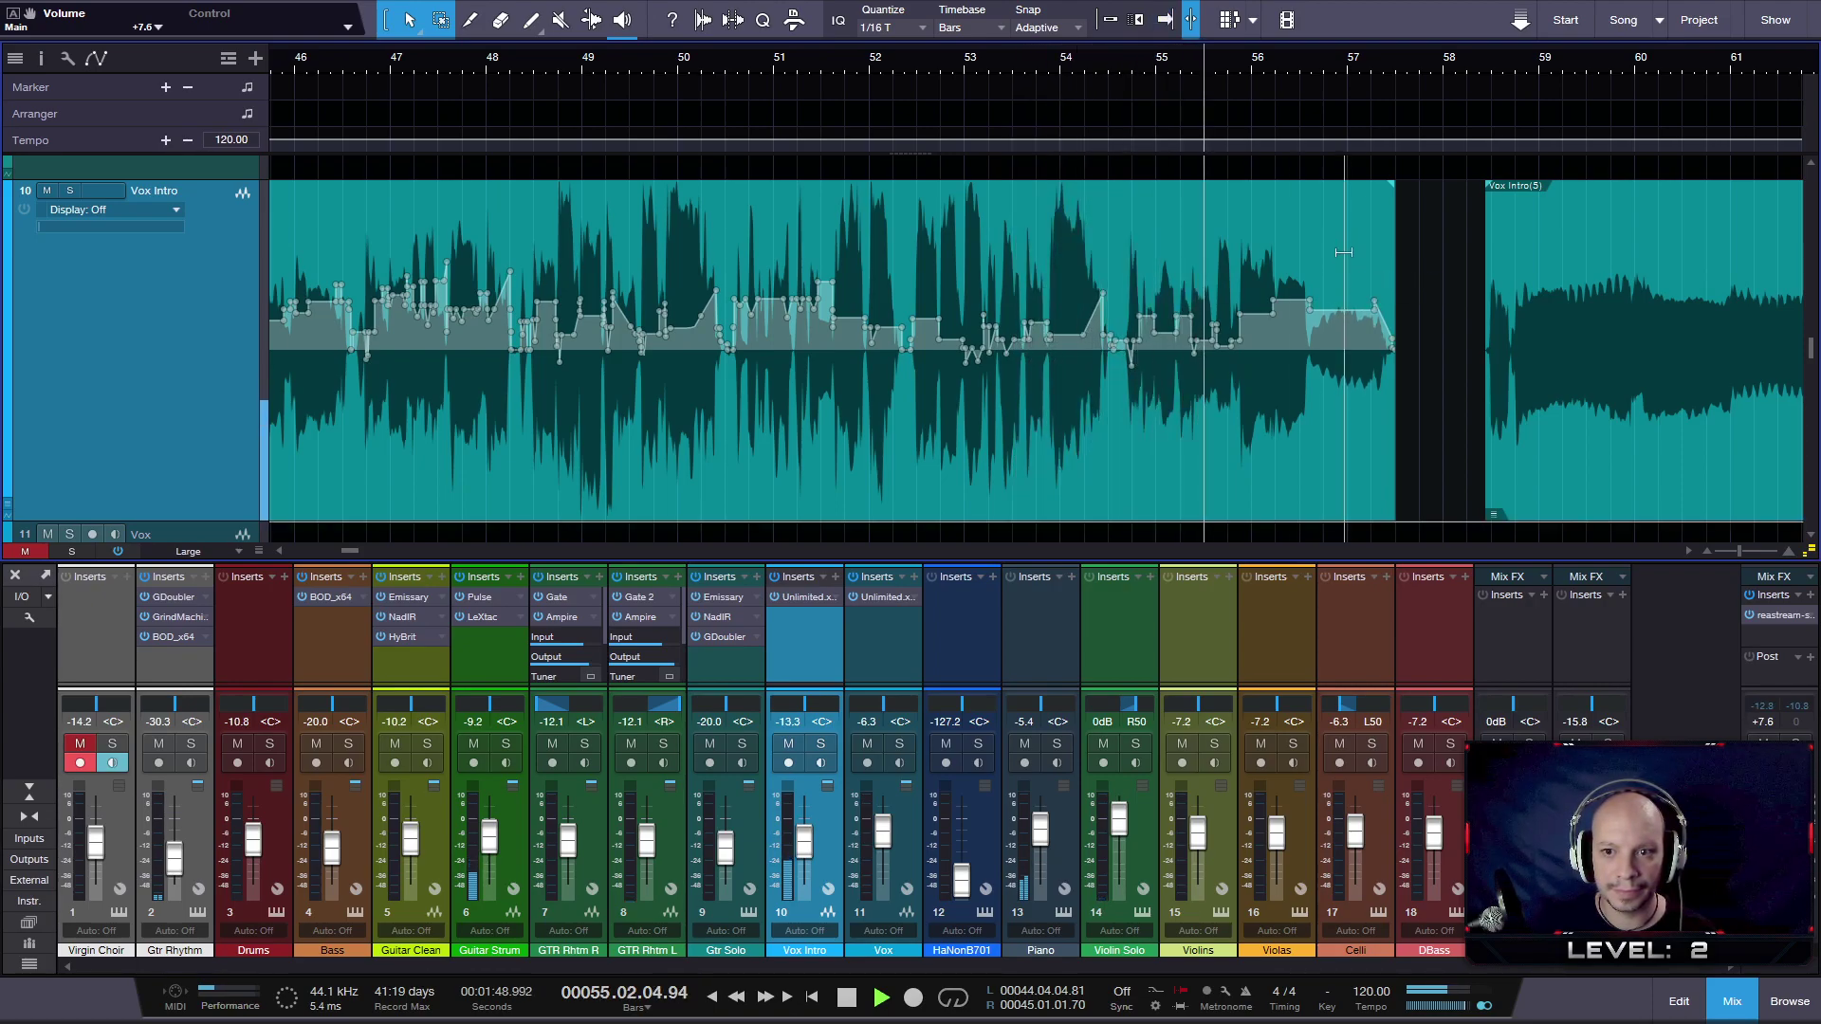
pyautogui.rightClick(1375, 306)
pyautogui.click(1407, 398)
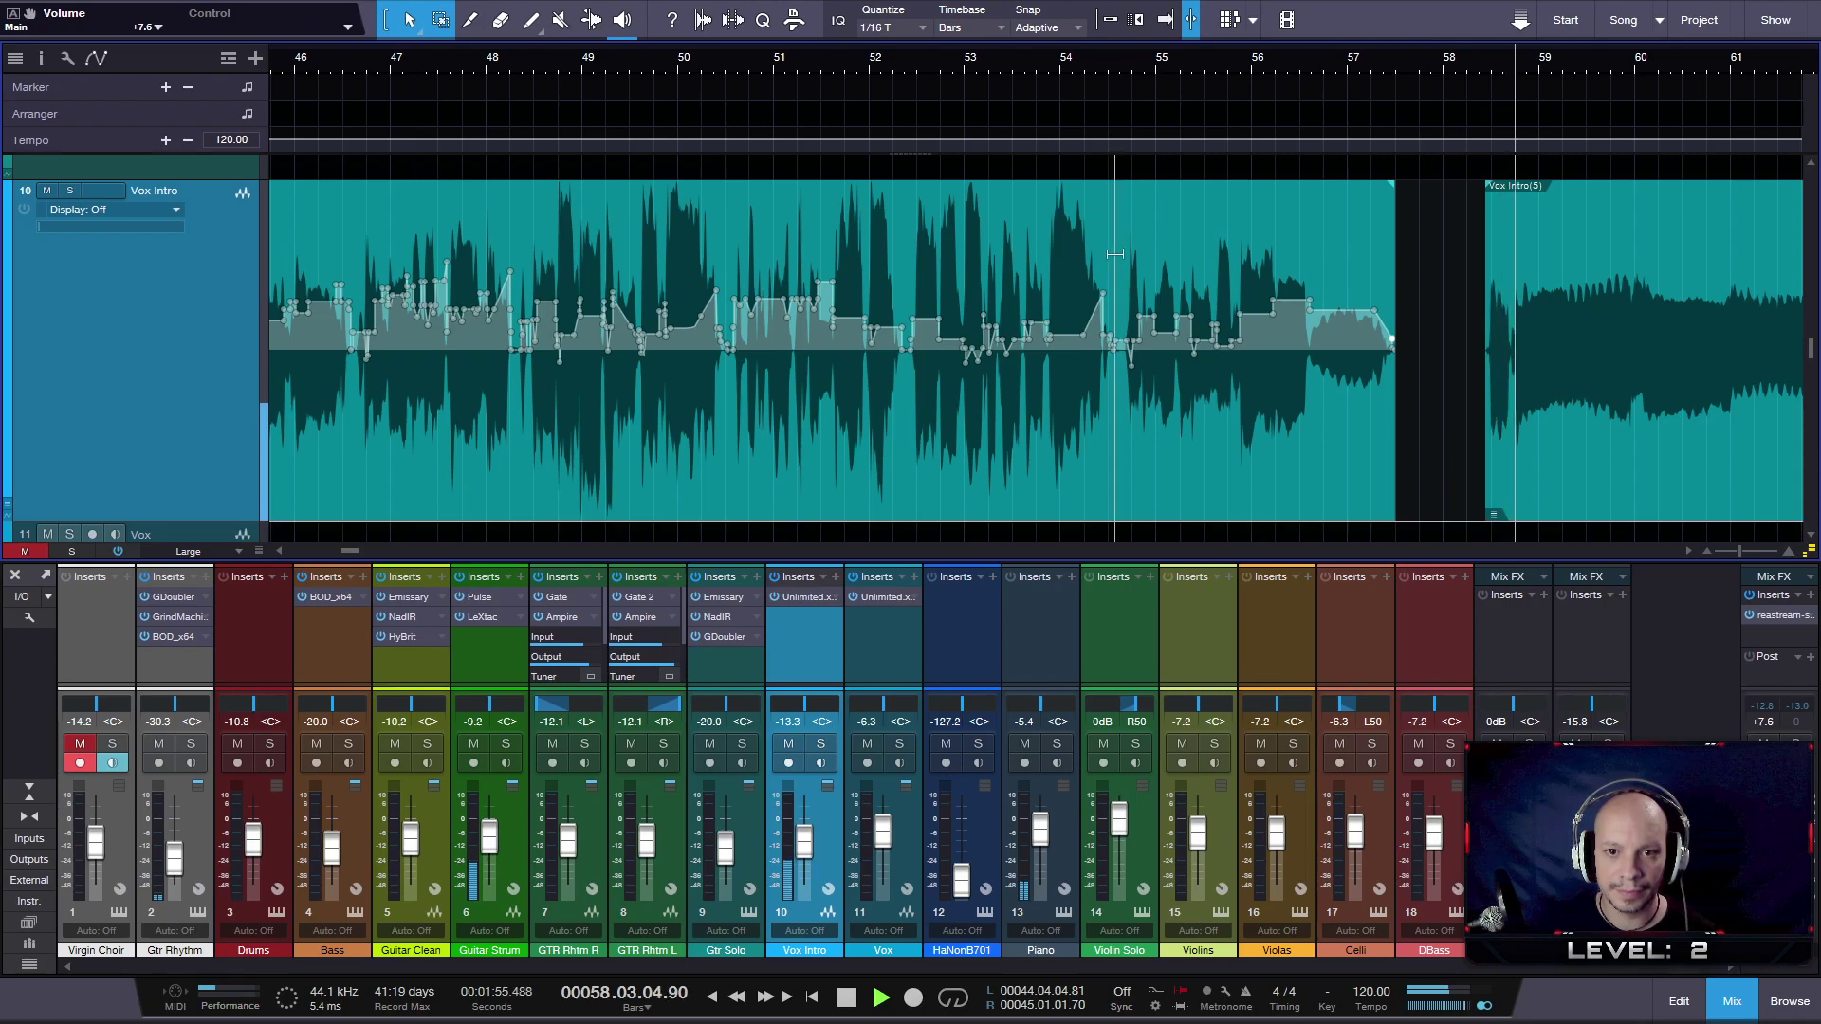
# - Raise the envelope between mid-bar 54 and mid-bar 56, play back from mid-bar 53 and trim that range down slightly
pyautogui.moveTo(1121, 285); pyautogui.dragTo(1310, 282)
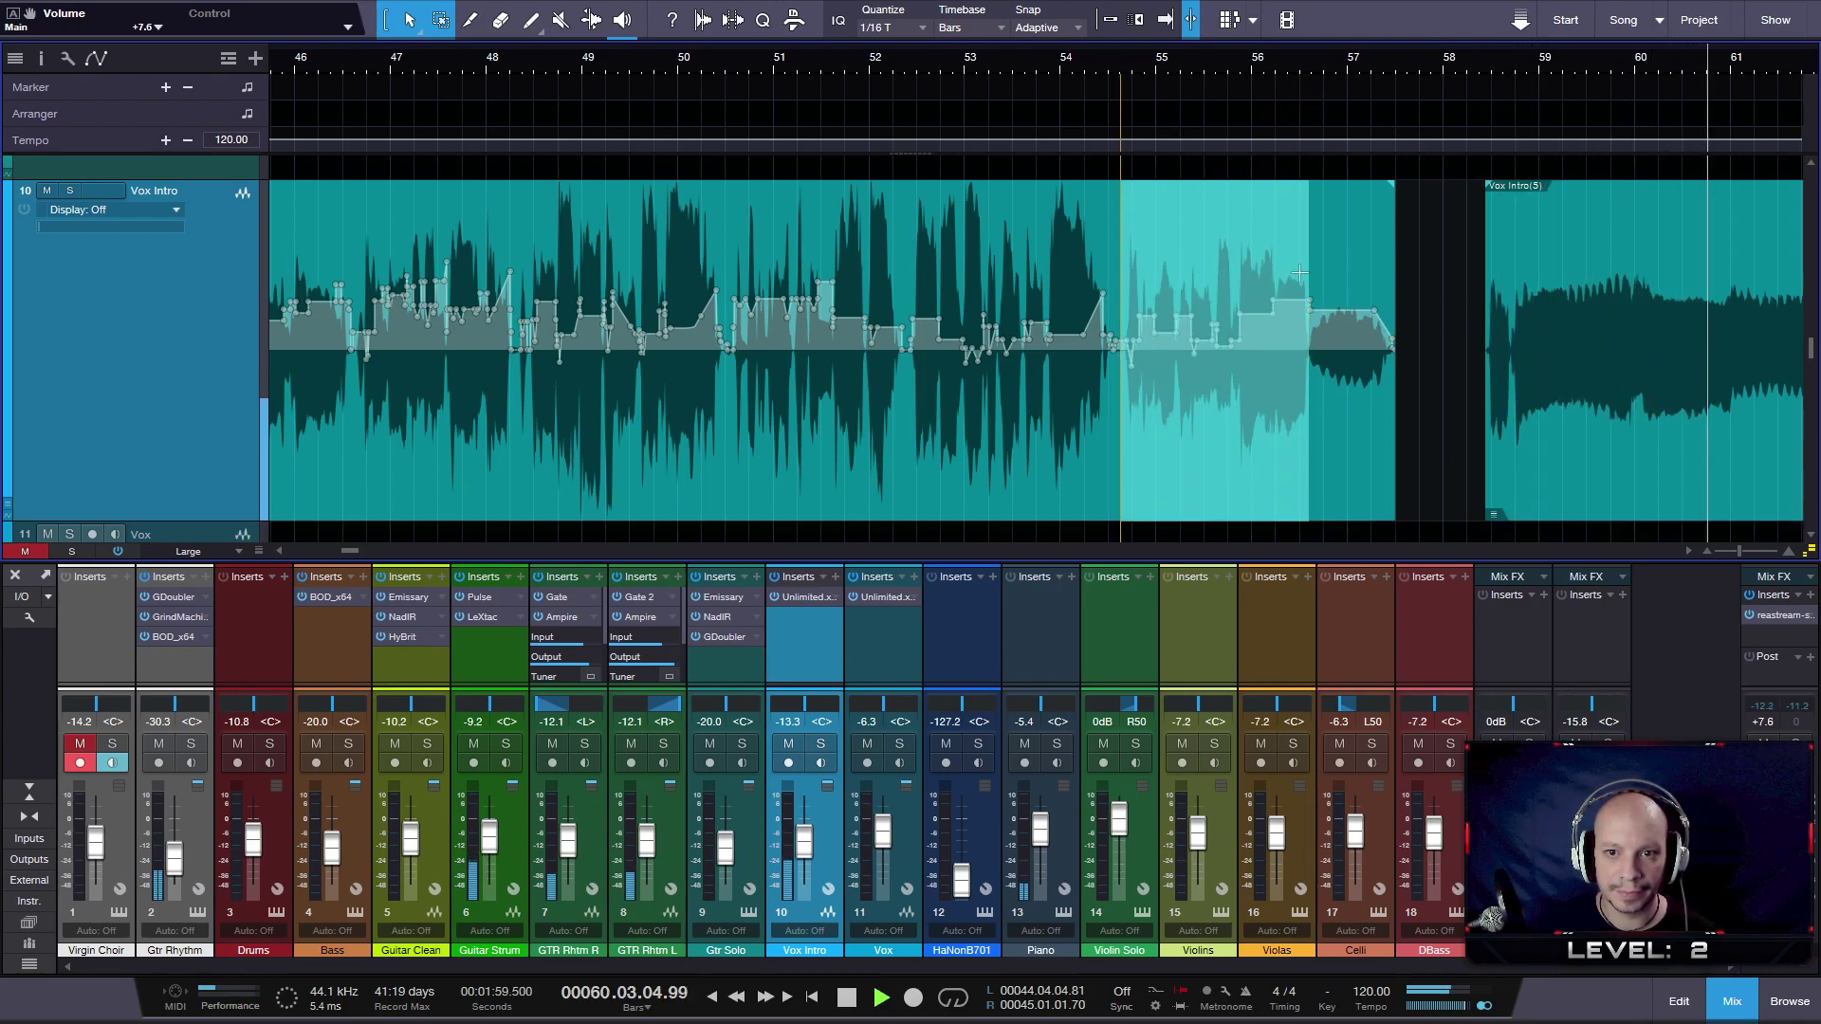
pyautogui.click(1011, 68)
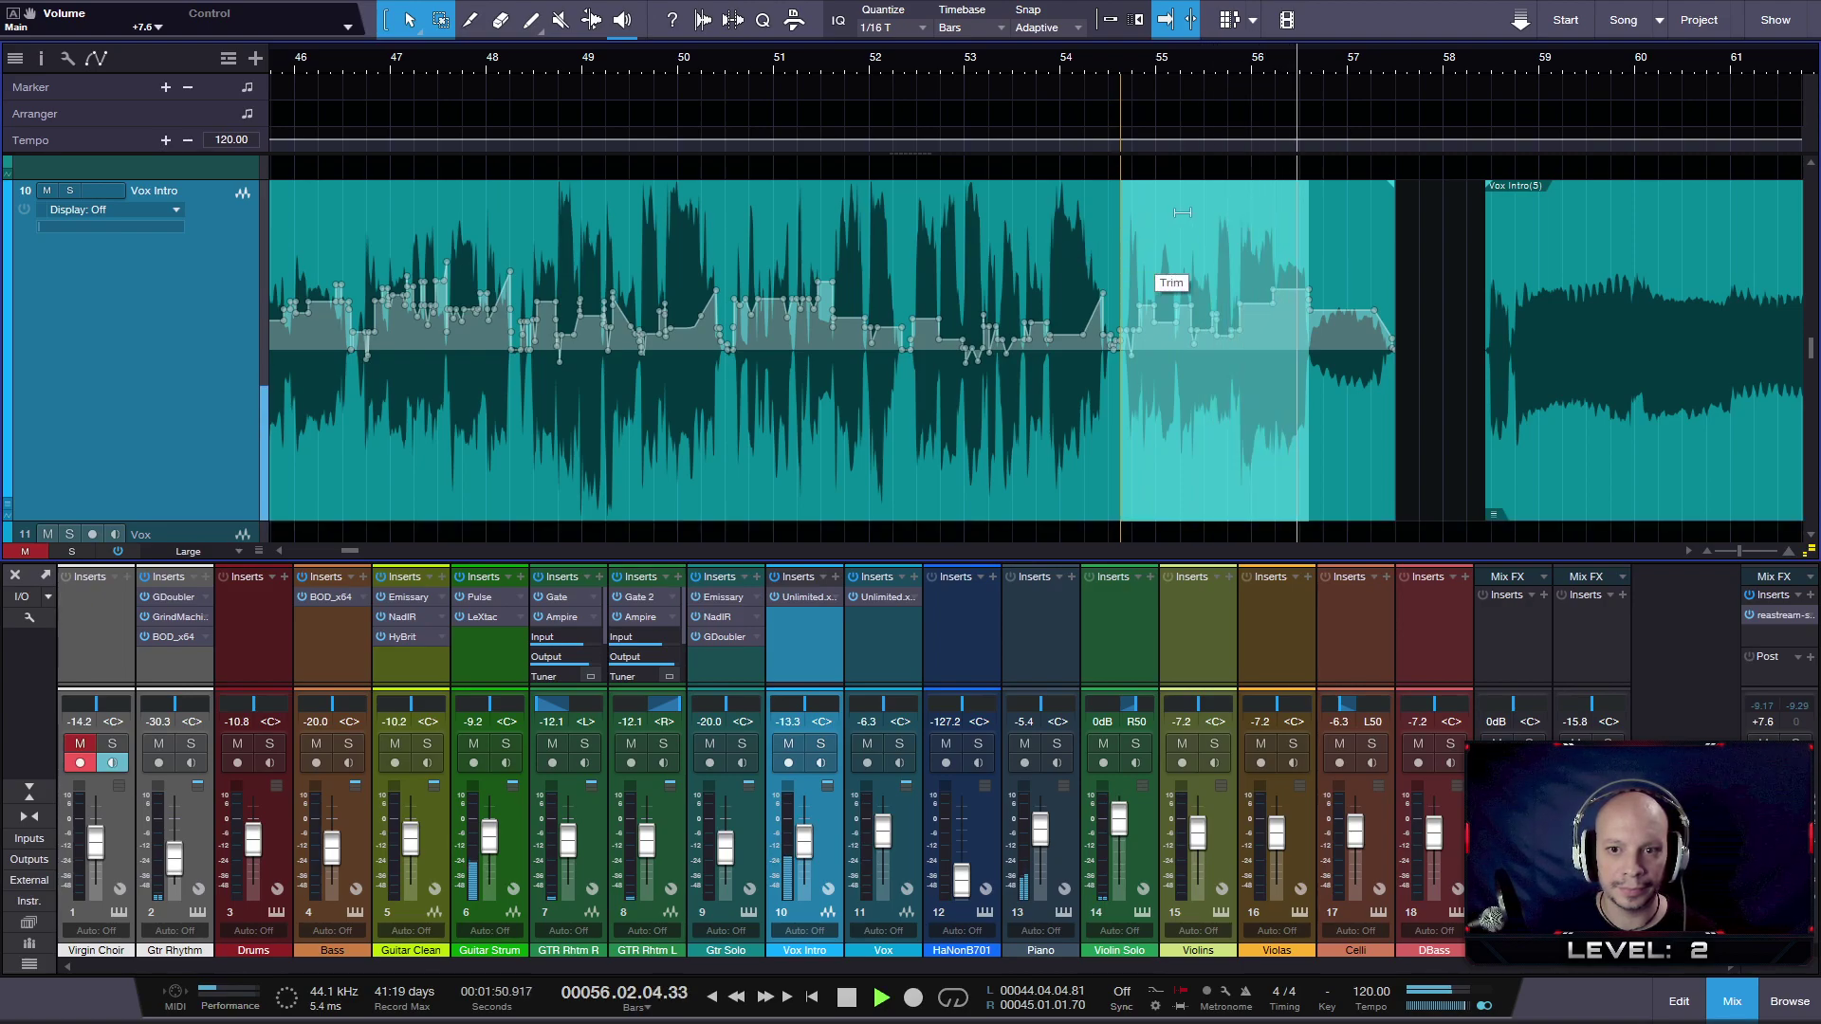
pyautogui.press('f')
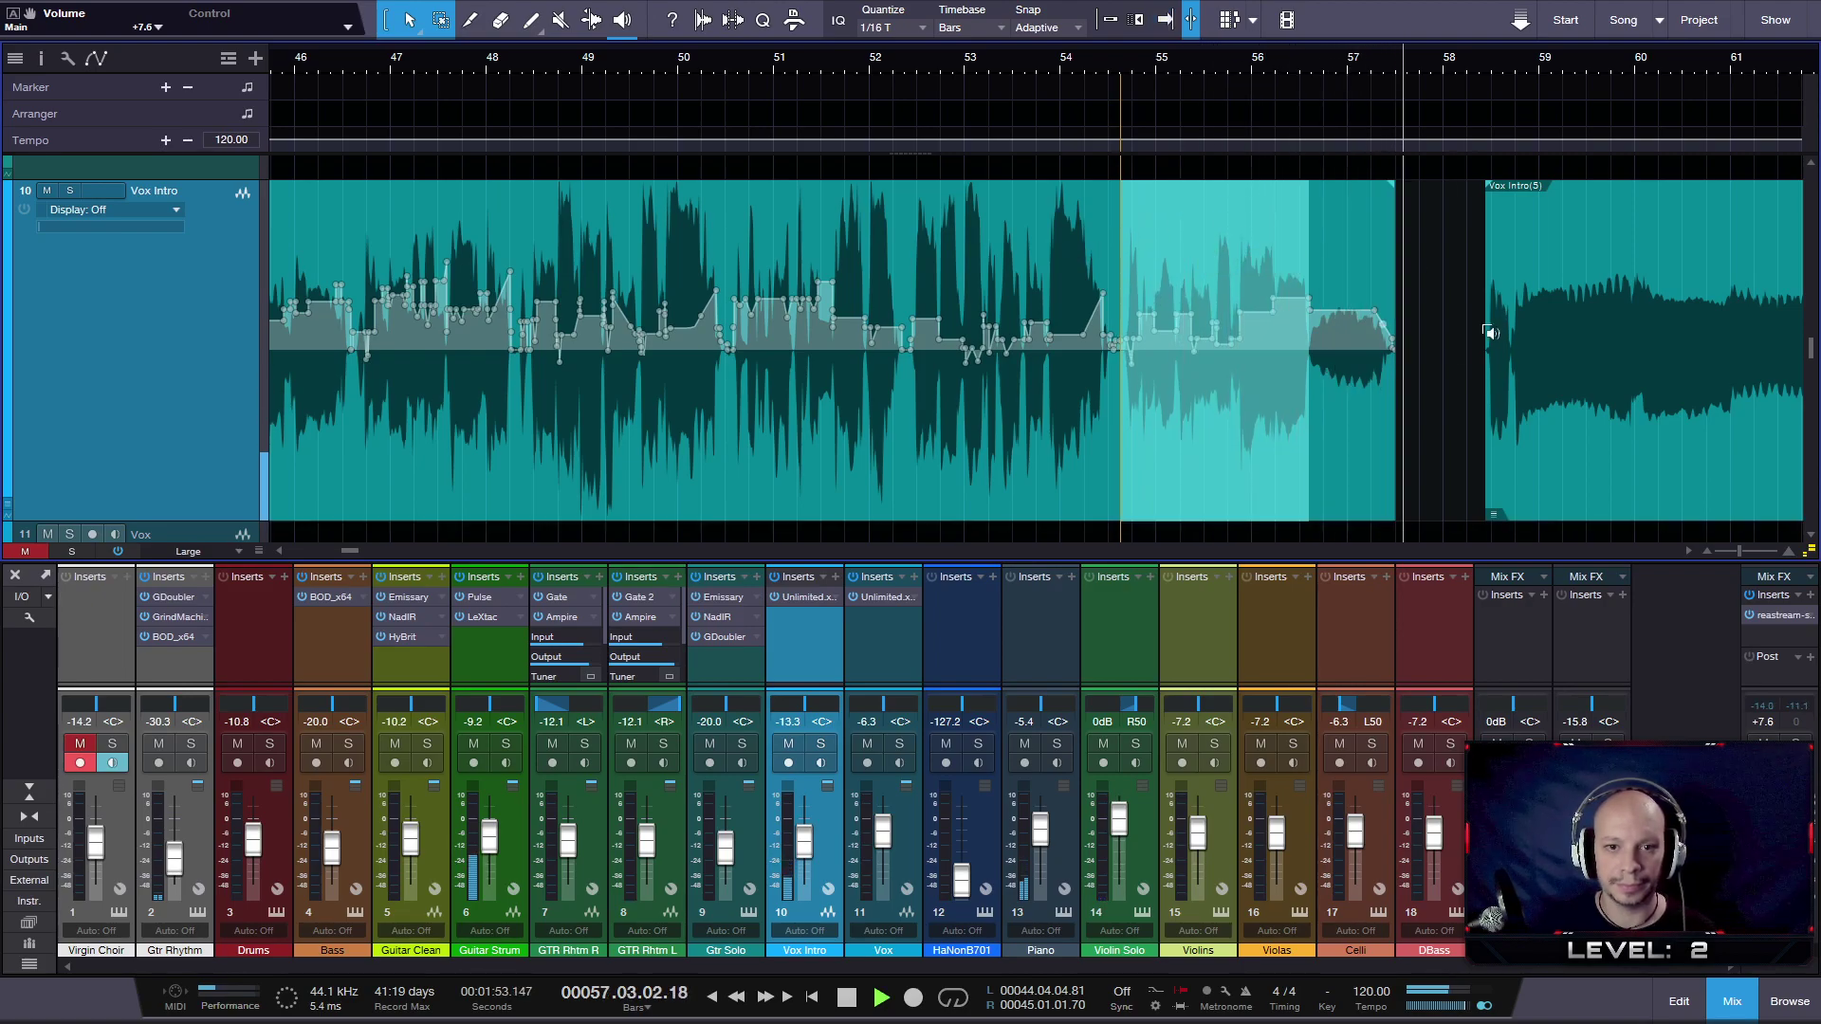
# - Select the Vox Intro(5) clip after bar 58 and raise its volume by about 4.6 dB
pyautogui.press('z')
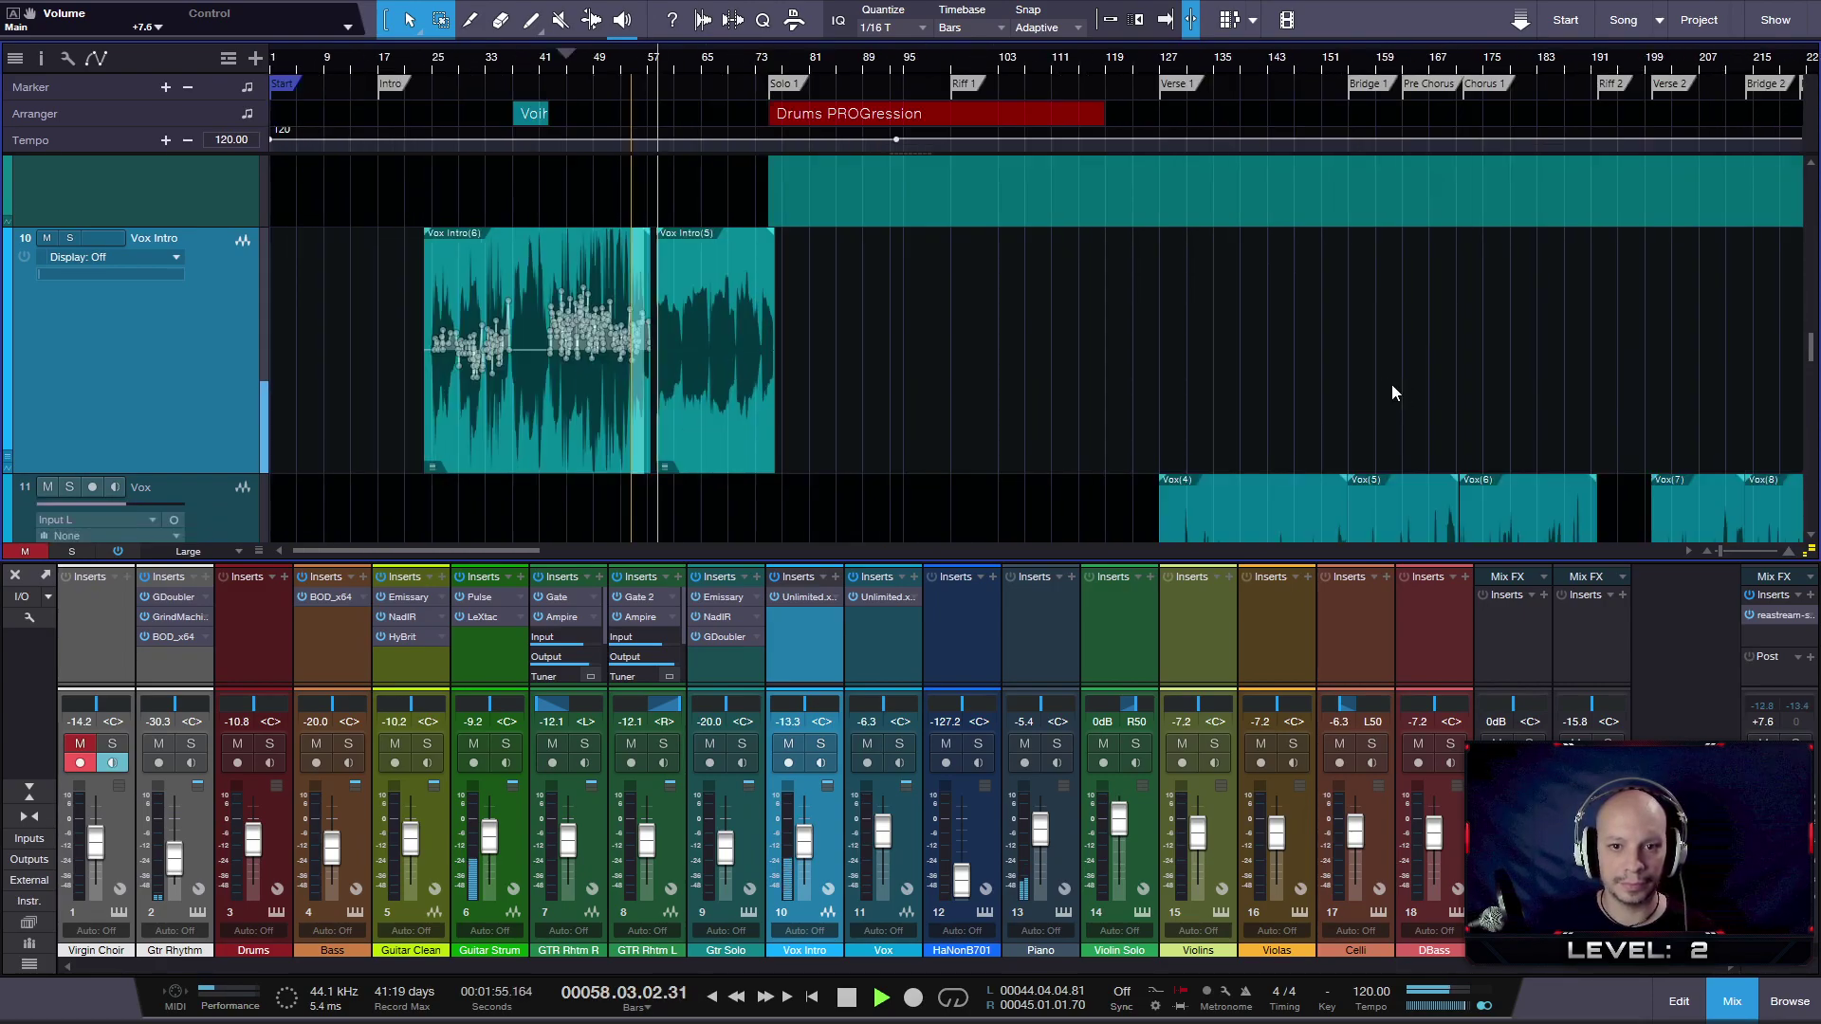
pyautogui.scroll(2, 480, 439)
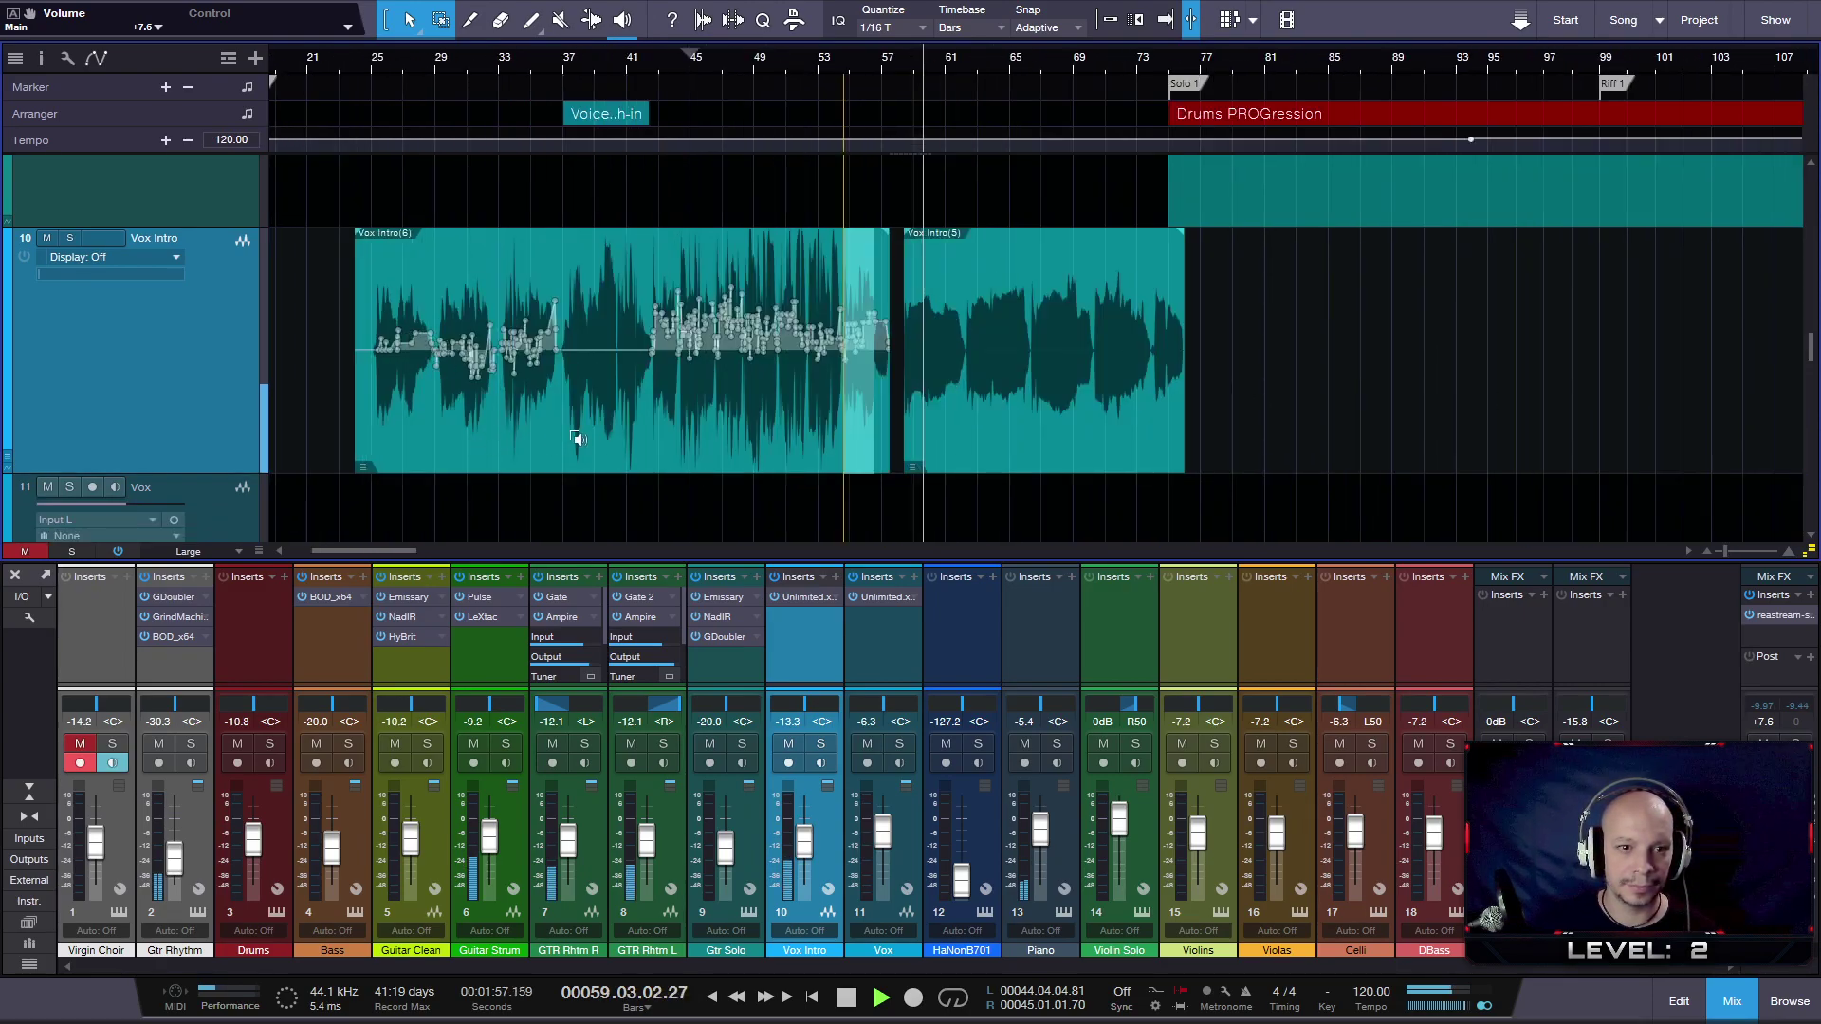
pyautogui.press('e')
pyautogui.press('e')
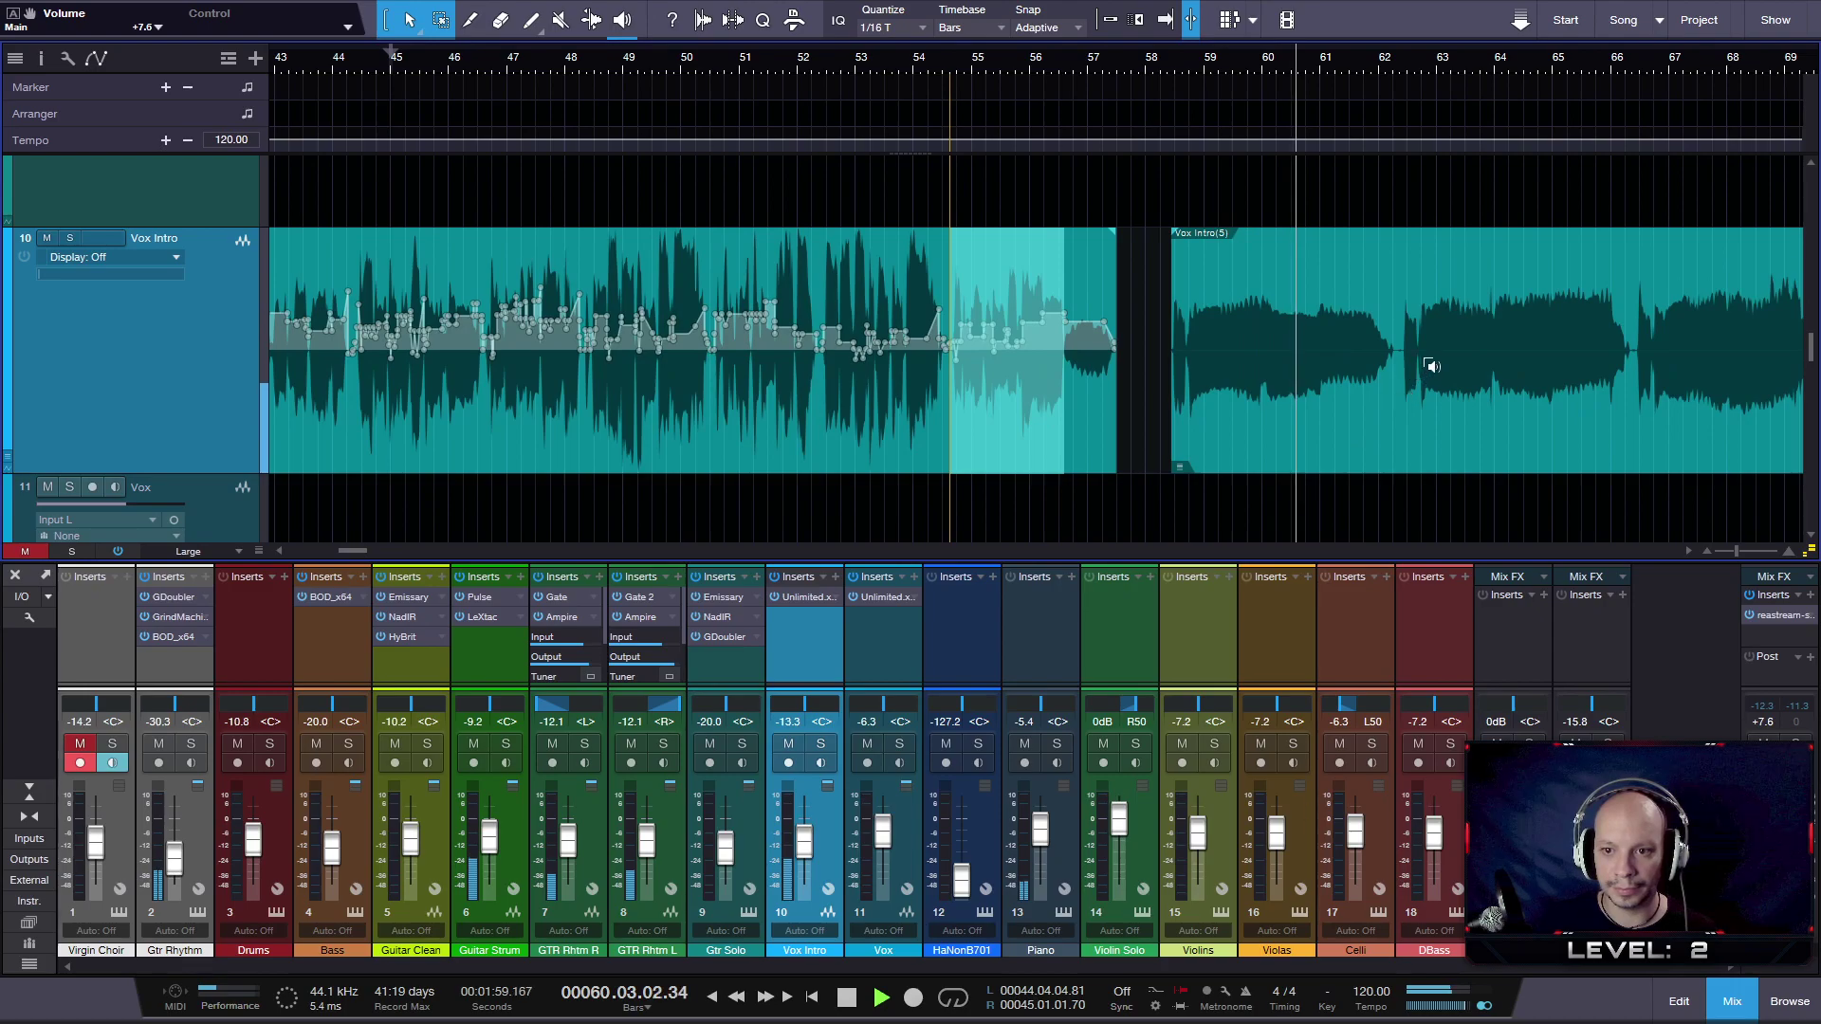
pyautogui.click(1453, 454)
pyautogui.moveTo(1675, 243); pyautogui.dragTo(1655, 219)
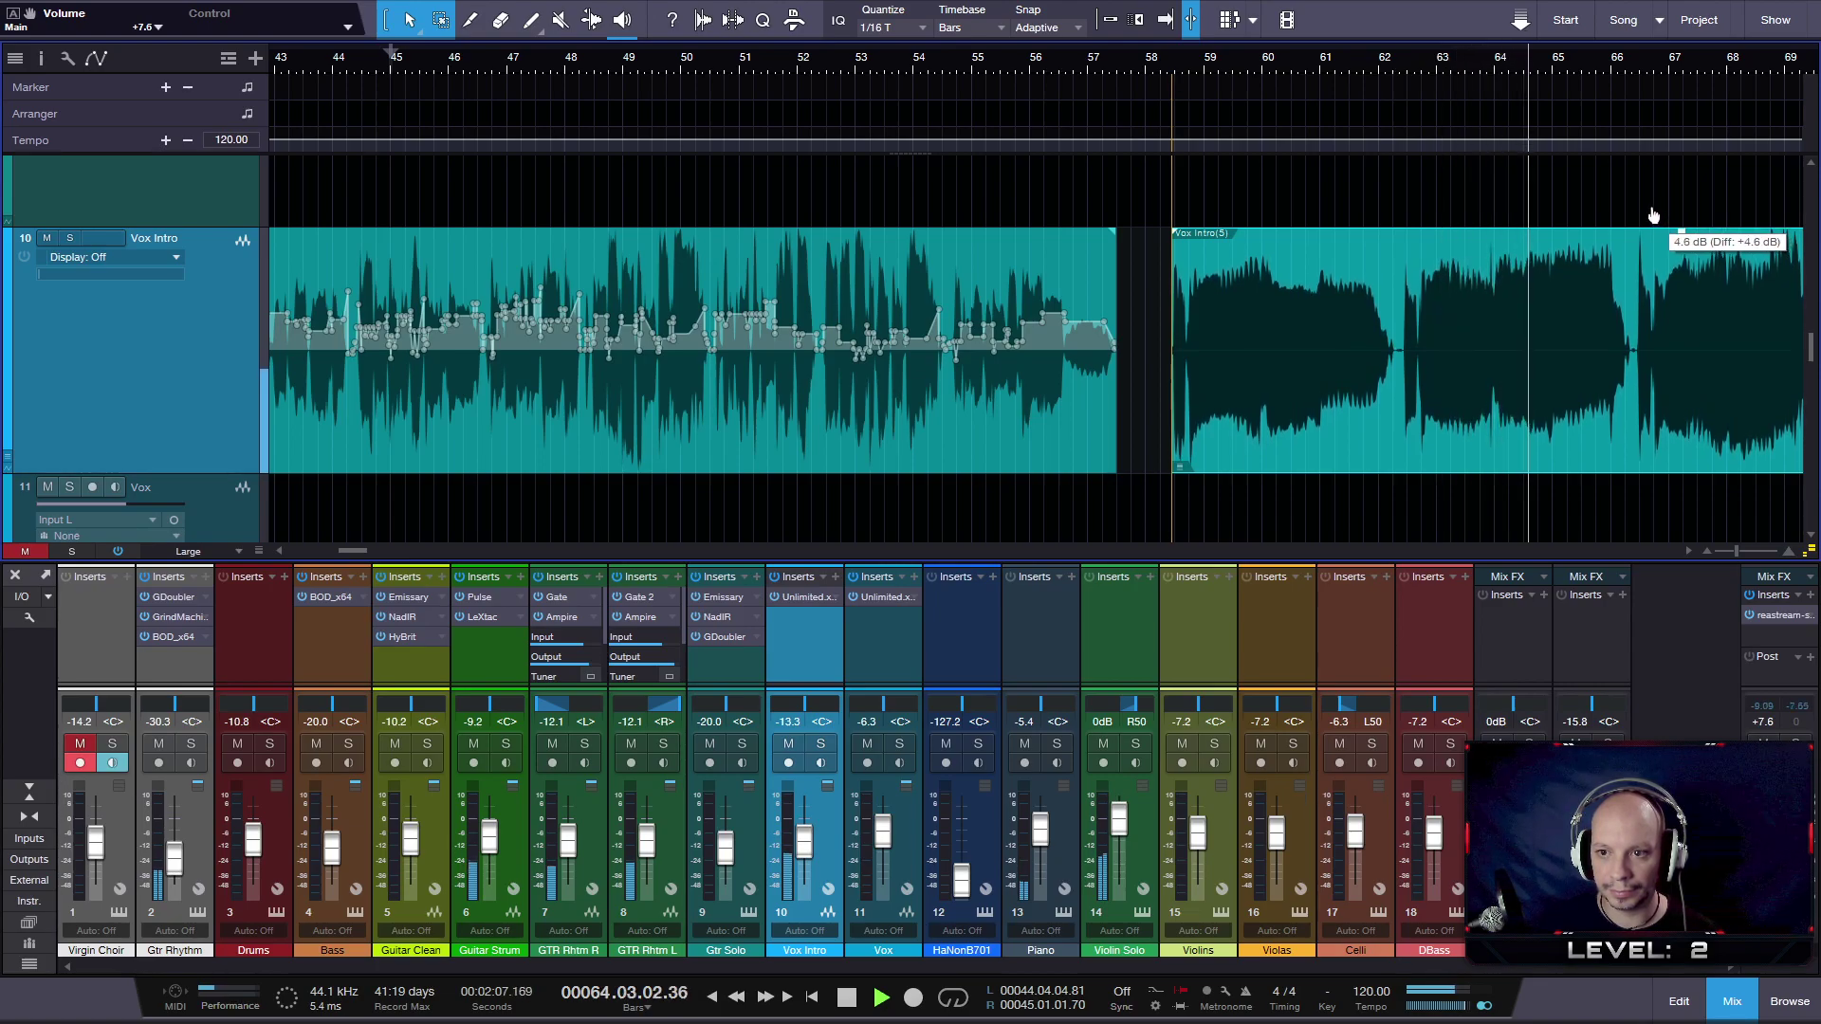
# - Play back from about bar 58 and check the raised Vox Intro(5) clip's level against the preceding clip
pyautogui.moveTo(1697, 83); pyautogui.dragTo(1327, 88)
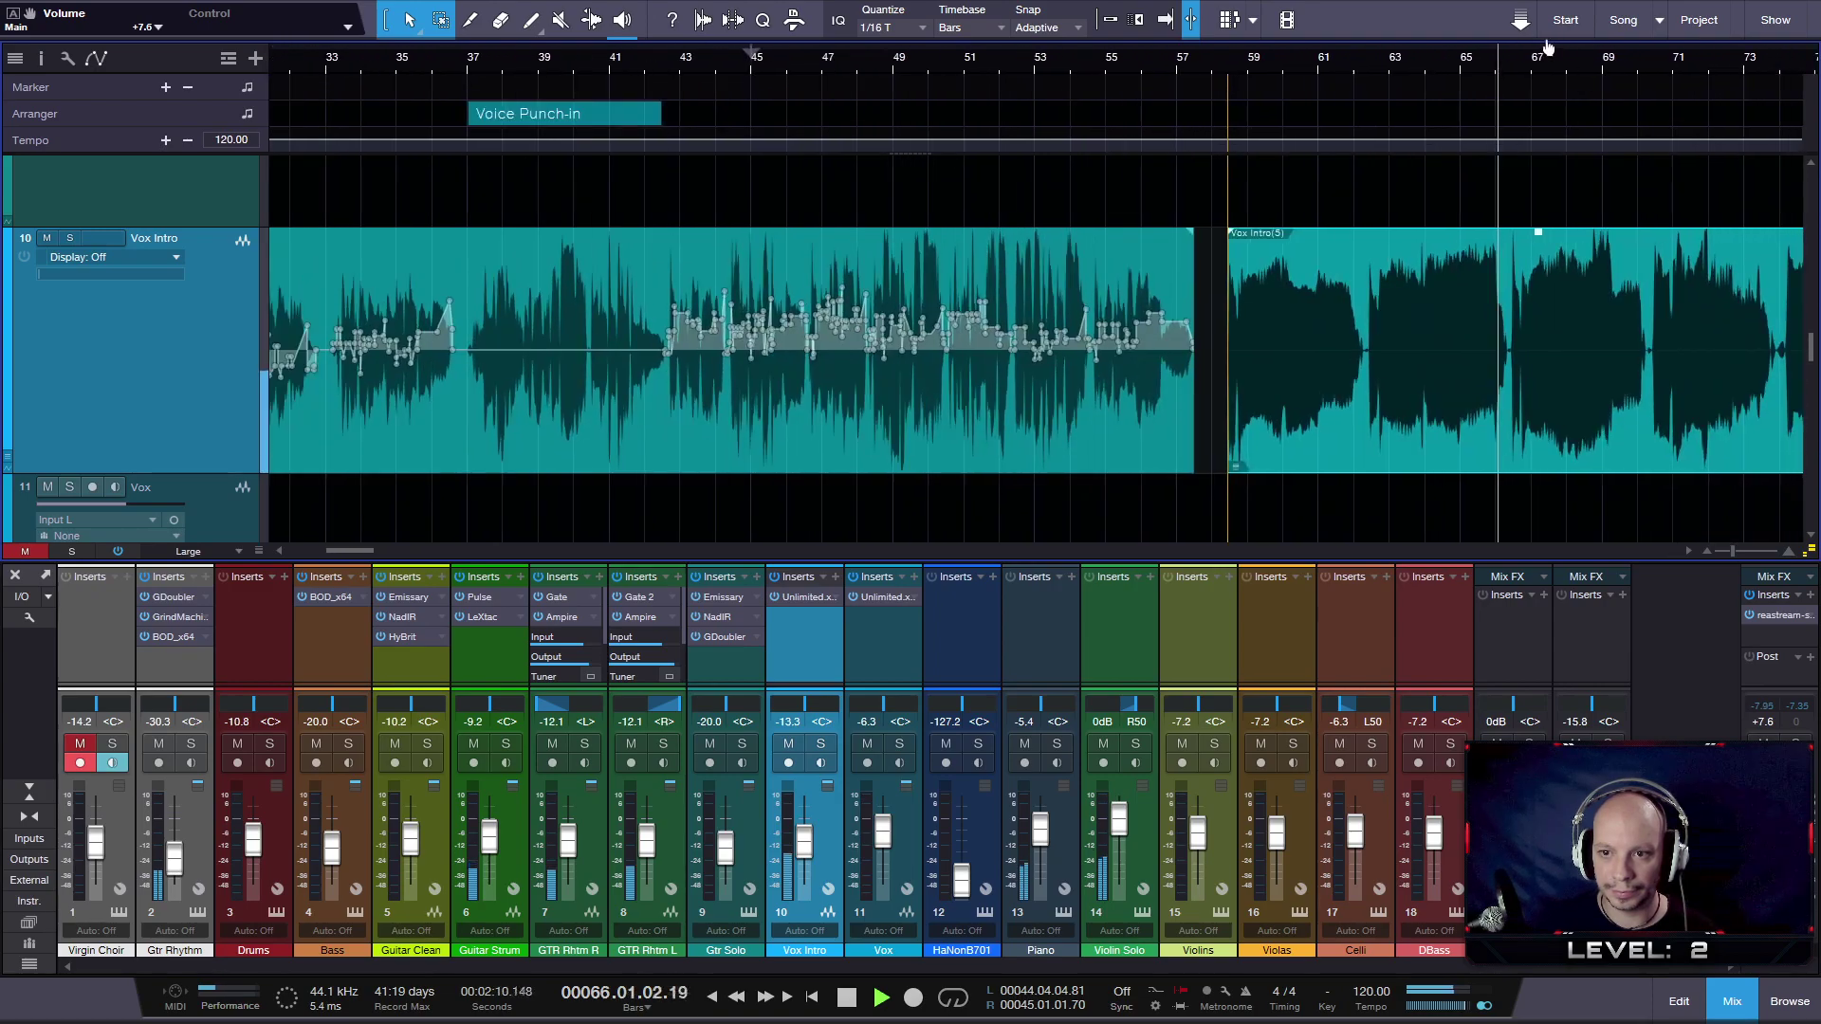
pyautogui.click(1216, 58)
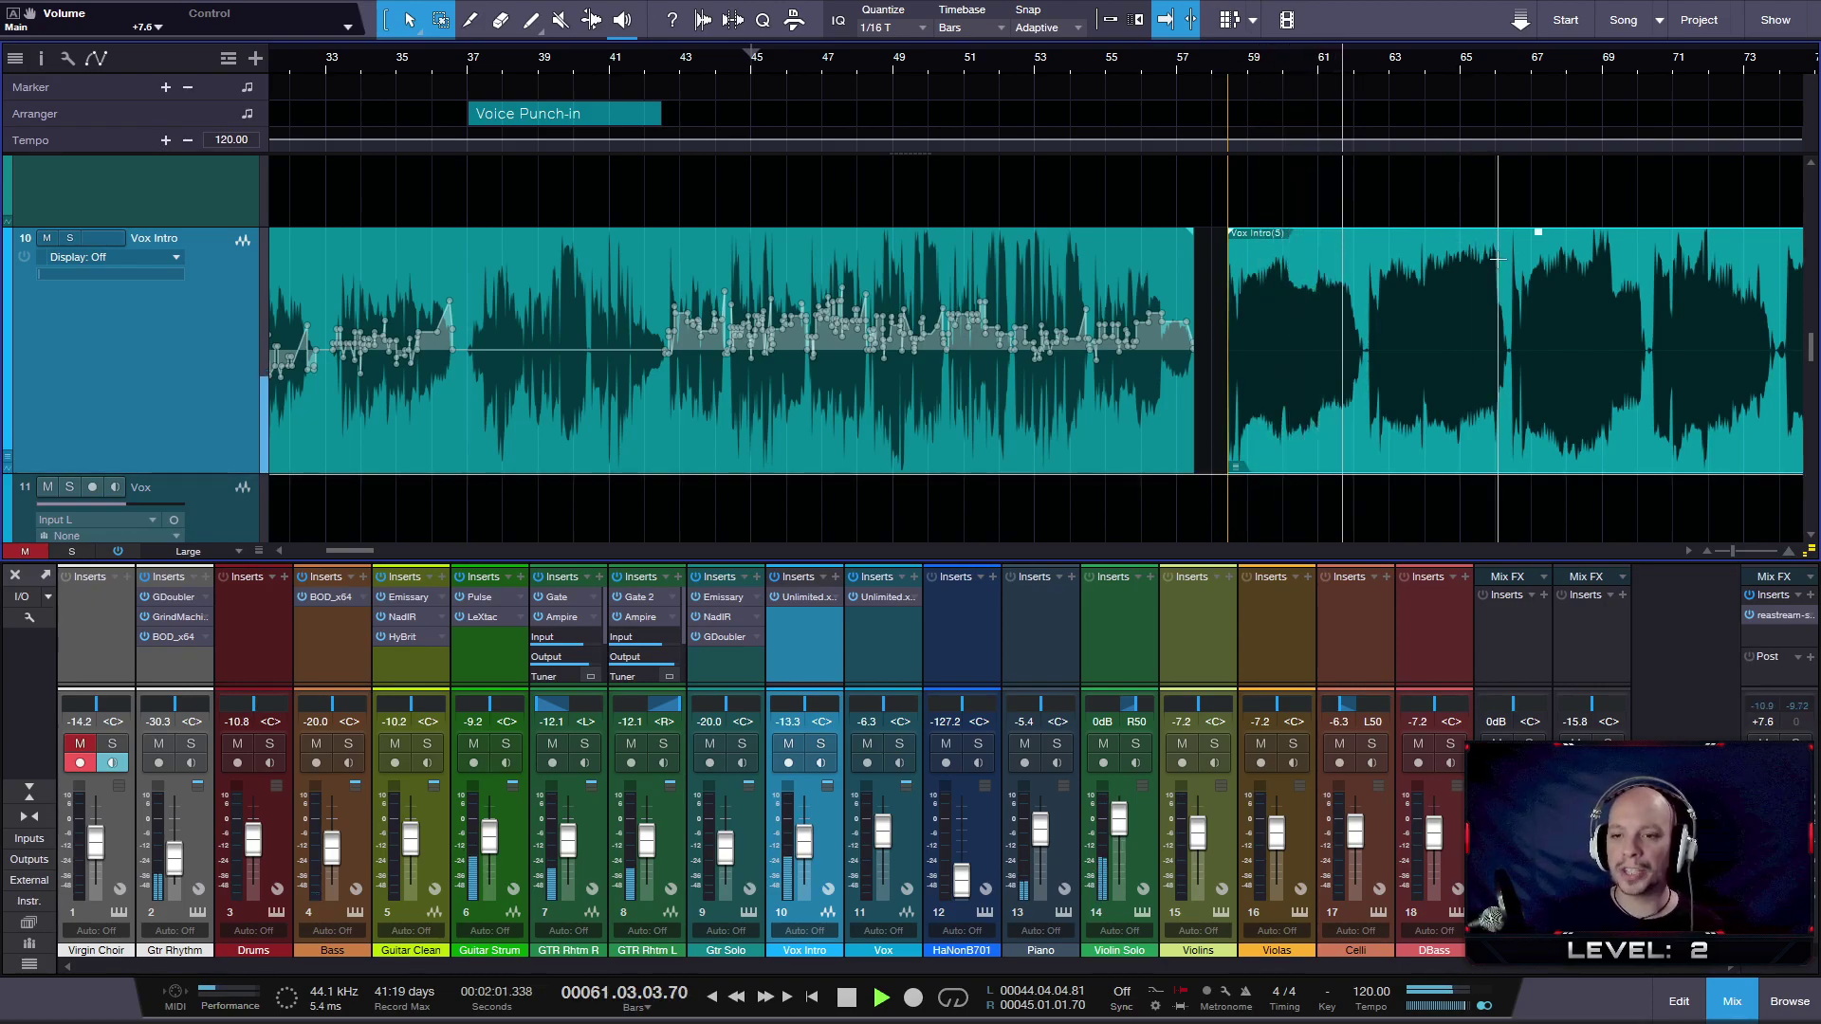
pyautogui.scroll(-2, 1573, 345)
pyautogui.scroll(2, 1694, 365)
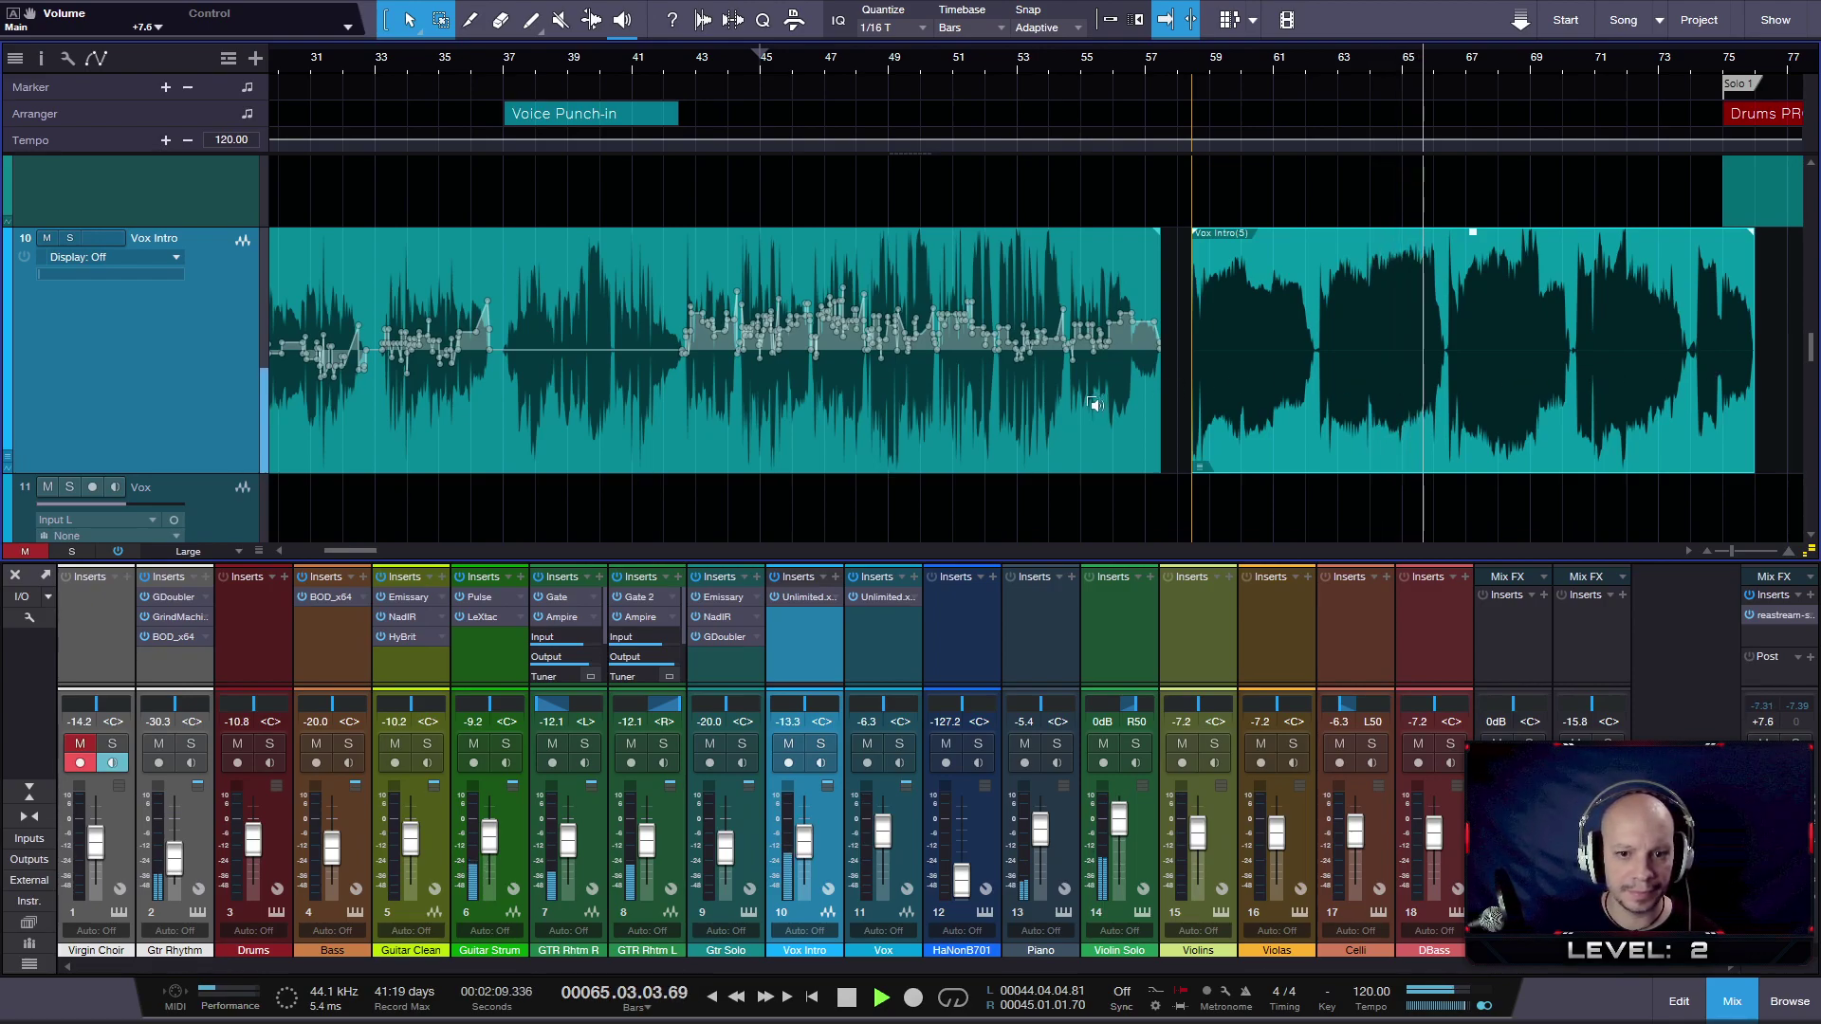
pyautogui.scroll(-1, 1089, 399)
pyautogui.scroll(-2, 1269, 505)
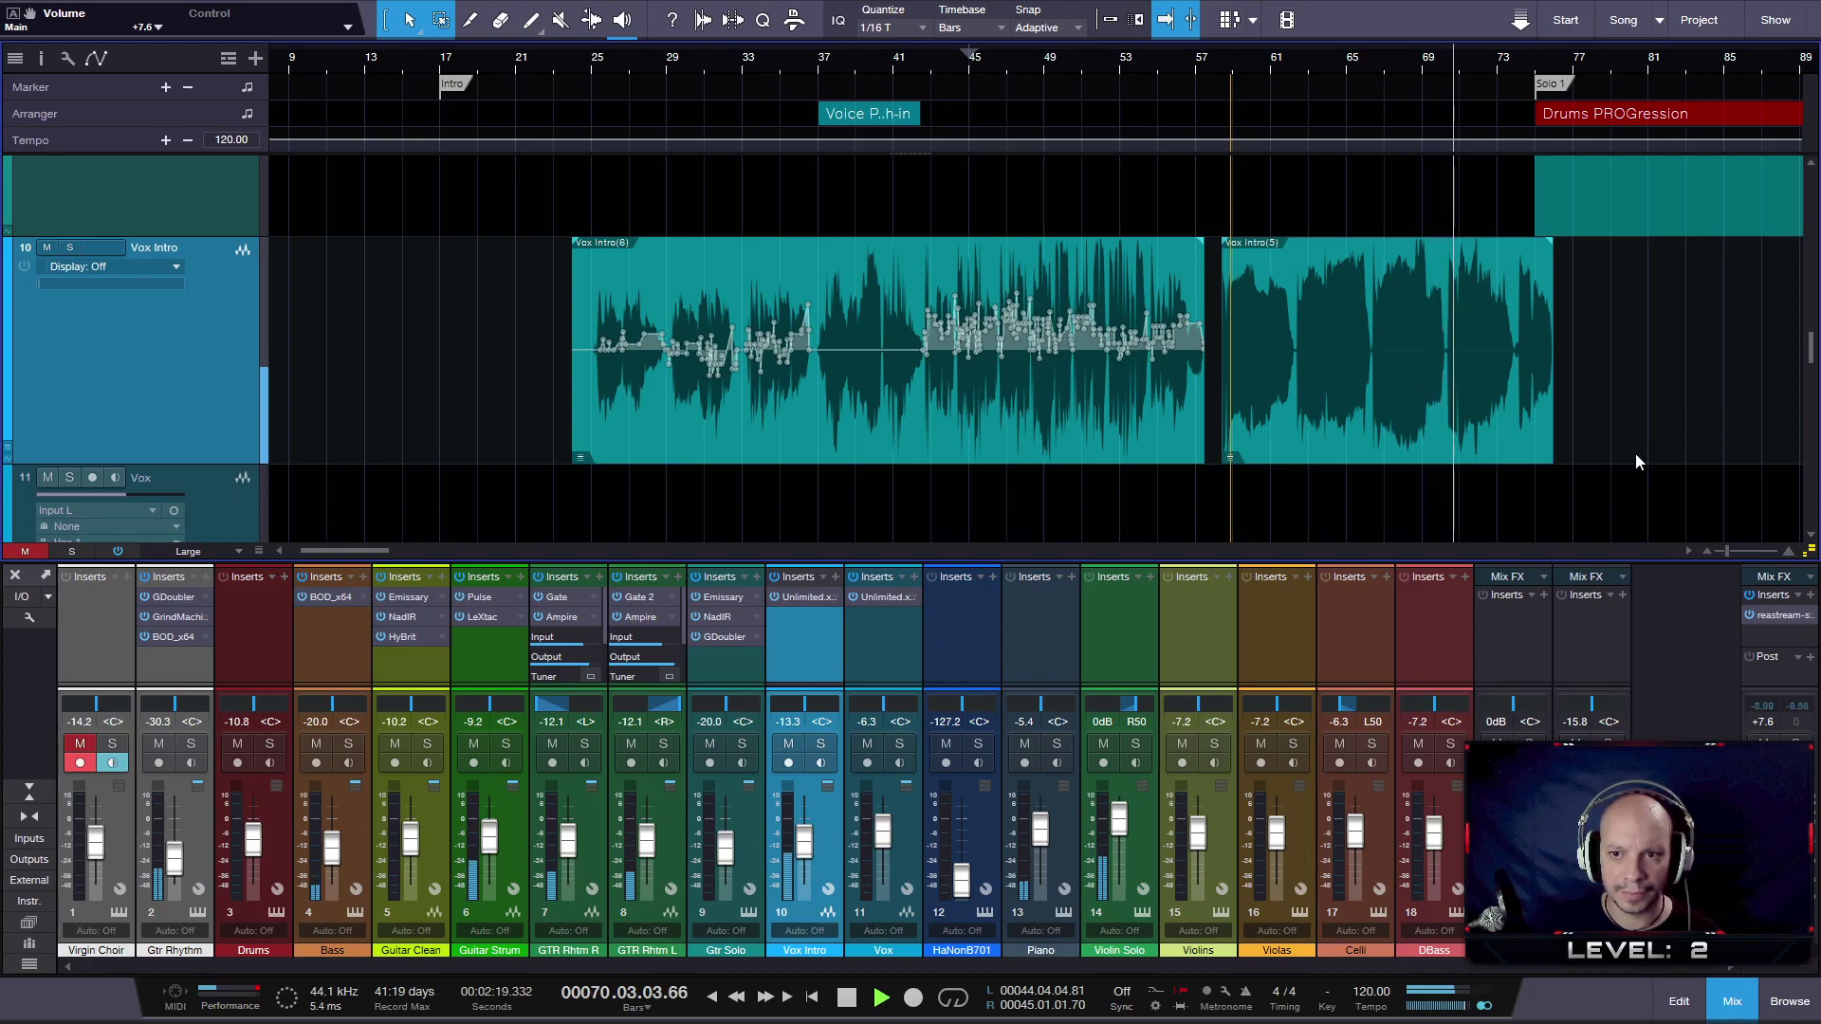
pyautogui.scroll(4, 1634, 453)
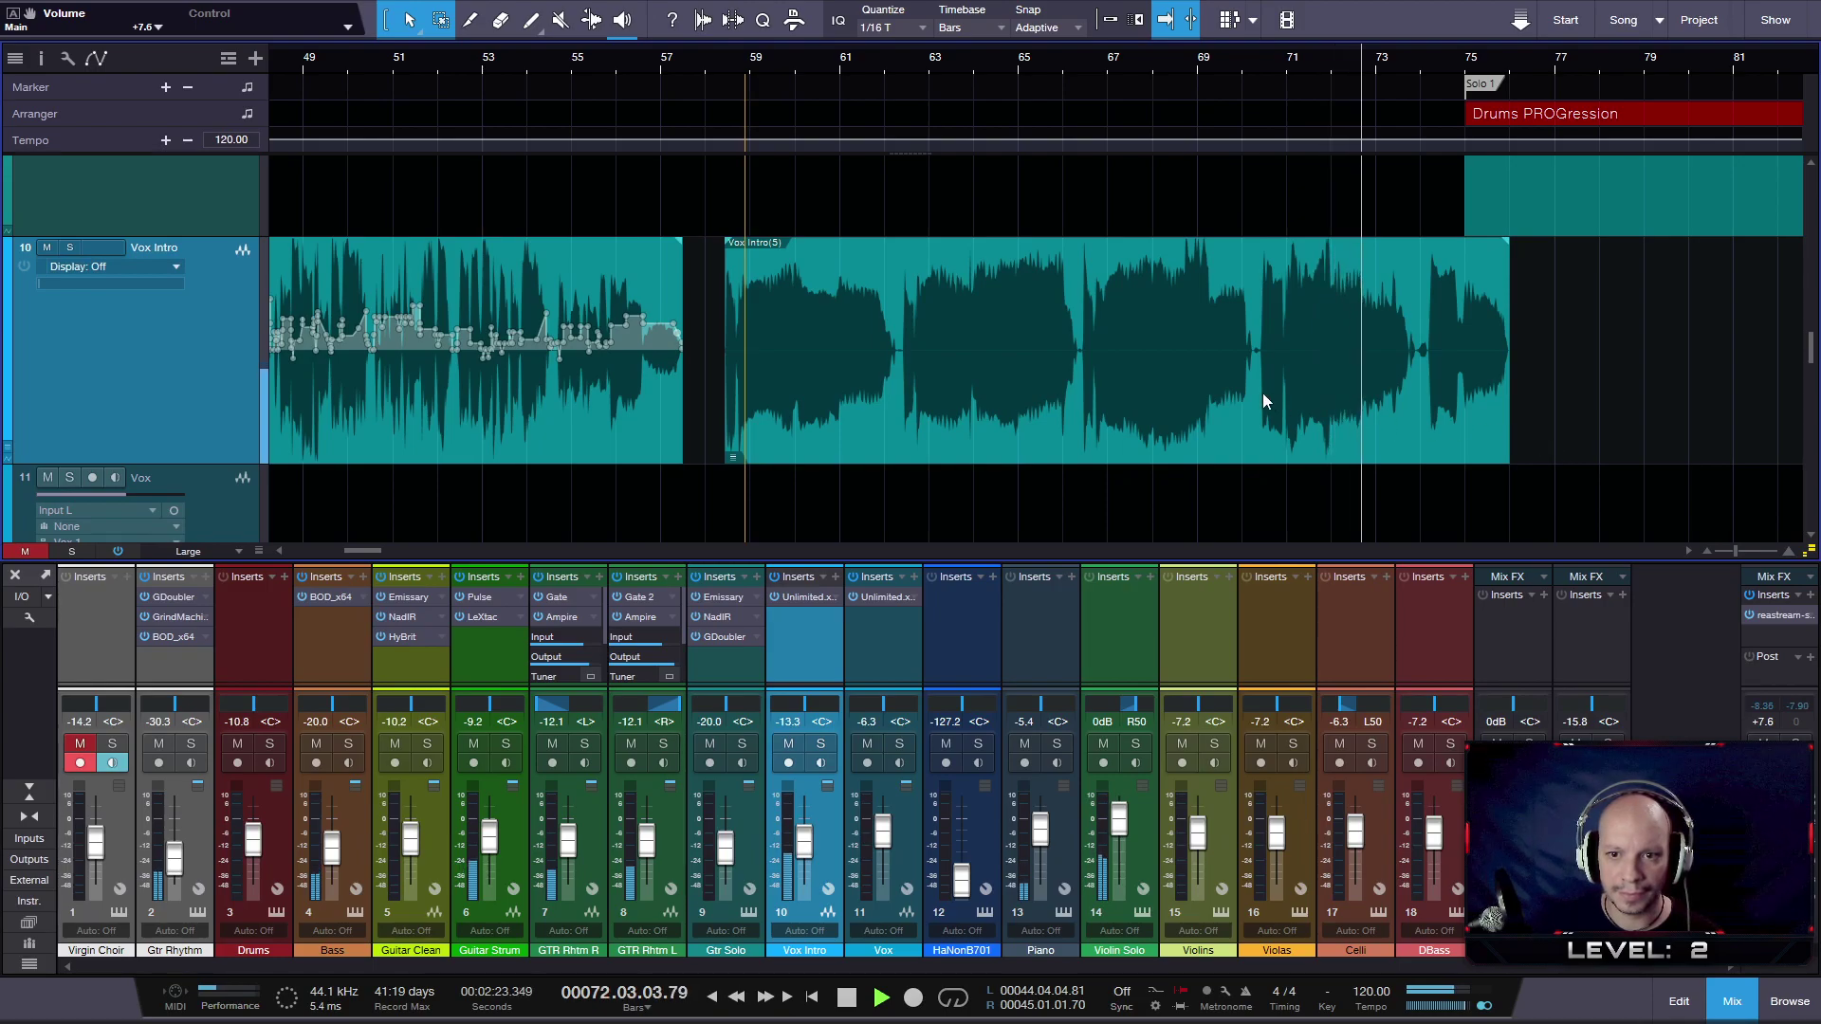
# - Split the Vox Intro(5) clip just past bar 70, lower the second part's volume and play back from bar 67
pyautogui.click(1255, 362)
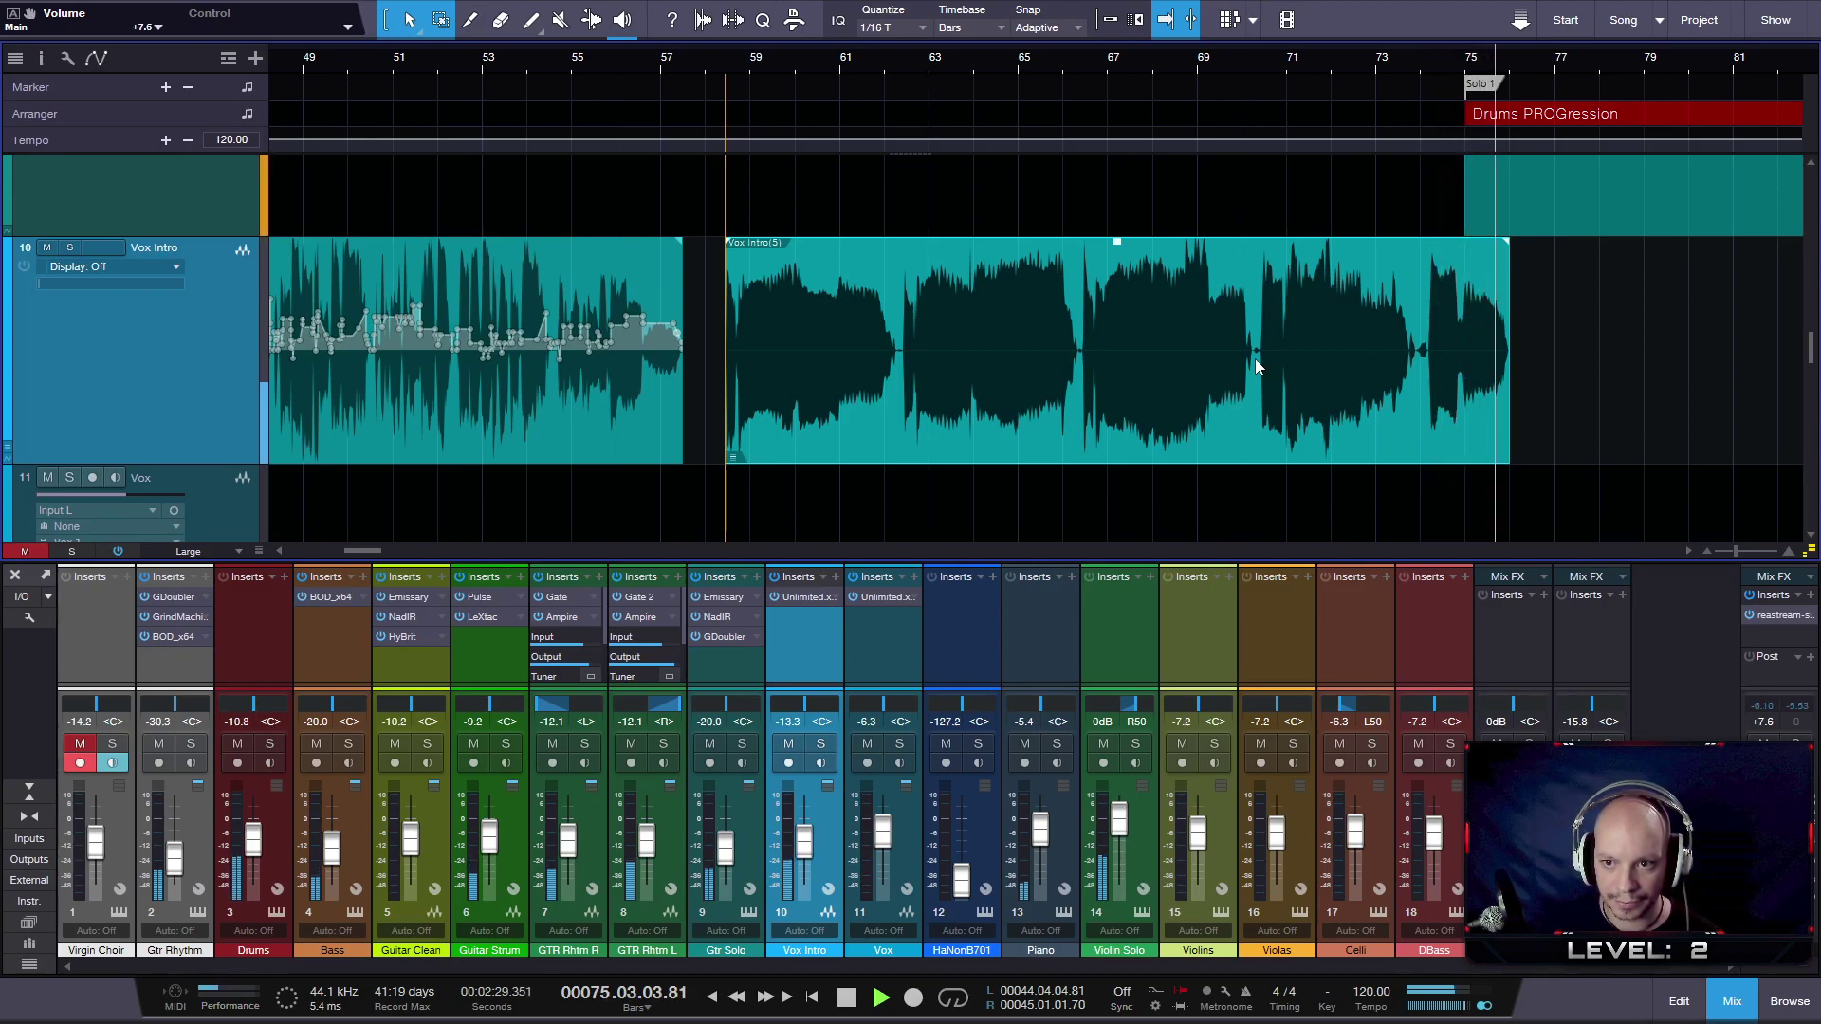
pyautogui.press('space')
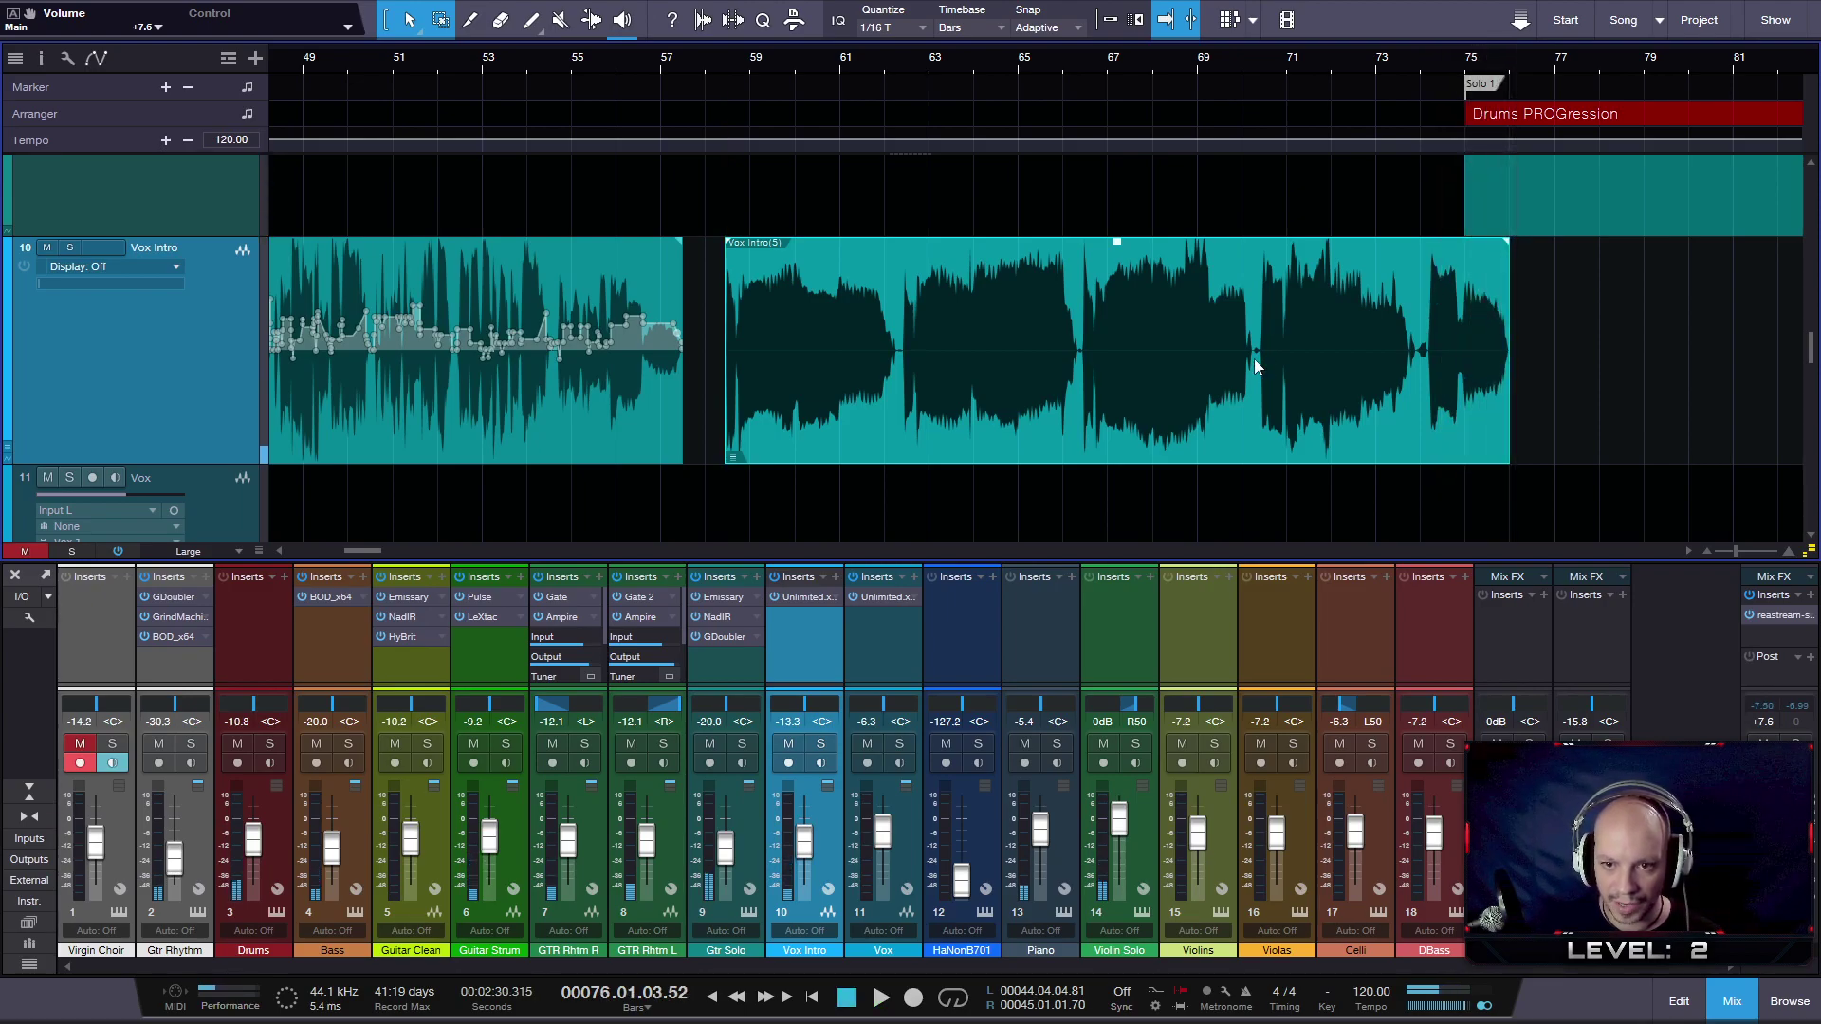
pyautogui.press('3')
pyautogui.click(1254, 358)
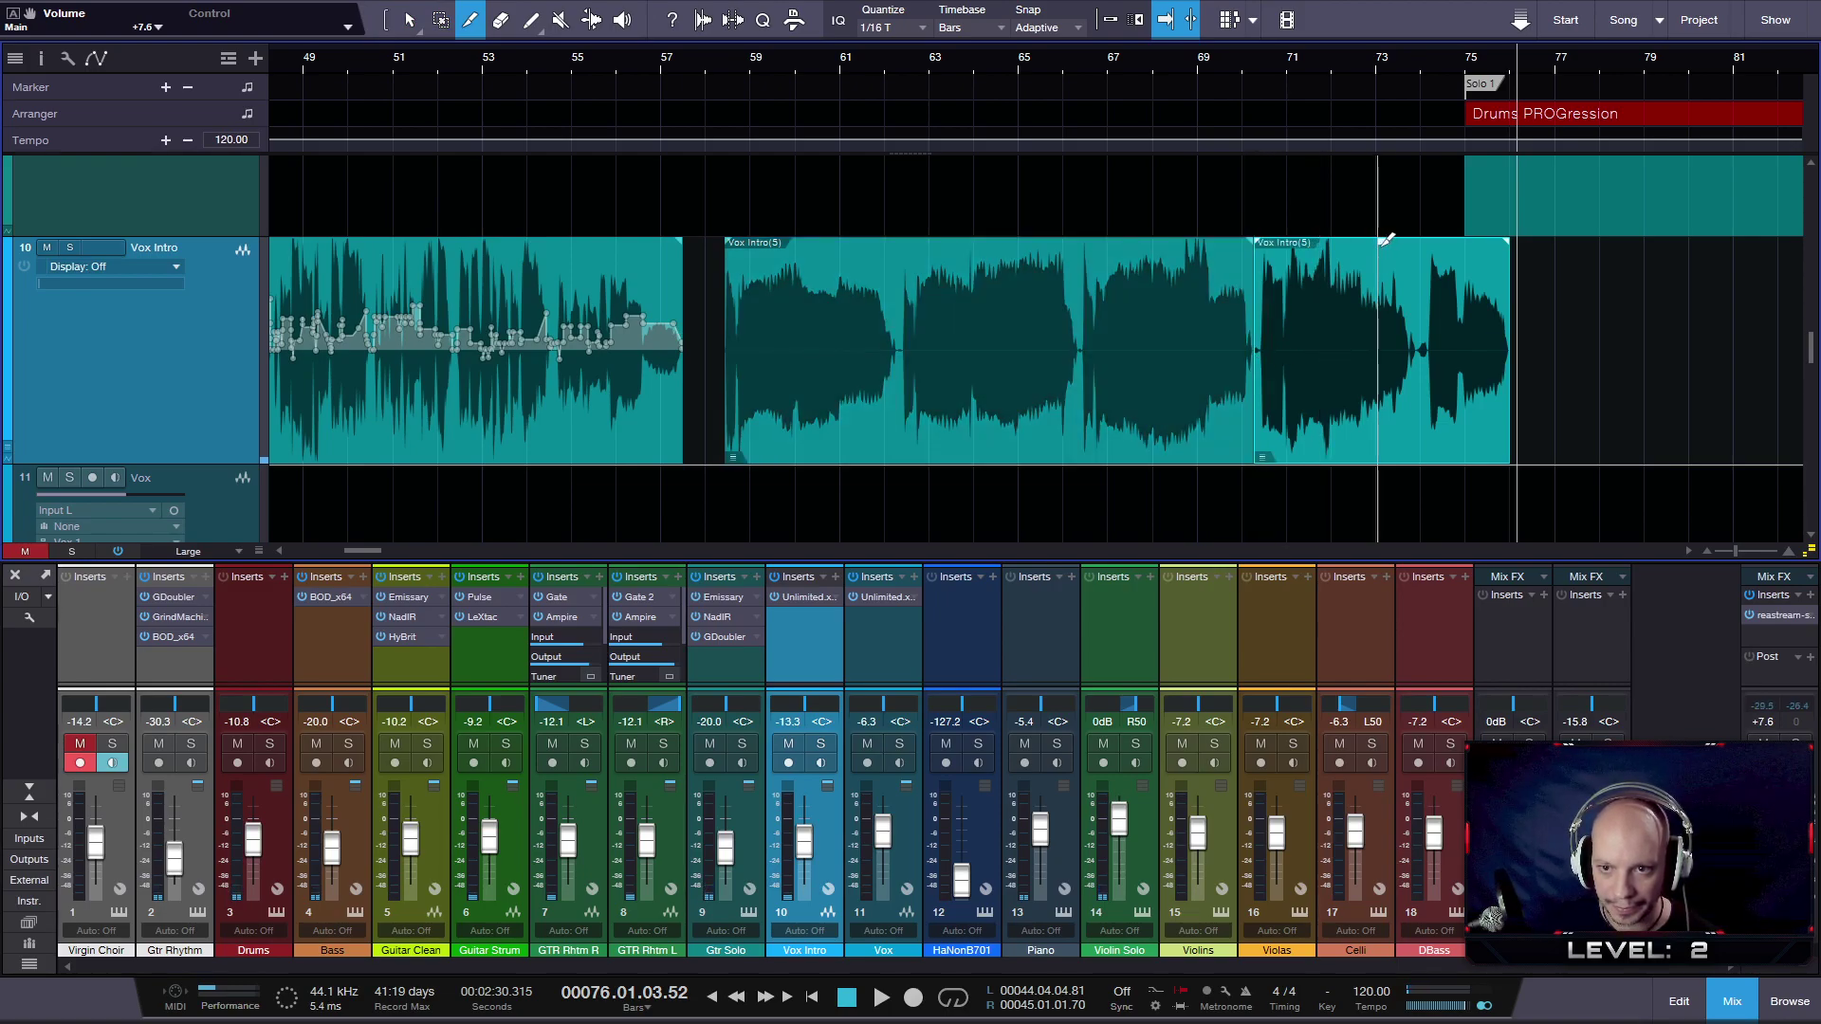
pyautogui.press('1')
pyautogui.moveTo(1386, 252); pyautogui.dragTo(1386, 276)
pyautogui.click(1116, 52)
pyautogui.press('space')
# - Audition from mid-bar 68, fine-tune the volume of the part after bar 70 and play back from that split
pyautogui.click(1180, 59)
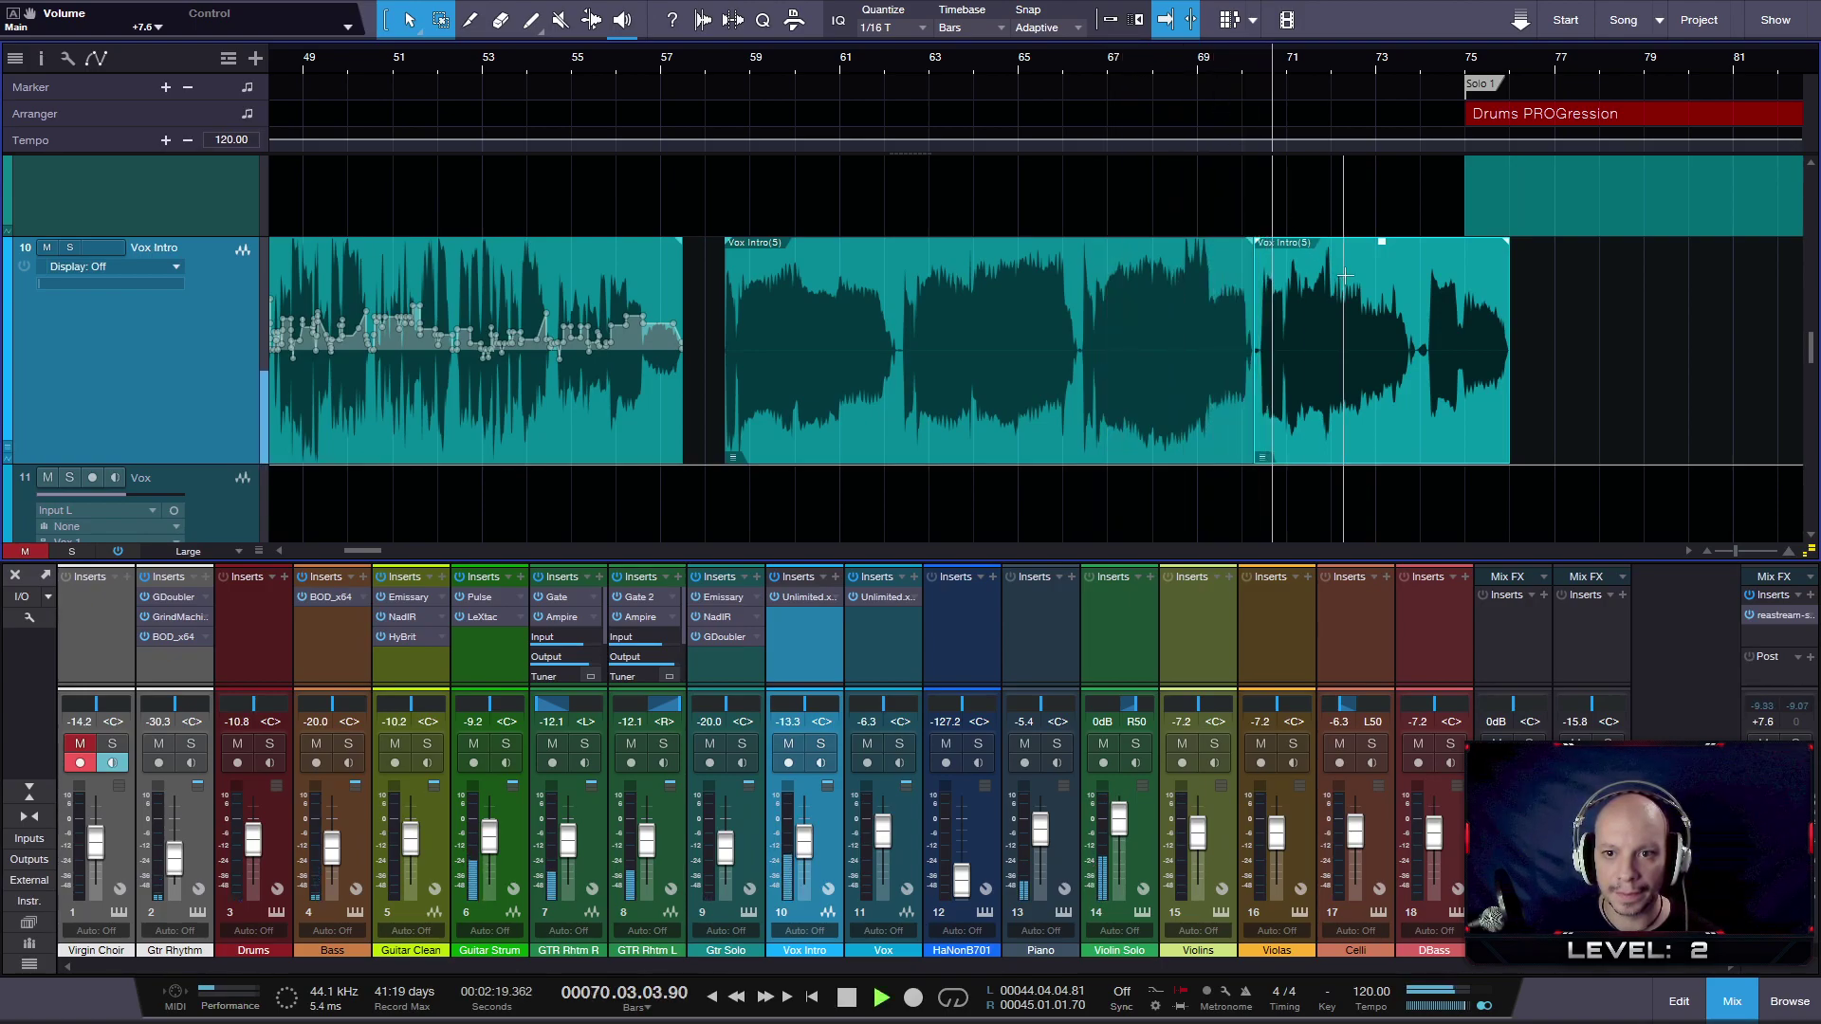
pyautogui.moveTo(1382, 243); pyautogui.dragTo(1385, 250)
pyautogui.click(1259, 64)
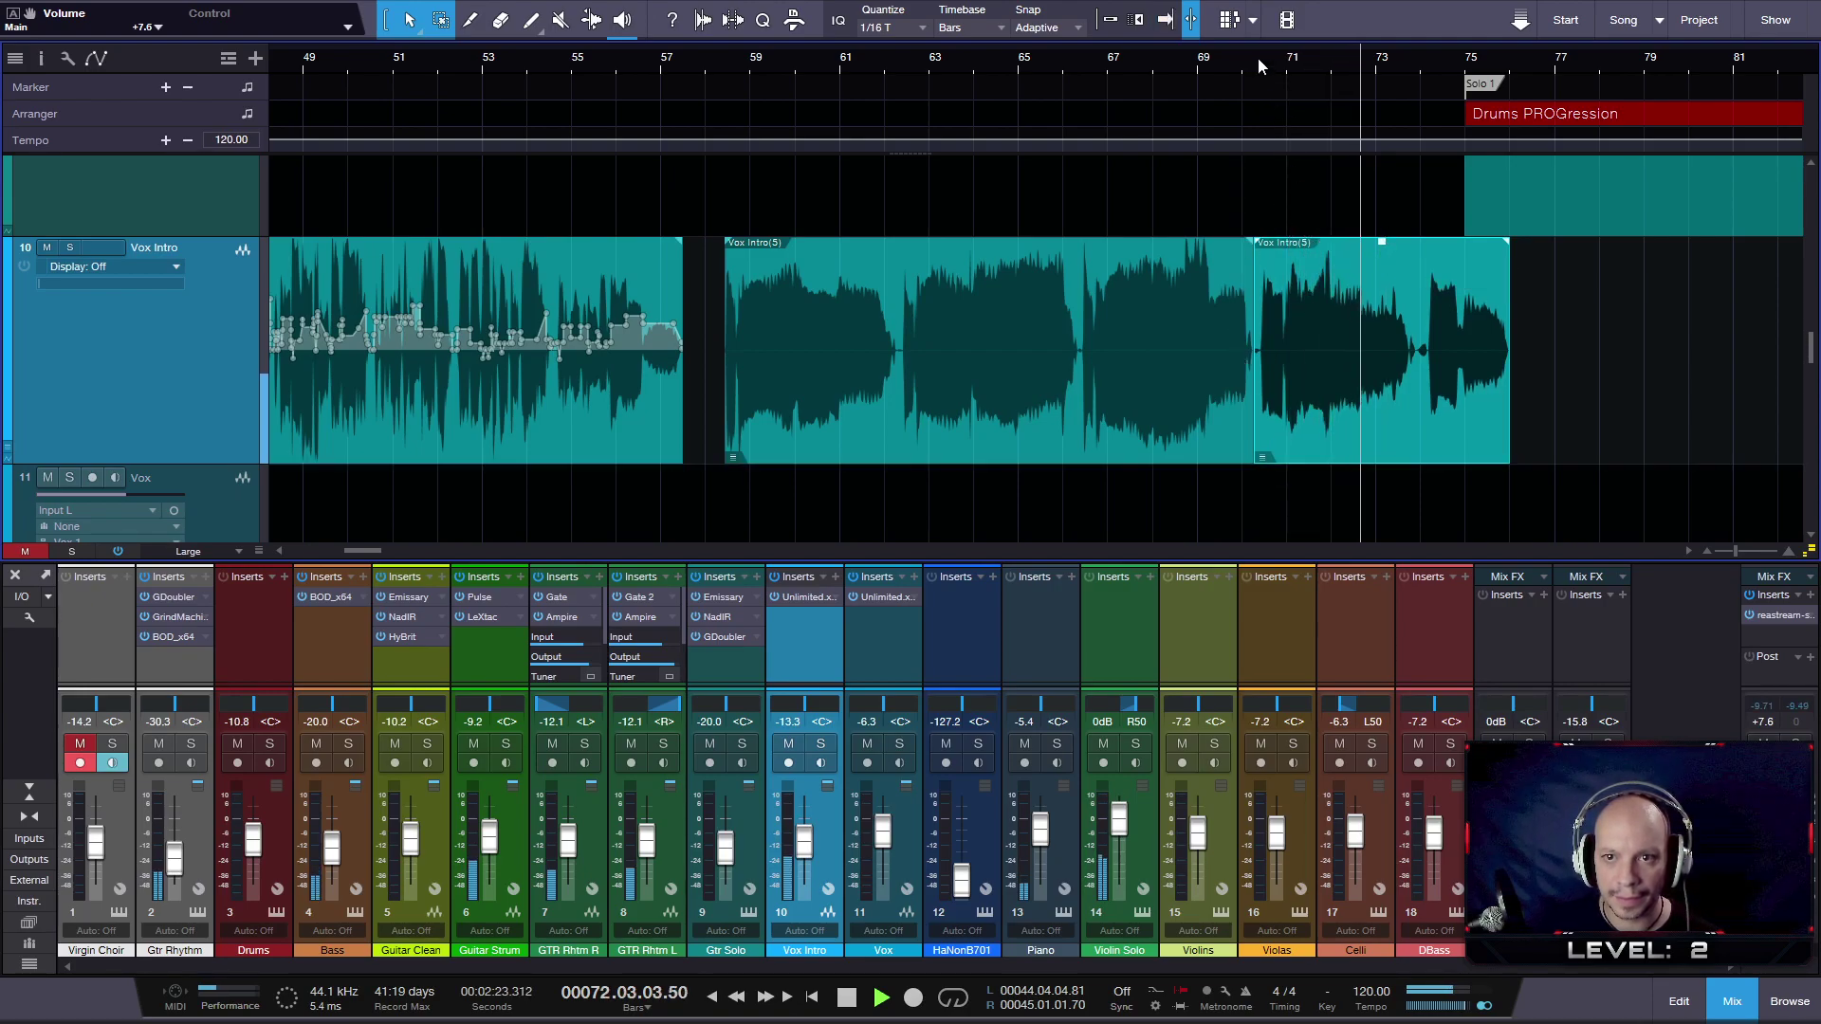
pyautogui.scroll(4, 1222, 369)
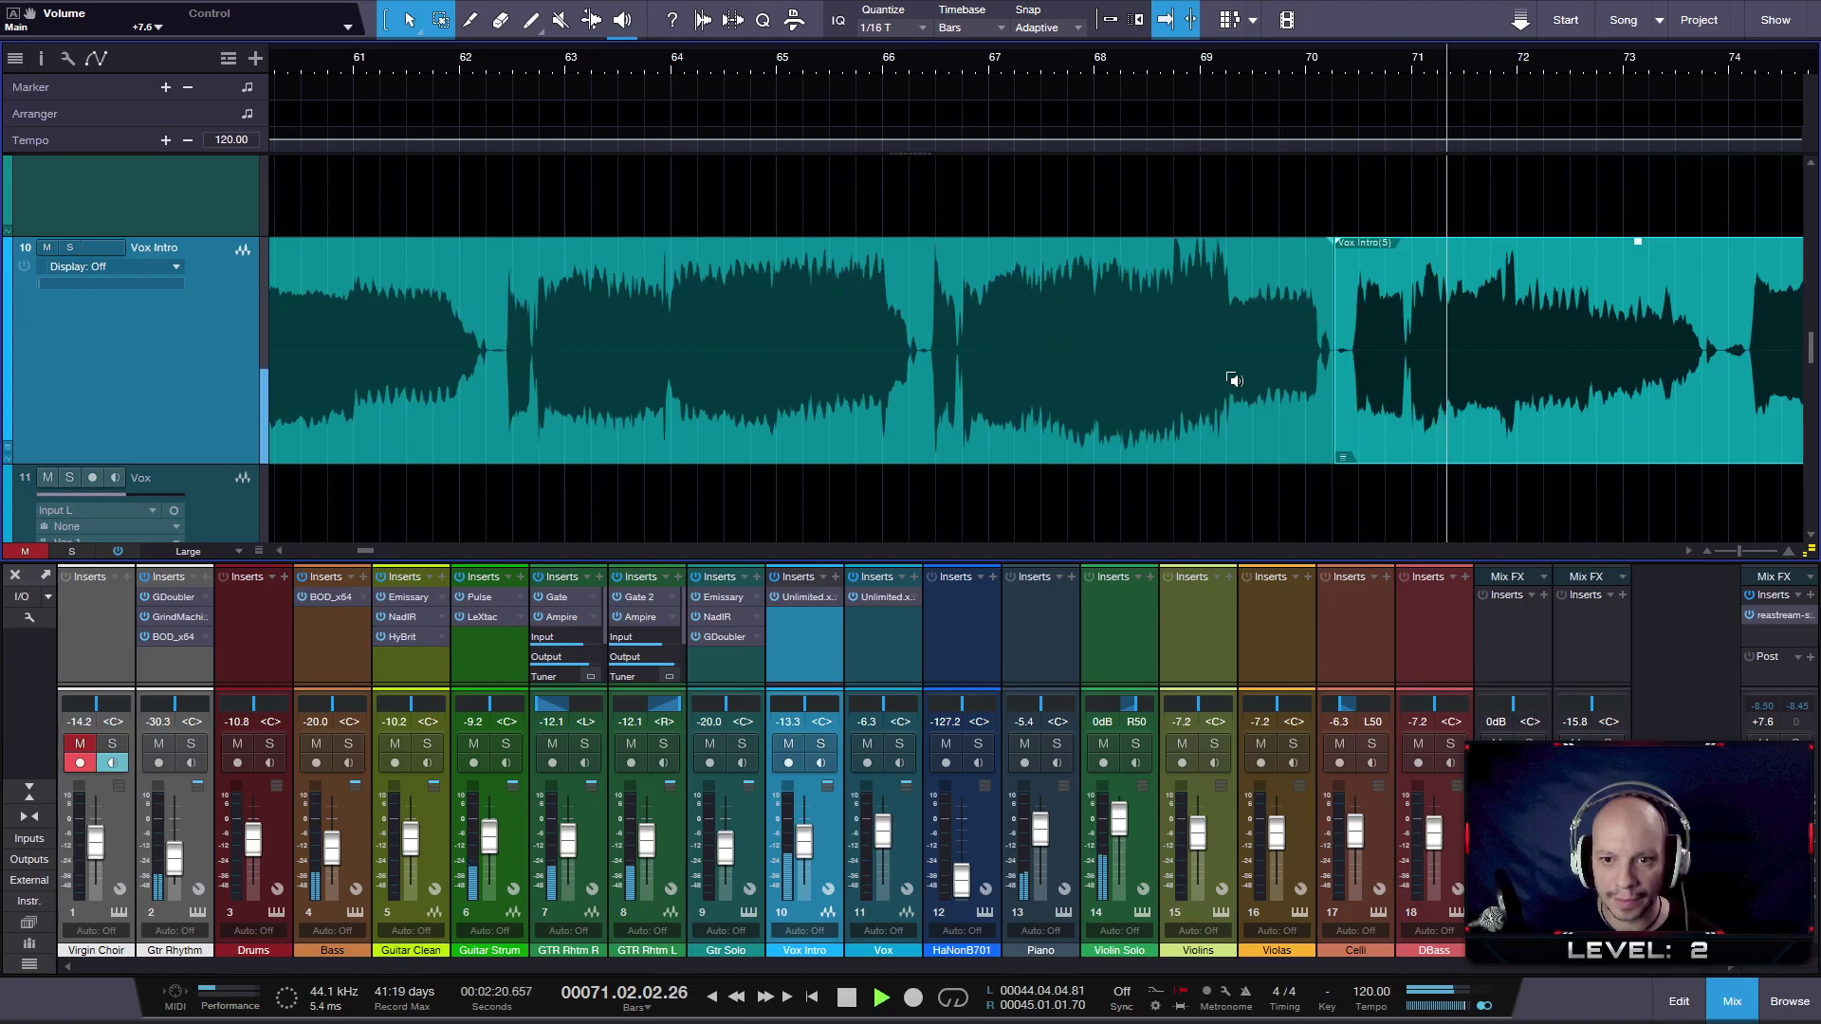
pyautogui.press('3')
pyautogui.press('1')
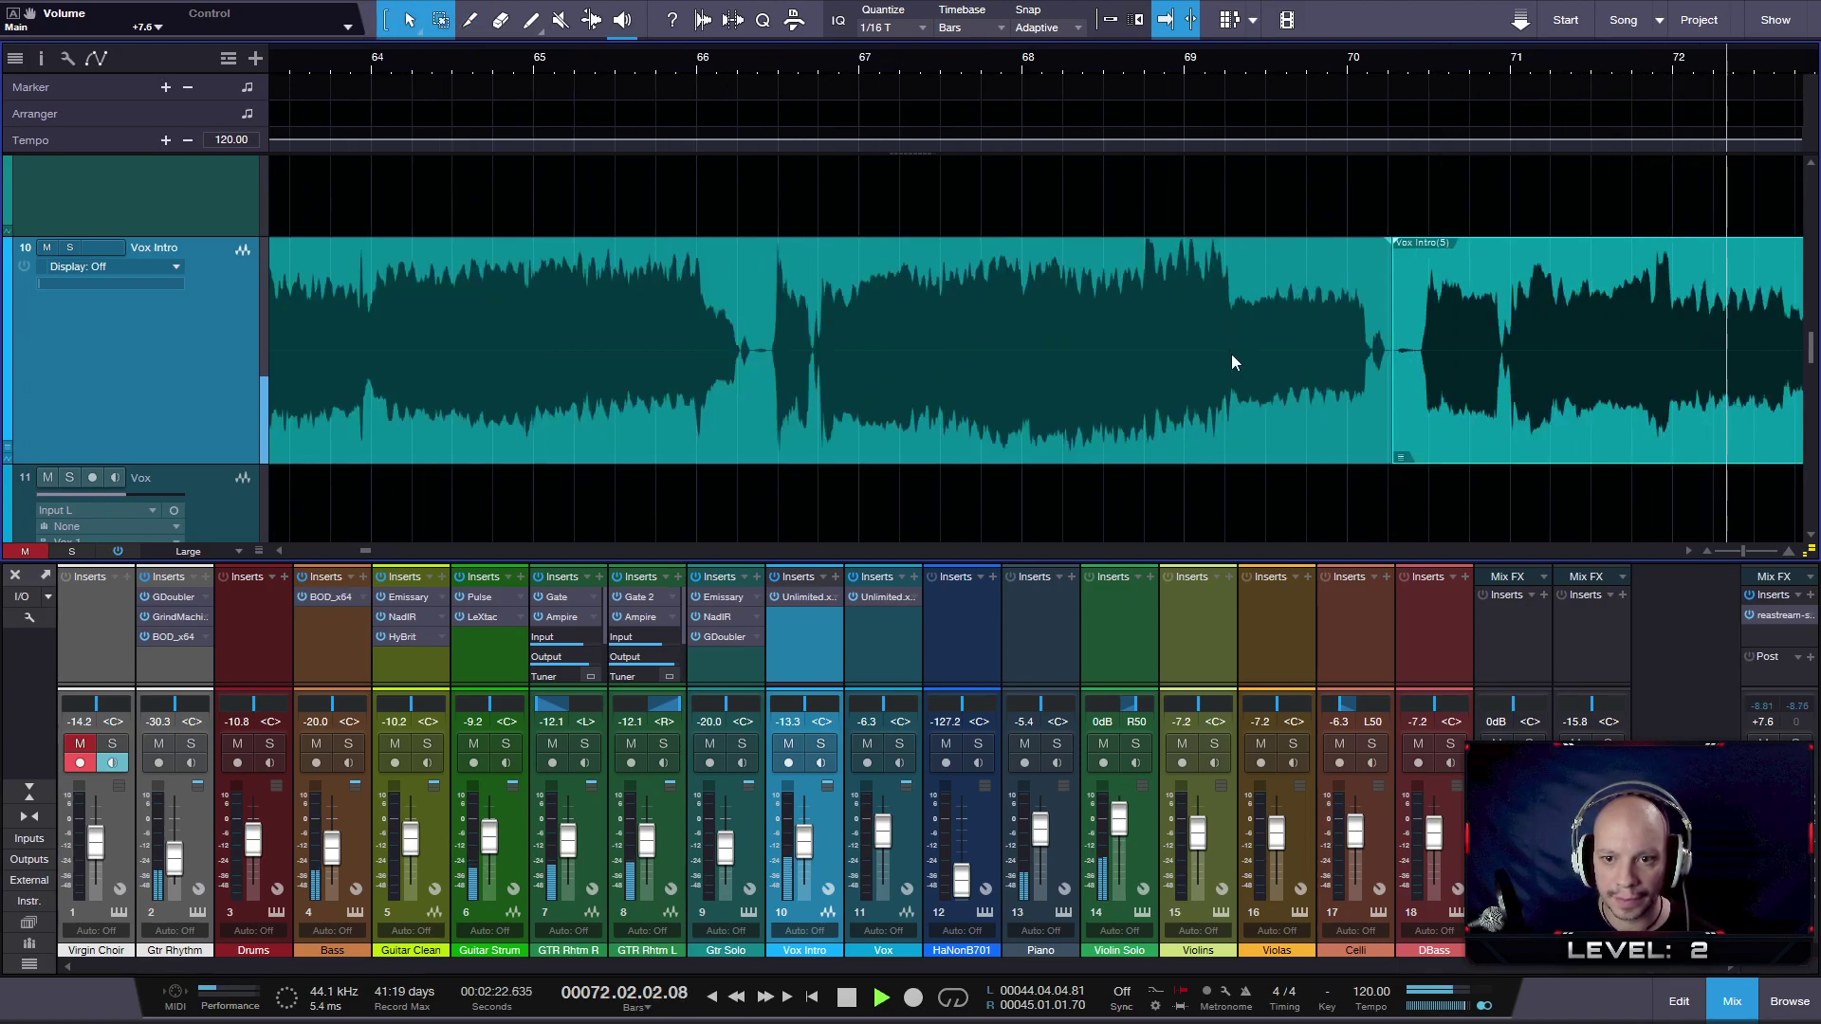
pyautogui.rightClick(1235, 352)
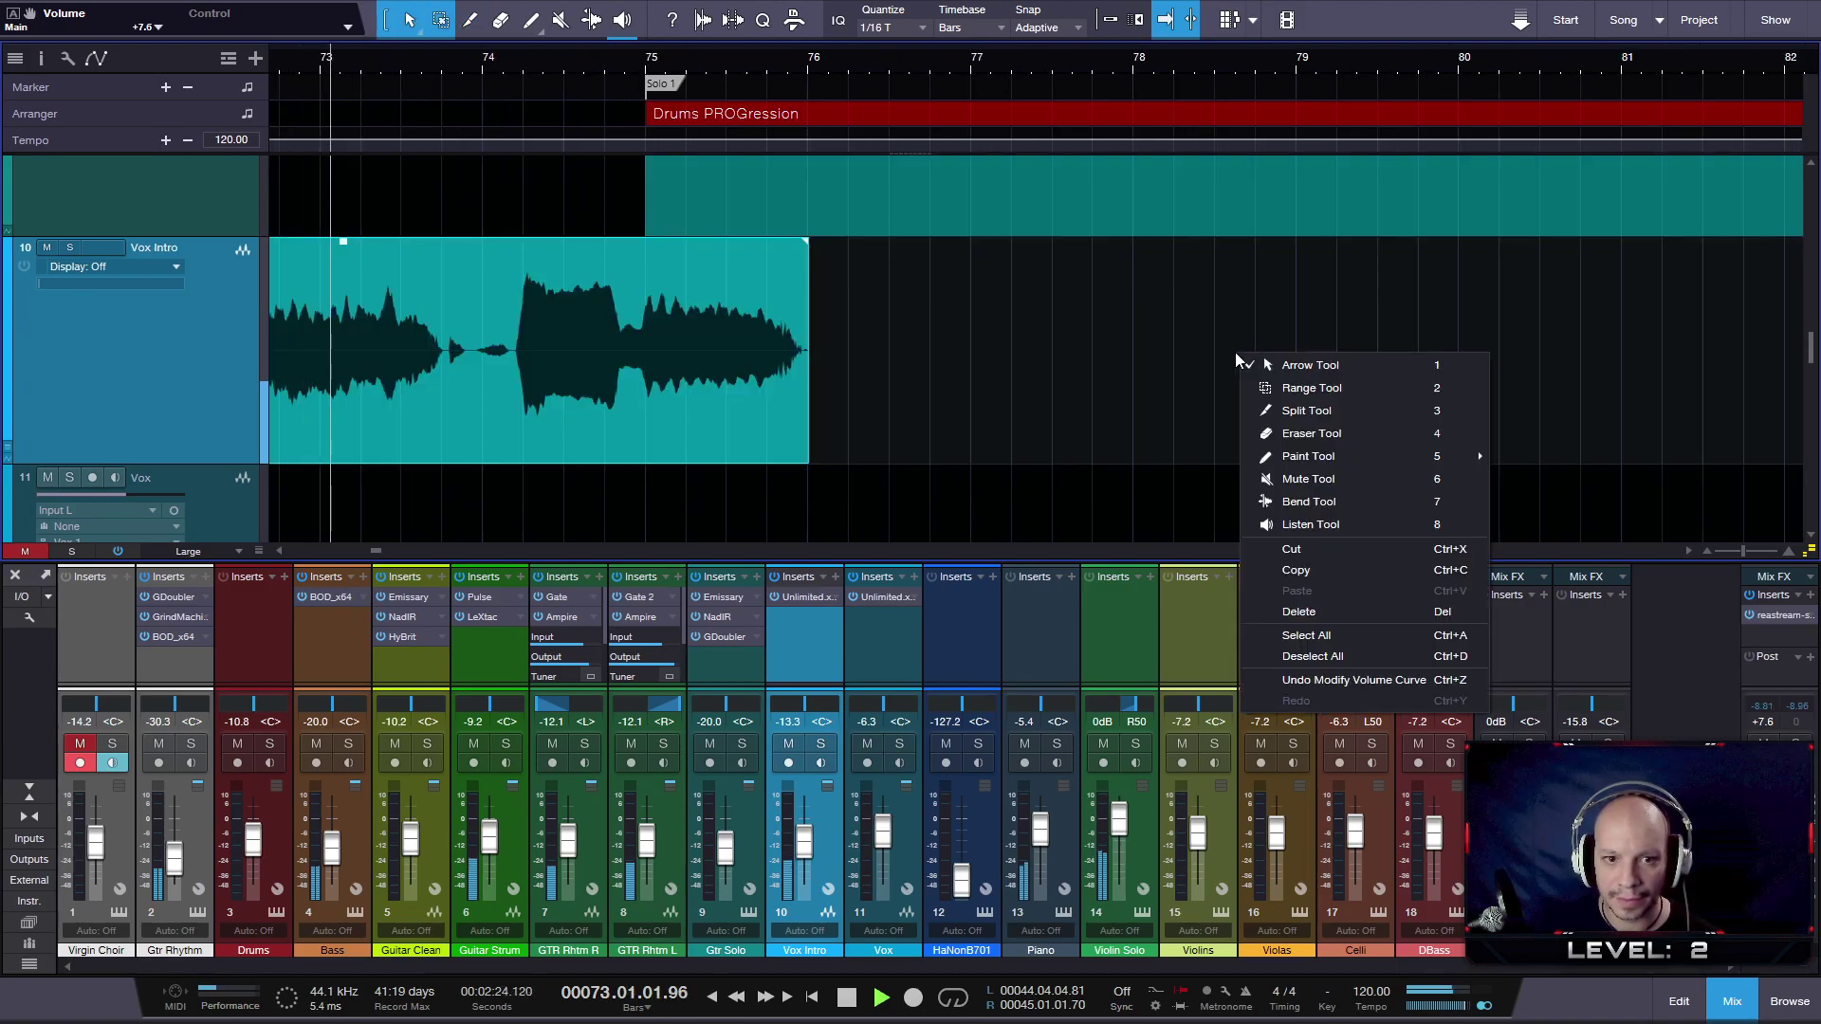
pyautogui.click(741, 60)
pyautogui.scroll(-4, 982, 57)
pyautogui.press('space')
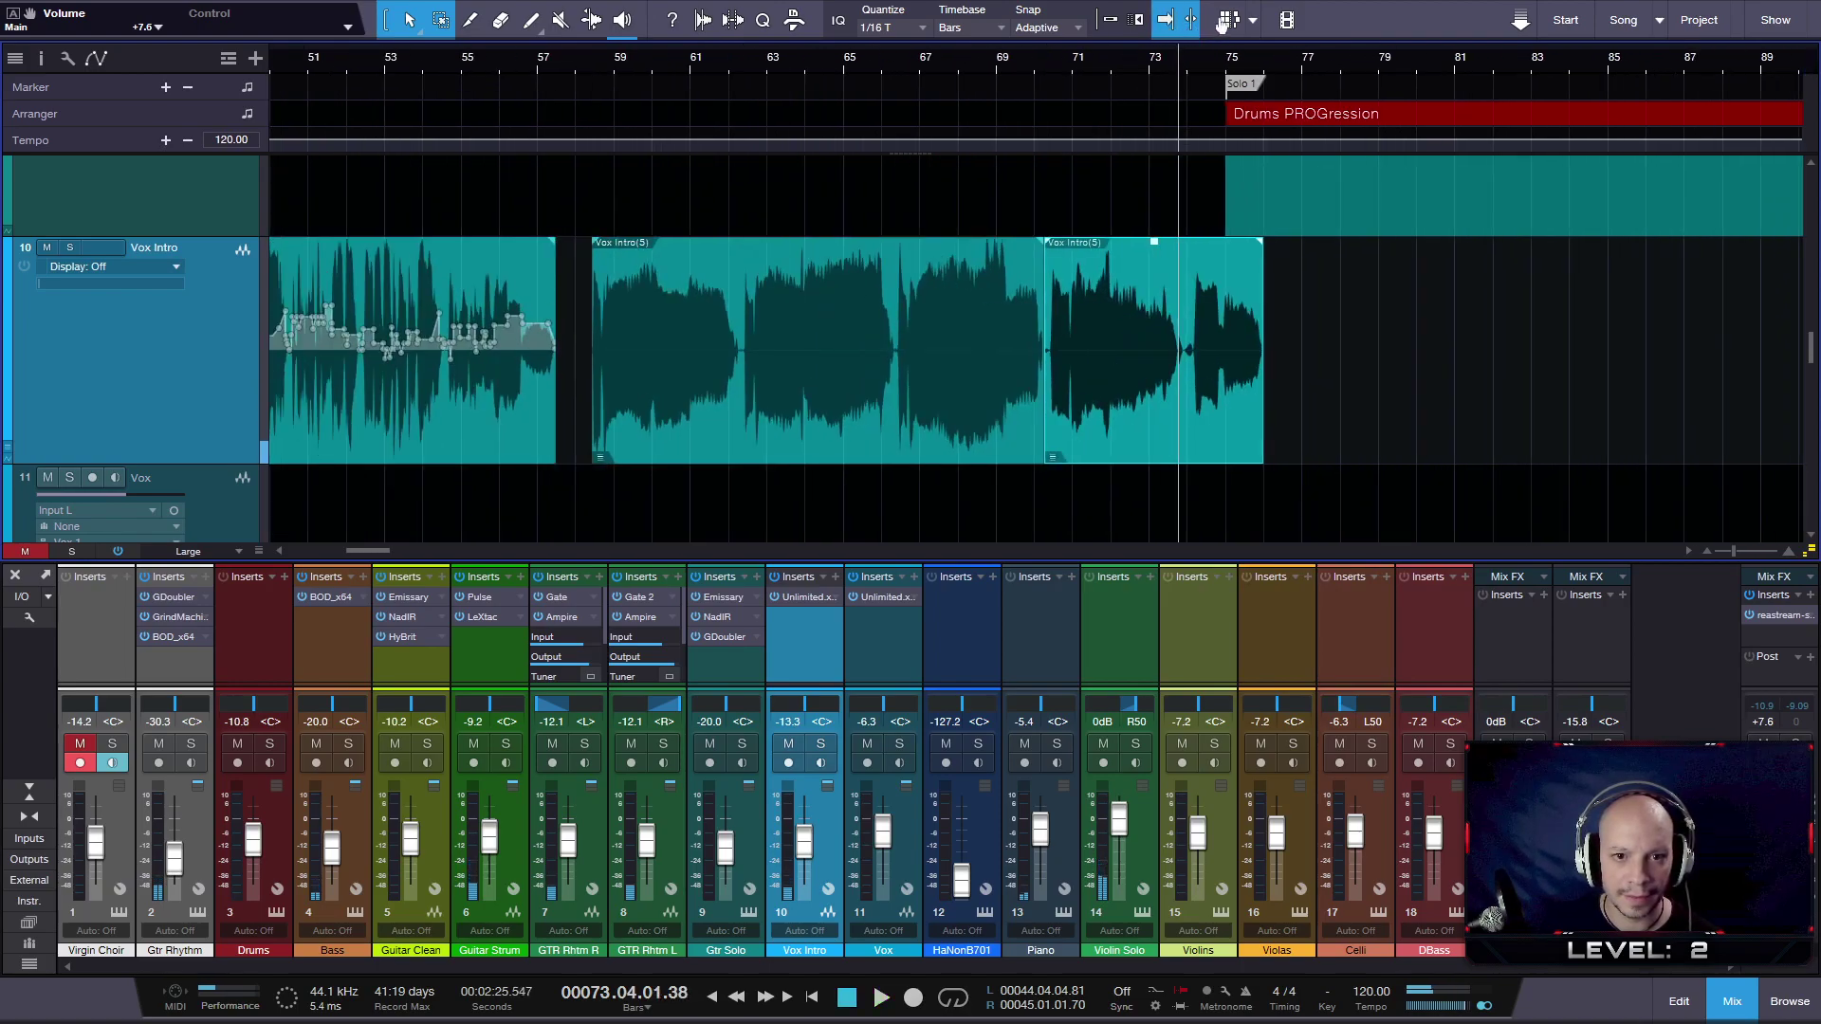
# - Show the gain envelope on the Vox Intro(5) clips and raise it from about bar 69 beat 2 to the split after bar 70
pyautogui.press('e')
pyautogui.press('e')
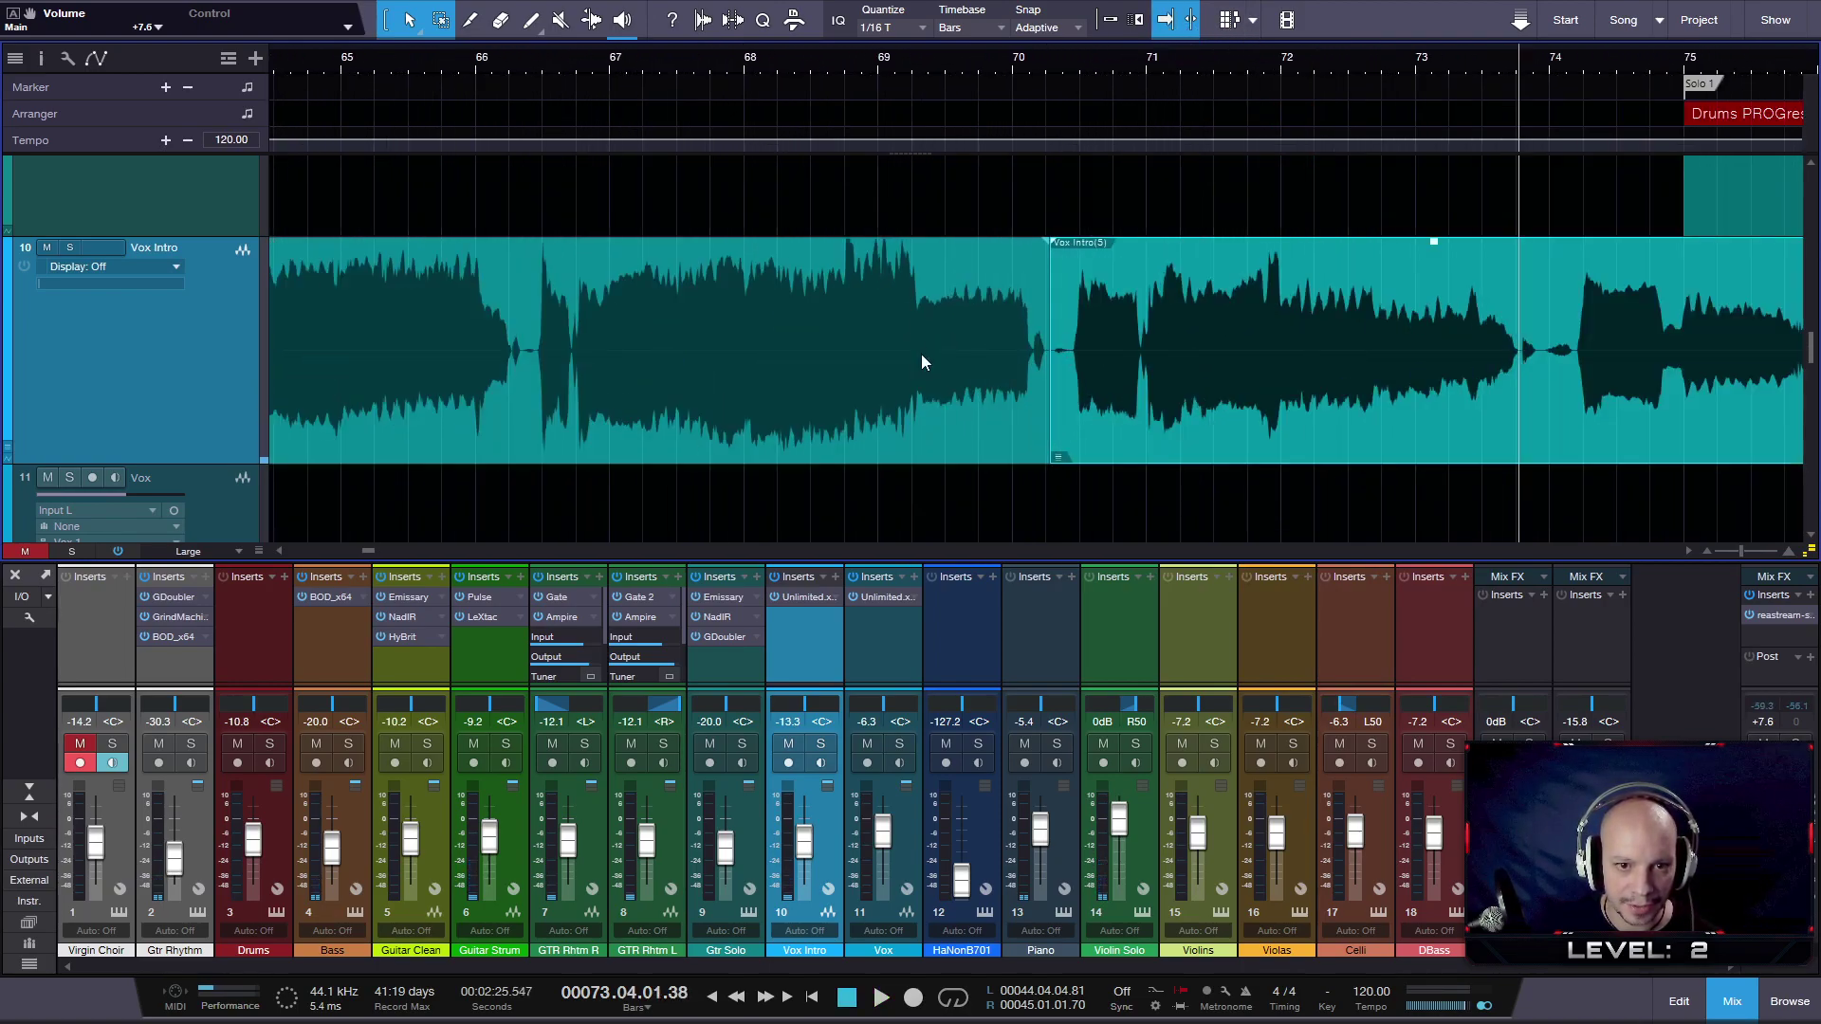
pyautogui.click(920, 353)
pyautogui.rightClick(920, 354)
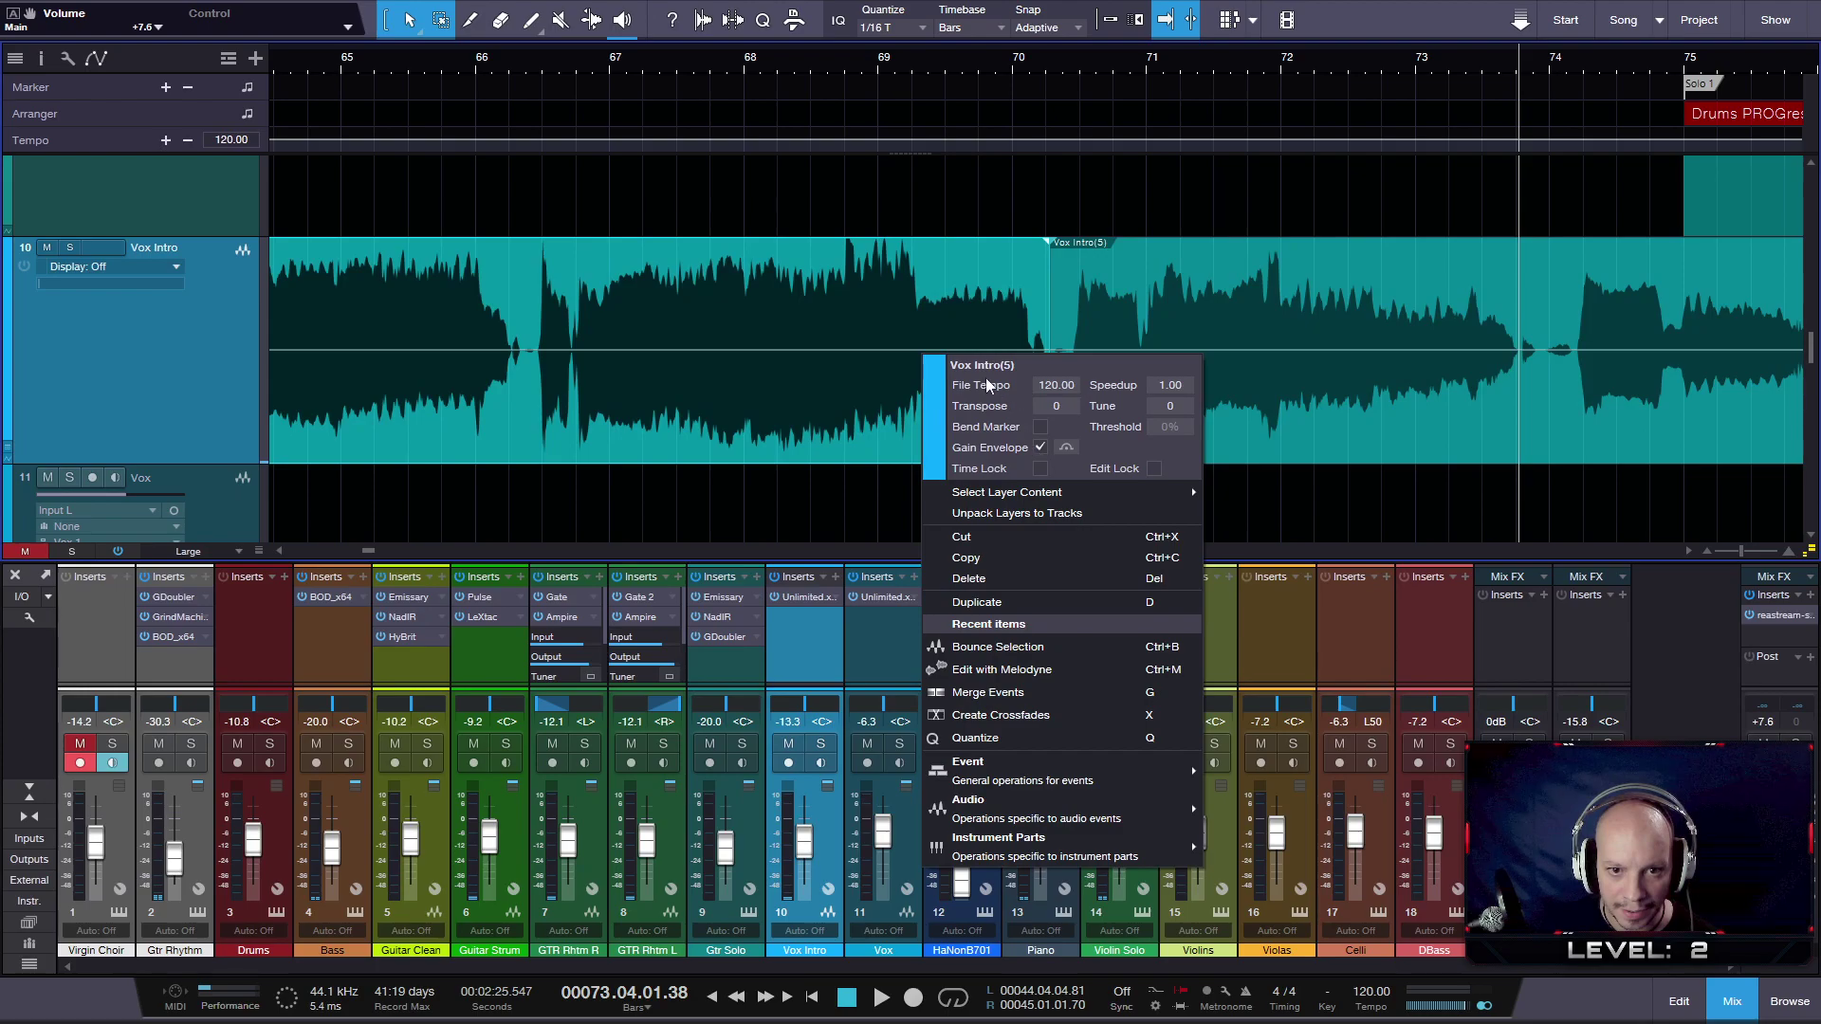
pyautogui.click(916, 353)
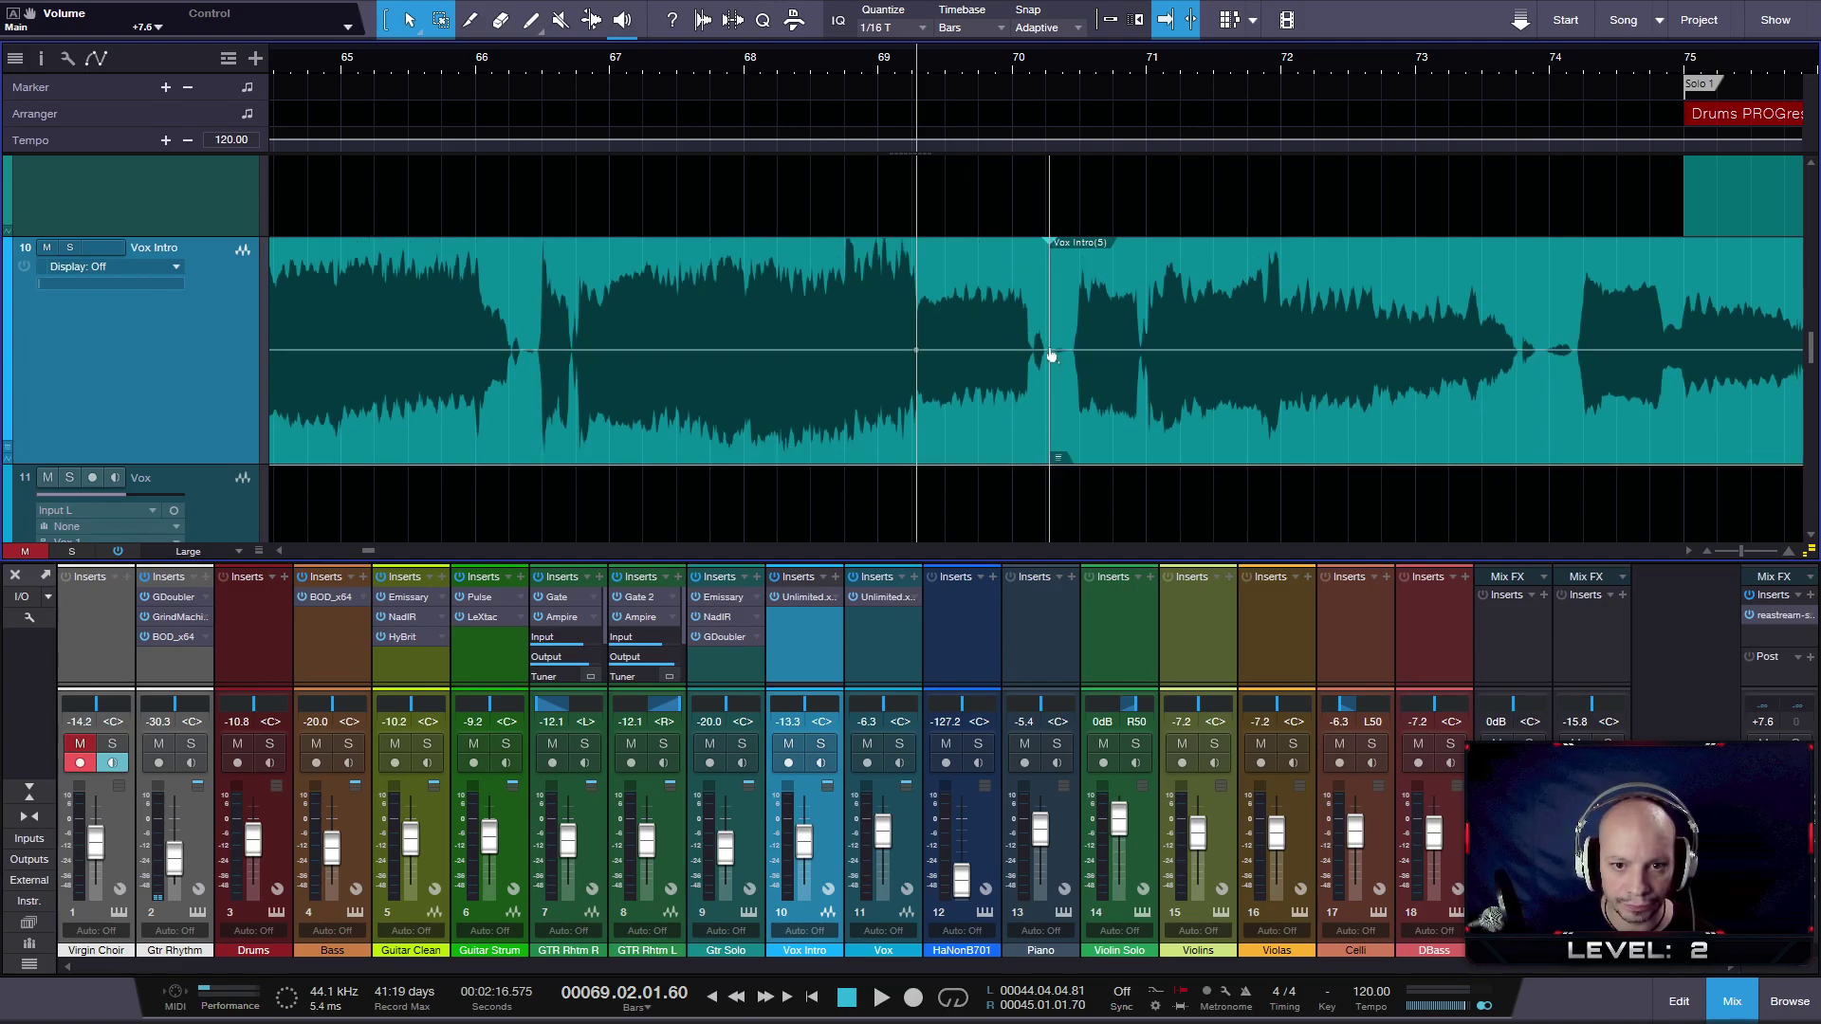
pyautogui.moveTo(1051, 355); pyautogui.dragTo(972, 248)
# - Audition from mid-bar 68 and ramp the Vox Intro gain gradually upward from about bar 72 to just before bar 74
pyautogui.click(818, 55)
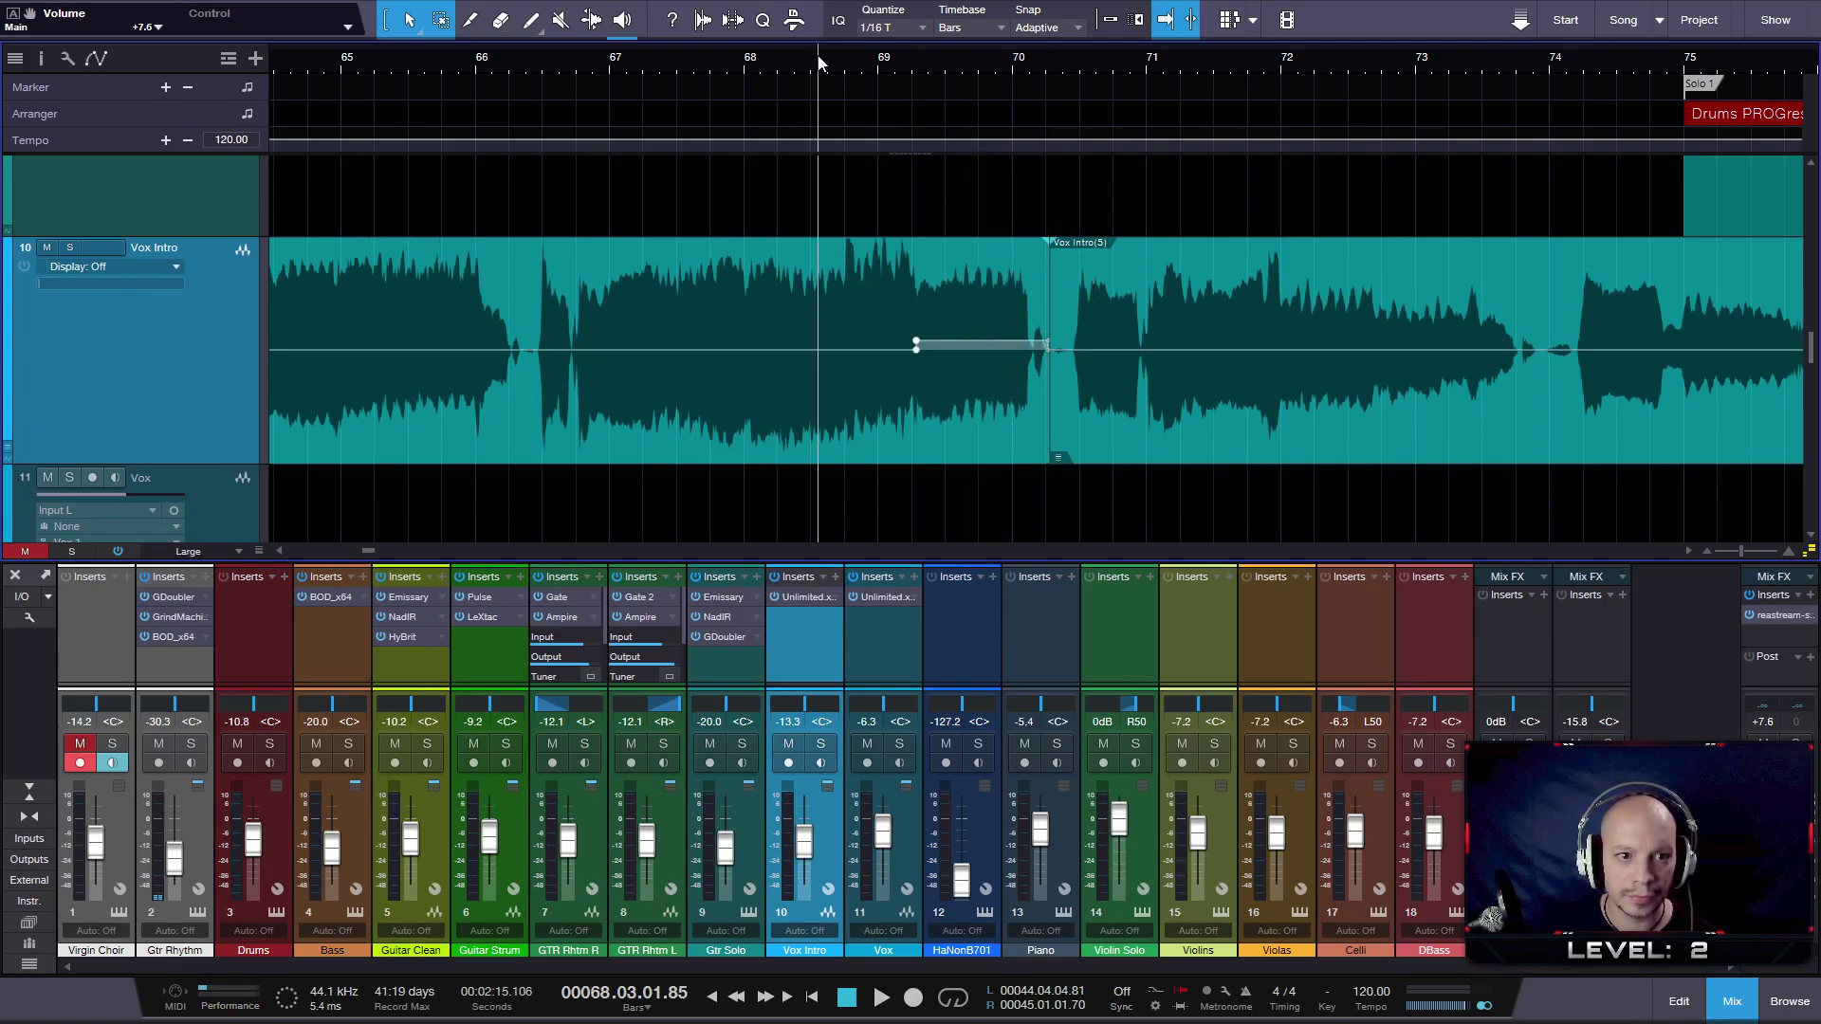
pyautogui.press('space')
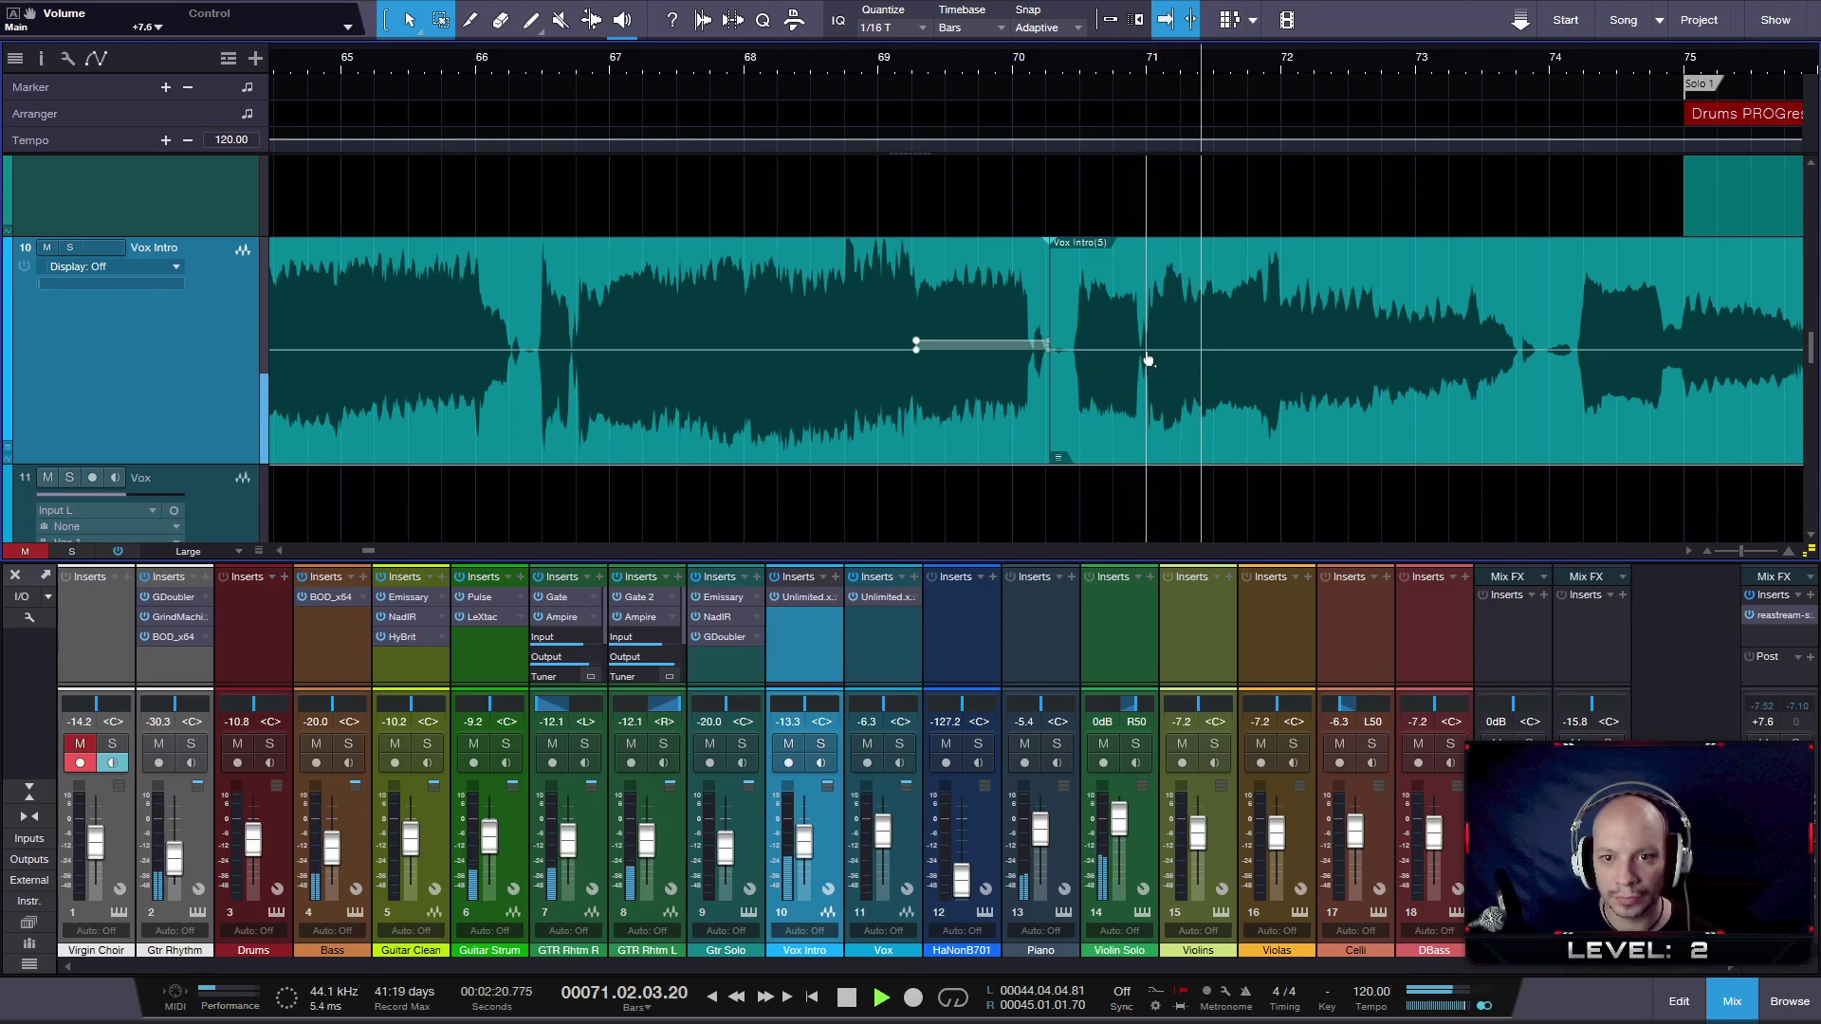
pyautogui.click(1275, 351)
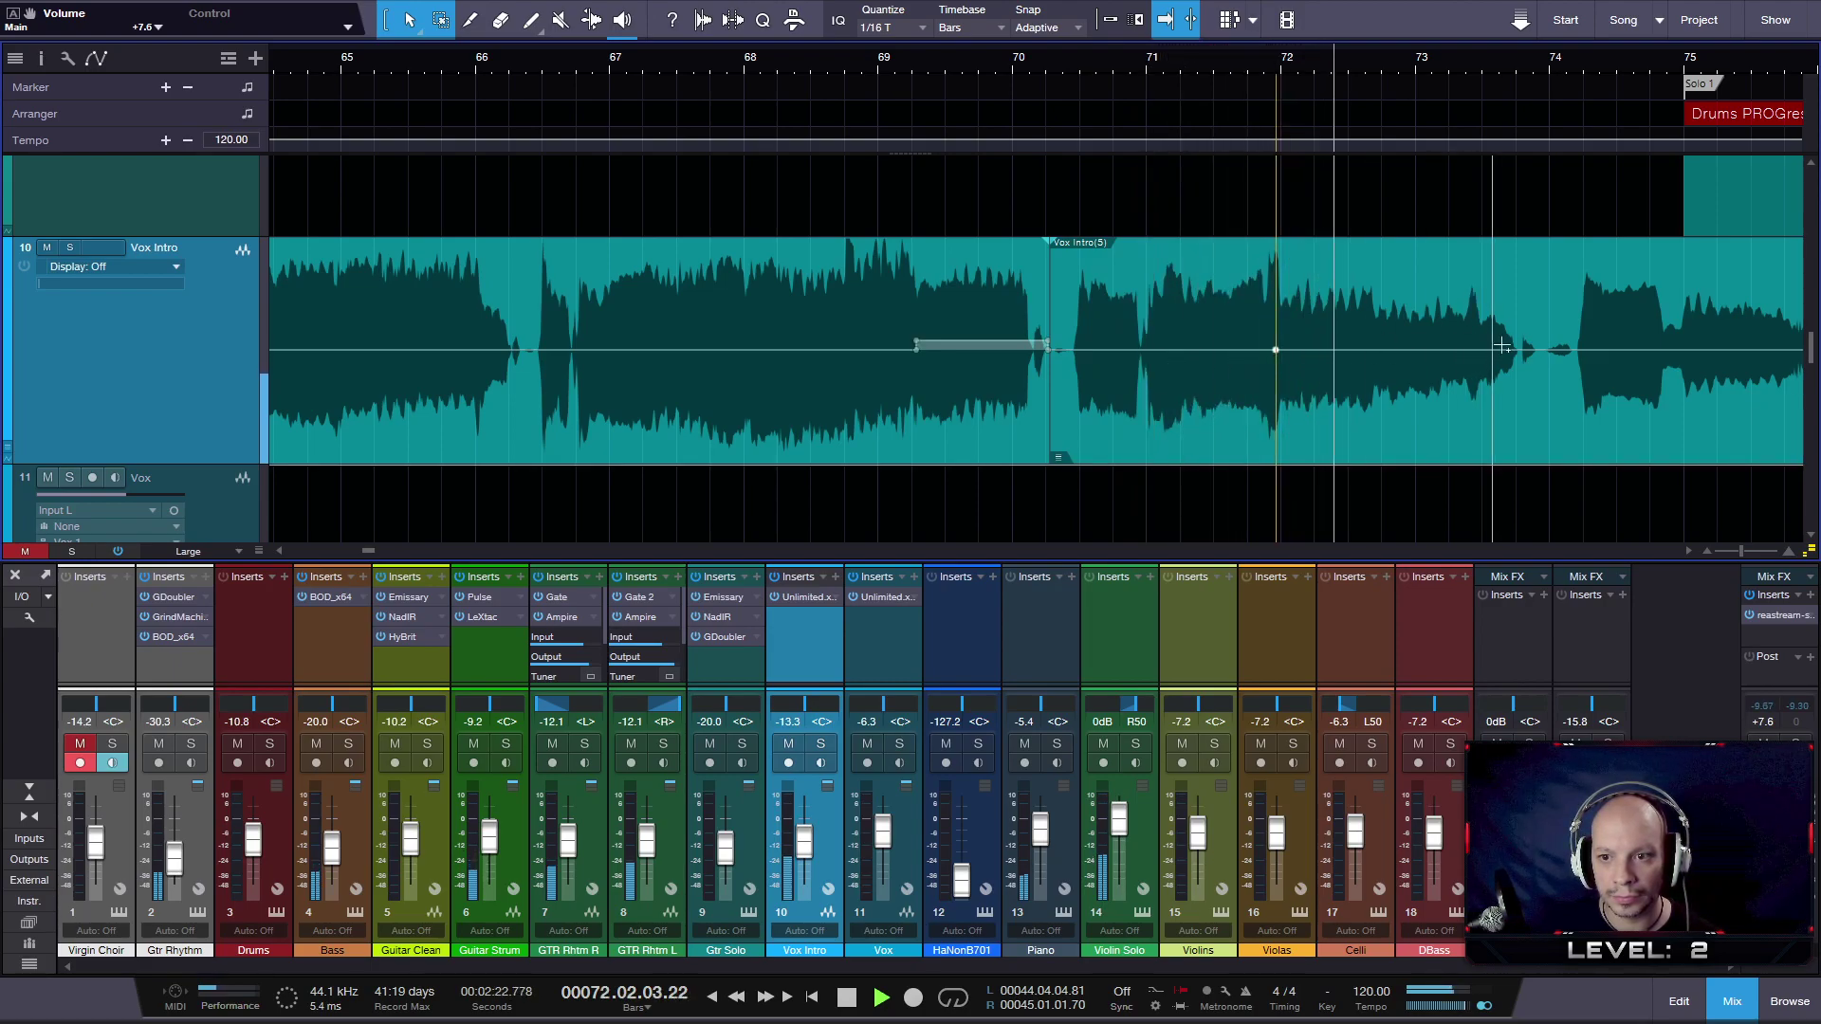
pyautogui.moveTo(1507, 350); pyautogui.dragTo(1516, 342)
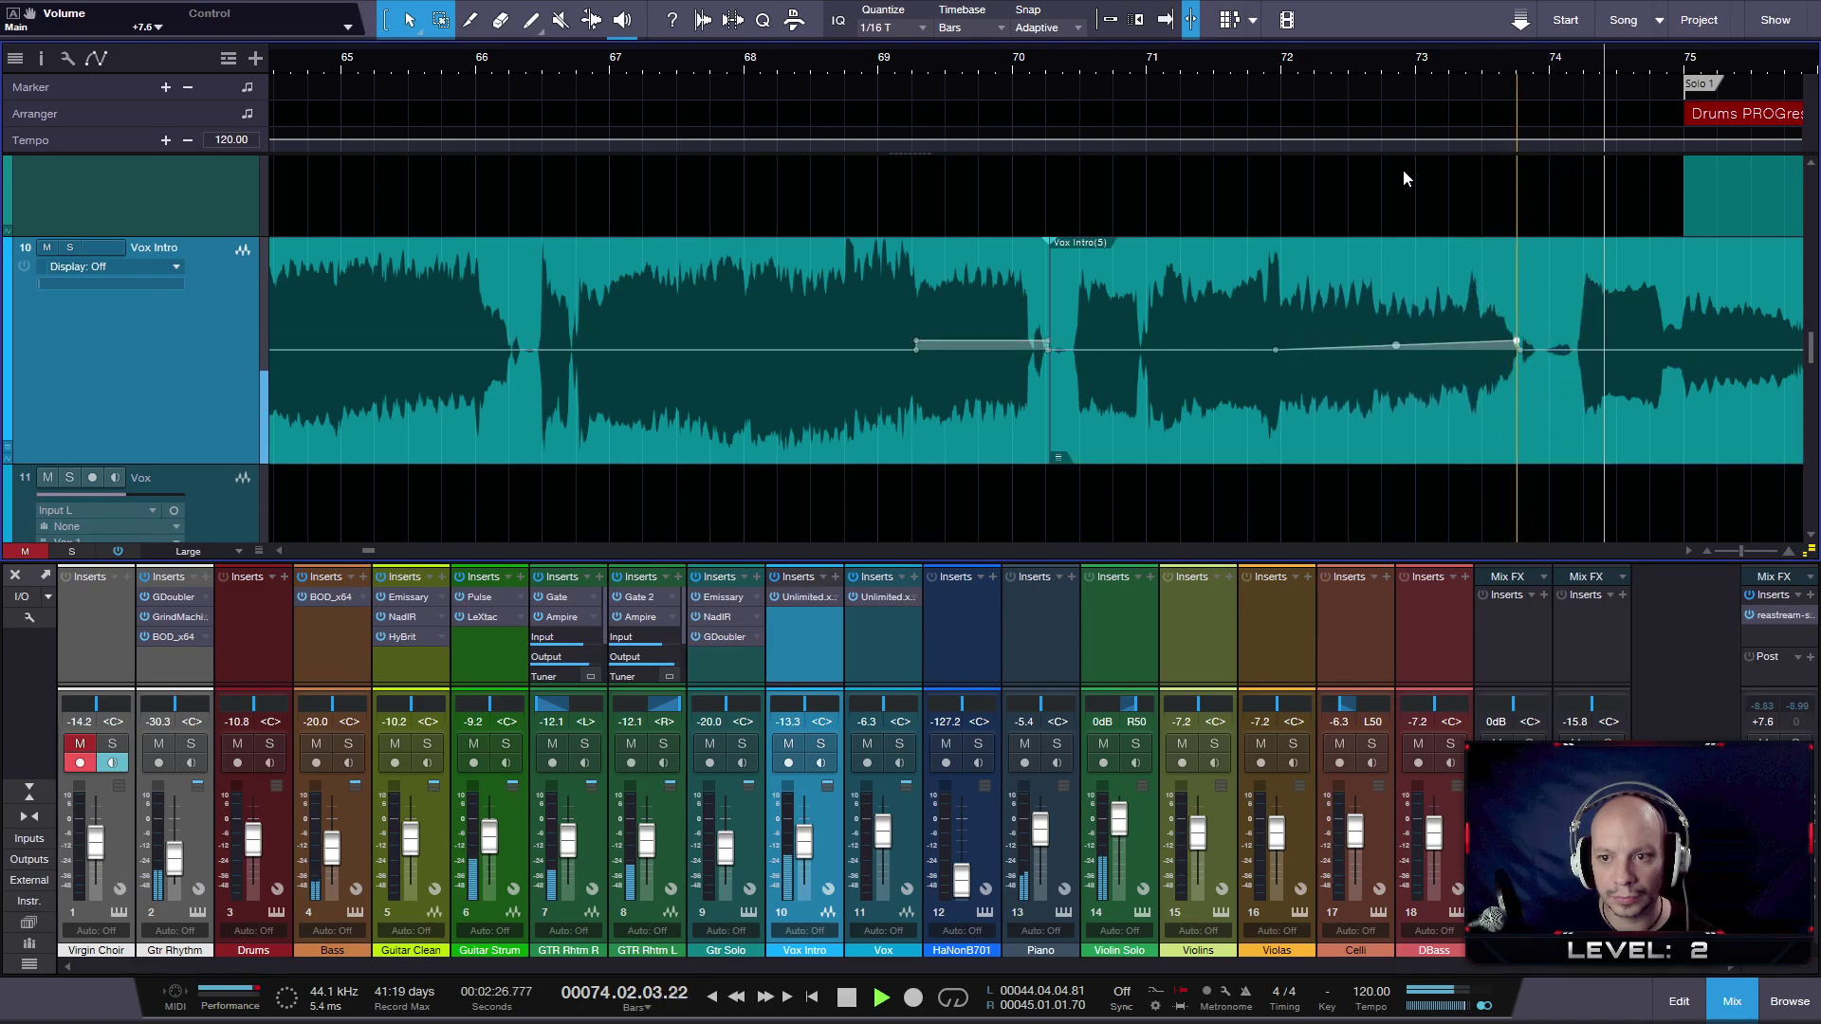
pyautogui.click(1239, 78)
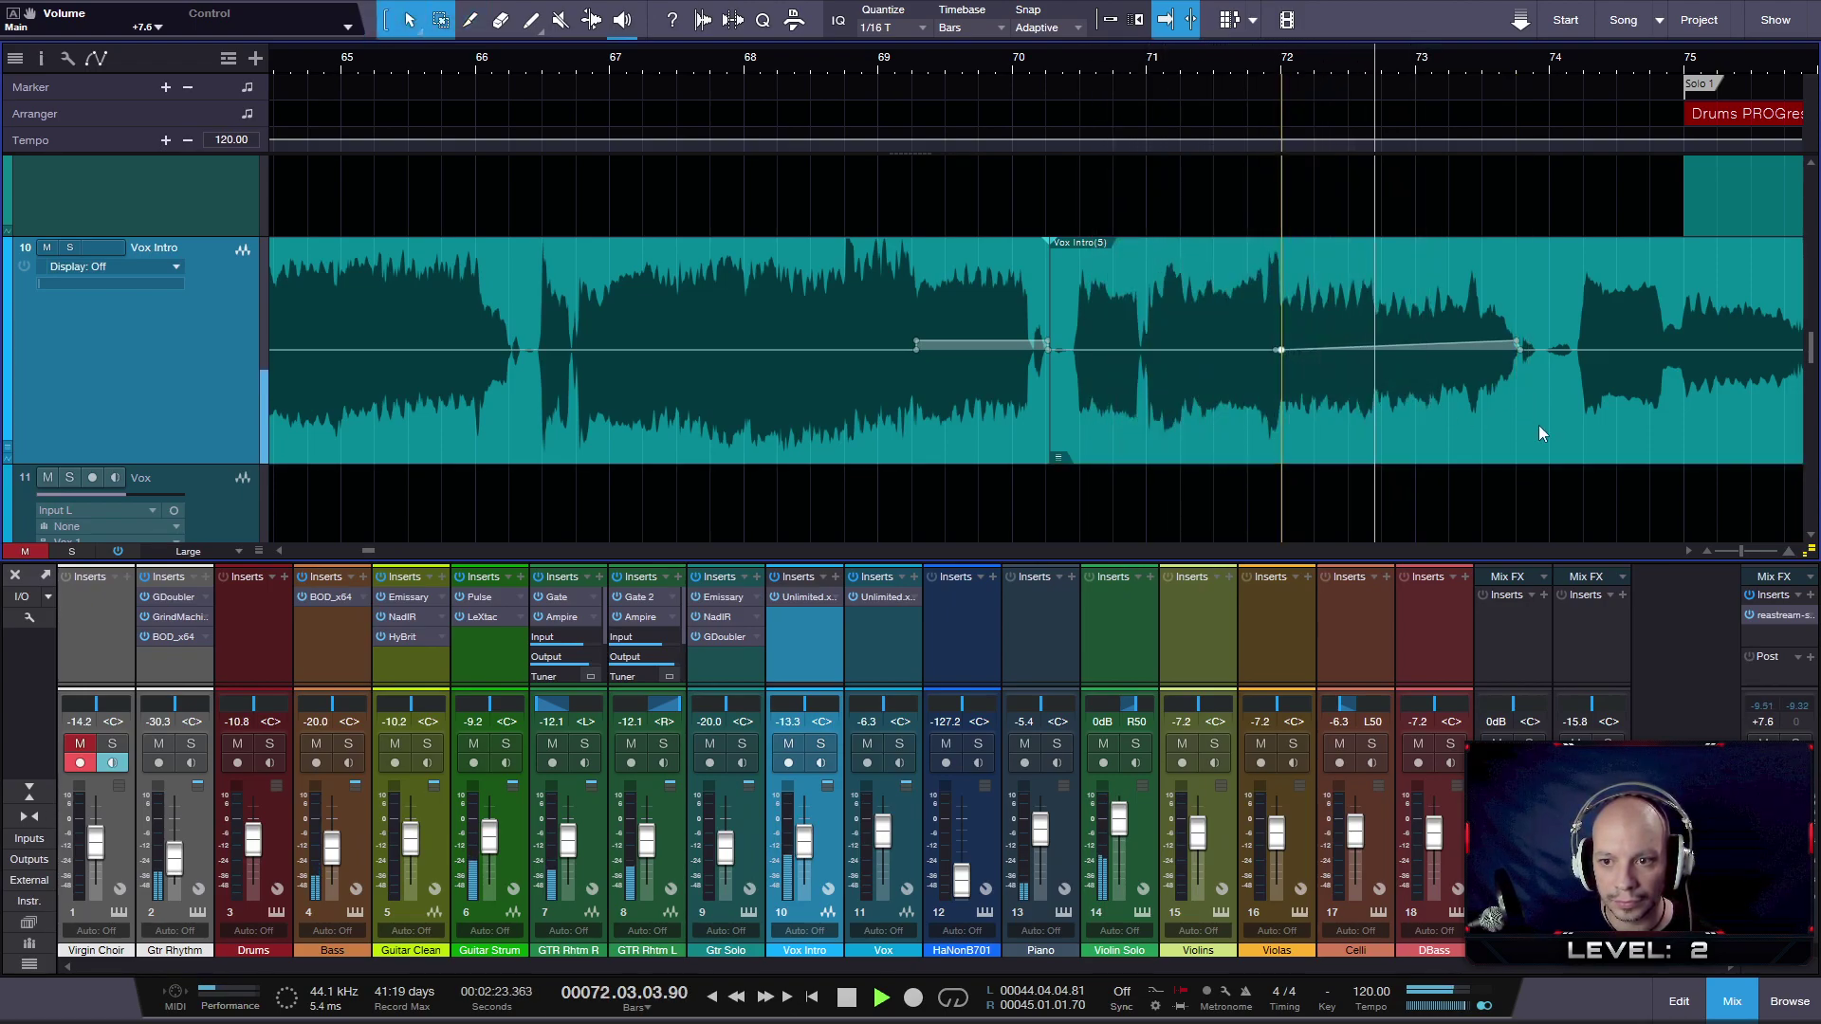
pyautogui.moveTo(1520, 320); pyautogui.dragTo(1329, 270)
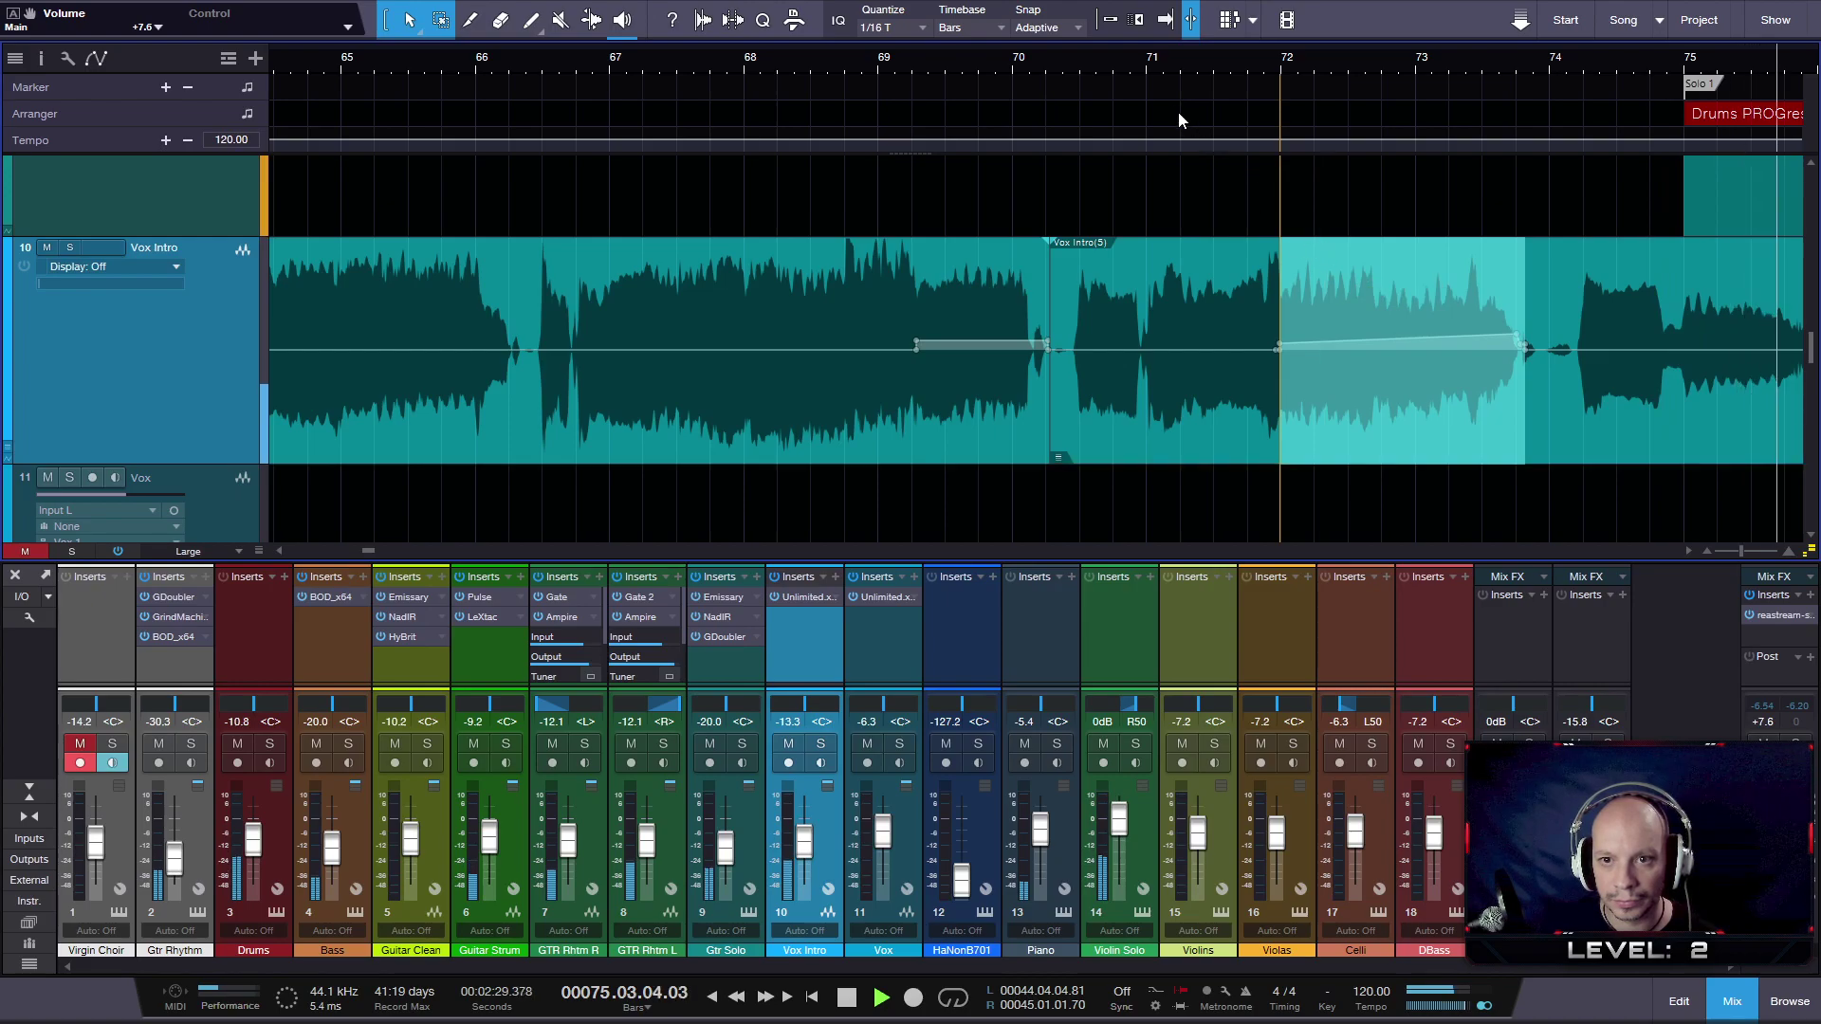
pyautogui.click(1114, 58)
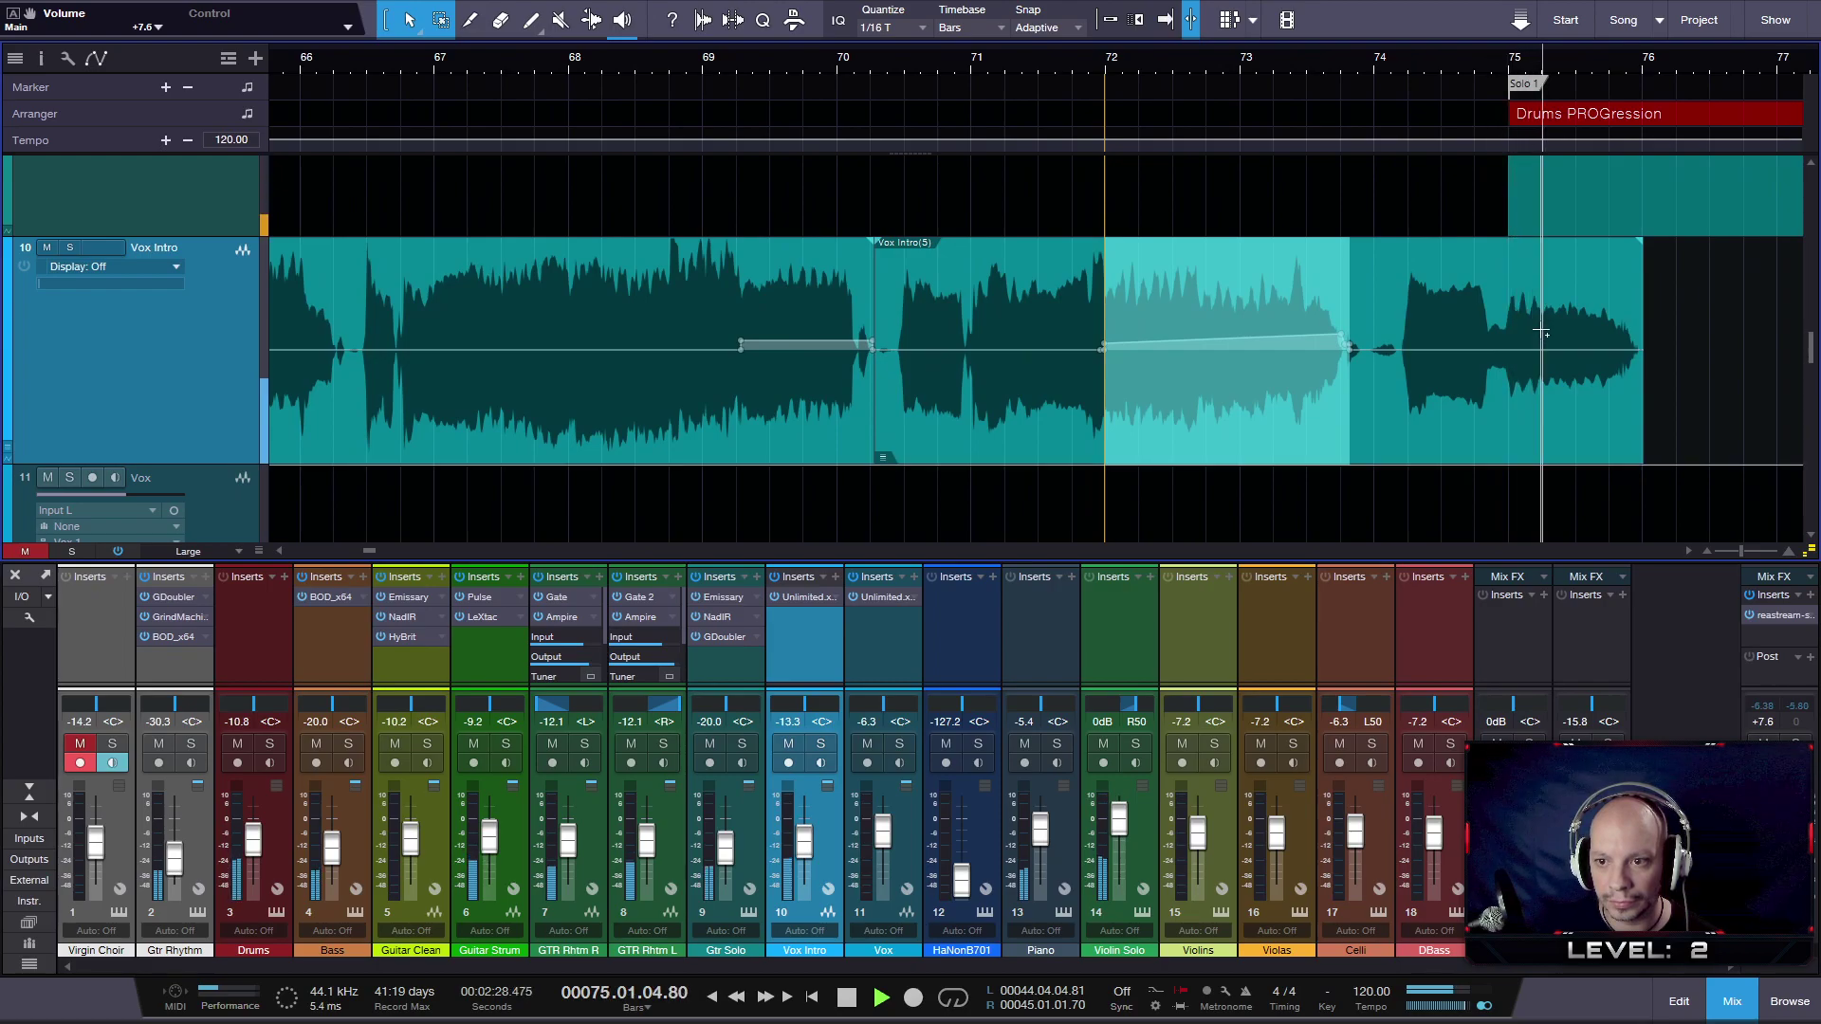
# - Raise the gain slightly from just before bar 75 to the clip's end at bar 76 and audition from just before bar 74
pyautogui.press('space')
pyautogui.click(1489, 357)
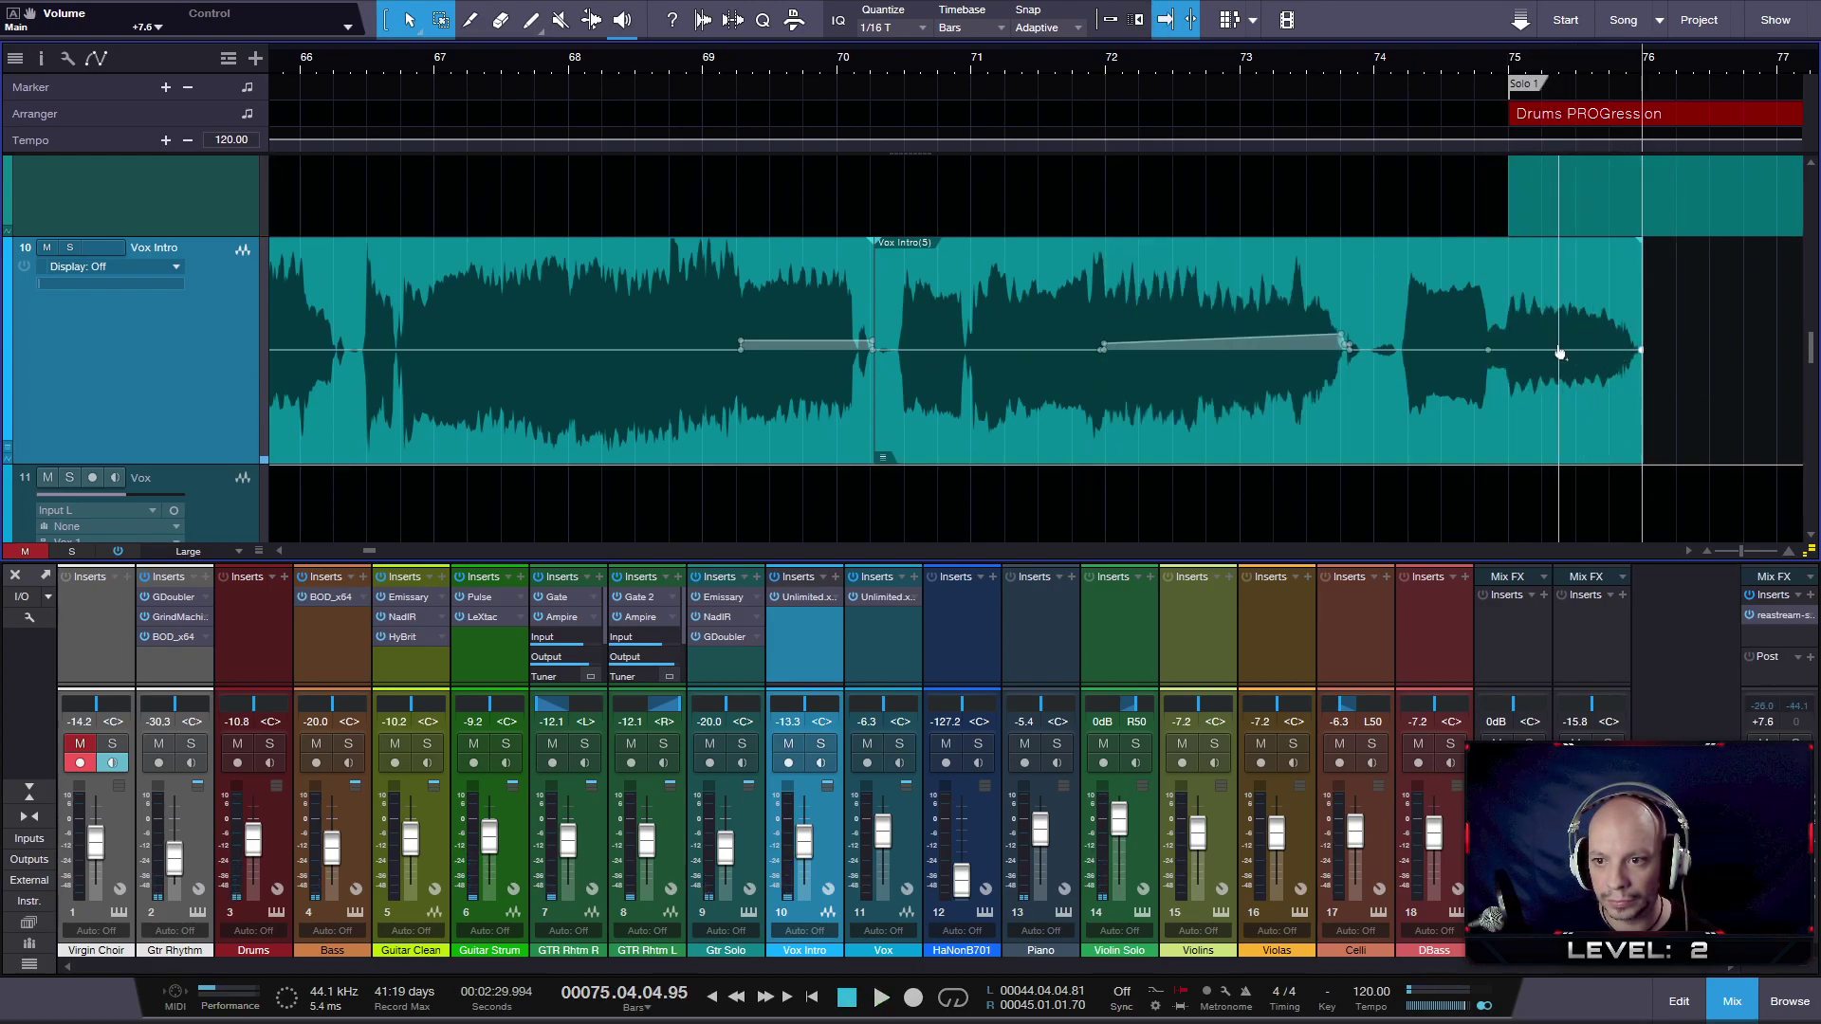
pyautogui.moveTo(1534, 269); pyautogui.dragTo(1517, 249)
pyautogui.press('space')
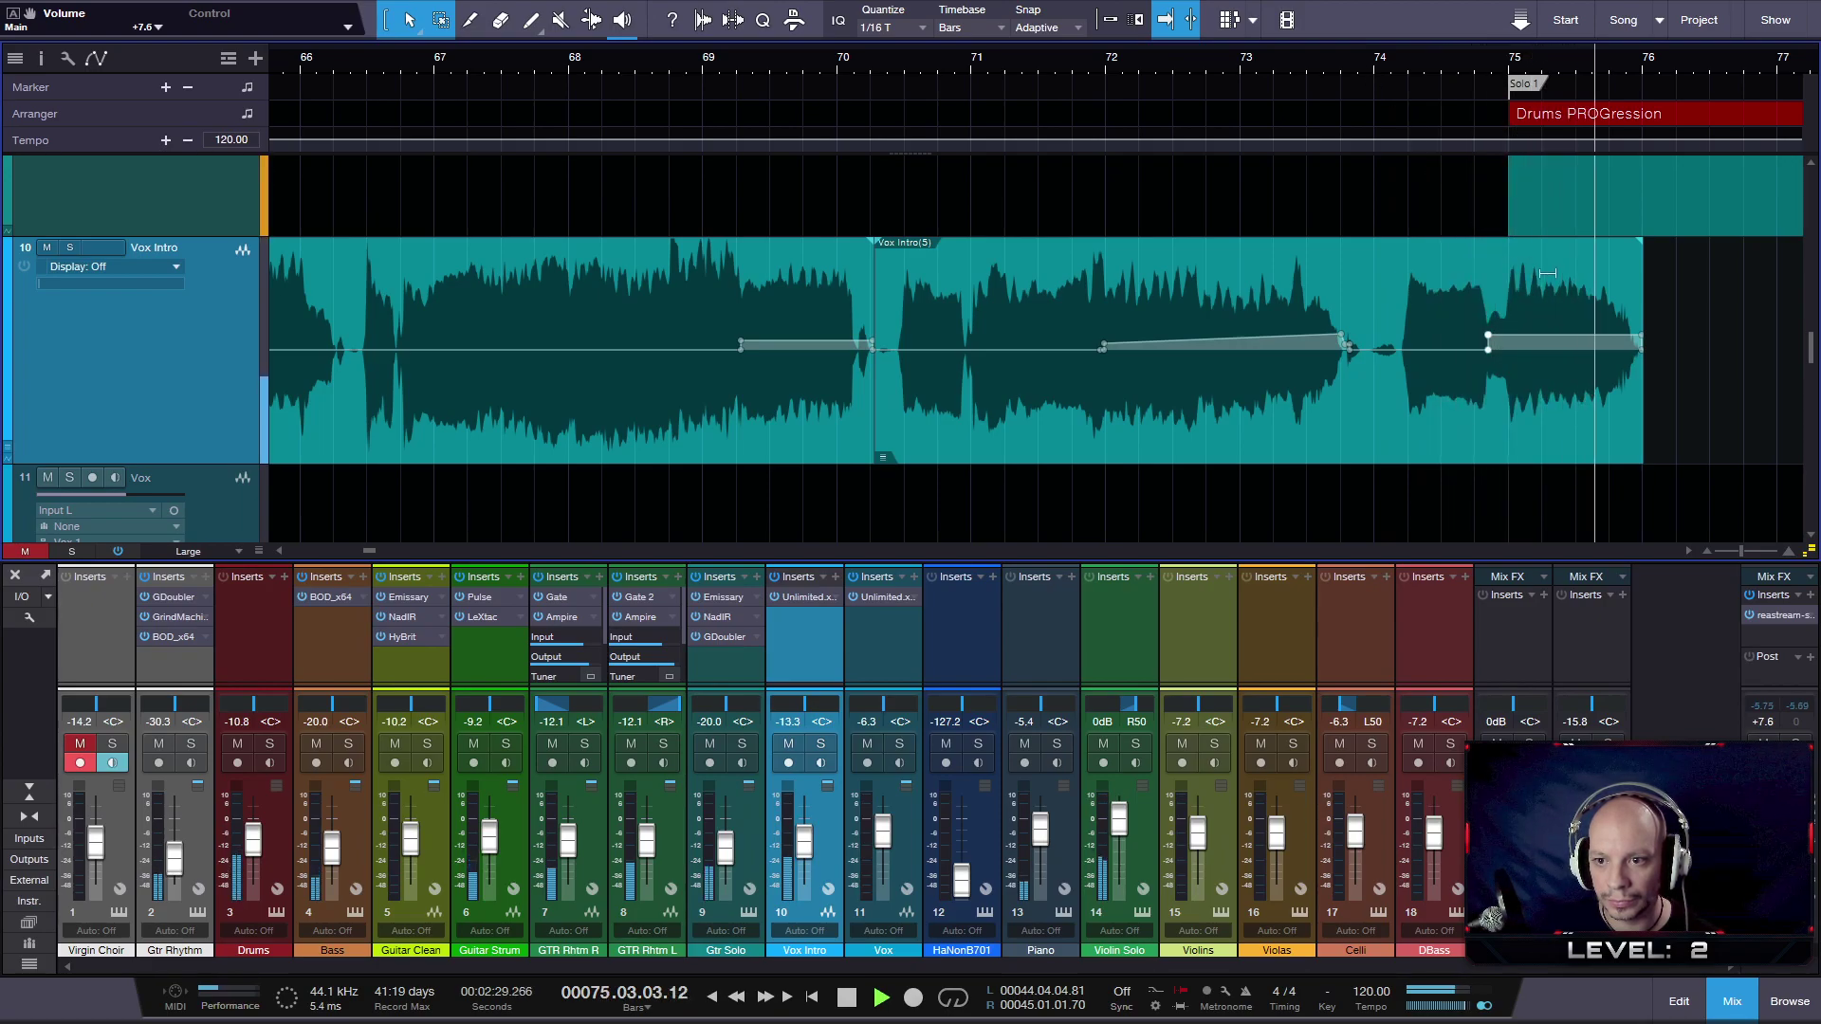
pyautogui.click(1357, 66)
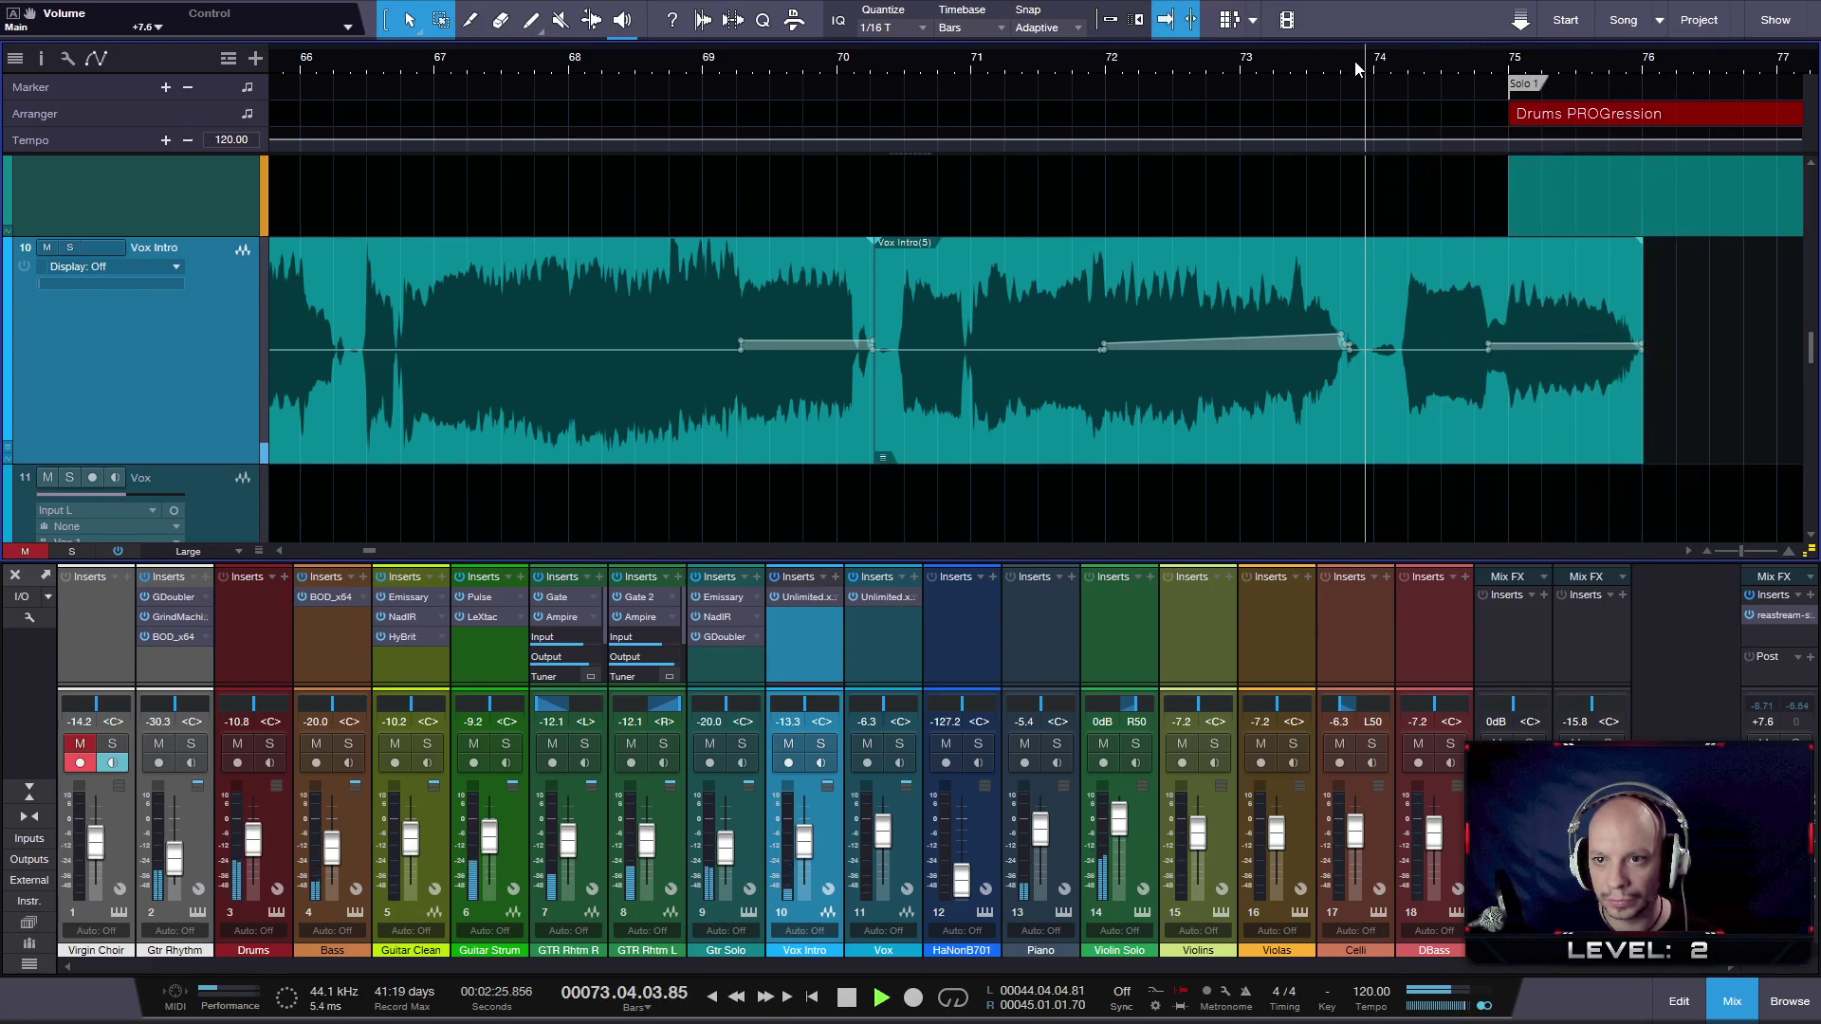
pyautogui.click(1337, 69)
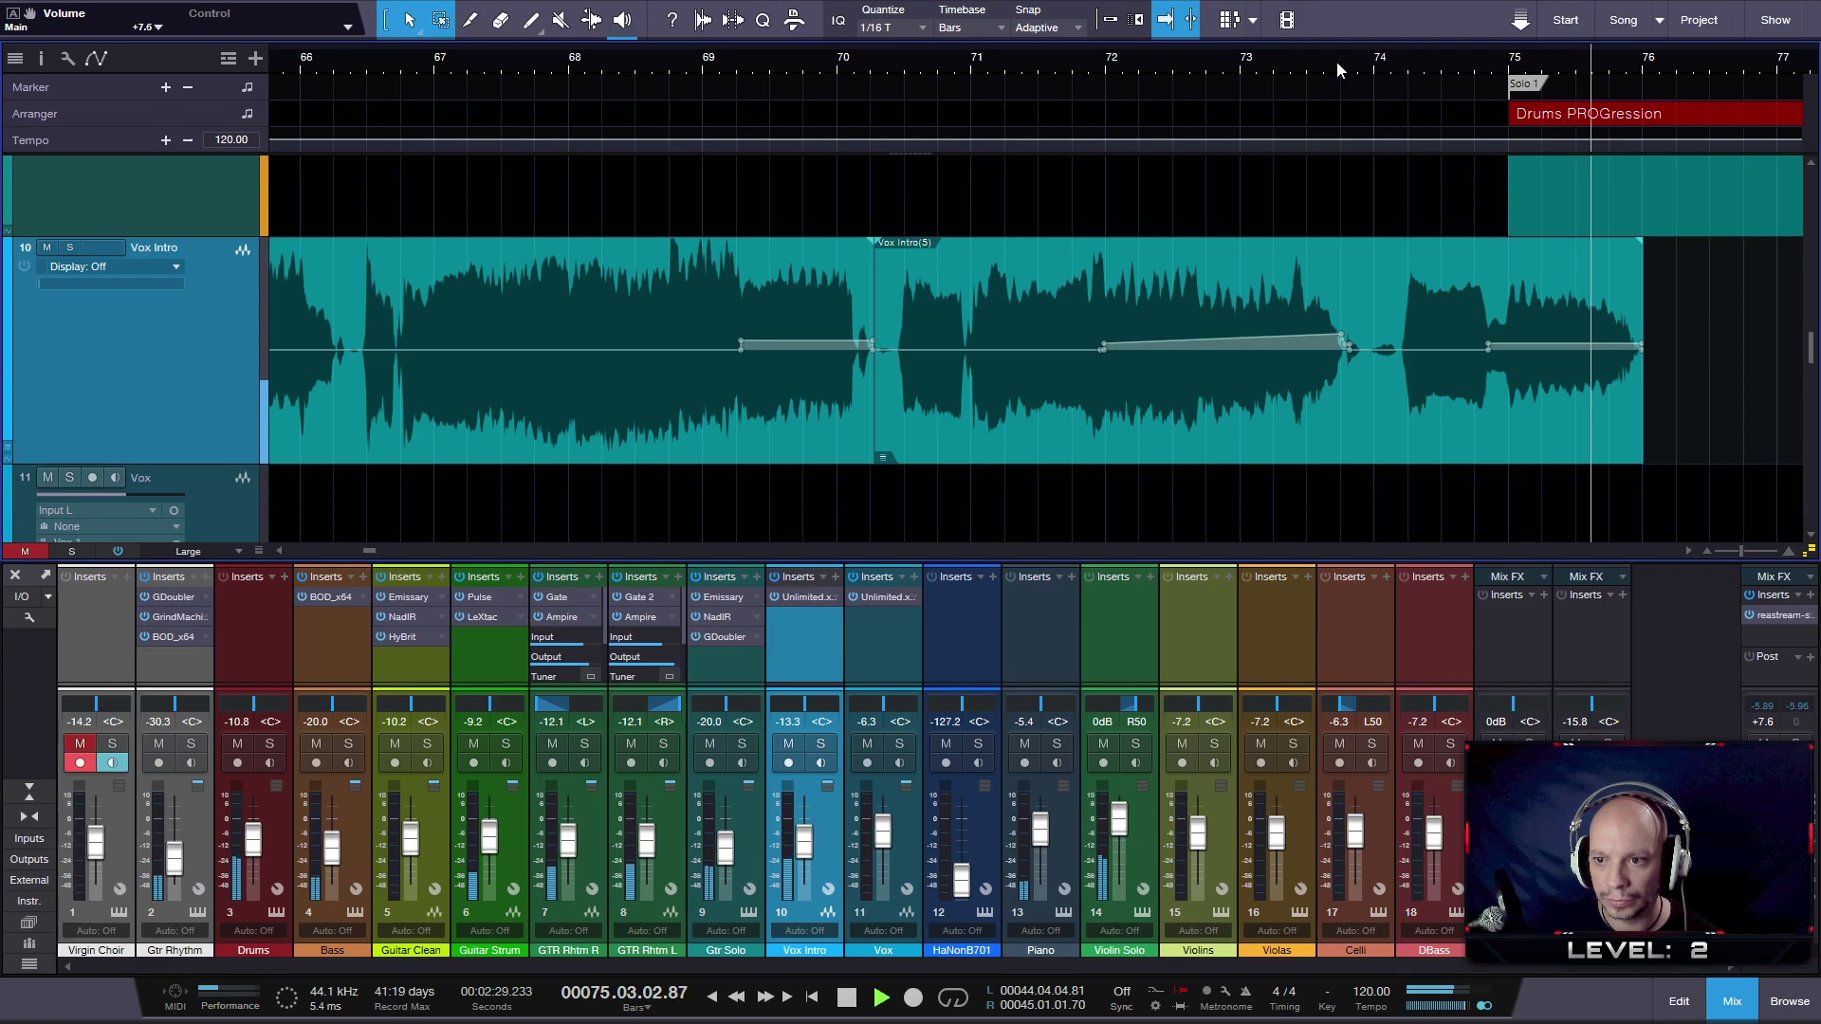
pyautogui.press('space')
# - Play back from bar 58 and slightly raise the gain of the first phrase, from the clip's start to just past bar 62
pyautogui.moveTo(1360, 60); pyautogui.dragTo(1438, 43)
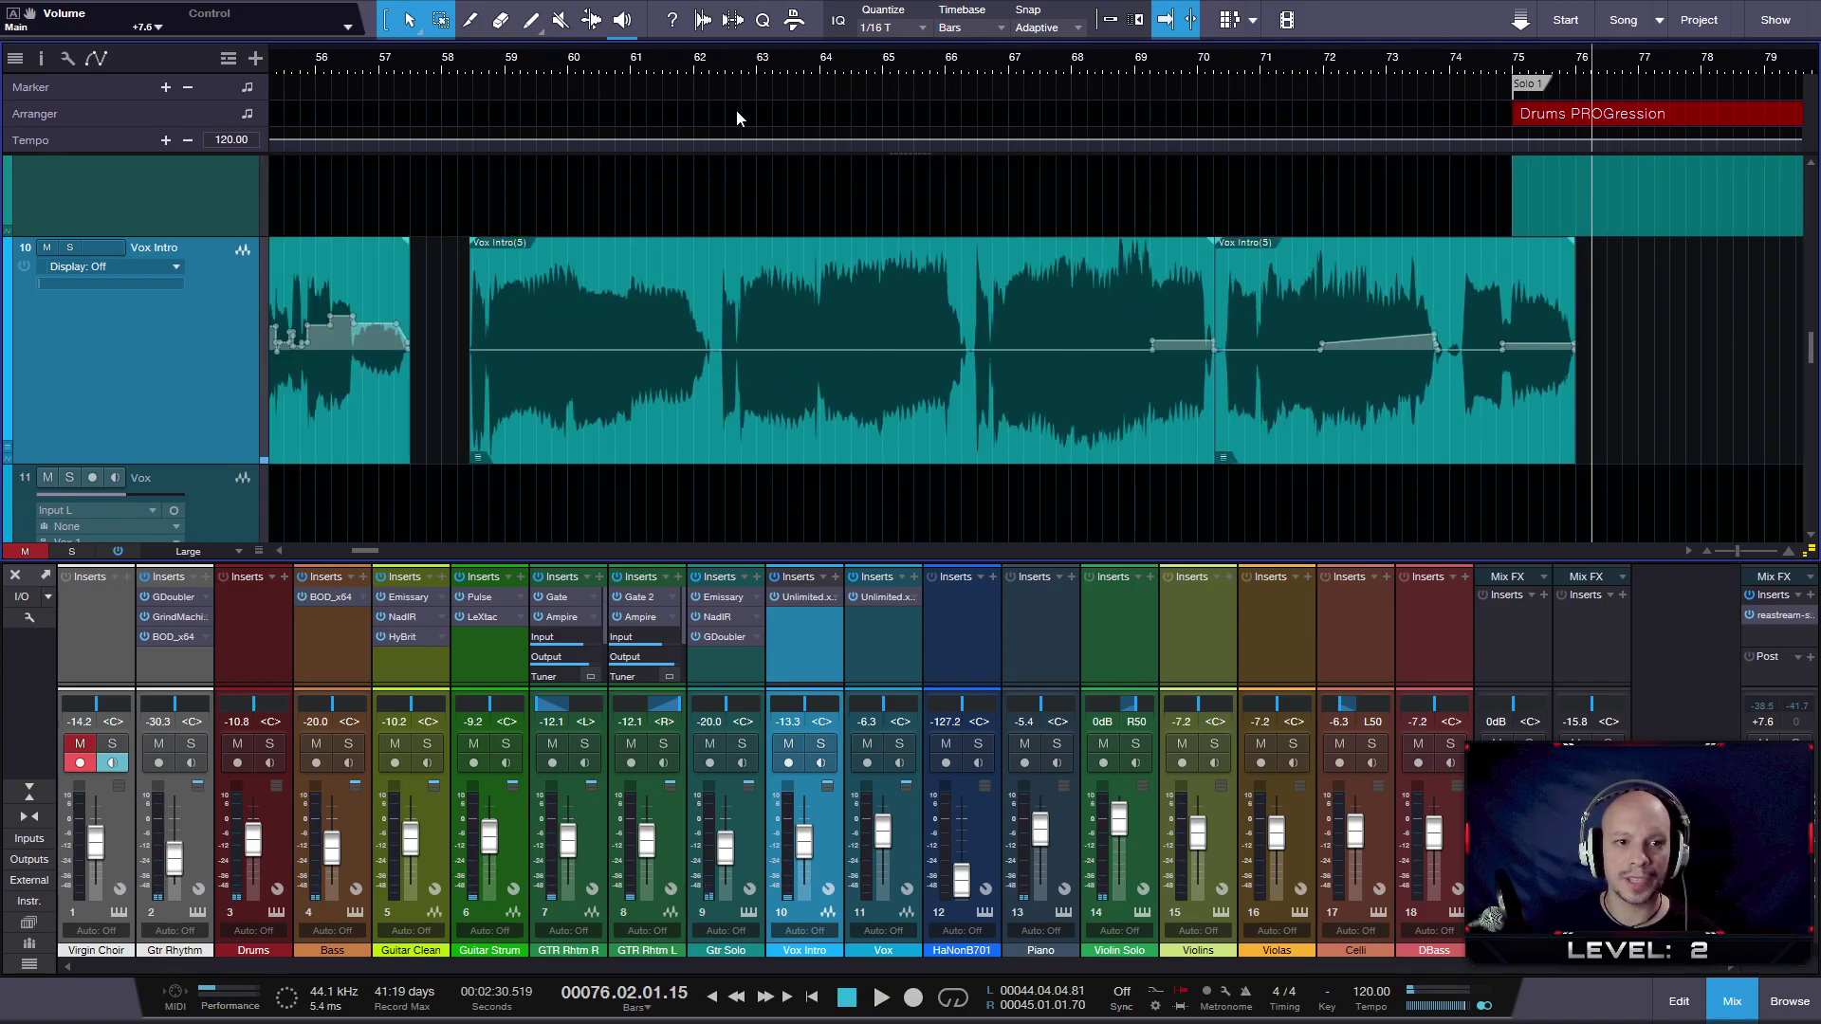
pyautogui.click(445, 66)
pyautogui.press('space')
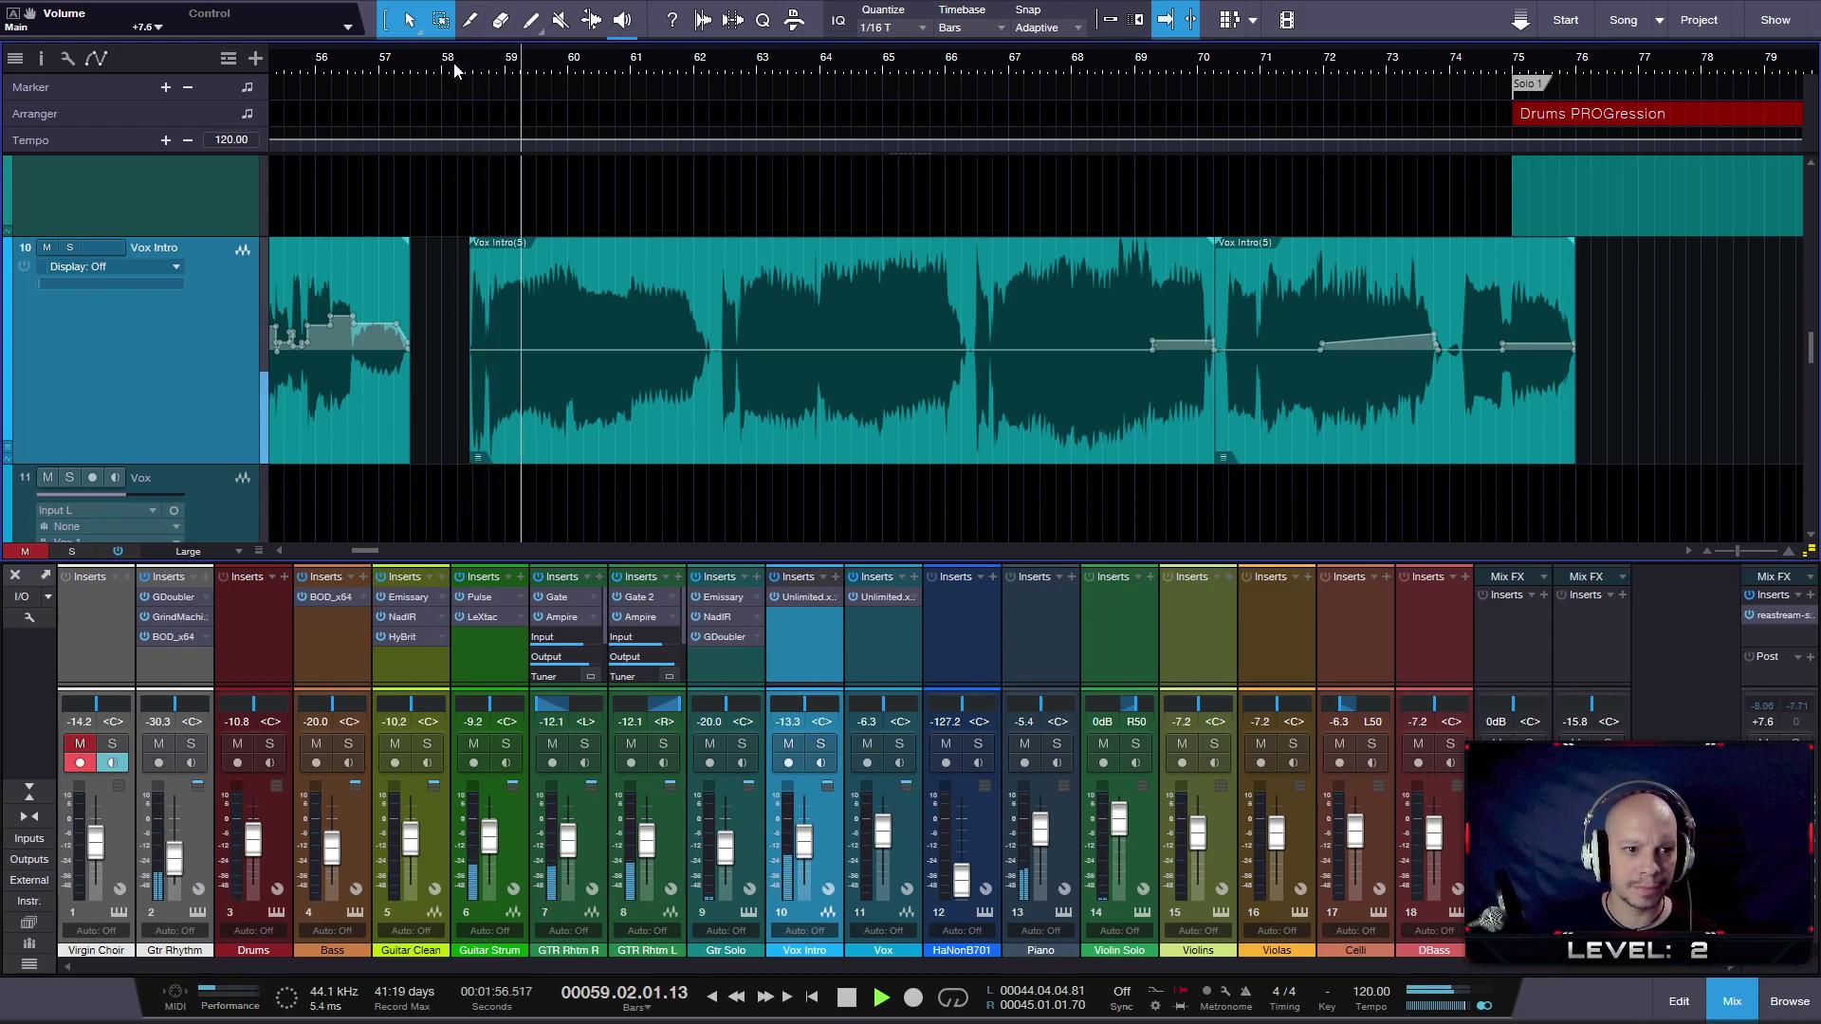
pyautogui.keyDown('ctrl'); pyautogui.scroll(2, 477, 228); pyautogui.keyUp('ctrl')
pyautogui.press('3')
pyautogui.press('1')
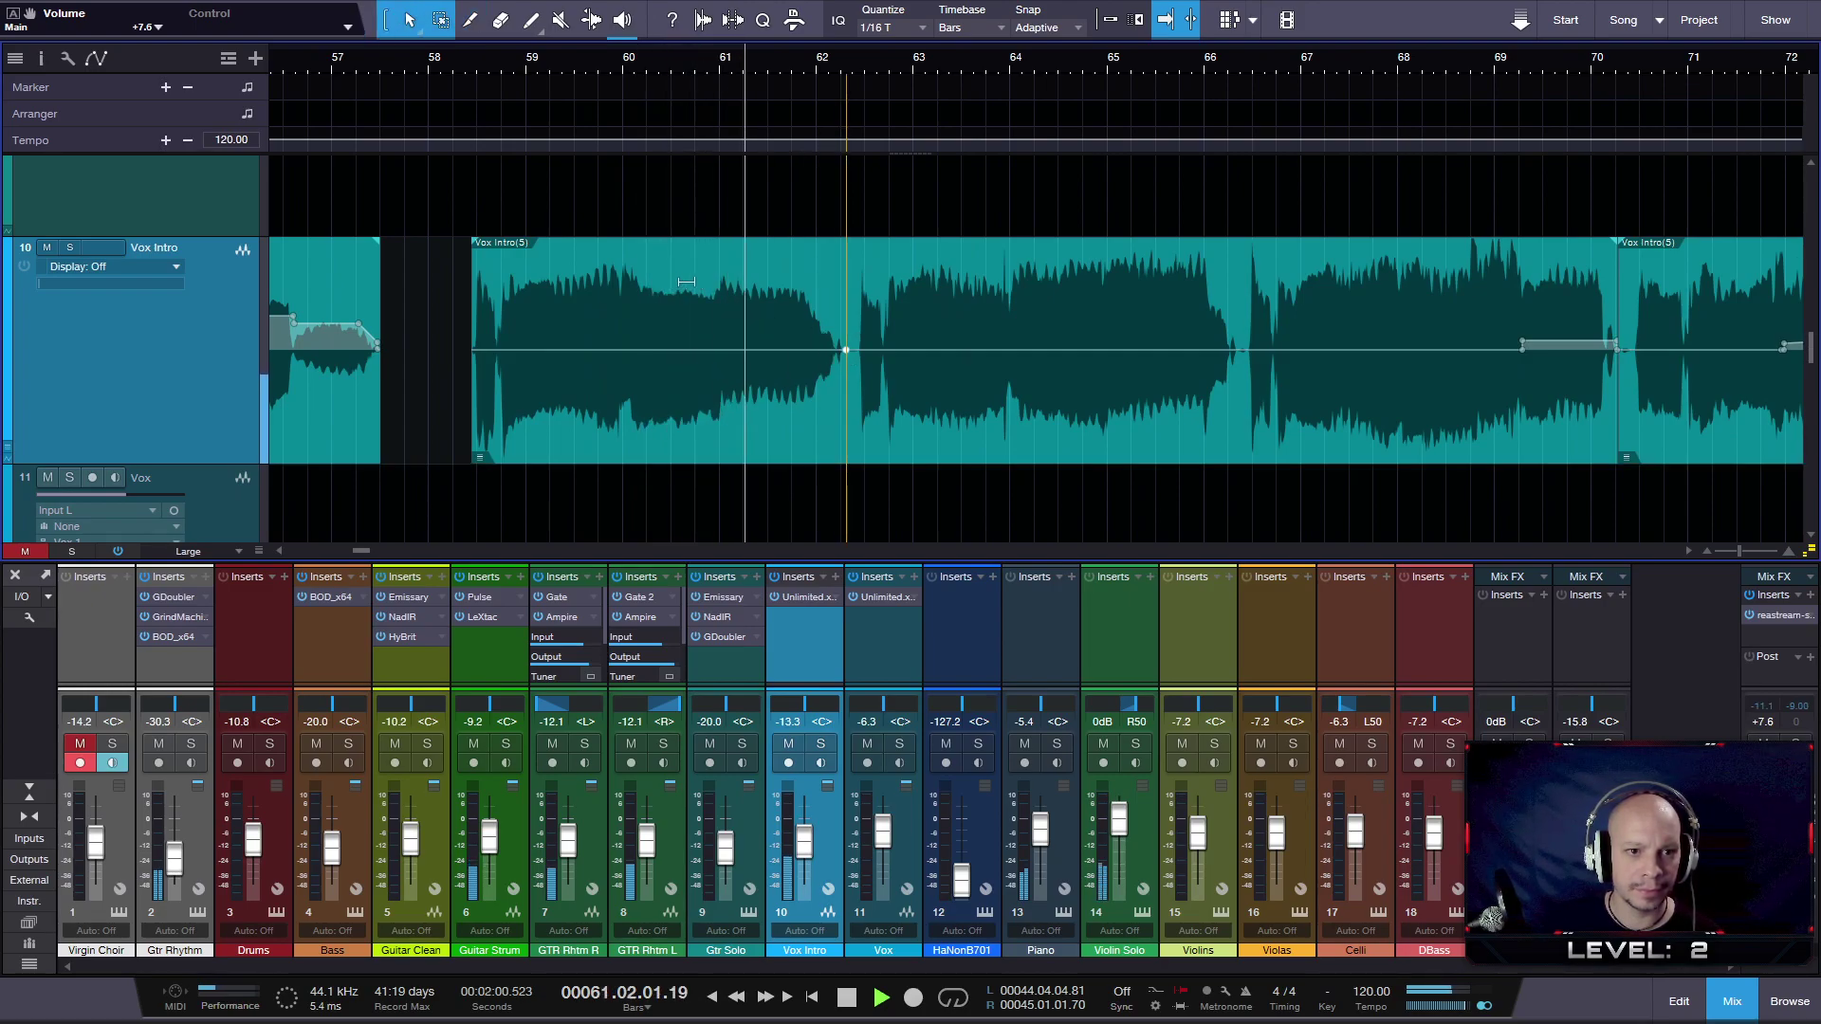
pyautogui.moveTo(848, 357); pyautogui.dragTo(849, 396)
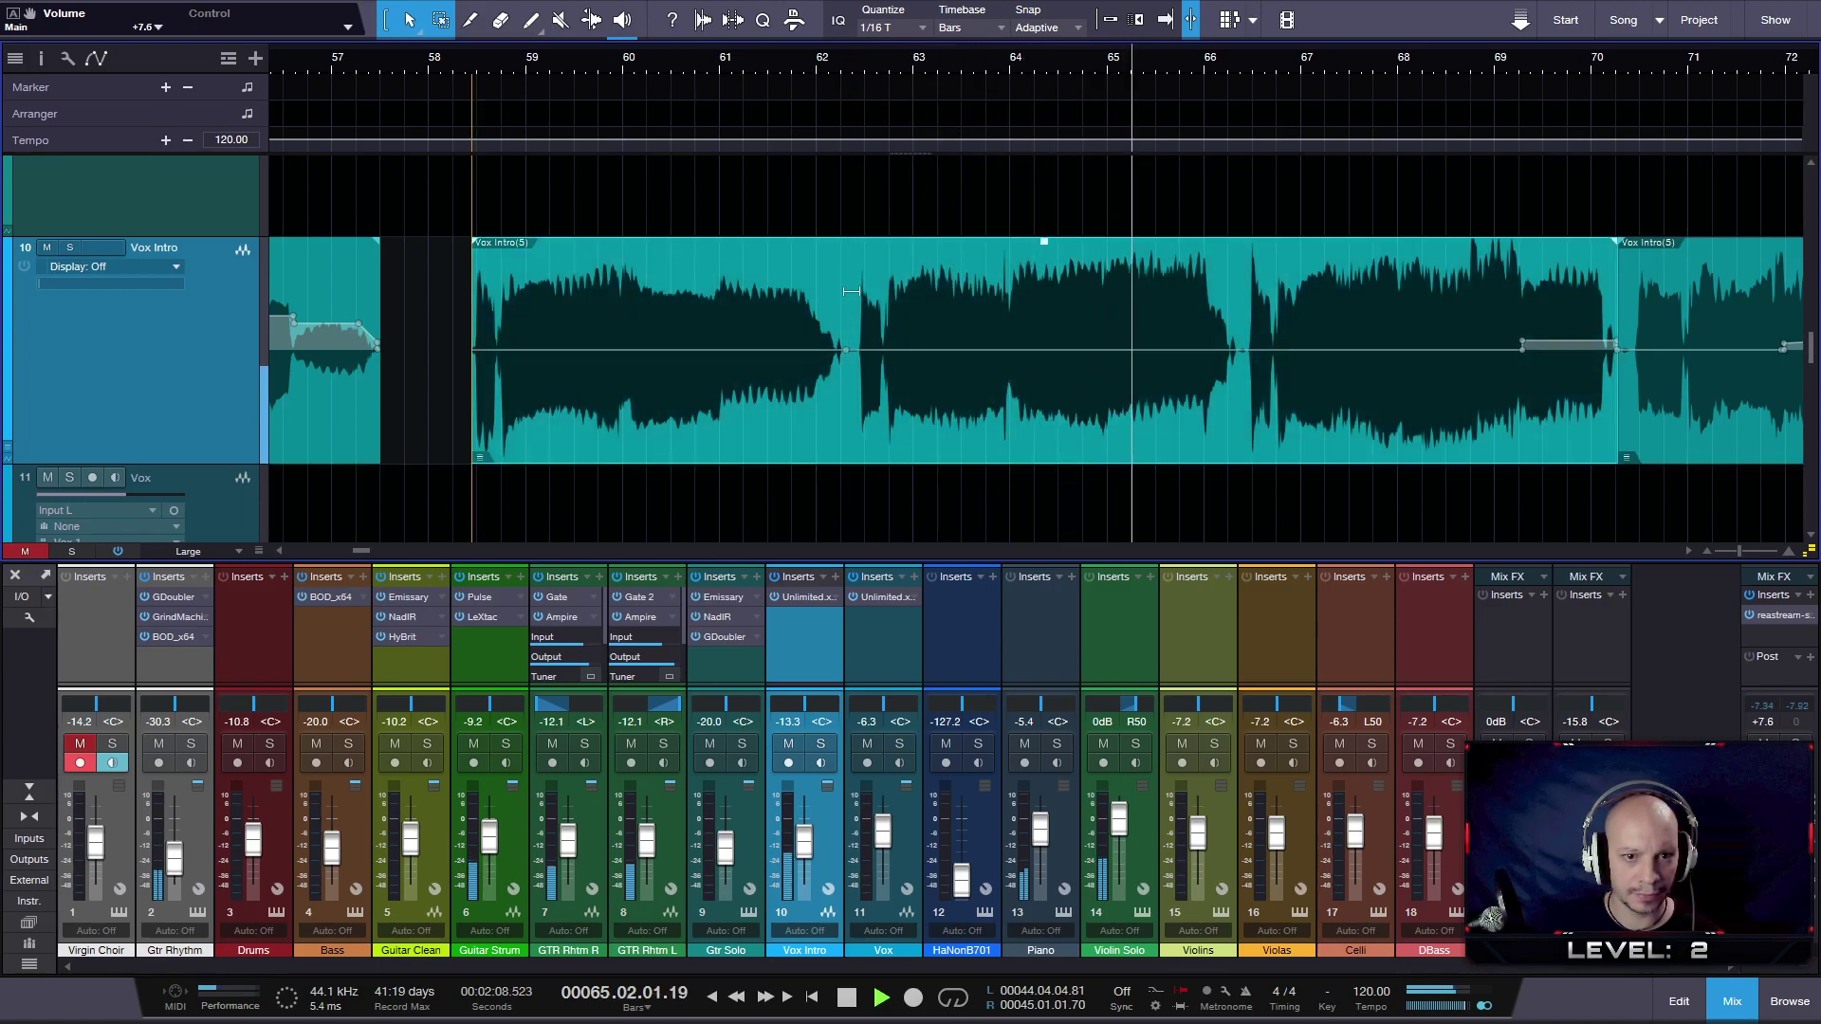
pyautogui.moveTo(847, 293); pyautogui.dragTo(465, 273)
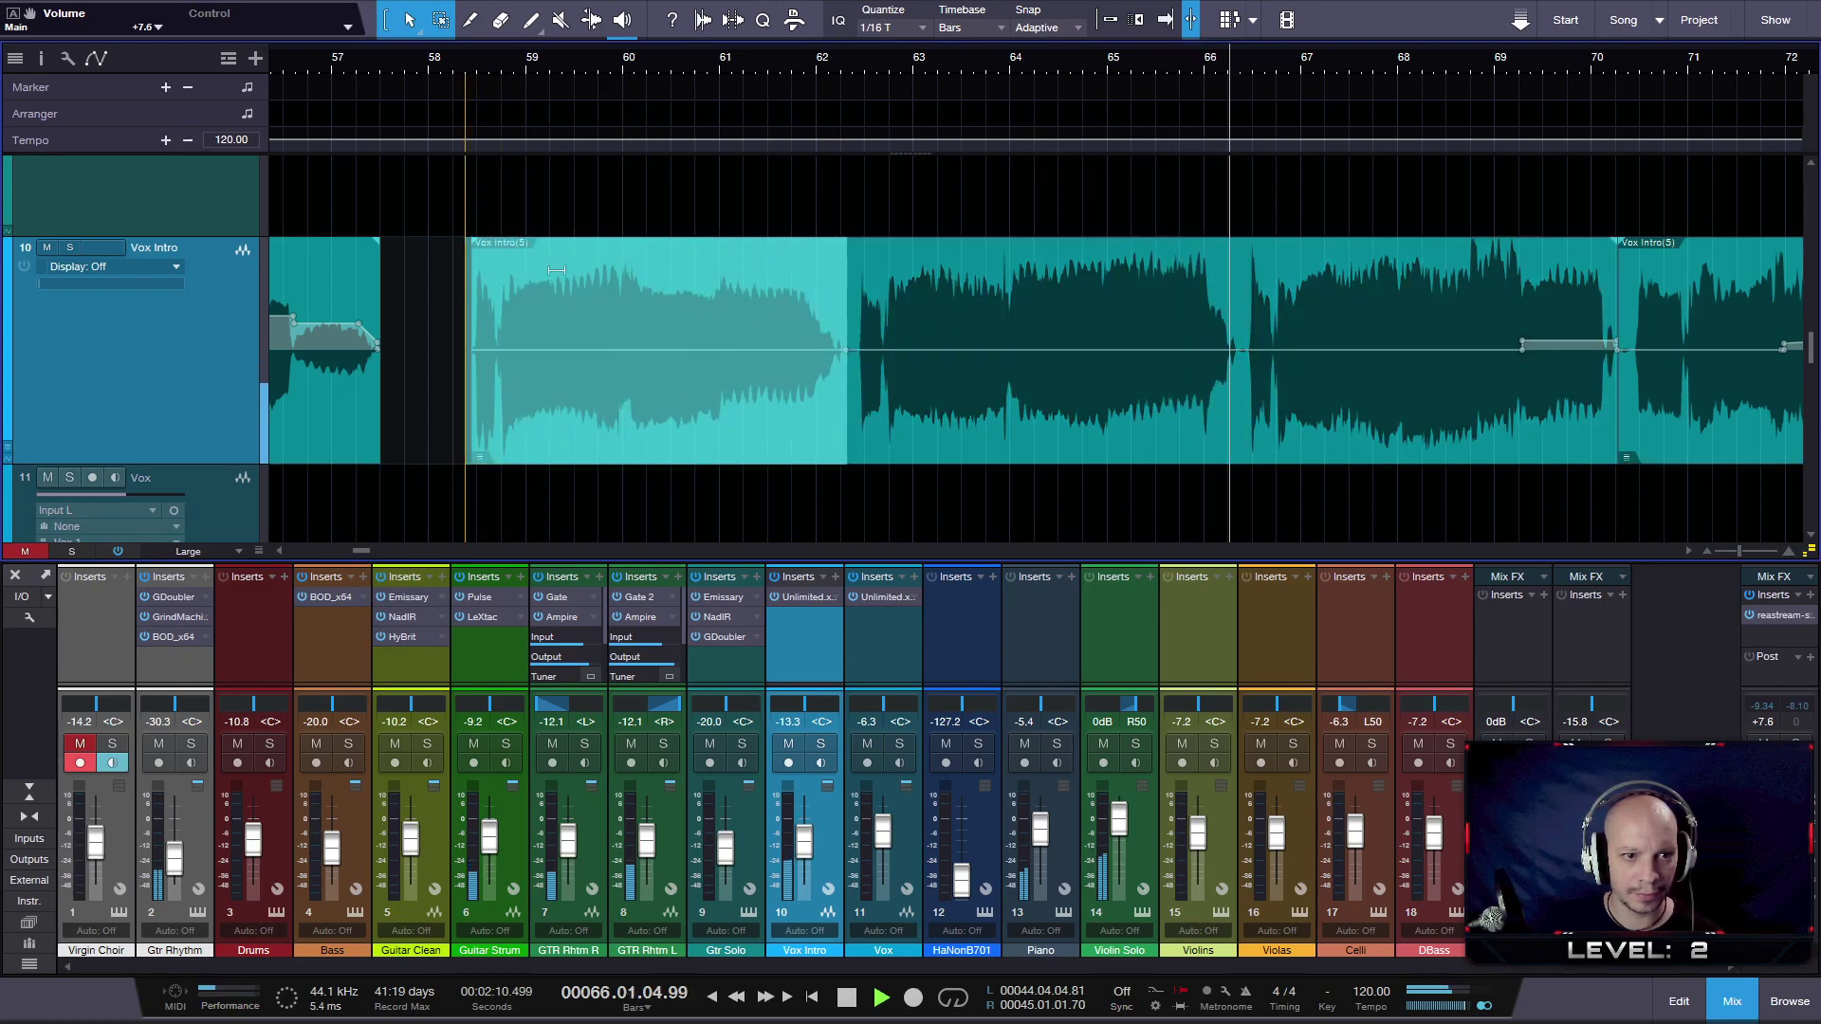
pyautogui.moveTo(636, 263); pyautogui.dragTo(636, 258)
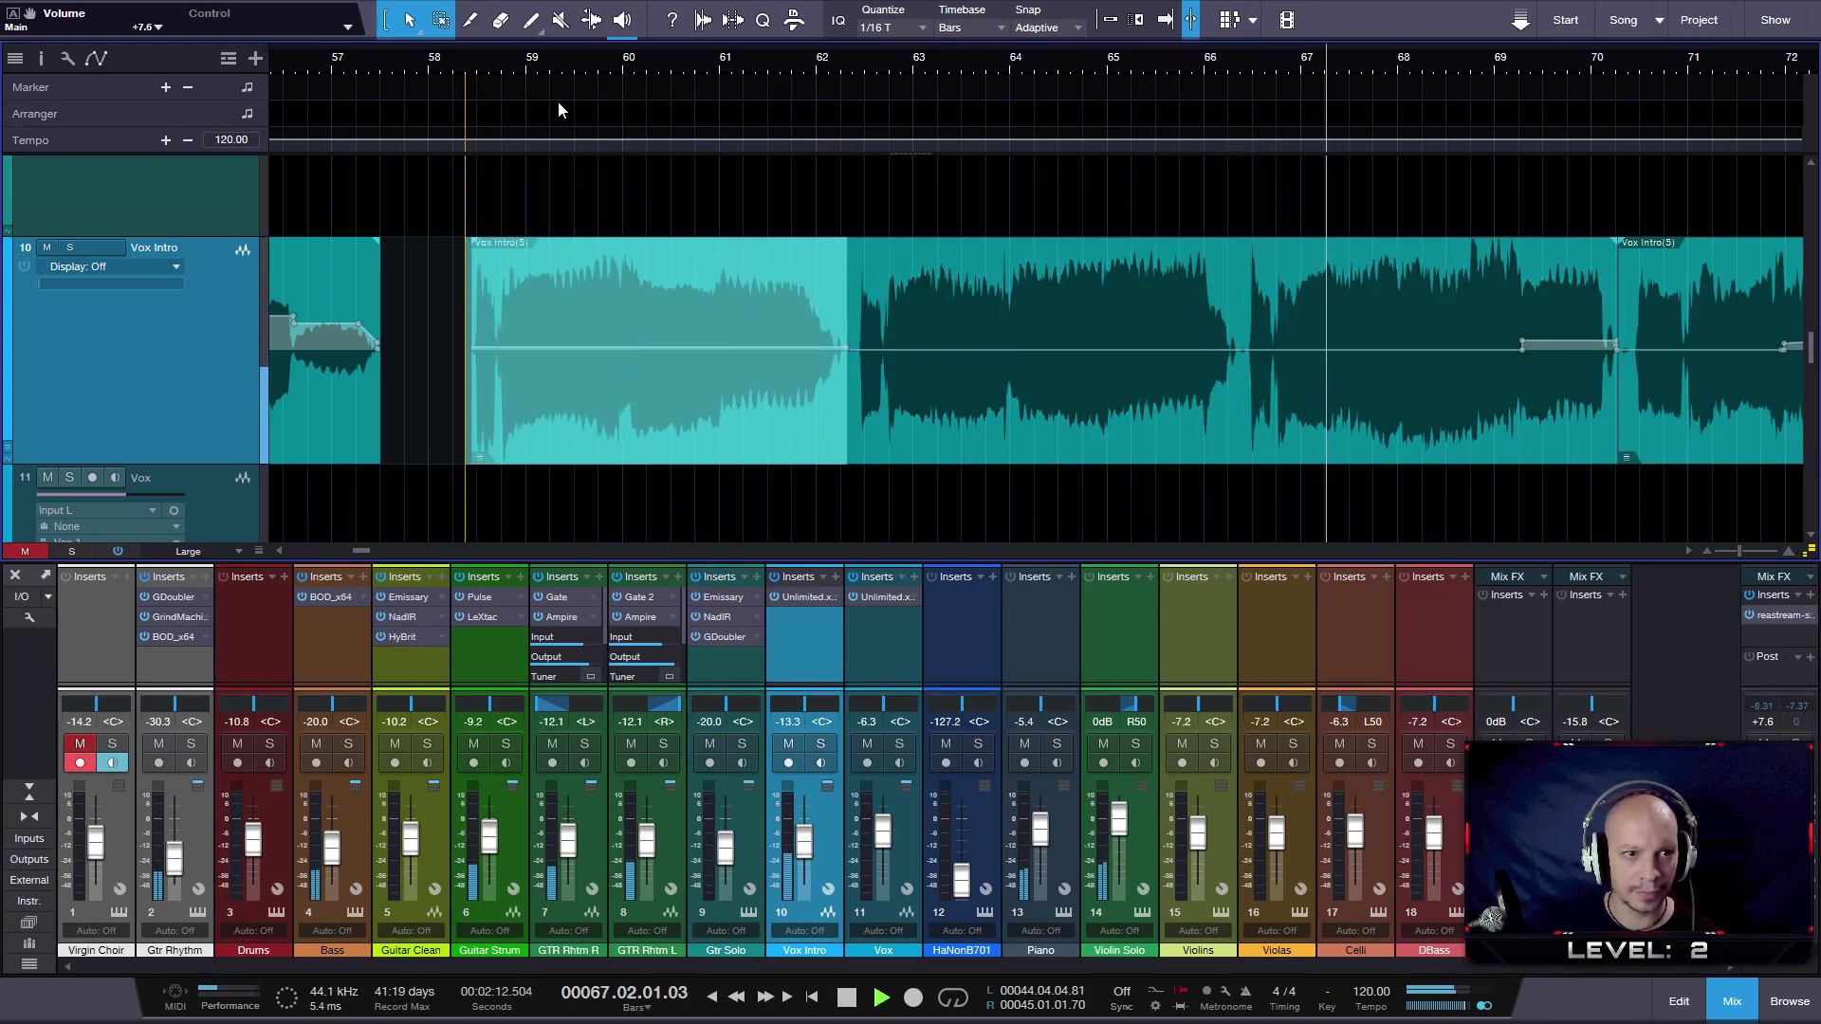
pyautogui.click(466, 66)
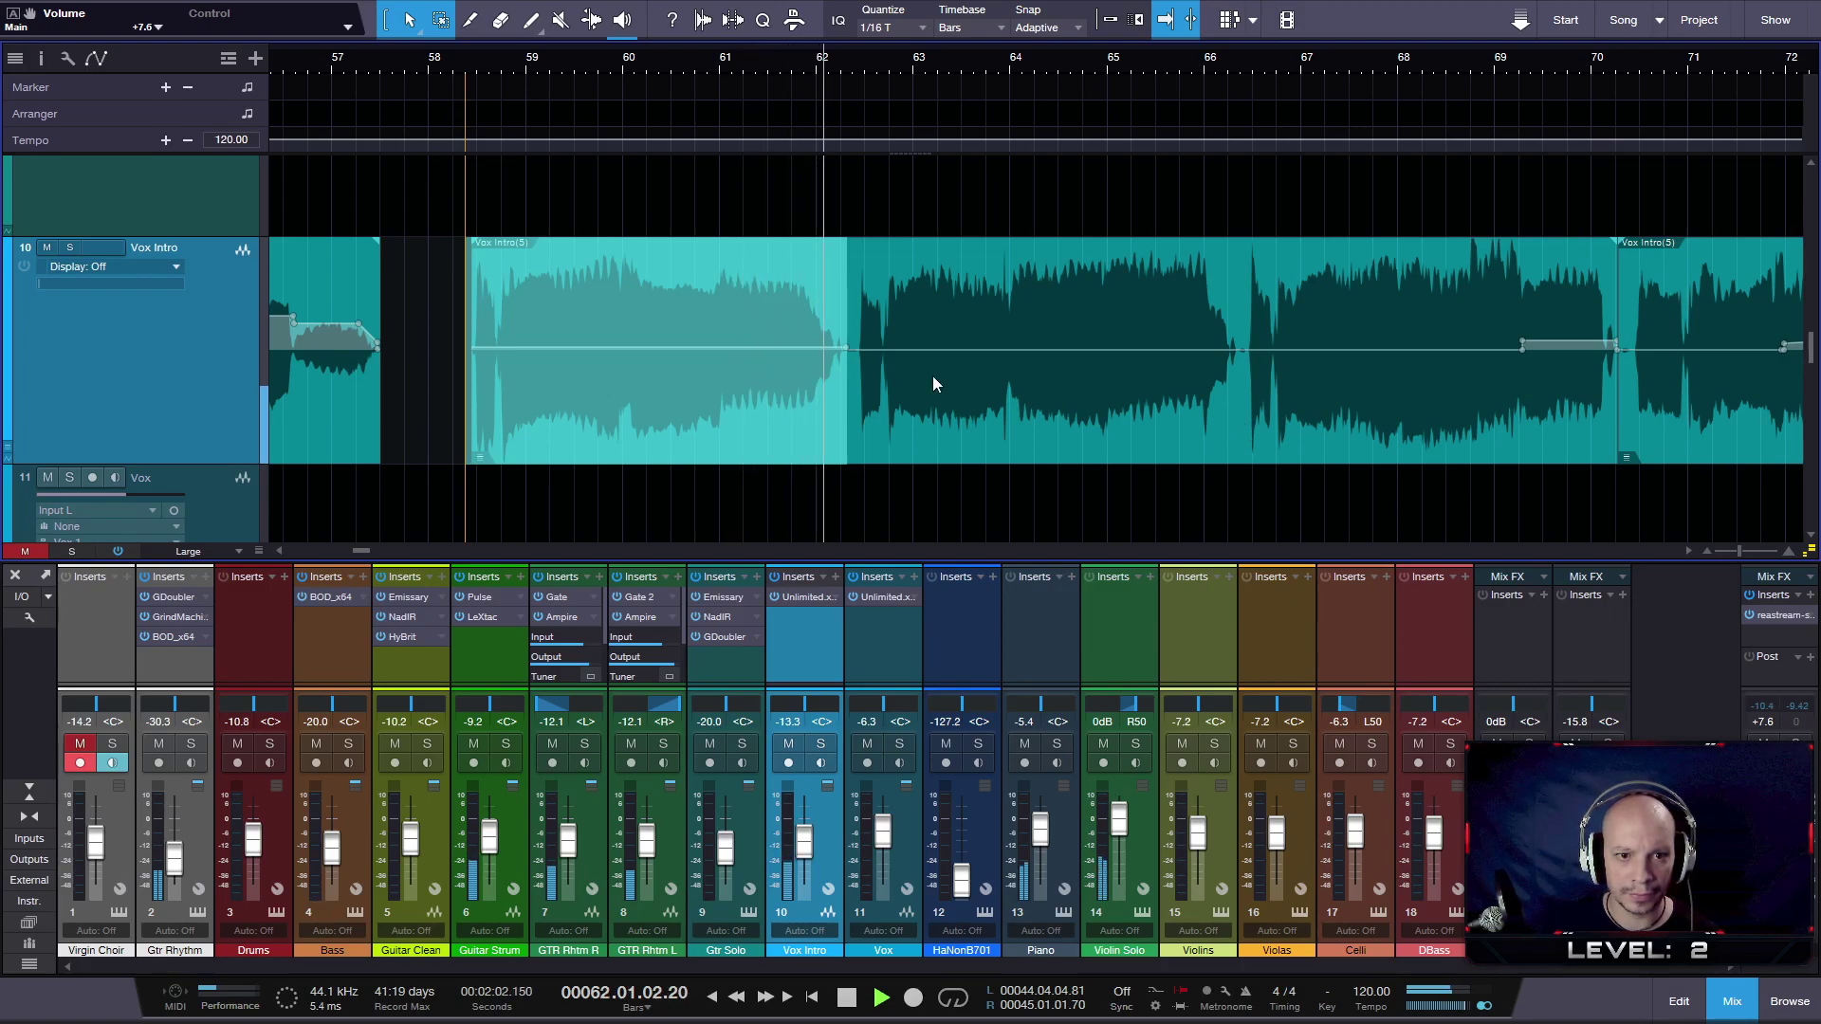
pyautogui.press('space')
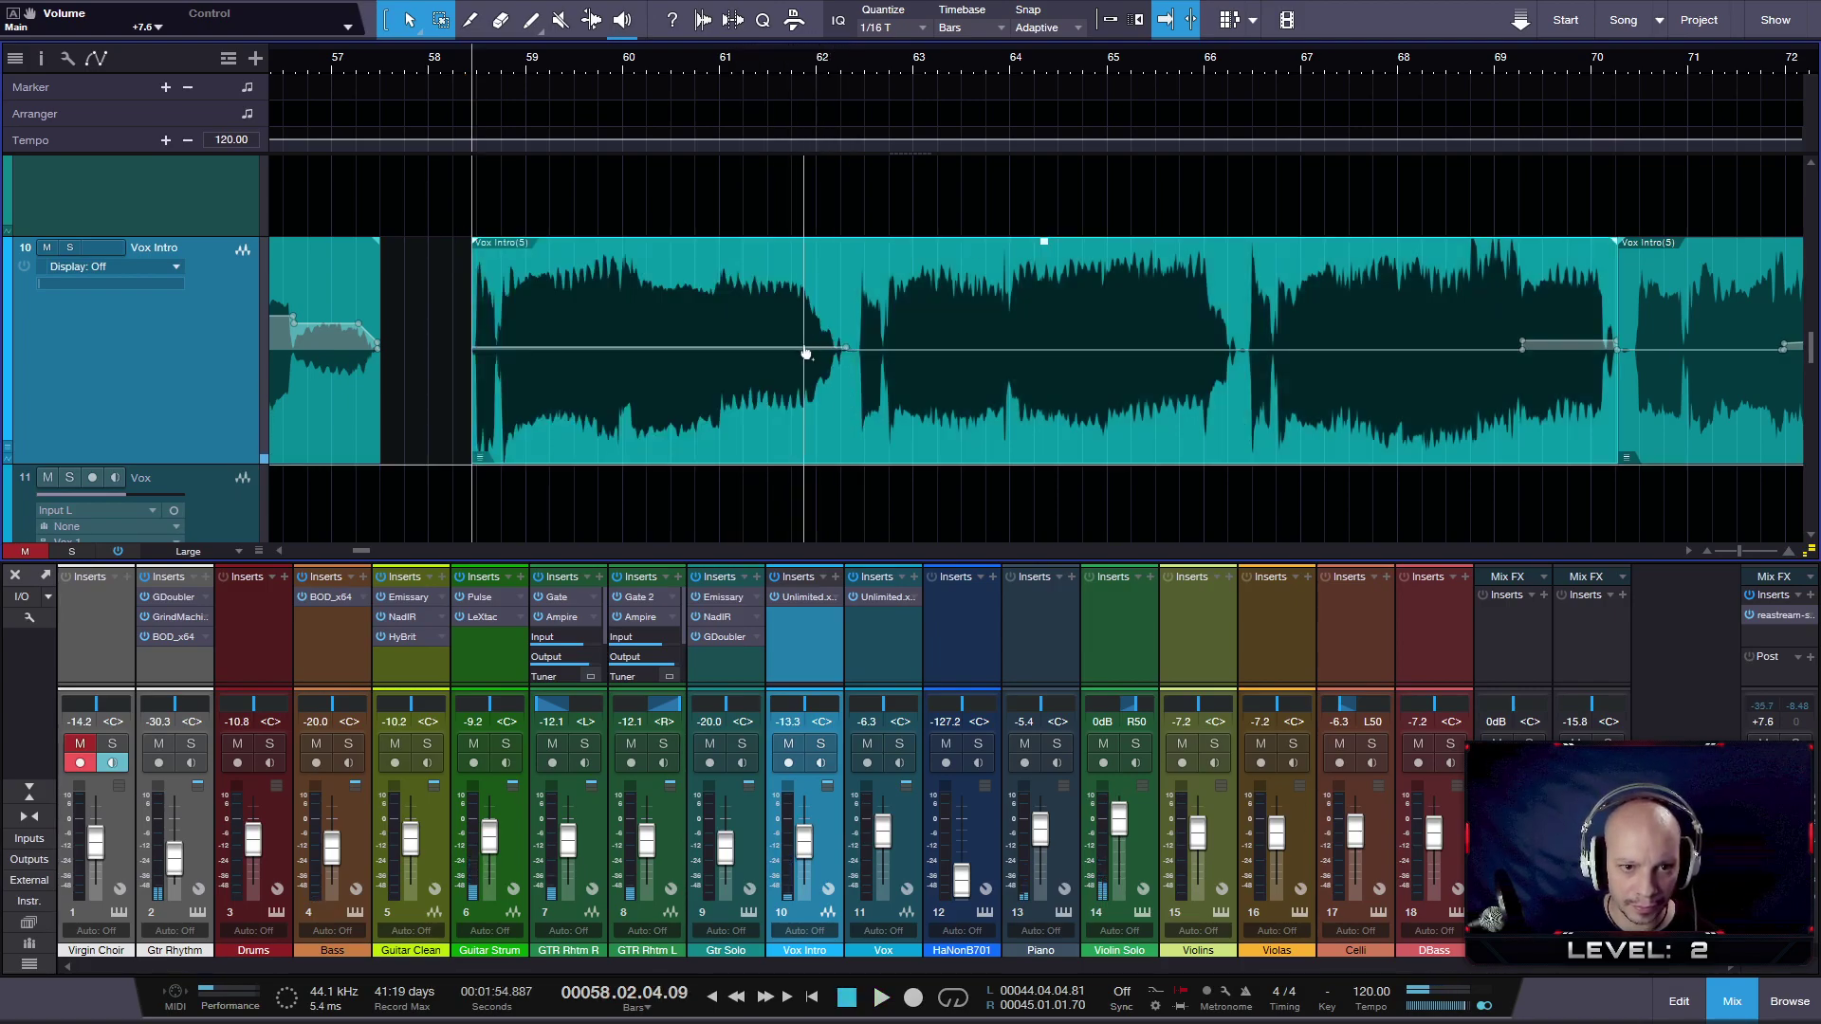
# - Ramp the gain up over the first phrase's tail, from just before bar 62 to the pause after it, and play back
pyautogui.click(805, 349)
pyautogui.moveTo(840, 345); pyautogui.dragTo(850, 315)
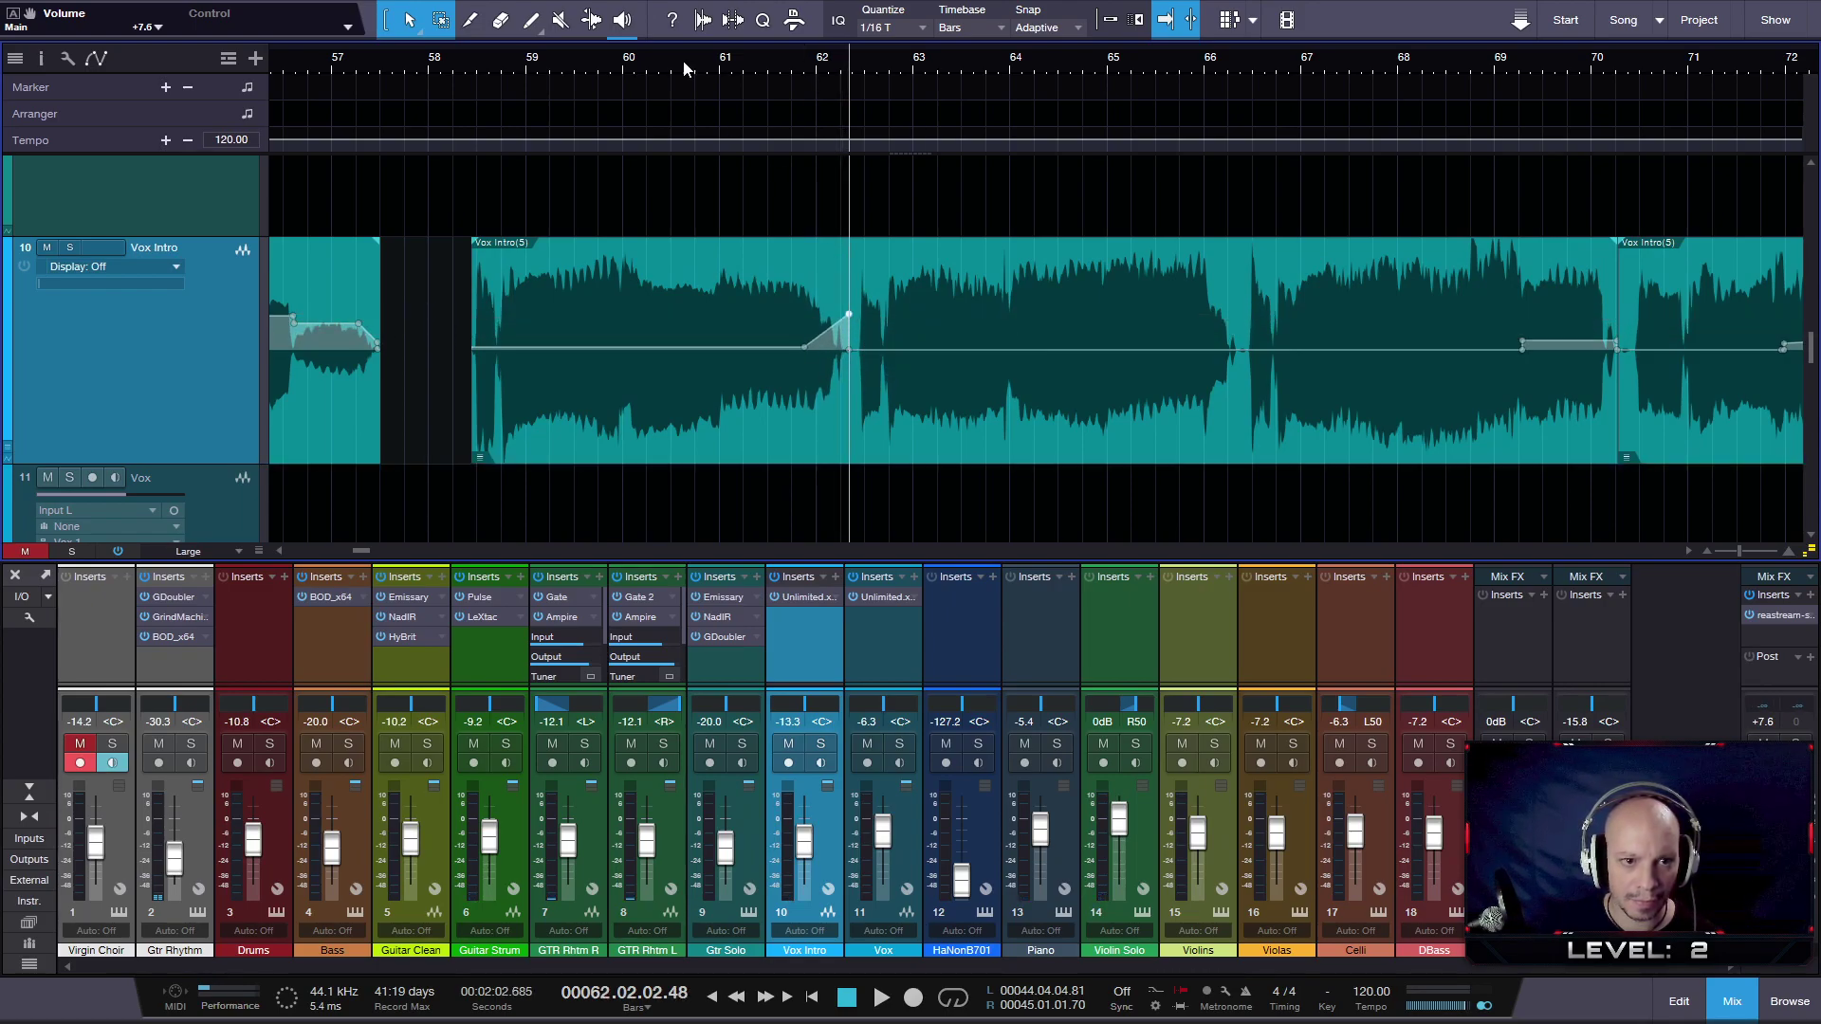
pyautogui.press('space')
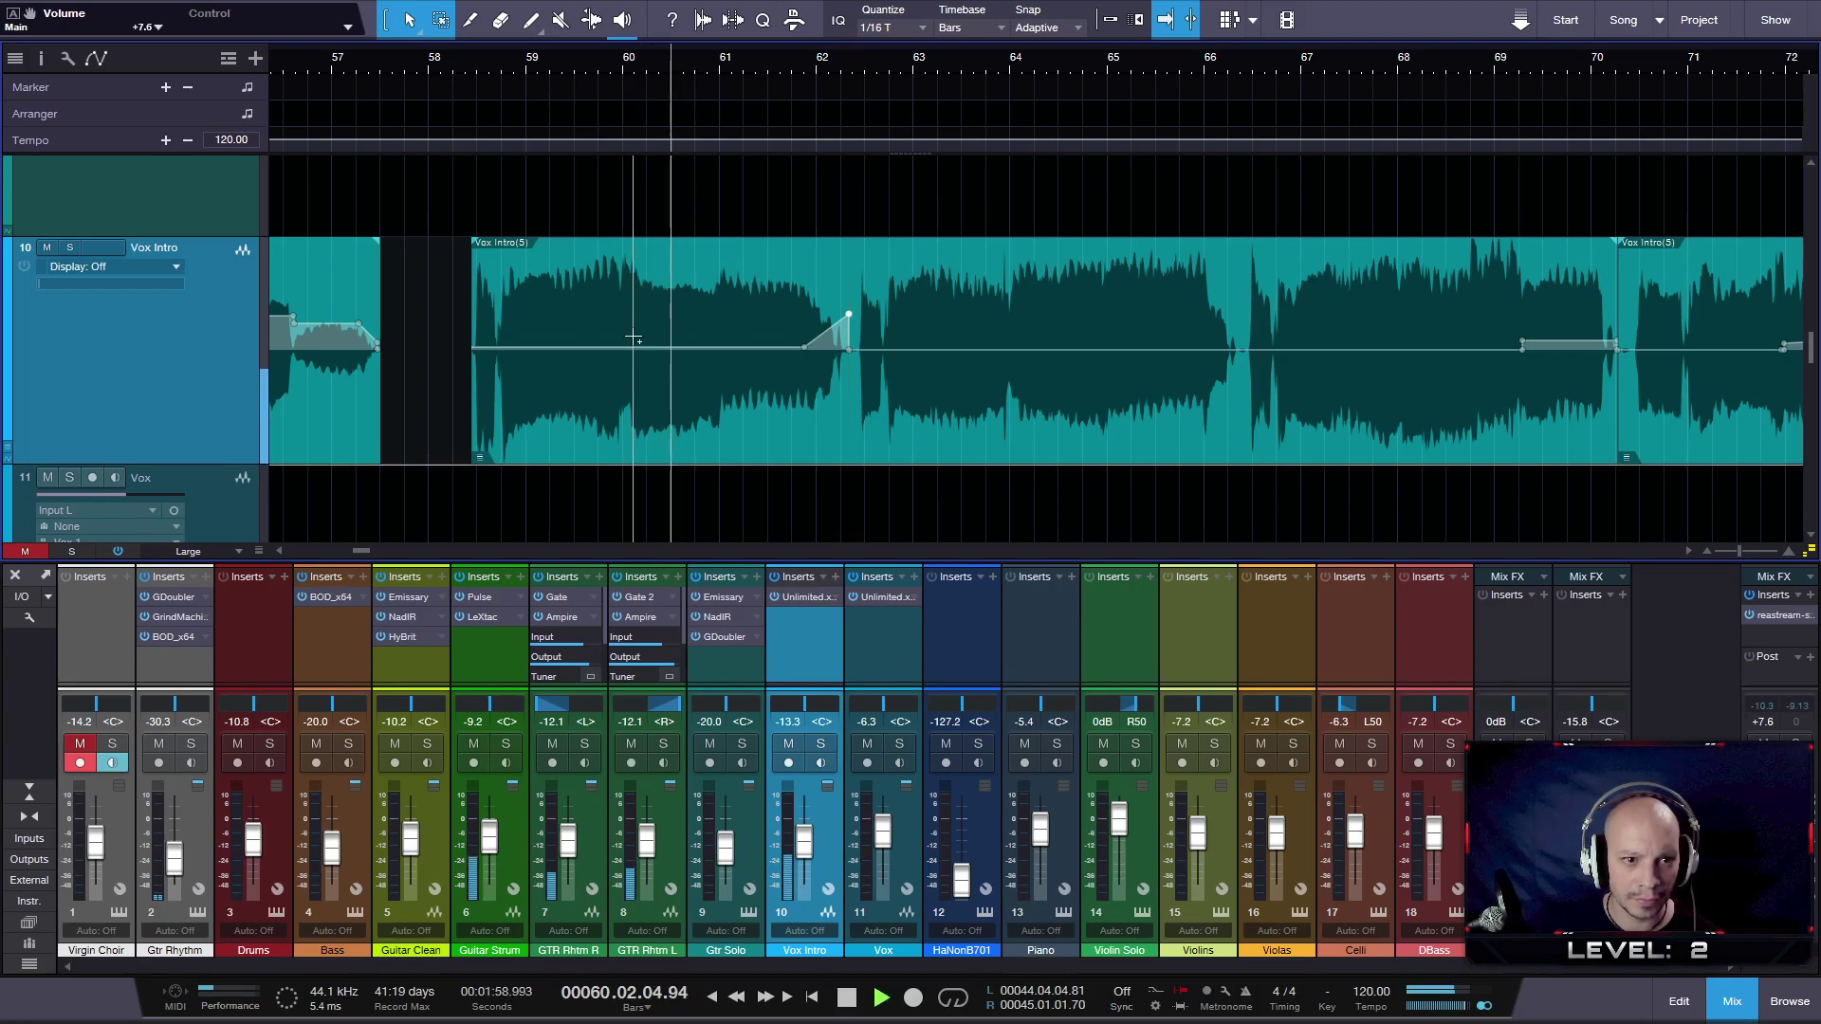
# - Raise the gain slightly from about bar 60 up to the tail ramp before bar 62, replaying from mid-bar 59
pyautogui.click(715, 348)
pyautogui.moveTo(687, 278); pyautogui.dragTo(687, 275)
pyautogui.click(588, 64)
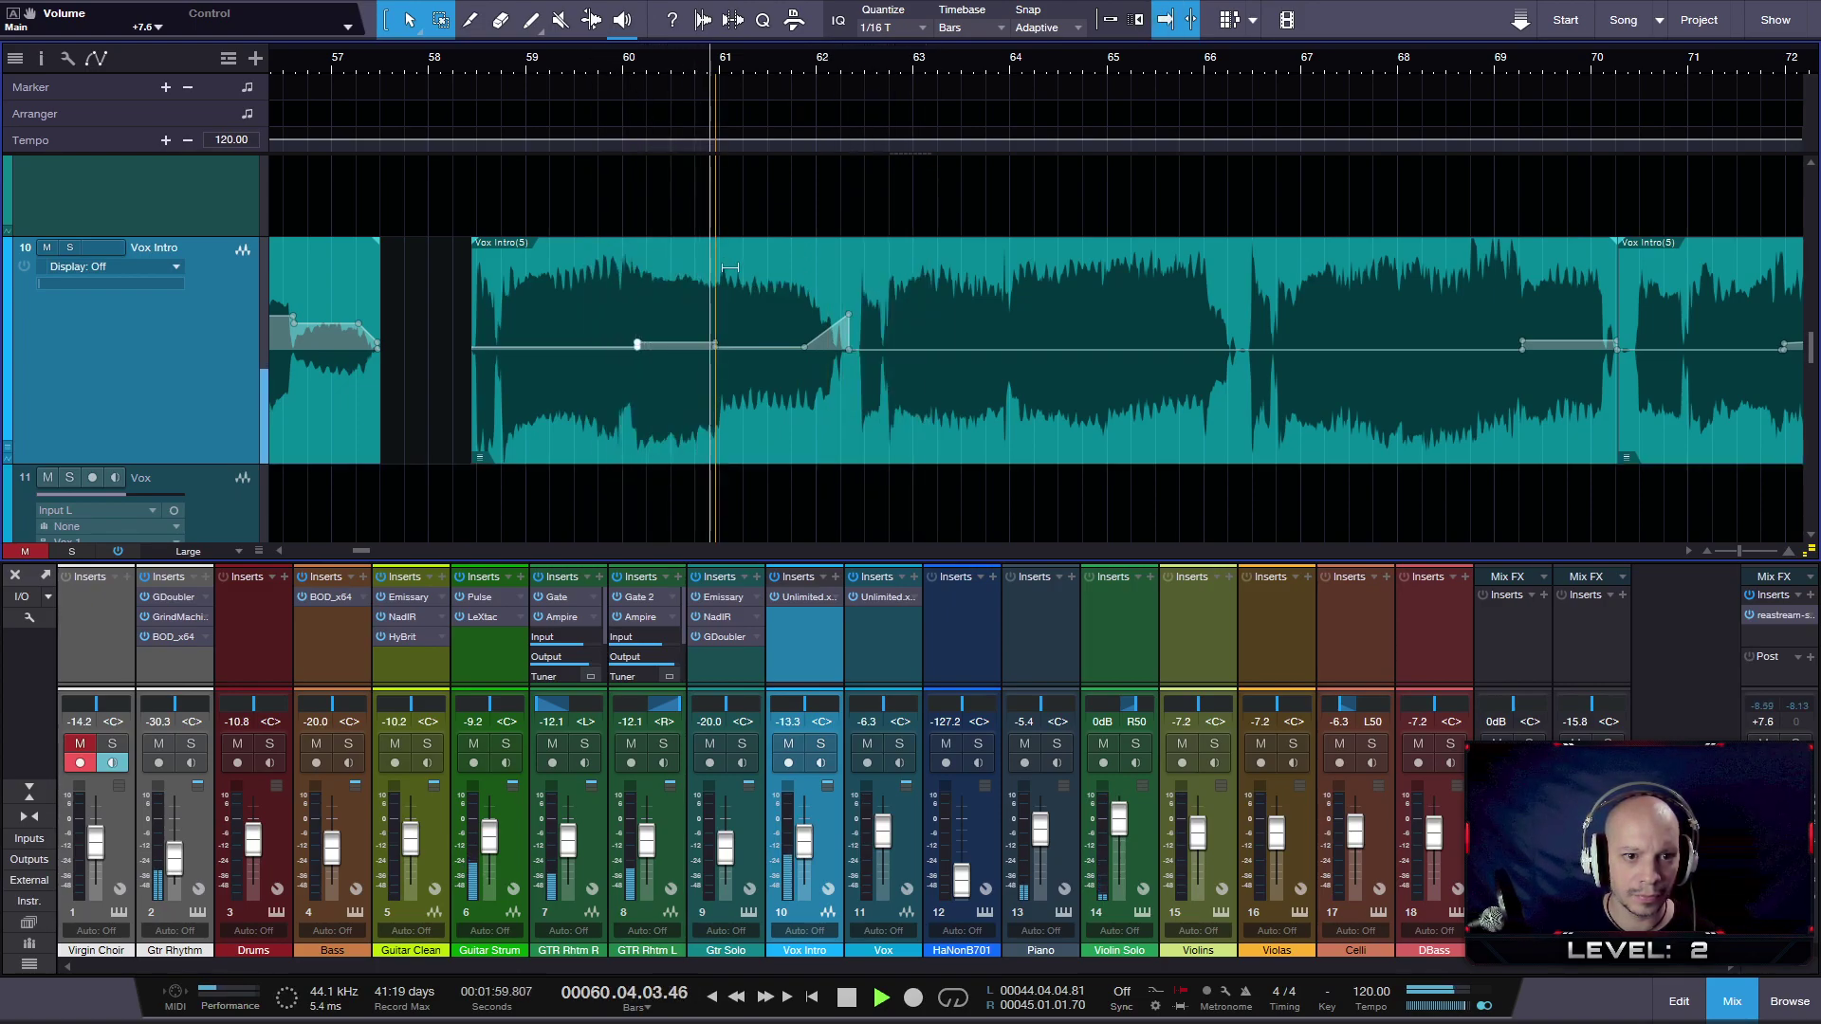
pyautogui.moveTo(757, 259); pyautogui.dragTo(755, 257)
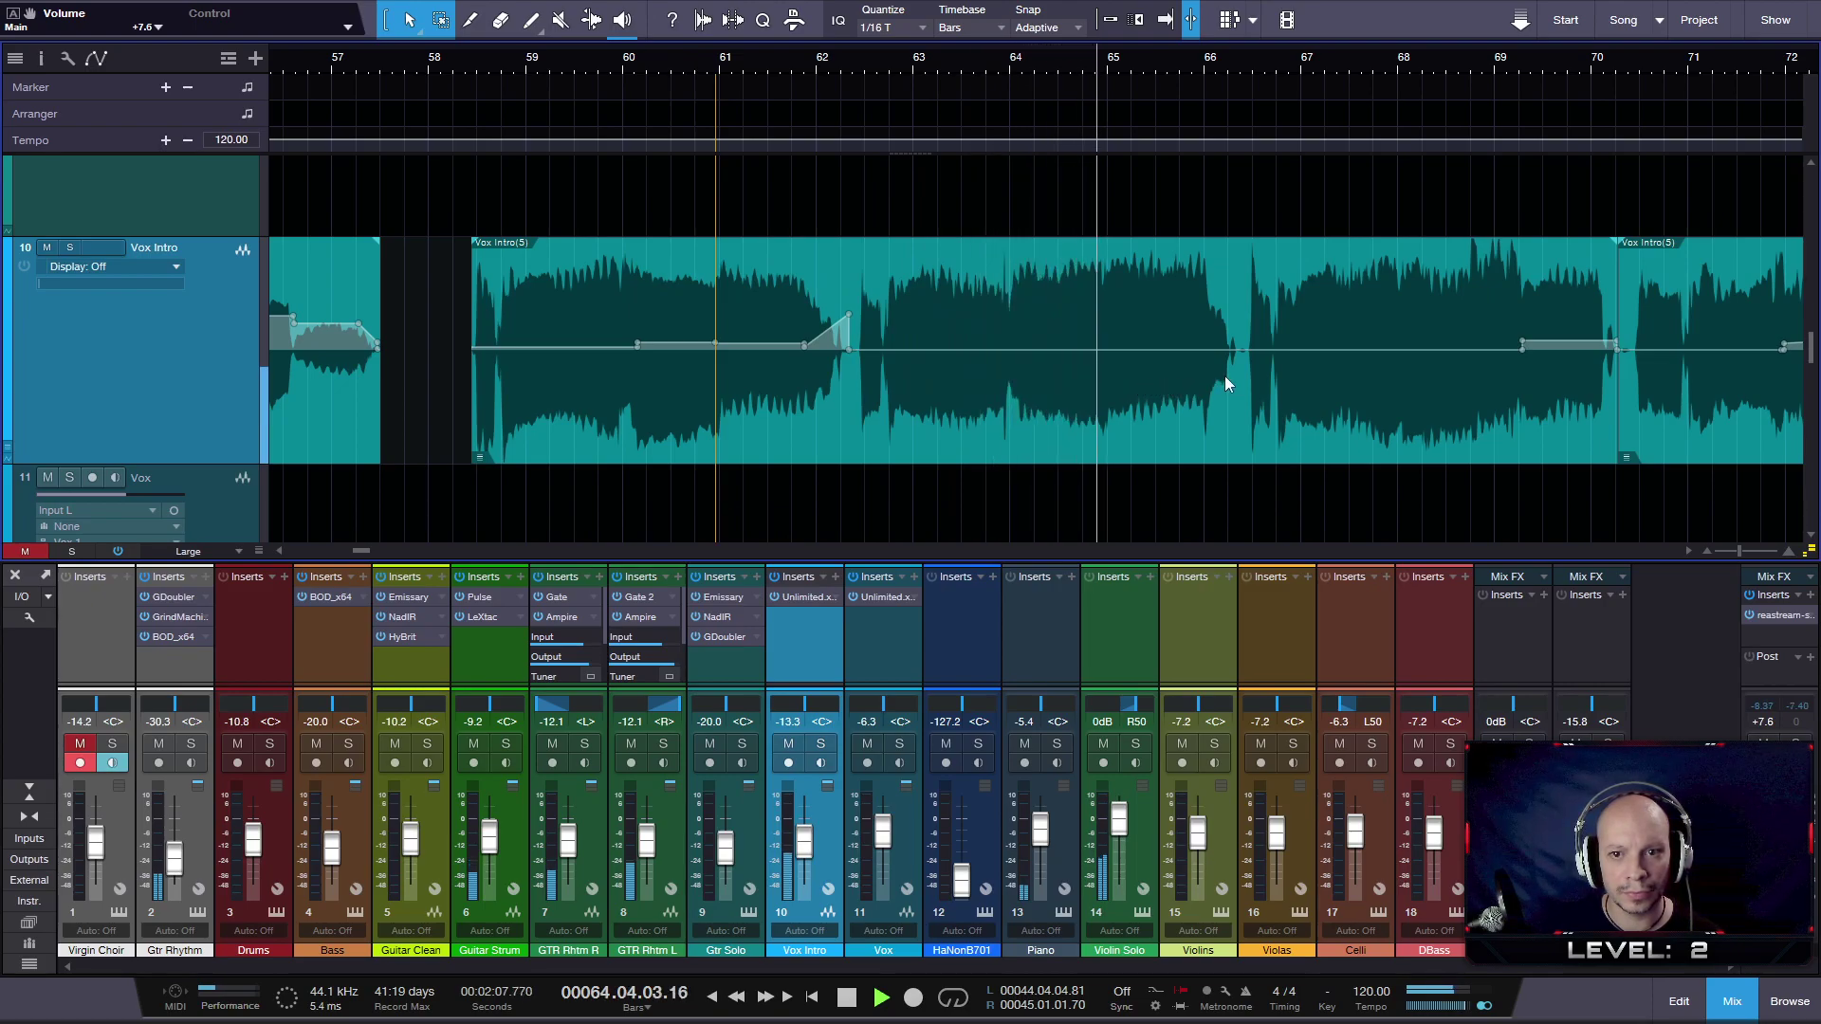
# - Ramp the gain up over the second phrase's tail, from about bar 66 to the pause just after it
pyautogui.click(1206, 350)
pyautogui.click(1238, 350)
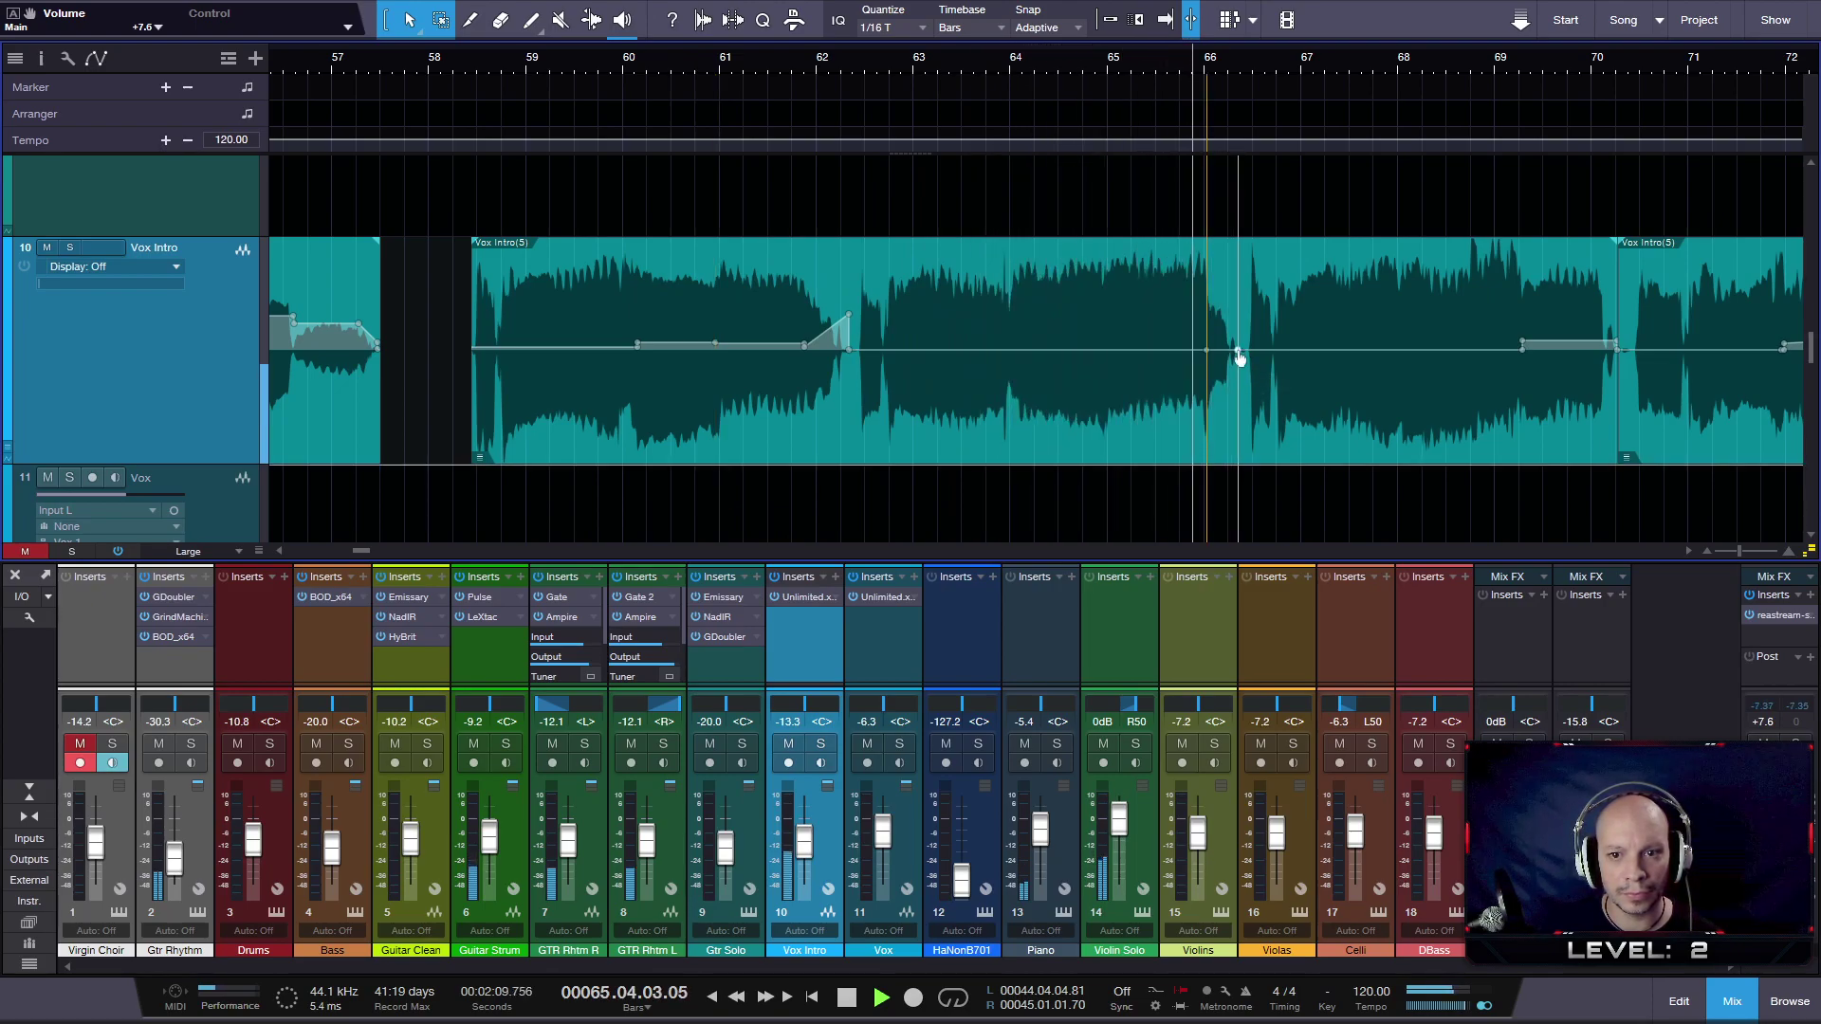
pyautogui.moveTo(1232, 350); pyautogui.dragTo(1232, 332)
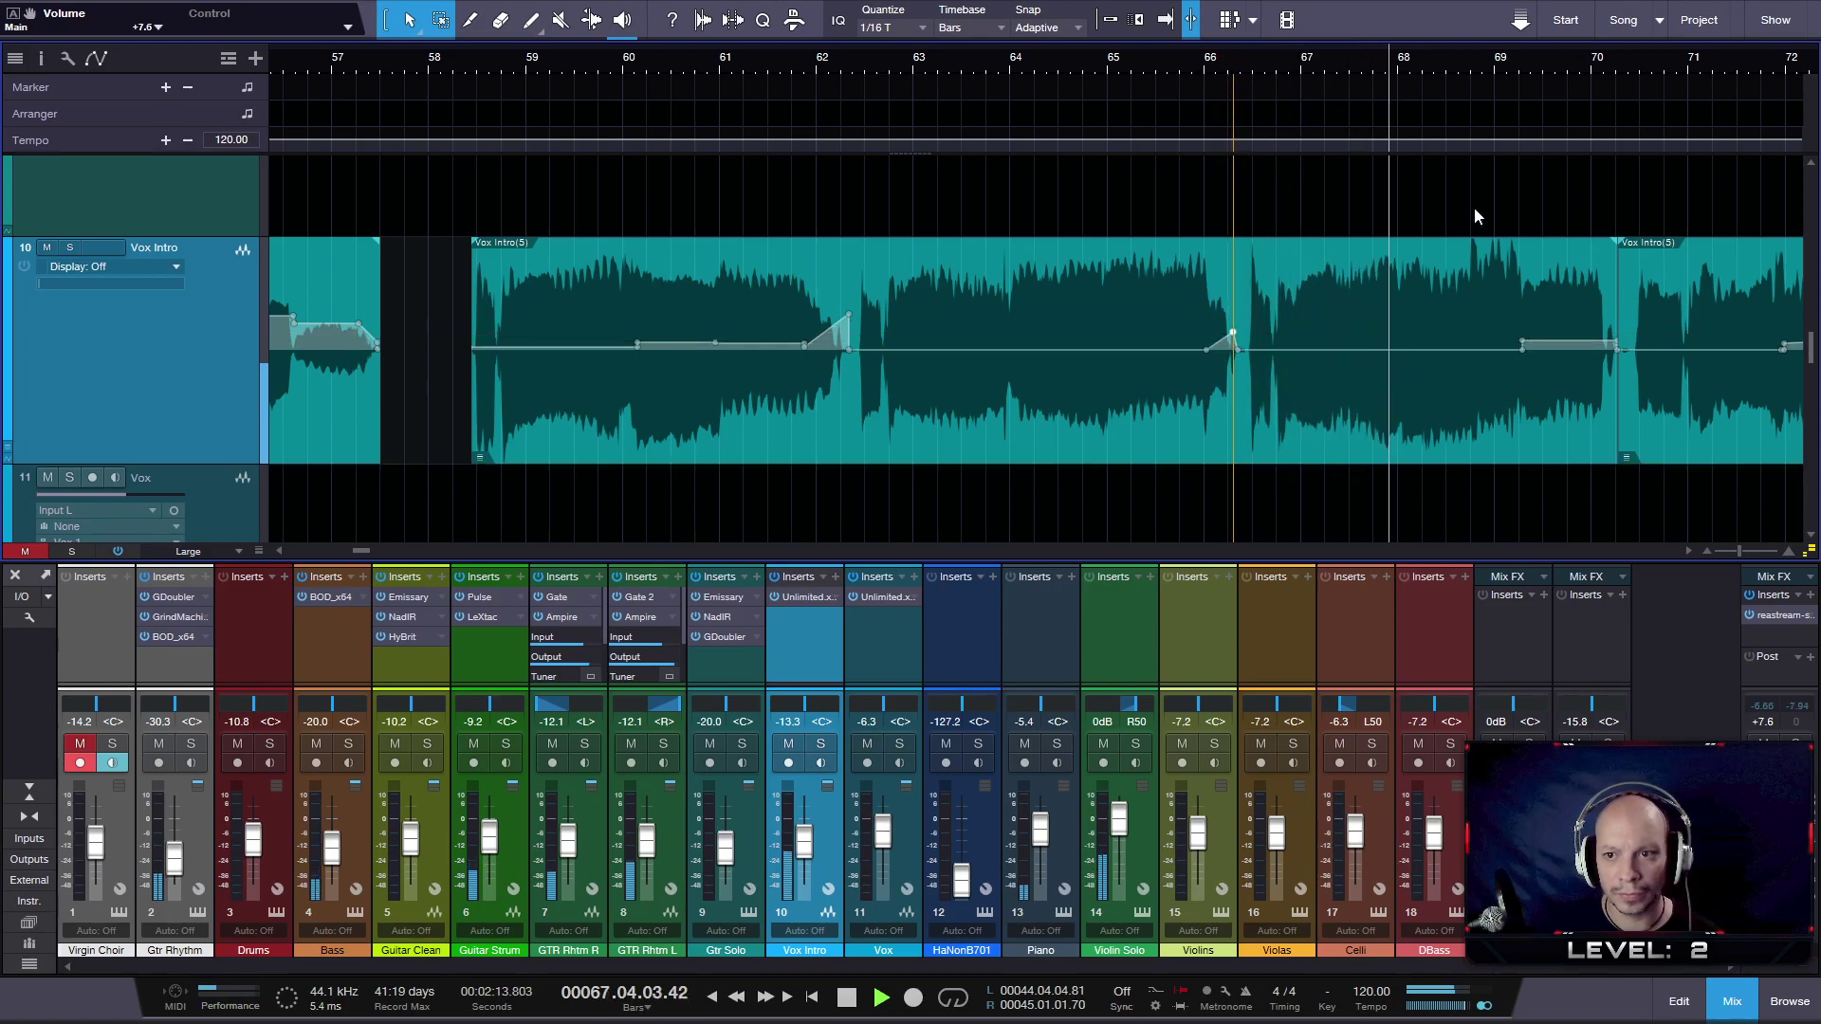
# - Delete the surplus gain points after the ramp's peak just past 73.4 and end the boost sharply at the pause before bar 74
pyautogui.moveTo(1520, 67); pyautogui.dragTo(1409, 43)
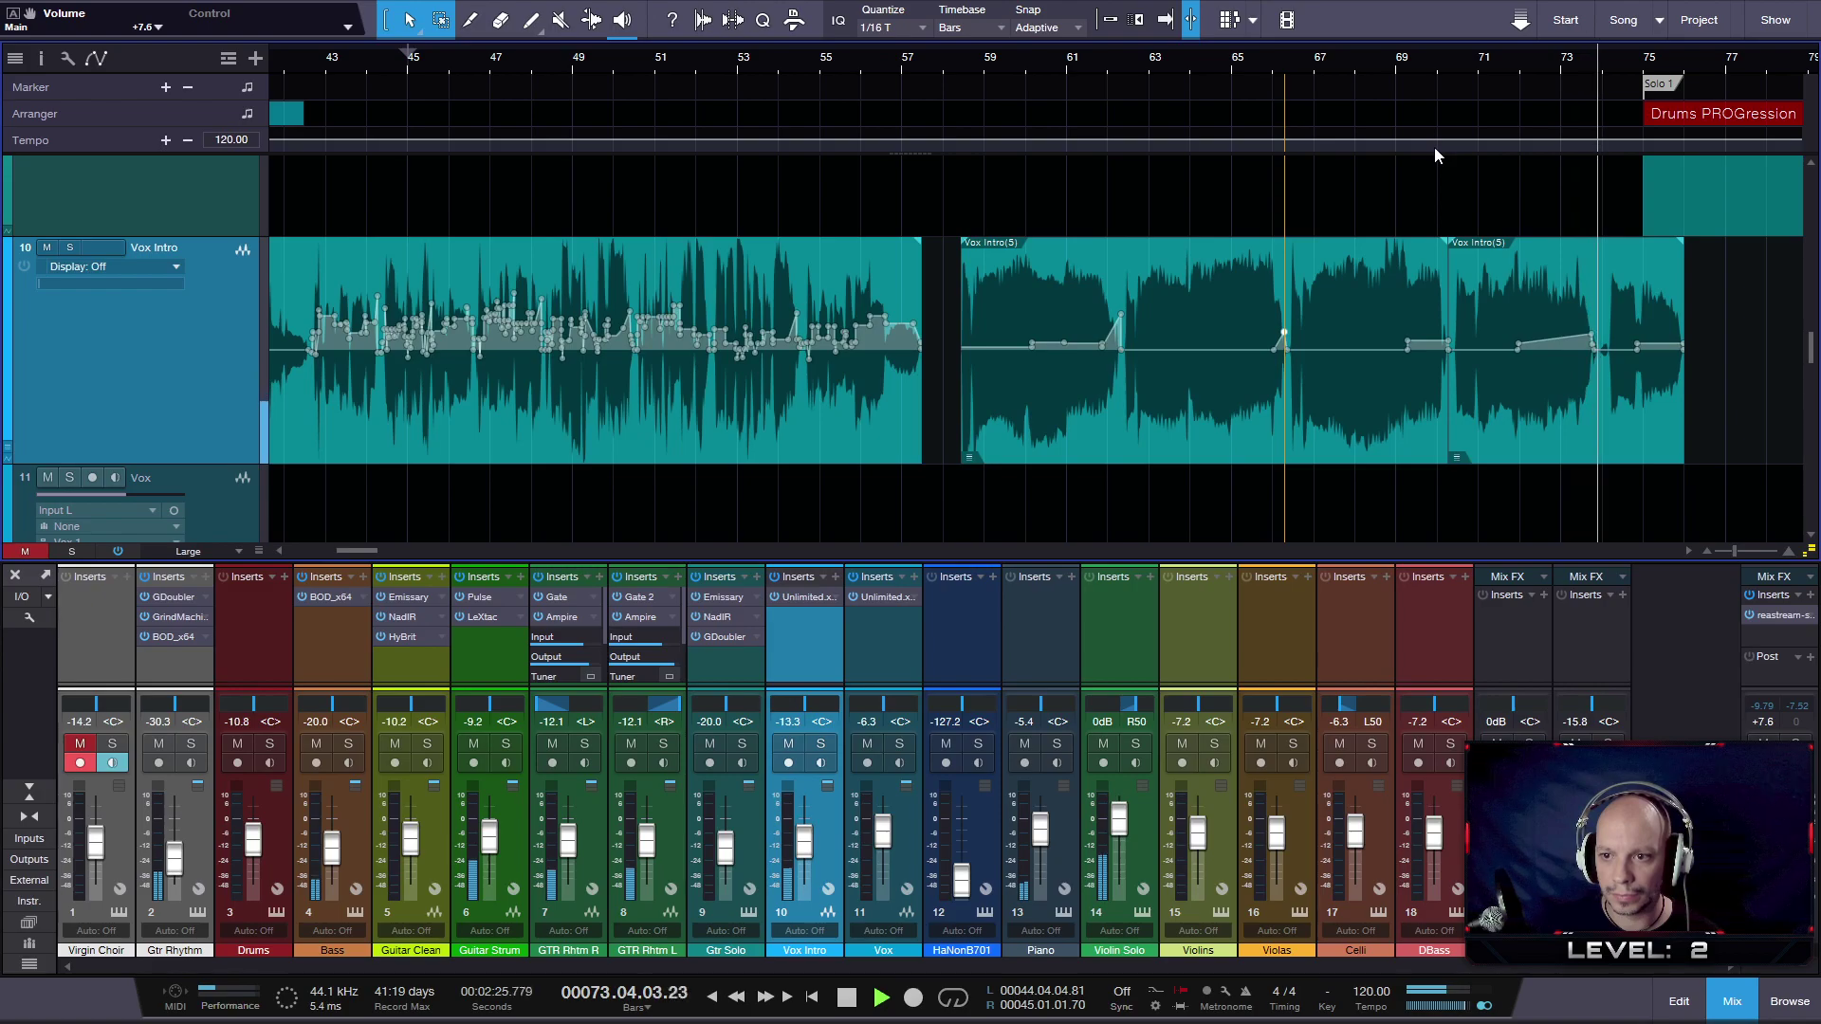
pyautogui.scroll(8, 1622, 362)
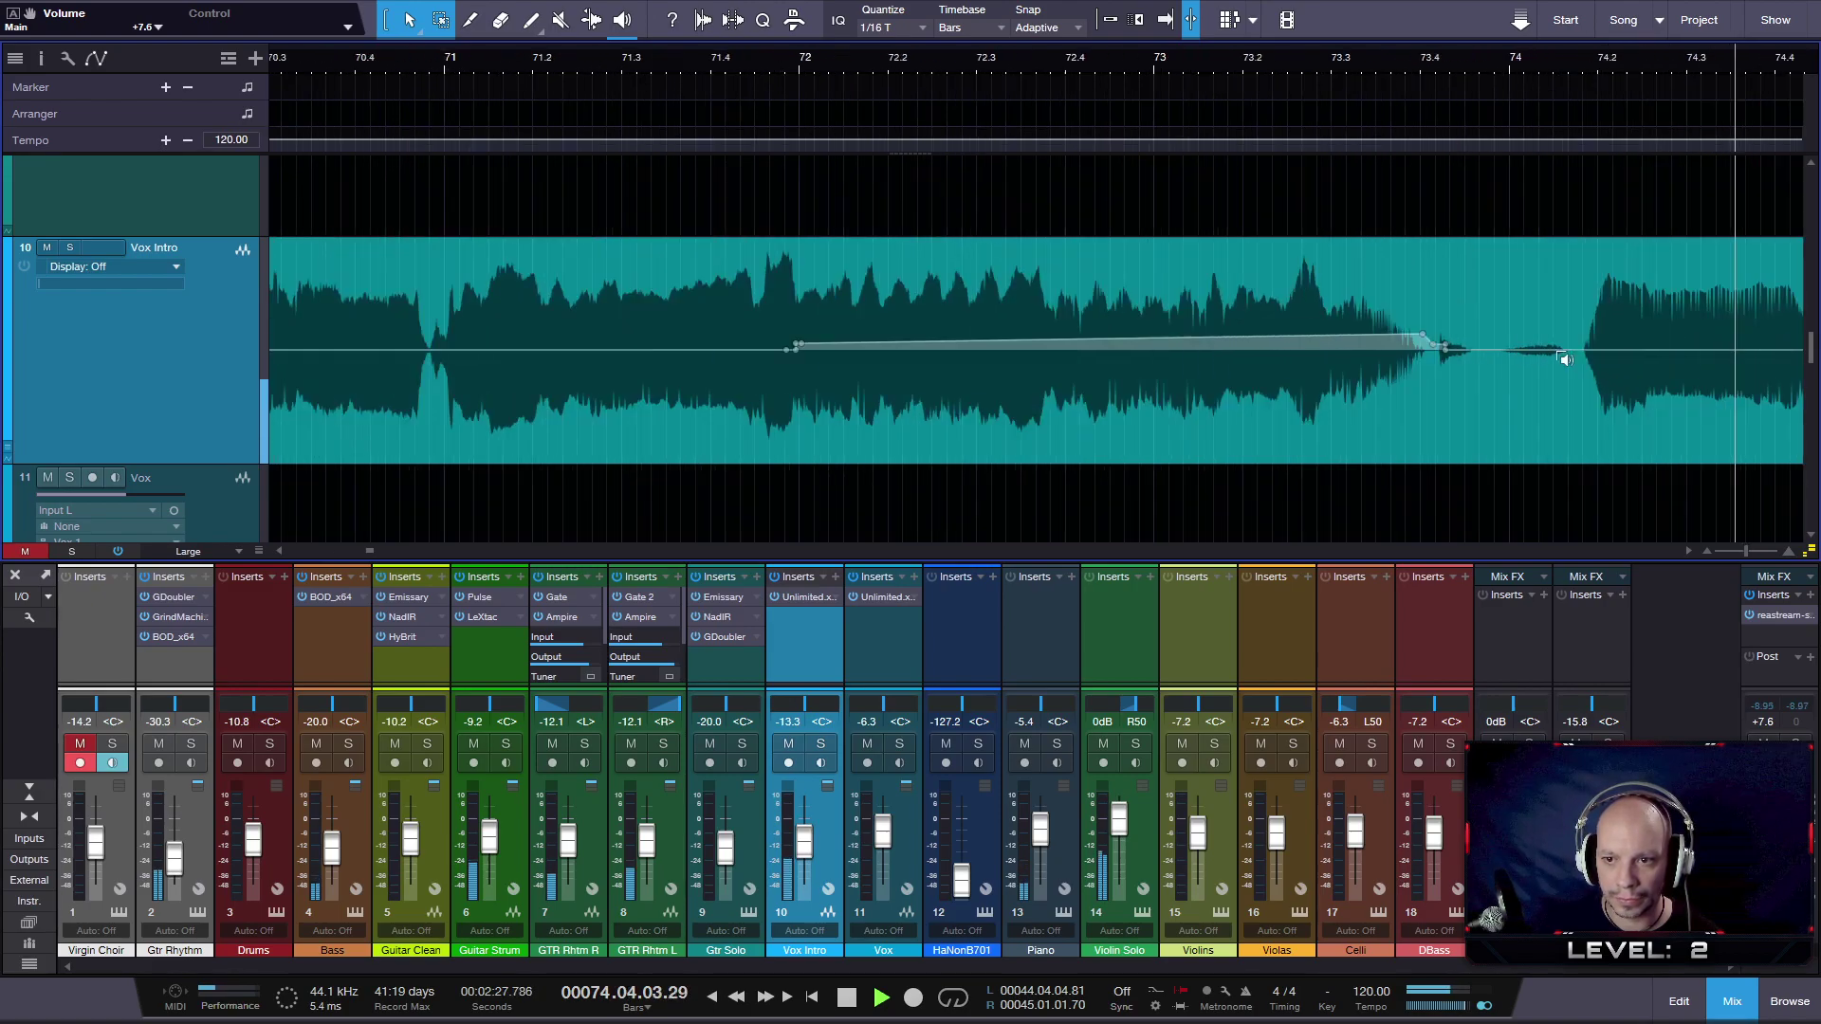
pyautogui.rightClick(1371, 351)
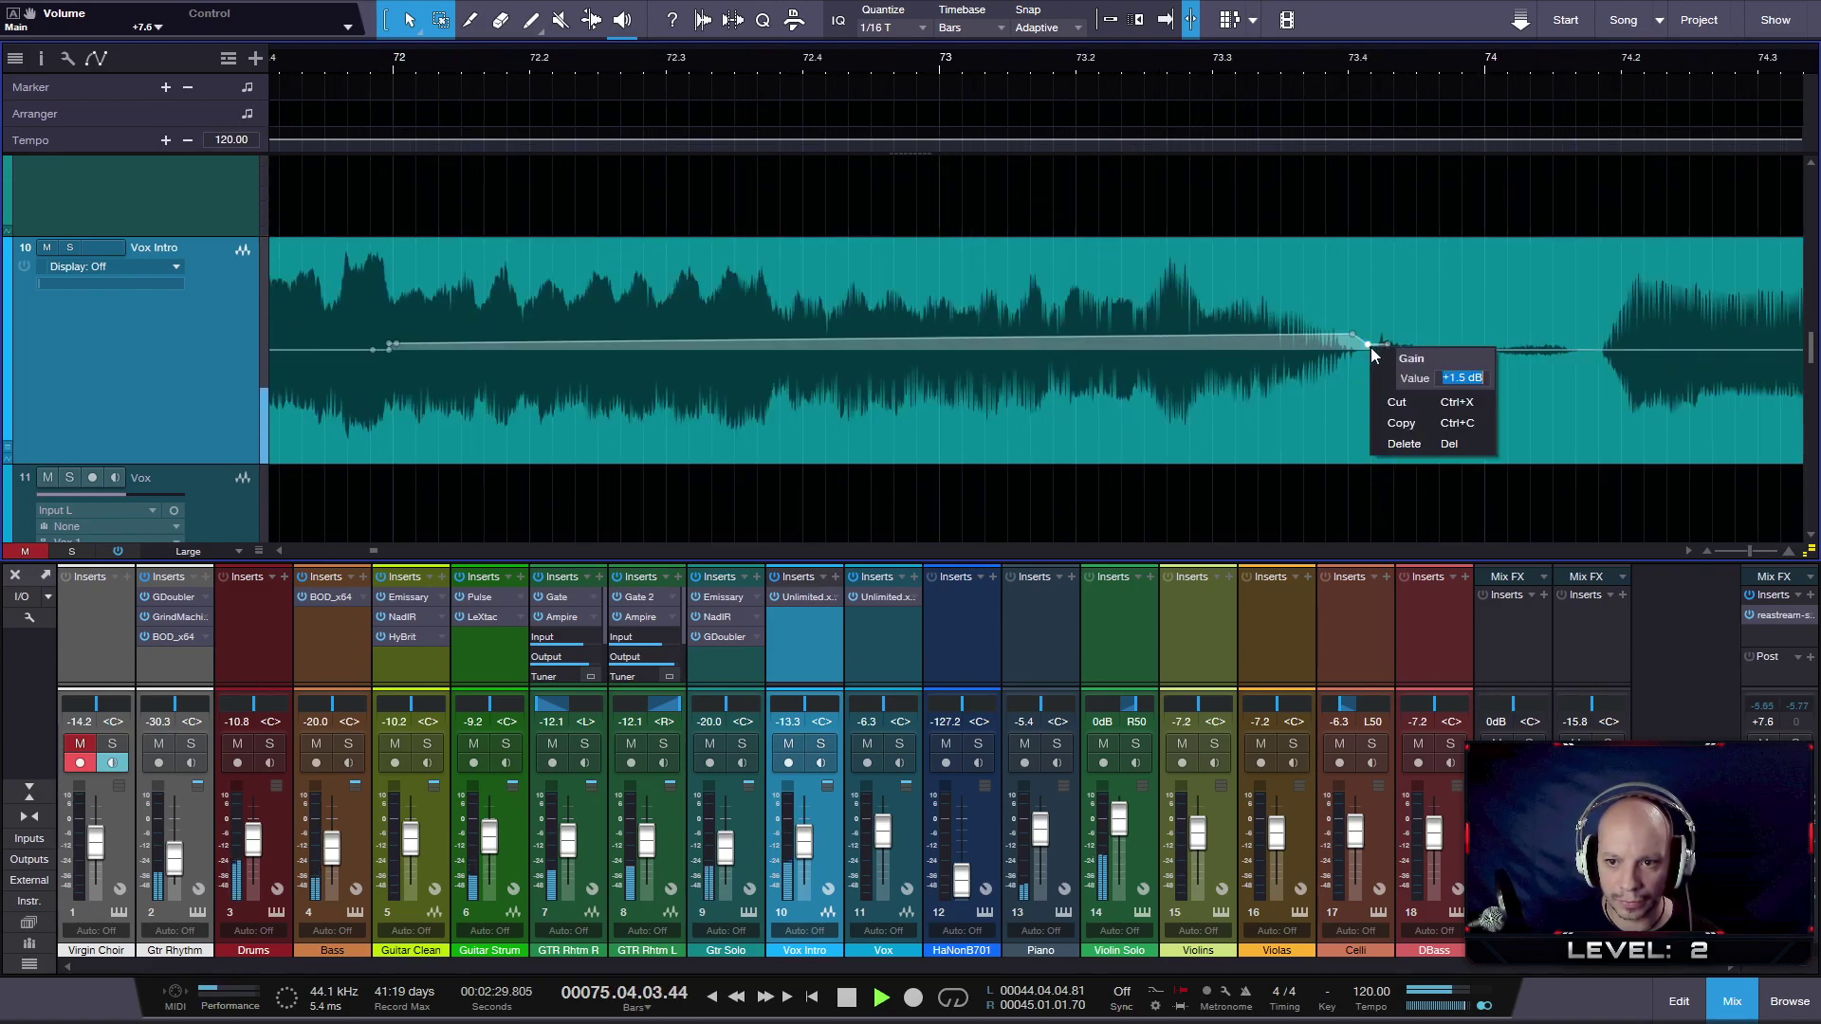
pyautogui.click(1399, 444)
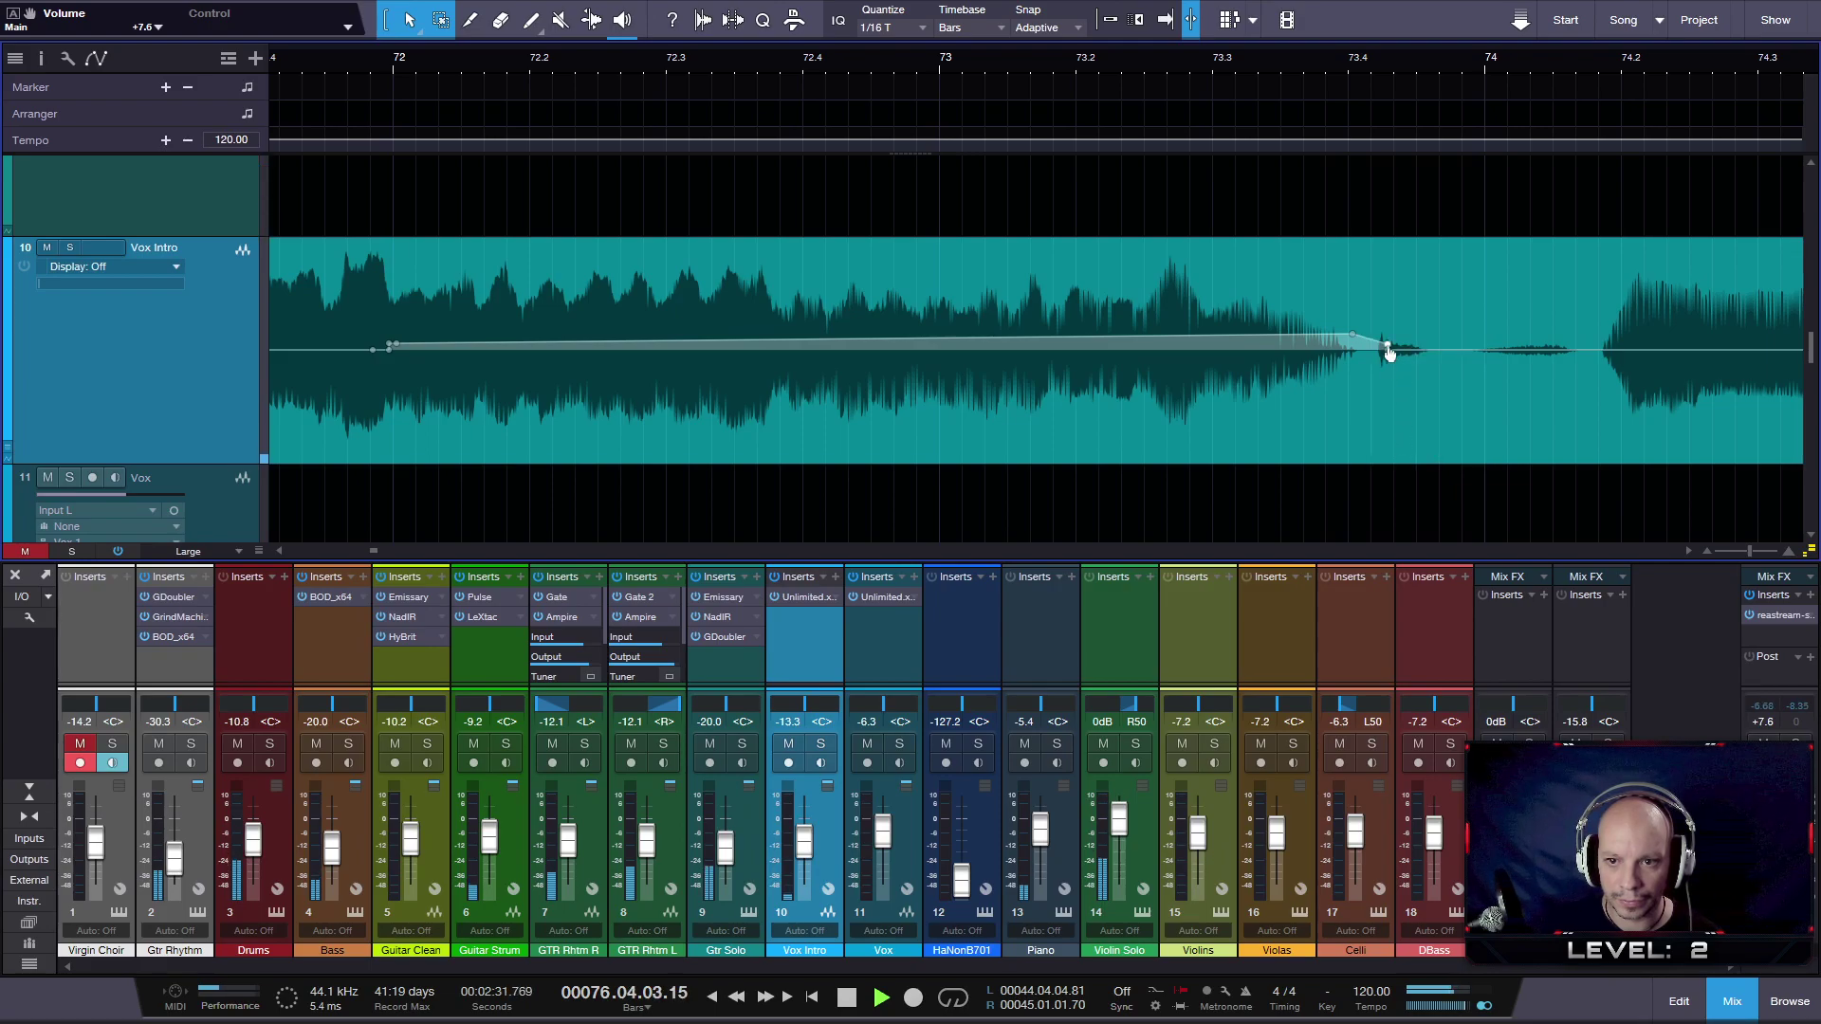
pyautogui.rightClick(1388, 353)
pyautogui.click(1401, 444)
pyautogui.moveTo(1387, 355); pyautogui.dragTo(1364, 355)
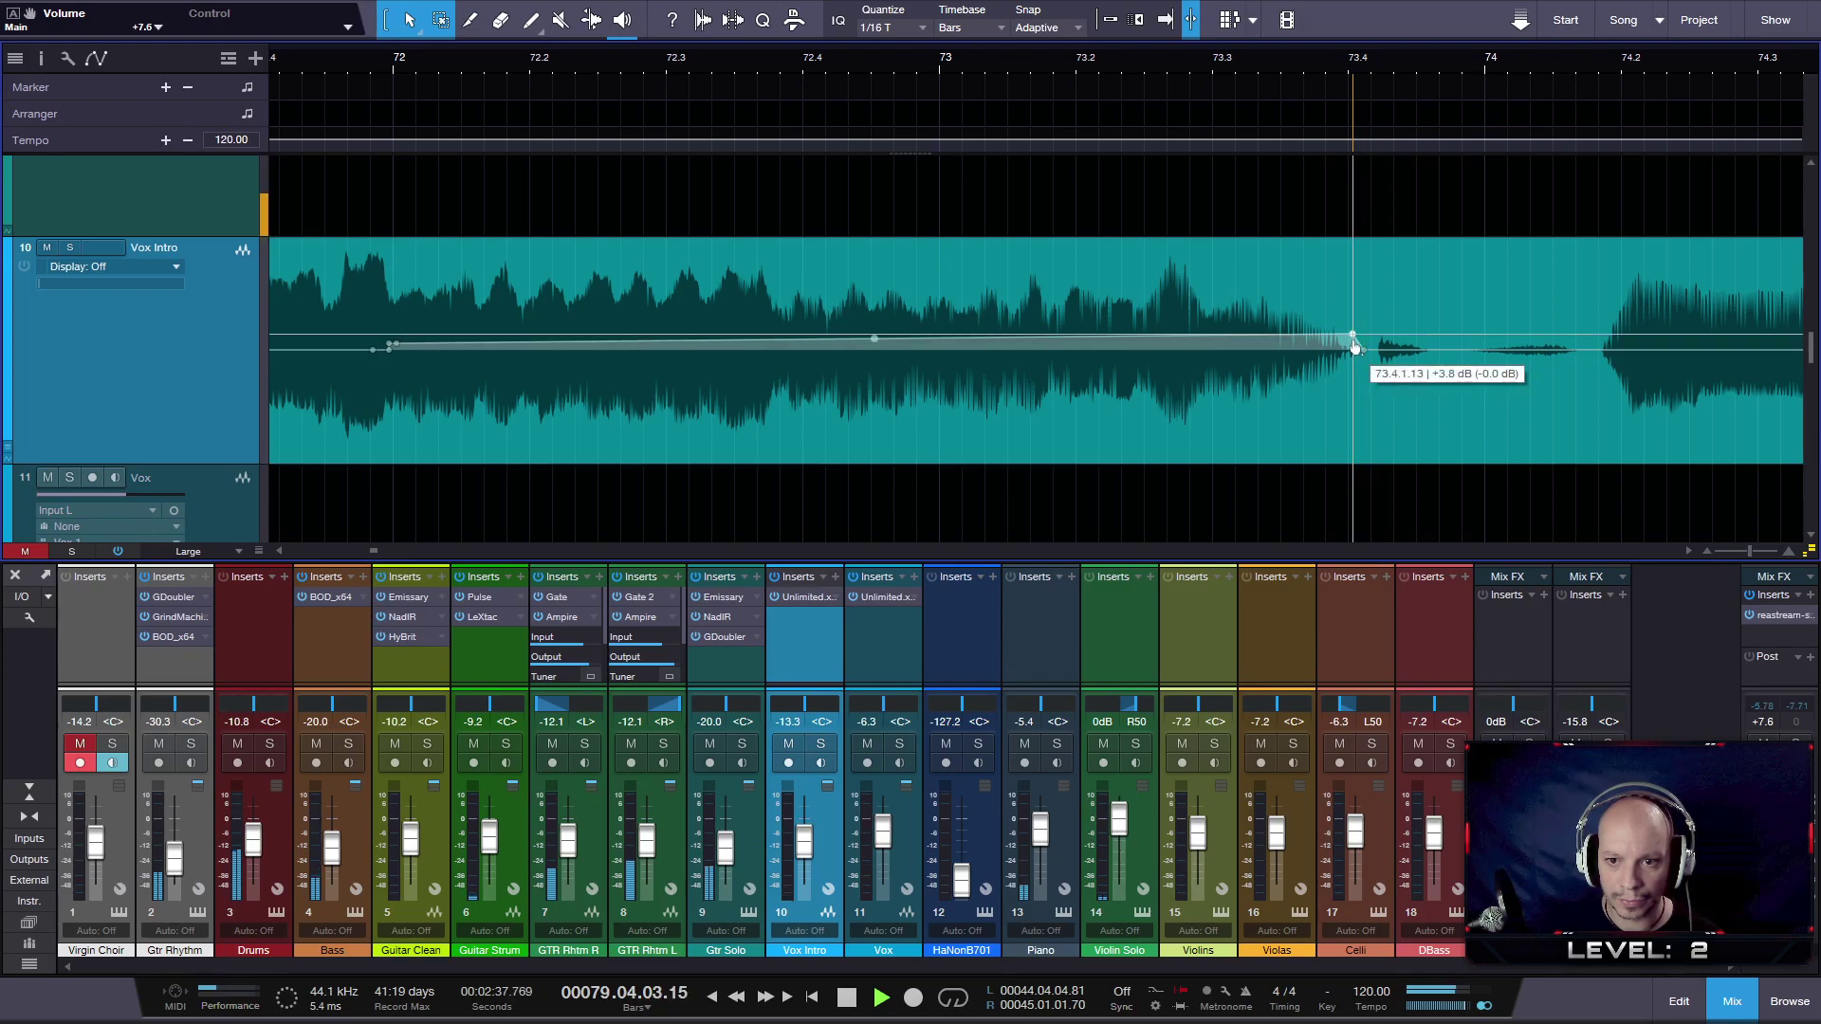
# - Stop playback, hide the mixer and fit the whole song arrangement in view, with the Vox Intro and Vox clips
pyautogui.press('w')
pyautogui.press('w')
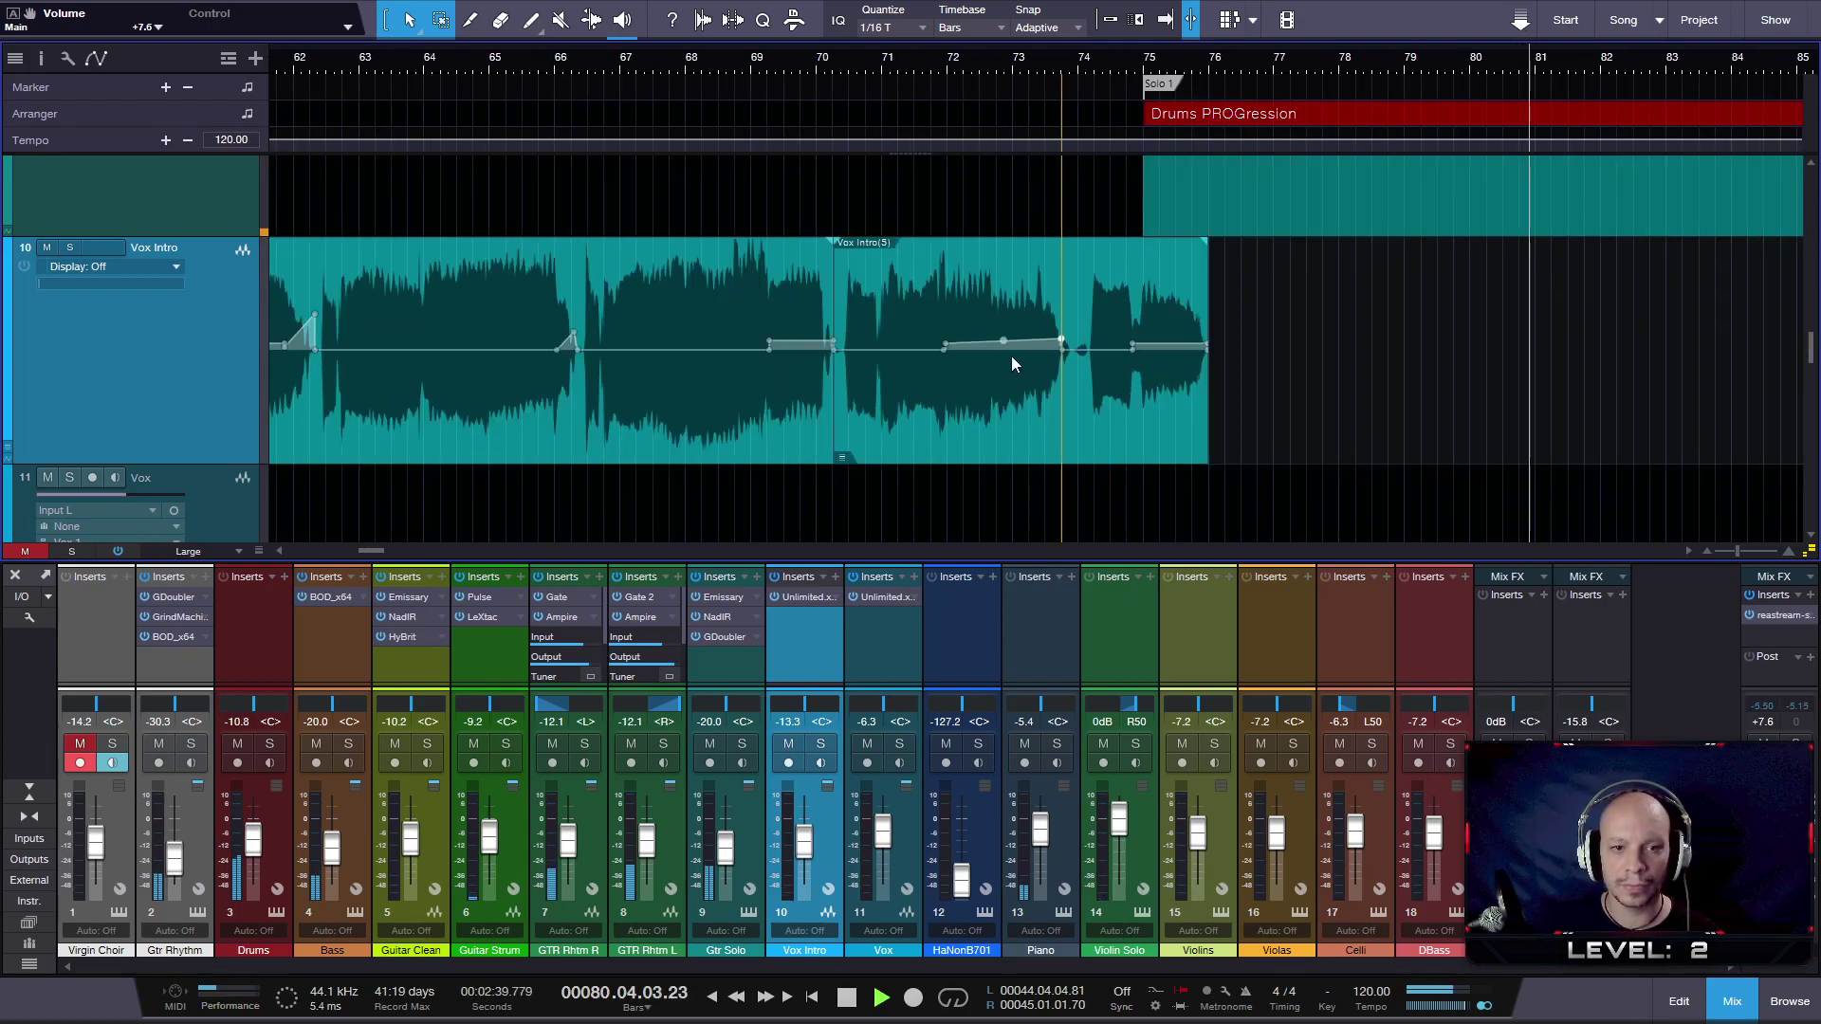
pyautogui.press('space')
pyautogui.press('w')
pyautogui.press('w')
pyautogui.press('w')
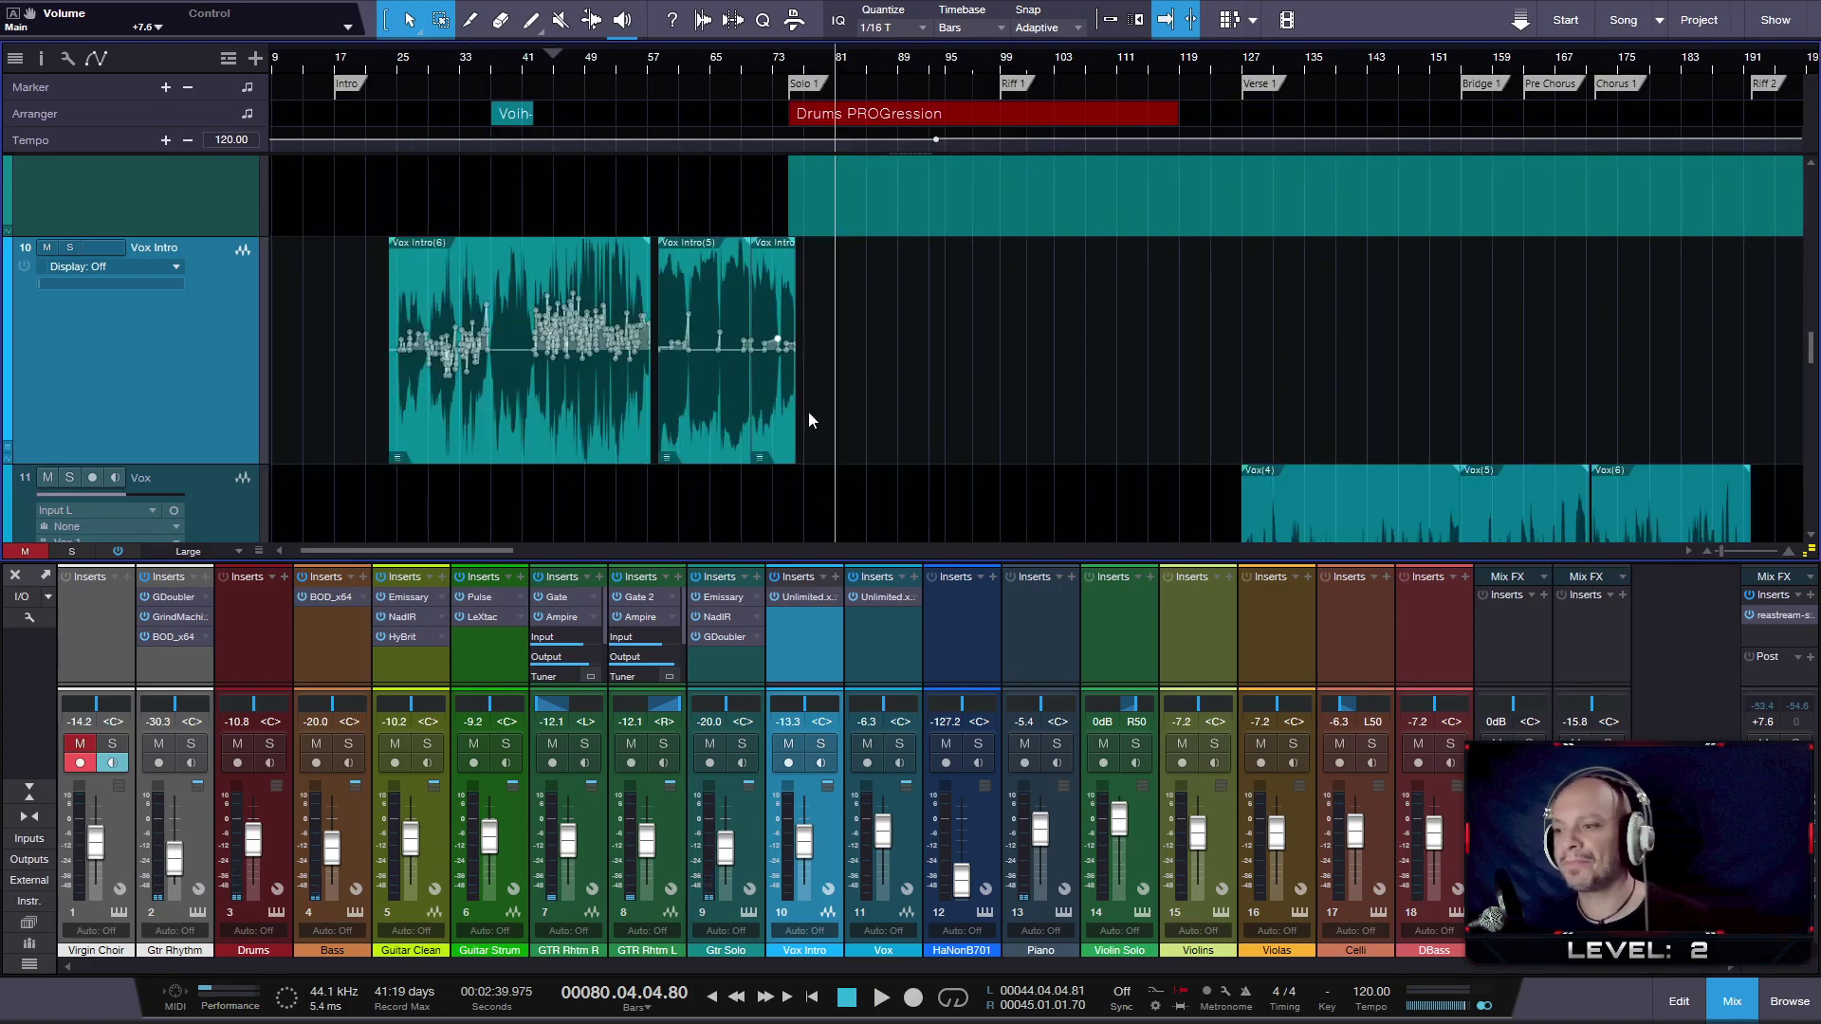
pyautogui.press('F3')
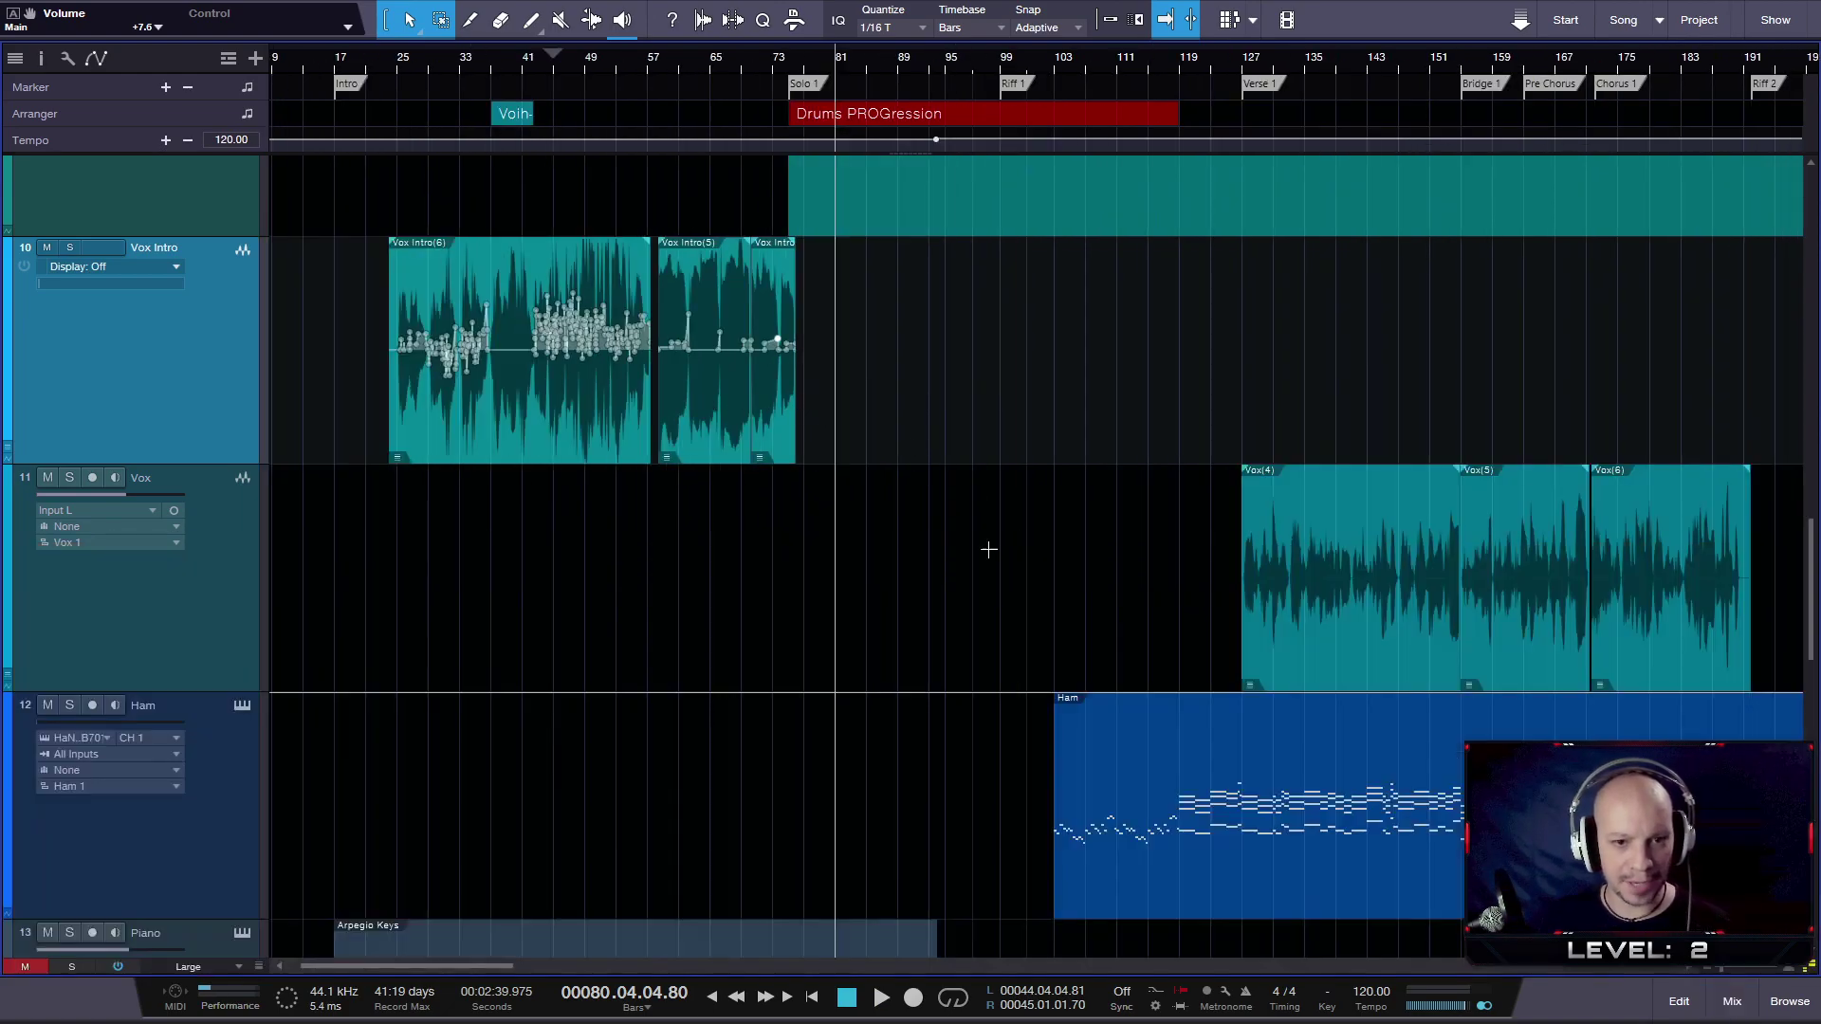
pyautogui.press('w')
pyautogui.press('w')
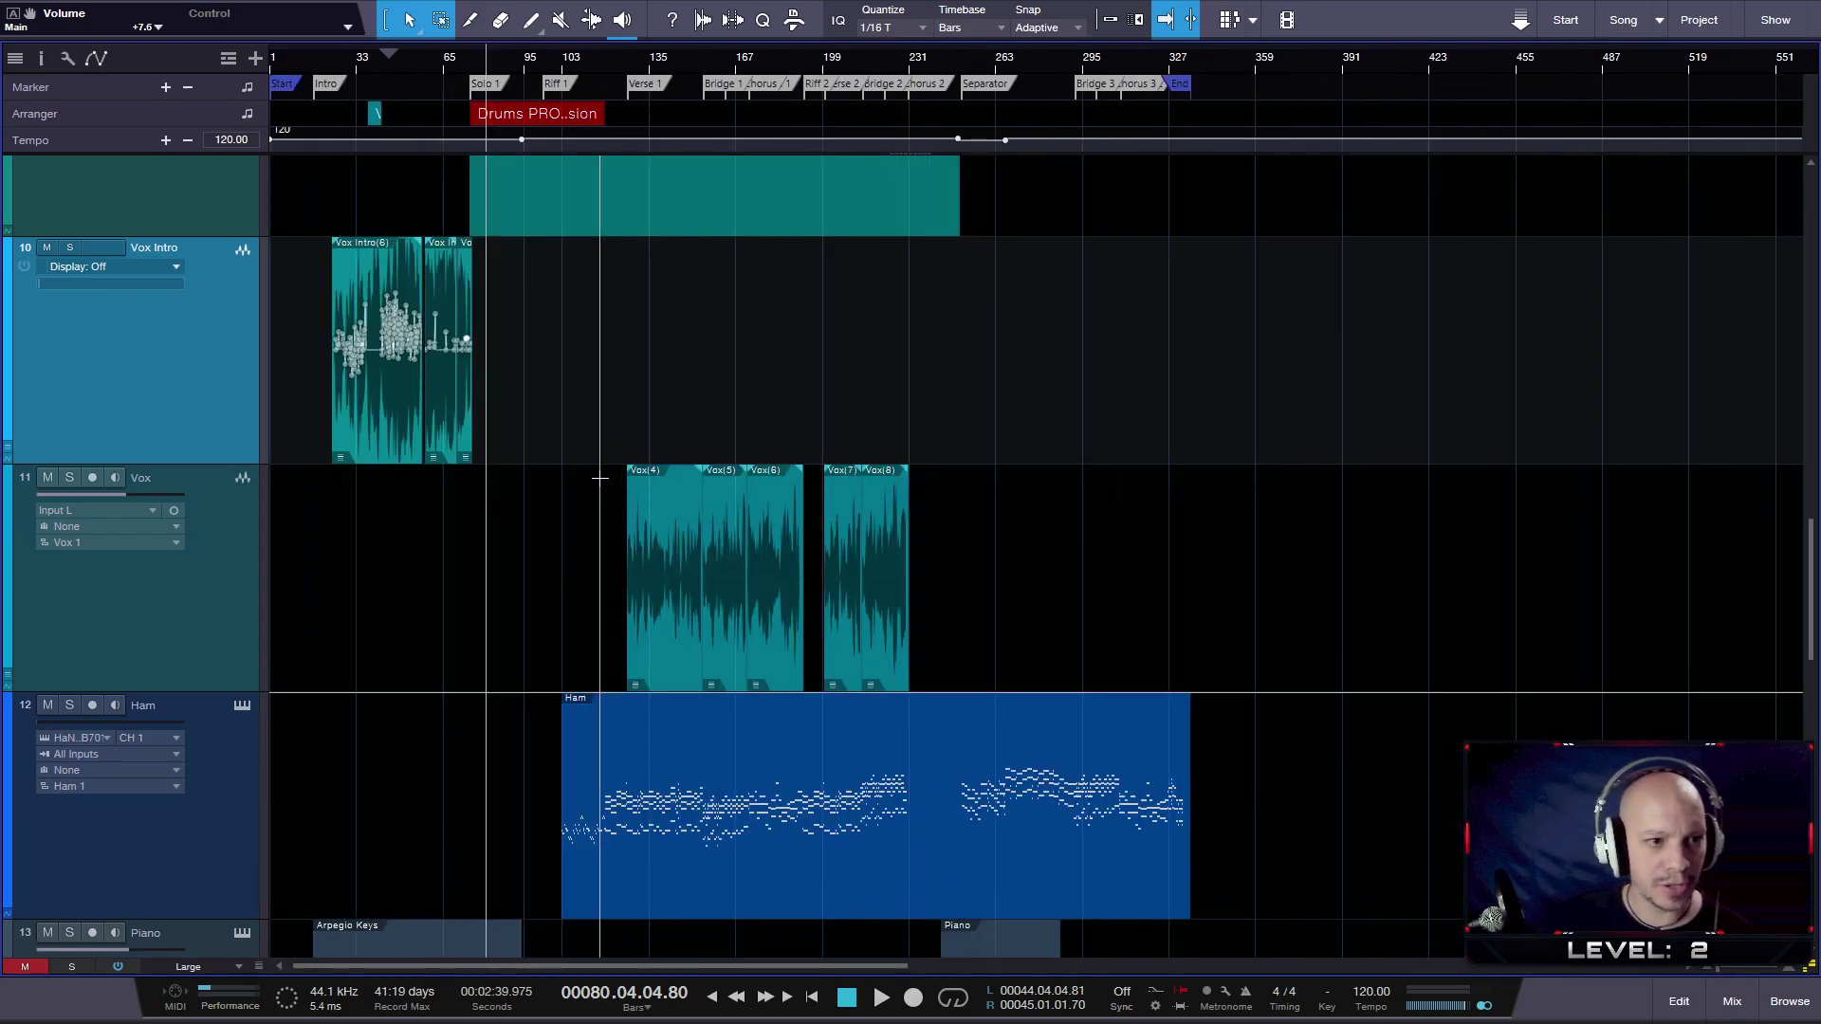